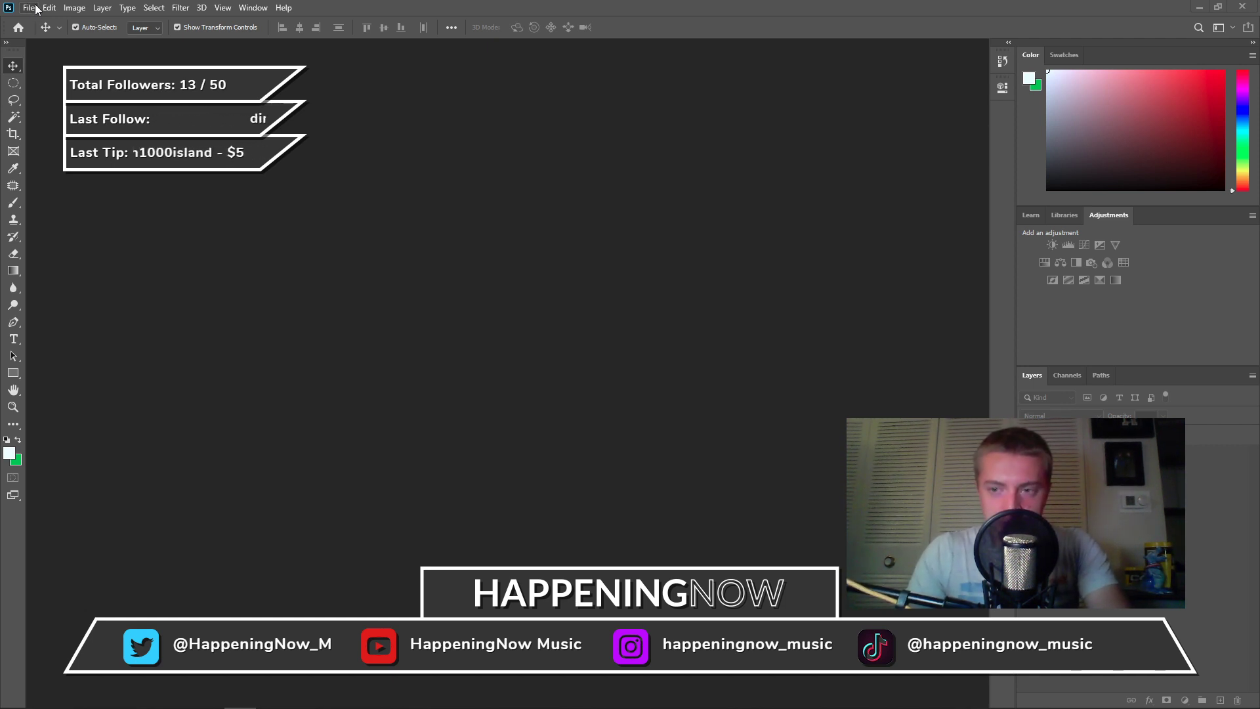
Open the recent file MAIN OVERLAY.psd and clear the layer selection
click(36, 8)
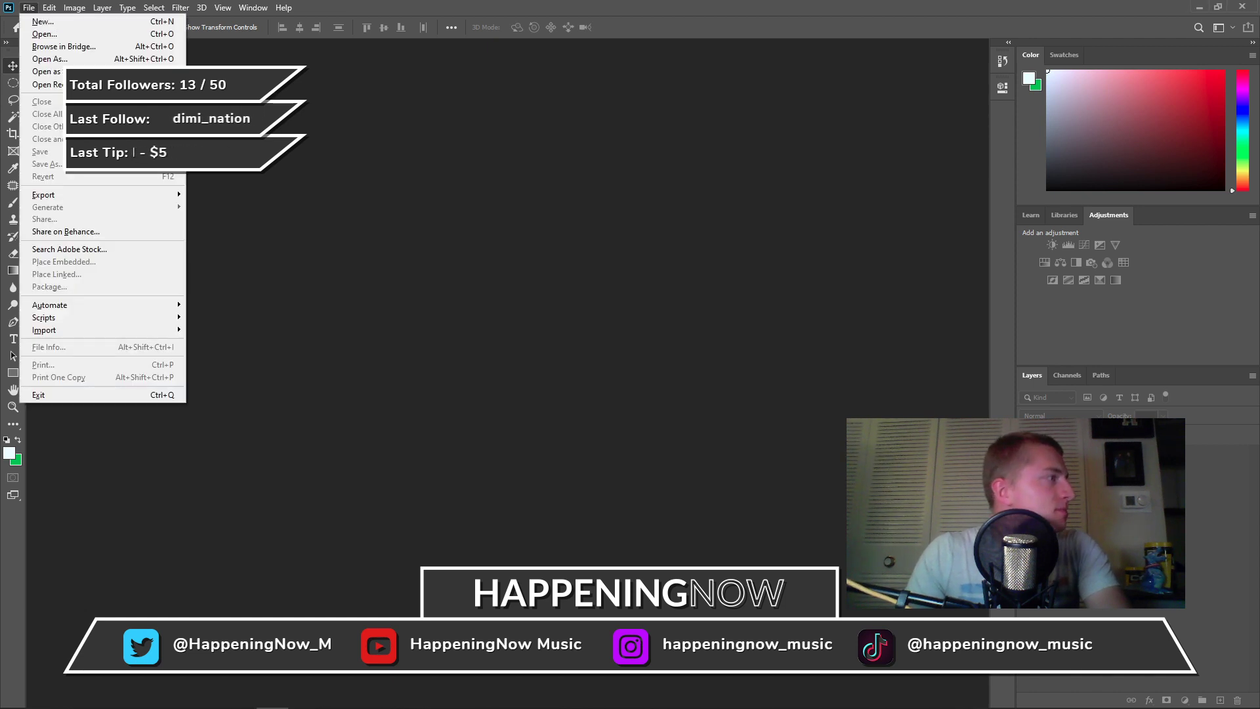
mouse_move(50, 84)
click(308, 83)
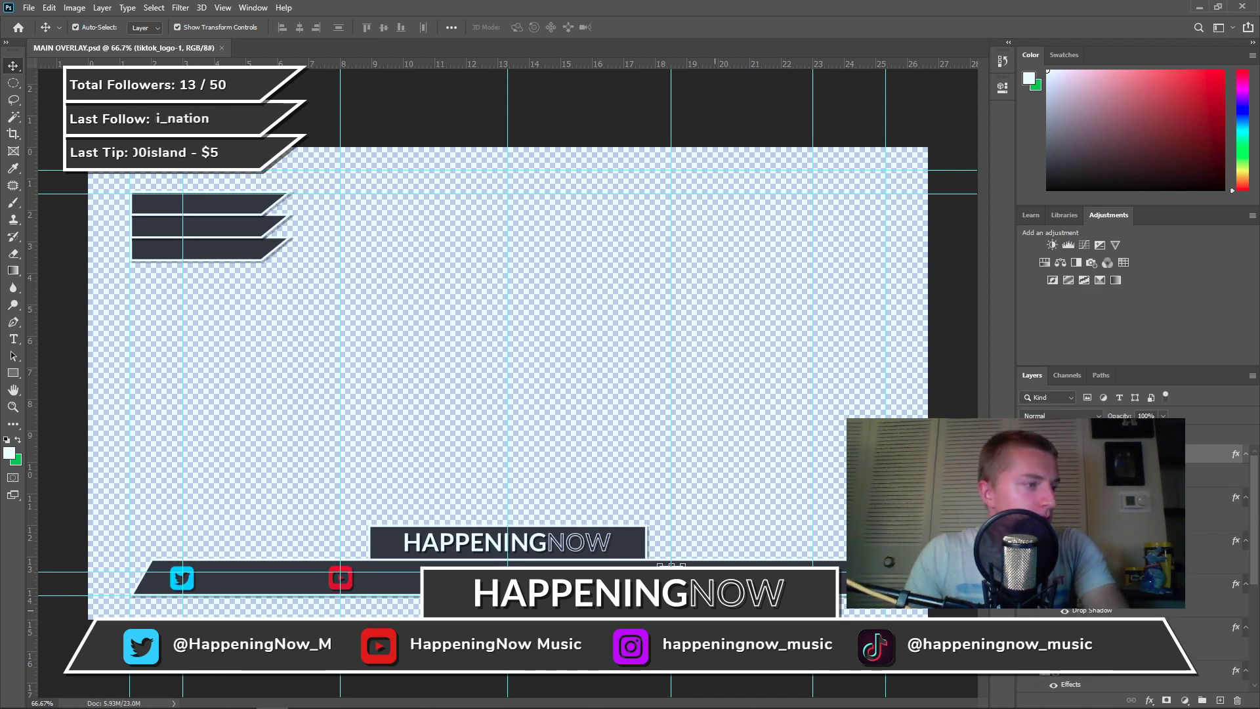
click(761, 507)
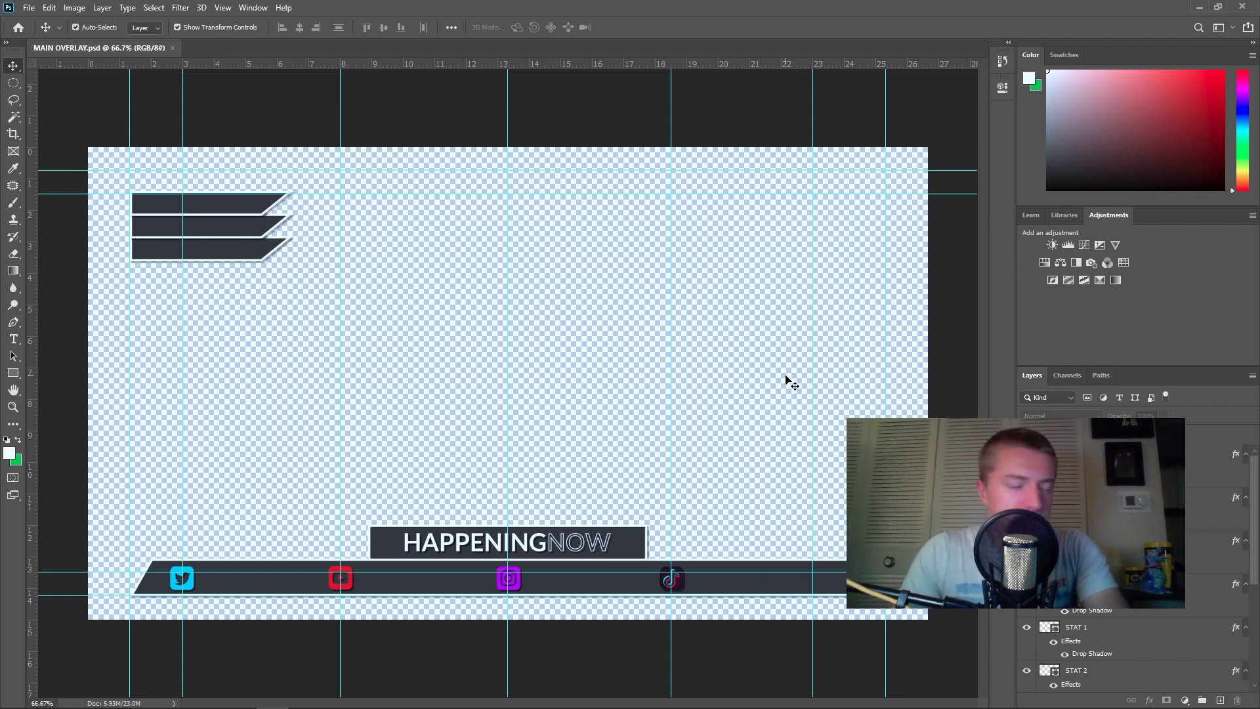
key(s)
click(941, 366)
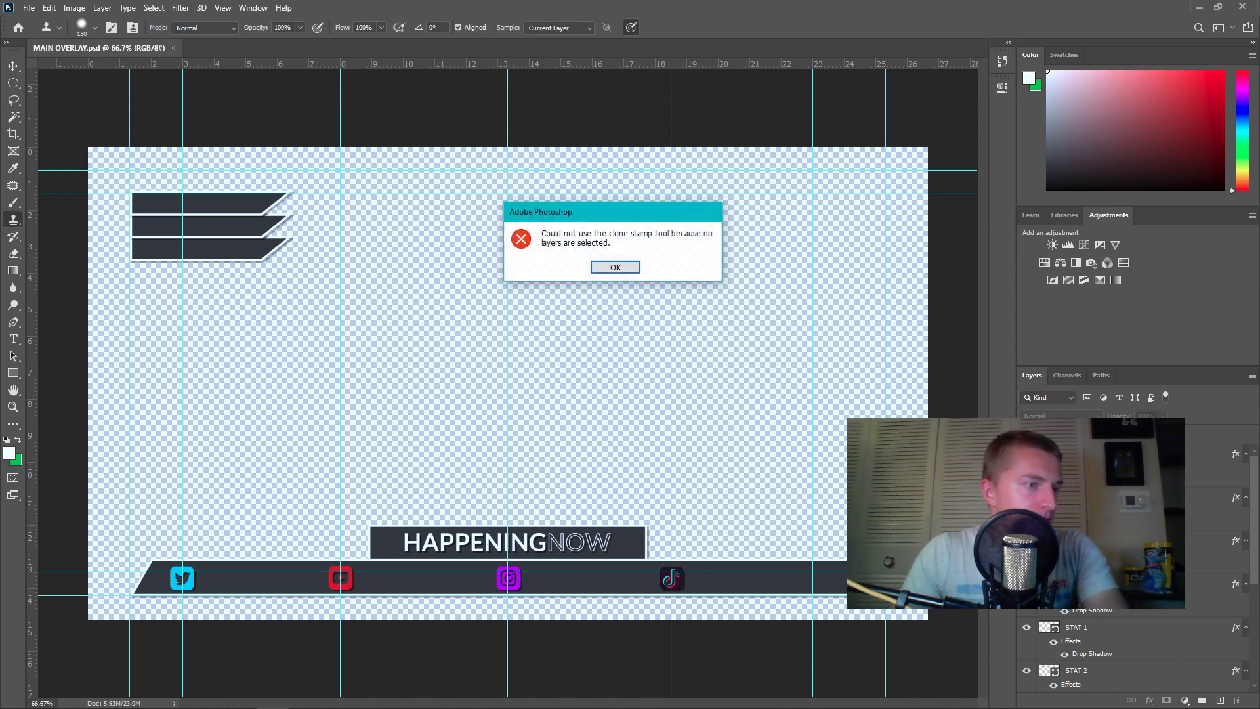
click(615, 267)
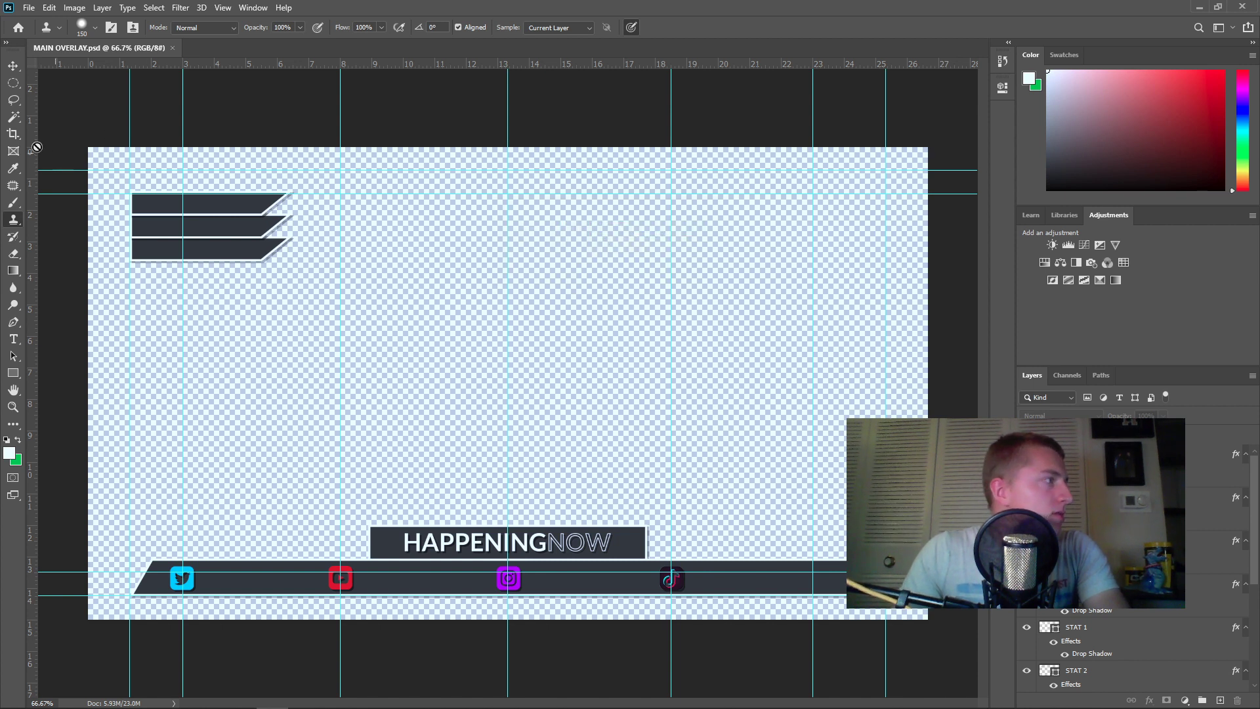
click(14, 67)
click(207, 226)
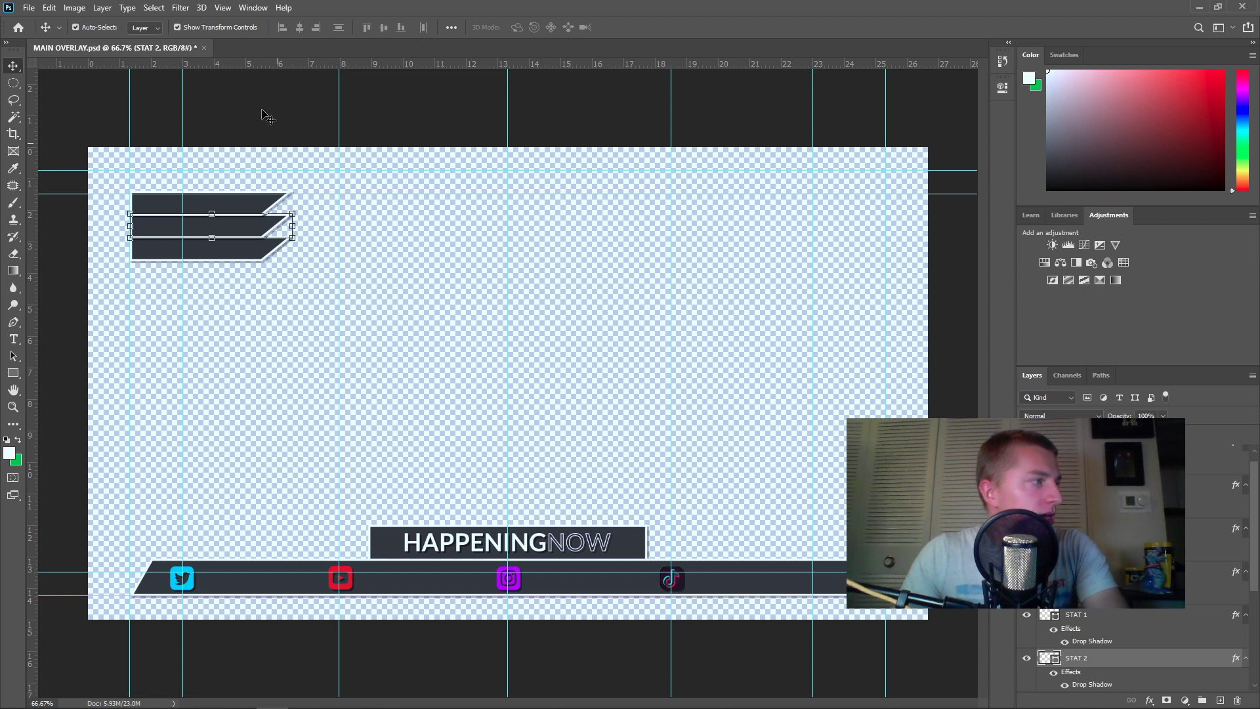
click(399, 208)
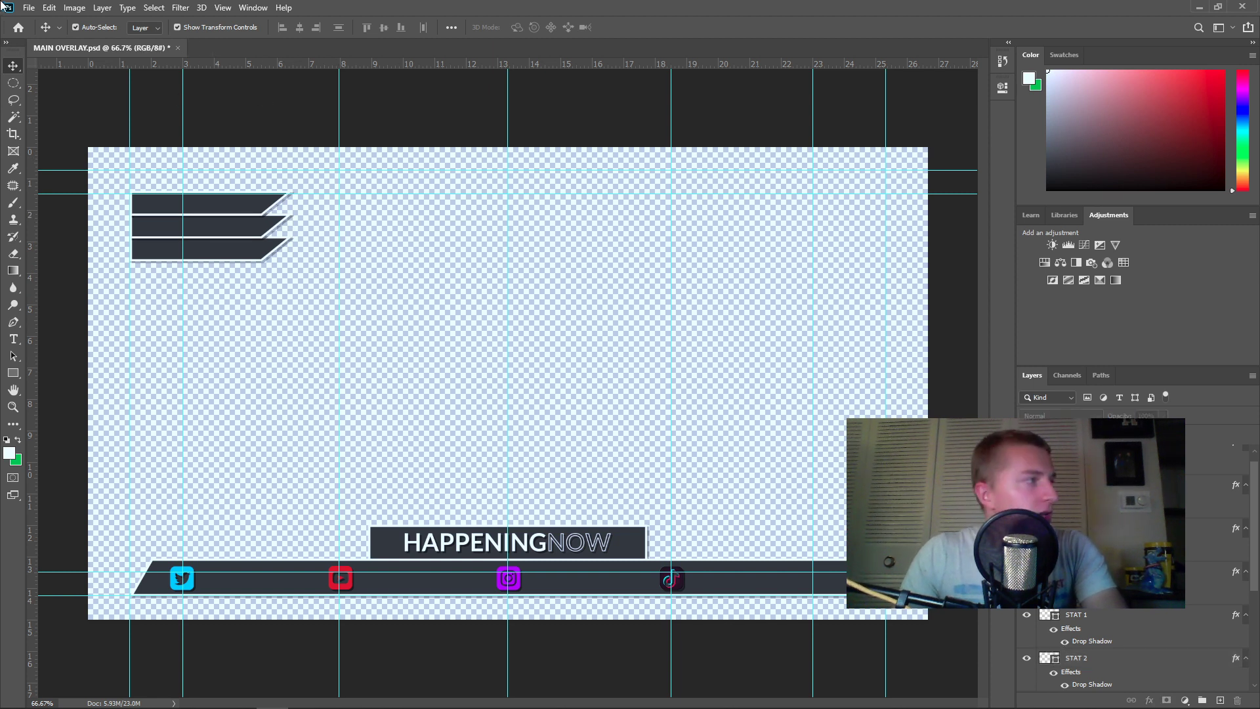
click(49, 8)
click(403, 197)
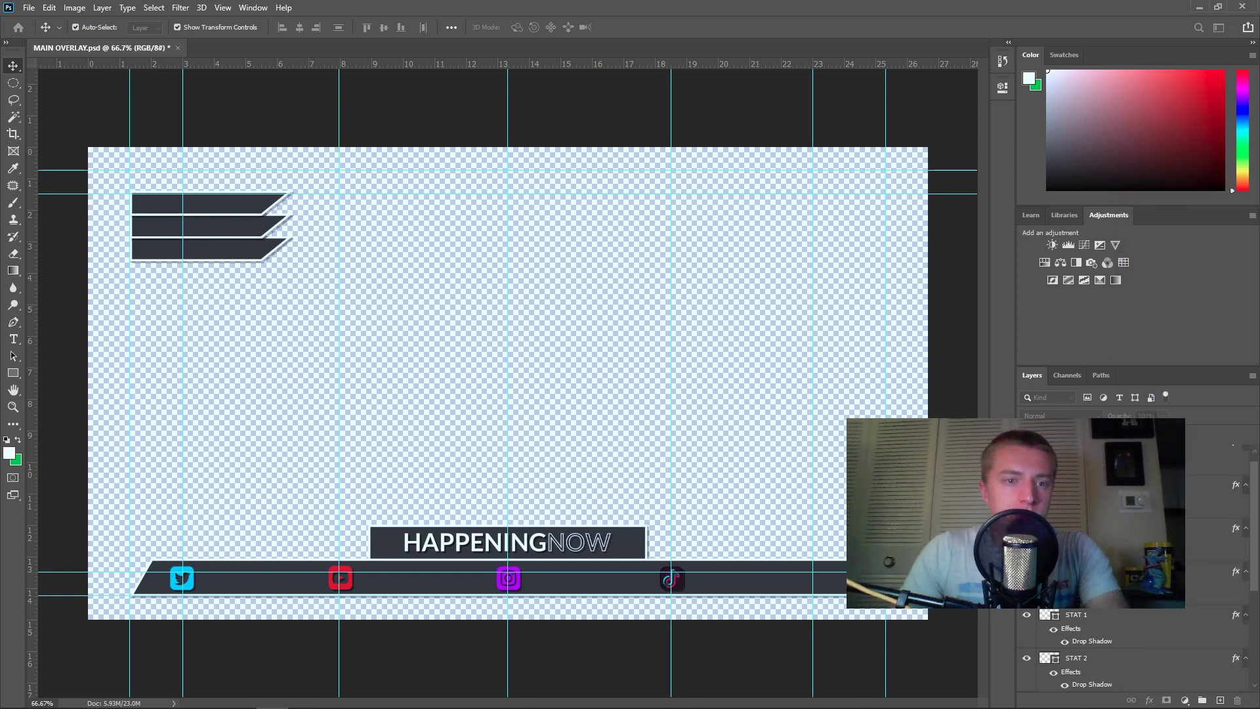
Create an HDTV 1080p document of 1920 x 1080 px at 72 ppi and unlock its background layer
key(ctrl+n)
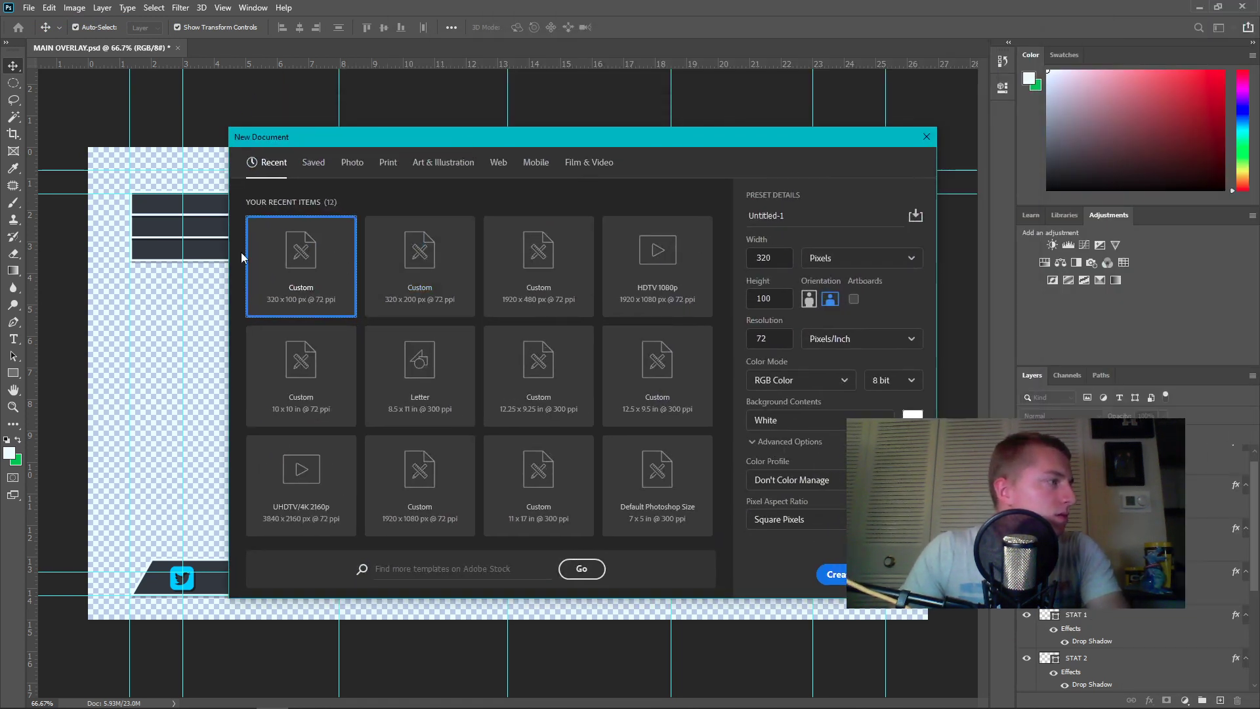
click(654, 263)
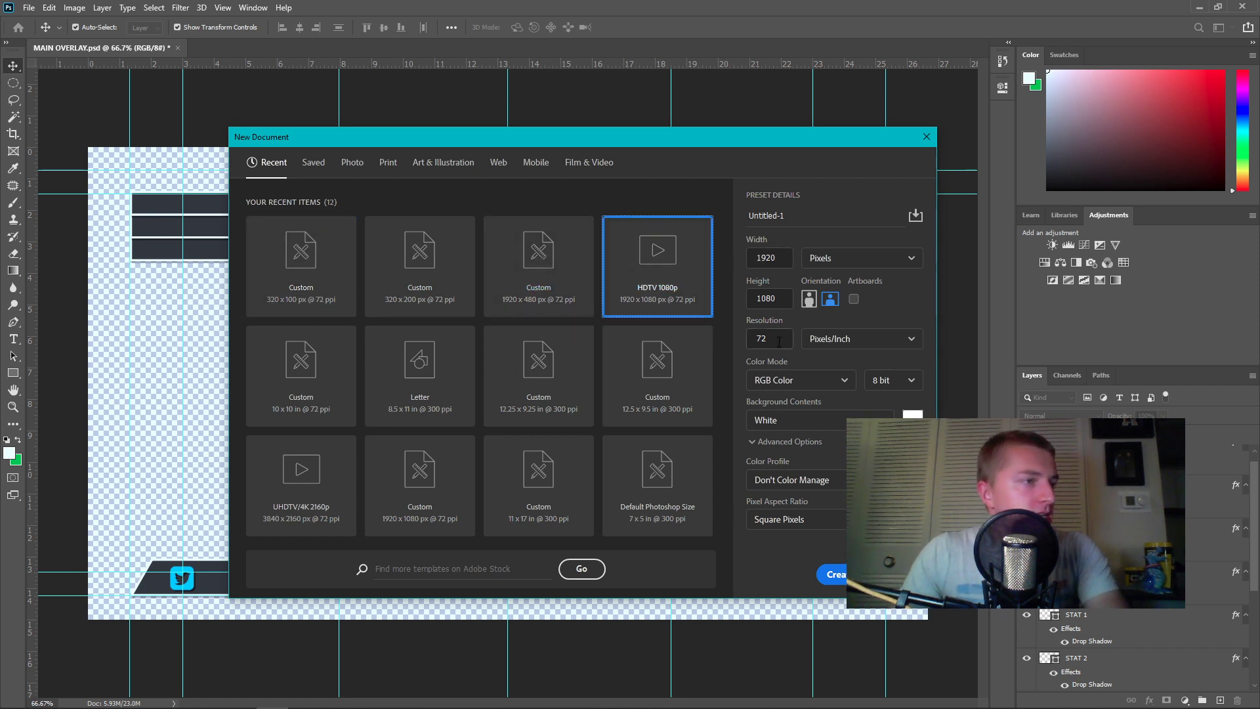
click(837, 576)
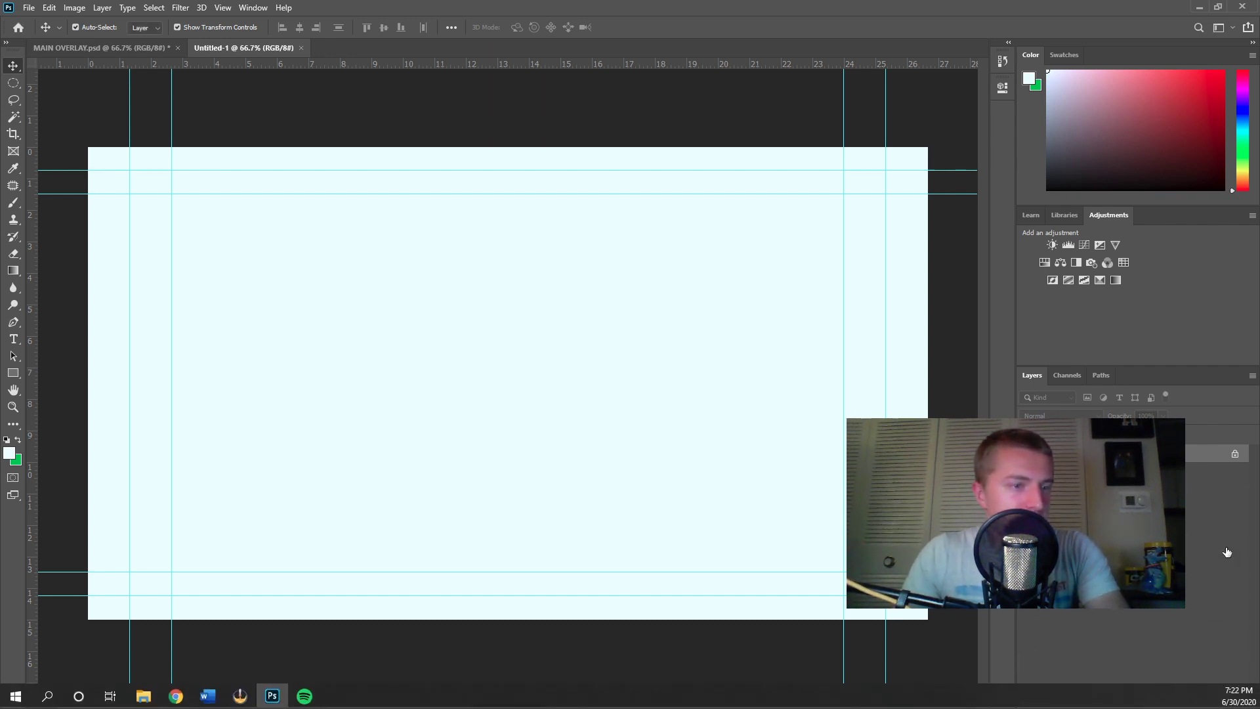
click(1235, 456)
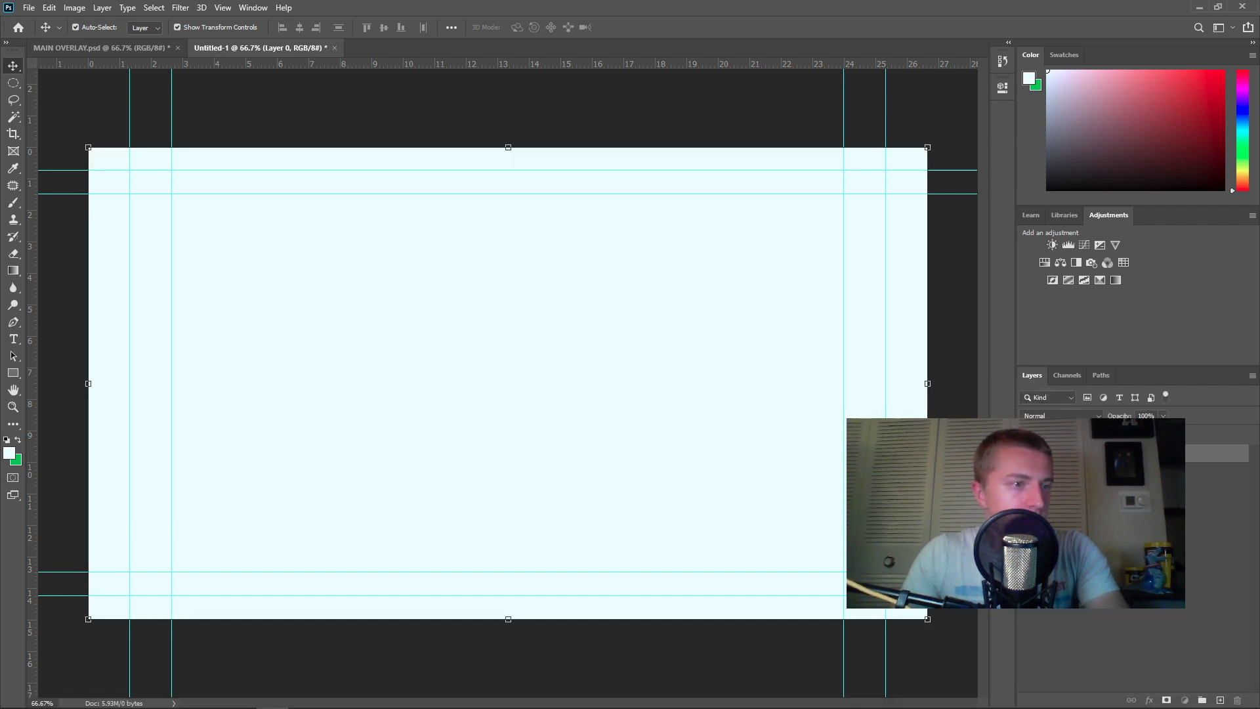
click(1115, 512)
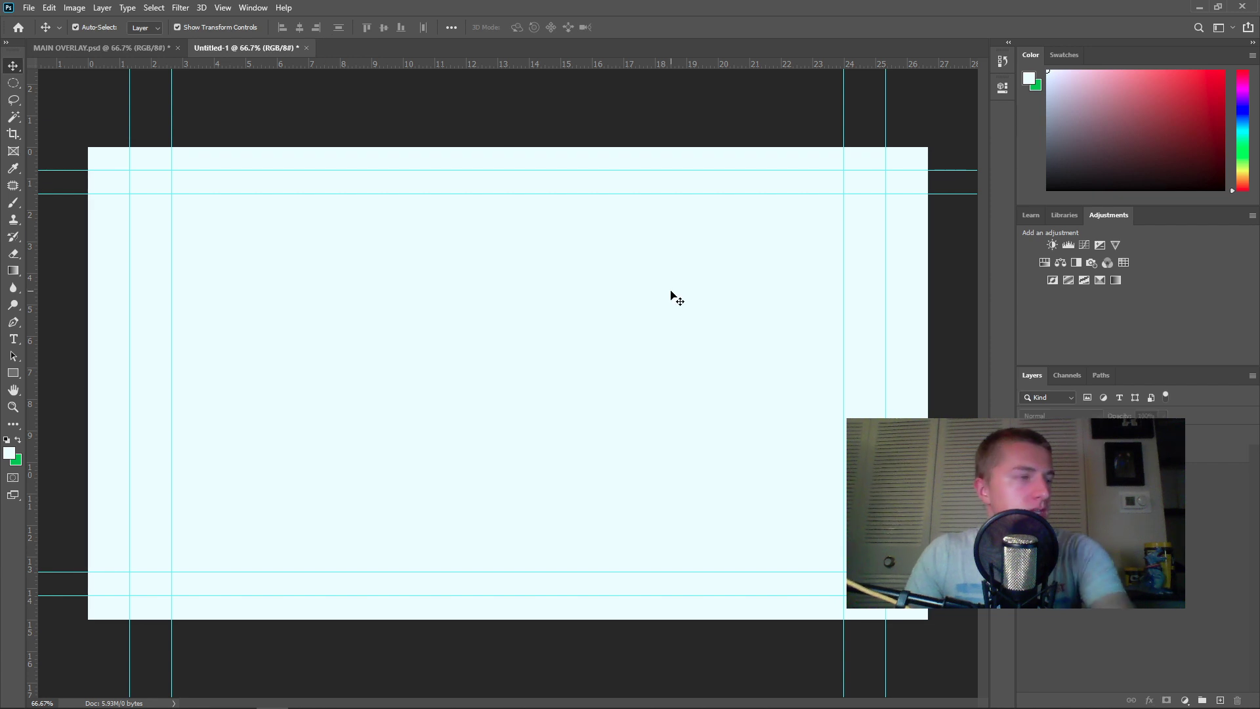
Copy the LOWER bar and Full Text layers together from MAIN OVERLAY.psd into the new document
click(92, 49)
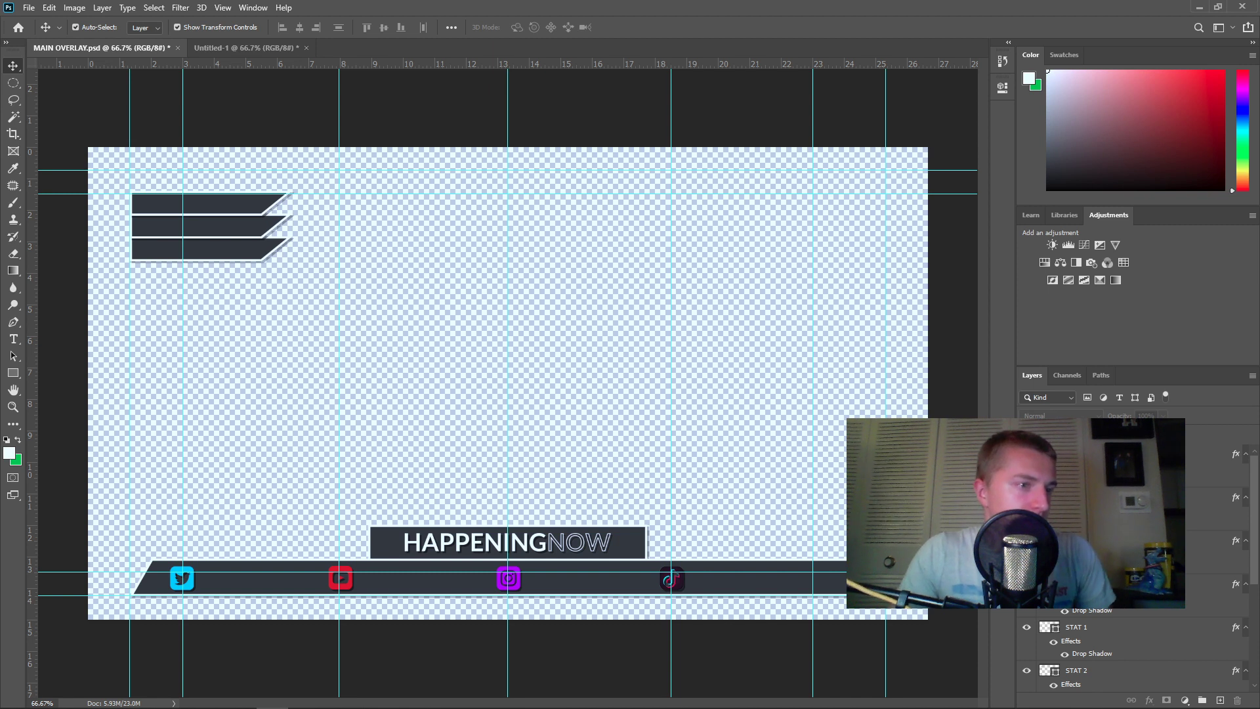
scroll(1136, 644, down, 5)
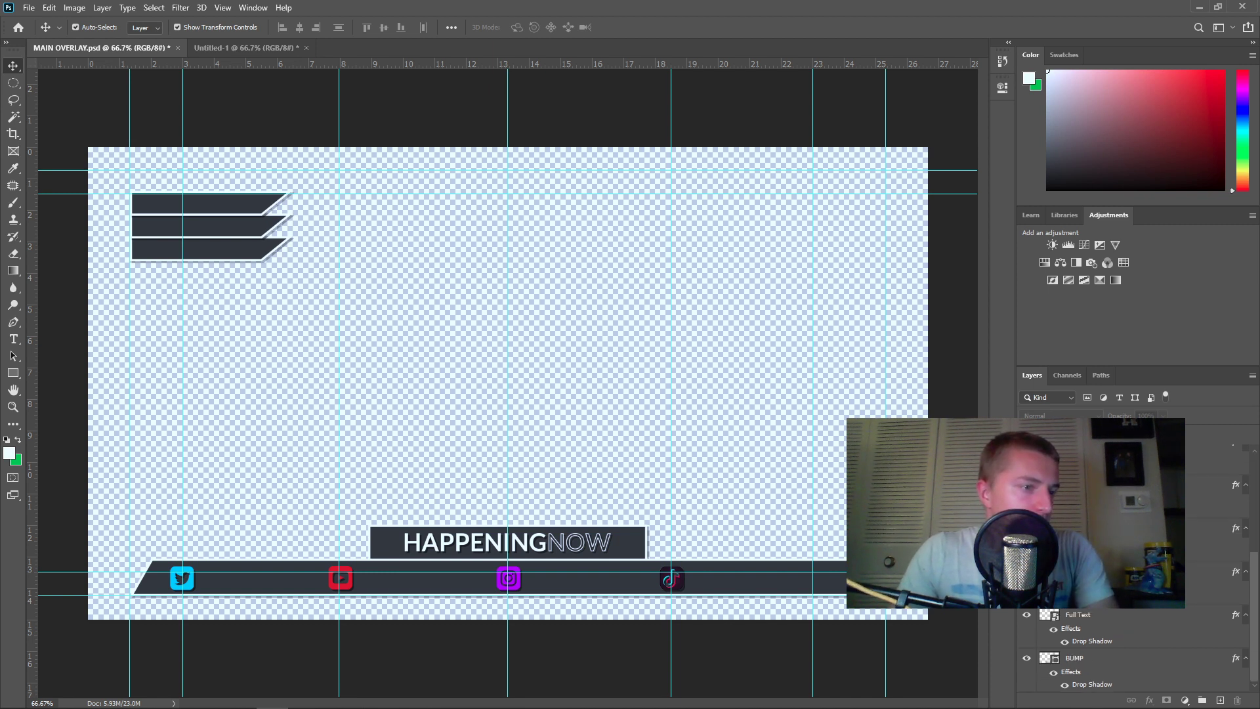
click(1103, 528)
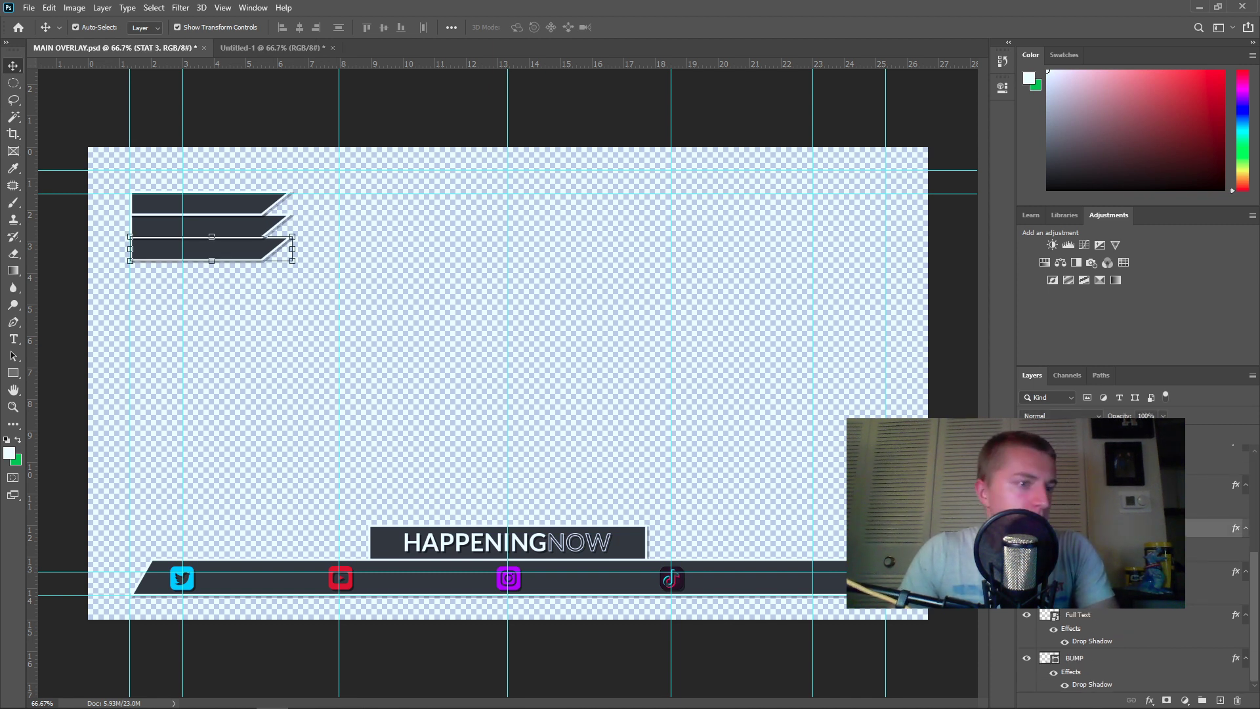
click(1102, 571)
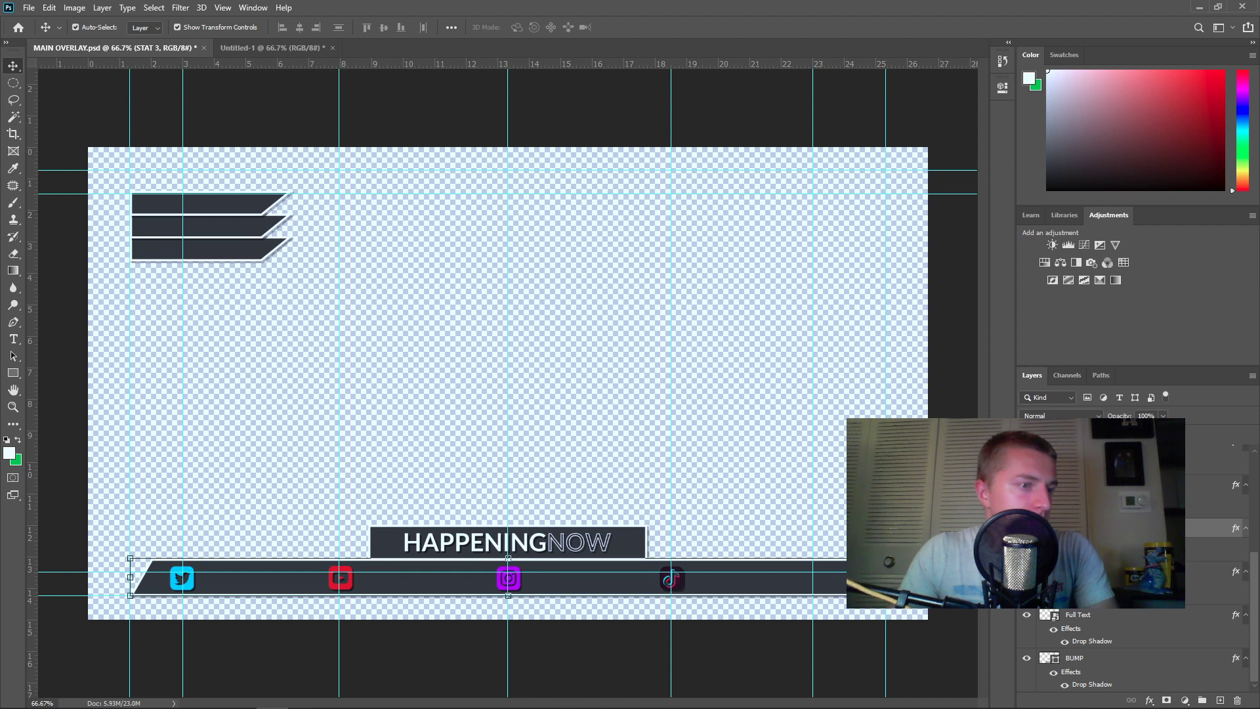
click(1089, 623)
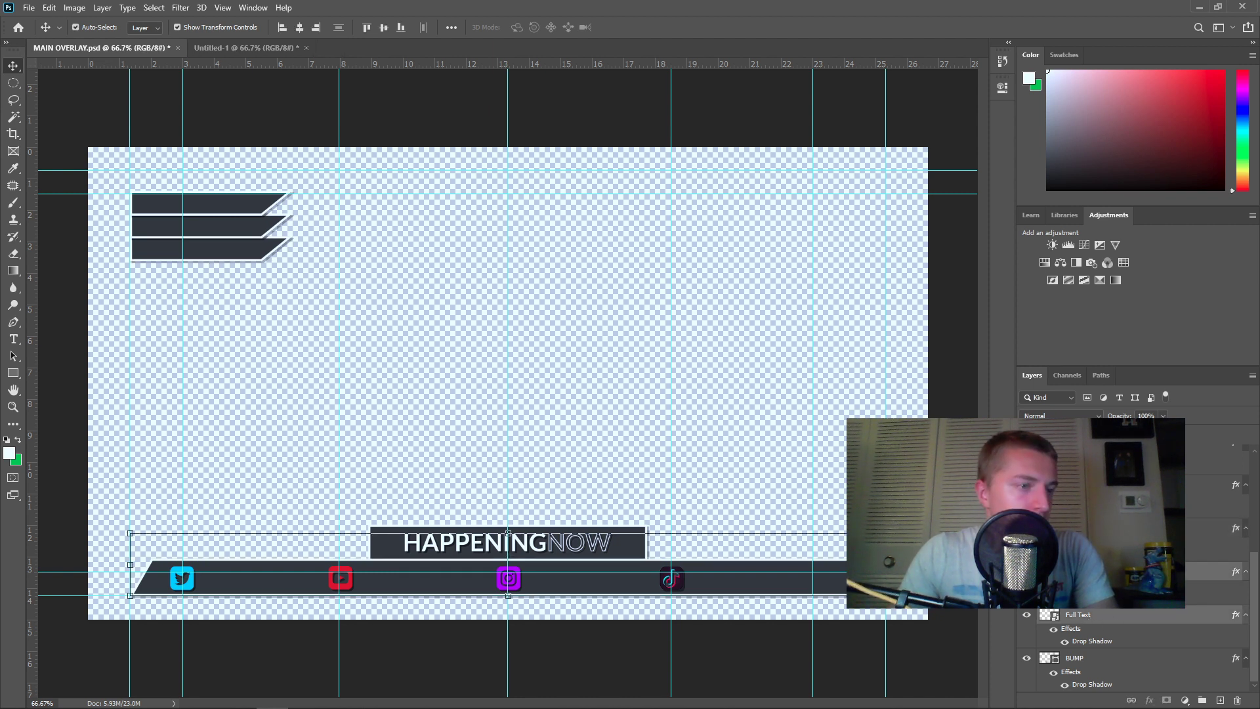
ctrl+click(1088, 662)
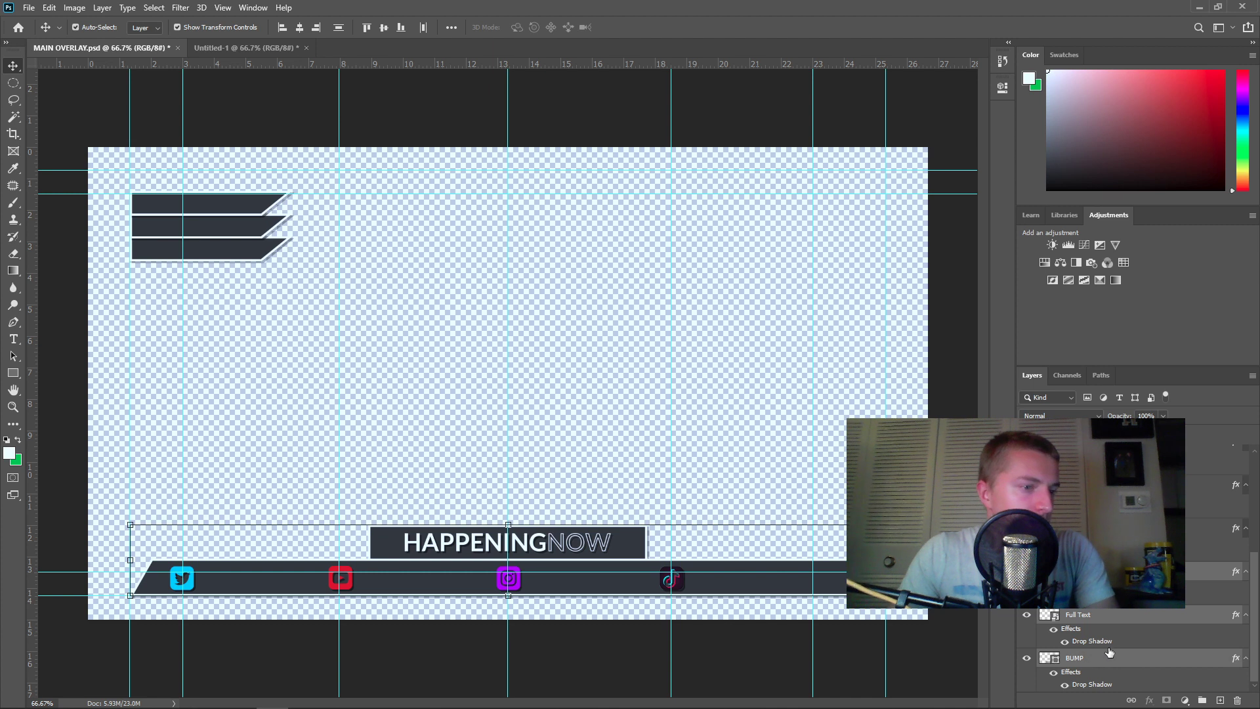
click(1074, 622)
ctrl+click(1083, 572)
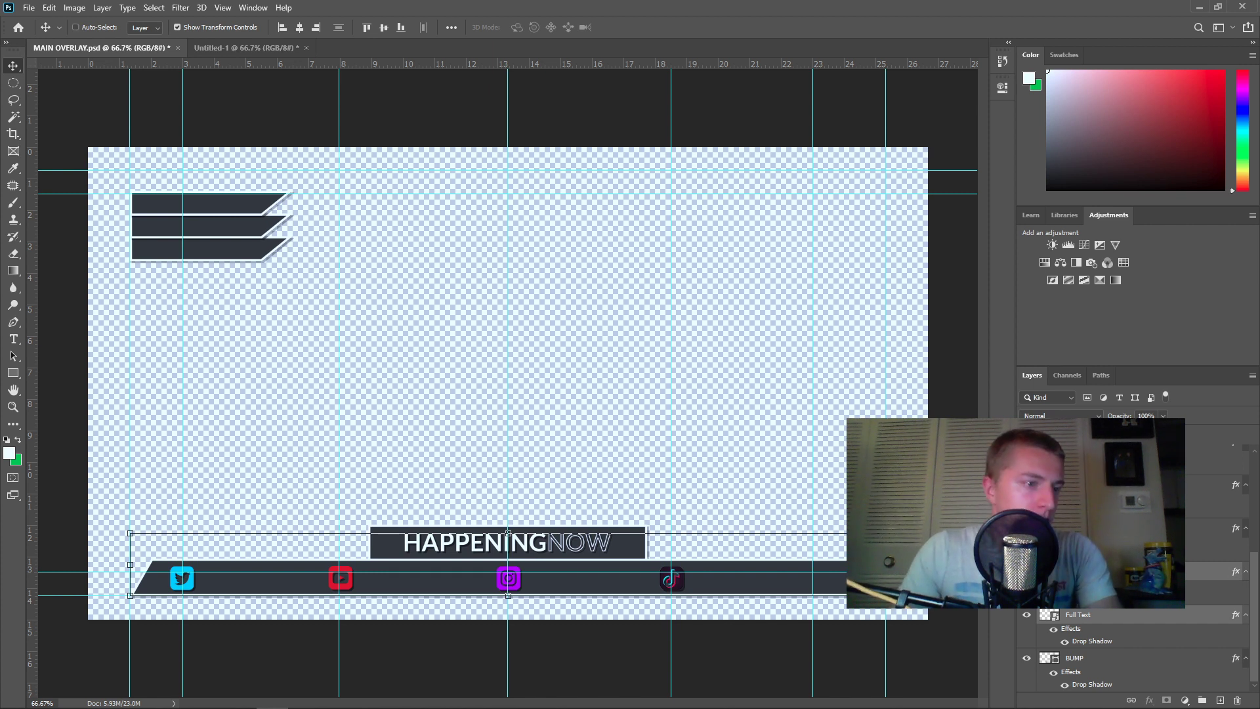
drag(375, 178, 393, 308)
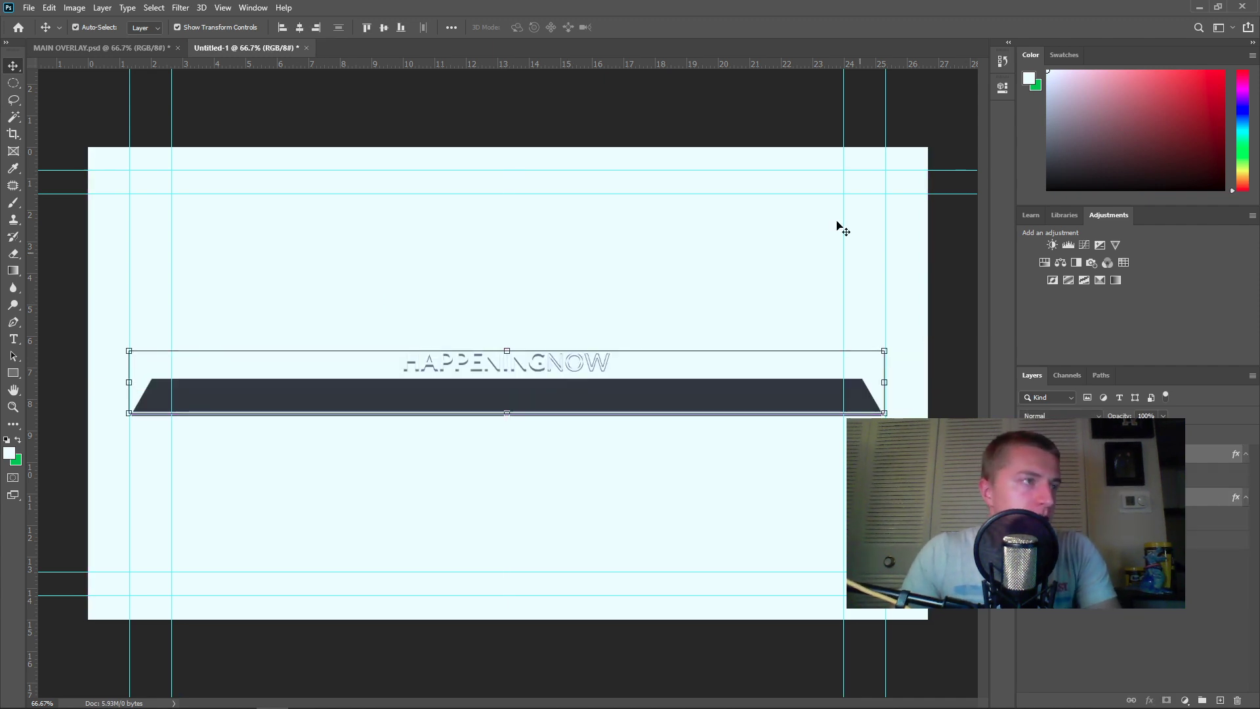
Delete the white background layer of the new document
click(1109, 540)
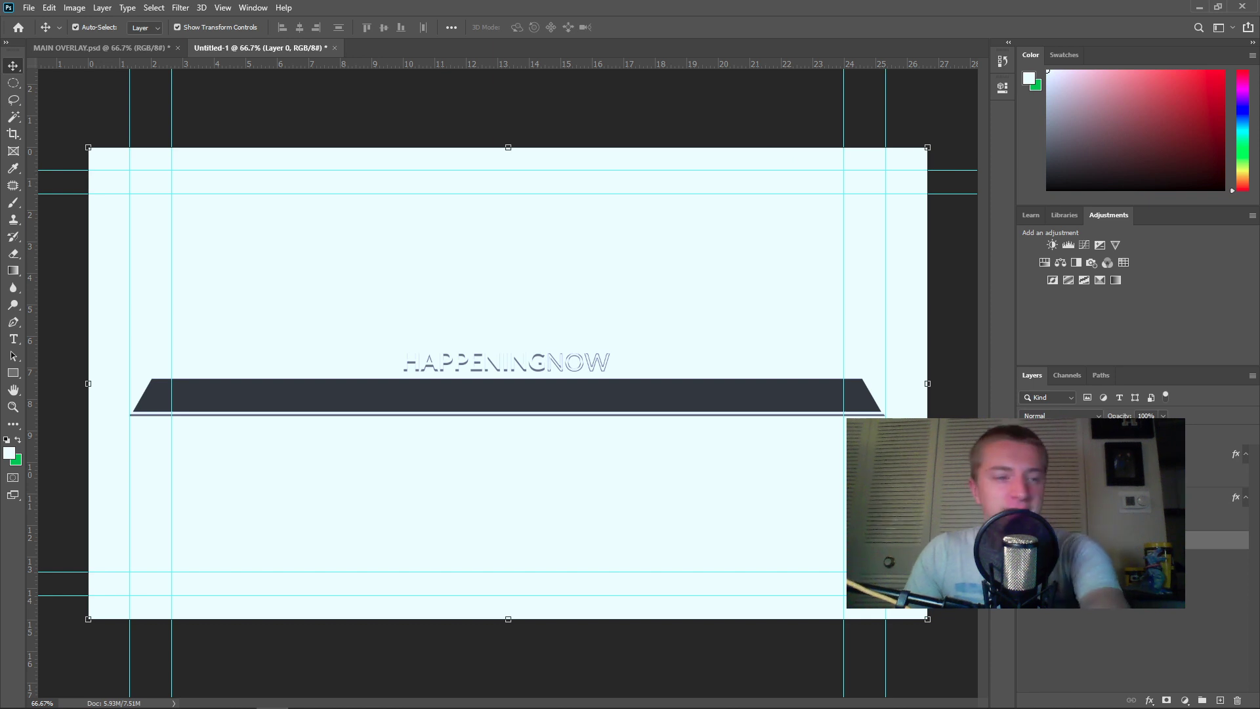
key(Delete)
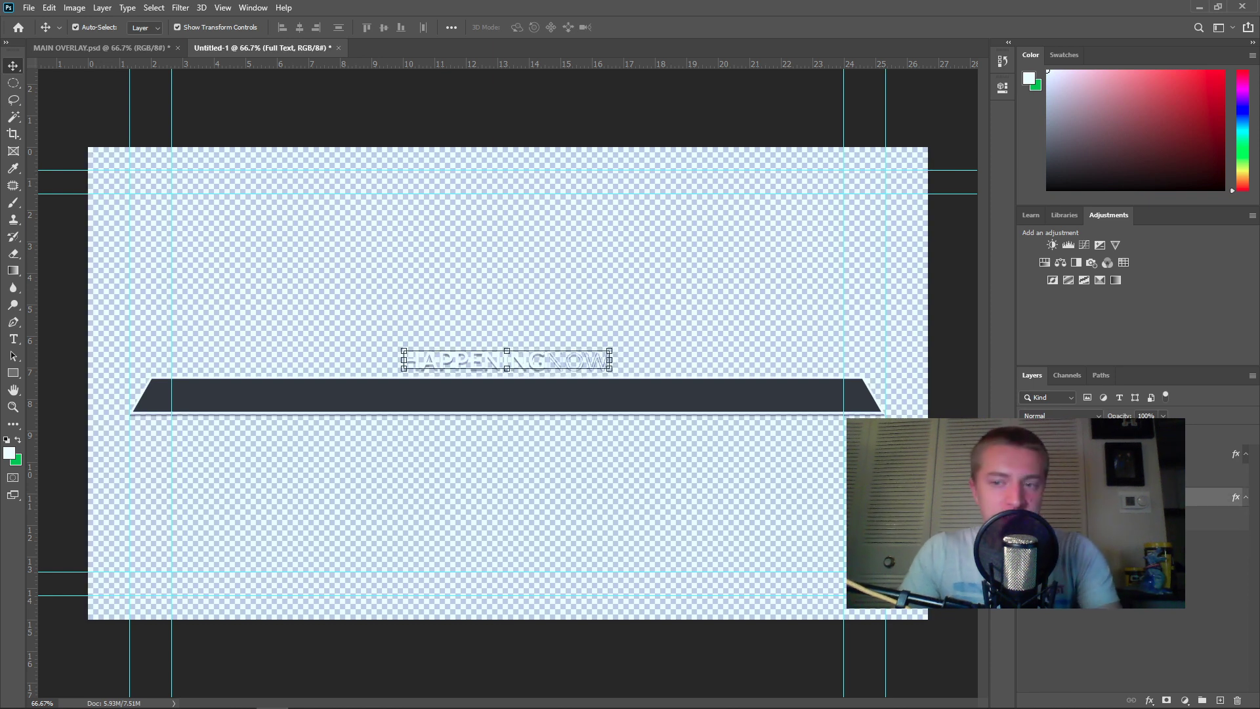
Move the dark LOWER bar straight down to the lowest guide and stretch it upward to about 135% height
click(557, 407)
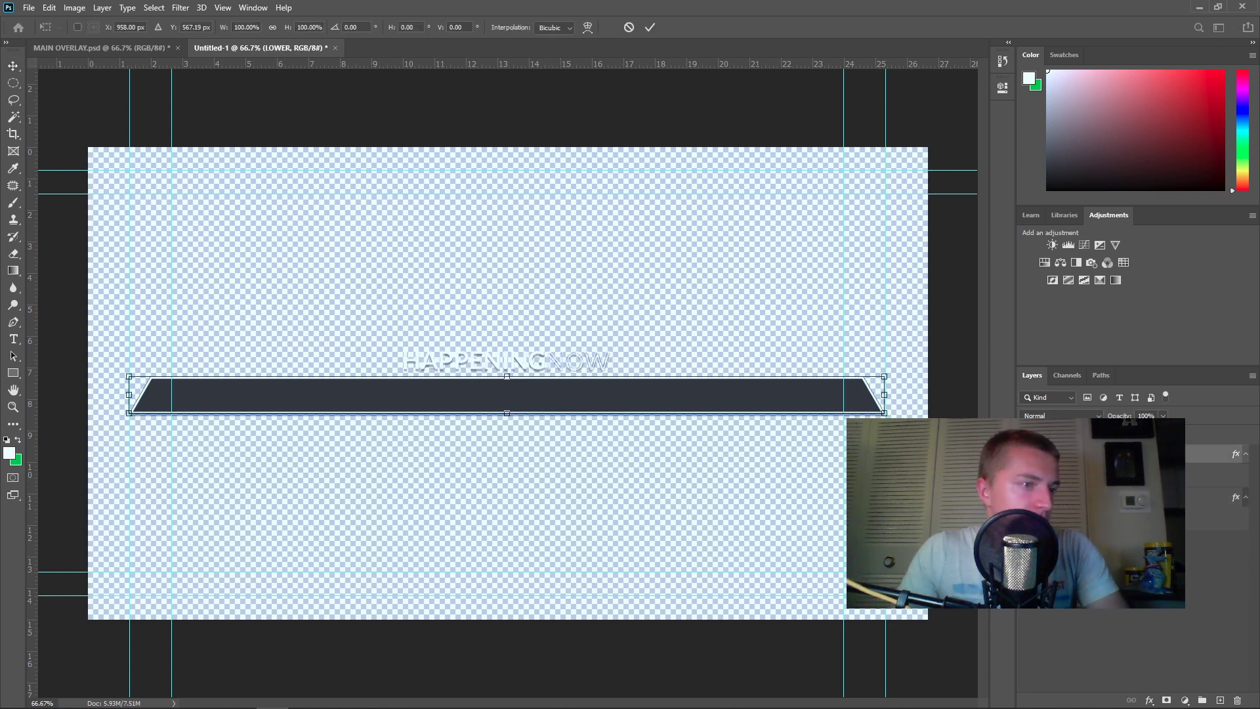
click(477, 360)
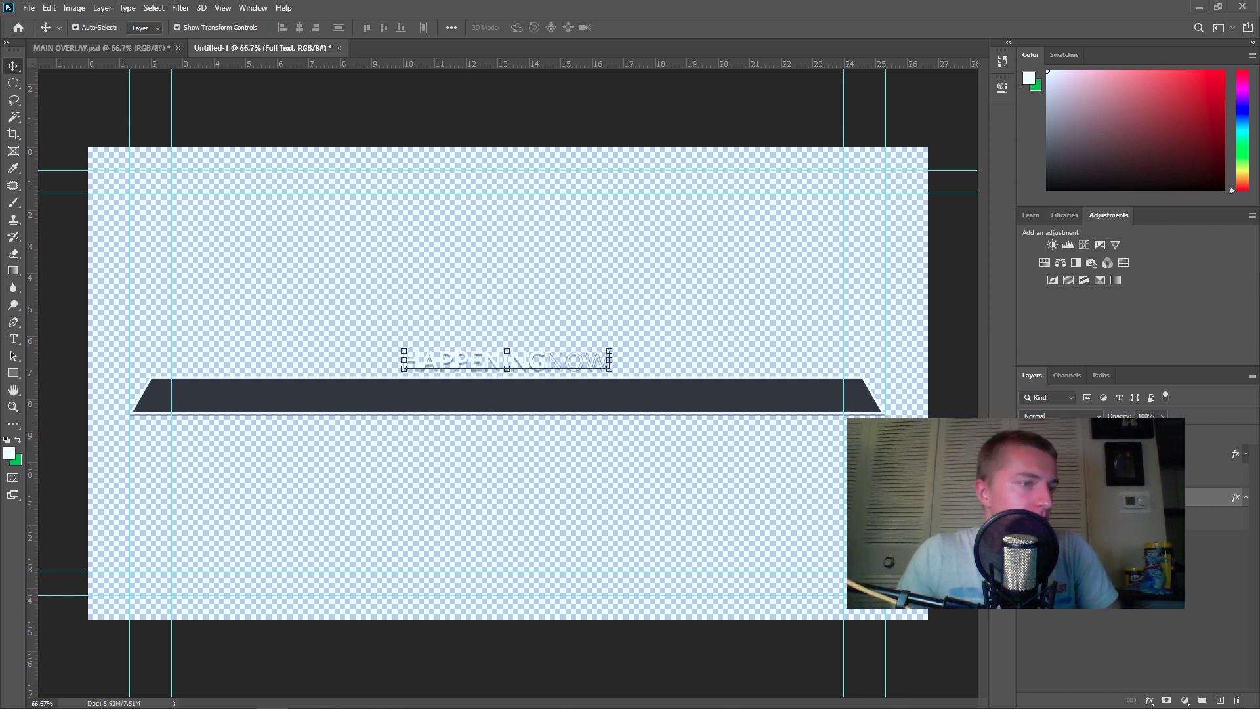
click(642, 404)
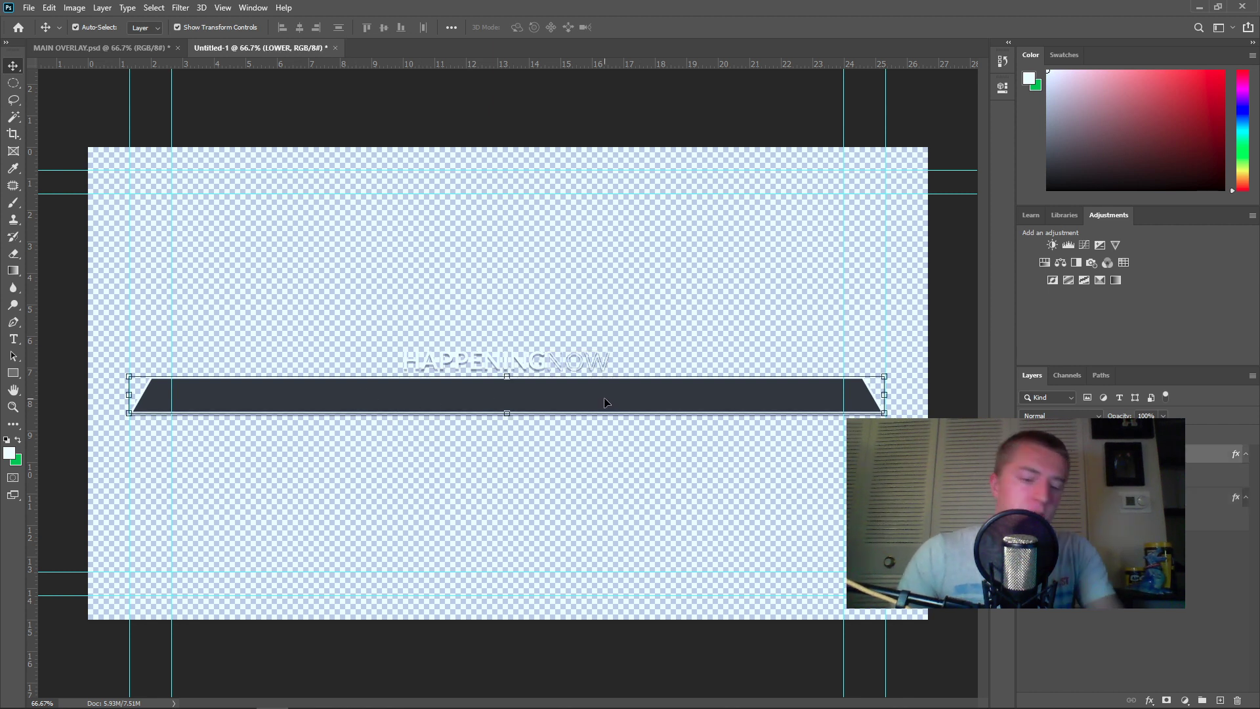
key(shift+Down)
key(shift+Down)
key(shift+Down)
key(shift+Down)
key(shift+Down)
key(shift+Down)
key(shift+Down)
key(shift+Down)
key(shift+Down)
key(shift+Down)
key(shift+Down)
key(shift+Down)
key(shift+Down)
key(shift+Down)
key(shift+Down)
key(shift+Down)
key(shift+Down)
key(shift+Down)
key(shift+Down)
key(shift+Down)
key(shift+Down)
key(shift+Down)
key(shift+Down)
key(shift+Down)
key(shift+Down)
key(shift+Down)
key(shift+Down)
key(shift+Down)
key(shift+Down)
key(shift+Down)
key(shift+Down)
key(shift+Down)
key(shift+Down)
key(shift+Down)
key(shift+Down)
key(shift+Down)
key(shift+Down)
key(shift+Down)
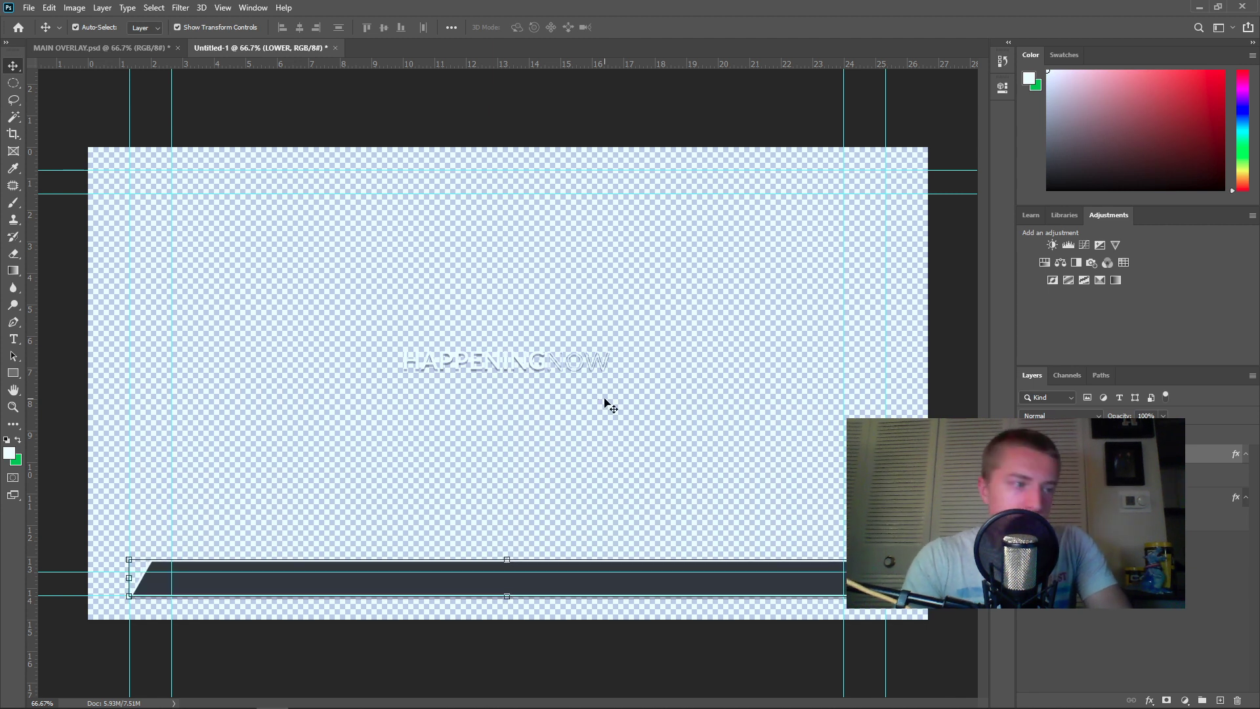
drag(508, 560, 508, 546)
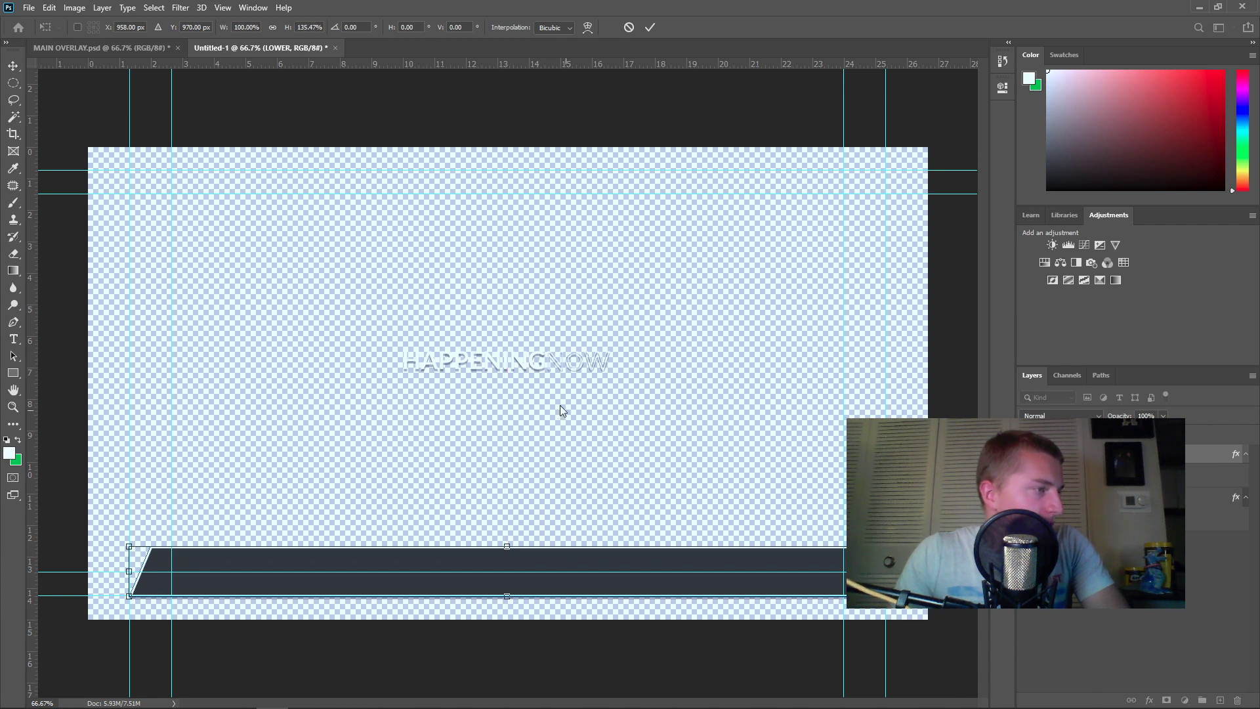
key(Return)
Move the HAPPENINGNOW text straight down onto the dark bar, in 10-pixel nudges
click(505, 359)
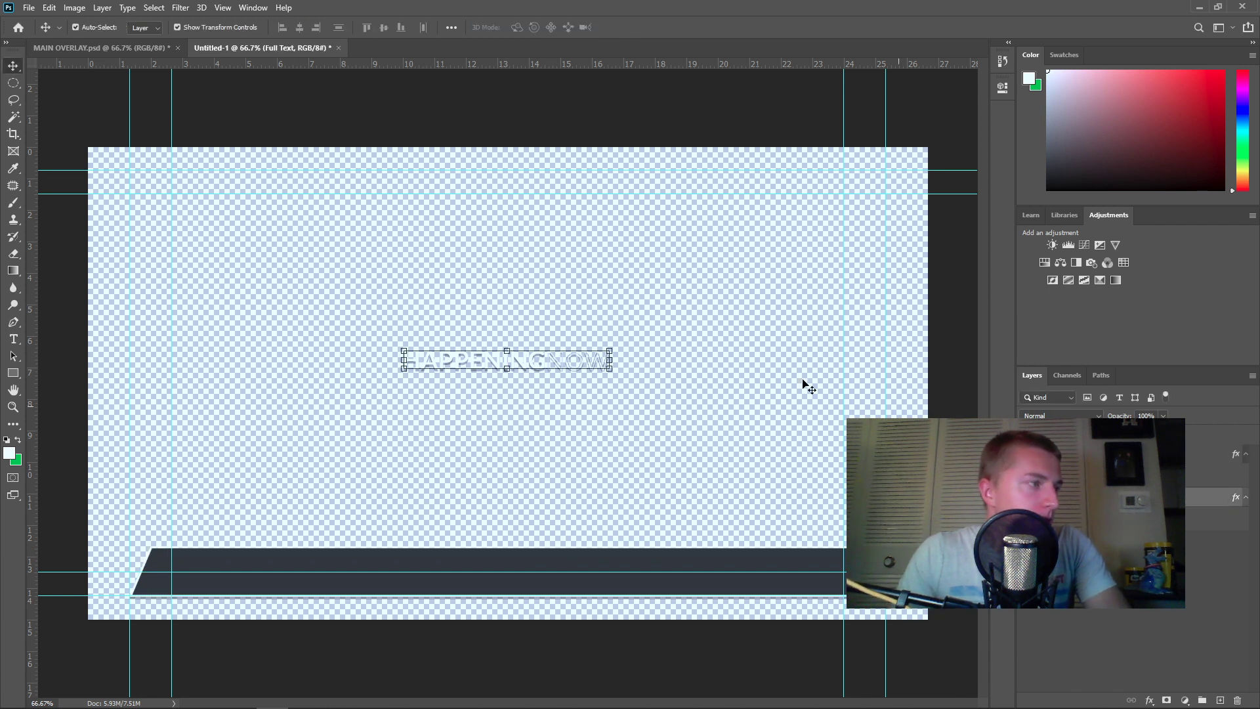
key(shift+Down)
key(shift+Down)
key(shift+Down)
key(shift+Down)
key(shift+Down)
key(shift+Down)
key(shift+Down)
key(shift+Down)
key(shift+Down)
key(shift+Down)
key(shift+Down)
key(shift+Down)
key(shift+Down)
key(shift+Down)
key(shift+Down)
key(shift+Down)
key(shift+Down)
key(shift+Down)
key(shift+Down)
key(shift+Down)
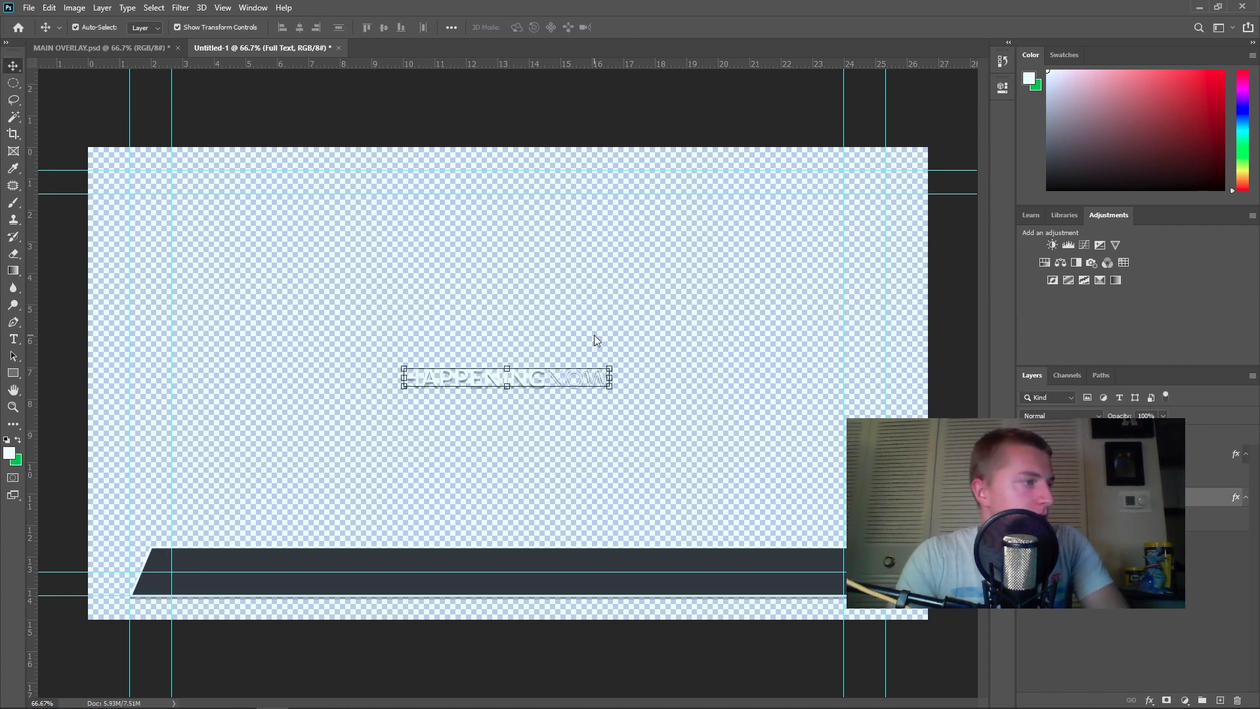
key(shift+Down)
key(shift+Down)
key(shift+Down)
key(shift+Down)
key(shift+Down)
key(shift+Down)
key(shift+Down)
key(shift+Down)
key(shift+Down)
key(shift+Down)
key(shift+Down)
key(shift+Down)
key(shift+Down)
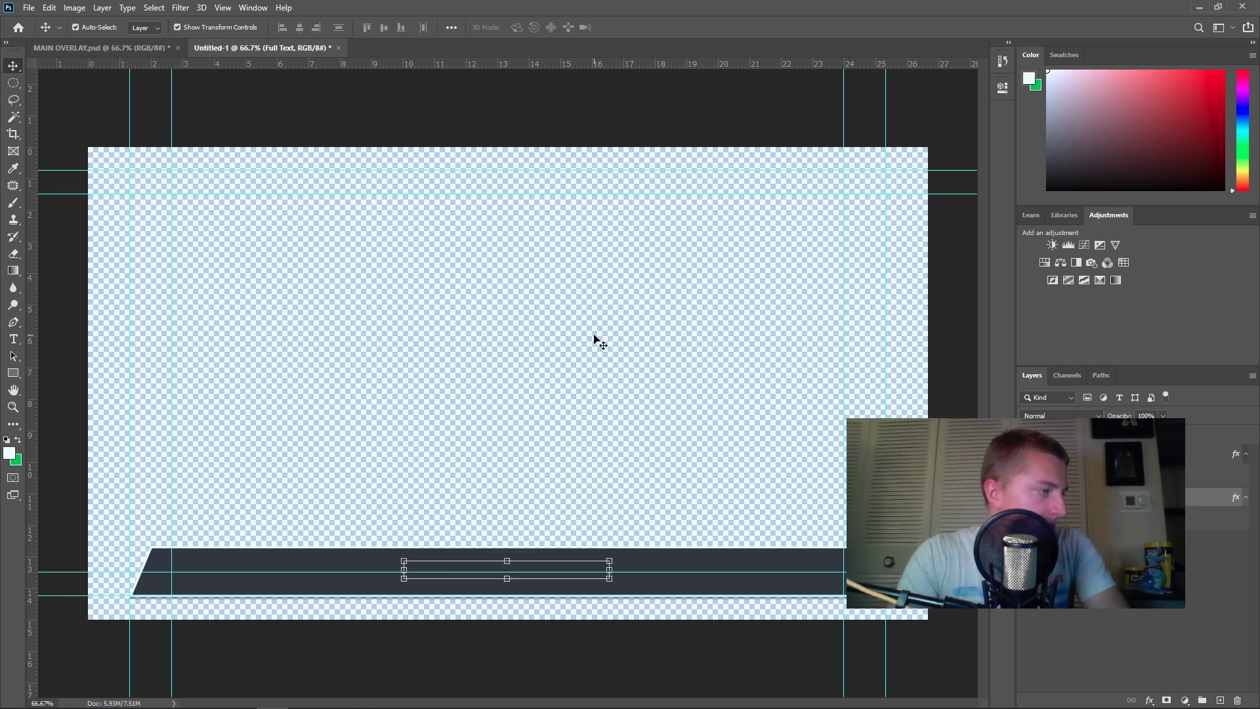
click(1110, 571)
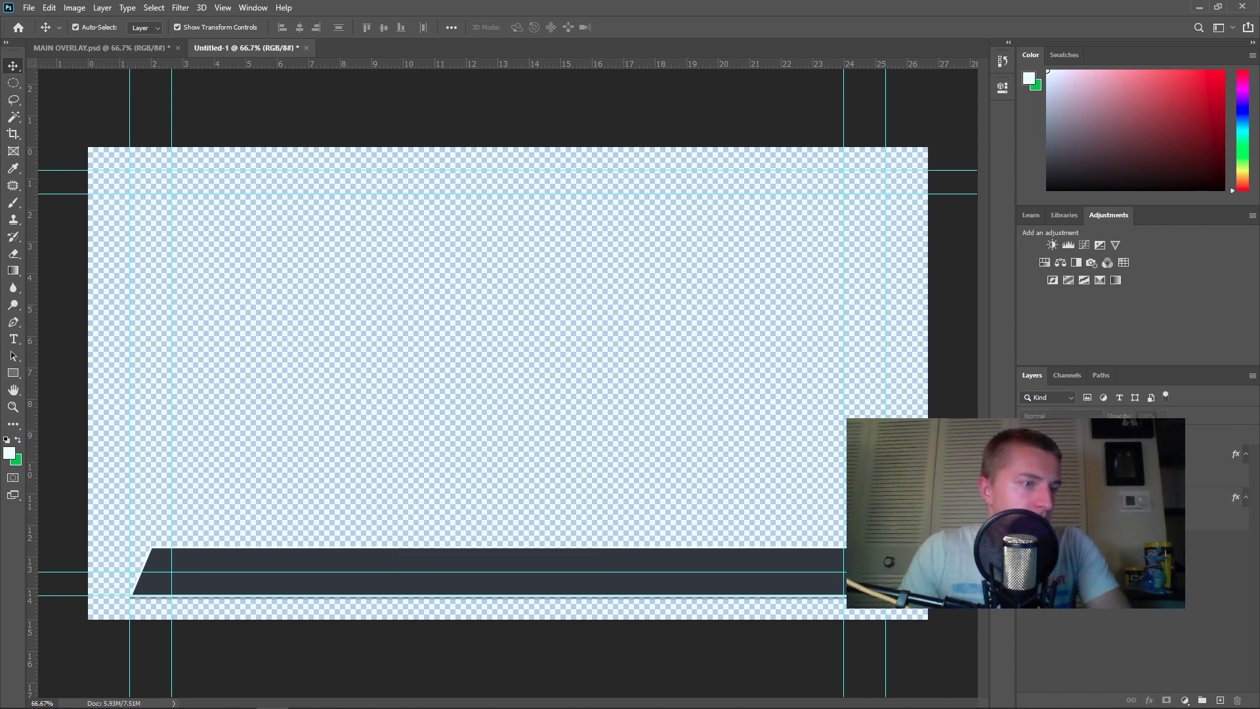
Place the LOWER layer beneath the Full Text layer and nudge the text up to centre it vertically in the bar
drag(1109, 453, 1109, 546)
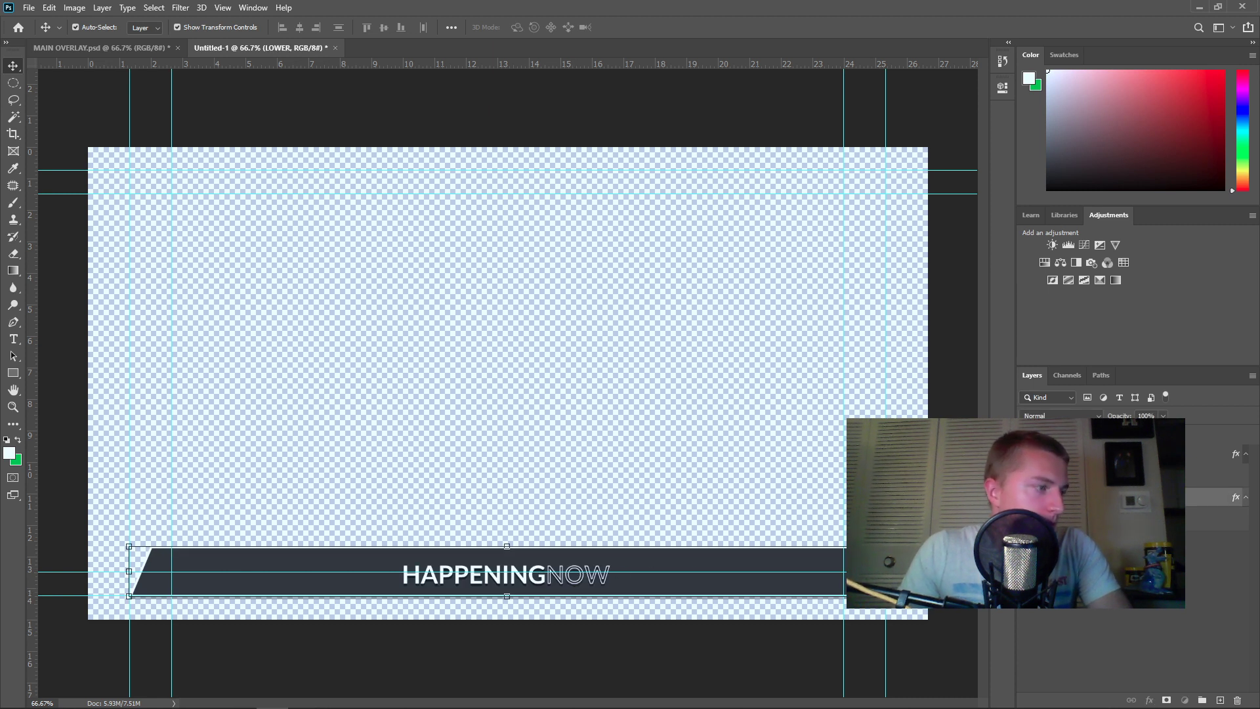
click(1109, 454)
key(shift+Up)
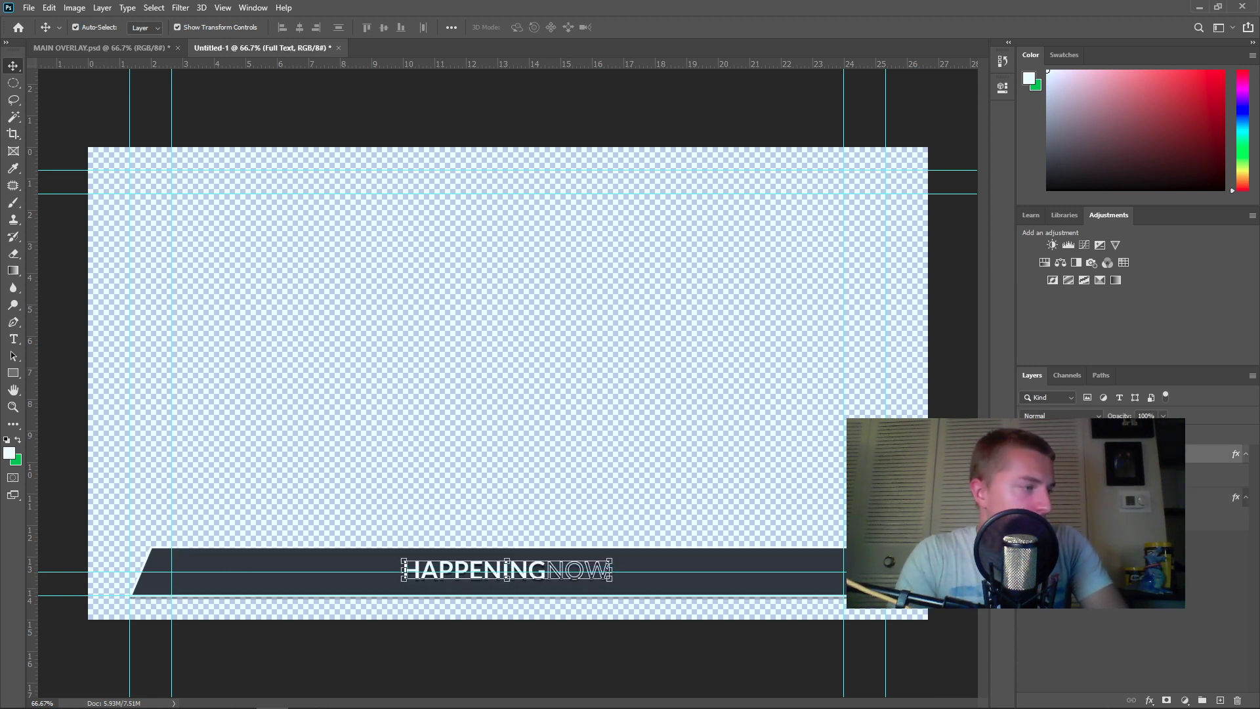
key(Down)
key(Down)
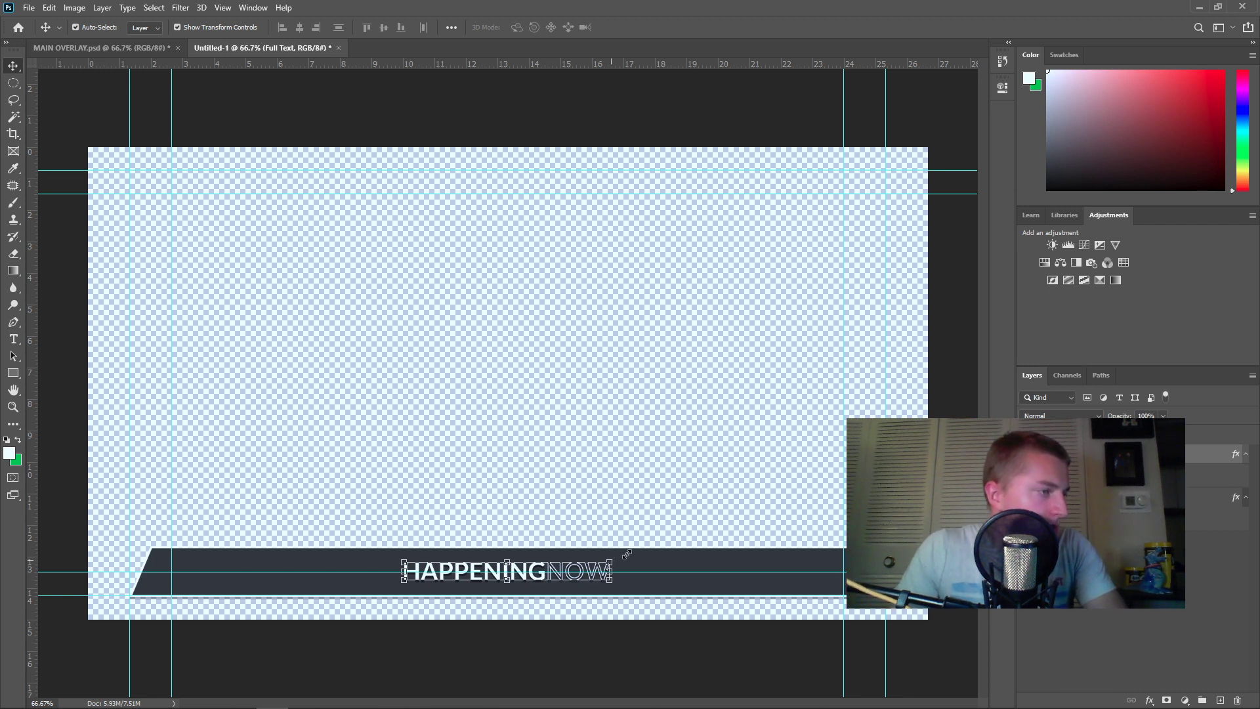
Enlarge the HAPPENINGNOW text about its centre to roughly 43% scale
drag(627, 554, 645, 557)
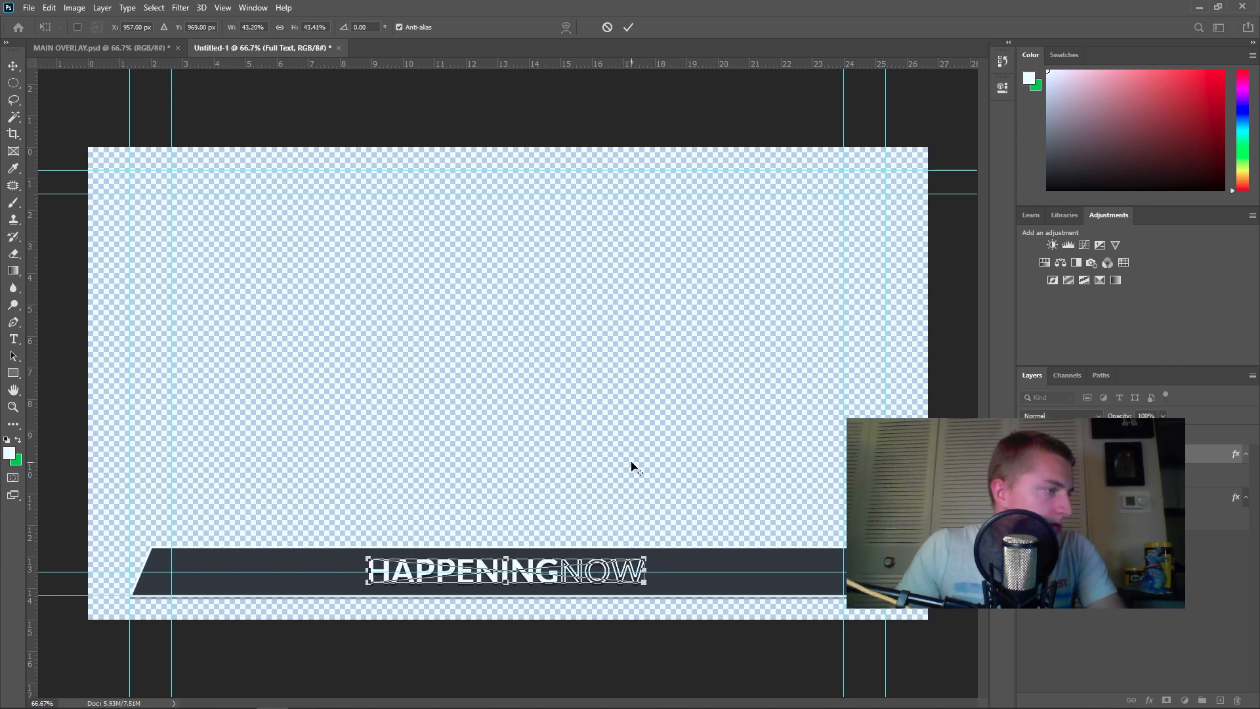
click(628, 28)
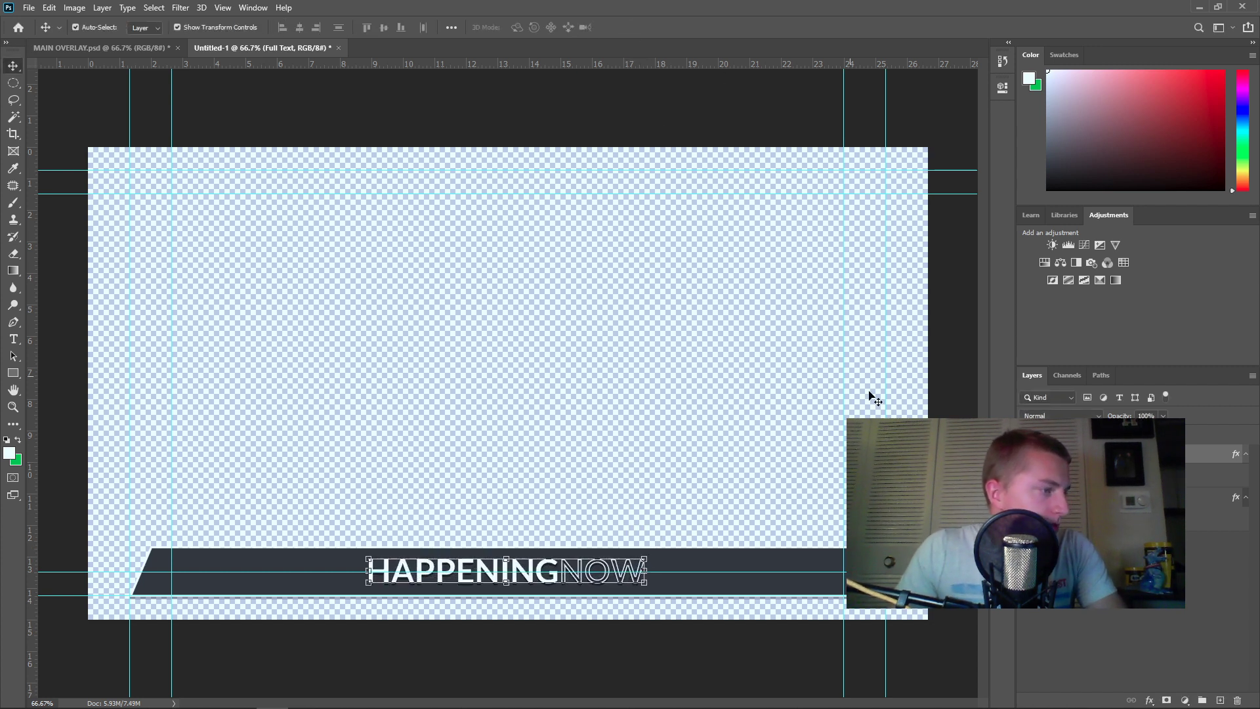
click(906, 611)
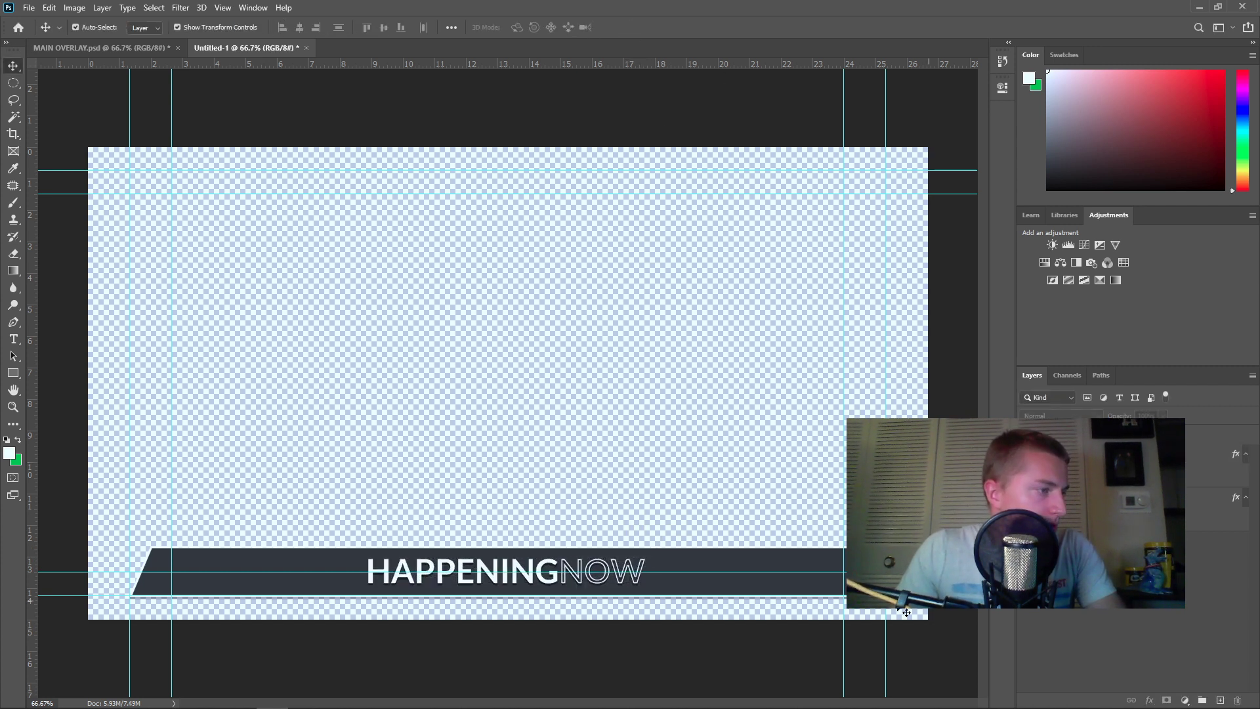
Scale the HAPPENINGNOW text down about its centre to roughly 32%
click(476, 570)
click(473, 571)
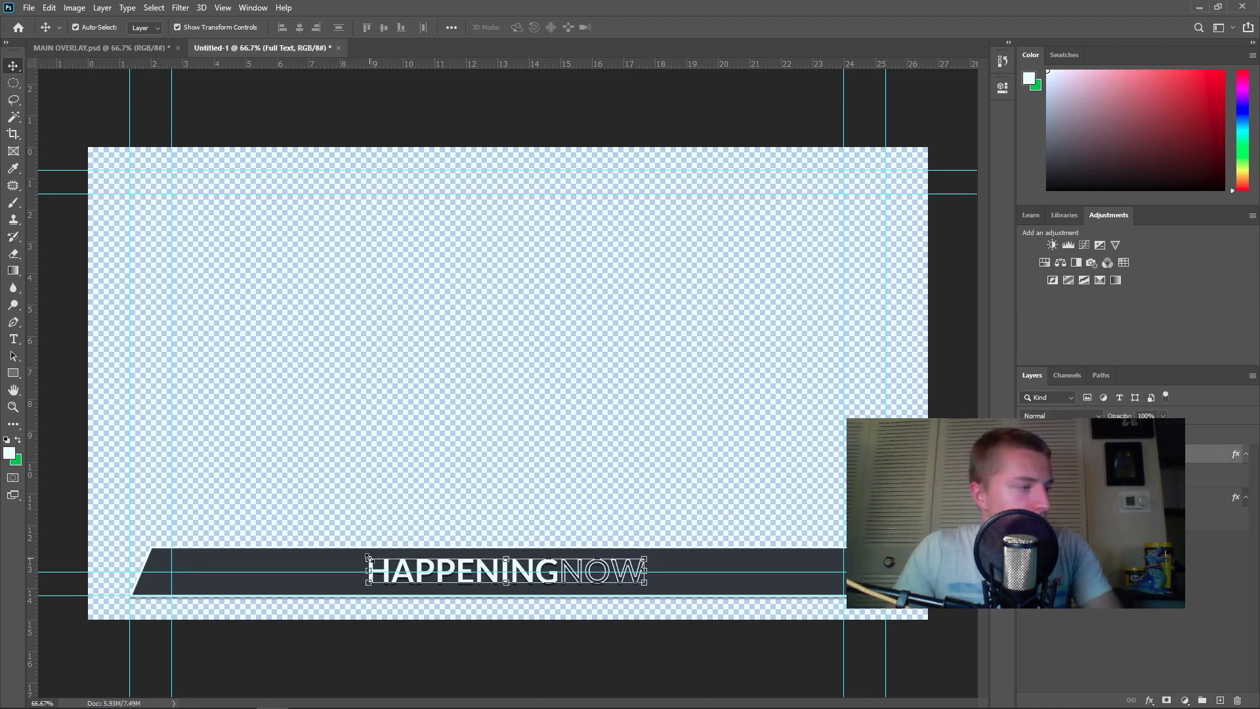
drag(368, 558, 402, 554)
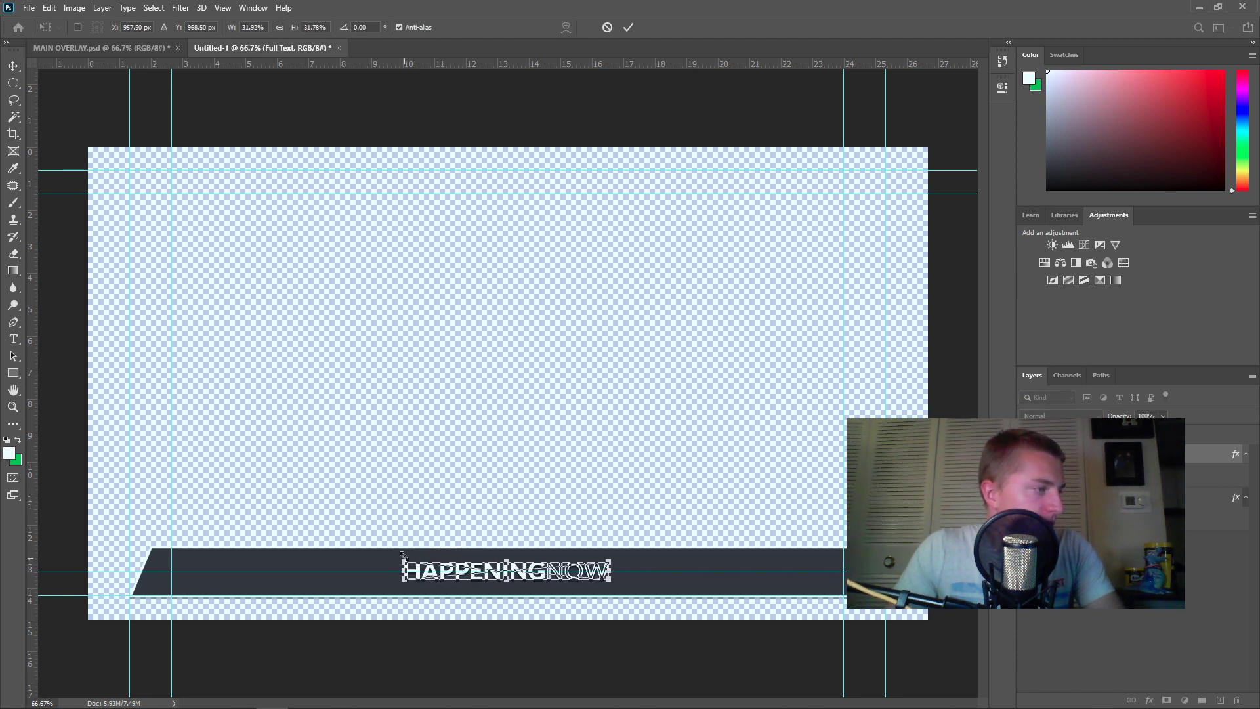
click(625, 27)
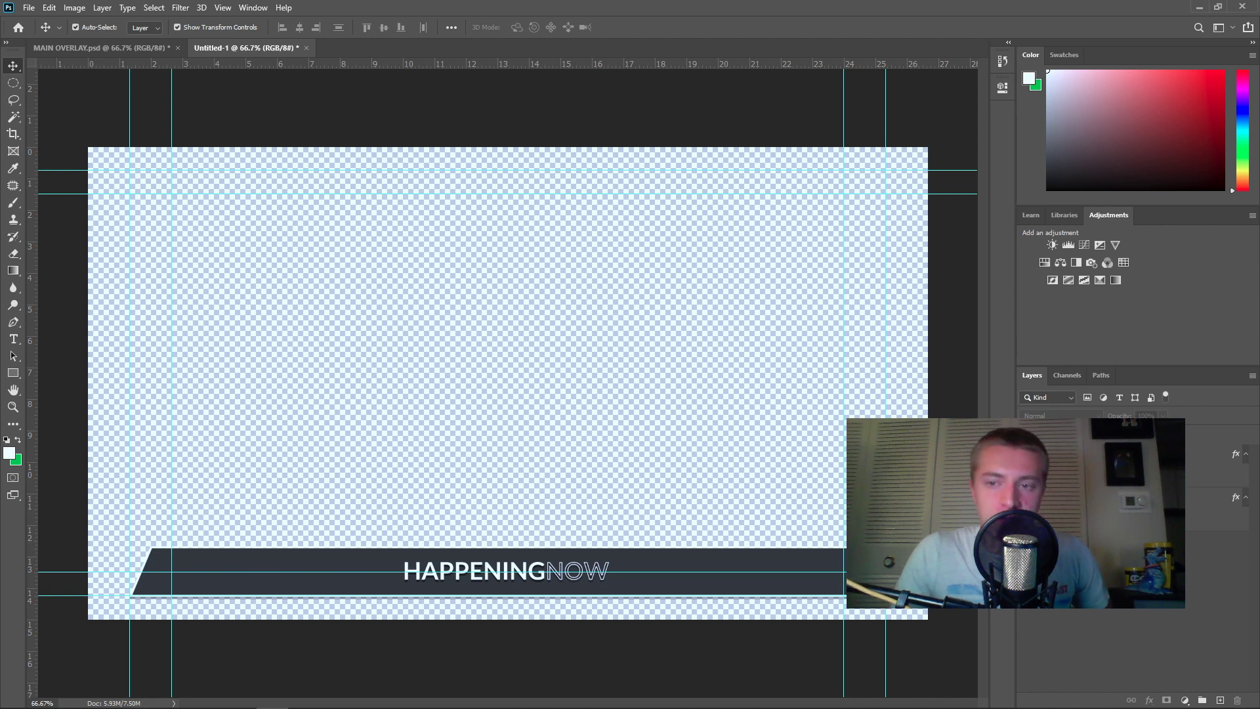
Draw a rectangle shape of about 537 x 178 px near the middle of the canvas
click(11, 273)
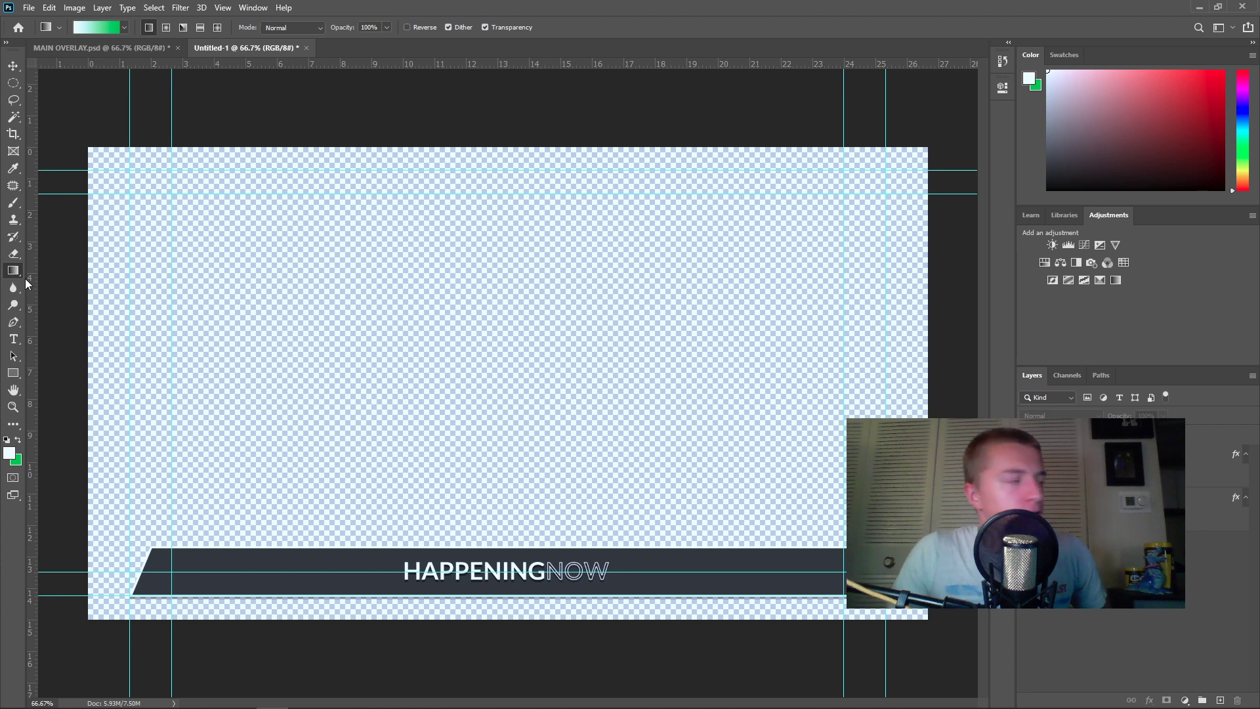
click(13, 373)
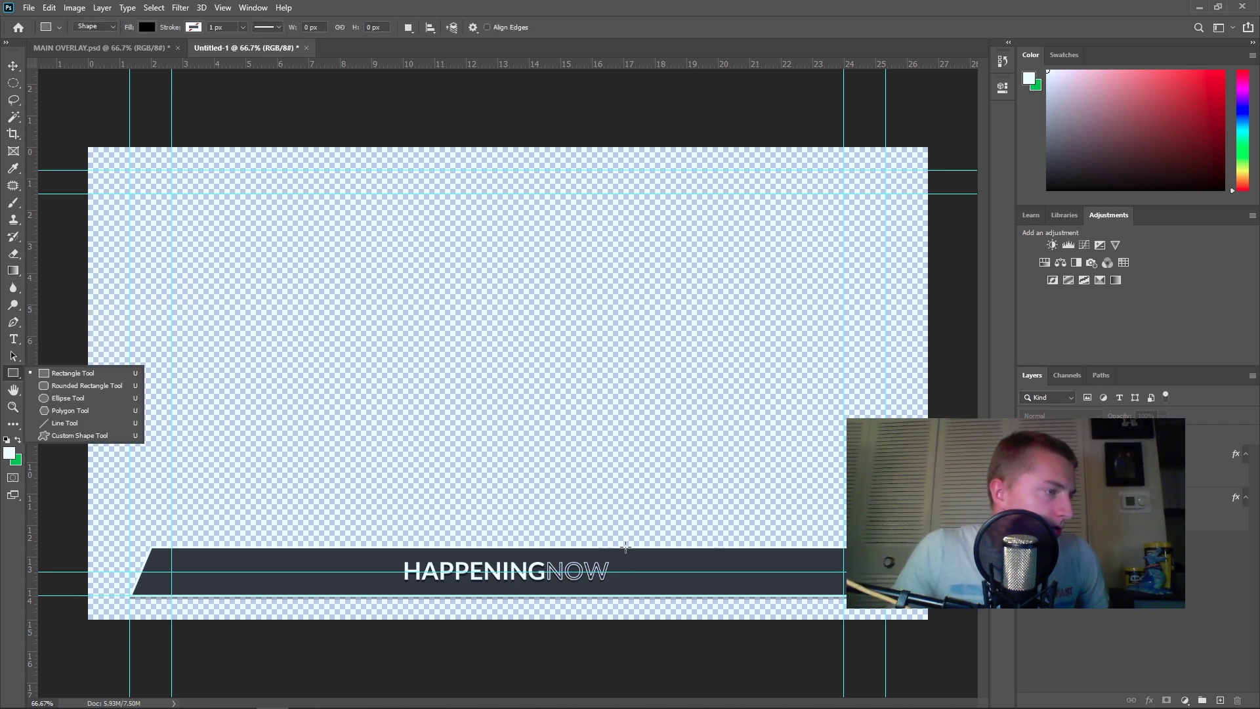
drag(536, 391, 653, 430)
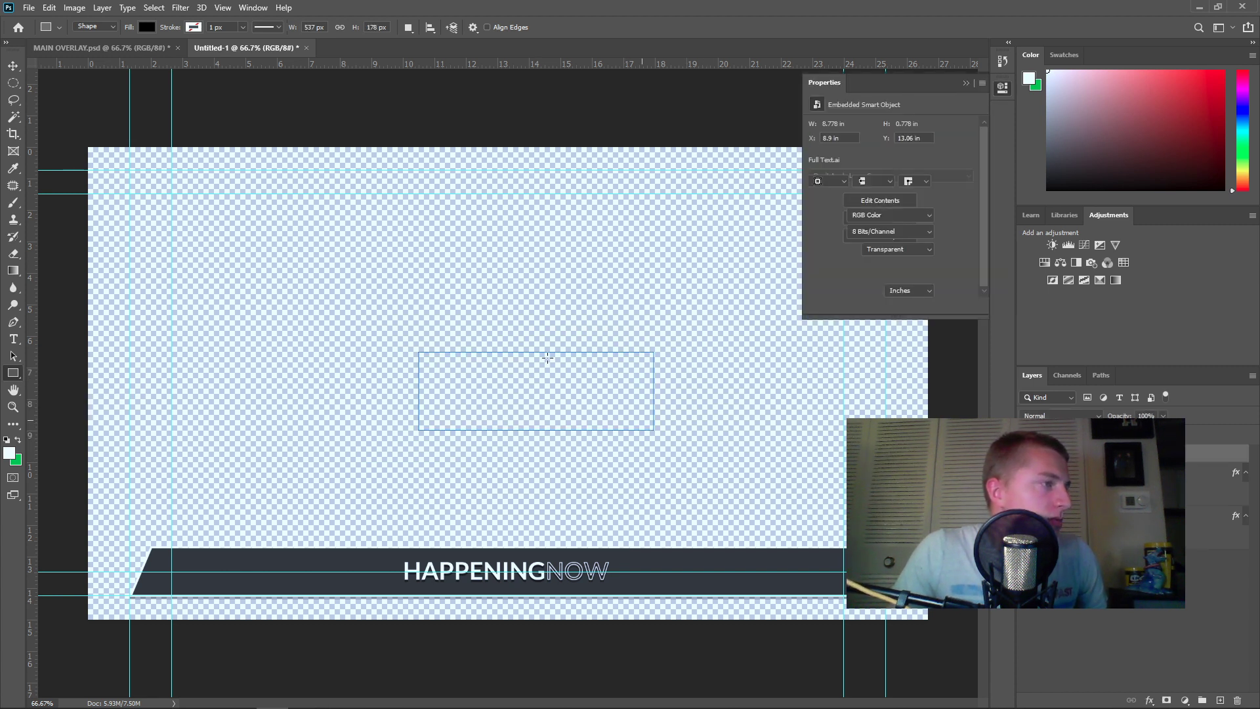
Give the rectangle the recently used dark slate fill and a white 5 px stroke
click(834, 167)
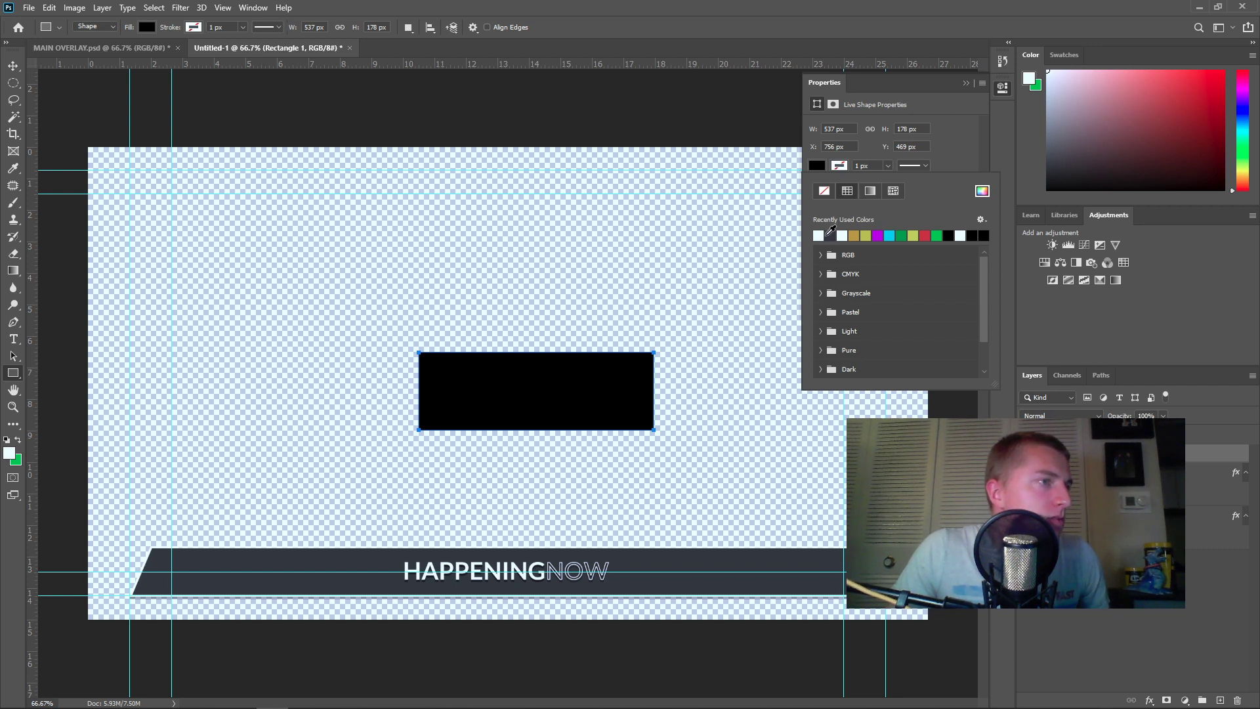
click(832, 235)
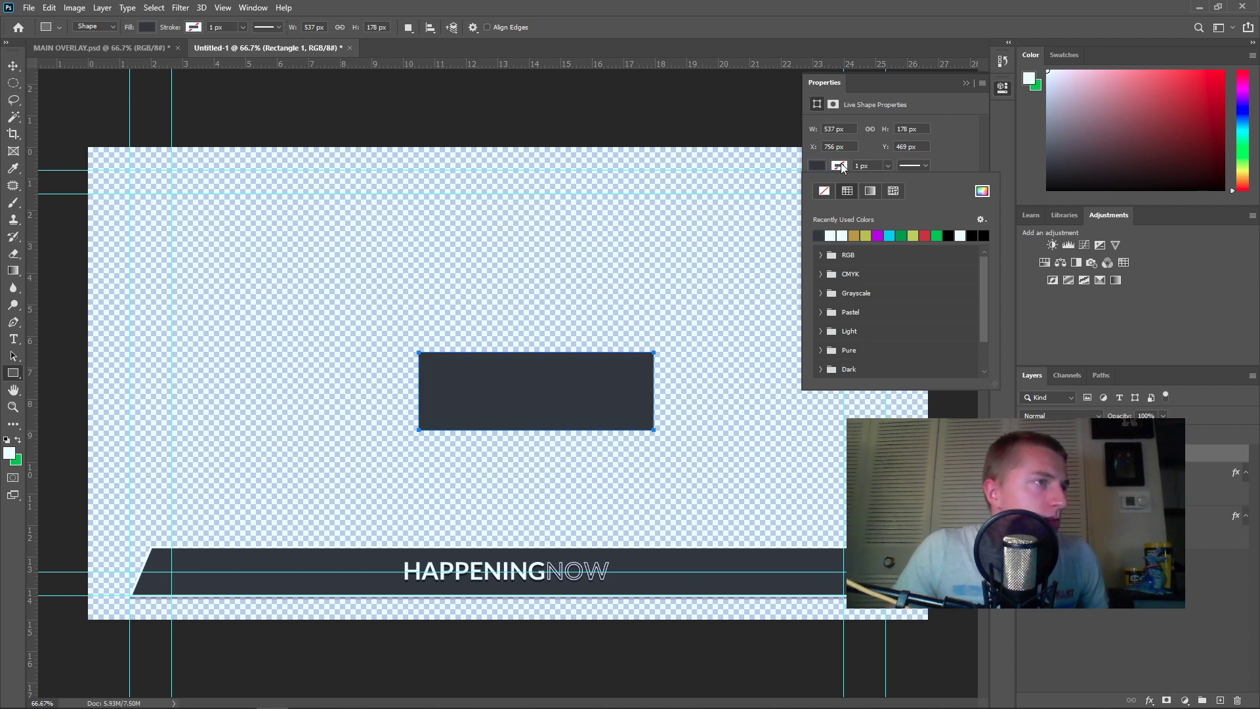
click(840, 163)
click(831, 235)
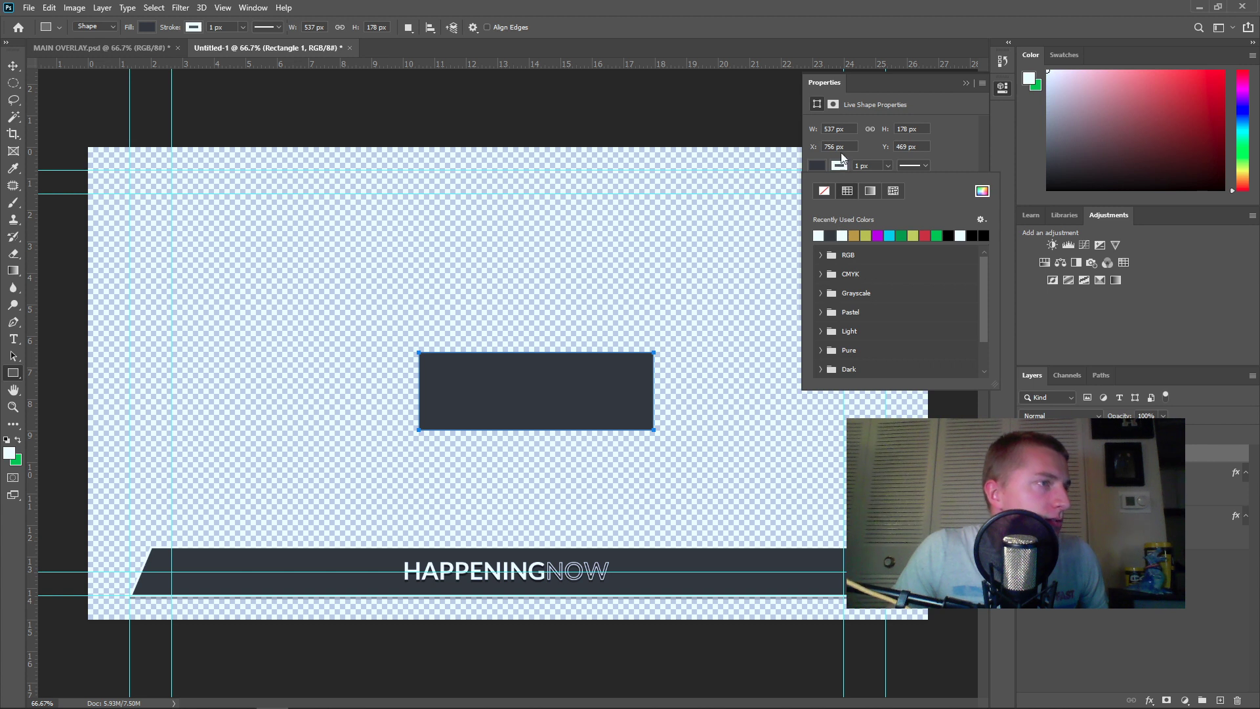
click(881, 165)
text(5)
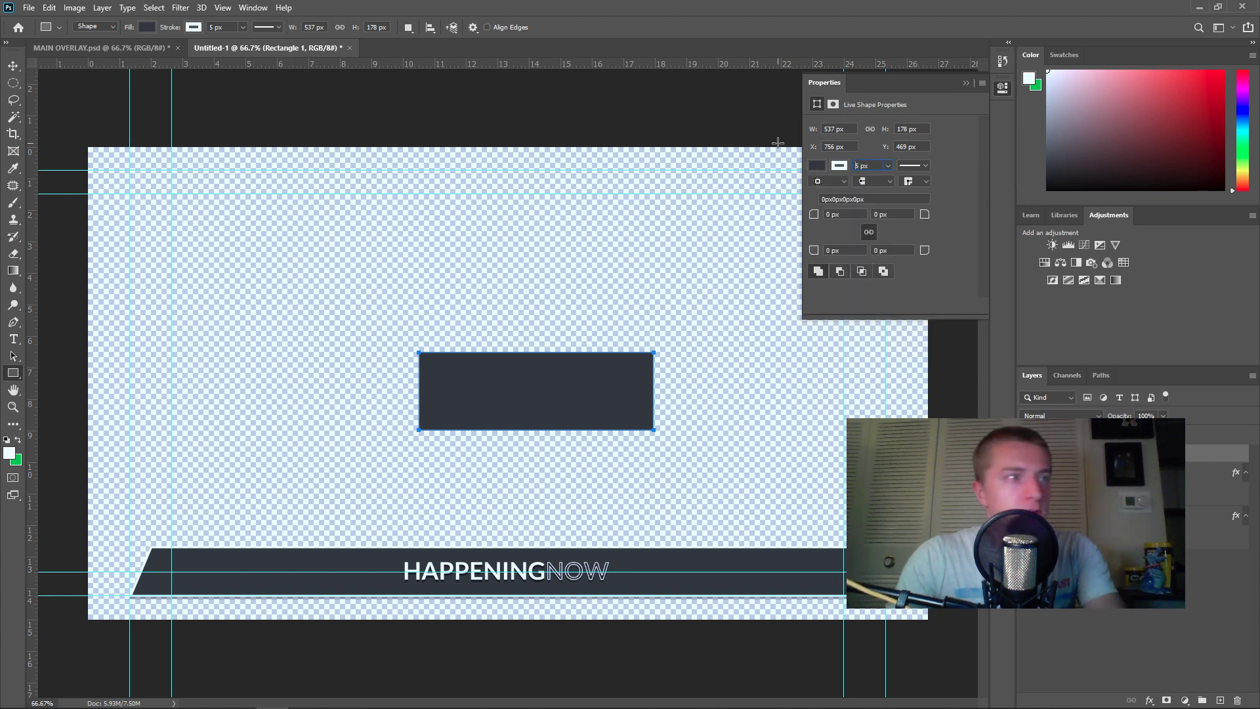
key(Return)
click(965, 84)
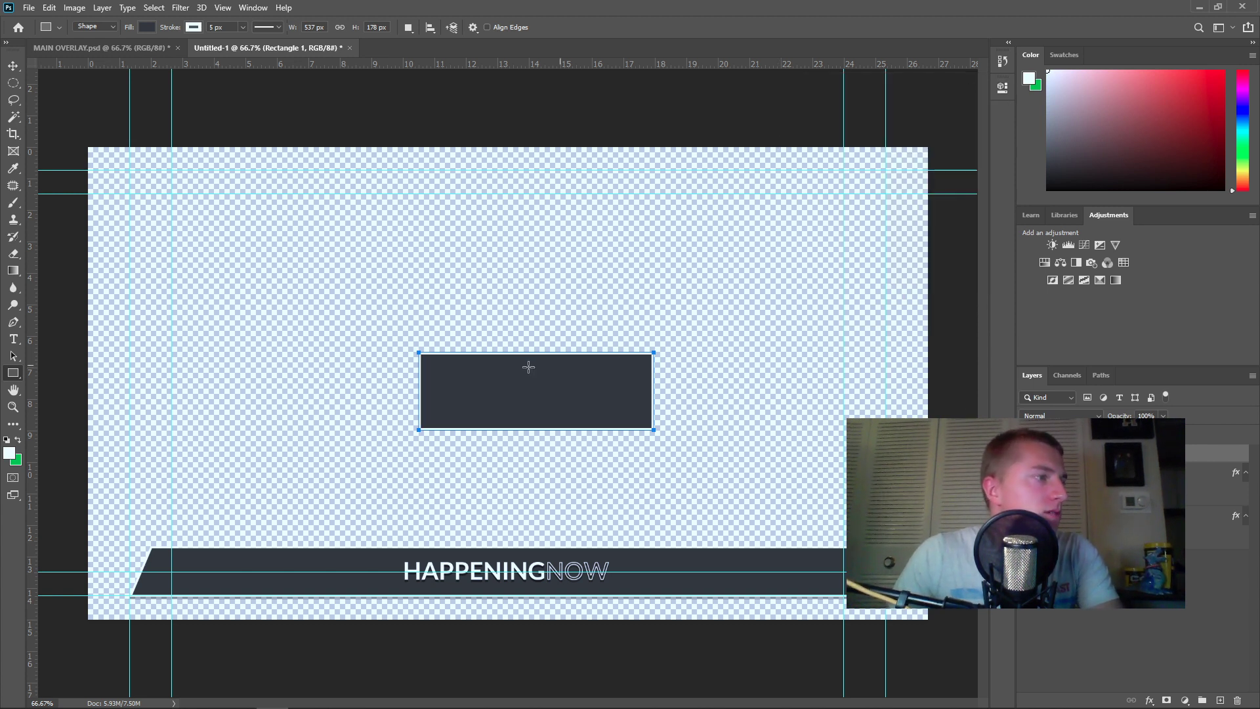
Move the rectangle onto the bar right of the text, scale it to about 64% height, and narrow it to the inner right guide
click(13, 66)
drag(478, 390, 676, 549)
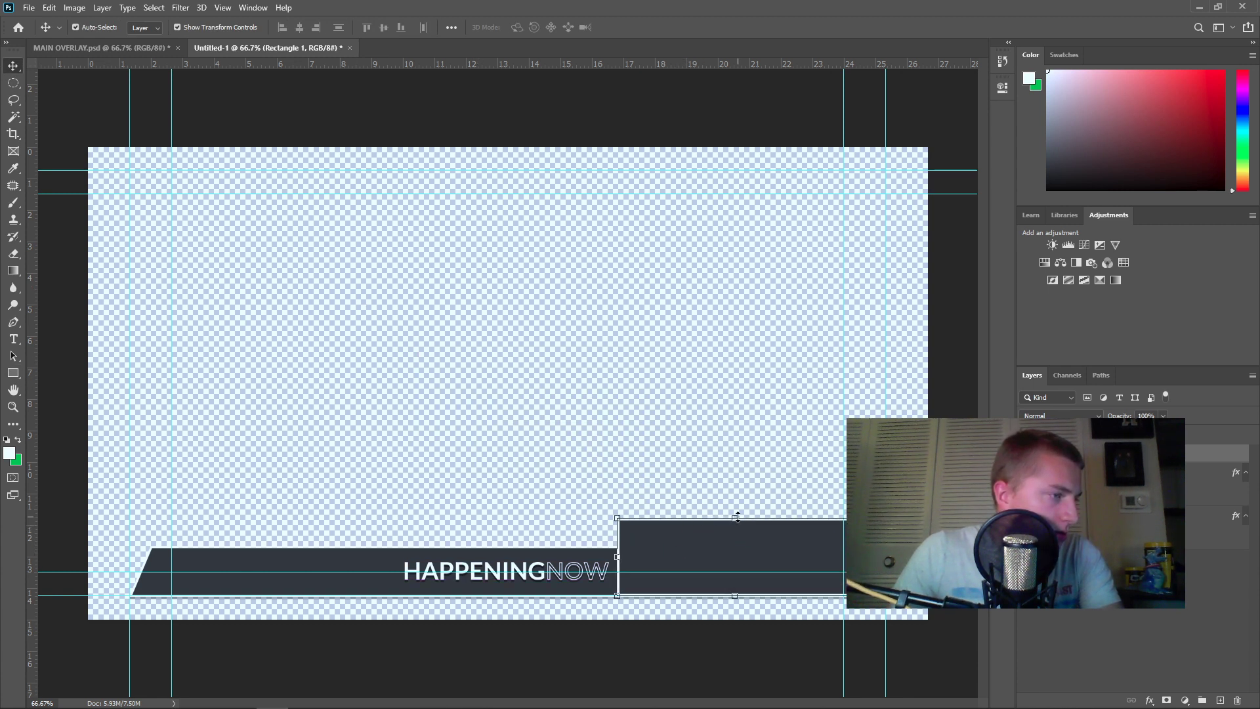
key(ctrl+t)
drag(735, 520, 741, 539)
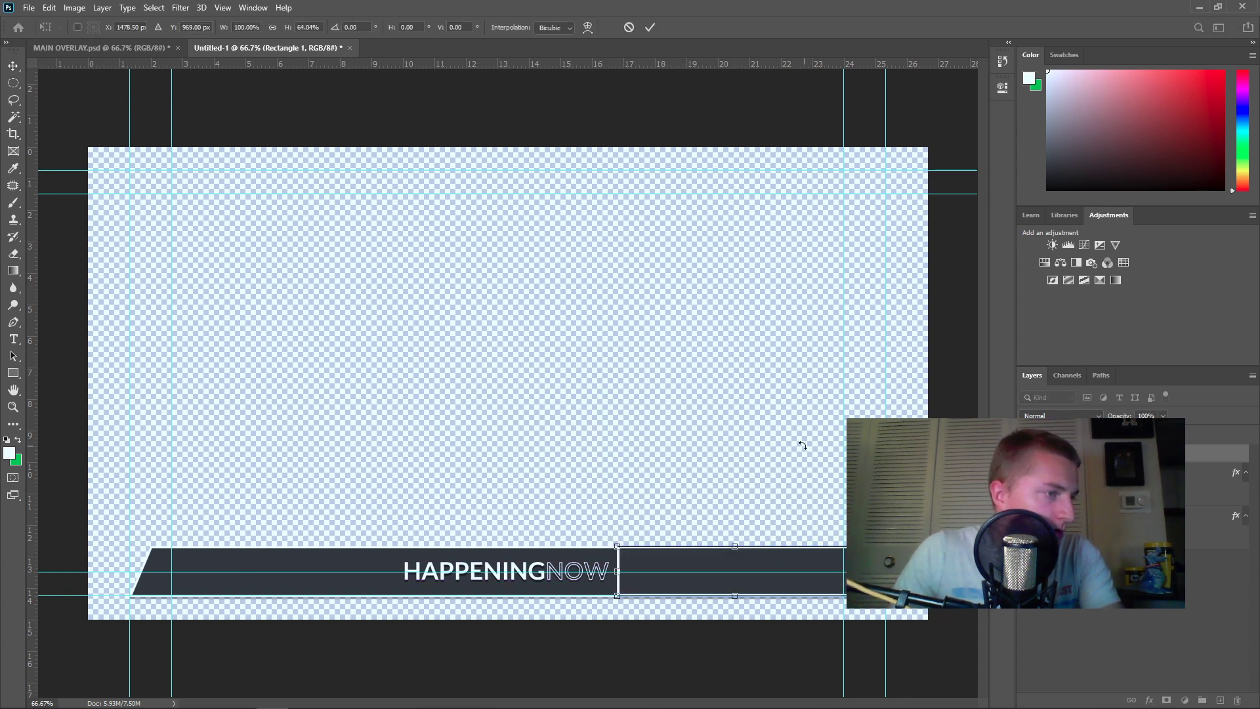
drag(862, 523, 842, 575)
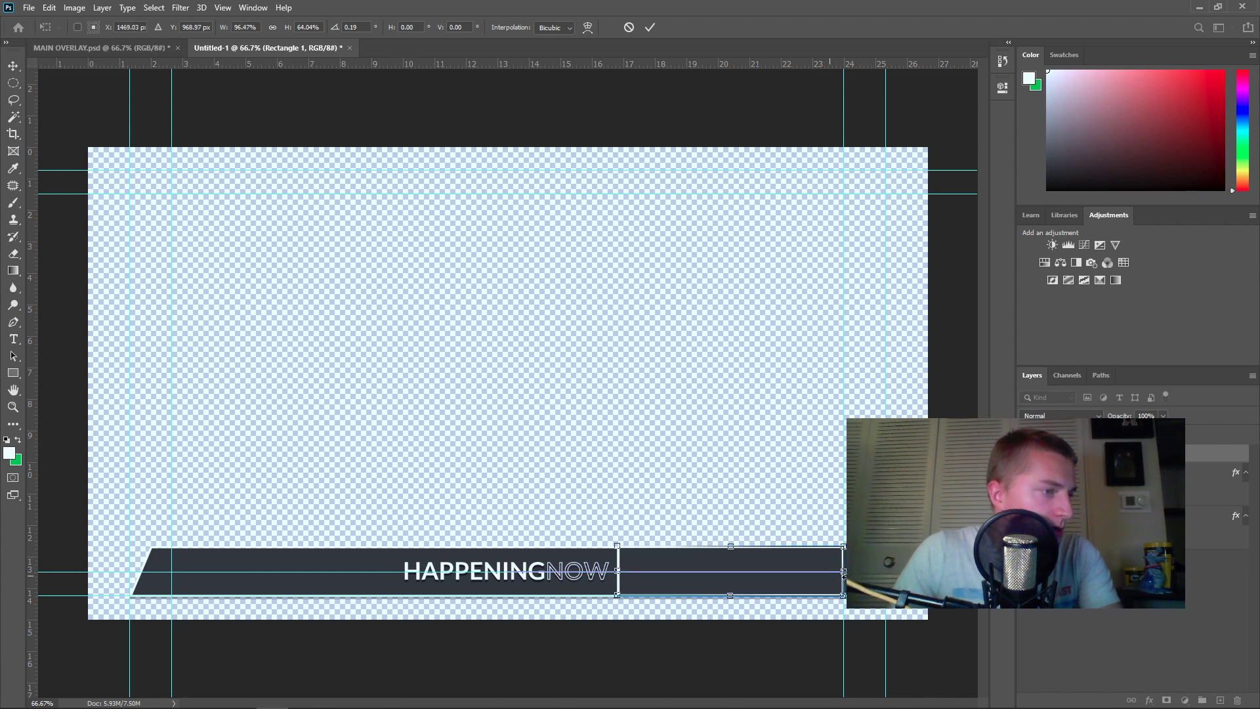
click(650, 27)
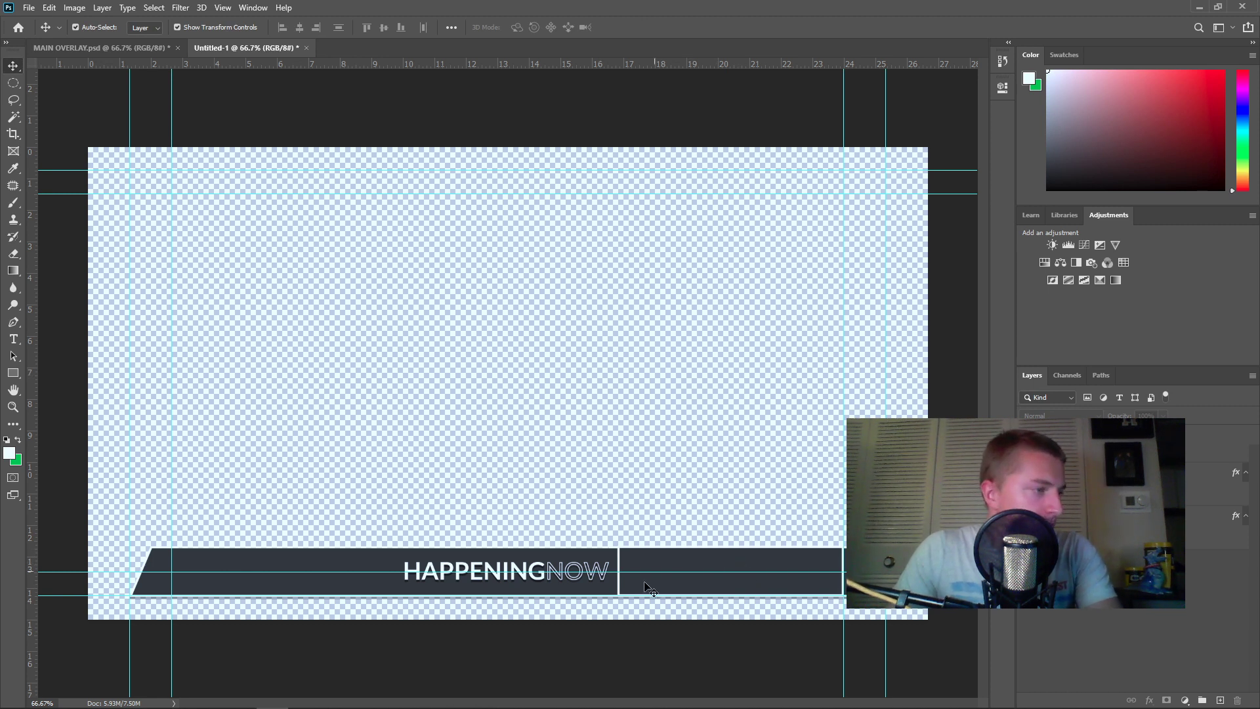
Pull the rectangle's left edge slightly away from the text, to about 99% width, and nudge it up
click(656, 562)
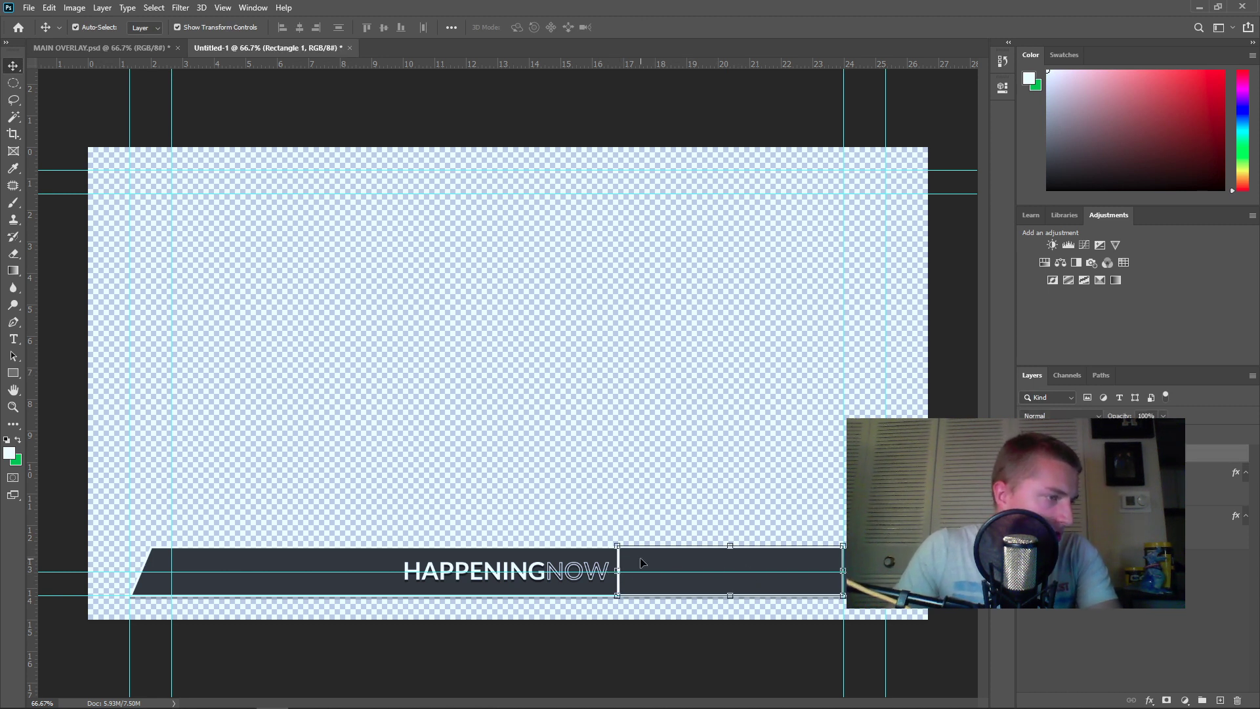
drag(623, 573, 620, 573)
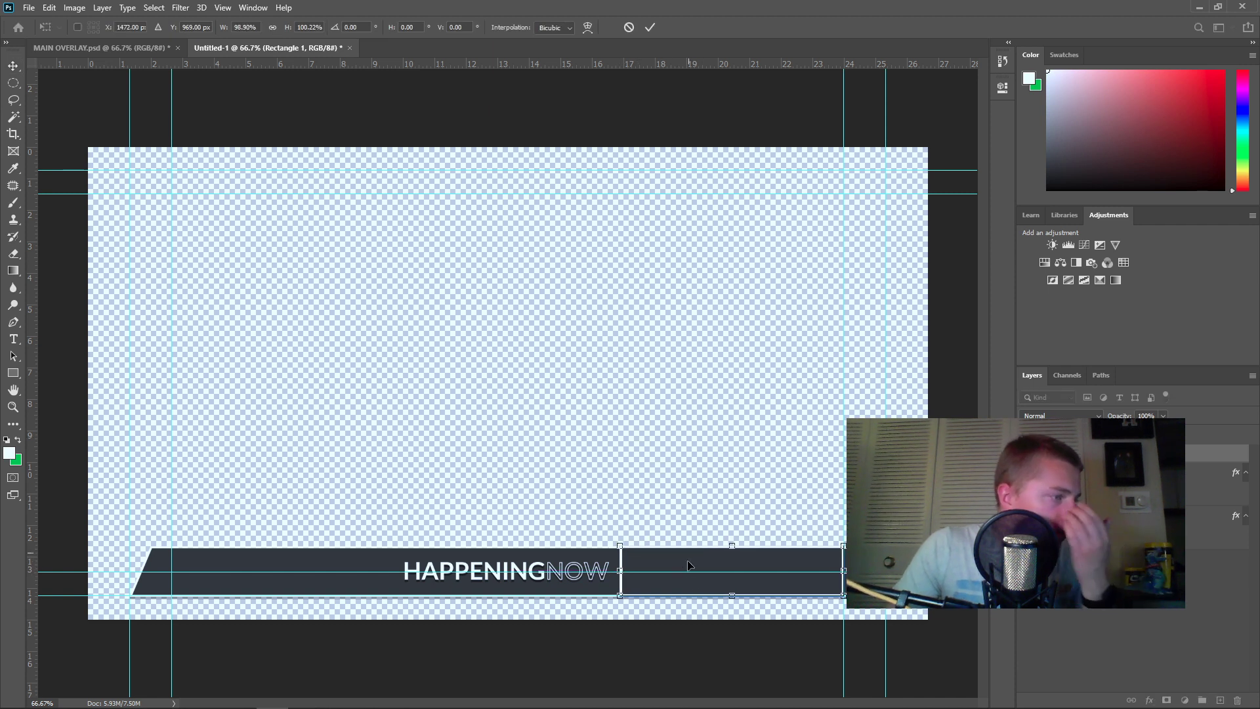
key(Up)
key(Return)
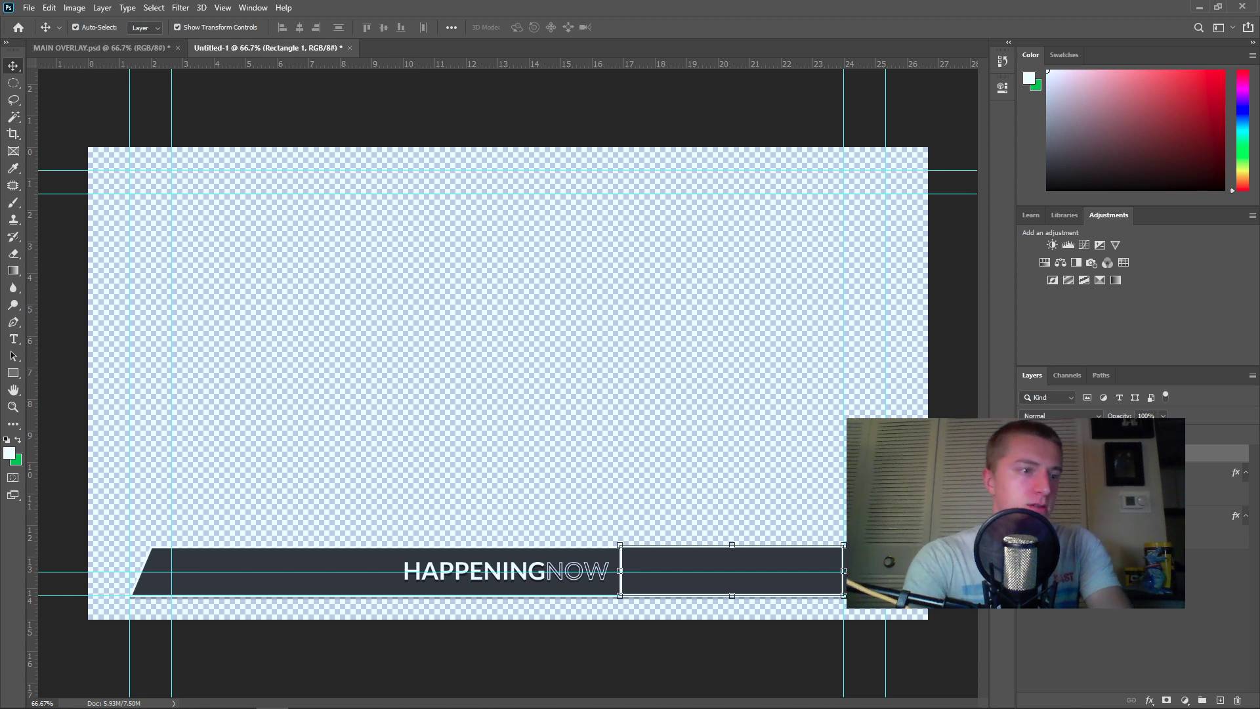
Rename the rectangle layer as RIGHT and lower its top edge to about 98% height to match the bar
click(689, 566)
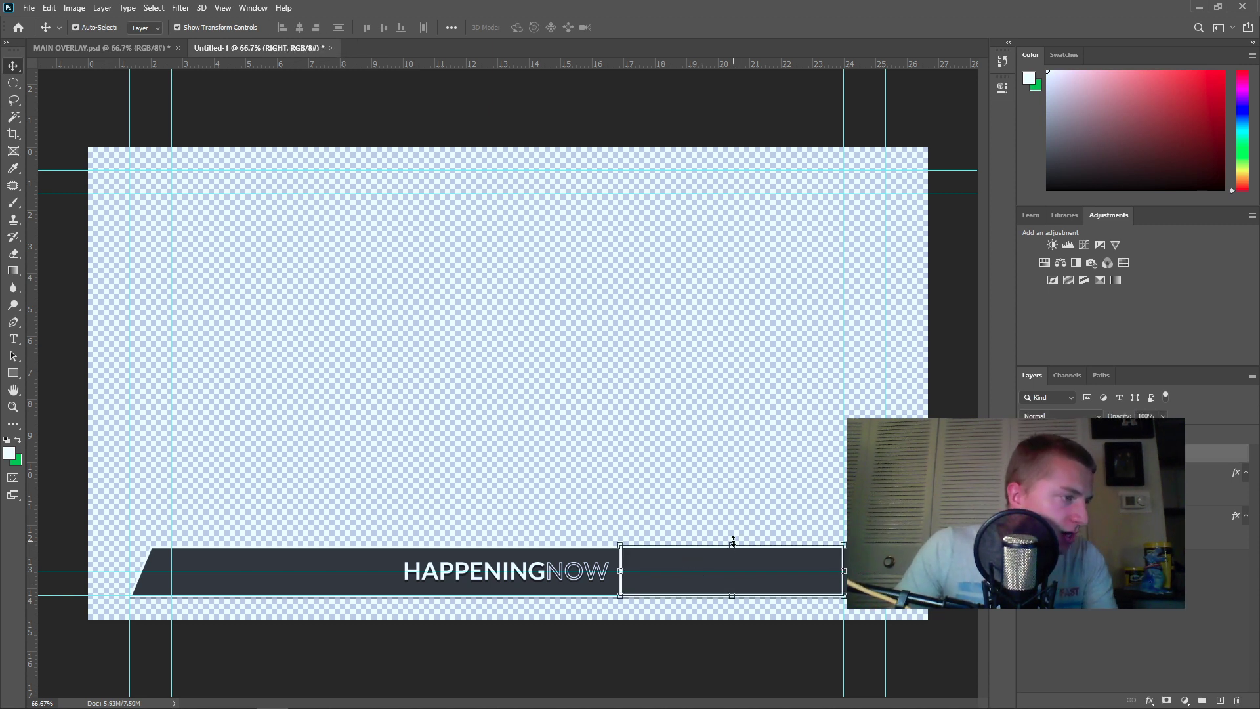
drag(732, 545, 732, 546)
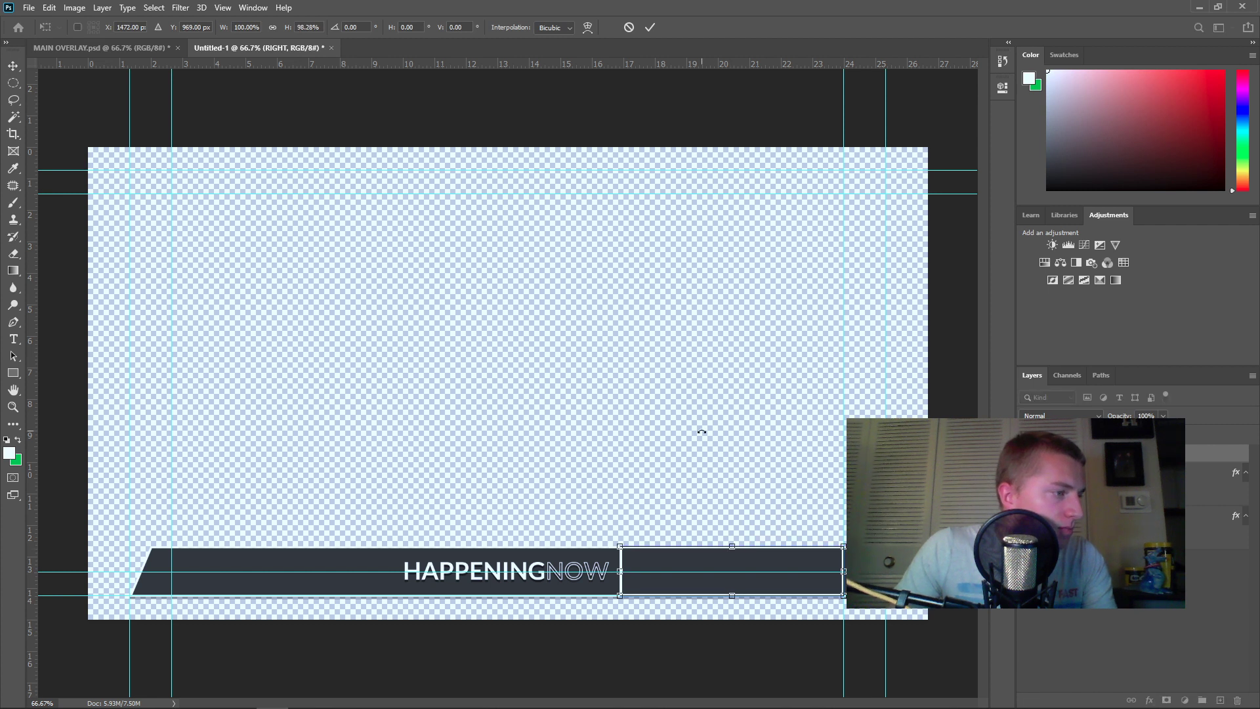
click(650, 27)
click(714, 360)
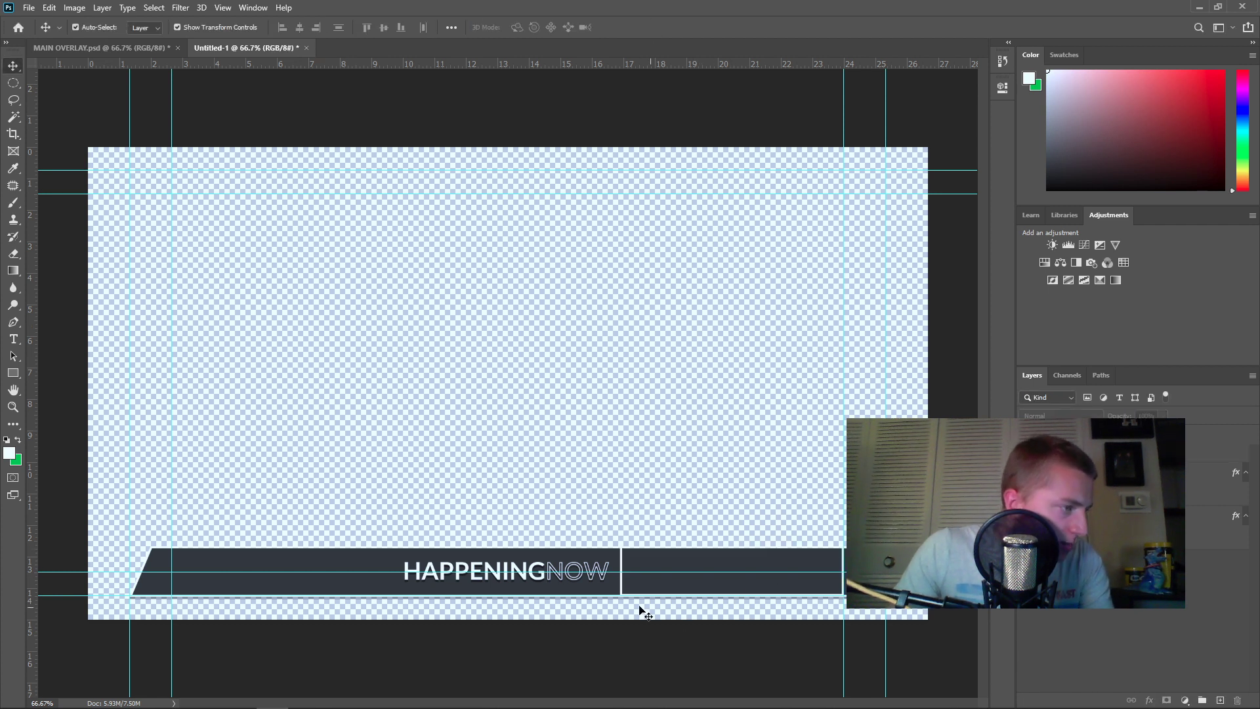
Extend the RIGHT rectangle's bottom edge down to about 102% height and inspect how it lines up with the bar
click(663, 590)
drag(733, 596, 734, 597)
click(650, 27)
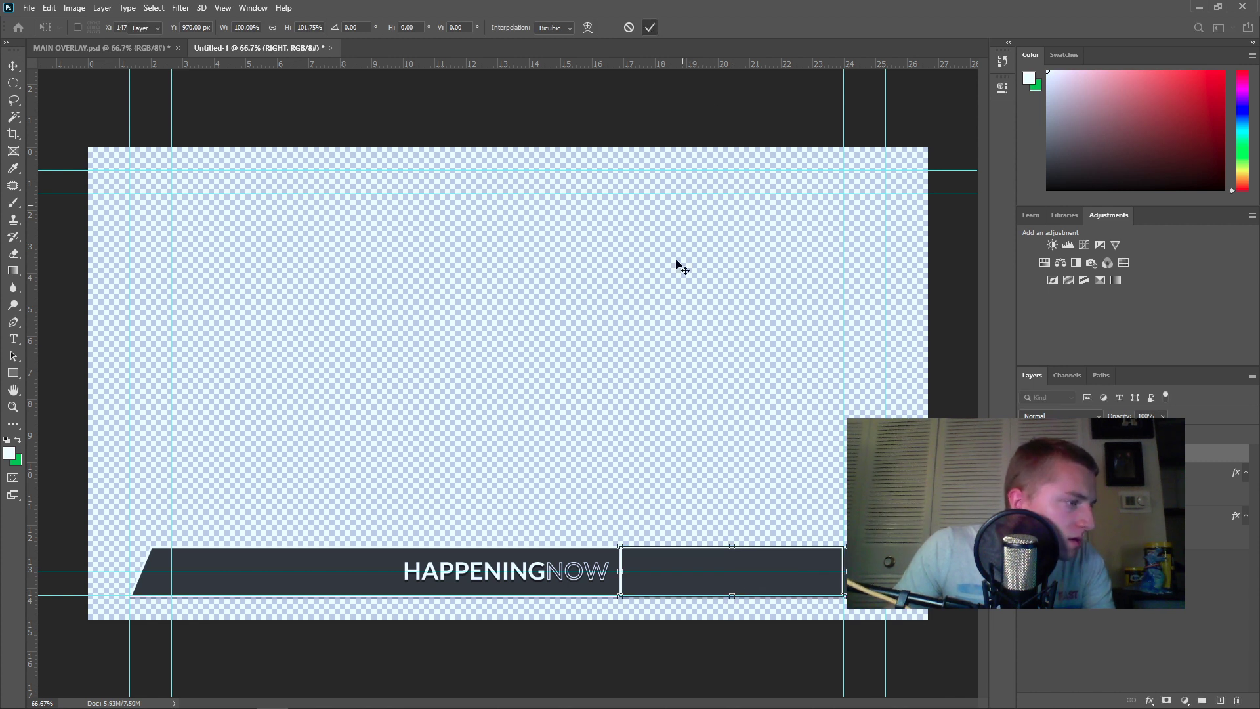
scroll(762, 605, up, 2)
scroll(708, 595, up, 5)
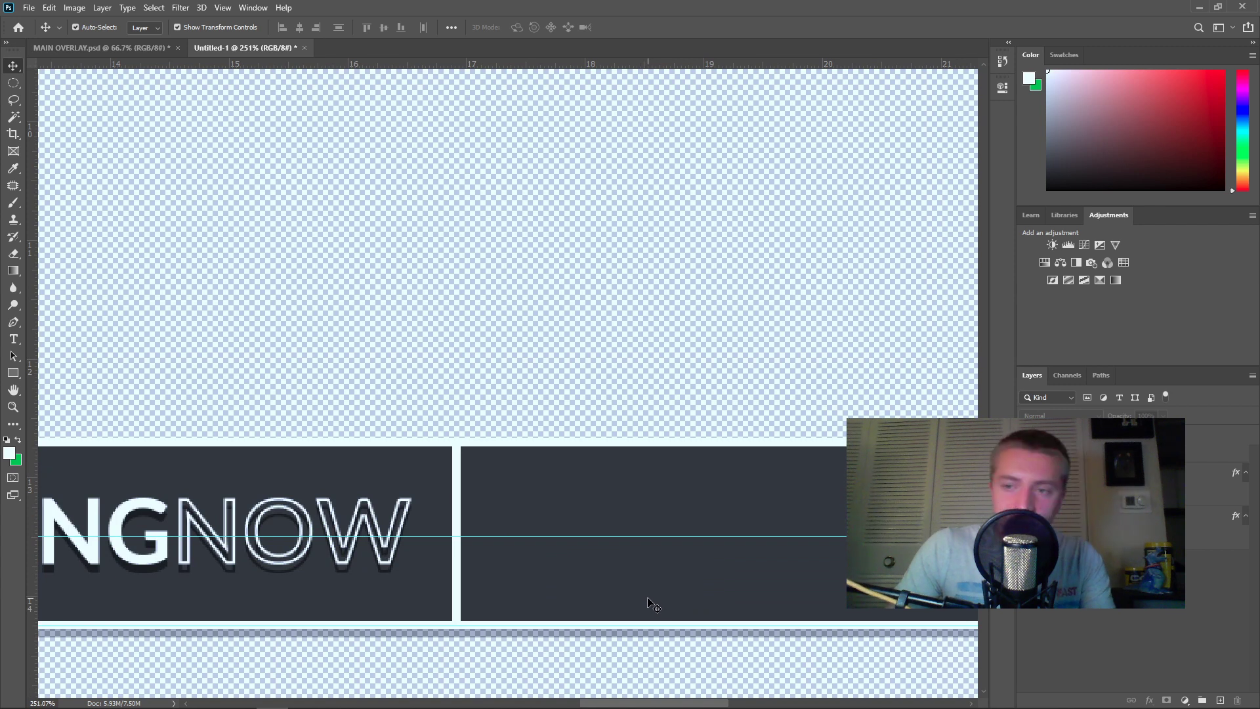
scroll(650, 594, down, 5)
scroll(679, 586, down, 2)
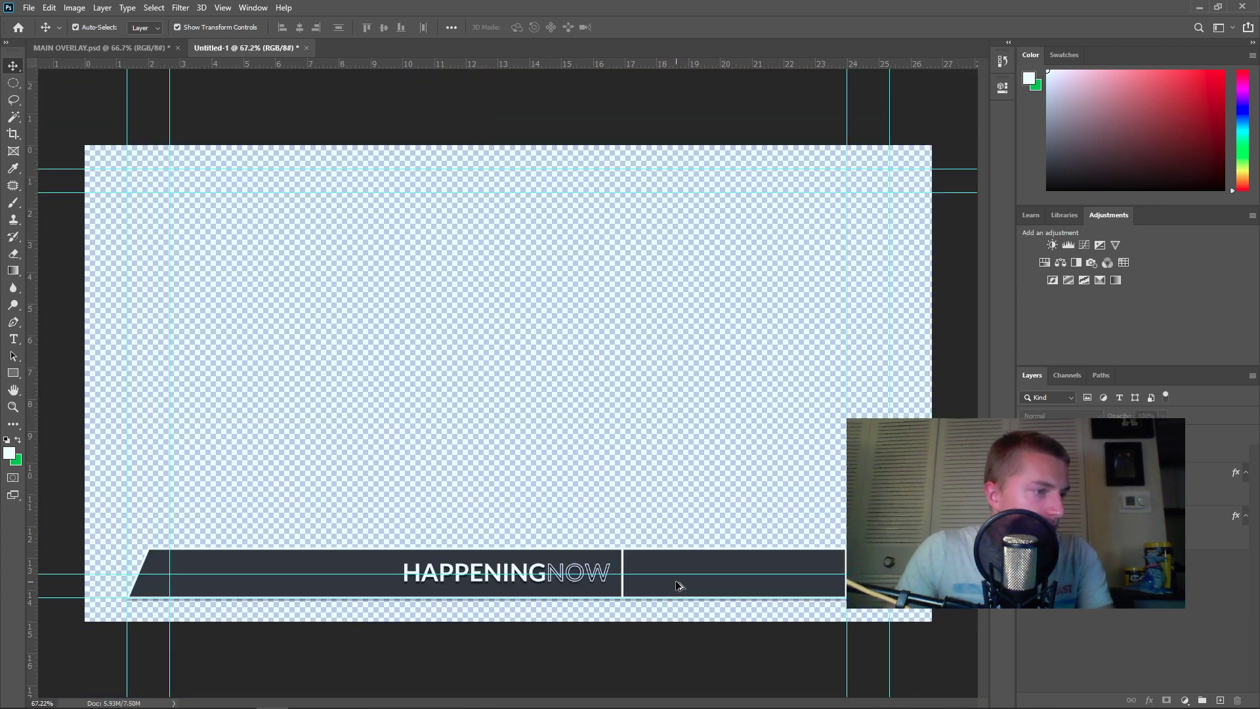
scroll(681, 586, up, 1)
Duplicate the RIGHT rectangle layer and rename the copy as LEFT
click(680, 586)
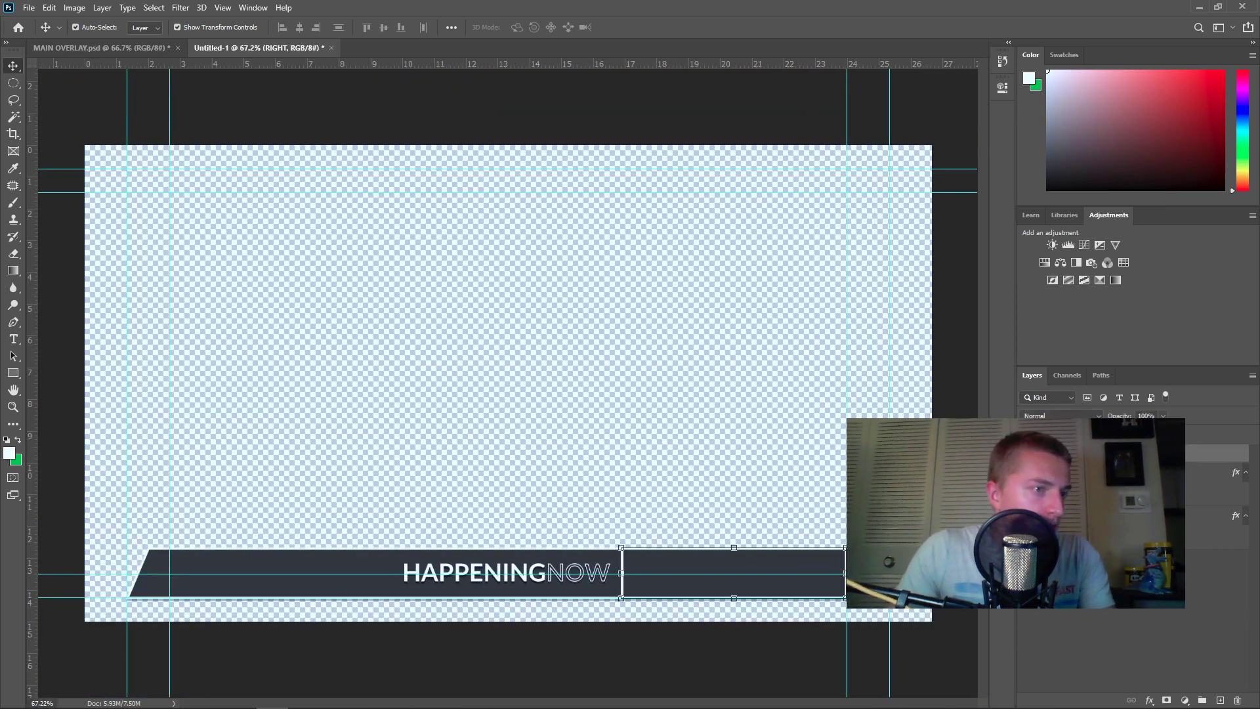
drag(1116, 453, 1220, 700)
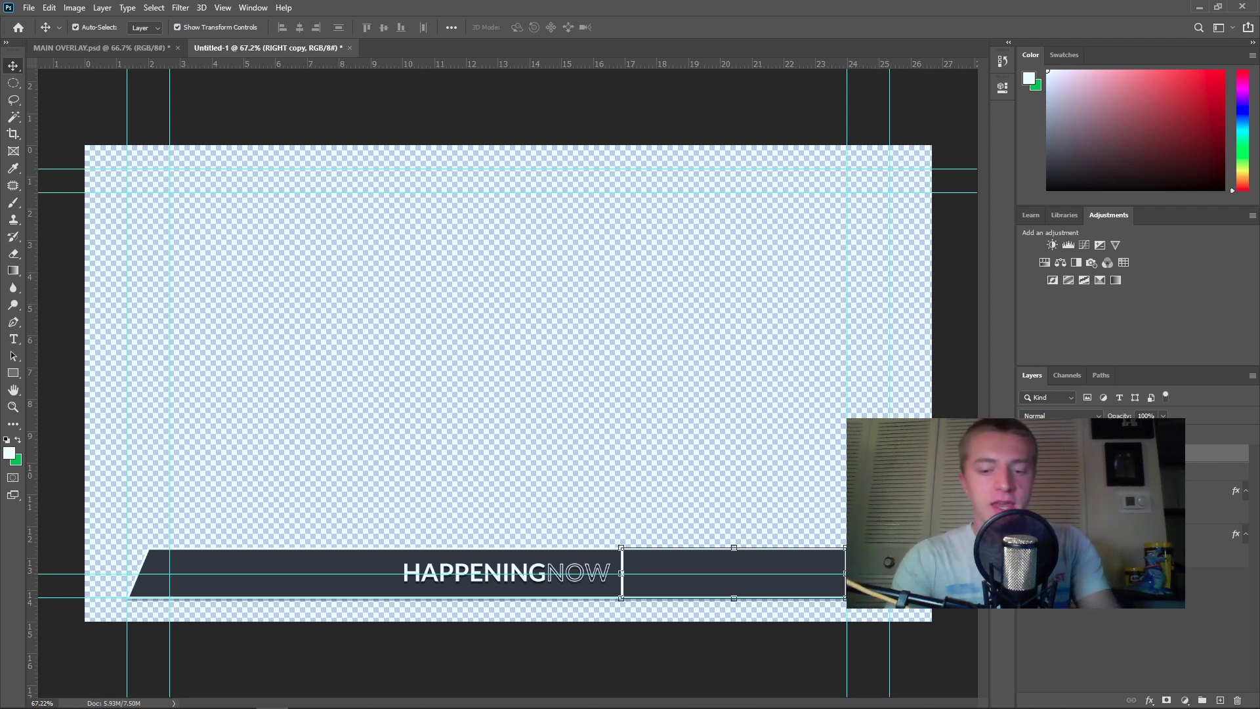
click(1115, 589)
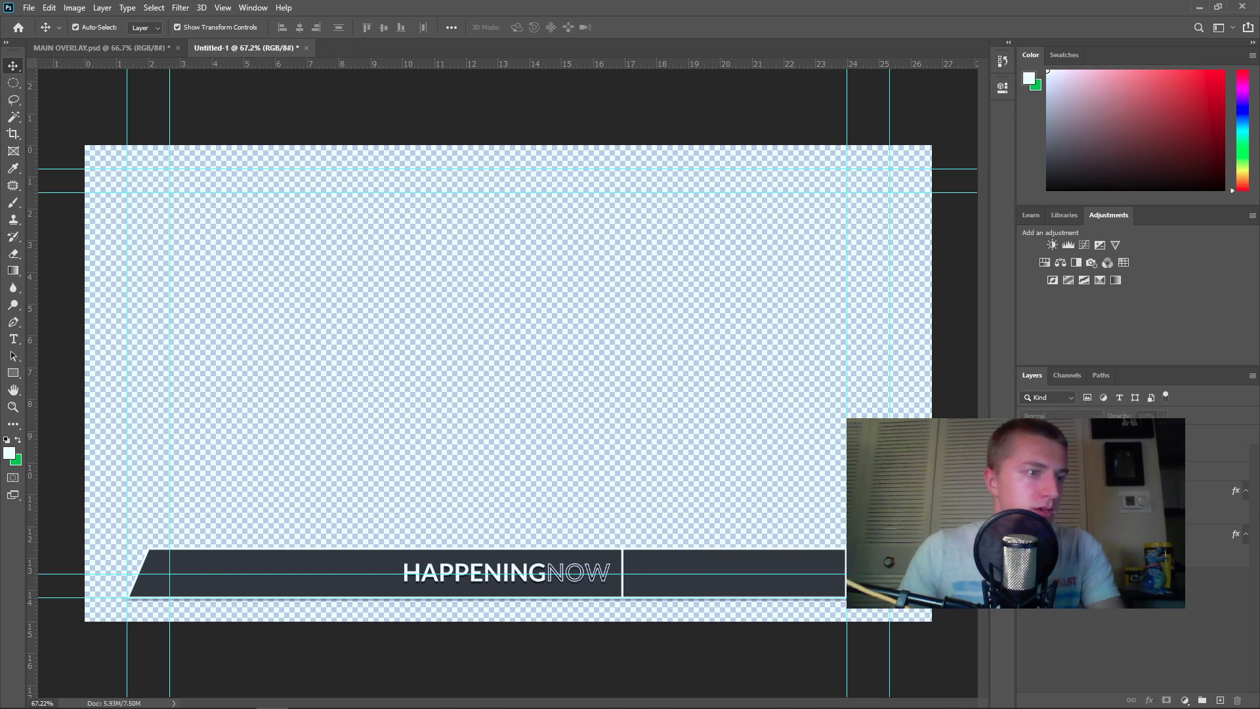
click(1116, 453)
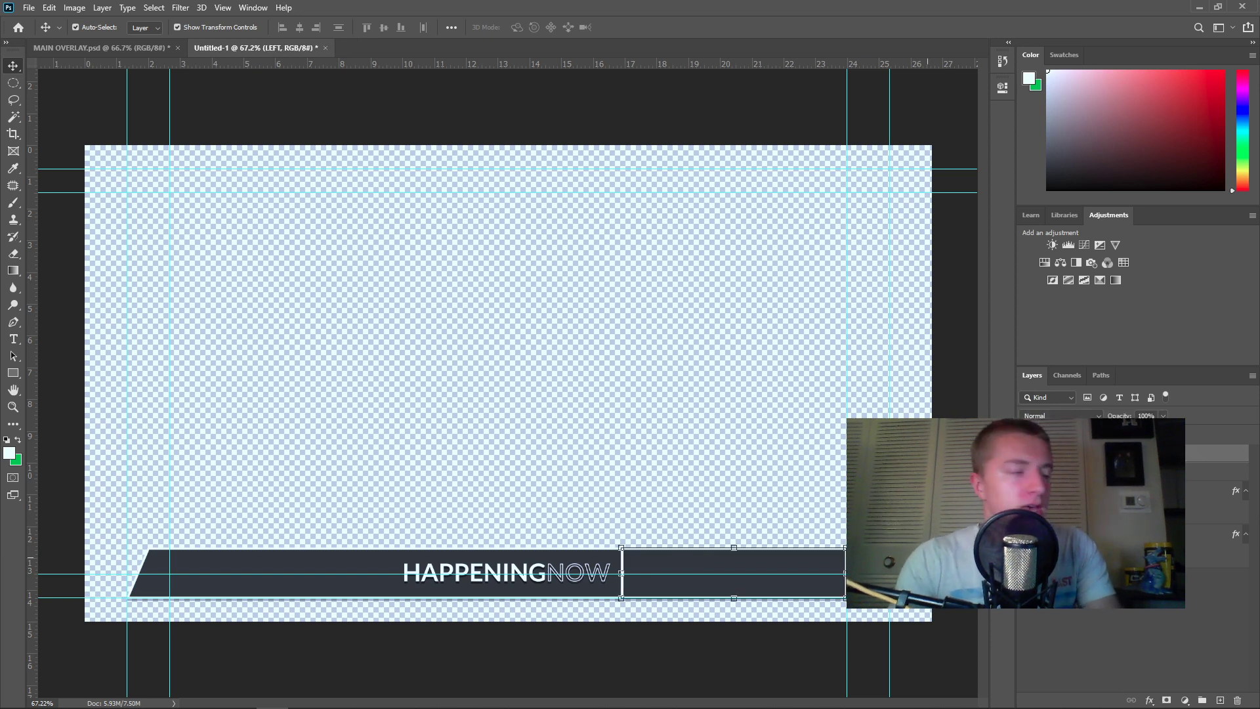
Move the LEFT rectangle about 14.29 in left along the bar, spaced from the text equally to the RIGHT one, and deselect it
drag(707, 568, 251, 569)
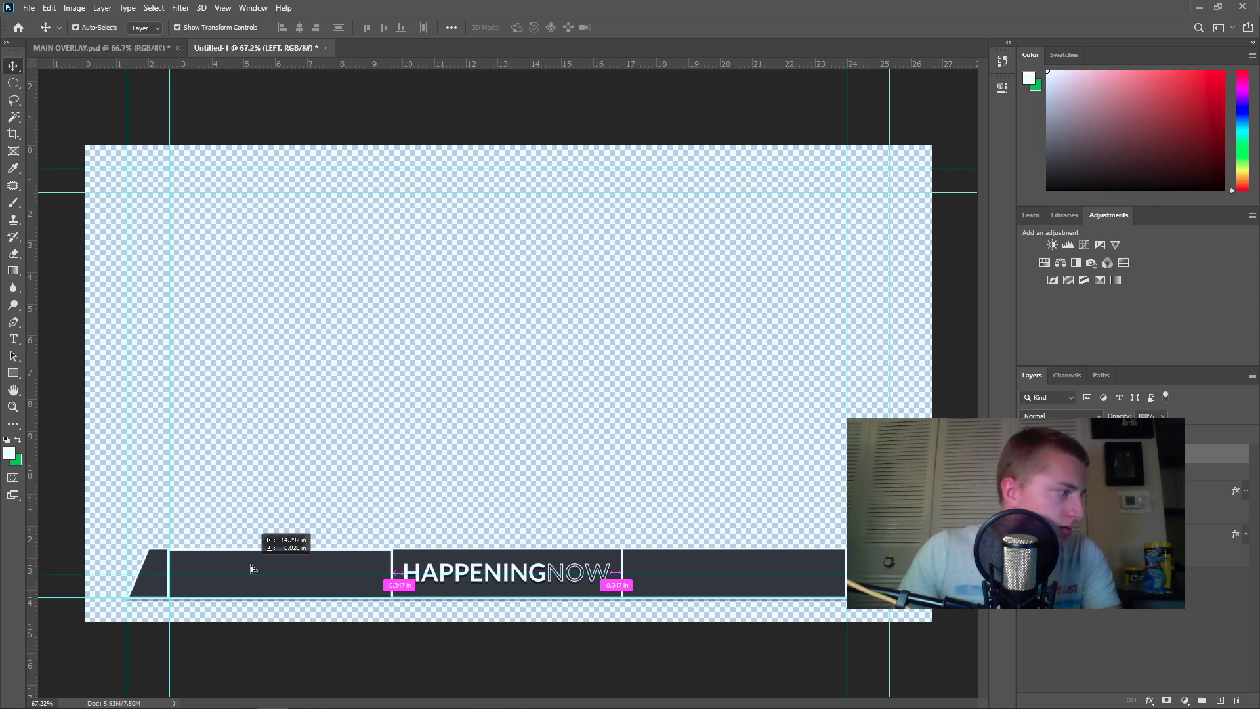
drag(251, 569, 251, 569)
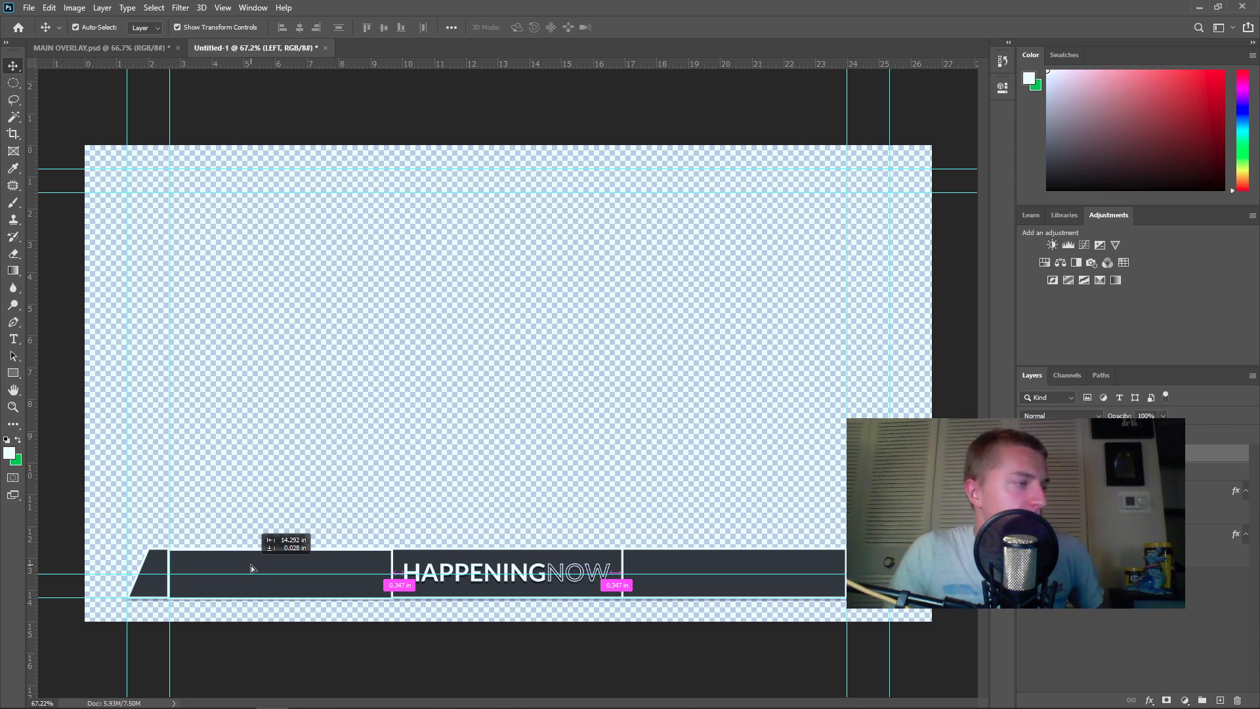
drag(251, 568, 251, 569)
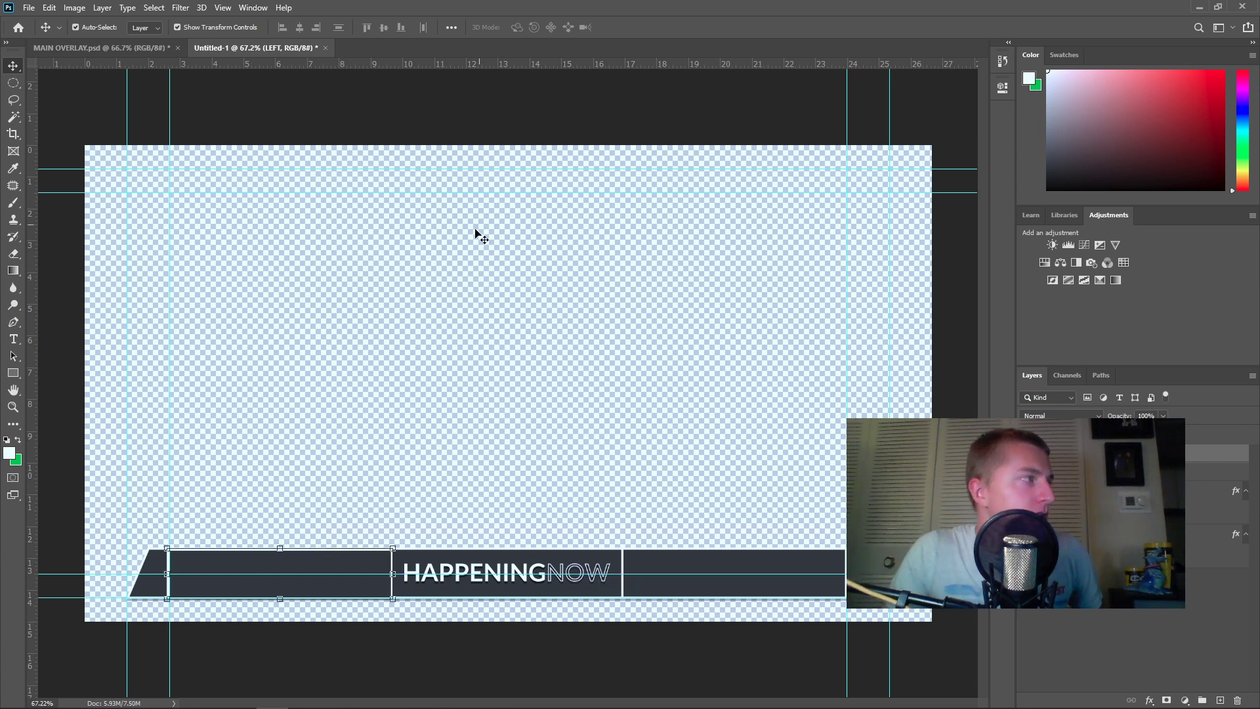
click(436, 267)
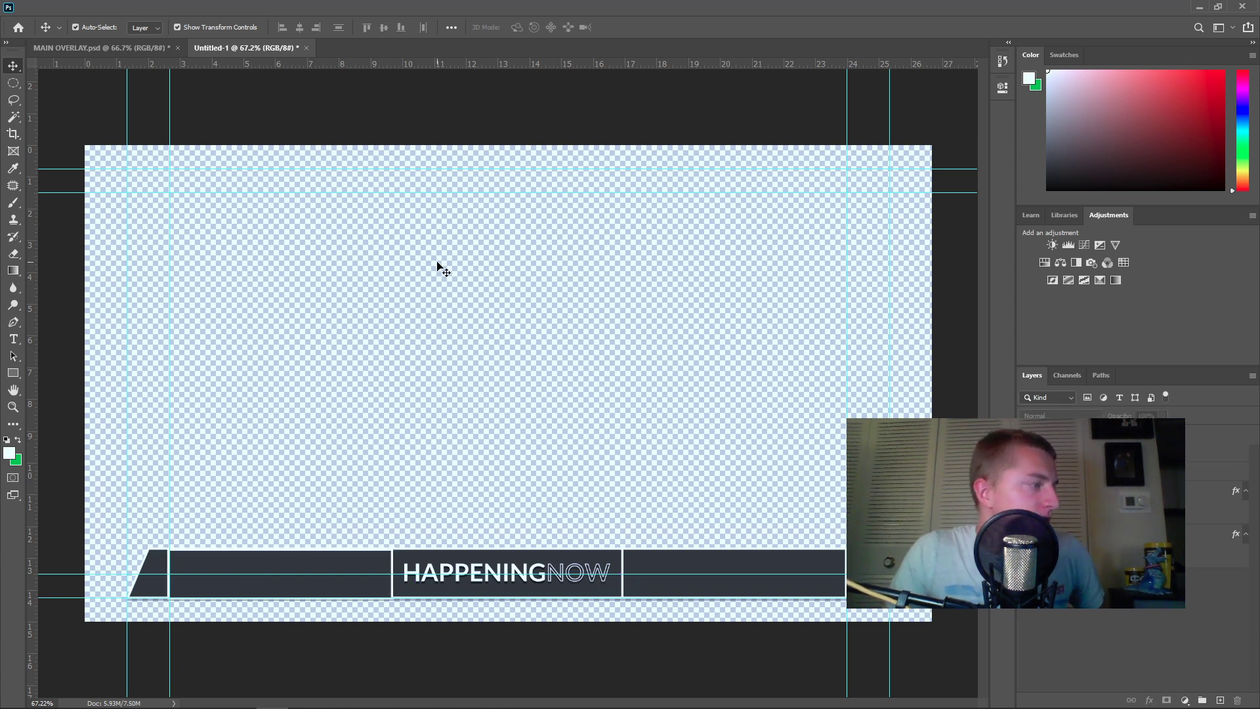
Extend the LEFT rectangle's top edge up to about 101.72% height to match the bar
click(340, 581)
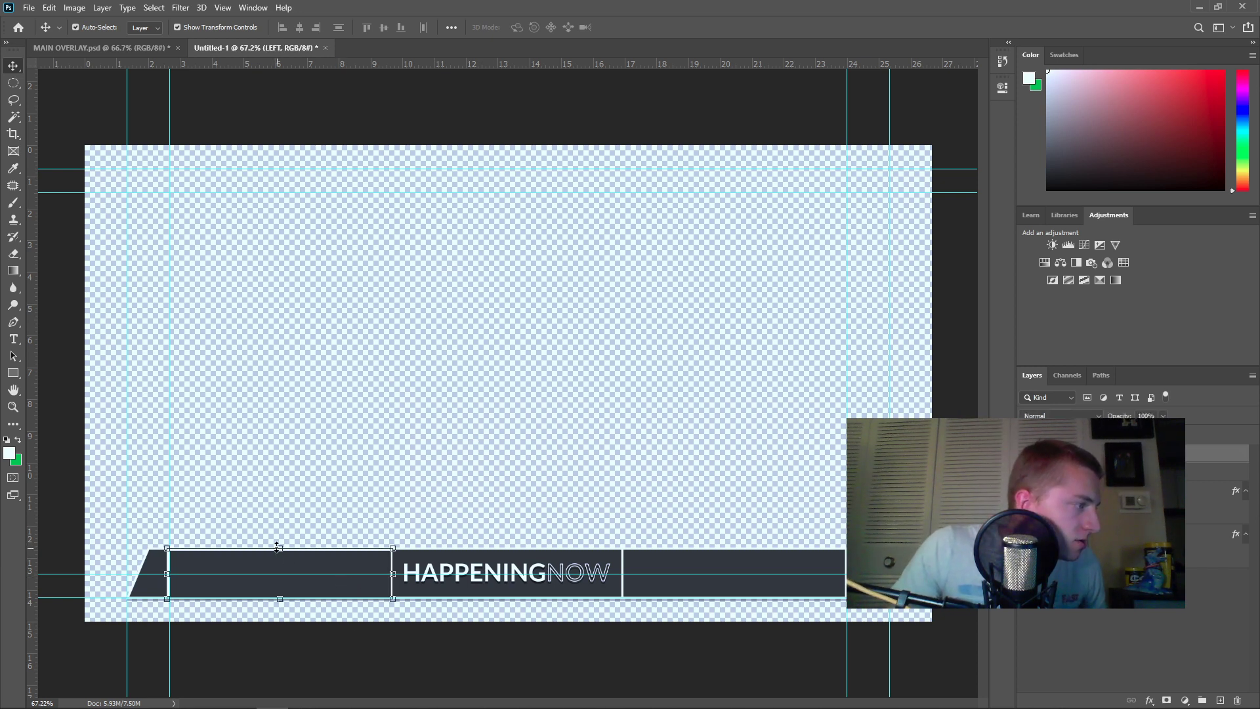
drag(281, 550, 280, 548)
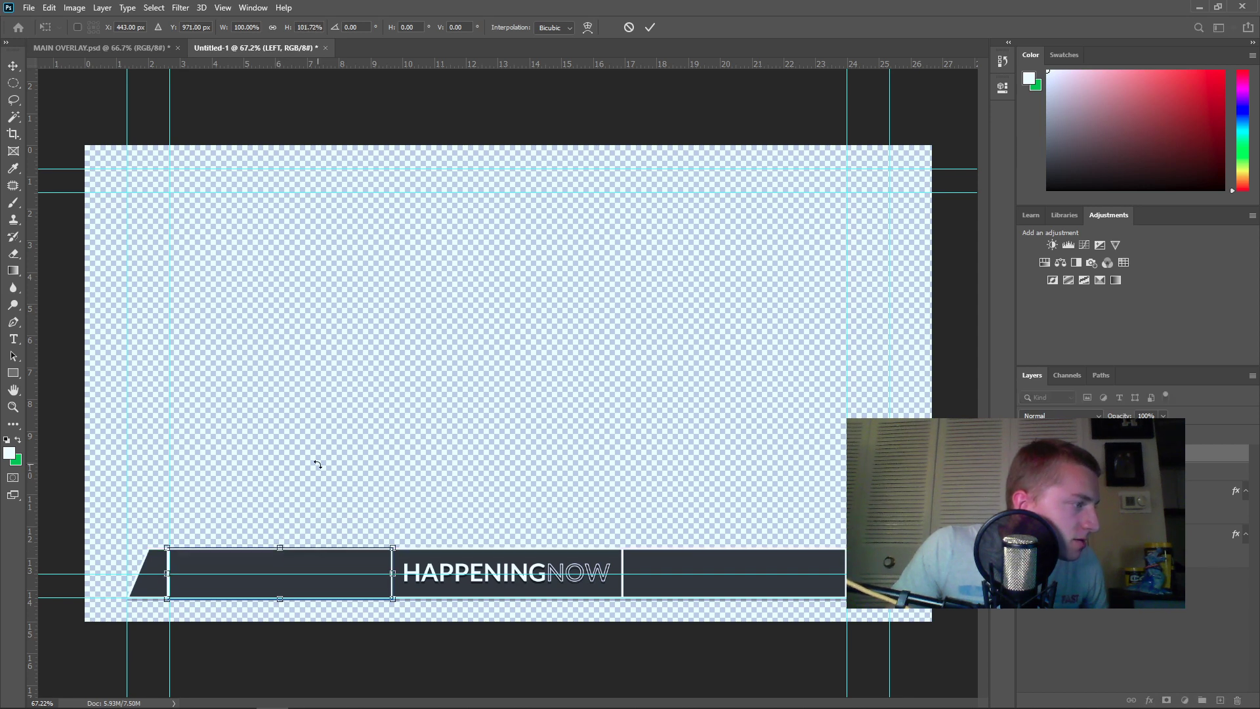
click(649, 27)
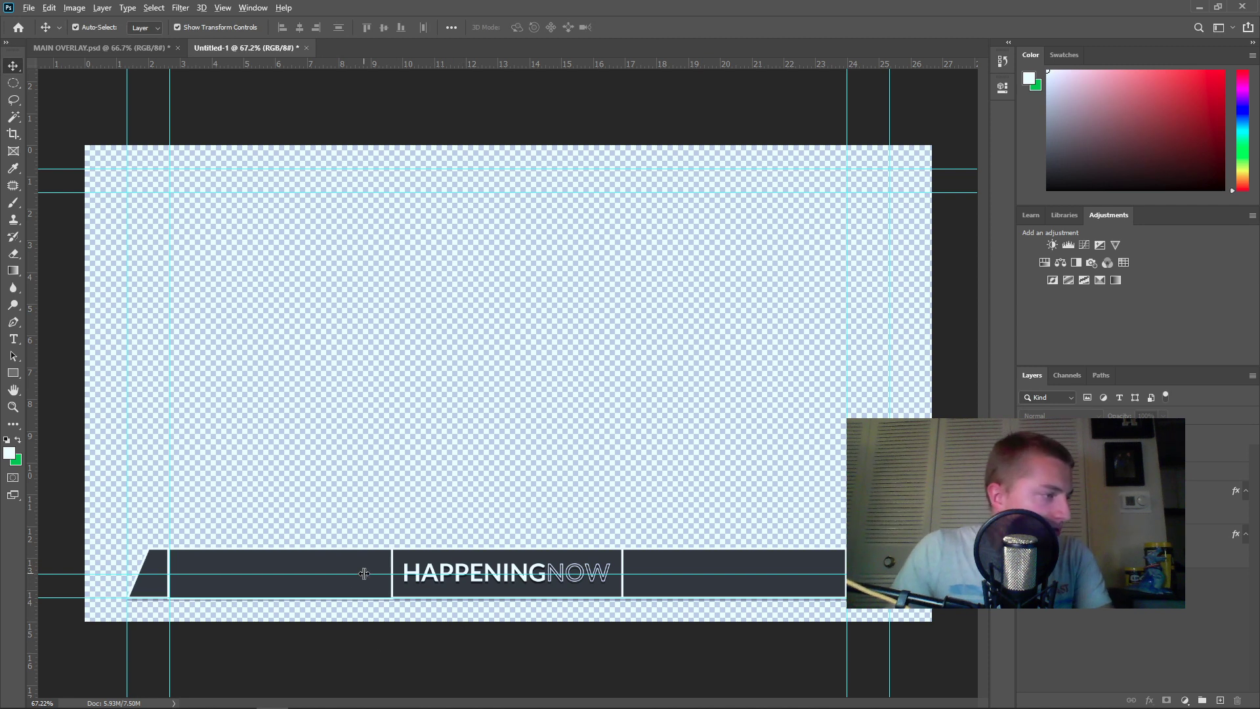
Raise the LEFT rectangle's bottom edge to about 98.31% height so it lines up with the bar's lower outline
scroll(398, 591, up, 8)
scroll(368, 610, down, 3)
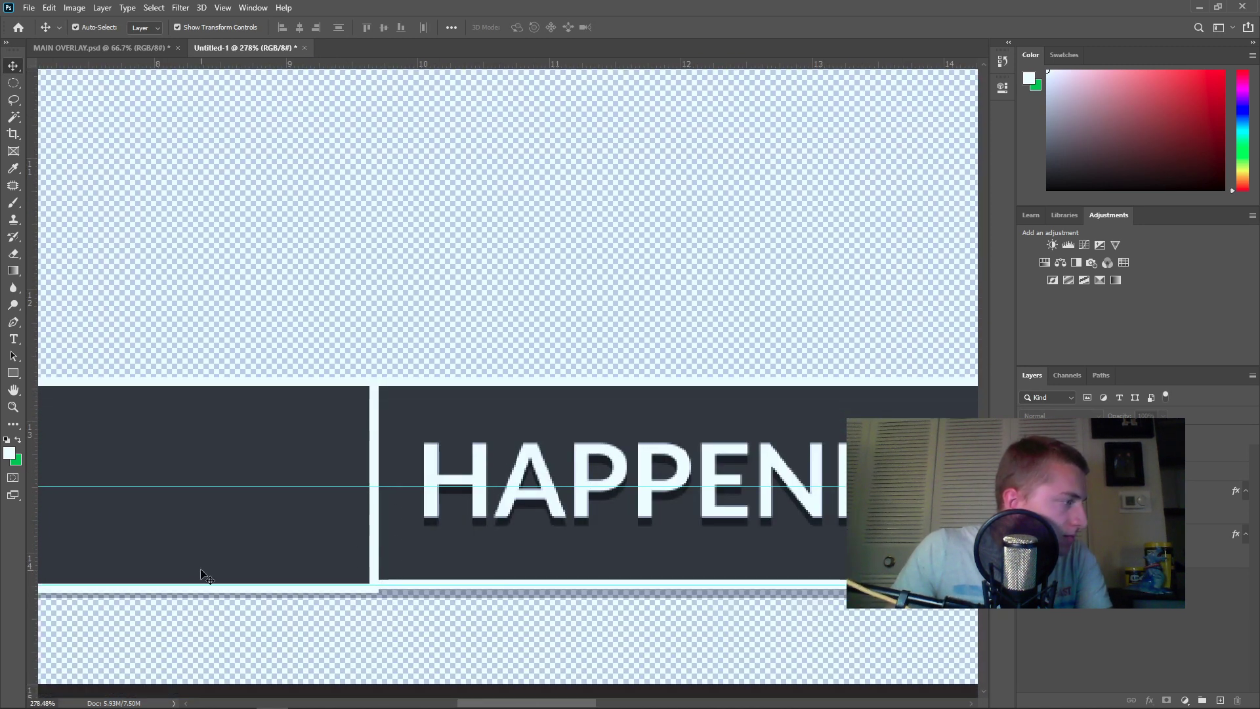
click(197, 594)
scroll(391, 668, up, 1)
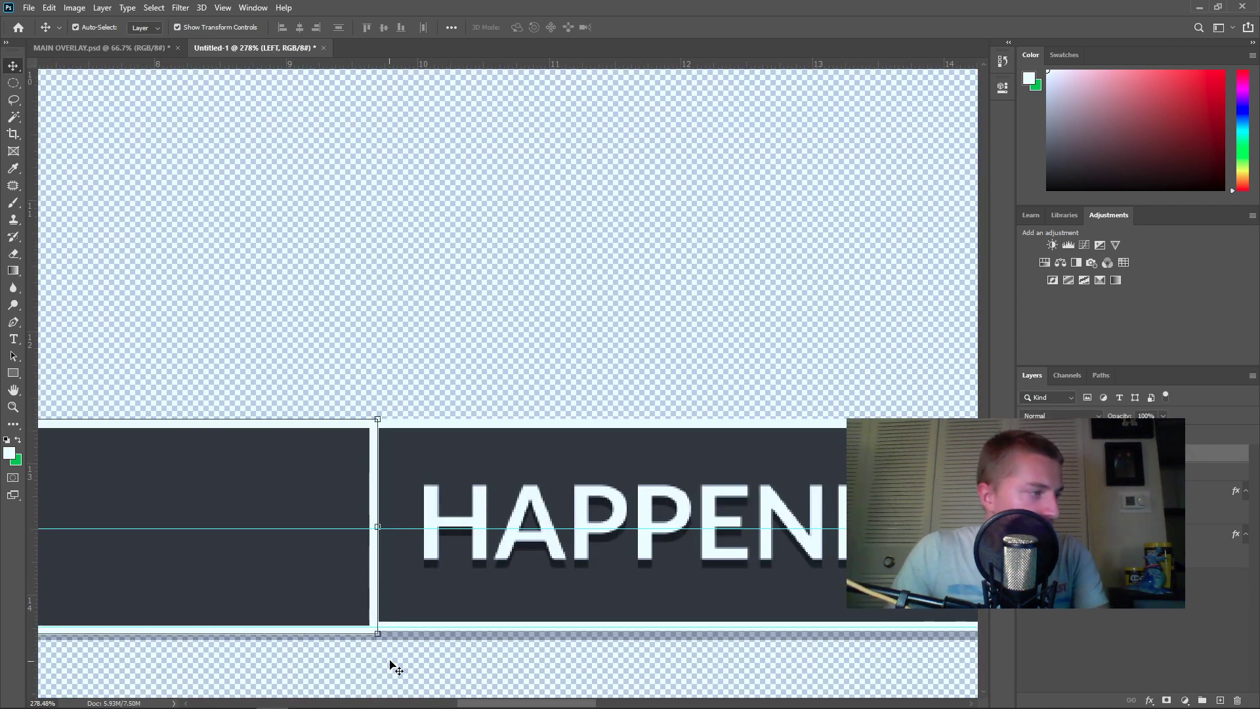
scroll(393, 659, down, 1)
scroll(400, 660, left, 2)
scroll(415, 652, up, 3)
scroll(413, 649, left, 4)
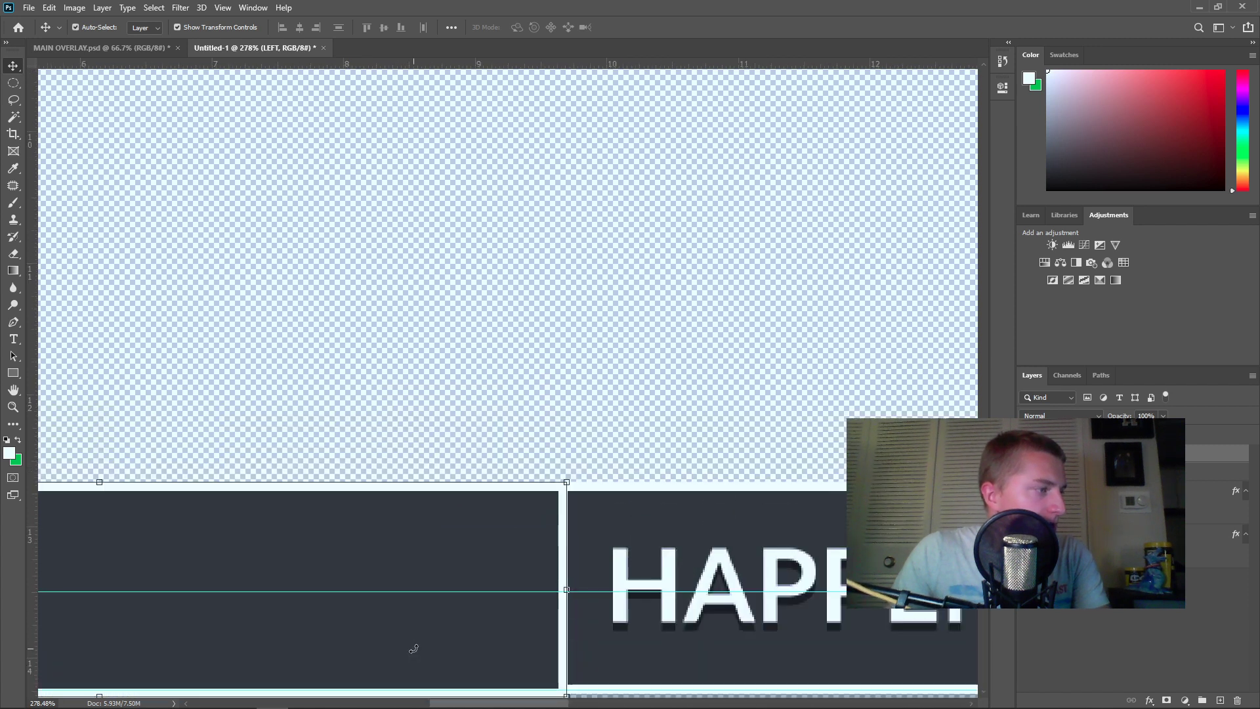
scroll(436, 594, down, 15)
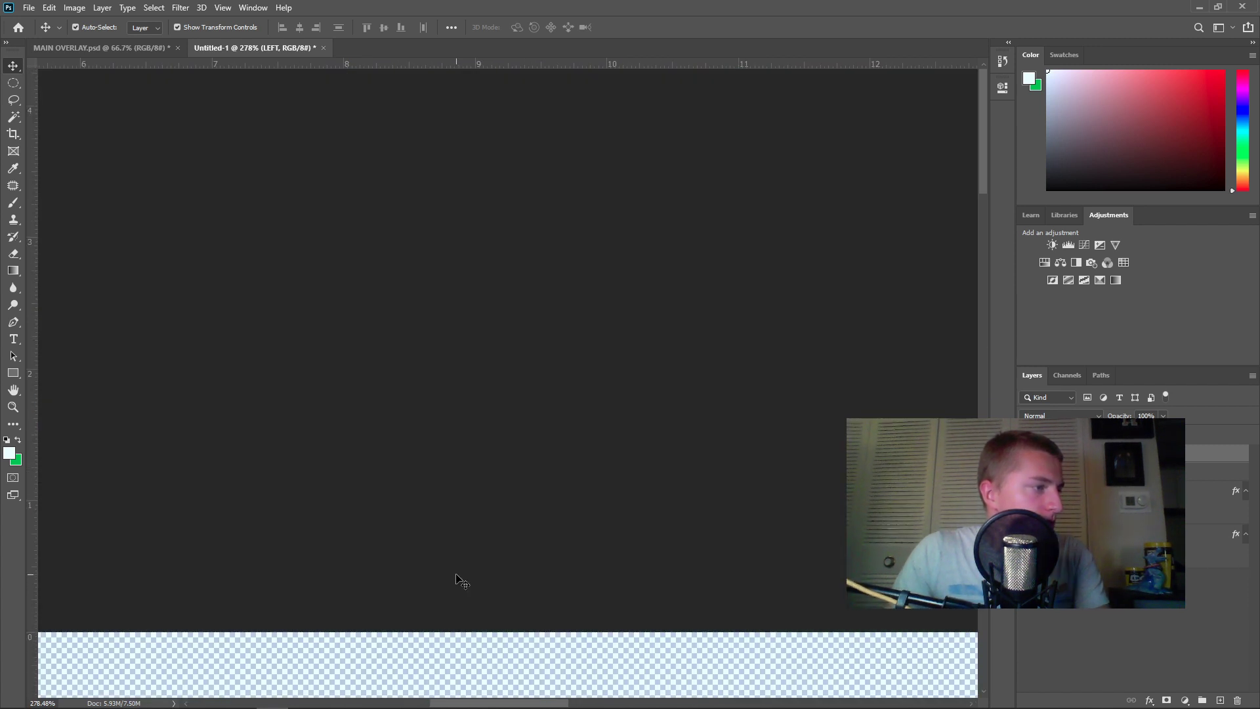
scroll(462, 579, up, 15)
scroll(457, 577, down, 3)
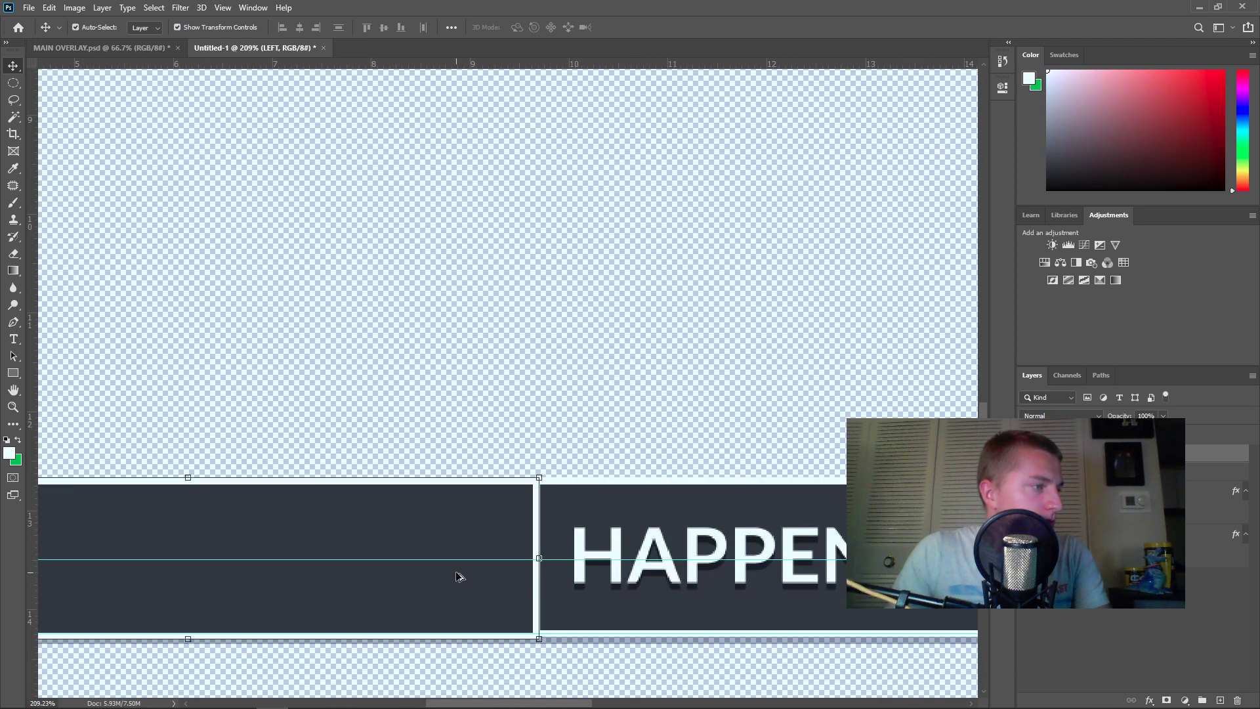
scroll(457, 577, down, 3)
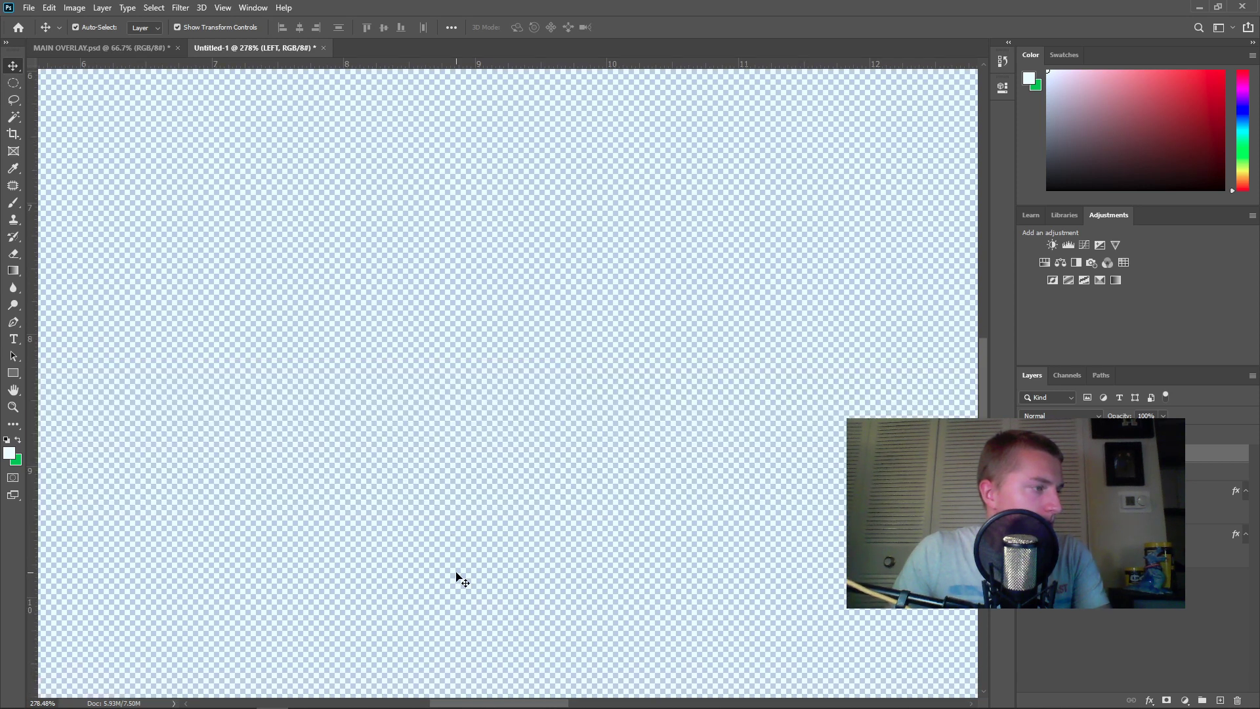
scroll(457, 578, up, 3)
scroll(457, 578, down, 2)
scroll(457, 577, up, 1)
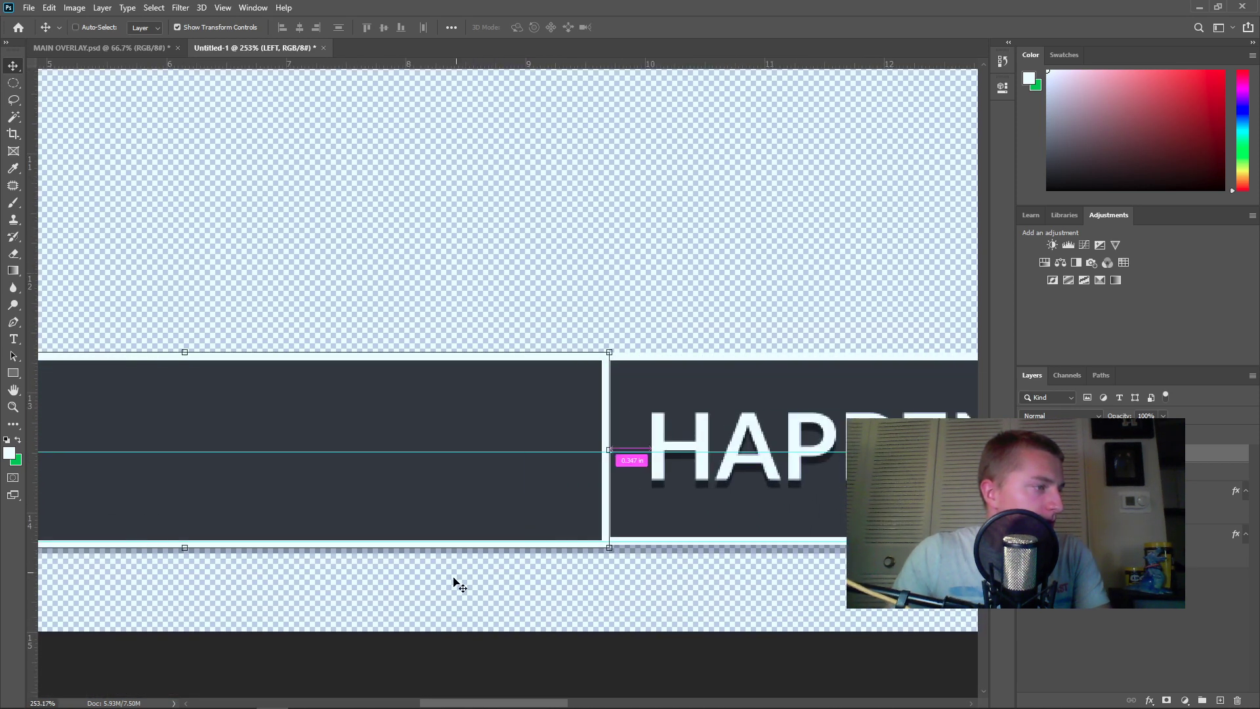
scroll(450, 562, left, 4)
scroll(451, 562, up, 1)
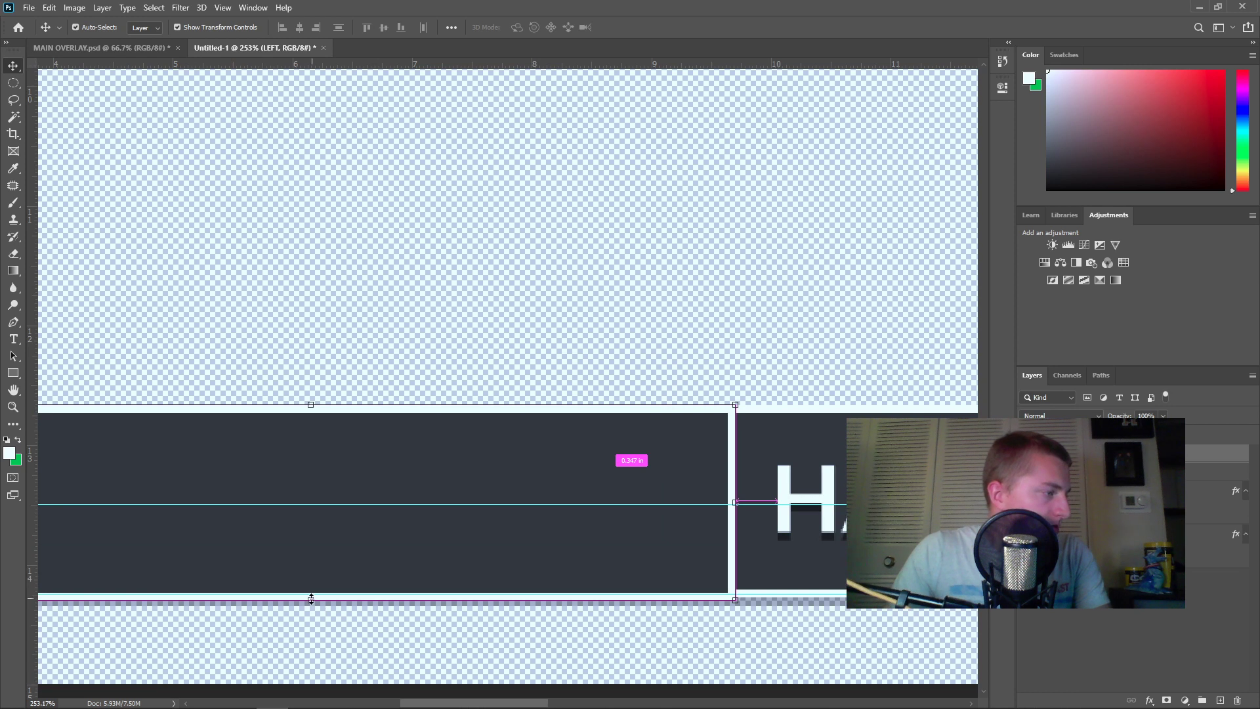
drag(310, 600, 311, 597)
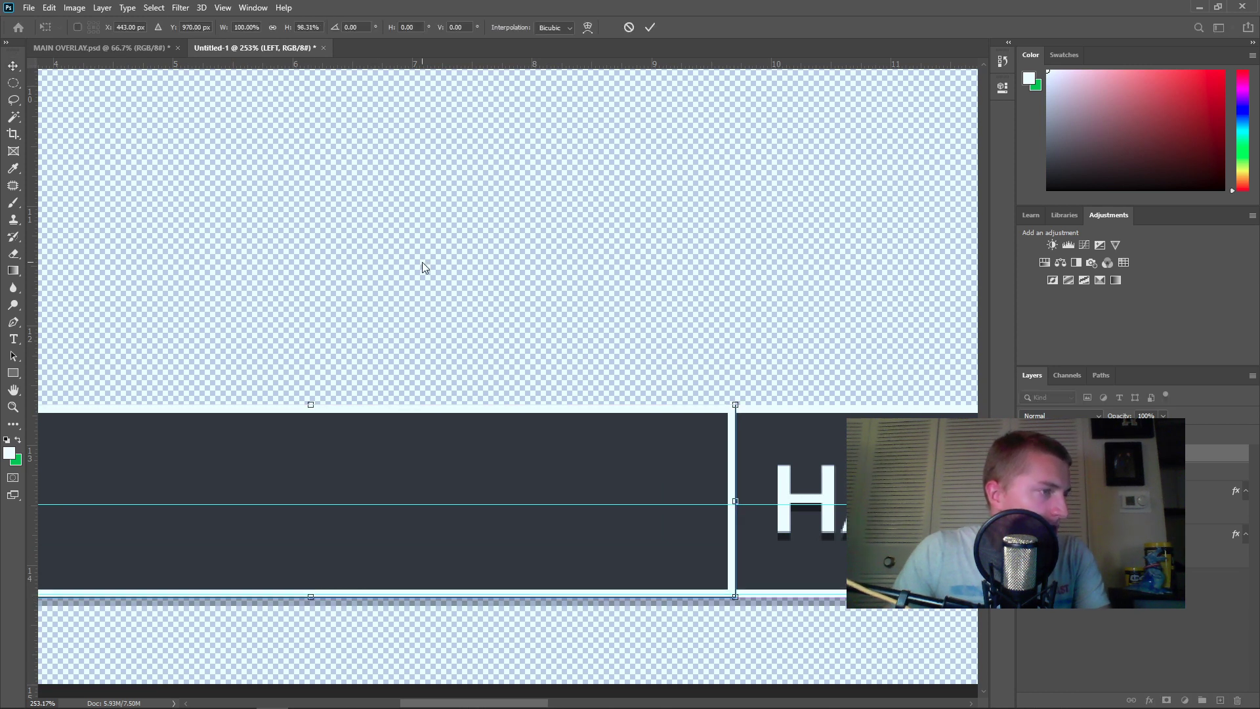
key(Return)
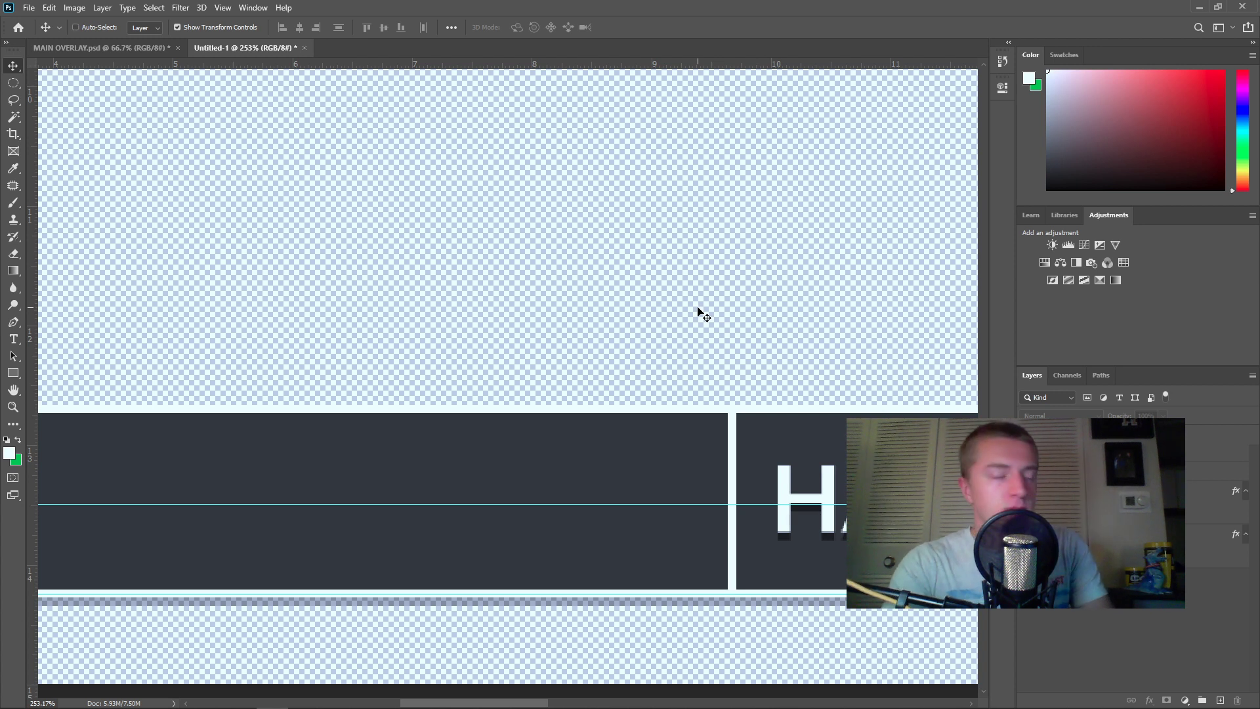
key(ctrl+0)
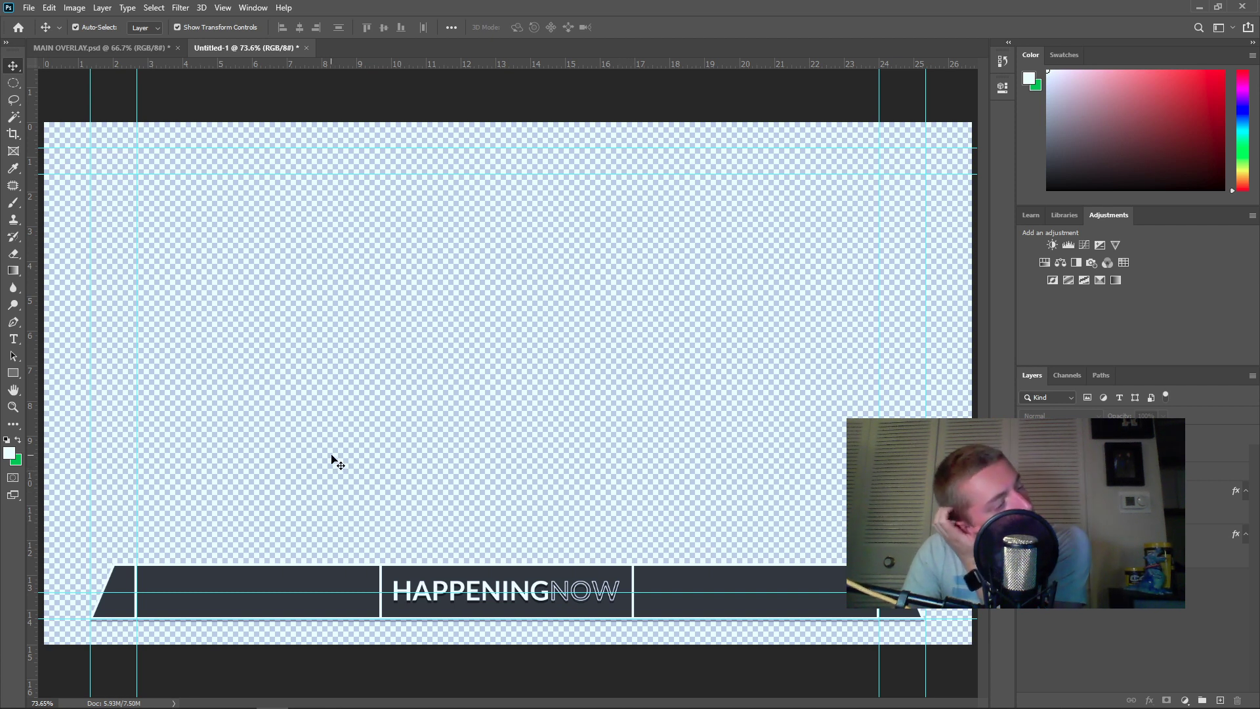
Rename the LEFT layer as LEFT 1, duplicate it and rename the copy as LEFT 2
click(247, 591)
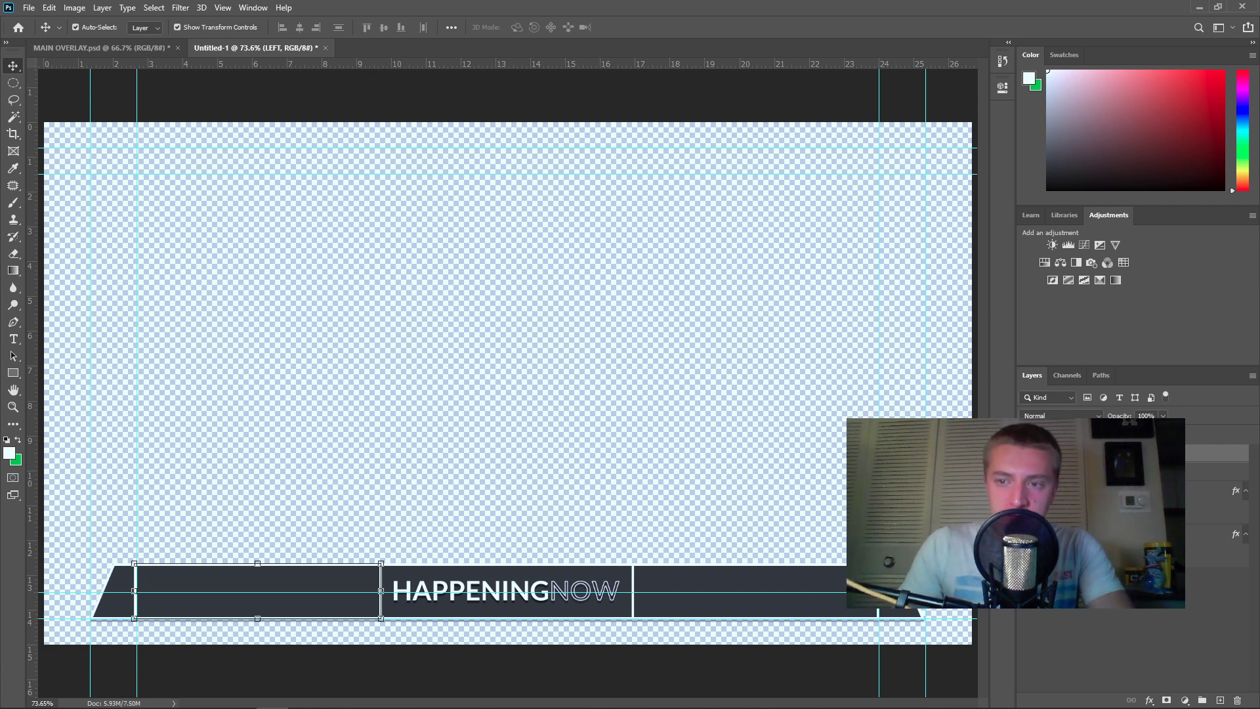
click(1103, 589)
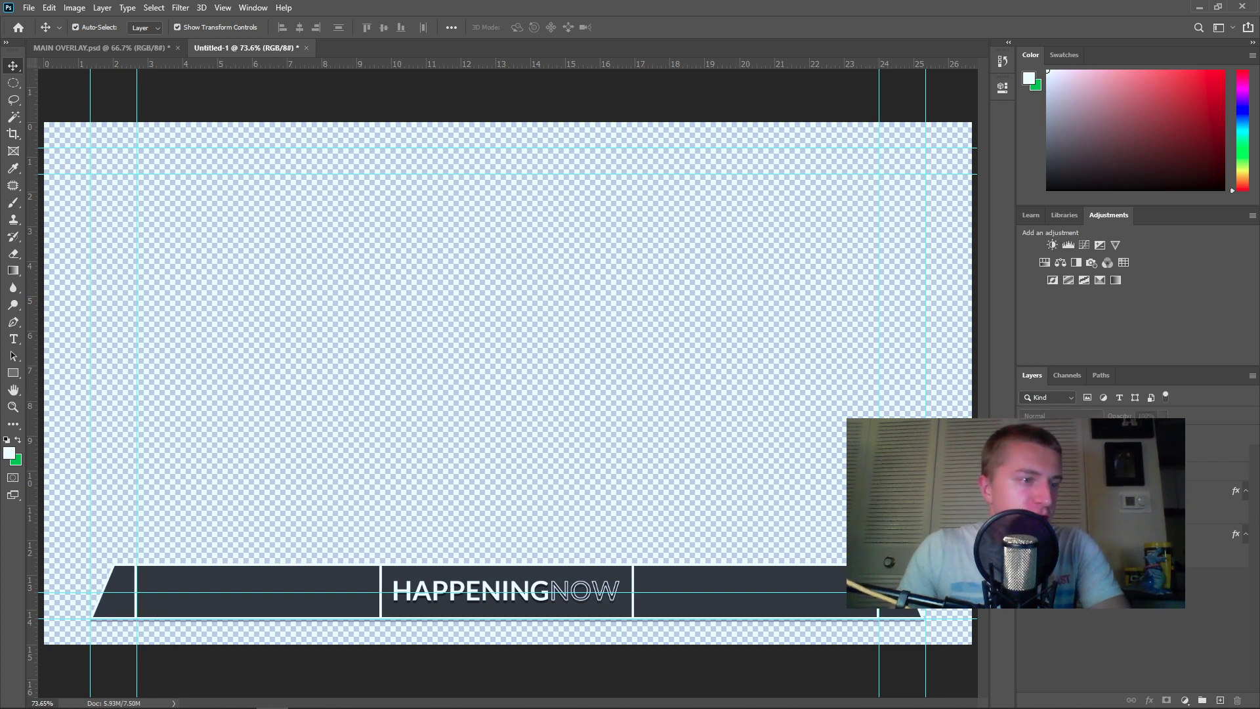
click(1090, 452)
drag(1103, 453, 1220, 701)
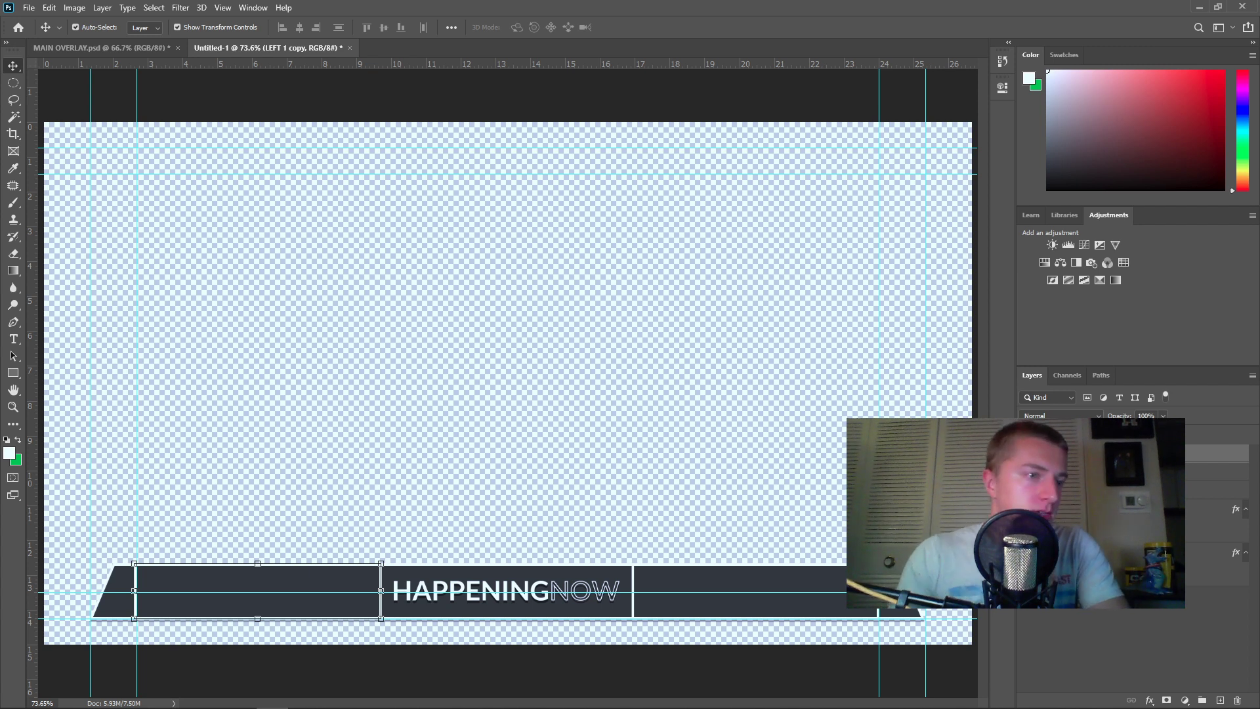
click(1147, 670)
click(1103, 453)
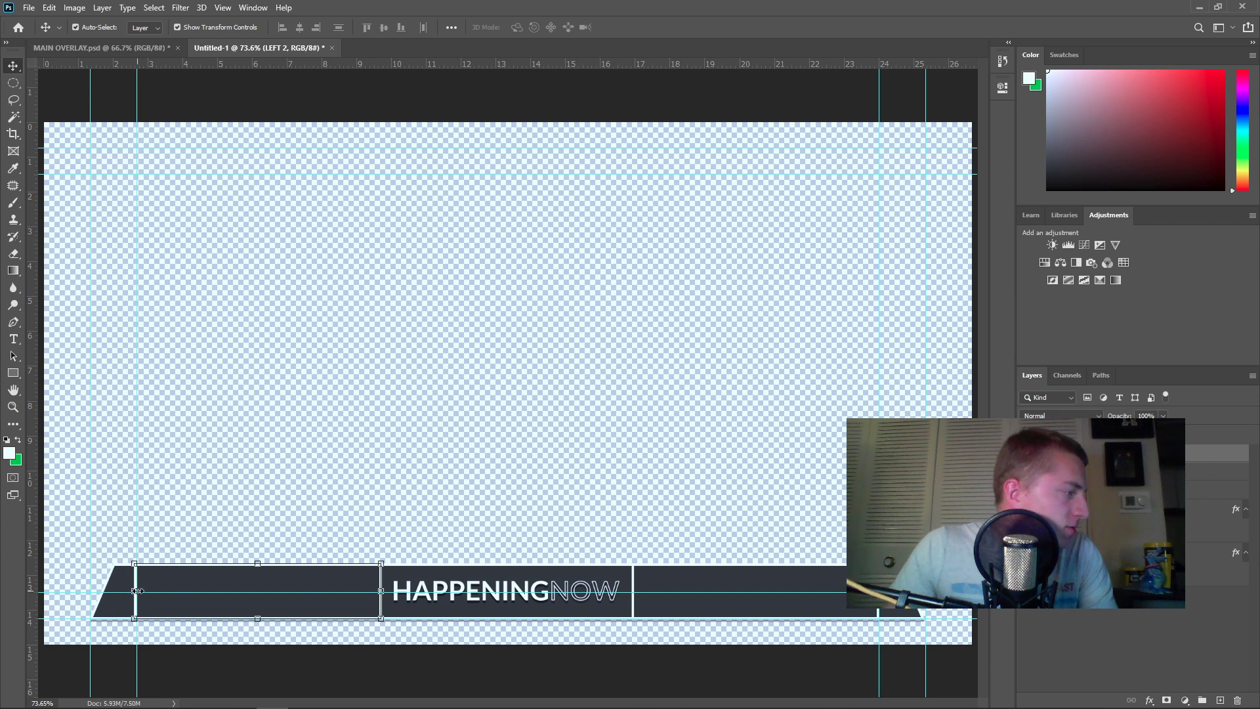
Place a vertical guide through the LEFT 2 box's centre and narrow the box to 50% width by moving its outer edge to that guide
drag(27, 392, 256, 453)
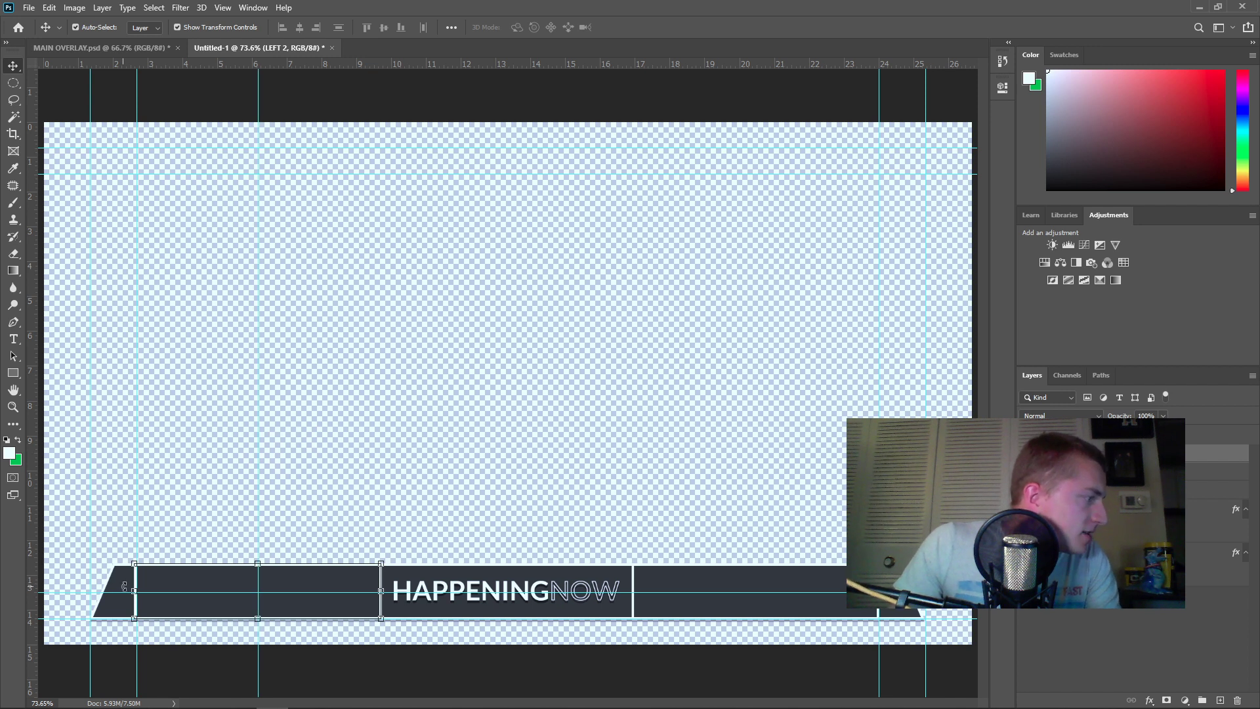
drag(136, 591, 258, 591)
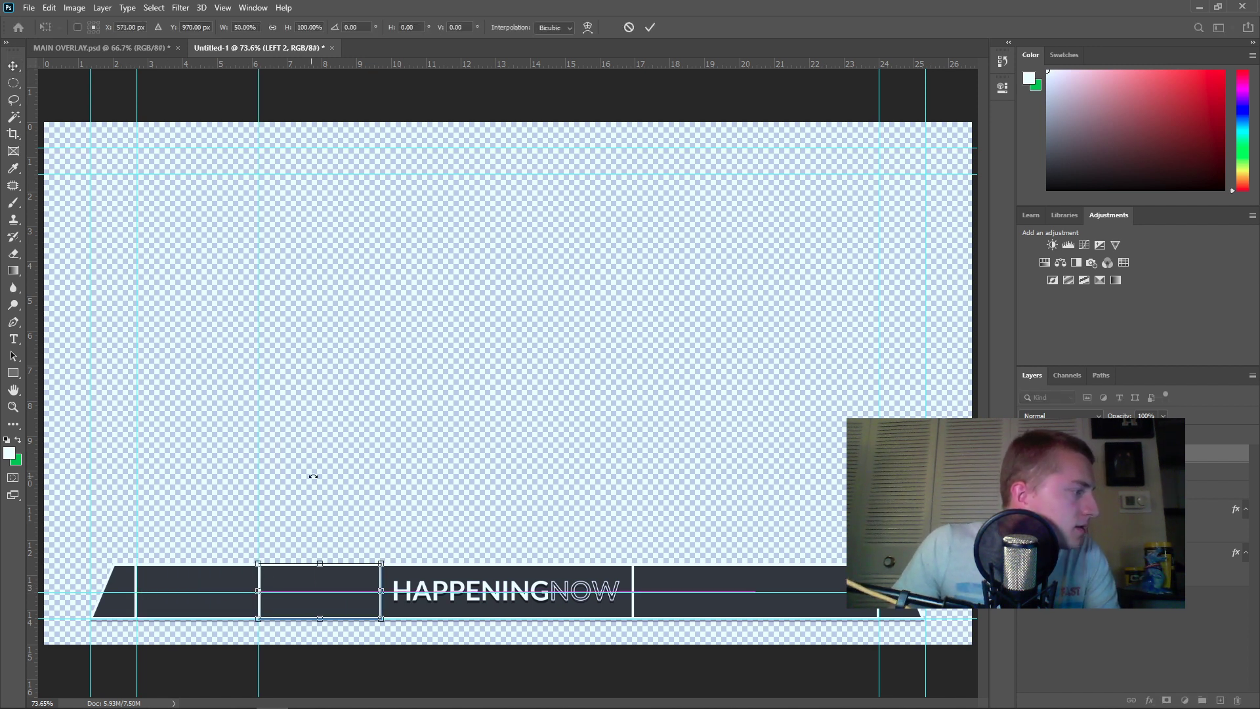
click(649, 27)
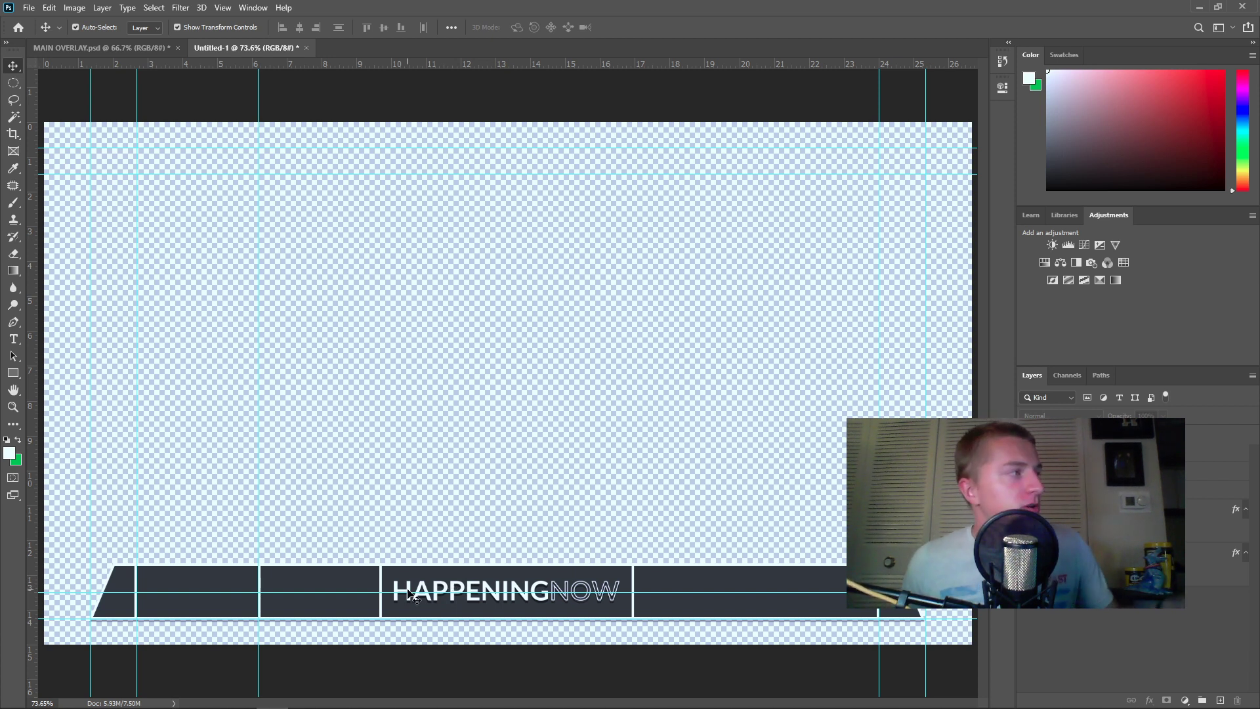
Look at the MAIN OVERLAY.psd document for comparison, and examine the RIGHT rectangle's shape properties in the new graphic
click(80, 47)
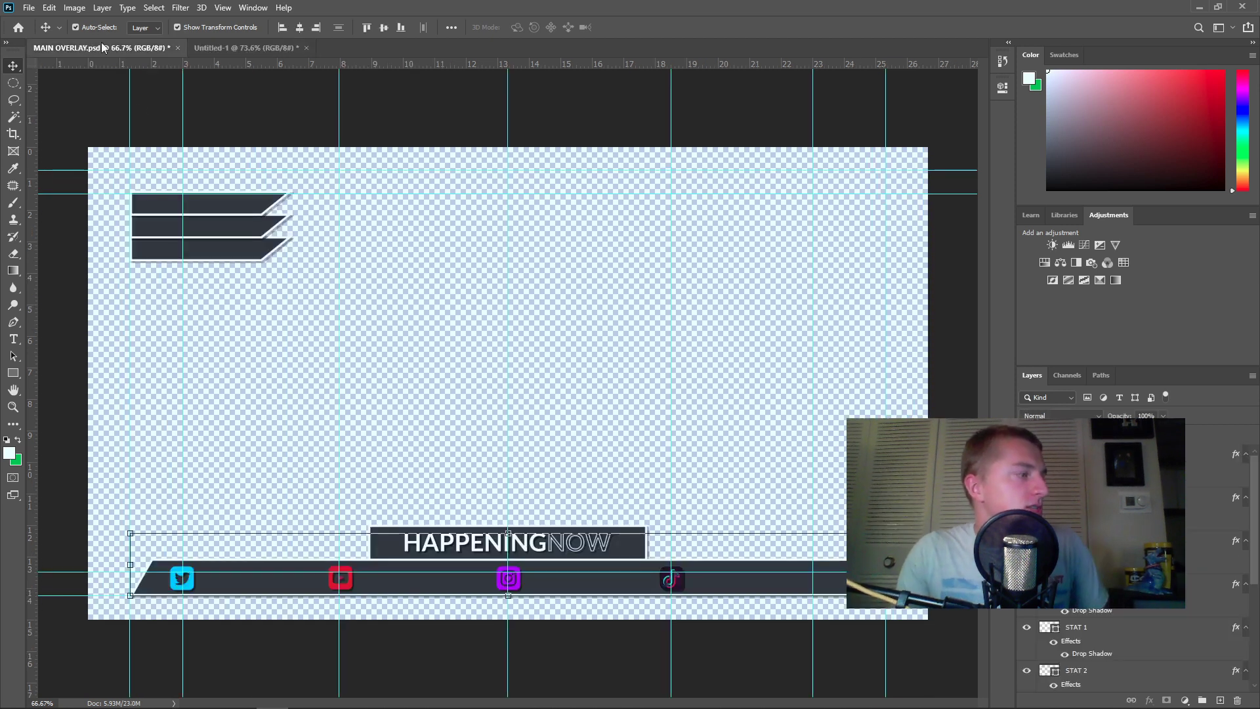
click(222, 47)
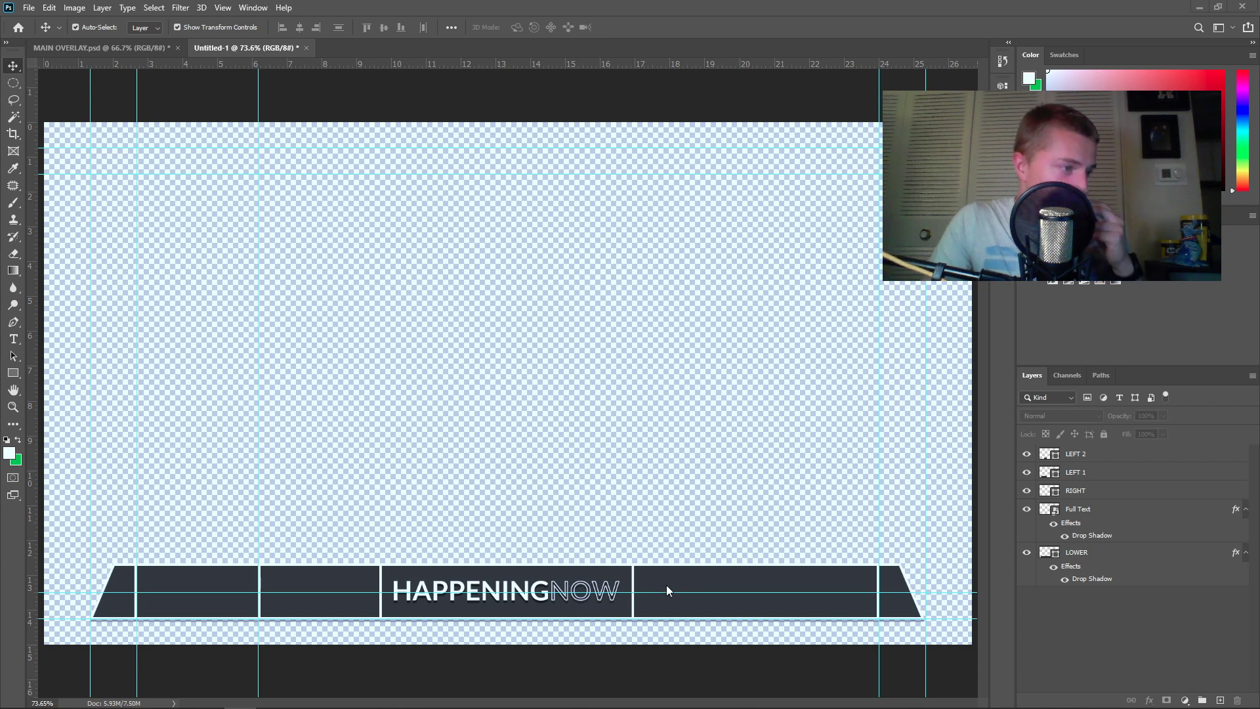
click(1082, 494)
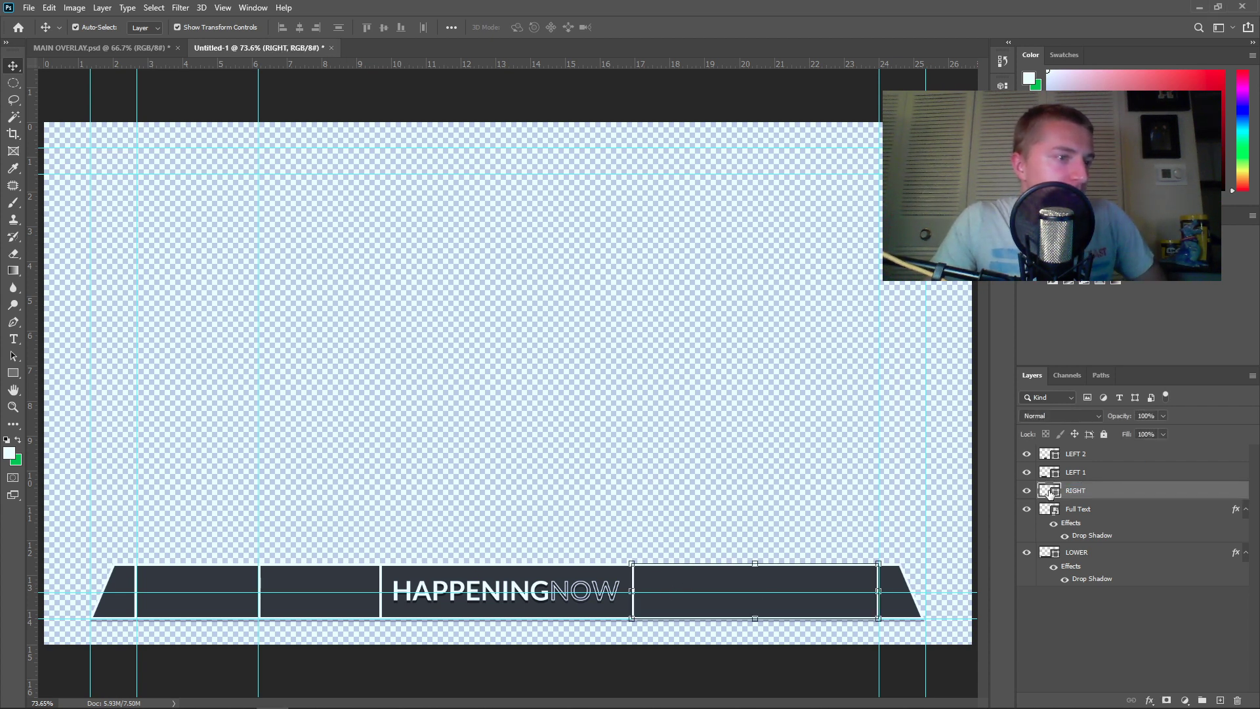
click(1002, 82)
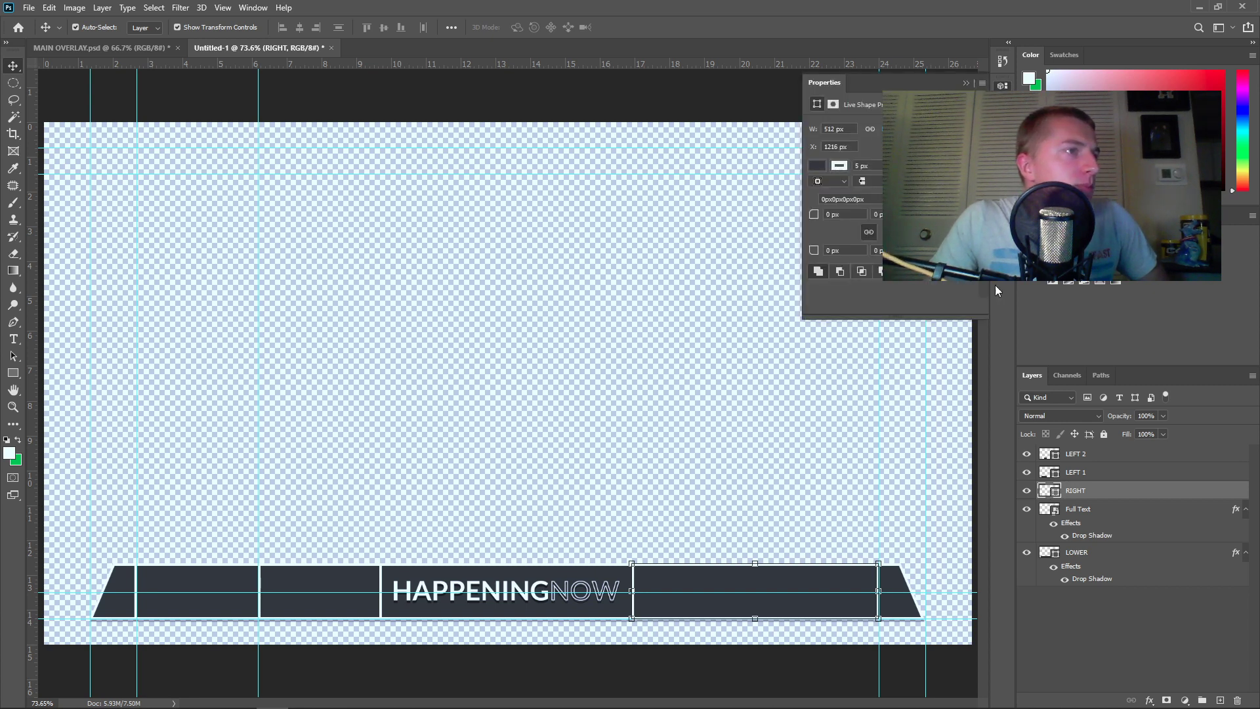
click(1052, 474)
click(1053, 492)
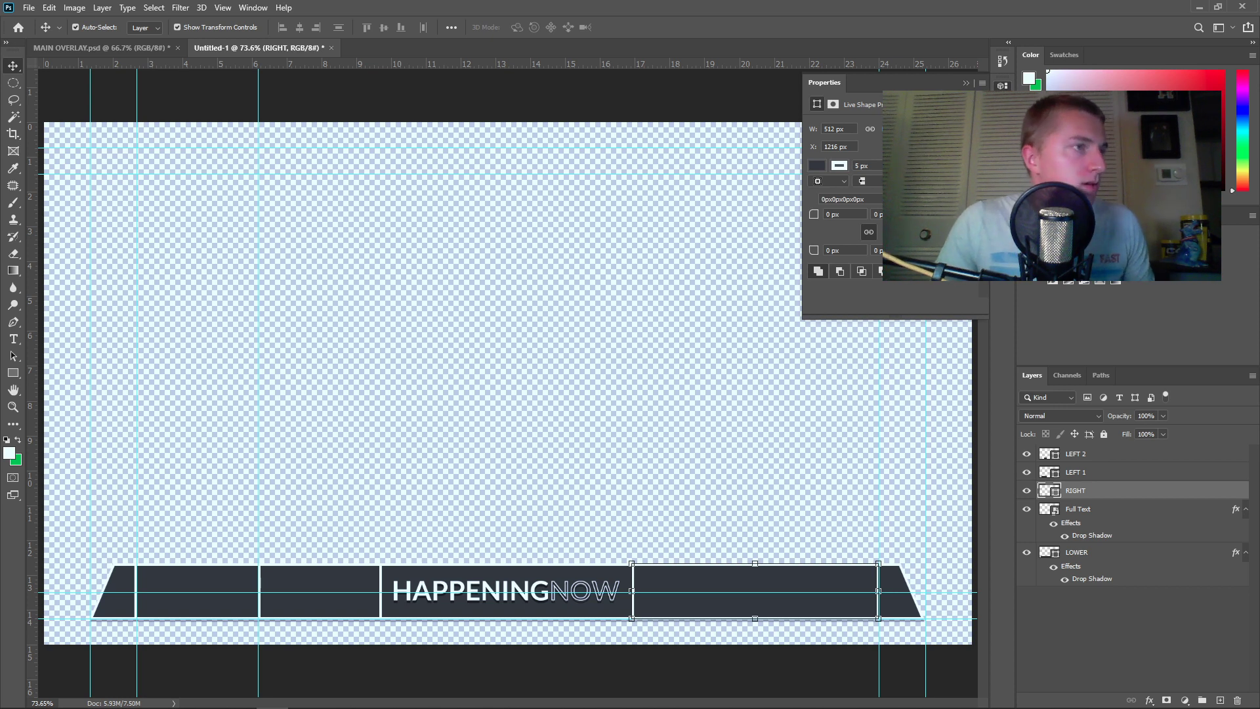
click(965, 83)
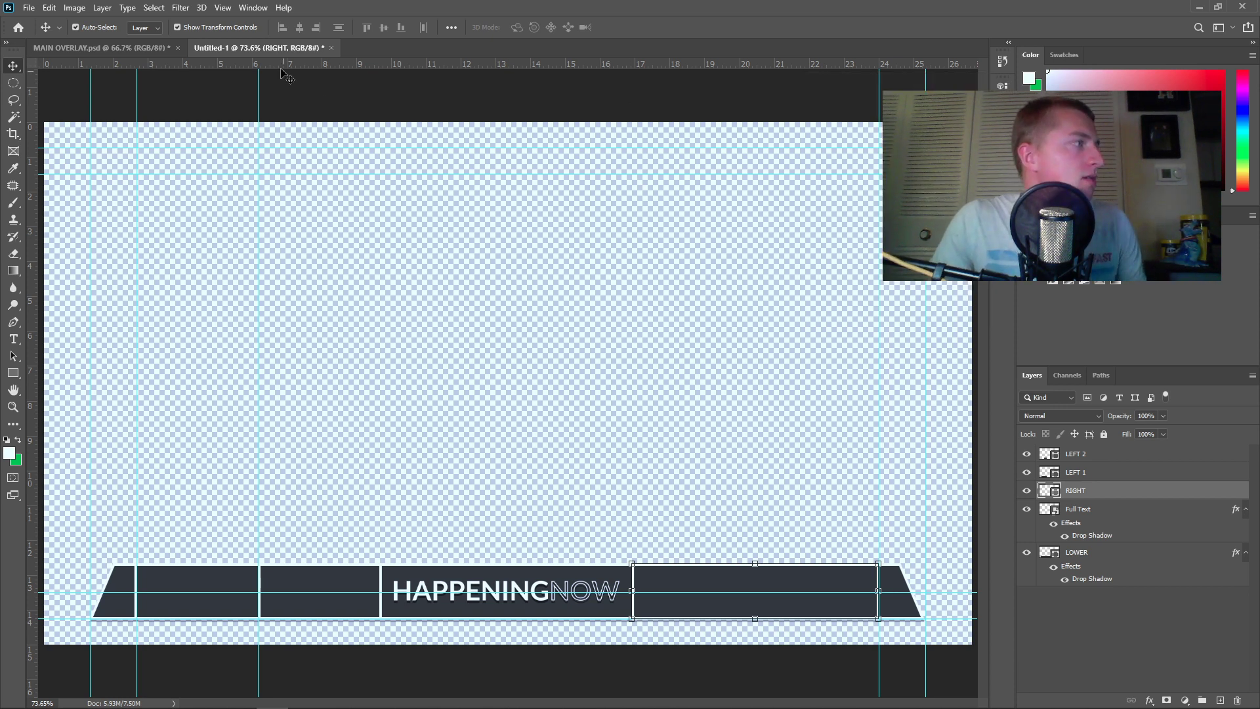
Save the new graphic as MAIN OVERLAY V2.psd in the STREAM STUFF folder
click(29, 7)
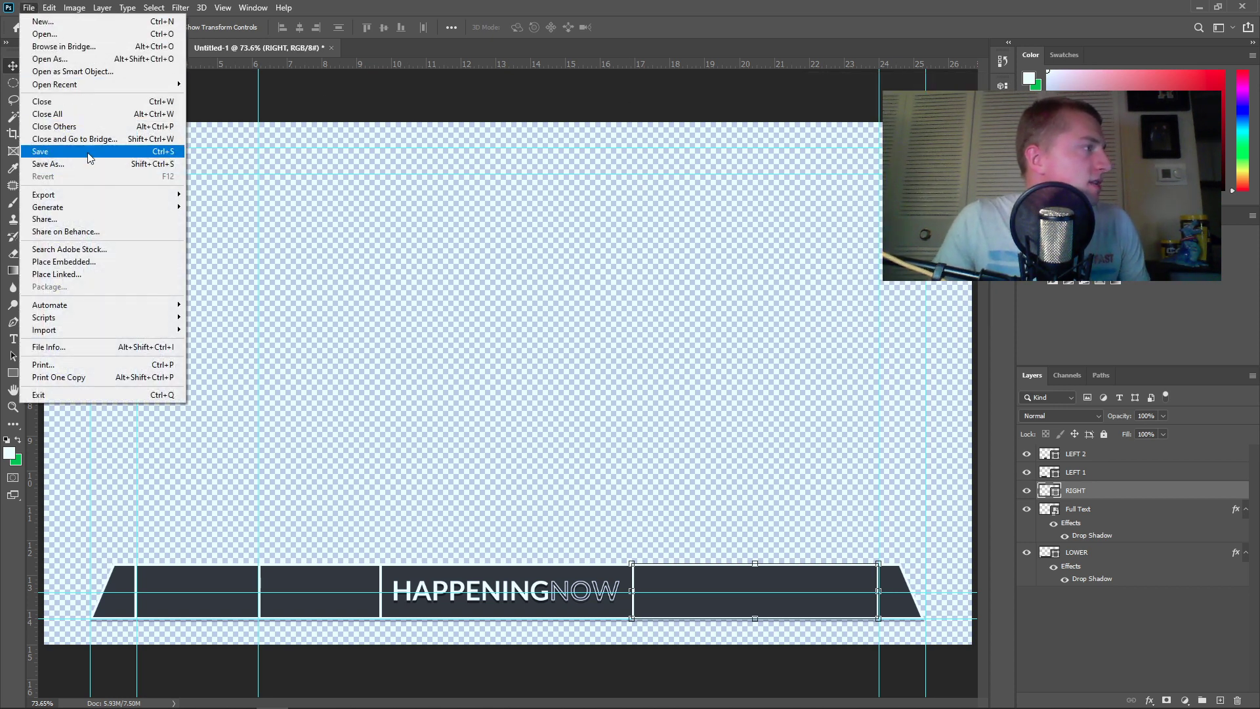
click(89, 170)
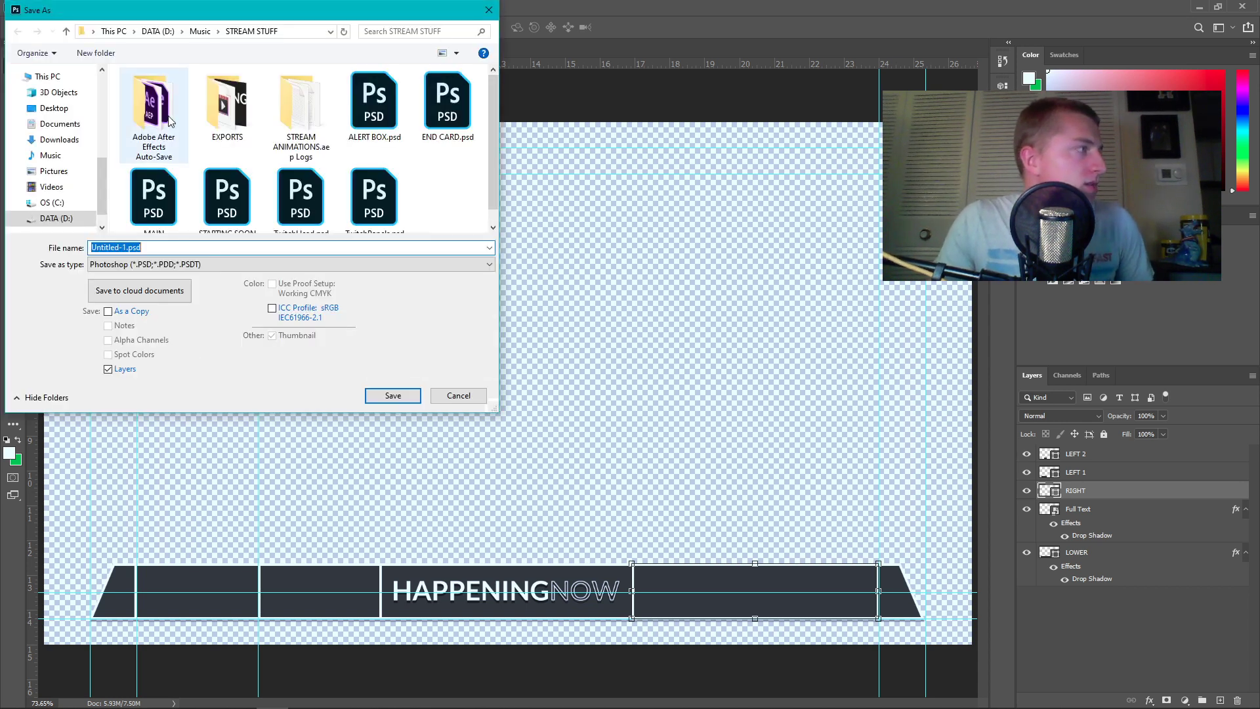
drag(255, 9, 1259, 305)
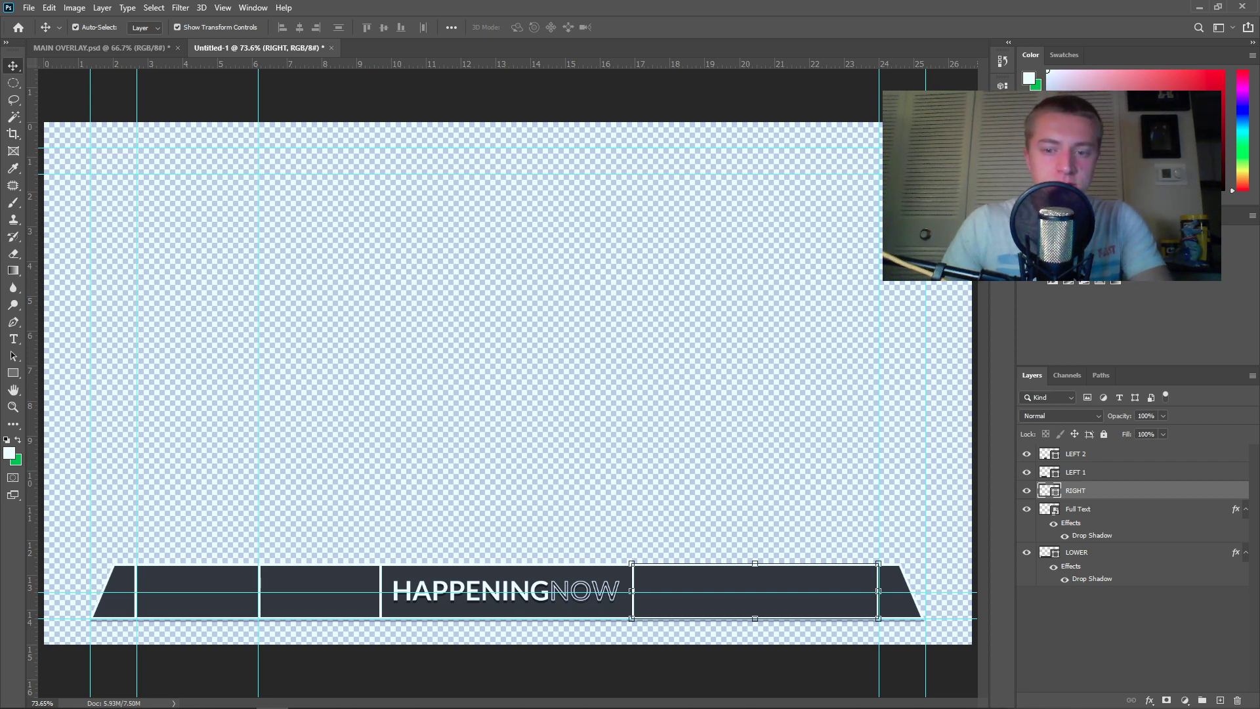
key(ctrl+s)
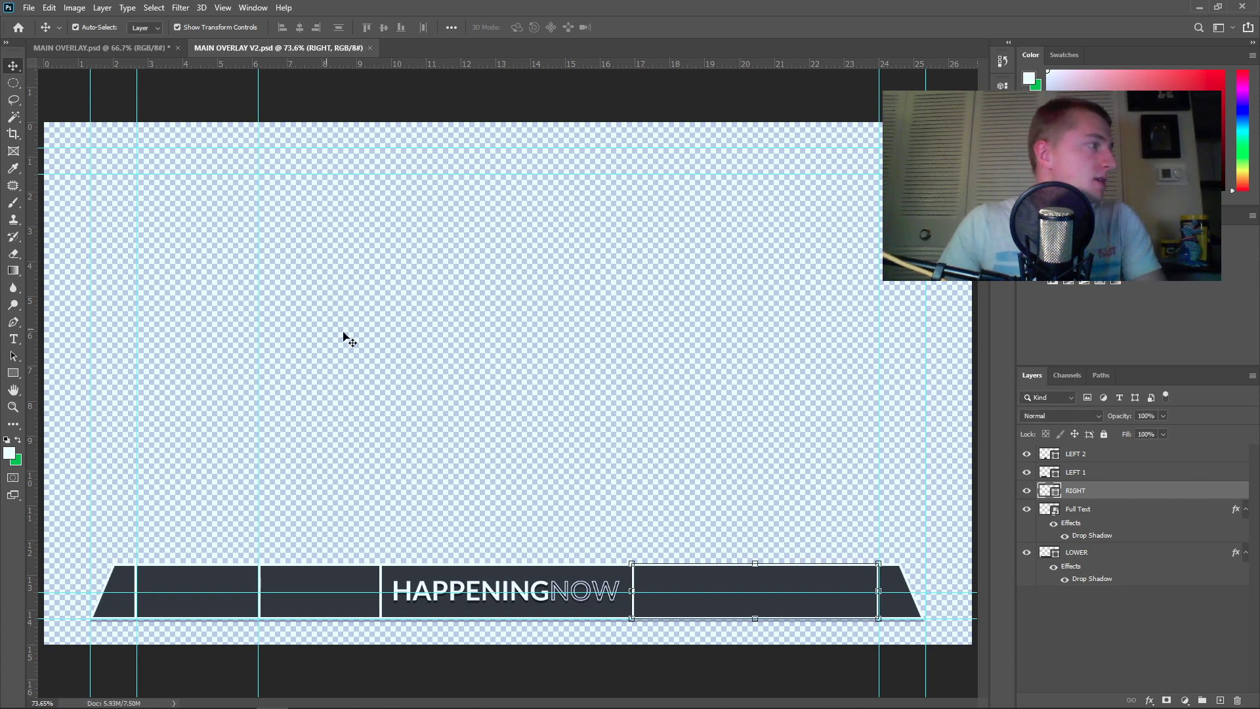
Export the graphic as MAIN OVERLAY V2.png into the EXPORTS folder of STREAM STUFF, and close its document
click(30, 8)
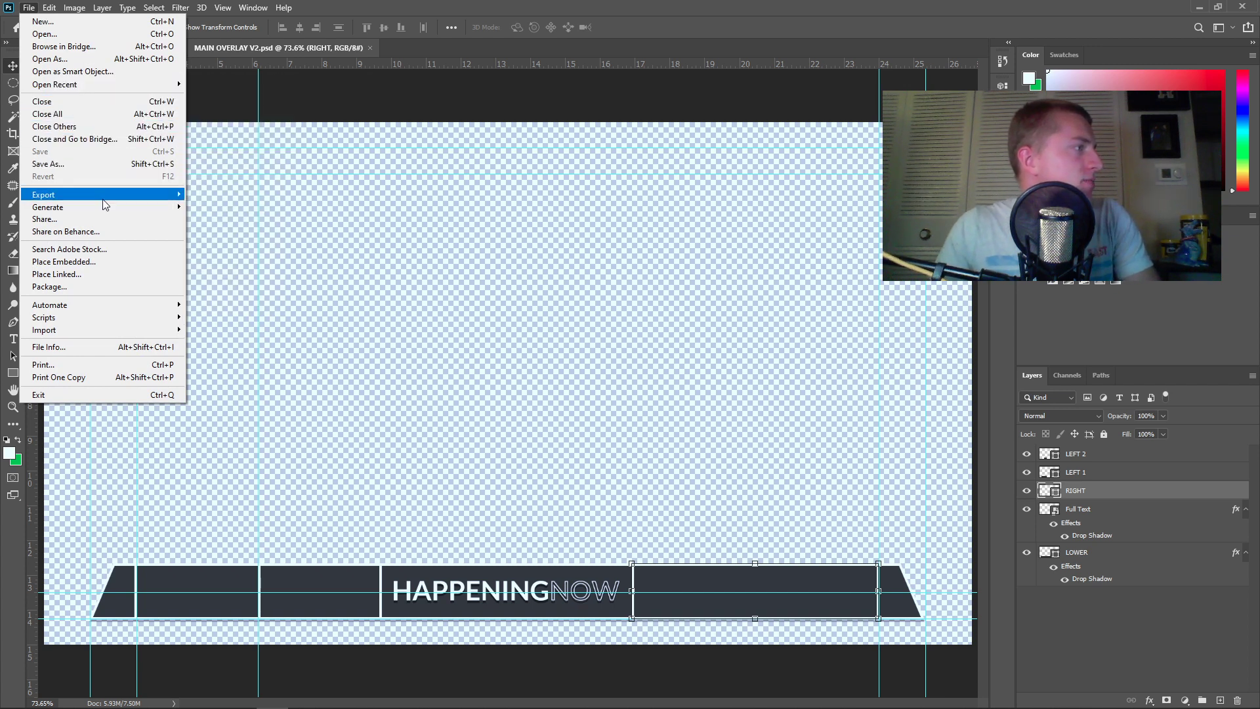
mouse_move(103, 204)
click(223, 195)
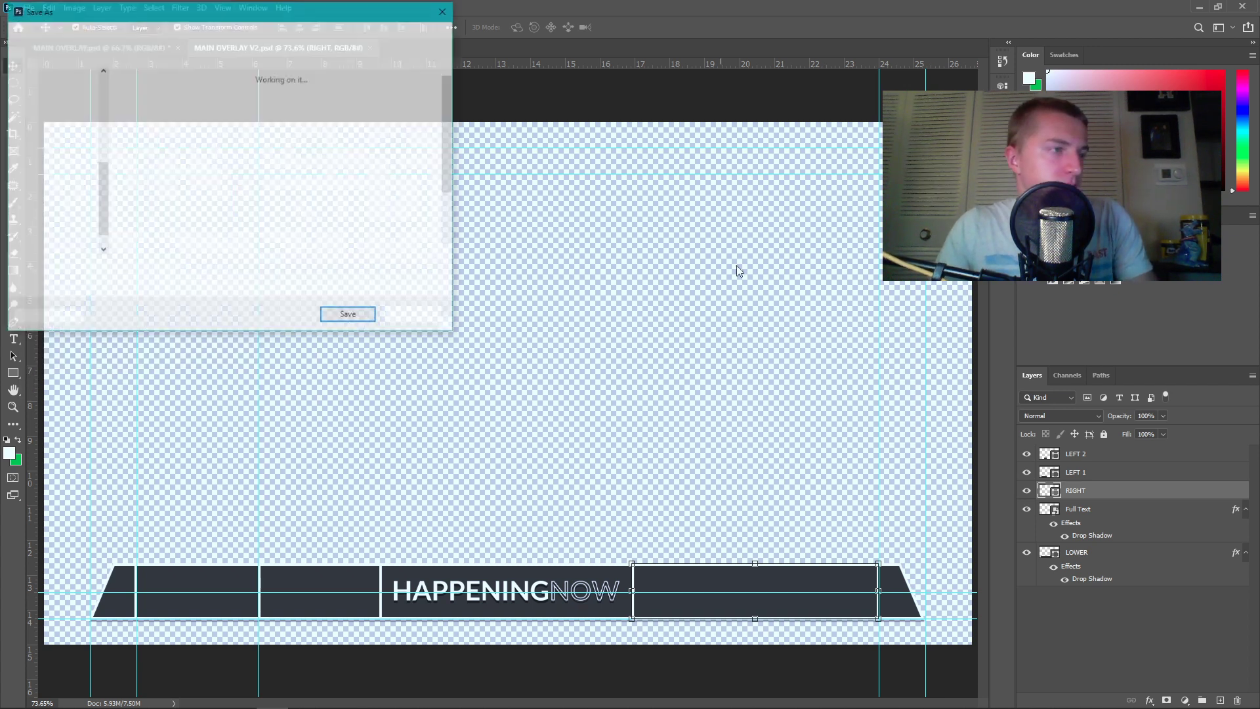
double_click(232, 105)
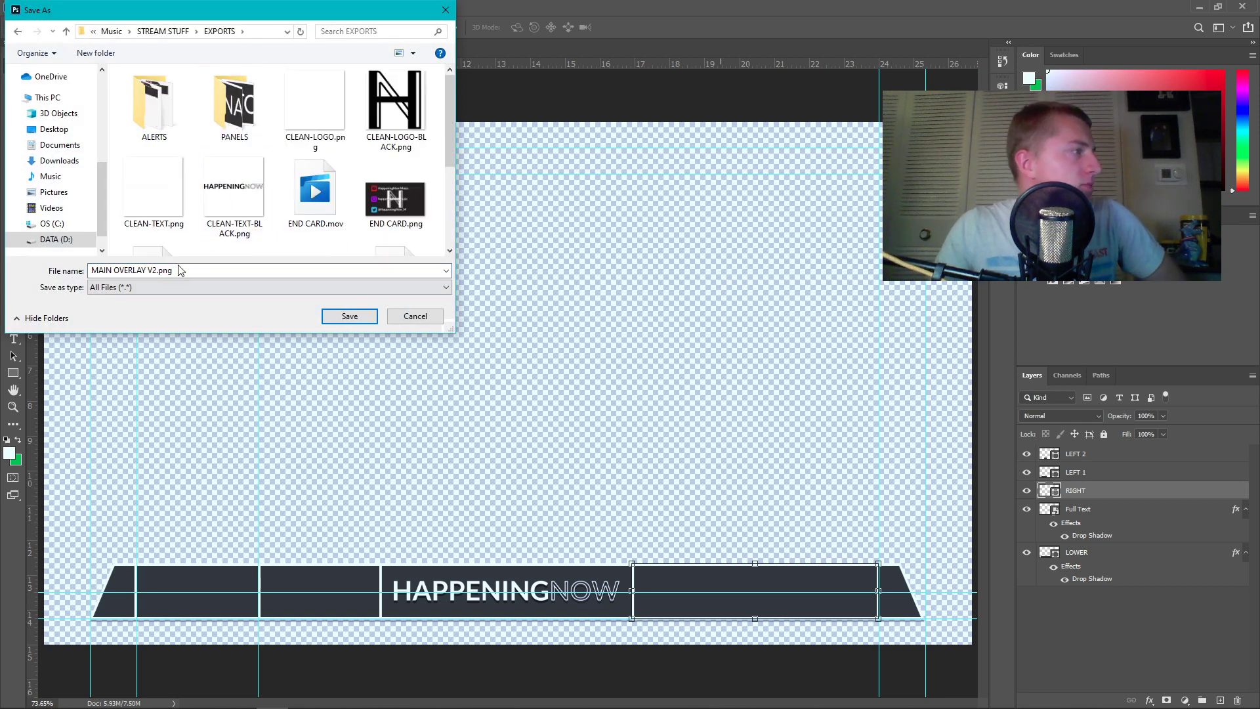
scroll(353, 229, down, 2)
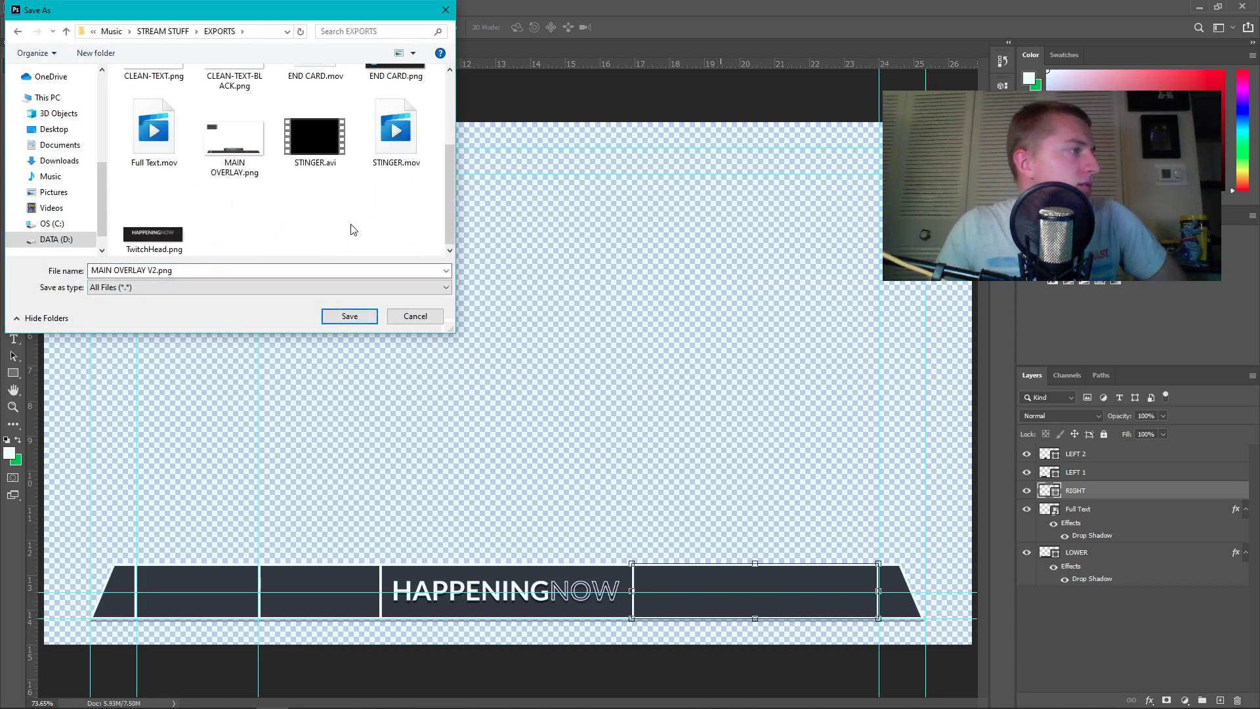
click(346, 318)
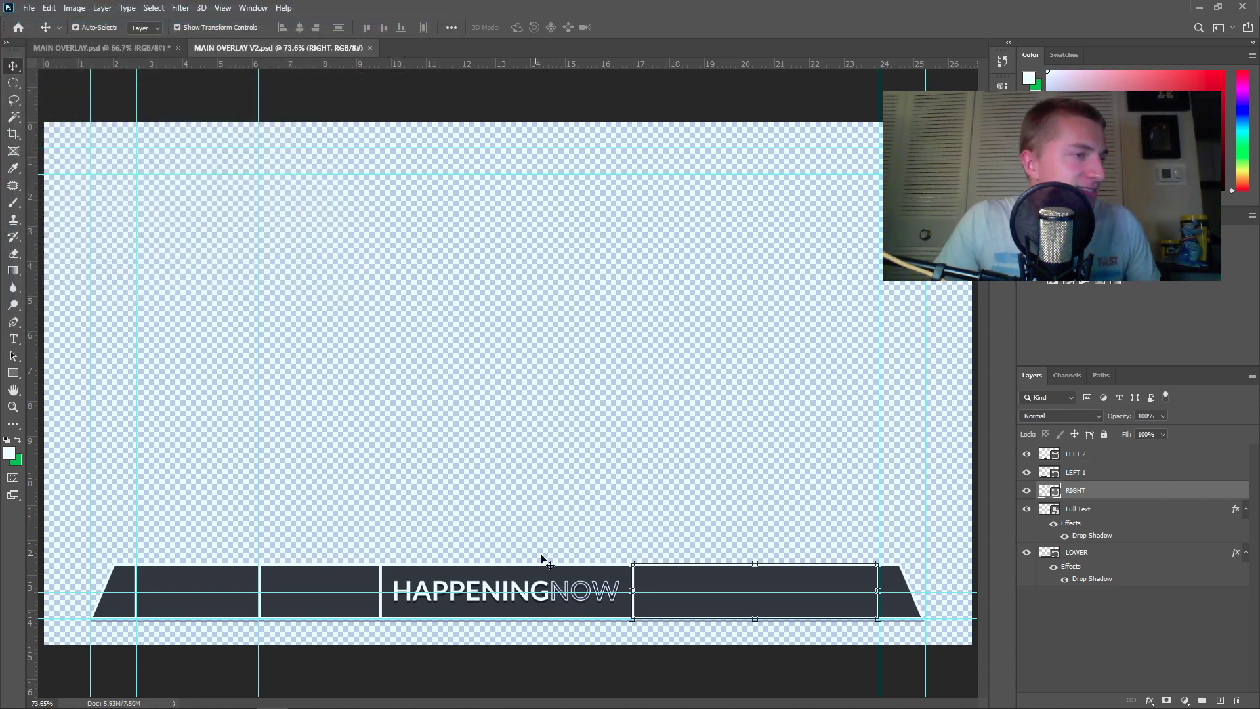
click(369, 48)
Start a new document and name it SOCIAL BOX TEMPLATE, leaving the preset unsaved
click(29, 8)
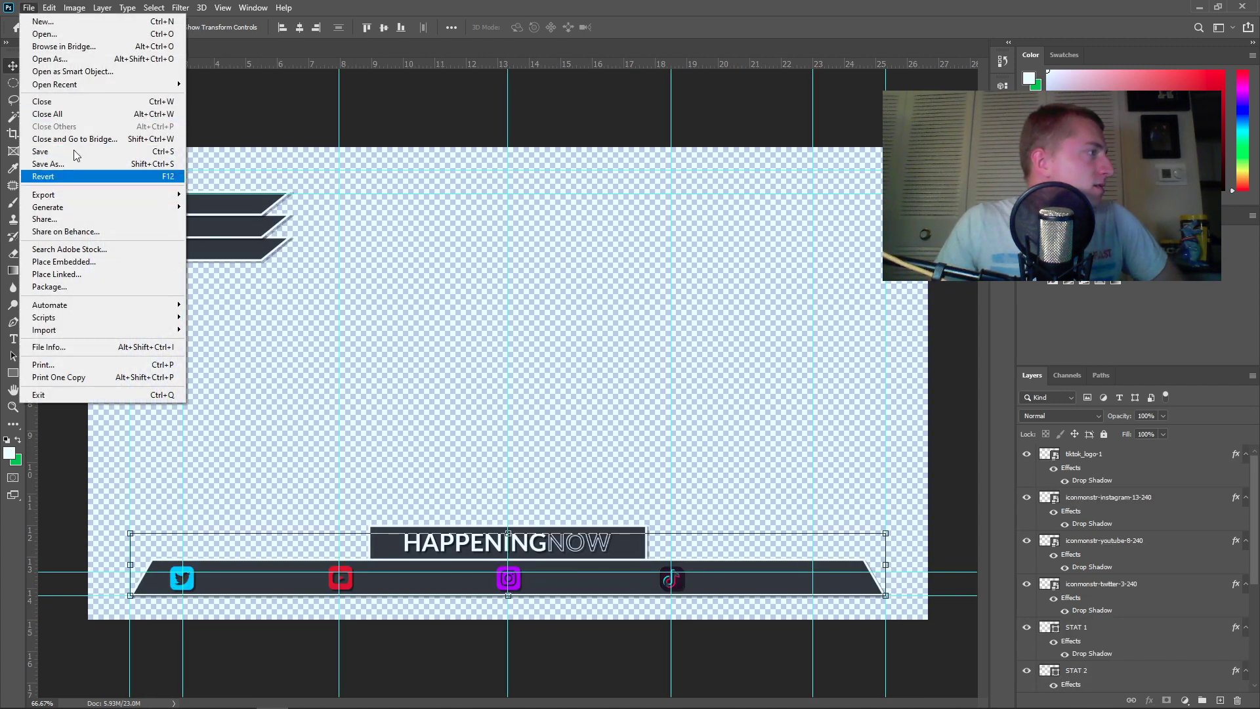
click(41, 21)
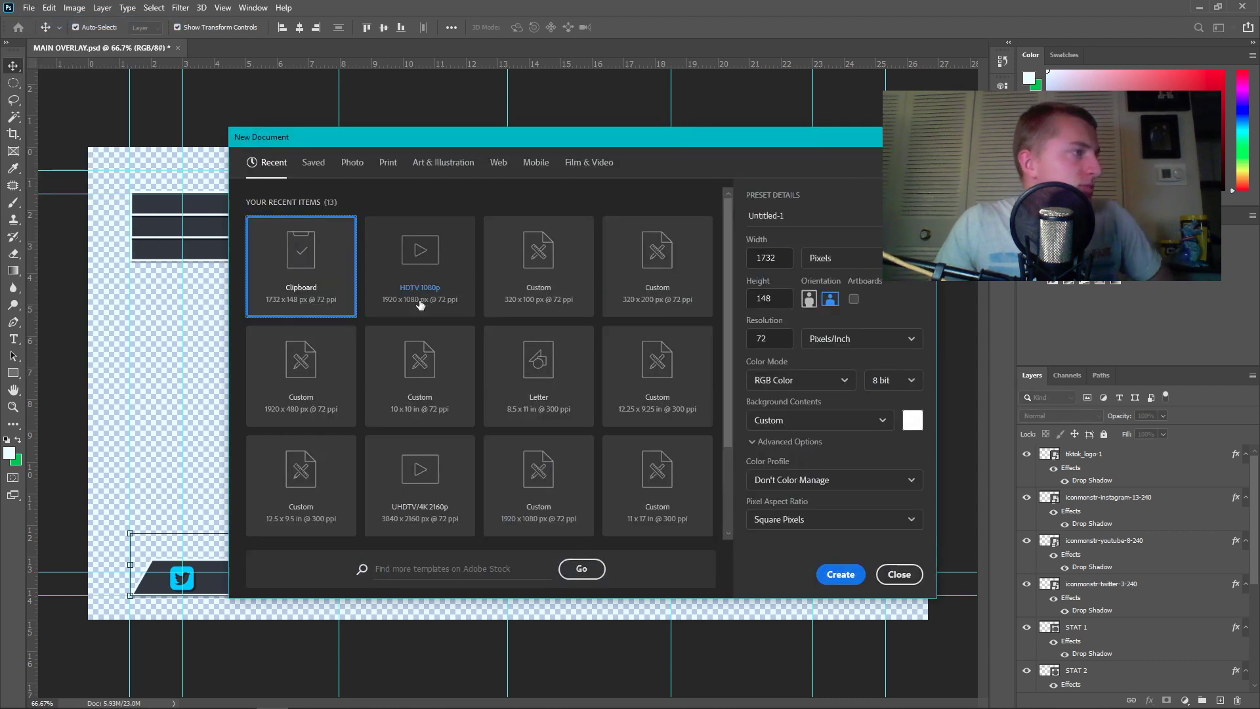
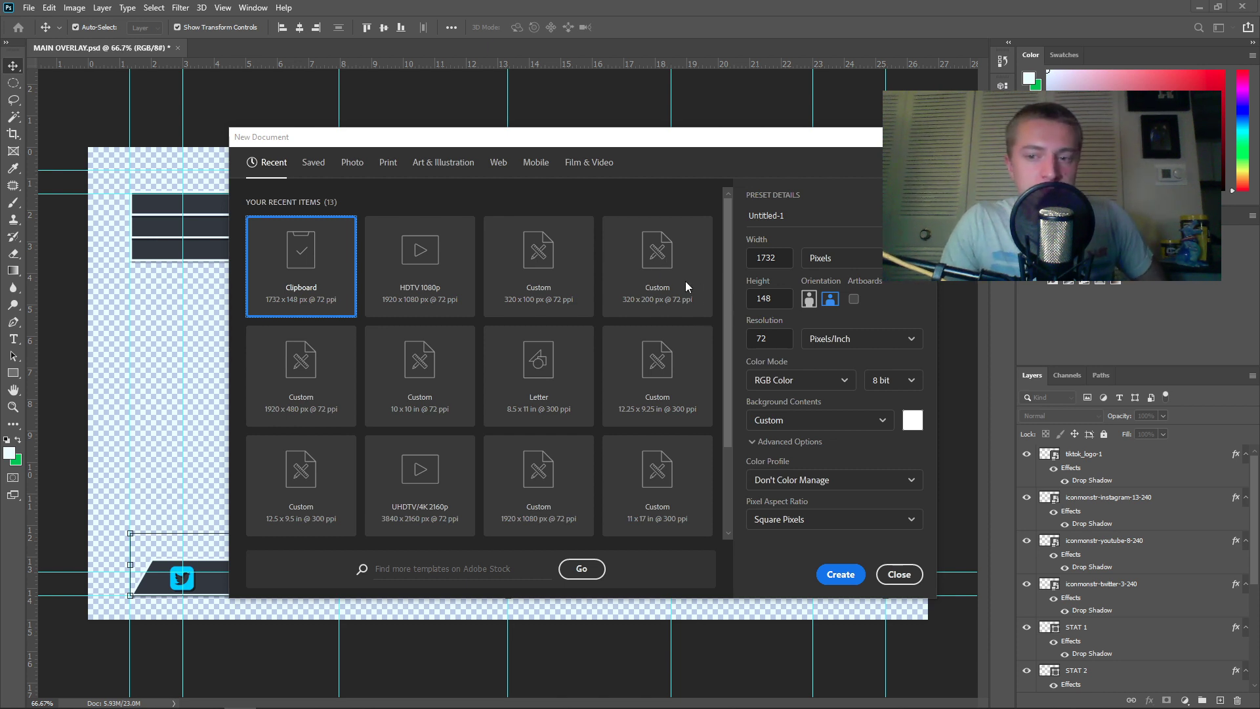
click(807, 215)
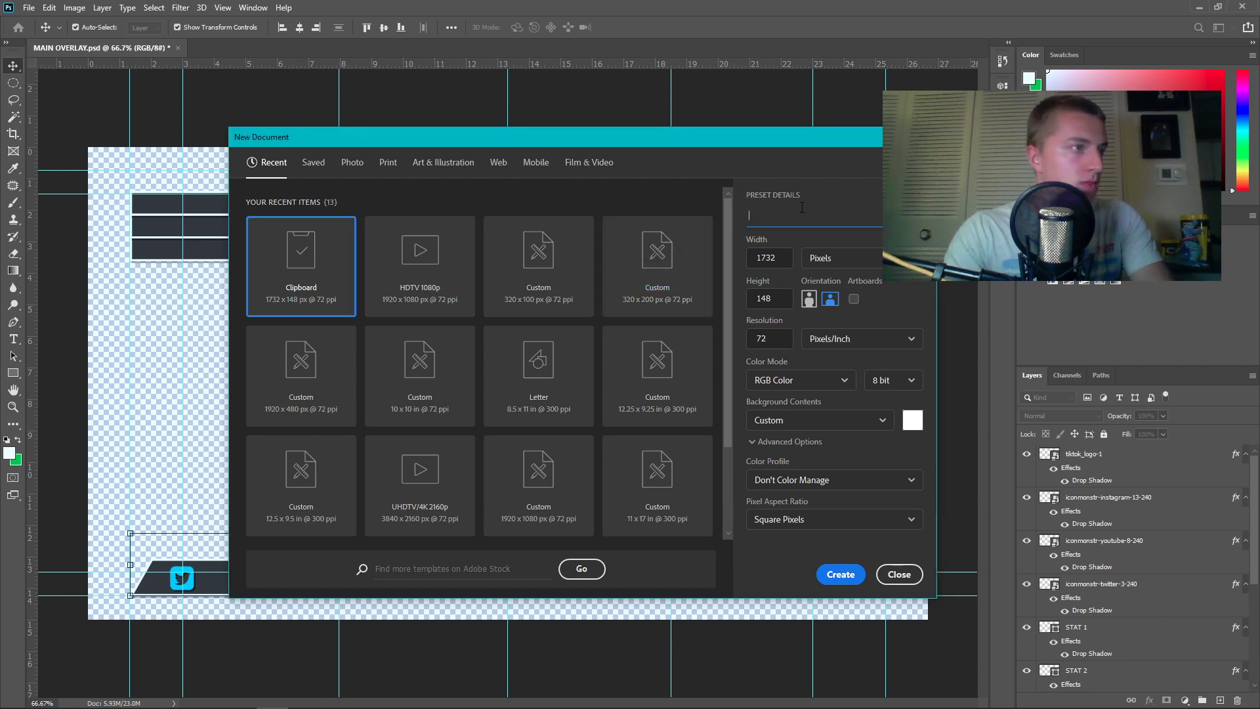
text(SOCIAL )
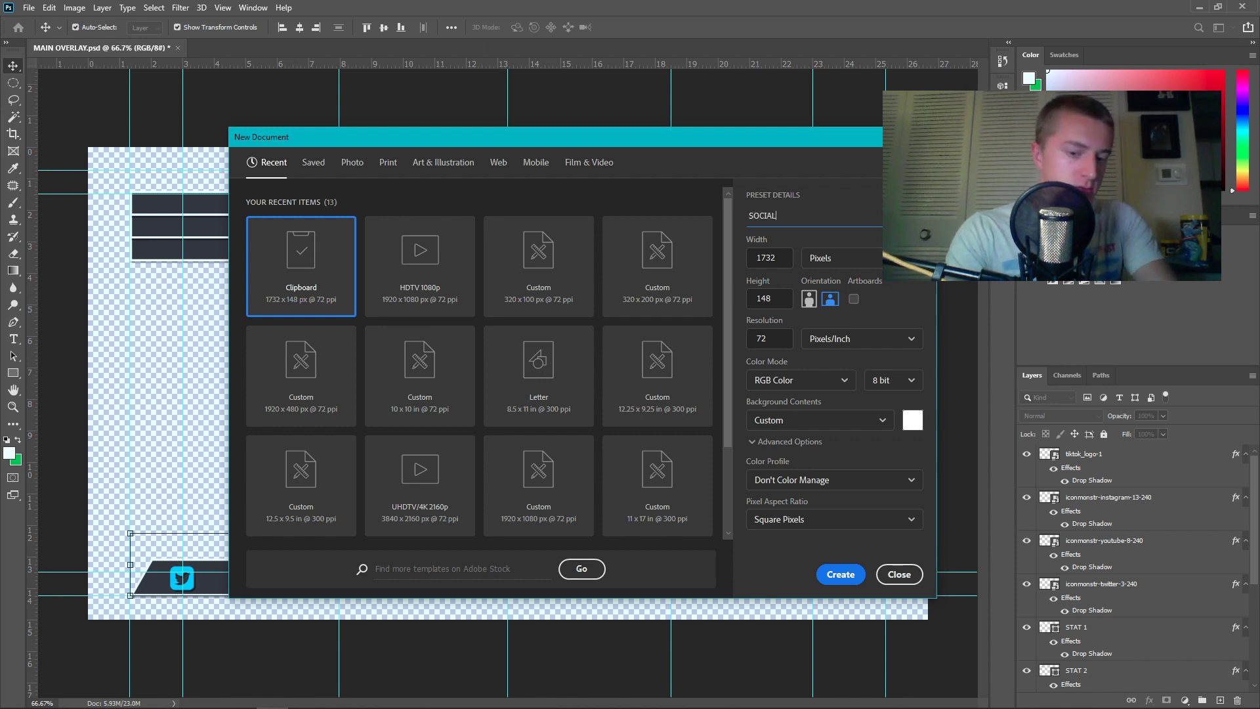
text(BOX)
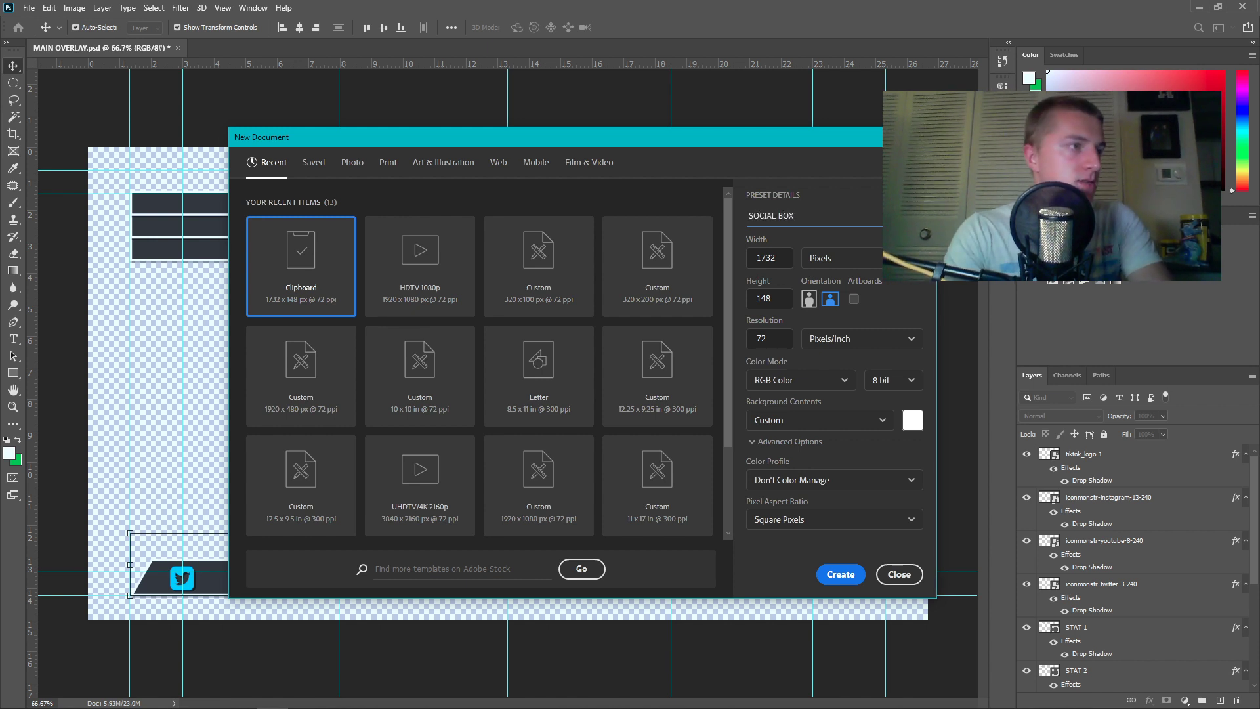
text( T)
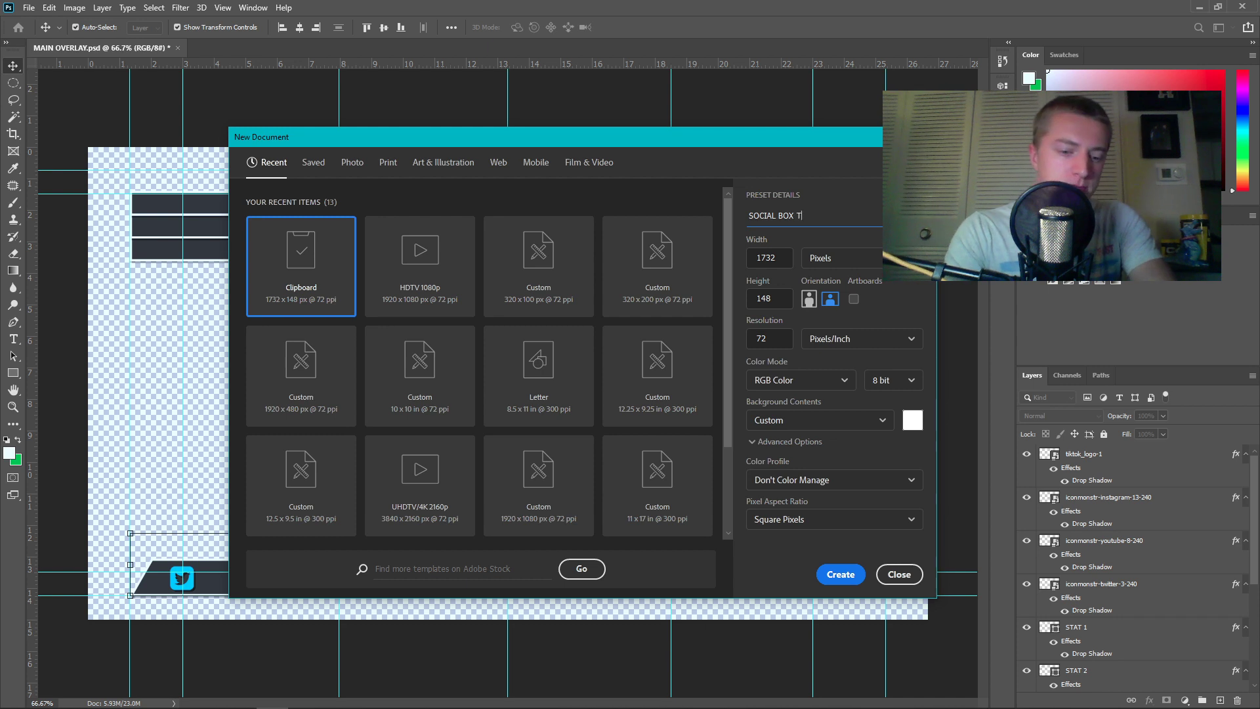
text(EMPLATE)
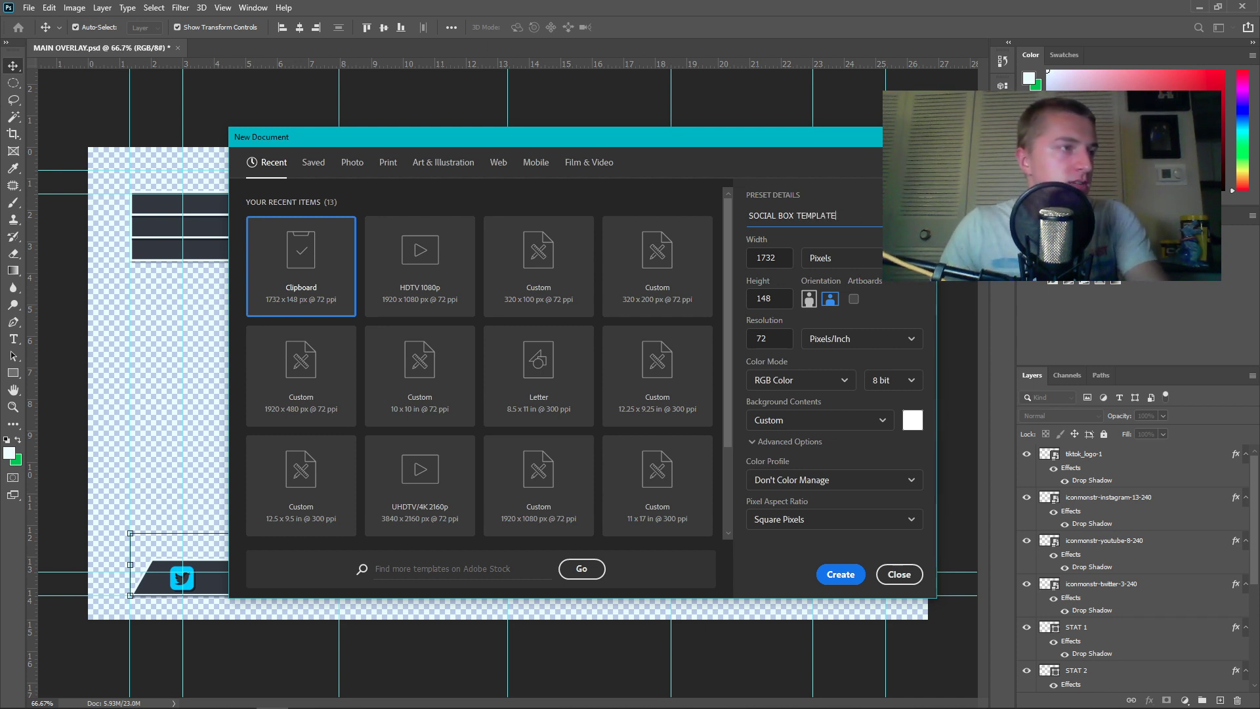
click(916, 215)
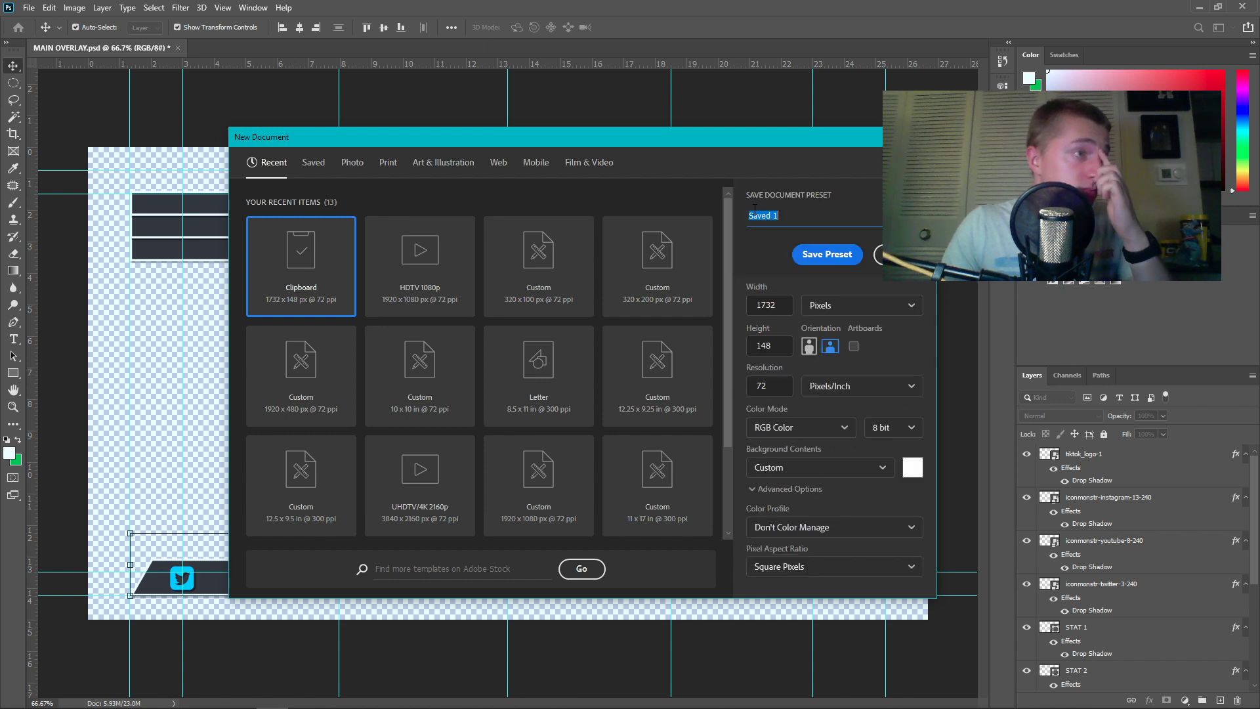
click(883, 254)
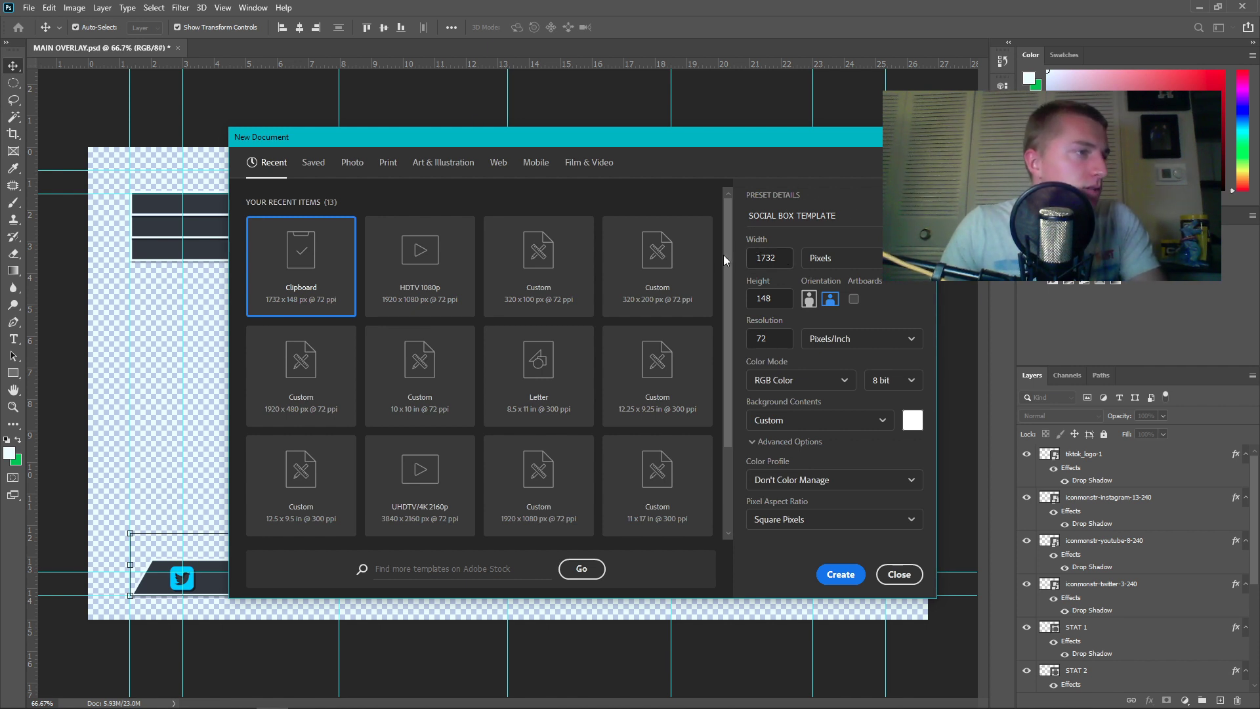
Set the new document's size to 512 pixels wide by 1216 pixels high and create it
drag(753, 259, 780, 257)
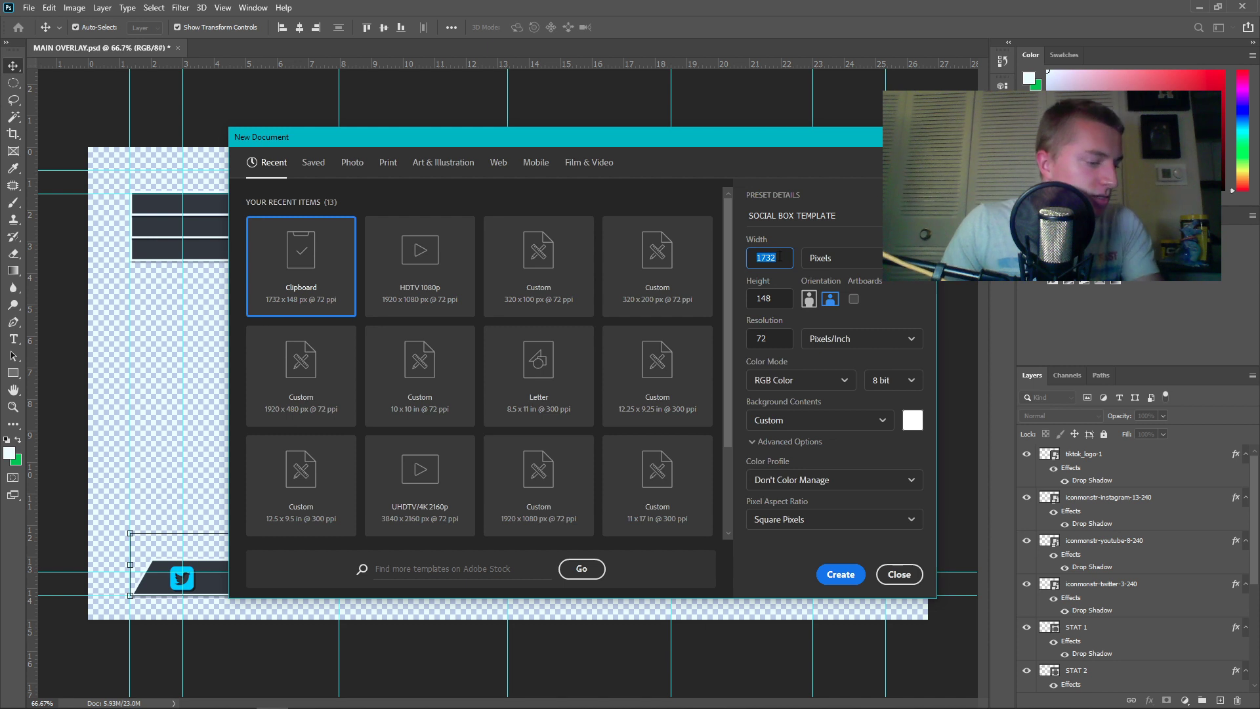
text(512)
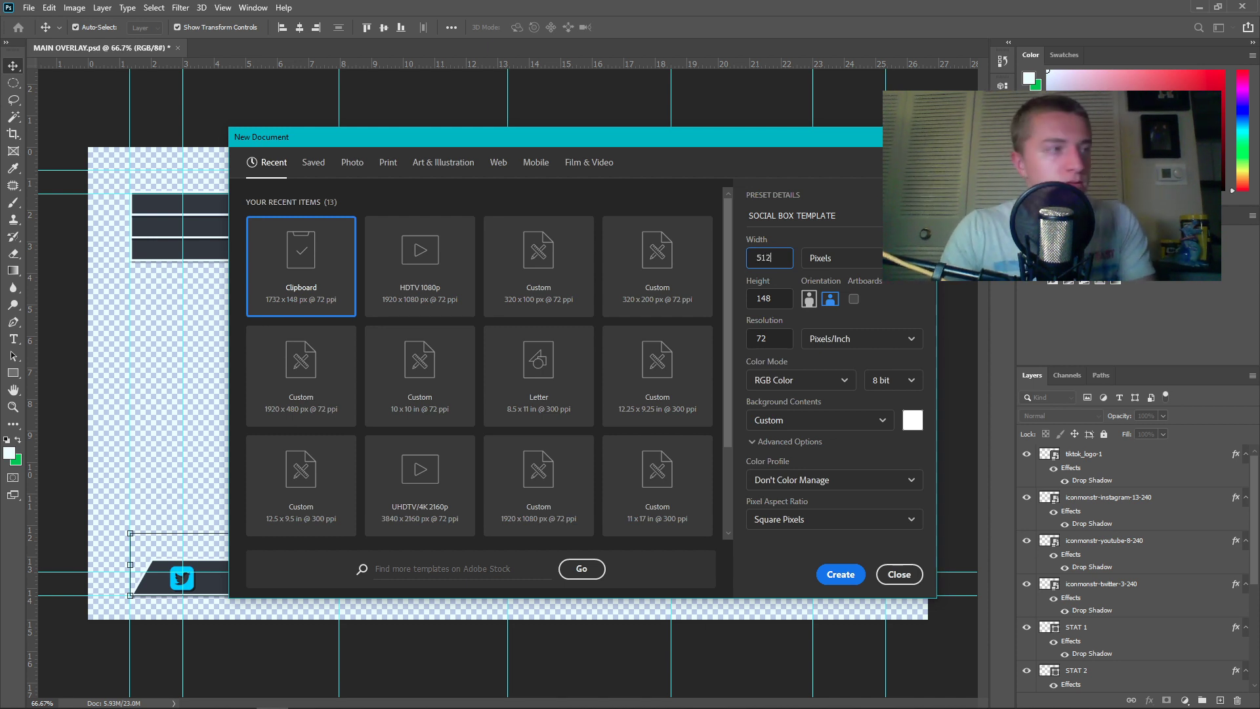
click(779, 301)
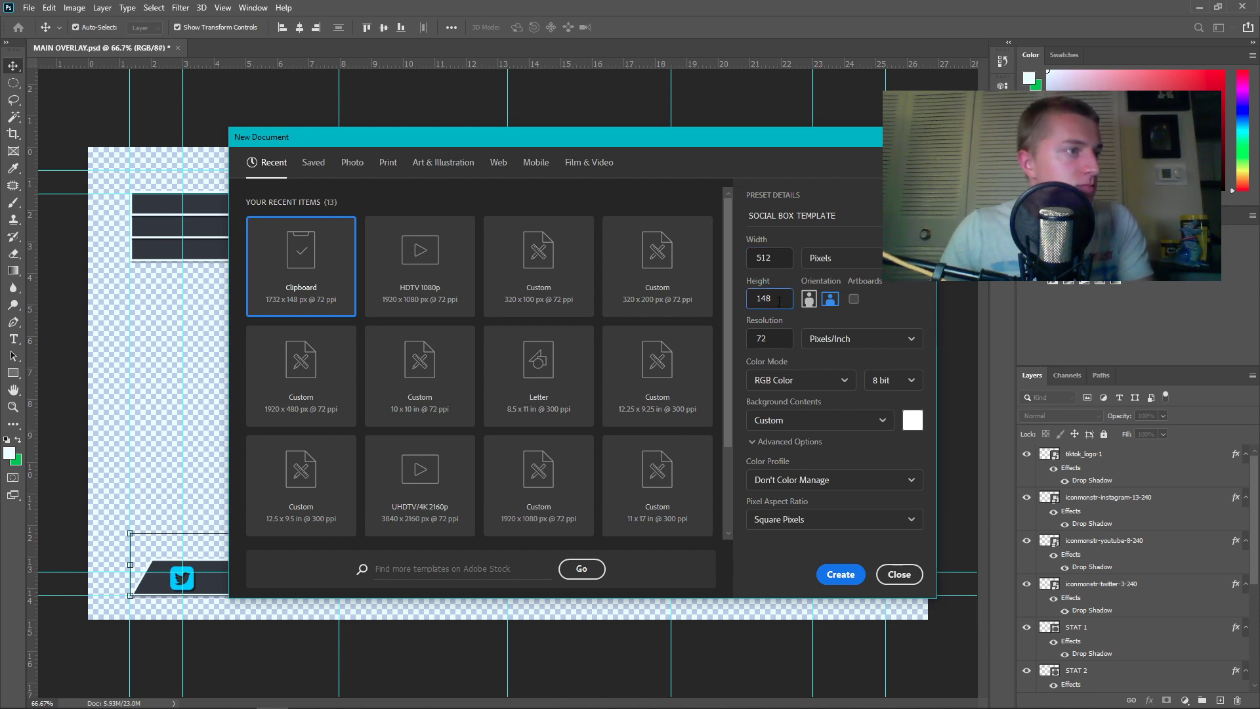
text(1216)
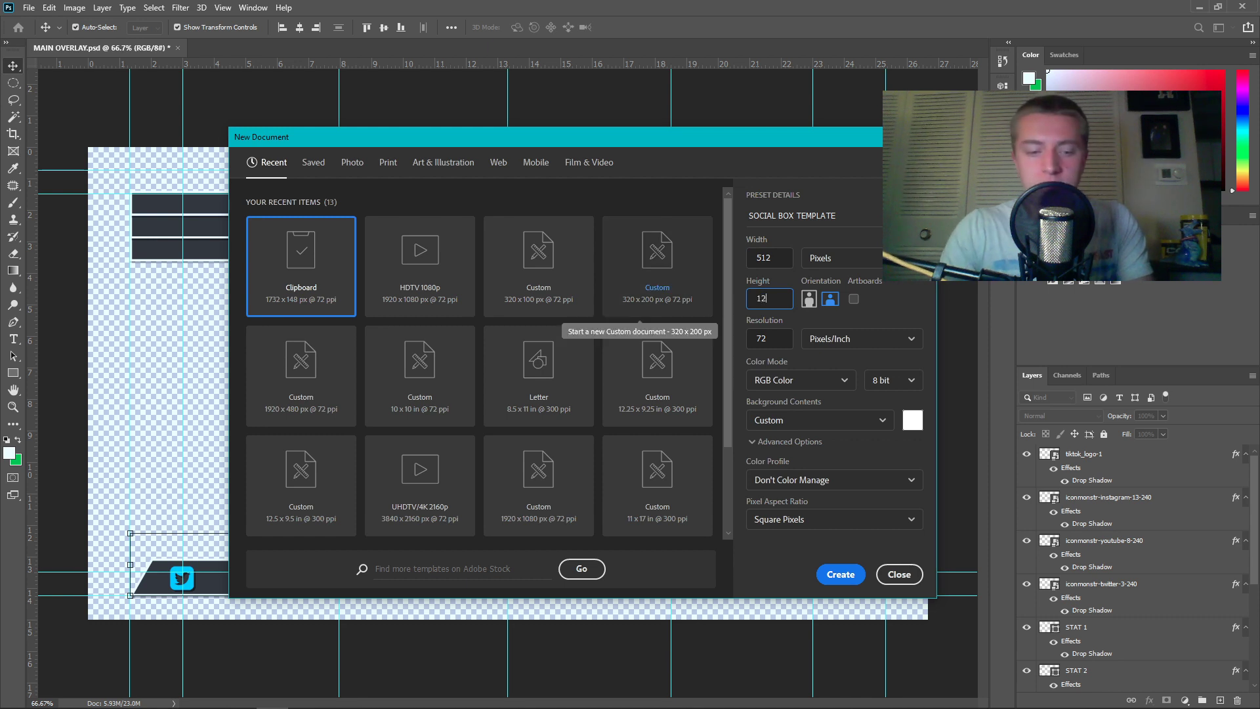
click(846, 581)
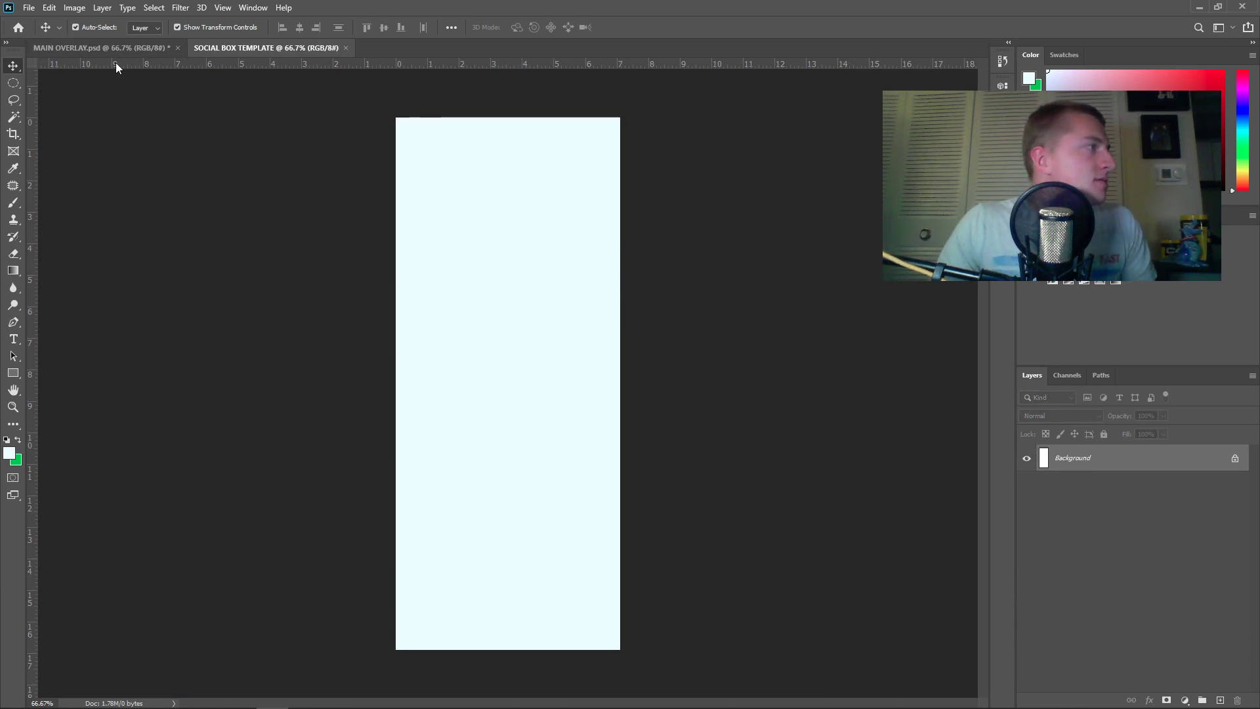
click(29, 8)
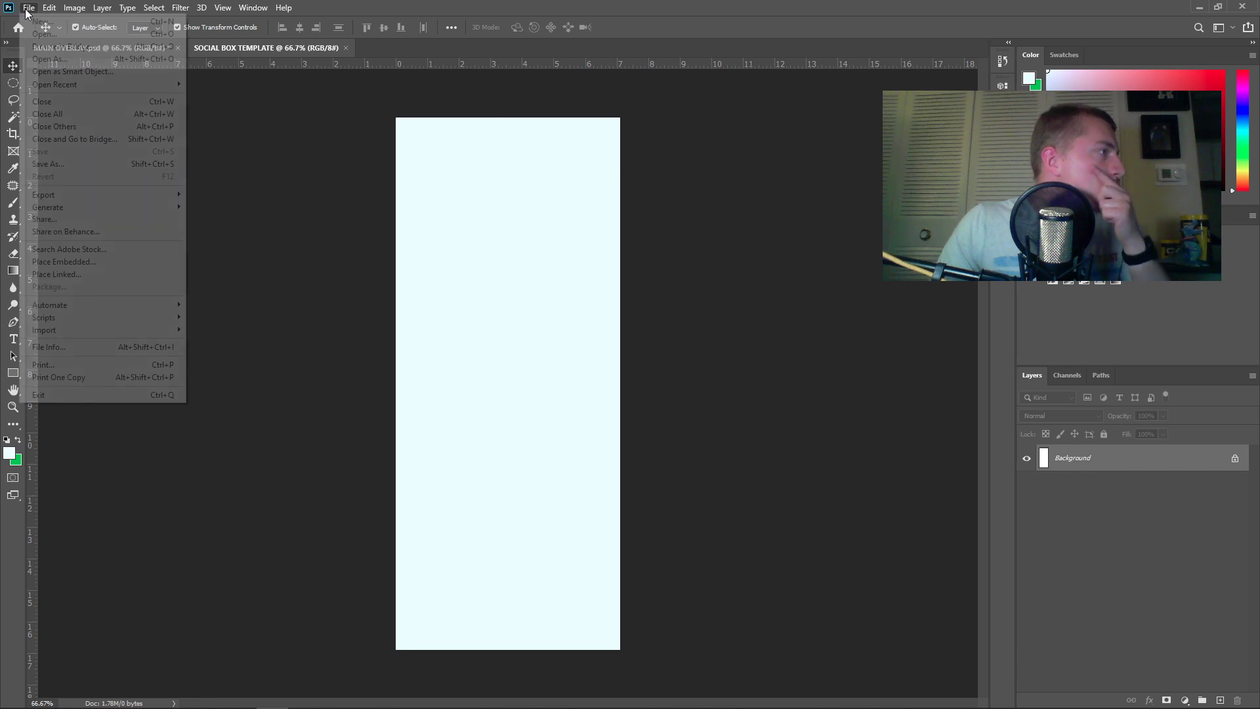
mouse_move(50, 7)
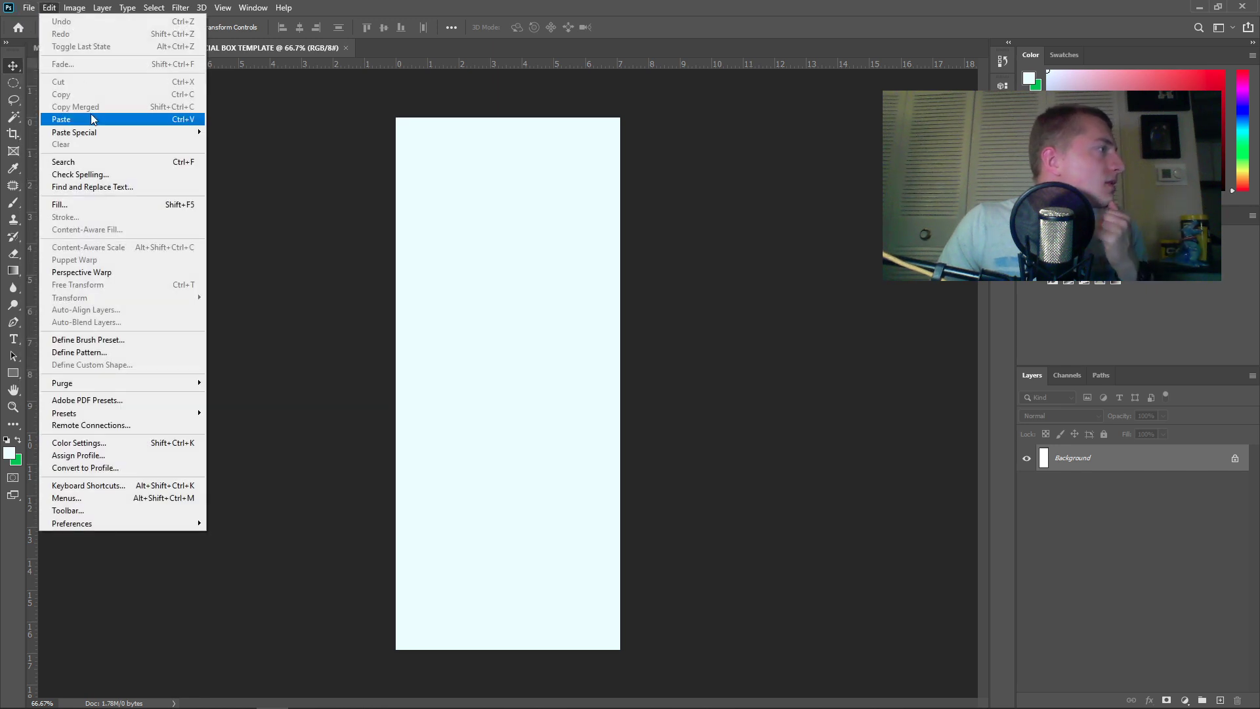
click(14, 187)
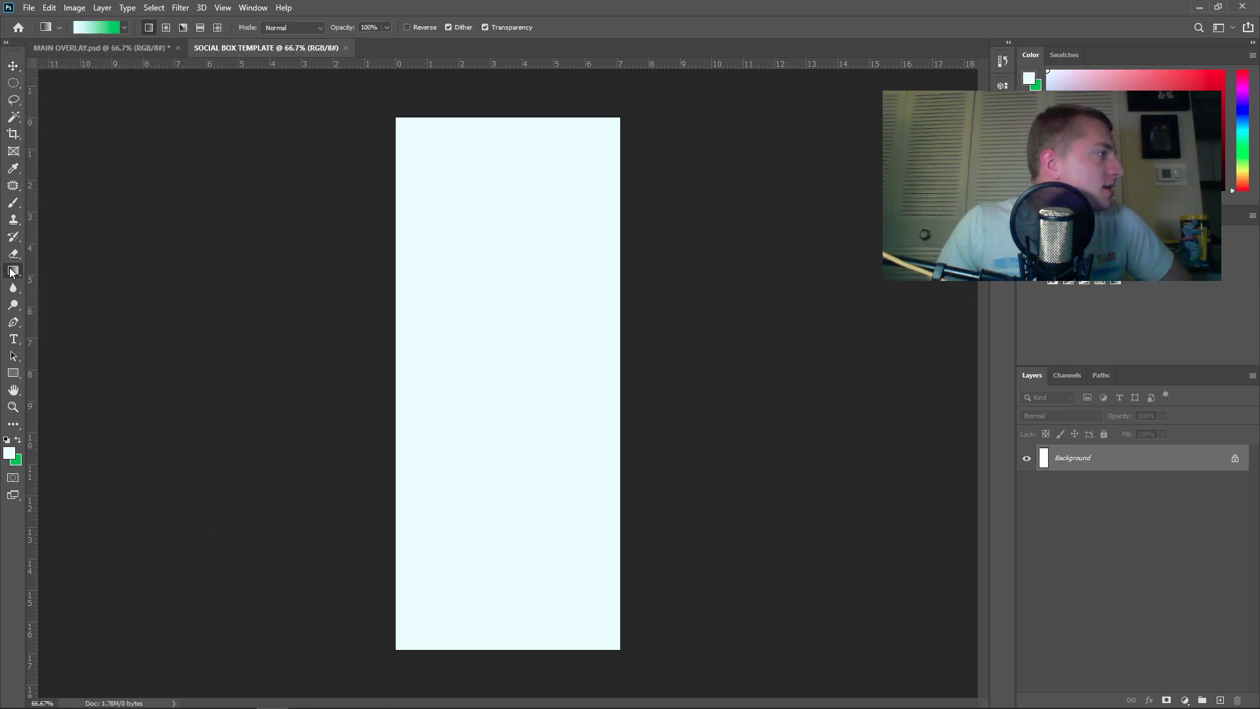
click(12, 152)
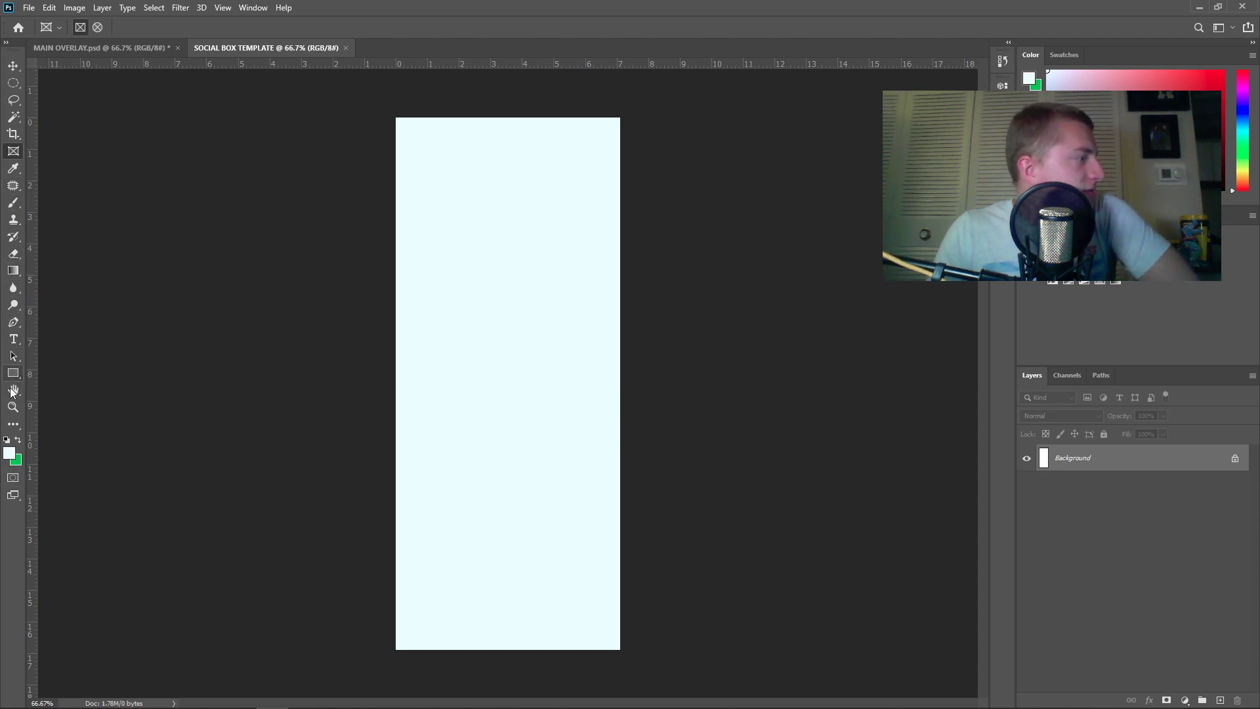
click(18, 428)
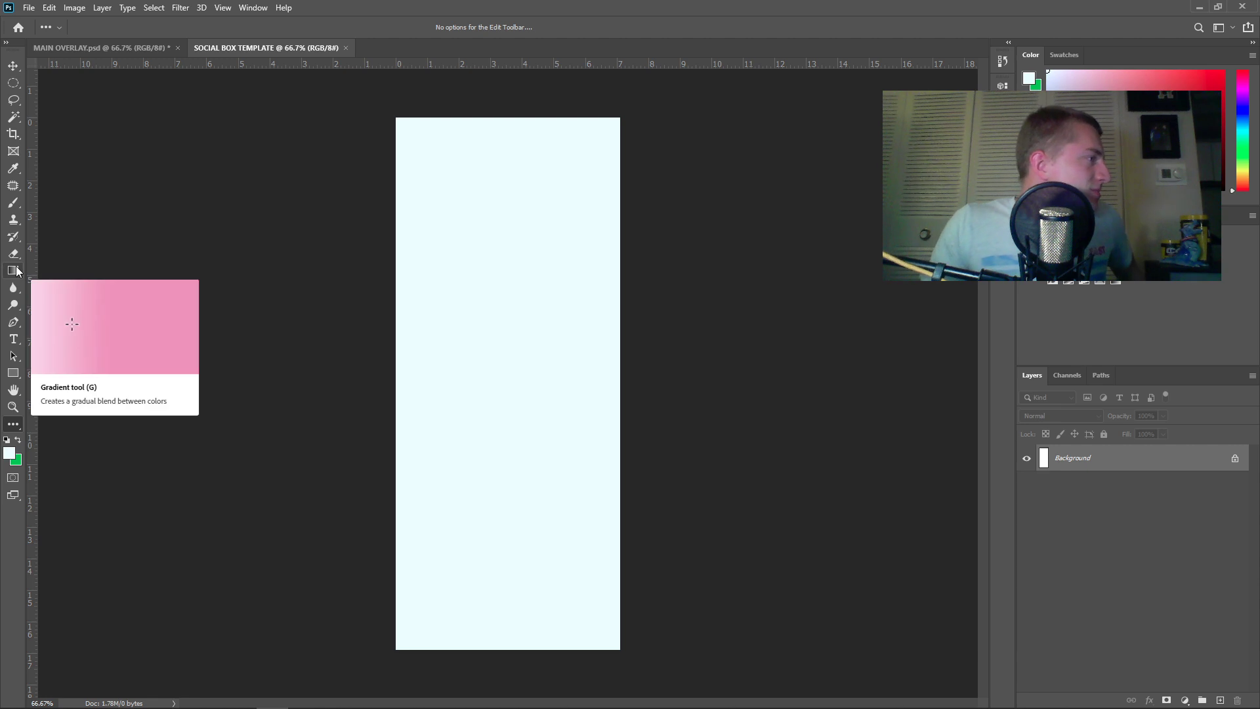
click(14, 136)
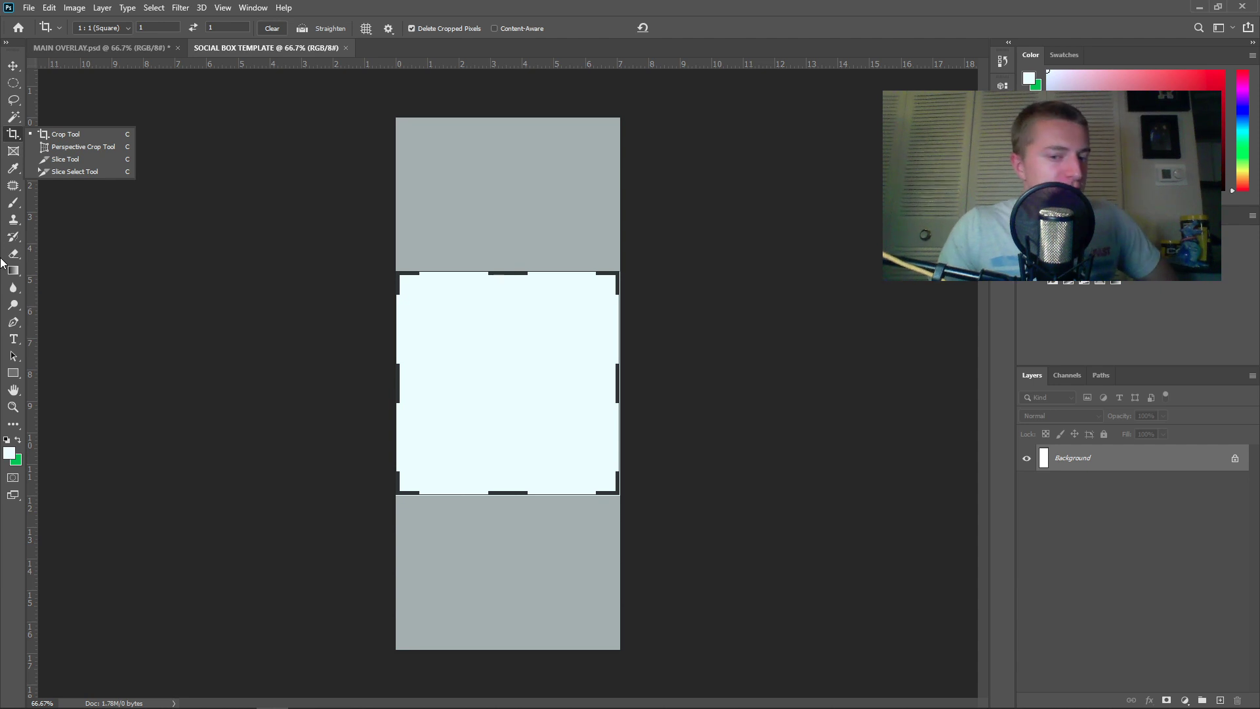
click(14, 118)
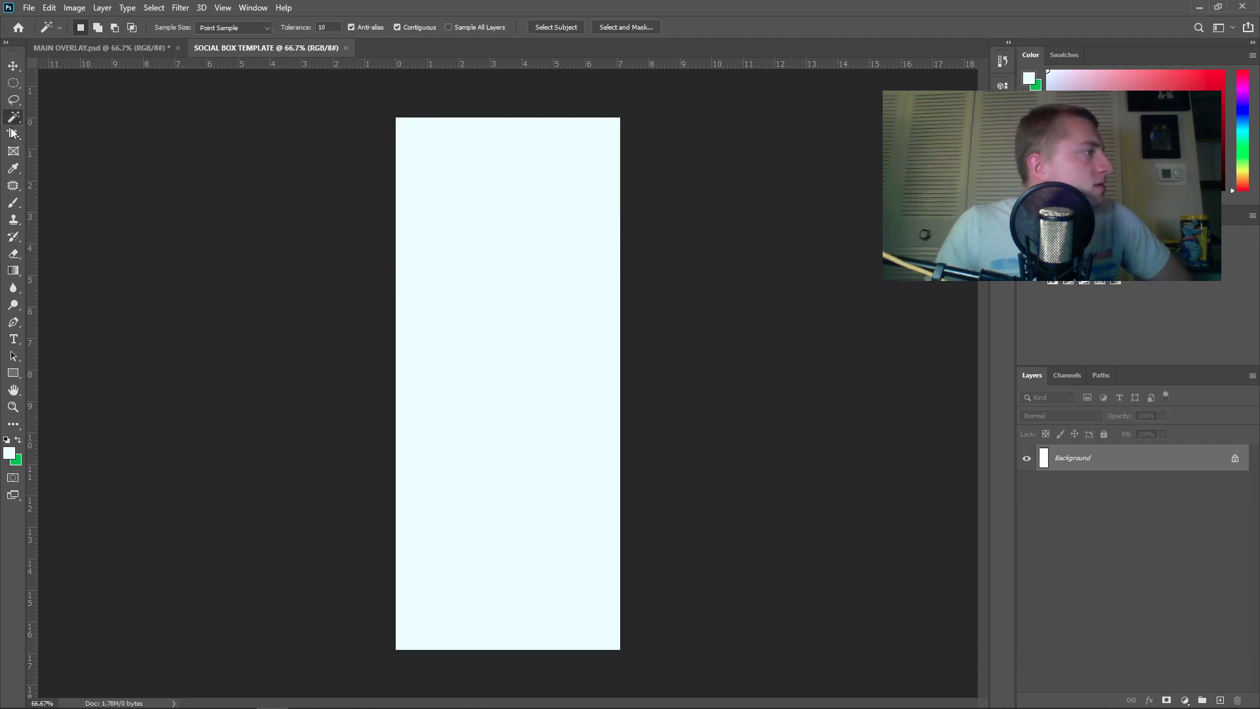
click(14, 138)
click(14, 151)
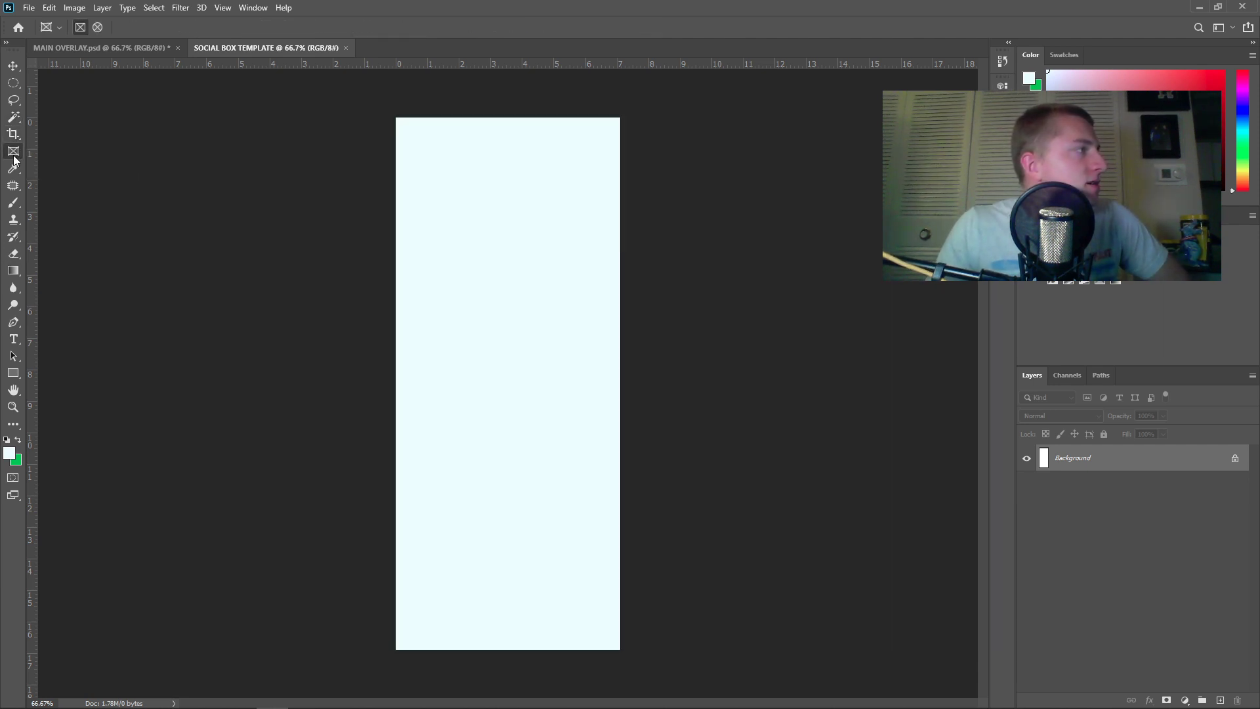
click(13, 66)
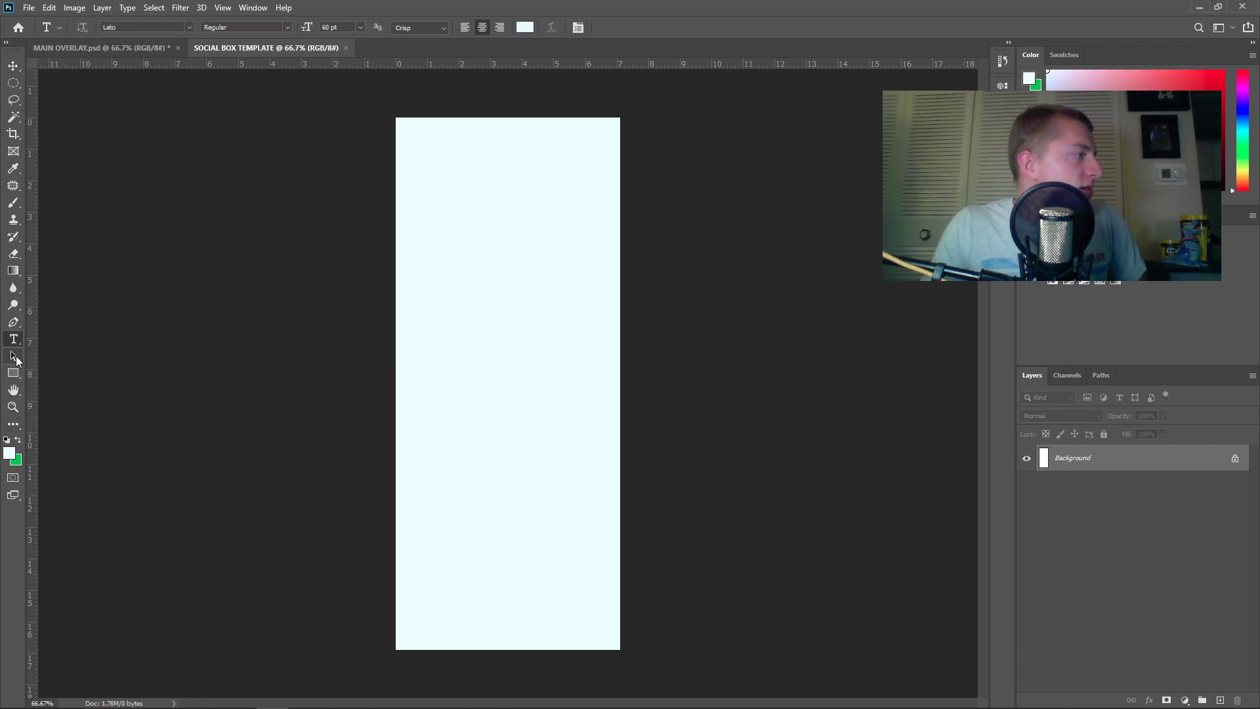
click(13, 356)
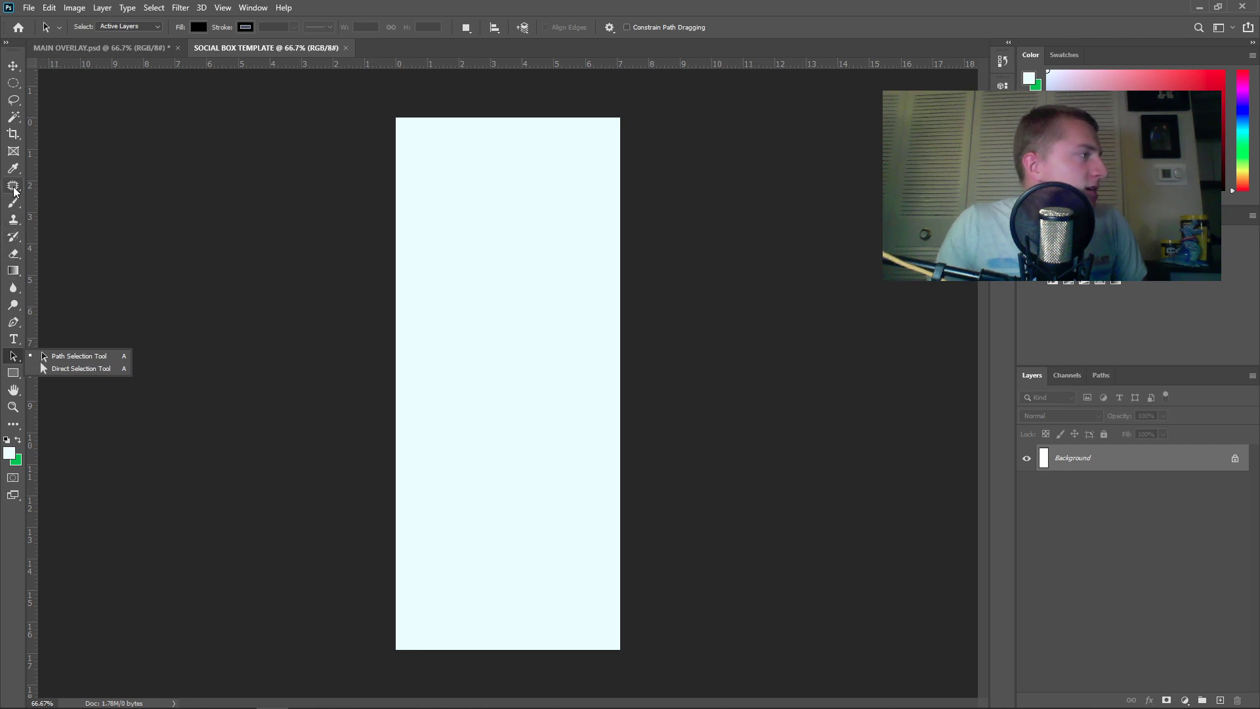
Close the wrongly sized template document, then start a new document named SOCIAL BOX TEMPLATE
click(347, 48)
click(29, 7)
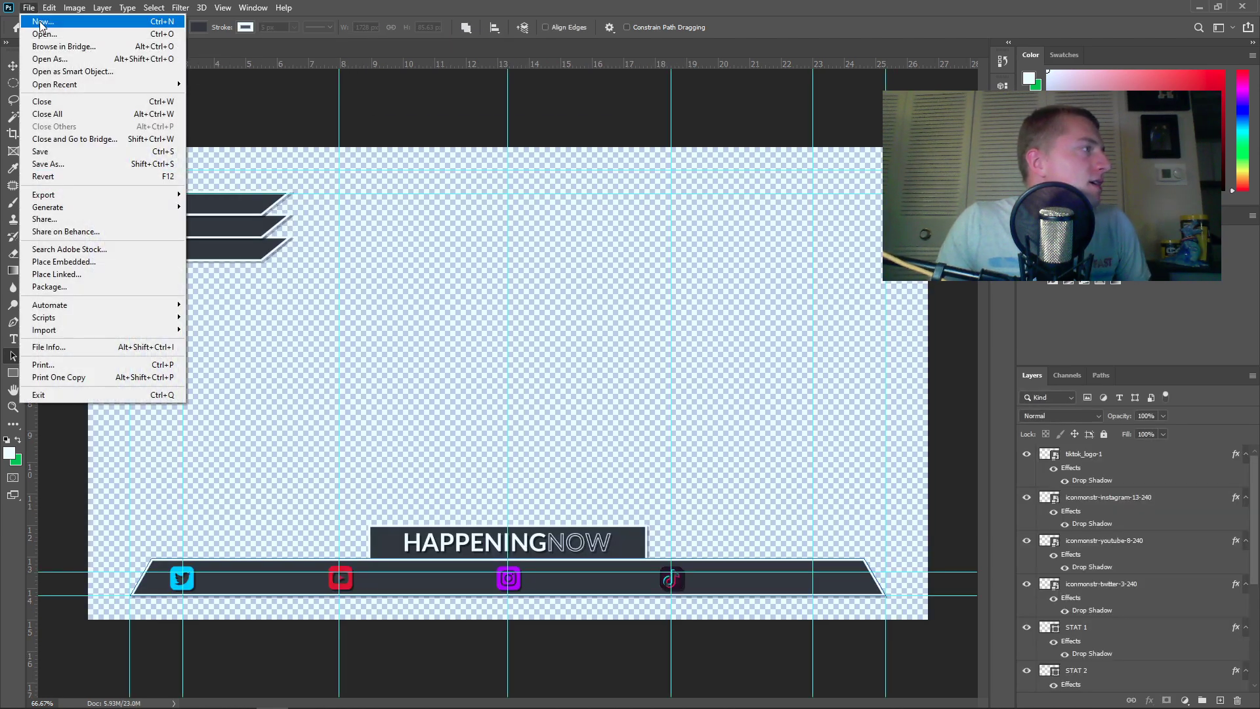
click(40, 22)
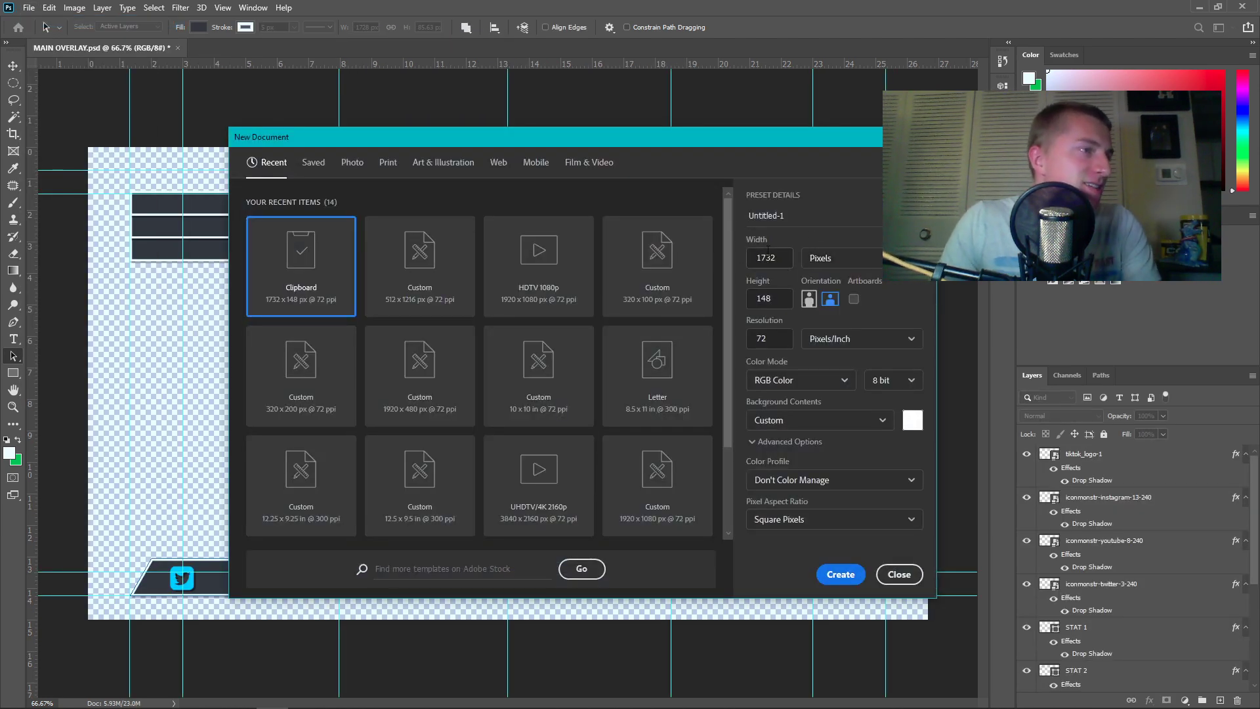
click(806, 214)
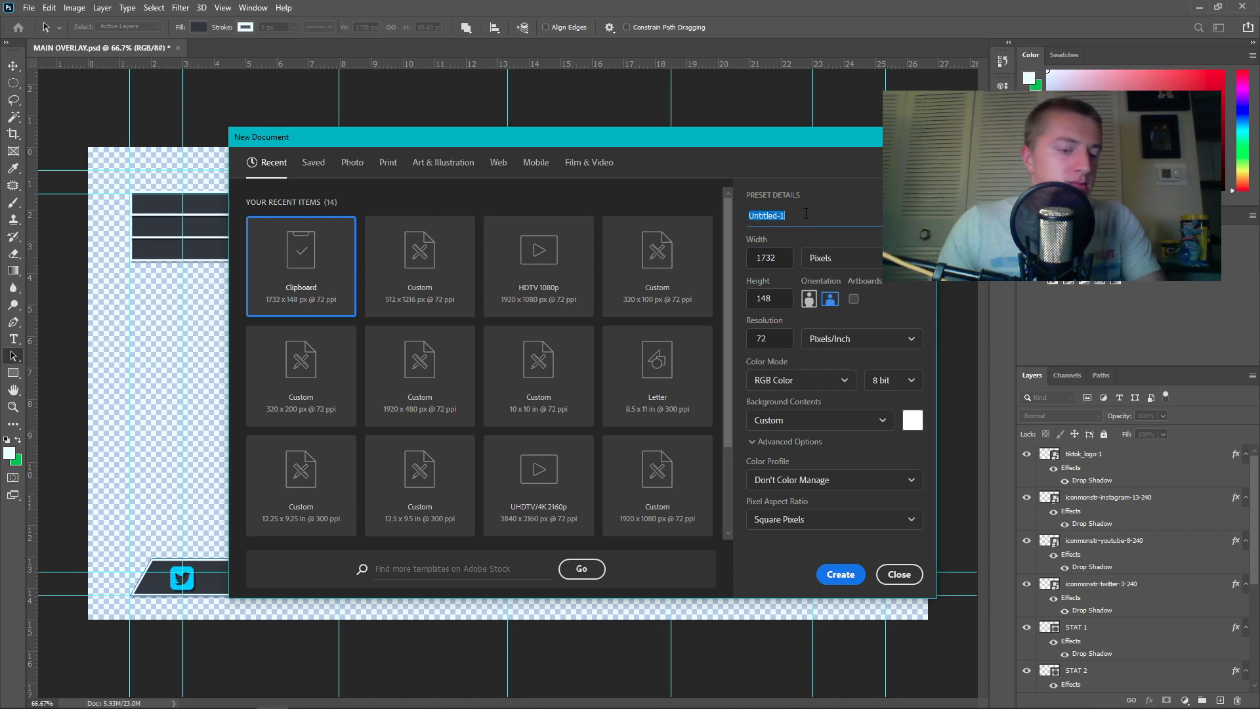
text(SOCI)
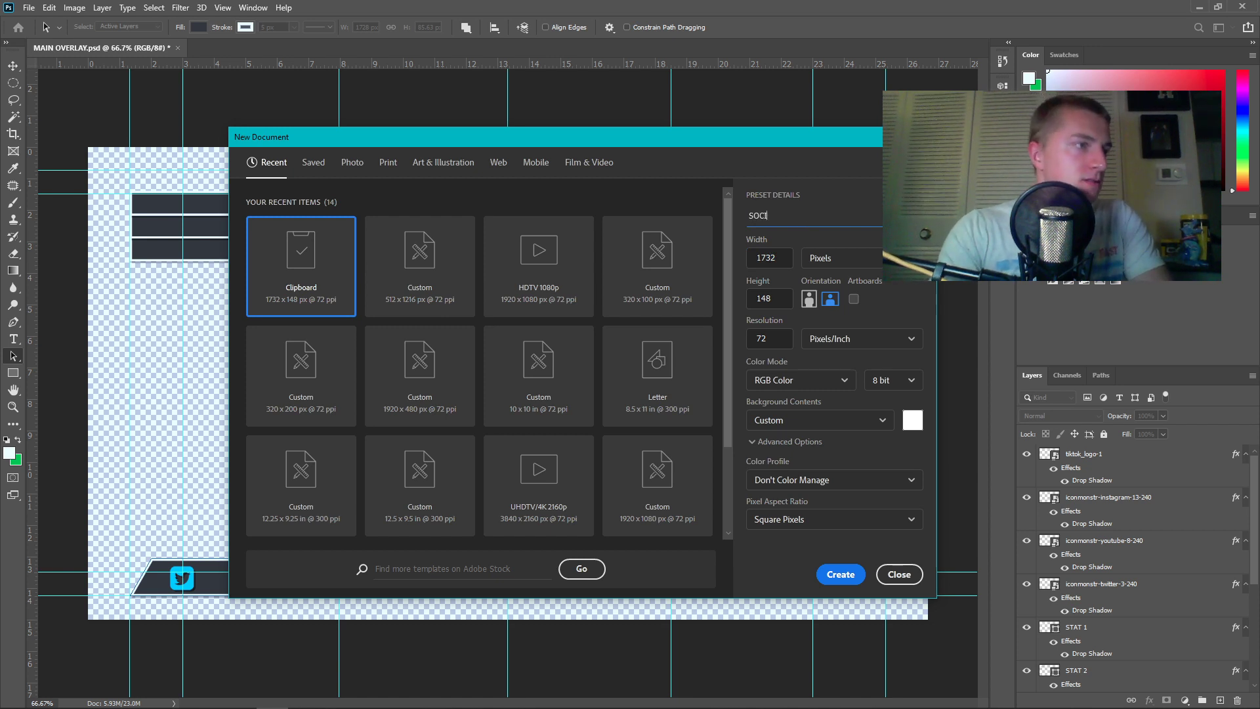
text(AL B)
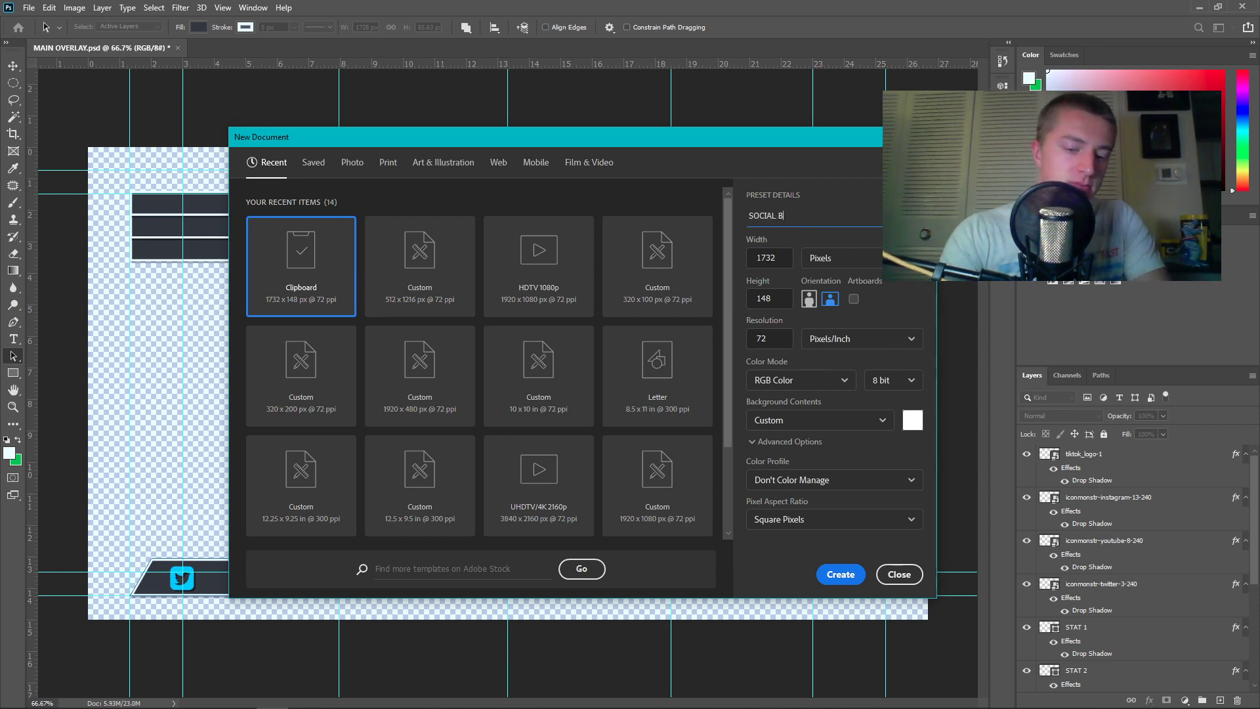
text(X TEMPLATE)
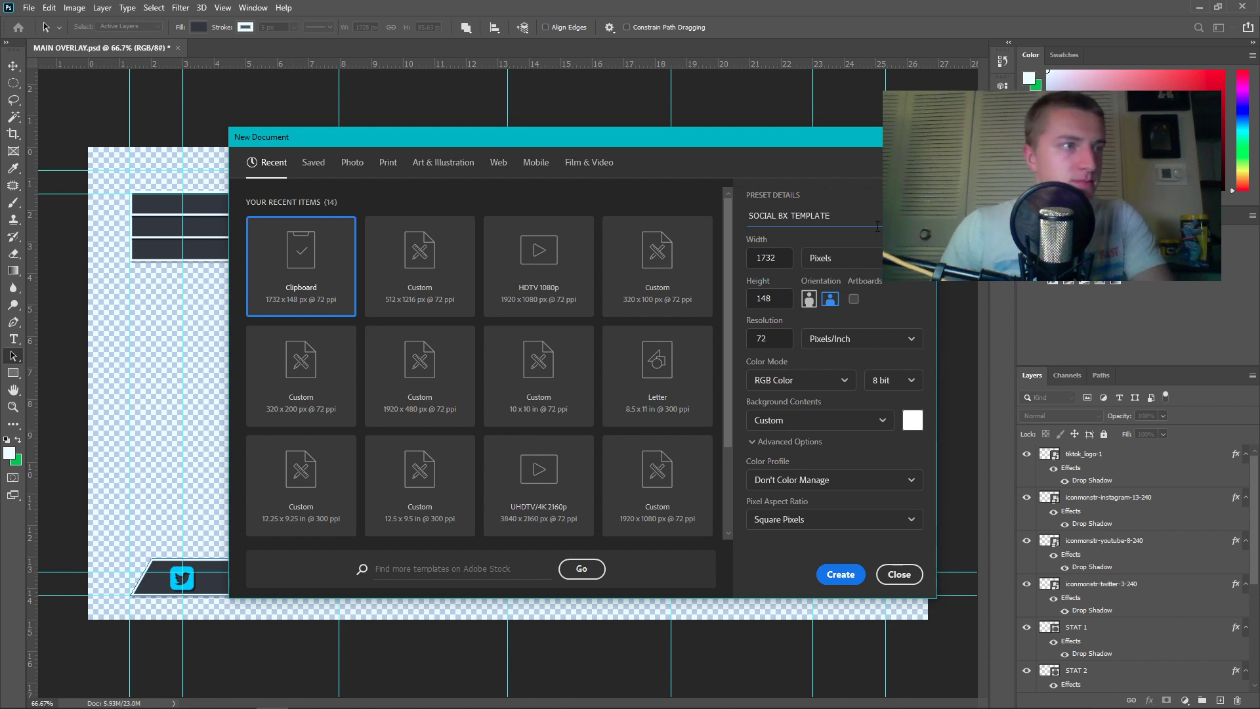
text(O)
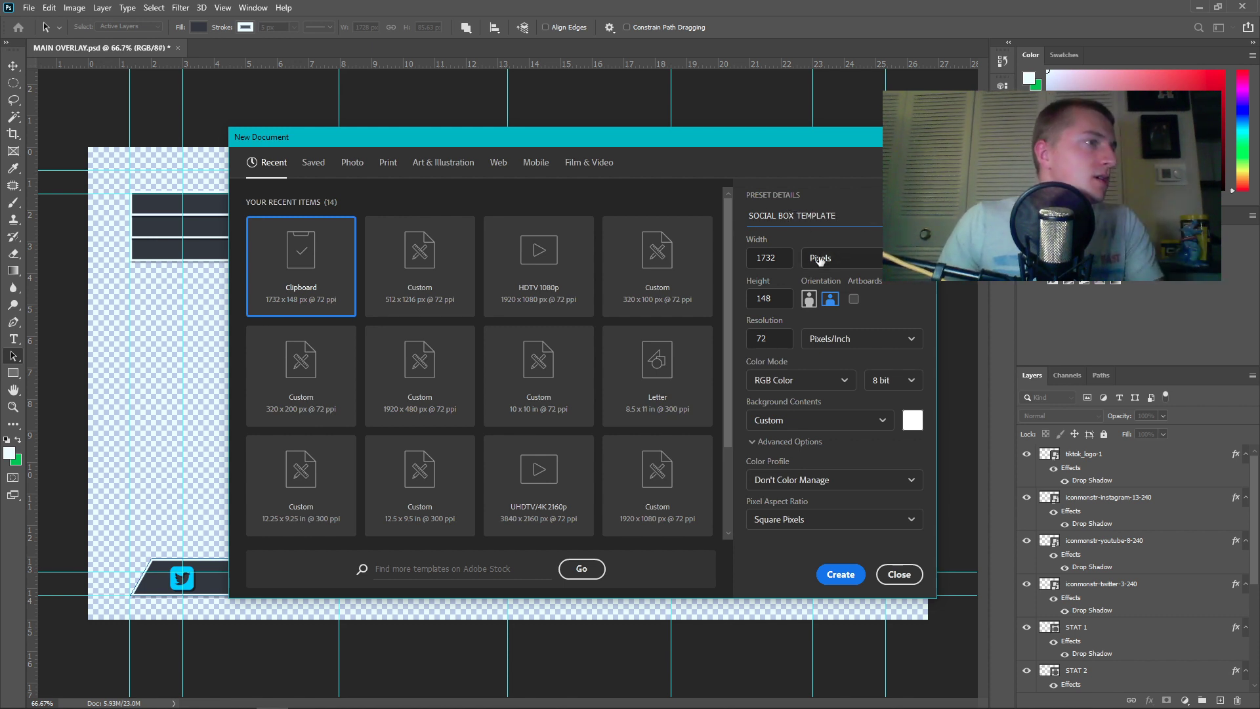
Set the new document's size to 512 pixels wide by 116 pixels high and create it
key(Tab)
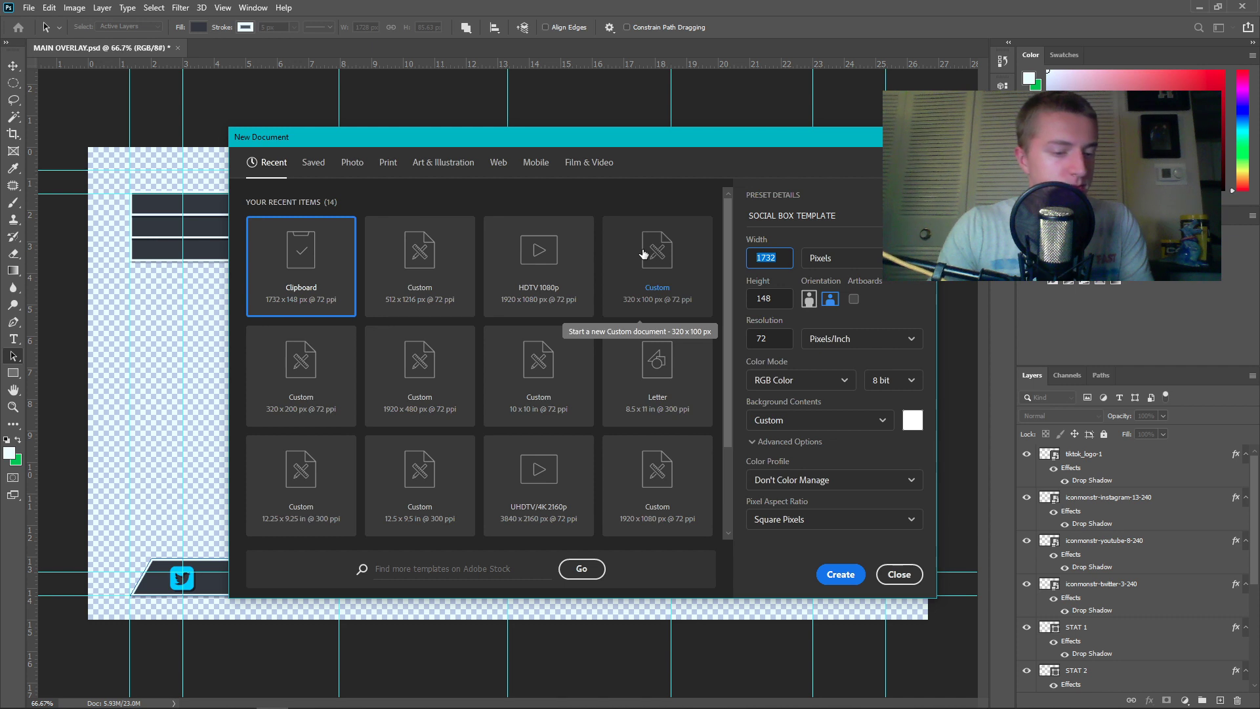
text(512)
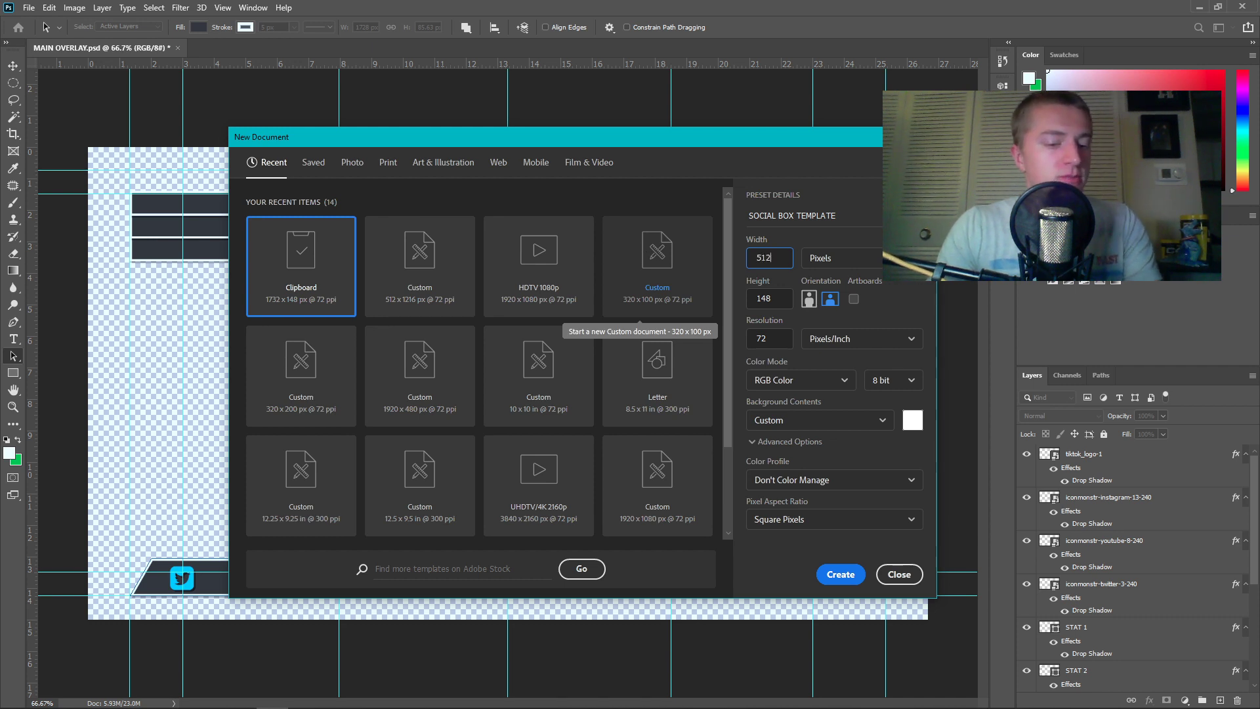
key(Tab)
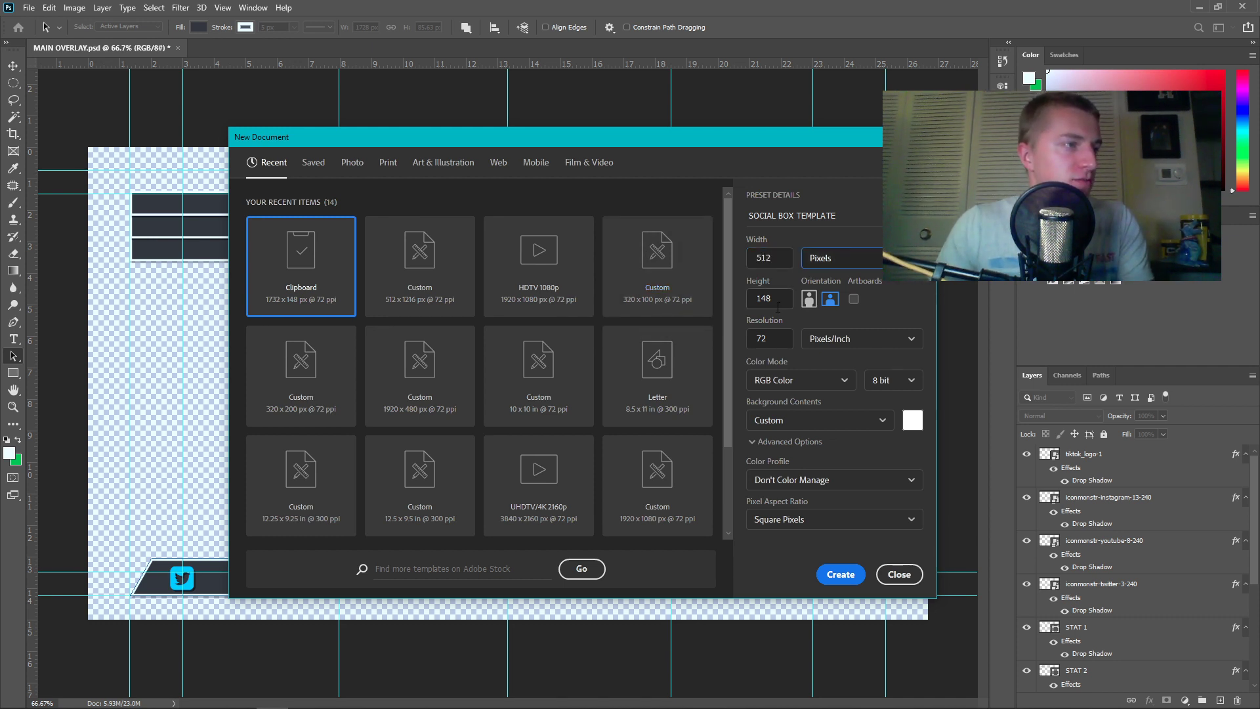
key(Tab)
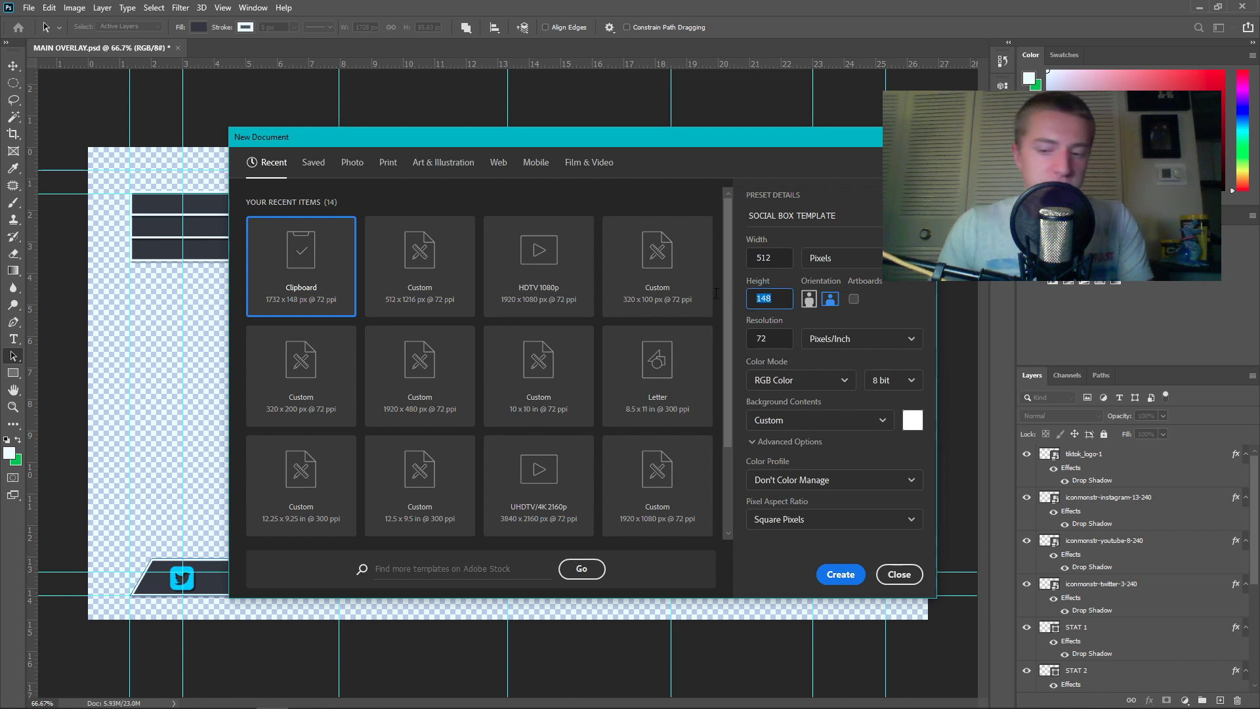
text(116)
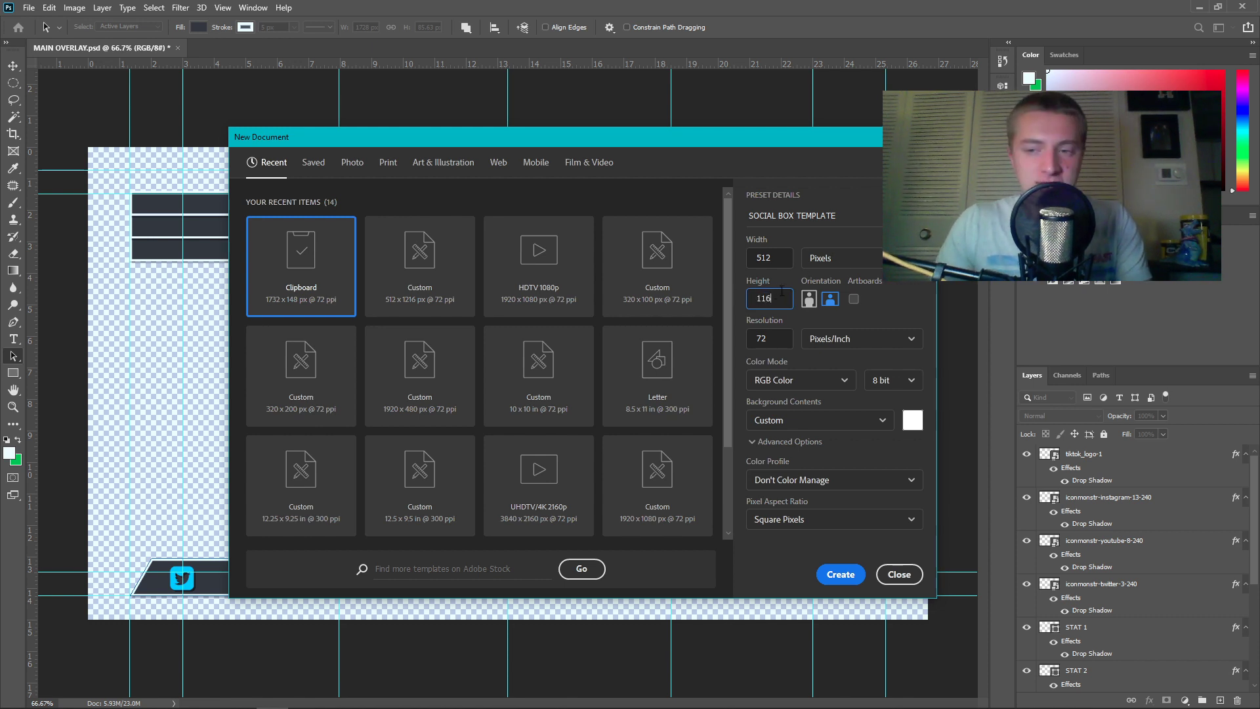
key(Return)
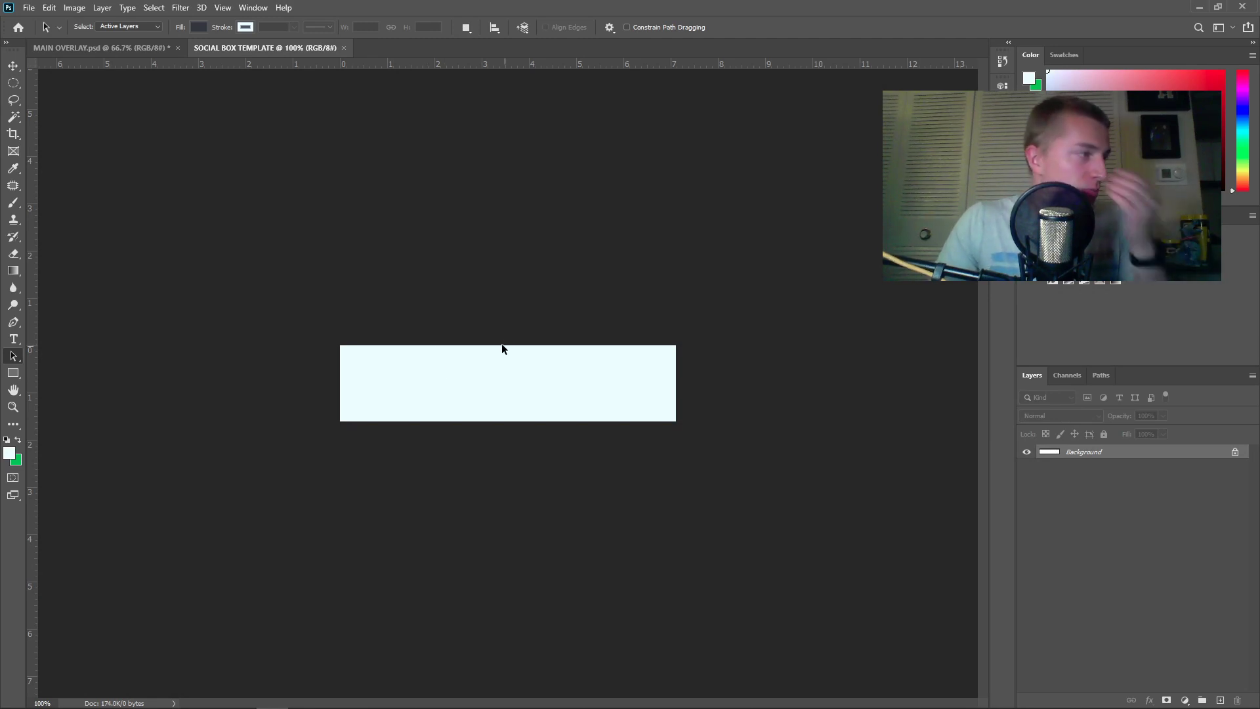
Copy the TikTok, Instagram, YouTube and Twitter icon layers from MAIN OVERLAY.psd into the SOCIAL BOX TEMPLATE document
click(125, 48)
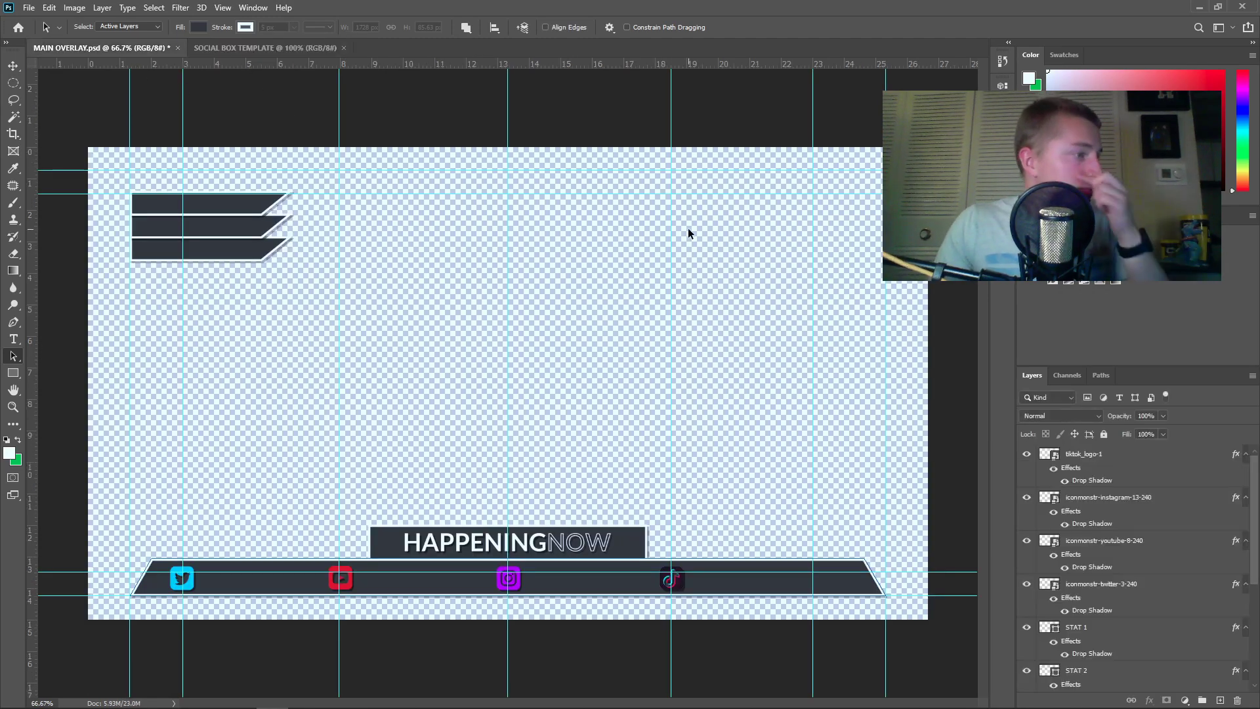
click(1069, 459)
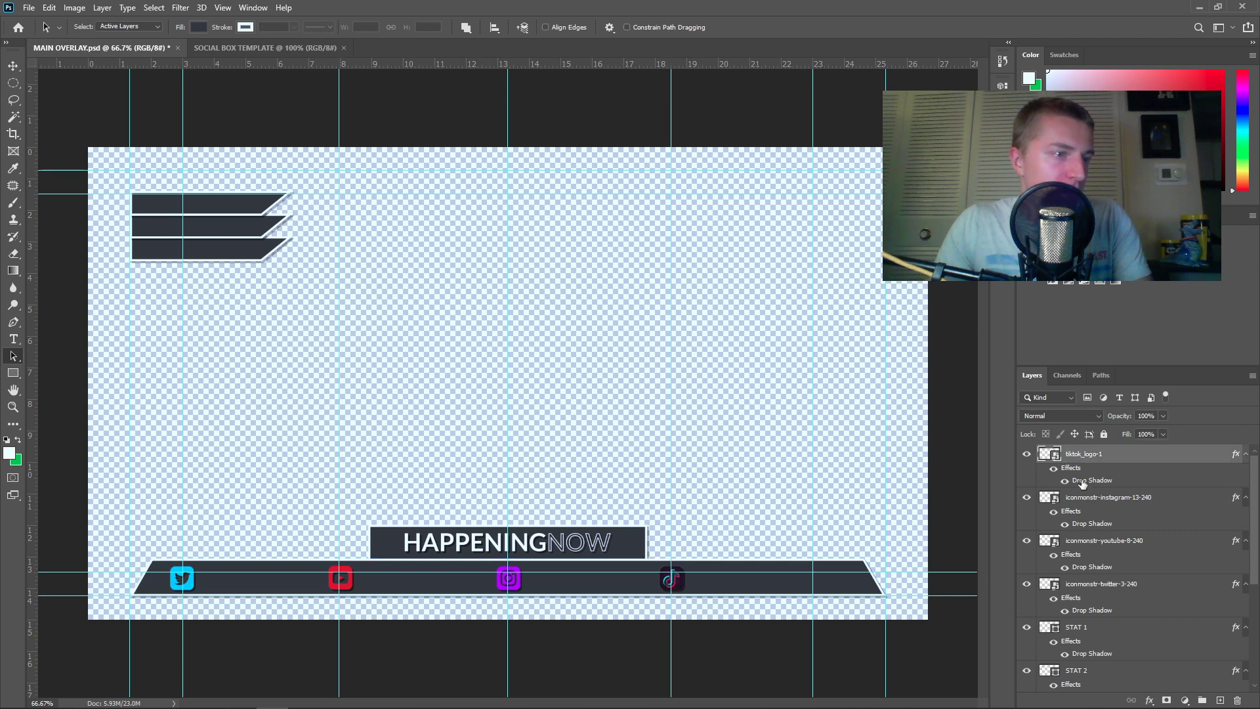
shift+click(1086, 500)
shift+click(1083, 546)
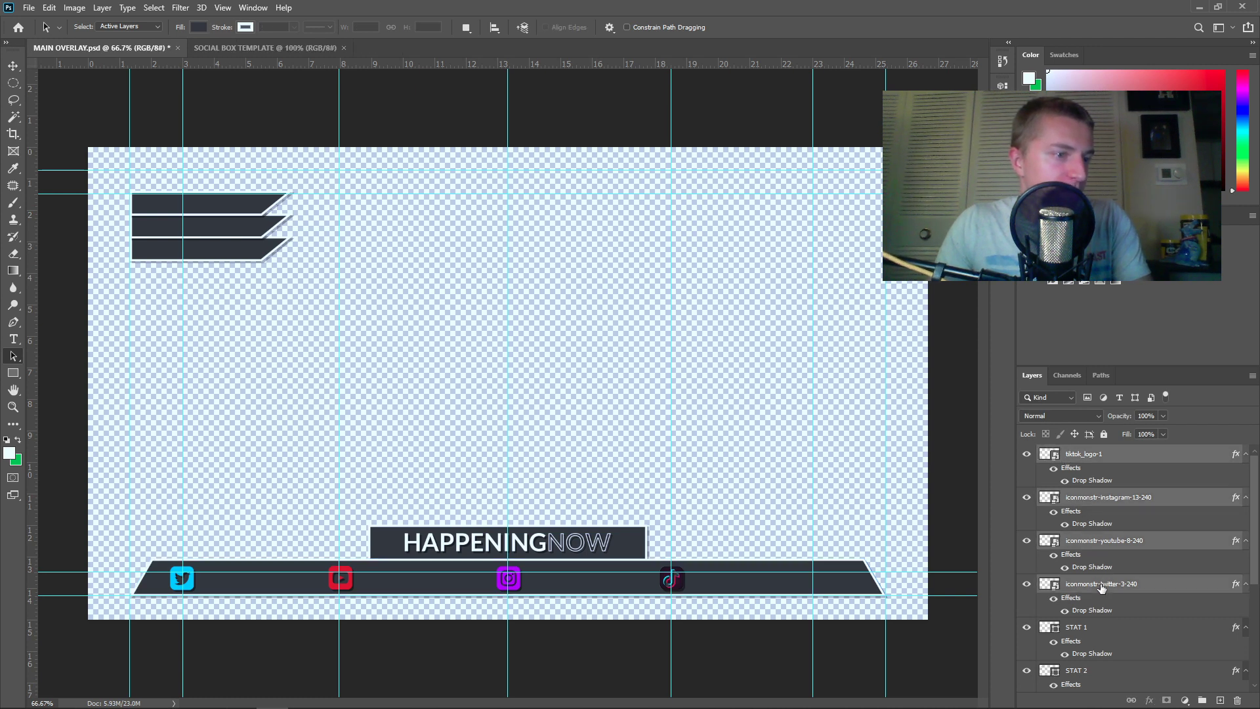
shift+click(1102, 586)
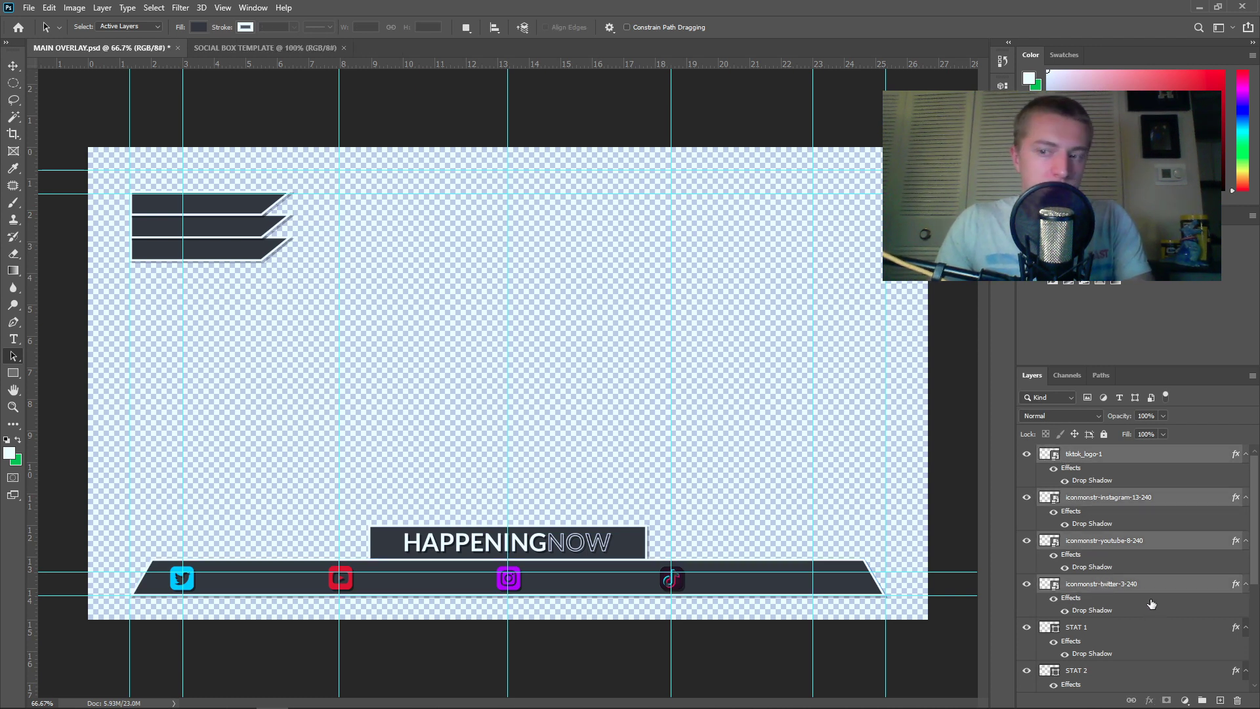
click(226, 50)
key(ctrl+v)
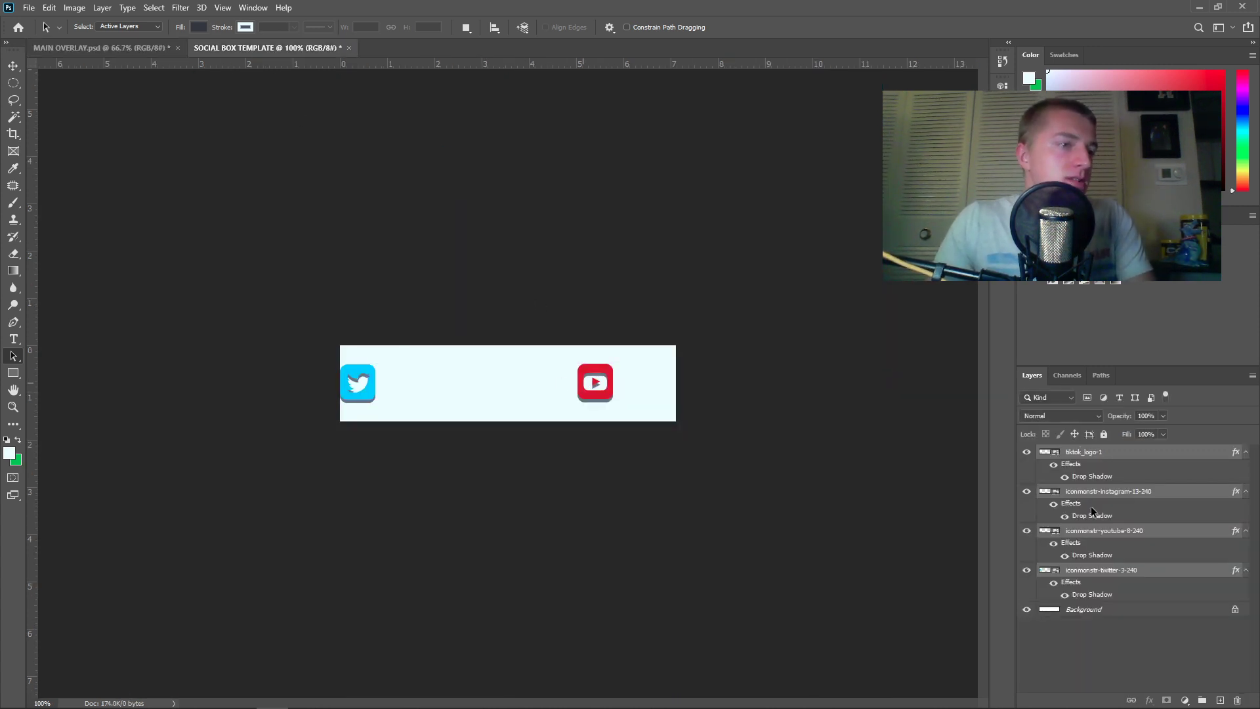
Delete the Background layer so the social box template has a transparent canvas
click(1102, 664)
click(1078, 612)
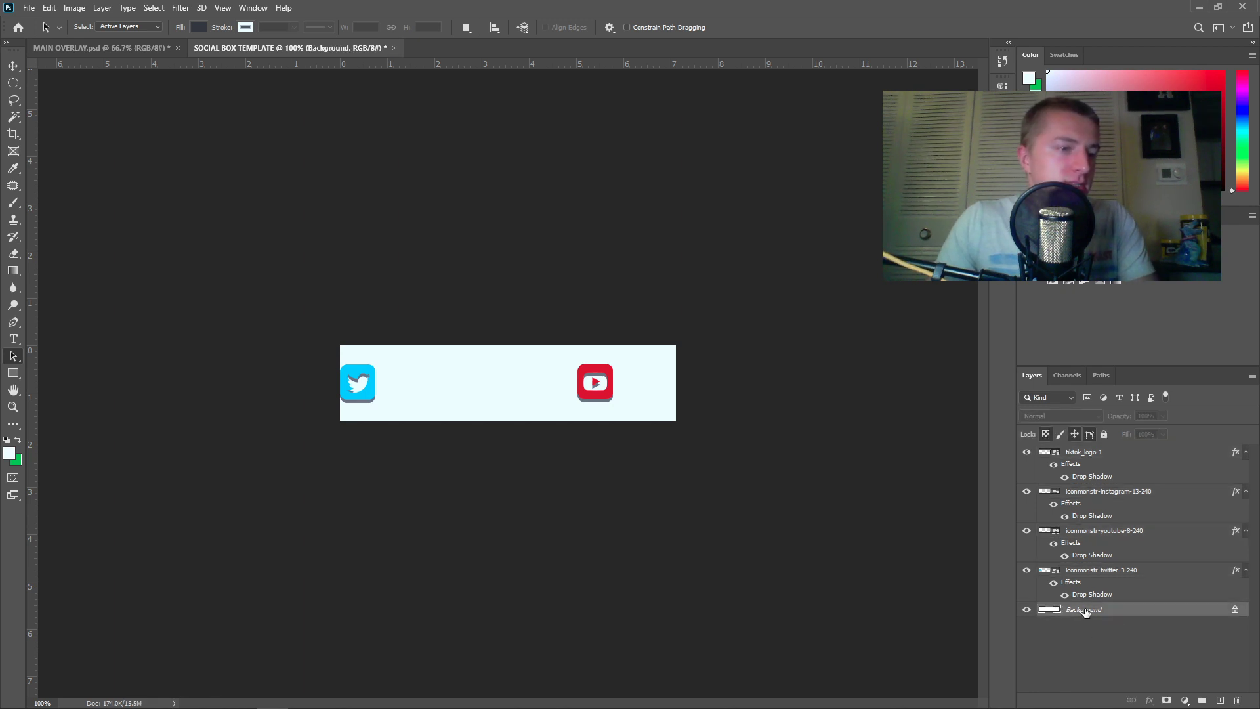
drag(1085, 612, 1237, 700)
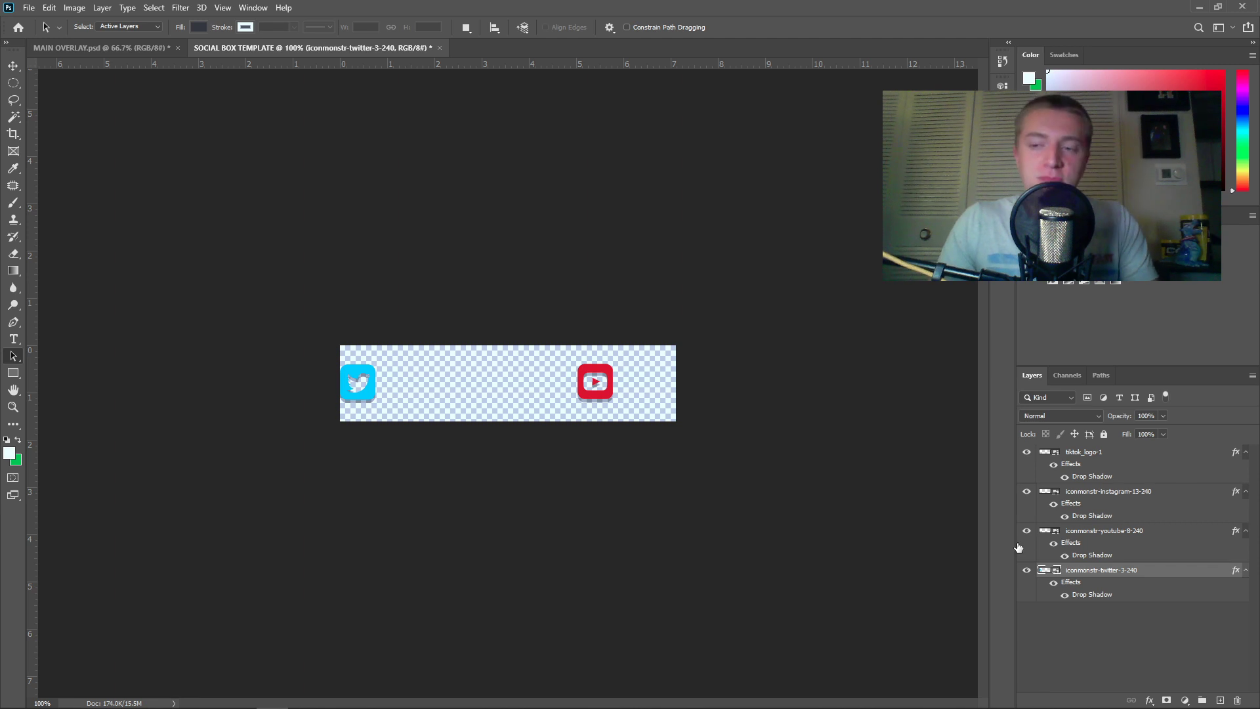
click(1096, 457)
click(1108, 493)
click(1107, 534)
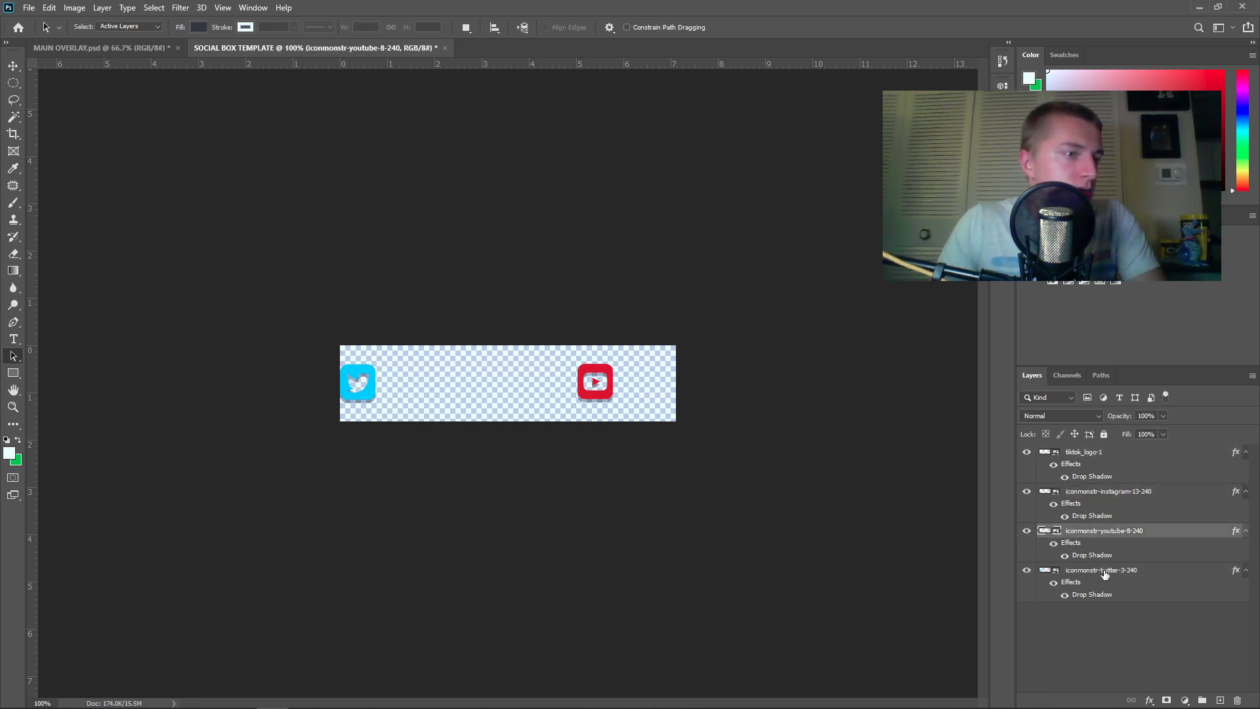
click(1108, 574)
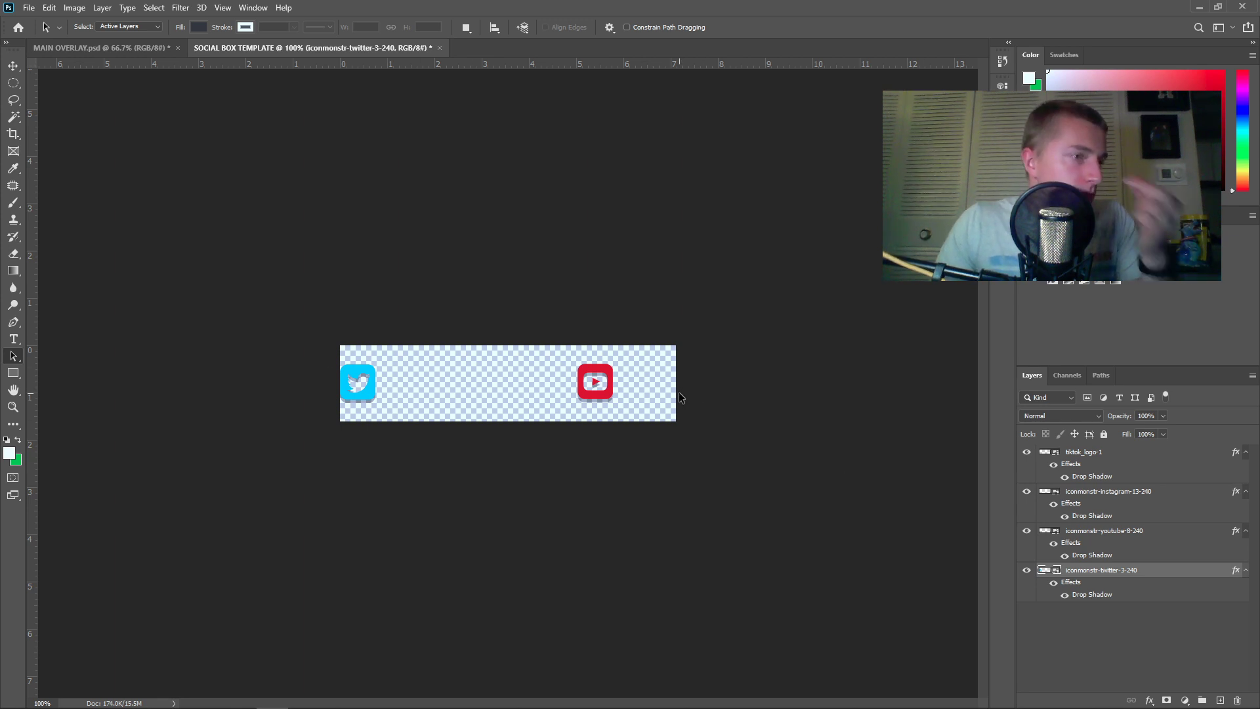
Try the full screen mode and return to the standard screen mode
click(14, 374)
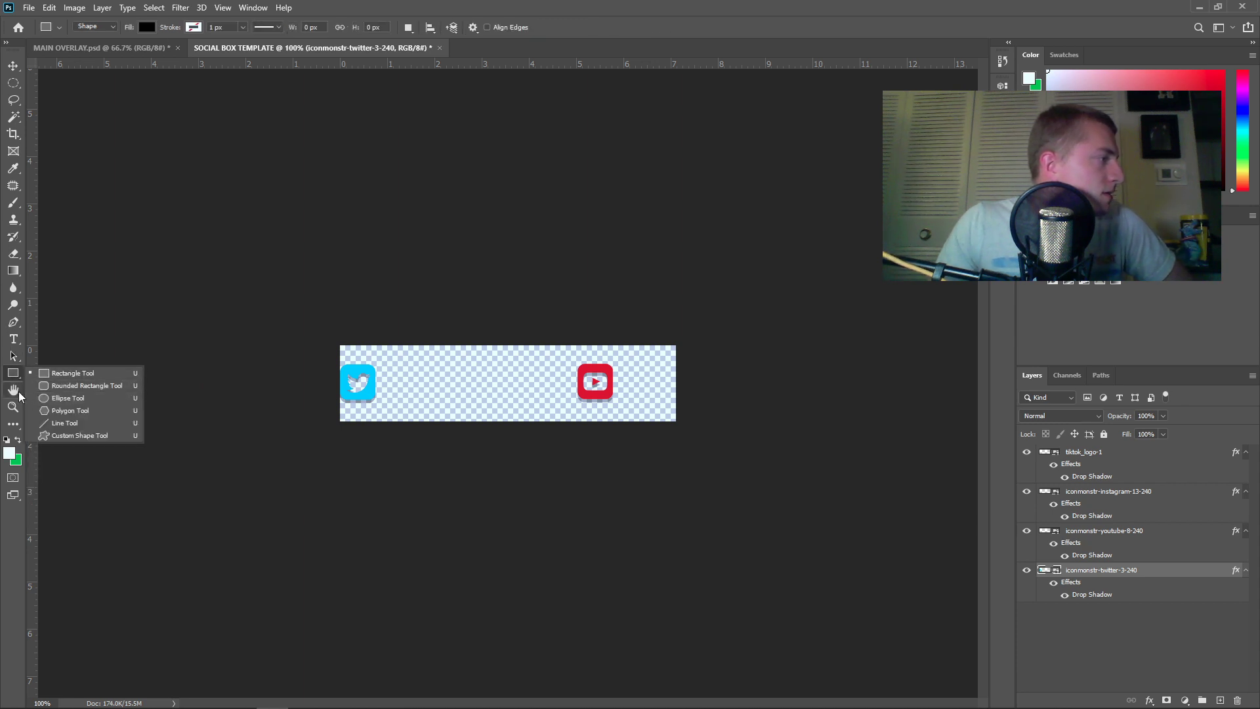
click(13, 390)
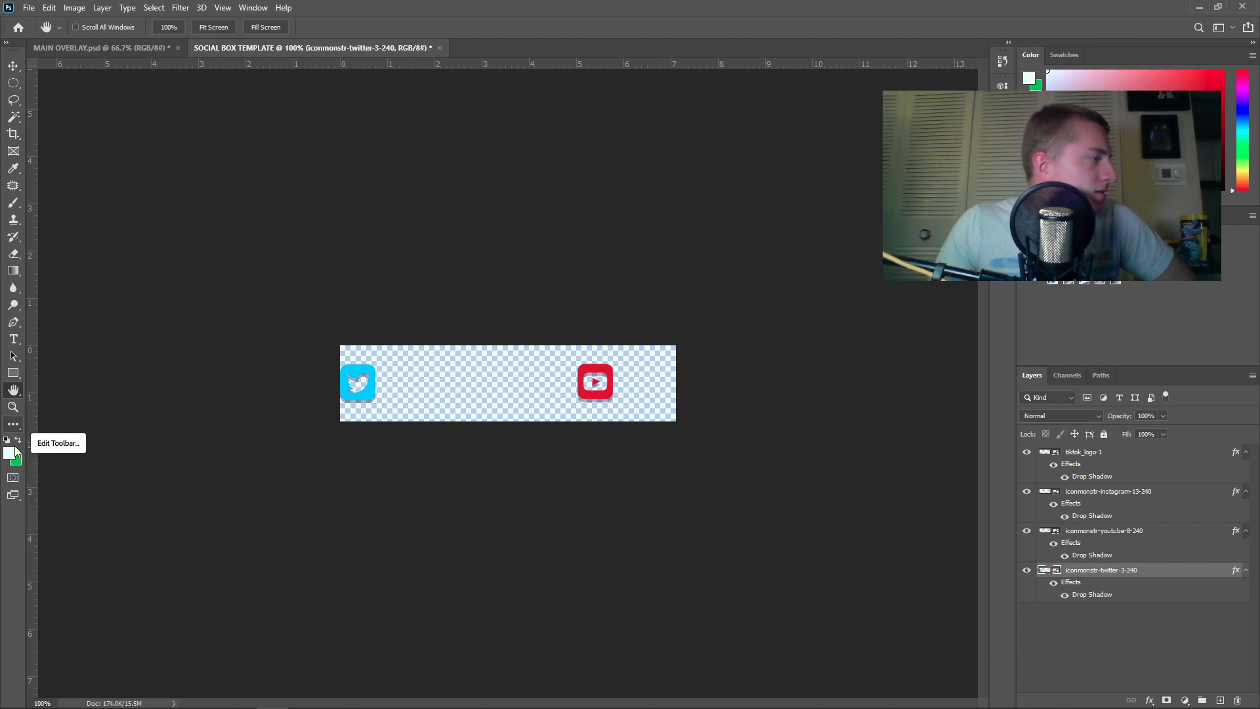
click(14, 496)
click(13, 496)
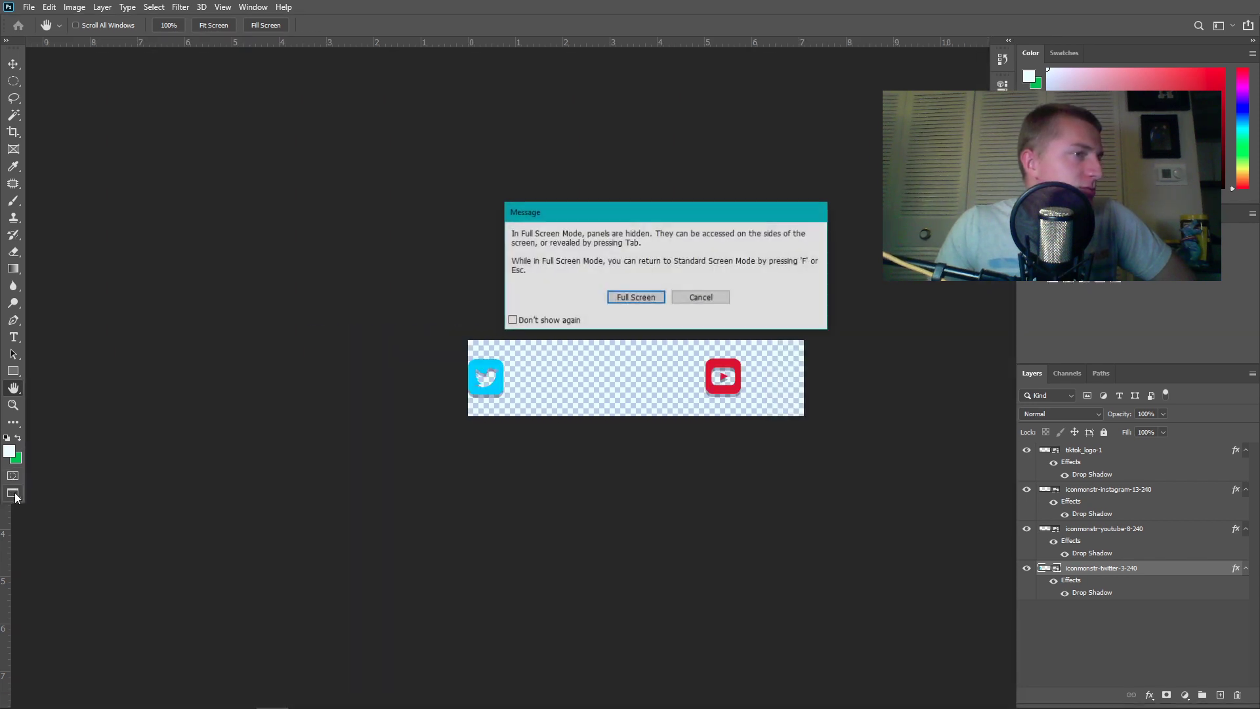
click(701, 297)
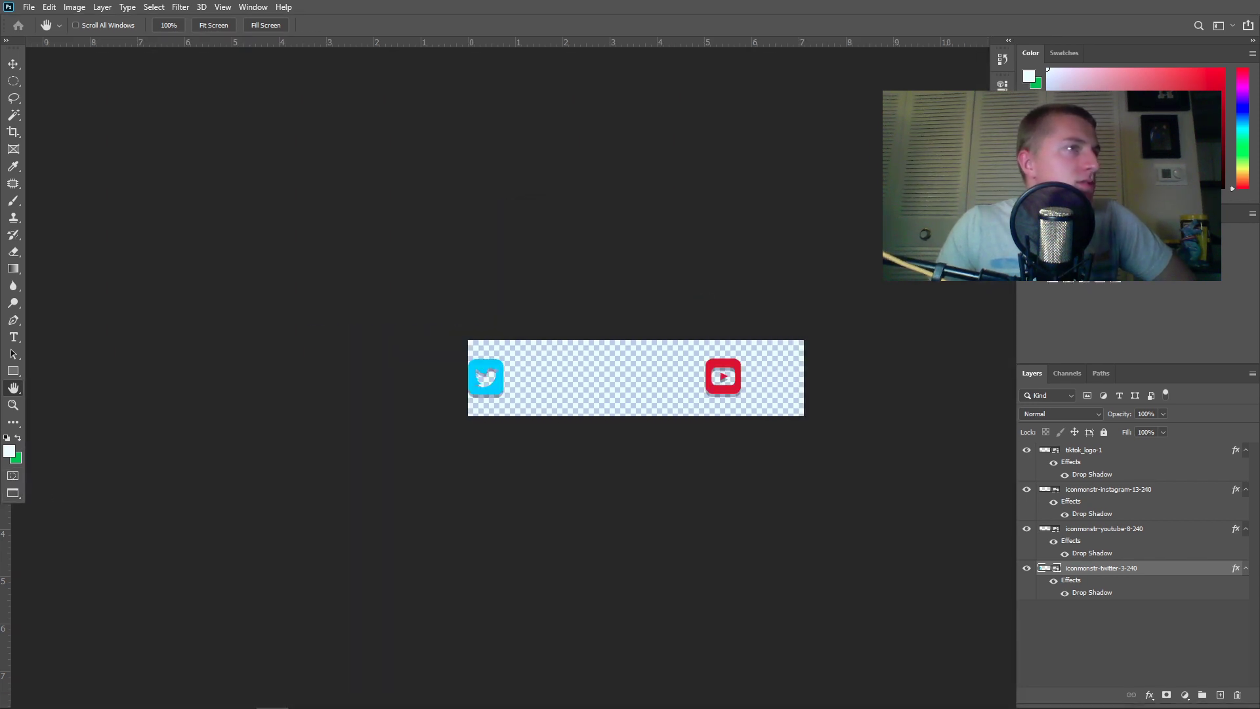
click(16, 499)
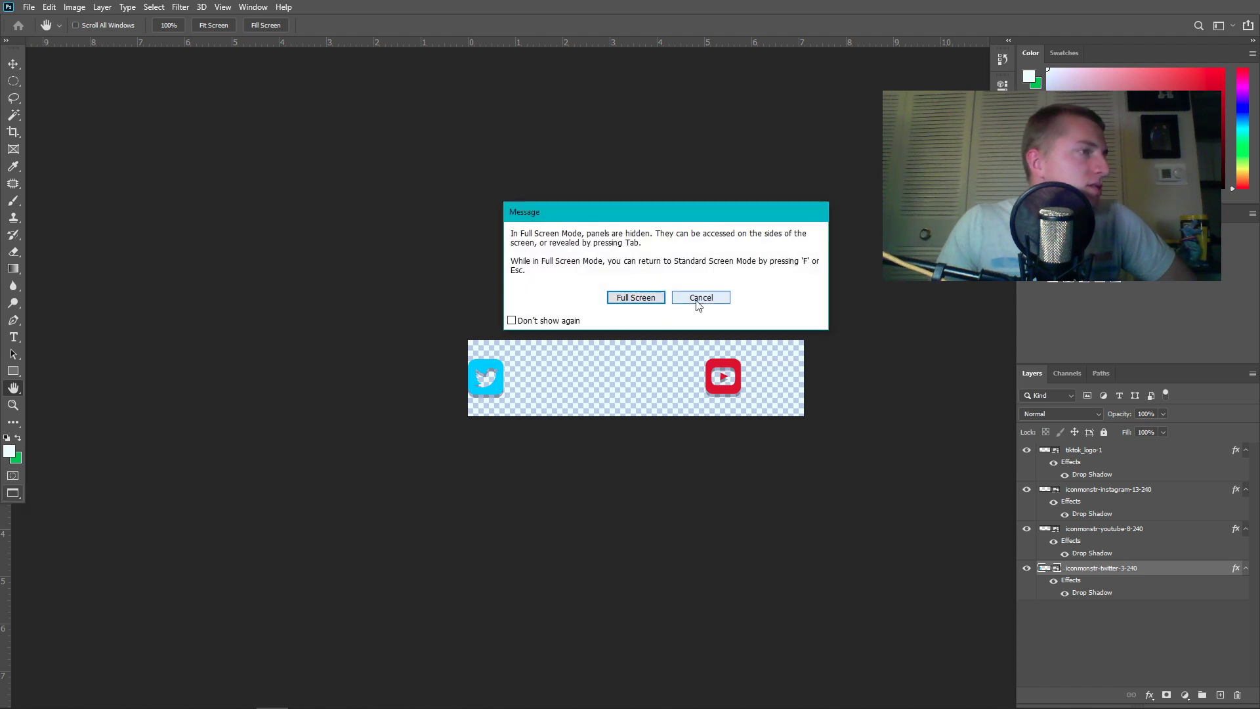
click(652, 301)
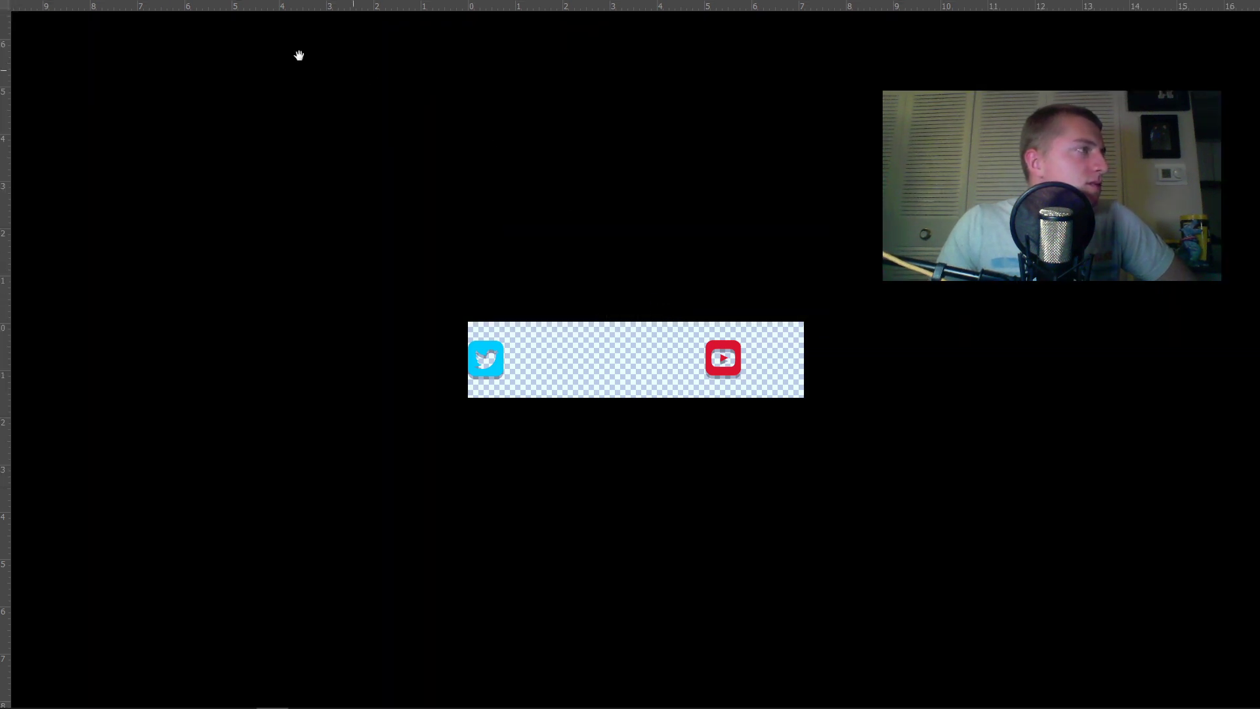
key(f)
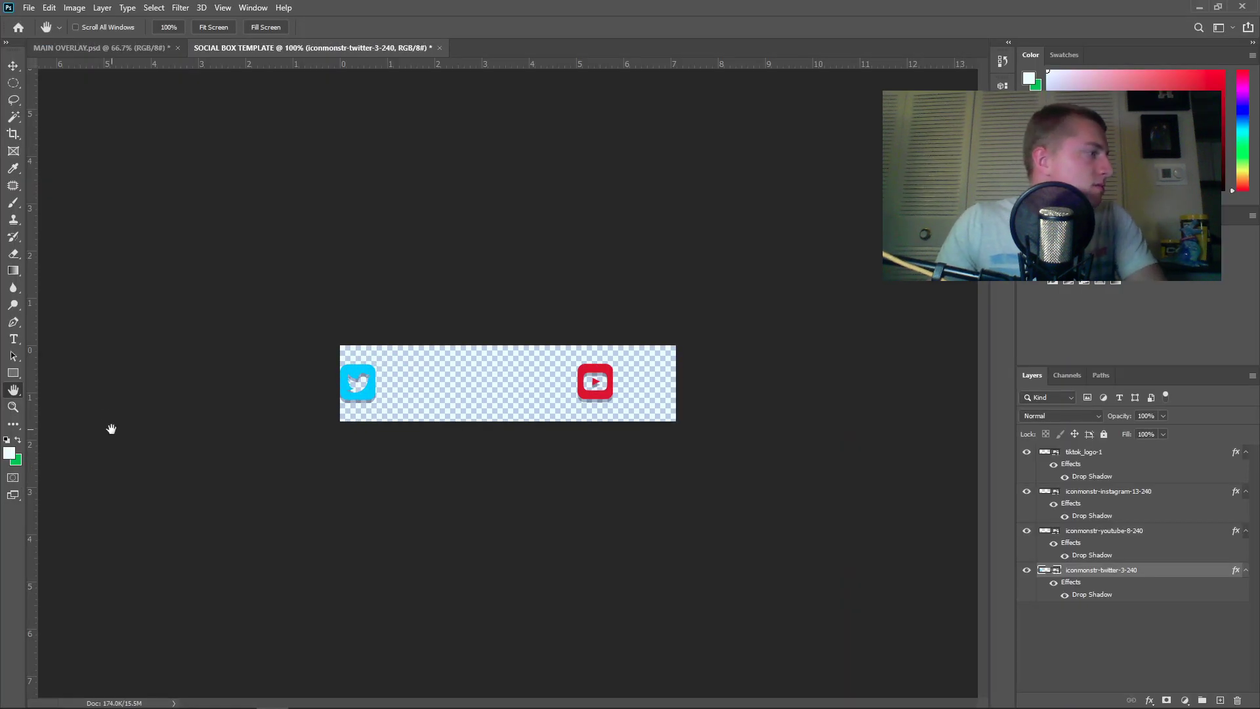
click(121, 9)
mouse_move(102, 8)
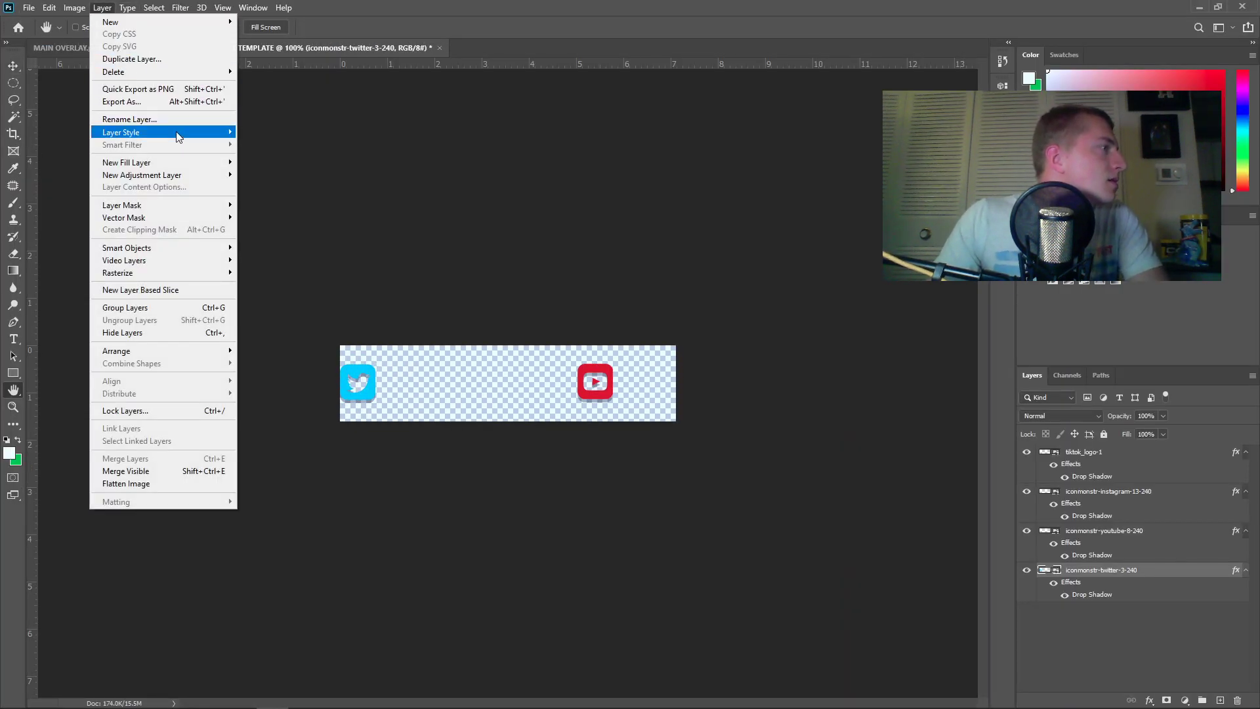
mouse_move(49, 8)
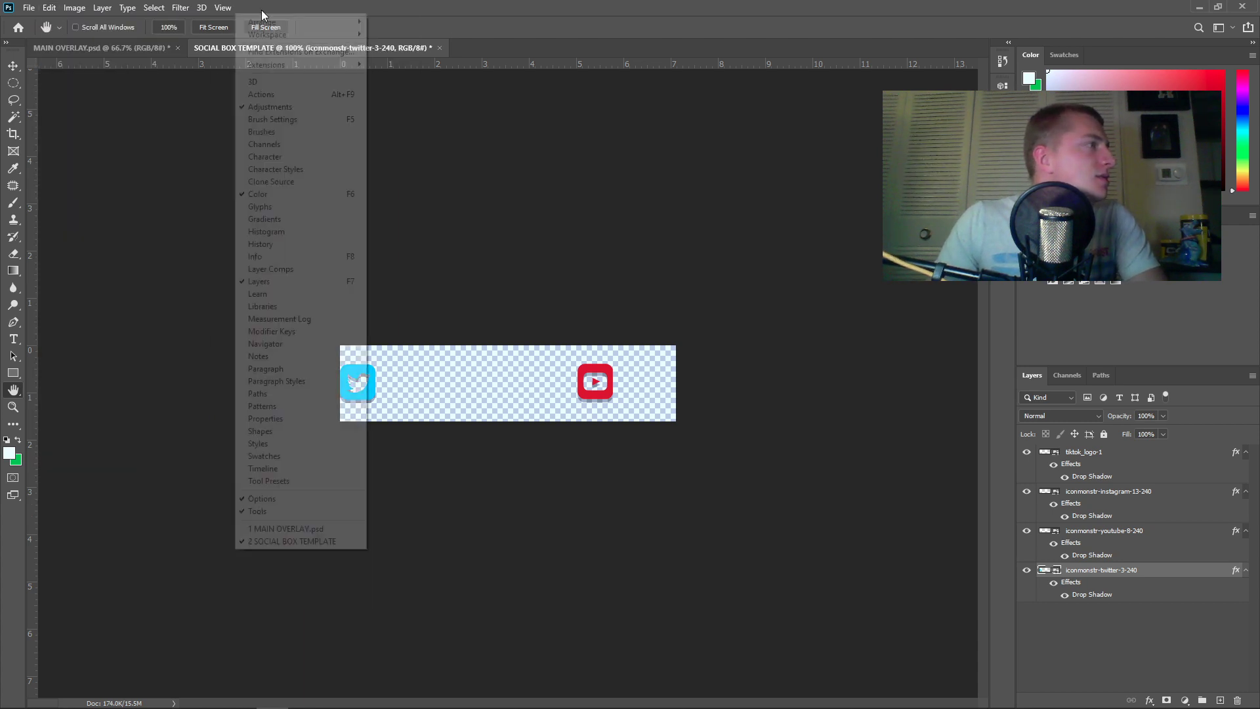
mouse_move(283, 8)
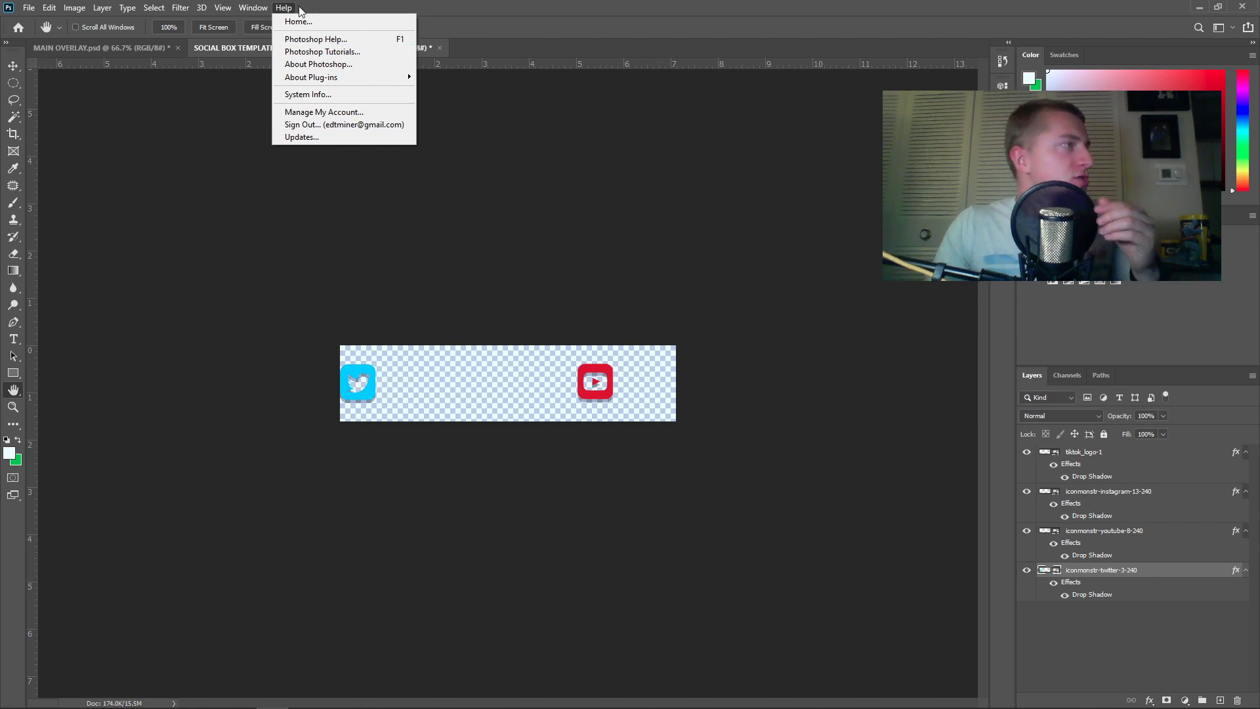
key(Escape)
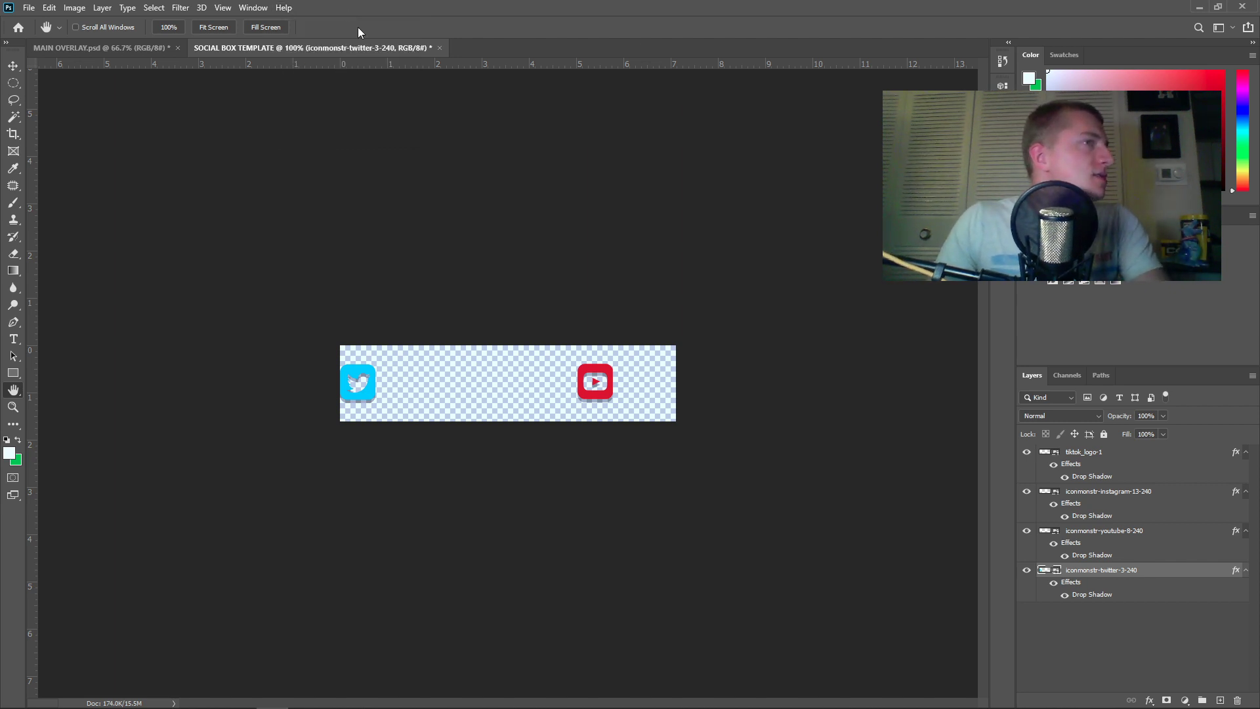
Search the program's tools for ART, try the Artboard Tool, and return to the Move tool
click(1198, 28)
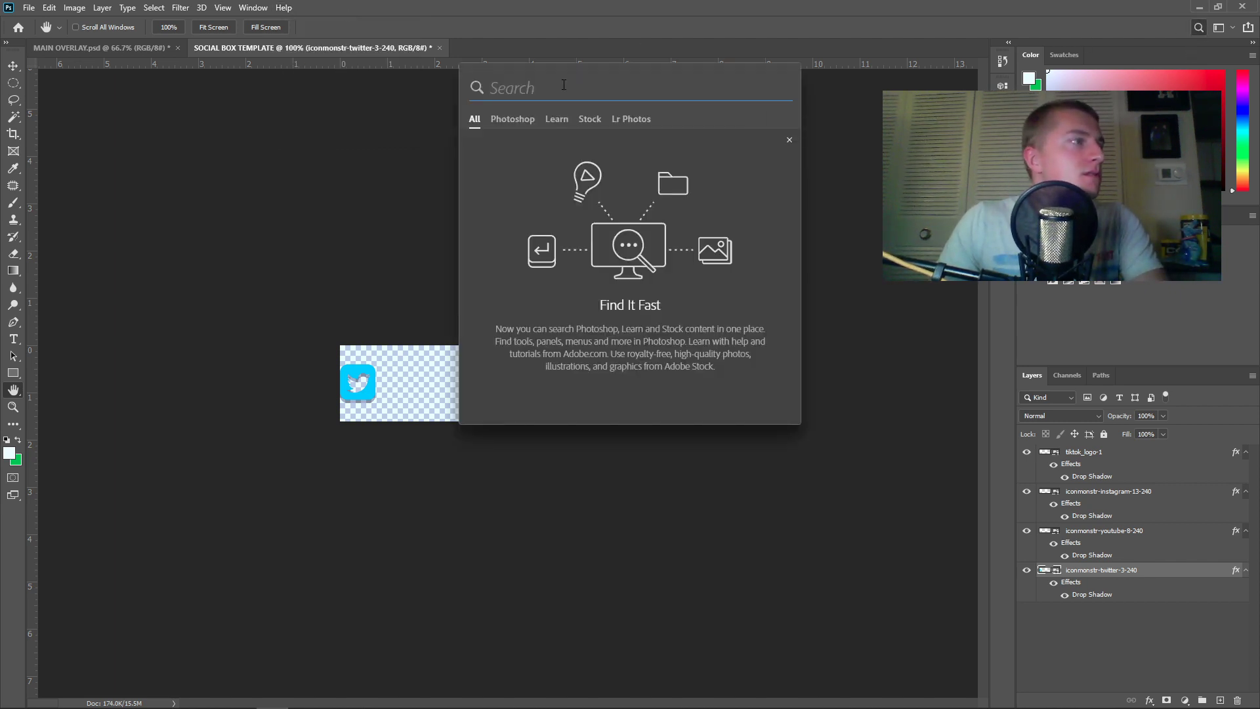
text(ART)
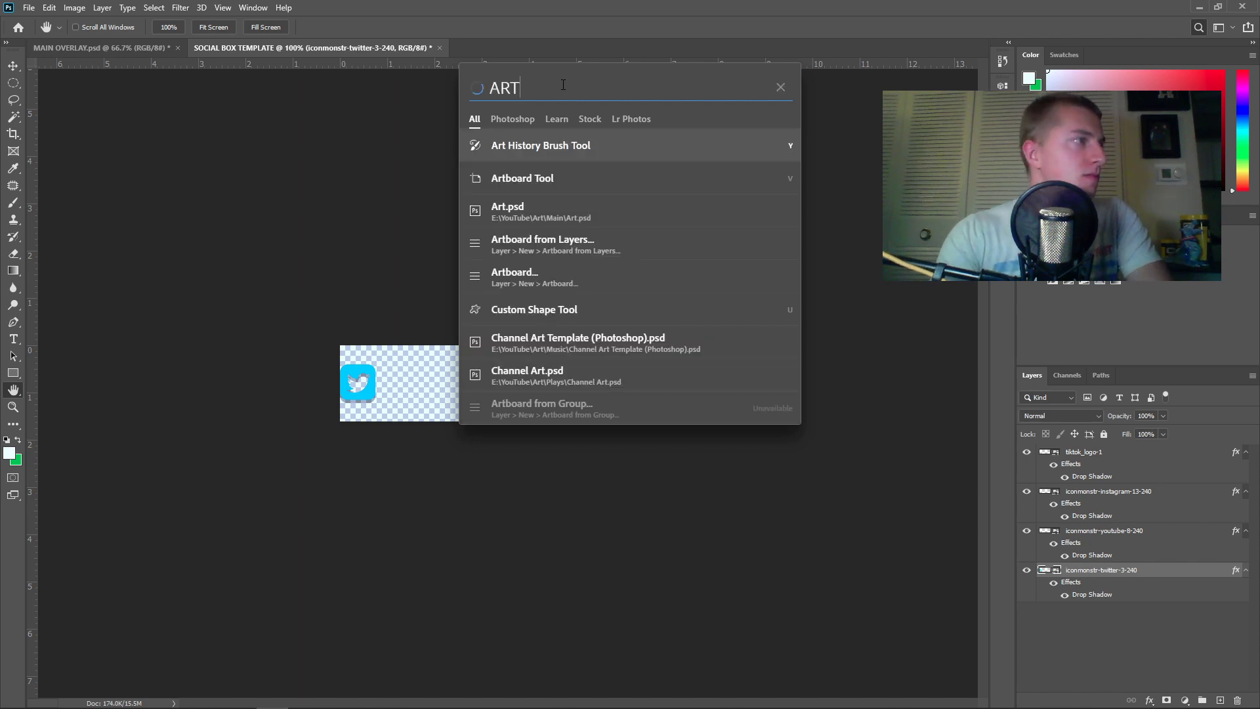
click(556, 177)
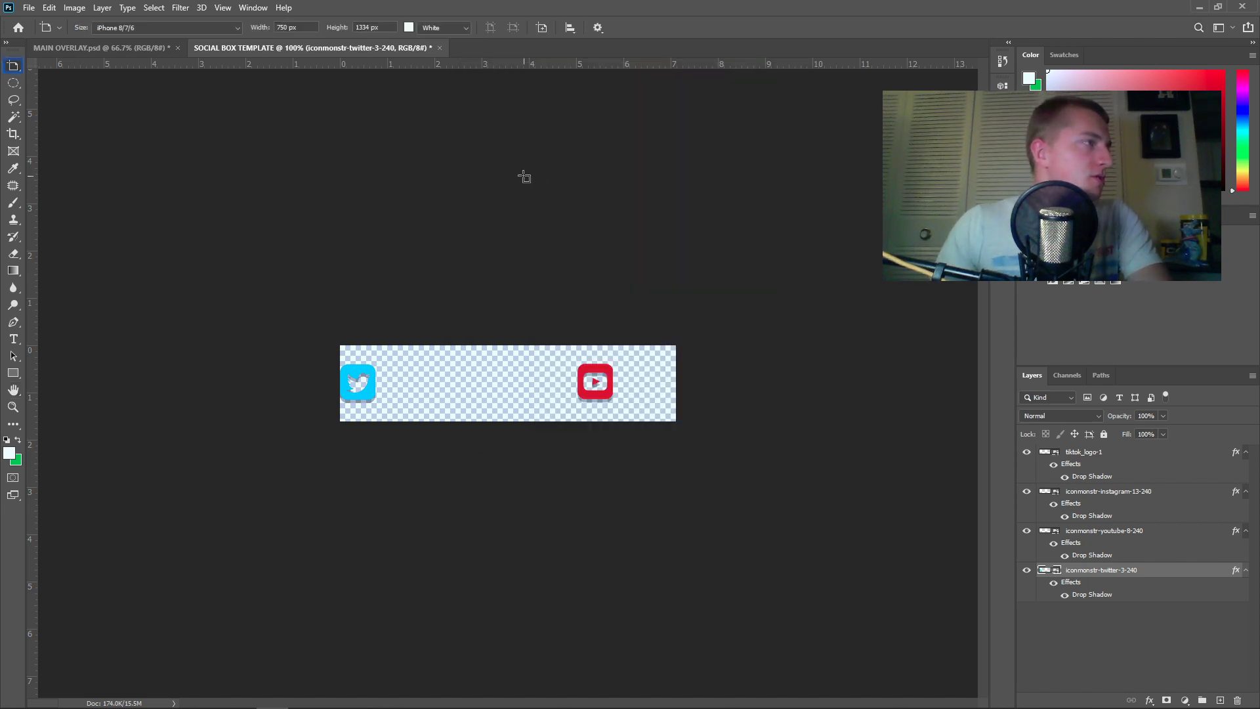
key(v)
mouse_move(495, 380)
mouse_down()
mouse_move(541, 397)
mouse_move(502, 373)
mouse_move(504, 387)
mouse_up()
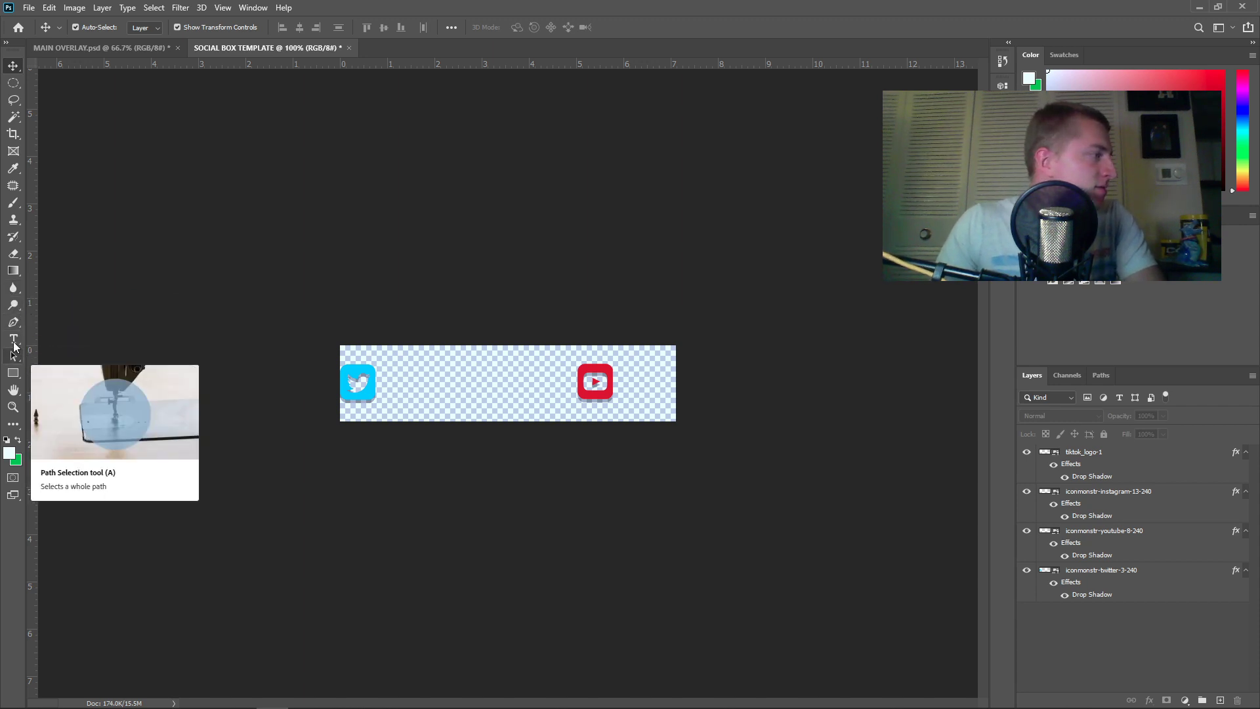
click(17, 376)
click(17, 391)
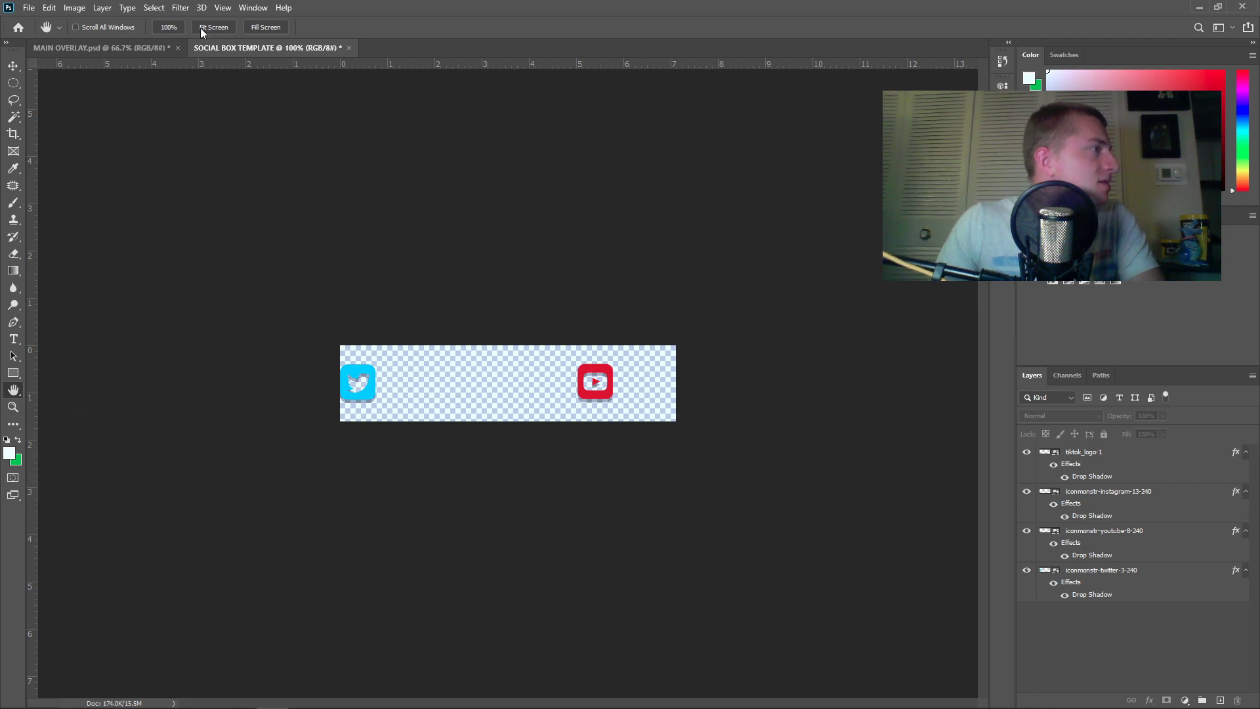
click(12, 68)
click(154, 8)
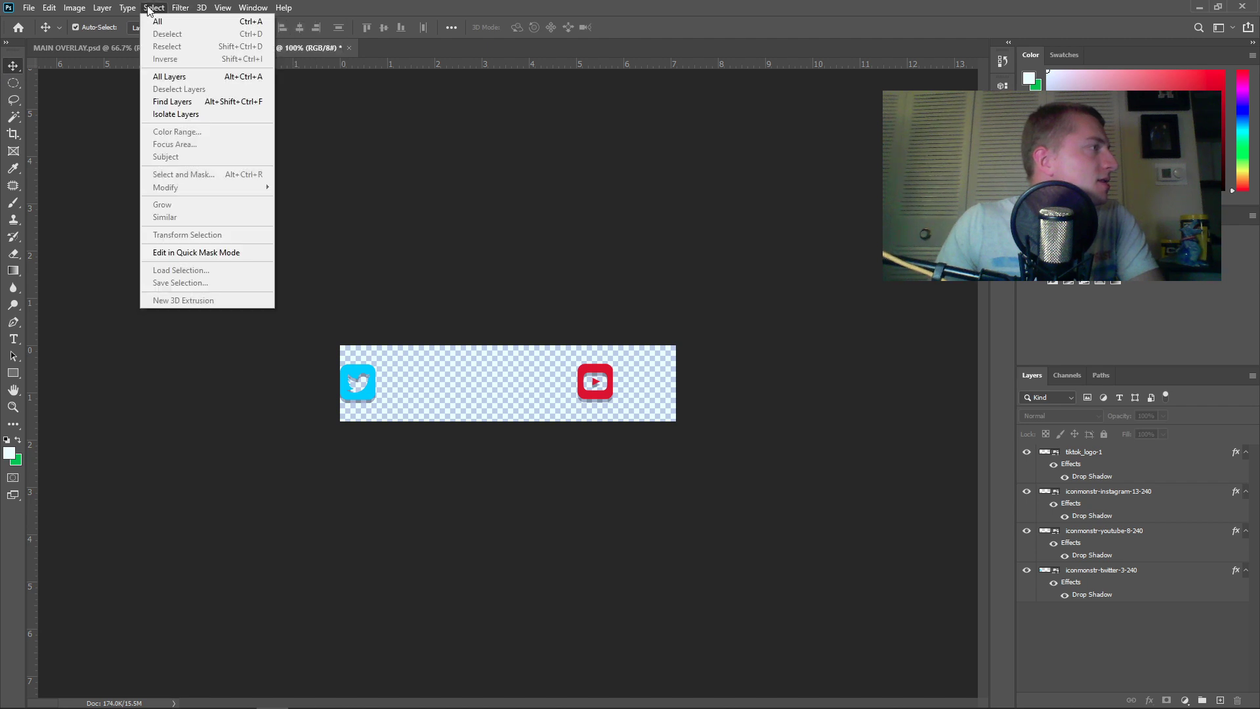
click(101, 8)
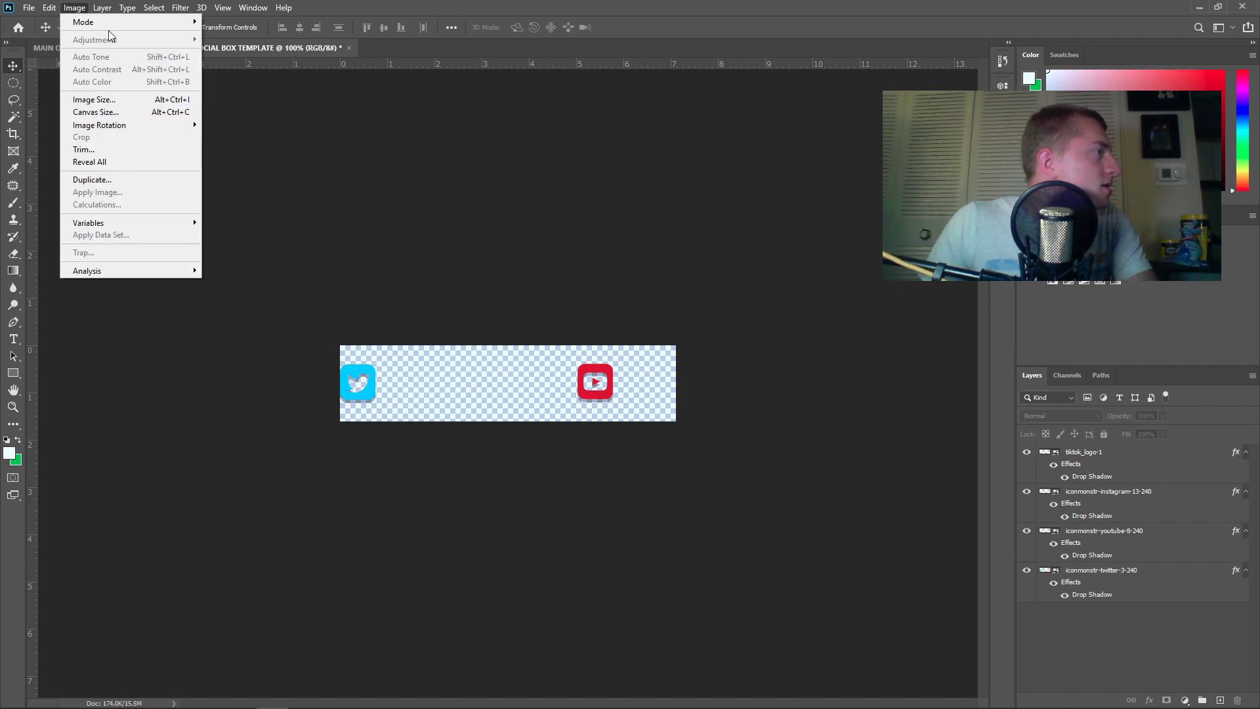
click(82, 9)
click(49, 8)
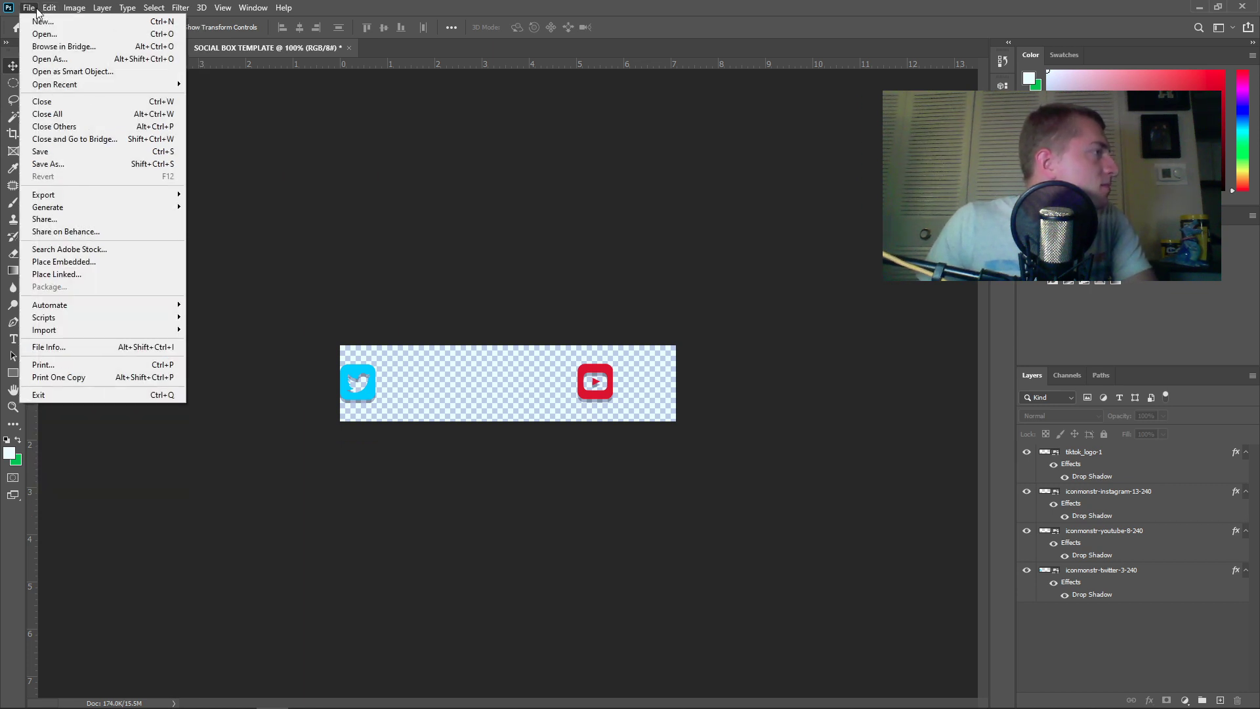
click(477, 393)
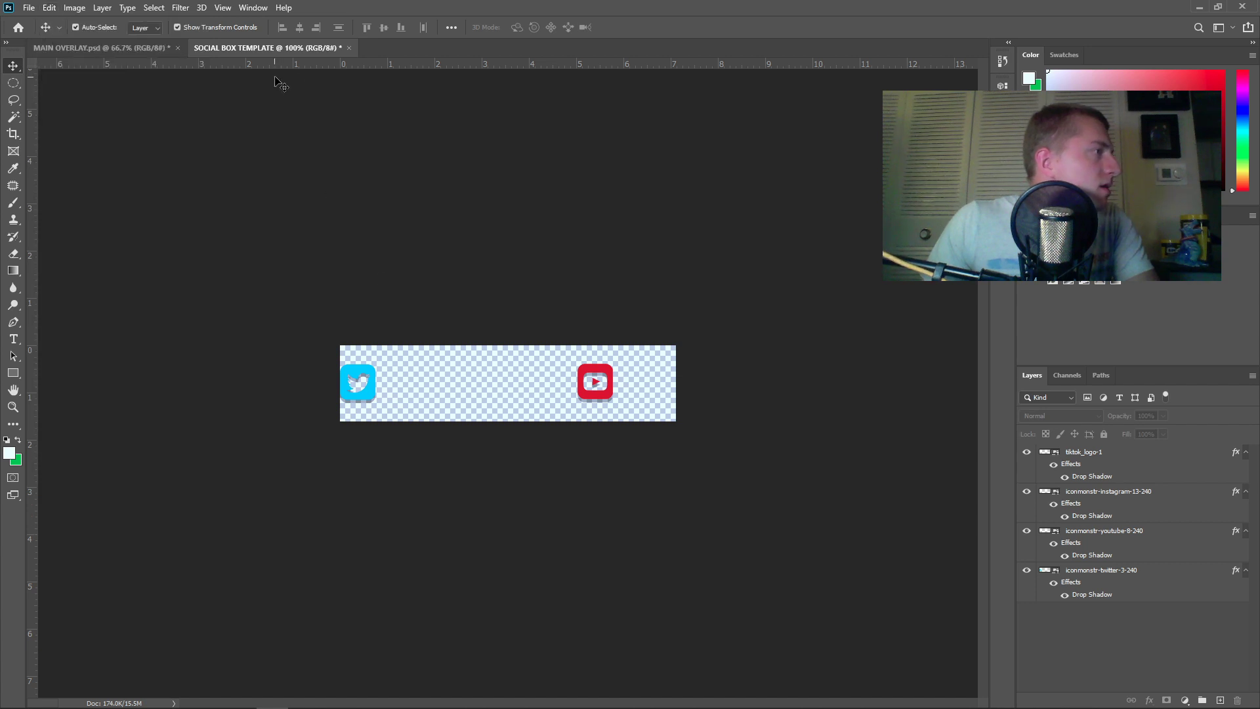
Close the SOCIAL BOX TEMPLATE document without saving it
click(351, 48)
click(579, 271)
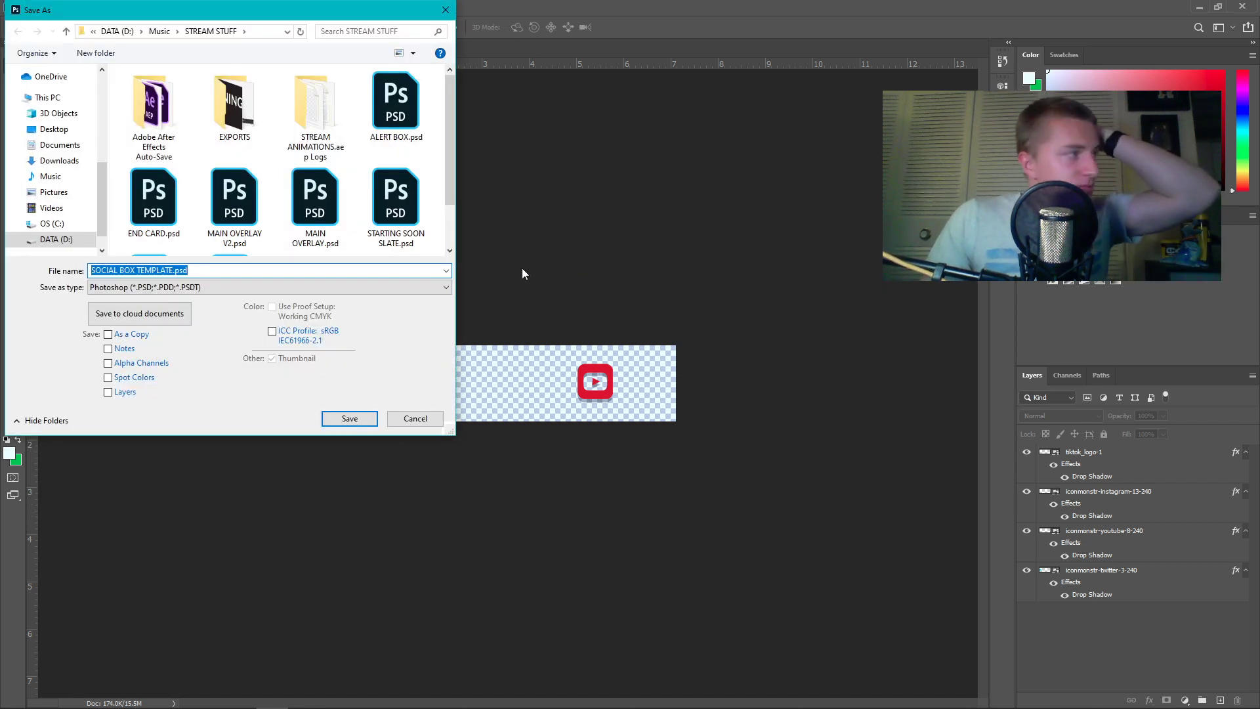
click(413, 417)
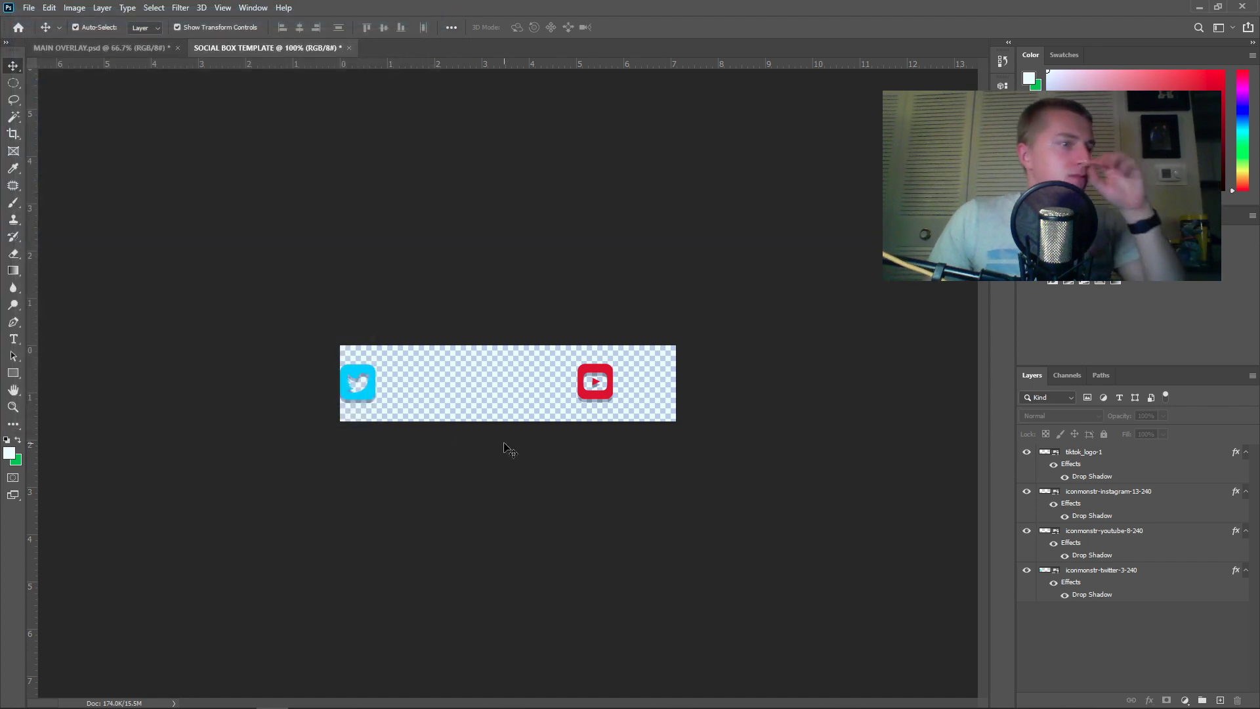
click(349, 48)
click(627, 262)
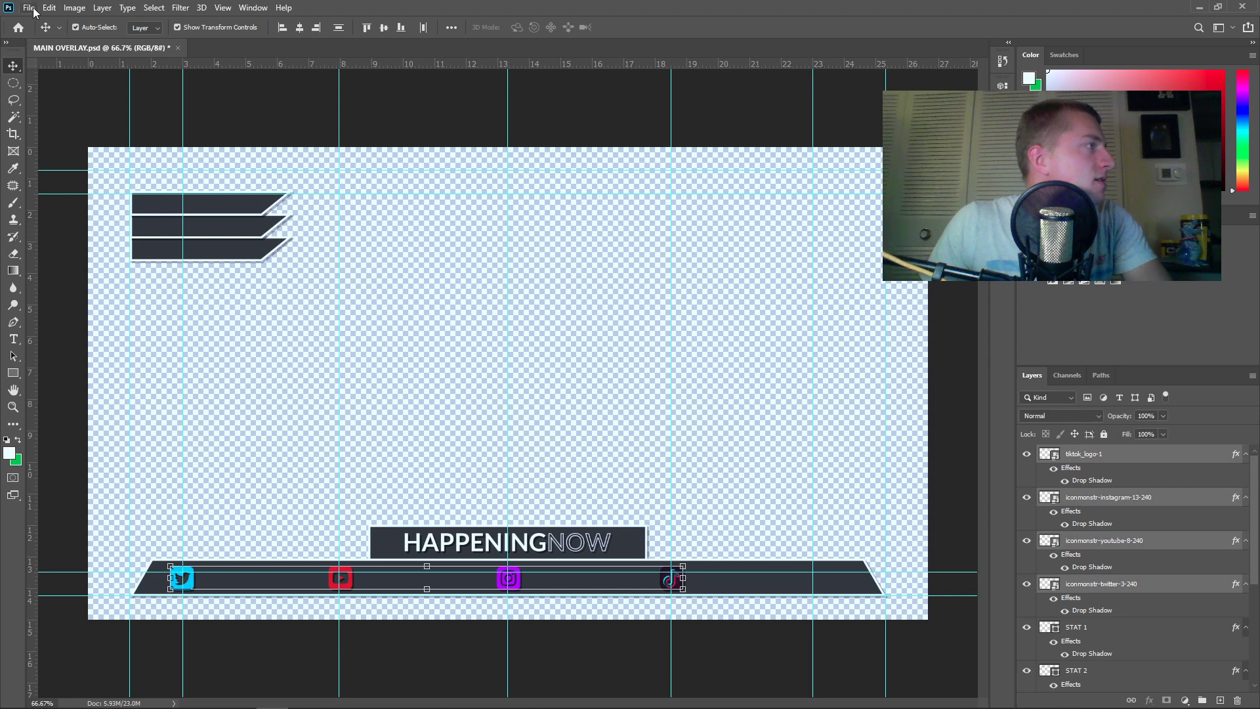
Create a new 512 x 116 pixel document and paste the four copied social media icon layers into it
click(29, 8)
click(41, 20)
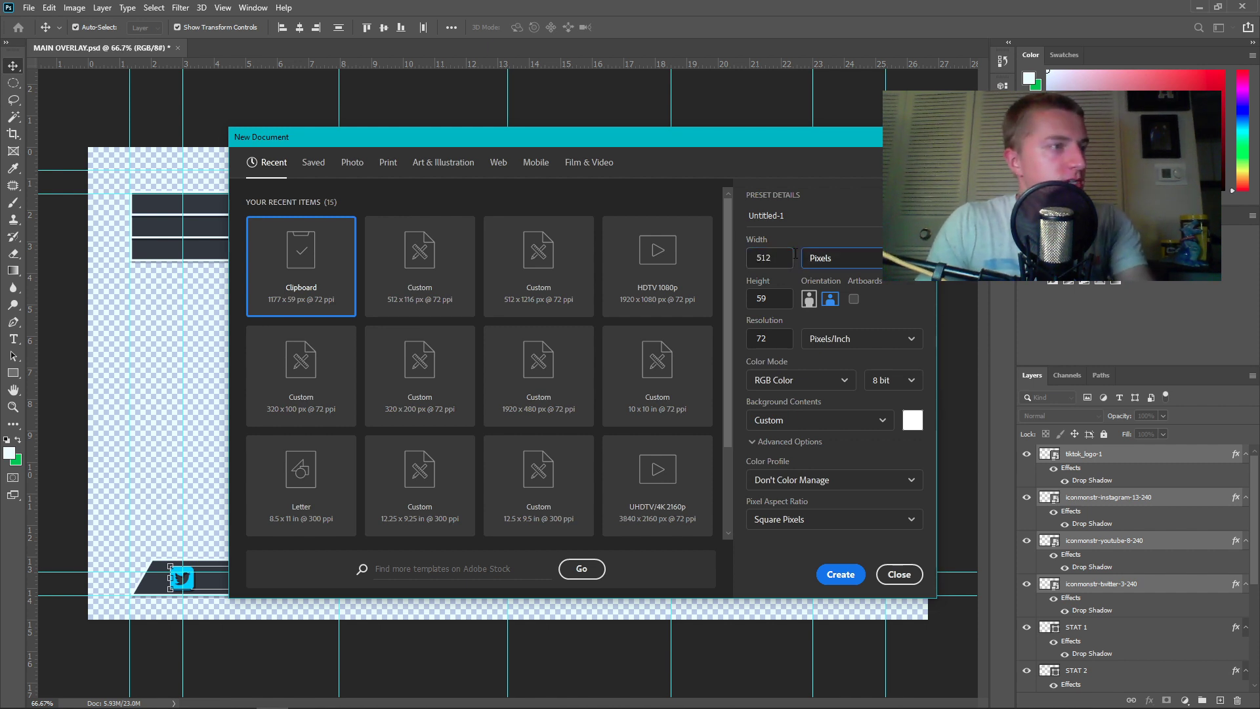
key(Tab)
text(1)
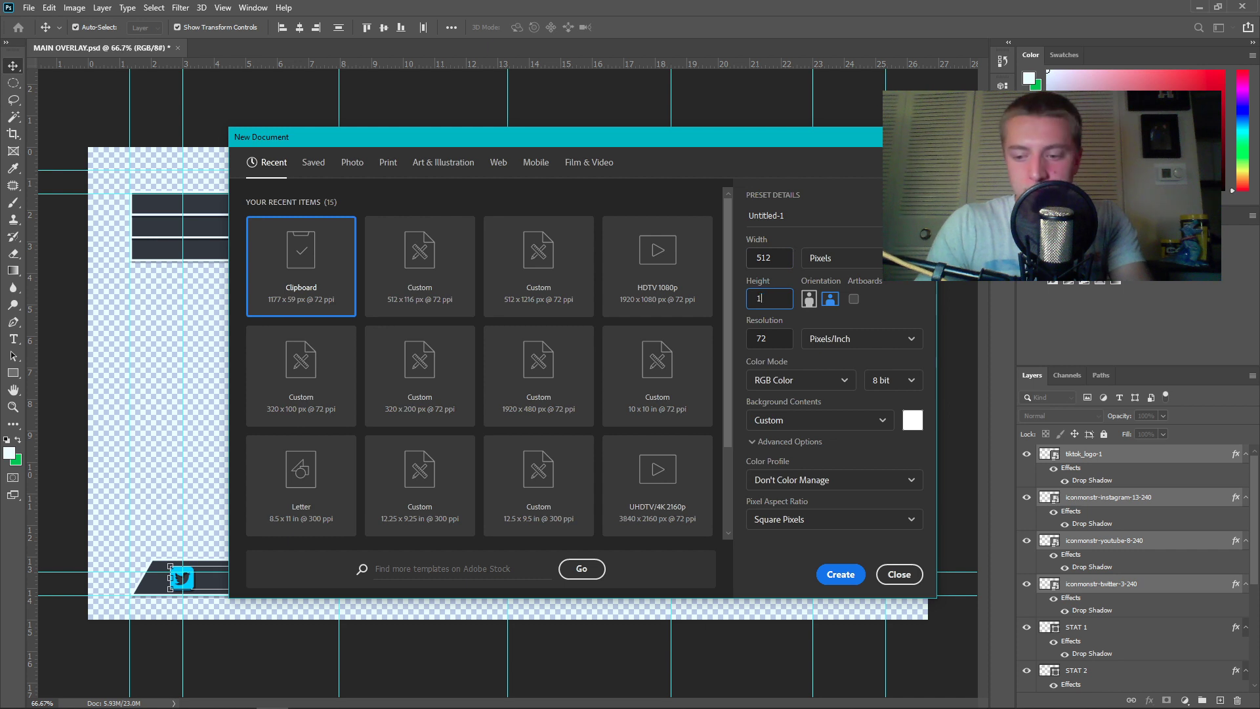
text(16)
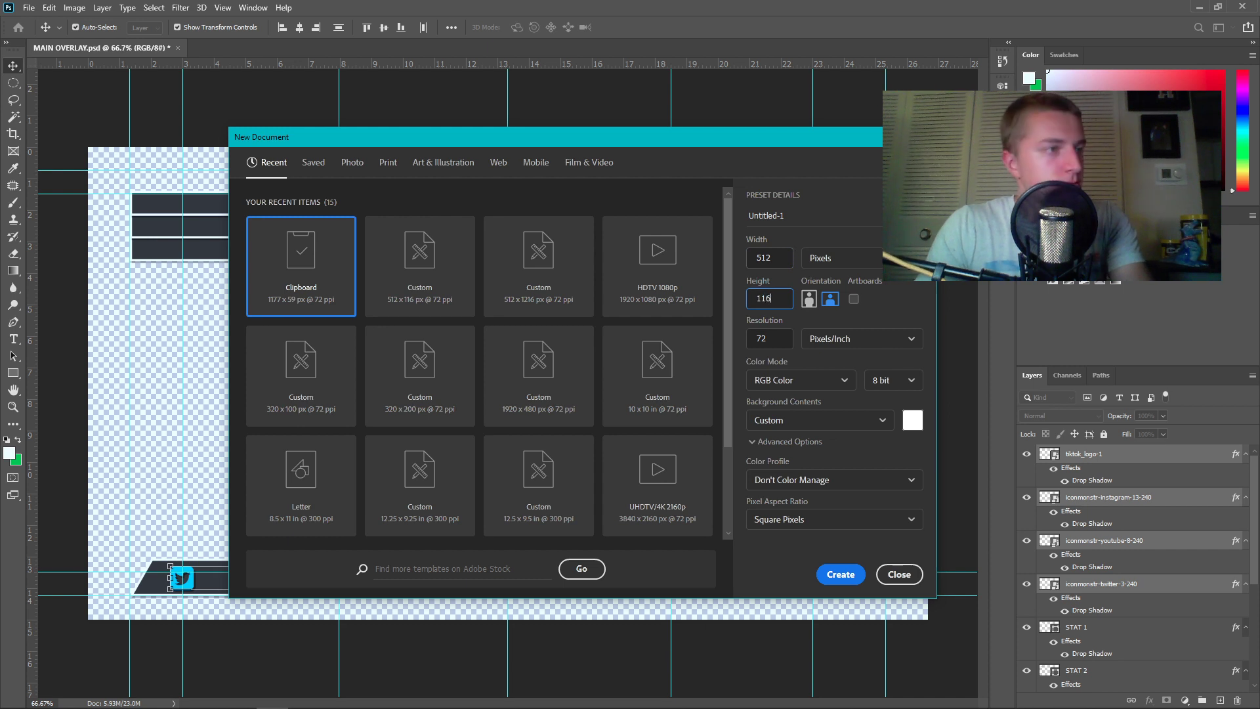
click(841, 574)
key(ctrl+v)
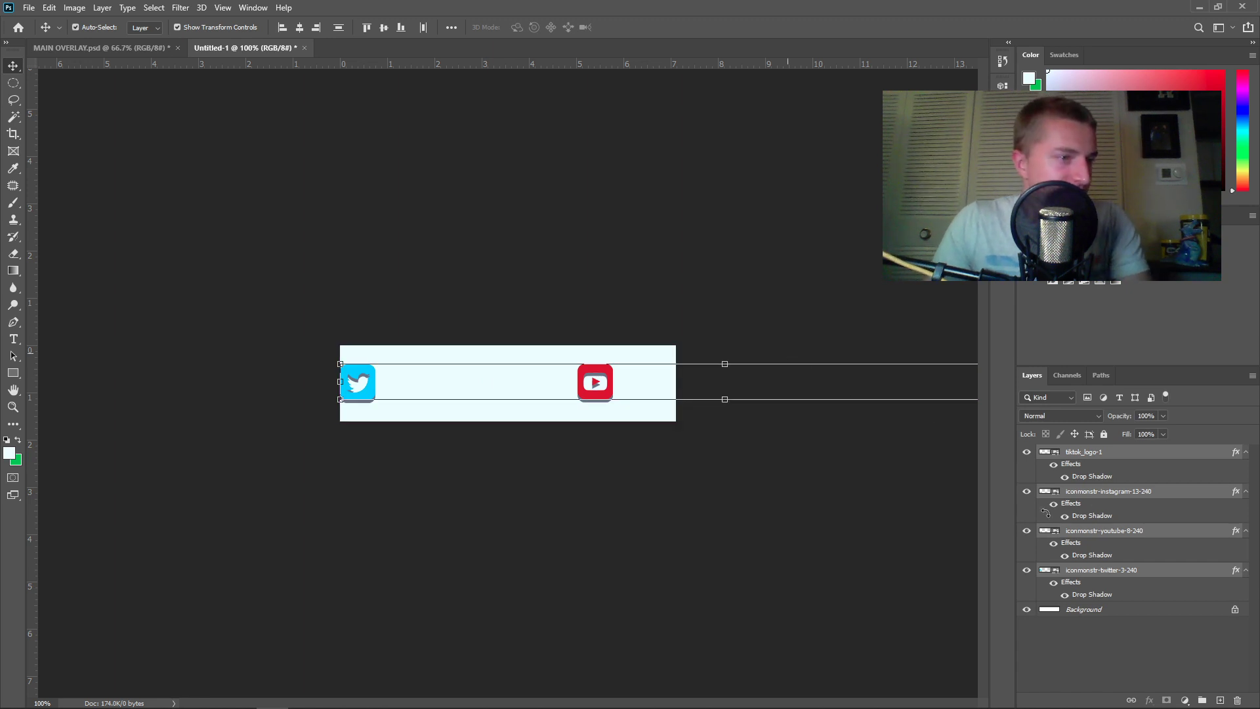
click(1096, 657)
Scale the Twitter icon to about 42% and place it near the canvas's left end at about X 79 px, Y 56 px
click(1084, 572)
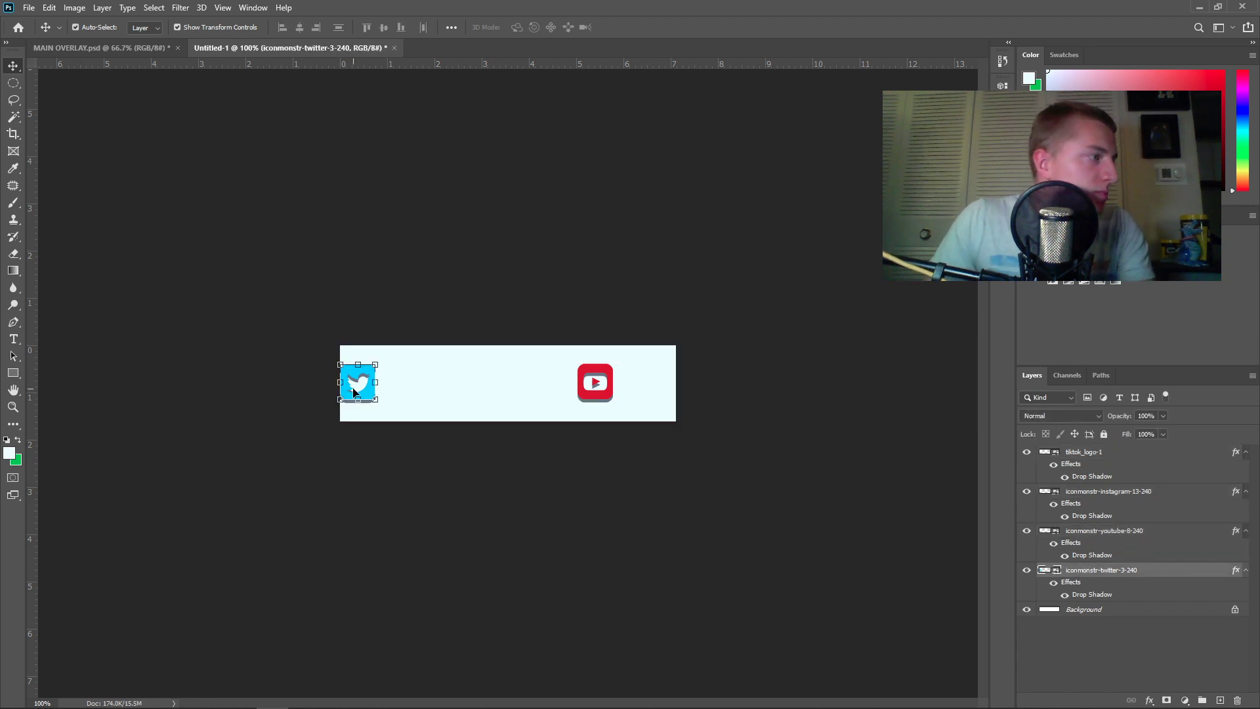
drag(359, 389, 394, 399)
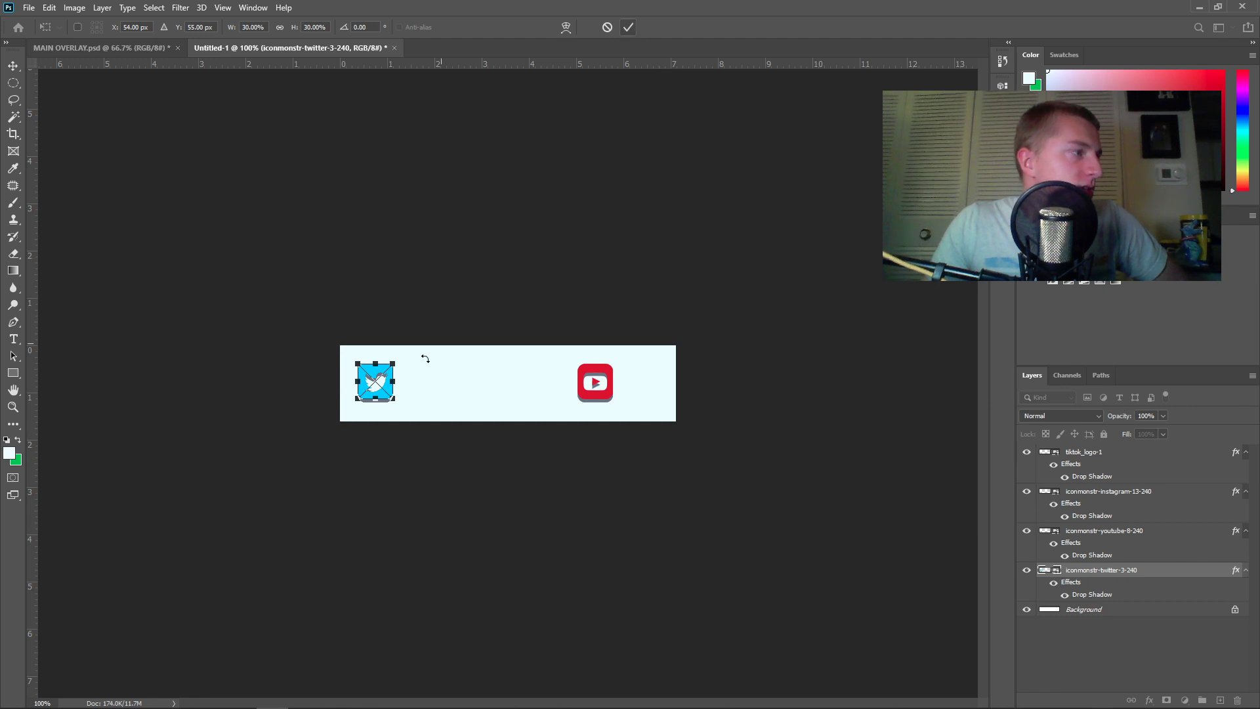
drag(392, 398, 422, 430)
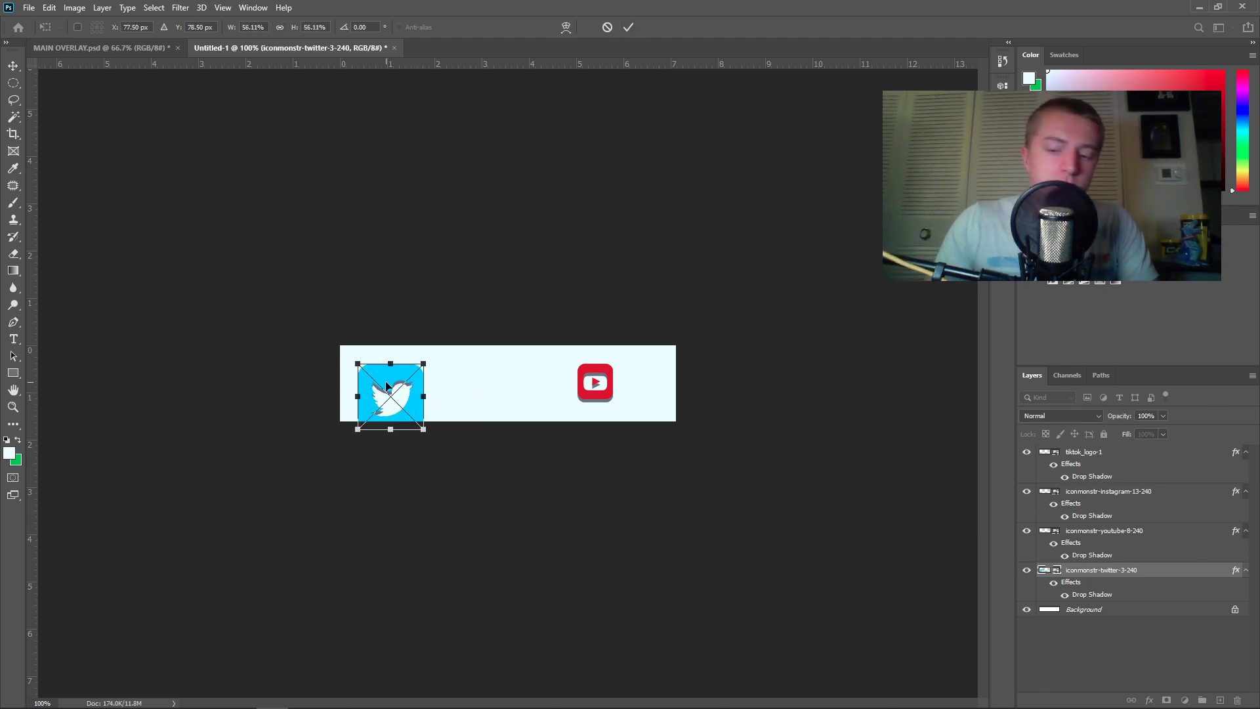
drag(386, 389, 387, 386)
key(Up)
key(Up)
key(Up)
key(Up)
key(Up)
key(Up)
key(Up)
key(Up)
key(Up)
key(Up)
key(Up)
key(Up)
key(Up)
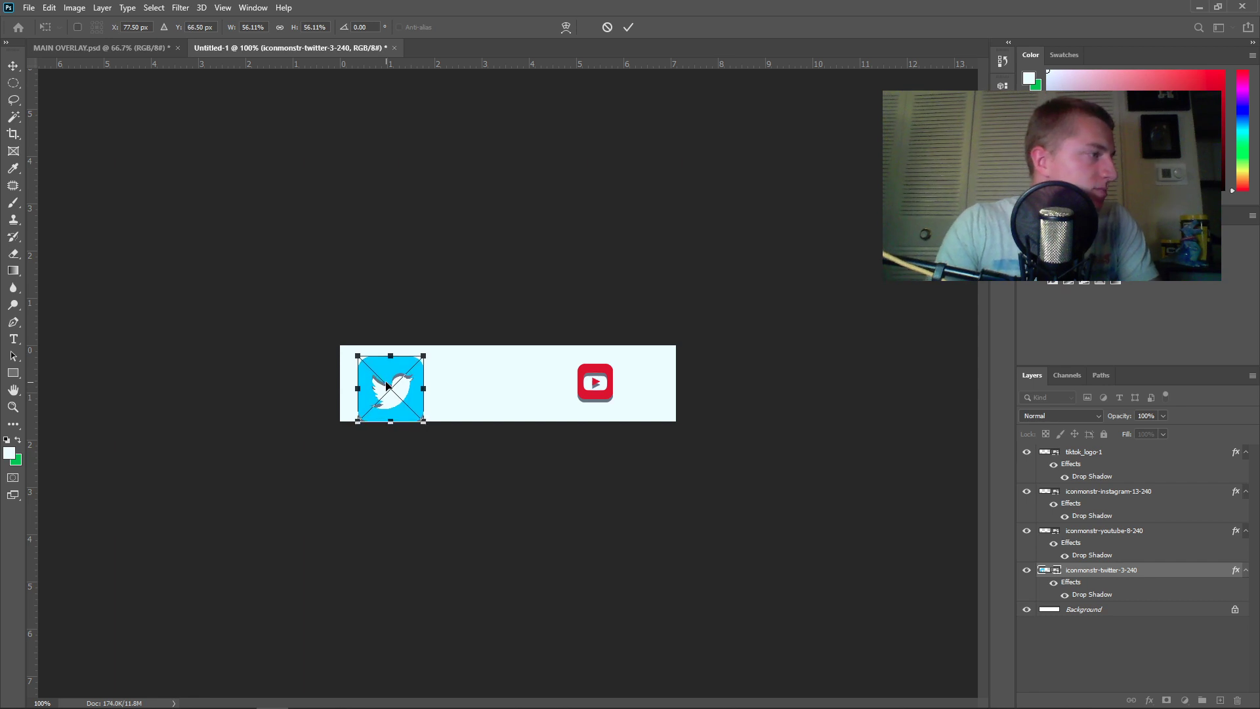
key(Up)
key(Up)
key(Up)
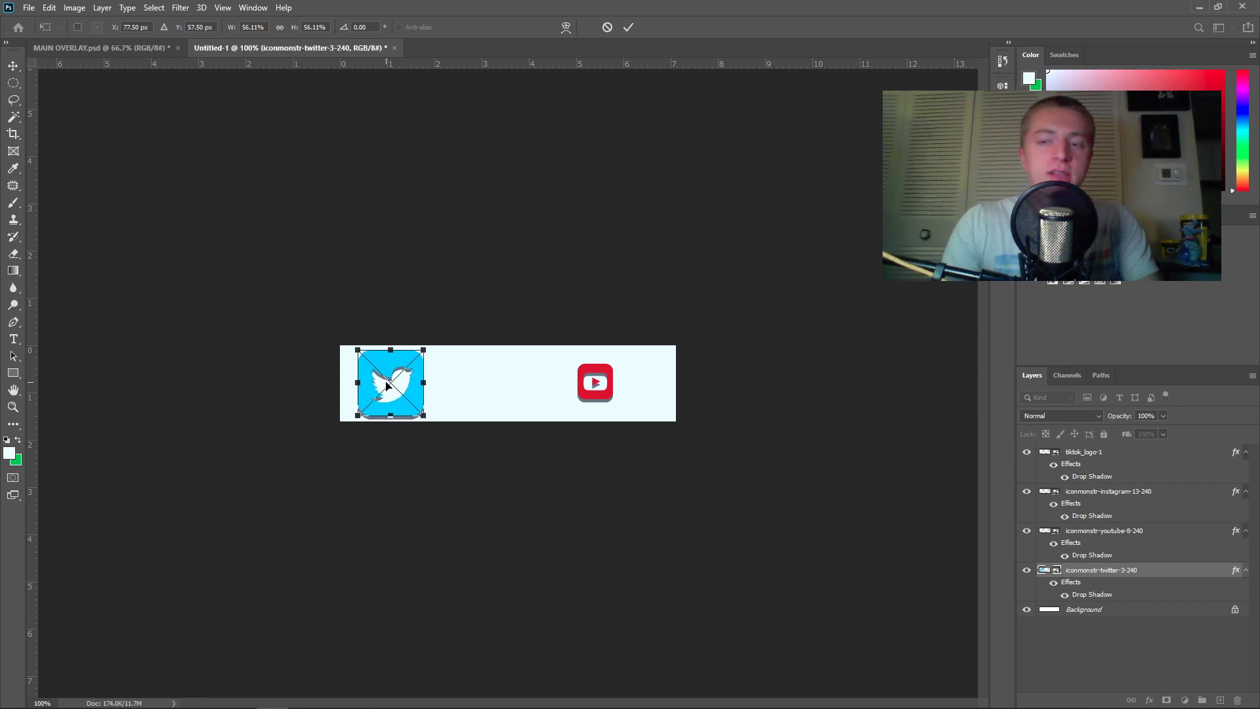
drag(358, 349, 393, 387)
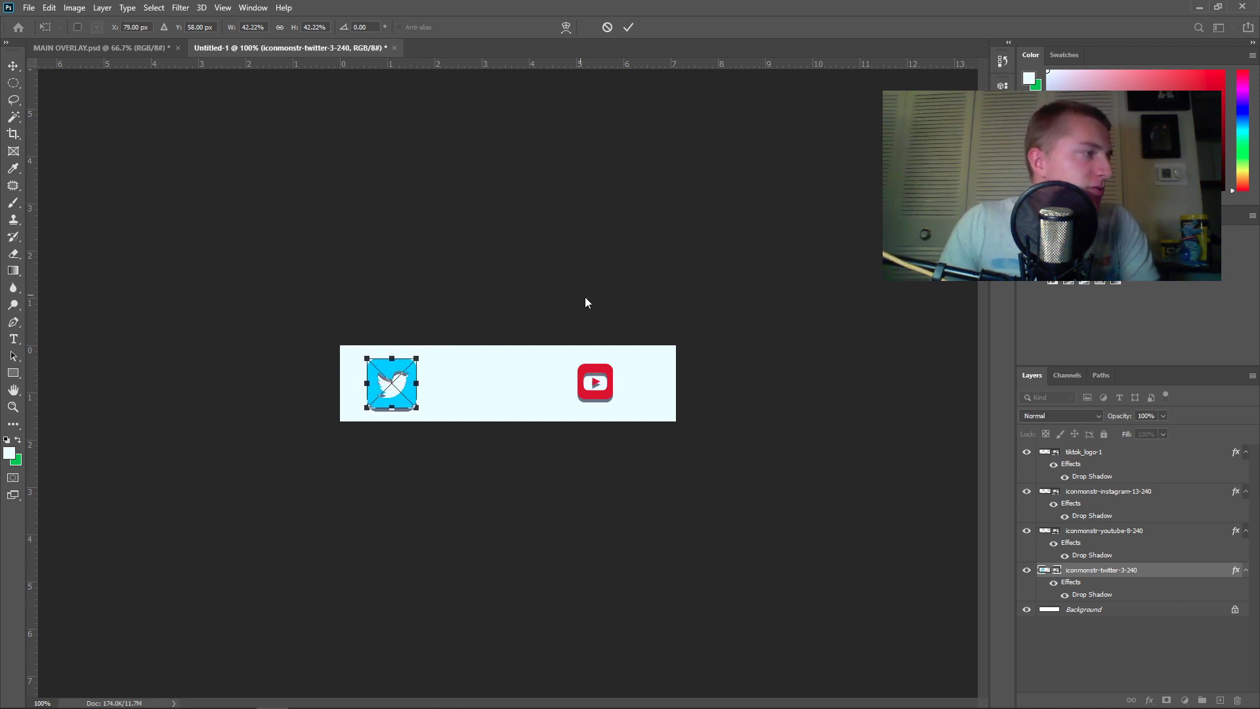
click(628, 28)
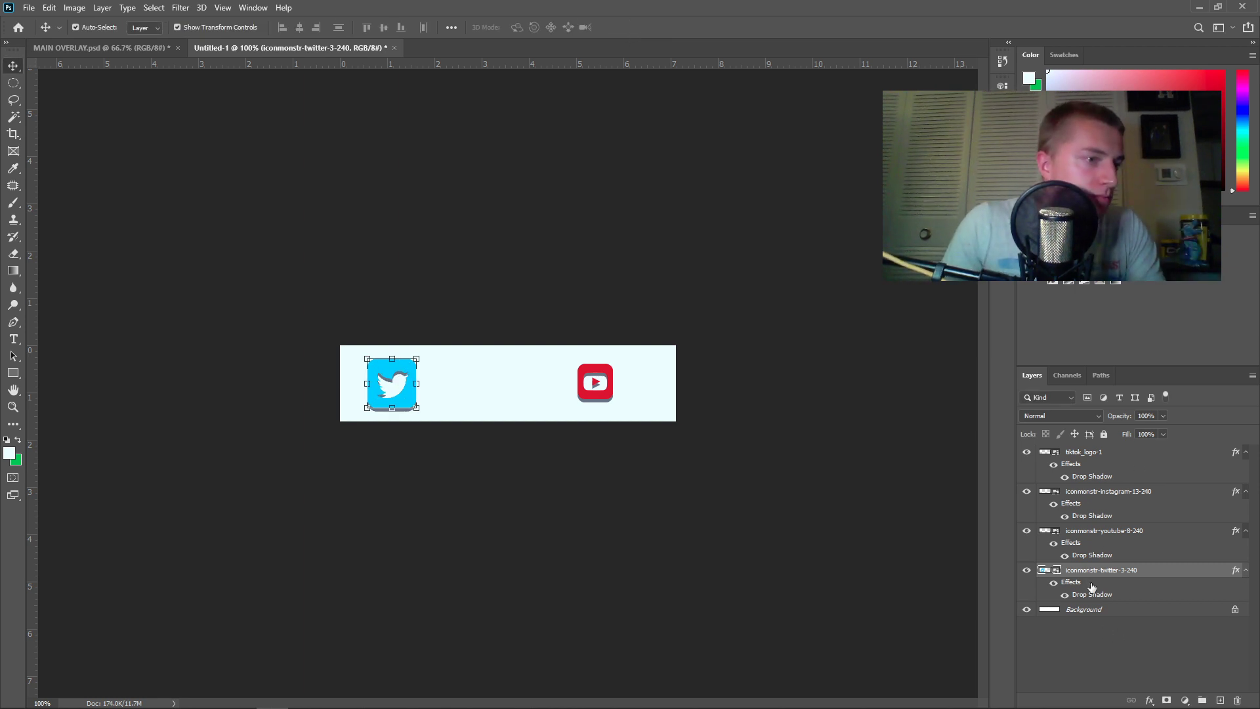
Move the Instagram icon from outside the canvas to just left of the YouTube icon
click(1102, 533)
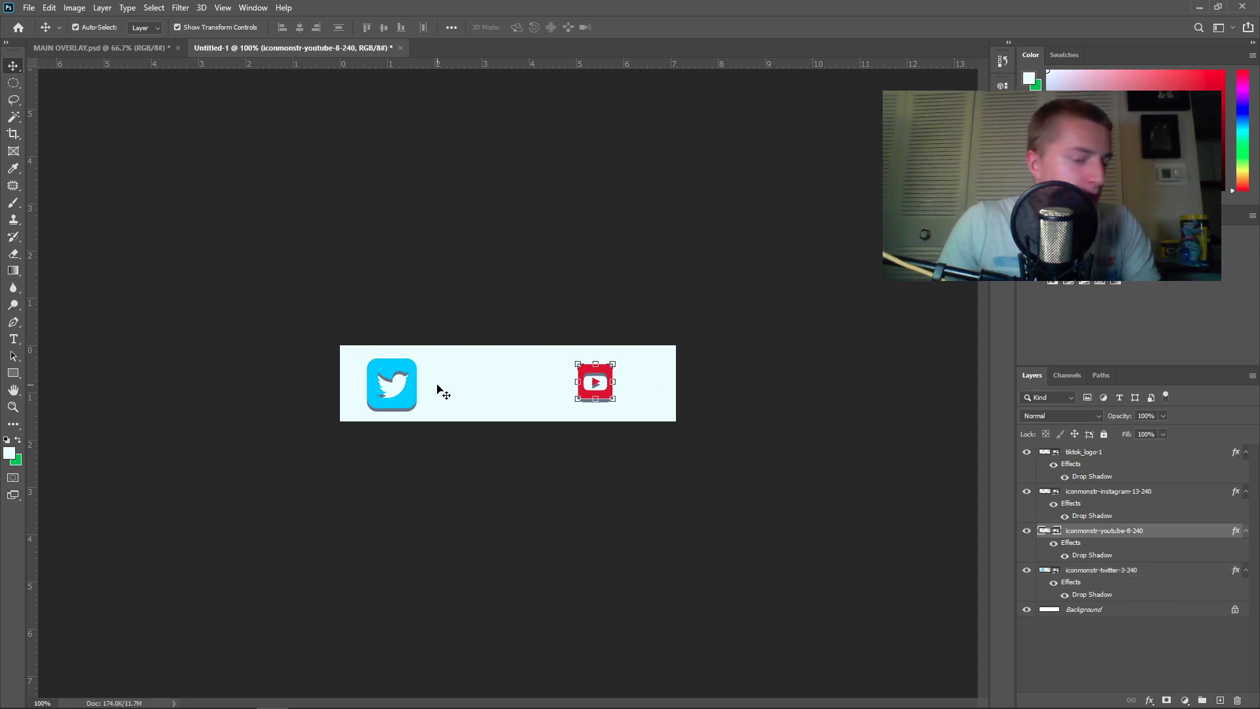
scroll(433, 394, up, 1)
click(1091, 495)
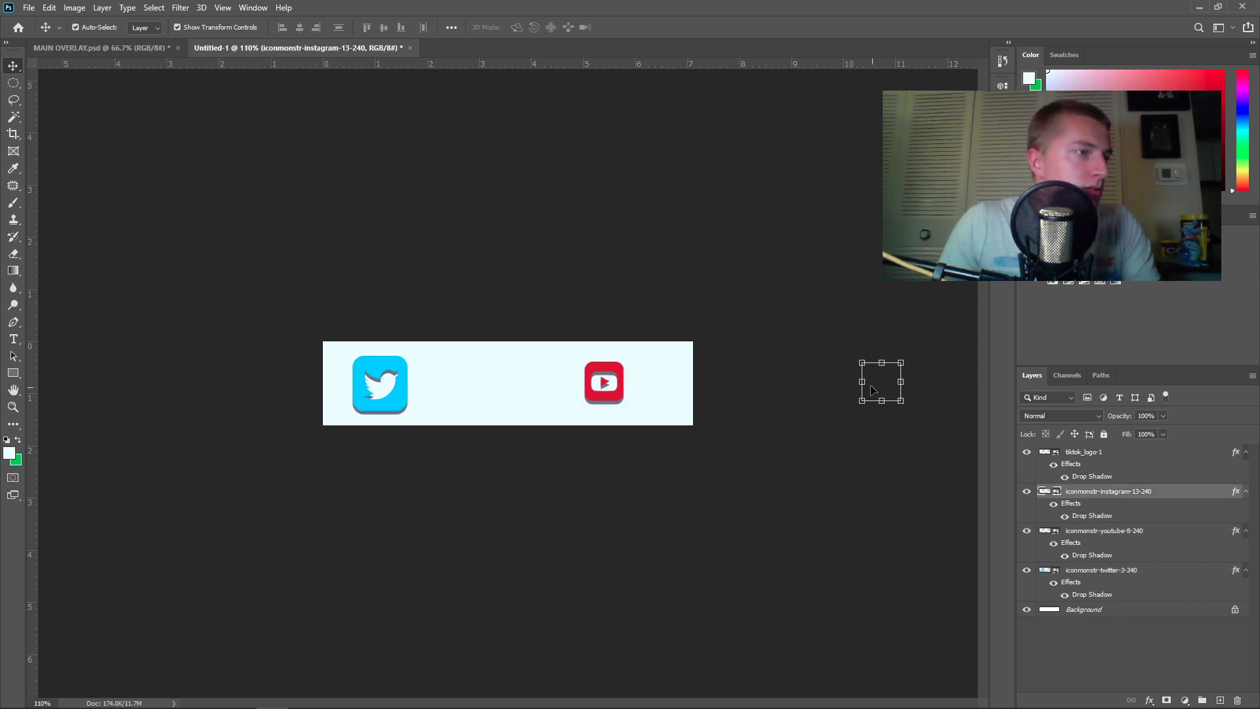
drag(876, 388, 555, 409)
key(ctrl+t)
key(Return)
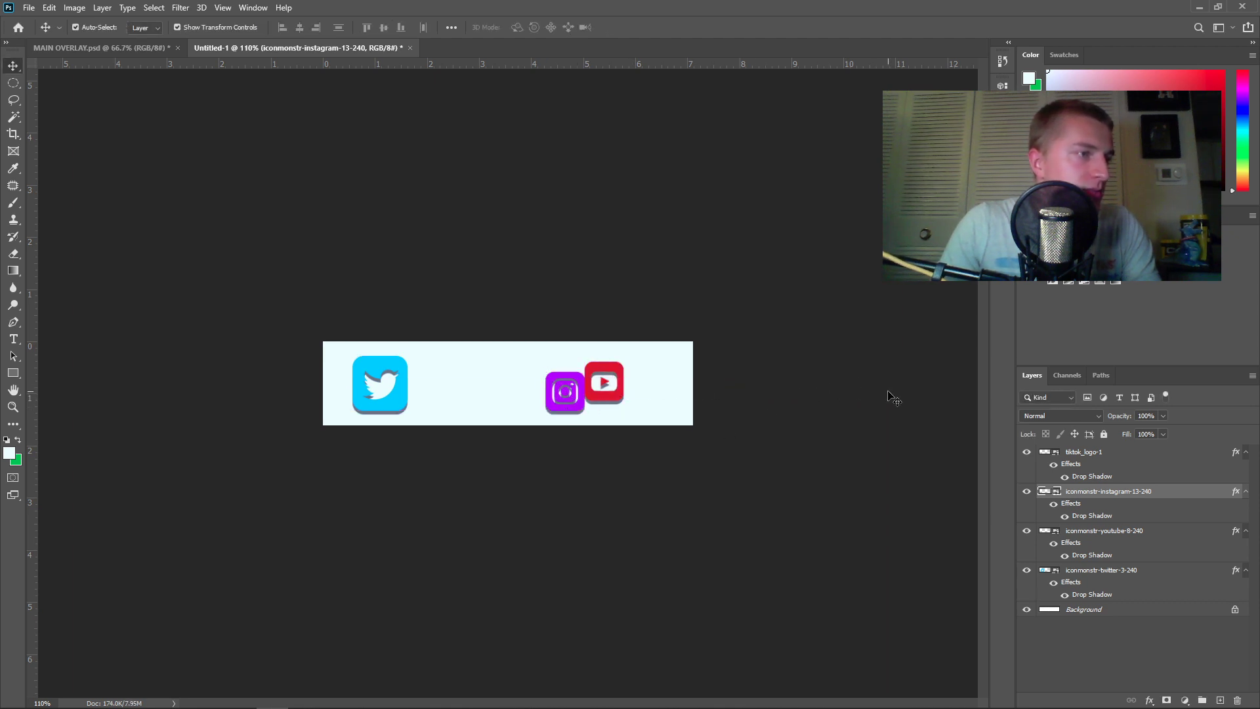
Move the TikTok icon from outside the canvas to the right side of the YouTube icon, keeping its vertical position
click(888, 395)
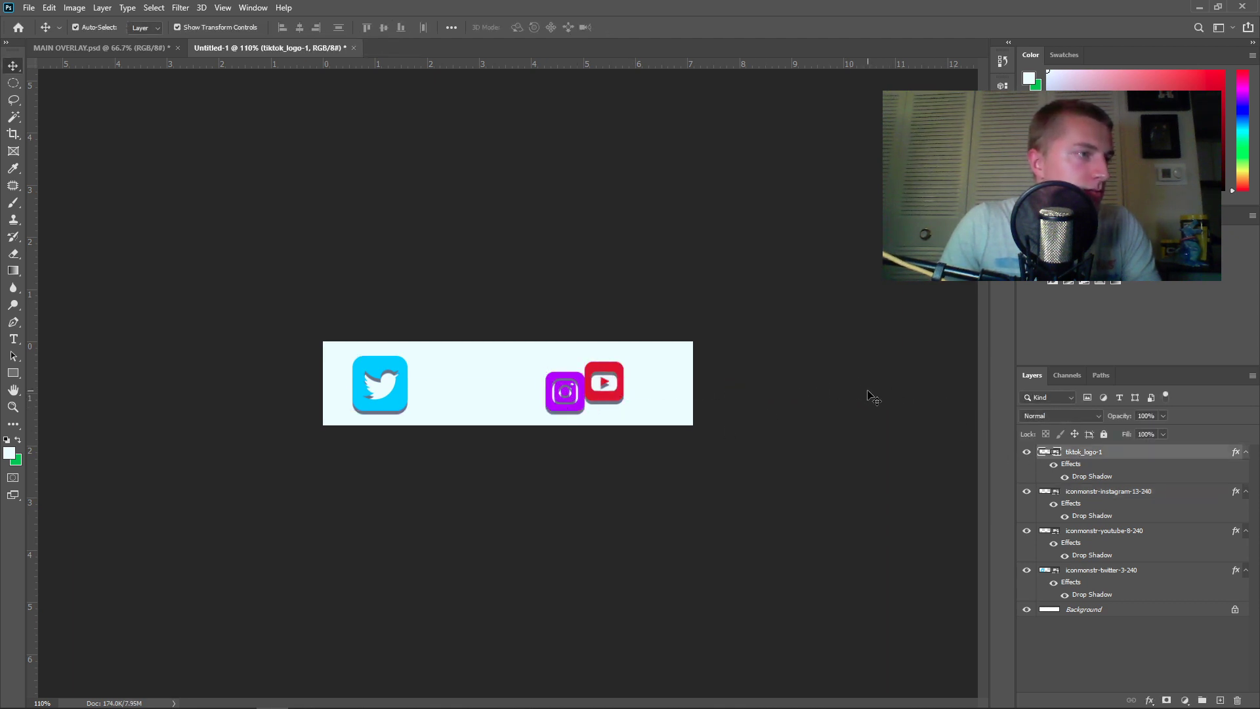
key(ctrl+minus)
scroll(856, 393, down, 5)
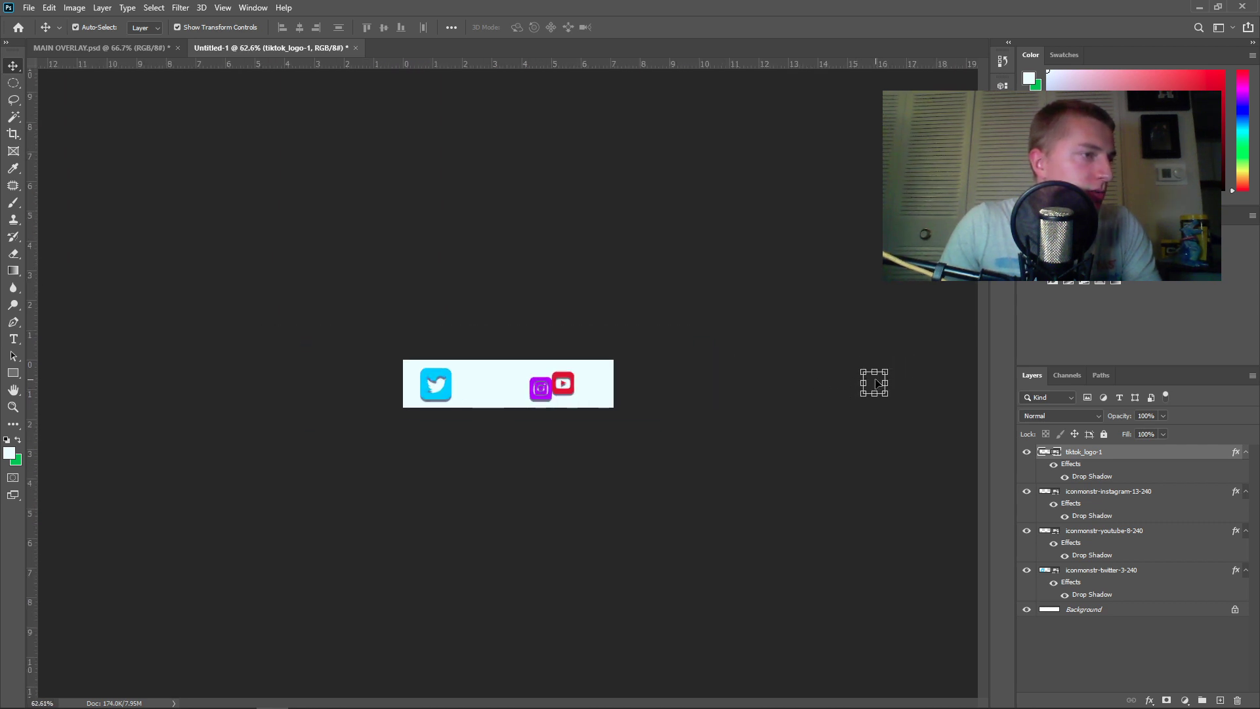
drag(878, 384, 609, 384)
drag(873, 391, 846, 387)
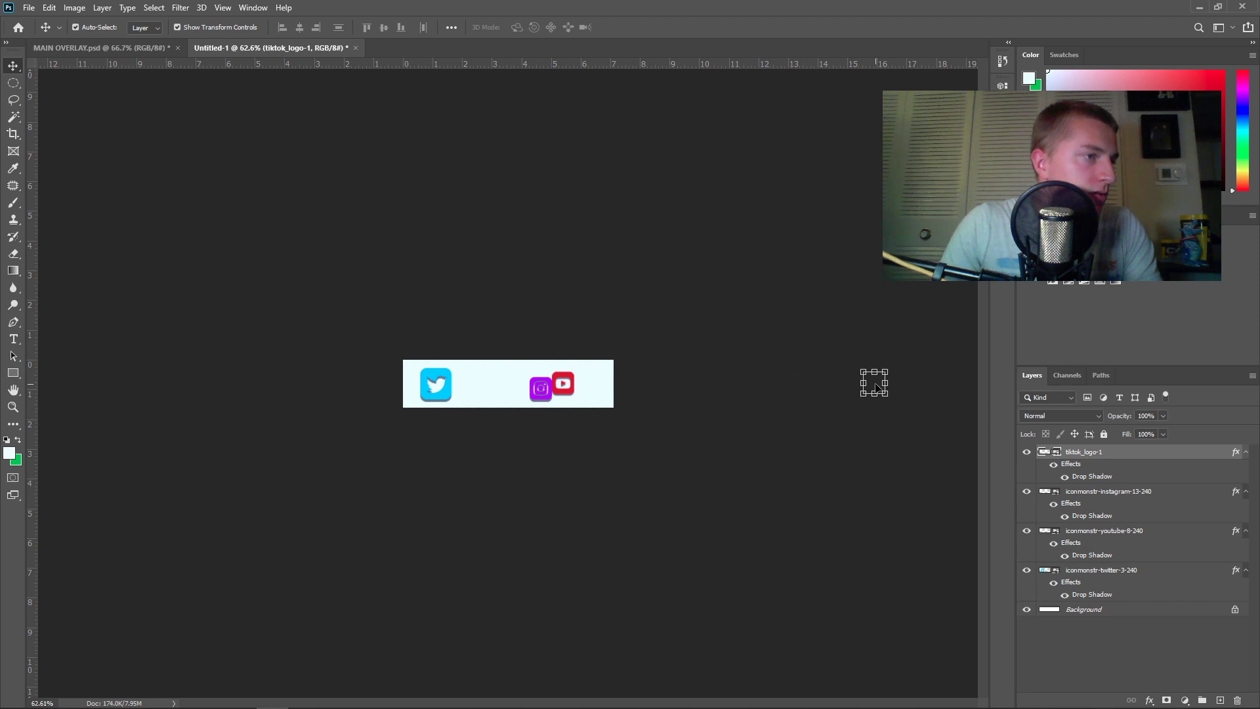
click(876, 381)
click(1050, 452)
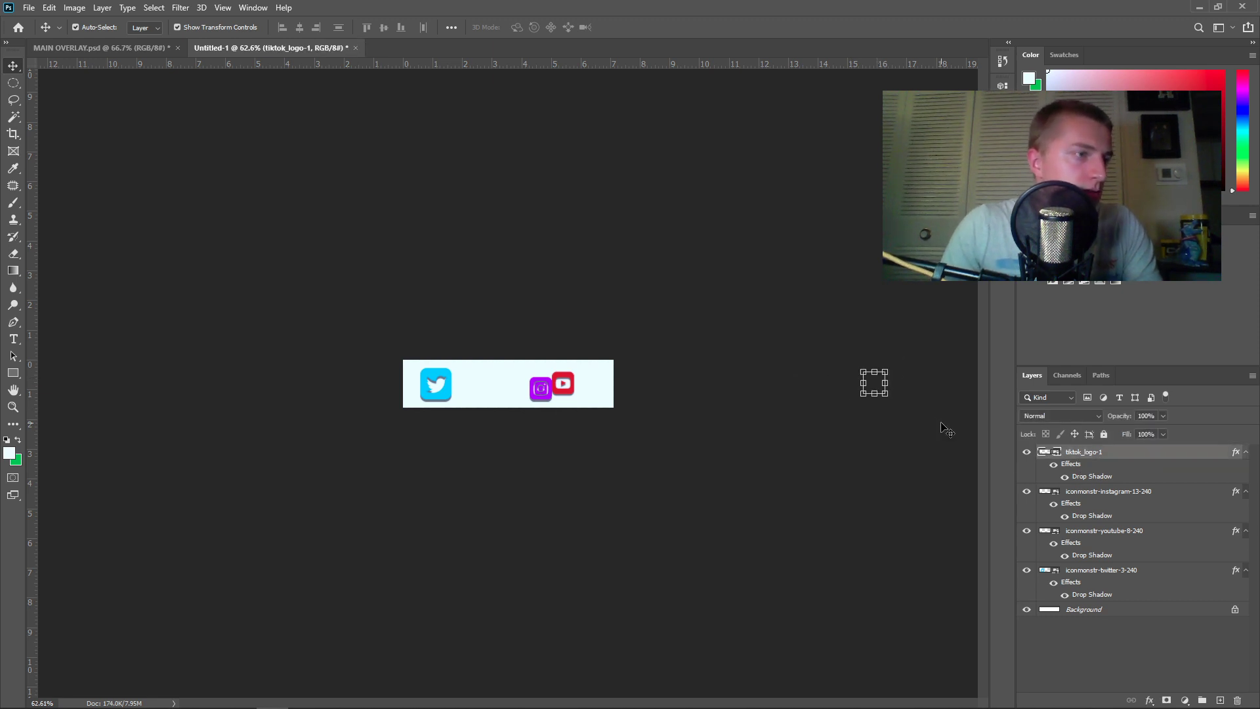
key(shift+Left)
key(shift+Left)
key(shift+Left)
key(shift+Left)
key(shift+Left)
key(shift+Left)
key(shift+Left)
key(shift+Left)
key(shift+Left)
key(shift+Left)
key(shift+Left)
key(shift+Left)
key(shift+Left)
key(shift+Left)
key(shift+Left)
key(shift+Left)
key(shift+Left)
key(shift+Left)
key(shift+Left)
key(shift+Left)
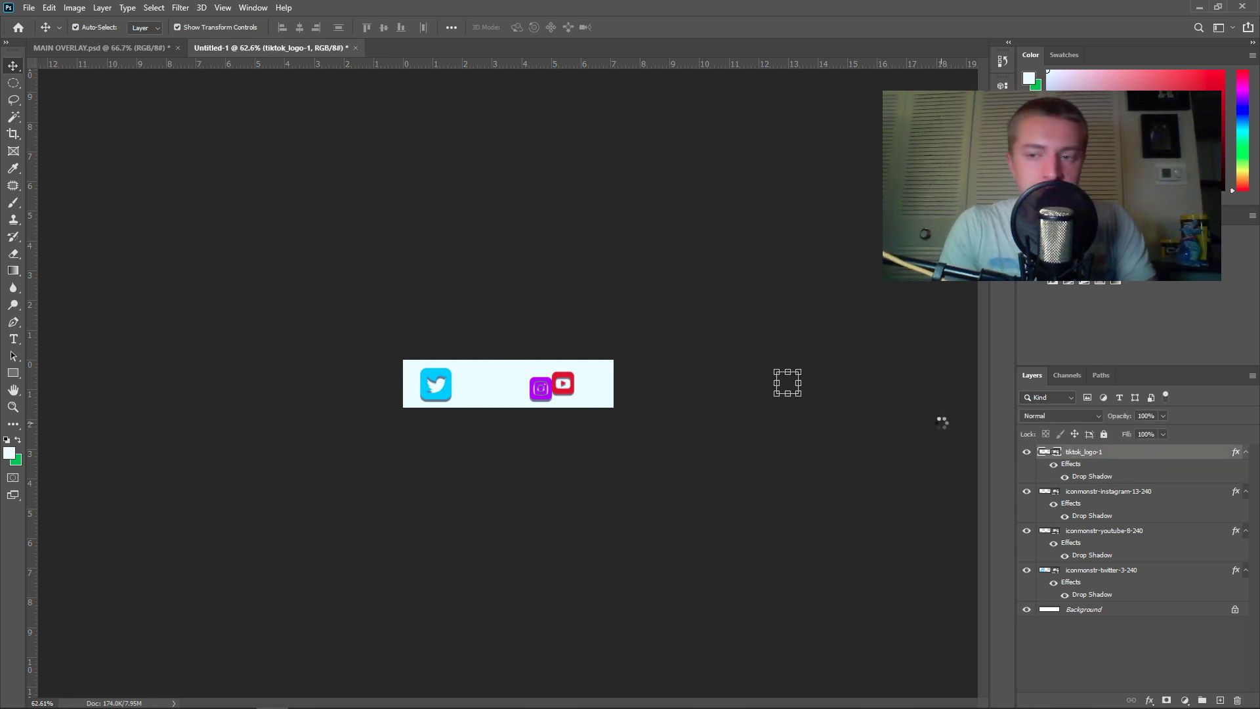
key(shift+Left)
key(shift+Left)
key(shift+Left)
key(shift+Left)
key(shift+Left)
key(shift+Left)
key(shift+Left)
key(shift+Left)
key(shift+Left)
key(shift+Left)
key(shift+Left)
key(shift+Left)
key(shift+Left)
key(shift+Left)
key(shift+Left)
key(shift+Left)
key(shift+Left)
key(shift+Left)
key(shift+Left)
key(shift+Left)
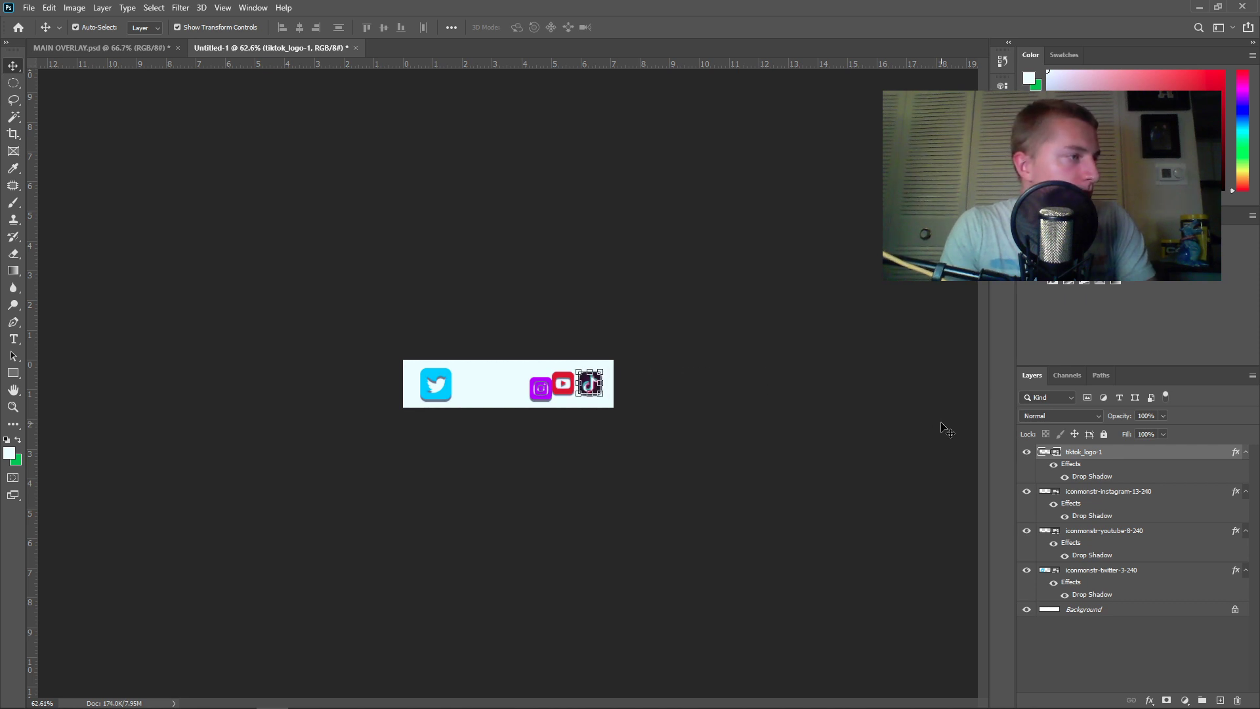
click(648, 470)
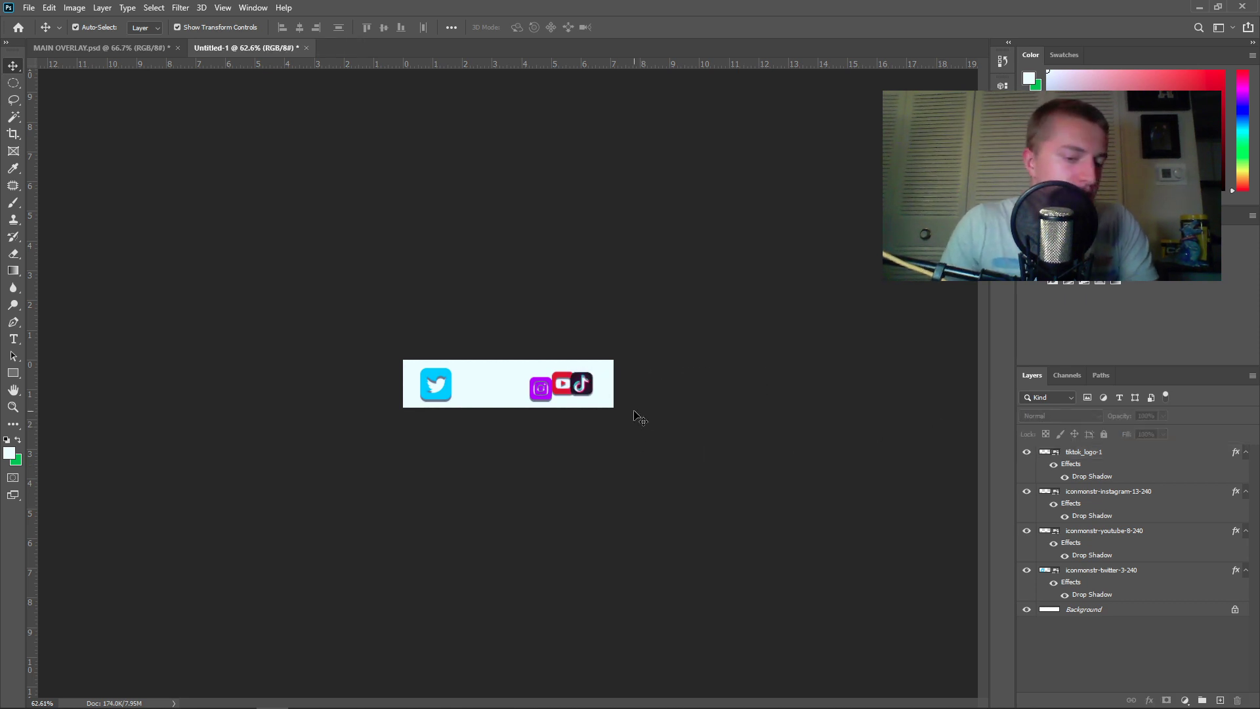
key(ctrl+plus)
key(ctrl+plus)
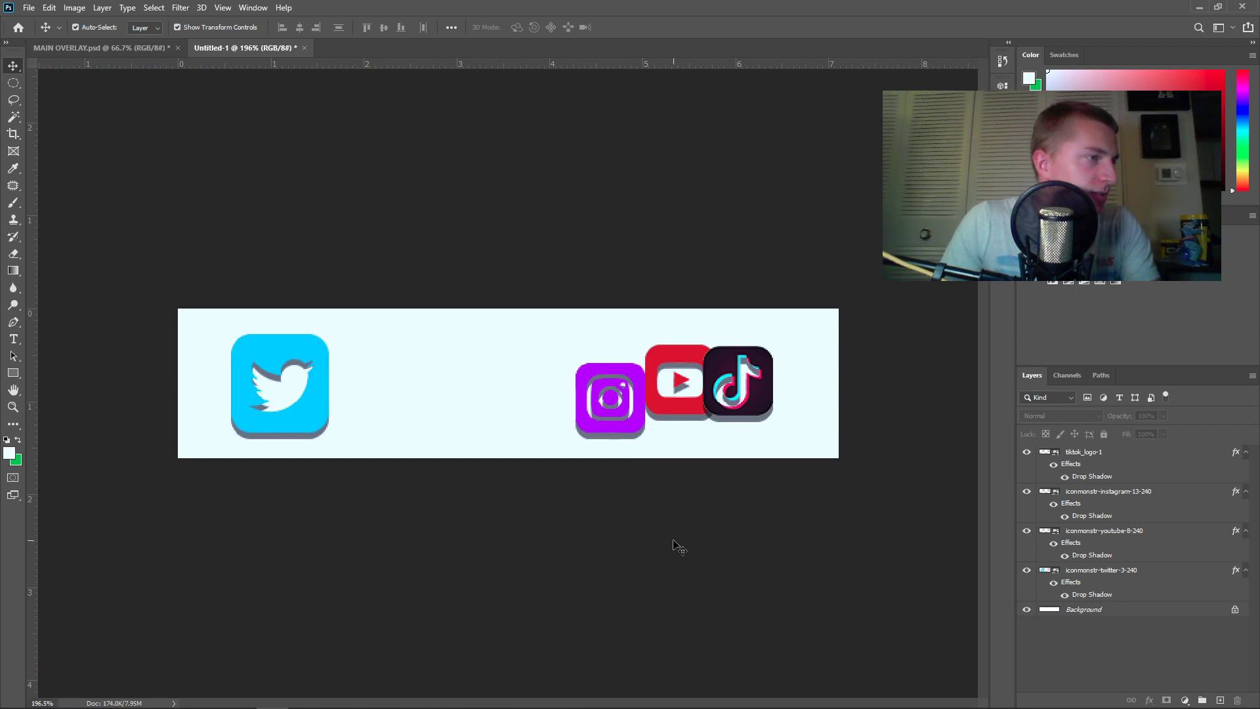
key(ctrl+minus)
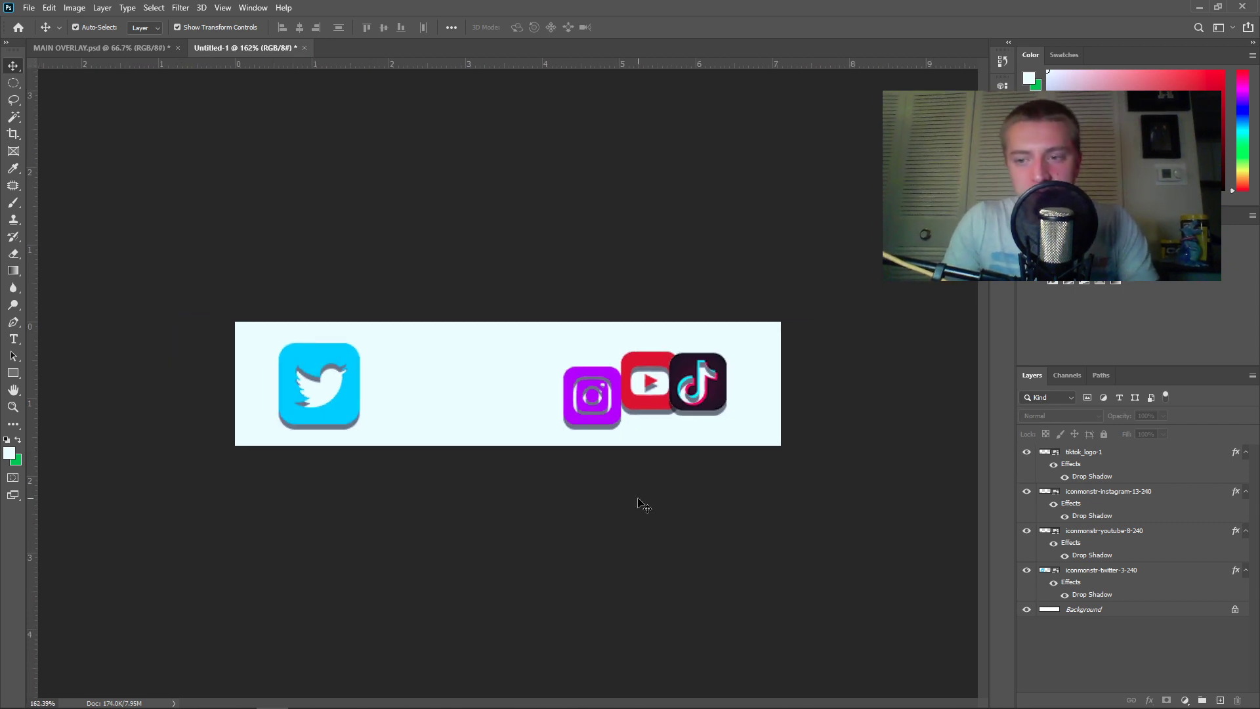
Change the Twitter icon's drop shadow angle so the icon shadows fall down and to the right
click(1107, 532)
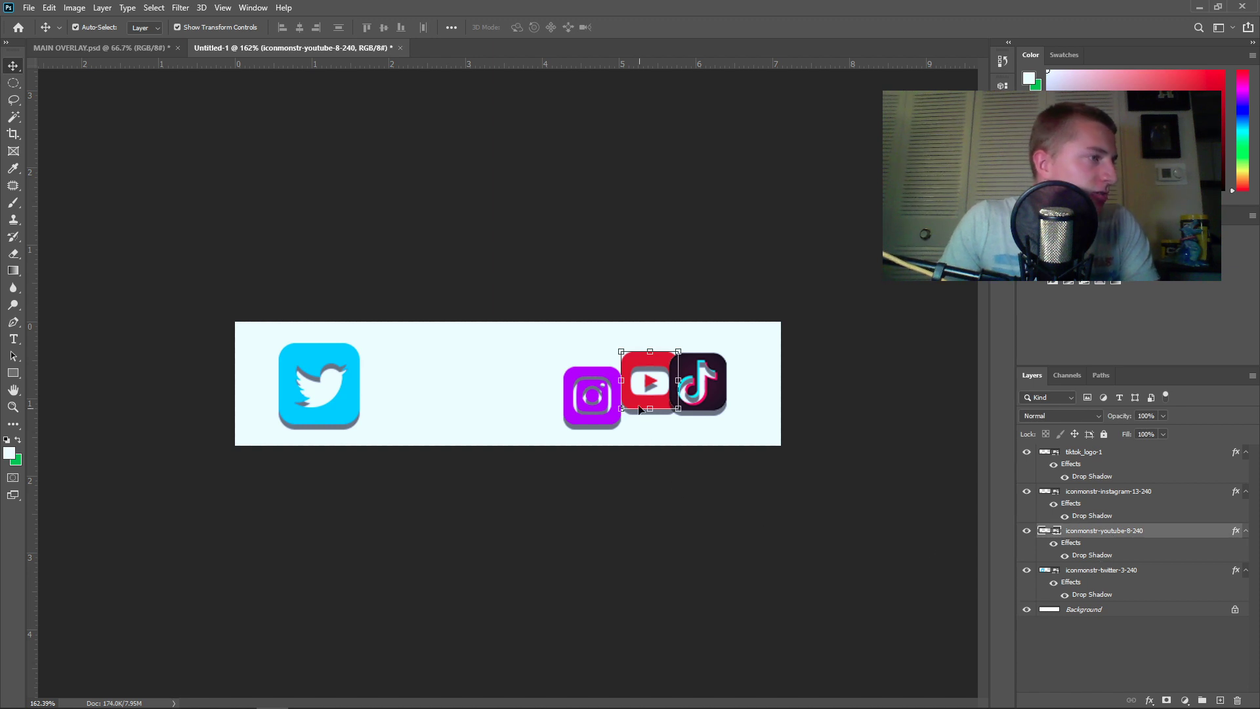
click(1082, 596)
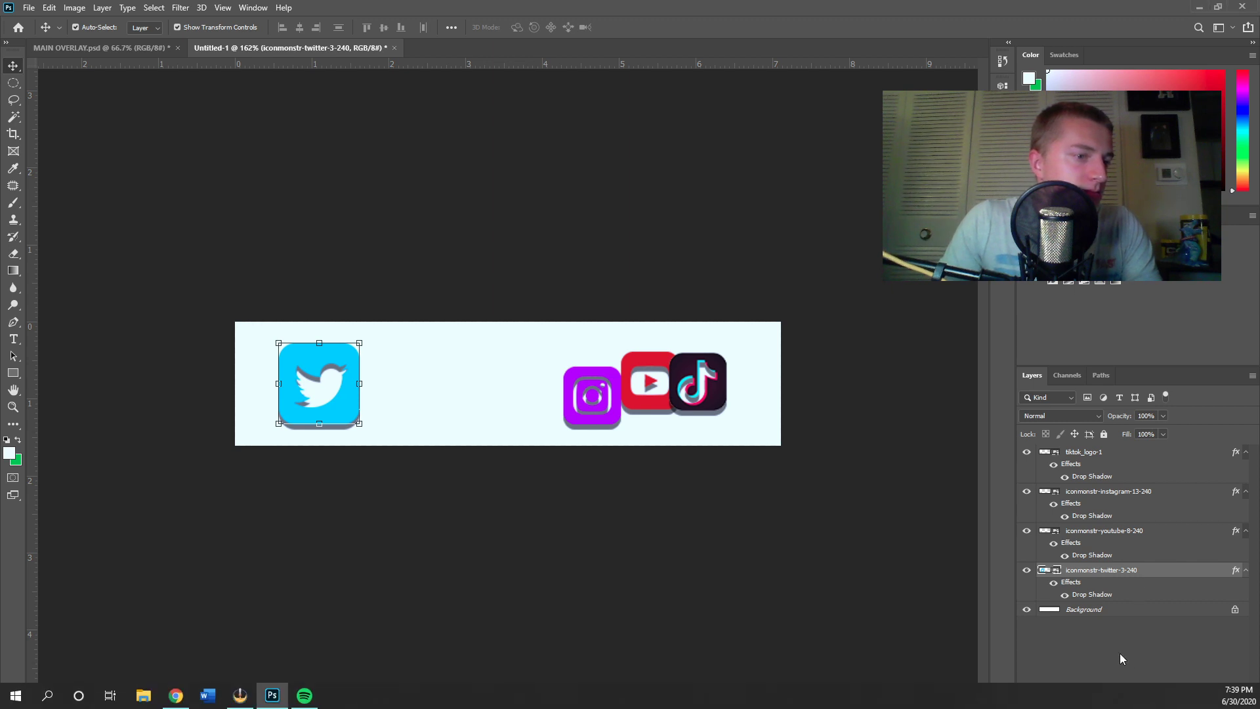
click(1151, 701)
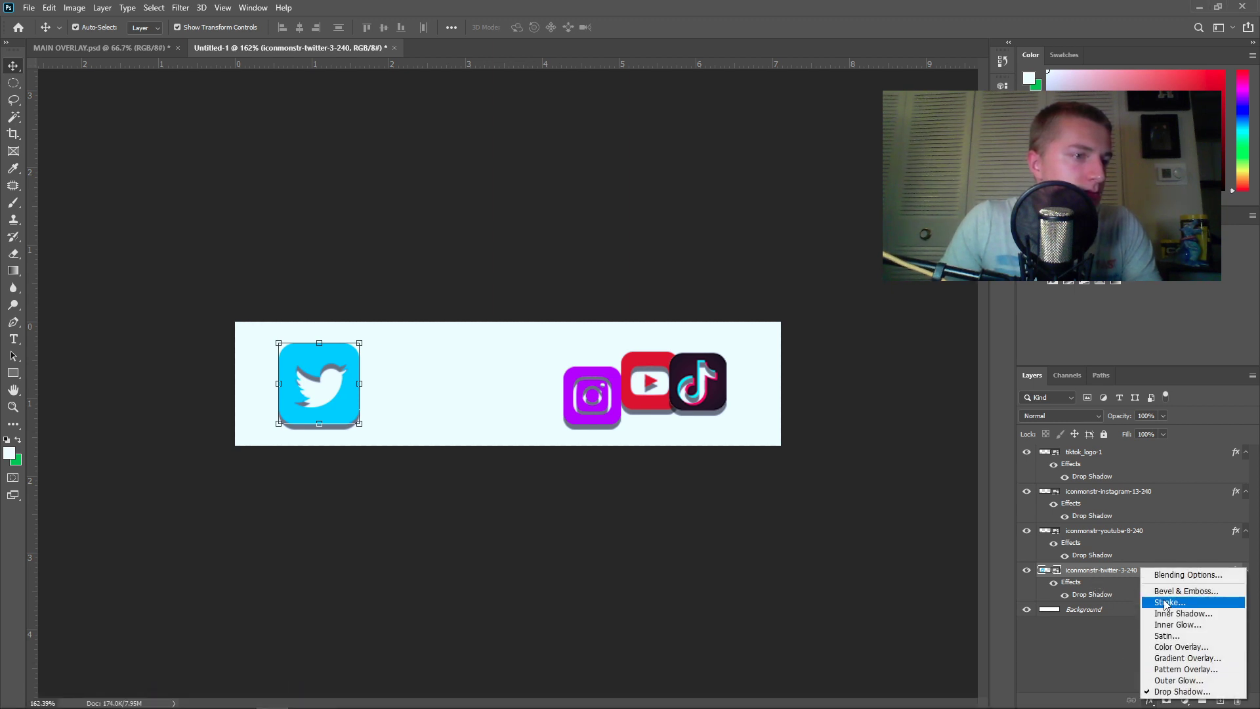
click(1019, 530)
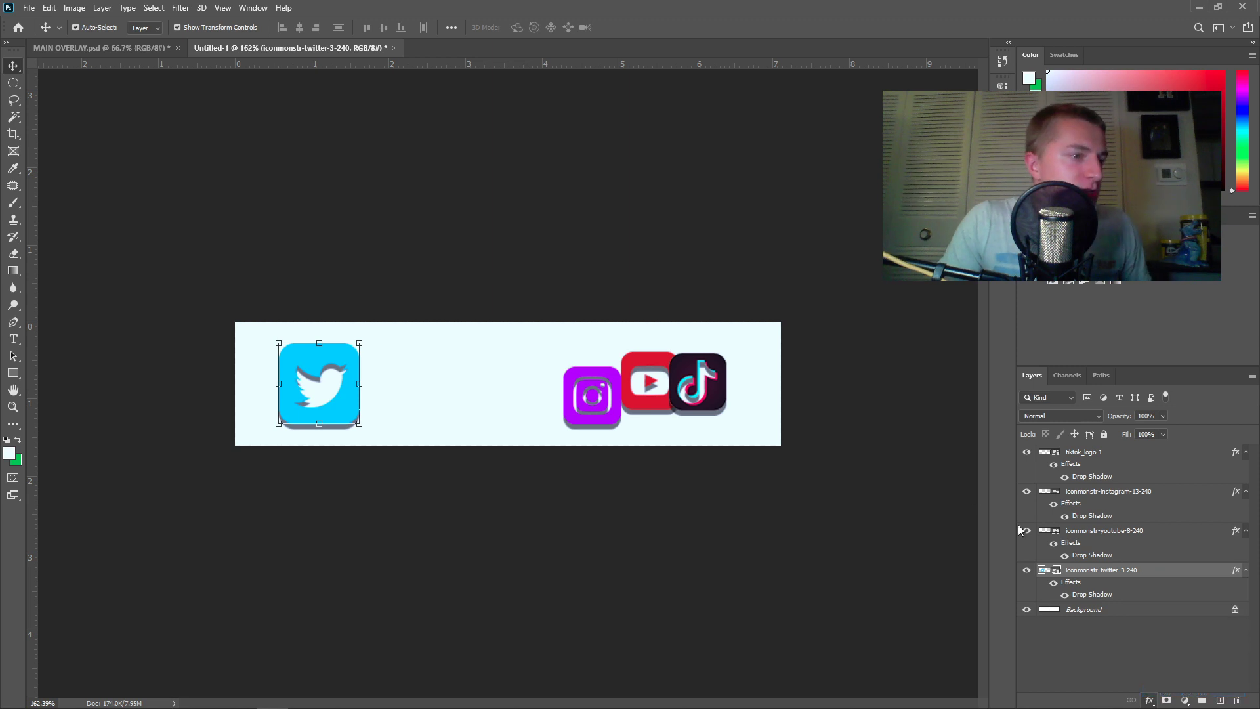
double_click(1093, 594)
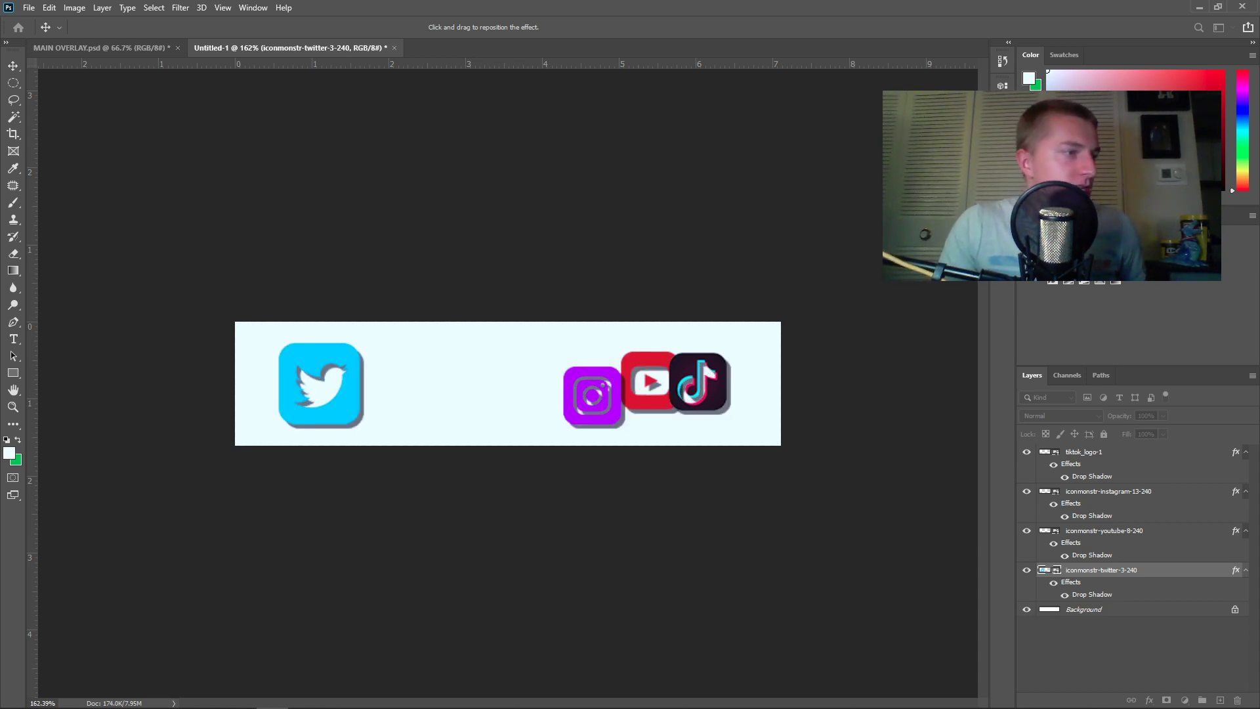
key(Return)
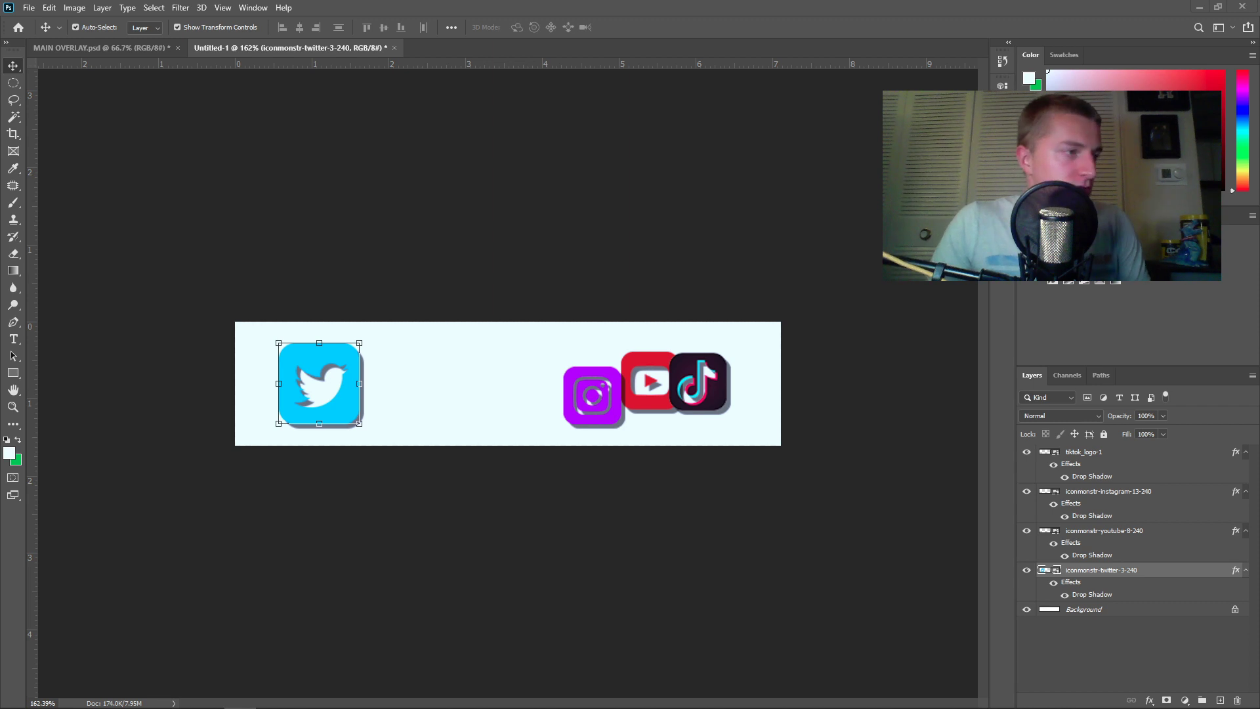
Scale the YouTube icon to about 42% and place it exactly over the Twitter icon at about X 79 px, Y 58 px
click(1096, 539)
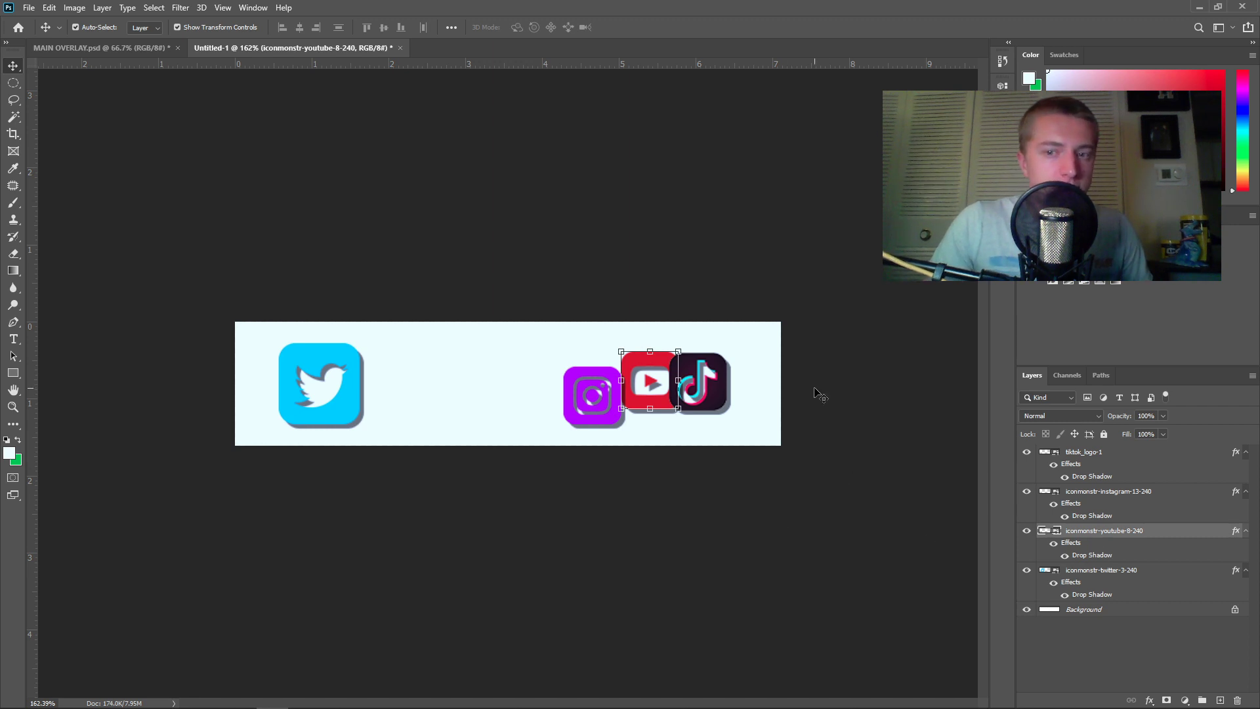
drag(642, 368, 354, 408)
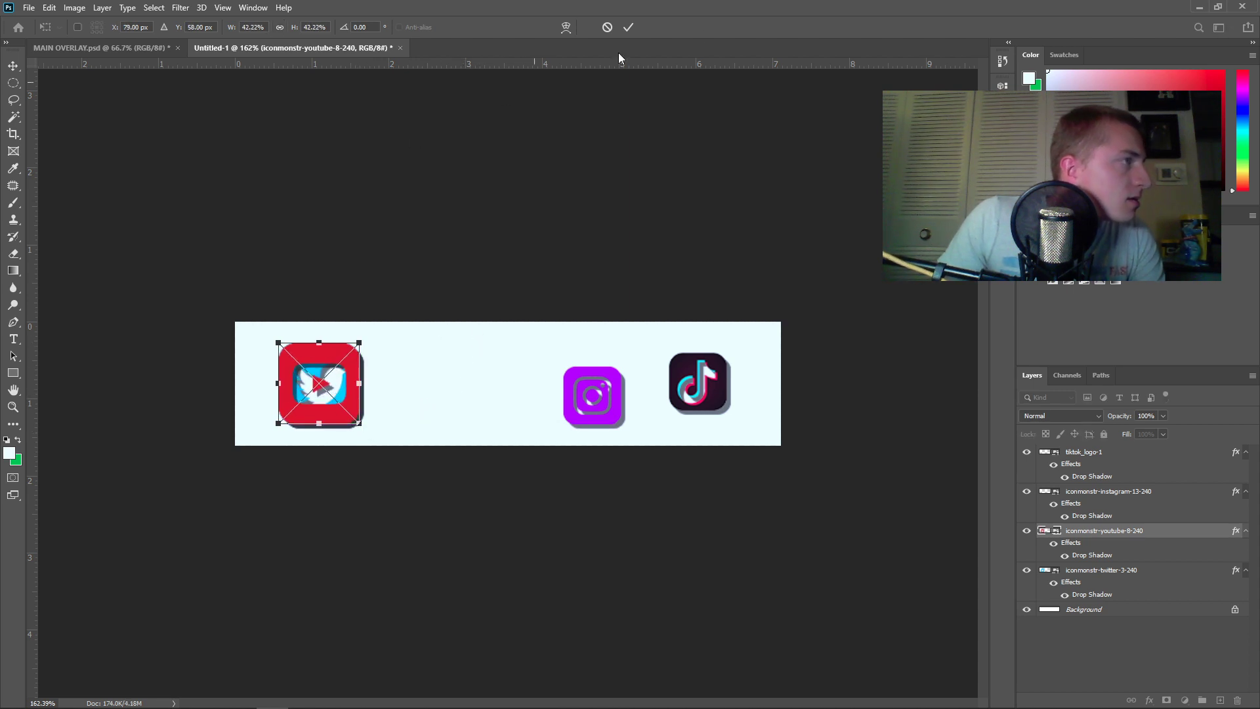
click(624, 29)
click(439, 357)
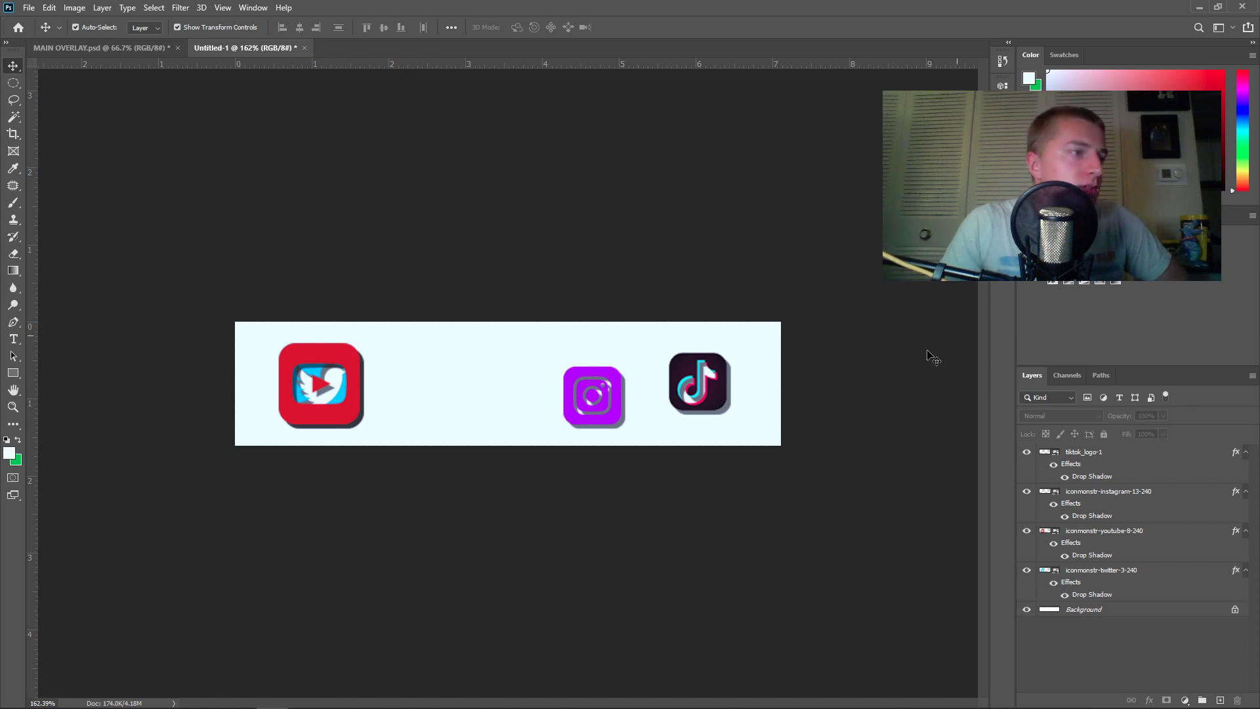
Scale the Instagram icon to about 42% and stack it over the YouTube icon at about X 79 px, Y 58 px
click(1123, 495)
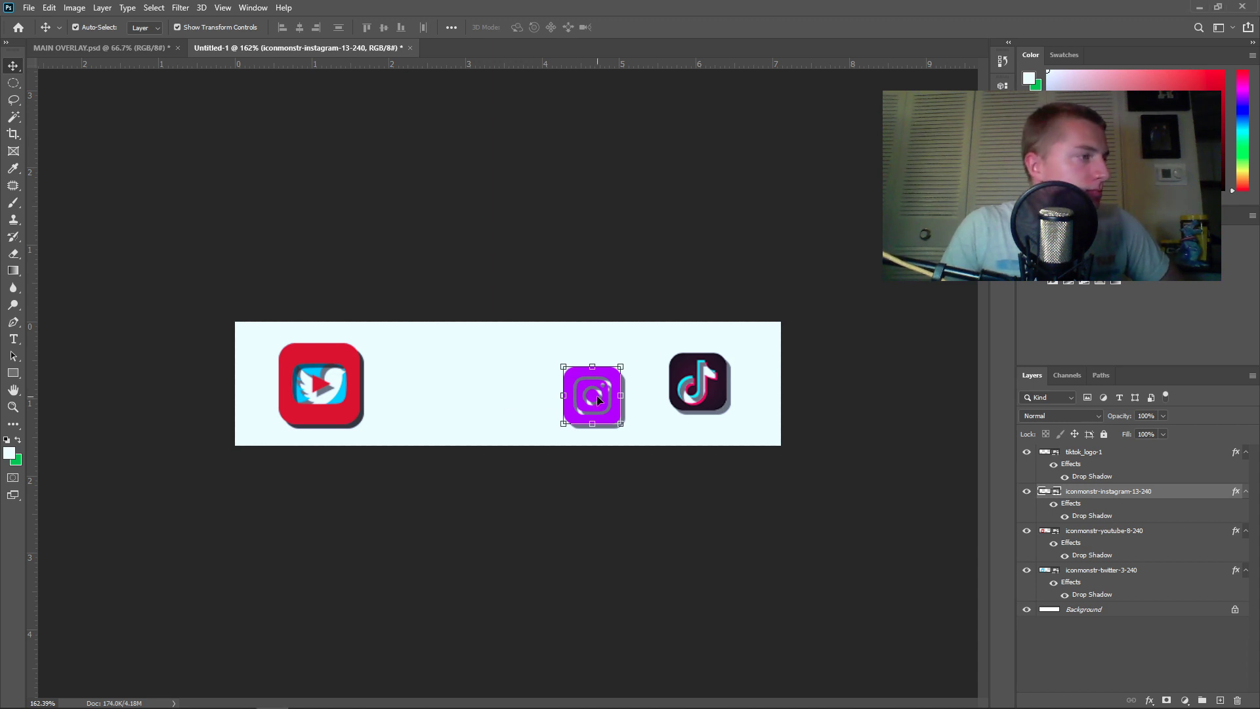
drag(596, 395, 354, 423)
key(ctrl+t)
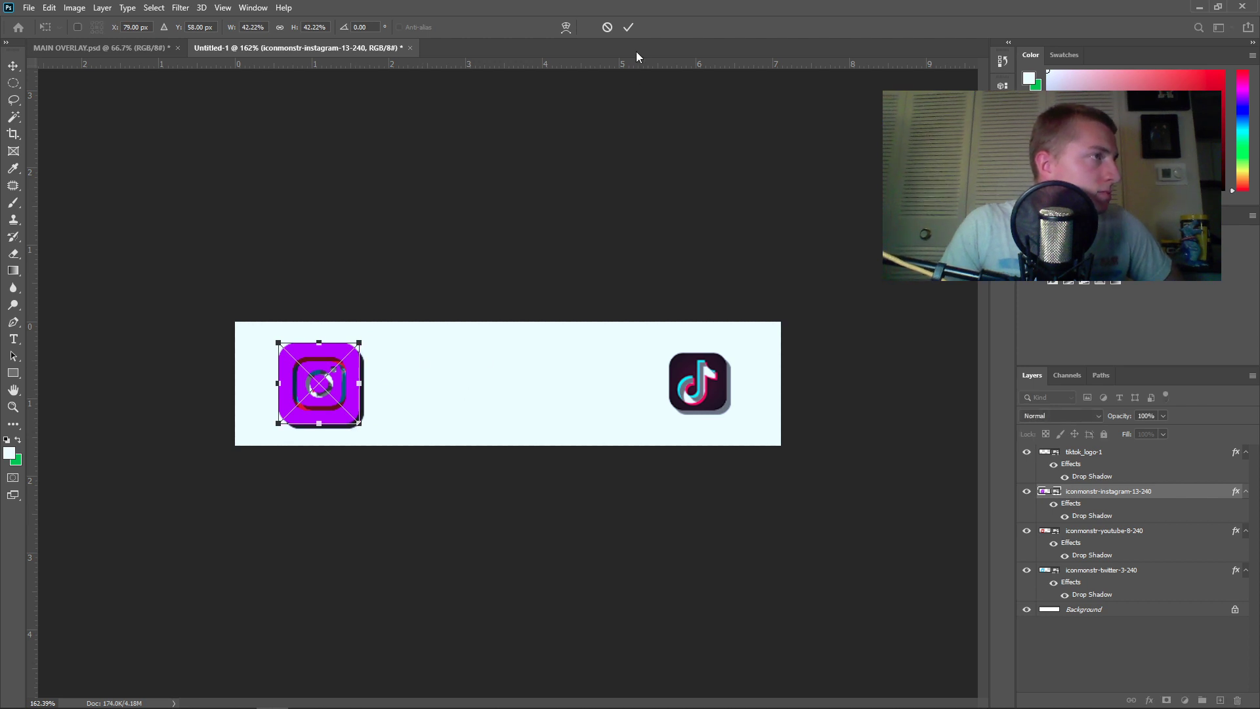
click(629, 27)
click(746, 399)
Scale the TikTok icon to about 17% and stack it over the other icons at about X 79.5 px, Y 58 px
click(683, 392)
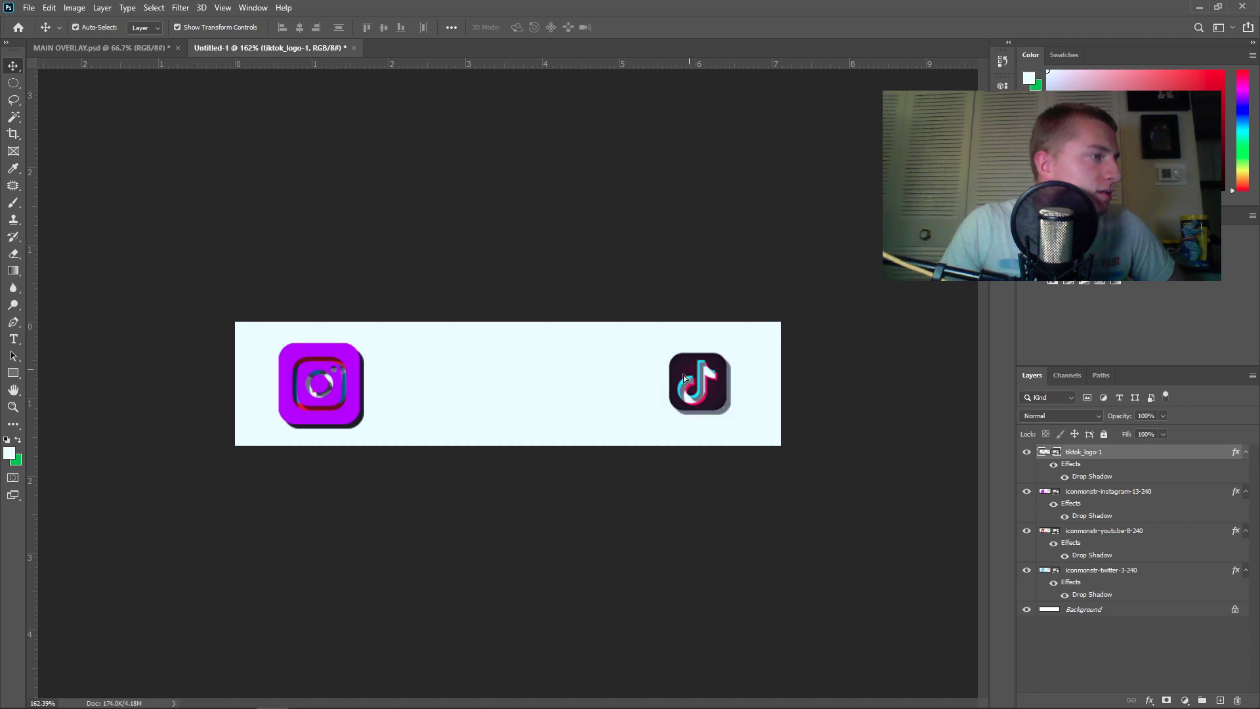
drag(683, 375, 297, 355)
drag(338, 402, 430, 444)
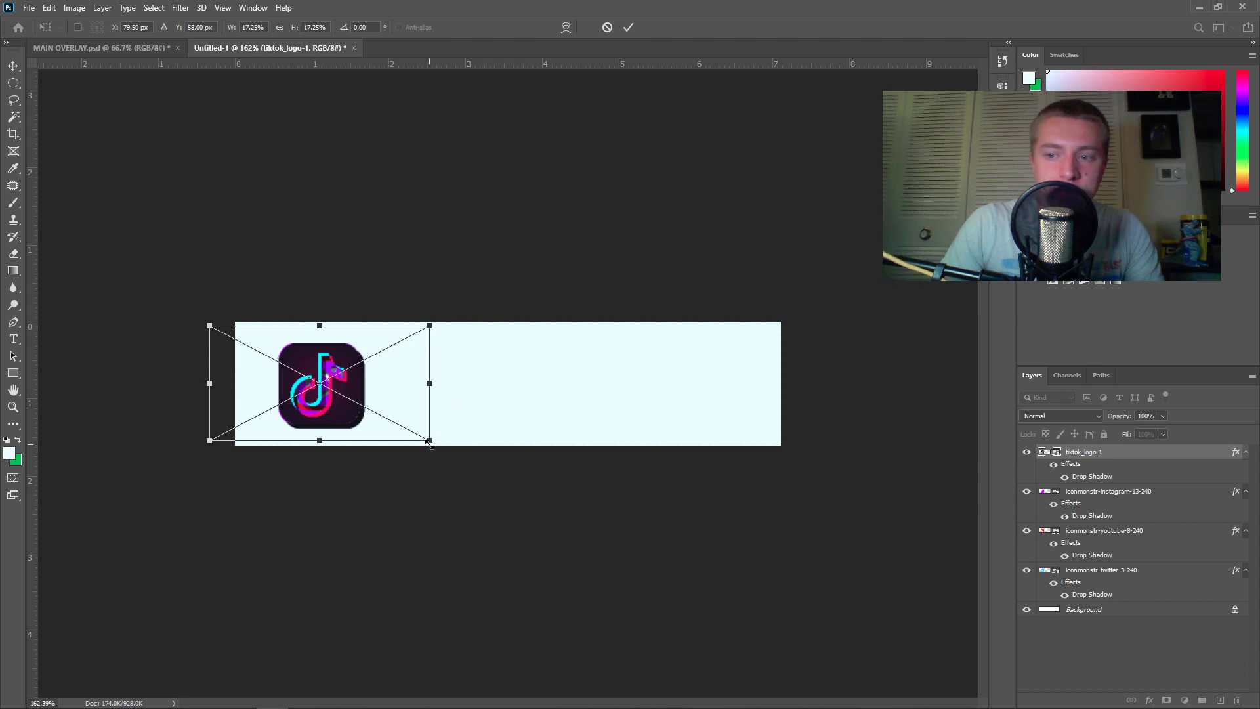
click(628, 27)
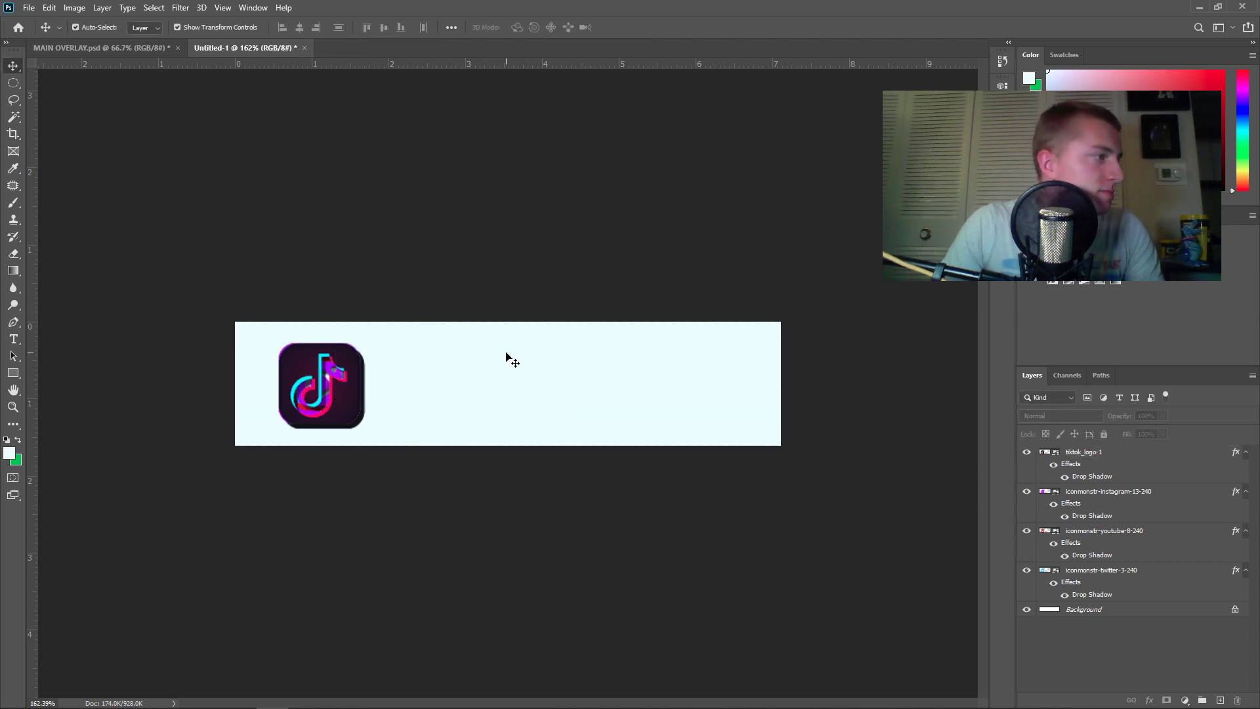
click(349, 393)
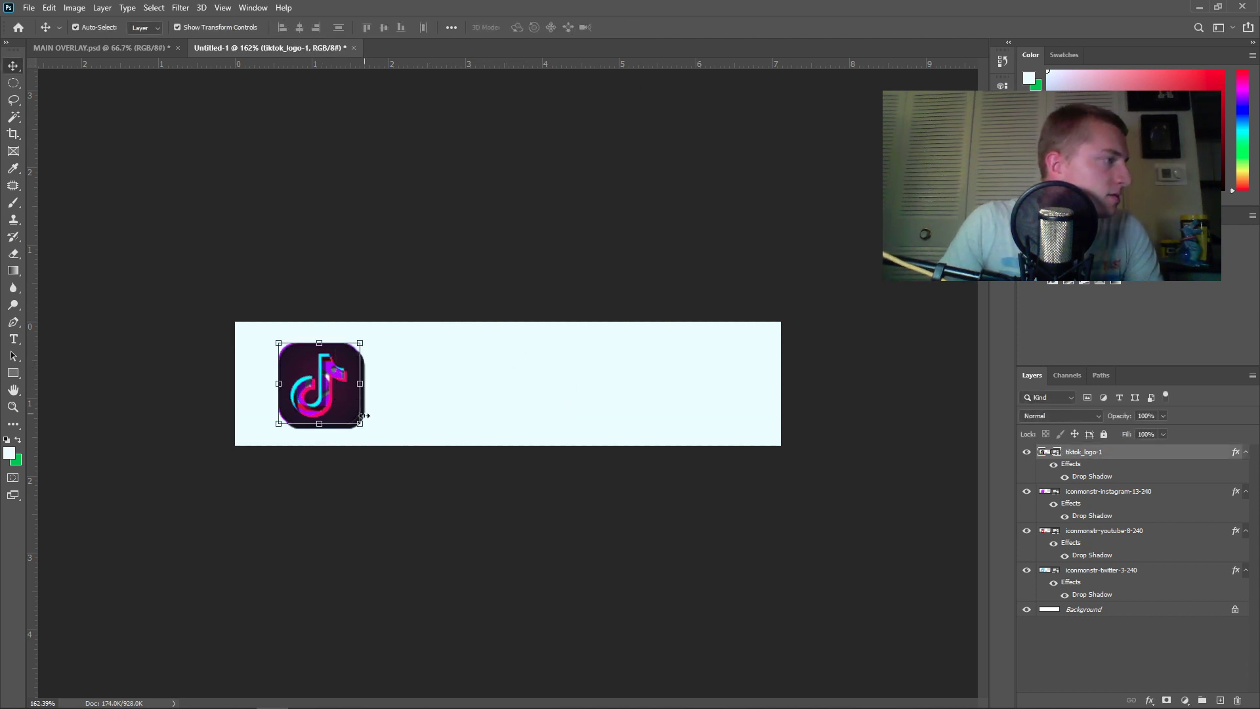
drag(362, 427, 431, 445)
key(ctrl+z)
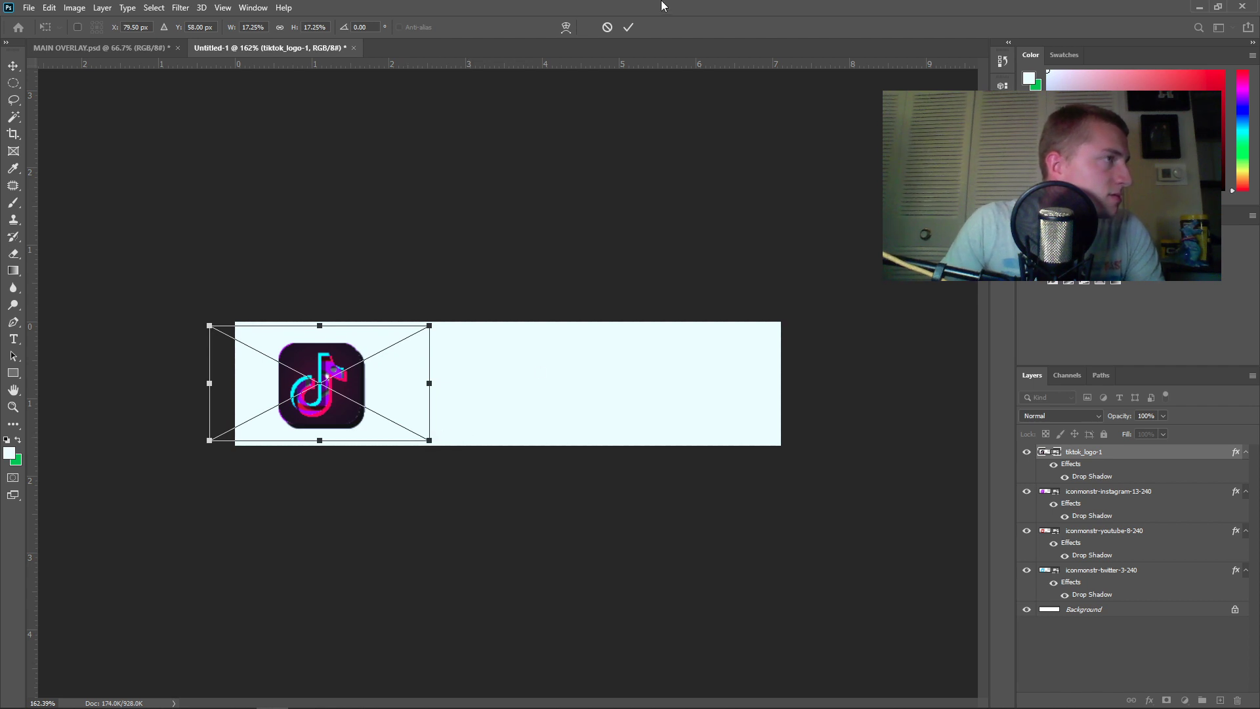
click(606, 28)
click(493, 369)
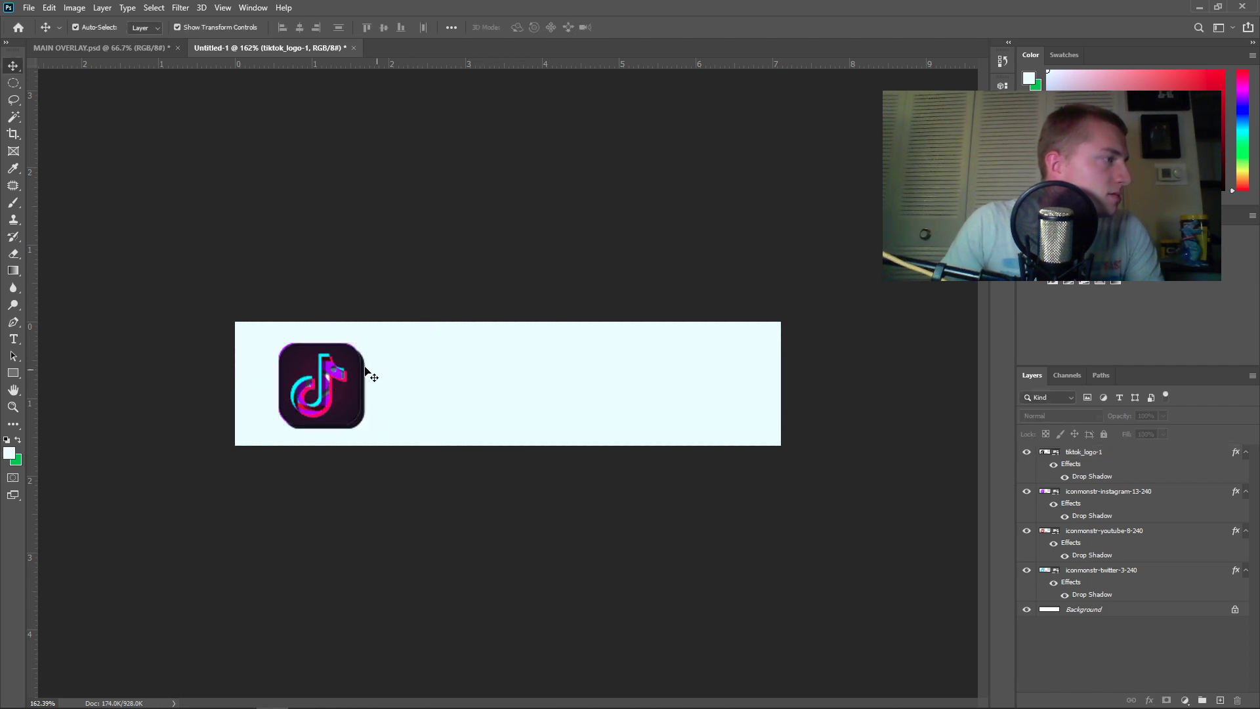
click(330, 425)
click(321, 424)
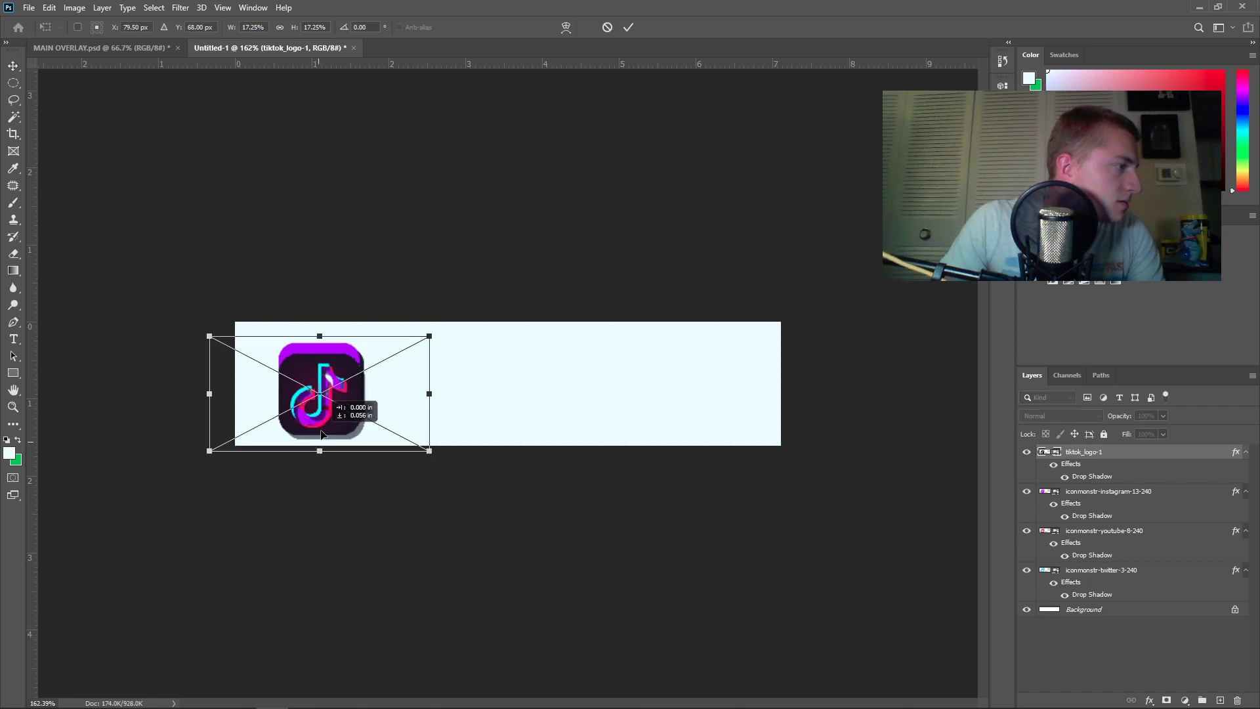
drag(320, 326, 328, 327)
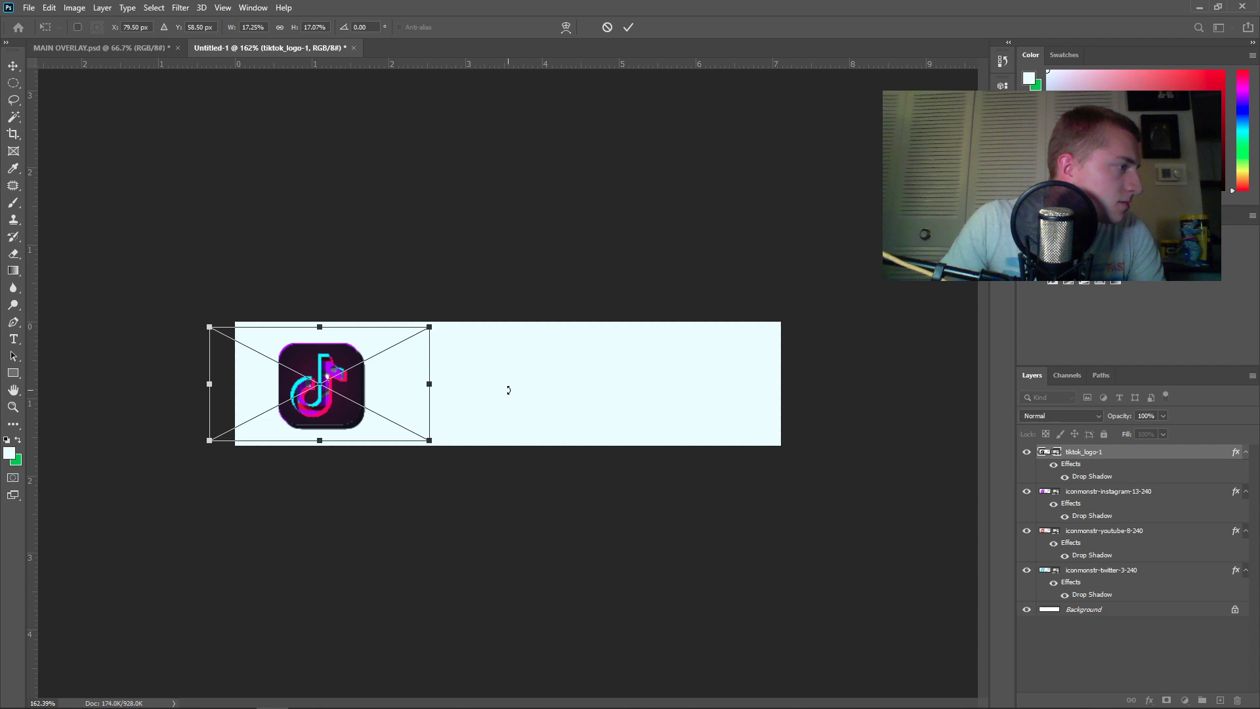
click(607, 27)
Delete the Background layer so that the icons sit on a transparent canvas
scroll(313, 376, up, 5)
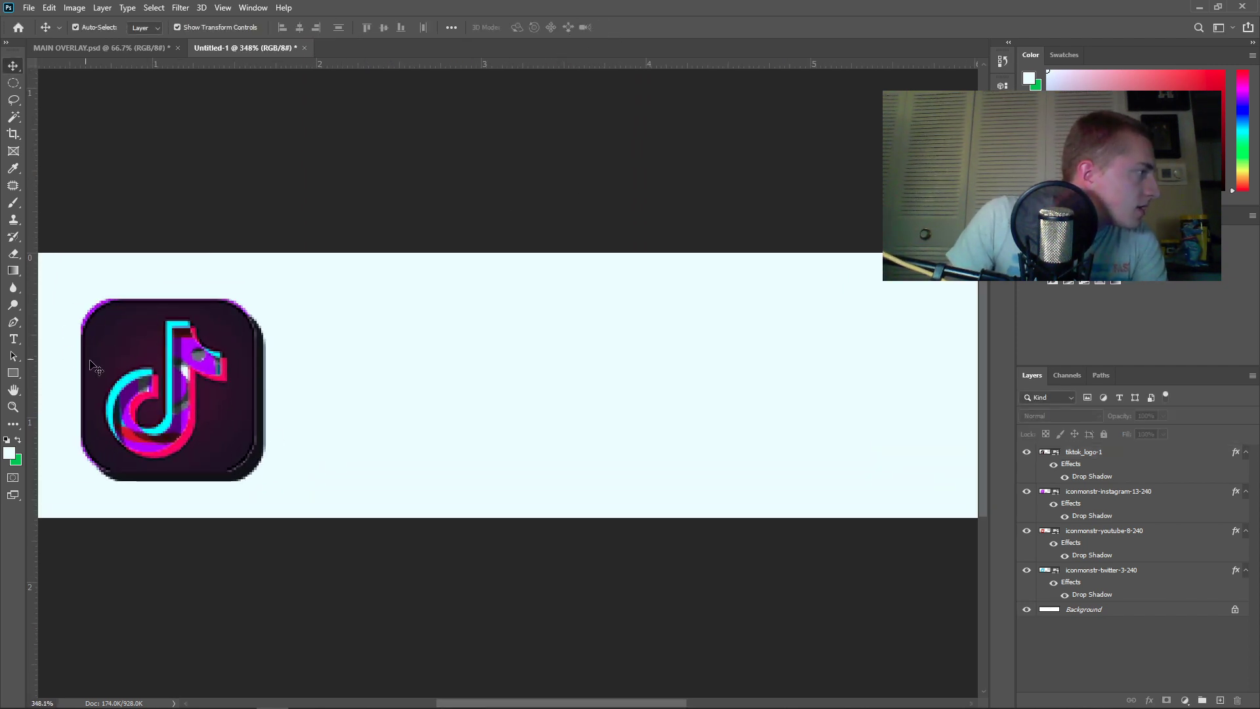
scroll(223, 398, down, 1)
scroll(223, 397, down, 2)
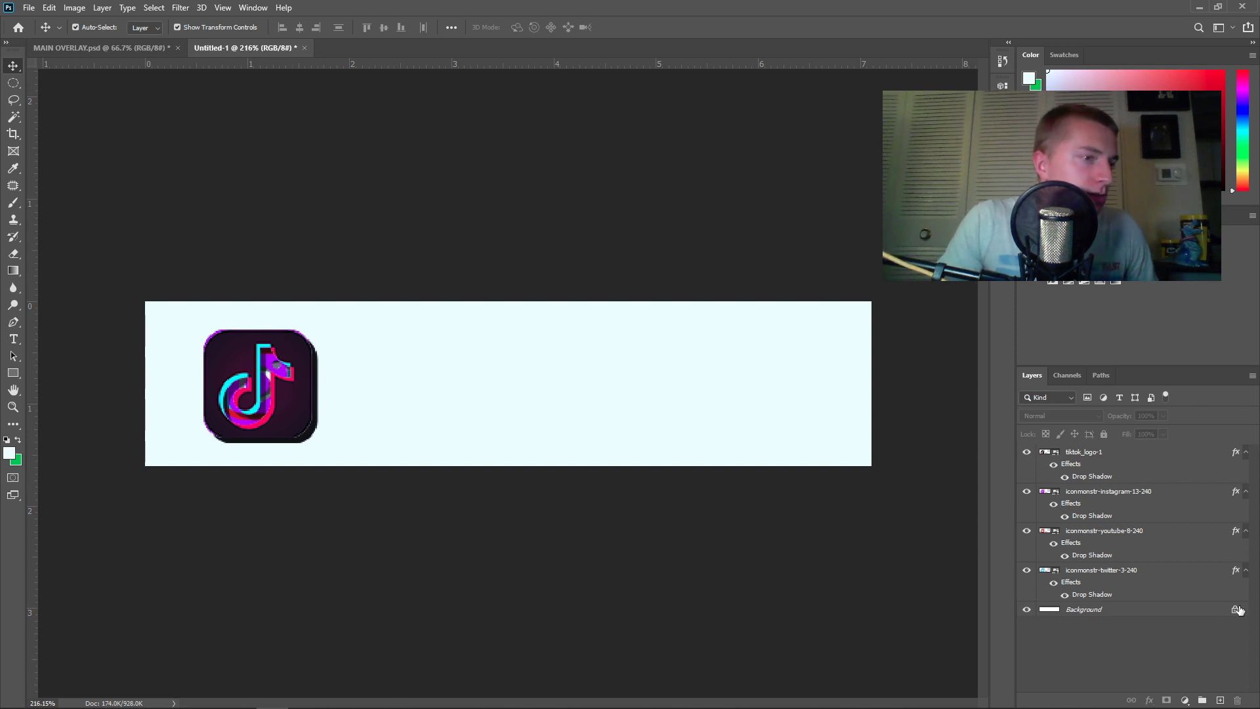
drag(1067, 612, 1238, 700)
click(1120, 640)
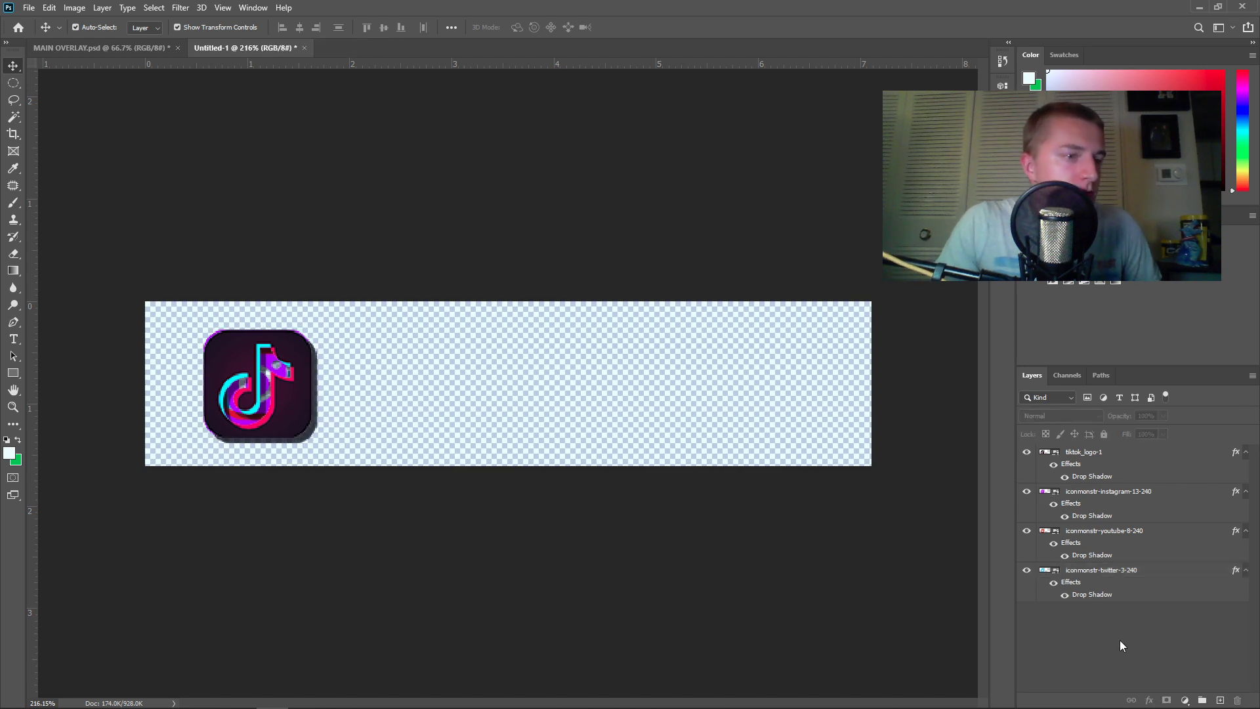
click(1115, 578)
click(1089, 532)
click(1089, 496)
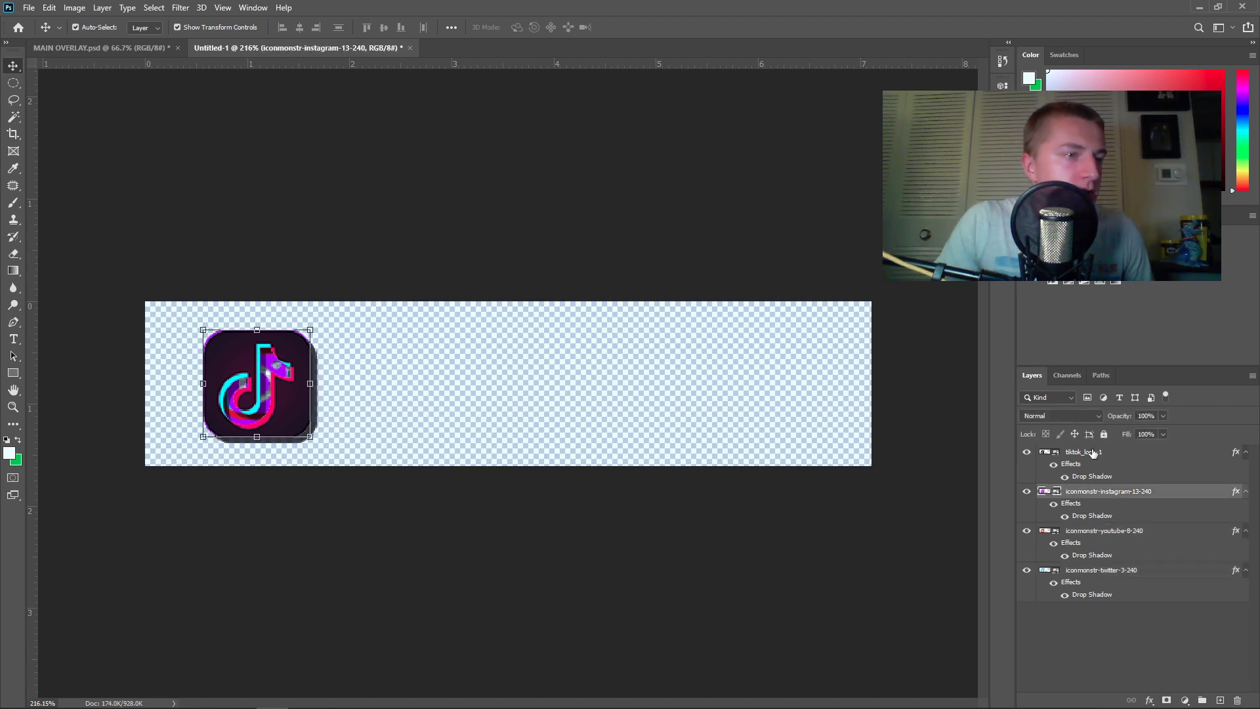
click(1093, 455)
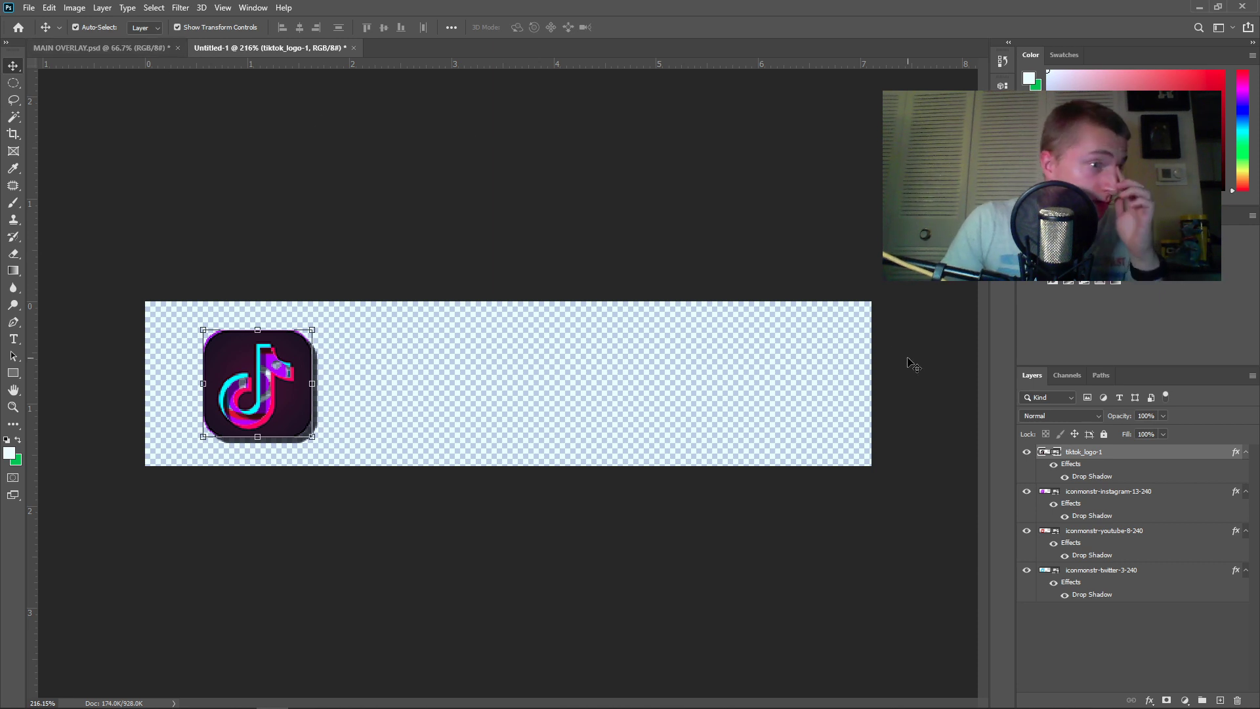
Add a 60 pt Lato Regular text layer directly above the Twitter icon layer and position it beside the stacked icons
click(1128, 572)
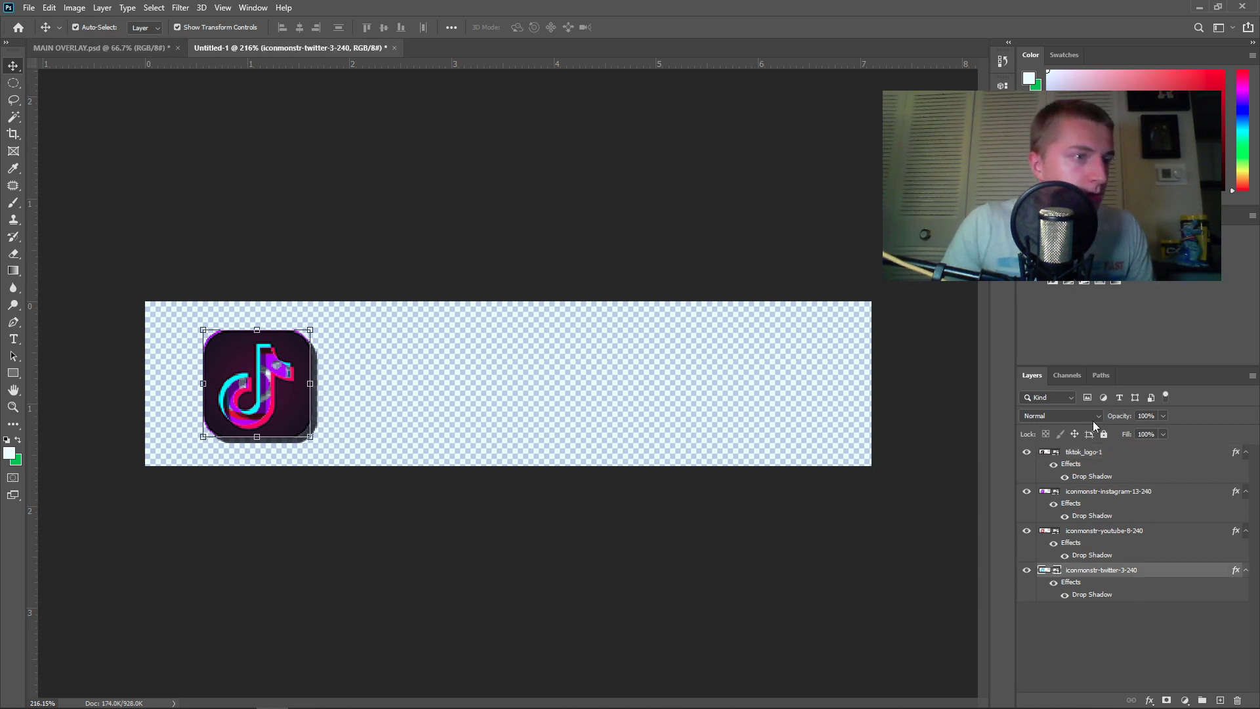
click(14, 339)
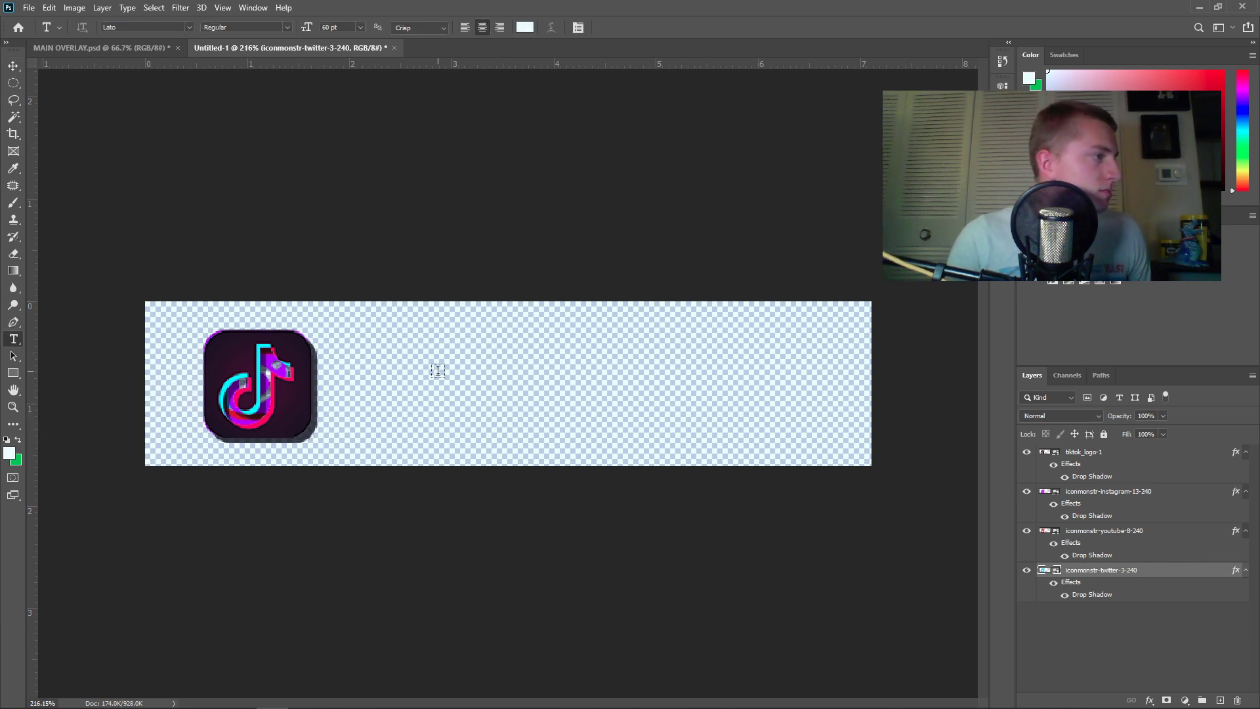
click(389, 382)
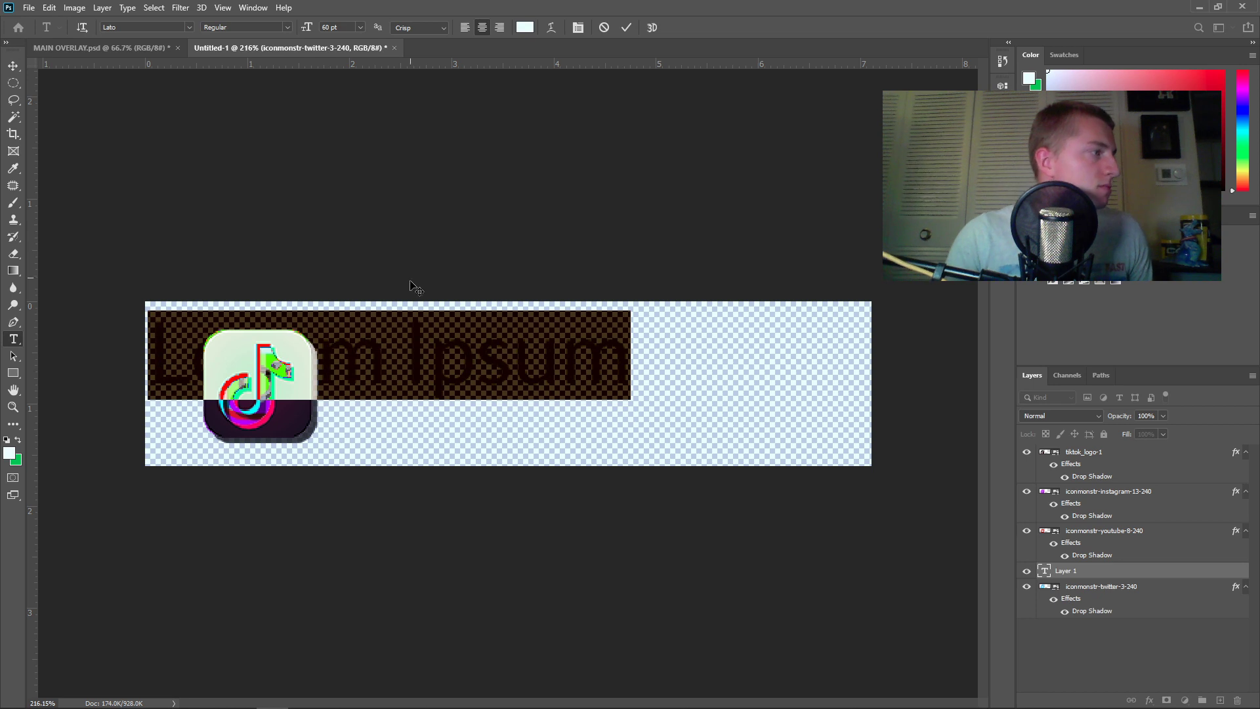
click(13, 65)
drag(359, 356, 557, 383)
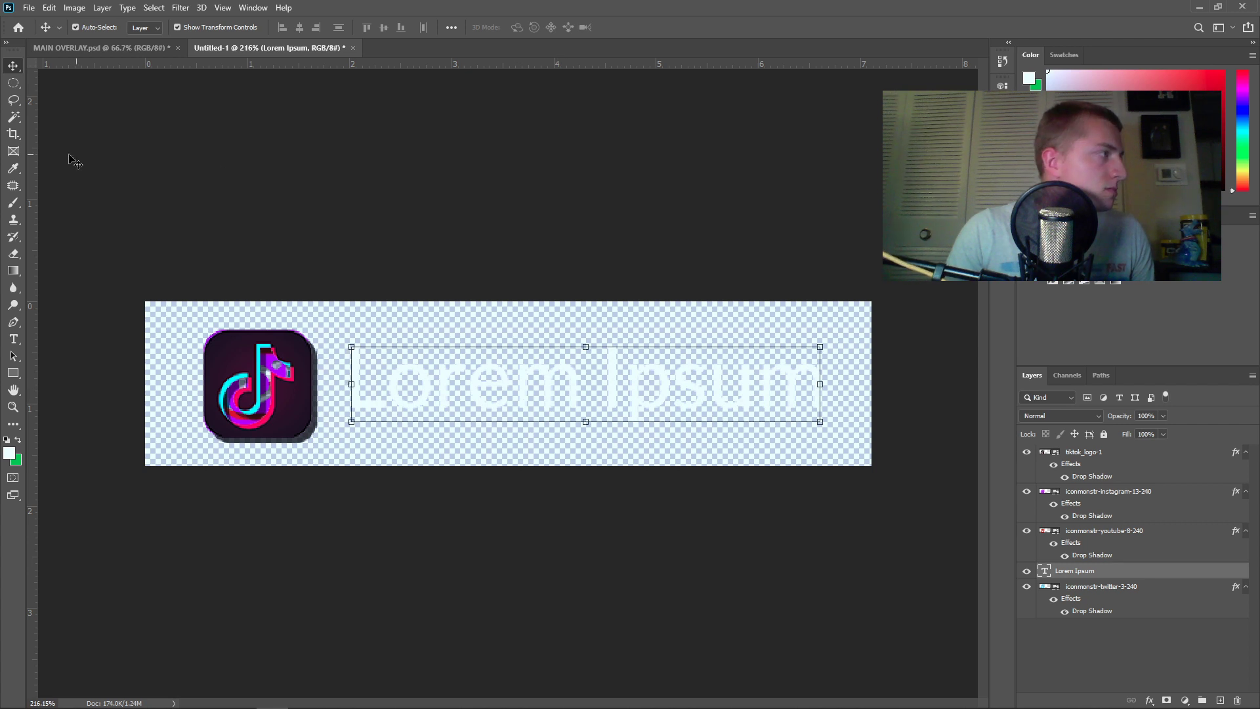
click(14, 339)
click(434, 379)
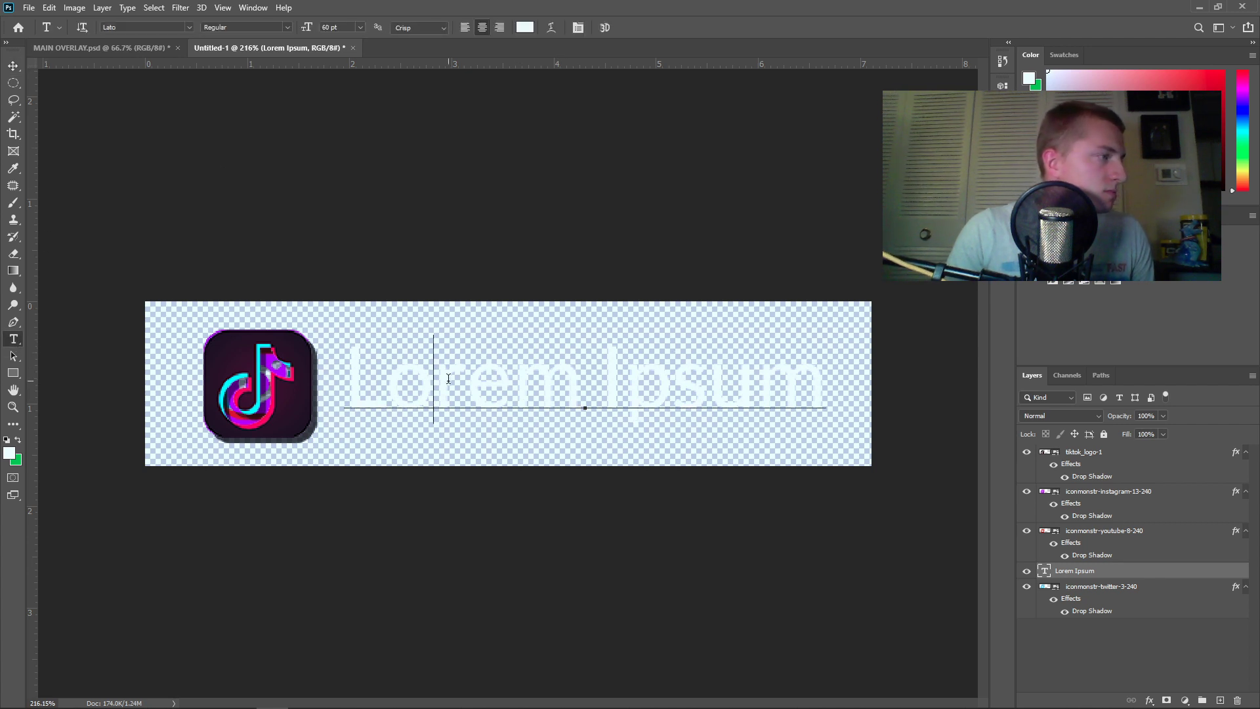
key(ctrl+a)
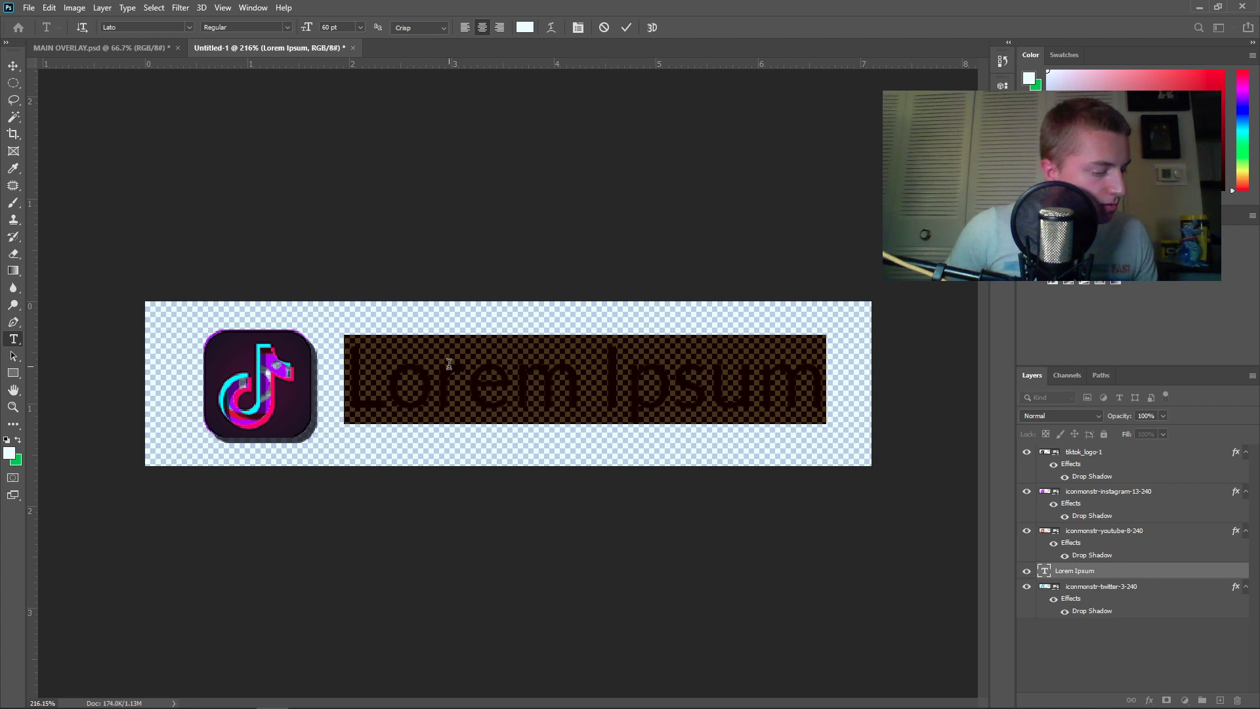
text(@)
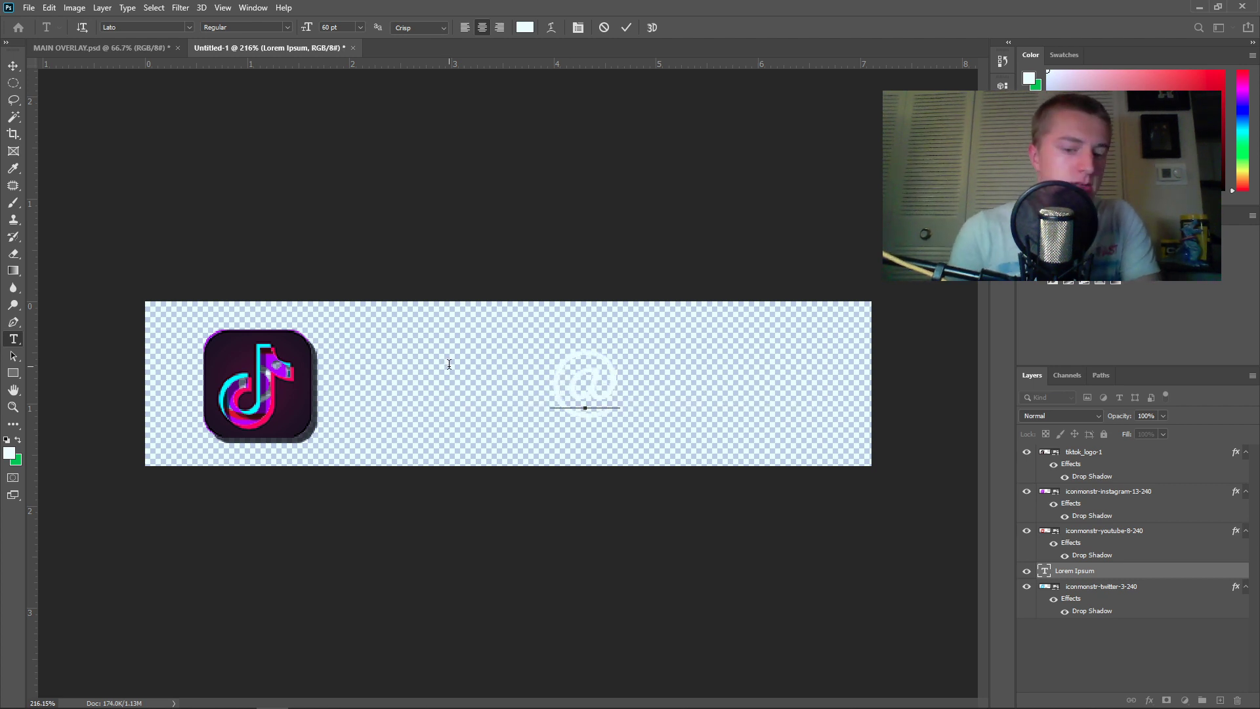
text(Happening)
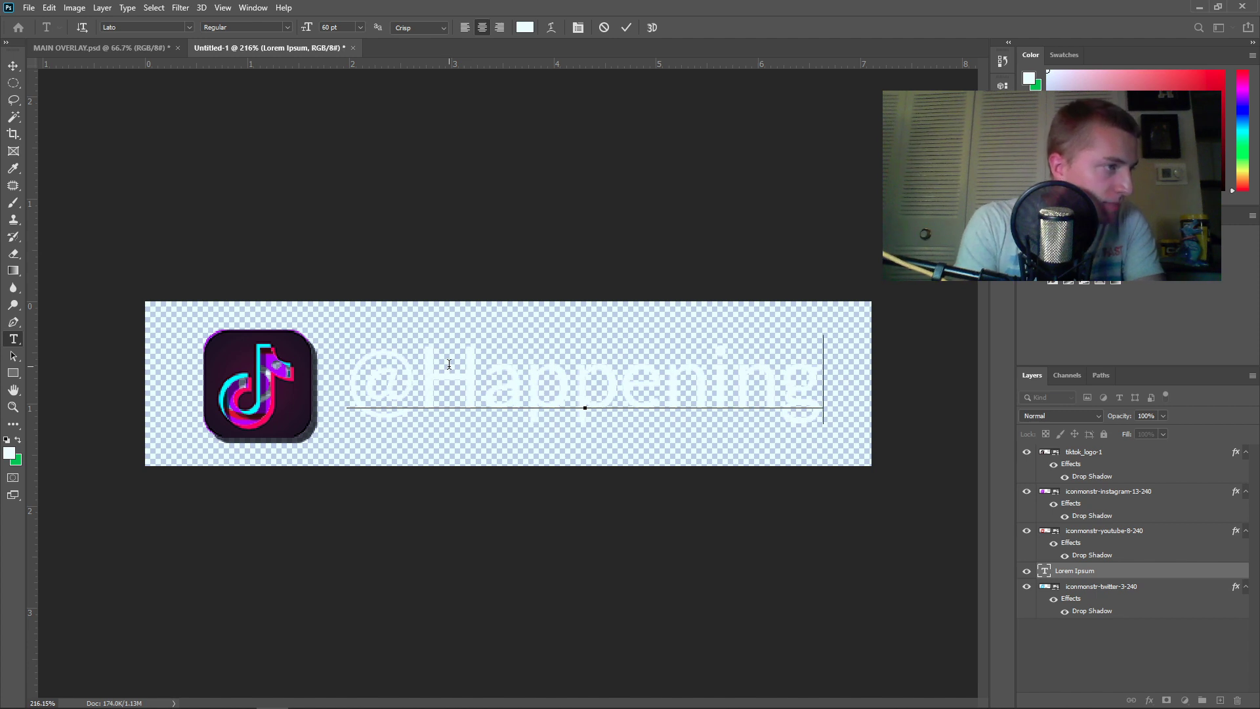
text(Now)
key(alt+Right)
key(alt+Right)
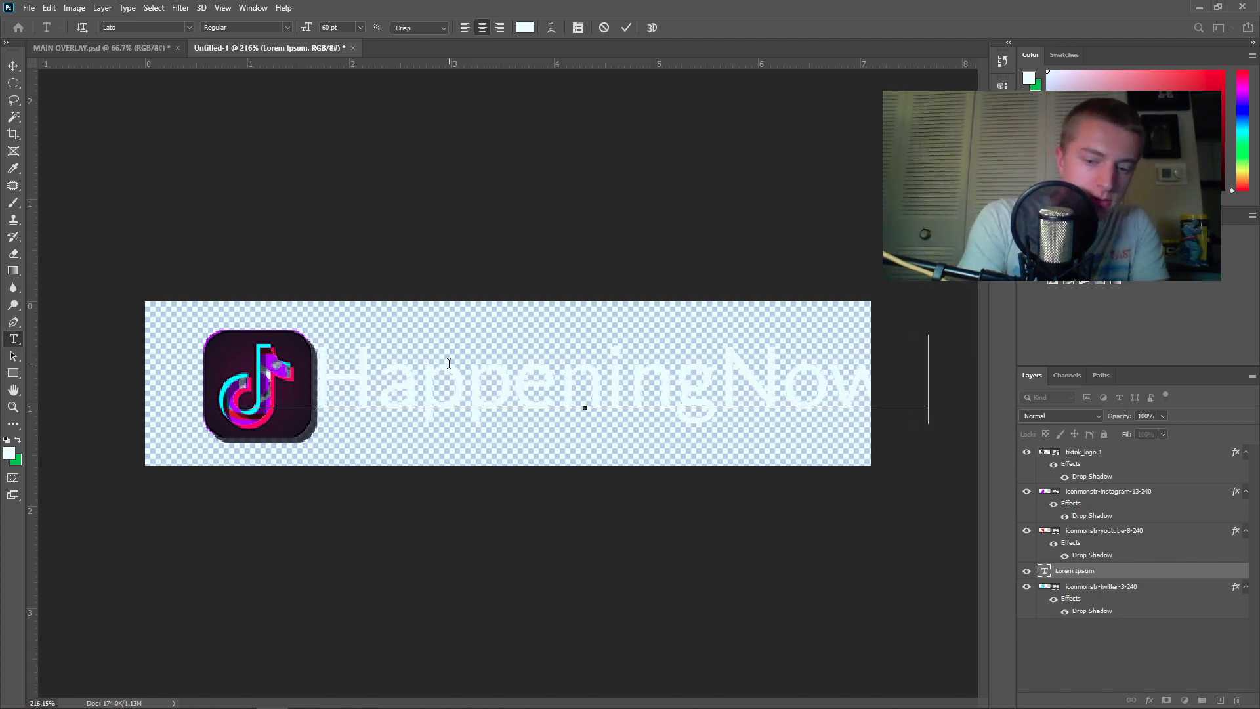
key(alt+Left)
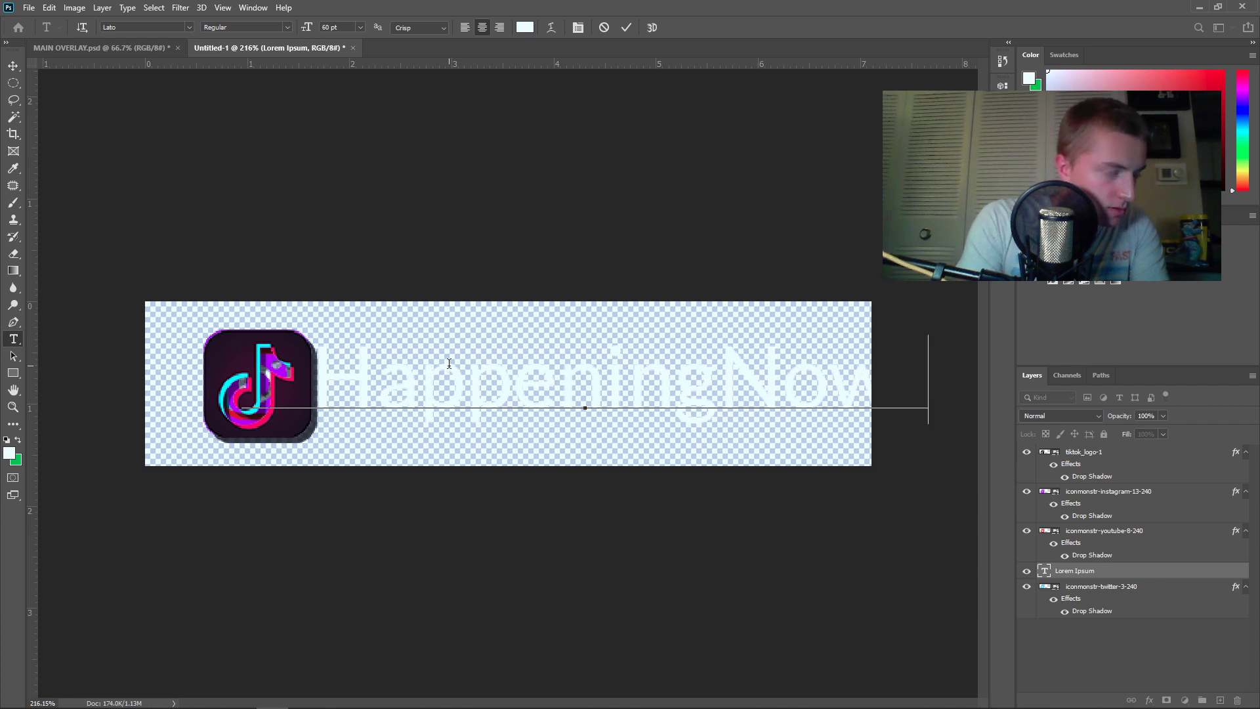
key(alt+Right)
key(alt+Right)
key(alt+Right)
key(alt+Right)
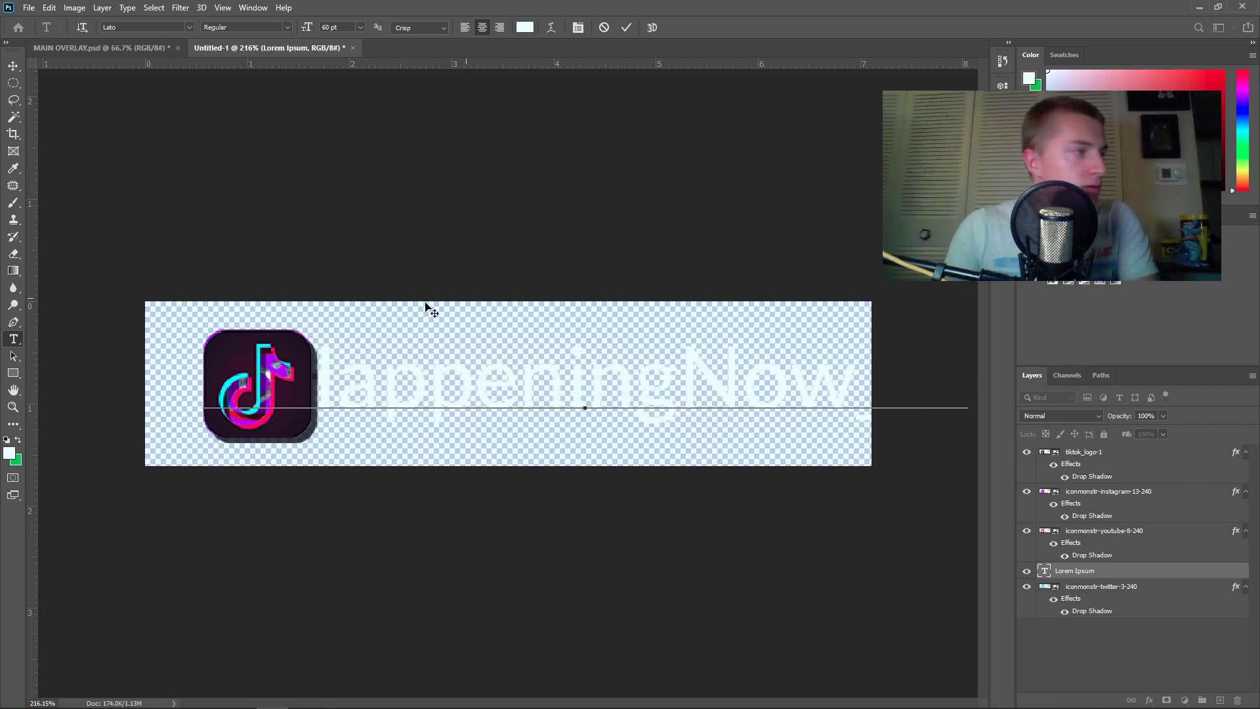
click(12, 66)
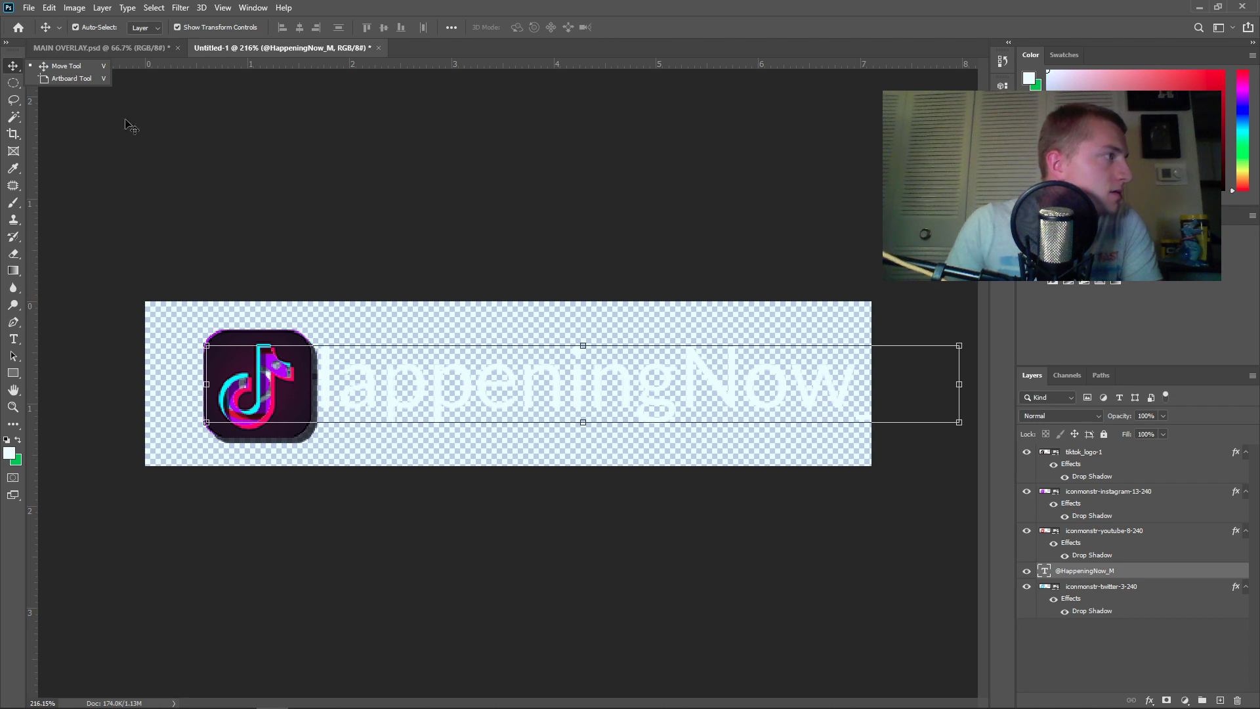
Reduce the font size of the whole handle text to 40 pt and further down to 30 pt
click(13, 339)
click(427, 382)
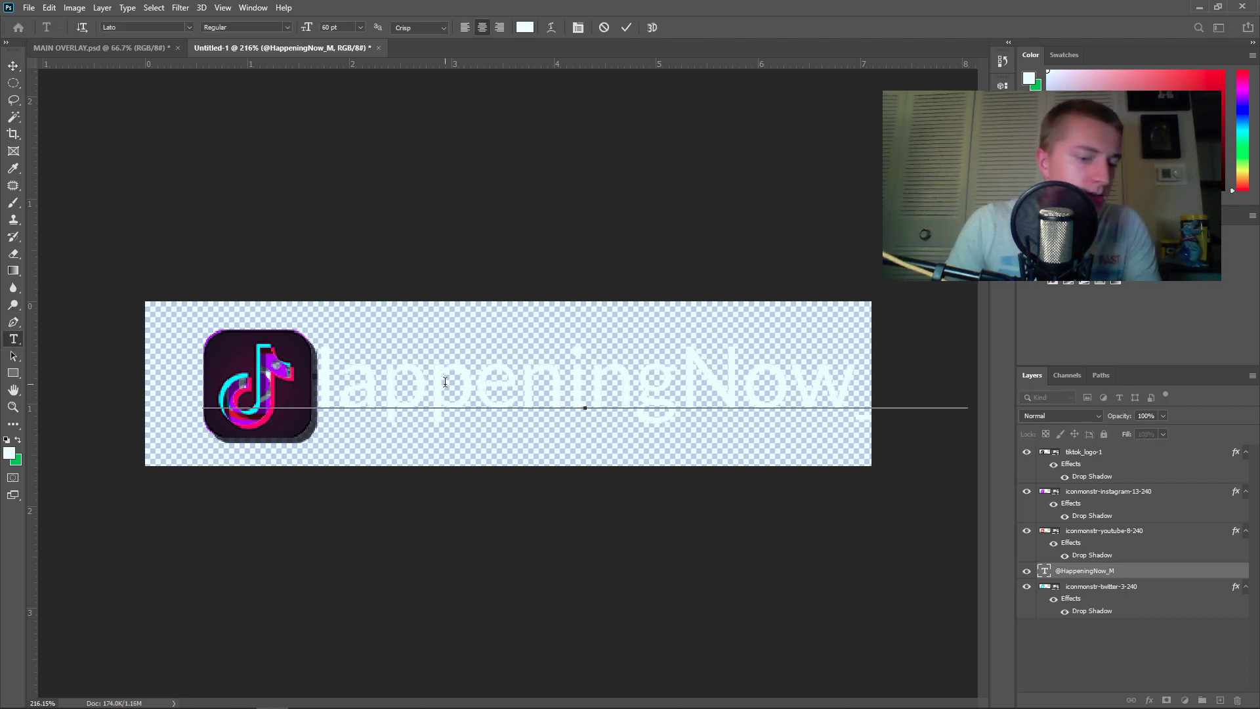
key(ctrl+a)
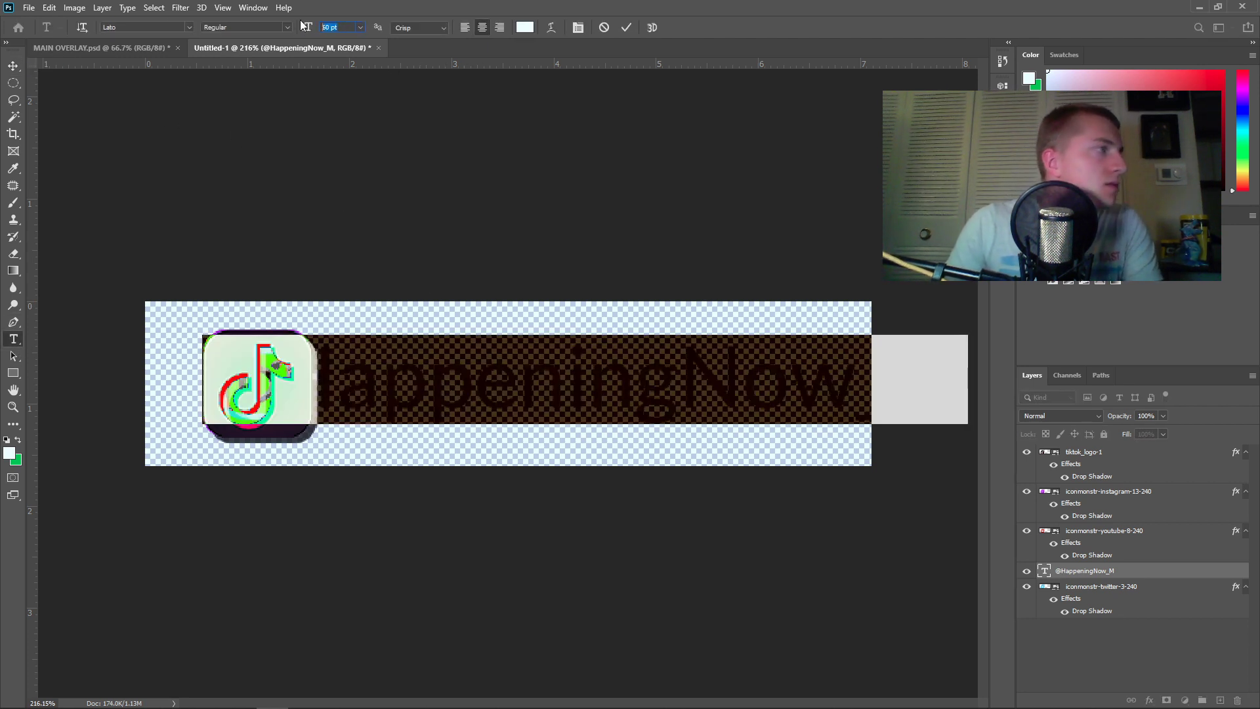
text(40)
key(Return)
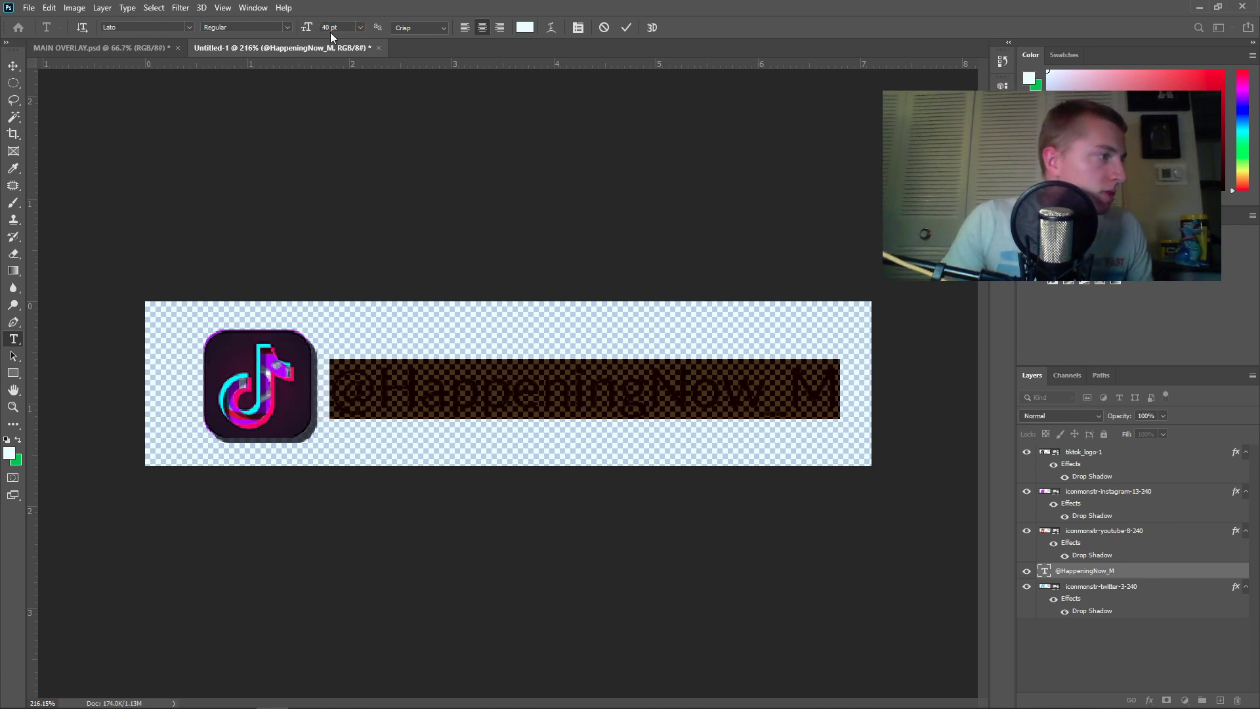
click(346, 27)
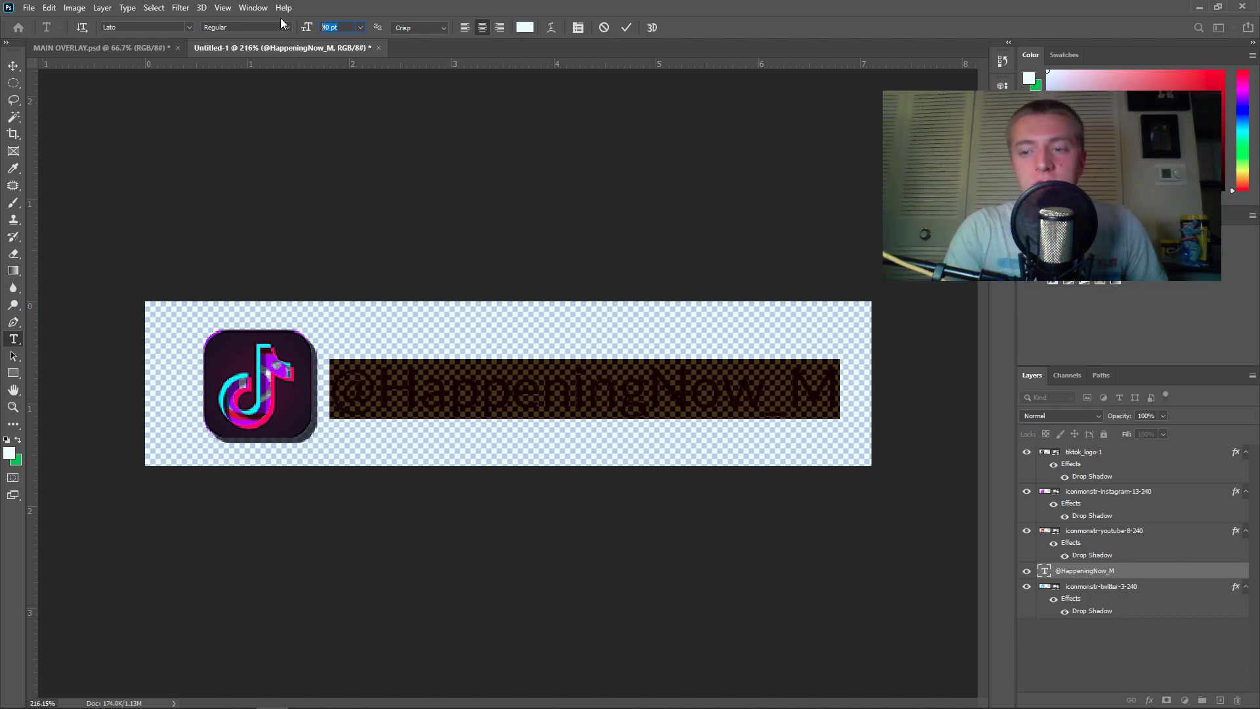
text(30)
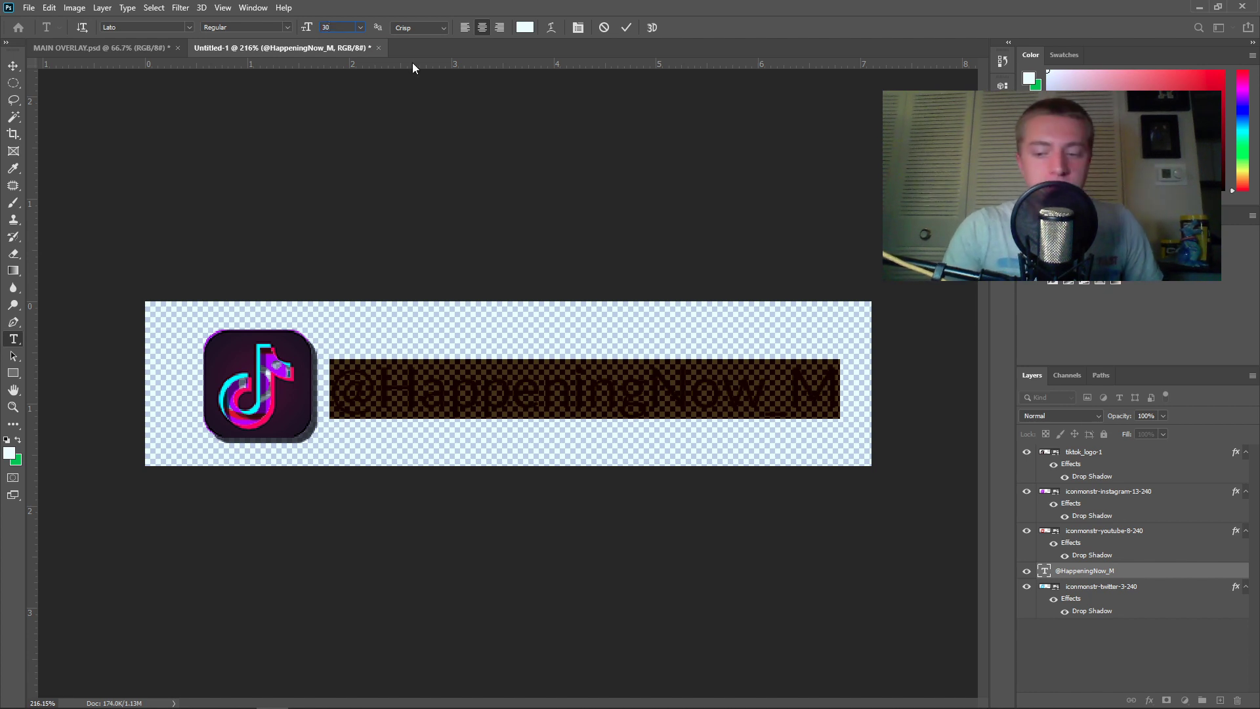
key(Return)
click(460, 181)
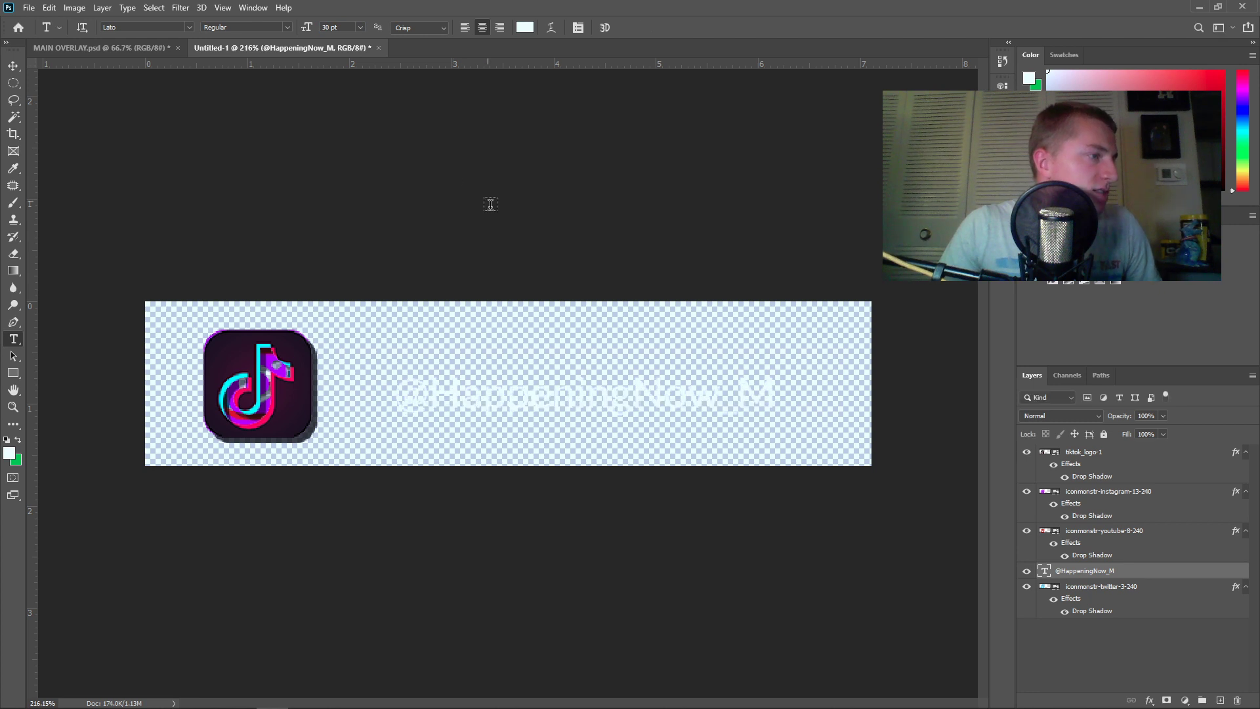
Move the handle text closer to the icon stack and centre it vertically on the canvas
click(13, 66)
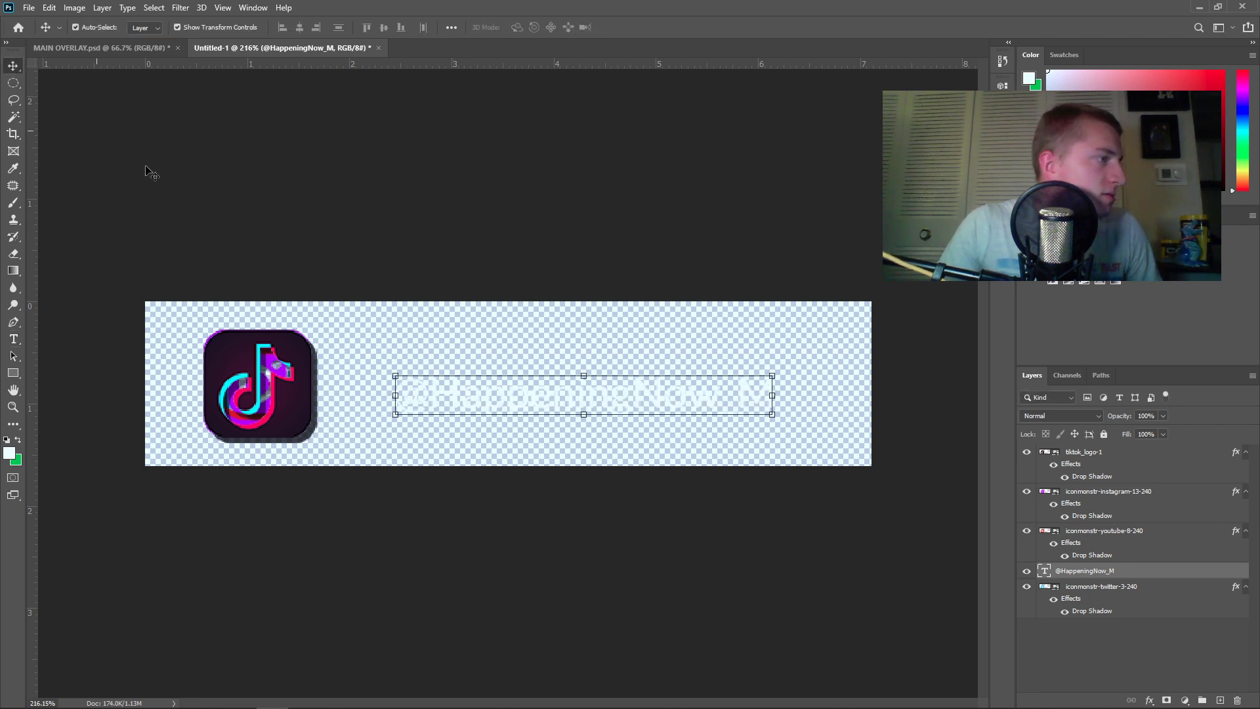
mouse_move(433, 387)
mouse_down()
mouse_move(454, 394)
mouse_move(431, 388)
mouse_up()
click(428, 245)
click(565, 403)
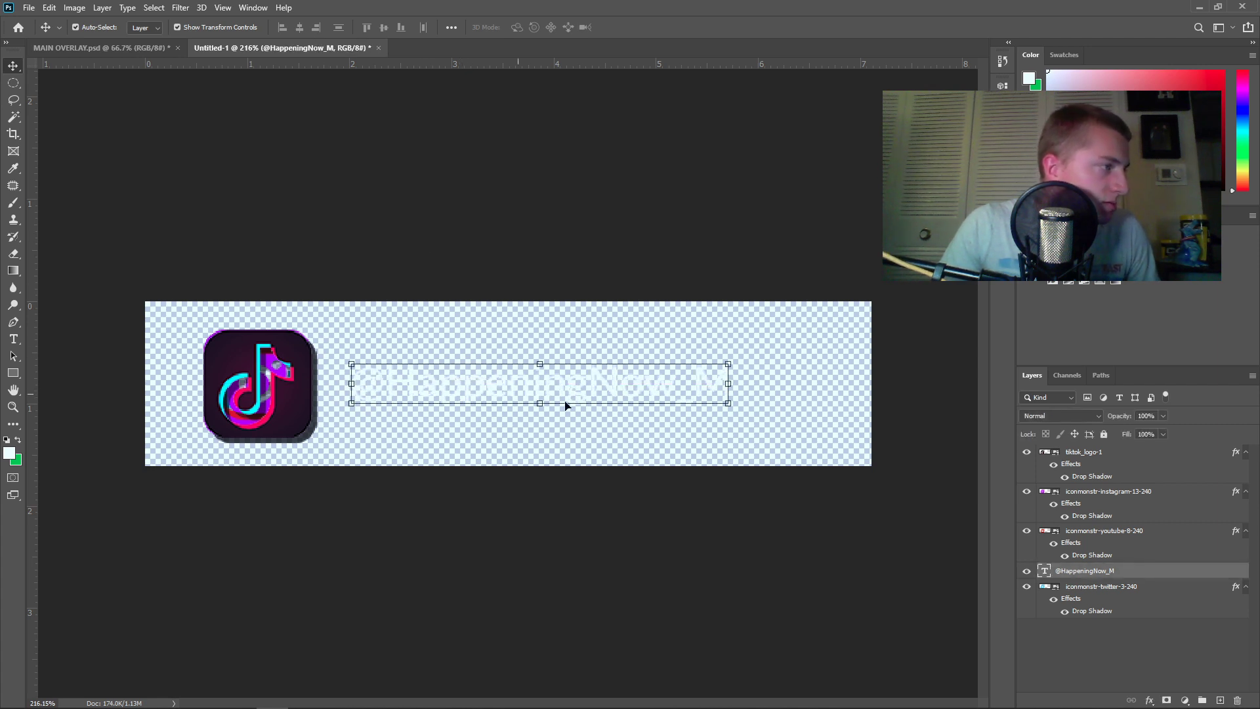
click(1149, 700)
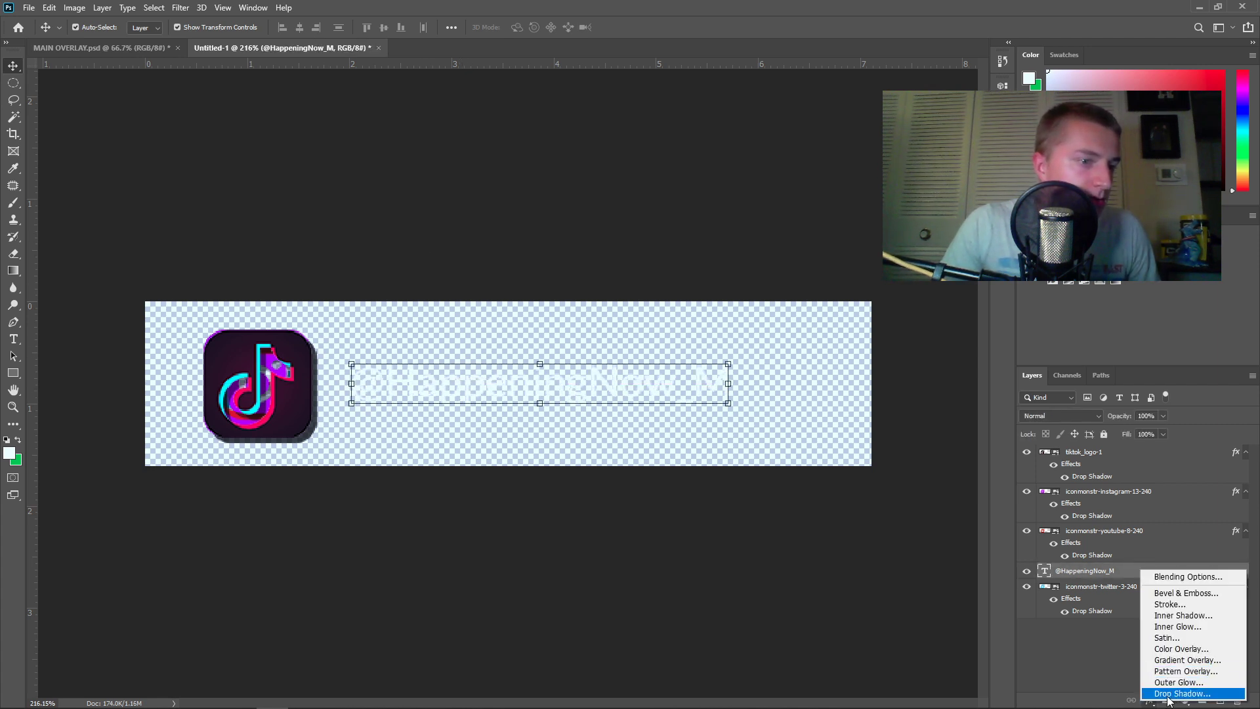
key(Escape)
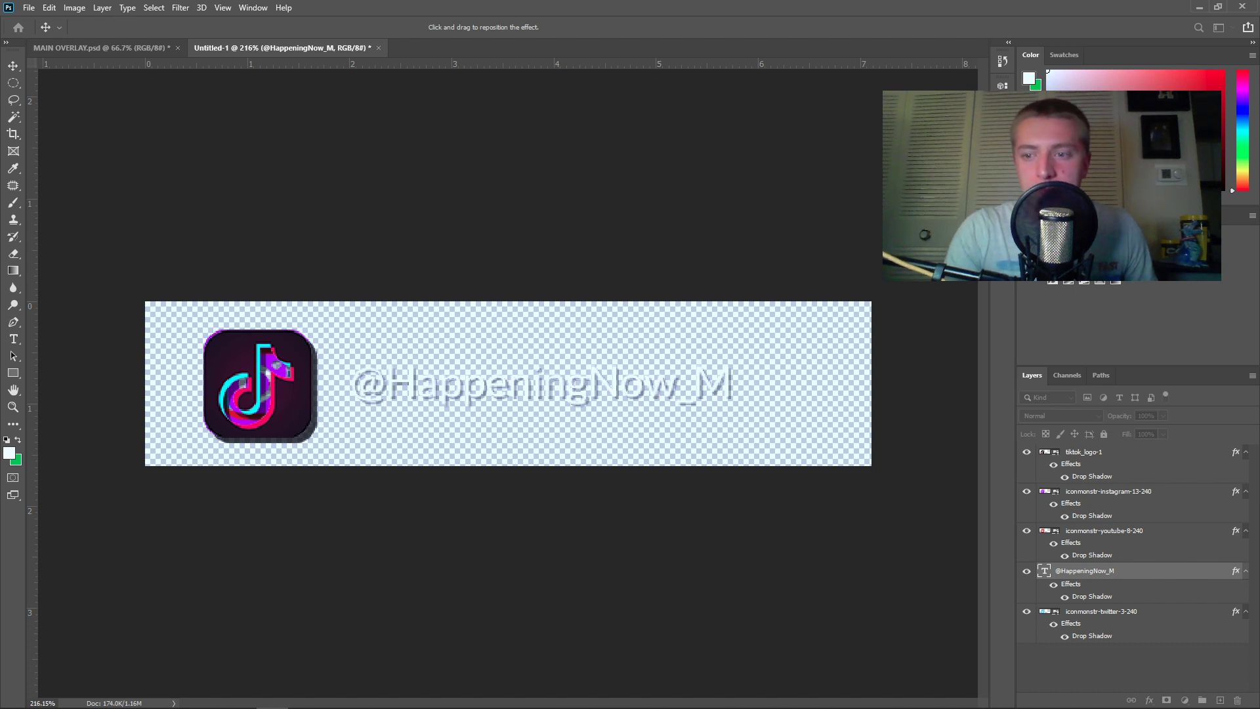
key(Return)
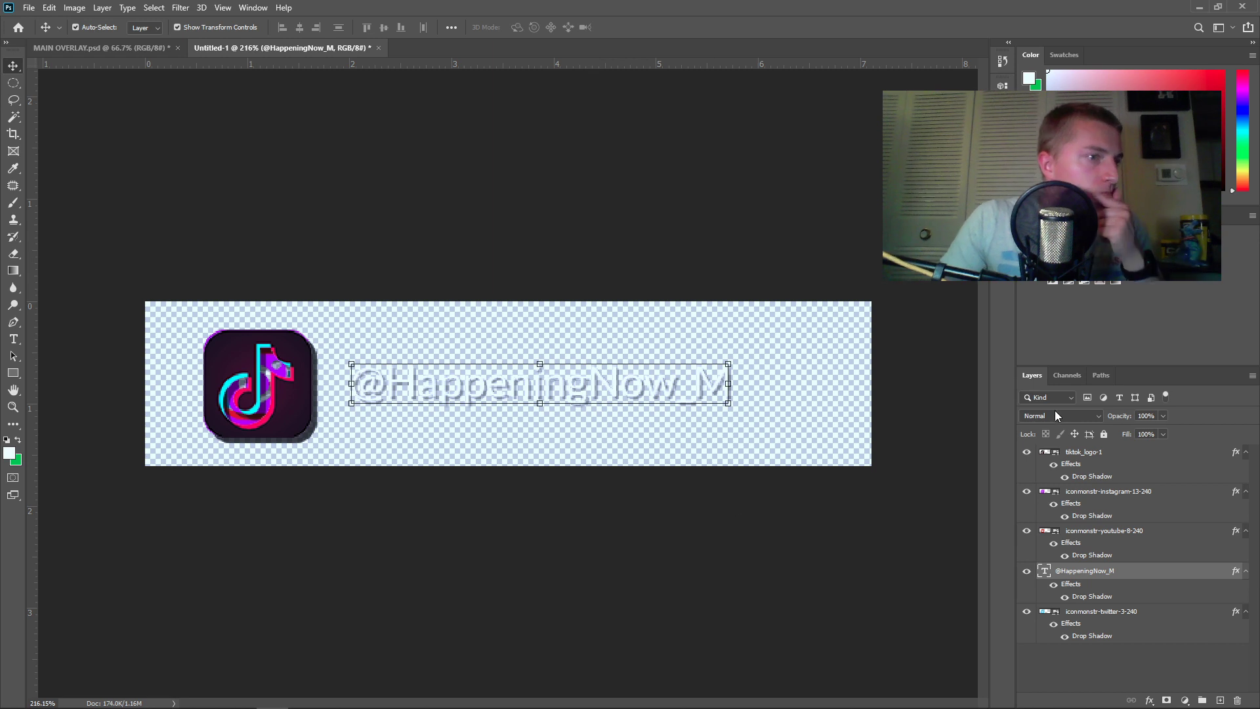
click(1075, 500)
shift+click(1095, 456)
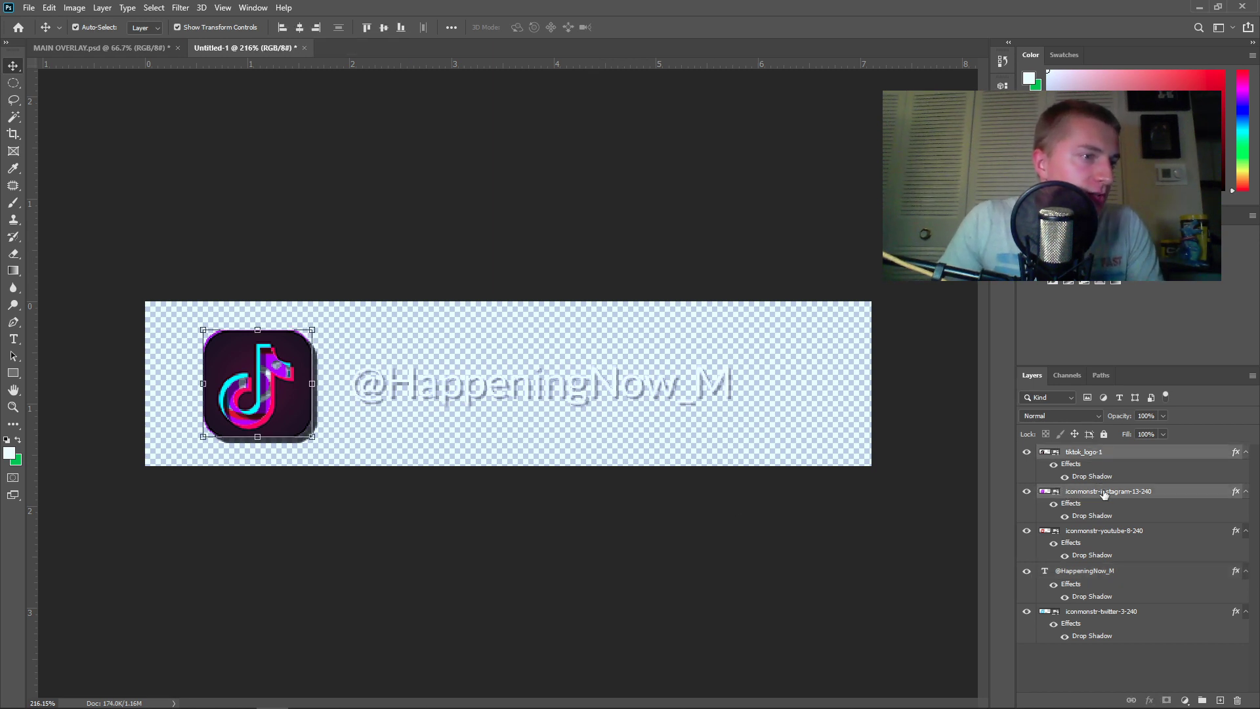
shift+click(1093, 531)
shift+click(1088, 571)
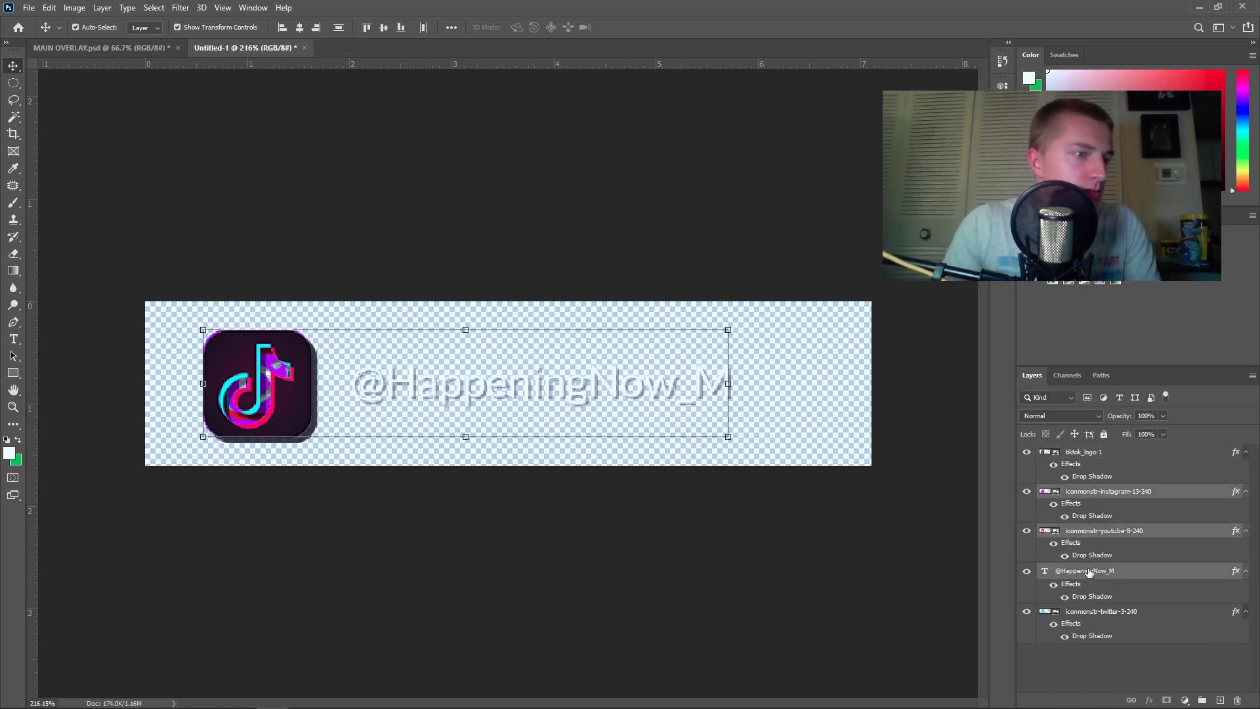
ctrl+click(1087, 571)
ctrl+click(1093, 614)
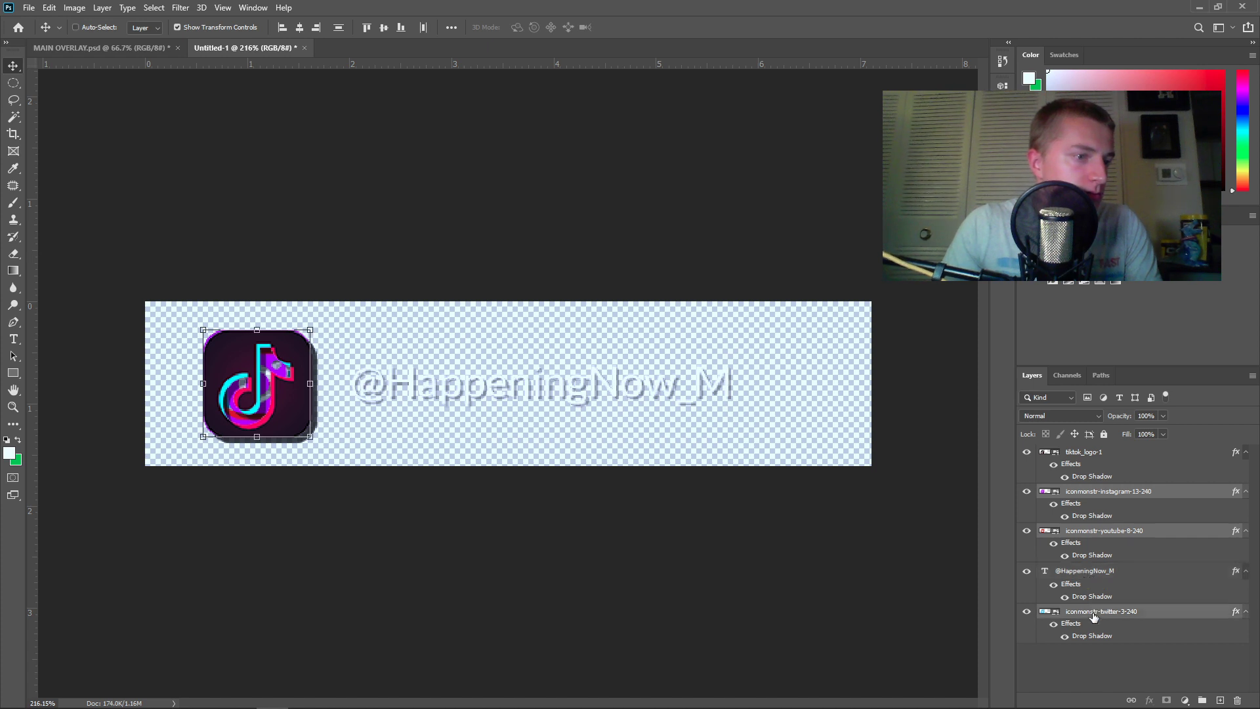
key(shift+Left)
key(shift+Left)
key(shift+Left)
key(shift+Left)
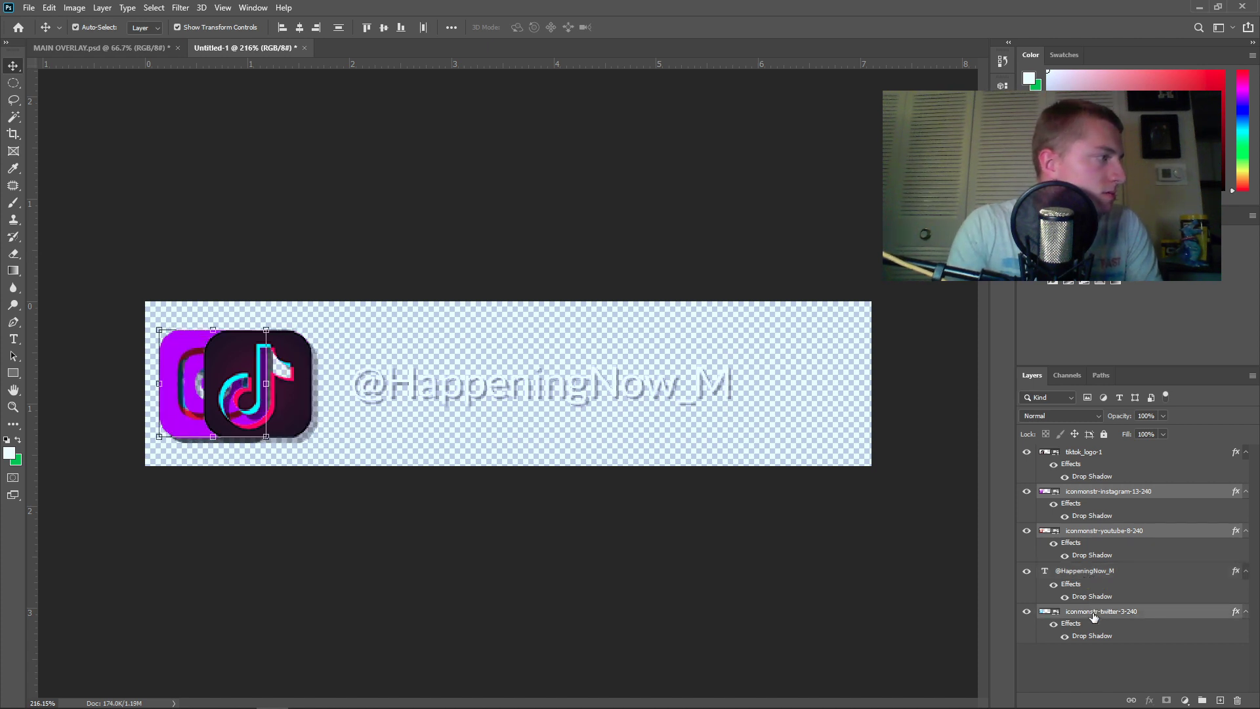
key(shift+Right)
key(shift+Right)
key(shift+Right)
key(shift+Right)
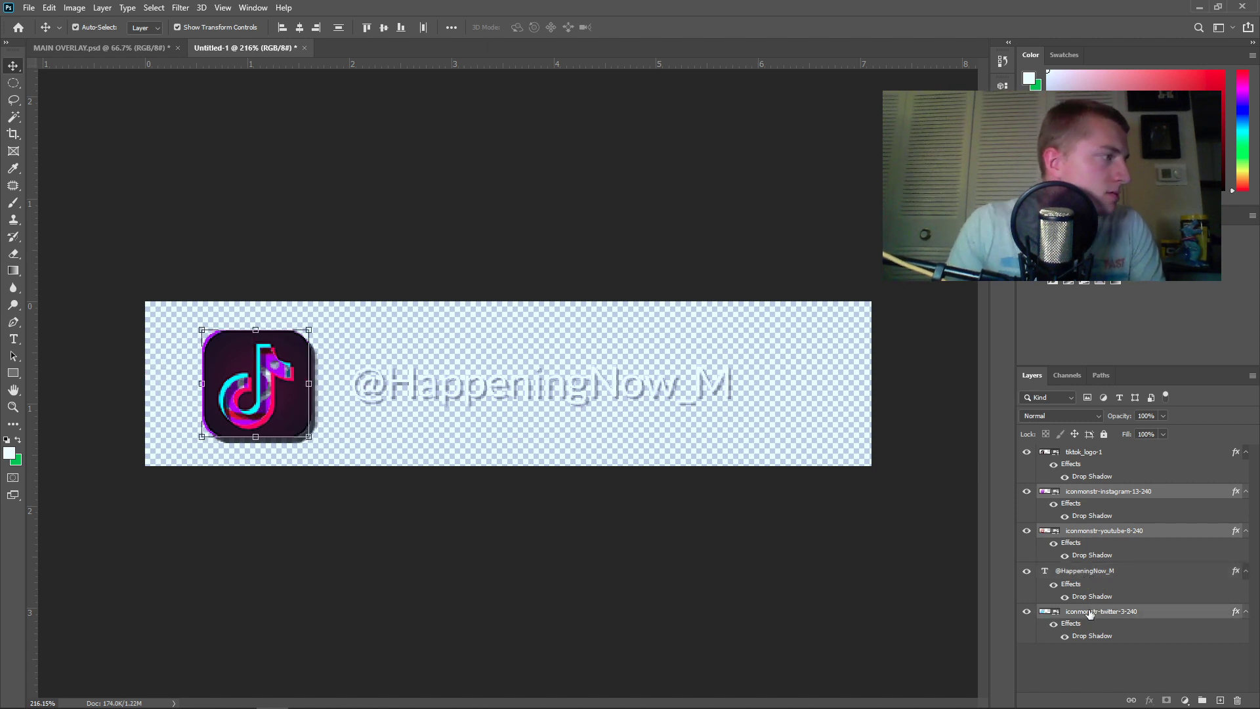
Select the TikTok, Instagram, YouTube and Twitter icon layers without the text and shift them together about 20 px to the left
click(1064, 464)
ctrl+click(1087, 497)
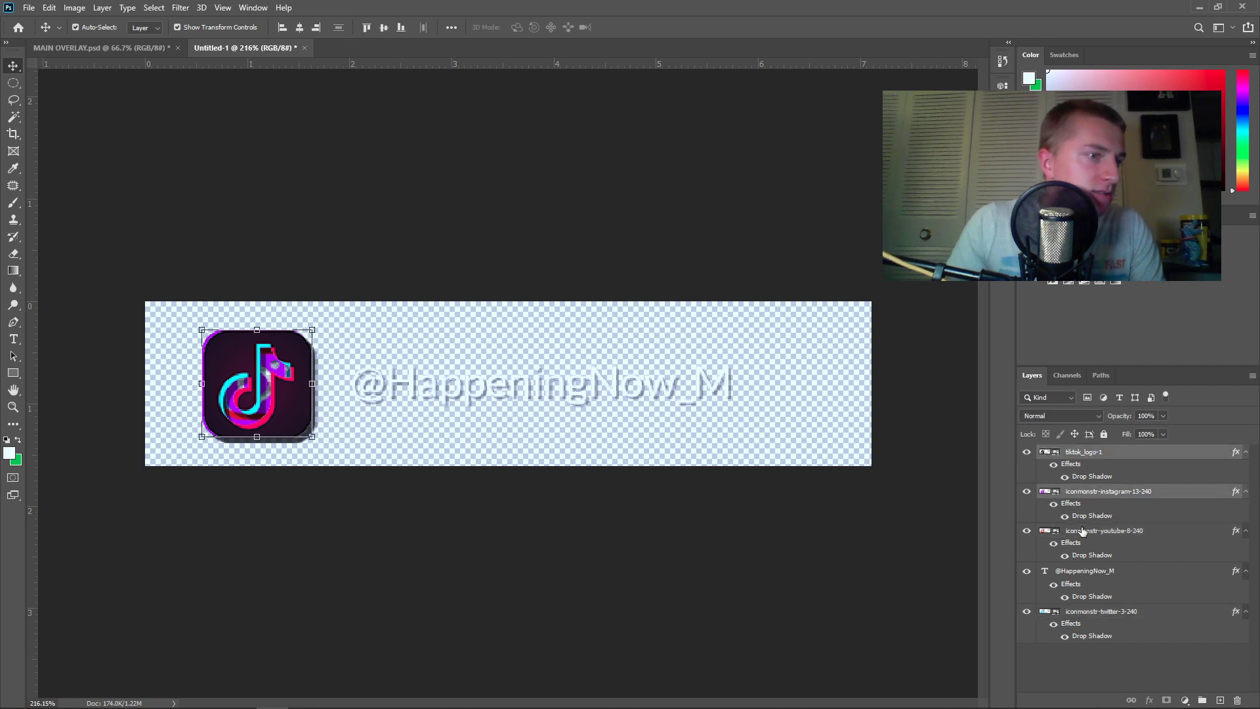
ctrl+click(1083, 533)
shift+click(1076, 611)
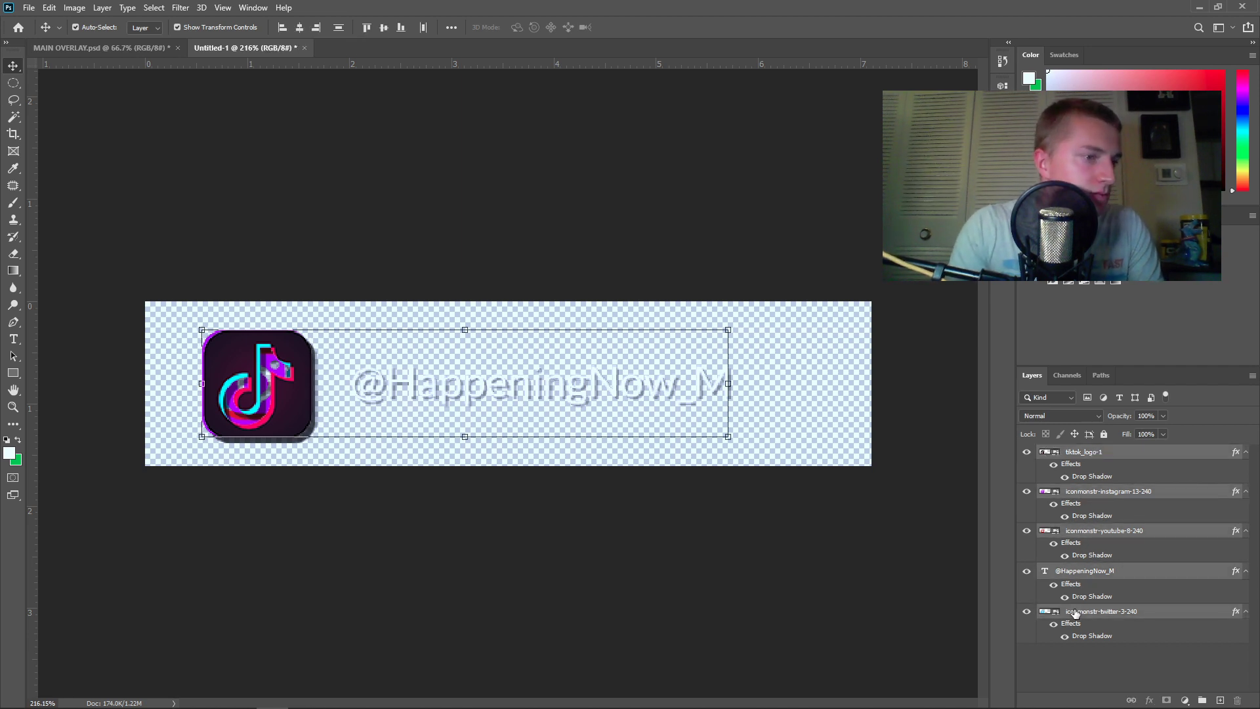
ctrl+click(1094, 572)
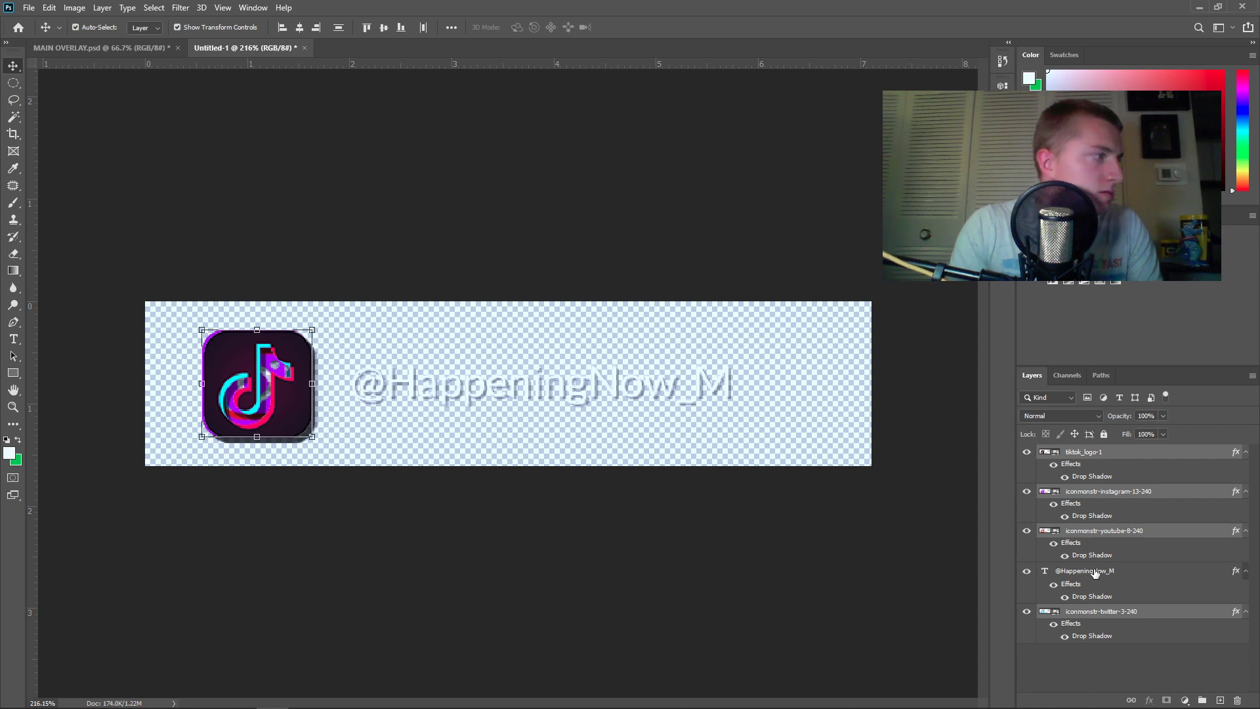
key(shift+Left)
key(shift+Left)
key(shift+Left)
key(shift+Right)
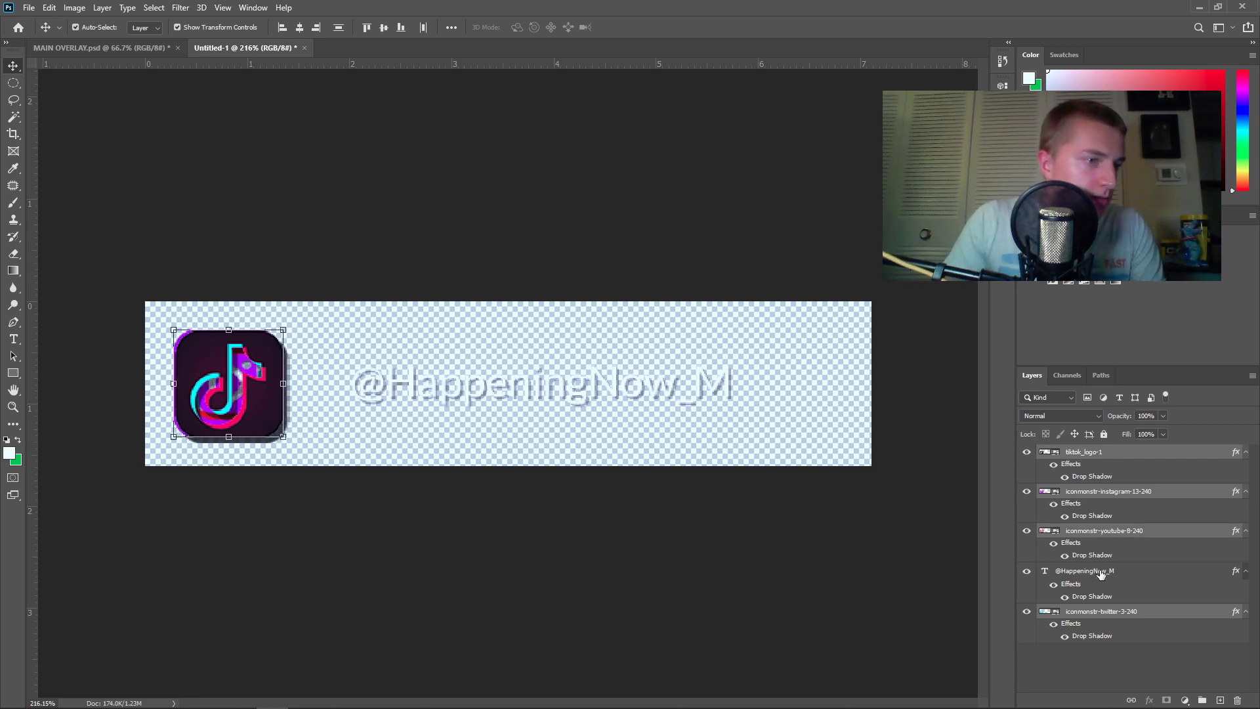
click(1095, 573)
click(1107, 578)
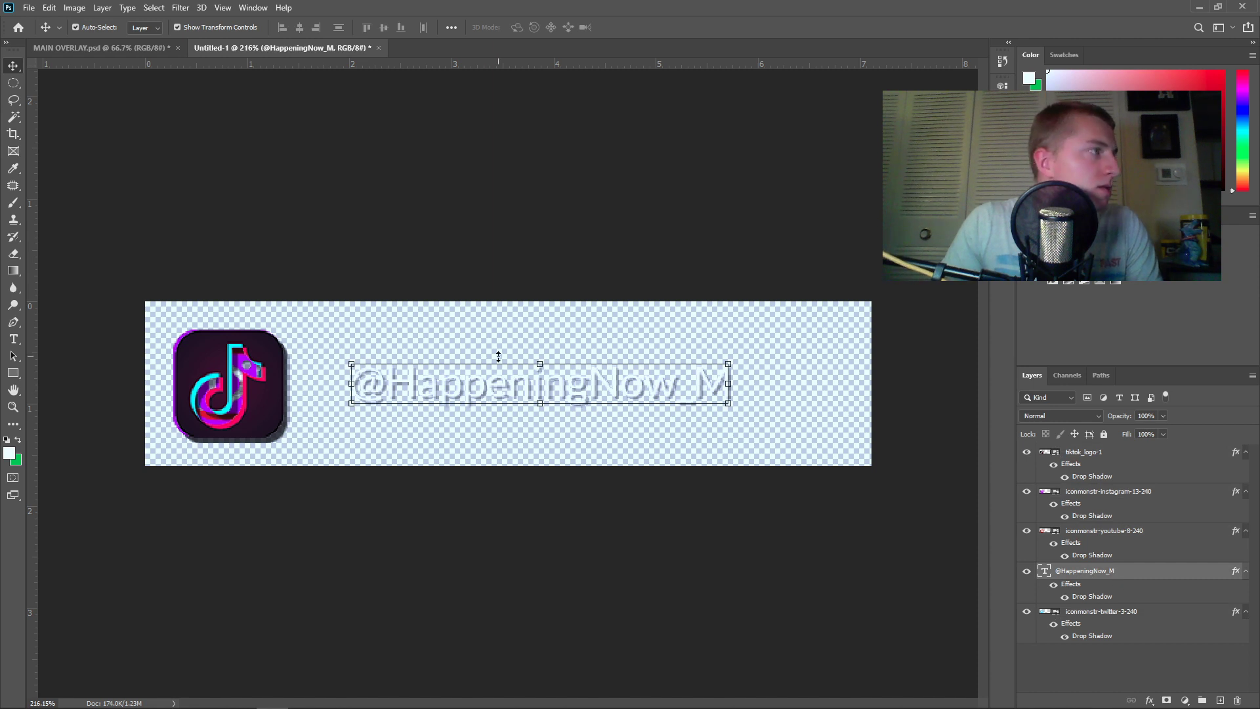
click(13, 338)
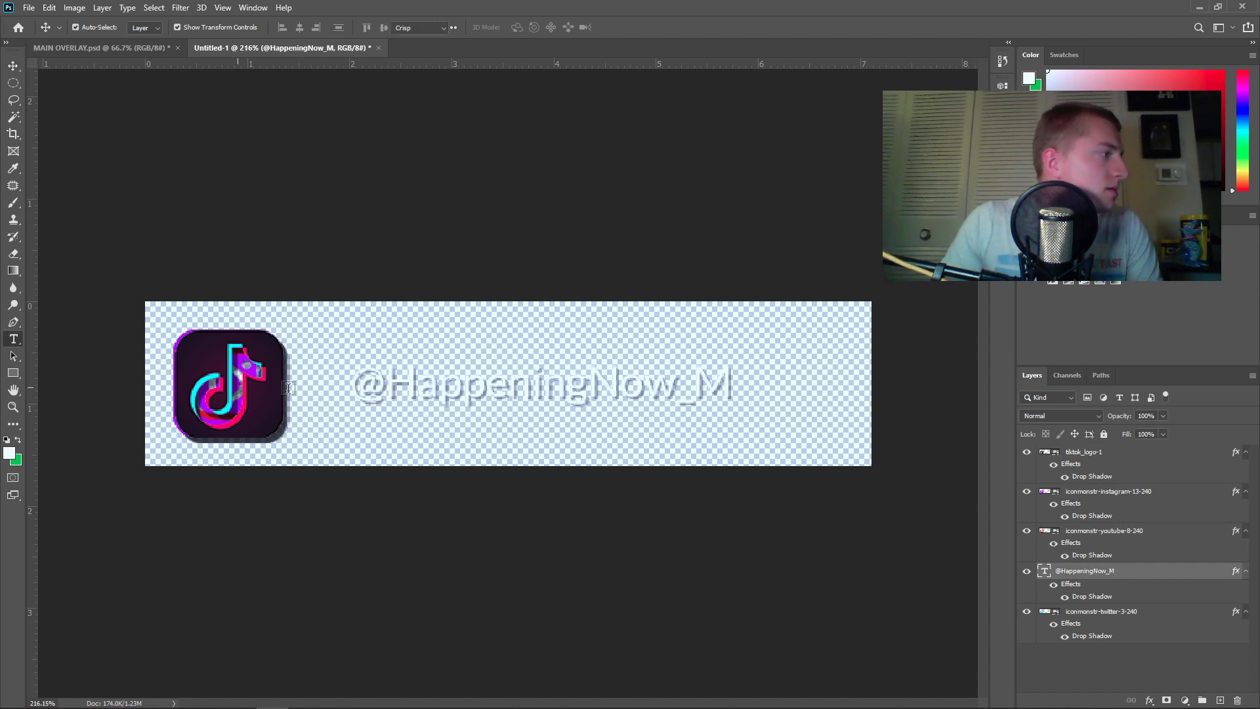
click(432, 396)
key(ctrl+a)
click(304, 28)
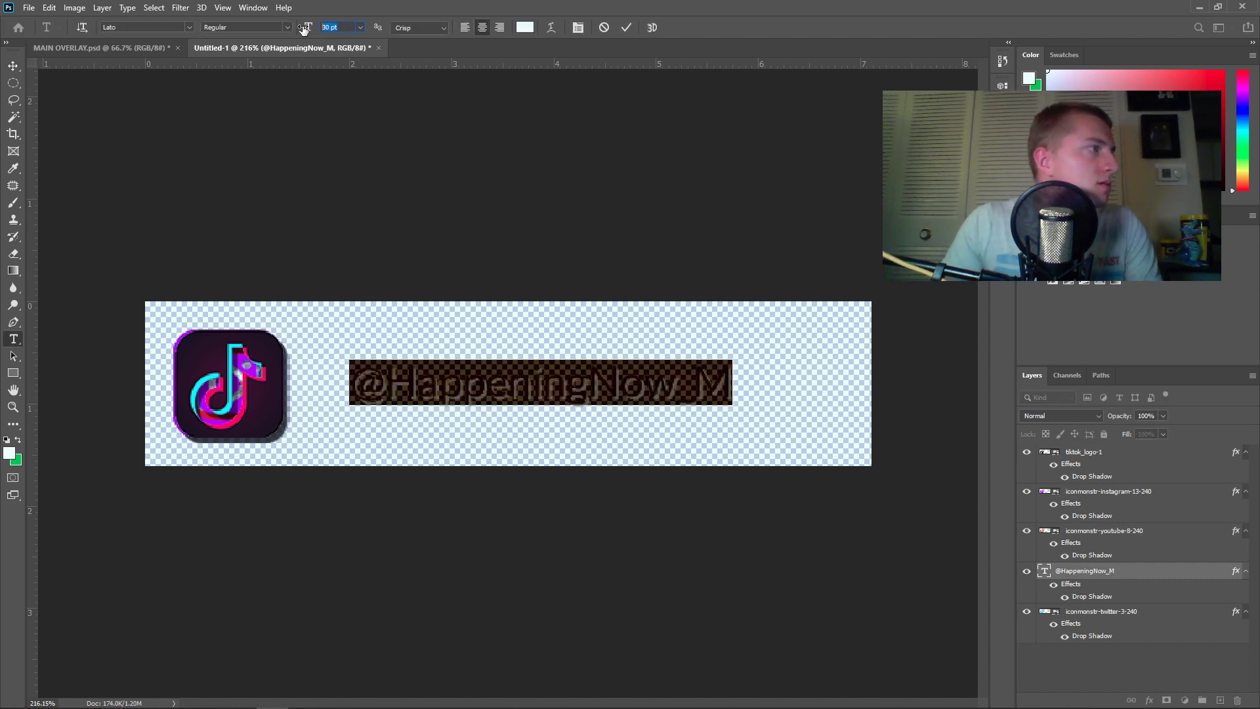
text(40)
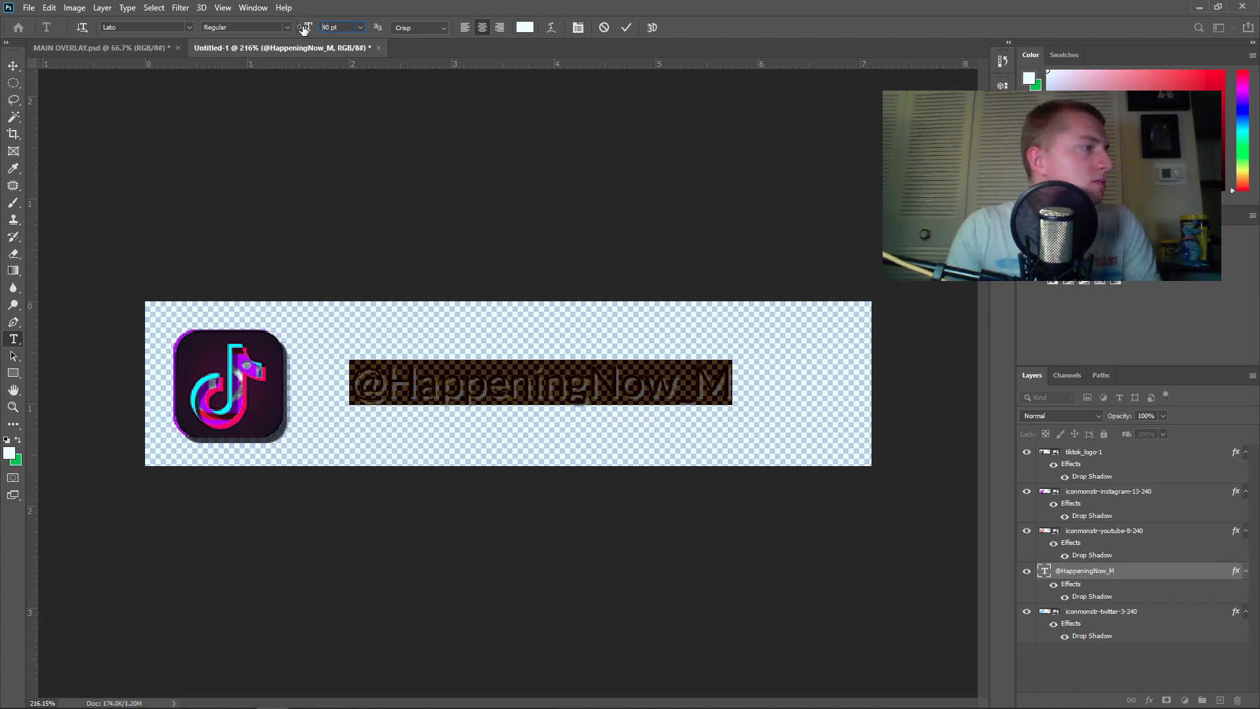
key(Return)
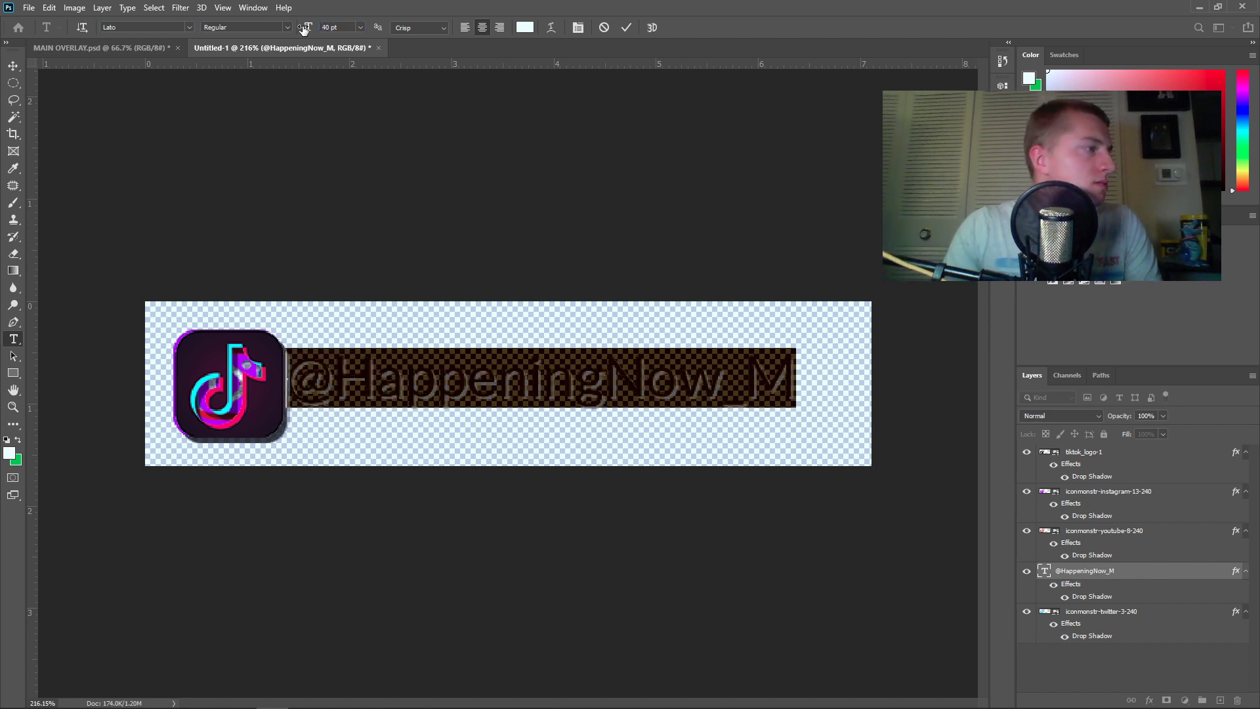
click(627, 28)
Reposition the enlarged handle text just to the right of the stacked icons, vertically centred on the canvas
key(v)
drag(428, 360, 439, 391)
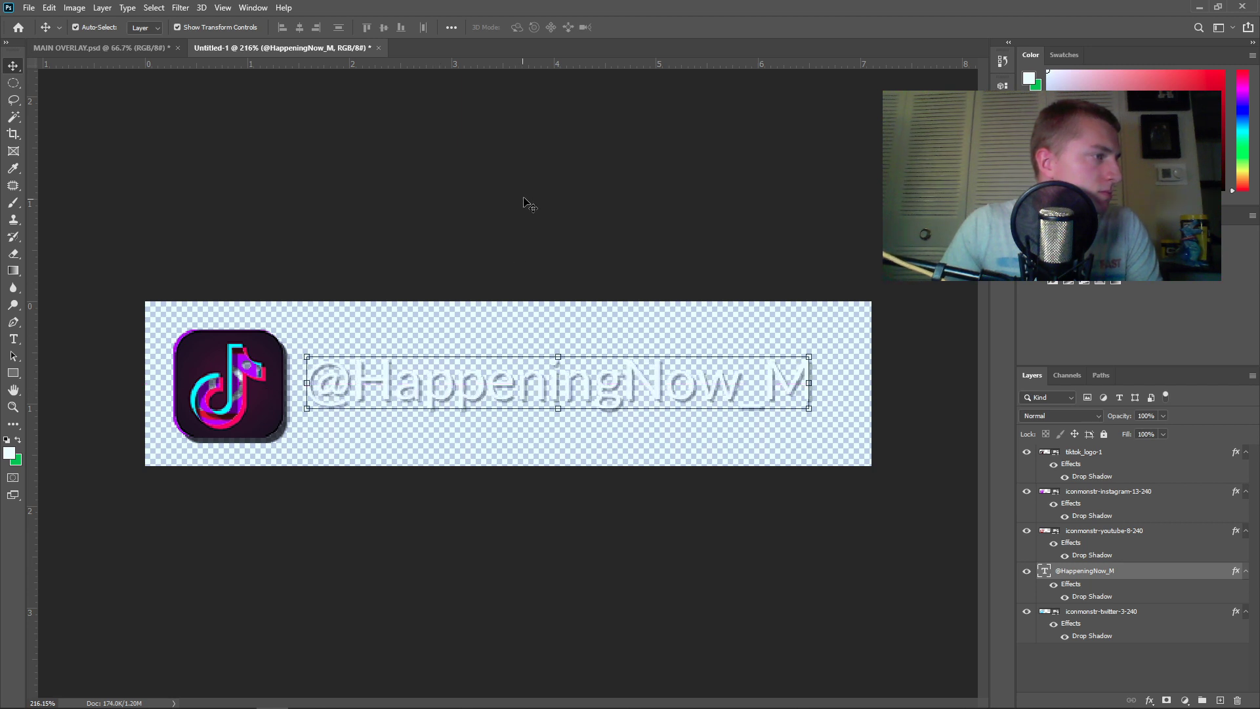
click(620, 420)
click(544, 383)
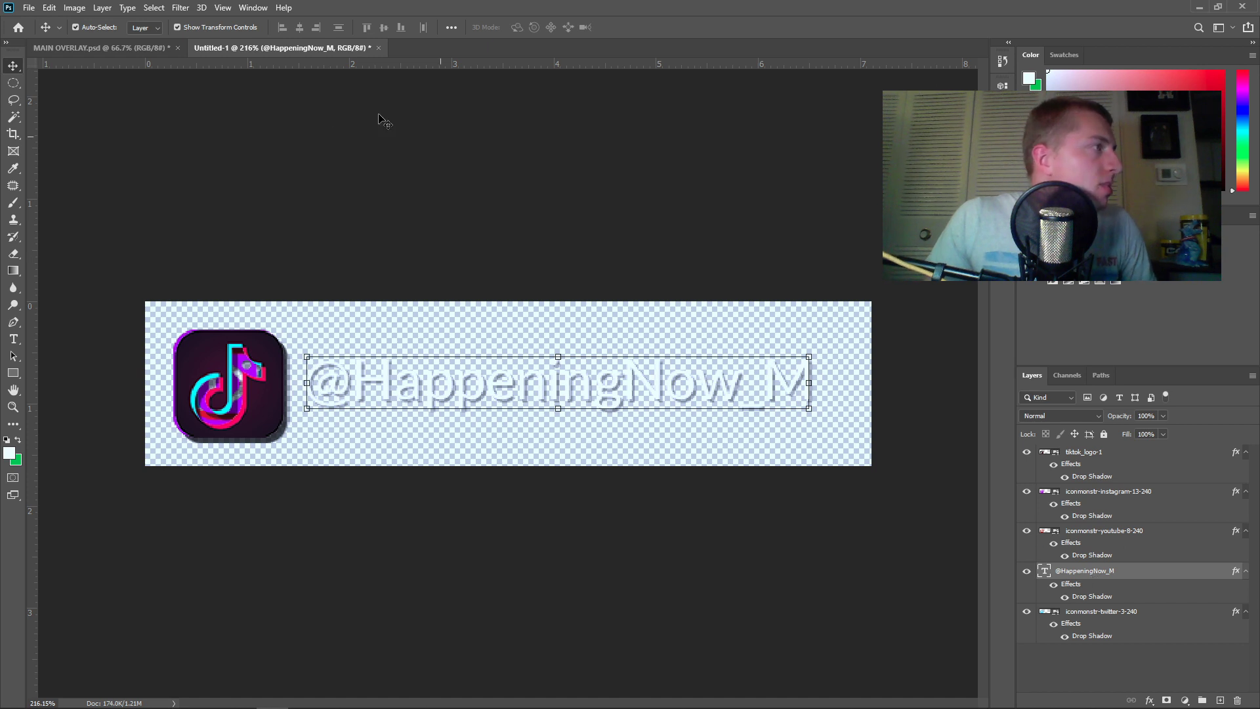
click(13, 339)
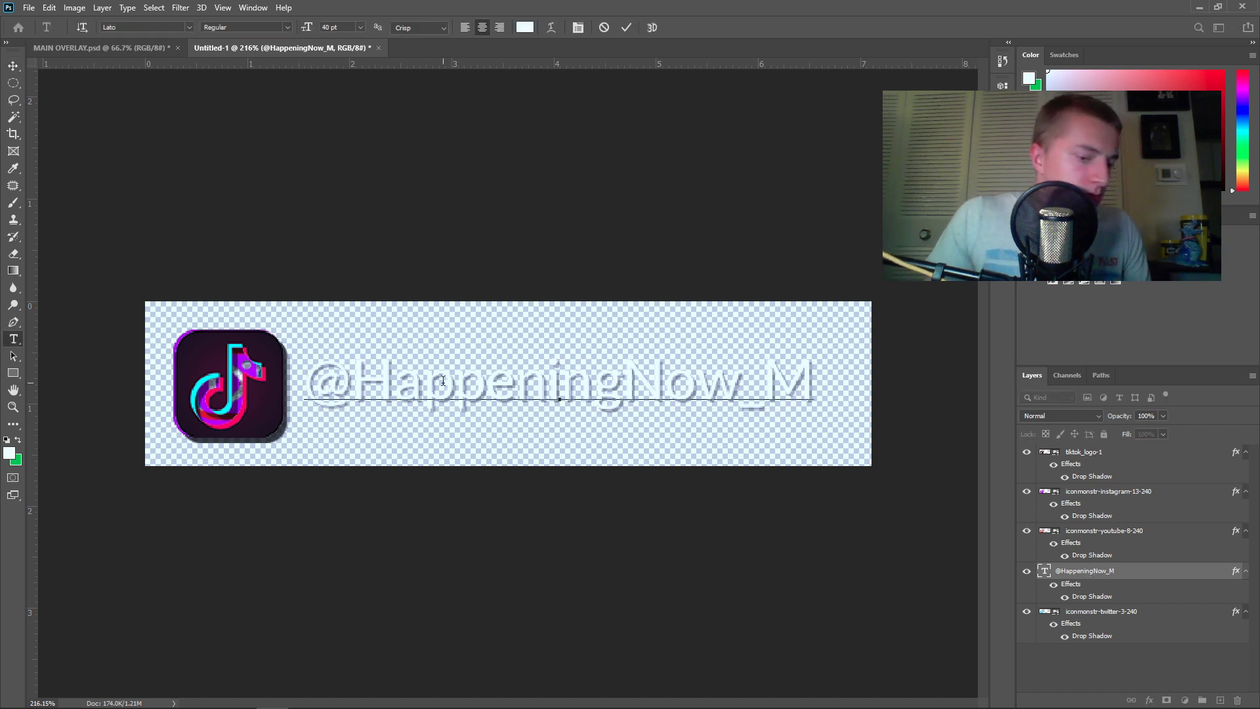
triple_click(443, 387)
click(331, 27)
text(35)
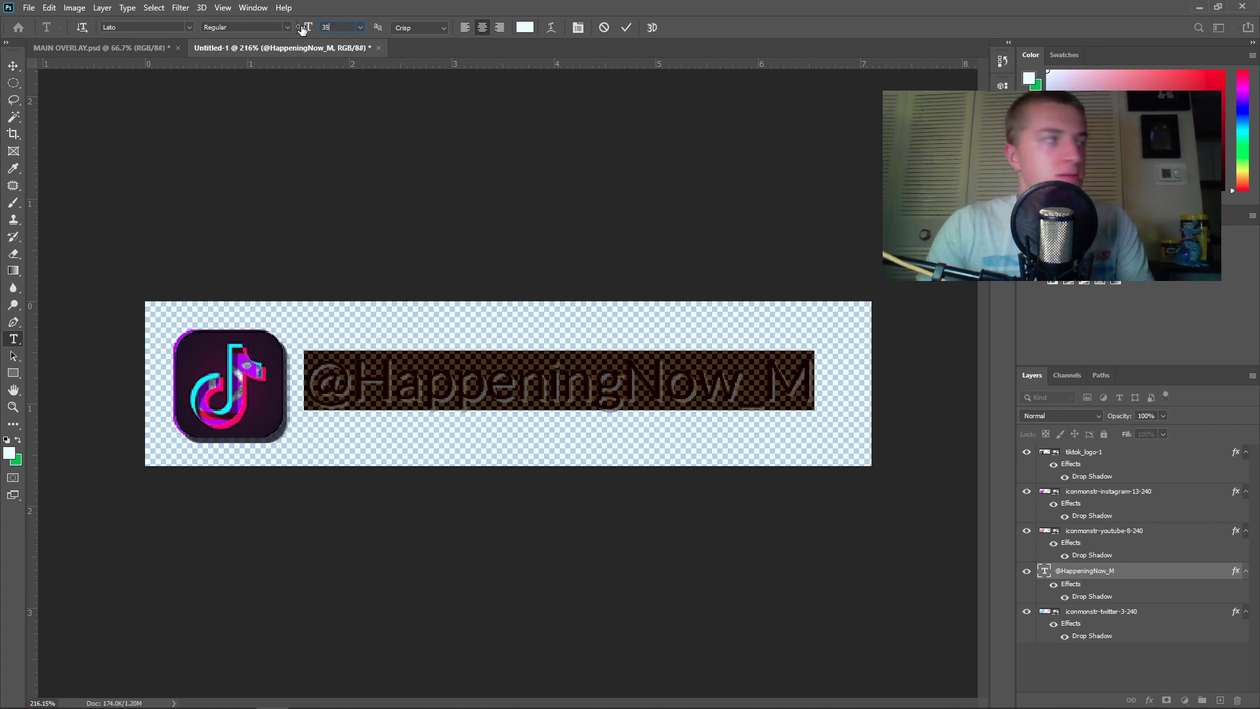
key(Return)
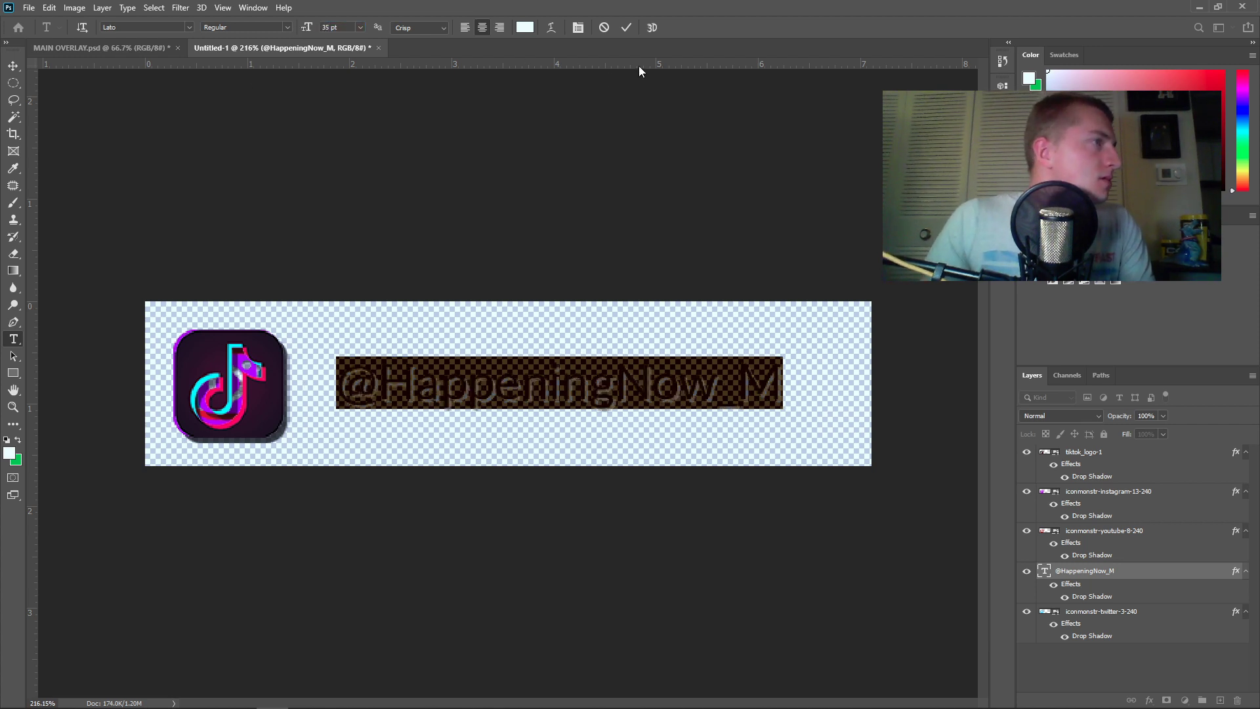
click(628, 28)
click(16, 64)
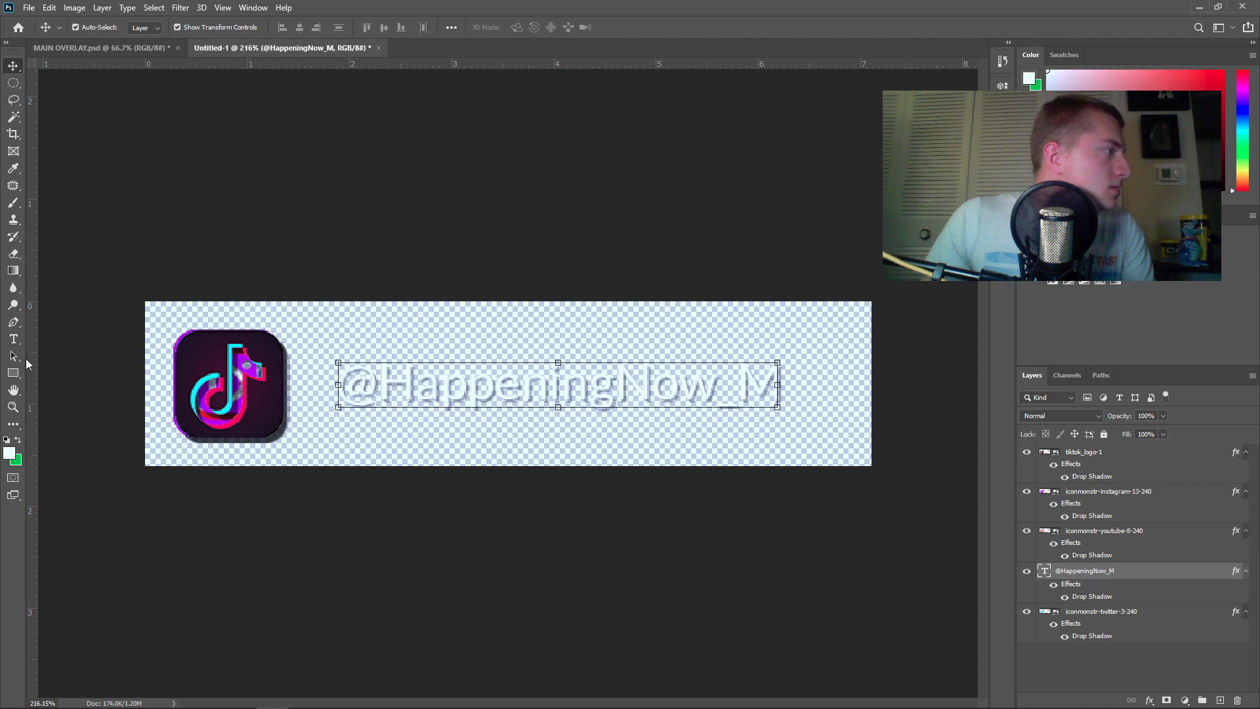
key(t)
double_click(489, 392)
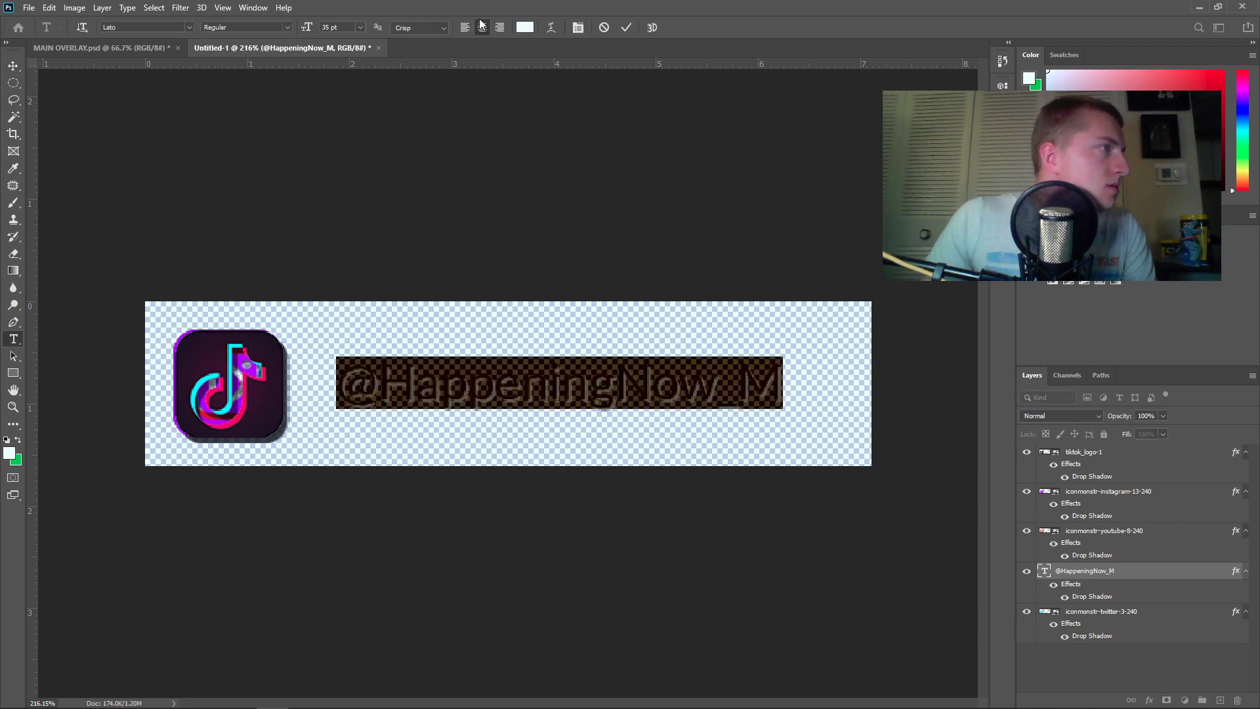
click(13, 66)
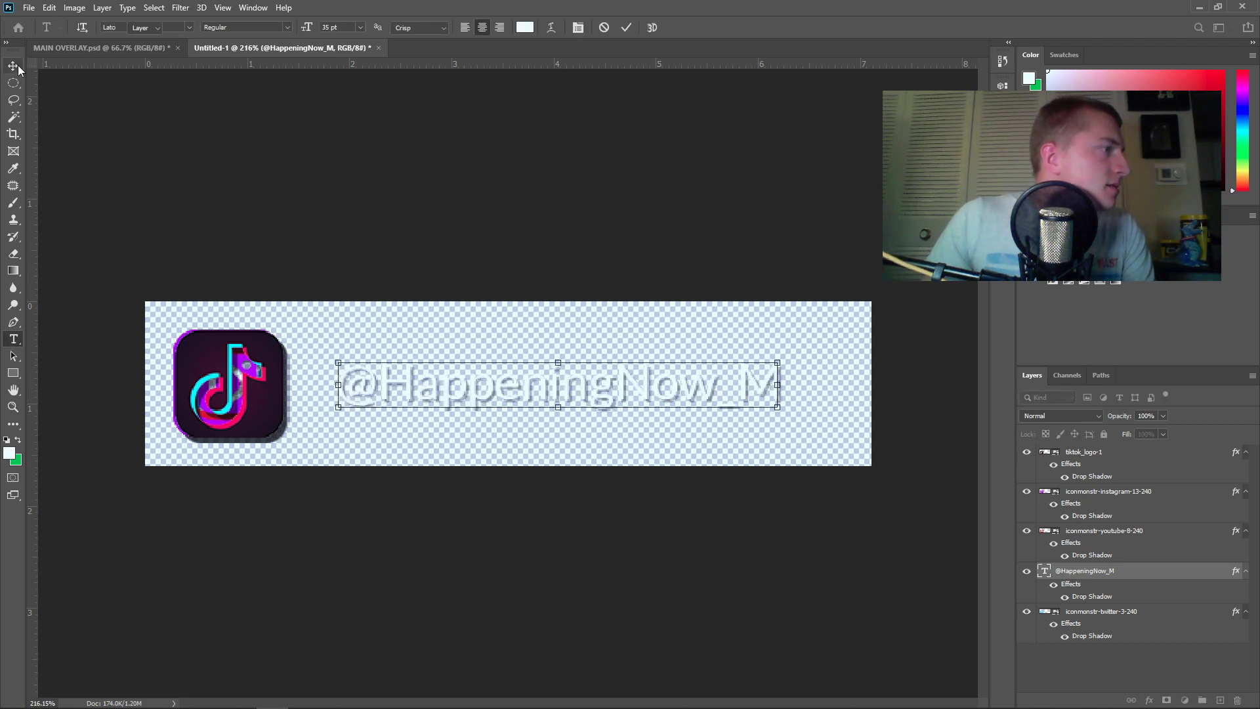
drag(484, 394, 528, 395)
click(533, 402)
click(560, 207)
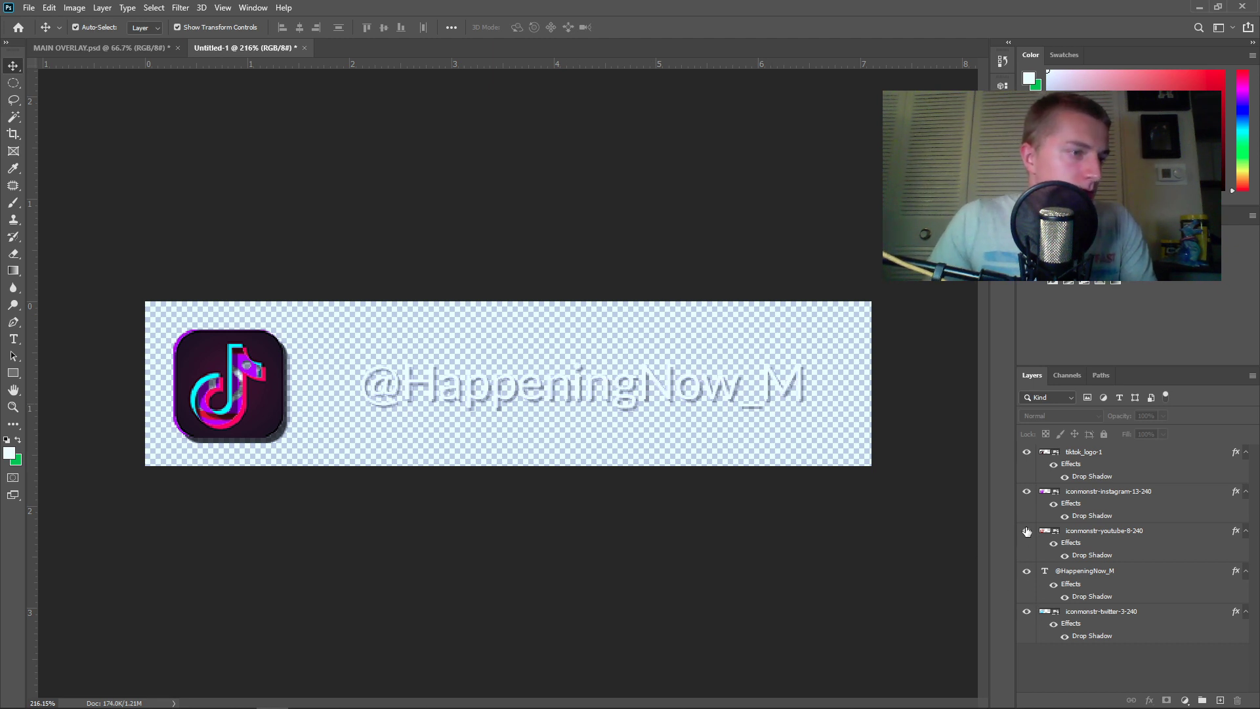
Hide the YouTube, Instagram and TikTok icon layers, and shift the handle text slightly left towards the Twitter icon
click(1026, 492)
click(1026, 453)
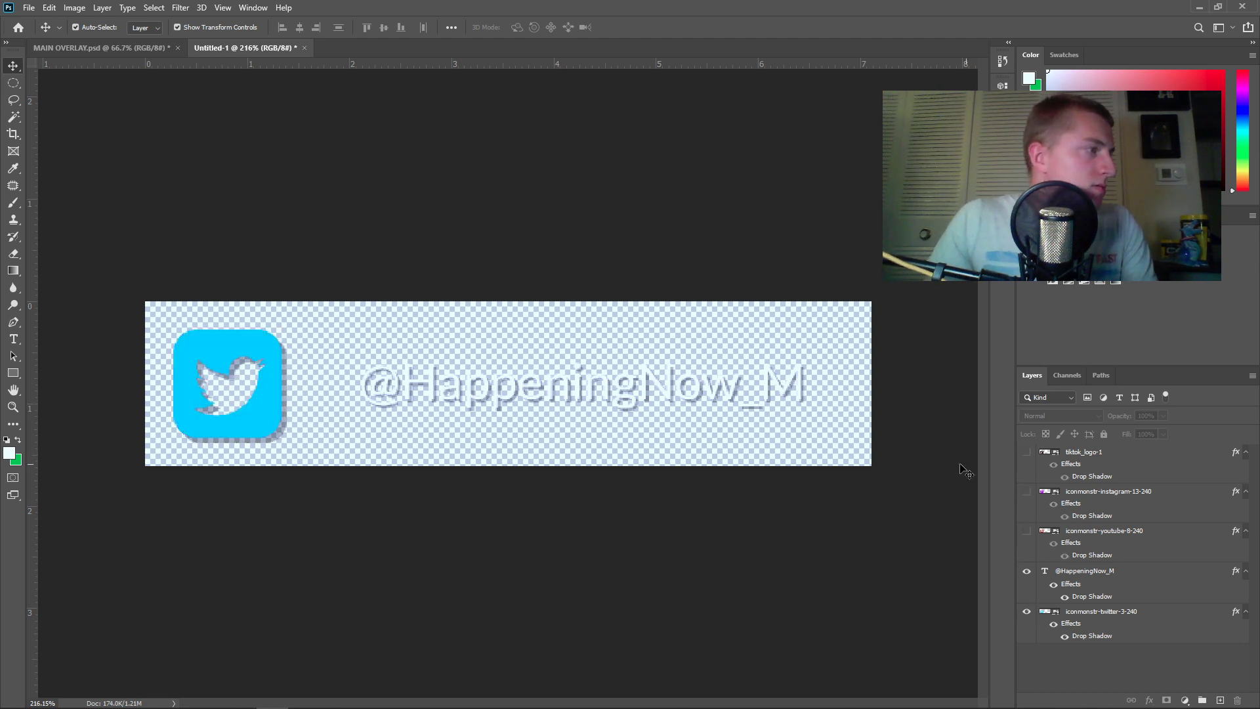
drag(559, 394, 545, 392)
click(545, 194)
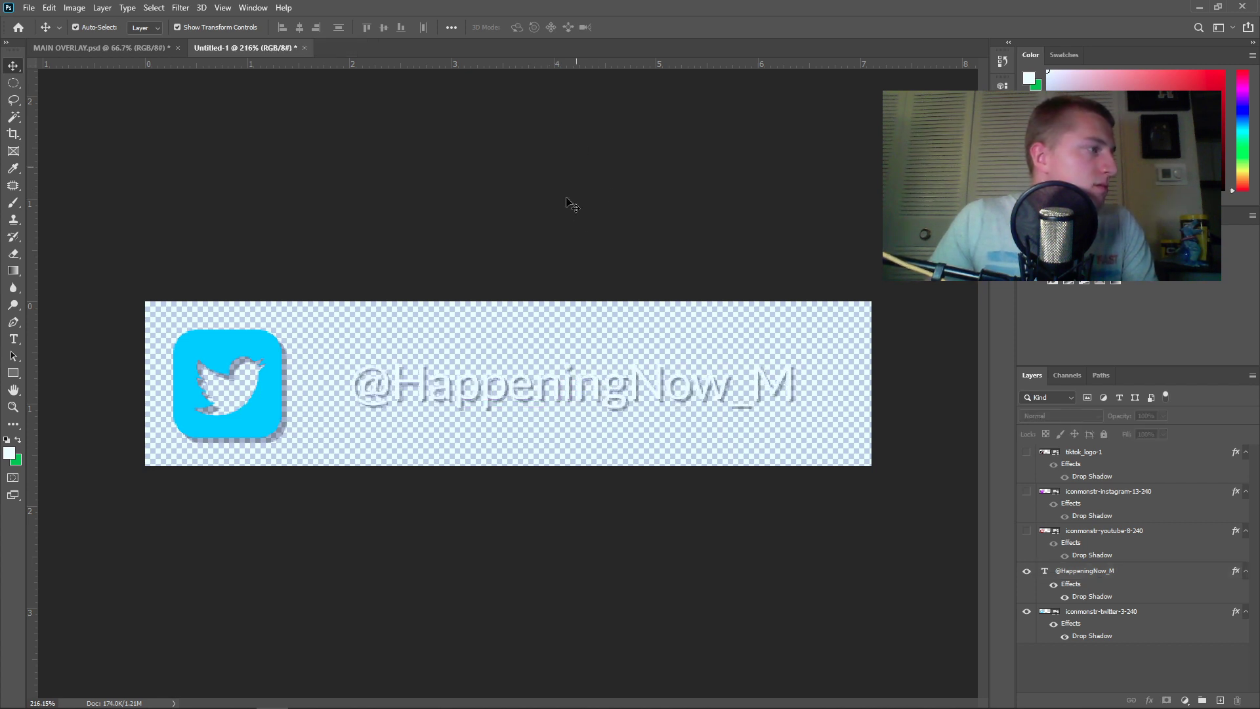
click(473, 395)
drag(355, 384, 289, 387)
key(ctrl+z)
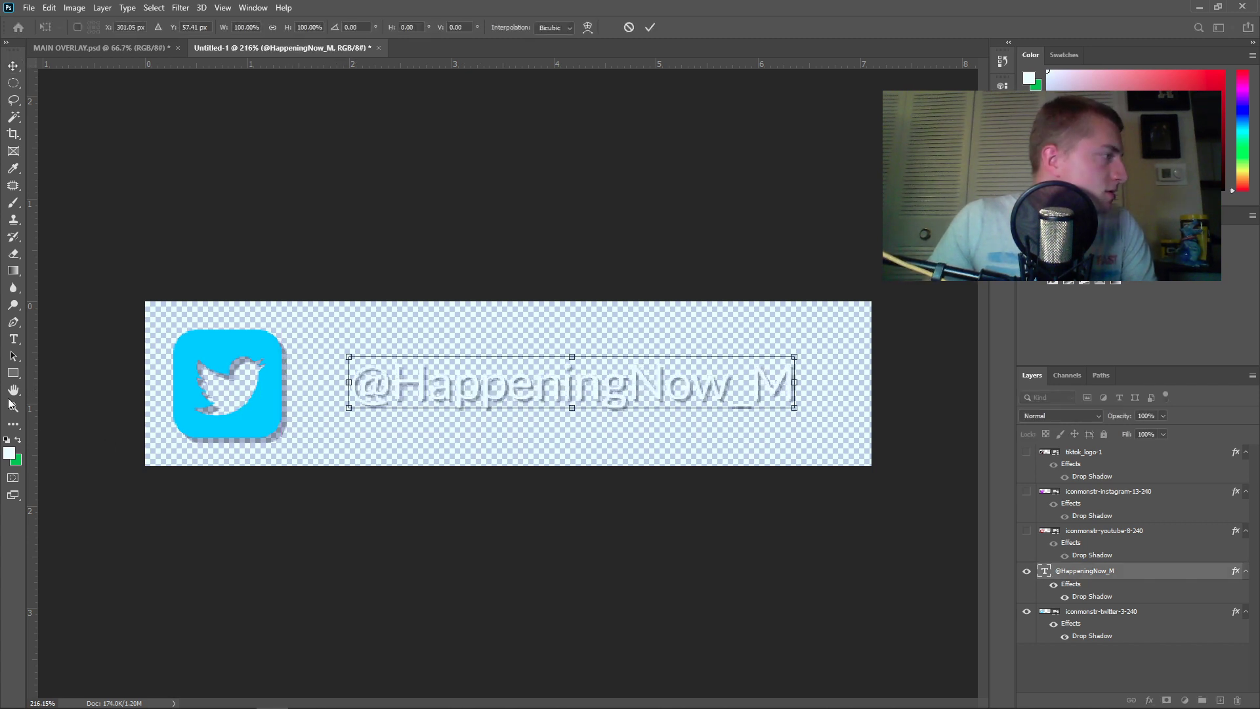
click(13, 338)
click(419, 384)
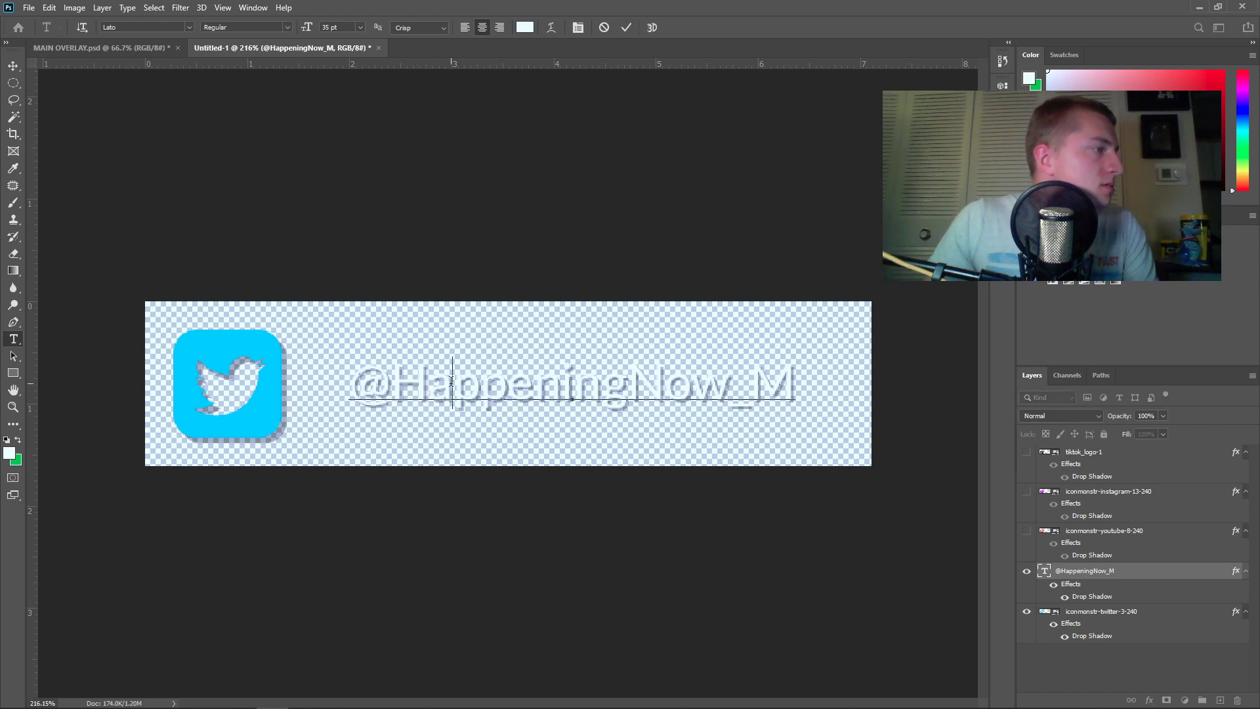
click(13, 66)
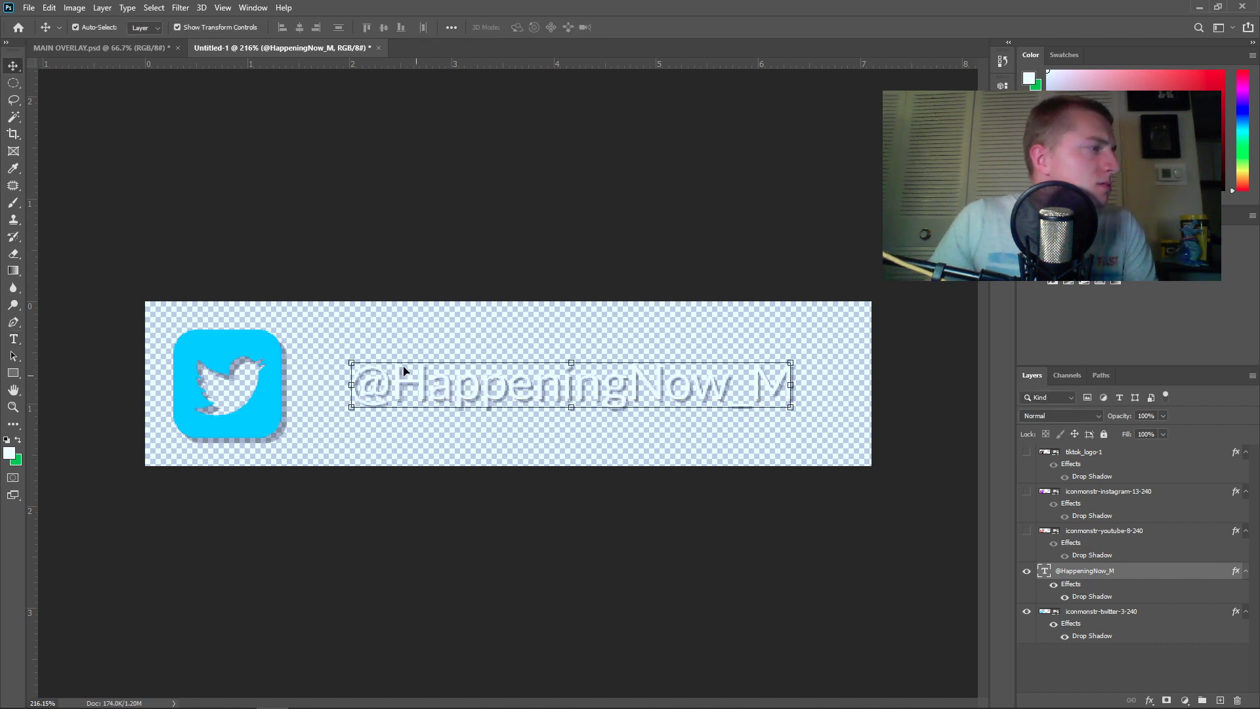
Start a quick PNG export and create and open a new SOCIAL SCROLL folder inside EXPORTS as its destination
click(29, 8)
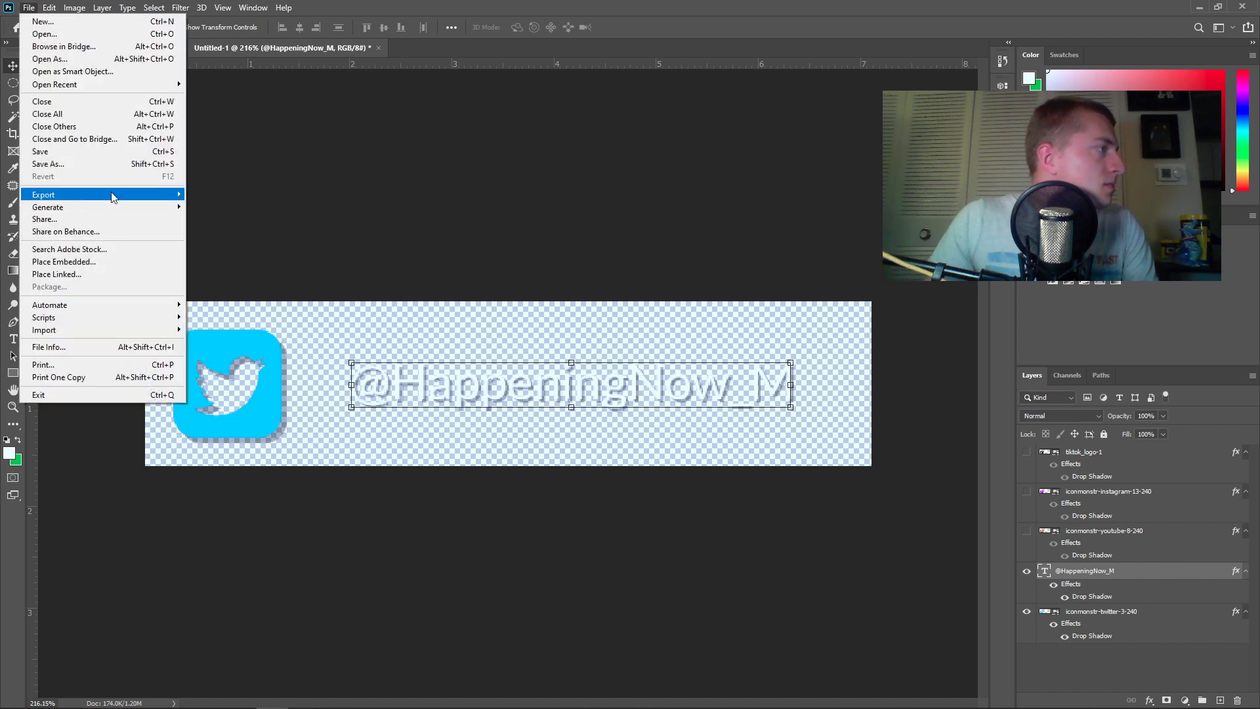
mouse_move(113, 196)
click(259, 196)
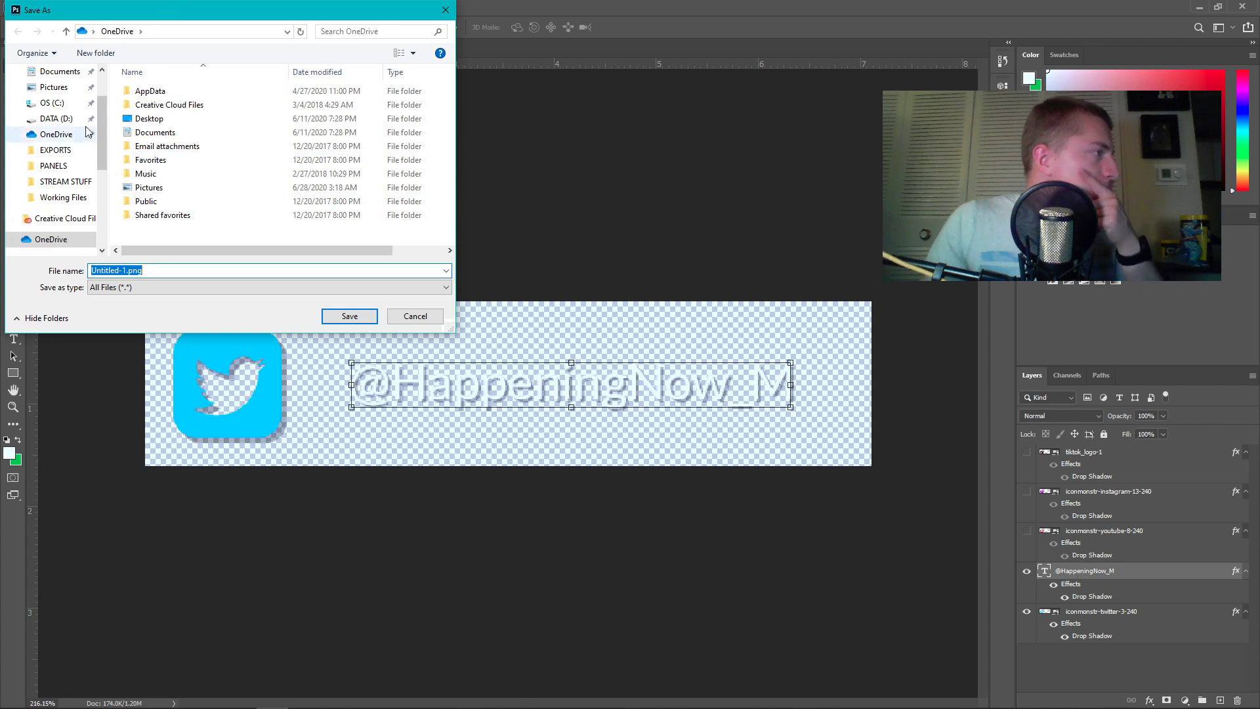
click(72, 150)
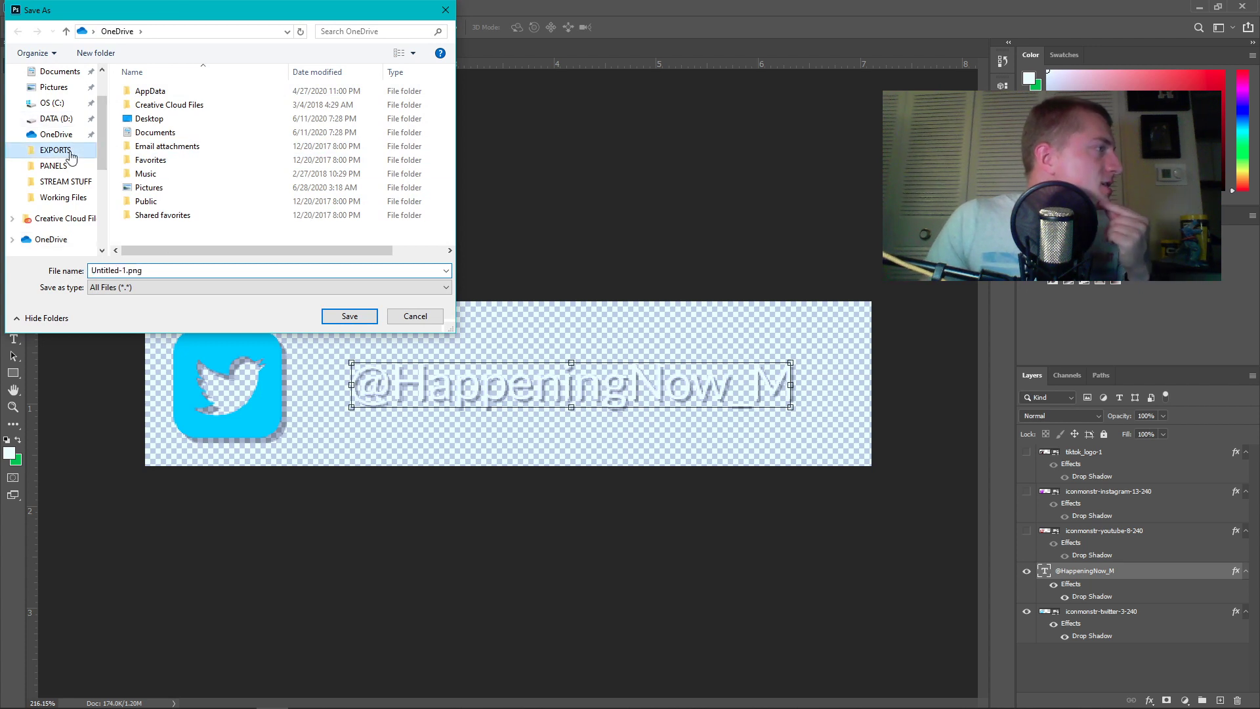
click(98, 52)
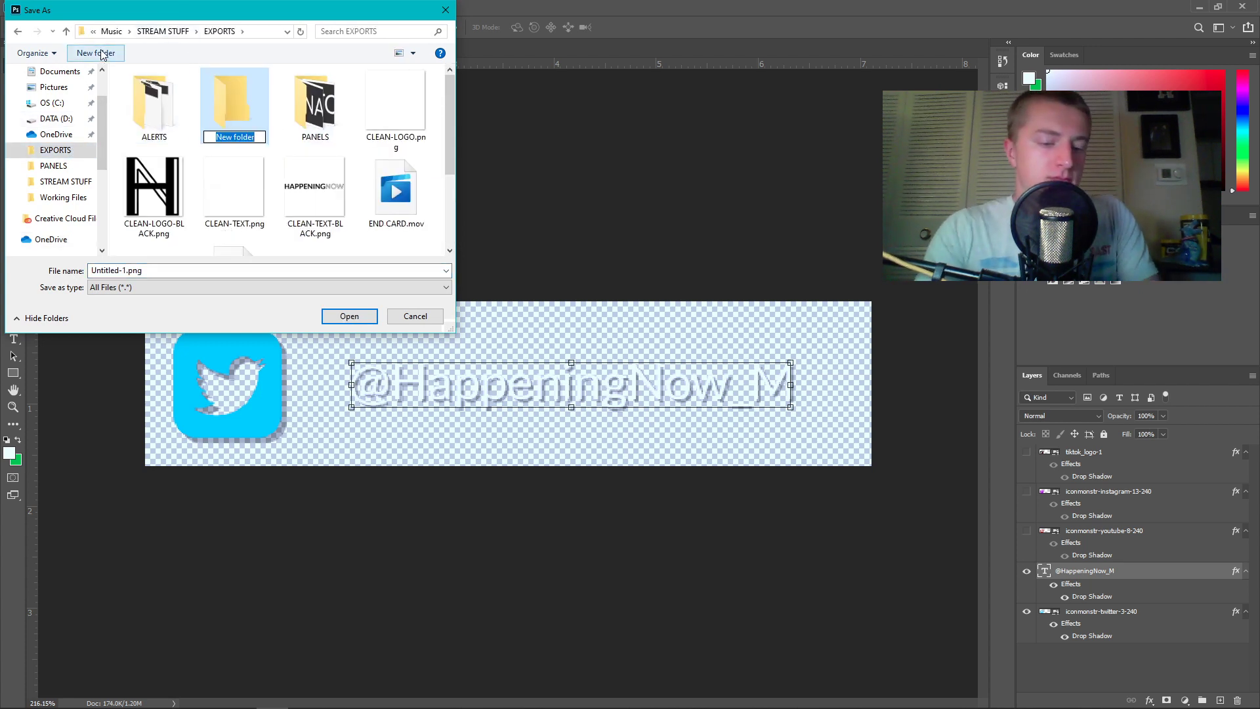
text(SOCIAL)
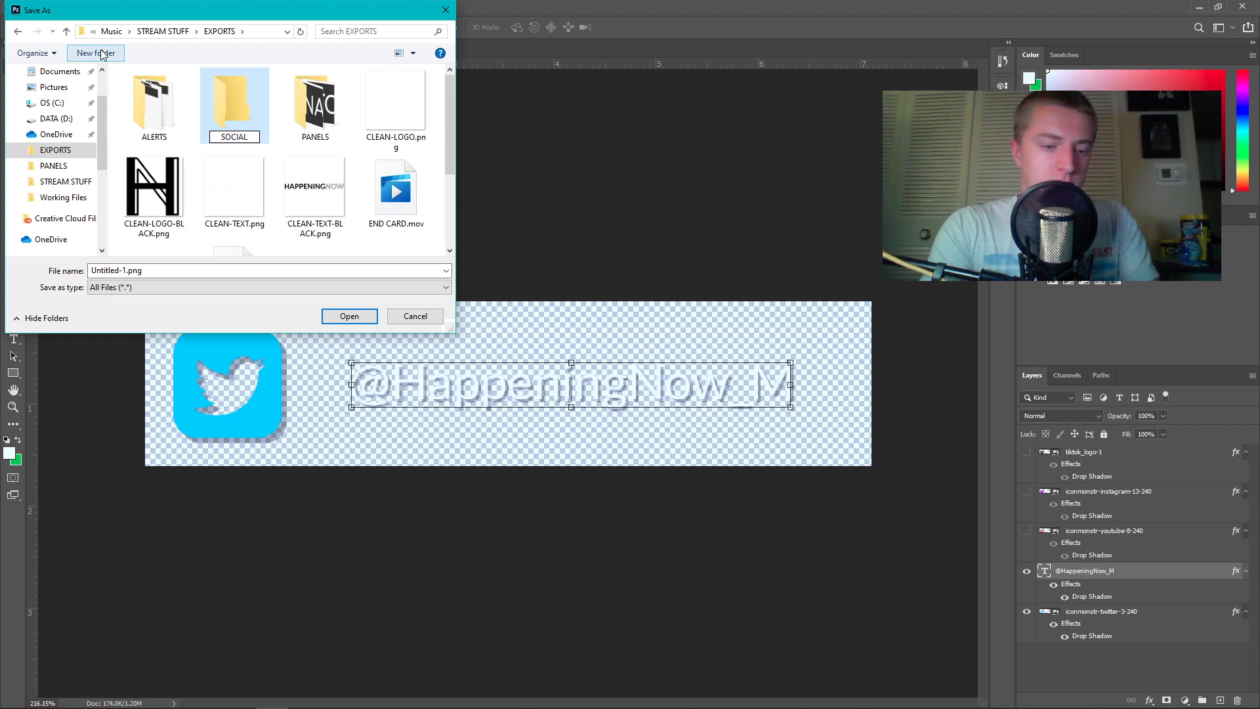
text( SCROLL)
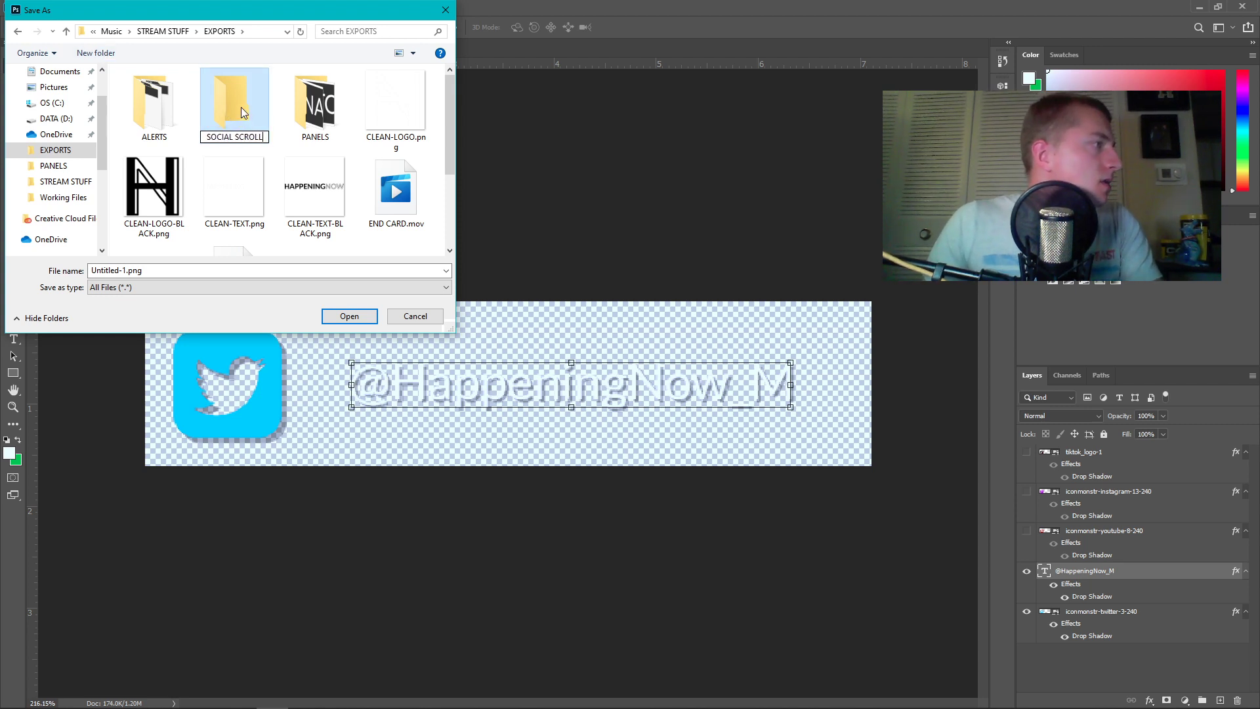
key(Return)
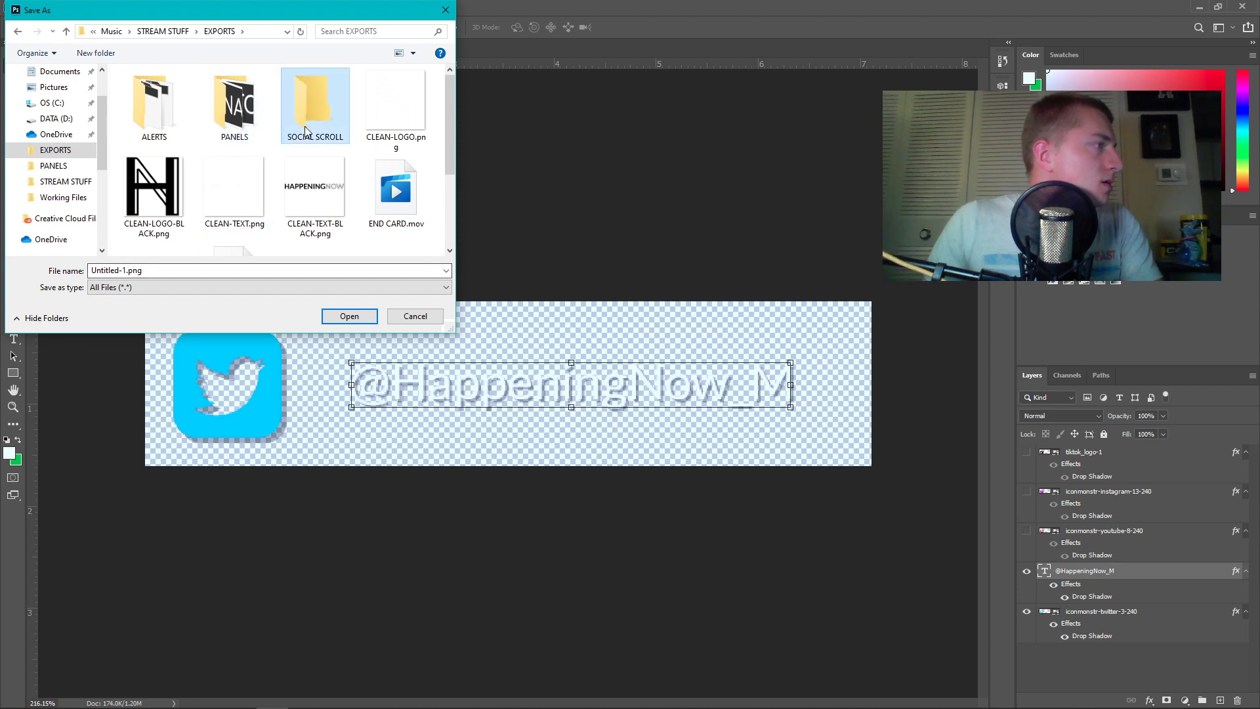
key(Return)
Name the exported Twitter graphic TWITTER and save it in the SOCIAL SCROLL folder
click(154, 269)
text(T)
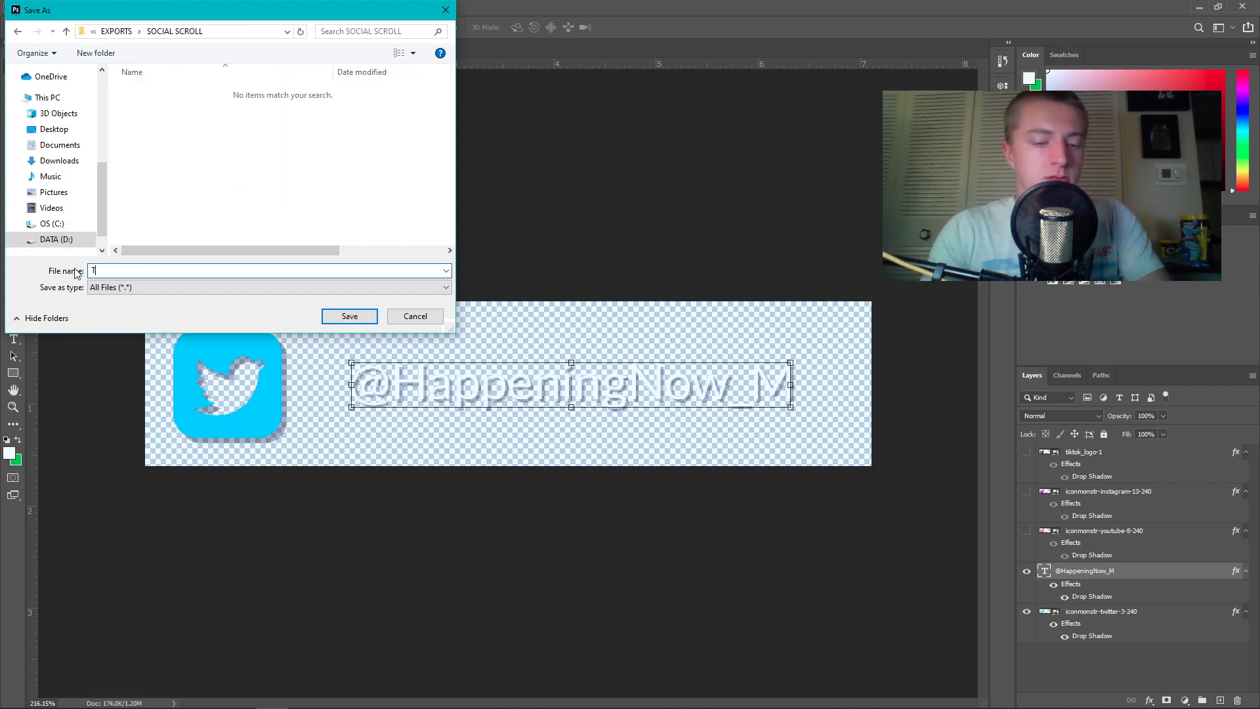
text(WITTER)
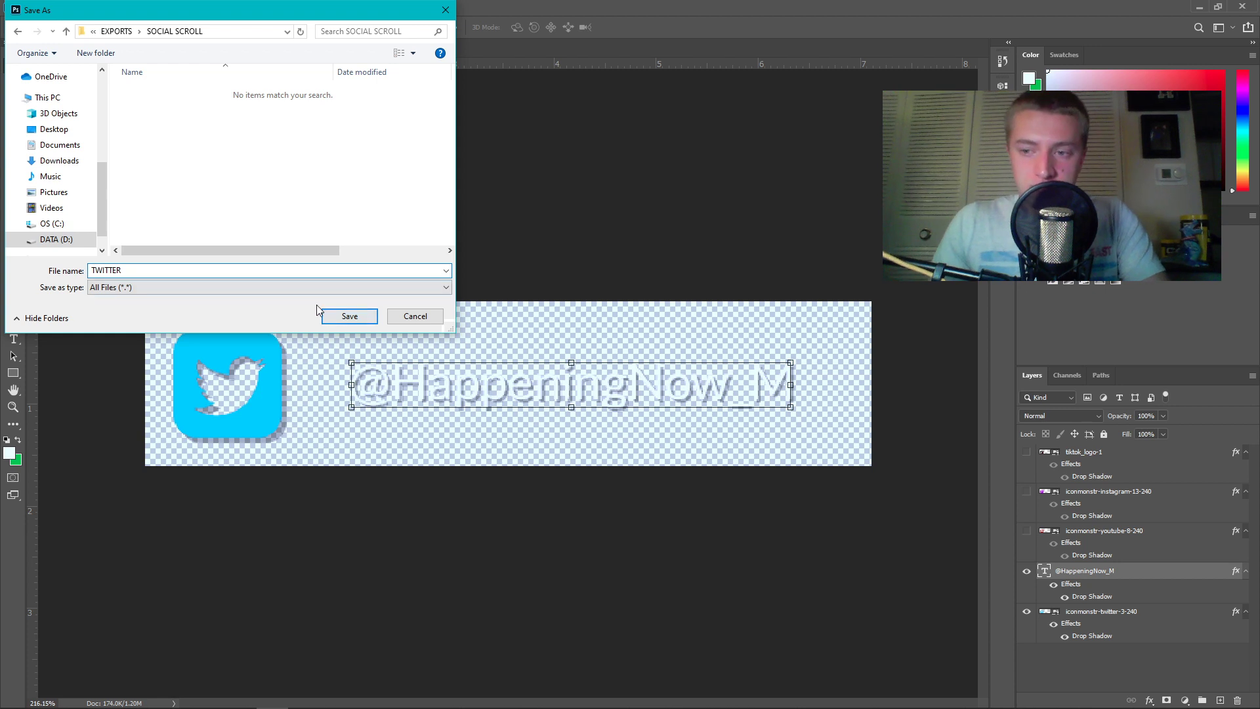
click(350, 317)
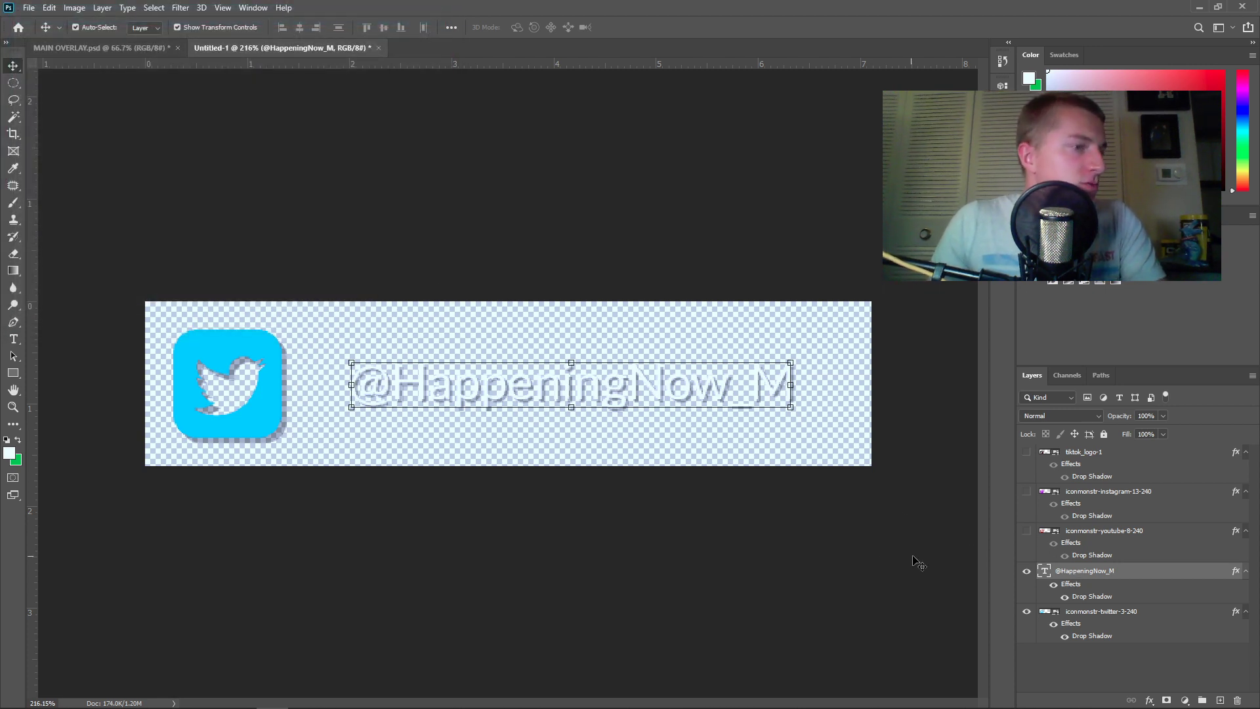
Hide the Twitter icon layer, show the YouTube icon layer, and delete the @ from the start of the handle text
click(1026, 613)
click(1027, 531)
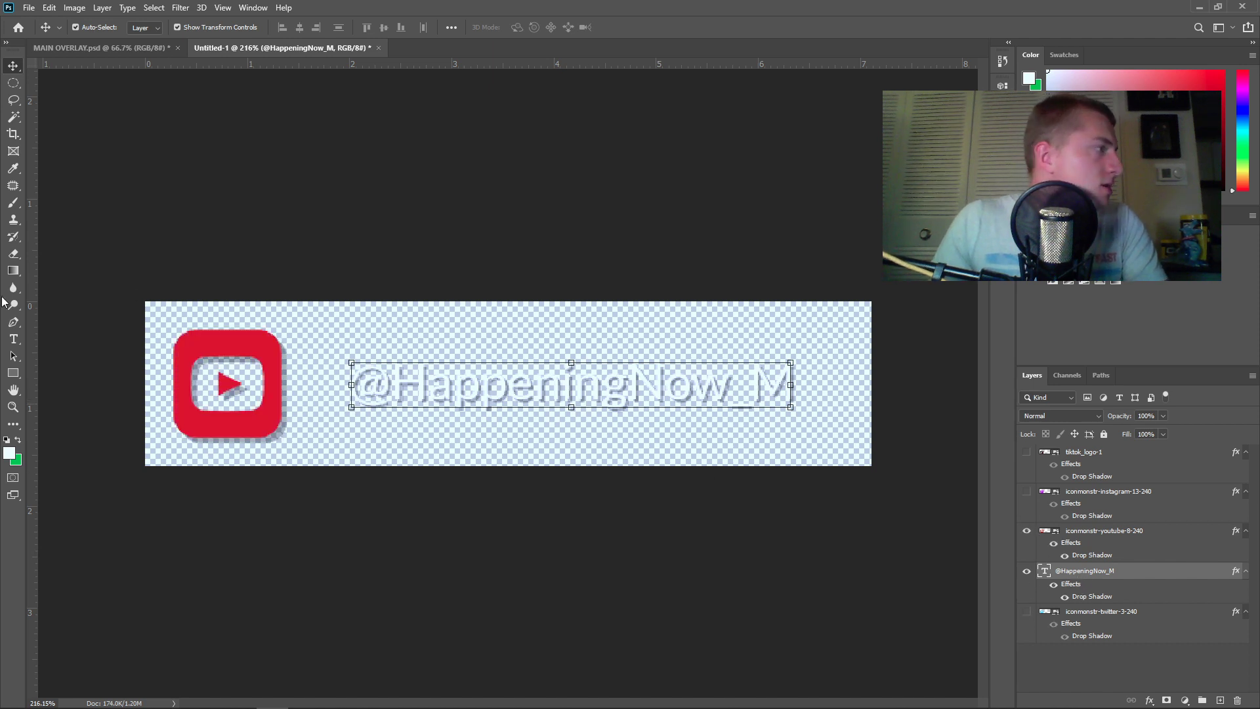
click(13, 339)
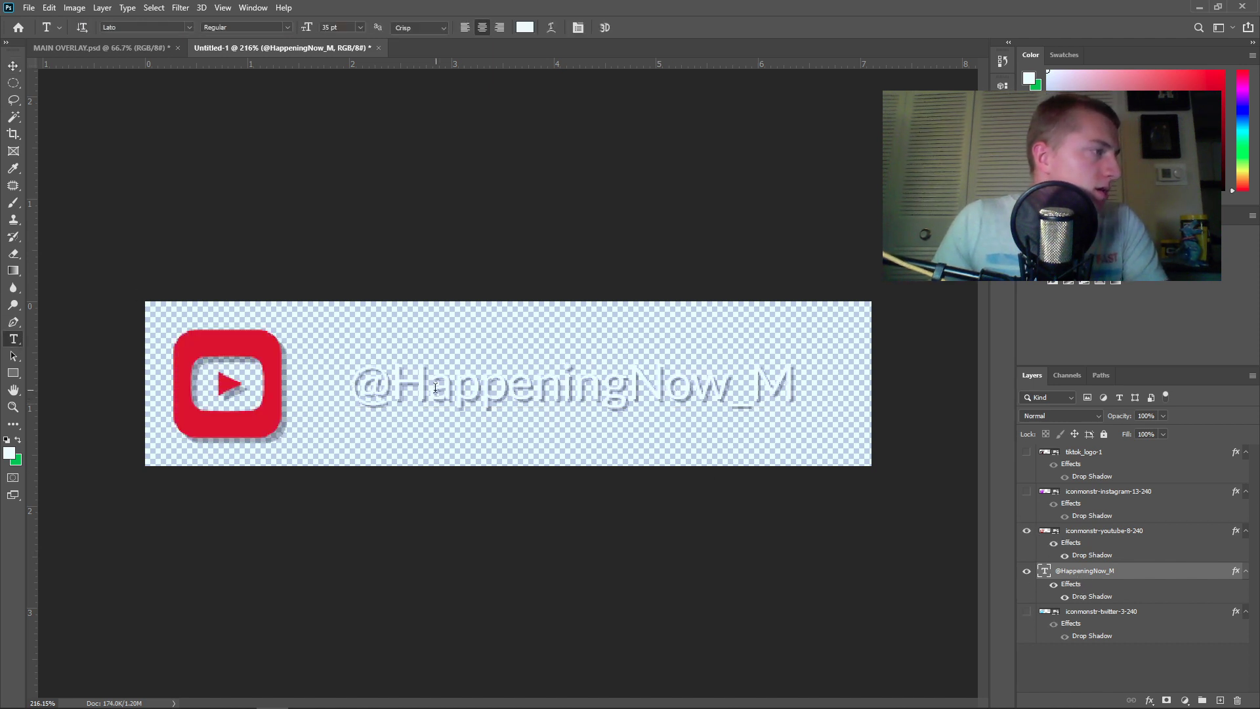
click(397, 388)
key(BackSpace)
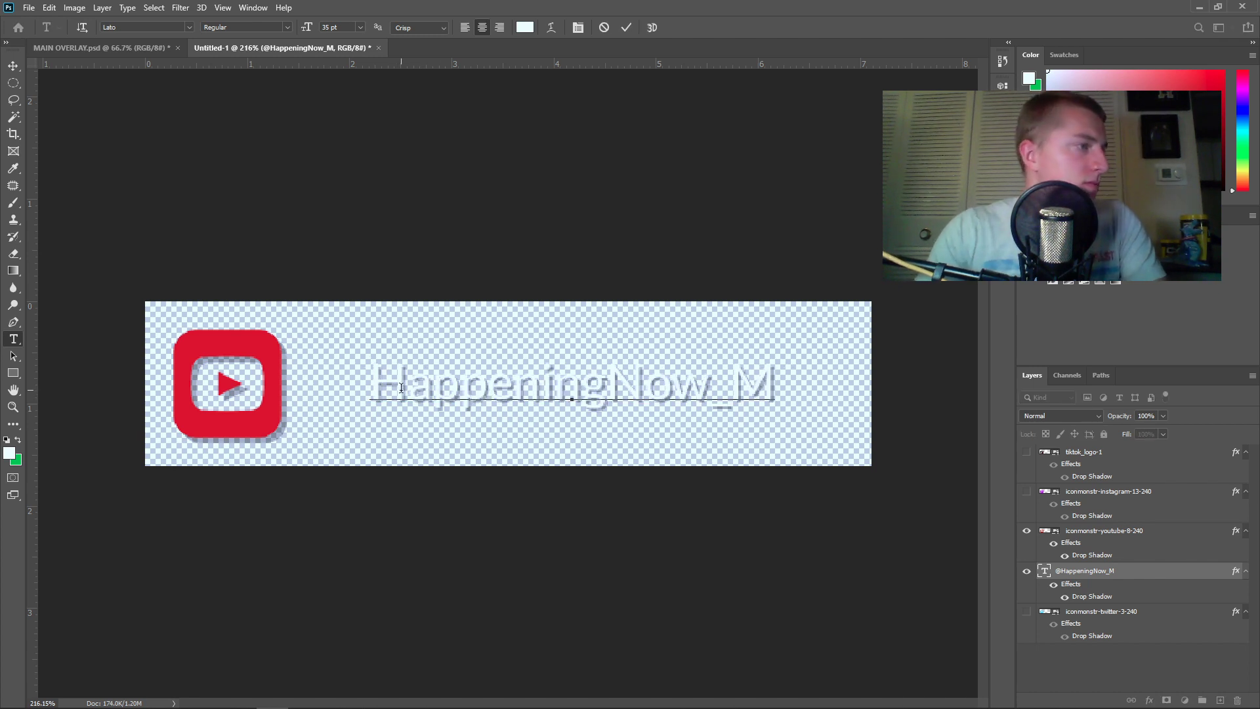
Replace the _M ending of the text with a space and Music so it reads HappeningNow Music, and commit the edit
key(Right)
key(Right)
key(Right)
key(Right)
key(Right)
key(Right)
key(Right)
key(Right)
key(Right)
key(Right)
key(Right)
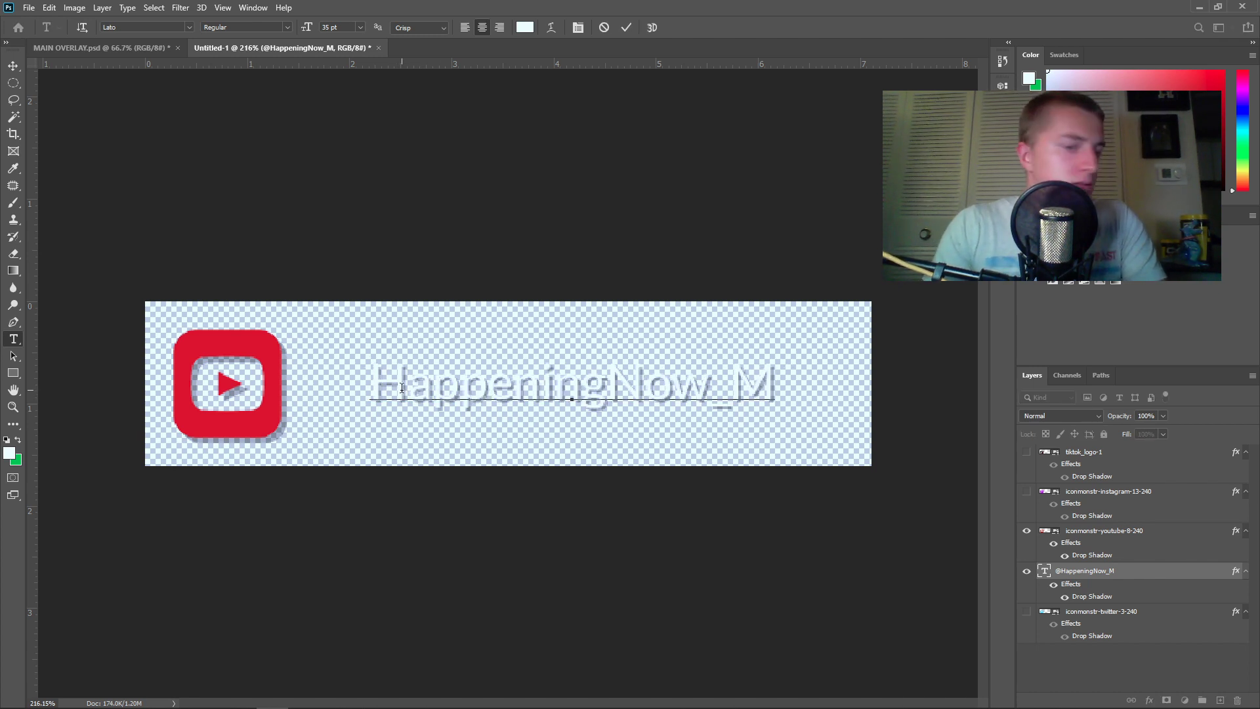
key(BackSpace)
key(BackSpace)
text(M)
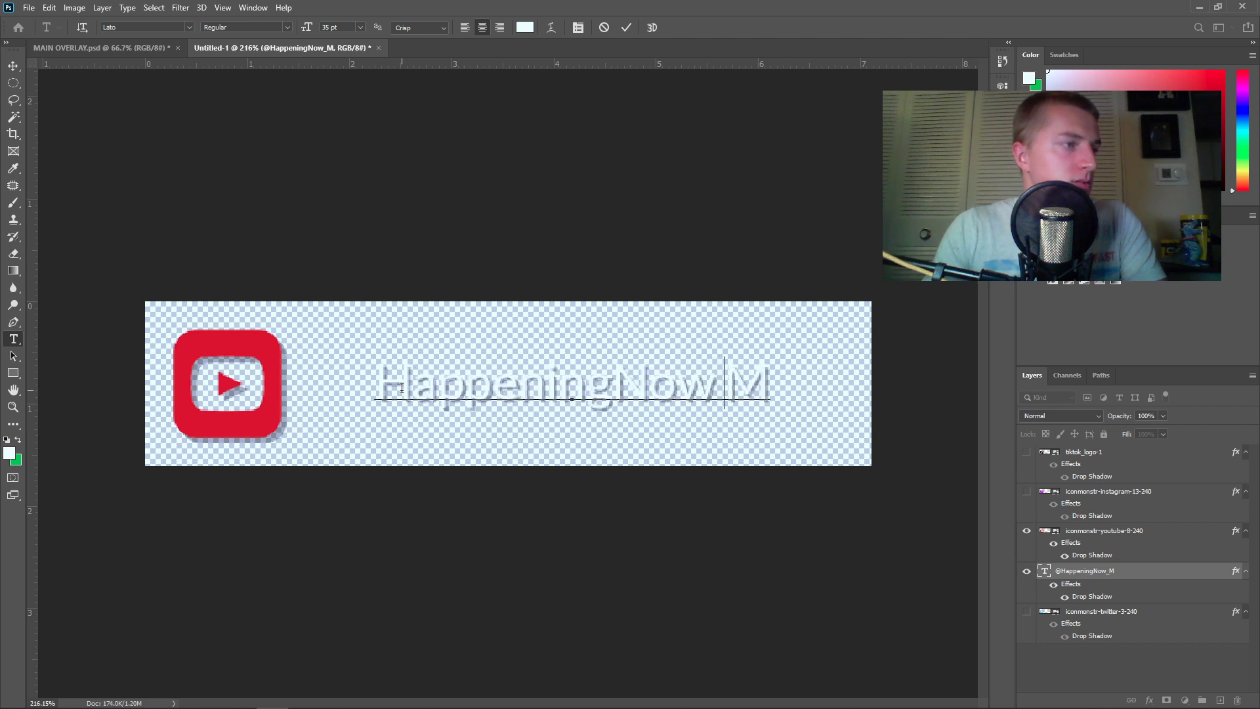
text(USIC)
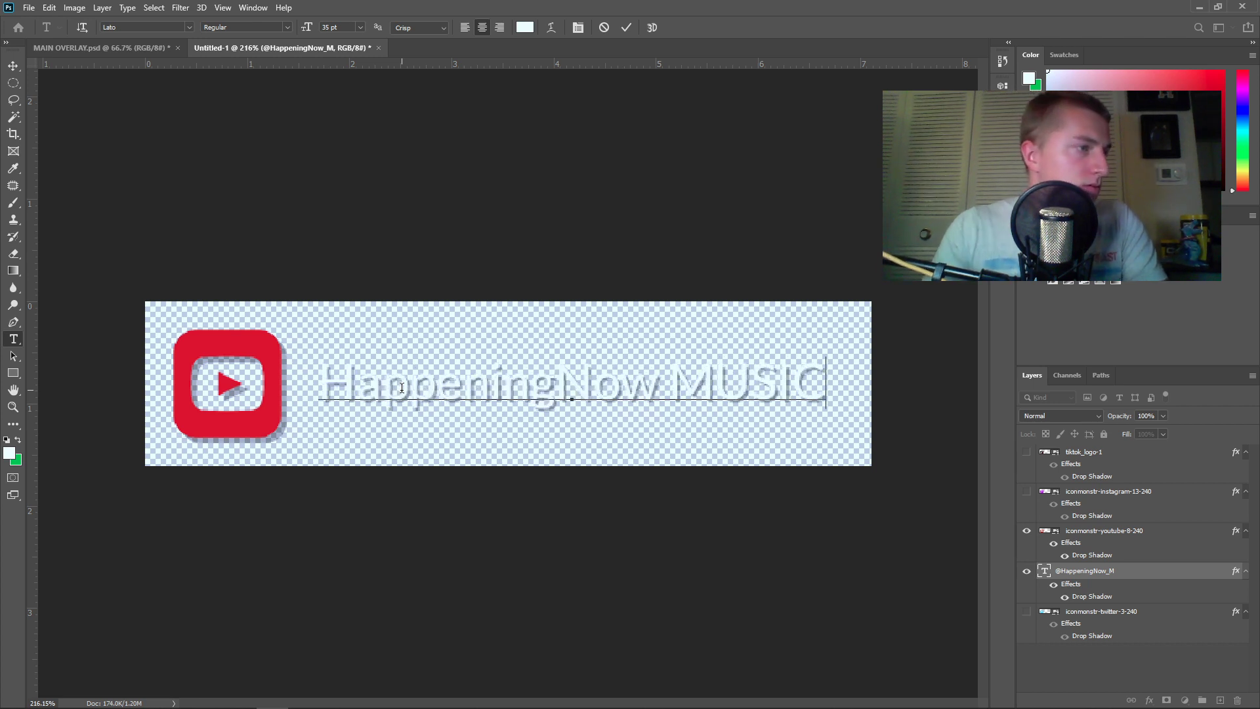
key(BackSpace)
key(BackSpace)
key(BackSpace)
key(BackSpace)
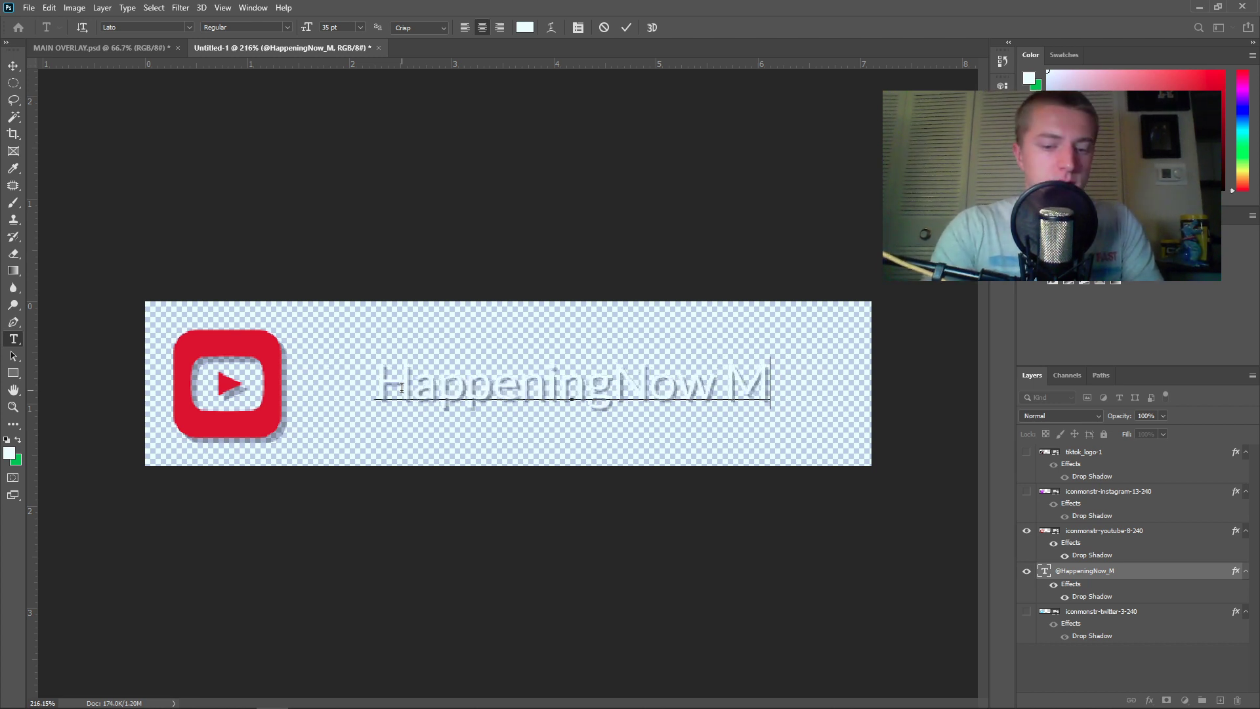
text(usic)
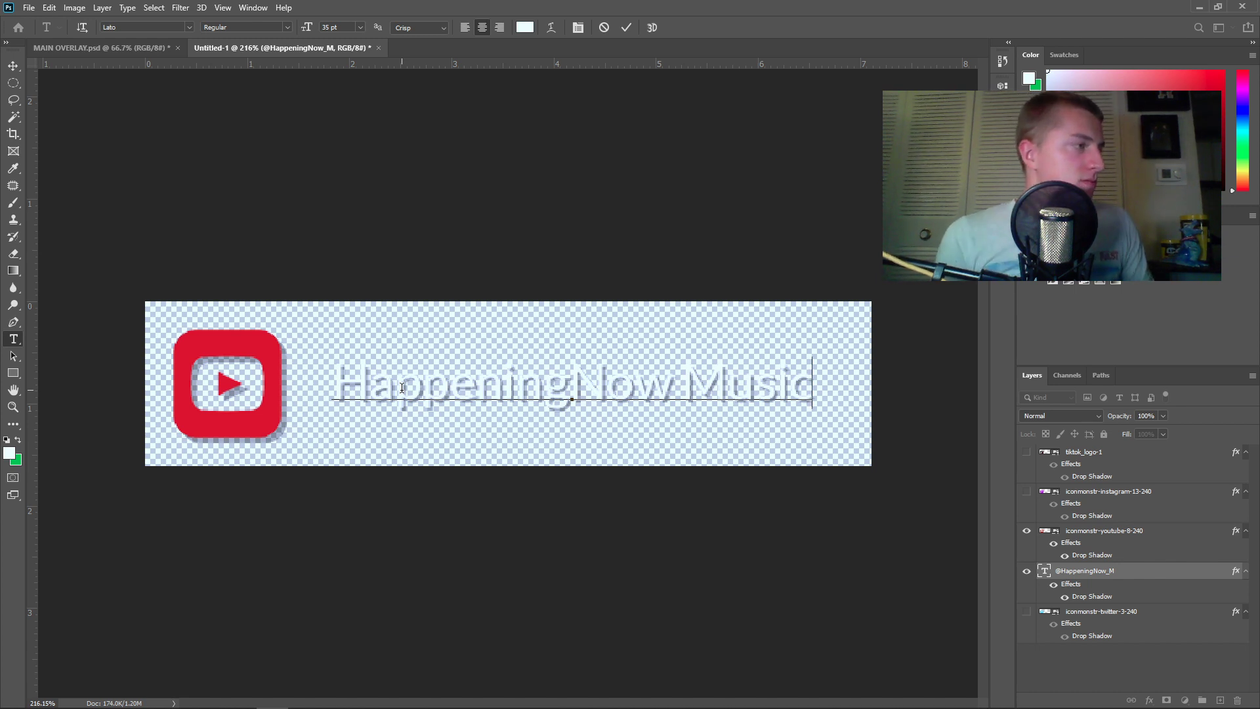
click(28, 8)
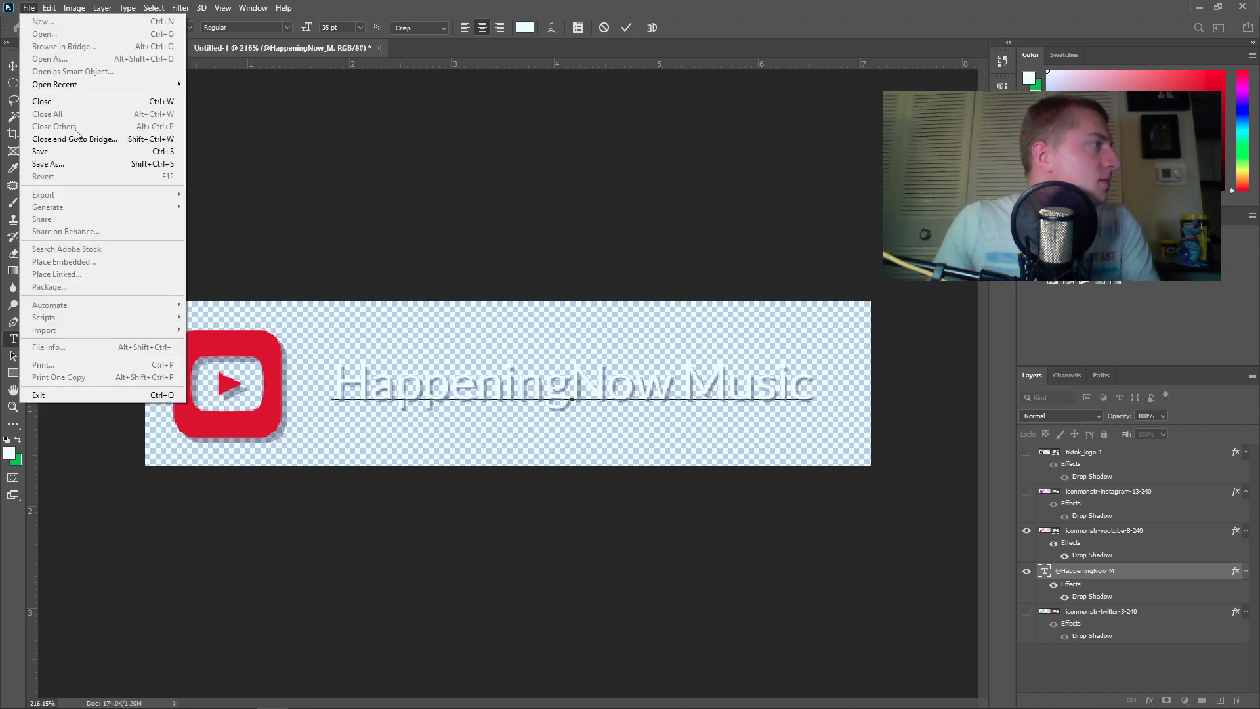
click(332, 342)
click(627, 29)
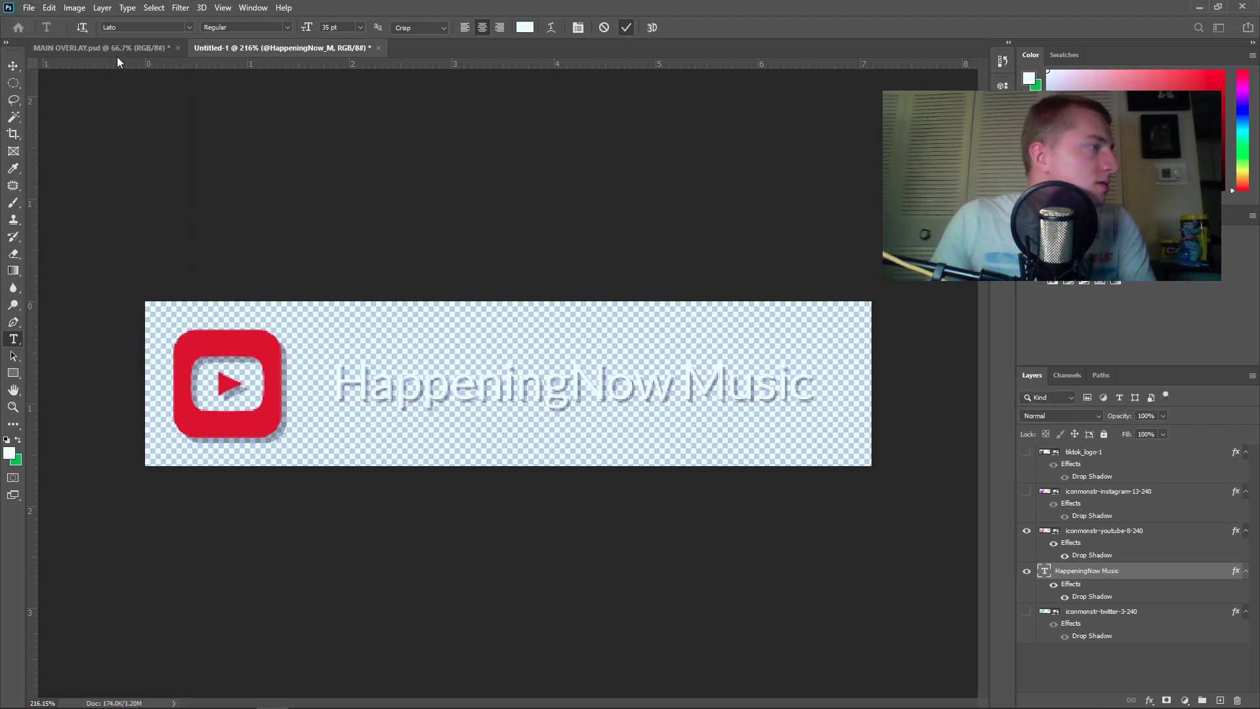
Quick-export the YouTube graphic as a PNG named YT into the SOCIAL SCROLL folder
click(29, 8)
mouse_move(120, 201)
click(239, 195)
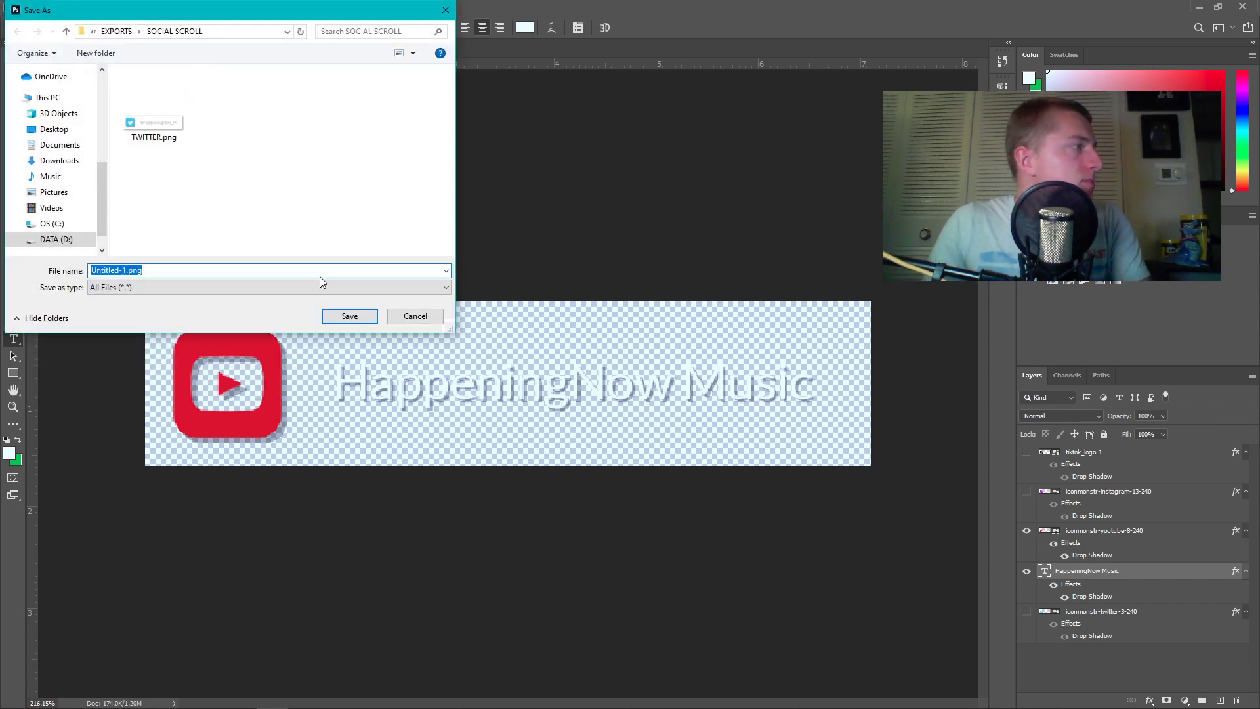
text(YT)
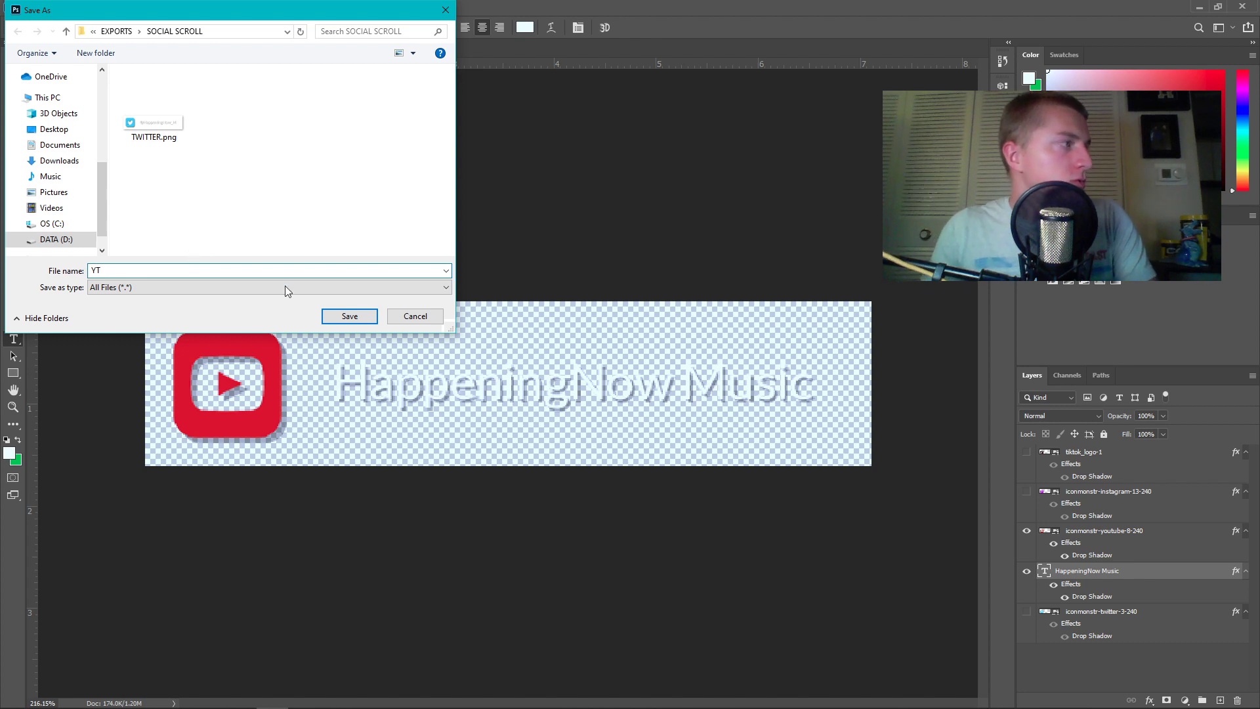
click(348, 316)
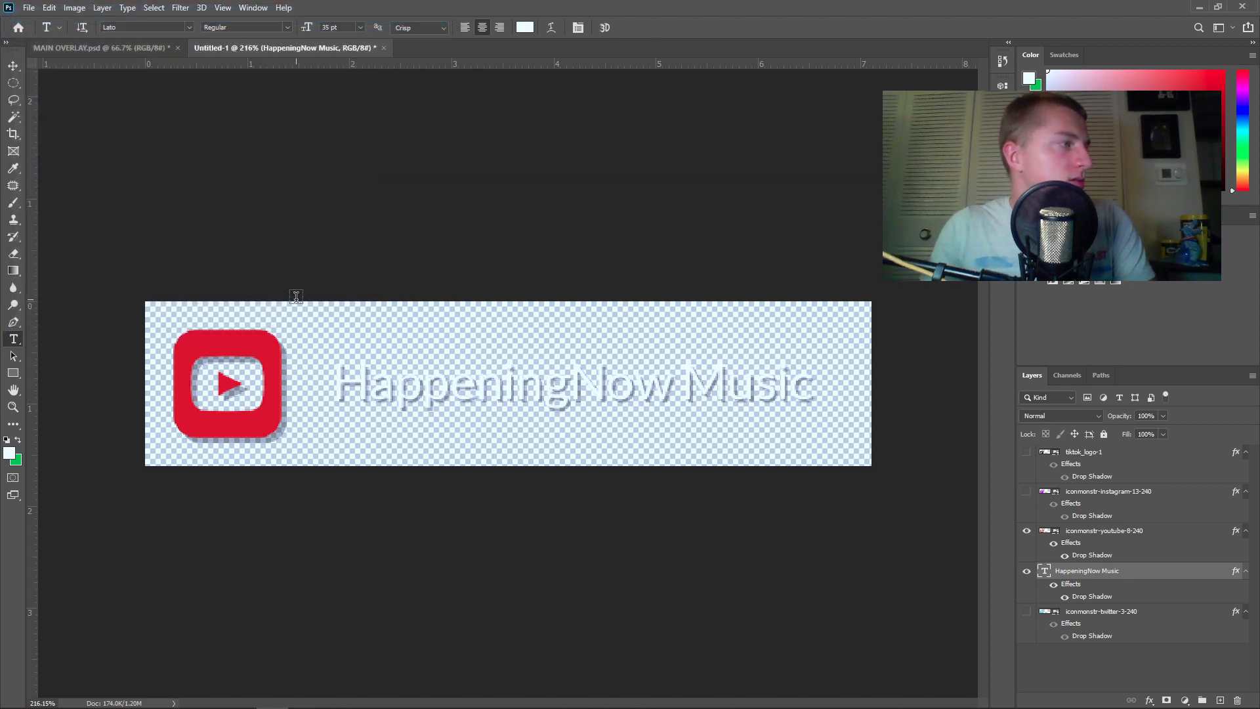
Hide the YouTube icon layer and show the Instagram icon layer
click(1026, 530)
click(1027, 492)
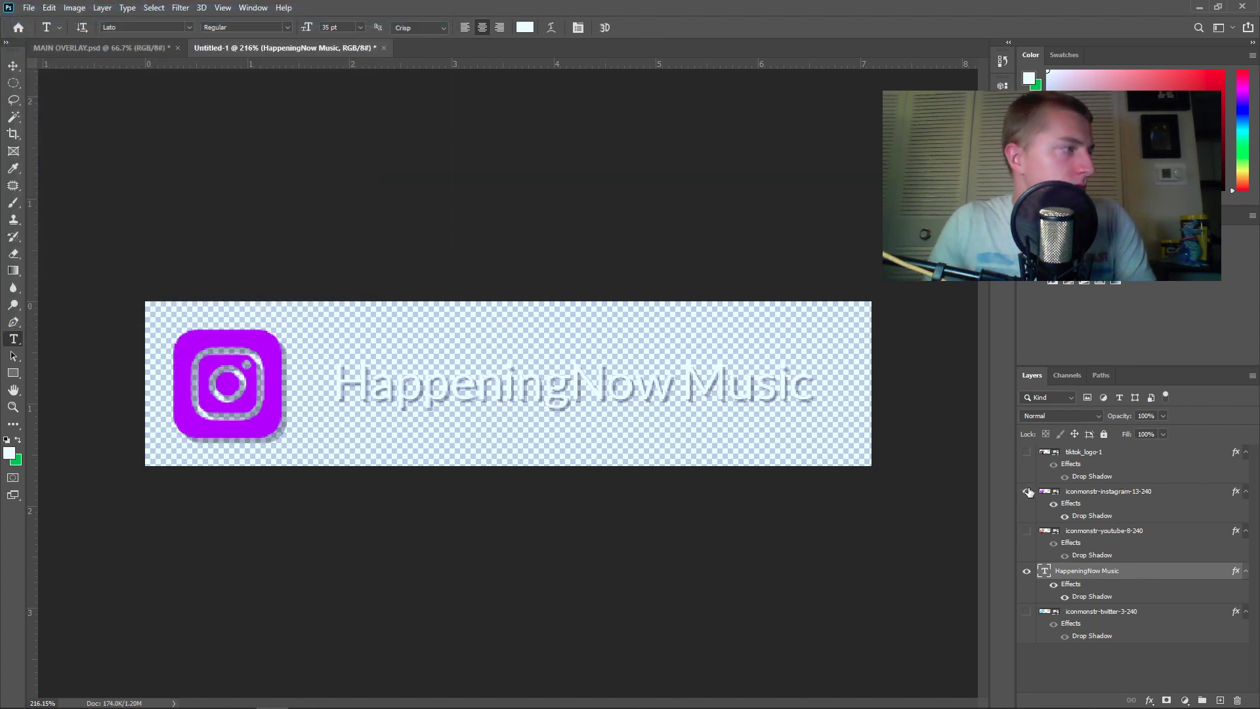
click(1110, 492)
In the handle text, replace the space before Music with an underscore and change the M to lowercase
click(542, 381)
key(ctrl+a)
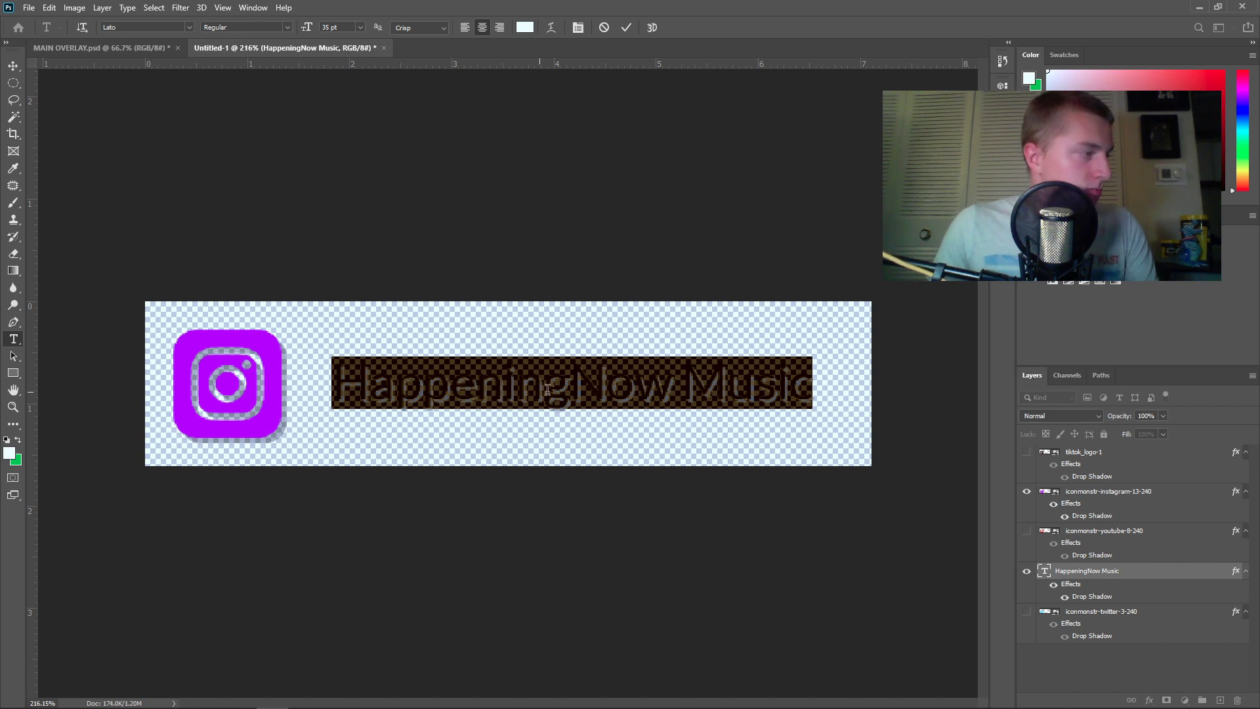
click(687, 388)
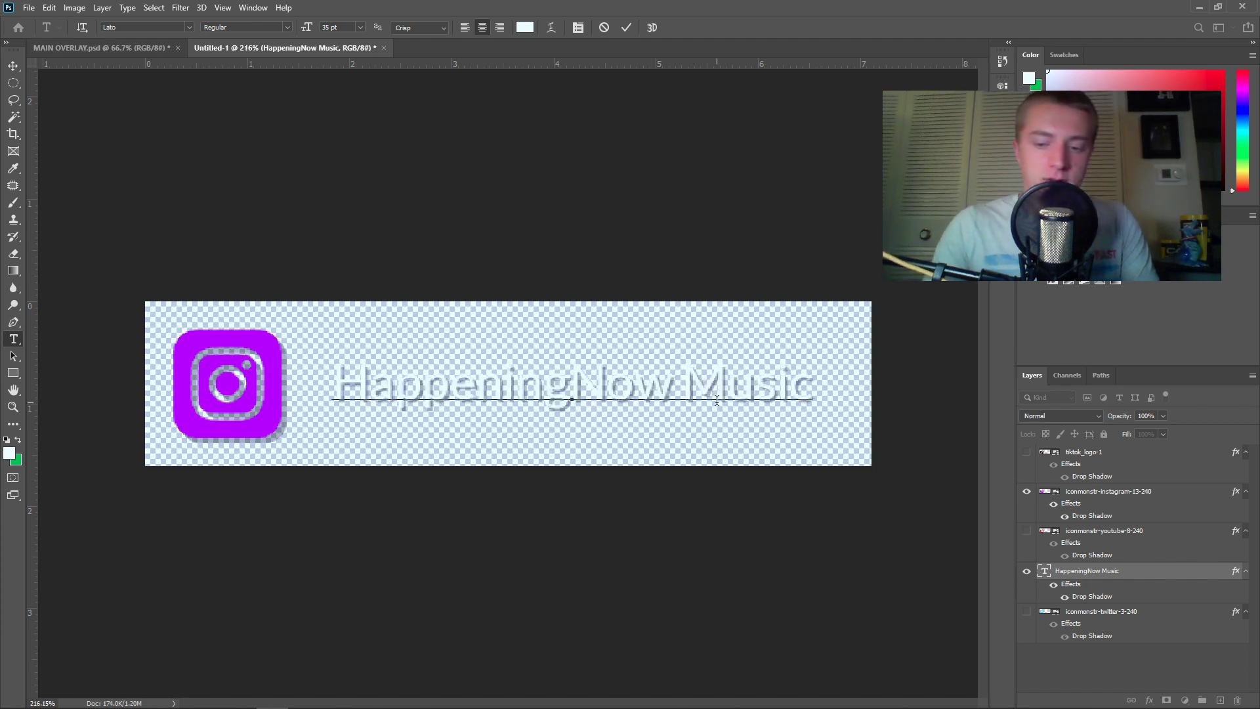
key(BackSpace)
text(_)
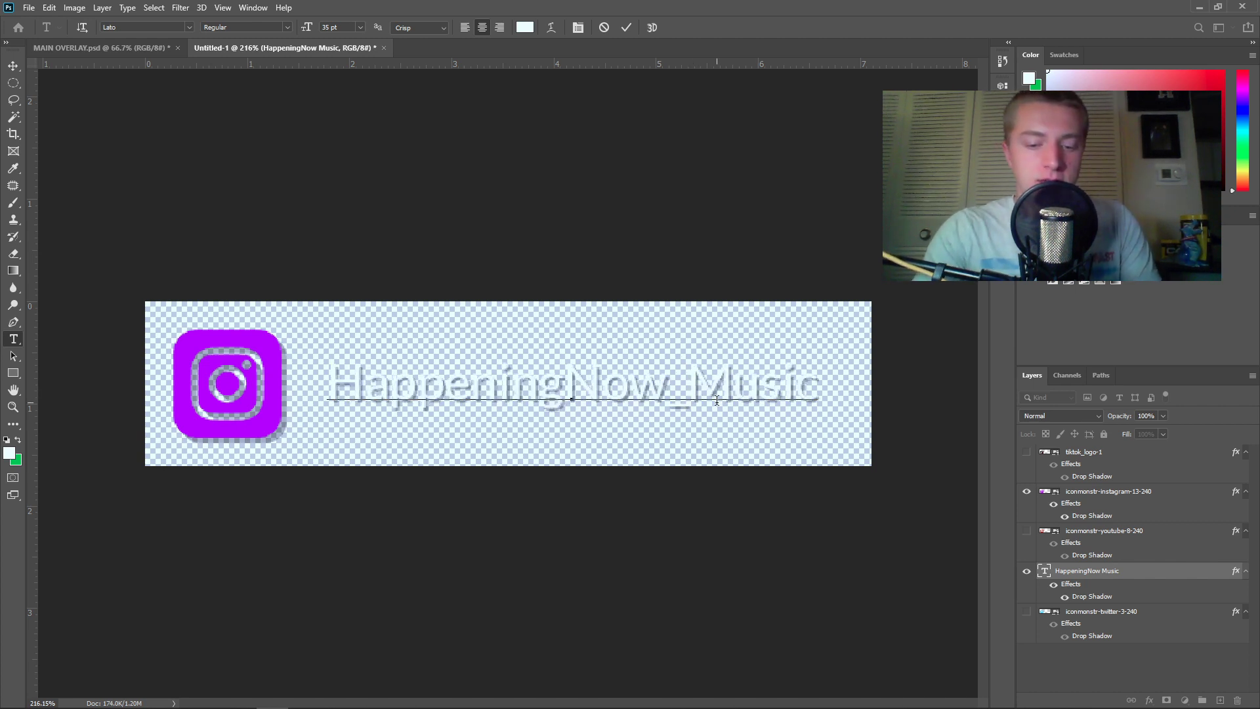
key(Delete)
text(m)
Change the N of Now to lowercase in the handle text
key(Left)
key(Left)
key(Left)
key(Left)
key(Left)
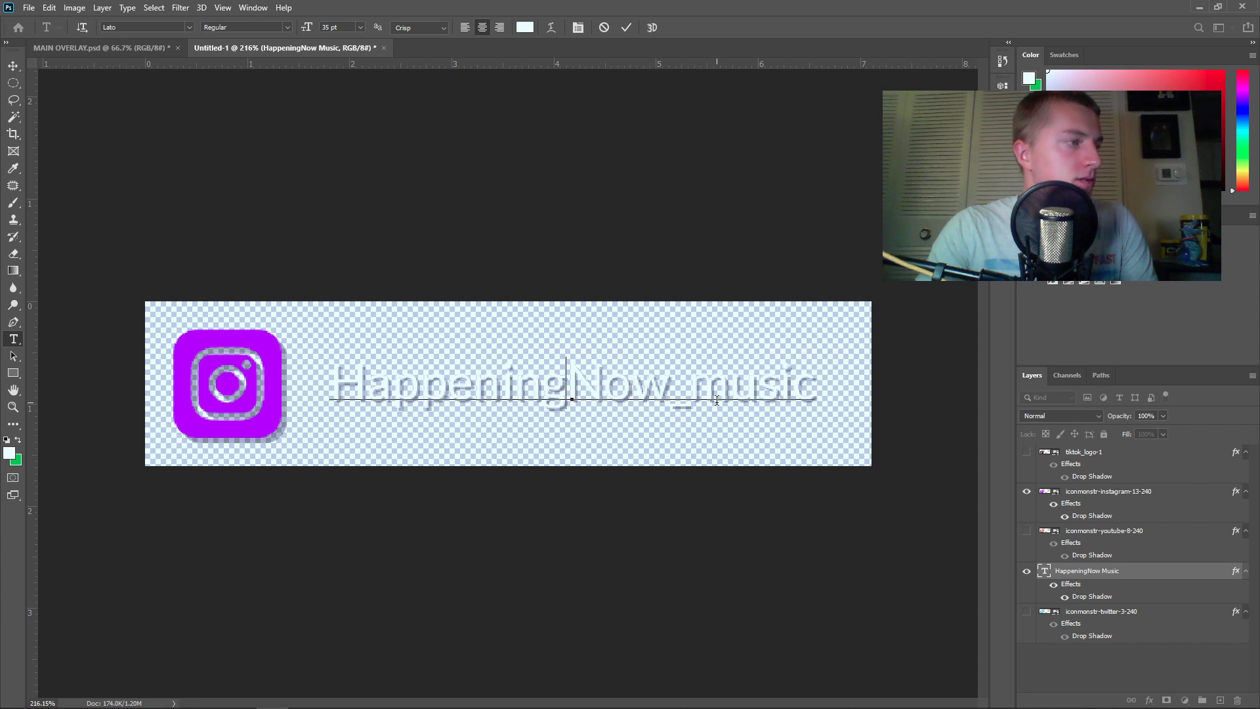
key(BackSpace)
text(n)
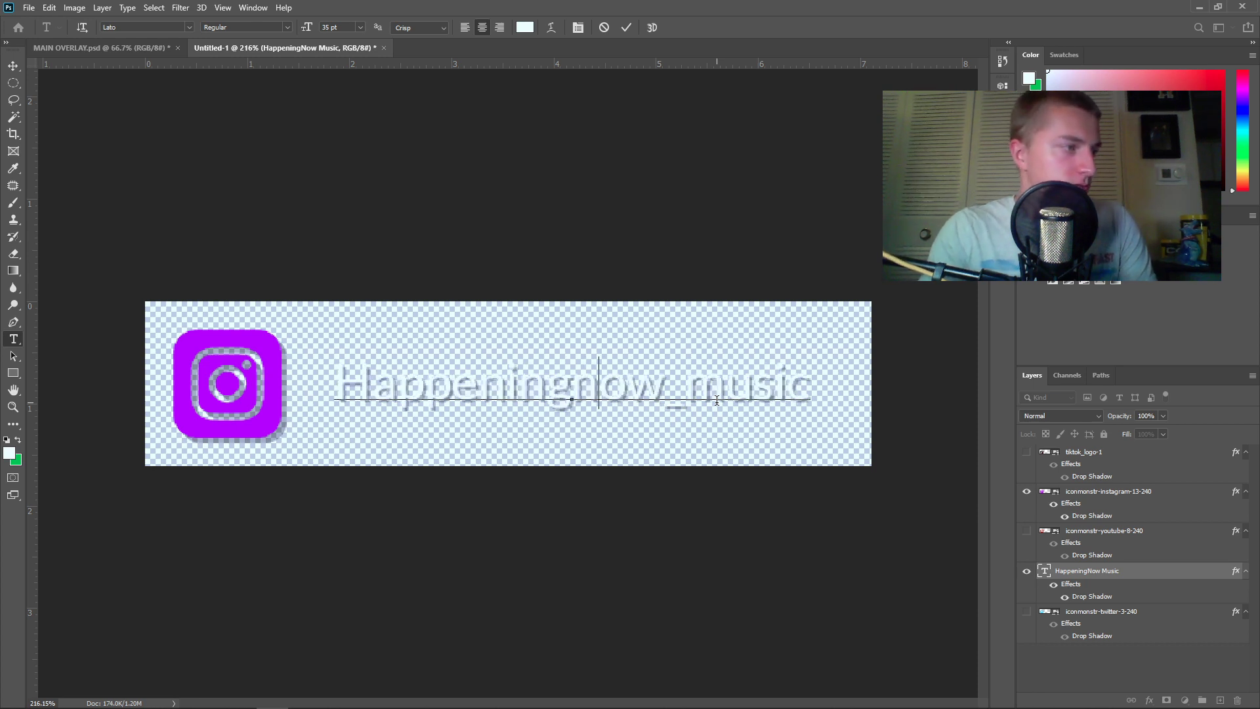
Change the initial H to lowercase so the handle reads happeningnow_music, and commit the edit
key(Left)
key(Left)
key(Left)
key(Left)
key(Left)
key(Left)
key(Left)
key(Left)
key(Left)
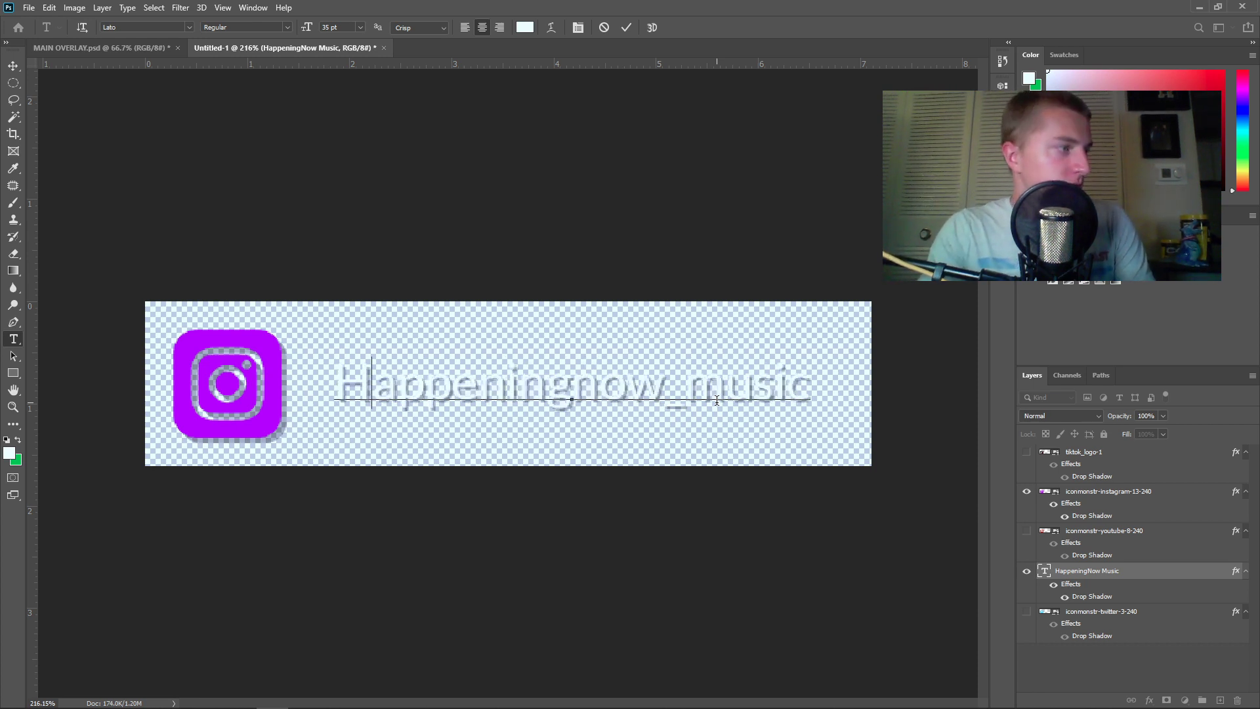
key(BackSpace)
text(h)
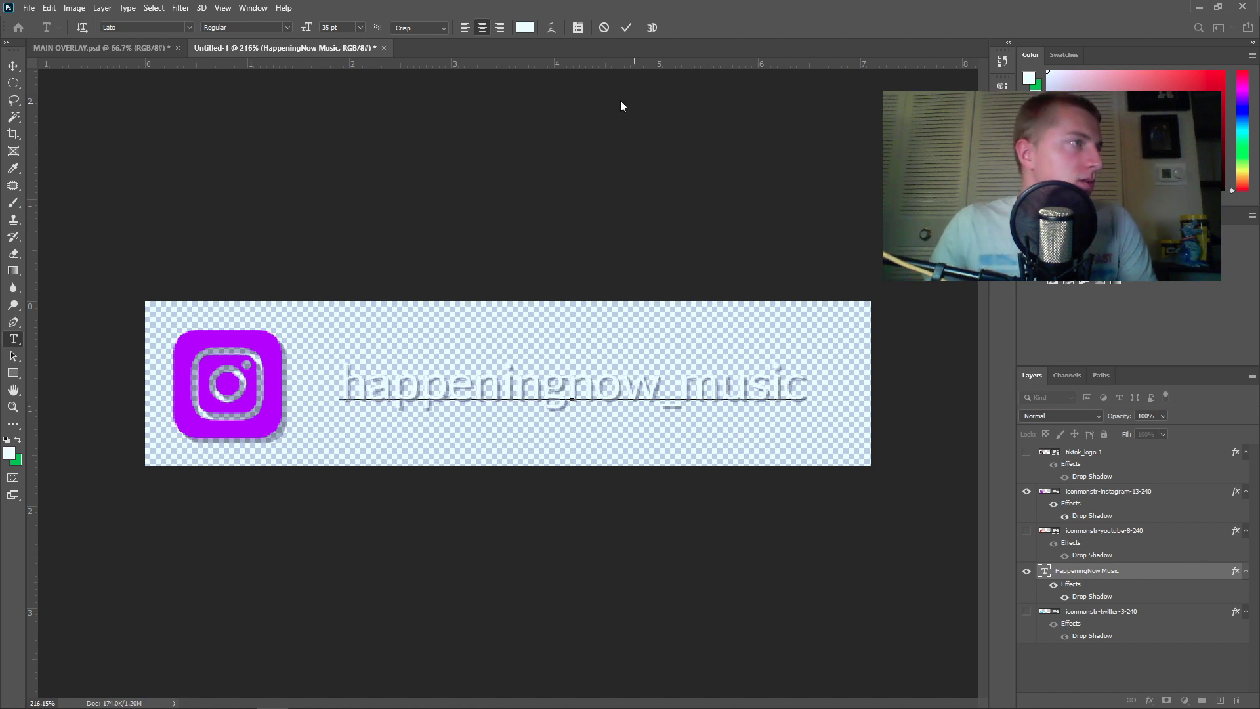
click(626, 29)
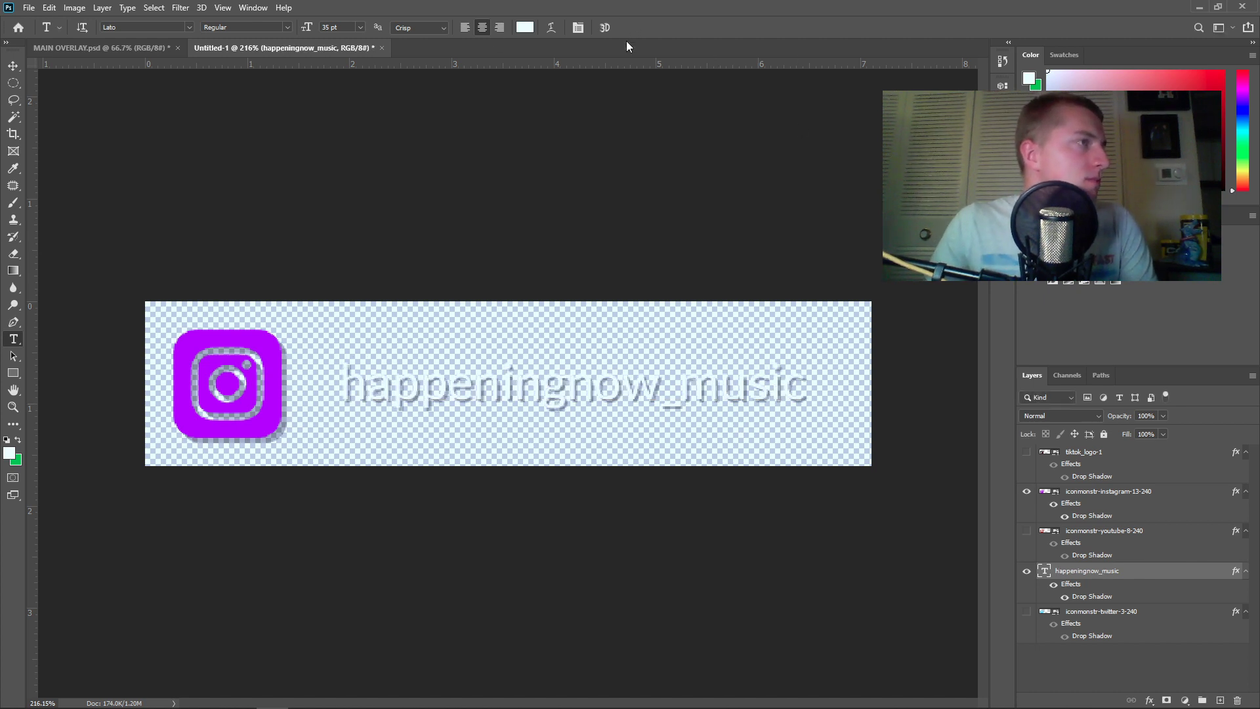
Quick-export the Instagram graphic as a PNG named INSTA into the SOCIAL SCROLL folder
click(27, 6)
mouse_move(126, 197)
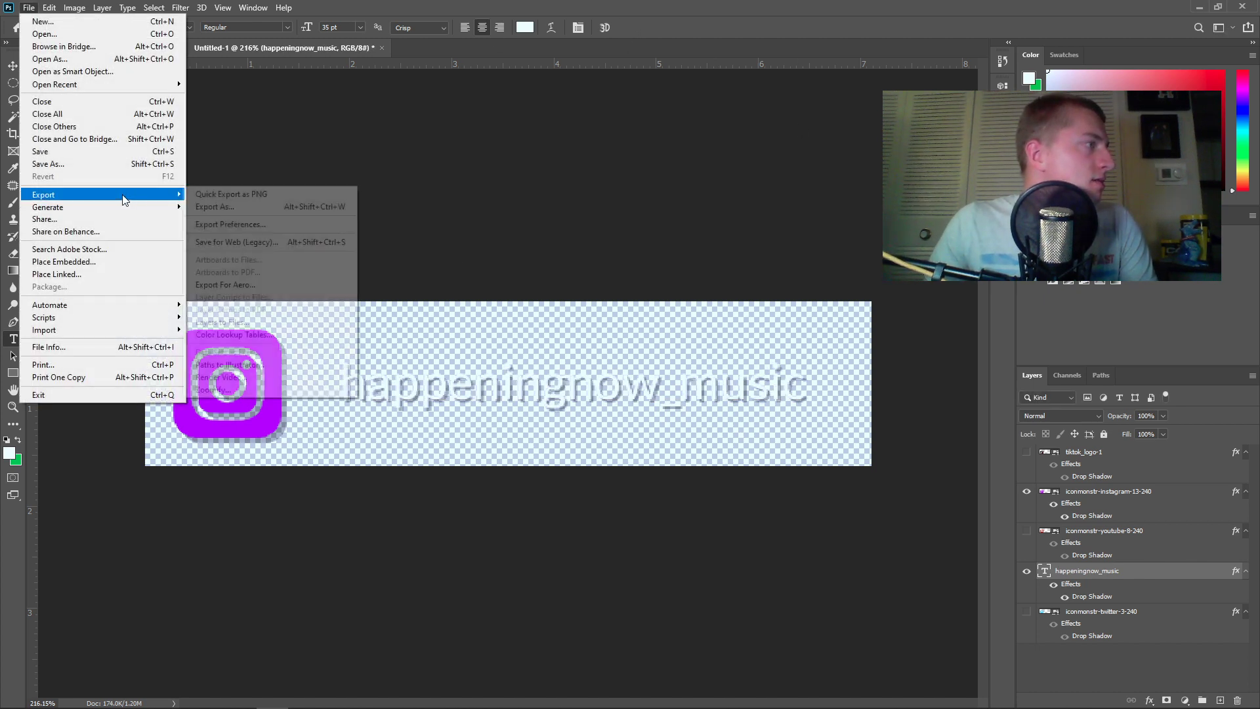
click(231, 195)
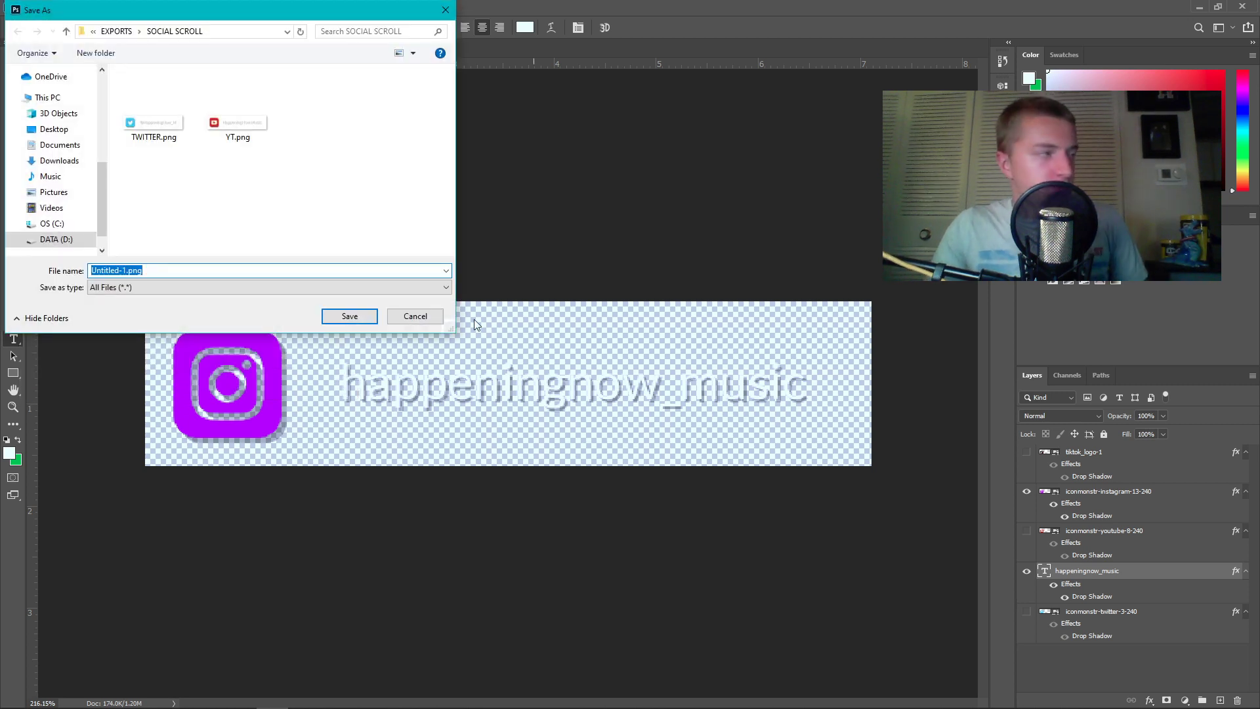
text(INSTA)
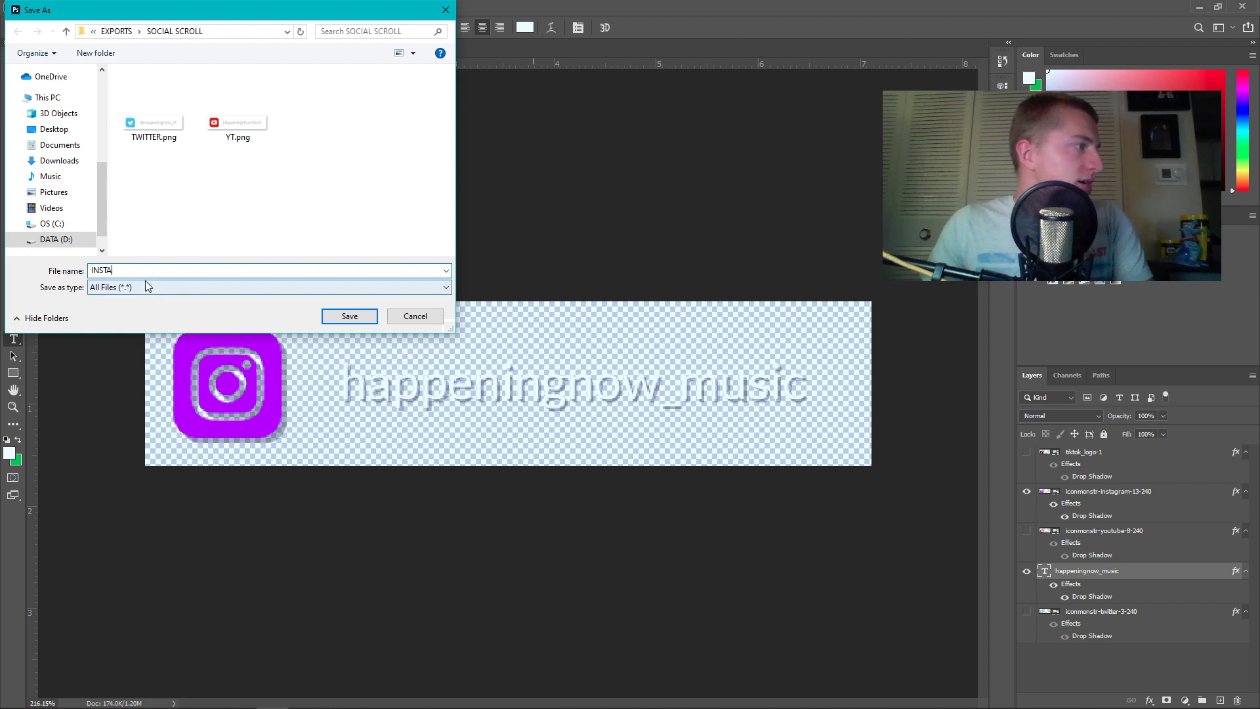
click(338, 316)
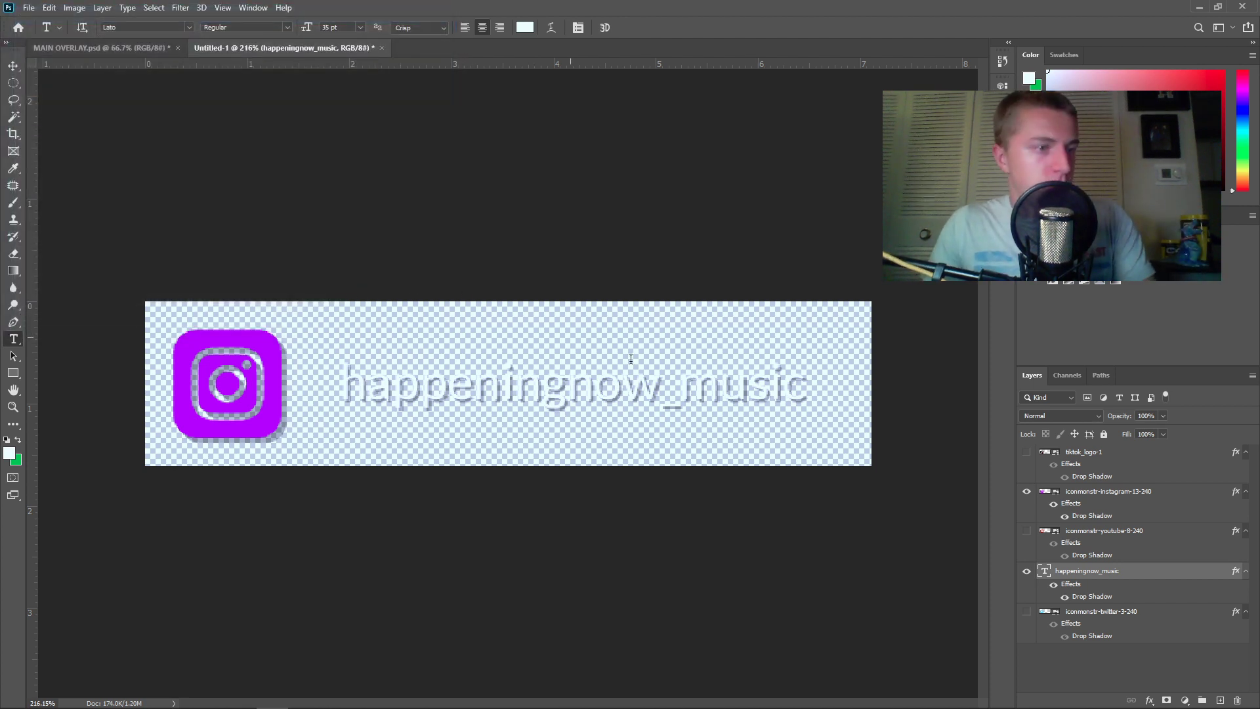
Swap the visible Instagram icon layer for the TikTok one and add @ to the start of the handle text, committing the edit
click(1027, 491)
click(1027, 451)
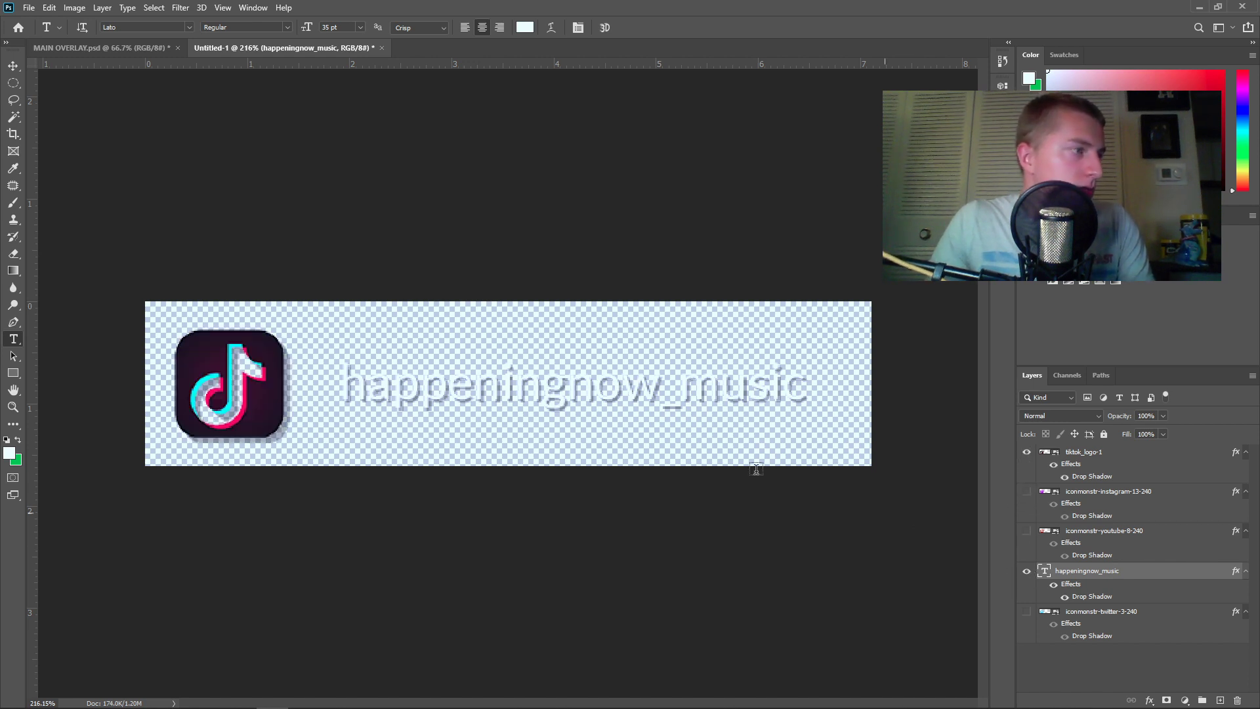
click(534, 374)
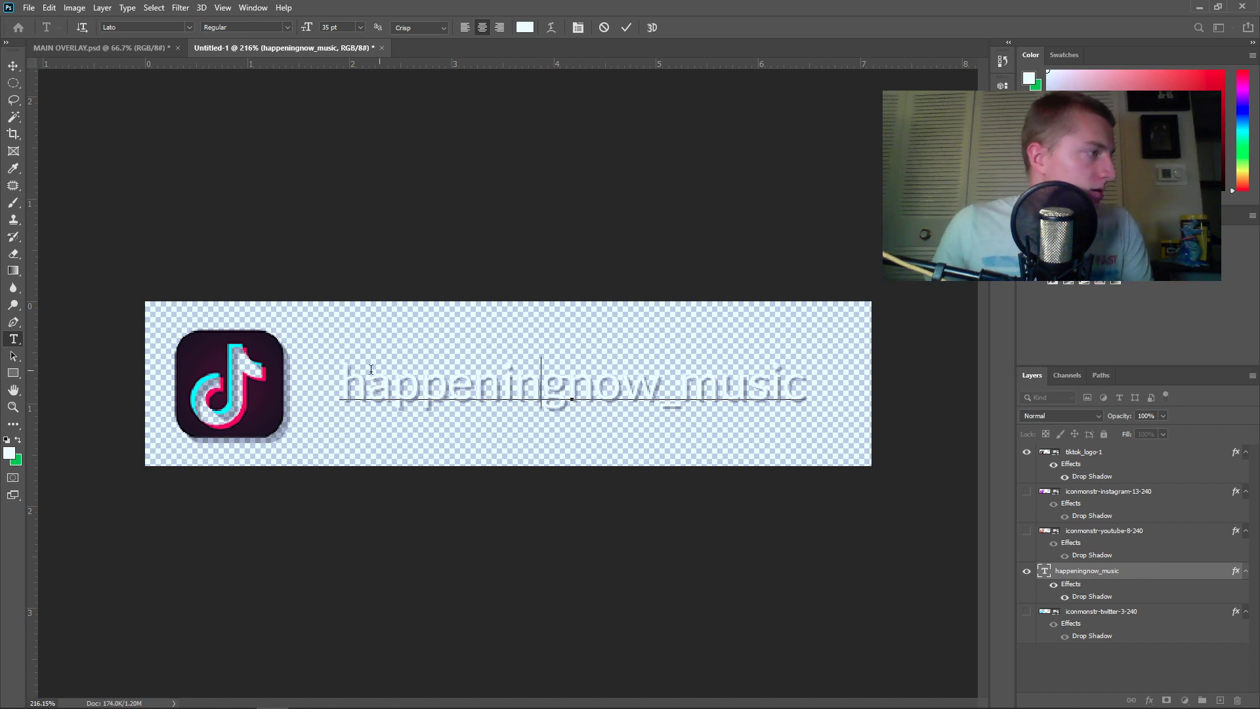
key(Home)
key(Right)
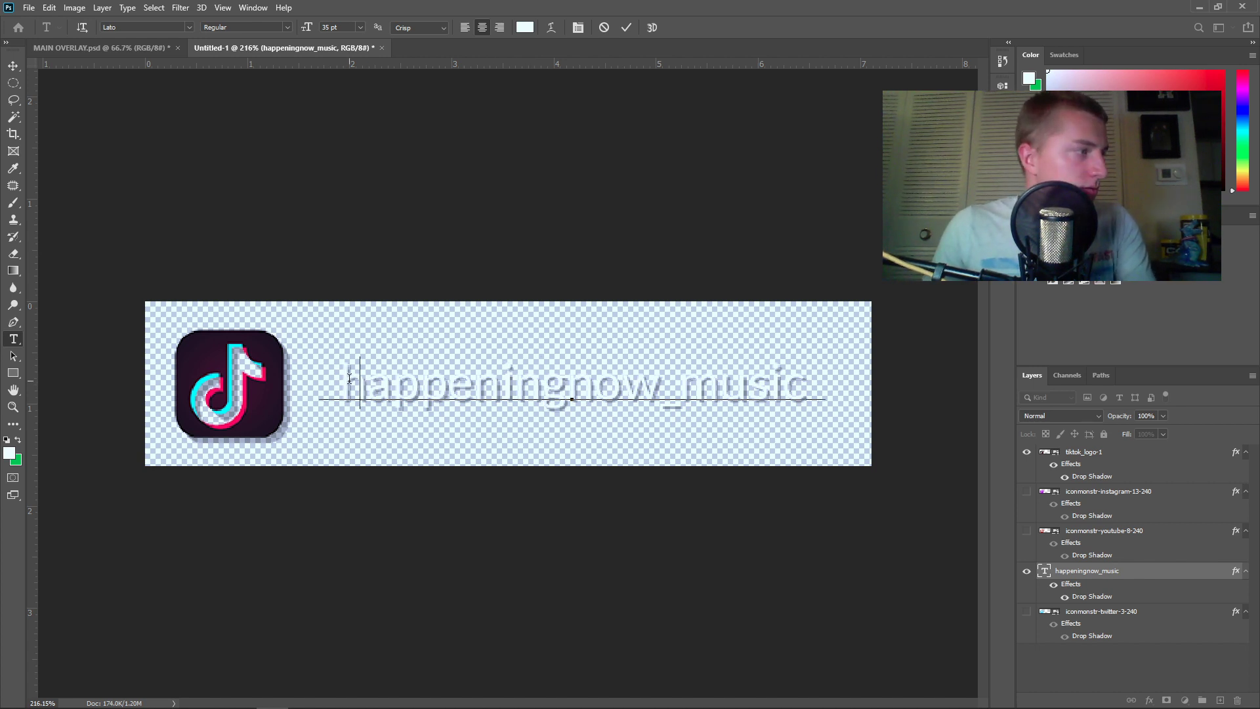
text(@)
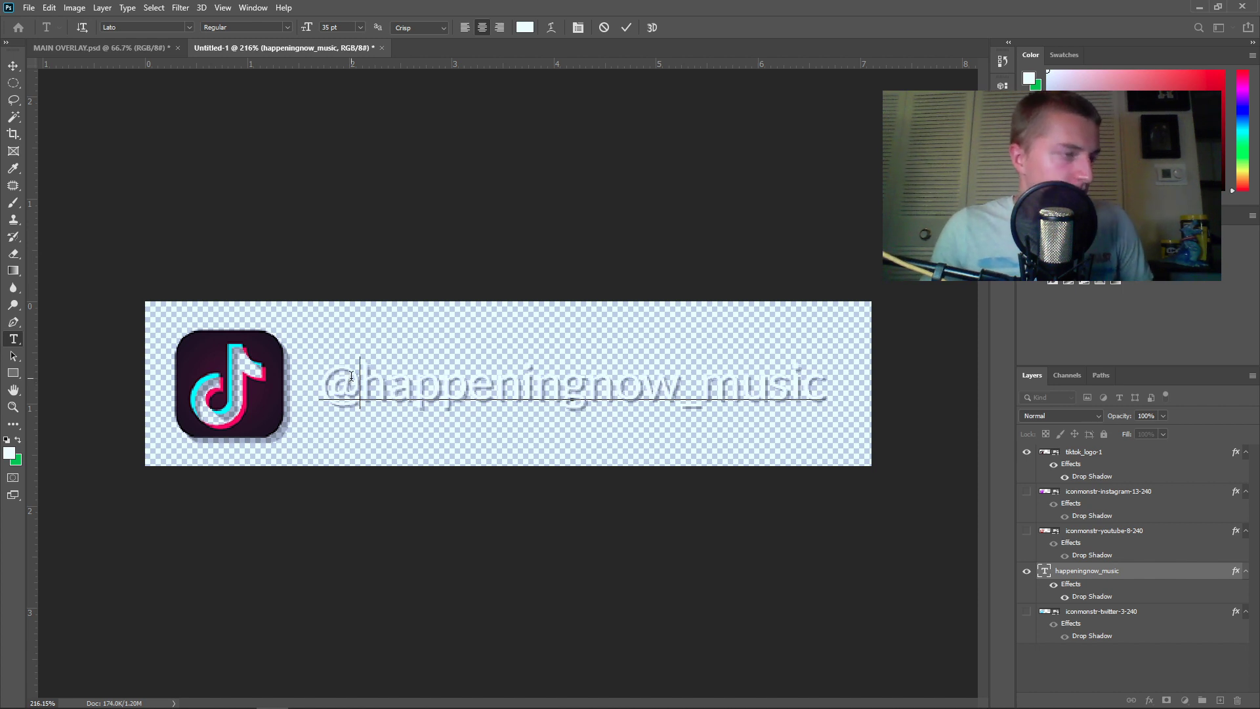
click(628, 28)
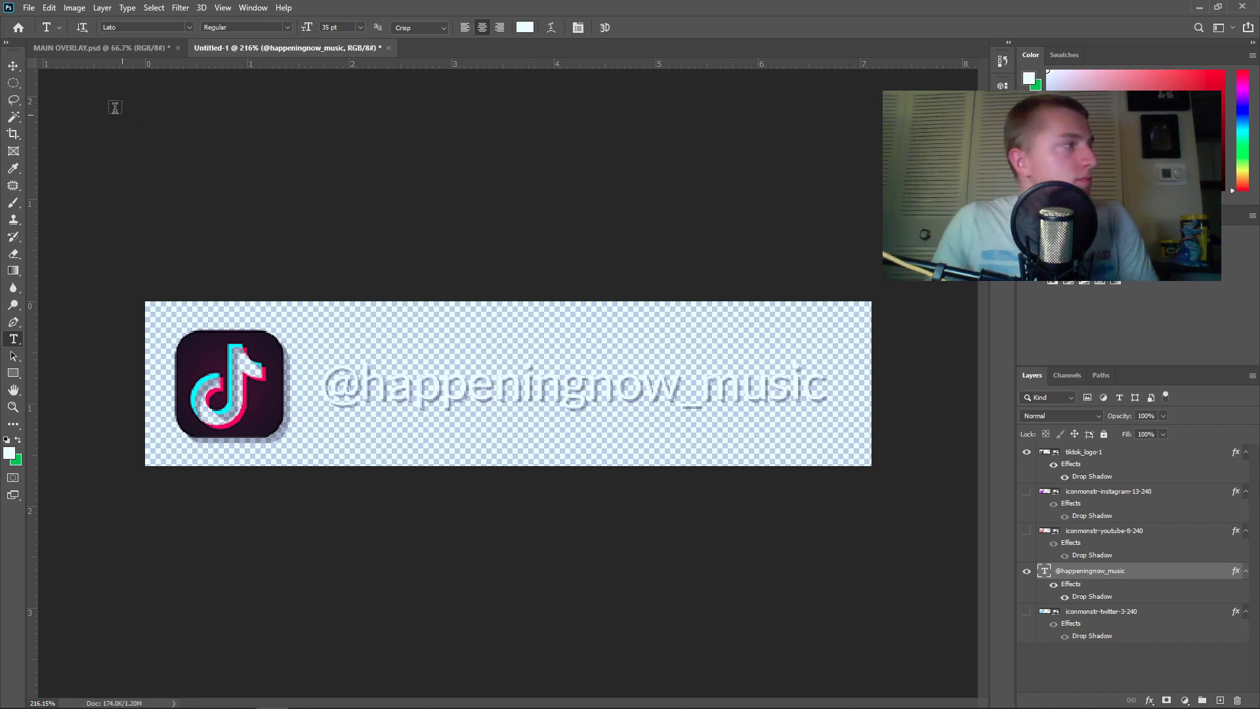
Quick-export the TikTok graphic as a PNG named TIKTOK into the SOCIAL SCROLL folder
click(29, 7)
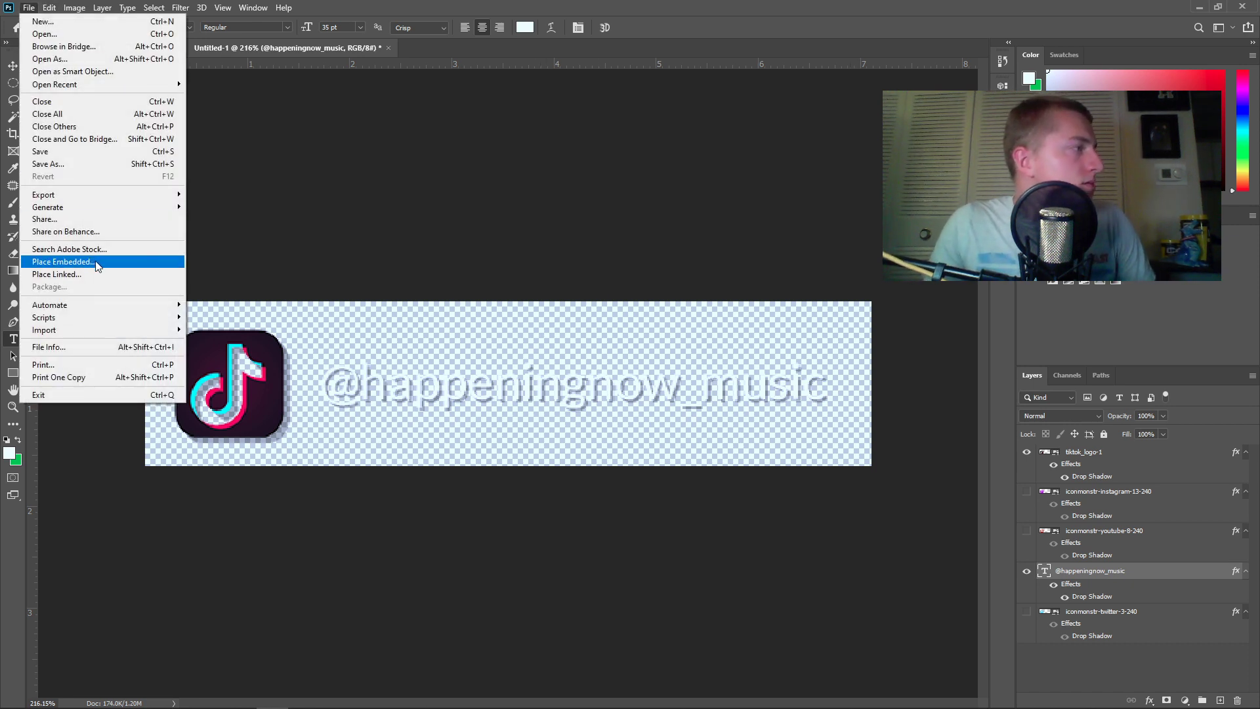
mouse_move(95, 196)
click(265, 196)
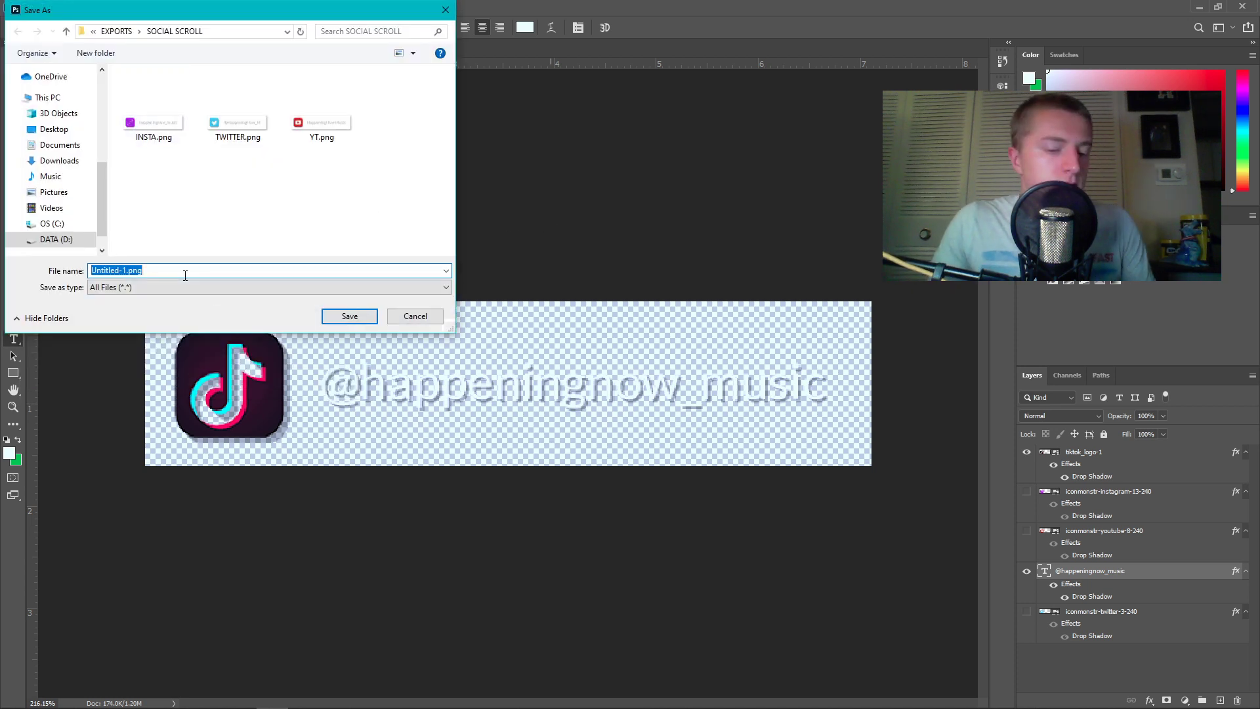
text(TIKTOK)
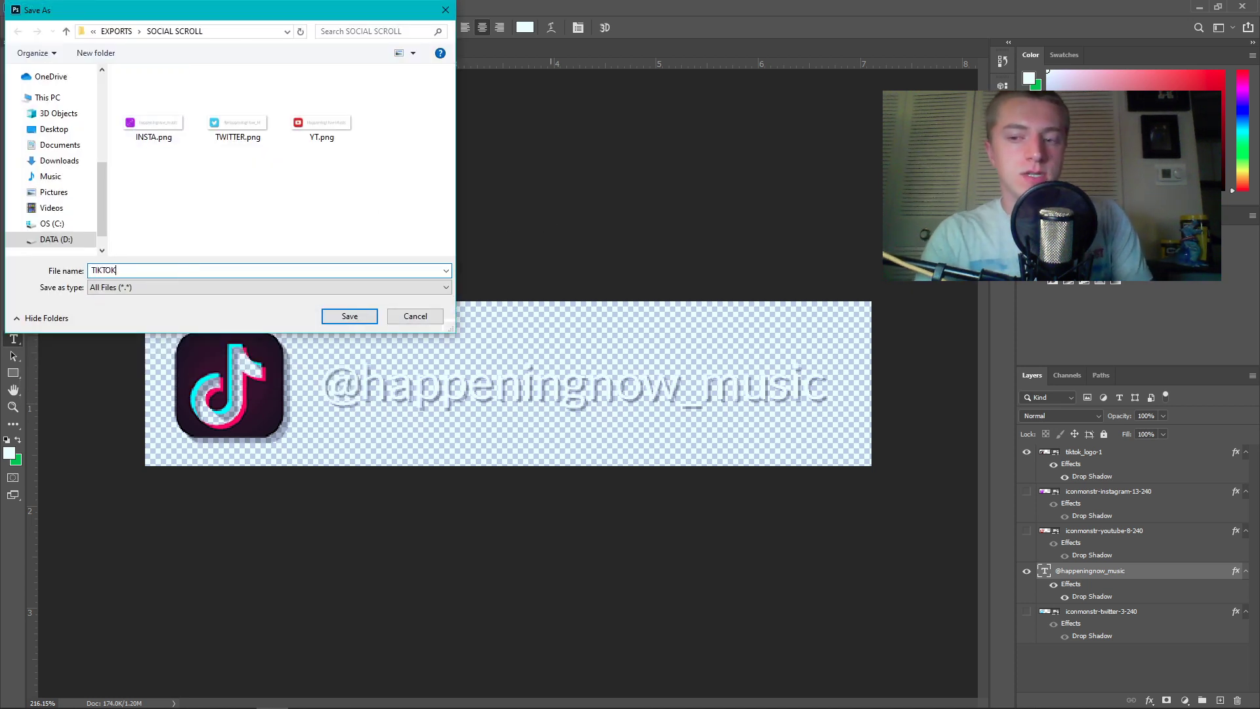
click(349, 316)
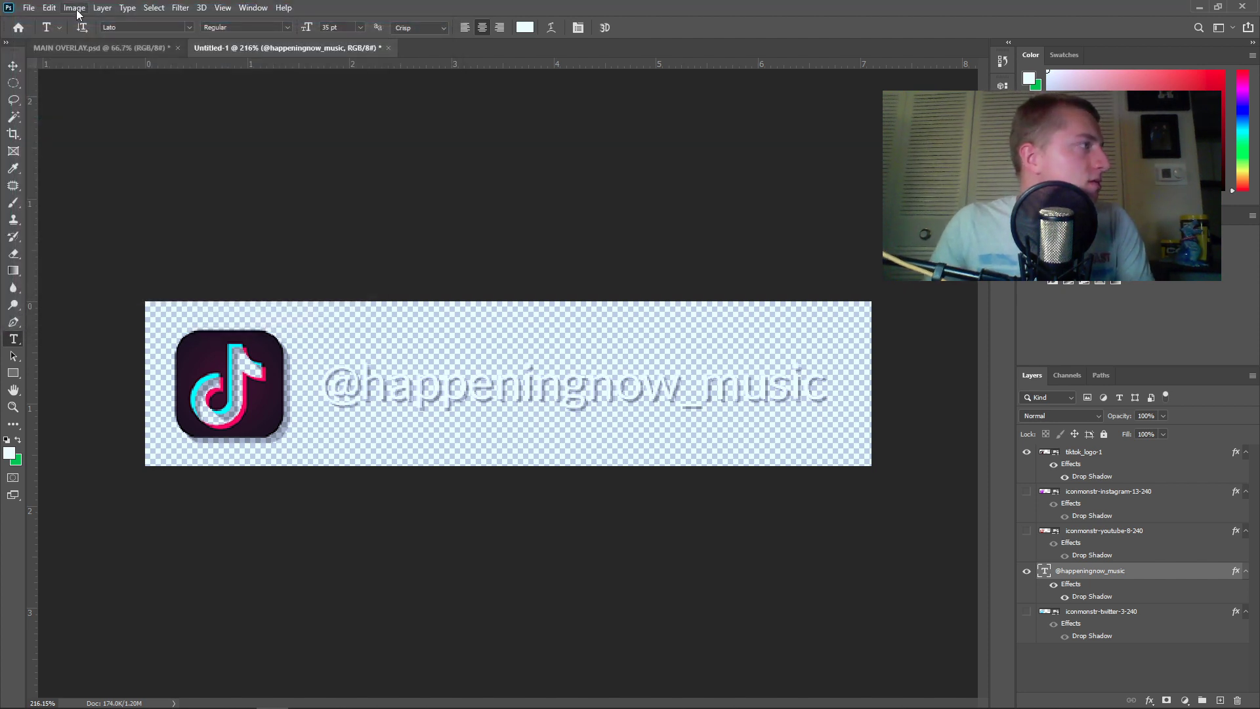
Save the layered document as a Photoshop file named SOCIAL BOX TEMPLATE in the STREAM STUFF folder
key(ctrl+s)
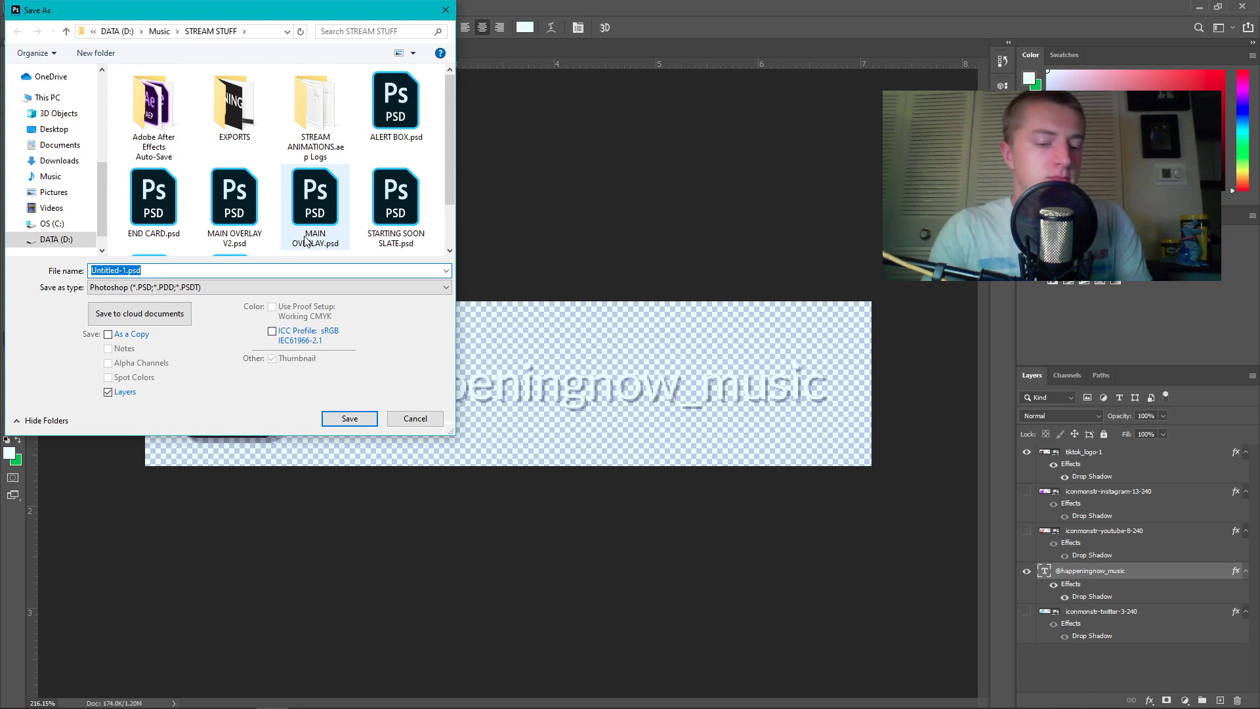
text(SOCIAL)
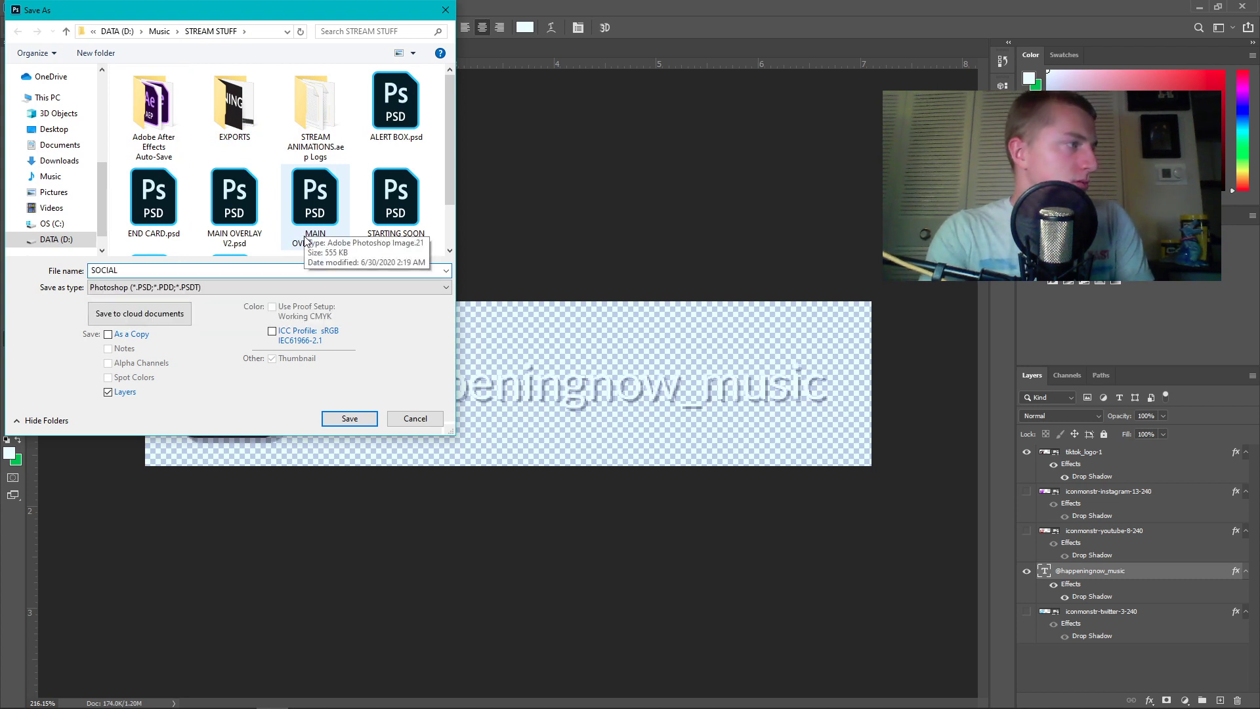
text( BO)
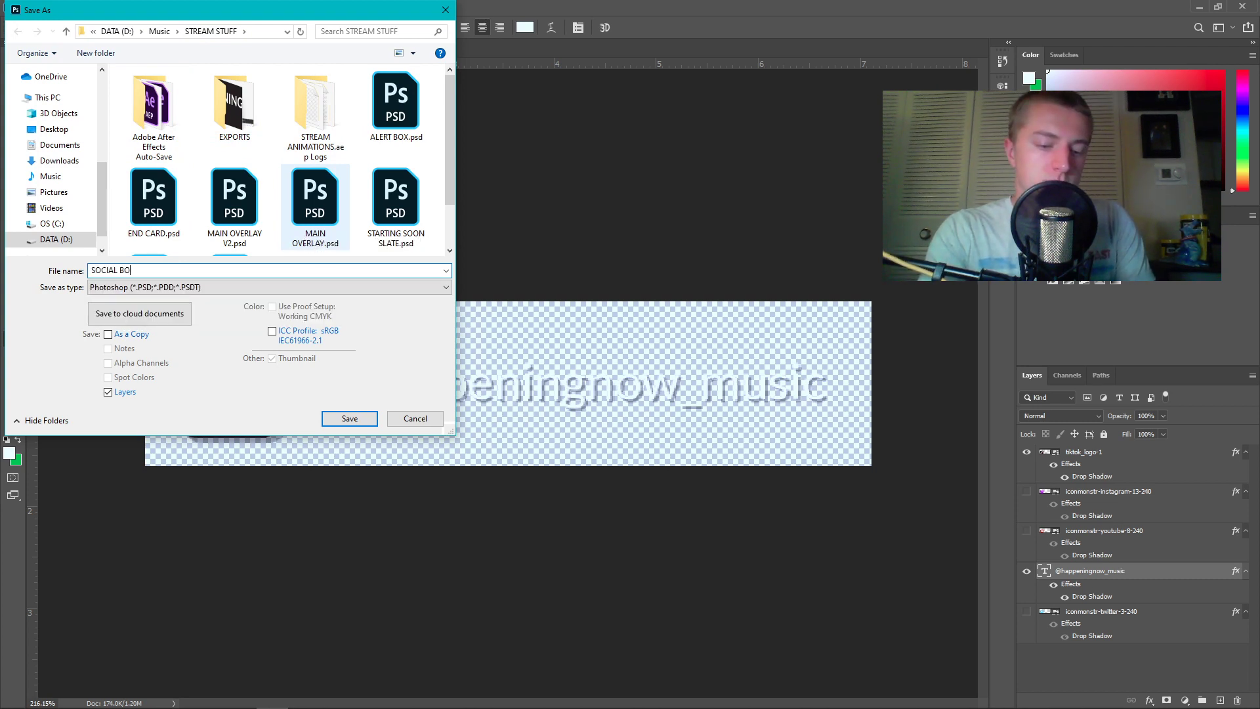
text(X TEMPLATE)
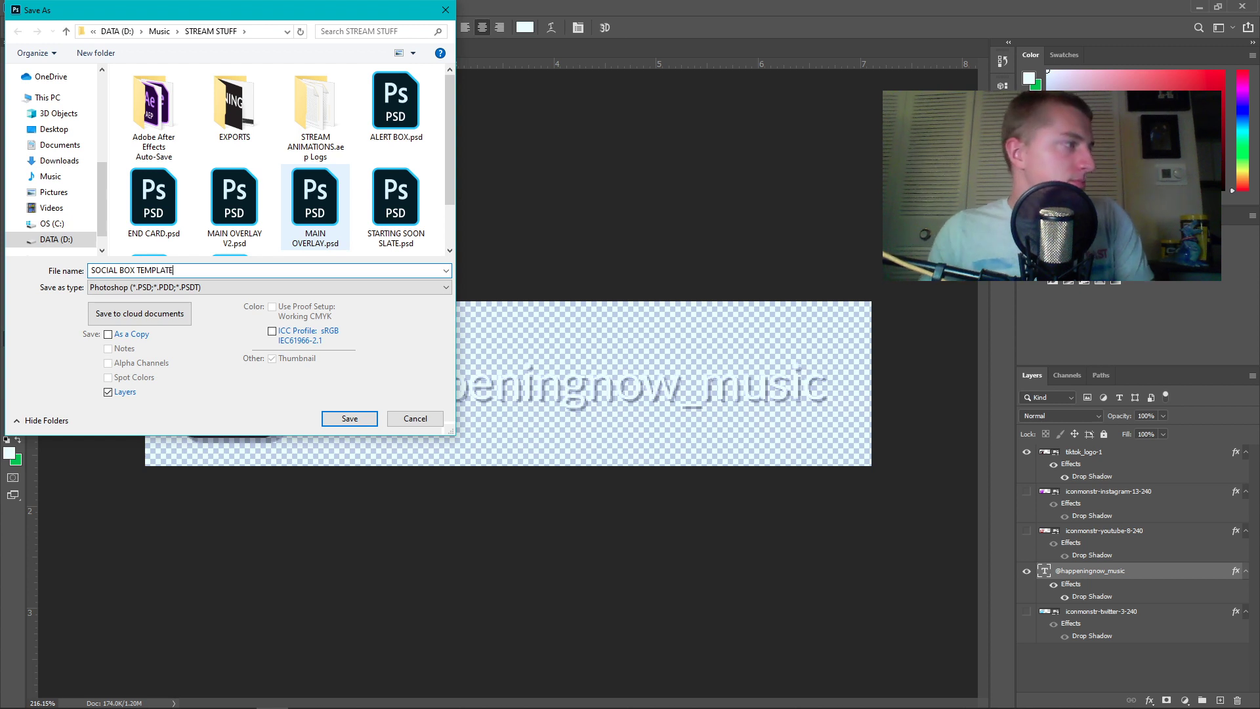
click(347, 424)
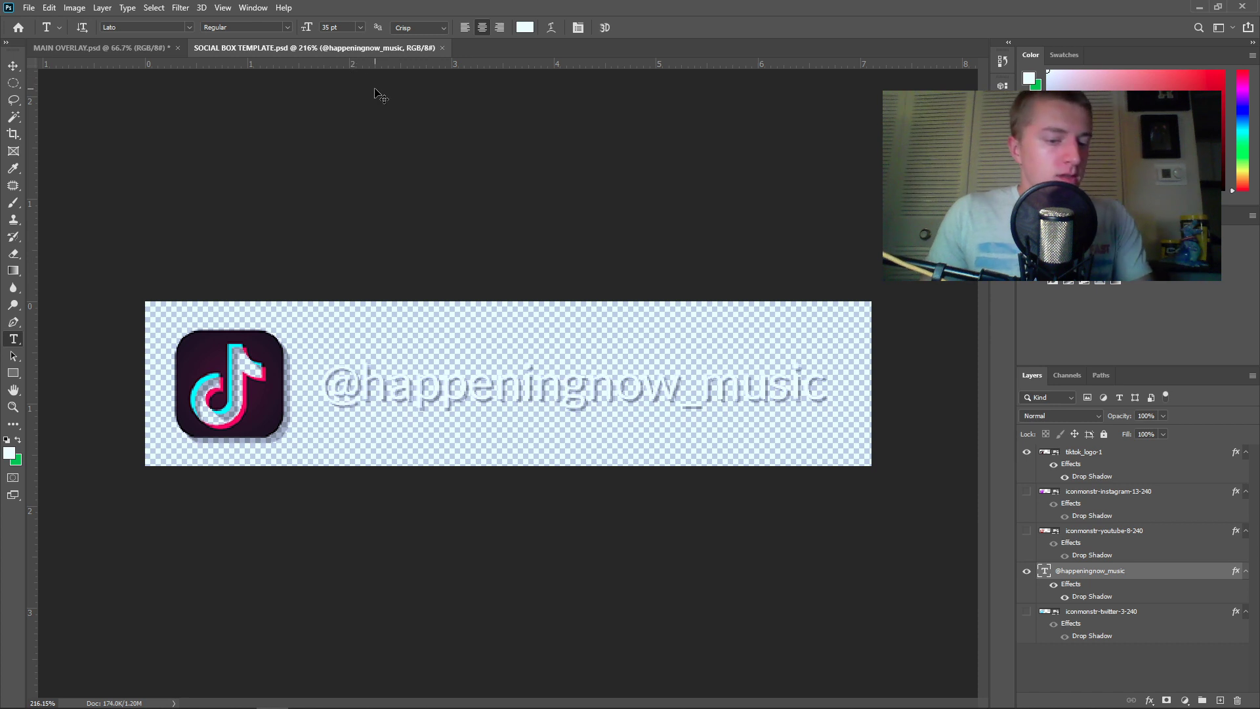
Close the SOCIAL BOX TEMPLATE and MAIN OVERLAY documents, saving the changes to MAIN OVERLAY.psd
click(443, 49)
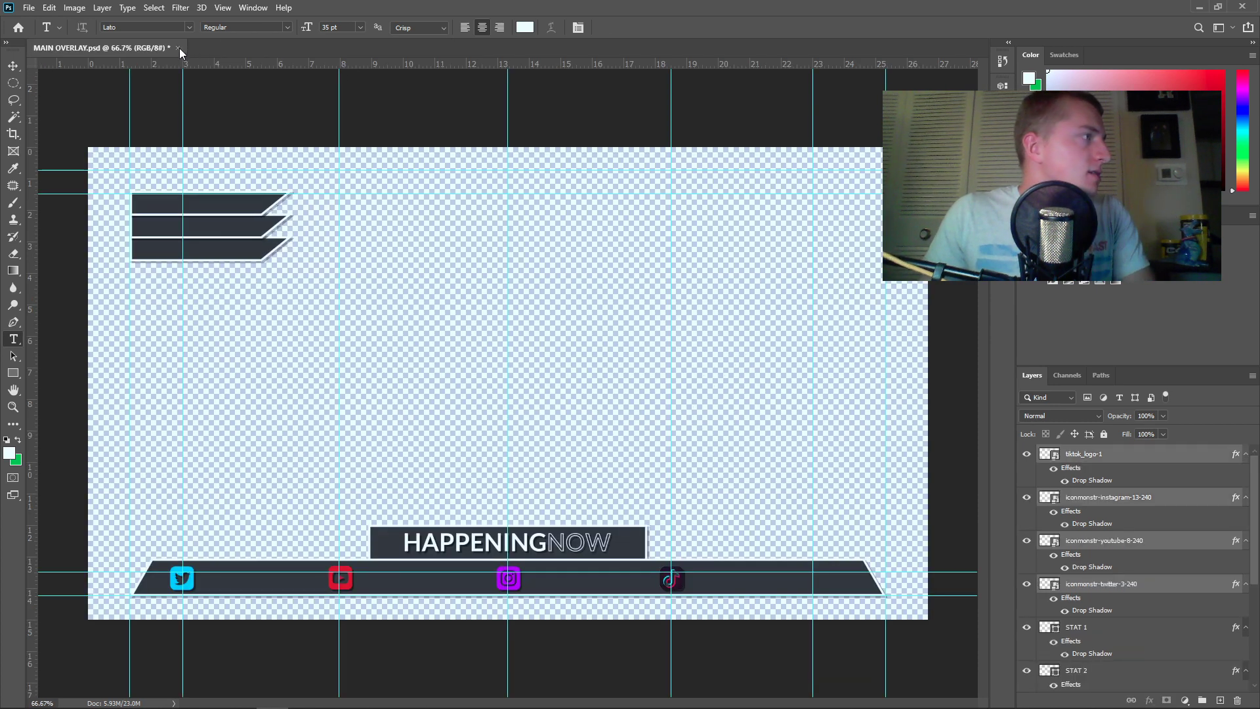
click(177, 49)
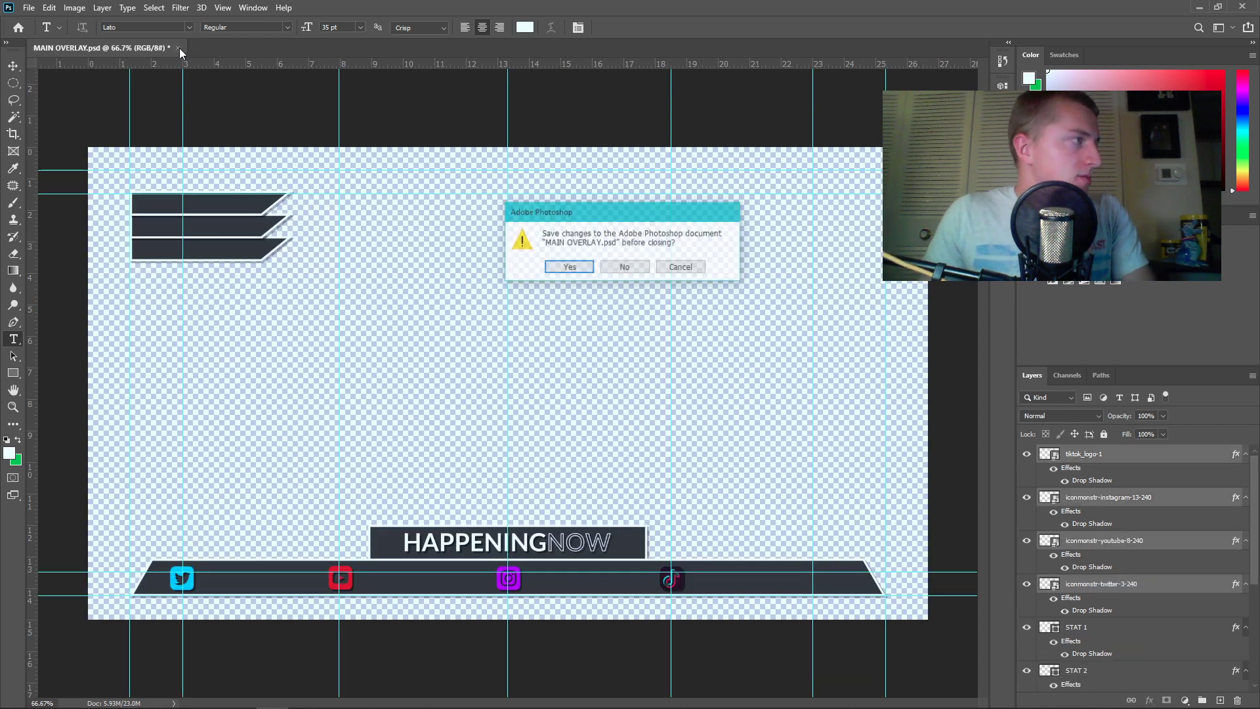
click(574, 268)
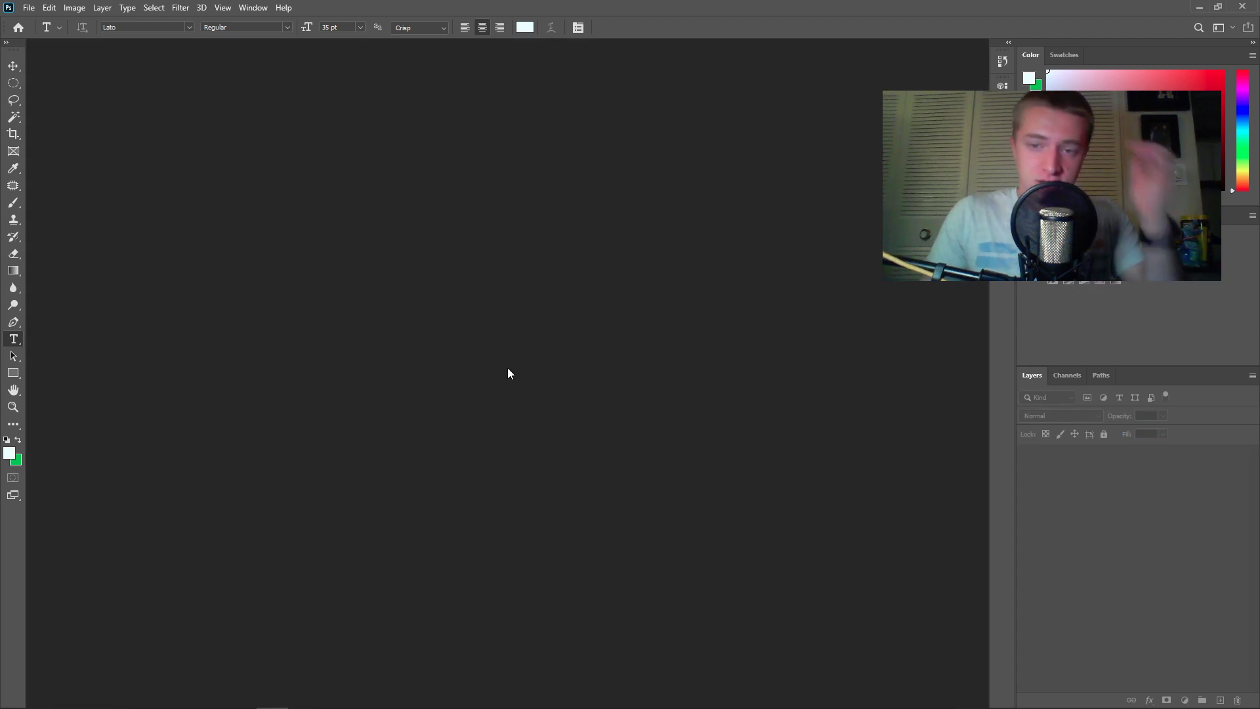
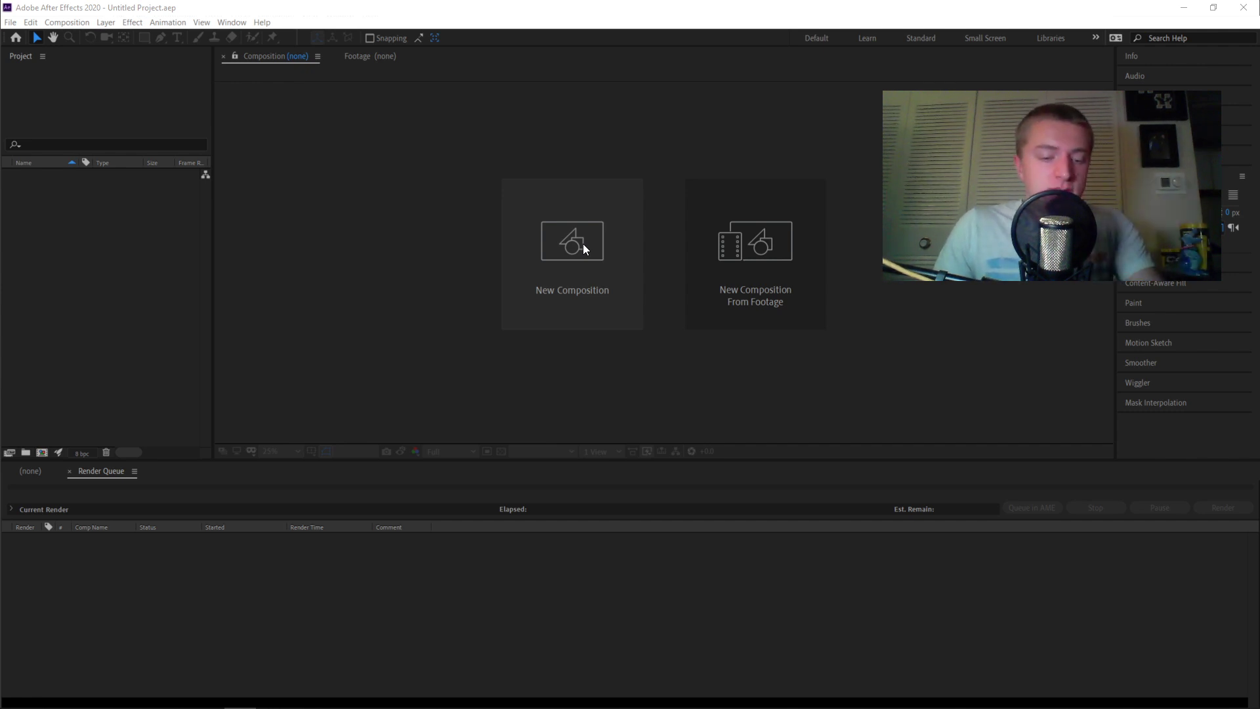
Start a new composition named MAIN OVERLAY V2 and set its frame rate to 30 frames per second
click(584, 239)
click(583, 235)
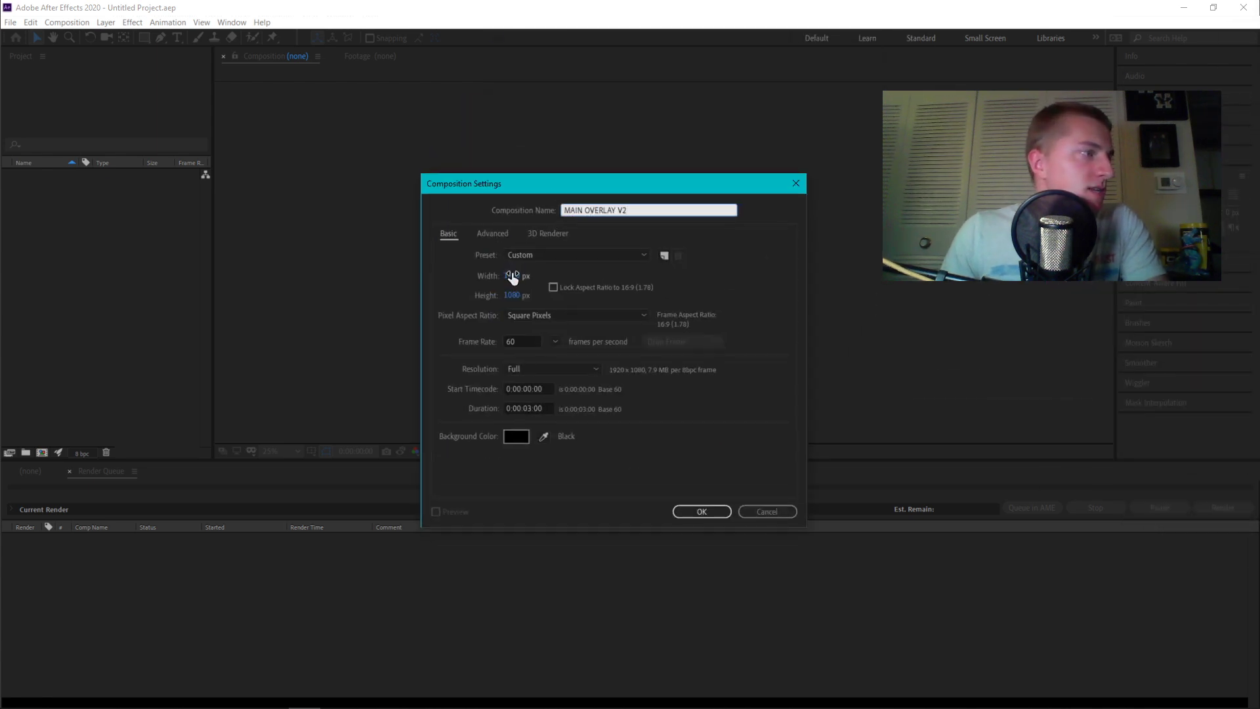
click(553, 288)
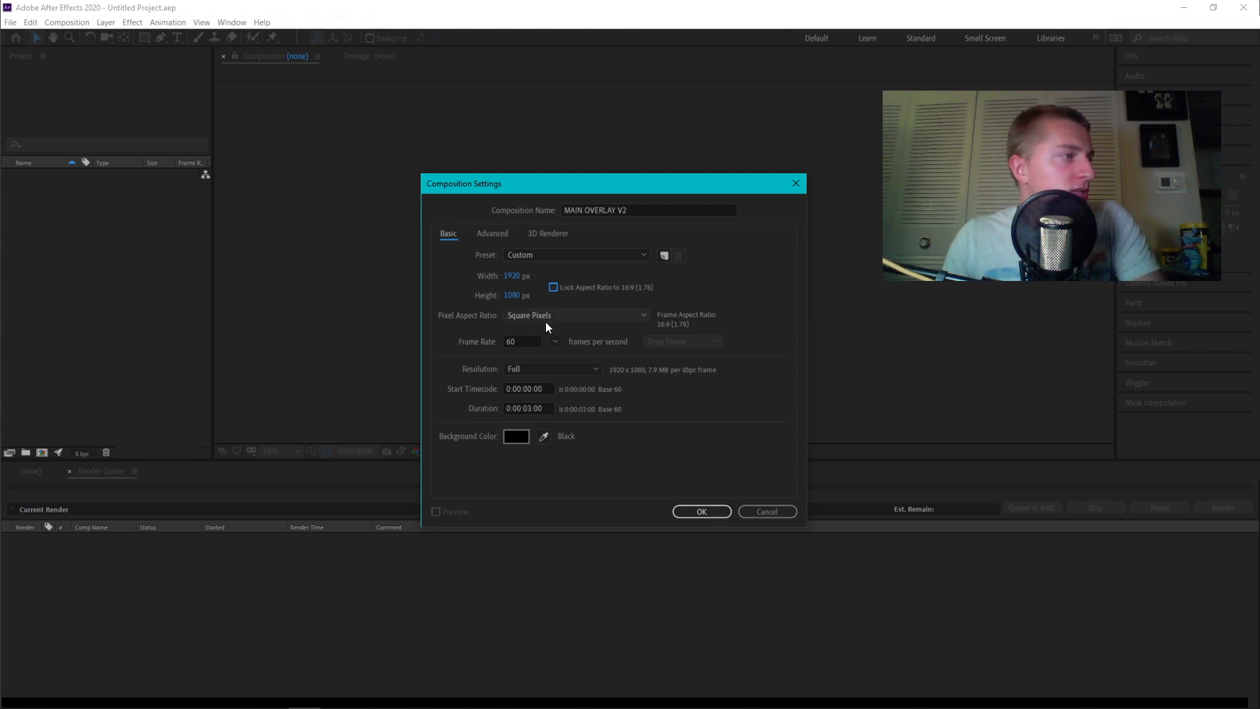
click(529, 342)
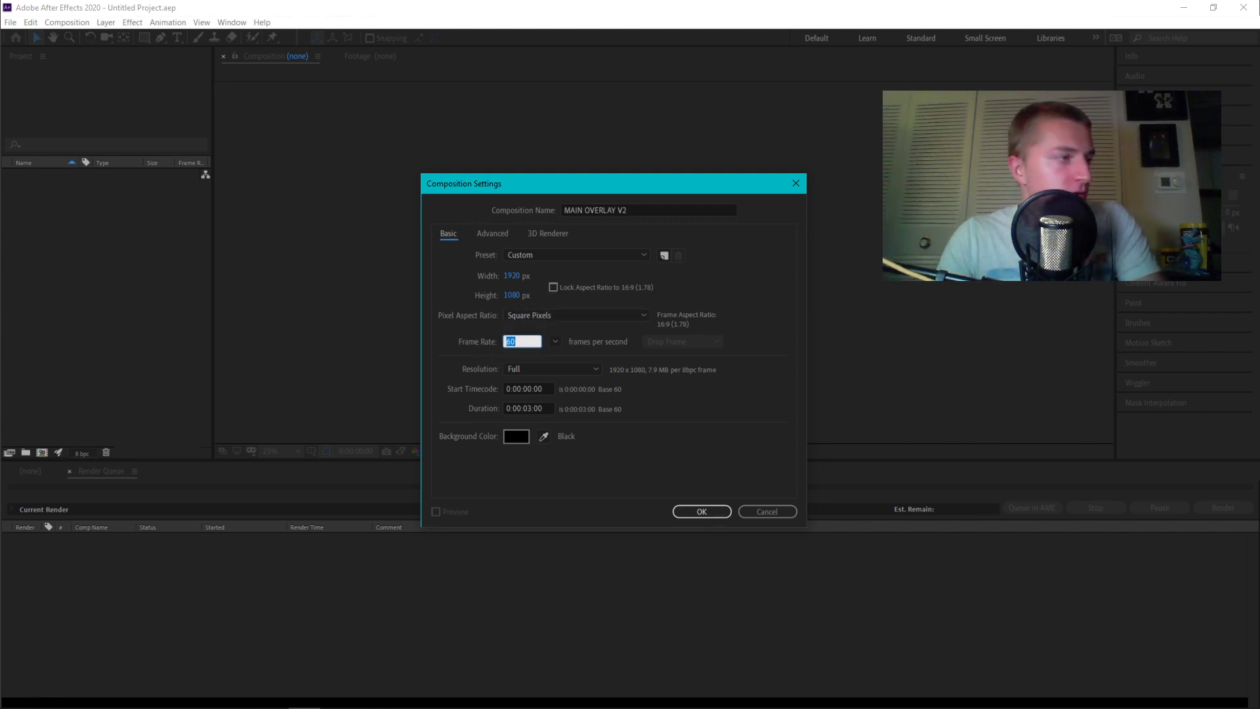
text(30)
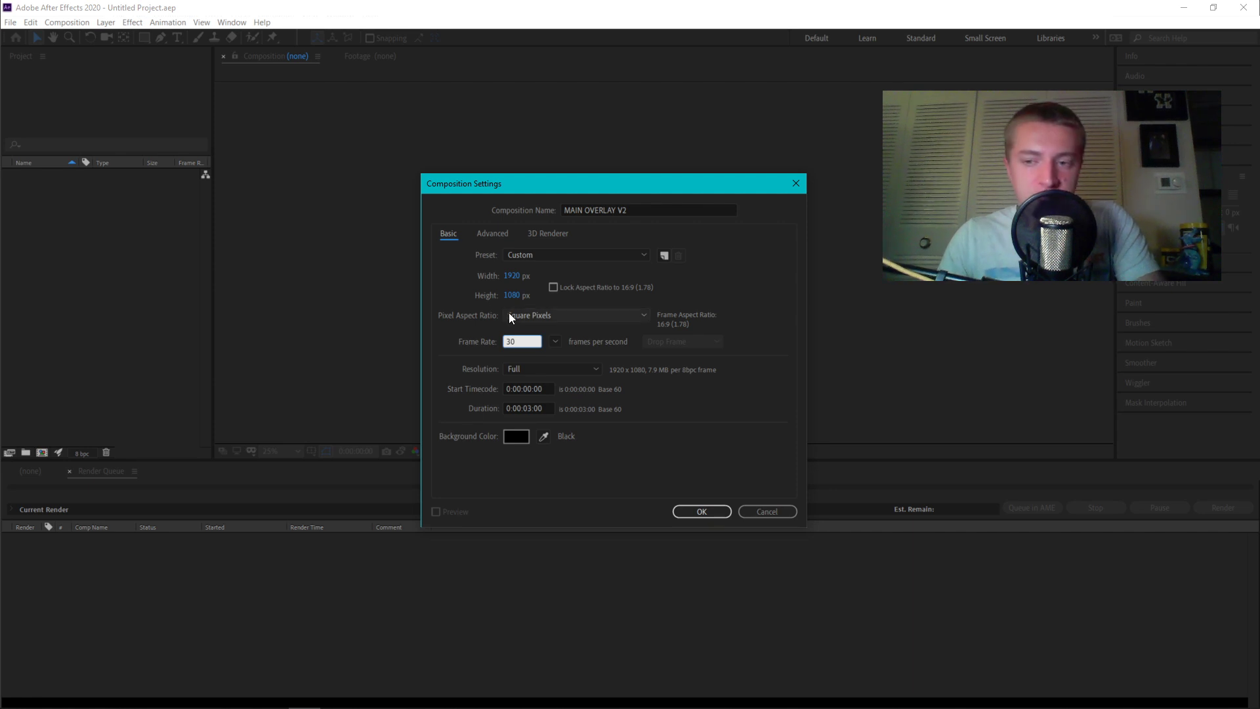
click(443, 328)
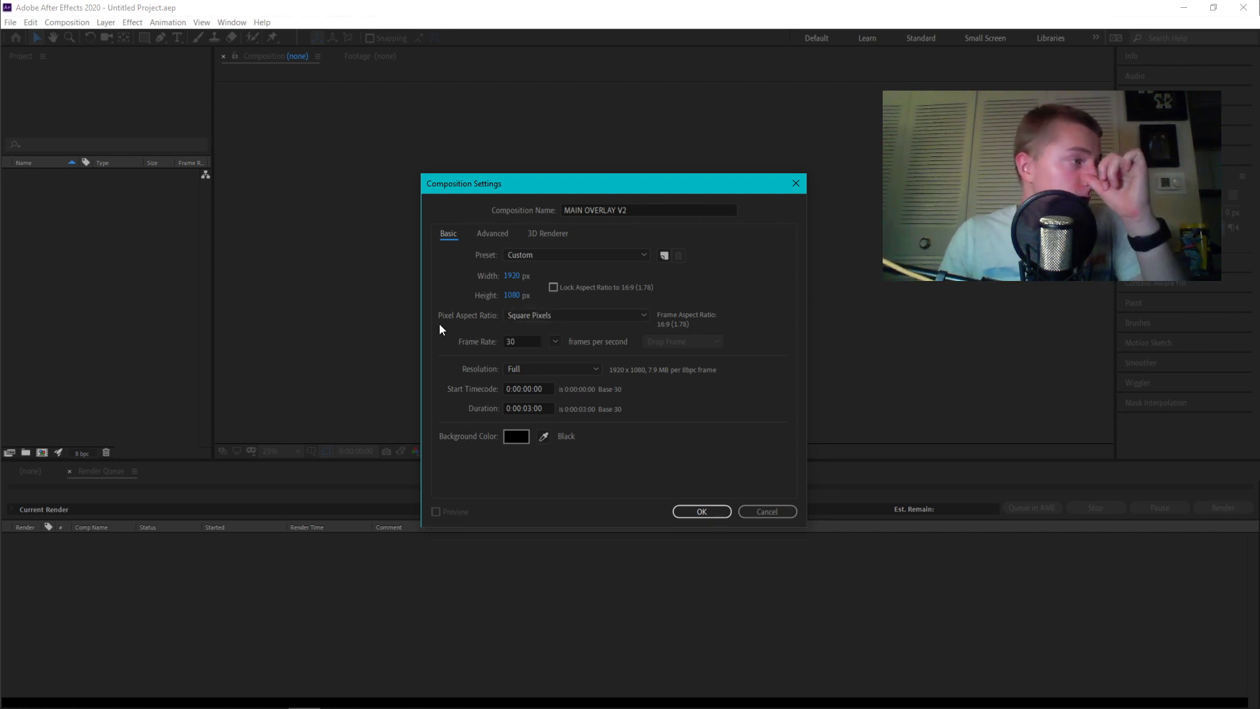
Set the composition's duration to 20 seconds (0:00:20:00)
click(550, 407)
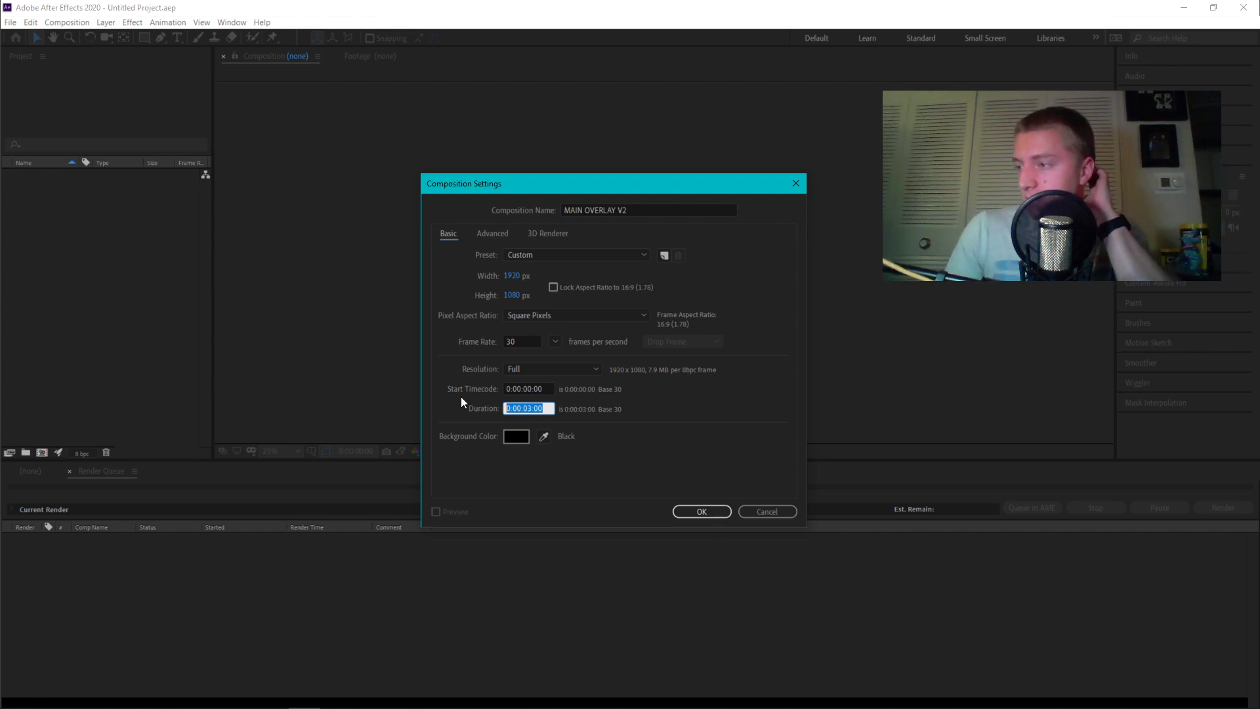
click(534, 408)
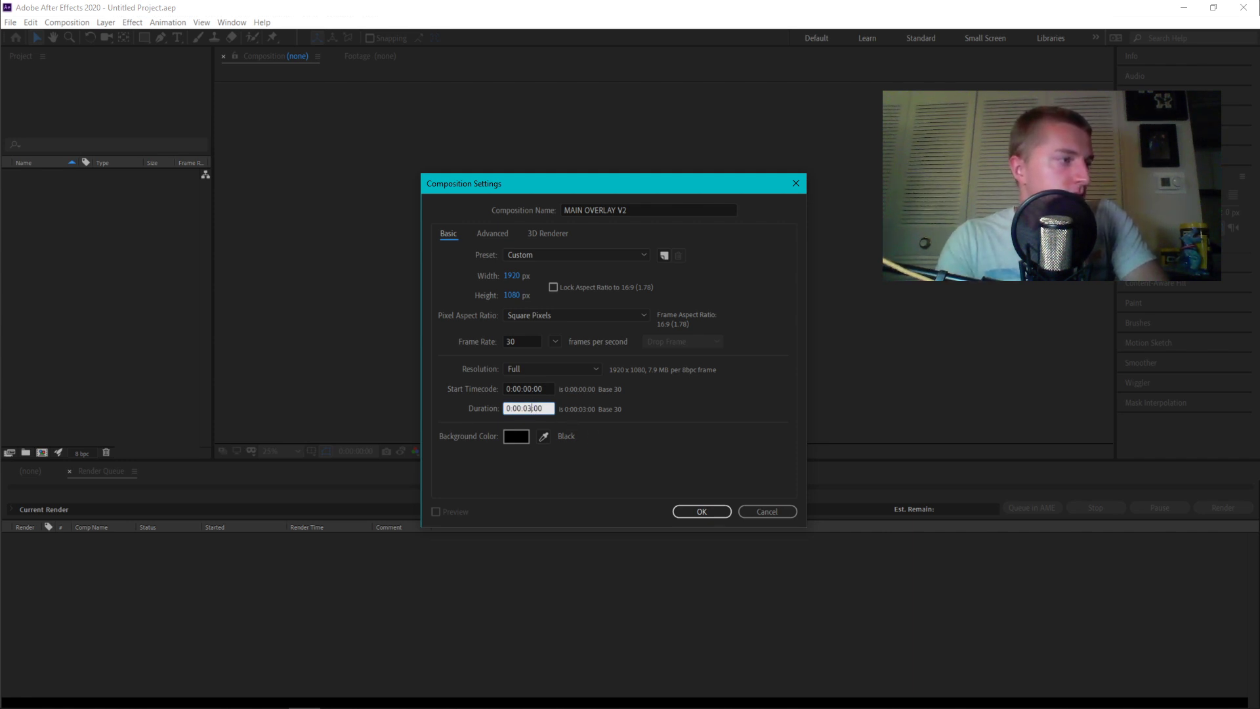
key(BackSpace)
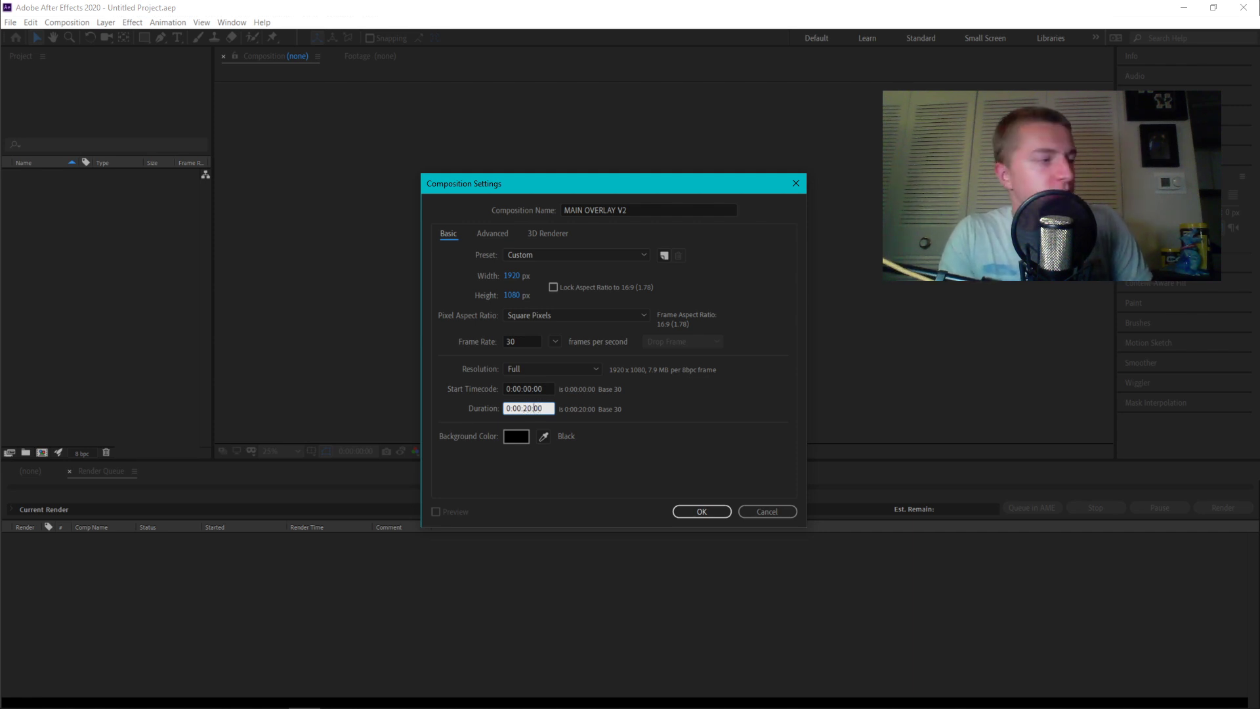
key(BackSpace)
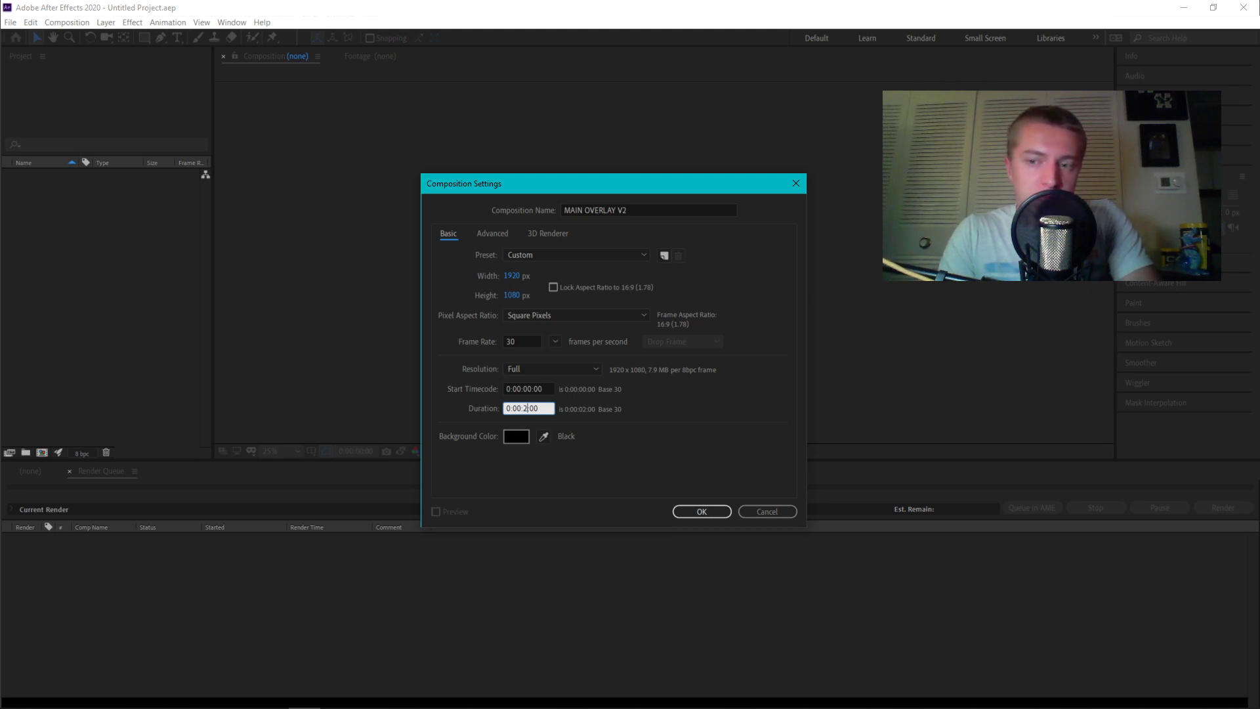
text(0)
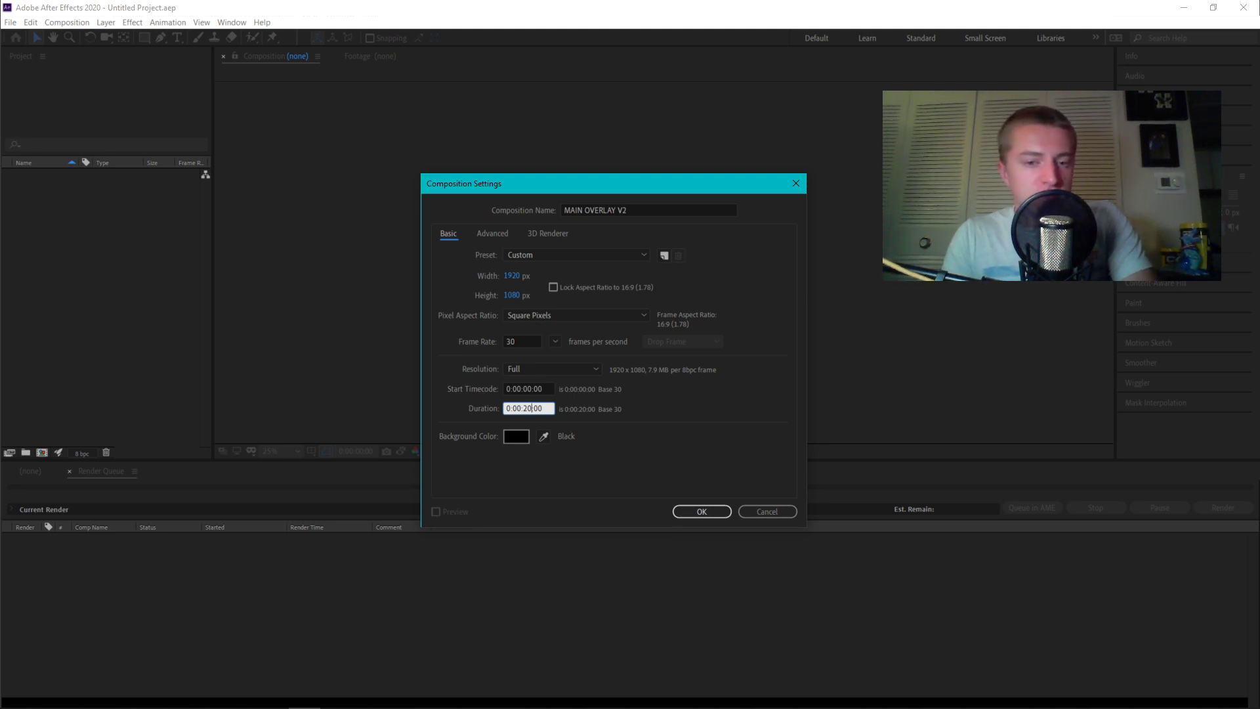
Switch to the Windows Calculator and enter 5 as the first number of a calculation
mouse_move(73, 706)
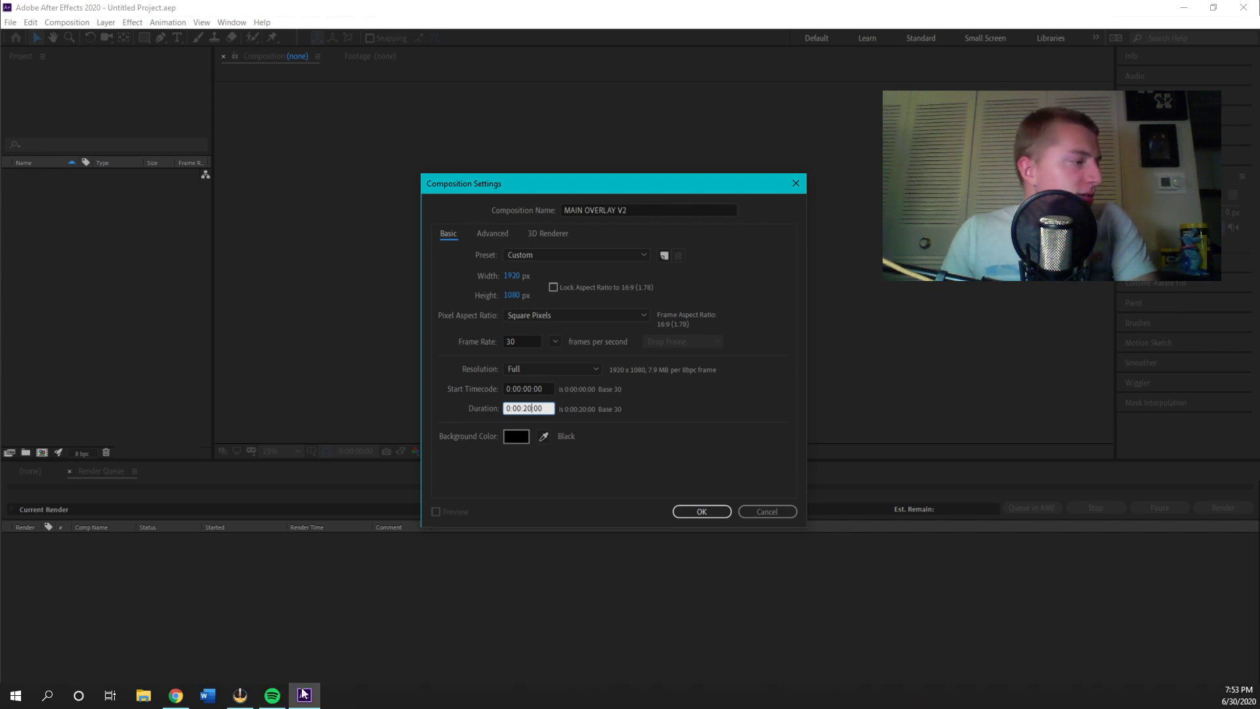
click(16, 695)
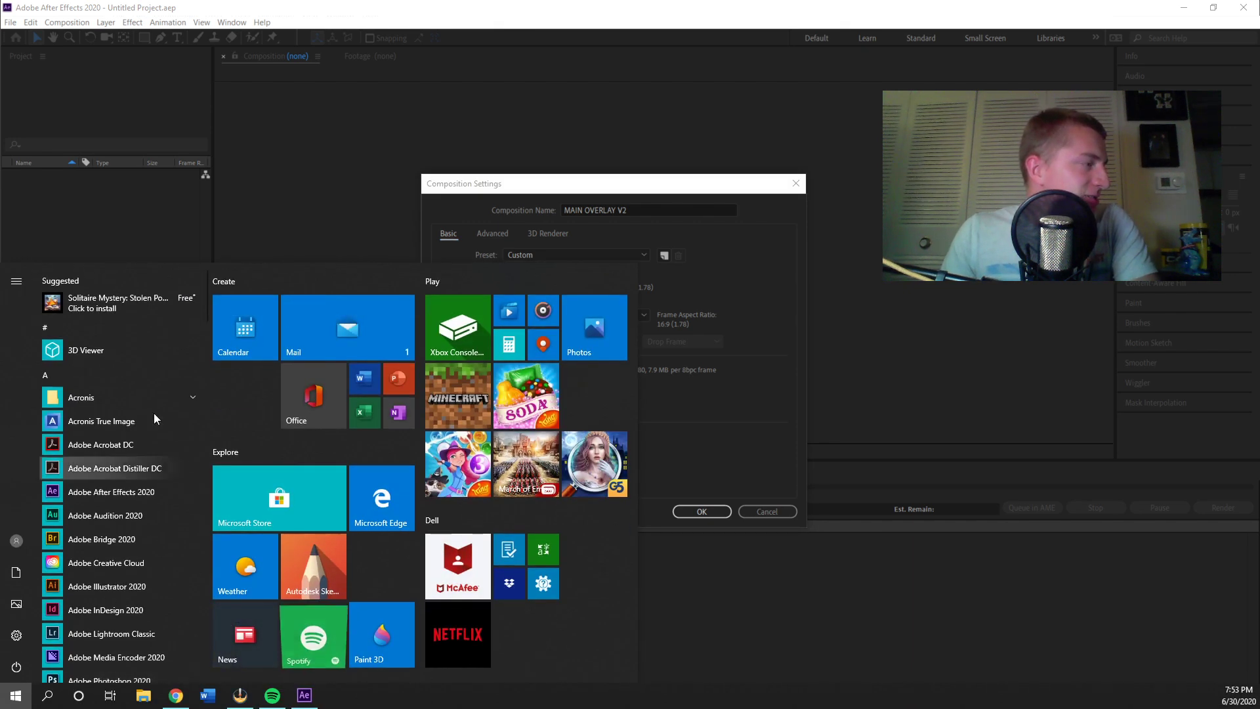
click(505, 187)
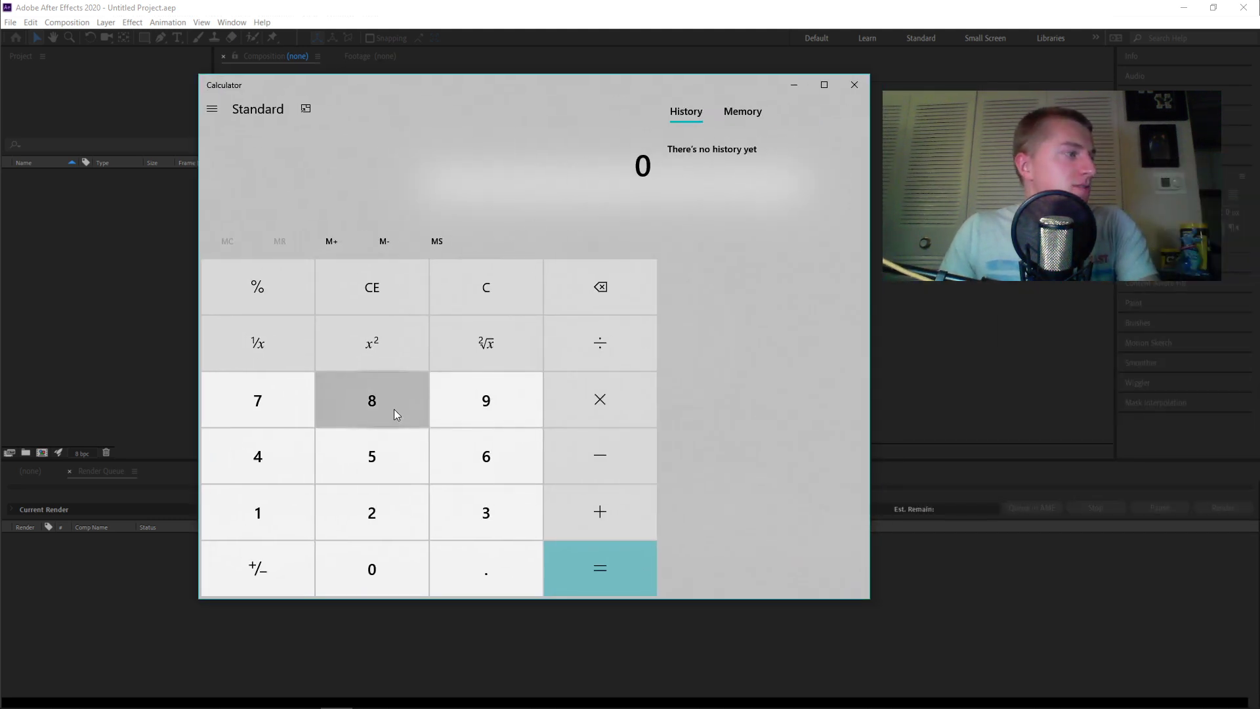
click(371, 455)
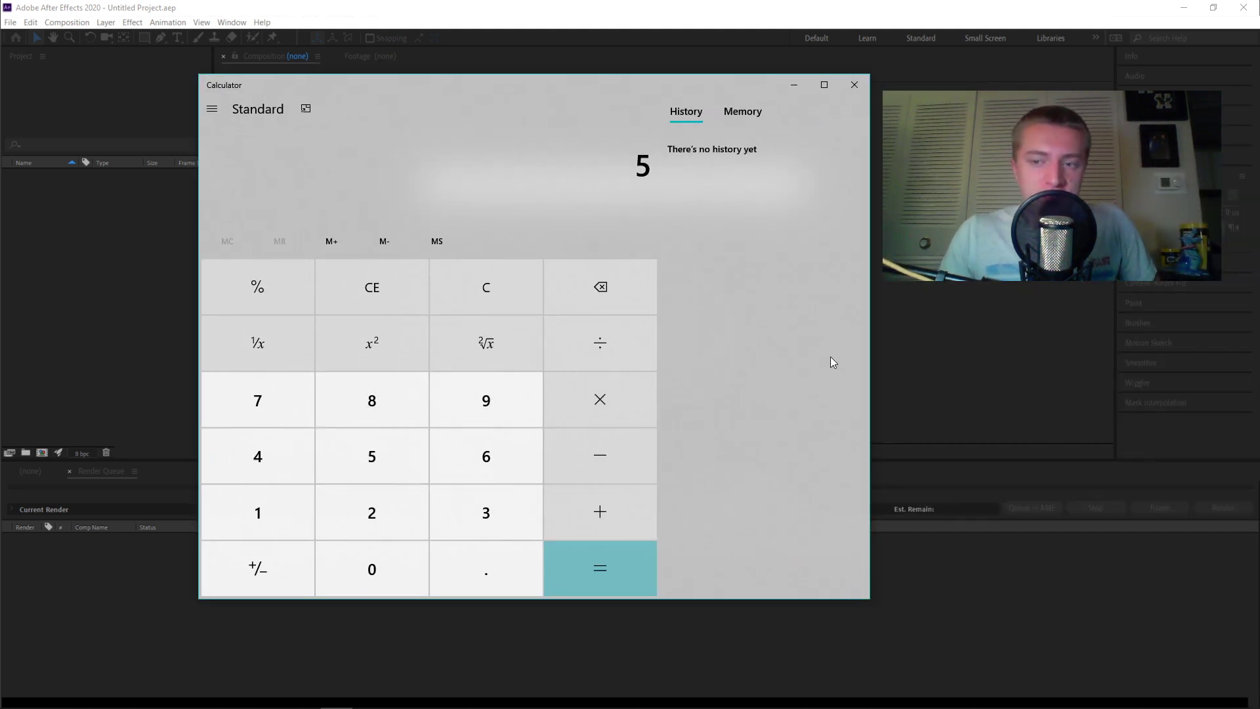
Multiply 5 by 4 in the calculator
click(602, 397)
click(299, 477)
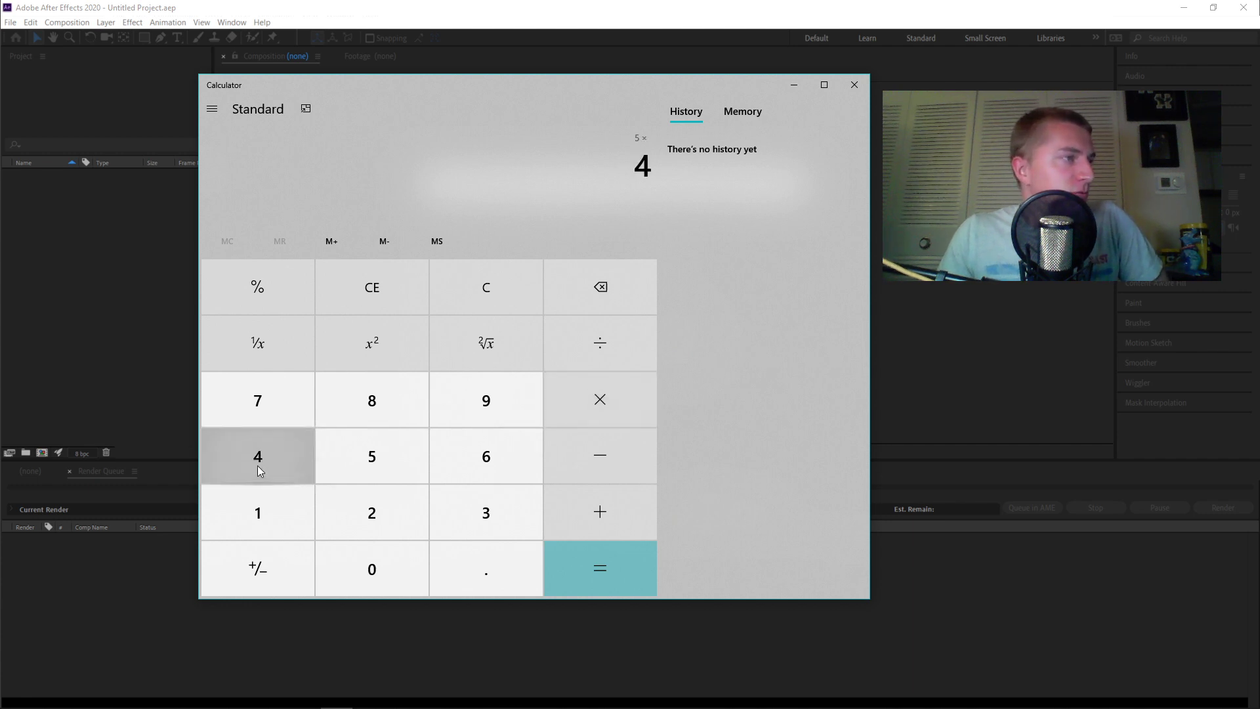
click(599, 588)
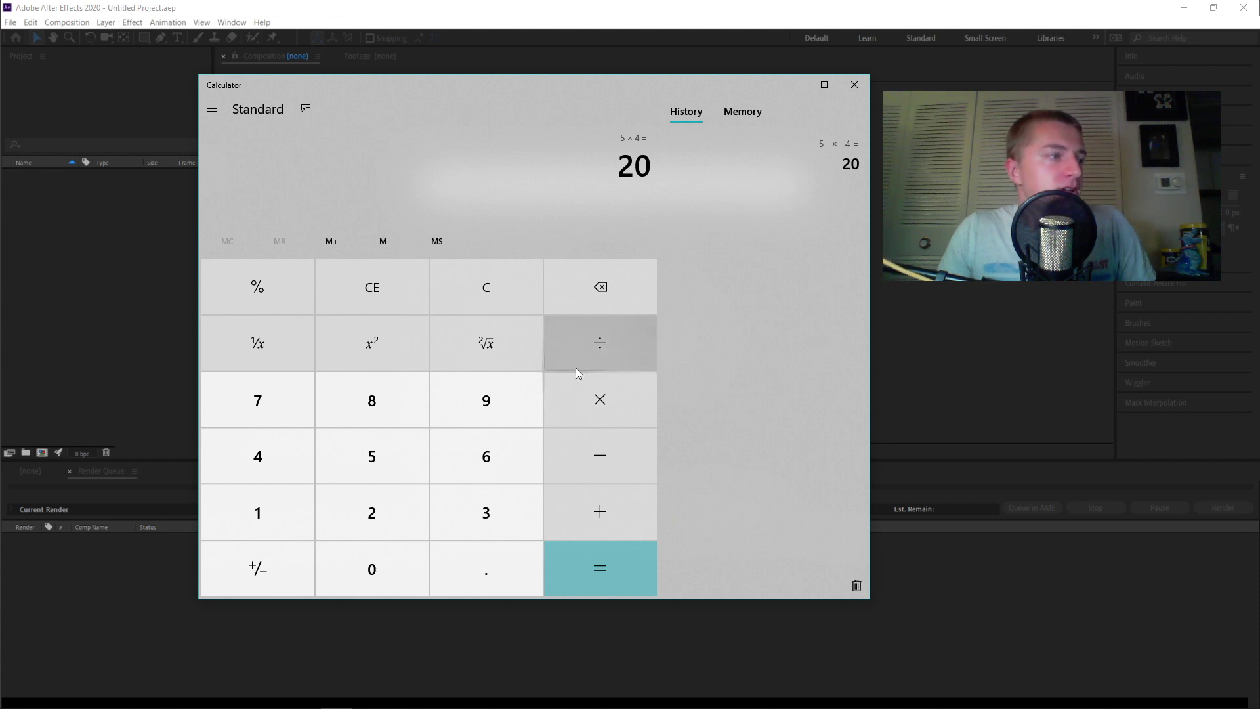
Try to calculate 20 + 3 × 4 as one chain and recall both calculations from the history
click(622, 510)
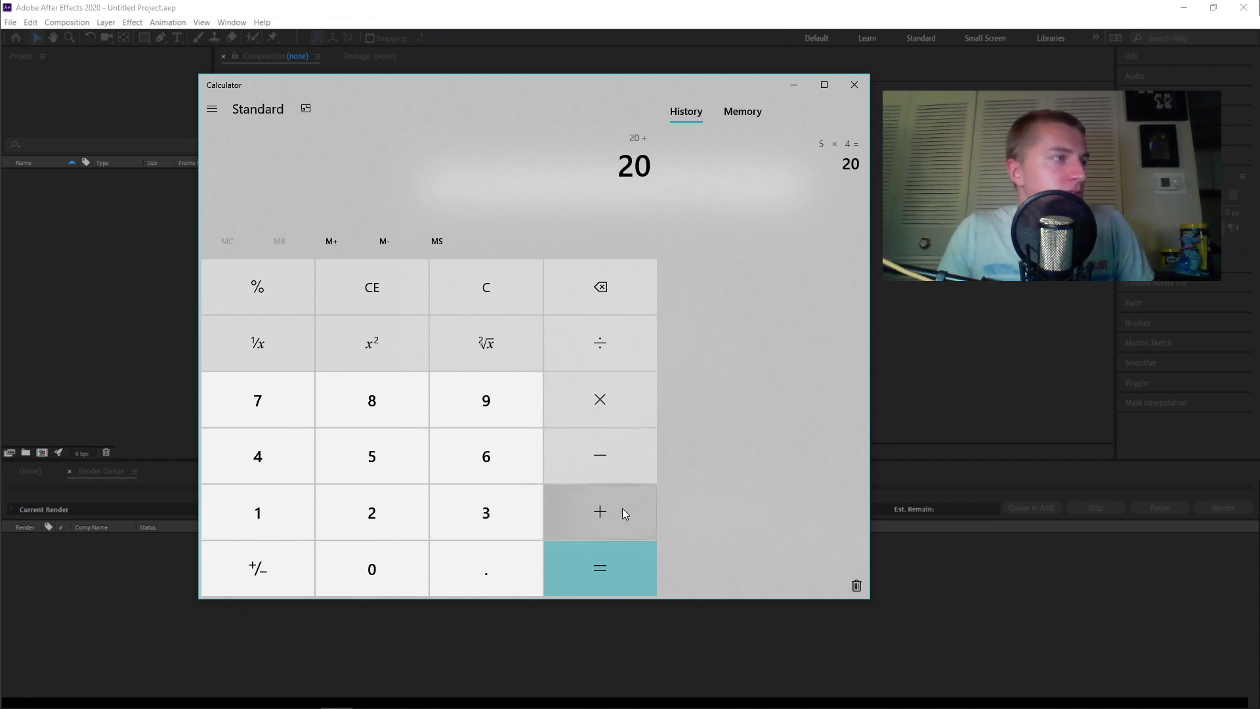
click(494, 519)
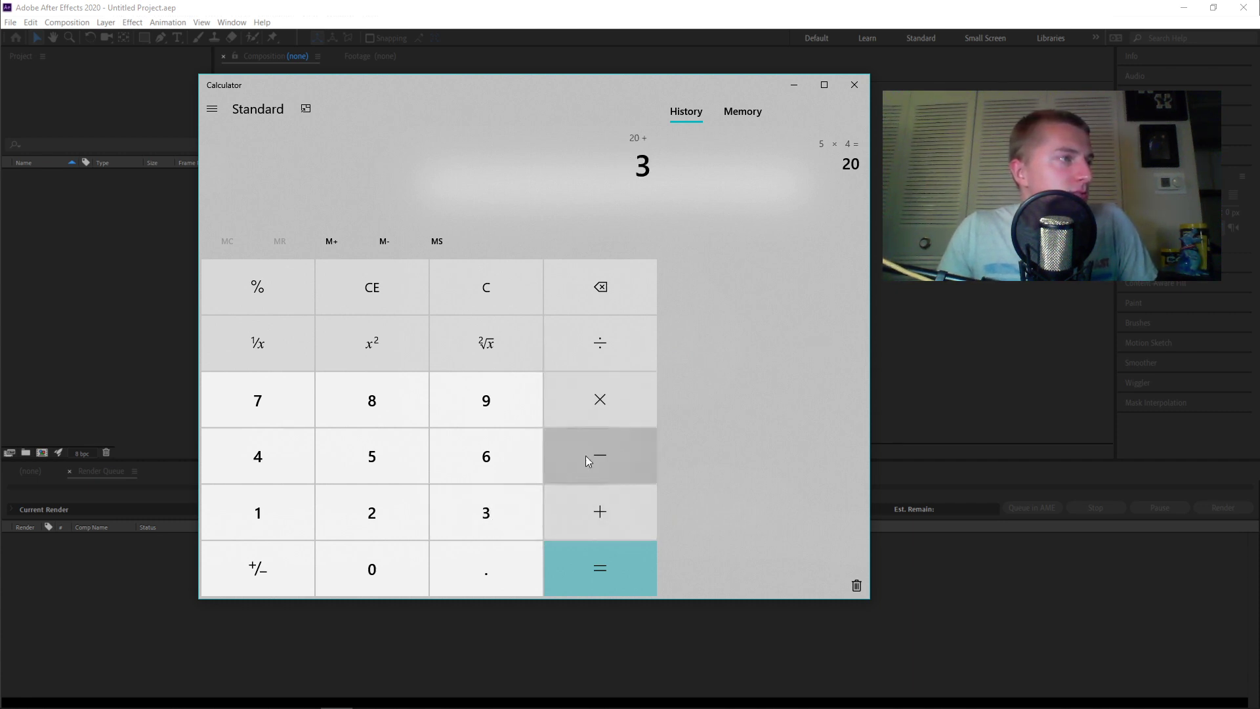
click(602, 401)
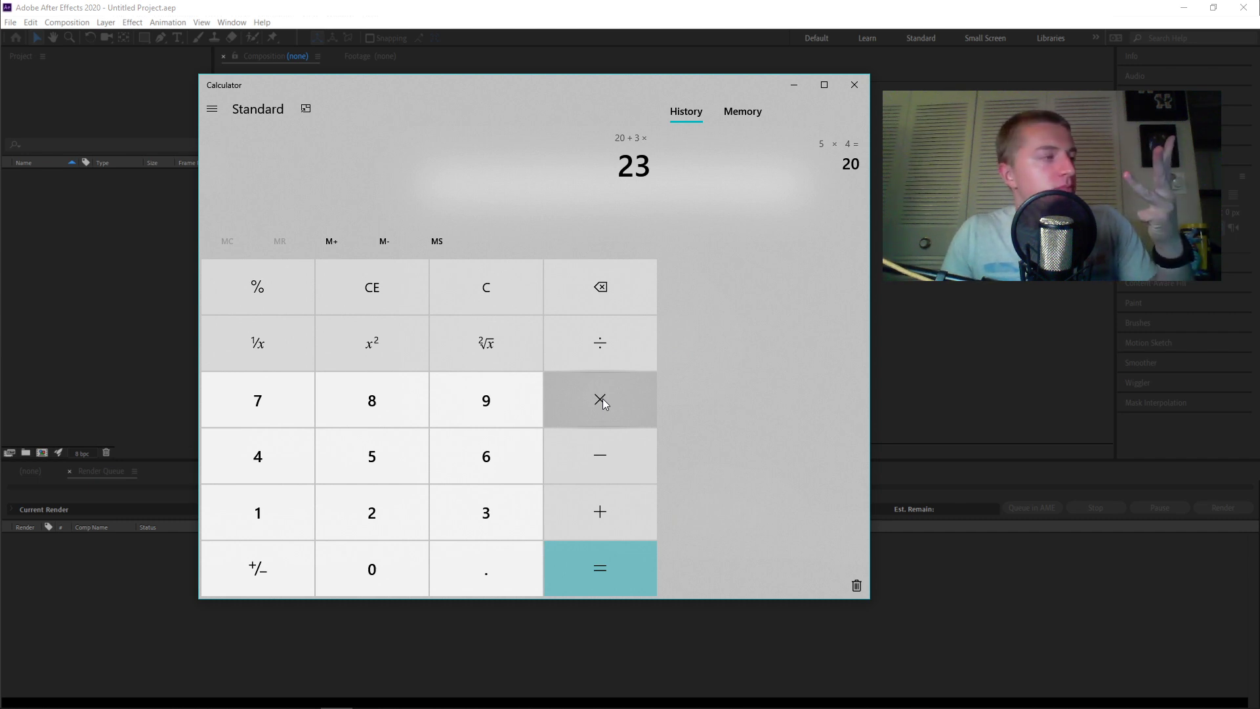
click(246, 469)
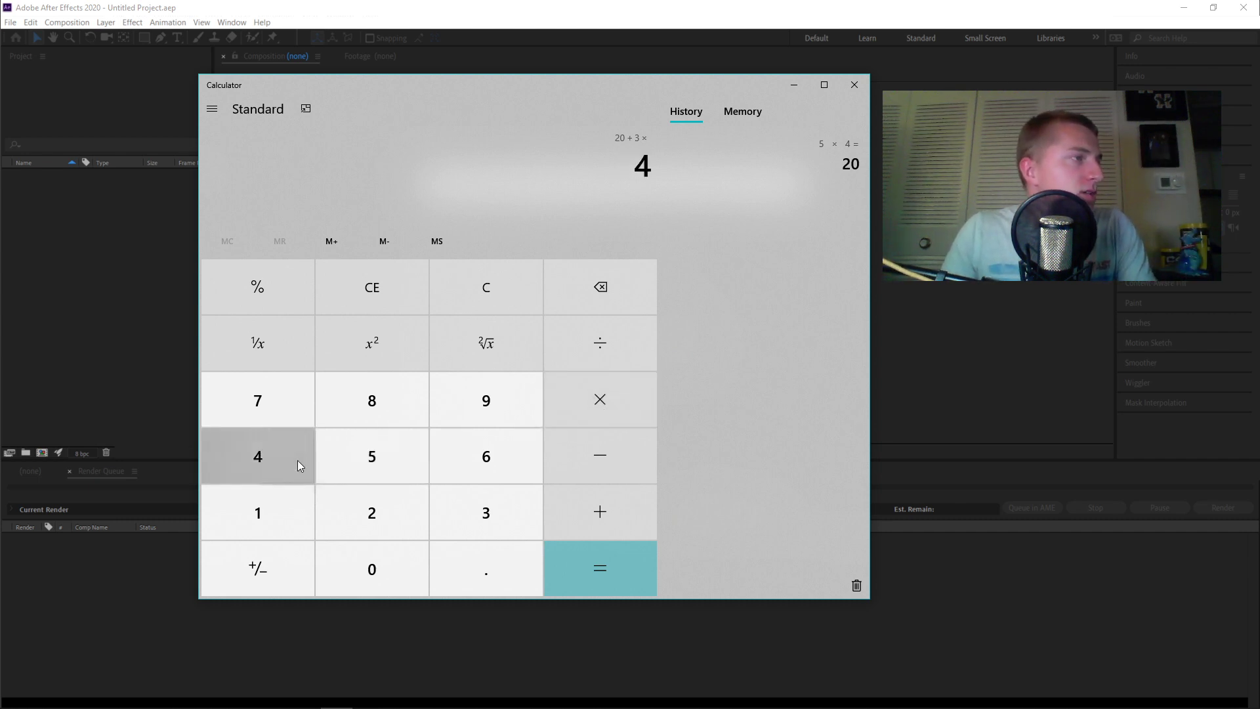
click(611, 575)
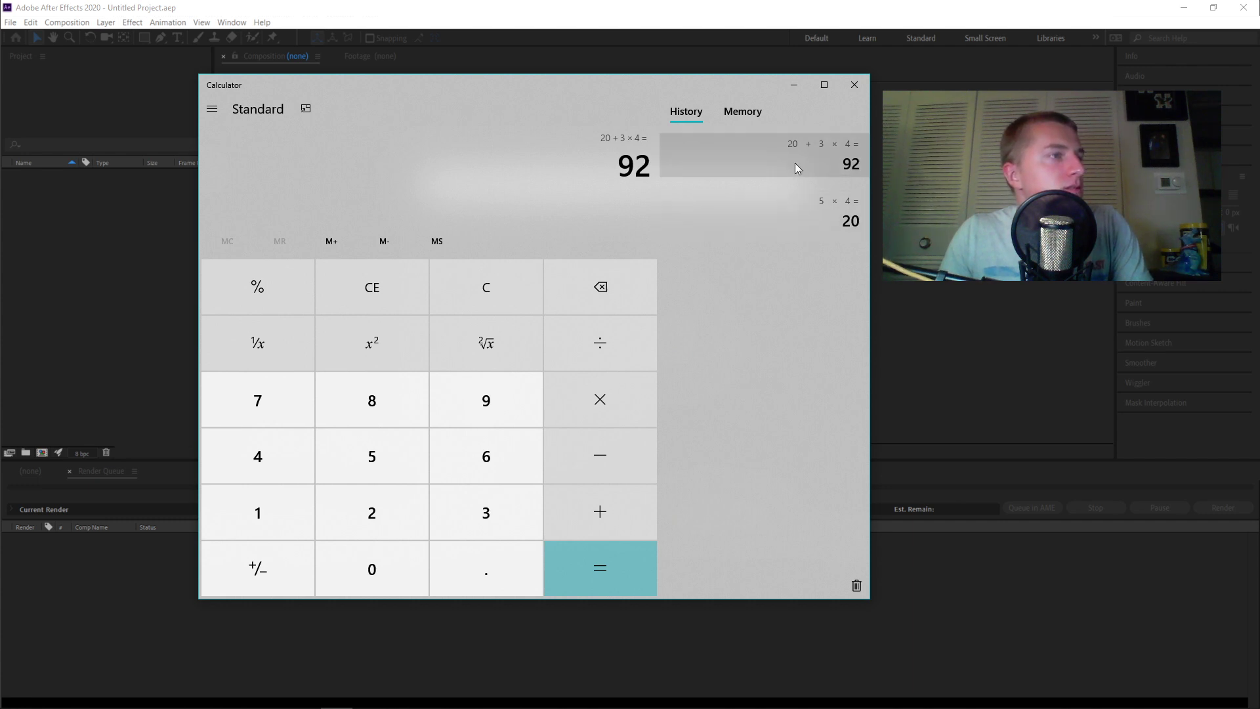
click(816, 211)
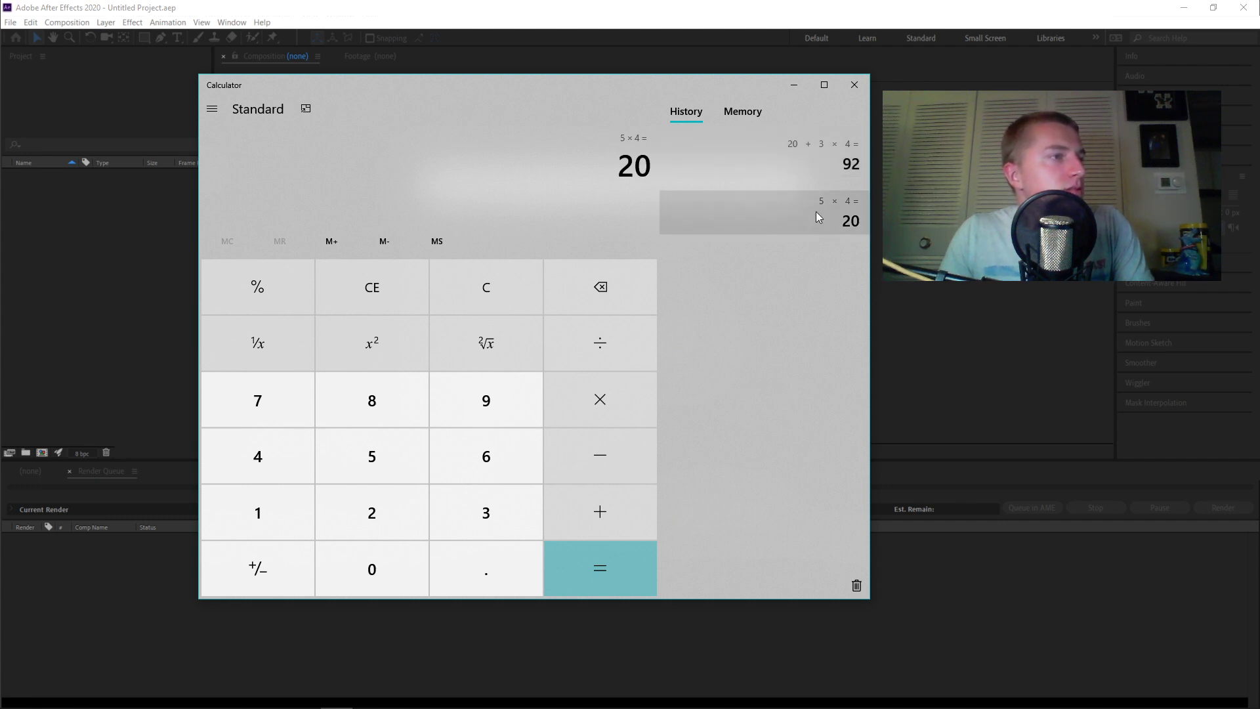
click(799, 163)
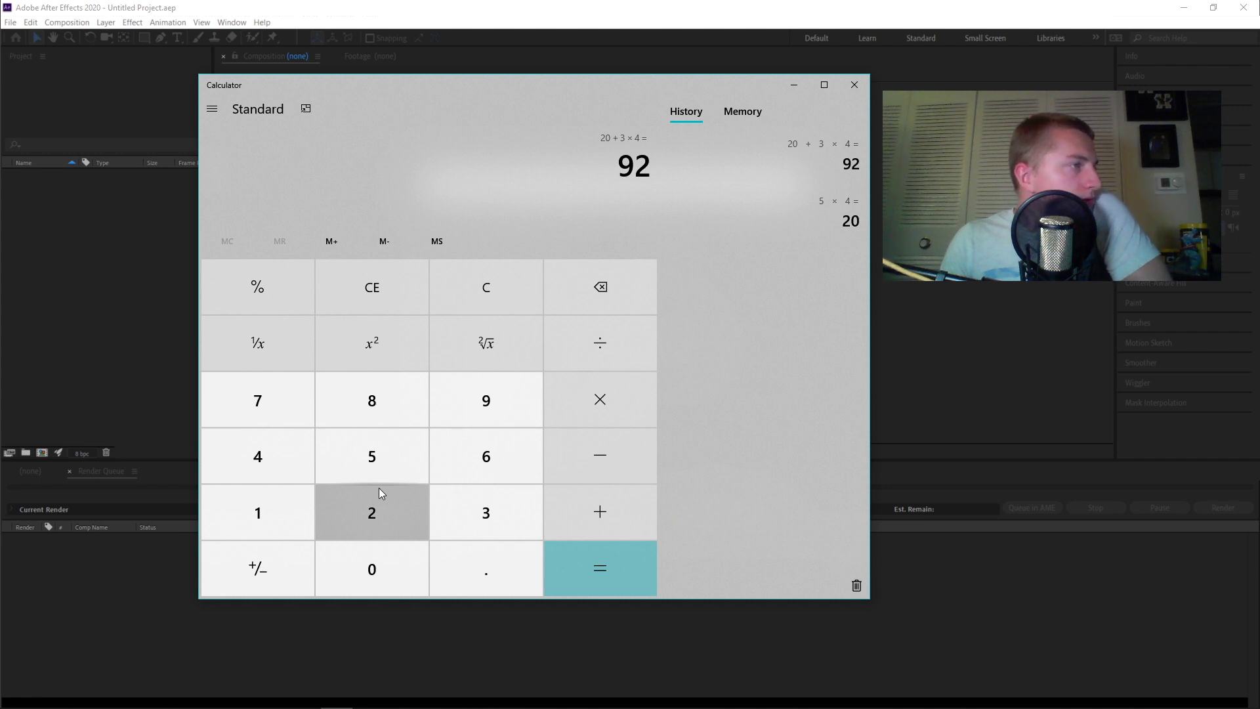
click(373, 515)
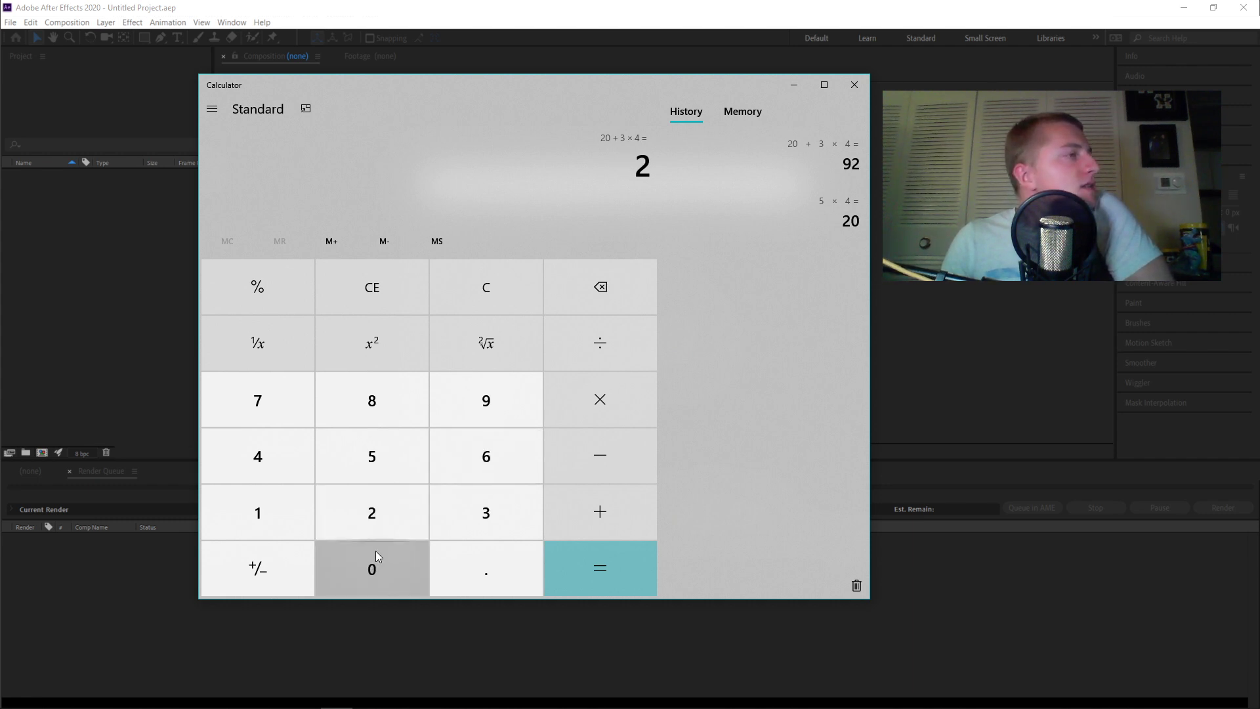
click(375, 551)
click(589, 515)
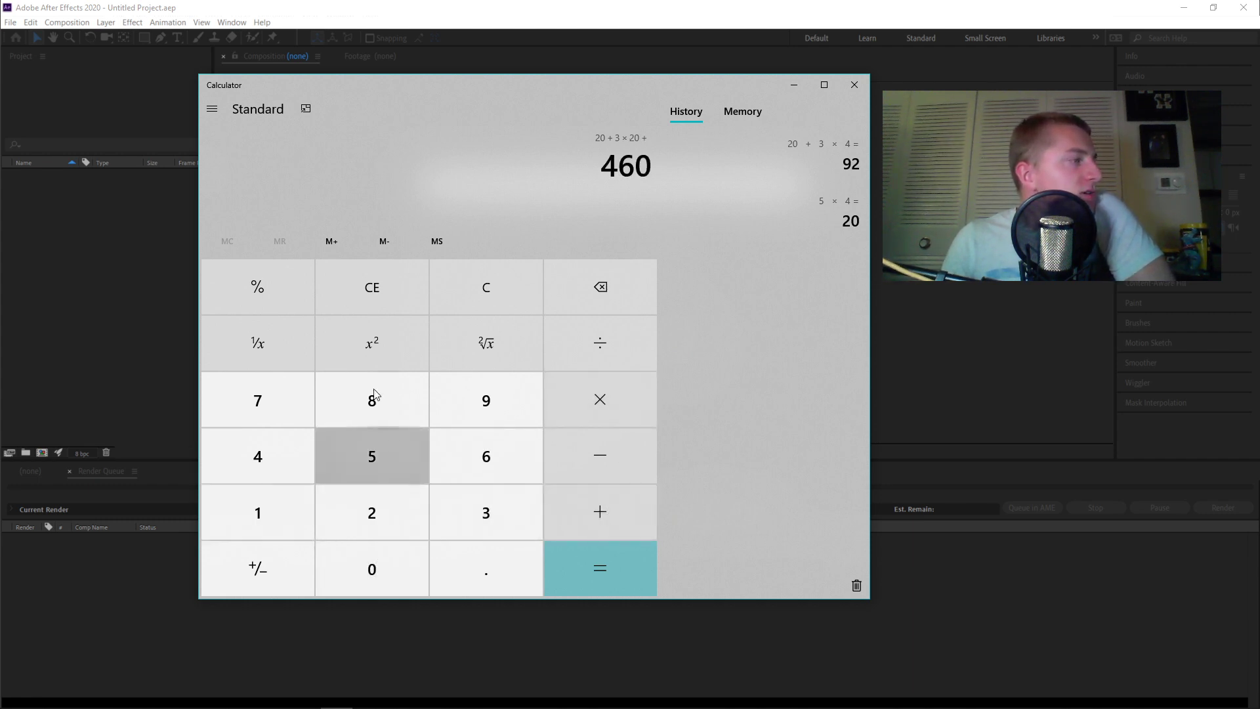
click(488, 292)
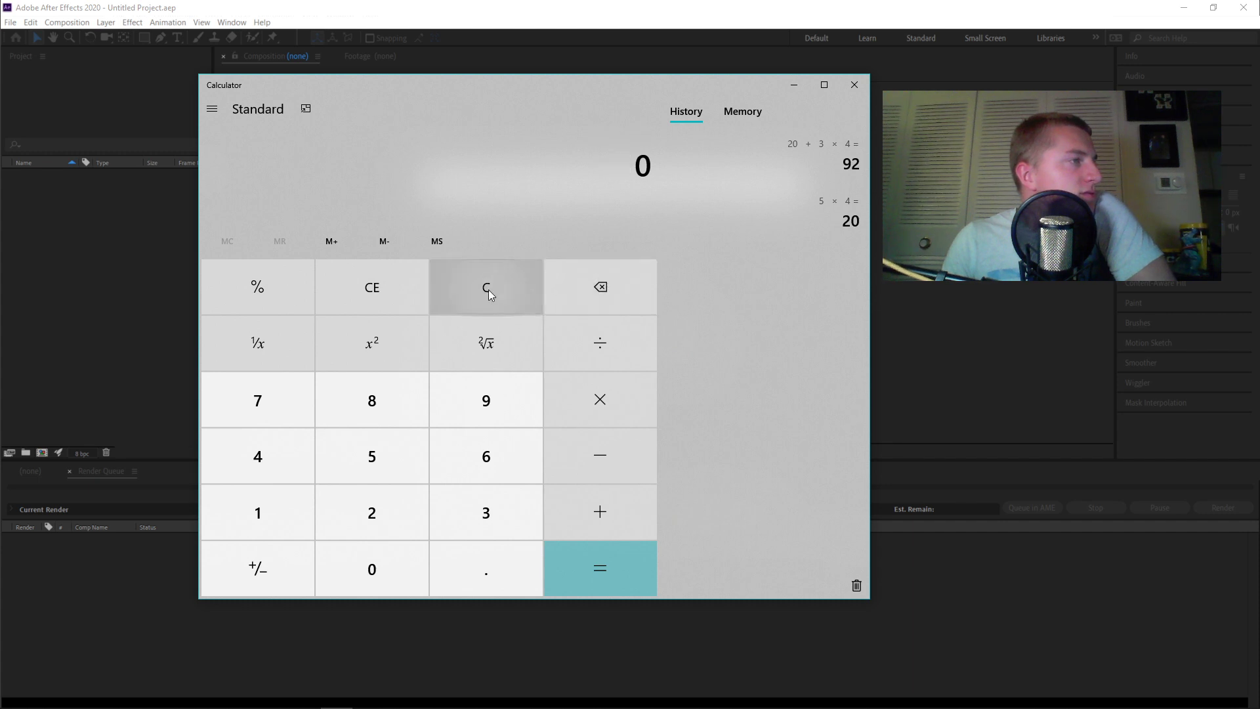
Calculate 20 + 12 and close the calculator
click(361, 510)
click(387, 561)
click(578, 512)
click(290, 522)
click(371, 512)
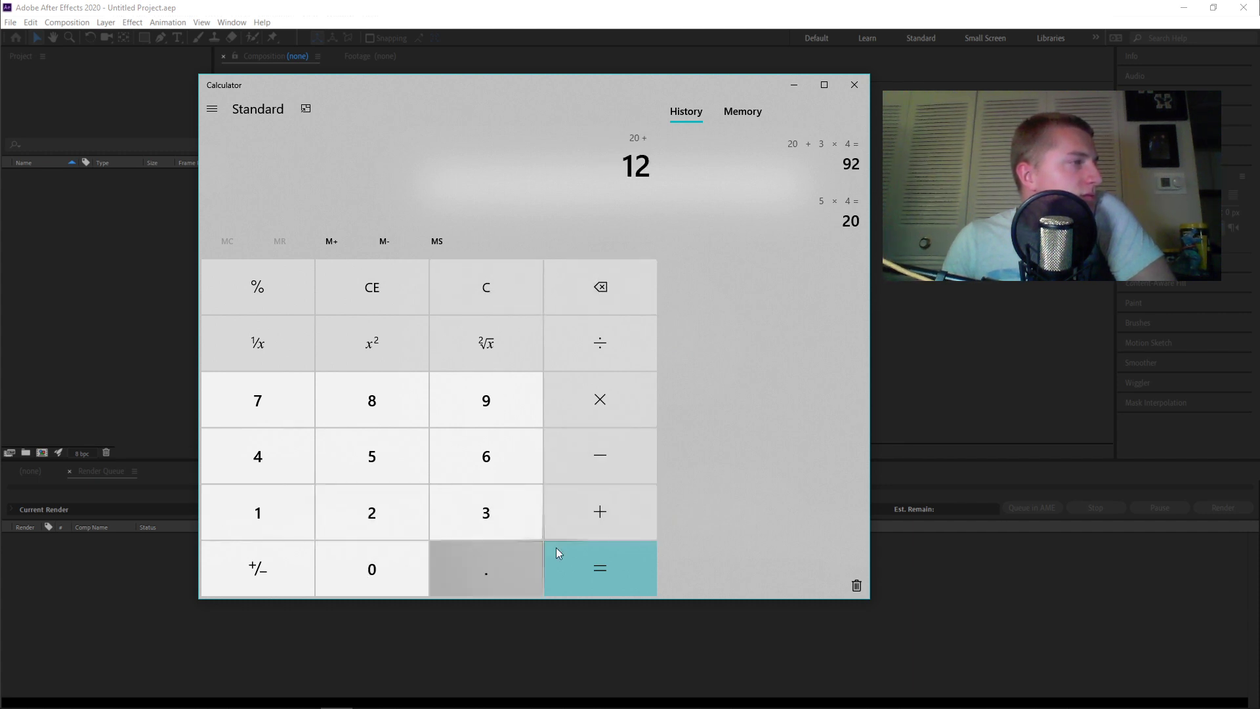
click(597, 559)
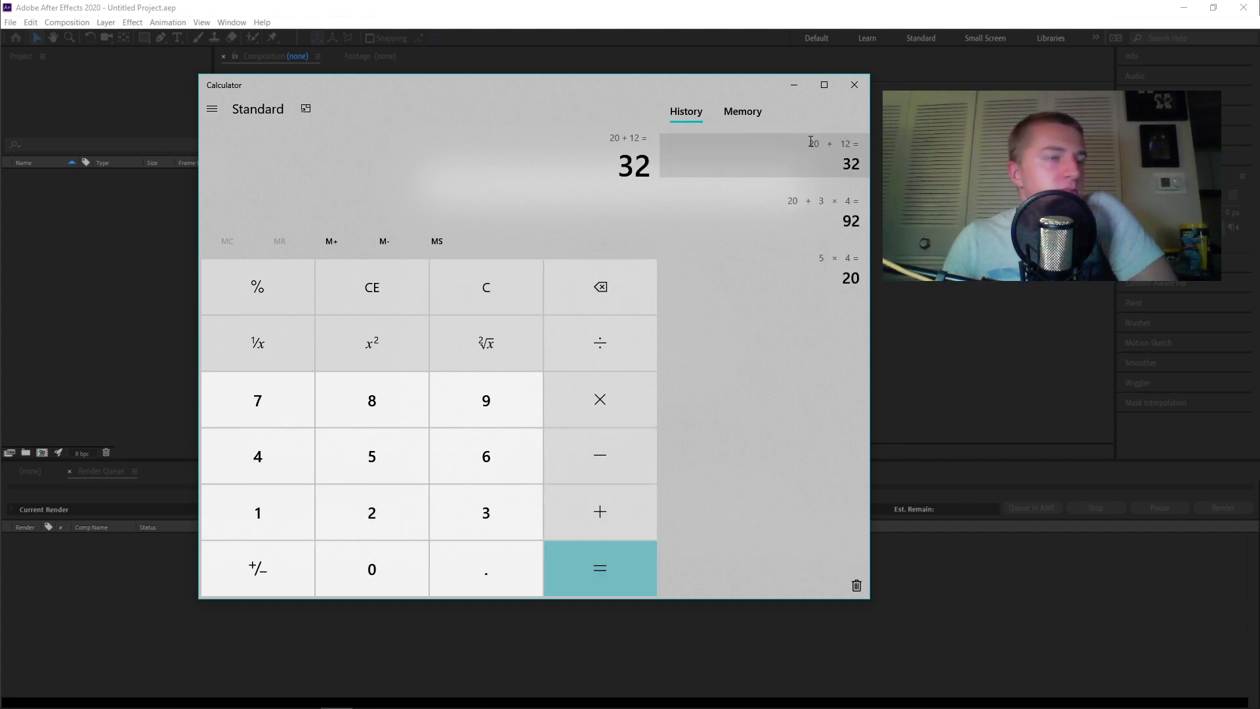
click(855, 84)
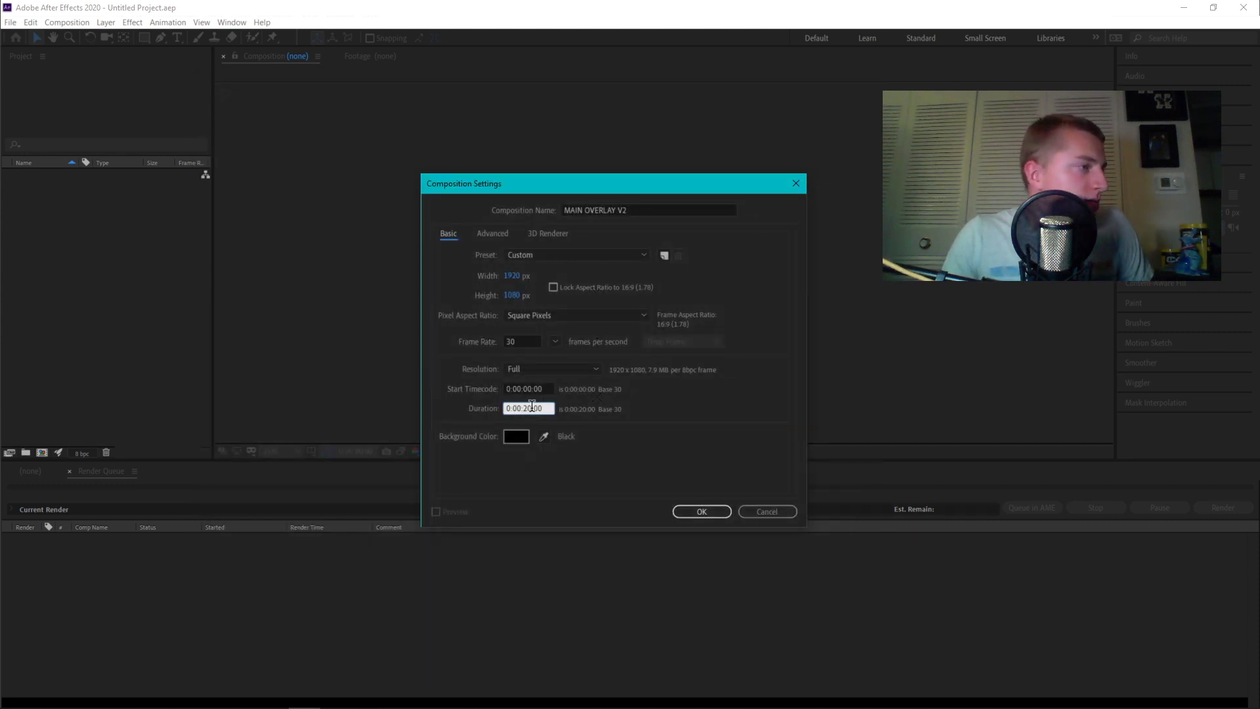
Create the MAIN OVERLAY V2 composition with a duration of 0:00:32:00 and re-enable refreshing of its preview
key(BackSpace)
key(BackSpace)
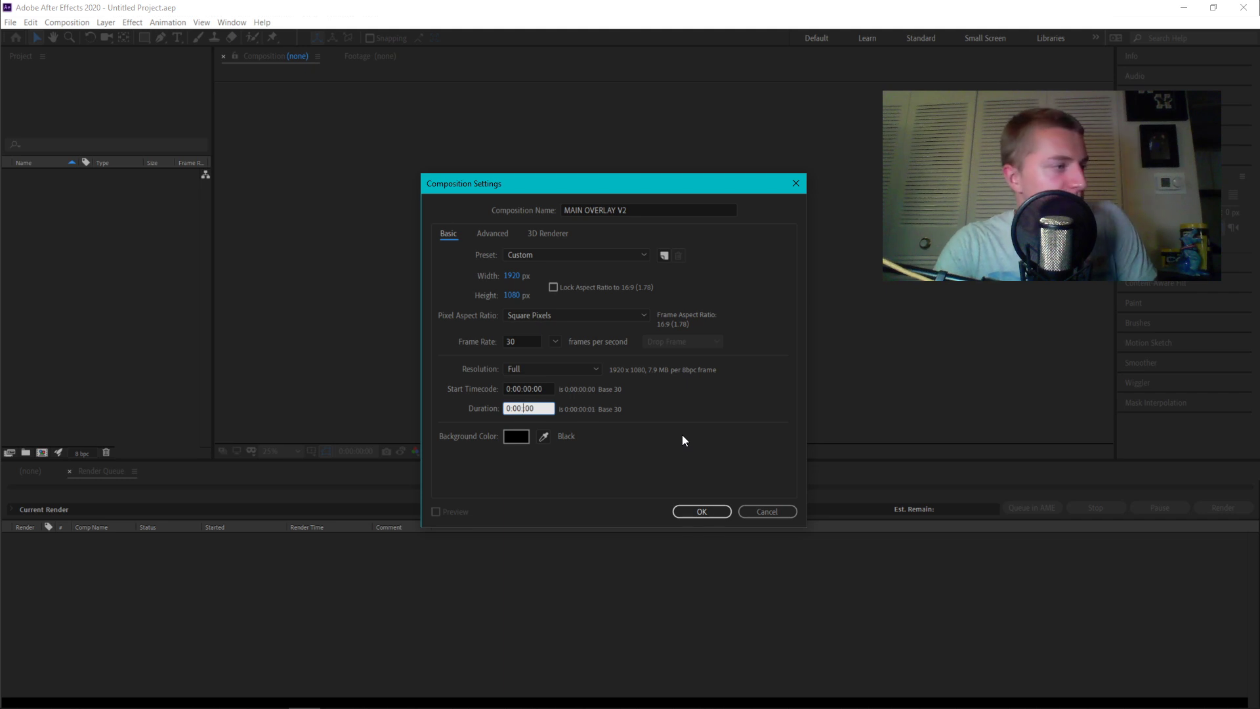
text(32:)
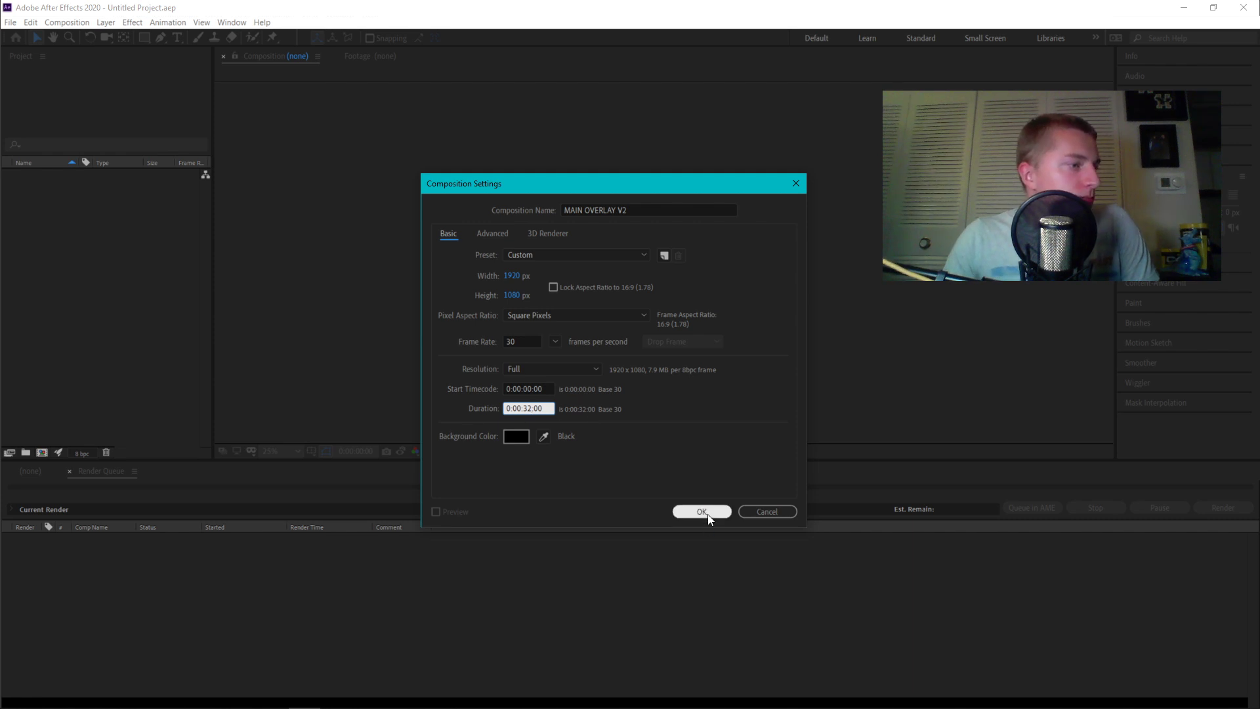
click(708, 516)
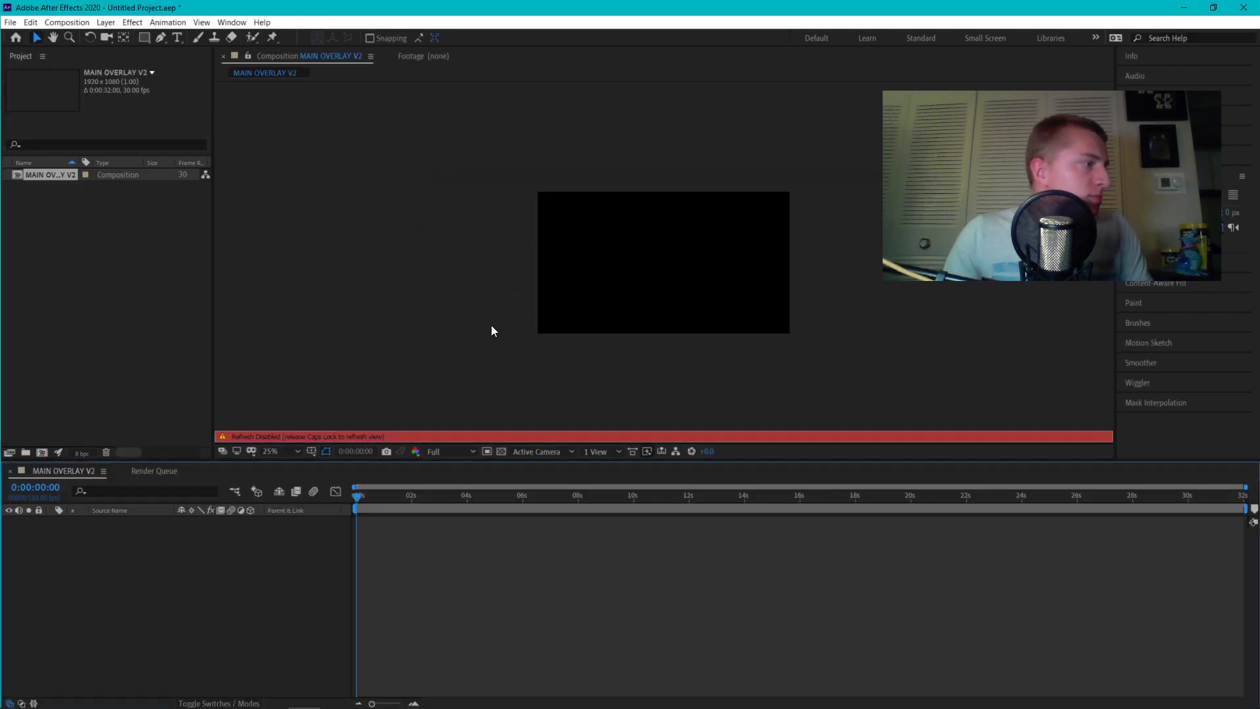
key(Caps_Lock)
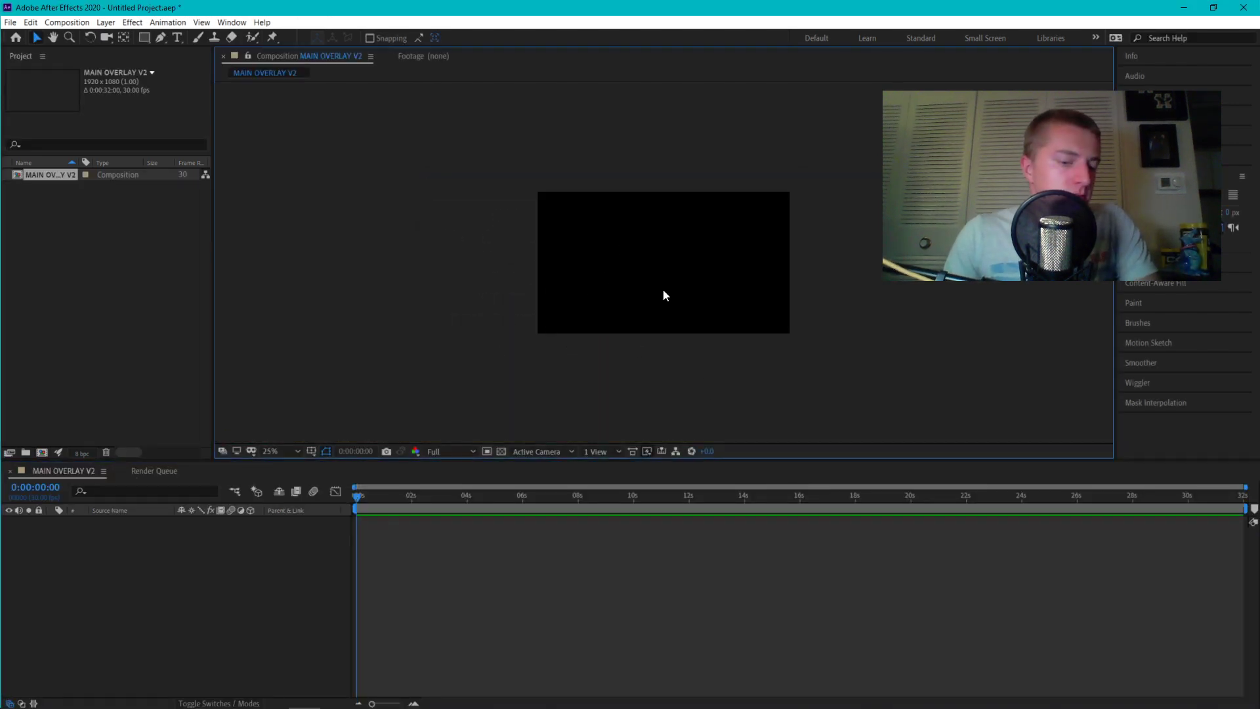
scroll(663, 295, up, 2)
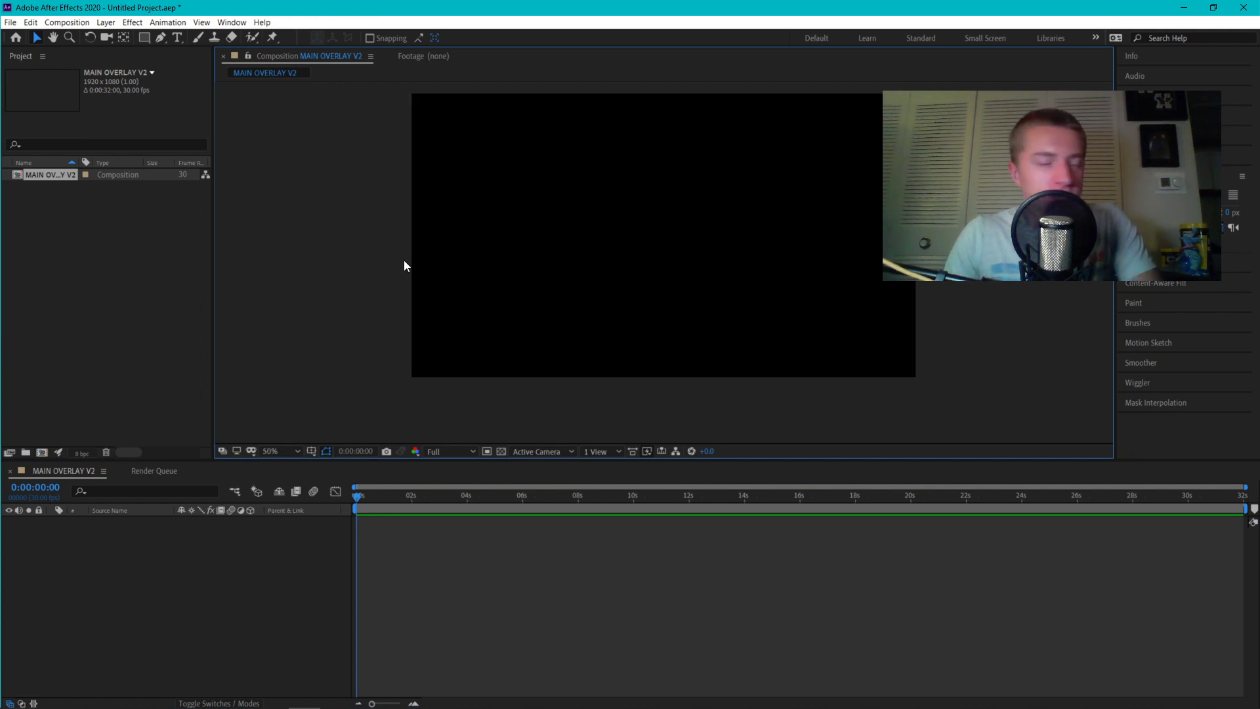
right_click(100, 269)
click(170, 277)
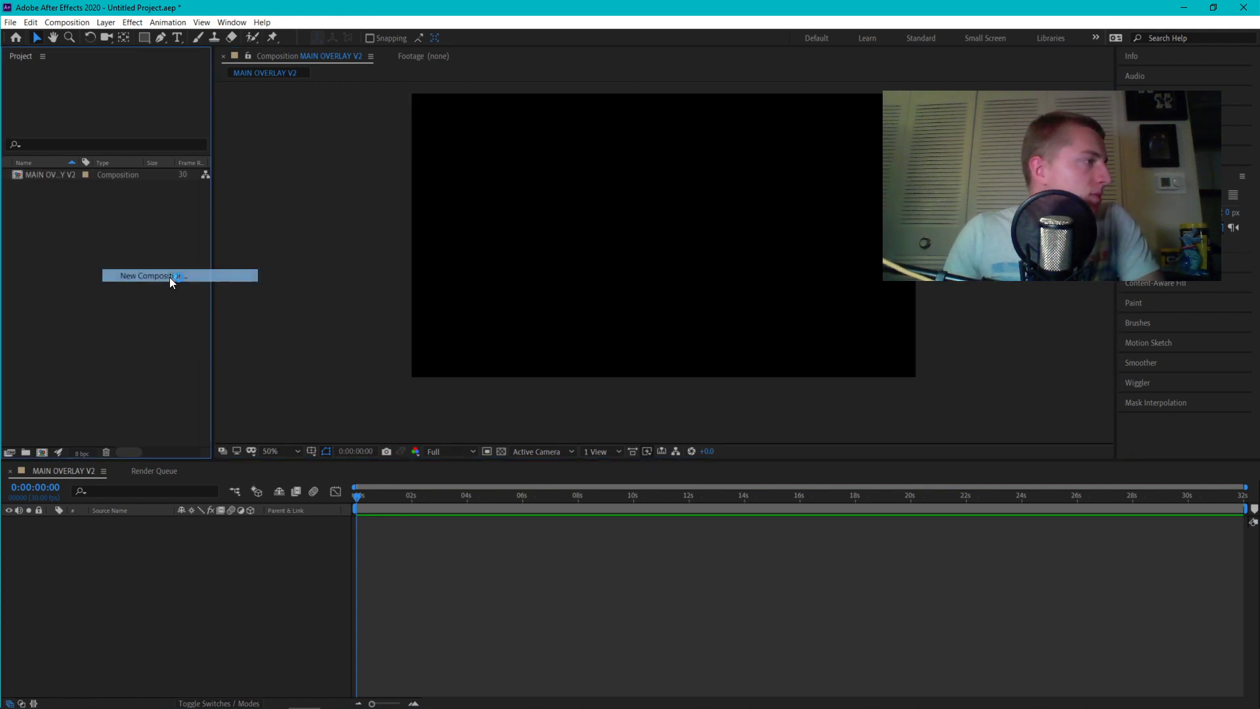
click(774, 516)
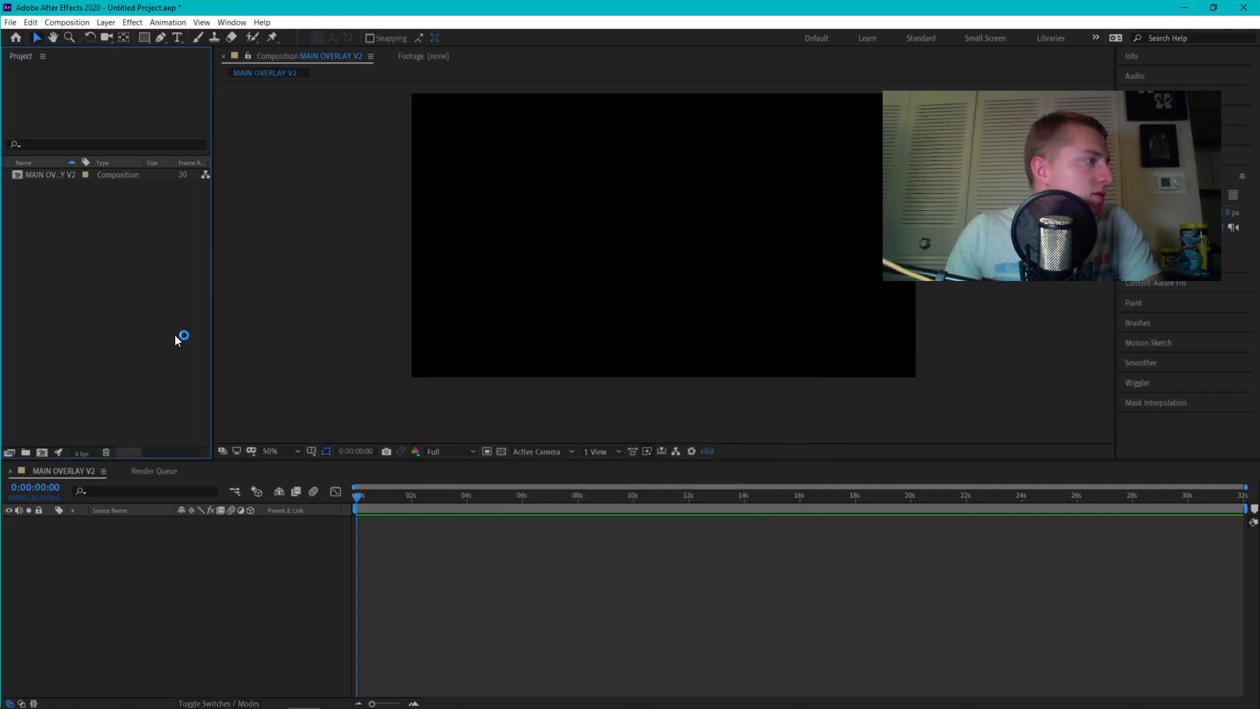
Start a file import into the project and browse to the EXPORTS folder inside STREAM STUFF
right_click(175, 335)
mouse_move(184, 355)
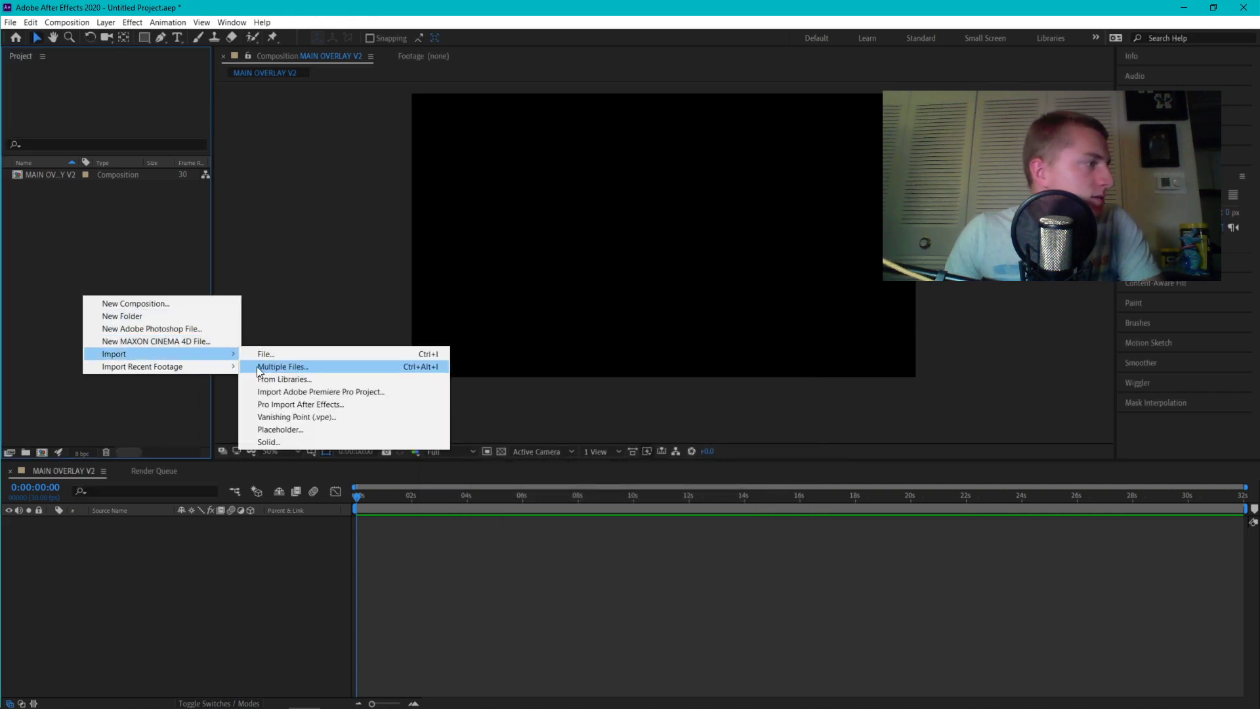
click(340, 354)
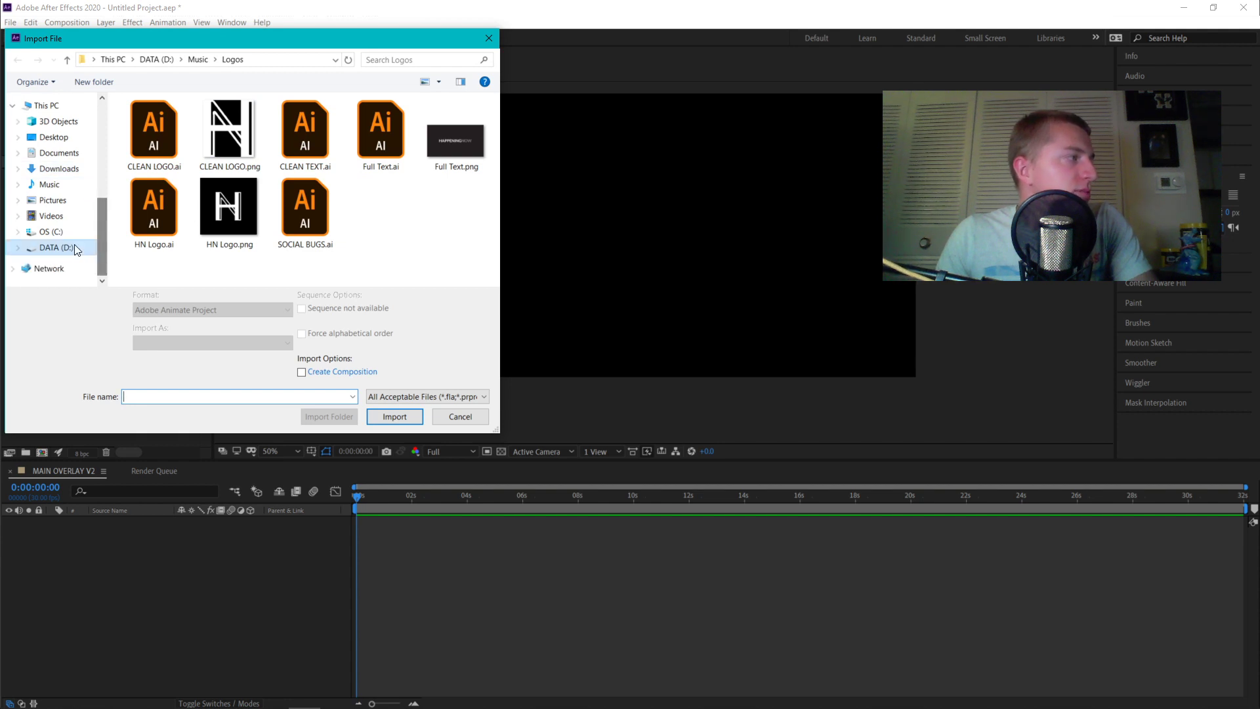
scroll(71, 229, up, 1)
scroll(70, 226, up, 1)
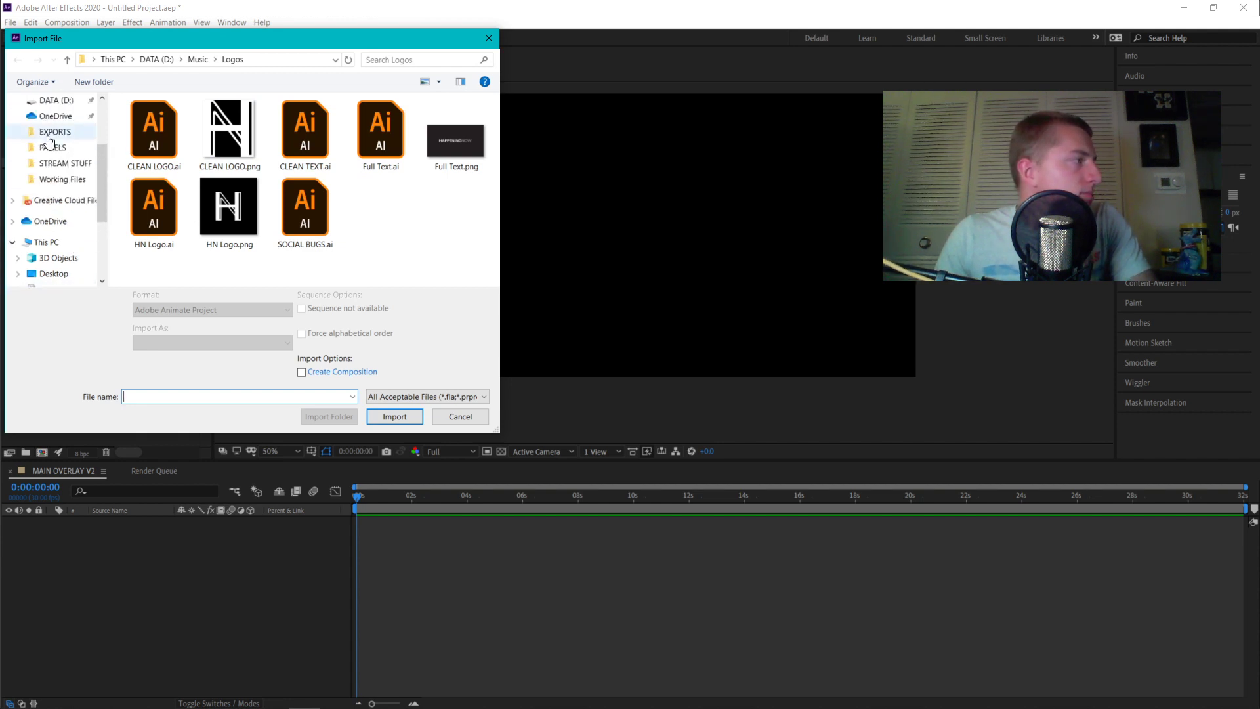
click(58, 147)
click(67, 134)
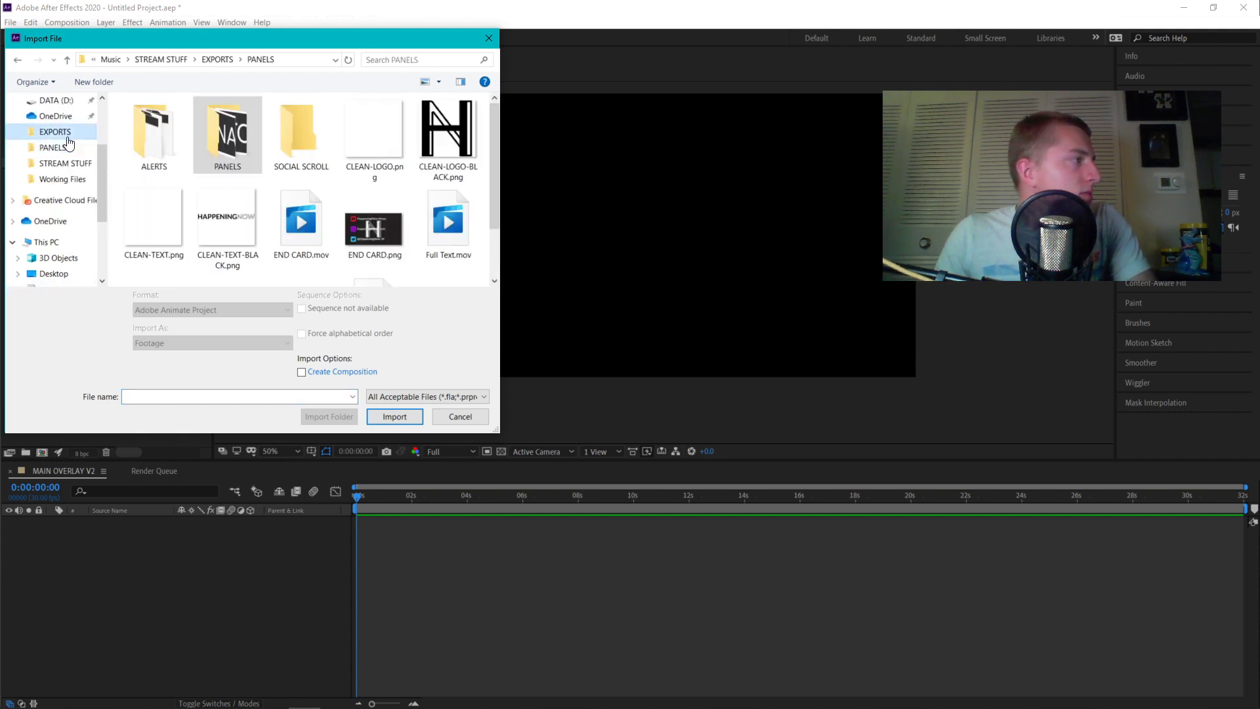
double_click(236, 155)
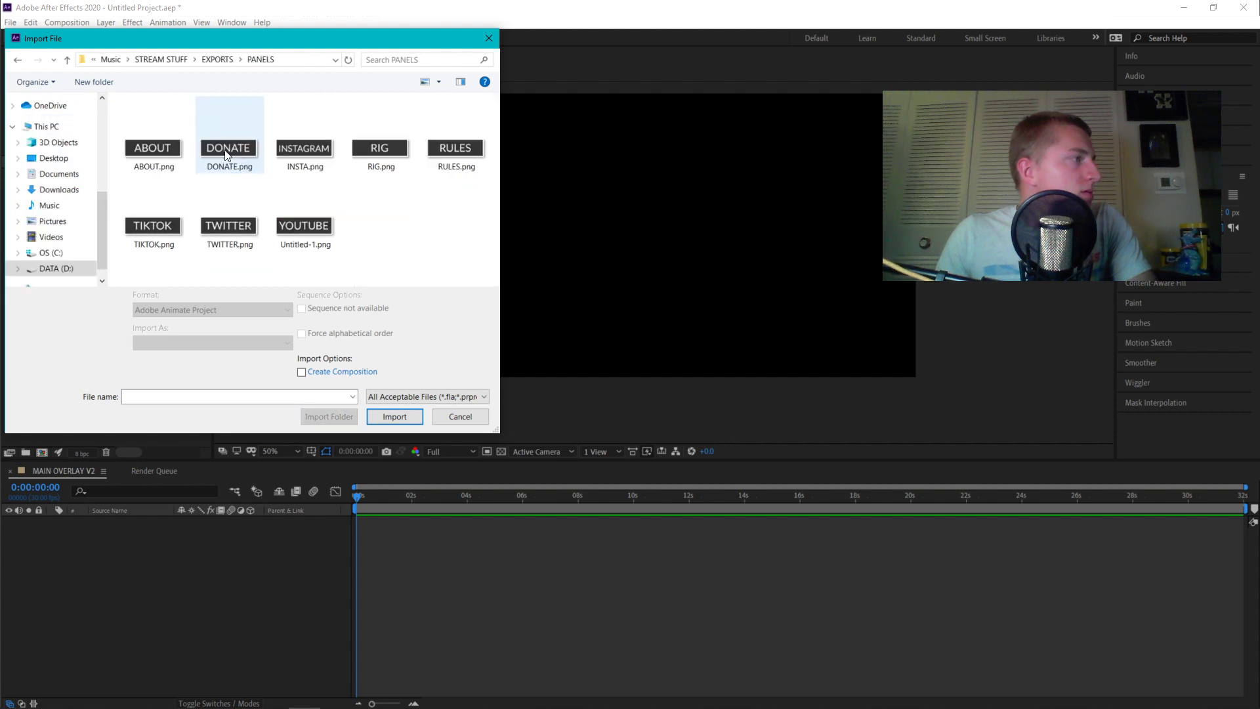
click(220, 59)
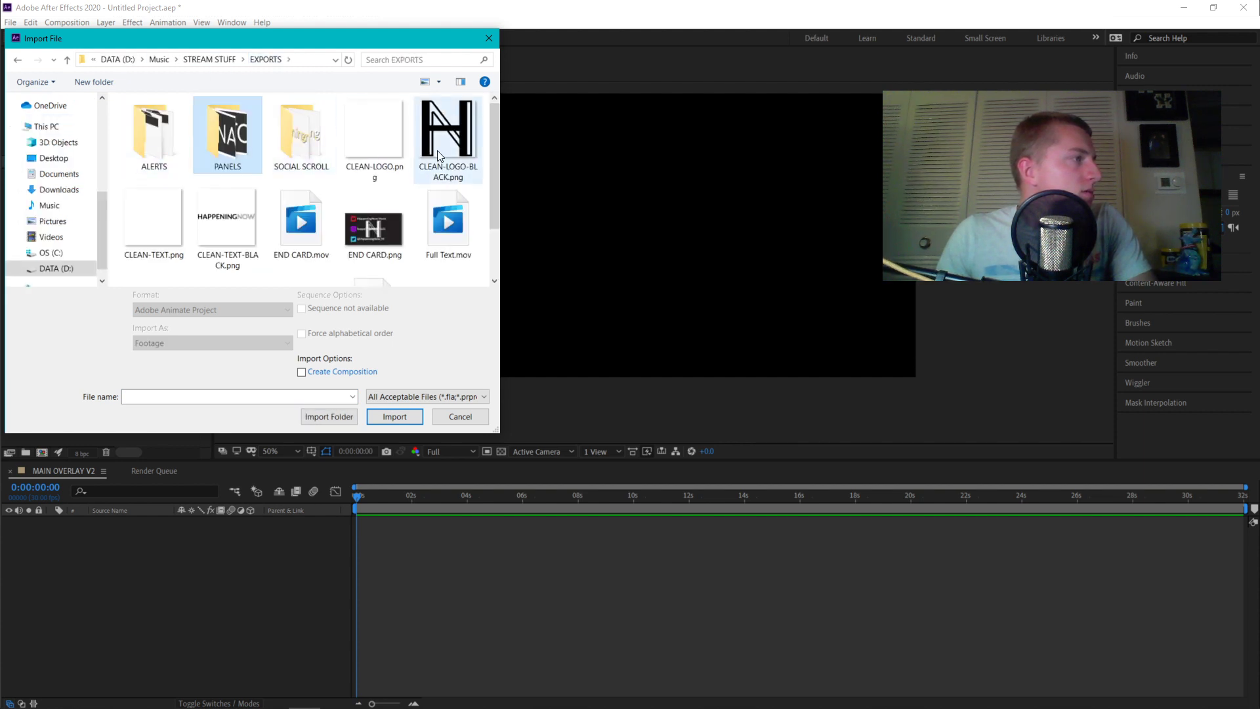
Import MAIN OVERLAY V2.png from the EXPORTS folder as footage
scroll(378, 174, down, 1)
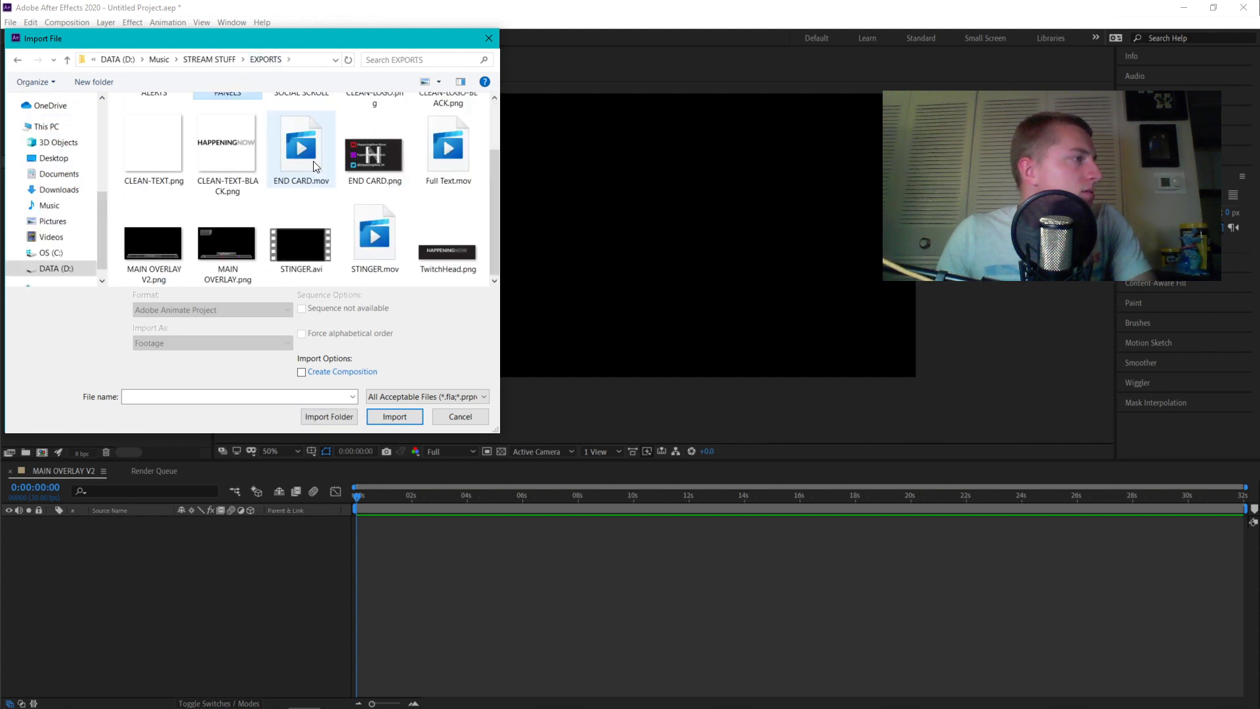
click(157, 256)
scroll(302, 197, up, 1)
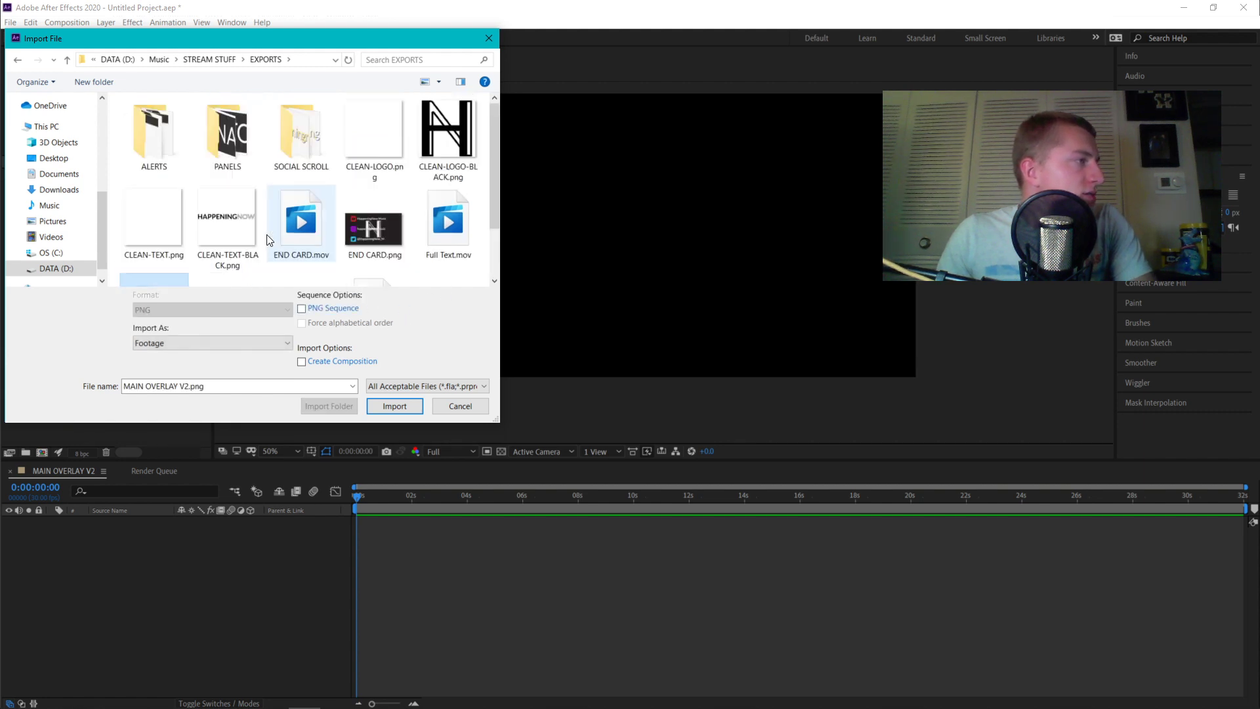
scroll(302, 196, down, 1)
click(397, 407)
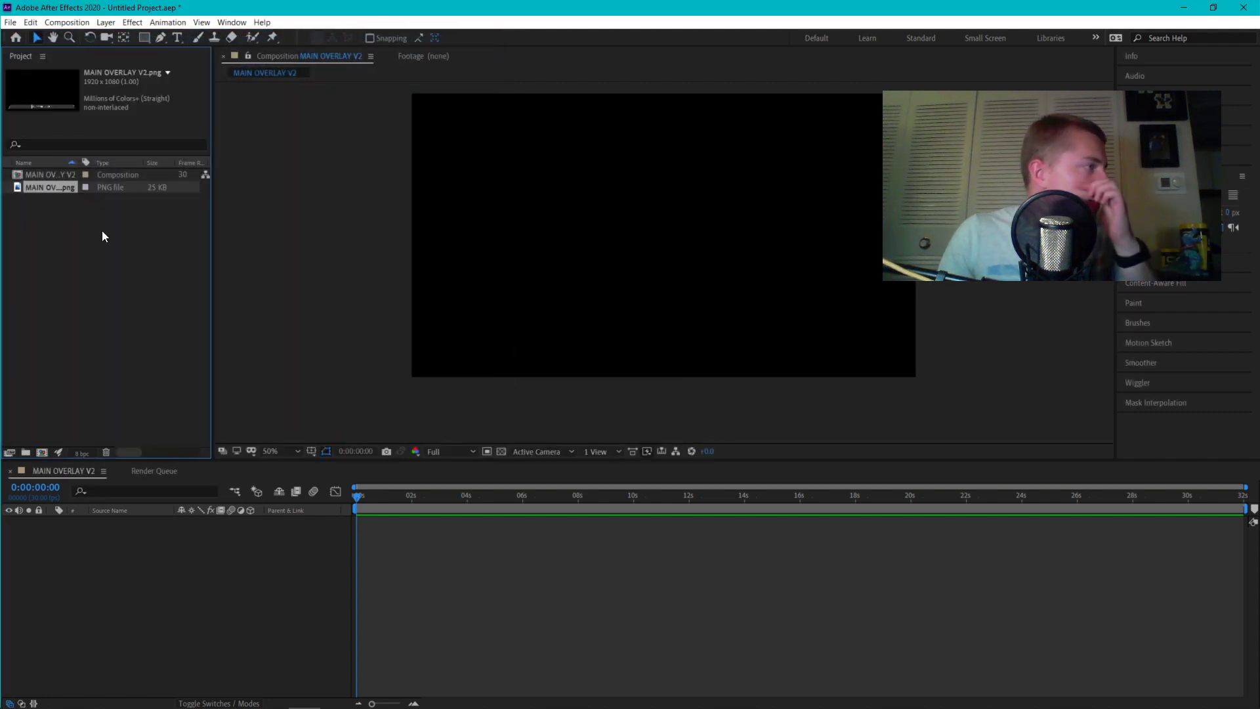
Add MAIN OVERLAY V2.png as a layer in the MAIN OVERLAY V2 composition's timeline
click(73, 214)
click(19, 189)
drag(19, 189, 197, 584)
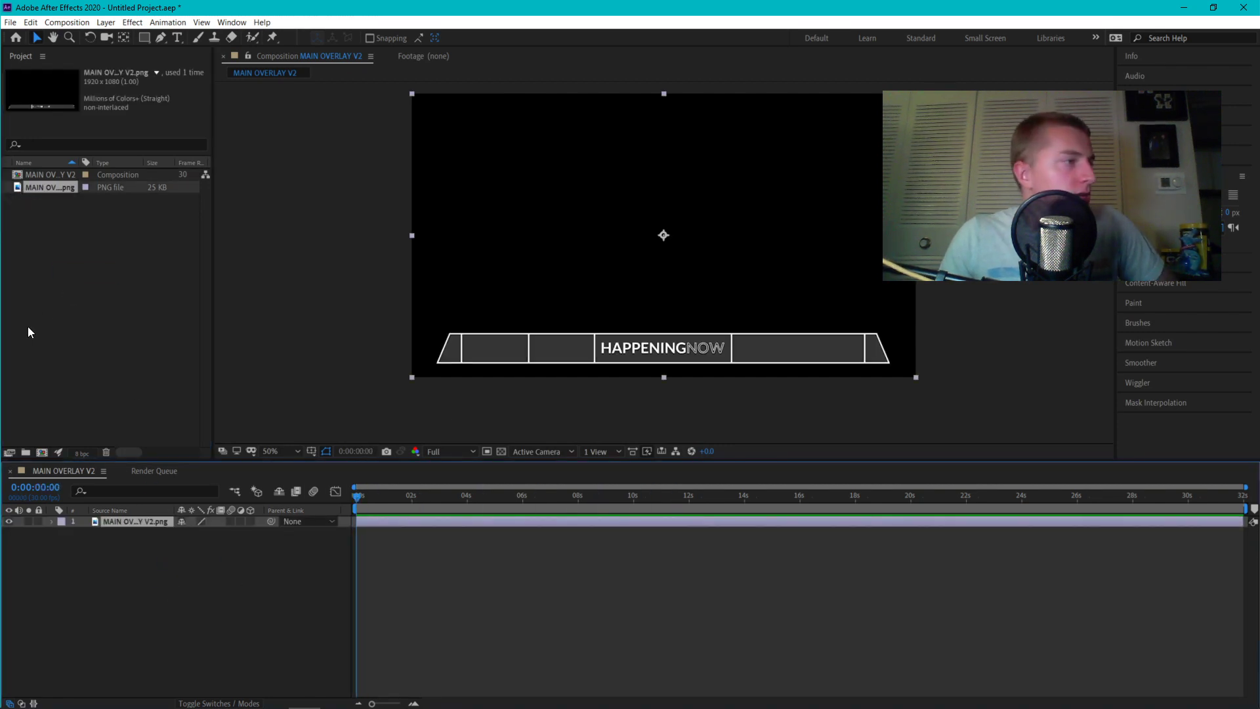
click(108, 316)
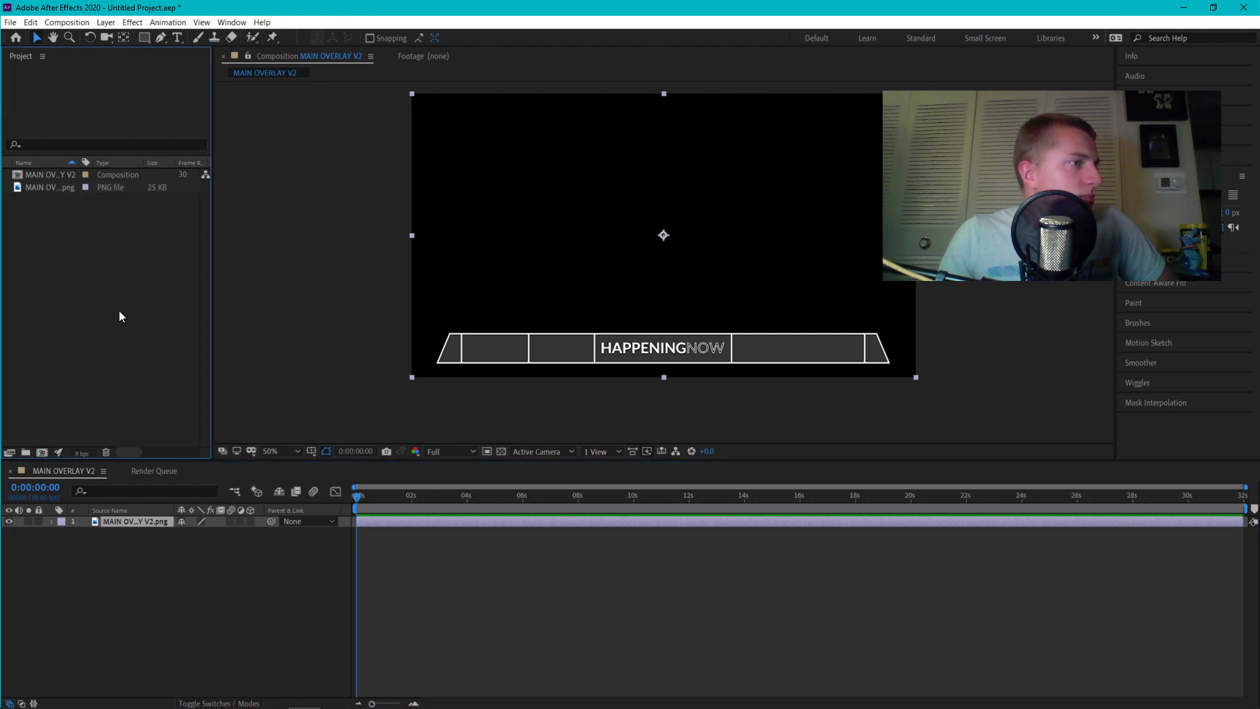
Import INSTA.png, TIKTOK.png, TWITTER.png and YT.png from the SOCIAL SCROLL folder inside EXPORTS as footage
right_click(122, 300)
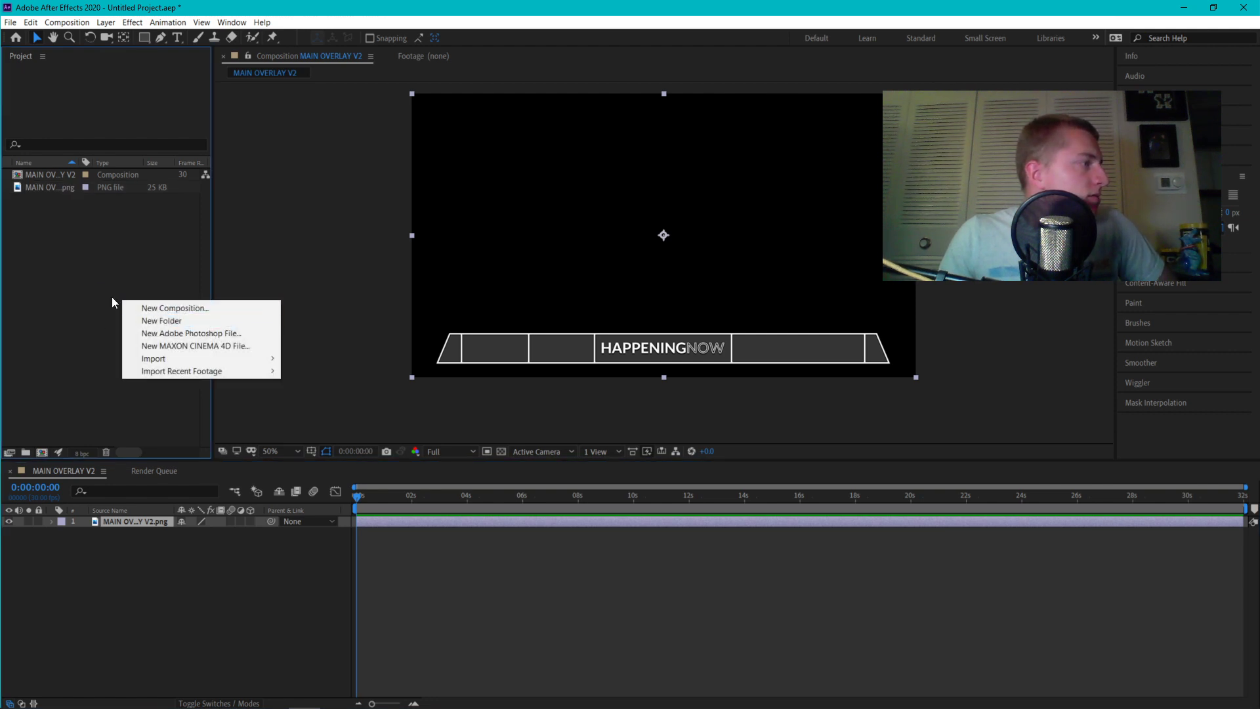
click(98, 289)
right_click(75, 273)
mouse_move(139, 329)
click(288, 333)
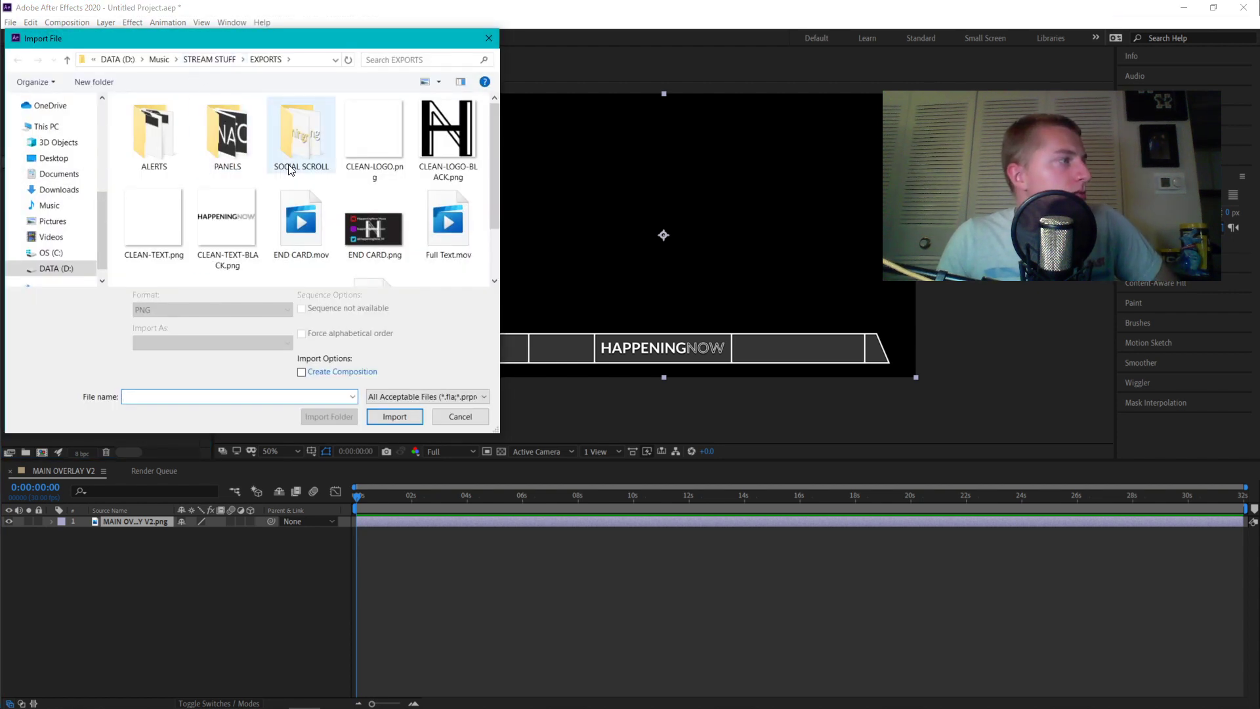
double_click(297, 148)
click(128, 147)
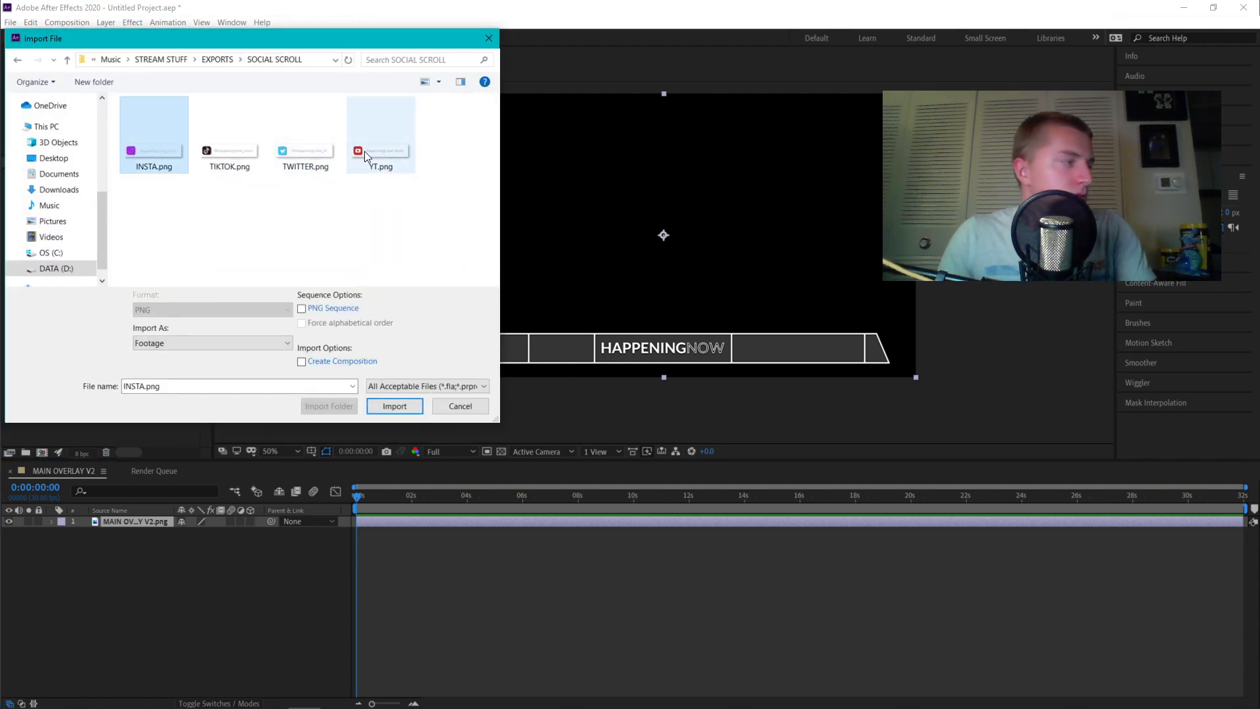
shift+click(364, 151)
click(392, 404)
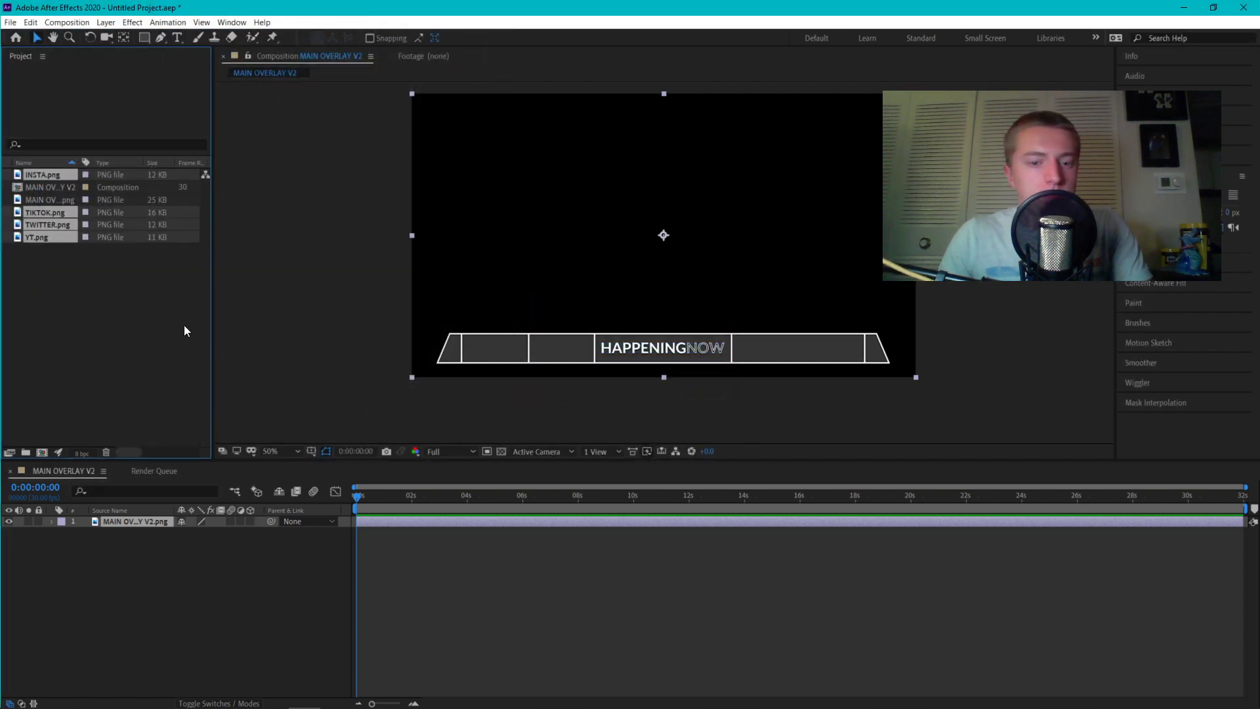
Examine the previews and pixel dimensions of the imported social media images and the overlay image in the project
click(182, 324)
click(36, 175)
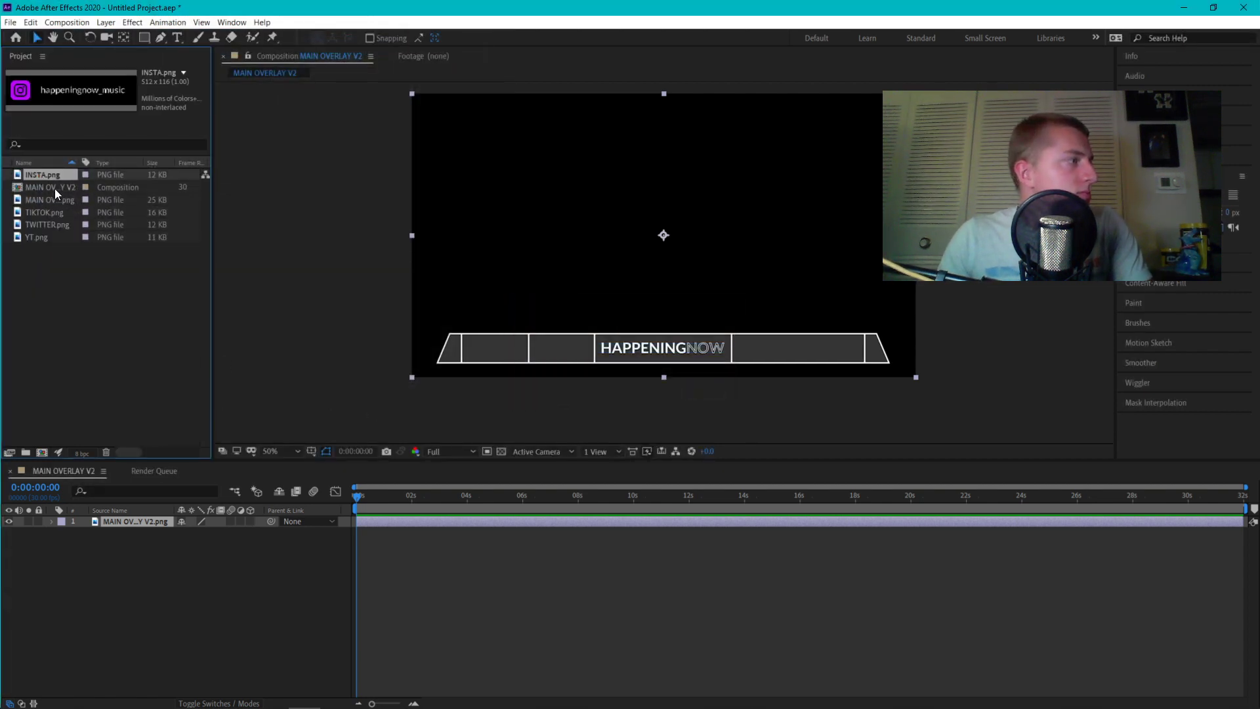
click(46, 200)
click(46, 211)
click(54, 223)
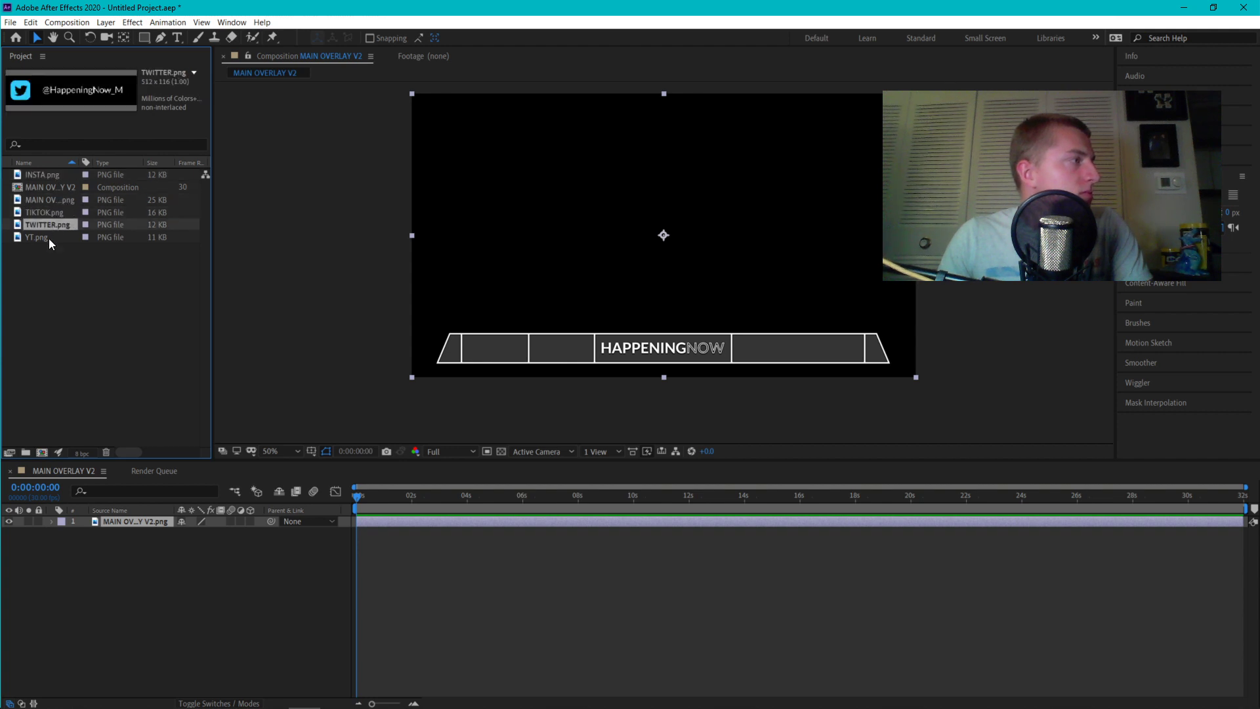
click(49, 238)
click(49, 224)
click(43, 208)
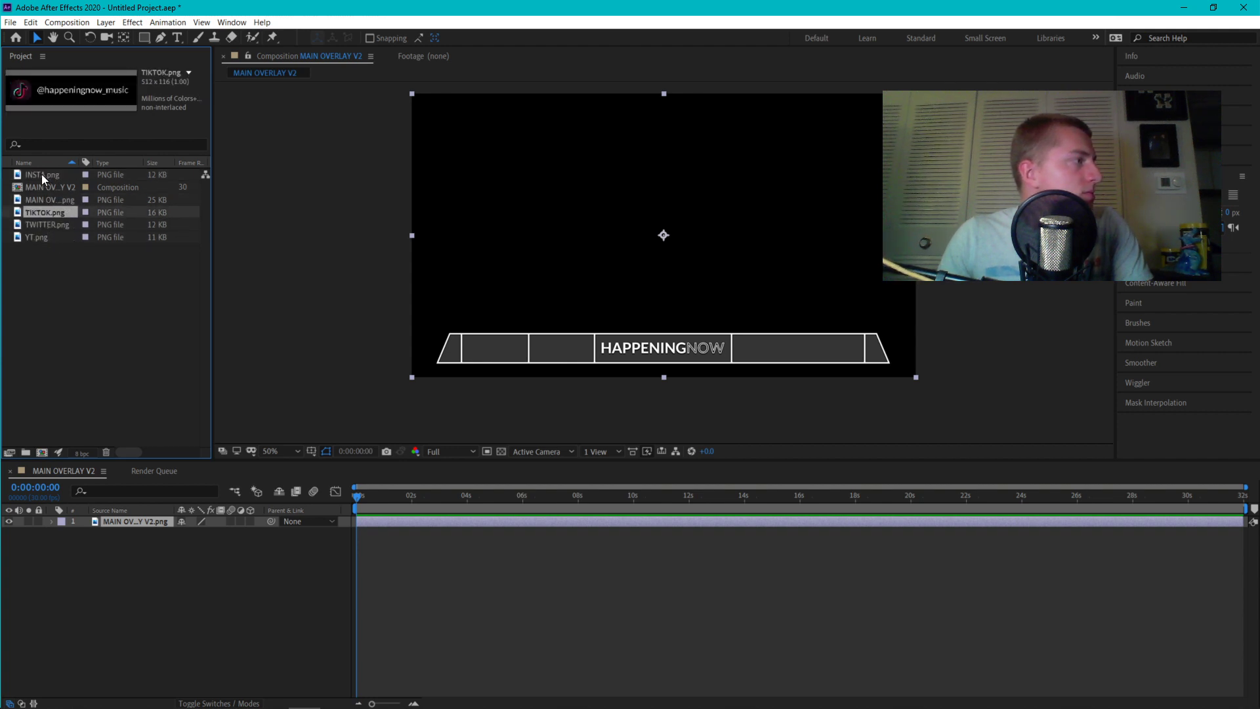
click(41, 174)
click(46, 198)
click(50, 211)
click(45, 225)
click(41, 237)
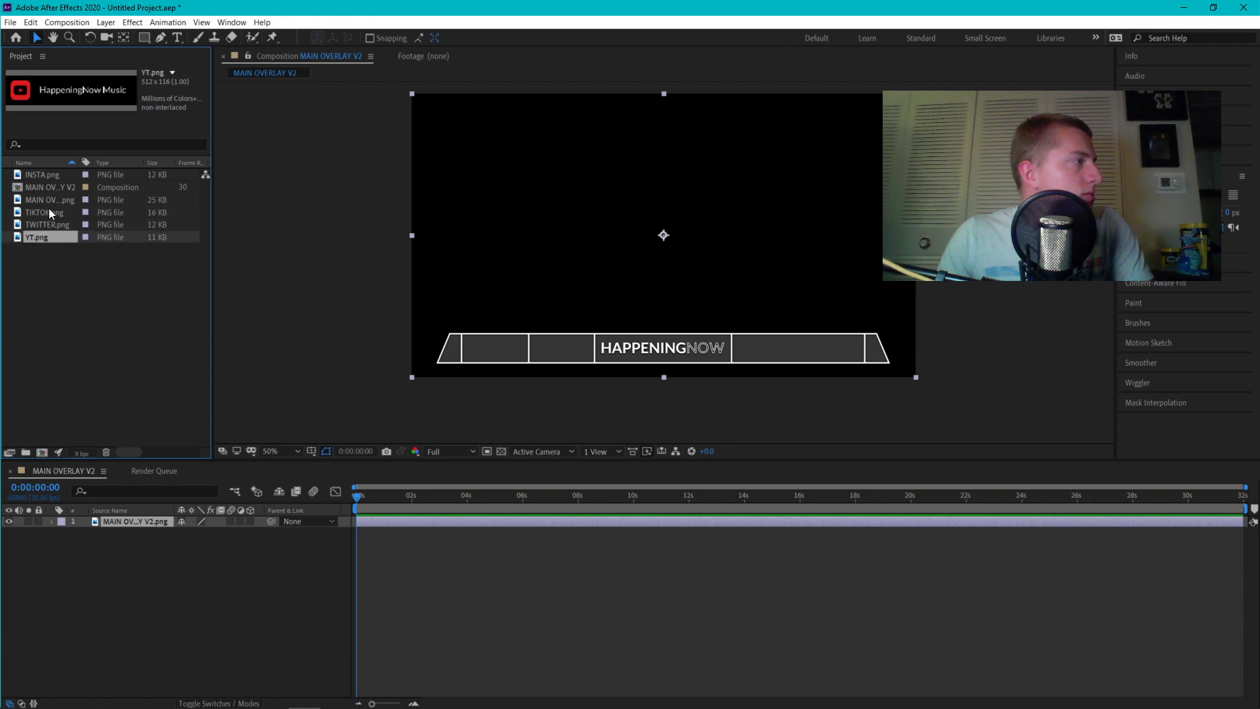
click(43, 188)
click(42, 176)
click(54, 198)
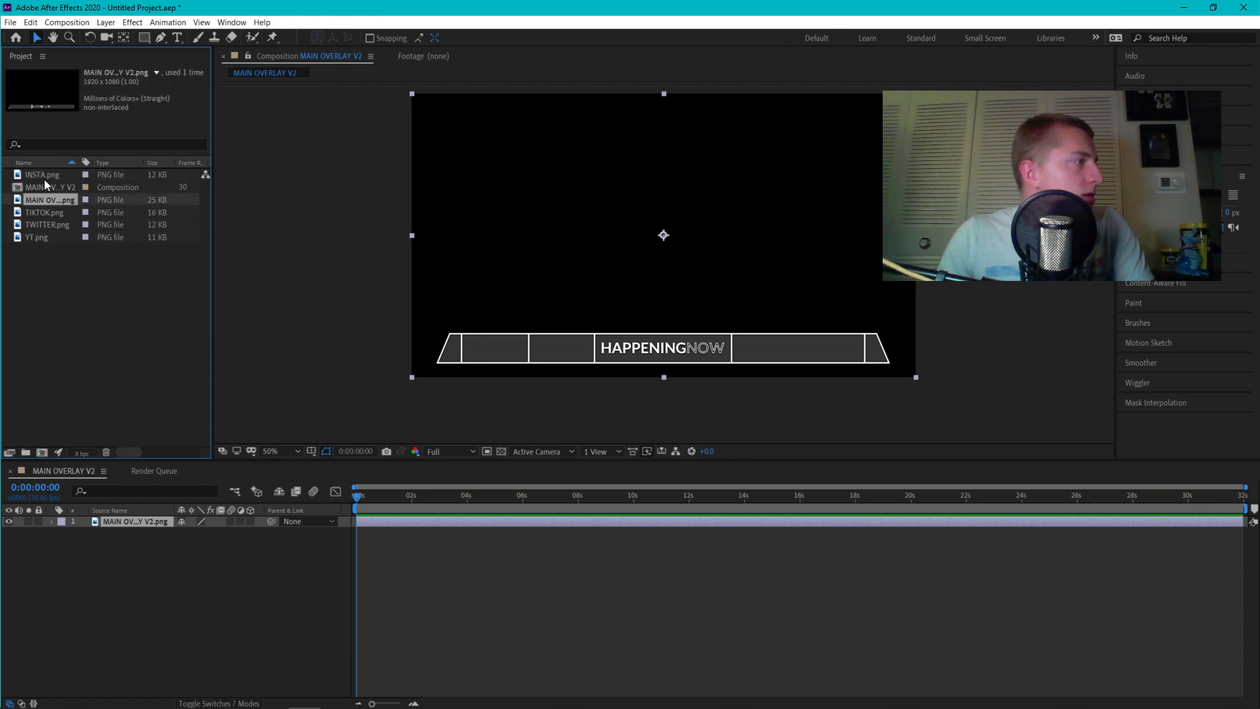
click(43, 176)
click(78, 365)
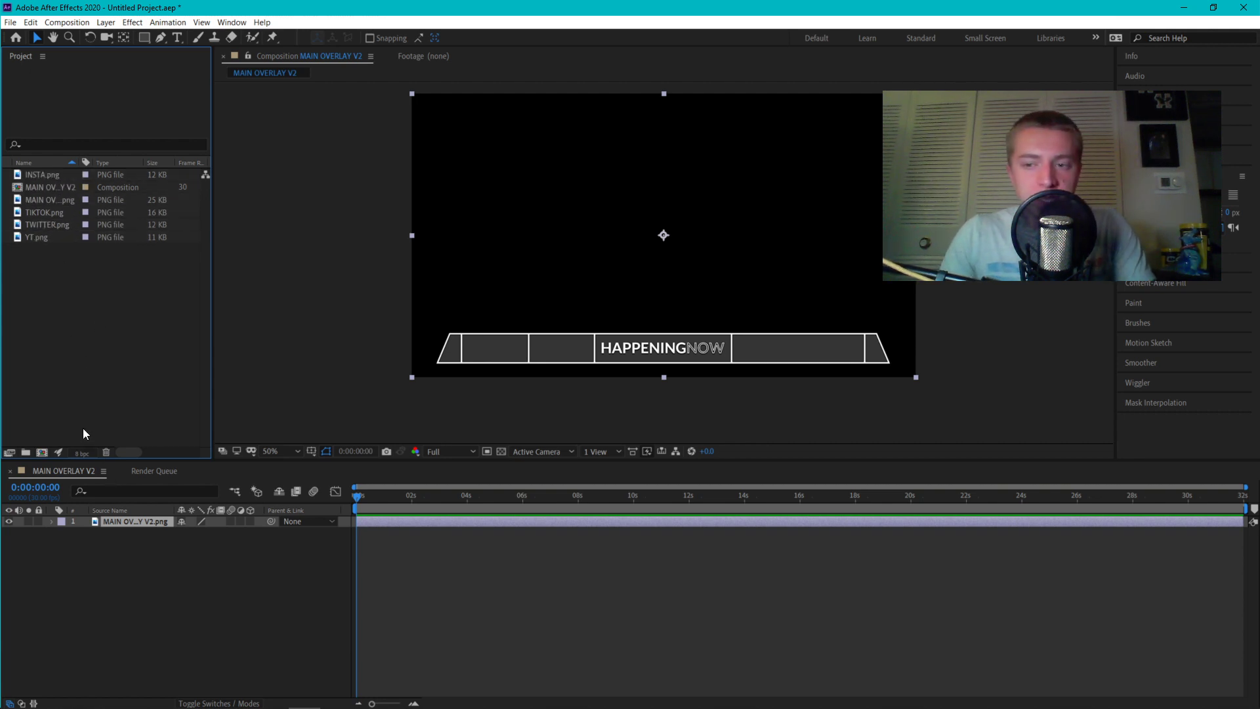
Create a composition named SOCIAL SCROLL, 512 px wide and 116*5 px high, and re-enable refreshing of its preview
right_click(47, 356)
click(103, 368)
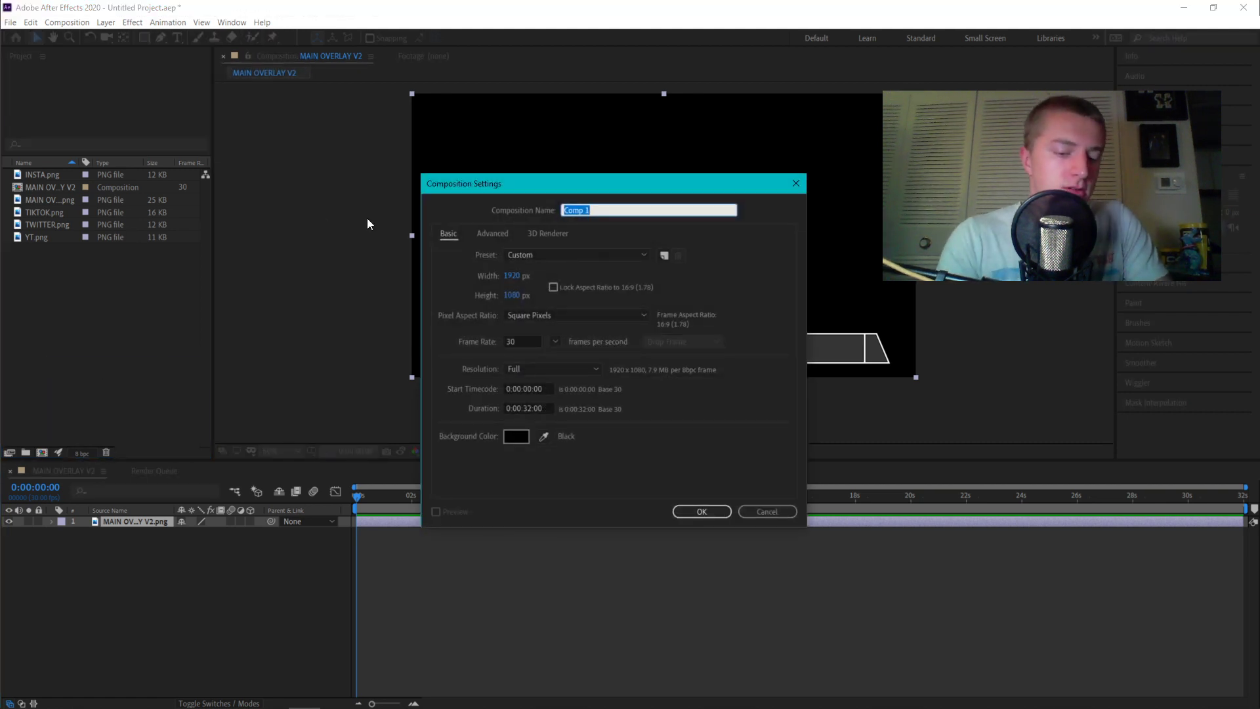
text(SOCIAL )
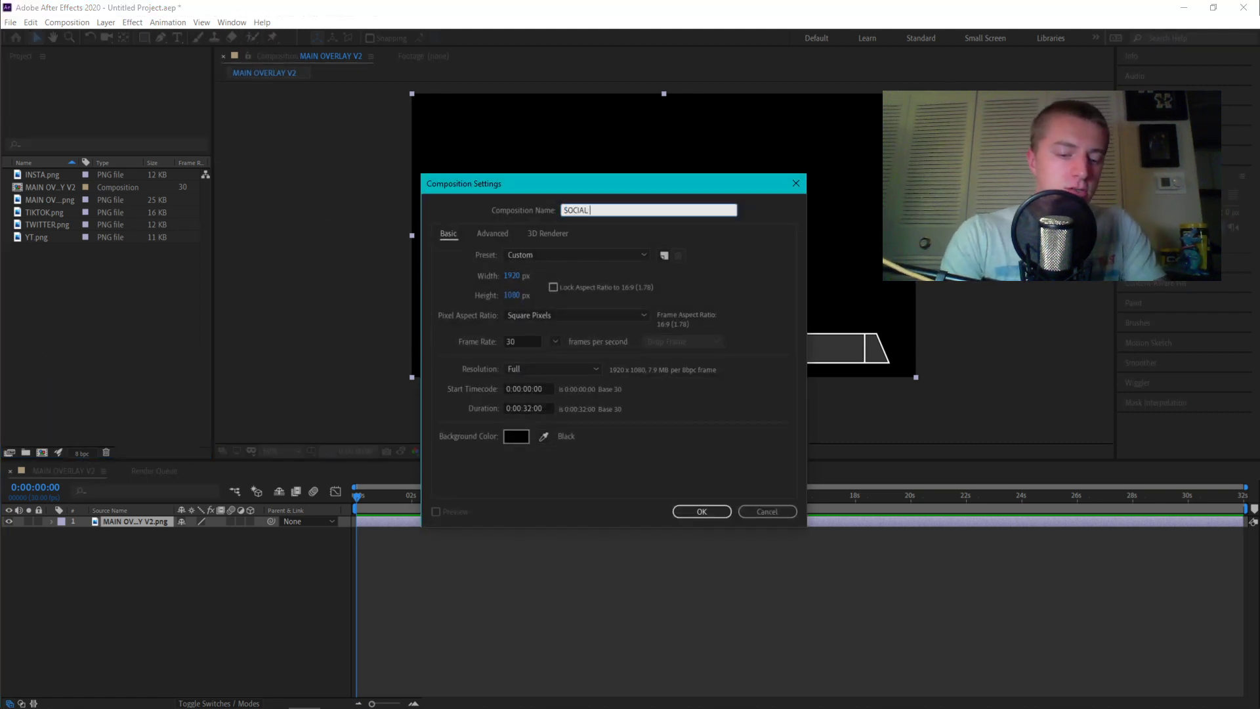
text(SCROLL)
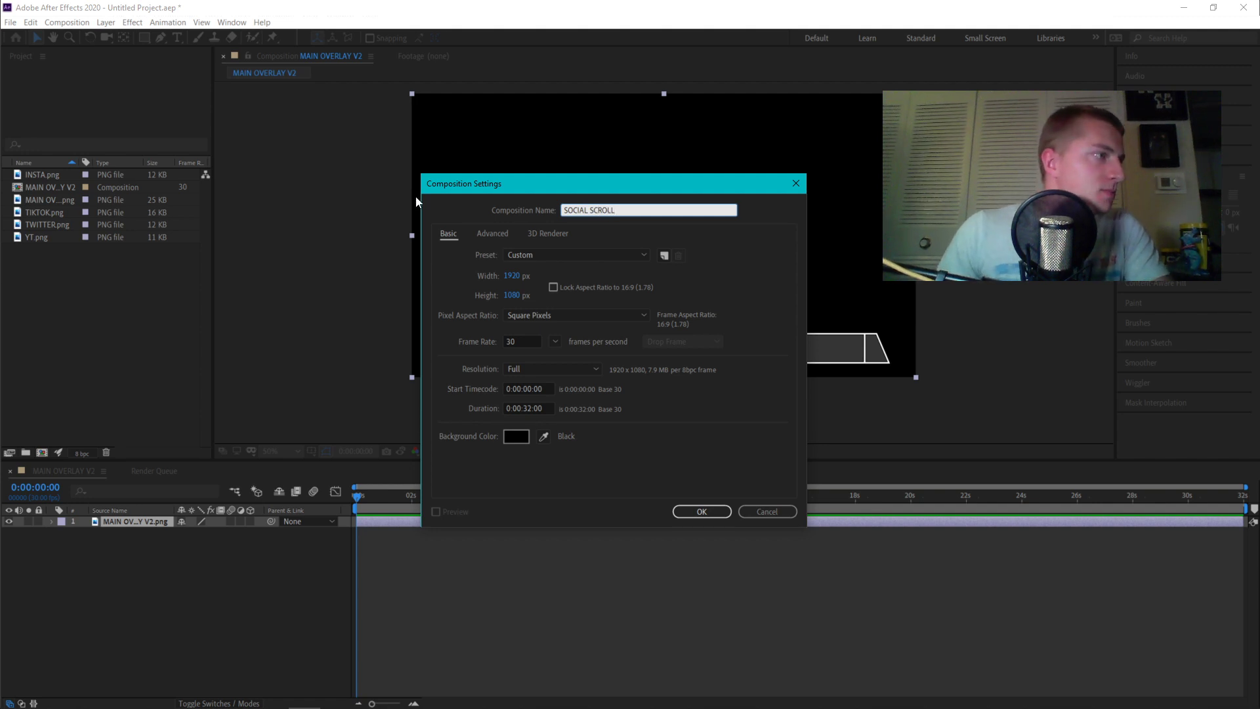
click(513, 275)
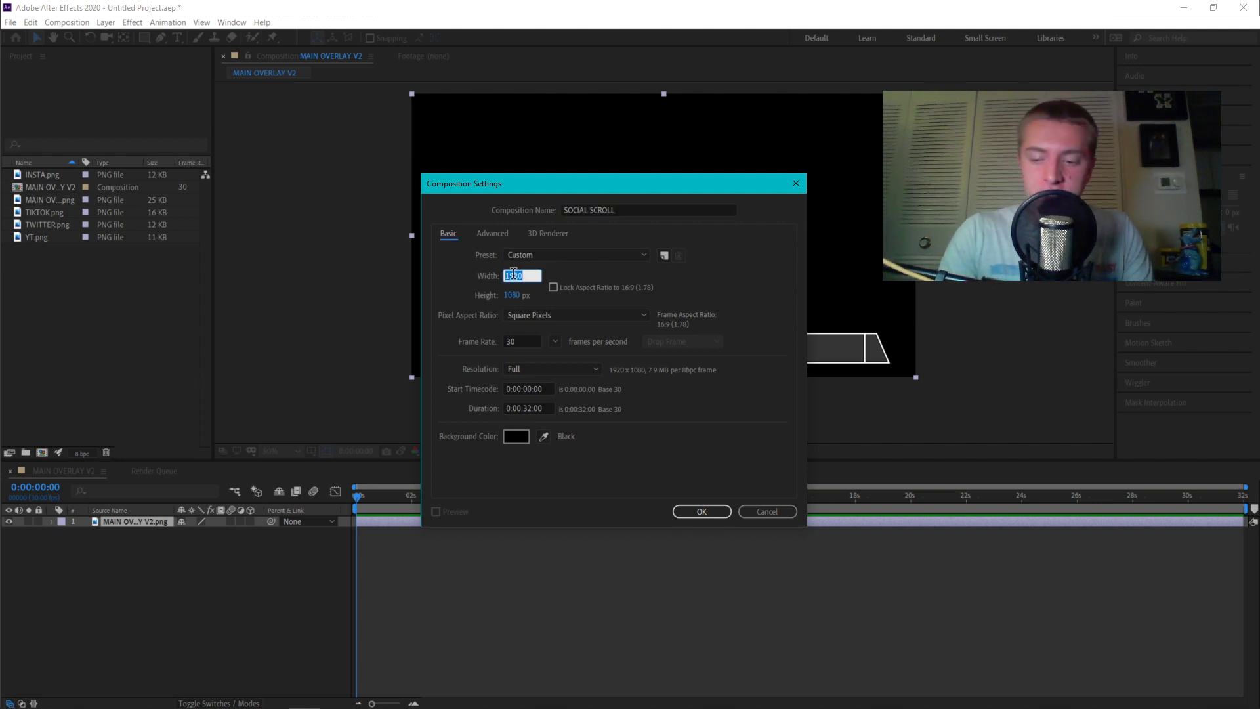
text(512)
key(Tab)
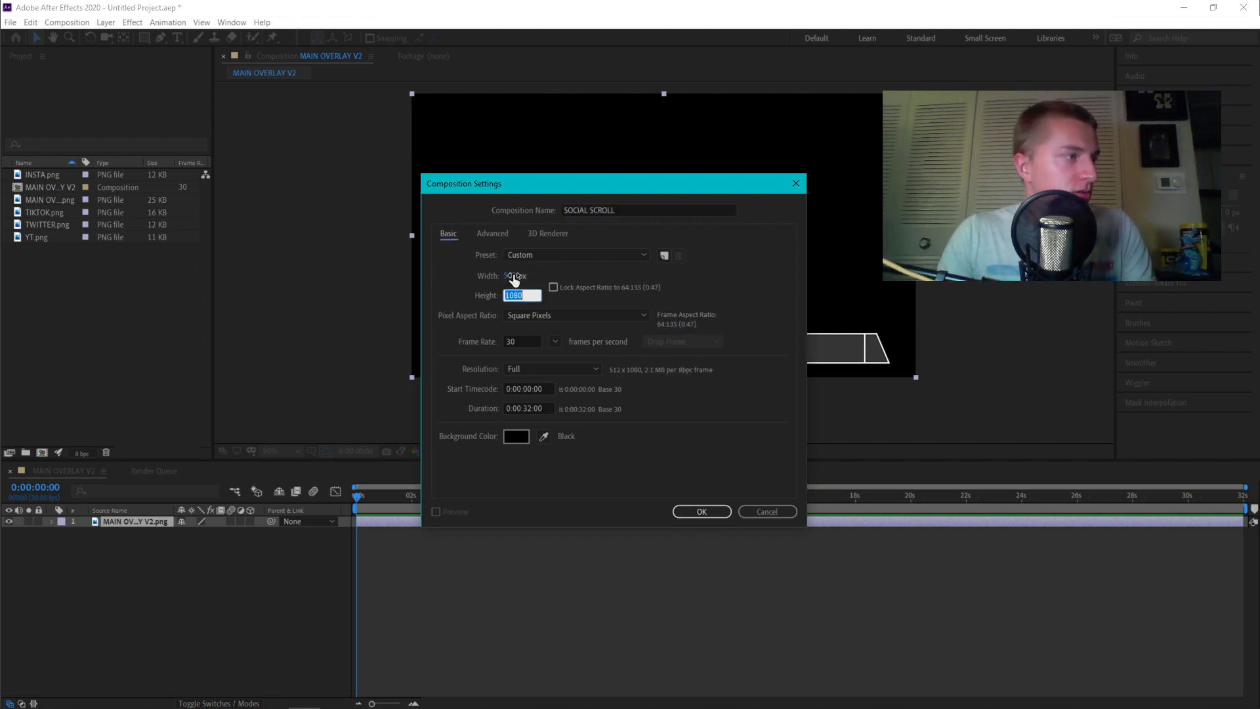
text(116*5)
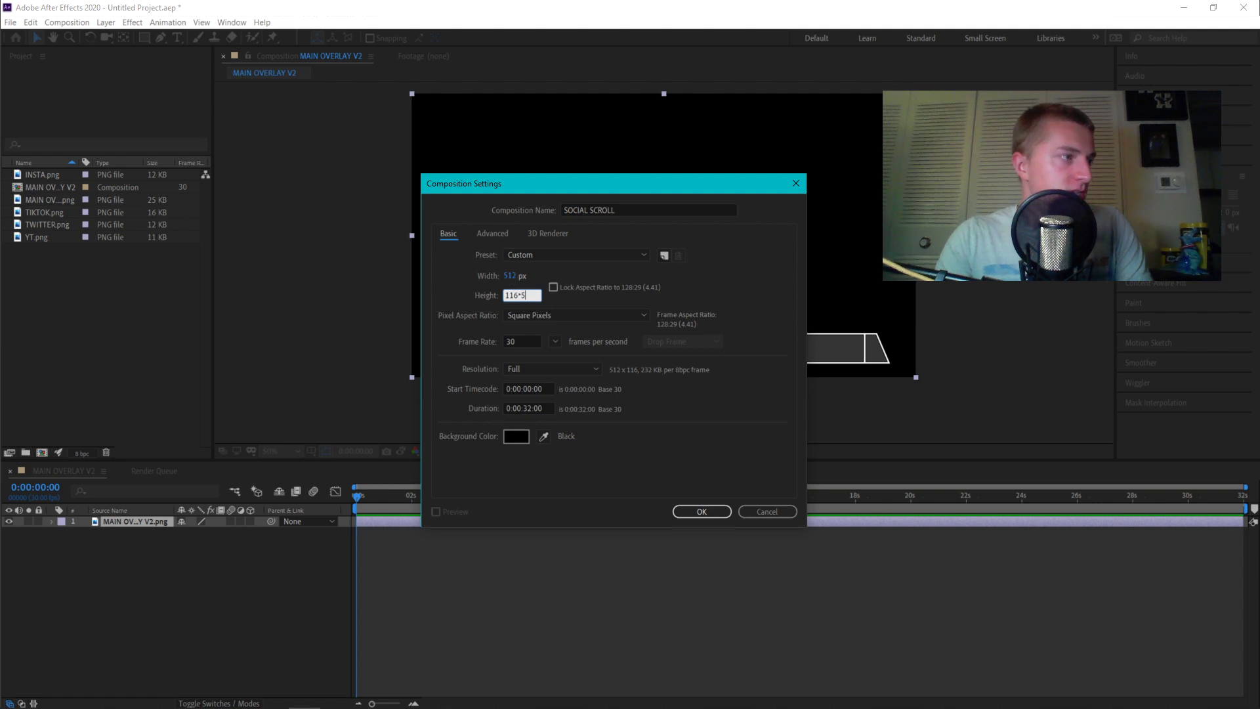
key(Return)
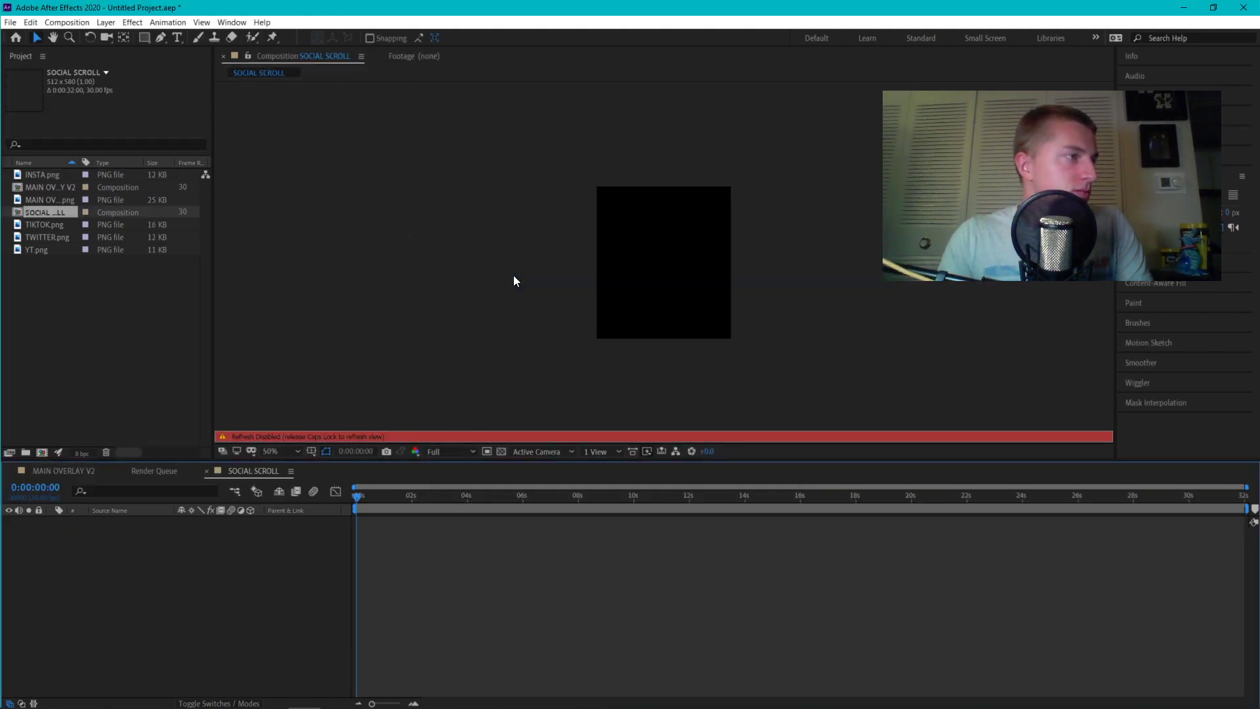
key(Caps_Lock)
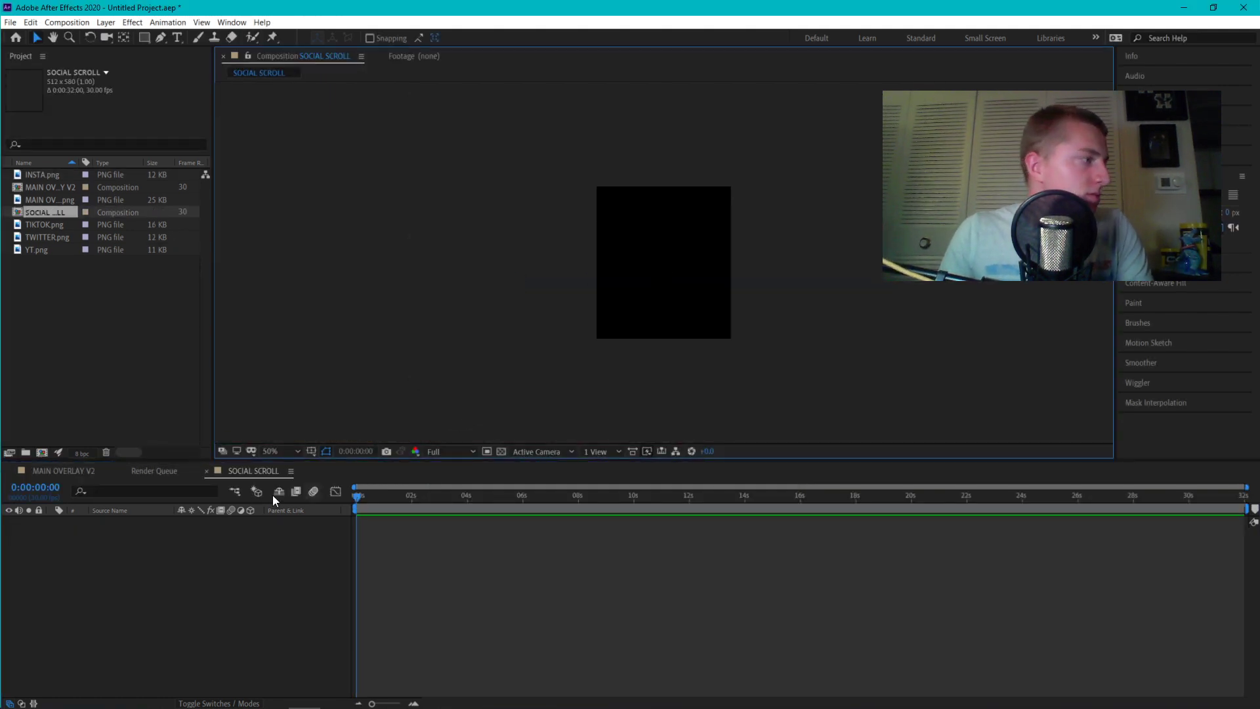
Change the SOCIAL SCROLL composition's size to a height of 116 px and a width of 512*5 px
click(19, 188)
click(24, 214)
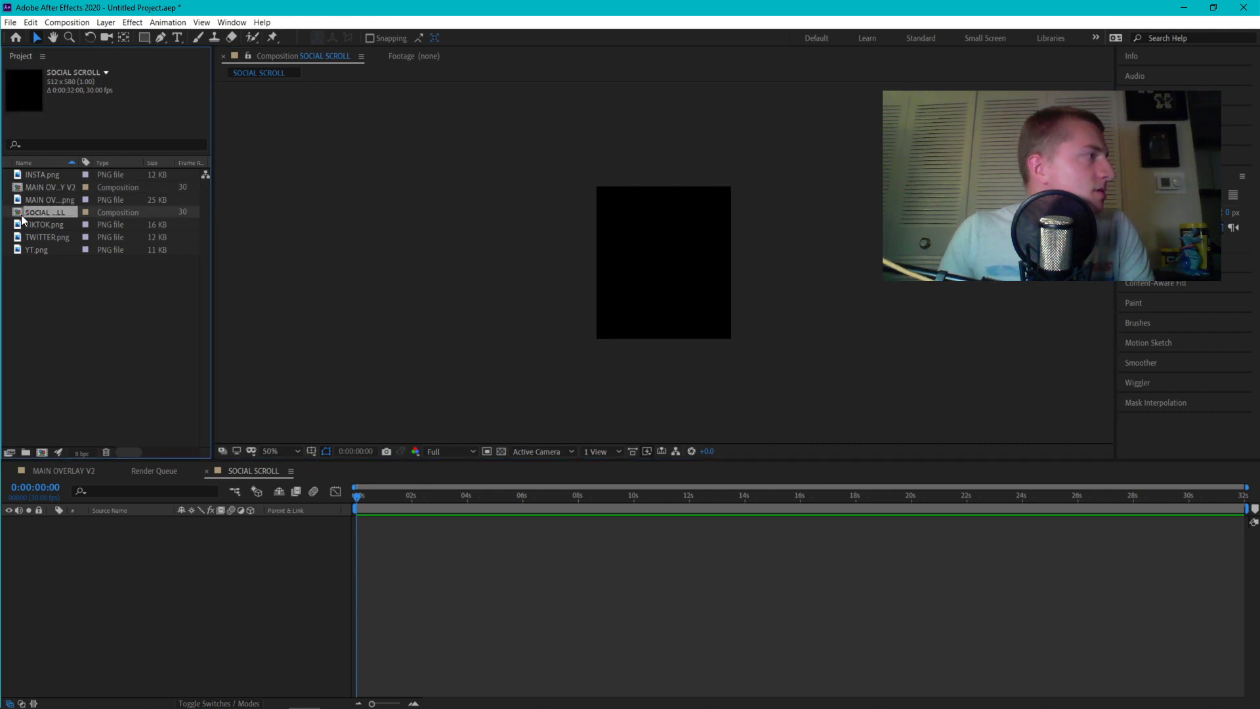
right_click(23, 217)
click(56, 222)
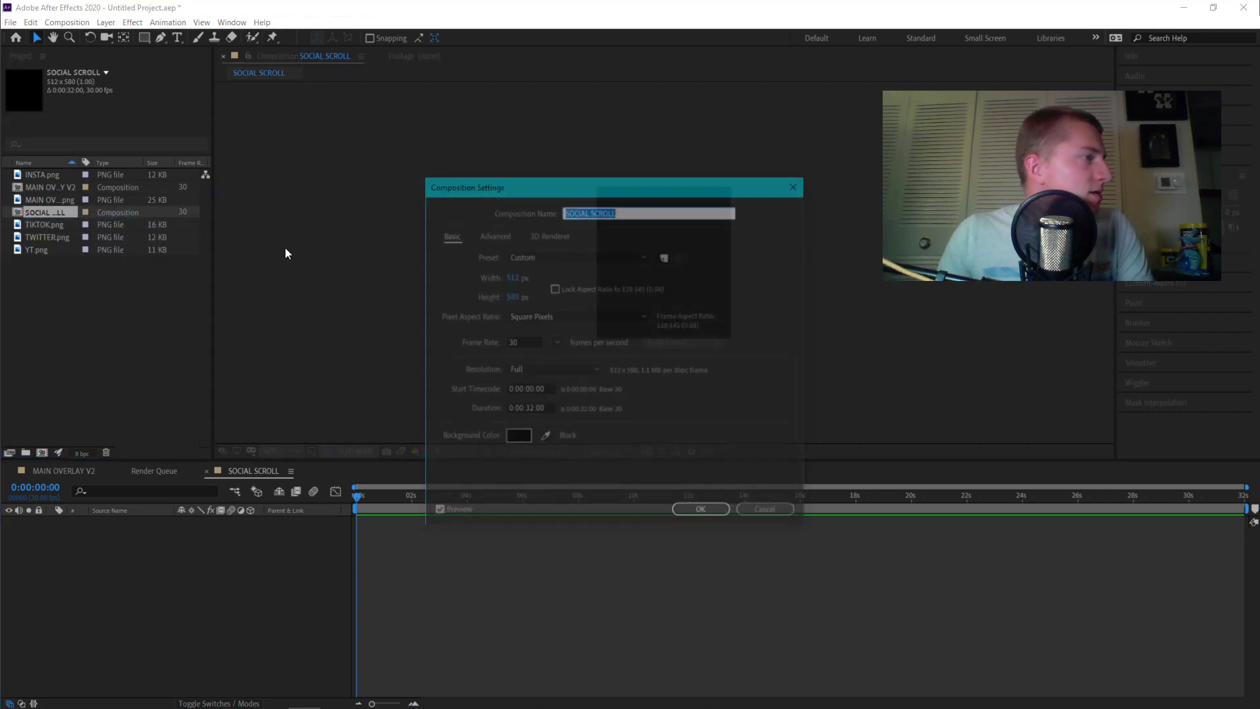
click(513, 296)
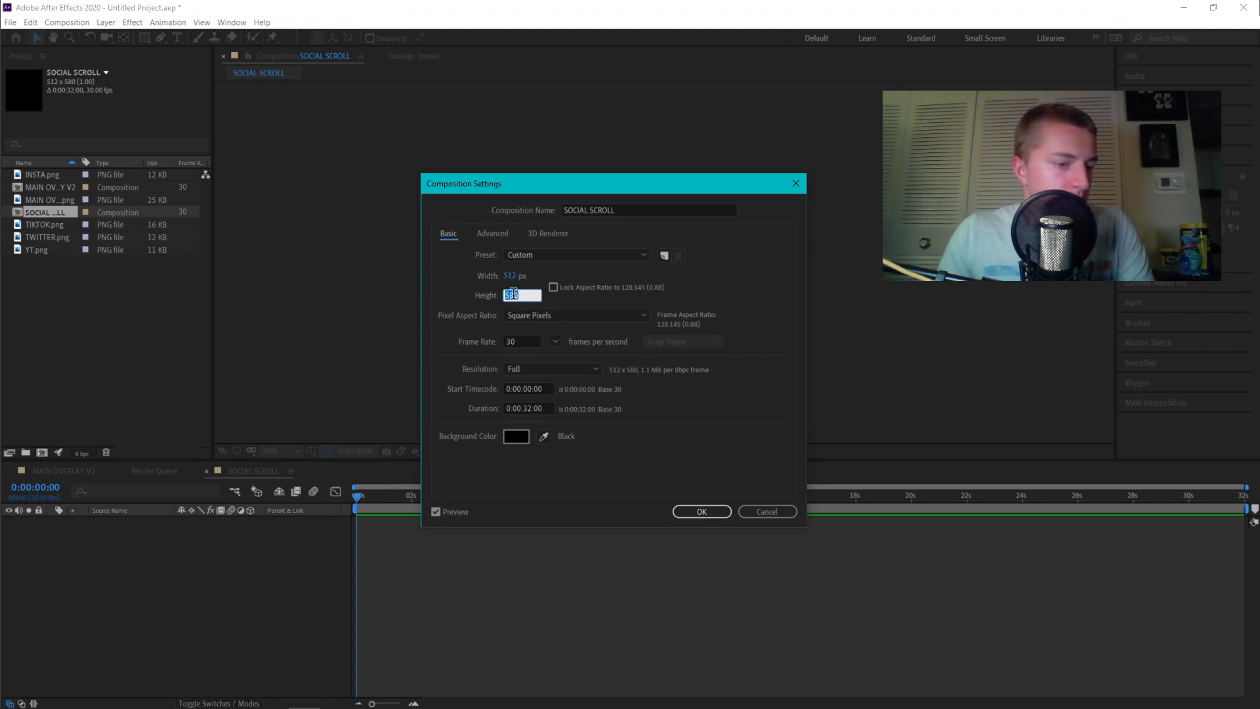
text(116)
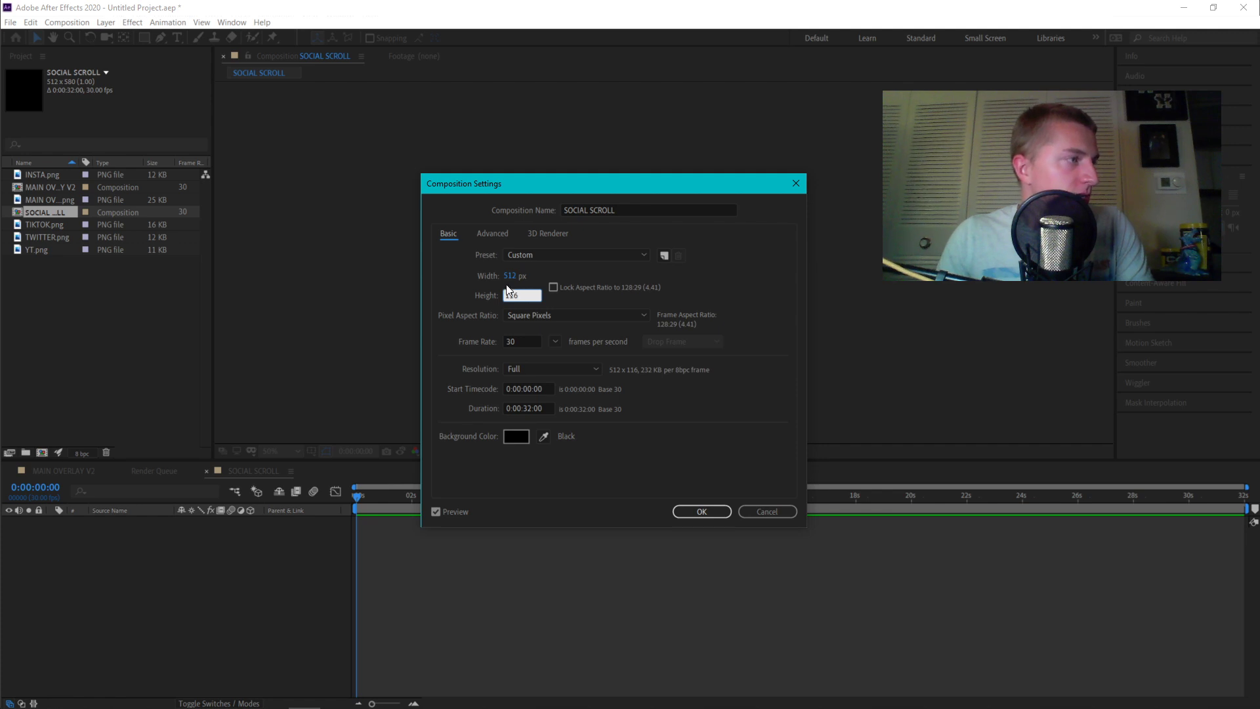
click(511, 275)
text(512)
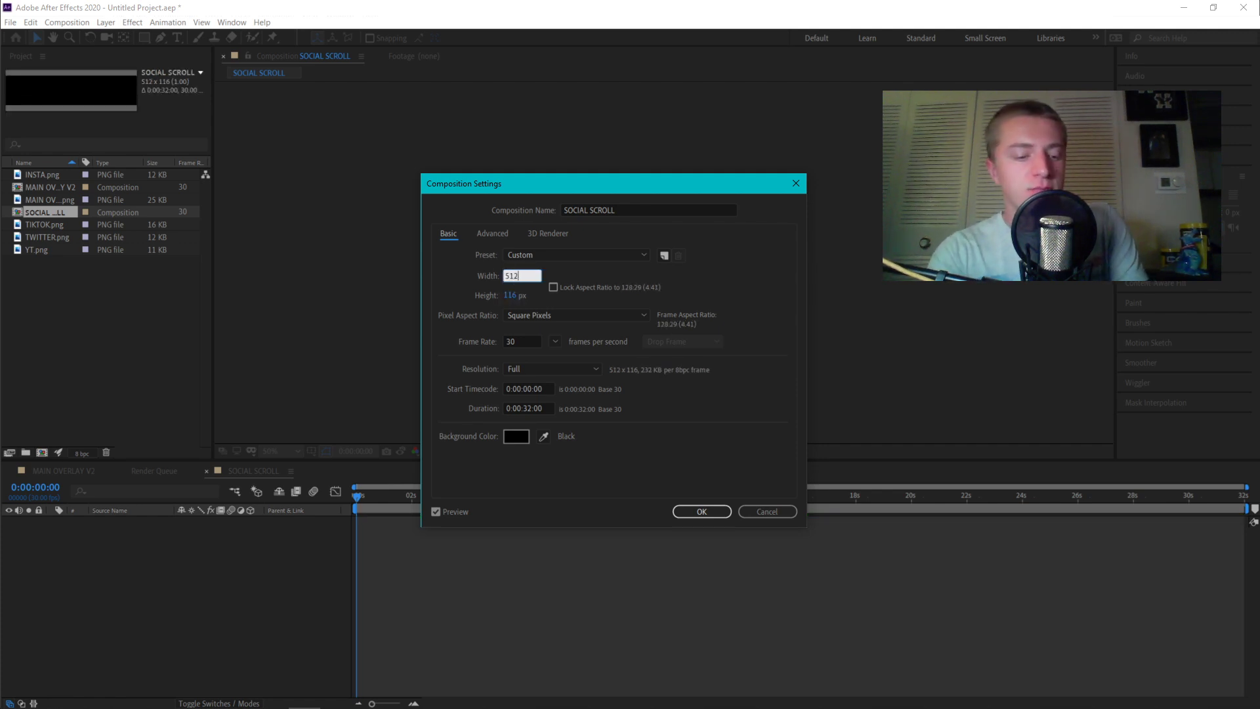
text(*5)
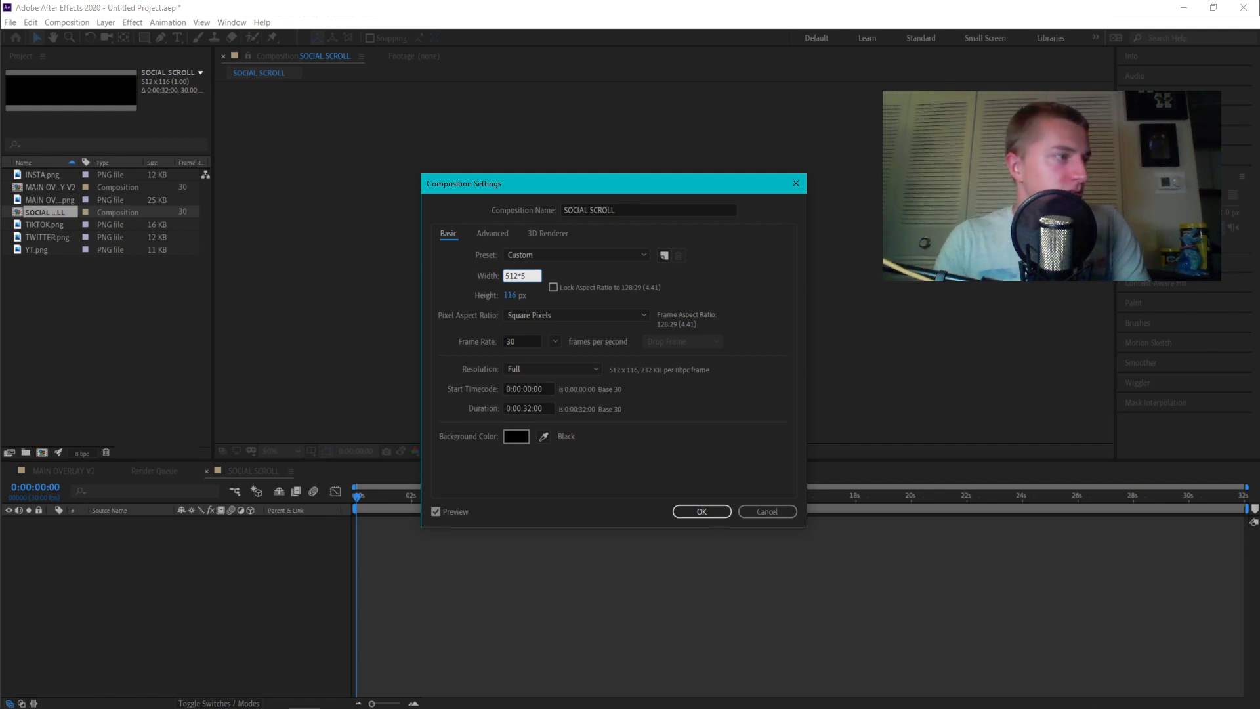
key(Return)
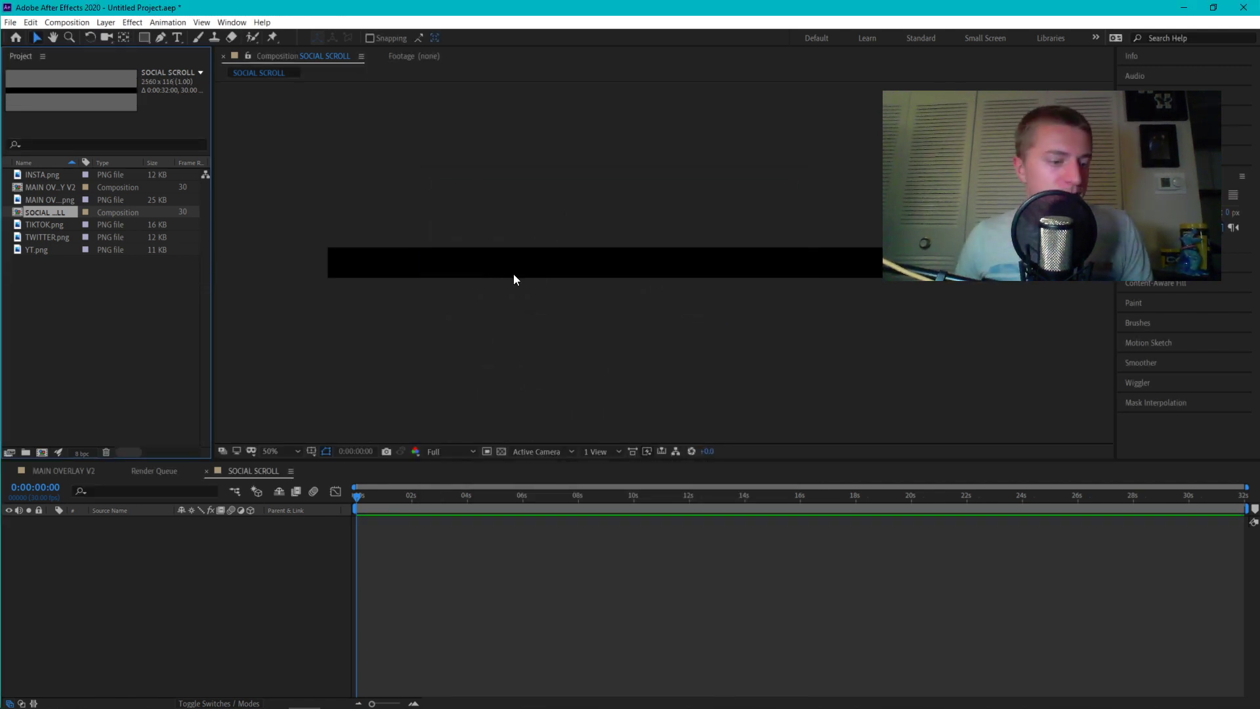
Add INSTA.png, MAIN OVERLAY V2.png, TIKTOK.png, TWITTER.png and YT.png together as layers in the SOCIAL SCROLL timeline
click(58, 176)
ctrl+click(41, 199)
ctrl+click(54, 225)
ctrl+click(56, 237)
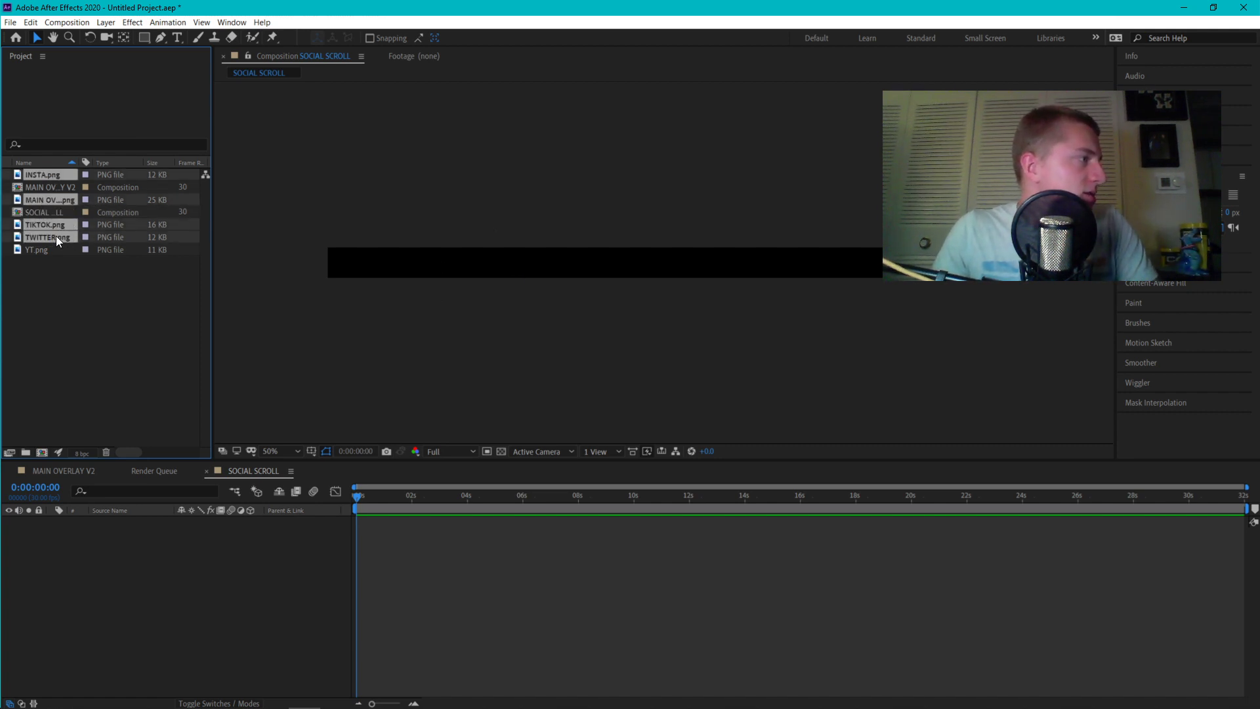
ctrl+click(54, 251)
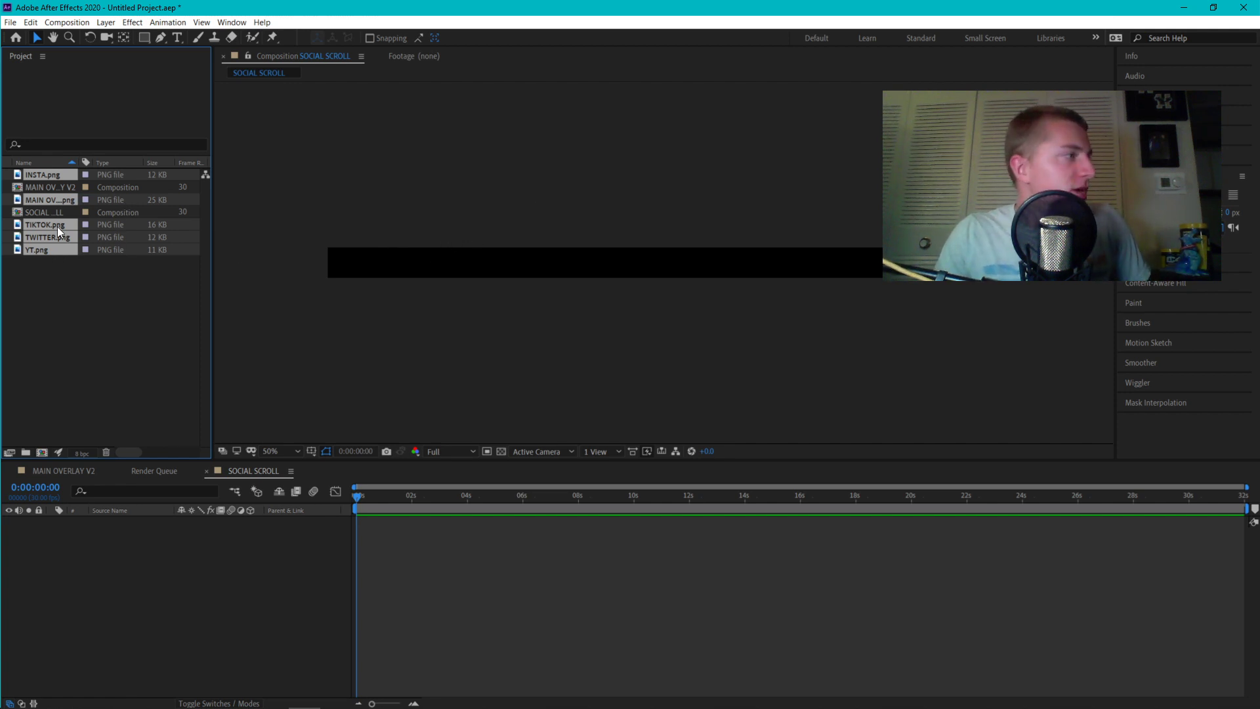
drag(40, 175, 138, 604)
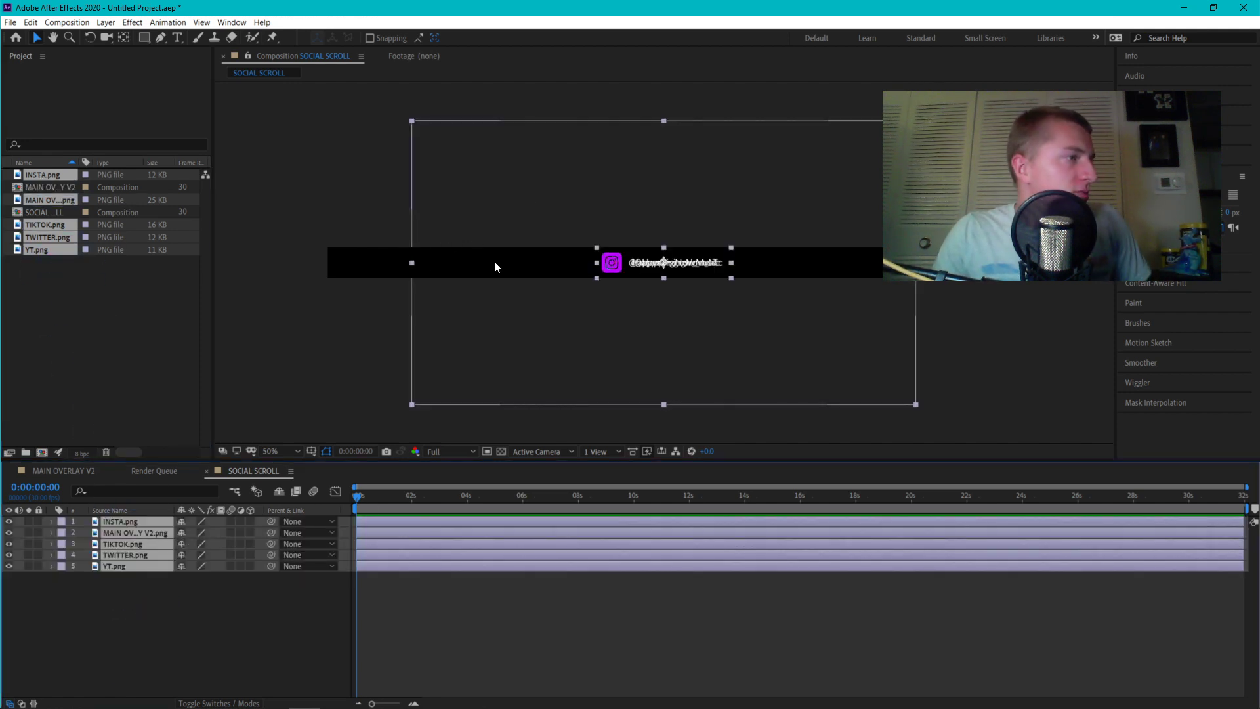
click(127, 604)
Move the YT.png layer from the middle of the SOCIAL SCROLL strip to its far left end
click(105, 522)
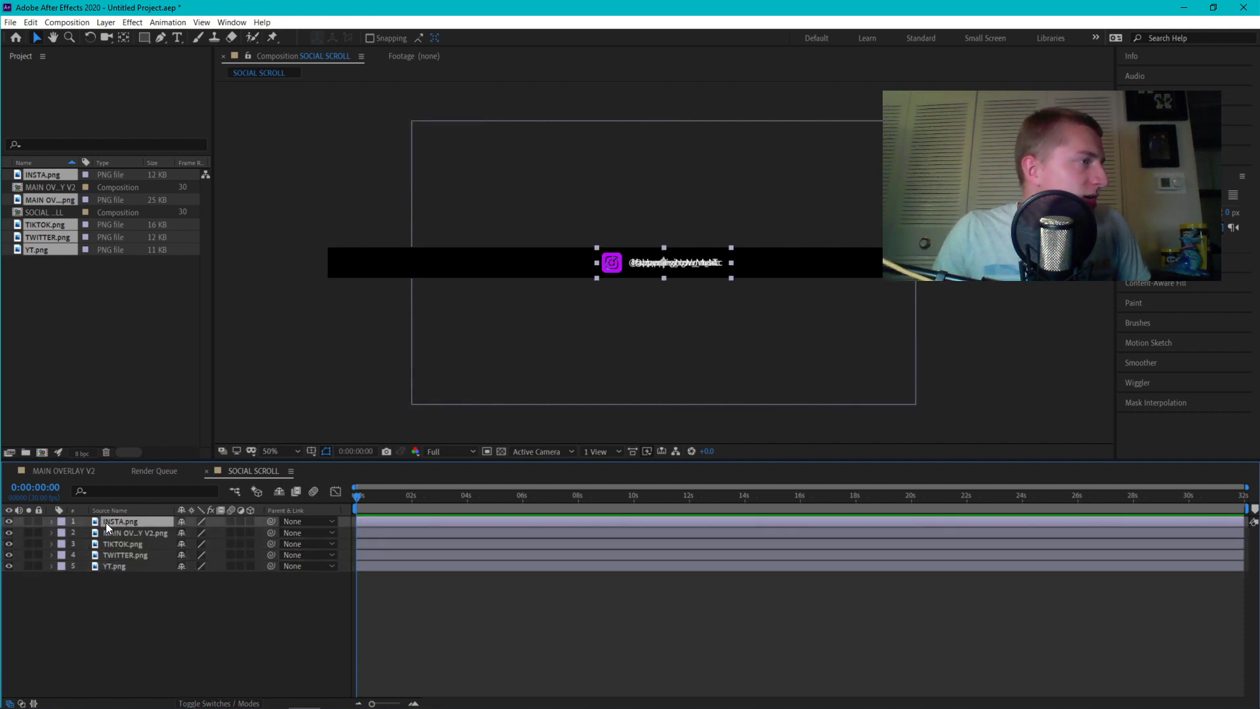
click(107, 565)
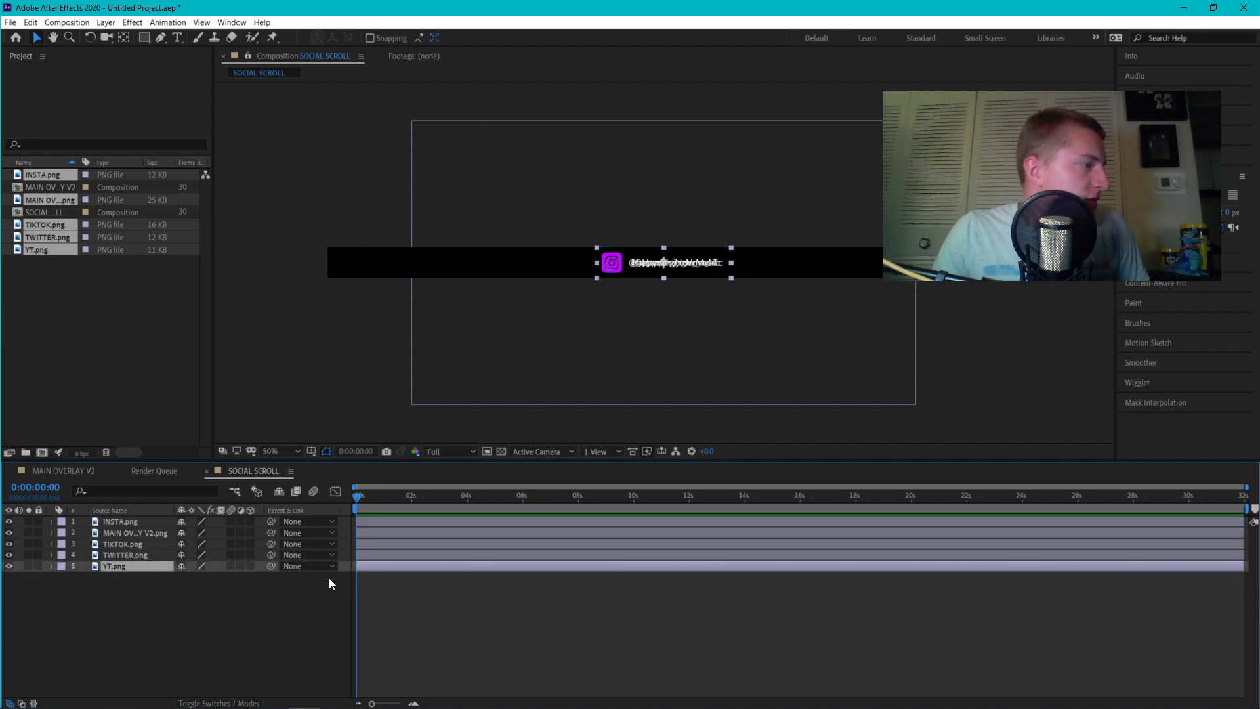
key(Return)
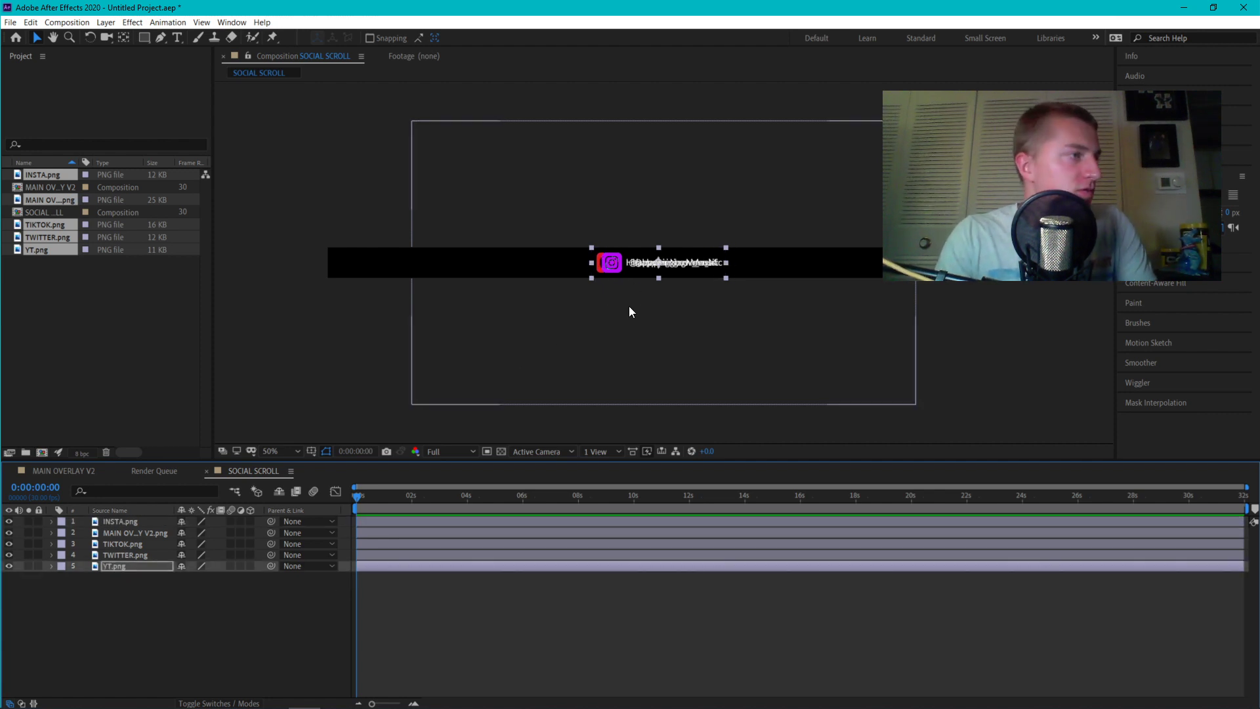
key(shift+Left)
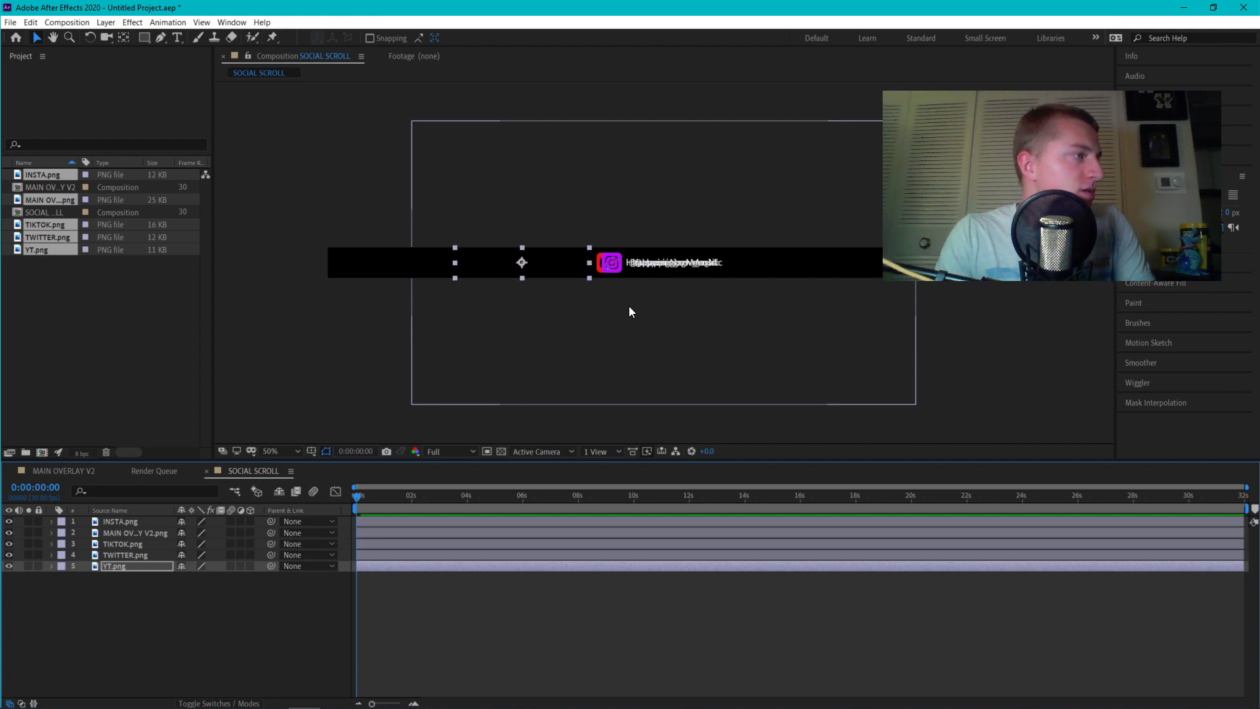
key(shift+Left)
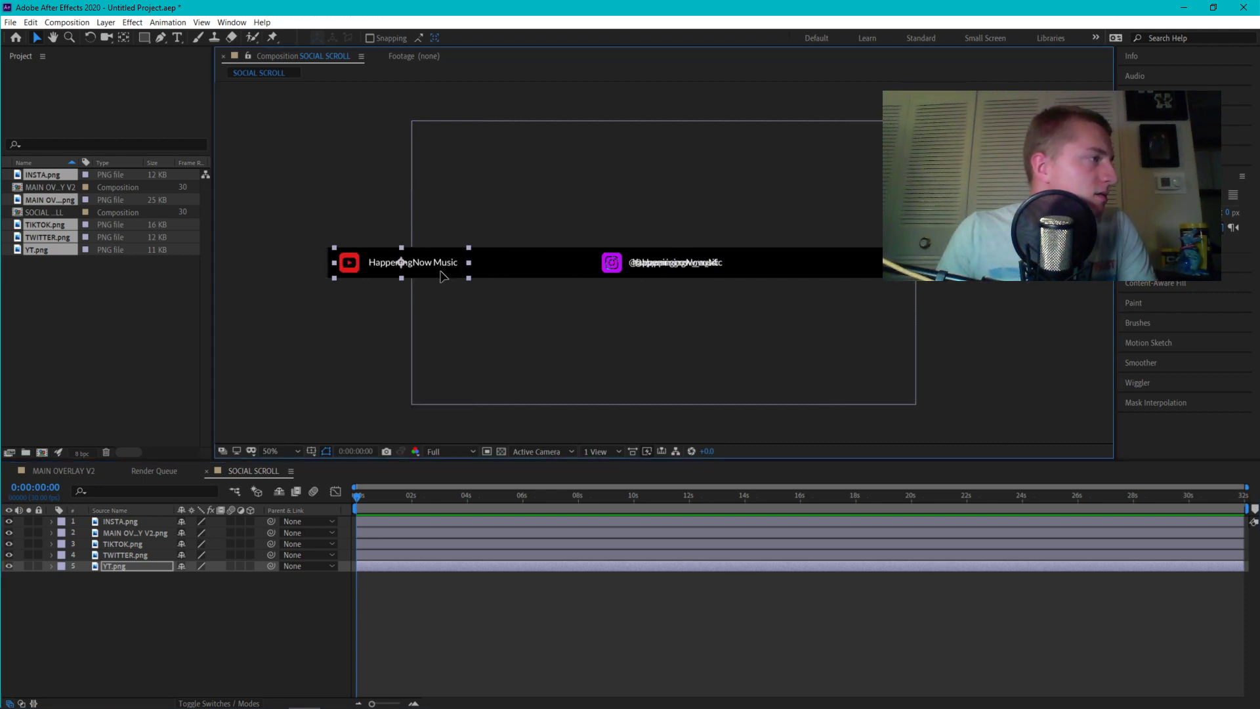
drag(440, 271, 417, 283)
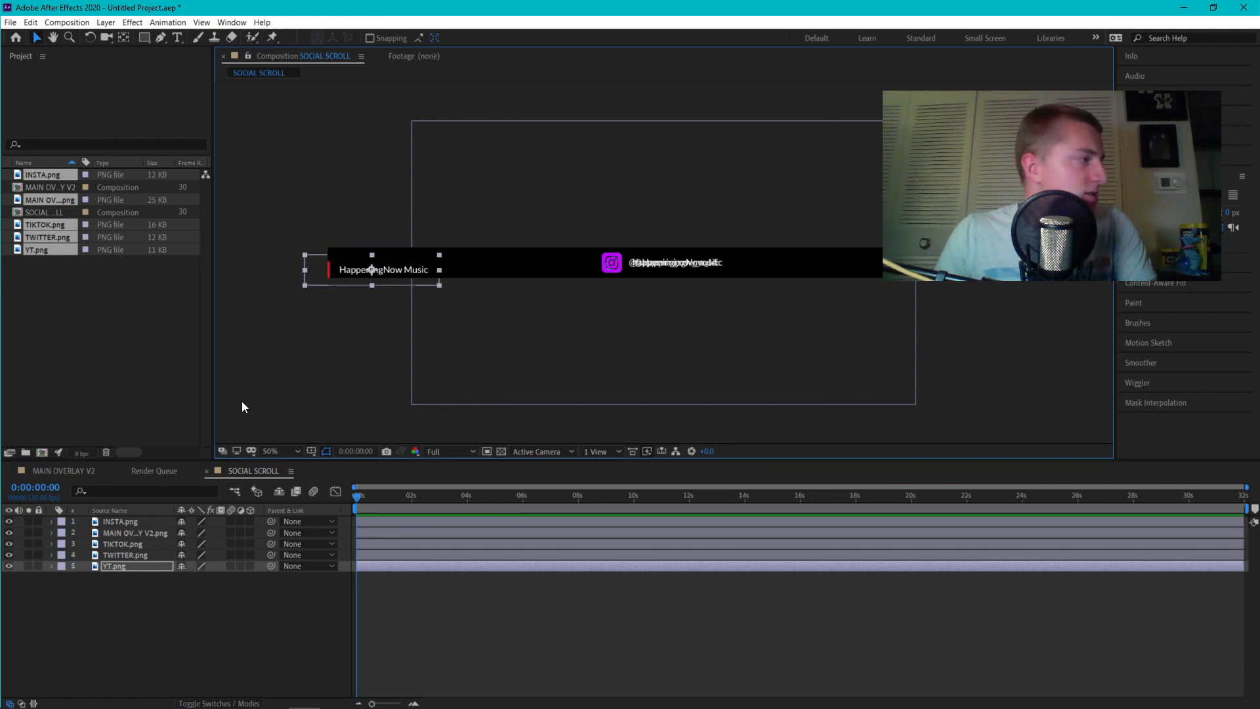
key(s)
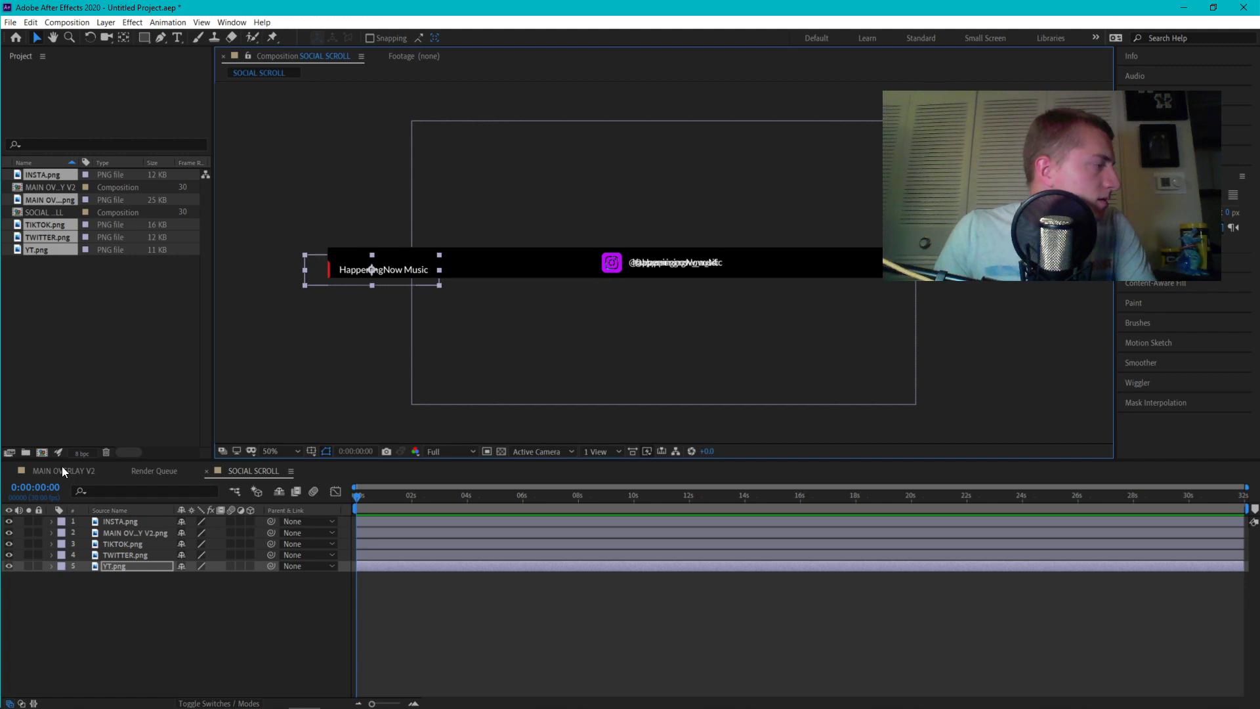
Align the YT.png layer flush with the left, upper and lower edges of the SOCIAL SCROLL composition
scroll(396, 190, up, 4)
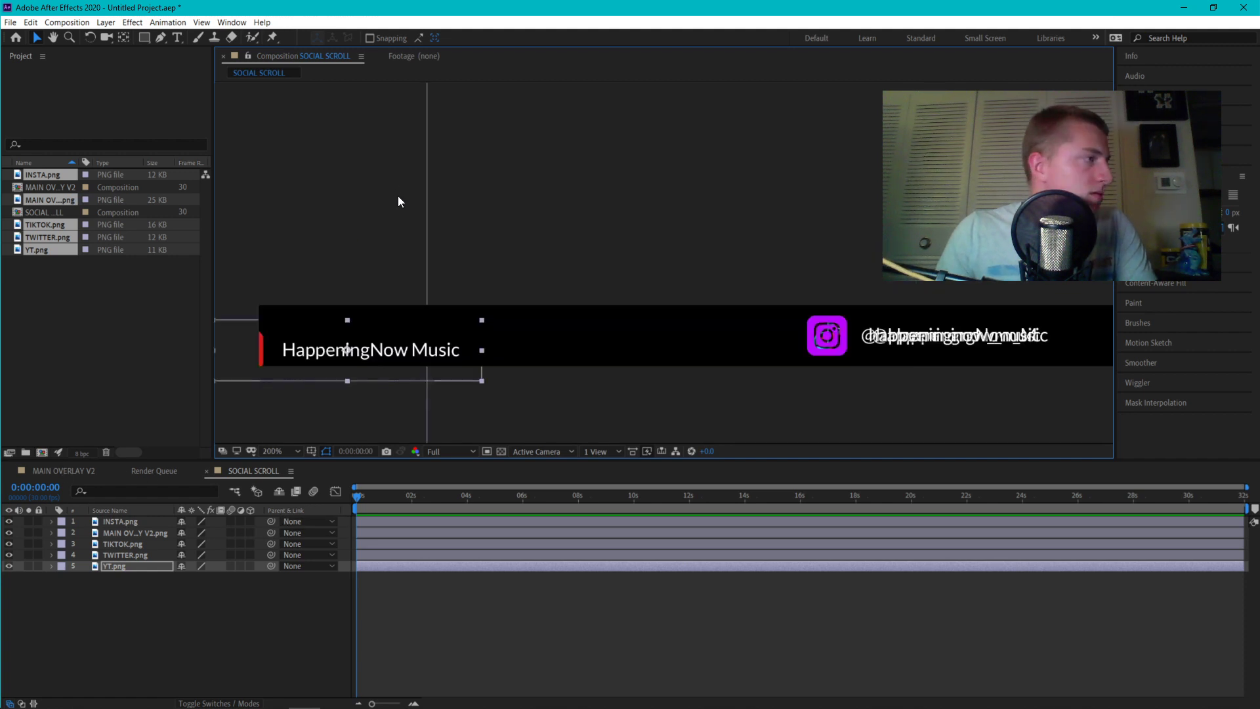
scroll(380, 270, down, 5)
scroll(608, 298, up, 4)
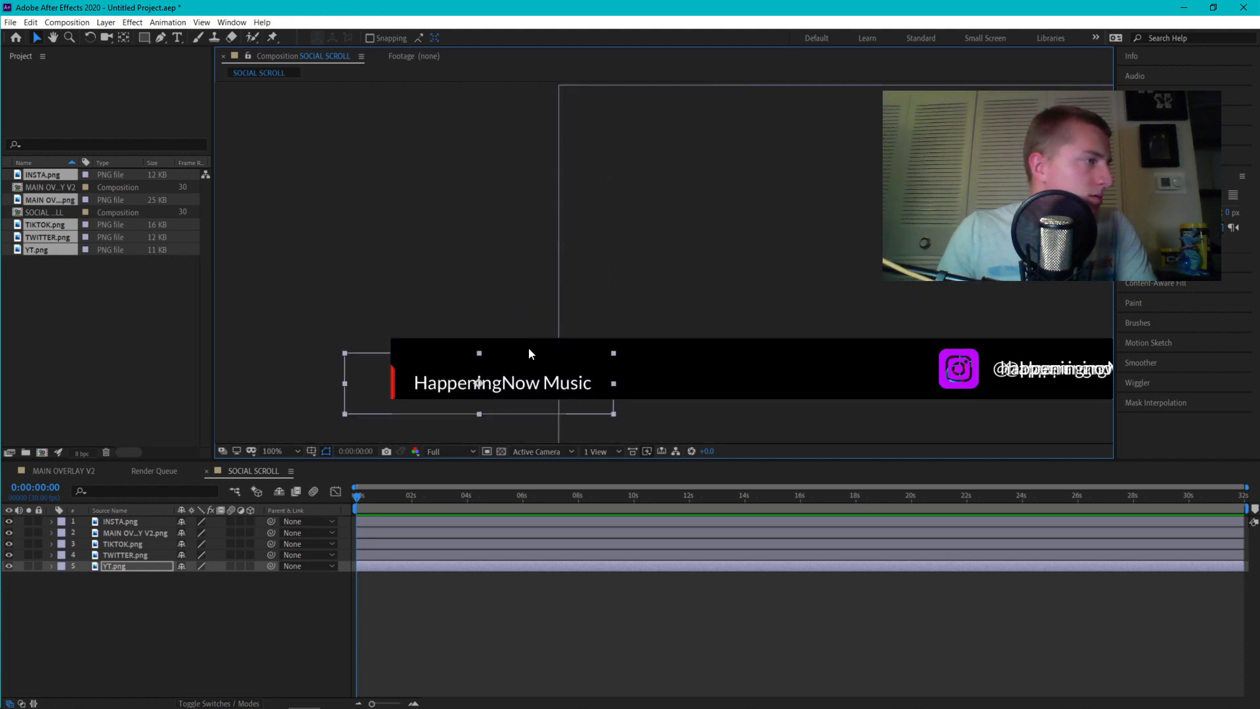
drag(399, 304, 473, 254)
key(period)
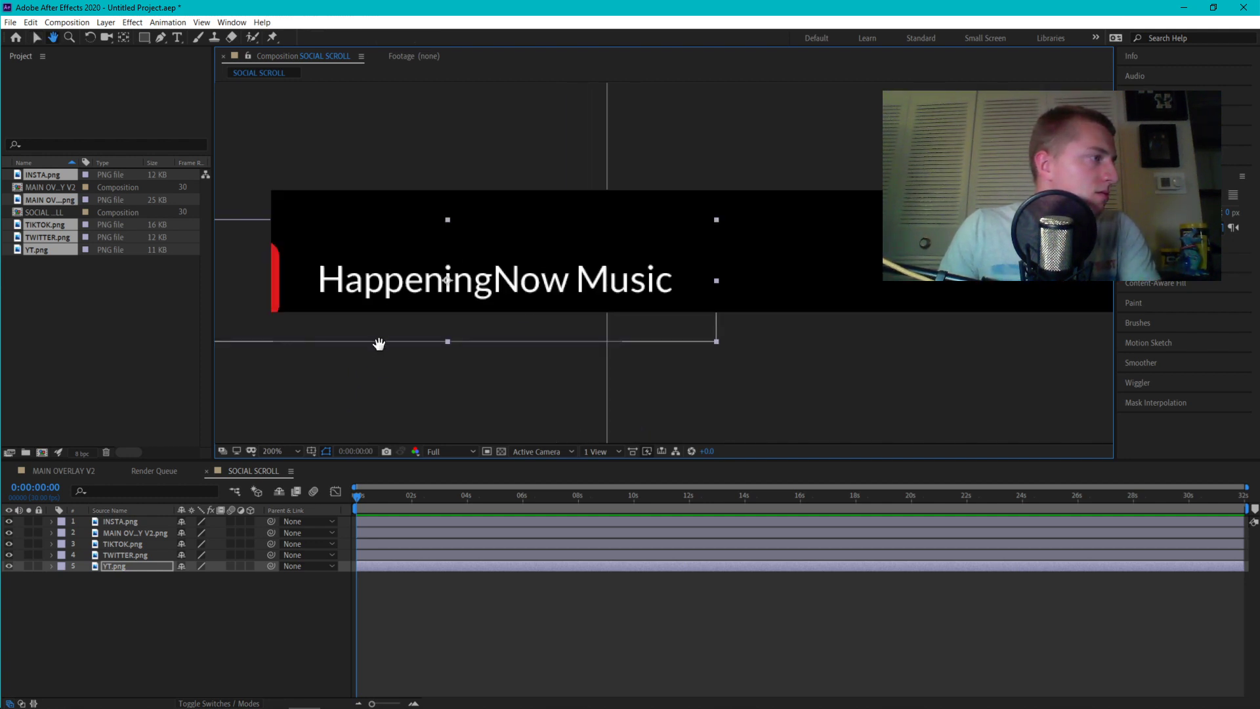
key(v)
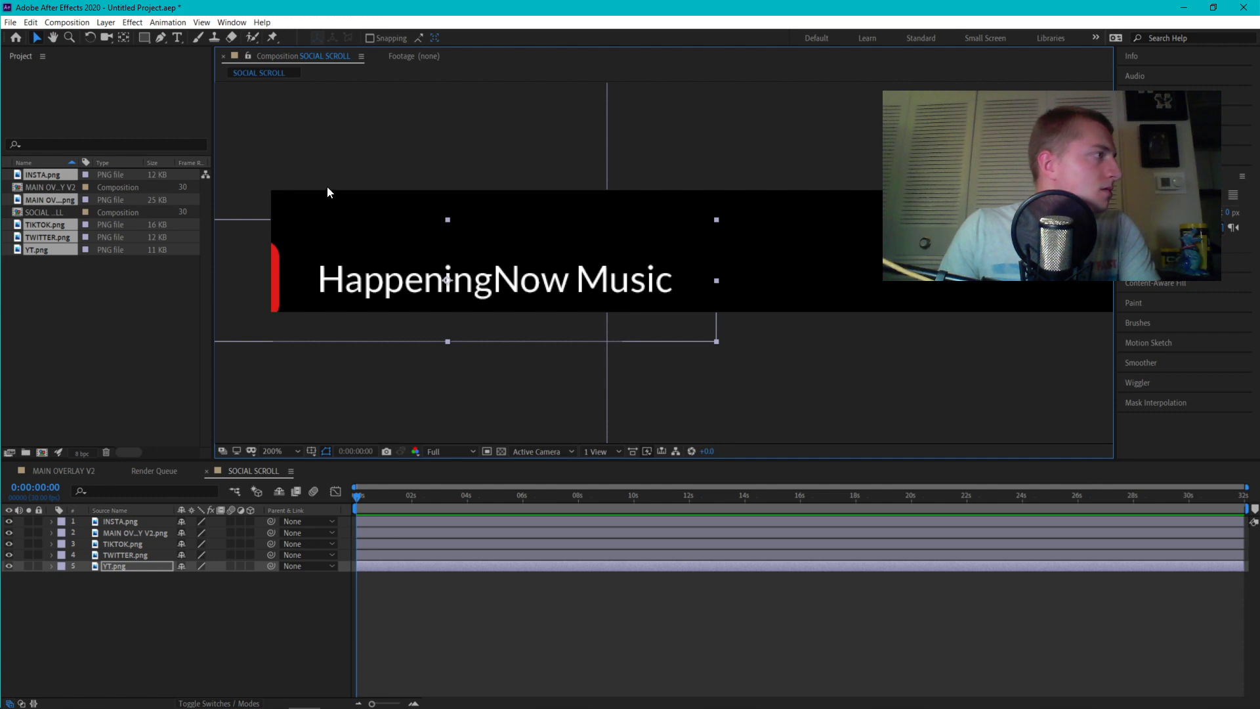
drag(344, 259, 434, 229)
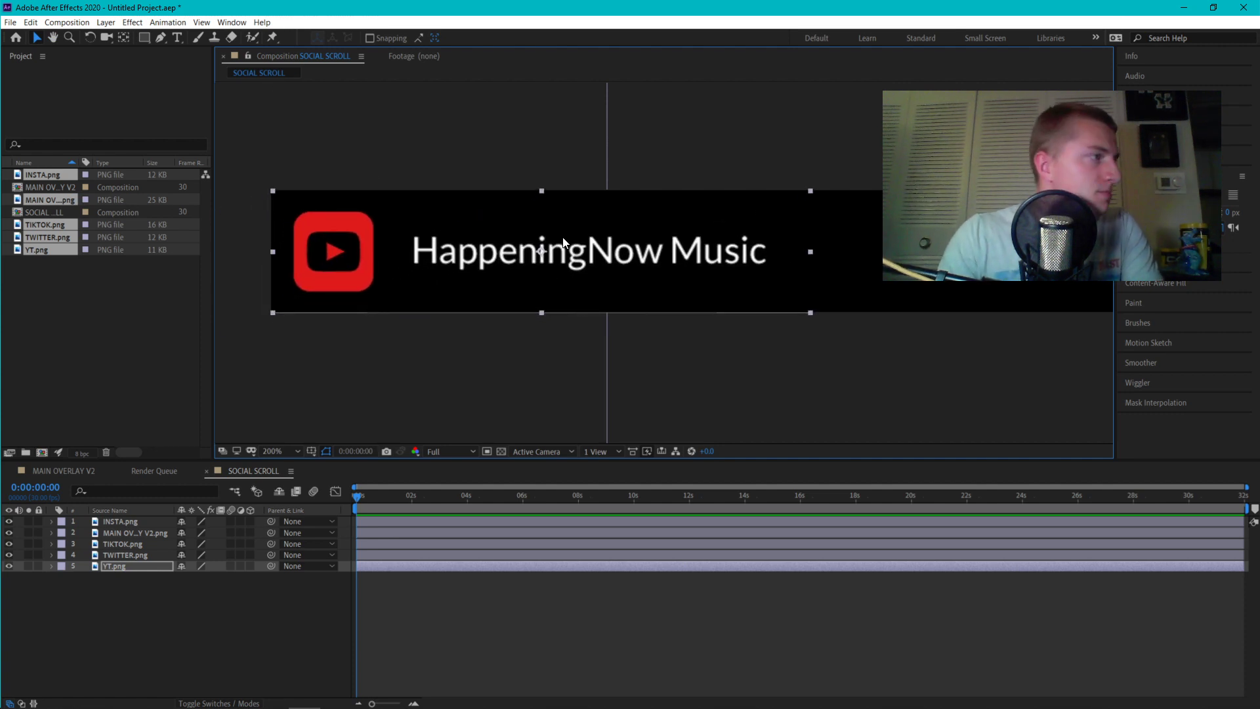
key(Up)
key(Left)
key(Left)
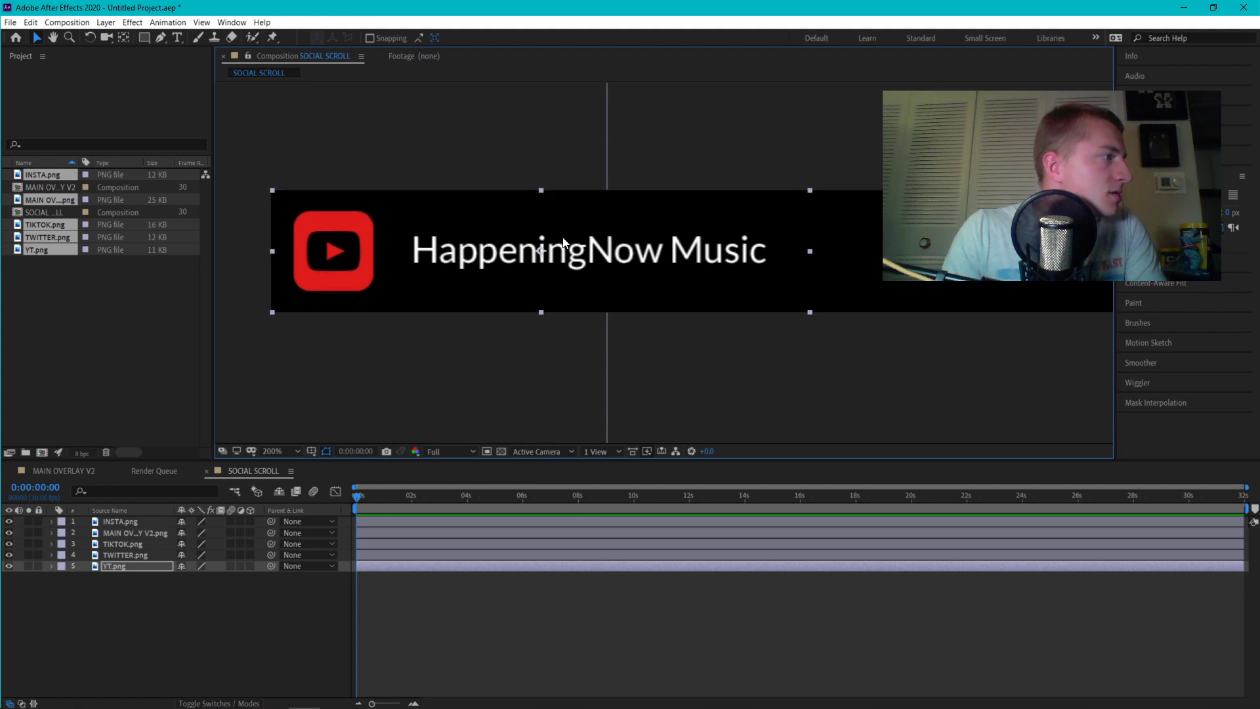
key(Right)
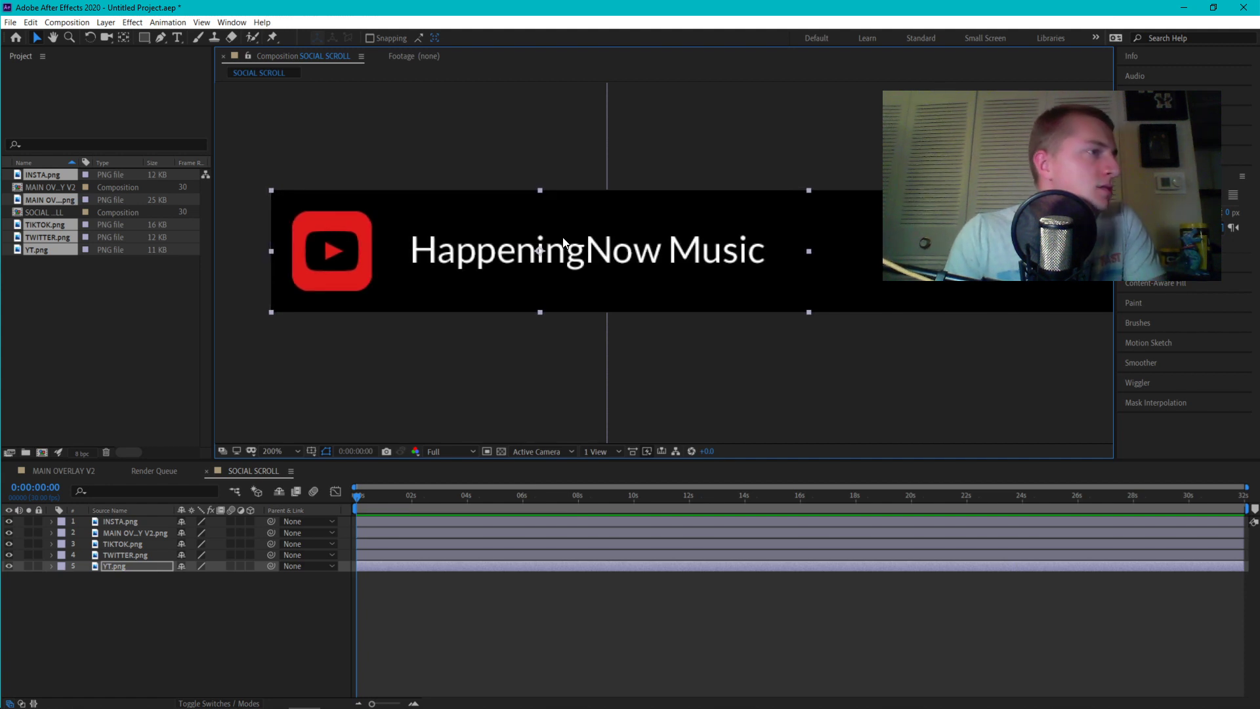
click(552, 393)
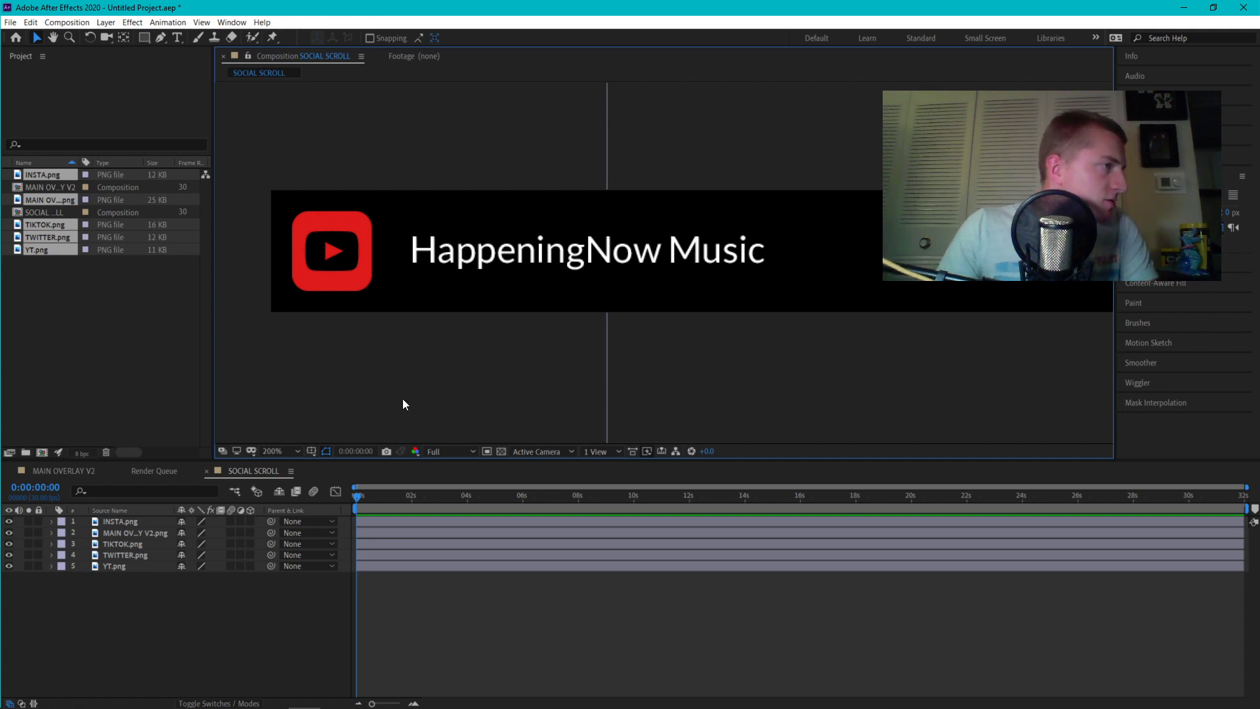
Place a duplicate of YT.png at the top of the layer stack and delete the MAIN OVERLAY V2.png layer
scroll(403, 404, down, 2)
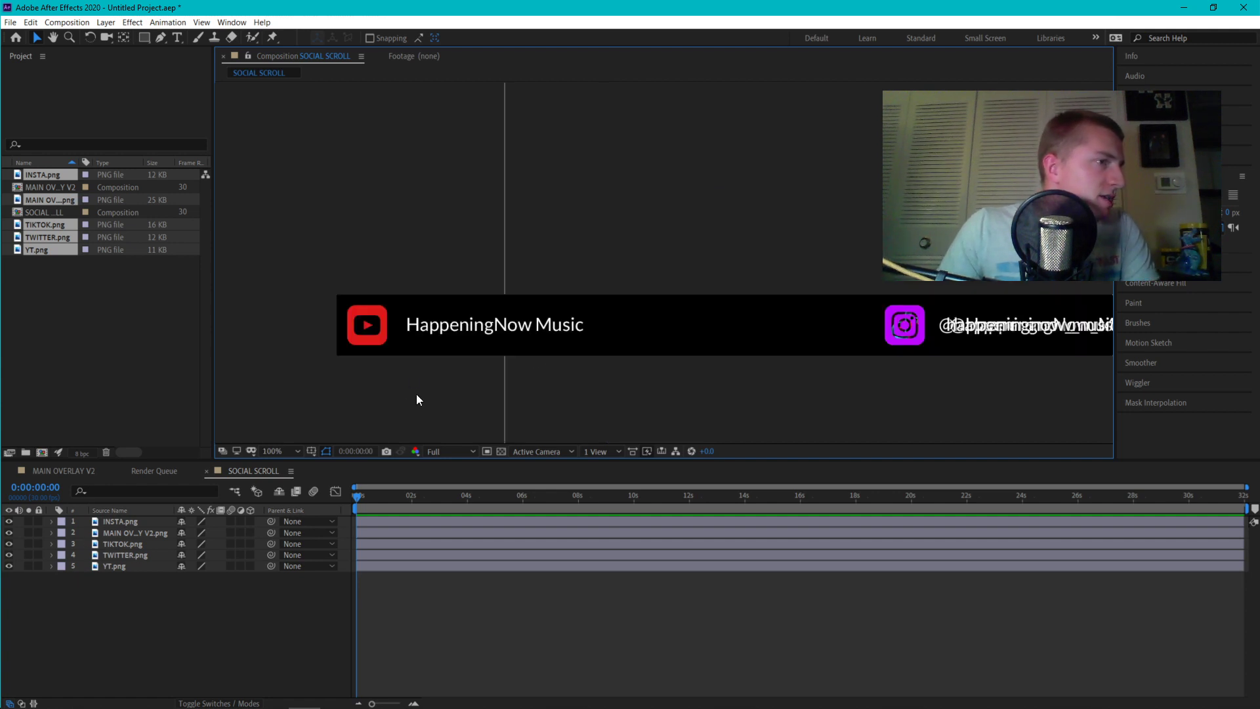
click(114, 565)
key(ctrl+d)
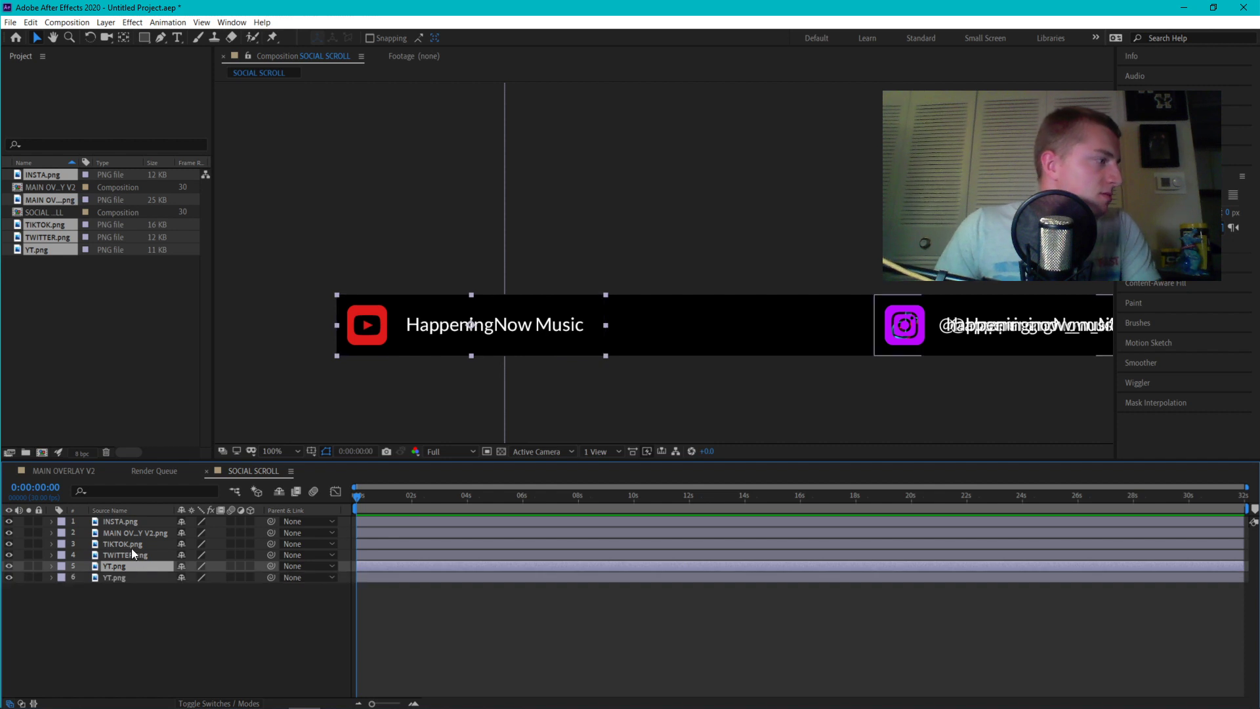
drag(111, 566, 162, 537)
click(119, 539)
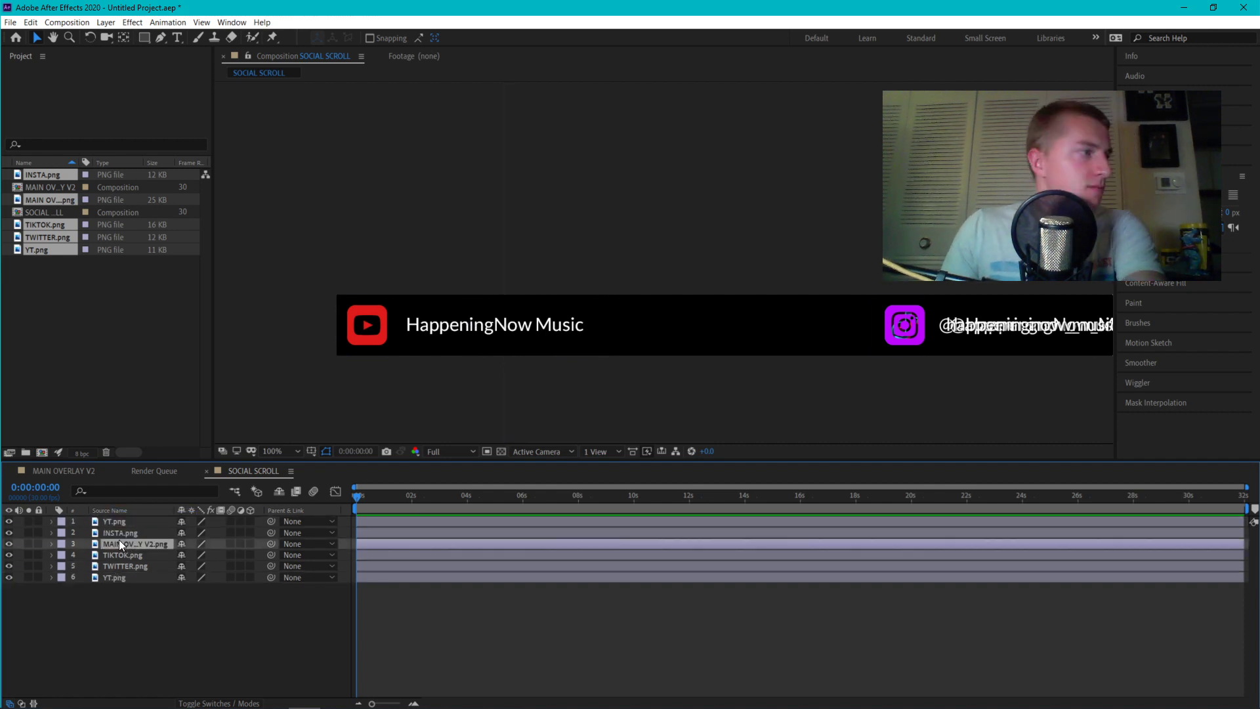
key(Delete)
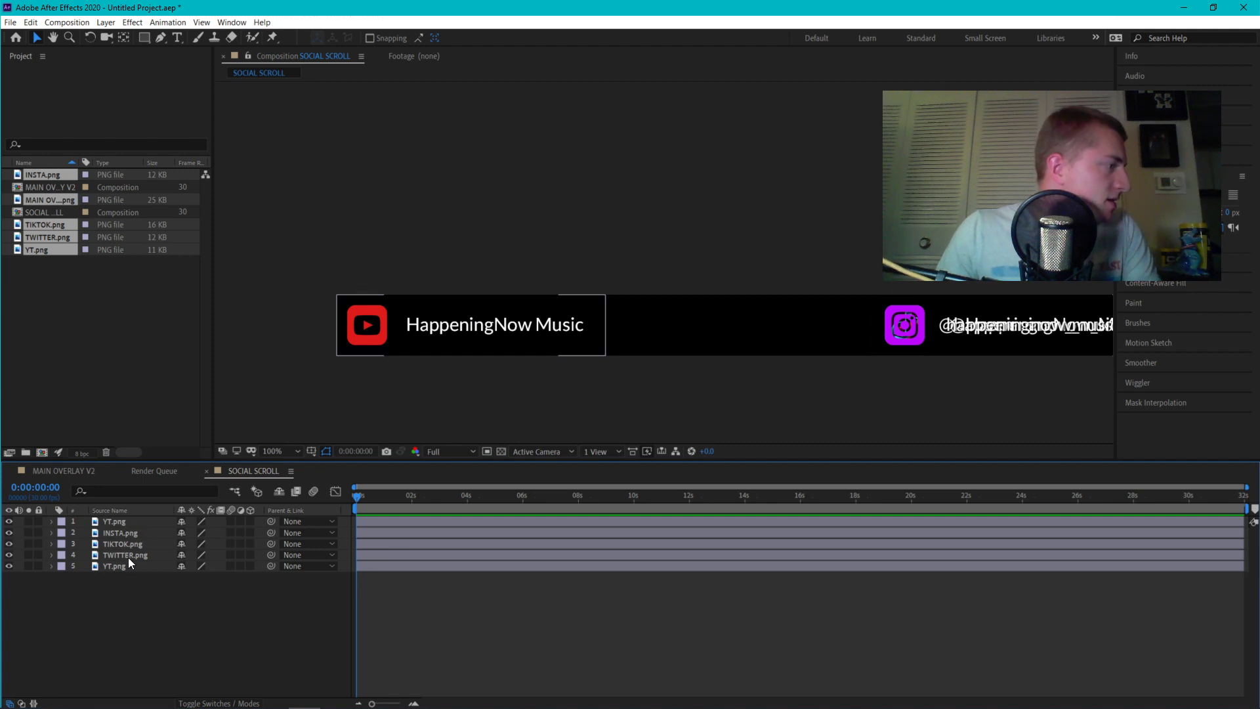
Move the TWITTER.png layer left along the strip until it sits directly beside the YouTube graphic, keeping it vertically aligned
click(127, 556)
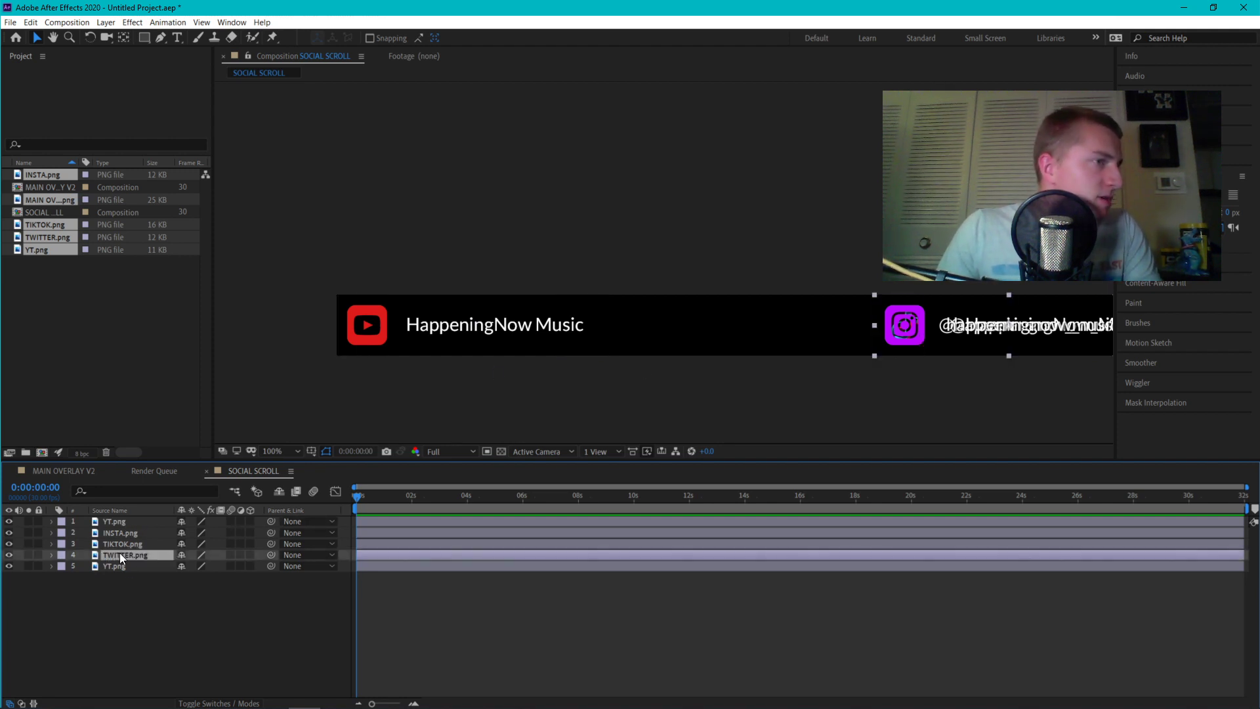
key(Return)
key(shift+Left)
key(shift+Left)
key(shift+Left)
key(shift+Left)
key(shift+Left)
key(shift+Left)
key(shift+Left)
key(shift+Left)
key(shift+Left)
key(shift+Left)
key(shift+Left)
key(shift+Left)
key(shift+Left)
key(shift+Left)
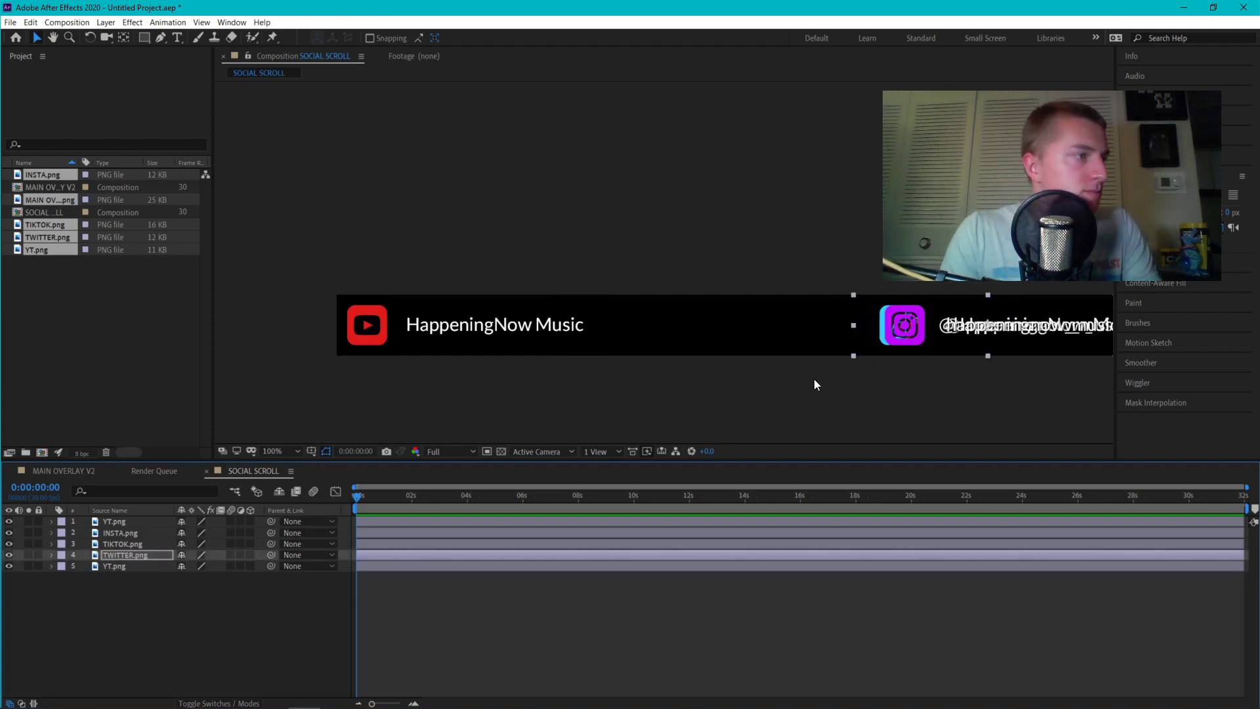
key(shift+Left)
key(shift+Left)
key(shift+Left)
key(shift+Left)
key(shift+Left)
key(shift+Left)
key(shift+Left)
key(shift+Left)
key(shift+Left)
key(shift+Left)
key(shift+Left)
key(shift+Left)
key(shift+Left)
key(shift+Left)
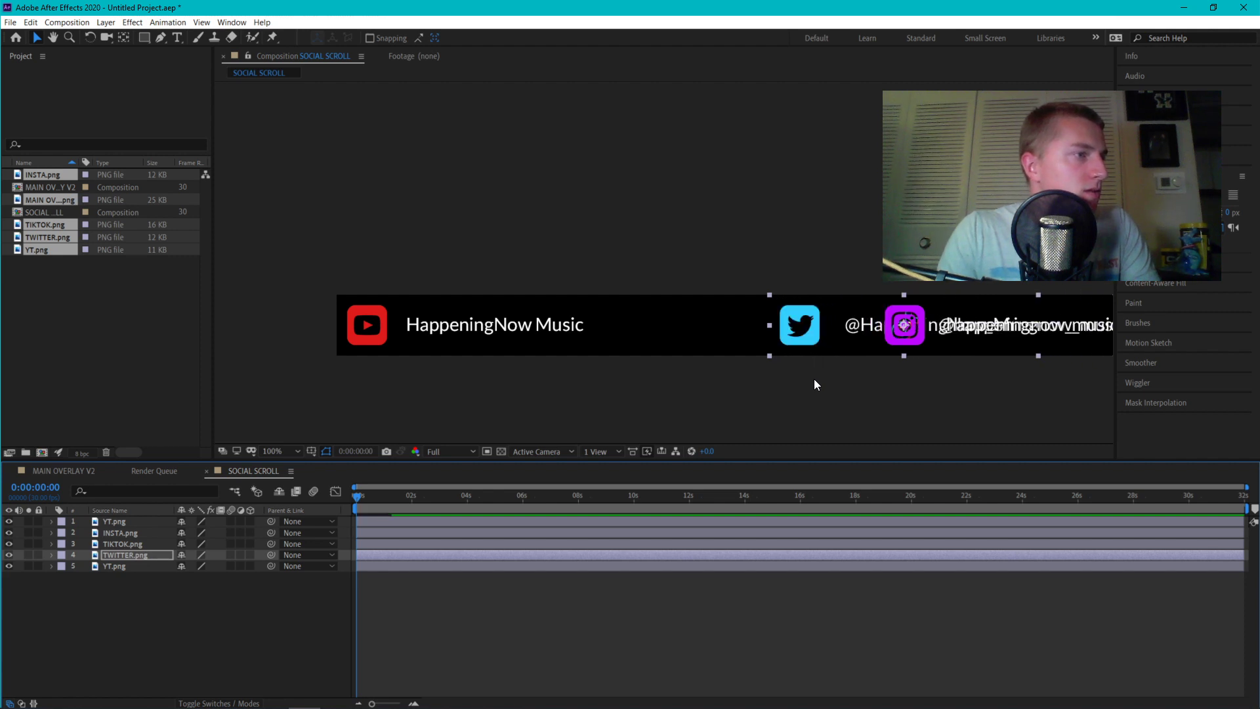
key(shift+Left)
key(shift+Left)
key(shift+Left)
key(shift+Left)
key(shift+Left)
key(shift+Left)
key(shift+Left)
key(shift+Left)
key(shift+Left)
key(shift+Left)
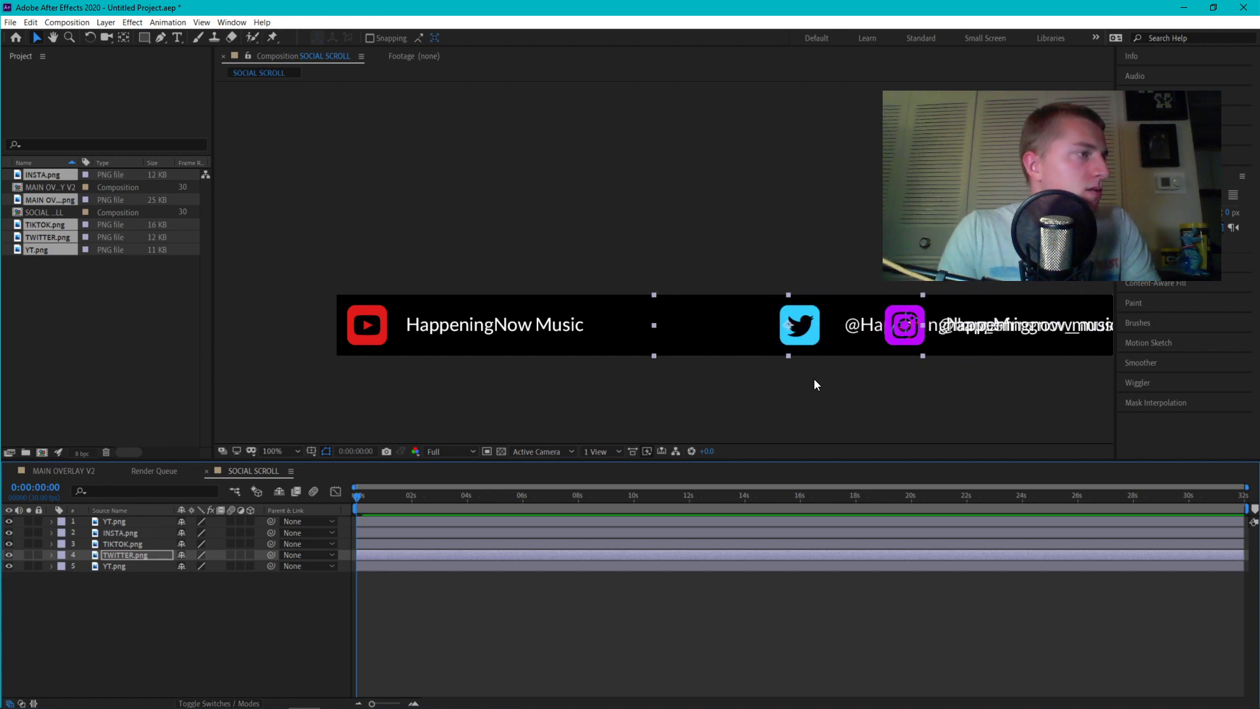
drag(698, 346, 669, 338)
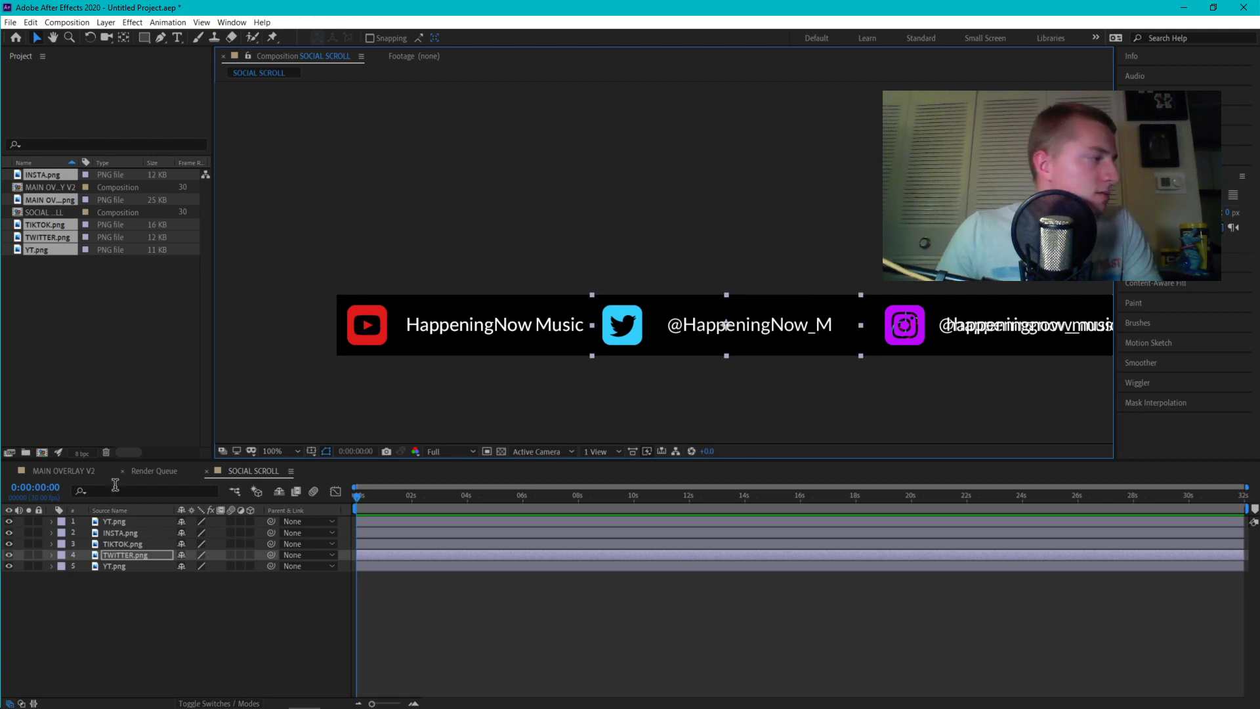
Shift the TWITTER.png layer right so it clears the YouTube graphic and starts near that graphic's right edge
click(109, 565)
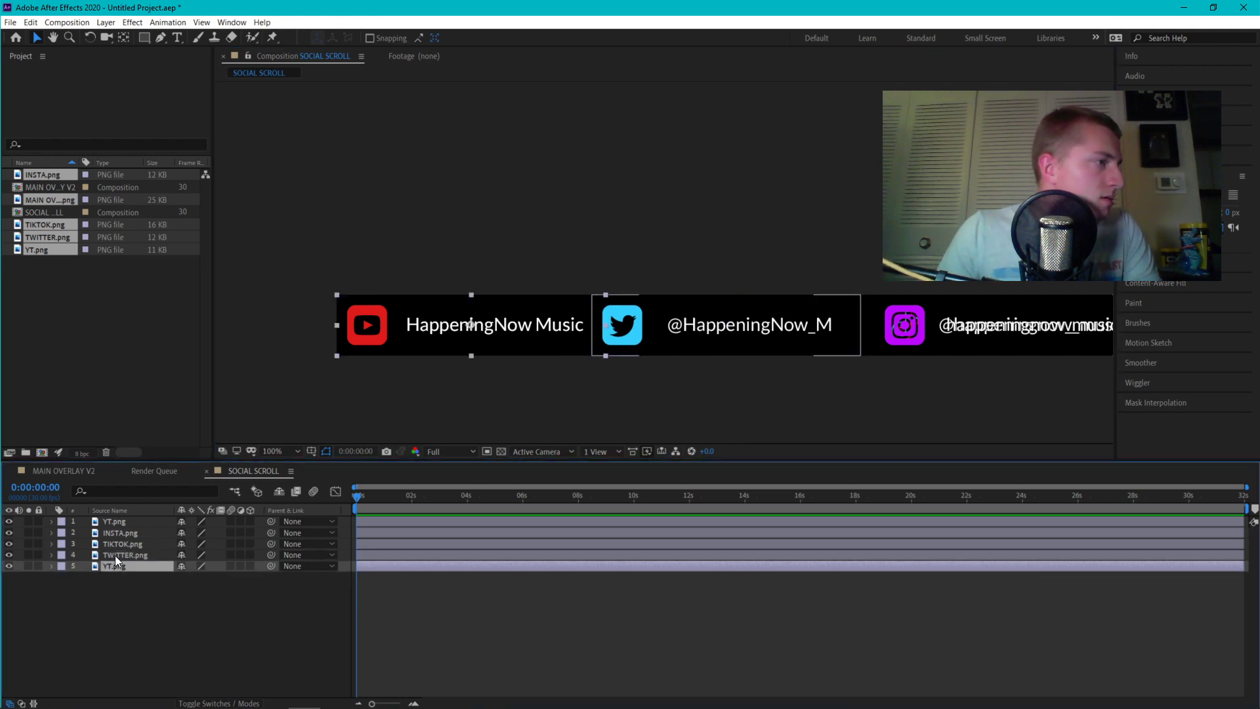
click(125, 555)
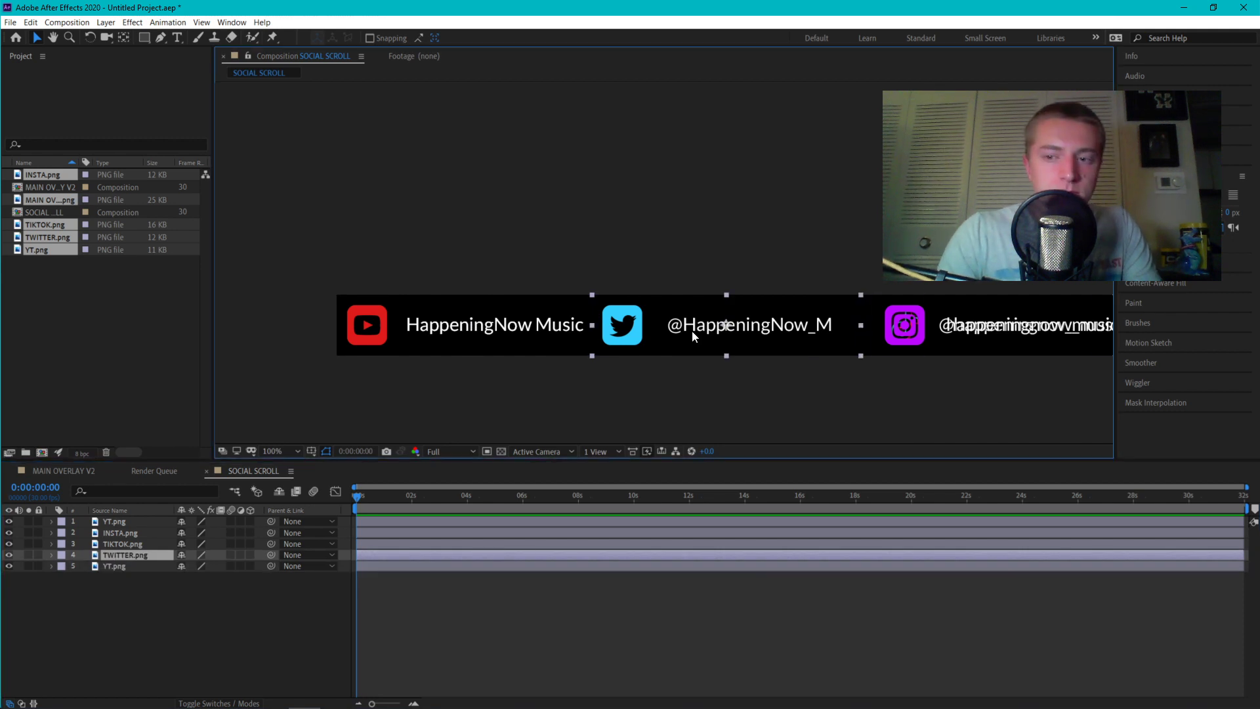
key(shift+Right)
key(shift+Right)
key(shift+Right)
key(shift+Right)
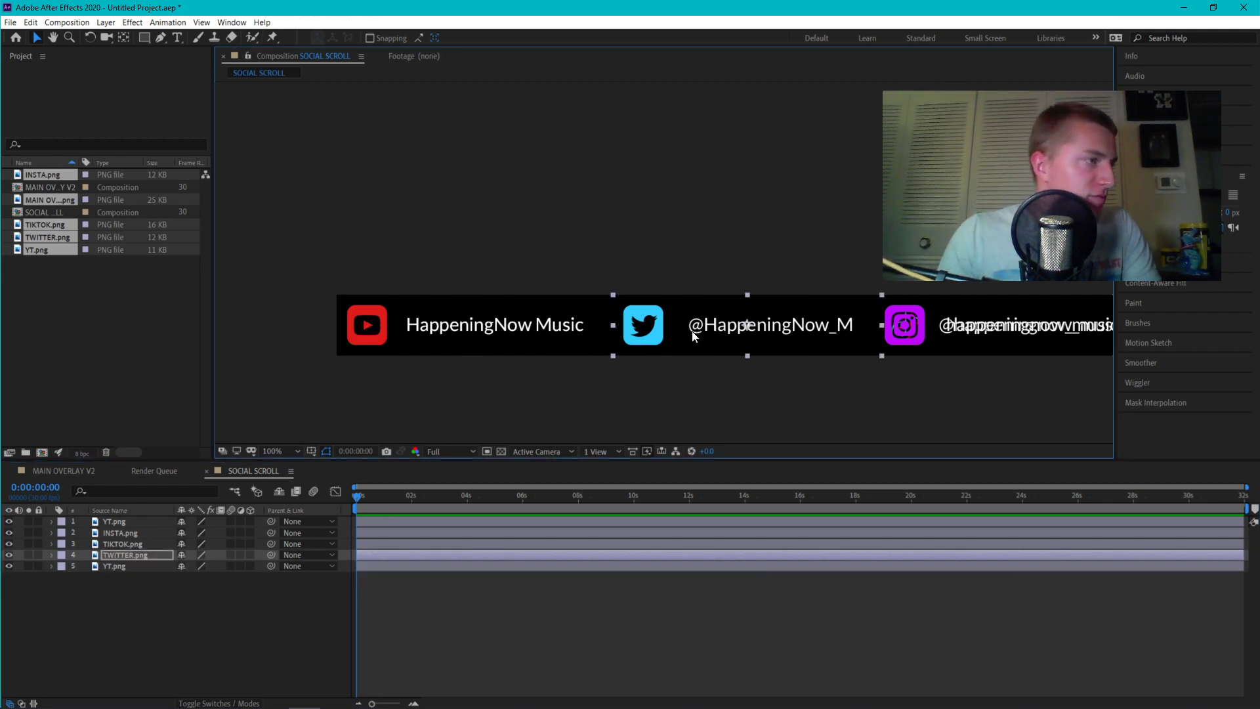
click(117, 564)
click(124, 550)
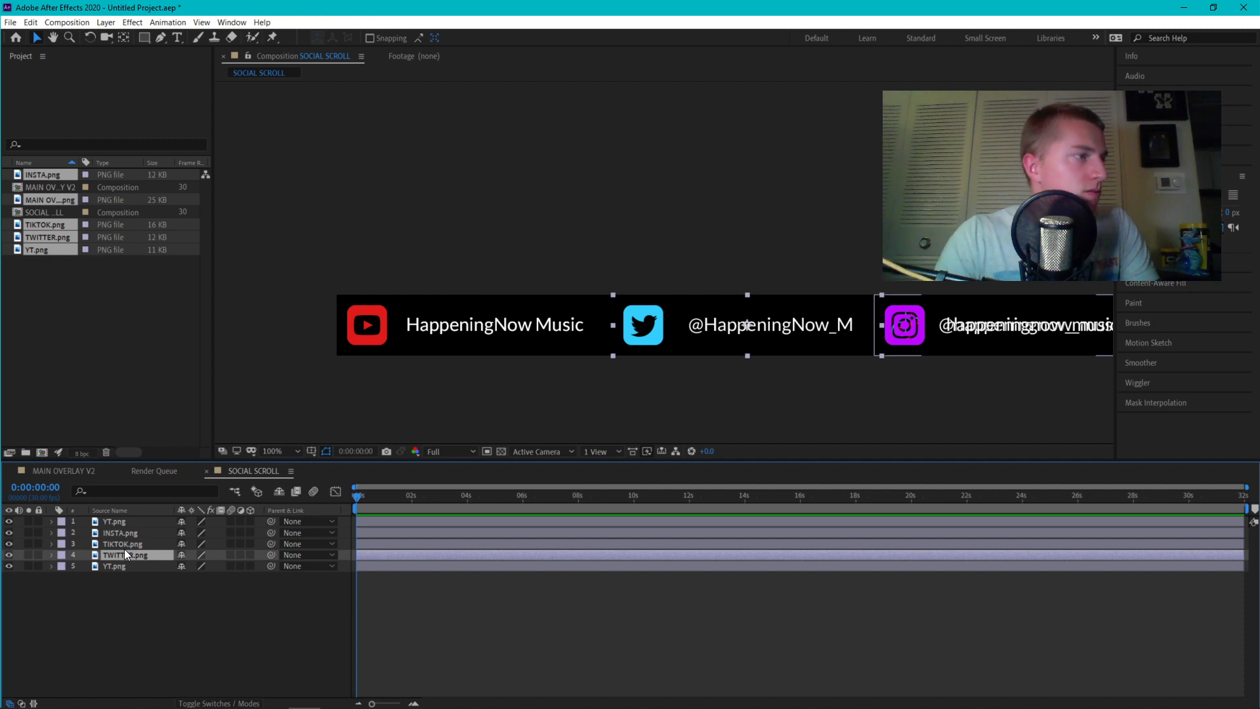
key(shift+Left)
Fine-tune the TWITTER.png layer's horizontal position so its left edge meets the YT.png layer's right edge, comparing both layers' bounds
click(115, 567)
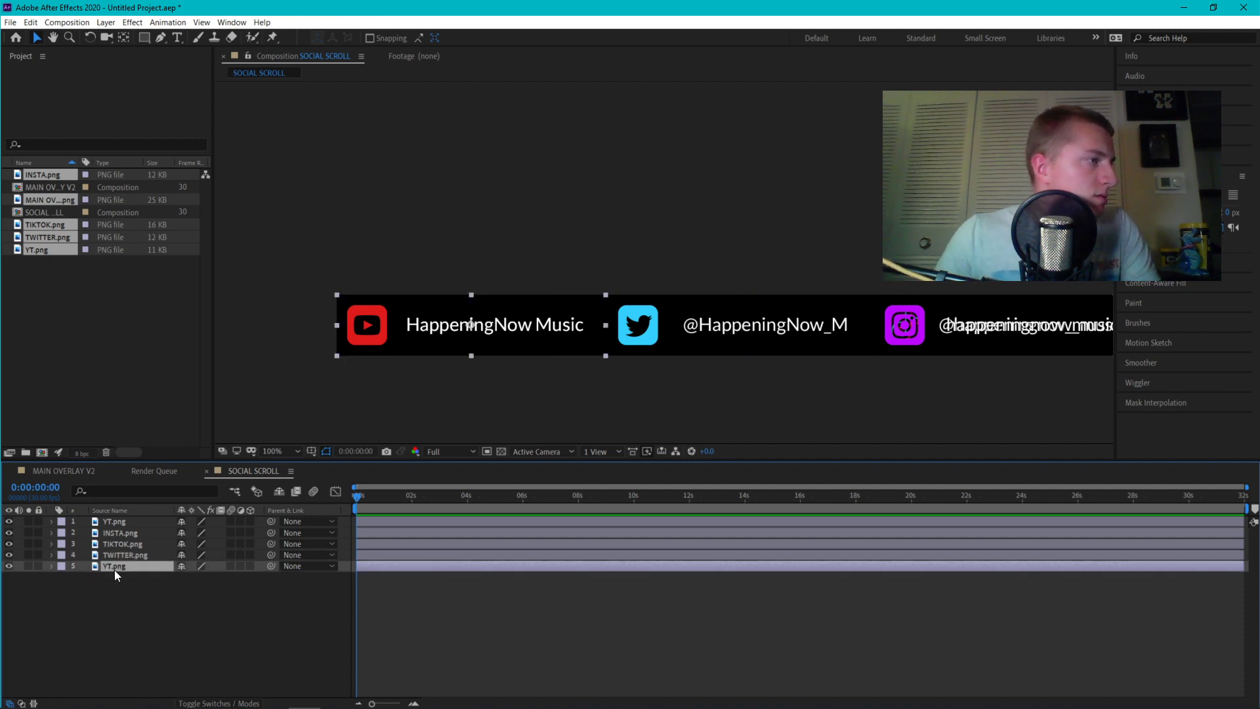
click(122, 555)
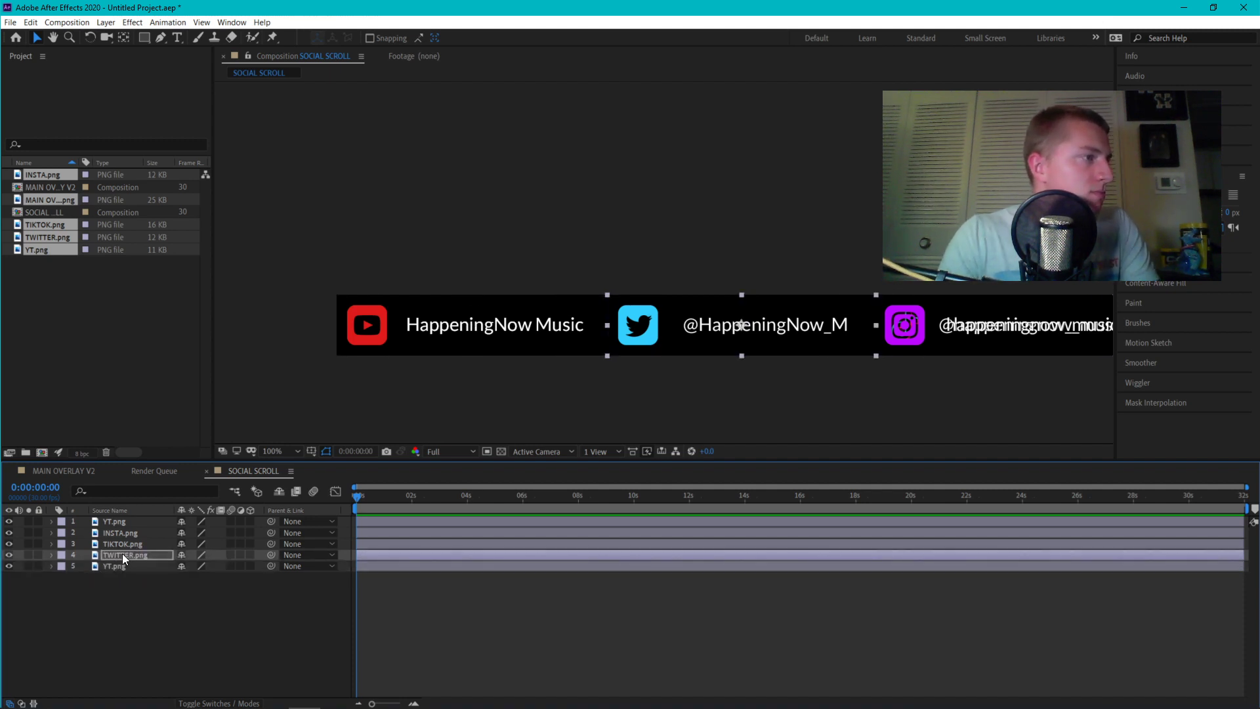
key(Left)
key(Left)
click(114, 563)
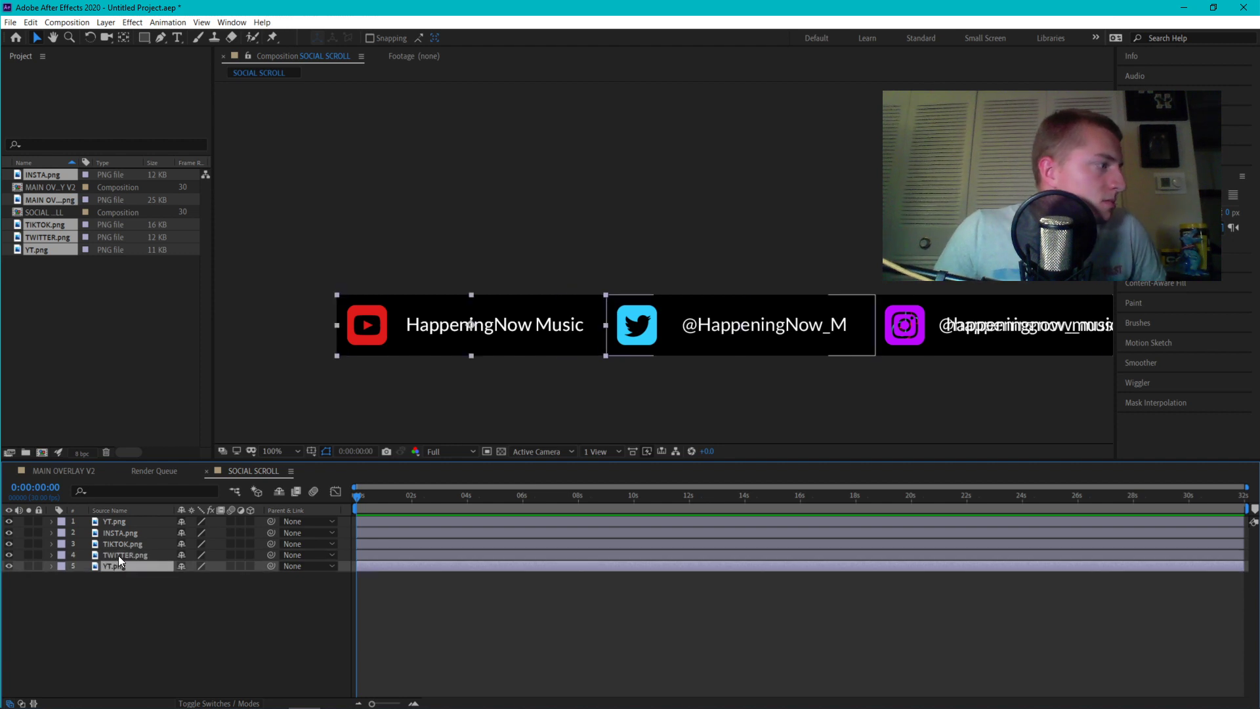
click(118, 554)
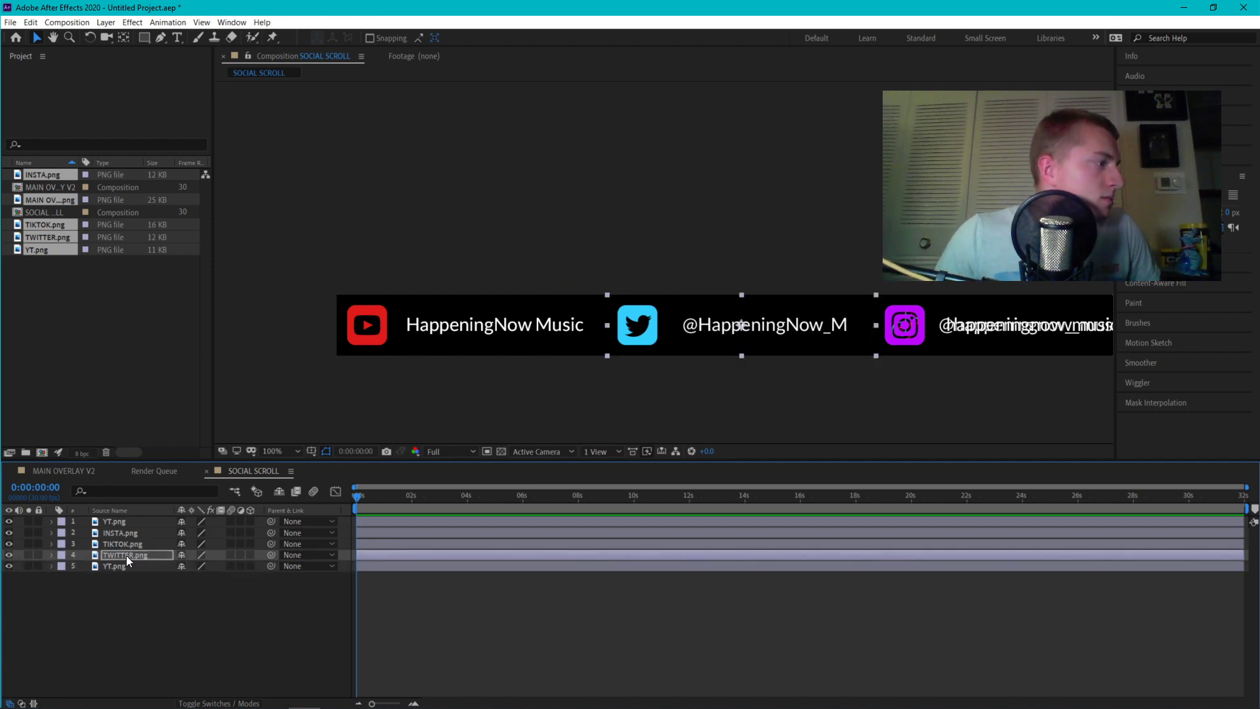
click(110, 564)
click(116, 557)
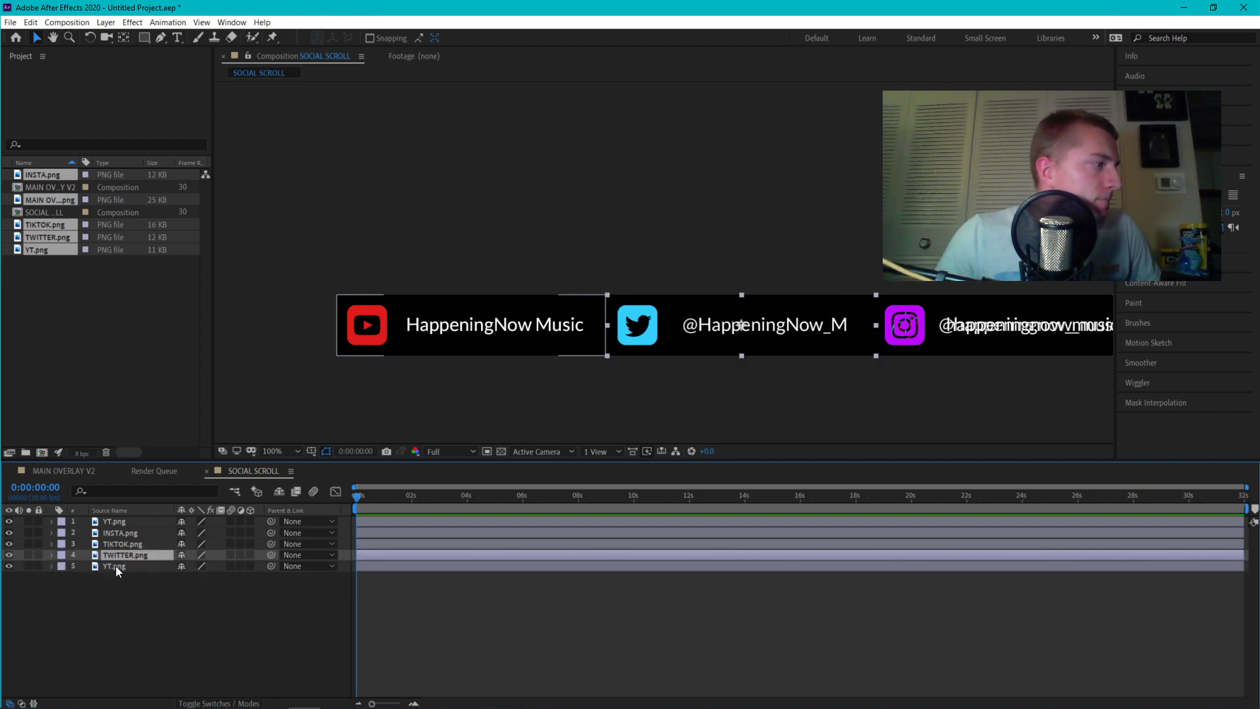
click(115, 566)
click(116, 554)
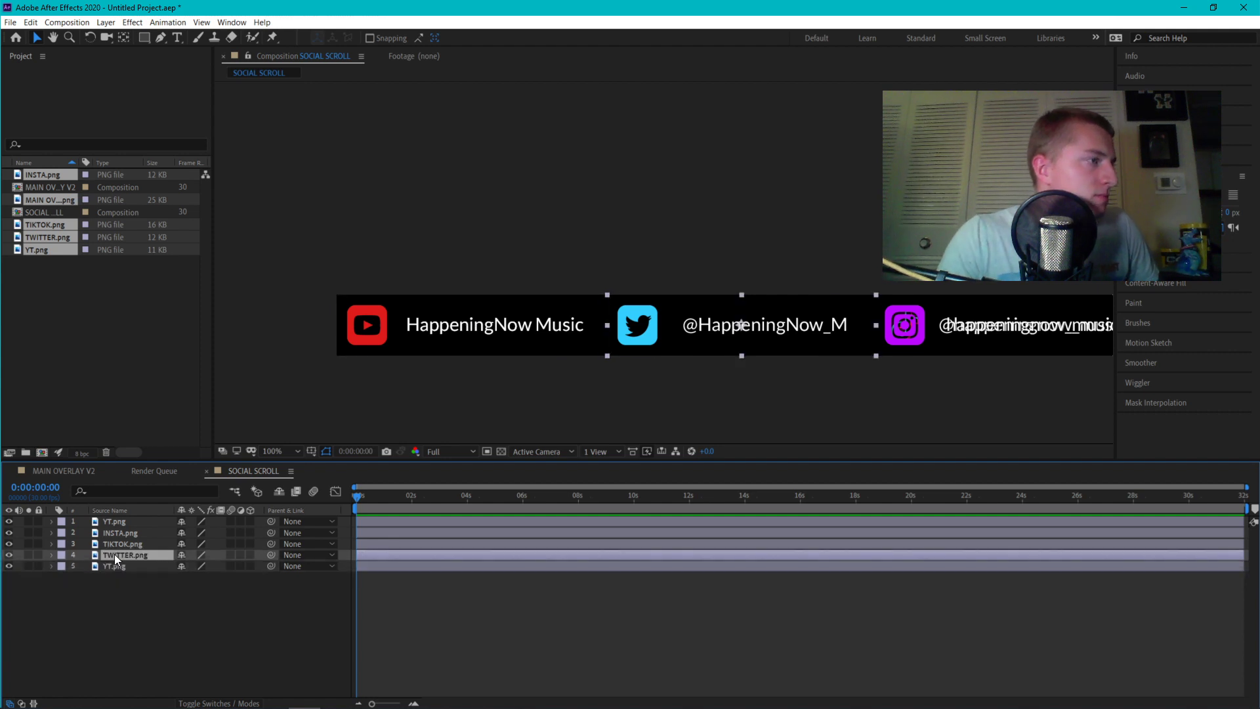
click(117, 566)
click(120, 554)
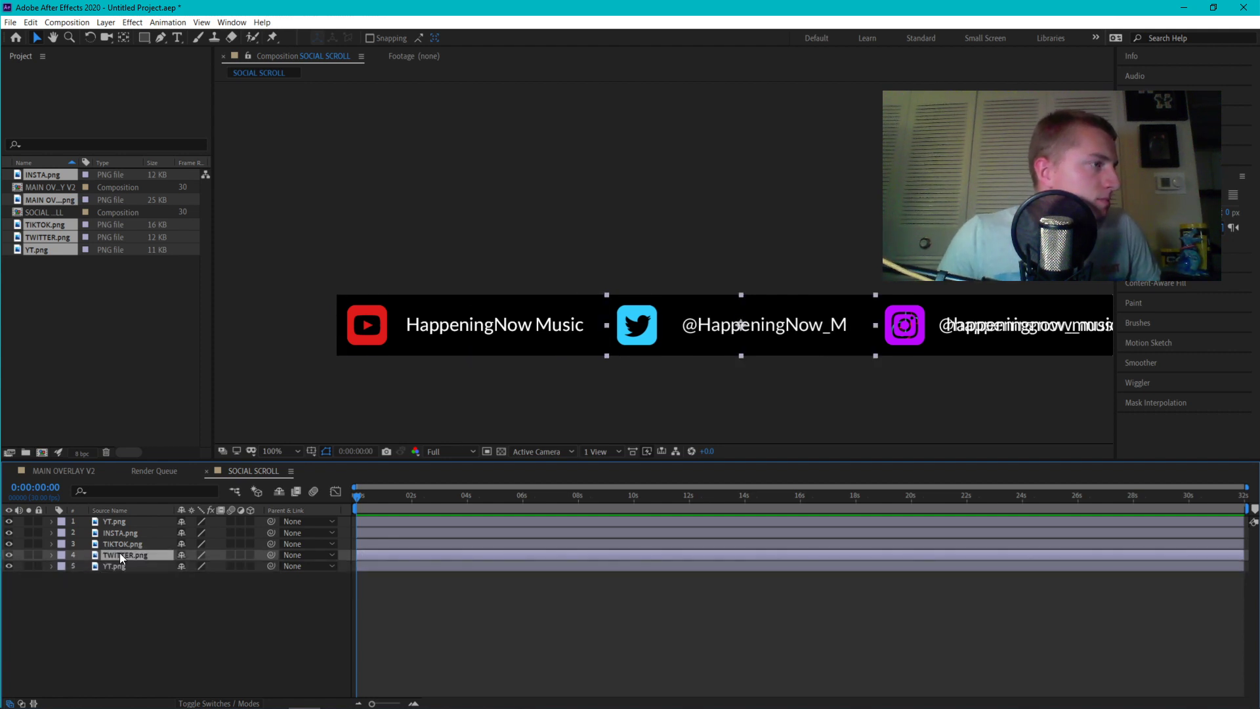
Nudge the TWITTER.png layer left until it sits flush with the bottom YT.png layer, and compare its right edge with the INSTA.png layer
drag(120, 552, 118, 571)
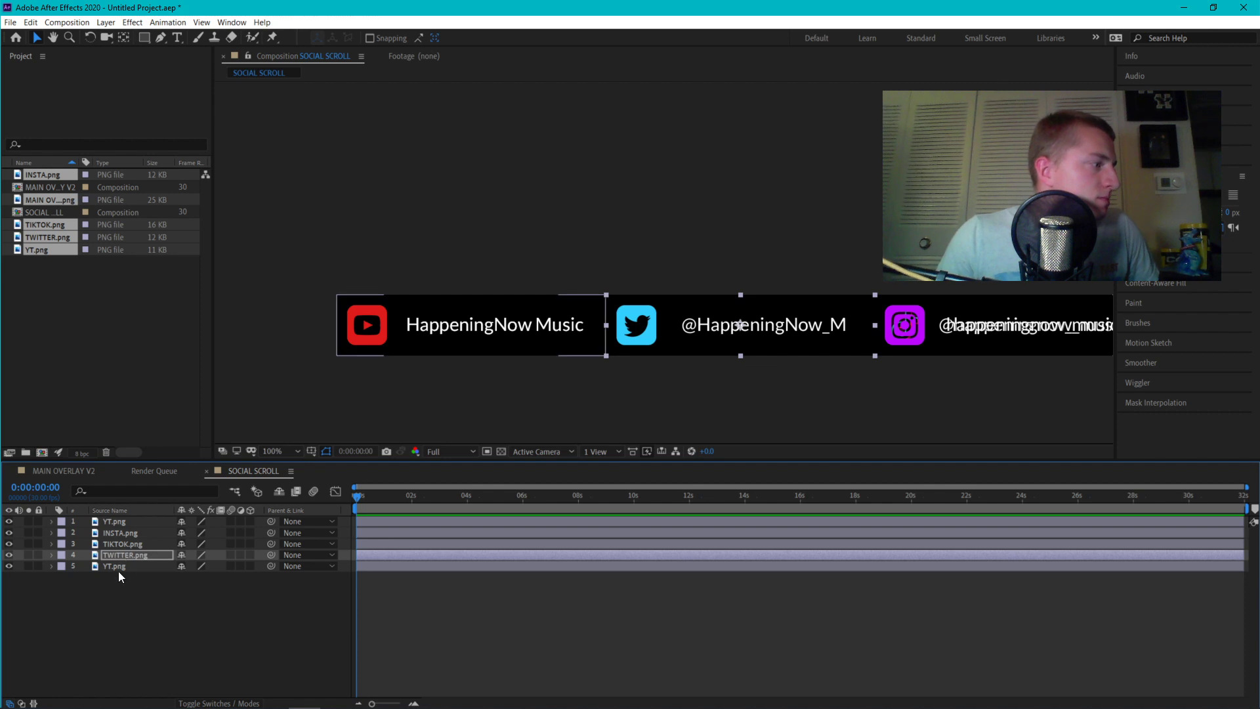
click(117, 565)
click(123, 553)
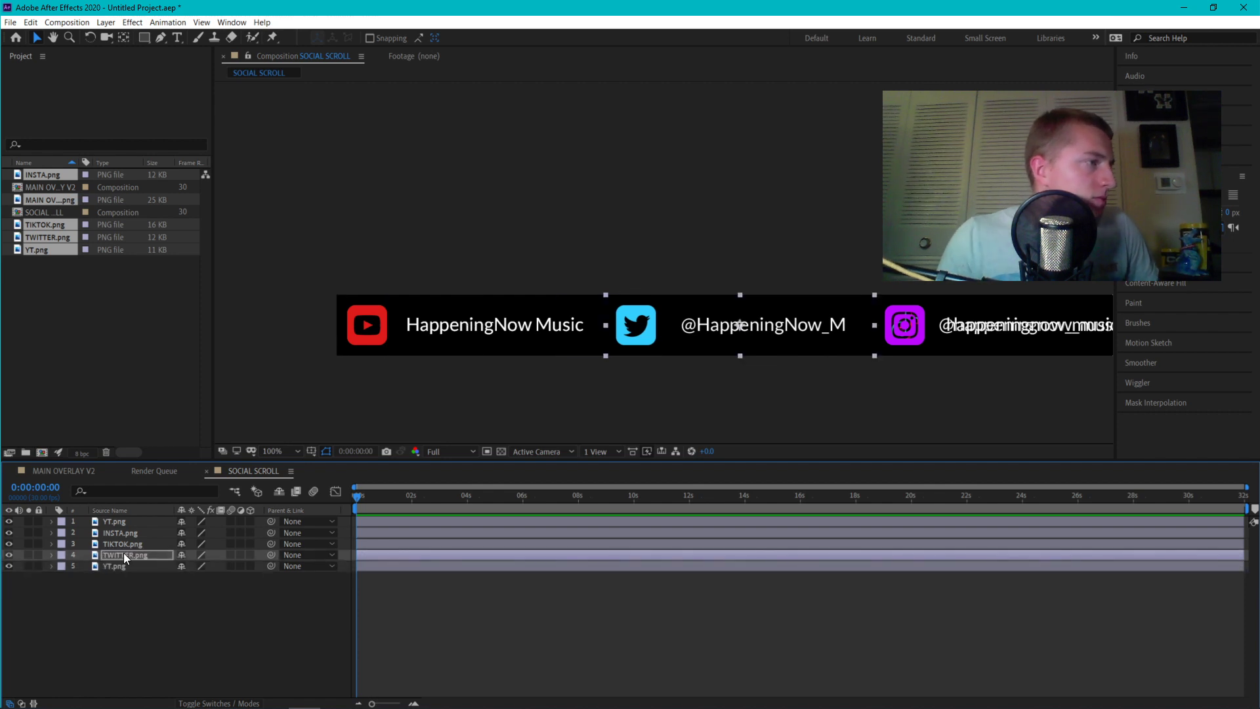
click(109, 563)
click(109, 553)
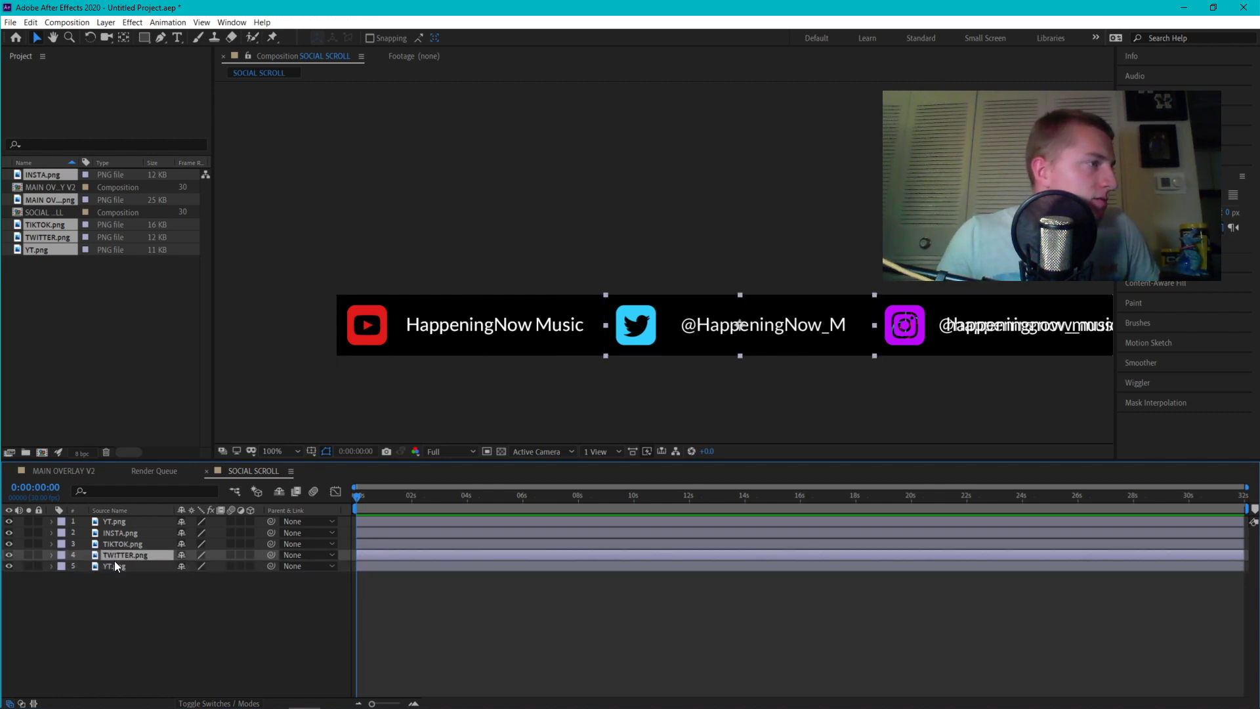
click(115, 564)
click(118, 555)
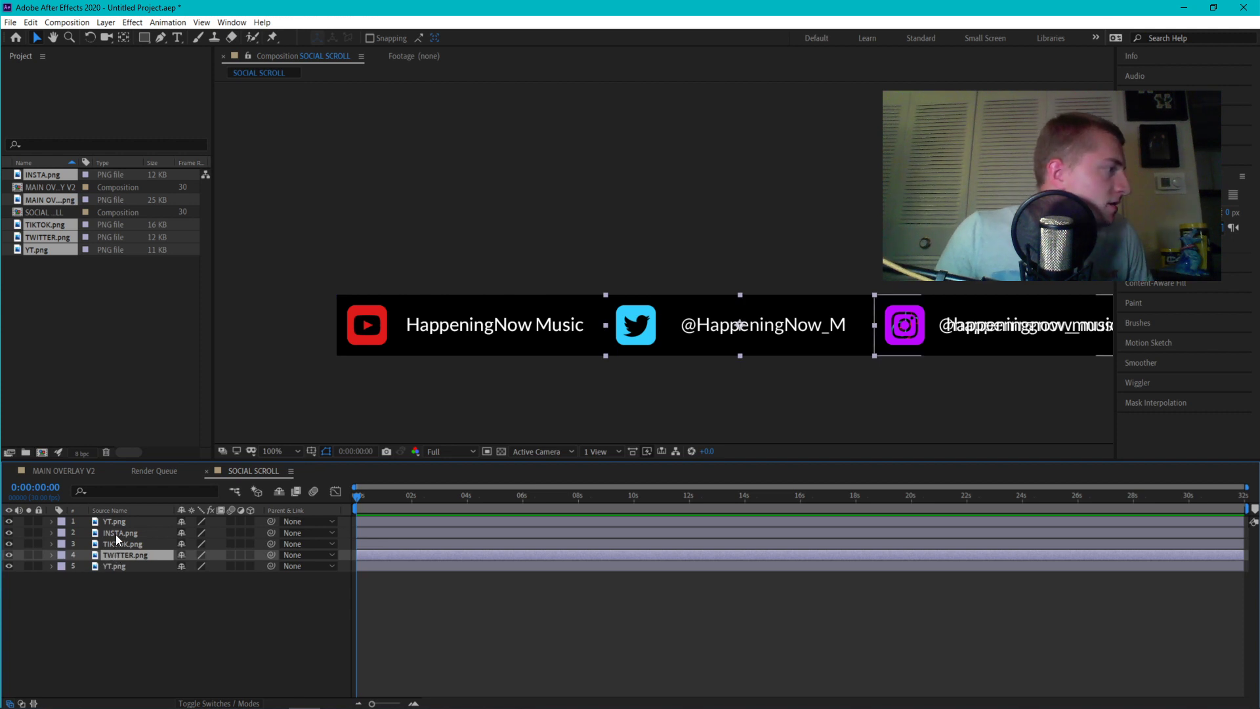
click(118, 532)
click(124, 544)
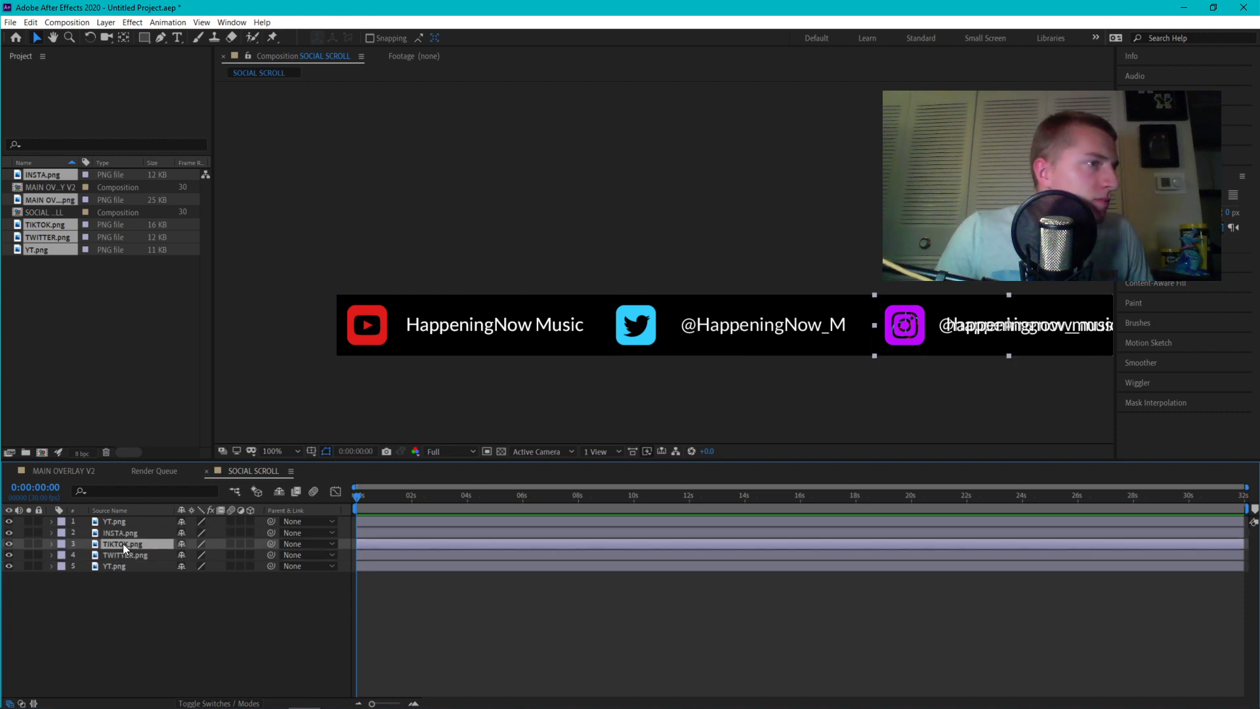
click(122, 554)
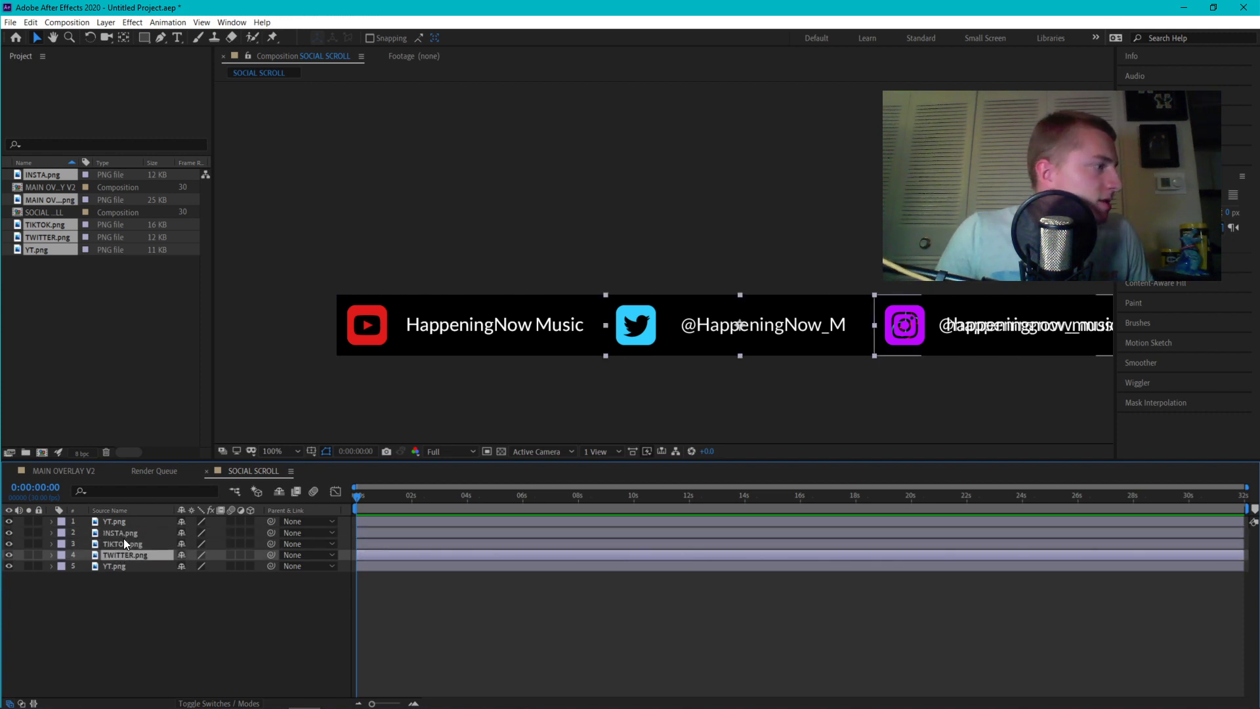
click(124, 533)
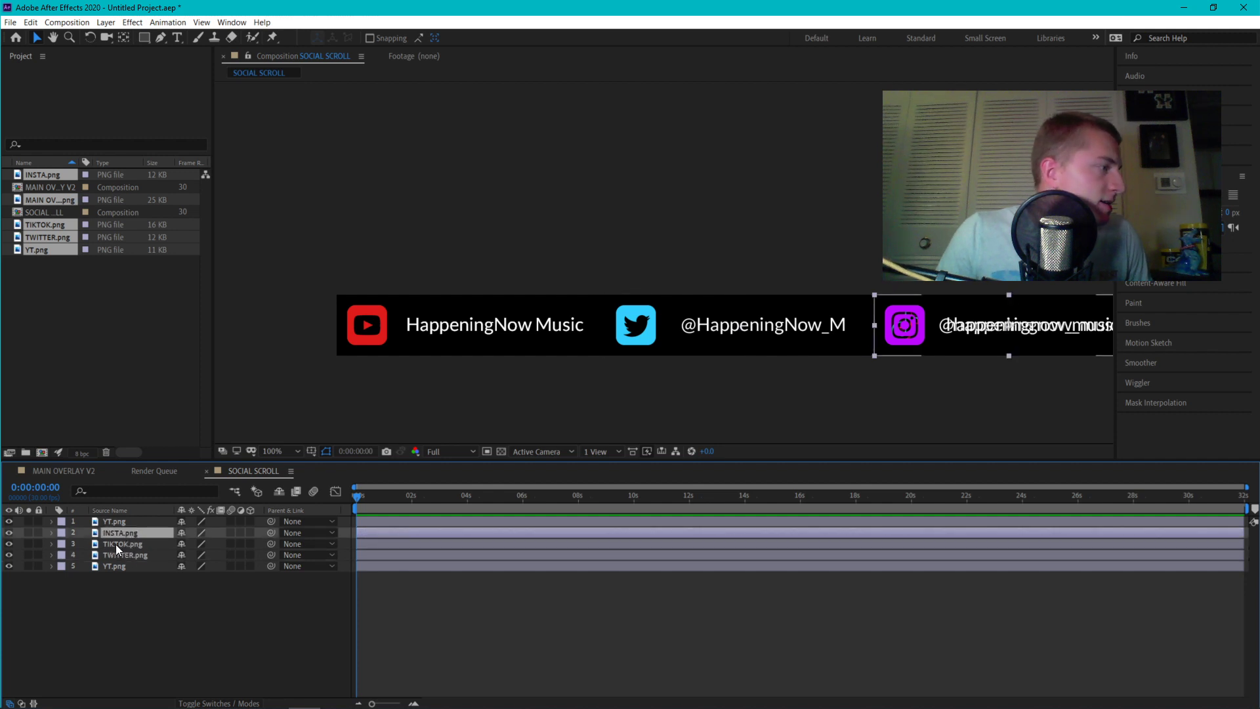
Move the TIKTOK.png layer right along the strip, off the Instagram graphic, until it starts near that graphic's right edge
click(116, 544)
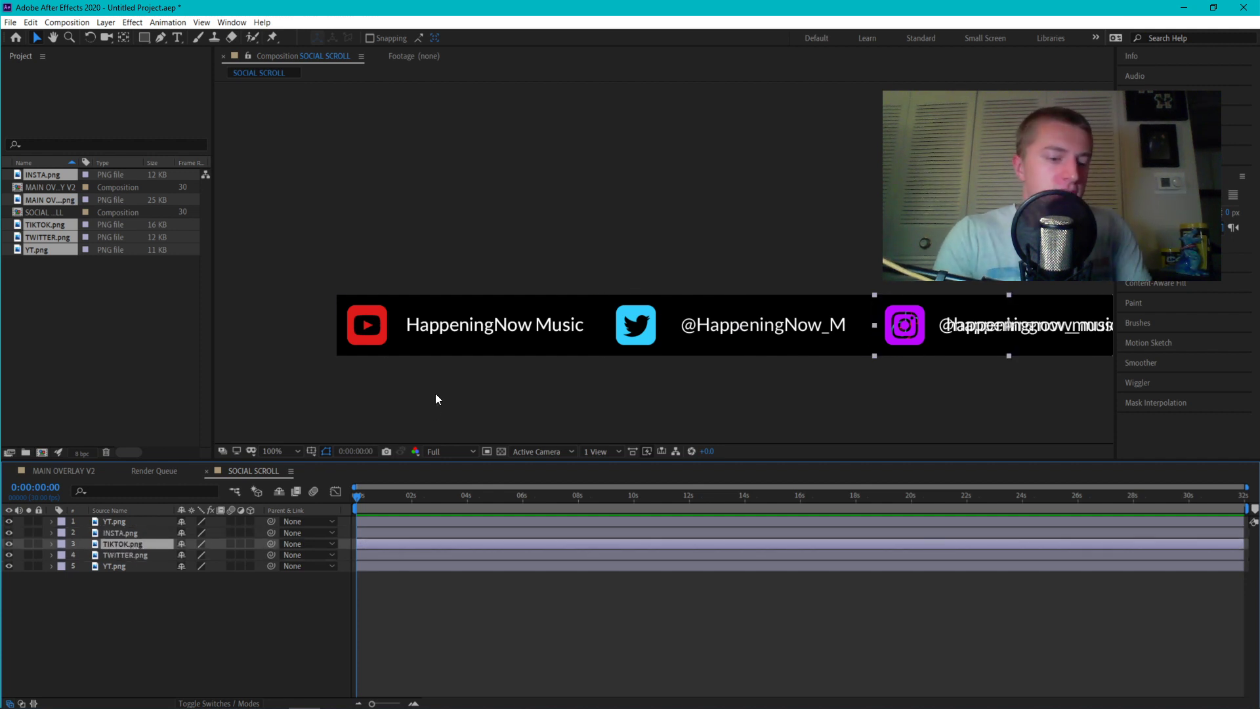
key(shift+Right)
key(shift+Right)
key(shift+Right)
key(shift+Right)
key(shift+Right)
key(shift+Right)
key(shift+Right)
key(shift+Right)
key(shift+Right)
key(shift+Right)
key(shift+Right)
key(shift+Right)
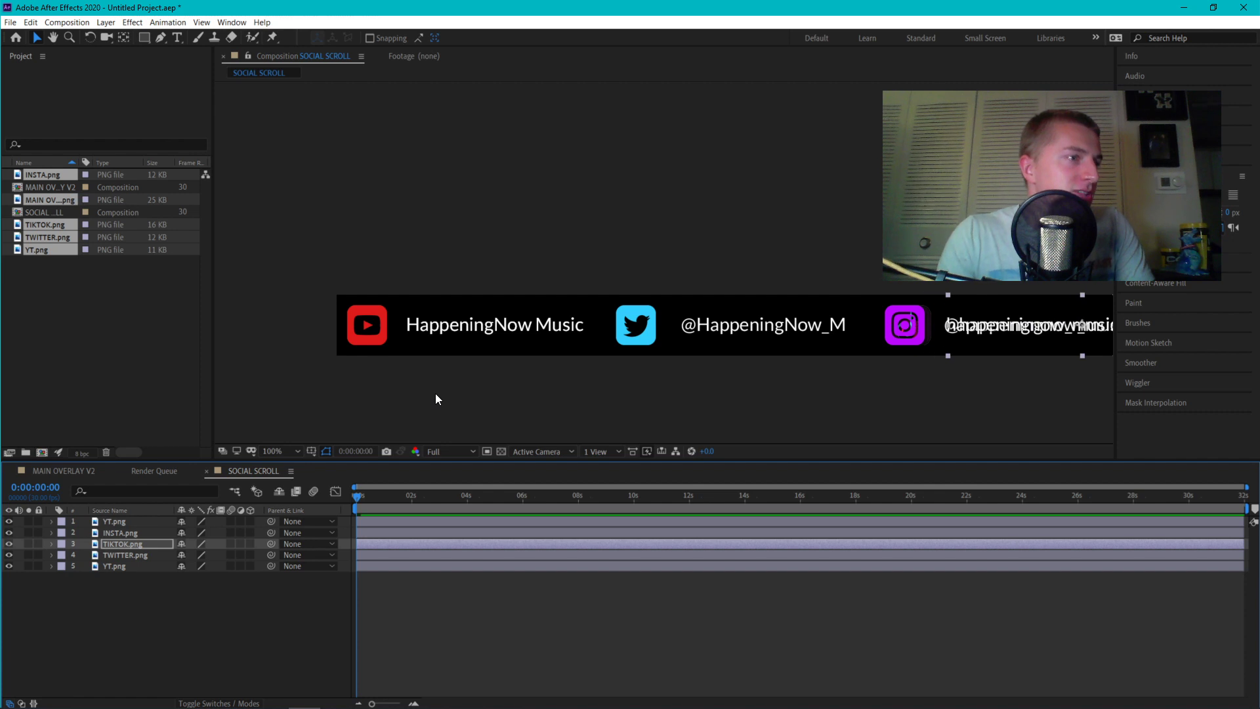
key(comma)
key(comma)
key(period)
key(period)
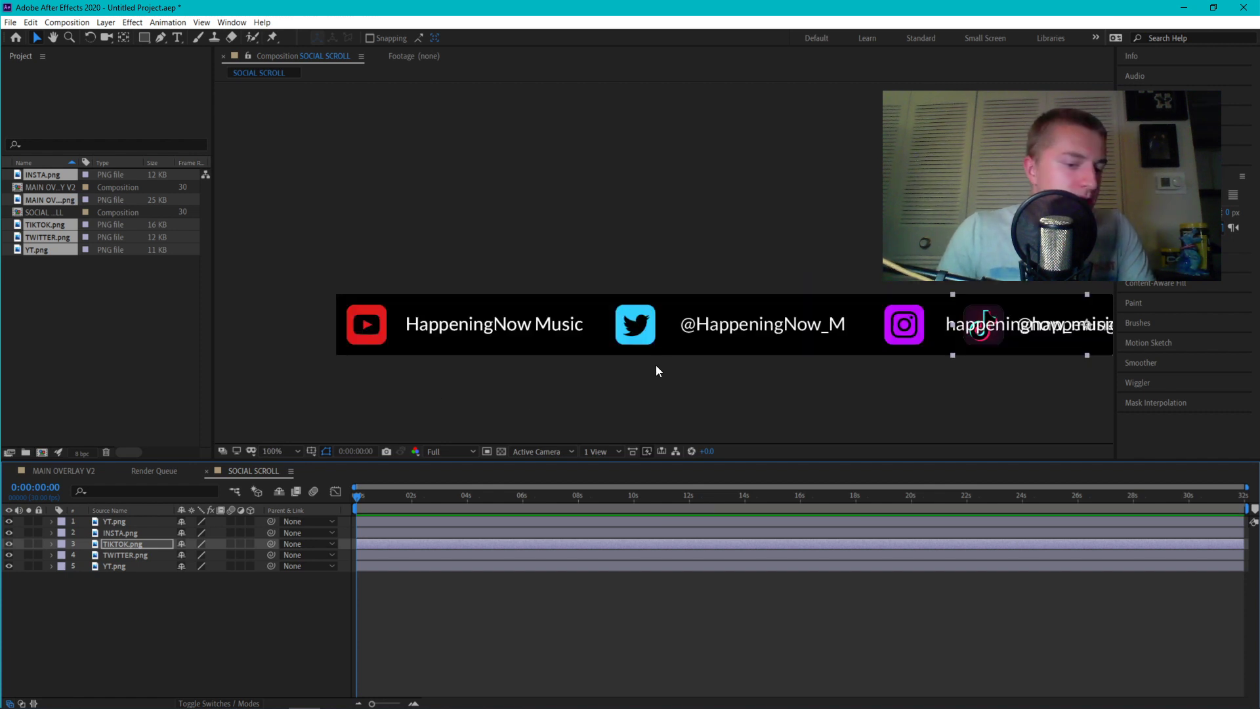
key(h)
drag(760, 380, 257, 358)
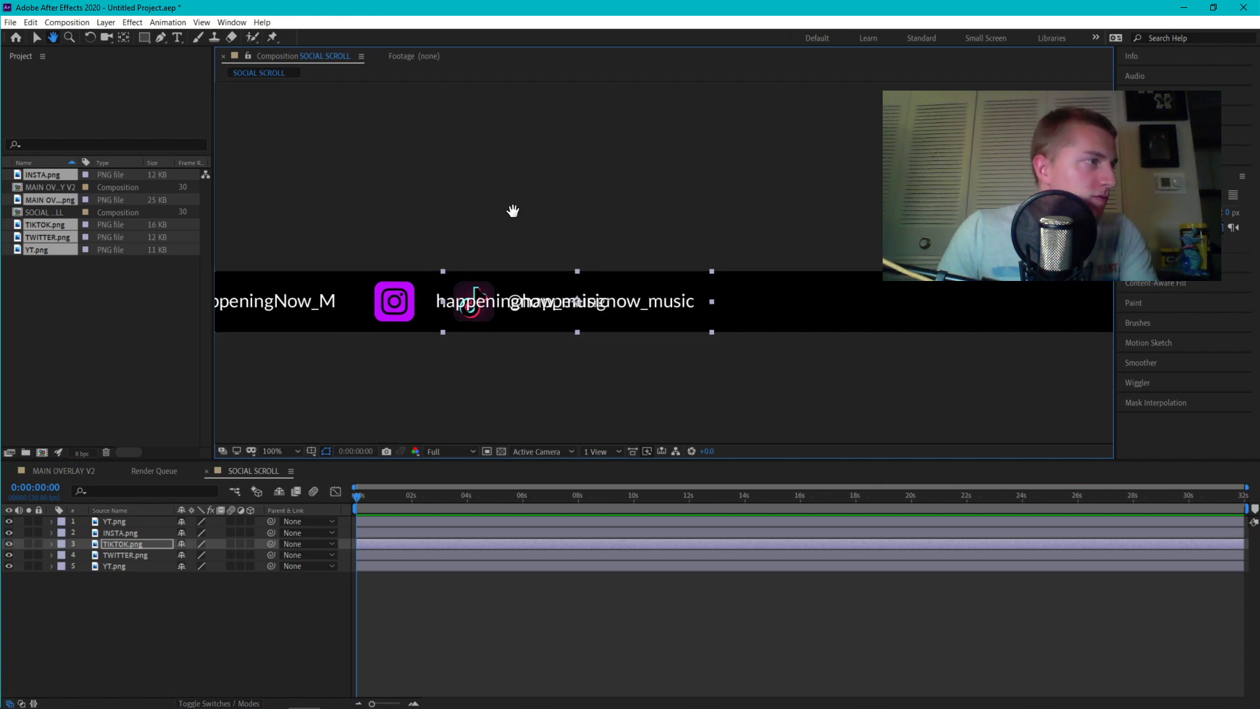
key(v)
click(566, 218)
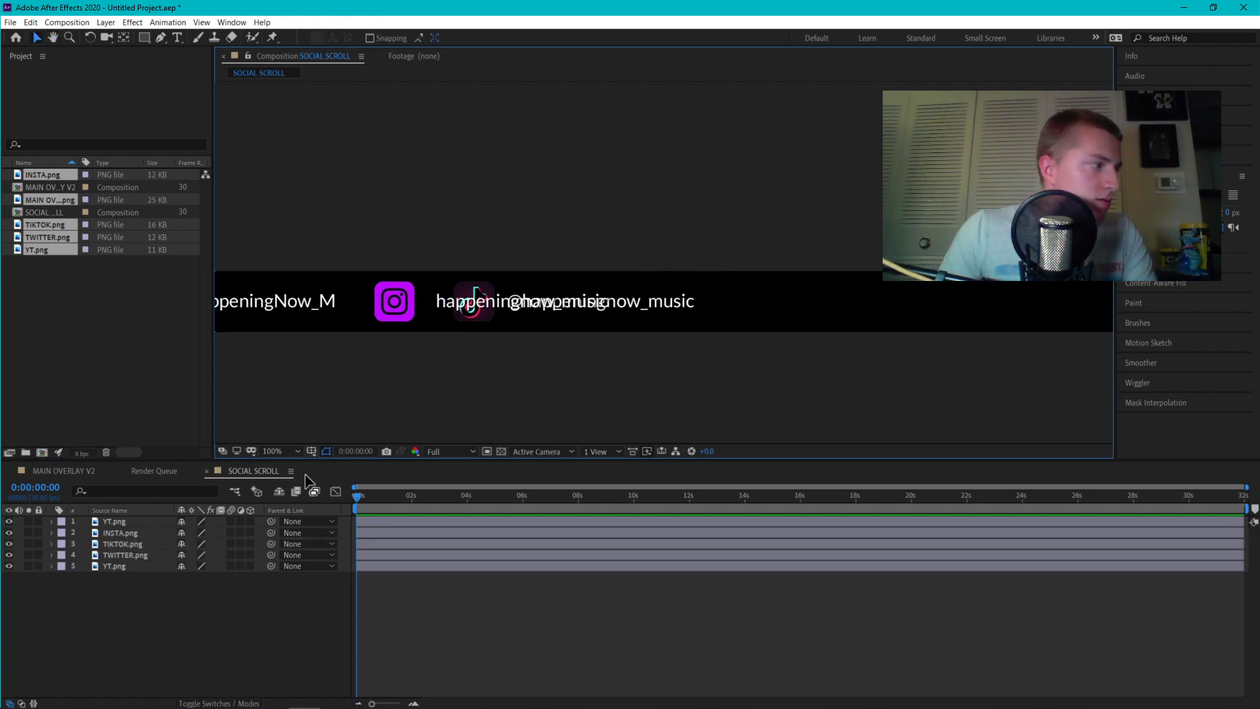
click(120, 544)
key(Return)
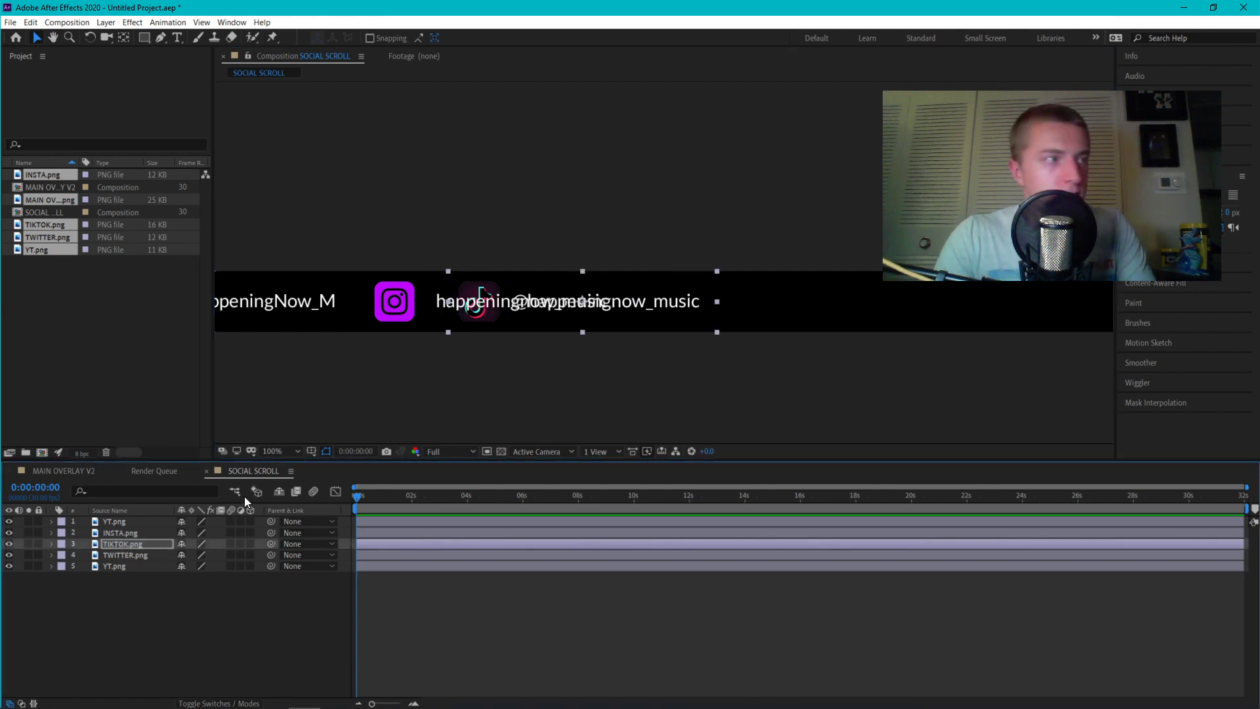
key(shift+Right)
key(shift+Right)
key(shift+Right)
key(shift+Right)
key(shift+Right)
key(shift+Right)
key(shift+Right)
key(shift+Right)
key(shift+Right)
key(shift+Right)
key(shift+Right)
key(shift+Right)
key(shift+Right)
key(shift+Right)
key(shift+Right)
key(shift+Right)
key(shift+Right)
key(shift+Right)
key(shift+Right)
key(shift+Right)
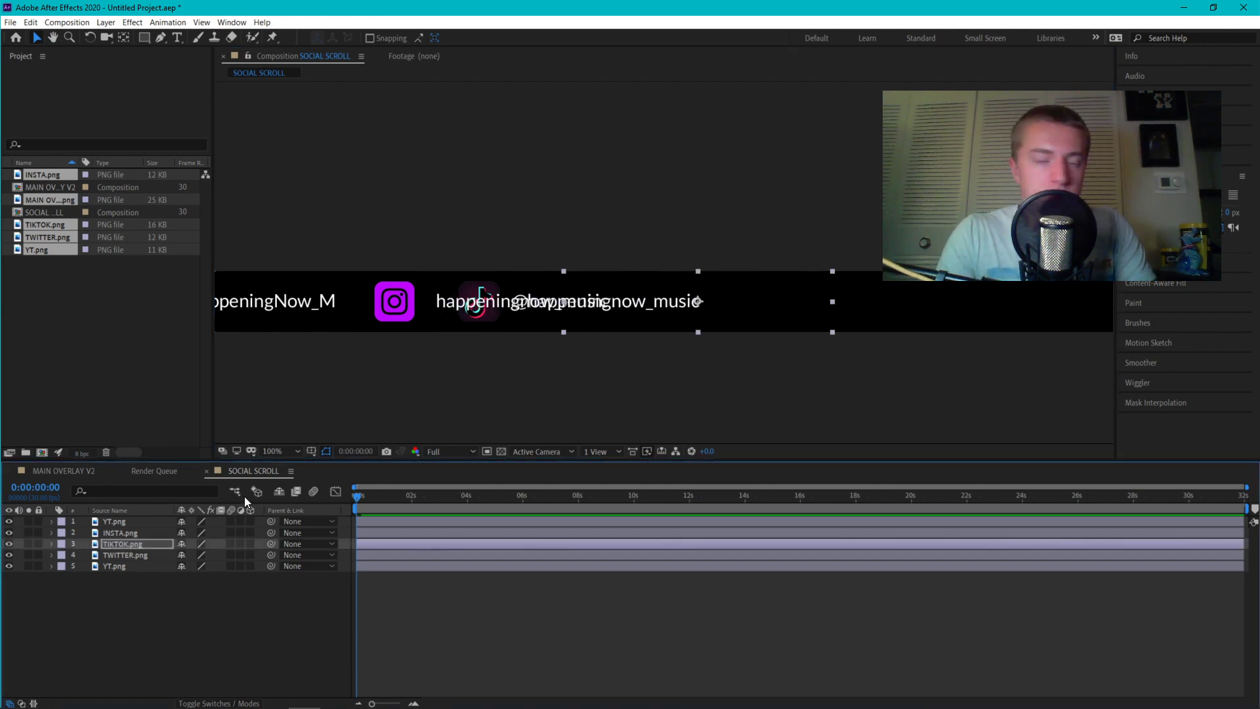
key(shift+Right)
key(shift+Right)
key(shift+Right)
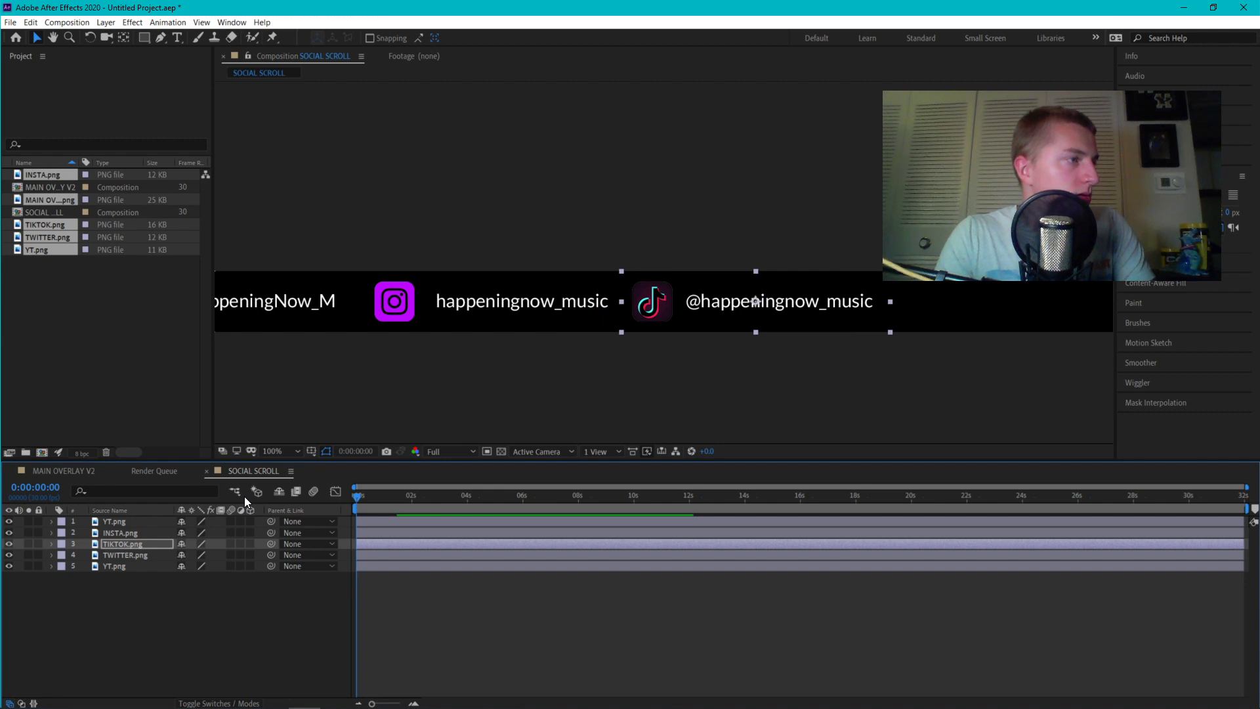
Bring the TIKTOK.png layer above INSTA.png in the stack and nudge it right until its left edge meets the INSTA.png layer's right edge
key(ctrl+])
click(120, 542)
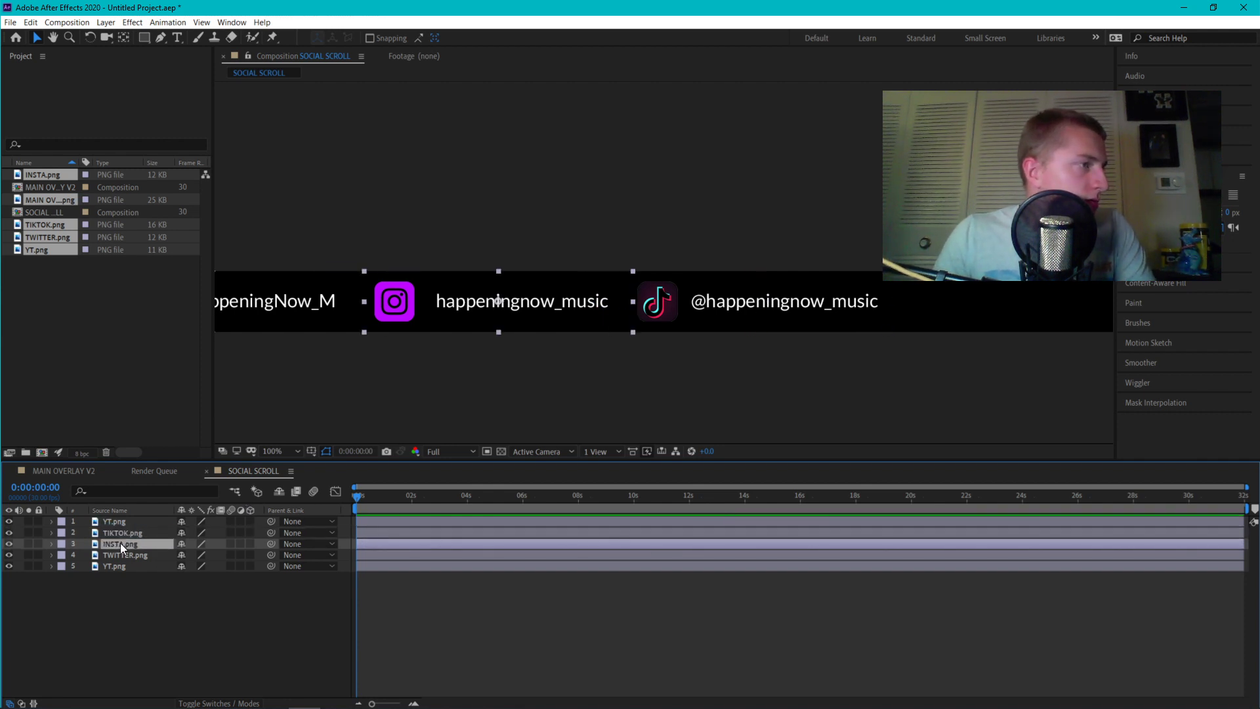
click(125, 533)
key(shift+Right)
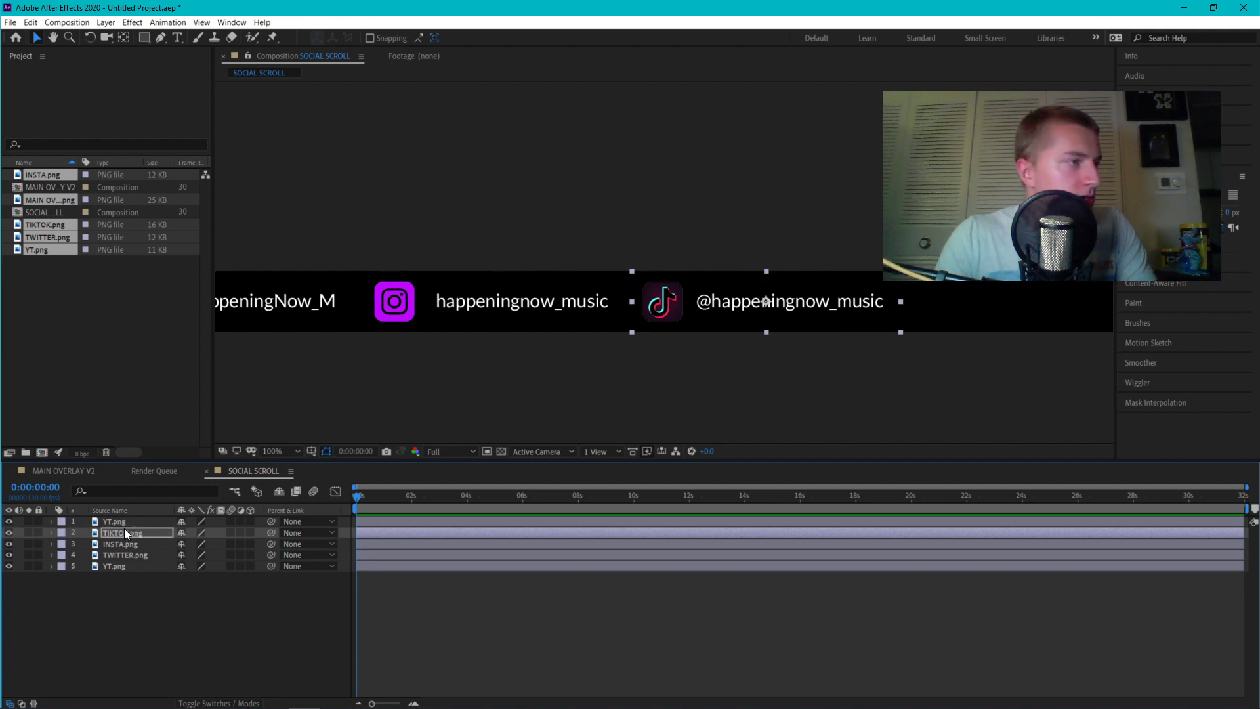
click(123, 545)
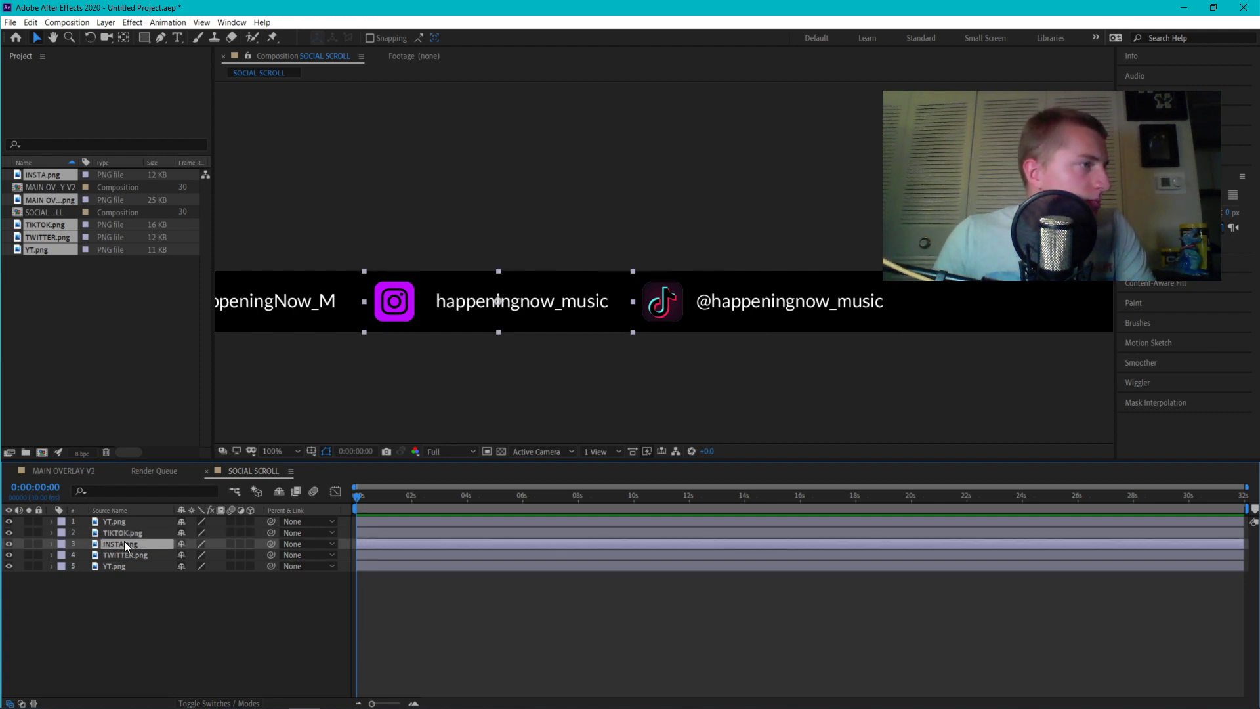
click(128, 533)
key(Right)
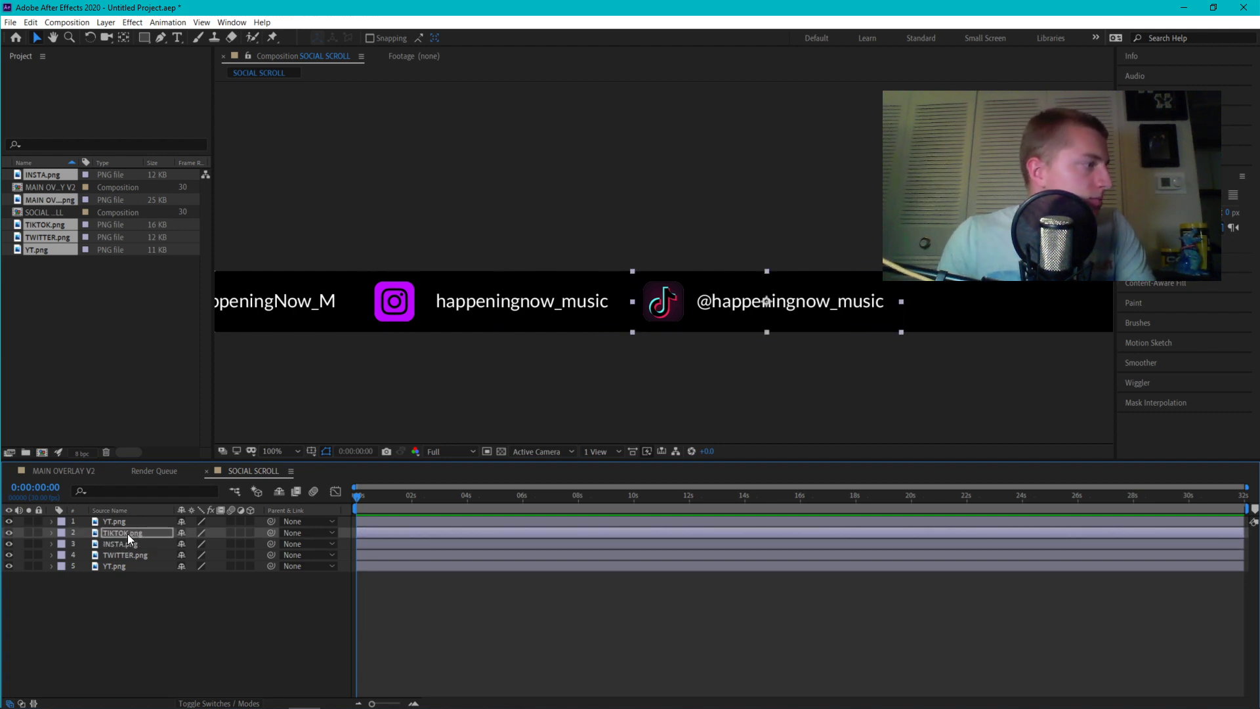
click(128, 545)
click(128, 531)
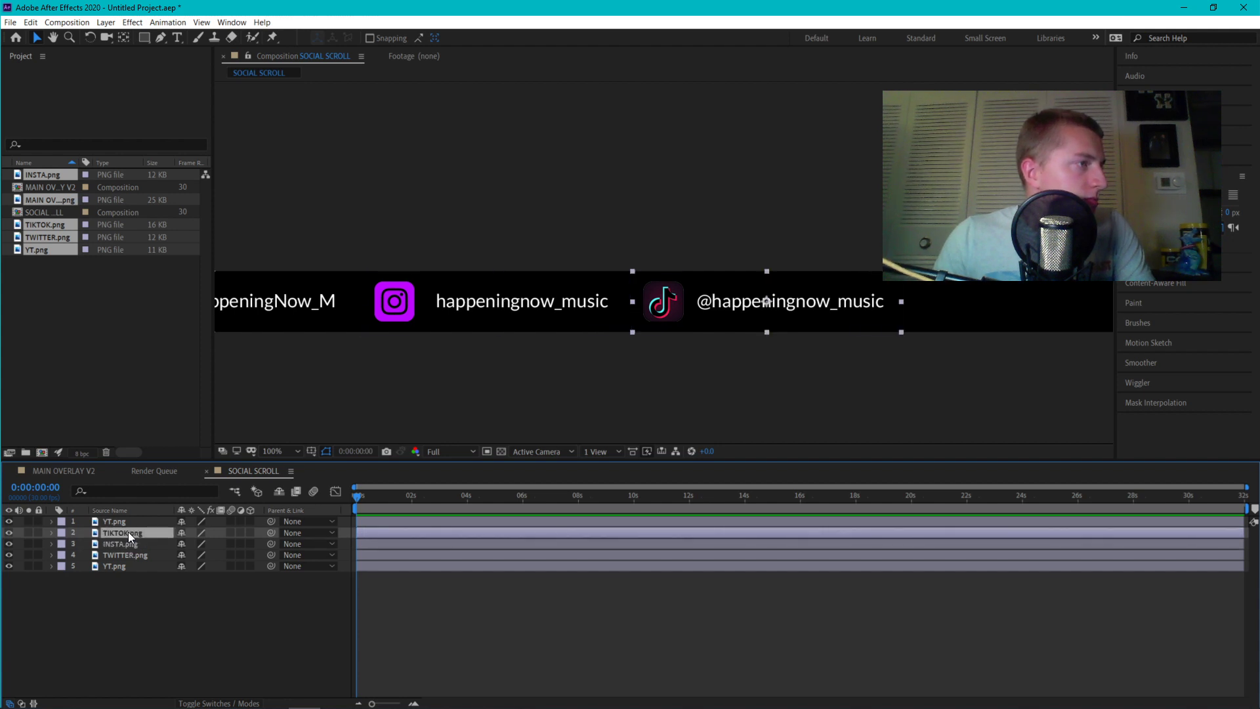
click(124, 544)
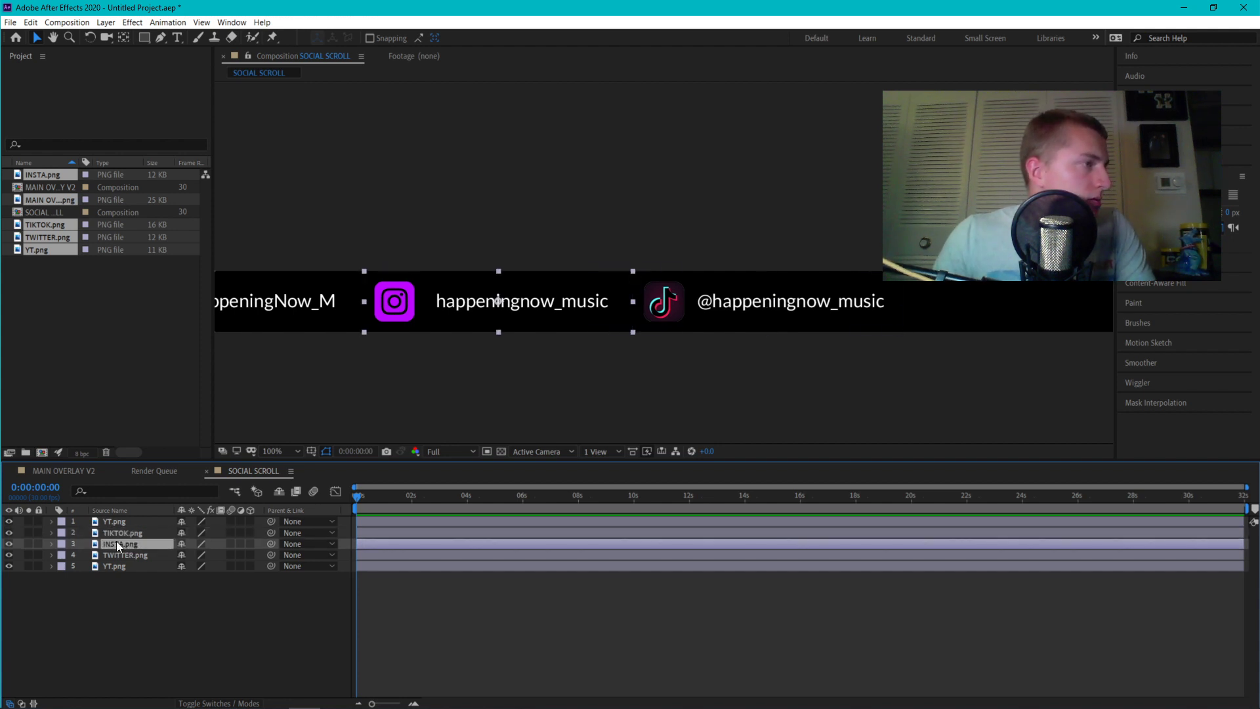
Move the uppermost YT.png layer right along the strip, past the Twitter, Instagram and TikTok graphics, until its left edge is near the TikTok graphic's end
click(117, 522)
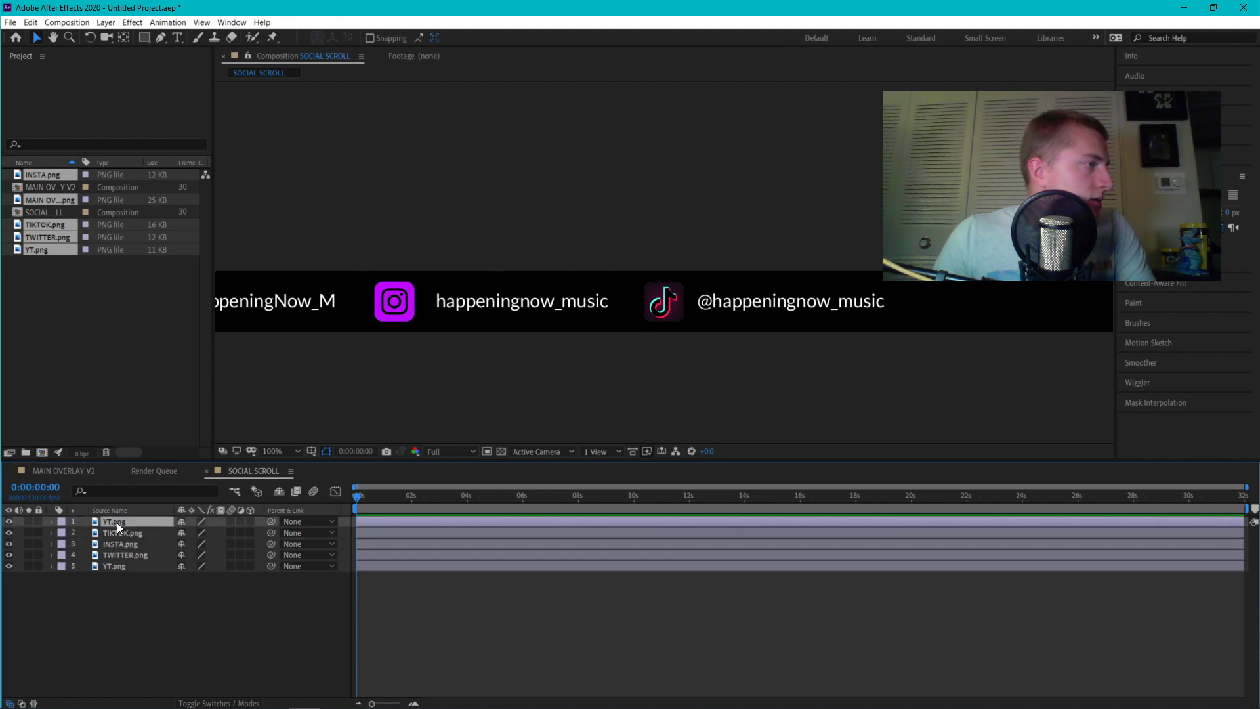
key(Return)
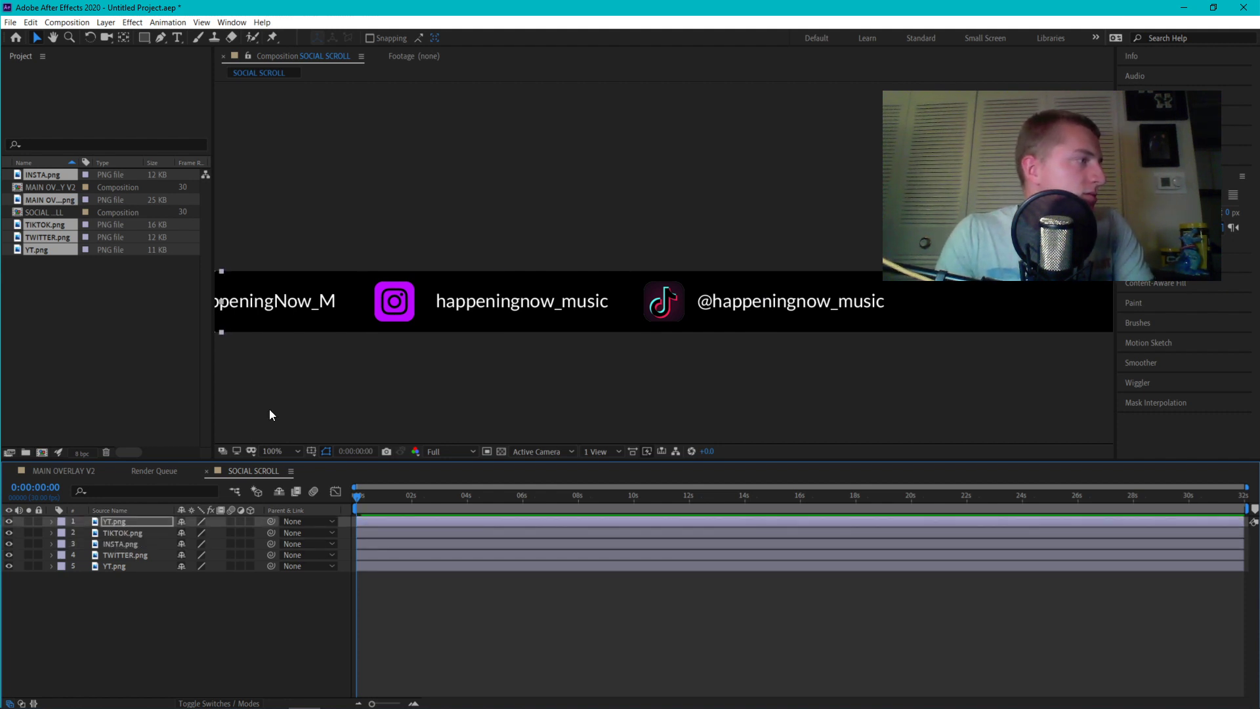
key(shift+Right)
key(shift+Right)
key(shift+Right)
key(shift+Right)
key(shift+Right)
key(shift+Right)
key(shift+Right)
key(shift+Right)
key(shift+Right)
key(shift+Right)
key(shift+Right)
key(shift+Right)
key(shift+Right)
key(shift+Right)
key(shift+Right)
key(shift+Right)
key(shift+Right)
key(shift+Right)
key(shift+Right)
key(shift+Right)
key(shift+Right)
key(shift+Right)
key(shift+Right)
key(shift+Right)
key(shift+Right)
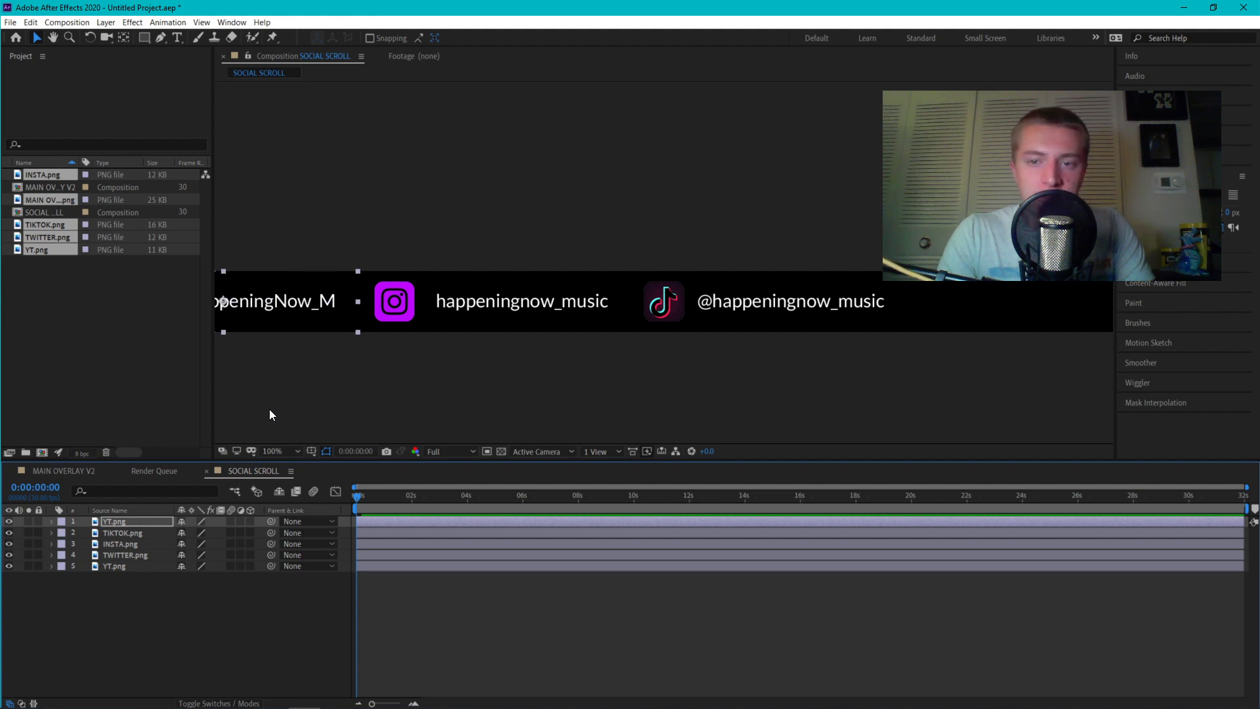
key(shift+Right)
key(shift+Right)
key(shift+Right)
key(shift+Right)
key(shift+Right)
key(shift+Right)
key(shift+Right)
key(shift+Right)
key(shift+Right)
key(shift+Right)
key(shift+Right)
key(shift+Right)
key(shift+Right)
key(shift+Right)
key(shift+Right)
key(shift+Right)
key(shift+Right)
key(shift+Right)
key(shift+Right)
key(shift+Right)
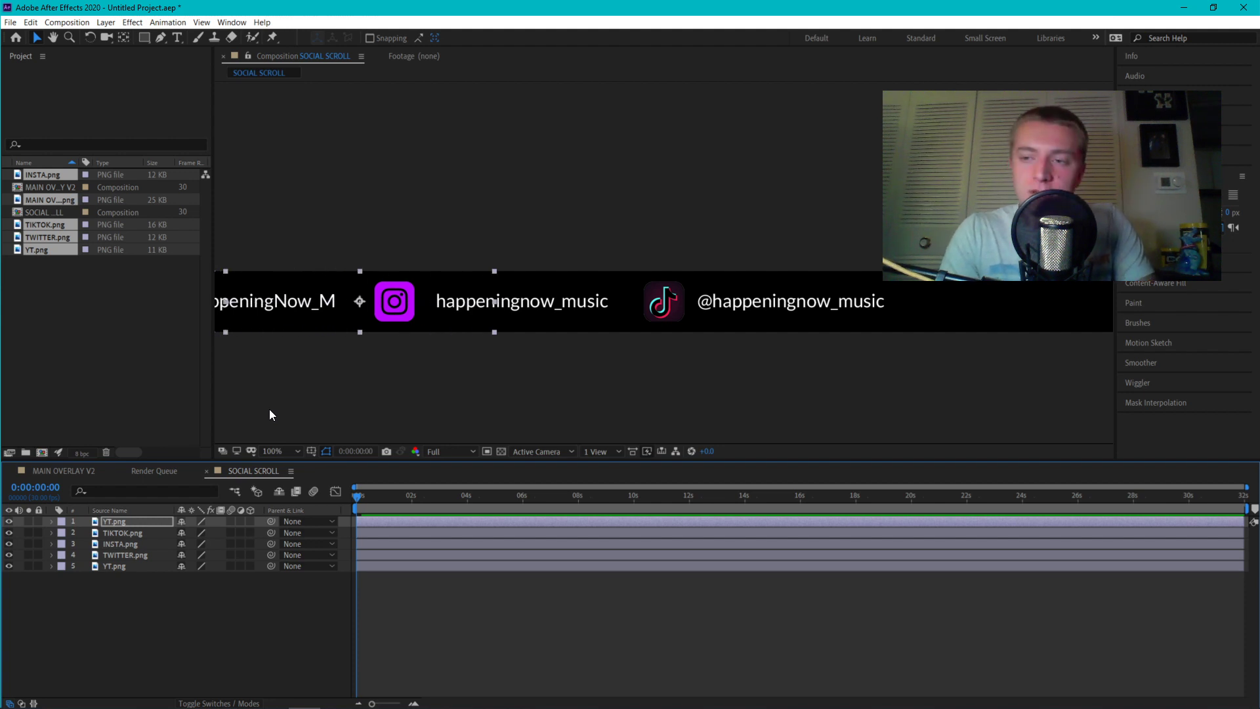
key(shift+Right)
key(shift+Right)
key(shift+Right)
key(shift+Right)
key(shift+Right)
key(shift+Right)
key(shift+Right)
key(shift+Right)
key(shift+Right)
key(shift+Right)
key(shift+Right)
key(shift+Right)
key(shift+Right)
key(shift+Right)
key(shift+Right)
key(shift+Right)
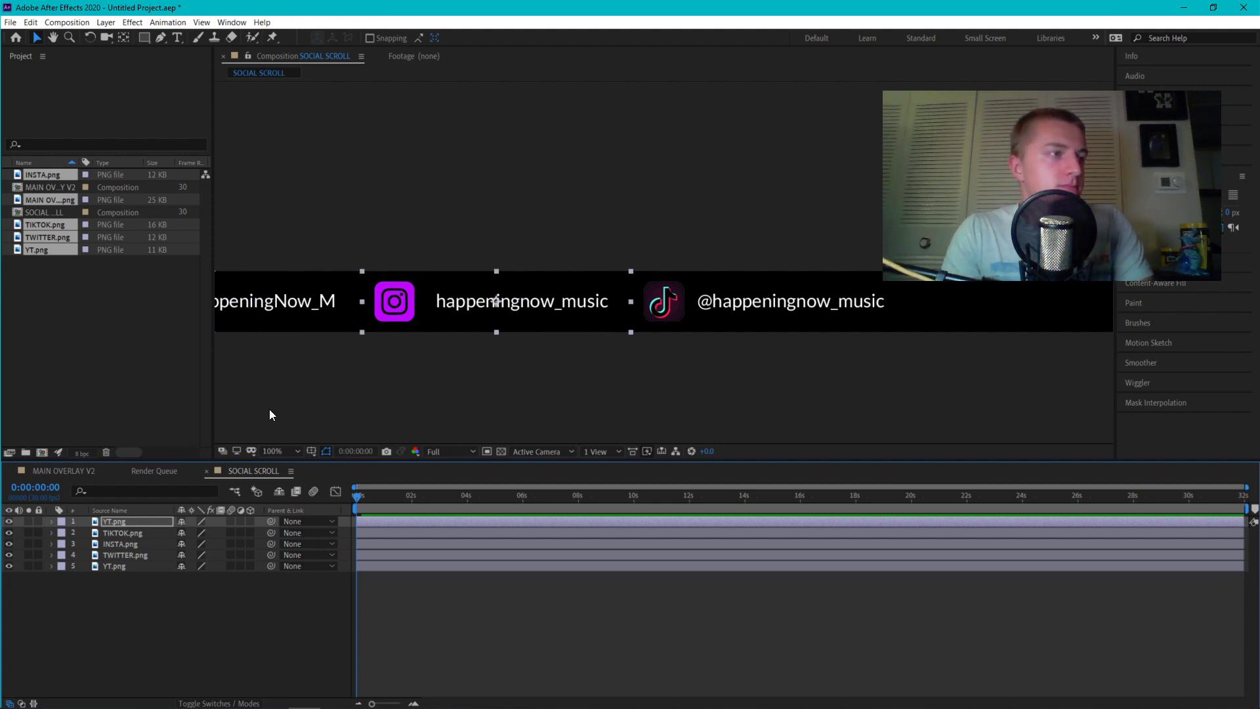
key(shift+Right)
key(shift+Right)
key(shift+Right)
key(shift+Right)
key(shift+Right)
key(shift+Right)
key(shift+Right)
key(shift+Right)
key(shift+Right)
key(shift+Right)
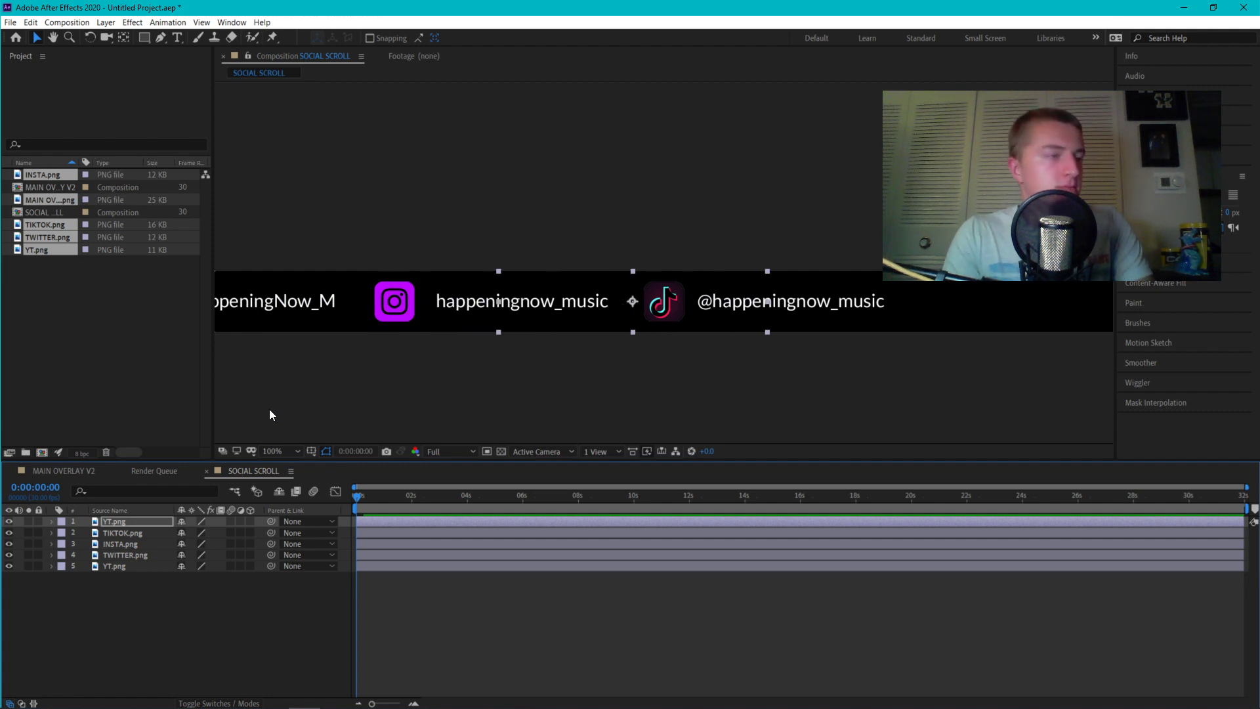
key(shift+Right)
key(shift+Right)
key(shift+Right)
key(shift+Right)
key(shift+Right)
key(shift+Right)
key(shift+Right)
key(shift+Right)
key(shift+Right)
key(shift+Right)
key(shift+Right)
key(shift+Right)
key(shift+Right)
key(shift+Right)
key(shift+Right)
key(shift+Right)
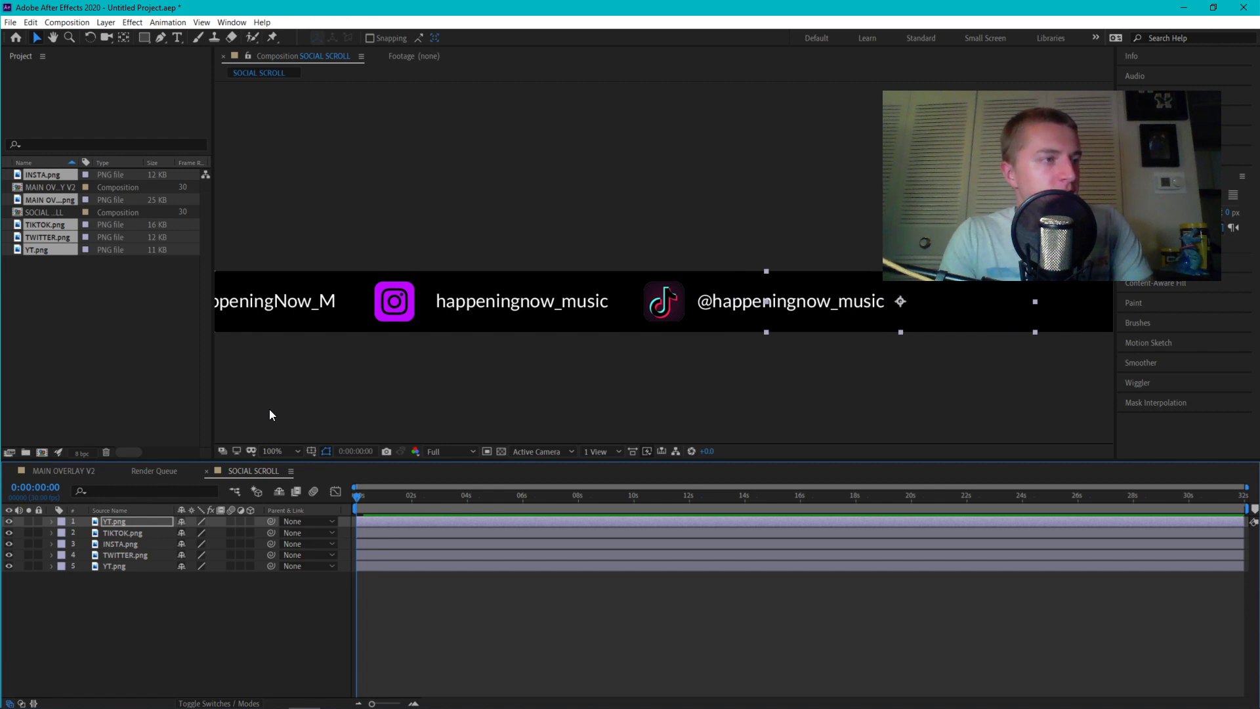
key(shift+Right)
key(shift+Right)
key(shift+Right)
key(shift+Right)
key(shift+Right)
key(shift+Right)
key(shift+Right)
key(shift+Right)
key(shift+Right)
key(shift+Right)
key(shift+Right)
key(shift+Right)
key(shift+Right)
key(shift+Right)
key(shift+Right)
key(shift+Right)
key(shift+Right)
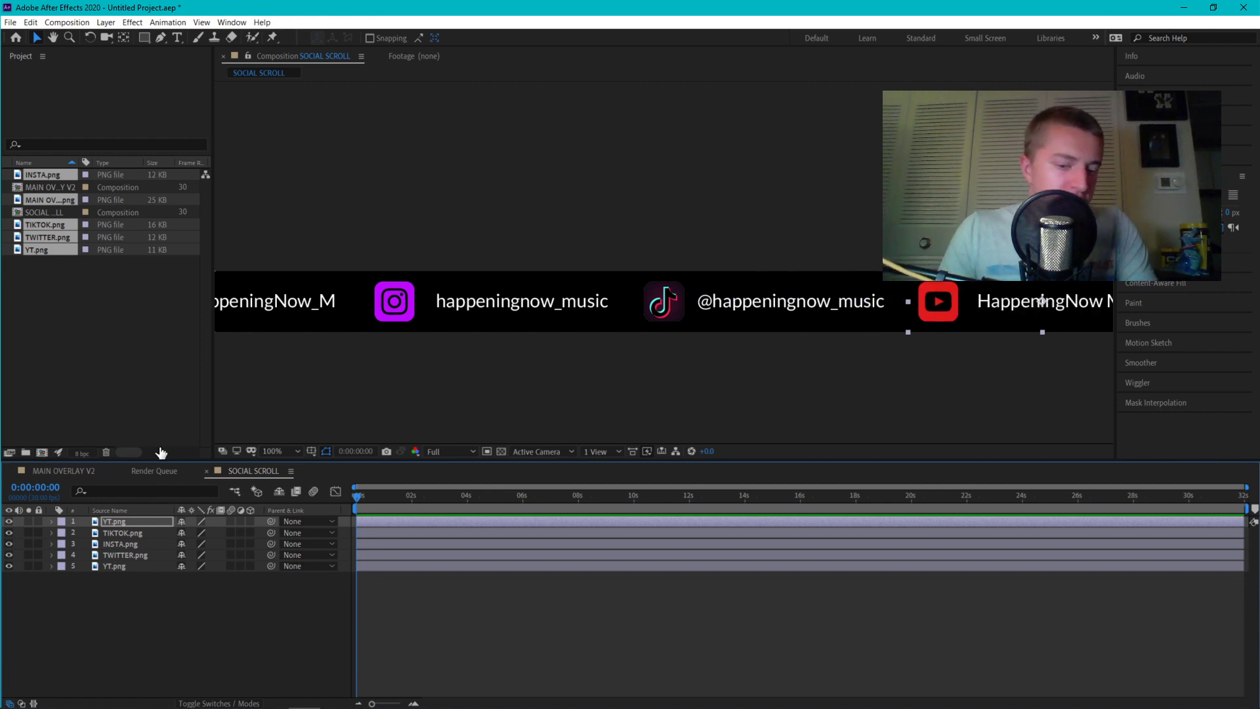
Nudge the uppermost YT.png layer left until it sits flush with the TIKTOK.png layer's right edge, comparing both layers' bounds
key(h)
drag(616, 388, 441, 402)
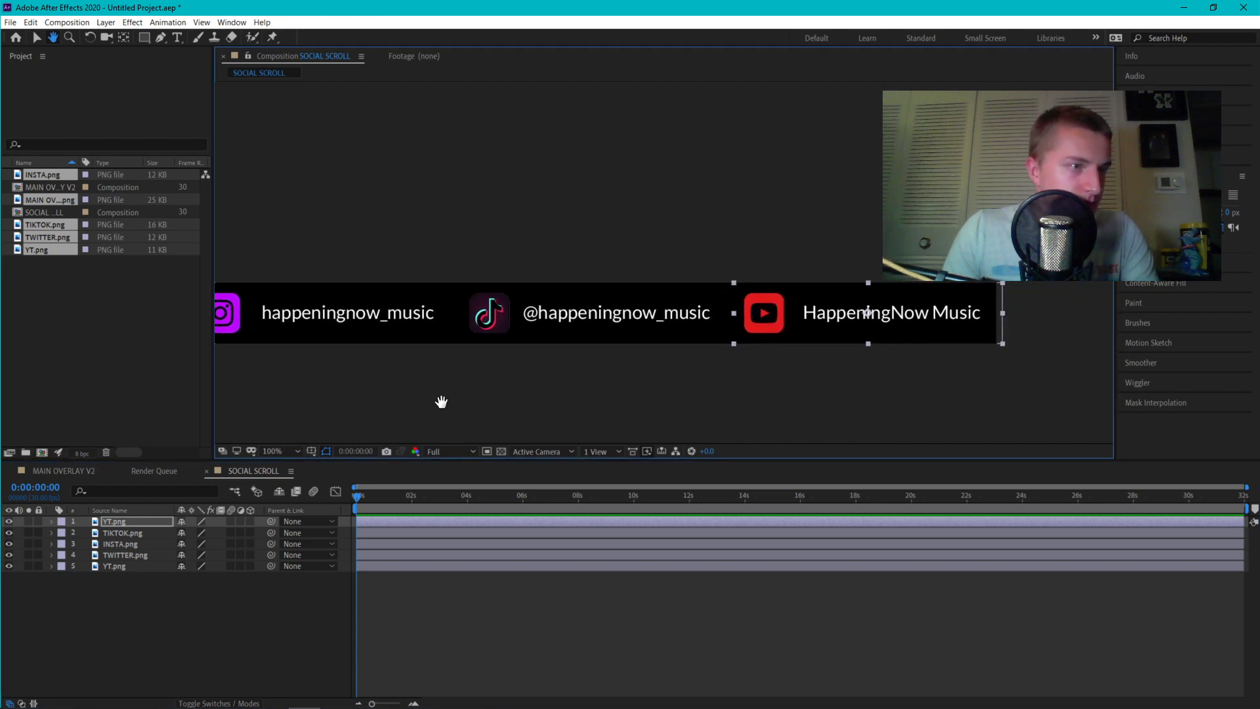
key(v)
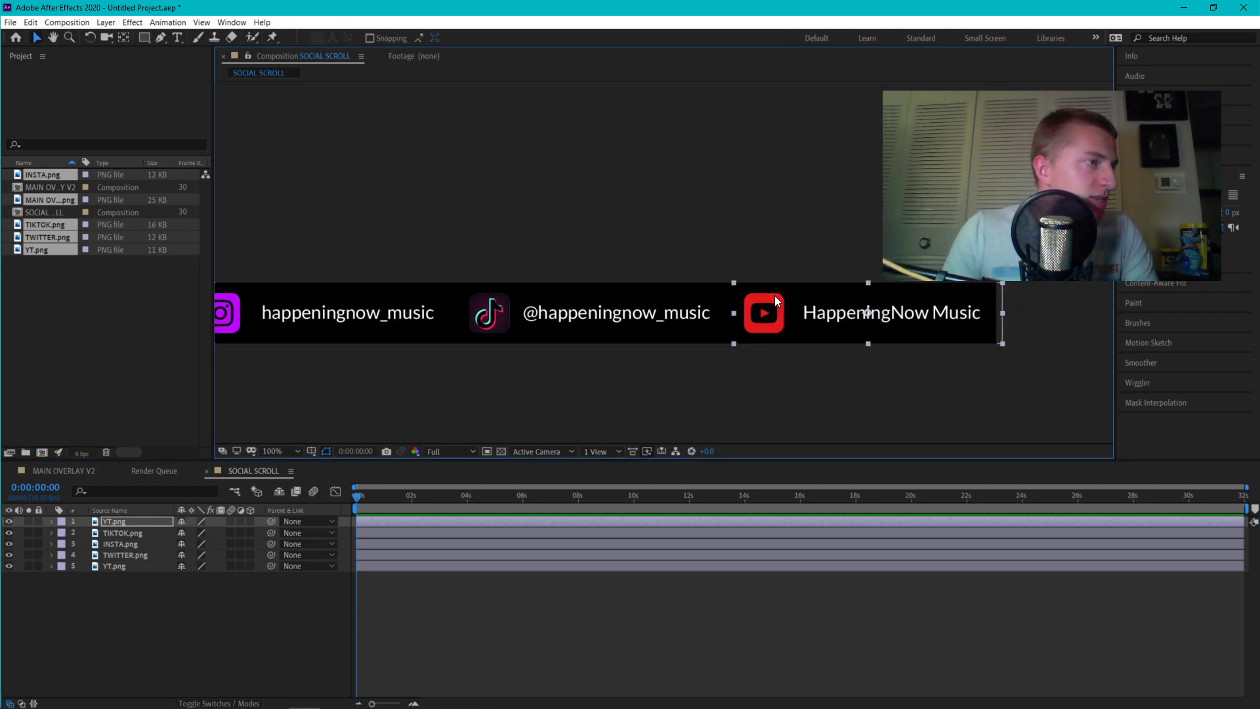
key(Left)
key(Left)
key(Left)
key(Left)
key(Left)
key(Left)
key(Left)
key(Left)
key(Left)
key(Left)
key(Left)
key(Left)
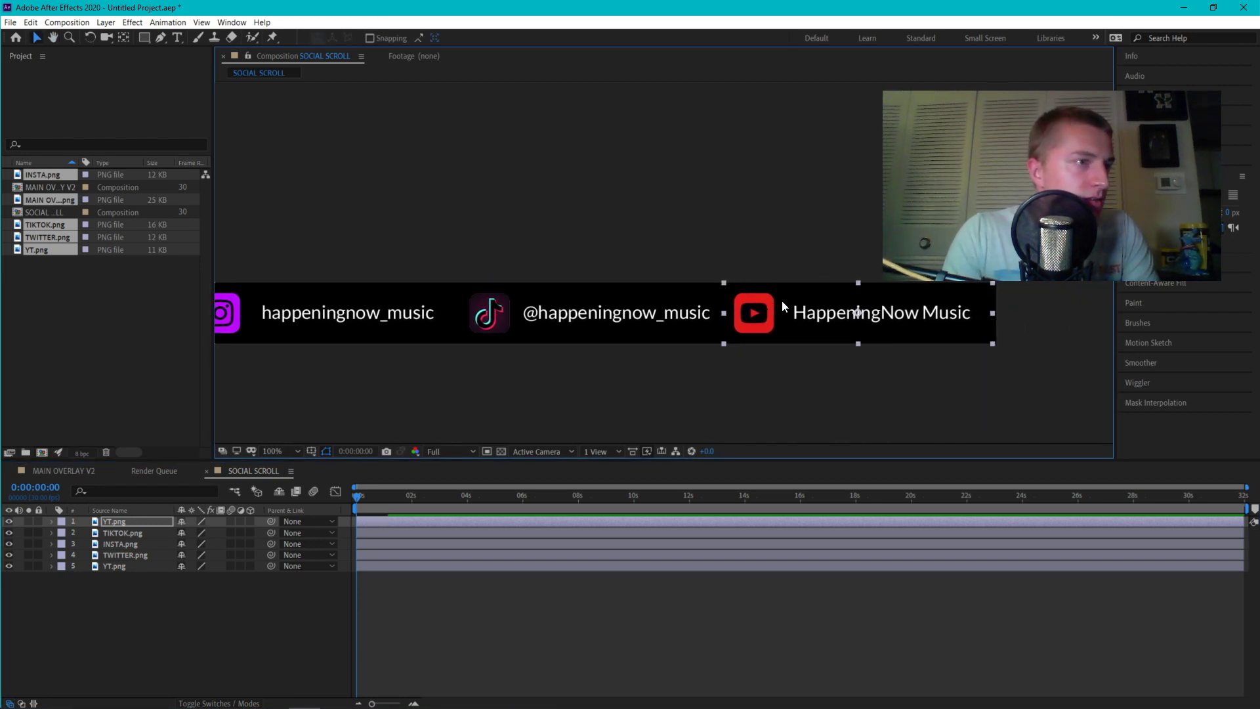
key(Right)
key(Right)
key(Right)
key(Right)
key(Right)
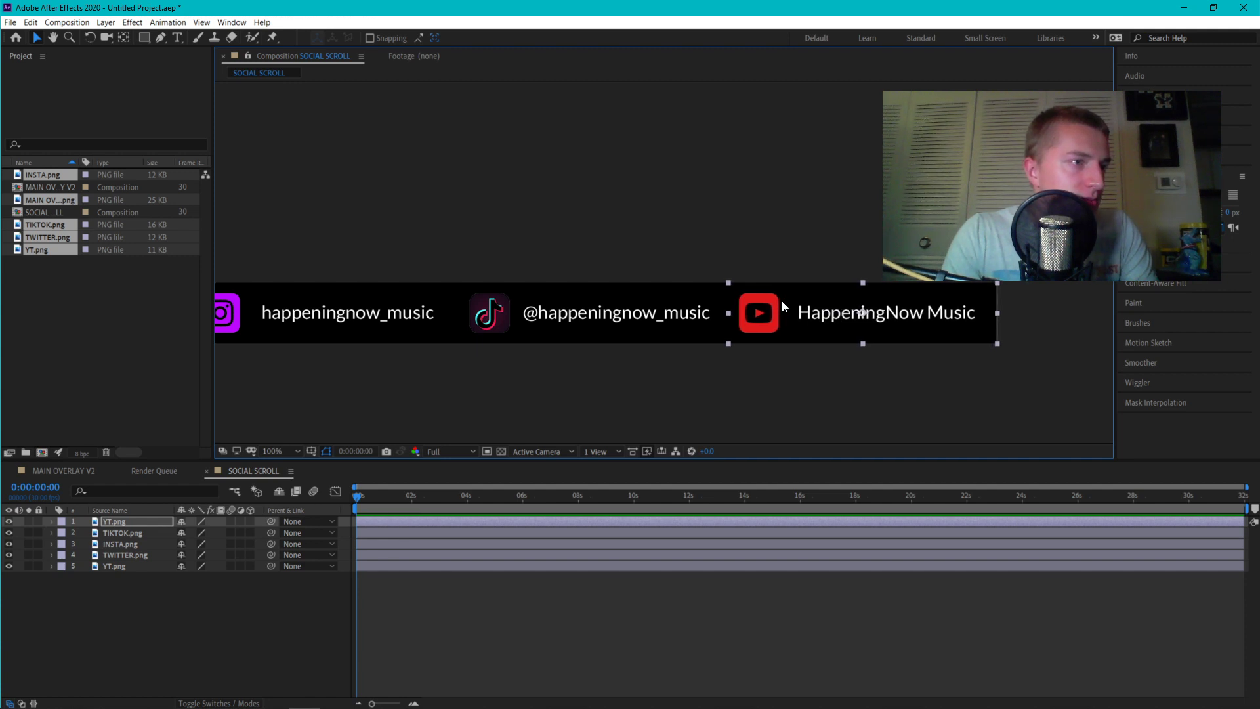
click(114, 532)
click(120, 521)
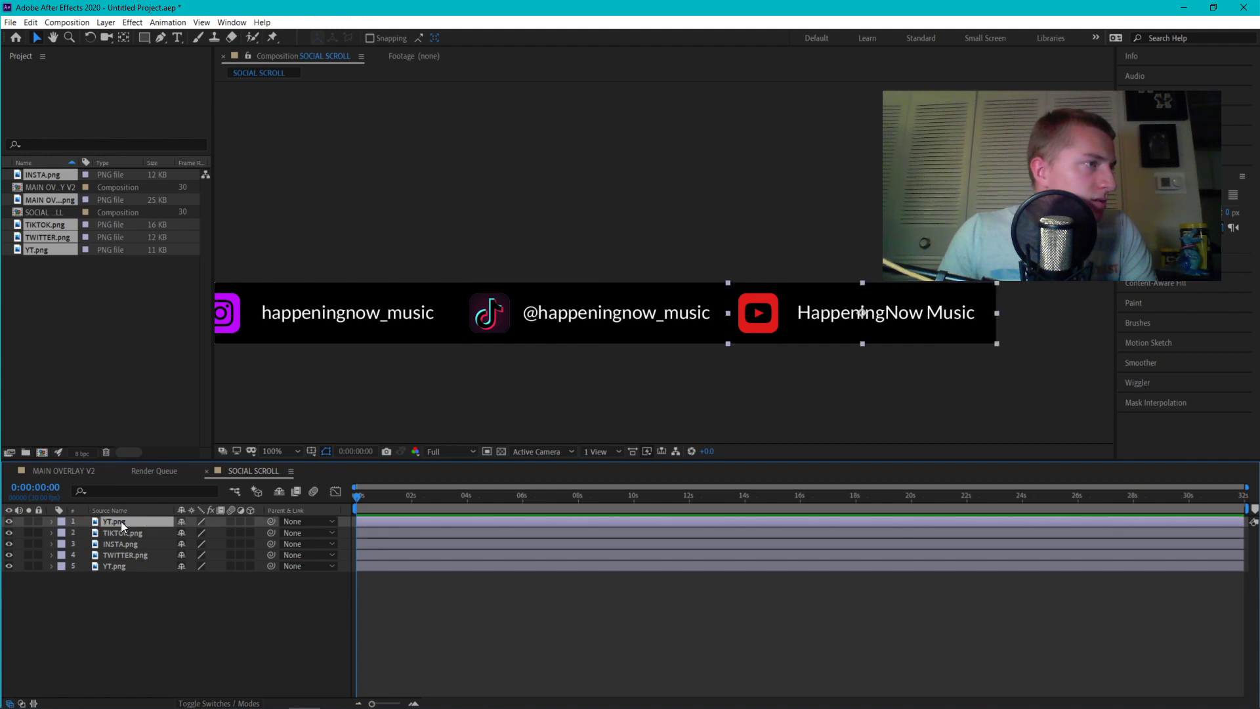
click(124, 532)
click(450, 408)
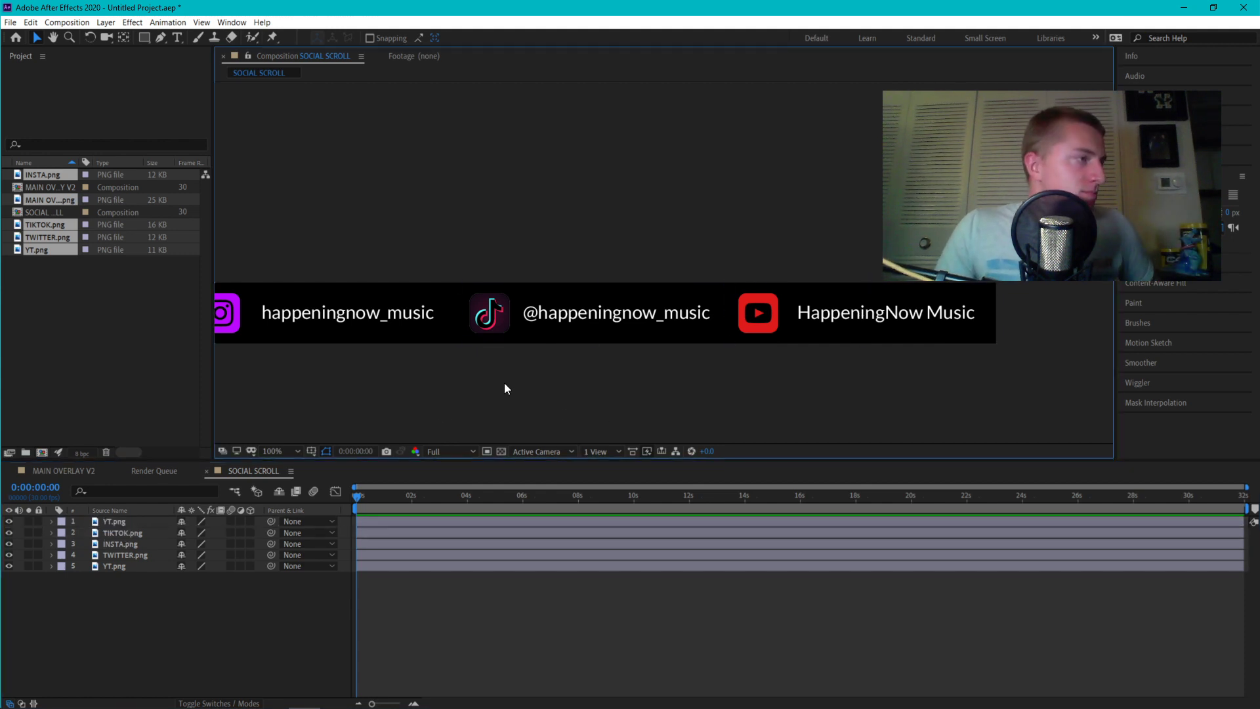
Check the complete social strip, then close the SOCIAL SCROLL timeline and return to the MAIN OVERLAY V2 timeline
scroll(518, 384, down, 2)
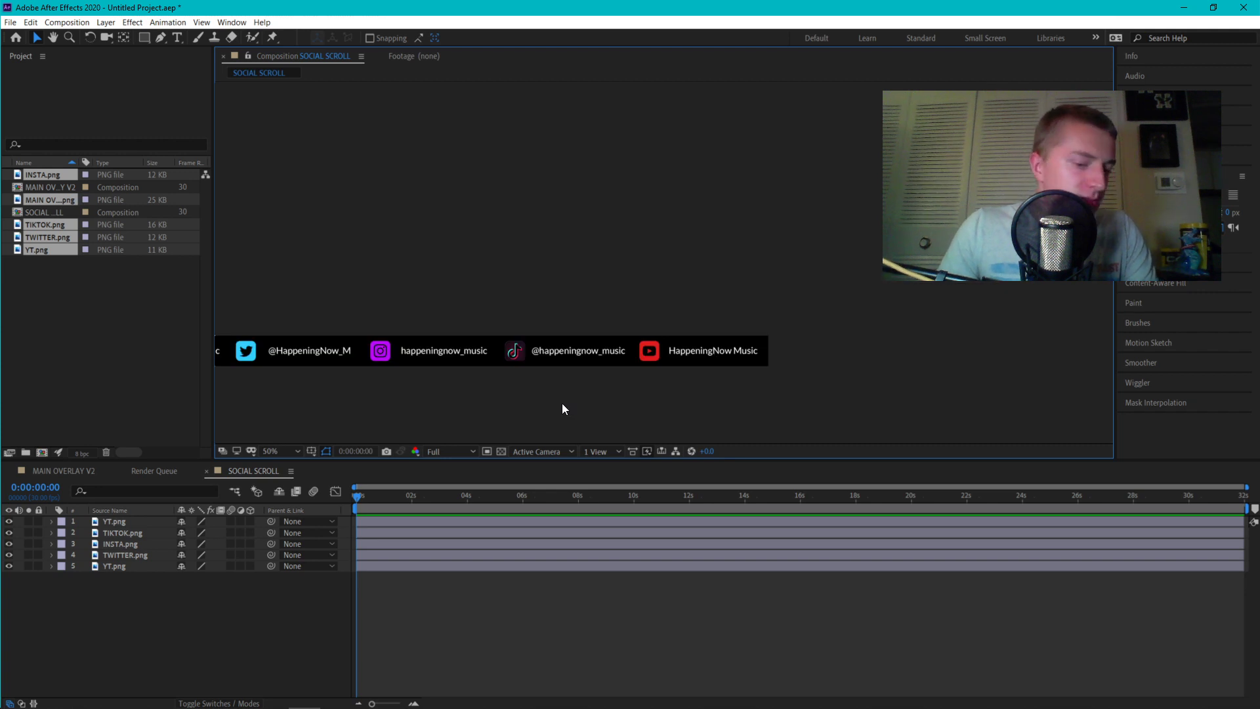
drag(453, 269, 626, 240)
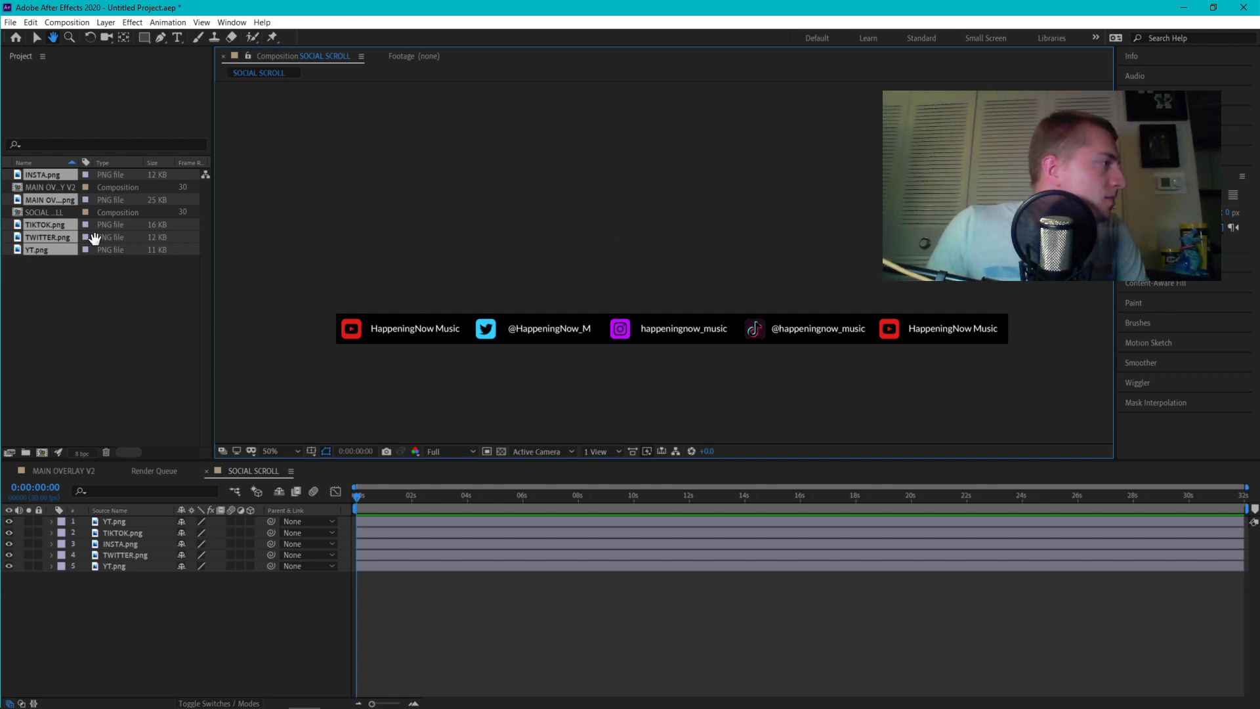
click(114, 350)
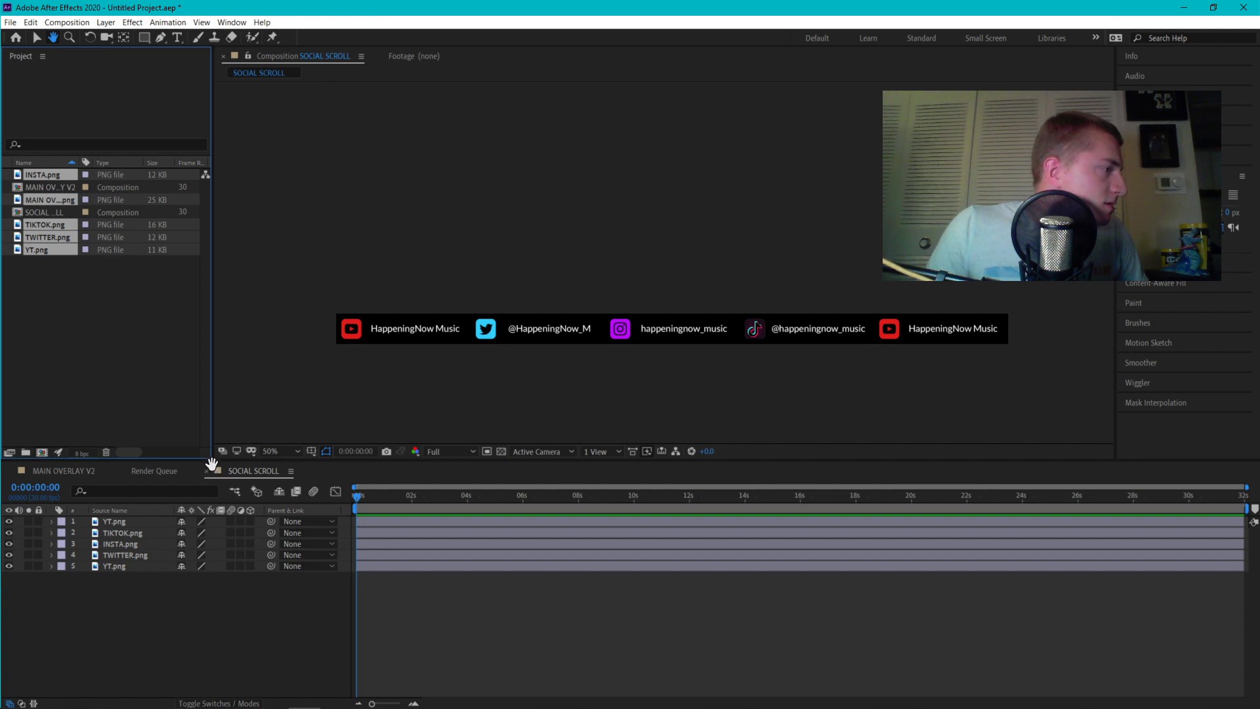
key(v)
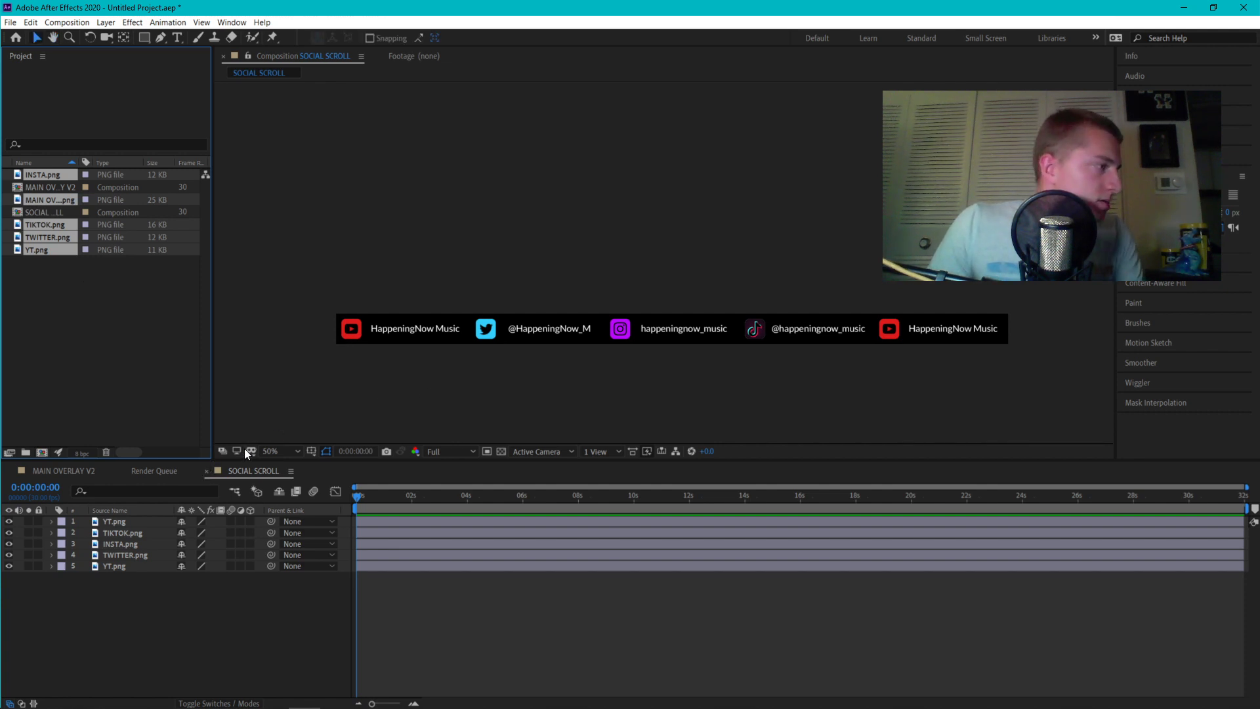
click(207, 470)
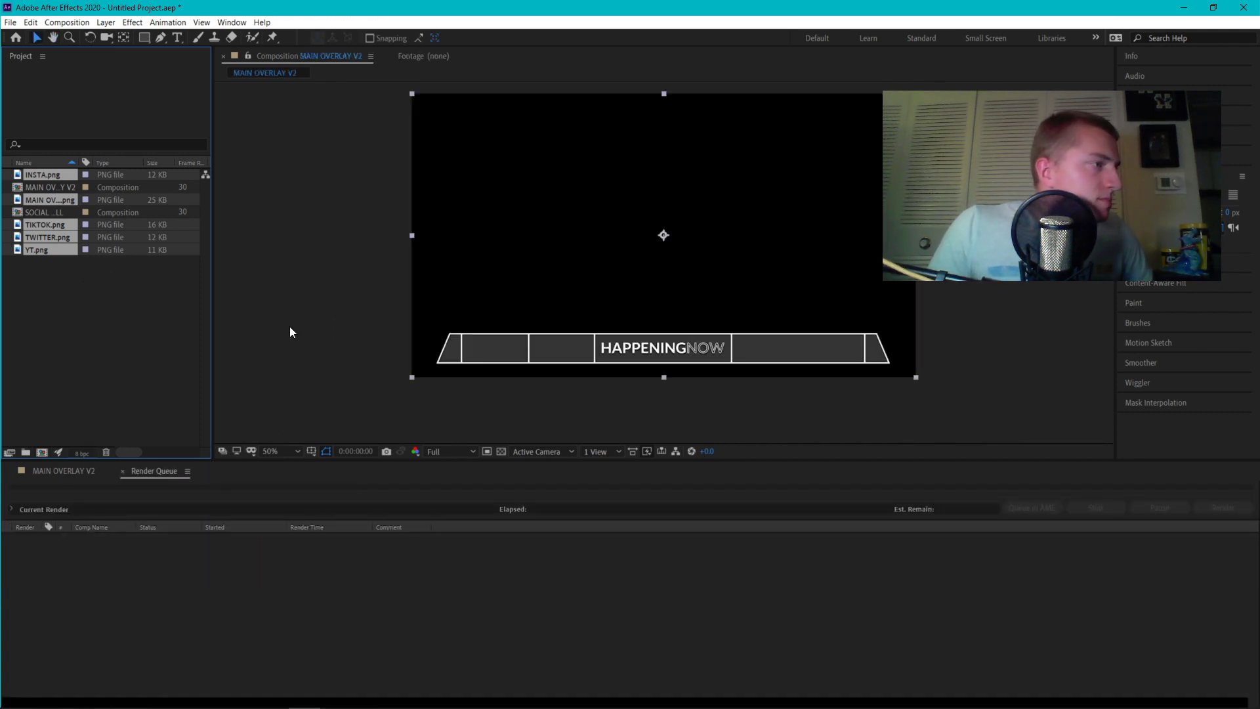
click(70, 229)
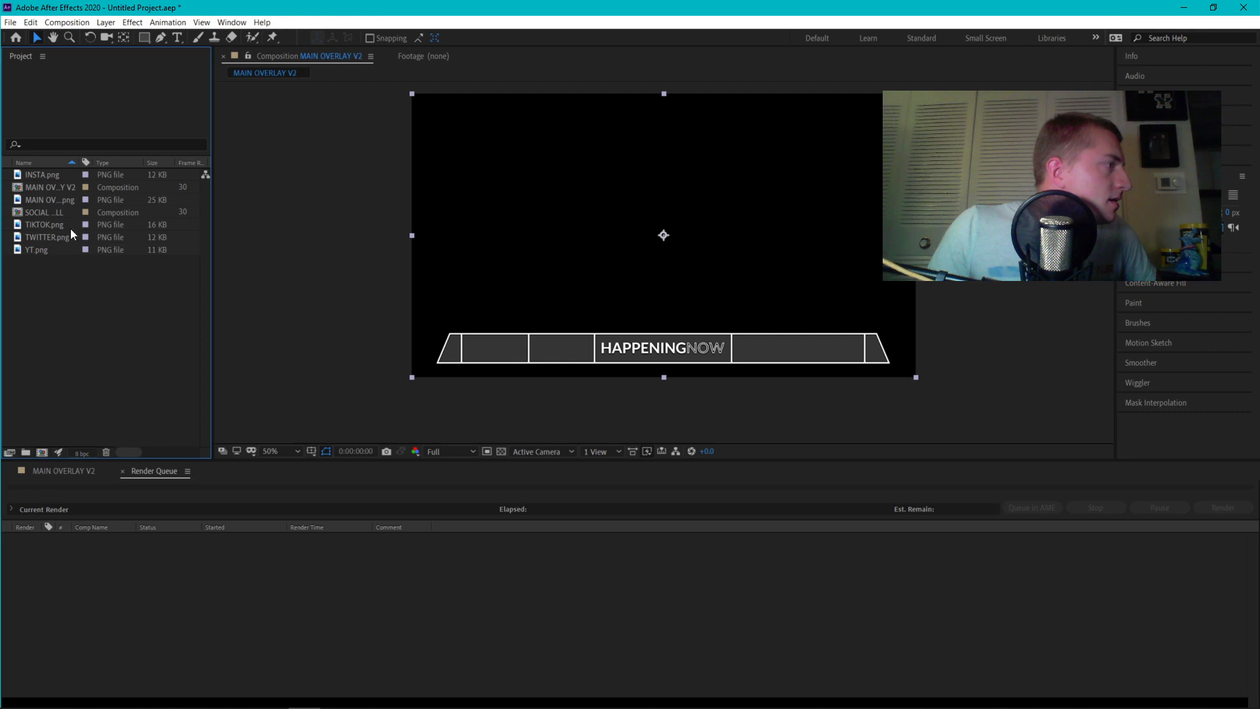
click(75, 472)
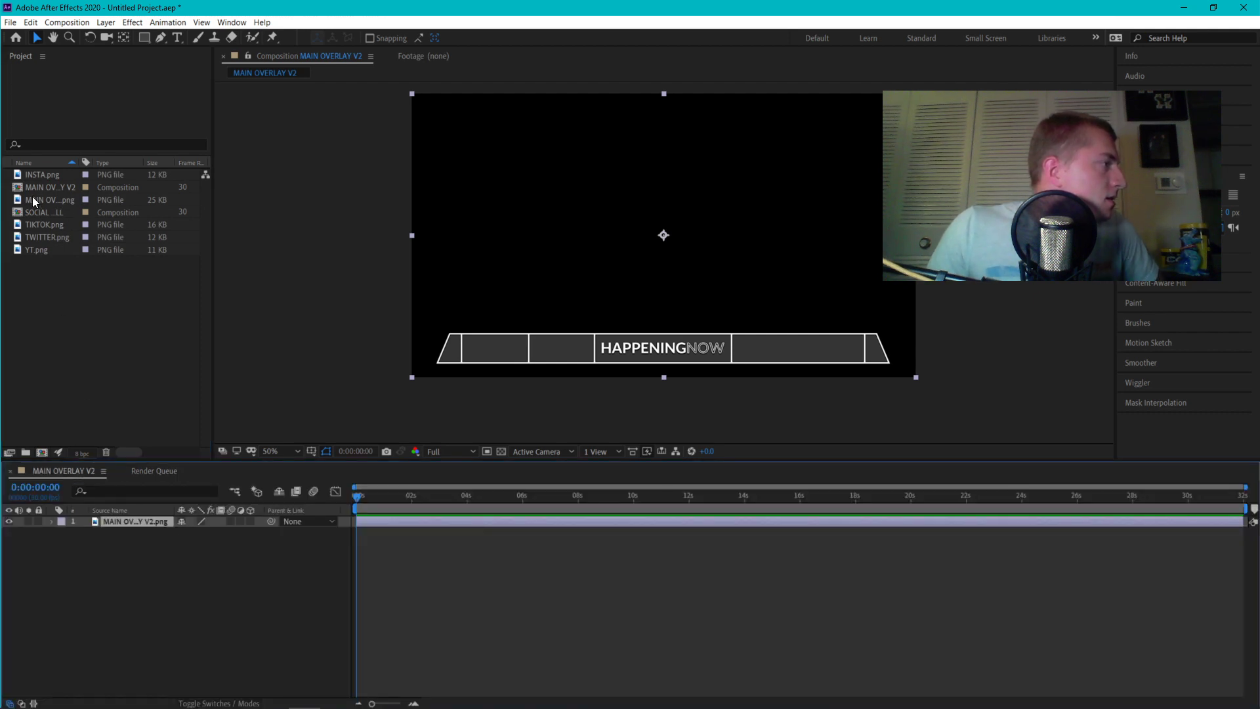
Add the SOCIAL SCROLL composition to MAIN OVERLAY V2 and place it above the MAIN OVERLAY V2.png layer
click(62, 215)
drag(26, 211, 205, 600)
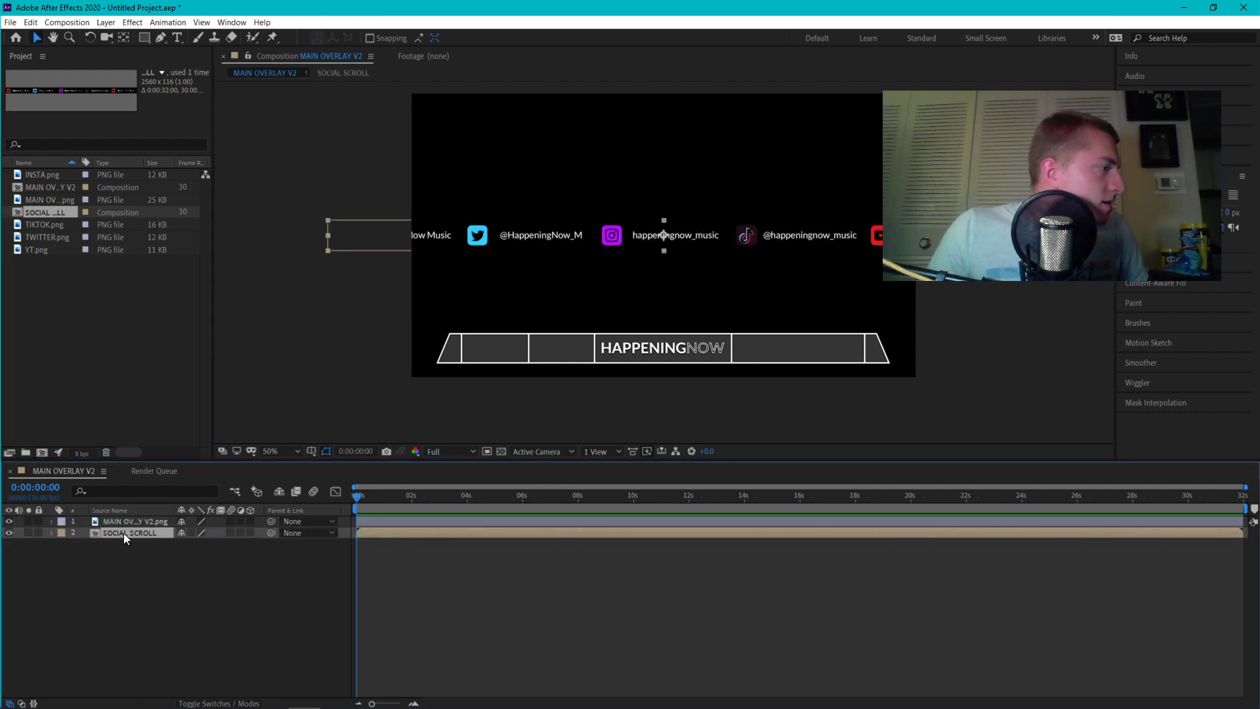
drag(123, 533, 132, 517)
click(328, 392)
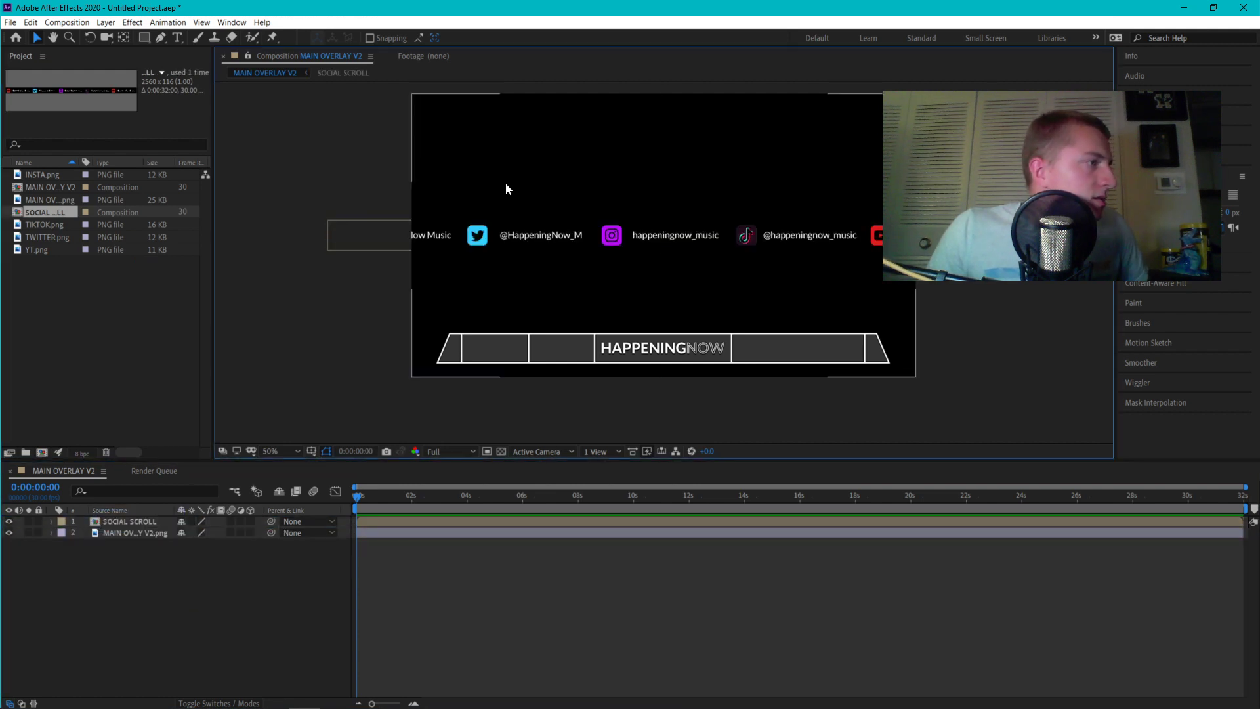
Position the SOCIAL SCROLL layer over the lower bar so its first YouTube graphic fills the section right of the HAPPENINGNOW logo
drag(616, 238, 1021, 357)
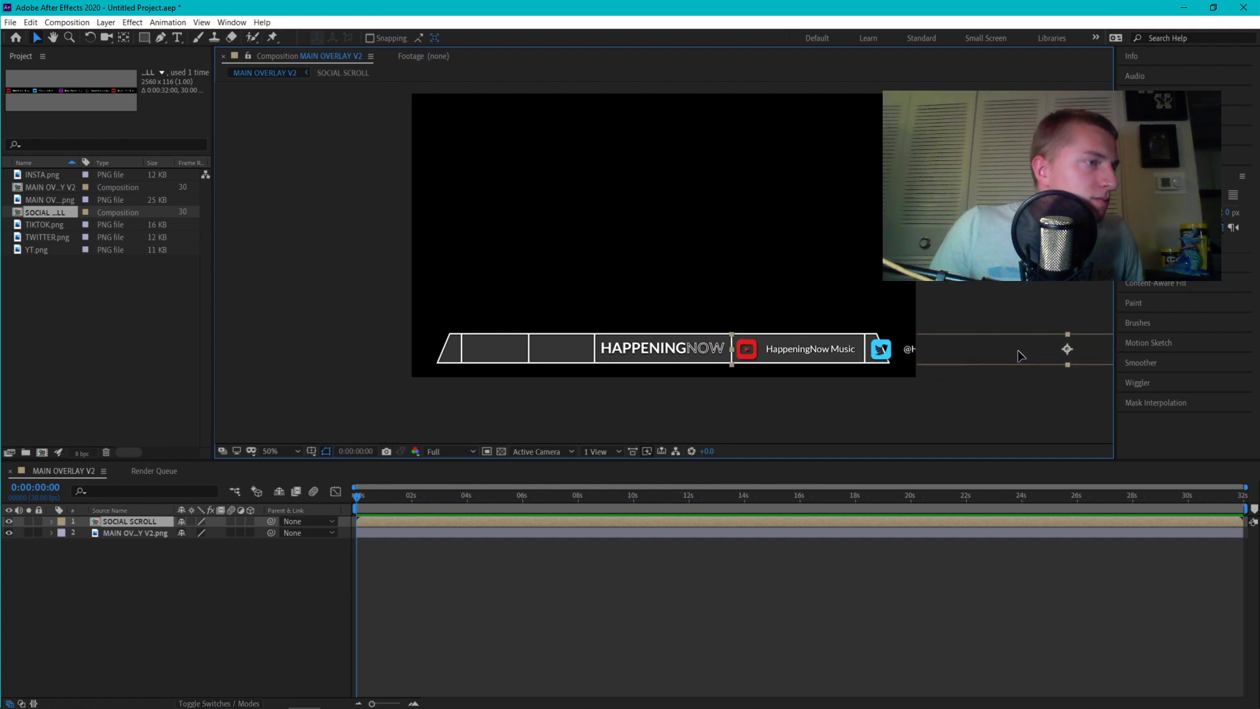
key(Return)
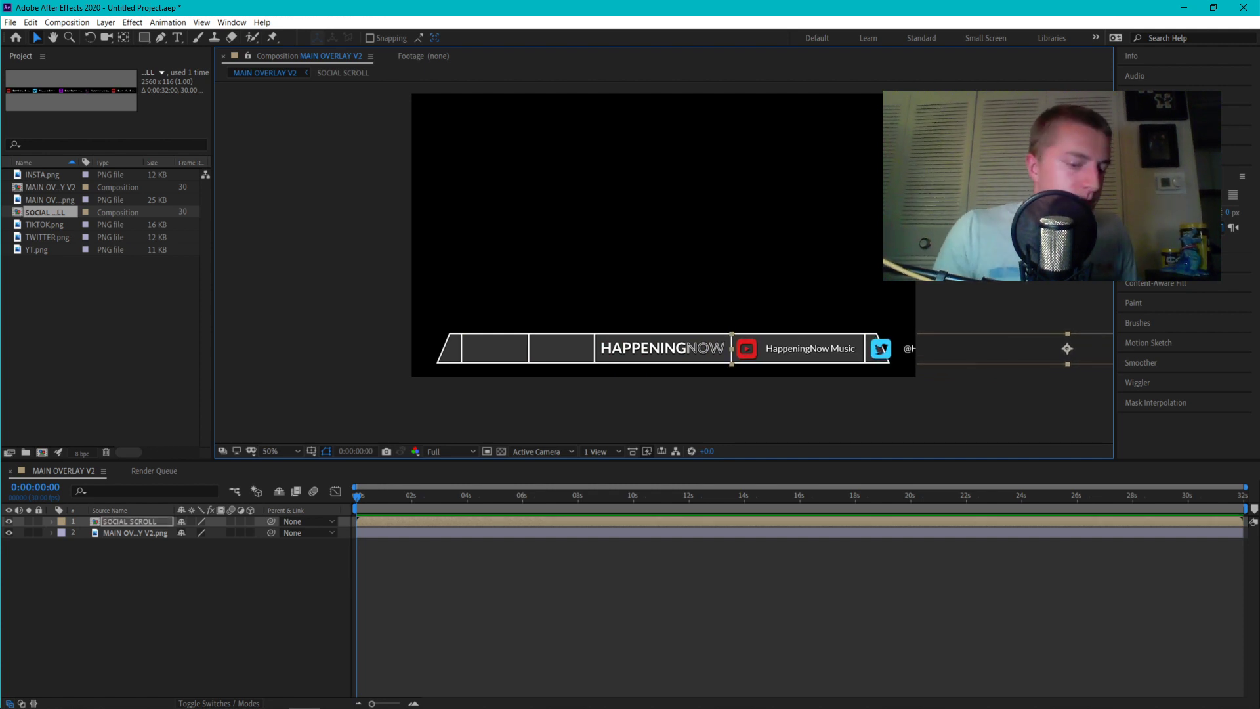
scroll(848, 328, up, 2)
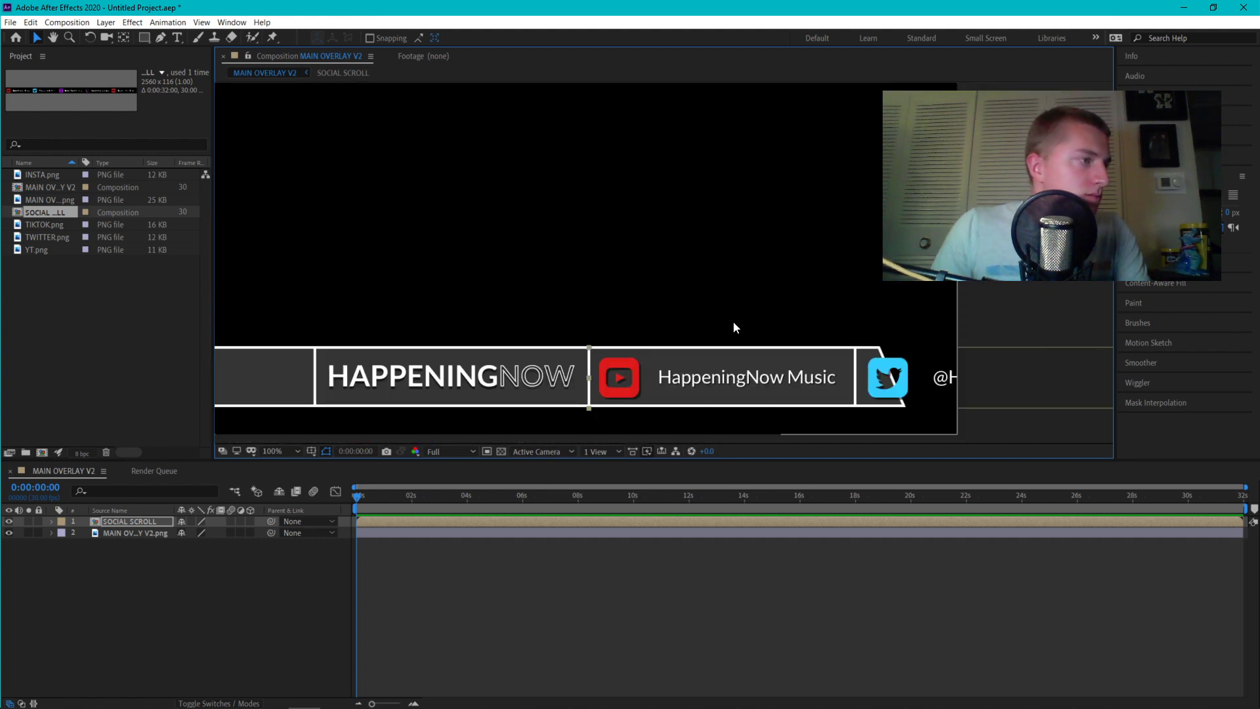
scroll(728, 302, down, 1)
scroll(725, 294, up, 1)
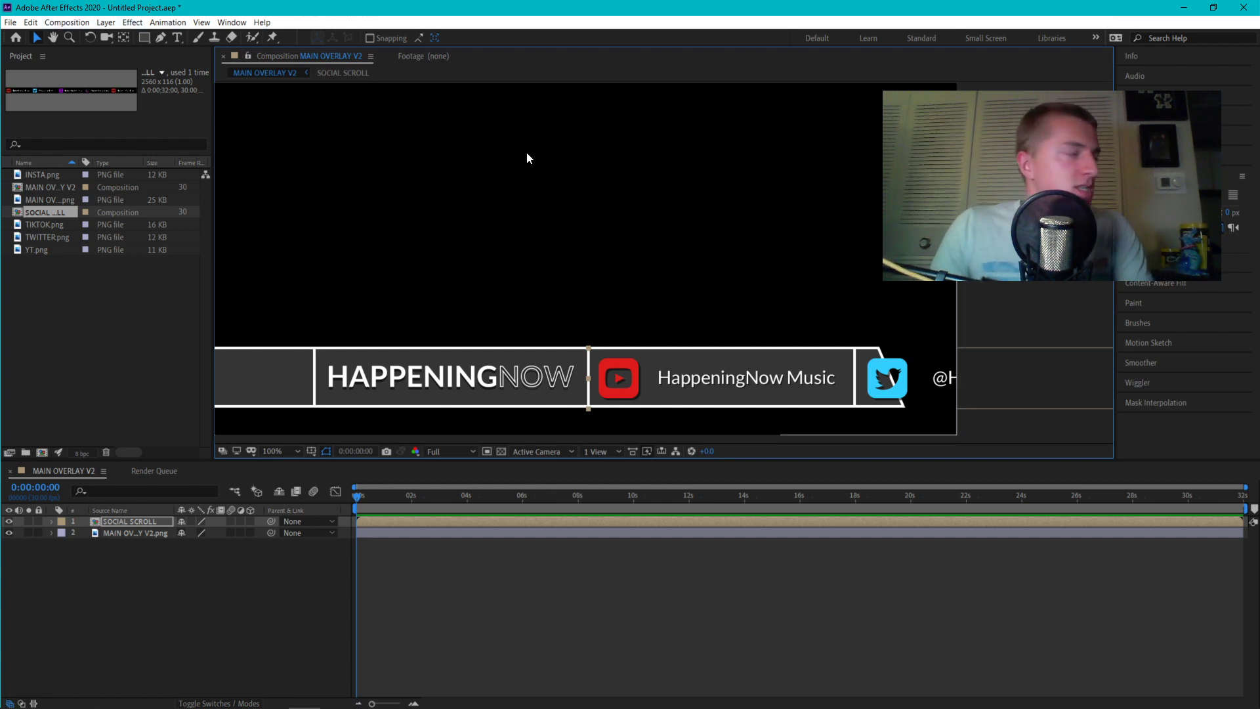
Save the project as MAIN OVERLAY AE.aep in the STREAM STUFF folder
key(ctrl+s)
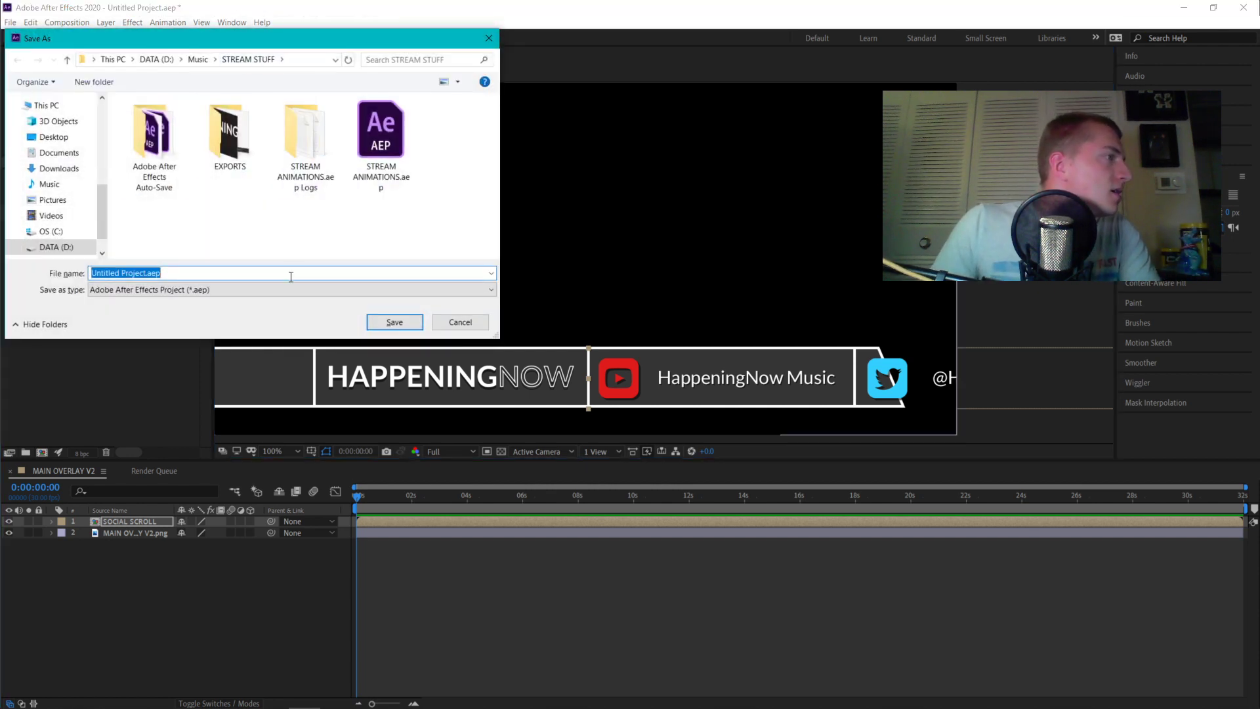
click(147, 272)
drag(147, 272, 39, 273)
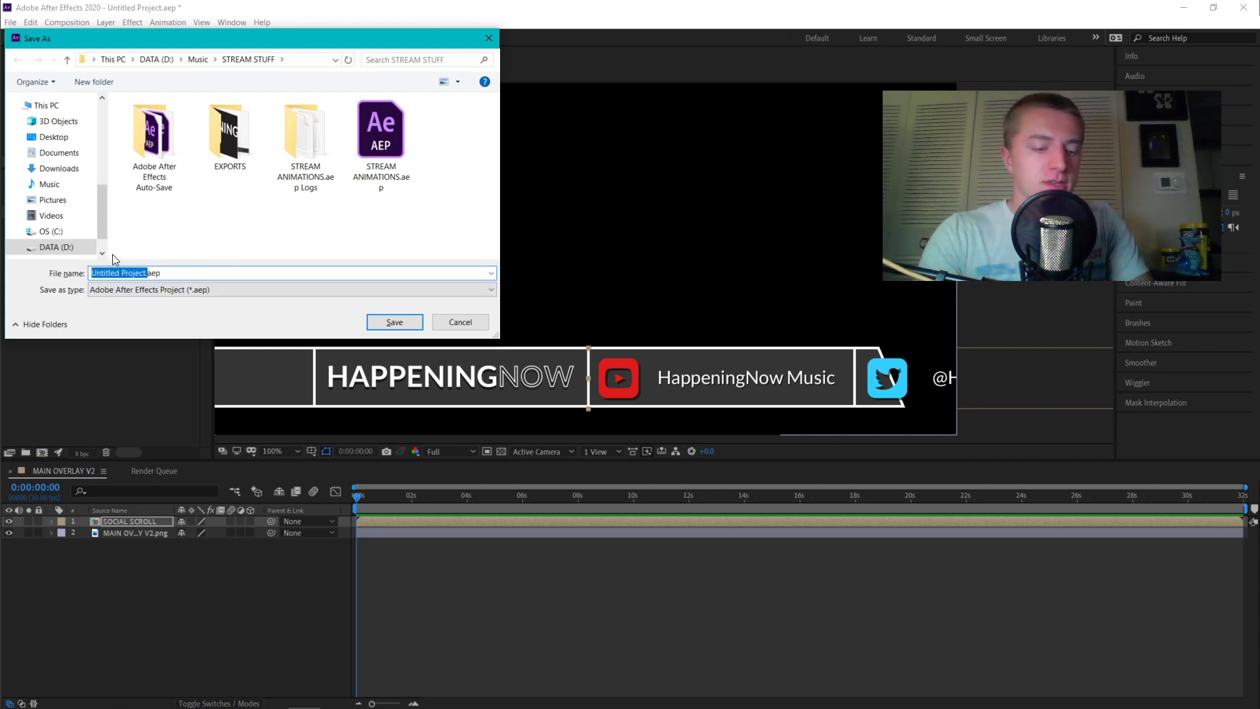
text(MAI)
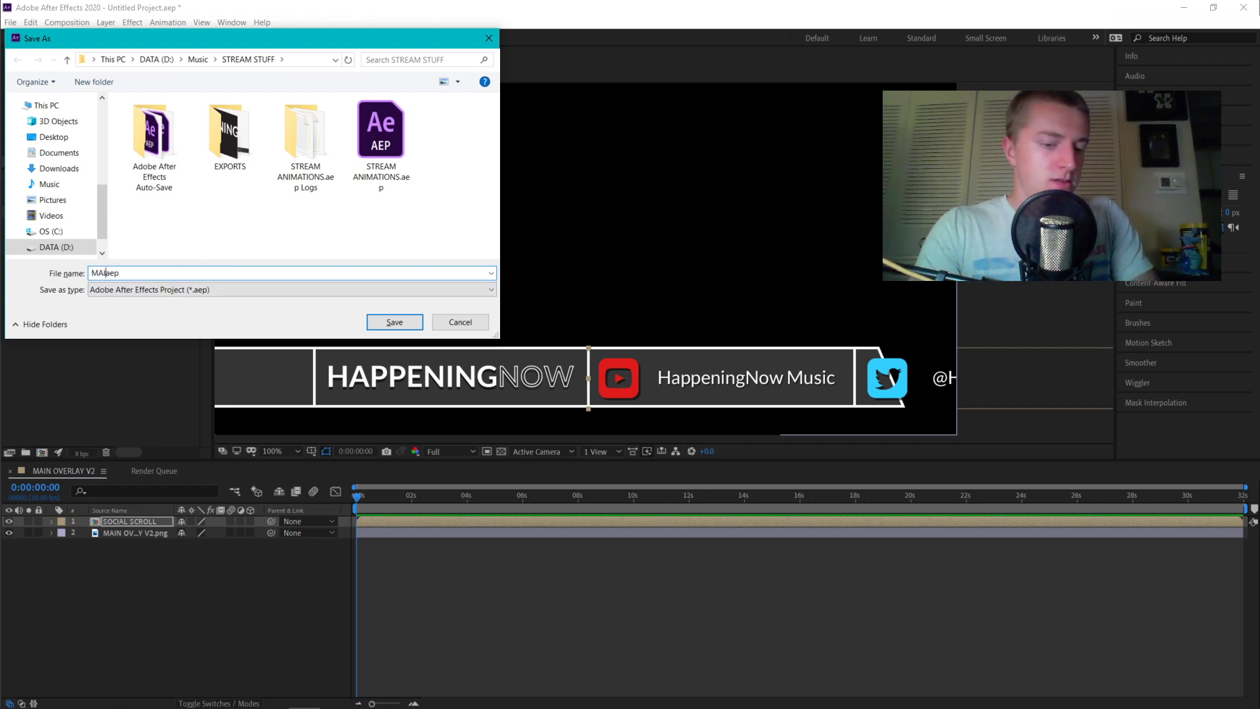
text(N OVERLAY)
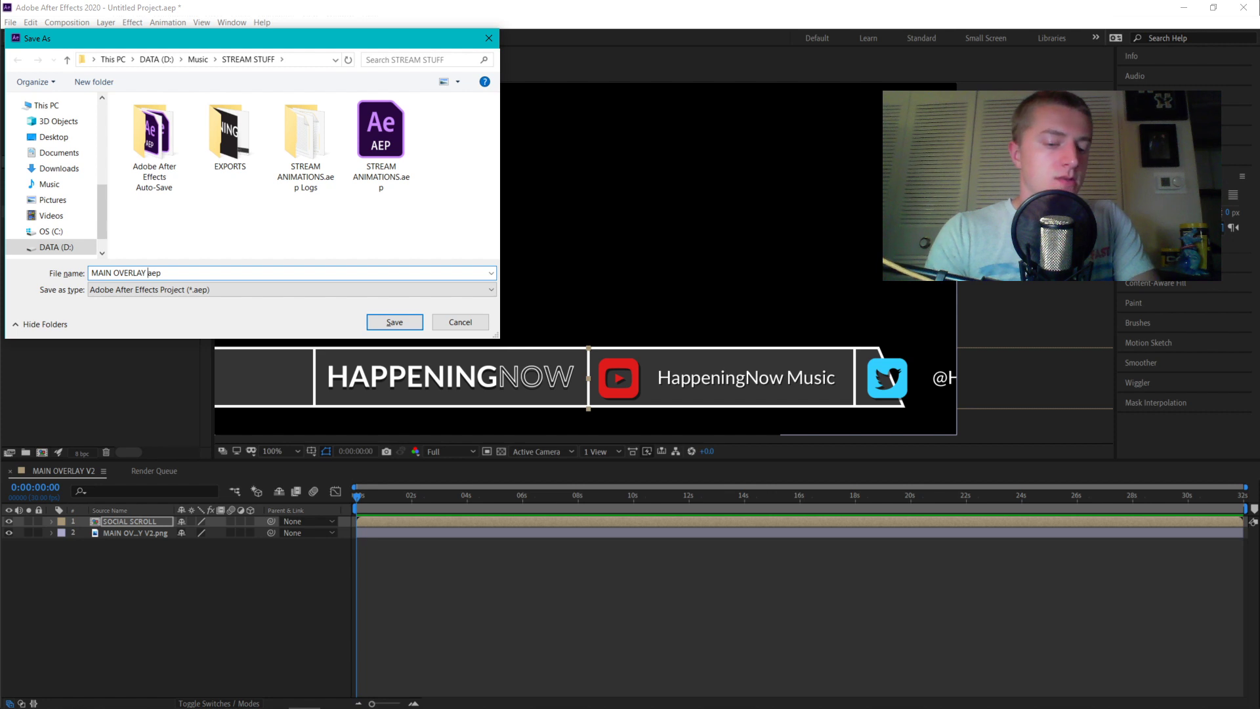
text(AAE)
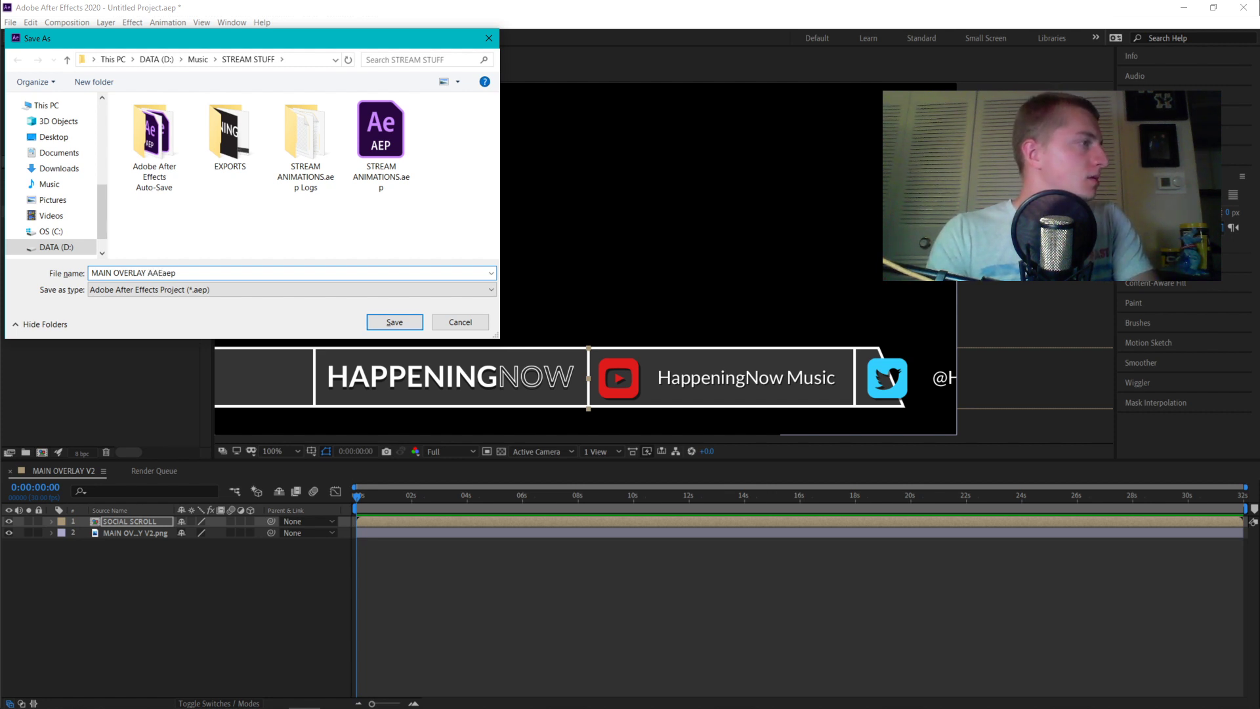
key(BackSpace)
key(BackSpace)
key(BackSpace)
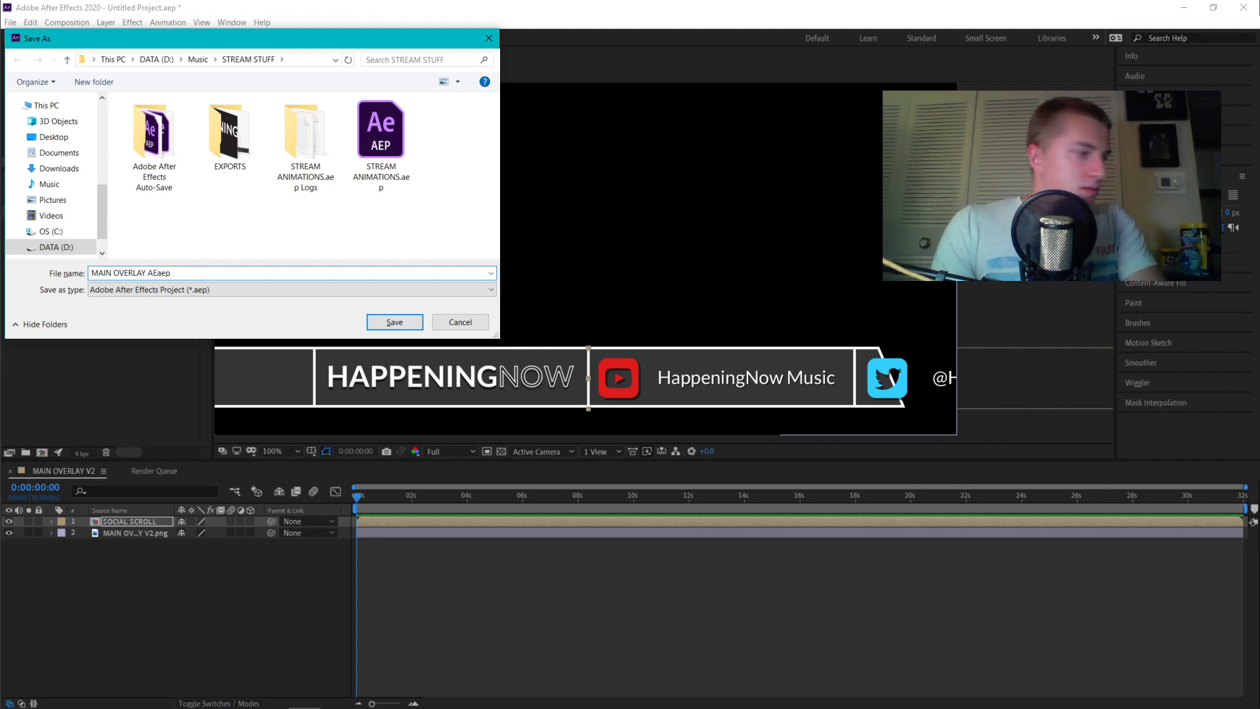
text(AE.)
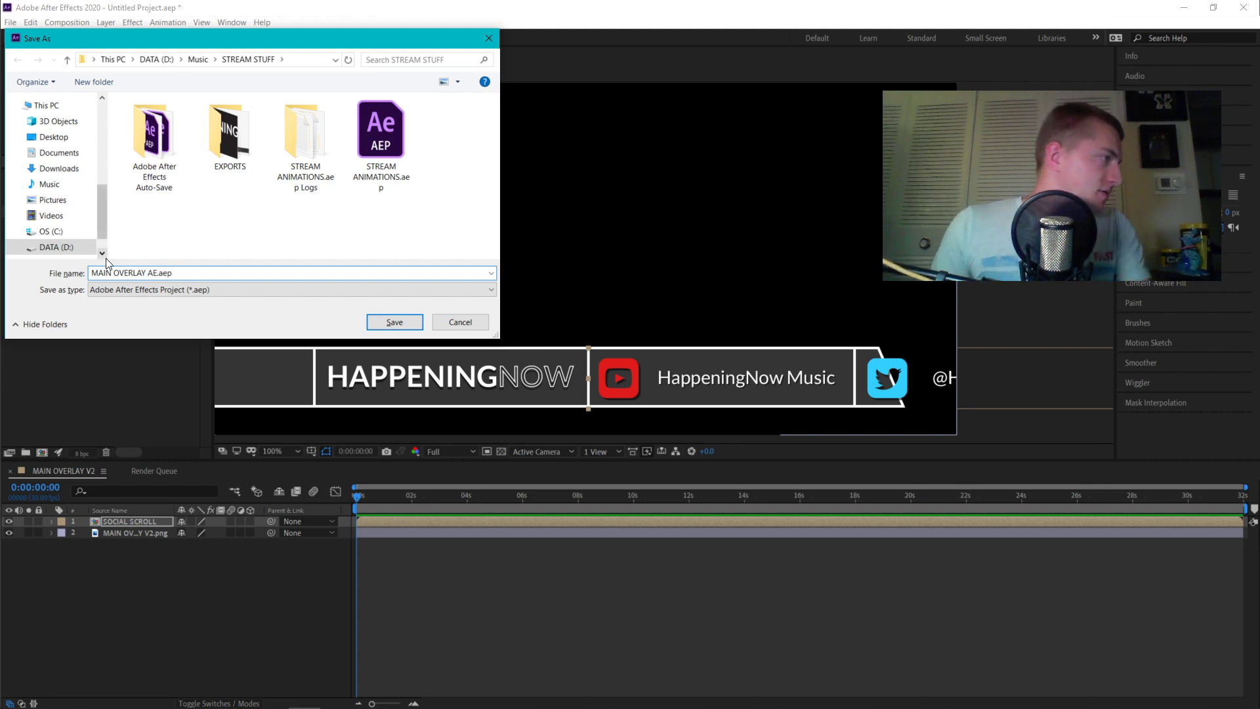
click(395, 321)
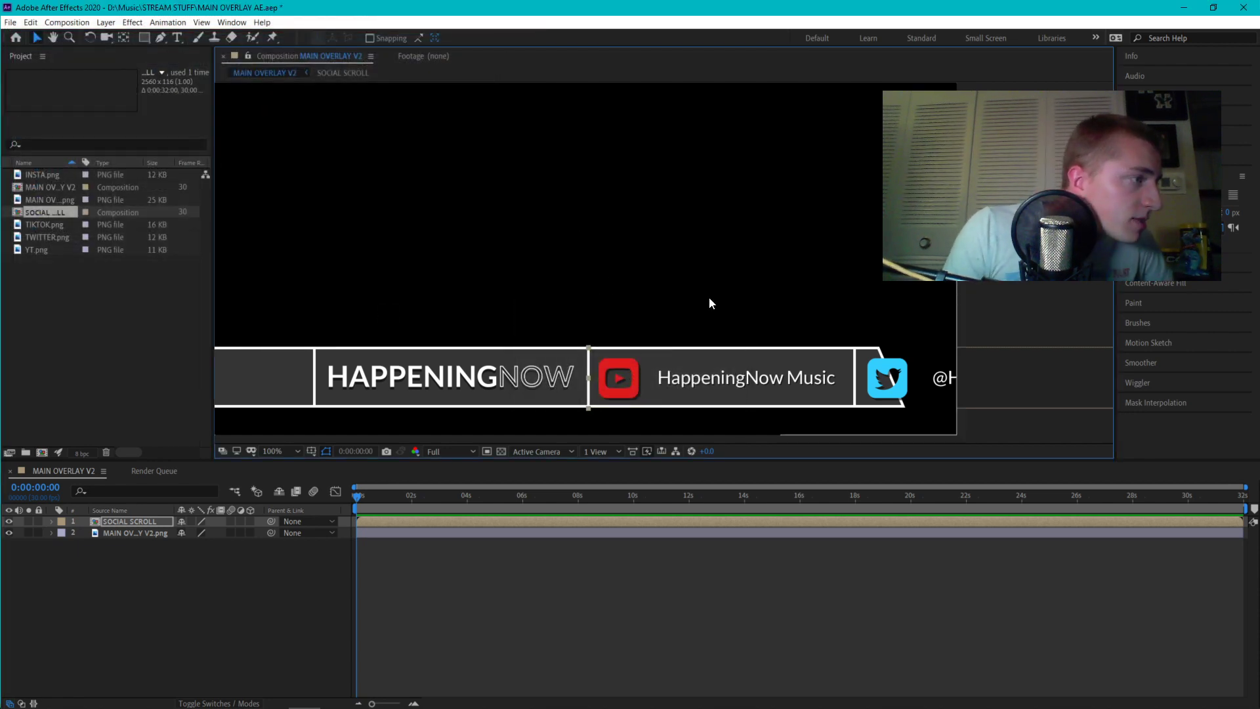
Examine how the SOCIAL SCROLL strip's YouTube graphic lines up with the lower bar's frame and dividers
key(Caps_Lock)
key(Caps_Lock)
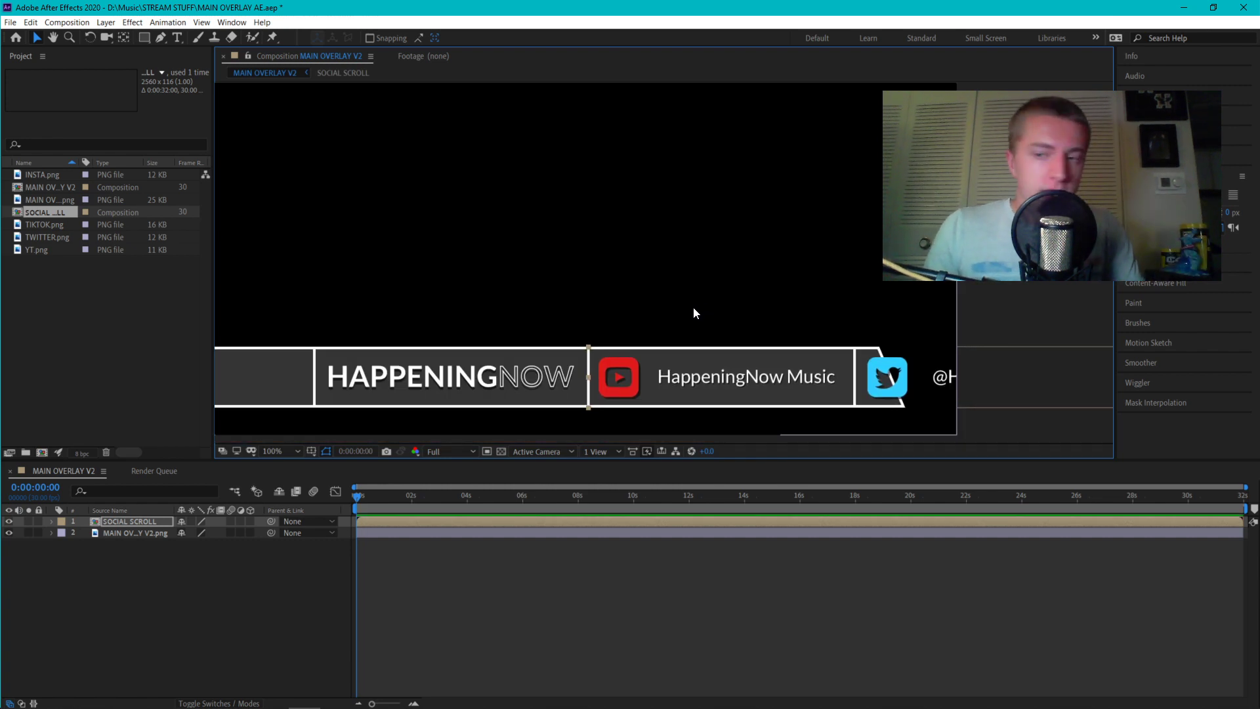
scroll(643, 397, up, 4)
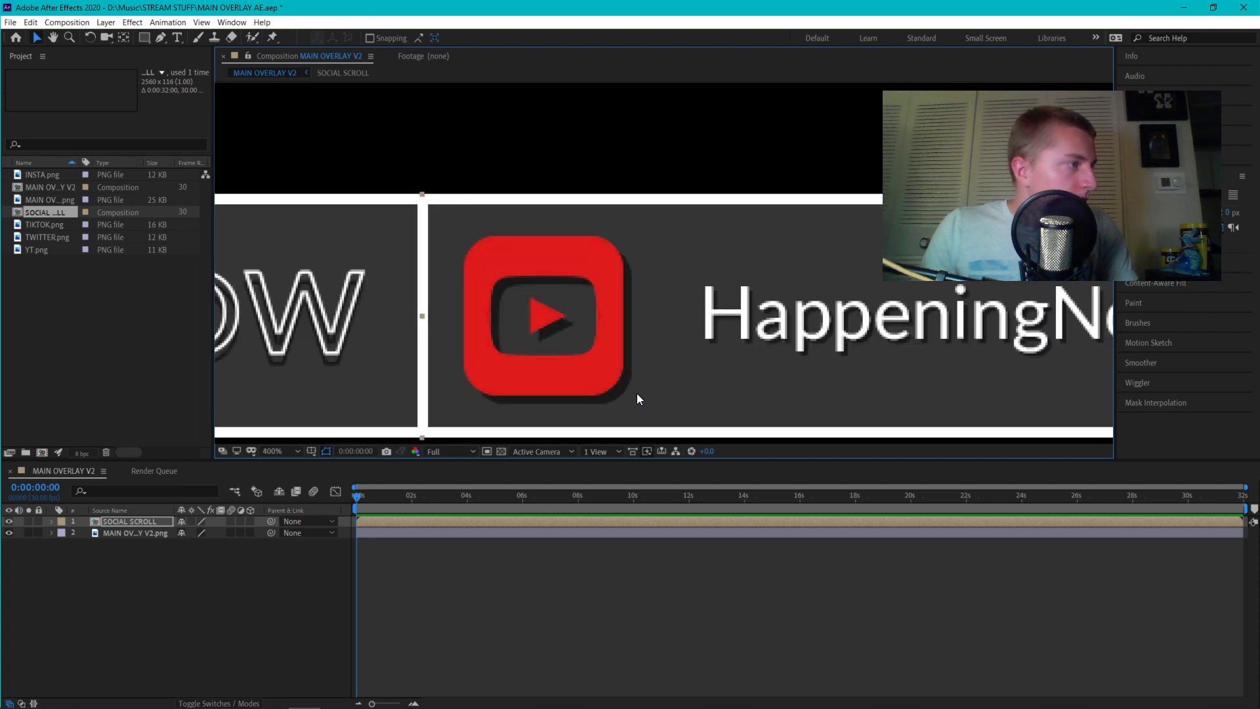
scroll(637, 392, down, 2)
scroll(636, 391, up, 2)
scroll(635, 391, down, 2)
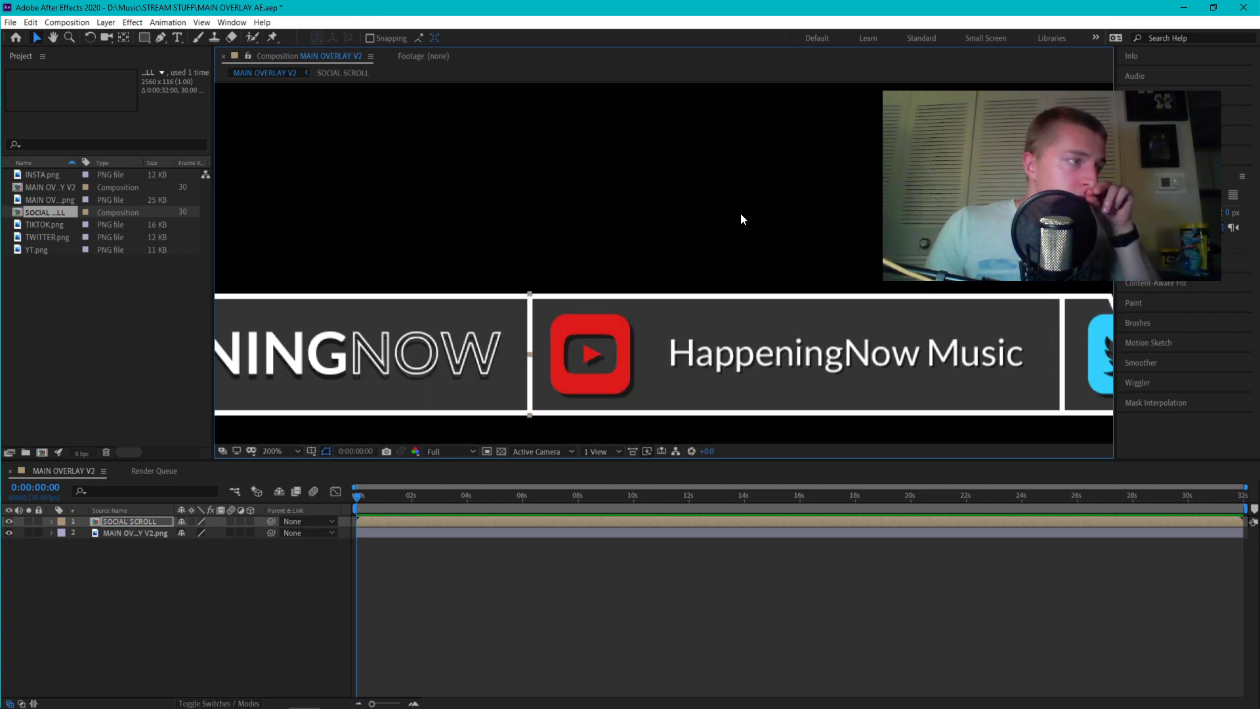
click(573, 581)
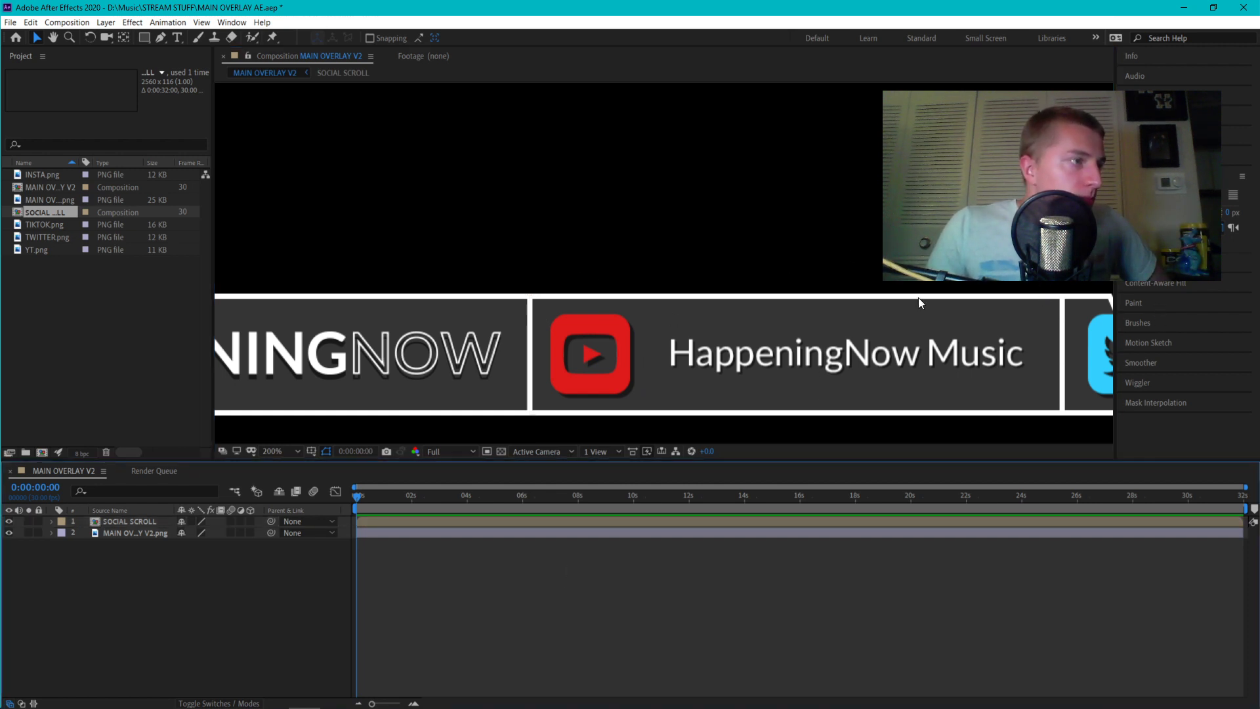
click(711, 337)
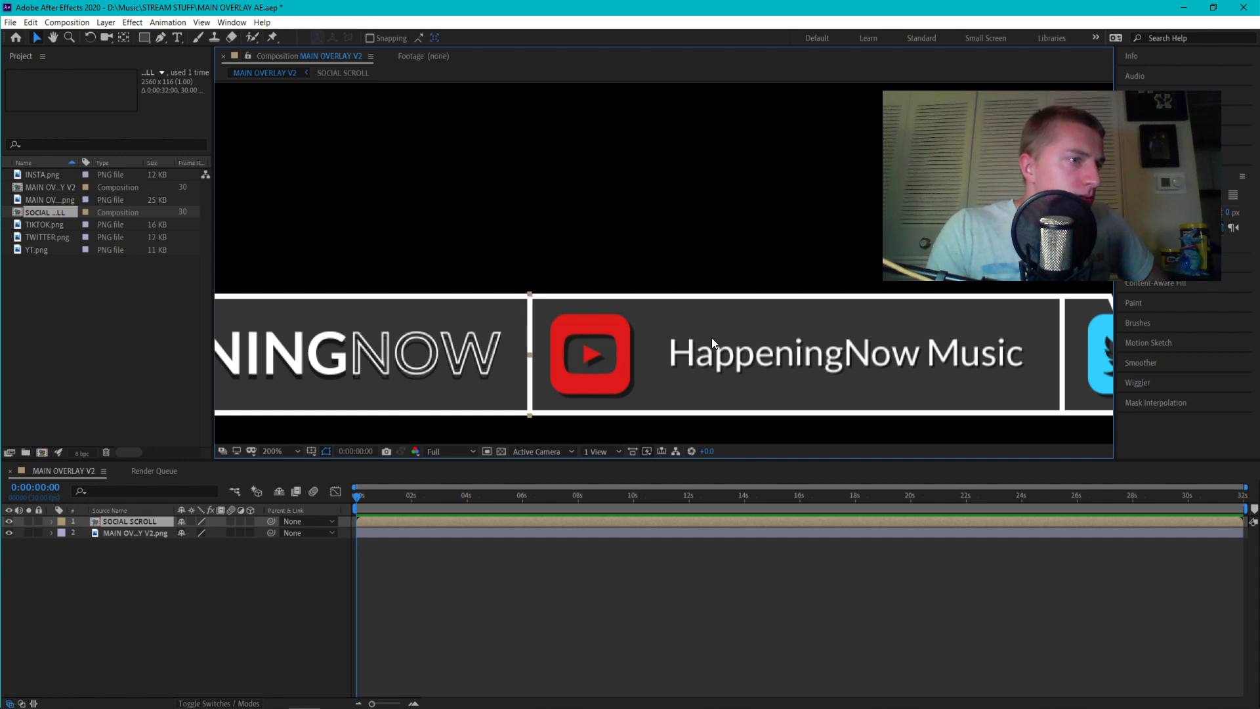
click(670, 223)
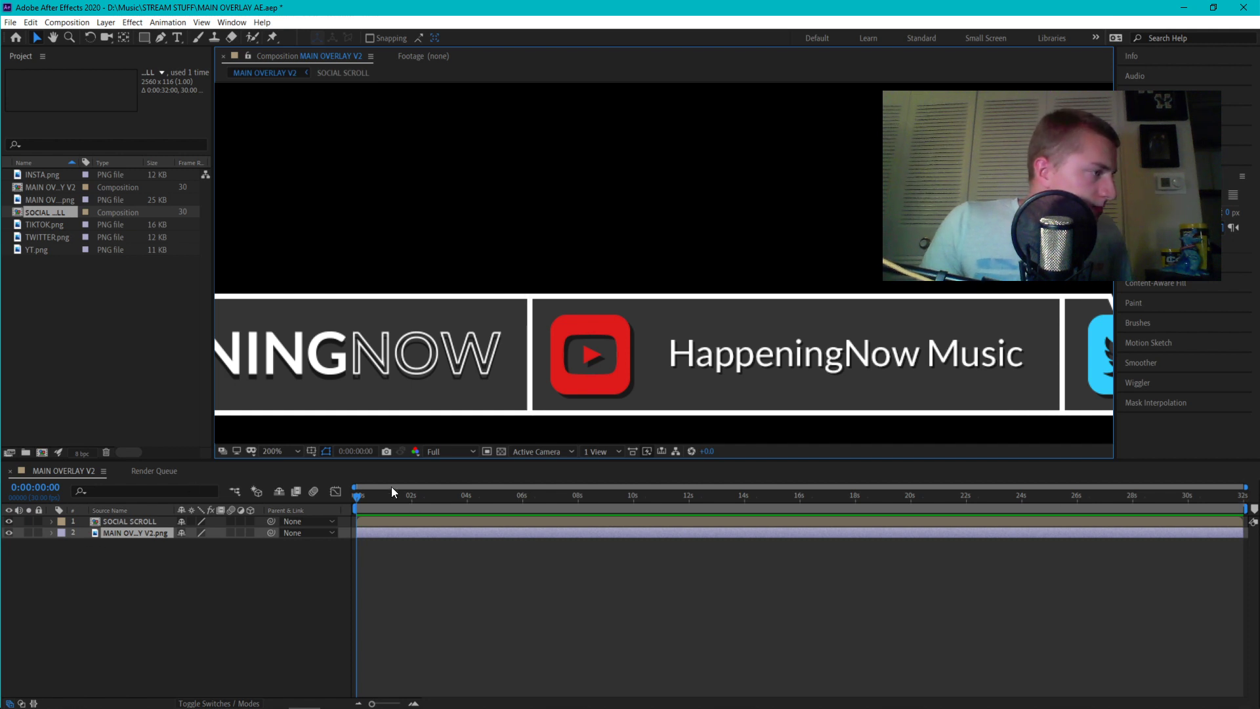
drag(356, 494, 428, 518)
click(19, 189)
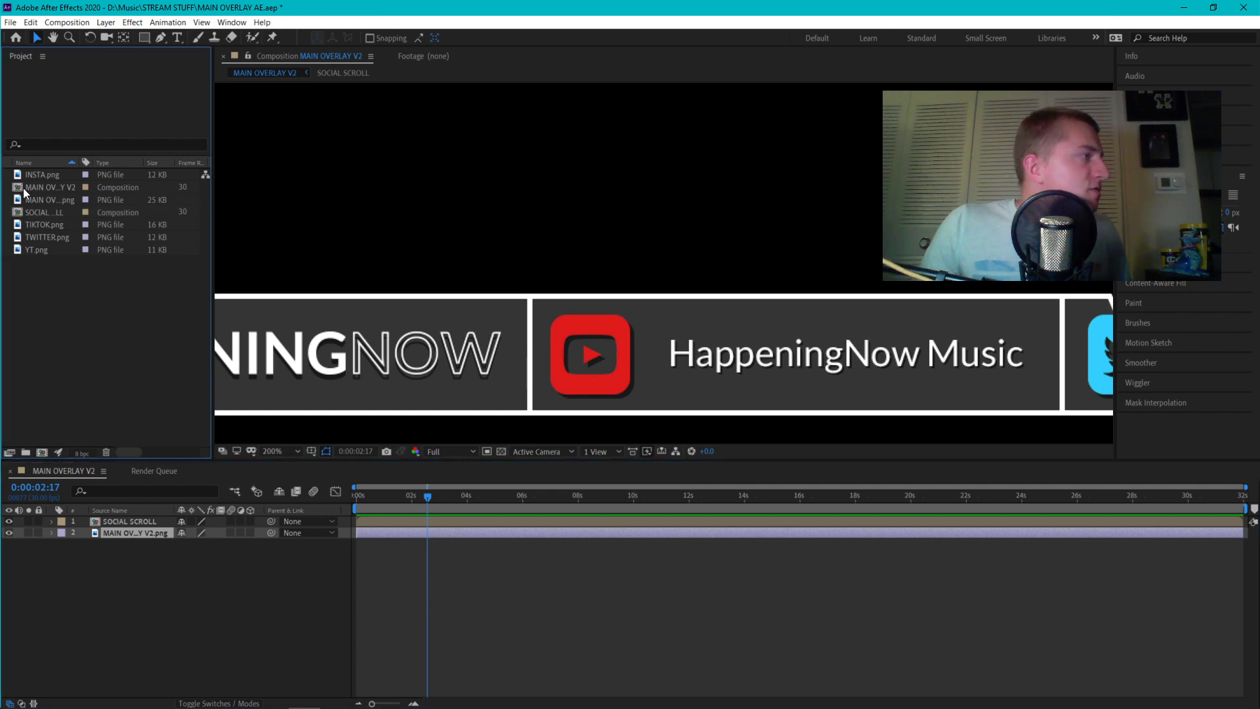
right_click(19, 189)
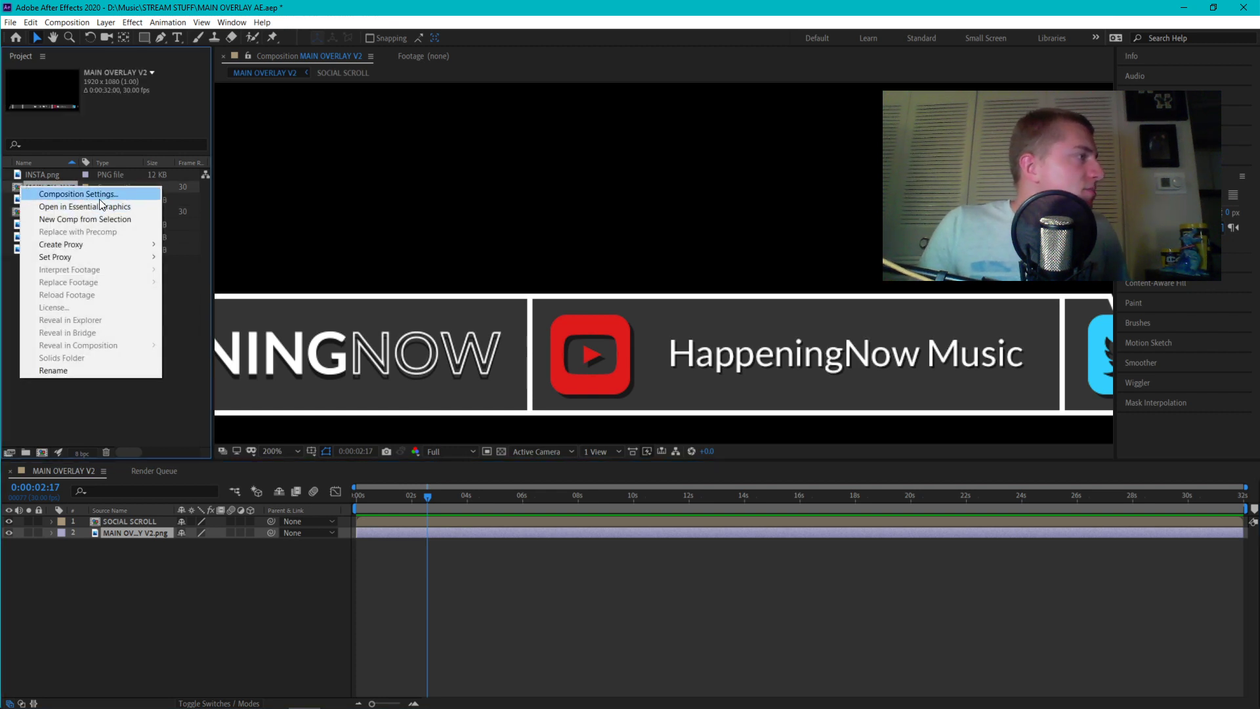
click(164, 432)
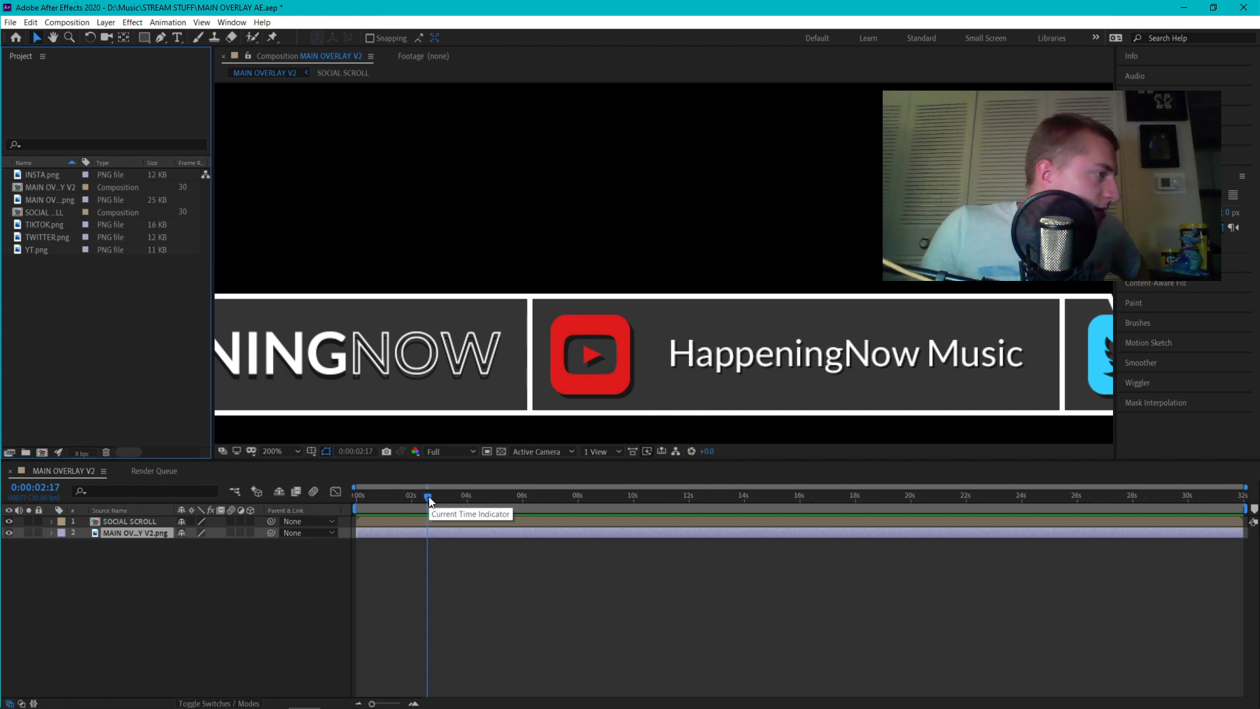
Start animating the SOCIAL SCROLL layer's Position with a first keyframe at 0:00:02:15
drag(430, 501, 427, 500)
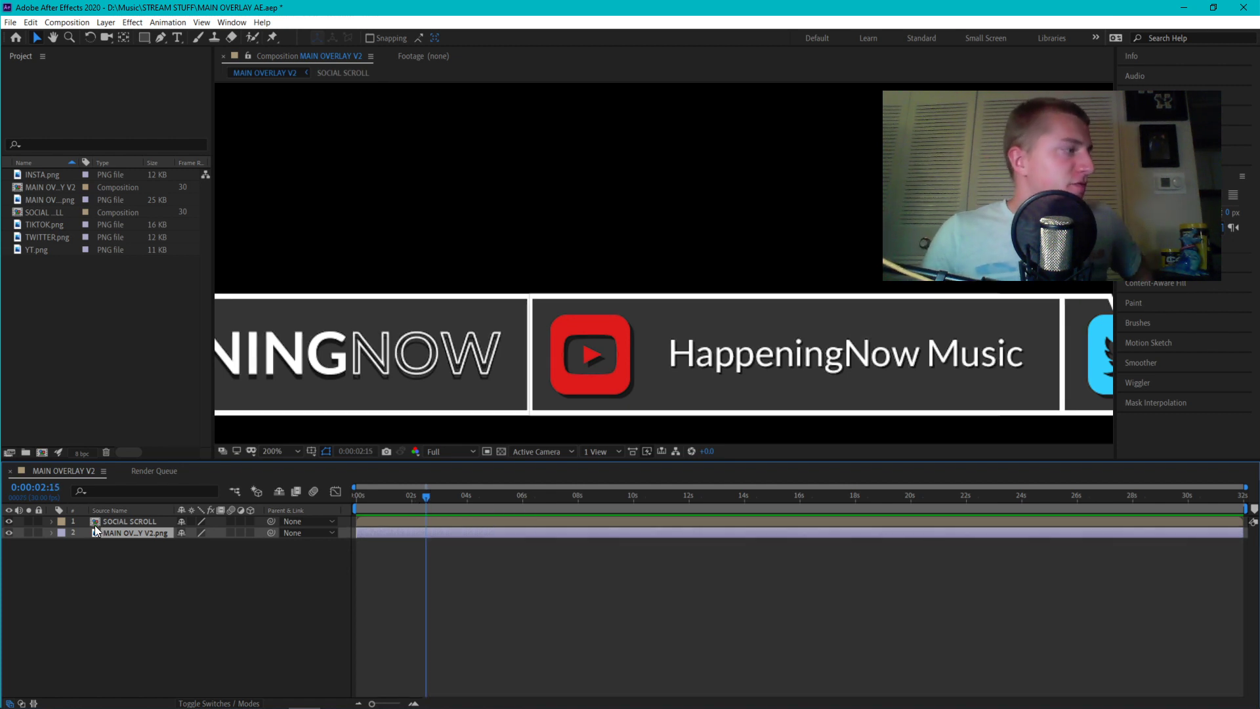
click(50, 523)
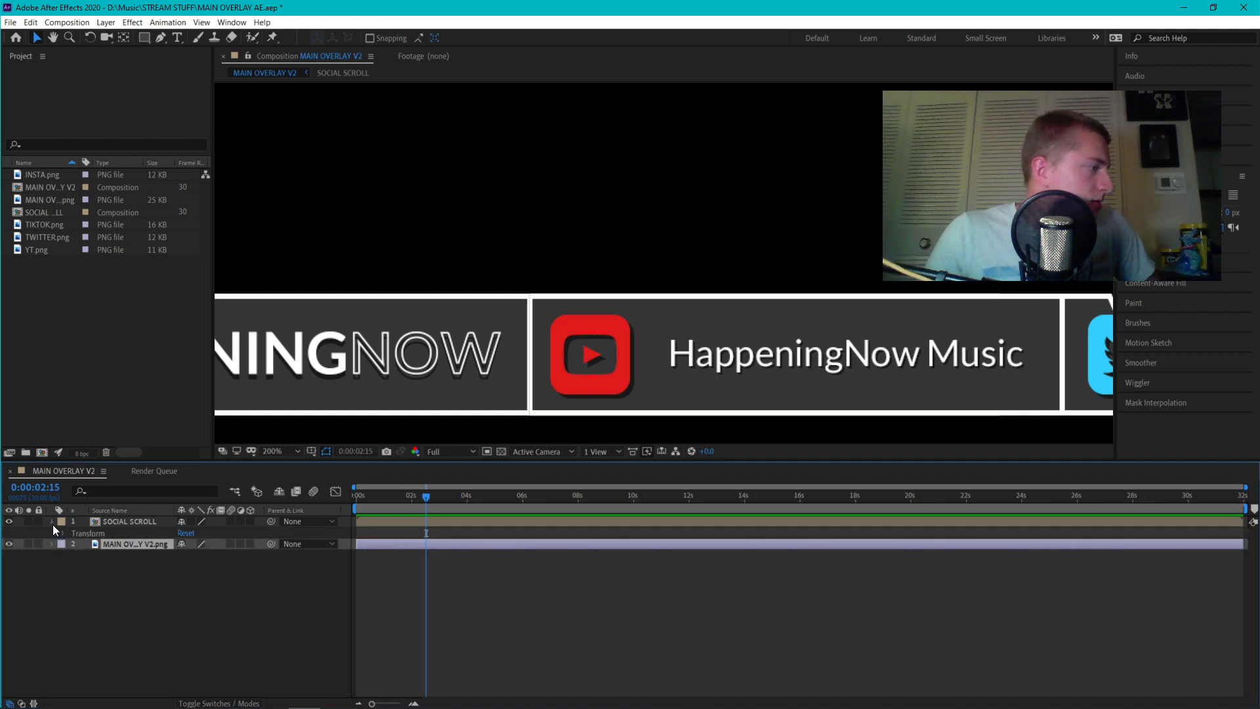
click(52, 523)
click(89, 523)
key(p)
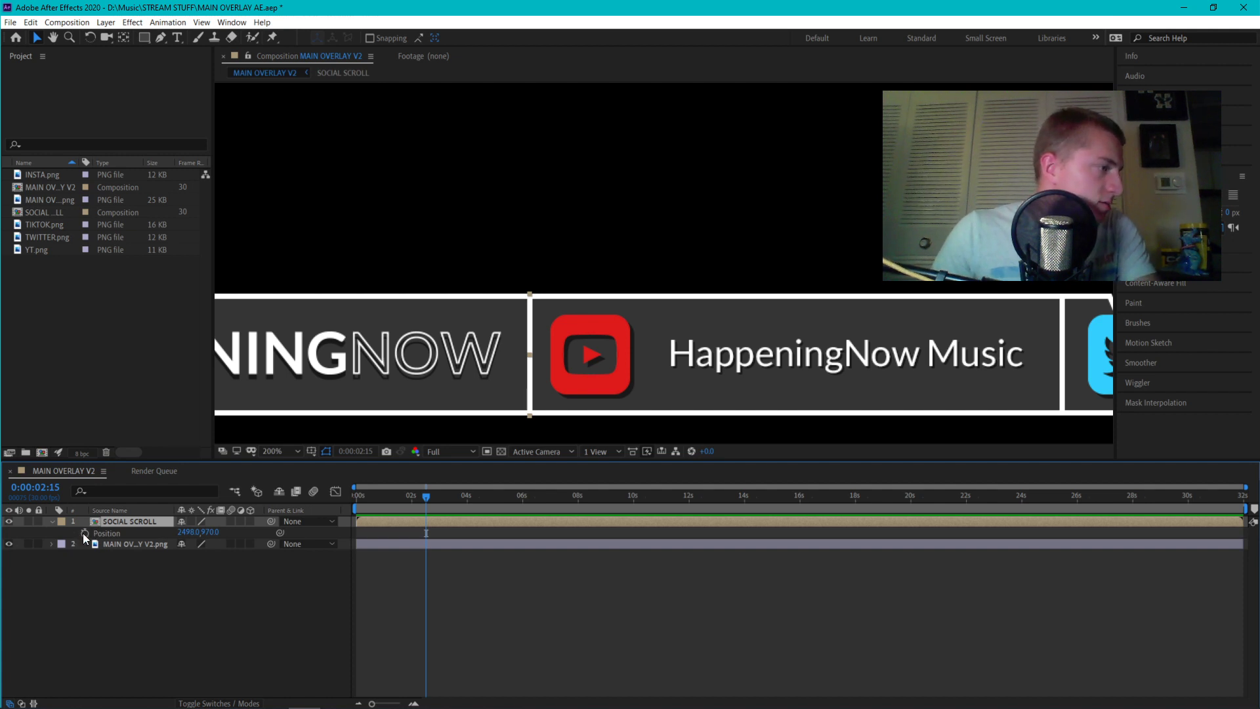
click(84, 533)
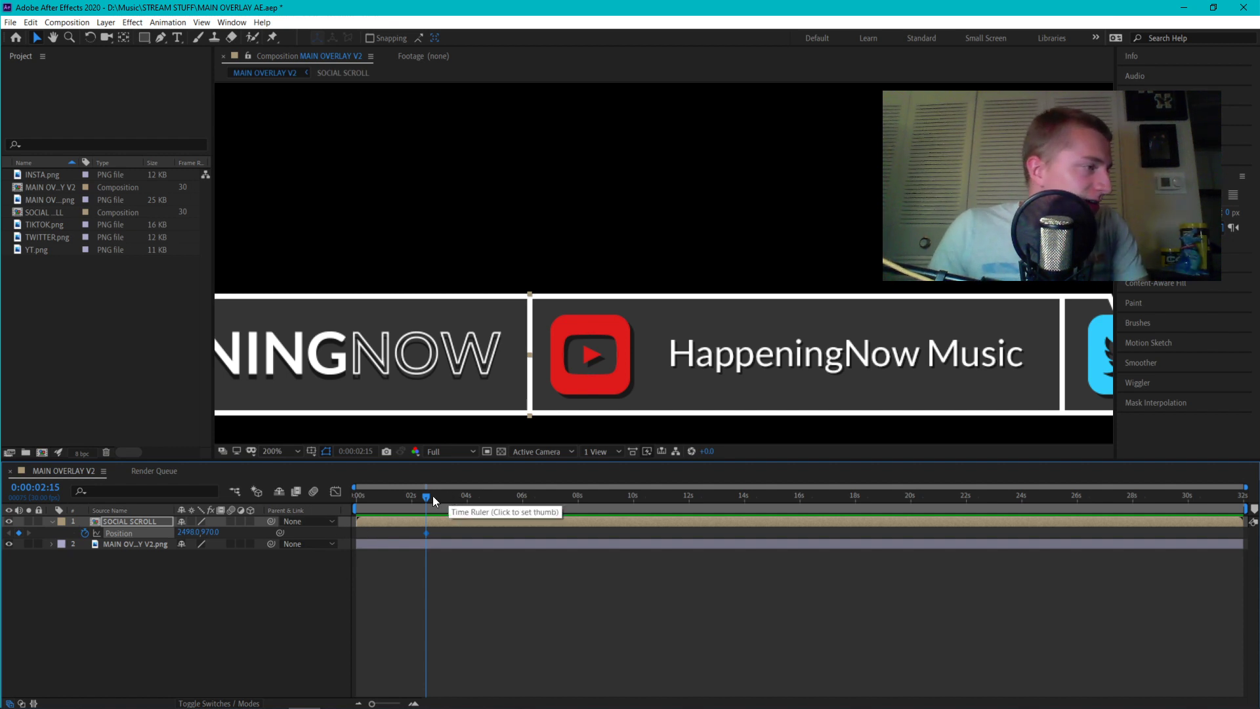
Add a second Position keyframe to the SOCIAL SCROLL layer at 0:00:05:15
click(360, 449)
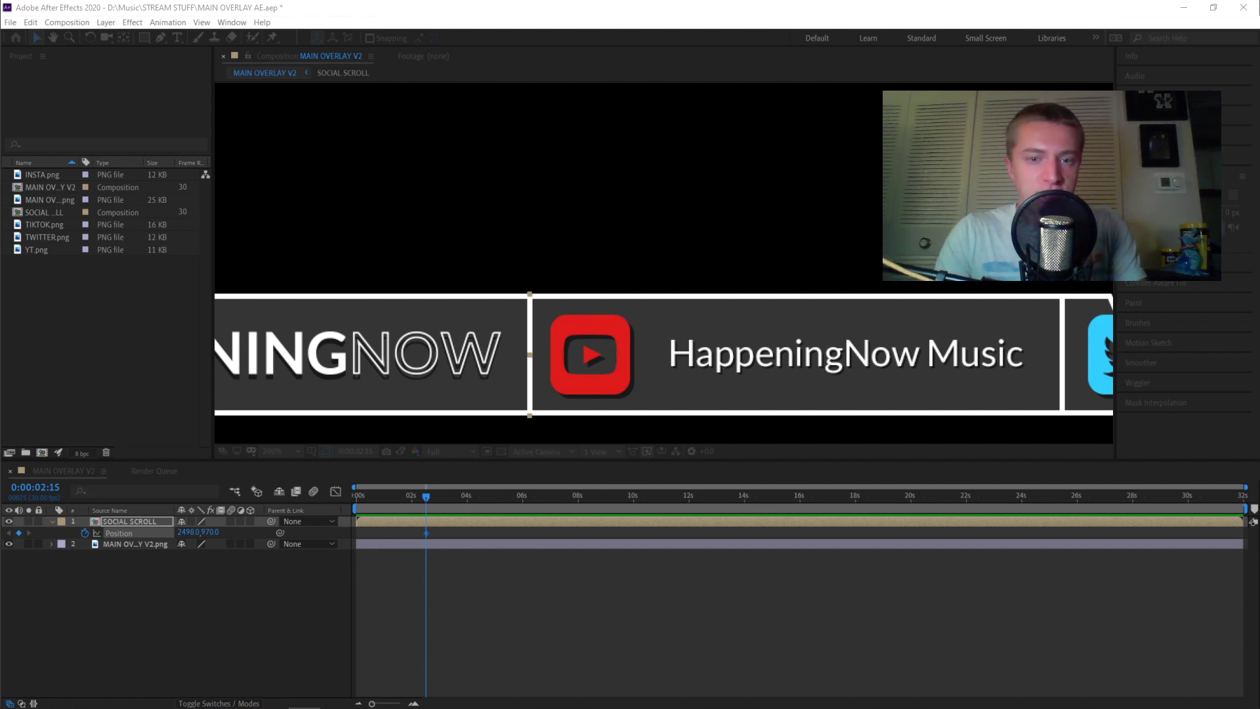
key(Return)
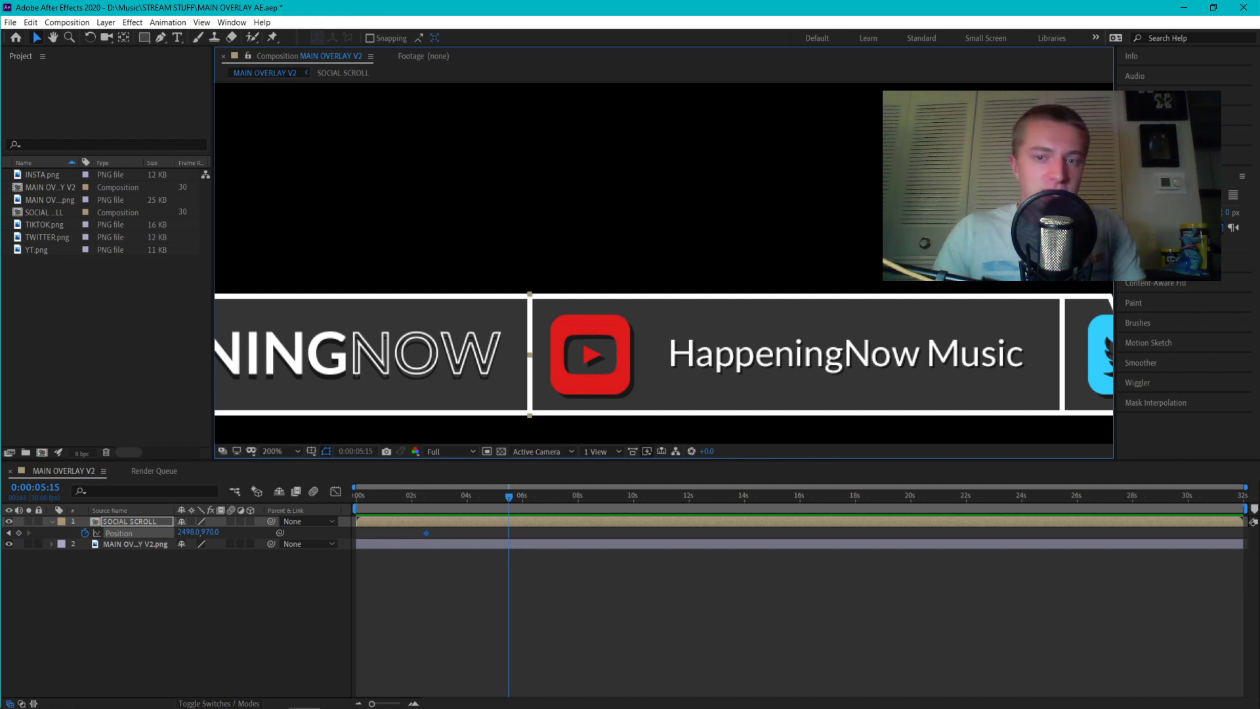
click(18, 532)
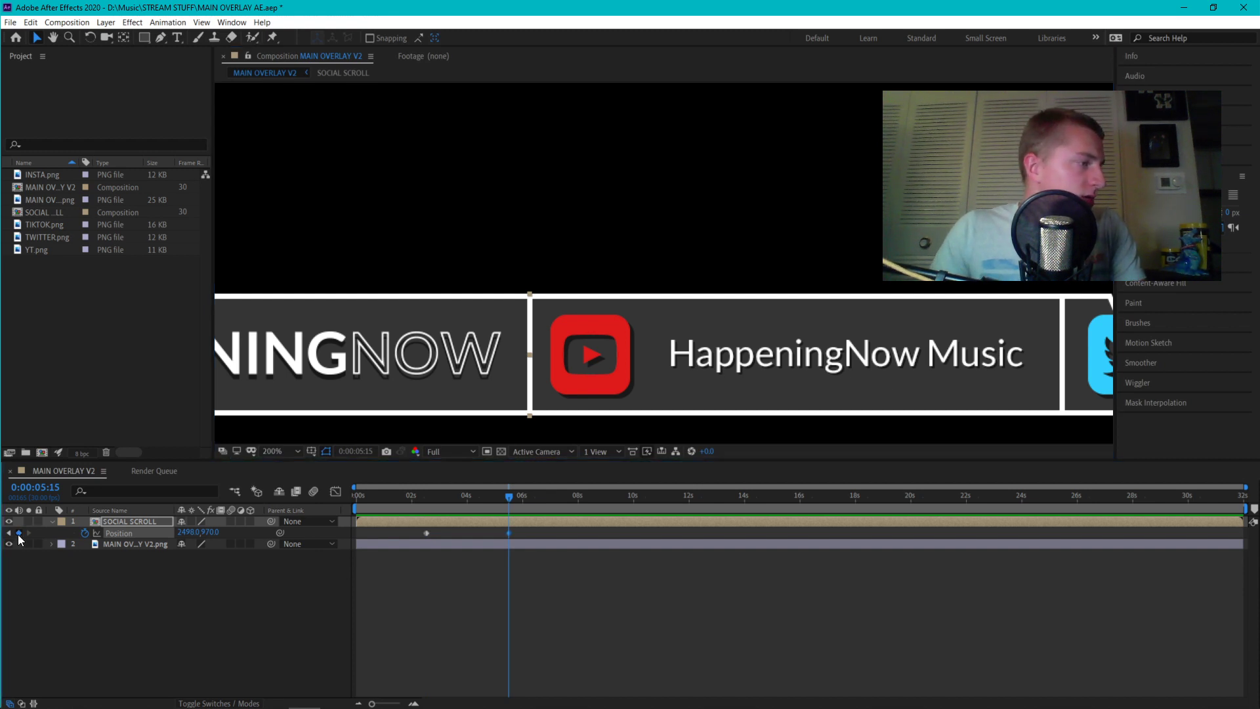
Subtract 512 from the X position at the 0:00:05:15 keyframe, bringing the Twitter graphic into the section beside the logo
click(187, 533)
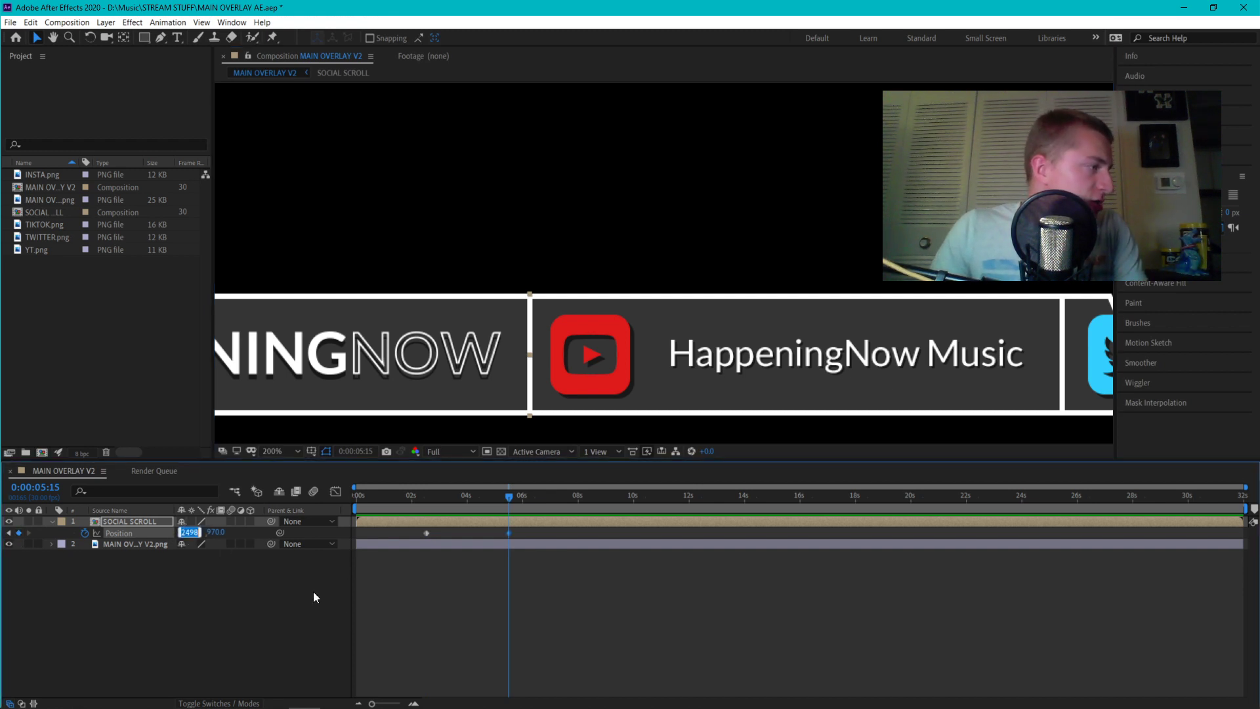
key(shift+Up)
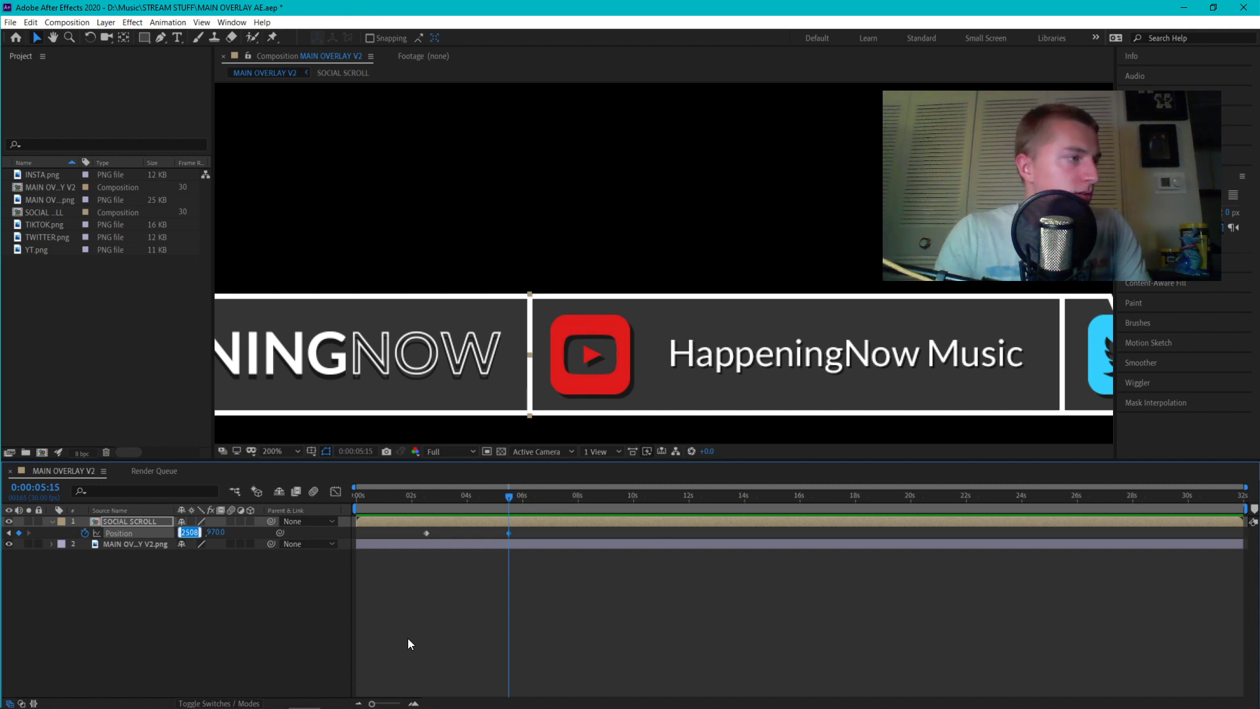
key(shift+Down)
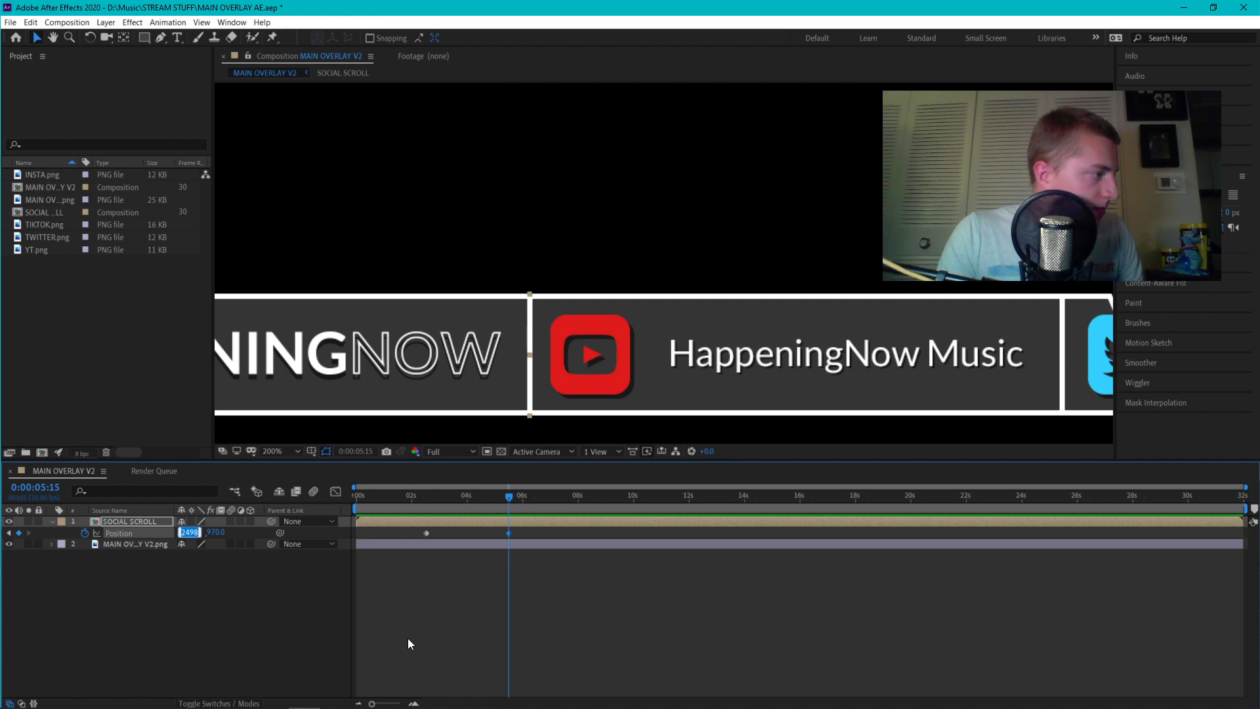
click(201, 534)
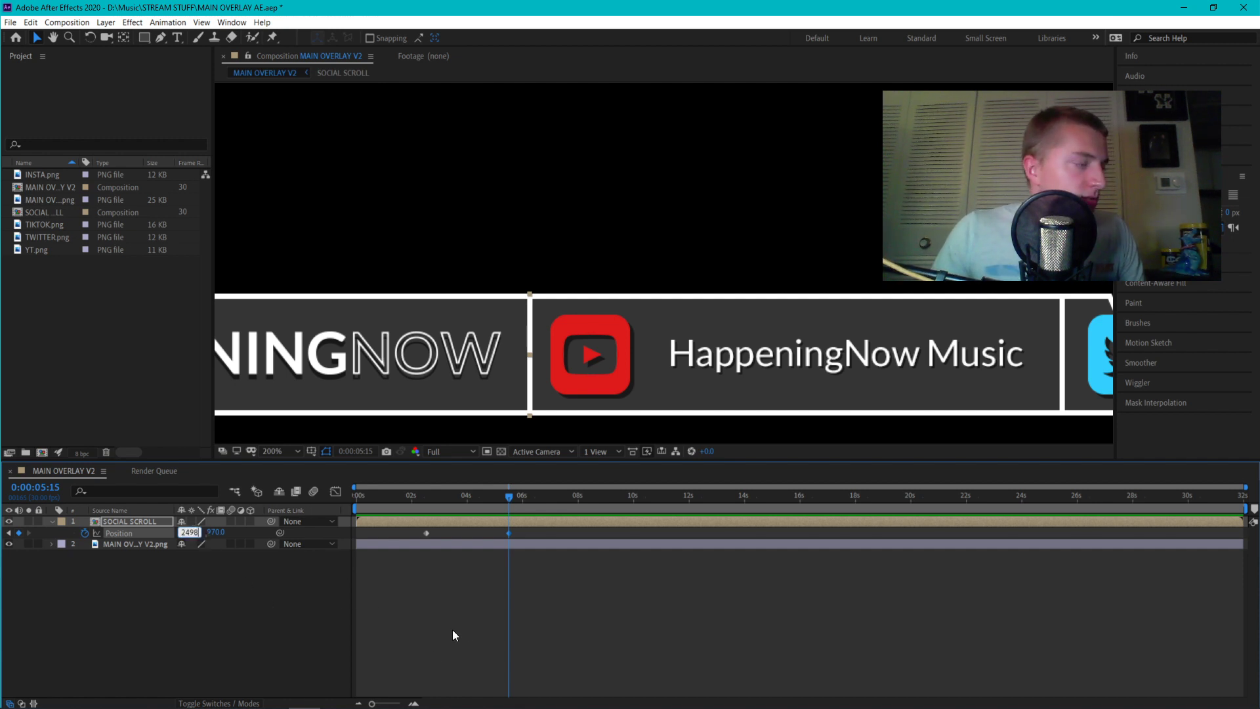
text(-)
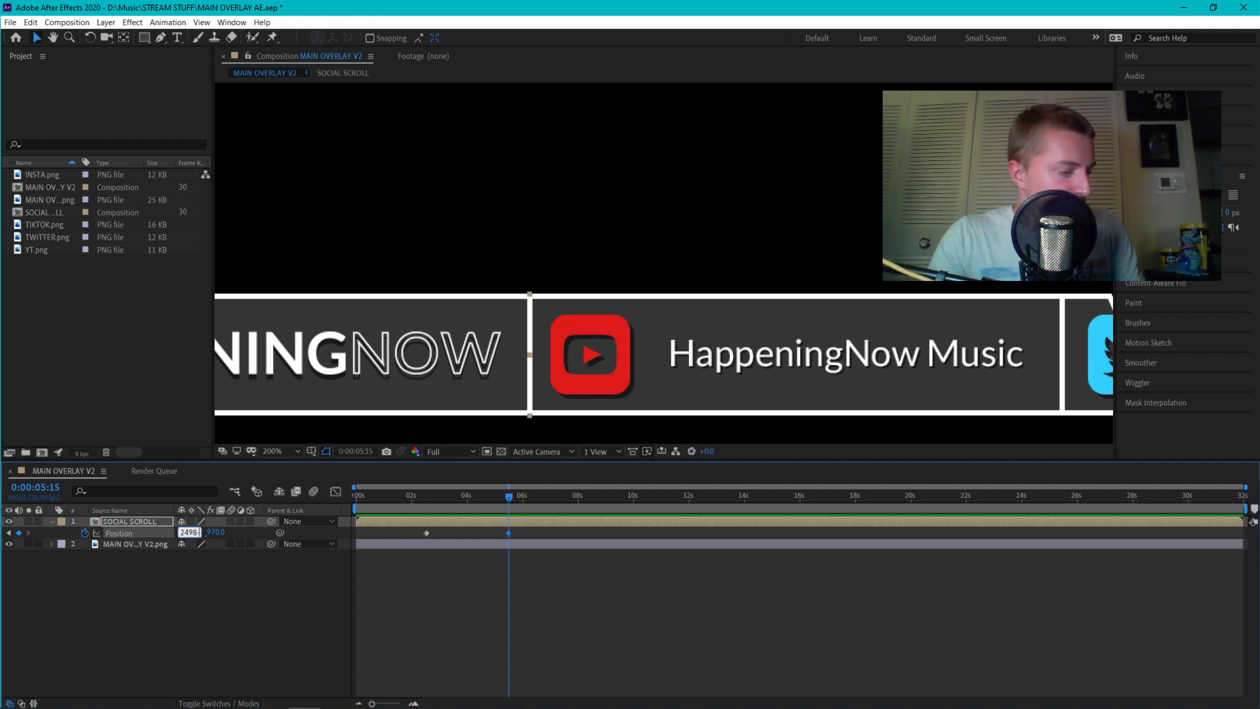
text(512)
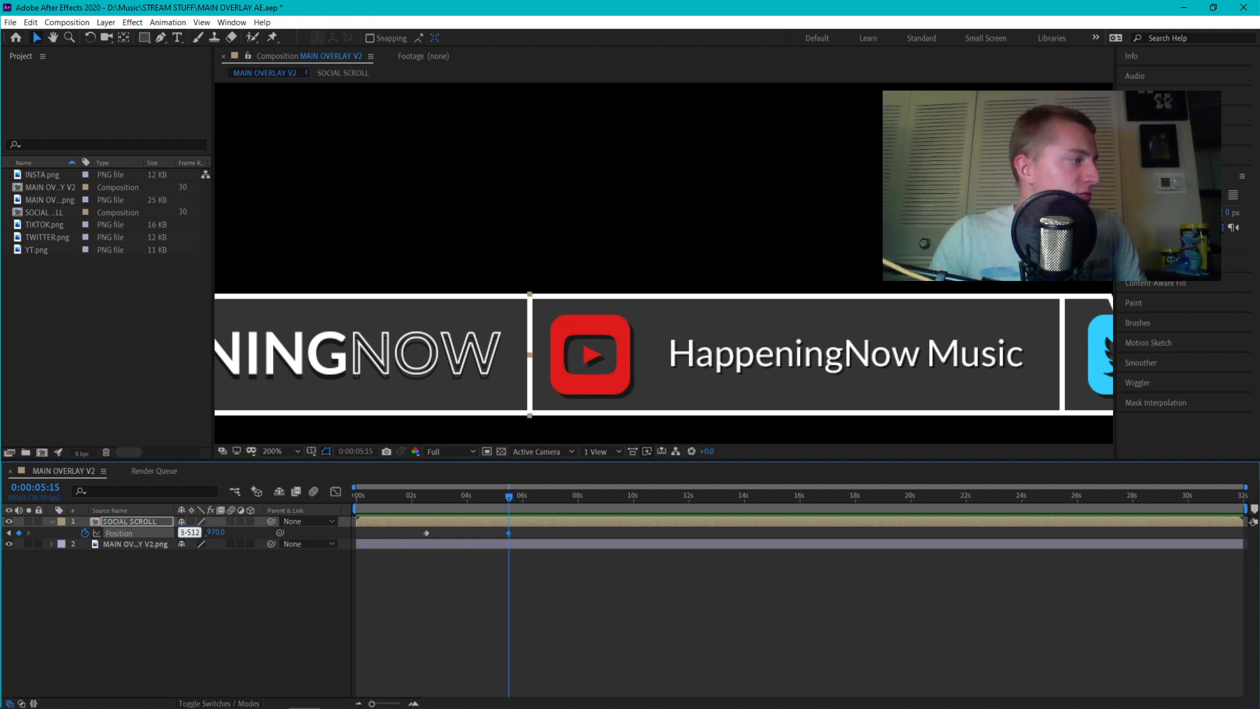
key(Return)
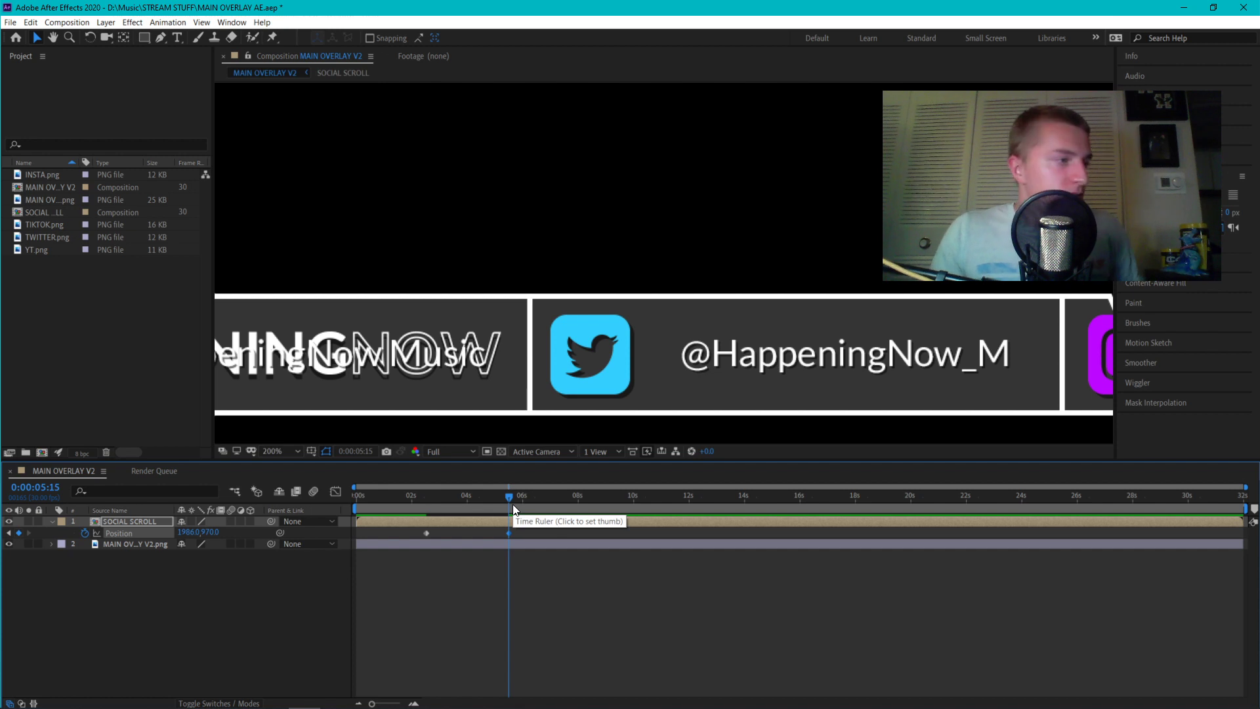
Hold the Twitter graphic in place with an unchanged SOCIAL SCROLL Position keyframe at 0:00:10:15
click(360, 450)
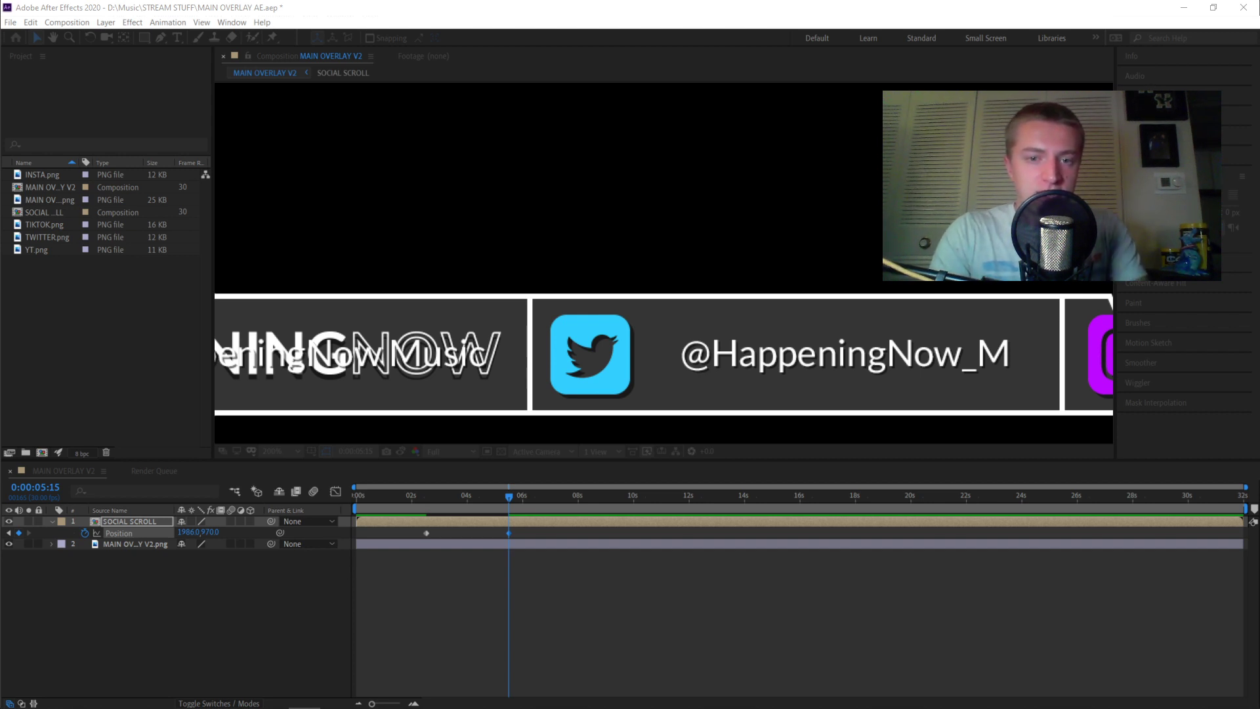
drag(851, 163, 630, 131)
text(10:15)
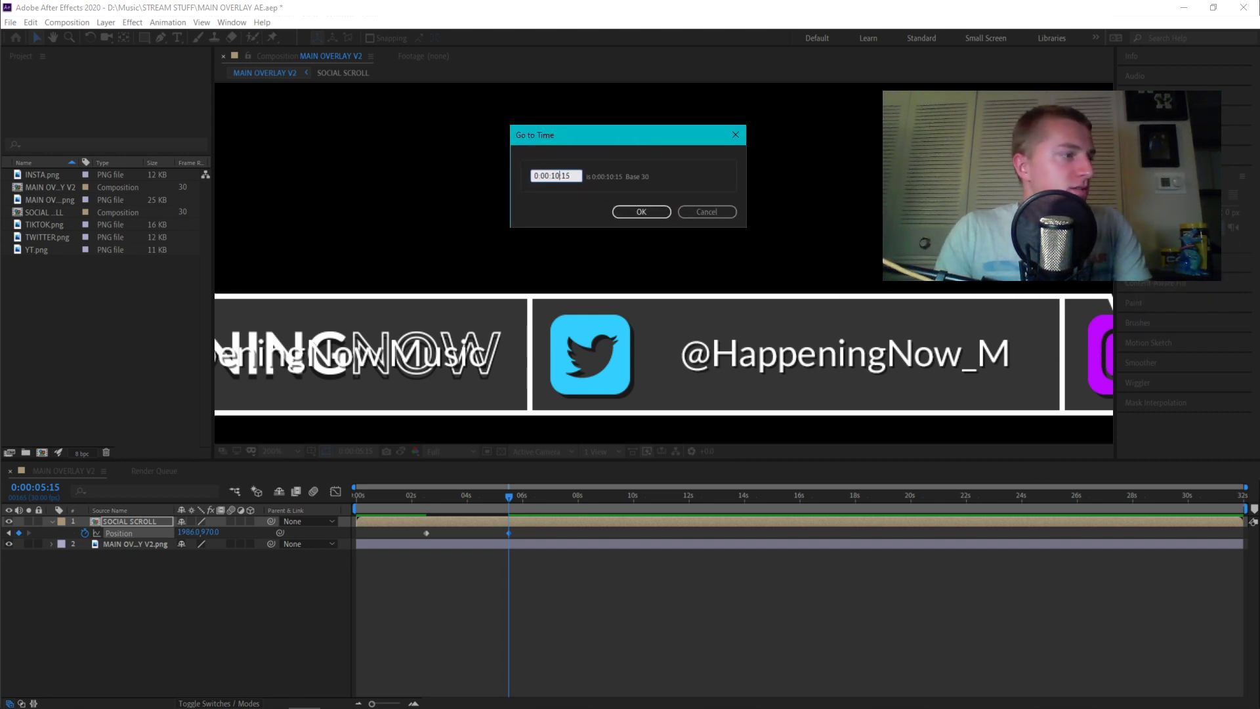
key(Return)
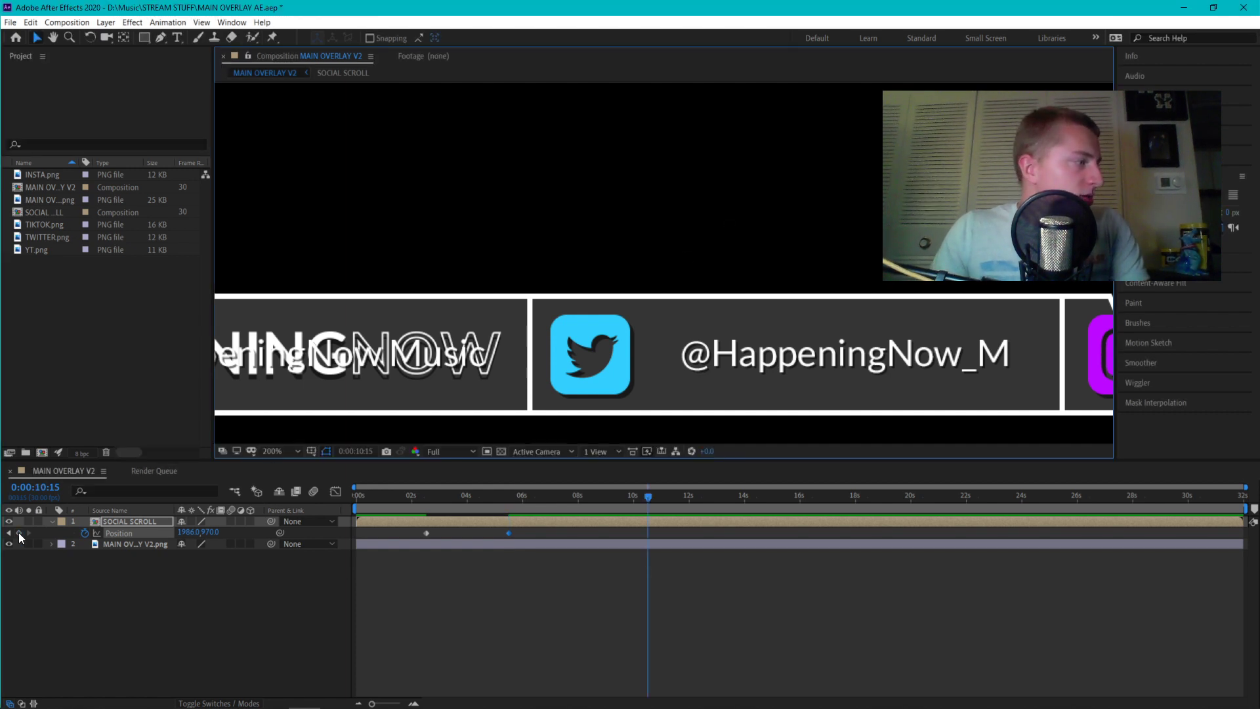
click(19, 533)
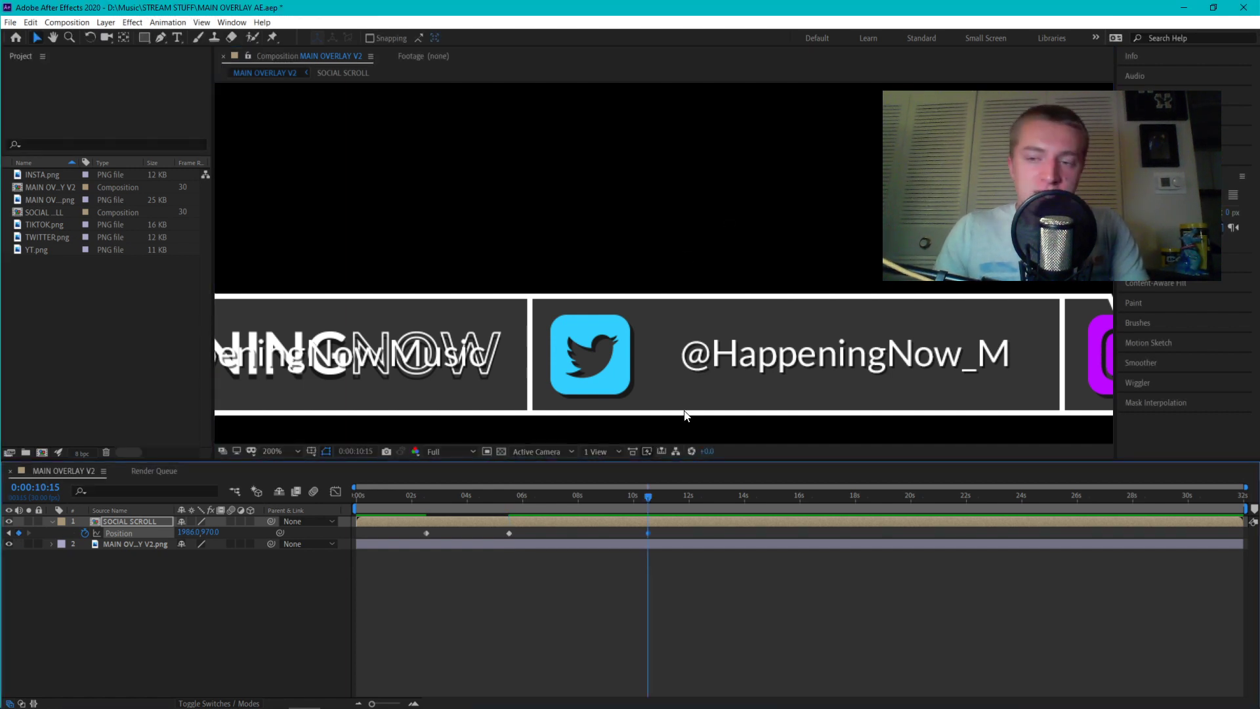
Add another Position keyframe to the SOCIAL SCROLL layer at 0:00:13:15
click(351, 453)
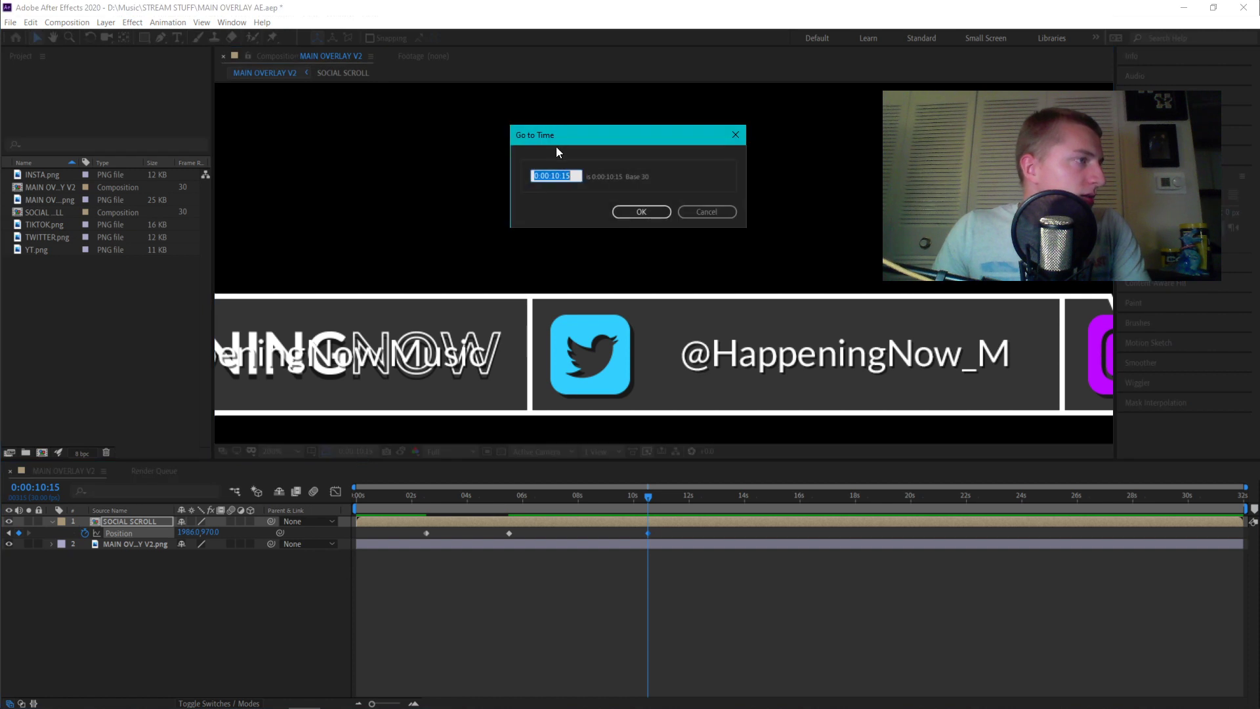
click(560, 177)
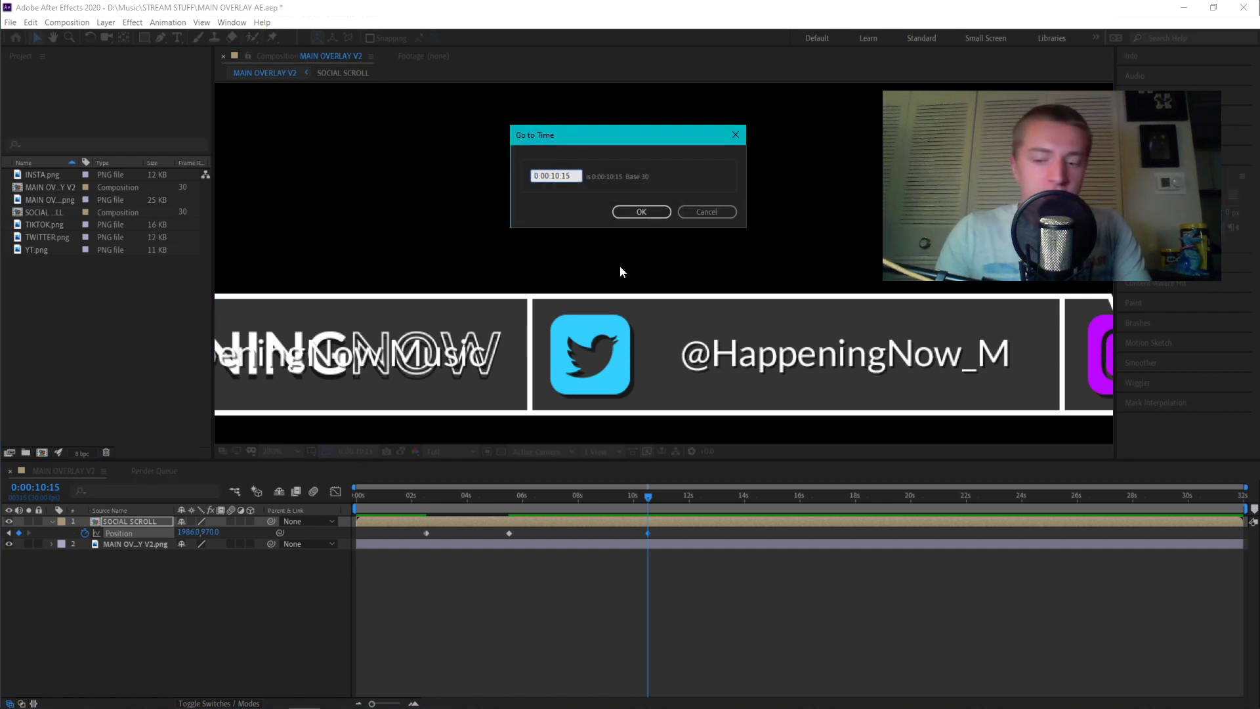
key(BackSpace)
text(3)
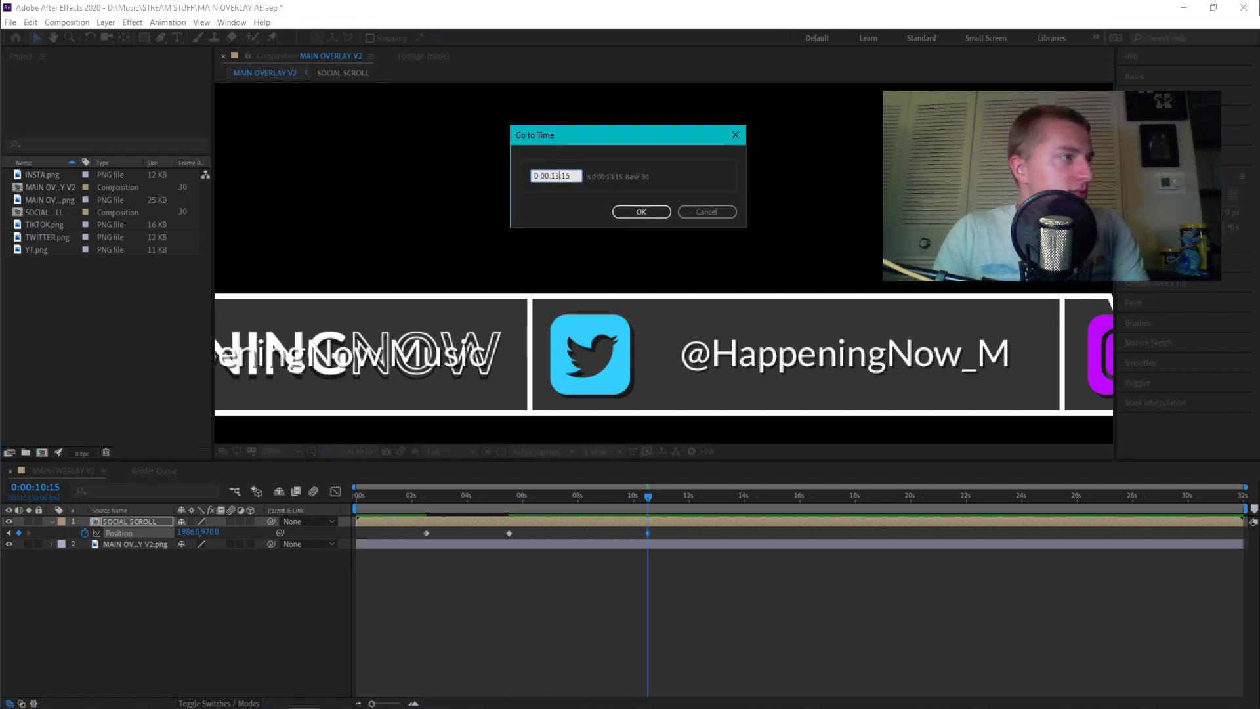
key(Return)
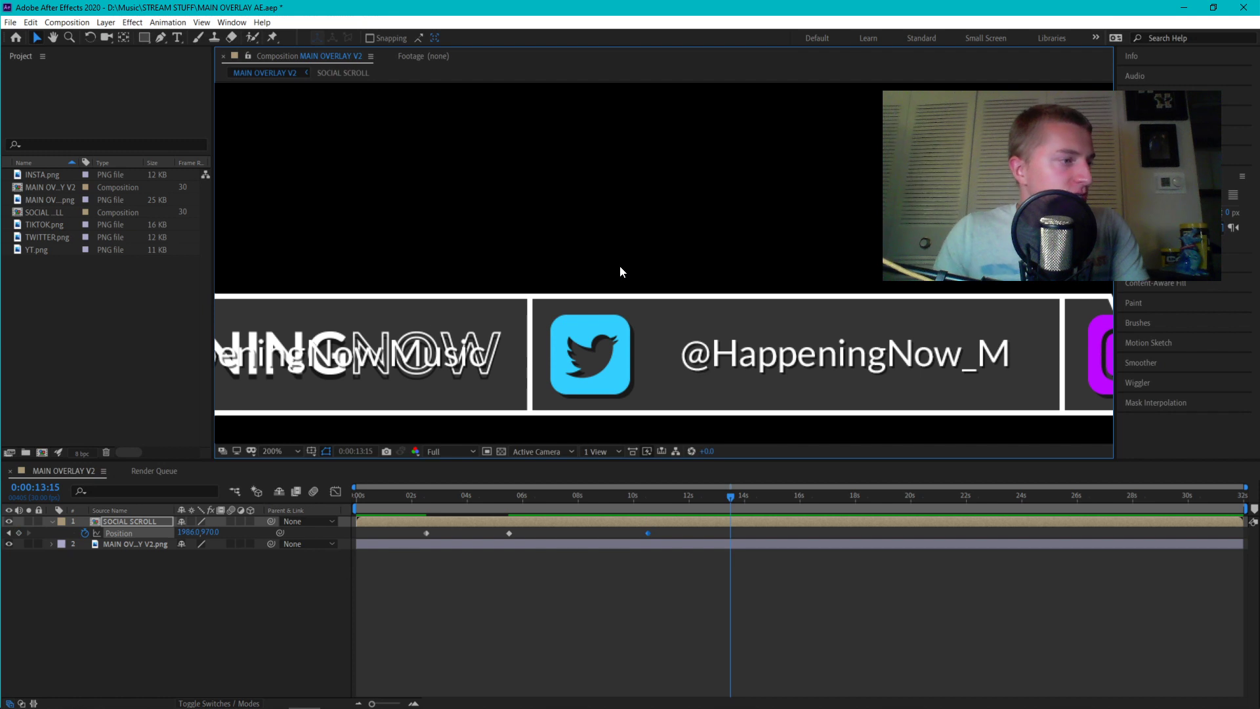
click(18, 533)
Subtract 512 from the X position at the 0:00:13:15 keyframe, bringing the Instagram graphic into the section beside the logo
click(195, 532)
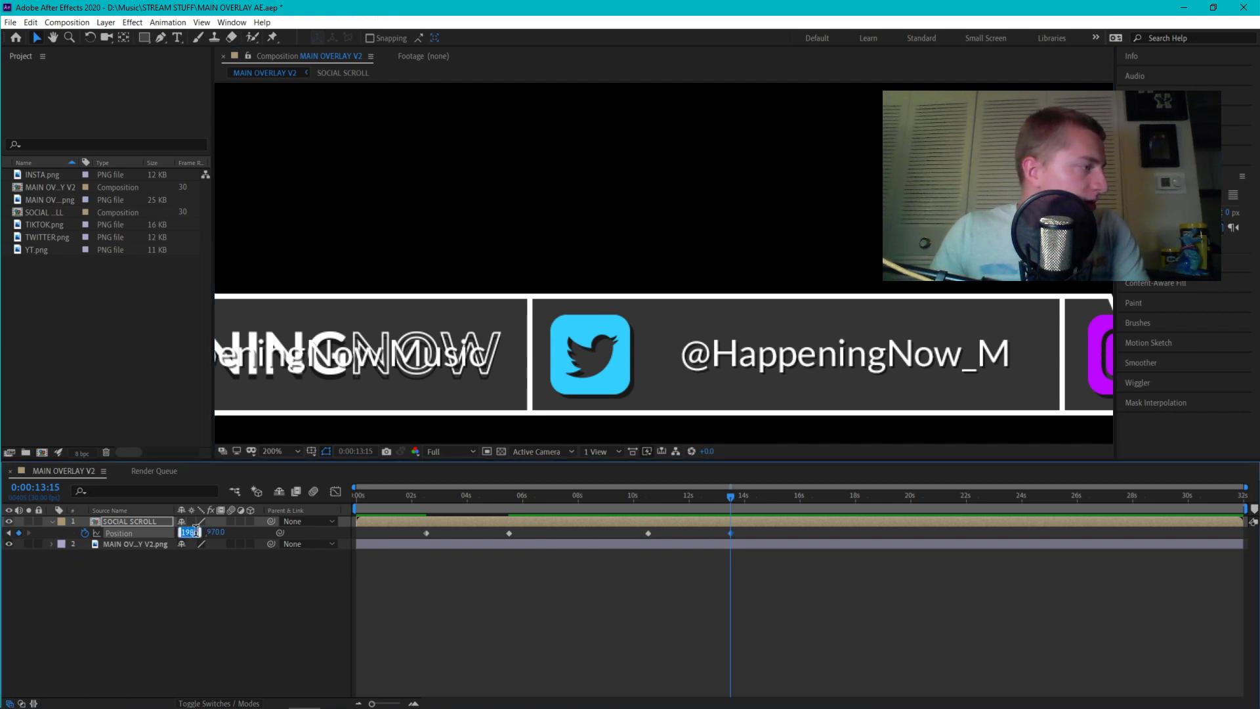
key(Right)
text(-)
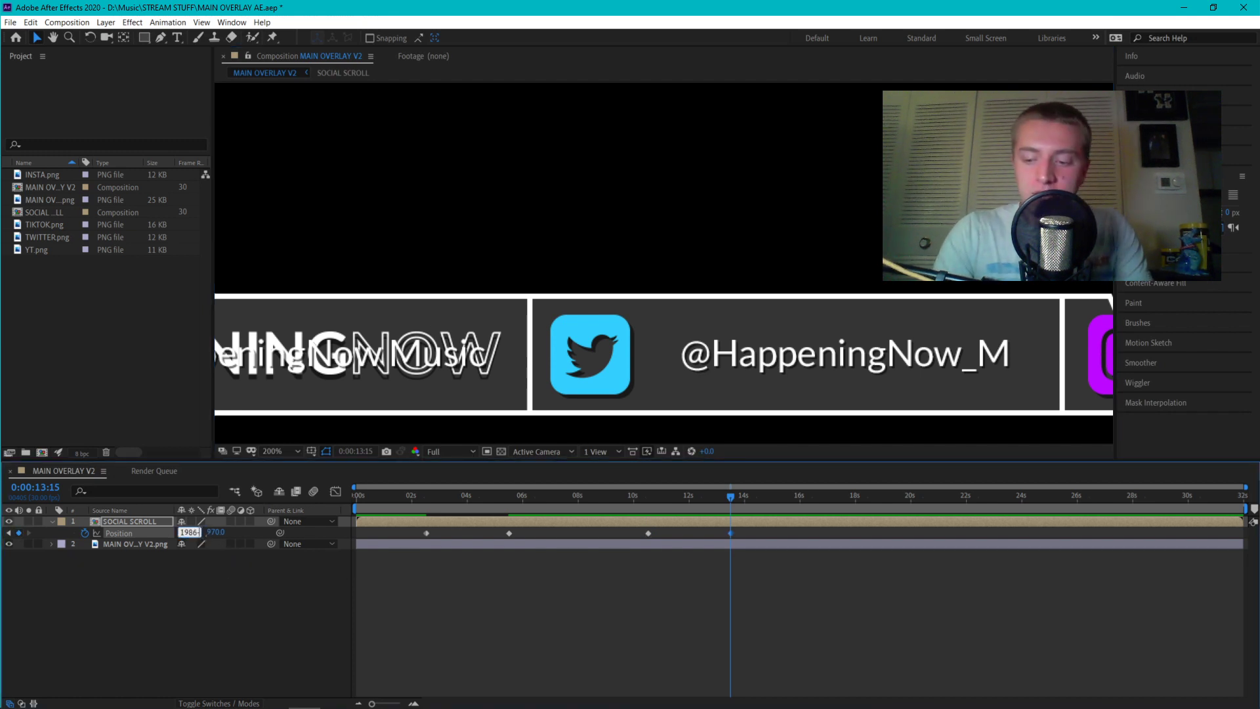
text(512)
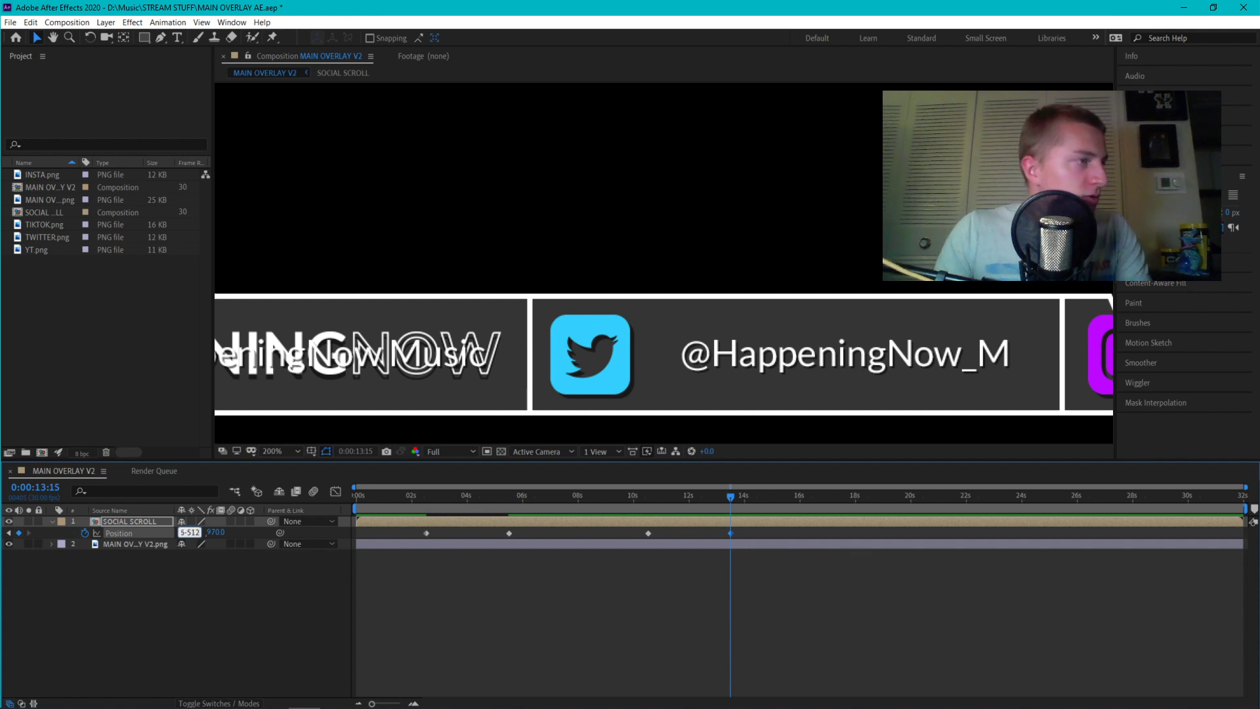
key(Return)
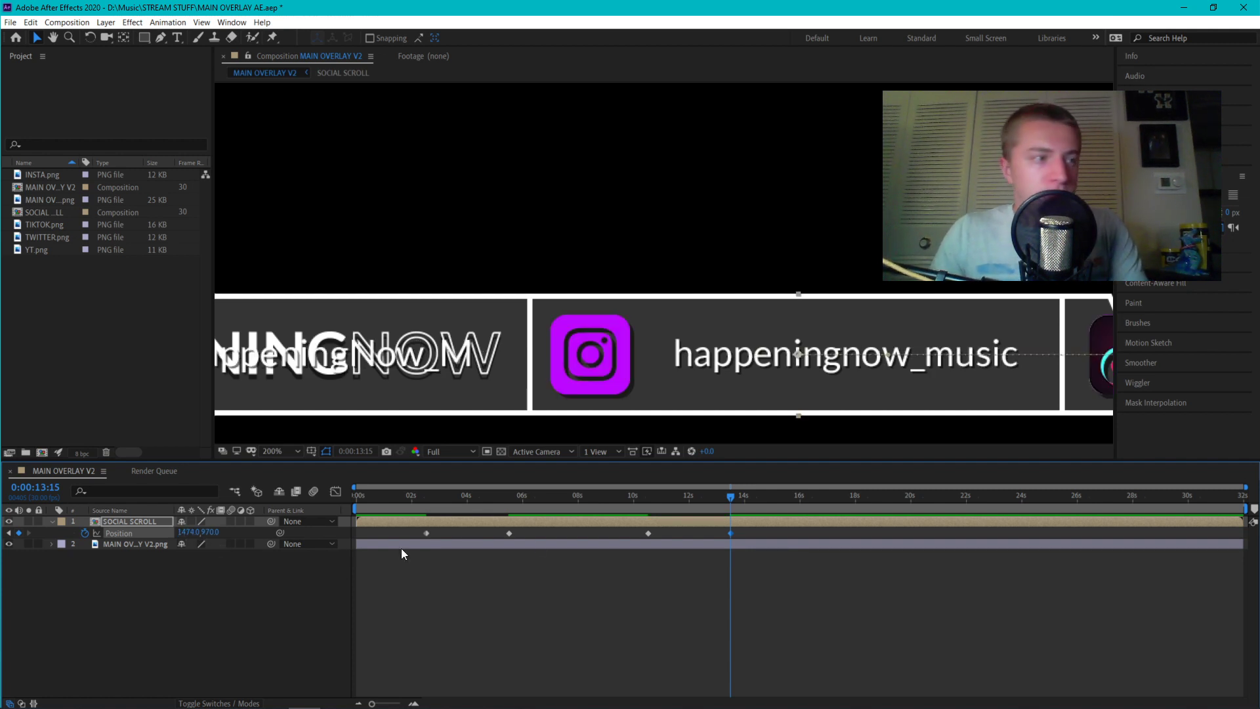
Hold the Instagram graphic in place with an unchanged SOCIAL SCROLL Position keyframe at 0:00:18:15
click(360, 453)
click(561, 176)
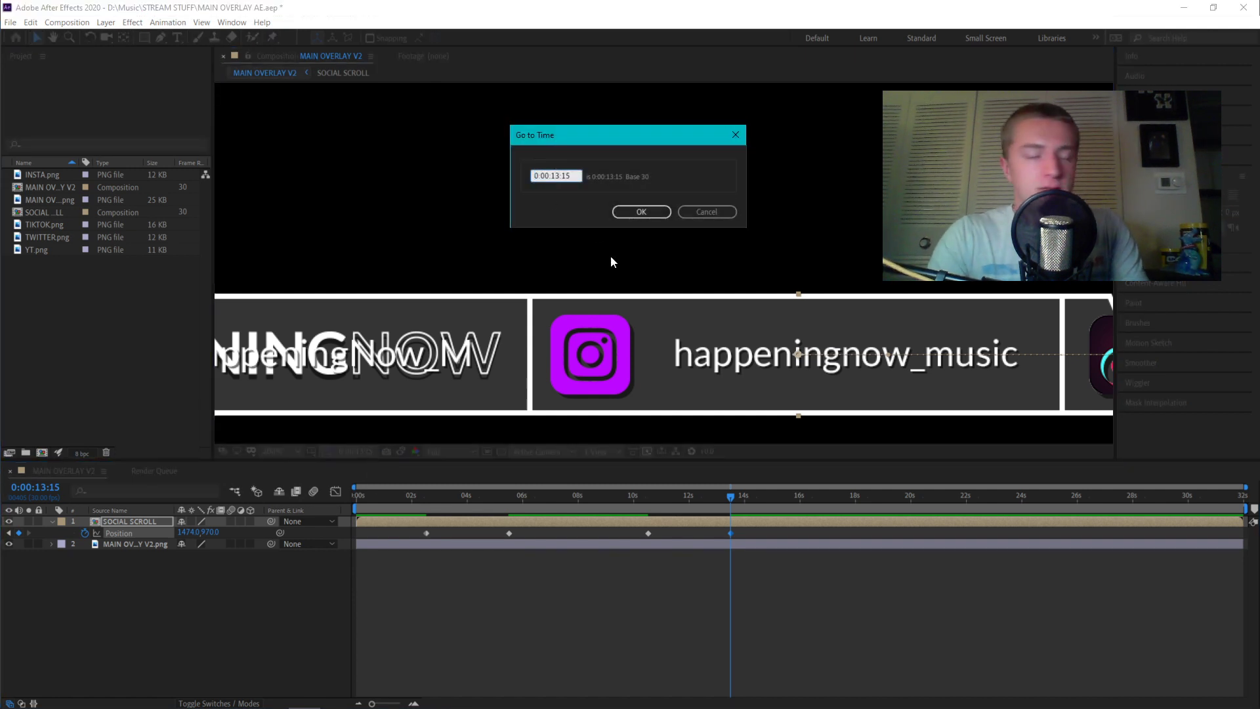
key(BackSpace)
key(BackSpace)
text(8:)
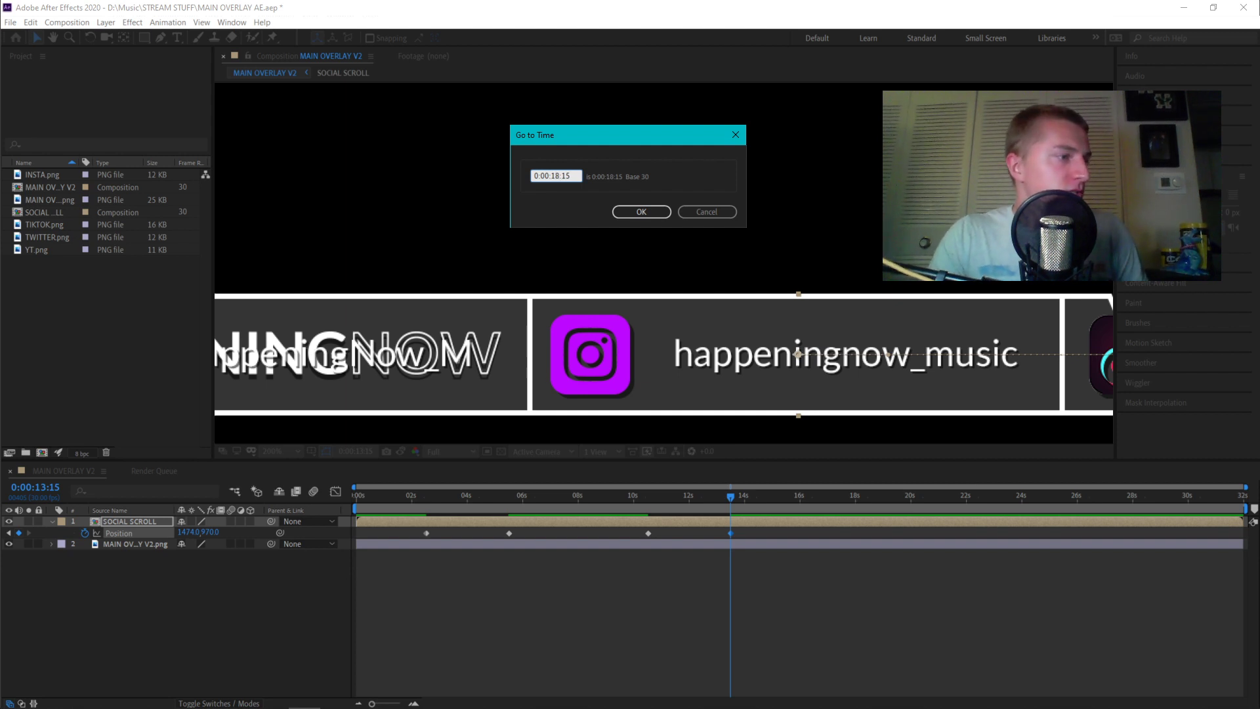
key(Return)
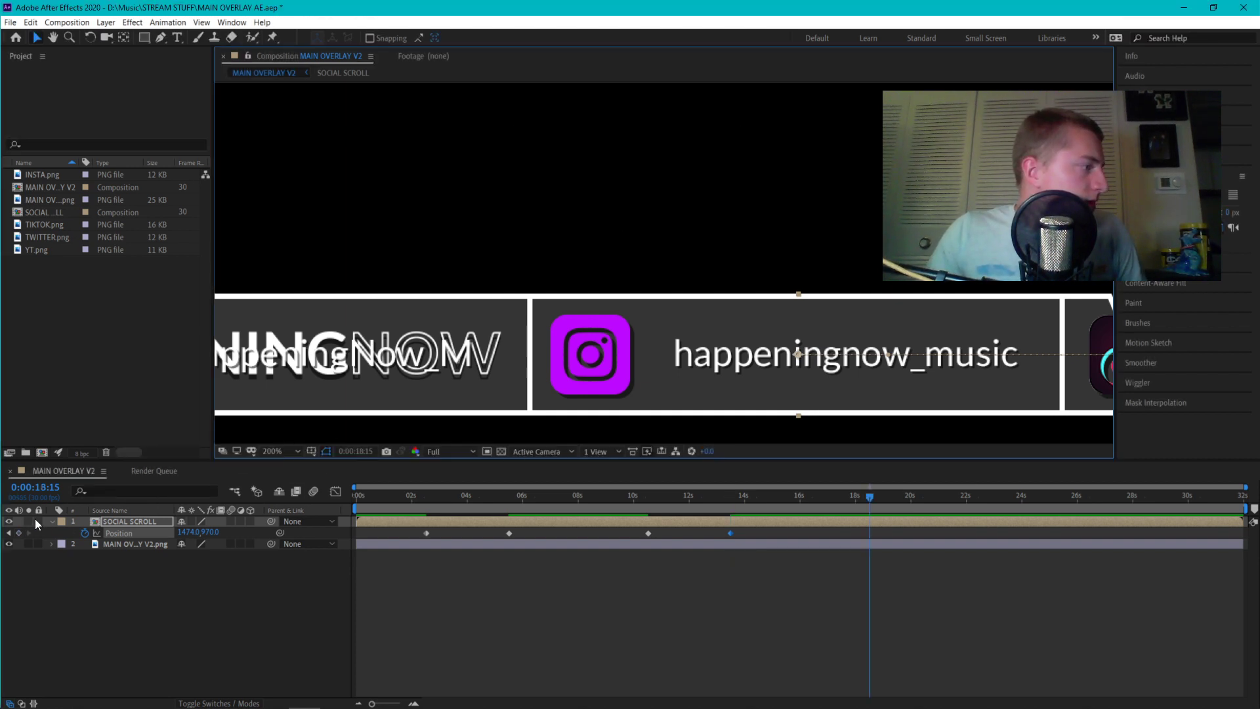
click(18, 533)
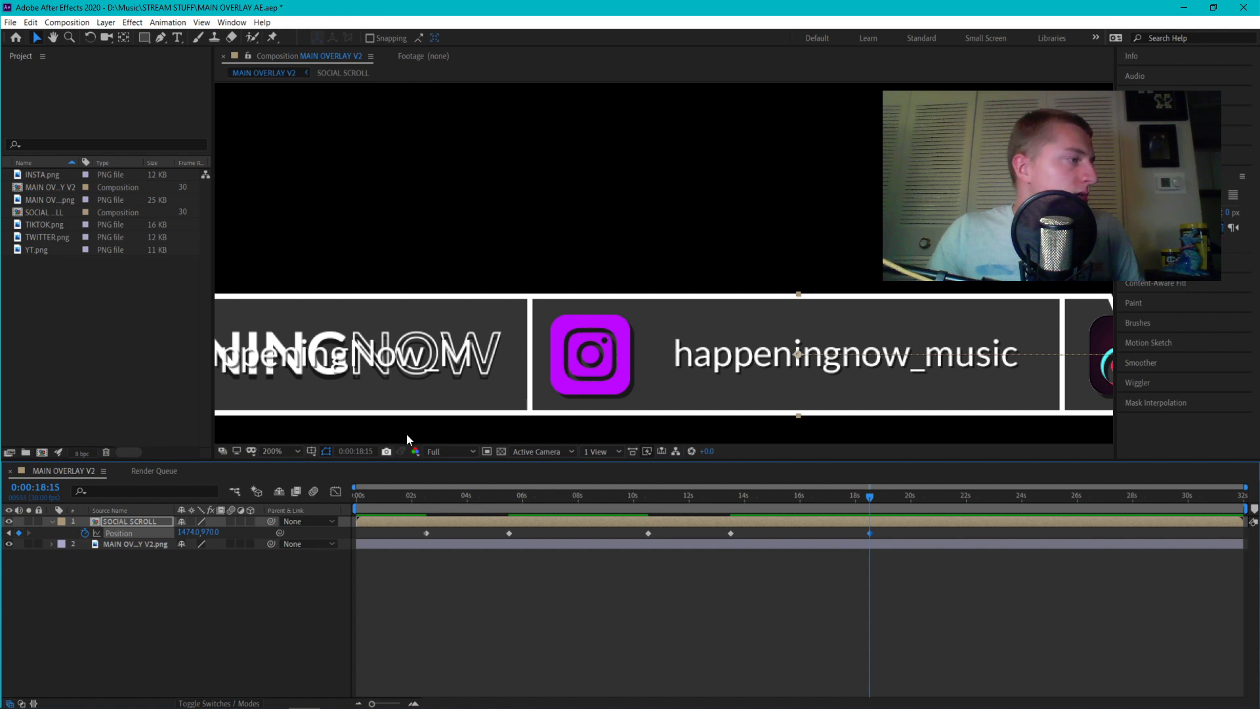
Add another Position keyframe to the SOCIAL SCROLL layer at 0:00:21:15
click(352, 451)
click(561, 176)
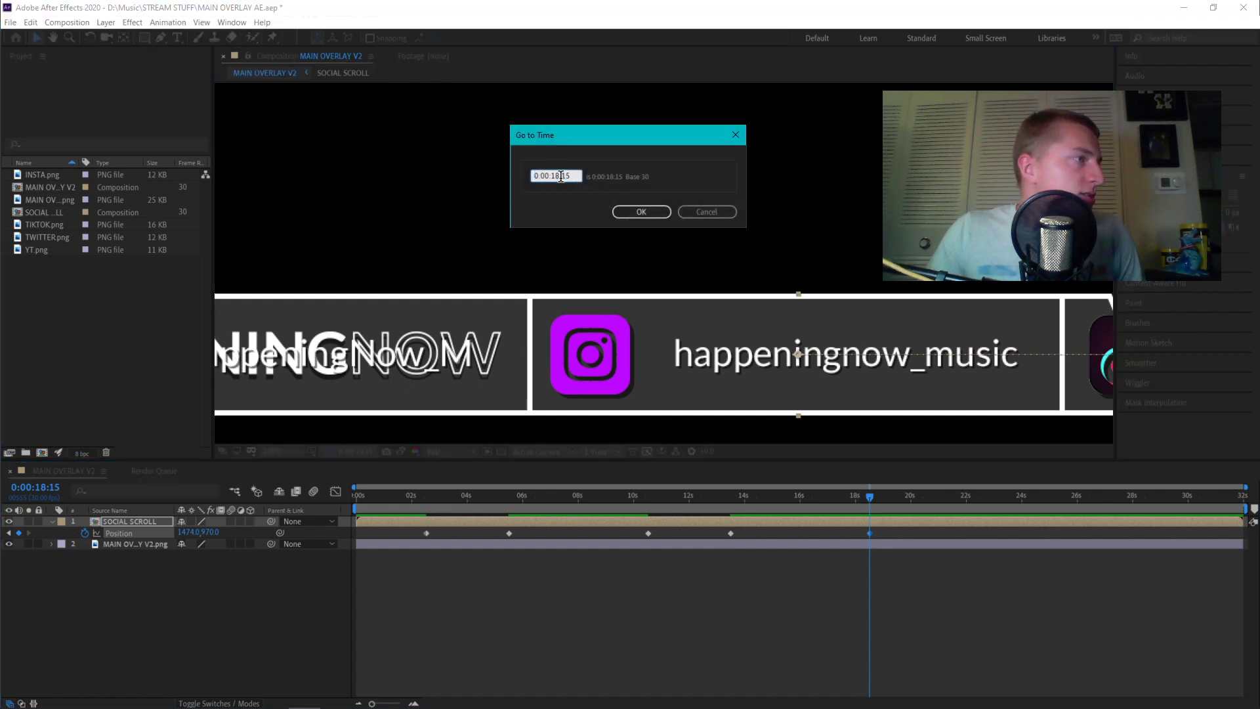
key(BackSpace)
key(BackSpace)
key(BackSpace)
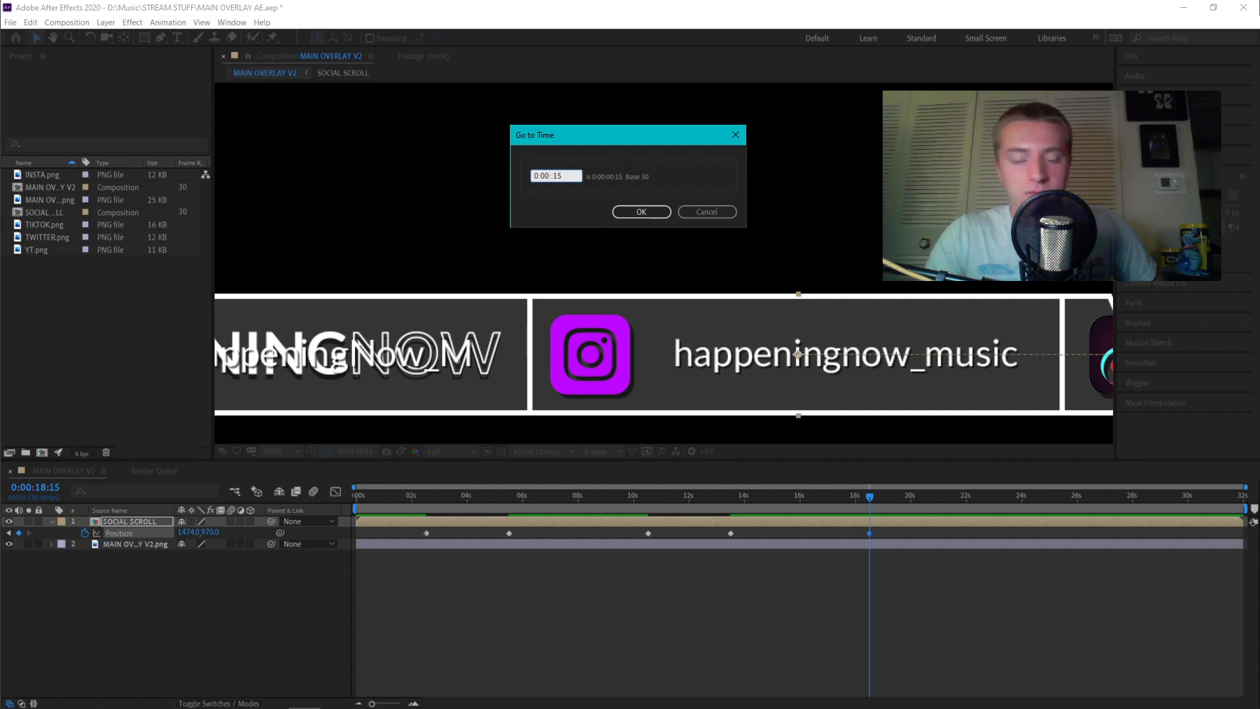
text(21:)
key(Return)
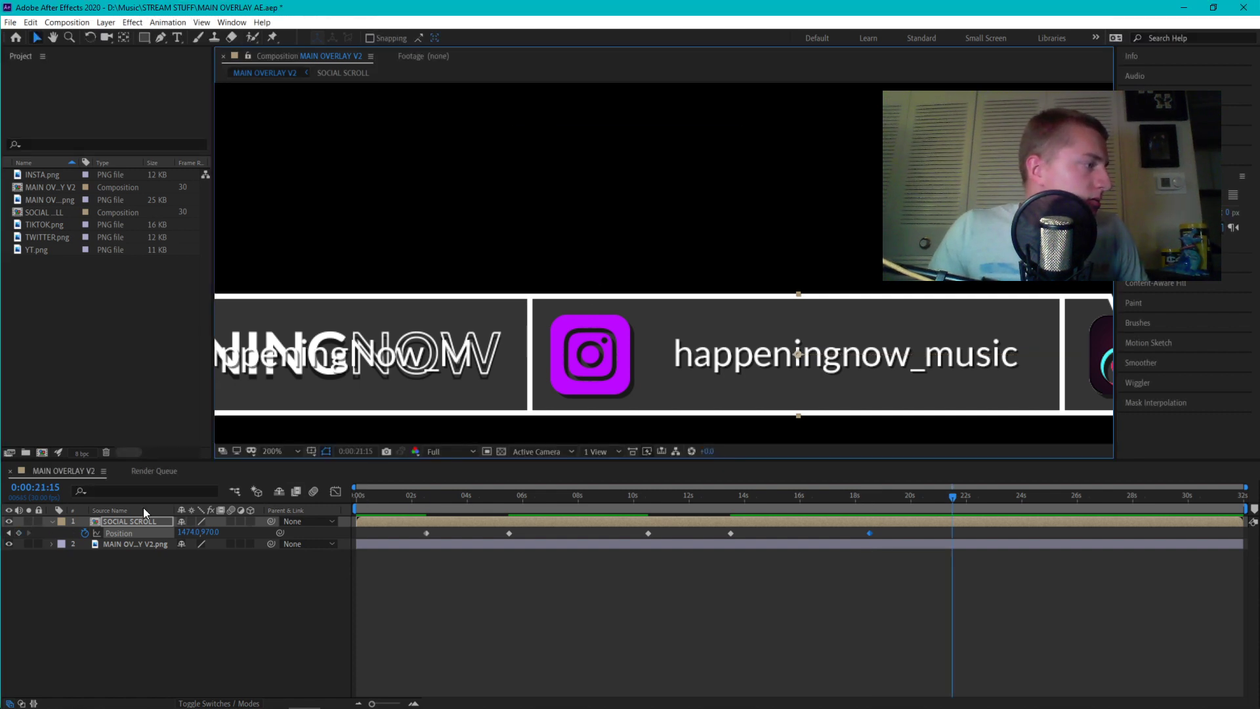
click(17, 533)
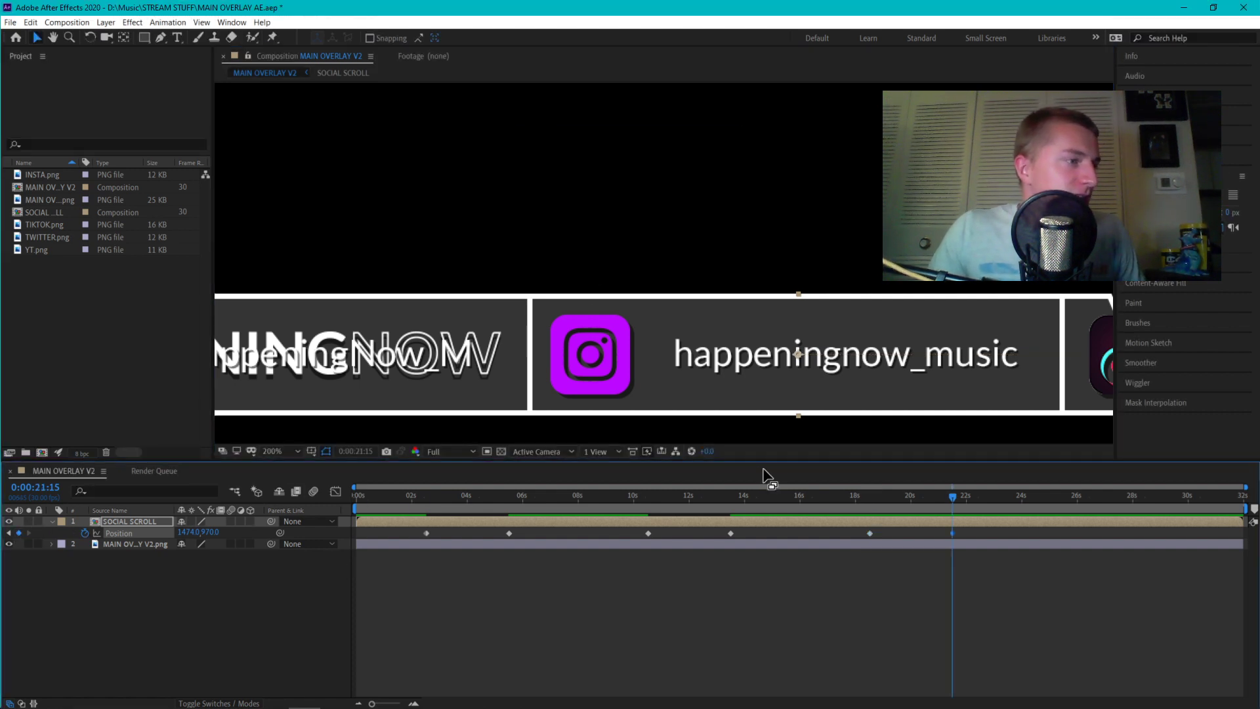
Subtract 512 from the X position at the 0:00:21:15 keyframe, bringing the TikTok graphic into the section beside the logo
click(184, 533)
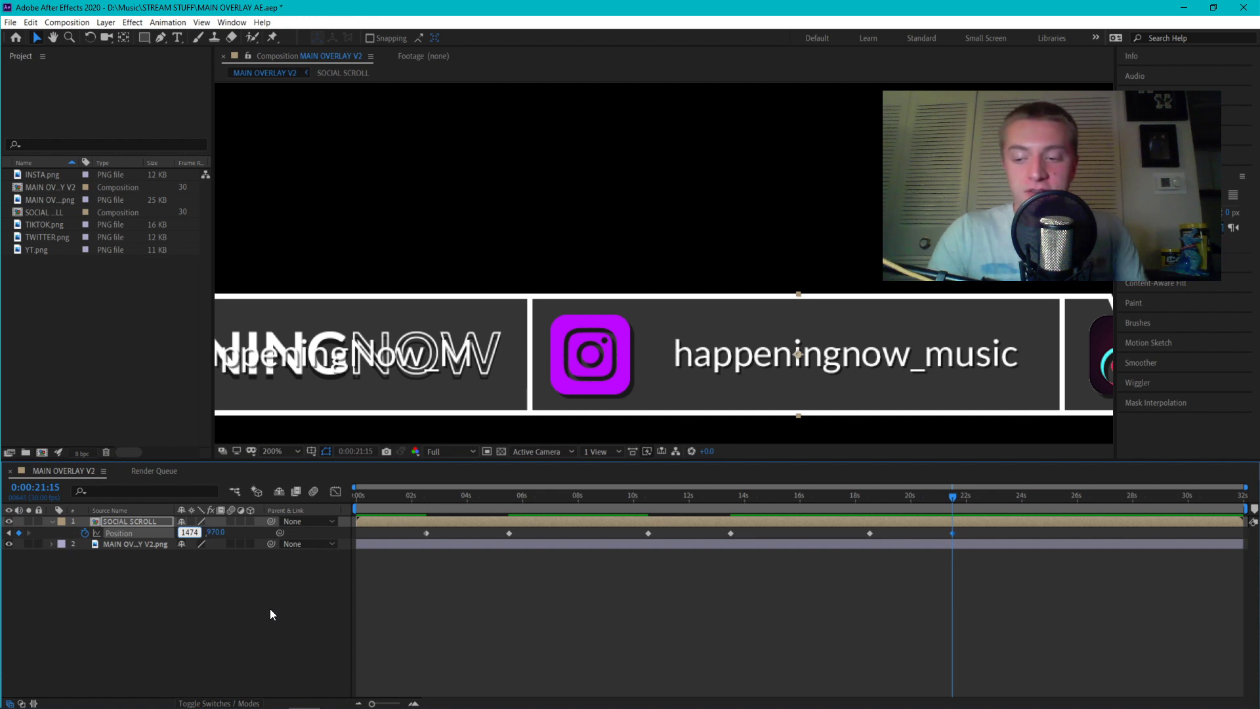
text(1474.5)
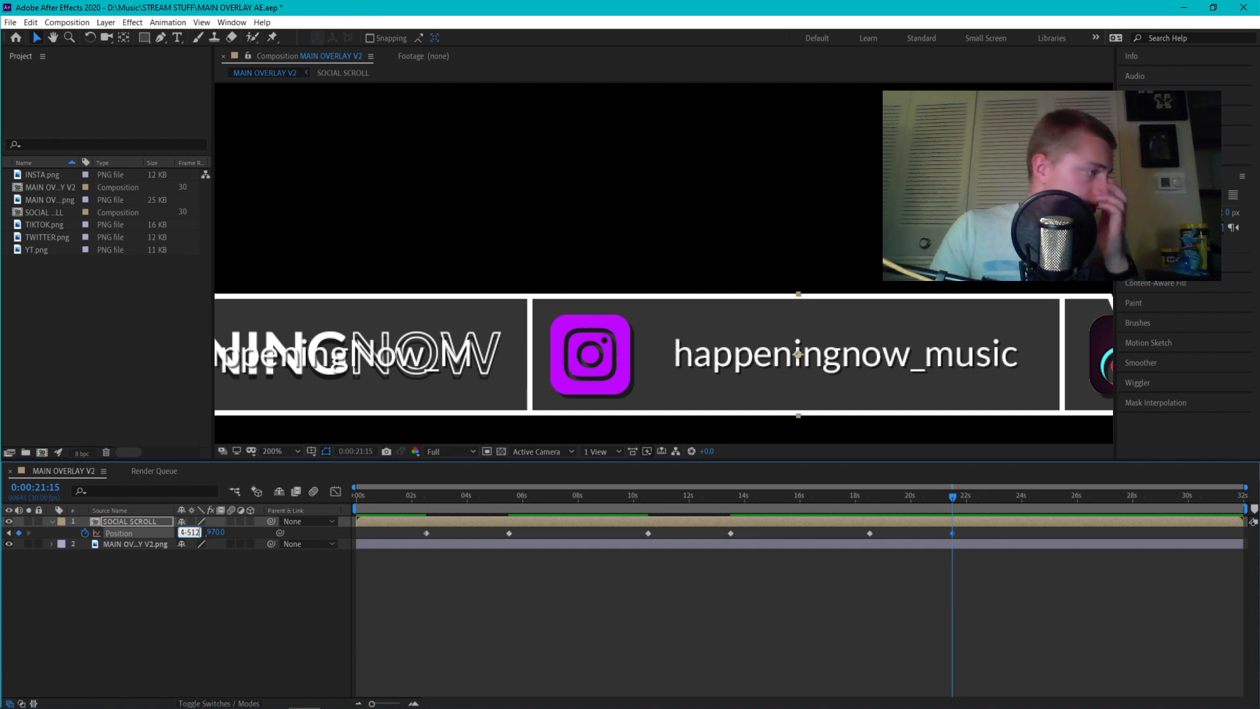
key(Return)
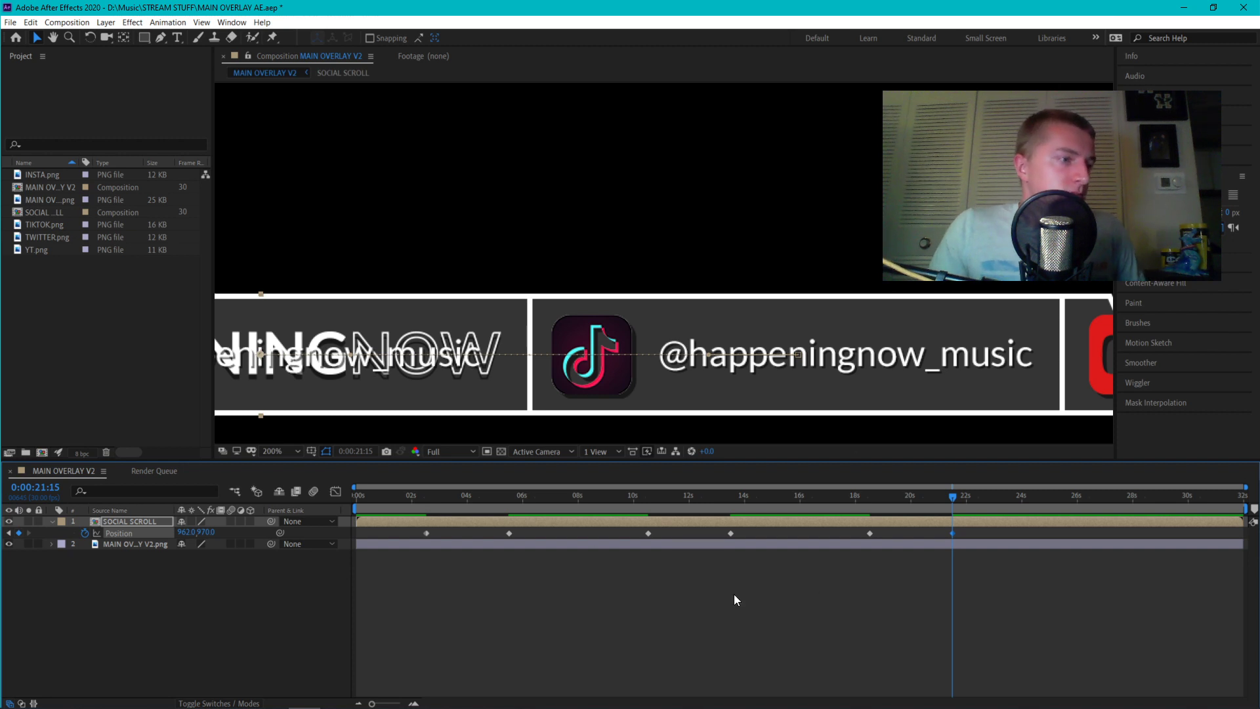
Hold the TikTok graphic in place with an unchanged SOCIAL SCROLL Position keyframe at 0:00:26:15
click(346, 451)
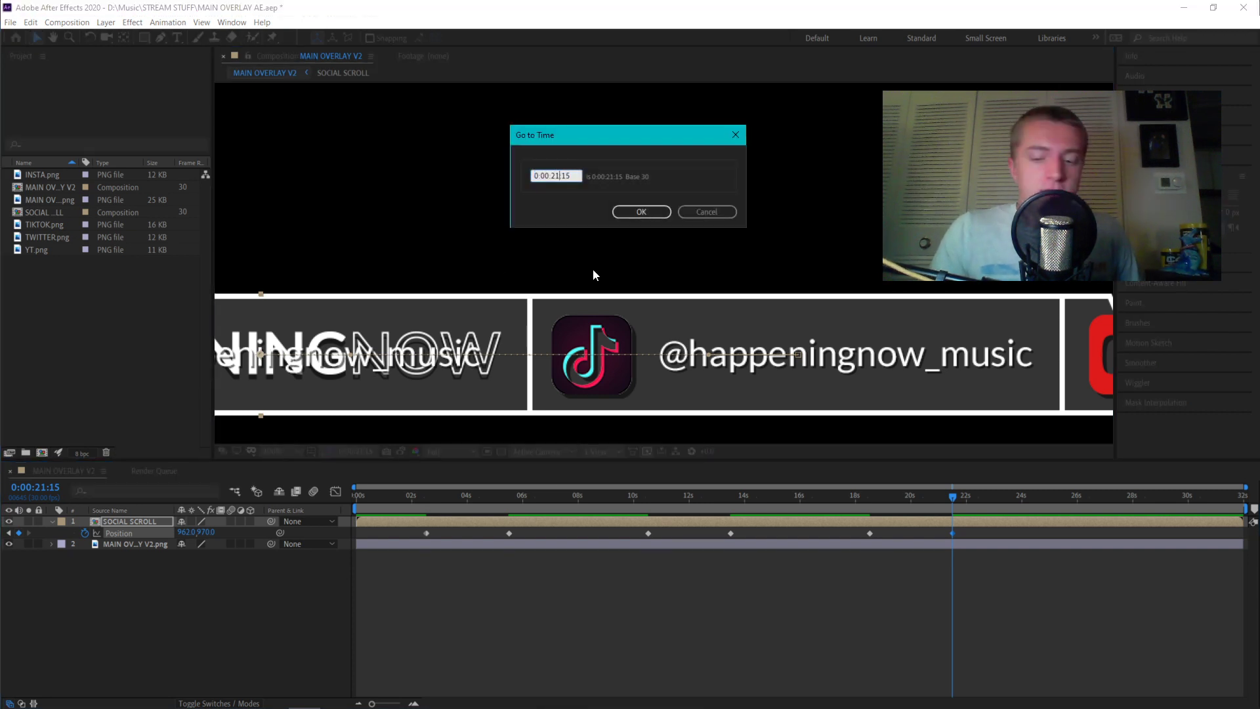
key(BackSpace)
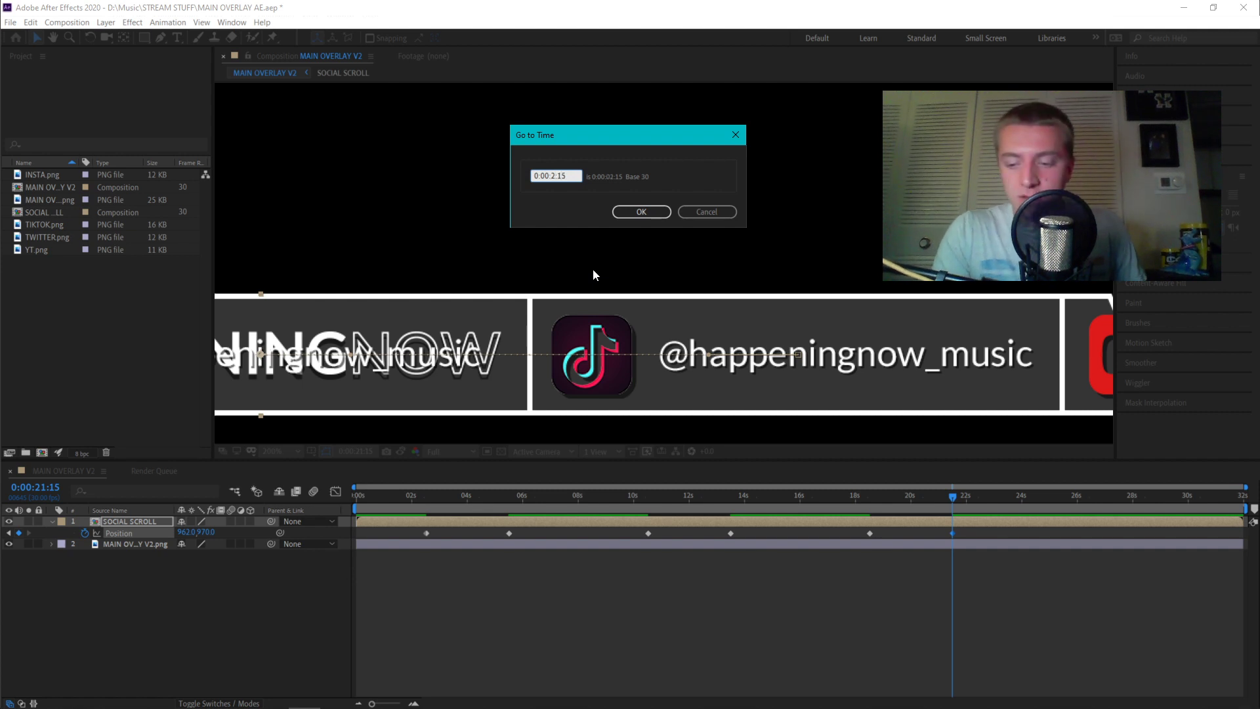
text(6)
key(Return)
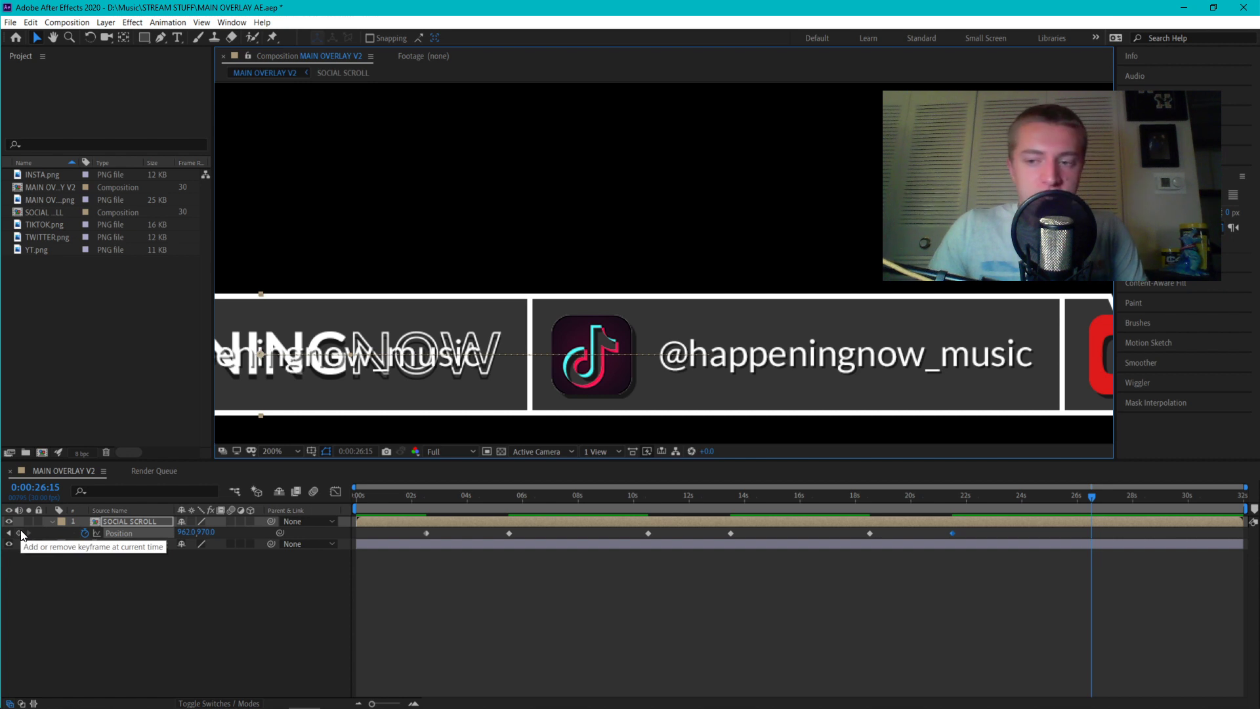
click(20, 533)
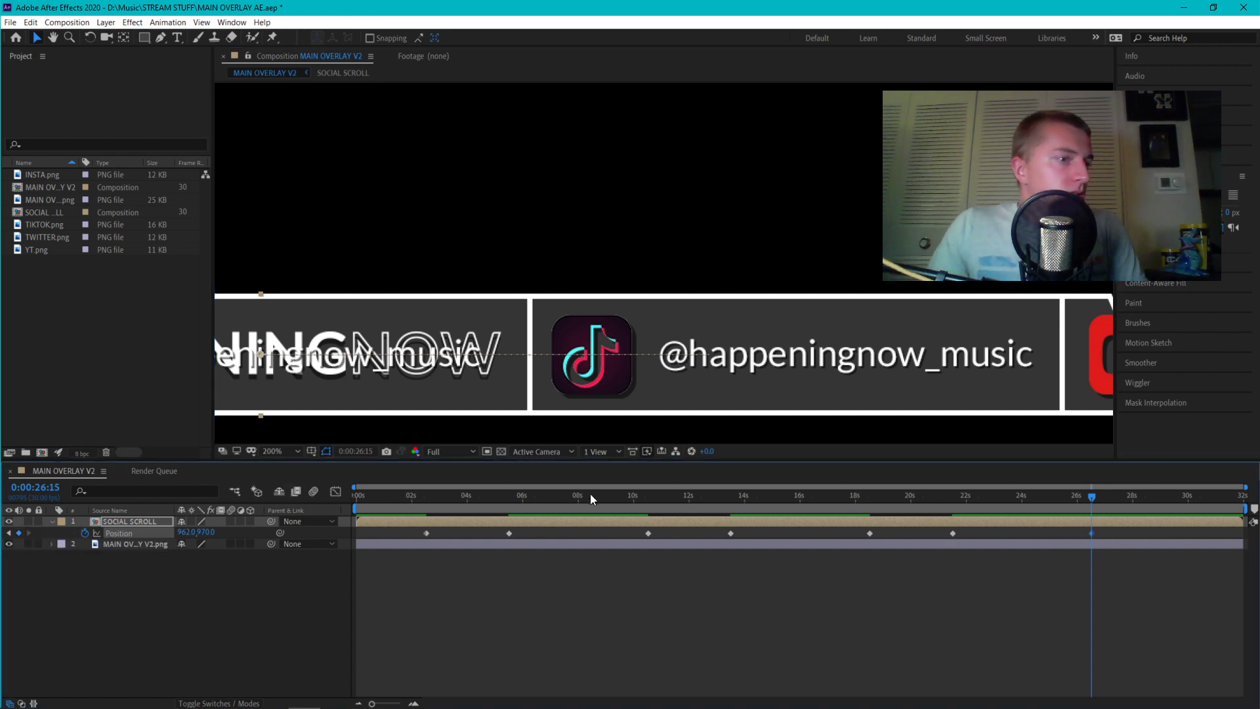
Add the next Position keyframe to the SOCIAL SCROLL layer at 0:00:29:15
click(353, 454)
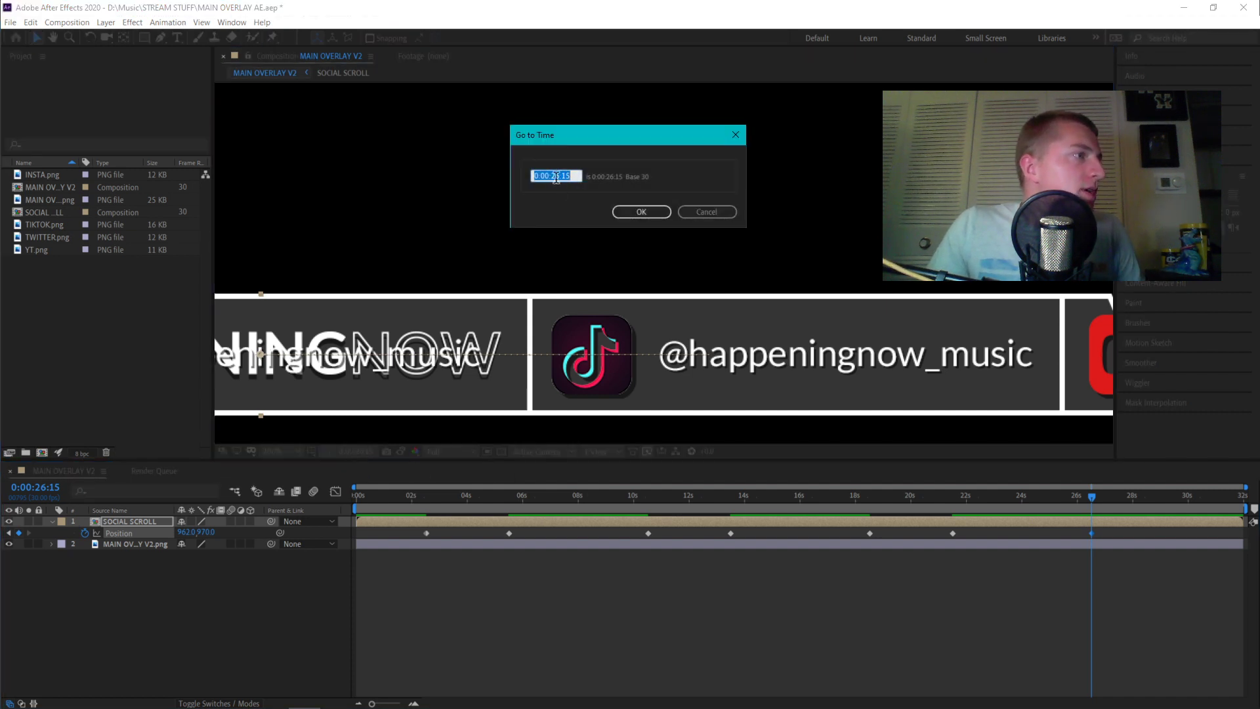
key(BackSpace)
text(9)
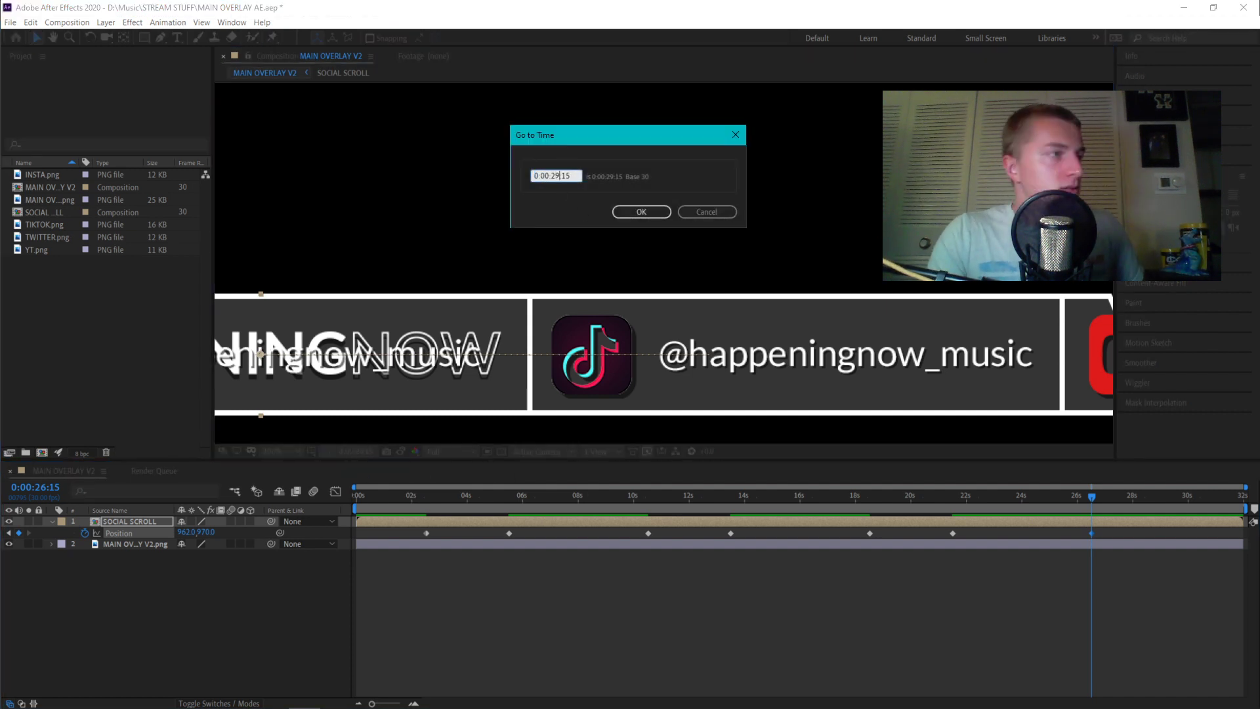
click(629, 211)
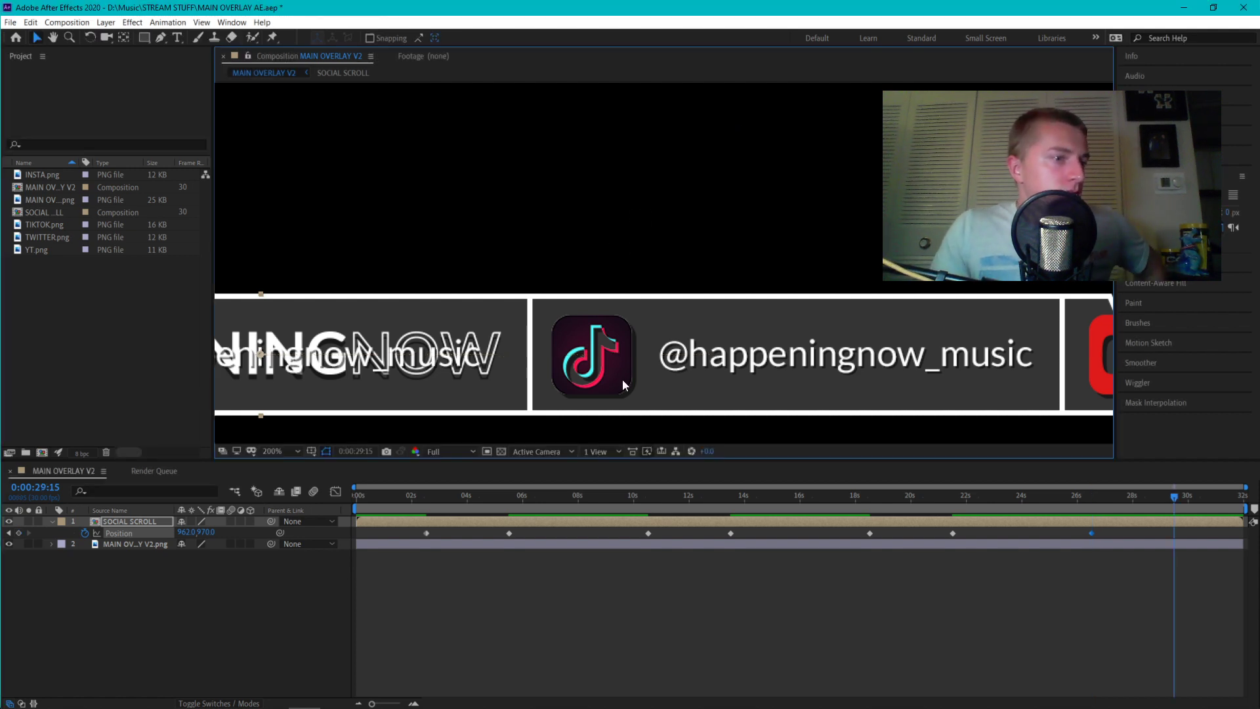
click(18, 532)
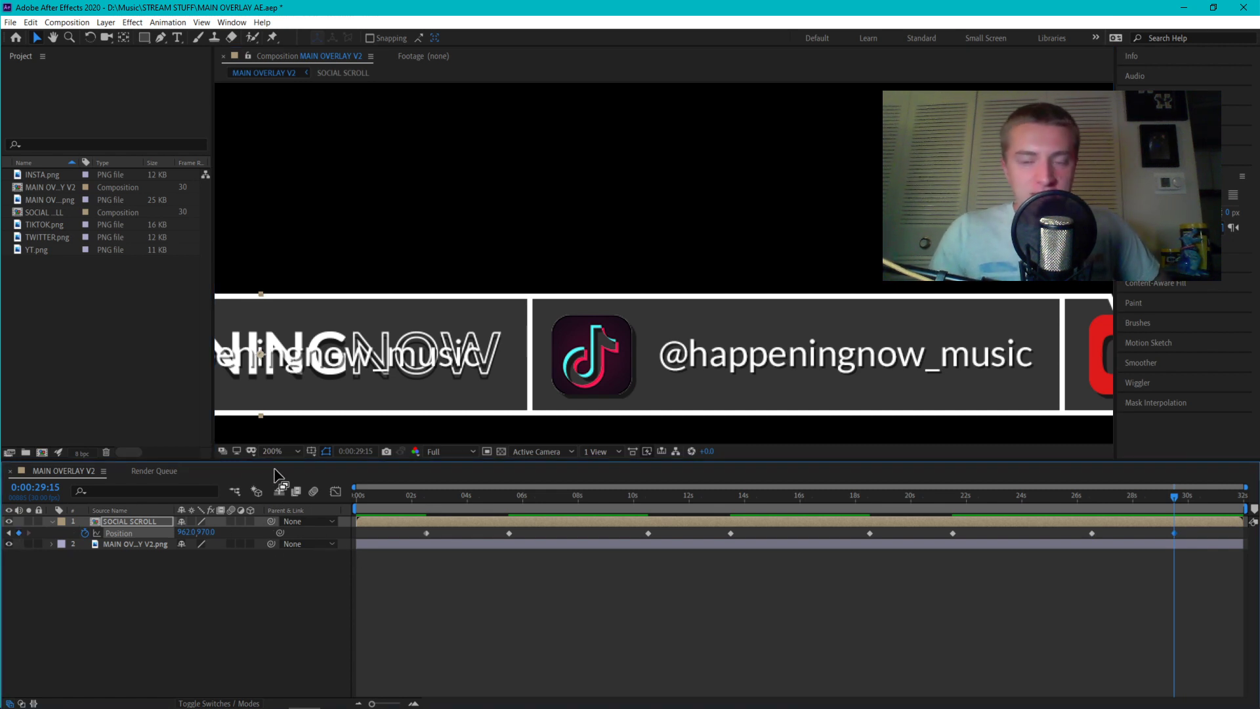
Subtract 512 from the X position at the 0:00:29:15 keyframe, bringing the closing YouTube graphic into the section beside the logo
click(178, 532)
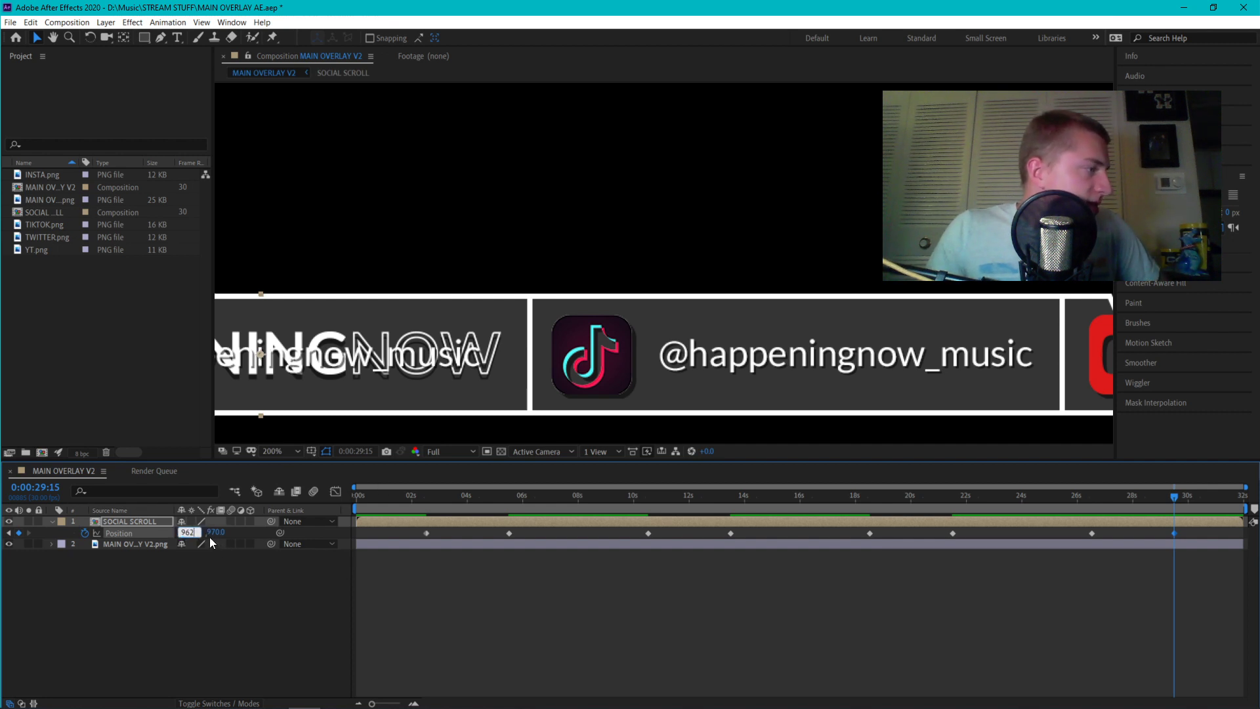
text(-512)
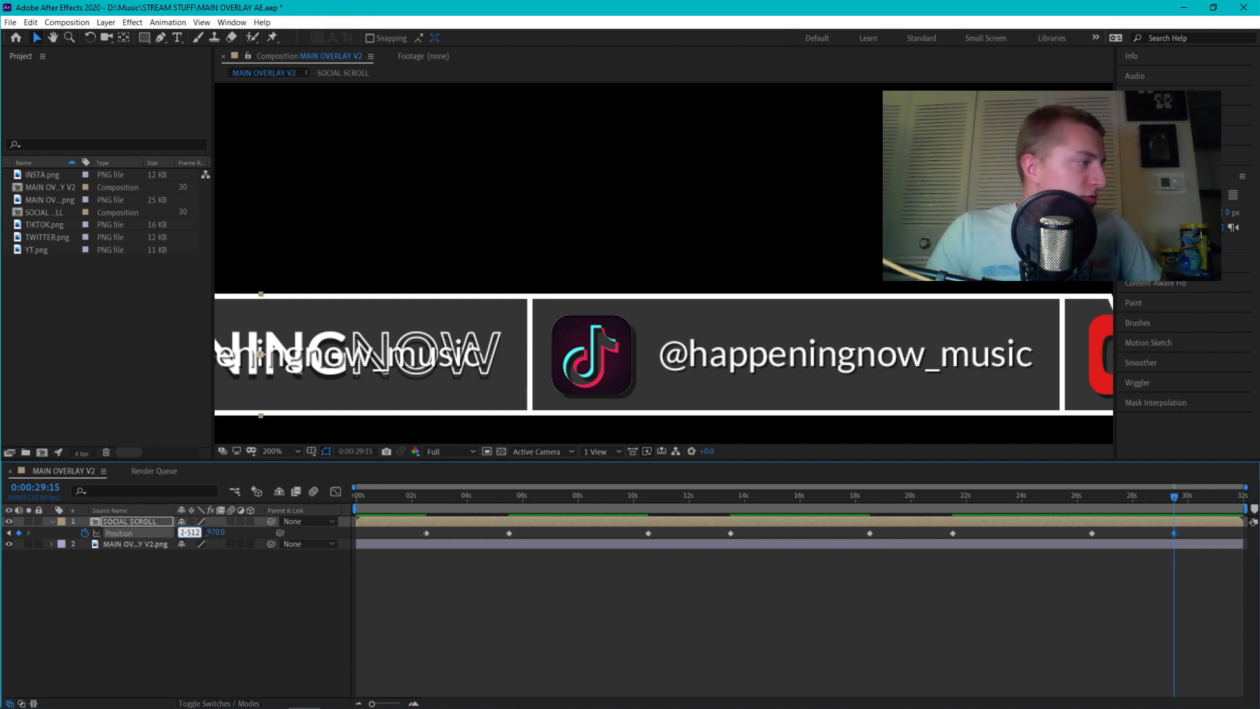
key(Return)
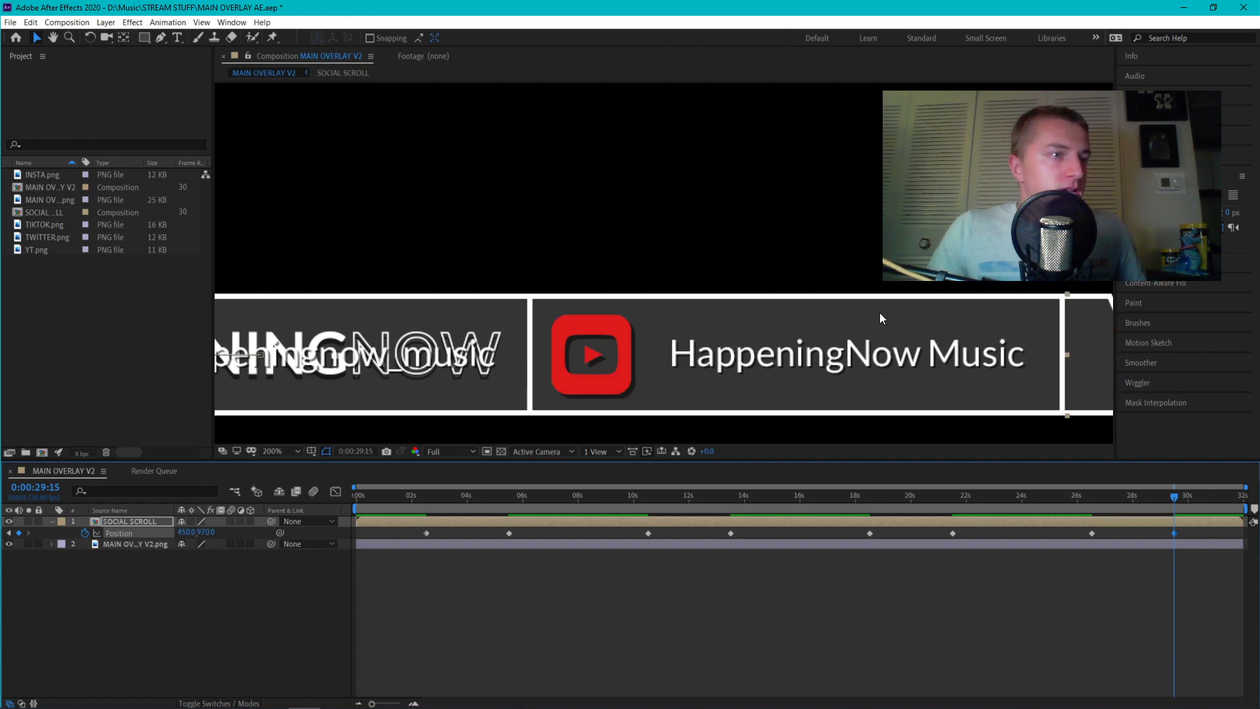
click(680, 619)
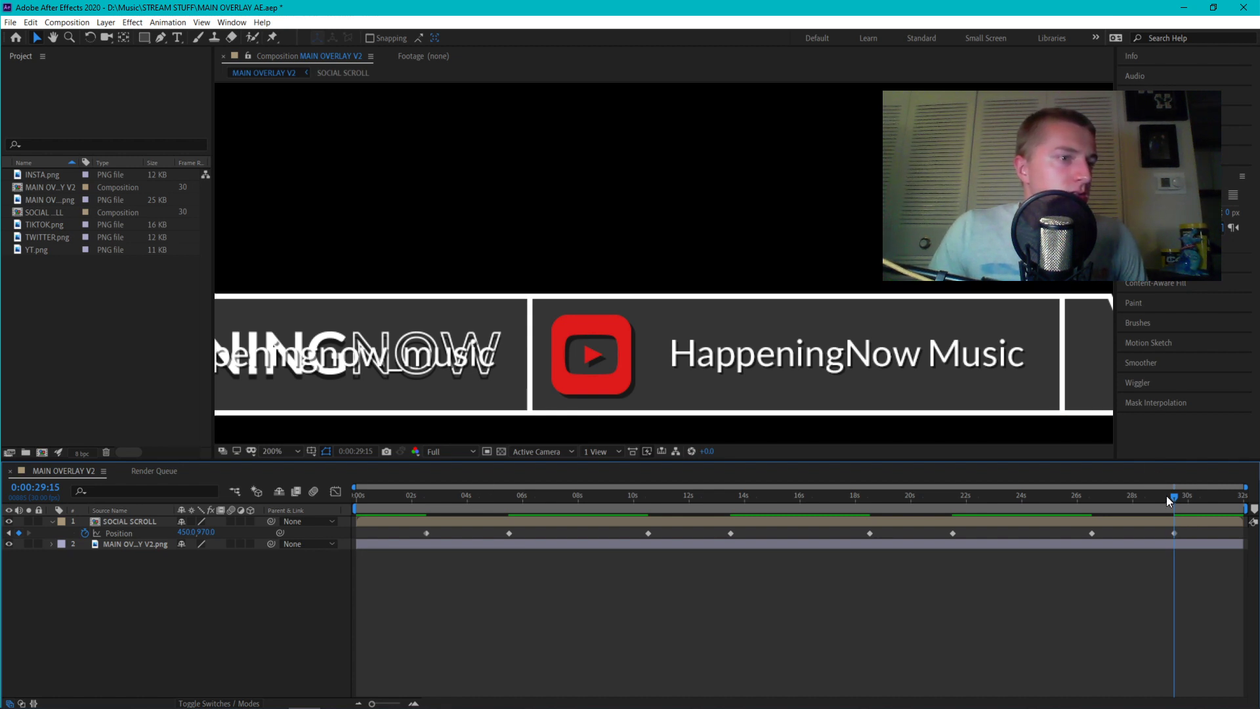
Check the first keyframe's Position value and compare the YouTube graphic's placement near the start and end of the composition
click(426, 534)
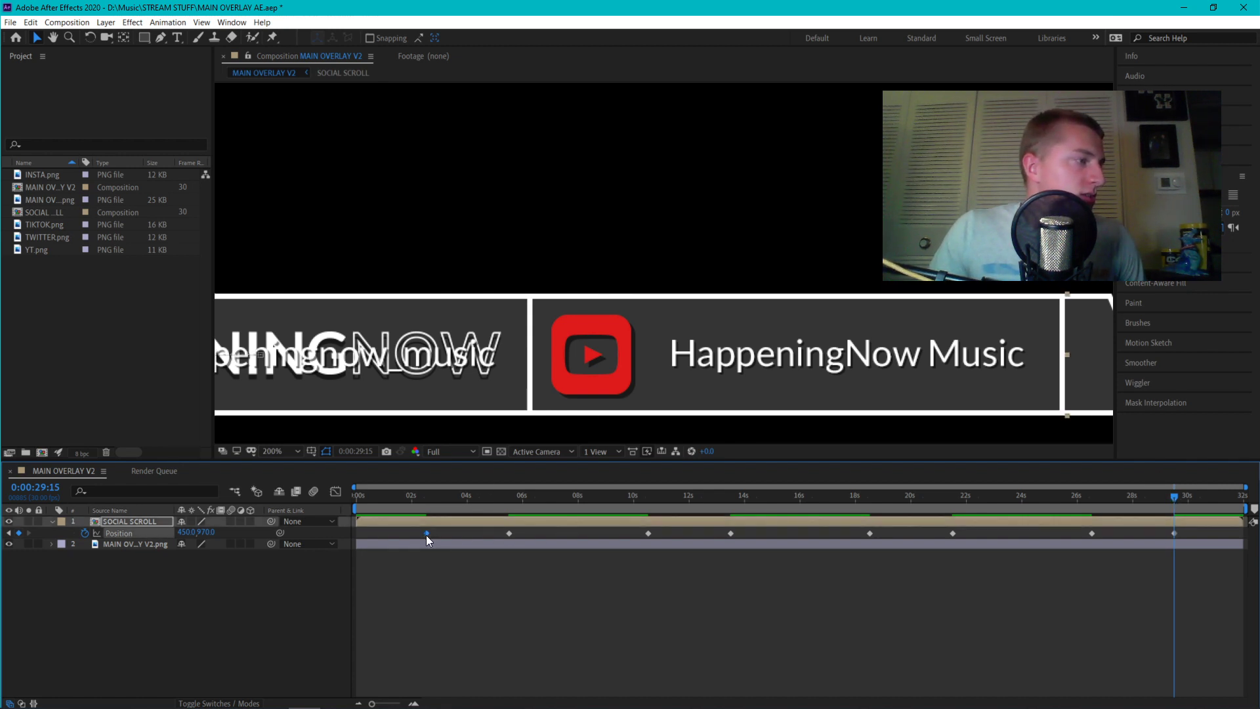
double_click(426, 534)
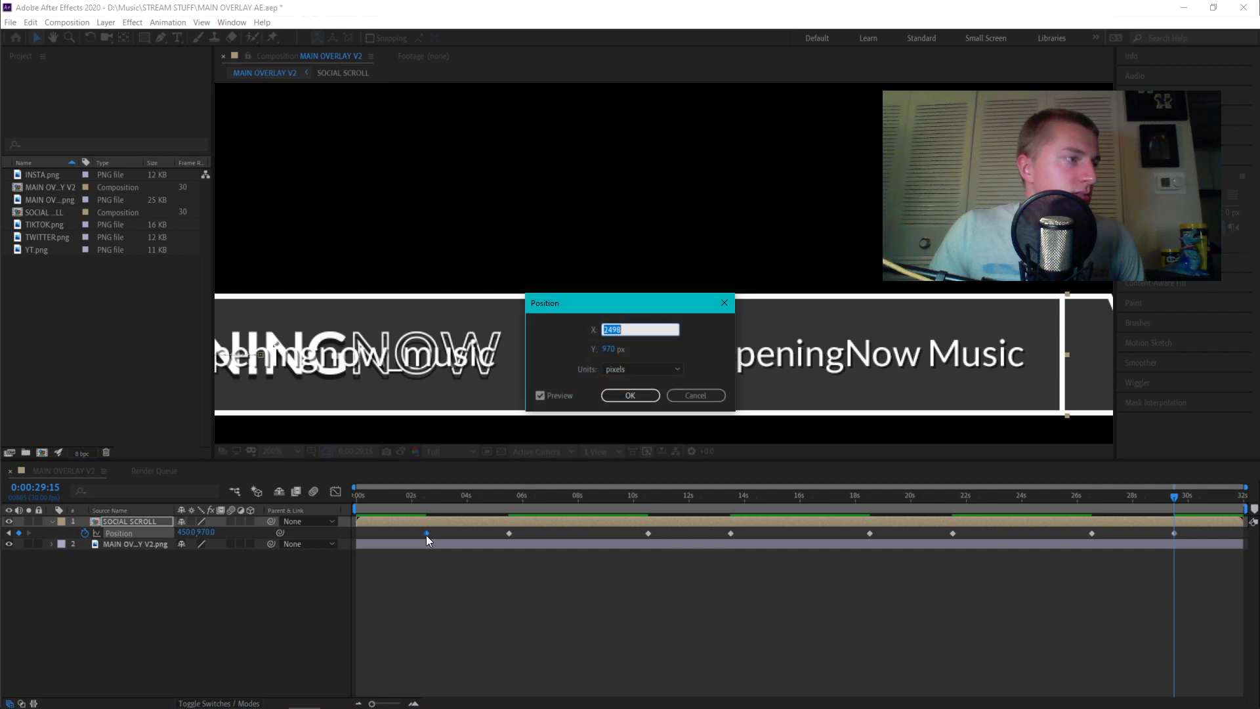
click(704, 397)
click(429, 498)
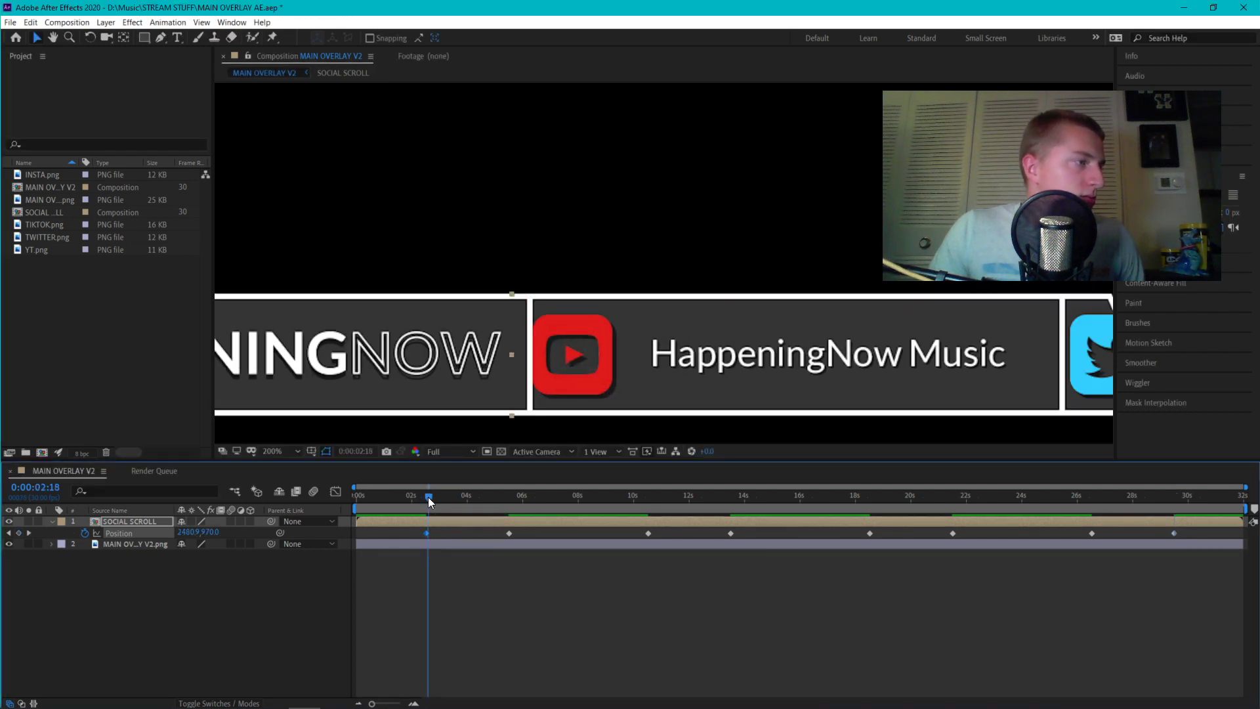
drag(428, 497, 385, 504)
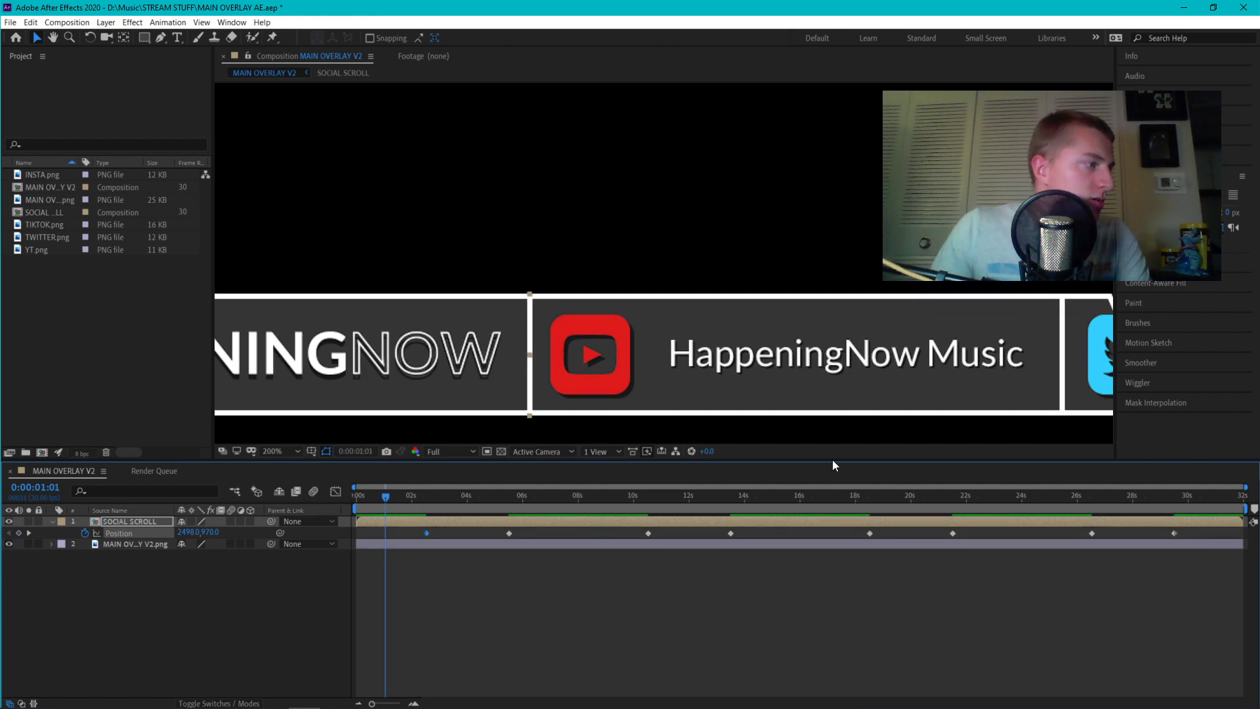
click(1203, 496)
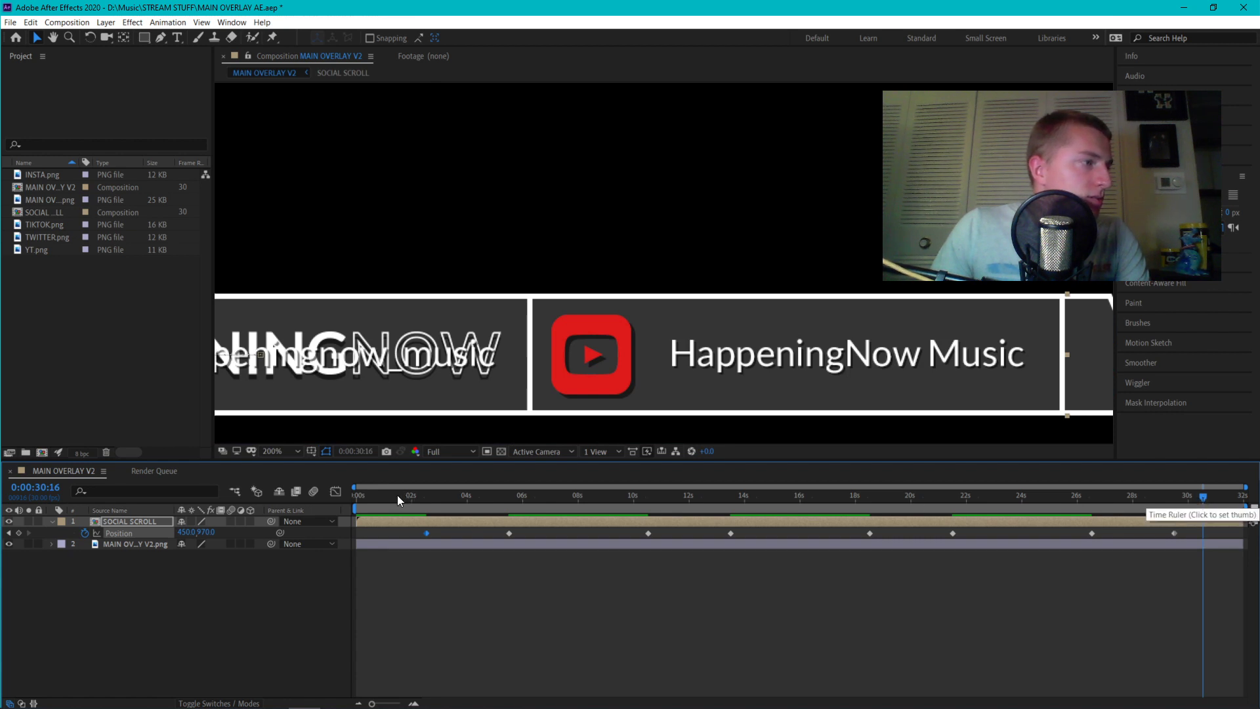
click(397, 496)
click(1208, 502)
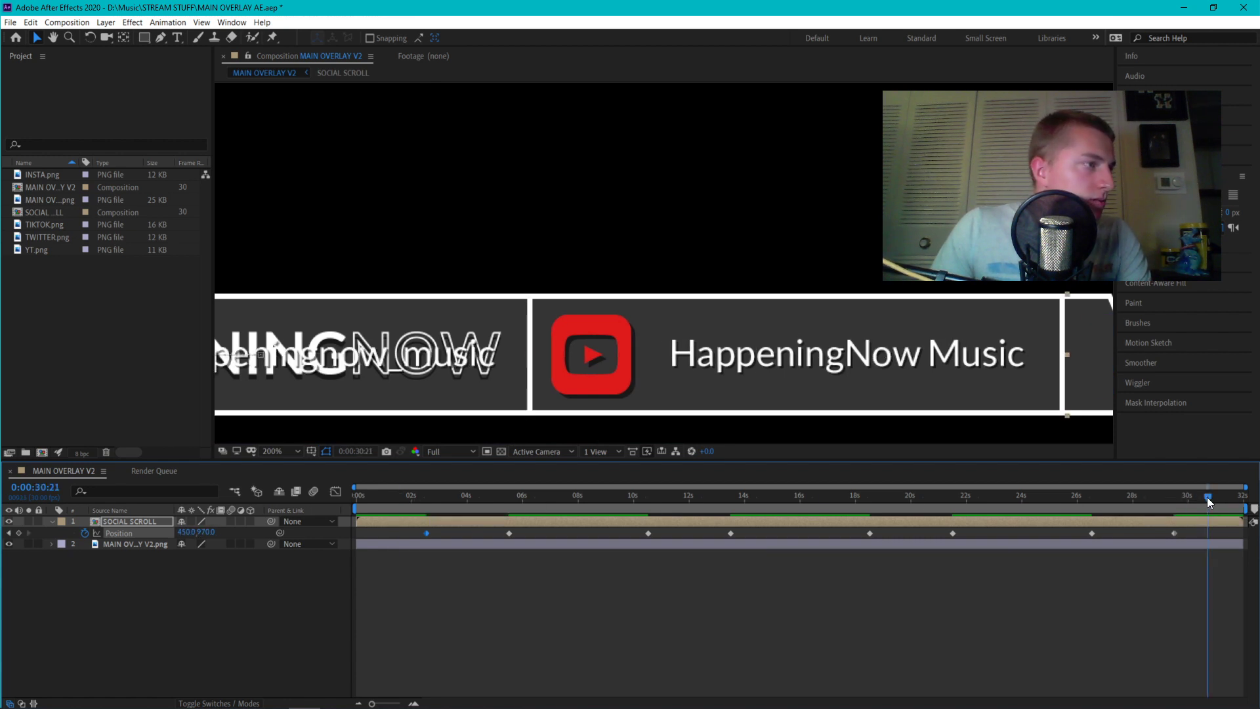
click(392, 500)
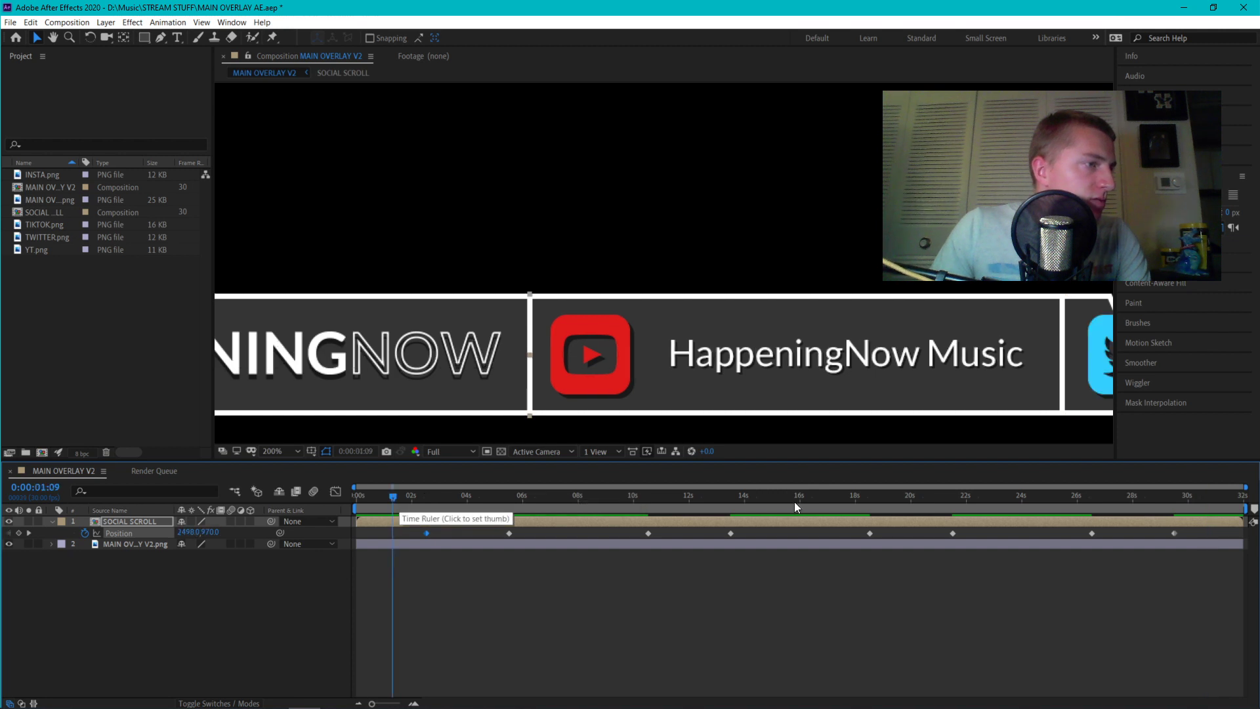
click(1211, 498)
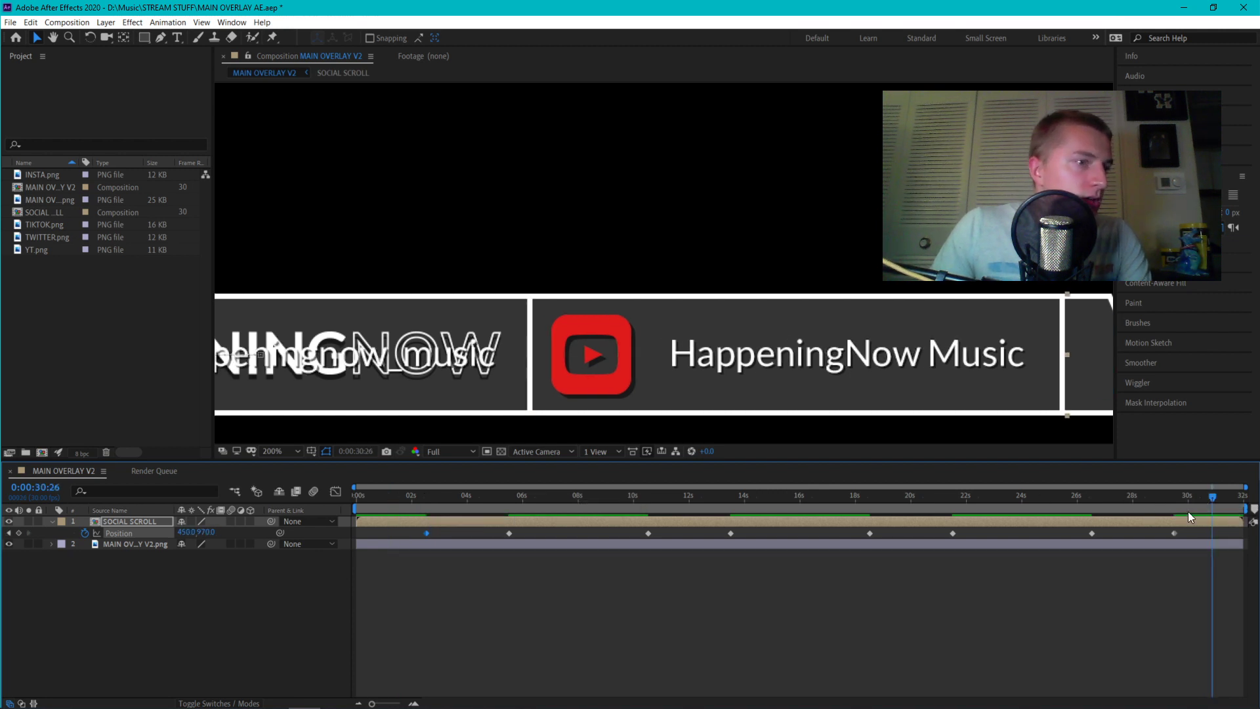
Nudge the SOCIAL SCROLL X position up by 2 at 0:00:30:26 and compare the YouTube graphic with its opening placement
click(1174, 533)
click(187, 532)
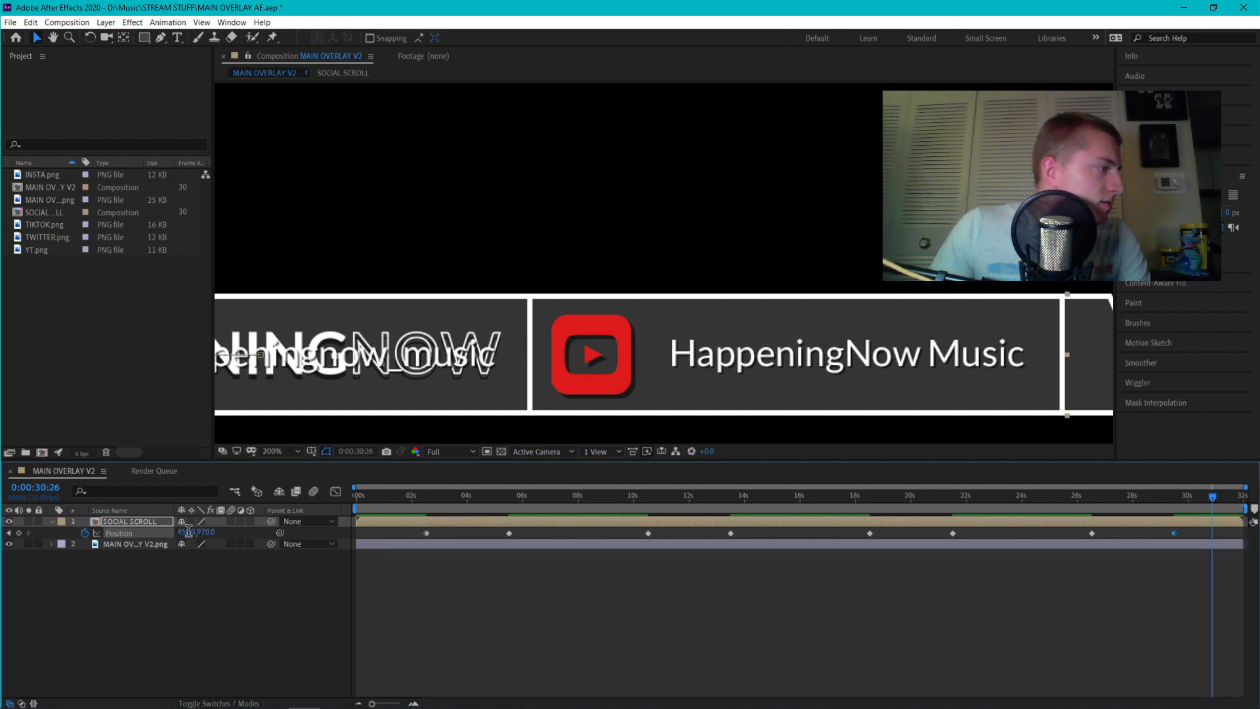
key(Up)
key(Up)
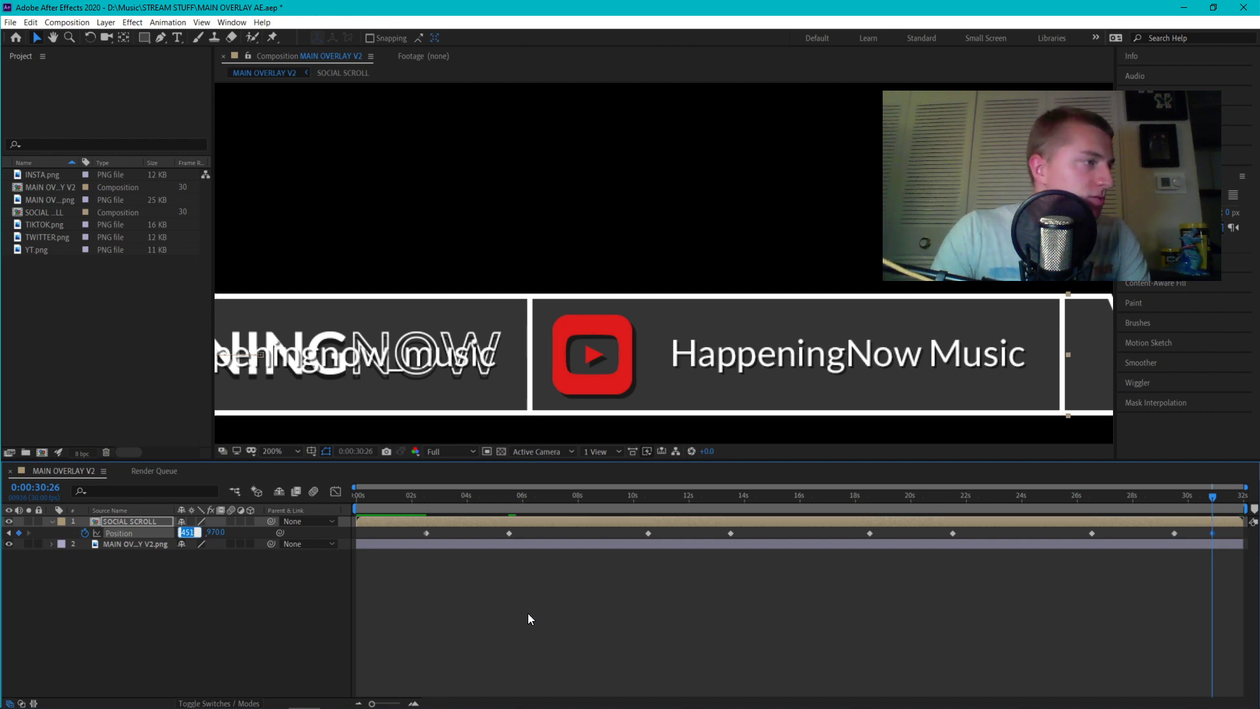
click(389, 496)
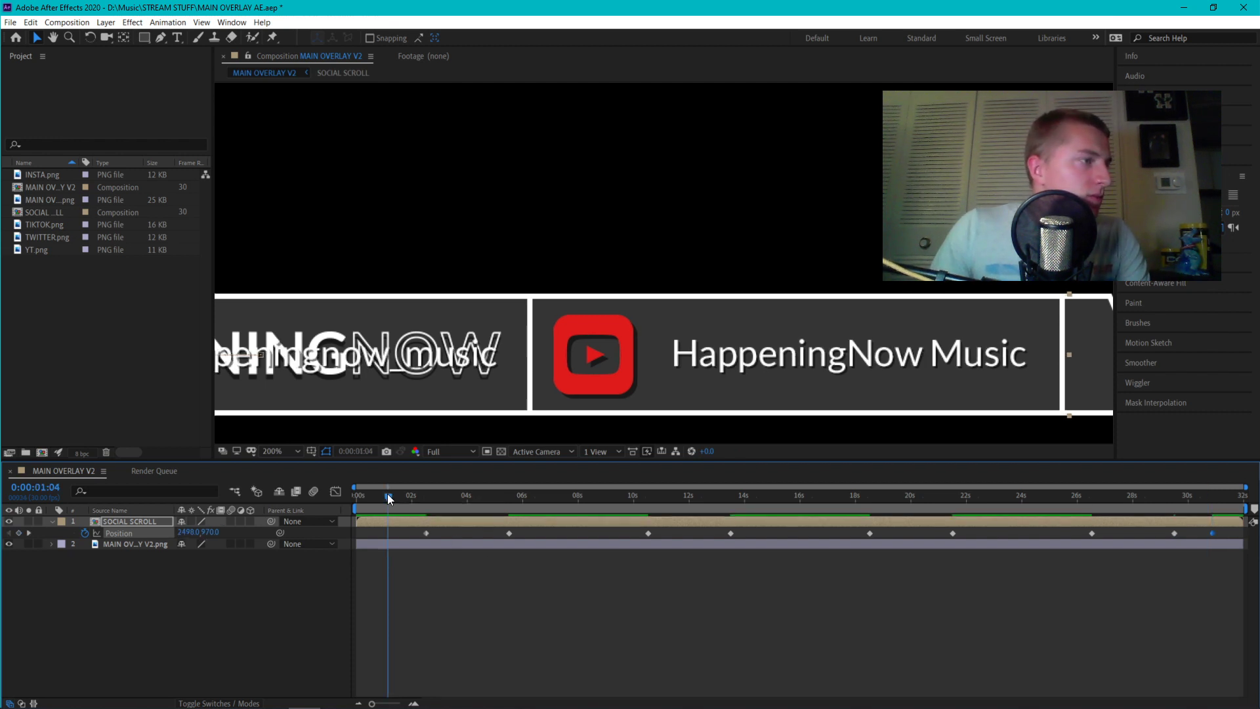
click(1229, 503)
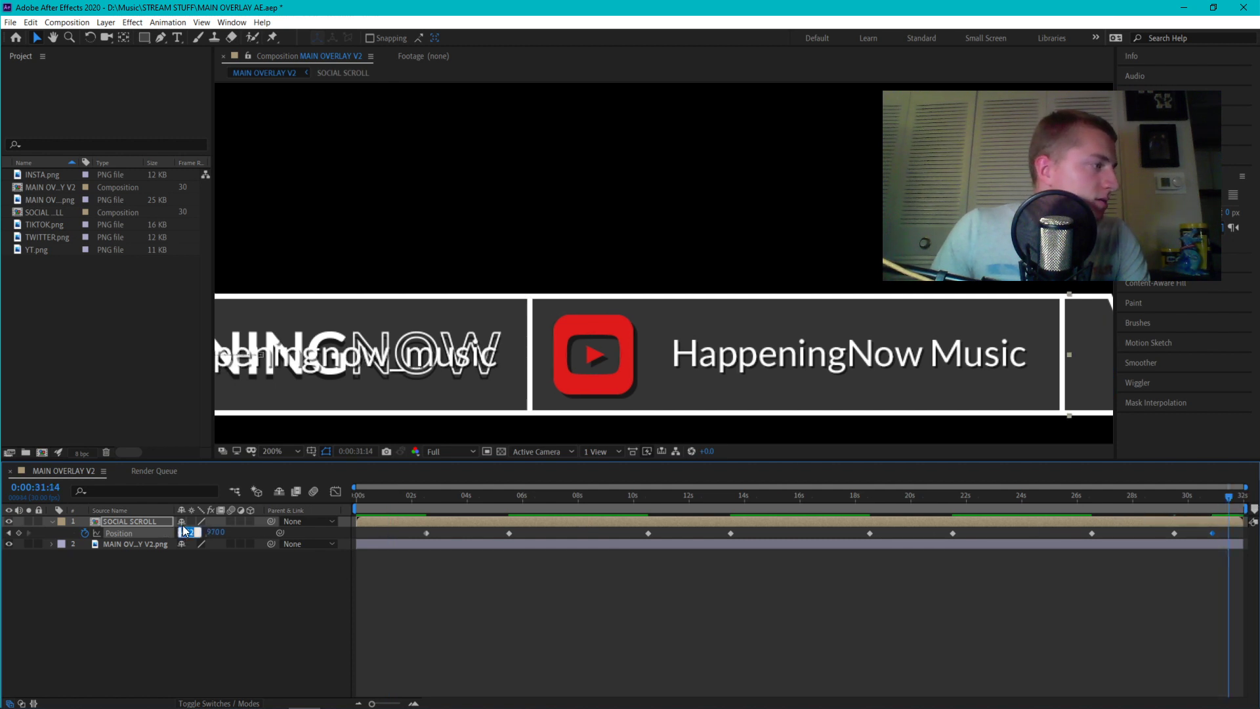
Nudge the SOCIAL SCROLL layer's X position to 448 at 0:00:31:14
key(Down)
key(Down)
key(Down)
key(Down)
key(Down)
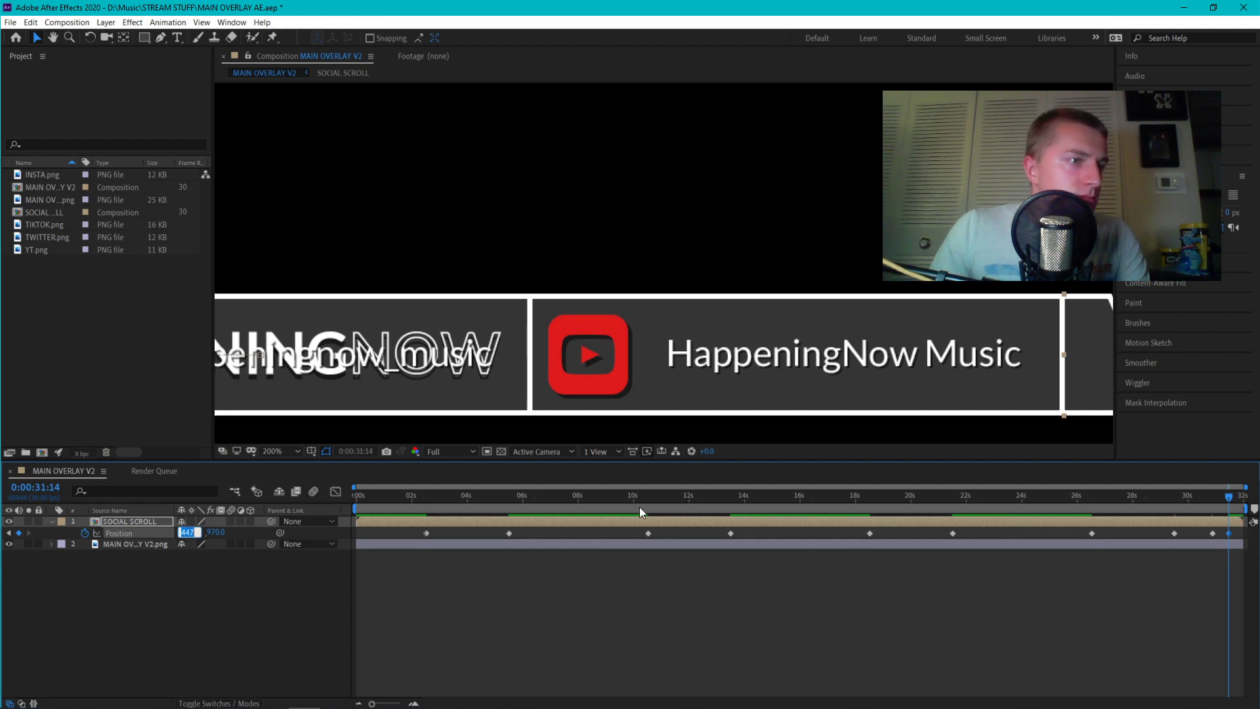
key(Up)
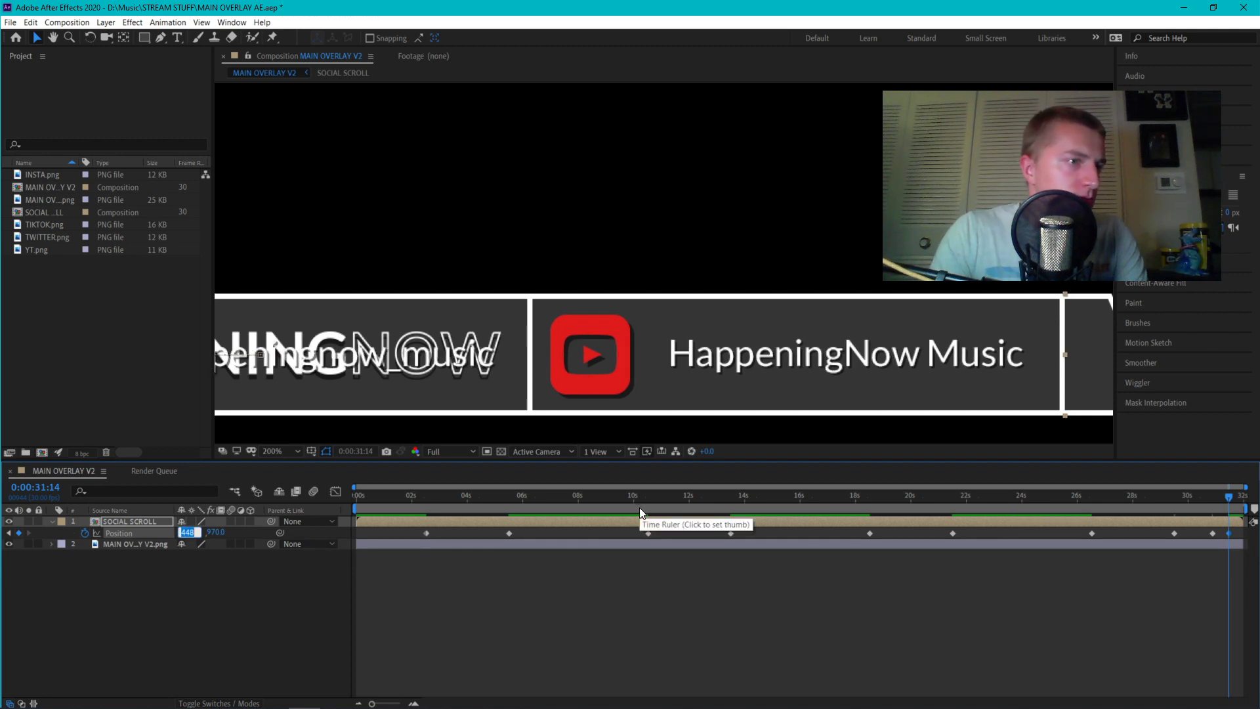
Delete the two extra SOCIAL SCROLL Position keyframes that follow the one at 0:00:29:15
drag(1213, 533, 1229, 533)
click(1229, 533)
key(Delete)
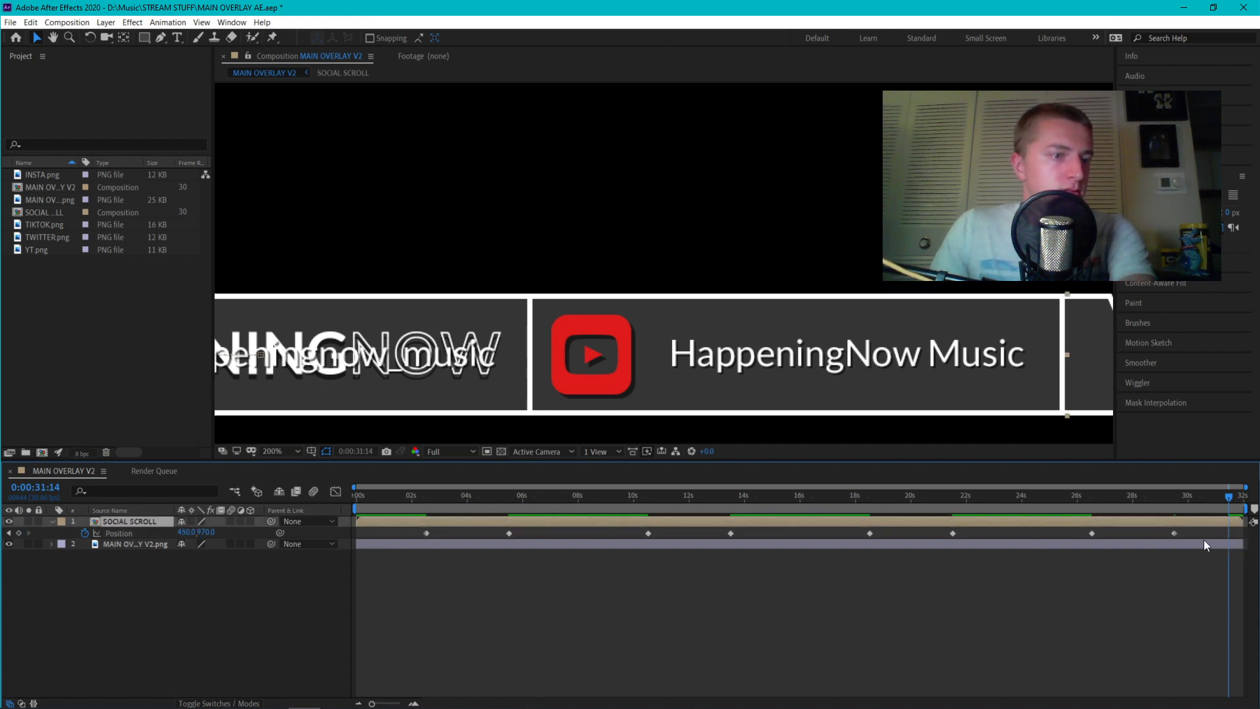
Compare the YouTube graphic's opening placement around 0:00:01:06 with its closing placement after the last keyframe
click(9, 534)
click(389, 498)
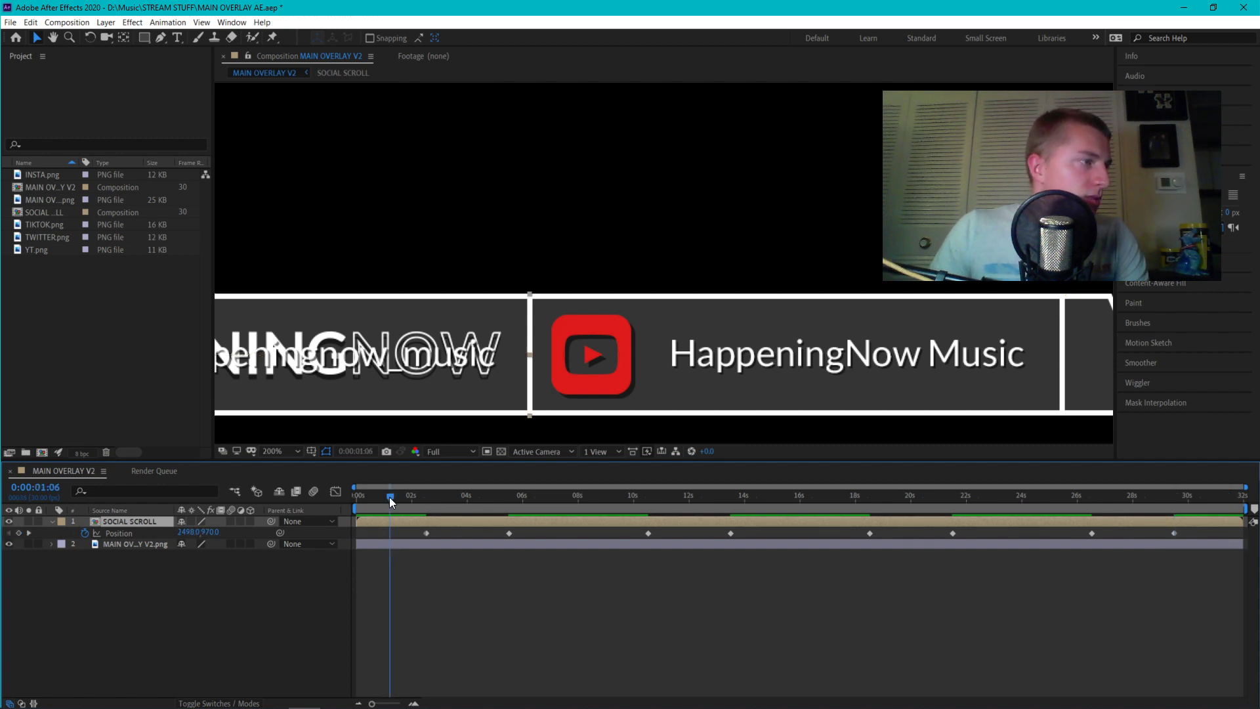
click(1174, 534)
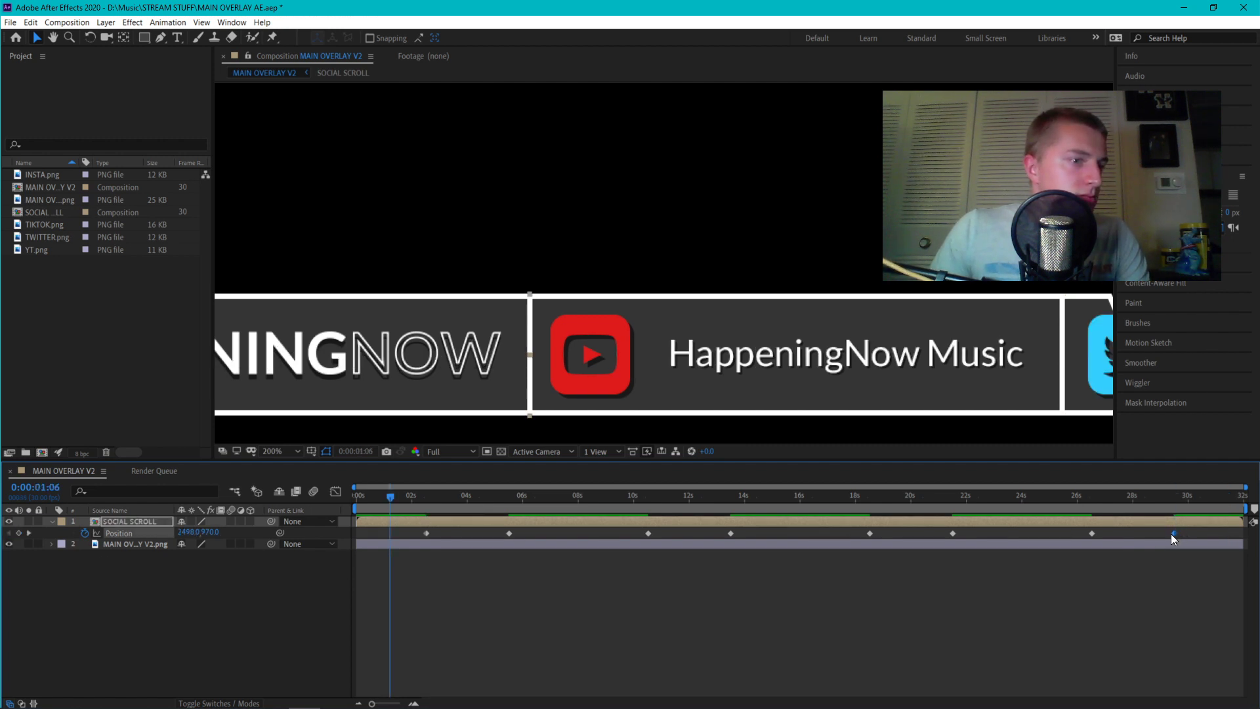
click(1183, 498)
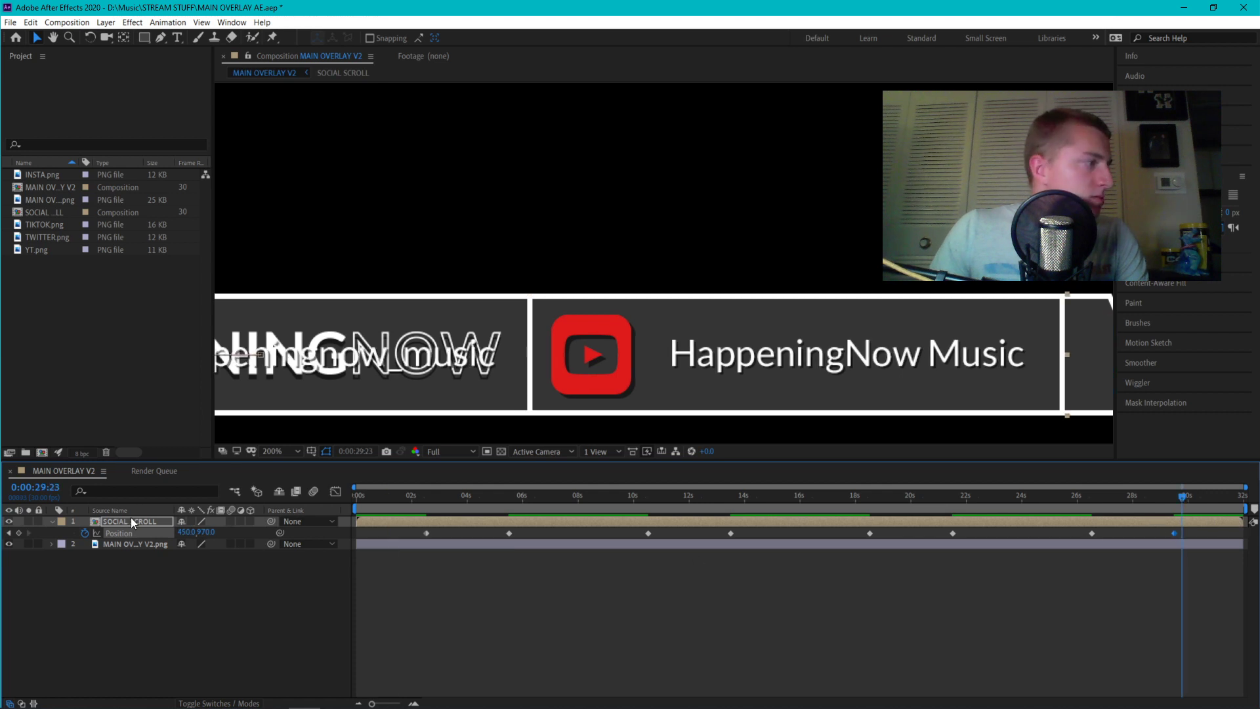
click(391, 502)
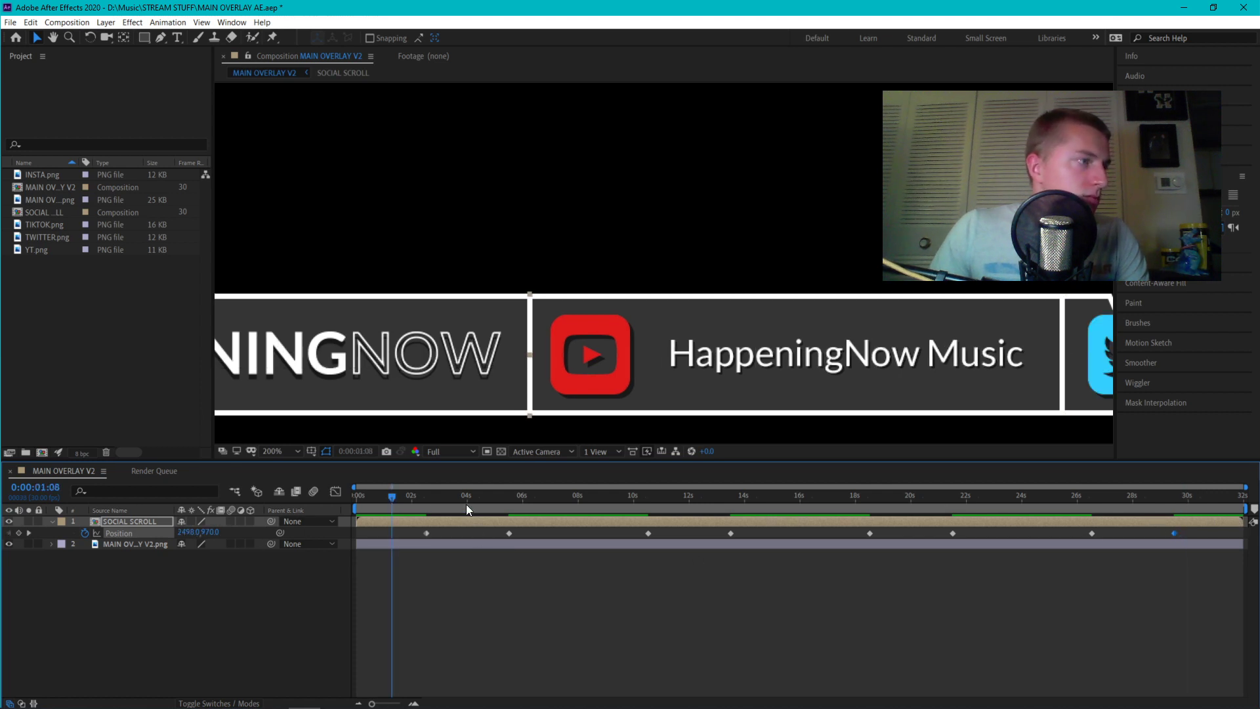
click(1208, 497)
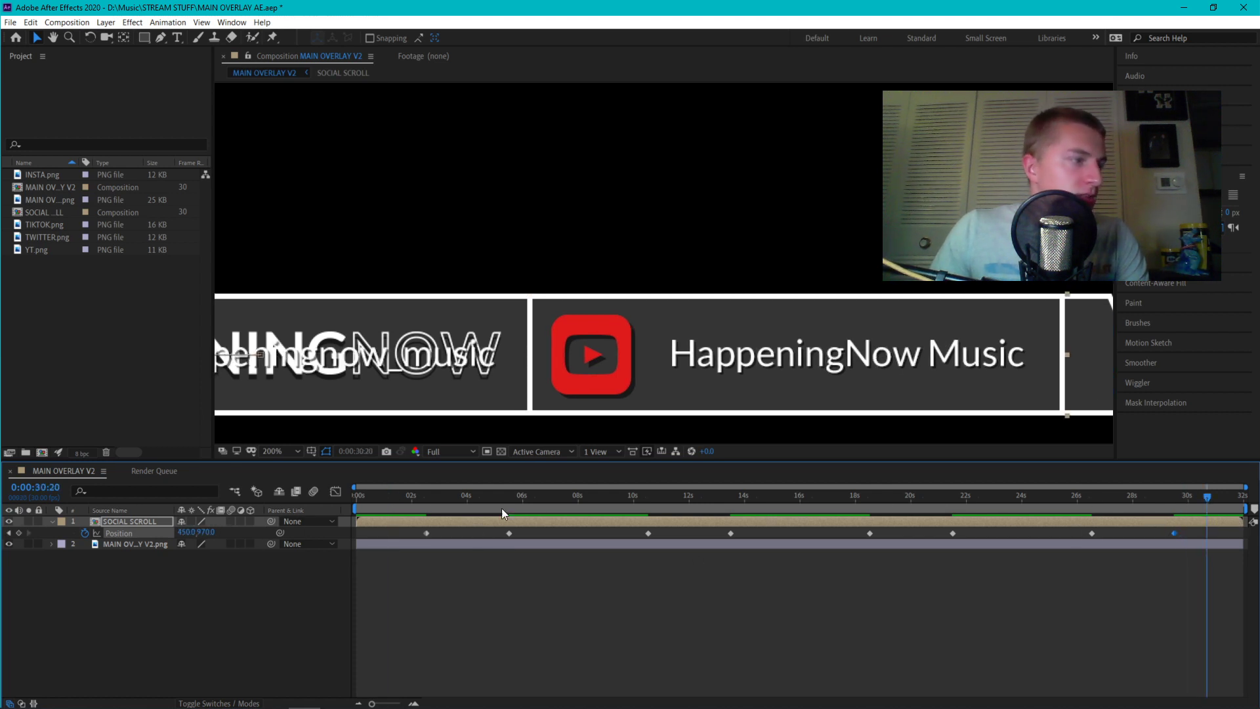
Set the SOCIAL SCROLL X position at the 0:00:29:15 keyframe to 449, checking it against the opening placement
click(9, 533)
click(187, 532)
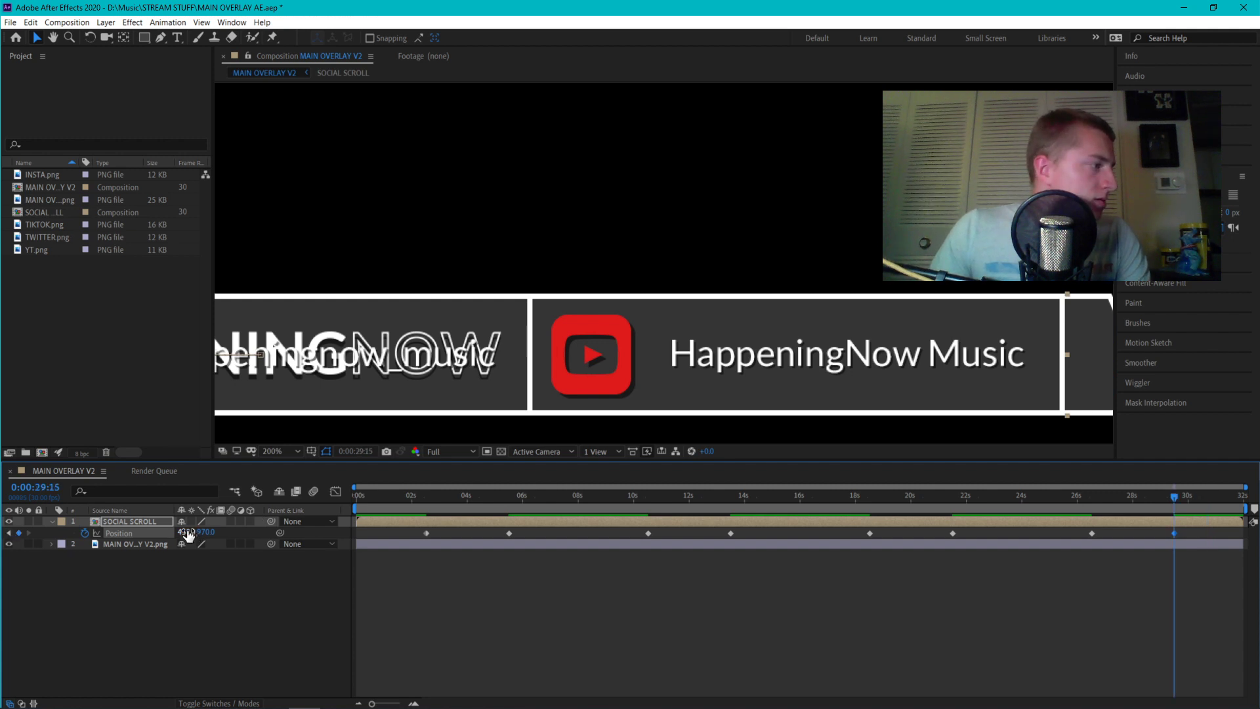
key(shift+Down)
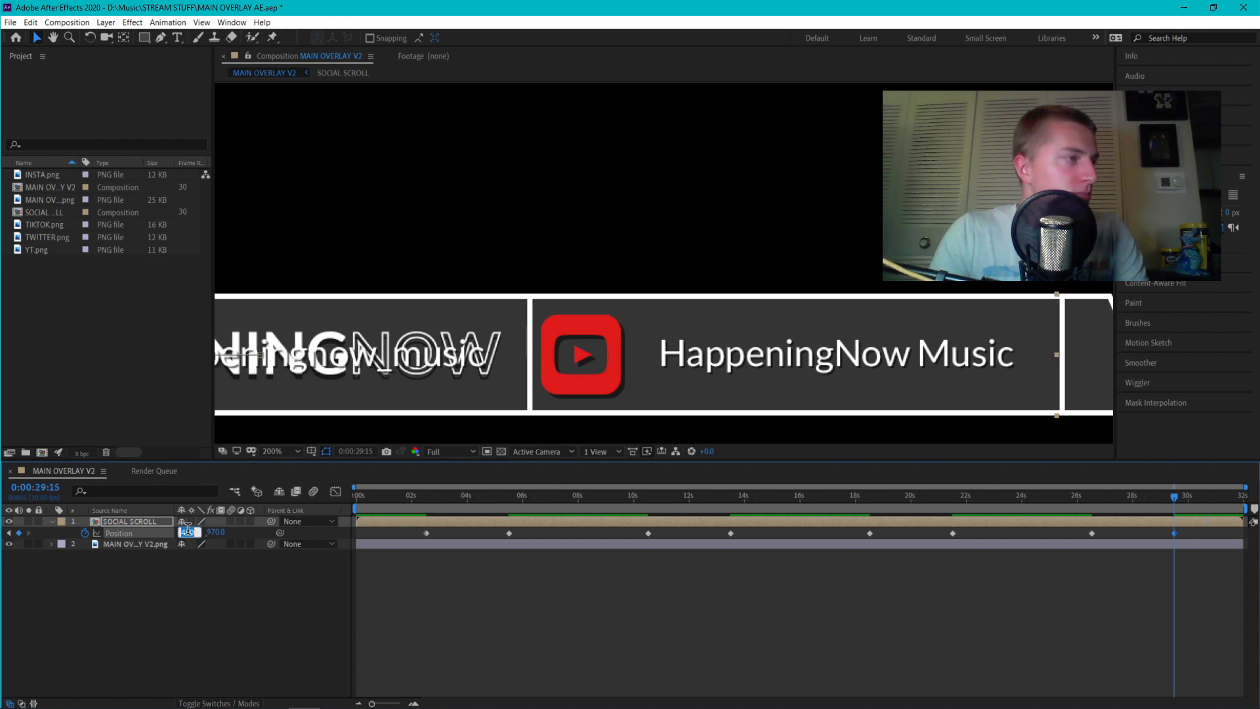
key(shift+Up)
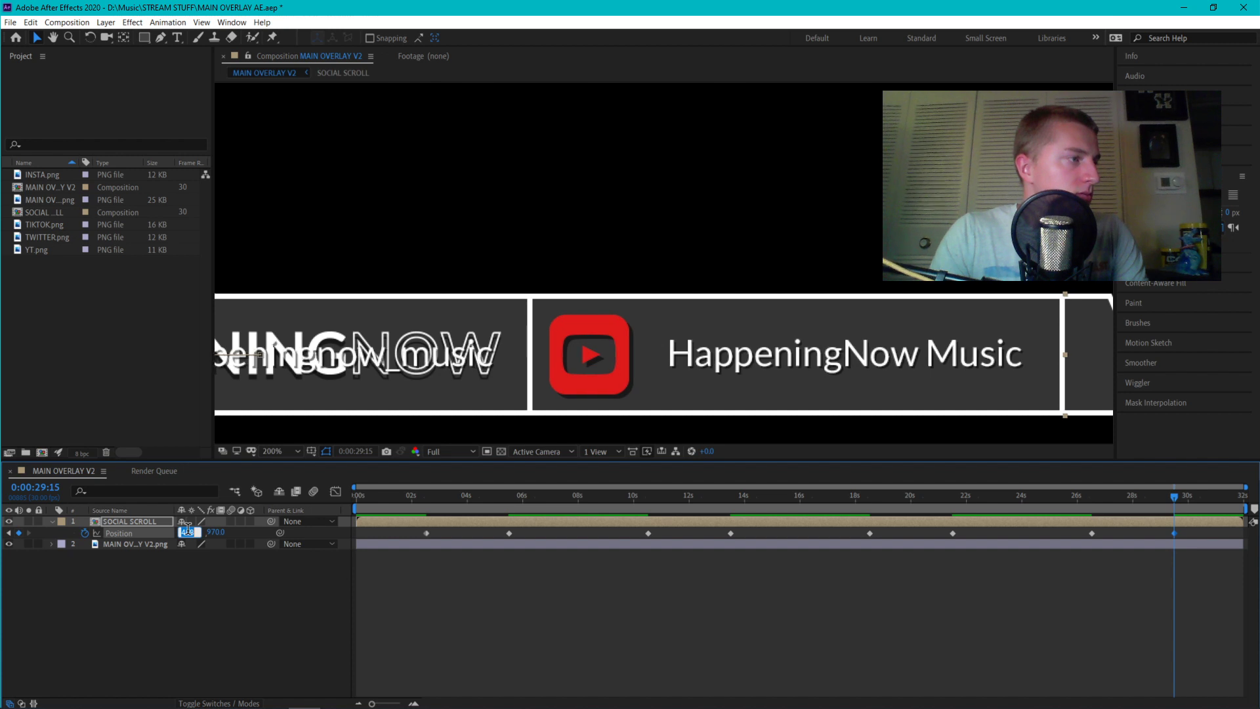
click(393, 499)
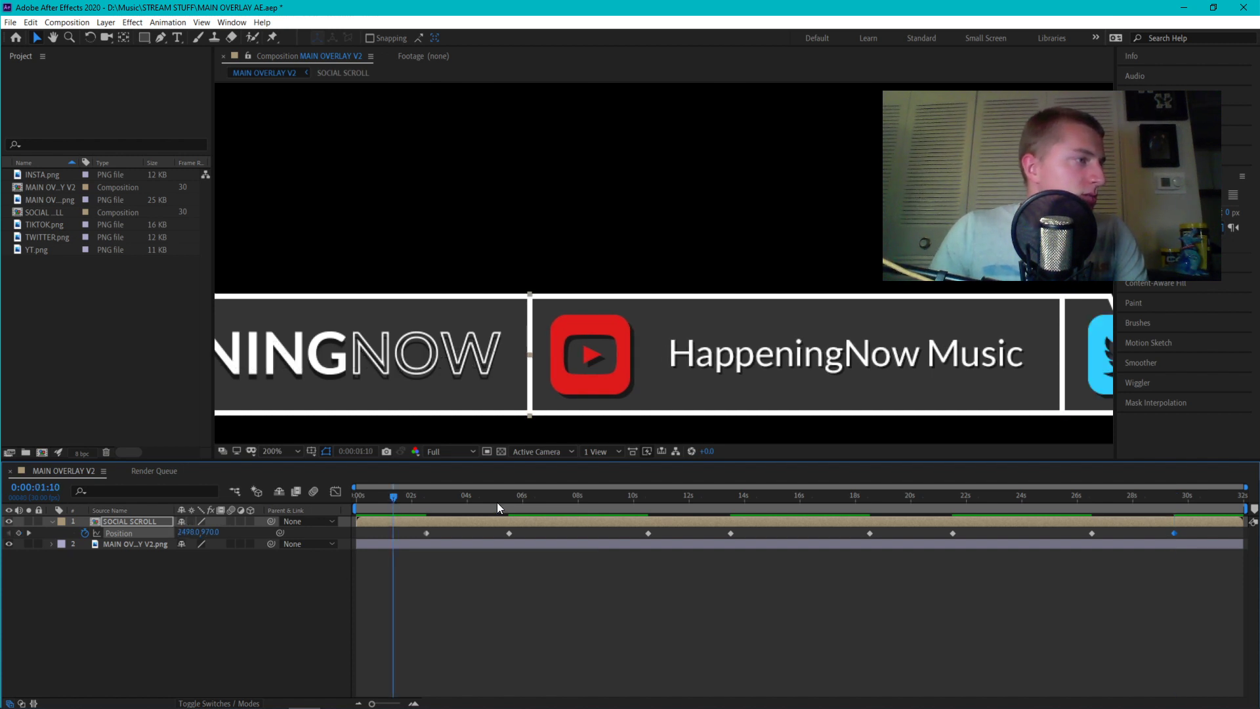
click(1203, 495)
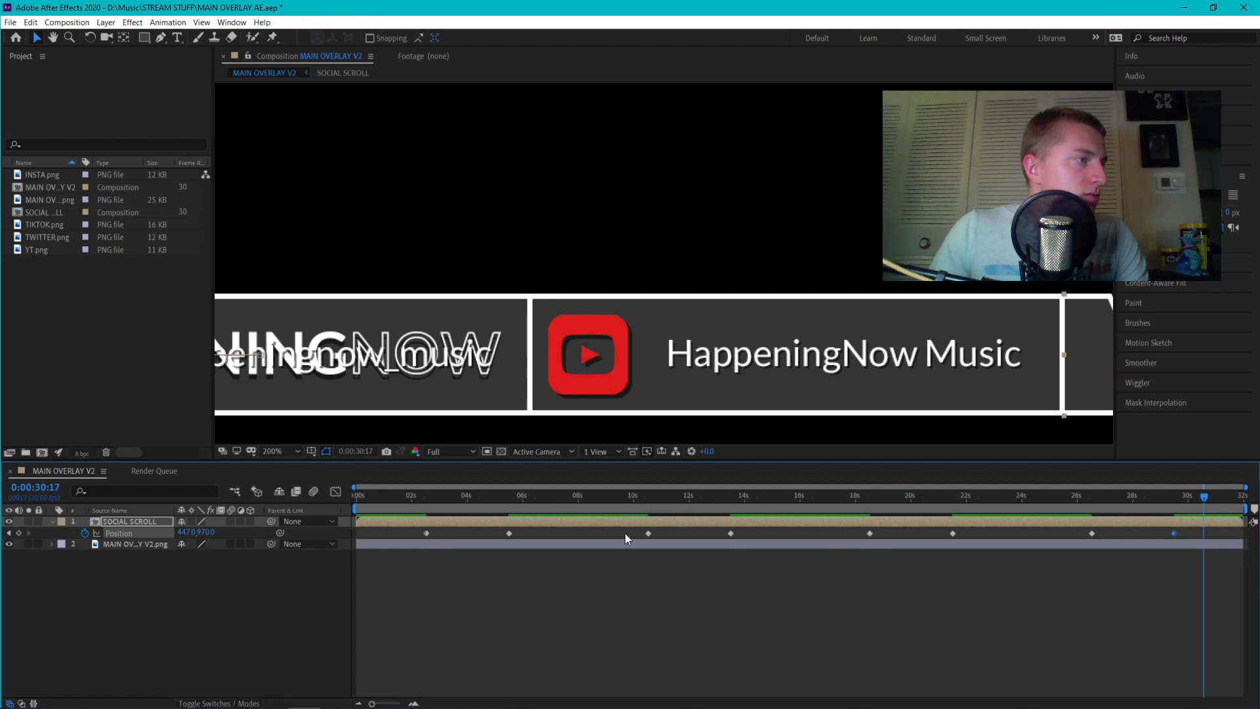
click(9, 533)
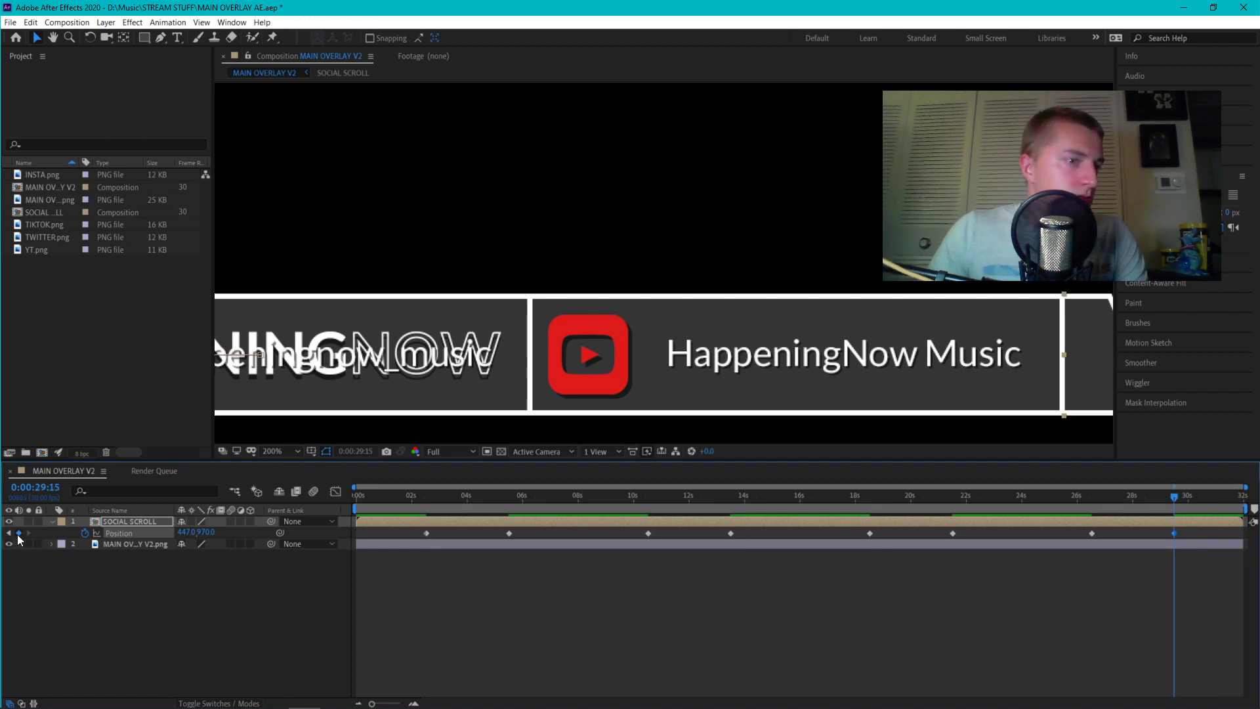
click(191, 533)
key(Up)
key(Up)
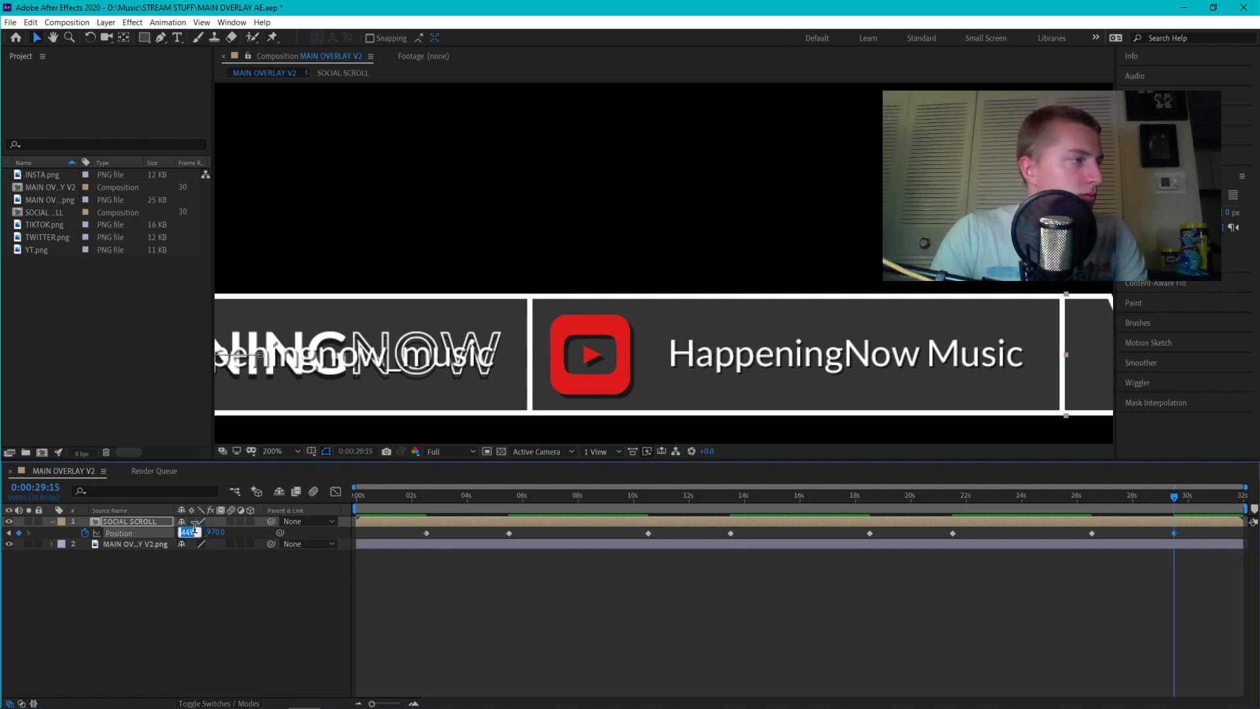
Check the adjusted closing YouTube graphic against the opening frames by alternating between the start and end of the composition
click(401, 498)
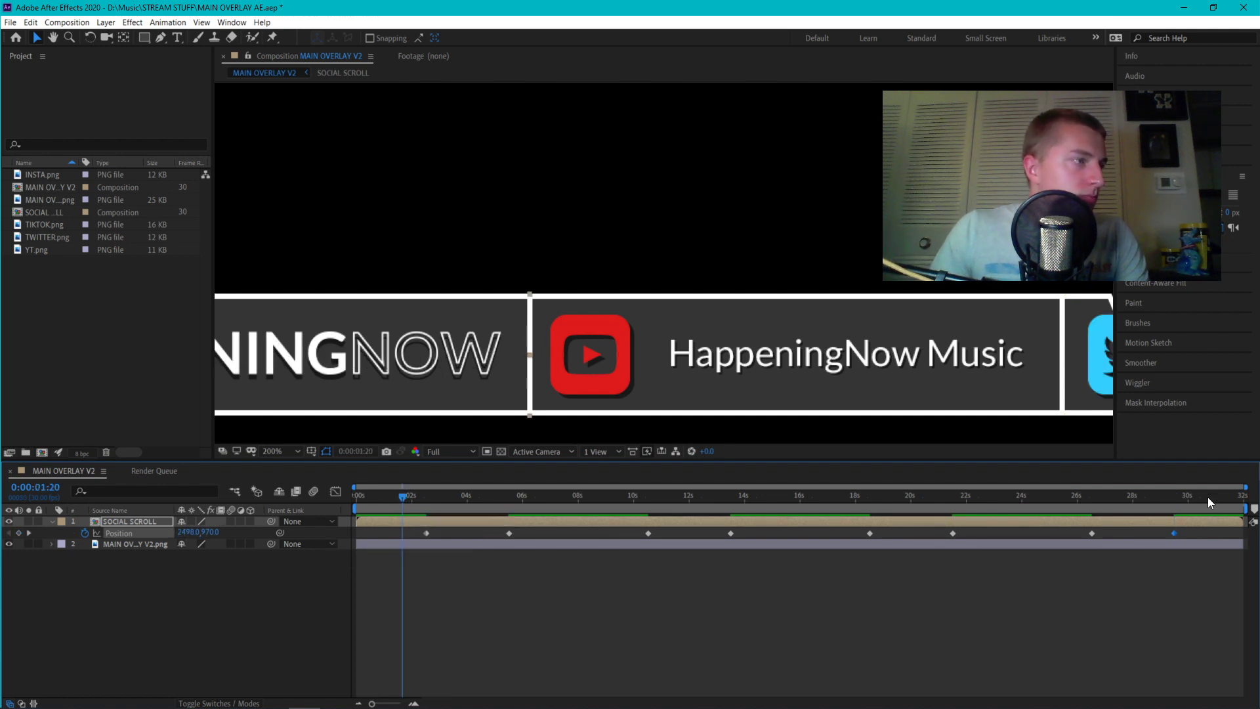
click(366, 498)
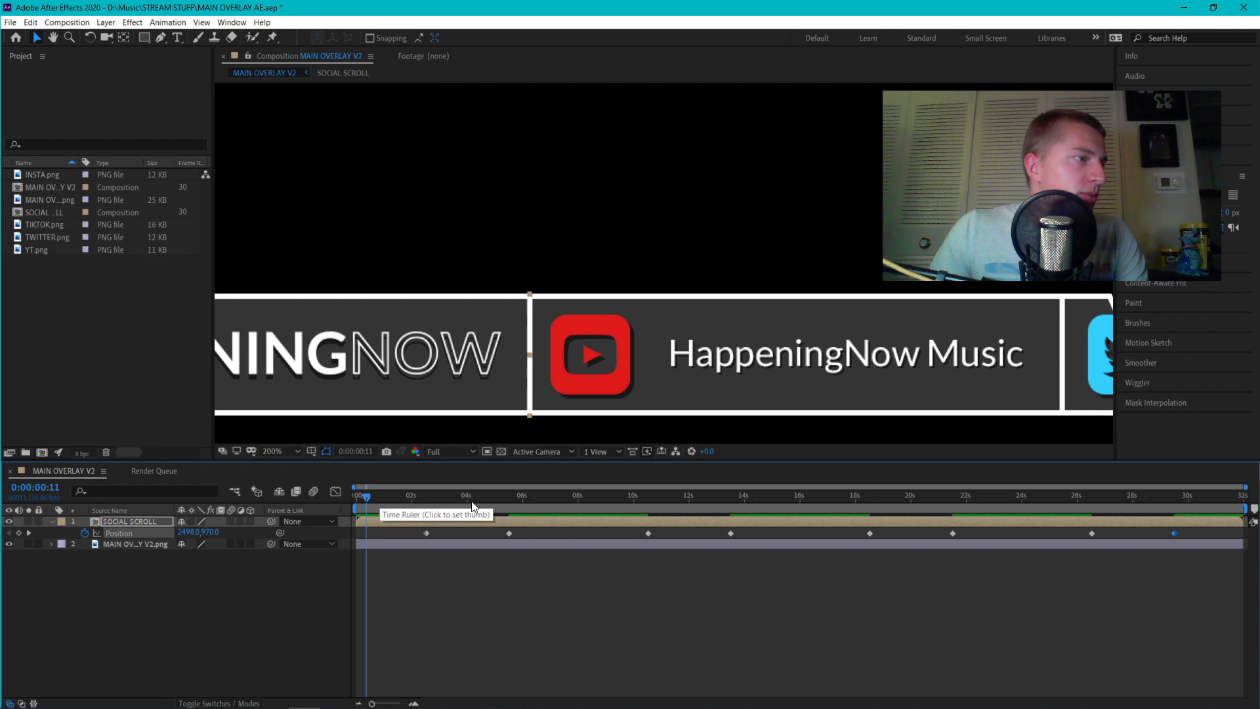
click(1215, 498)
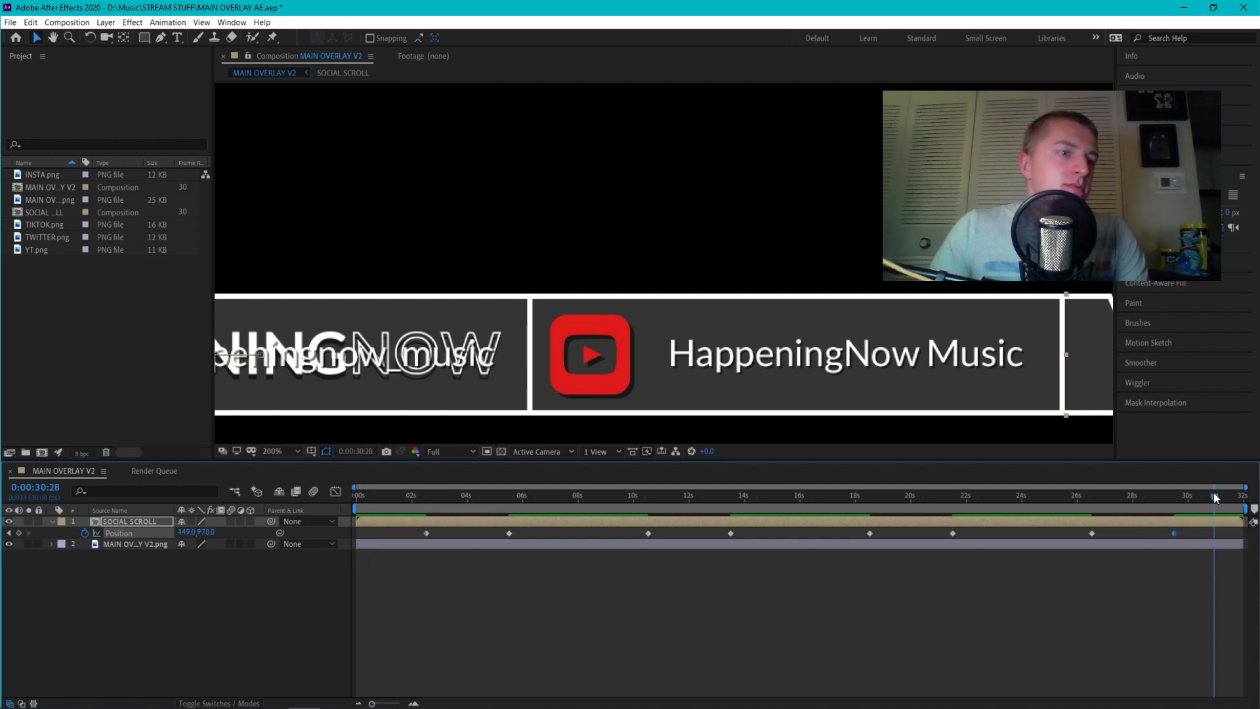
click(393, 497)
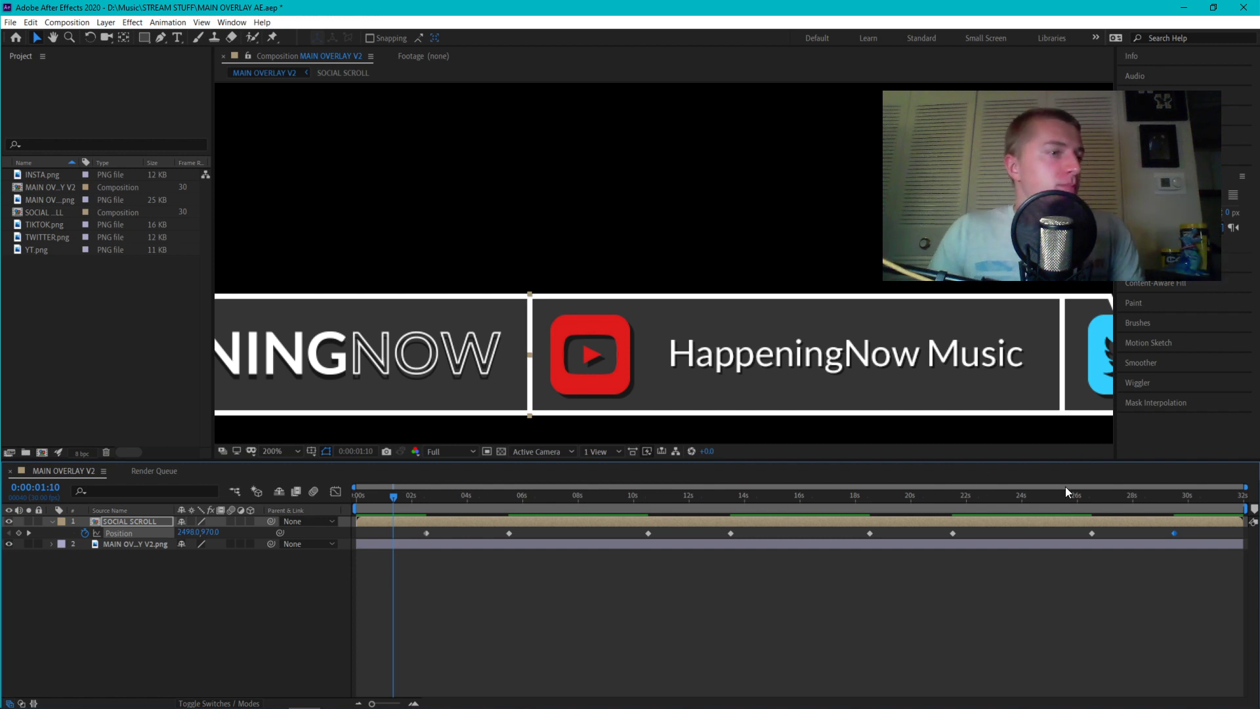
click(1229, 503)
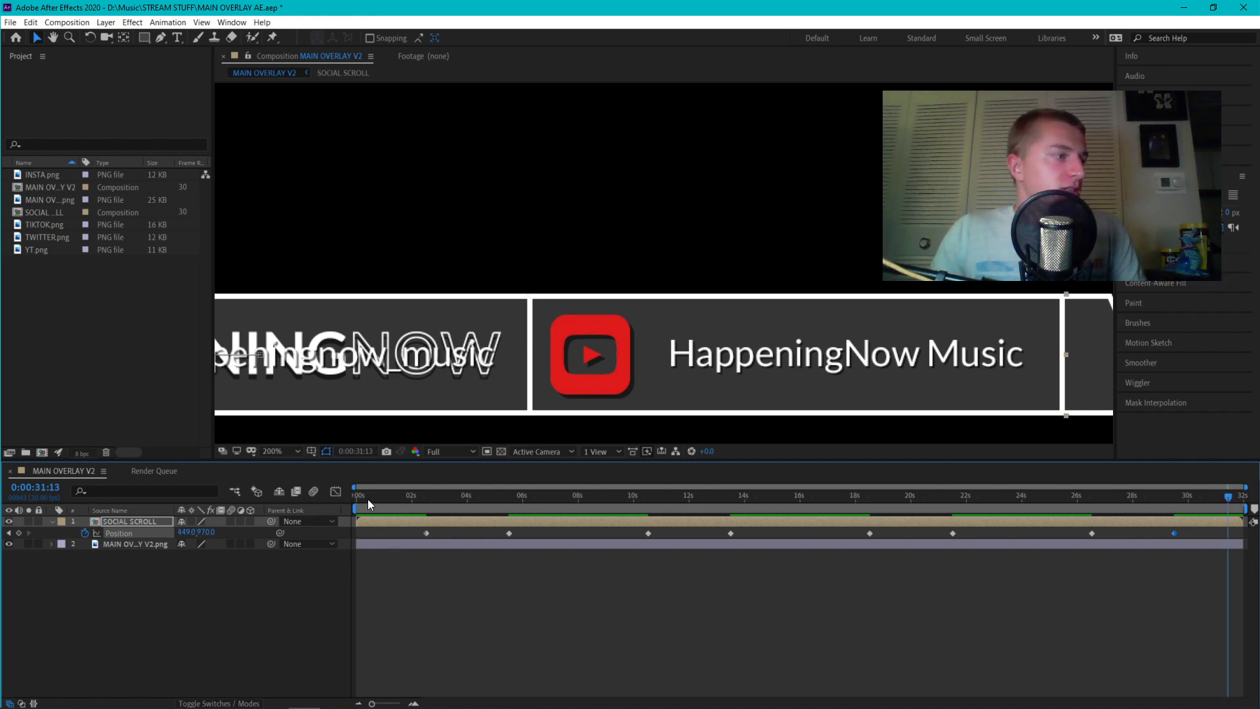
click(385, 498)
click(1213, 497)
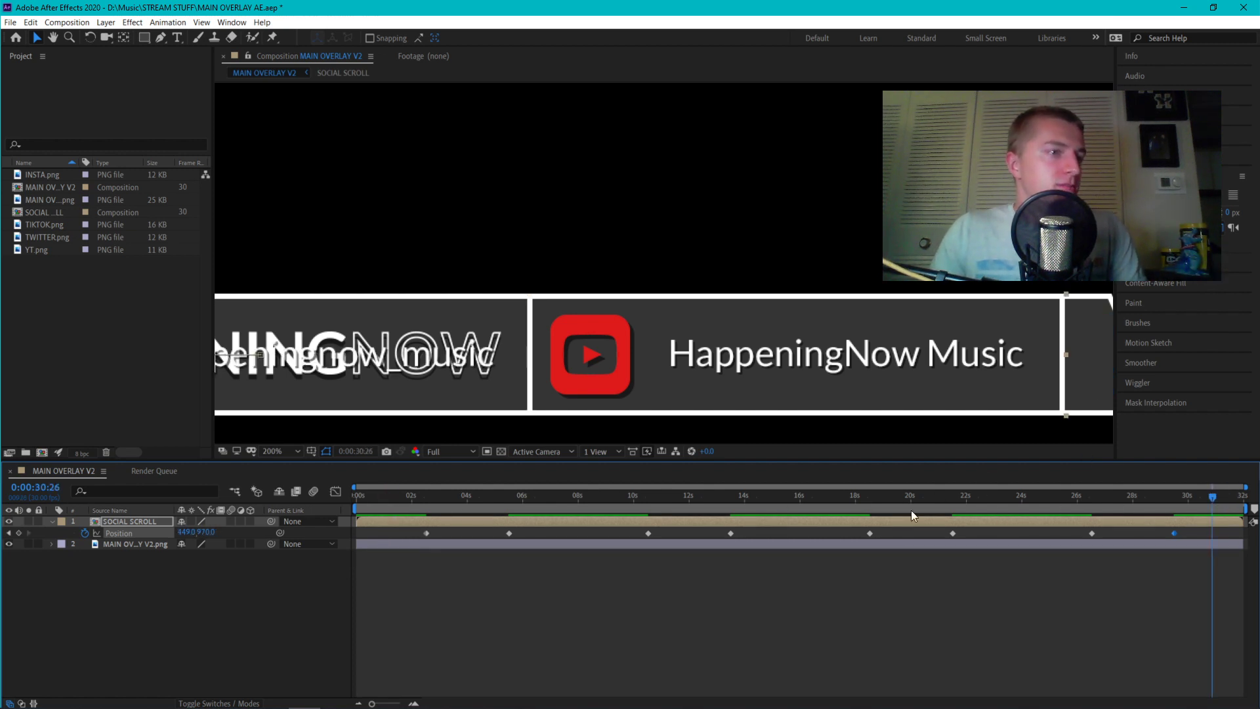
click(392, 502)
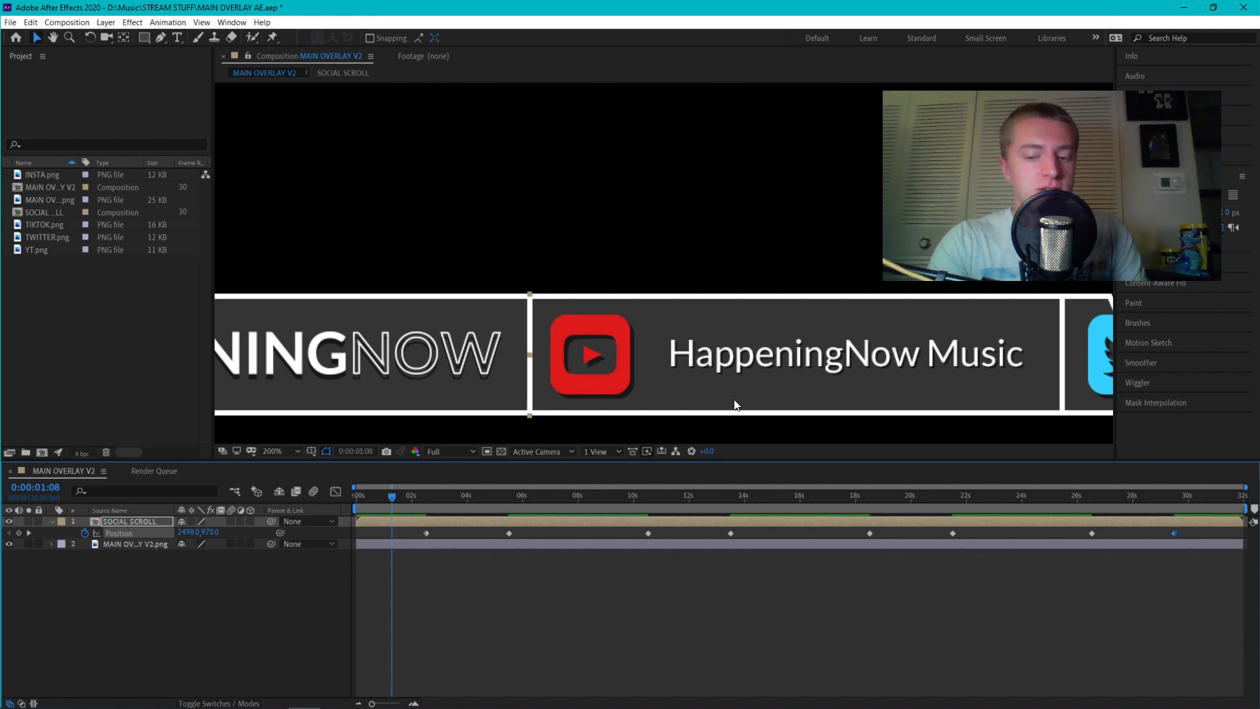
Add a new mask to the SOCIAL SCROLL layer and reveal Mask 1 under its Masks group
click(709, 190)
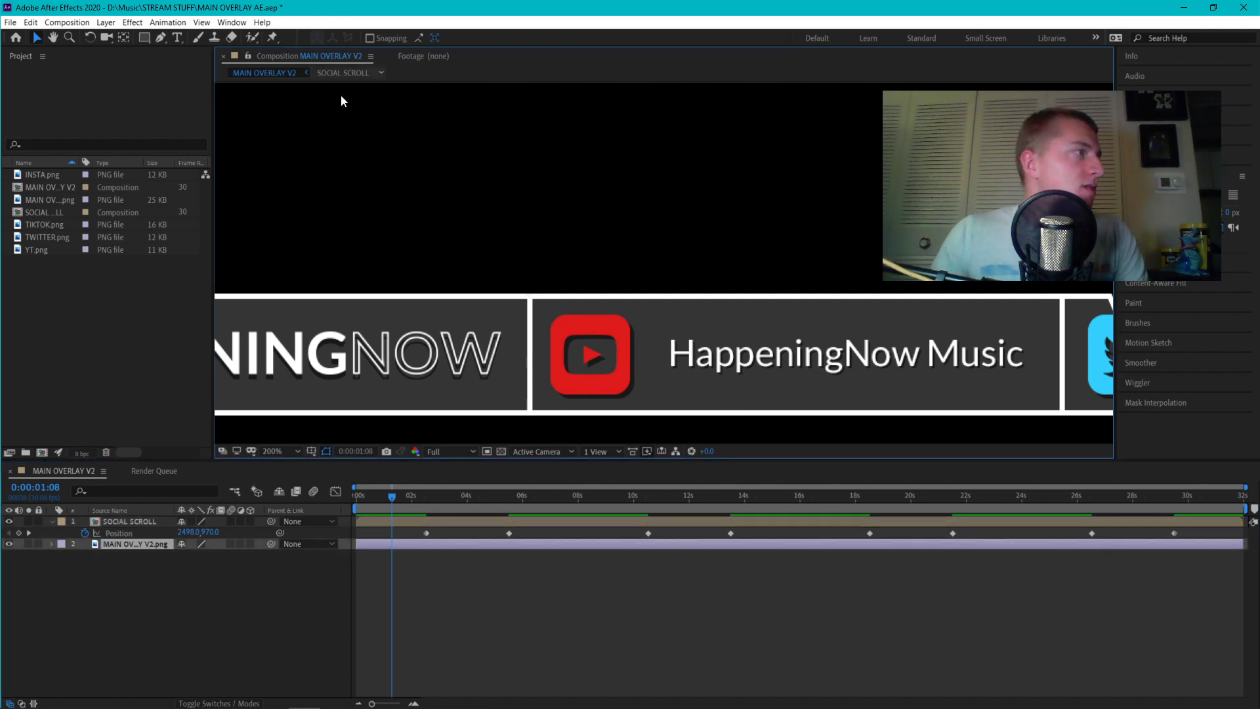
click(278, 455)
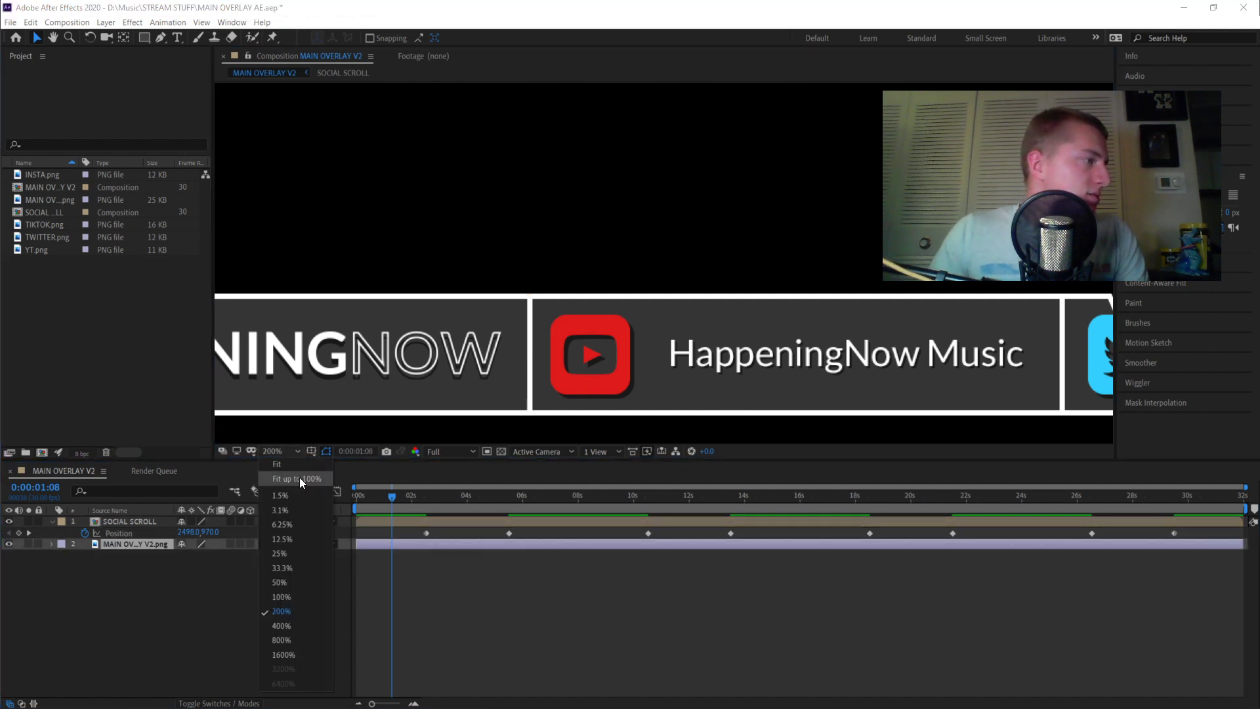
click(299, 478)
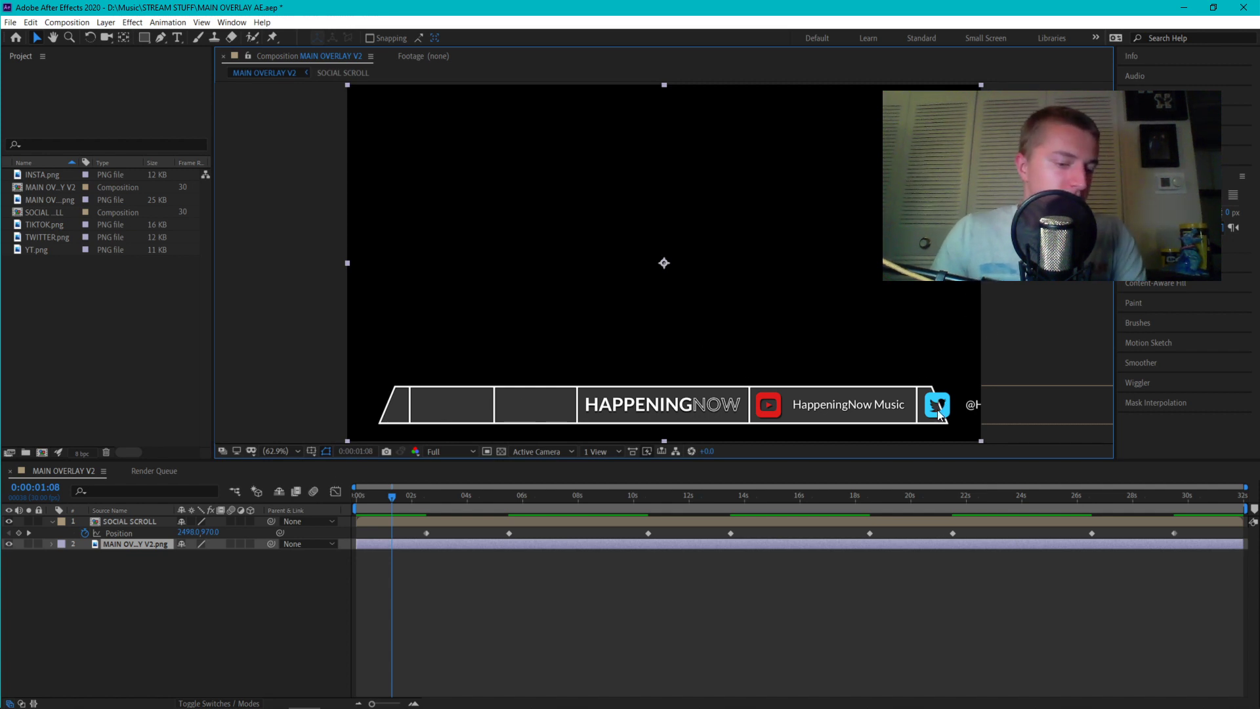
scroll(791, 415, up, 5)
scroll(791, 415, down, 4)
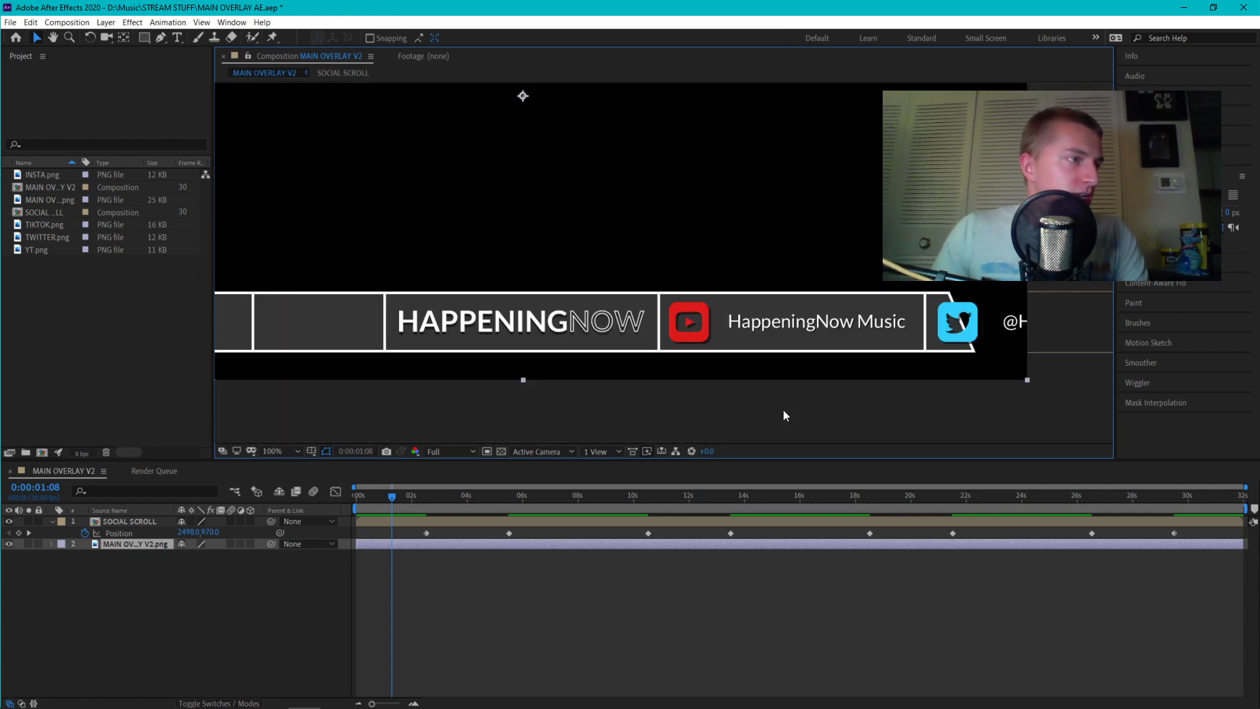
click(59, 577)
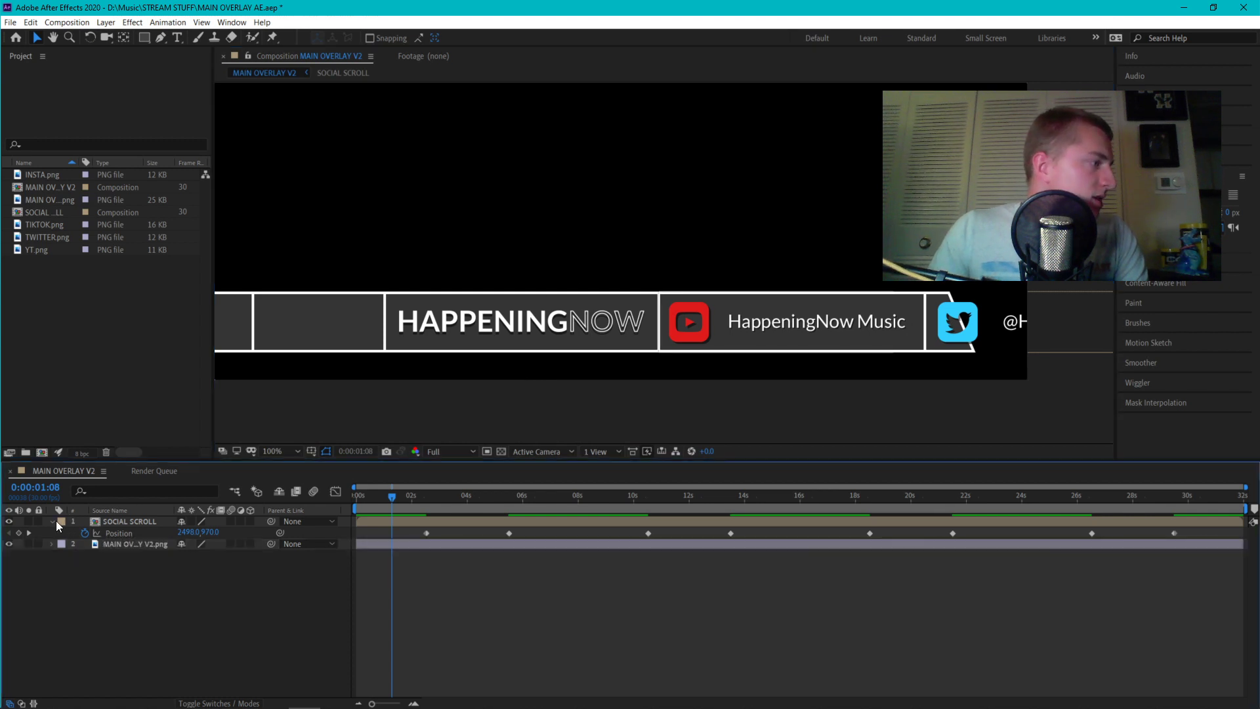
click(53, 521)
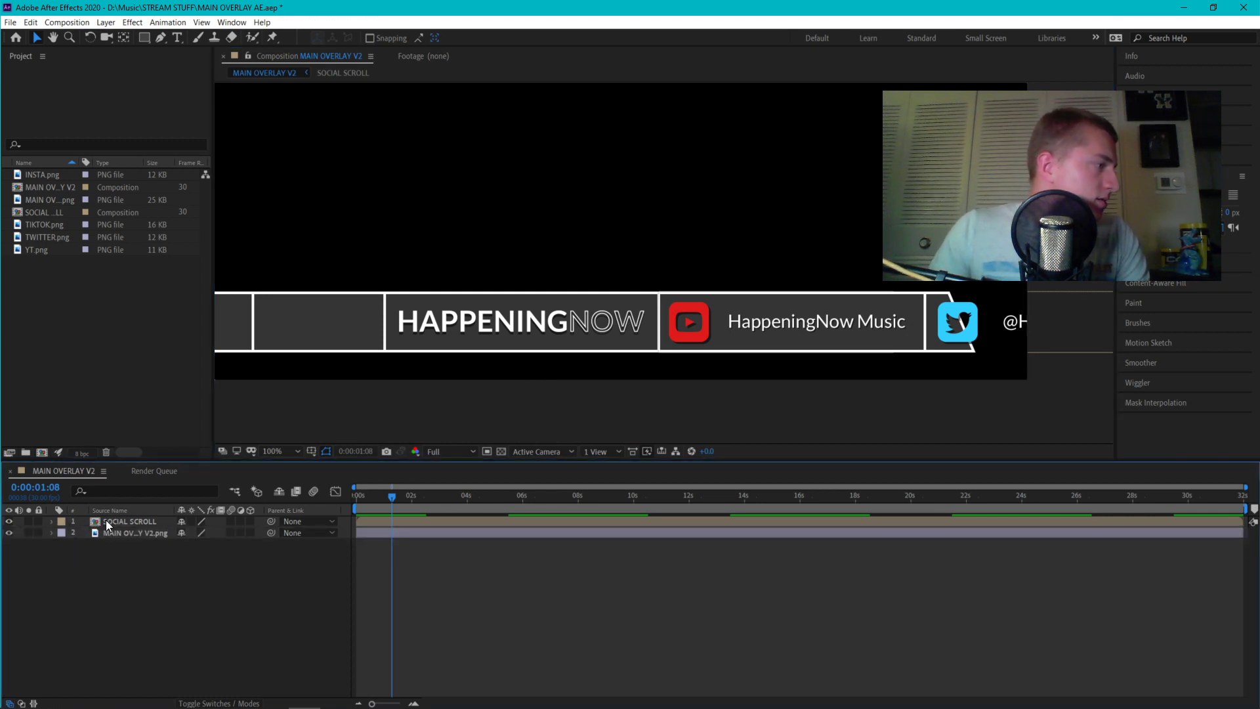
click(95, 522)
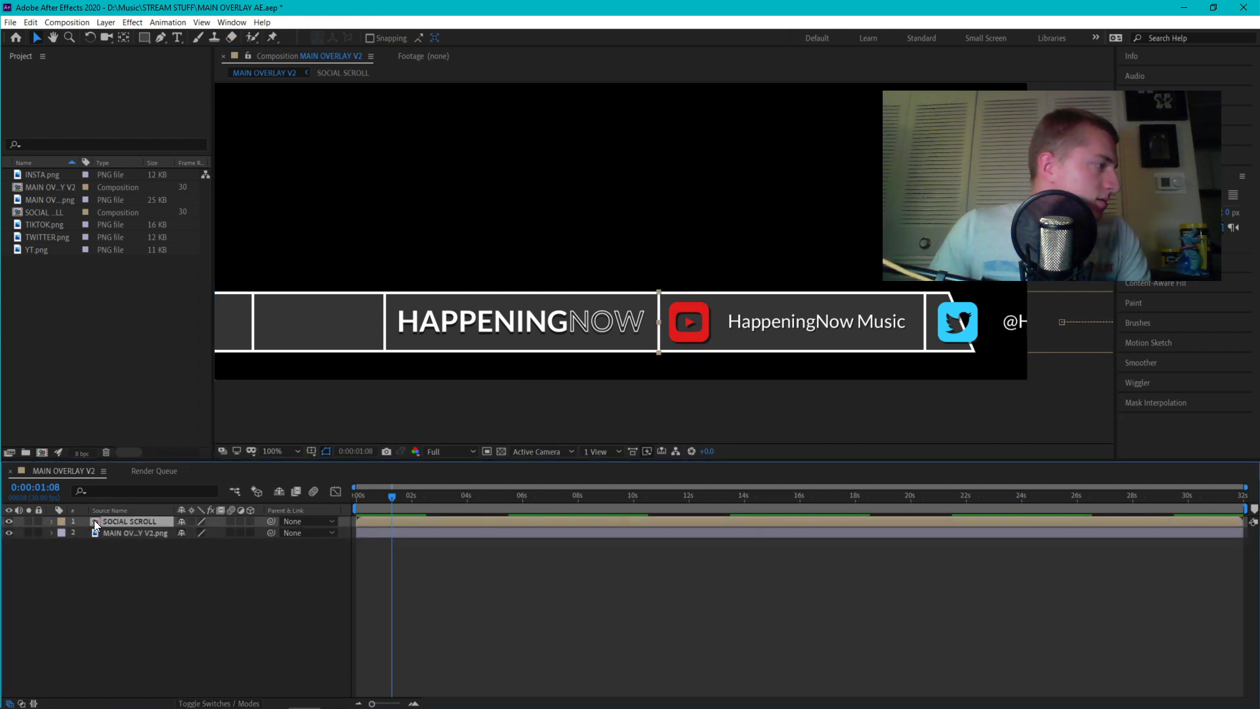
click(53, 522)
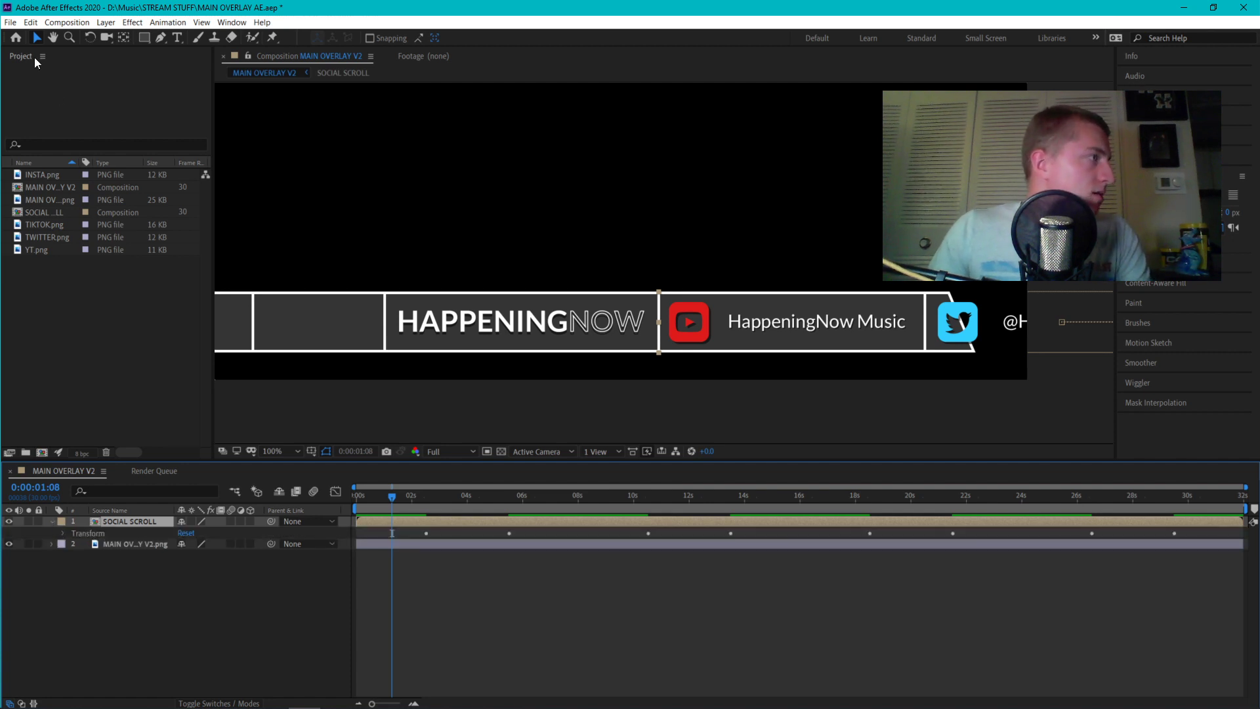
click(106, 23)
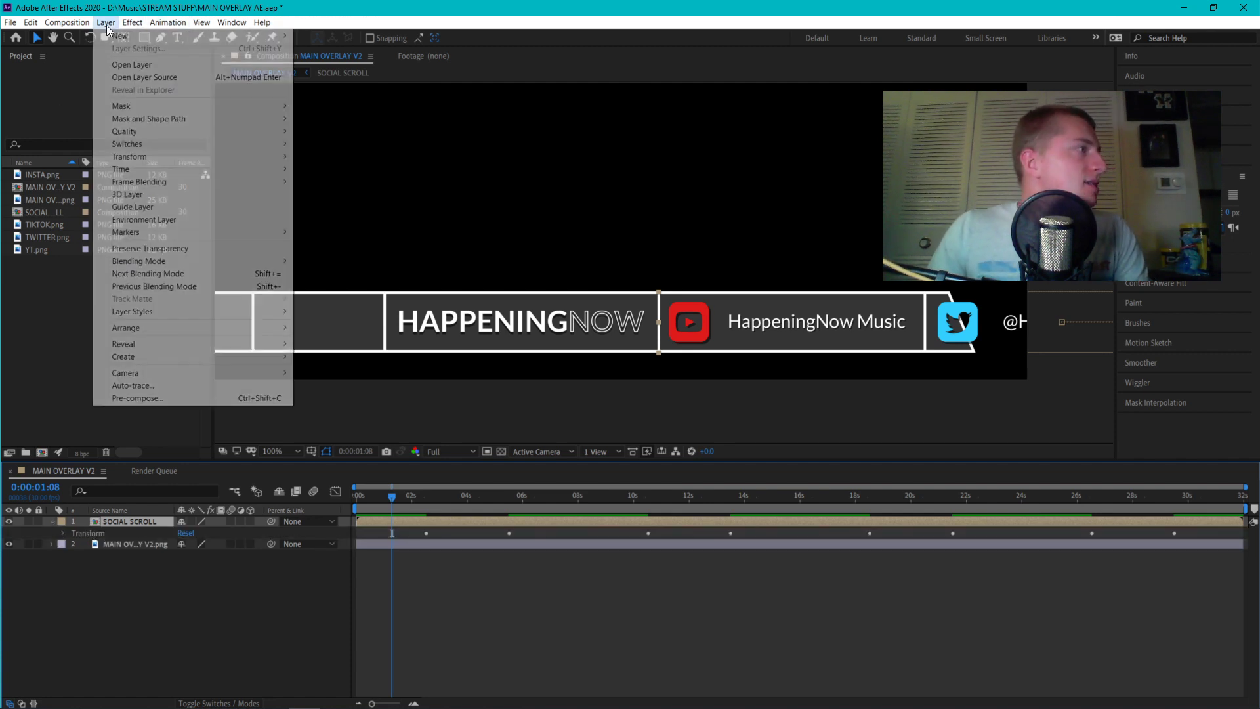
mouse_move(173, 109)
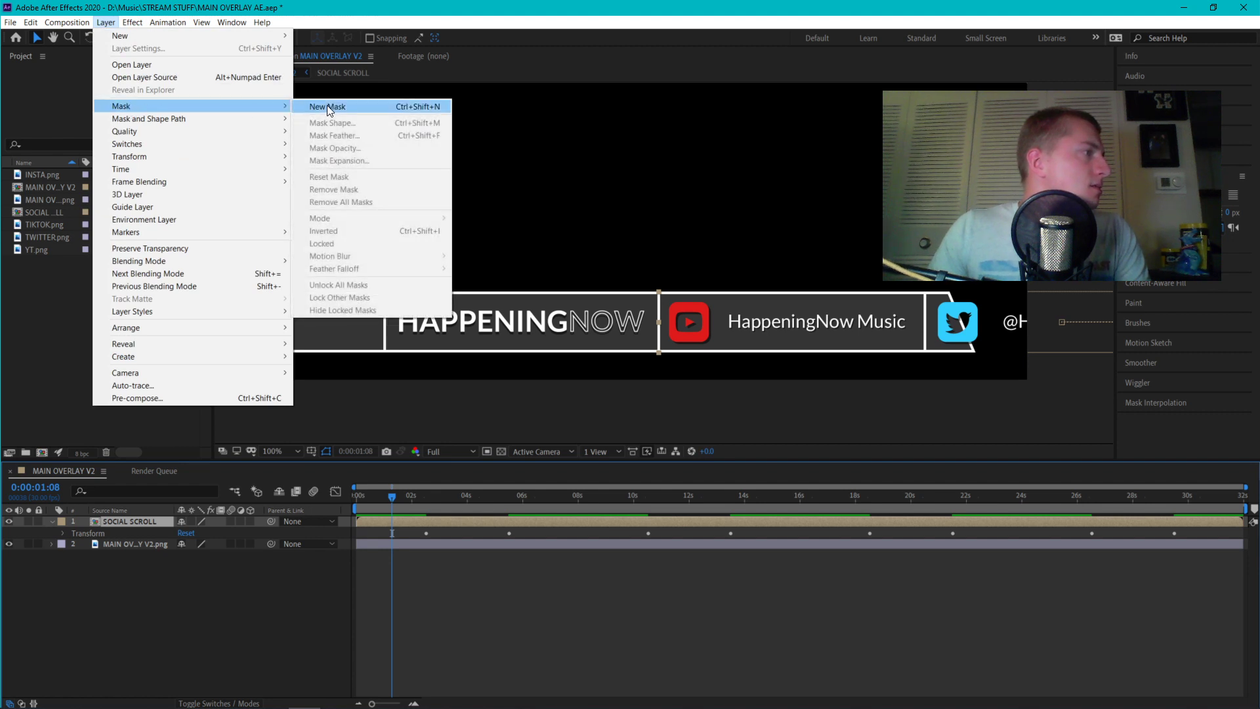
click(328, 111)
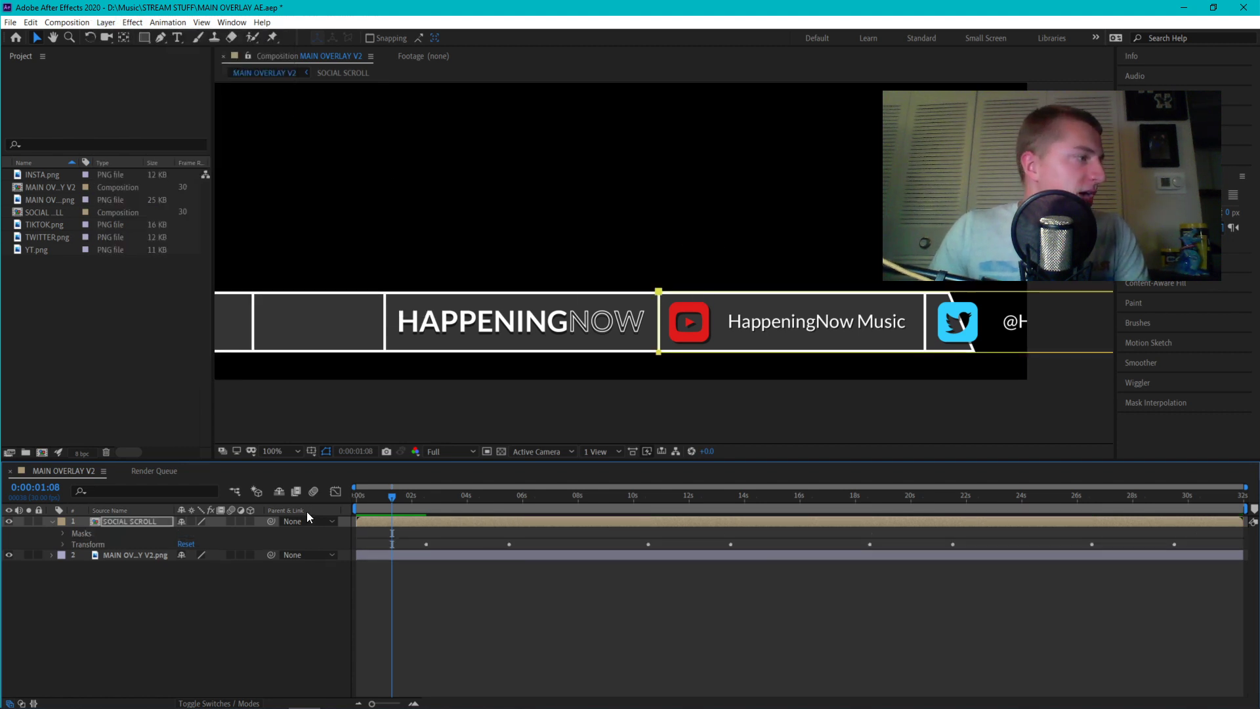
click(64, 534)
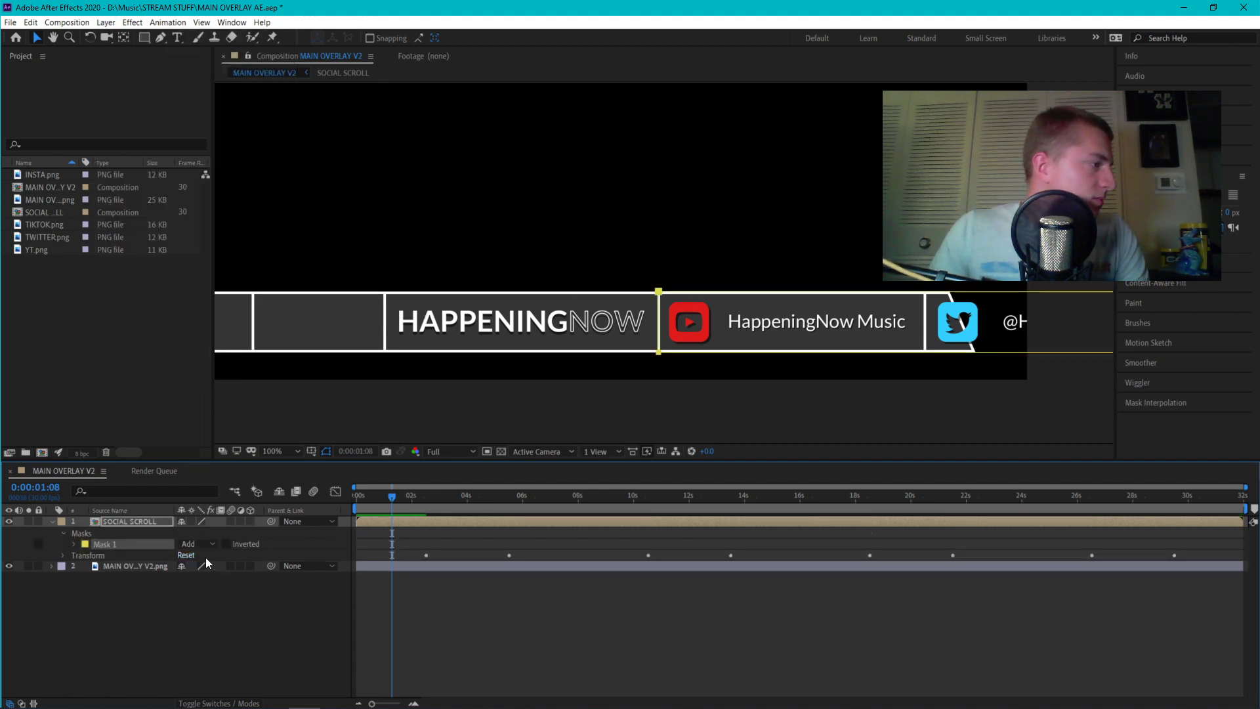
click(228, 549)
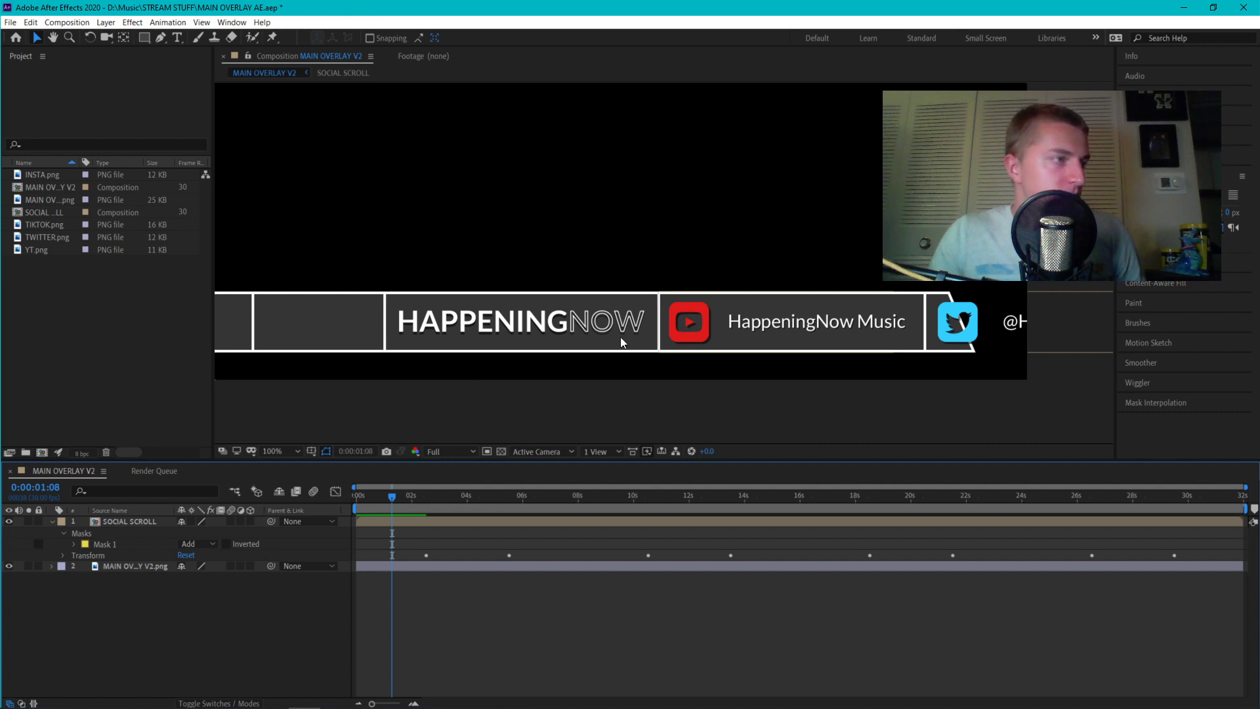
Narrow Mask 1 on the SOCIAL SCROLL layer so it encloses only the YouTube section of the bar
click(87, 530)
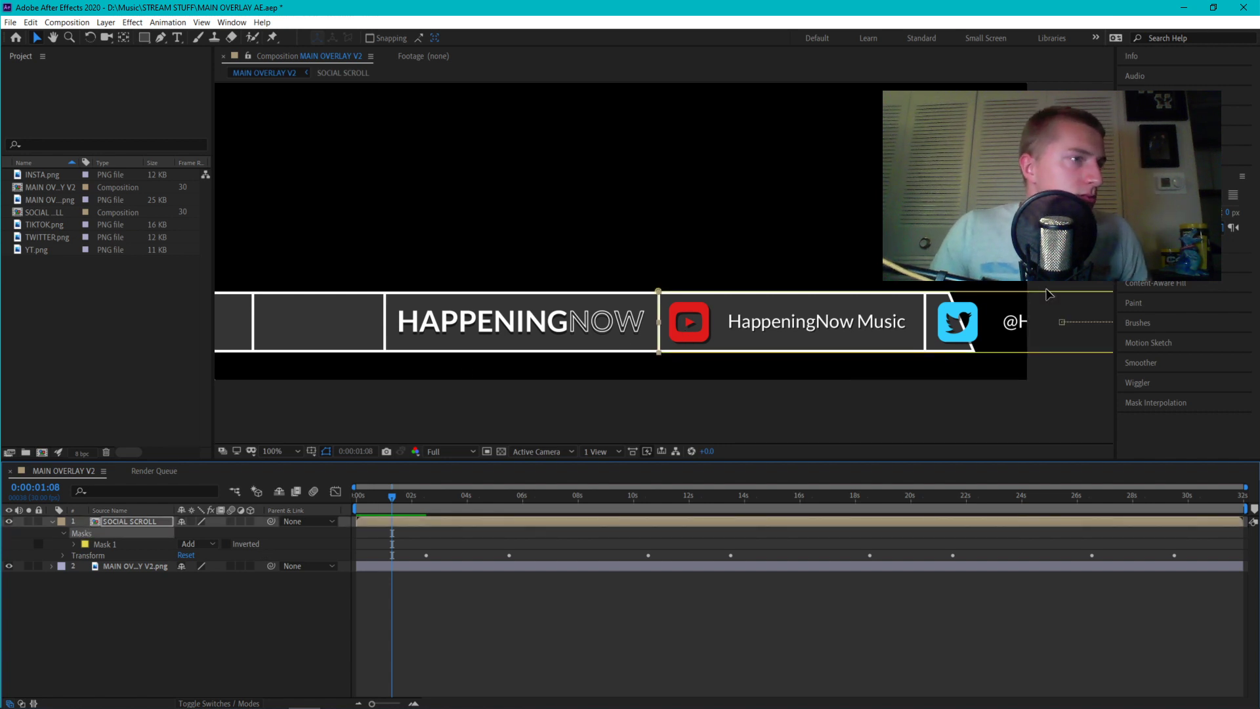
scroll(951, 353, down, 4)
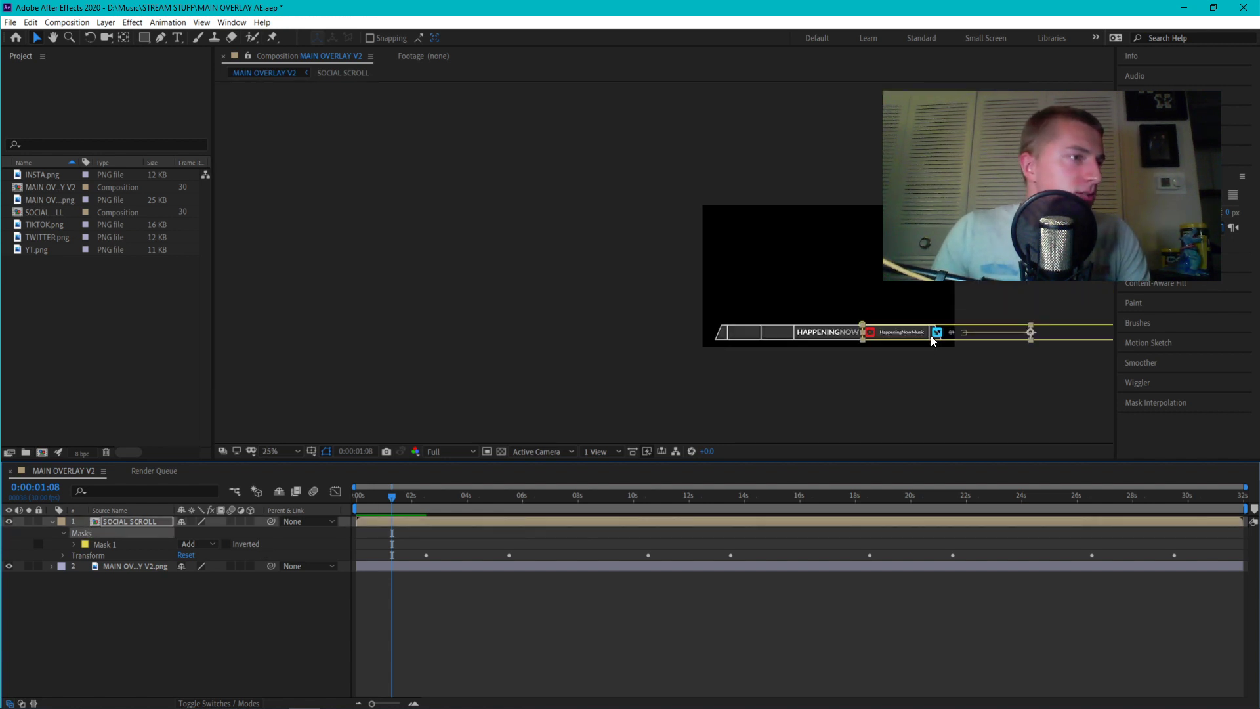
scroll(886, 365, down, 1)
scroll(886, 365, up, 2)
scroll(867, 362, down, 1)
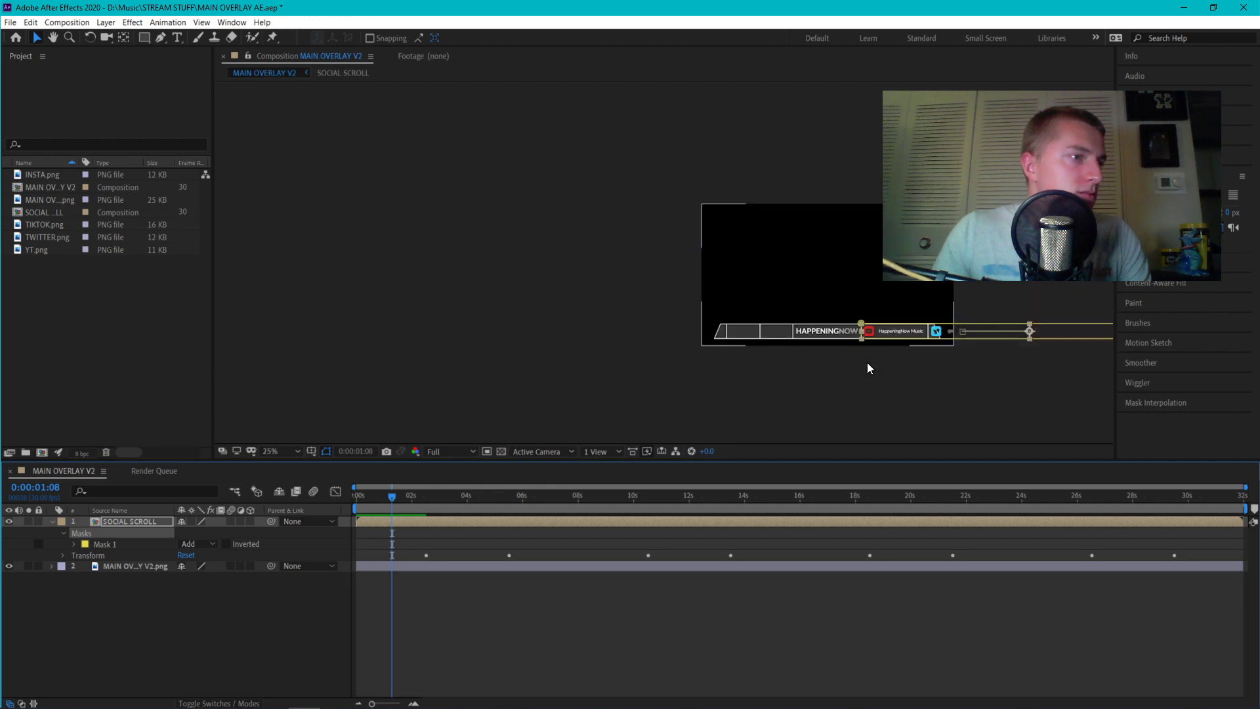
scroll(867, 366, up, 4)
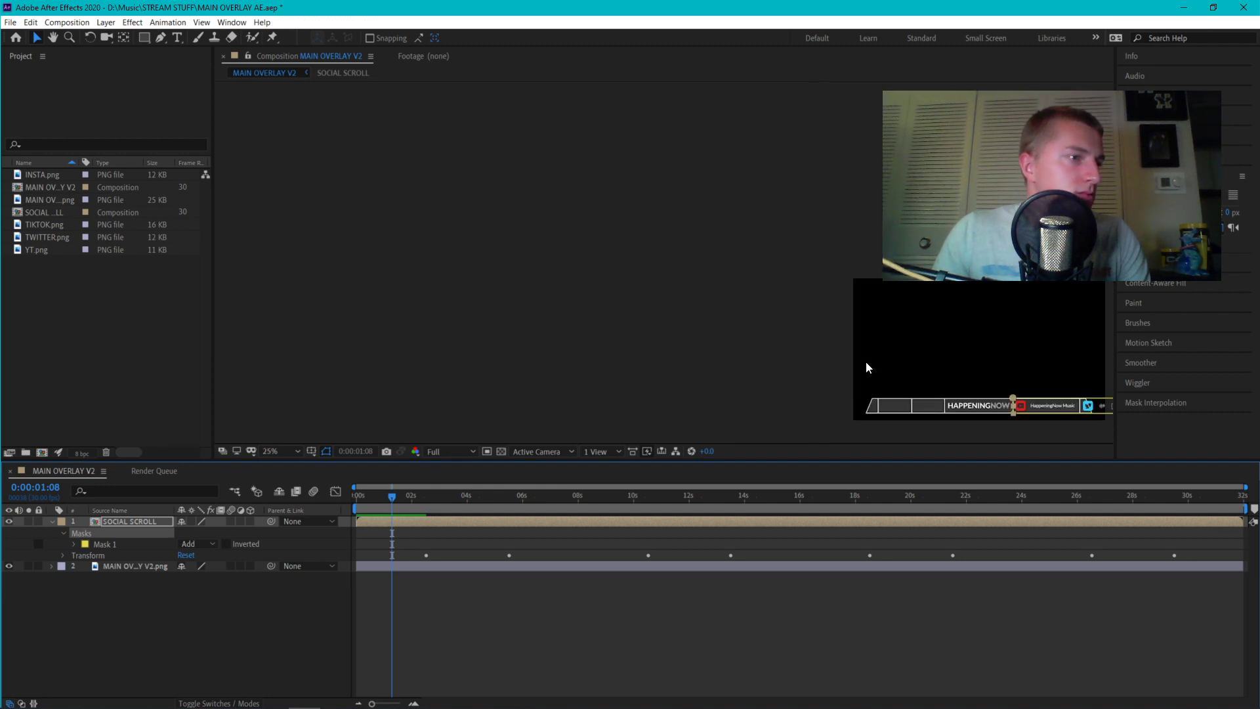
scroll(865, 361, up, 2)
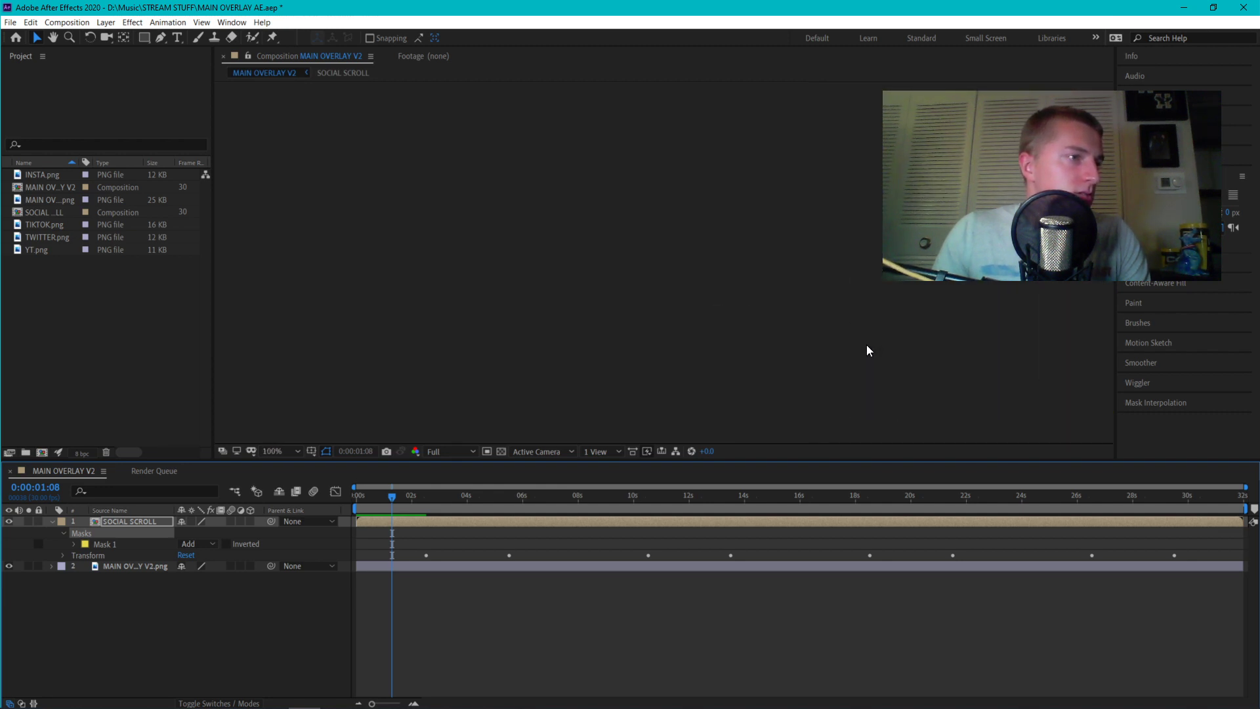
scroll(866, 350, down, 4)
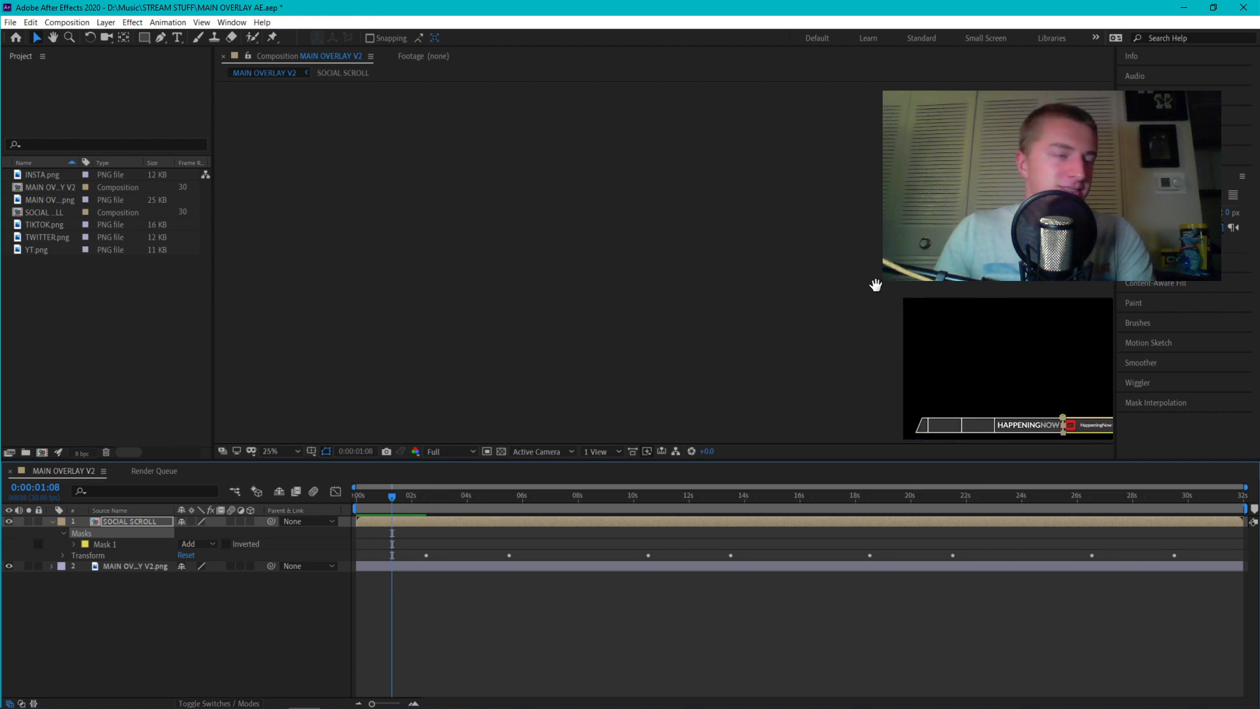
drag(875, 285, 435, 135)
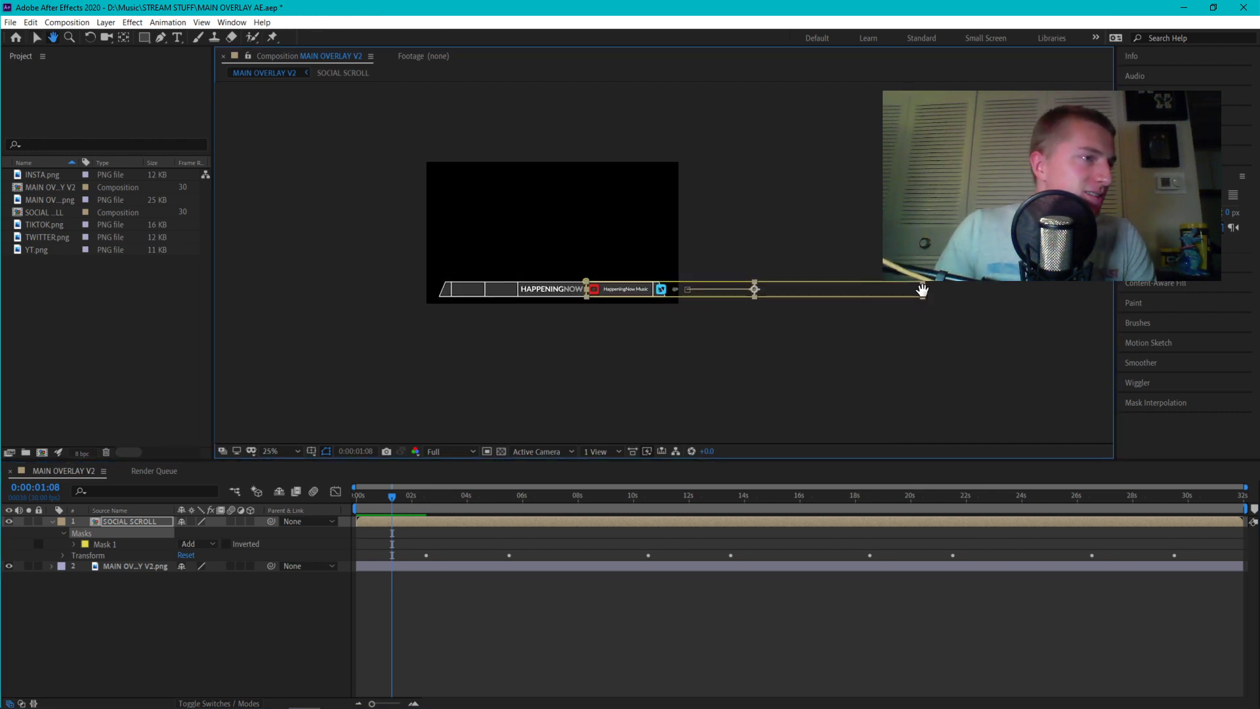
key(v)
drag(922, 296, 676, 296)
key(ctrl+z)
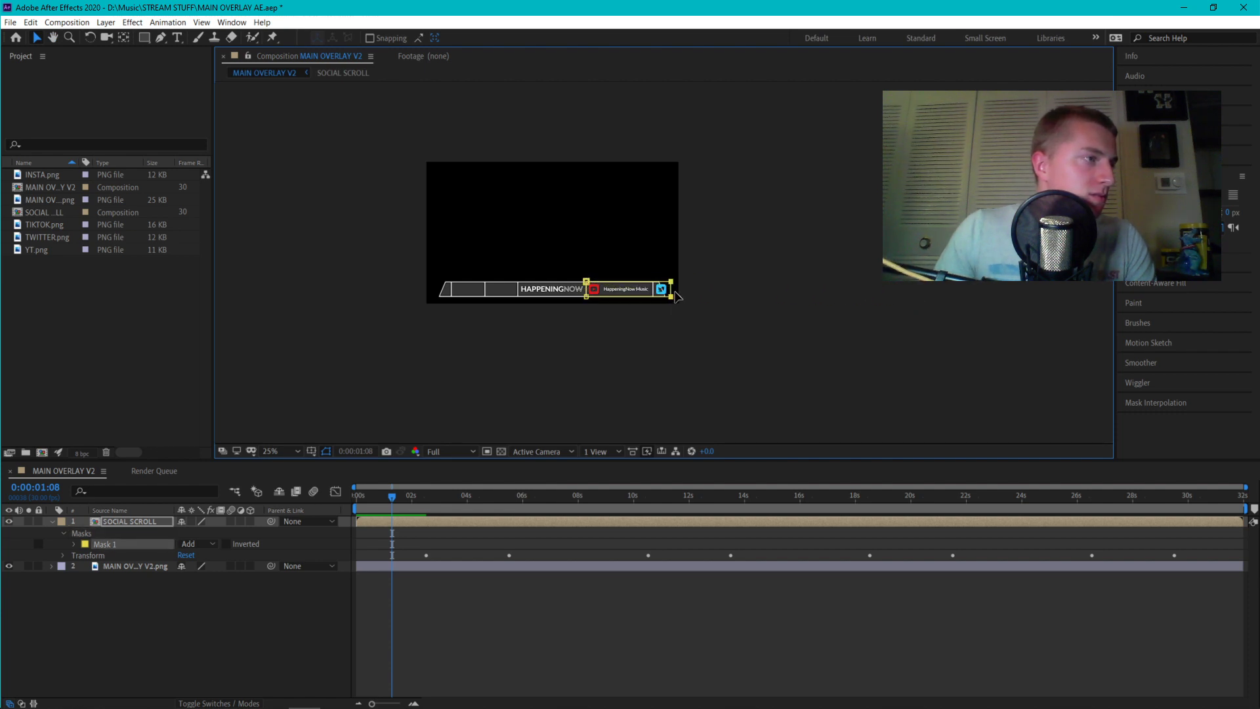
scroll(601, 290, up, 8)
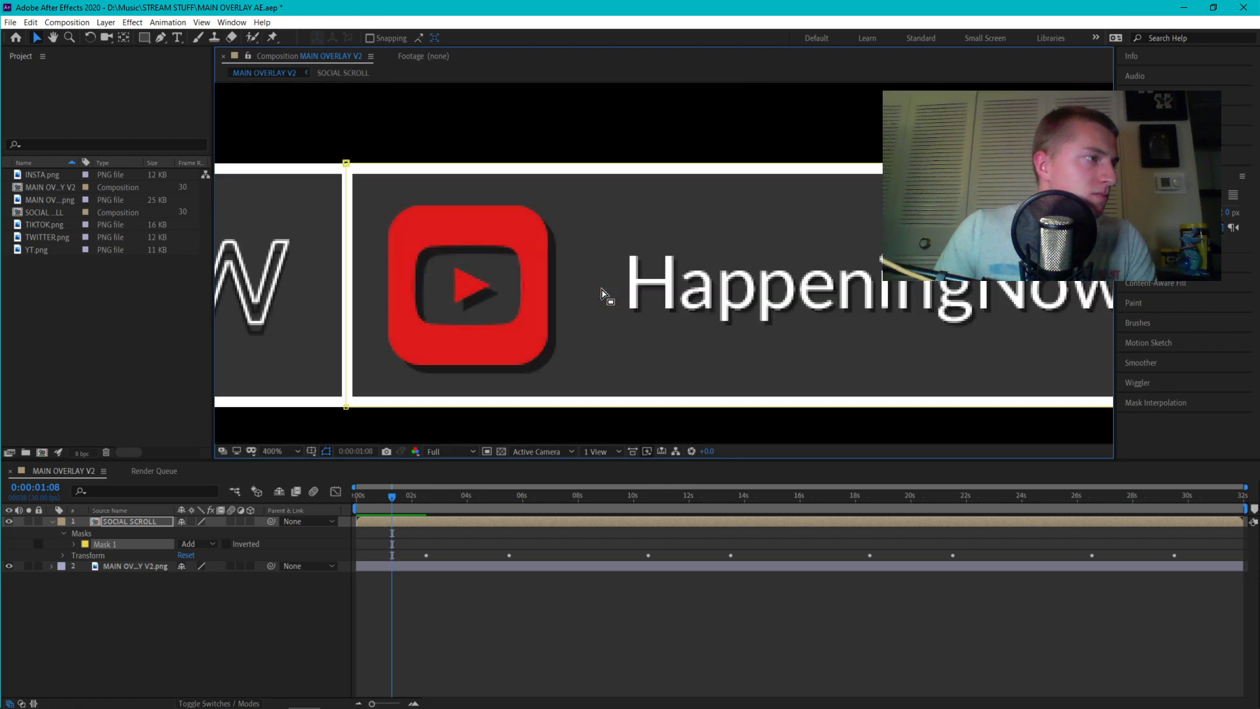
scroll(602, 290, down, 3)
scroll(602, 290, up, 1)
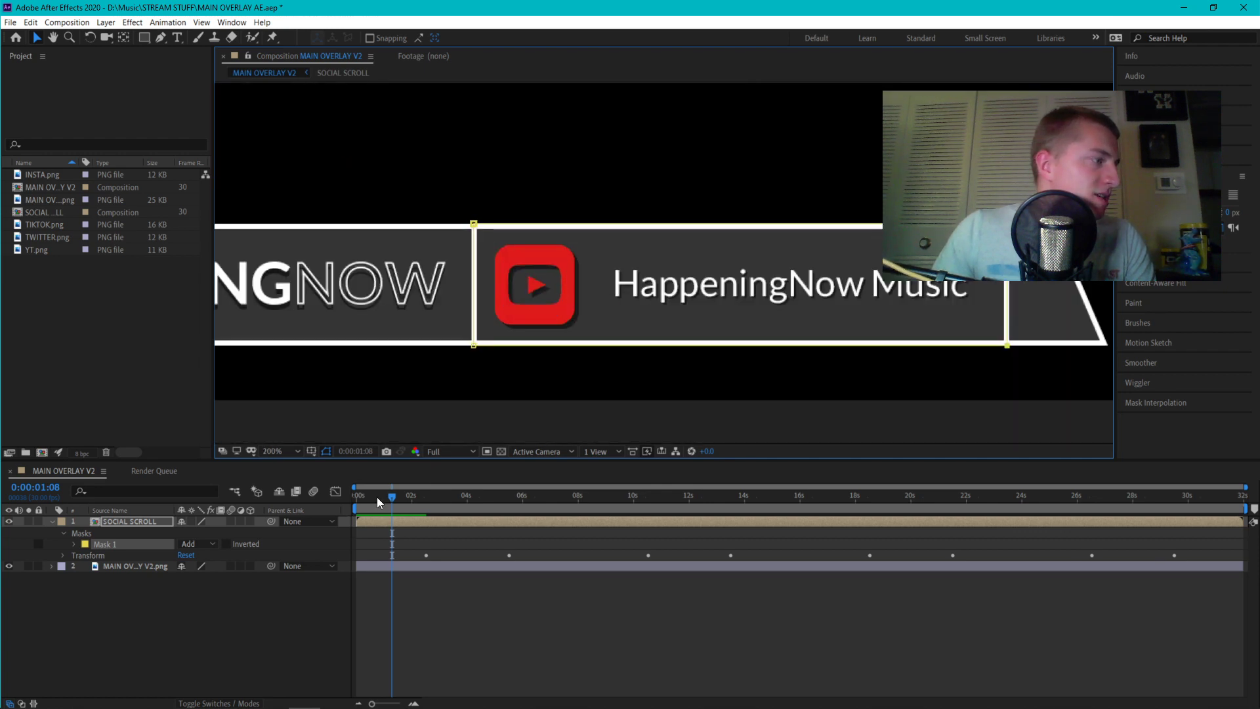
Return to 0:00:00:00, delete the mask from the SOCIAL SCROLL layer and collapse the layer's properties
drag(396, 497, 305, 496)
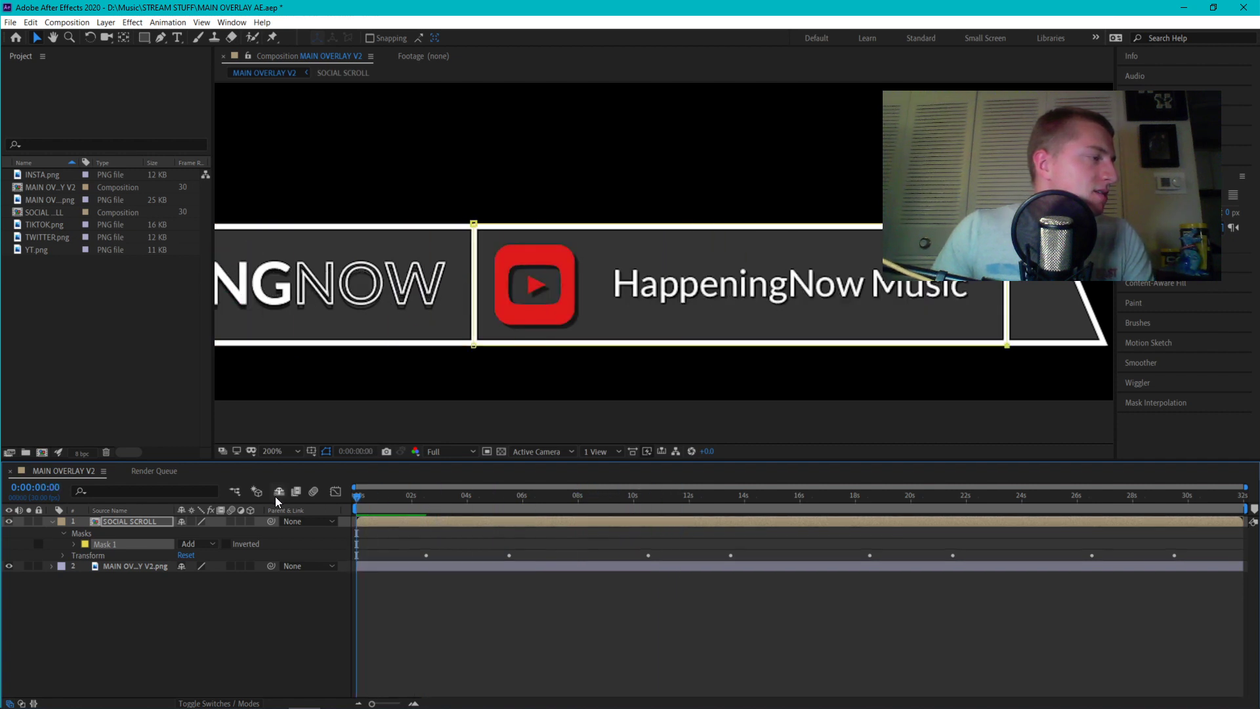
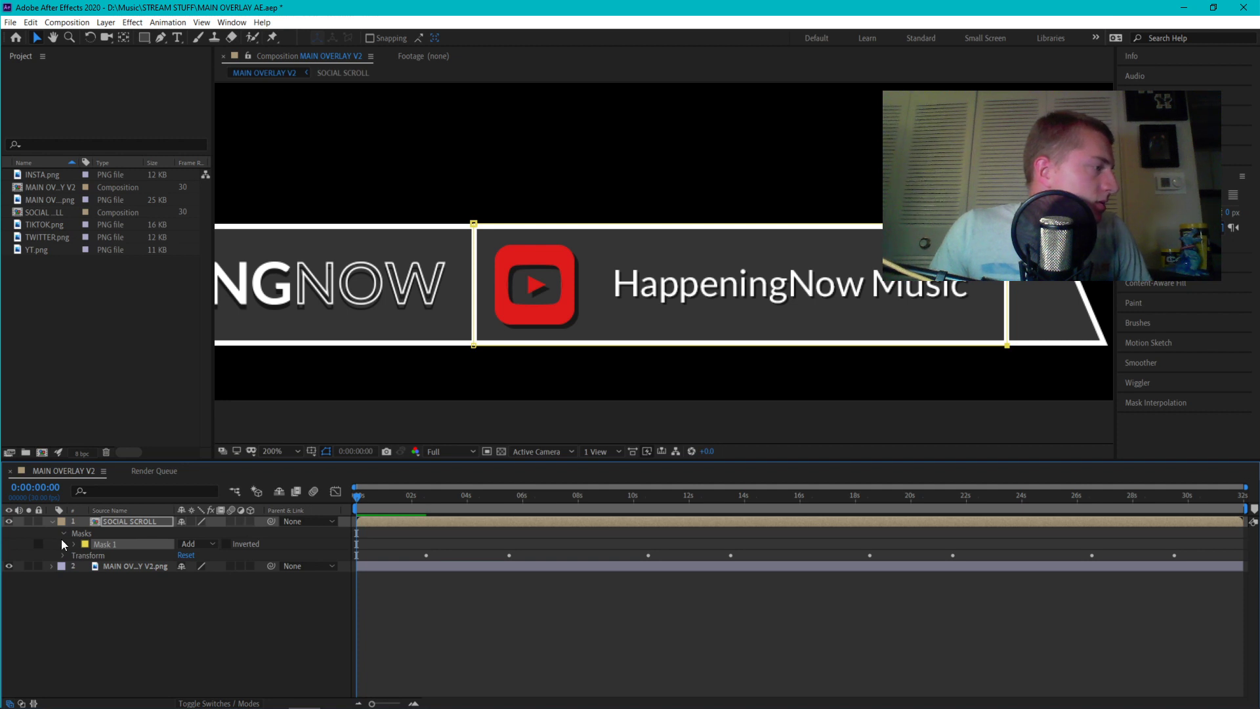
click(78, 533)
key(Delete)
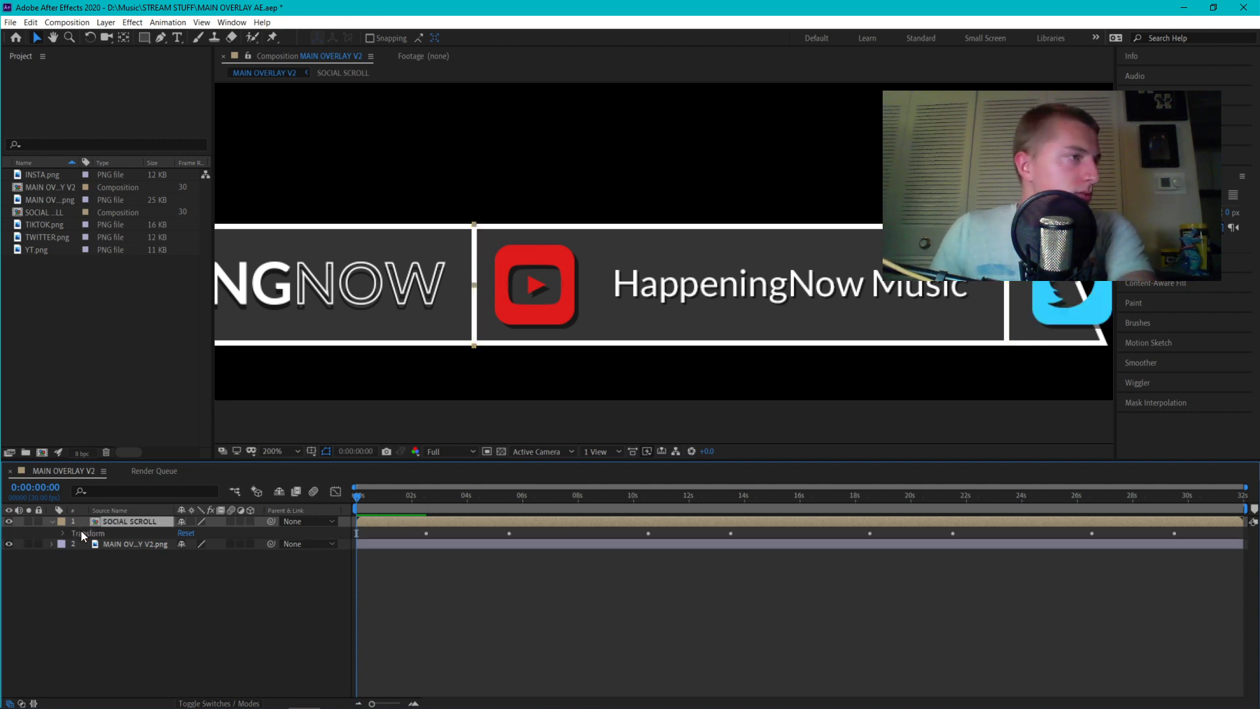
click(52, 522)
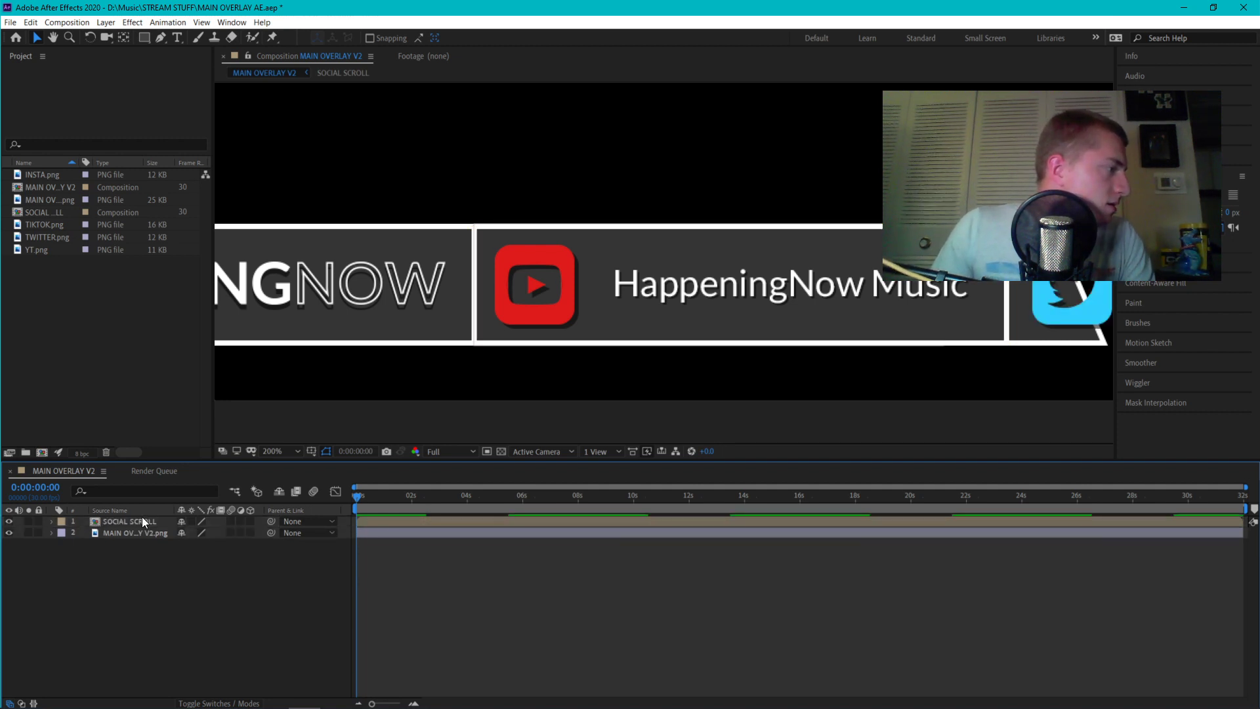
Create a shape layer and draw a red rectangle with no stroke covering the YouTube section of the bar
click(96, 23)
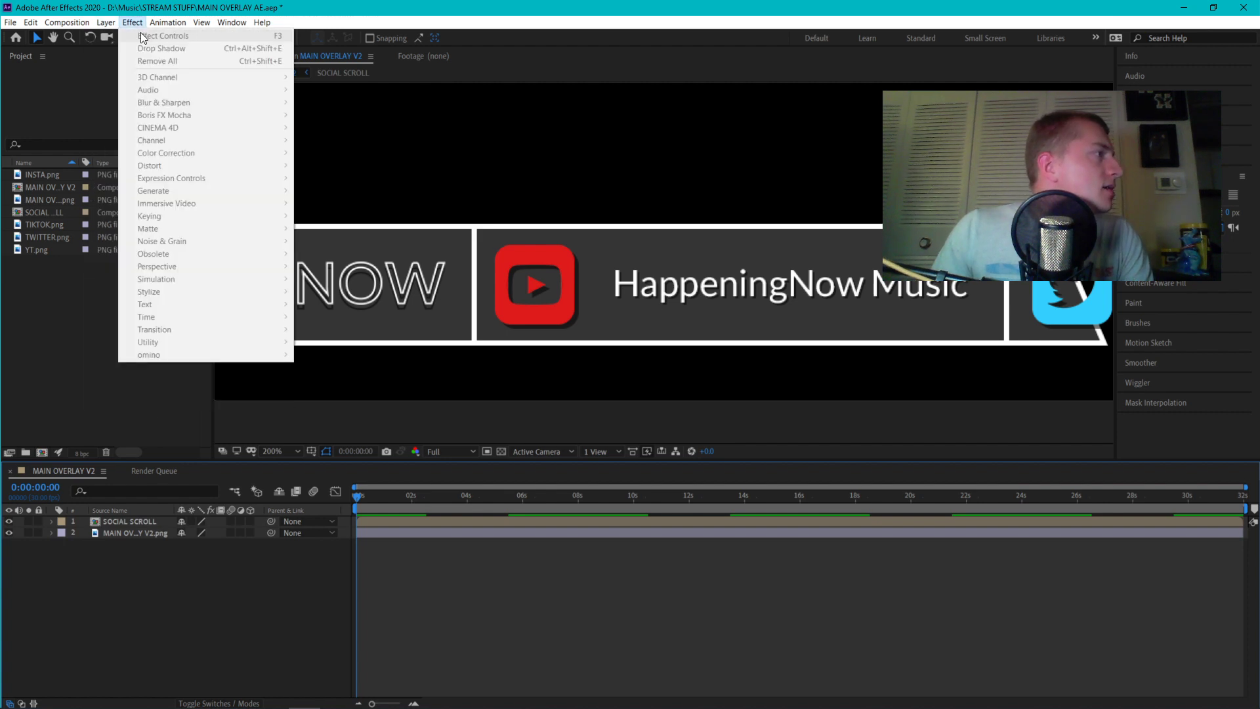
mouse_move(121, 35)
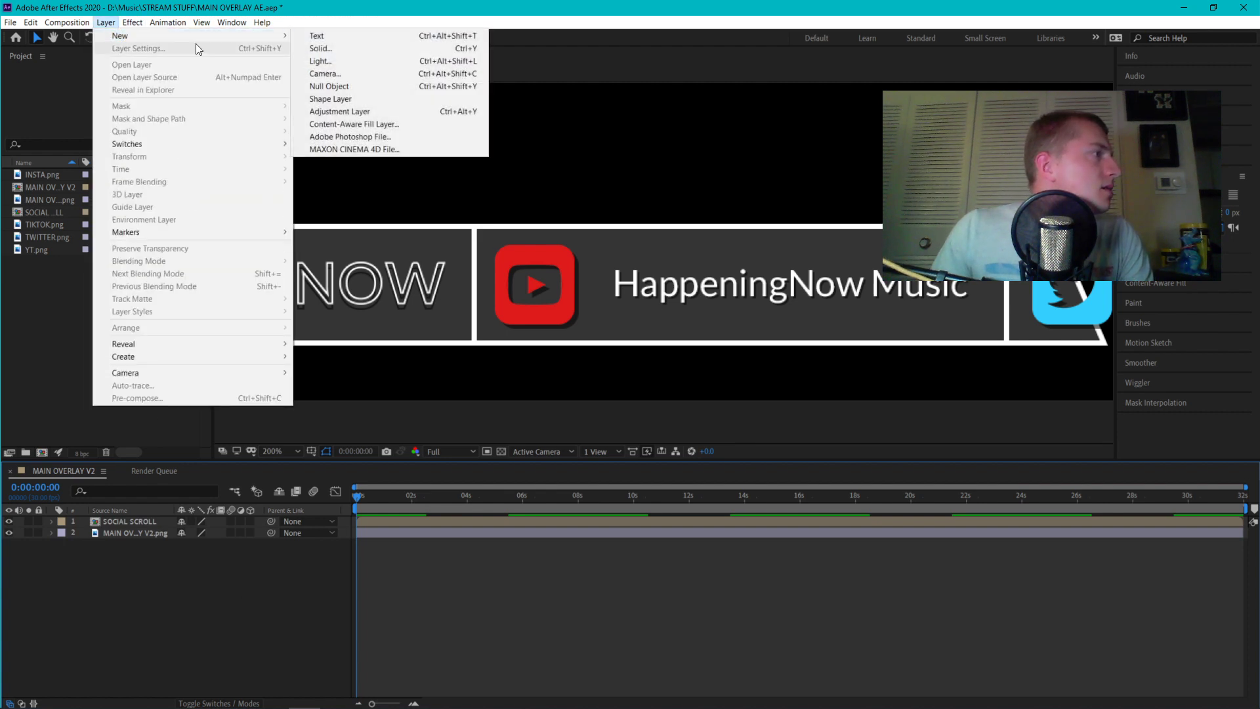
click(408, 99)
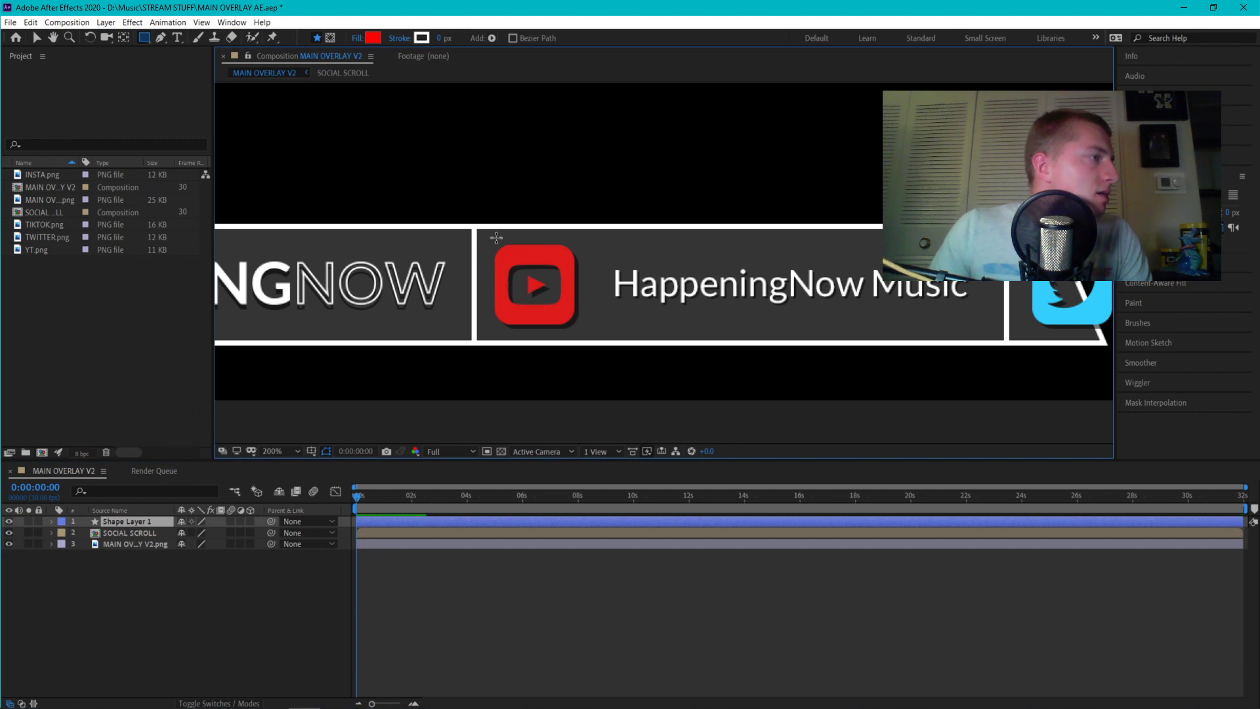
drag(474, 228, 1003, 341)
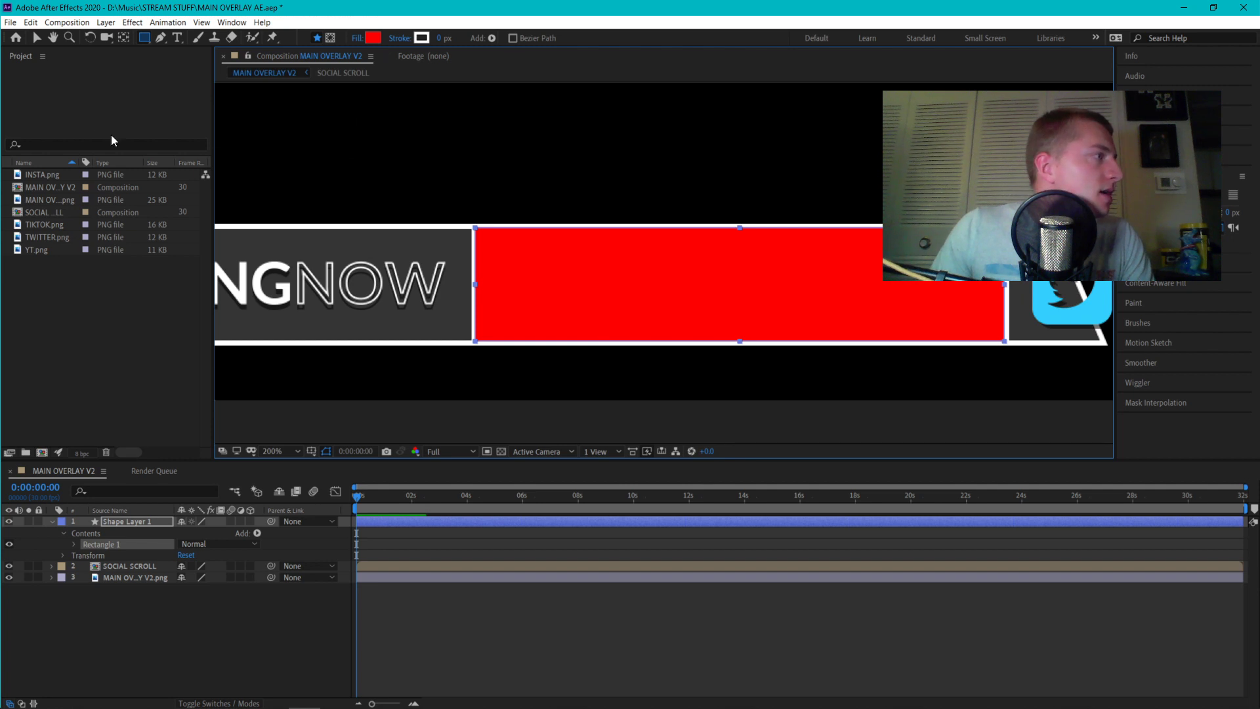
key(v)
click(503, 172)
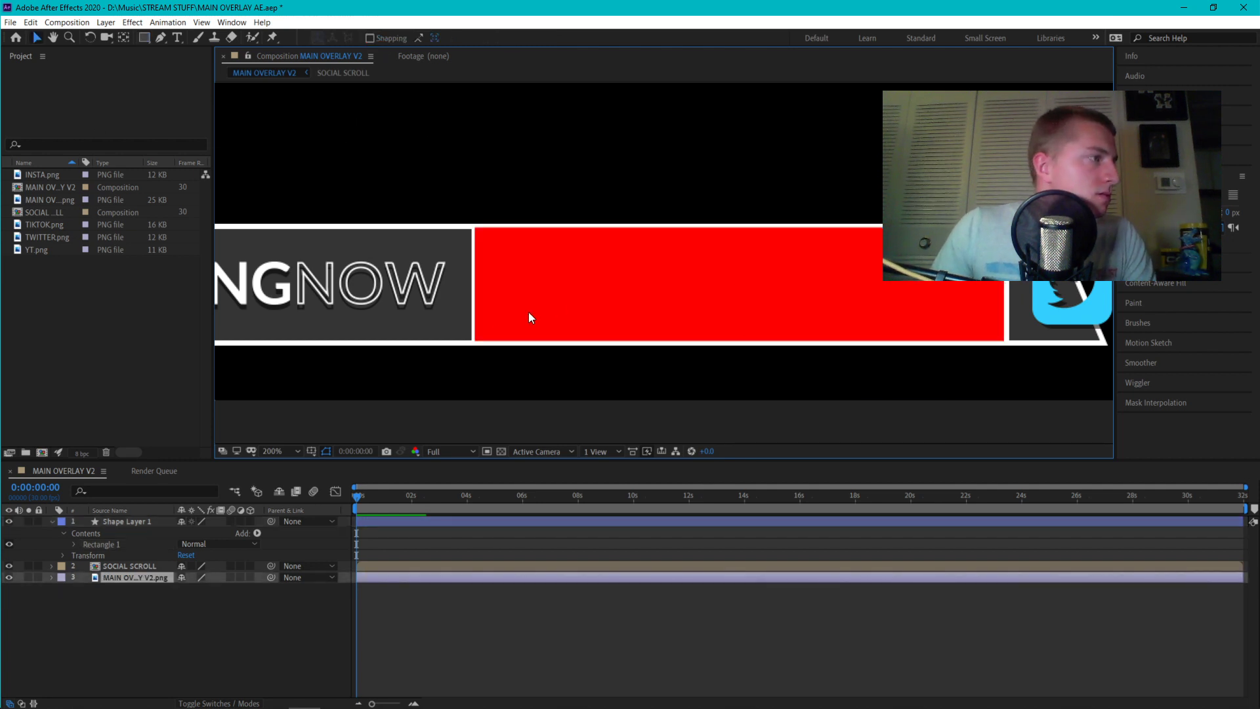
Examine Rectangle 1's blending modes, its Fill 1 composite and fill rule options, and its transform properties
click(73, 545)
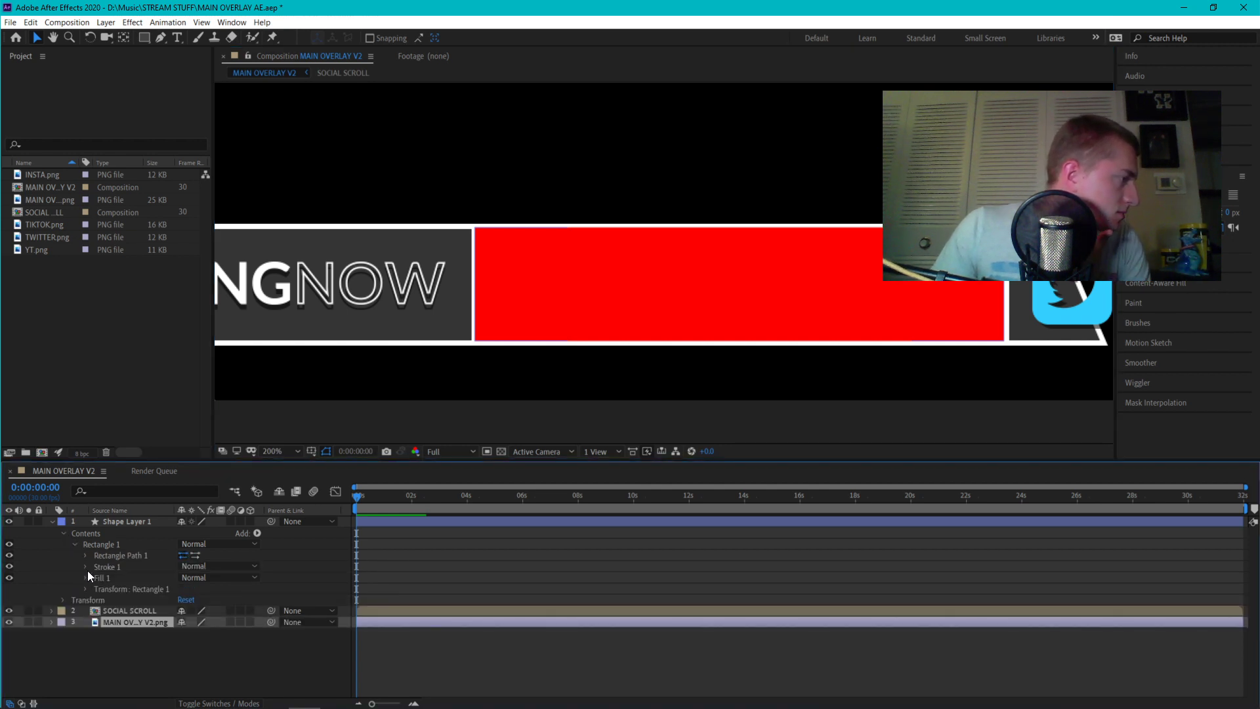
click(199, 565)
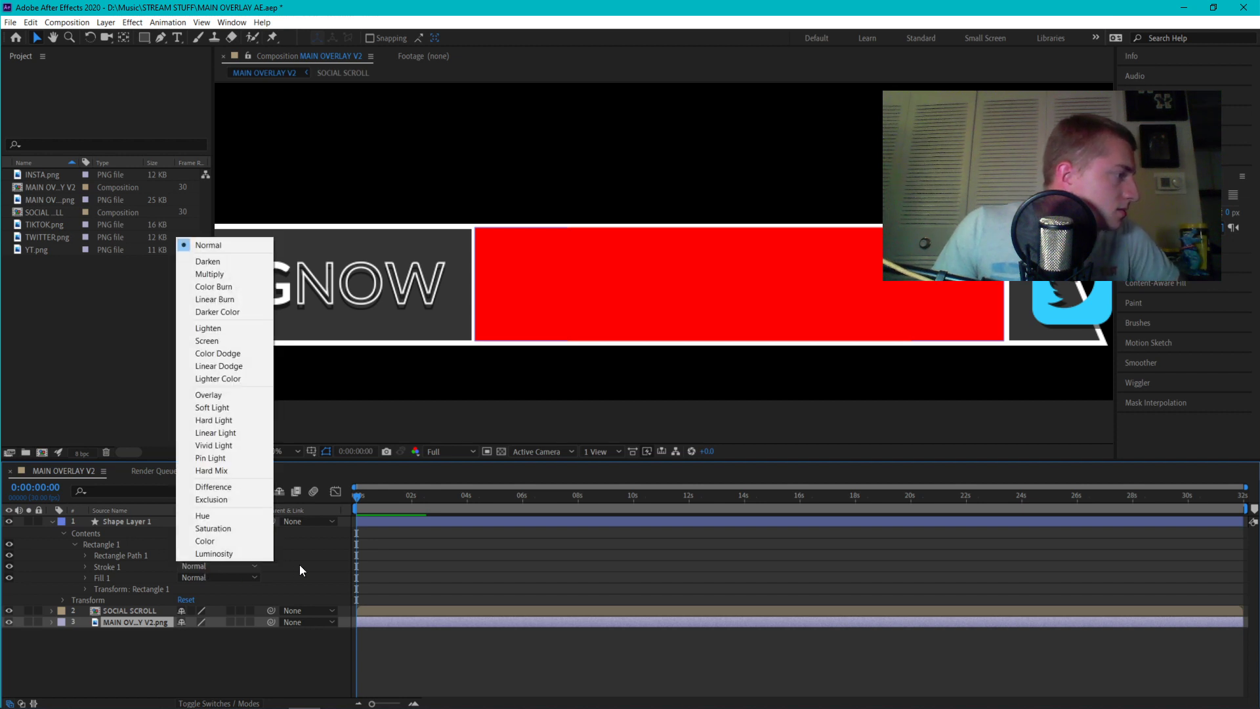
click(300, 565)
click(195, 545)
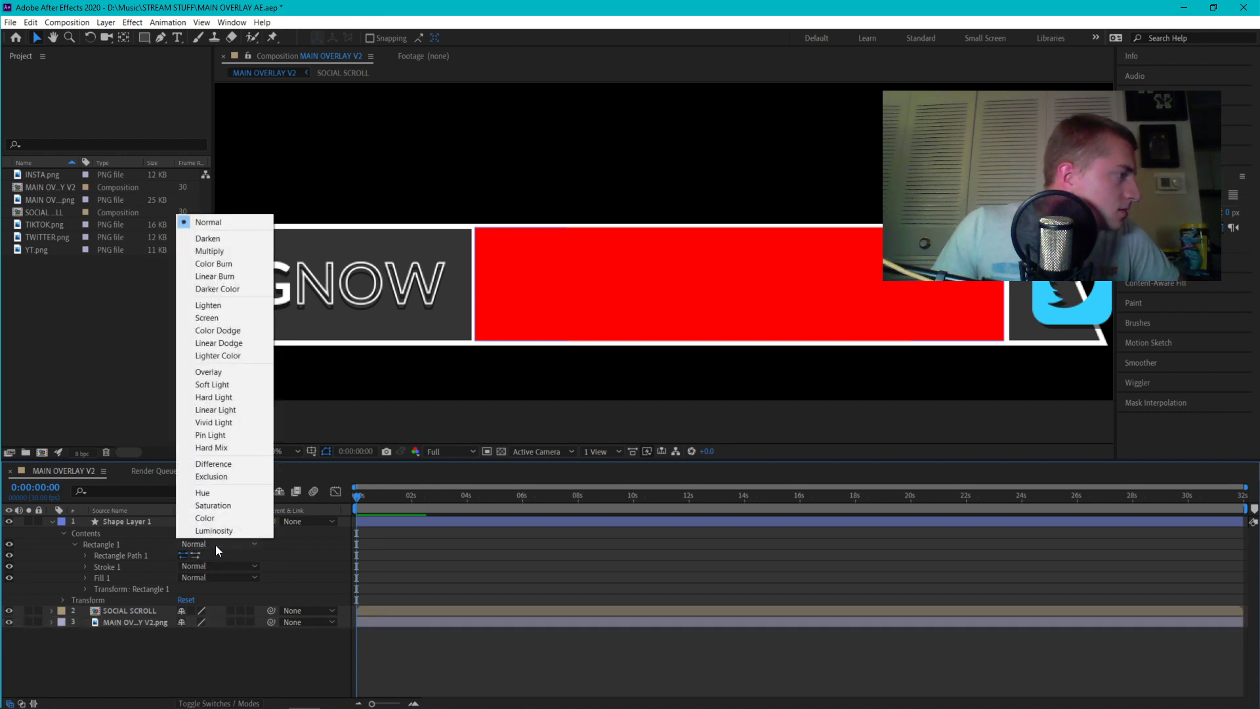
click(277, 544)
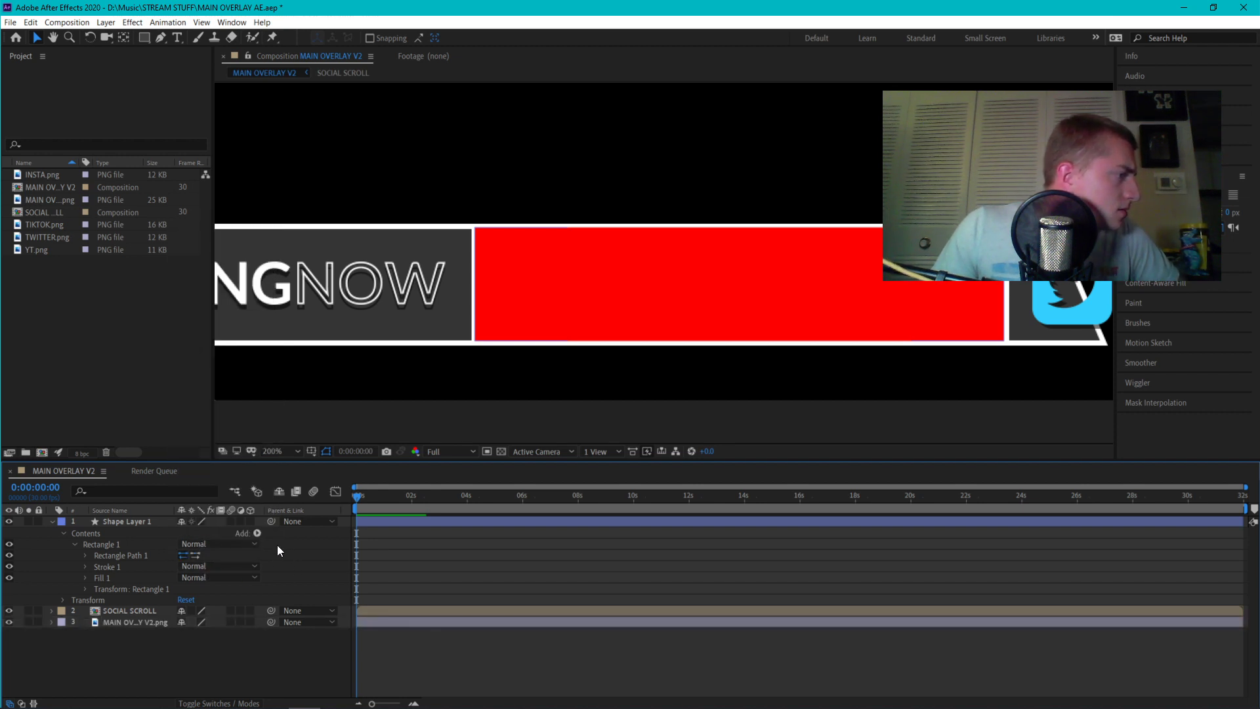
click(85, 578)
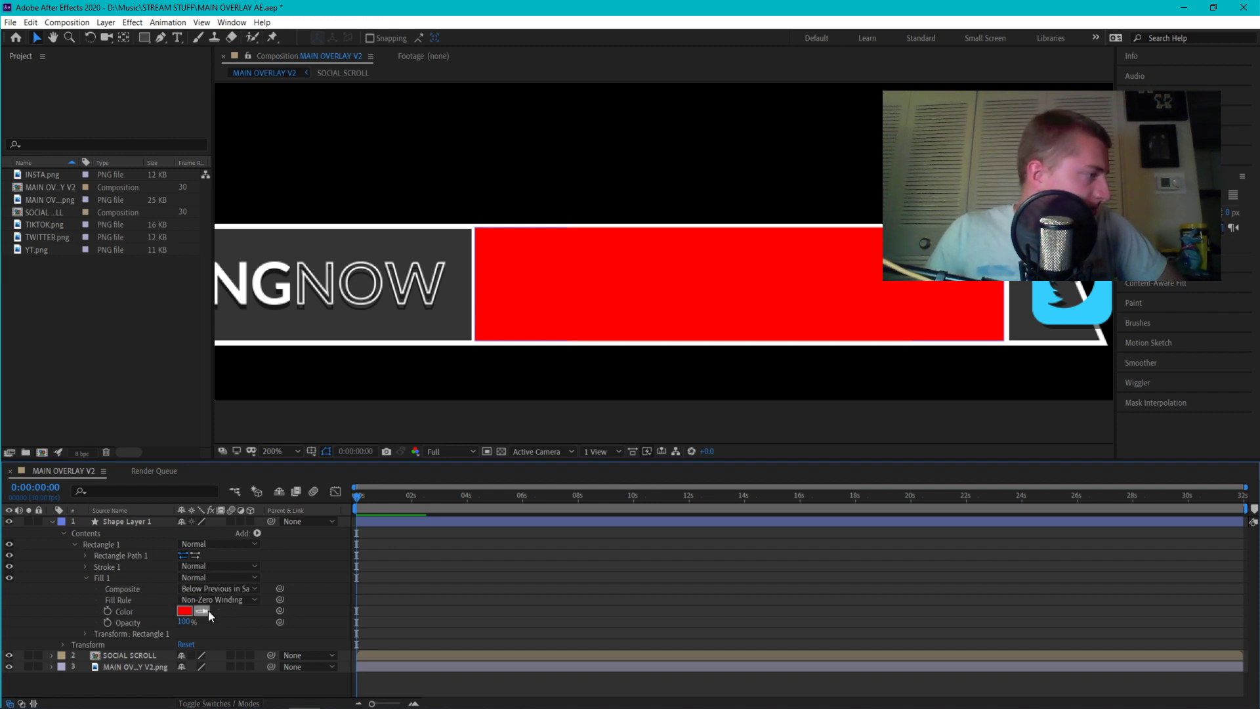
click(241, 600)
click(242, 600)
click(220, 586)
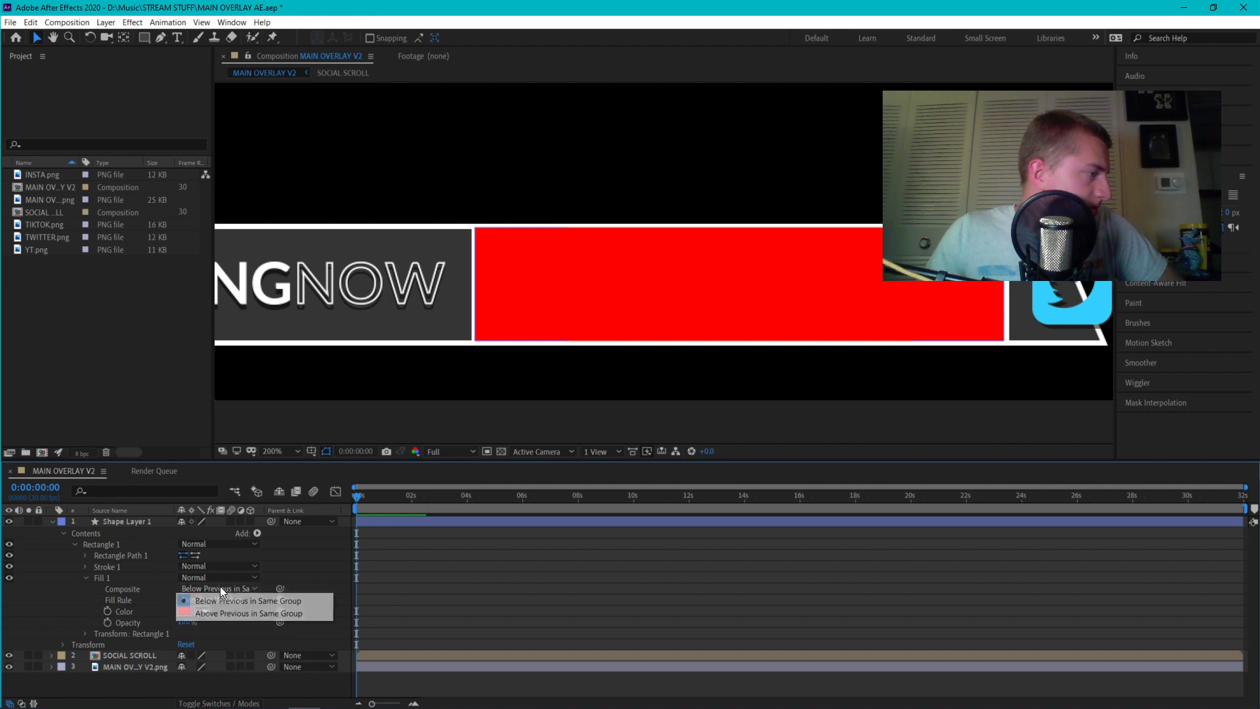
click(281, 560)
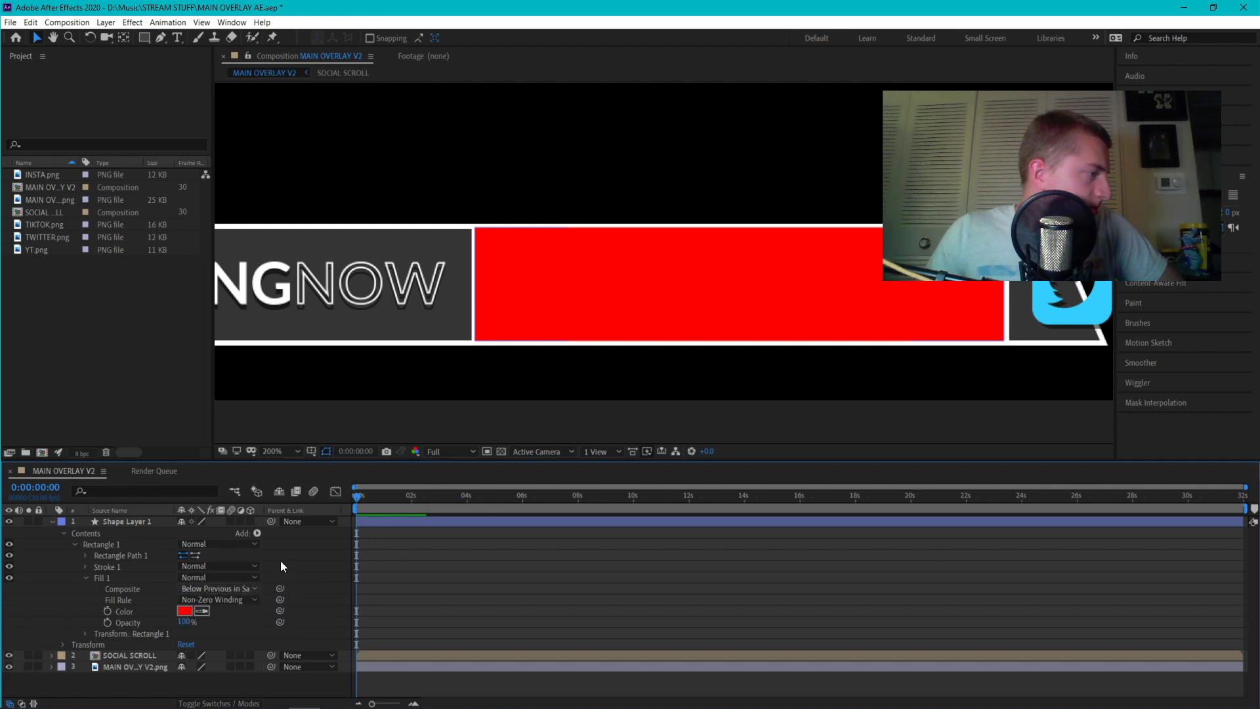
click(86, 578)
click(84, 589)
click(84, 588)
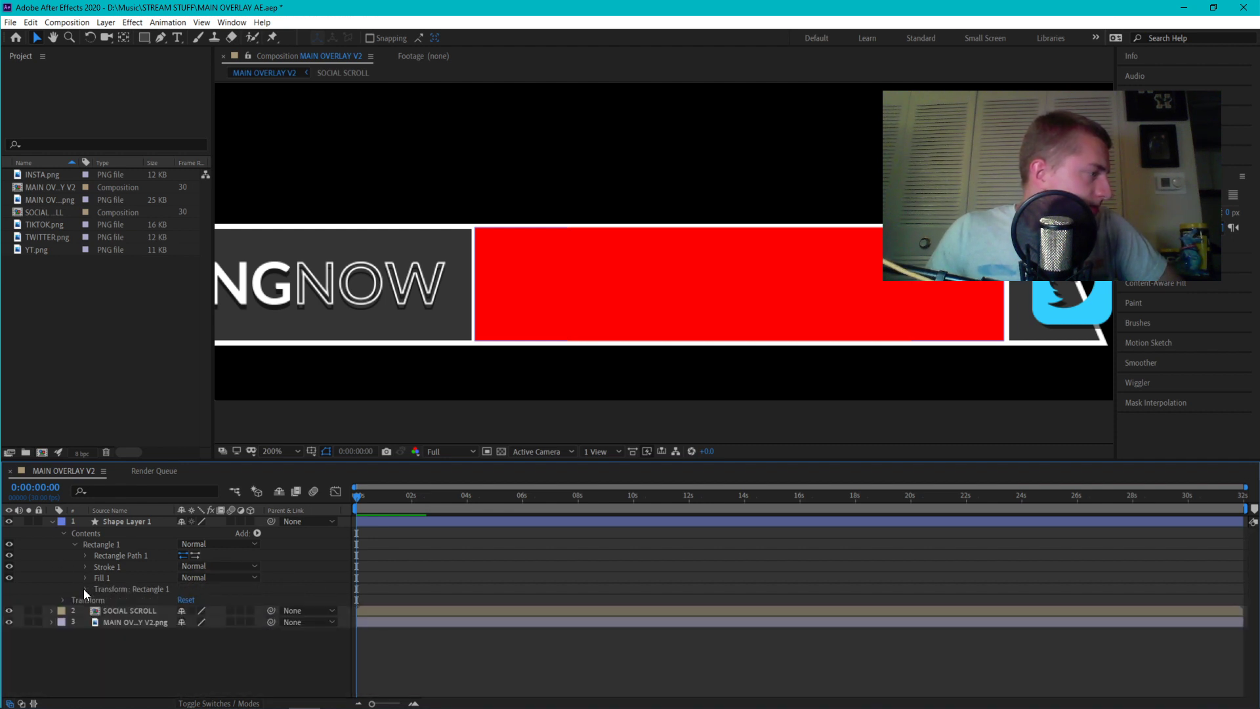
click(84, 589)
click(84, 589)
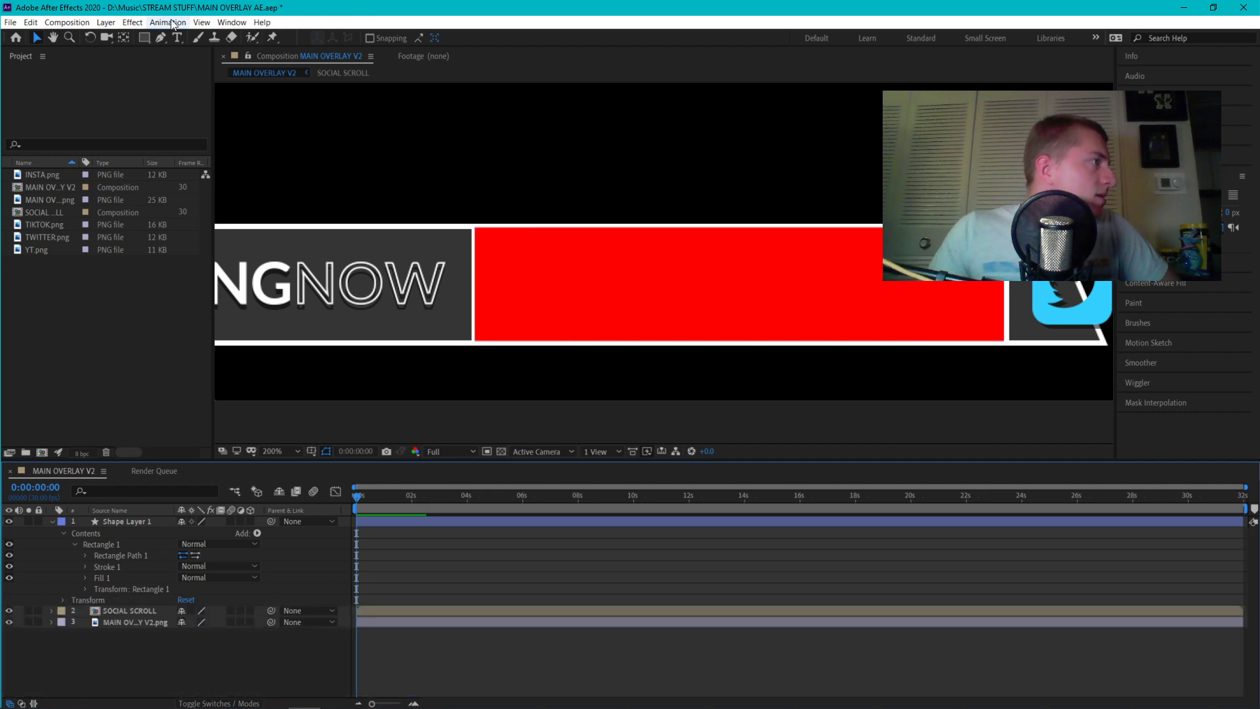
Look through the effects available for Shape Layer 1, including Keying and Blur & Sharpen, and collapse the layer's properties
click(133, 22)
click(561, 298)
click(561, 298)
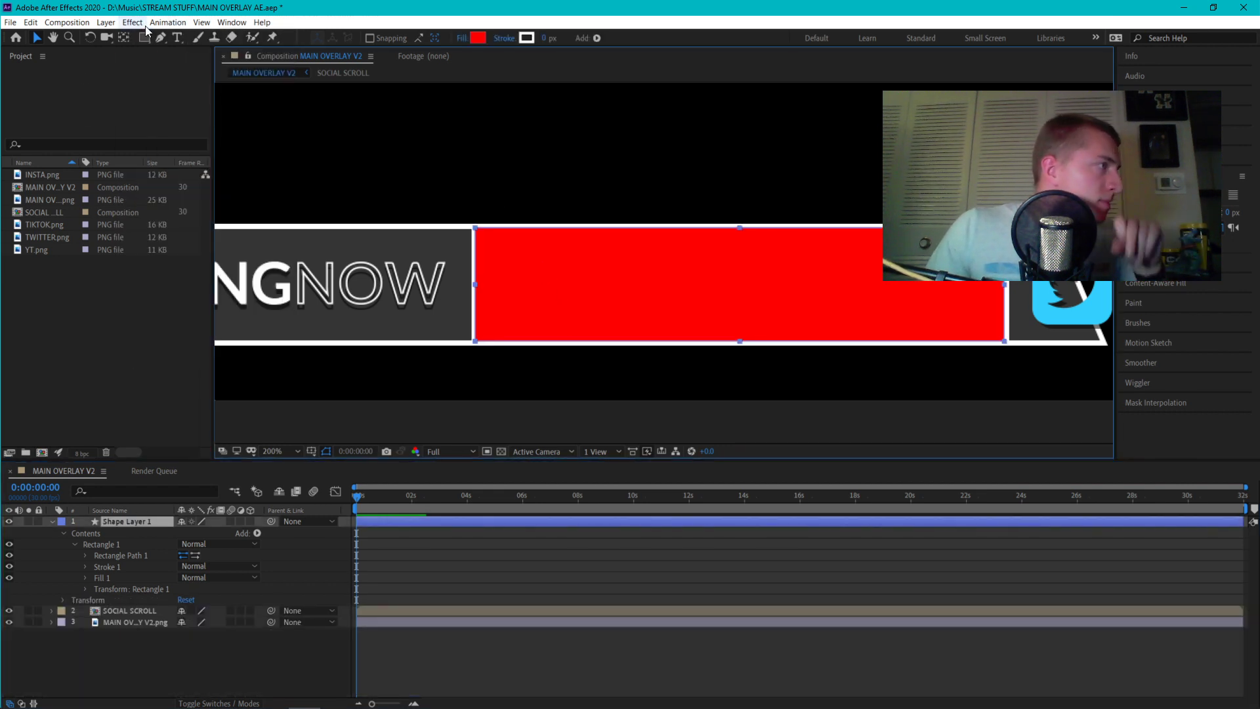
click(132, 22)
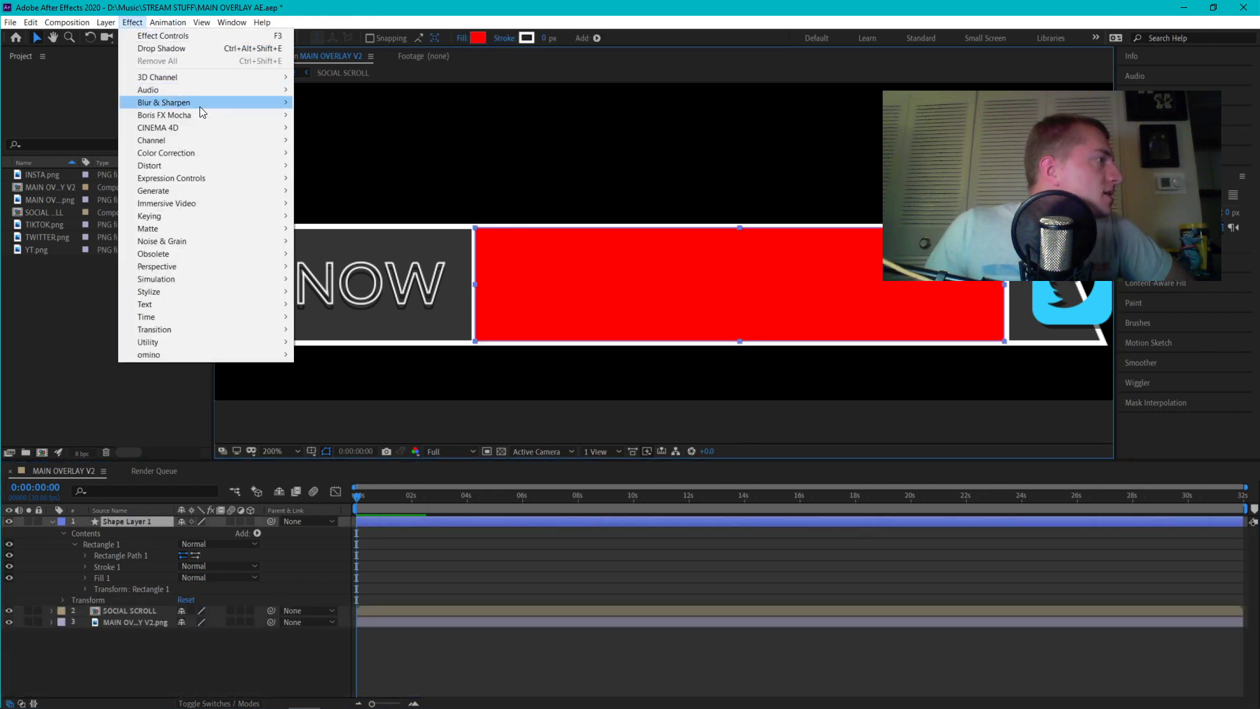
mouse_move(198, 104)
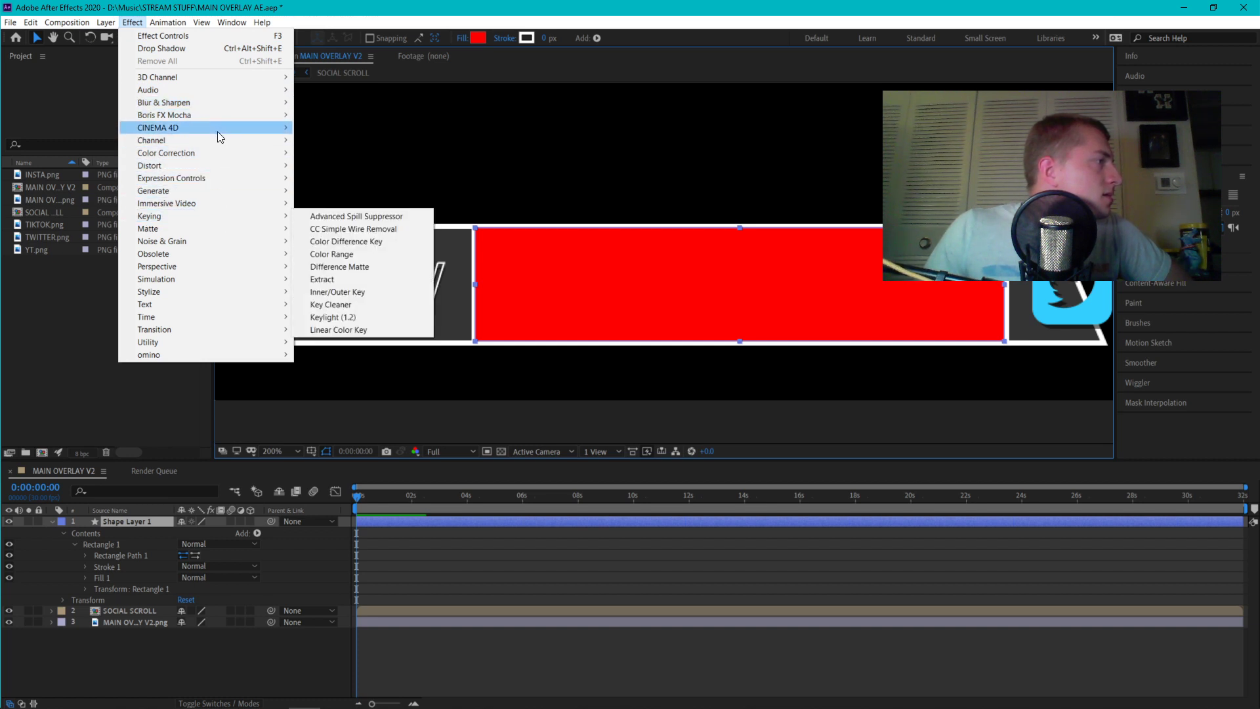
mouse_move(216, 291)
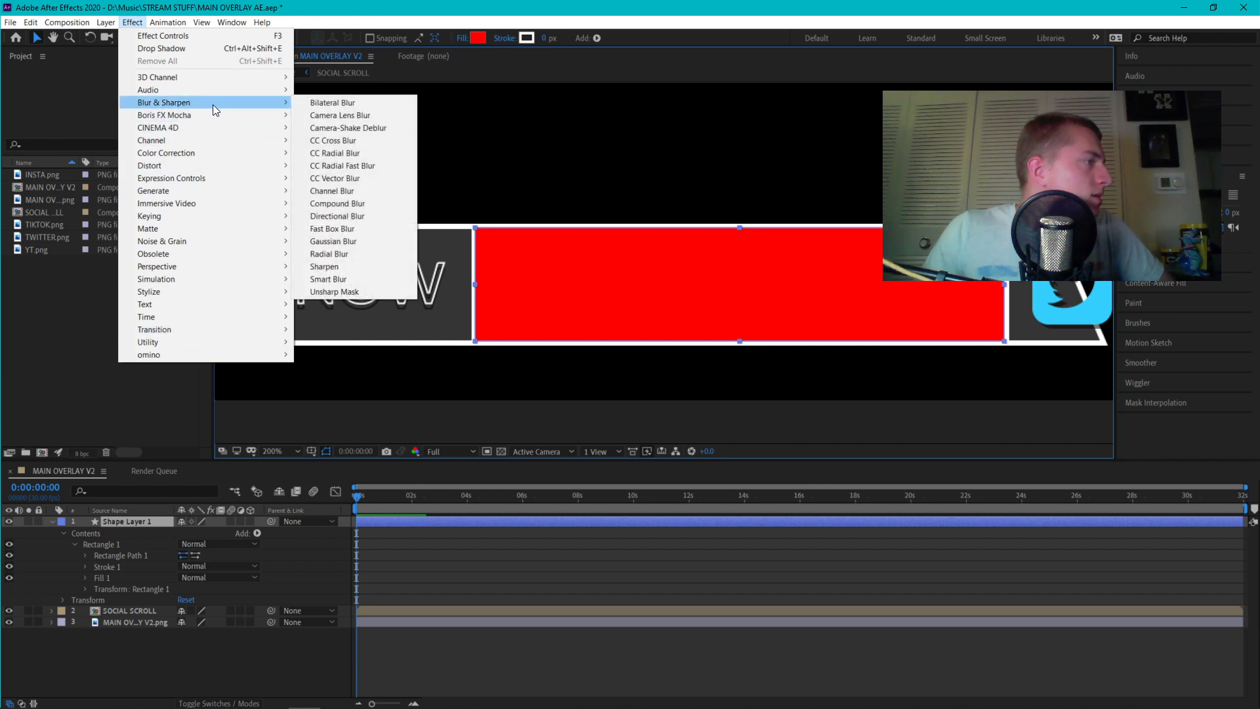
click(53, 521)
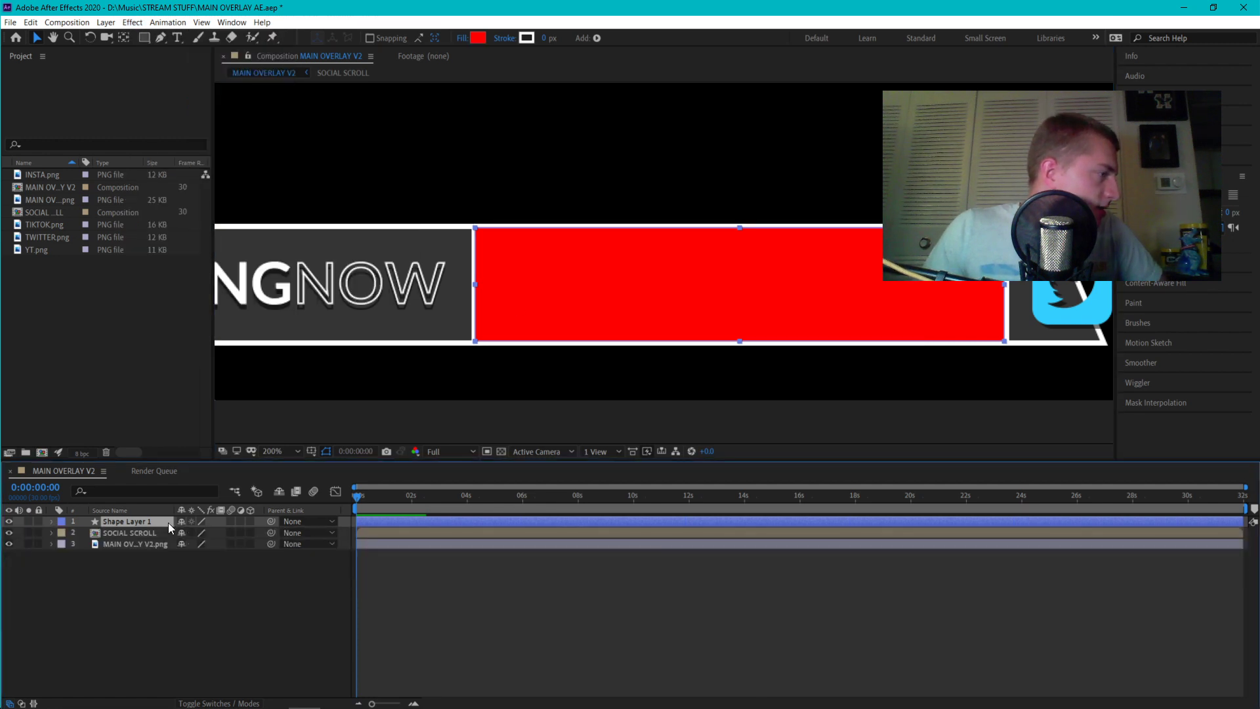
Try Shape Layer 1 as an adjustment layer, switch it back to normal, and turn SOCIAL SCROLL into an adjustment layer
click(240, 520)
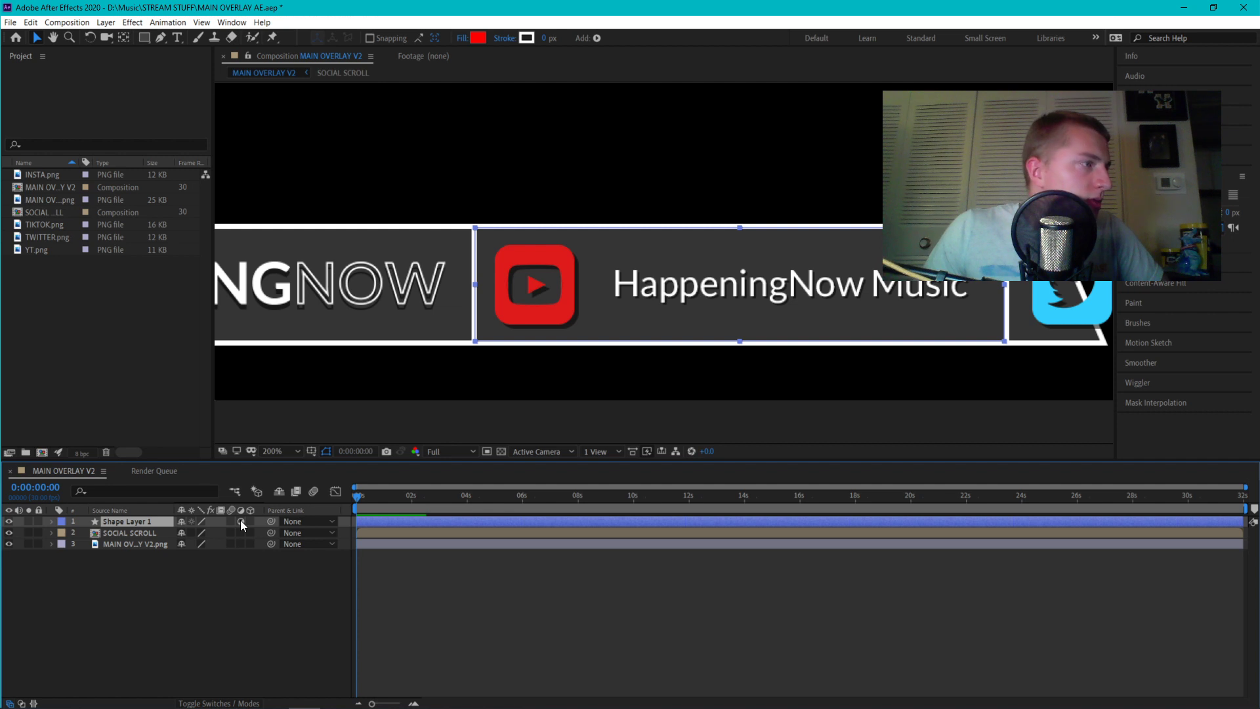
click(239, 524)
click(239, 533)
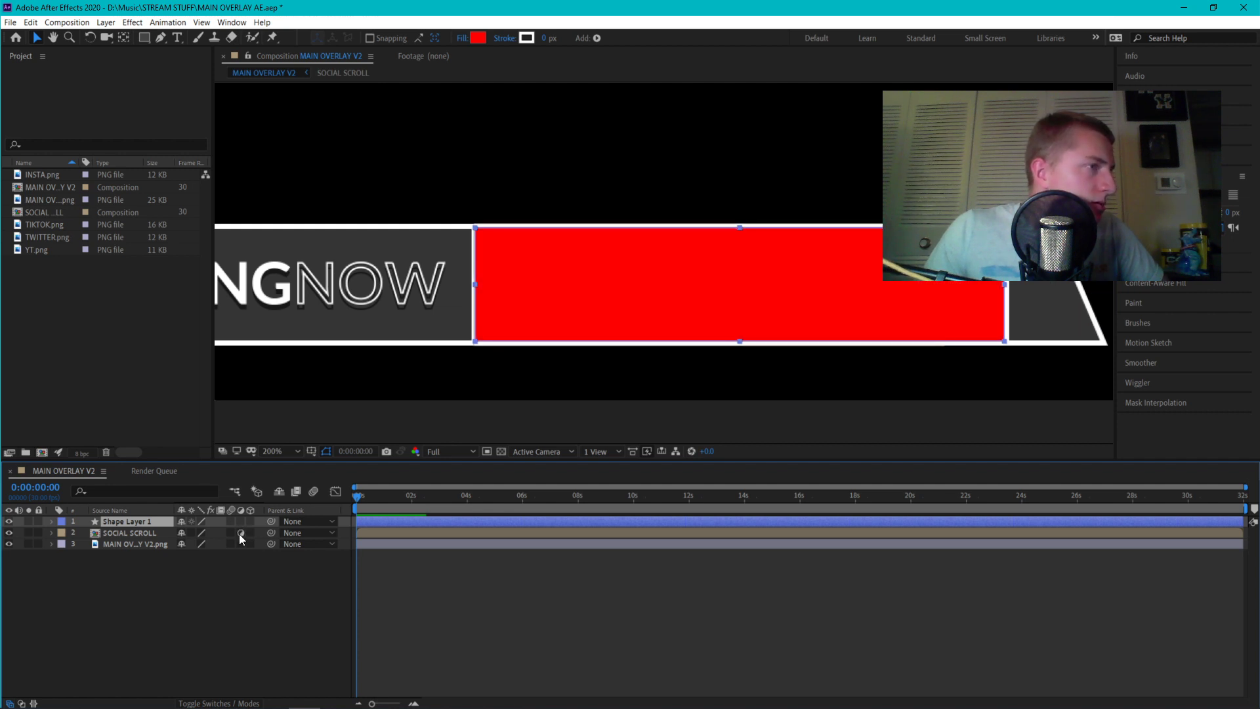
Turn off the adjustment layer setting on SOCIAL SCROLL and move the layer above Shape Layer 1
click(239, 534)
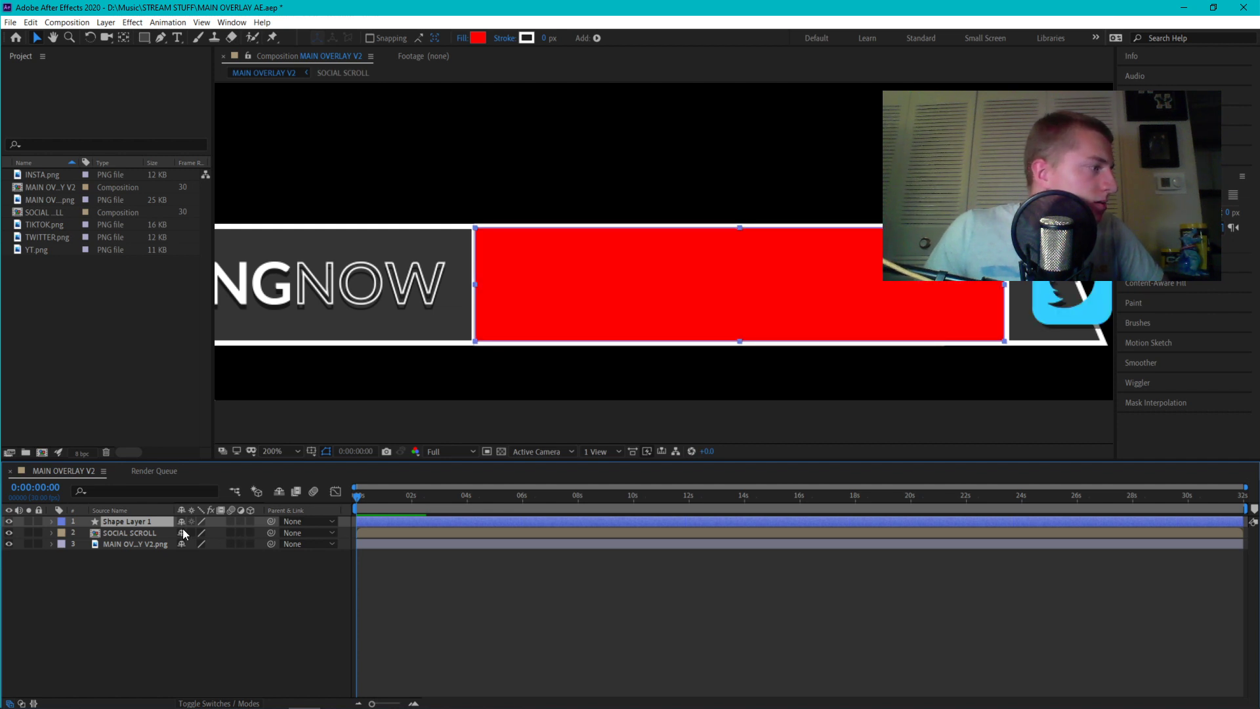
click(131, 533)
drag(108, 518, 108, 518)
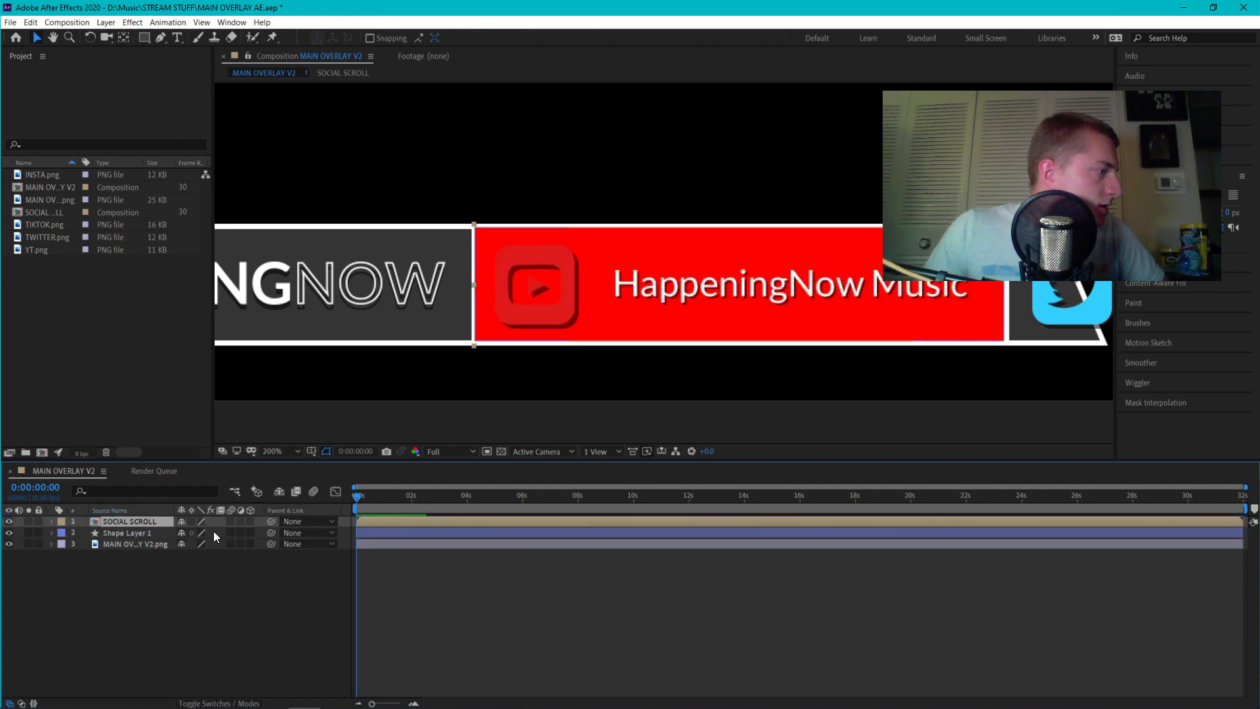
click(241, 522)
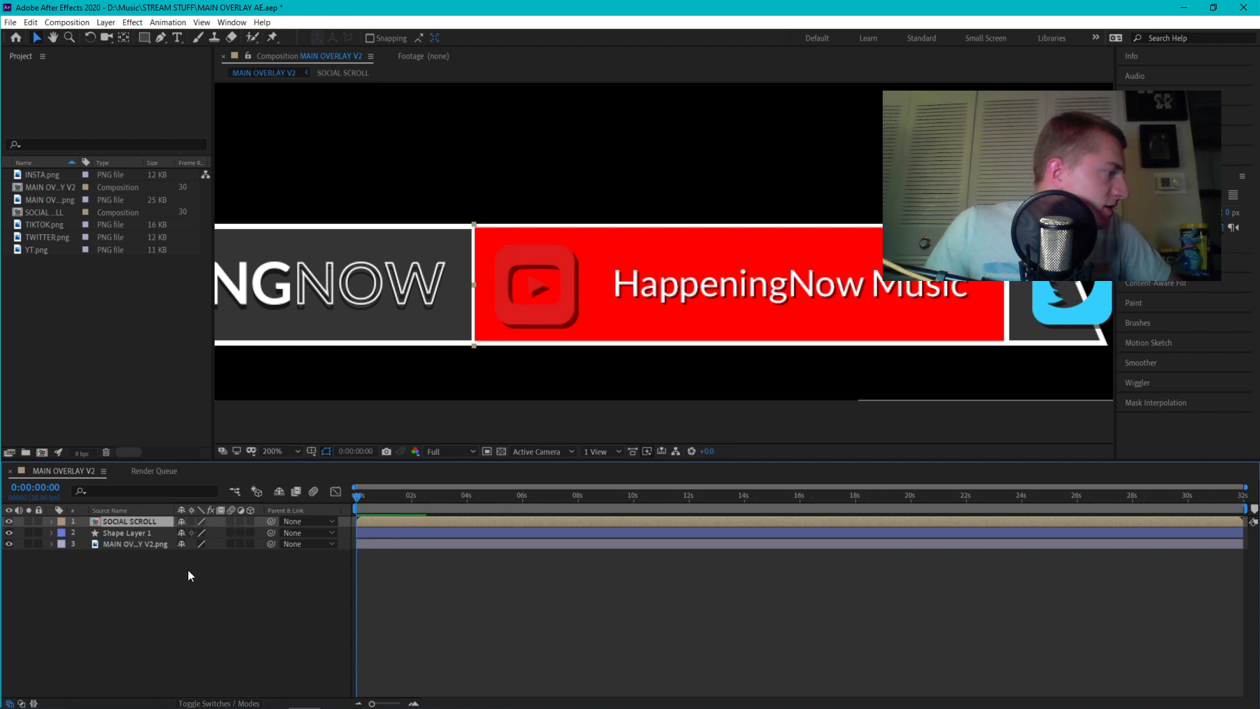
Show the blending mode and track matte settings for the layers and move Shape Layer 1 back above SOCIAL SCROLL
click(195, 703)
click(194, 519)
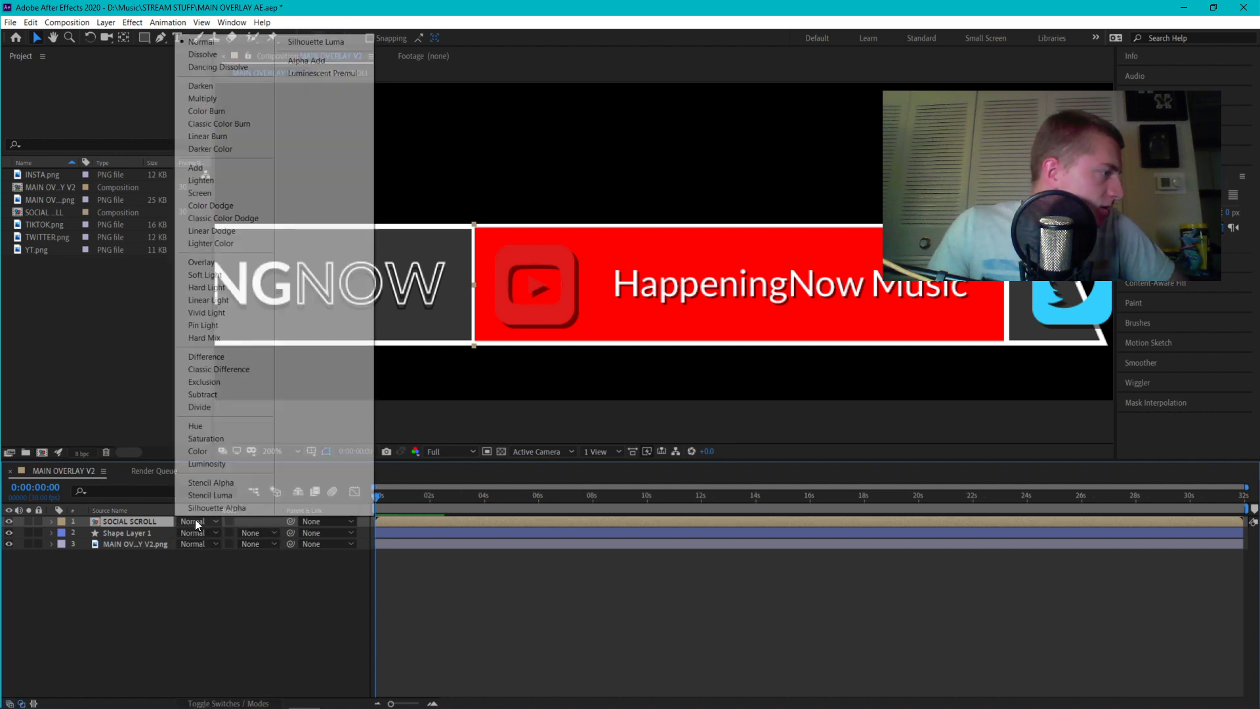
click(128, 537)
drag(109, 534, 118, 518)
Try the Subtract, Overlay and Stencil Alpha blending modes on Shape Layer 1, and set it back to Normal
click(200, 523)
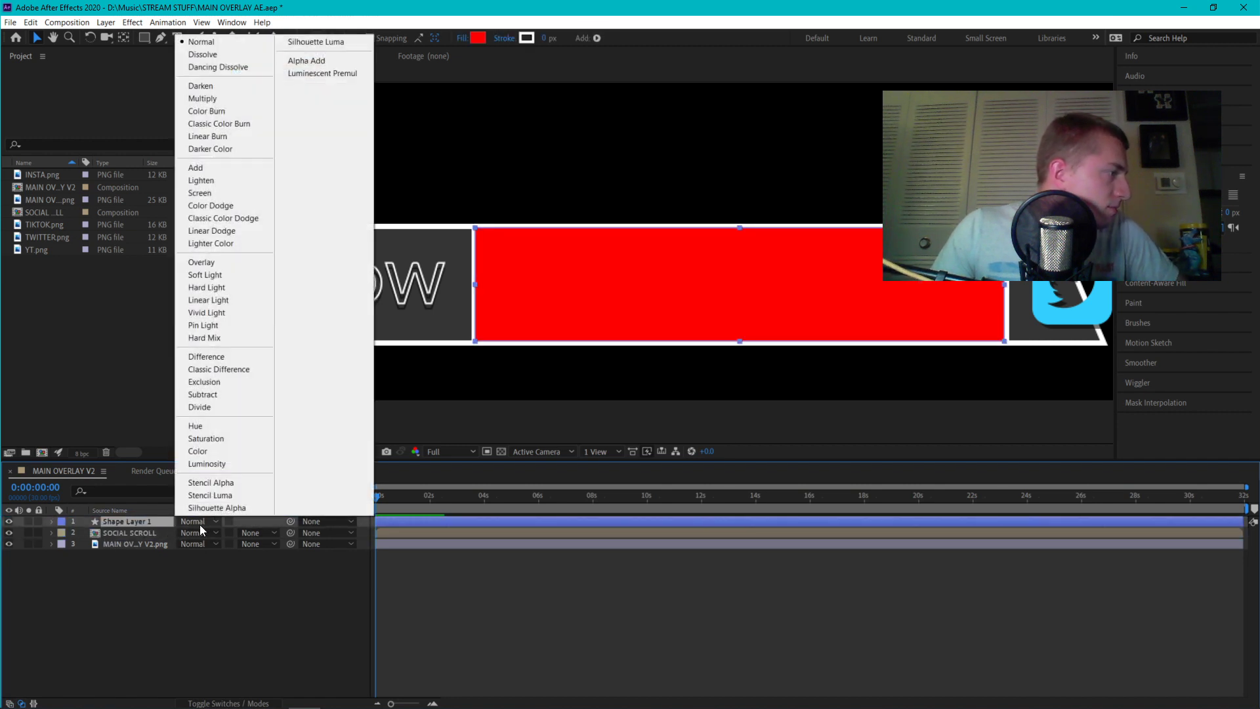
click(253, 396)
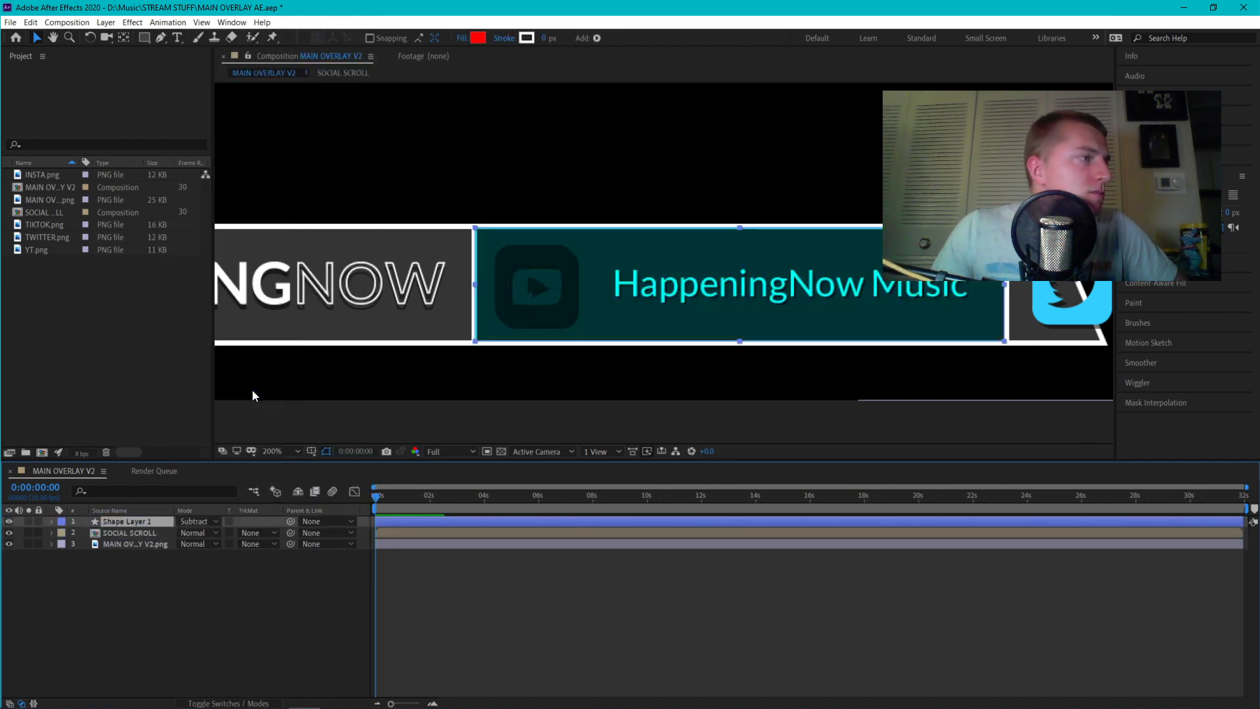
click(193, 521)
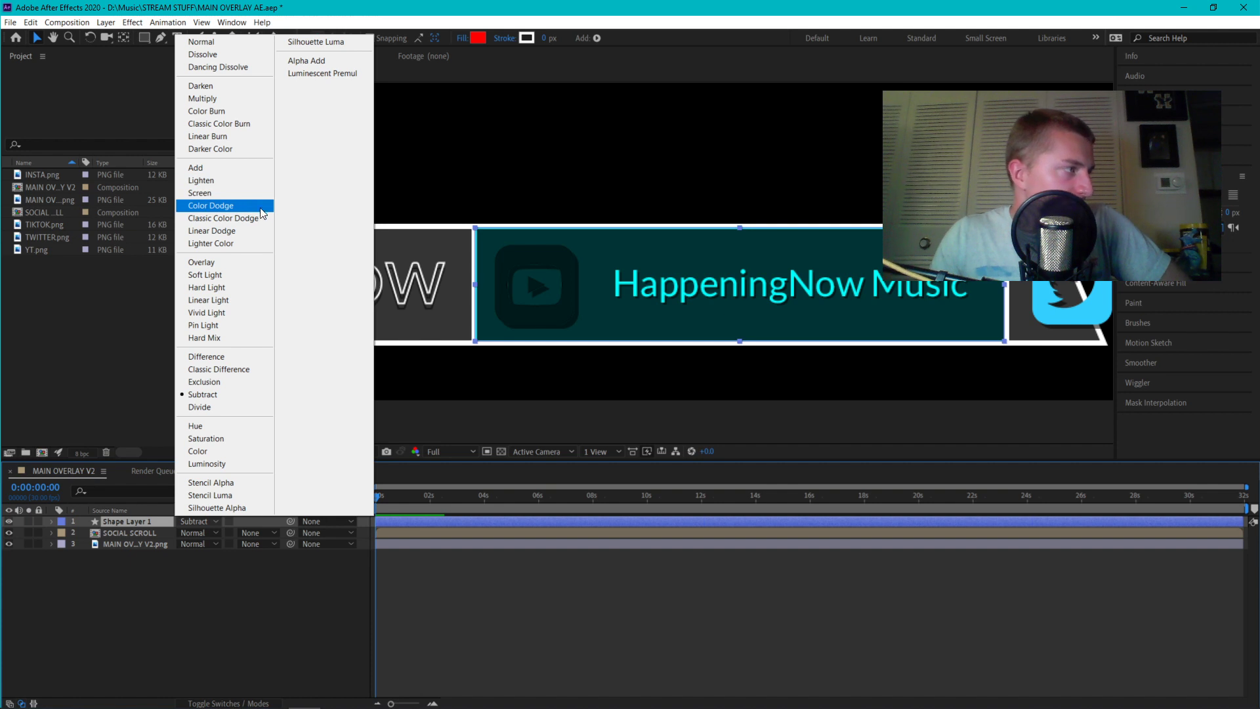
click(258, 262)
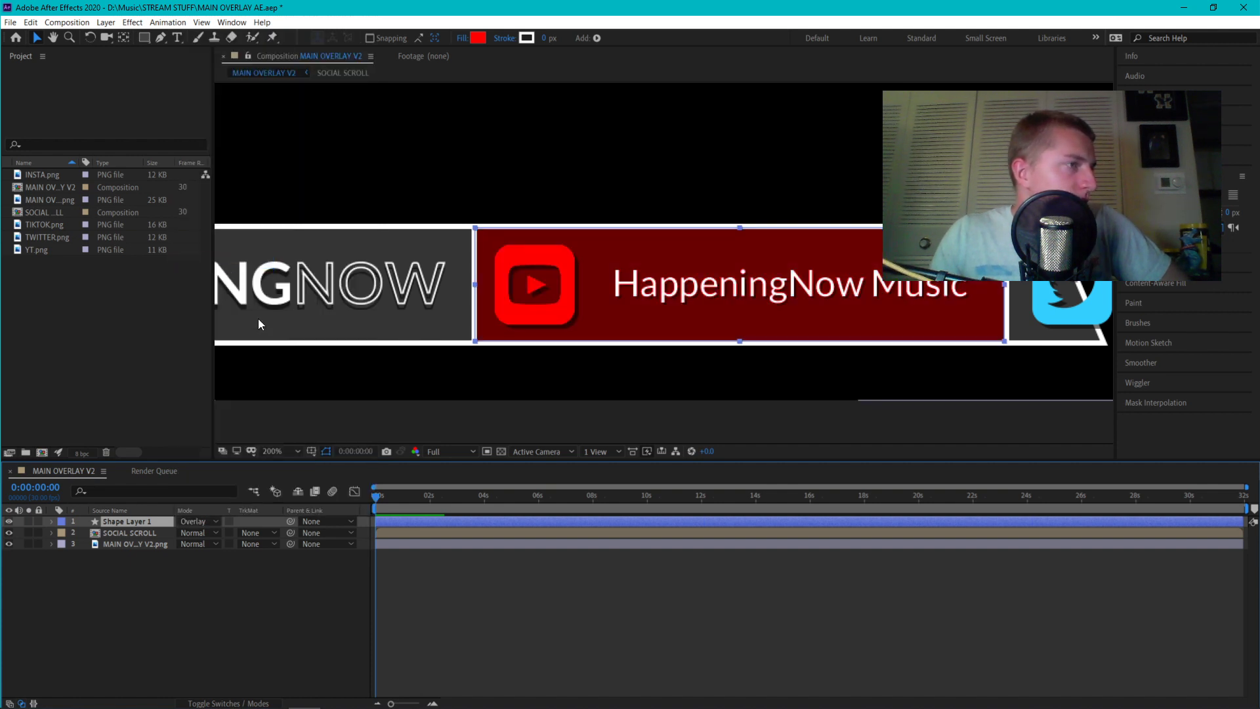
click(210, 521)
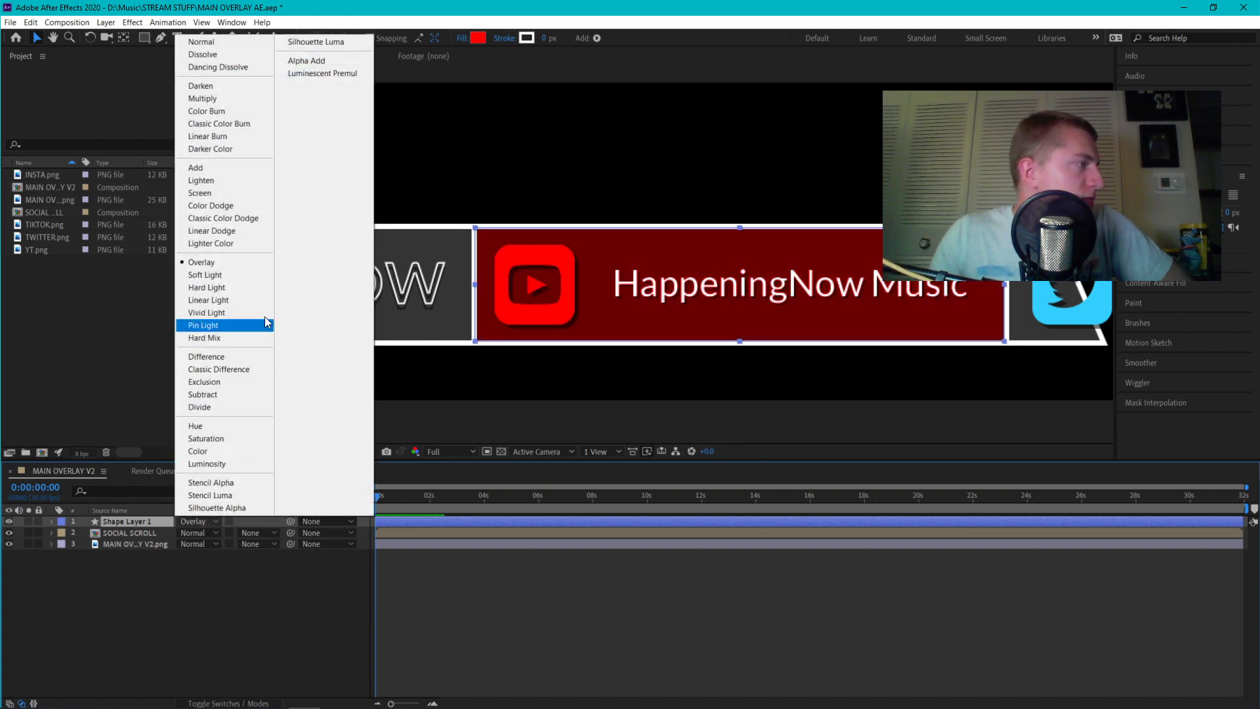
click(249, 483)
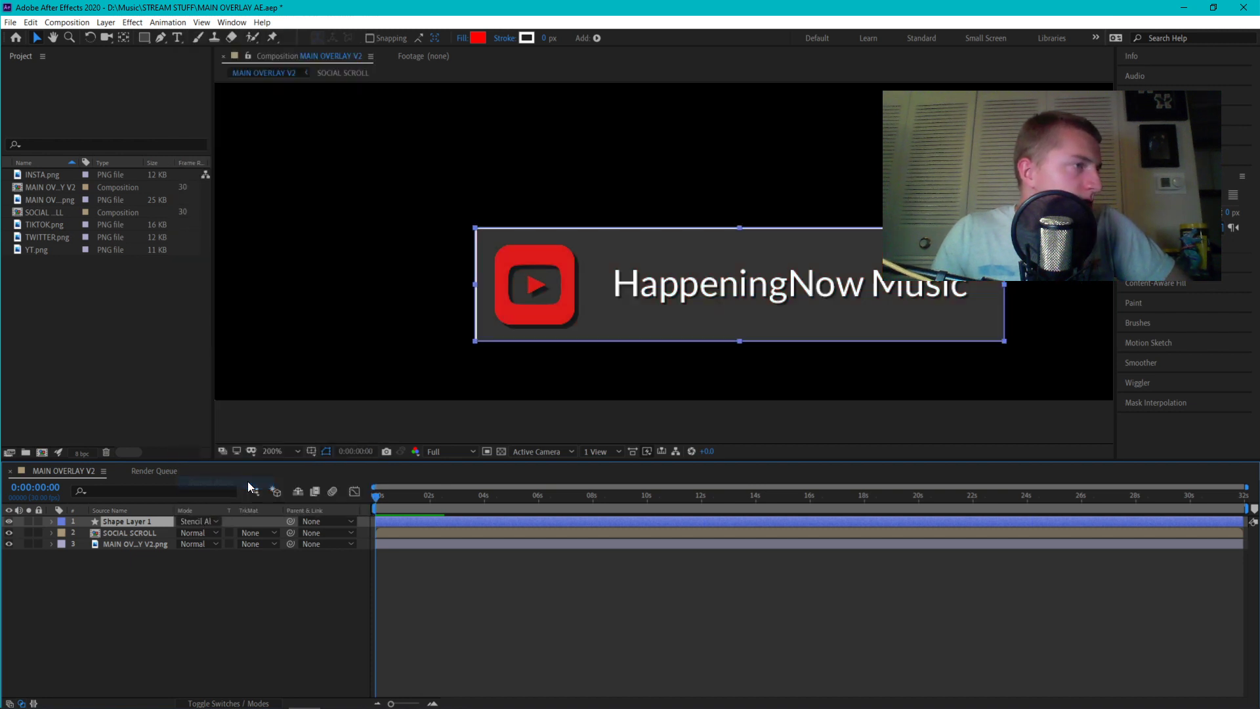
click(204, 521)
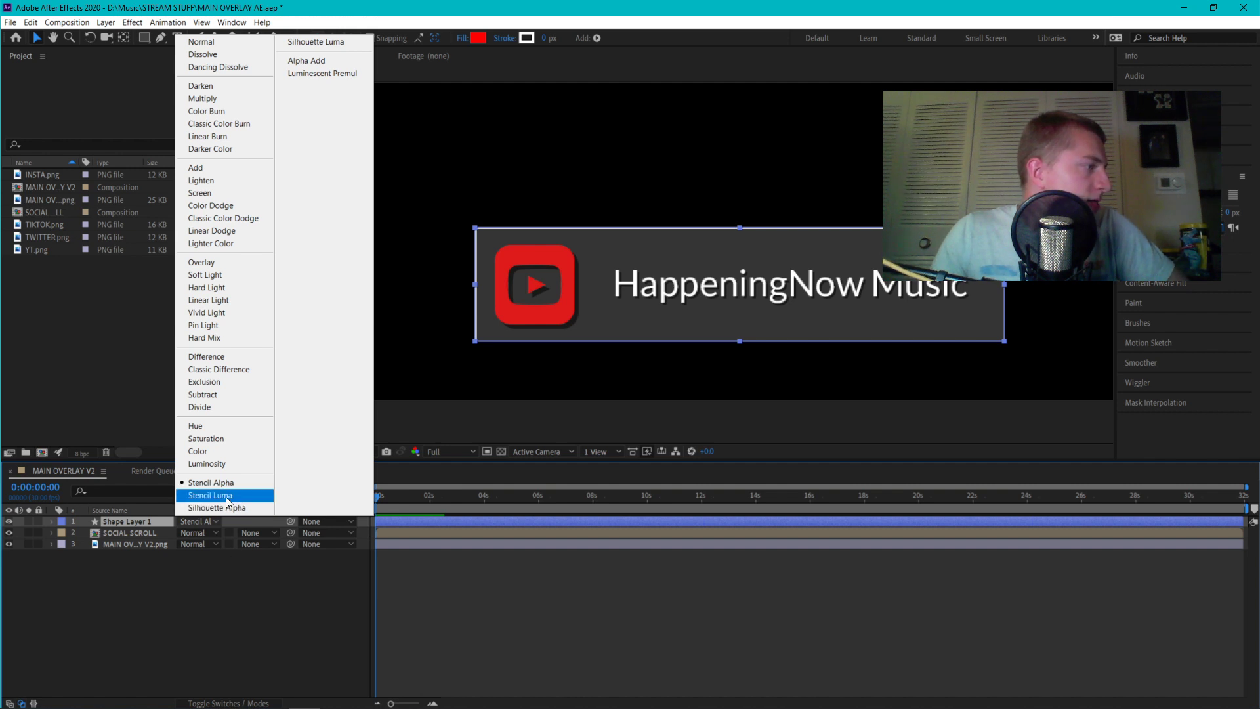
click(226, 483)
click(197, 521)
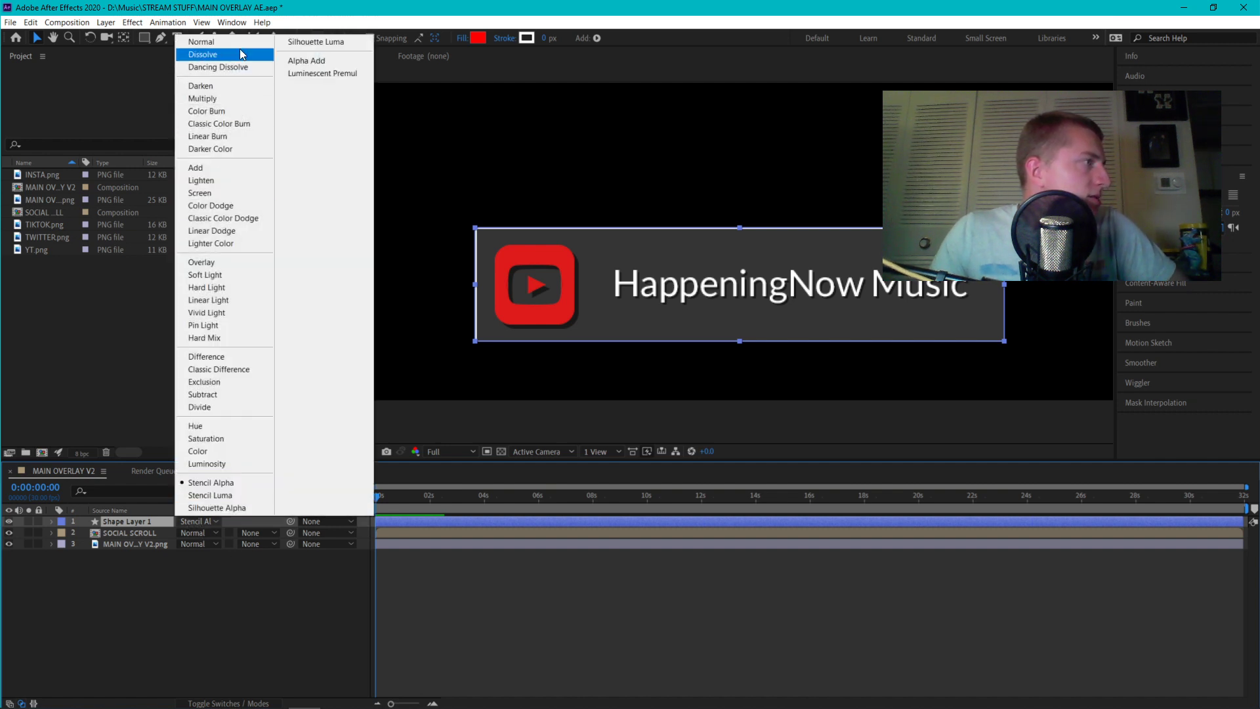
click(238, 42)
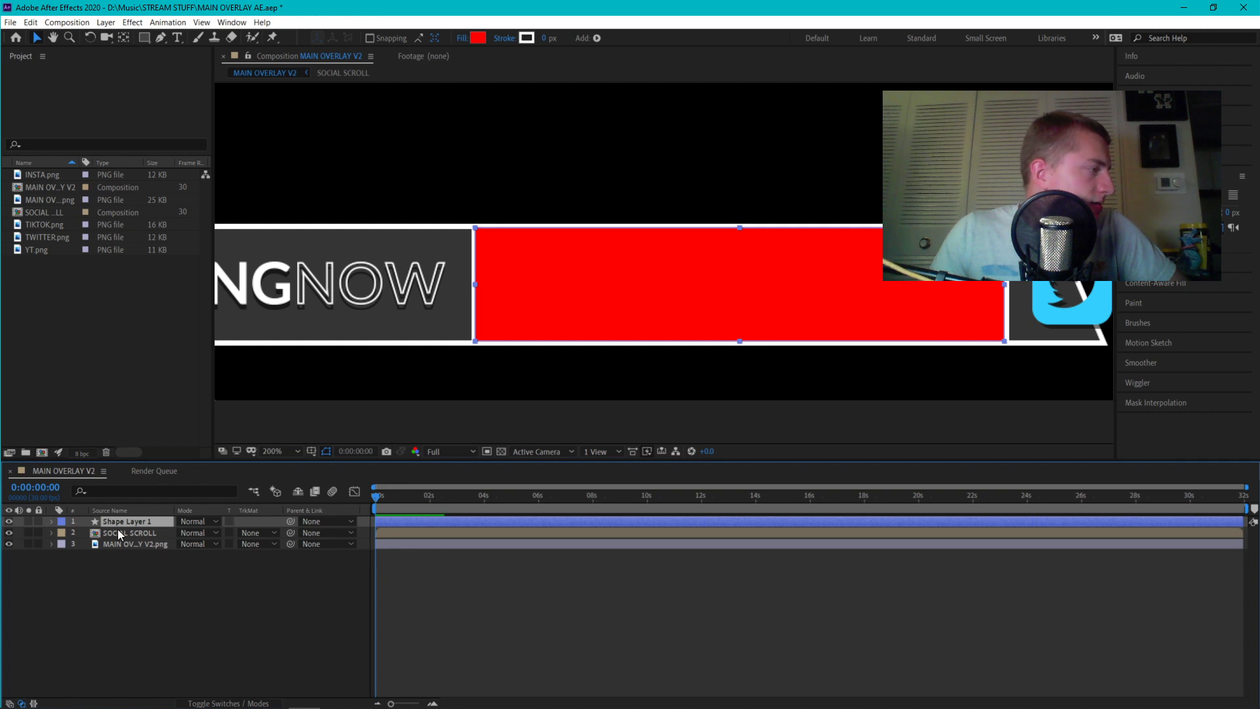
Move SOCIAL SCROLL above Shape Layer 1, try the Stencil Alpha blending mode on it, and return it to Normal
drag(117, 528, 140, 516)
click(190, 521)
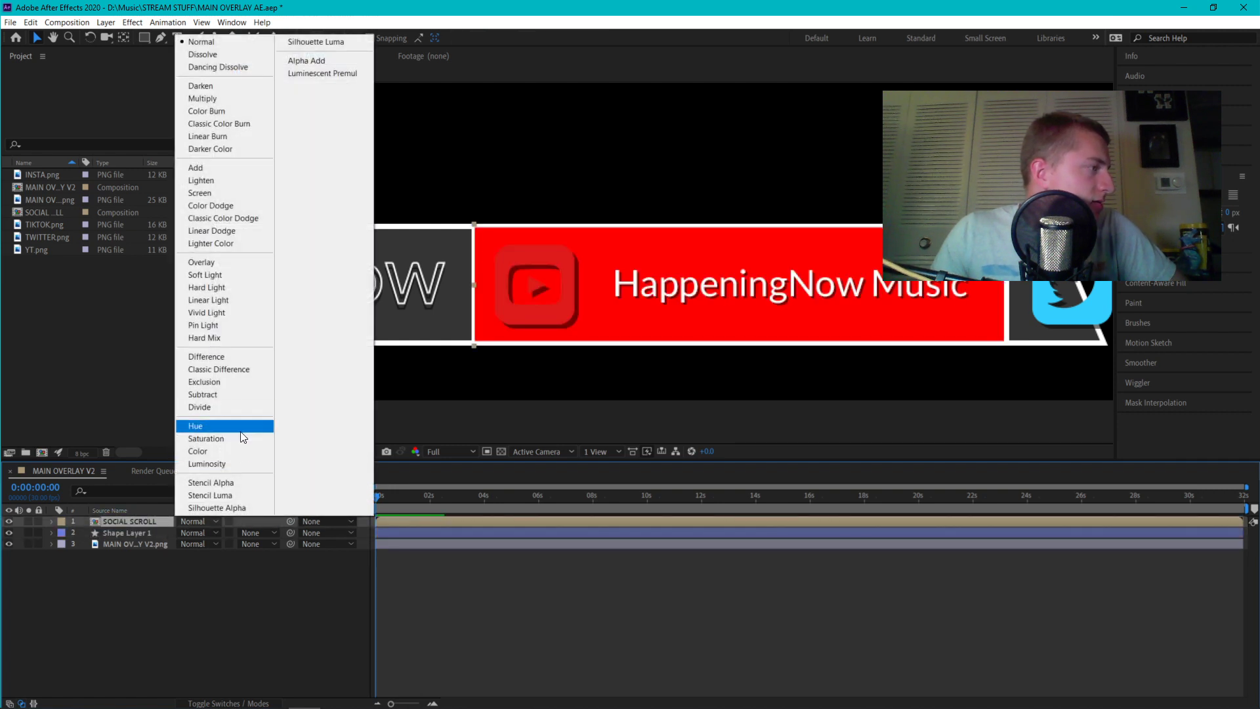
click(241, 484)
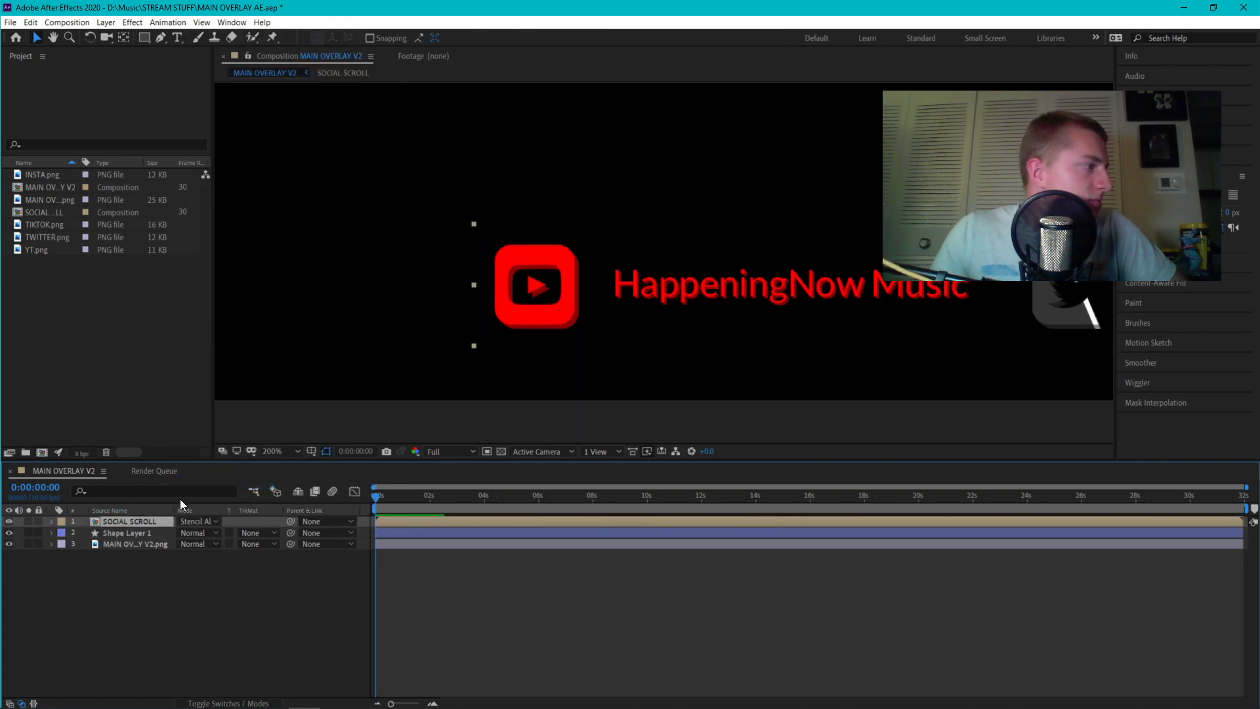
click(200, 521)
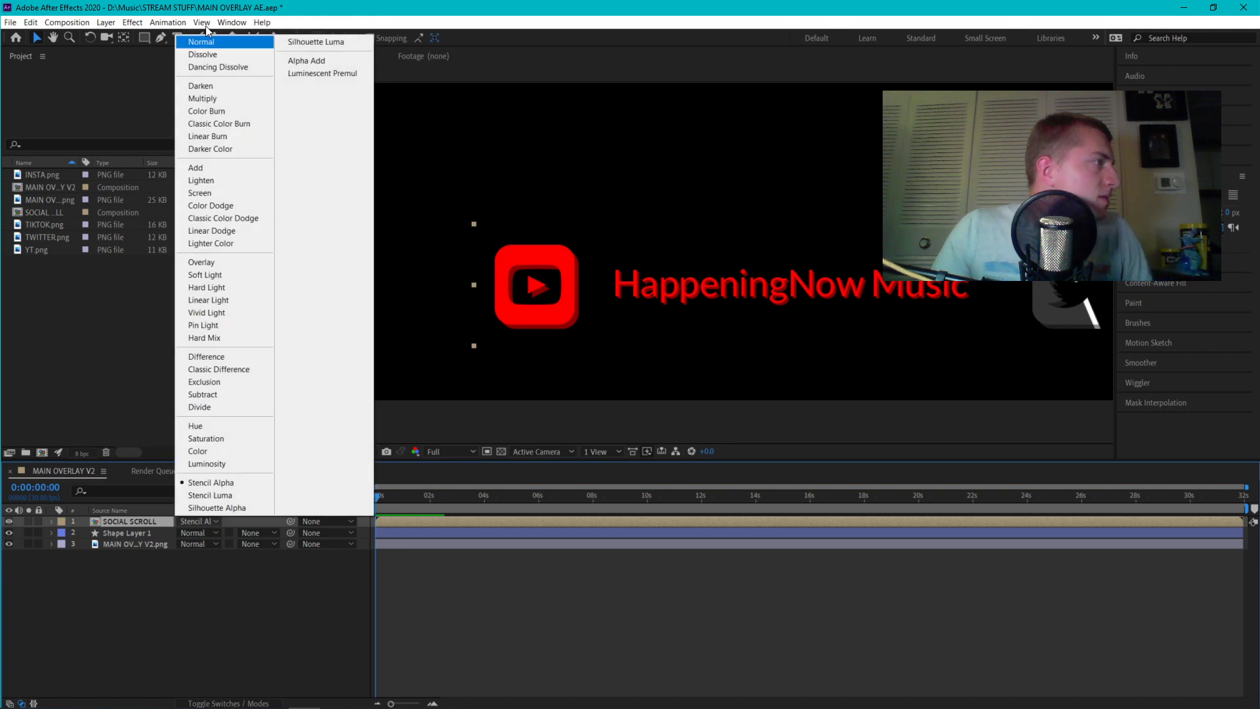
click(207, 38)
click(209, 37)
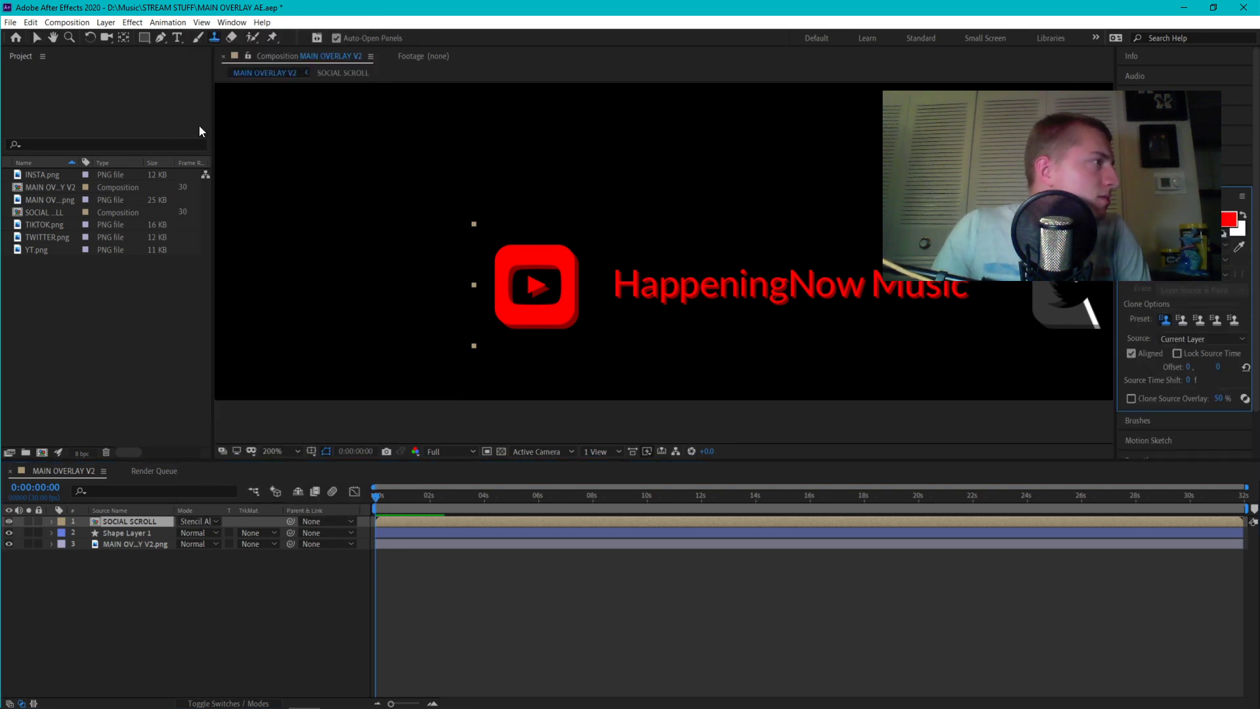
click(37, 40)
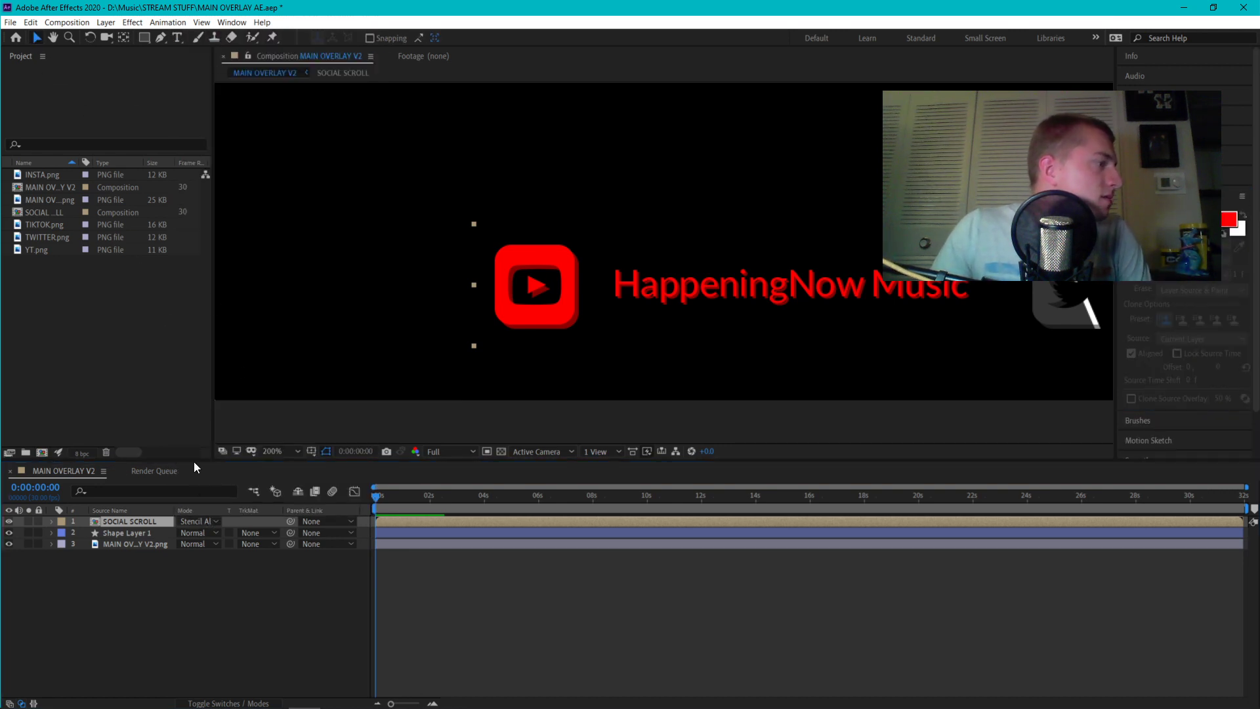
click(202, 521)
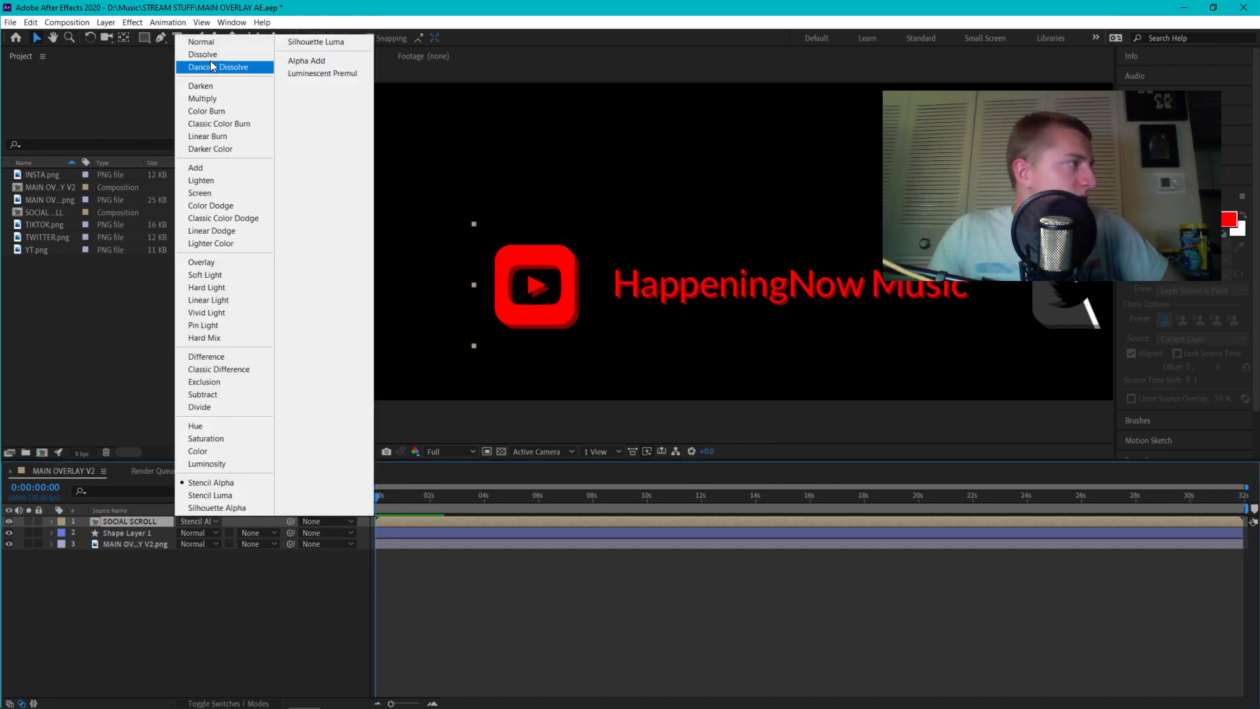
click(215, 38)
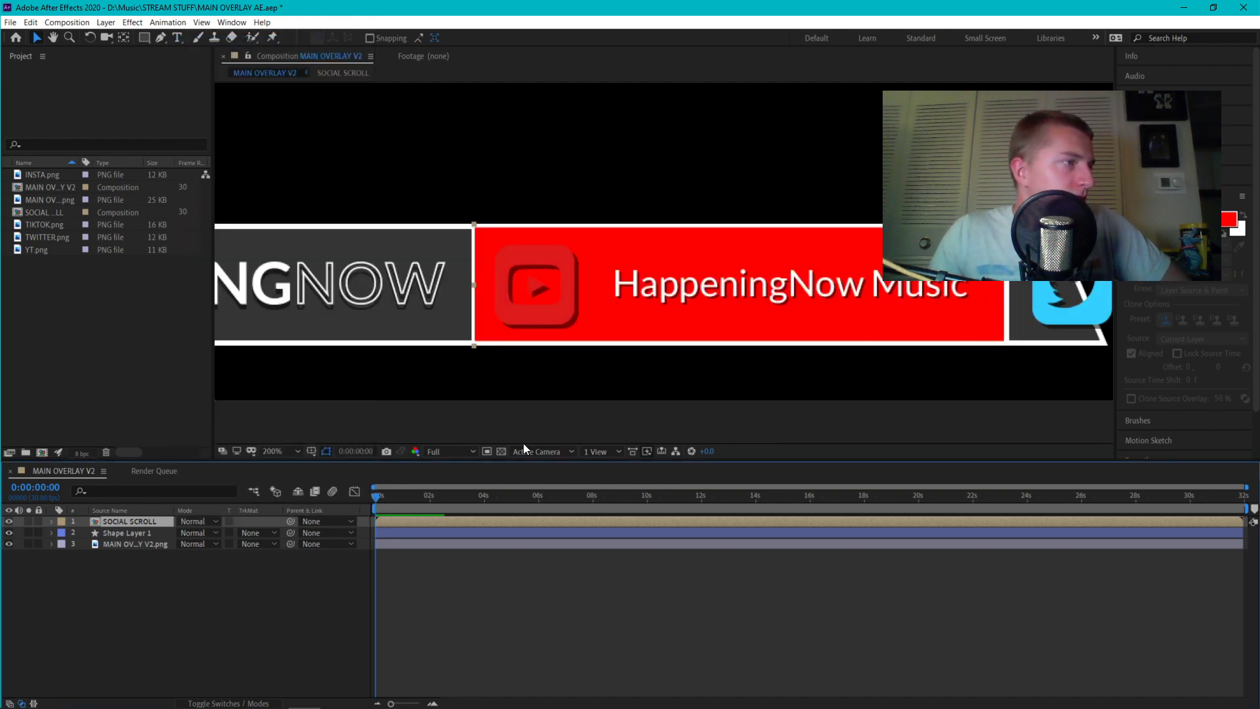
Move Shape Layer 1 above SOCIAL SCROLL to check its blending modes, and put SOCIAL SCROLL back above it
mouse_move(127, 522)
mouse_down()
mouse_move(151, 537)
mouse_move(136, 534)
mouse_up()
click(131, 521)
click(211, 522)
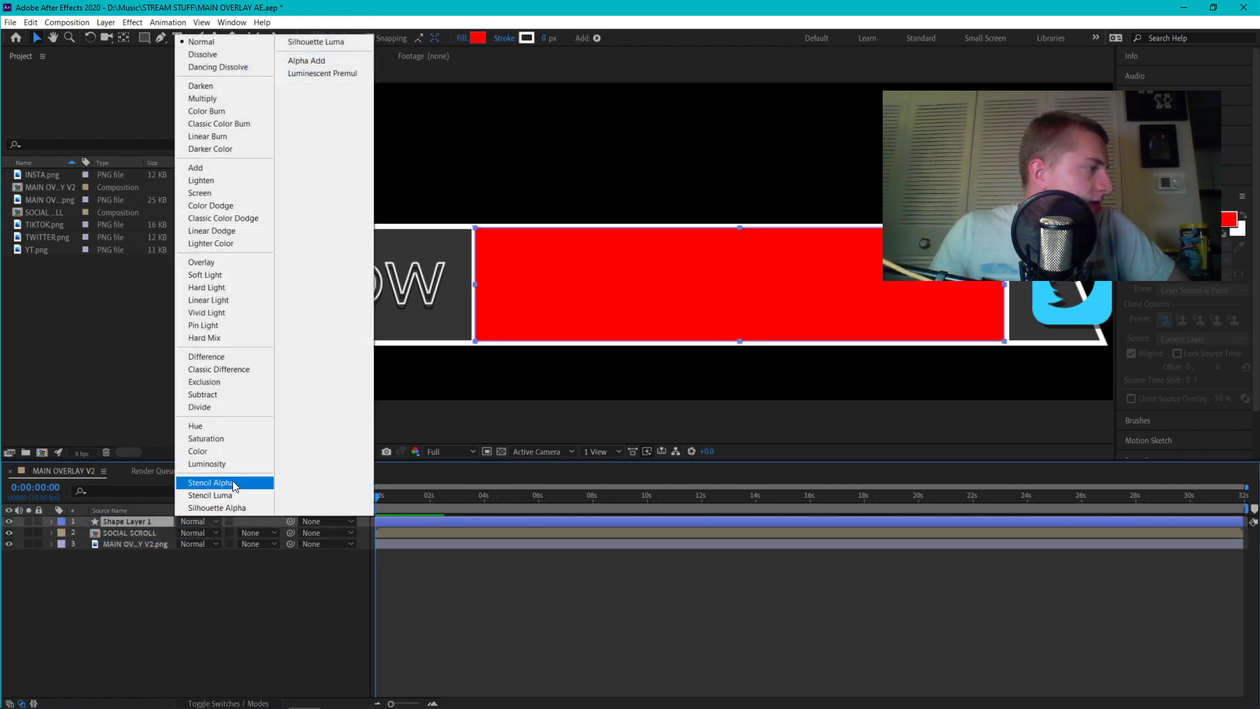
click(146, 578)
drag(128, 534, 135, 518)
click(204, 522)
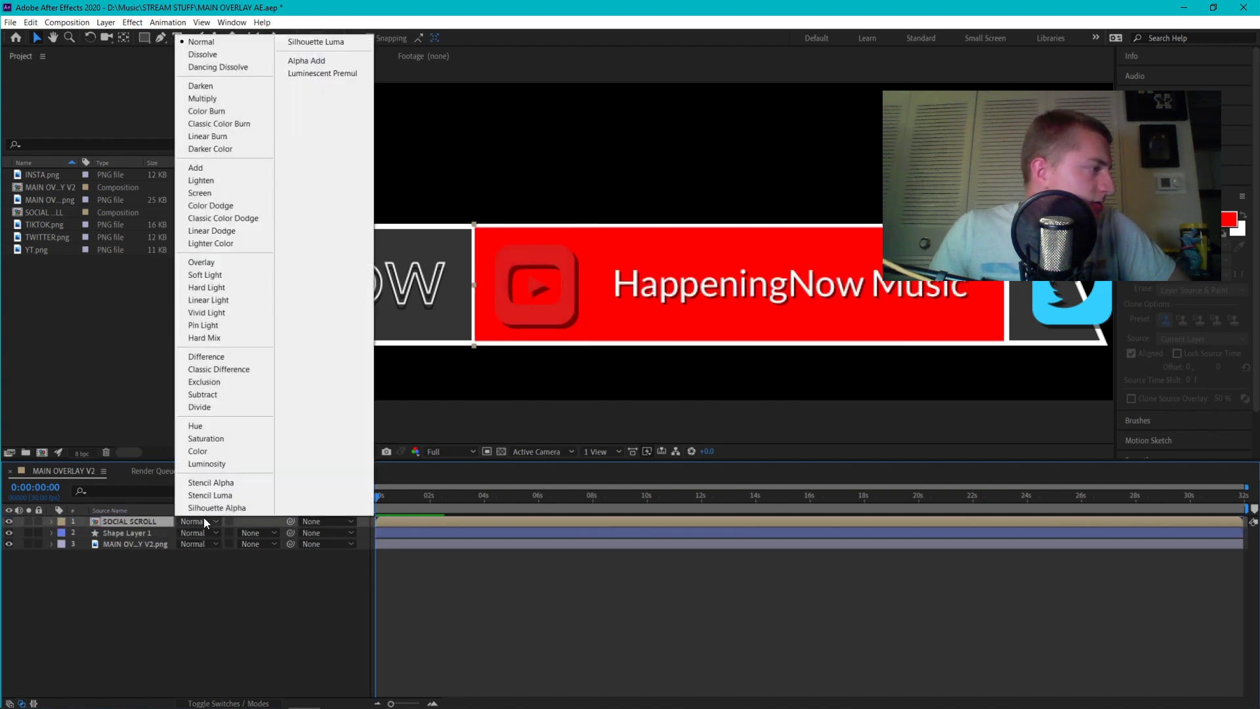
click(125, 572)
Try the Silhouette Alpha, Silhouette Luma and Stencil Alpha blending modes on SOCIAL SCROLL
click(186, 521)
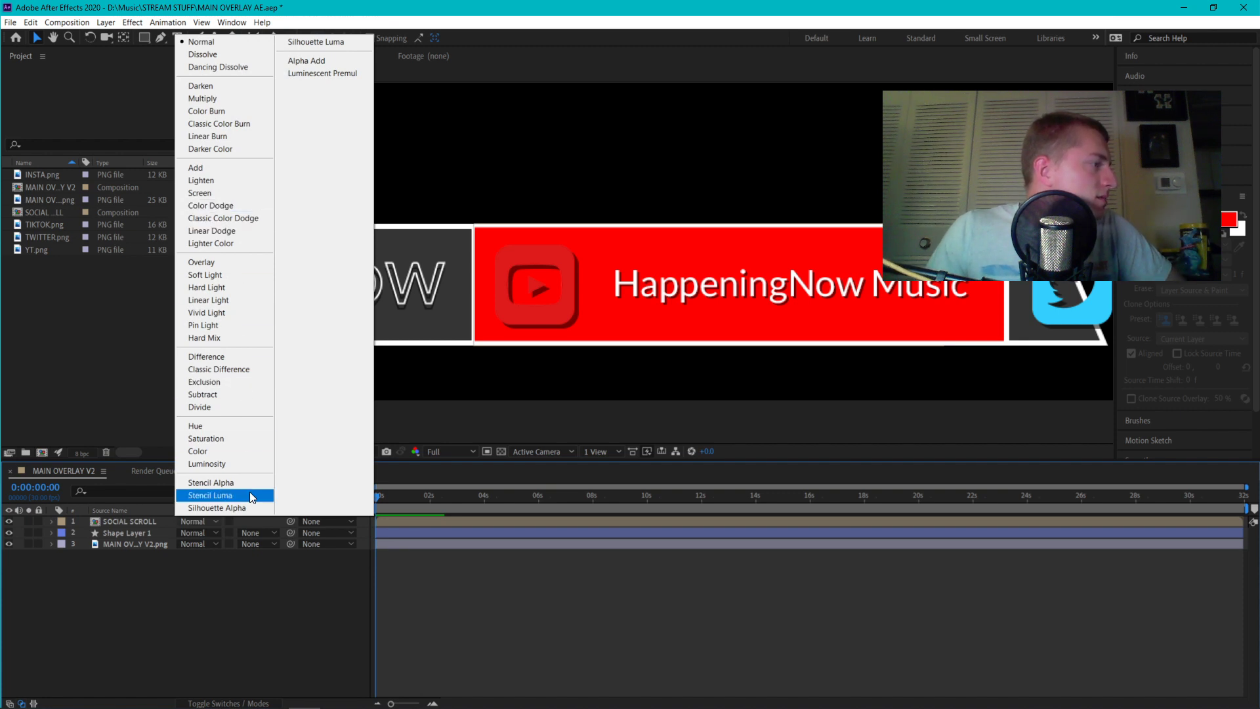
click(237, 509)
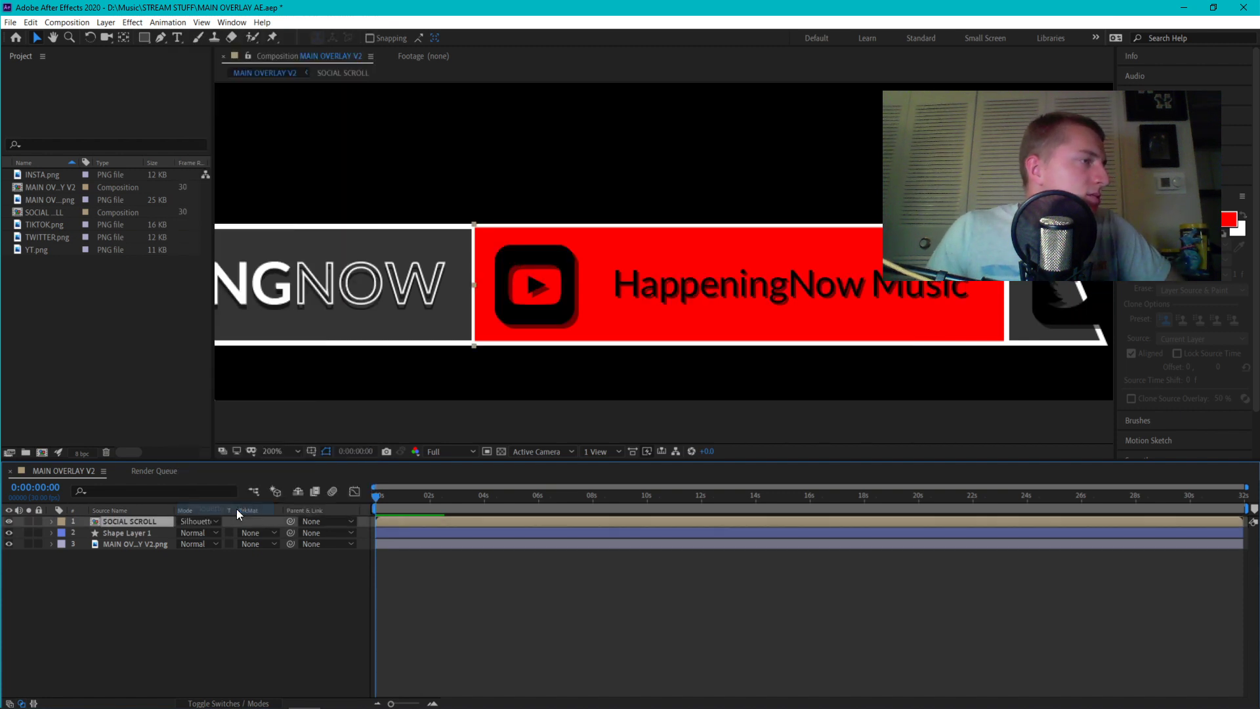
click(198, 524)
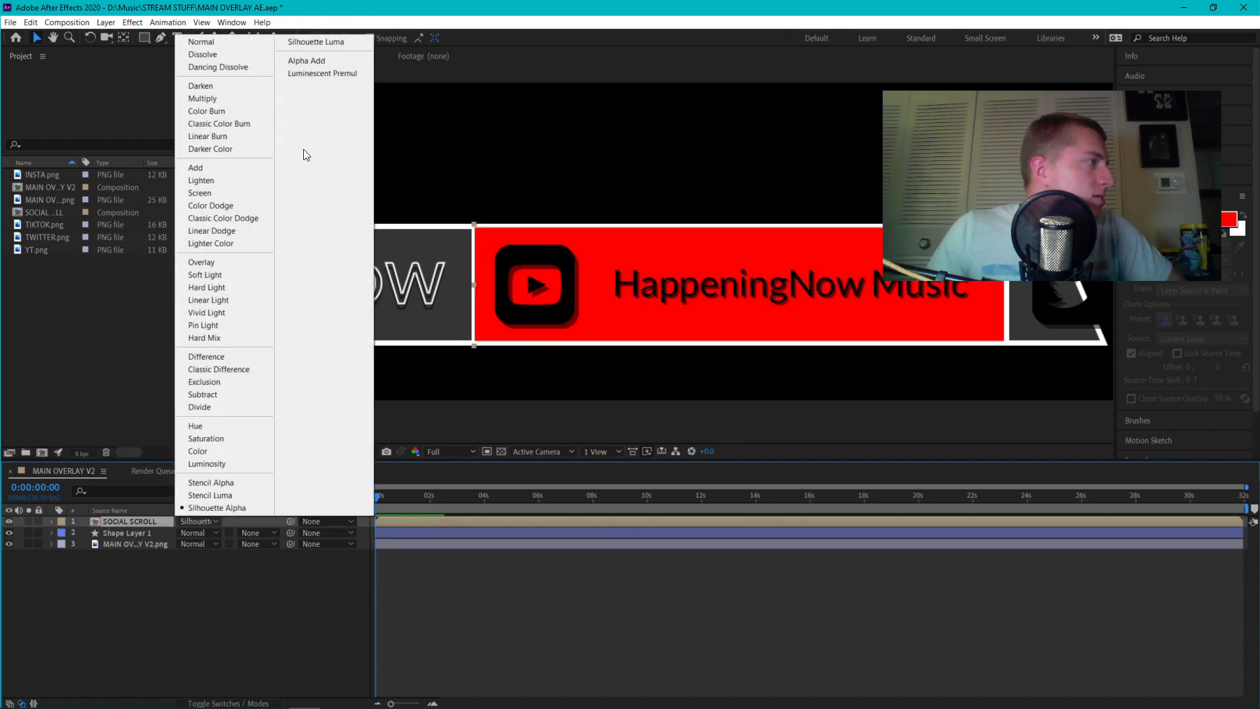
click(341, 44)
click(192, 521)
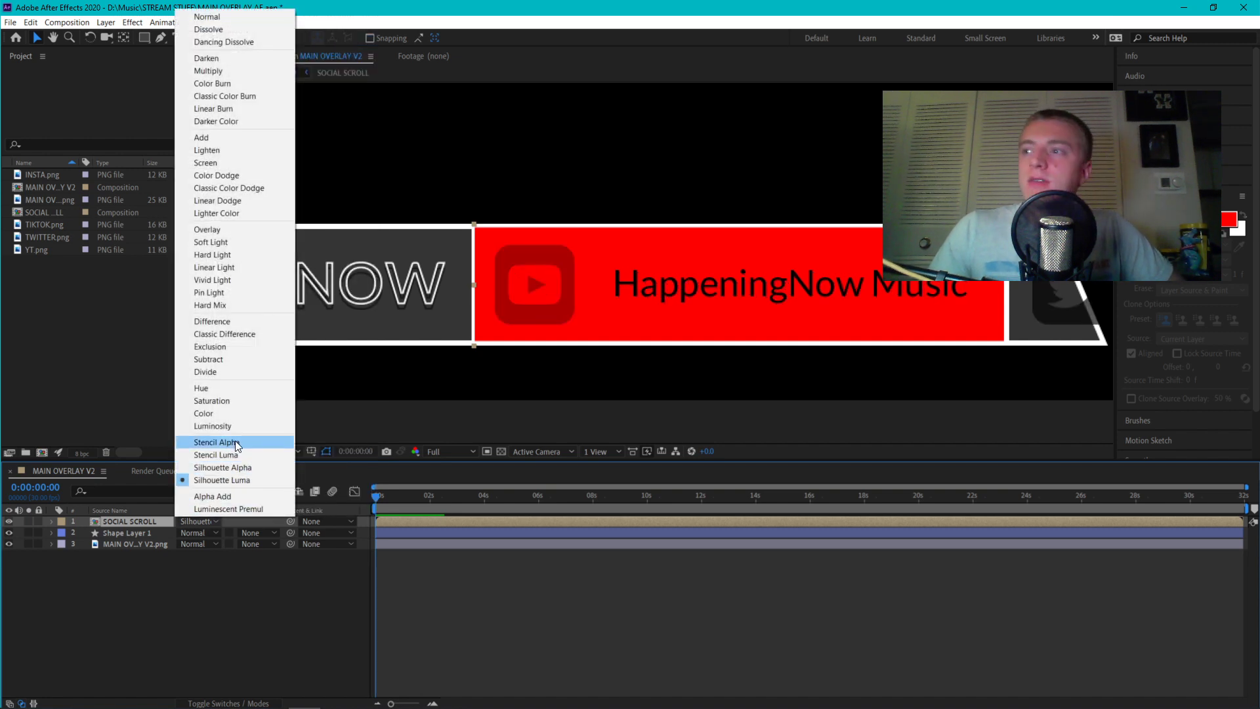
click(235, 442)
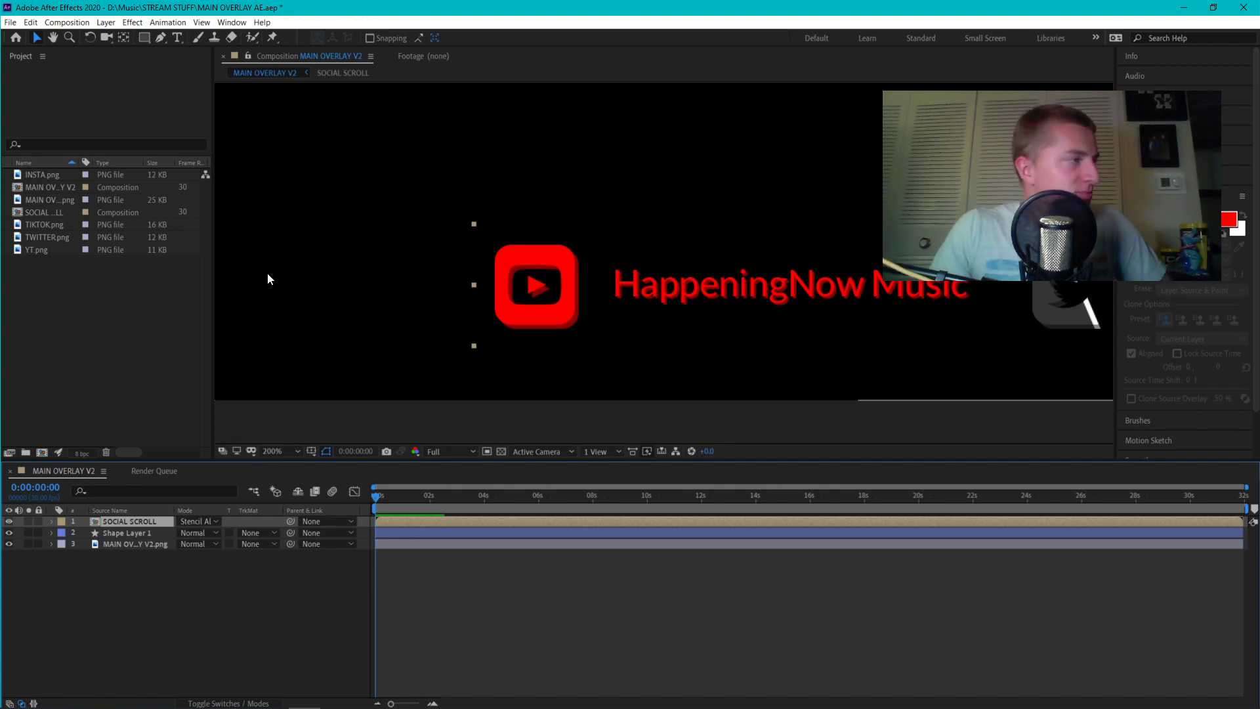
click(186, 521)
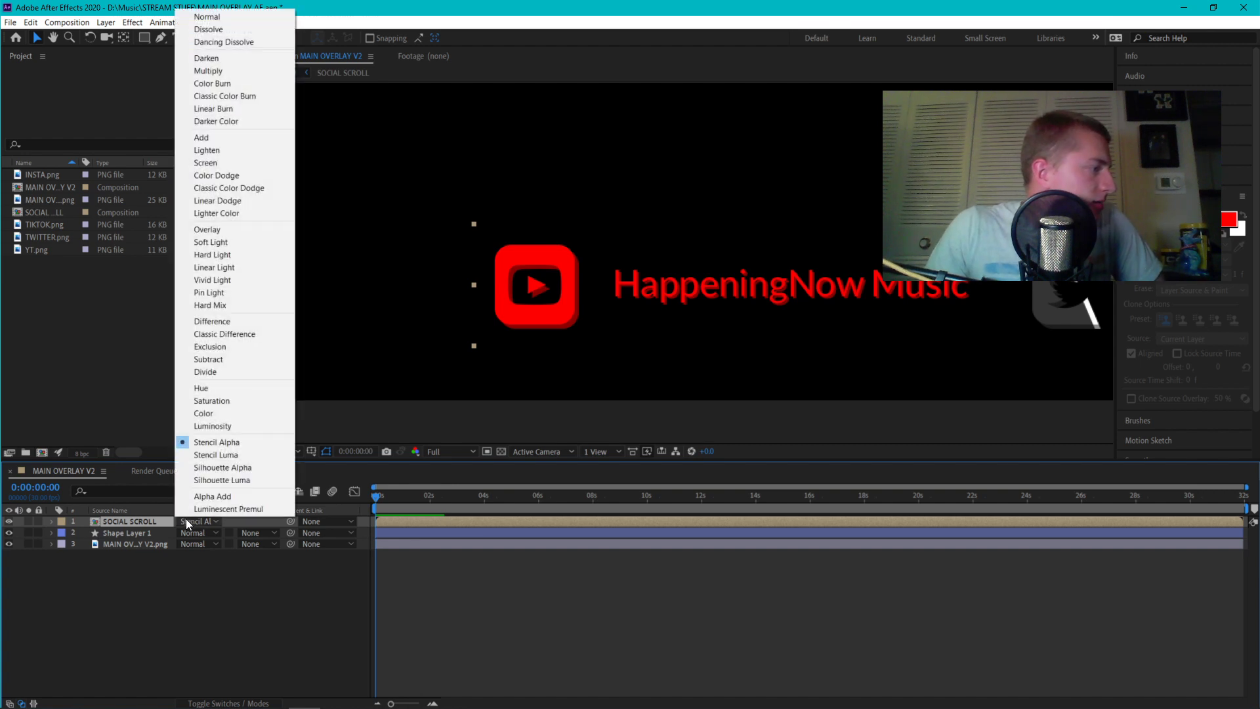
click(258, 580)
Move SOCIAL SCROLL below Shape Layer 1, give it the track matte Alpha Matte "Shape Layer 1", and set its blending mode to Normal
drag(92, 524, 128, 533)
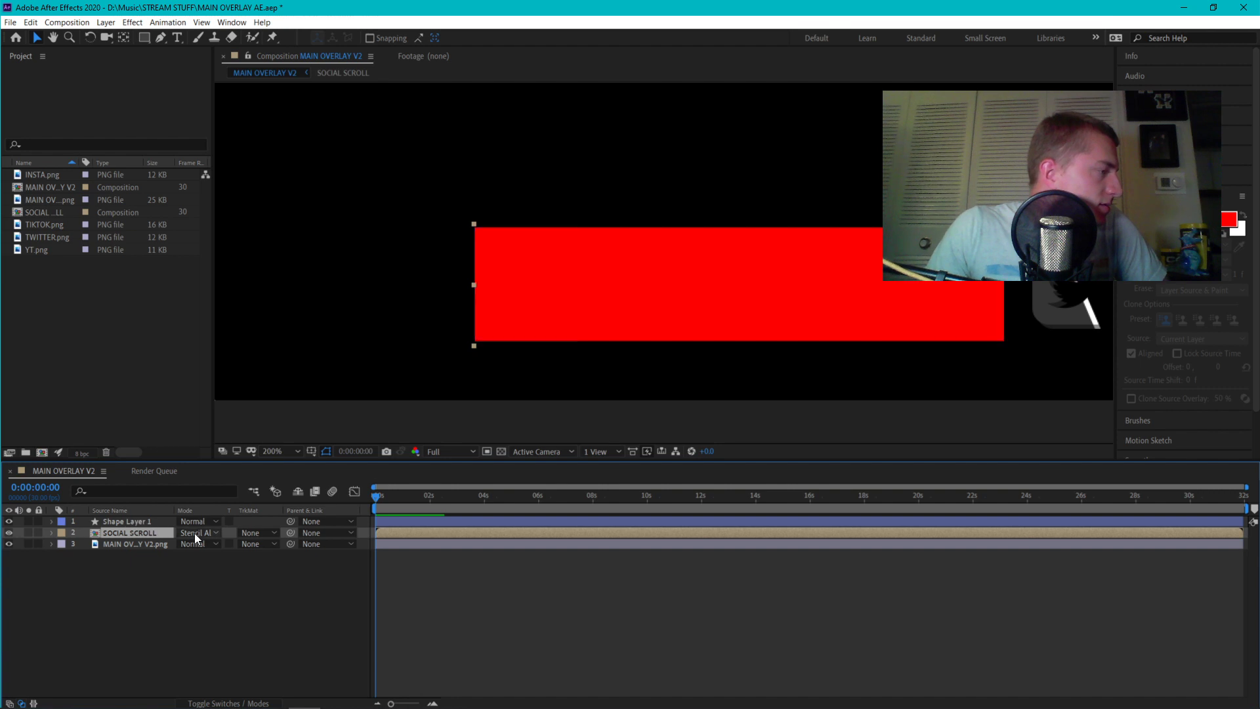
click(256, 533)
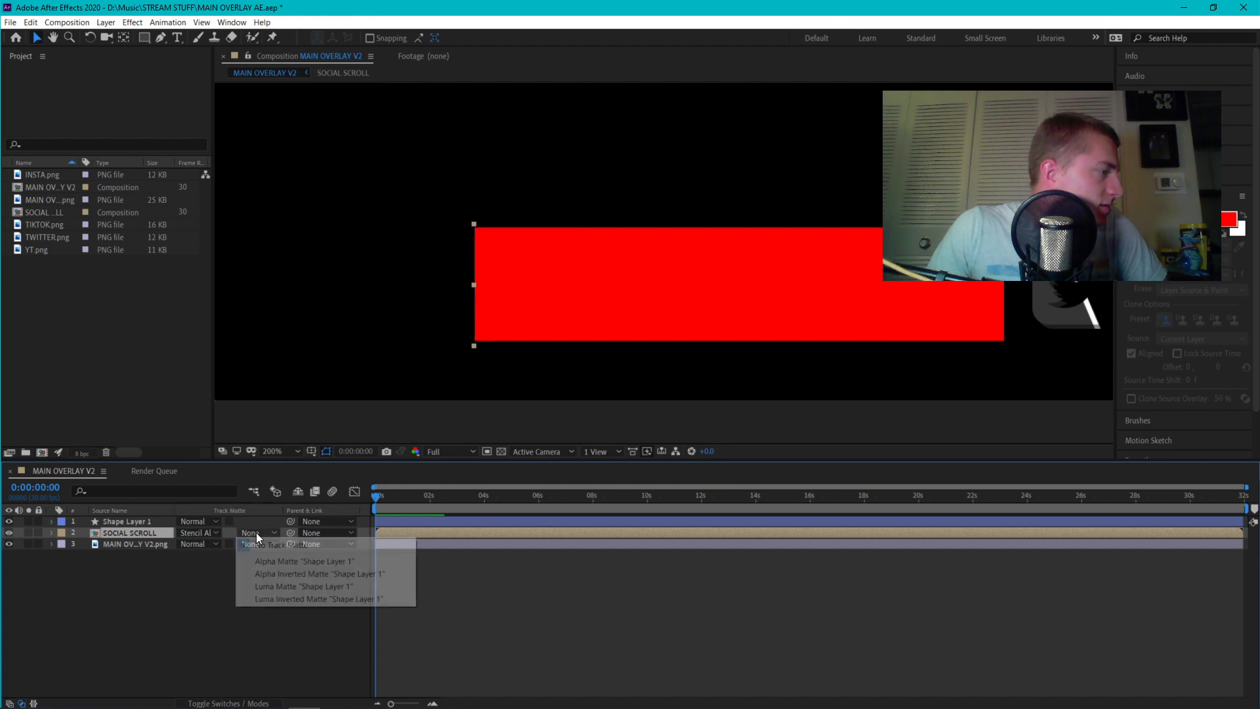
click(302, 561)
click(205, 531)
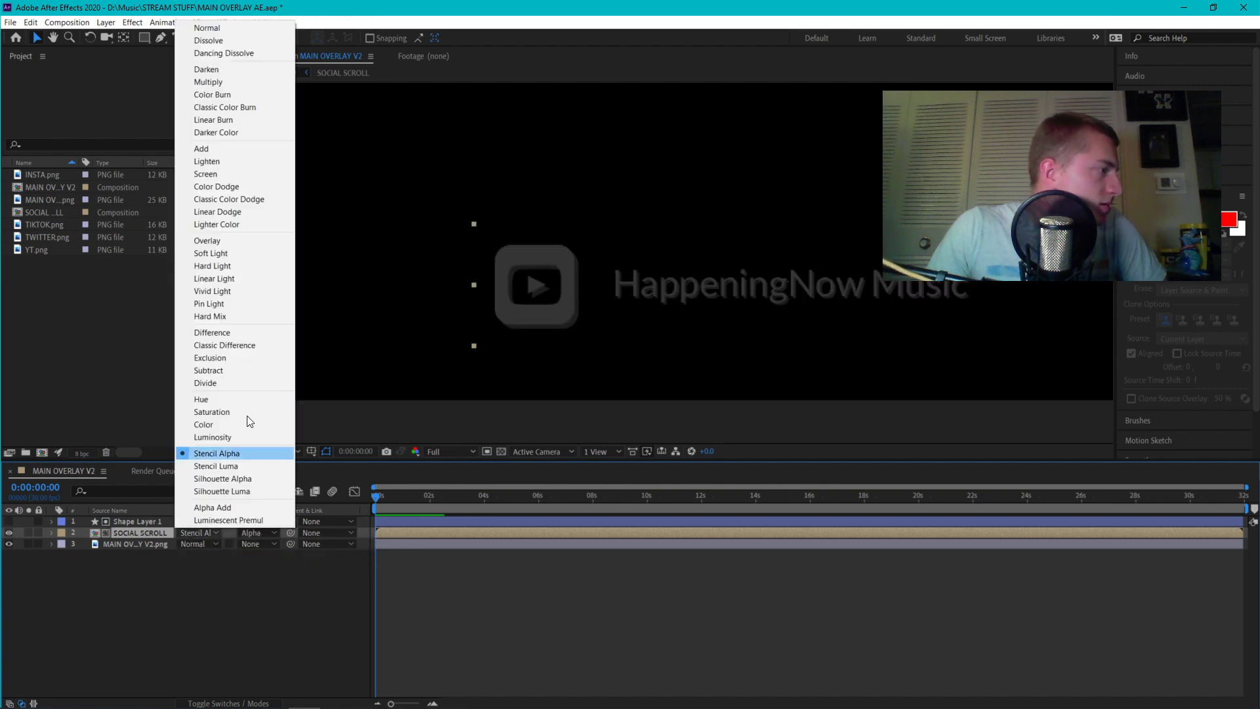
click(226, 28)
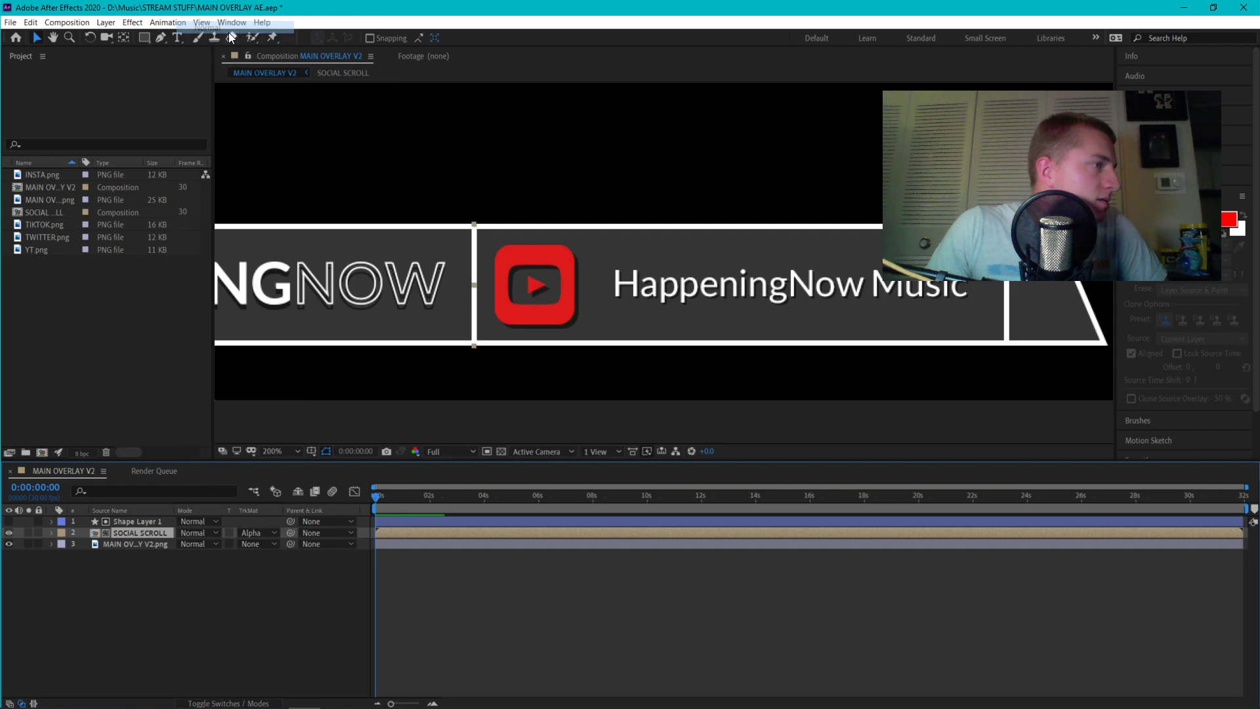
Check the matte's coverage by showing Shape Layer 1 and hiding it again
click(302, 581)
drag(373, 498, 210, 537)
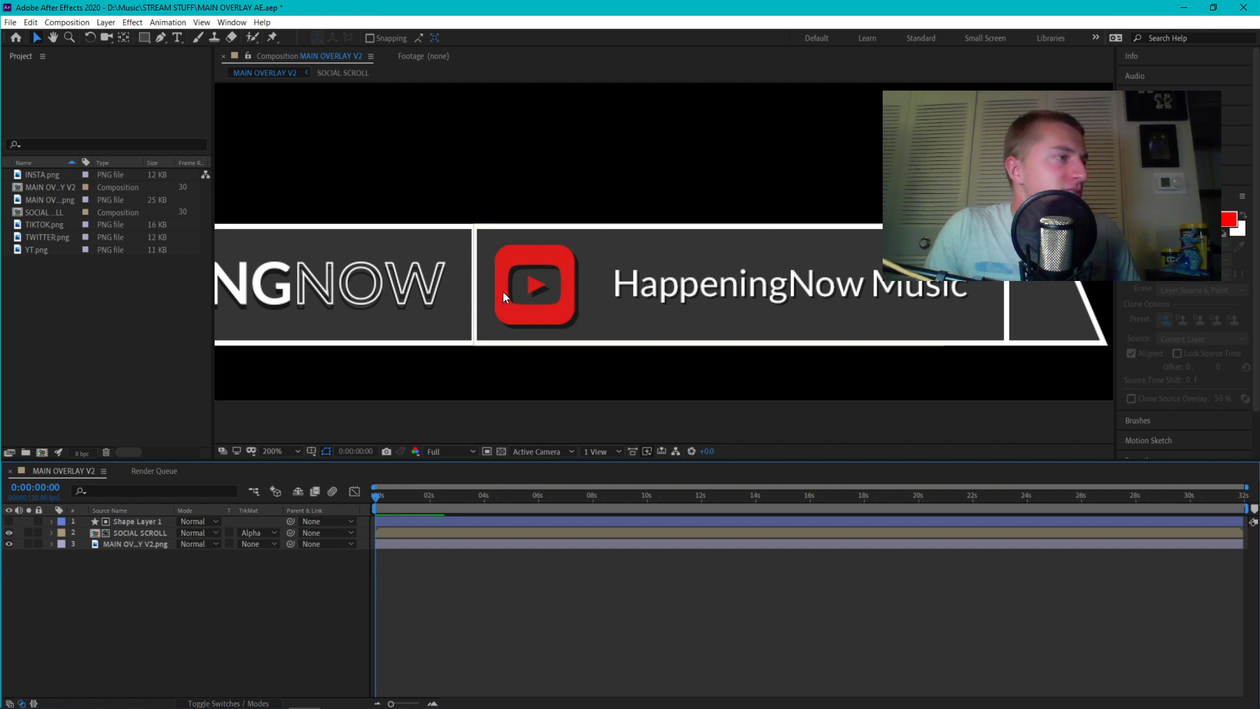
click(116, 522)
click(9, 523)
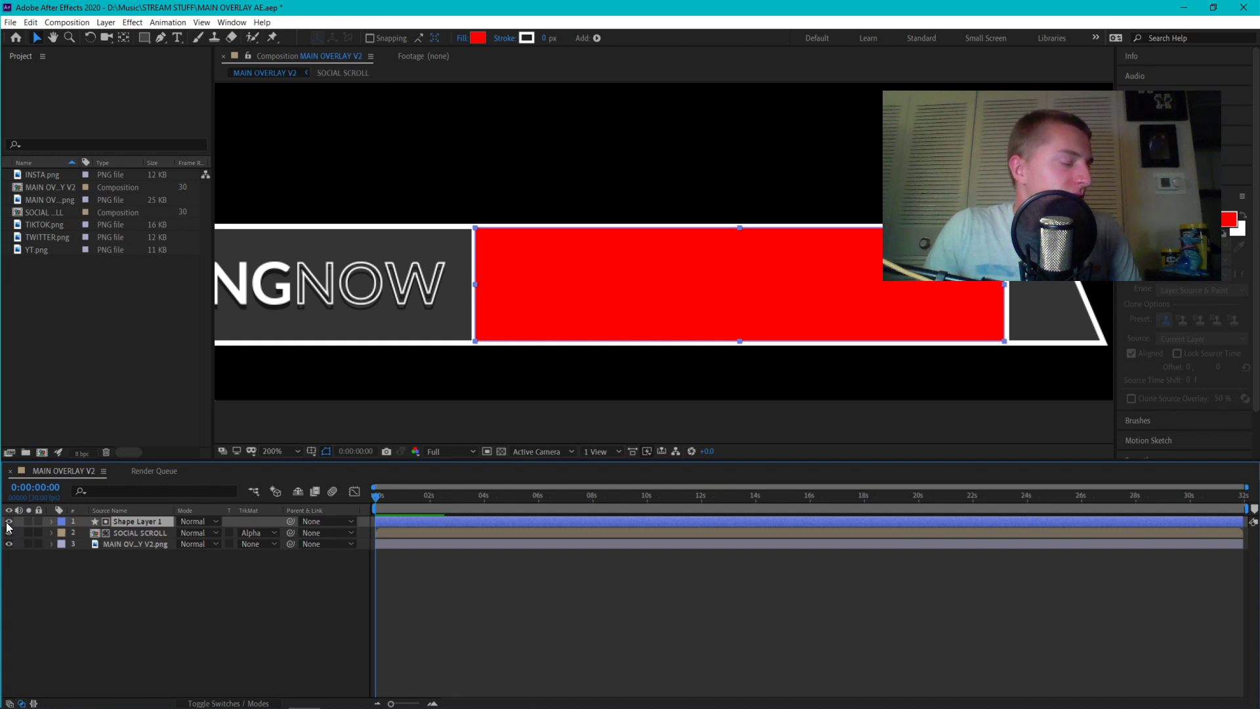
click(8, 523)
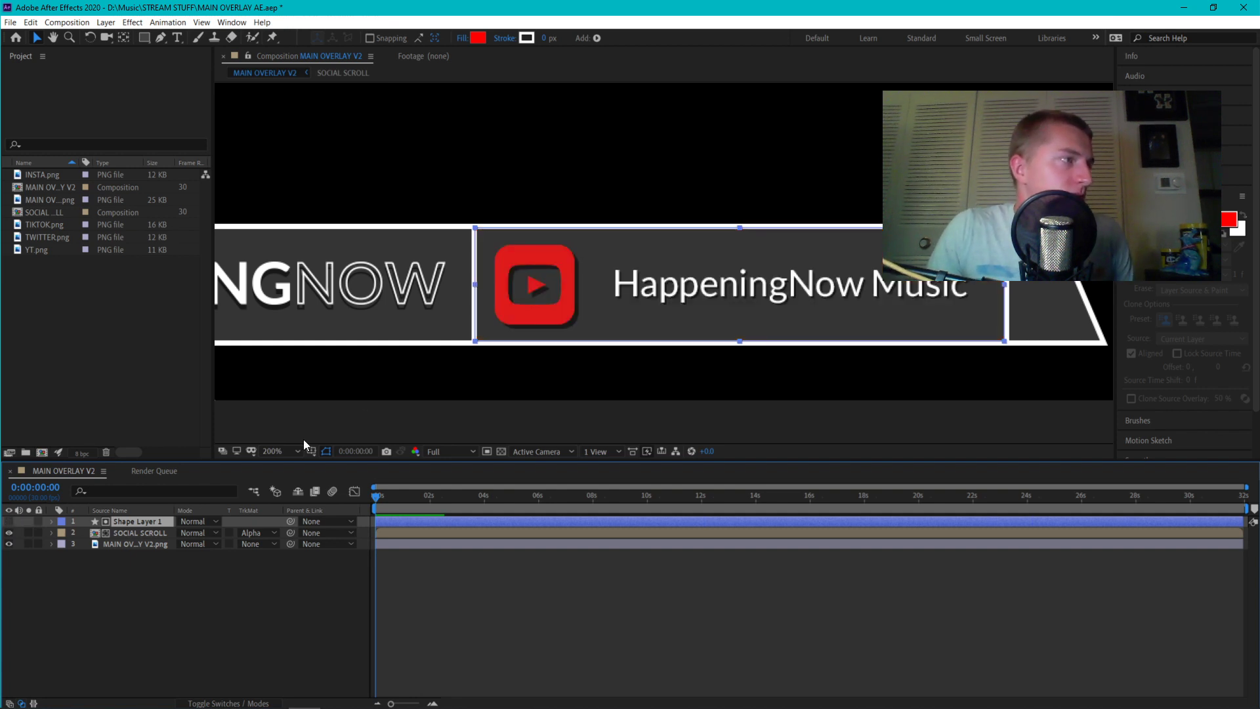
Try shifting the Shape Layer 1 matte rectangle sideways along the bar, and undo the move
drag(475, 287, 640, 286)
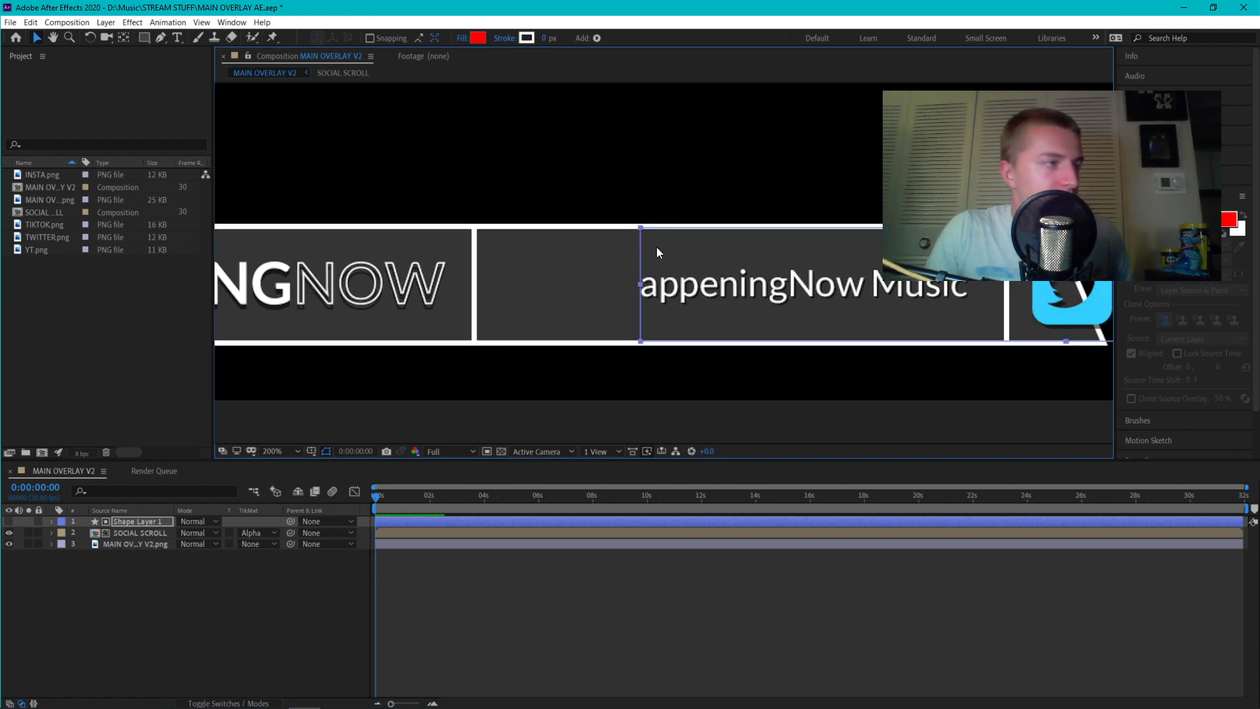
key(ctrl+z)
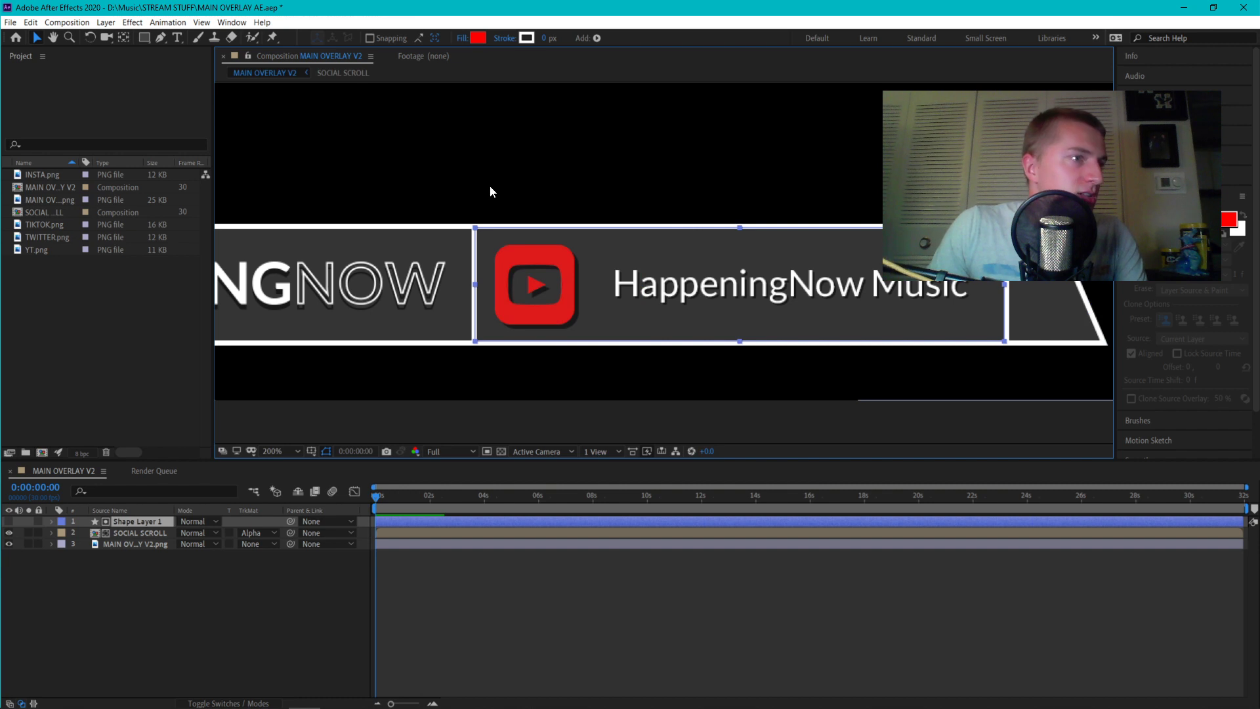
click(489, 186)
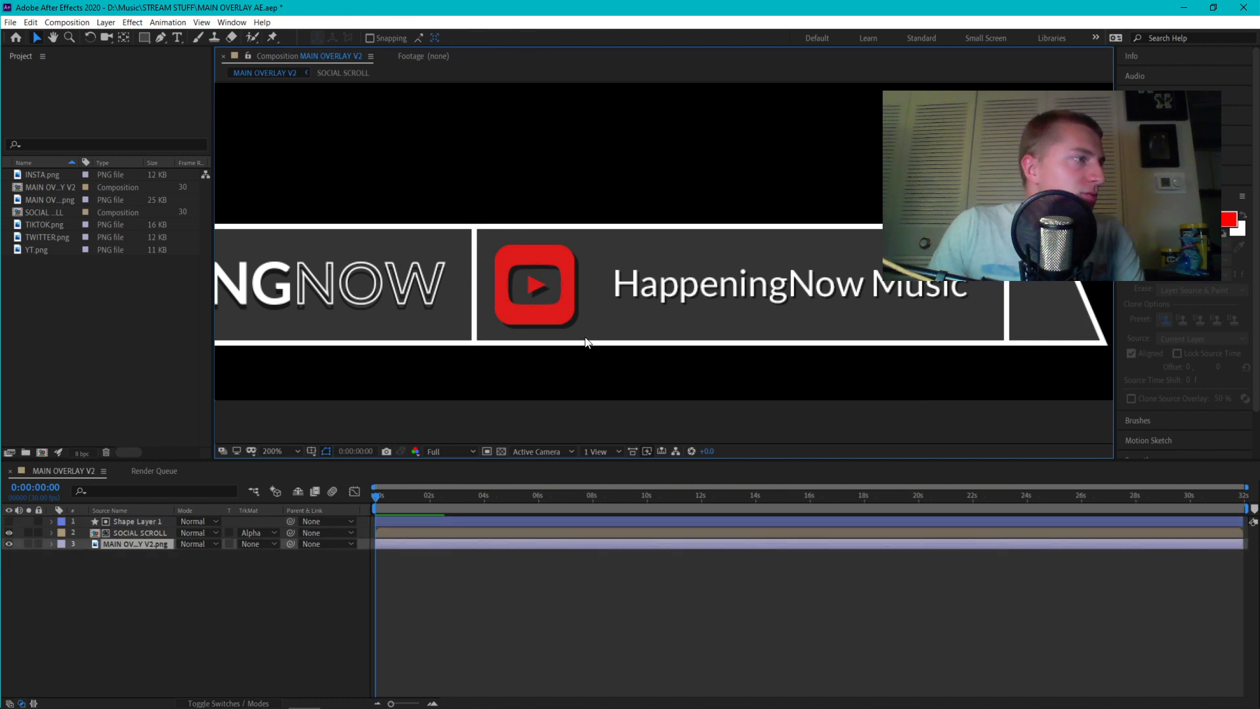
Add a new mask to Shape Layer 1 and reveal all of the mask's properties
click(139, 520)
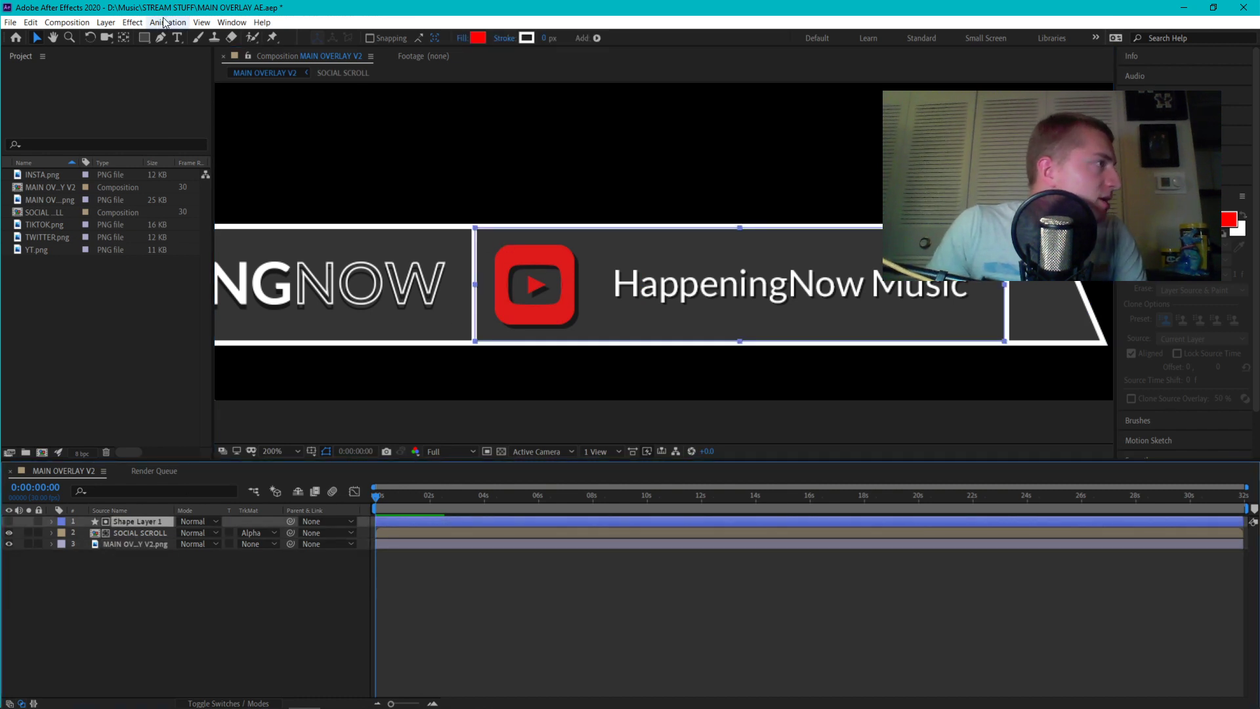
click(133, 24)
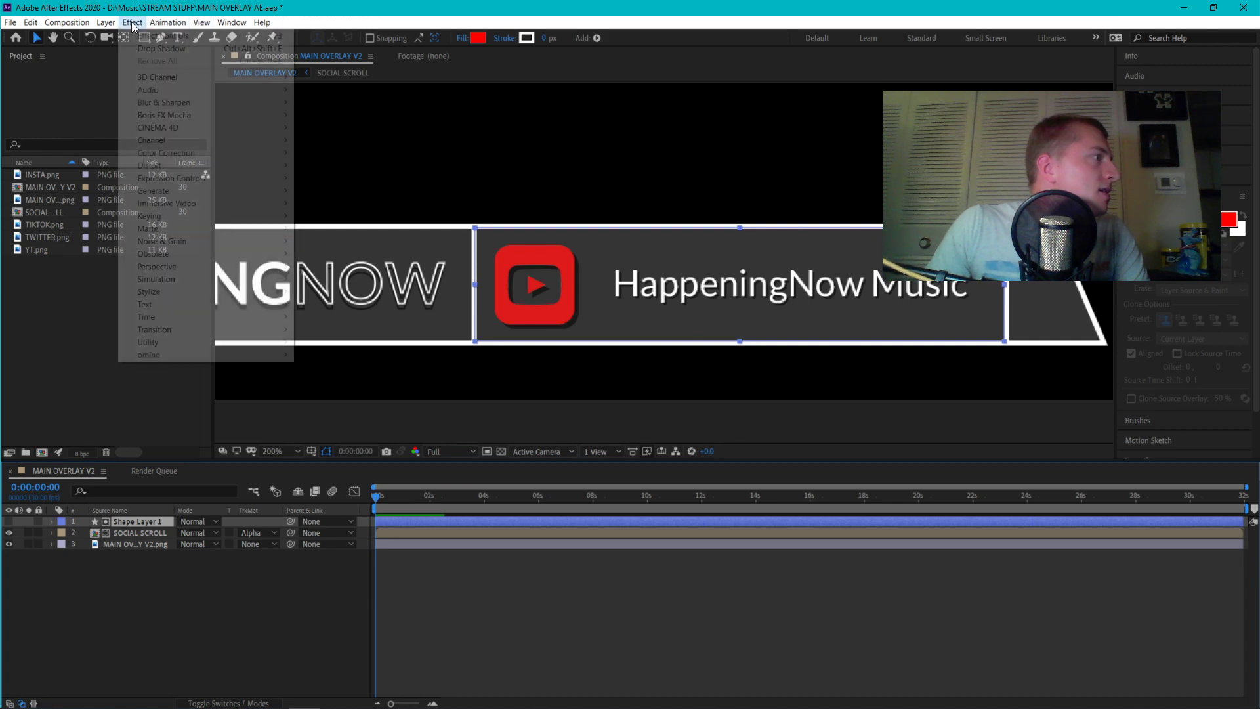
mouse_move(105, 22)
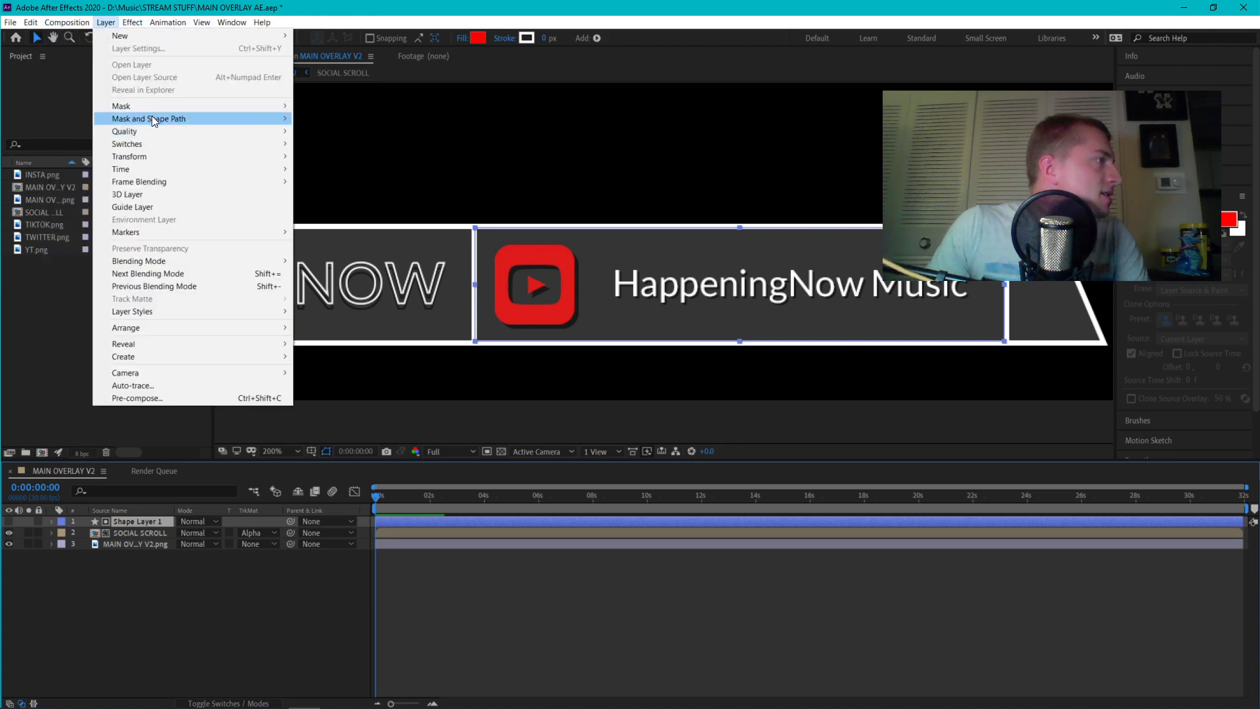
mouse_move(156, 105)
click(317, 105)
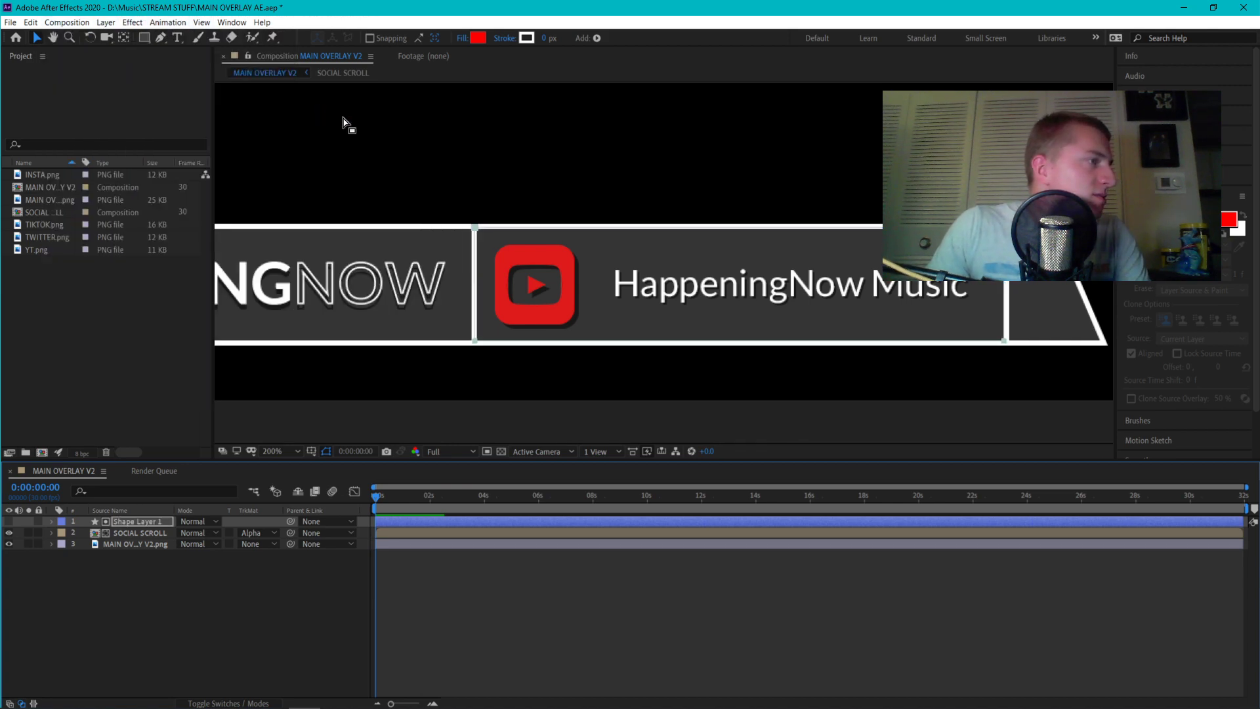
key(m)
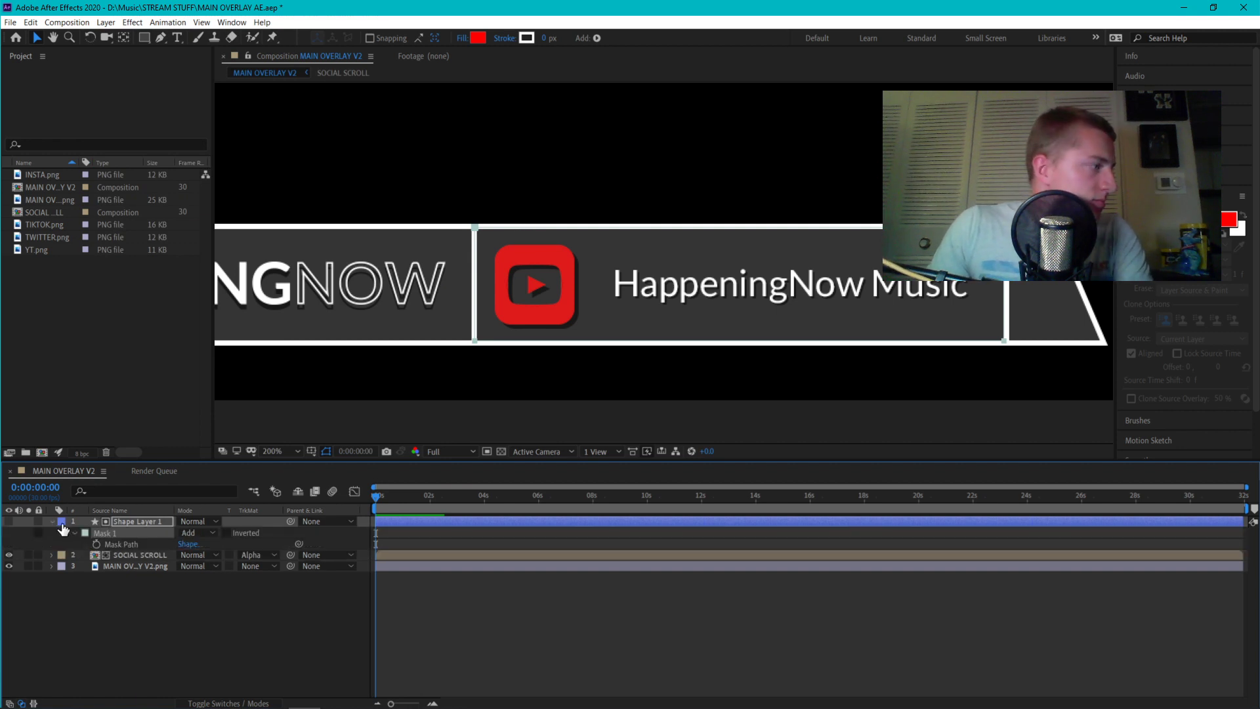
click(77, 532)
click(76, 531)
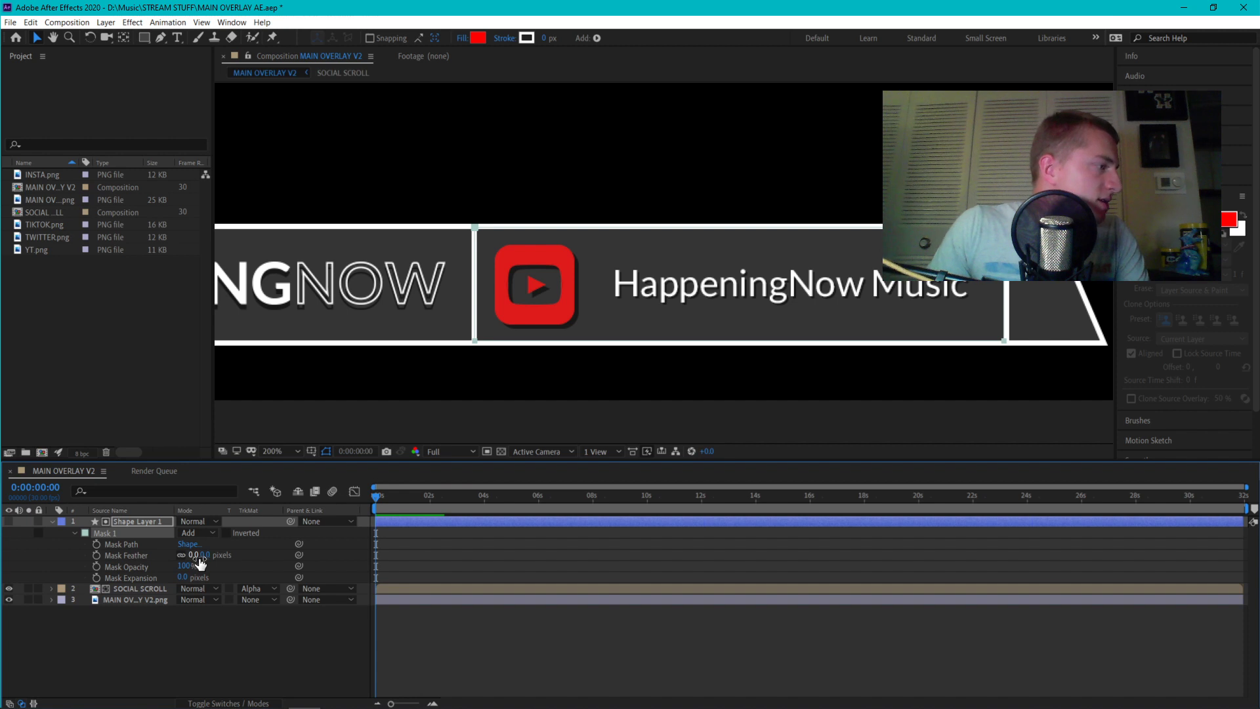
Make Shape Layer 1 visible and set its Mask 1 feather to 15 pixels in both directions
click(11, 521)
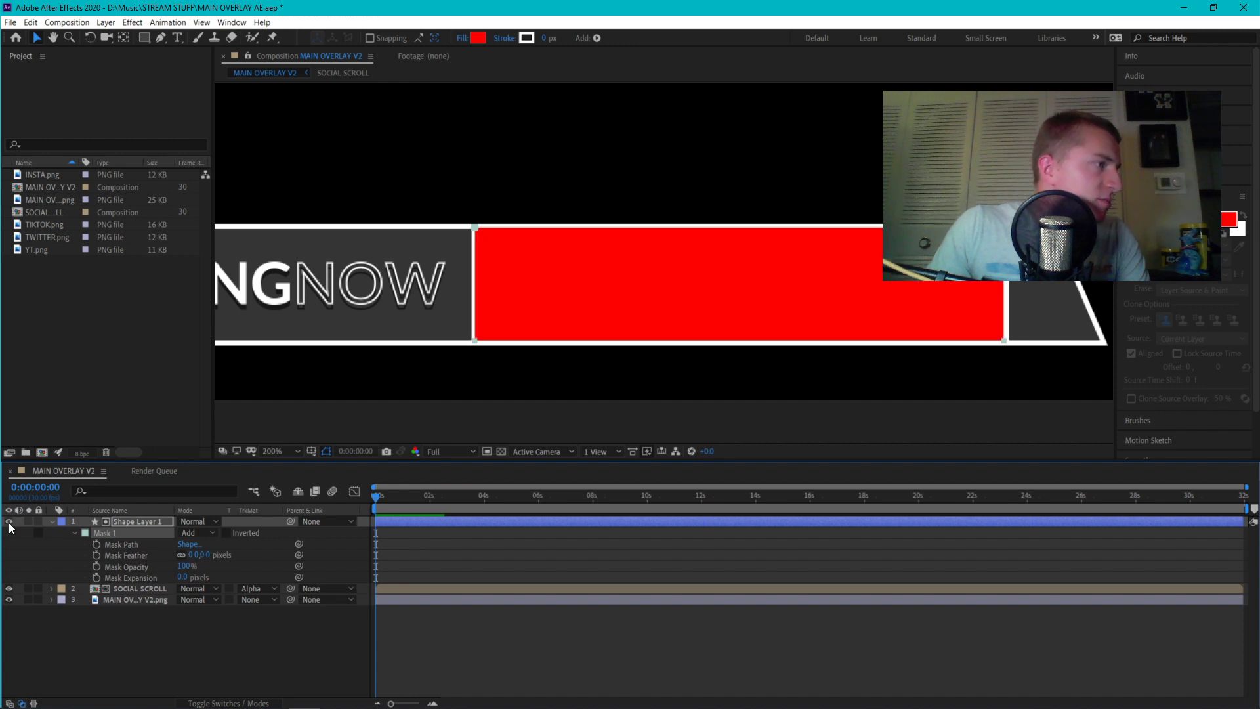
click(194, 553)
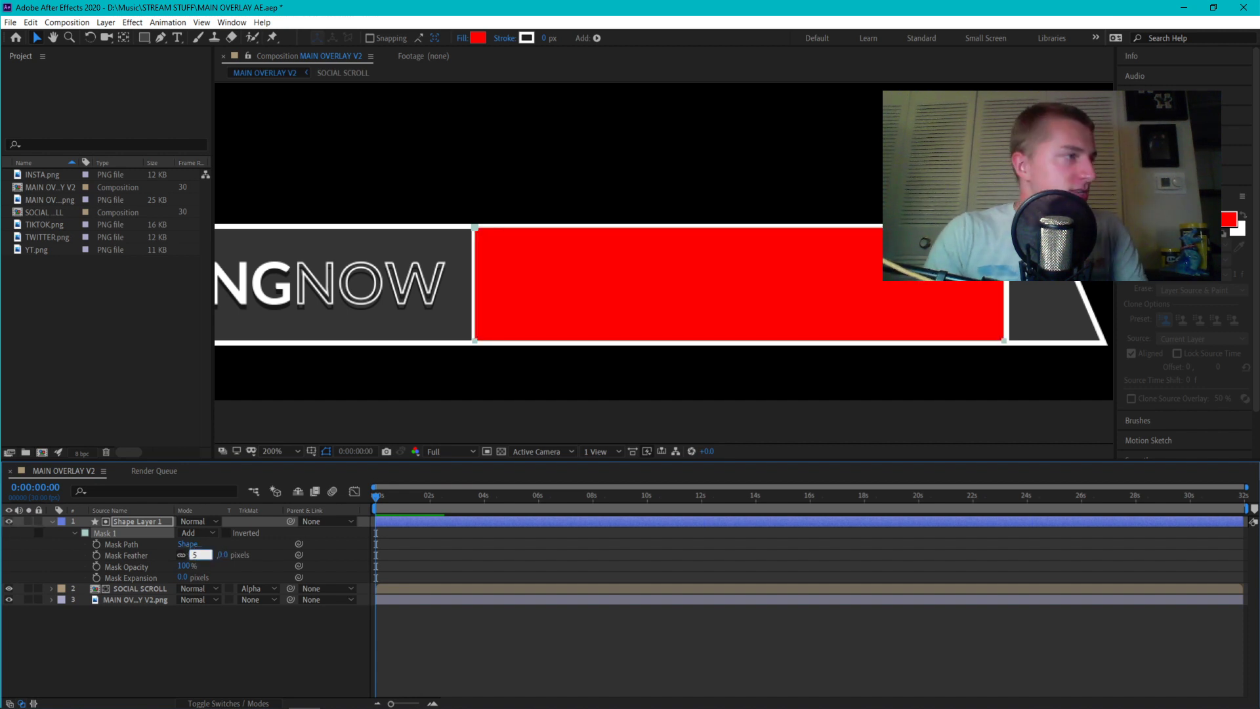
key(Return)
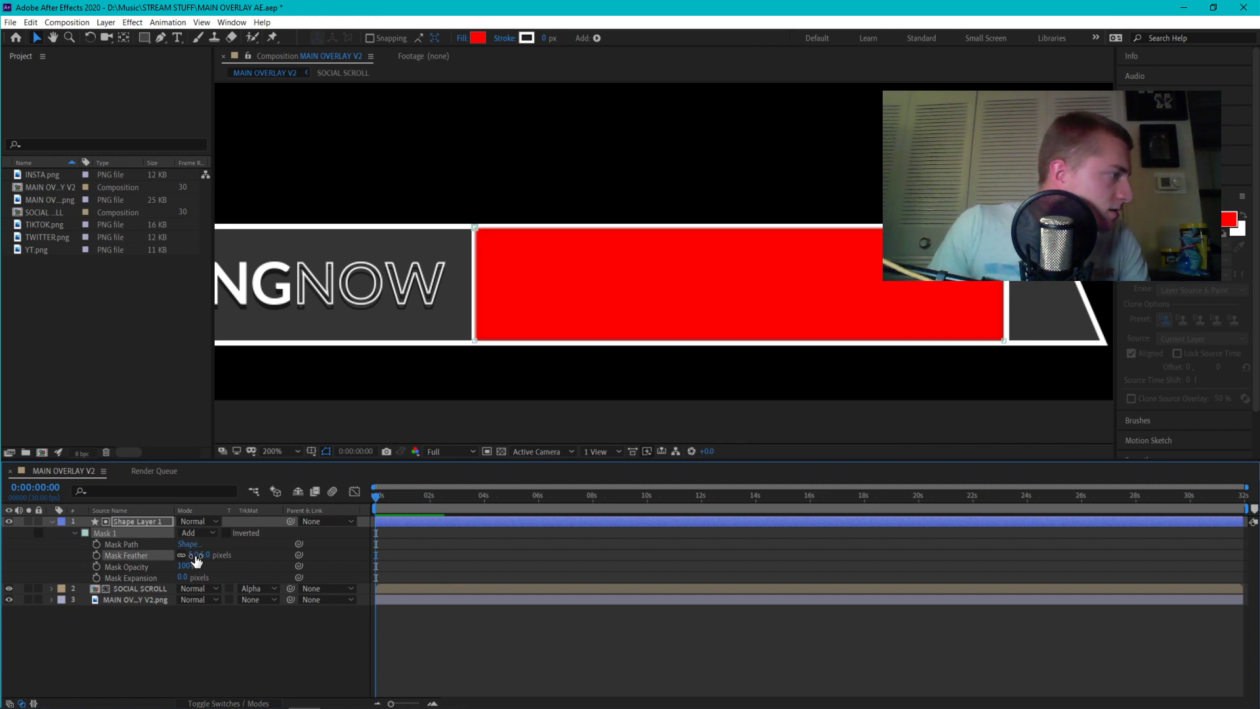
click(196, 555)
text(15)
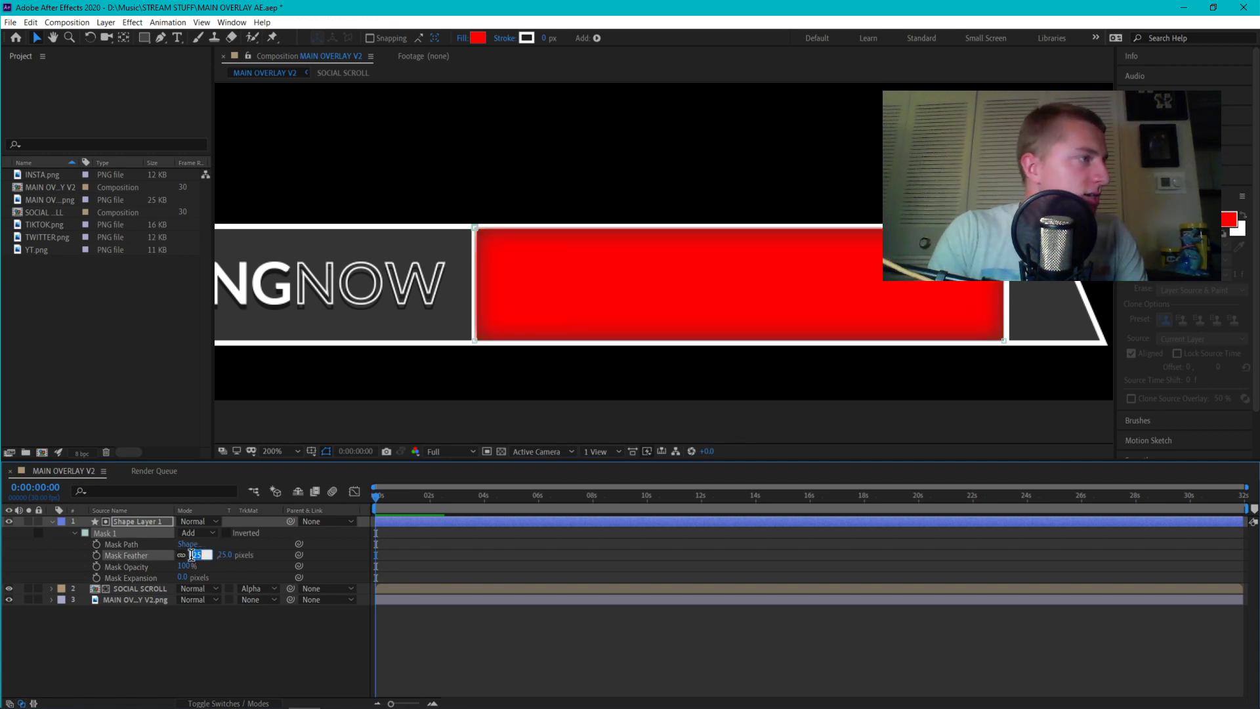
key(shift+Down)
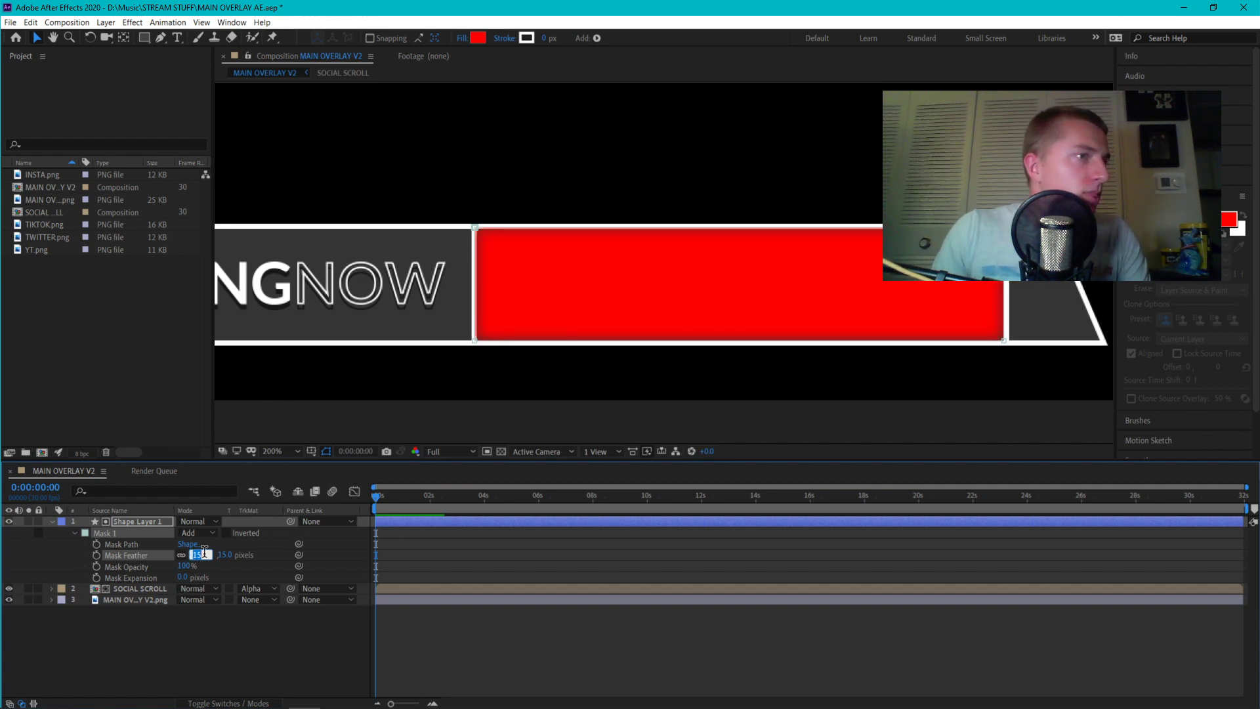
click(506, 131)
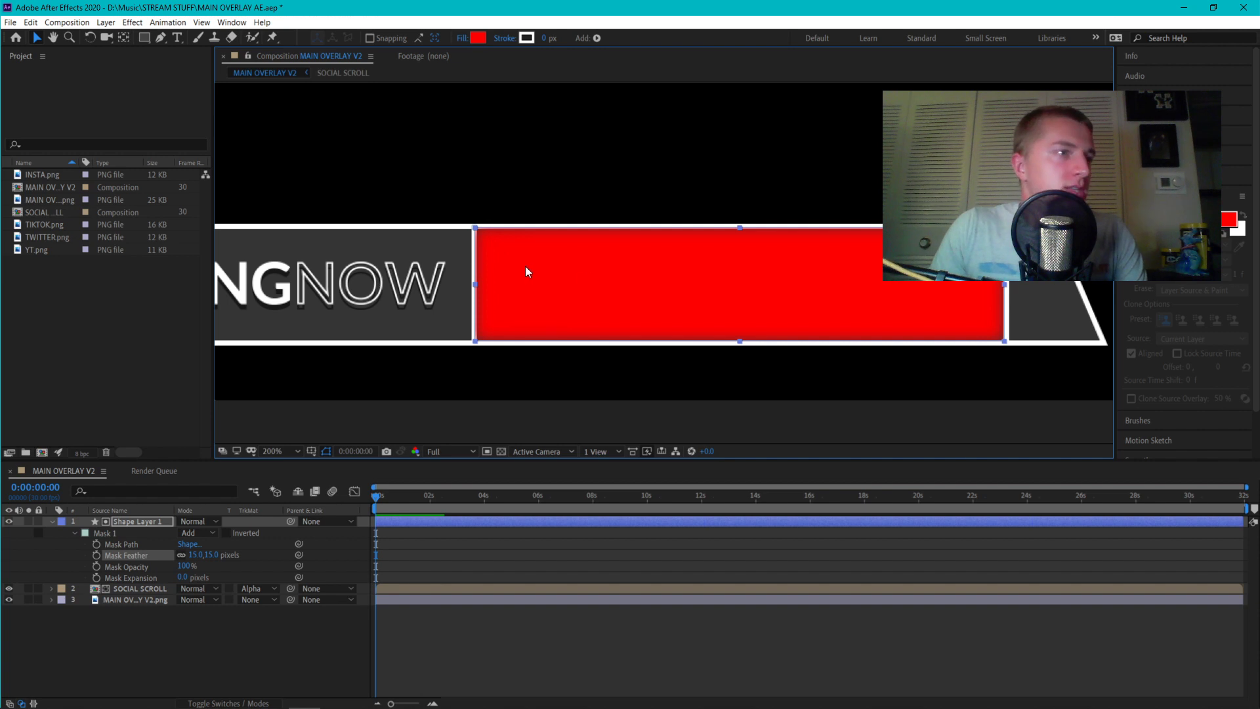
Temporarily hide Shape Layer 1 and scrub to 0:00:02:21 to inspect how the YouTube icon is cut at the matte's left edge
click(9, 521)
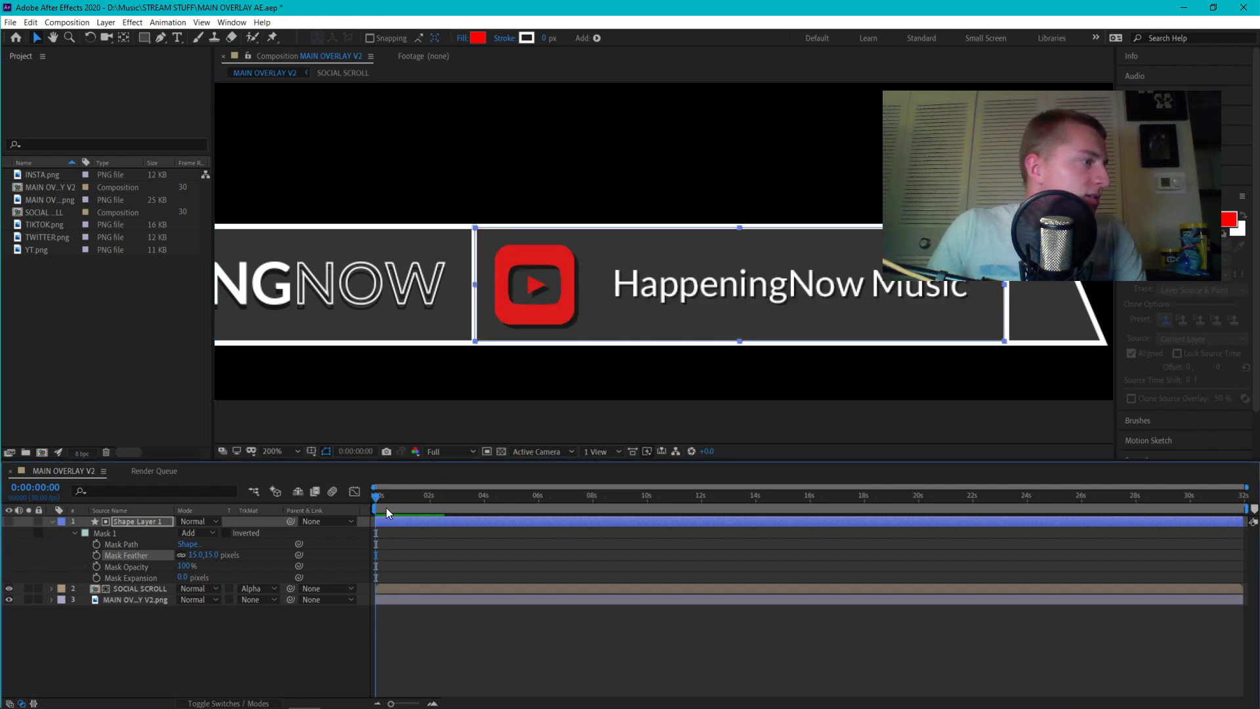
drag(377, 500, 398, 502)
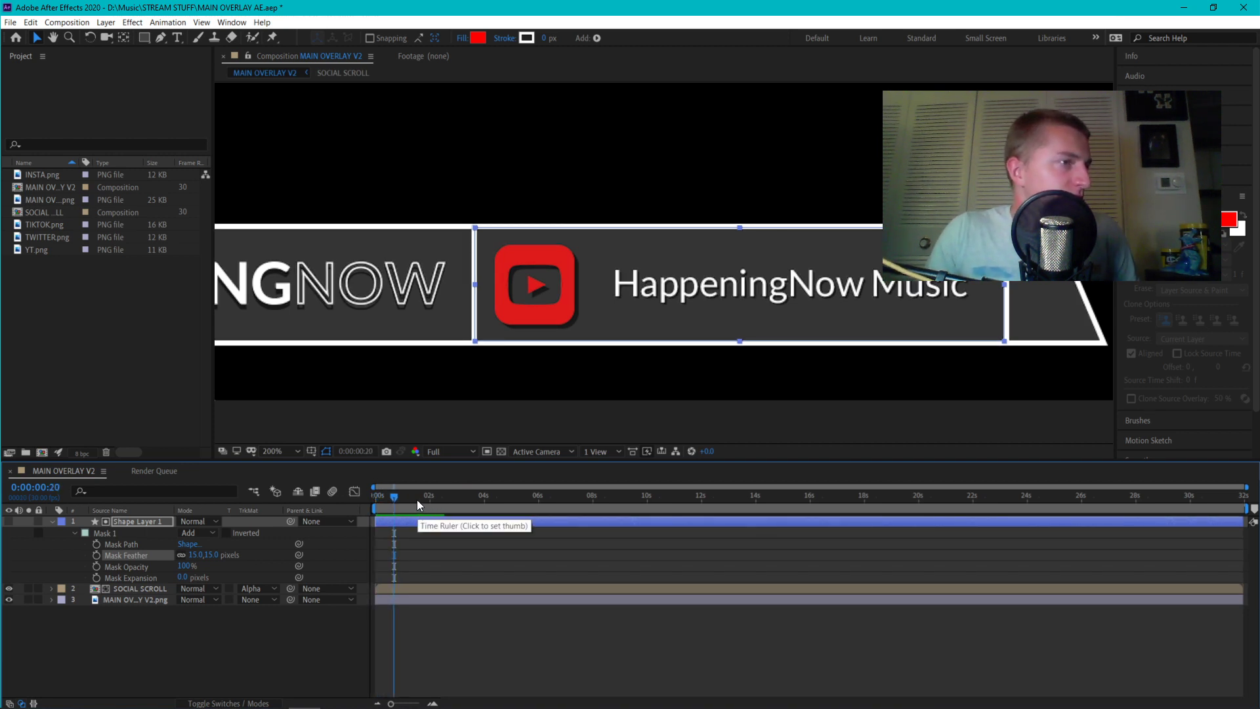
drag(418, 499, 447, 501)
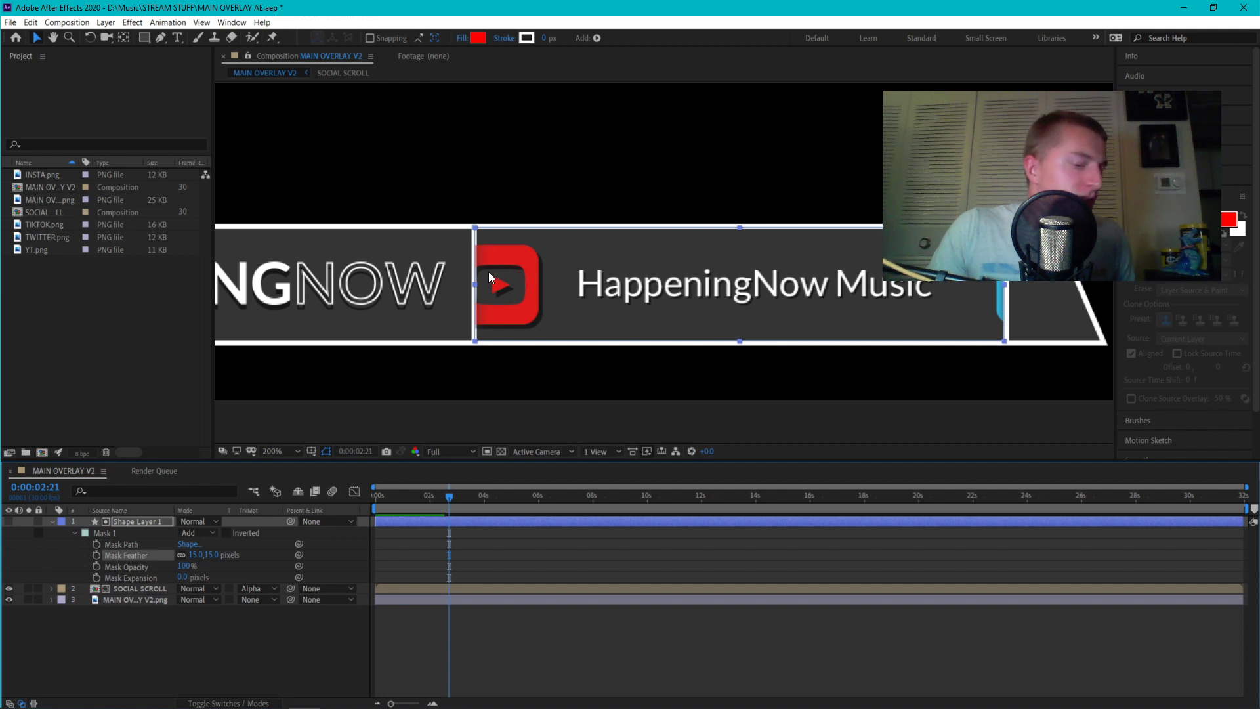
scroll(450, 252, up, 2)
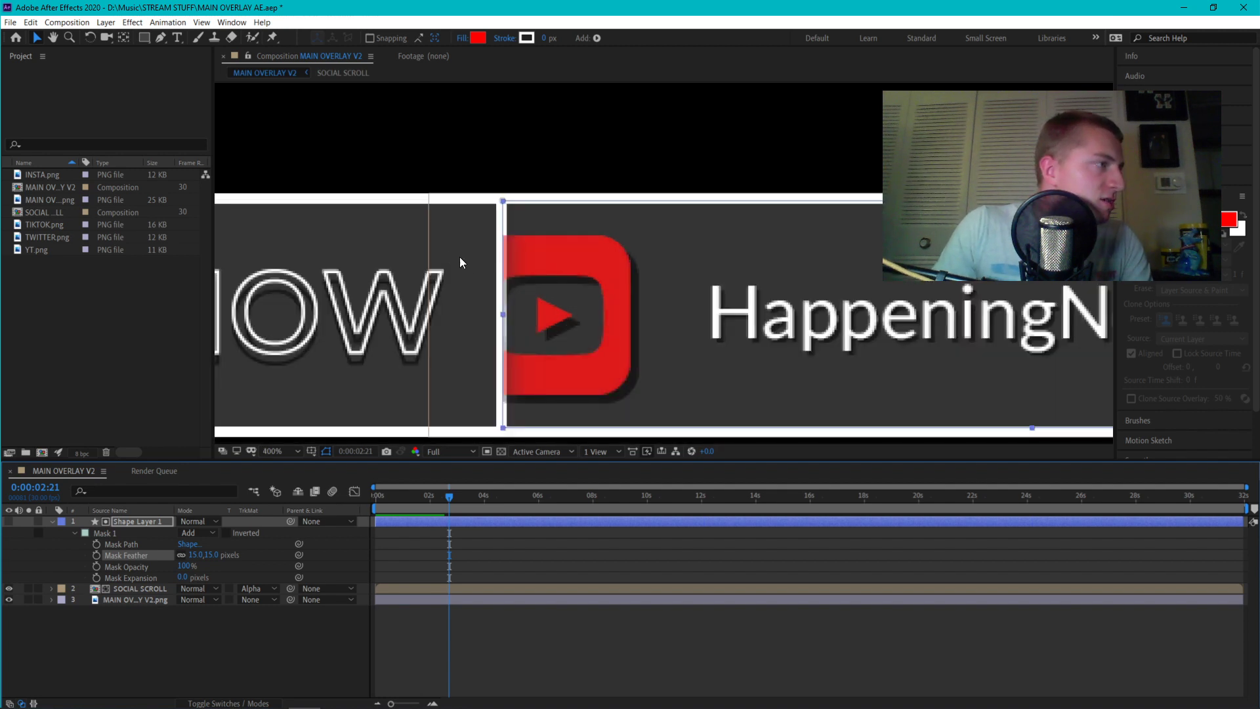
click(9, 521)
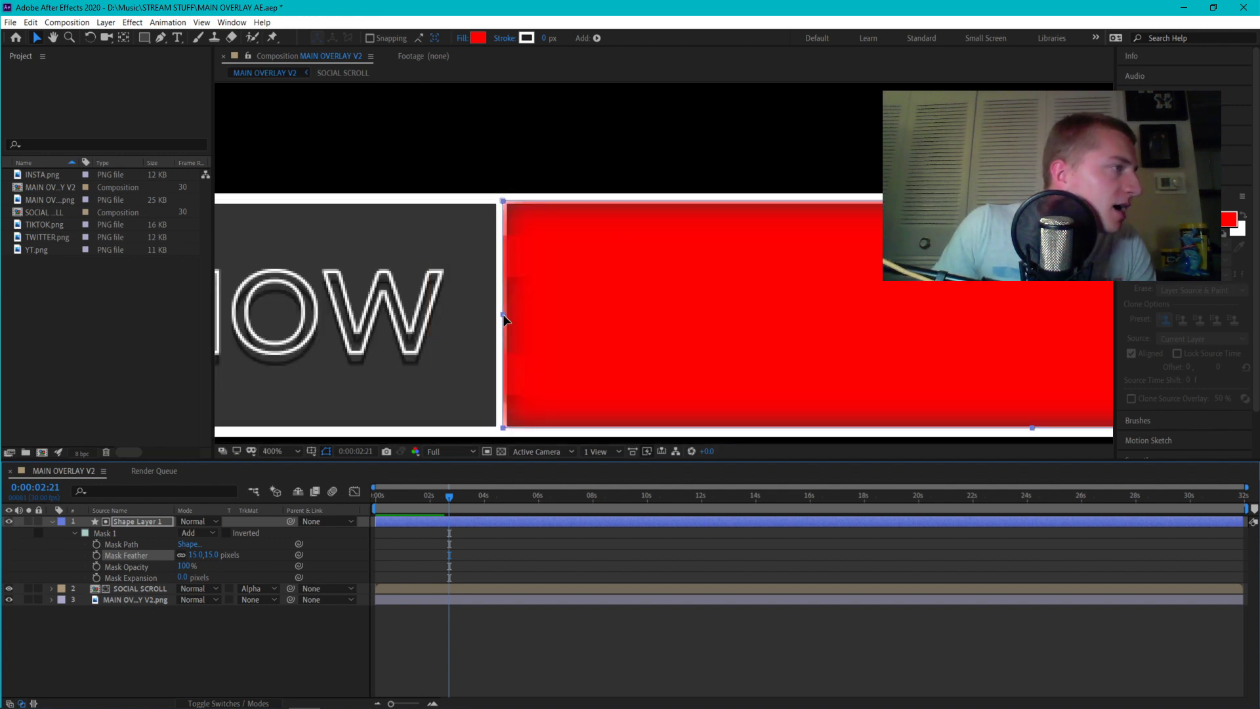
Shift the left edge of Shape Layer 1's red rectangle slightly inward, away from the white divider beside the NOW lettering
drag(504, 319, 511, 320)
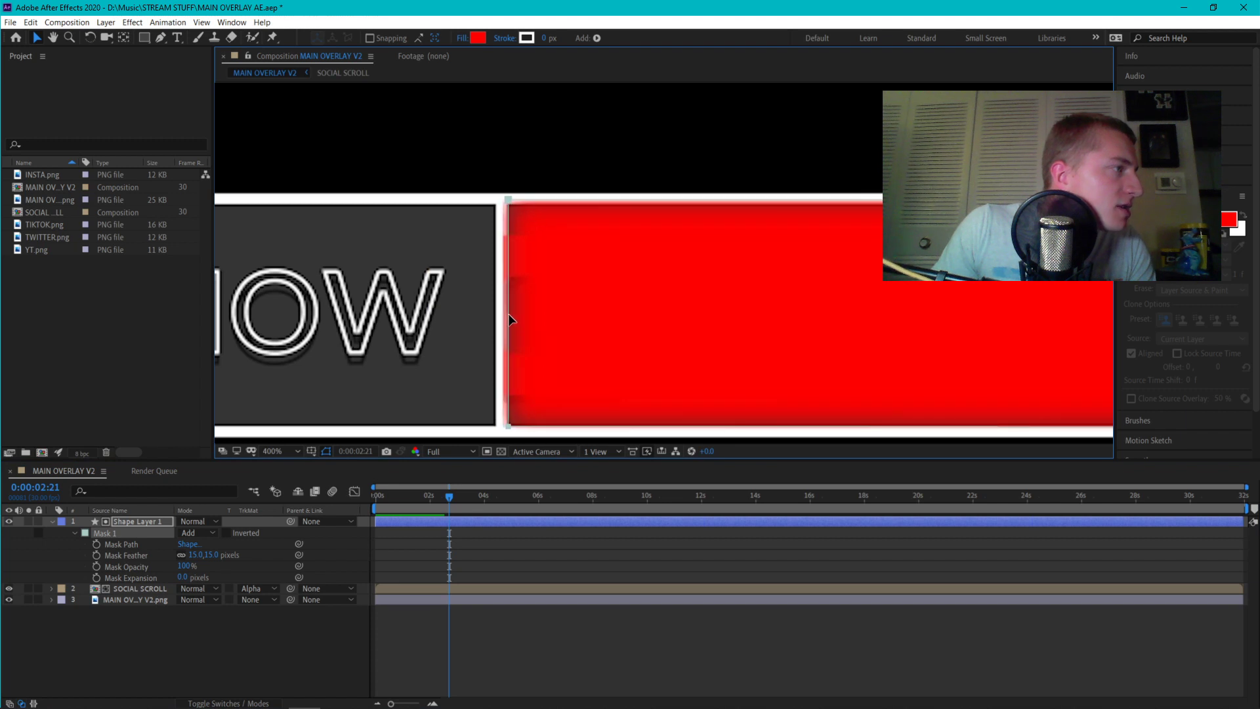
key(ctrl+z)
double_click(562, 245)
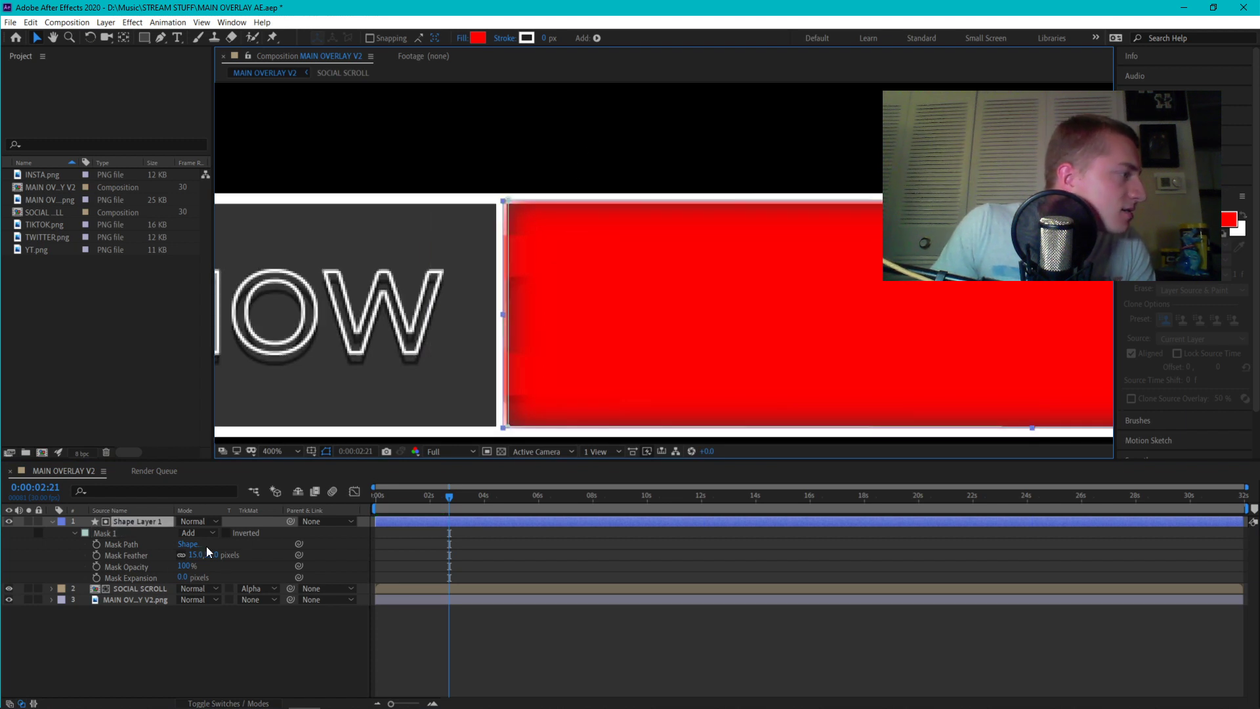
click(187, 563)
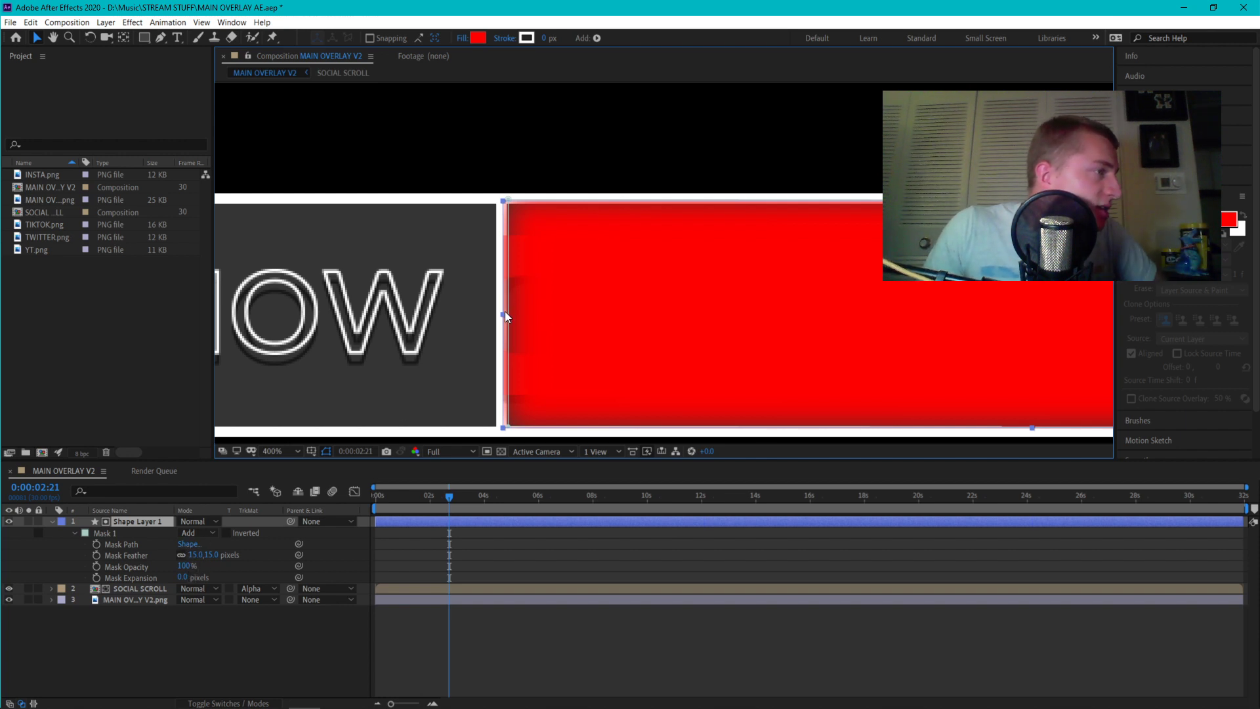
drag(503, 314, 508, 317)
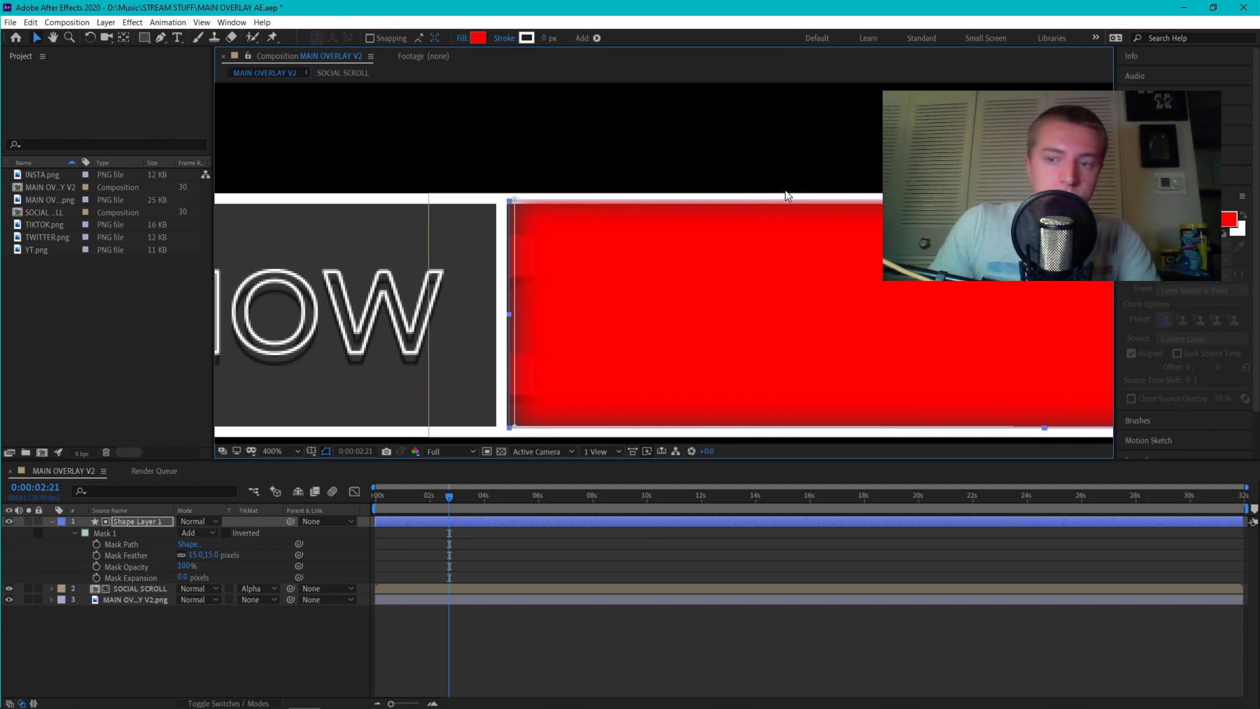
Nudge the red rectangle of Shape Layer 1 vertically to fit it between the upper and lower white borders
key(h)
drag(923, 129, 801, 130)
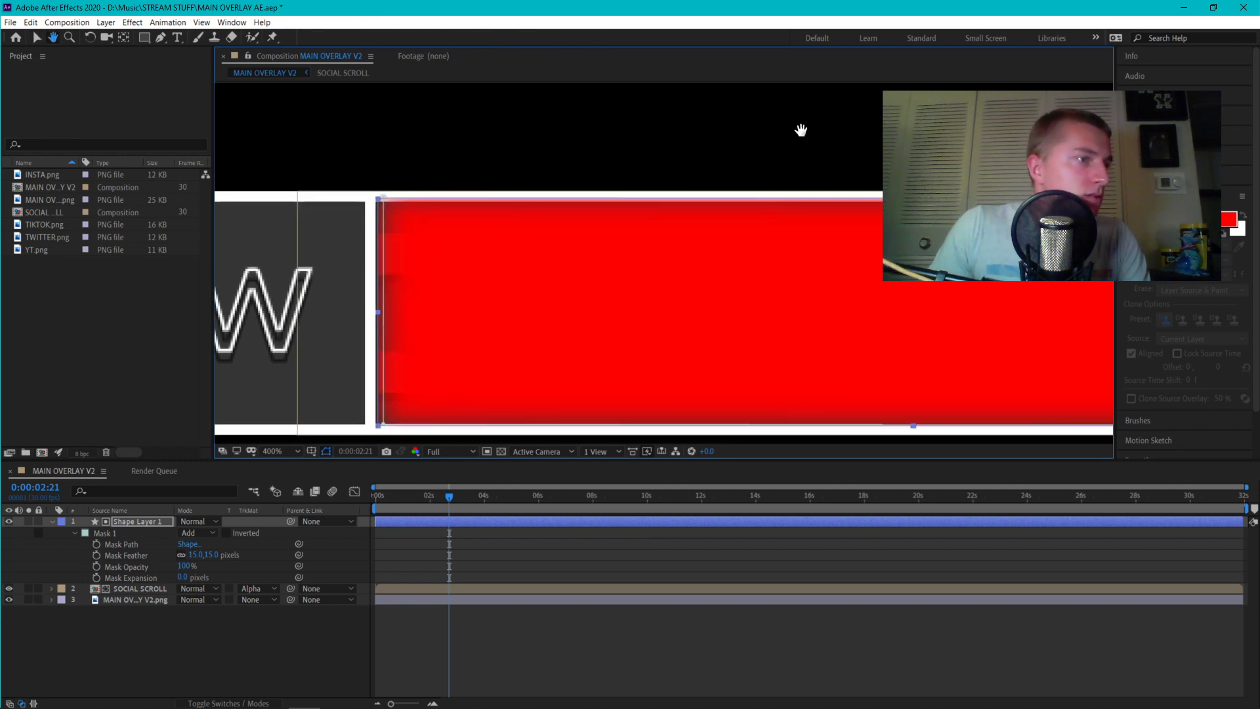
key(v)
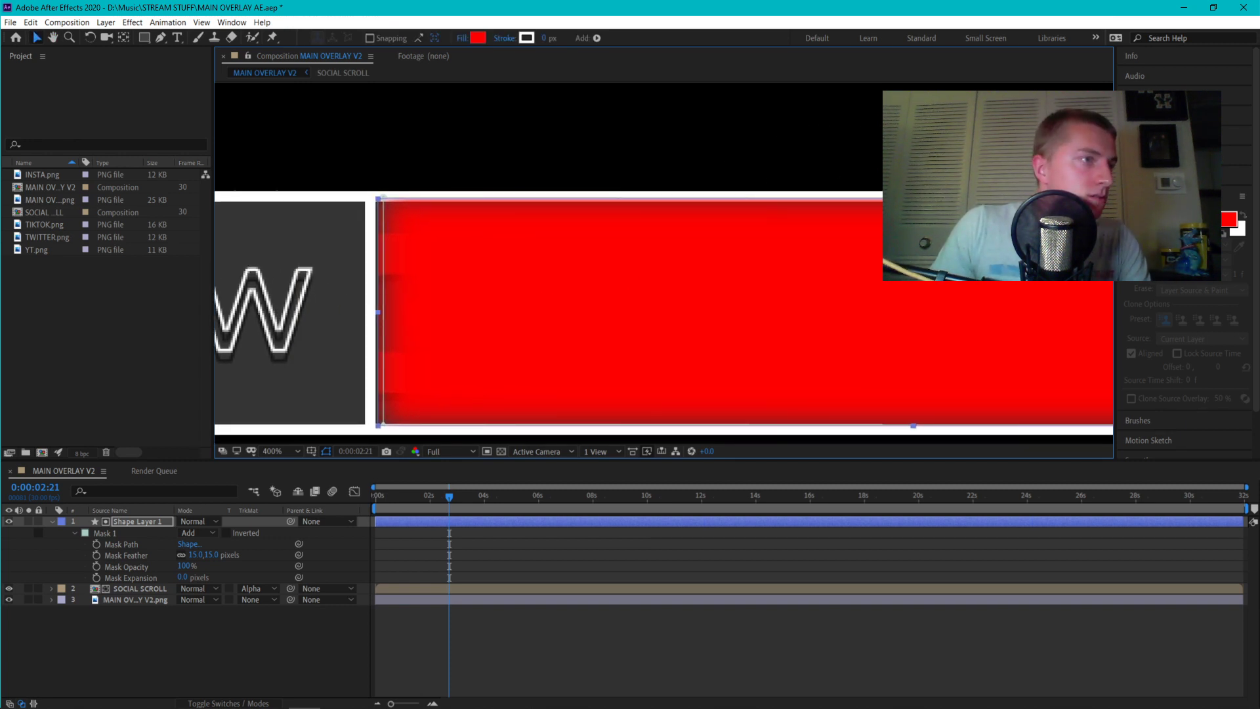
key(Down)
key(Down)
key(Down)
key(Down)
key(Down)
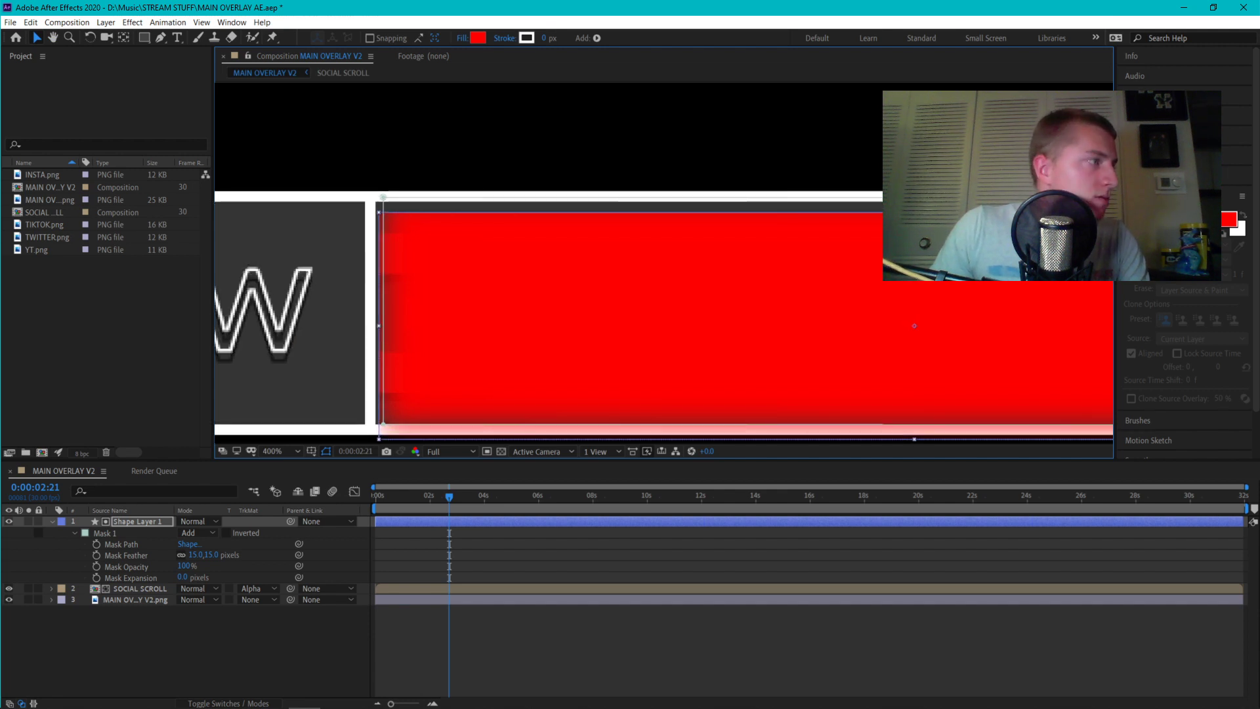
key(Up)
key(Up)
key(Up)
key(Up)
key(Up)
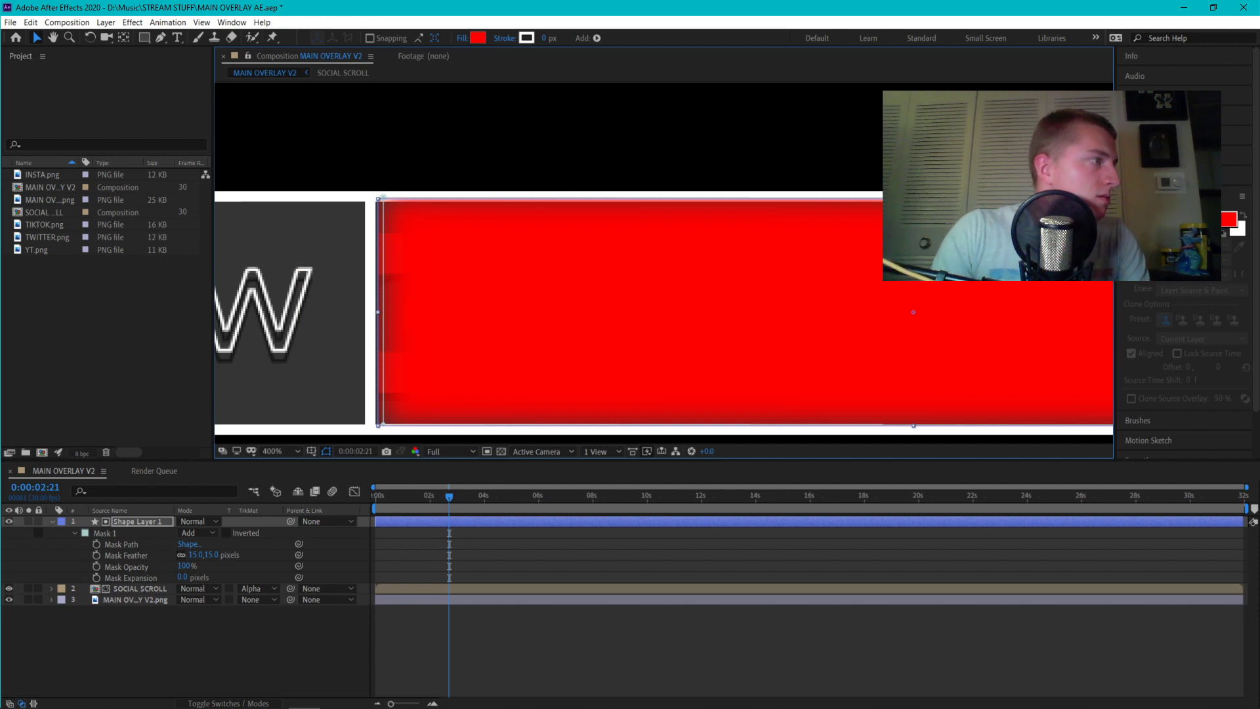
key(Down)
key(Down)
key(Down)
key(Up)
key(Up)
key(Up)
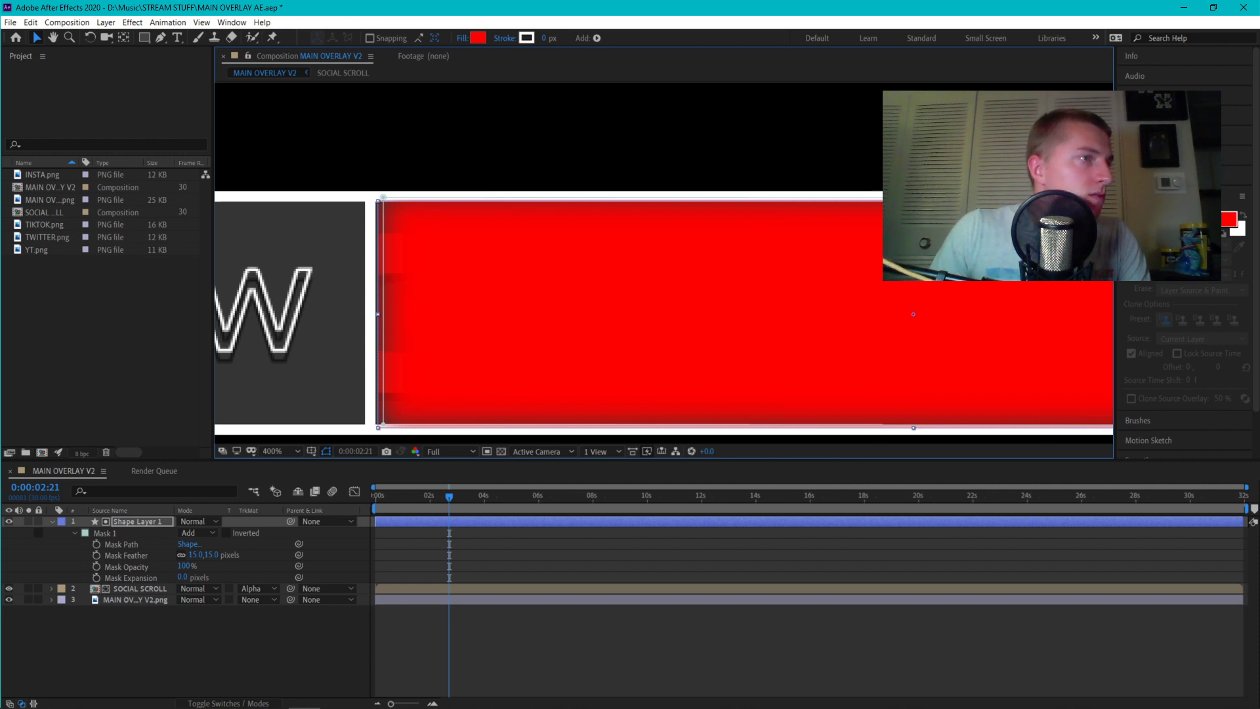
drag(932, 249, 938, 265)
key(ctrl+z)
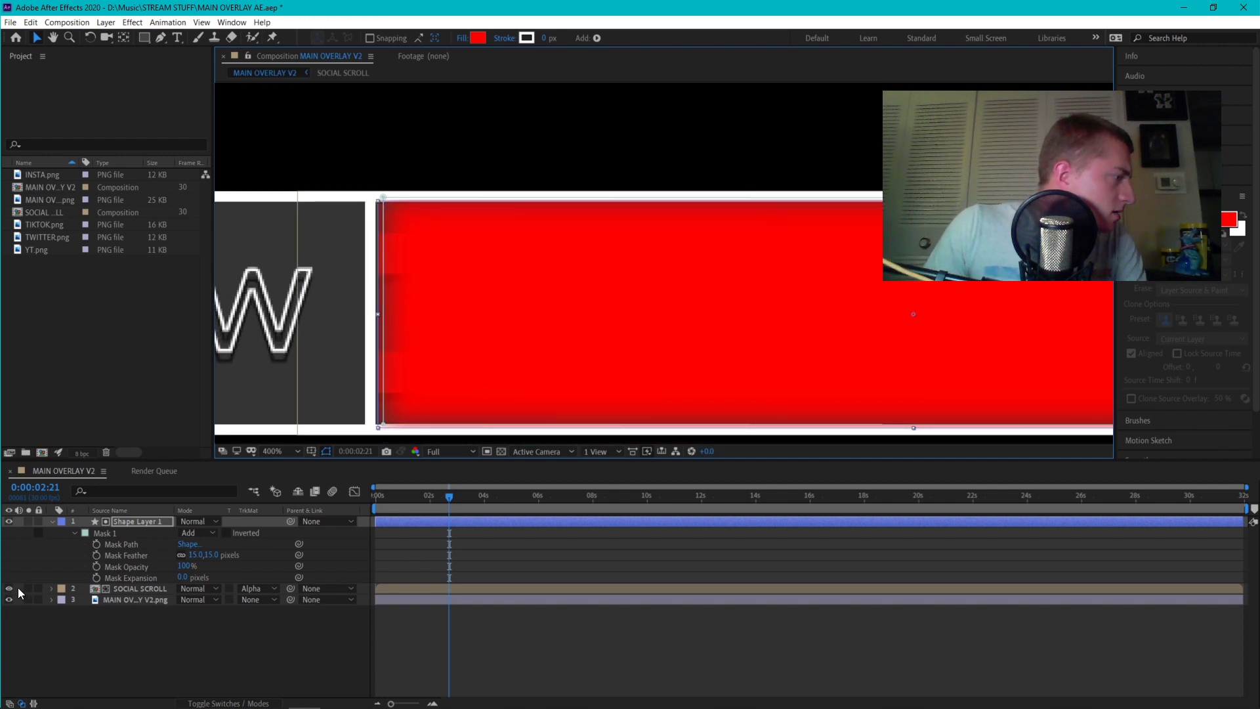
Hide the SOCIAL SCROLL layer and move Mask 1's upper-left point slightly inward from the white frame
drag(8, 589, 10, 600)
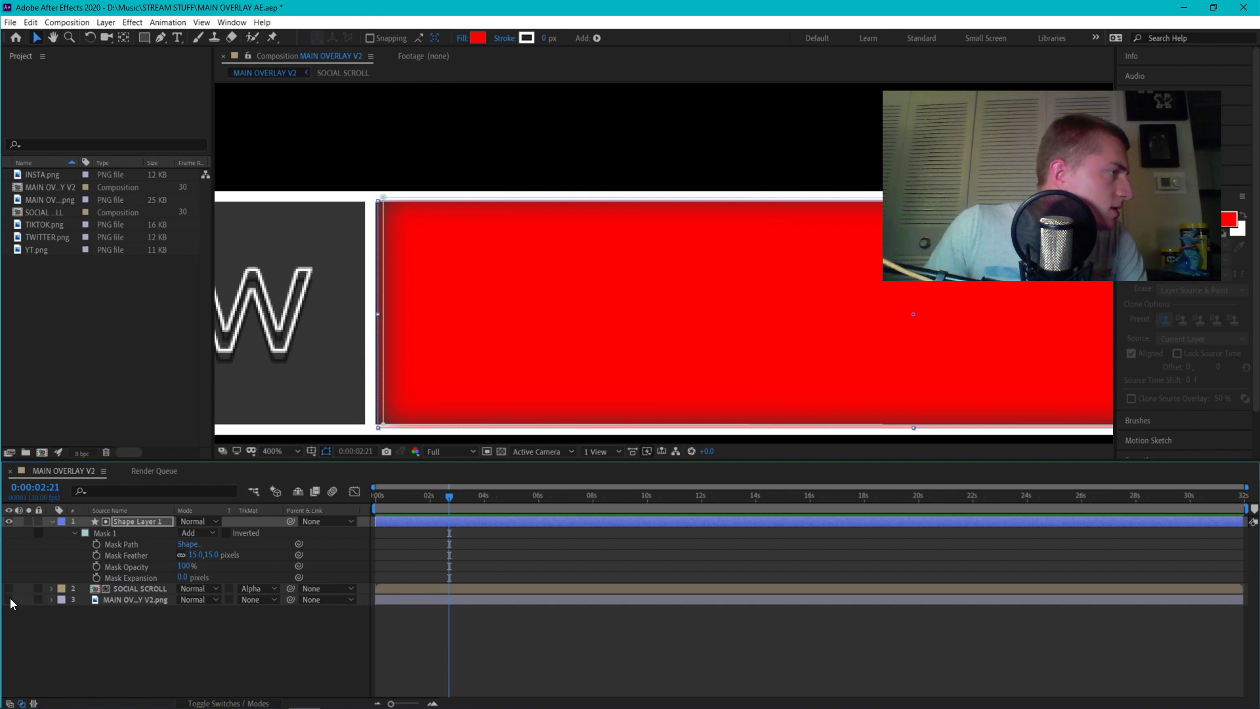
click(9, 599)
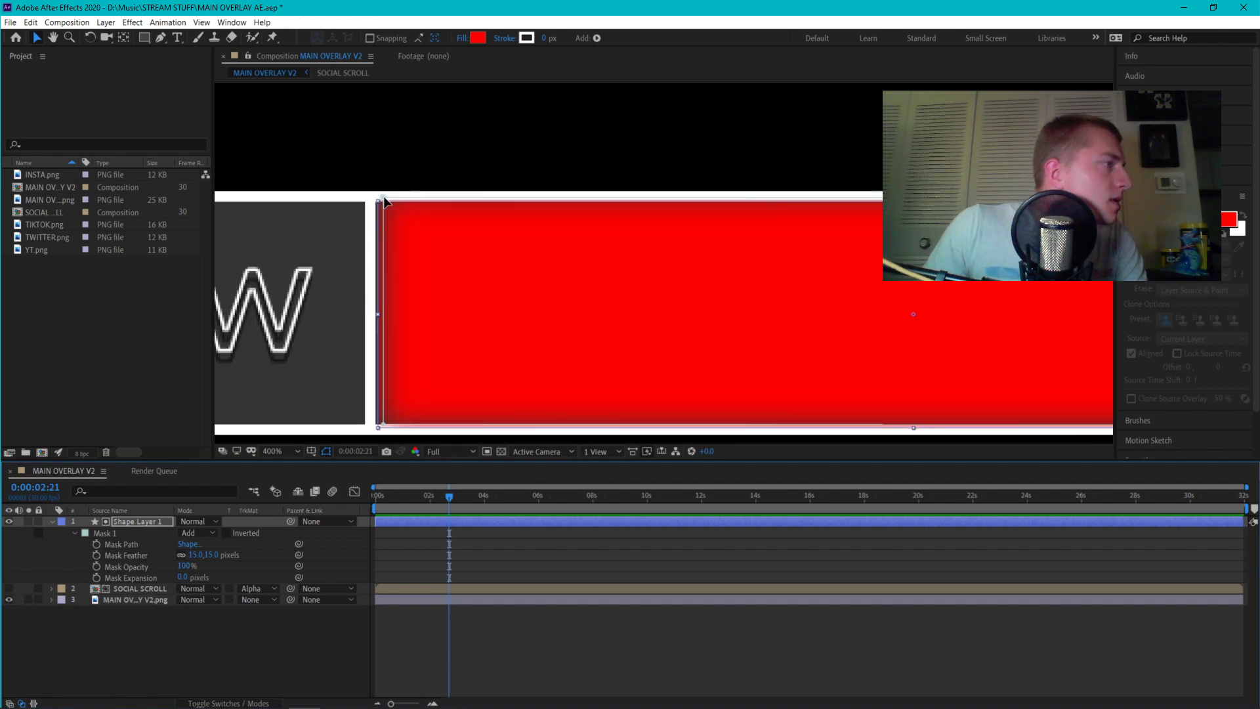
drag(395, 206, 441, 248)
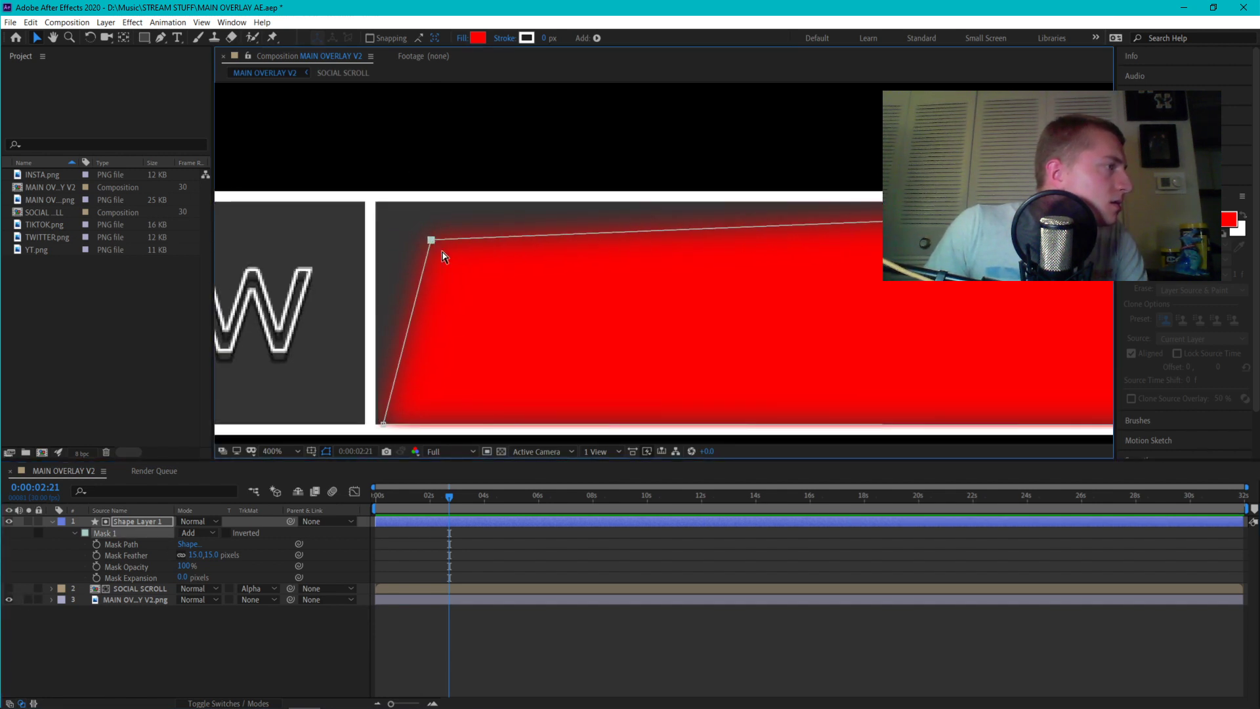
key(ctrl+z)
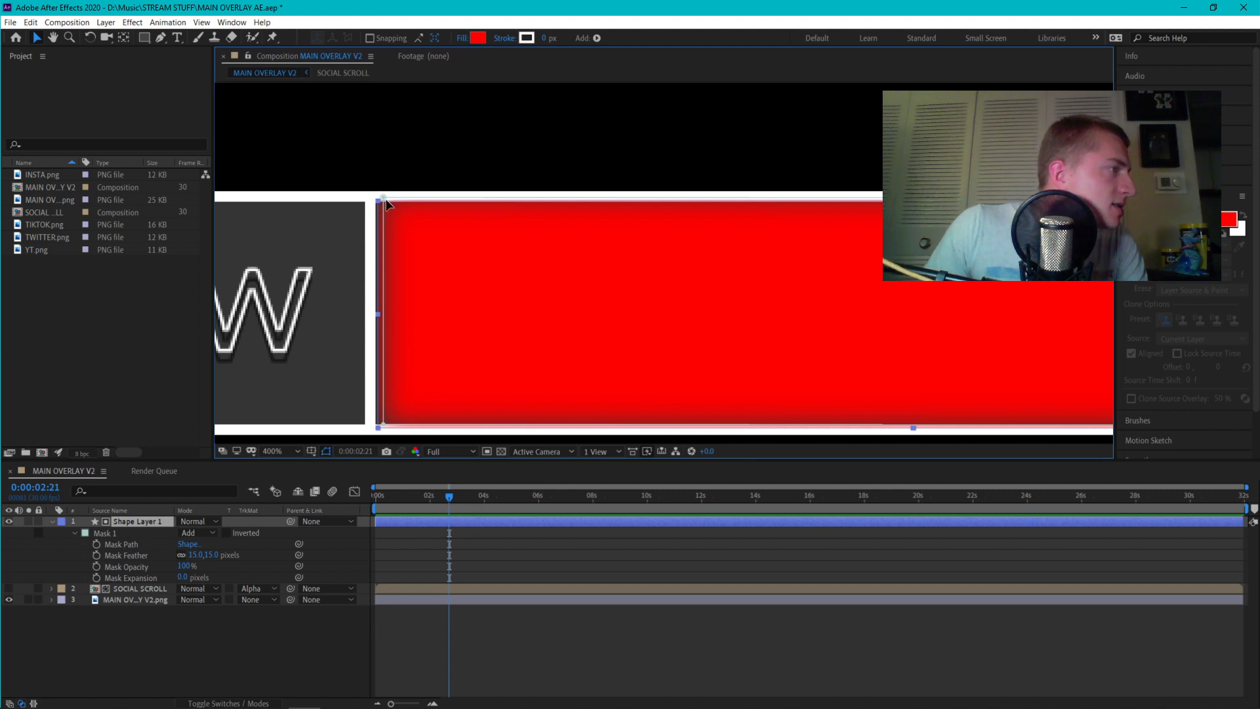
click(386, 201)
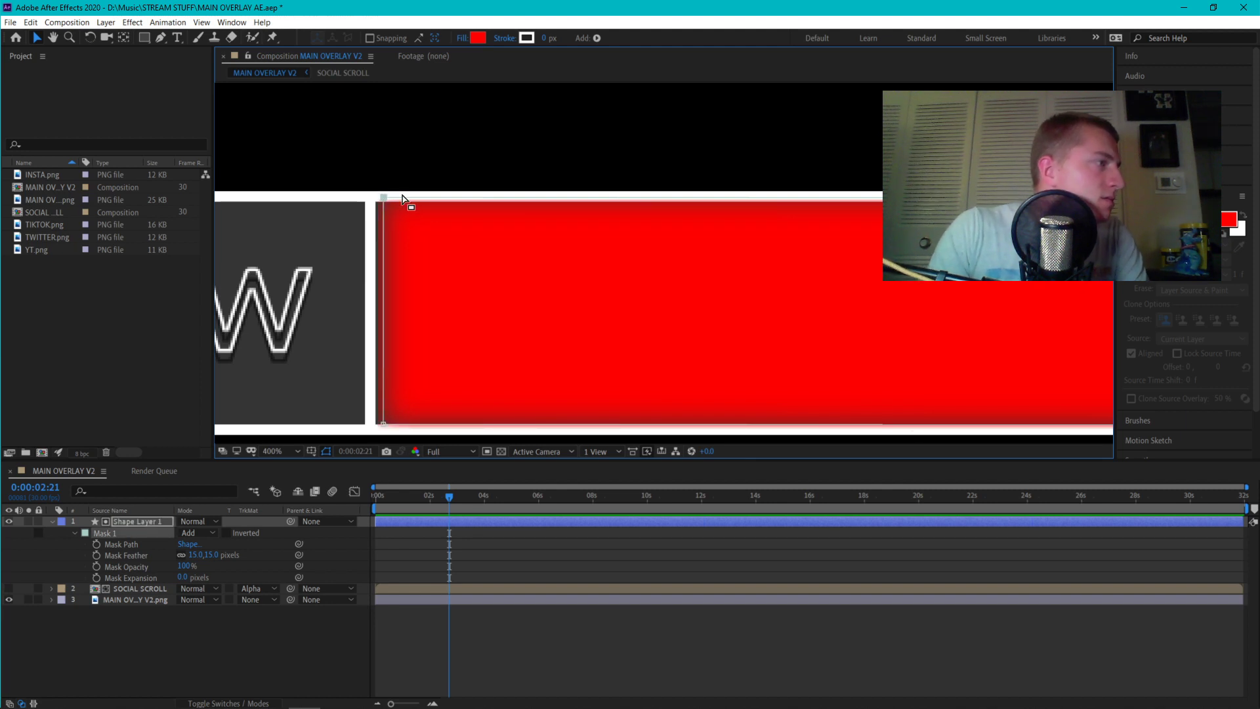
key(Right)
key(Right)
key(Right)
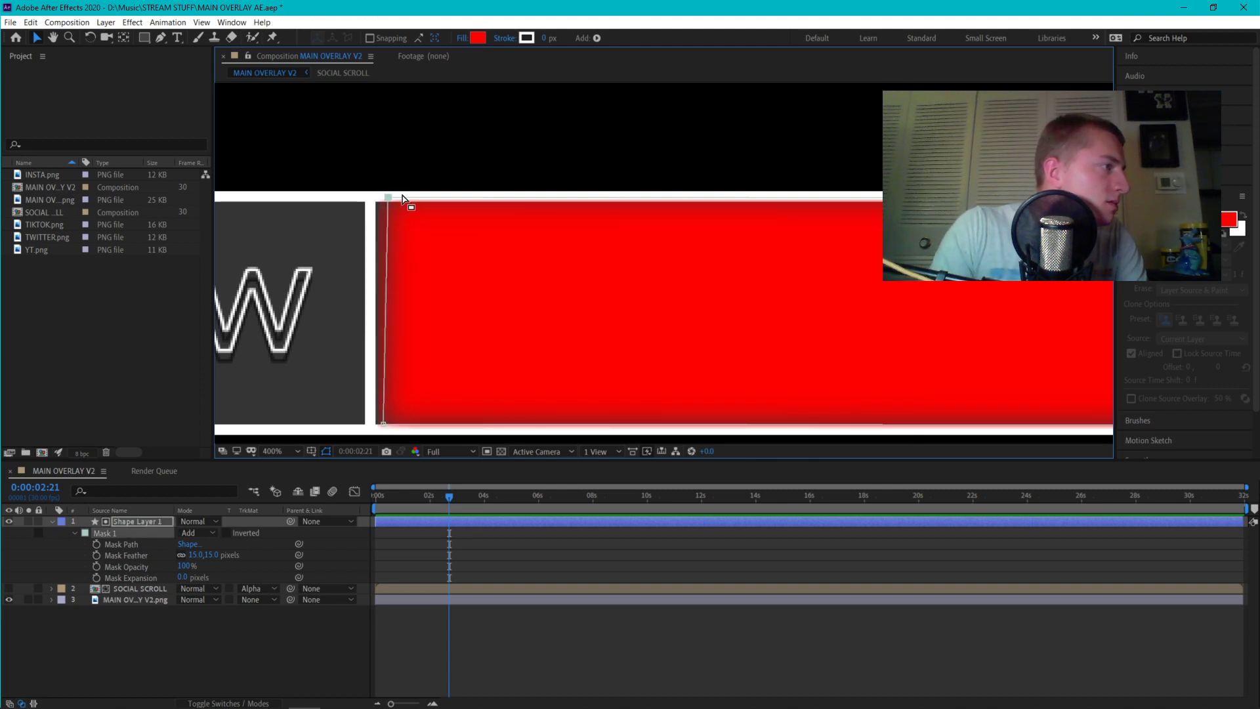
key(Left)
key(Down)
key(Down)
key(Down)
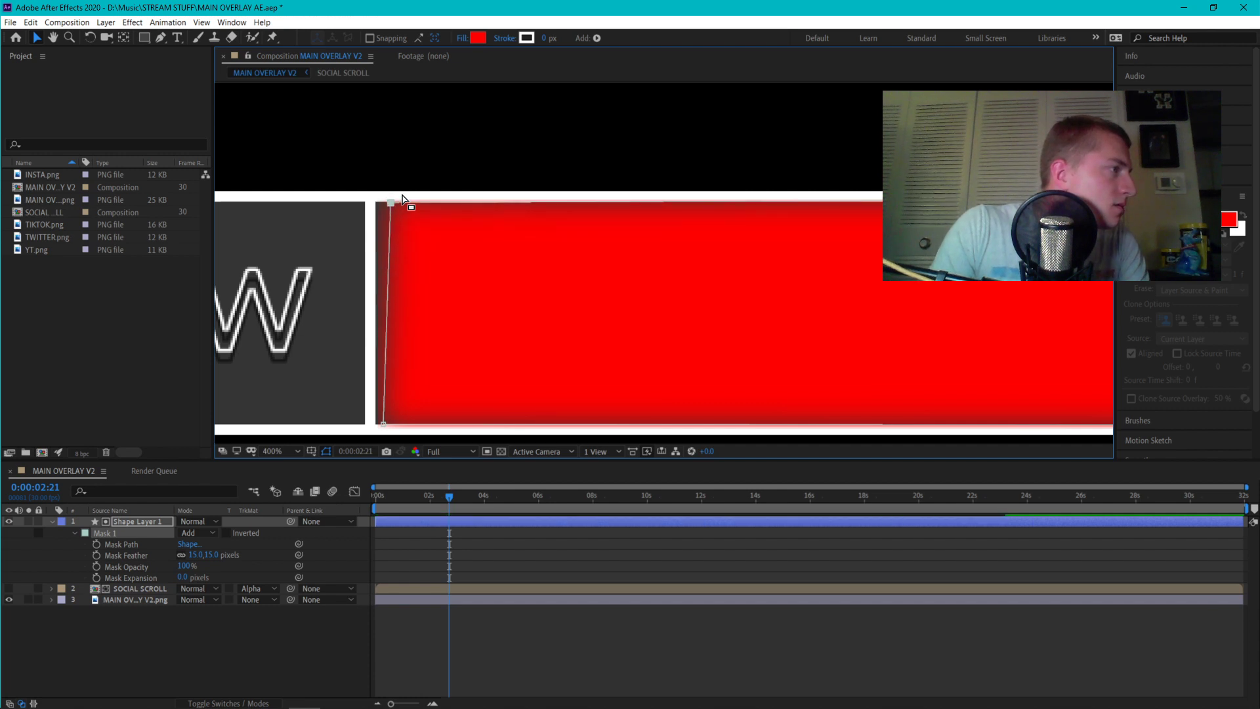
key(Down)
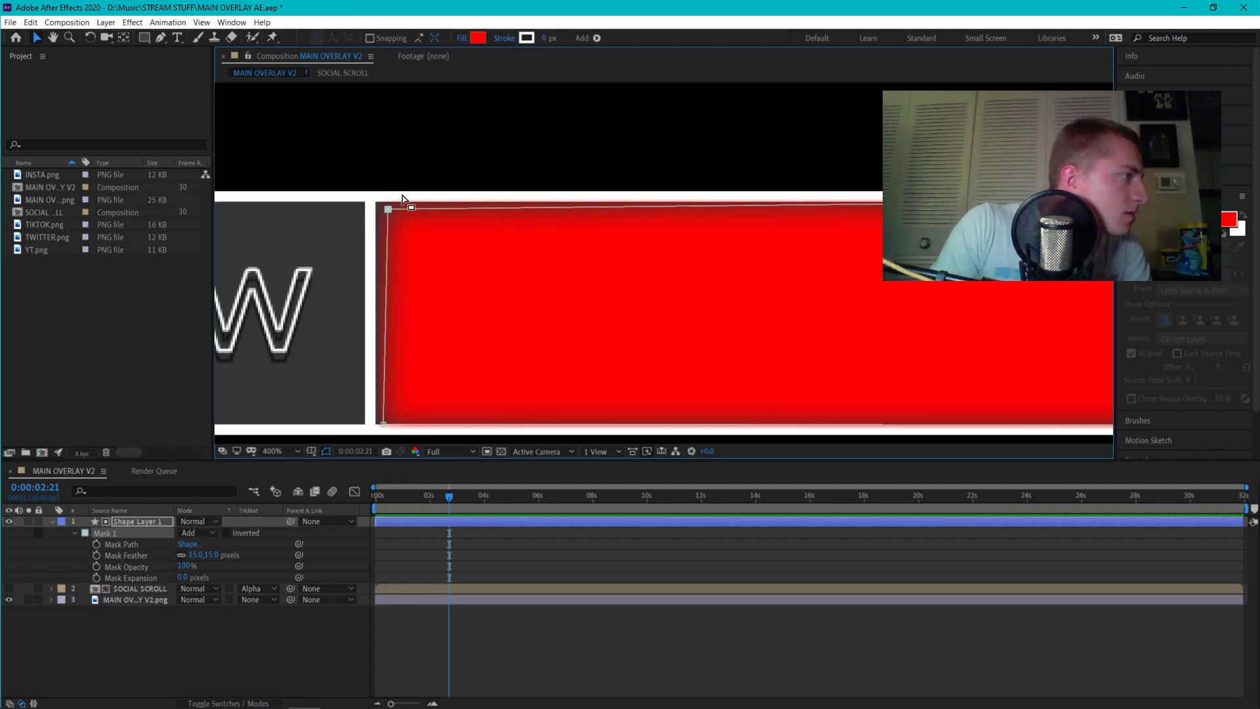
key(Down)
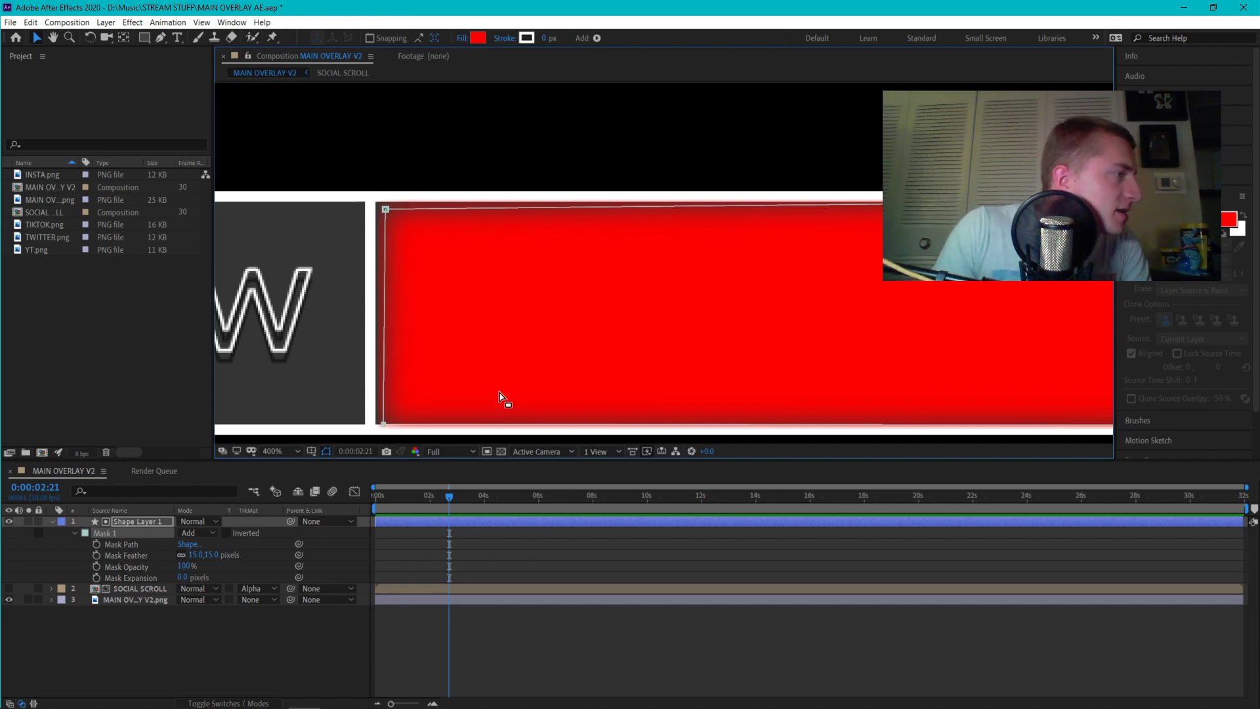
Nudge Mask 1's lower-left point inward and up, lining it up vertically with the upper-left point
key(Right)
key(Right)
key(Right)
key(Right)
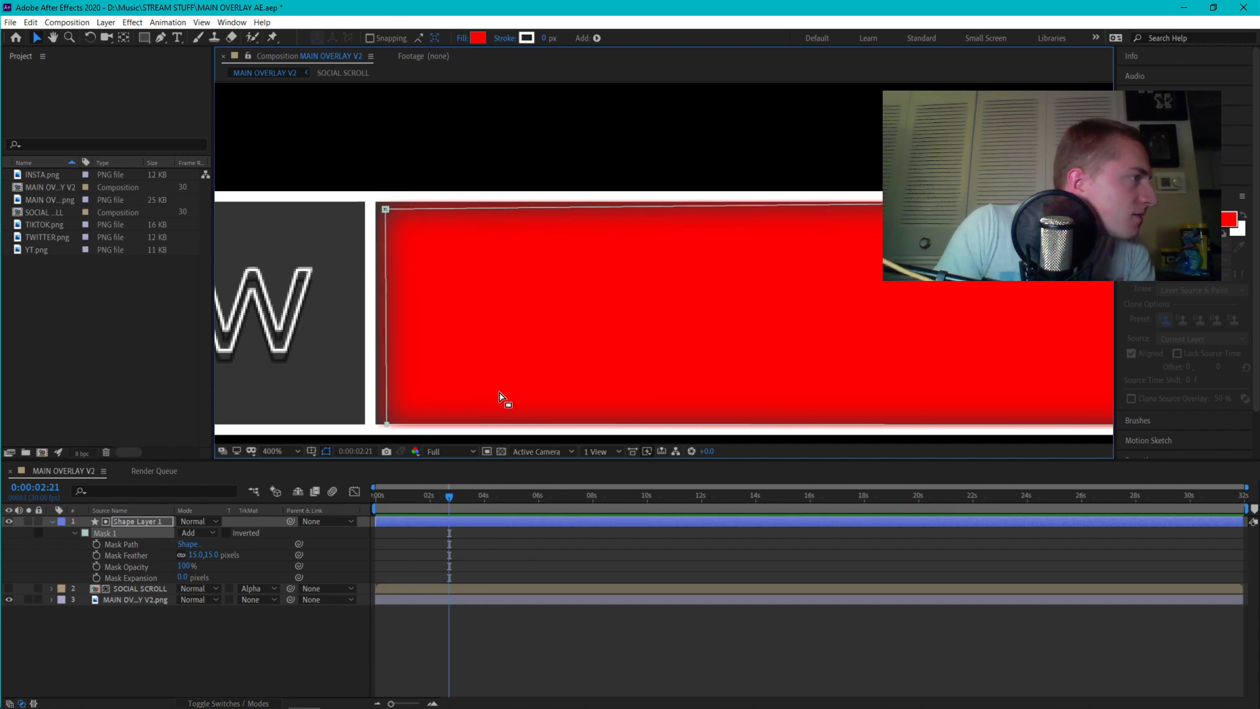
key(Left)
key(Up)
key(Up)
key(Up)
key(Up)
key(Up)
key(Up)
key(Up)
key(Up)
key(Up)
key(Up)
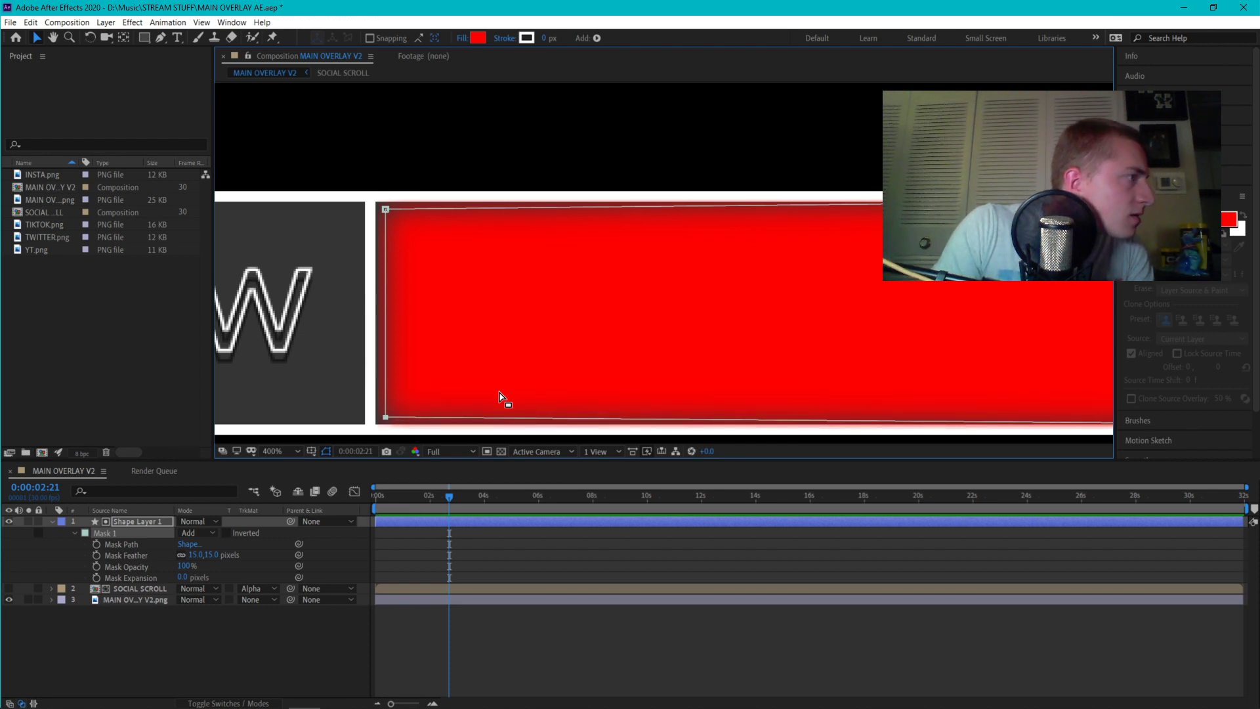
key(Up)
key(Down)
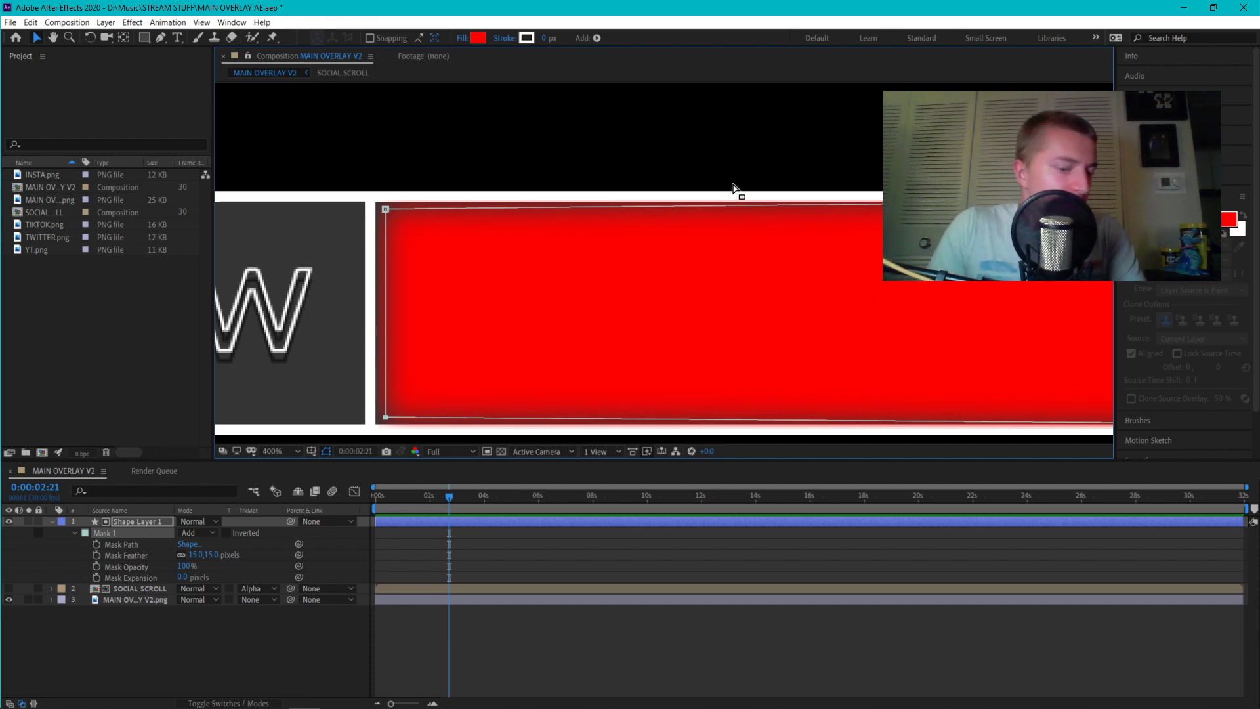
Move Mask 1's upper-right point down and inward, just inside the white divider at the red rectangle's right end
key(h)
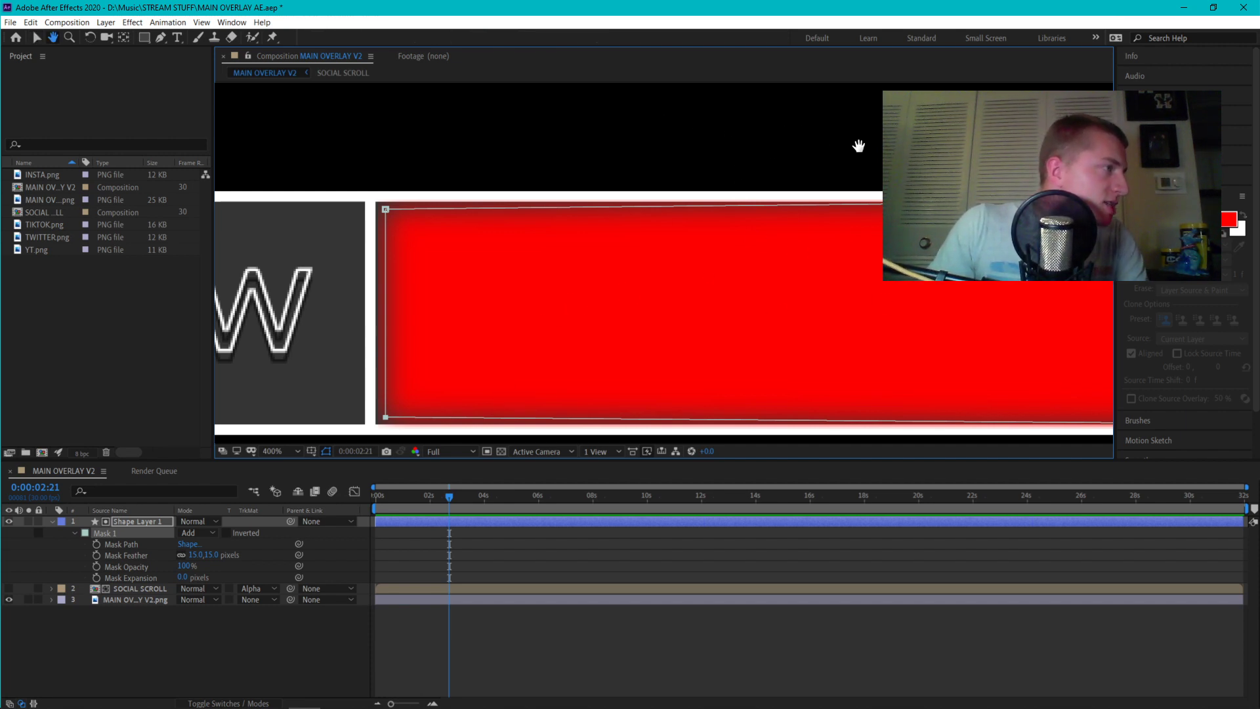
drag(858, 145, 416, 135)
drag(793, 131, 681, 150)
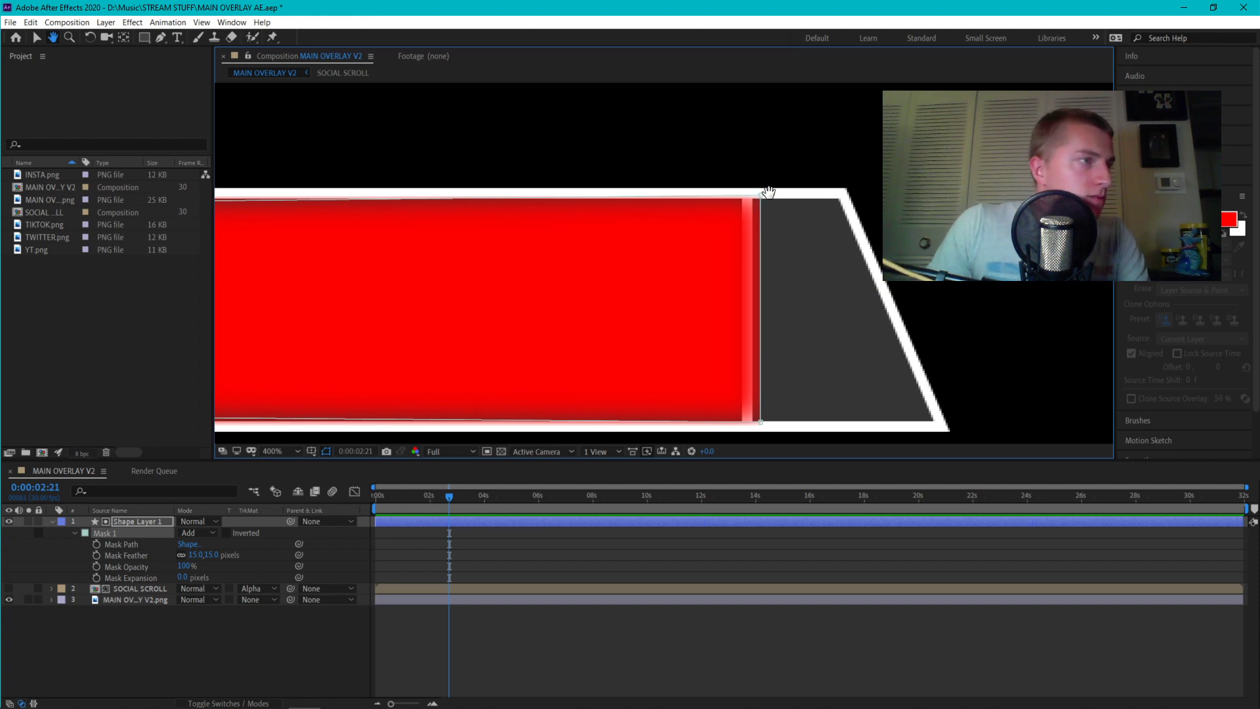
key(v)
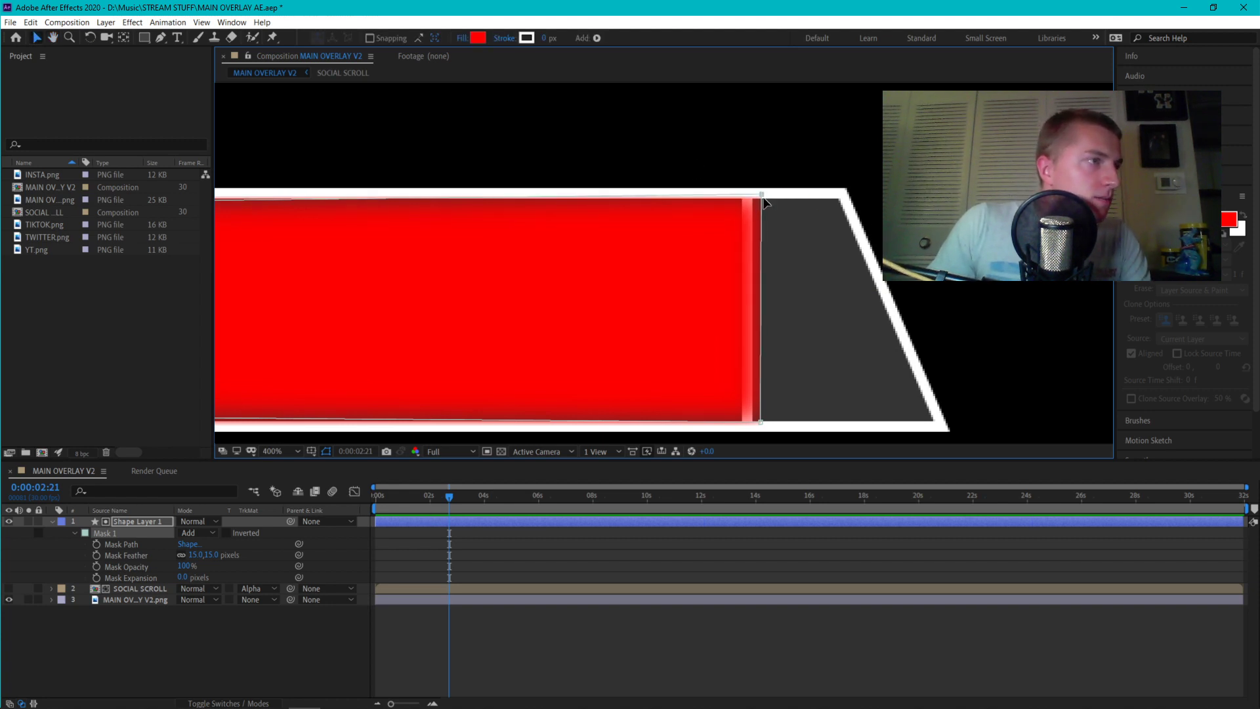
drag(763, 198, 738, 208)
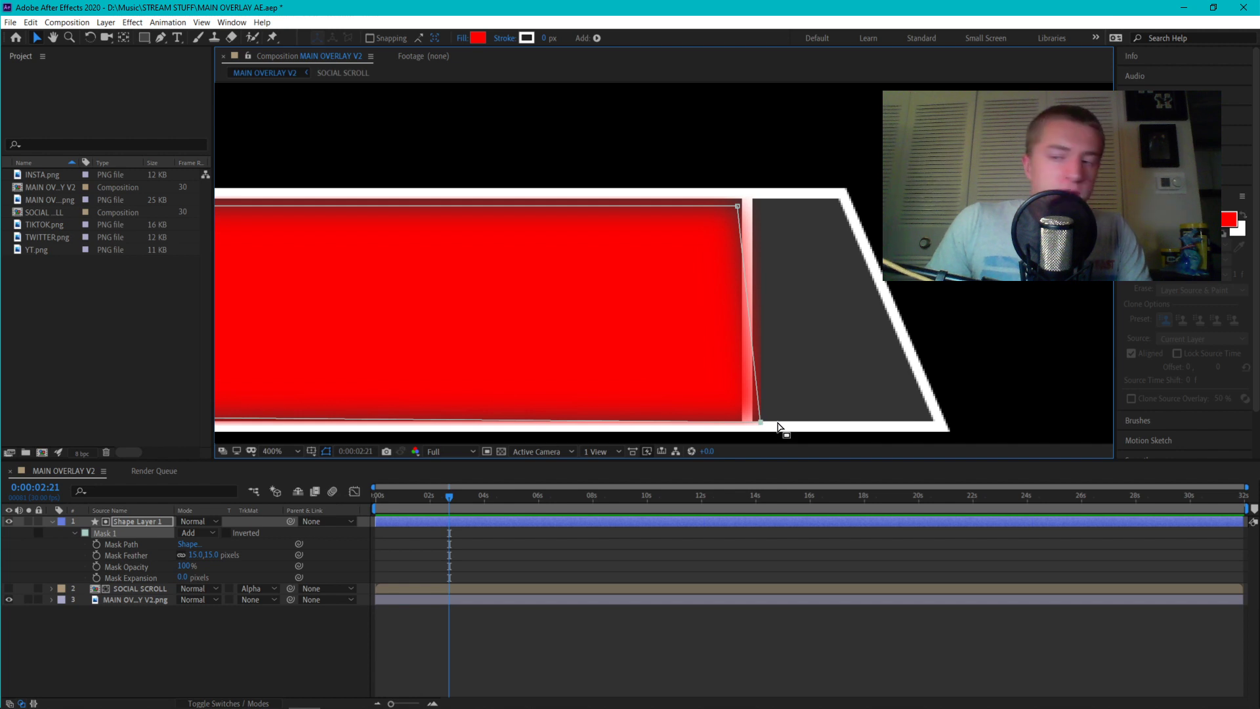
Nudge Mask 1's lower-right point inward and up, lining it up vertically with the upper-right point
key(Left)
key(Left)
key(Left)
key(Left)
key(Left)
key(Left)
key(Left)
key(Left)
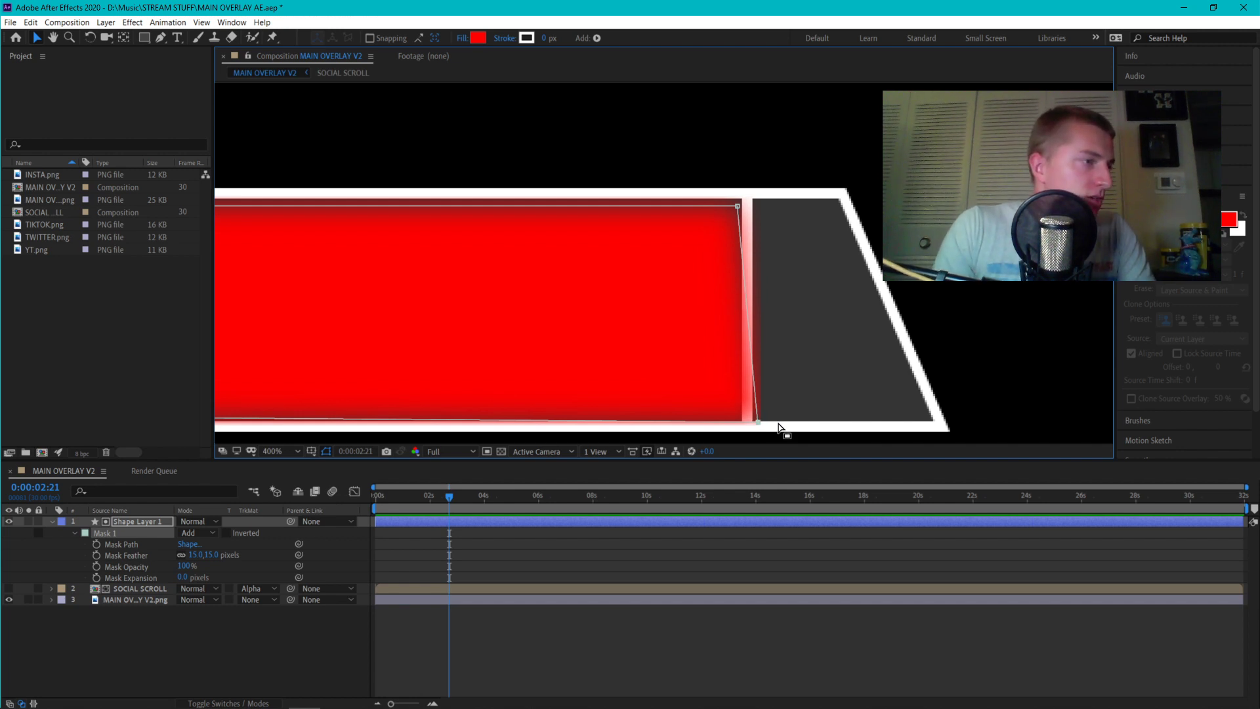
key(Up)
key(Up)
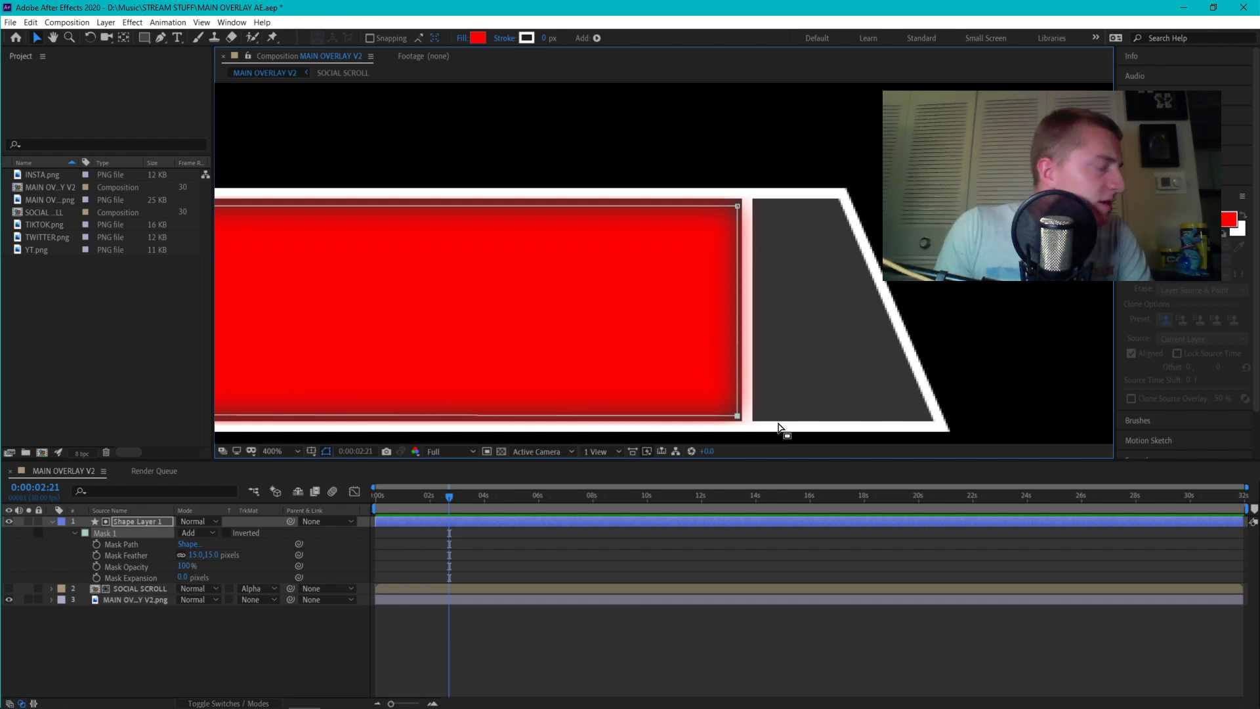
key(space)
drag(535, 128, 925, 131)
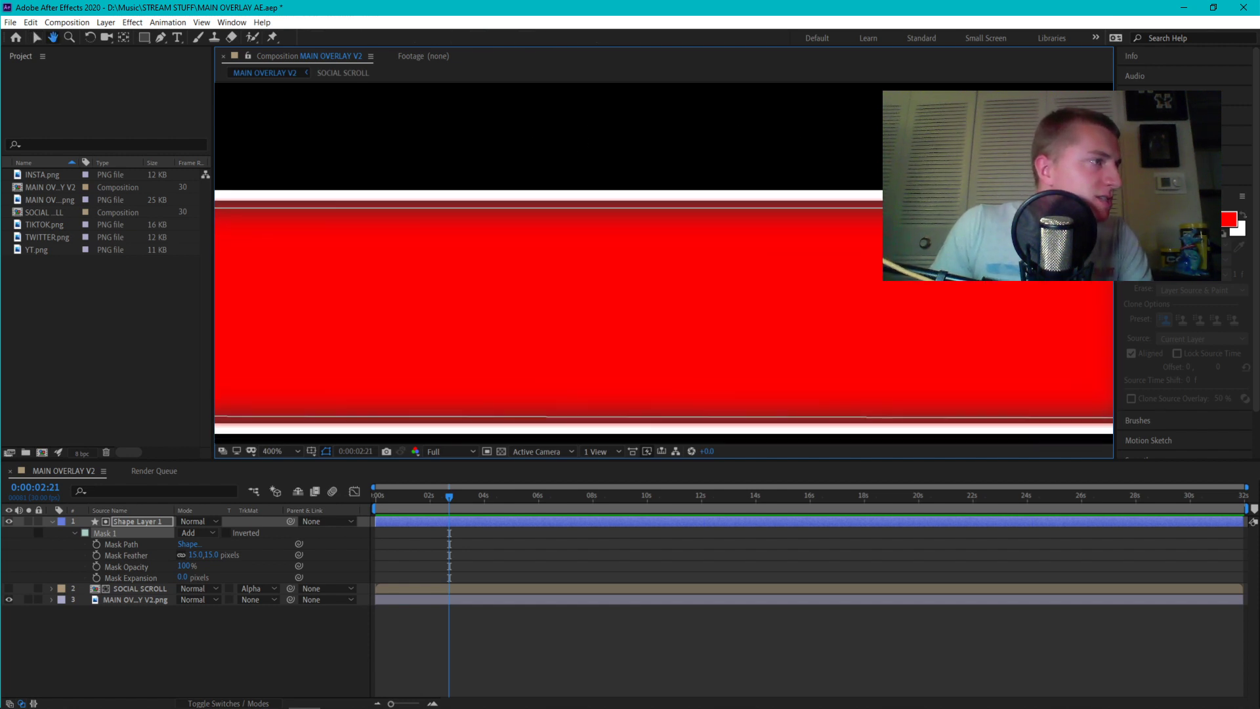
scroll(832, 151, down, 1)
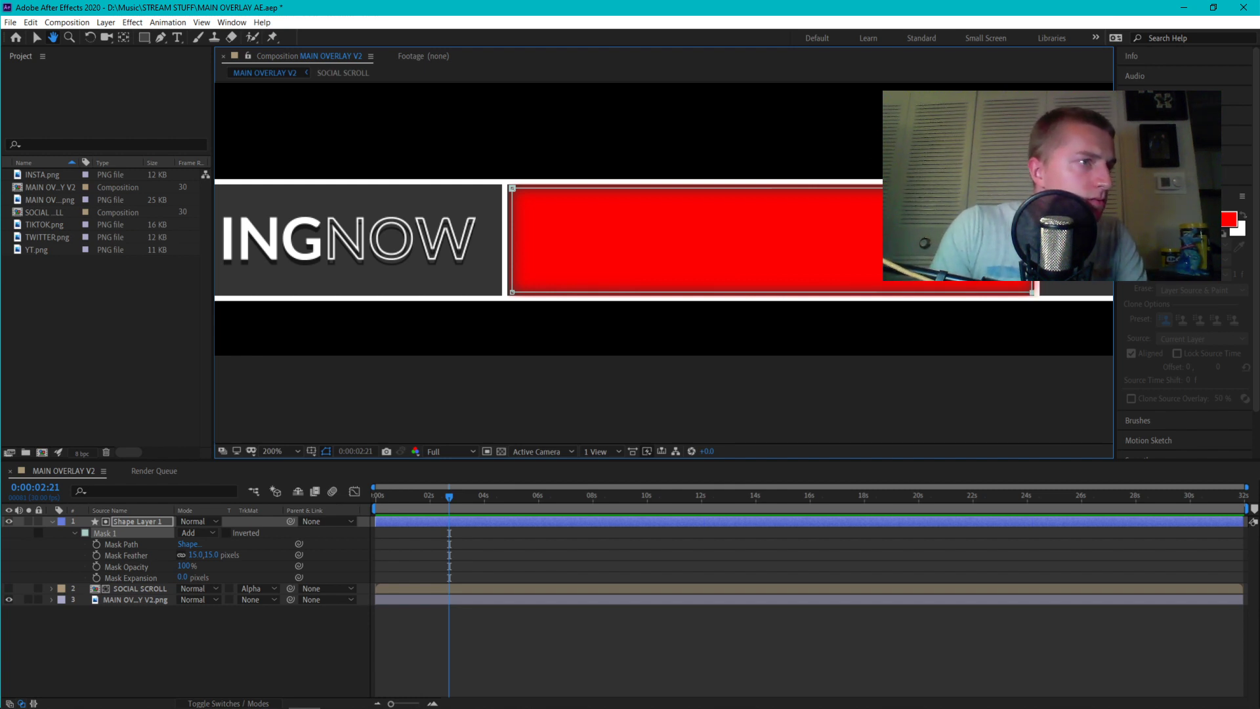
Try nudging Mask 1's upper-left point left toward the white divider
scroll(1027, 298, up, 4)
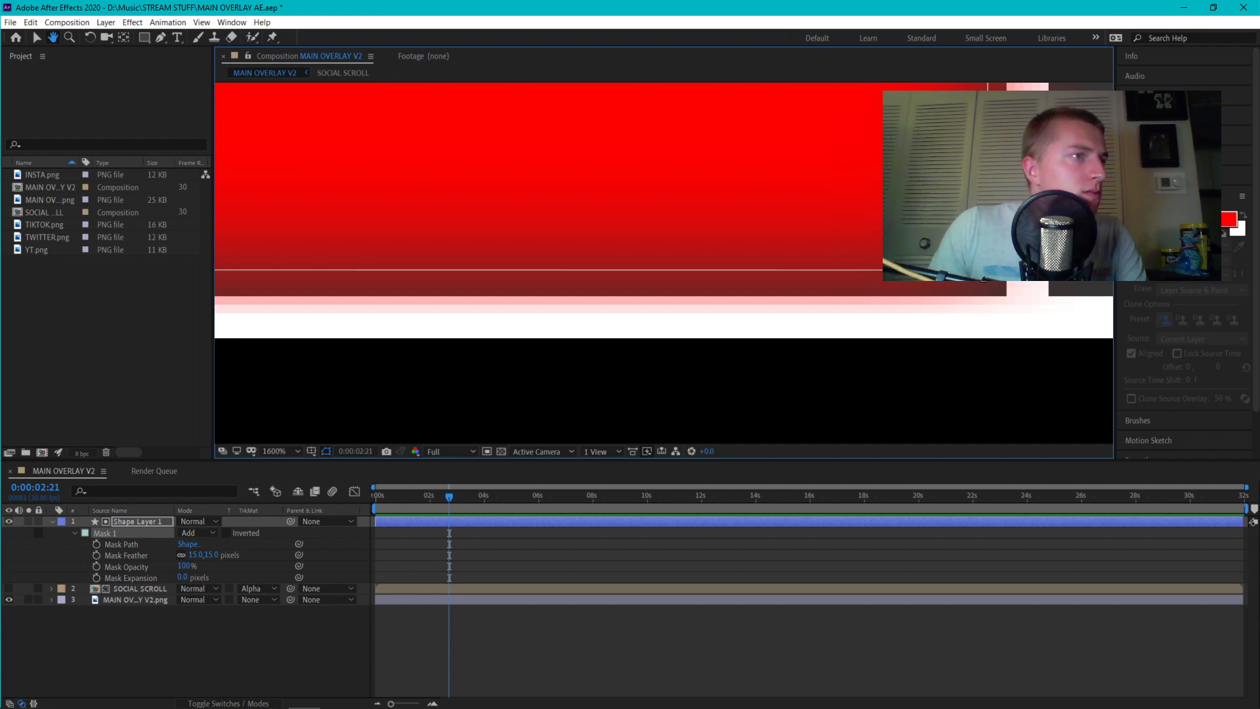
drag(918, 345, 551, 253)
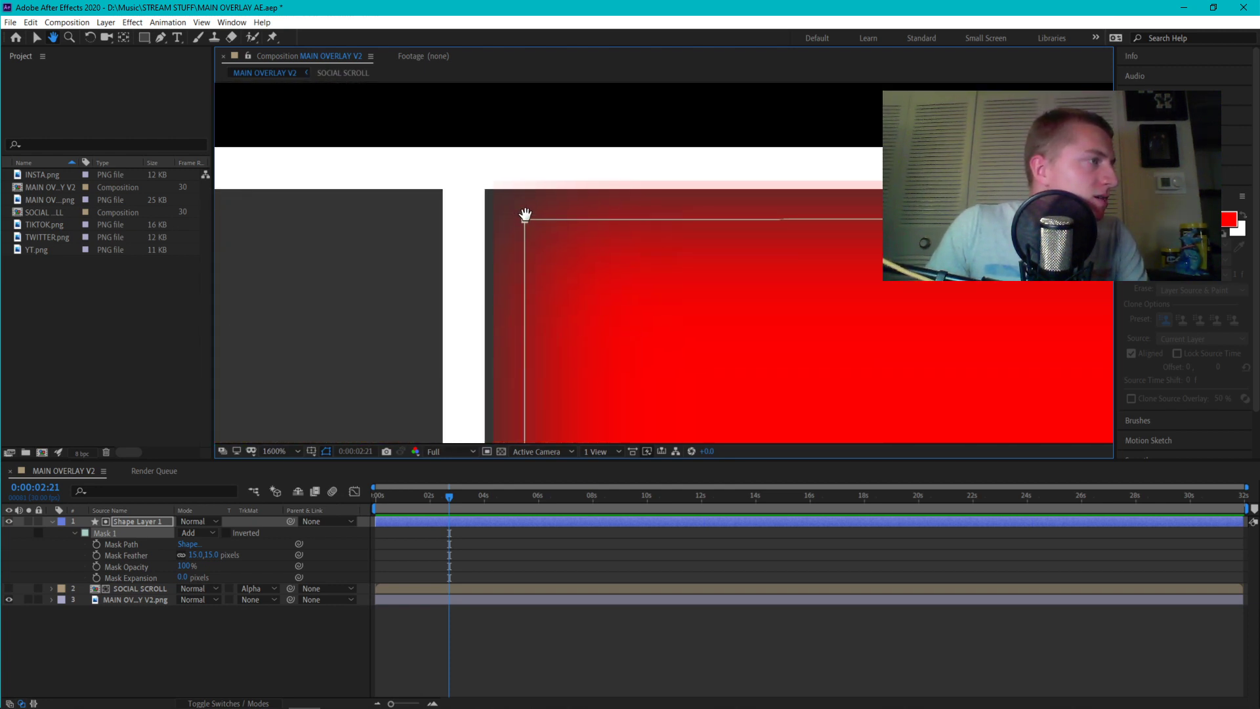
key(v)
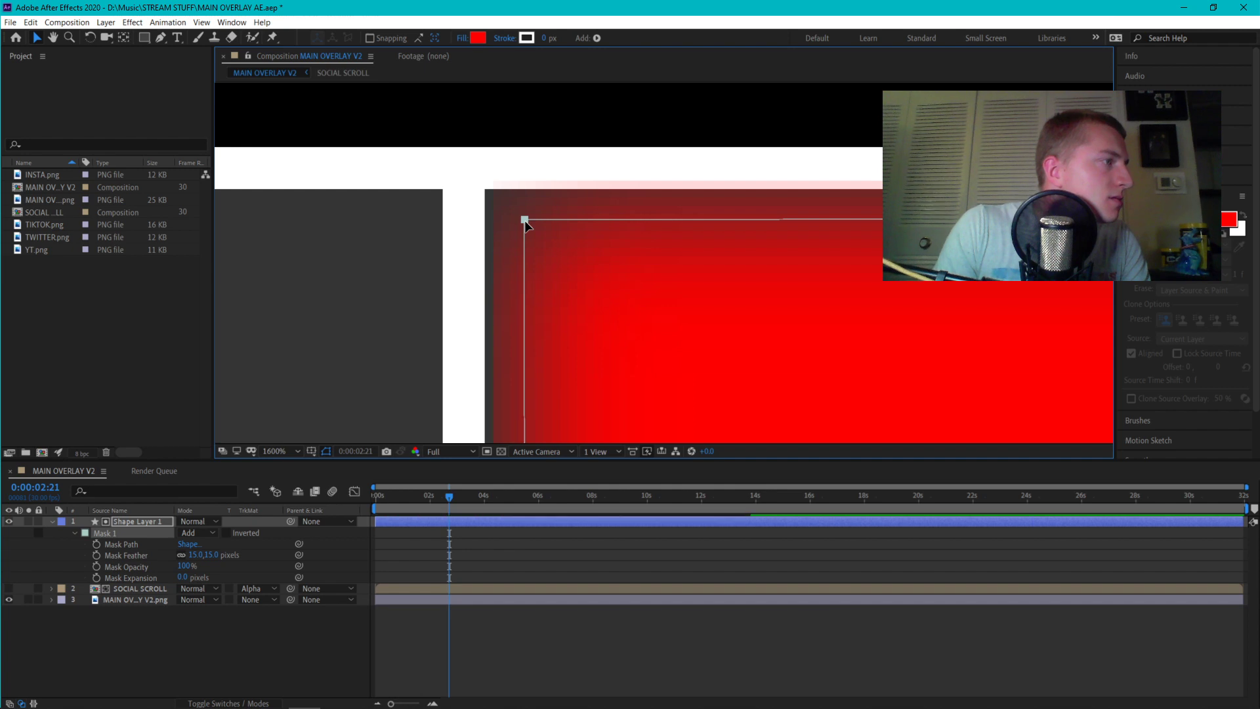
drag(524, 220, 522, 220)
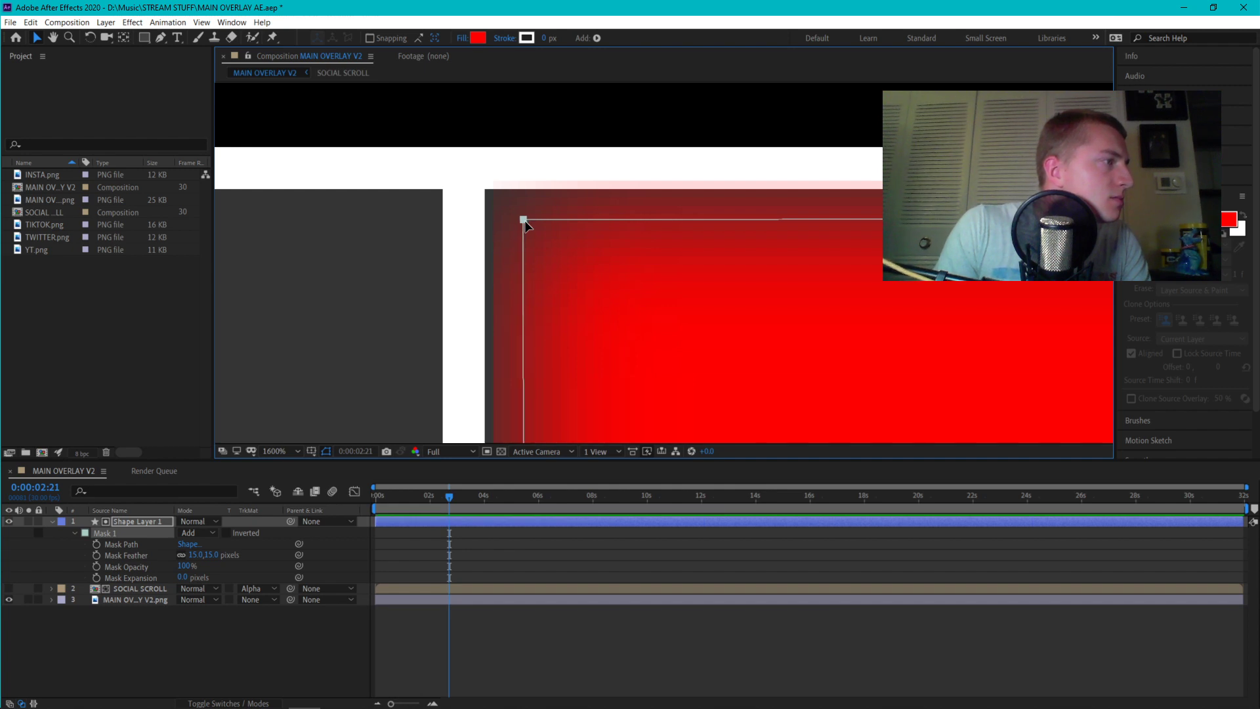
key(Left)
key(Left)
key(Left)
key(Left)
key(Left)
key(Left)
key(Left)
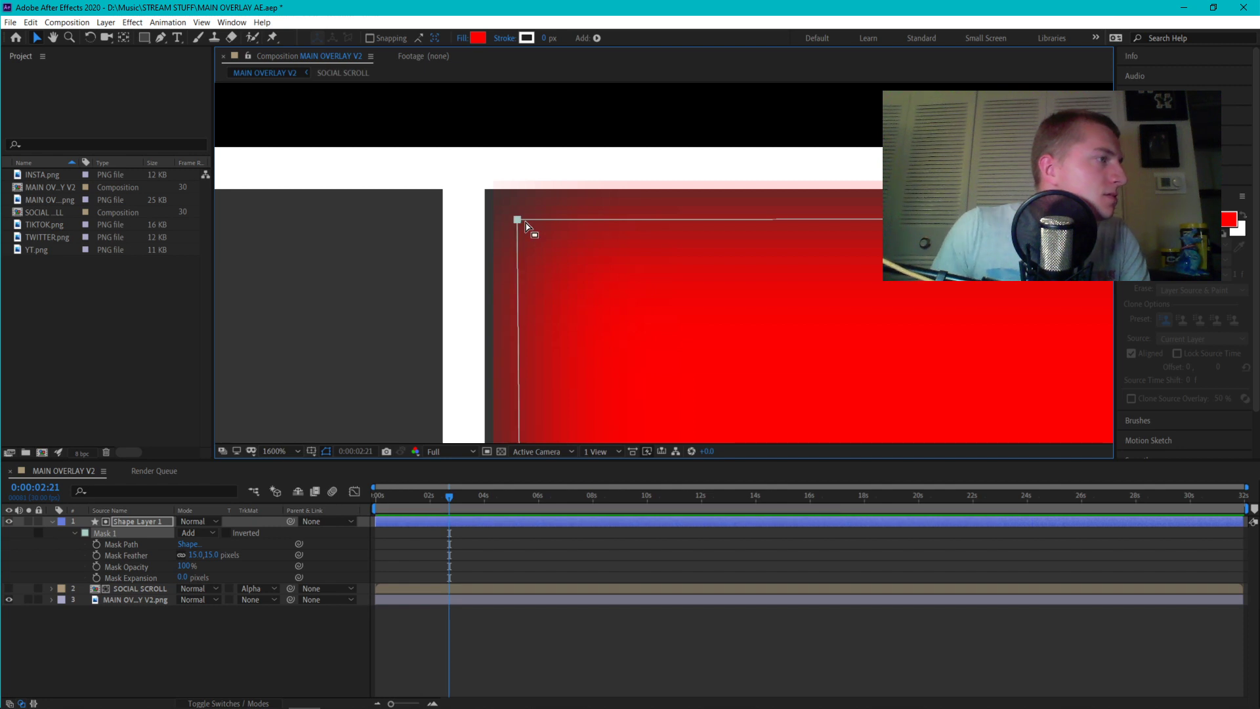
key(comma)
key(period)
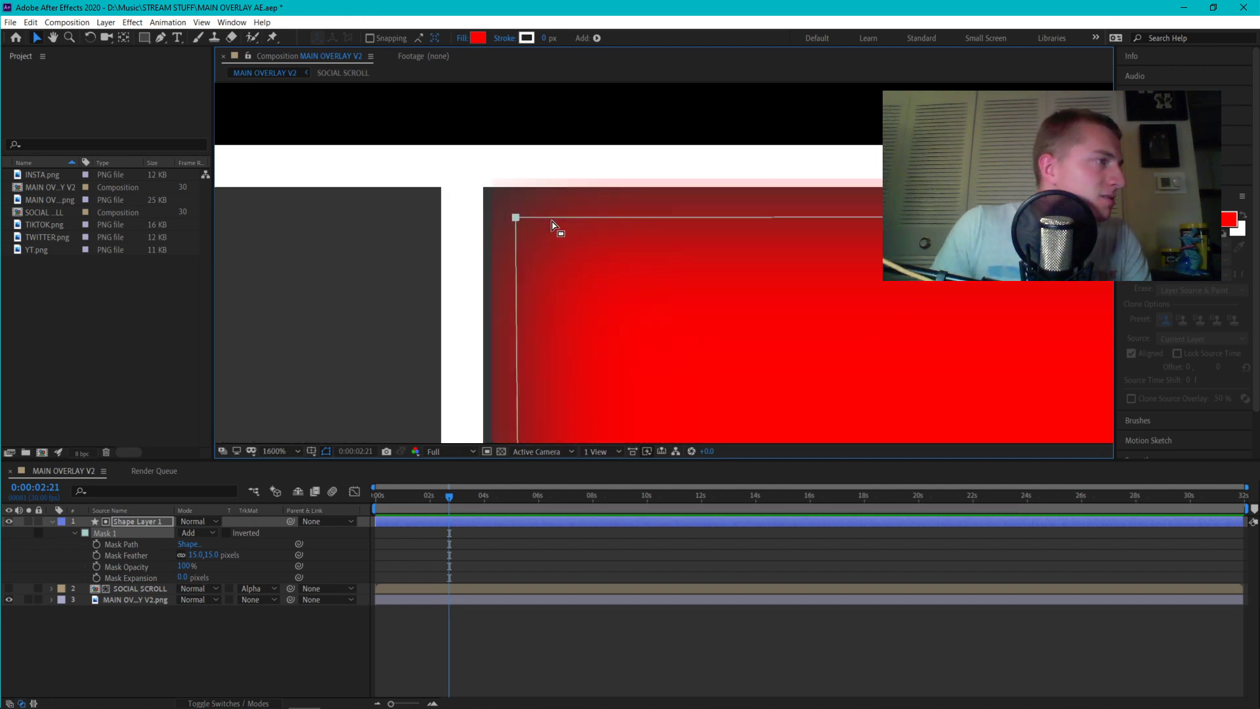
key(Left)
key(Left)
key(Left)
key(Left)
key(Left)
key(Left)
key(Left)
key(Left)
key(Left)
key(Left)
key(Left)
key(Left)
key(Left)
key(Left)
key(Left)
key(Left)
key(Left)
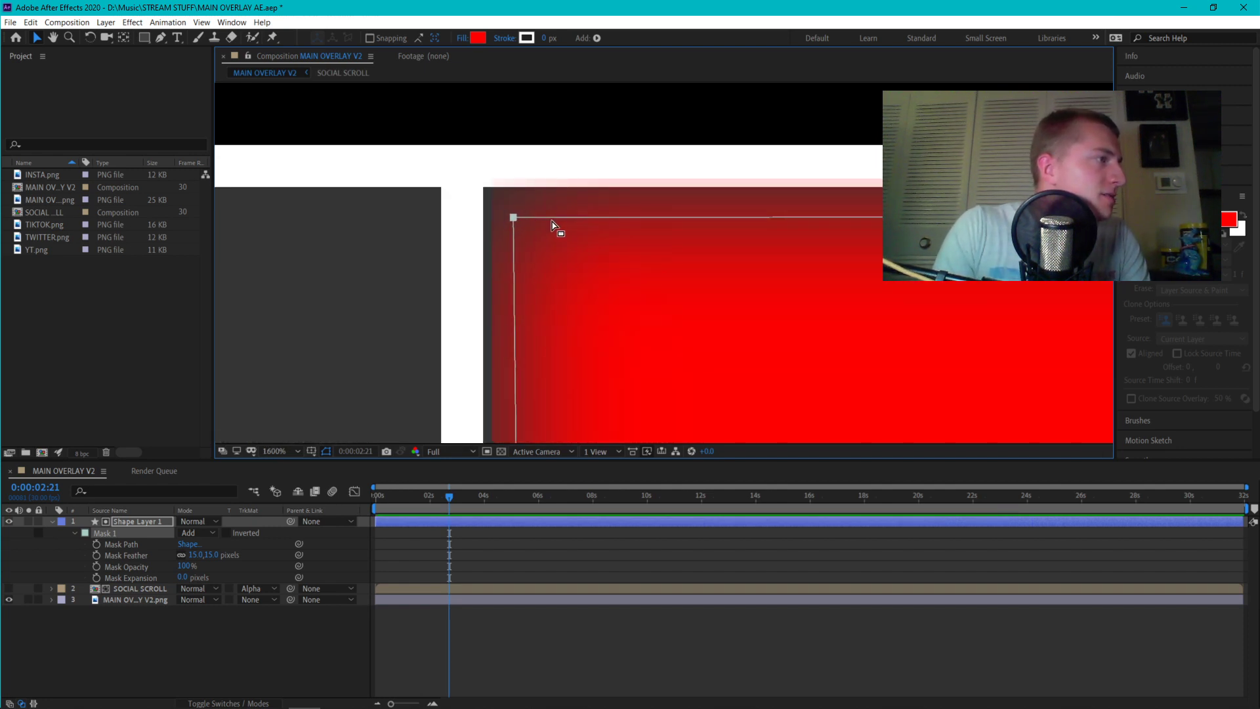
key(Left)
key(Left)
key(Left)
key(Left)
key(Left)
key(Left)
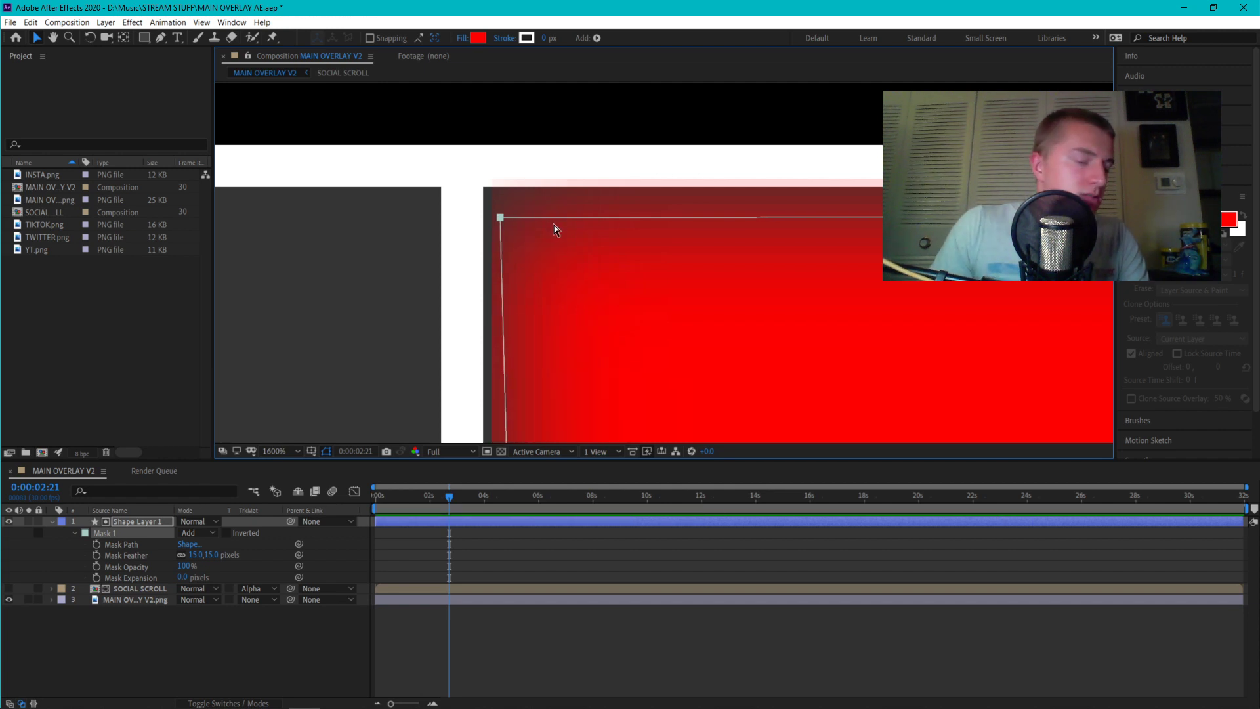
key(Right)
key(Right)
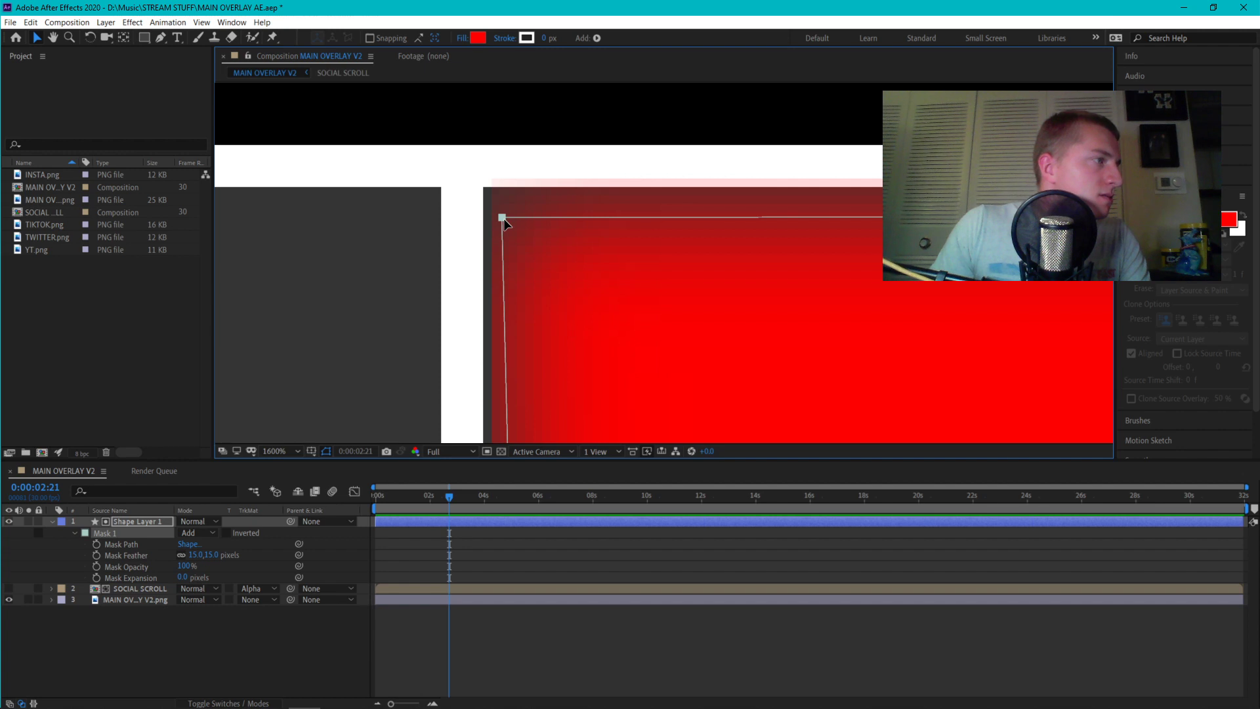
Move Mask 1's upper-left point back inward, lining it up vertically with the lower-left point, and deselect the mask
drag(505, 223, 524, 224)
click(576, 290)
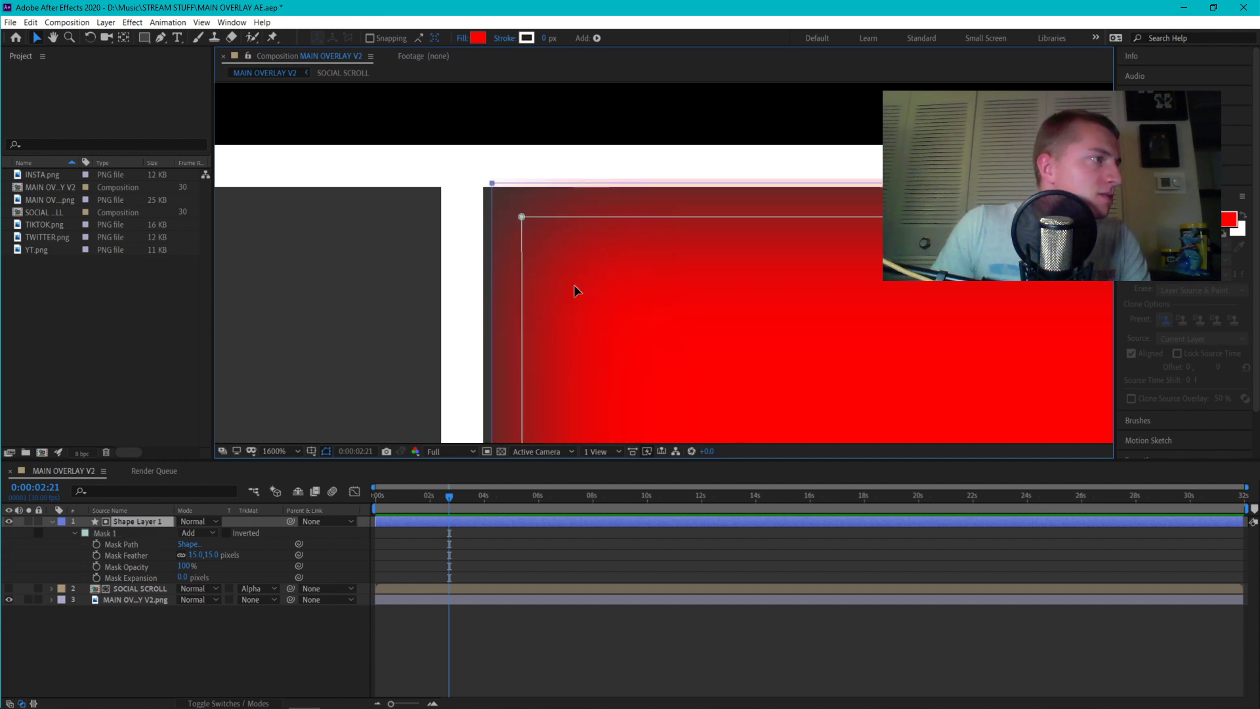
click(523, 218)
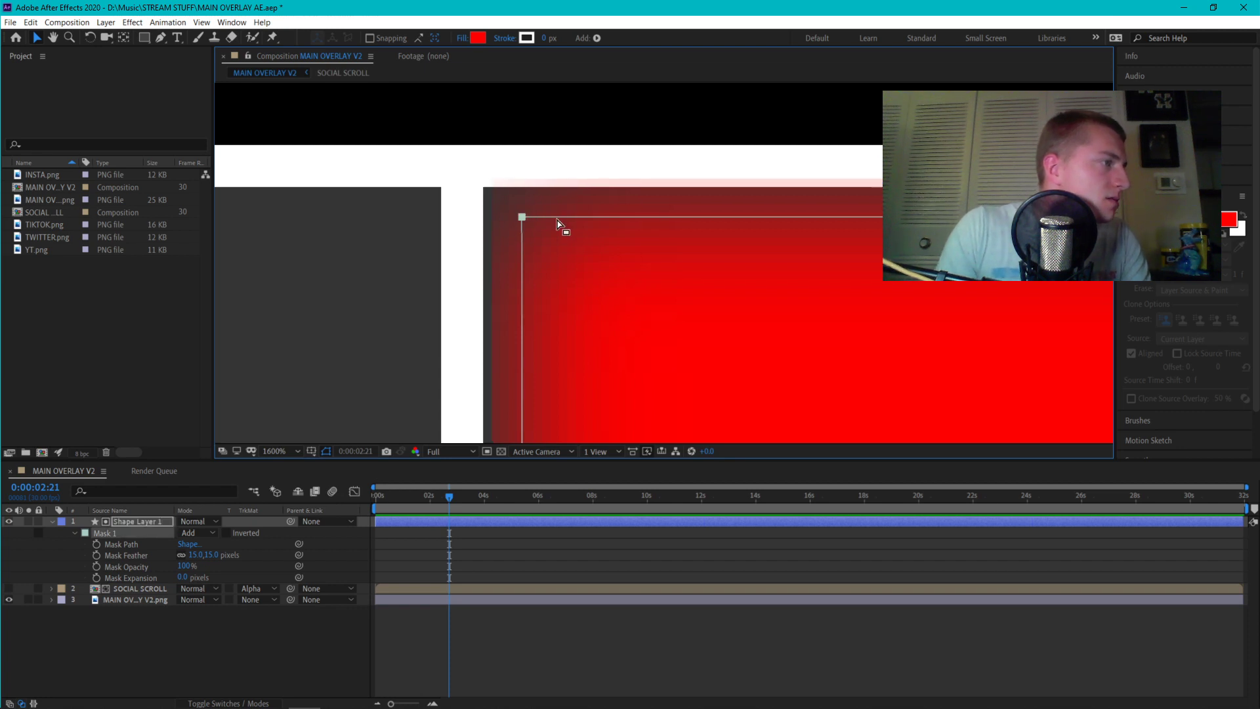
click(591, 124)
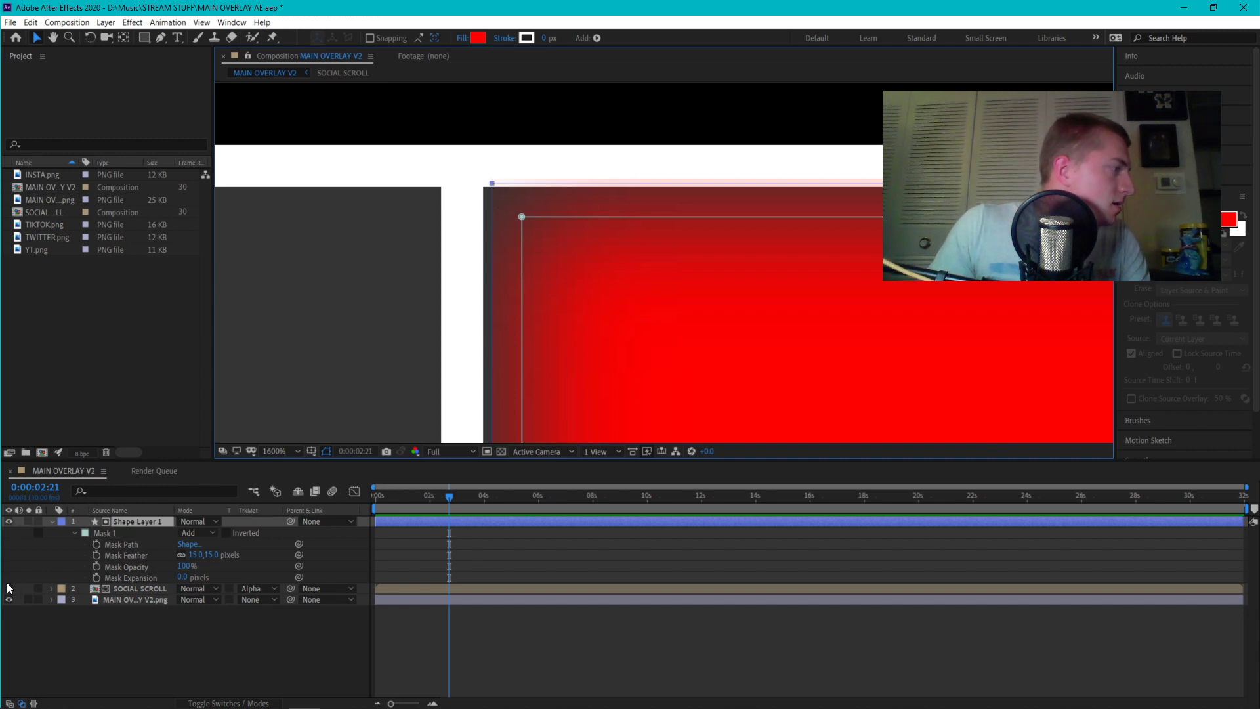
Hide Shape Layer 1 and make the SOCIAL SCROLL layer visible
click(9, 521)
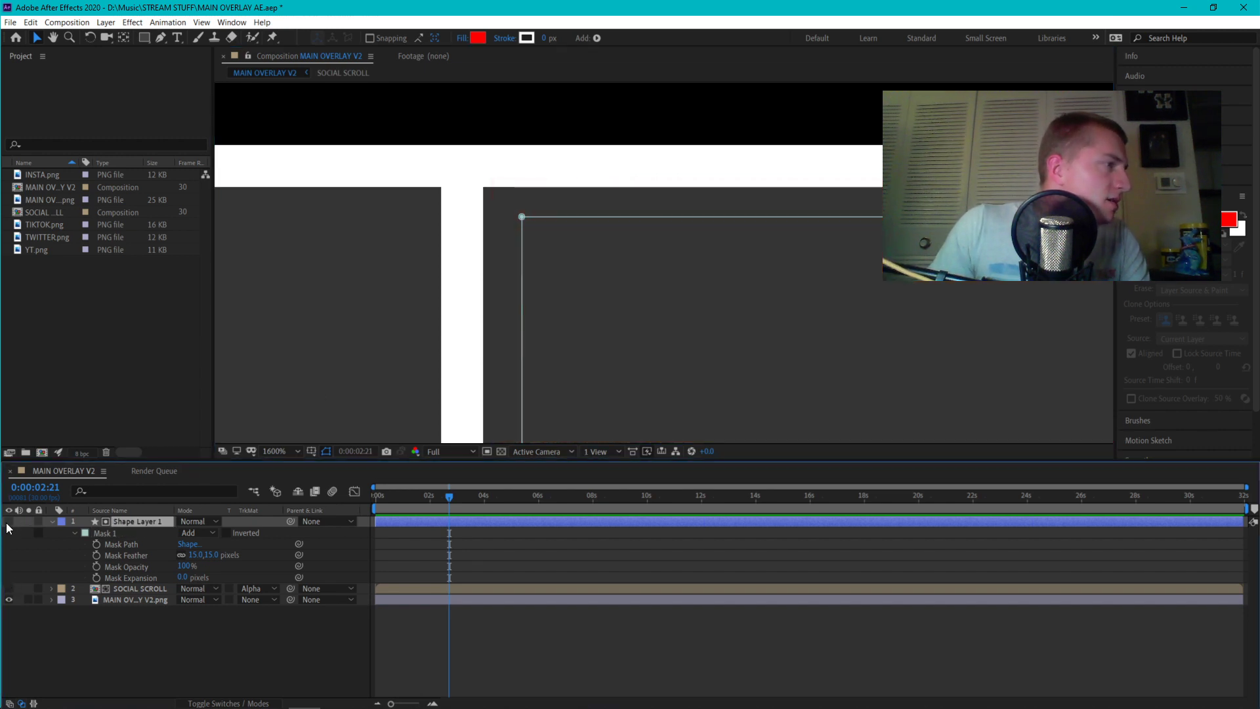
click(9, 599)
click(9, 588)
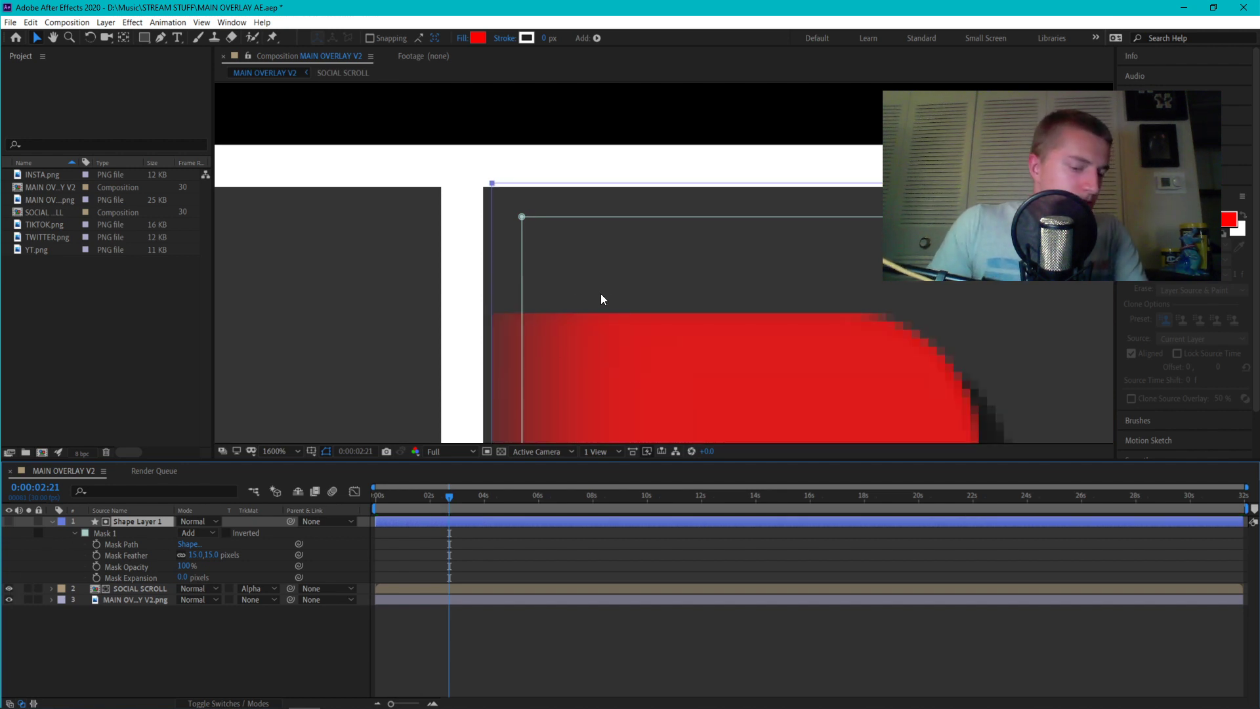
Fit Shape Layer 1's upper-left corner to the inner corner where the white divider meets the frame's upper border
click(492, 183)
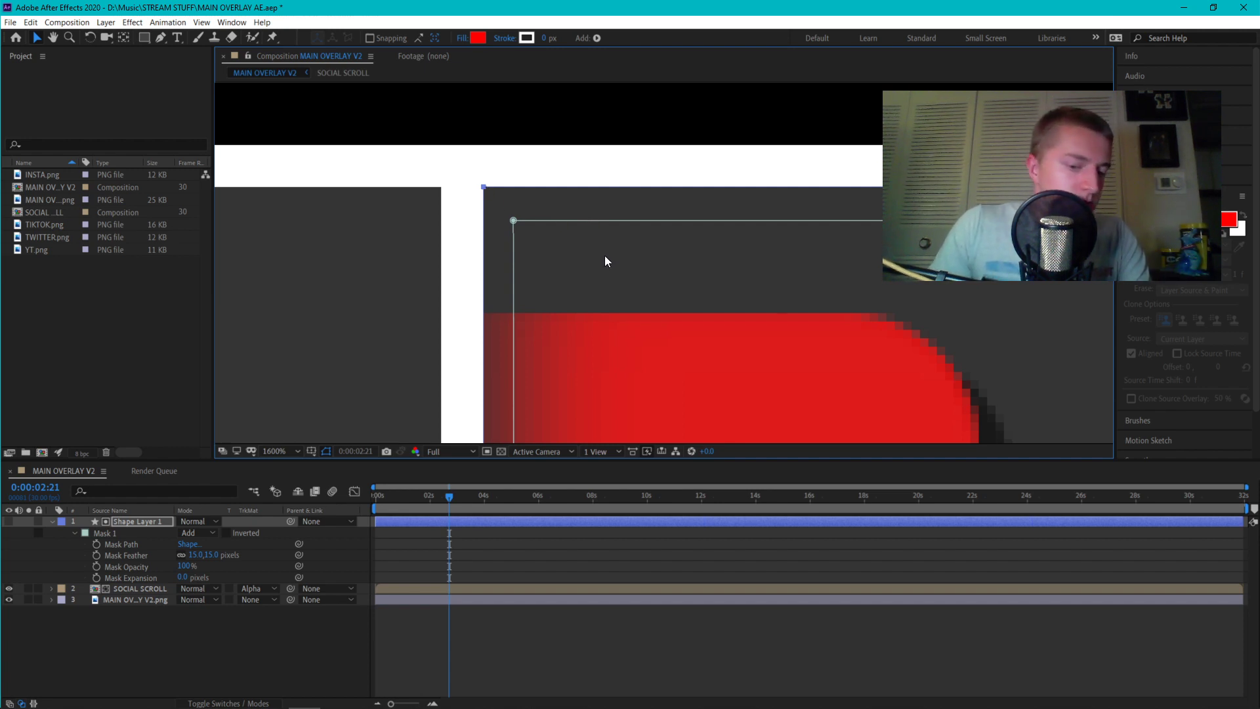
scroll(605, 261, down, 6)
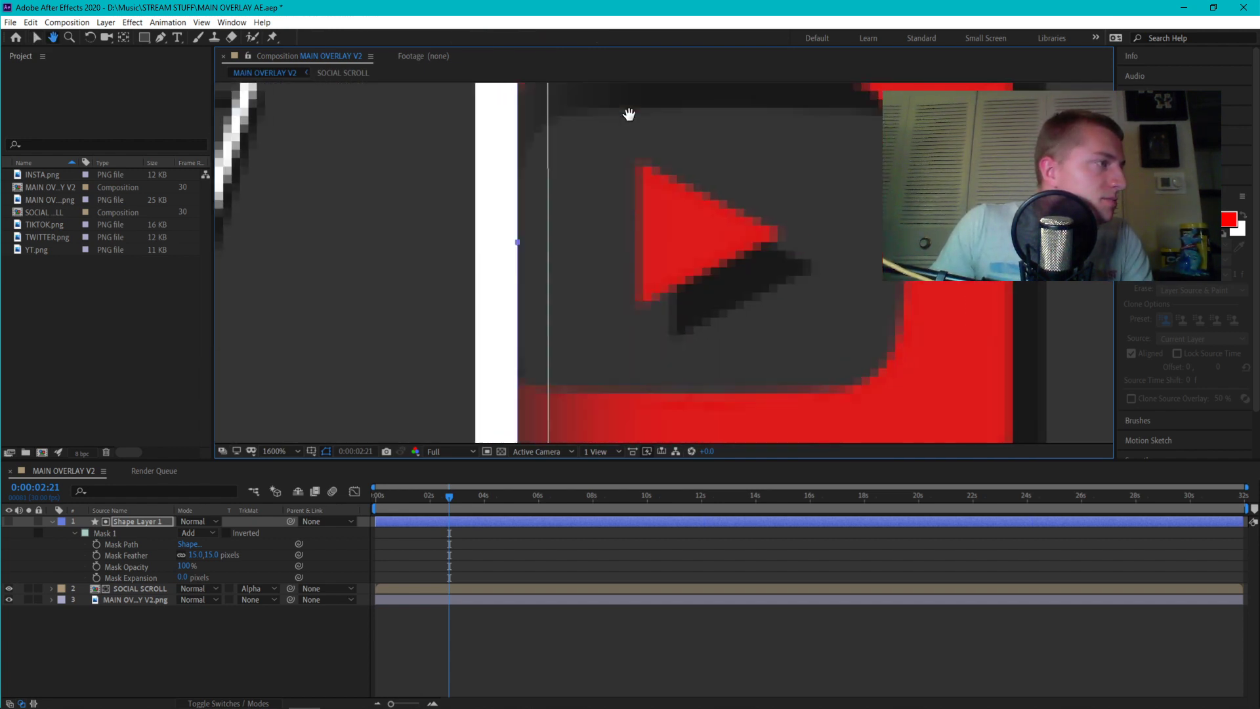
drag(626, 357, 633, 225)
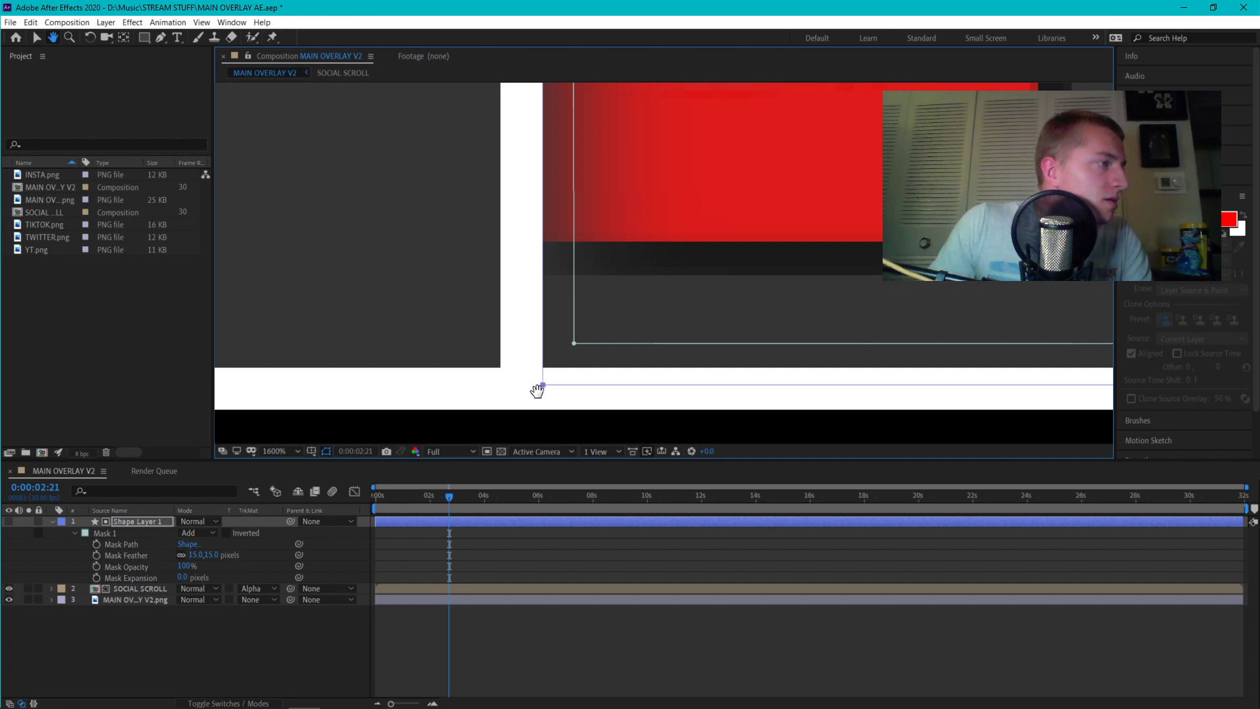
Lock the SOCIAL SCROLL layer so it cannot be selected while the shape's far edge is adjusted
scroll(723, 298, right, 6)
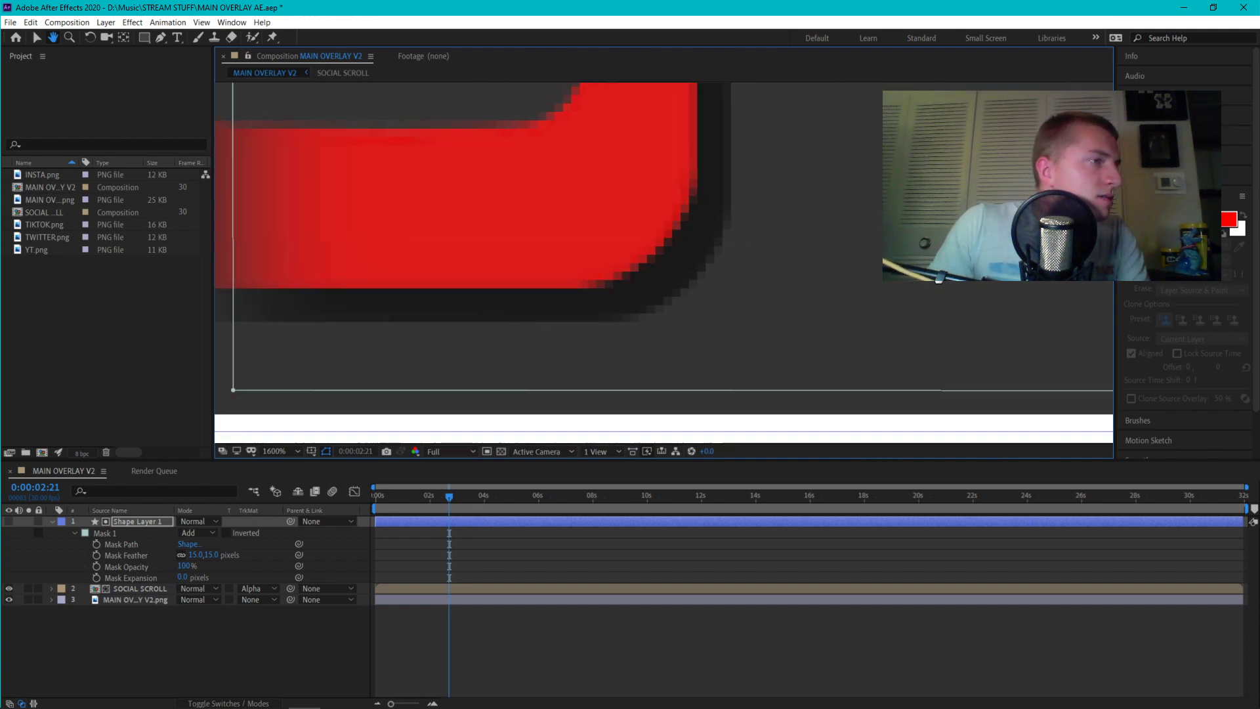
scroll(755, 286, right, 8)
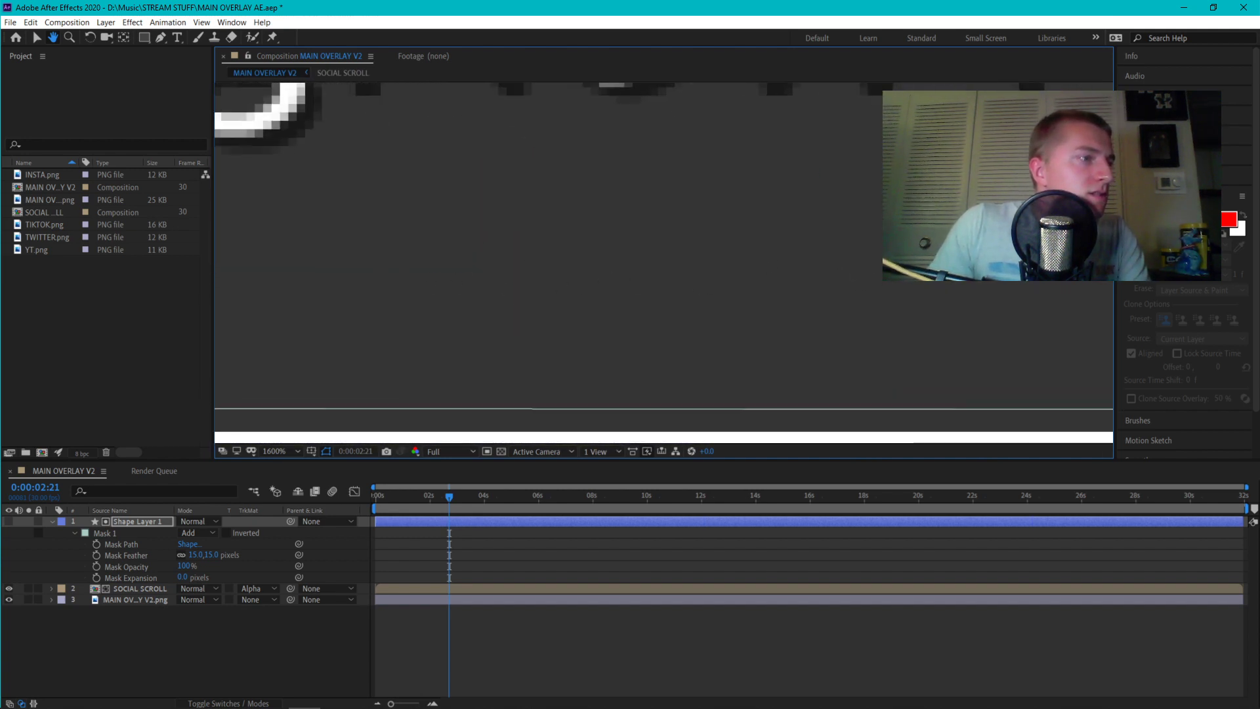
scroll(428, 242, right, 6)
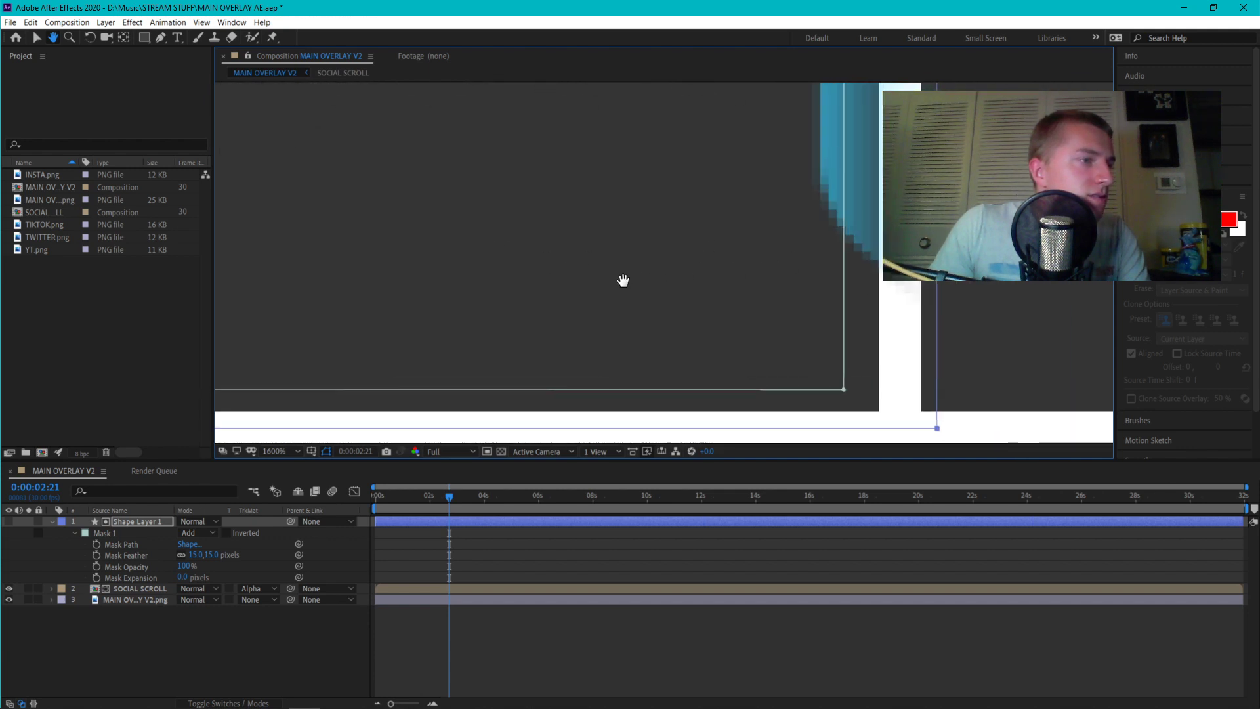
click(35, 38)
click(788, 401)
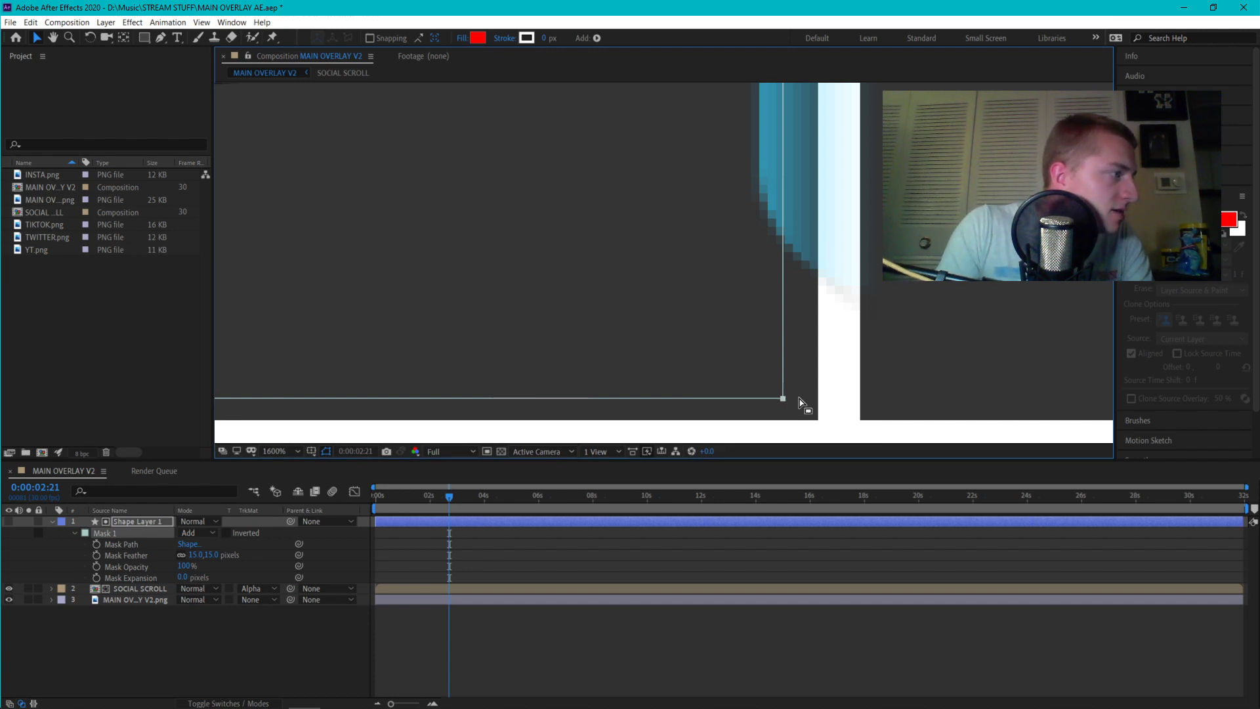
click(840, 316)
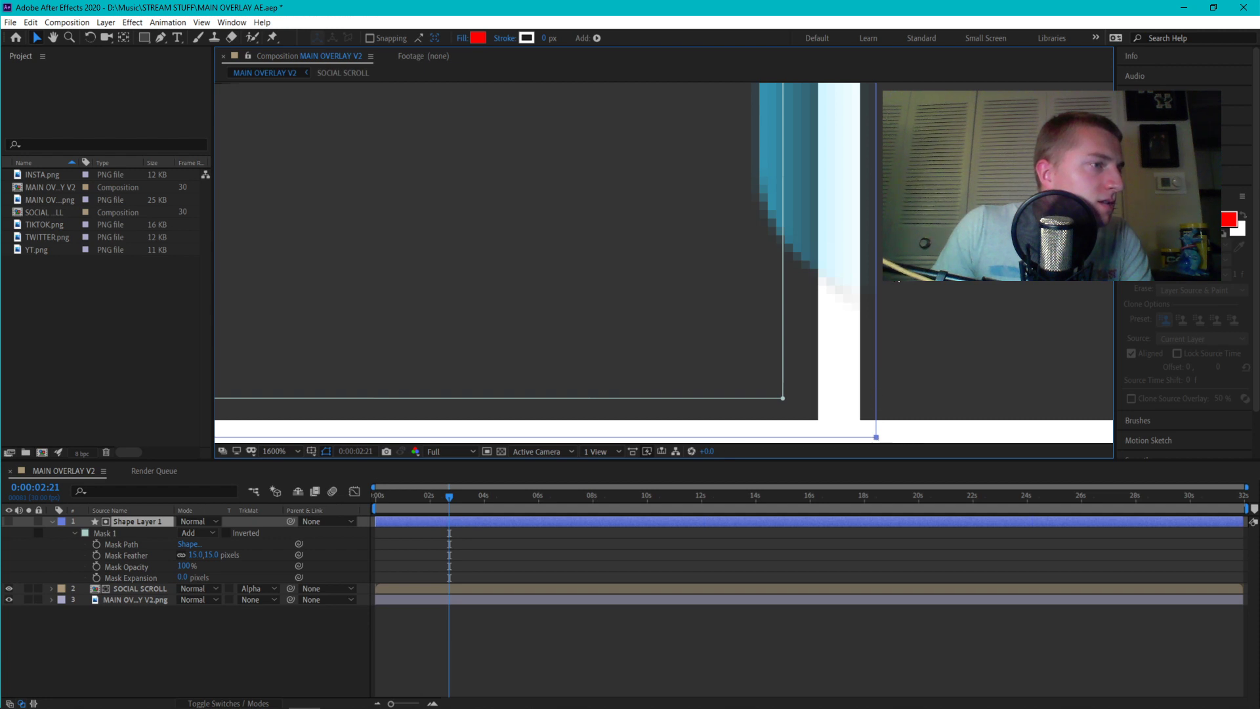
key(ctrl+Down)
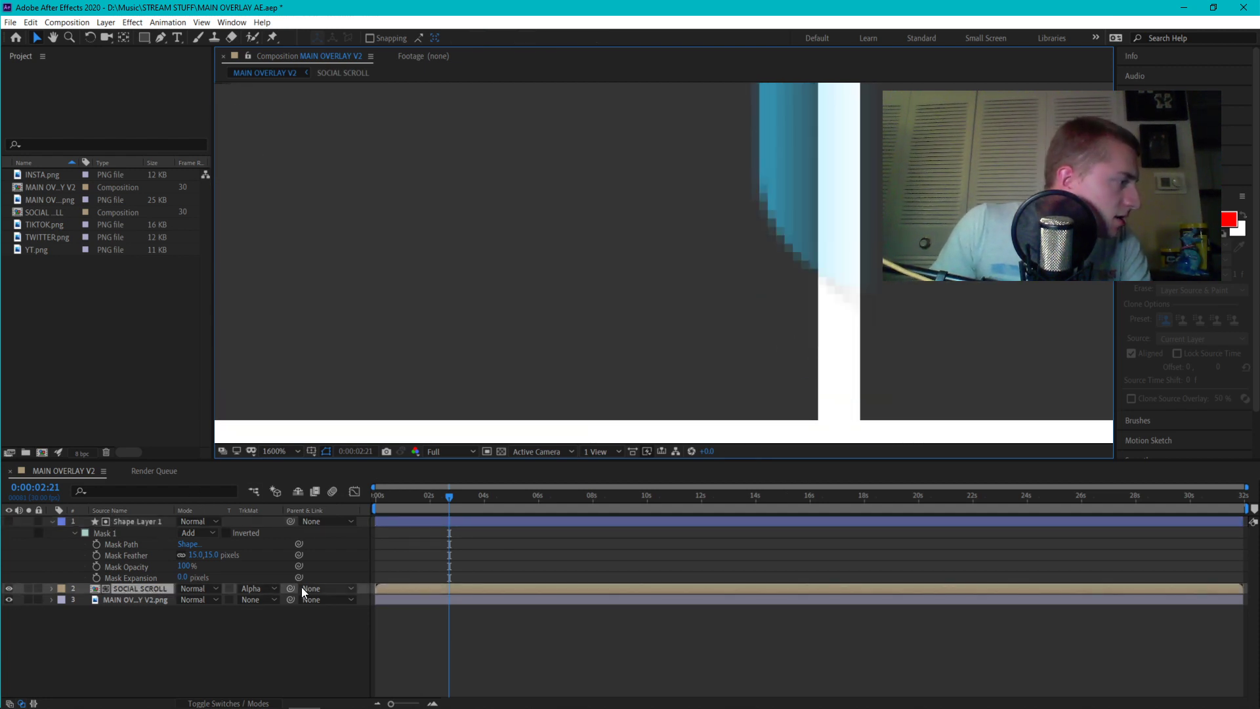
click(226, 592)
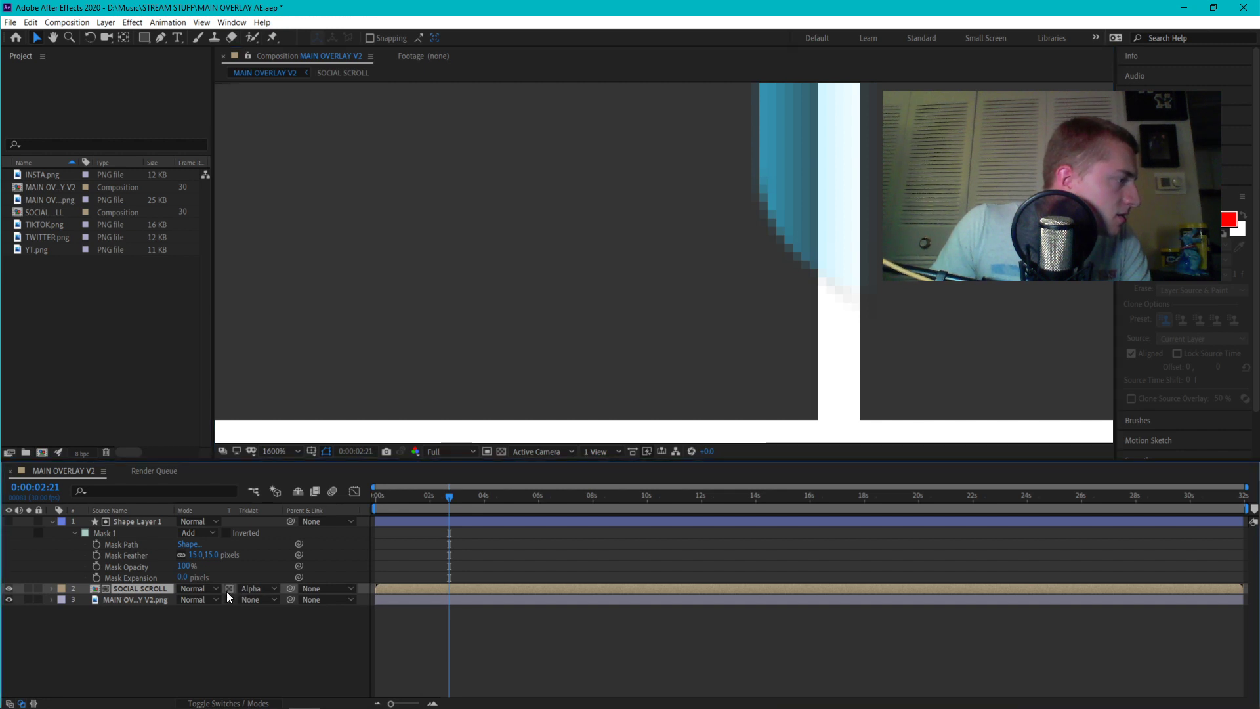
click(37, 588)
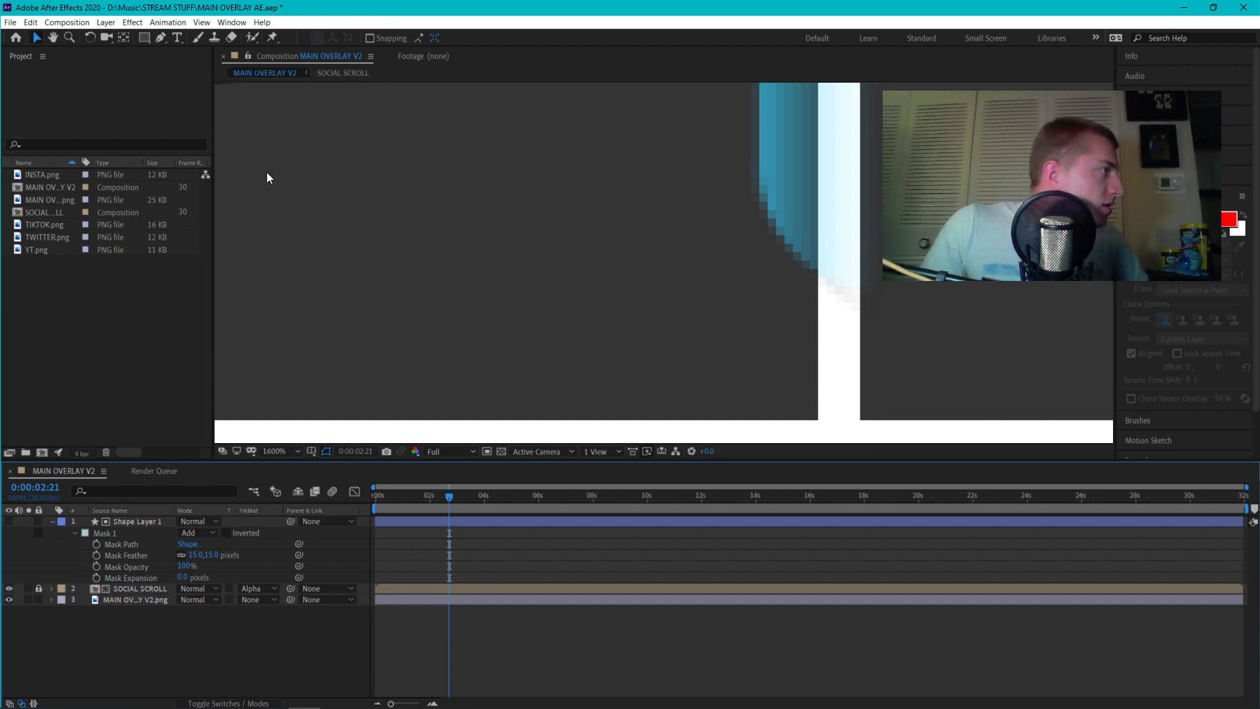
click(629, 197)
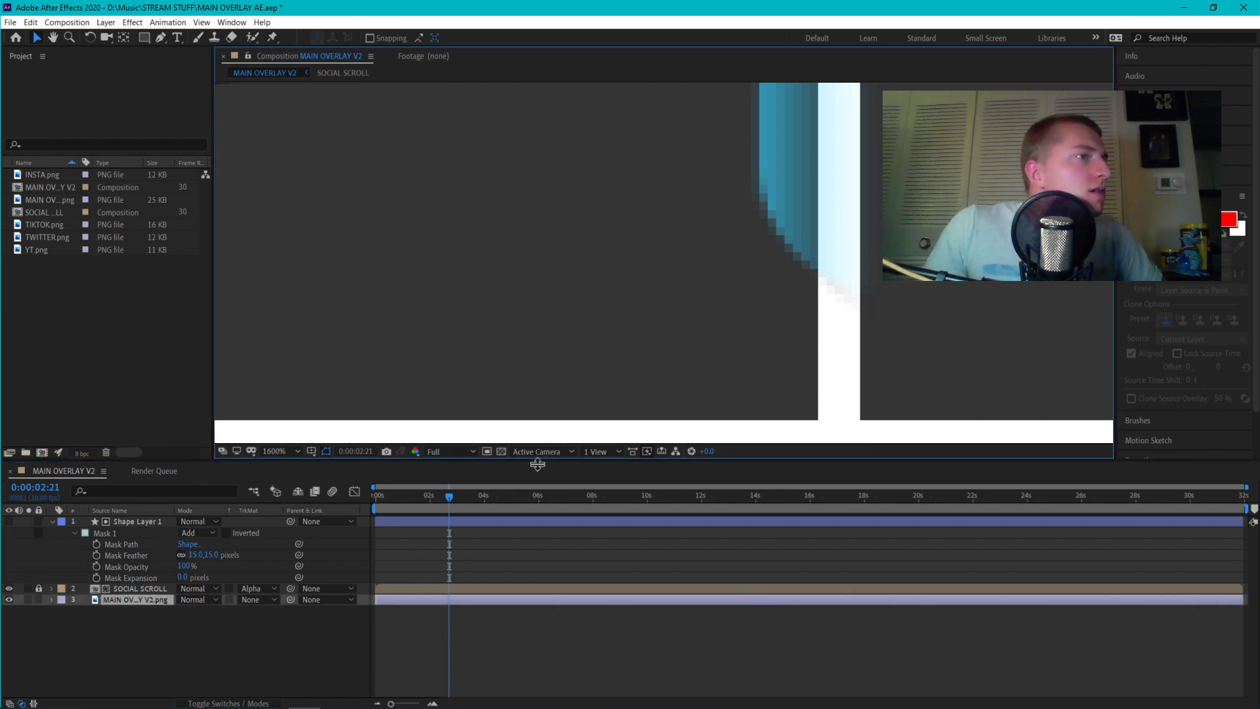
Resize Shape Layer 1 by moving its right edge inward onto the white divider beside the blue icon
click(131, 521)
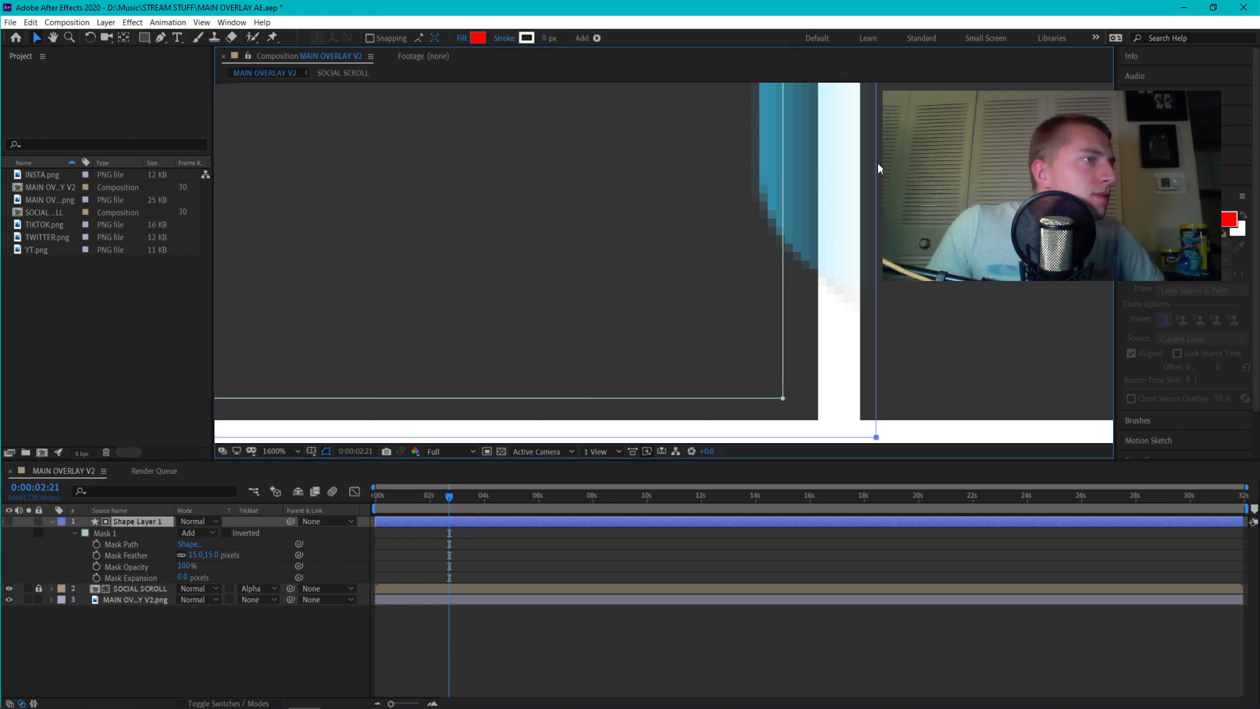
click(54, 37)
mouse_move(985, 348)
mouse_down()
mouse_move(982, 439)
mouse_move(995, 406)
mouse_up()
click(37, 38)
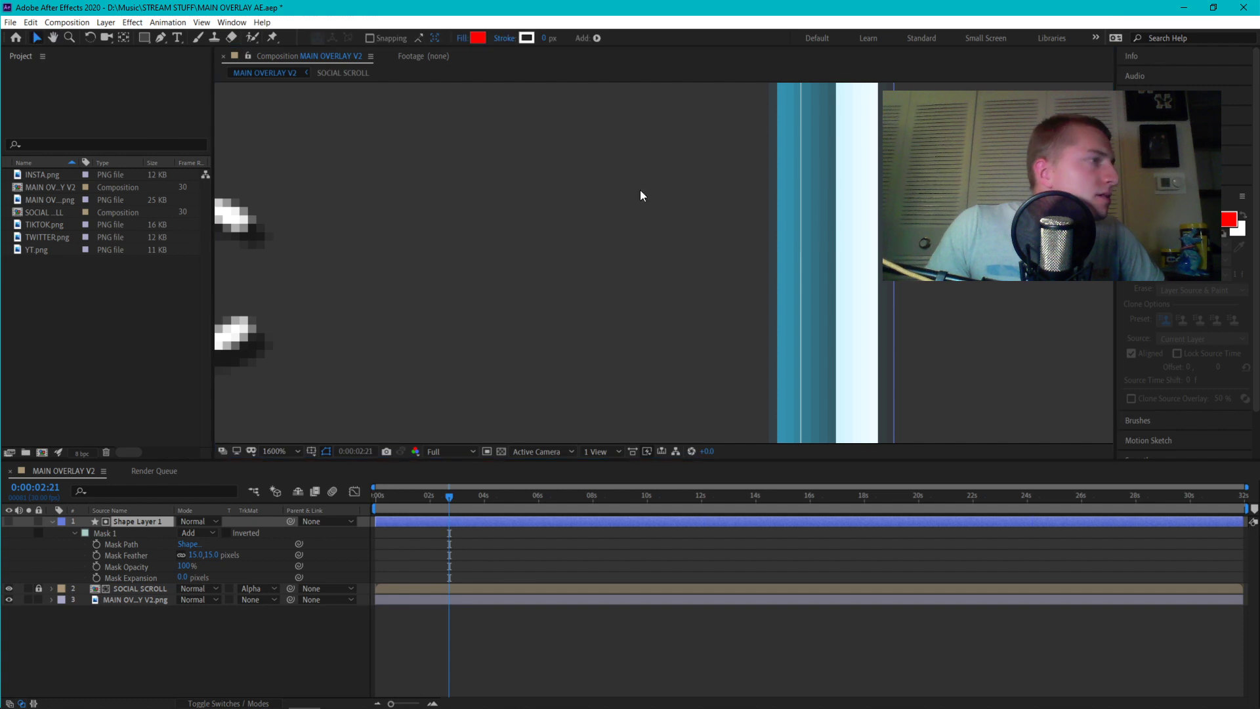
click(894, 263)
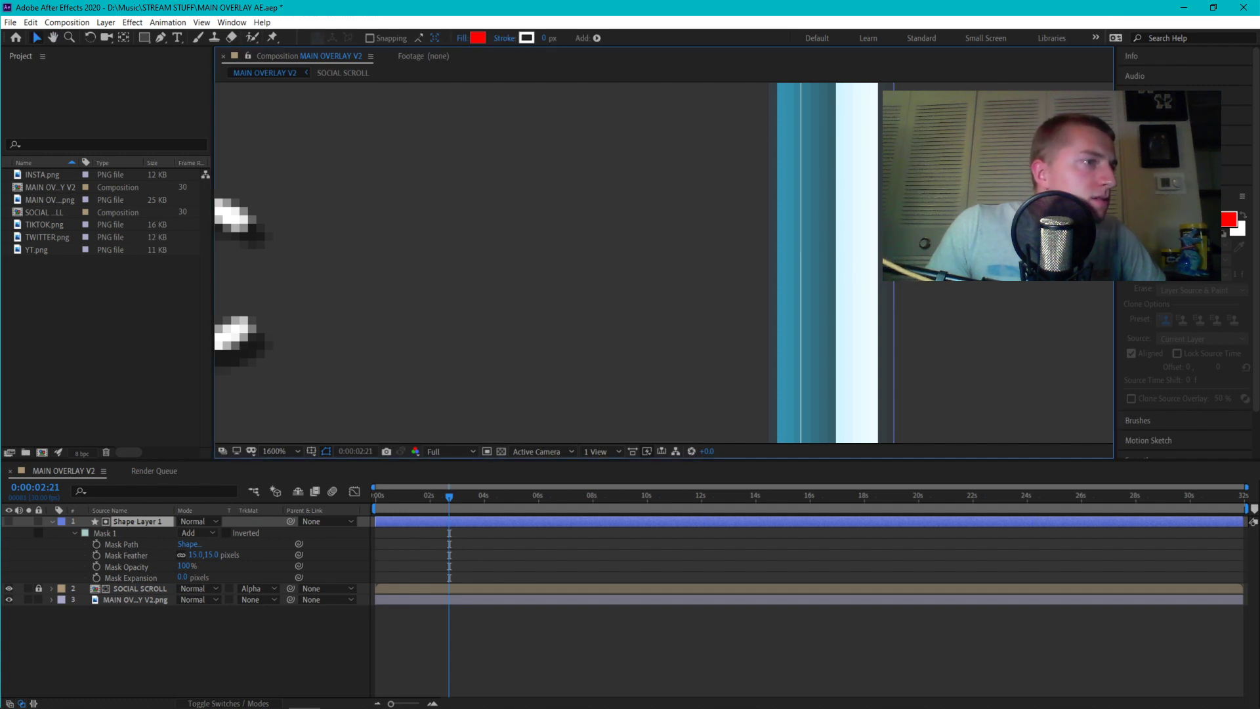
drag(894, 265, 859, 267)
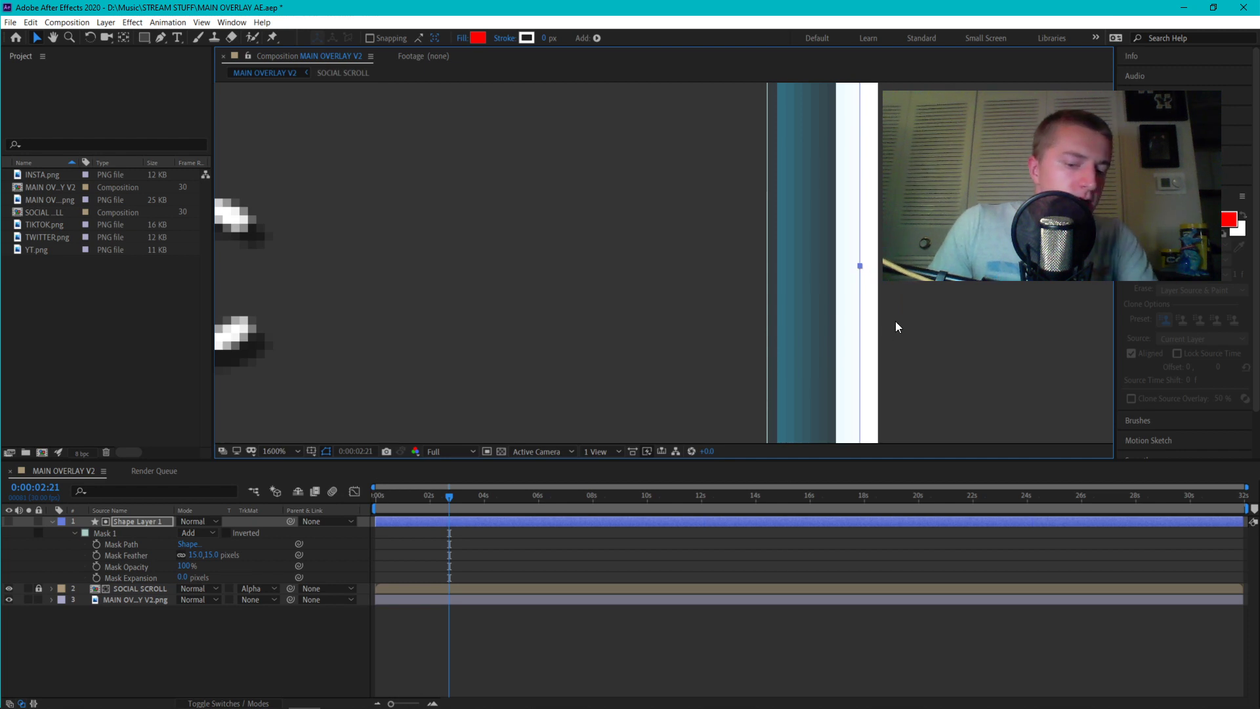
Examine Shape Layer 1's Rectangle 1 transform and the layer's own transform properties for size-related settings
scroll(624, 299, down, 3)
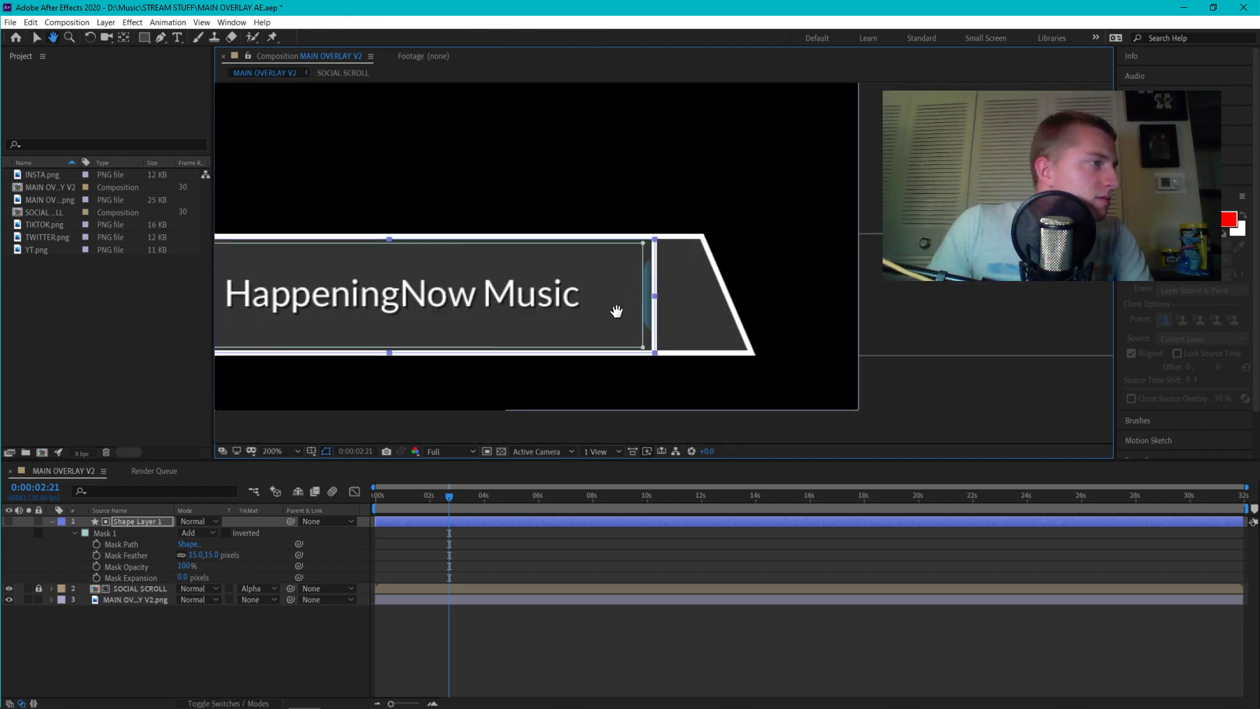
drag(617, 311, 824, 304)
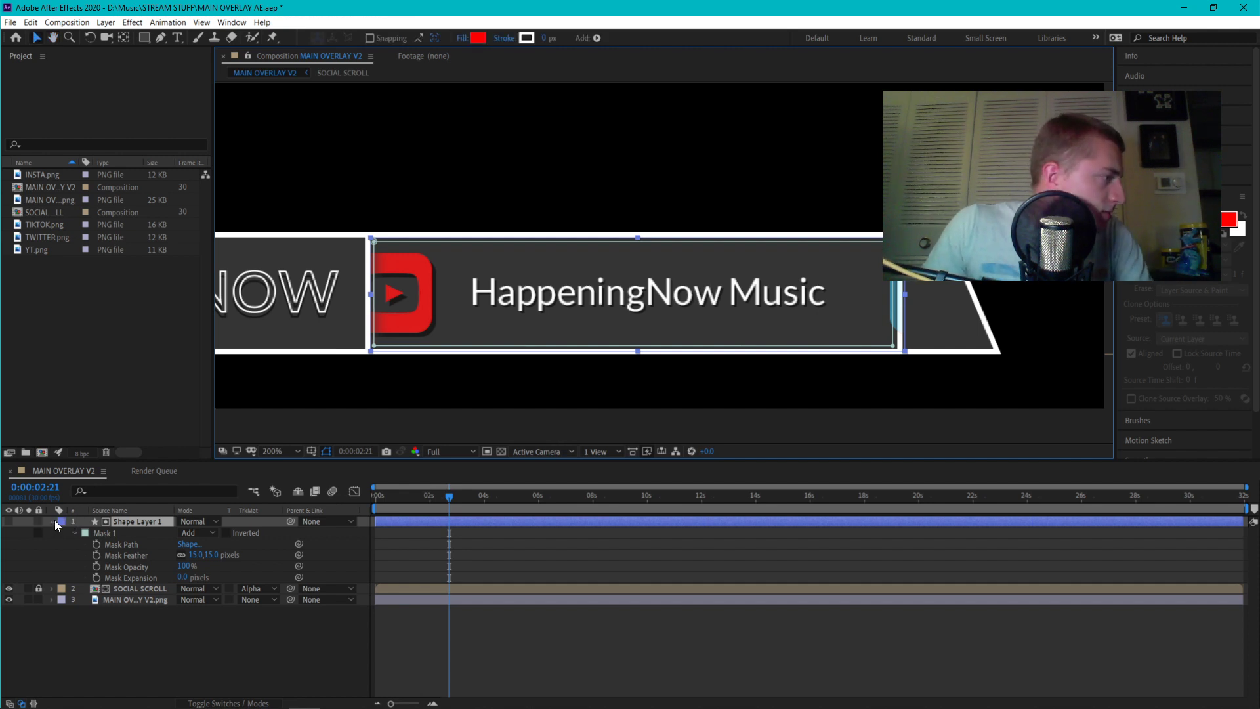
click(53, 521)
click(52, 521)
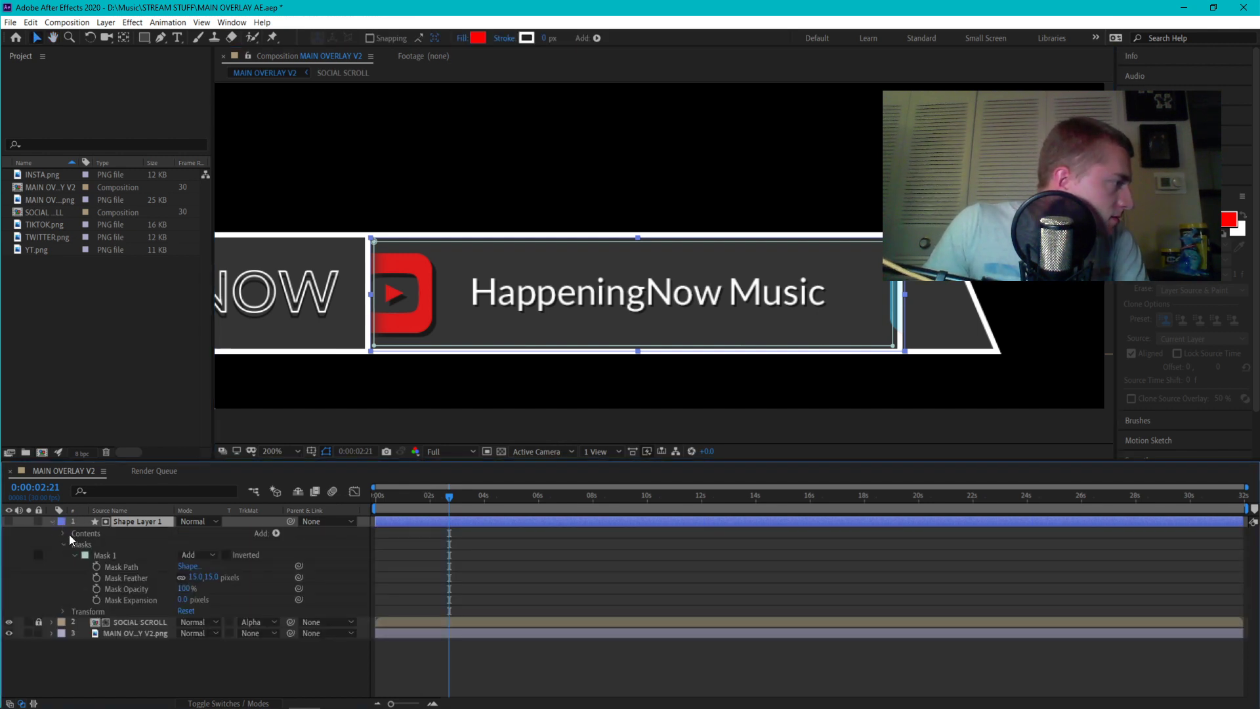
click(61, 534)
click(90, 544)
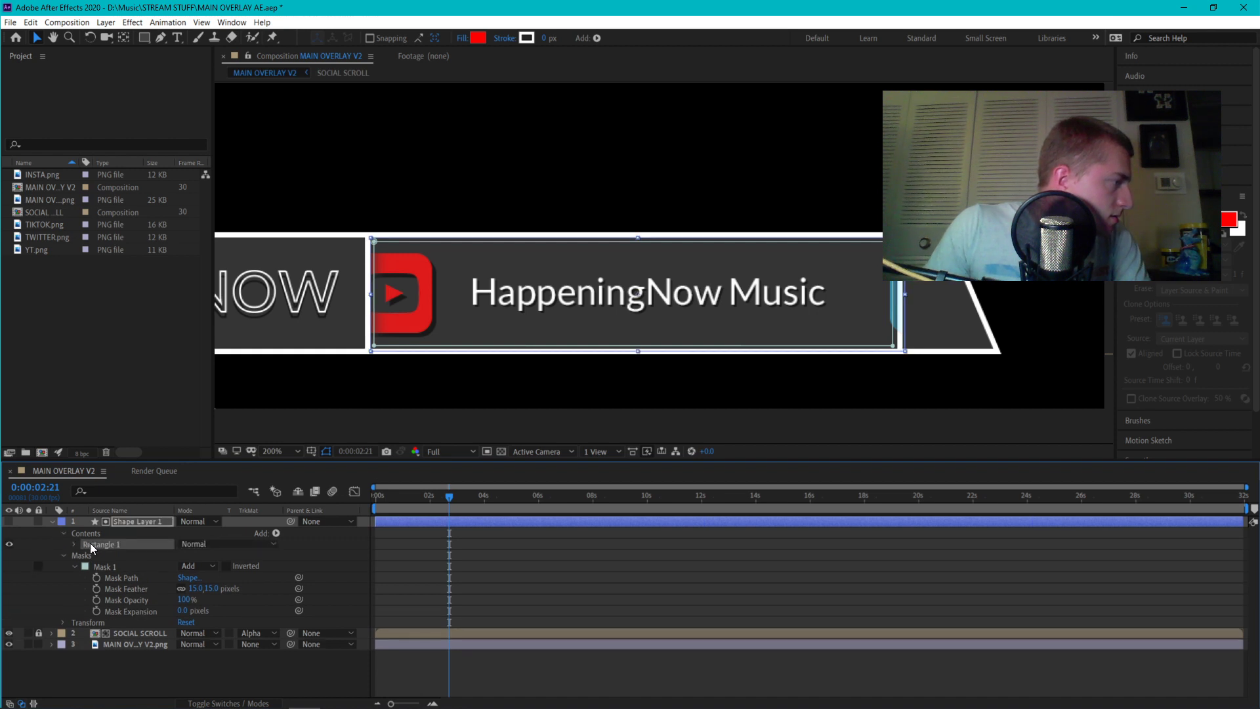
click(74, 544)
click(187, 556)
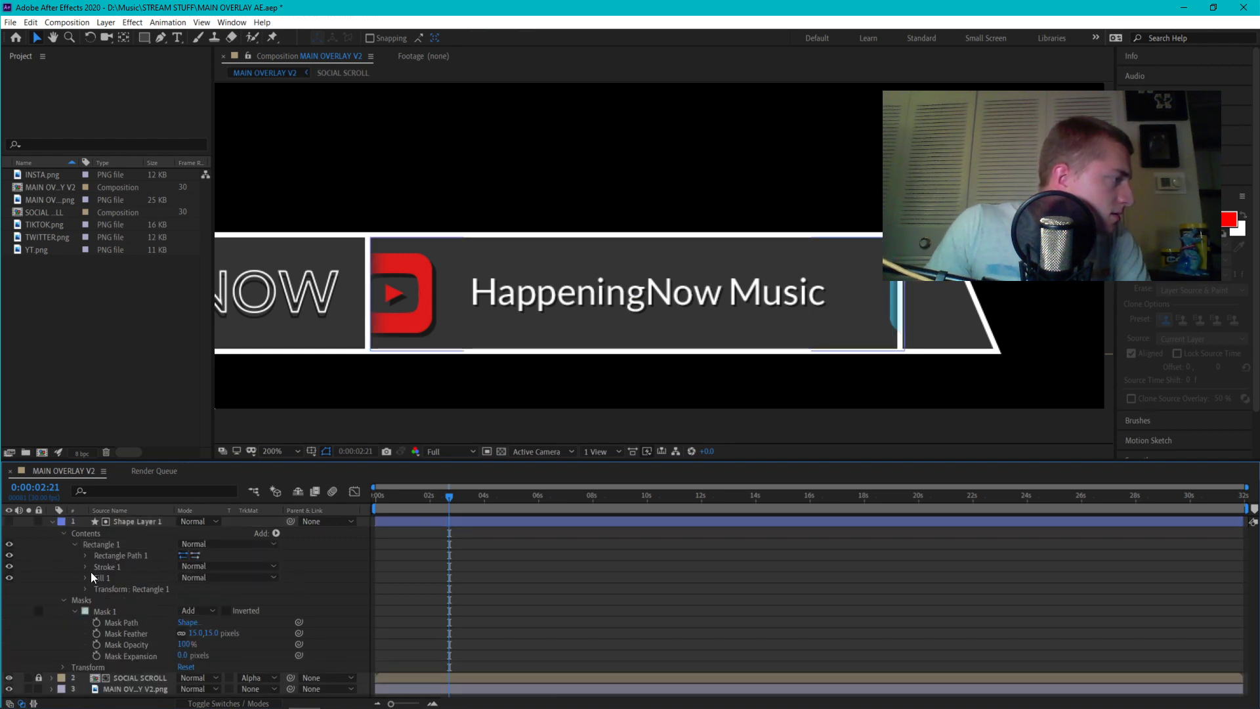
click(85, 589)
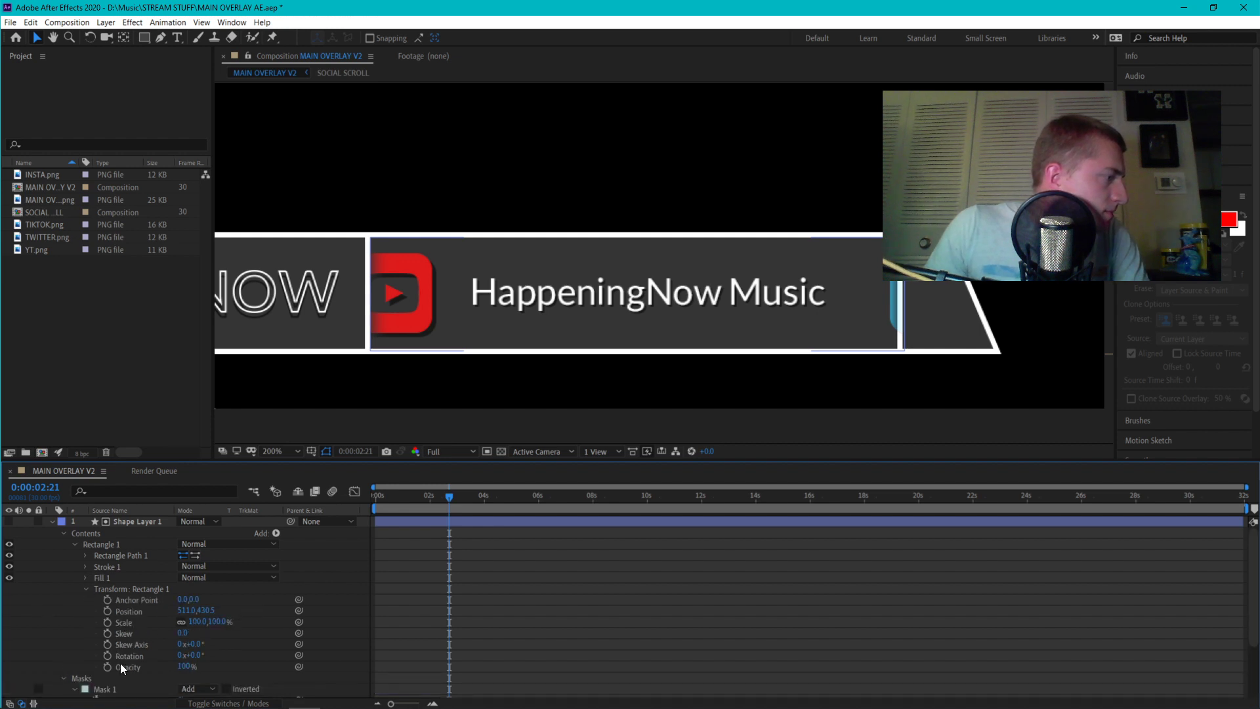
click(220, 621)
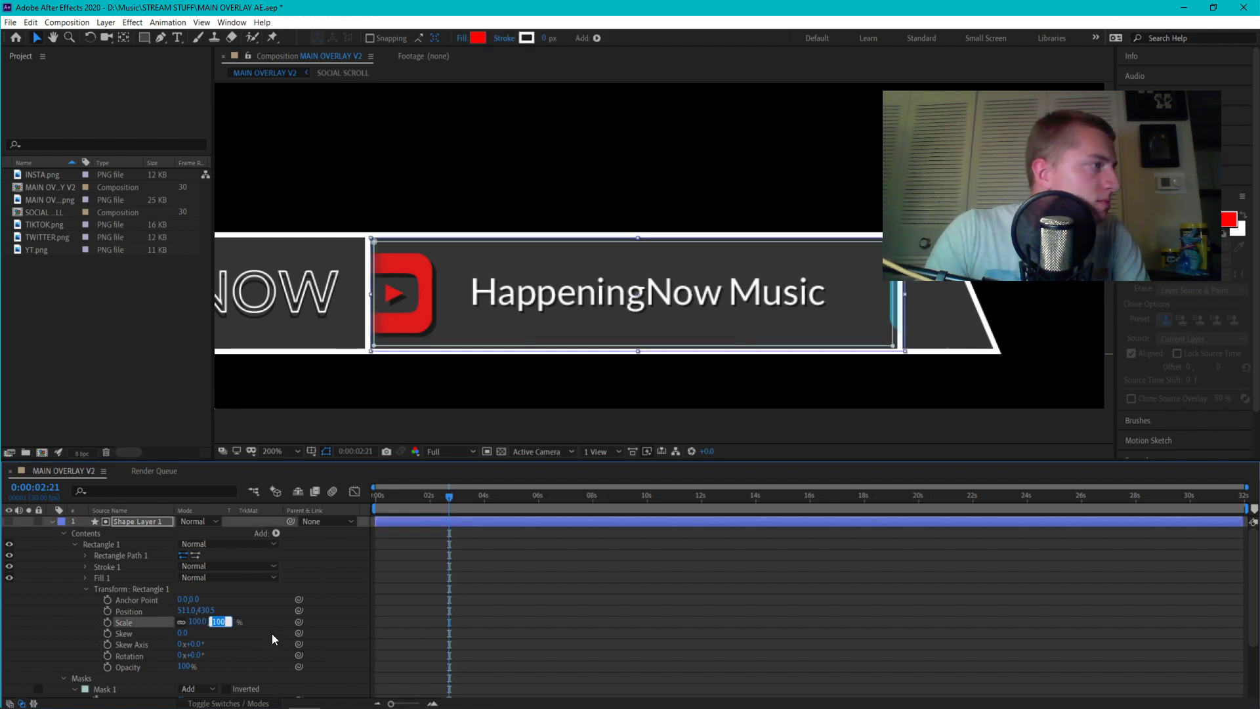
click(86, 589)
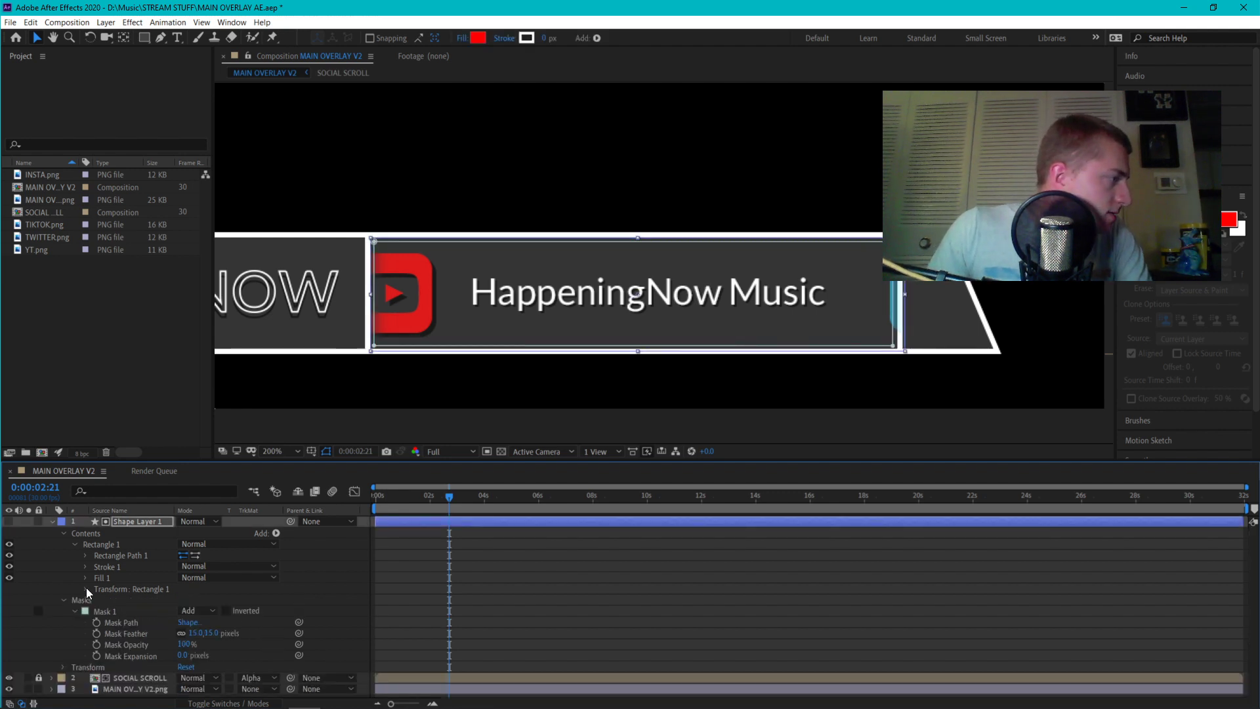
click(86, 589)
click(76, 546)
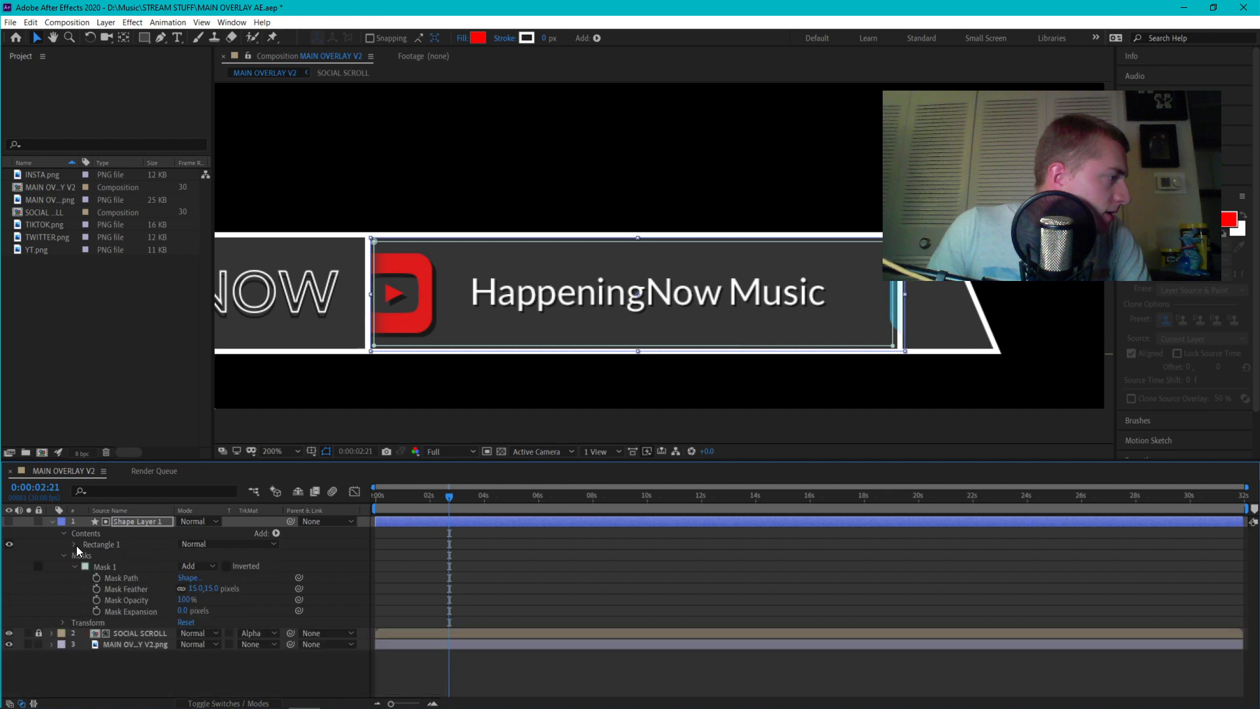
click(64, 621)
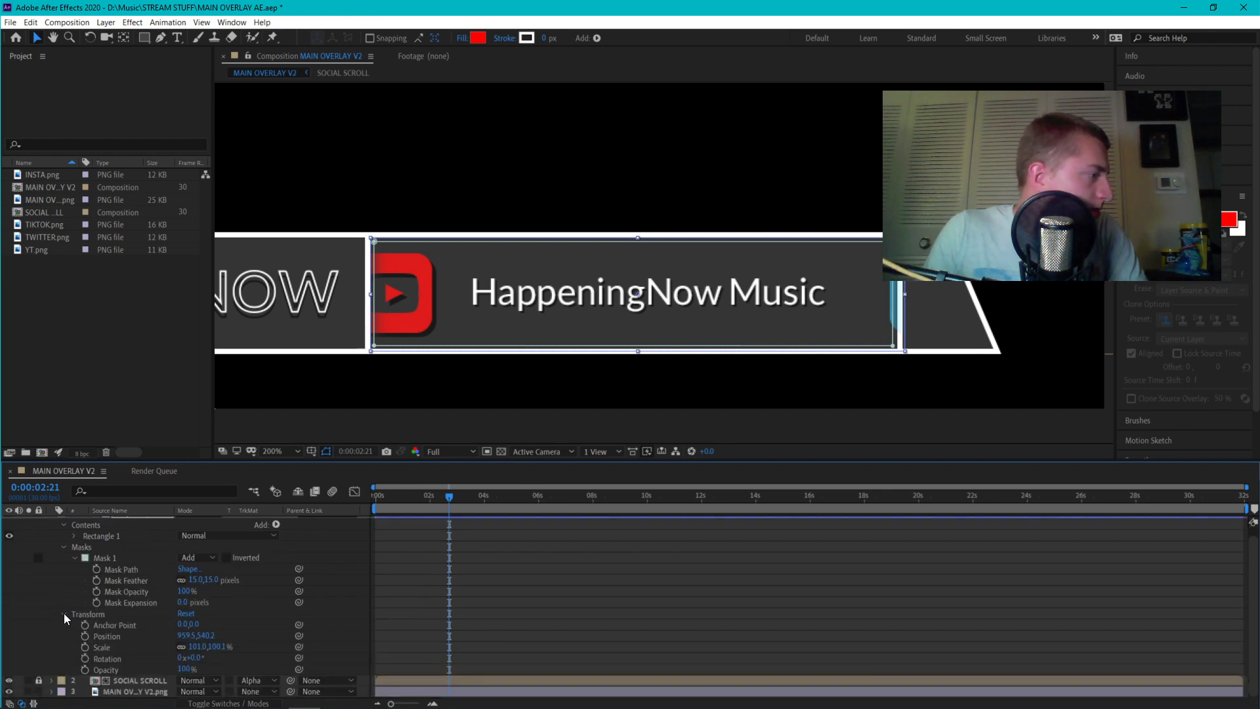
click(62, 611)
click(51, 522)
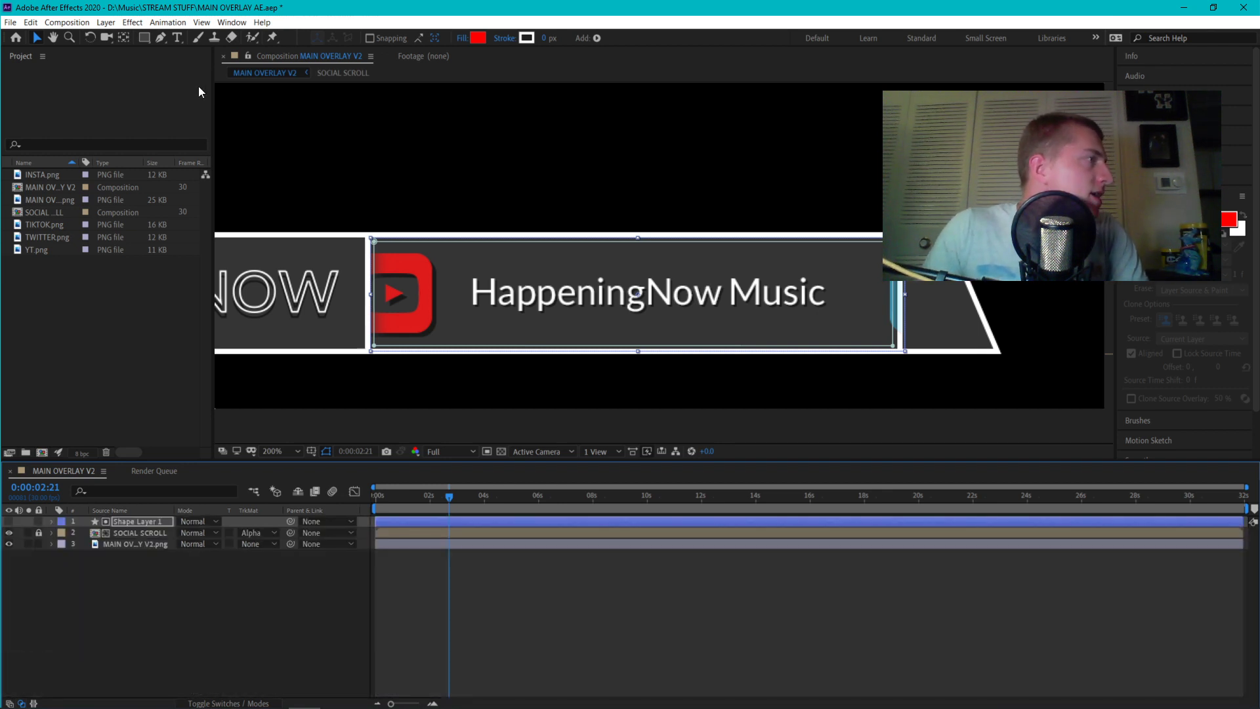
click(160, 39)
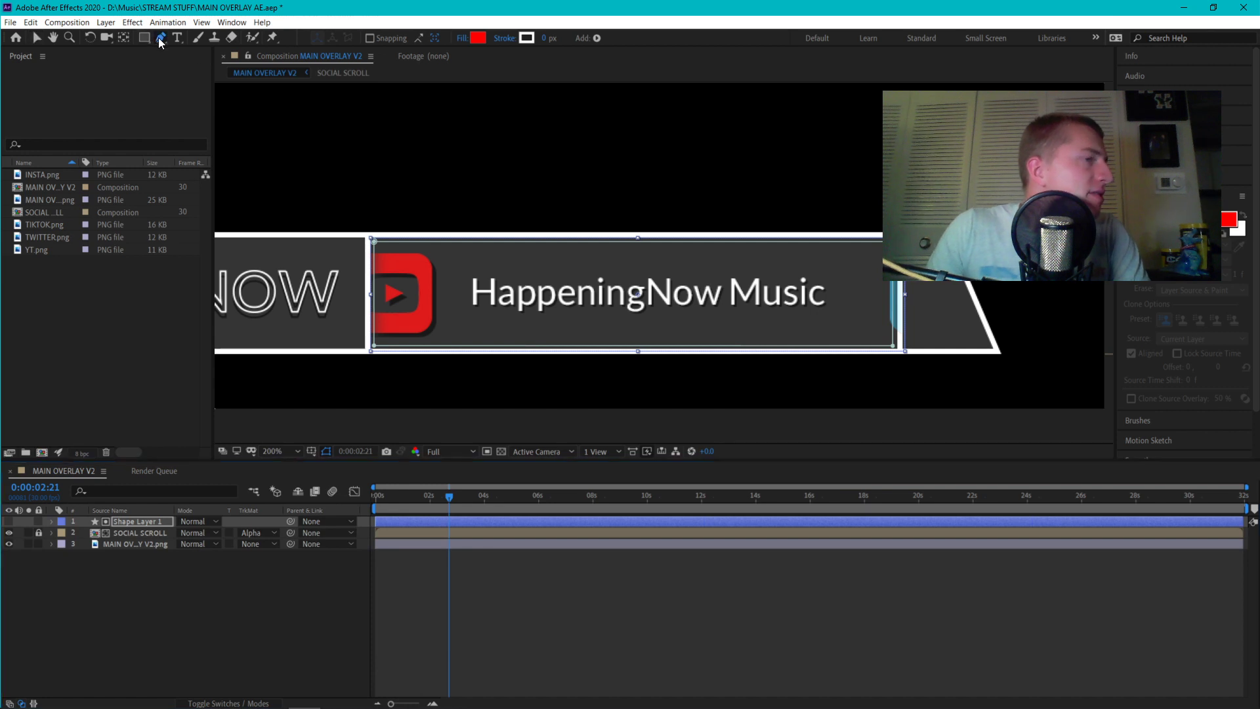
click(906, 296)
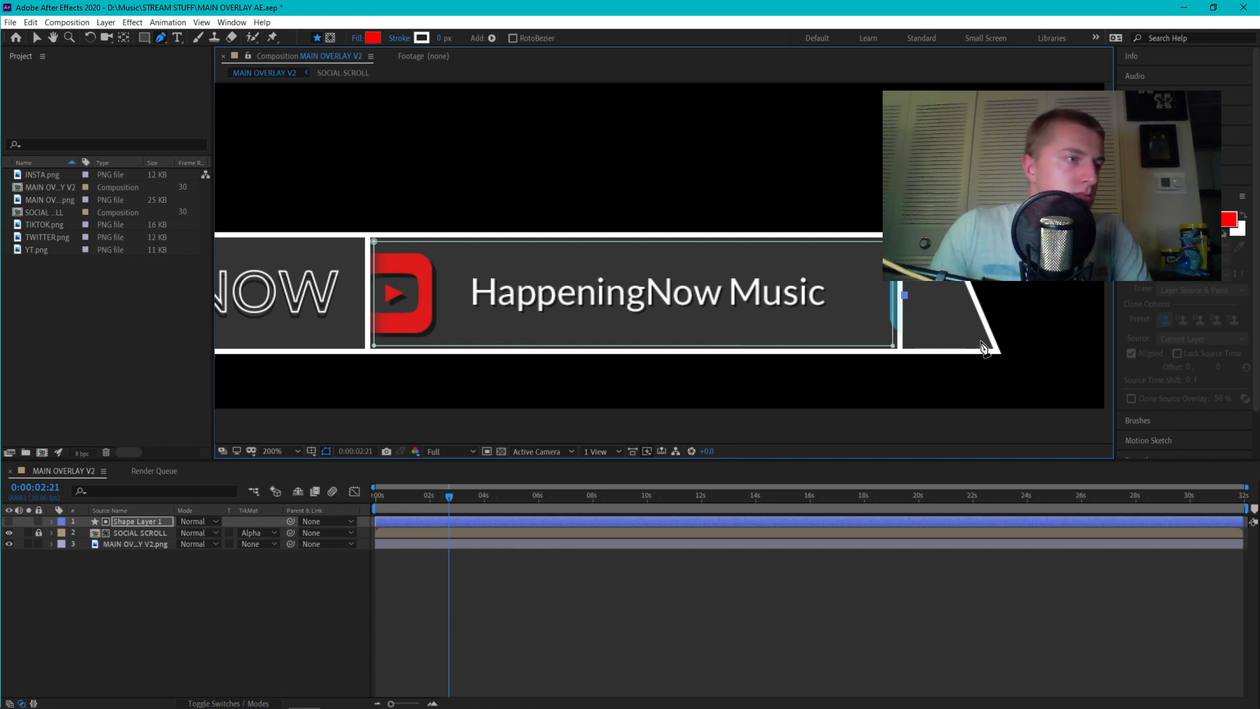
scroll(942, 328, up, 4)
scroll(971, 366, down, 2)
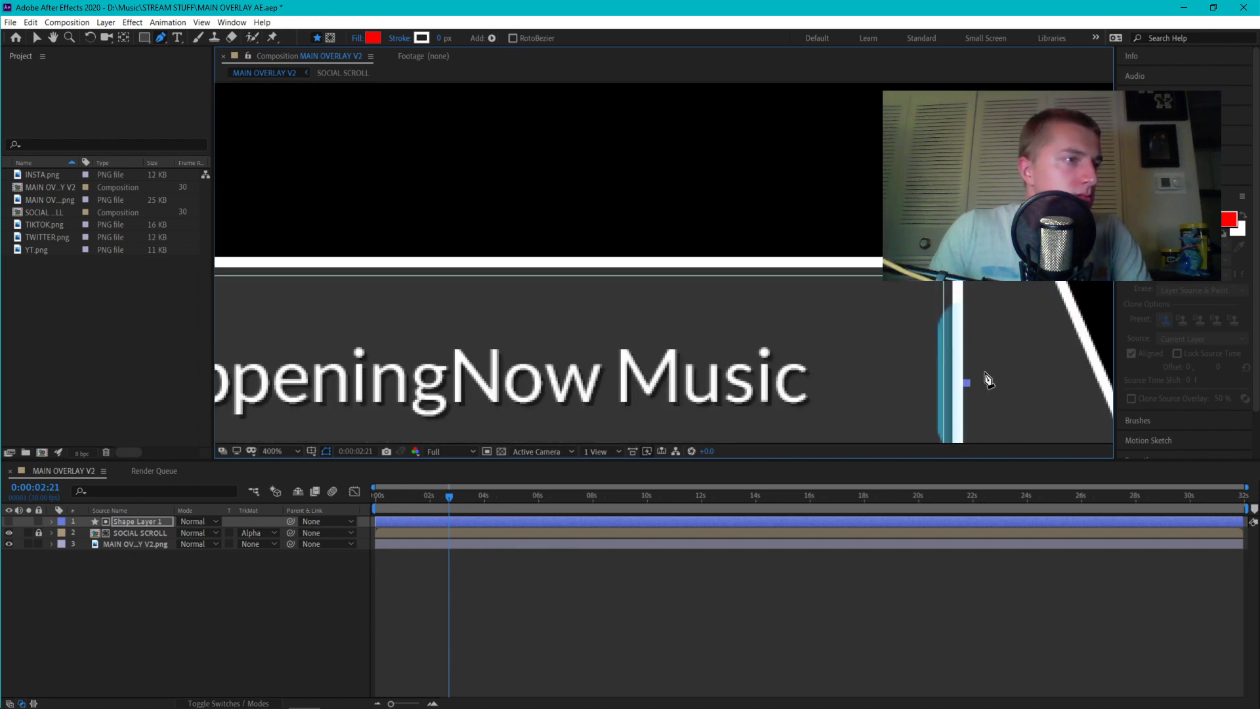
scroll(988, 373, down, 1)
scroll(989, 372, up, 1)
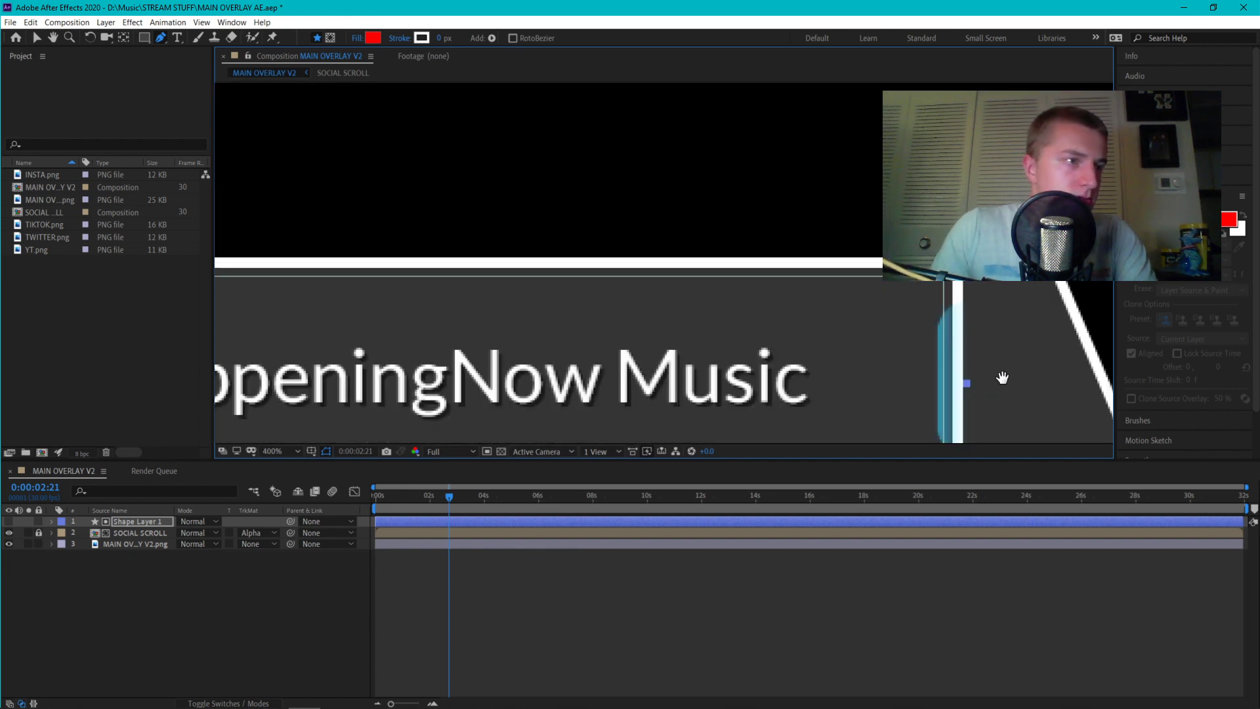
Widen Shape Layer 1 slightly so its far edge sits just beyond the white divider near the frame's slanted end
drag(1004, 374, 888, 237)
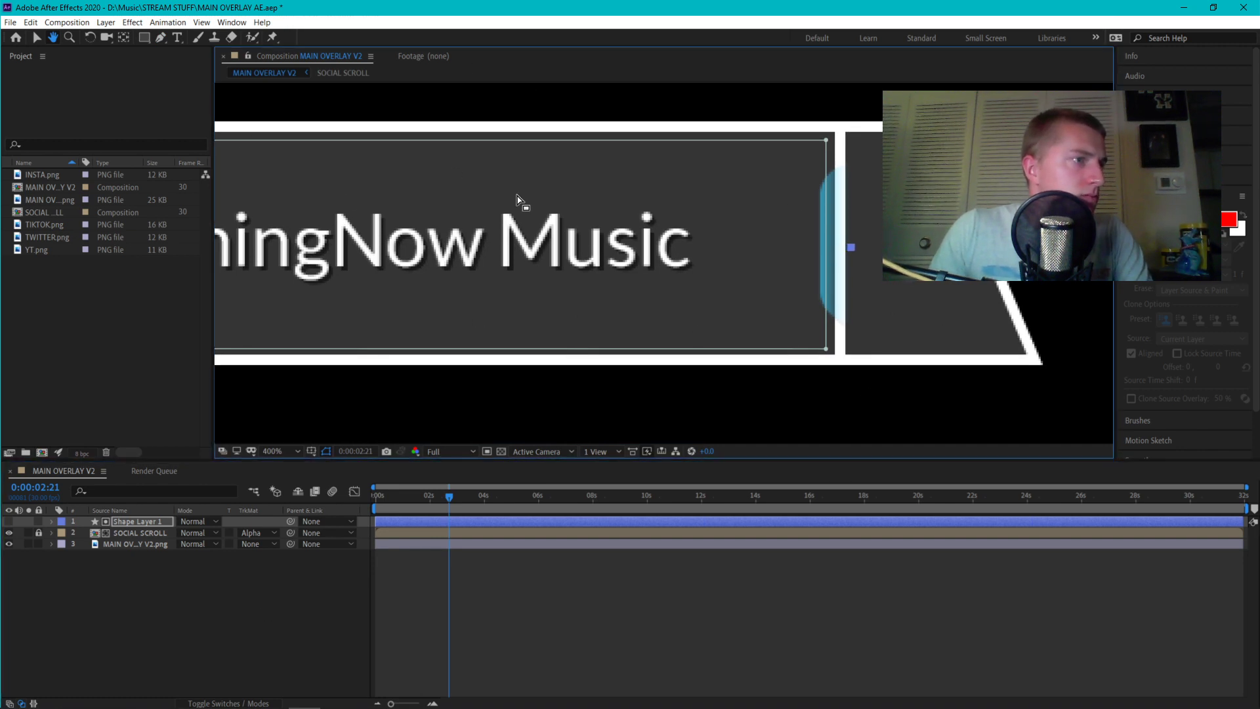
click(562, 205)
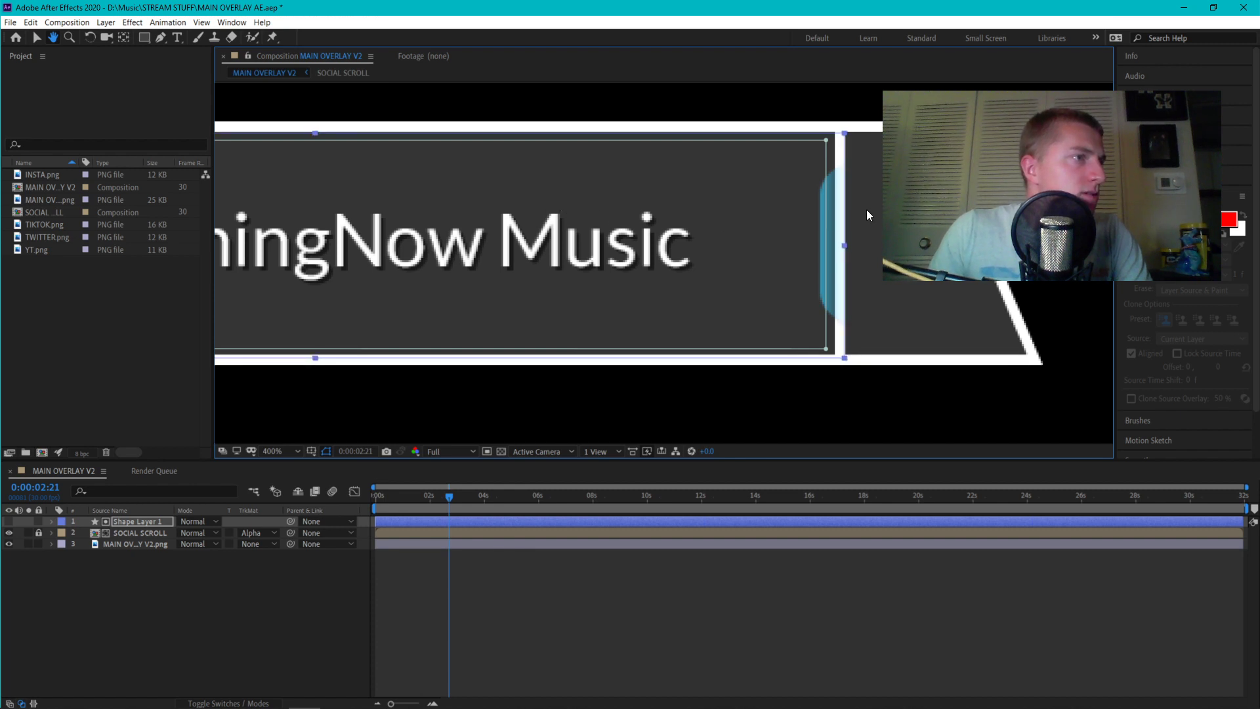
drag(845, 246, 852, 243)
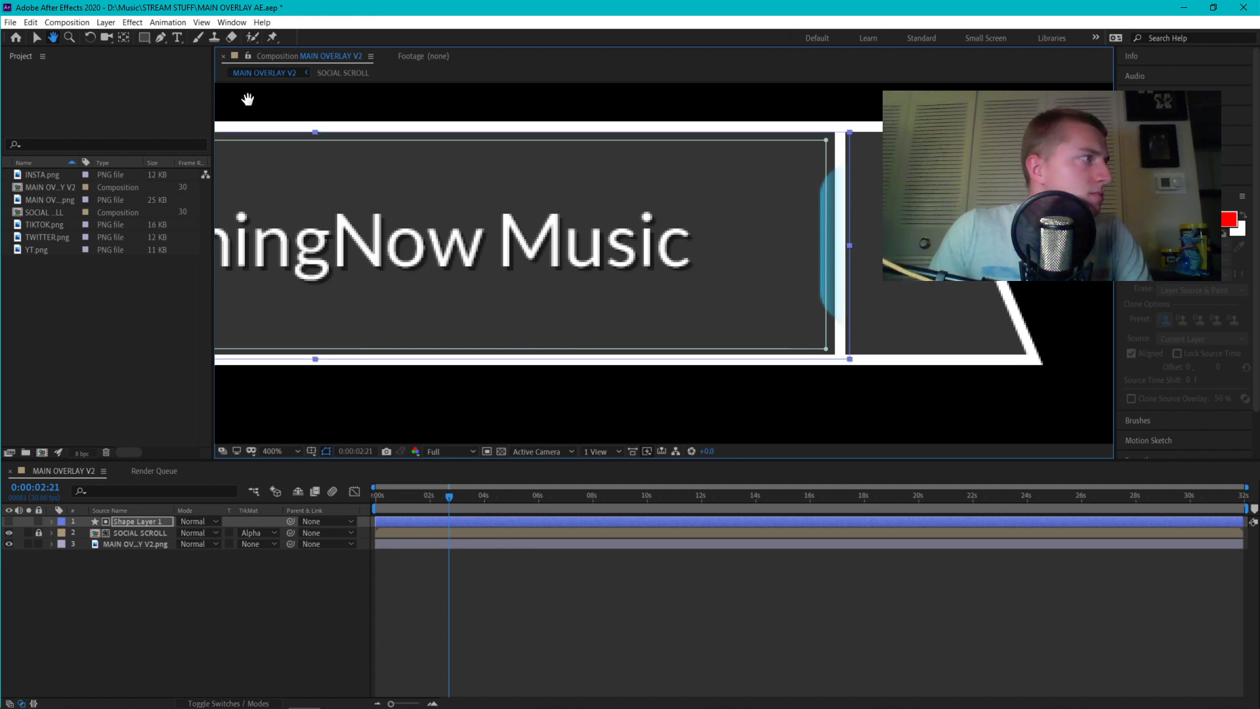
click(38, 39)
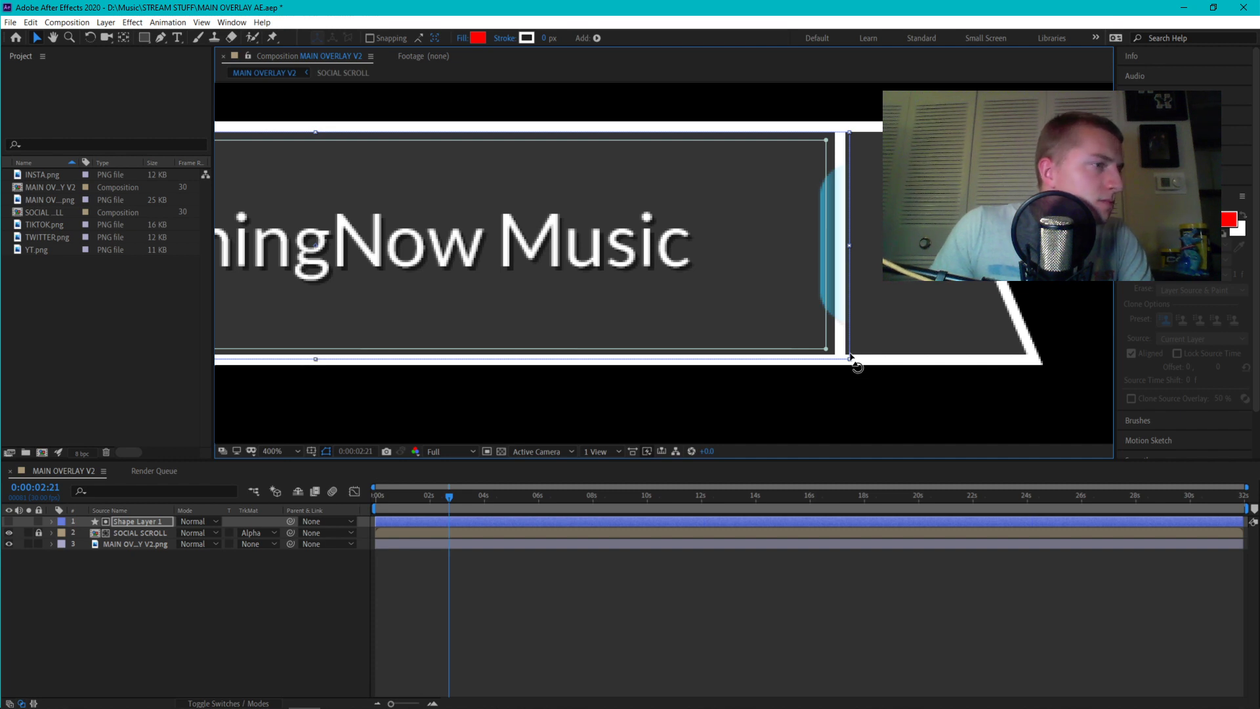
drag(856, 365, 811, 389)
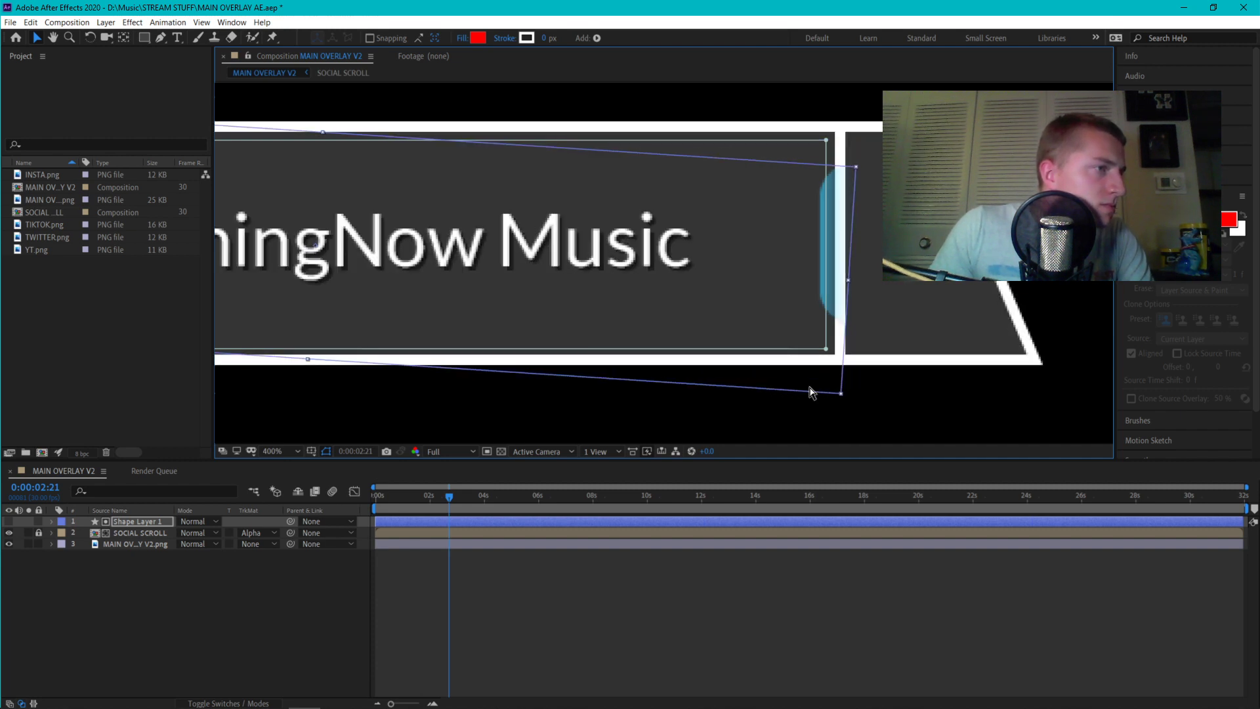
key(ctrl+z)
click(1142, 196)
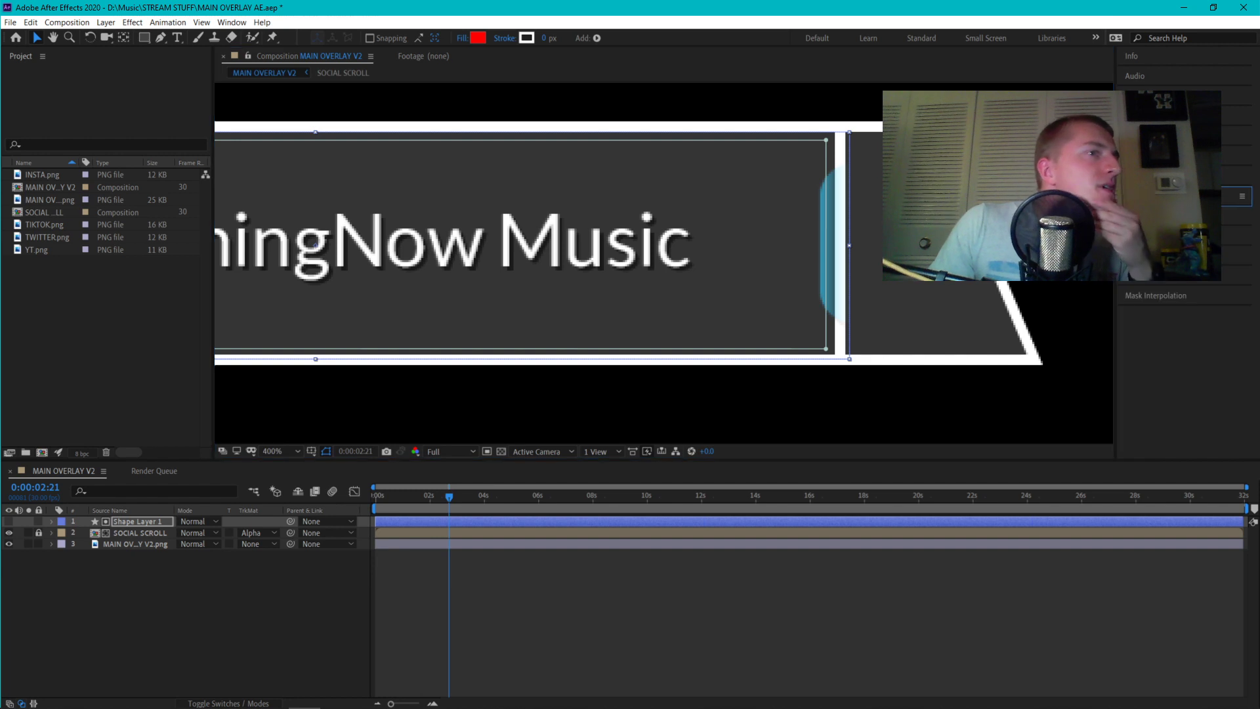
click(1151, 96)
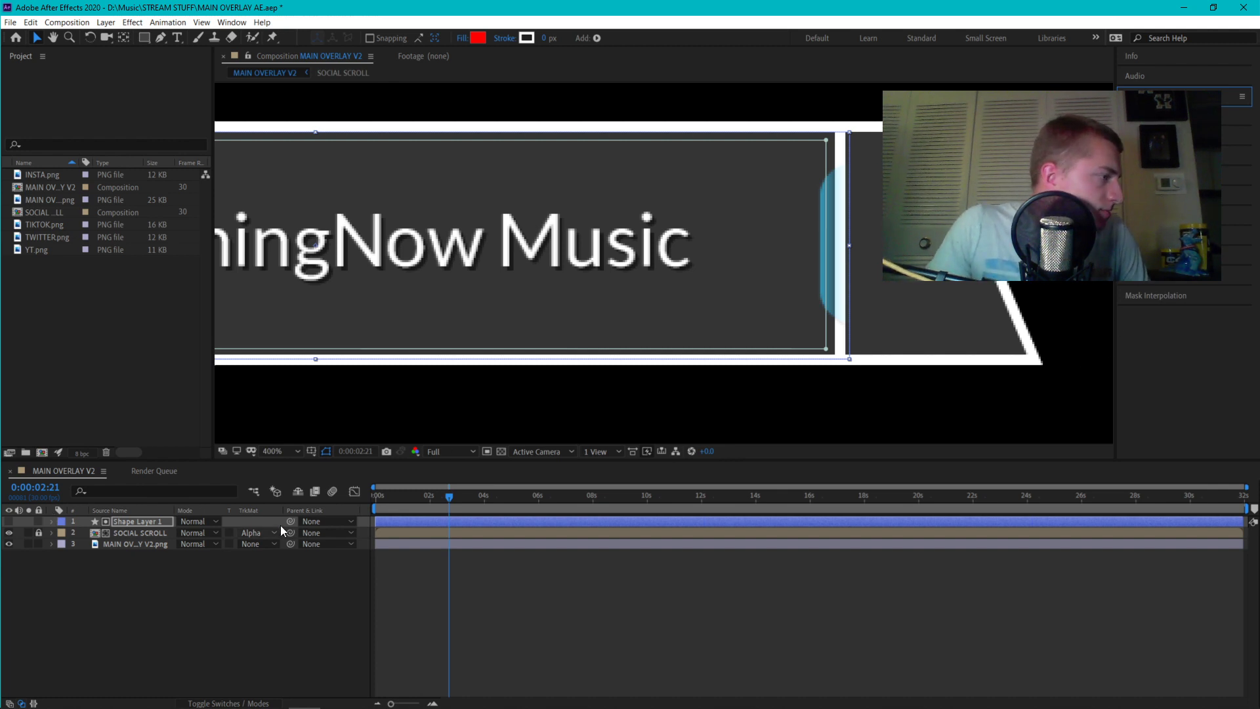
Reveal Shape Layer 1's contents and mask properties, and save the project
click(51, 522)
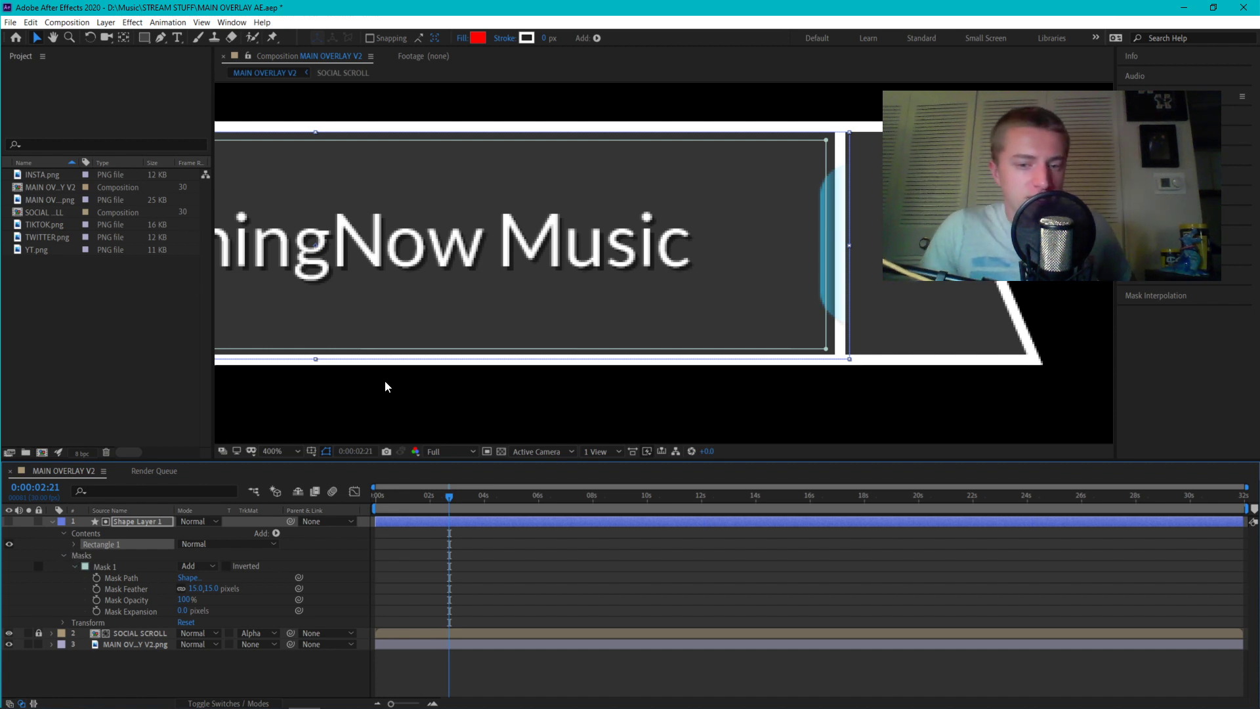
click(152, 386)
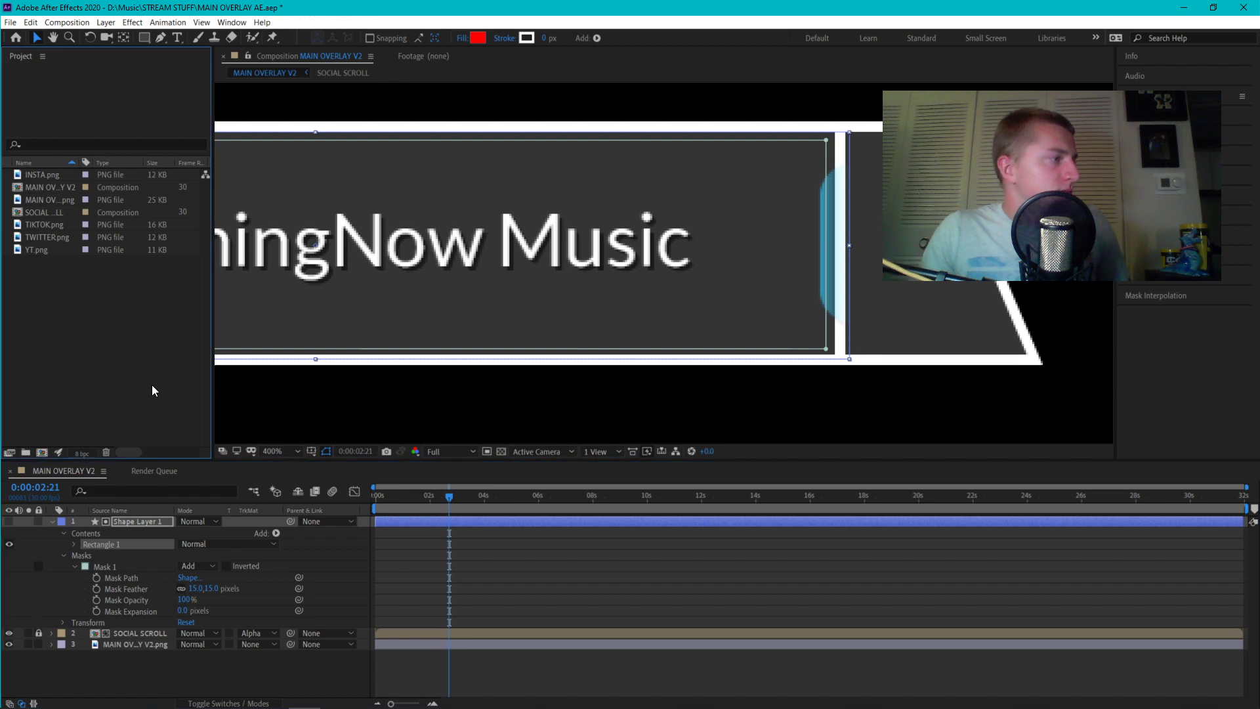
key(ctrl+s)
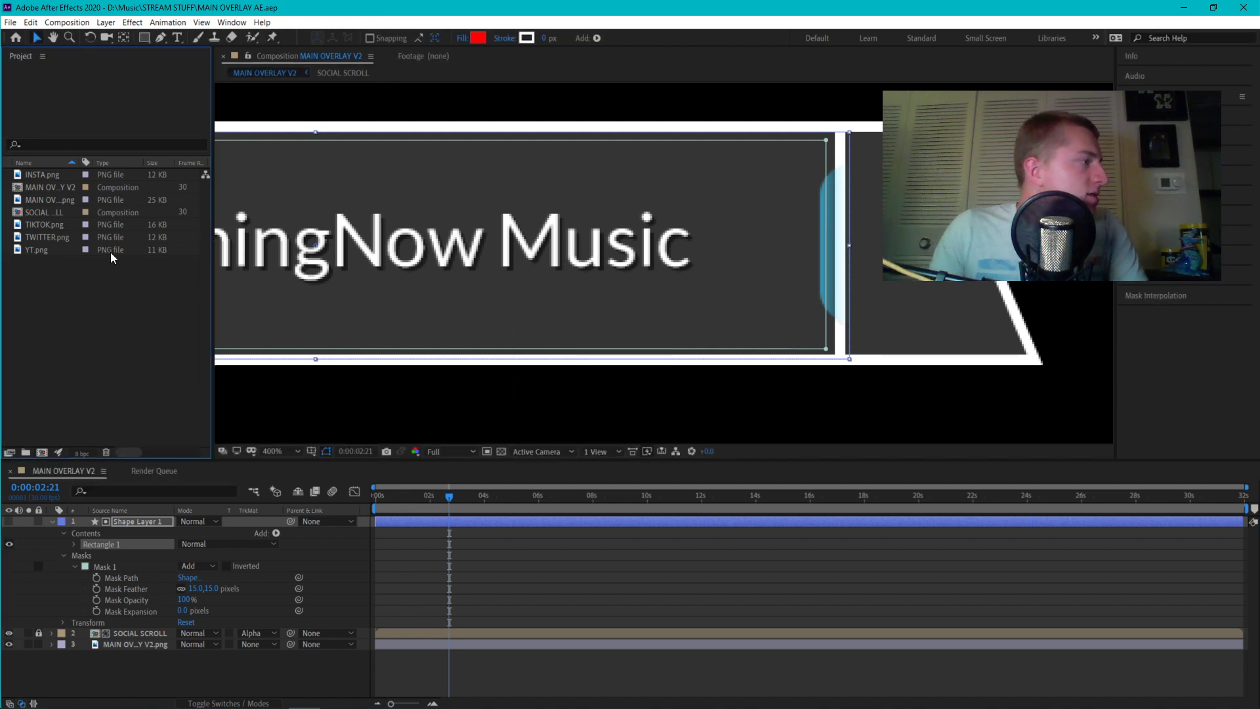
Reduce the linked Size of Rectangle Path 1 in Shape Layer 1 to a width of 490
click(63, 555)
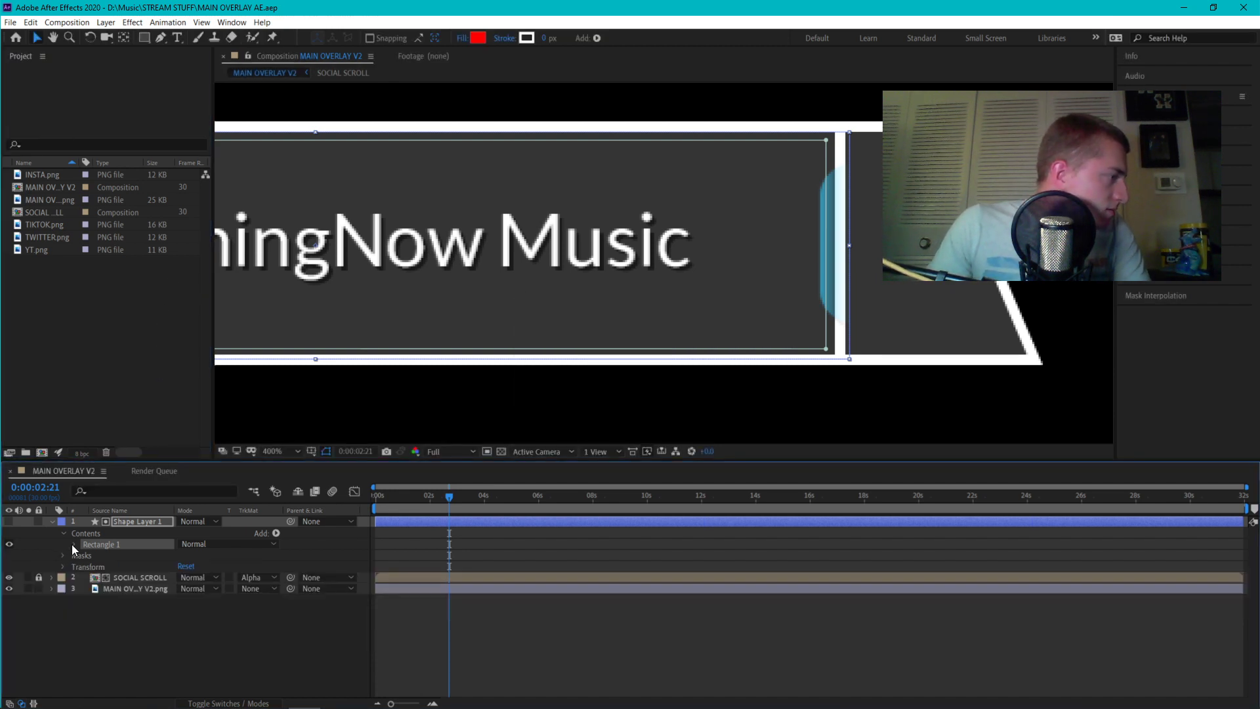
click(73, 545)
click(74, 543)
click(74, 545)
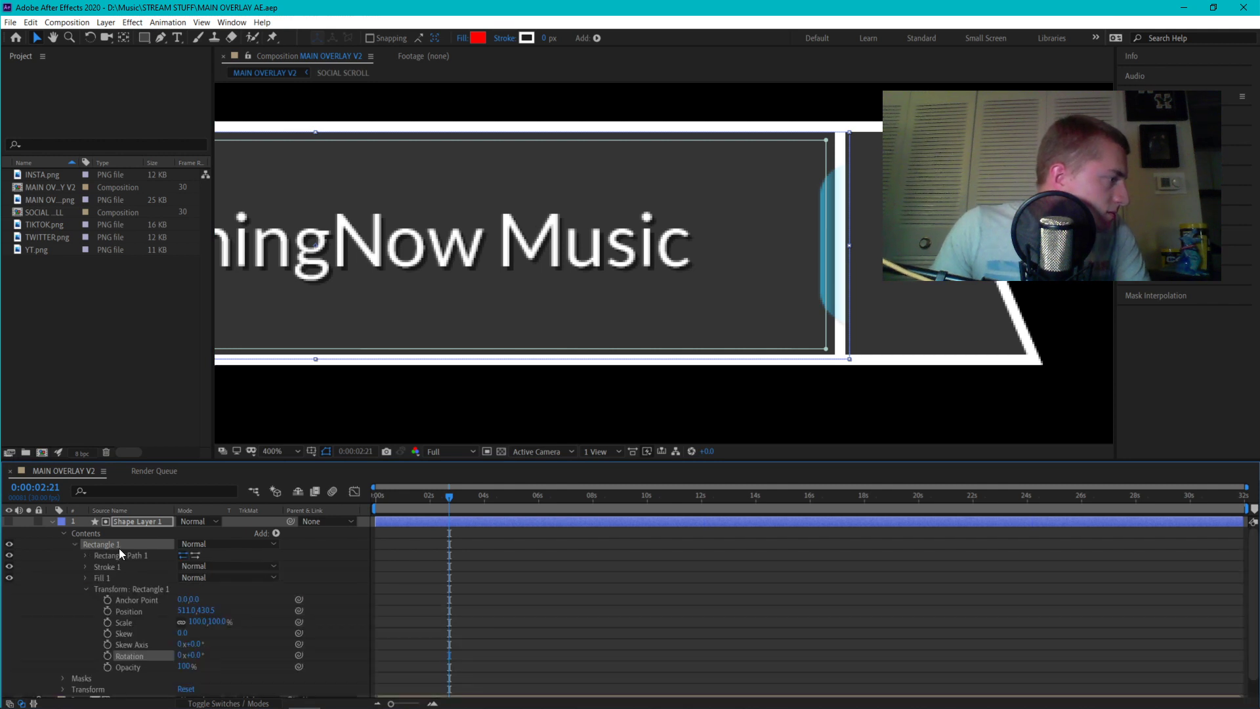
click(85, 556)
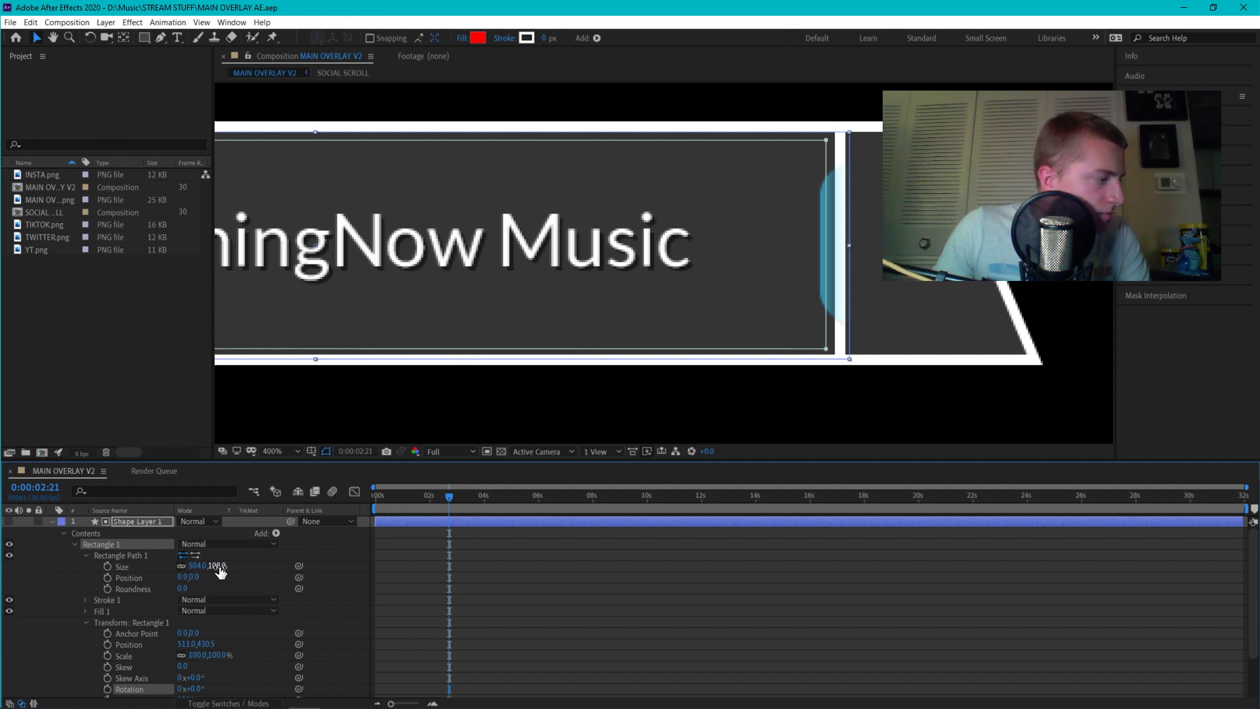
click(198, 566)
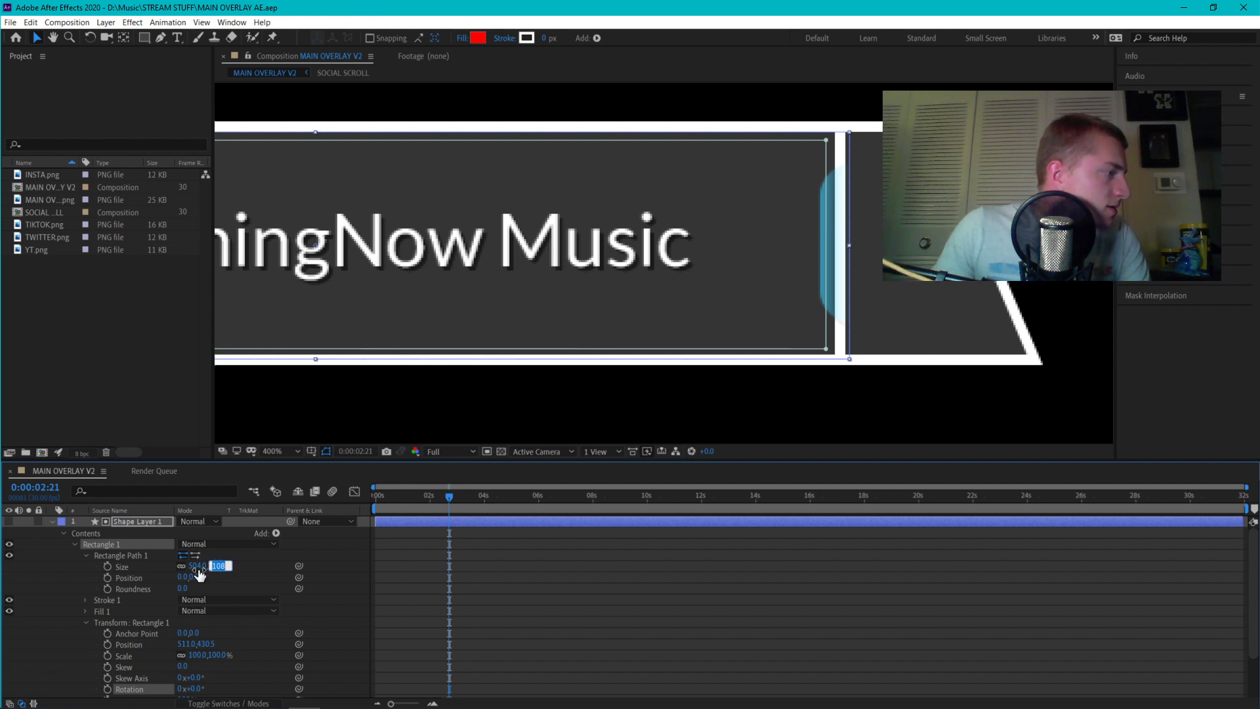
text(497)
key(Return)
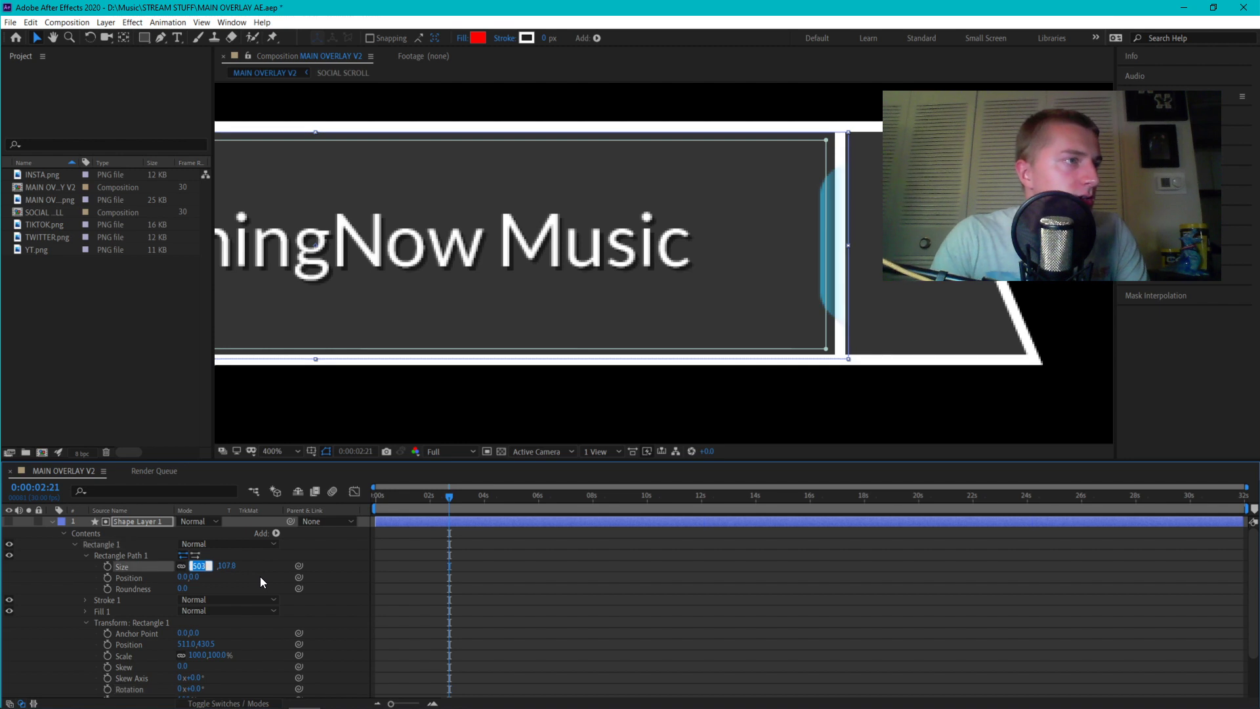
key(Down)
key(Down)
key(Down)
key(Down)
key(Down)
key(Down)
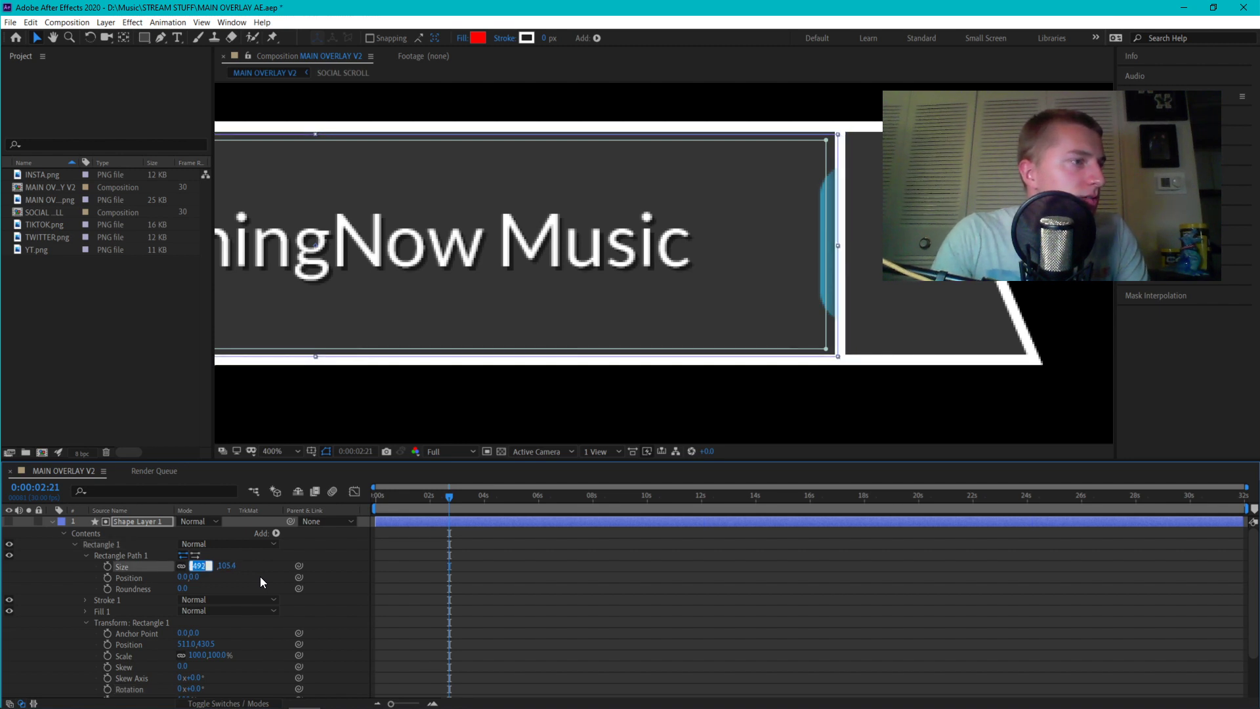
key(Down)
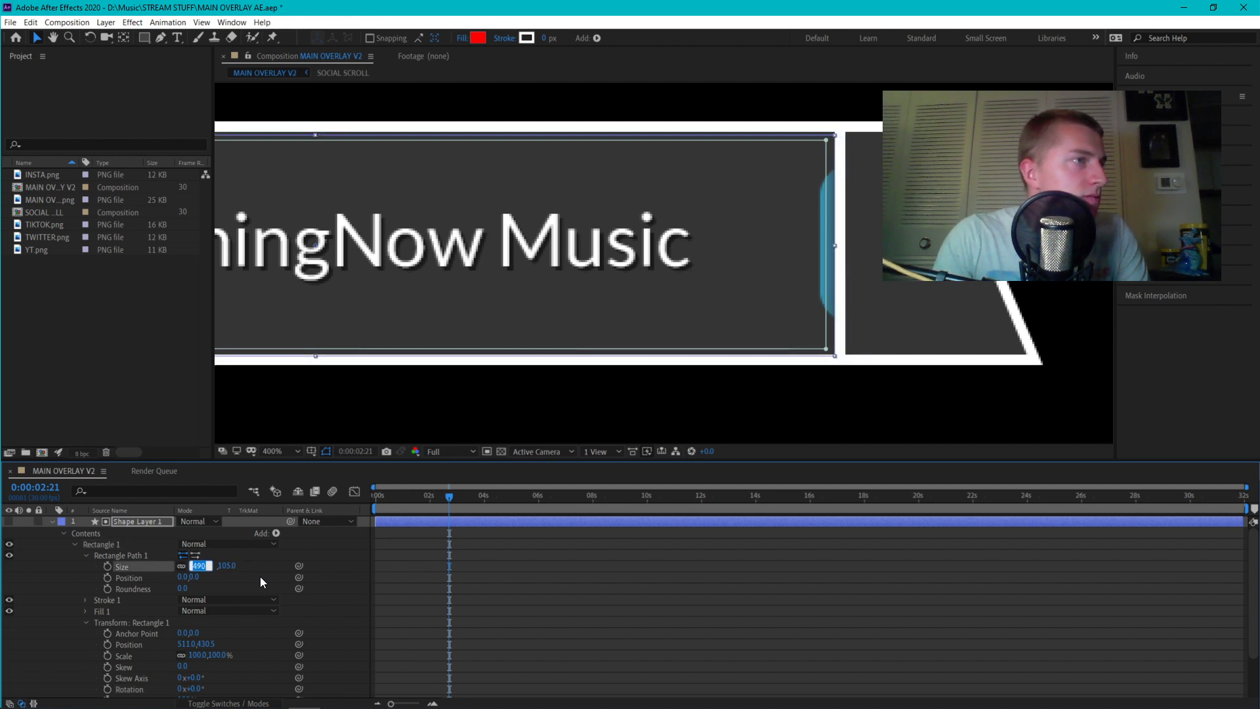
text(h)
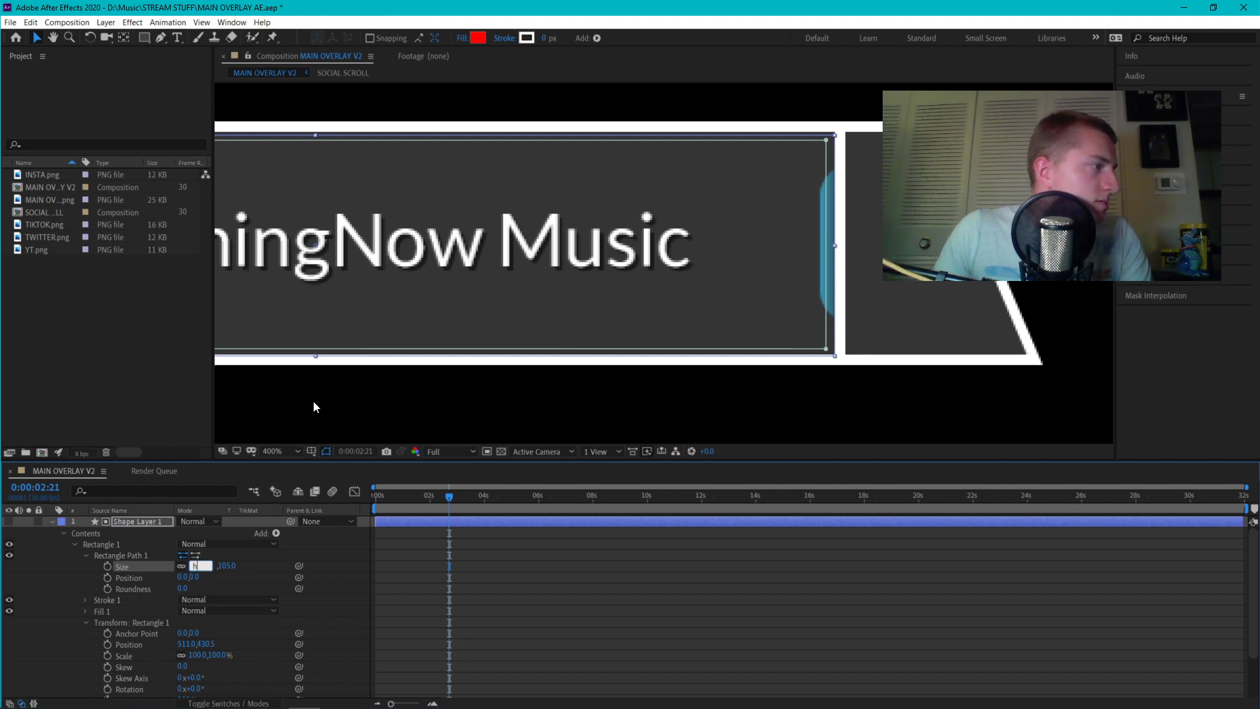
key(Return)
key(h)
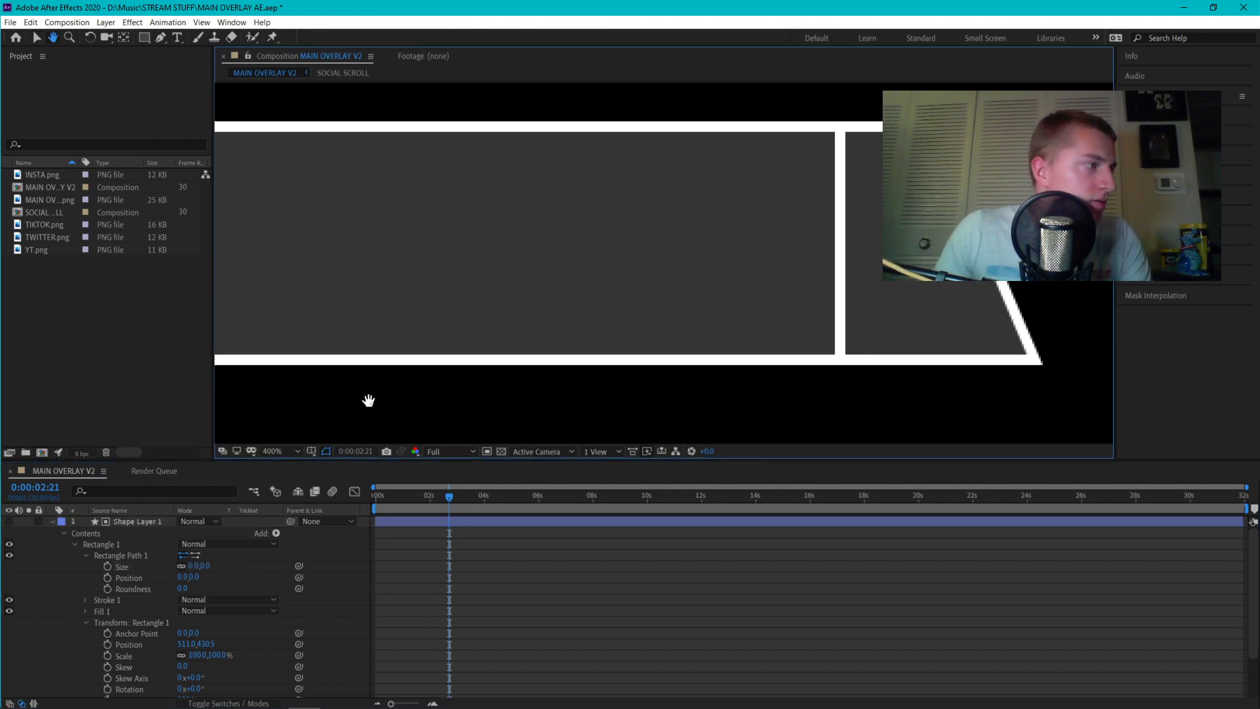
scroll(368, 400, right, 5)
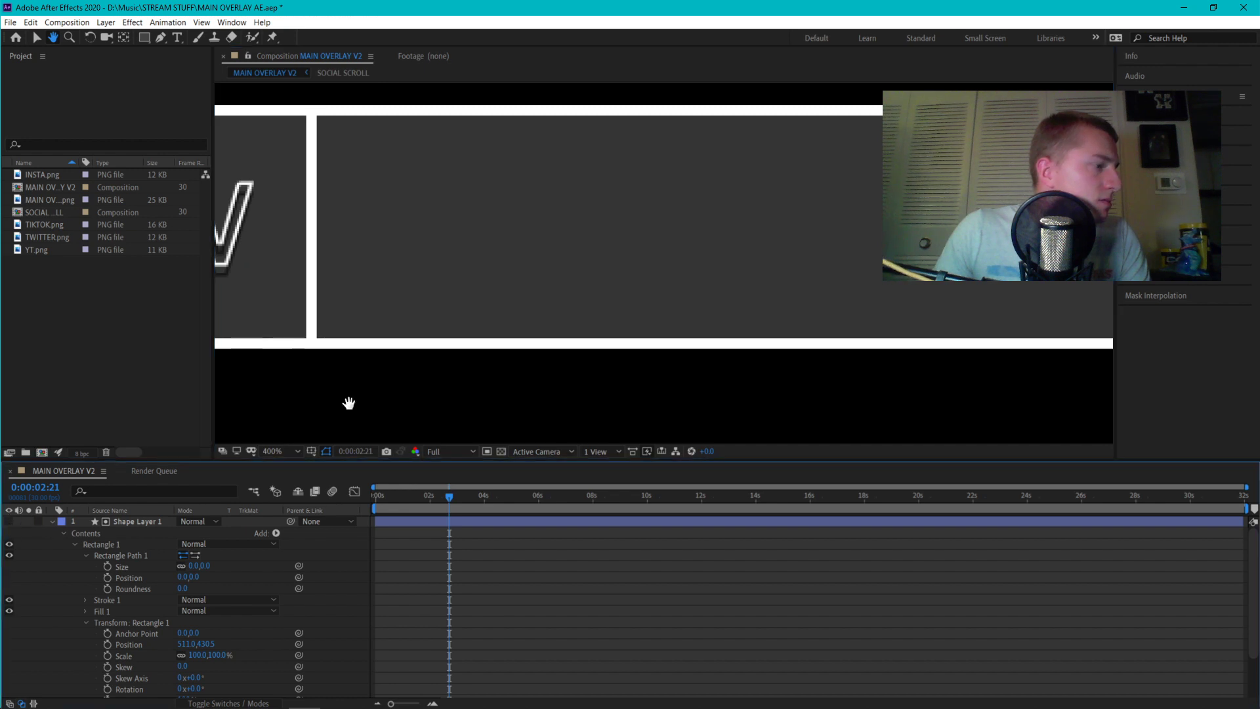
key(v)
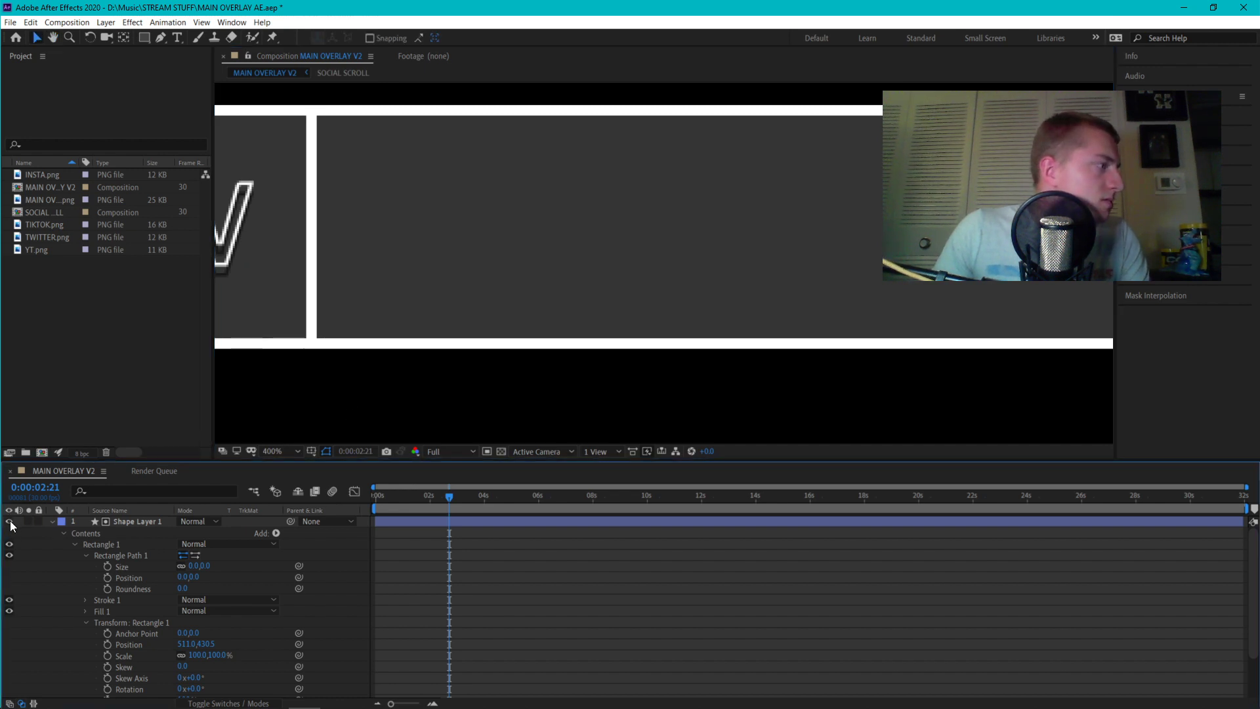
click(52, 521)
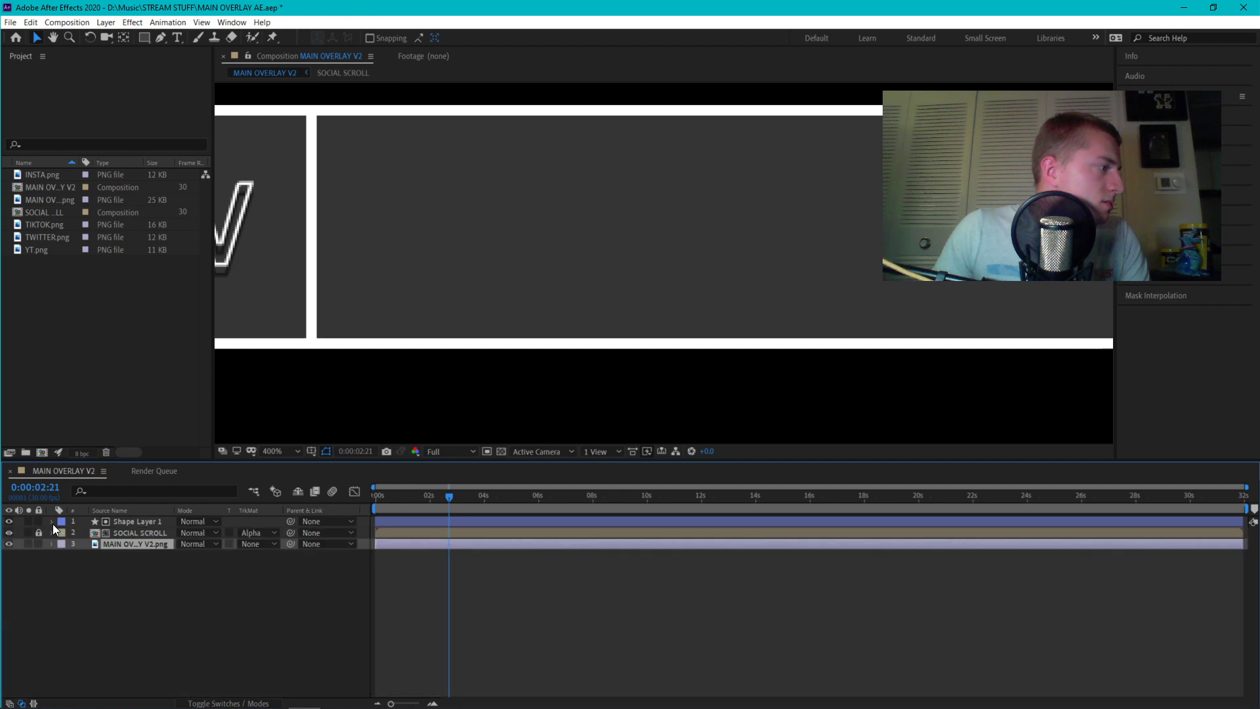
click(9, 543)
drag(415, 501, 367, 504)
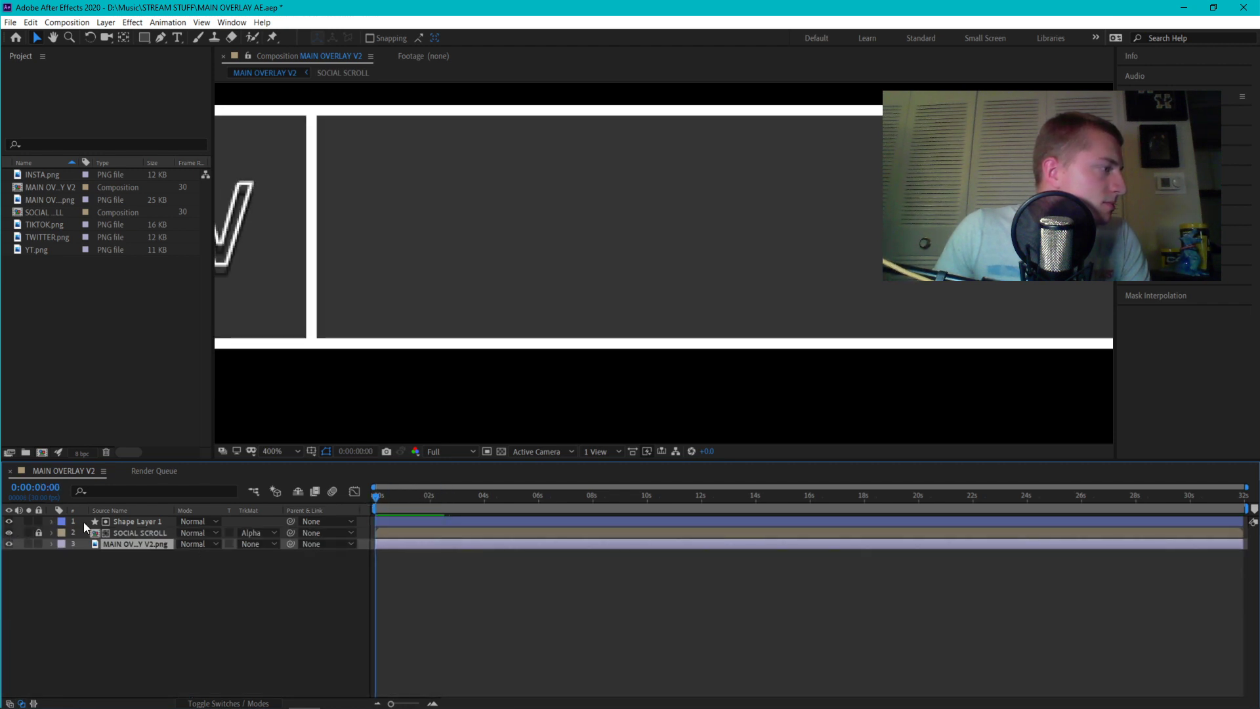
click(100, 520)
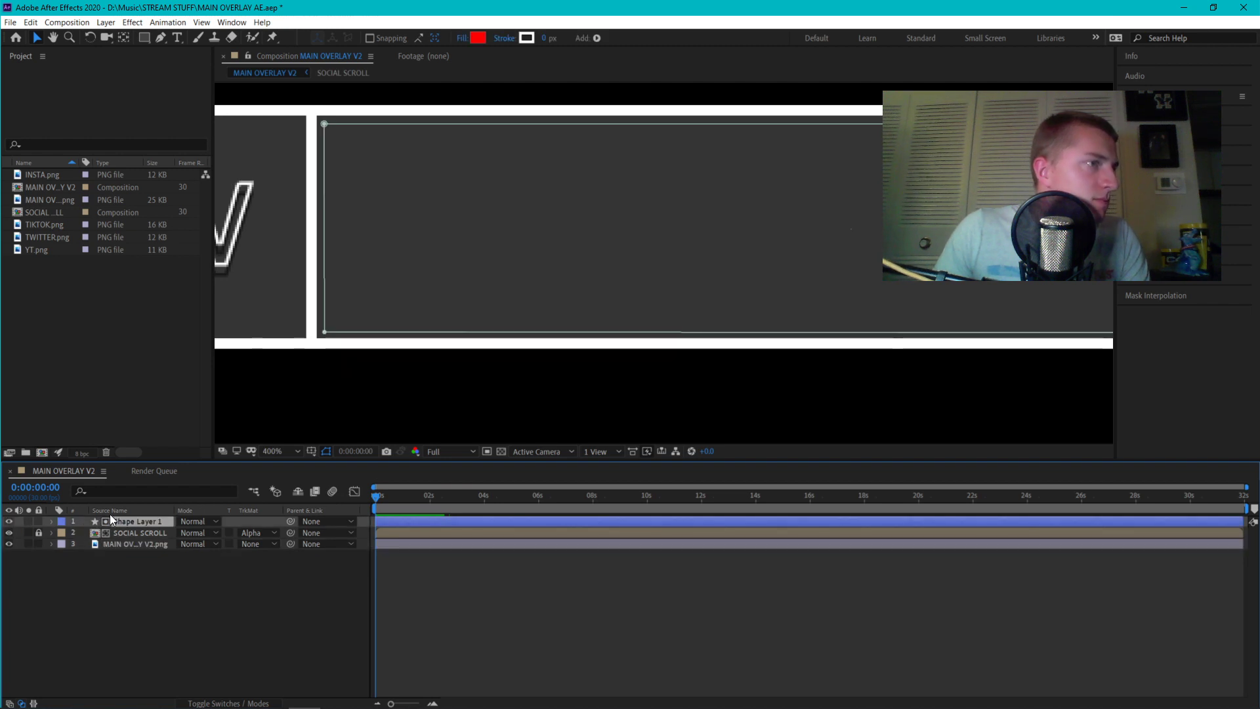
click(125, 526)
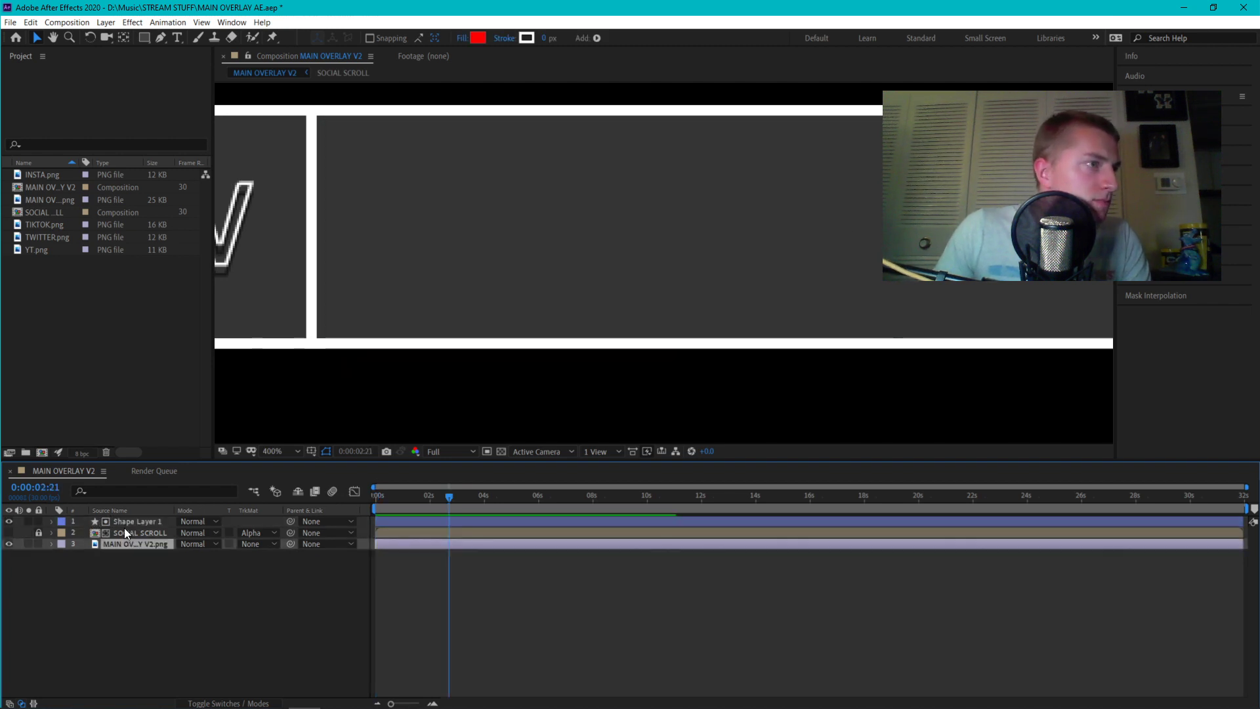
key(ctrl+z)
key(ctrl+z)
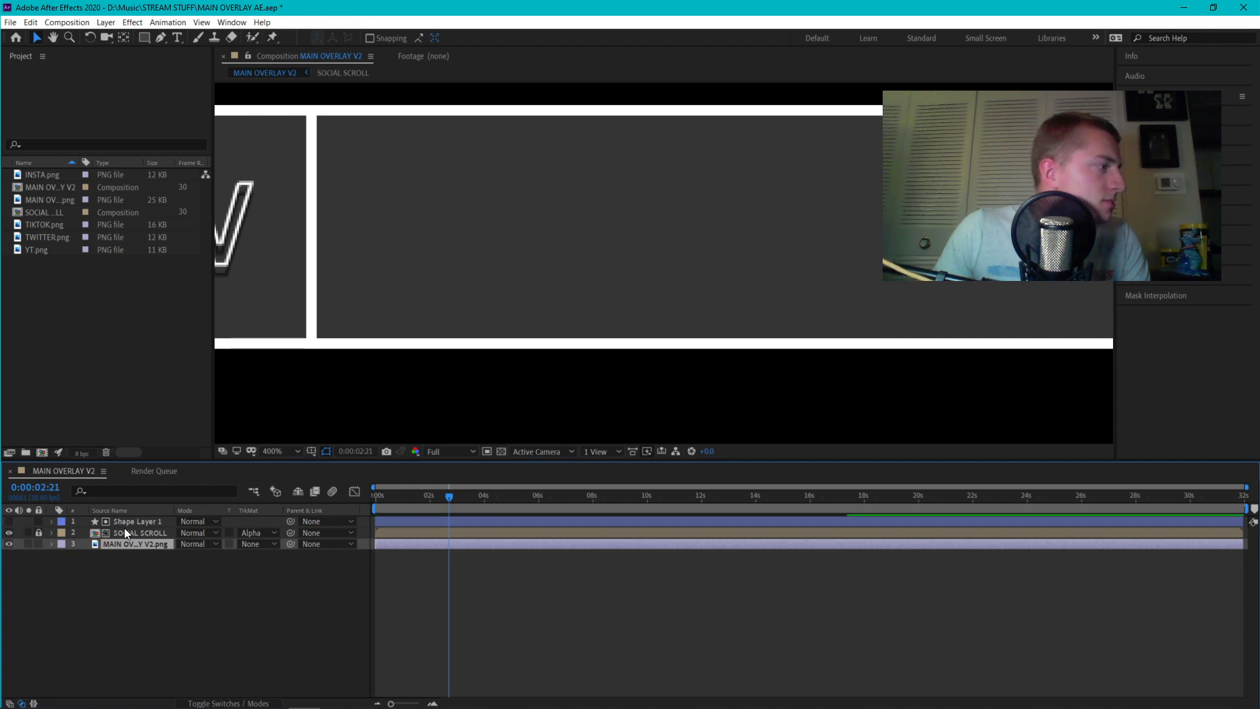
key(ctrl+z)
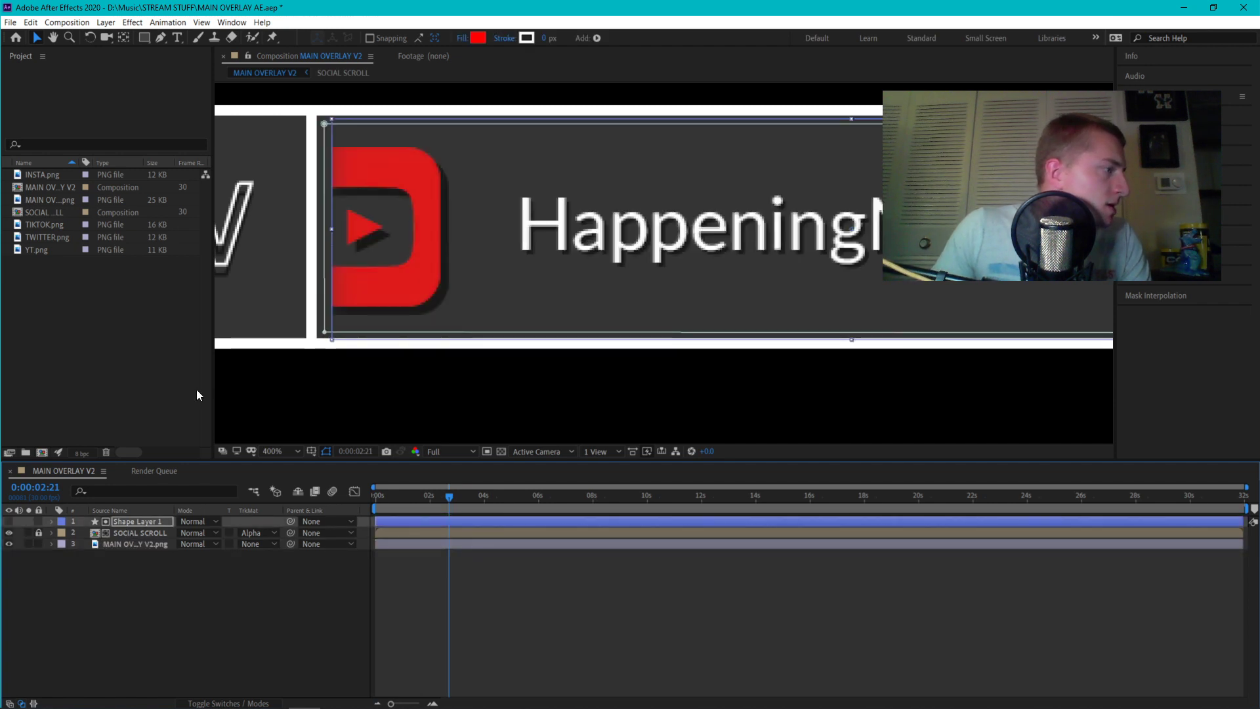
Stretch the matte rectangle to about 102.7% width so it meets the divider beside the HAPPENINGNOW logo, and nudge it up to Y position 429.5
click(52, 521)
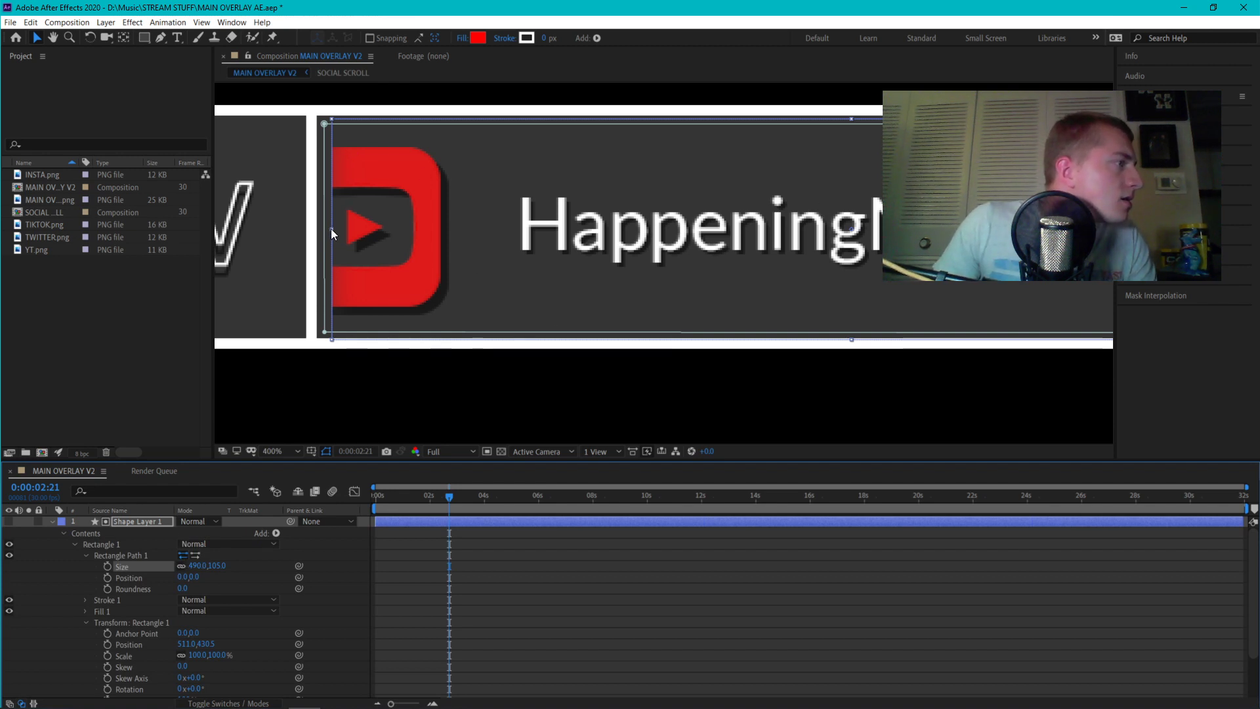
mouse_move(331, 228)
mouse_down()
mouse_move(316, 231)
mouse_move(377, 231)
mouse_move(316, 229)
mouse_up()
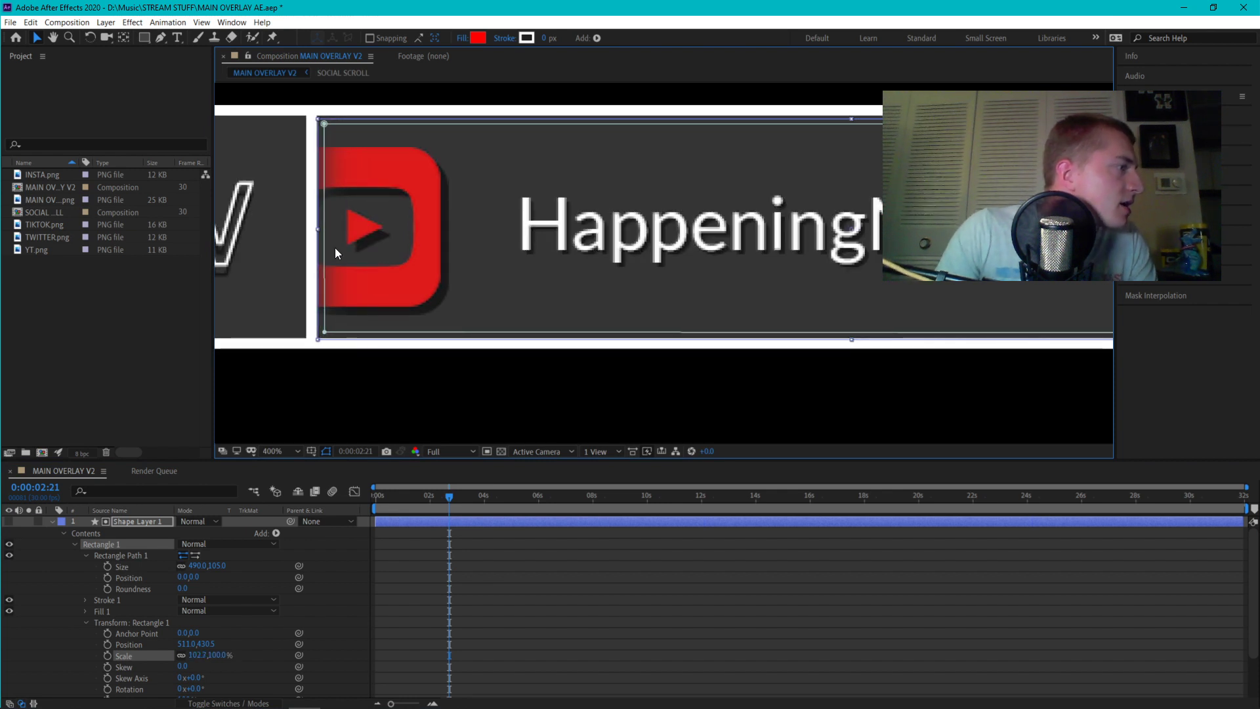
key(Up)
key(Up)
key(Up)
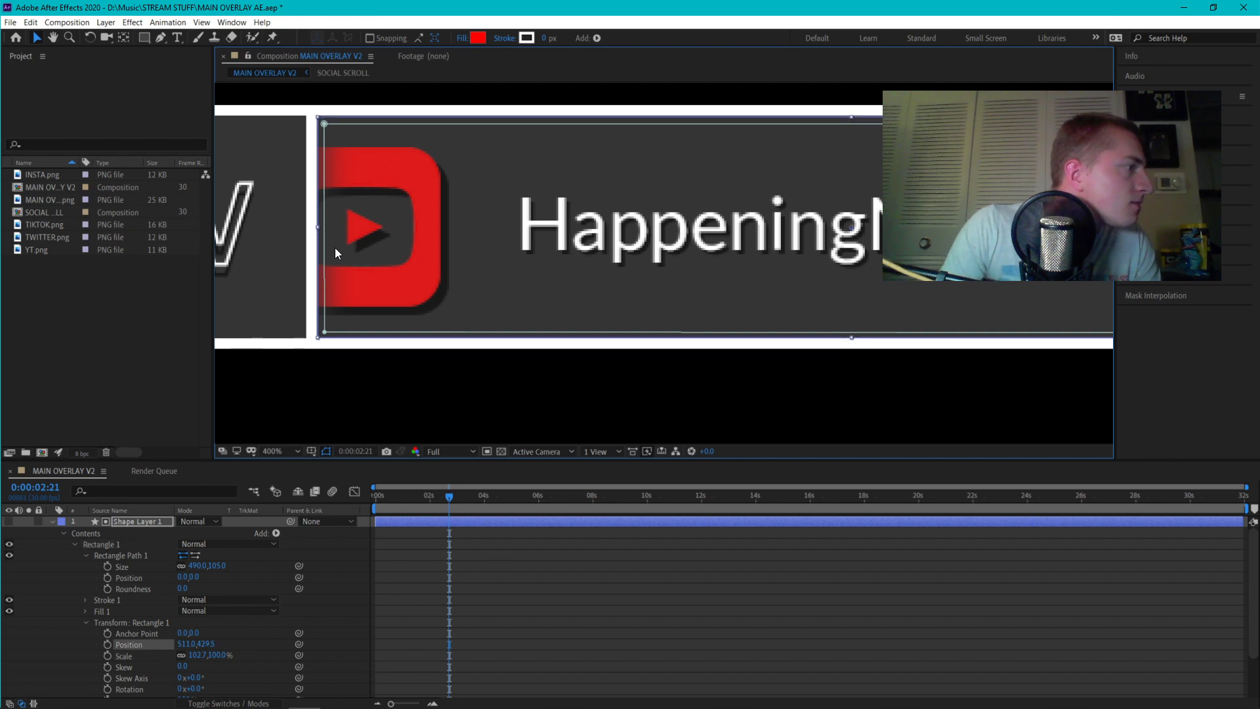
Set the Size of Rectangle Path 1 to a width of 512, and its height to 116
click(195, 565)
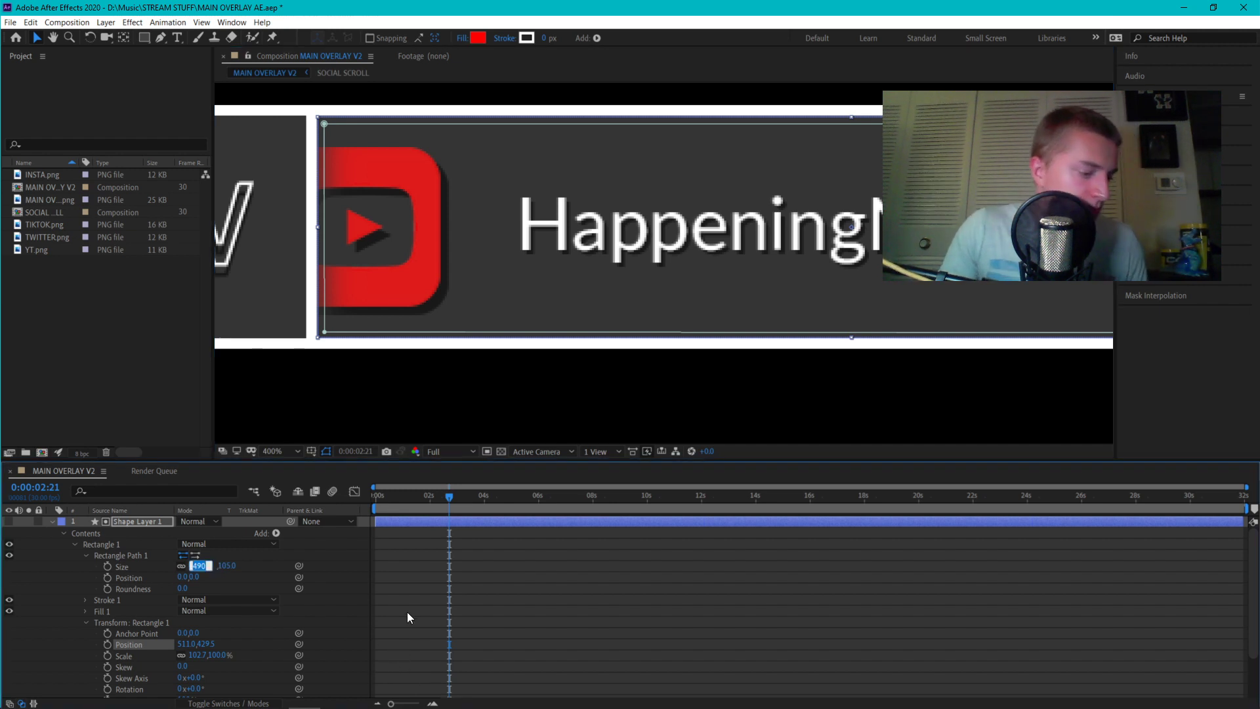
text(512)
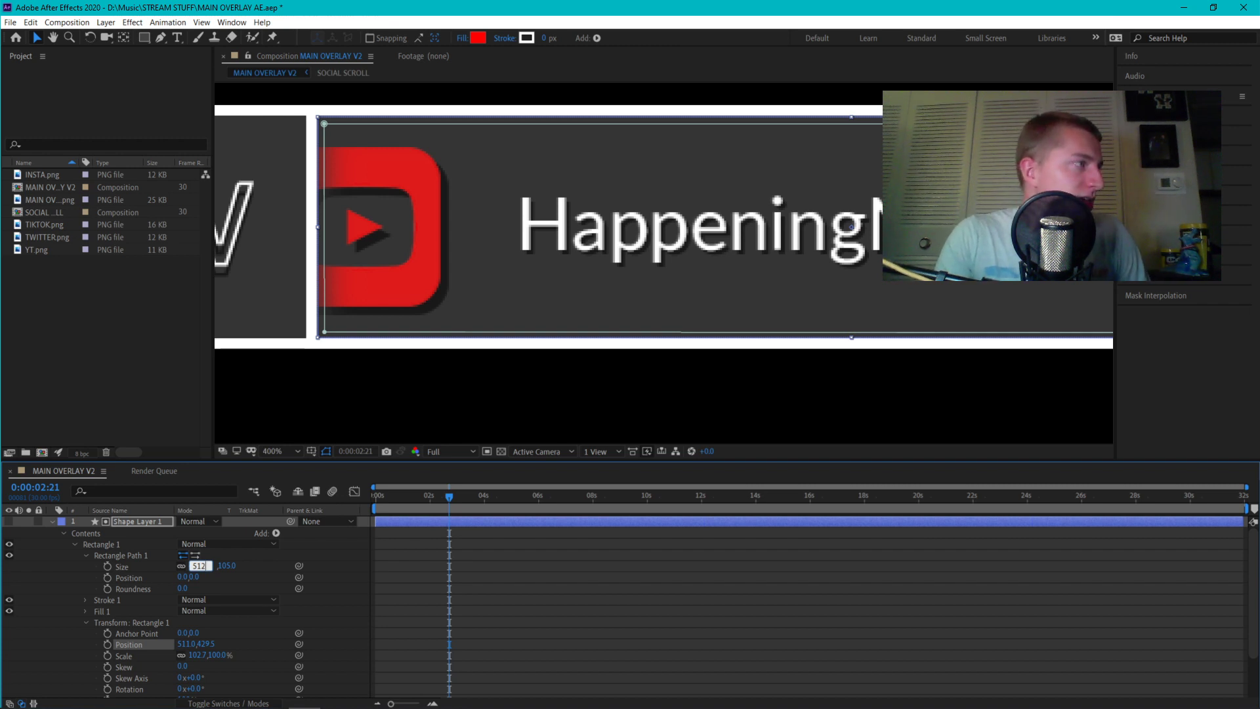
key(Return)
click(227, 565)
text(116)
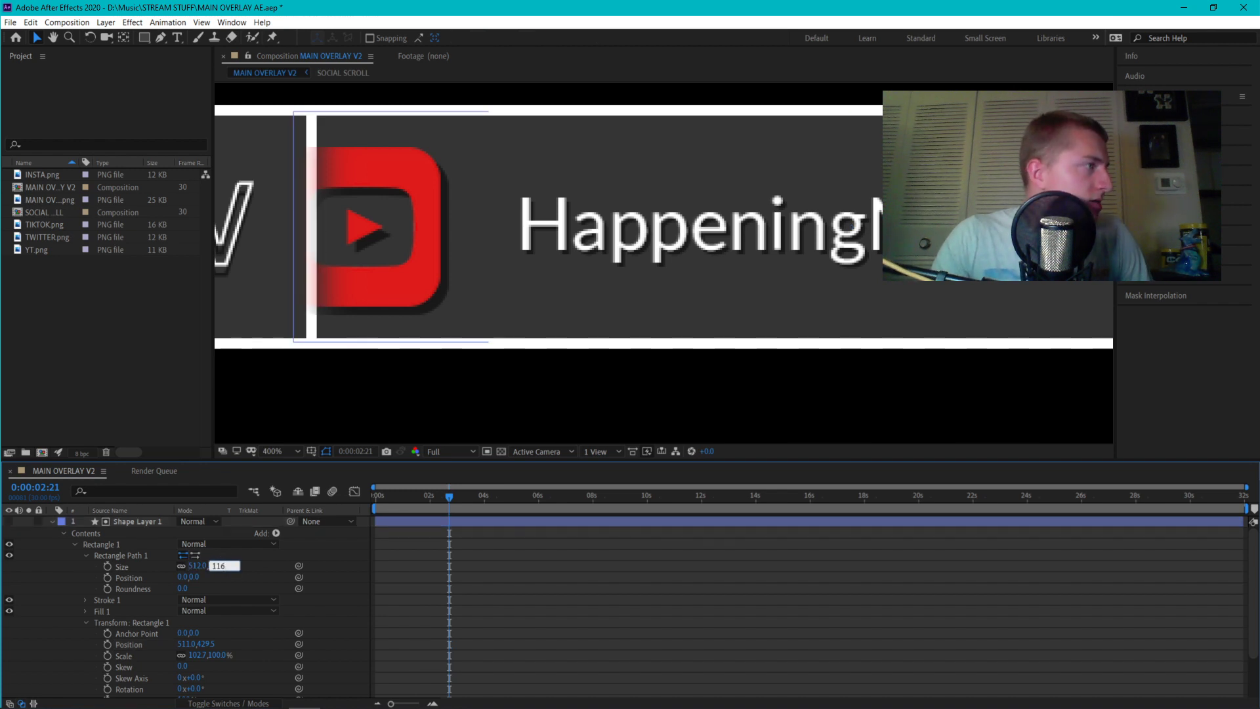
key(Return)
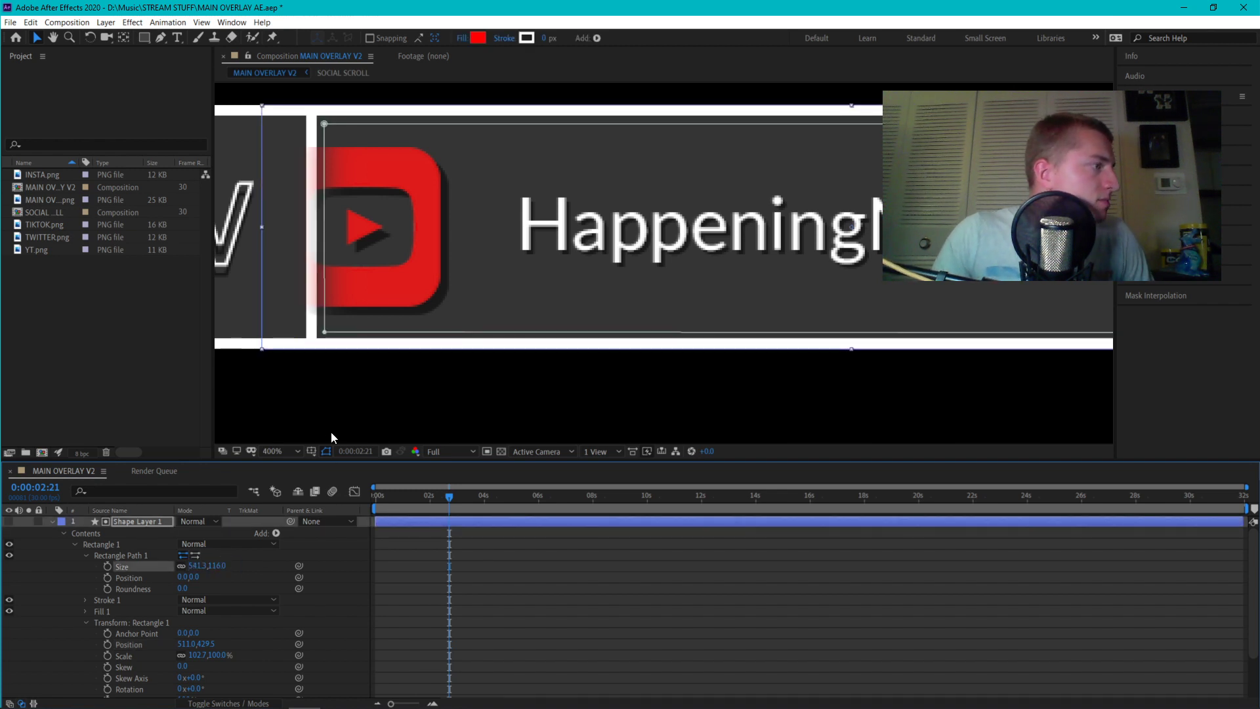
Unlink the Size proportions of Rectangle Path 1 and set it to 502 wide by 106 high
click(197, 566)
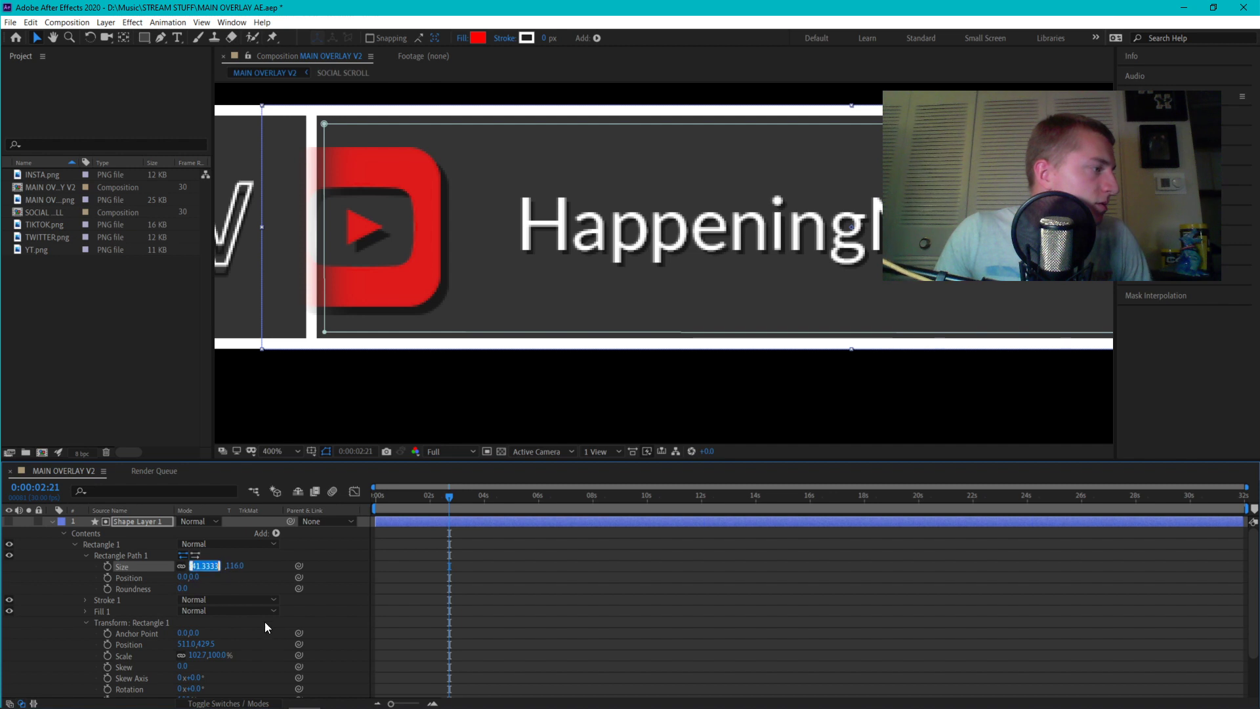
click(198, 566)
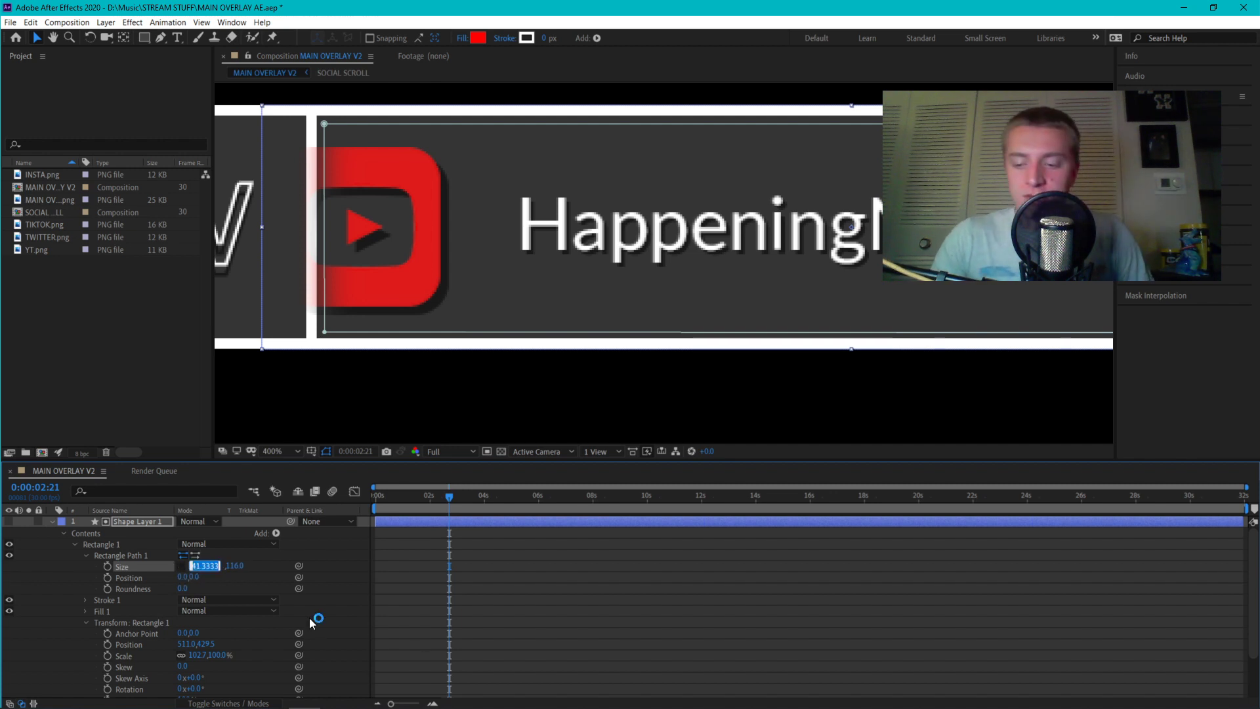
text(512)
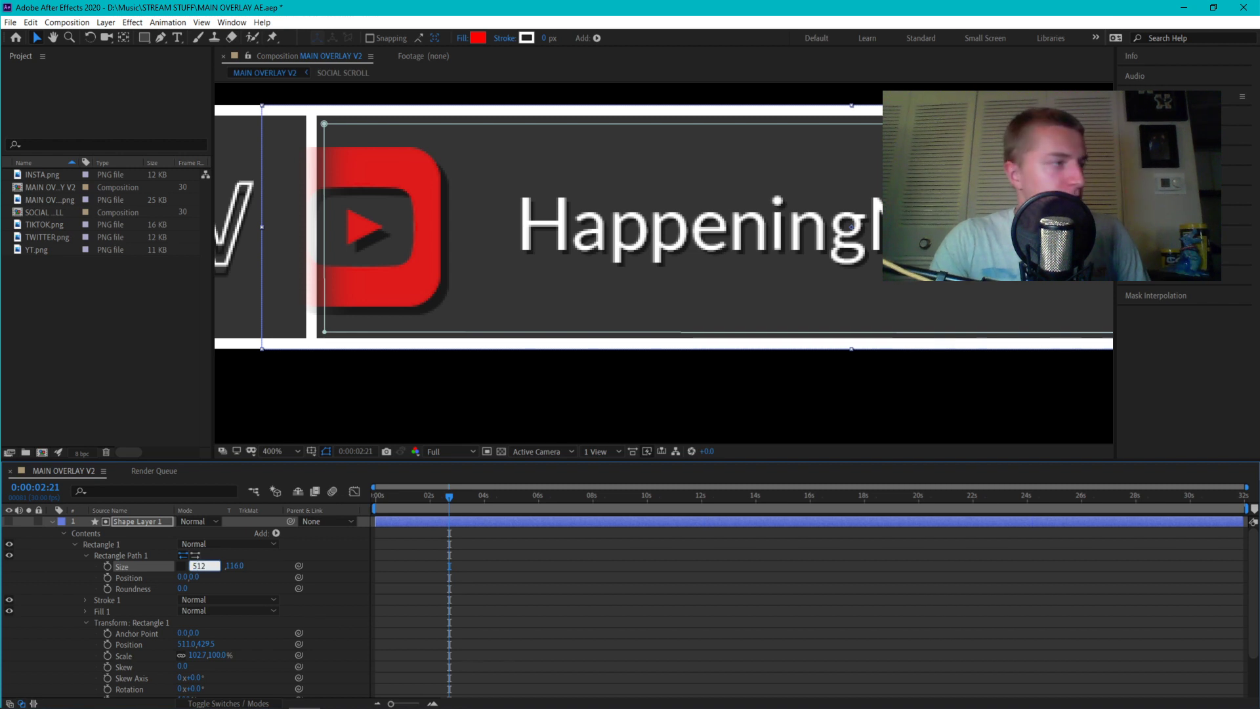
text(-10)
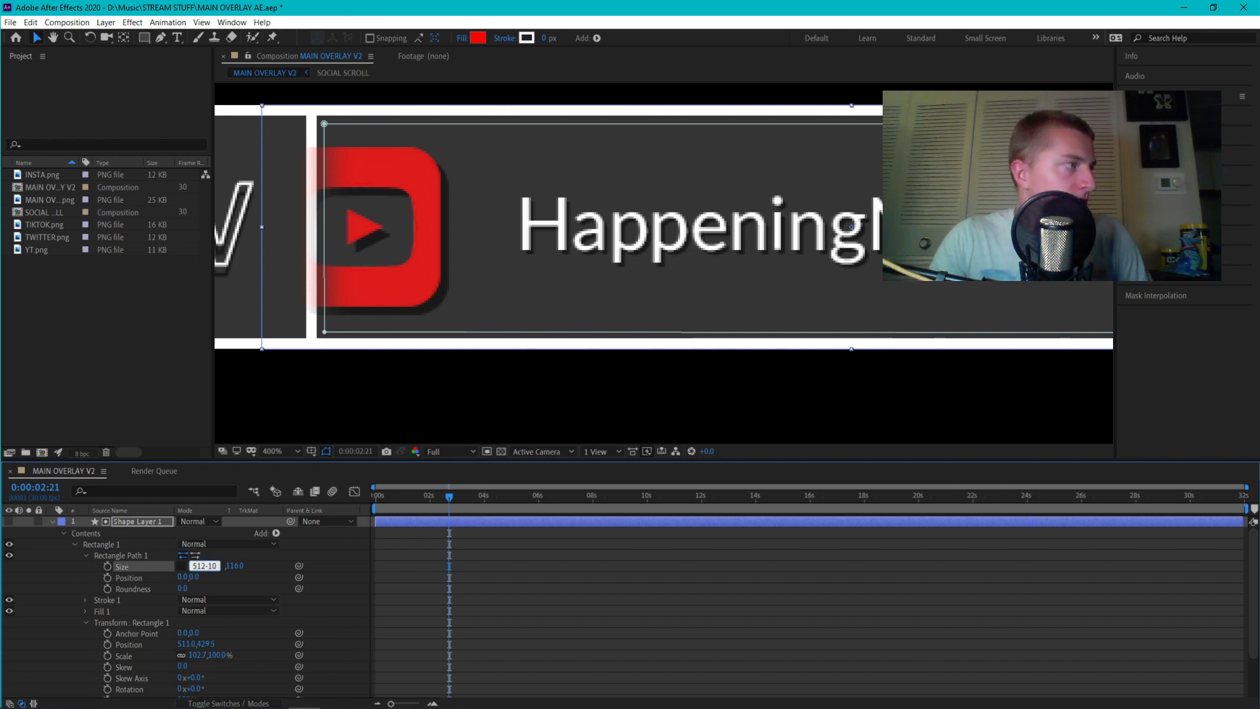
key(Return)
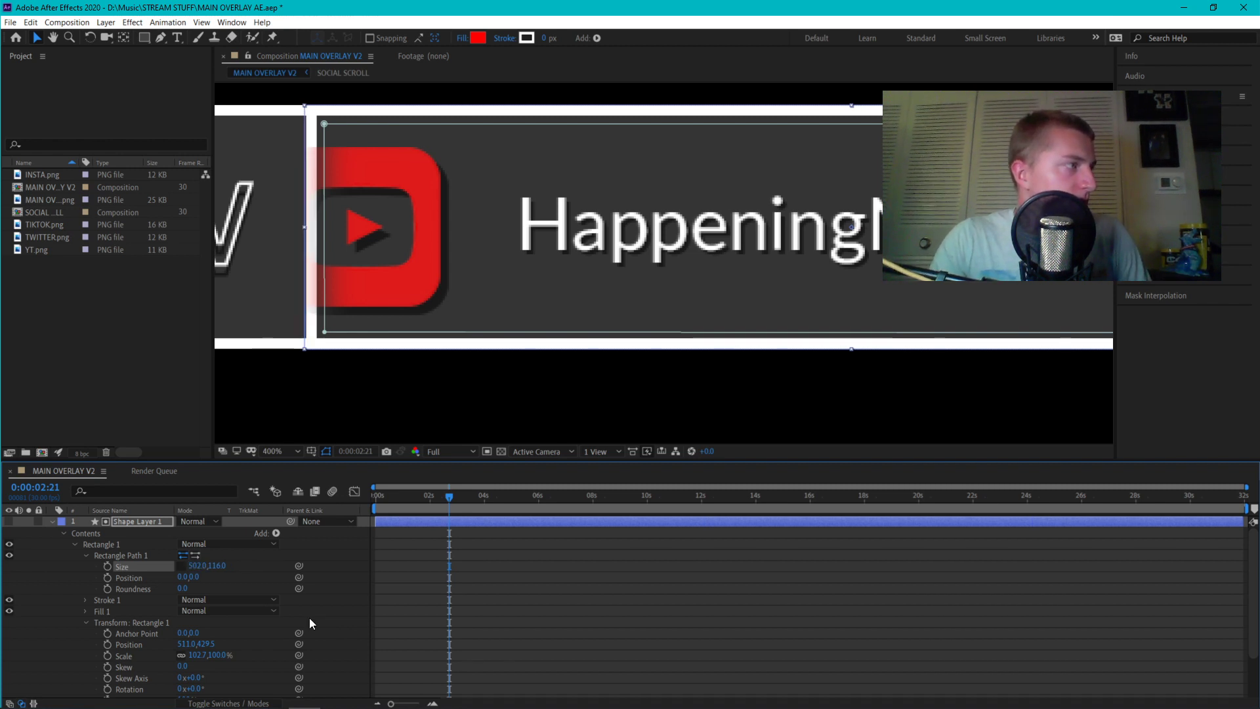
click(216, 566)
text(16)
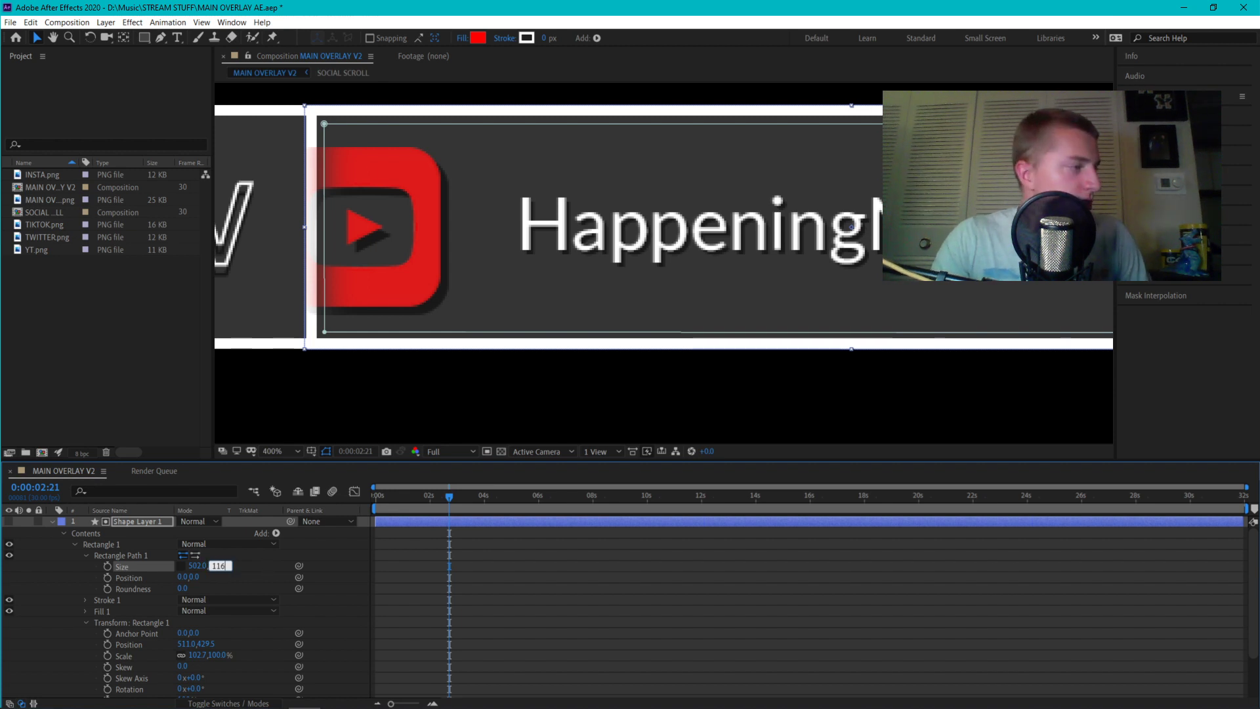
text(-10)
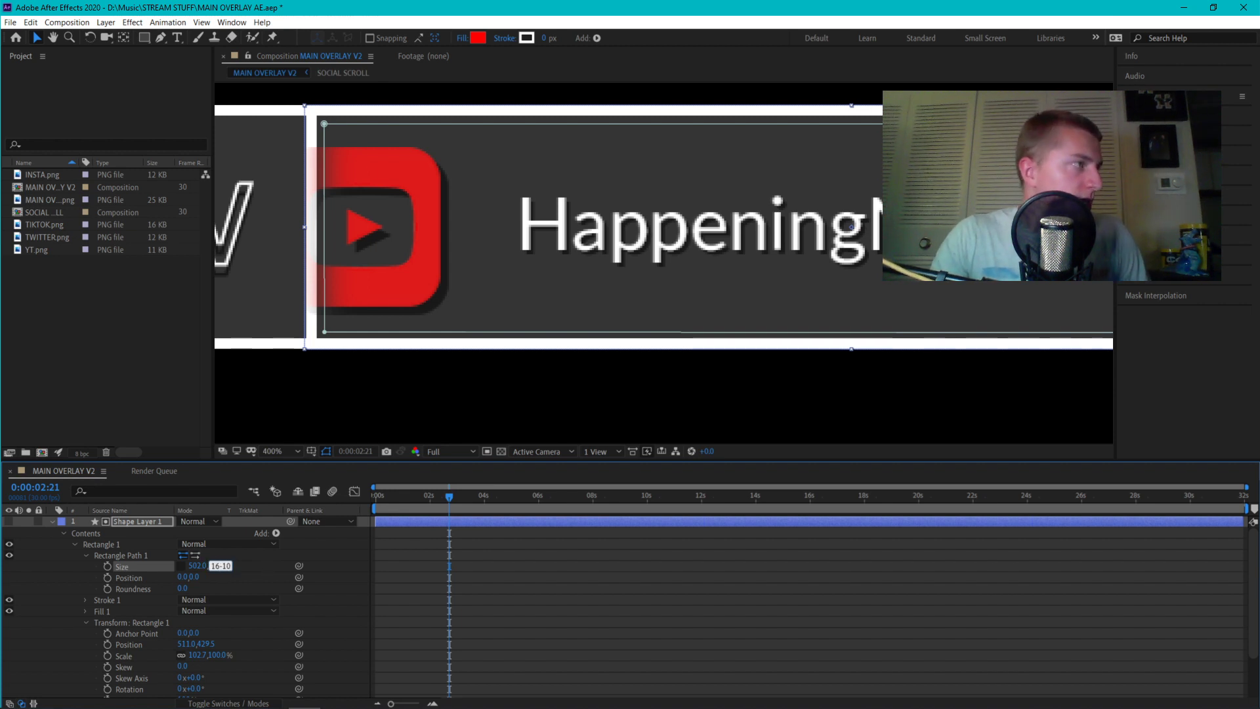
key(Return)
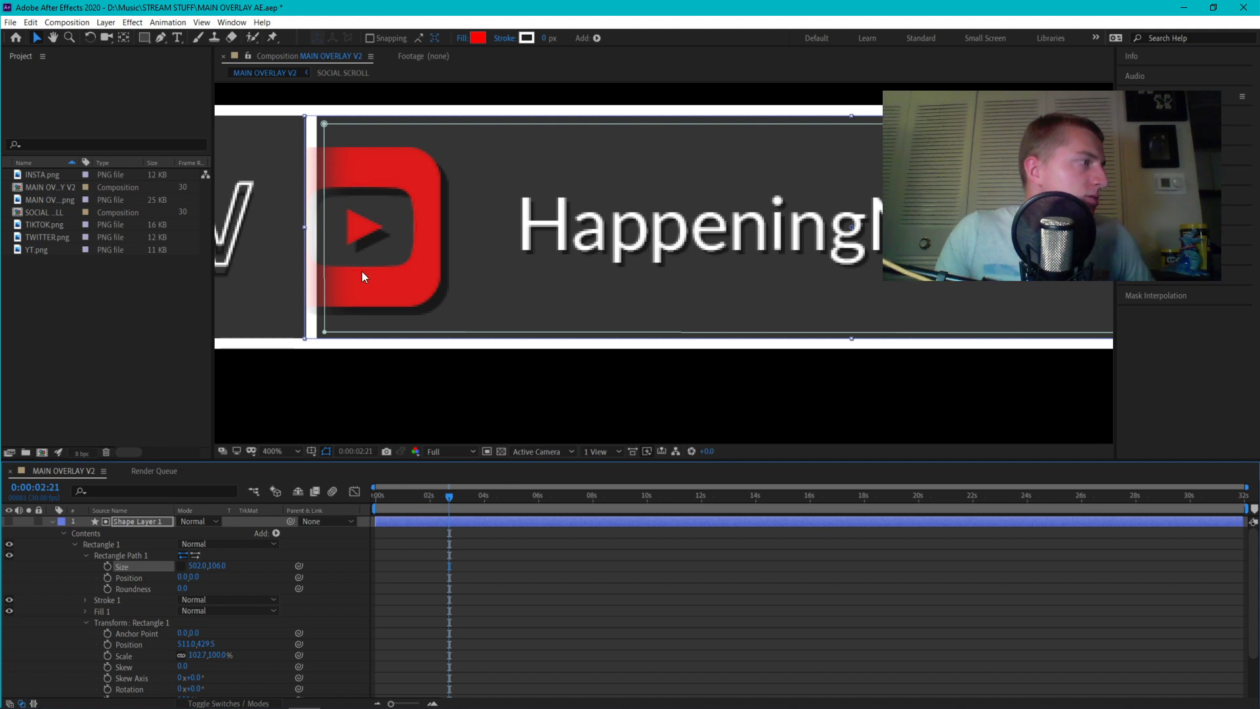
Nudge the matte rectangle horizontally to X position 517 so its near edge aligns with the divider beside the HAPPENINGNOW logo, and deselect it
click(313, 330)
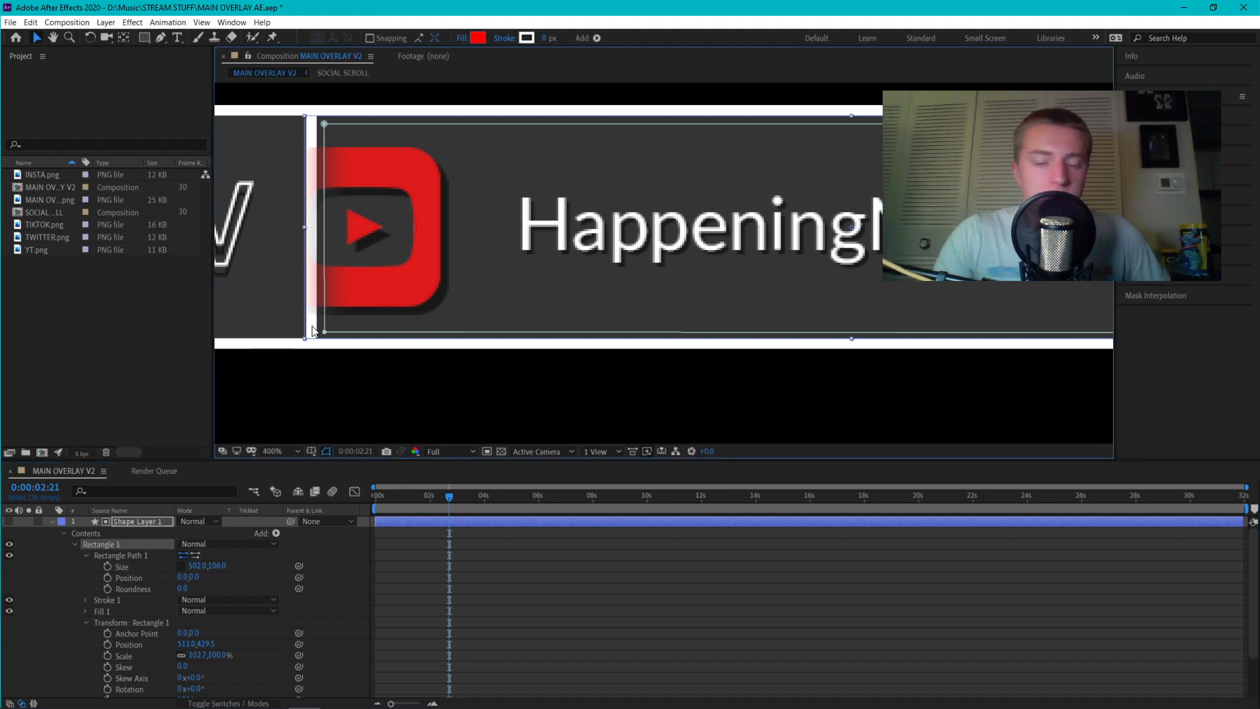
key(Right)
key(Right)
key(Right)
key(Right)
key(Right)
key(Right)
key(Right)
key(Right)
key(Right)
key(Right)
key(Right)
key(Right)
key(Right)
key(Right)
key(Right)
key(Right)
key(Right)
key(Right)
key(Right)
key(Right)
key(Right)
key(Right)
key(Right)
key(Right)
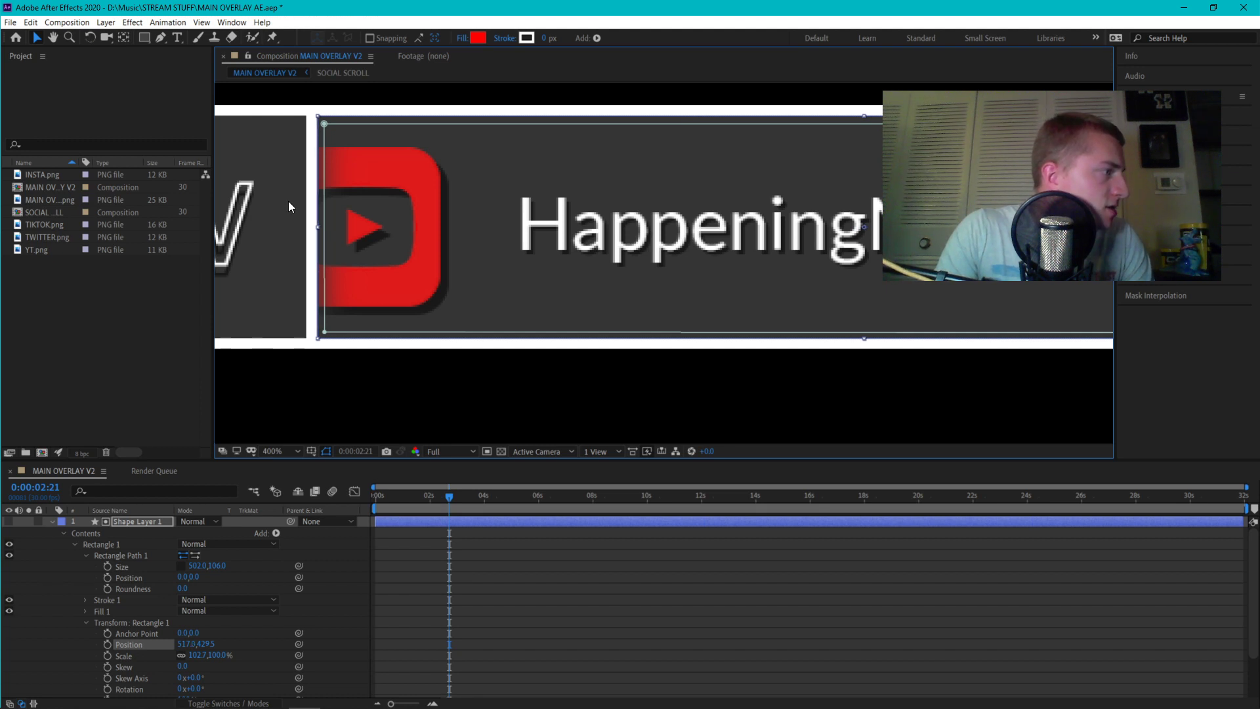
click(496, 99)
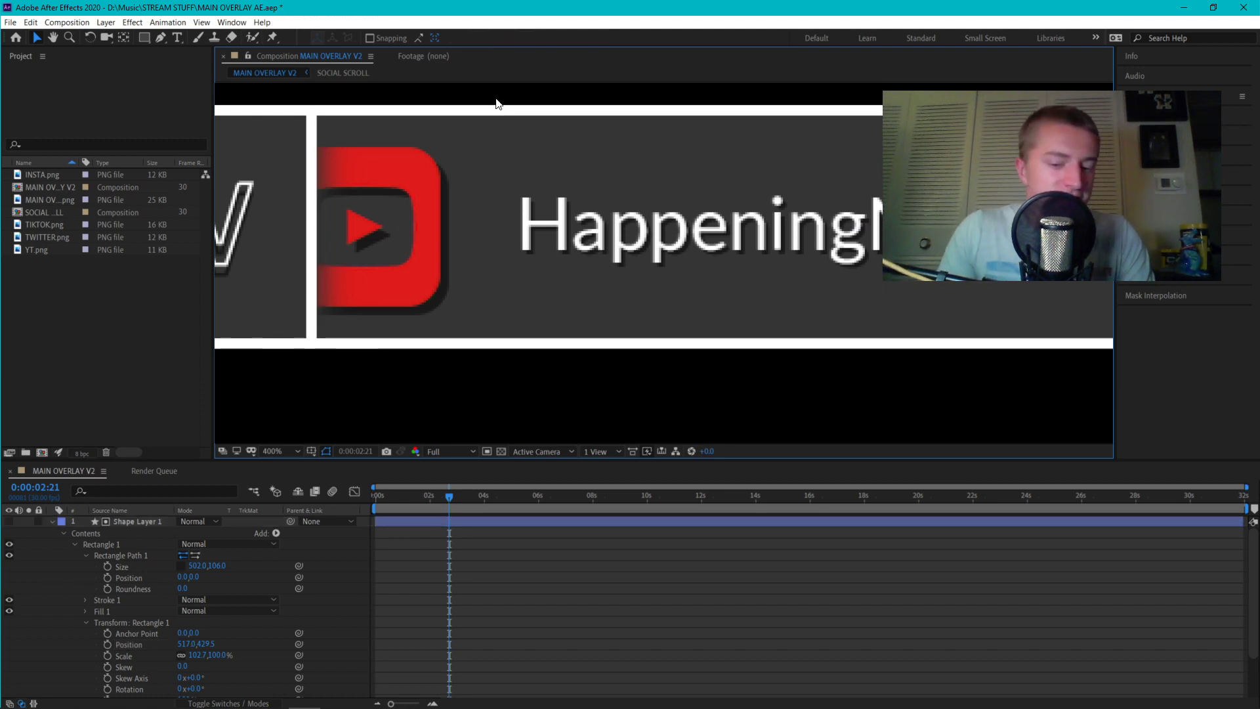
Examine where the matte's far edge falls relative to the divider near the slanted end, and view the whole overlay at Fit up to 100%
key(h)
drag(700, 269, 206, 284)
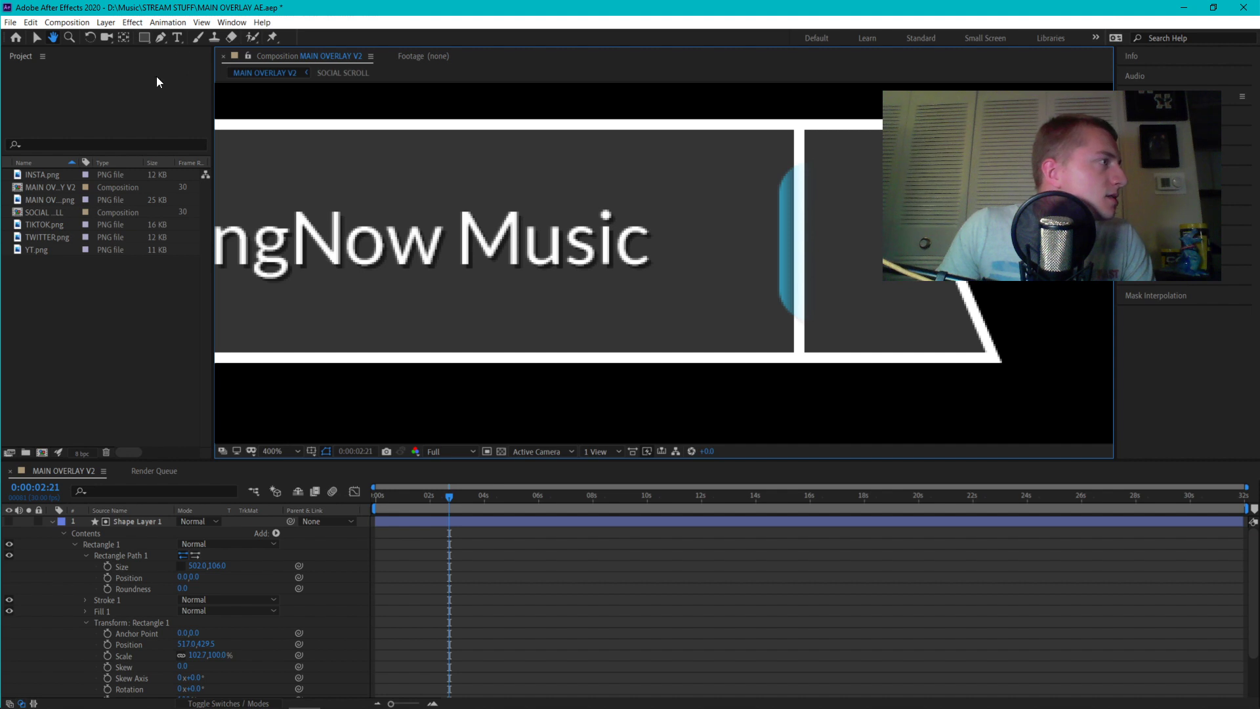
key(v)
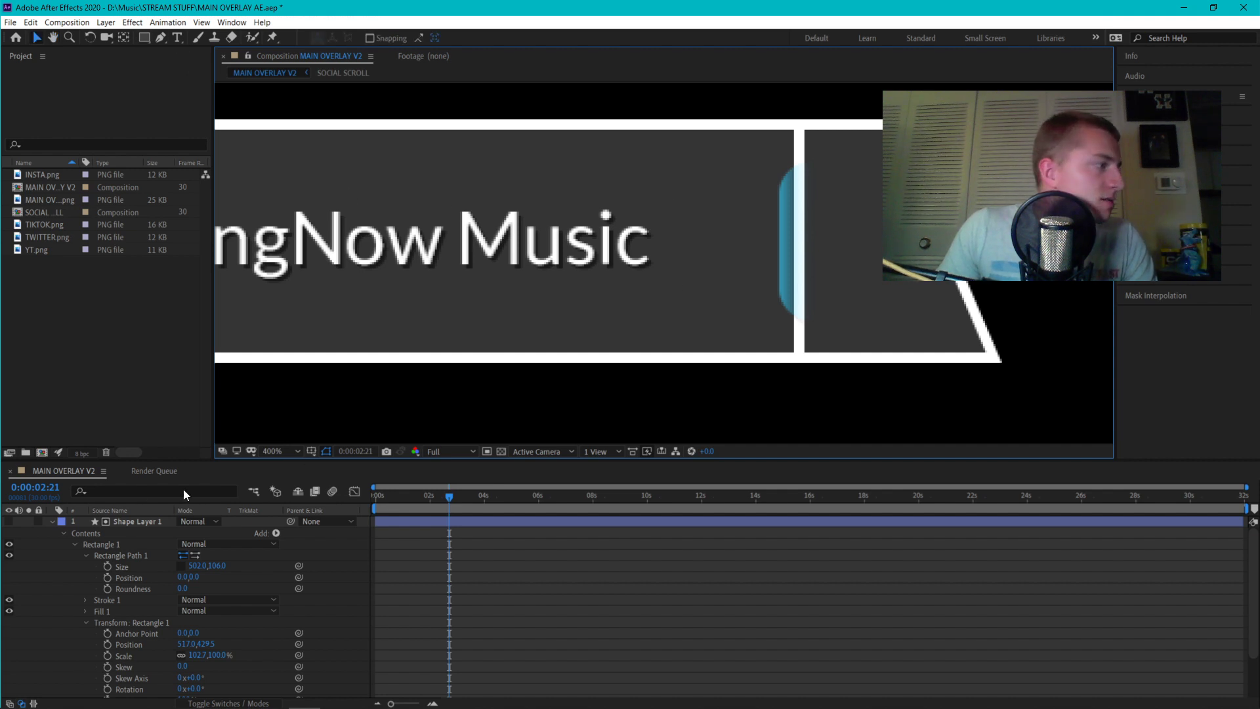
click(128, 522)
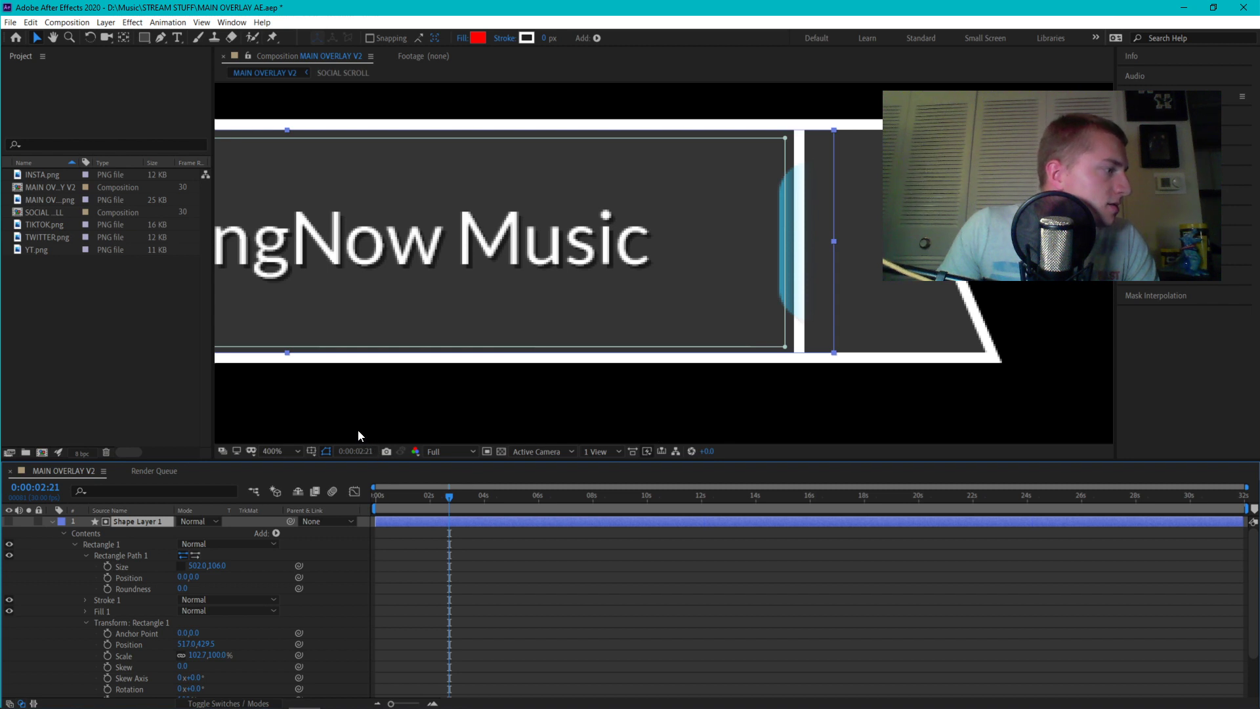
click(363, 411)
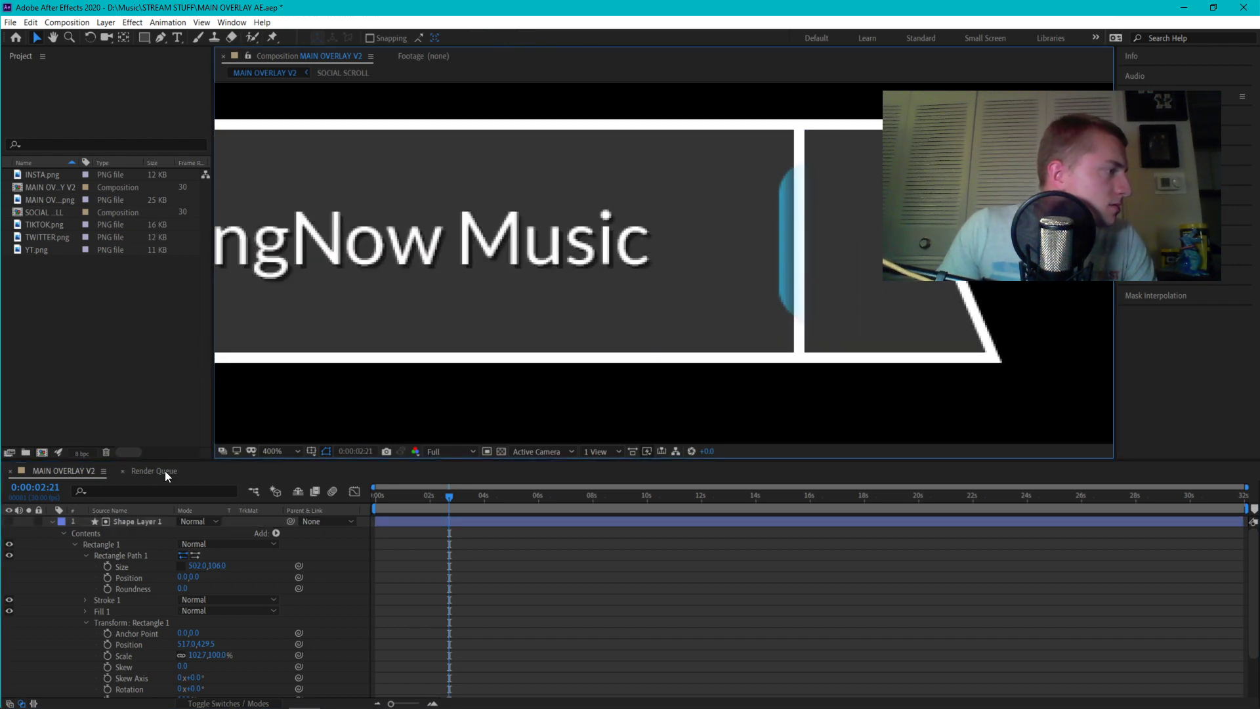
click(298, 452)
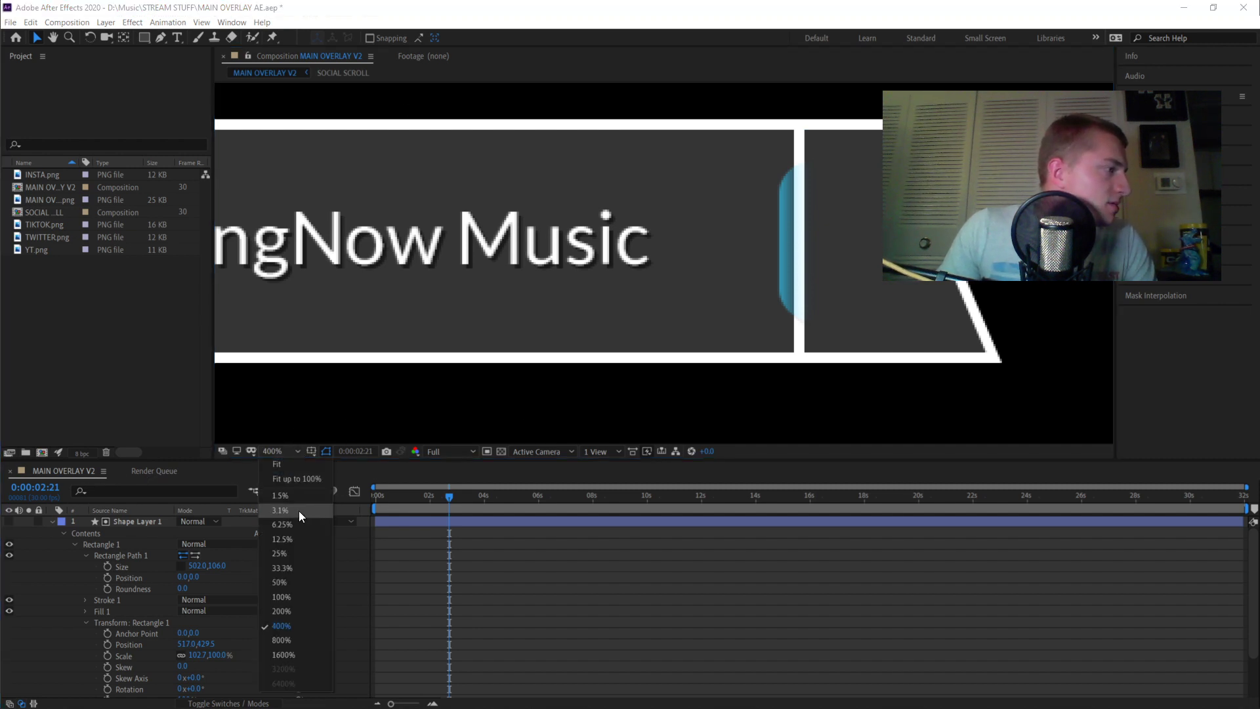
click(290, 479)
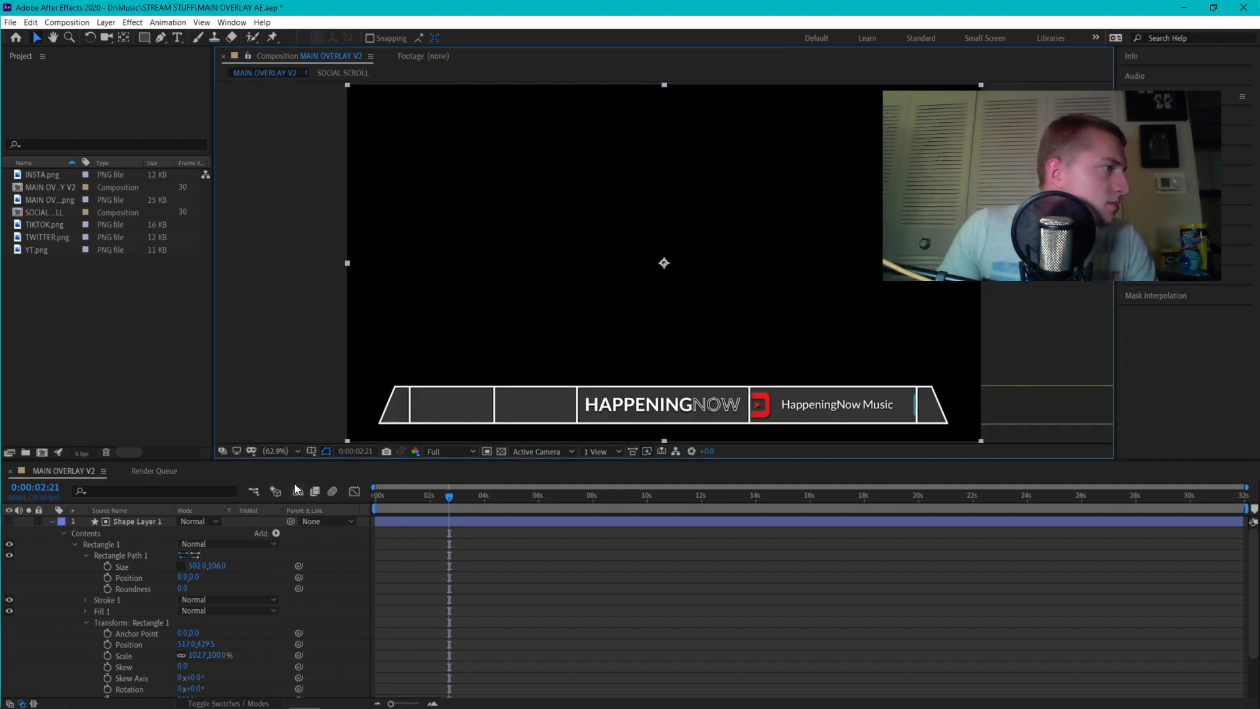
click(596, 290)
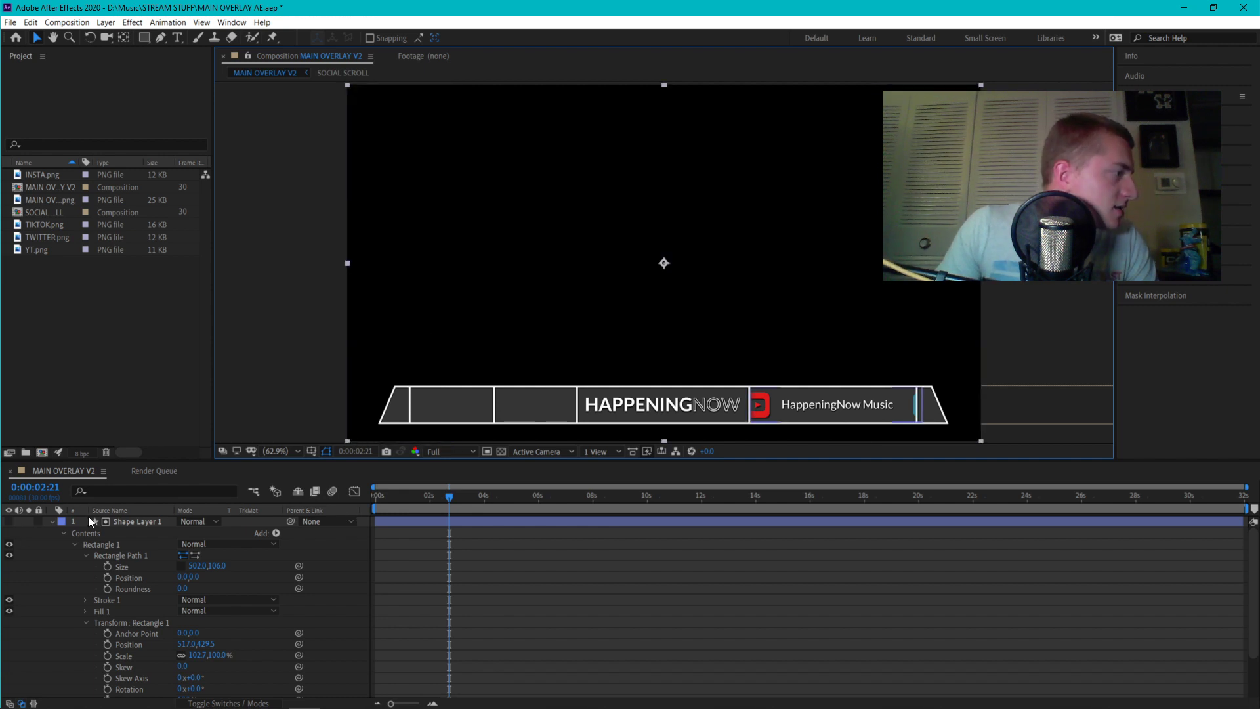
Select Shape Layer 1 and set the width of Rectangle Path 1's Size to 492
click(51, 522)
click(38, 546)
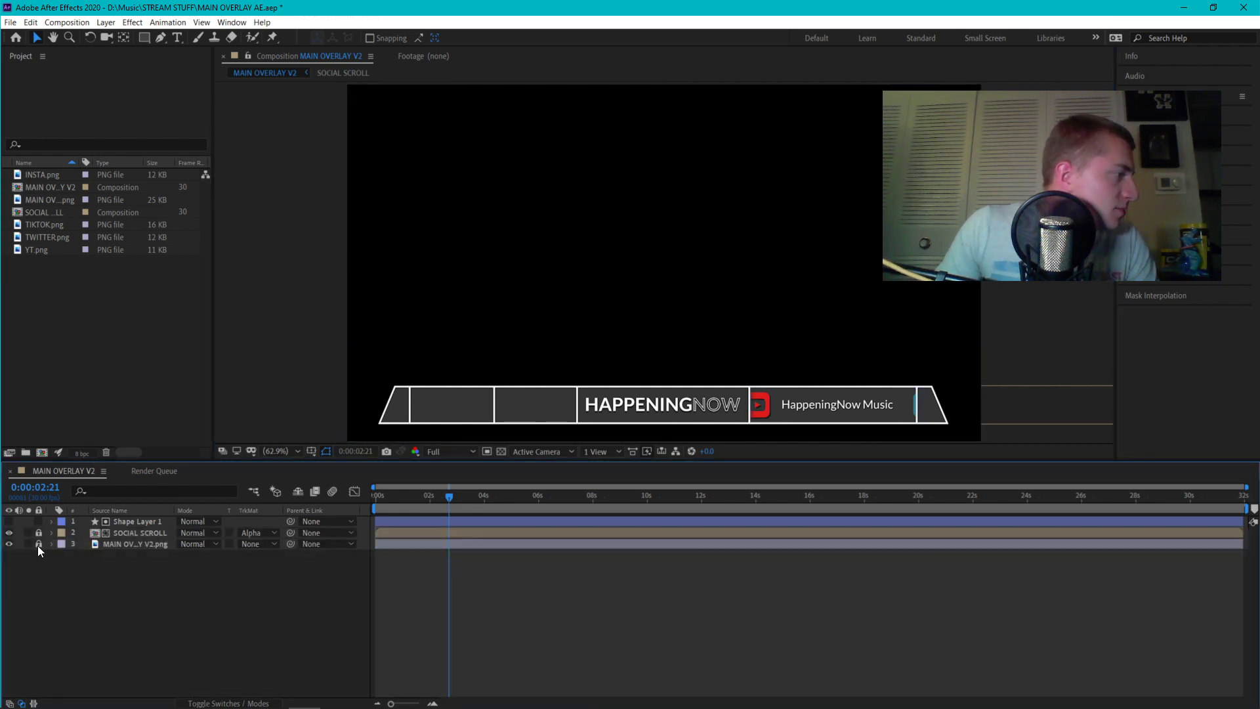
click(53, 521)
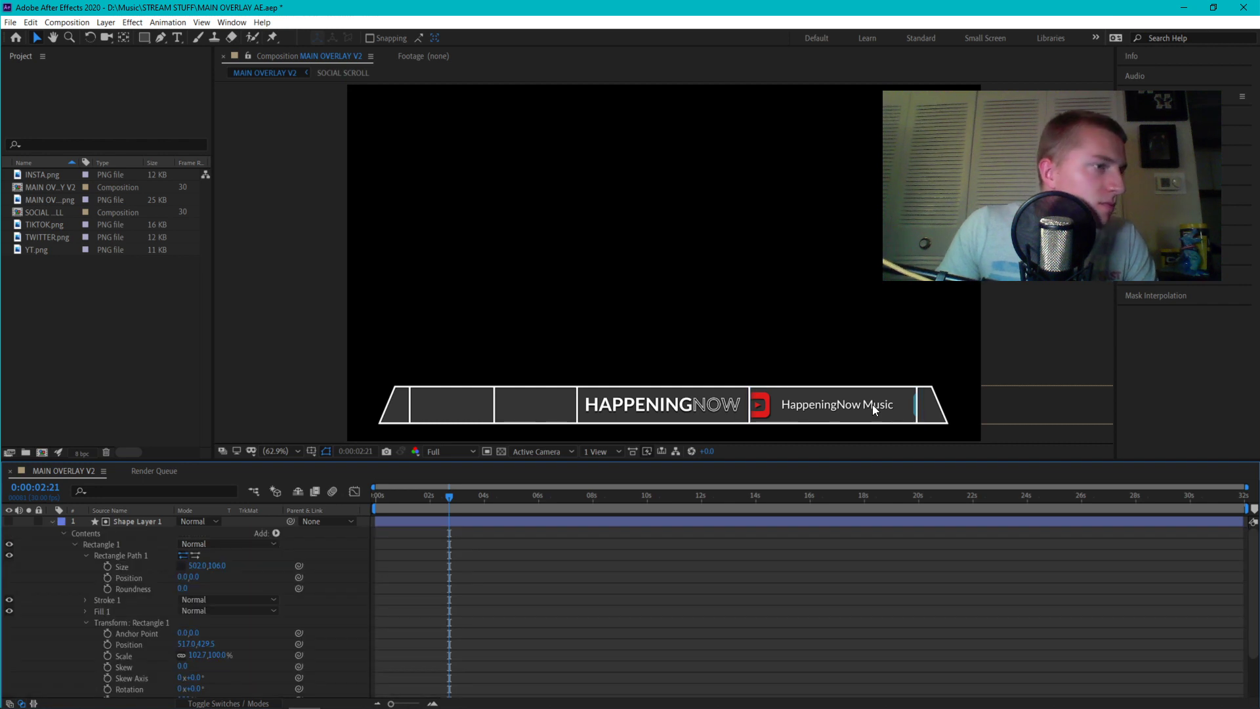
click(129, 522)
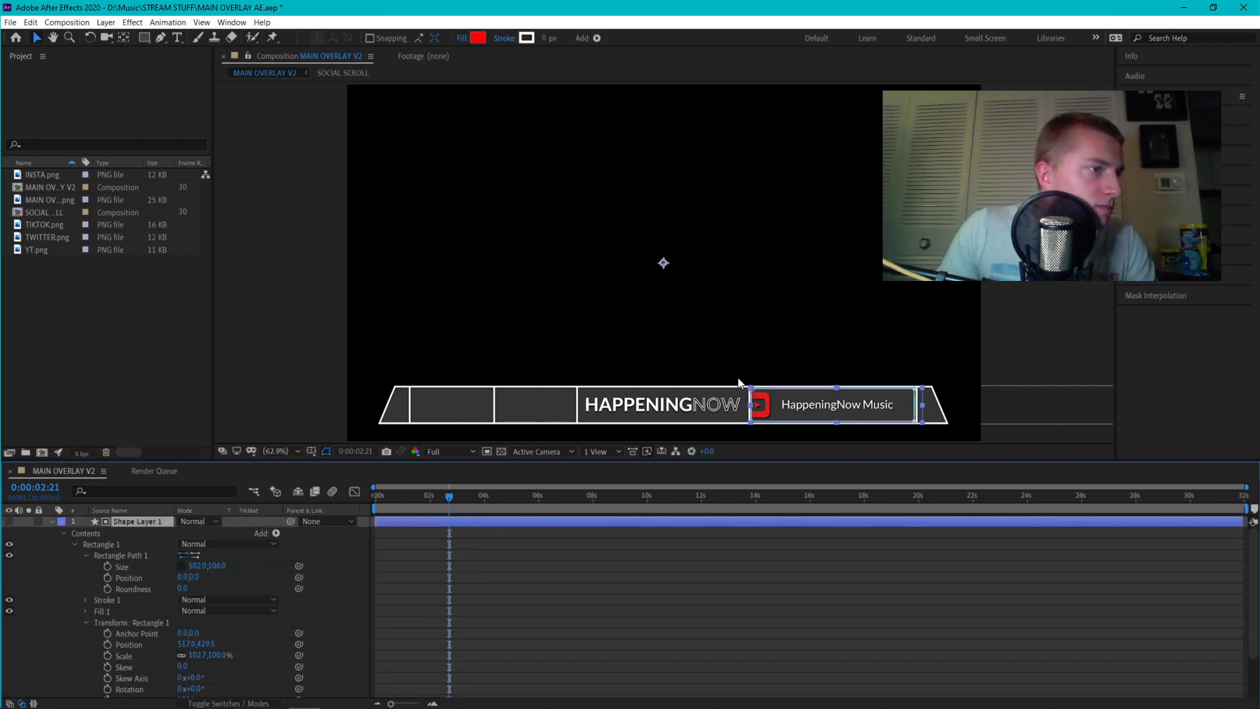
scroll(827, 364, up, 2)
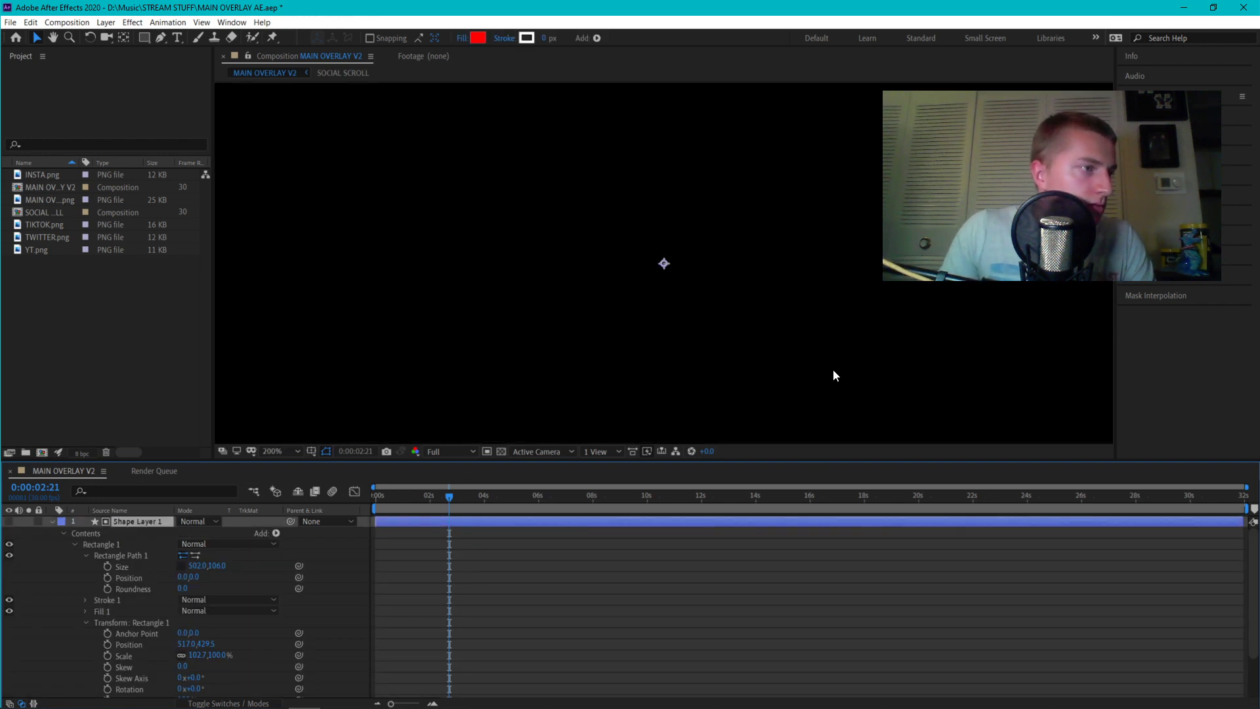
key(space)
drag(847, 368, 510, 206)
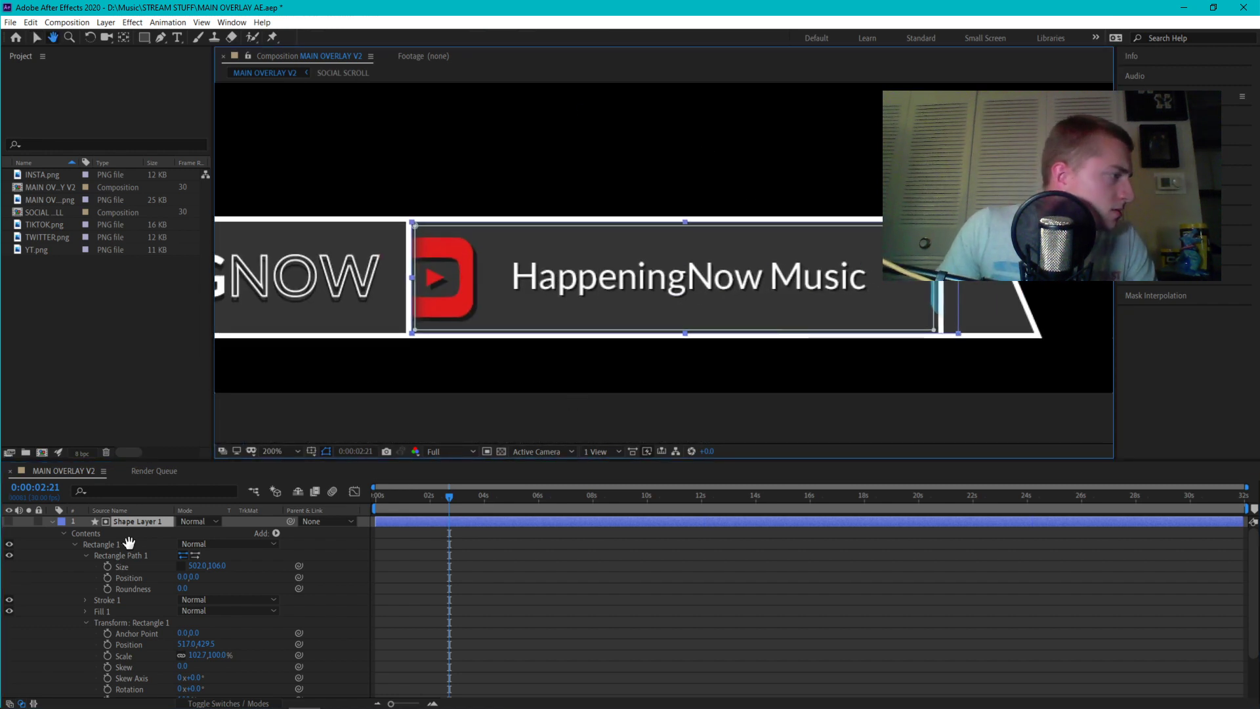
click(223, 567)
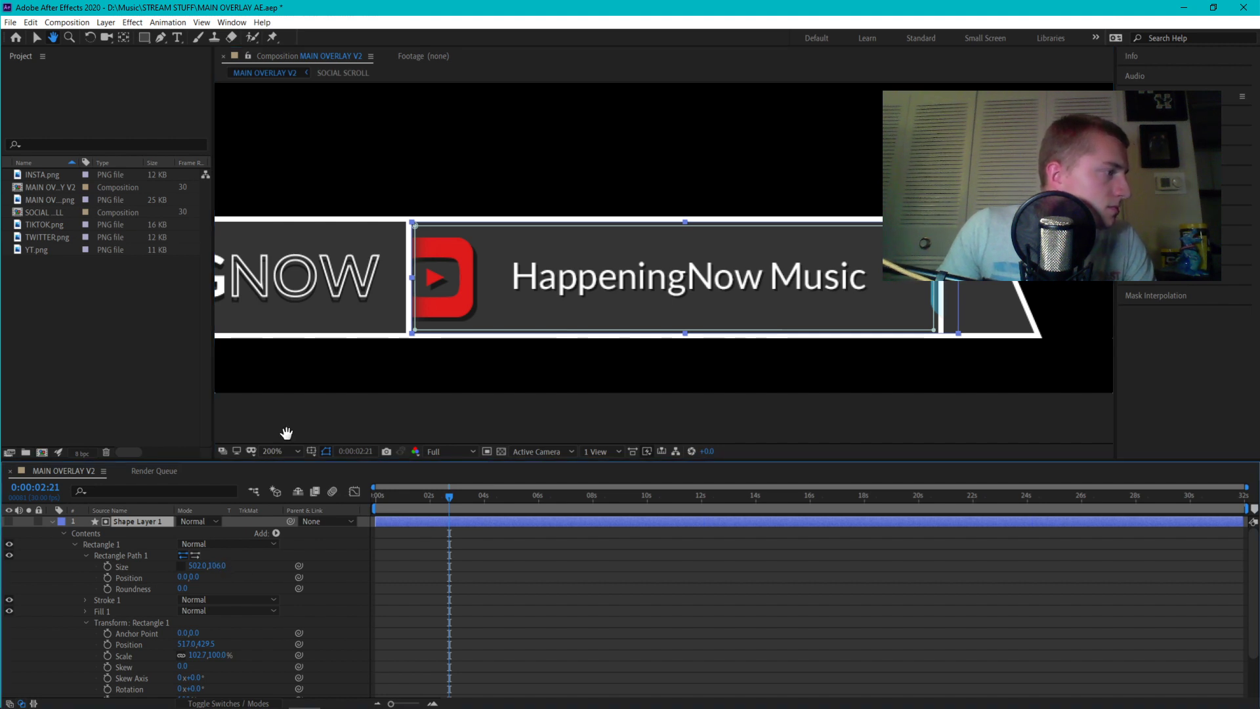
key(v)
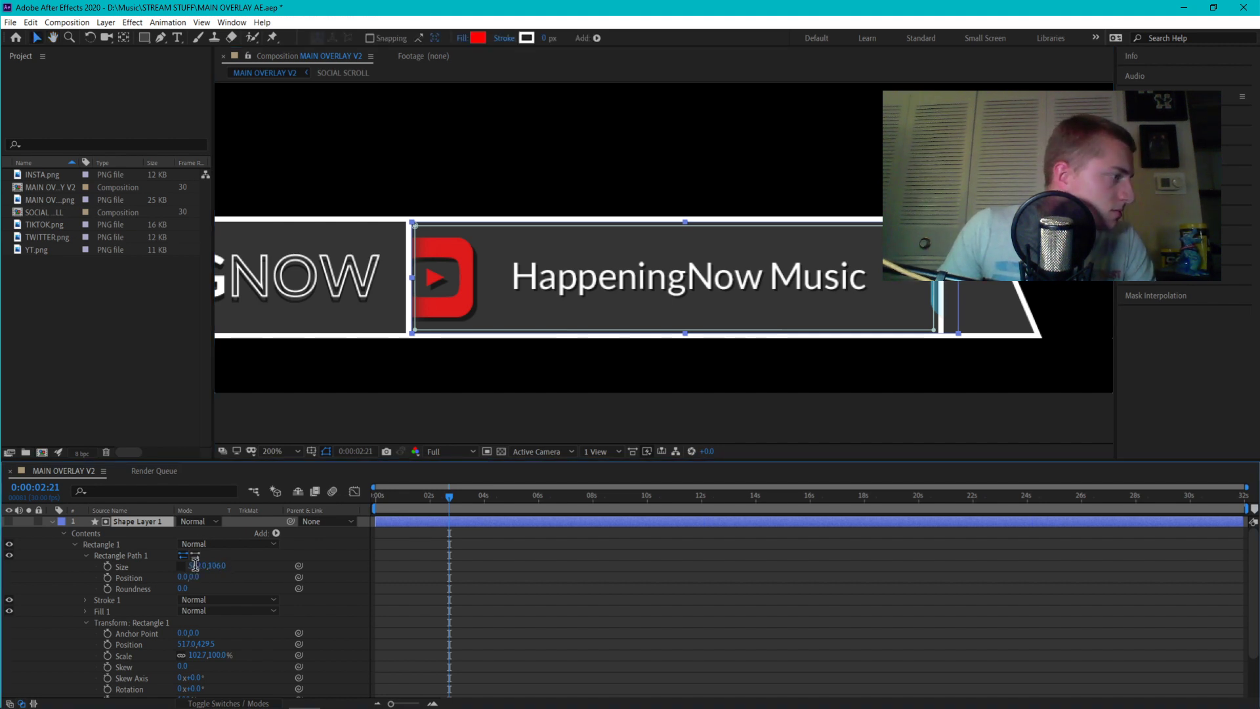
click(197, 566)
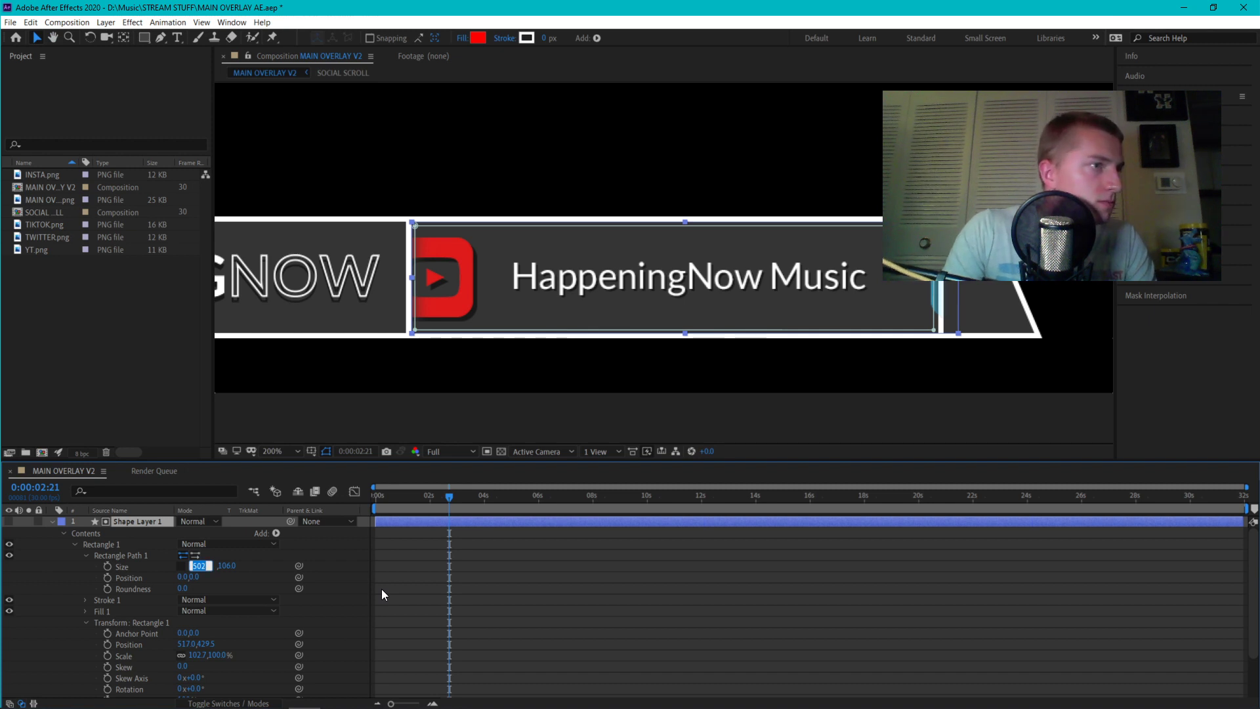
key(shift+Down)
key(shift+Down)
key(shift+Down)
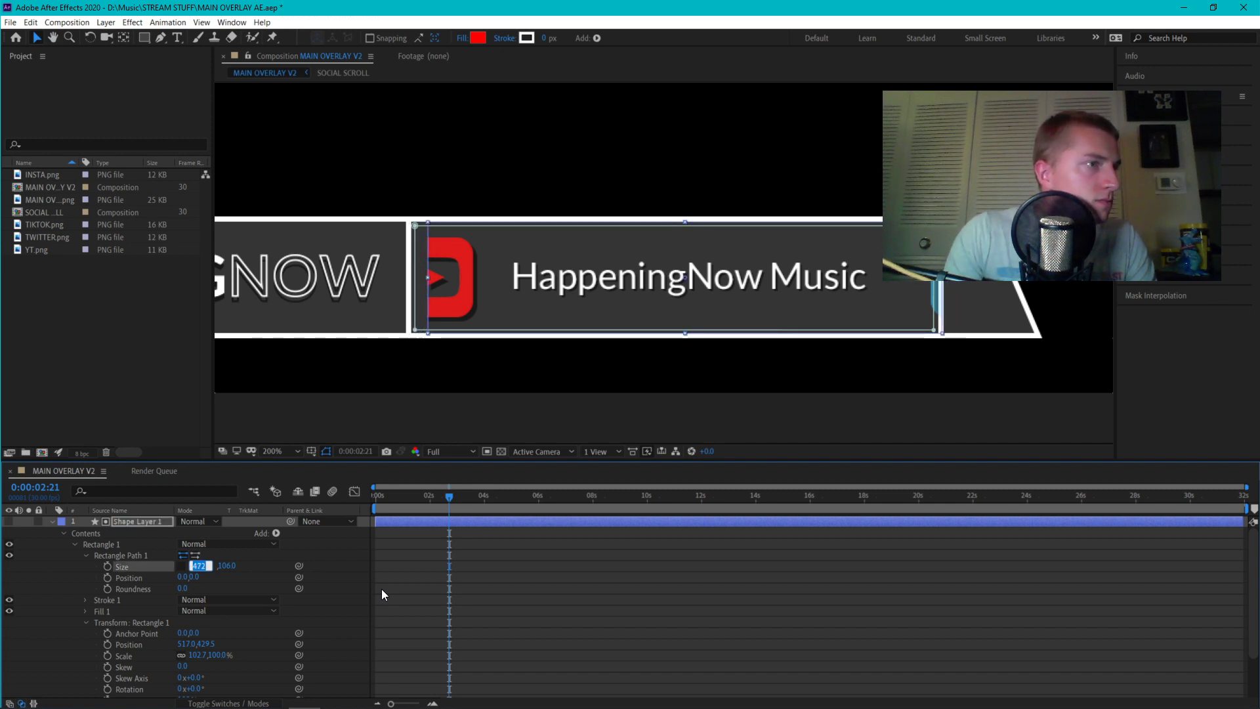
key(shift+Up)
key(shift+Up)
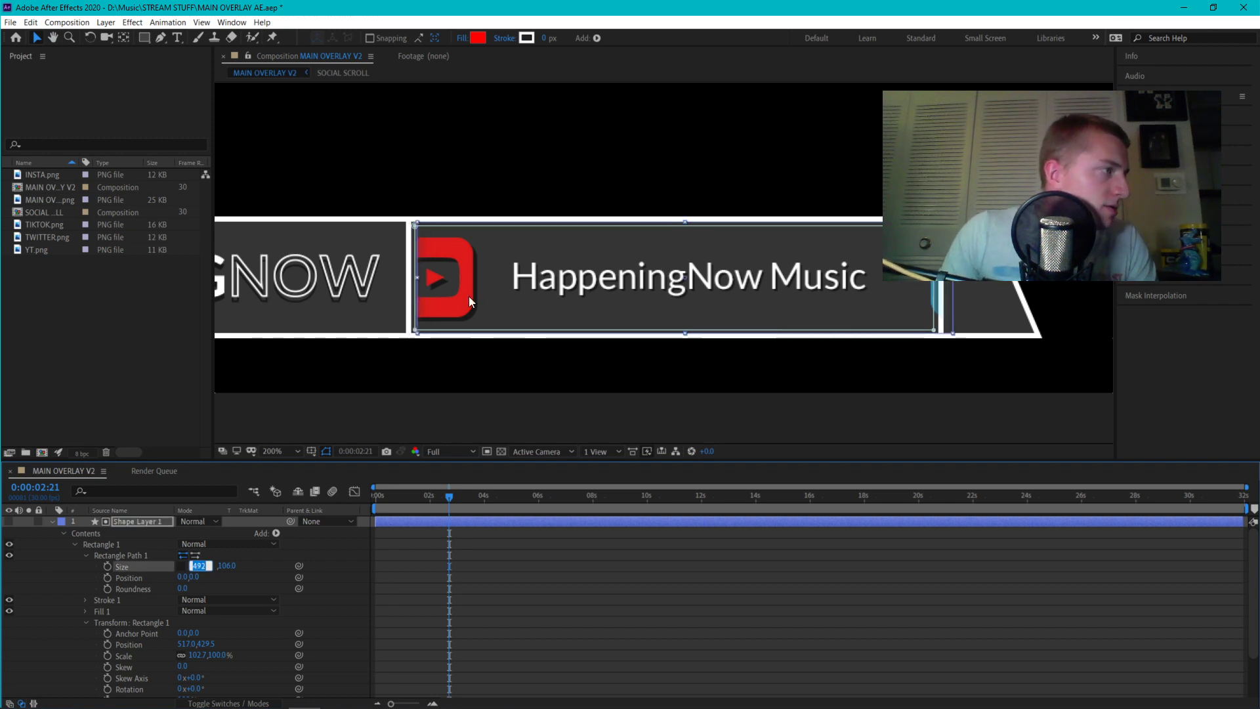
Nudge the matte rectangle horizontally to X position 510.5 so its near edge meets the divider beside the YouTube icon
click(522, 302)
key(Left)
key(Left)
key(Left)
key(Left)
key(Left)
key(Left)
key(Left)
key(Left)
key(Left)
key(Left)
key(Left)
key(Left)
key(Left)
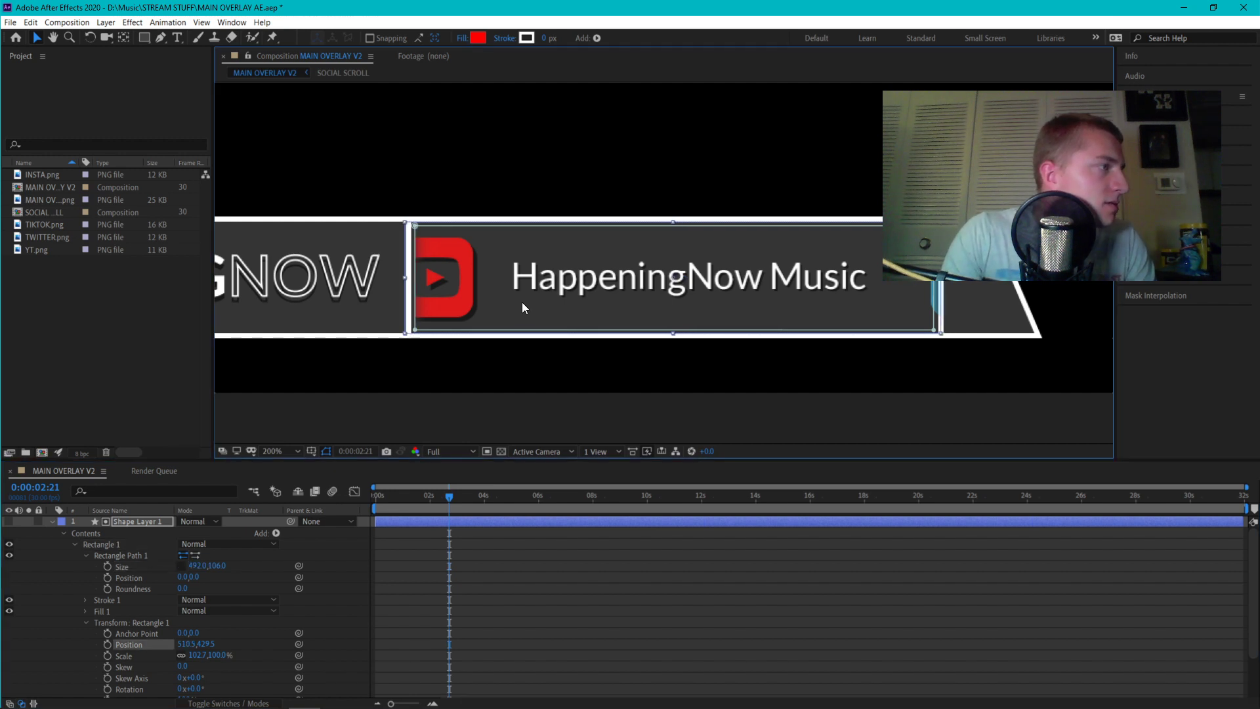
key(Left)
key(Left)
key(Left)
key(Left)
key(Left)
key(Left)
key(Left)
key(Left)
key(Left)
key(Left)
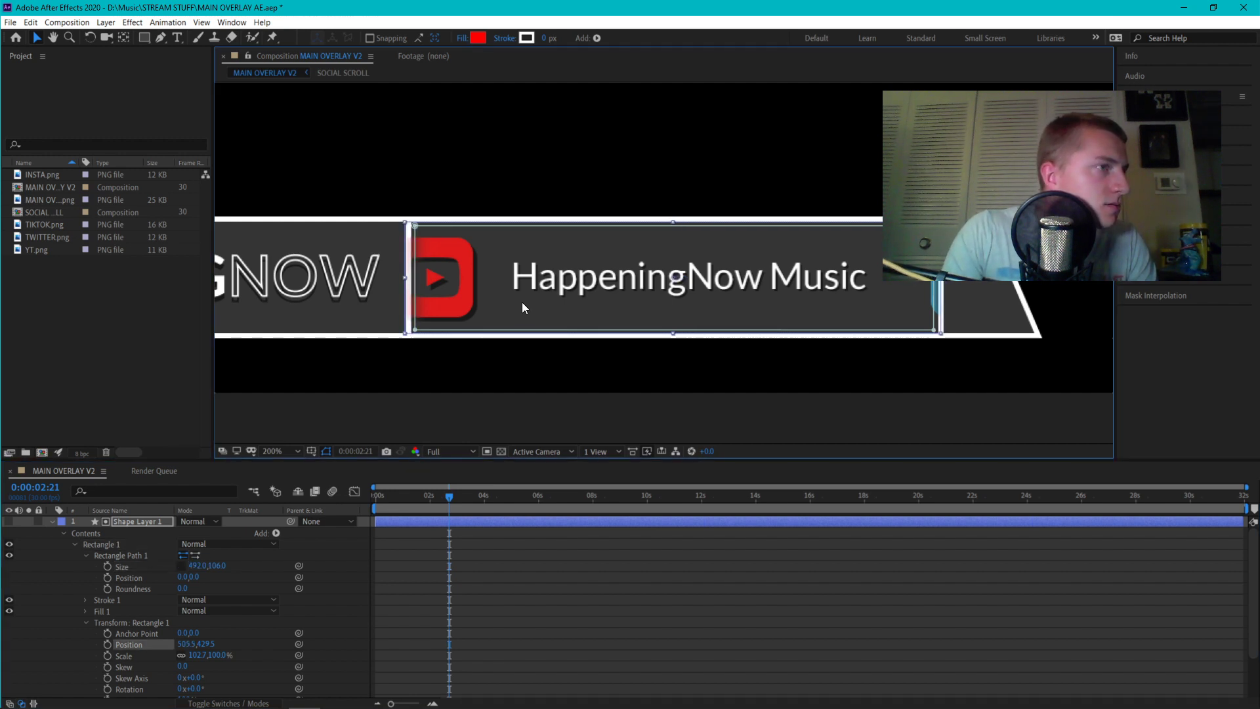
key(Right)
key(Right)
key(Right)
key(Right)
key(Right)
key(Right)
key(Right)
key(Right)
key(Right)
key(Right)
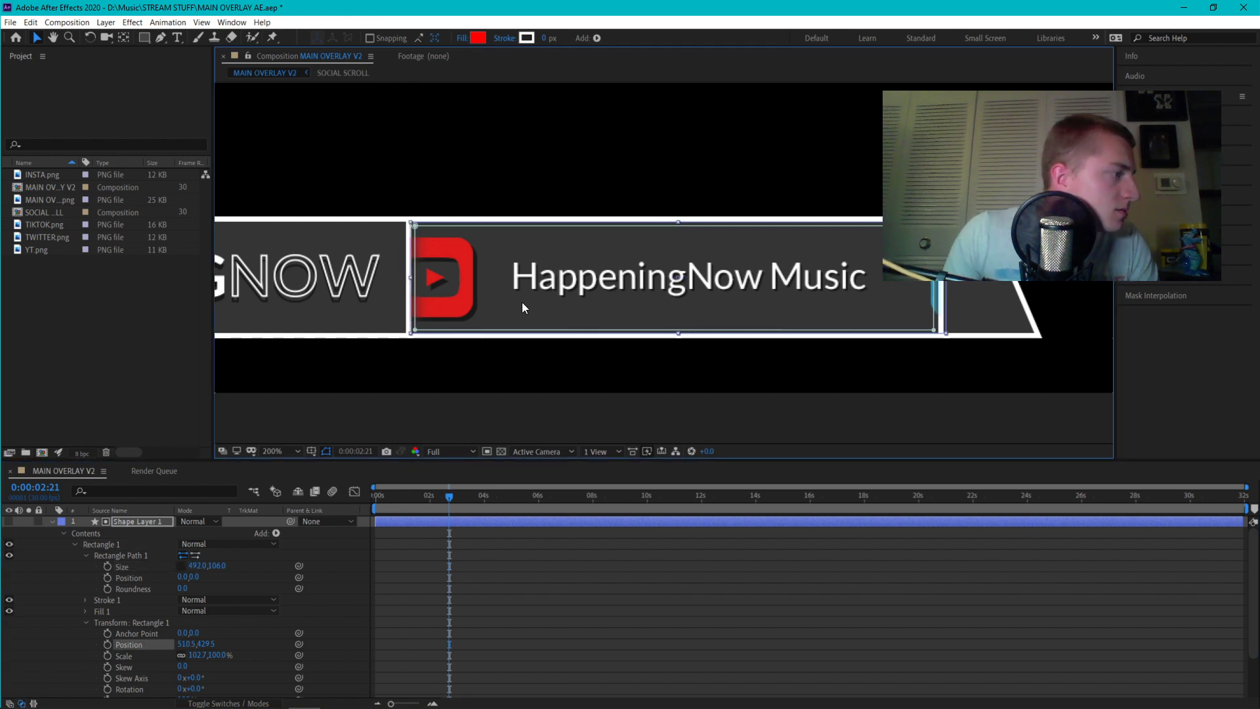
Set the width of Rectangle Path 1's Size to 482
click(196, 566)
key(shift+Down)
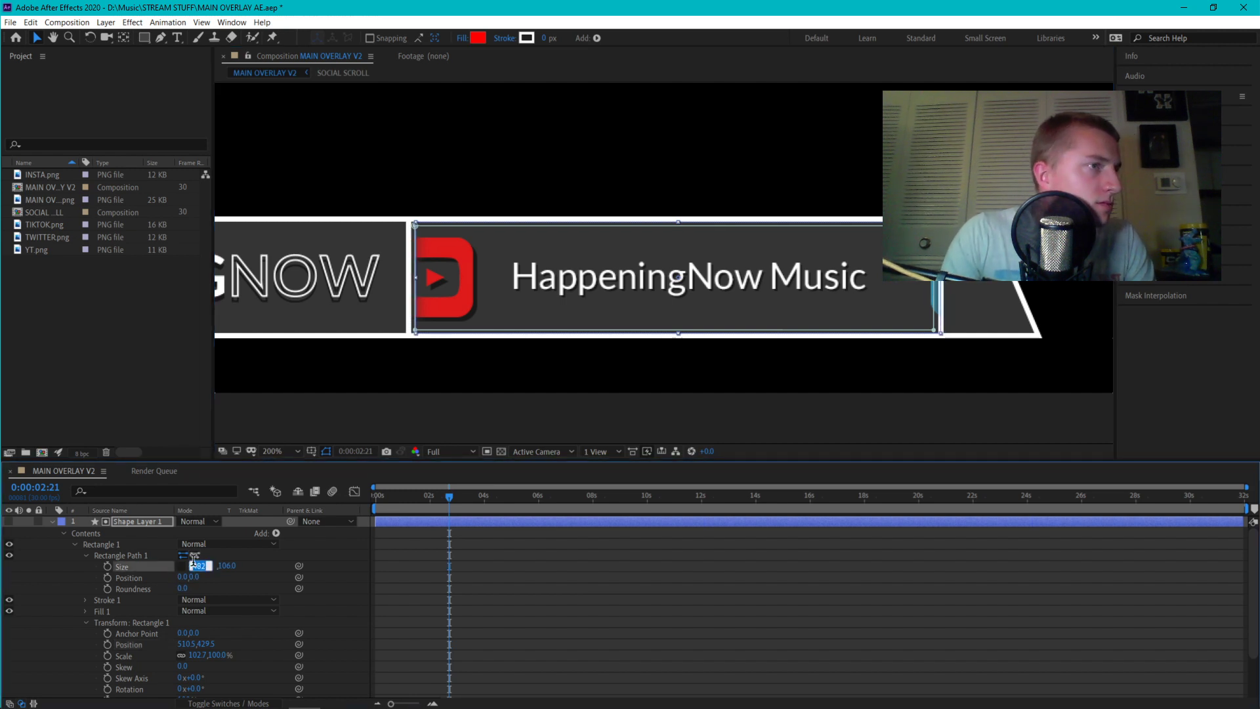
key(Return)
Nudge the matte rectangle horizontally to X position 506.5 so it sits between the two dividers
key(Left)
key(Left)
key(Left)
key(Left)
key(Left)
key(Left)
key(Left)
key(Left)
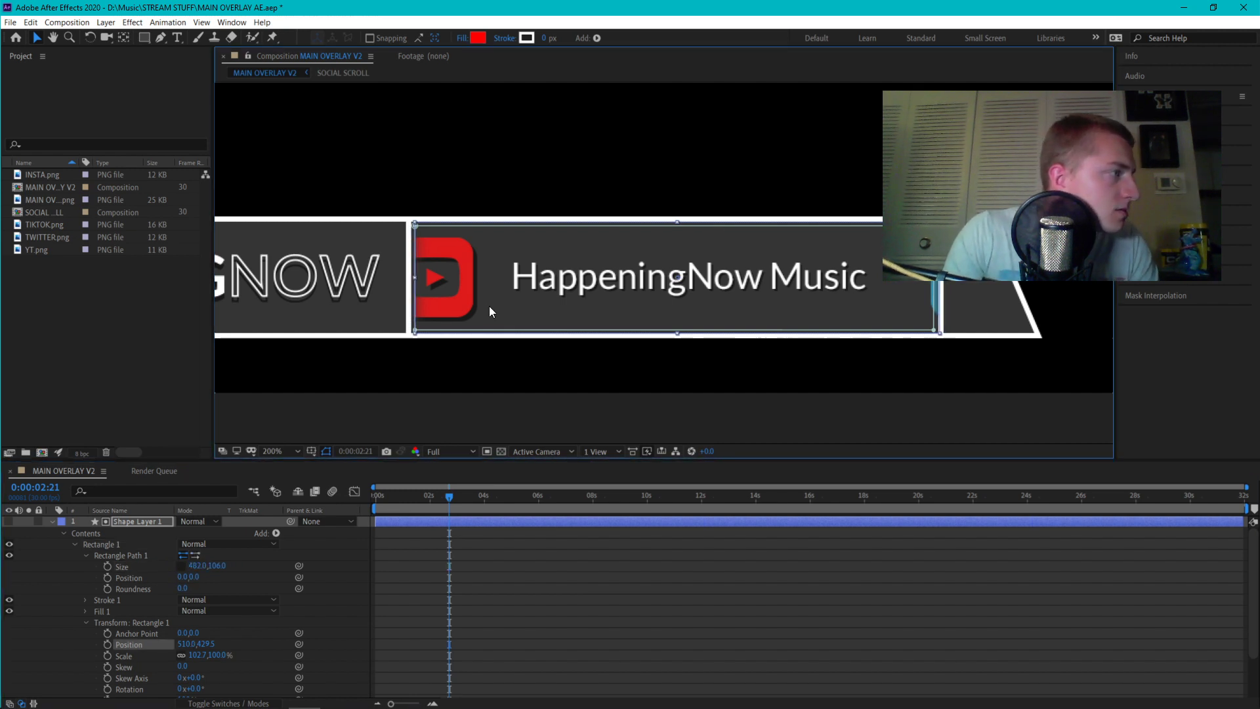
key(Left)
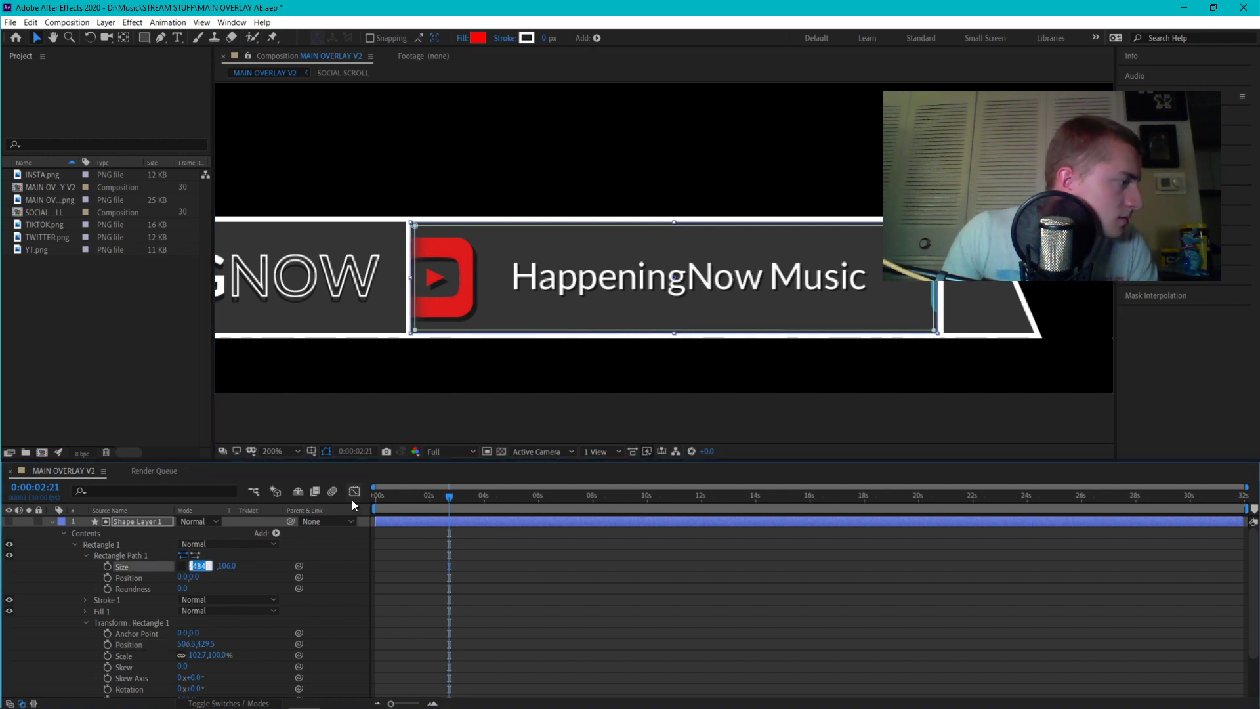
Set the rectangle path's width to 485 and reposition the matte rectangle at 506.5, 430.0
key(Up)
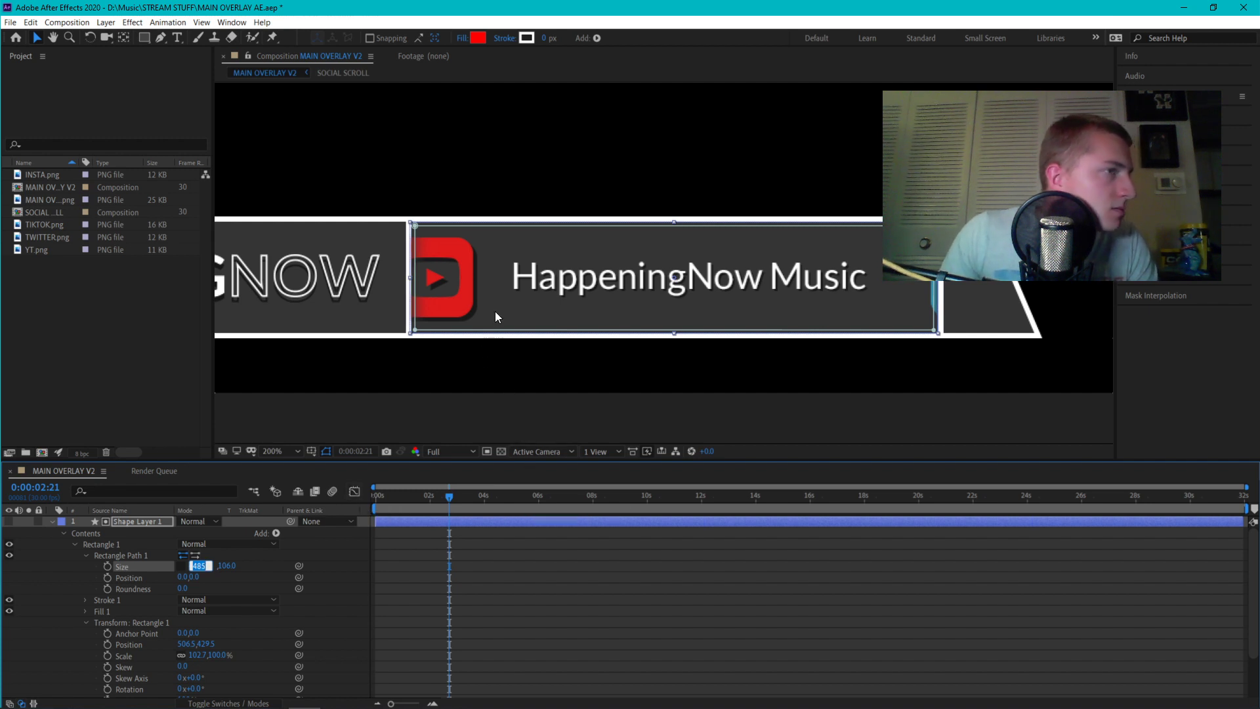
drag(491, 310, 489, 310)
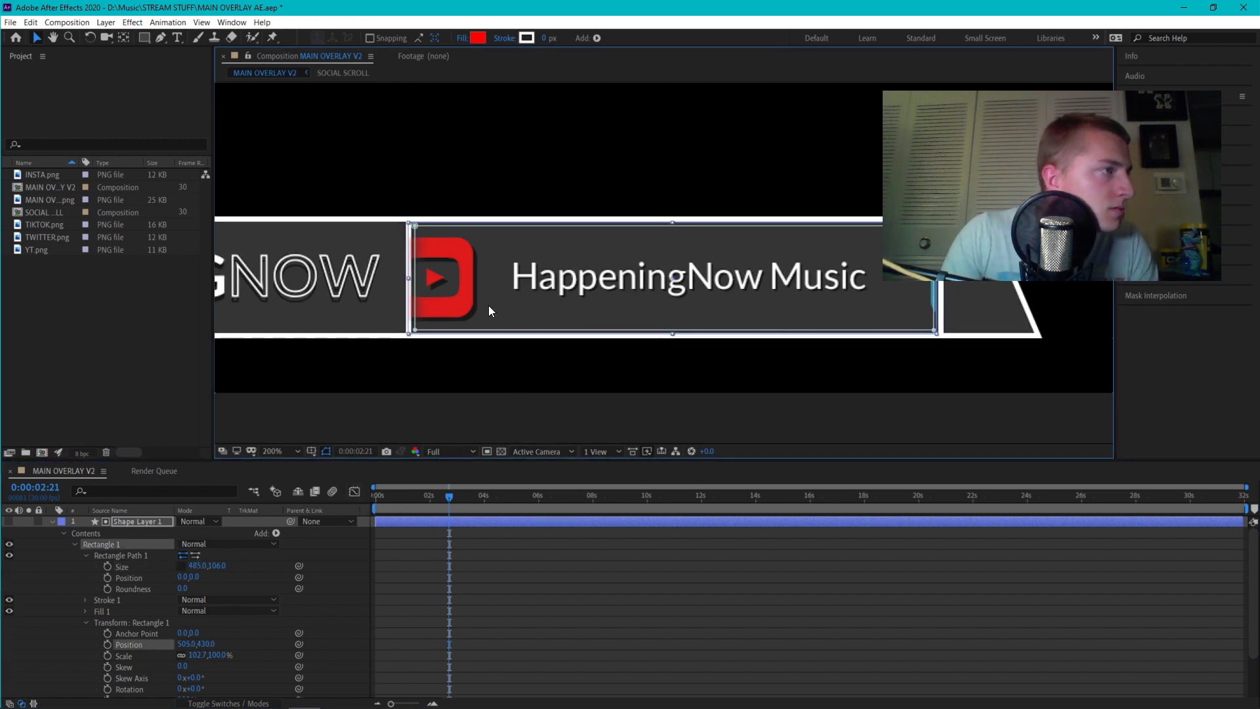
key(Right)
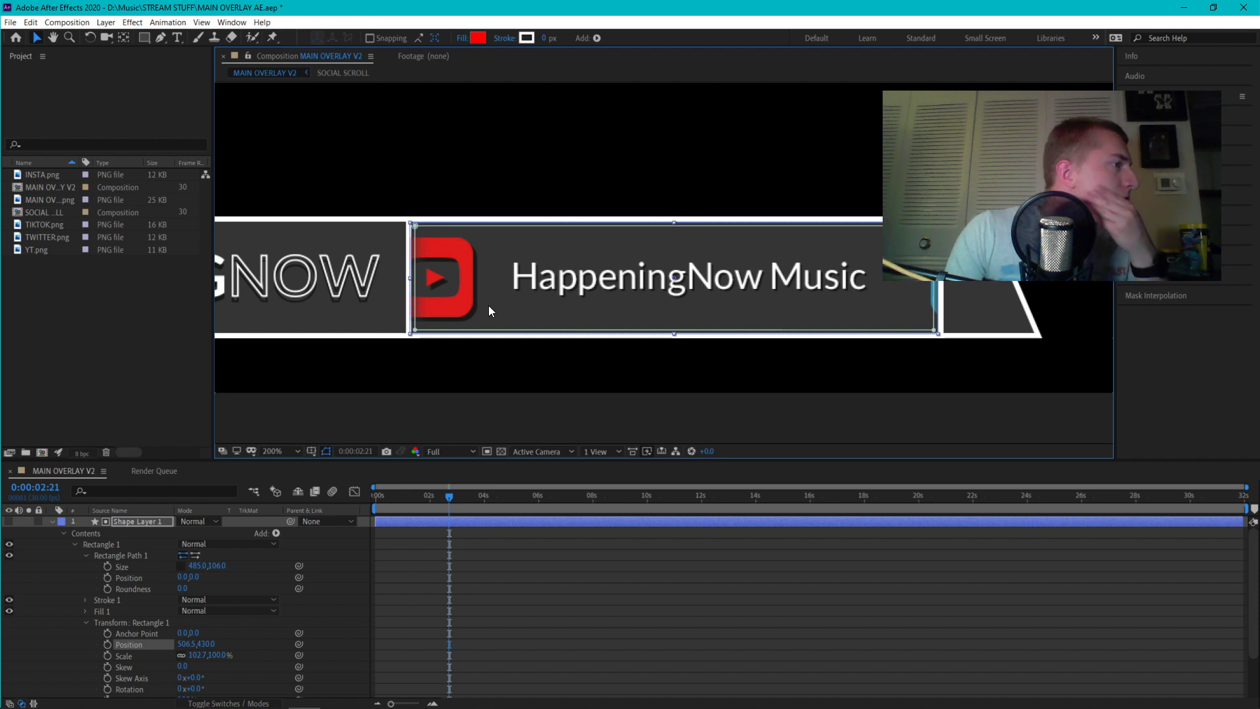
Set the rectangle path's width to 484 and deselect the matte
click(209, 566)
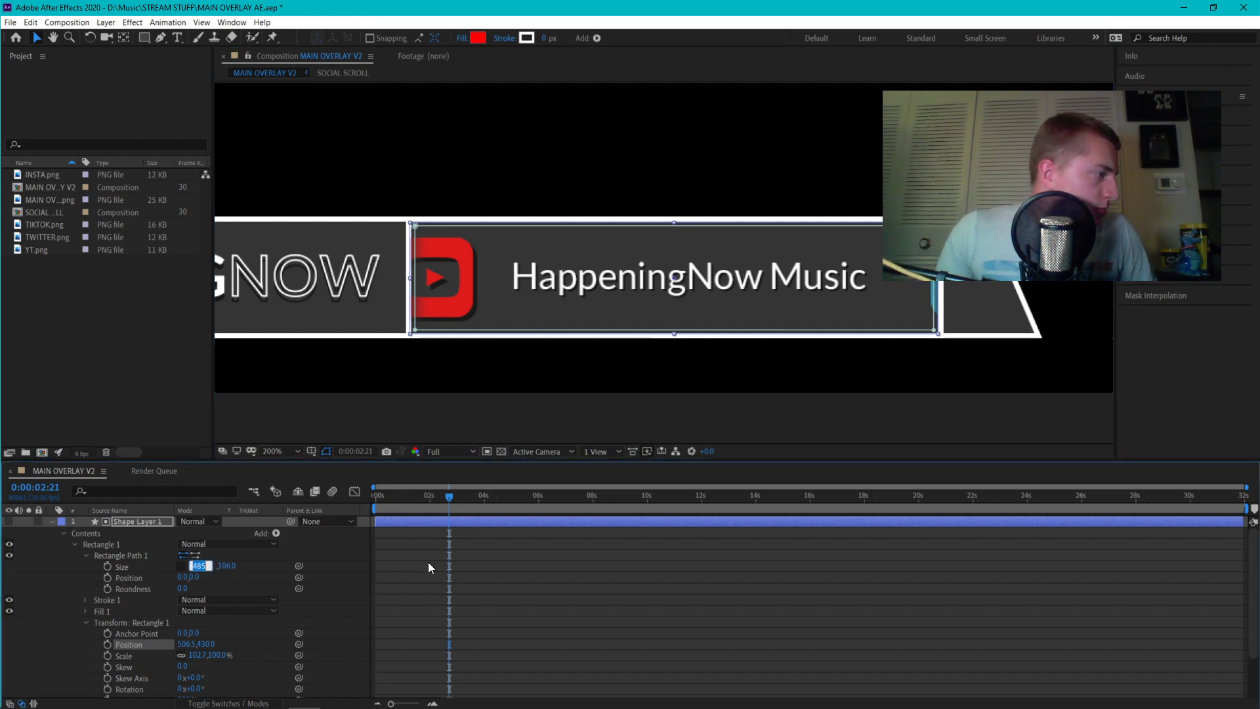
key(Down)
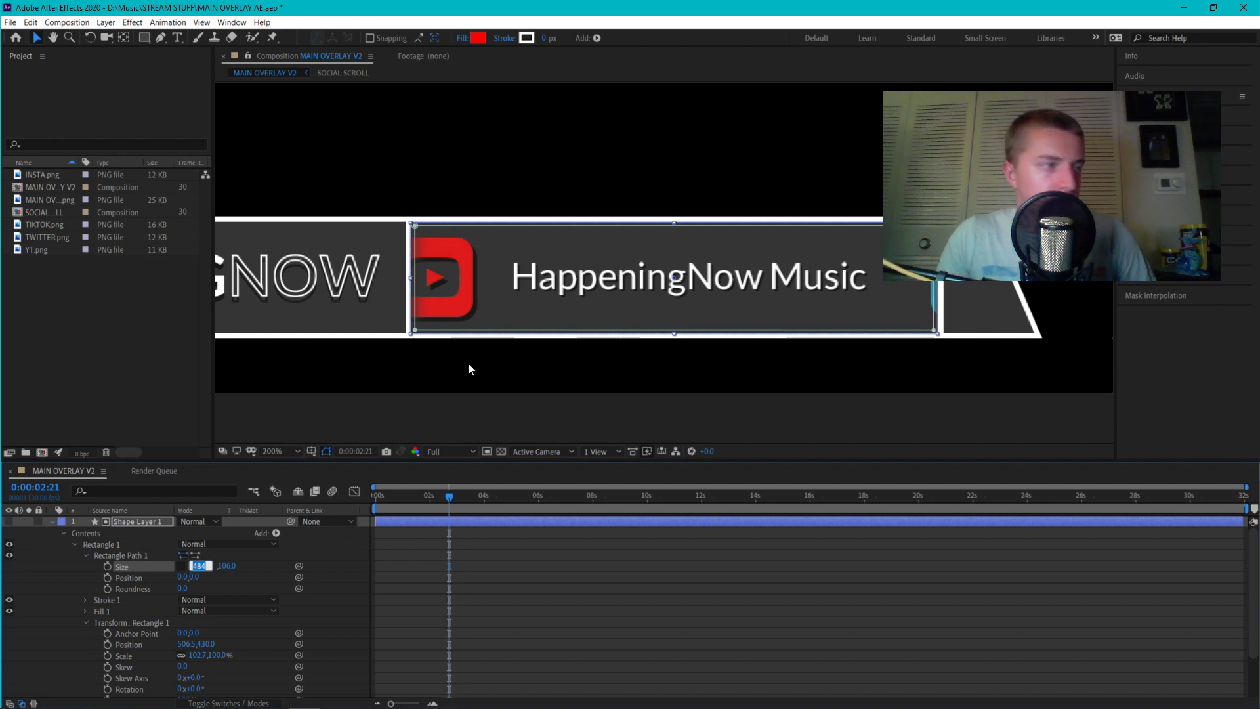
click(494, 120)
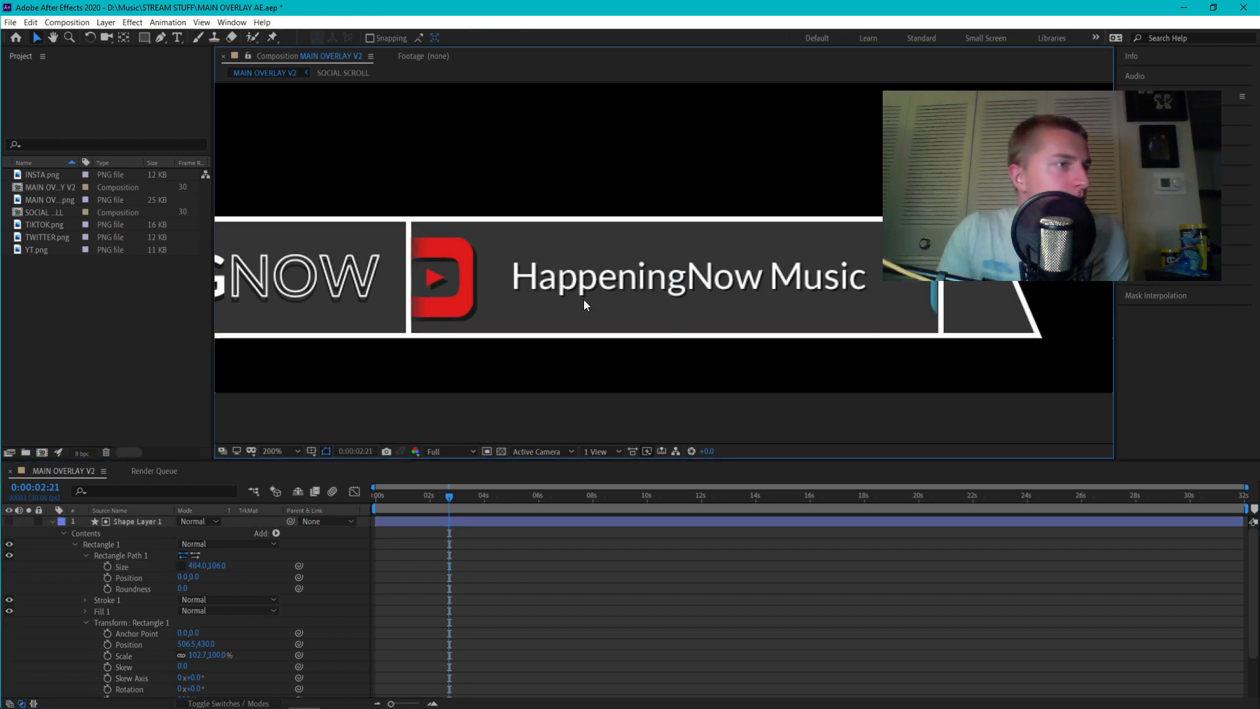
Nudge the matte rectangle to position 507.5, 429.6 so its upper corner meets the inner corner of the divider beside the YouTube icon
click(122, 555)
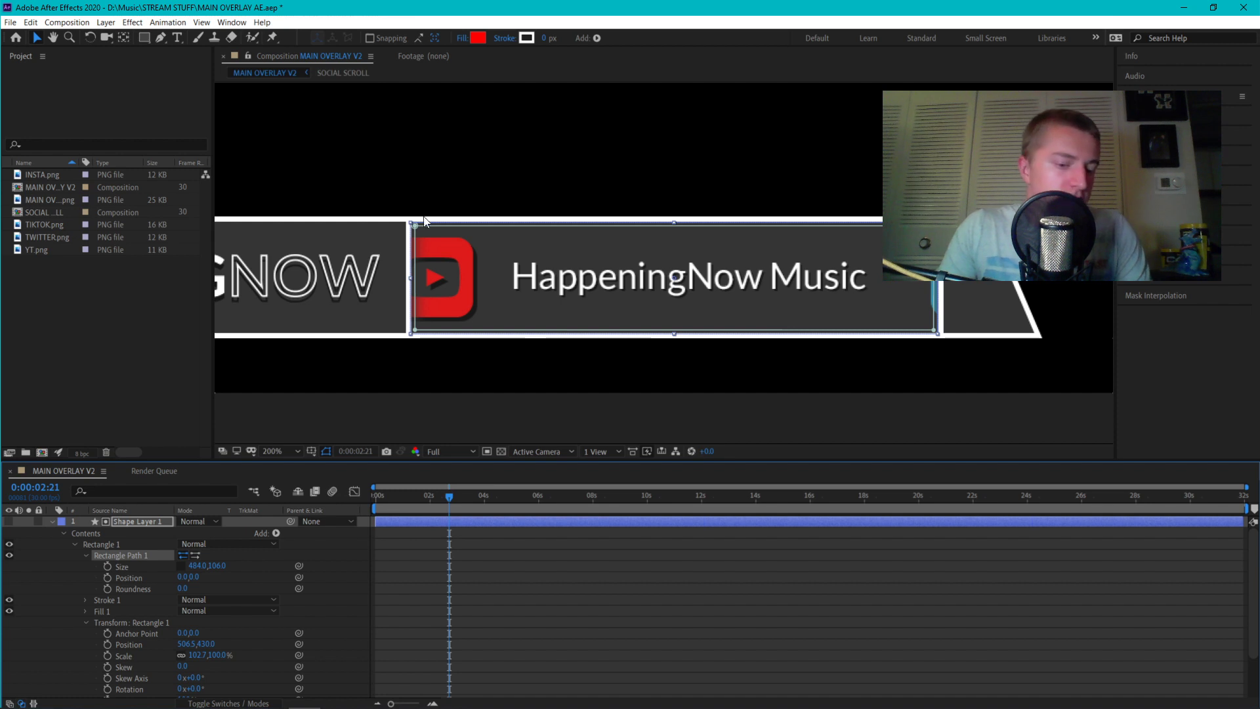
scroll(457, 228, up, 2)
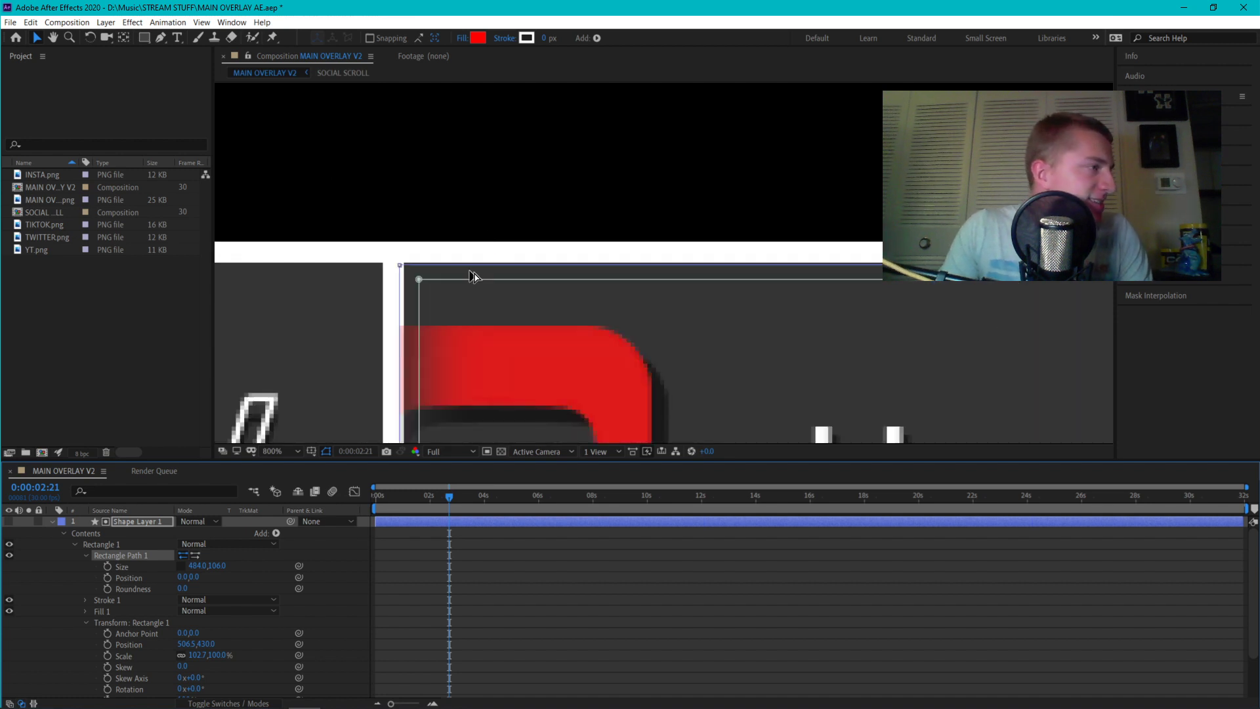
click(454, 306)
key(Right)
key(Right)
key(Right)
key(Right)
key(Right)
key(Right)
key(Right)
key(Right)
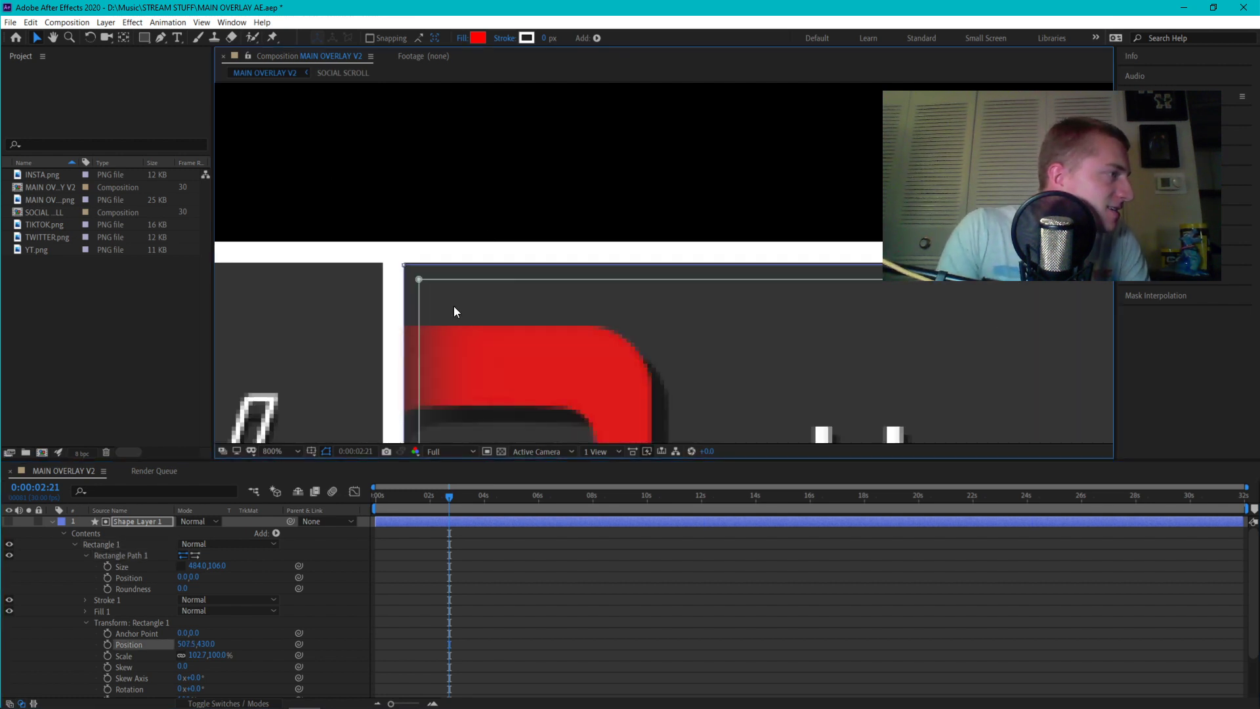
key(Up)
key(Up)
key(Up)
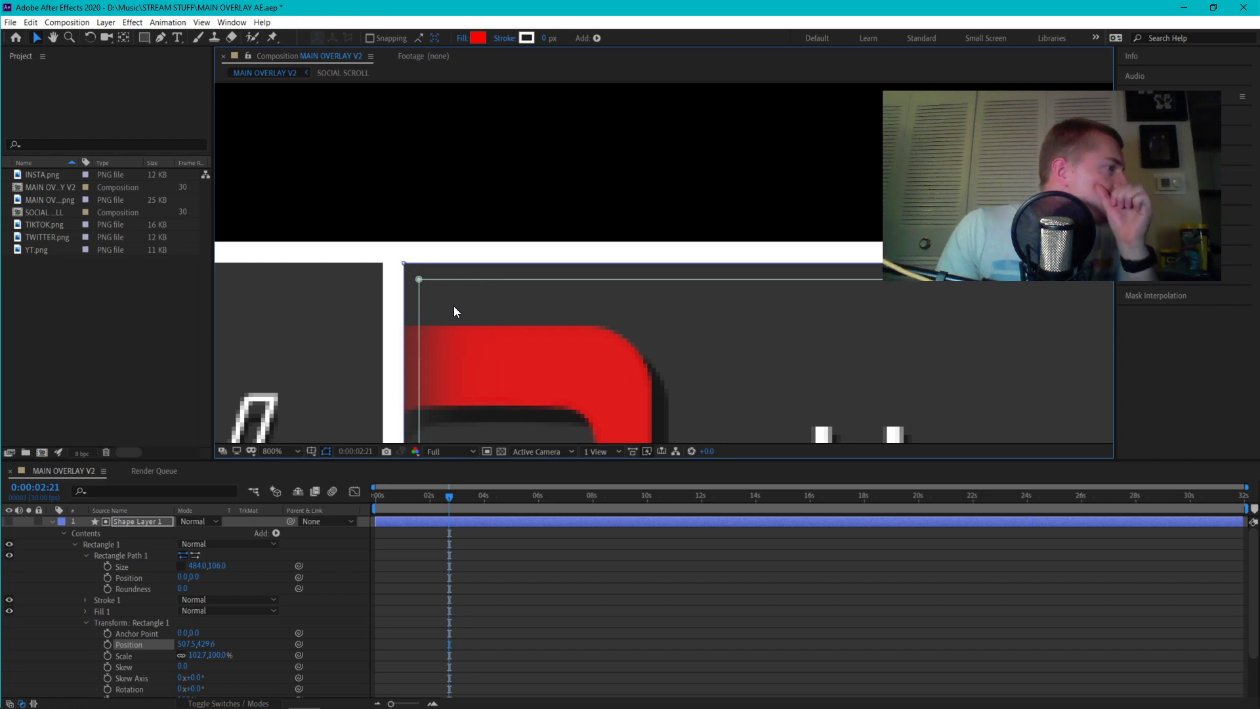
Examine how the matte's far corners line up with the divider near the slanted end and the overlay's lower border
key(h)
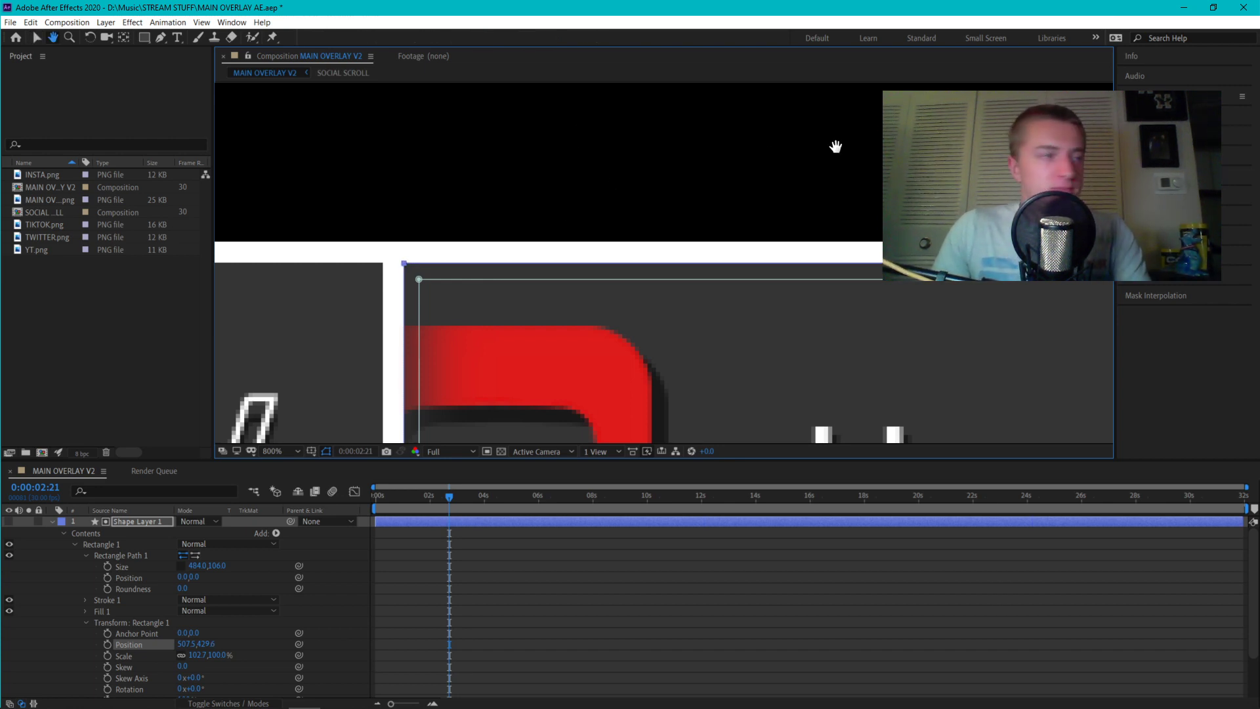
drag(860, 147, 239, 136)
drag(939, 189, 291, 179)
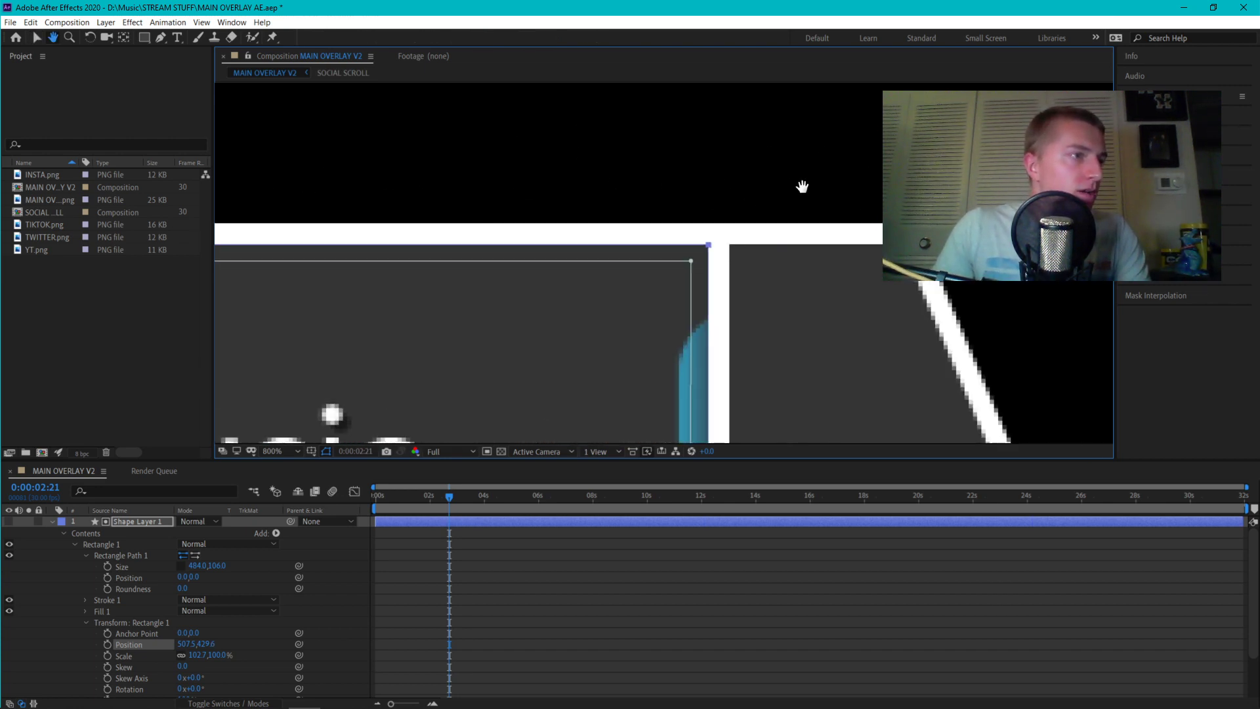
drag(764, 179, 743, 18)
drag(759, 382, 794, 131)
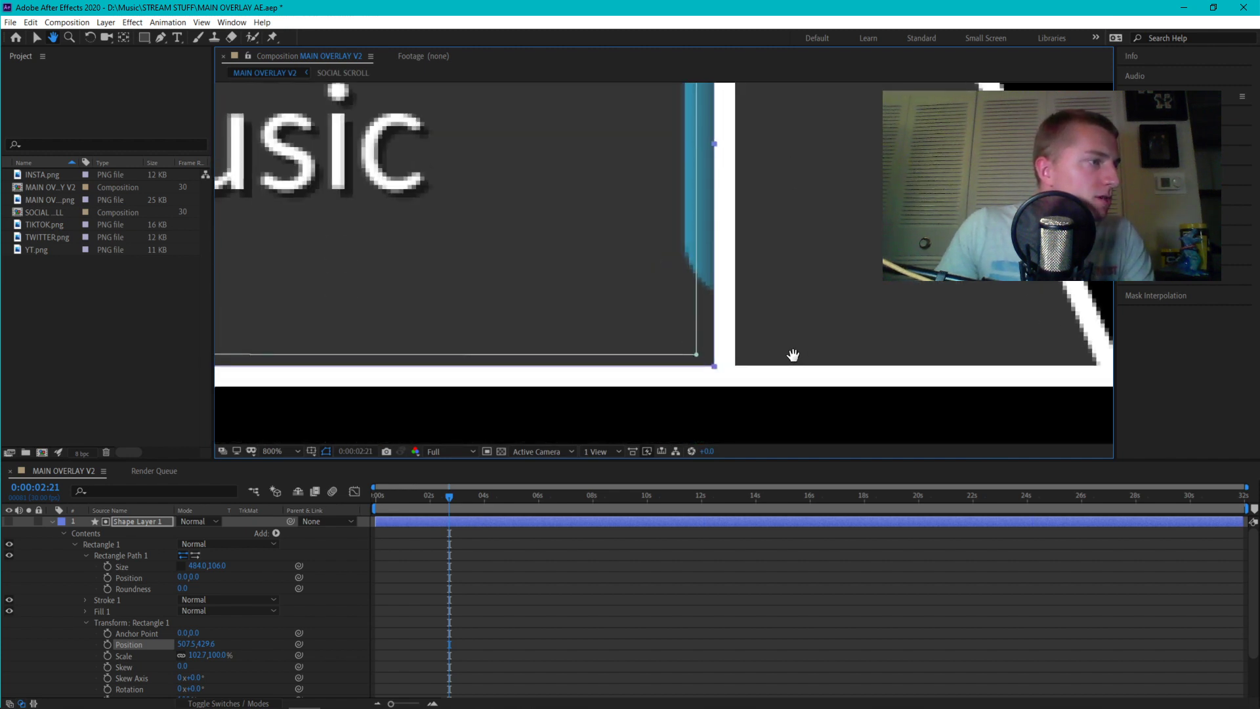
drag(735, 365, 874, 341)
drag(438, 230, 485, 232)
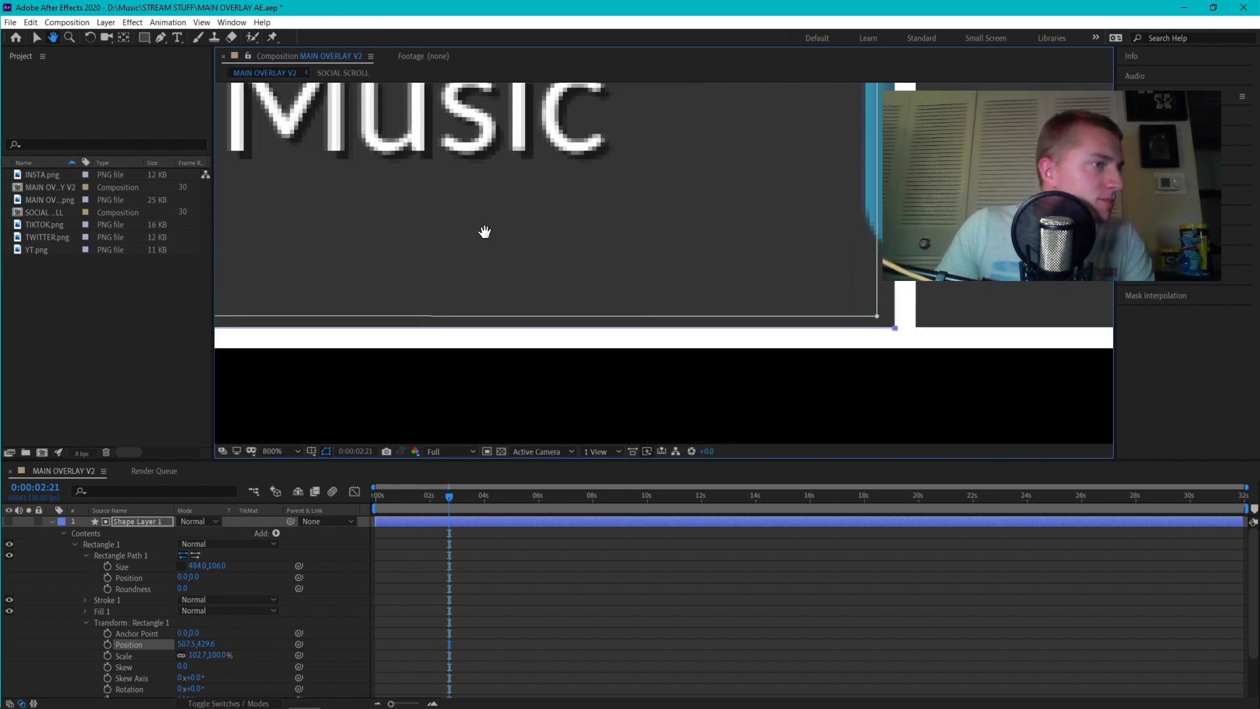
click(33, 38)
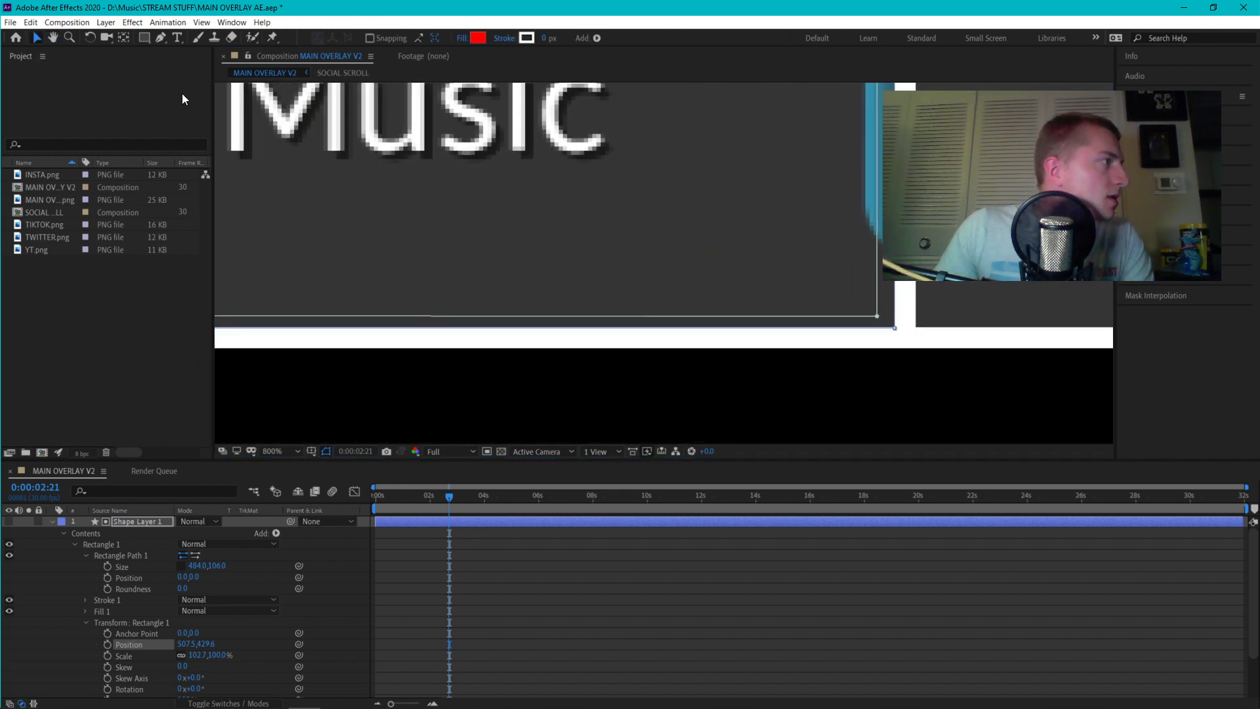
Save the project, and deselect the matte to review how the scrolling handles meet both dividers
click(880, 321)
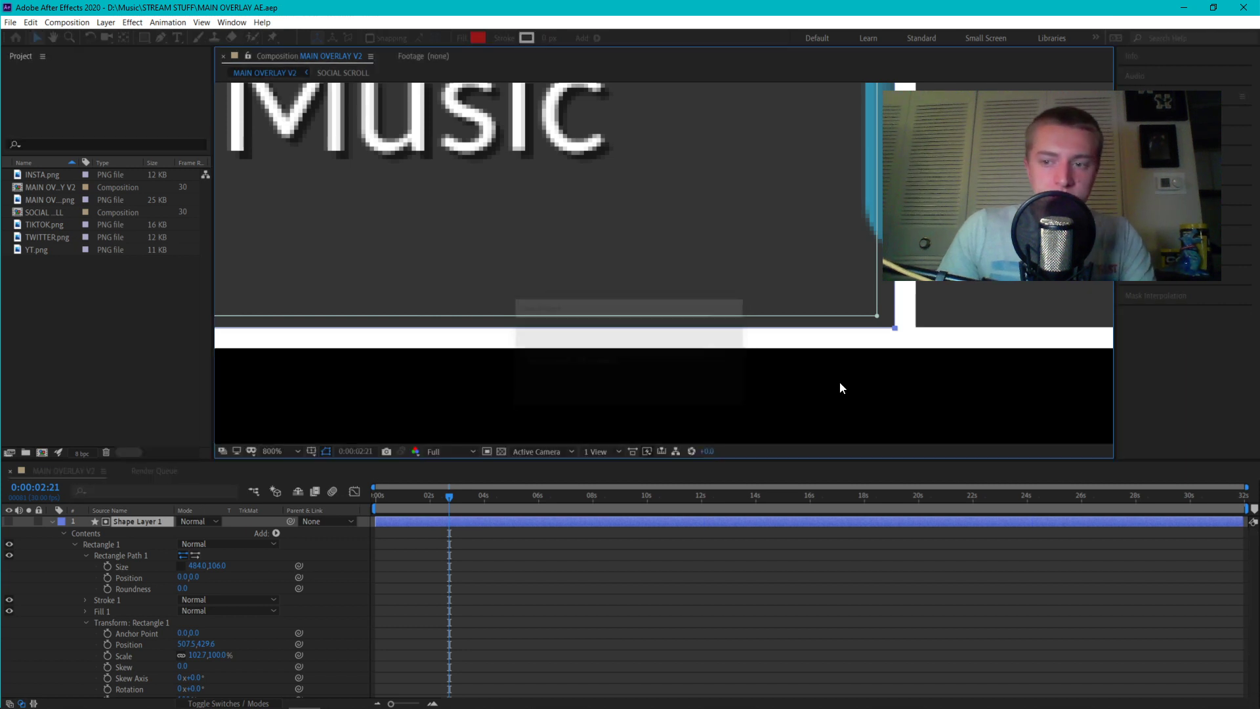
scroll(458, 409, down, 1)
scroll(458, 410, down, 2)
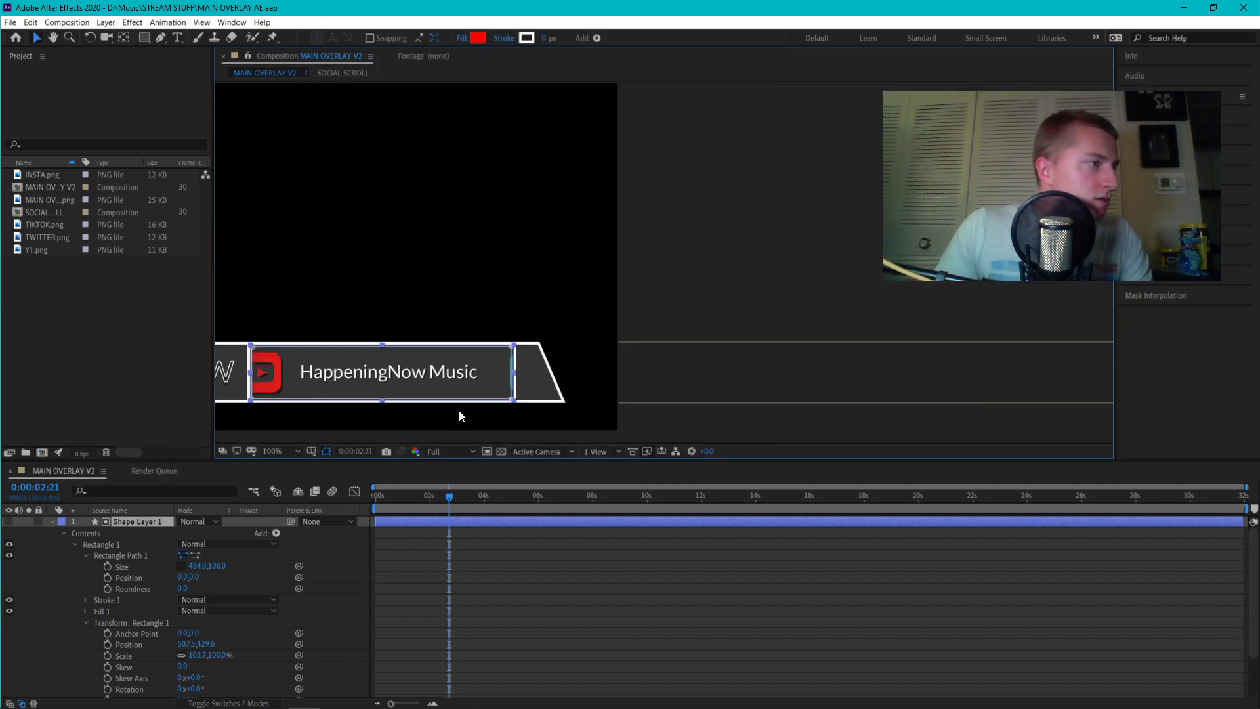
scroll(479, 356, up, 1)
key(h)
drag(430, 155, 729, 147)
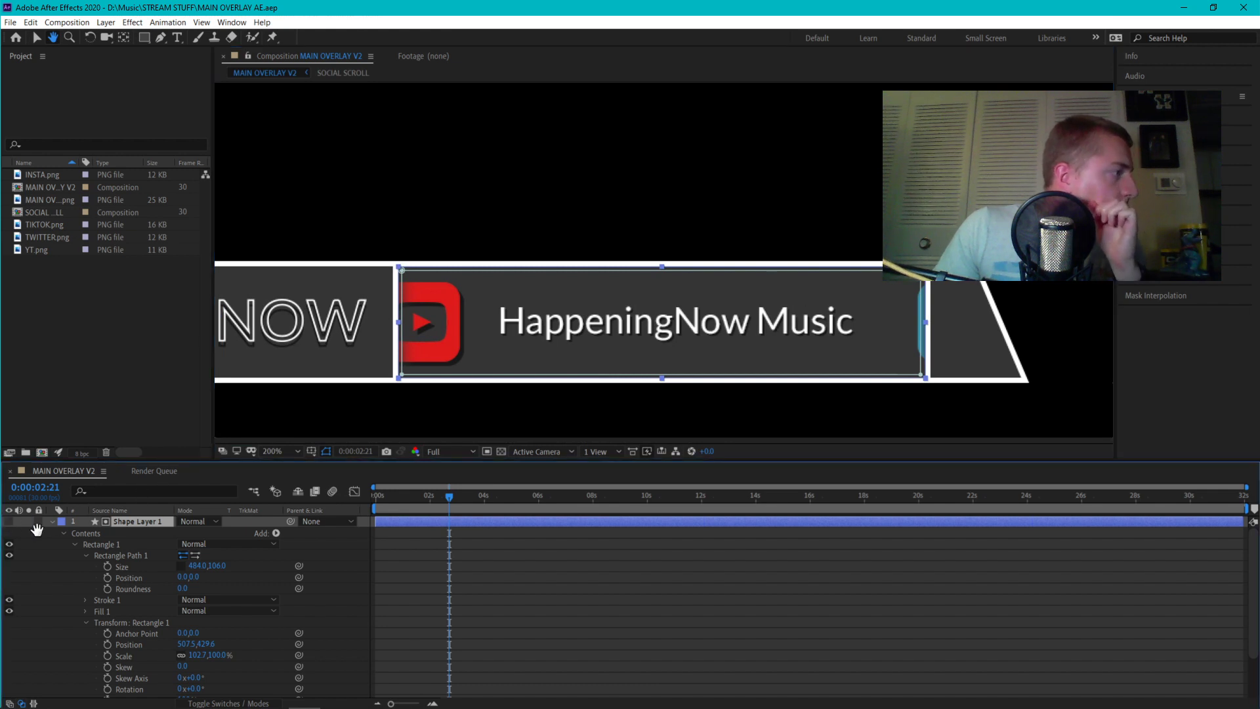
key(v)
click(223, 335)
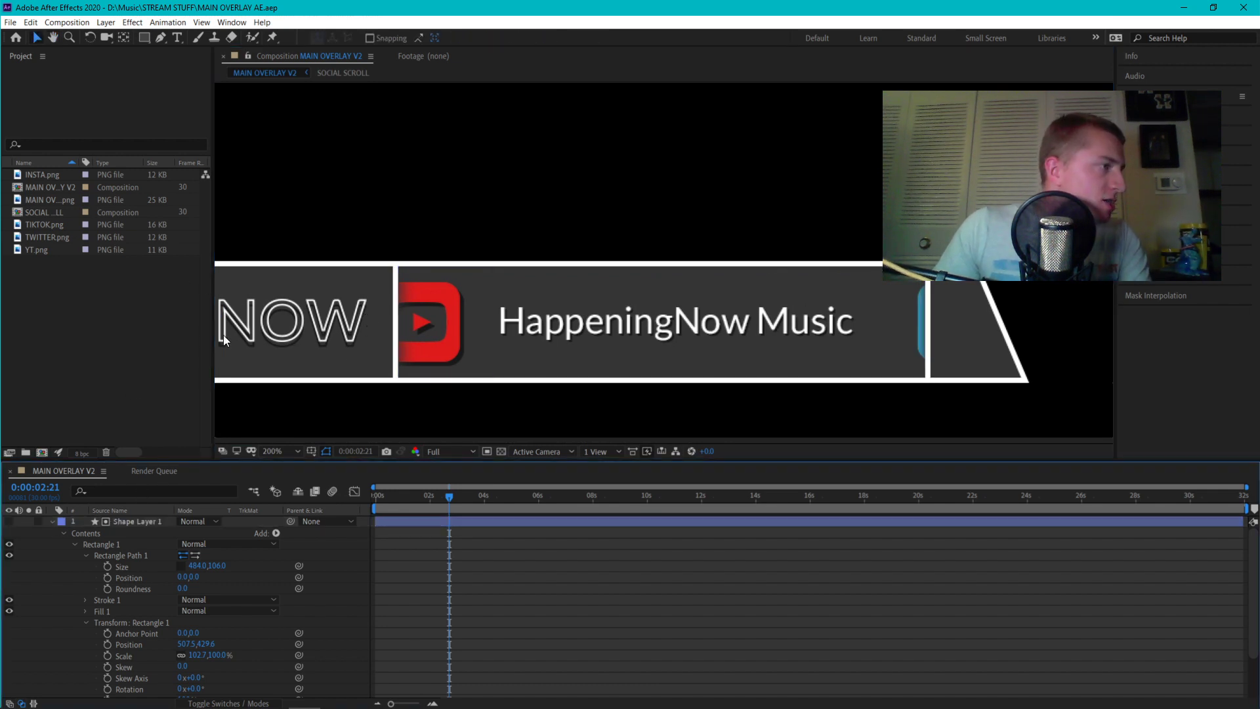
Briefly show the feathered matte to check it against the dividers, collapse Shape Layer 1, and scrub the timeline to the Twitter handle
click(9, 521)
click(336, 196)
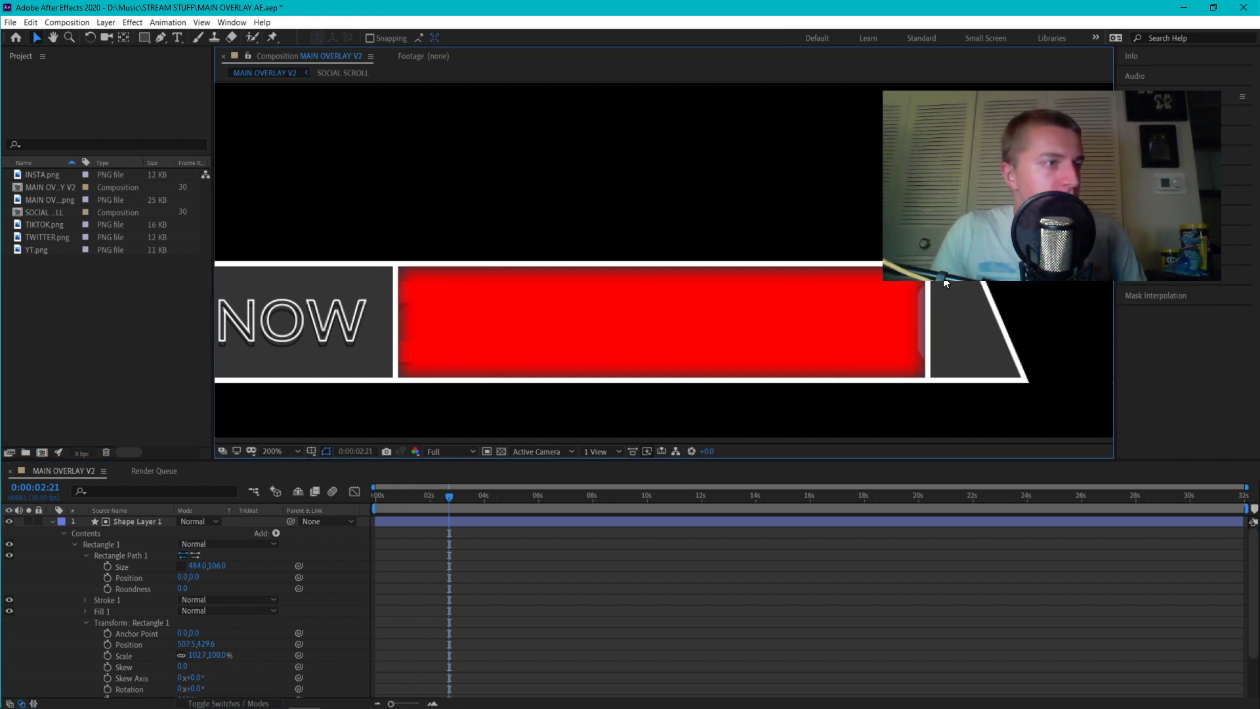
click(9, 521)
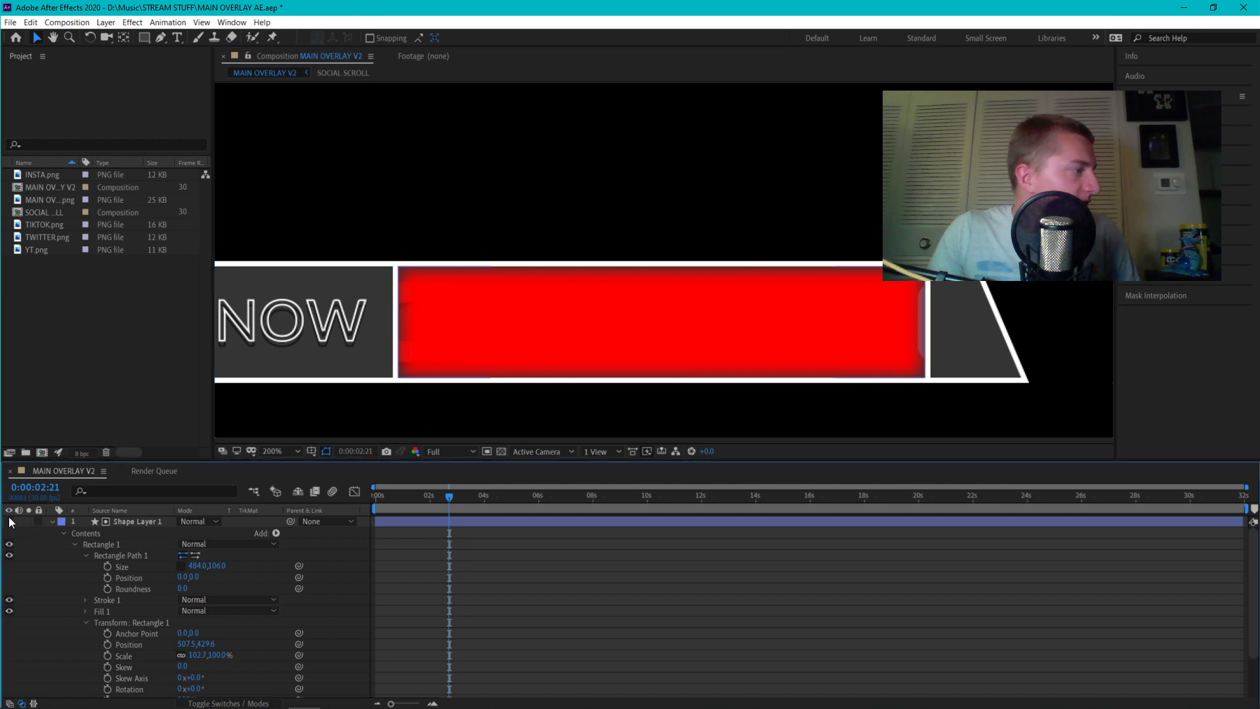
click(52, 521)
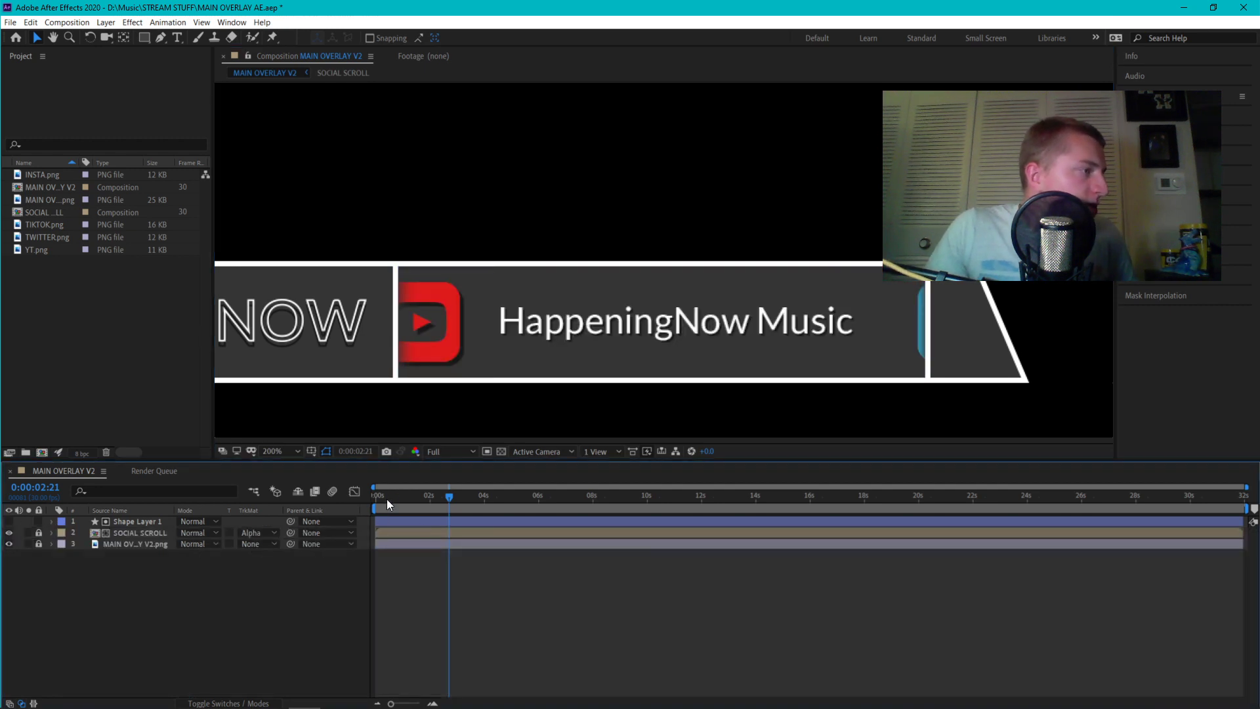
drag(384, 494, 554, 505)
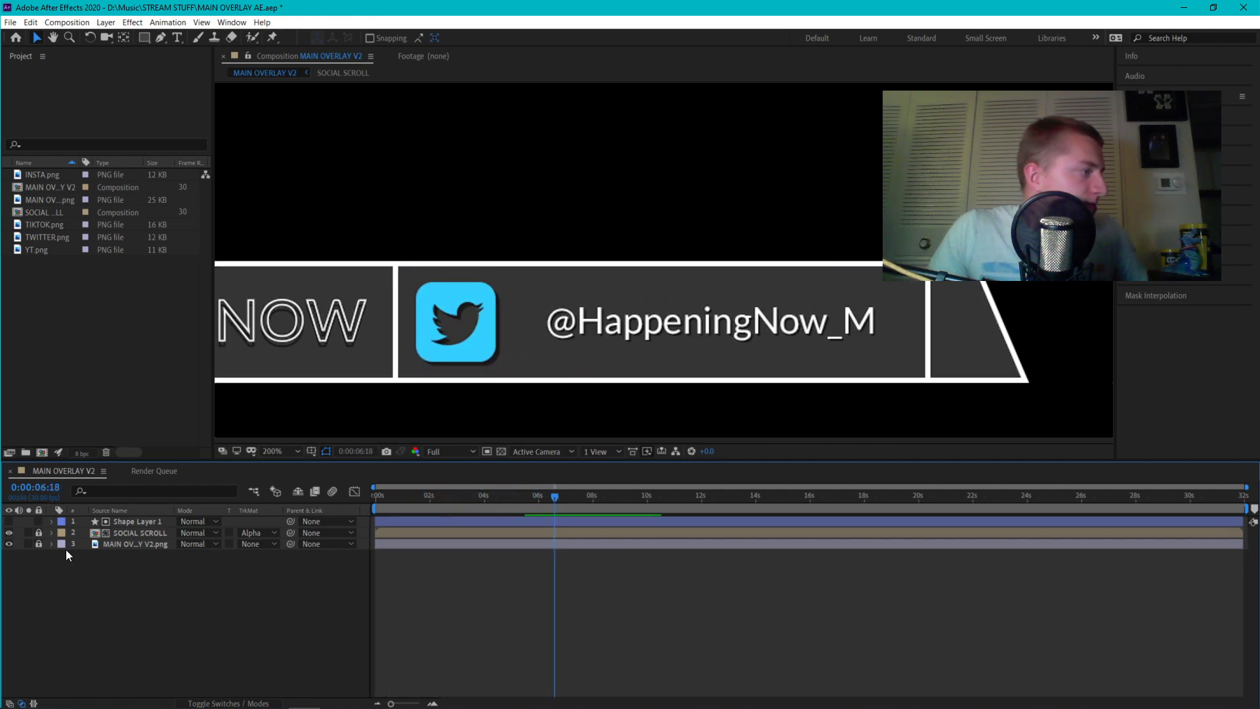
Lock Shape Layer 1, unlock SOCIAL SCROLL, and reveal its transform properties with the Position keyframes
click(52, 533)
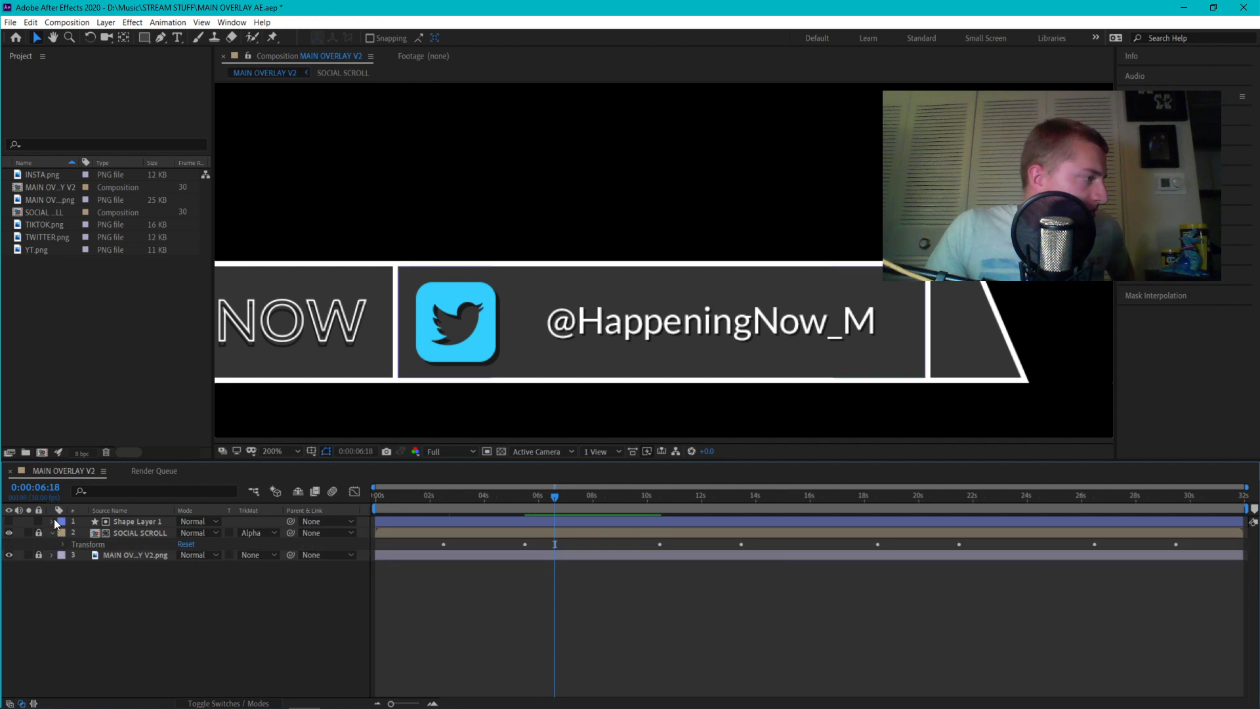
click(38, 532)
click(38, 522)
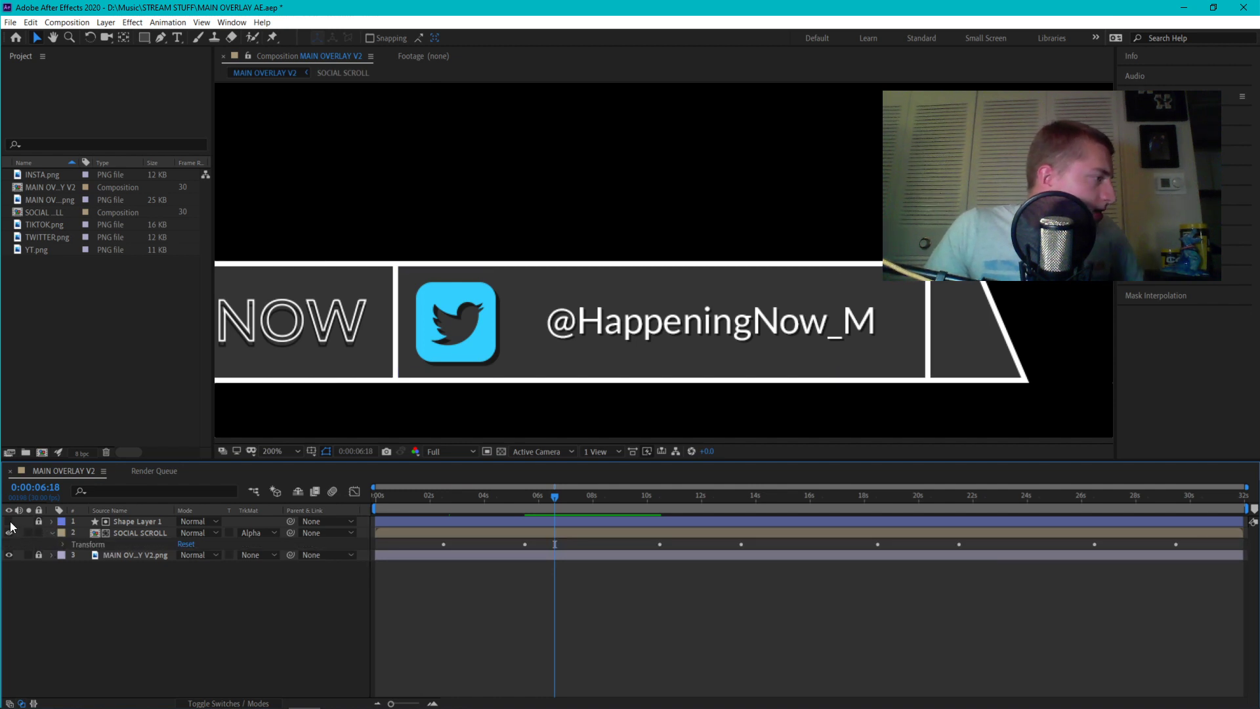
click(9, 521)
click(9, 521)
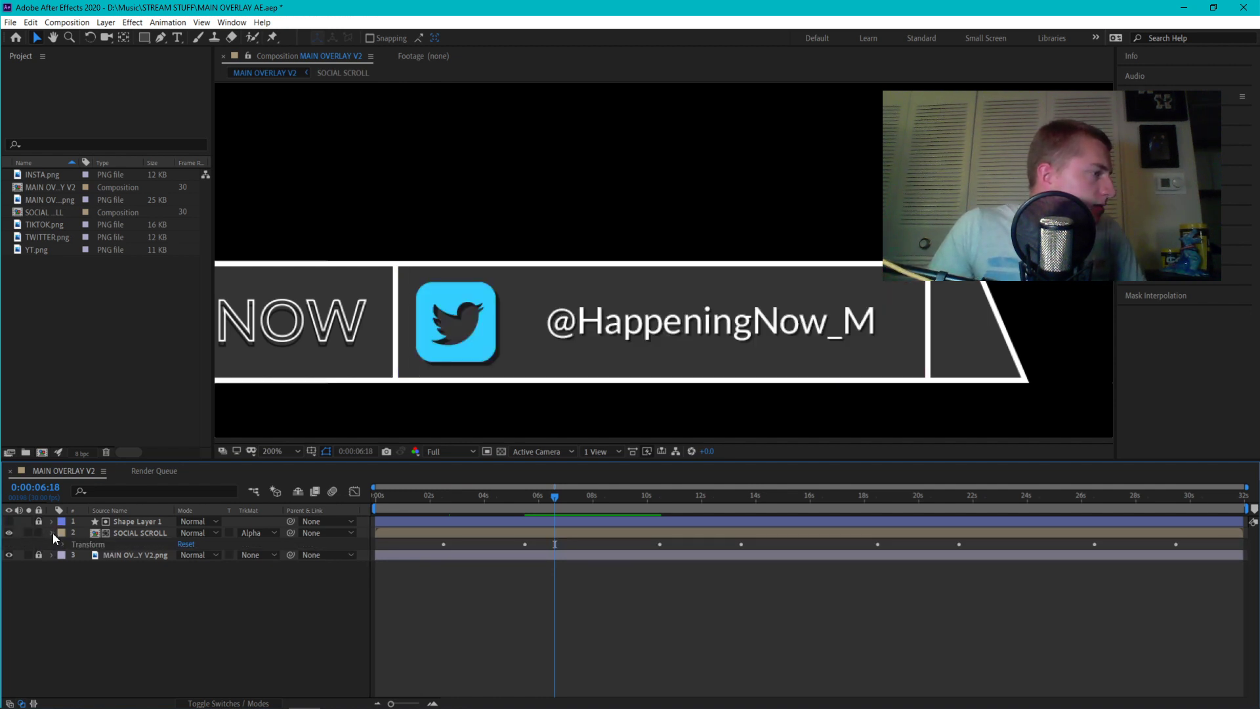
click(52, 533)
click(53, 533)
click(63, 545)
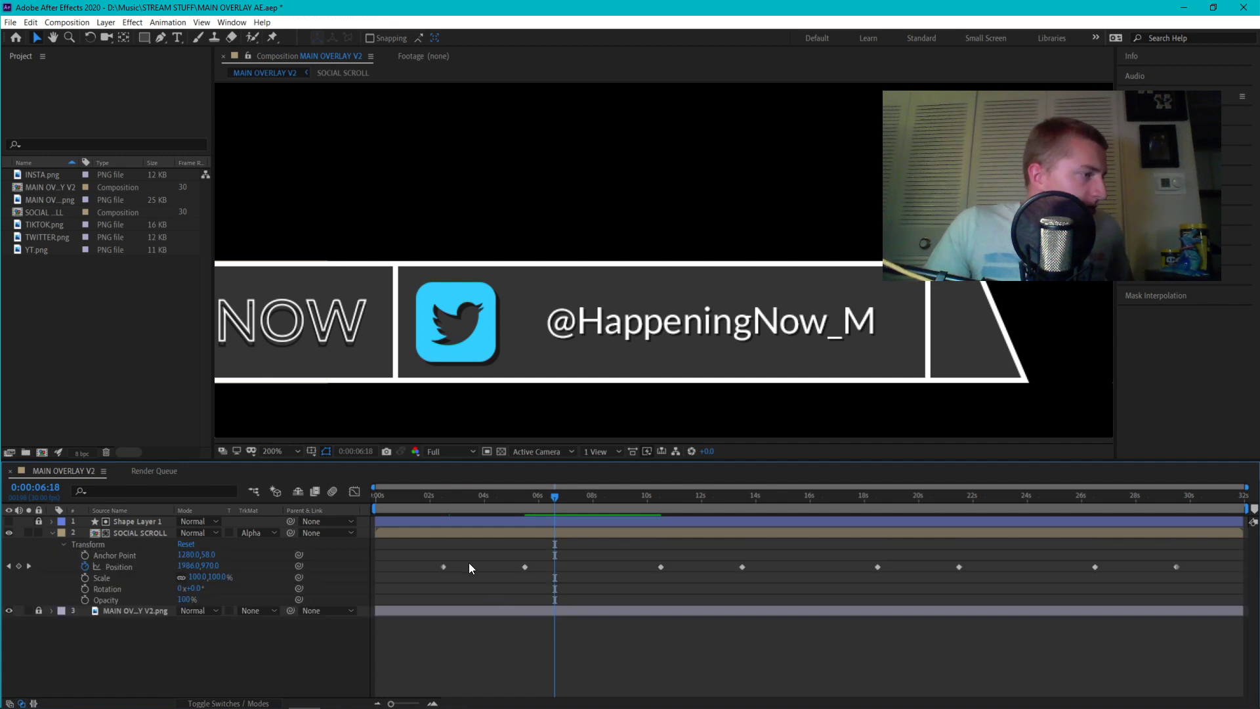
Apply Easy Ease Out to SOCIAL SCROLL's first Position keyframe and Easy Ease In to the second
right_click(444, 566)
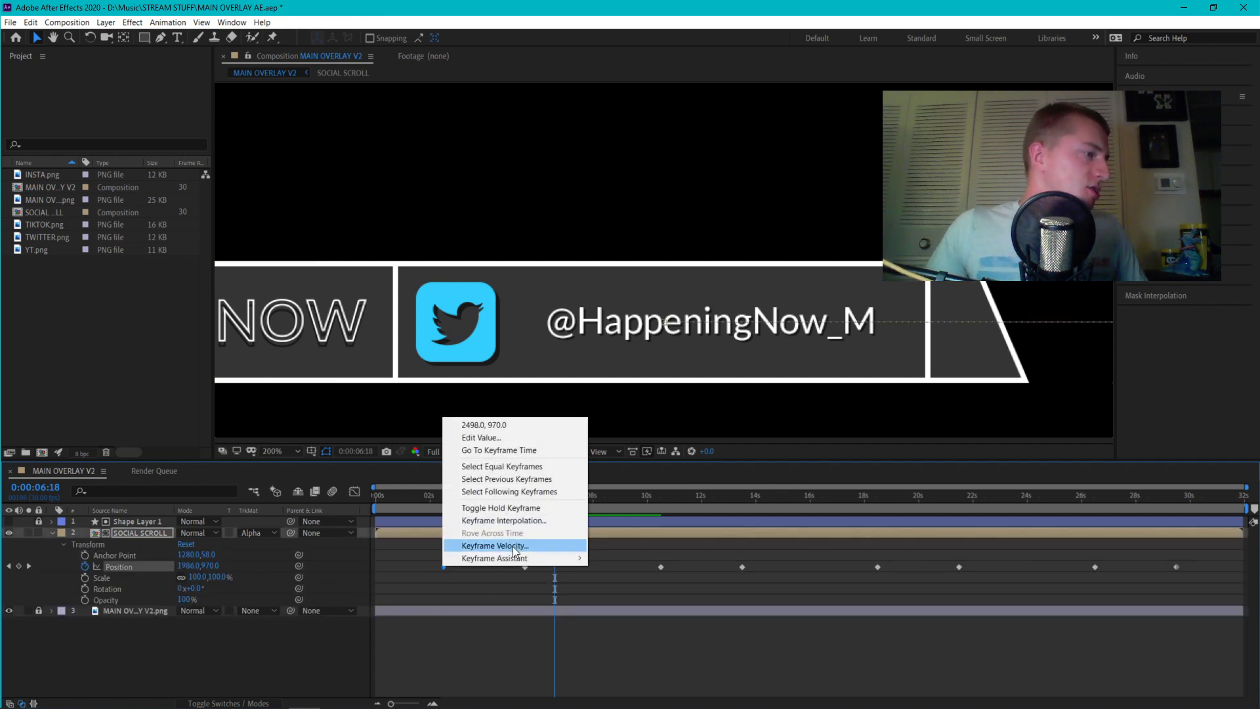
mouse_move(518, 561)
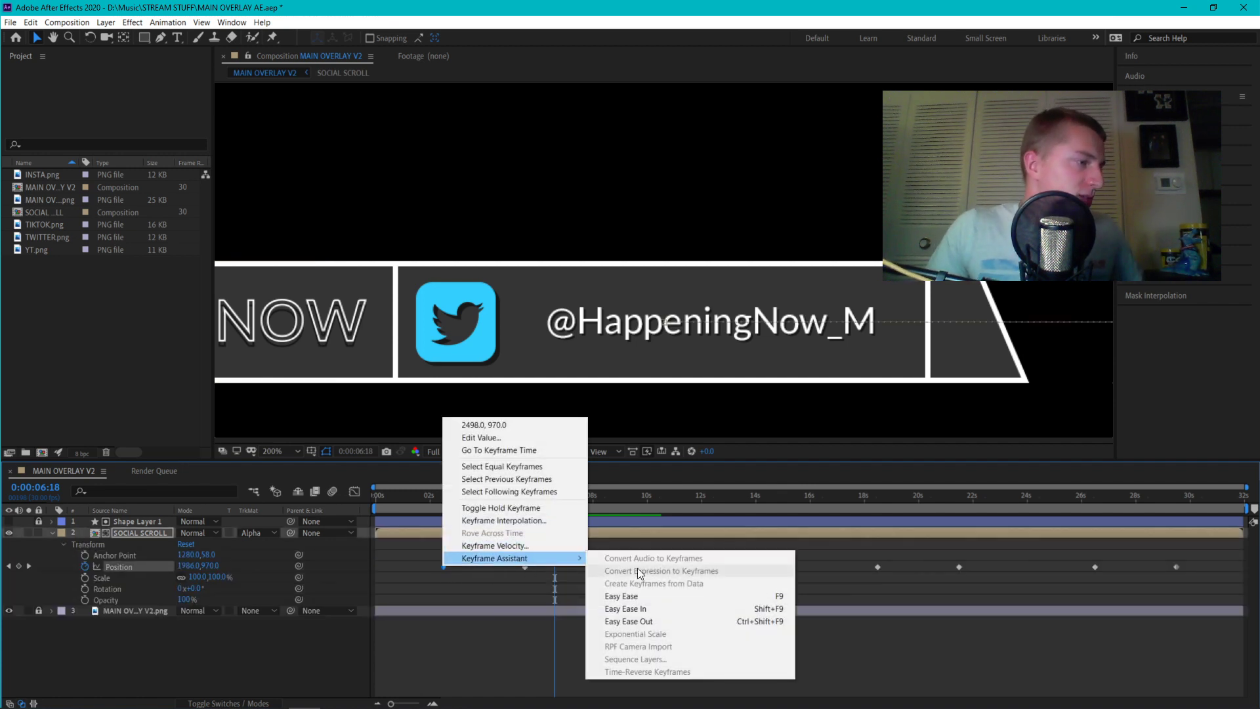
click(660, 620)
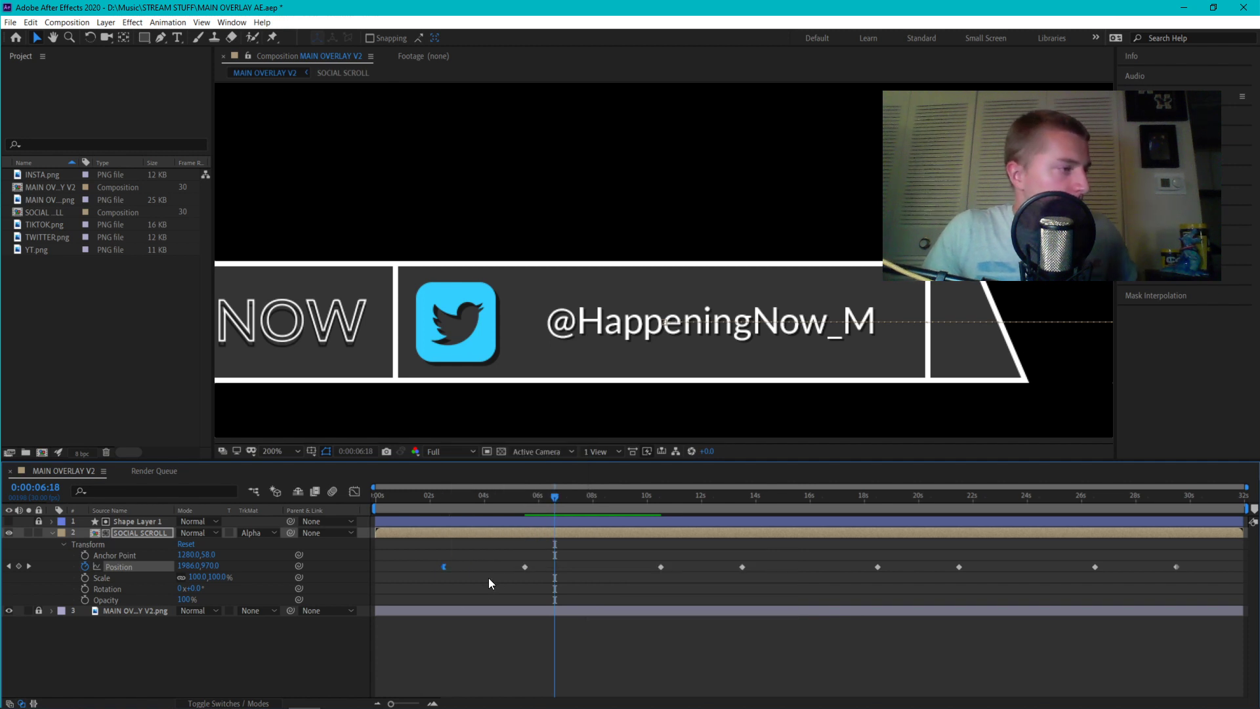
right_click(524, 568)
mouse_move(613, 560)
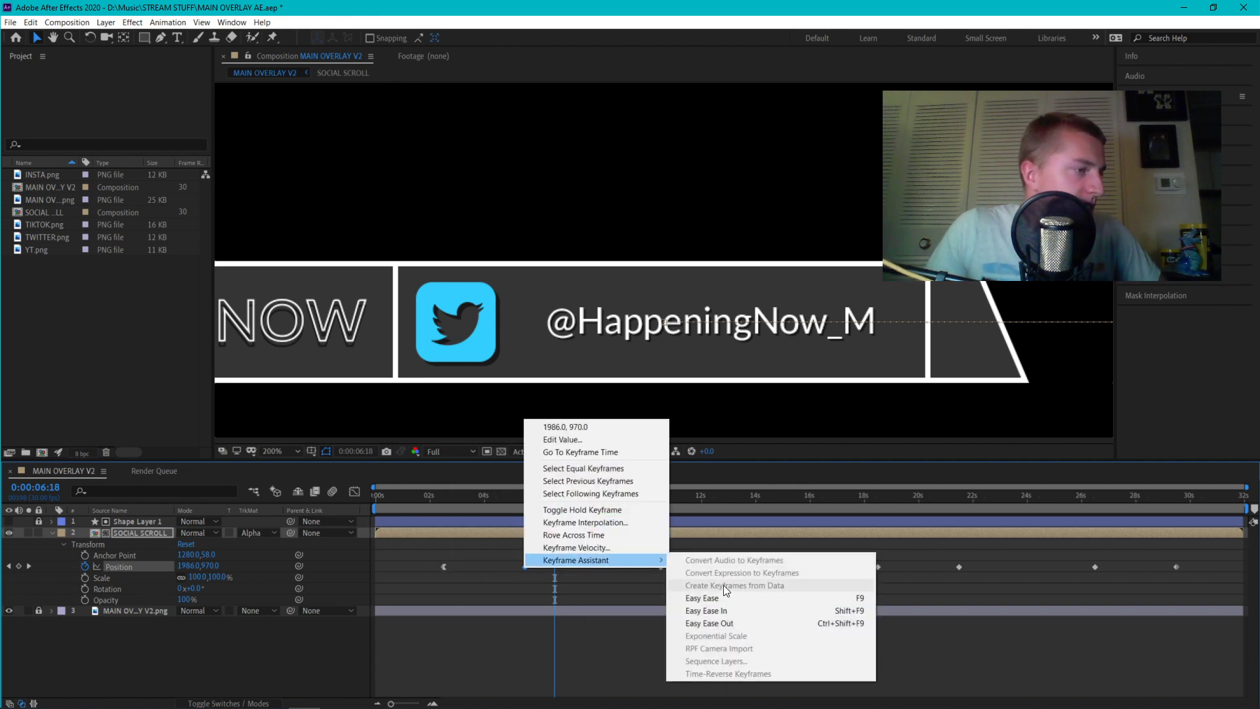
click(754, 610)
Apply Easy Ease Out to the third Position keyframe and Easy Ease In to the fourth
click(660, 567)
right_click(660, 569)
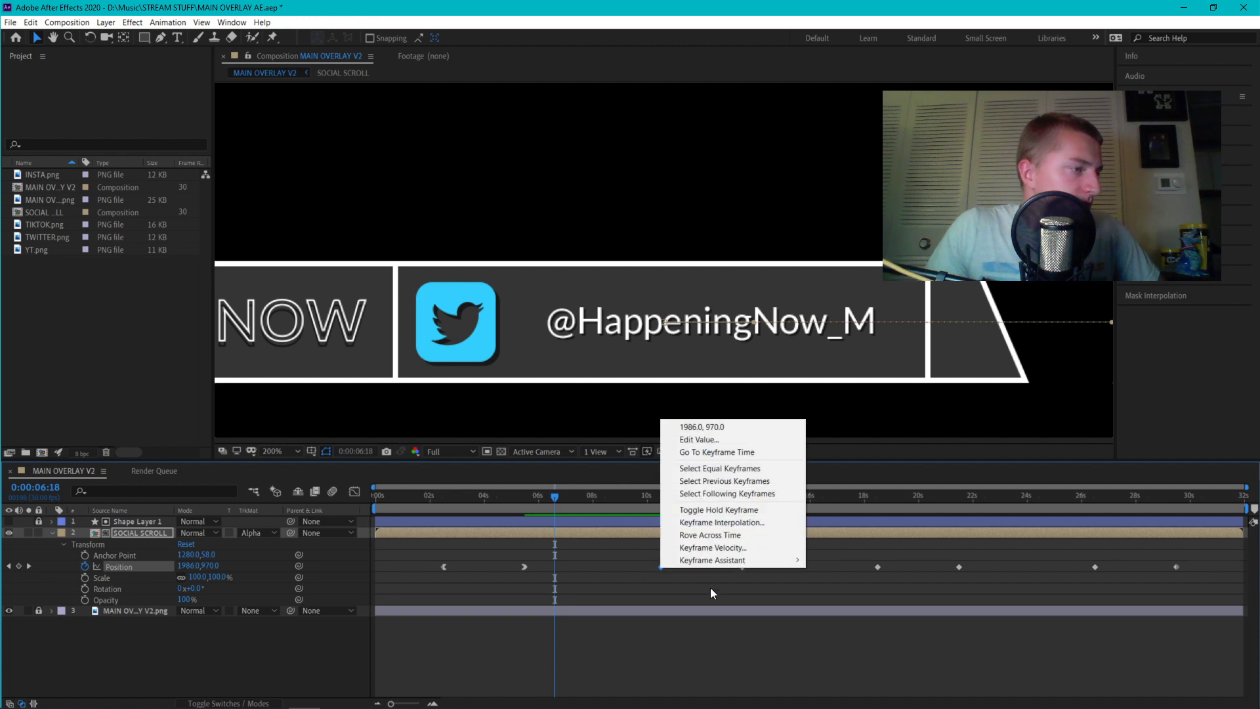
mouse_move(743, 558)
click(840, 611)
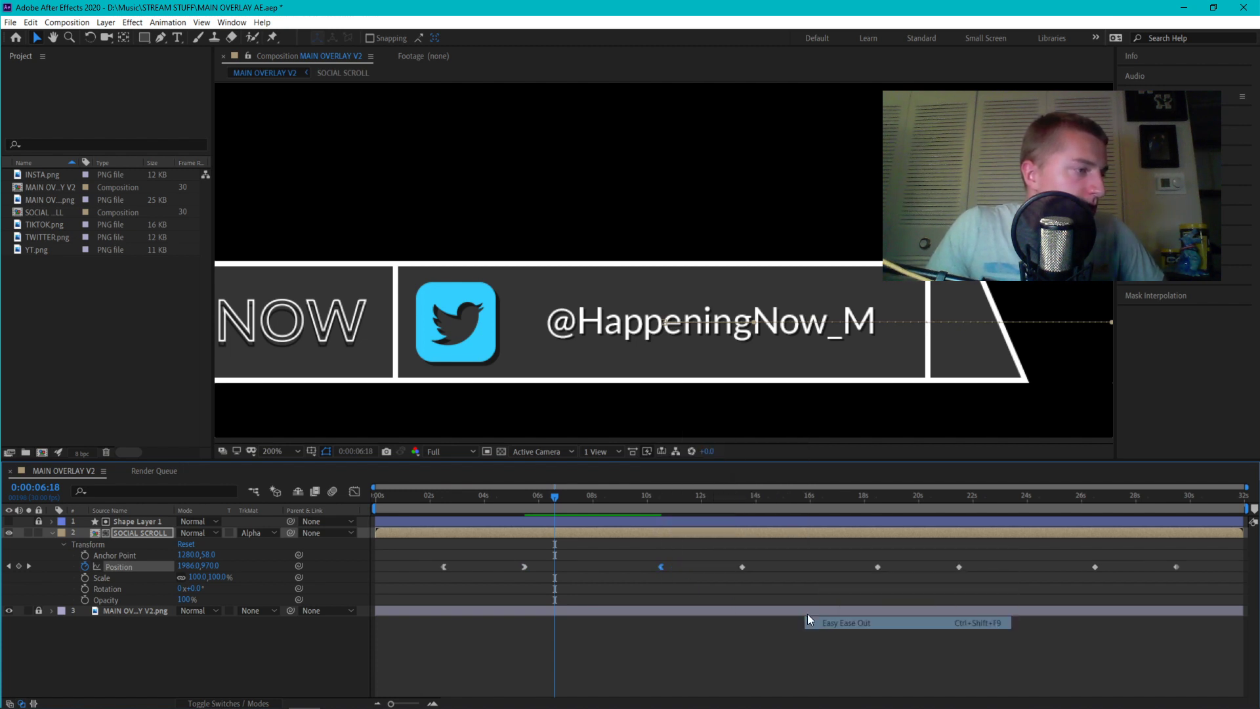
right_click(743, 568)
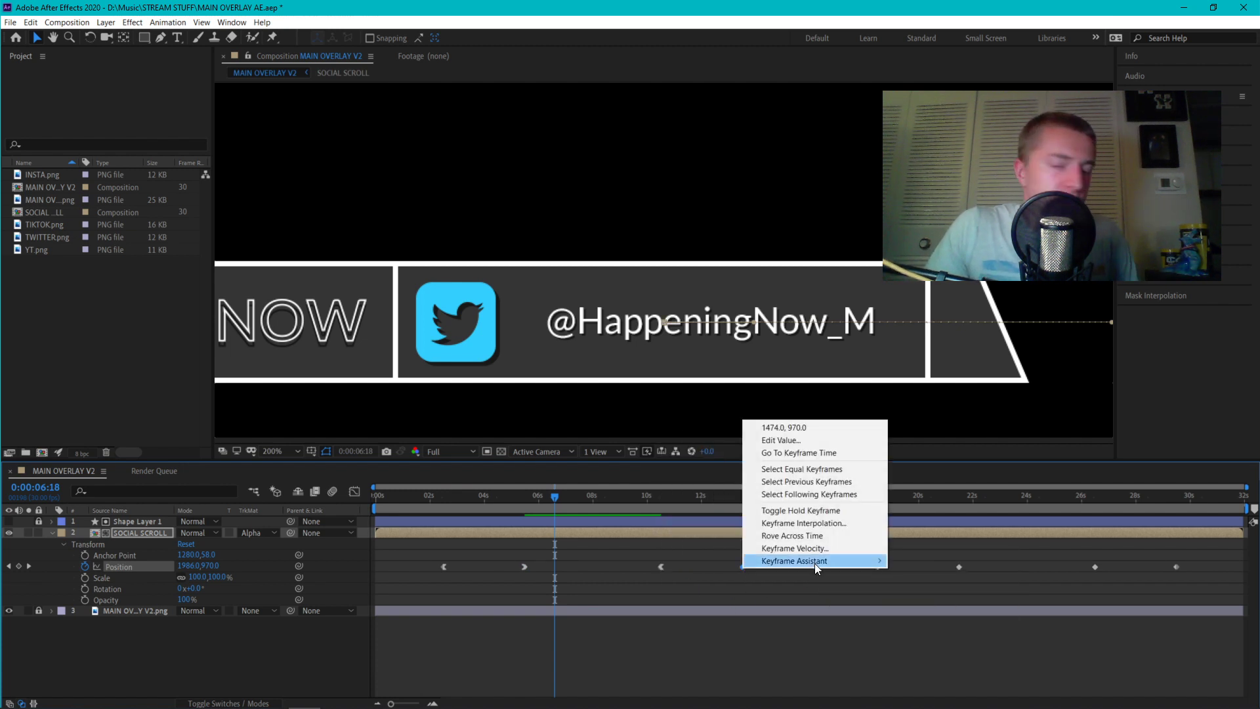
mouse_move(814, 562)
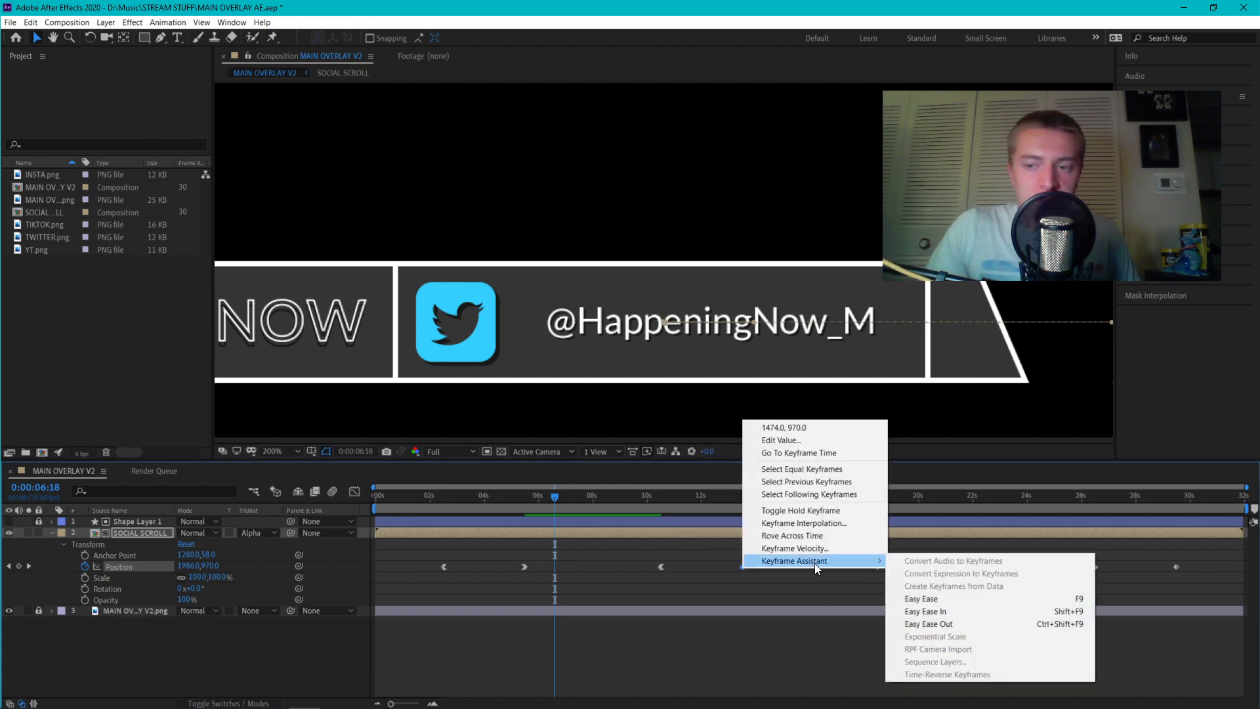
click(955, 621)
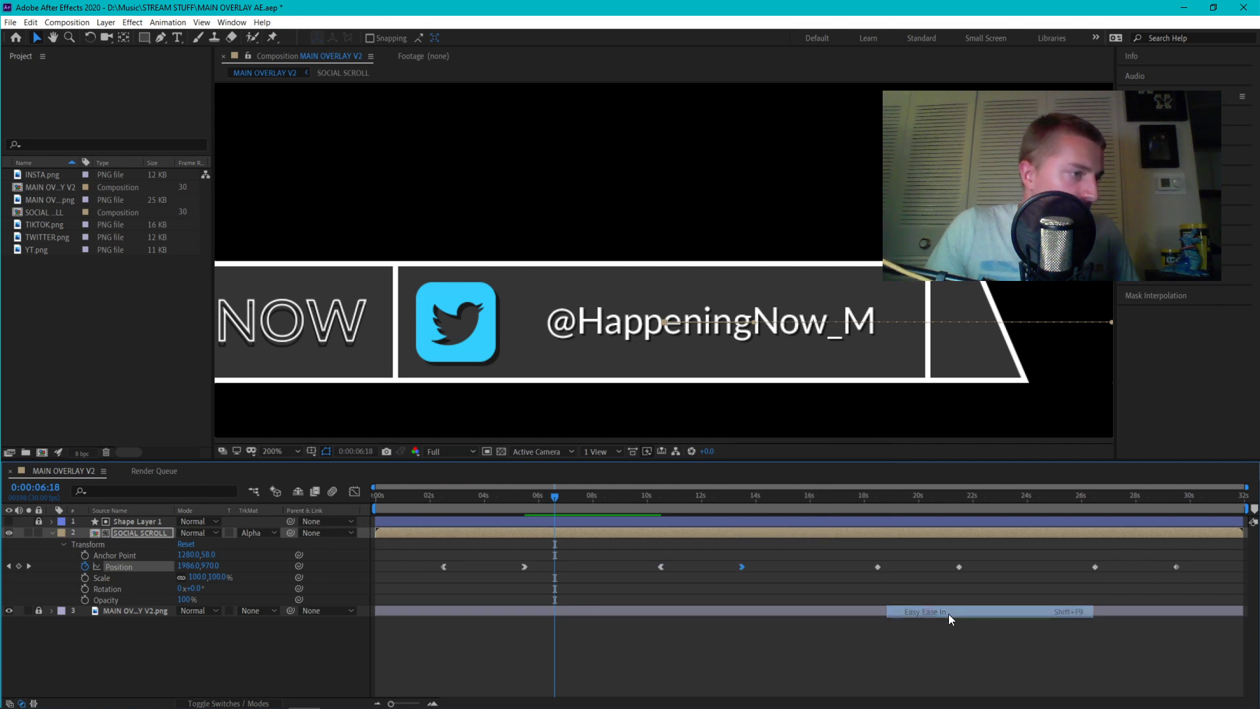
Apply Easy Ease Out to the fifth Position keyframe and Easy Ease In to the sixth
right_click(877, 568)
mouse_move(919, 563)
click(1104, 615)
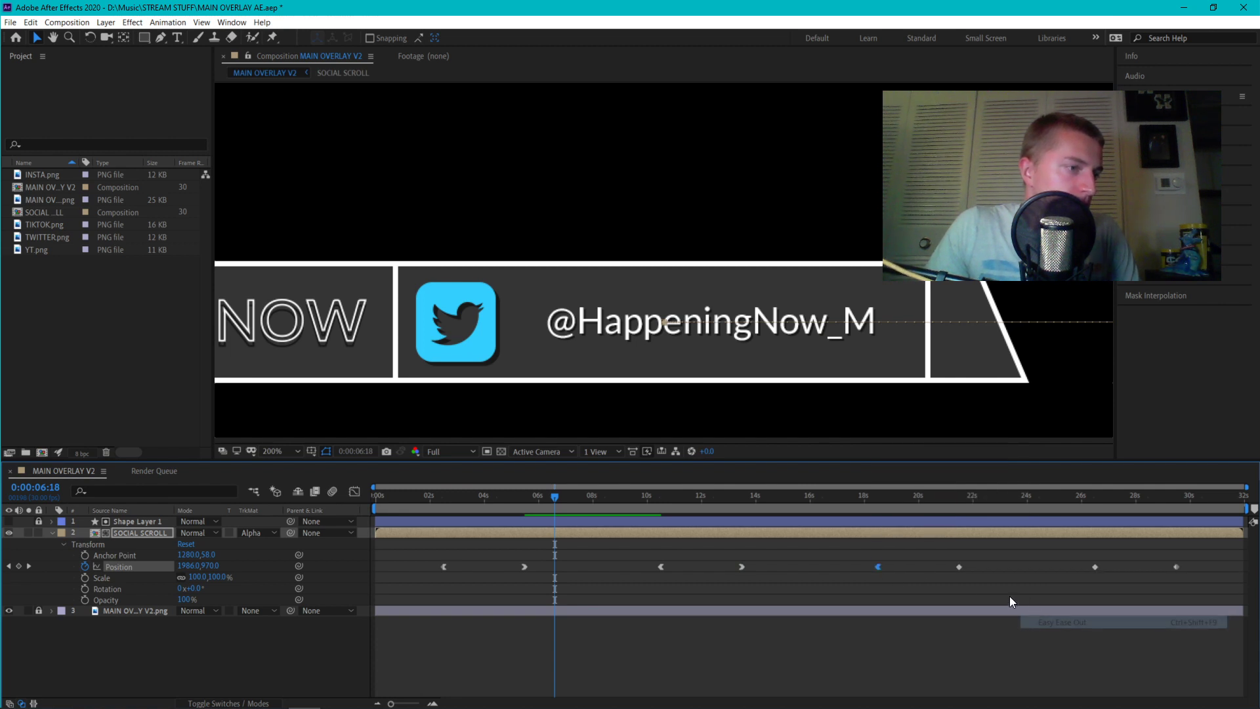
right_click(959, 567)
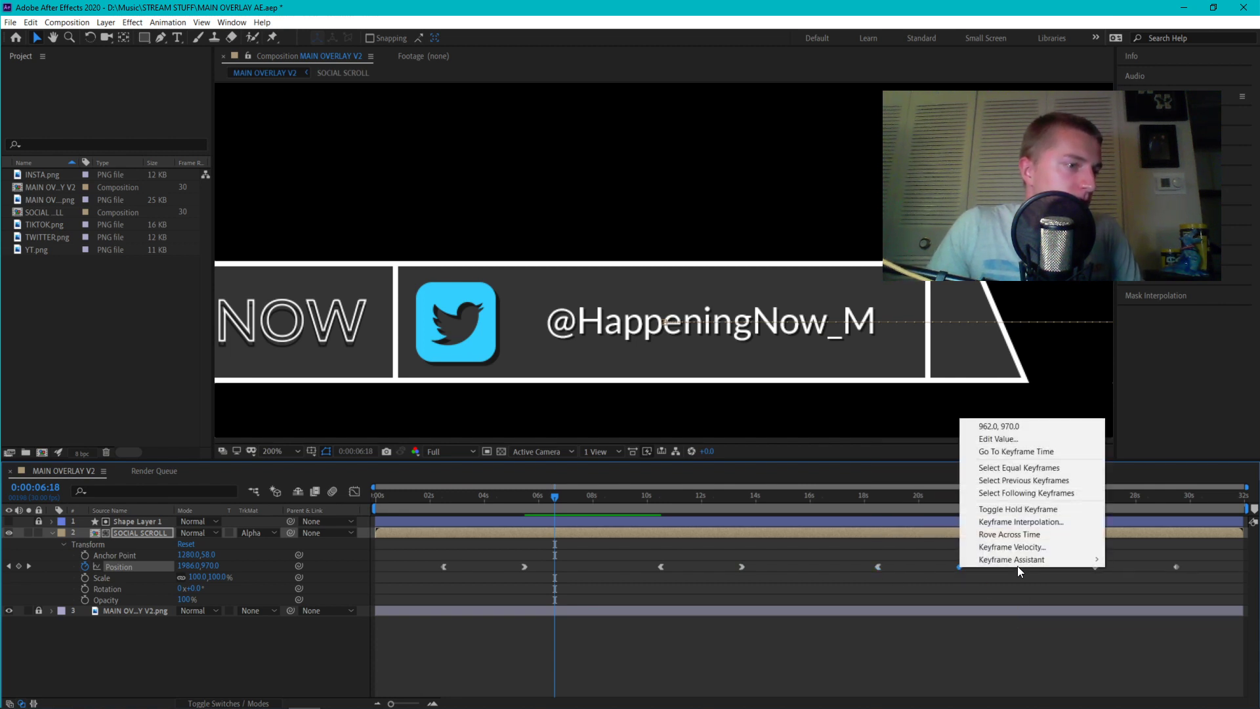
mouse_move(1034, 558)
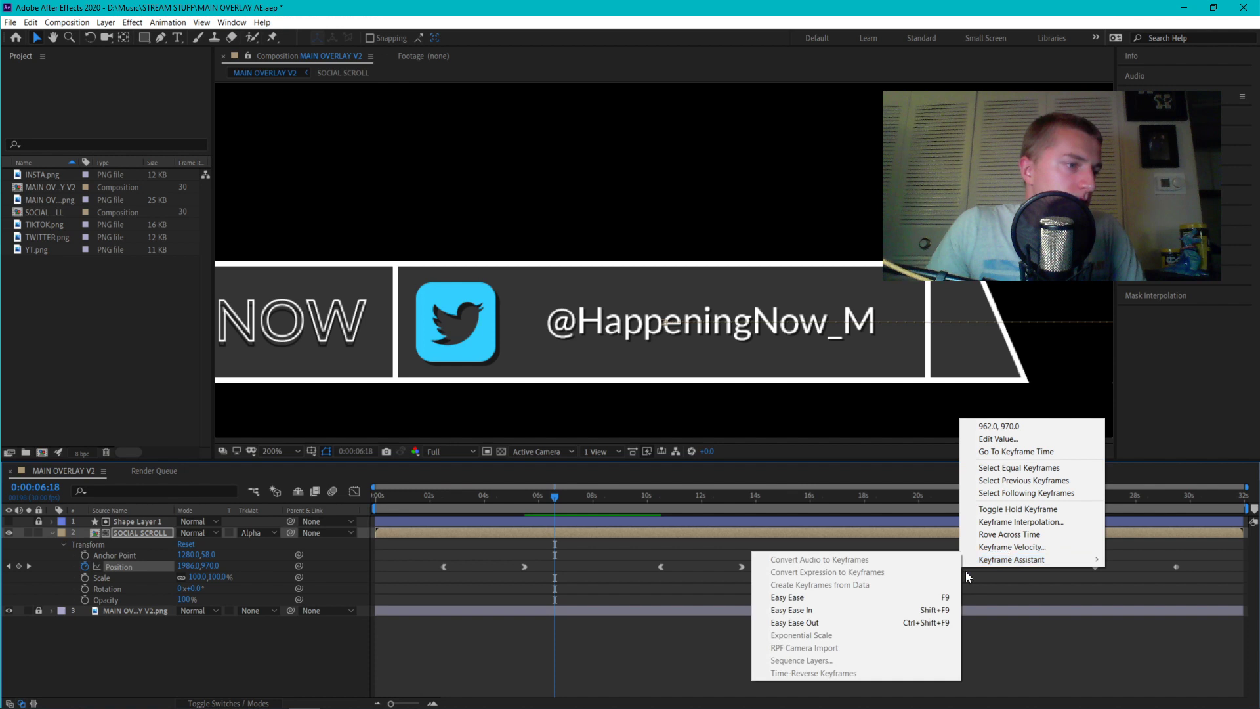
click(840, 609)
Apply Easy Ease Out to the seventh Position keyframe and Easy Ease In to the eighth
right_click(1096, 569)
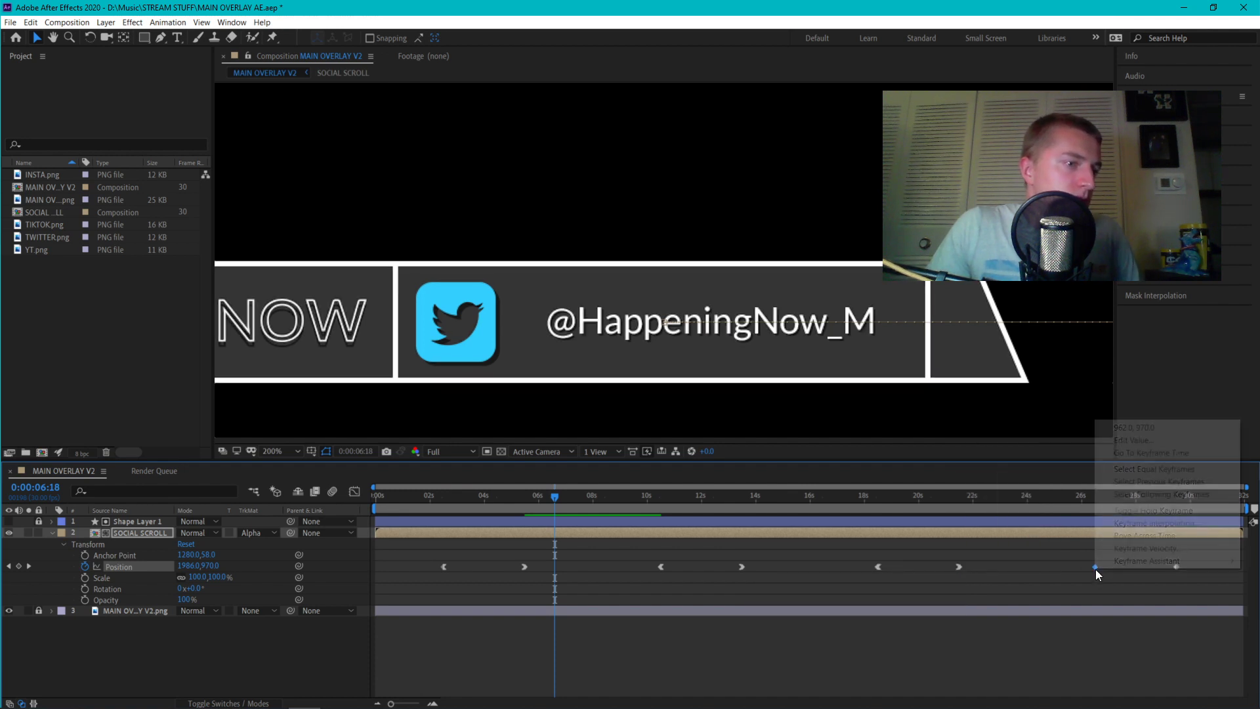
mouse_move(1128, 562)
click(966, 621)
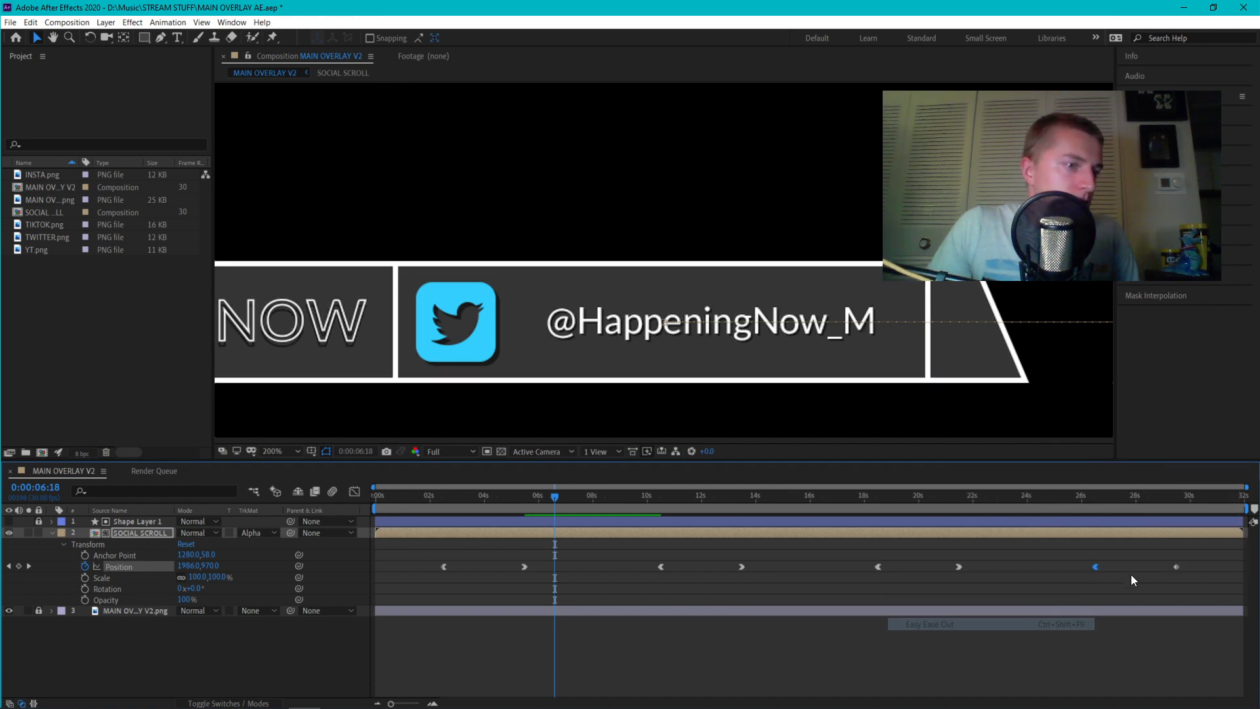
right_click(1178, 569)
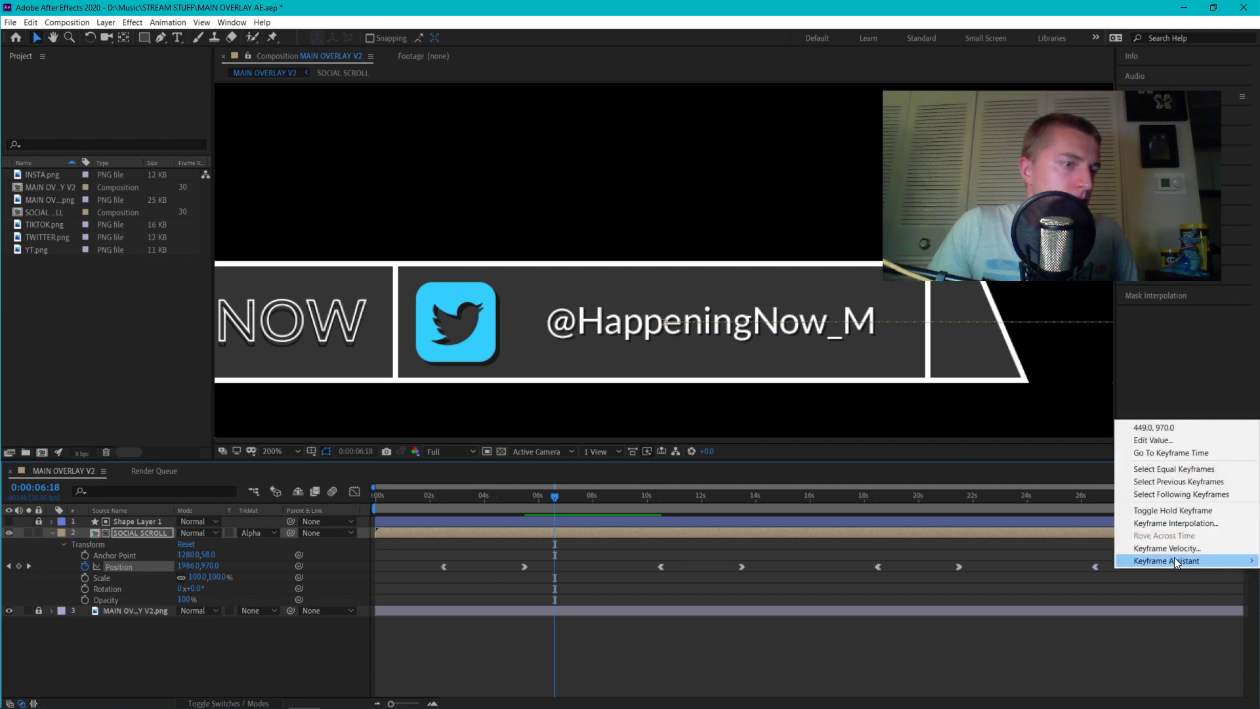
mouse_move(1176, 559)
click(1014, 612)
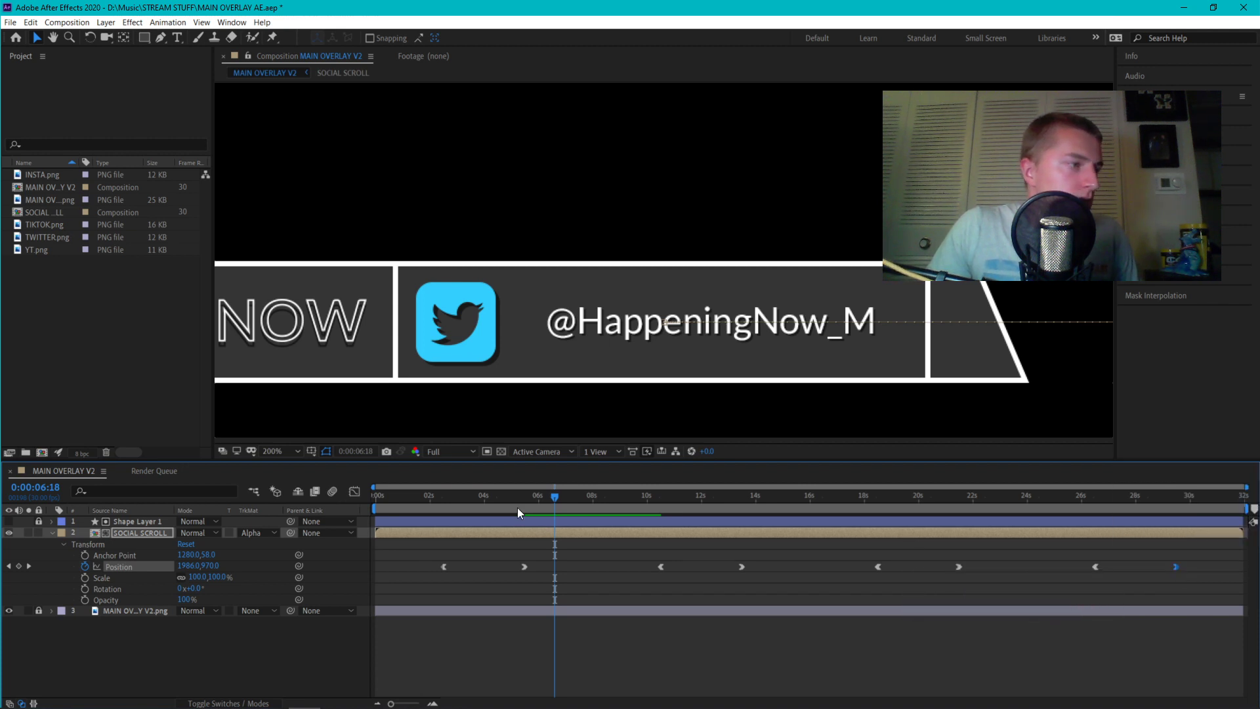
Preview the eased scroll animation from the start of the composition through all the social handles
drag(412, 505, 349, 502)
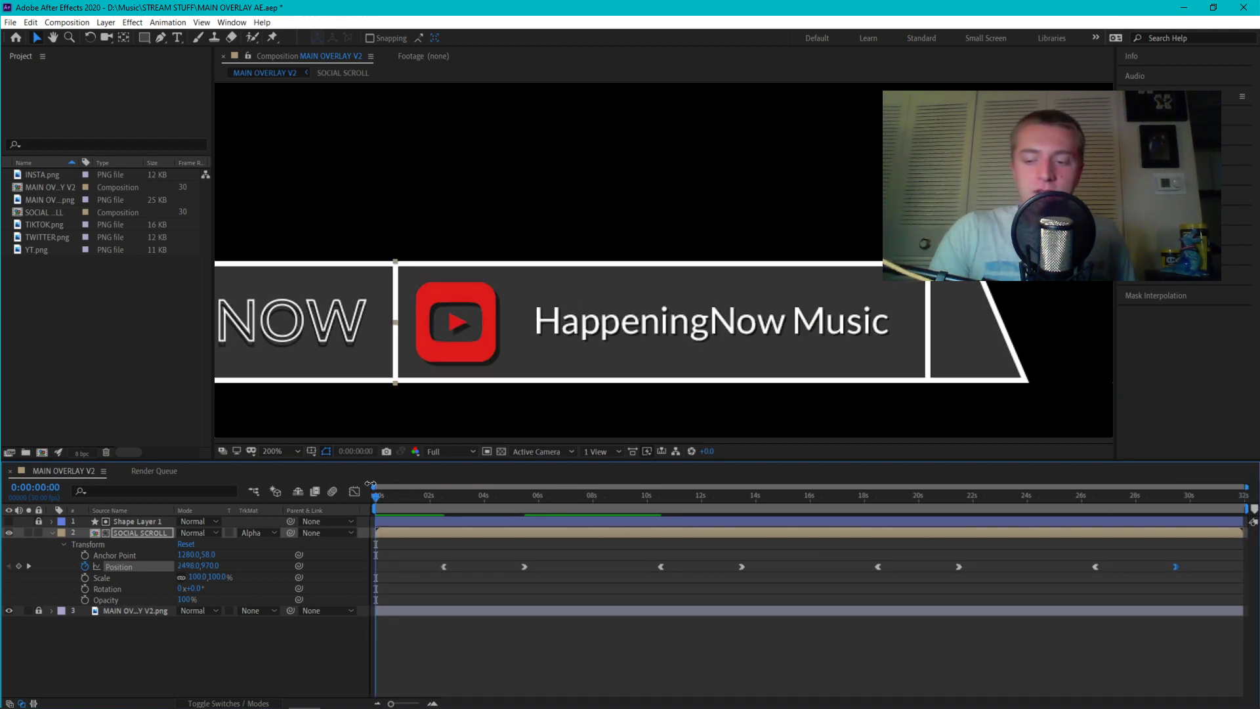
key(space)
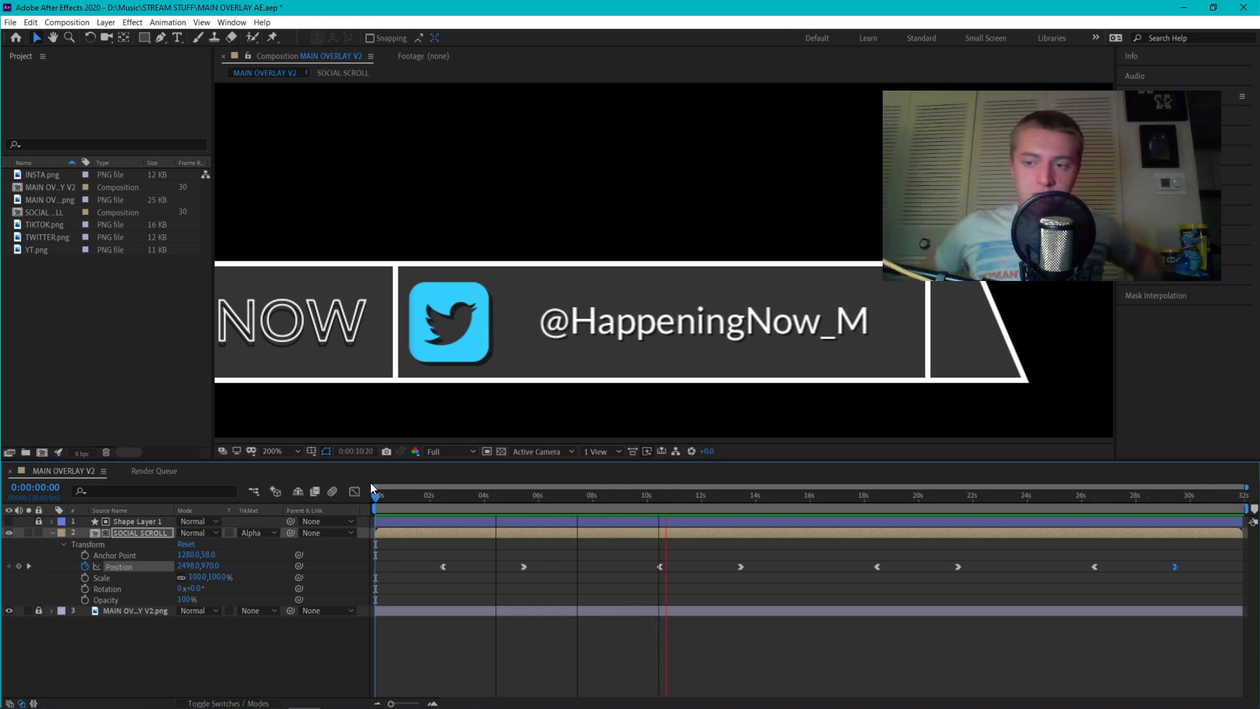
click(1139, 60)
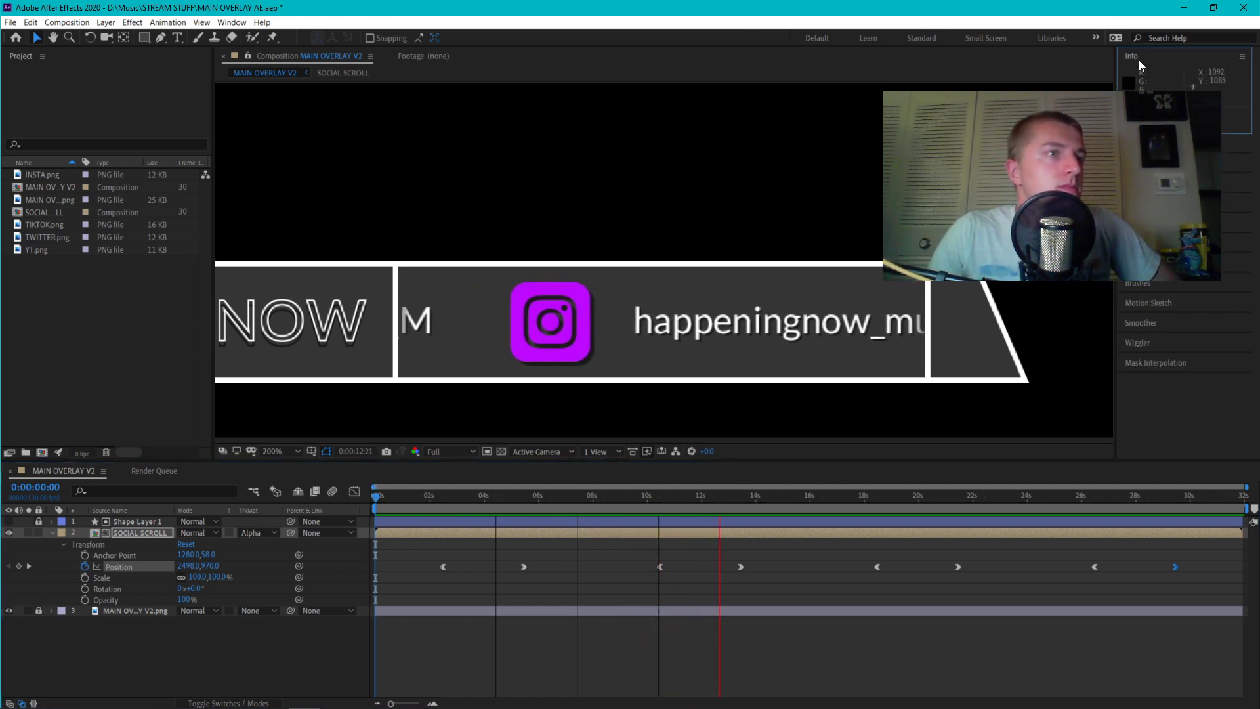
click(1133, 57)
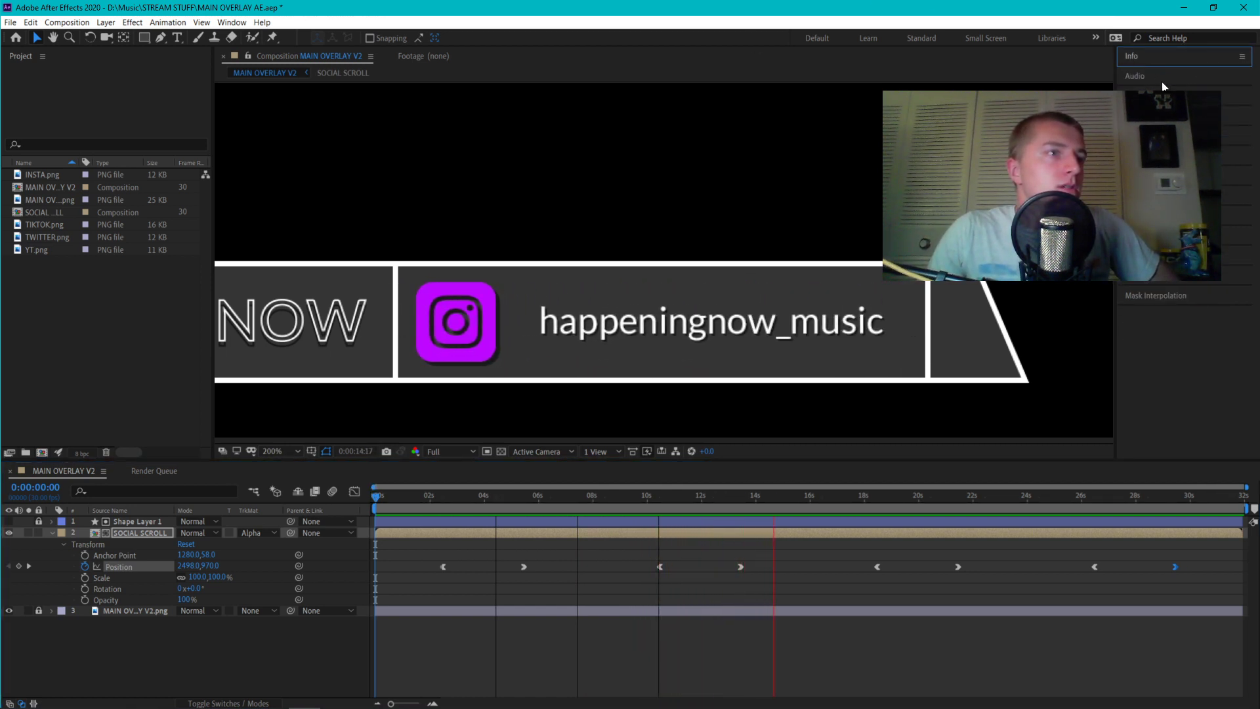
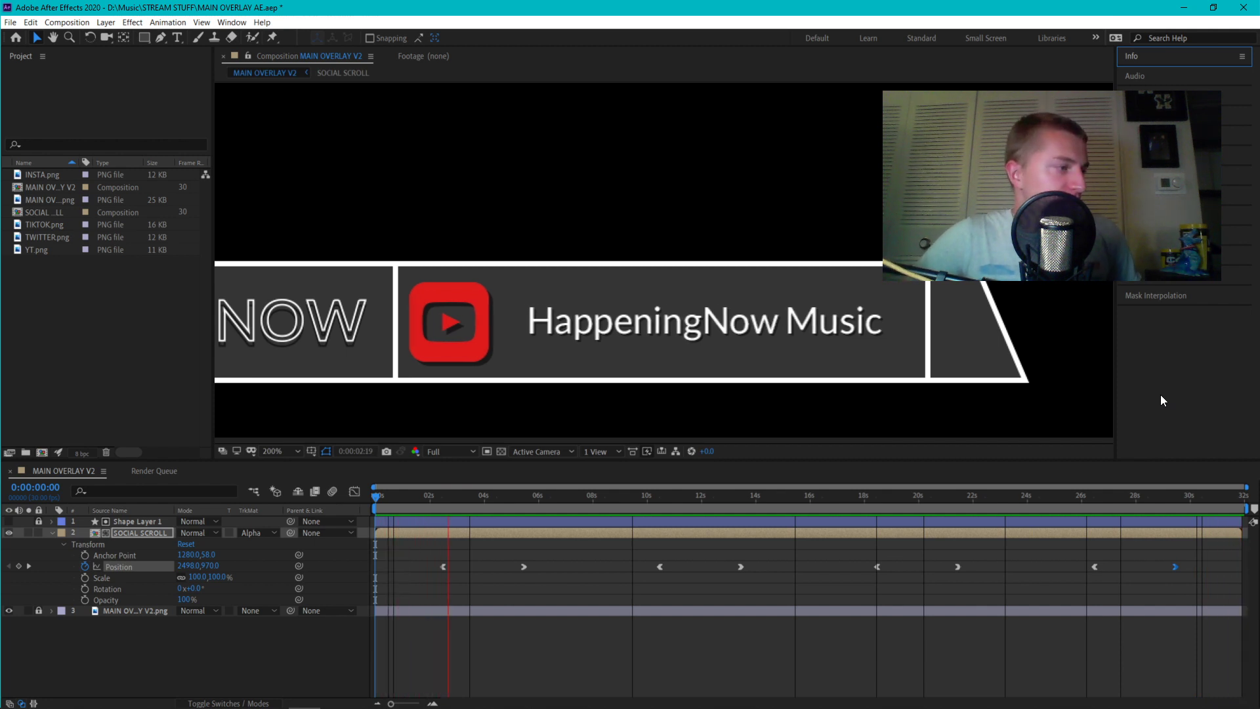
key(space)
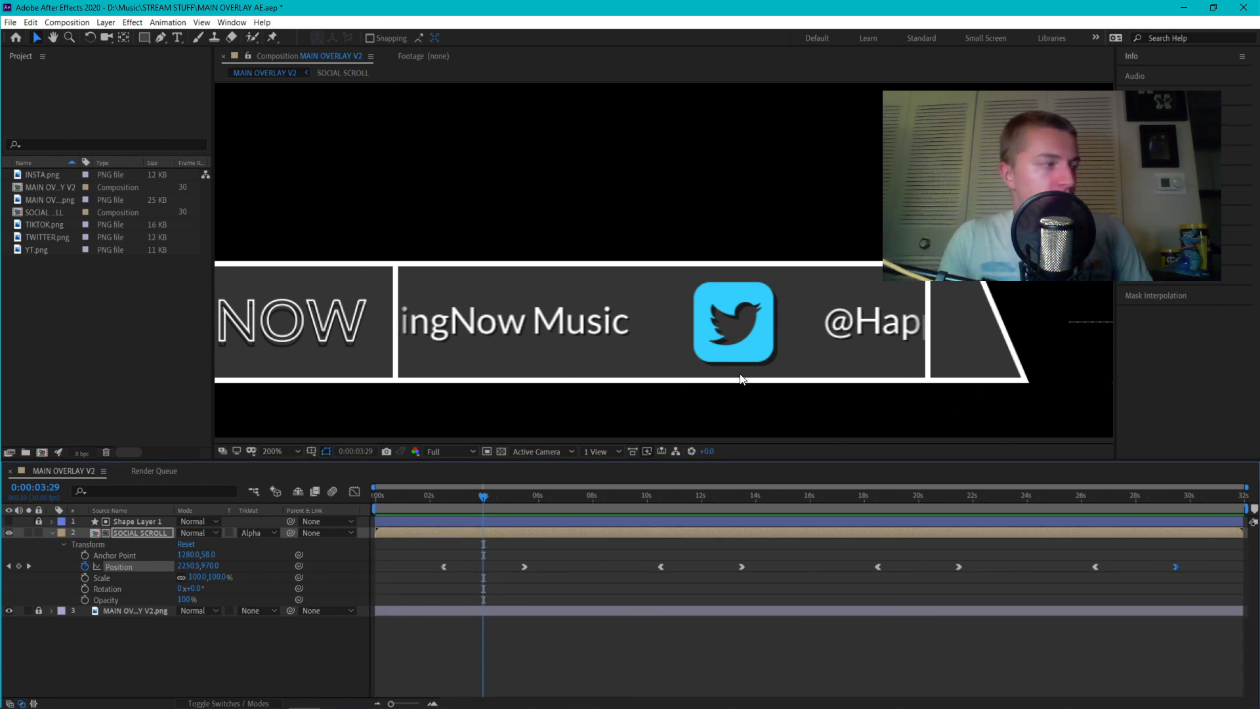
Collapse and deselect the SOCIAL SCROLL layer, and fit the whole overlay in the composition view at up to 100%
click(51, 533)
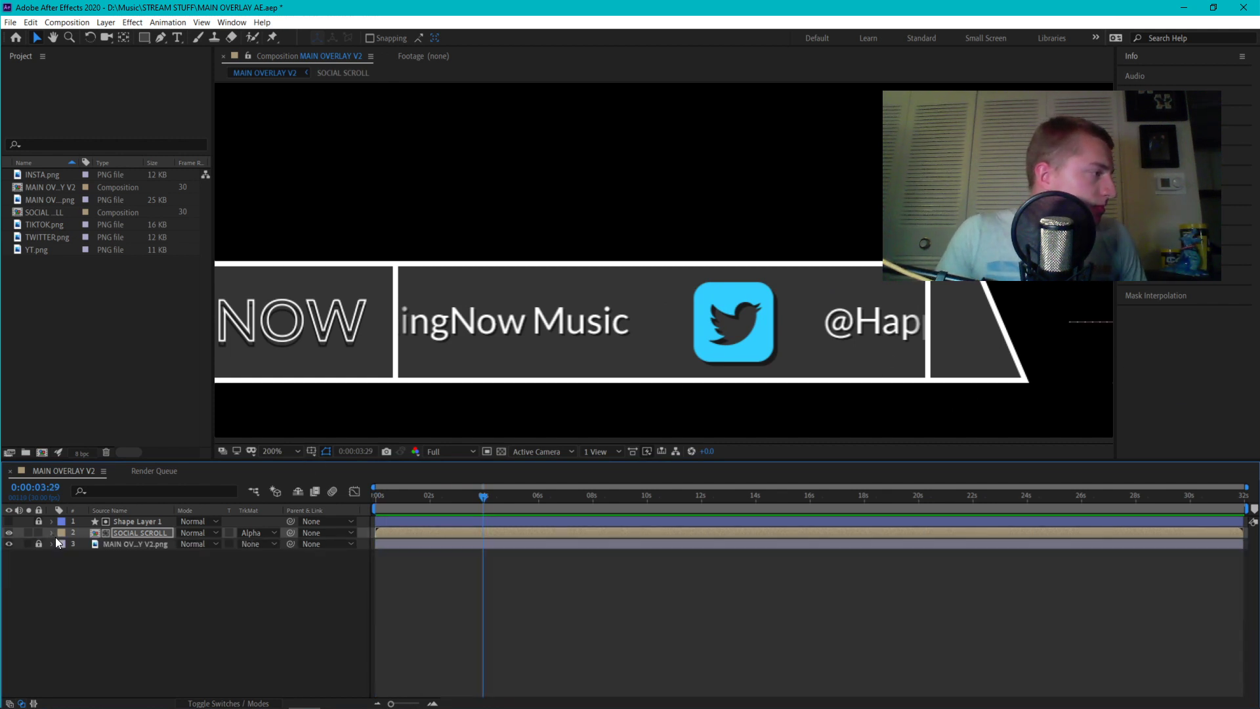
click(49, 567)
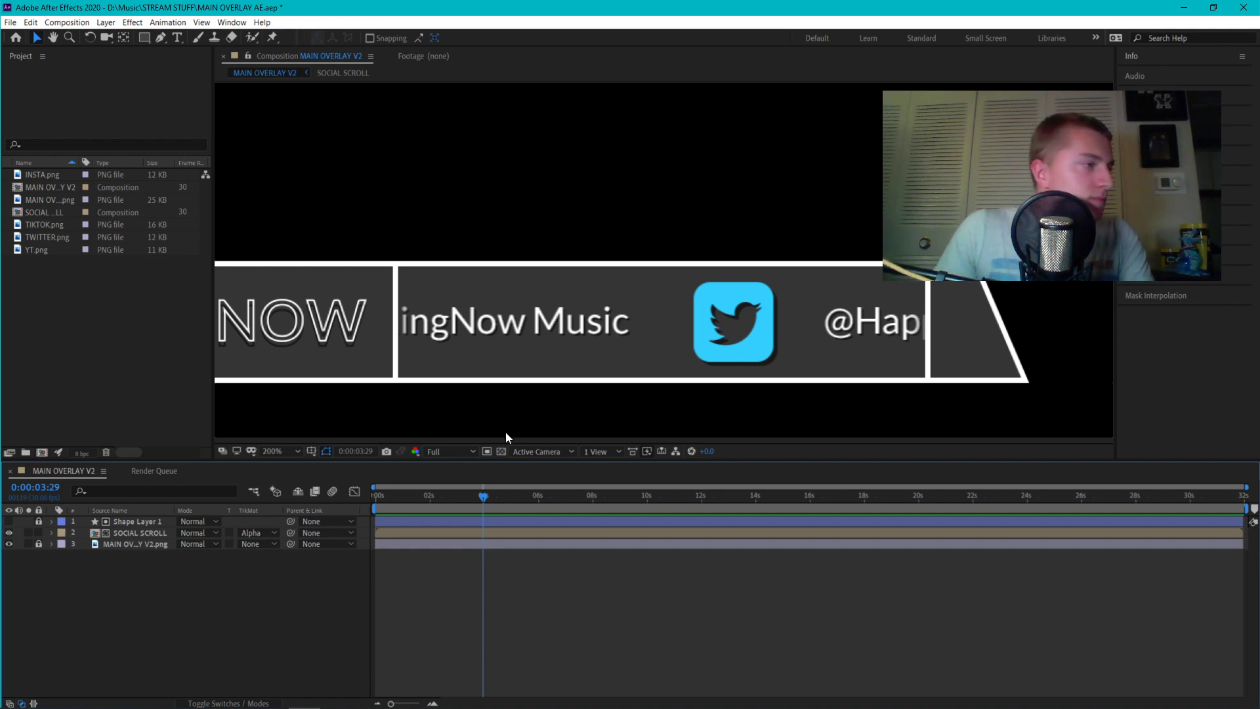
click(281, 451)
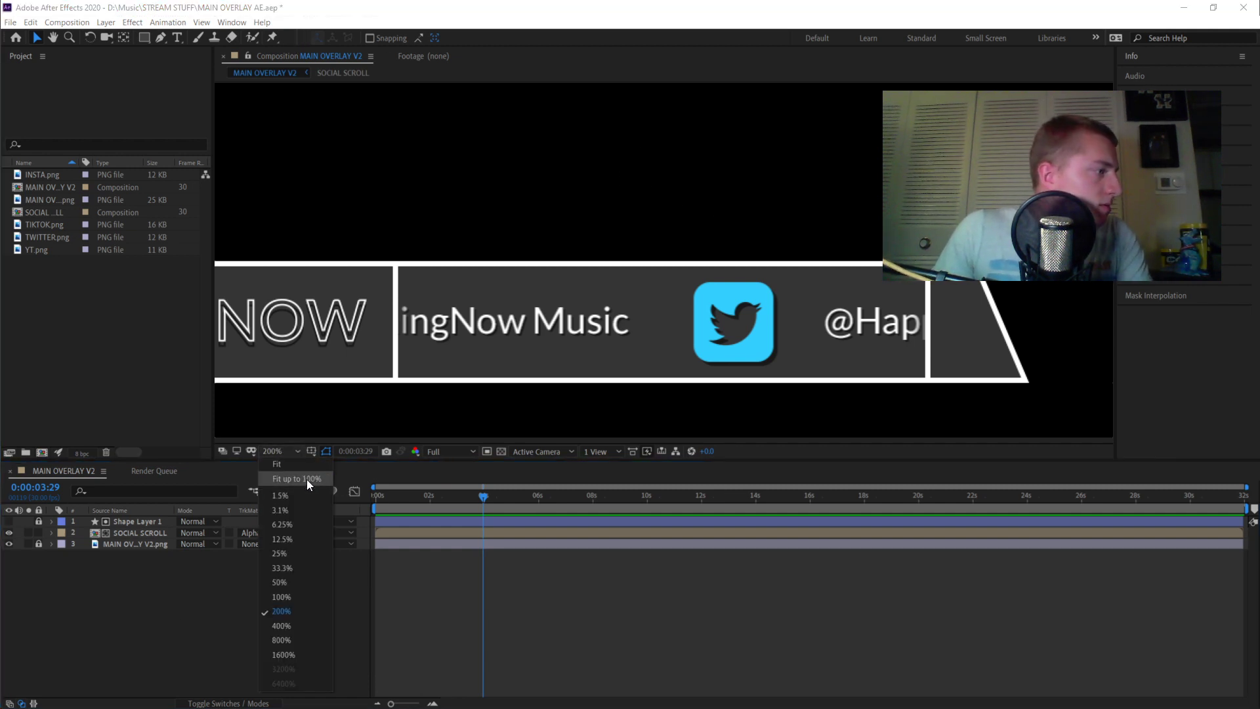
click(305, 480)
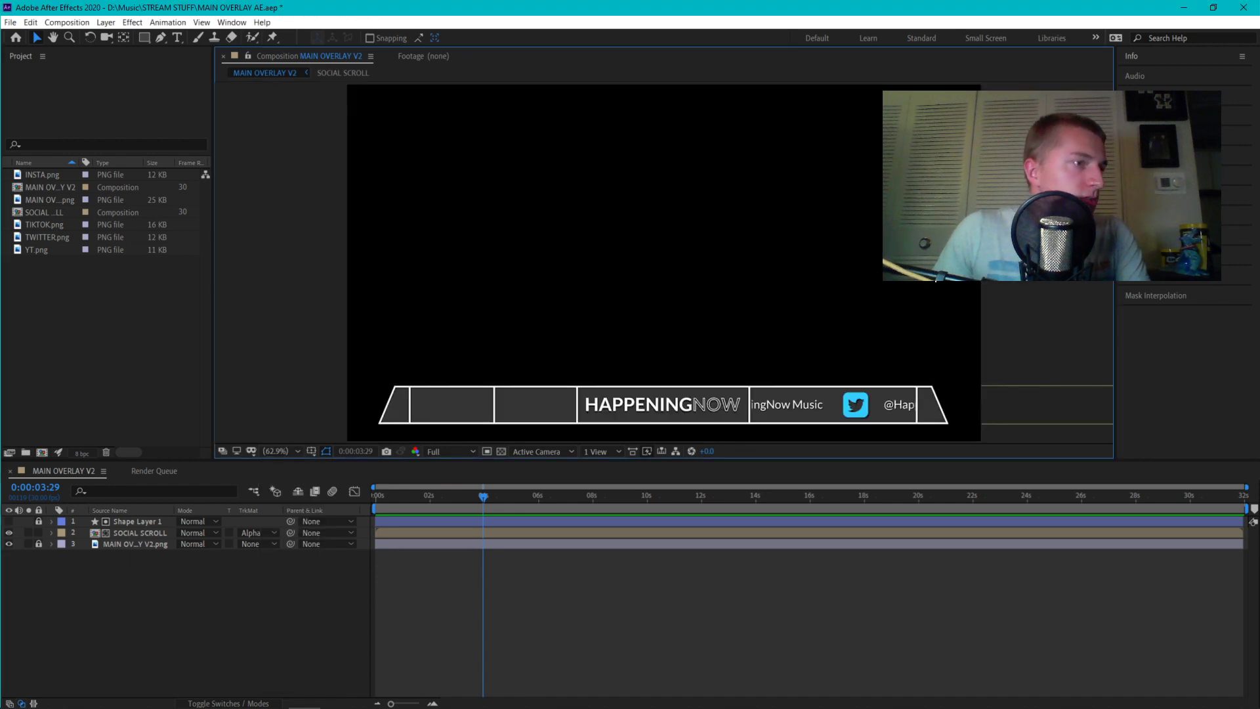
click(463, 616)
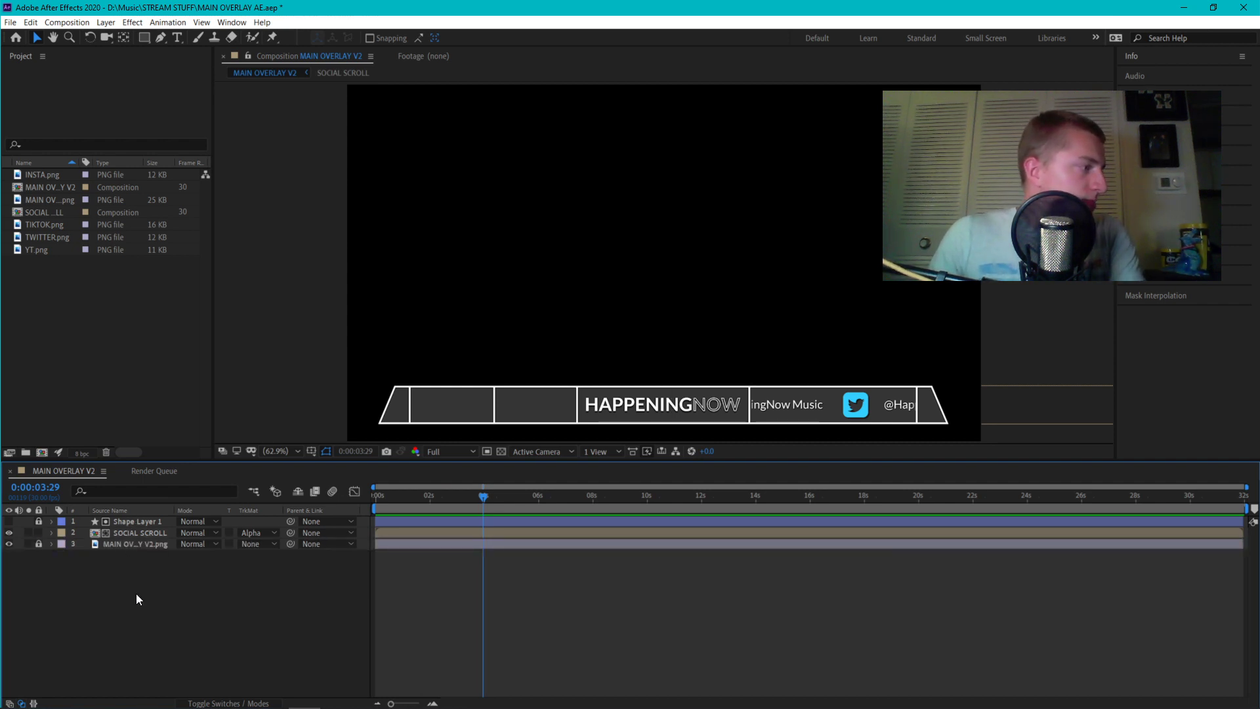
Lock the SOCIAL SCROLL layer and duplicate the MAIN OVERLAY V2.png layer
click(140, 544)
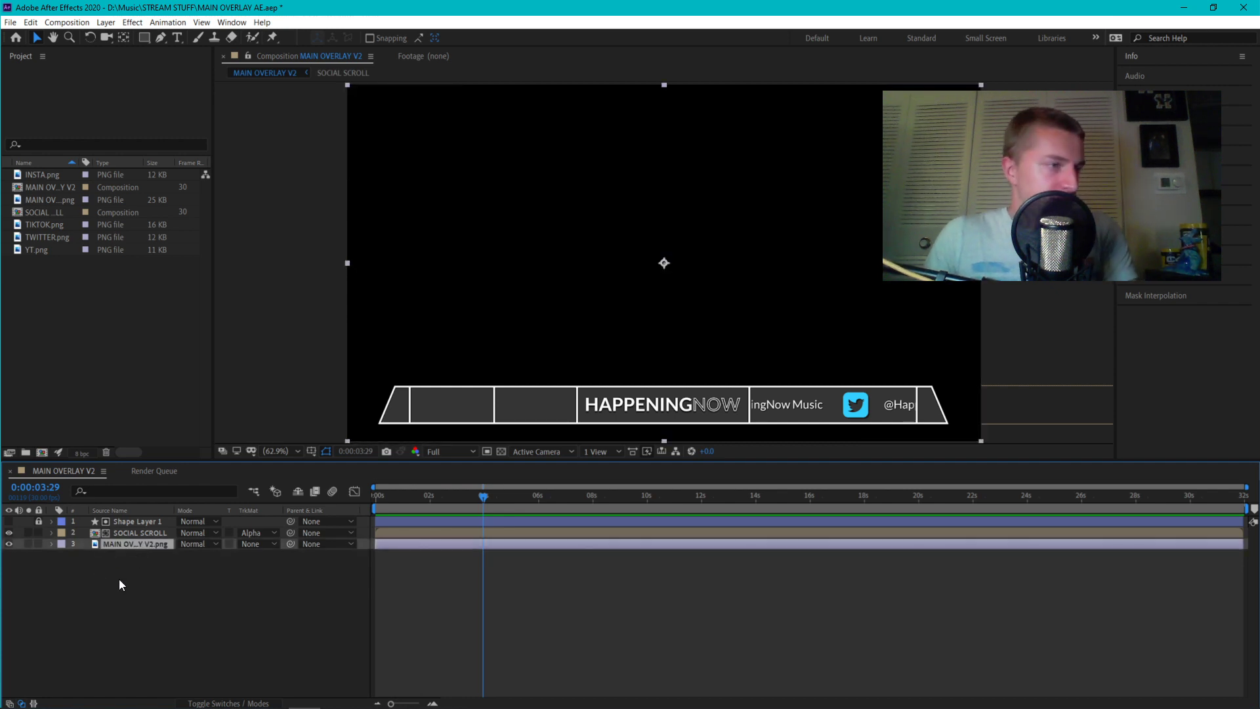
click(39, 533)
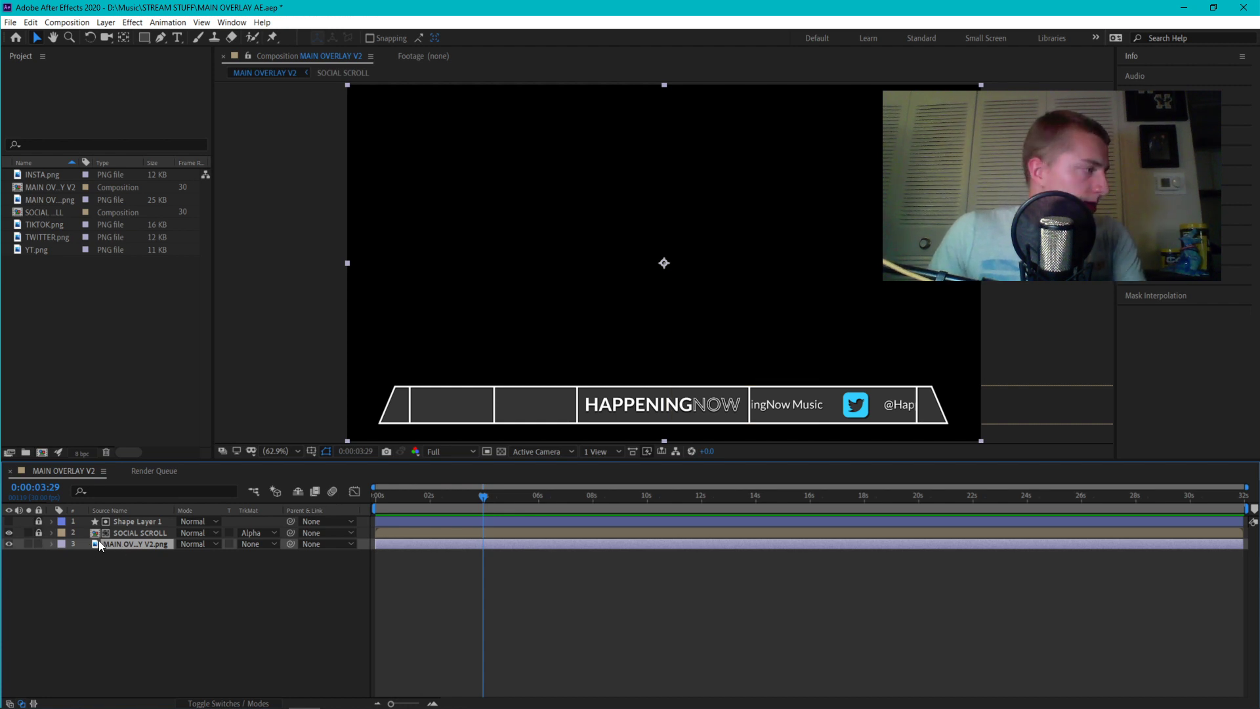
key(ctrl+d)
click(119, 577)
click(111, 546)
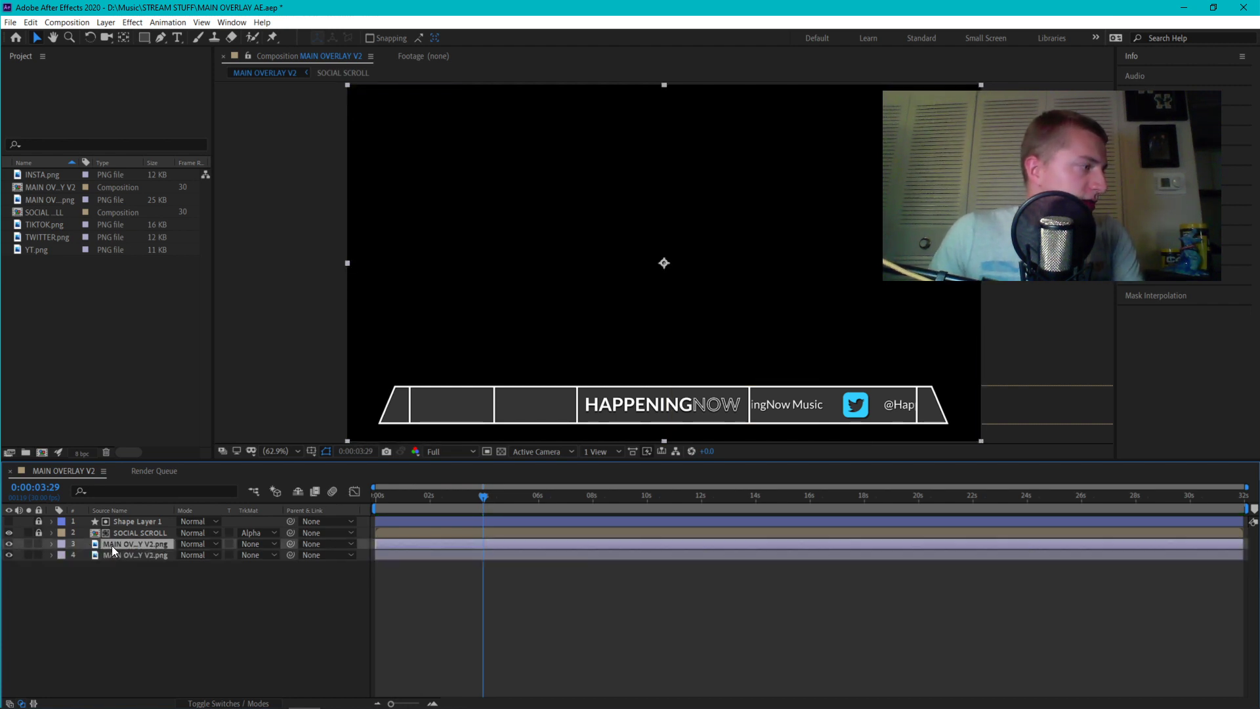
click(124, 555)
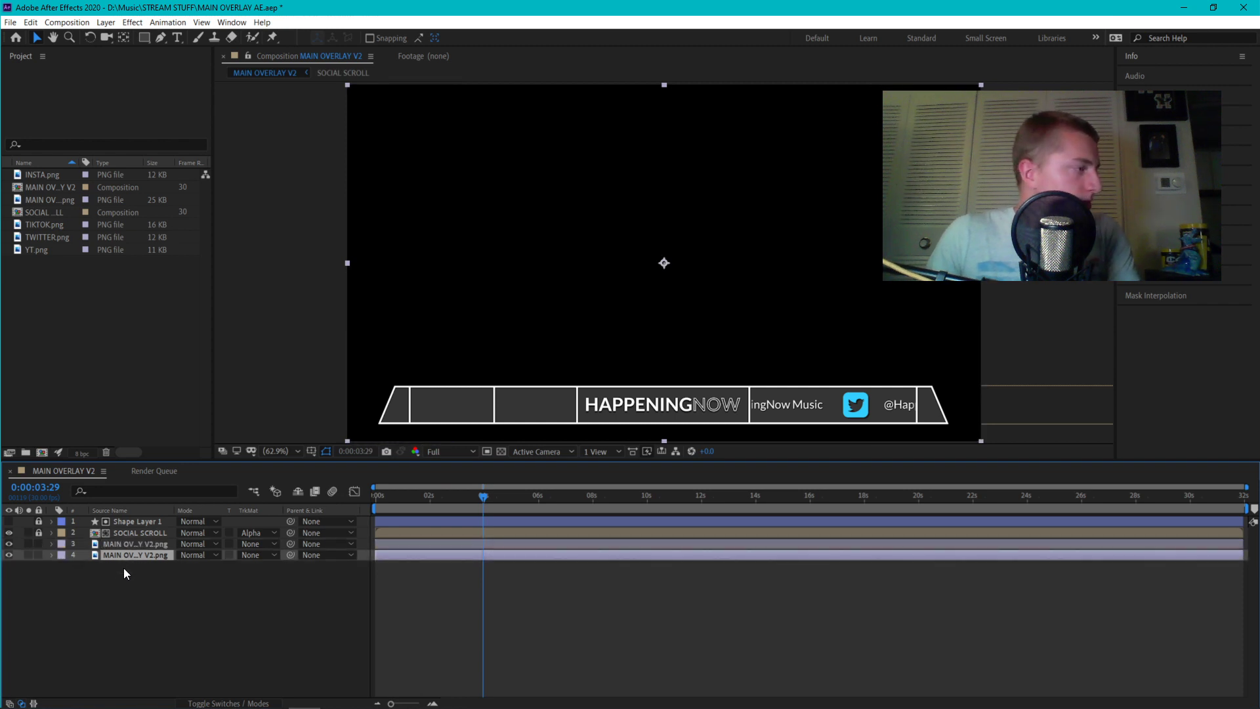
click(123, 569)
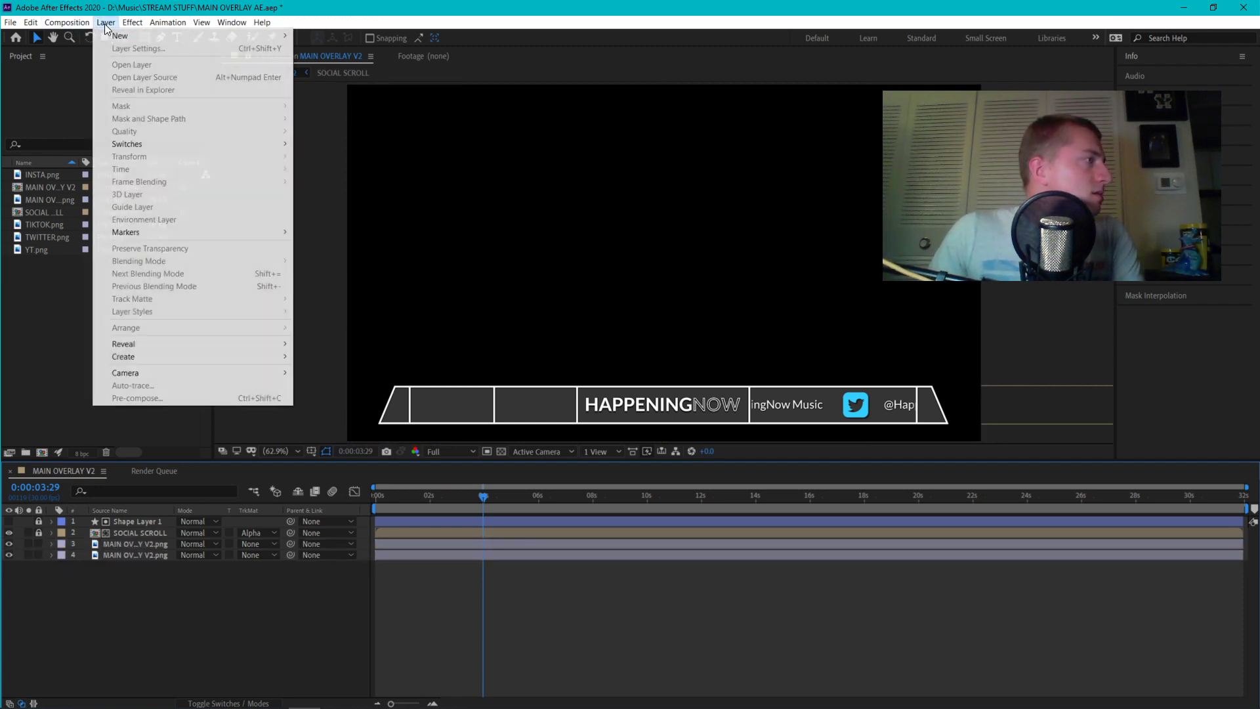
Create a new shape layer and draw a long, thin red rectangle with no stroke in the empty area above the overlay
click(132, 23)
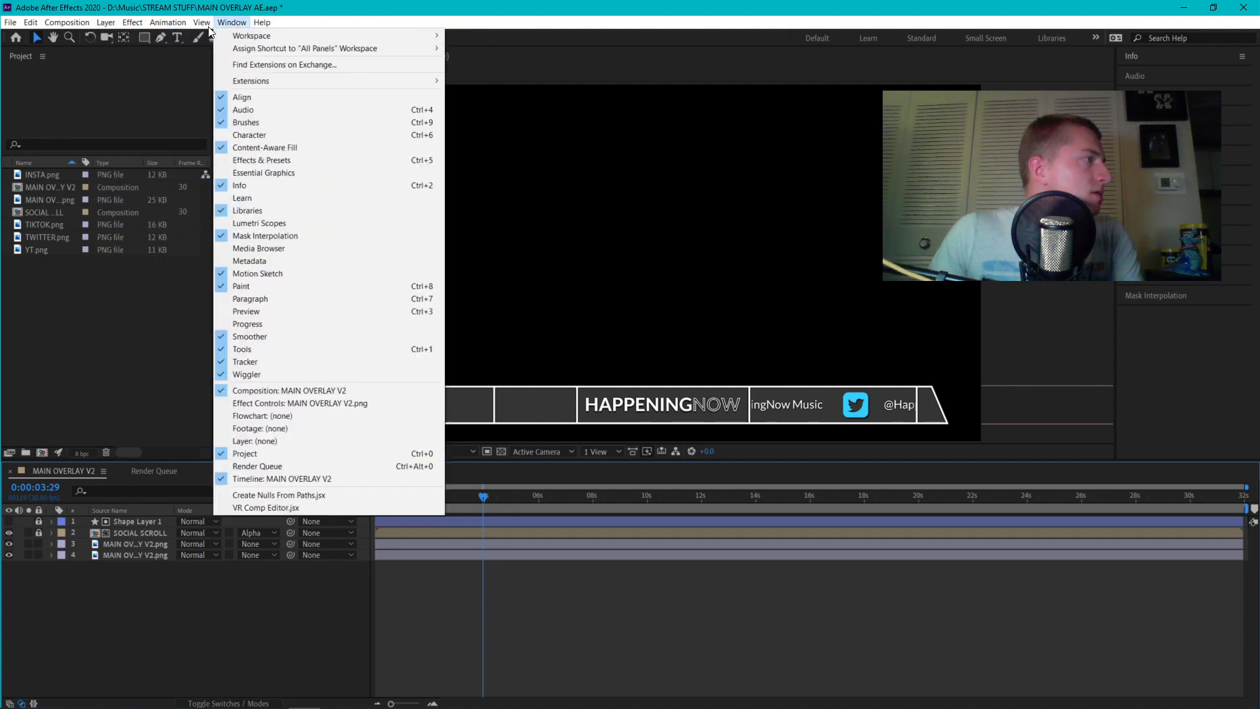
mouse_move(105, 26)
mouse_move(222, 36)
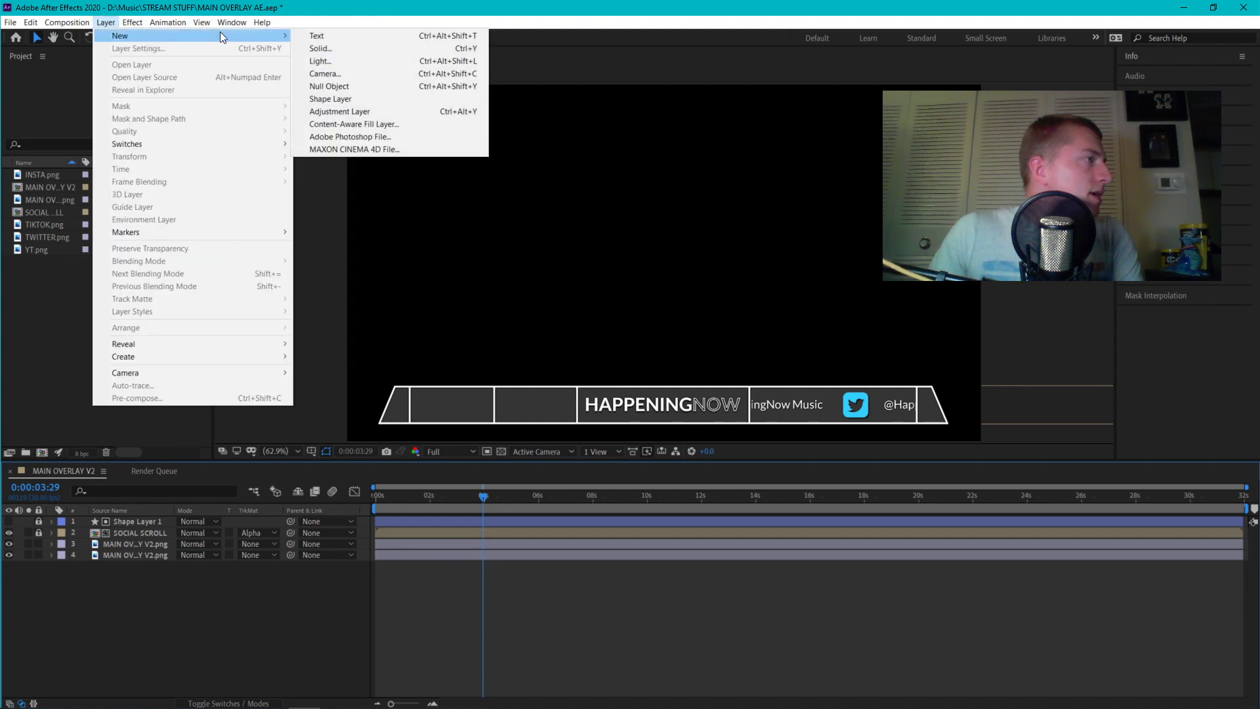
click(373, 102)
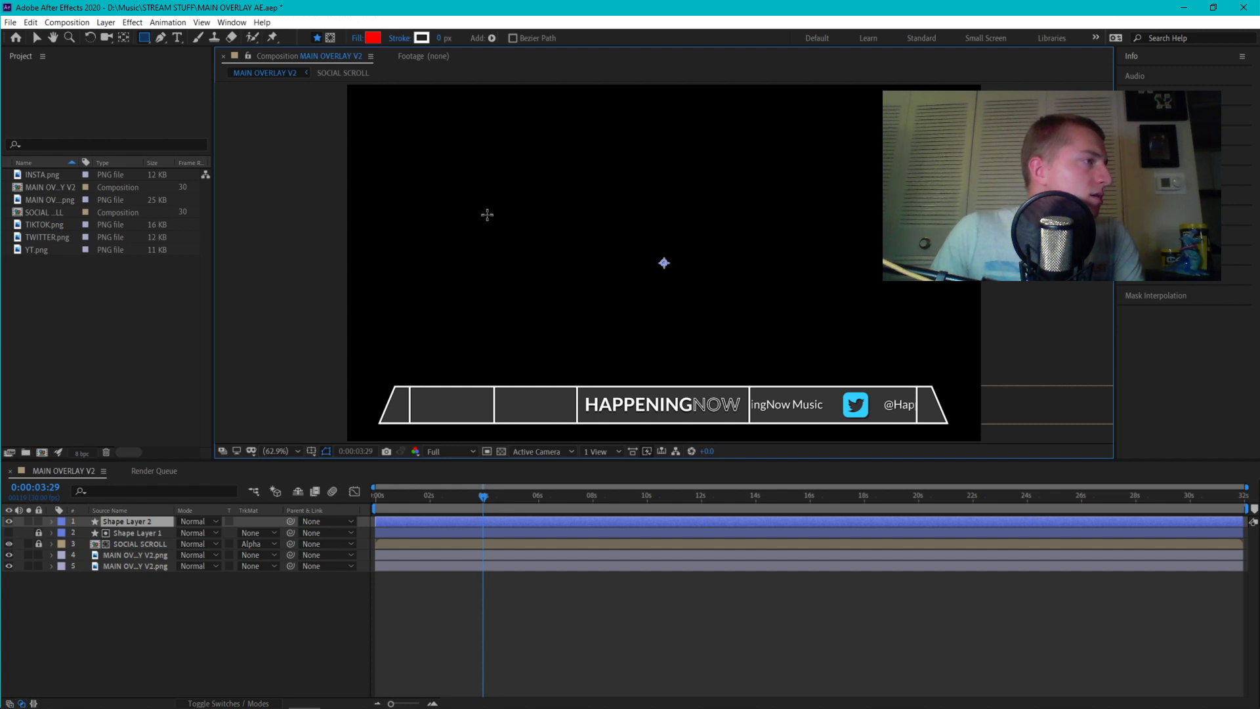
drag(438, 193, 659, 213)
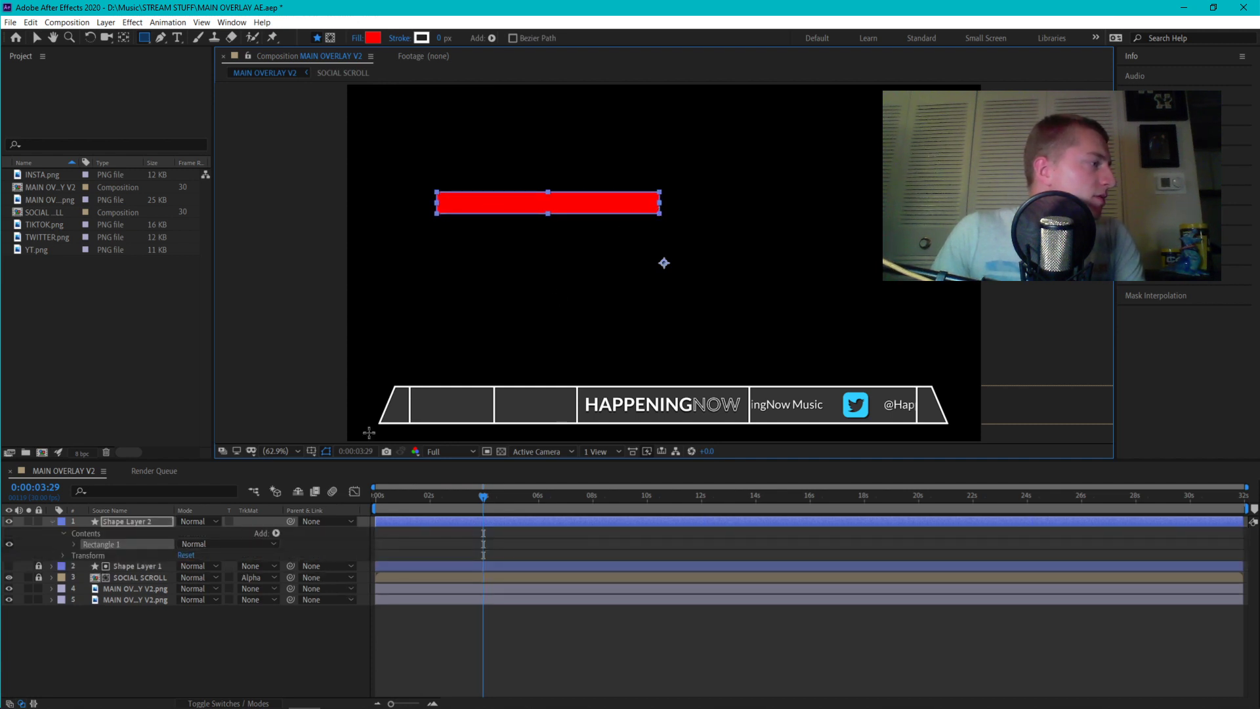
Switch to the Selection tool and move the red rectangle slightly down and to the left
click(129, 522)
click(145, 520)
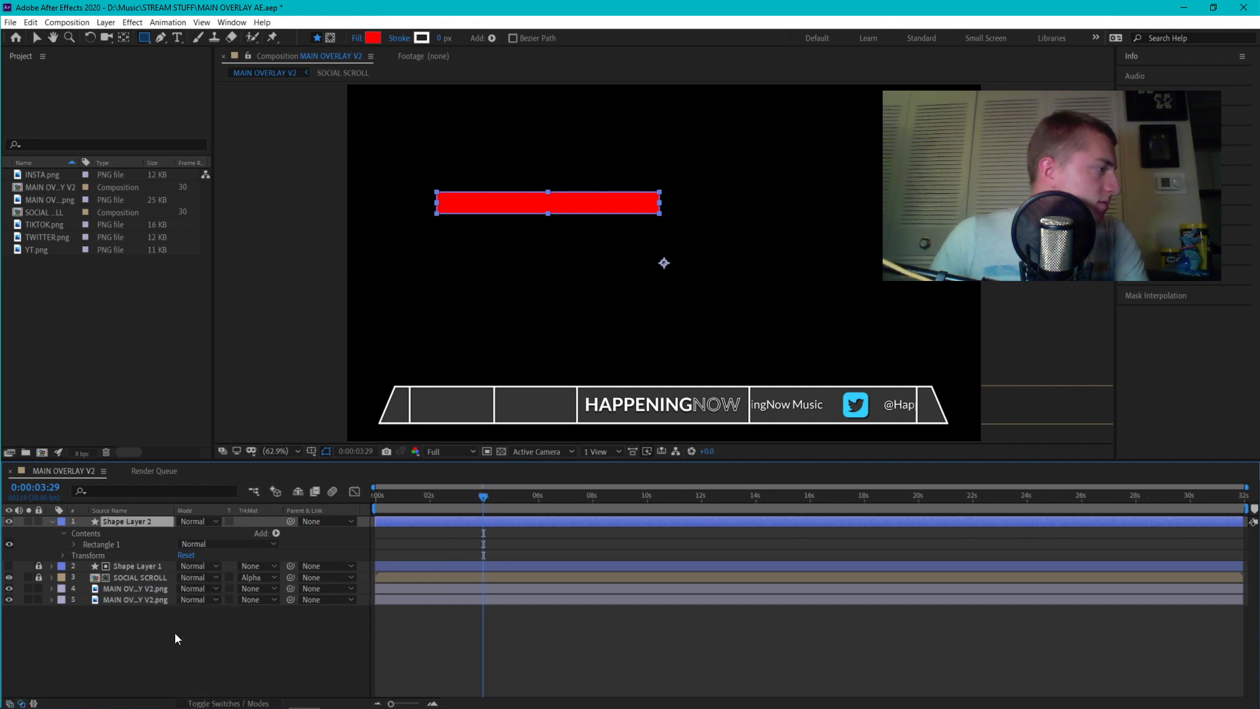
key(v)
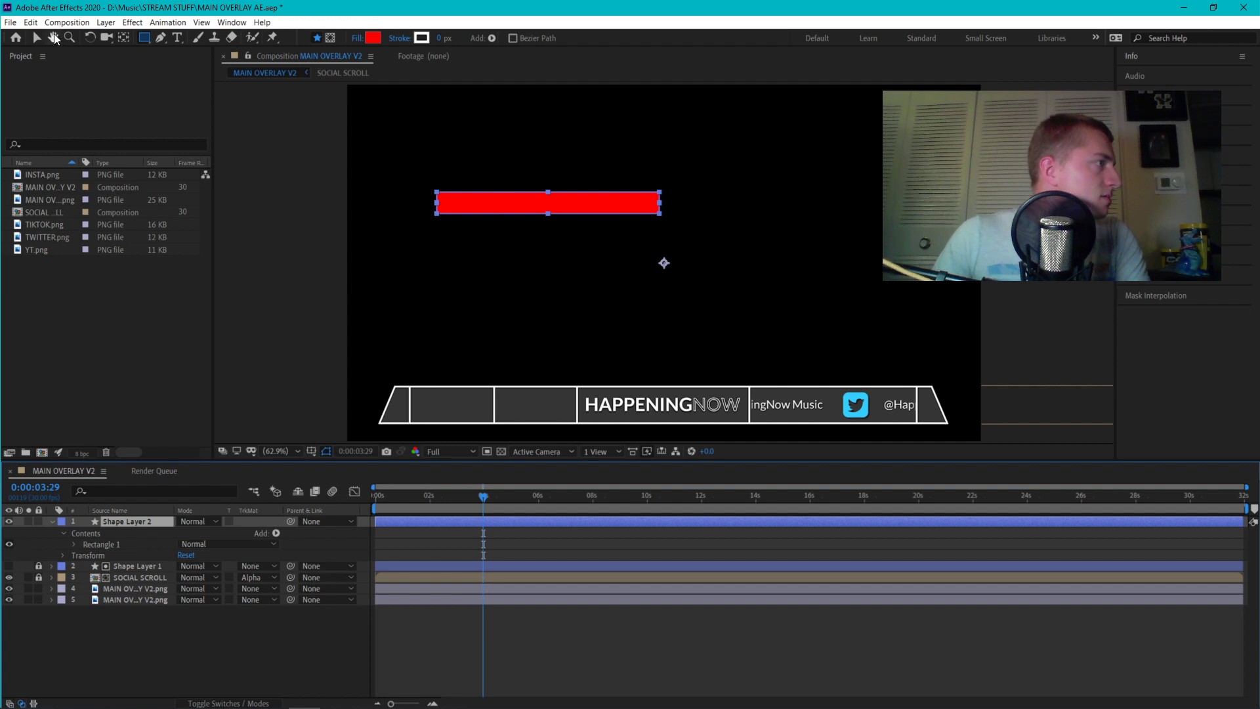
key(h)
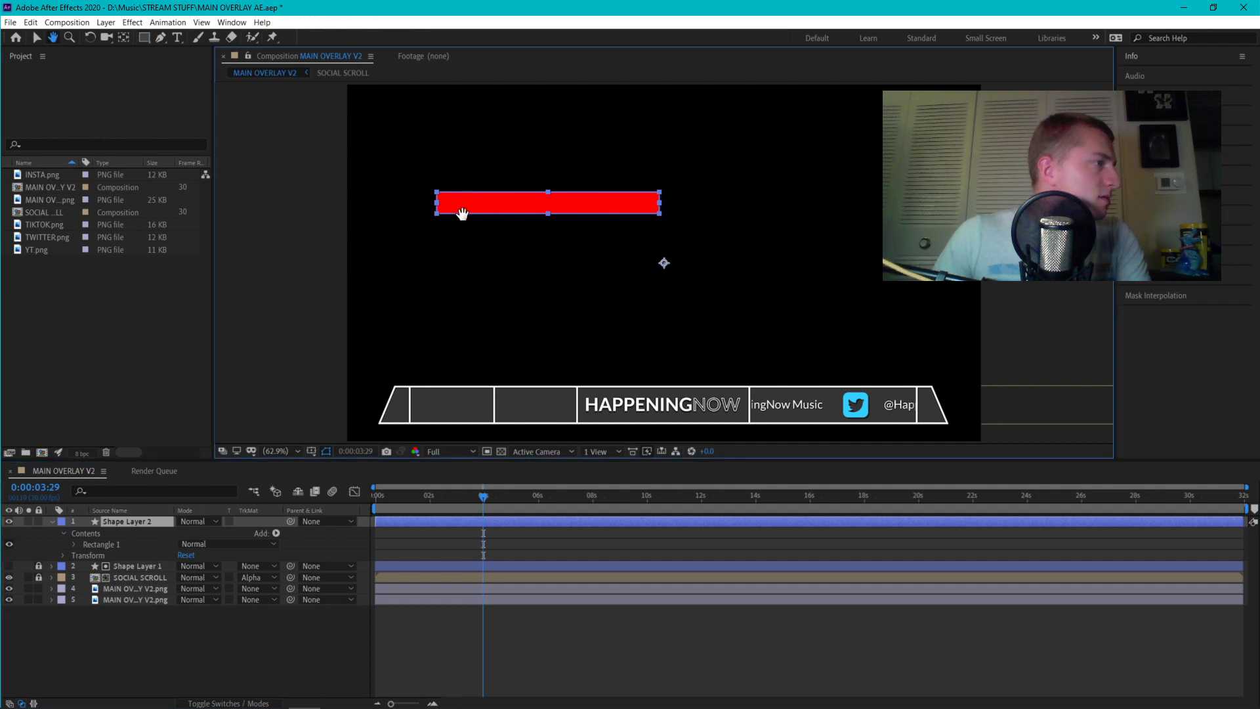
click(36, 38)
drag(493, 210, 486, 223)
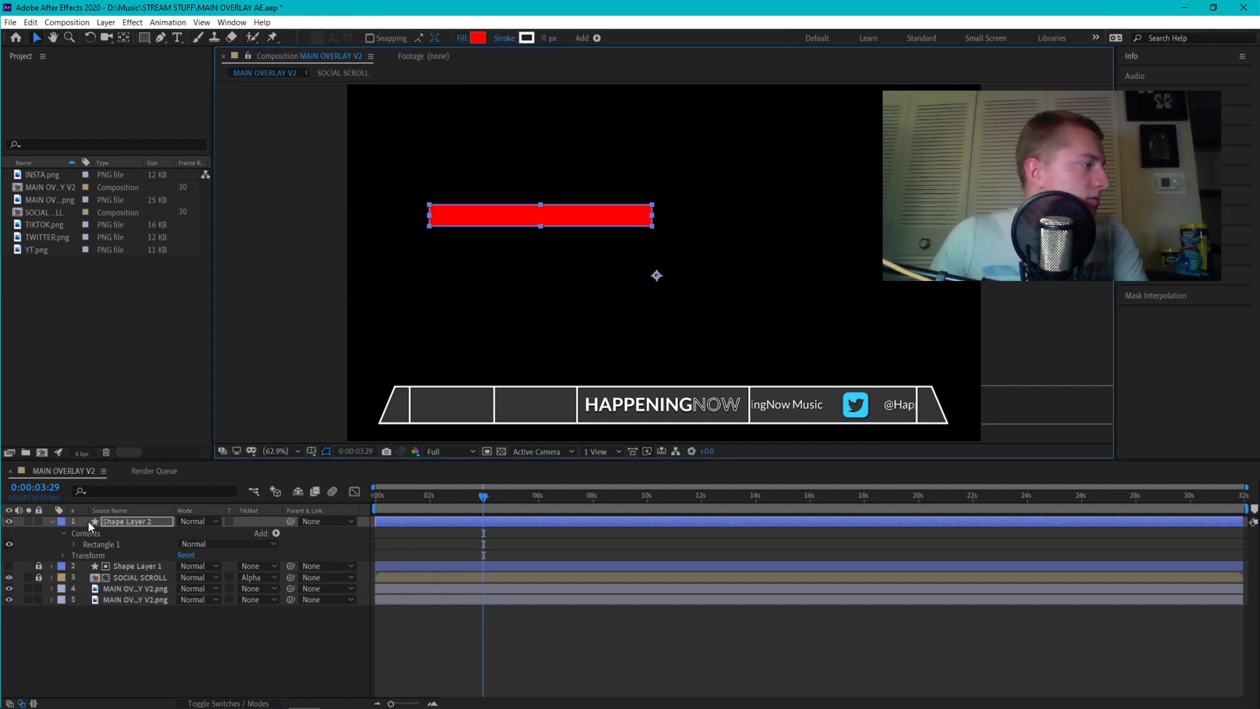
Rename the new shape layer holding the red rectangle to Highlight
click(124, 520)
key(Return)
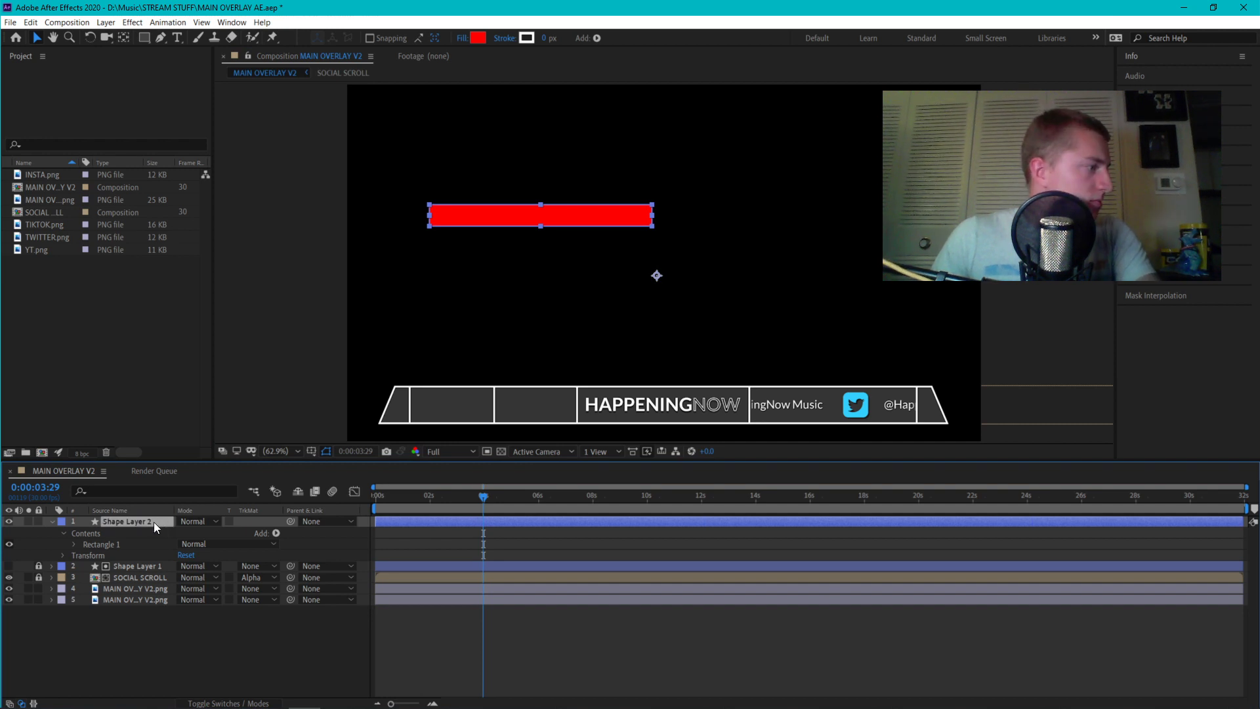
right_click(143, 519)
click(206, 494)
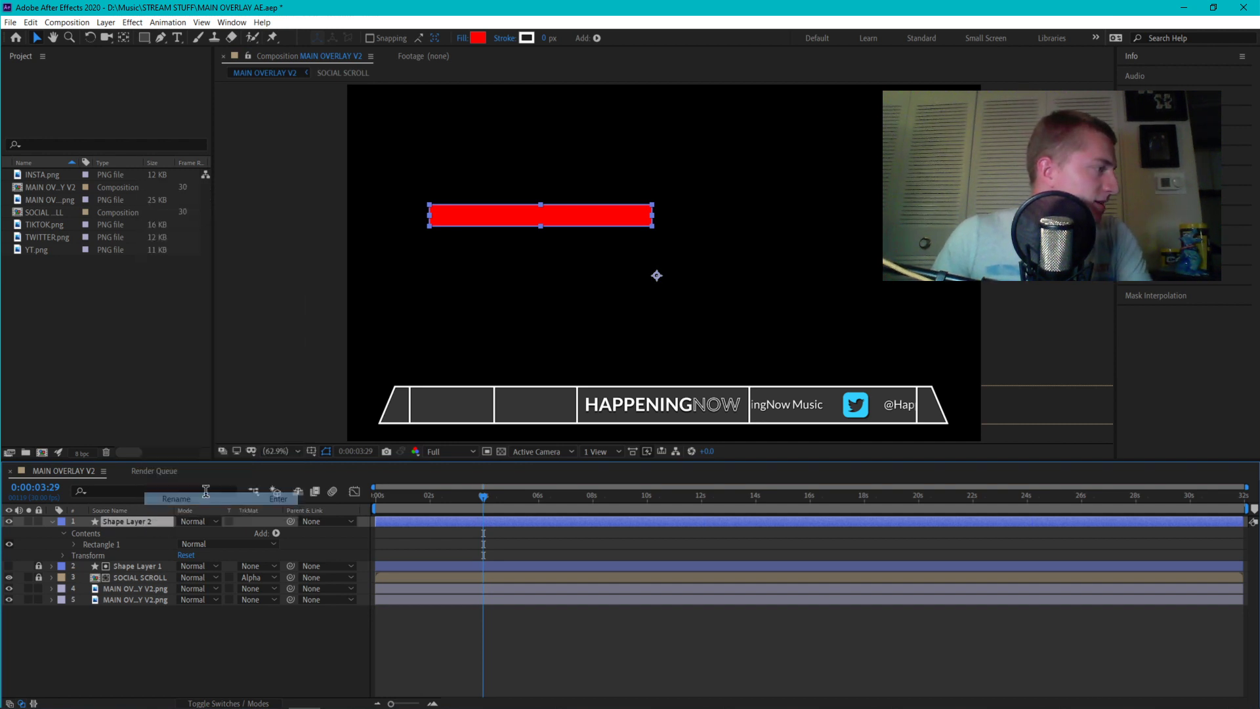
text(h)
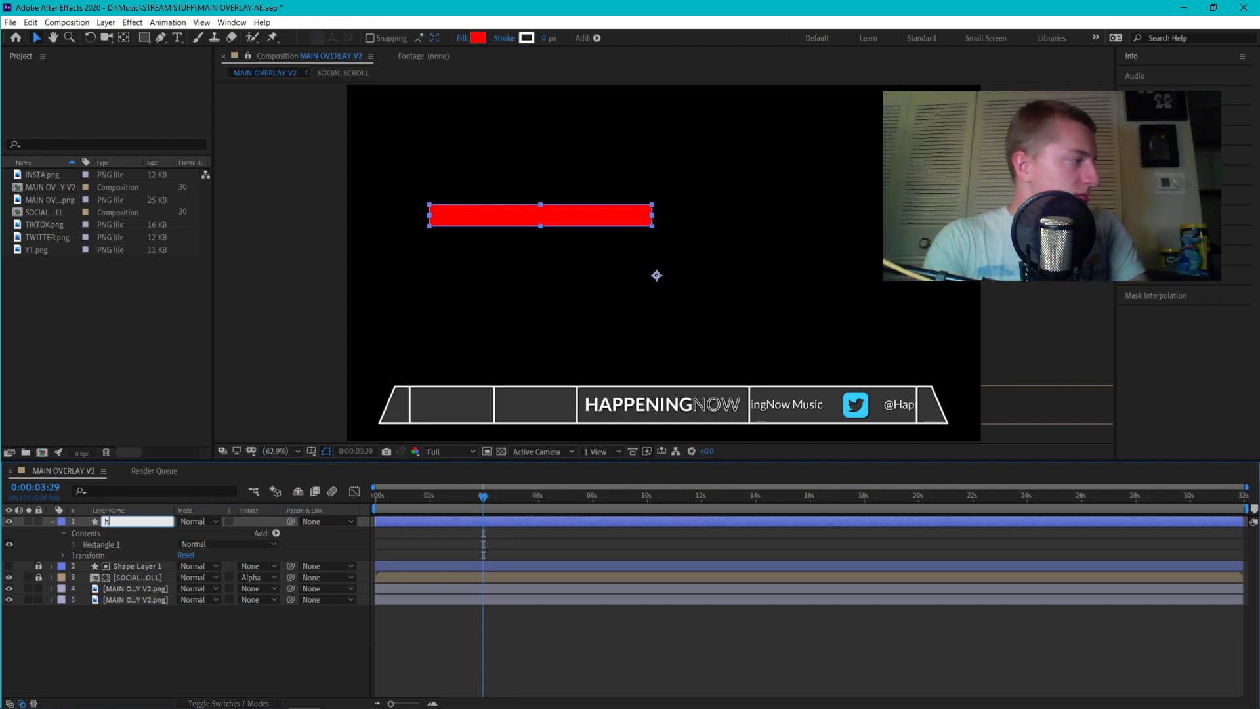
text(igh)
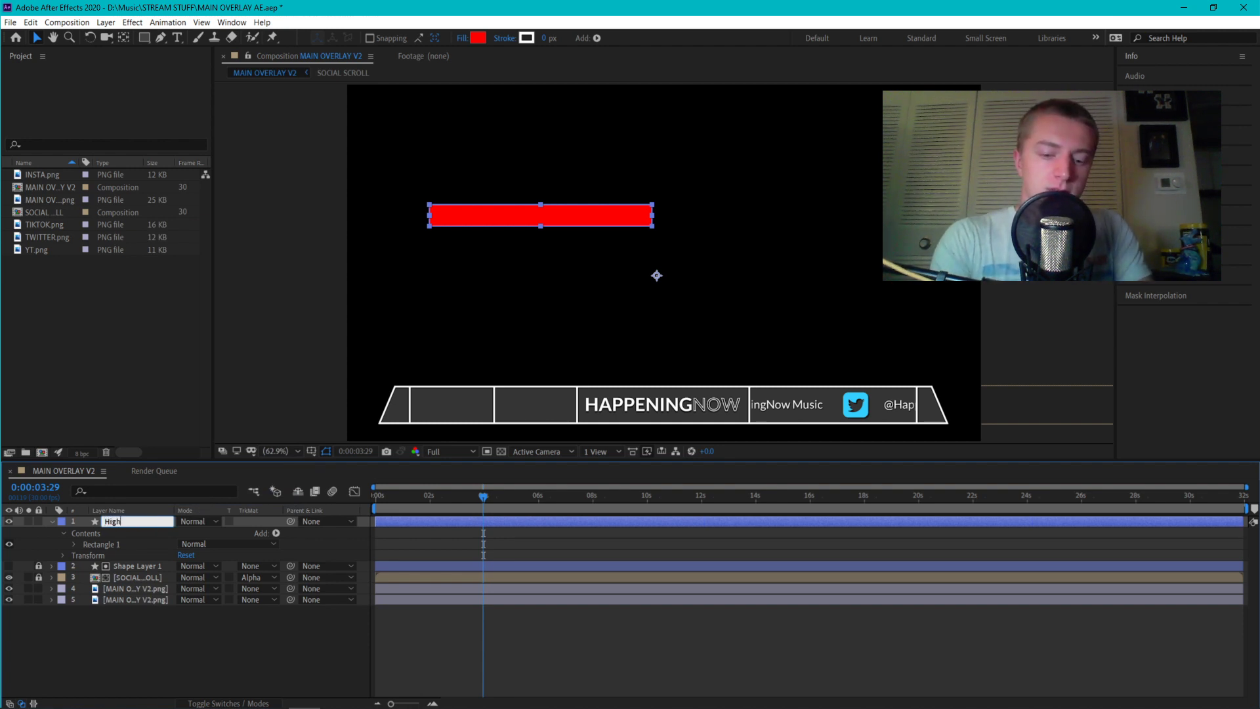
text(light)
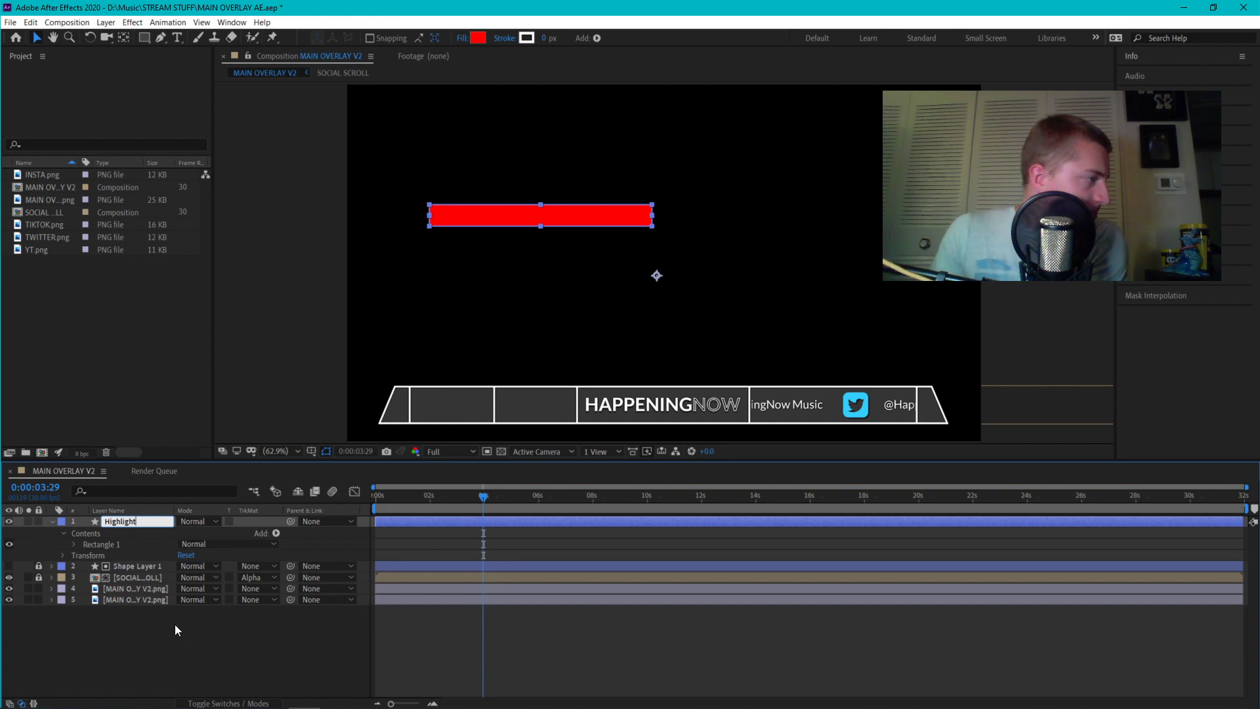
click(182, 646)
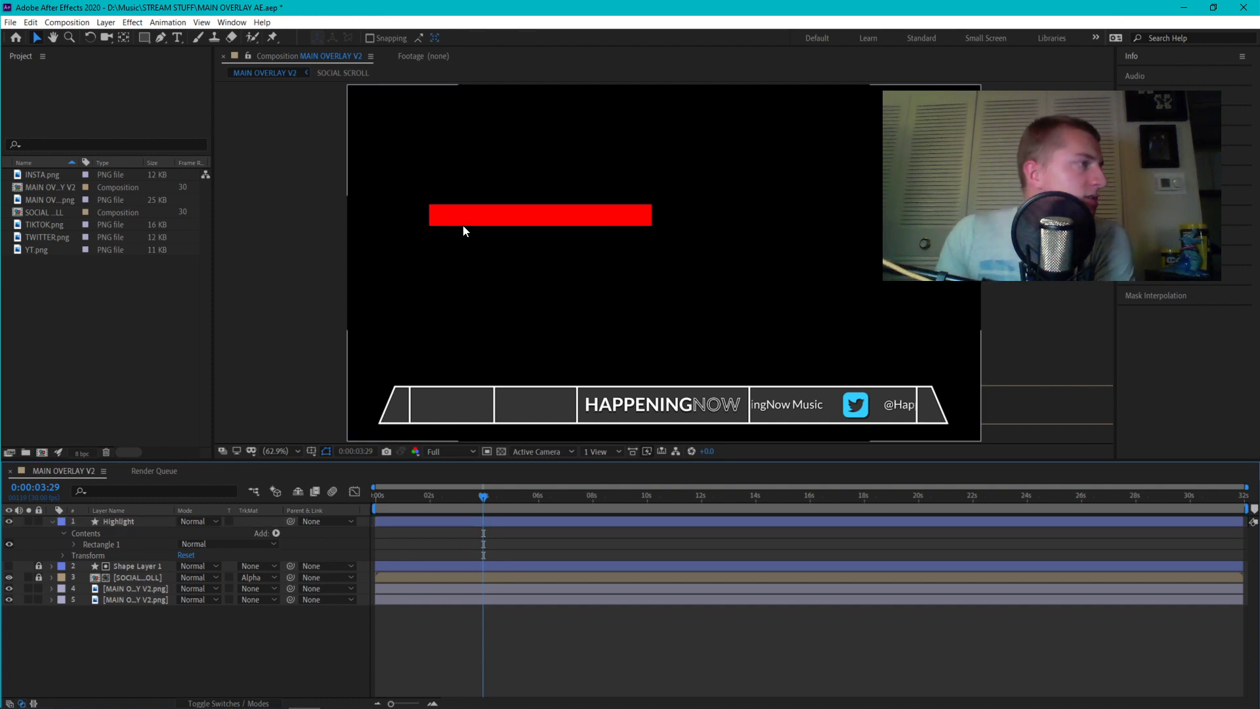
Move the Highlight rectangle down and right to Position 1262.2, 770.6, and expand the layer's Transform properties
click(479, 214)
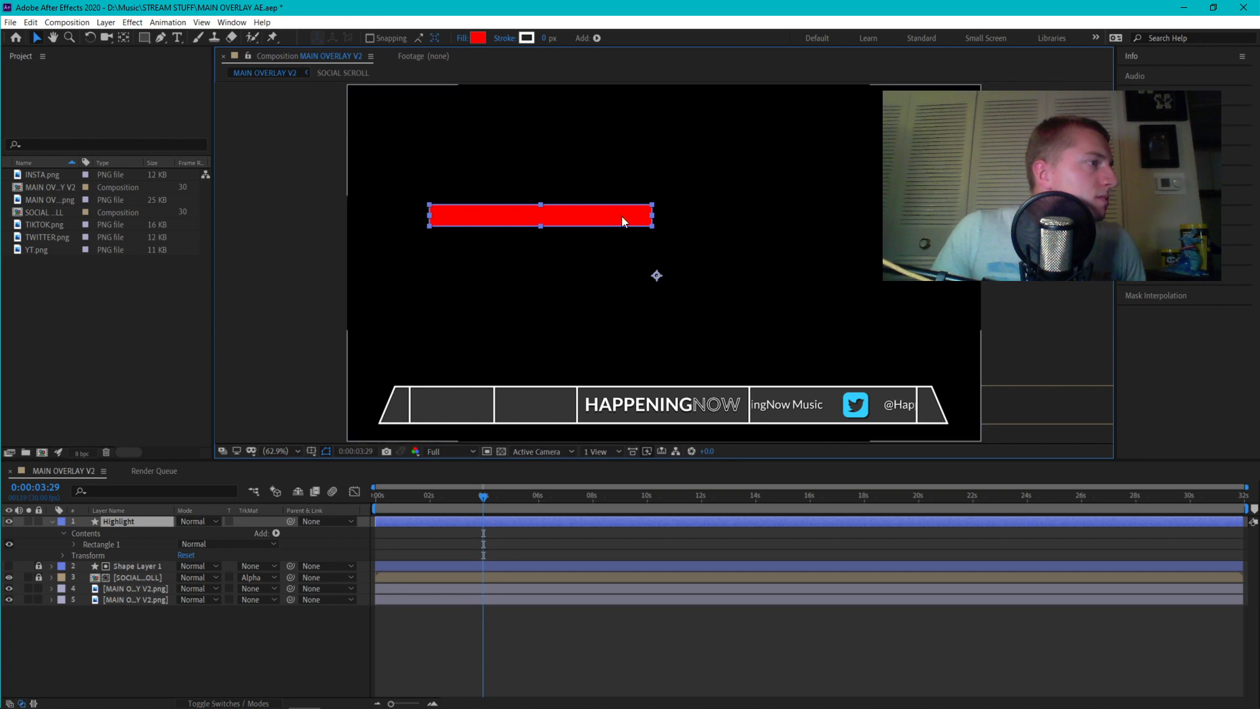
drag(585, 211, 678, 259)
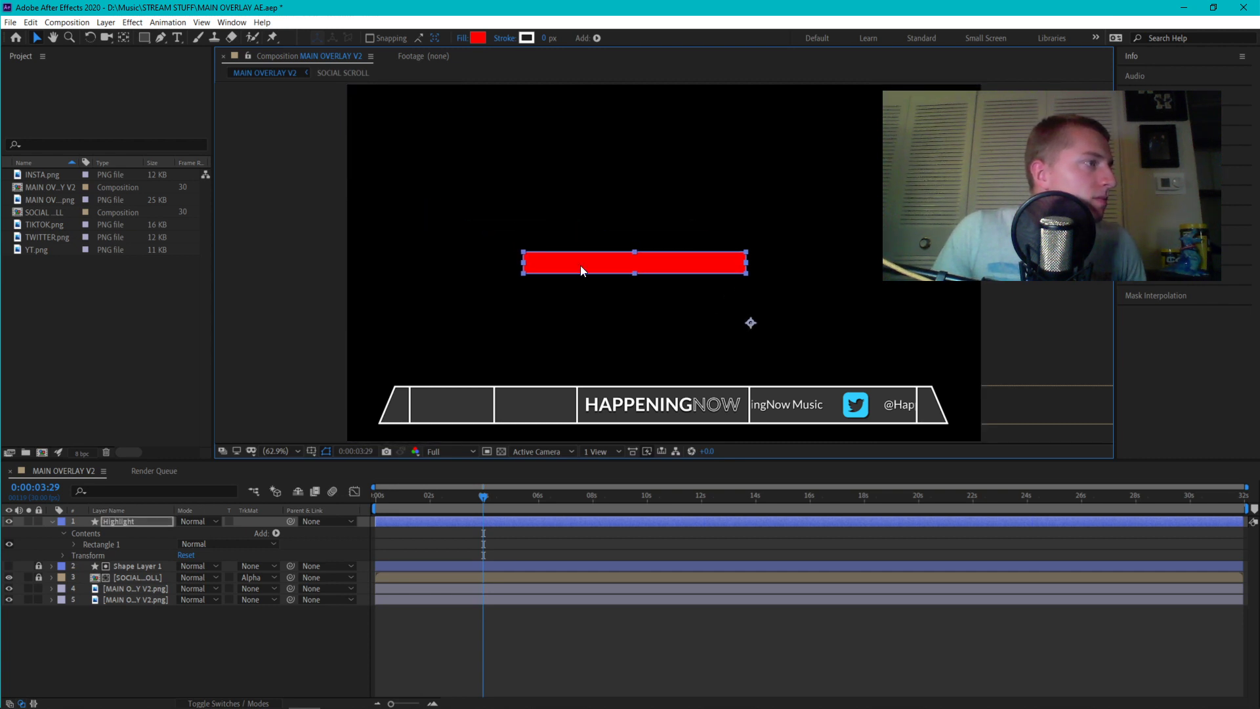
key(shift+Right)
key(shift+Right)
key(shift+Right)
key(shift+Down)
key(shift+Down)
key(shift+Down)
key(shift+Down)
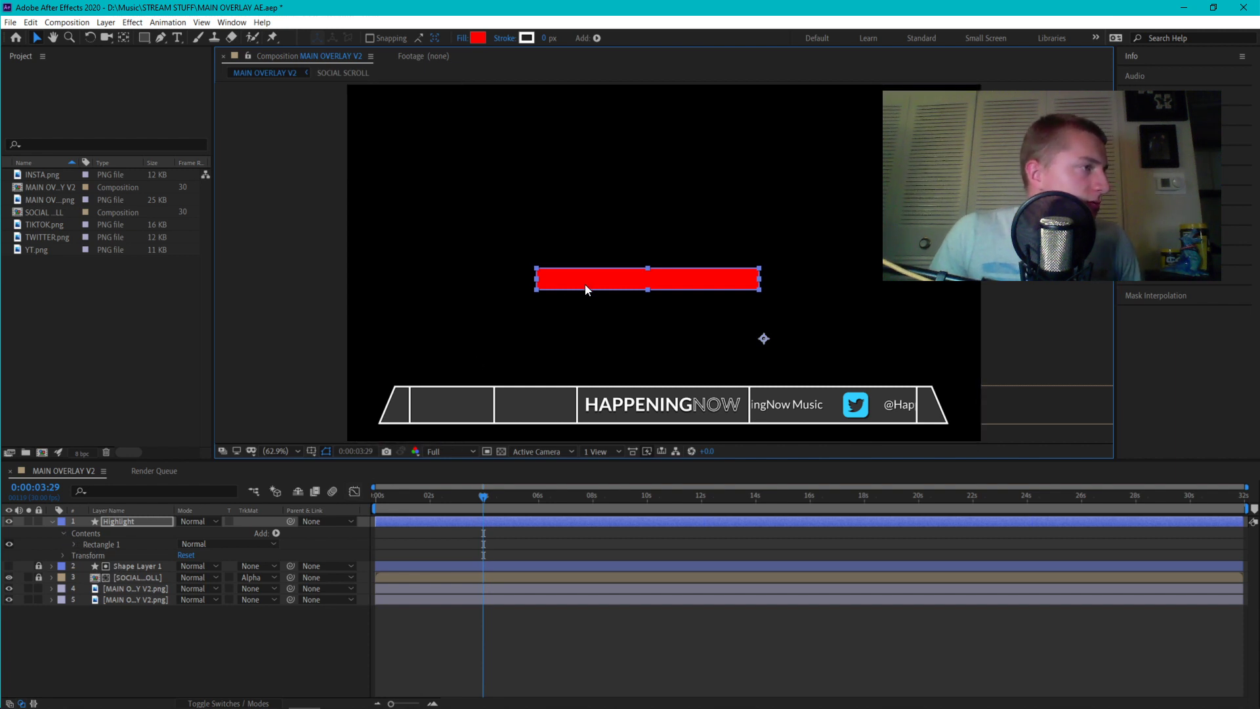
click(63, 554)
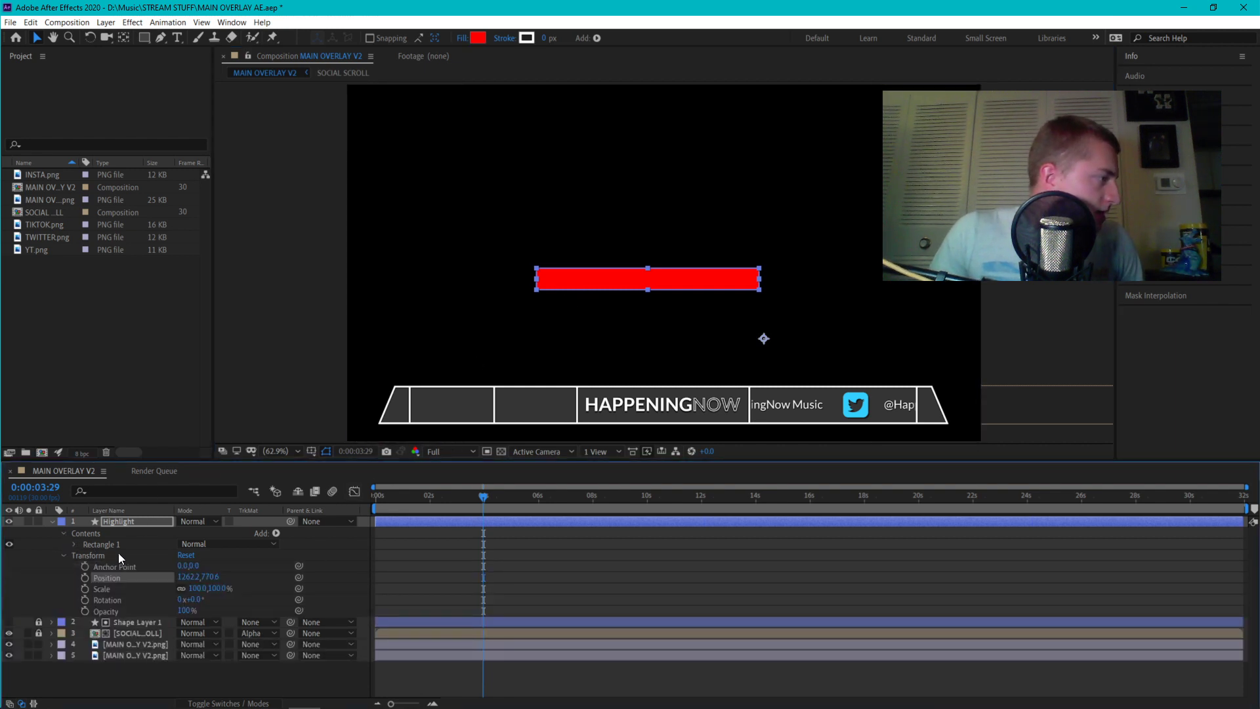
Place the Highlight layer between the two MAIN OVERLAY V2.png layers, and toggle SOCIAL SCROLL's visibility off and back on
drag(130, 521, 129, 644)
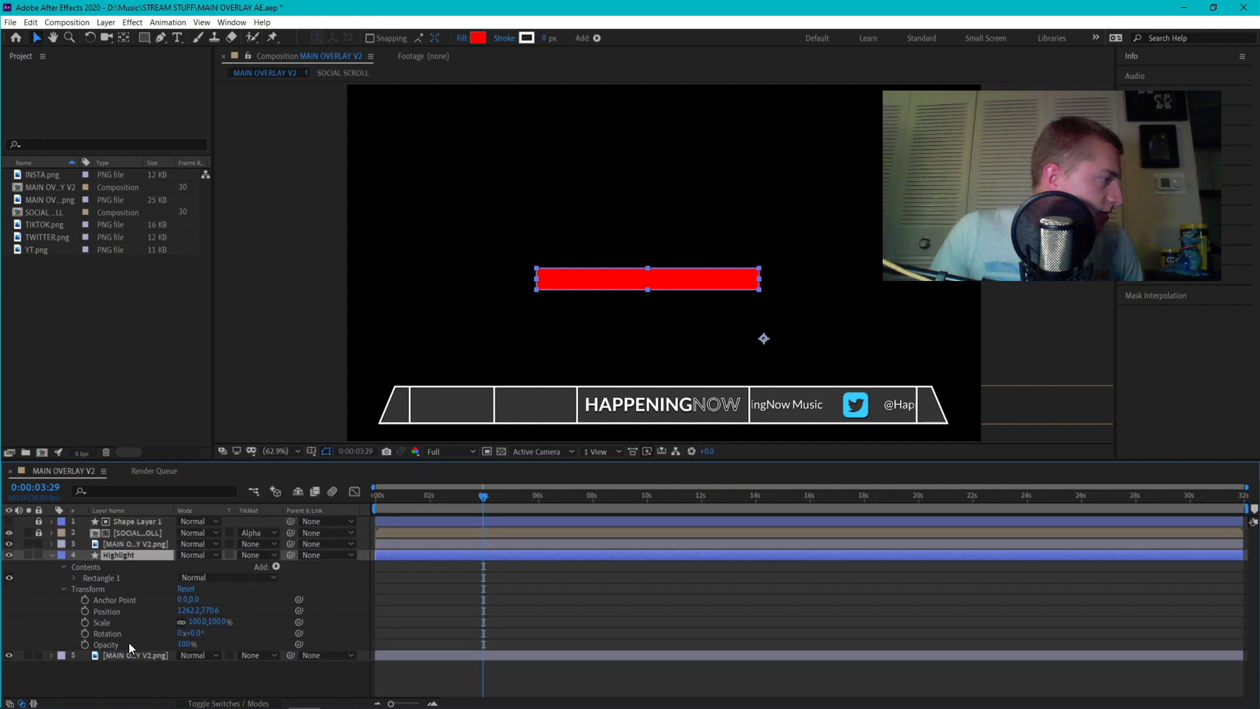
click(8, 532)
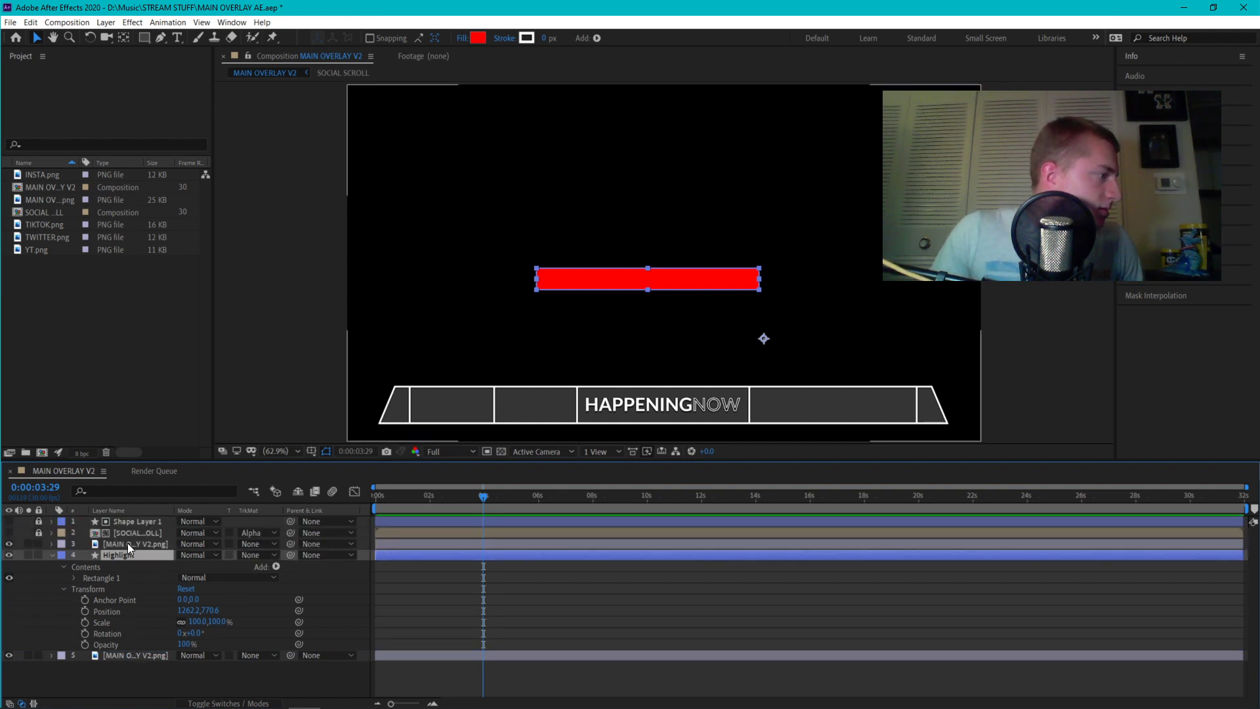
click(9, 532)
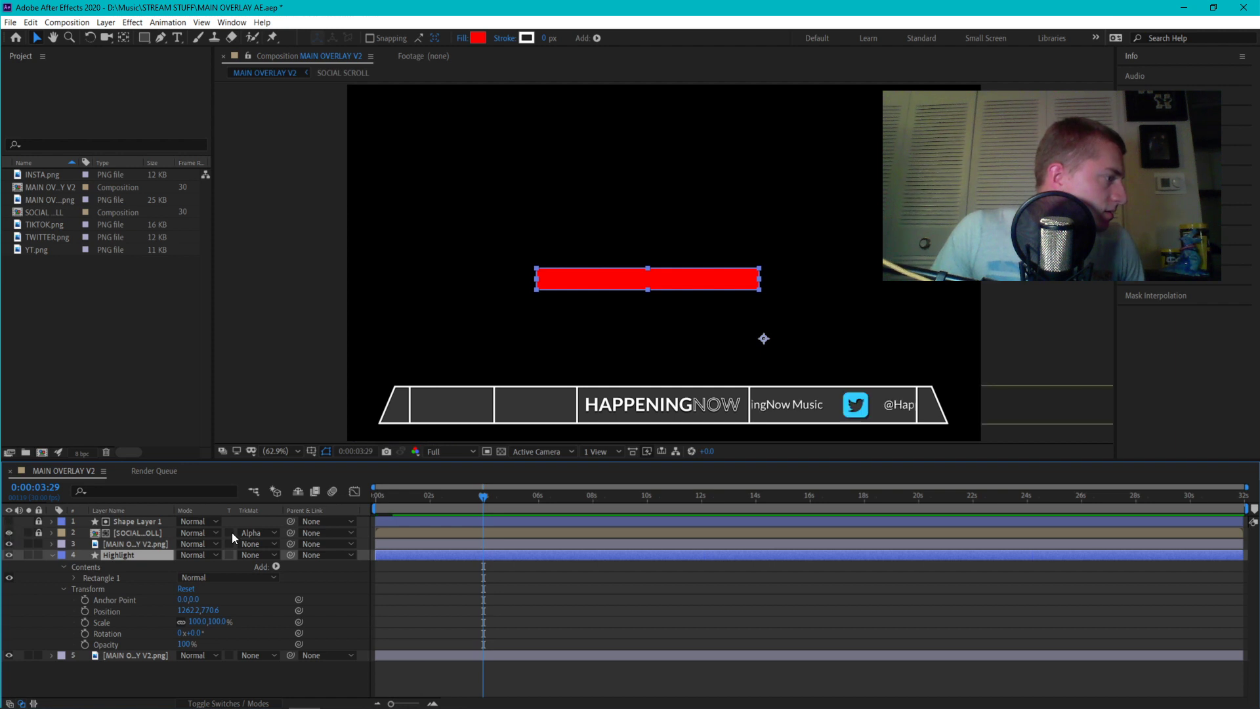
Show the layer switches and hide the shy layers Shape Layer 1 and SOCIAL SCROLL from the timeline
click(228, 703)
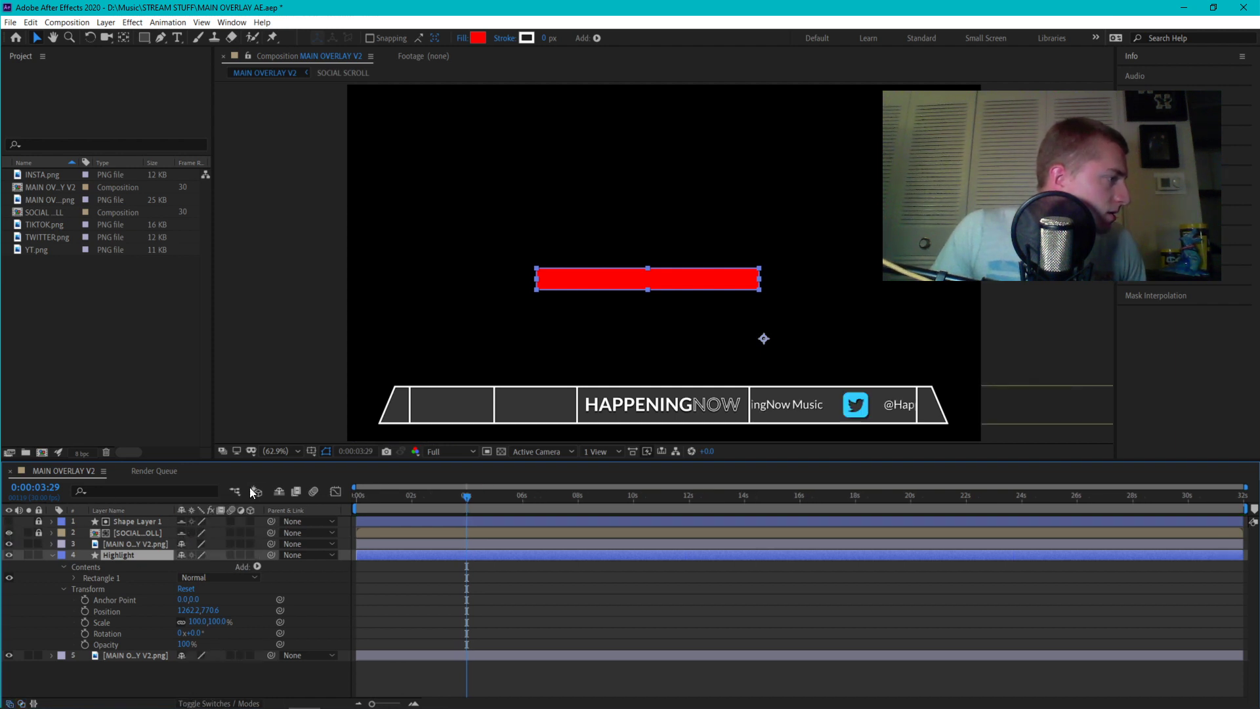
click(275, 494)
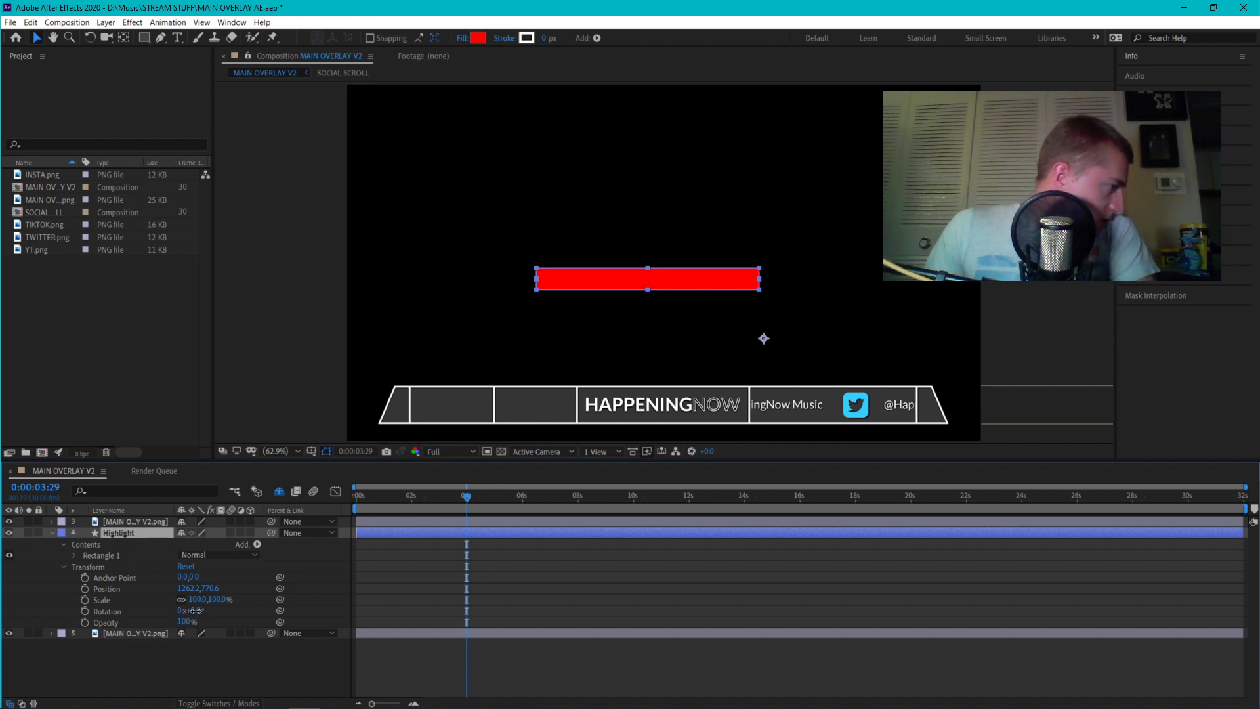
click(219, 682)
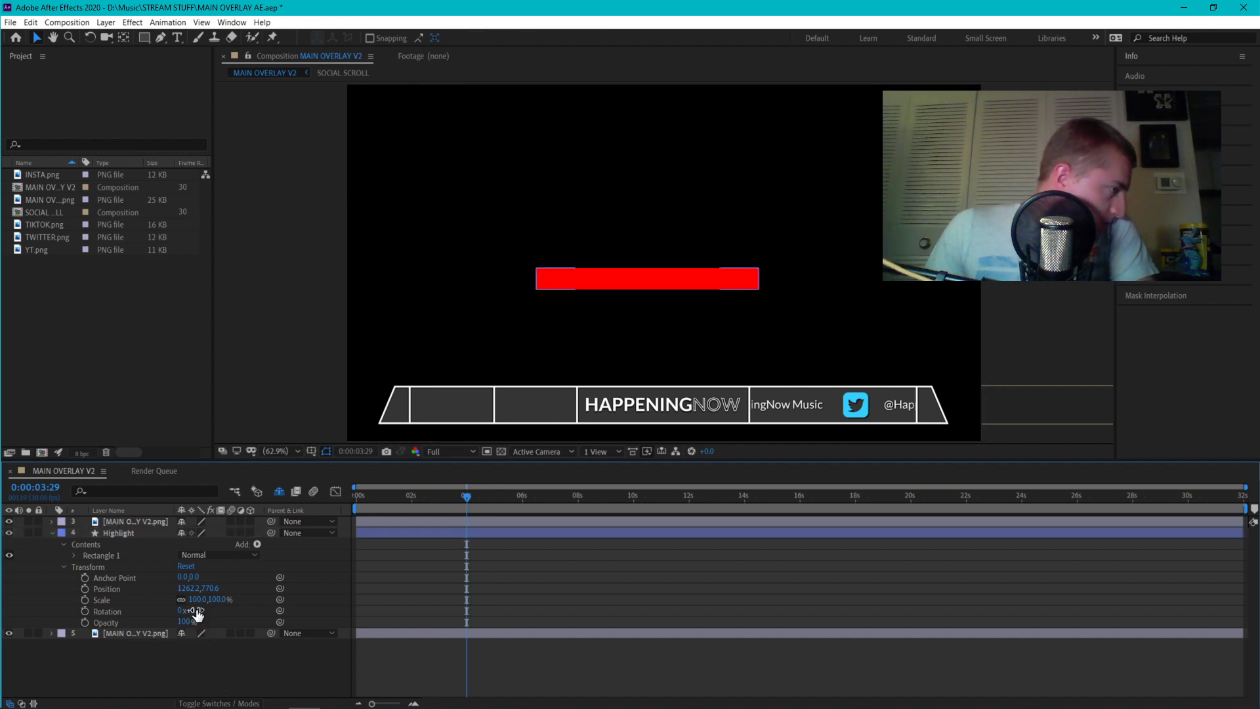
Try a Rotation of 45° on the Highlight layer
click(197, 611)
text(45)
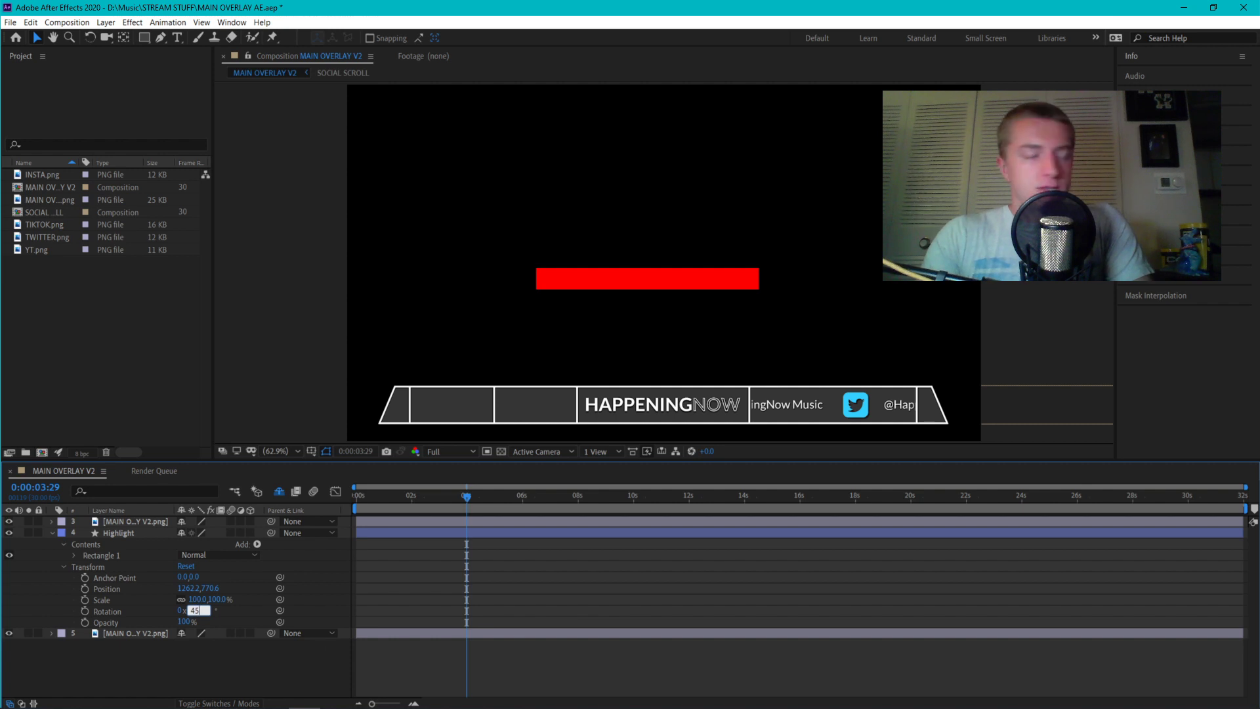
key(Return)
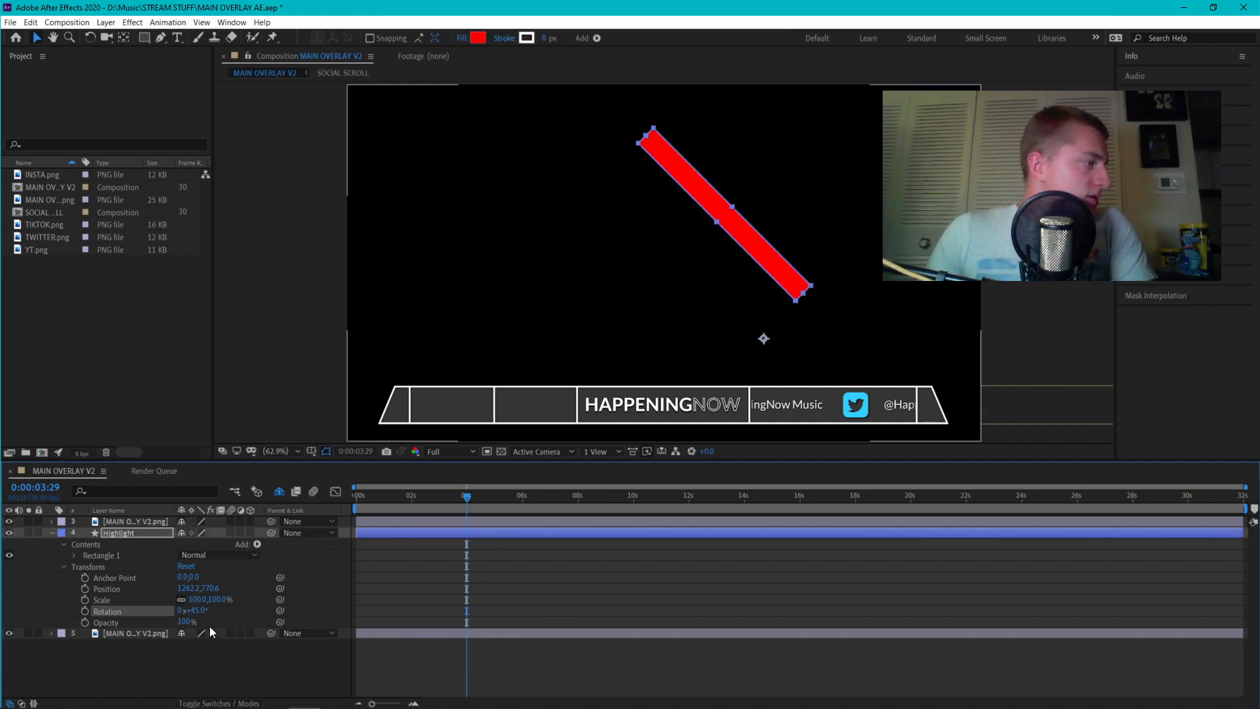
Set the Highlight layer's Rotation to -45°
click(197, 609)
text(-45)
key(Return)
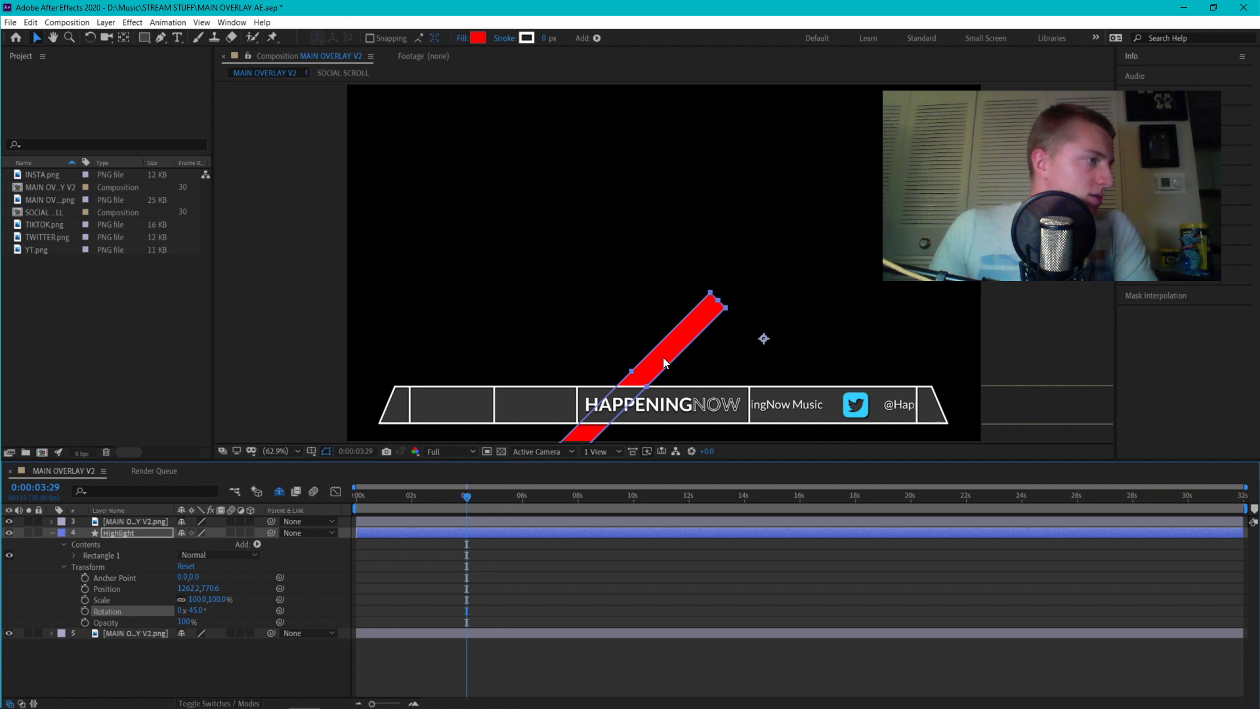
Move the Highlight layer horizontally to an X Position of 682.2, over the overlay's first left-hand sections
click(182, 588)
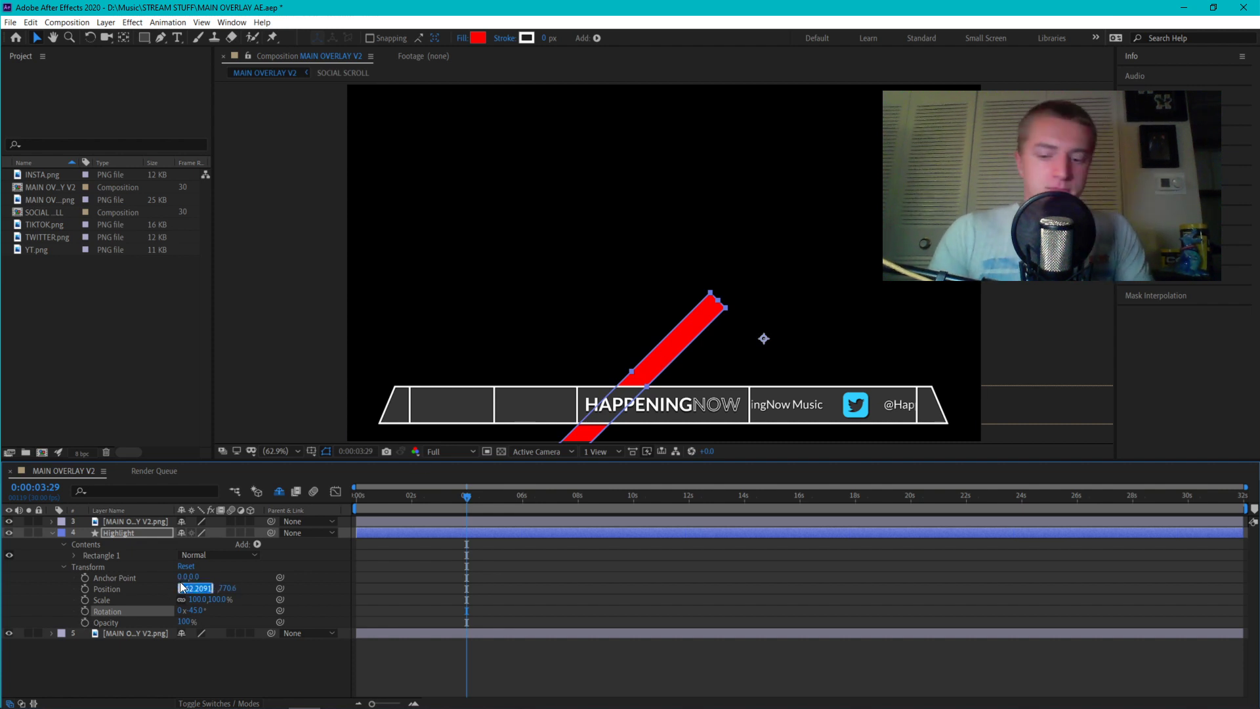
key(shift+Down)
key(shift+Down)
key(shift+Down)
key(shift+Down)
key(shift+Down)
key(shift+Down)
key(shift+Down)
key(shift+Down)
key(shift+Down)
key(shift+Down)
key(shift+Down)
key(shift+Down)
key(shift+Down)
key(shift+Down)
key(shift+Down)
key(shift+Down)
key(shift+Down)
key(shift+Down)
key(shift+Down)
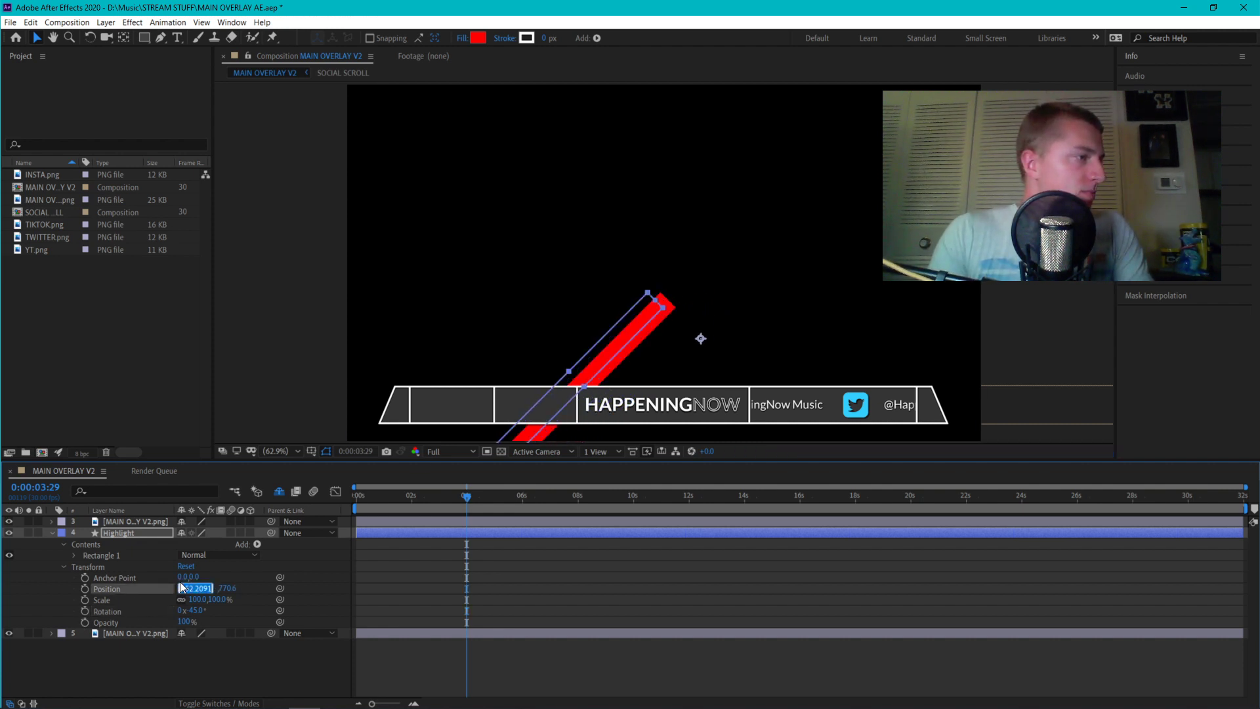
key(shift+Down)
key(shift+Down)
key(shift+Down)
key(shift+Down)
key(shift+Down)
key(shift+Down)
key(shift+Down)
key(shift+Down)
key(shift+Down)
key(shift+Down)
key(shift+Down)
key(shift+Down)
key(shift+Down)
key(shift+Down)
key(shift+Down)
key(shift+Down)
key(shift+Down)
key(shift+Down)
key(shift+Down)
key(shift+Down)
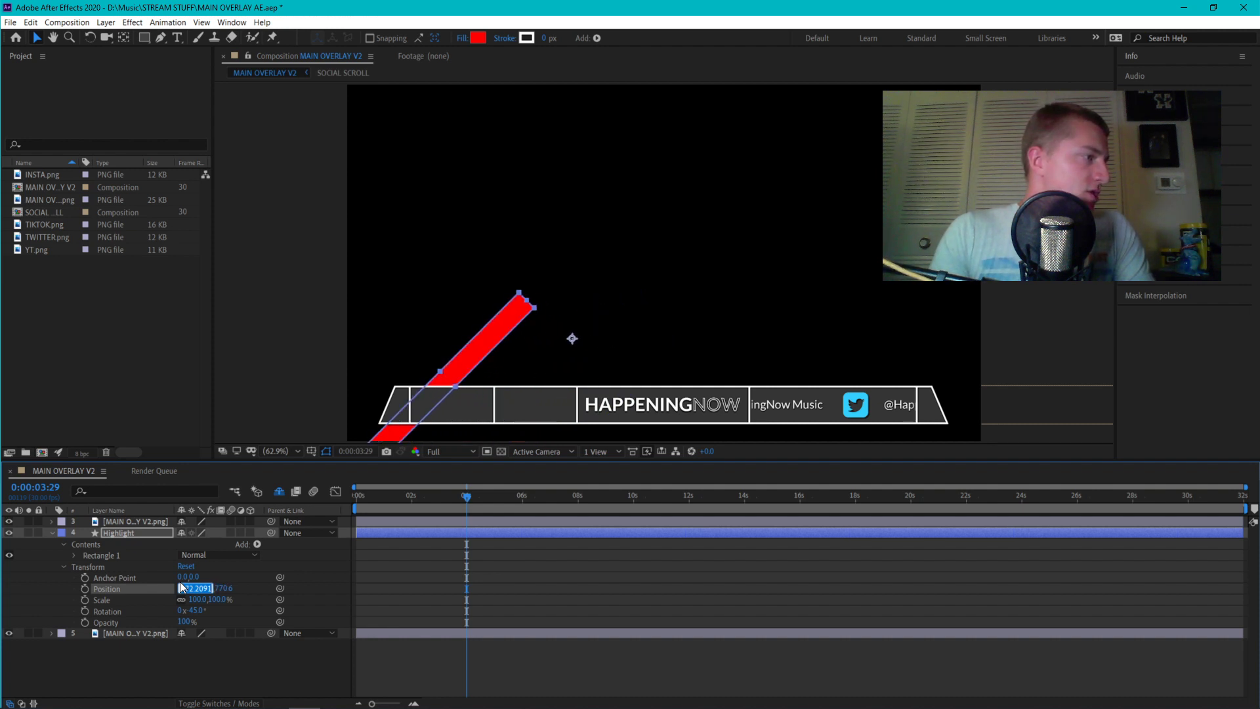
key(shift+Down)
key(shift+Down)
key(shift+Down)
key(shift+Down)
key(shift+Down)
key(shift+Down)
key(shift+Down)
key(shift+Down)
key(shift+Down)
key(shift+Down)
key(shift+Down)
key(shift+Down)
key(shift+Down)
key(shift+Down)
key(shift+Down)
key(shift+Down)
key(shift+Down)
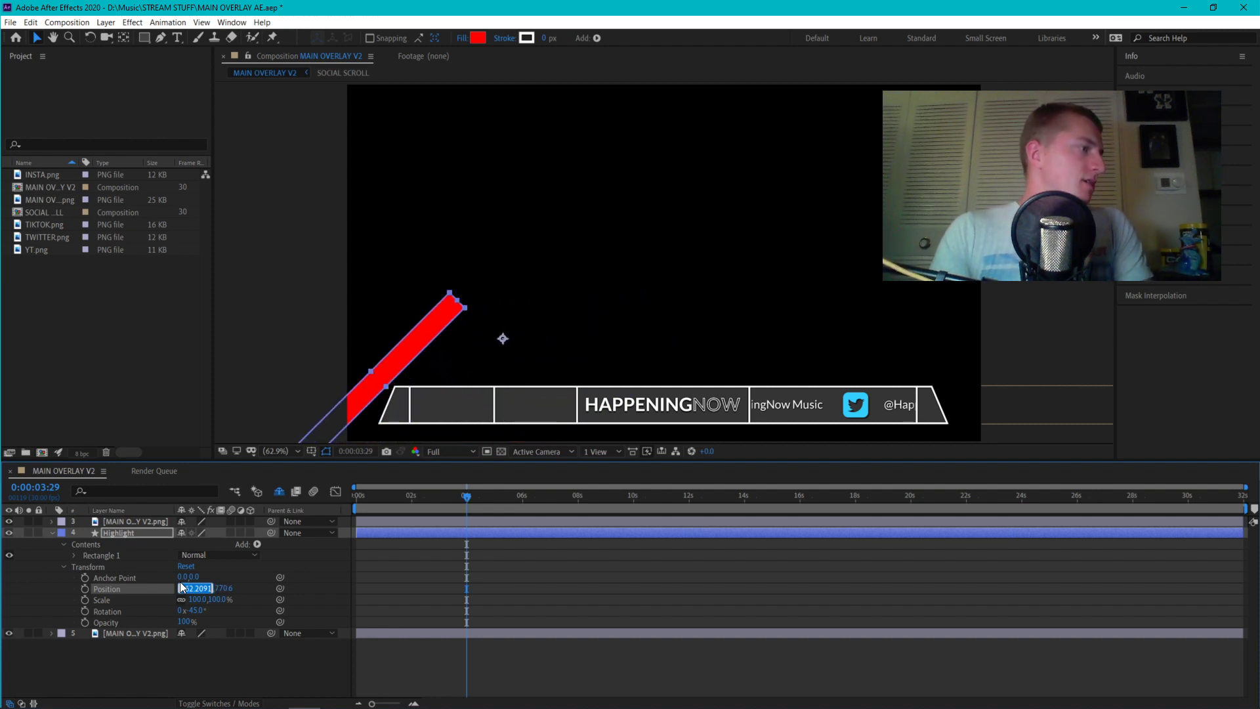
key(shift+Down)
key(shift+Down)
key(shift+Down)
key(shift+Down)
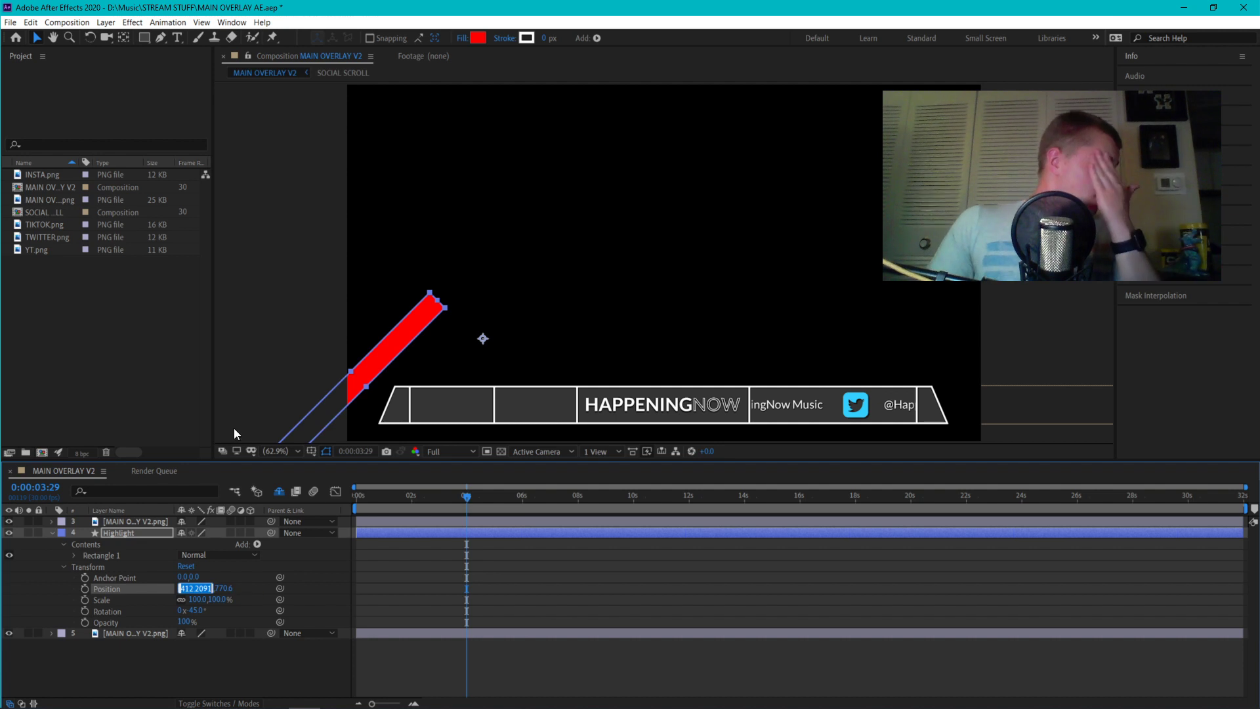
key(shift+Up)
key(shift+Up)
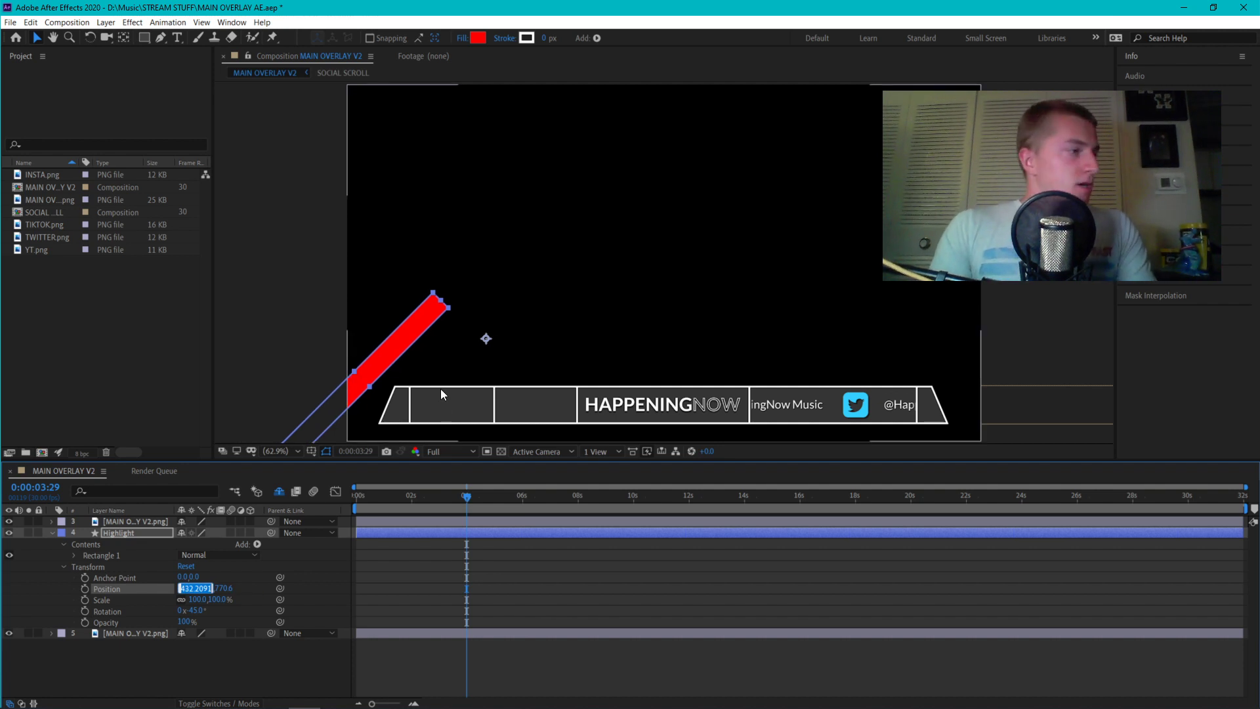
key(shift+Up)
key(shift+Up)
key(shift+Up)
key(shift+Up)
key(shift+Up)
key(shift+Up)
key(shift+Up)
key(shift+Up)
key(shift+Up)
key(shift+Up)
key(shift+Up)
key(shift+Up)
key(shift+Up)
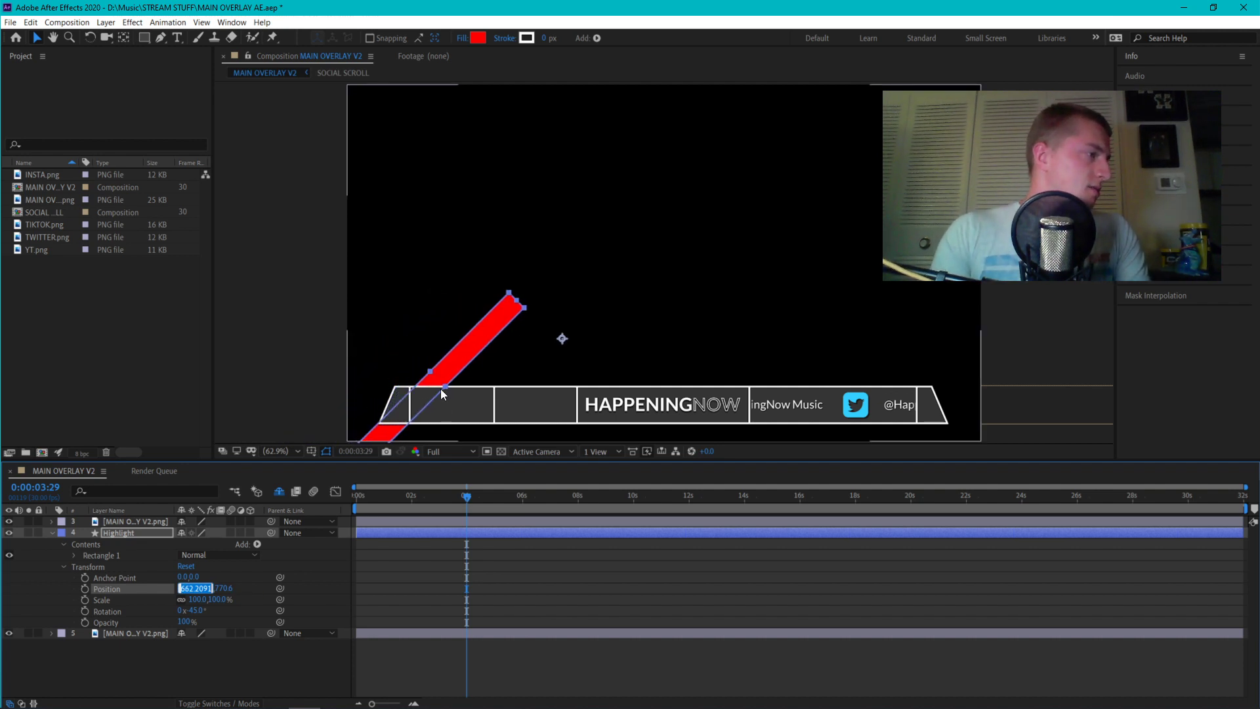
key(shift+Up)
key(shift+Up)
key(shift+Up)
key(shift+Up)
key(shift+Up)
key(shift+Up)
key(shift+Up)
key(shift+Up)
key(shift+Up)
key(shift+Up)
key(shift+Up)
key(shift+Up)
click(594, 377)
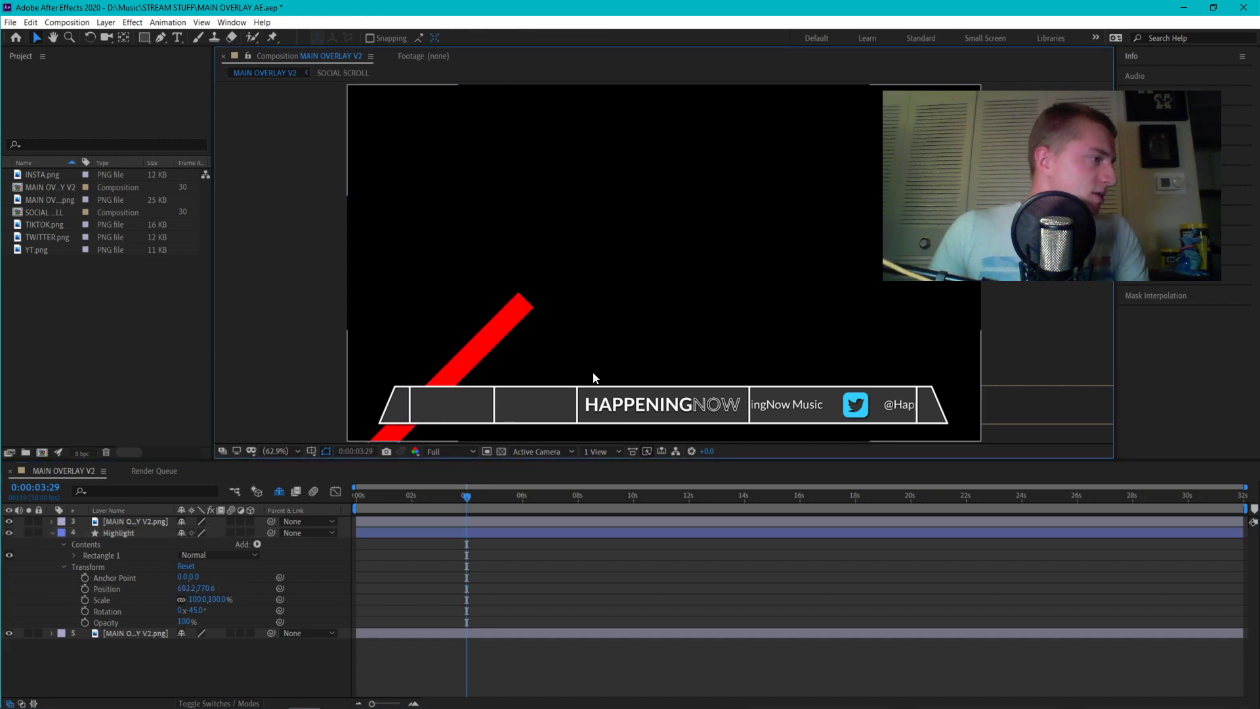
click(286, 520)
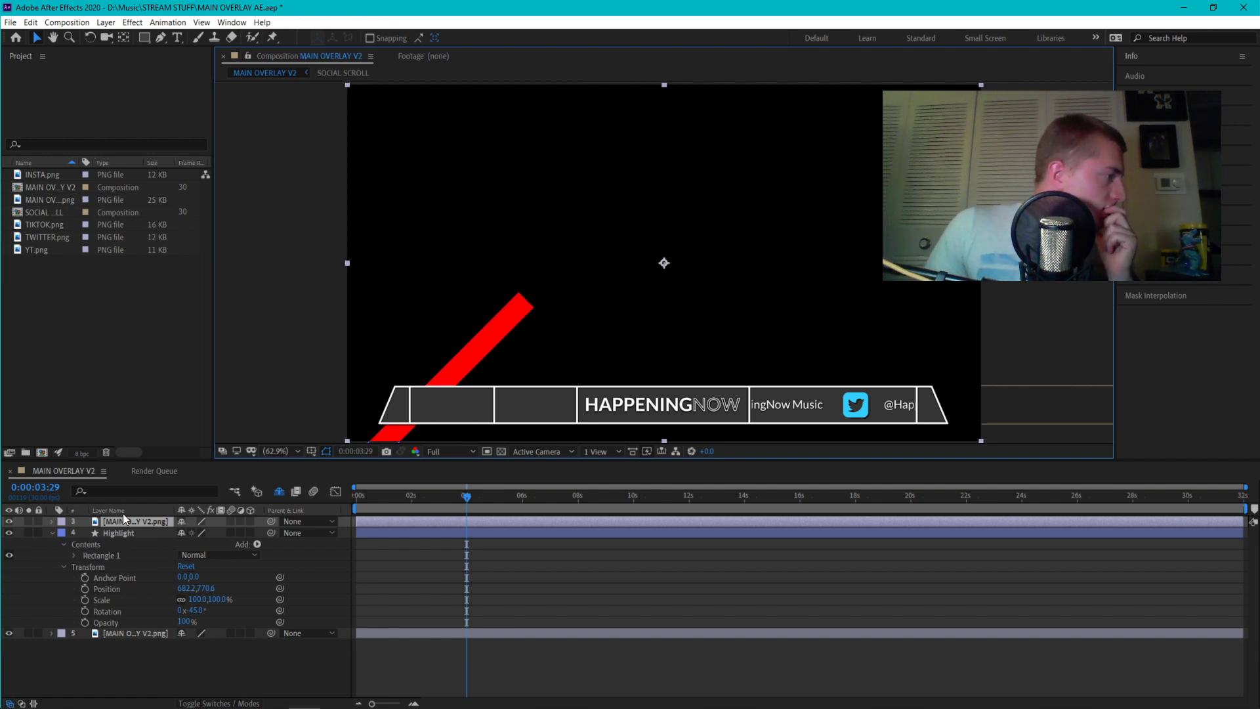
click(1184, 96)
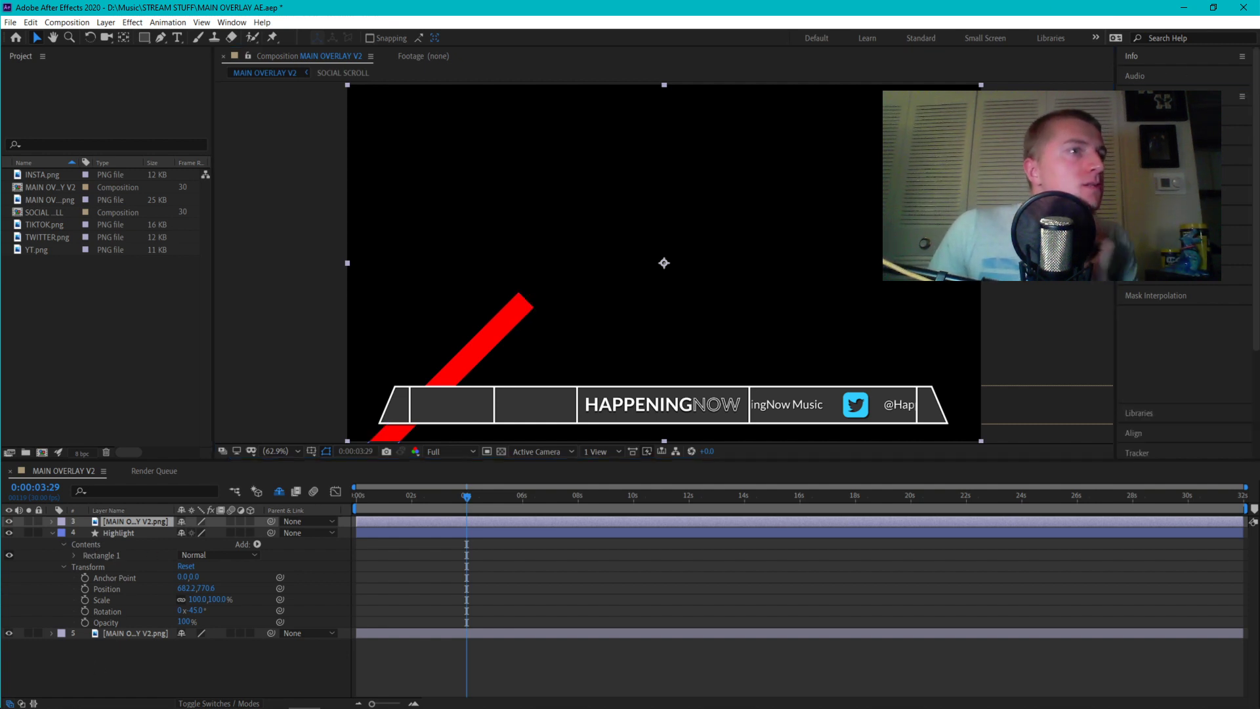
click(1162, 96)
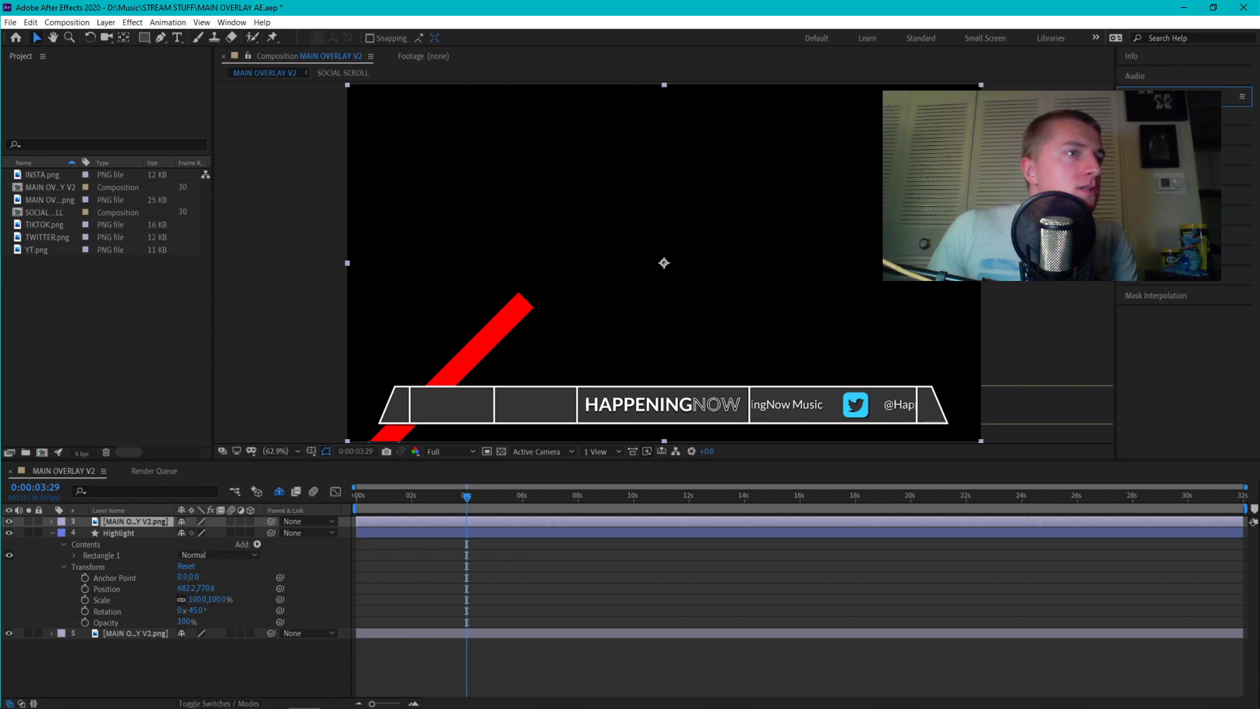
click(1168, 176)
click(1168, 176)
click(1168, 196)
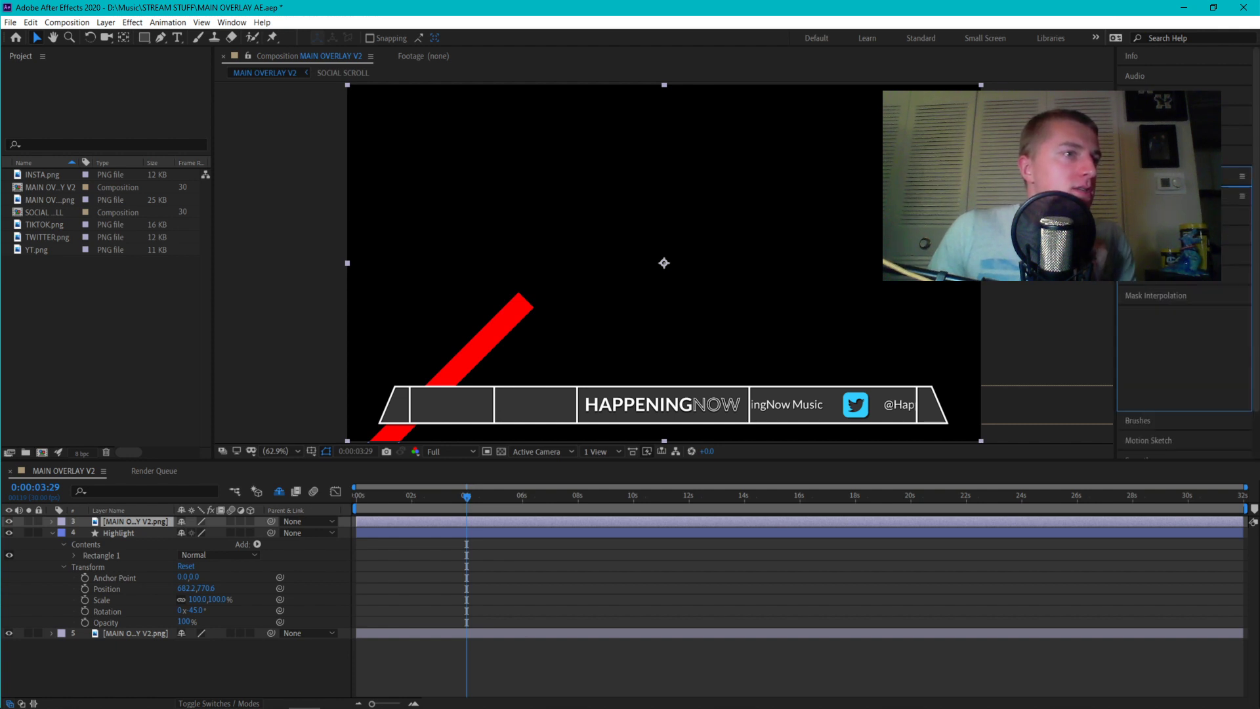
click(1168, 196)
double_click(1168, 196)
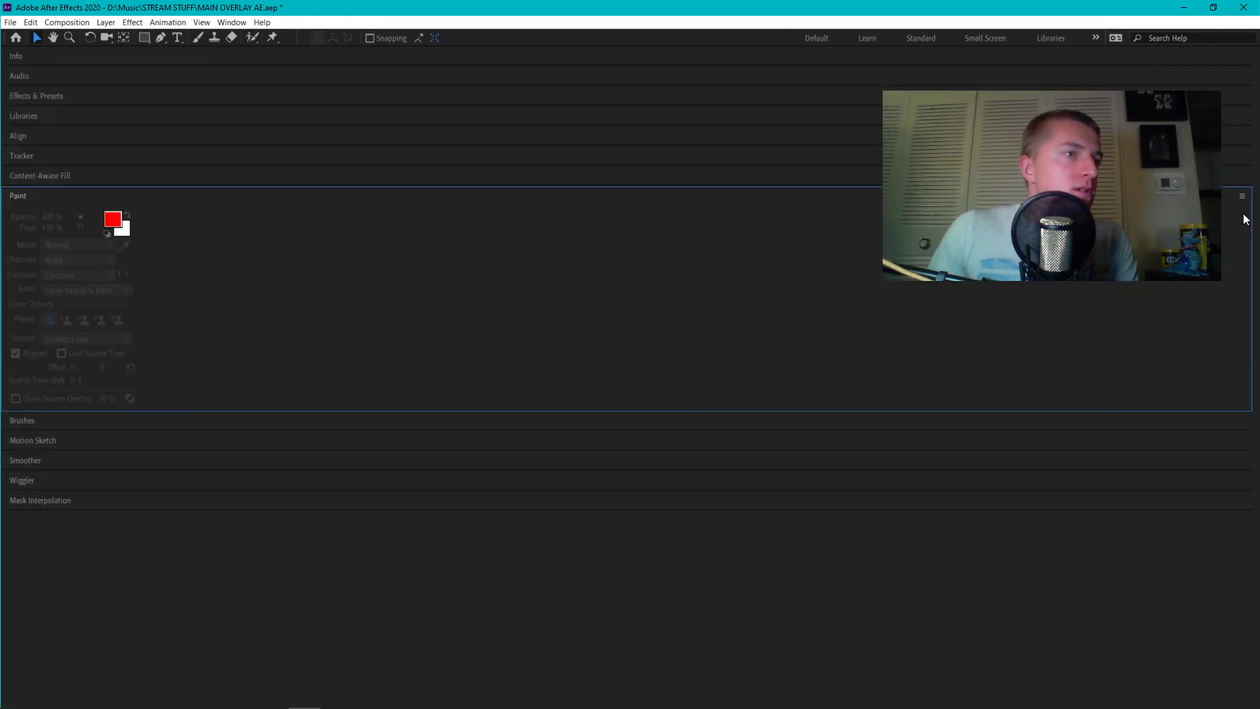
click(235, 195)
double_click(237, 200)
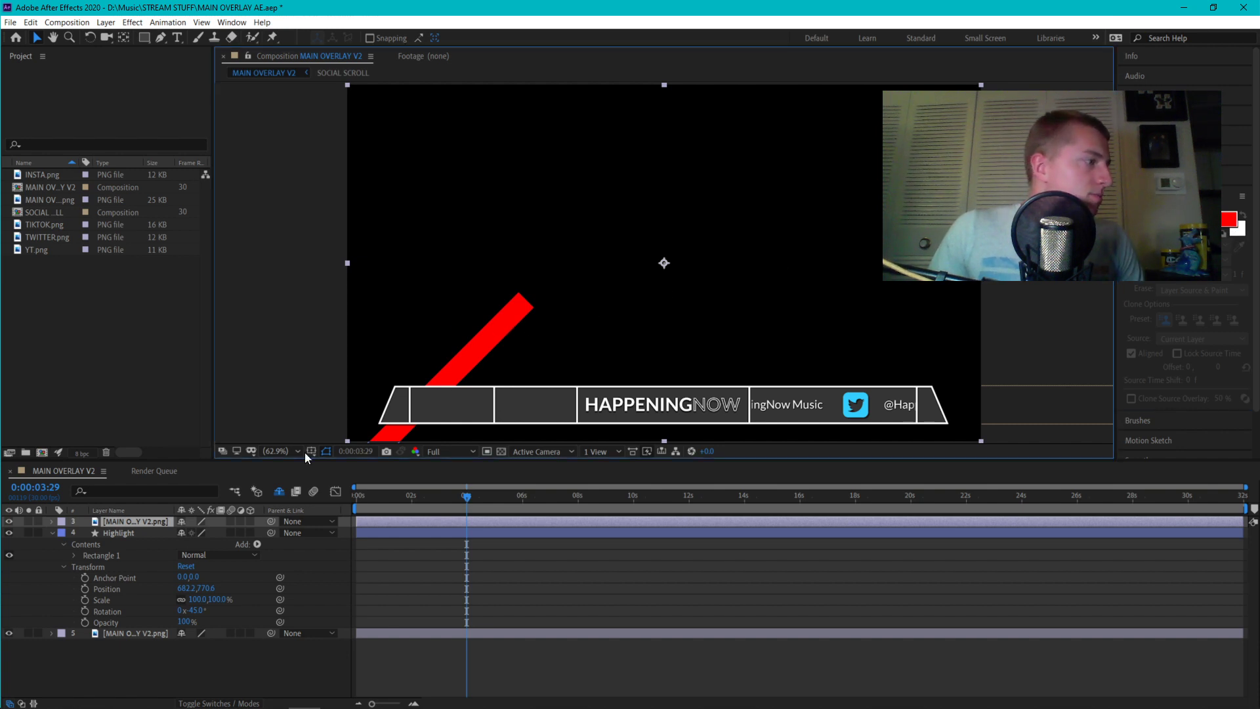
Lock the MAIN OVERLAY V2.png layer directly above the Highlight layer
click(109, 534)
click(39, 521)
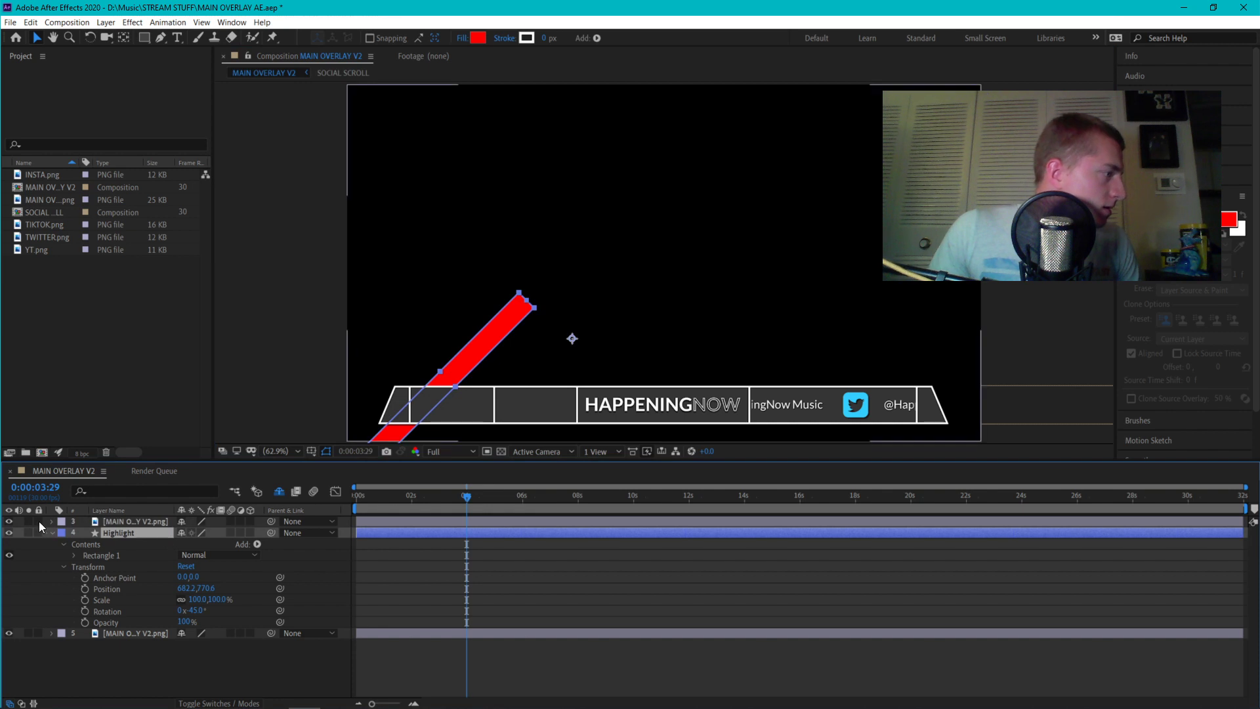
Change the fill color of Rectangle 1 in the Highlight layer to white
click(73, 554)
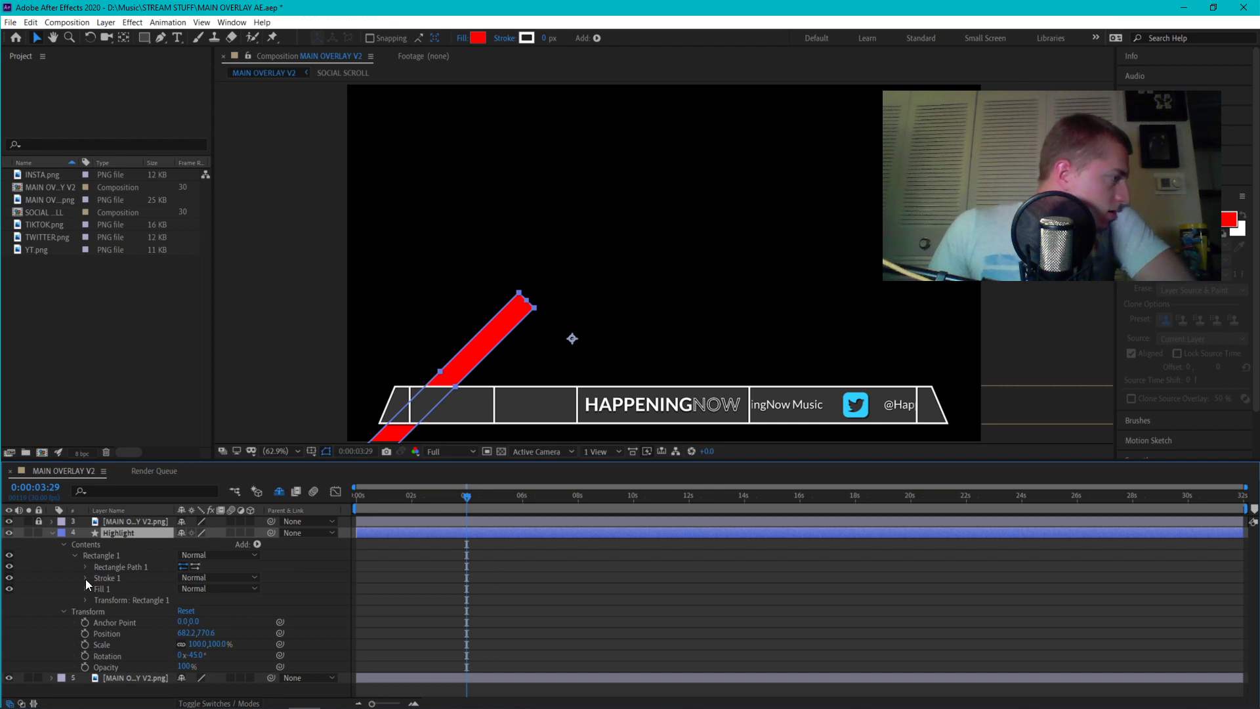
click(86, 578)
scroll(135, 607, down, 3)
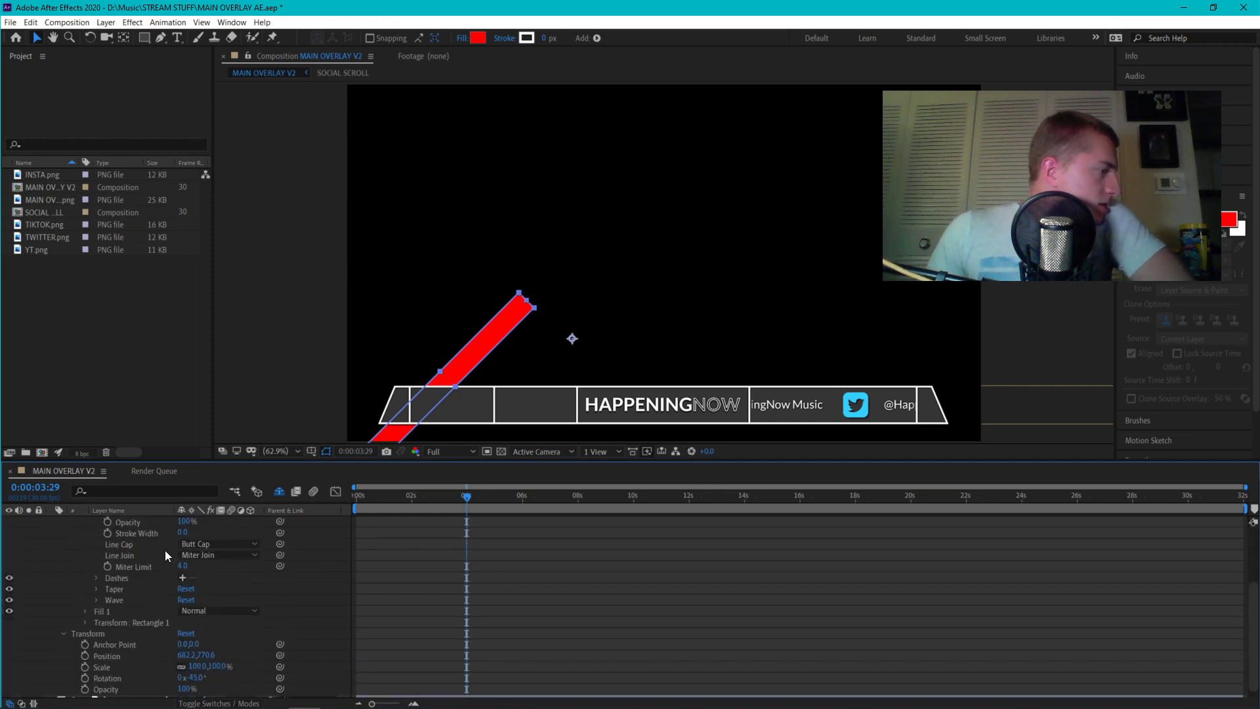
scroll(156, 568, up, 3)
click(86, 577)
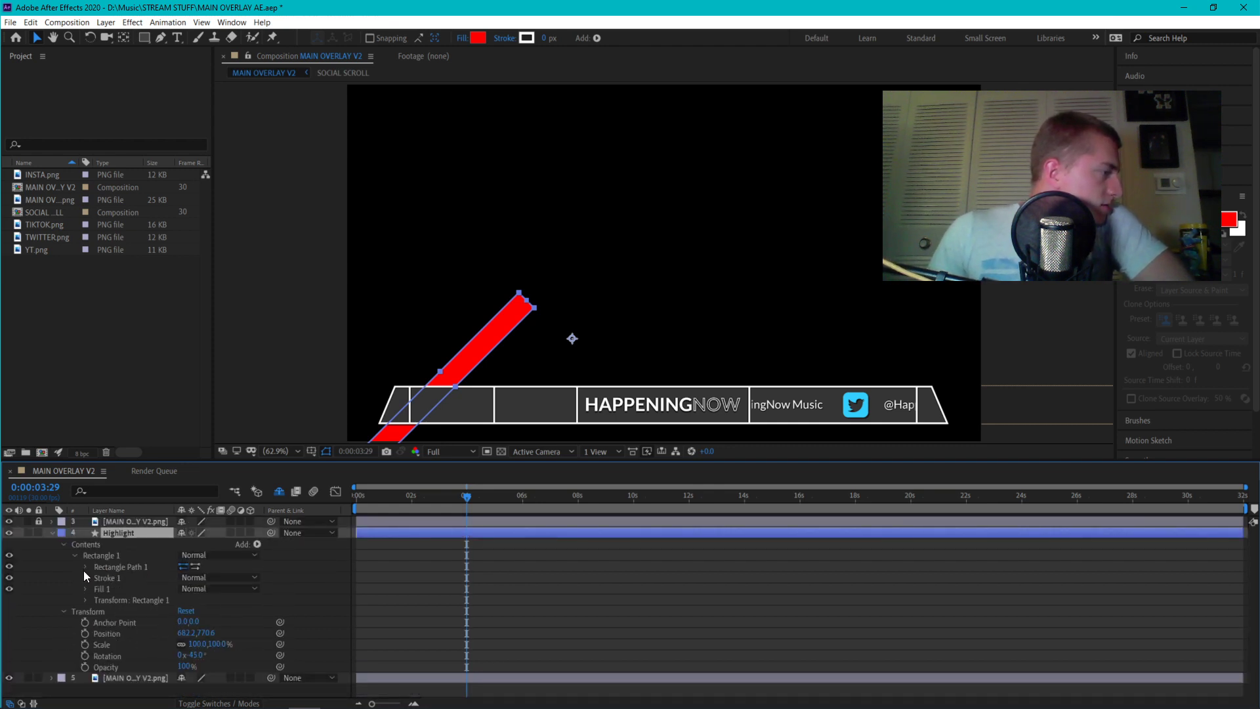
click(85, 588)
scroll(170, 588, down, 1)
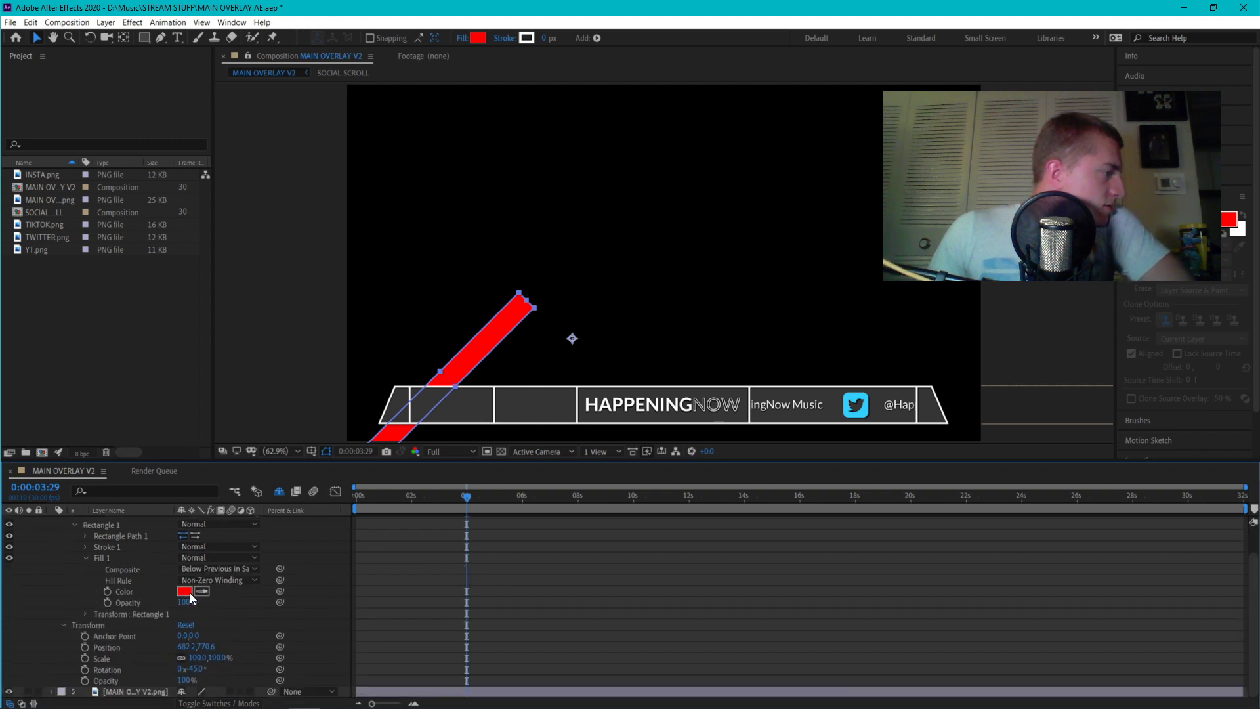
click(186, 591)
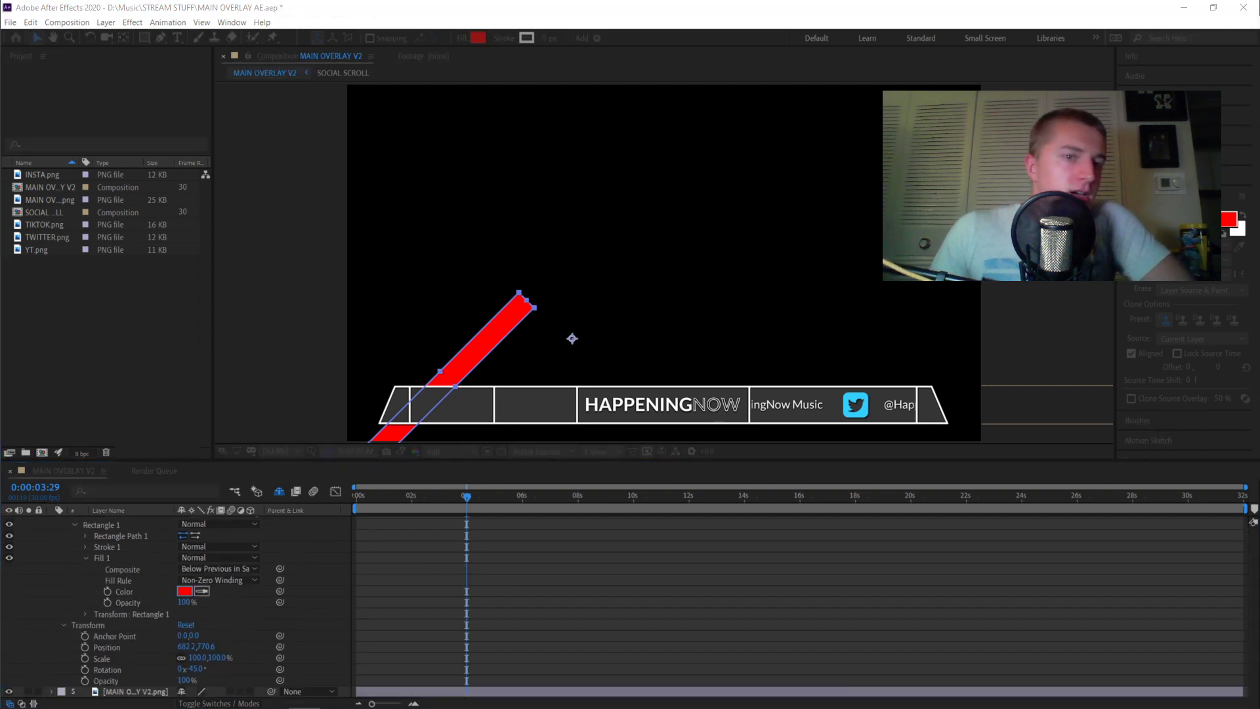
drag(1257, 128, 807, 140)
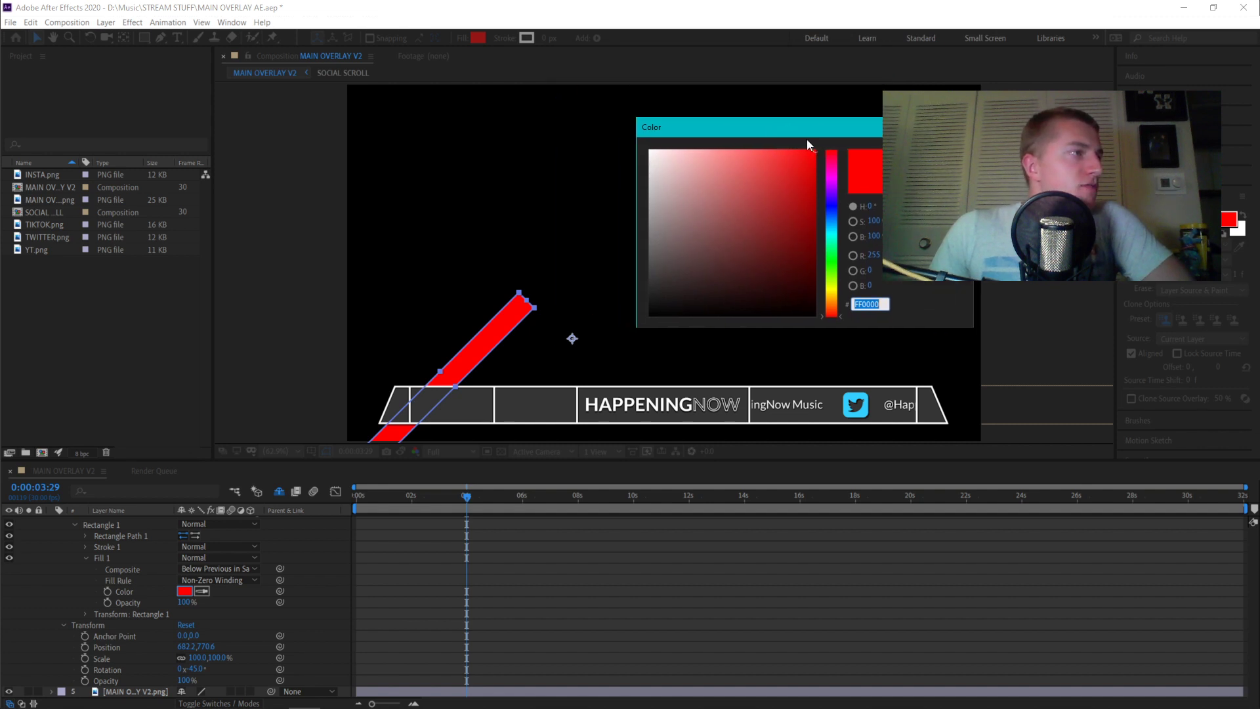
text(FFFFFF)
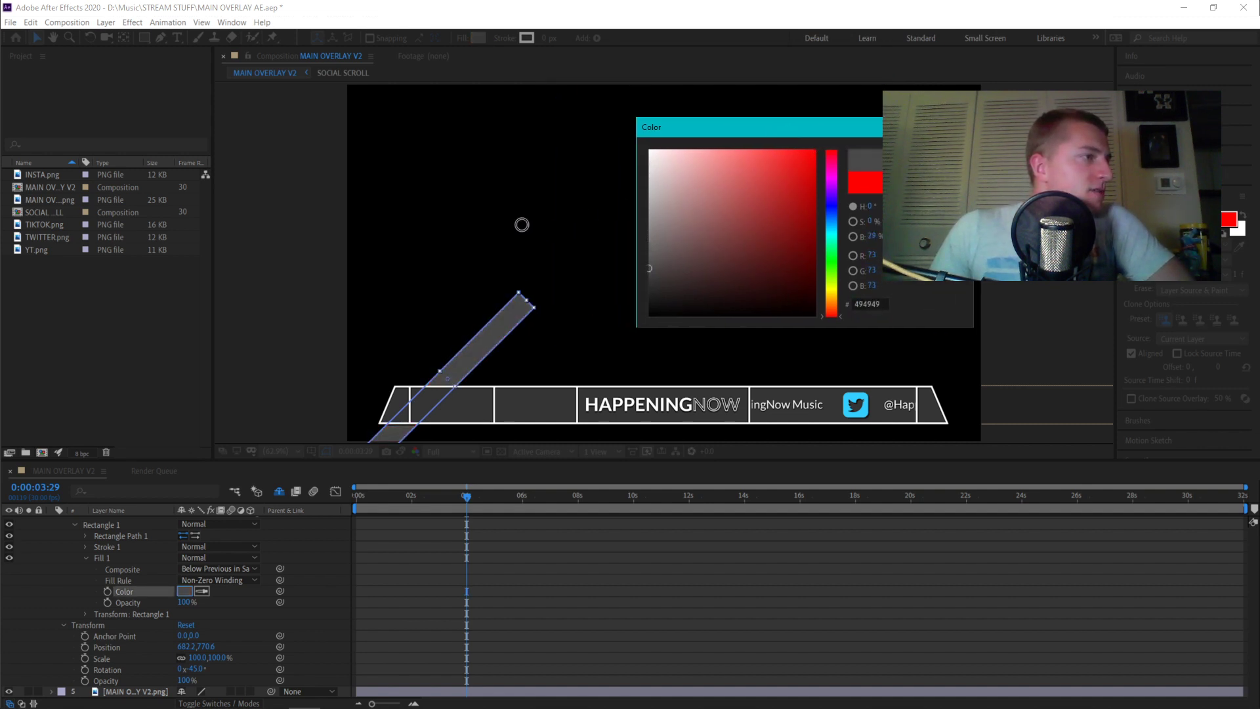
drag(504, 114, 476, 171)
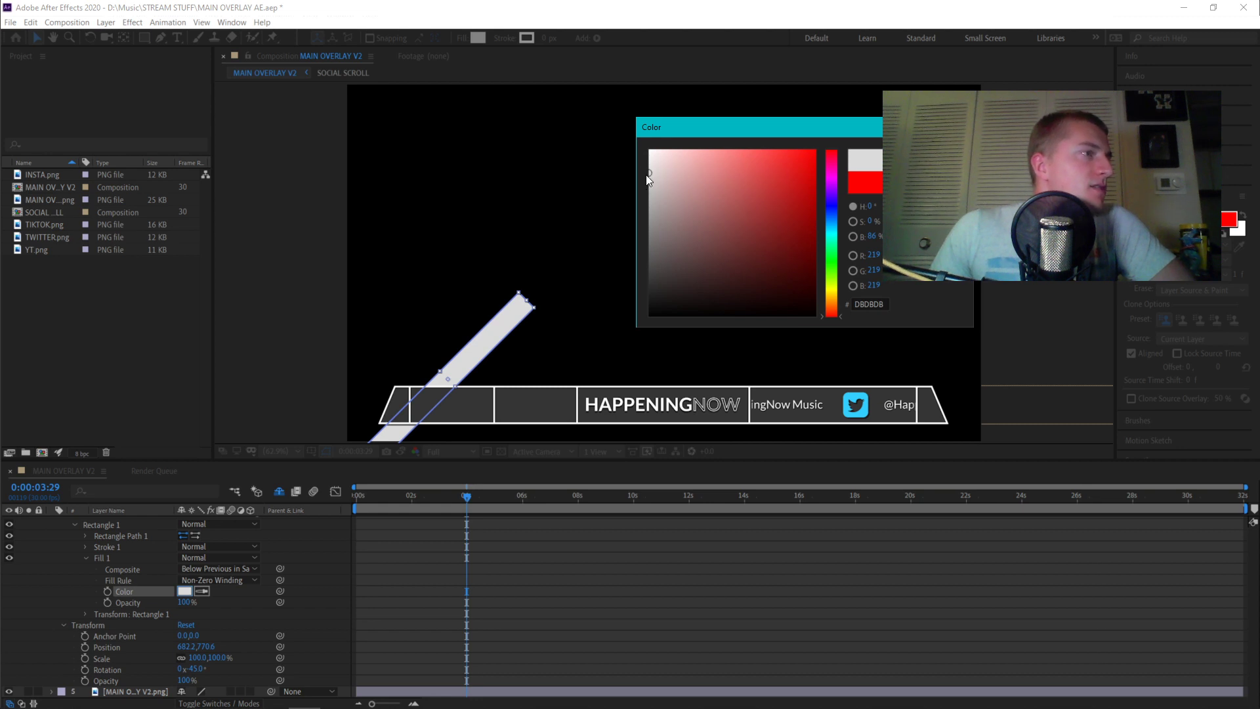
drag(649, 173, 612, 158)
key(Return)
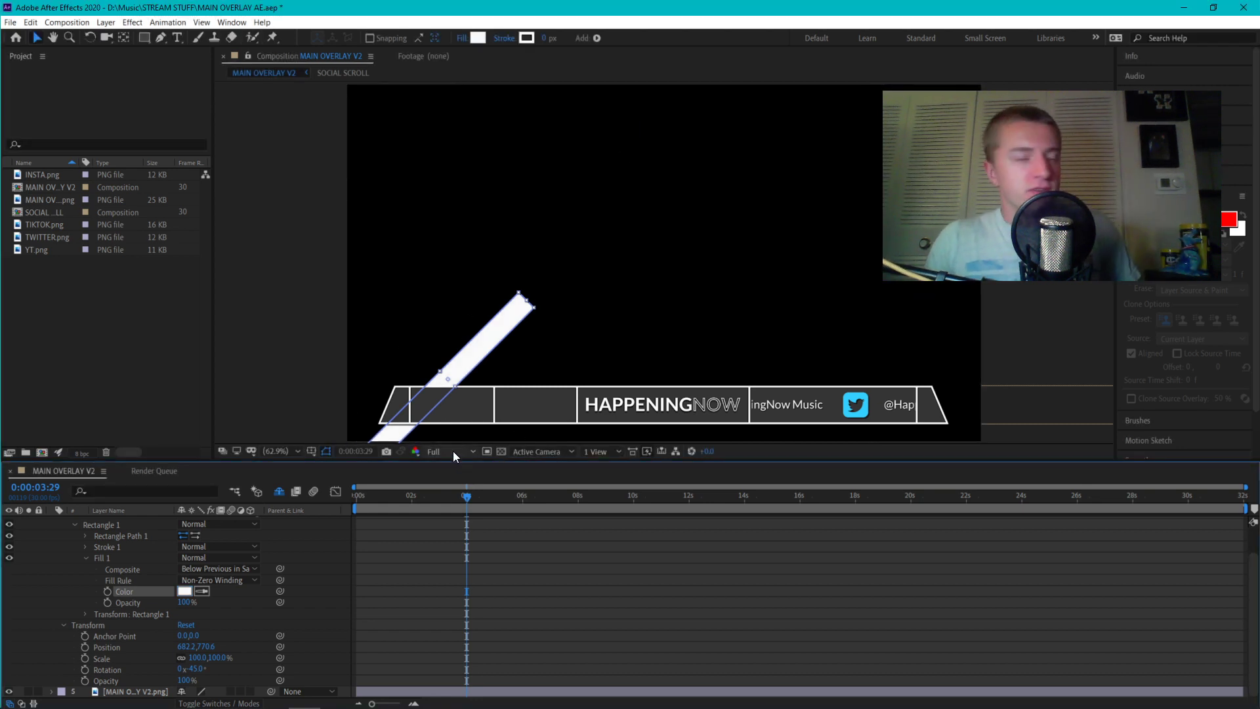
Collapse the Highlight layer's properties and set its track matte to Alpha Matte "[MAIN OVERLAY V2.png]"
scroll(81, 538, up, 2)
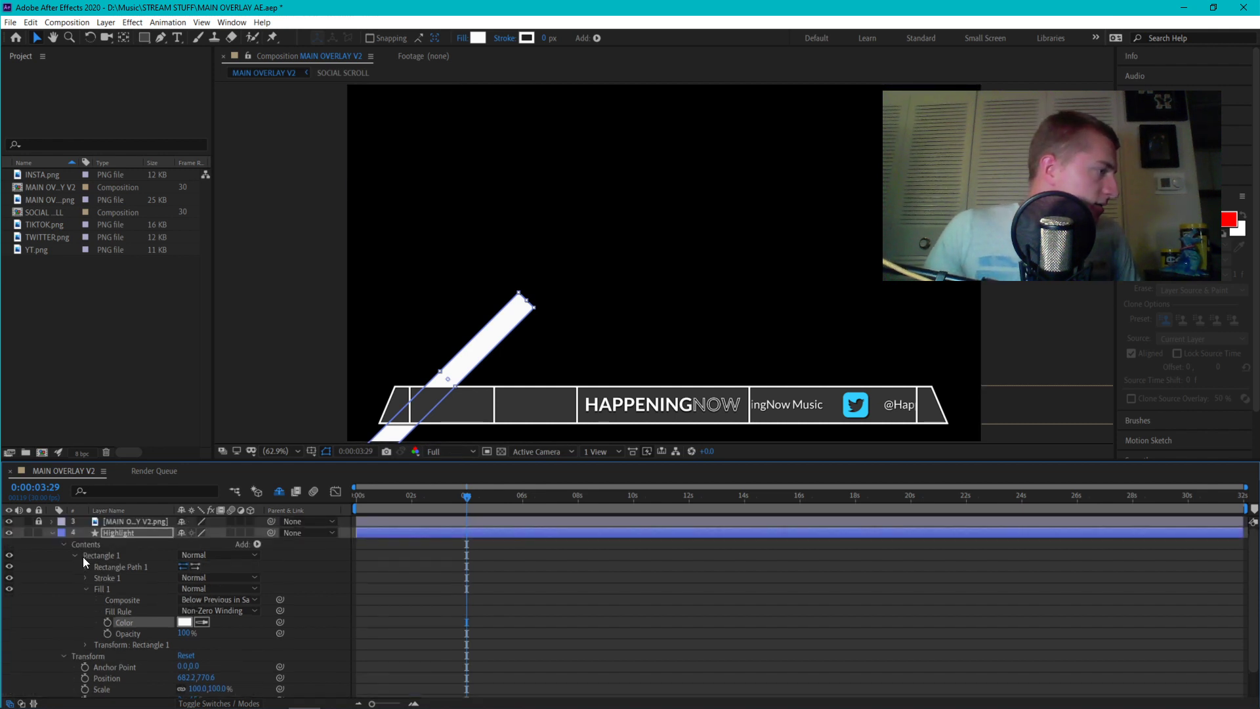
click(52, 534)
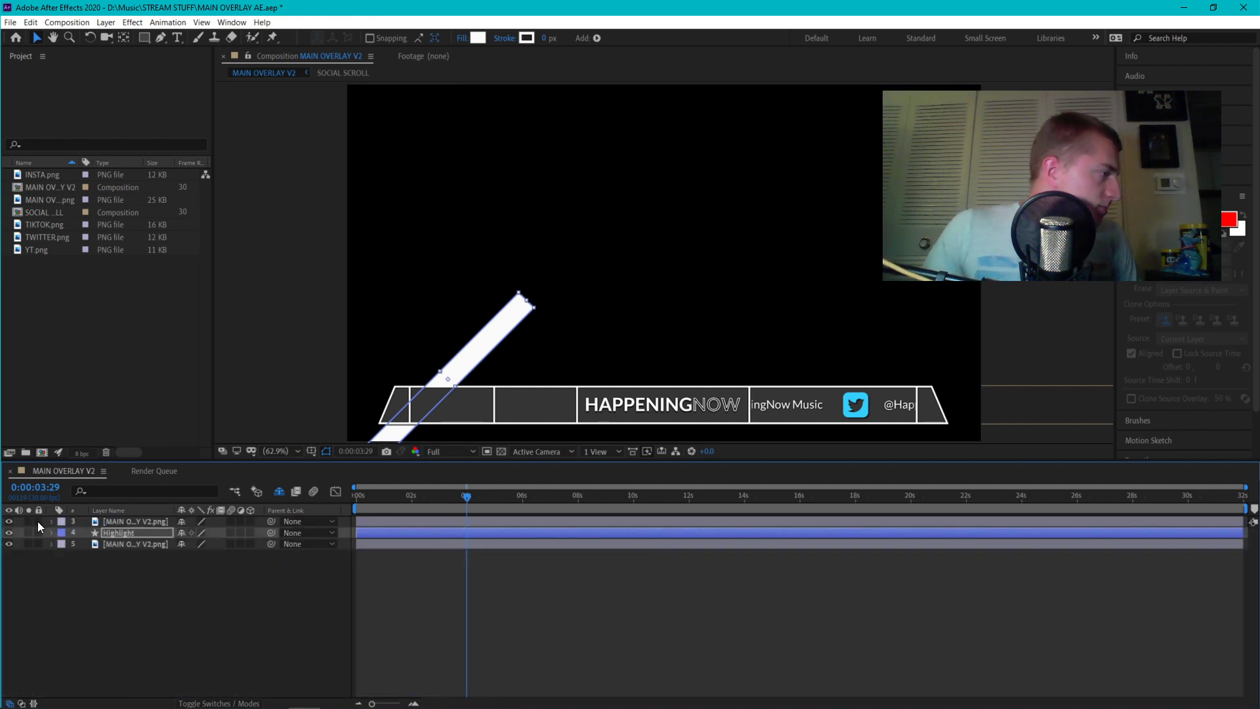
click(210, 703)
click(275, 532)
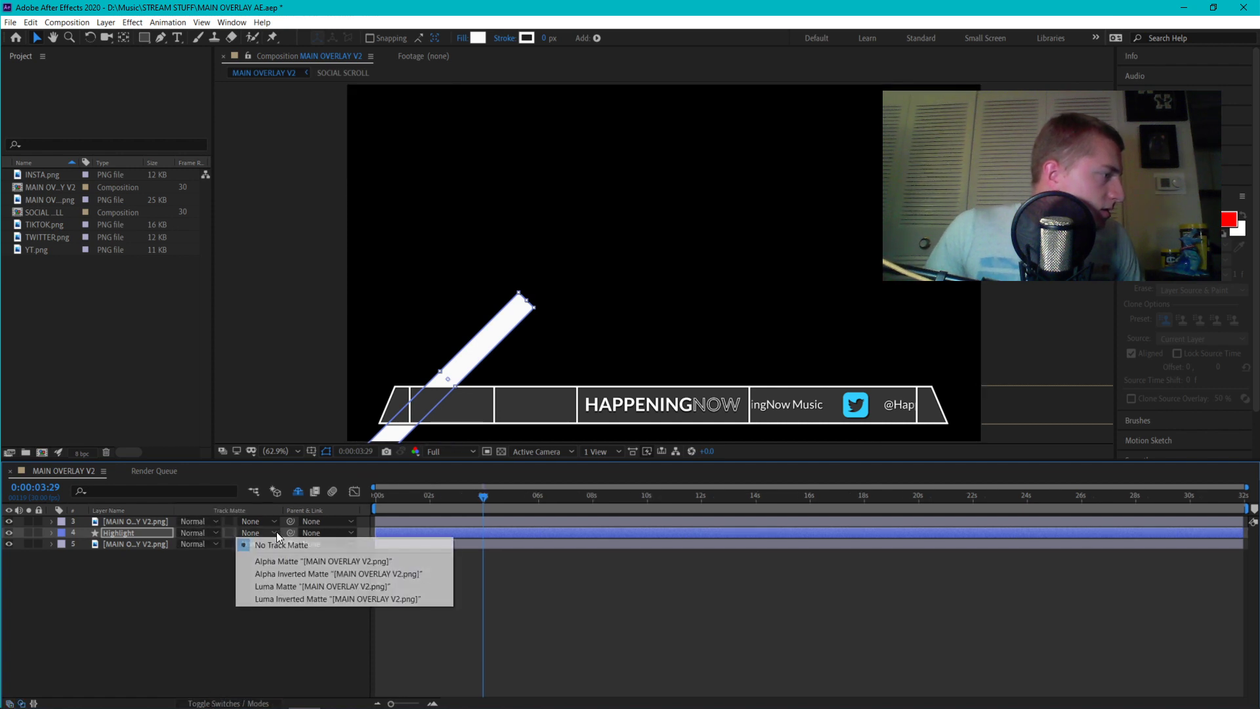
click(292, 563)
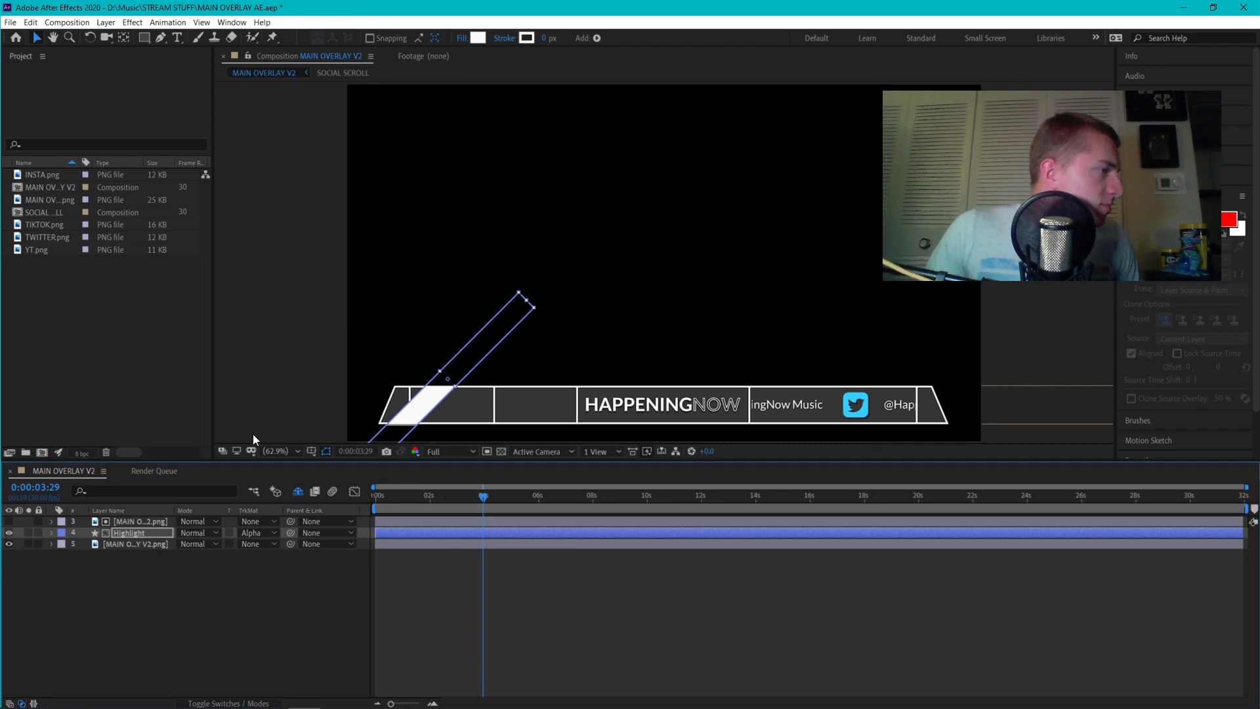
click(9, 532)
click(462, 297)
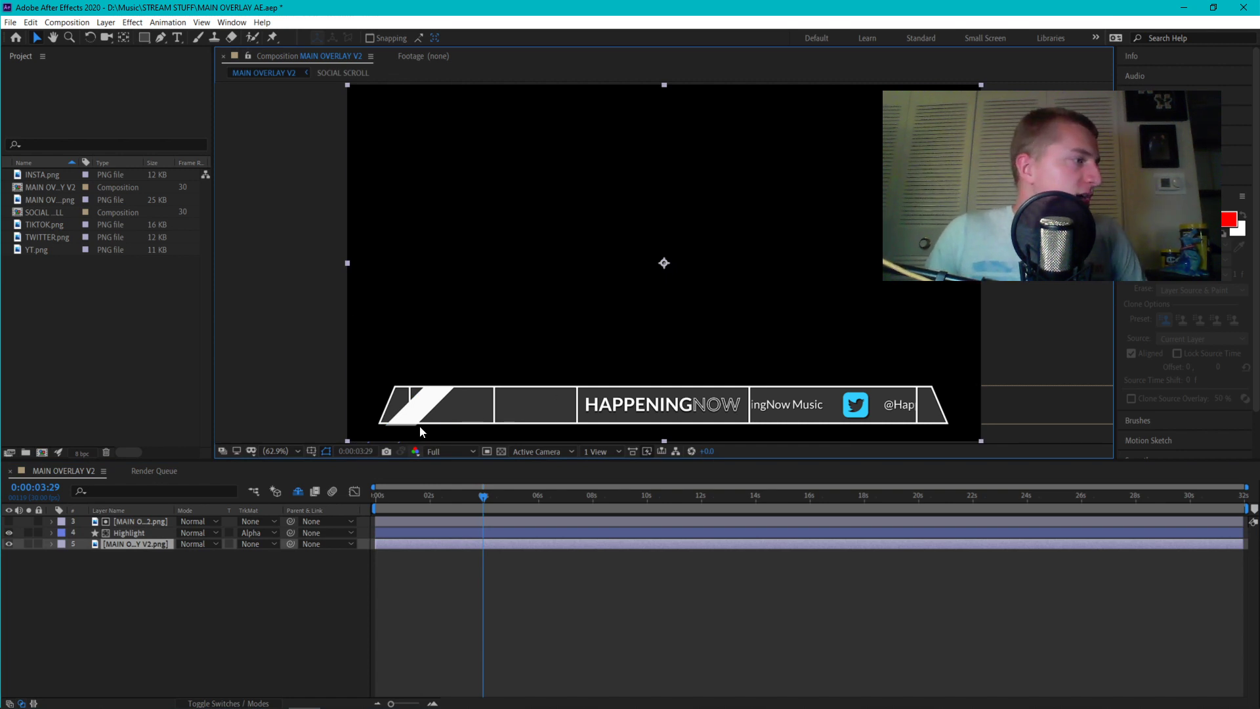
Try the Lighten, Add and Stencil Alpha blending modes on the Highlight layer
click(186, 534)
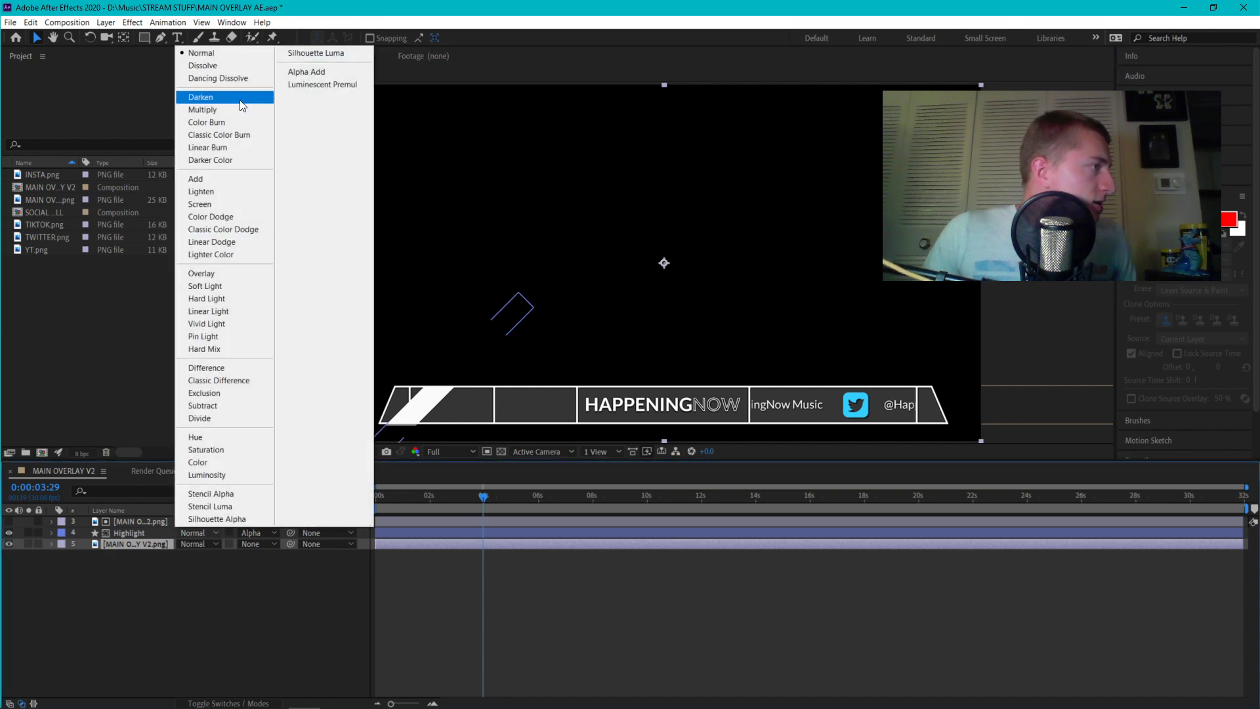
click(232, 191)
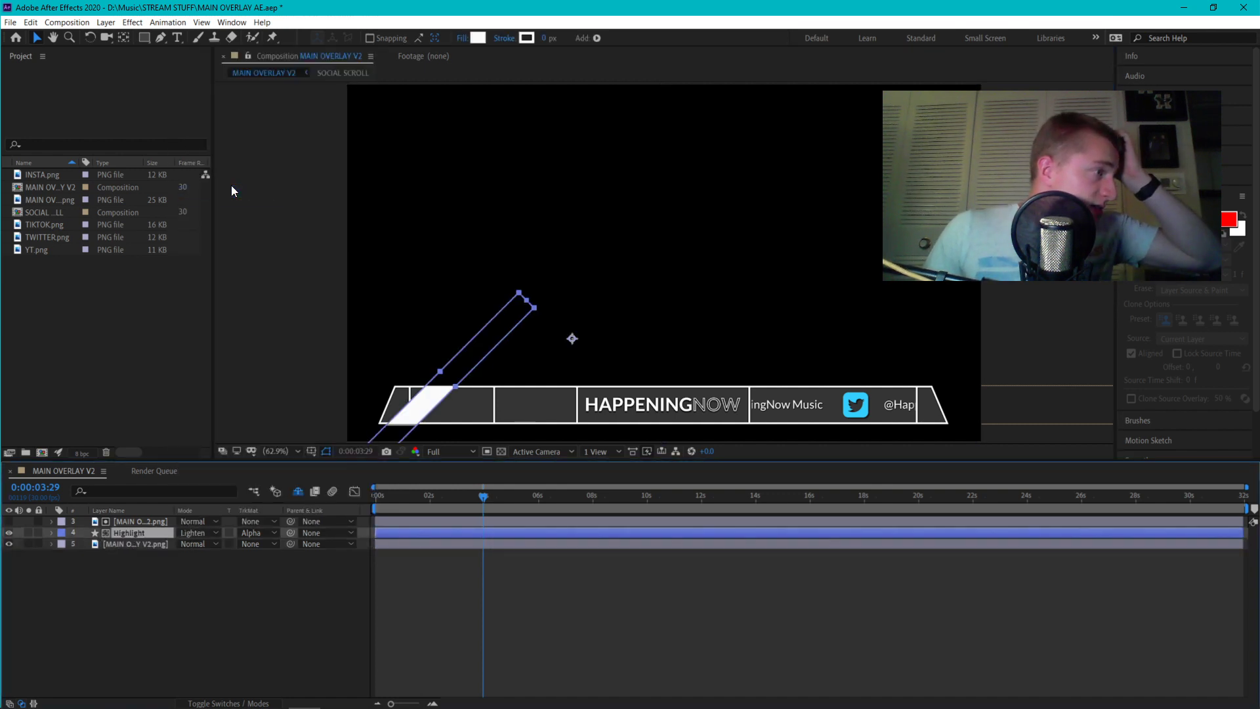
click(193, 533)
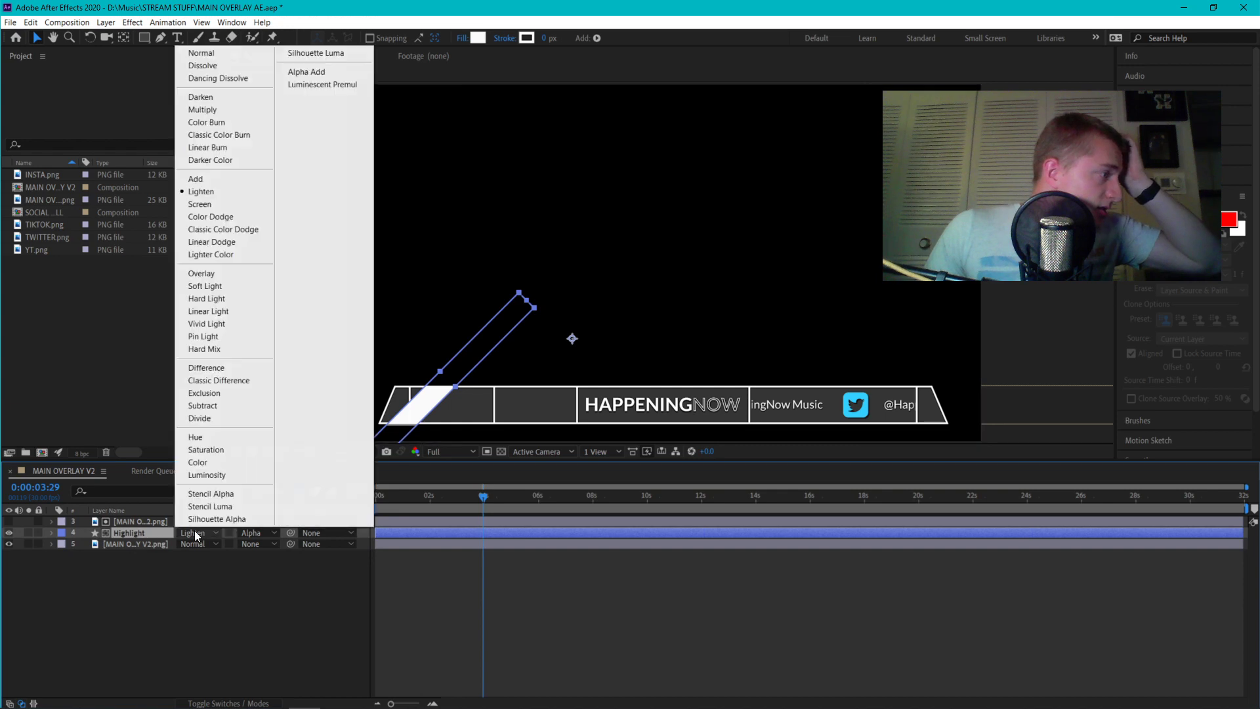
click(246, 178)
click(312, 240)
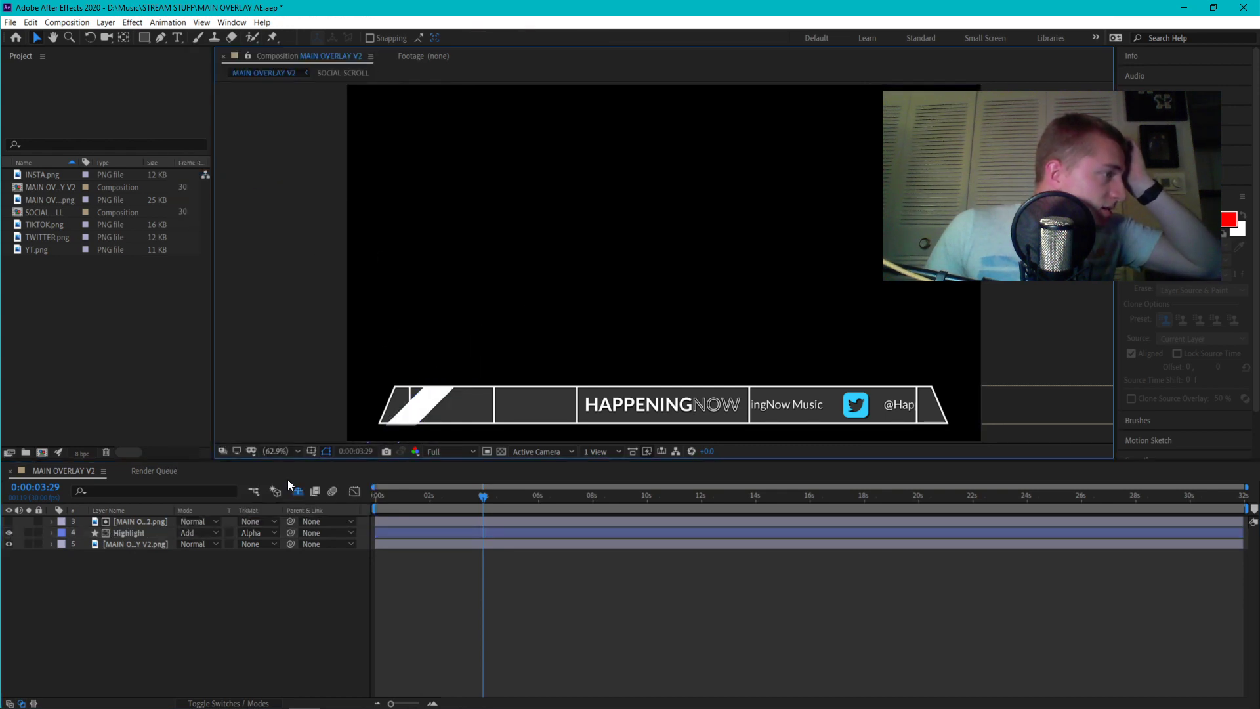
click(199, 531)
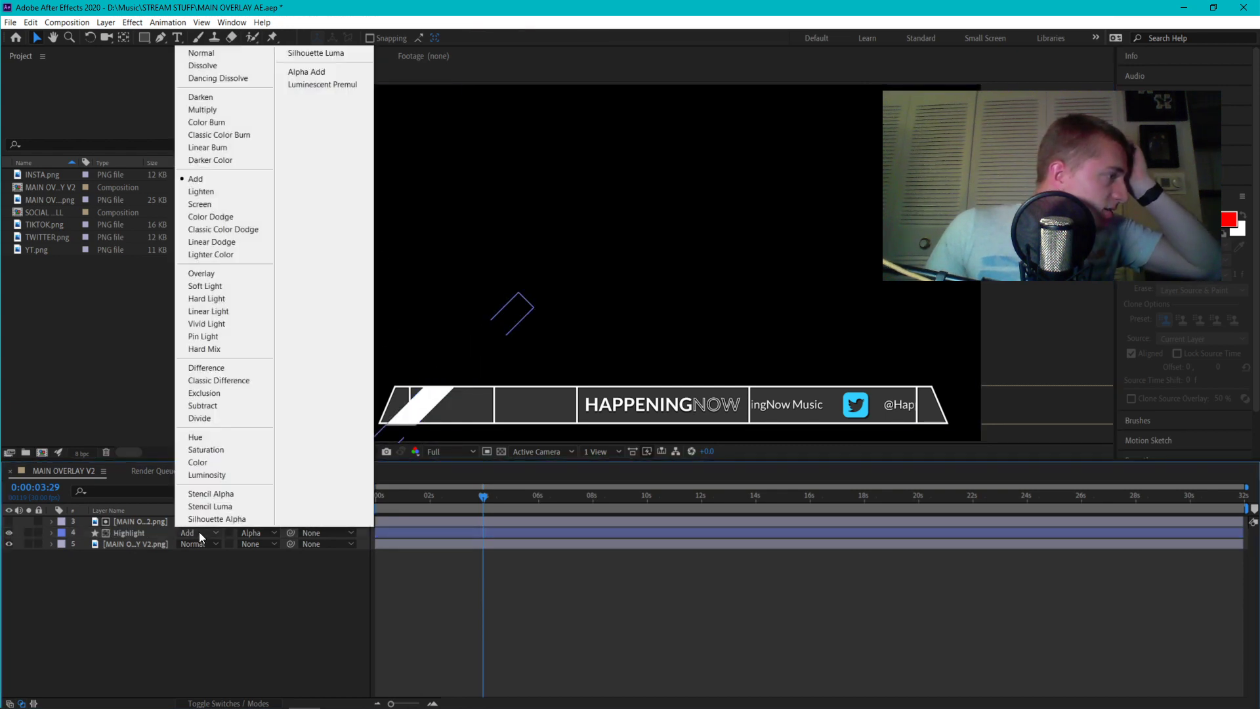
click(235, 494)
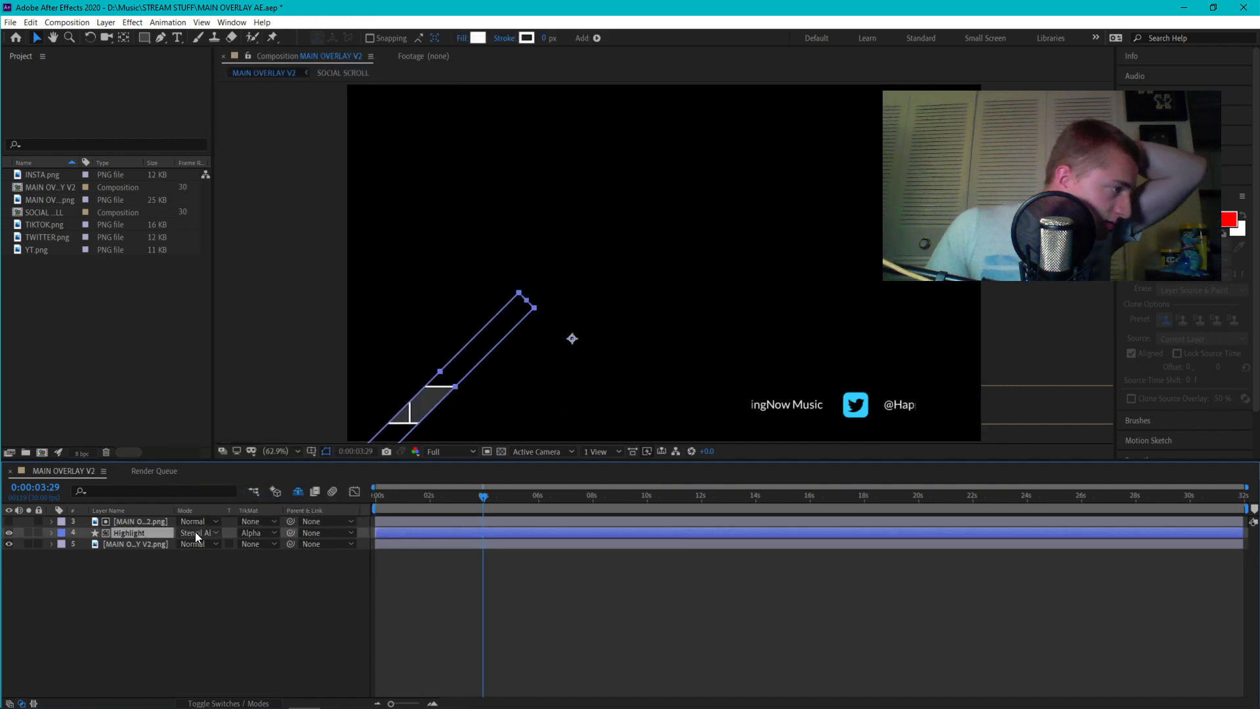
Try the Linear Light and Screen blending modes on the Highlight layer
click(195, 532)
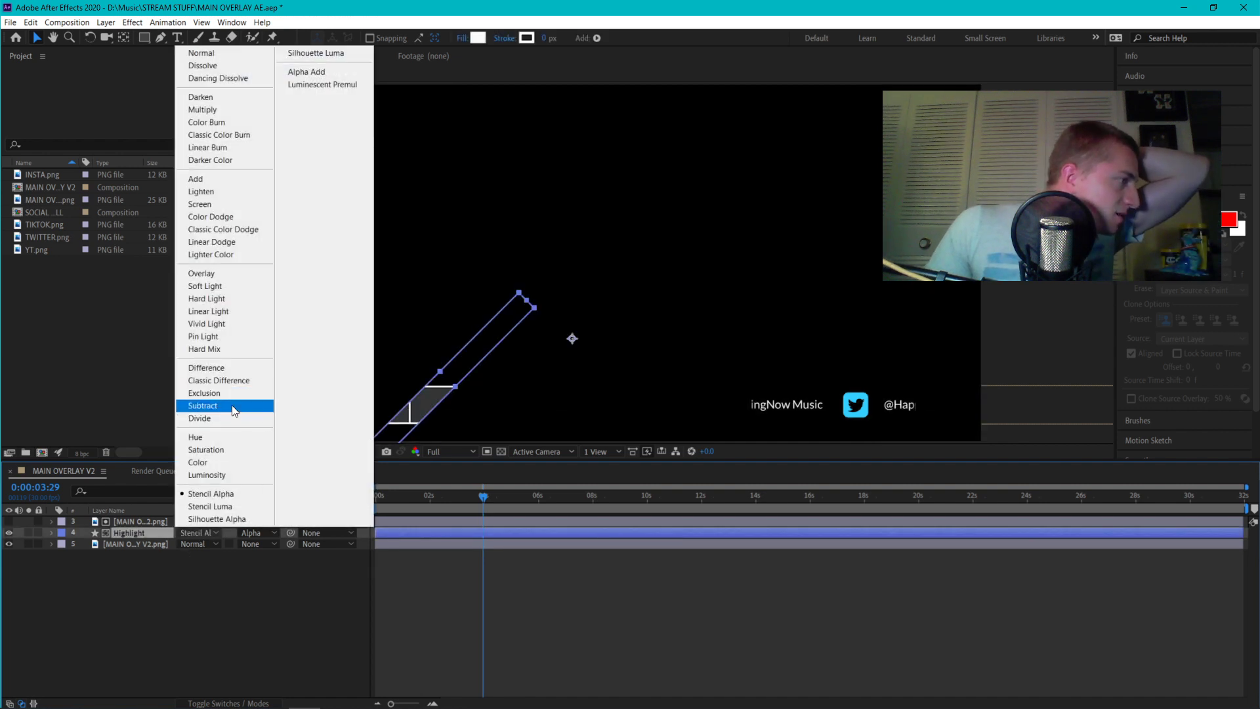
click(235, 308)
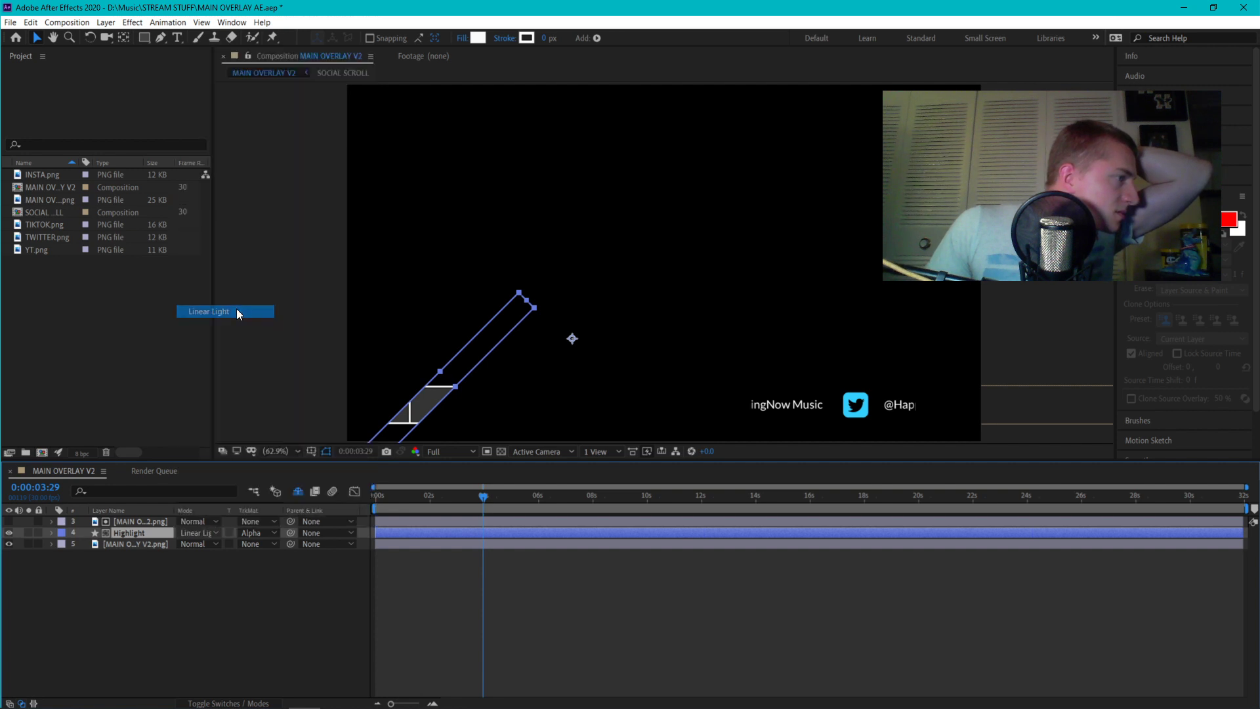
click(311, 383)
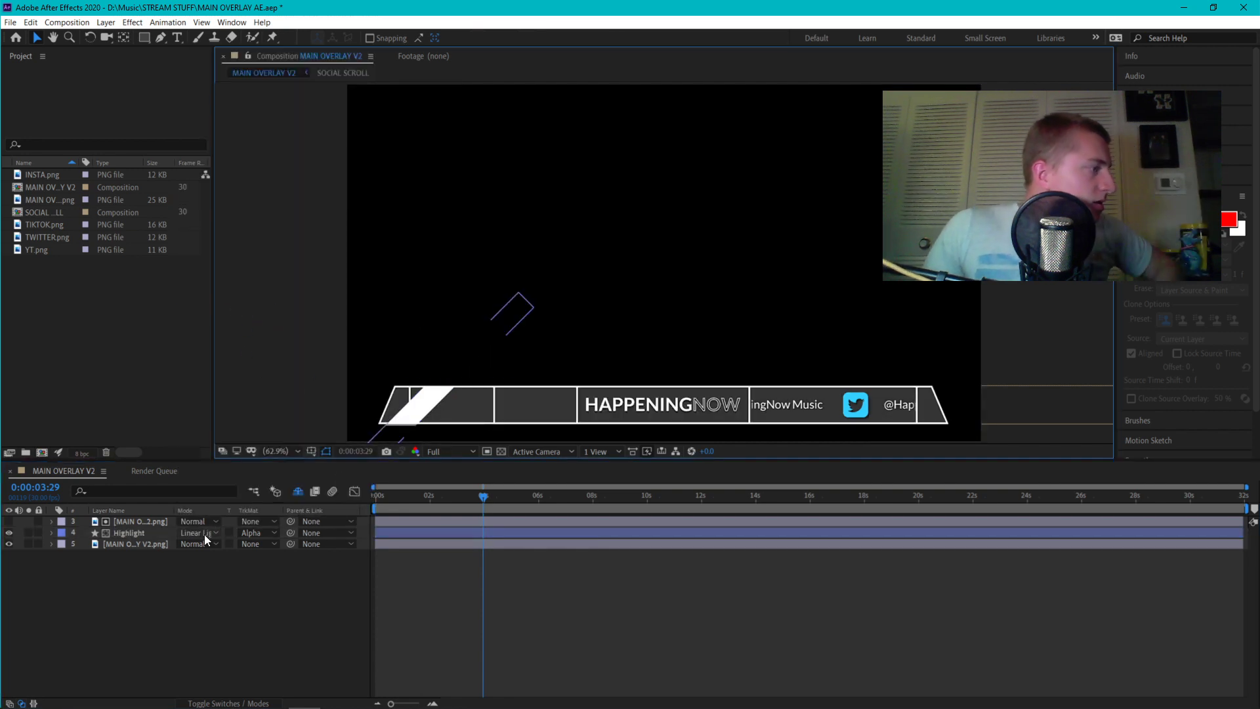
click(204, 534)
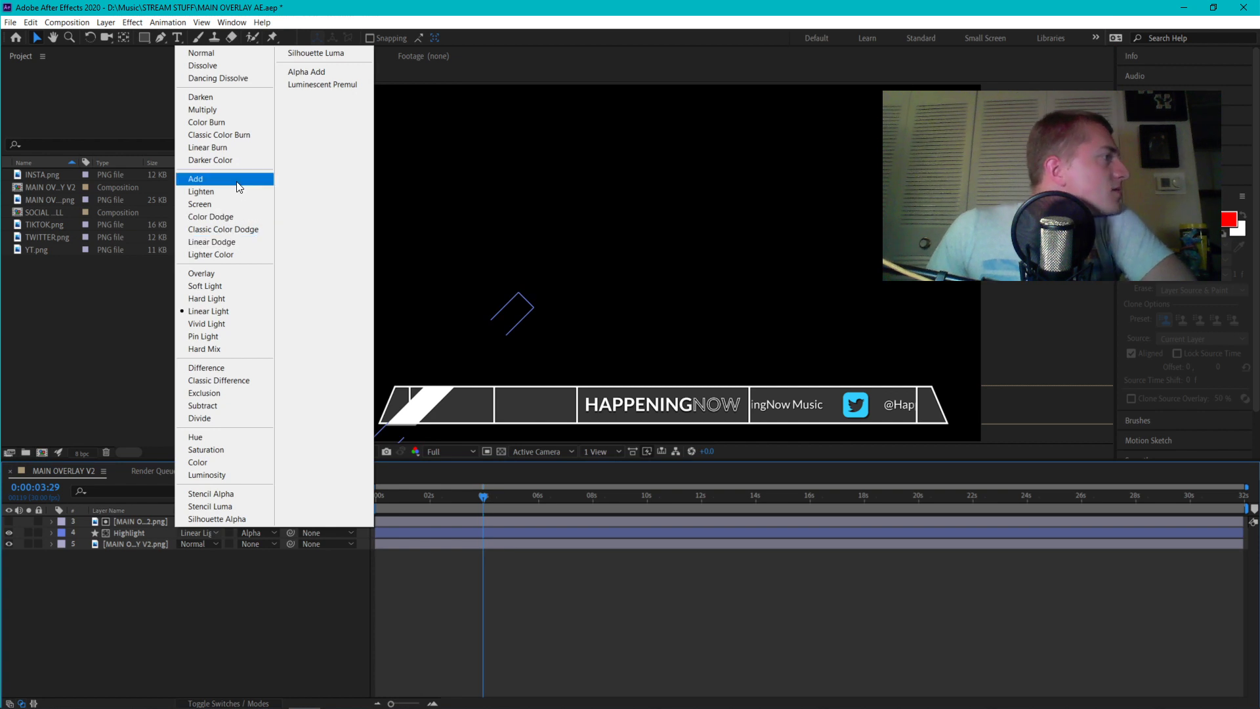
click(233, 204)
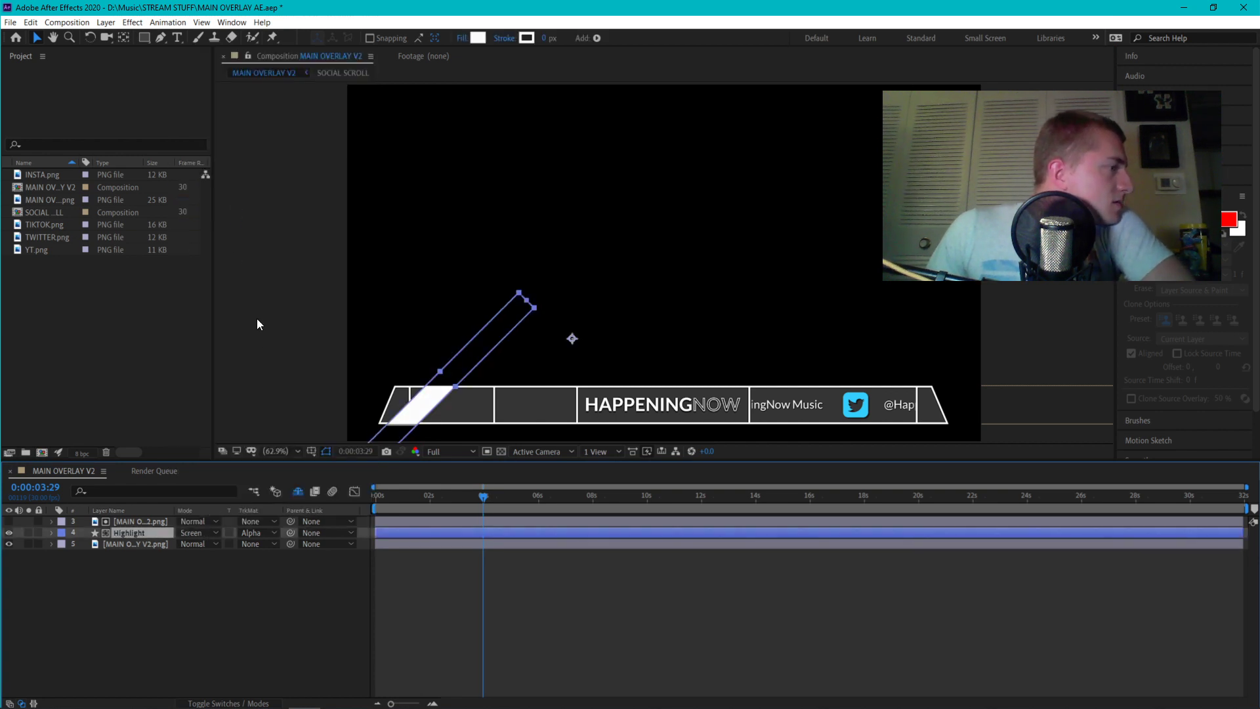
click(287, 342)
Nudge the Highlight layer slightly down so the slanted bar shifts within the overlay graphic
click(427, 409)
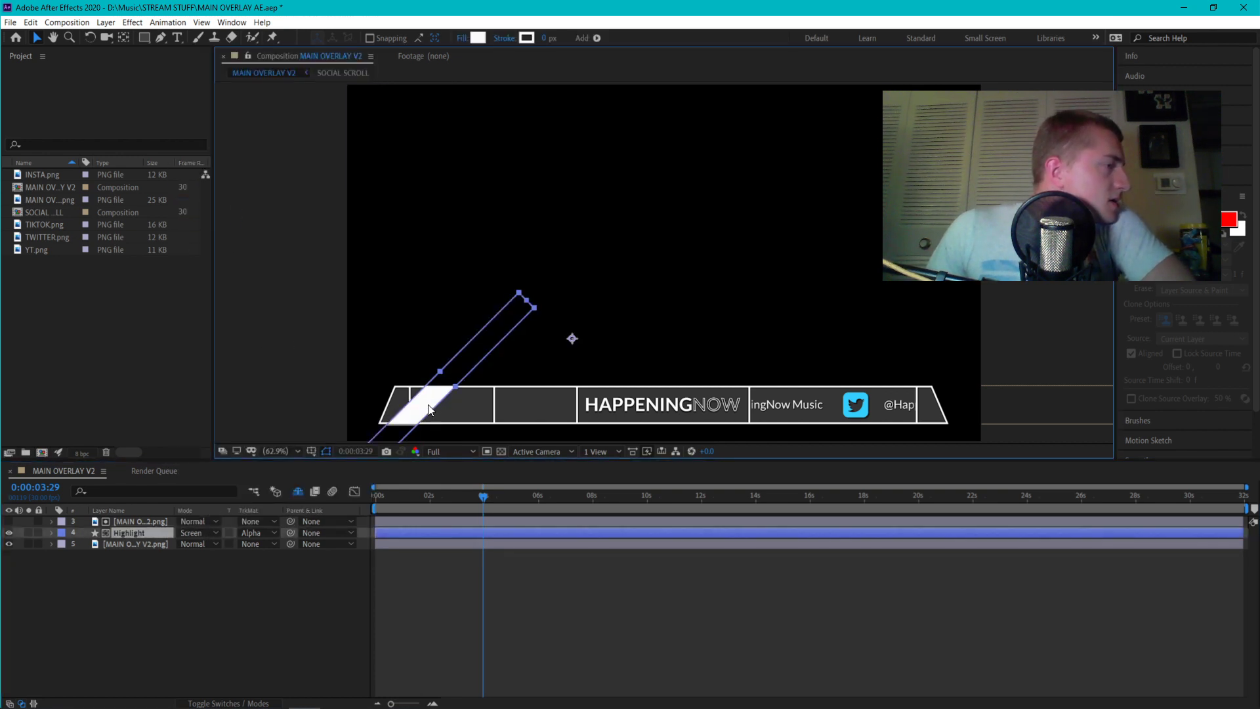
key(shift+Down)
key(shift+Down)
key(shift+Down)
key(shift+Down)
key(shift+Down)
key(shift+Down)
key(shift+Down)
key(shift+Down)
key(shift+Down)
key(shift+Down)
key(shift+Down)
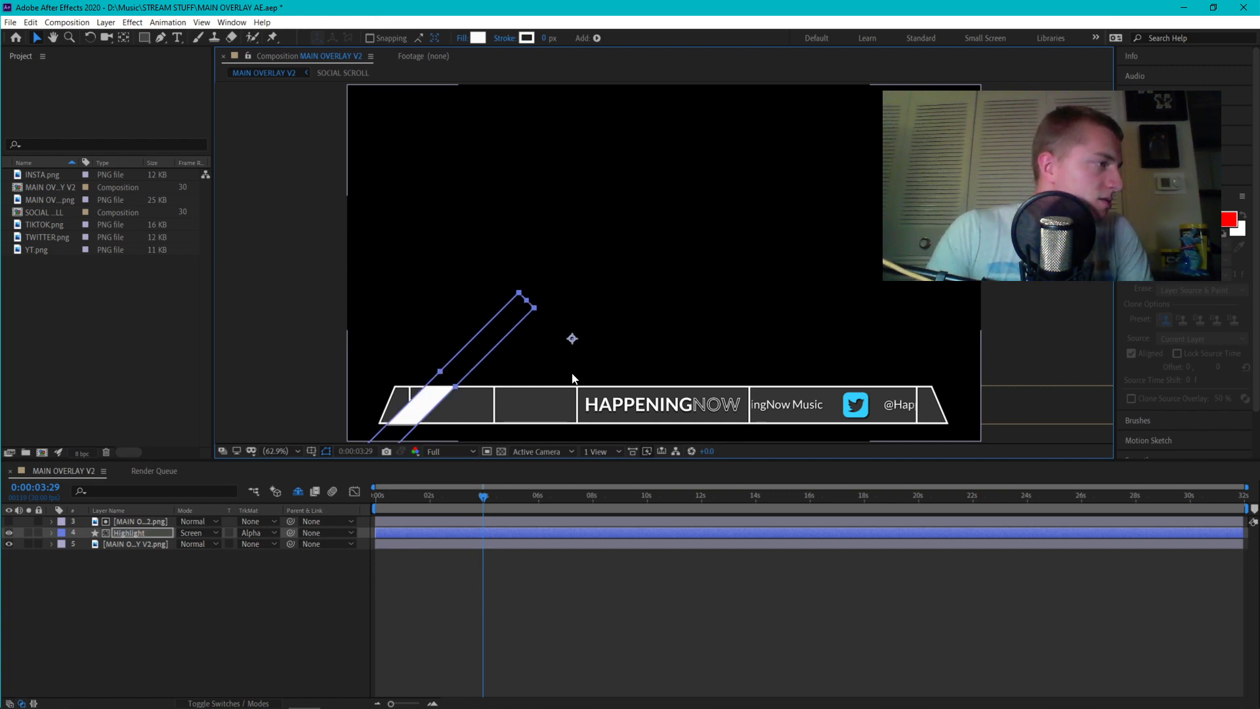
key(shift+Up)
key(shift+Up)
key(shift+Up)
key(shift+Up)
key(shift+Up)
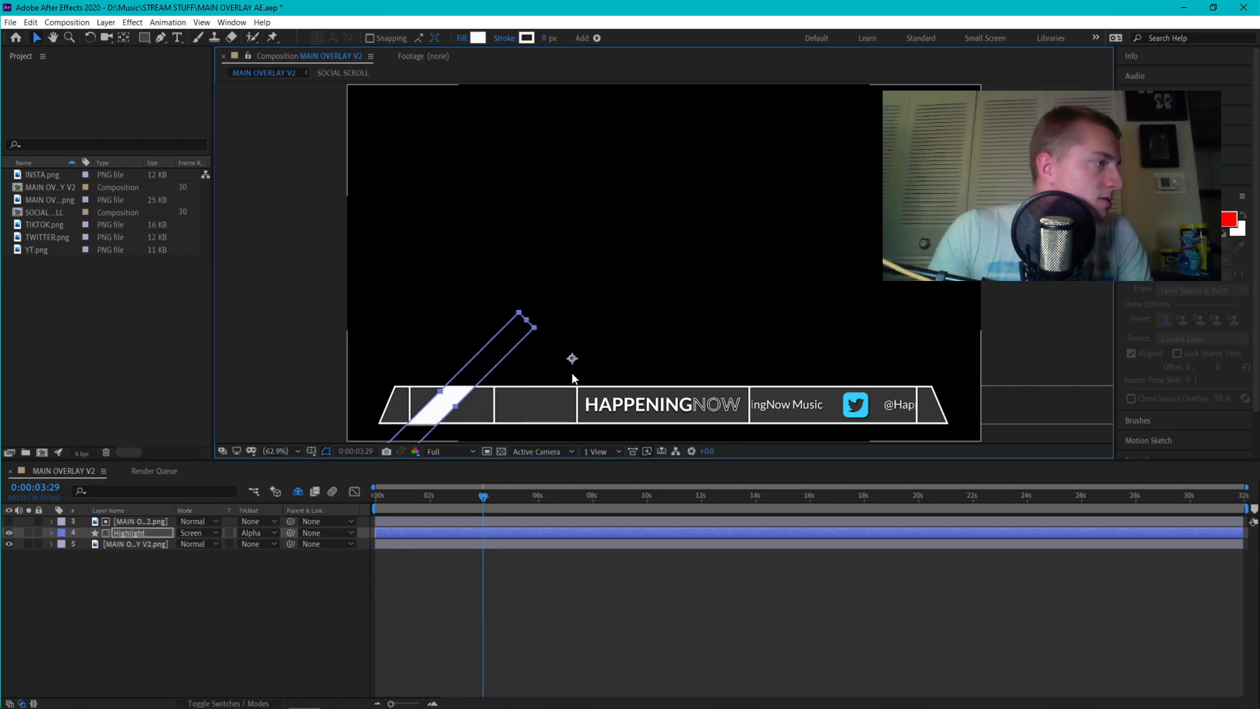
Sweep the Highlight bar right across the overlay to the Twitter icon and back to the panel just before the HAPPENINGNOW text
key(shift+Right)
key(shift+Right)
key(shift+Right)
key(shift+Right)
key(shift+Right)
key(shift+Right)
key(shift+Right)
key(shift+Right)
key(shift+Right)
key(shift+Right)
key(shift+Right)
key(shift+Right)
key(shift+Right)
key(shift+Right)
key(shift+Right)
key(shift+Right)
key(shift+Right)
key(shift+Right)
key(shift+Right)
key(shift+Right)
key(shift+Right)
key(shift+Right)
key(shift+Right)
key(shift+Right)
key(shift+Right)
key(shift+Right)
key(shift+Right)
key(shift+Right)
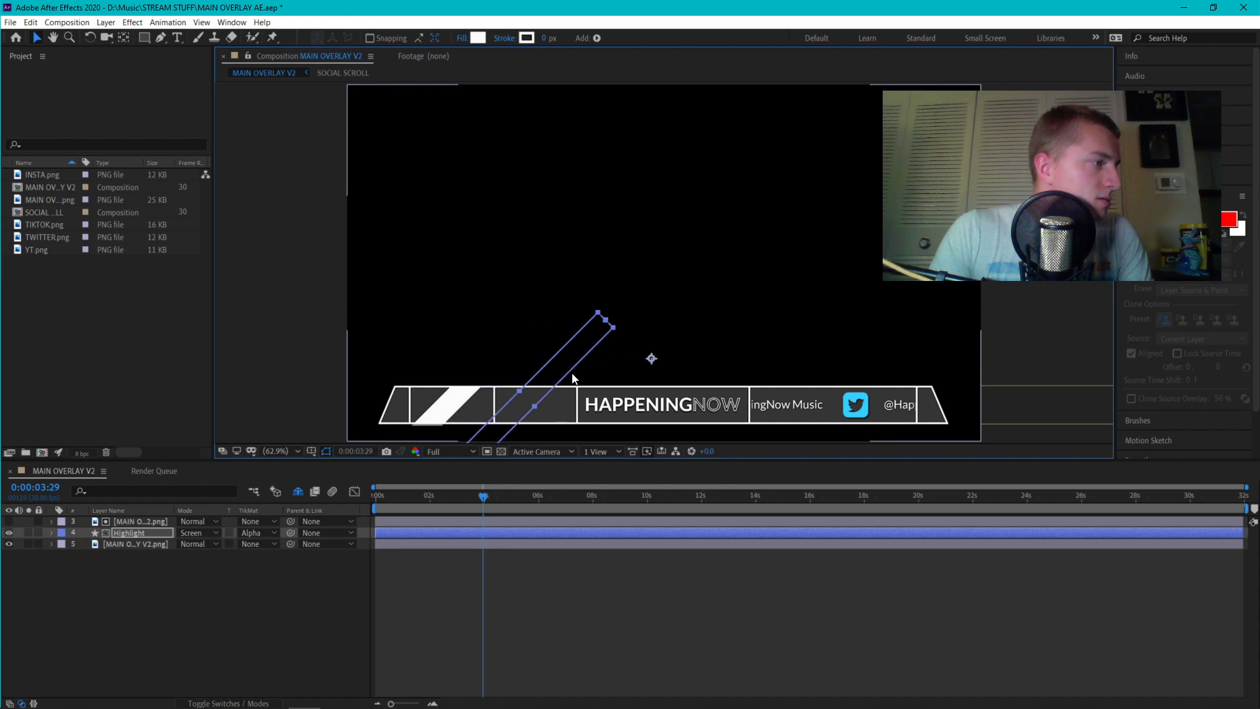
key(shift+Right)
key(shift+Right)
key(shift+Right)
key(shift+Right)
key(shift+Right)
key(shift+Right)
key(shift+Right)
key(shift+Right)
key(shift+Right)
key(shift+Right)
key(shift+Right)
key(shift+Right)
key(shift+Right)
key(shift+Right)
key(shift+Right)
key(shift+Right)
key(shift+Right)
key(shift+Right)
key(shift+Right)
key(shift+Right)
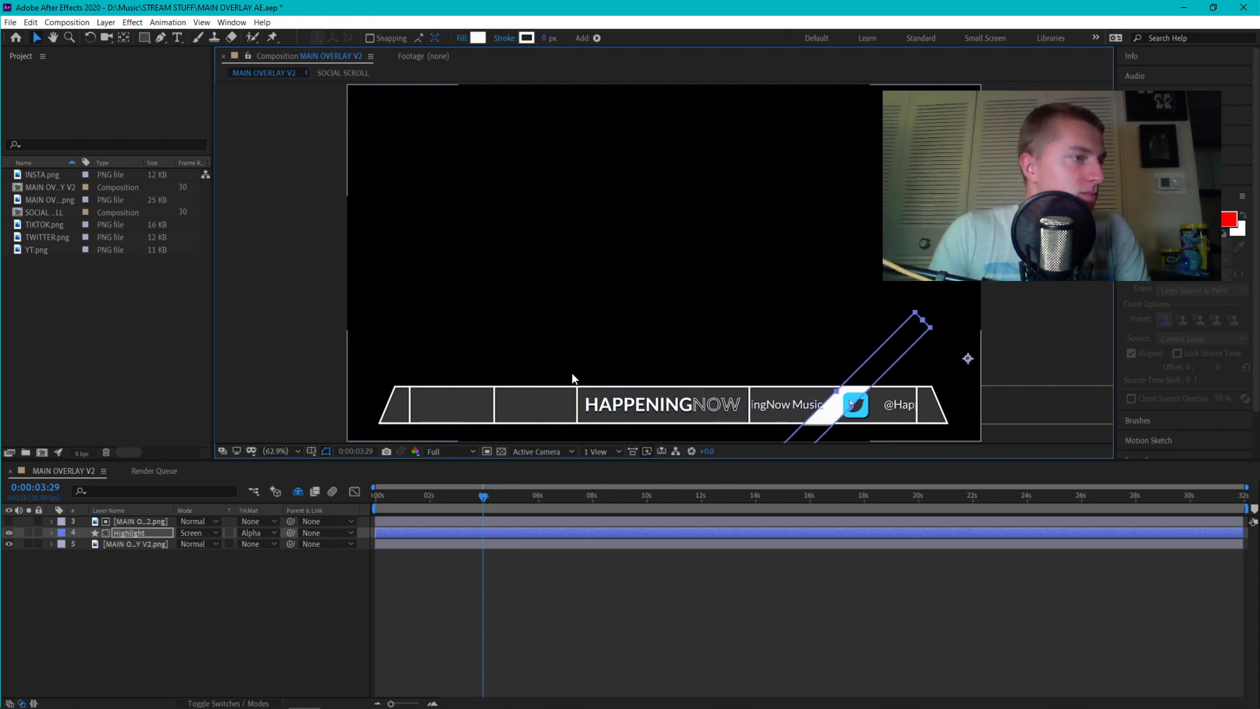
key(shift+Right)
key(shift+Right)
key(shift+Right)
key(shift+Left)
key(shift+Left)
key(shift+Left)
key(shift+Left)
key(shift+Left)
key(shift+Left)
key(shift+Left)
key(shift+Left)
key(shift+Left)
key(shift+Left)
key(shift+Left)
key(shift+Left)
key(shift+Left)
key(shift+Left)
key(shift+Left)
key(shift+Left)
key(shift+Left)
key(shift+Left)
key(shift+Left)
key(shift+Left)
key(shift+Left)
key(shift+Left)
key(shift+Left)
key(shift+Left)
key(shift+Left)
key(shift+Left)
key(shift+Left)
key(shift+Left)
key(shift+Left)
key(shift+Left)
key(shift+Left)
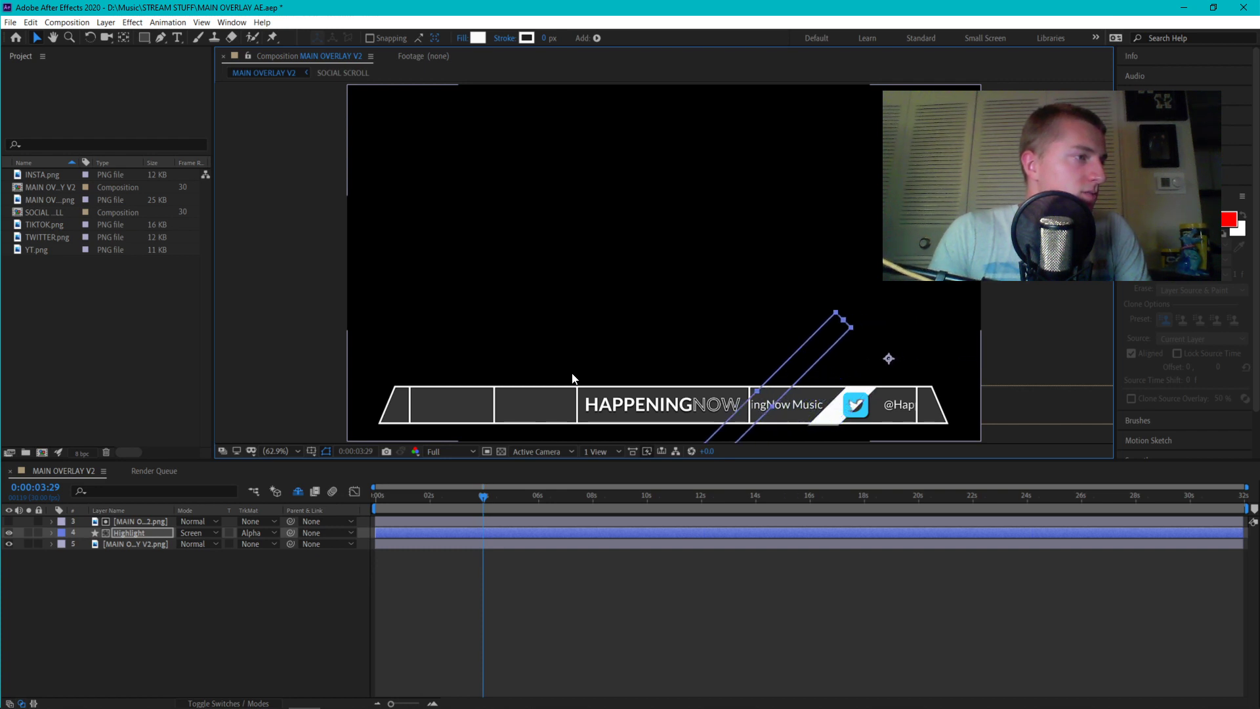
key(shift+Left)
key(shift+Left)
key(shift+Left)
key(shift+Left)
key(shift+Left)
key(shift+Left)
key(shift+Left)
key(shift+Left)
key(shift+Left)
key(shift+Left)
key(shift+Left)
key(shift+Left)
key(shift+Left)
key(shift+Left)
key(shift+Left)
key(shift+Left)
key(shift+Left)
key(shift+Left)
key(shift+Left)
key(shift+Left)
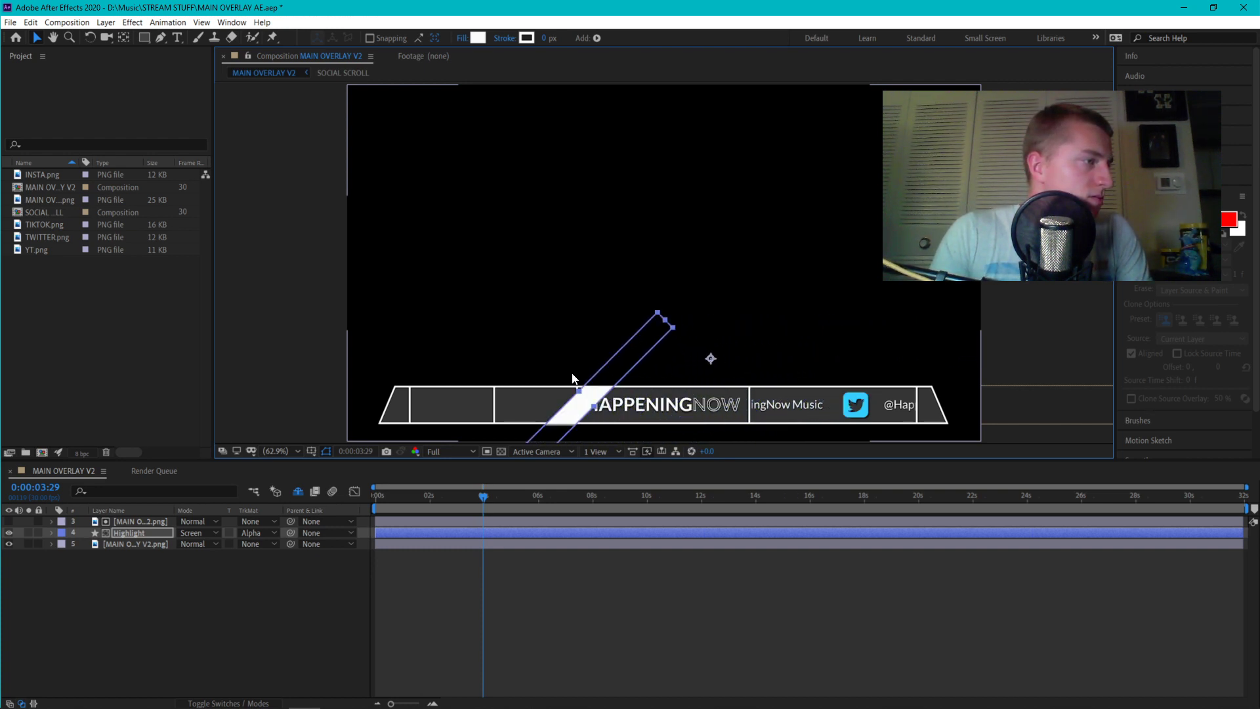
key(shift+Left)
key(shift+Left)
key(shift+Left)
key(shift+Left)
key(shift+Left)
key(shift+Left)
key(shift+Left)
key(shift+Left)
key(shift+Left)
key(shift+Left)
key(shift+Left)
key(shift+Left)
key(shift+Left)
key(shift+Left)
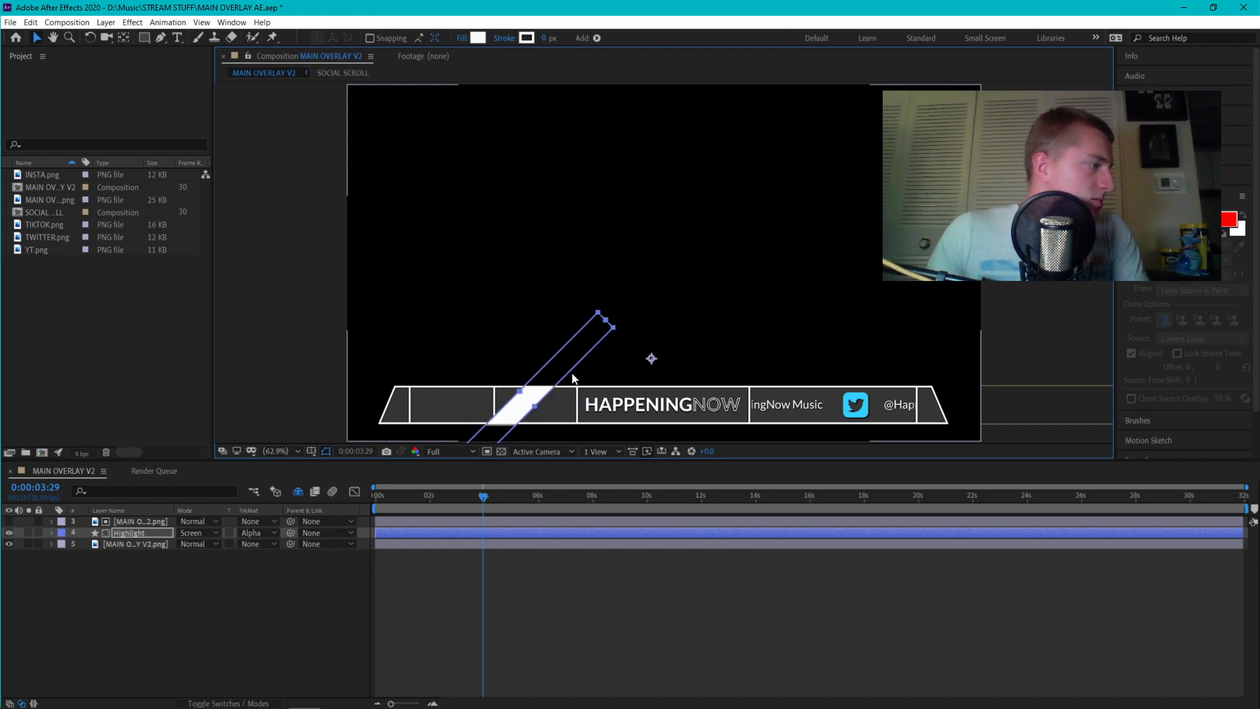
Try Alpha Inverted Matte "[MAIN OVERLAY V2.png]" as the Highlight layer's track matte and return it to Alpha Matte
click(9, 522)
click(9, 521)
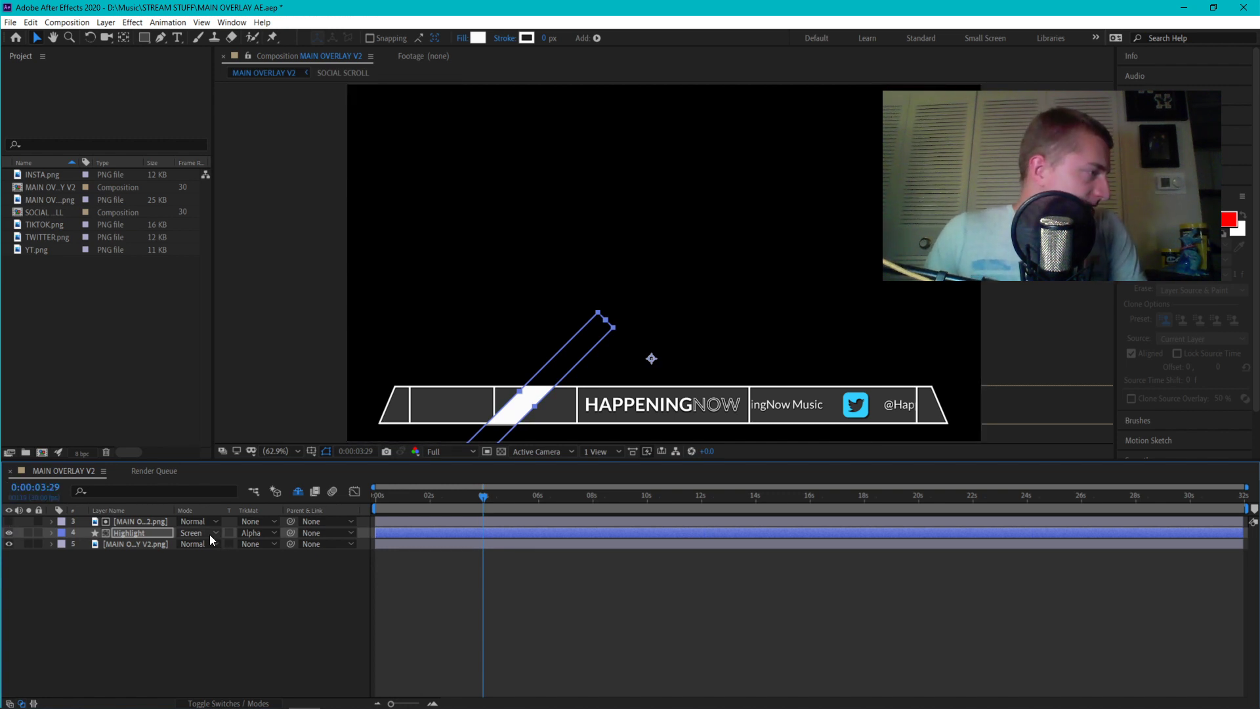
click(251, 533)
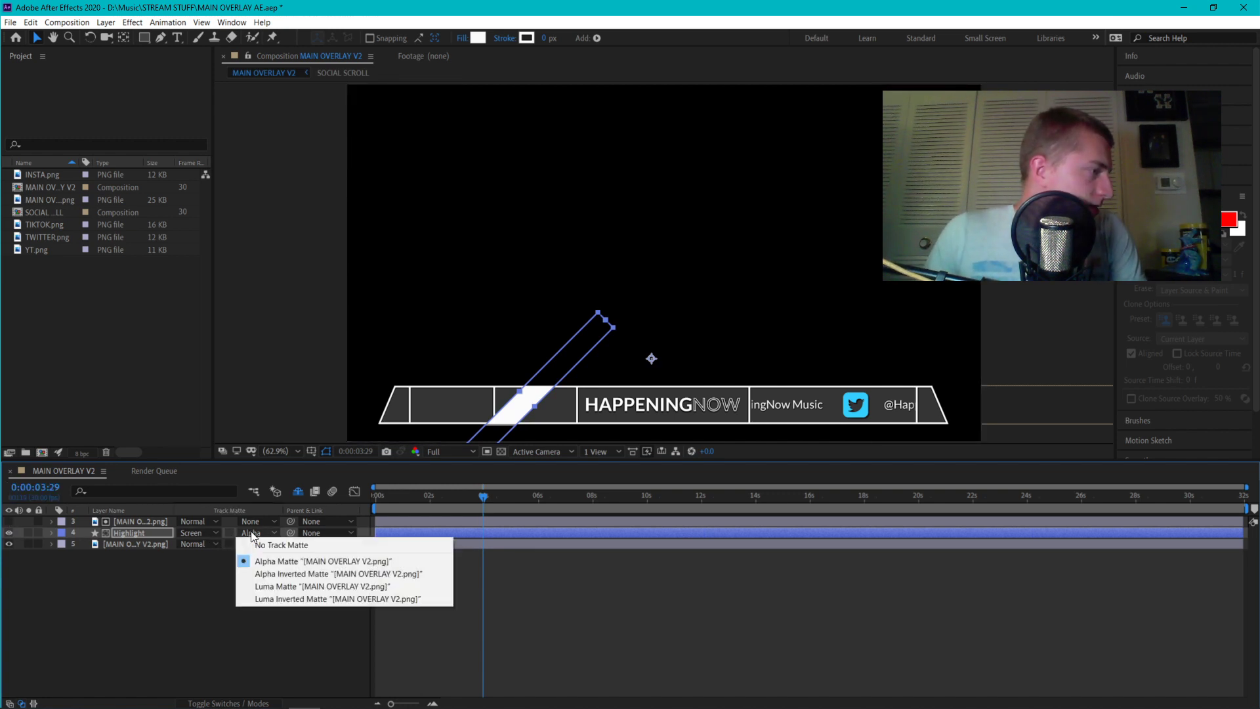
click(290, 574)
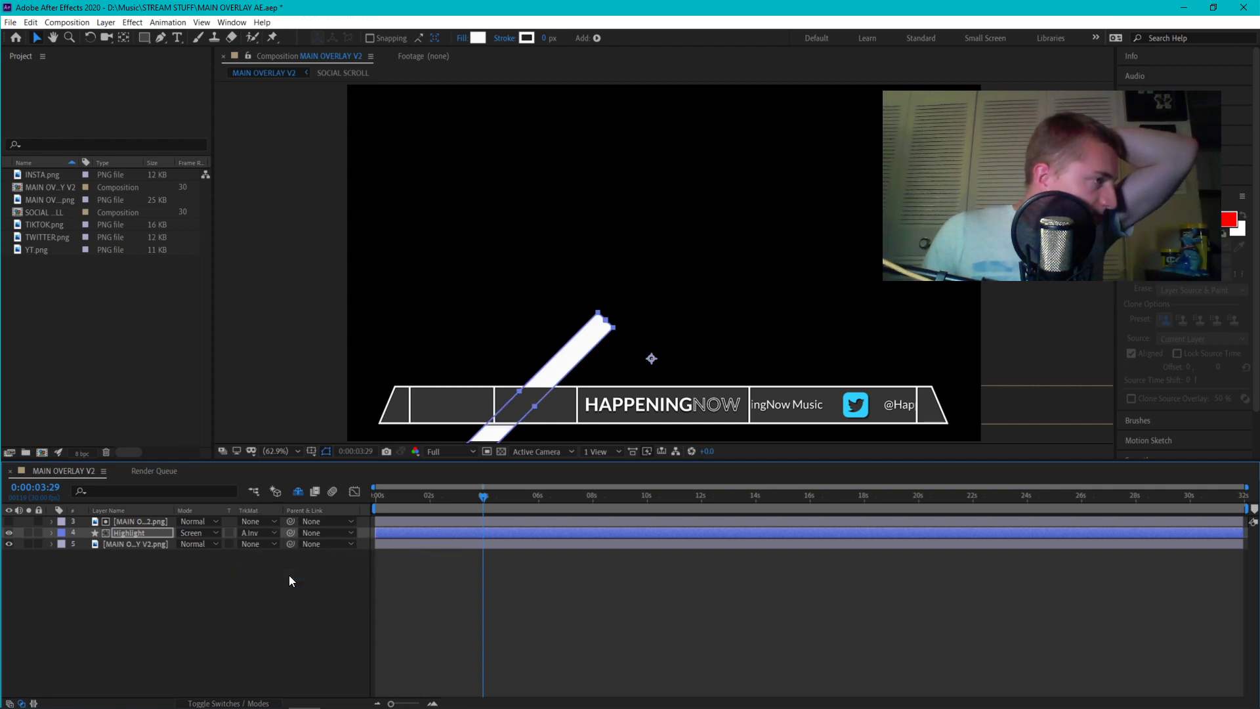
click(264, 533)
click(298, 560)
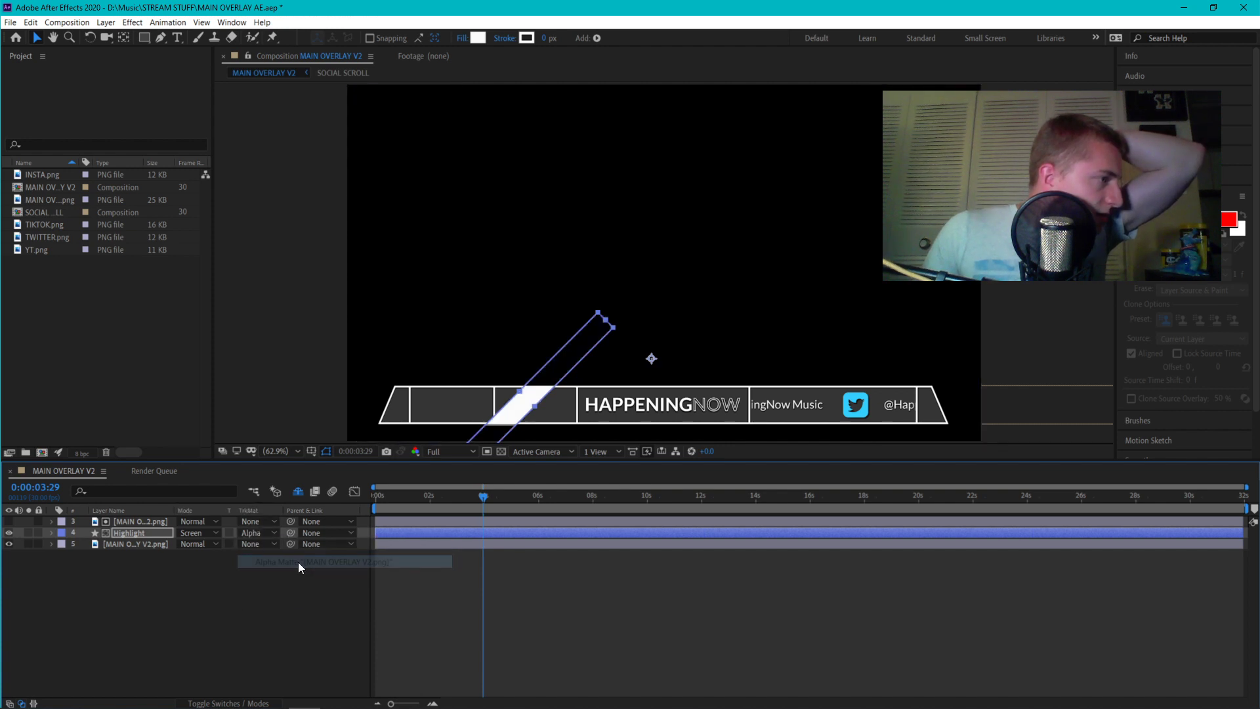
click(267, 586)
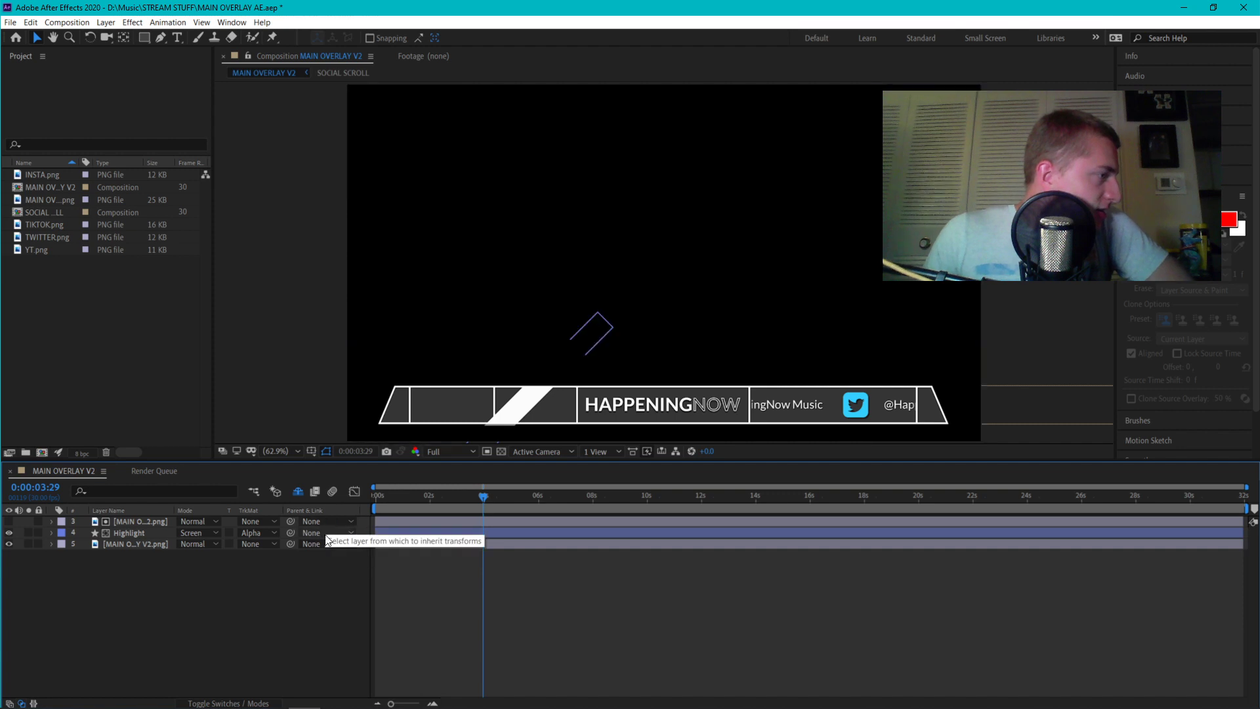
Try the Color Burn, Classic Color Burn, Darken, Multiply and Lighter Color blending modes on the Highlight layer
click(202, 533)
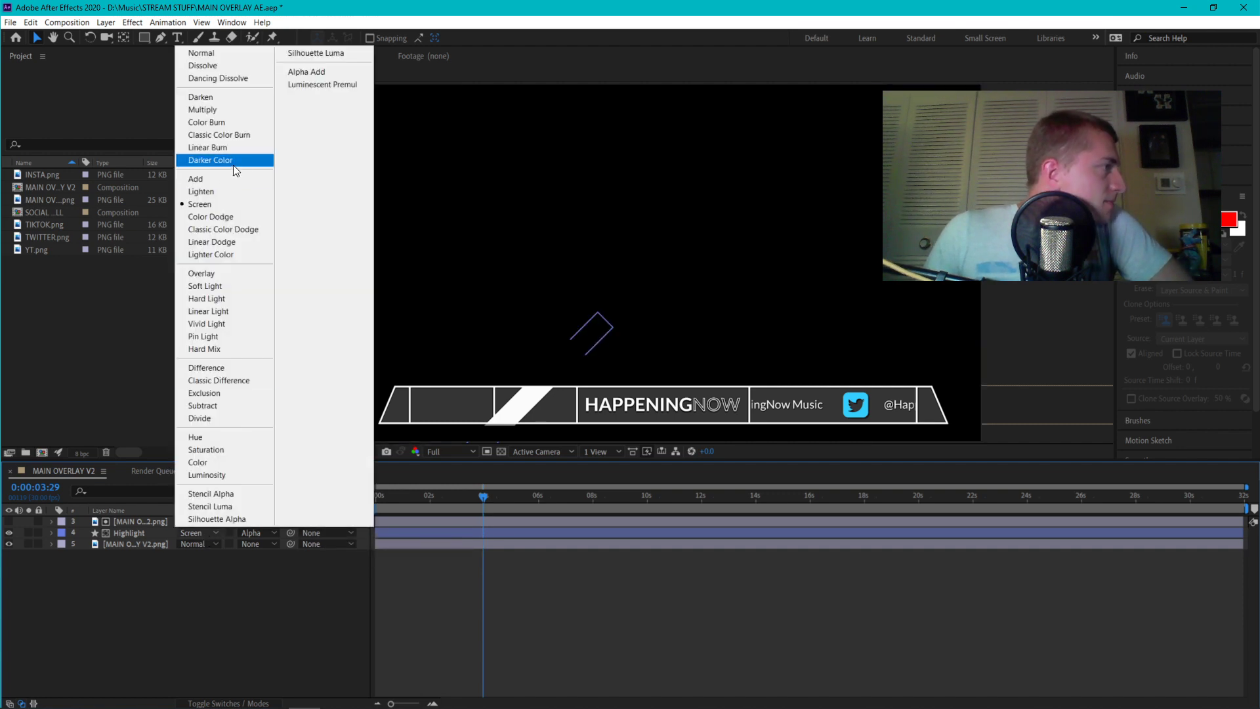
click(252, 123)
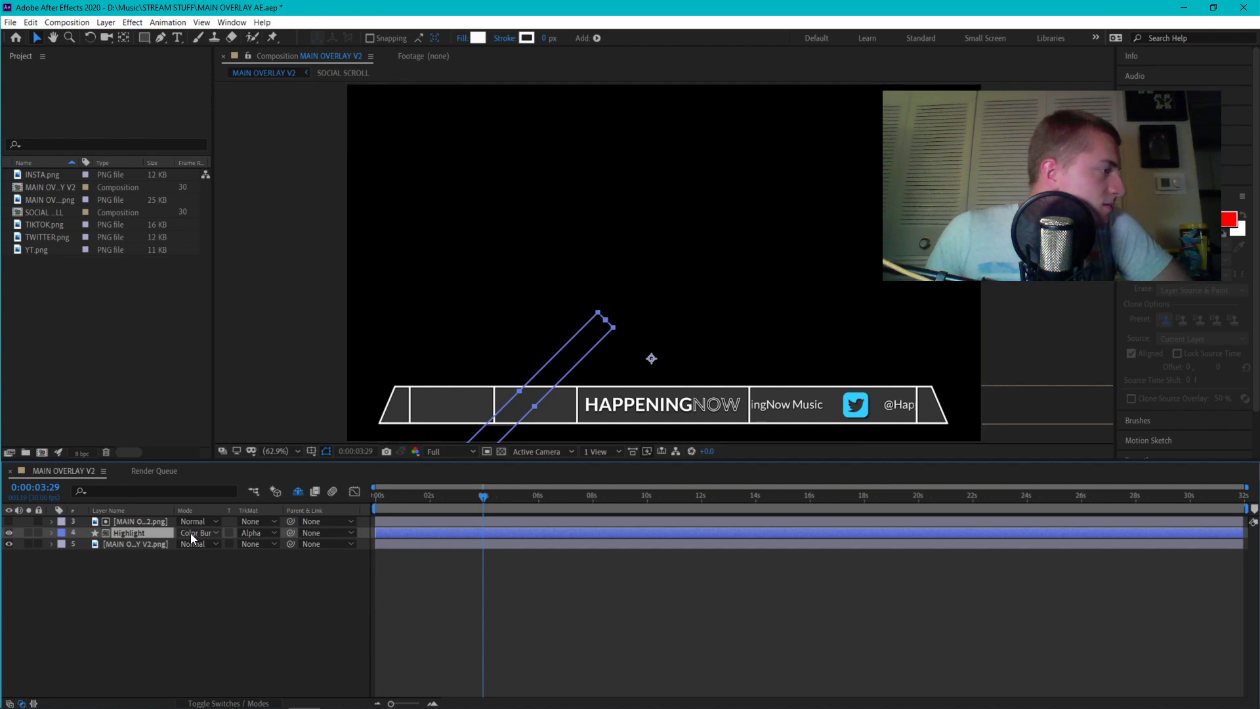
click(193, 532)
click(250, 135)
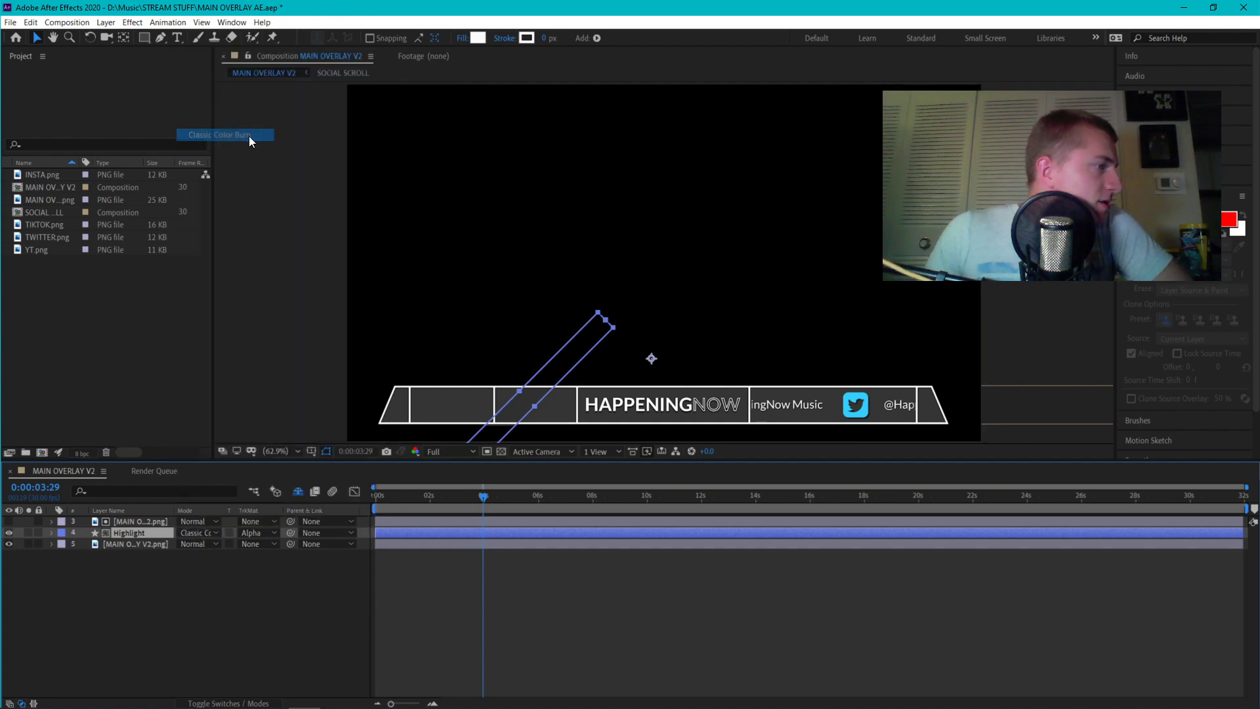
click(216, 531)
click(234, 97)
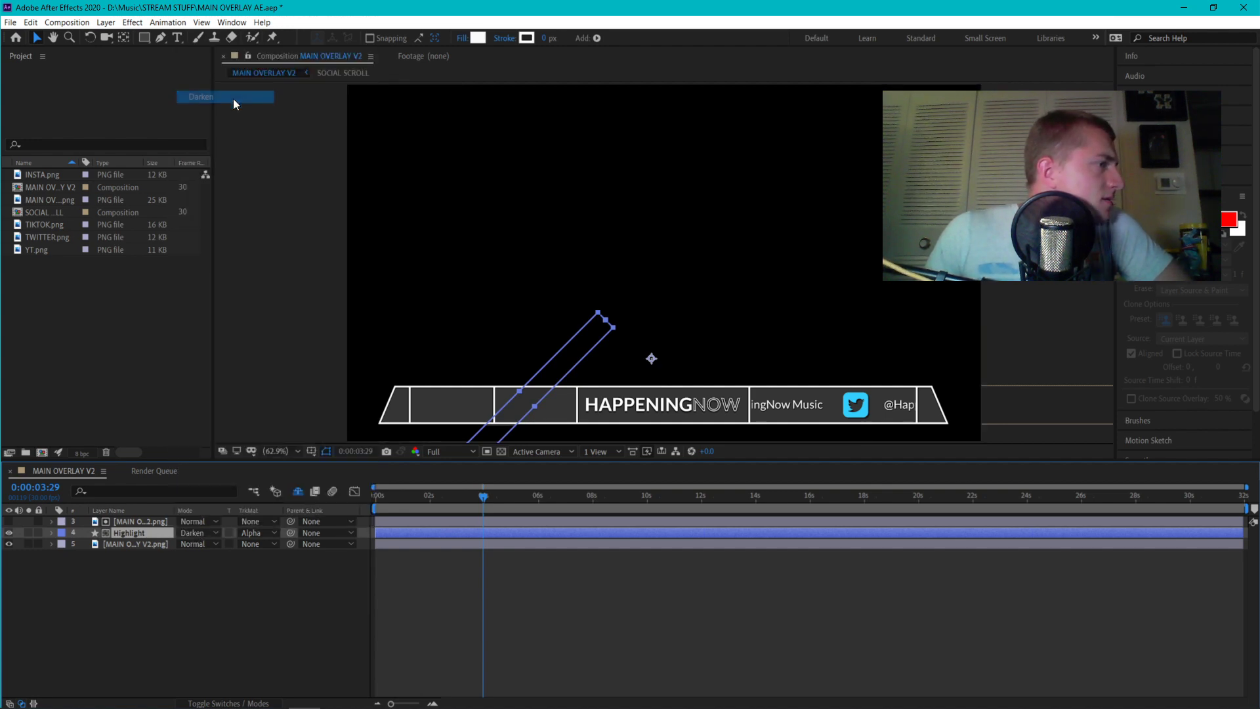
click(190, 532)
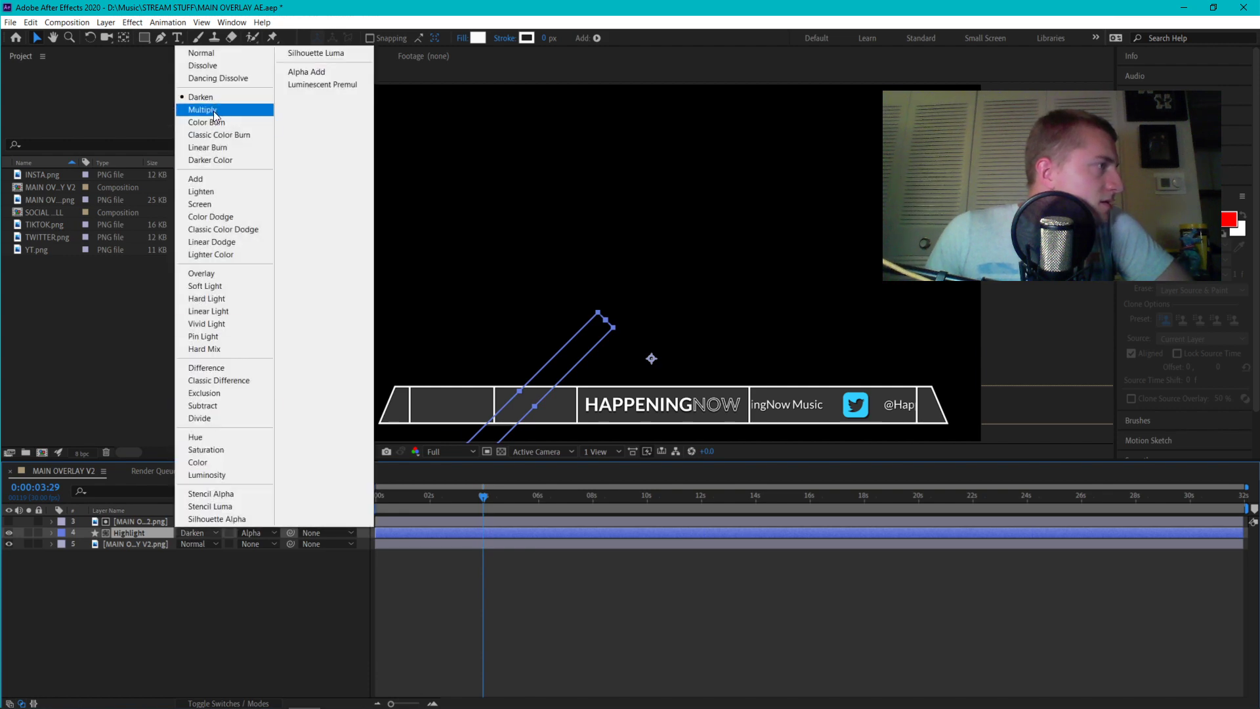
click(214, 112)
click(193, 533)
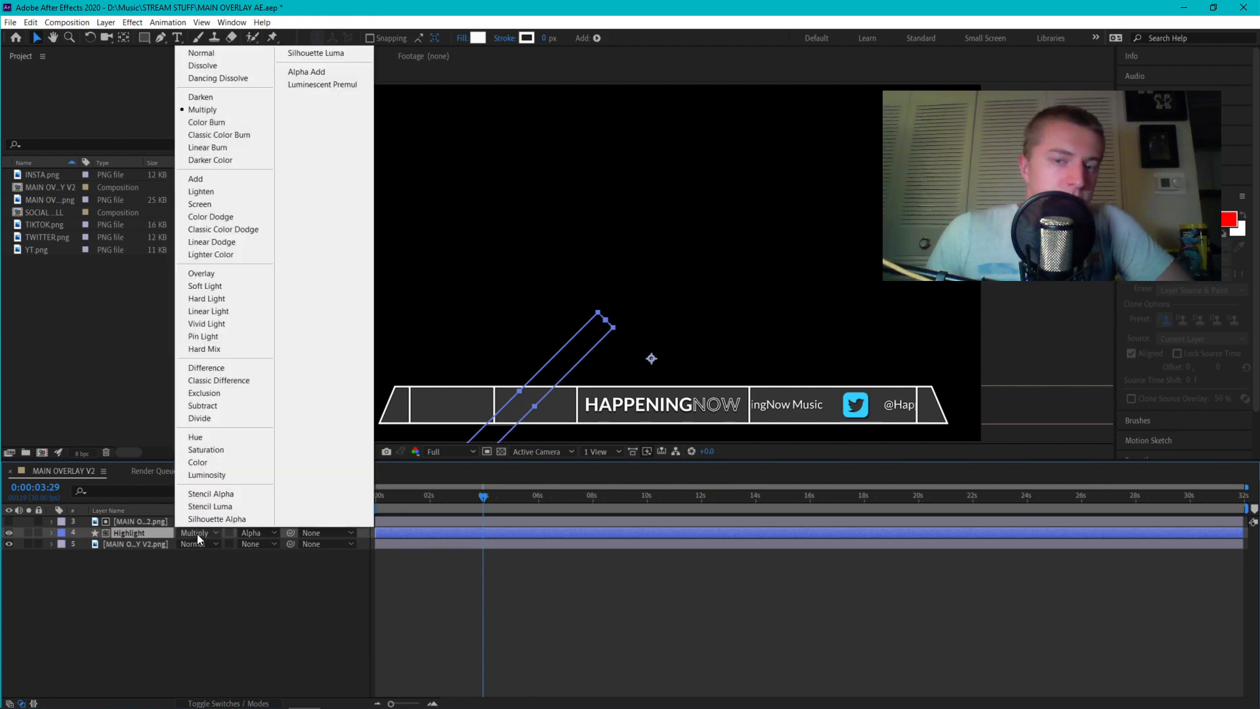
click(249, 260)
click(466, 311)
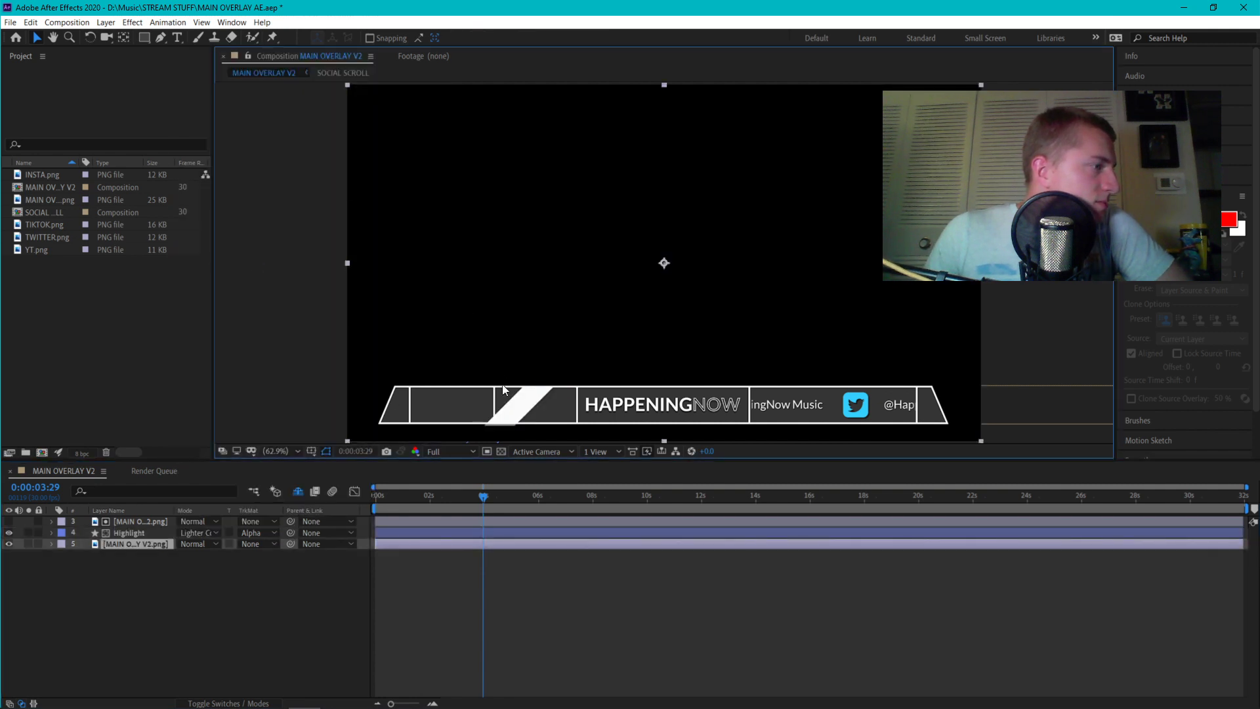
Set the Highlight layer's blending mode to Add and select the layer
click(200, 533)
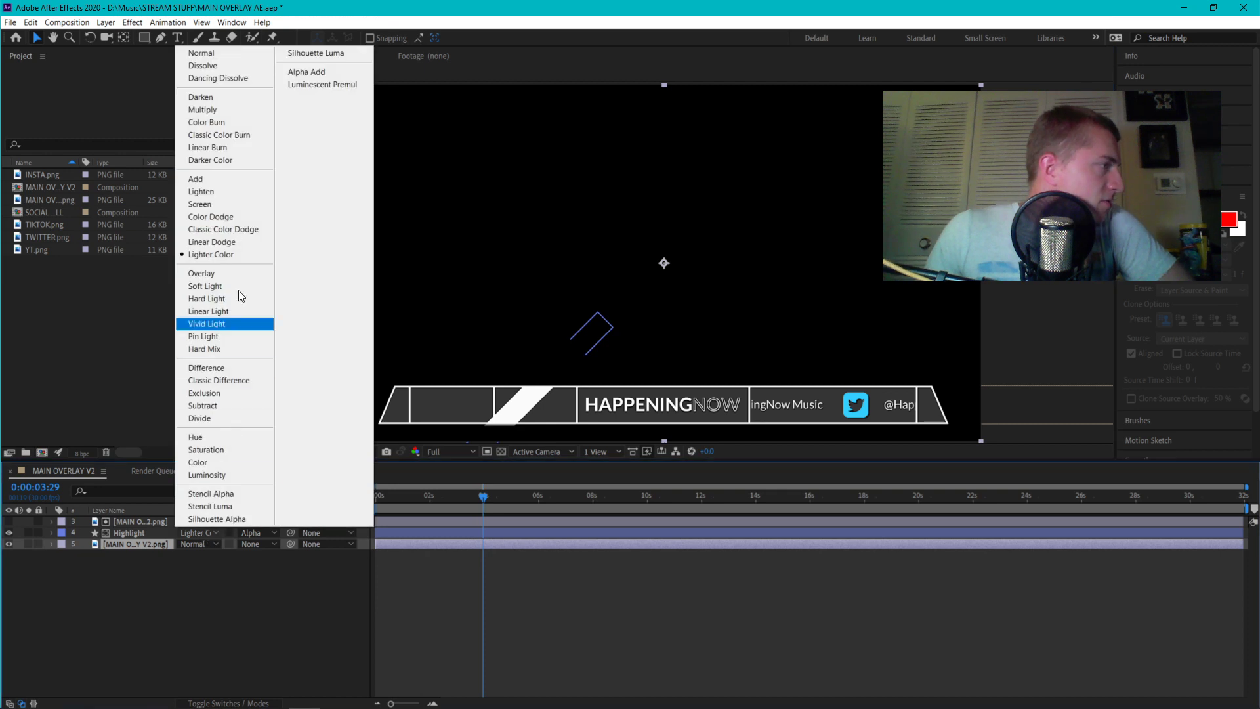
click(230, 183)
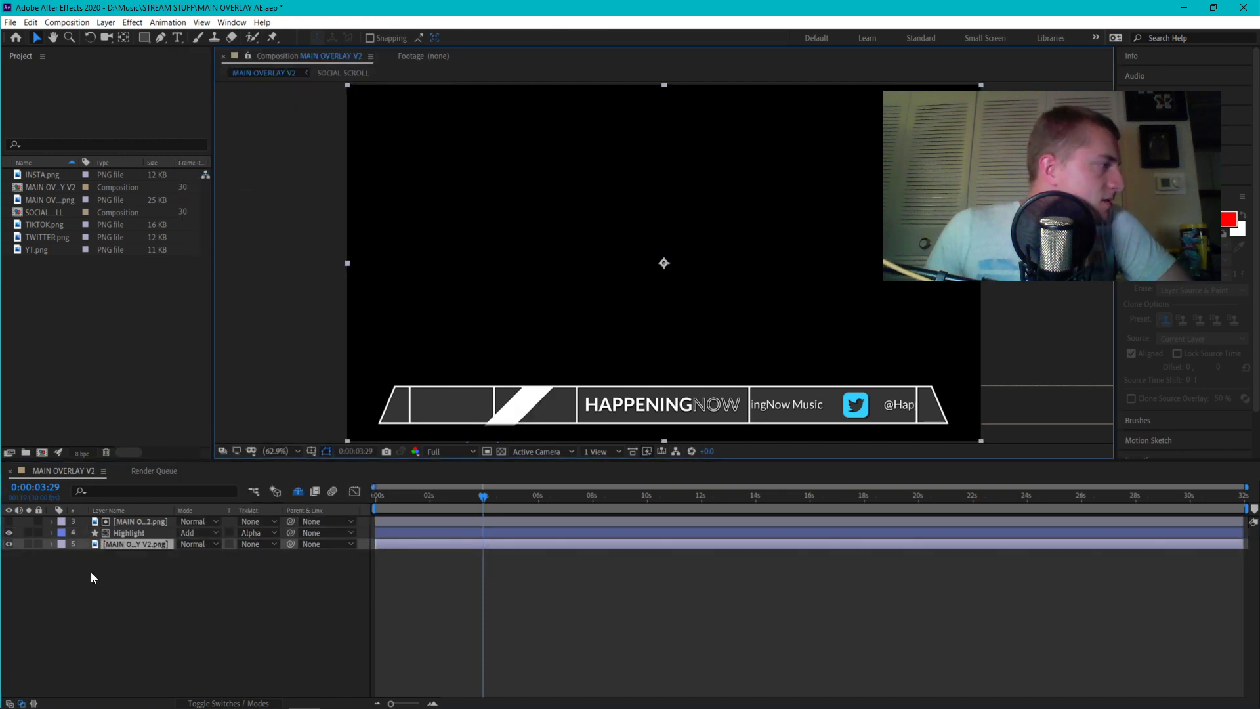
click(108, 533)
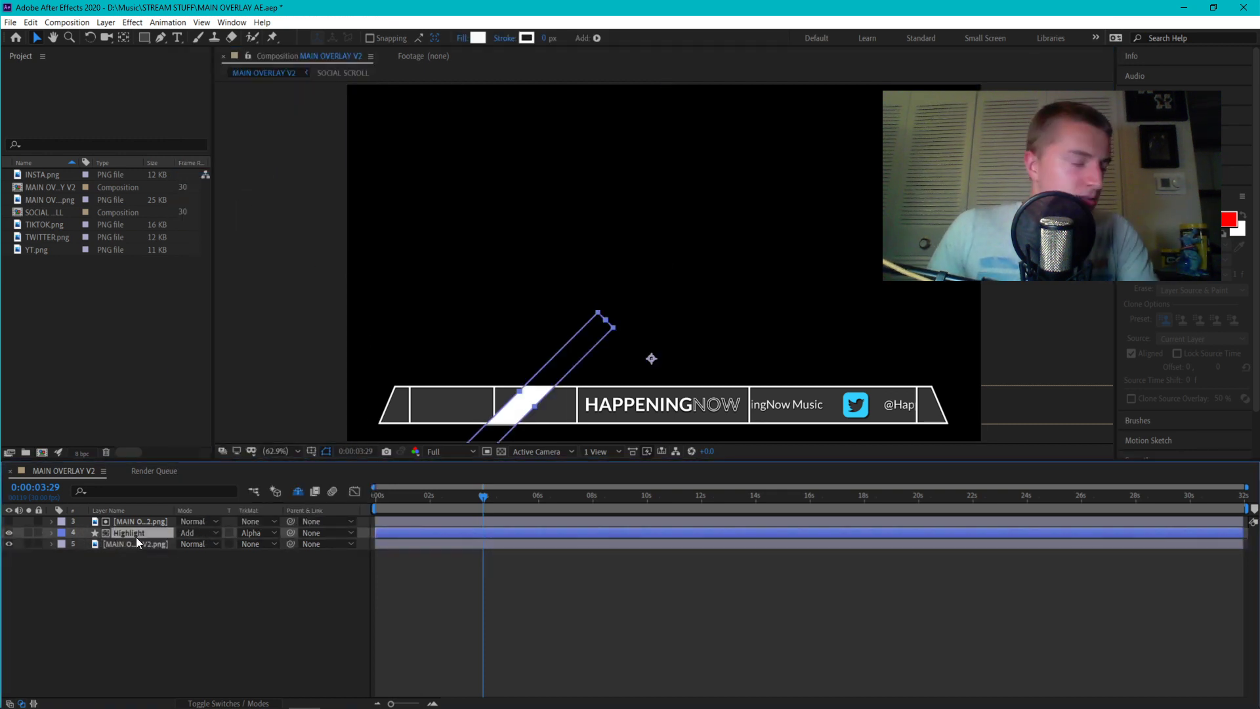
Set the Highlight layer's opacity to 50% and deselect the layer
key(t)
click(187, 544)
text(50)
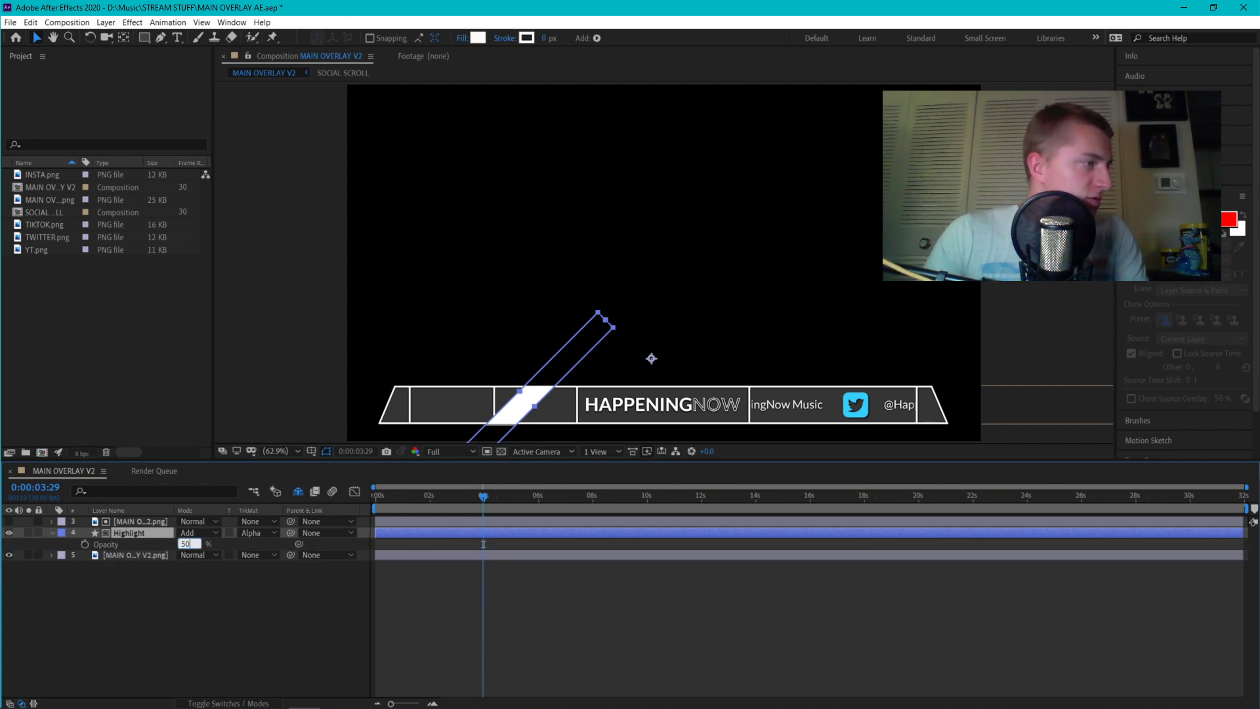
key(Return)
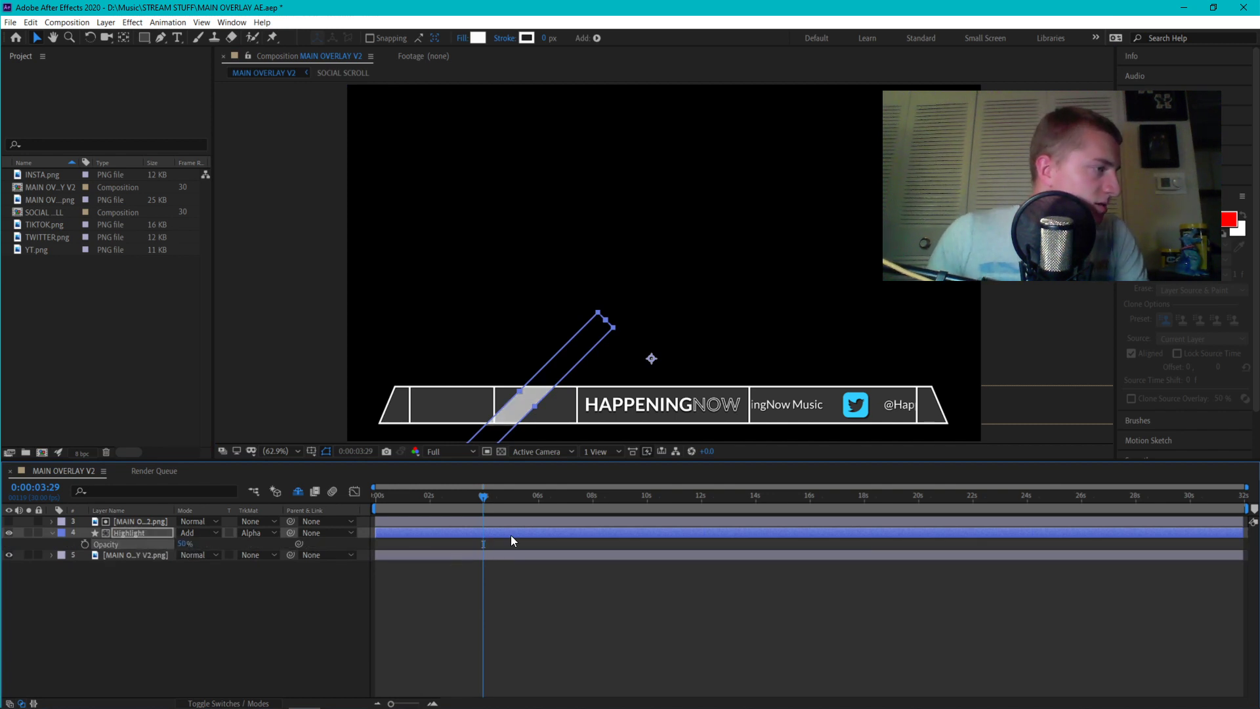
click(459, 269)
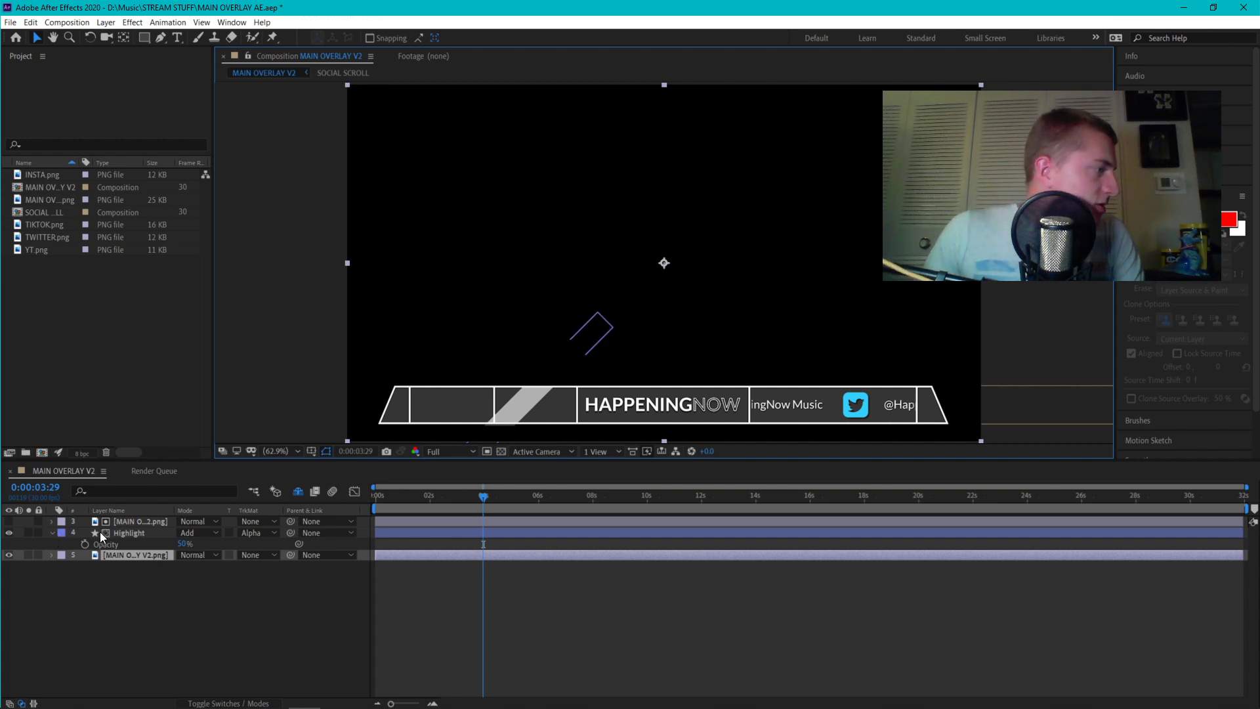
click(111, 22)
mouse_move(211, 37)
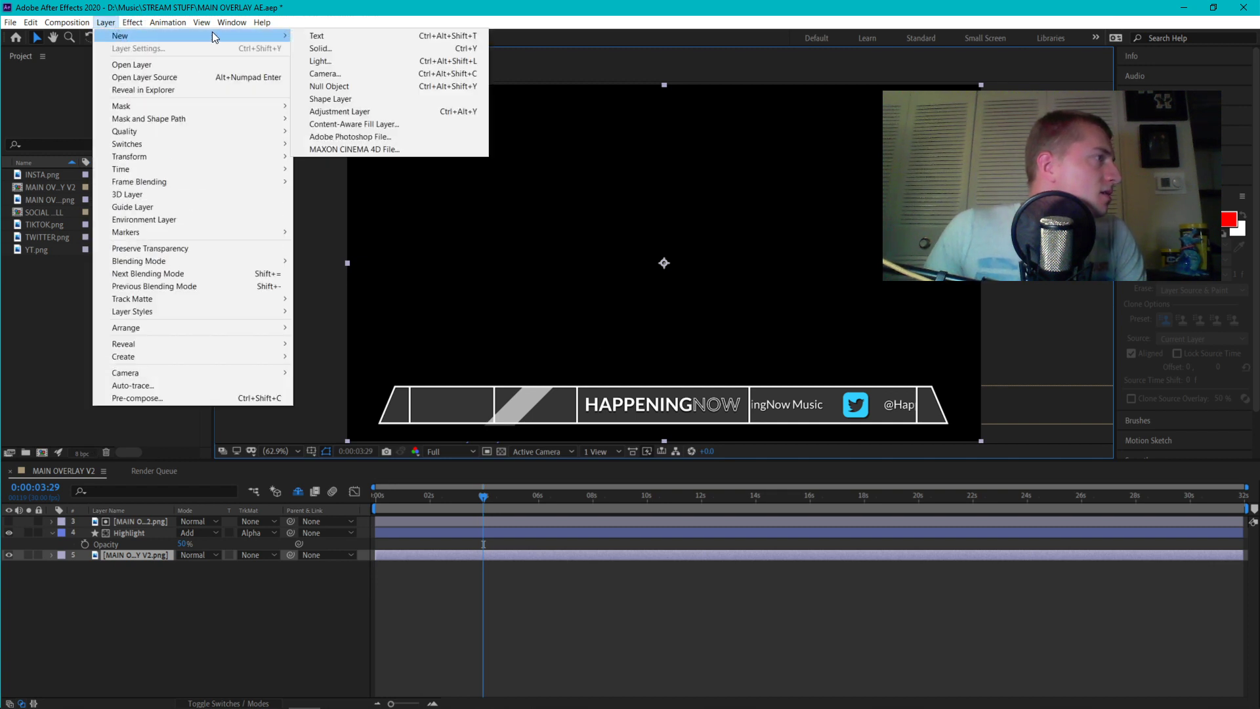
mouse_move(164, 107)
click(320, 107)
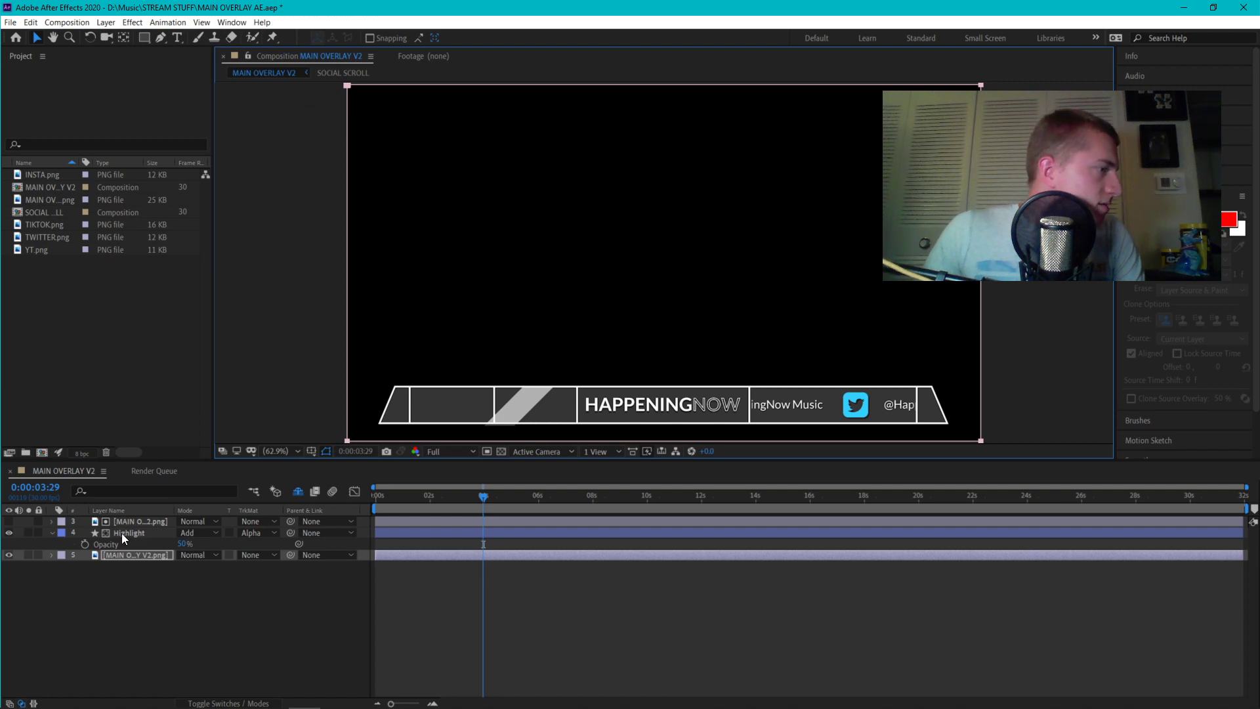
click(128, 567)
click(114, 556)
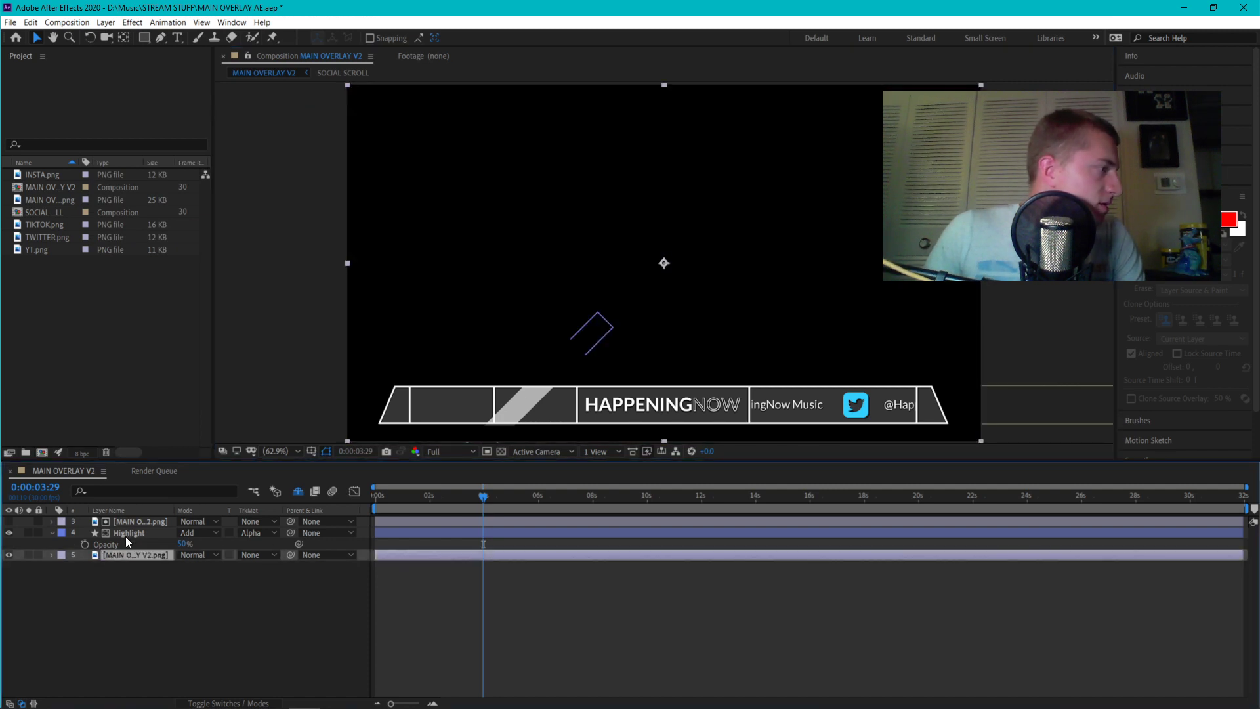
Add a new mask to the Highlight layer
click(132, 533)
click(106, 22)
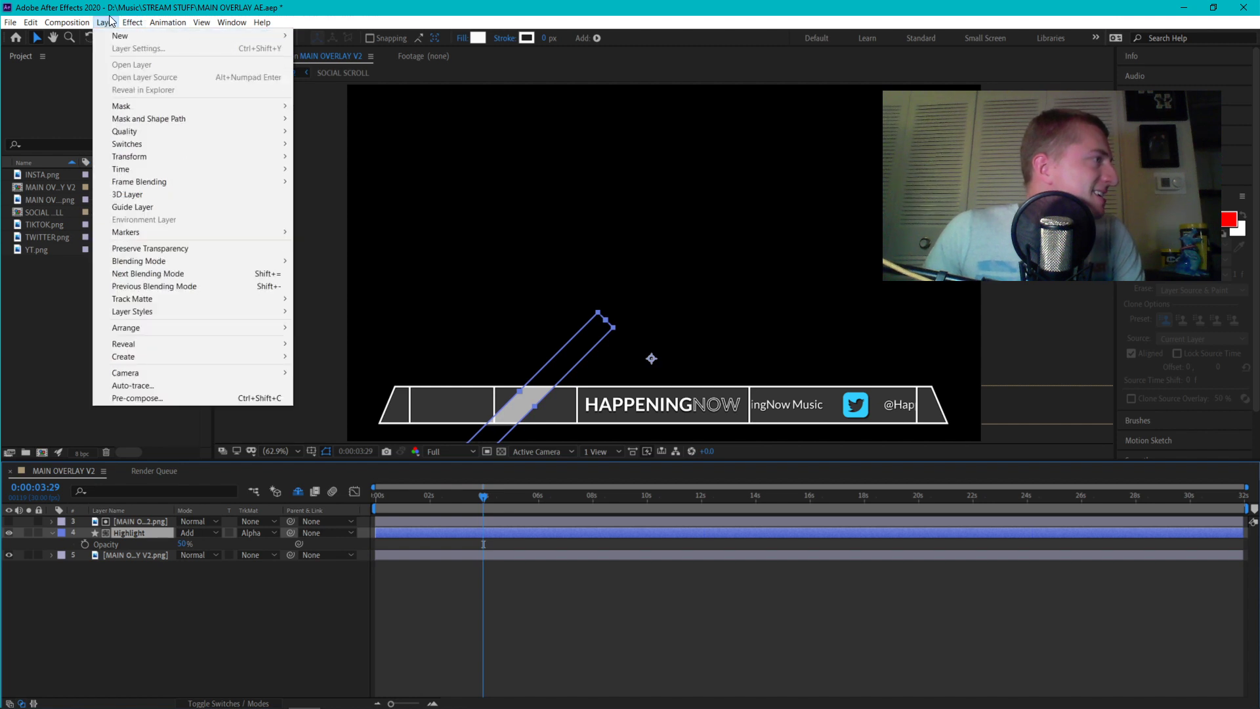
mouse_move(133, 111)
click(325, 106)
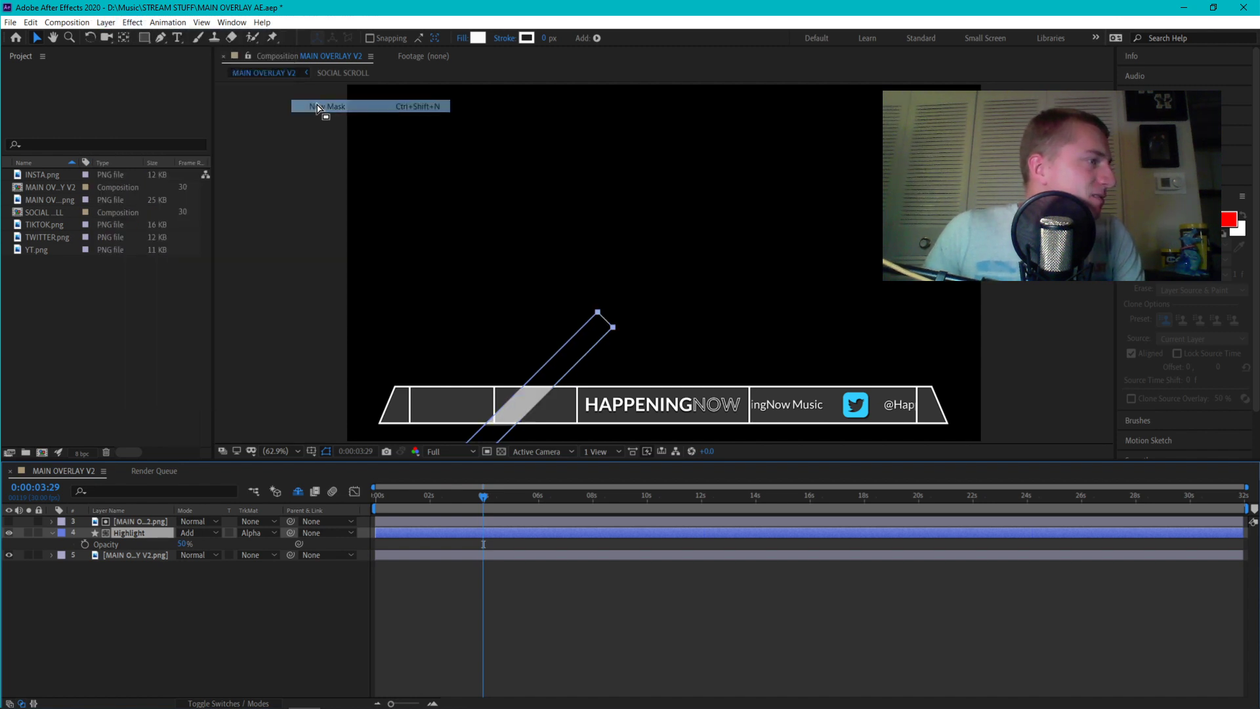
Set the Mask Feather of the Highlight layer's Mask 1 to 10 pixels and collapse the layer's properties
click(63, 544)
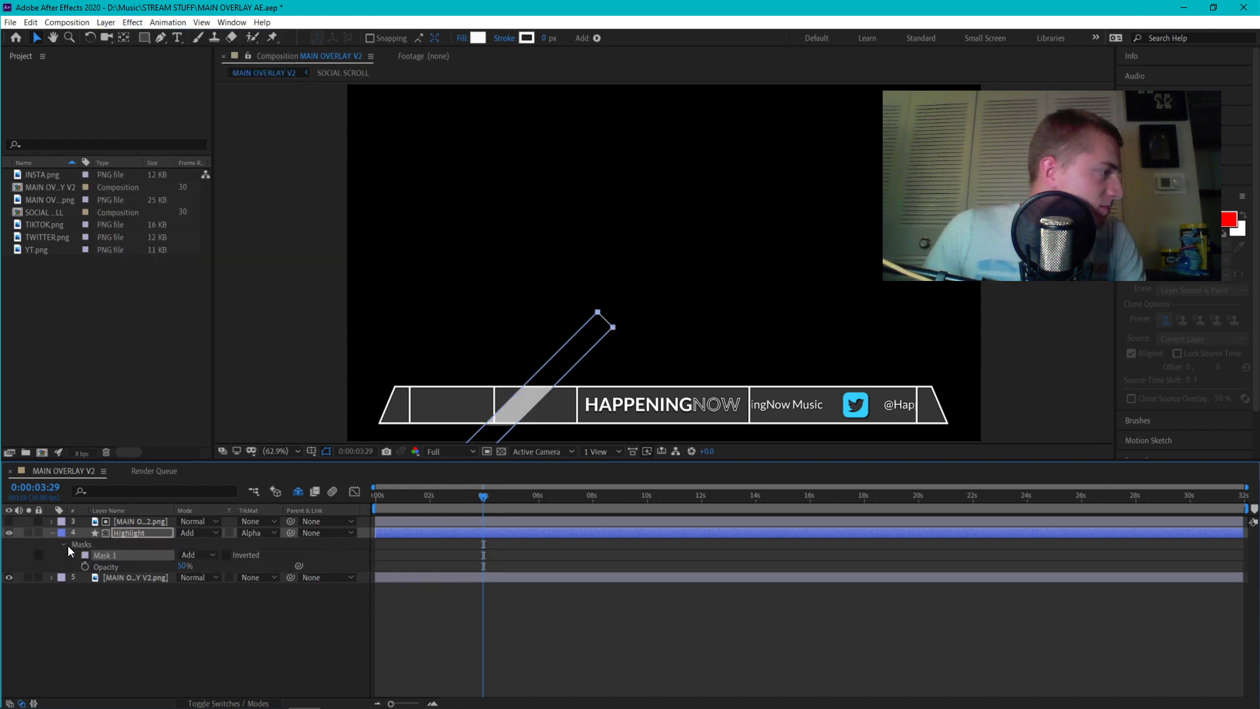
click(74, 555)
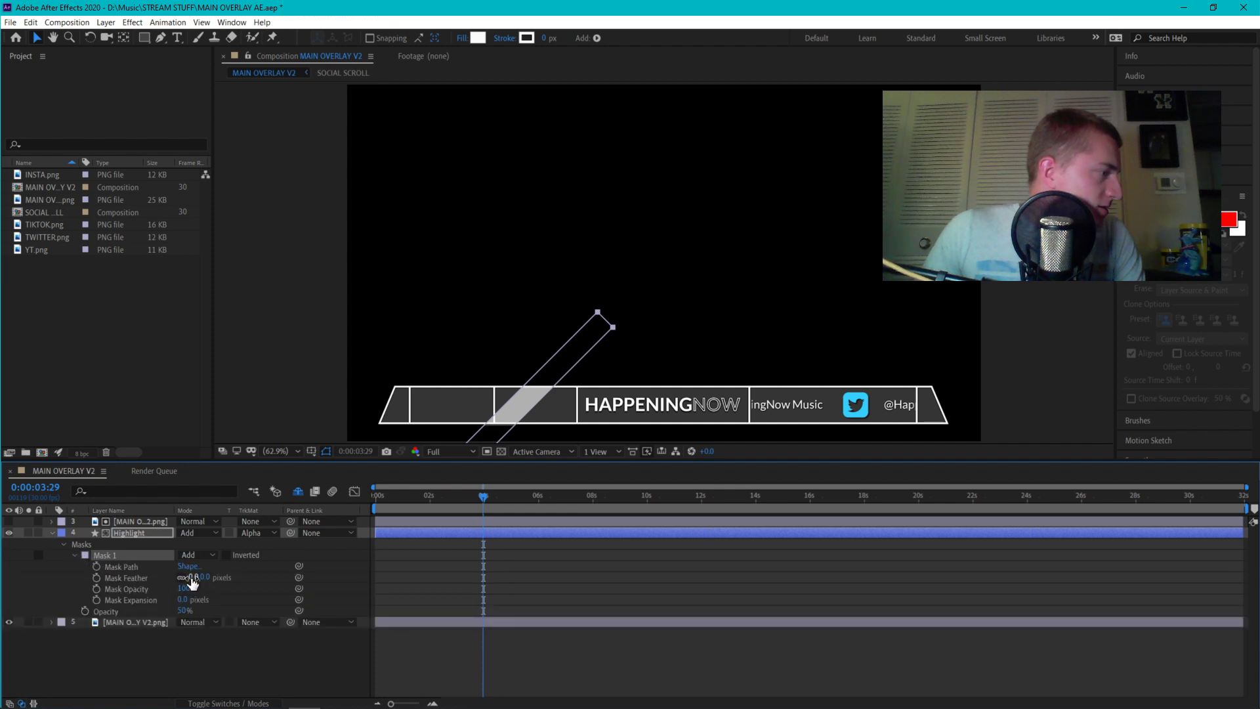
key(Return)
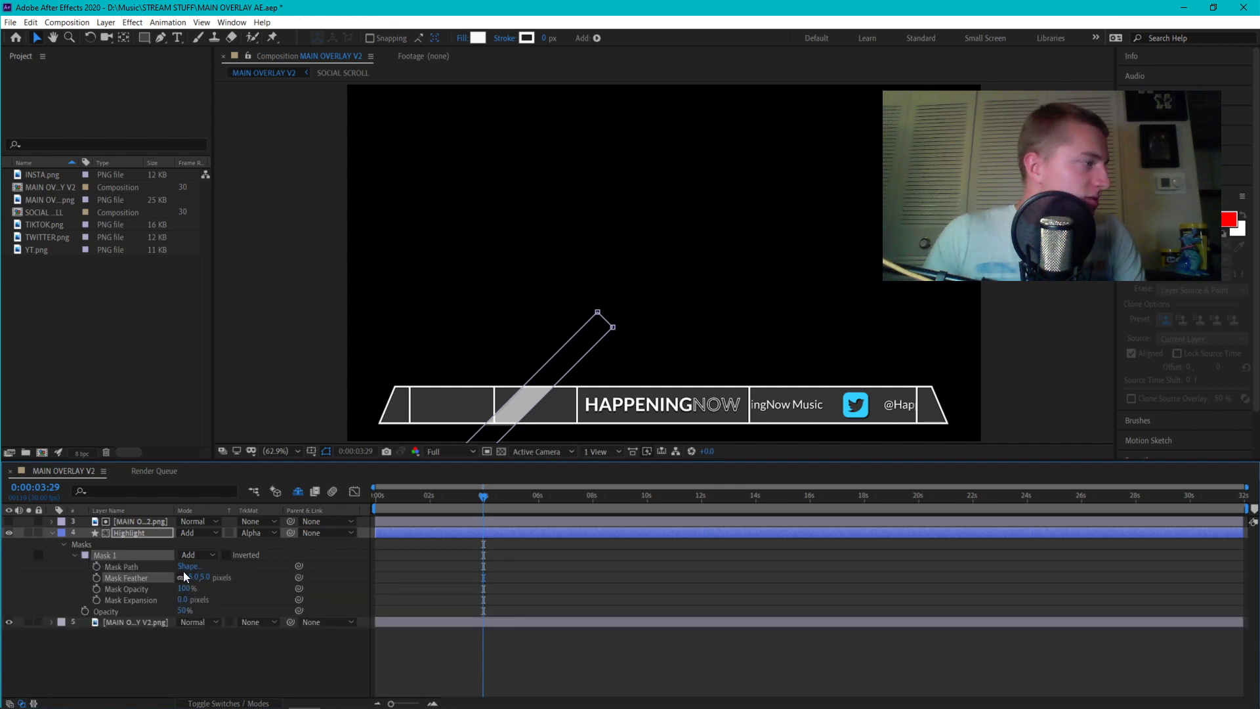
drag(194, 574, 195, 578)
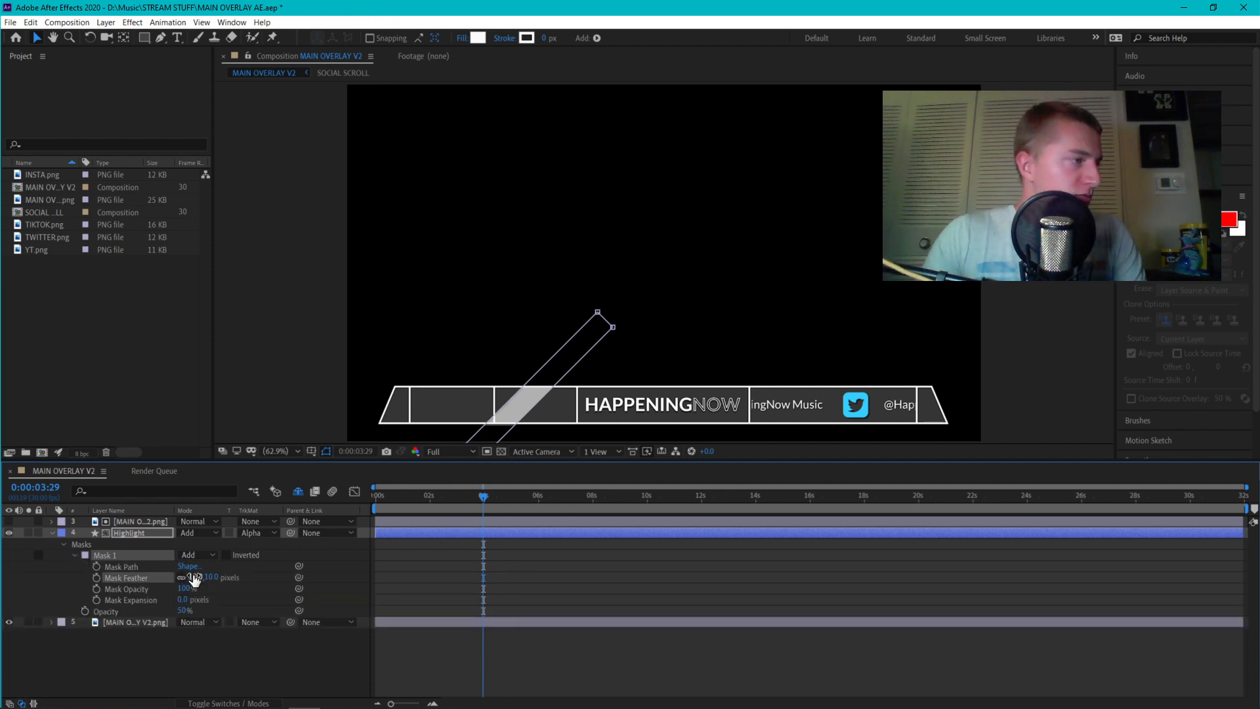
click(423, 320)
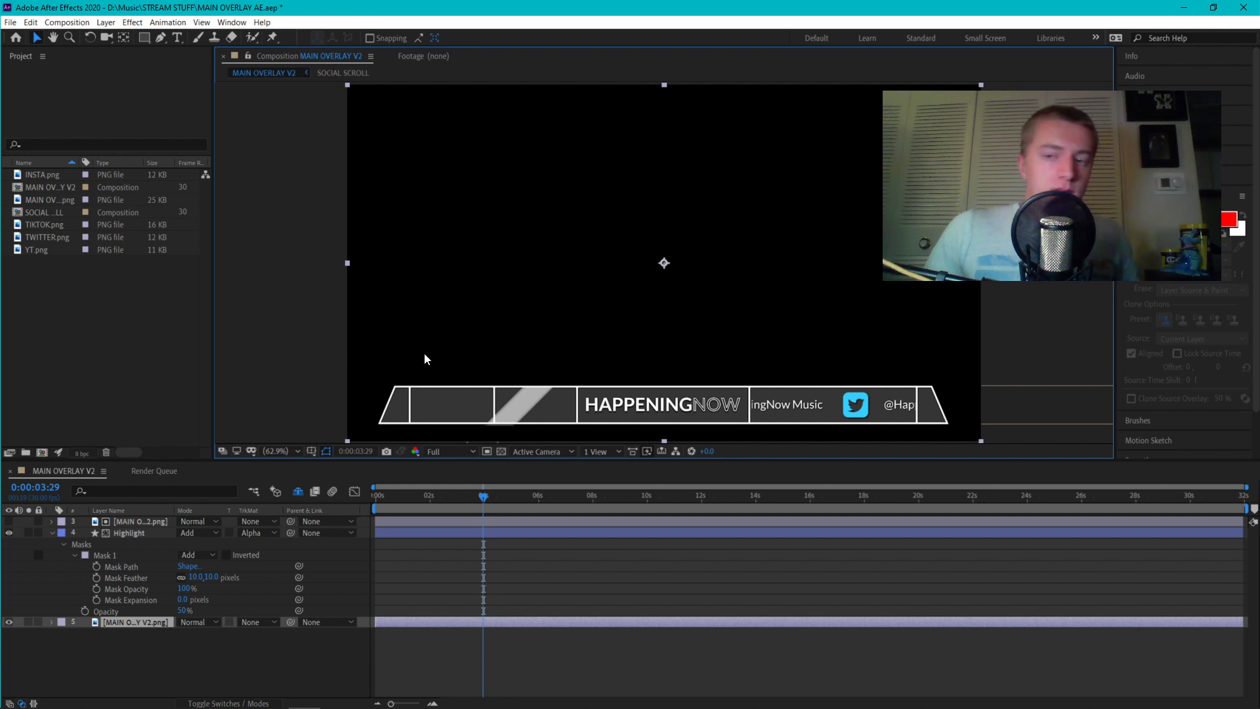
click(52, 533)
Return to the start of the composition and trim the end of the Highlight layer to 16 seconds
drag(455, 496, 334, 512)
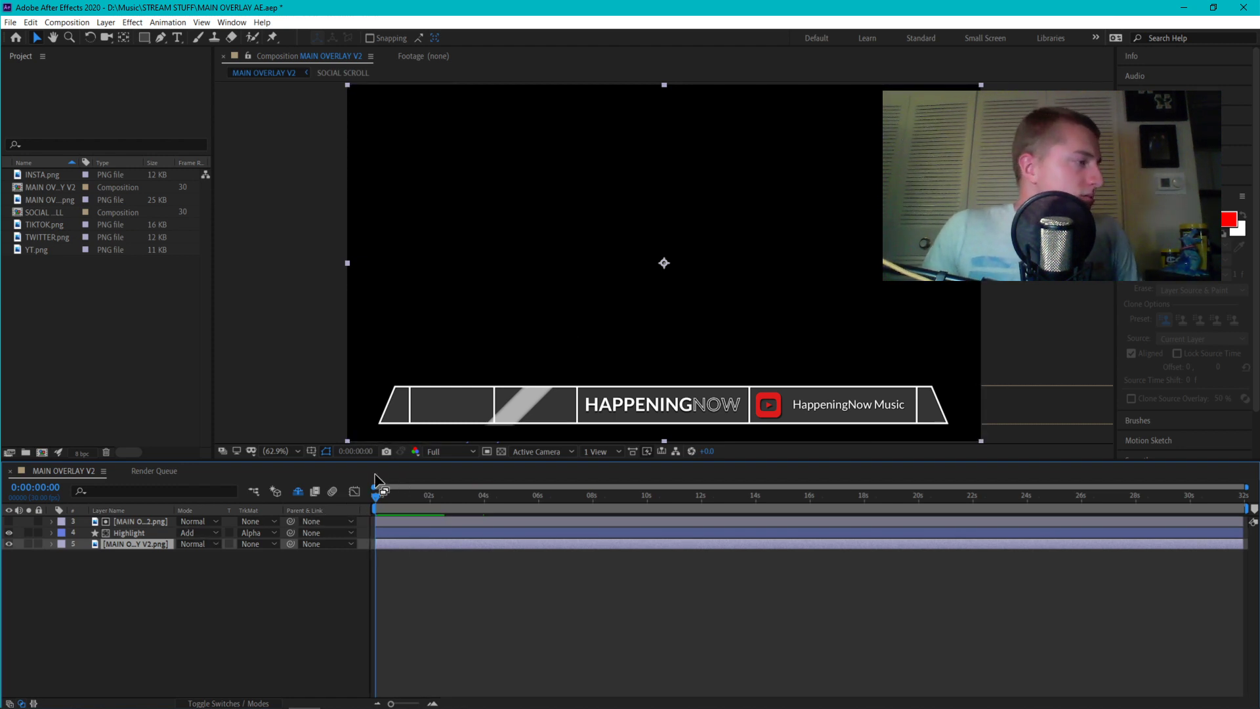
click(457, 534)
click(457, 533)
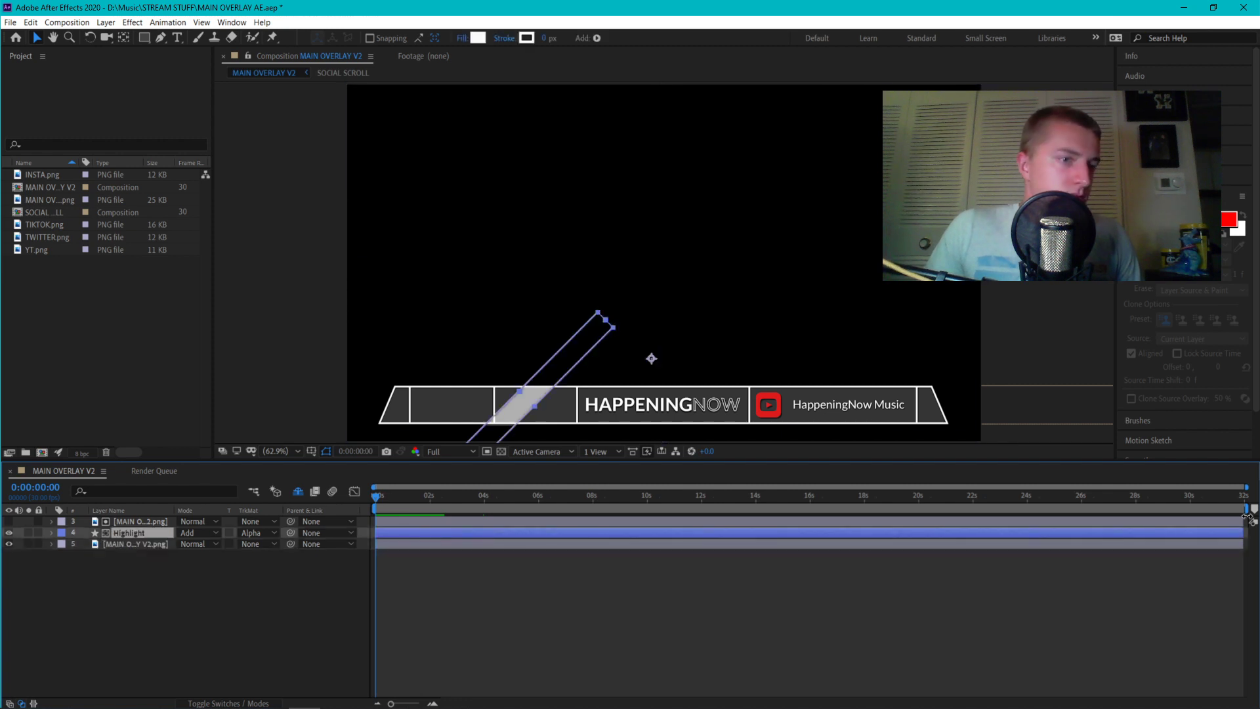
drag(1240, 533, 753, 568)
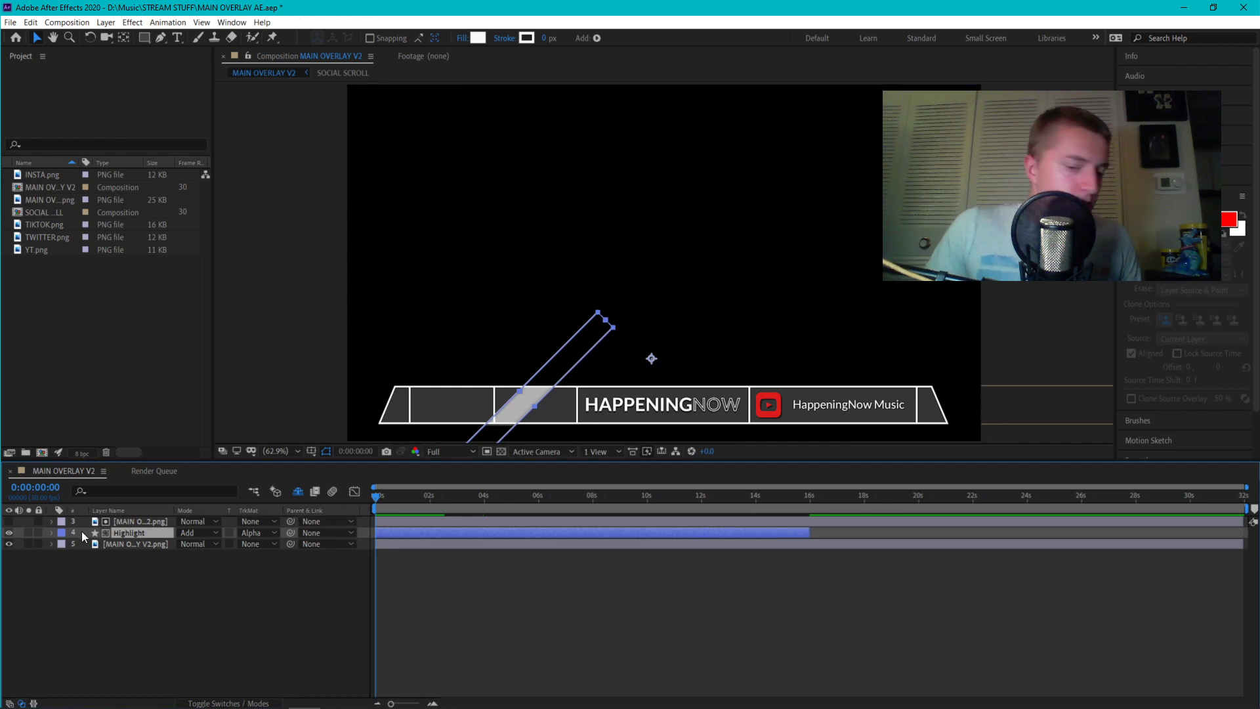
Go to time 0:00:16:00 and check the Highlight layer's end point there
key(t)
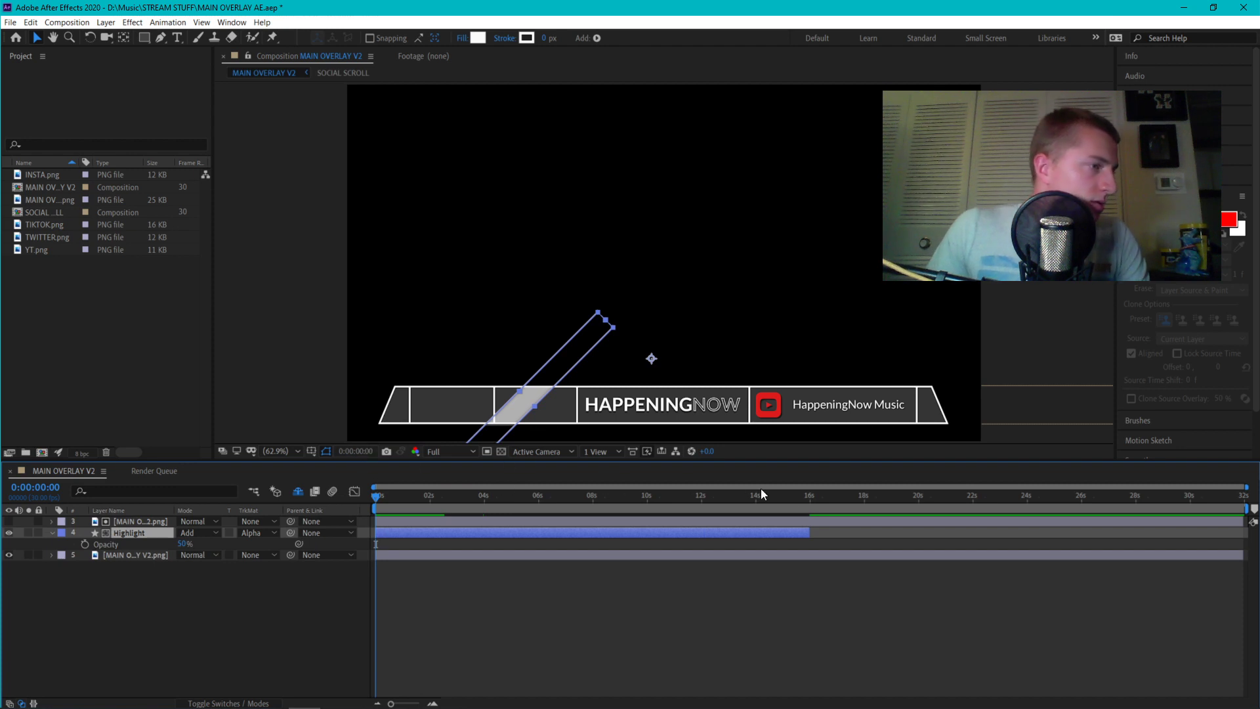
click(354, 450)
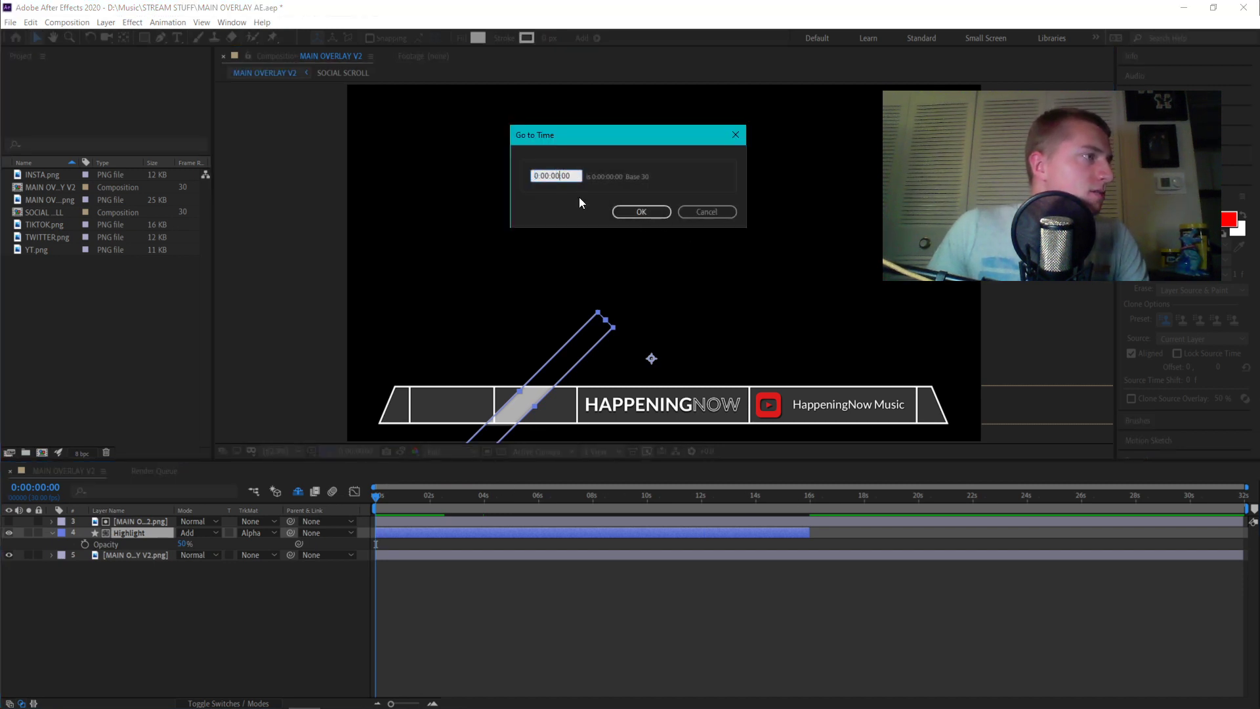
text(1600)
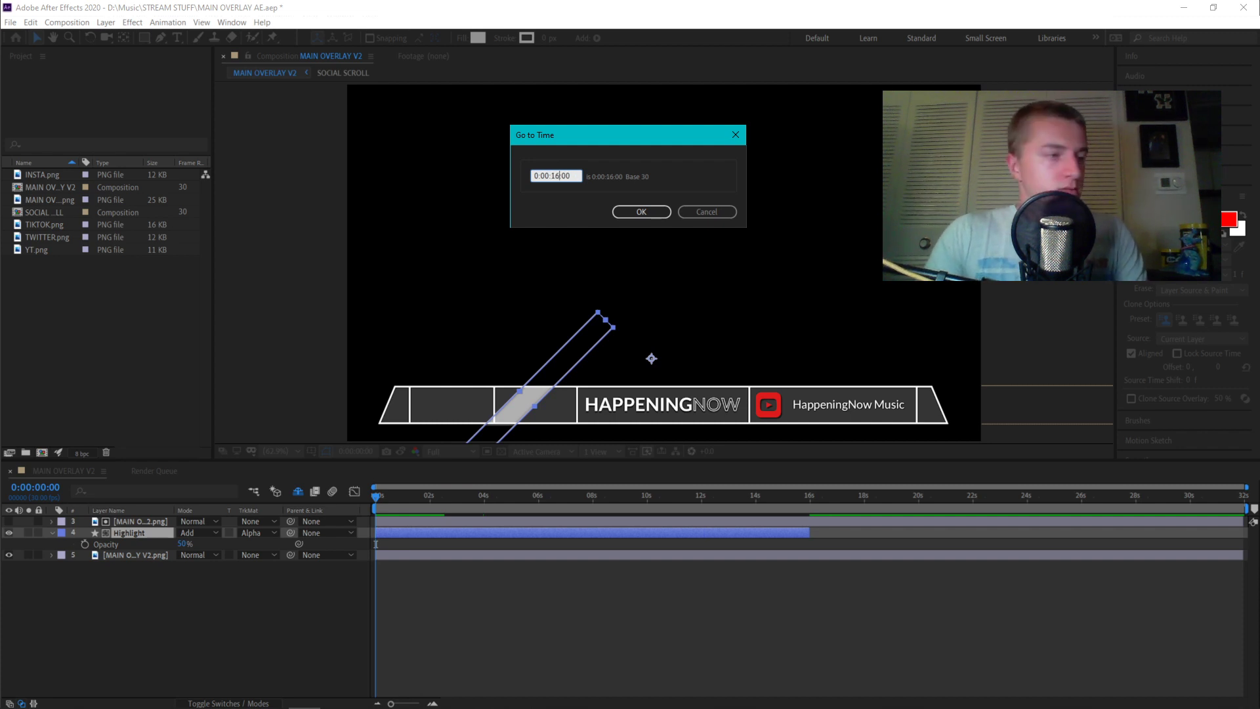
key(Return)
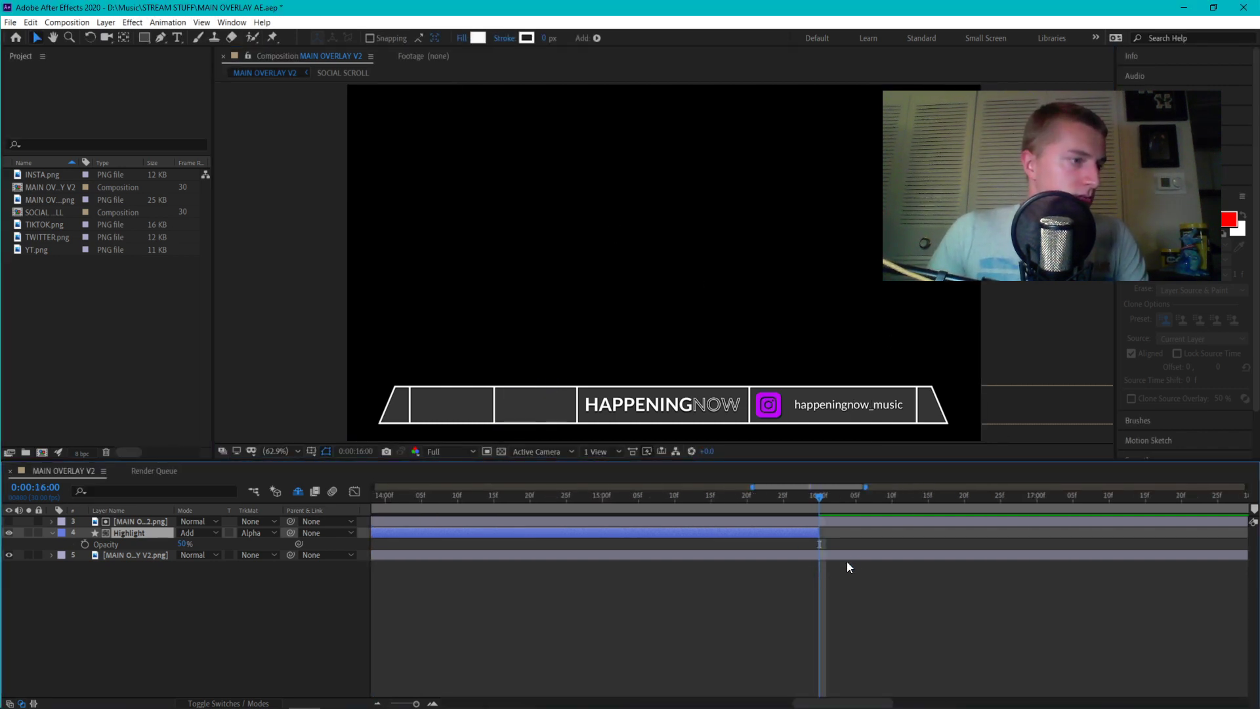
scroll(853, 559, up, 5)
scroll(538, 536, down, 5)
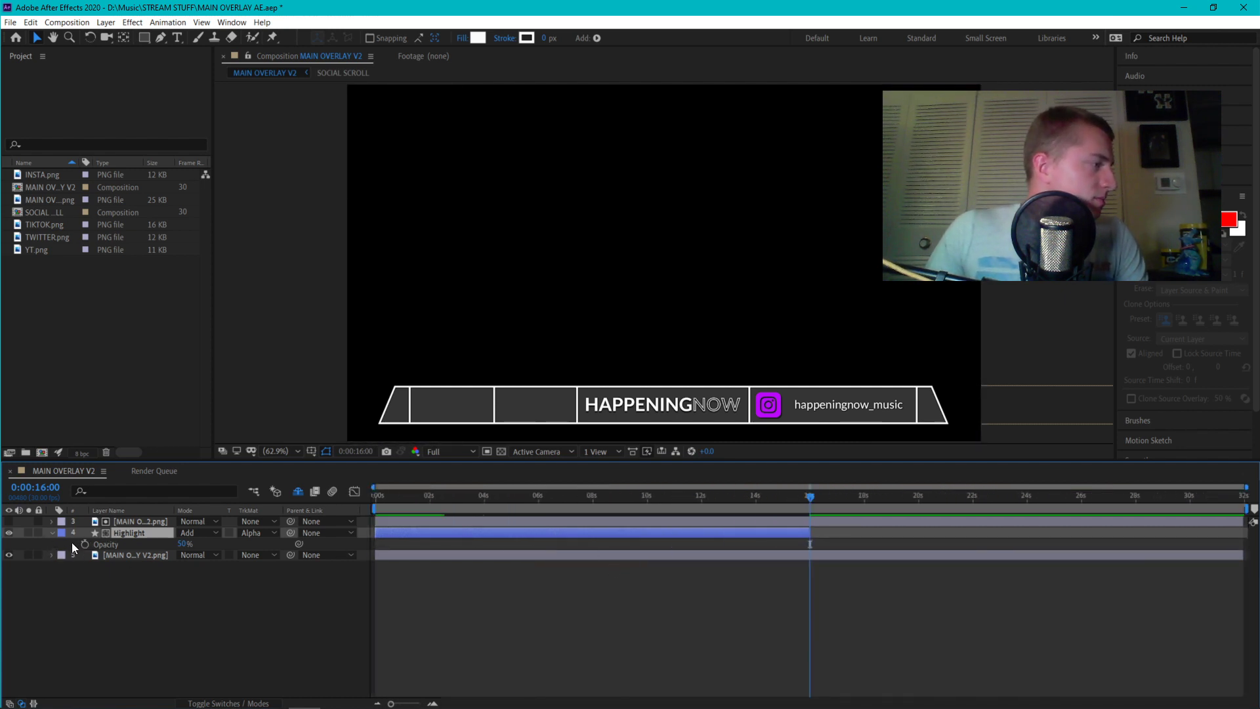
At 0:00:00:00, move the Highlight bar past the overlay's left end to position -297.8, 790.6 and set a Position keyframe
click(52, 533)
key(t)
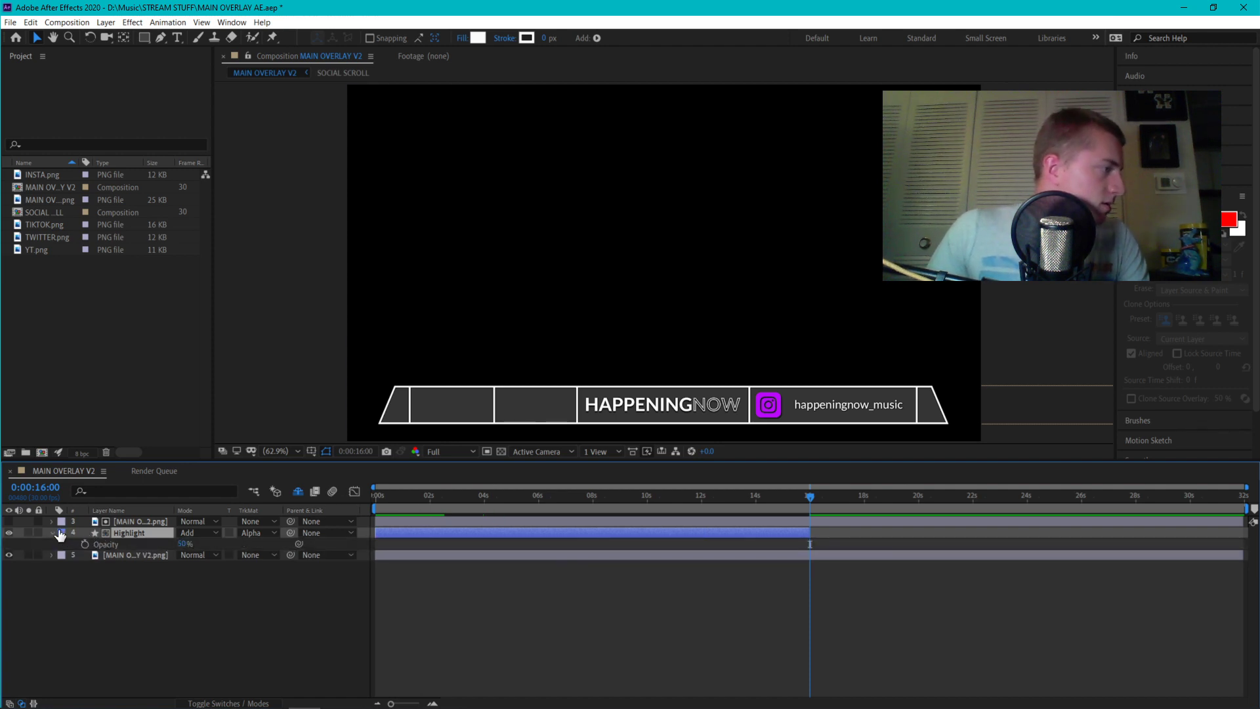
key(p)
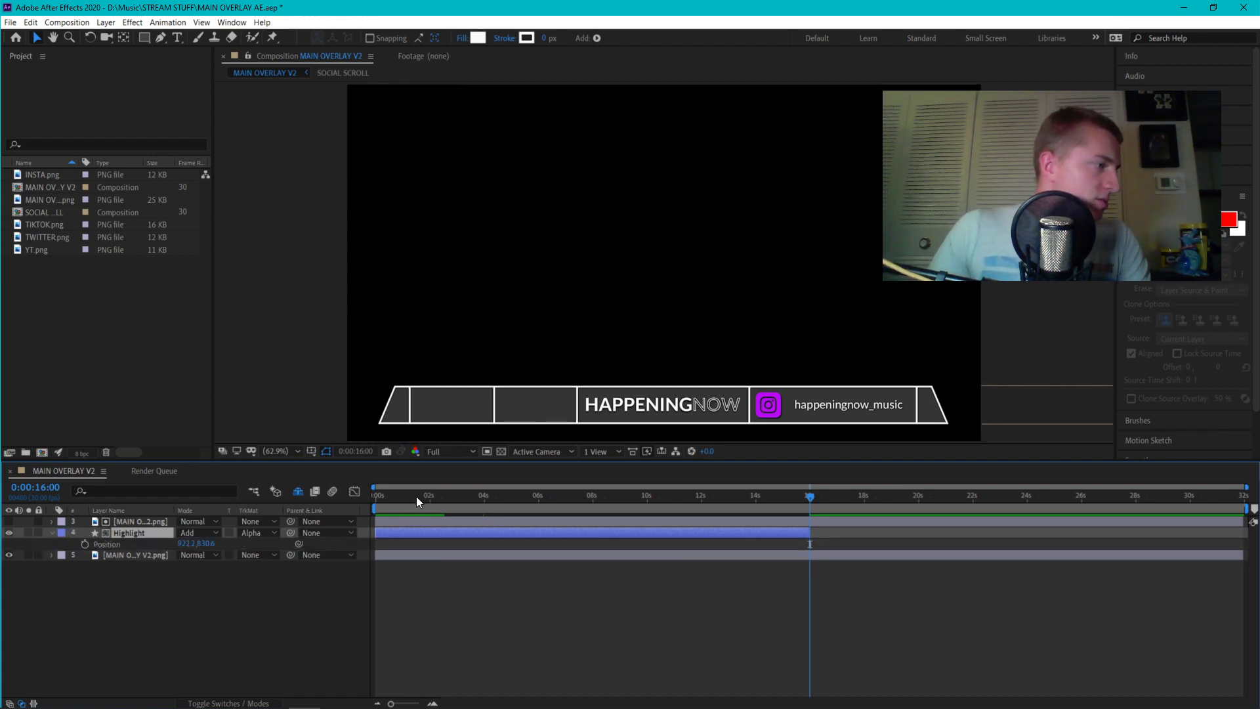
key(Home)
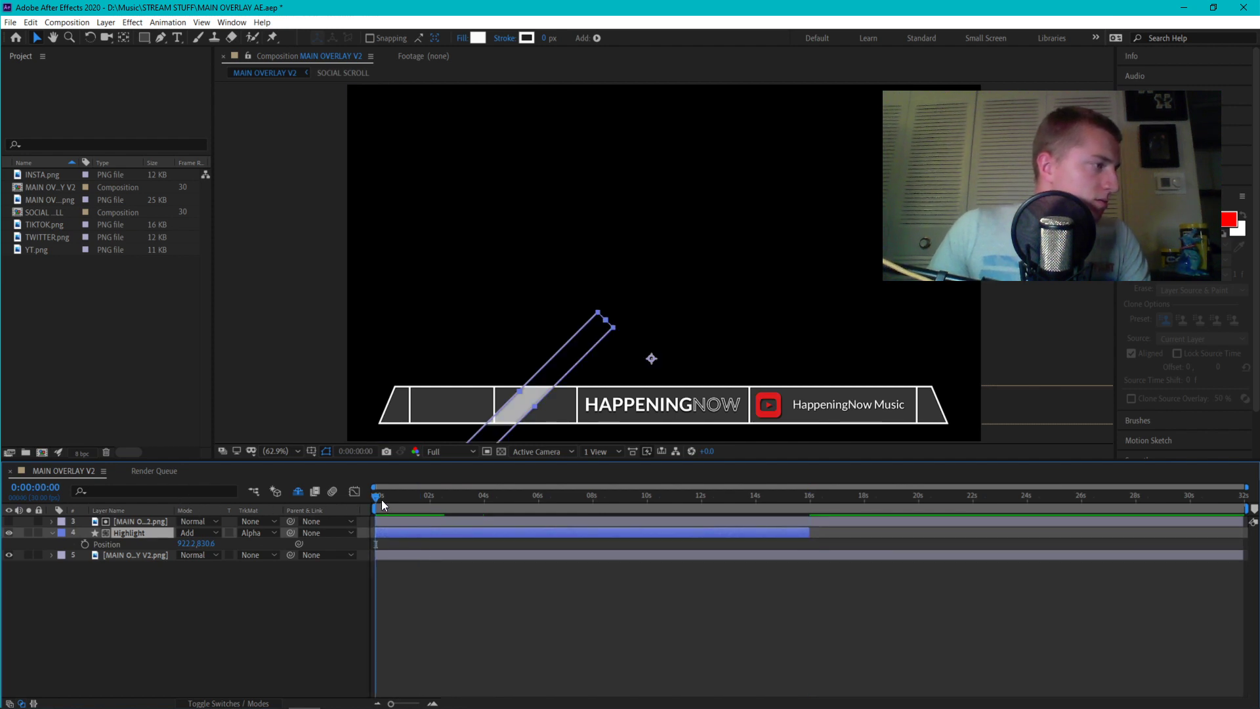
drag(381, 499, 1006, 495)
key(Home)
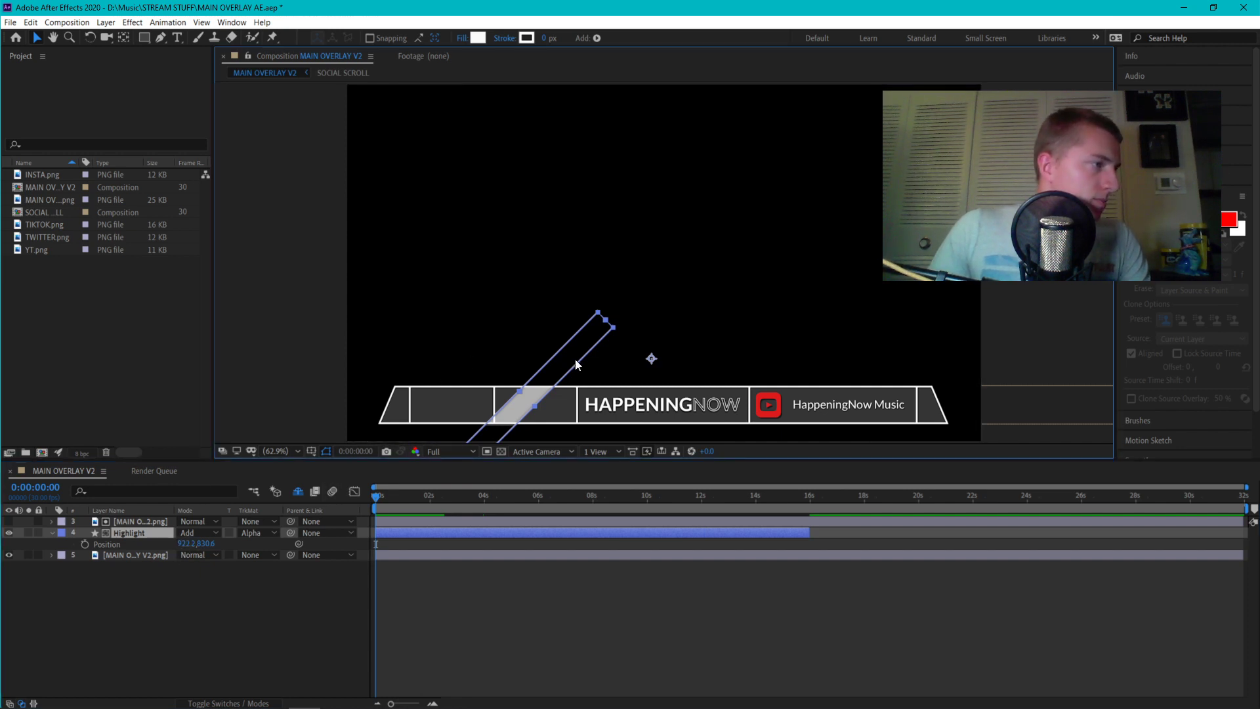
key(shift+Down)
key(shift+Down)
key(shift+Up)
key(shift+Up)
key(shift+Up)
key(shift+Up)
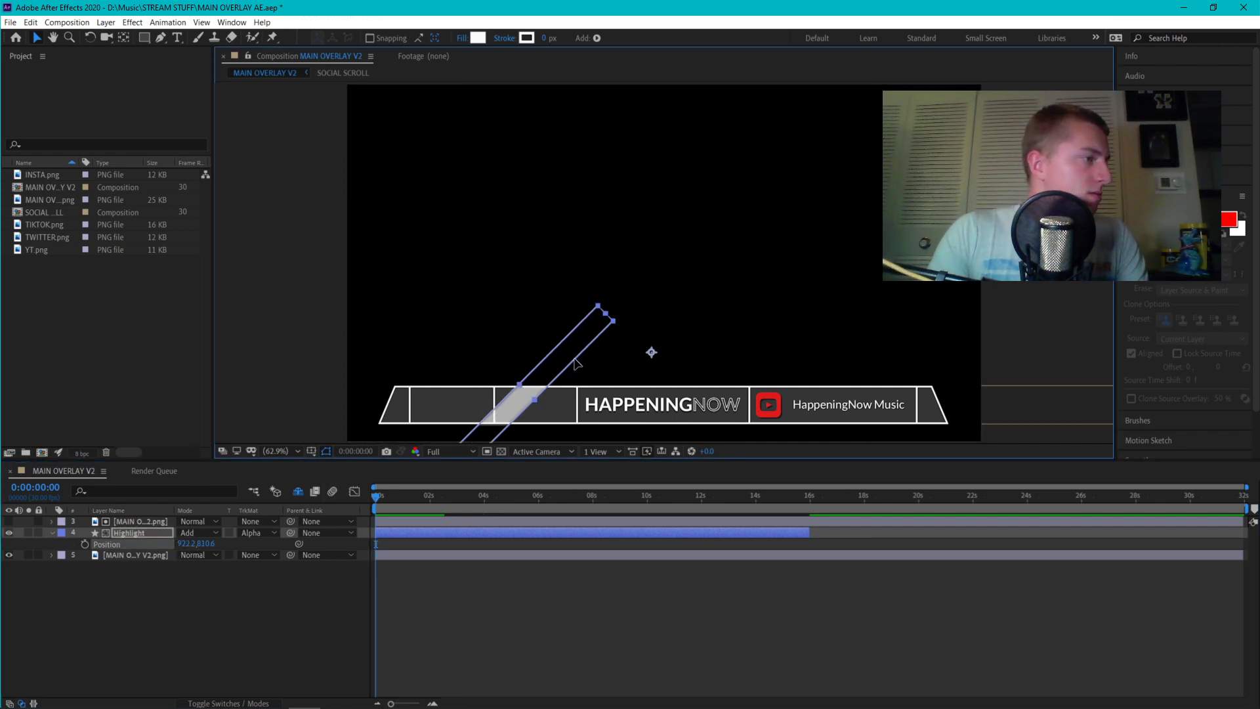
key(shift+Left)
key(shift+Left)
key(shift+Left)
key(shift+Left)
key(shift+Left)
key(shift+Left)
key(shift+Left)
key(shift+Left)
key(shift+Left)
key(shift+Left)
key(shift+Left)
key(shift+Left)
key(shift+Left)
key(shift+Left)
key(shift+Up)
key(shift+Up)
key(shift+Left)
key(shift+Left)
key(shift+Left)
key(shift+Left)
key(shift+Left)
key(shift+Left)
key(shift+Left)
key(shift+Left)
key(shift+Left)
key(shift+Left)
key(shift+Left)
key(shift+Left)
key(shift+Left)
key(shift+Left)
key(shift+Left)
key(shift+Left)
key(shift+Left)
key(shift+Left)
key(shift+Left)
key(shift+Left)
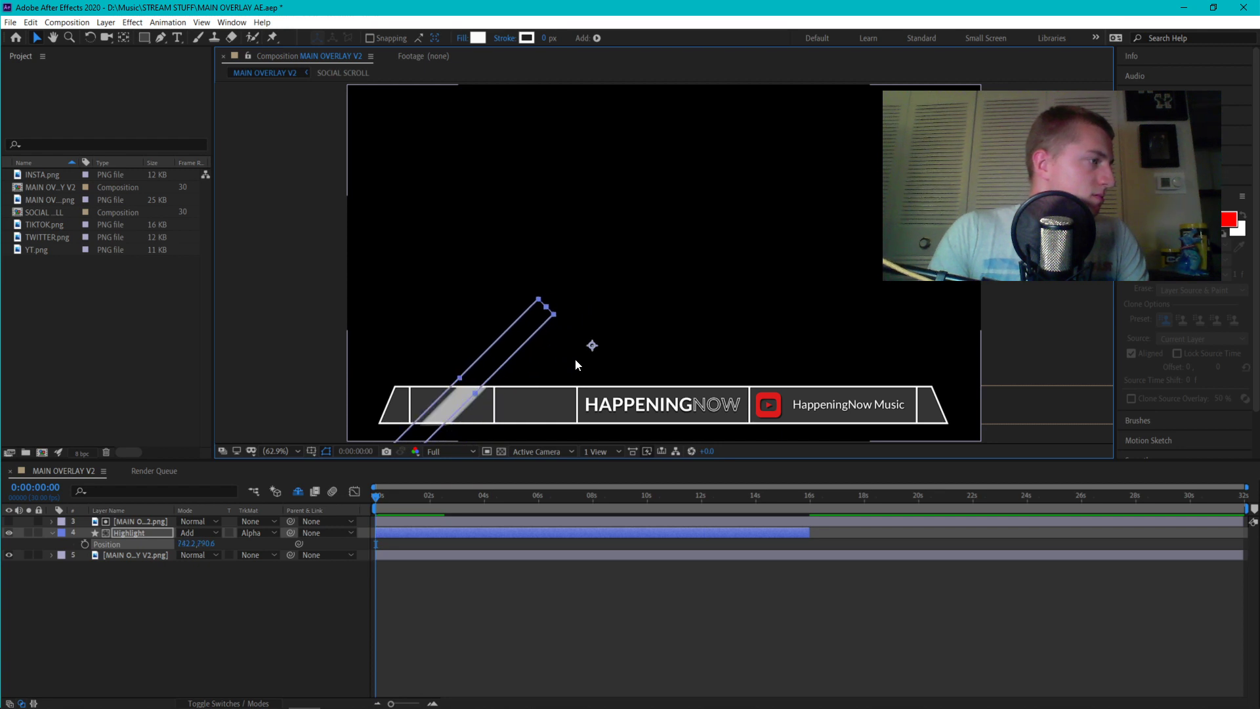
key(shift+Left)
key(shift+Left)
key(shift+Left)
key(shift+Left)
key(shift+Left)
key(shift+Left)
key(shift+Left)
key(shift+Left)
key(shift+Left)
key(shift+Left)
key(shift+Left)
key(shift+Left)
key(shift+Left)
key(shift+Left)
key(shift+Left)
key(shift+Left)
key(shift+Left)
key(shift+Left)
key(shift+Left)
key(shift+Left)
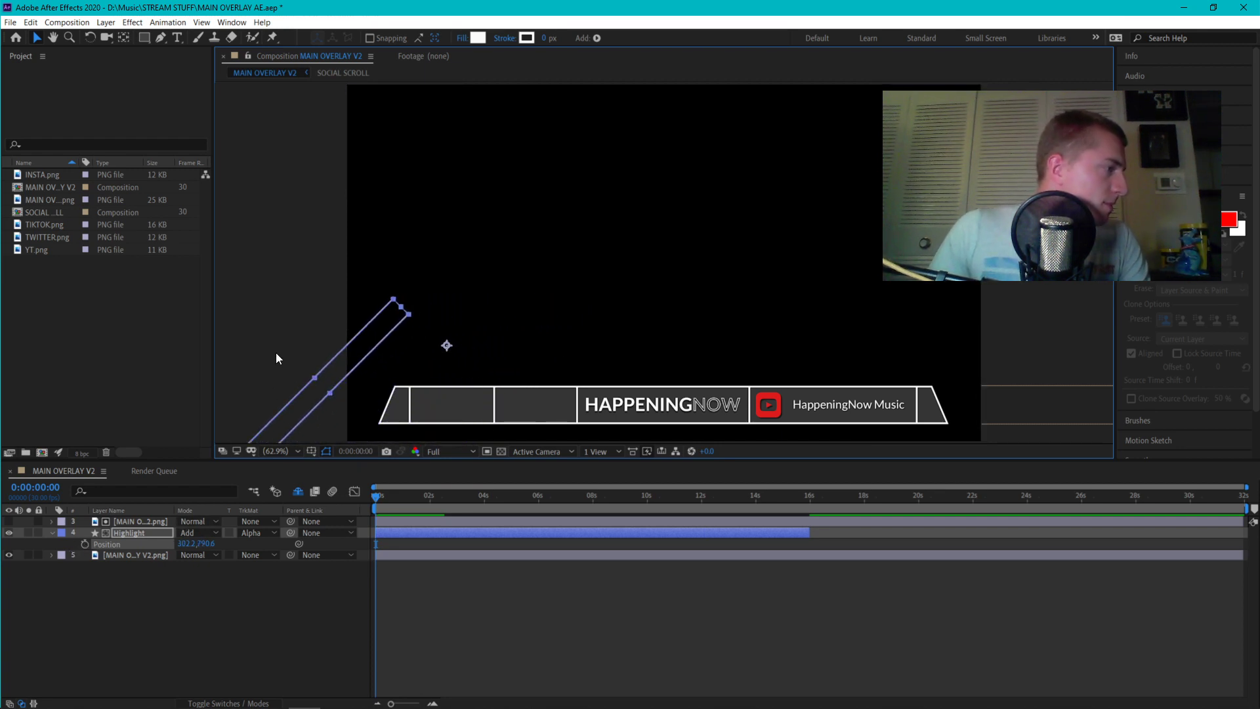
key(shift+Left)
key(shift+Left)
key(shift+Left)
key(shift+Left)
key(shift+Left)
key(shift+Left)
key(shift+Left)
key(shift+Left)
key(shift+Left)
key(shift+Left)
key(shift+Left)
key(shift+Left)
key(shift+Left)
key(shift+Left)
key(shift+Left)
key(shift+Left)
key(shift+Left)
key(shift+Left)
key(shift+Left)
key(shift+Left)
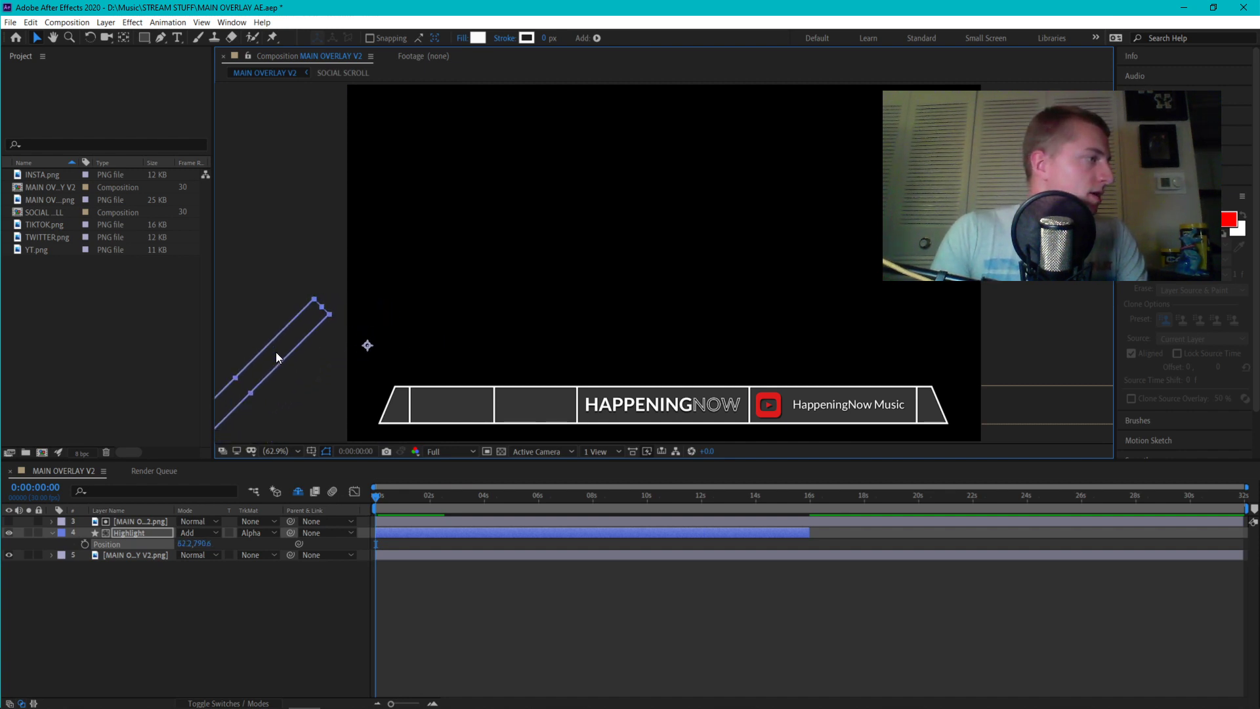
key(shift+Left)
key(shift+Left)
key(shift+Left)
key(shift+Left)
key(shift+Left)
key(shift+Left)
key(shift+Left)
key(shift+Left)
key(shift+Left)
key(shift+Left)
key(shift+Left)
key(shift+Left)
key(shift+Left)
key(shift+Left)
key(shift+Left)
key(shift+Left)
key(shift+Left)
key(shift+Left)
key(shift+Left)
key(shift+Left)
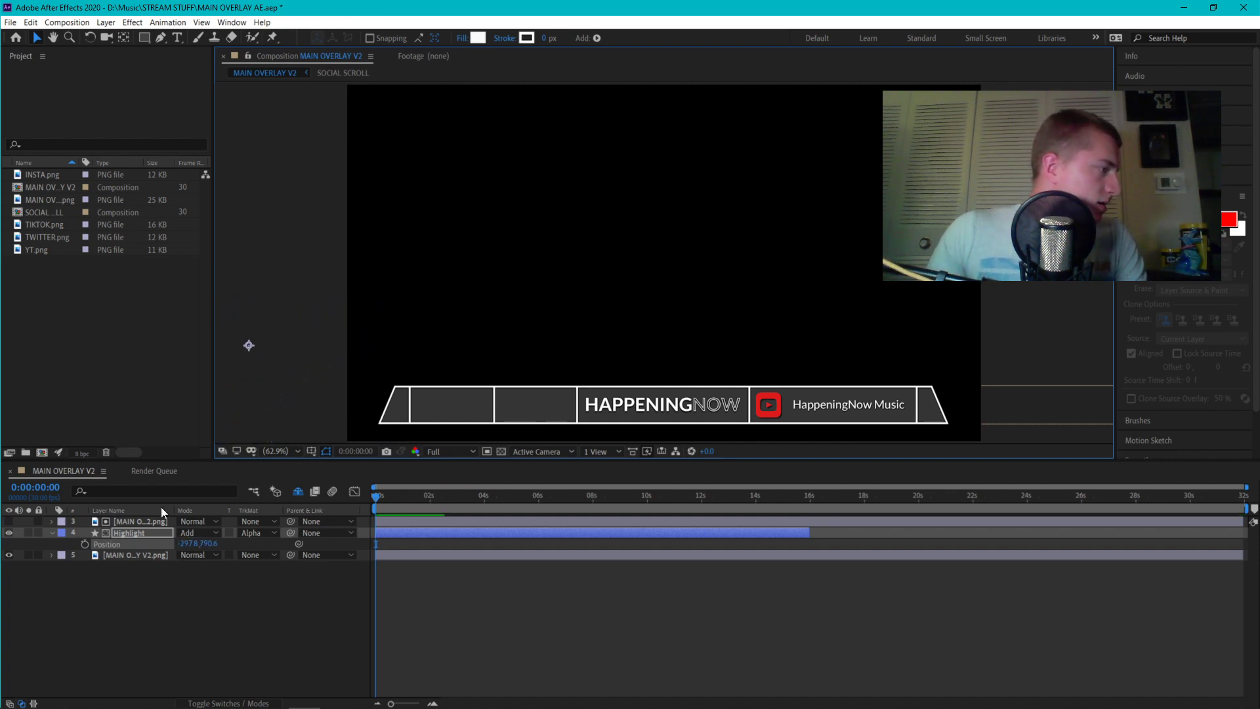
click(84, 544)
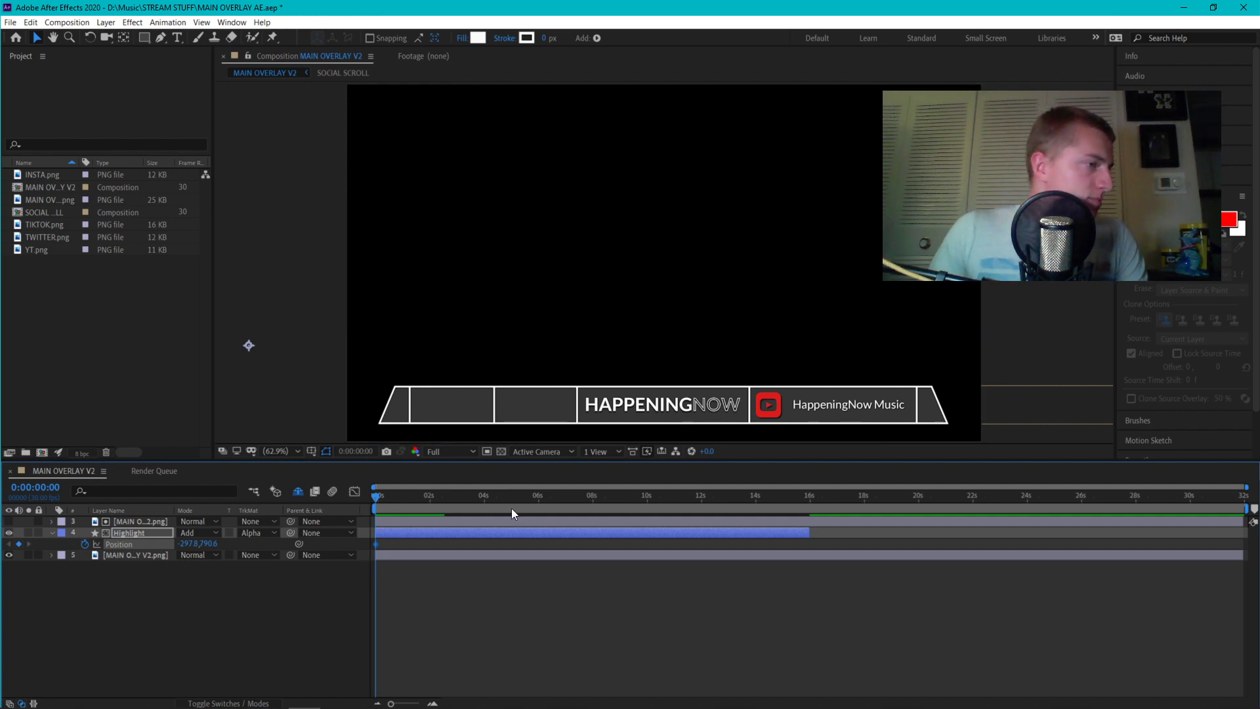
At 0:00:15:29, move the Highlight bar past the overlay's right end to position 2672.2, 790.6 with a second Position keyframe
click(810, 496)
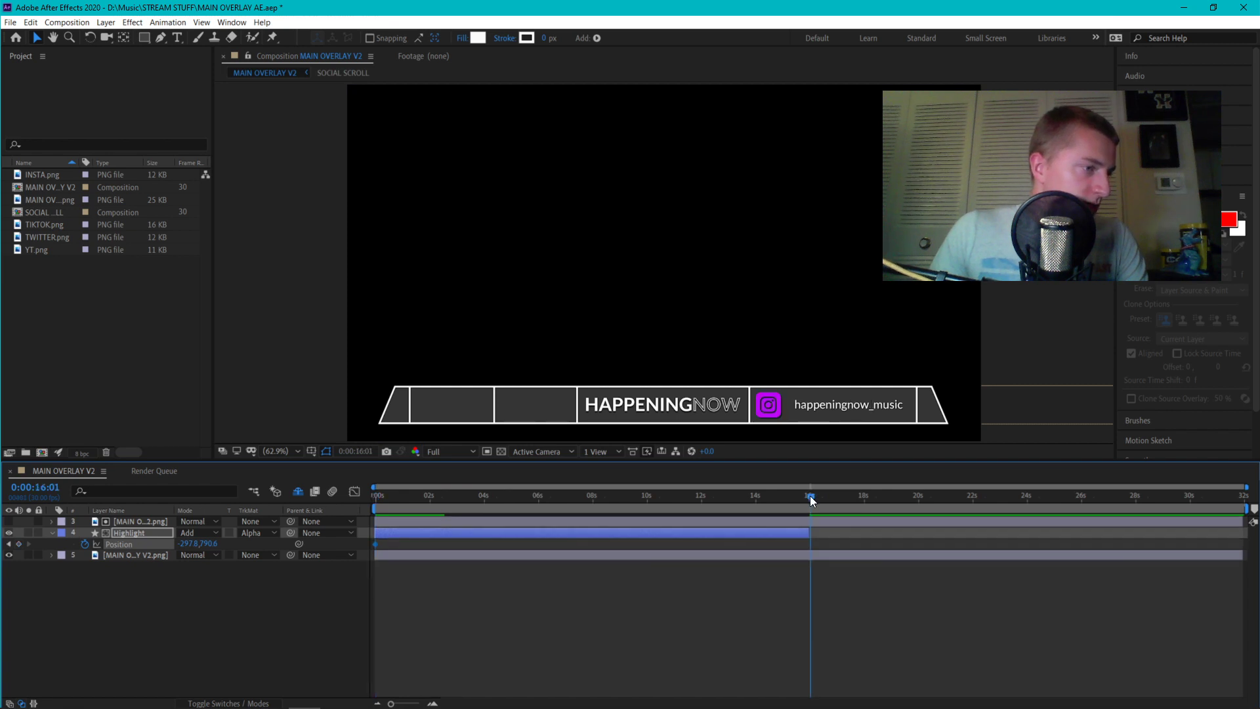
drag(810, 497, 809, 498)
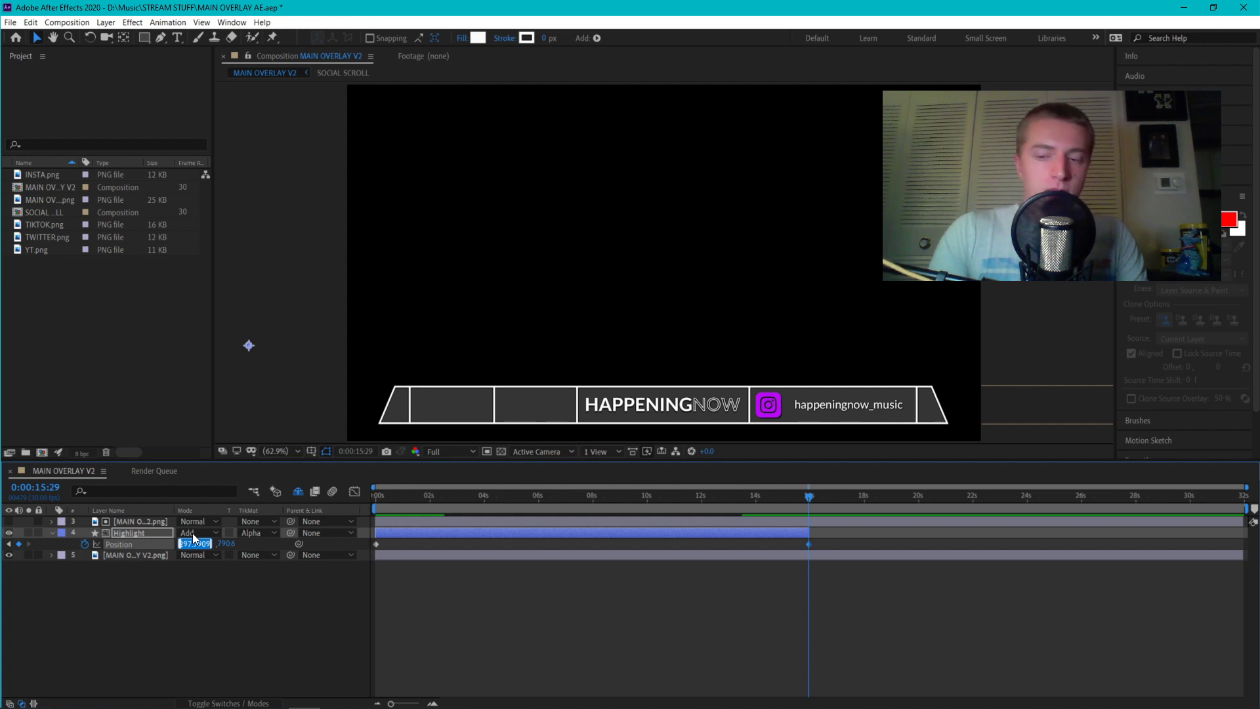
key(shift+Down)
key(shift+Down)
key(shift+Down)
key(shift+Down)
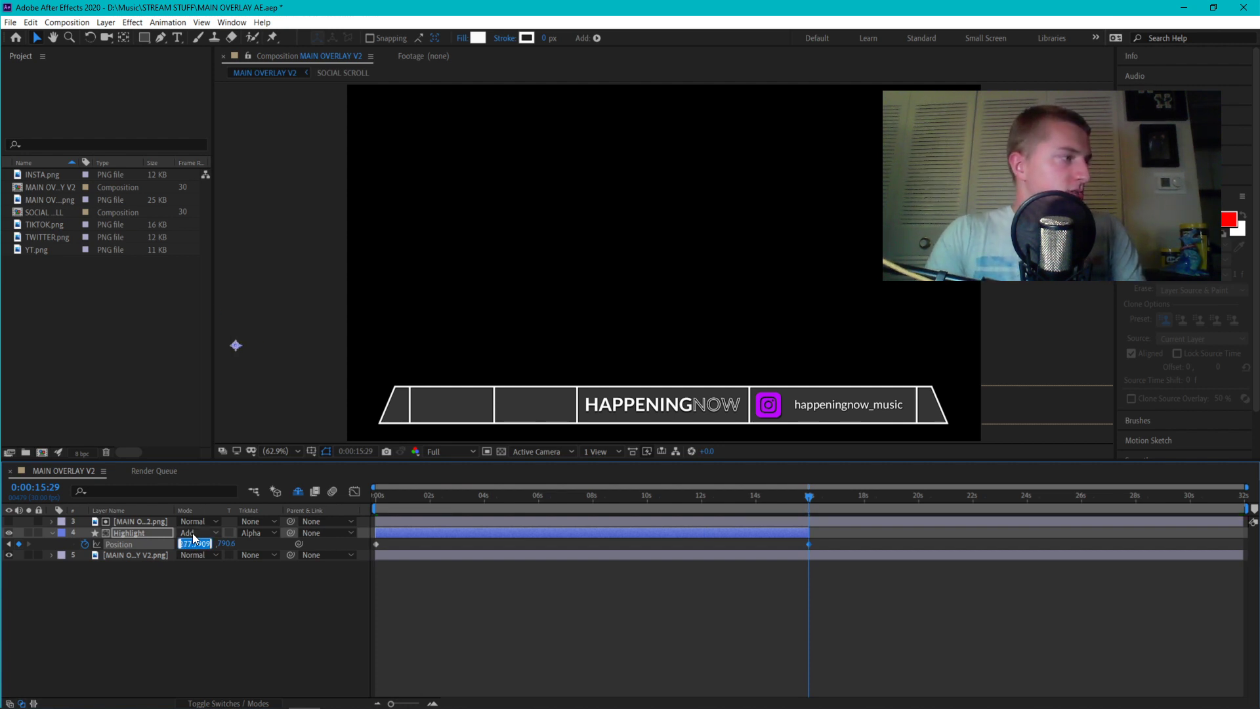
key(shift+Down)
key(shift+Down)
key(shift+Down)
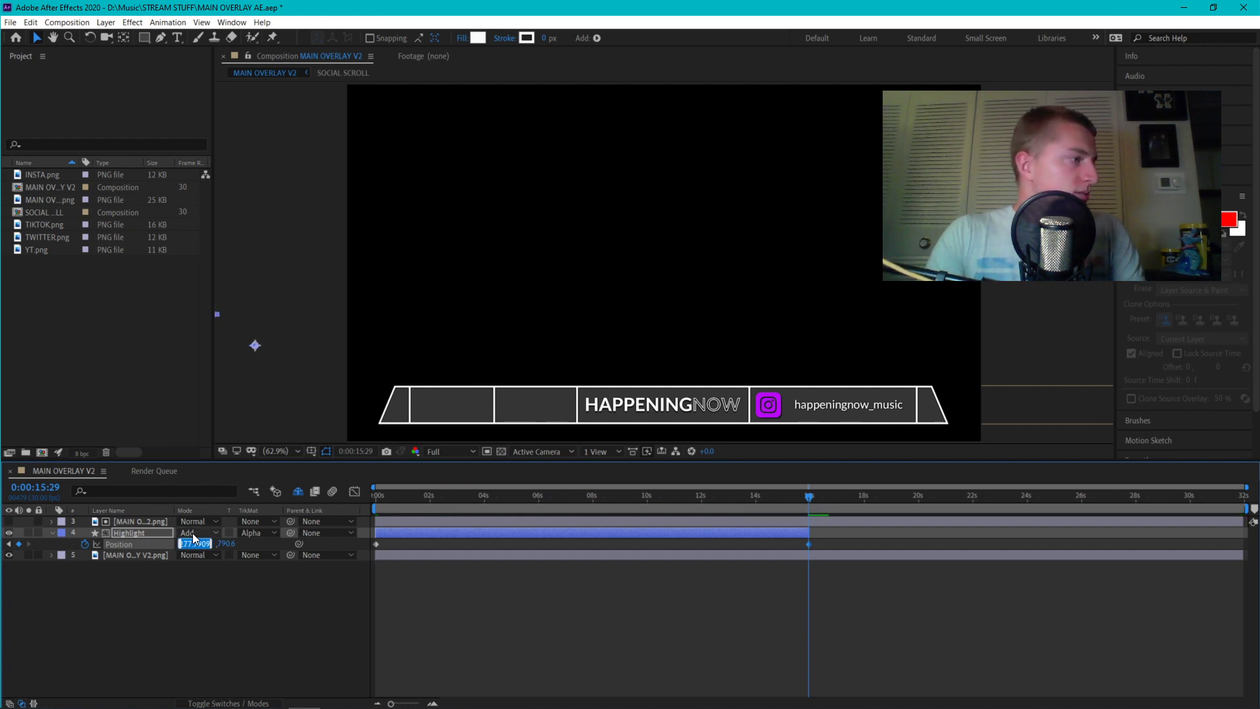
key(shift+Down)
key(shift+Down)
key(shift+Down)
key(shift+Down)
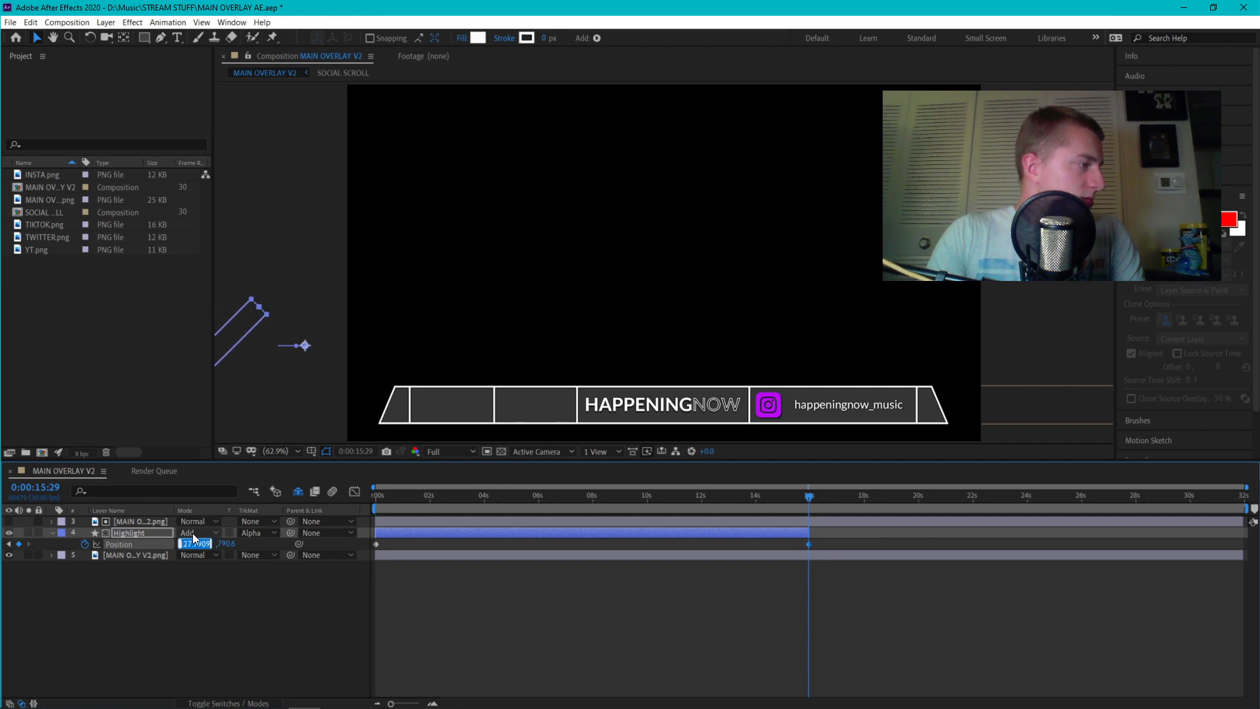
key(shift+Up)
key(shift+Up)
key(shift+Up)
key(shift+Up)
key(shift+Up)
key(shift+Up)
key(shift+Up)
key(shift+Up)
key(shift+Up)
key(shift+Up)
key(shift+Up)
key(shift+Up)
key(shift+Up)
key(shift+Up)
key(shift+Up)
key(shift+Up)
key(shift+Up)
key(shift+Up)
key(shift+Up)
key(shift+Up)
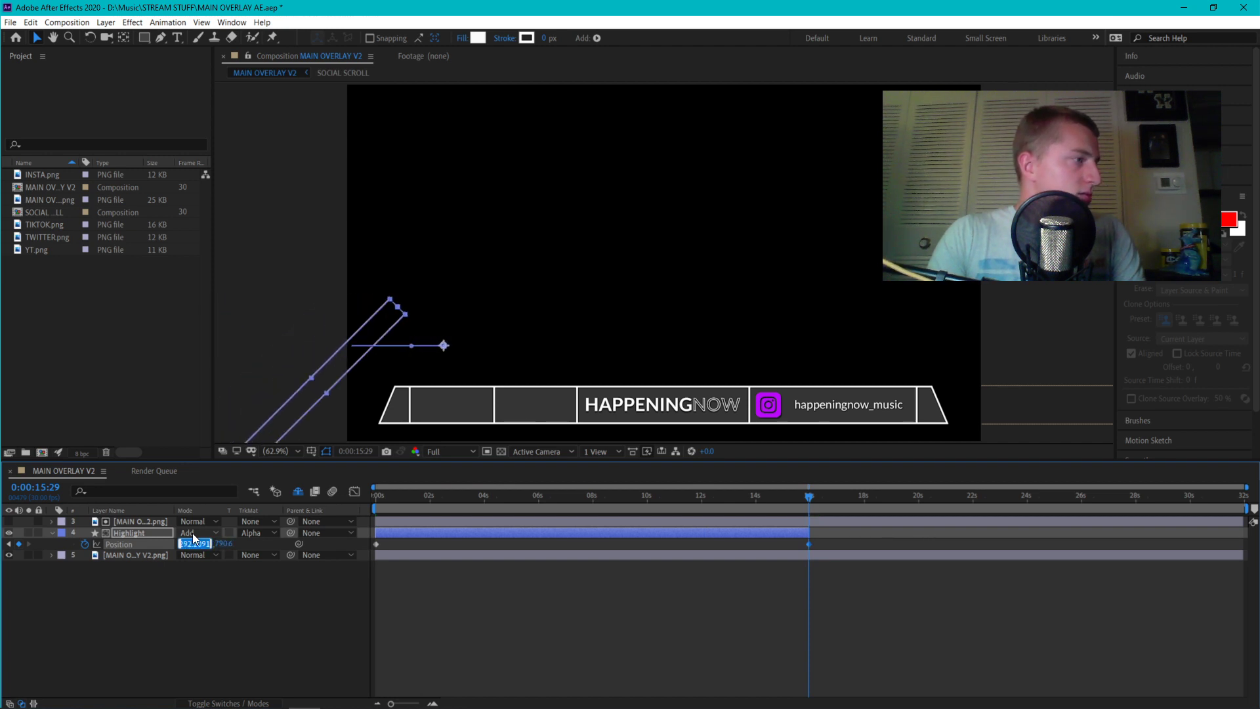
key(shift+Up)
key(shift+Up)
key(shift+Up)
key(shift+Up)
key(shift+Up)
key(shift+Up)
key(shift+Up)
key(shift+Up)
key(shift+Up)
key(shift+Up)
key(shift+Up)
key(shift+Up)
key(shift+Up)
key(shift+Up)
key(shift+Up)
key(shift+Up)
key(shift+Up)
key(shift+Up)
key(shift+Up)
key(shift+Up)
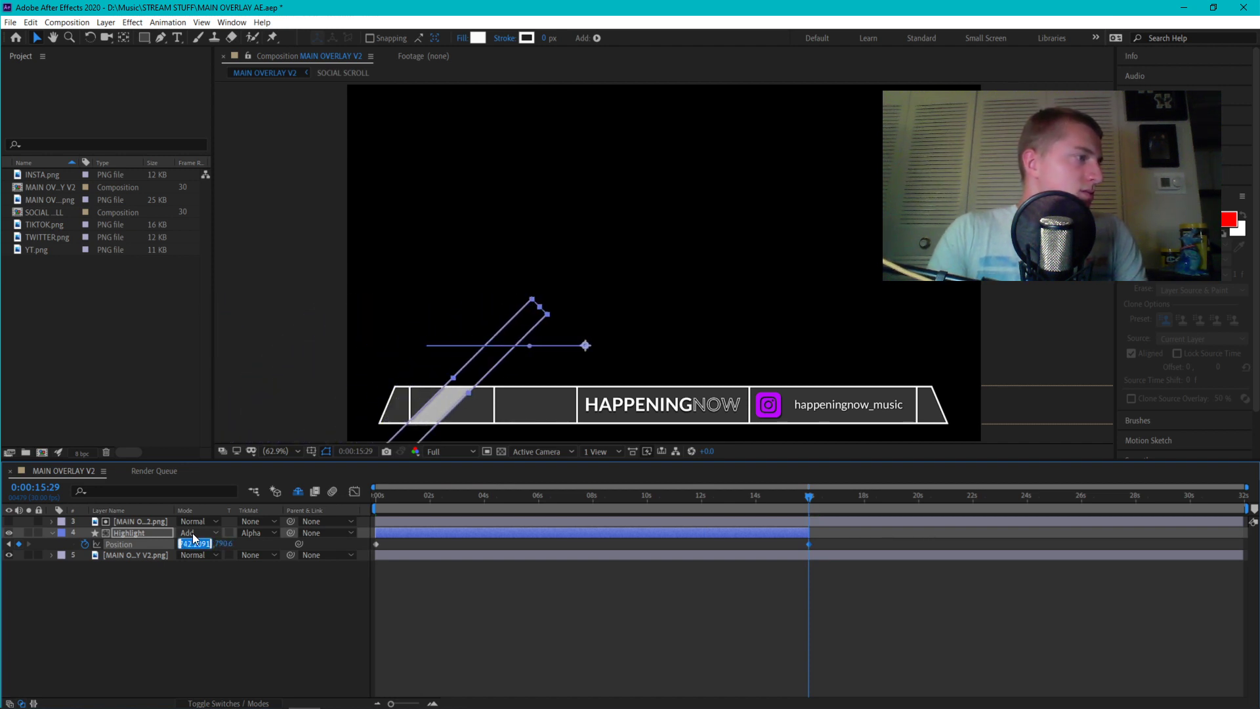
key(shift+Up)
key(shift+Up)
key(shift+Up)
key(shift+Up)
key(shift+Up)
key(shift+Up)
key(shift+Up)
key(shift+Up)
key(shift+Up)
key(shift+Up)
key(shift+Up)
key(shift+Up)
key(shift+Up)
key(shift+Up)
key(shift+Up)
key(shift+Up)
key(shift+Up)
key(shift+Up)
key(shift+Up)
key(shift+Up)
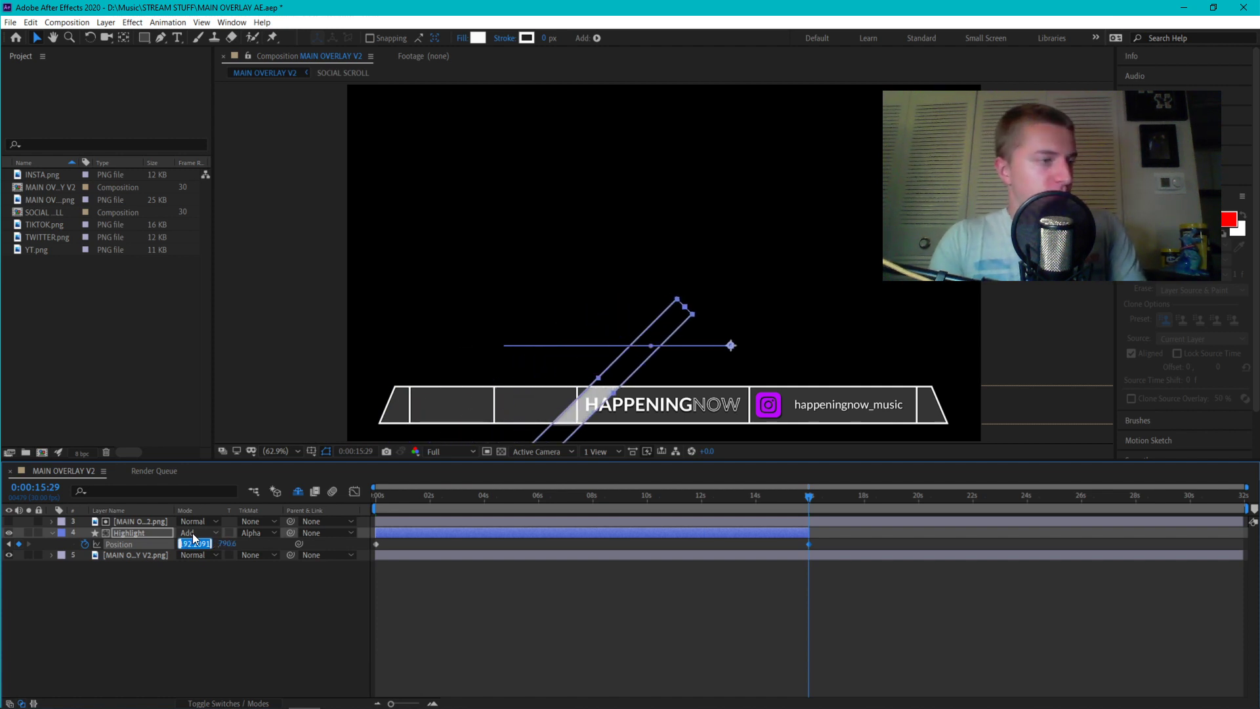
key(shift+Up)
key(shift+Up)
key(shift+Up)
key(shift+Up)
key(shift+Up)
key(shift+Up)
key(shift+Up)
key(shift+Up)
key(shift+Up)
key(shift+Up)
key(shift+Up)
key(shift+Up)
key(shift+Up)
key(shift+Up)
key(shift+Up)
key(shift+Up)
key(shift+Up)
key(shift+Up)
key(shift+Up)
key(shift+Up)
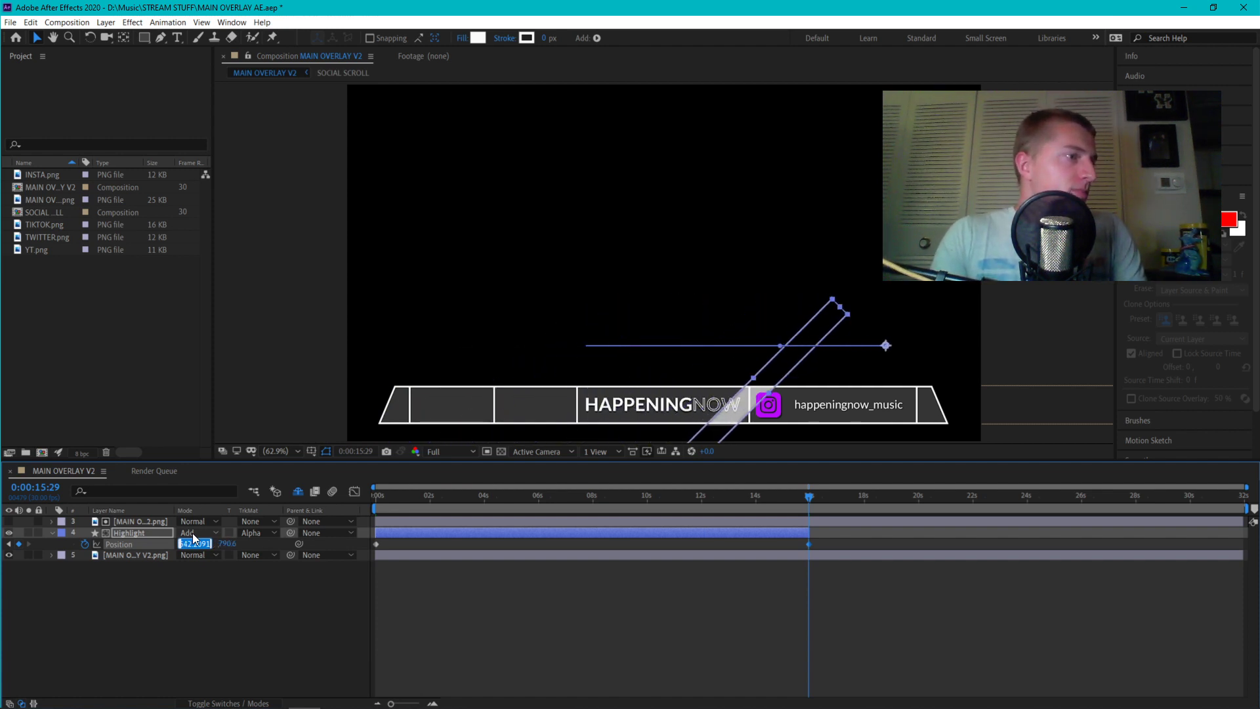
key(shift+Up)
key(shift+Up)
key(shift+Up)
key(shift+Up)
key(shift+Up)
key(shift+Up)
key(shift+Up)
key(shift+Up)
key(shift+Up)
key(shift+Up)
key(shift+Up)
key(shift+Up)
key(shift+Up)
key(shift+Up)
key(shift+Up)
key(shift+Up)
key(shift+Up)
key(shift+Up)
key(shift+Up)
key(shift+Up)
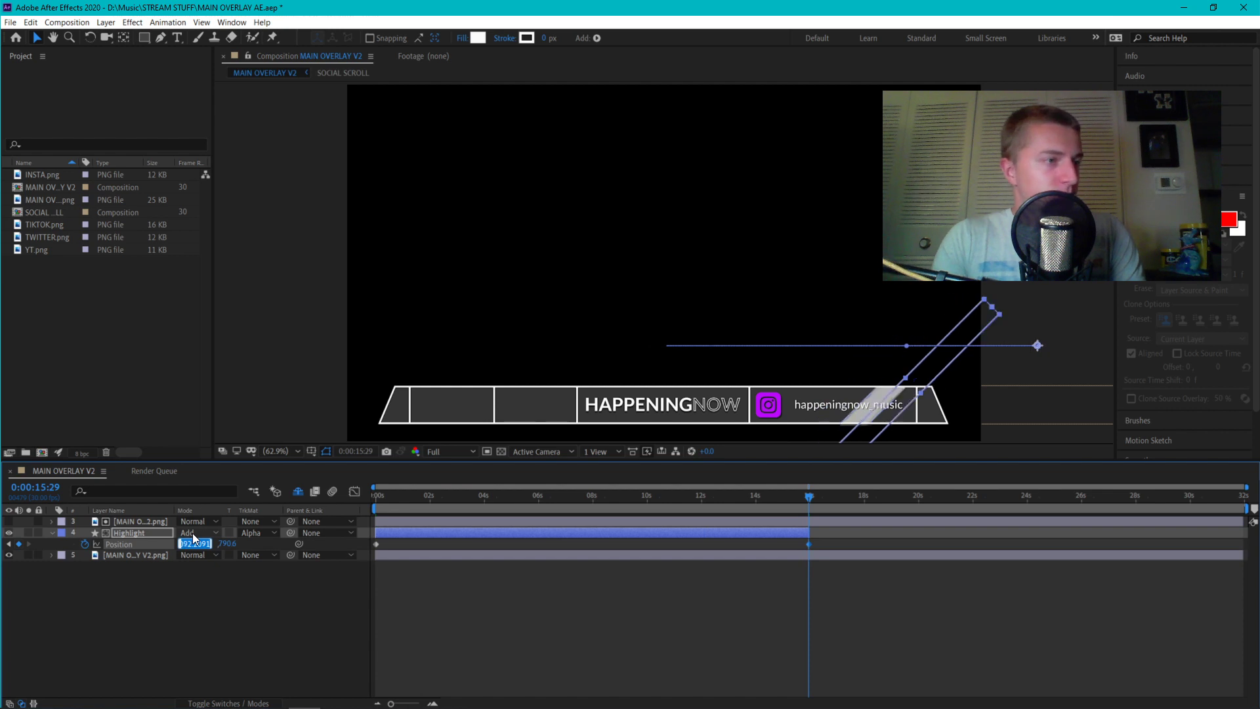
key(shift+Up)
key(shift+Up)
key(shift+Up)
key(shift+Up)
key(shift+Up)
key(shift+Up)
key(shift+Up)
key(shift+Up)
key(shift+Up)
key(shift+Up)
key(shift+Up)
key(shift+Up)
key(shift+Up)
key(shift+Up)
key(shift+Up)
key(shift+Up)
key(shift+Up)
key(shift+Up)
key(shift+Up)
key(shift+Up)
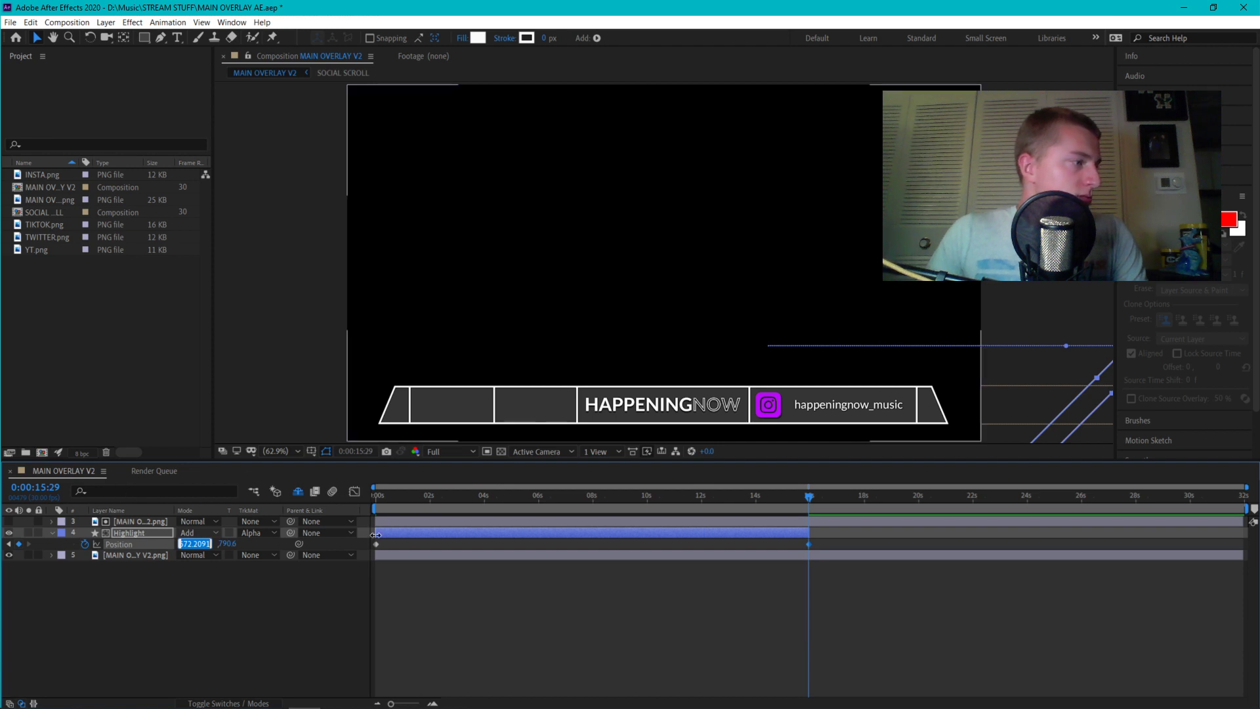
Retime the Highlight layer's Position keyframes, moving the first to about 4 seconds and the last to about 12 seconds
drag(376, 544, 484, 545)
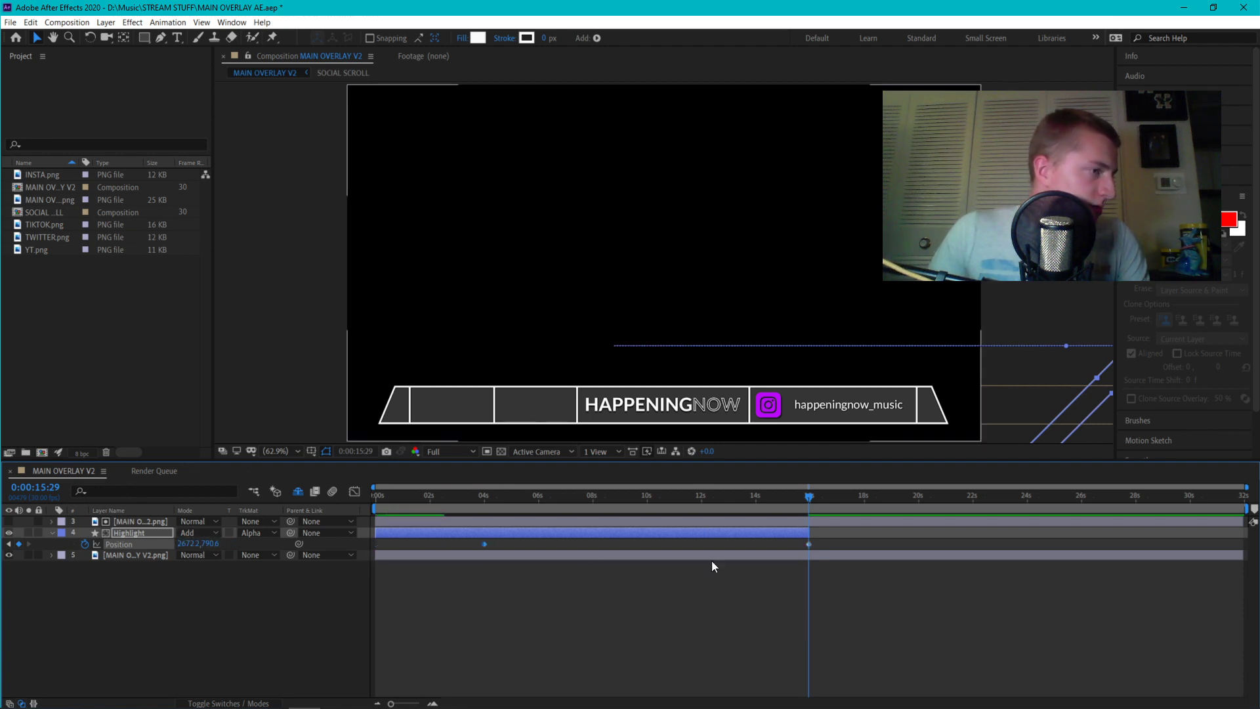
click(807, 544)
drag(809, 545, 700, 552)
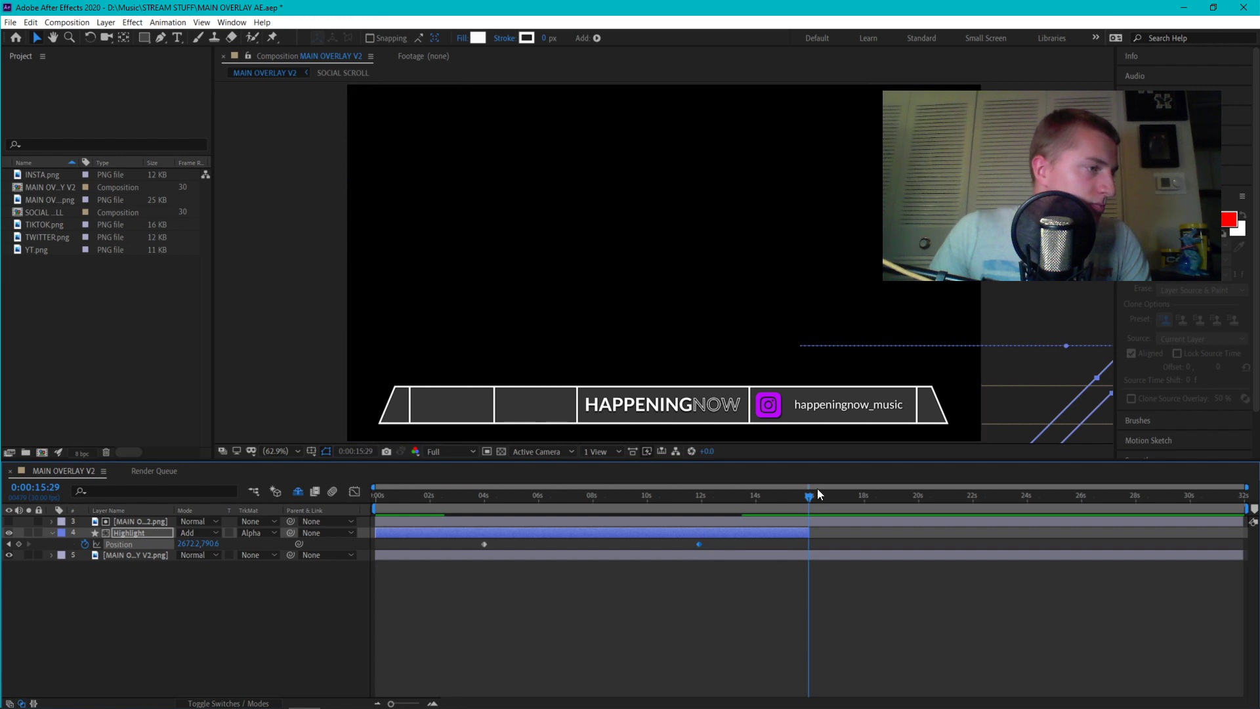
Duplicate the Highlight layer and shift the original so it starts at the 16-second mark, where the duplicate ends
click(759, 575)
click(718, 531)
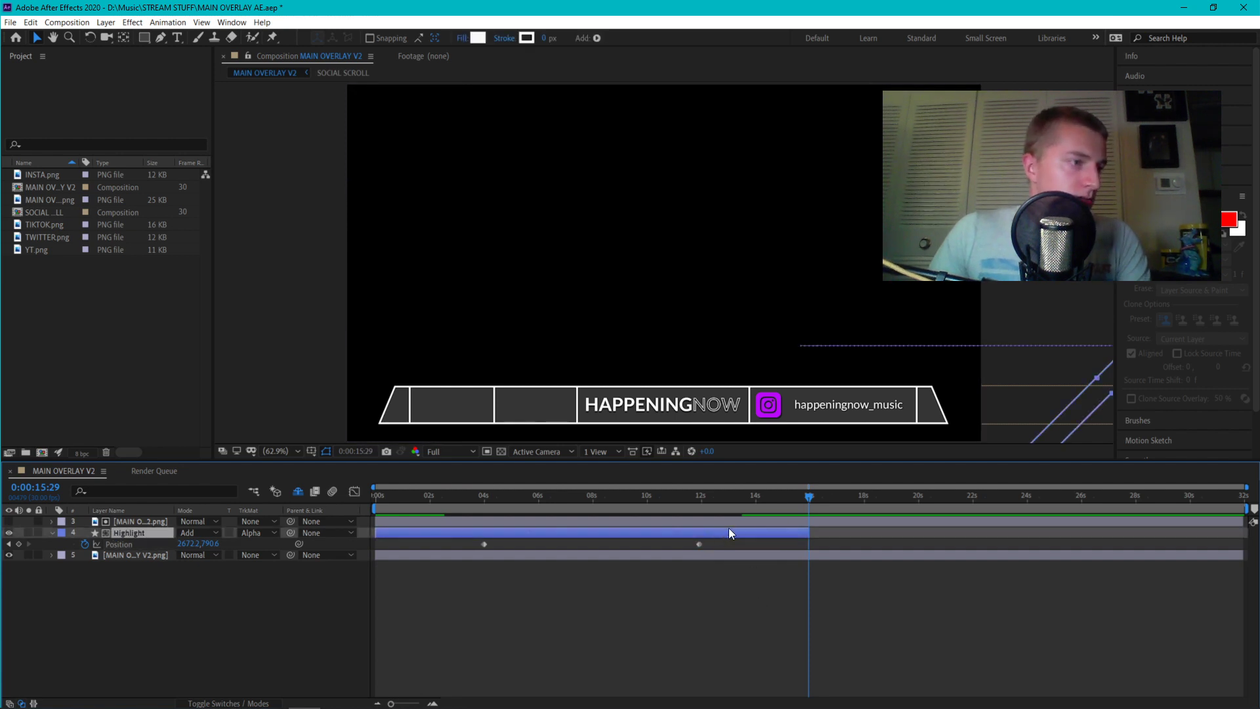
key(ctrl+d)
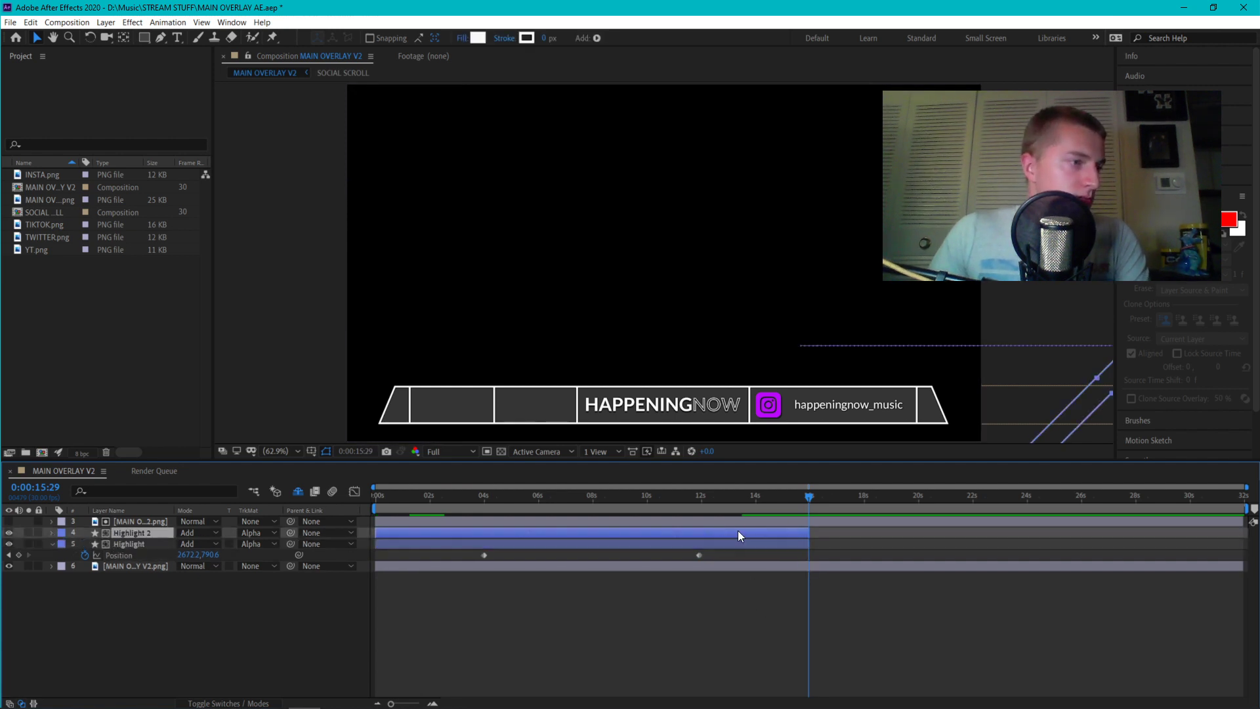
click(135, 544)
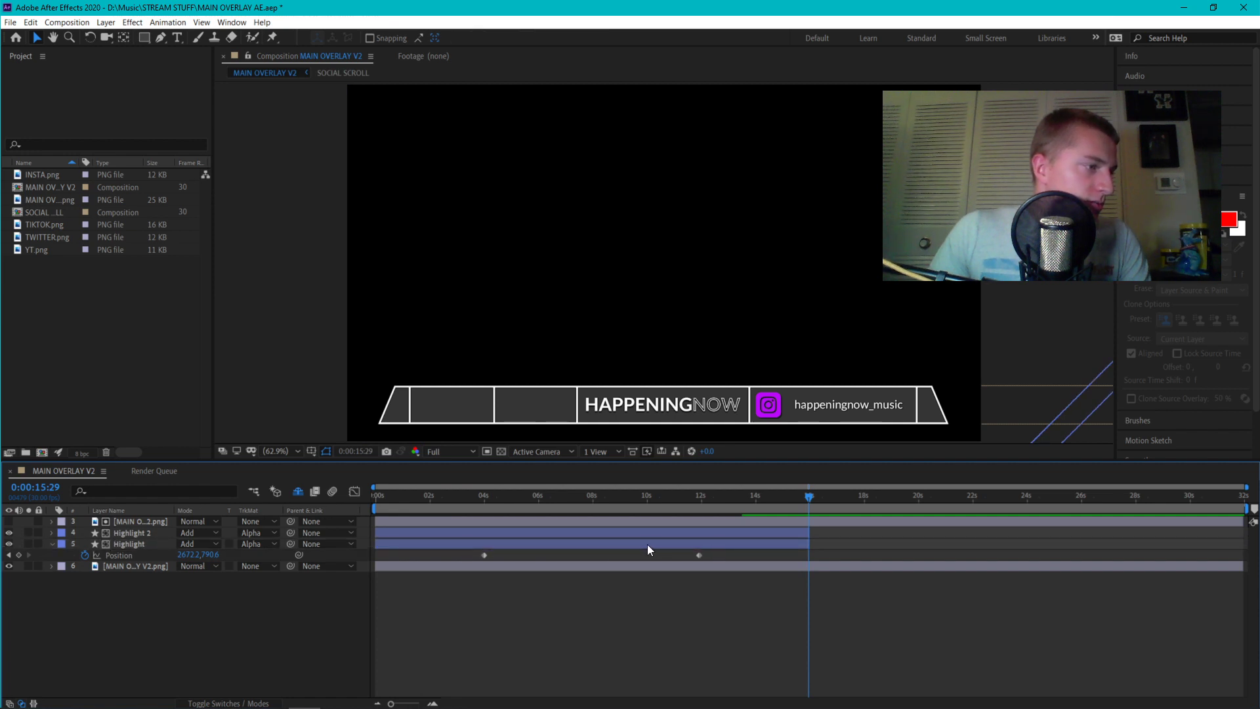
drag(647, 545, 1080, 543)
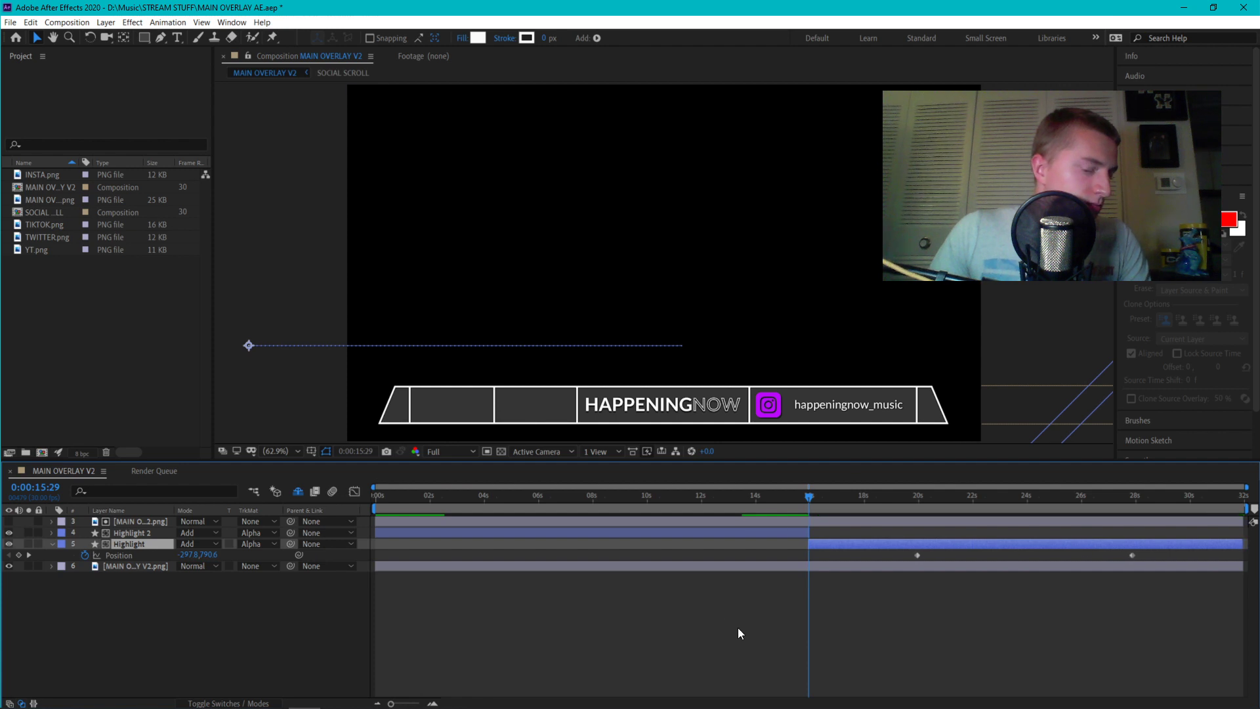
Collapse the Highlight layer's Position property in the timeline and deselect all layers
double_click(134, 565)
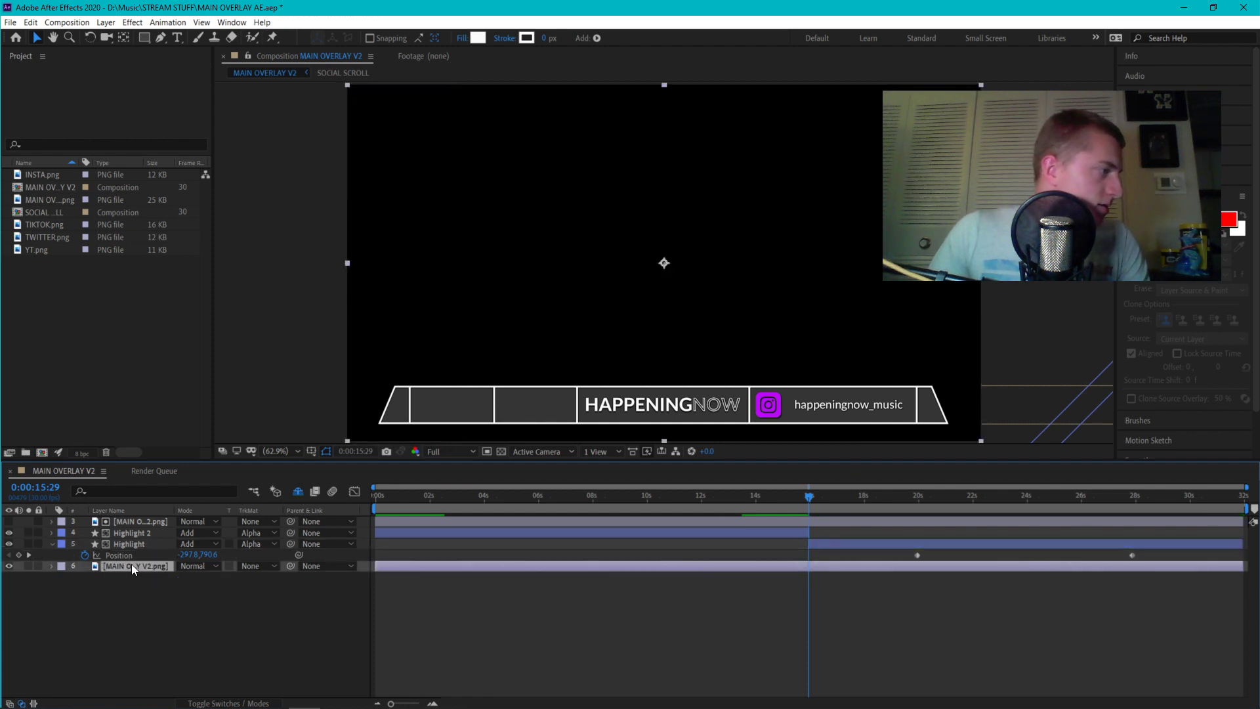
click(85, 566)
click(112, 542)
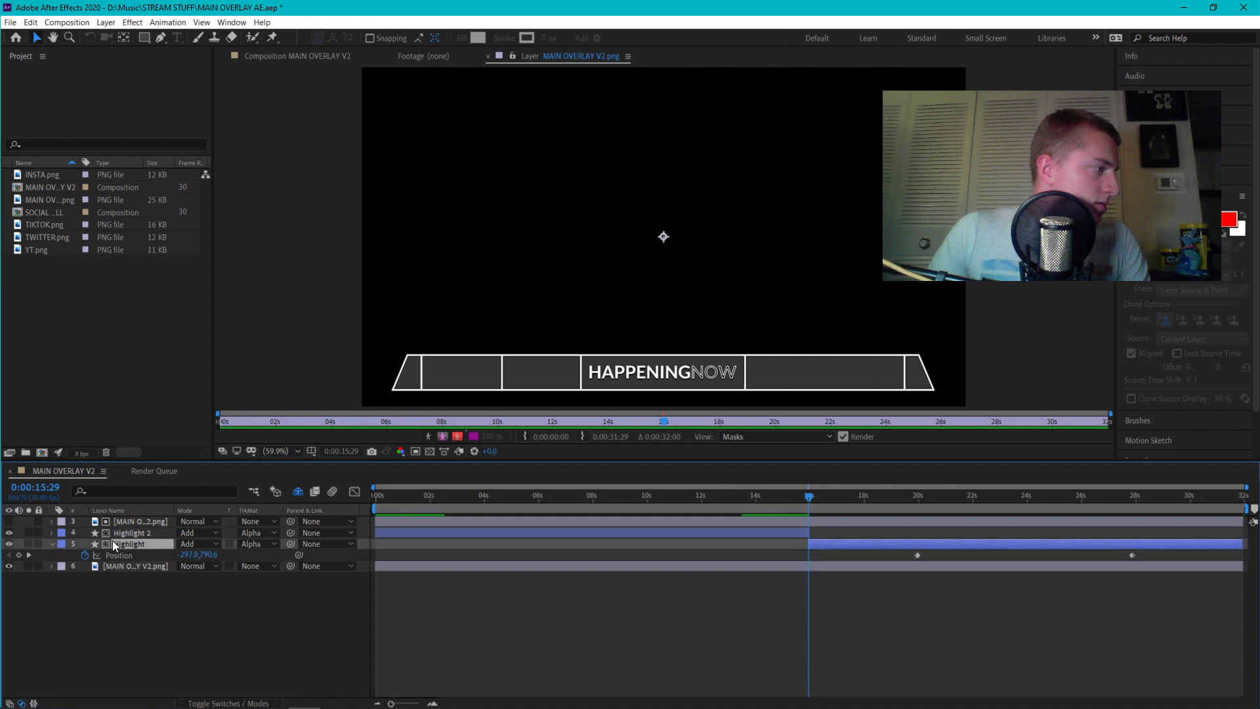
click(53, 542)
click(655, 633)
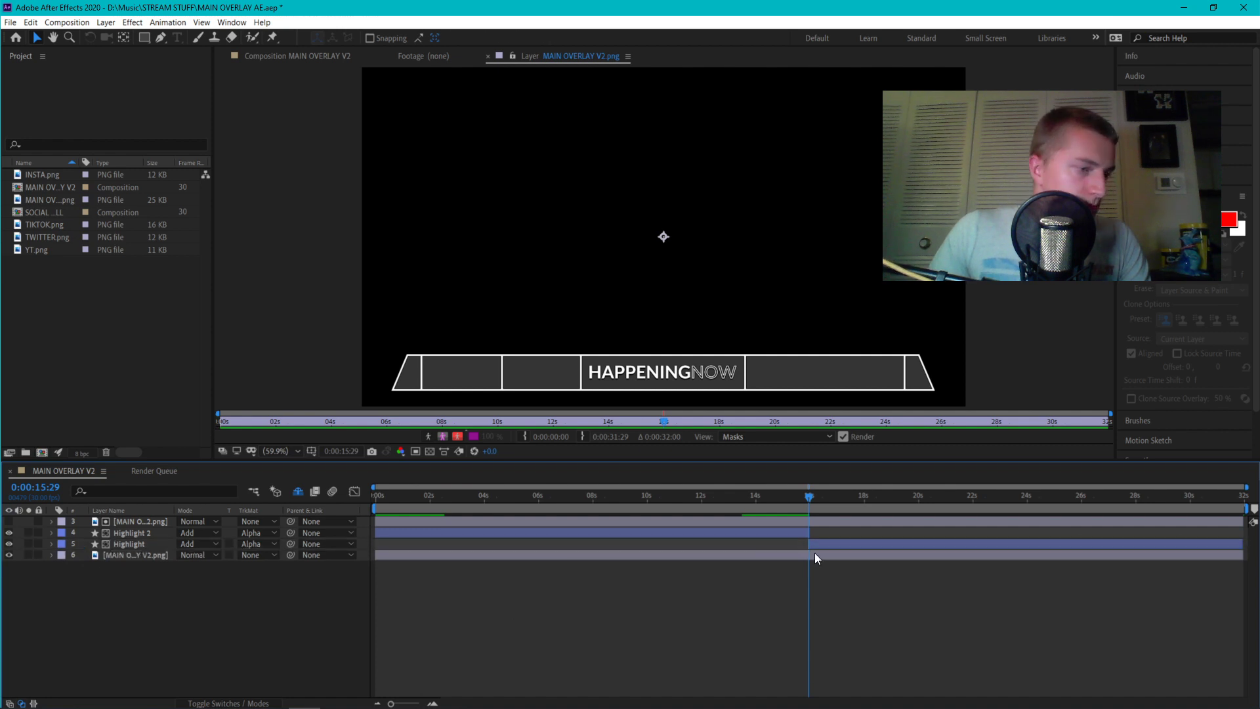
Examine the junction between the Highlight 2 and Highlight layers around the 16-second mark, frame by frame
scroll(857, 518, up, 5)
scroll(857, 518, down, 5)
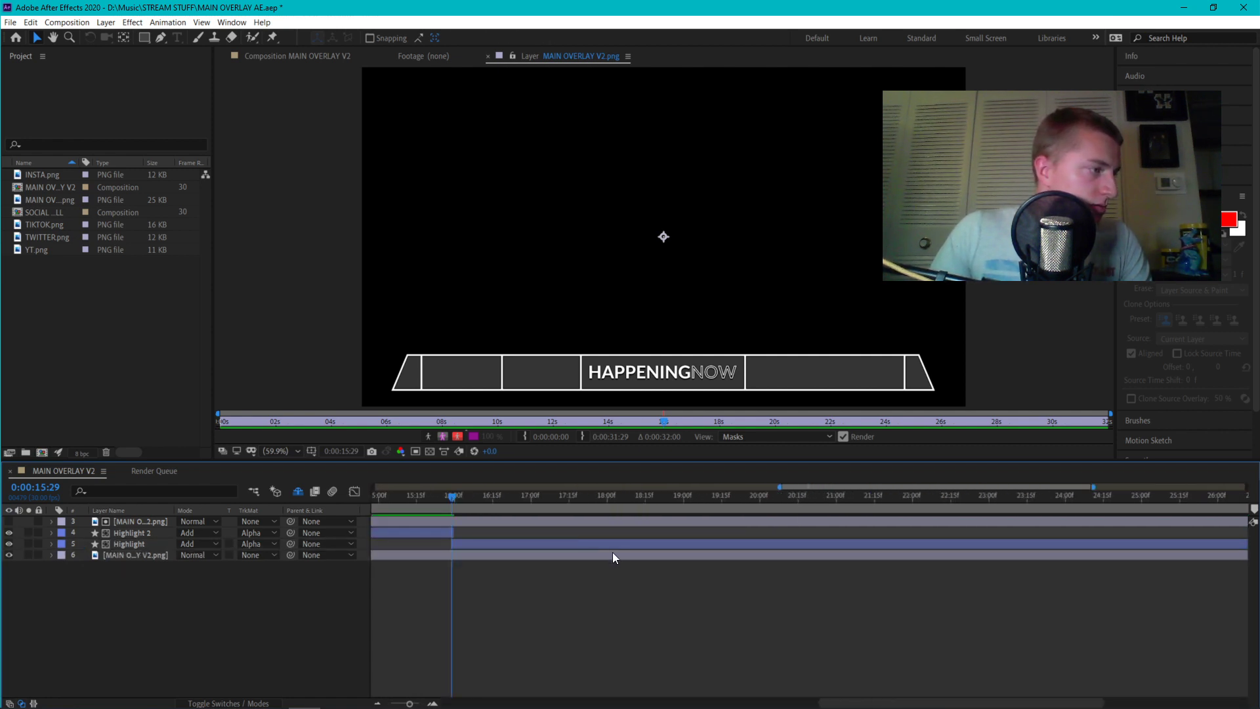
scroll(825, 685, up, 5)
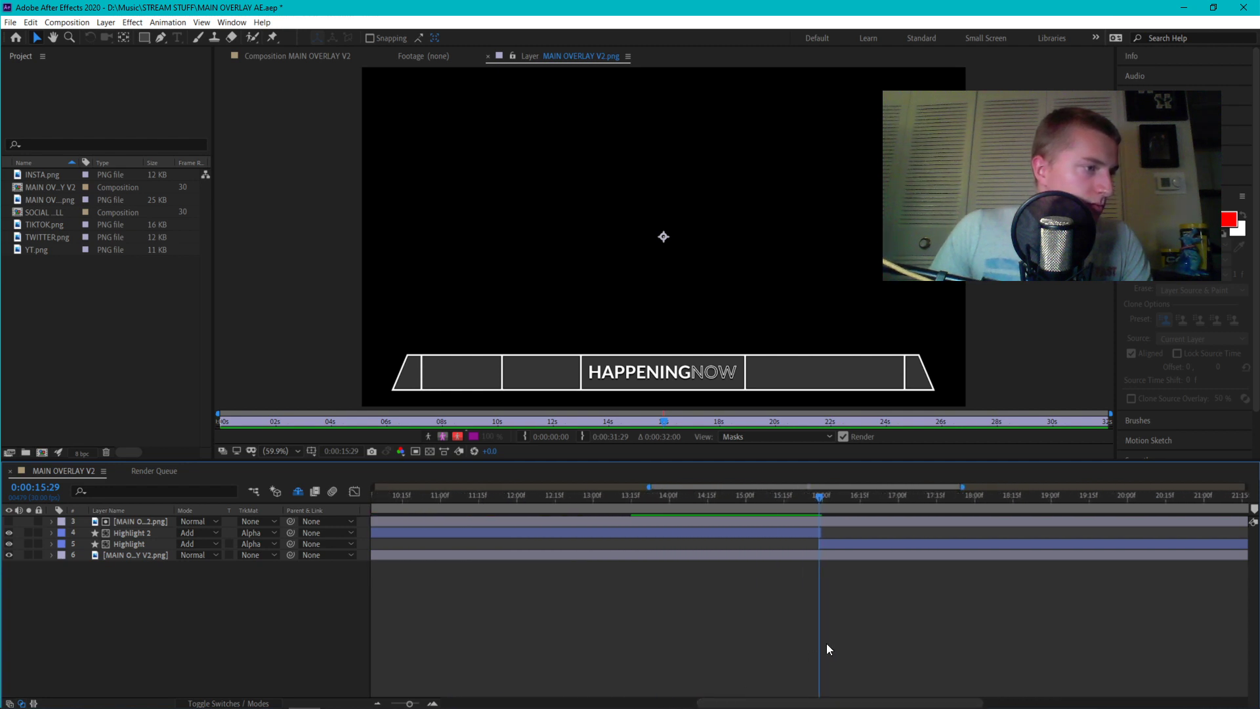
drag(667, 545, 698, 543)
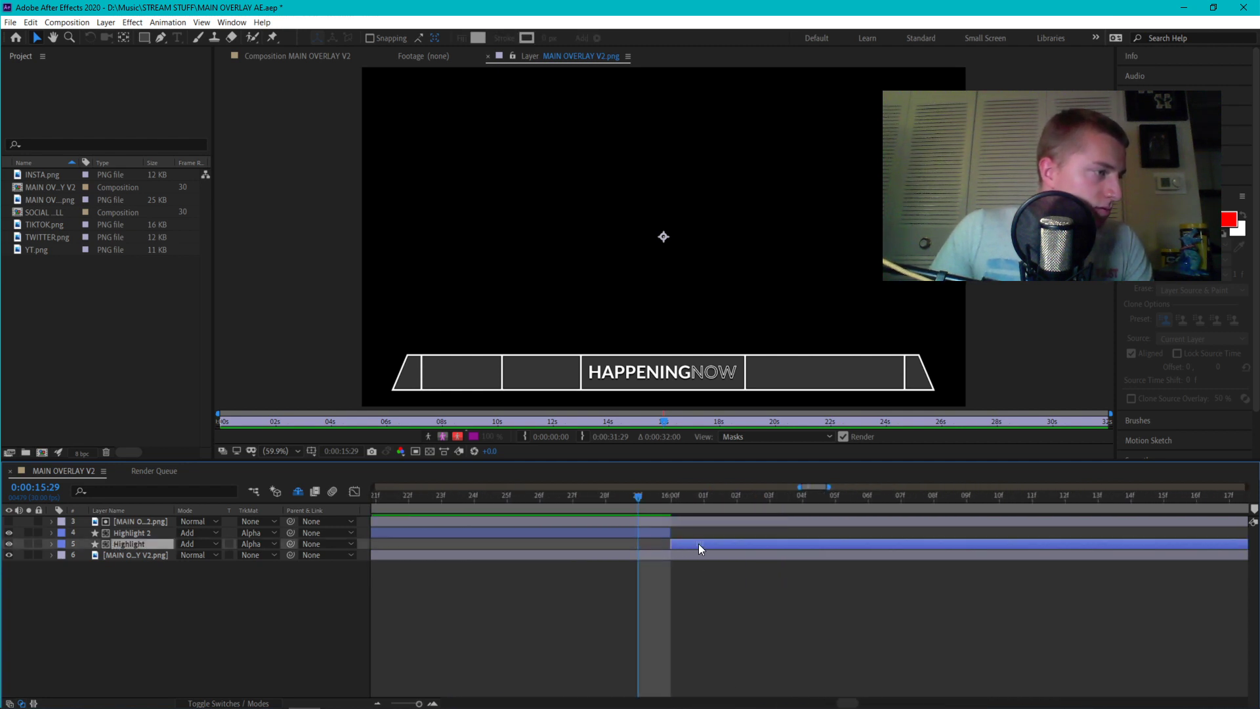
drag(635, 498, 567, 565)
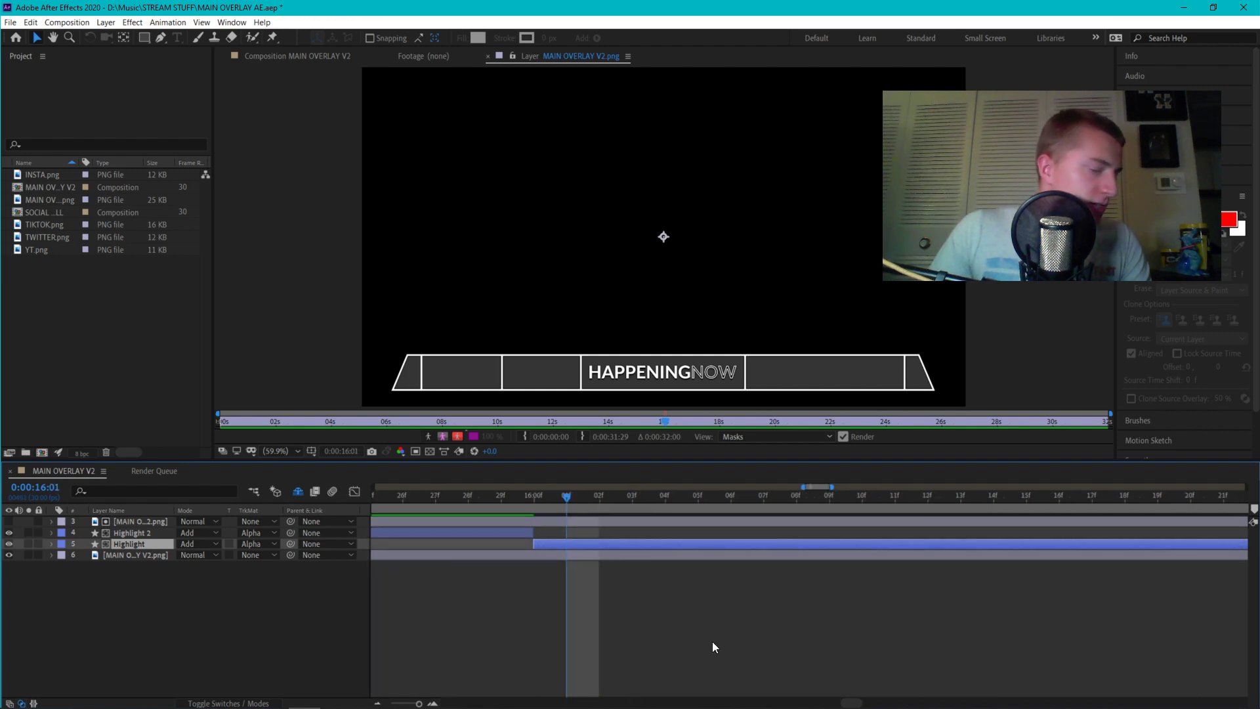
key(semicolon)
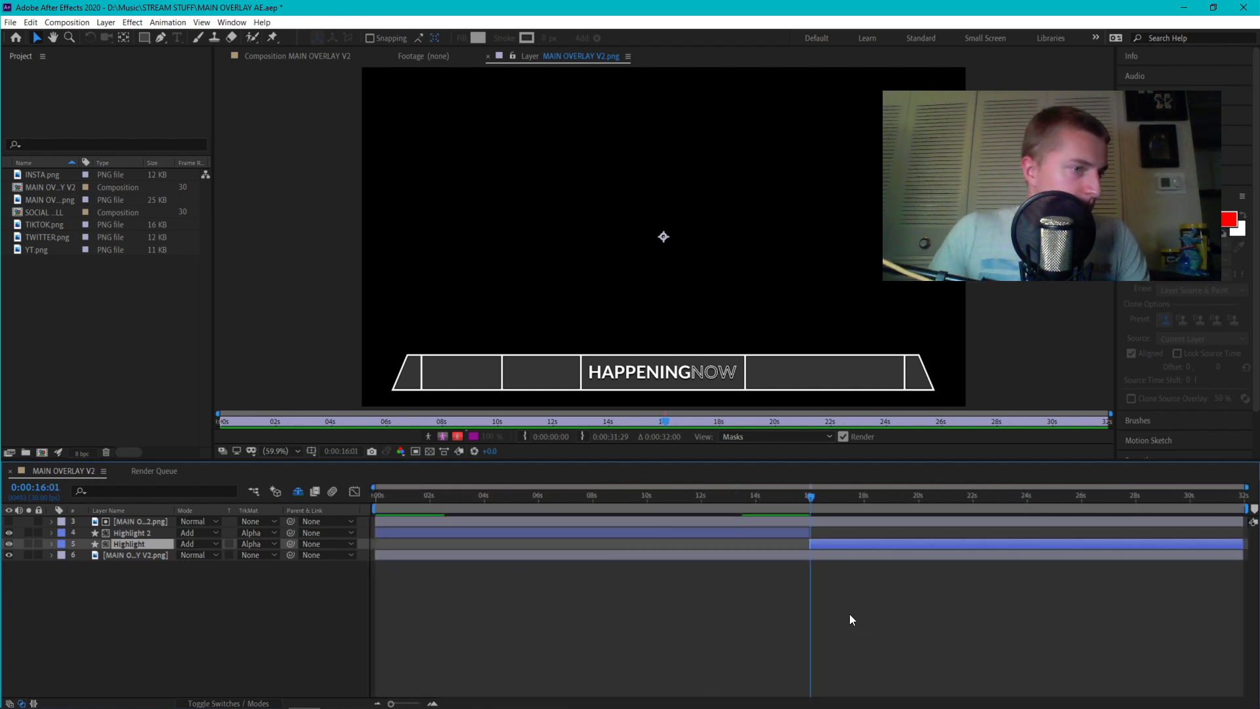
Reveal the hidden shy layers and unlock Shape Layer 1 and the SOCIAL SCROLL layer
drag(604, 500, 44, 511)
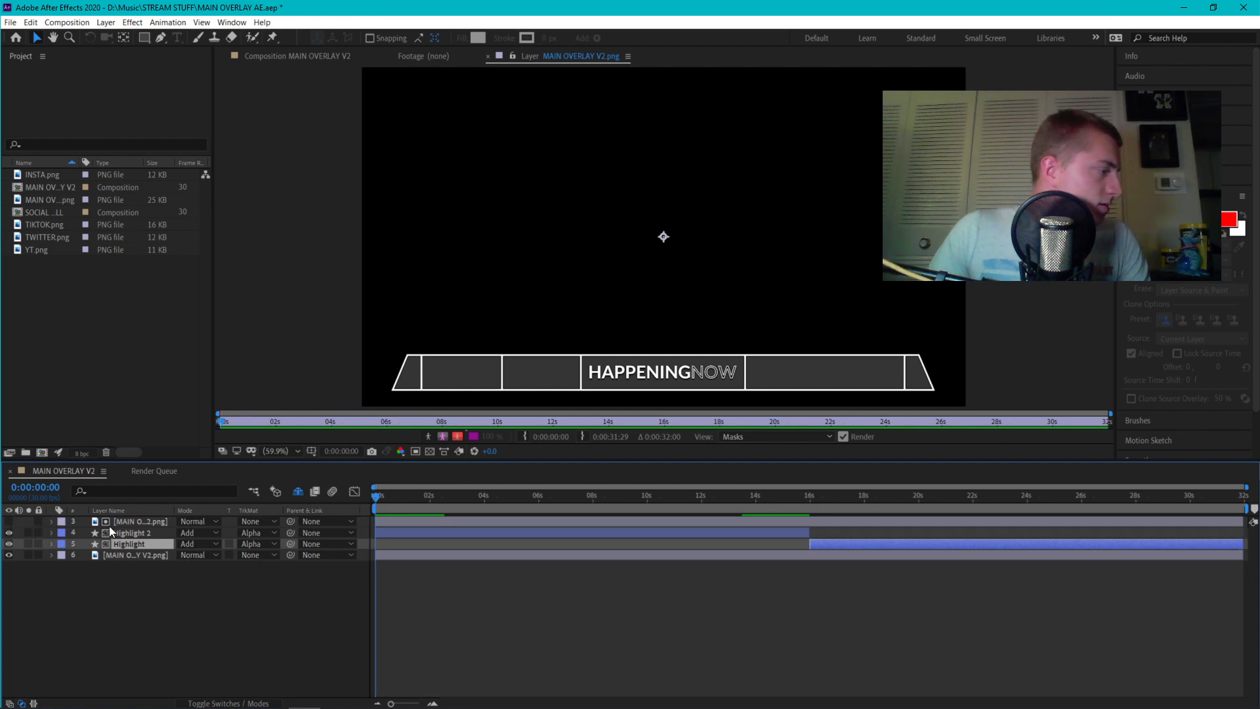
click(298, 494)
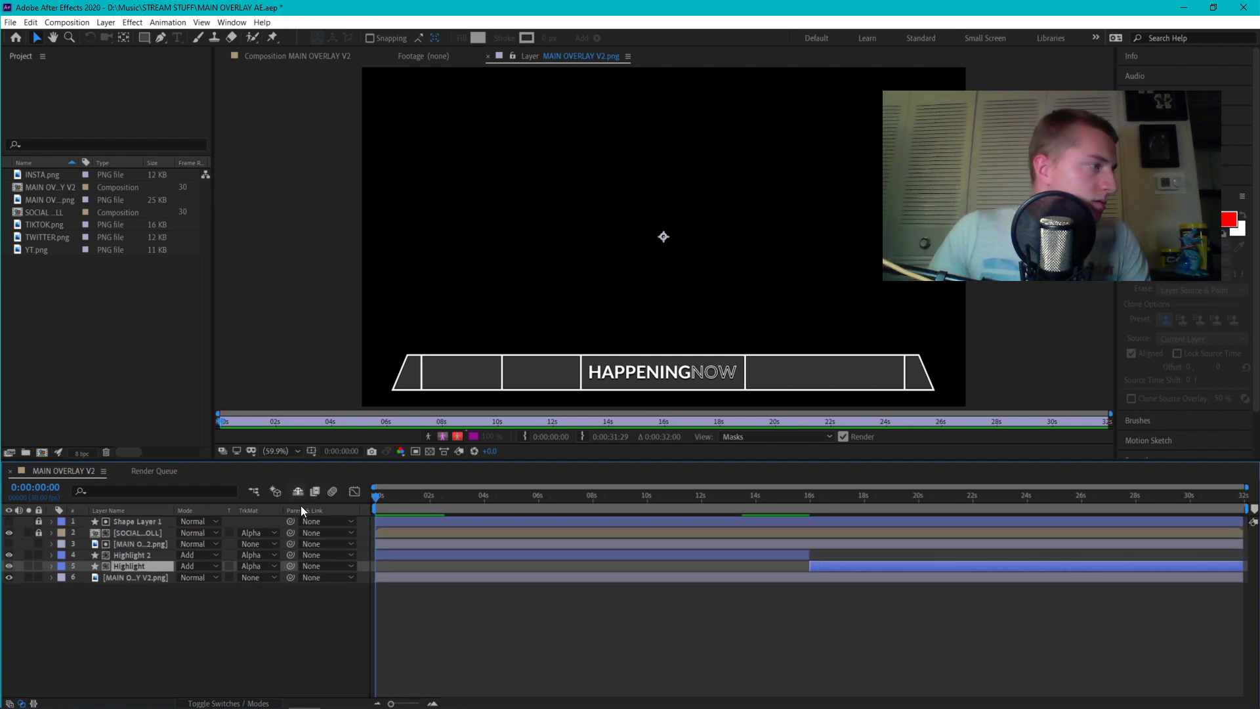
click(9, 521)
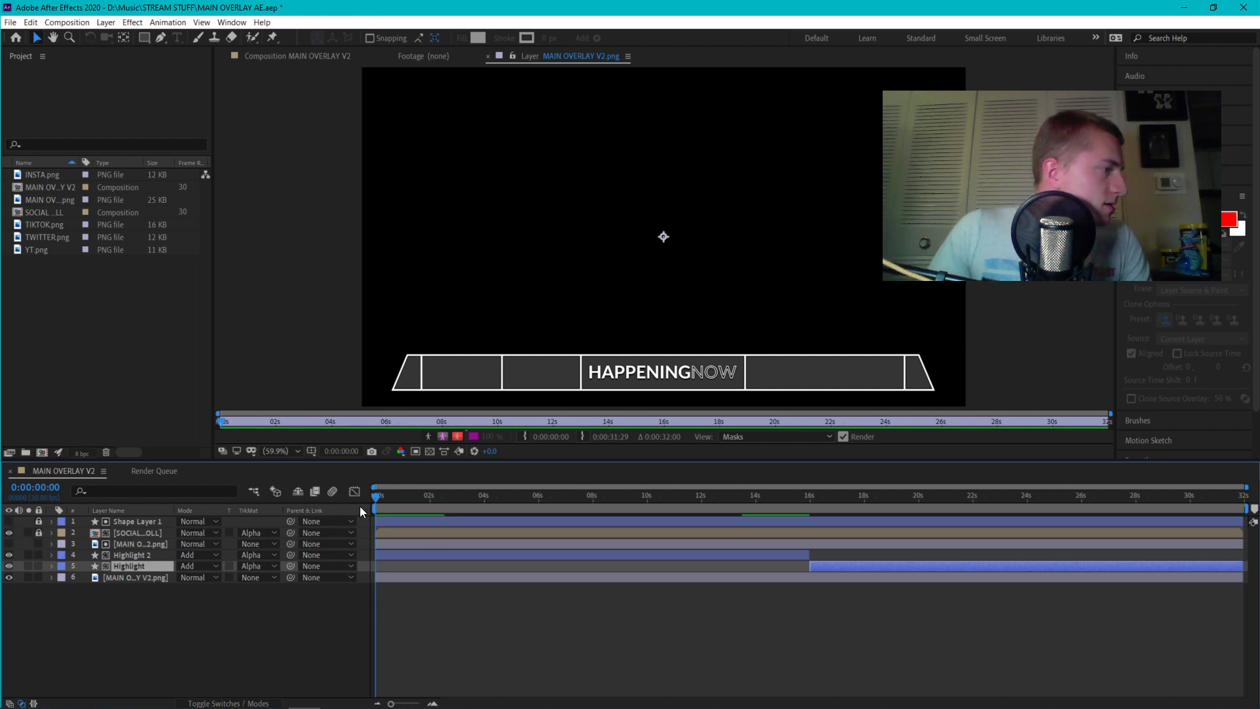
drag(387, 497, 656, 525)
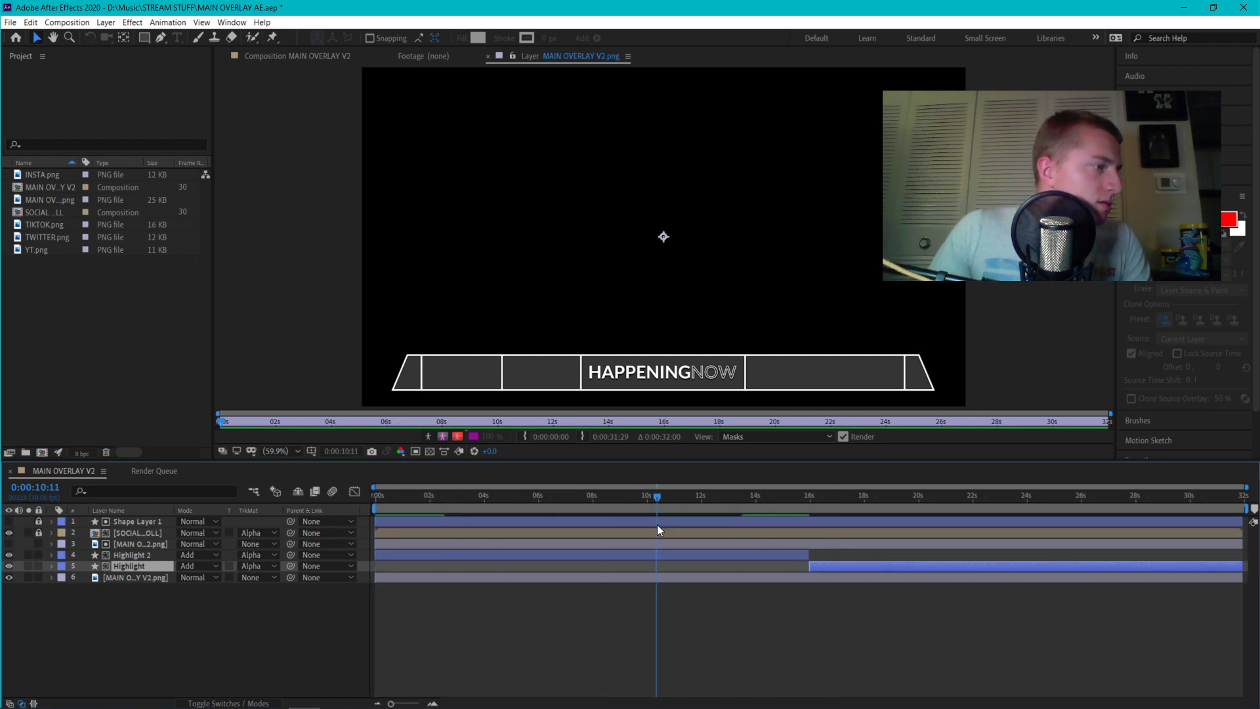
click(606, 527)
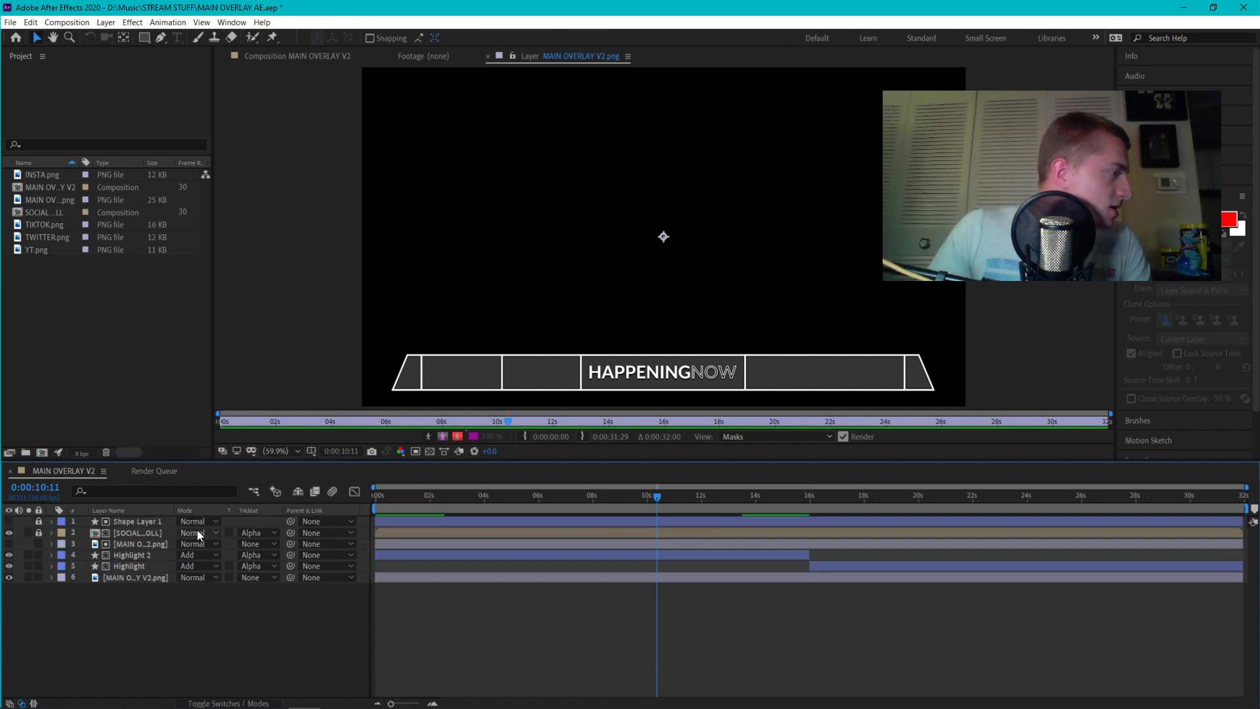
click(209, 703)
click(209, 704)
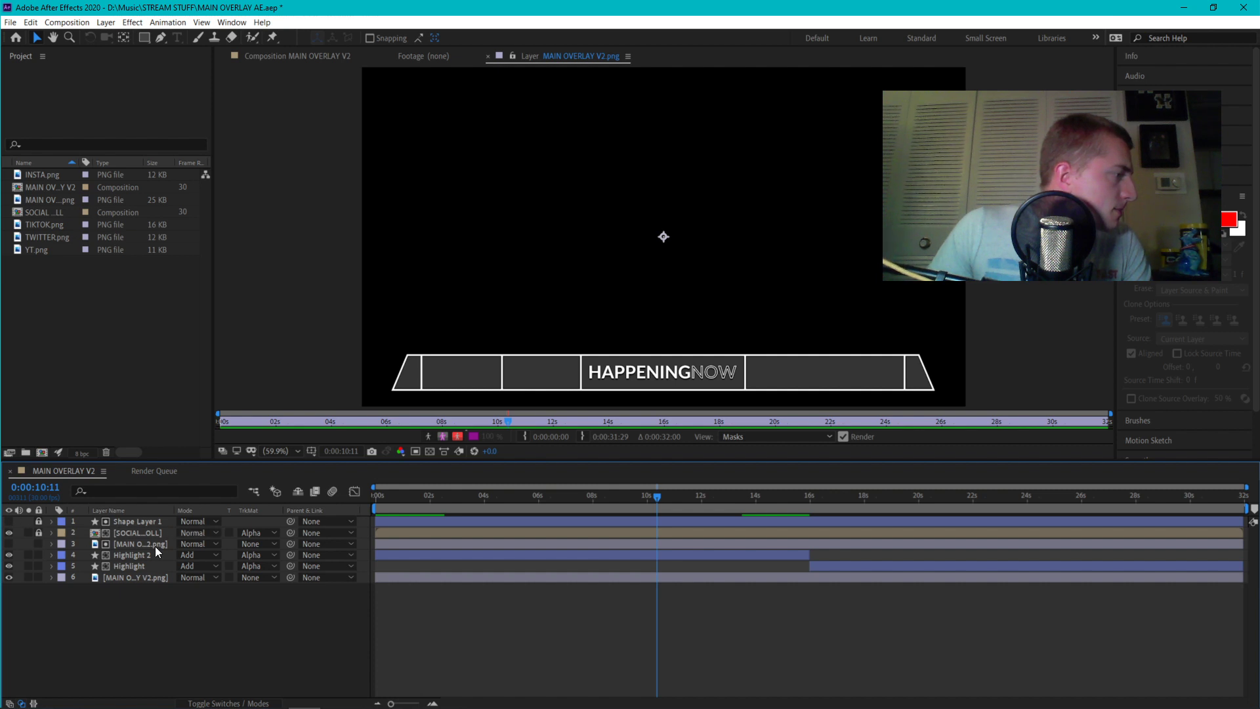
drag(520, 508, 556, 512)
click(136, 523)
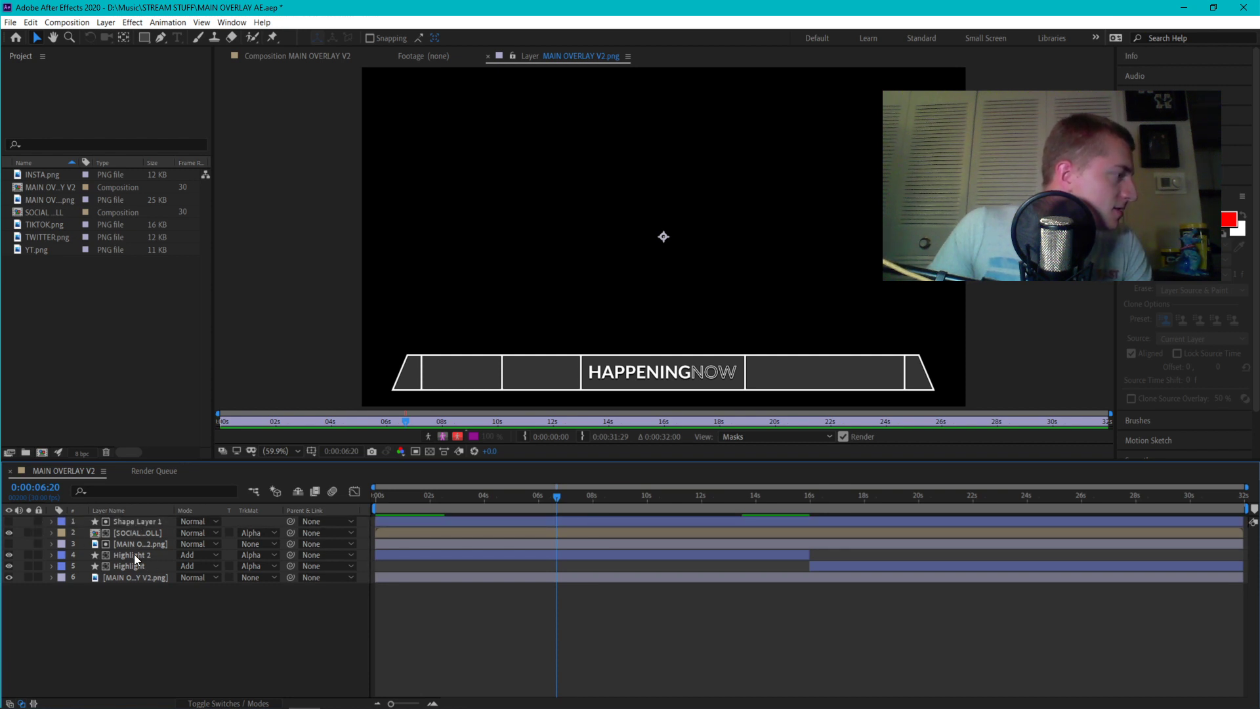
Close the separate layer view, return to the MAIN OVERLAY V2 composition and preview it from the start
drag(582, 496, 436, 506)
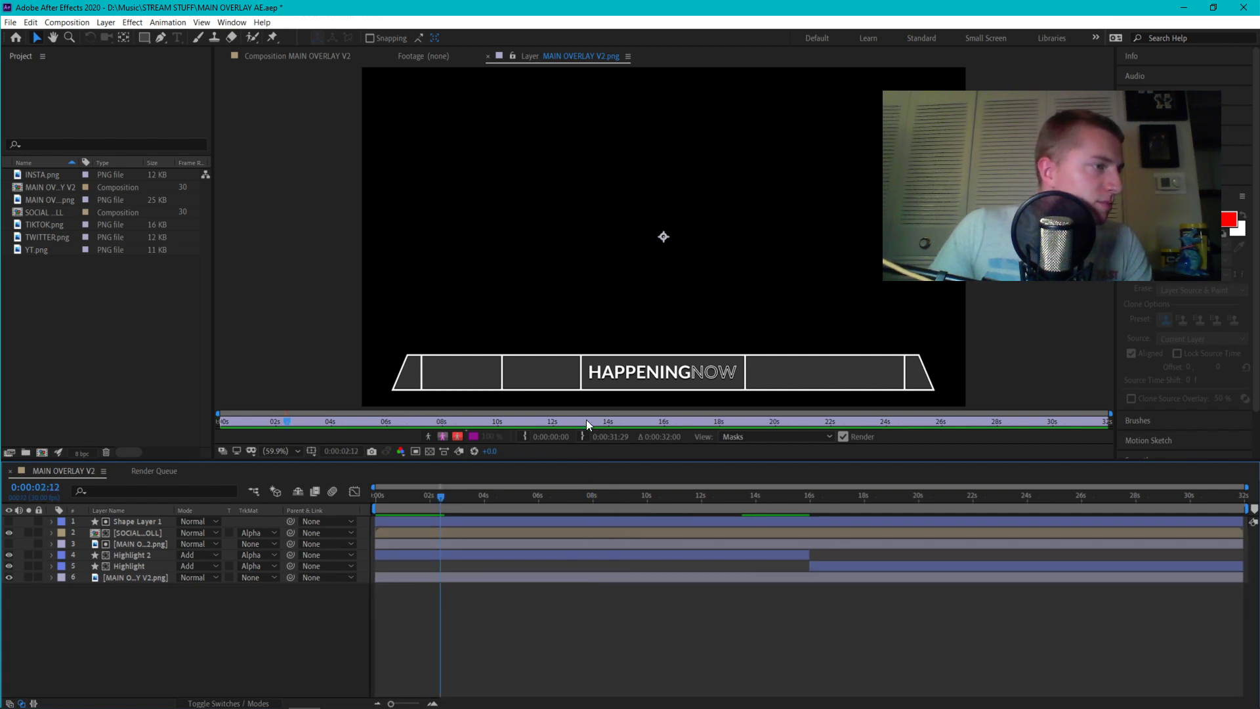
click(487, 57)
click(274, 57)
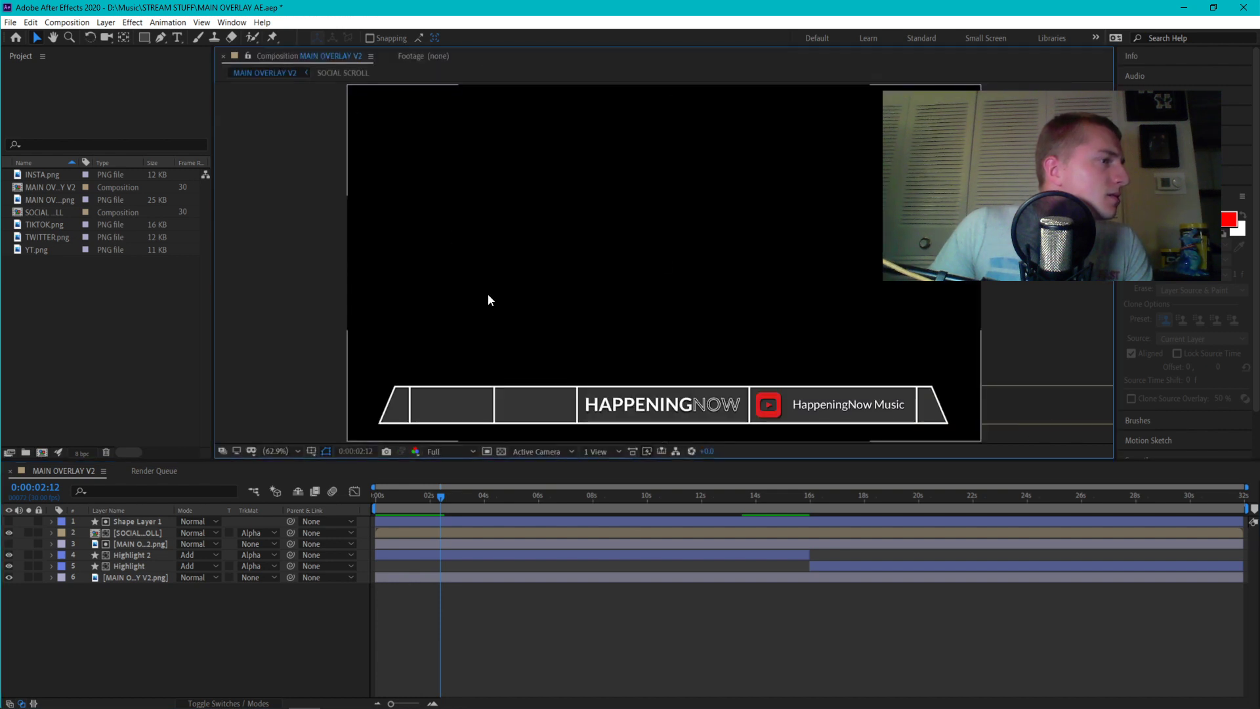
drag(491, 495, 231, 545)
key(space)
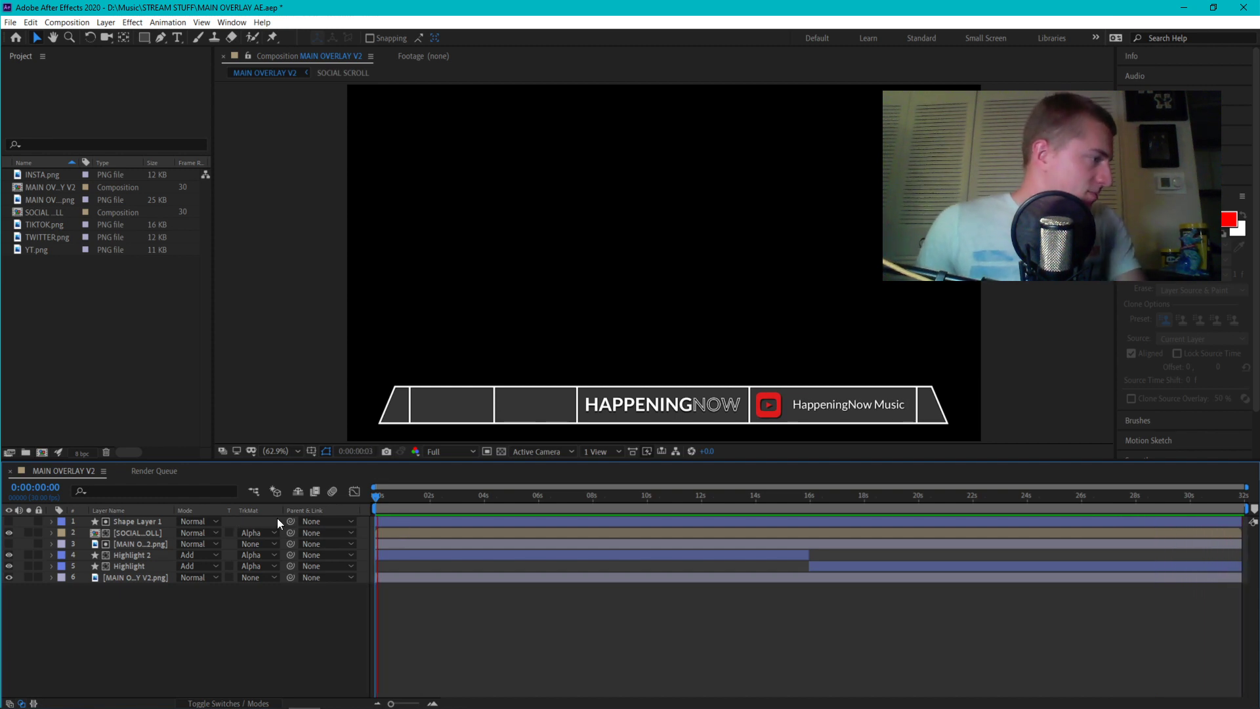
Delete the Highlight layer that starts at 16 seconds and extend Highlight 2 to the end of the composition
click(835, 566)
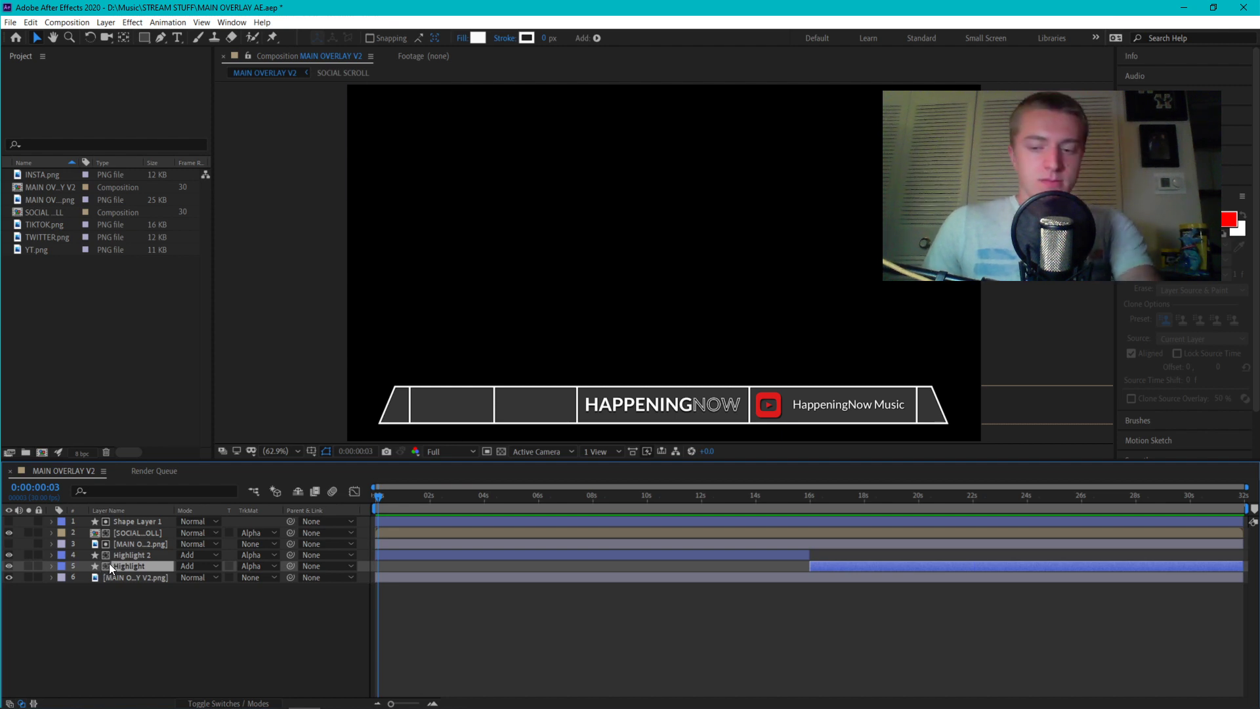
key(Delete)
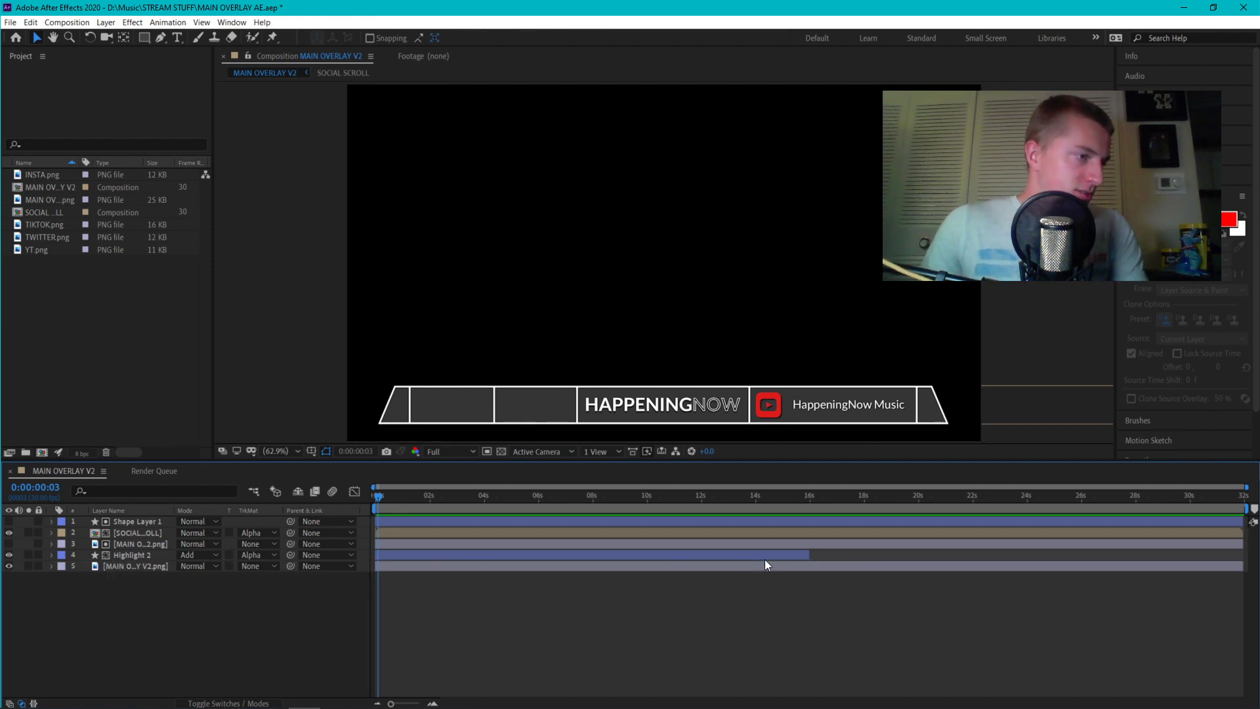
drag(809, 555, 1239, 562)
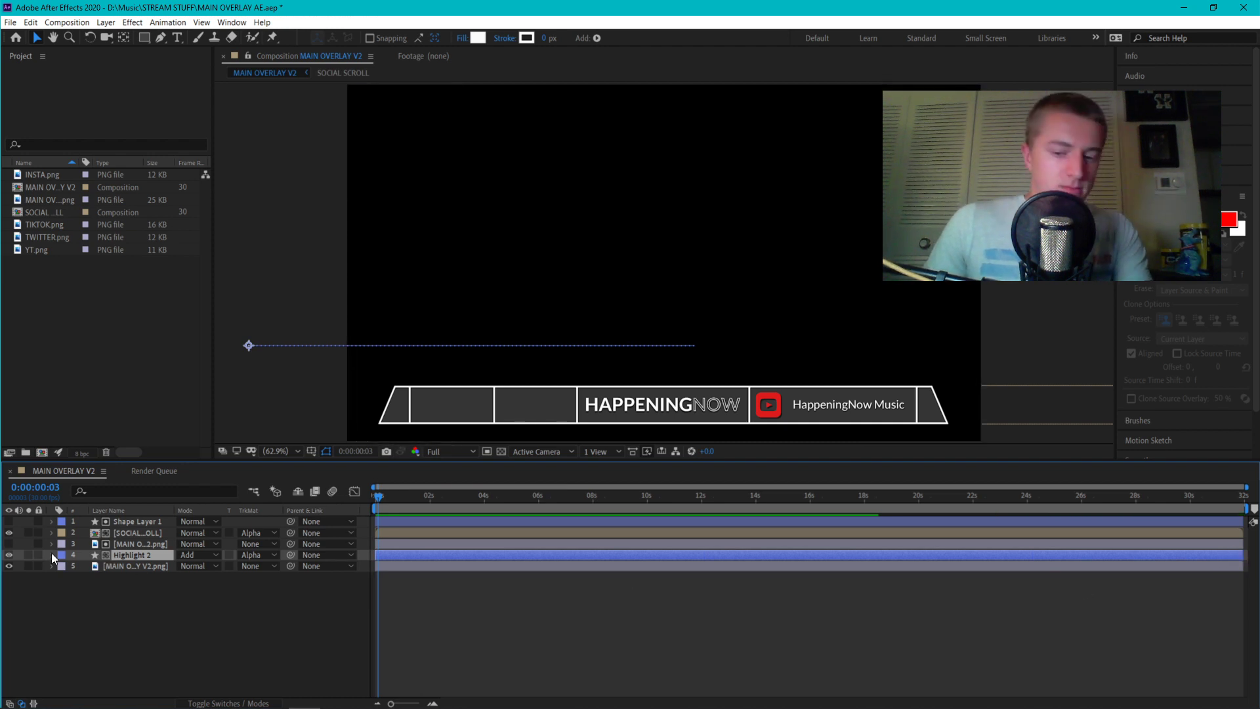
Show Highlight 2's keyframes and move its second Position keyframe to 0:00:05:29
key(u)
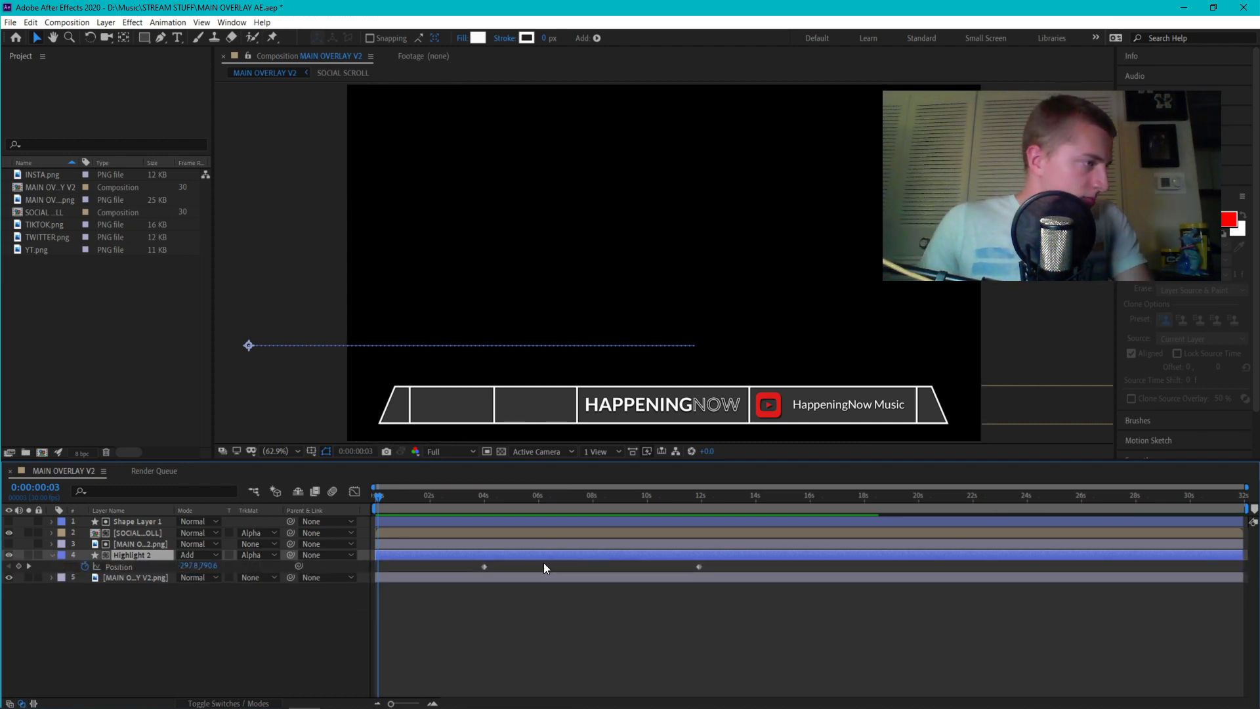
drag(700, 567, 538, 585)
click(543, 499)
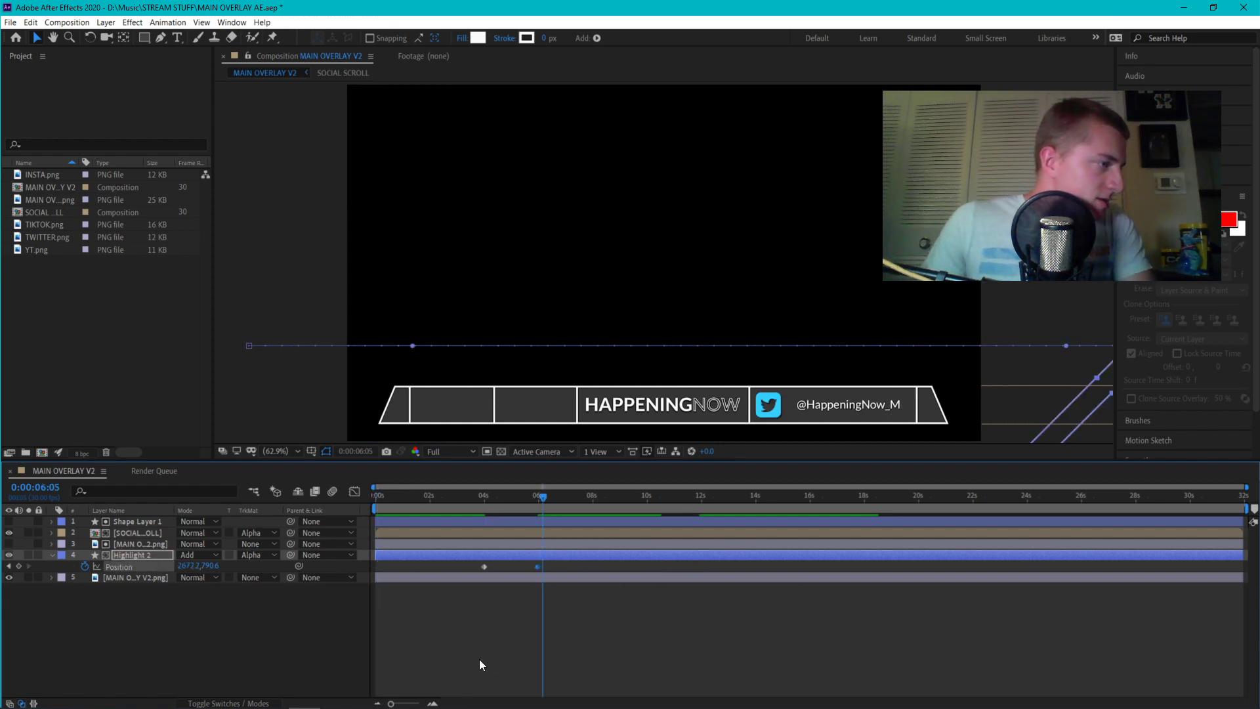
scroll(576, 643, up, 3)
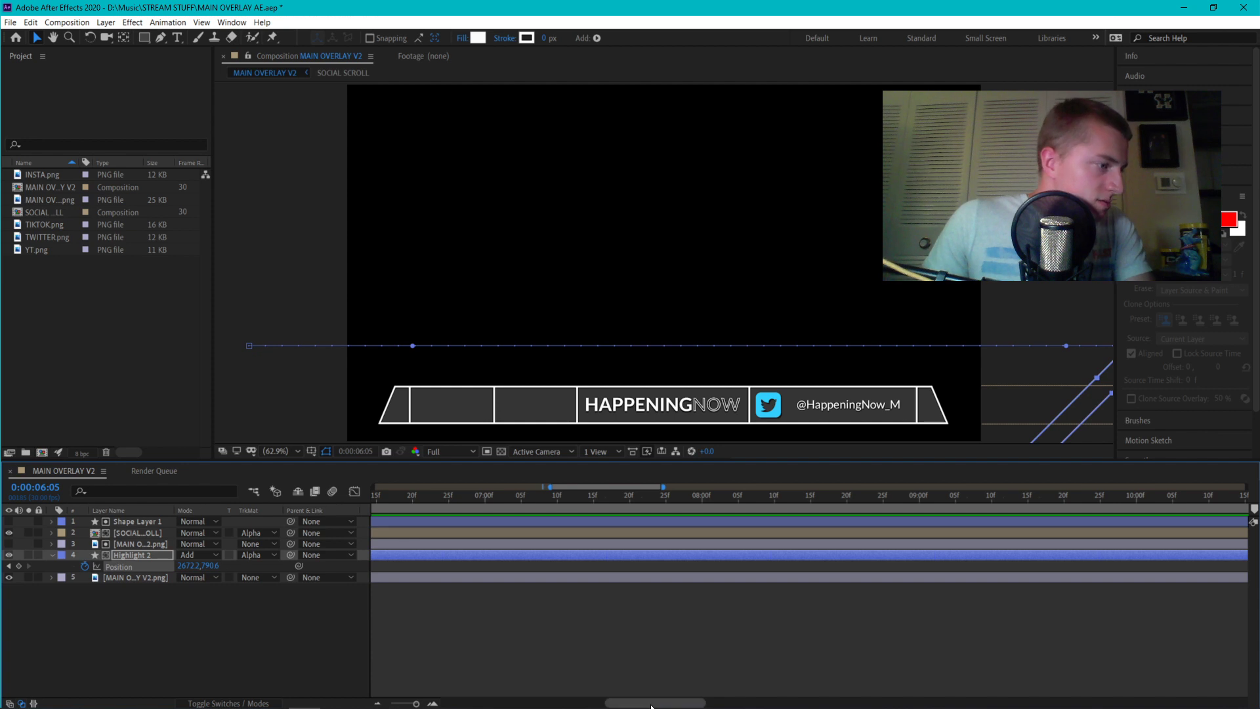
drag(652, 705, 585, 705)
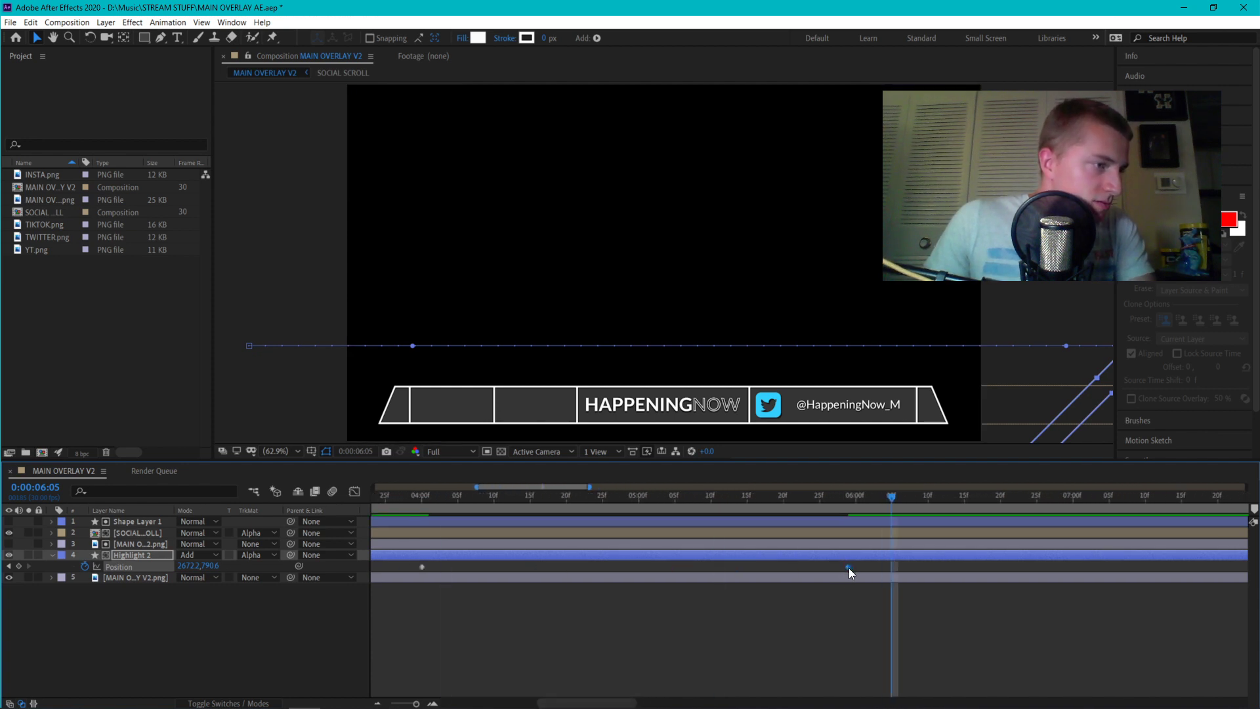
mouse_move(862, 572)
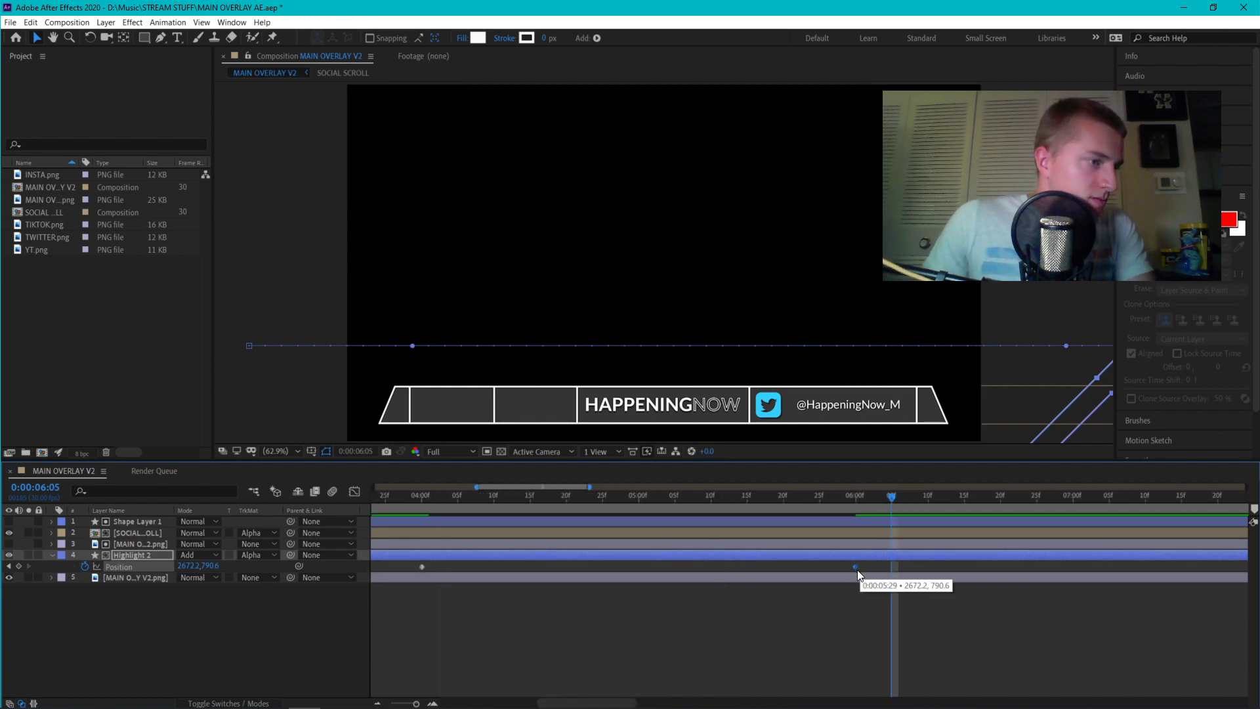
Preview the shortened highlight sweep from 0:00:04:00
click(419, 498)
key(space)
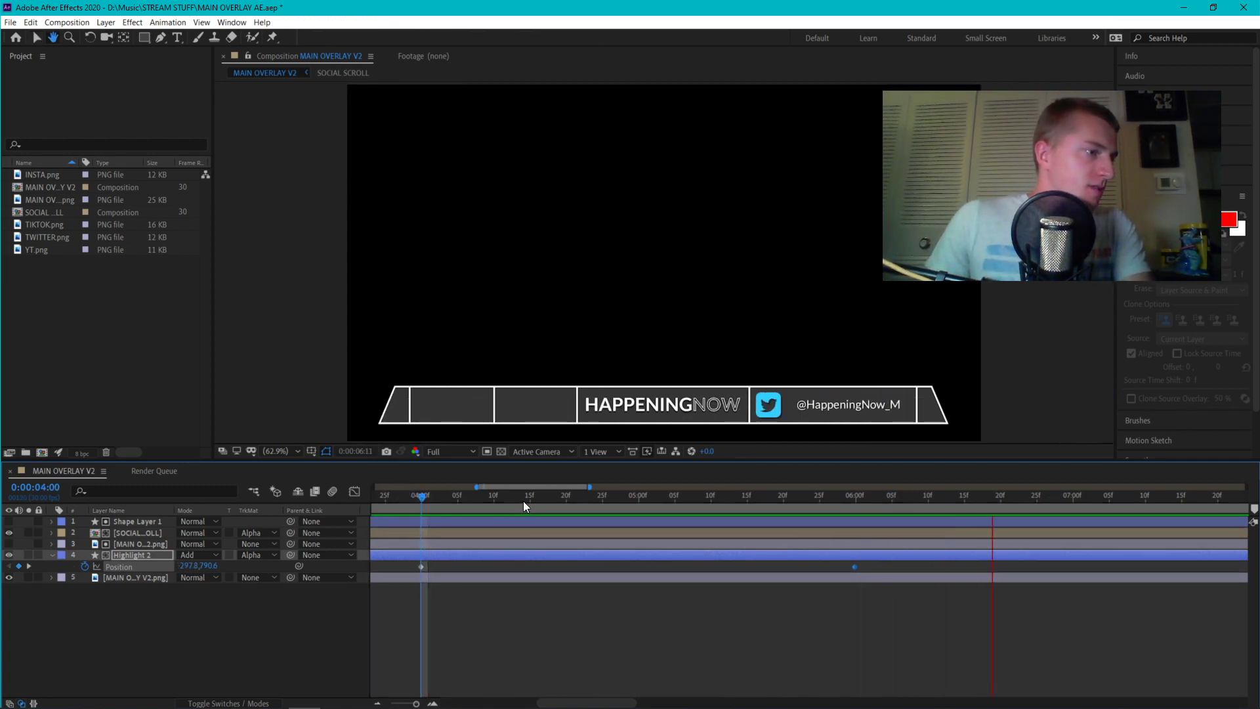
key(space)
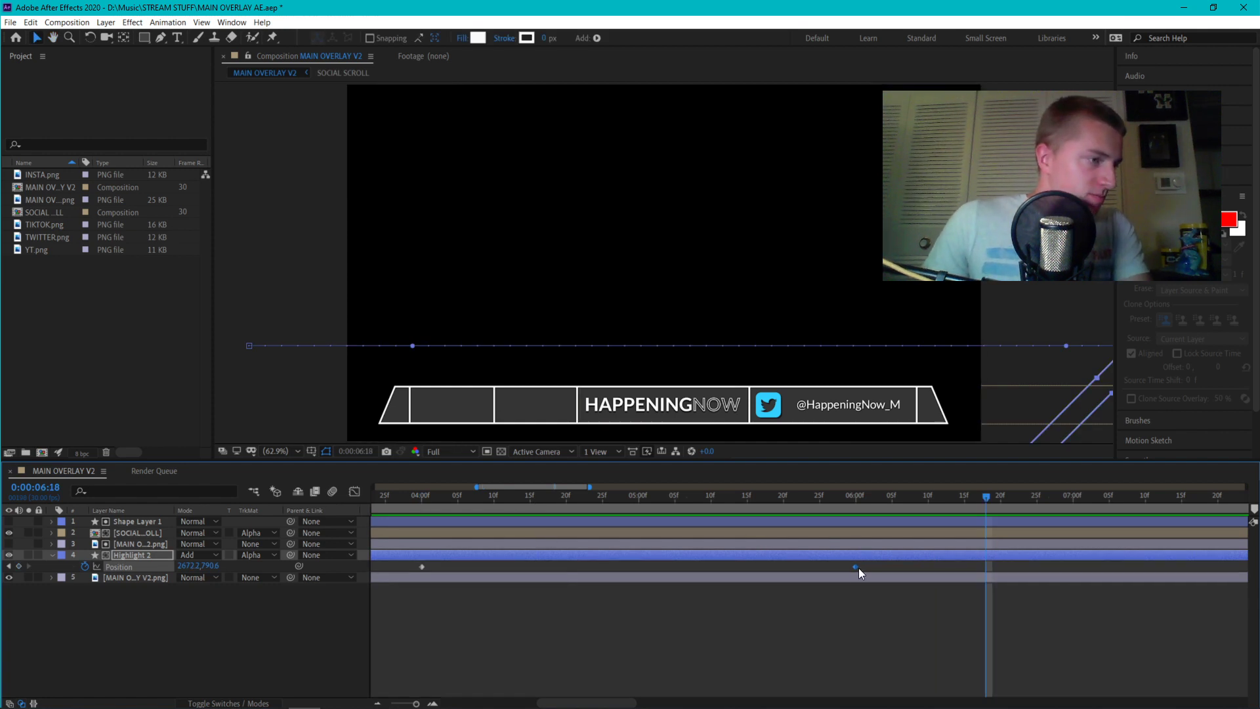
drag(477, 487, 297, 504)
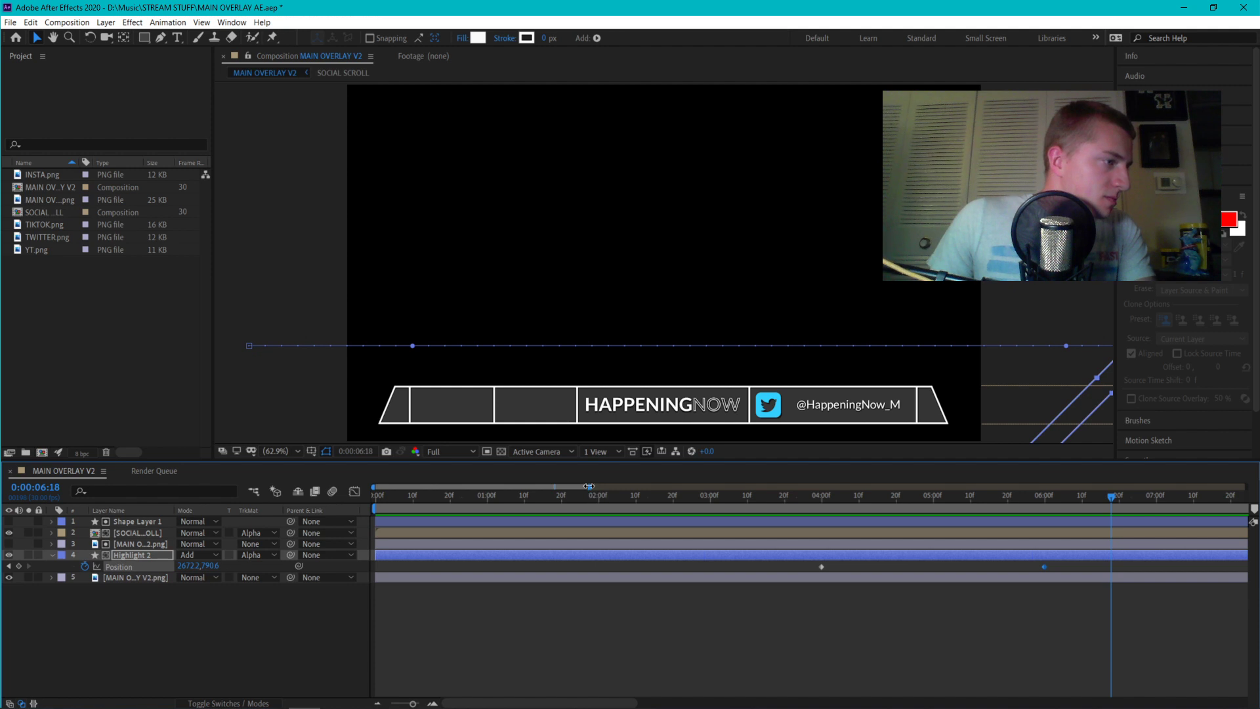
drag(590, 487, 996, 504)
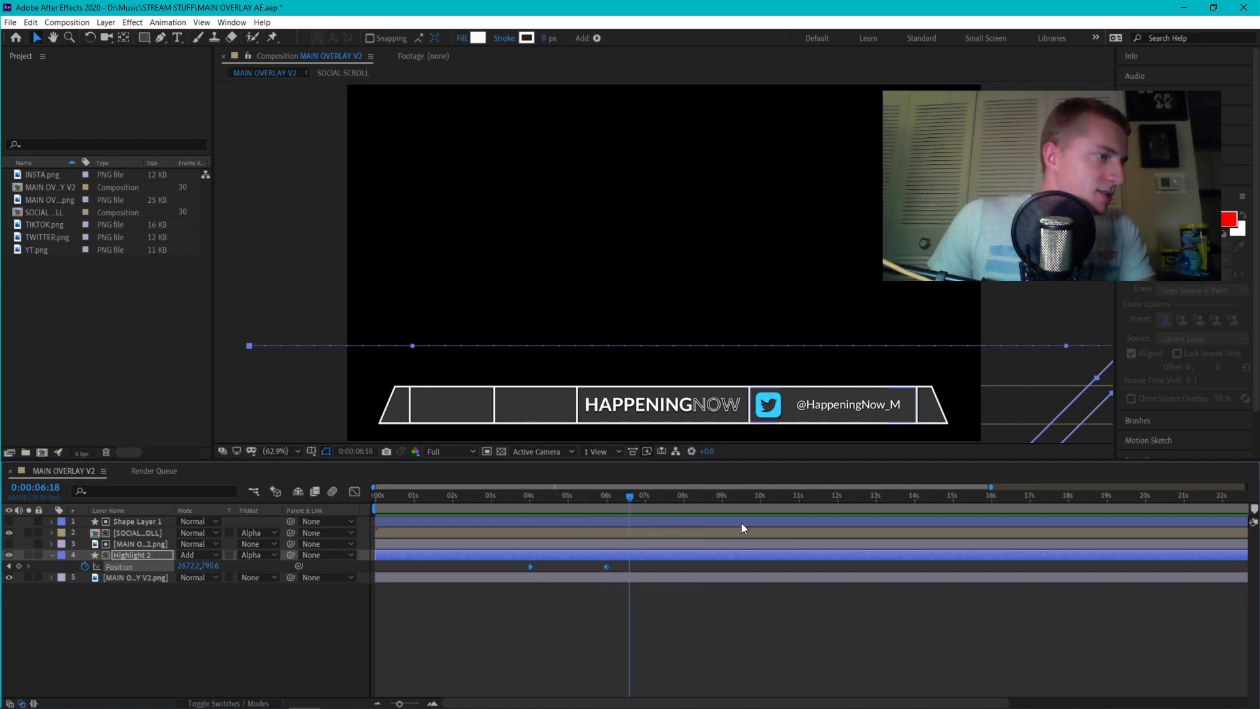
click(762, 566)
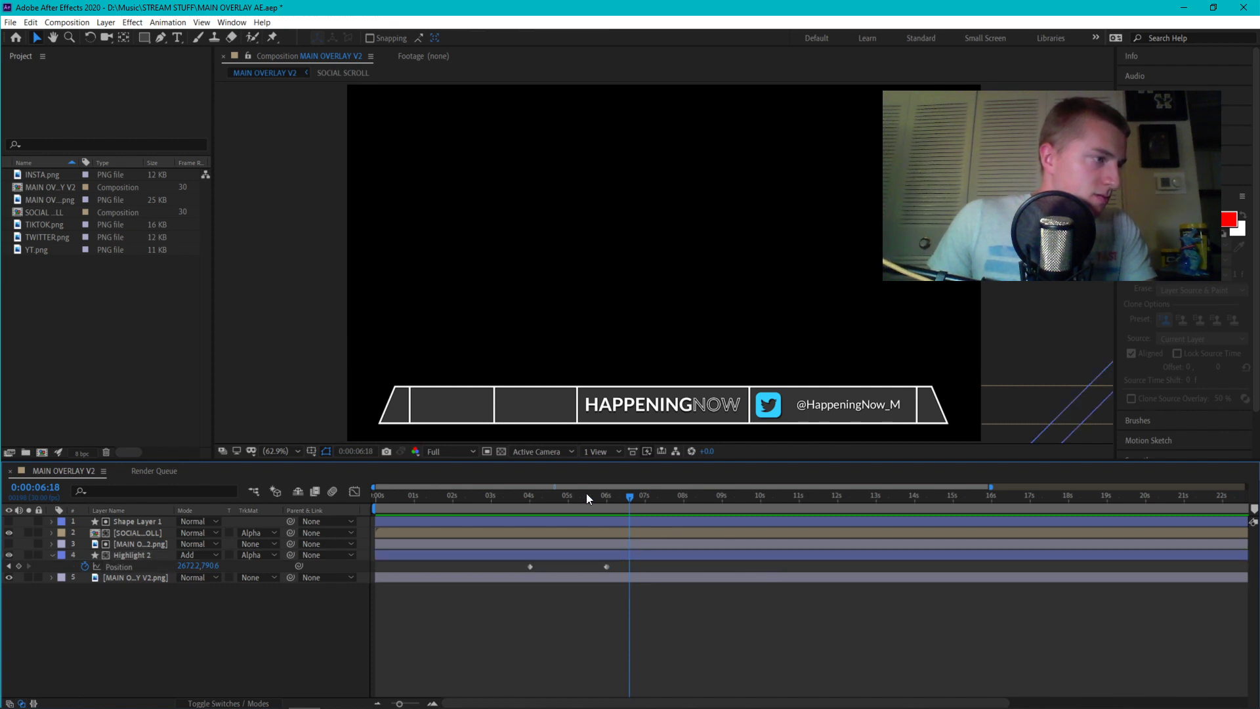
Copy both Highlight 2 Position keyframes, at about 4 and 6 seconds, and paste them at 0:00:14:00
drag(513, 494, 914, 543)
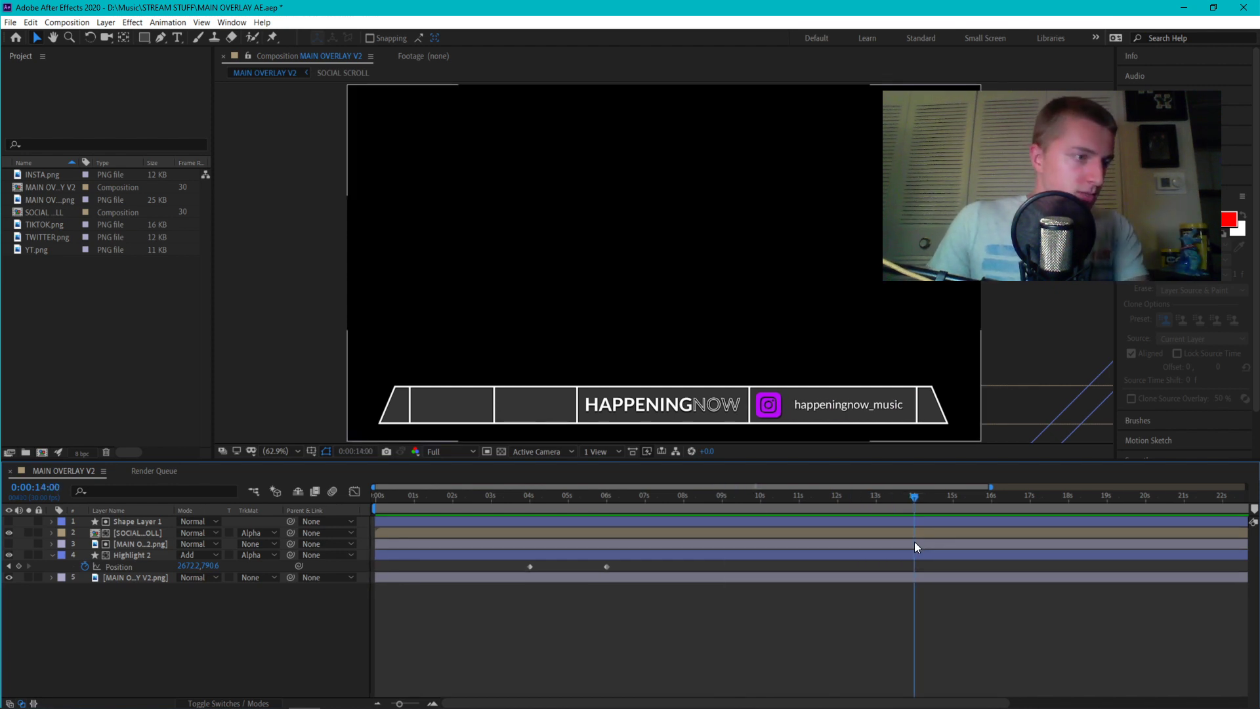
click(607, 566)
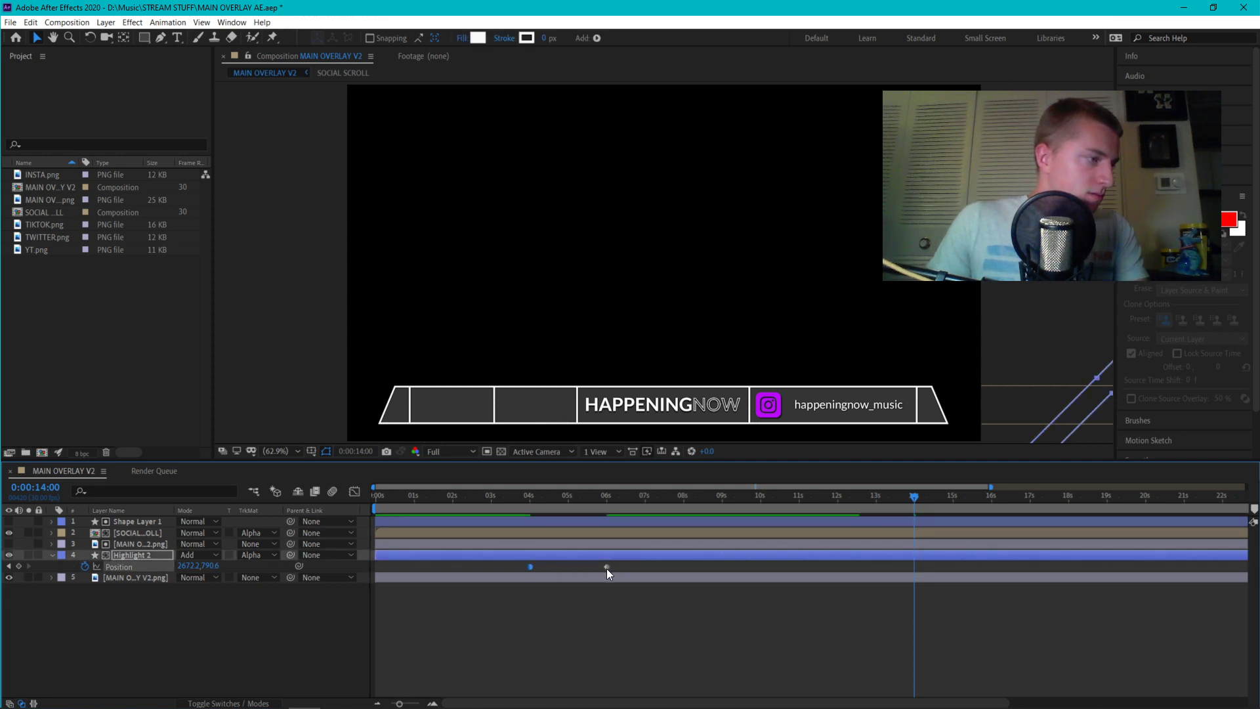
click(530, 566)
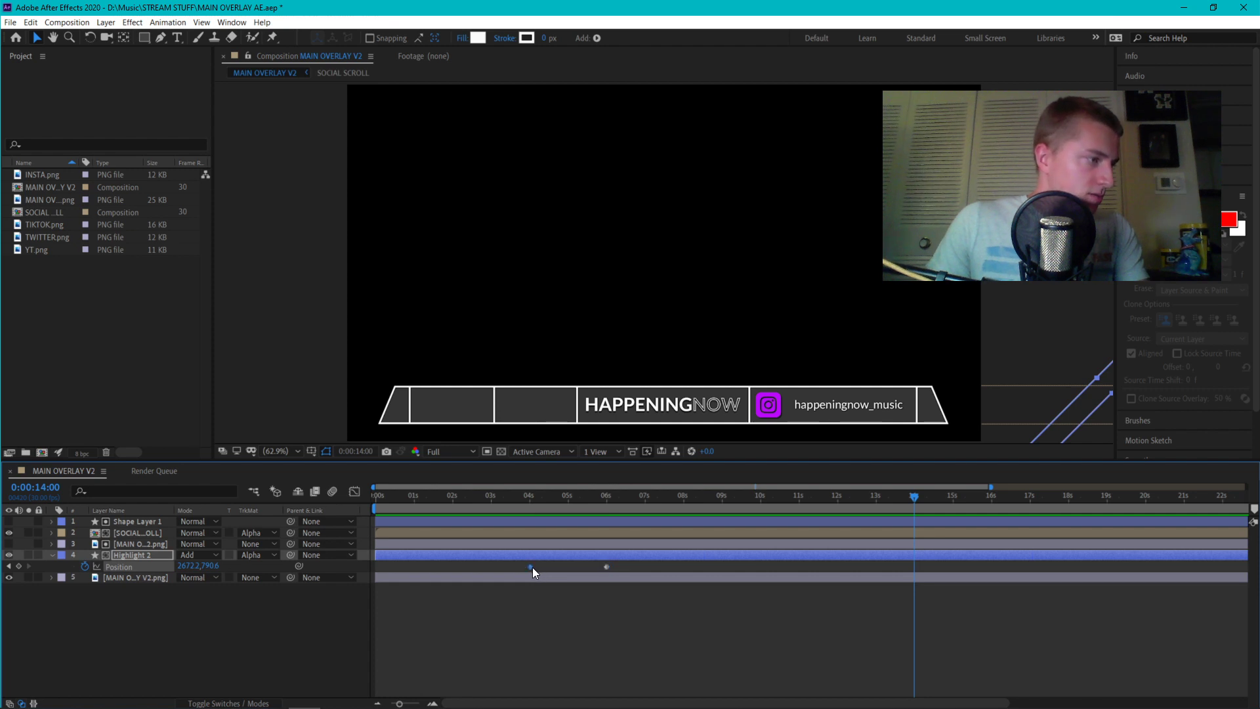
shift+click(604, 567)
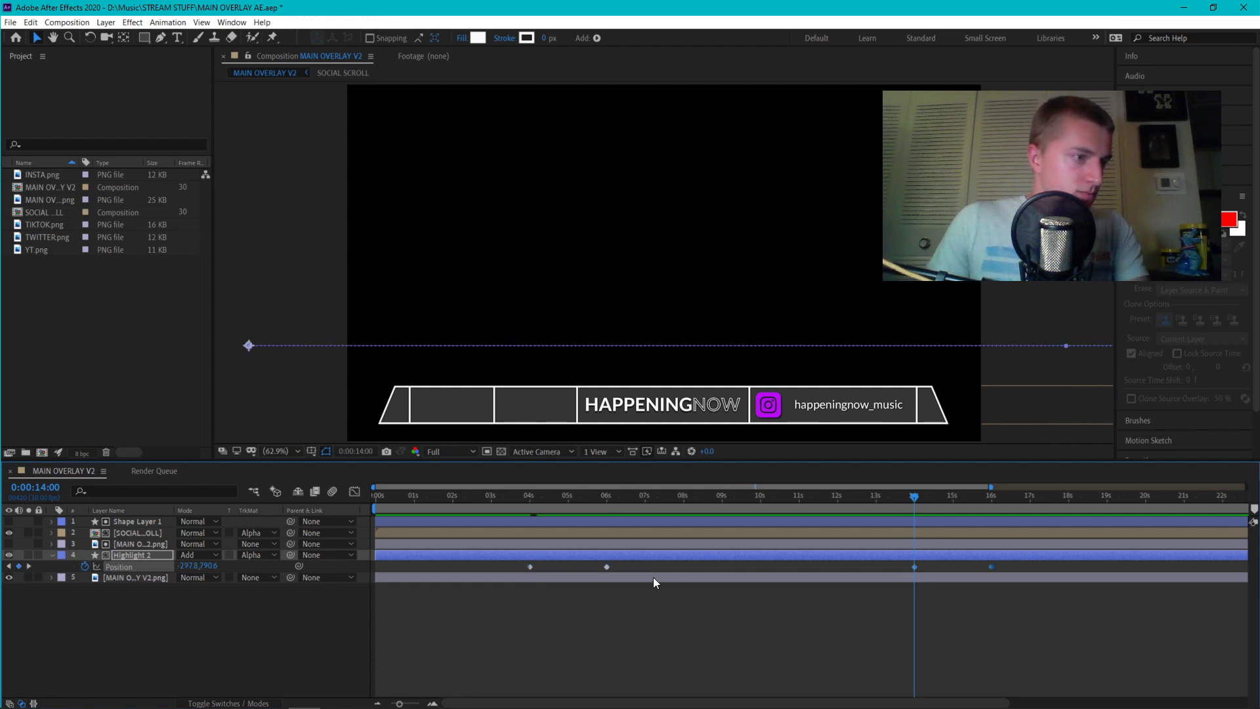
key(ctrl+c)
key(ctrl+v)
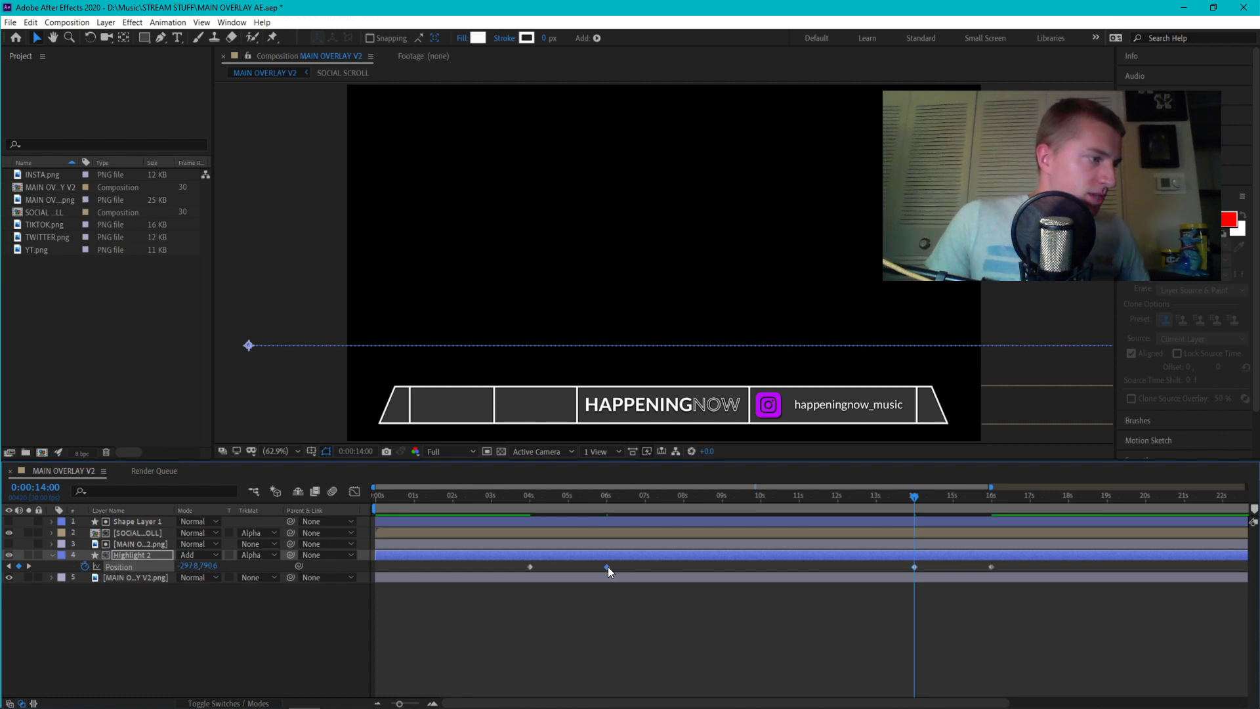
Turn Highlight 2's Position keyframe at about 6 seconds into a hold keyframe and preview the second sweep
right_click(607, 566)
click(666, 507)
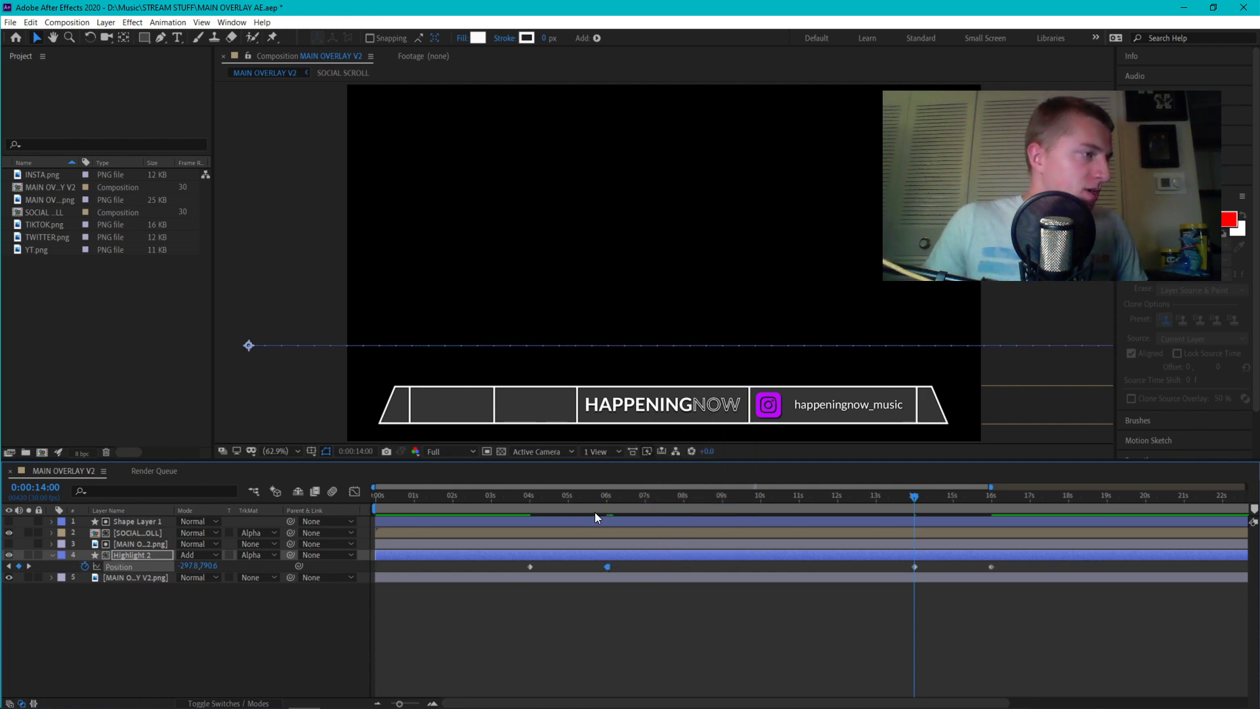
drag(613, 499, 904, 517)
key(space)
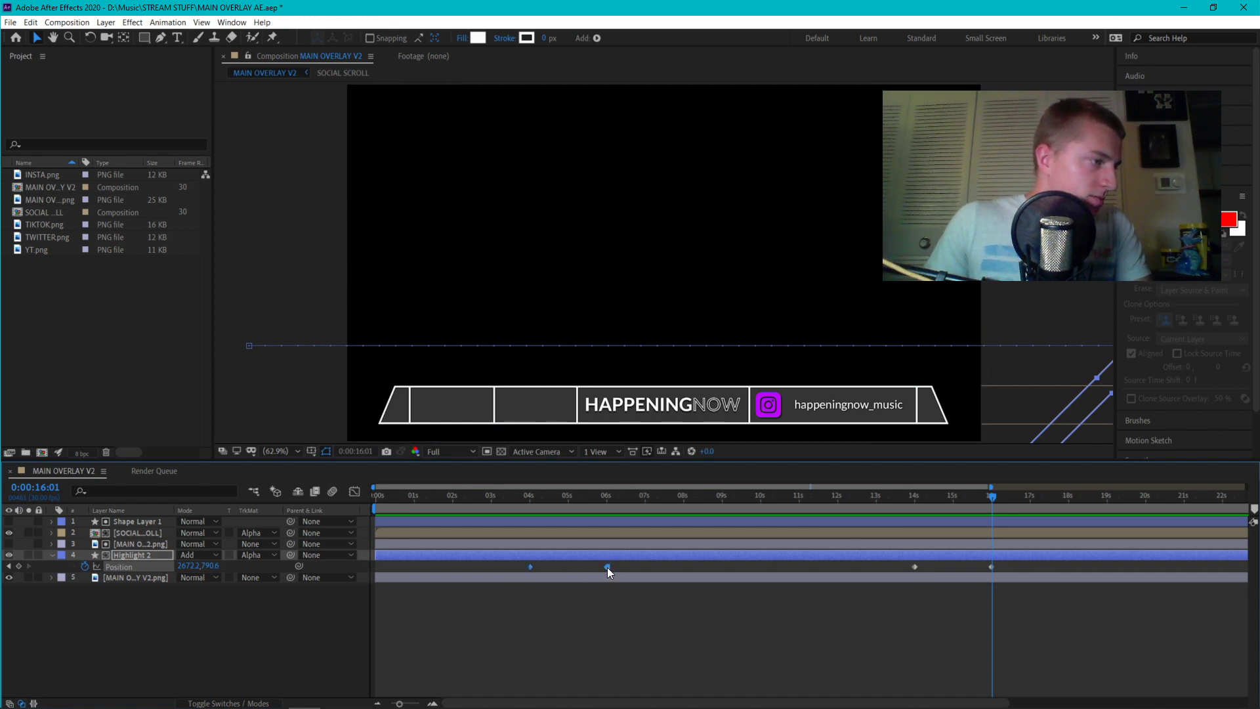
Replace the second sweep by pasting the updated pair of Position keyframes, including the hold keyframe, at 0:00:14:00
drag(925, 497, 915, 503)
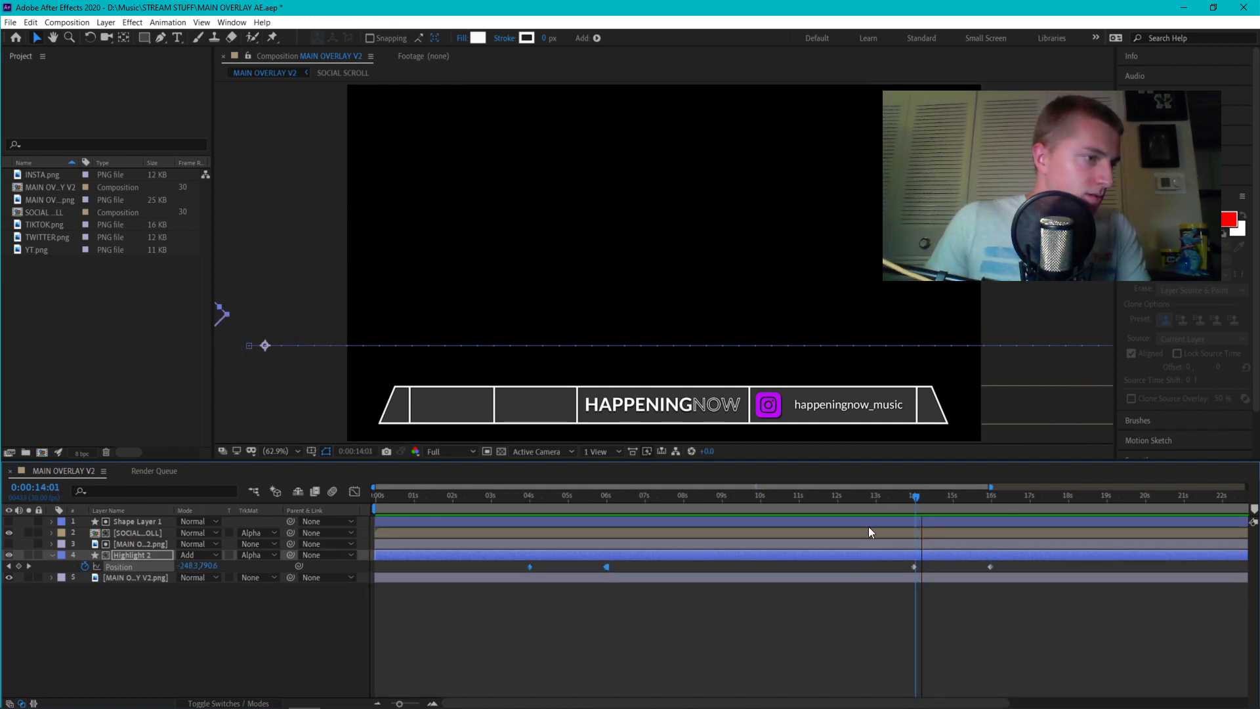
click(10, 565)
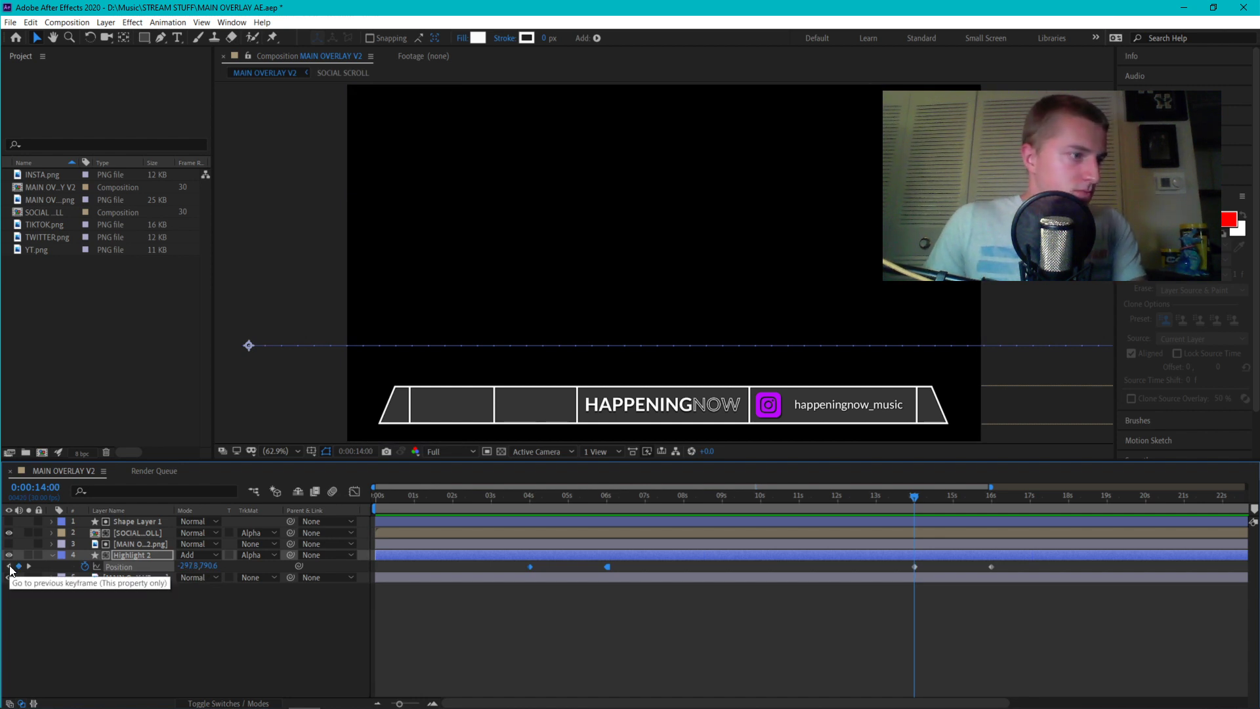
key(ctrl+v)
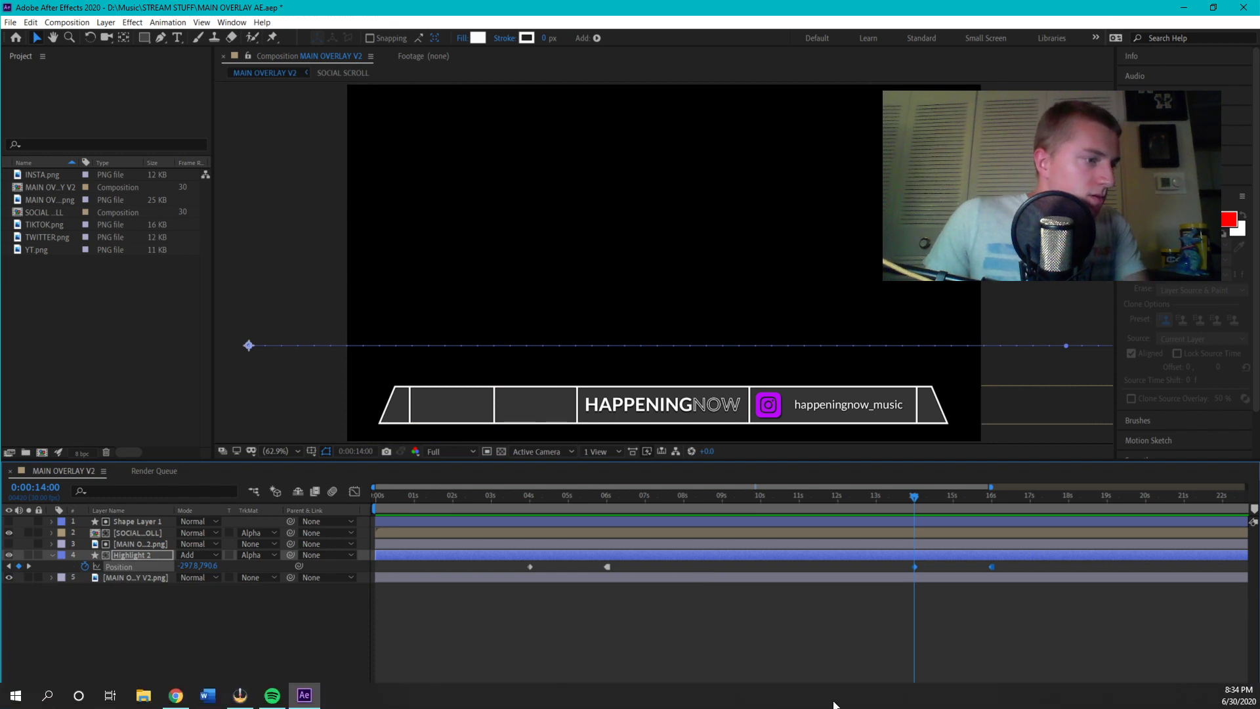
Go to 0:00:24:00 and paste the pair of Position keyframes onto Highlight 2 for a third sweep
drag(814, 705, 1052, 705)
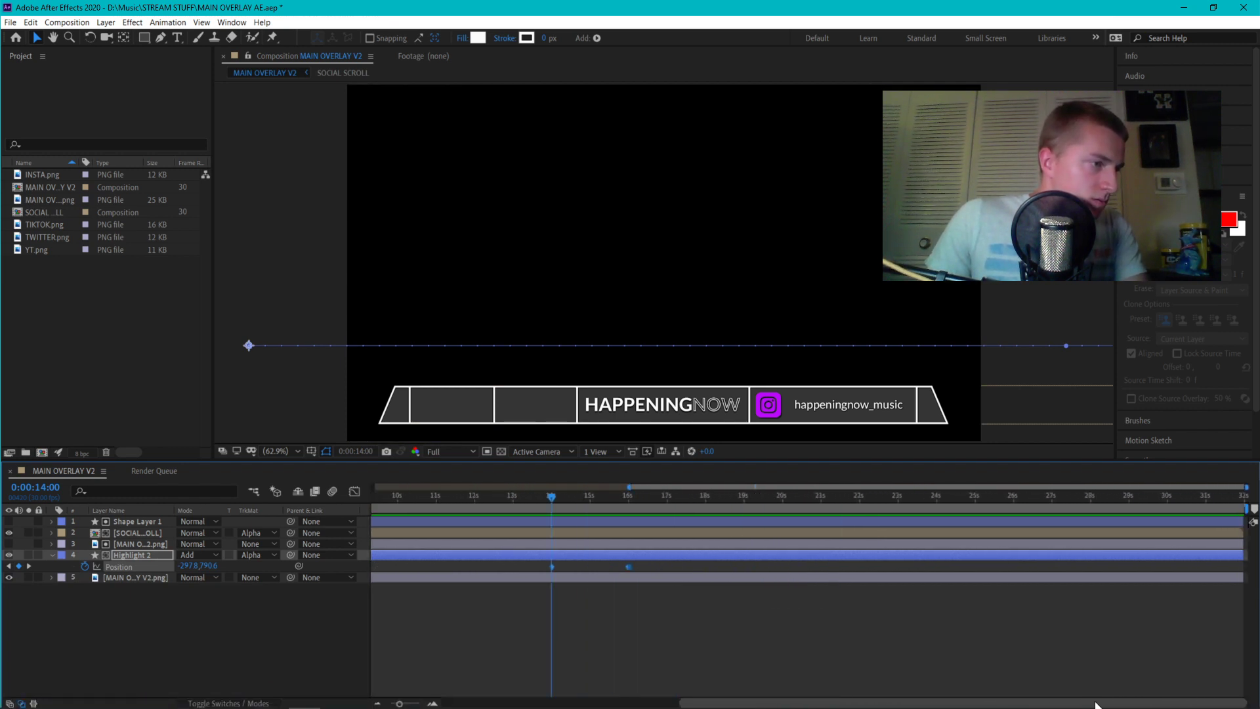
click(938, 499)
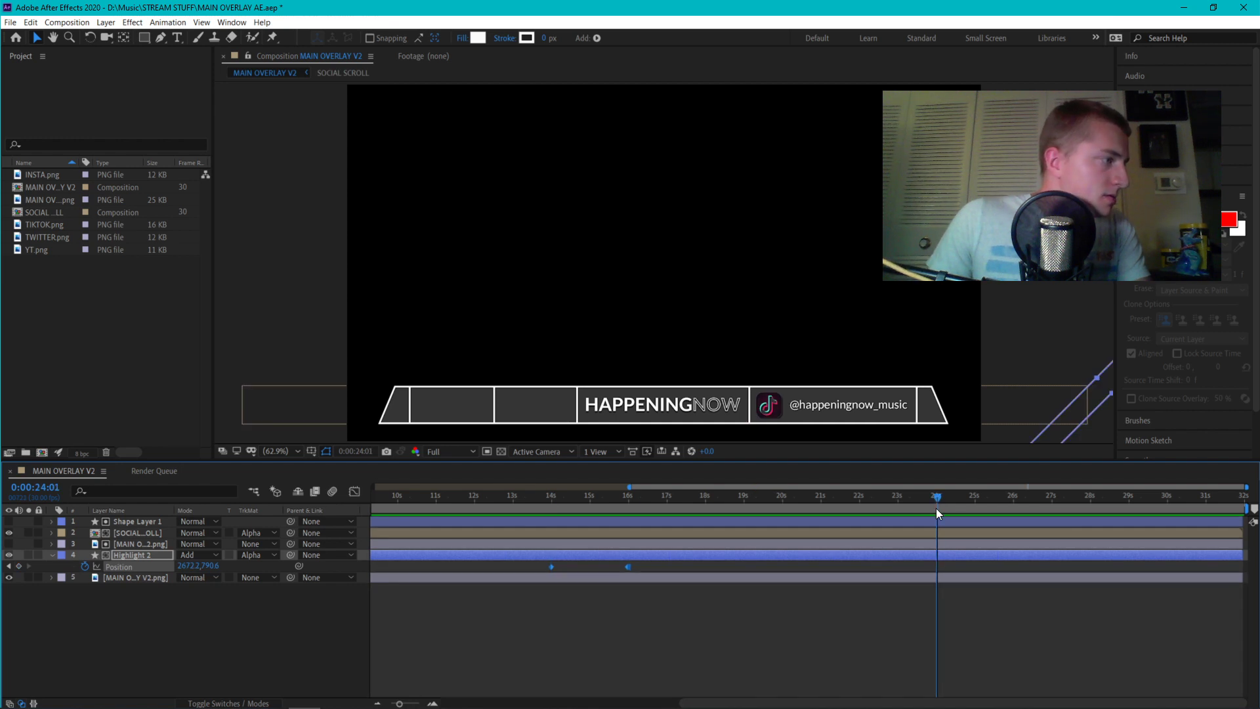
click(361, 452)
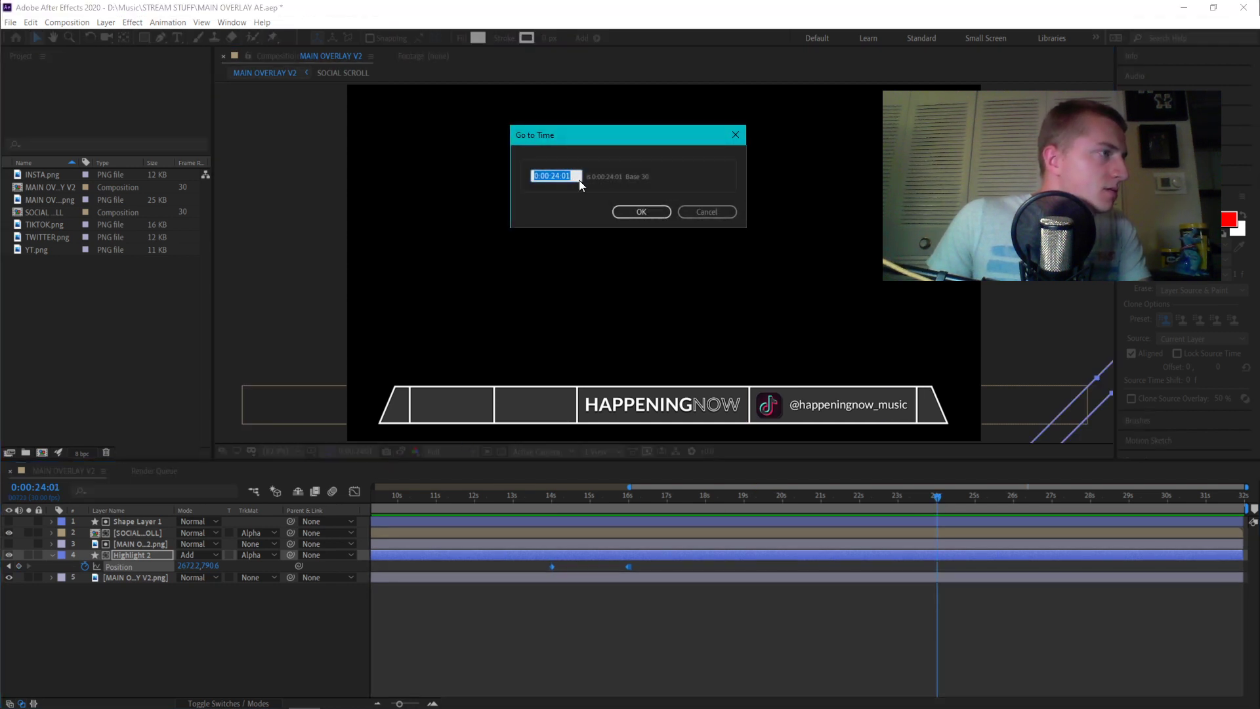
click(579, 179)
text(\0)
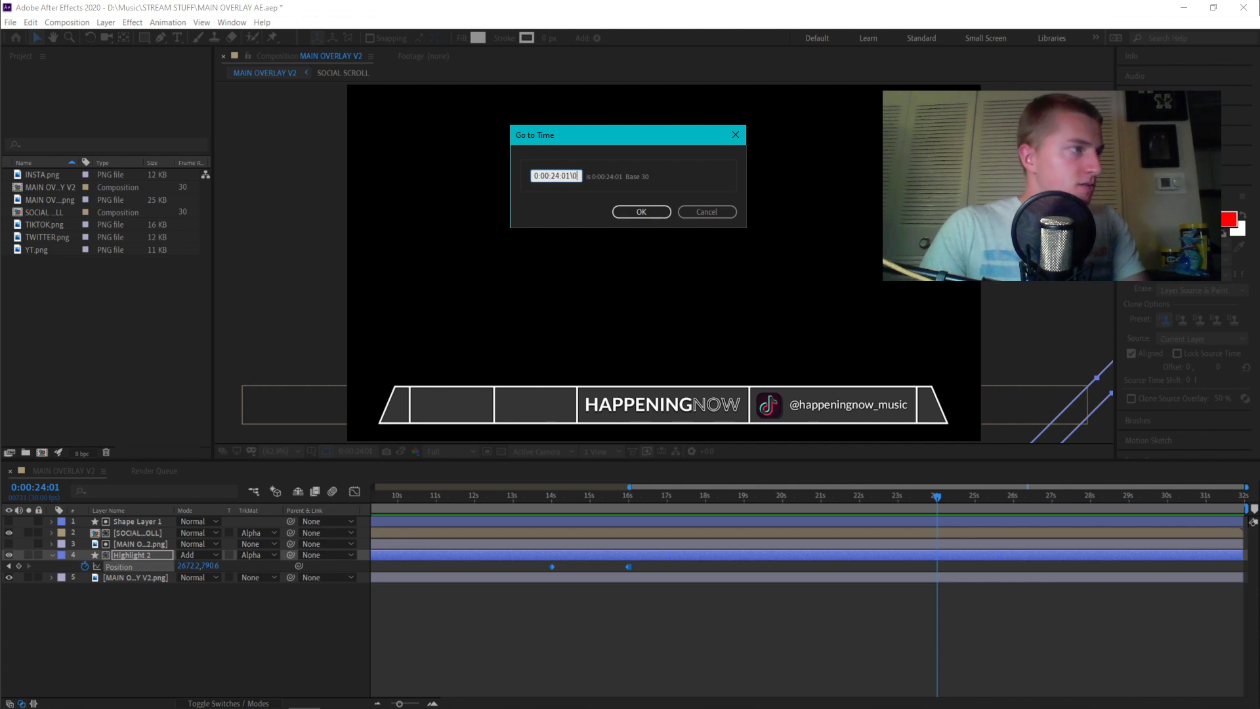
key(BackSpace)
key(BackSpace)
key(BackSpace)
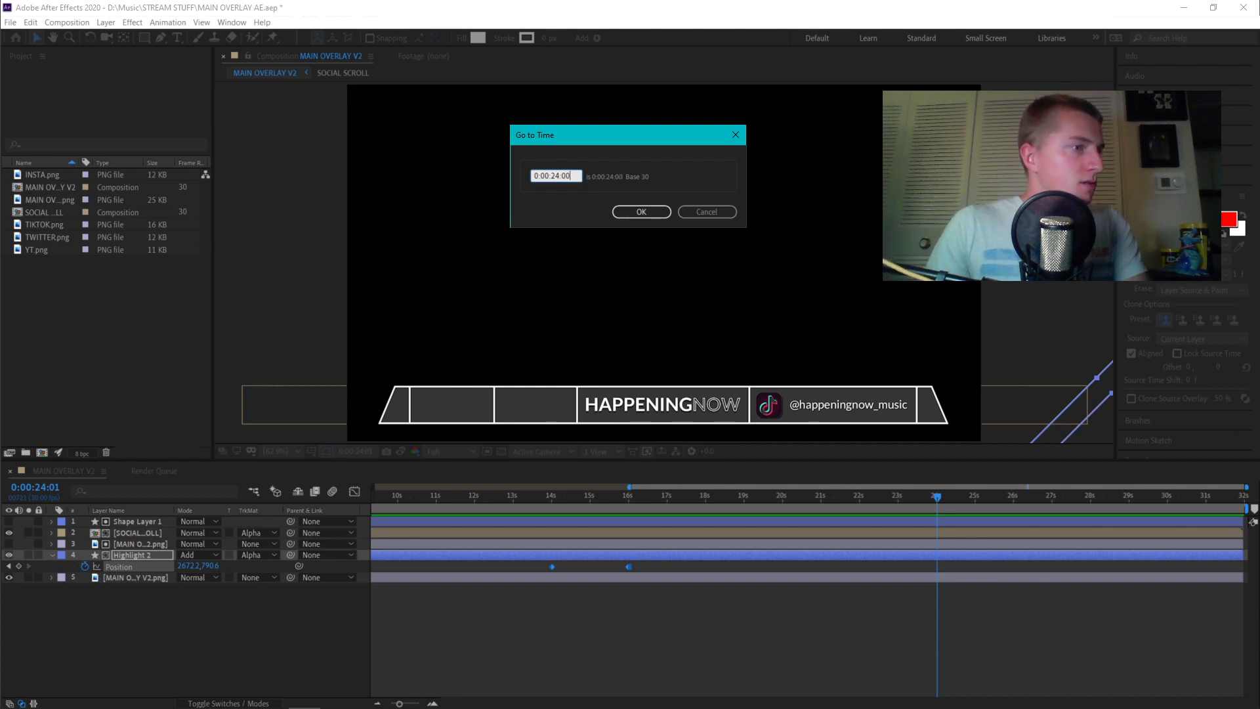
text(0)
key(Return)
key(ctrl+v)
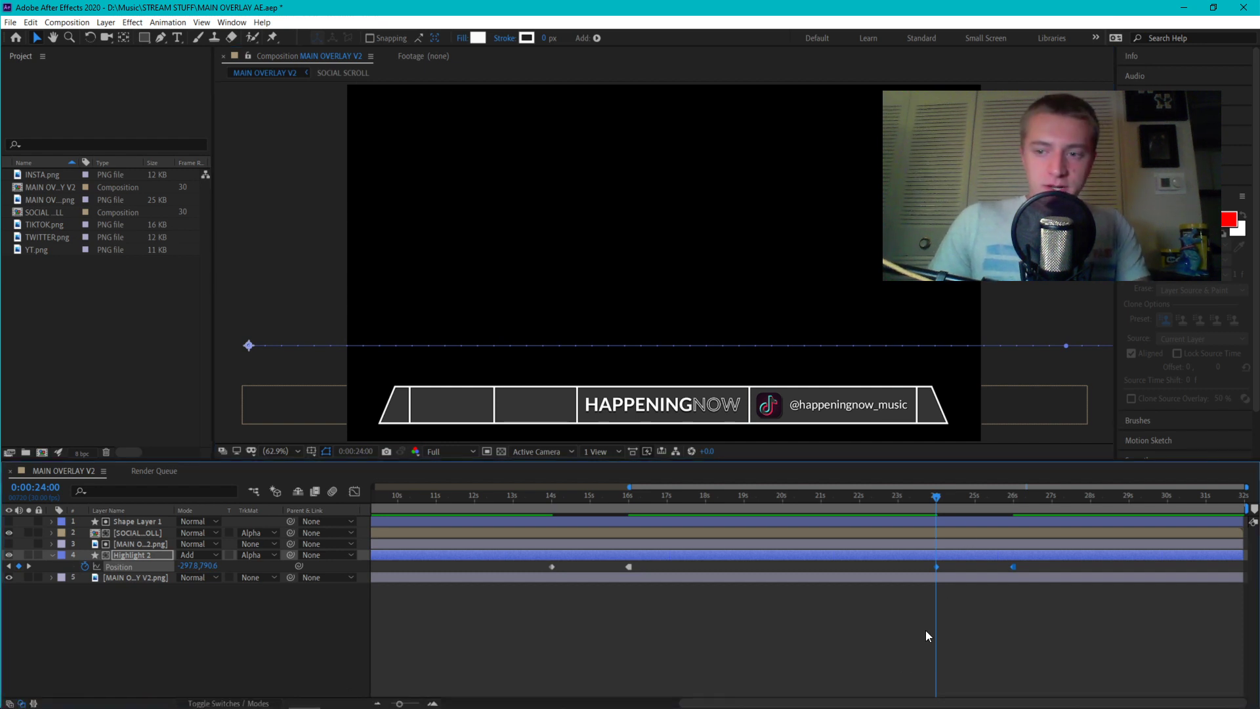
Preview the whole composition from 0:00:00:00 to review the three highlight sweeps
drag(626, 486, 306, 503)
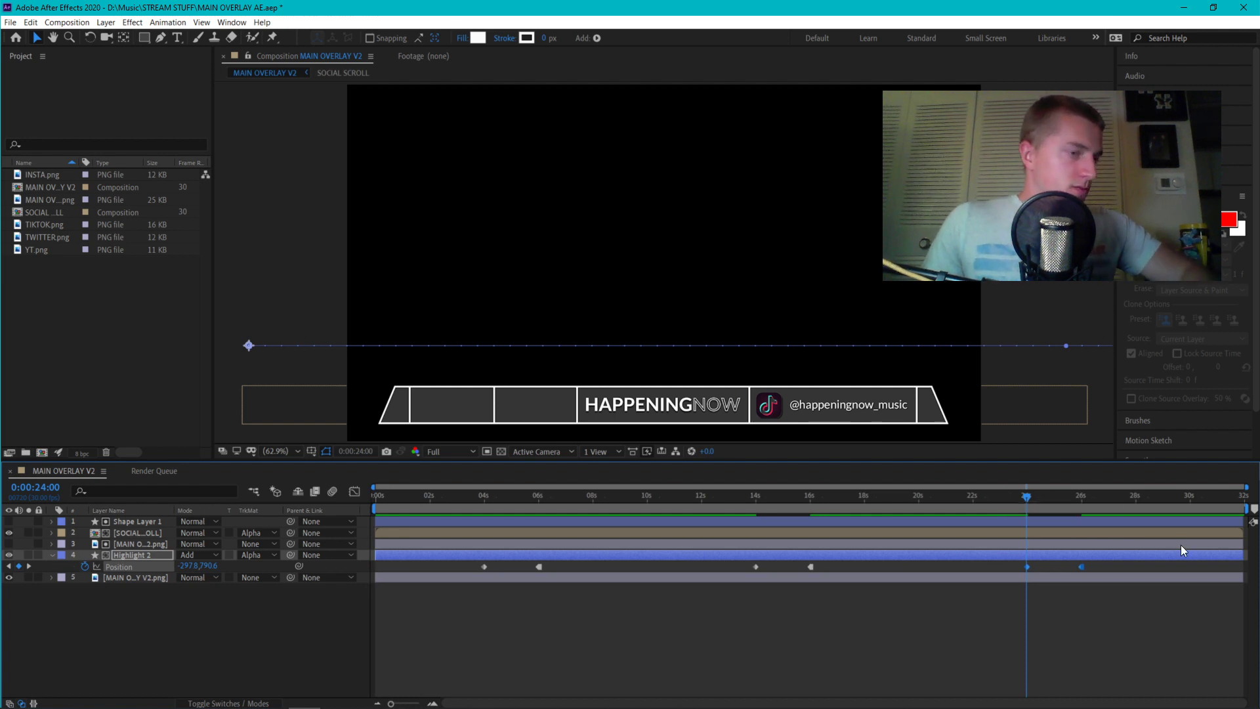
drag(419, 494, 297, 519)
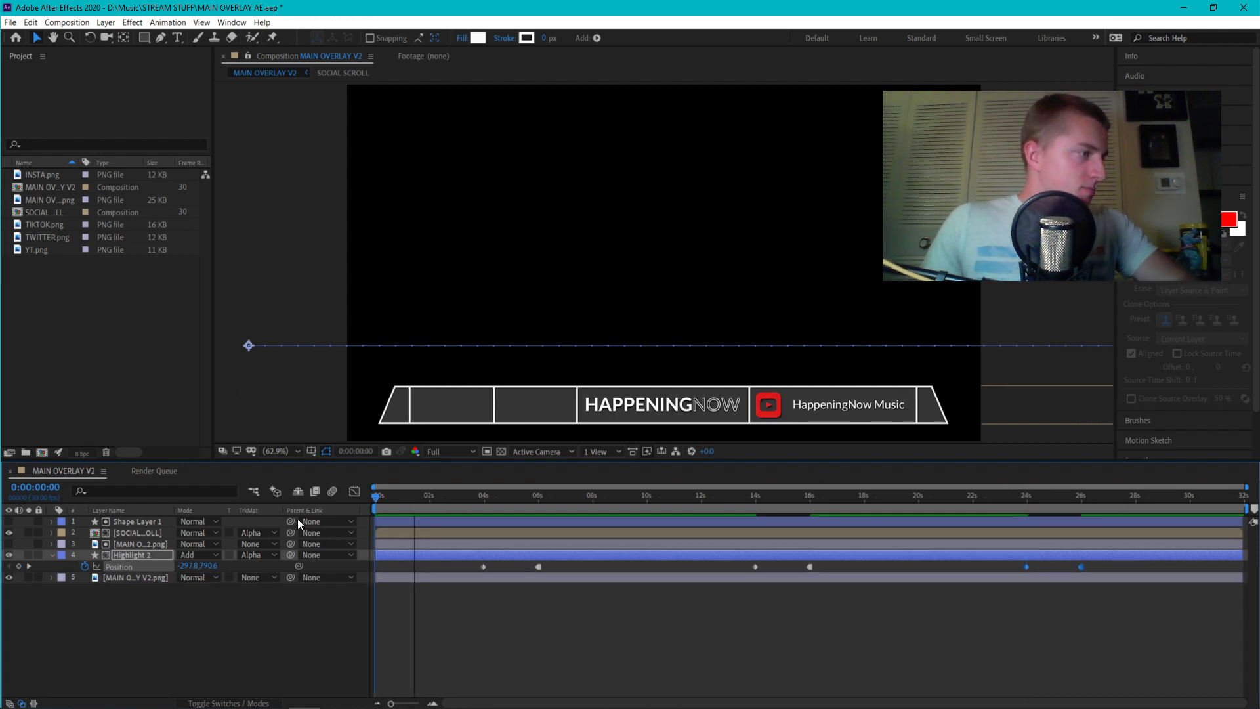
key(space)
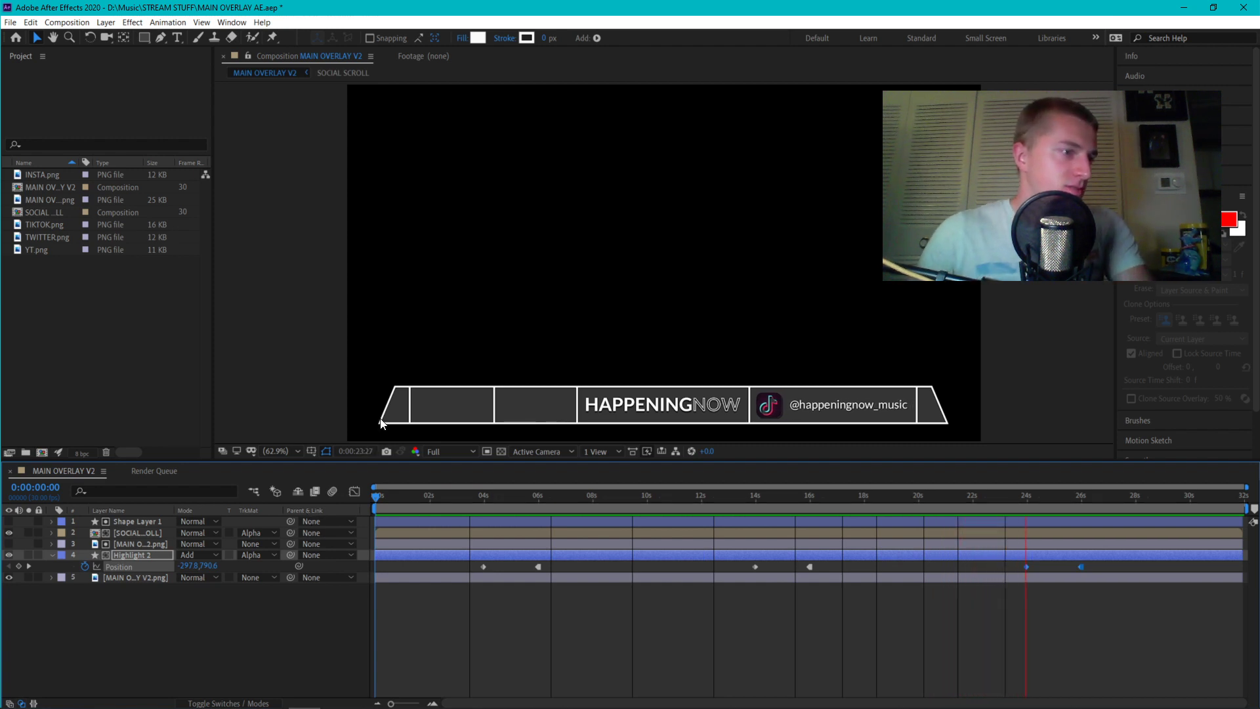
click(765, 332)
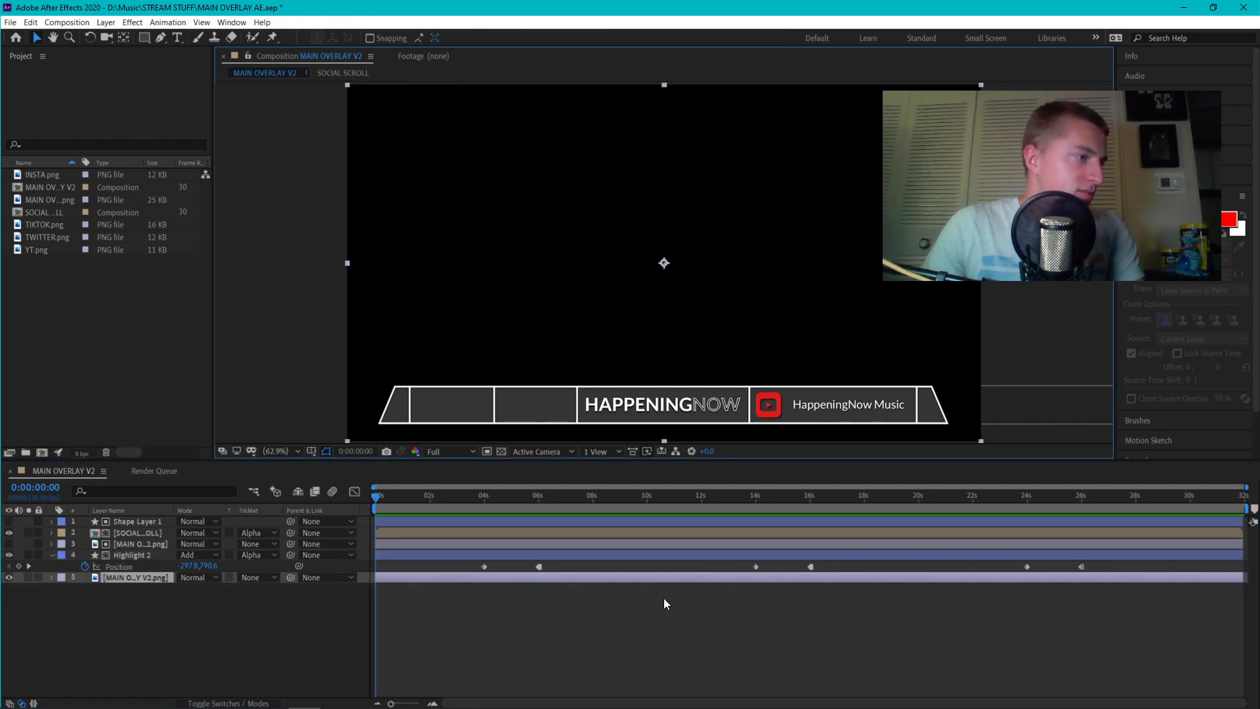
Delete Highlight 2's first and last pairs of Position keyframes, keeping only the sweep between 14 and 16 seconds
click(539, 566)
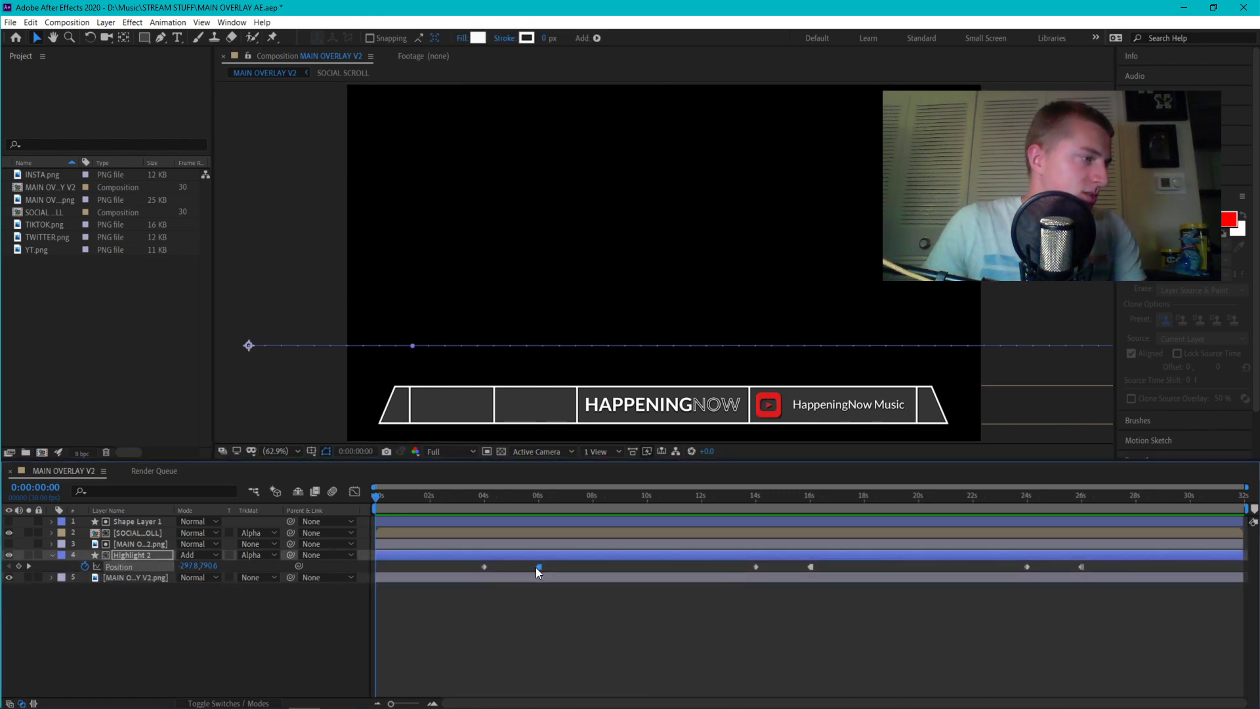
click(484, 567)
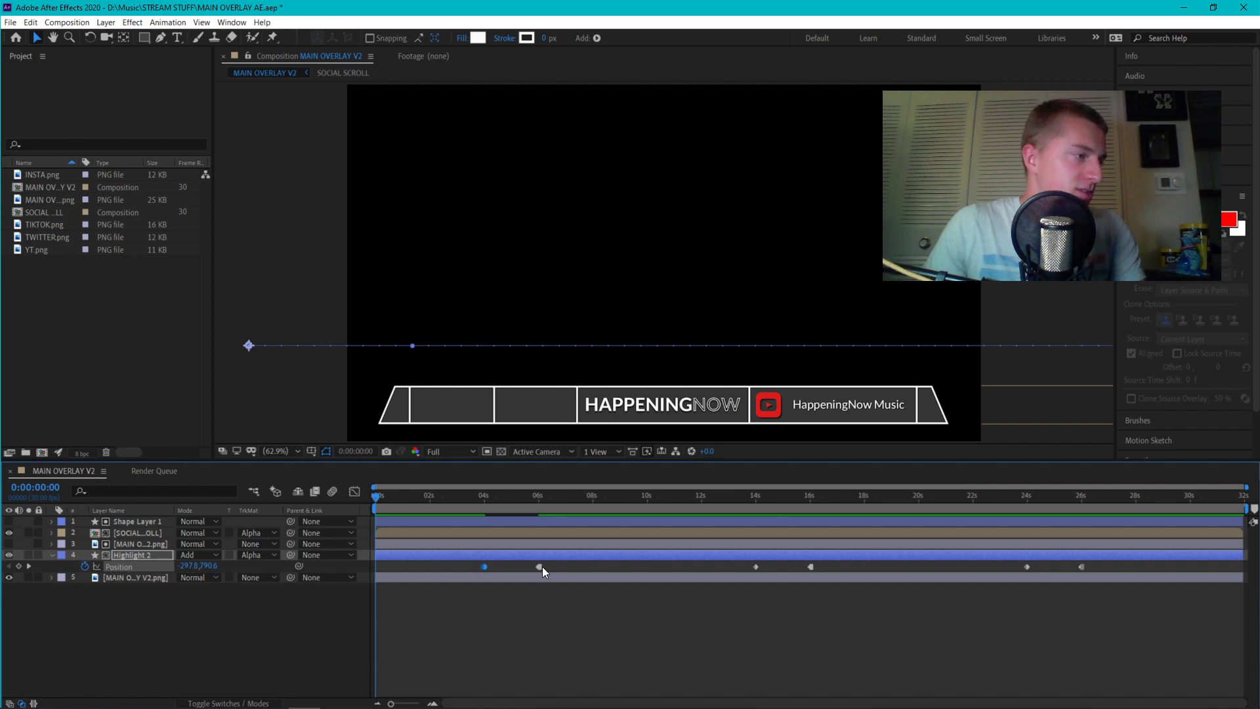
key(Delete)
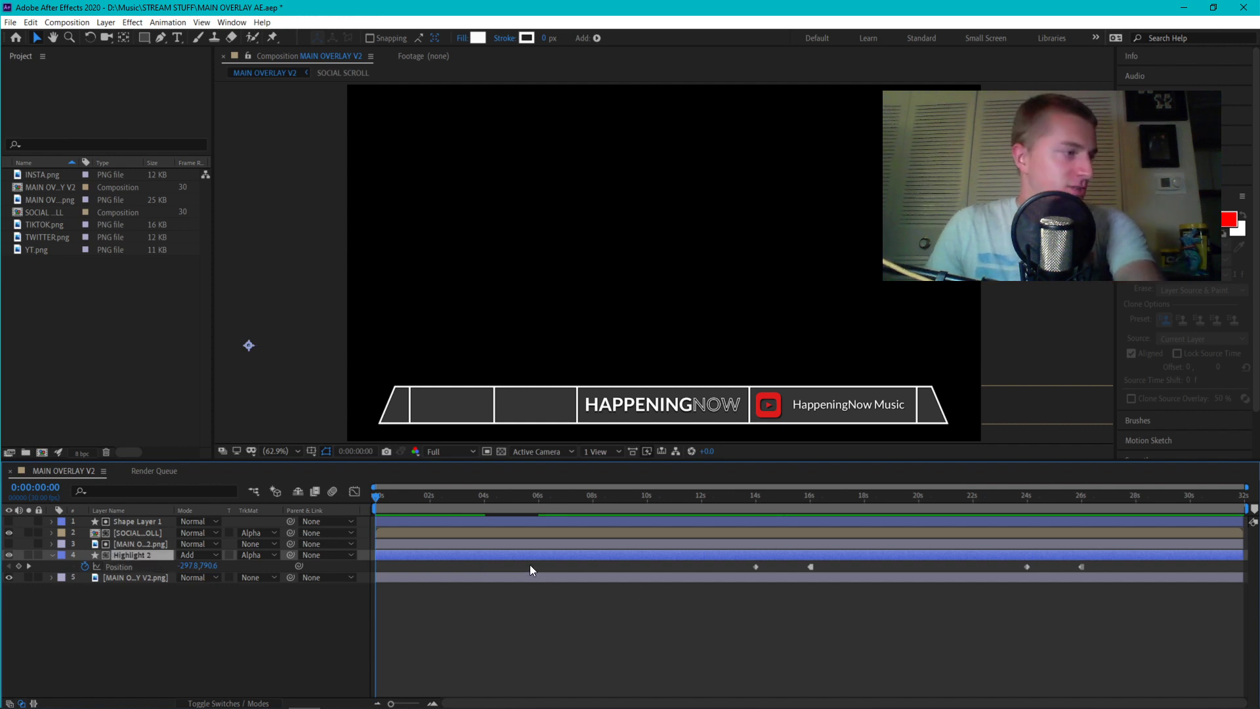
click(1028, 566)
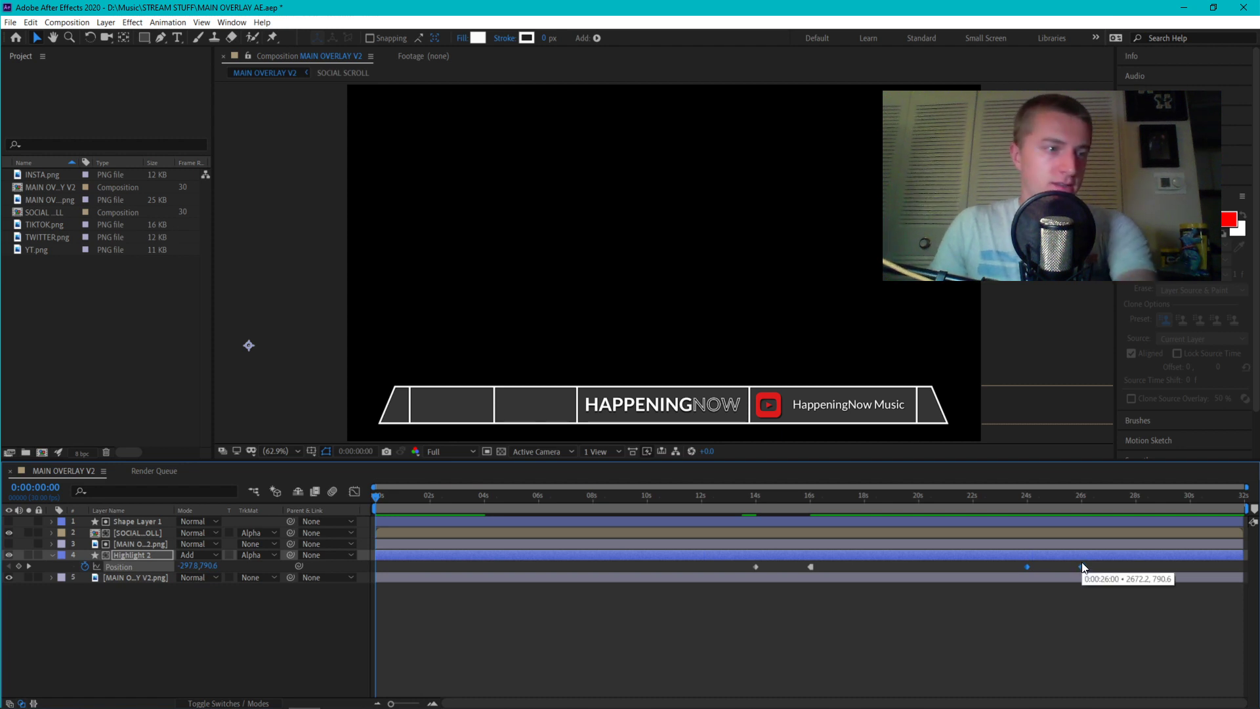
key(Delete)
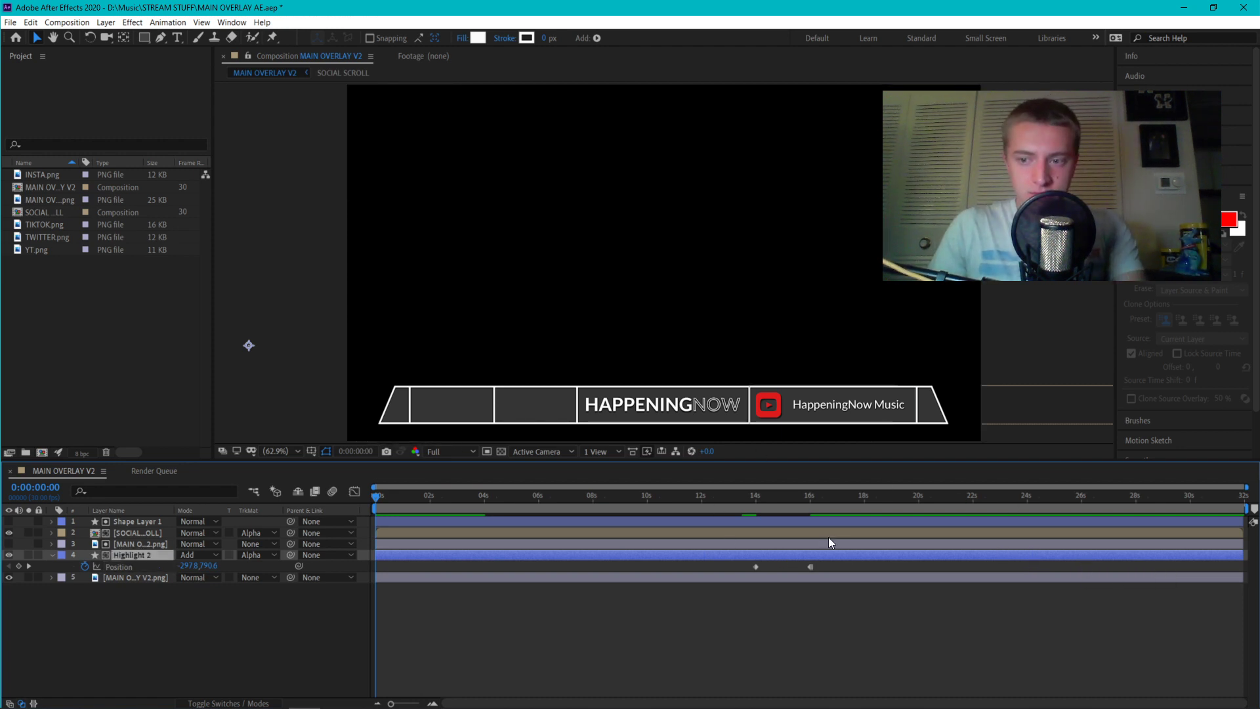
Preview the composition with the single highlight sweep, and collapse Highlight 2's properties
key(space)
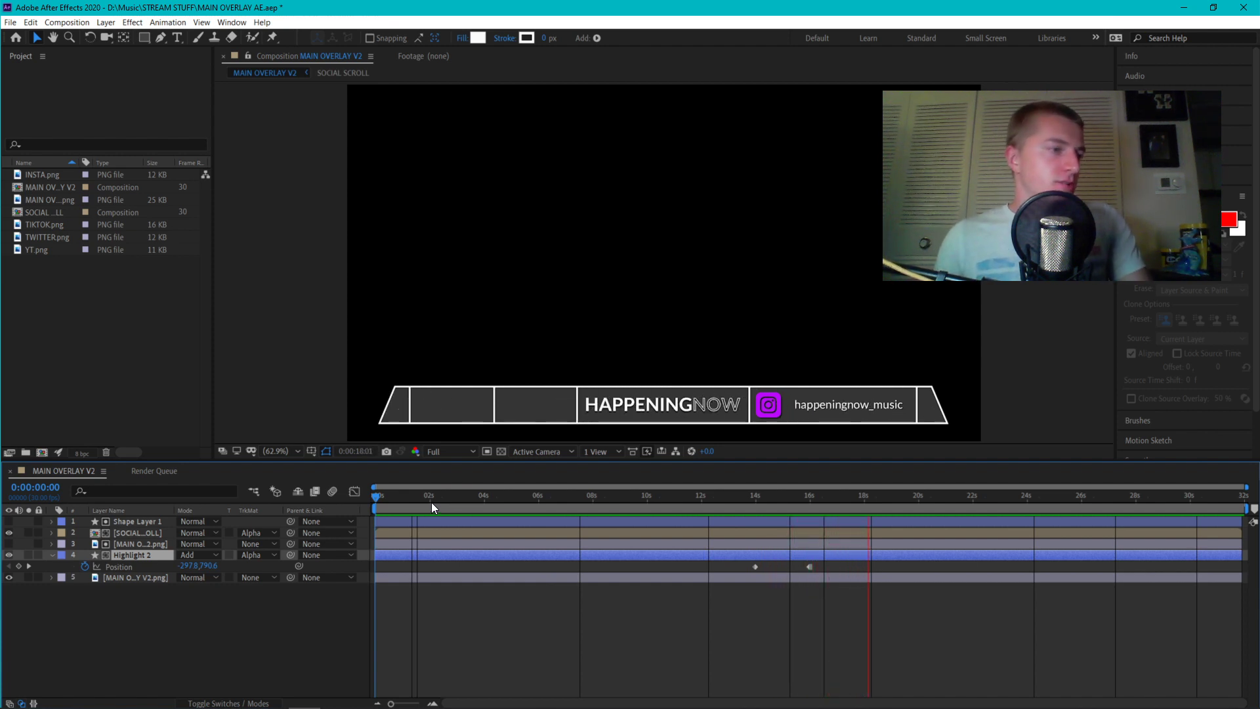
key(space)
click(450, 277)
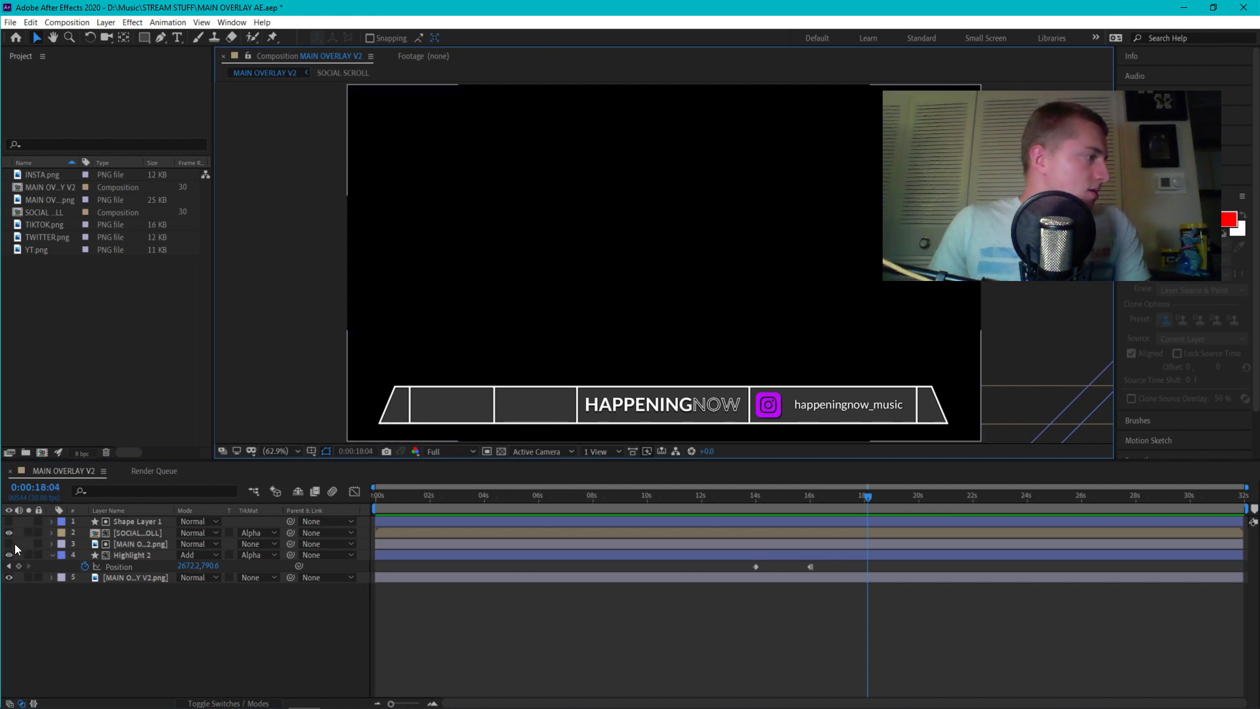
click(52, 555)
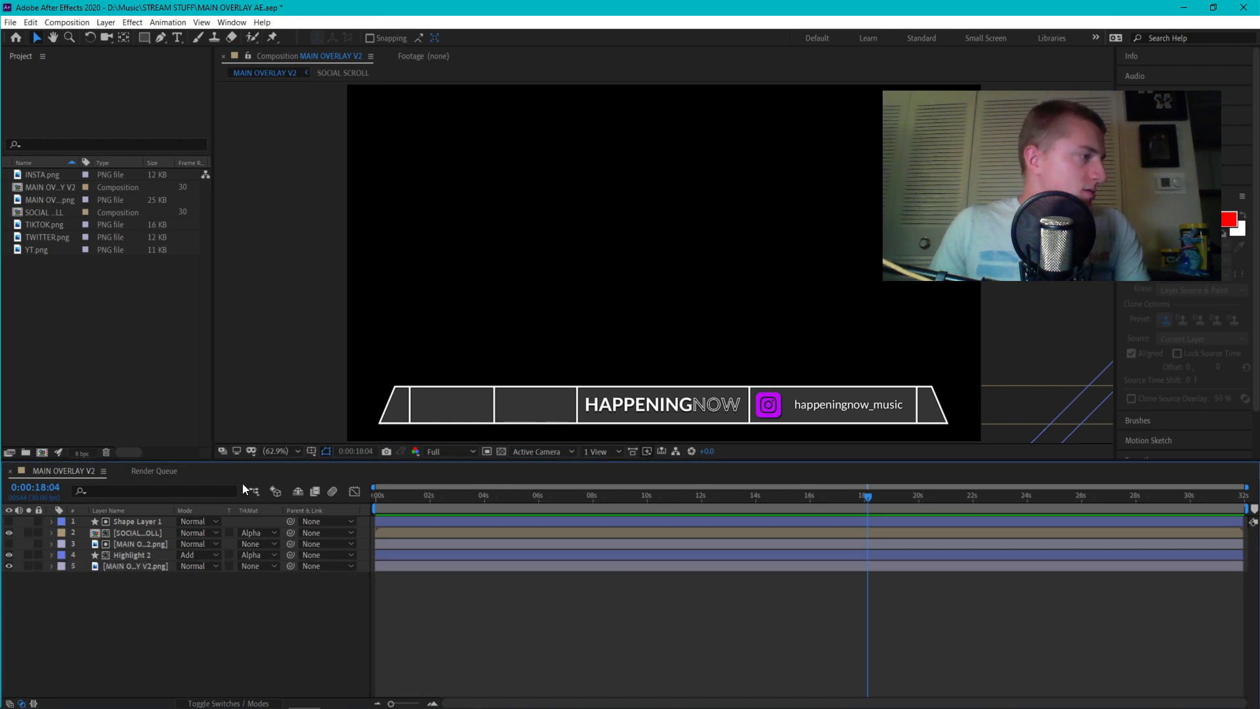
click(467, 494)
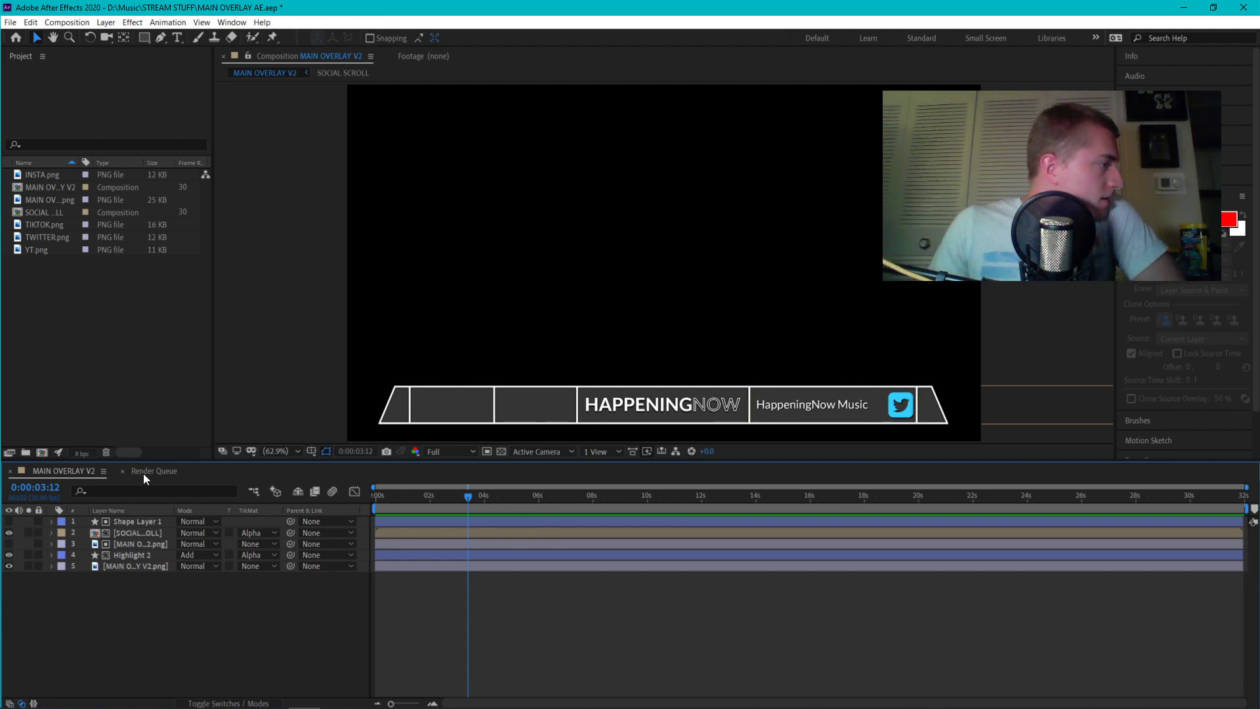
Add the MAIN OVERLAY V2 composition to the render queue
right_click(40, 471)
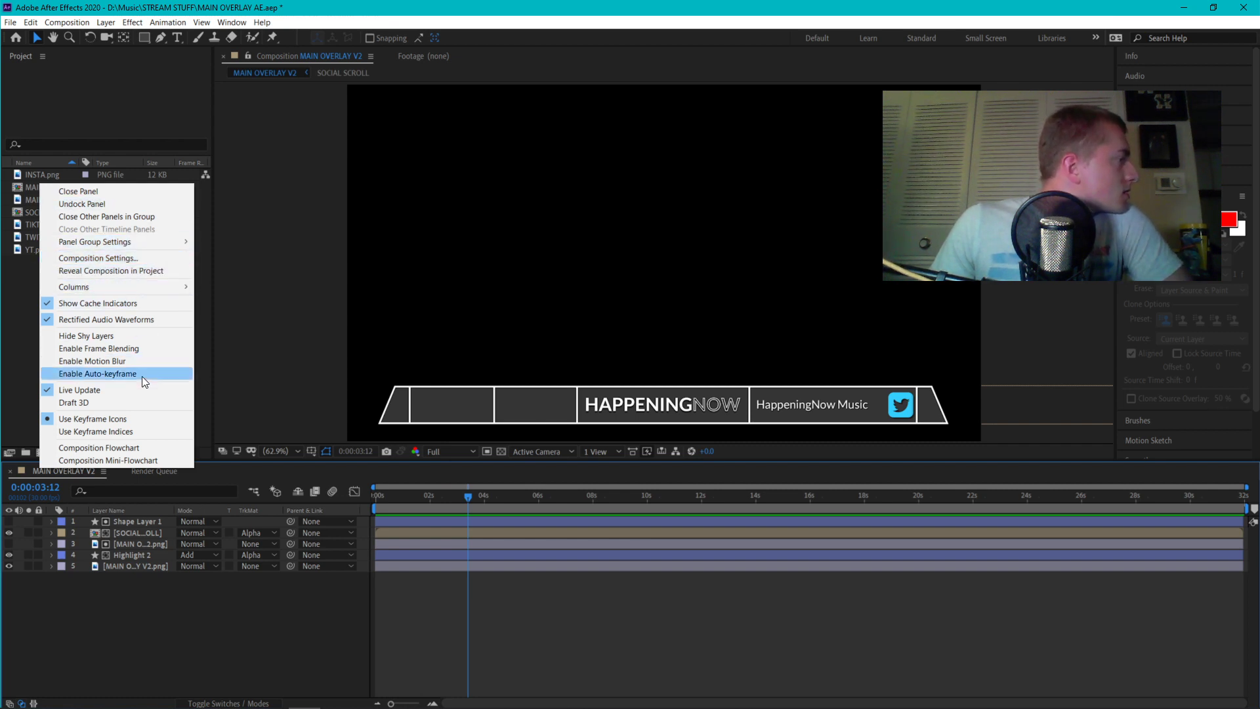
click(108, 601)
click(66, 23)
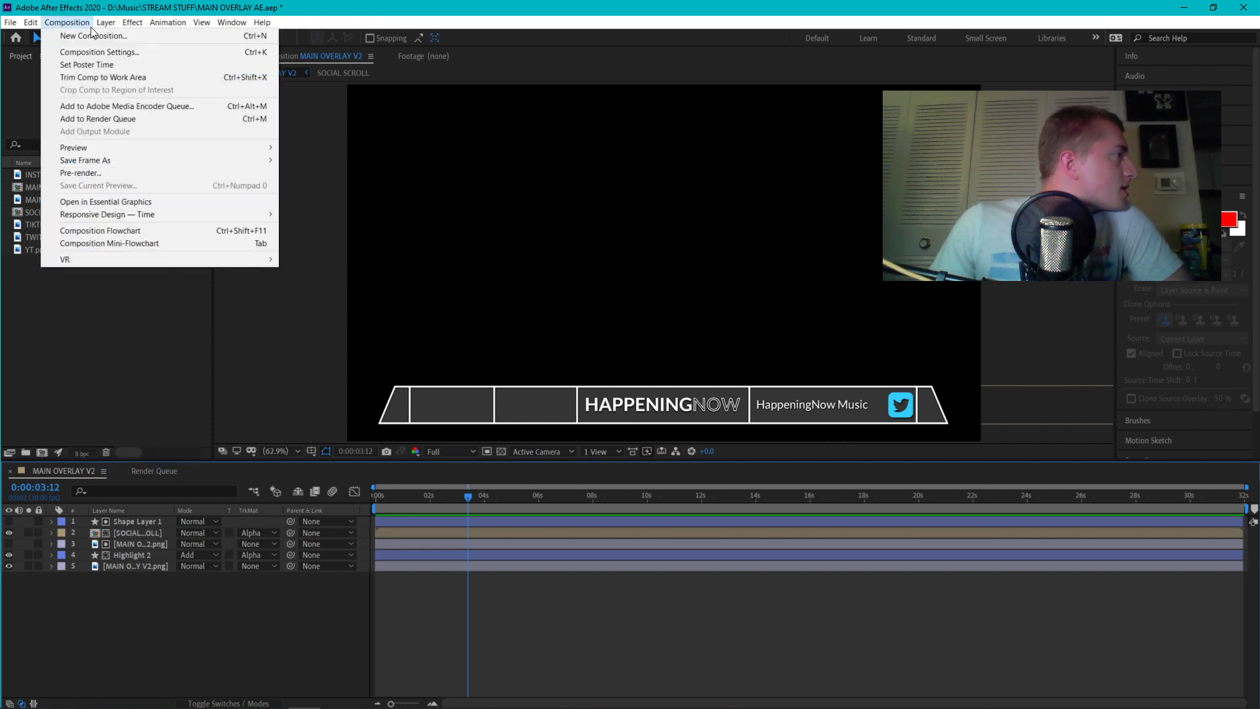
click(136, 119)
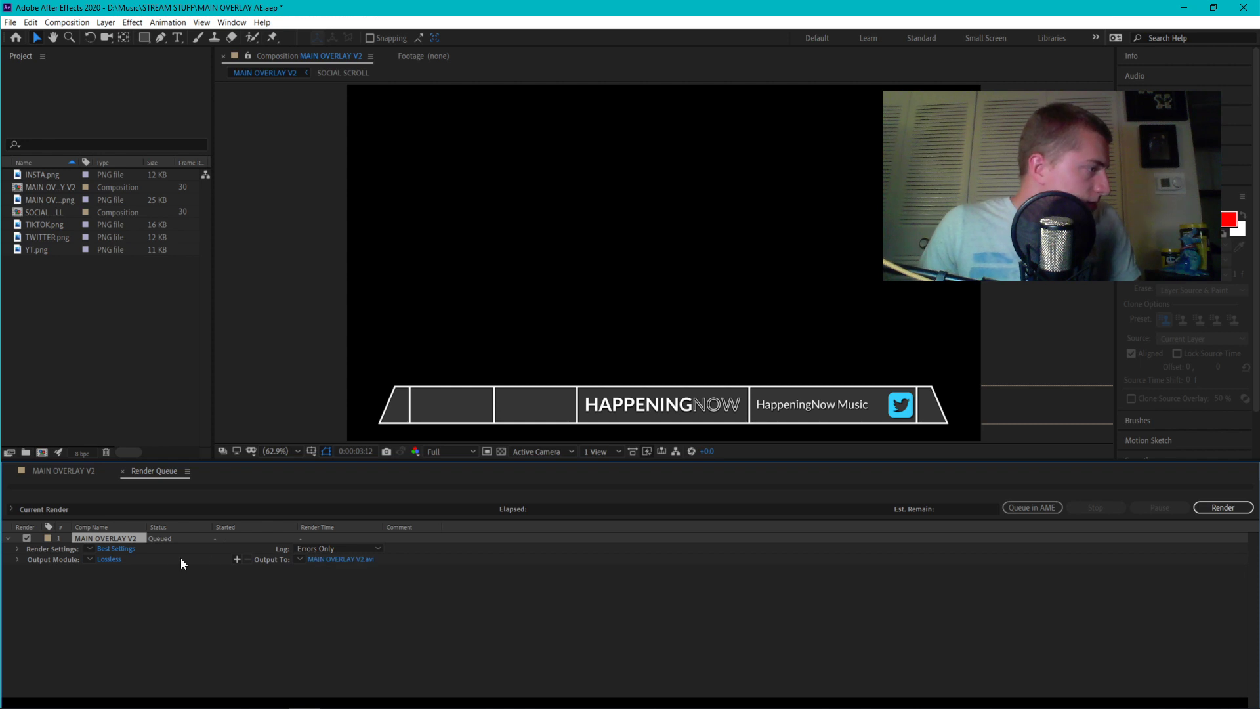
Set the render's output module to QuickTime and its output file to MAIN OVERLAY V2.mov in the STREAM STUFF EXPORTS folder
click(108, 559)
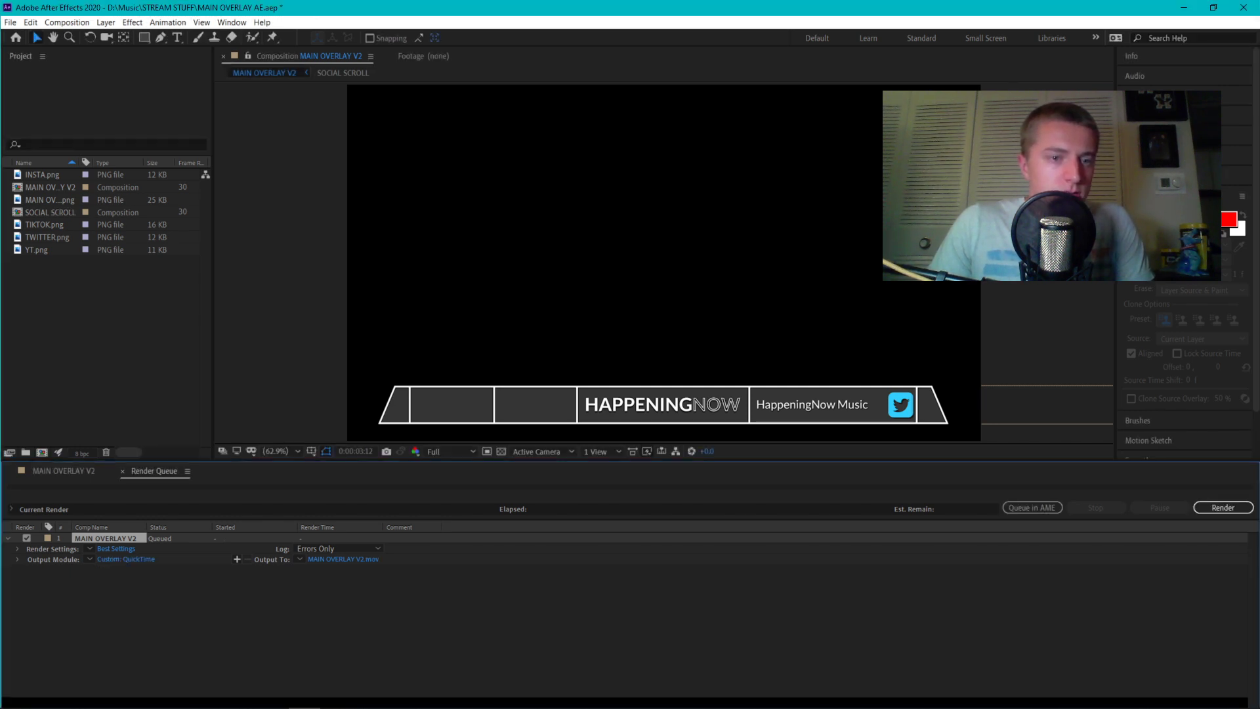
click(341, 560)
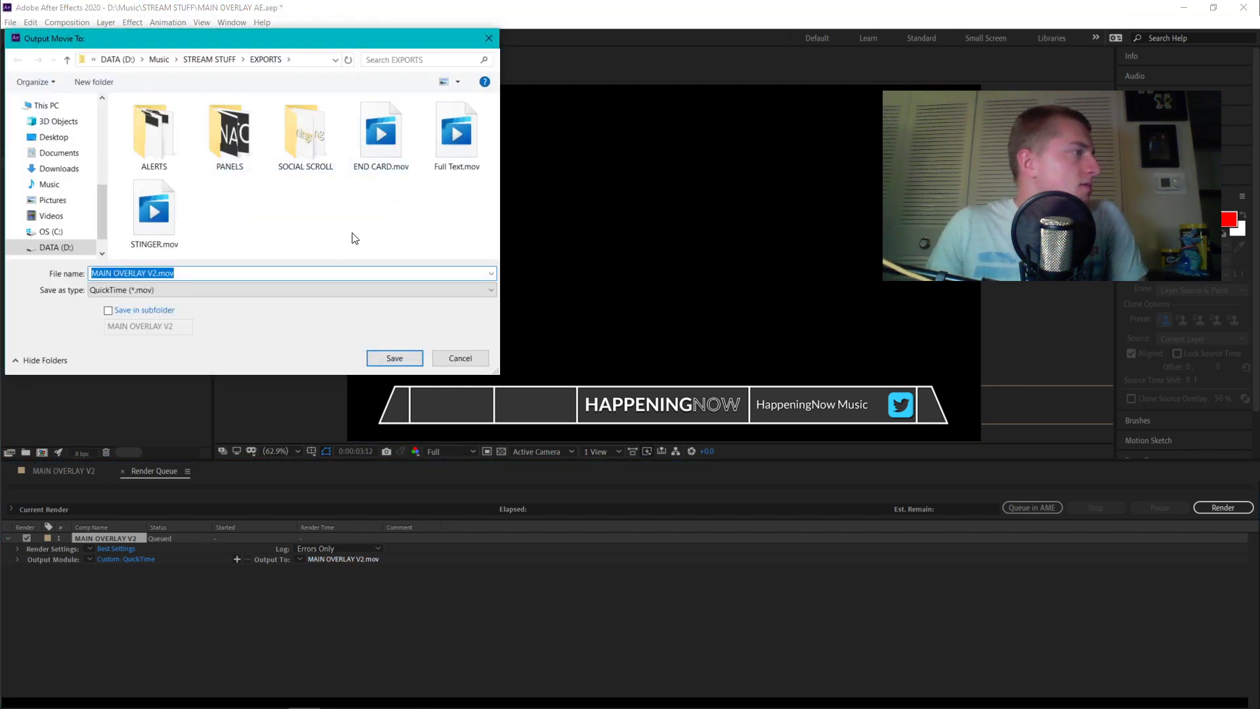
click(392, 359)
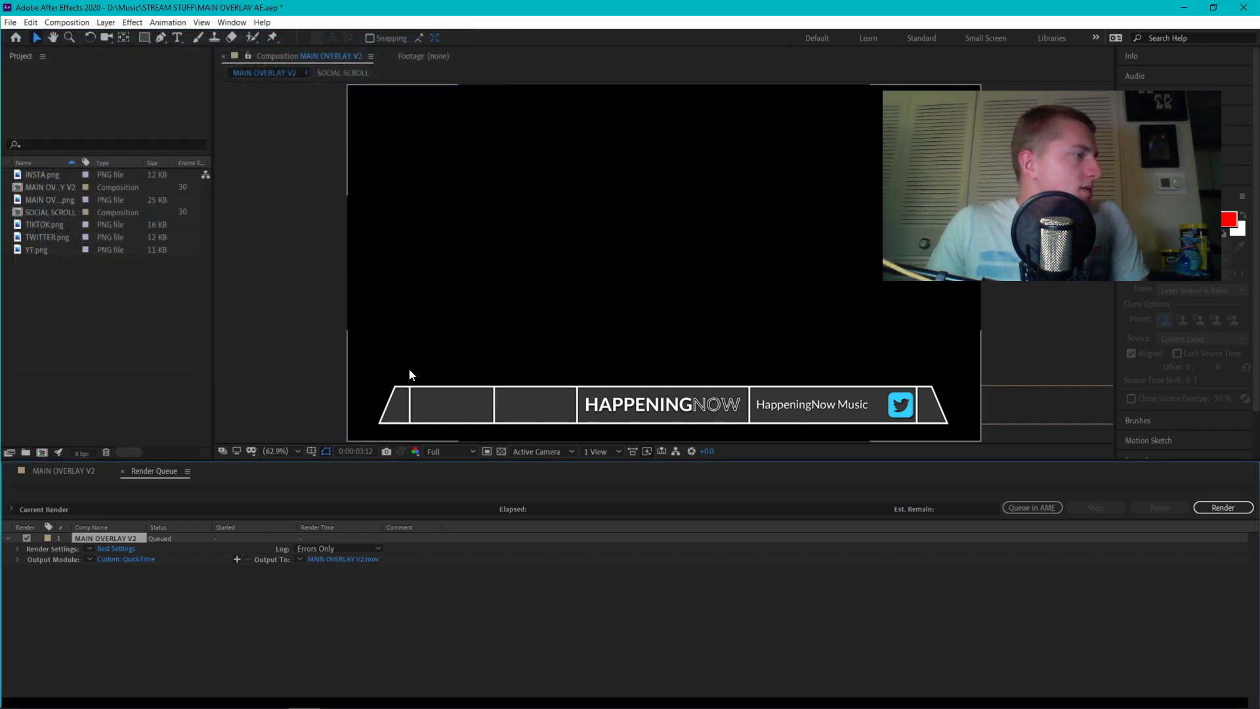
Render the queued MAIN OVERLAY V2 composition and save the project
click(1225, 508)
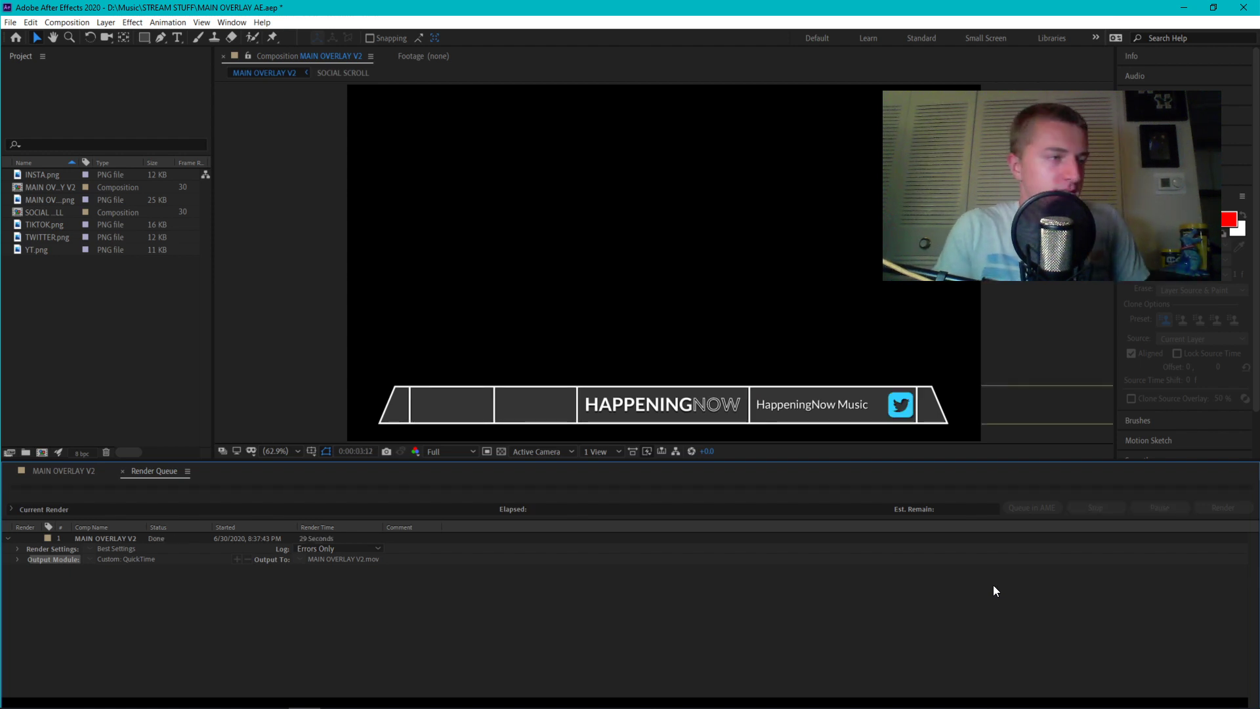
key(ctrl+s)
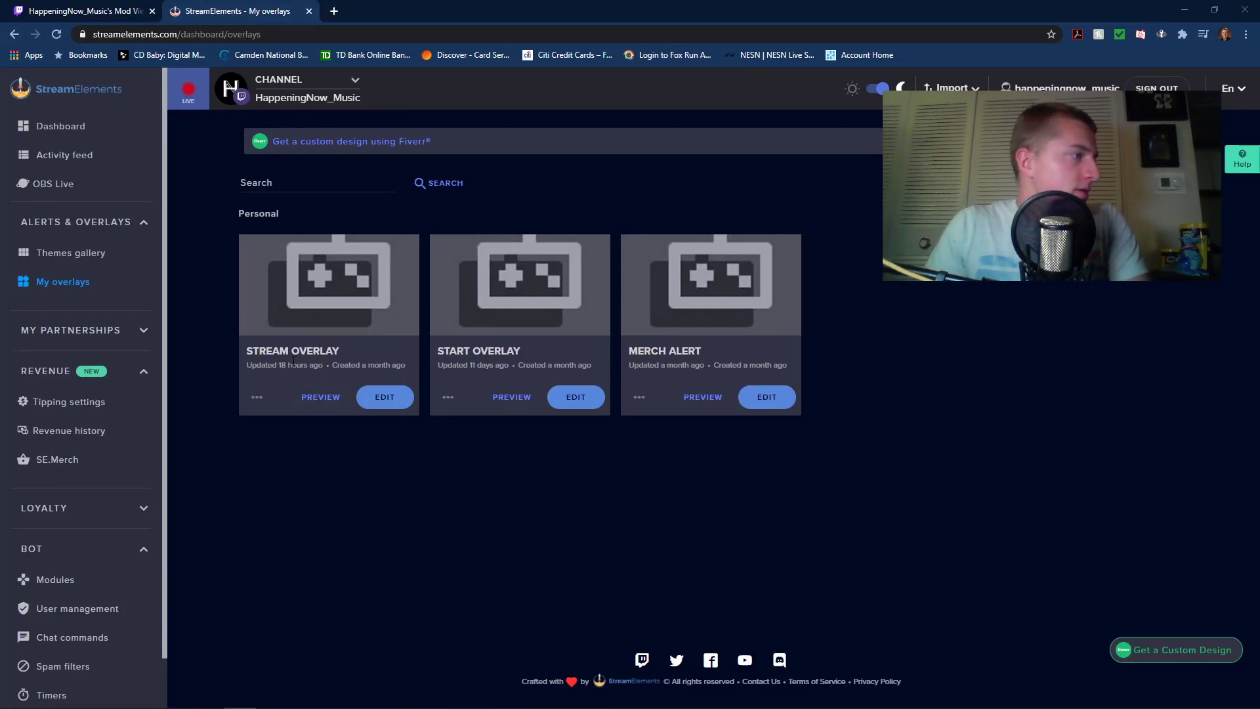
Switch to StreamElements, open STREAM OVERLAY for editing, and identify which layers hold the background image and the social handles
click(379, 400)
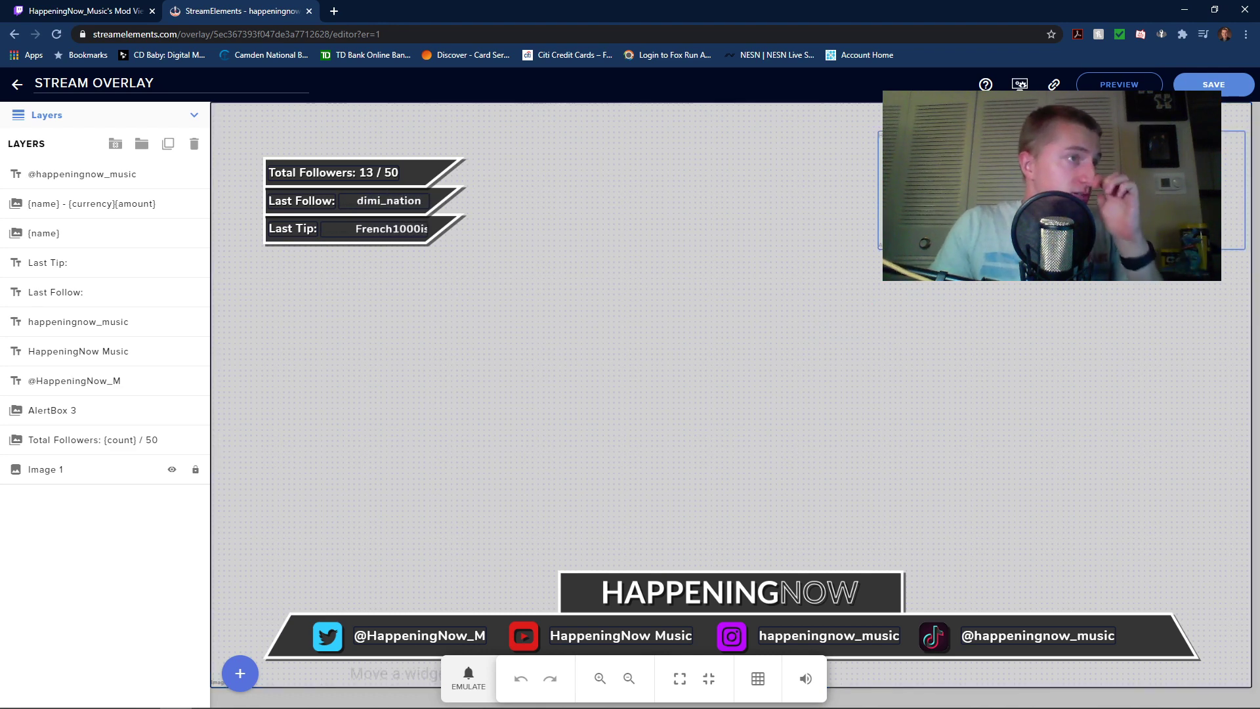
click(57, 471)
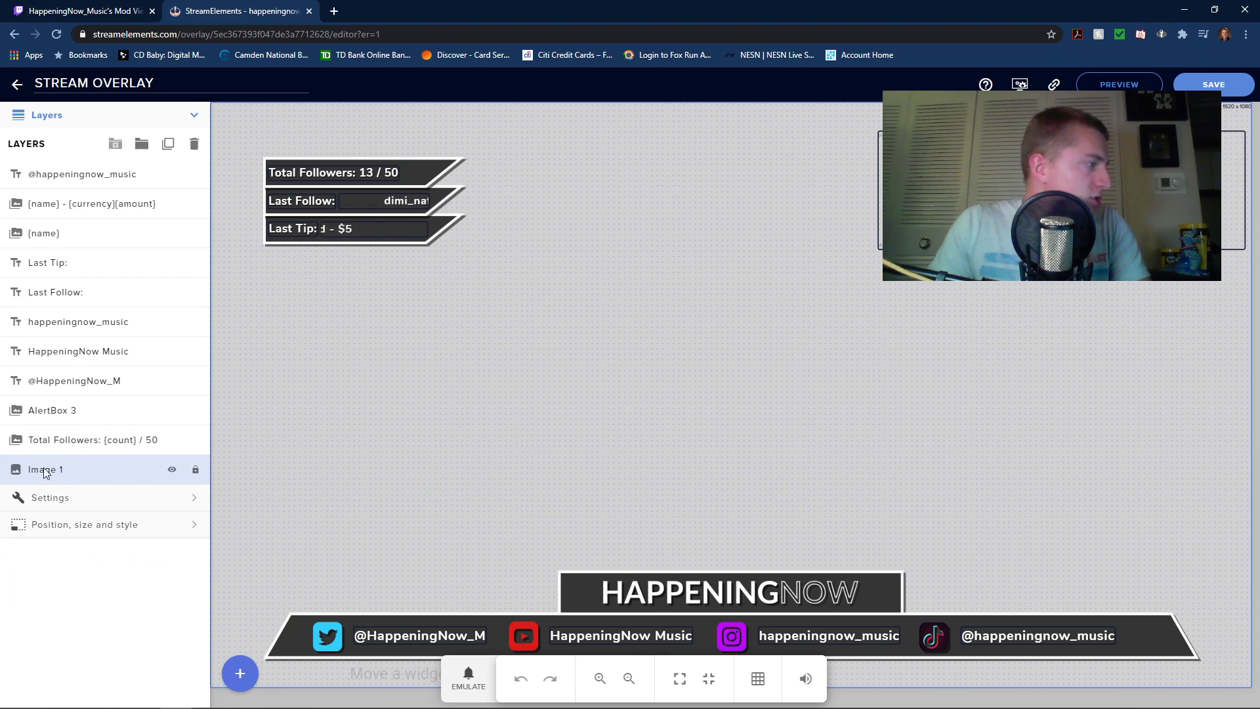
click(58, 412)
click(58, 391)
click(56, 351)
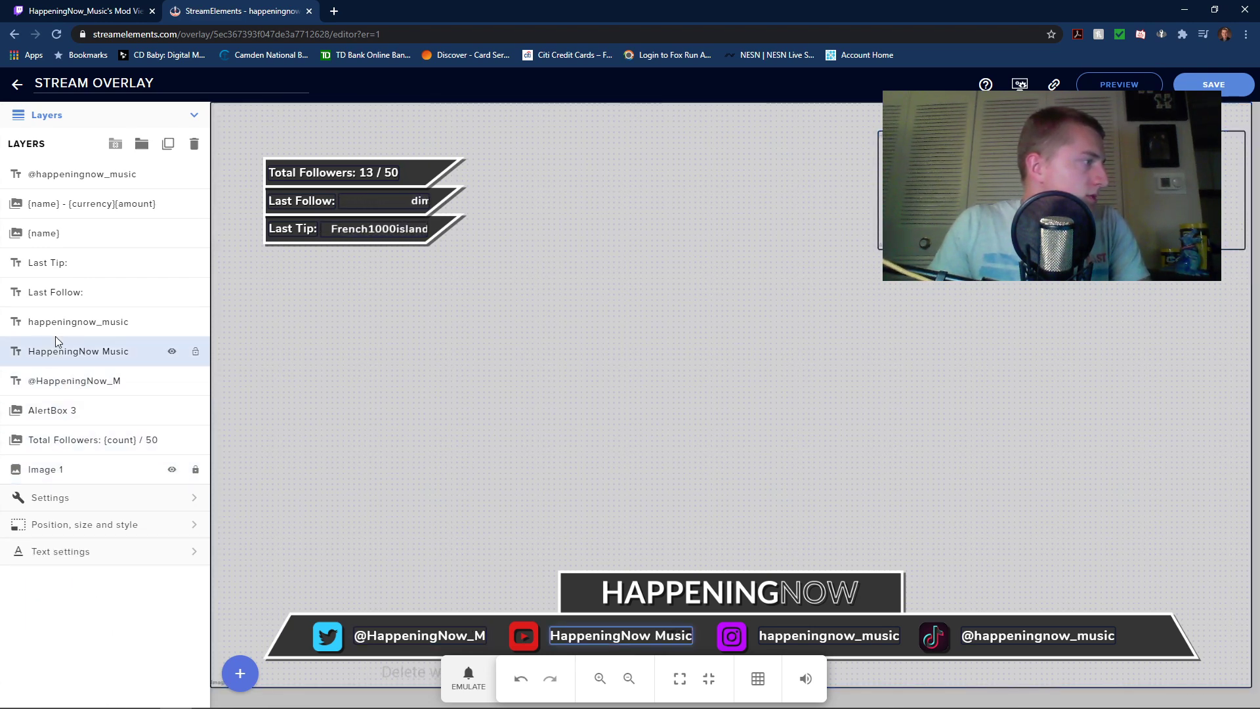
click(57, 328)
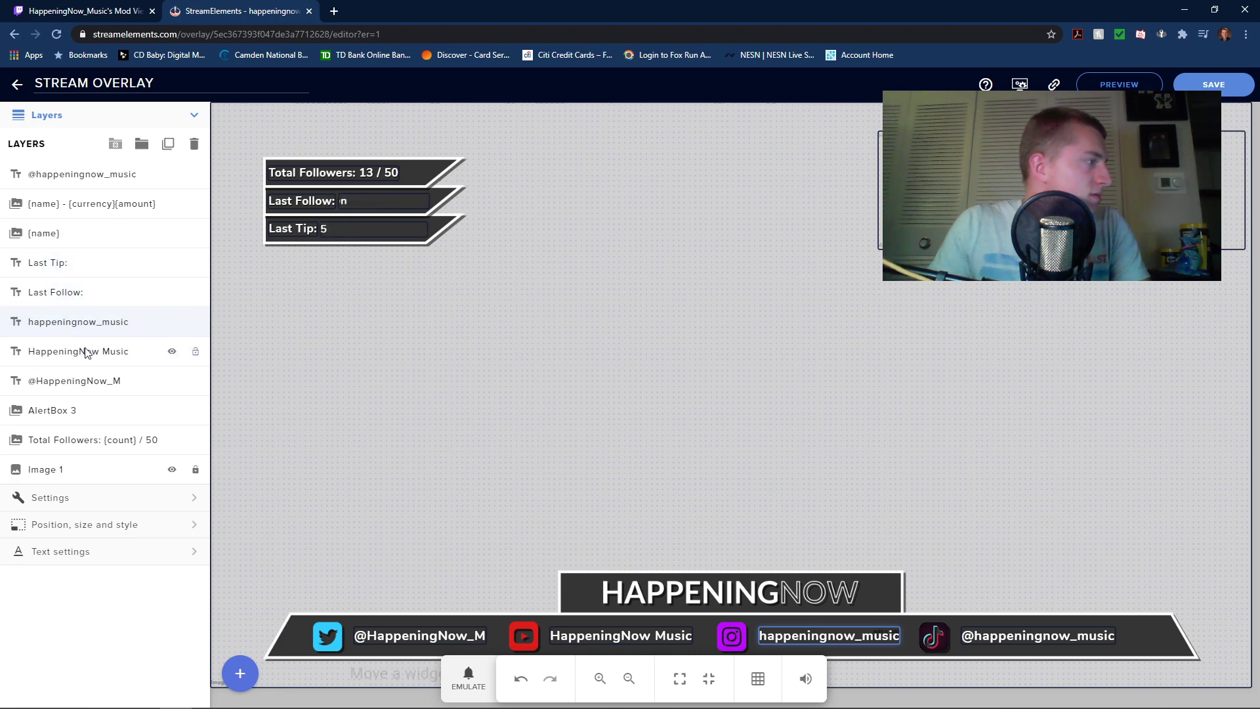
Delete the four social media handle text layers for TikTok, YouTube, Instagram and Twitter from STREAM OVERLAY
click(92, 179)
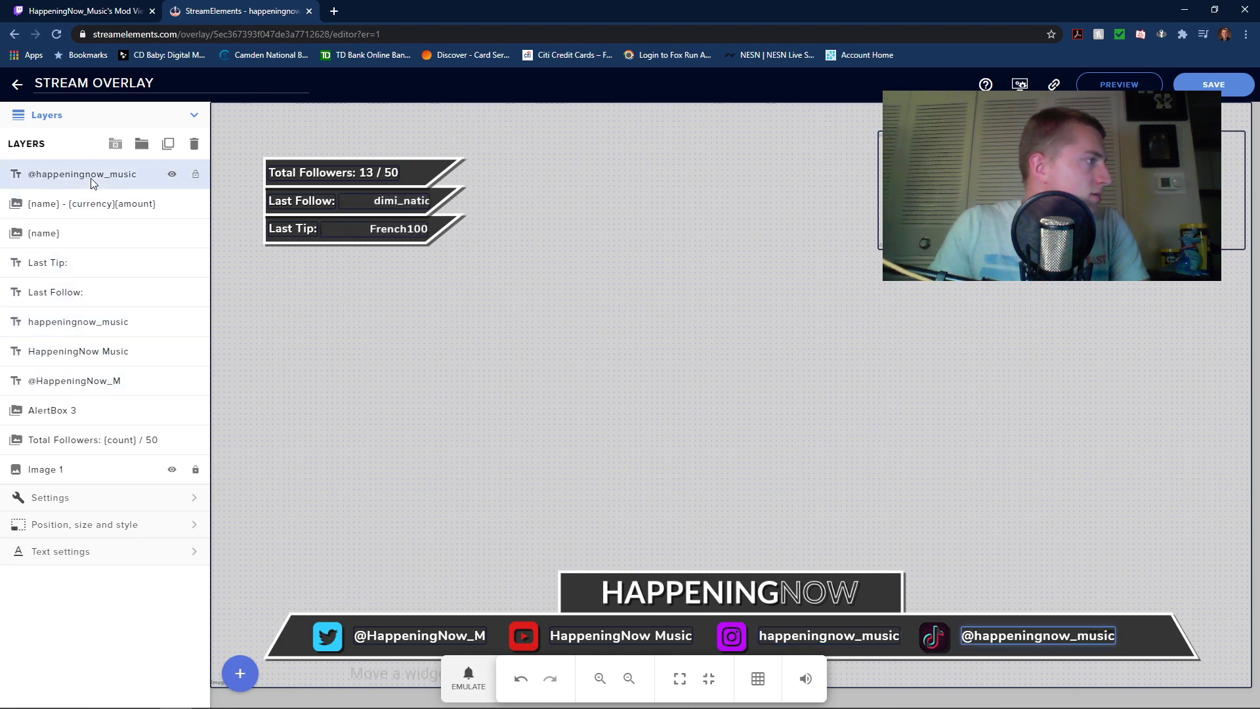
key(Delete)
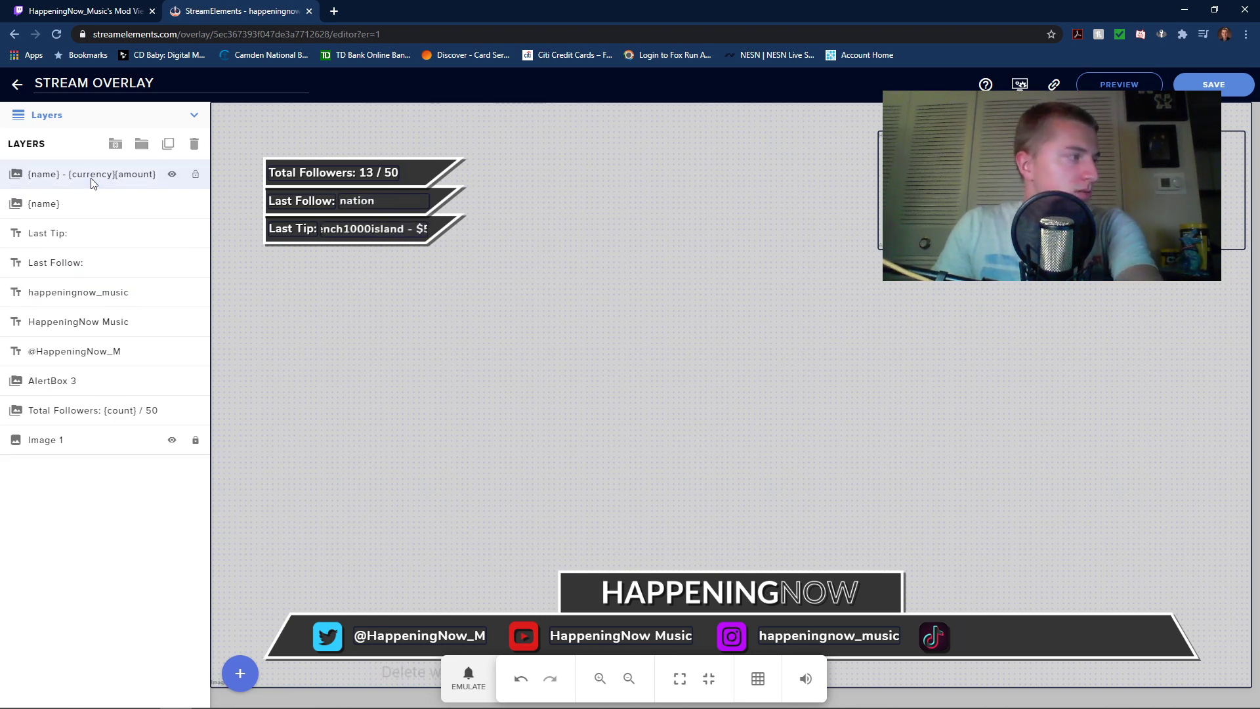
click(100, 316)
key(Delete)
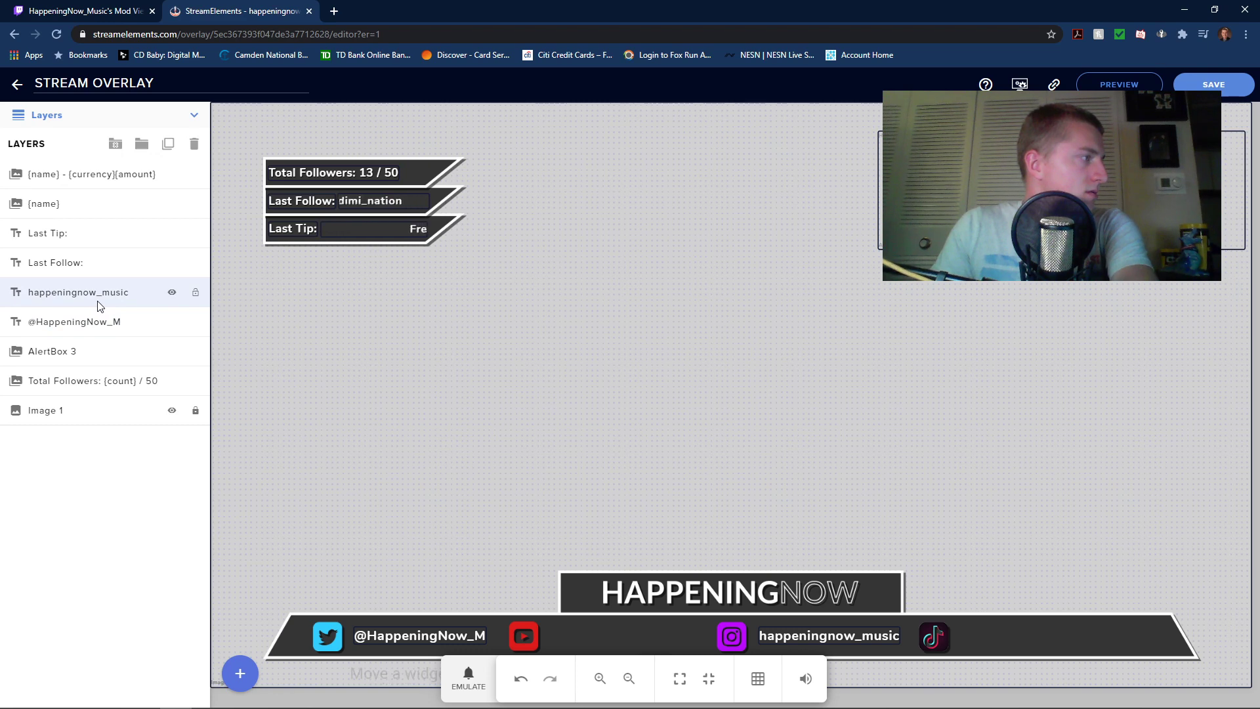
click(99, 305)
key(Delete)
click(74, 294)
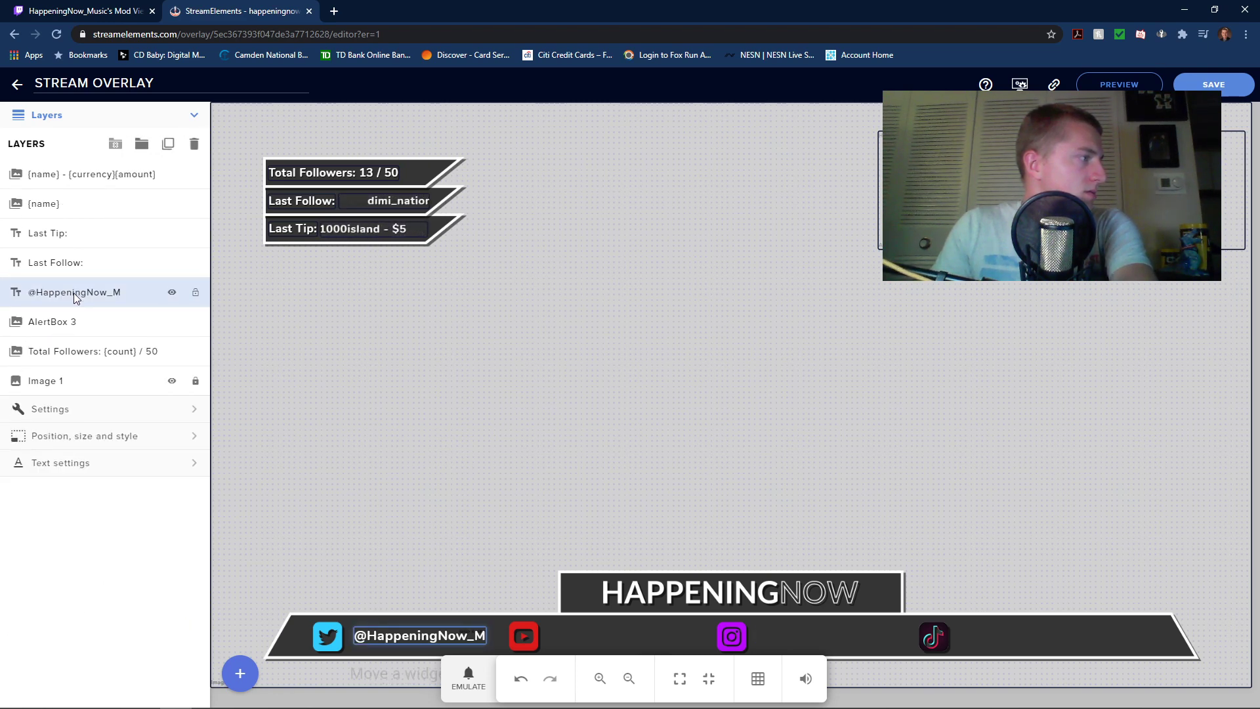
key(Delete)
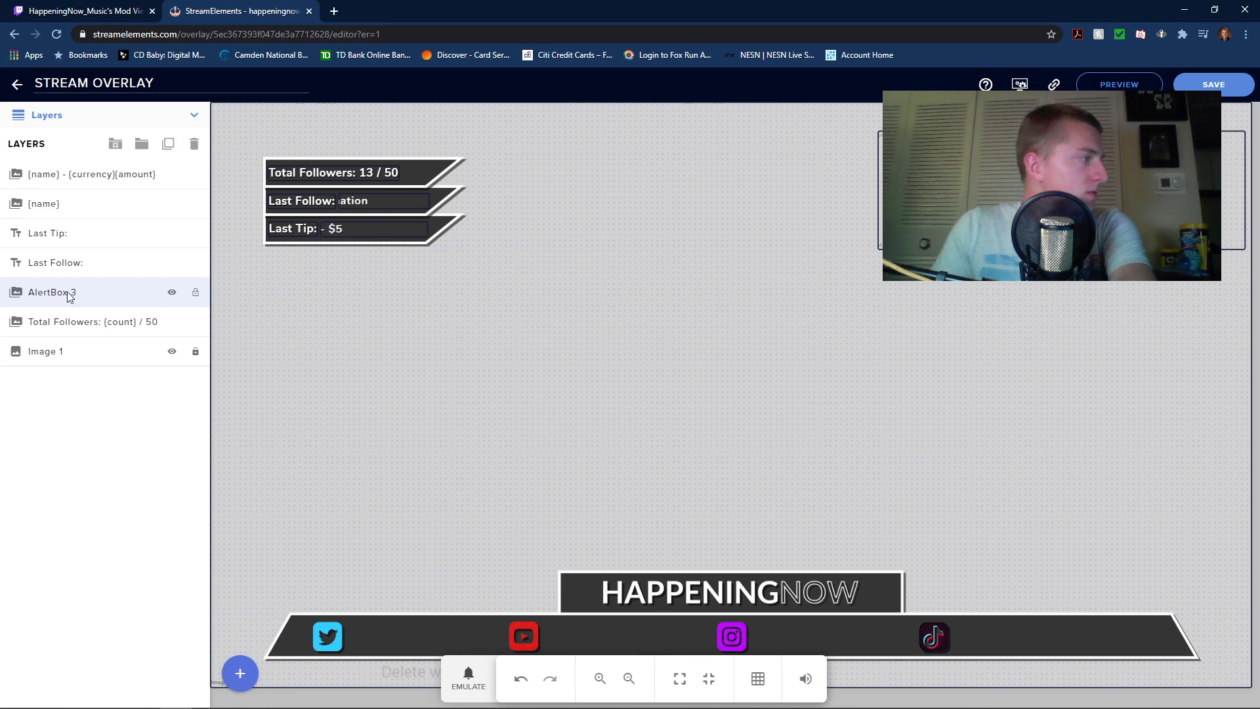
Clear the old overlay picture from the Image 1 layer and delete that layer
click(64, 359)
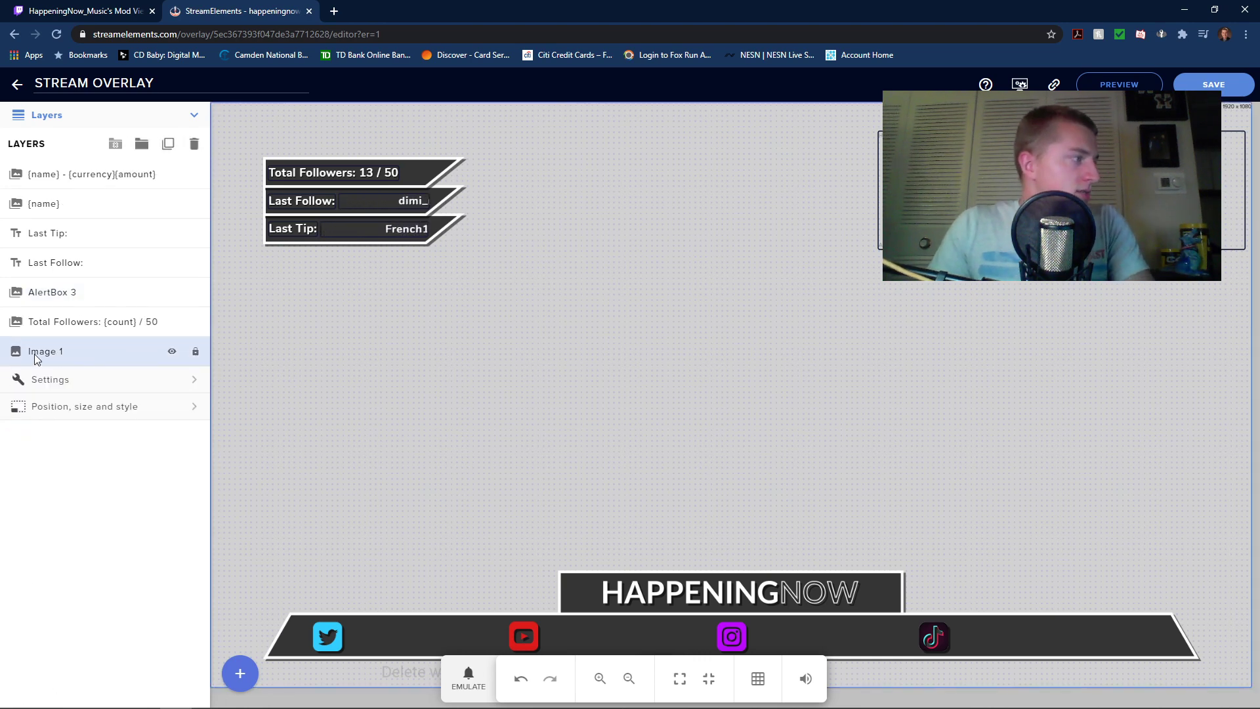
click(63, 385)
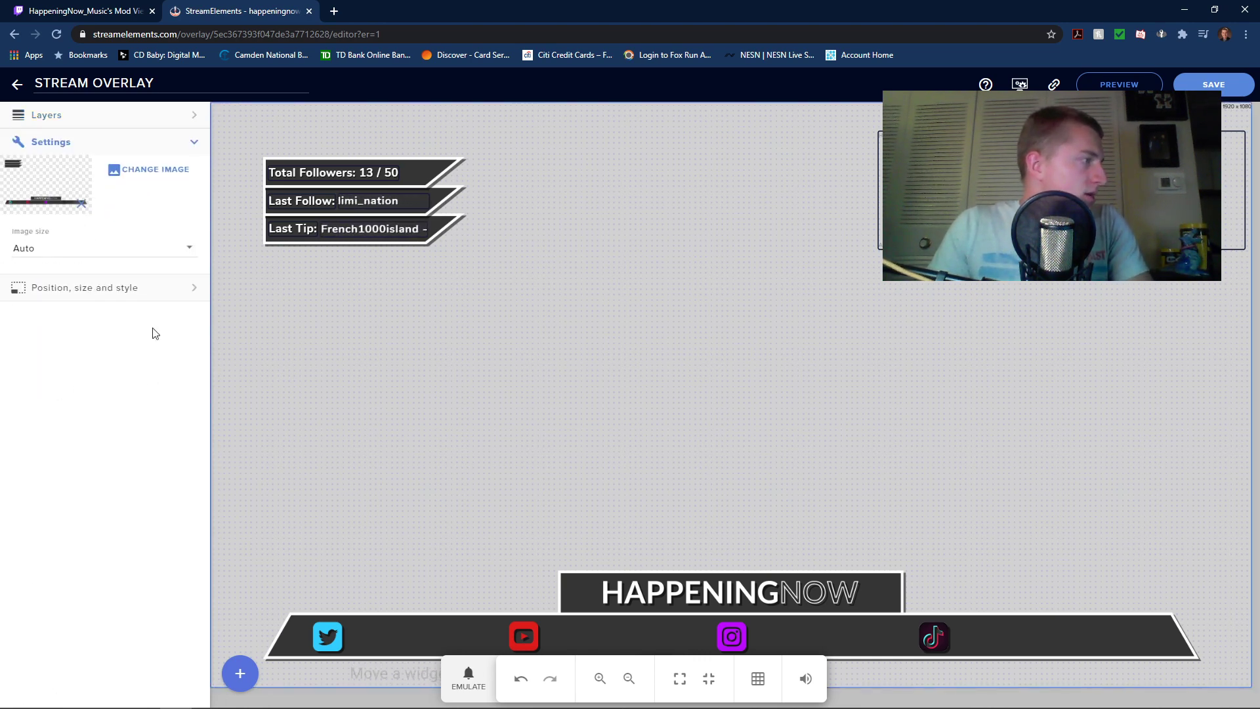
click(158, 172)
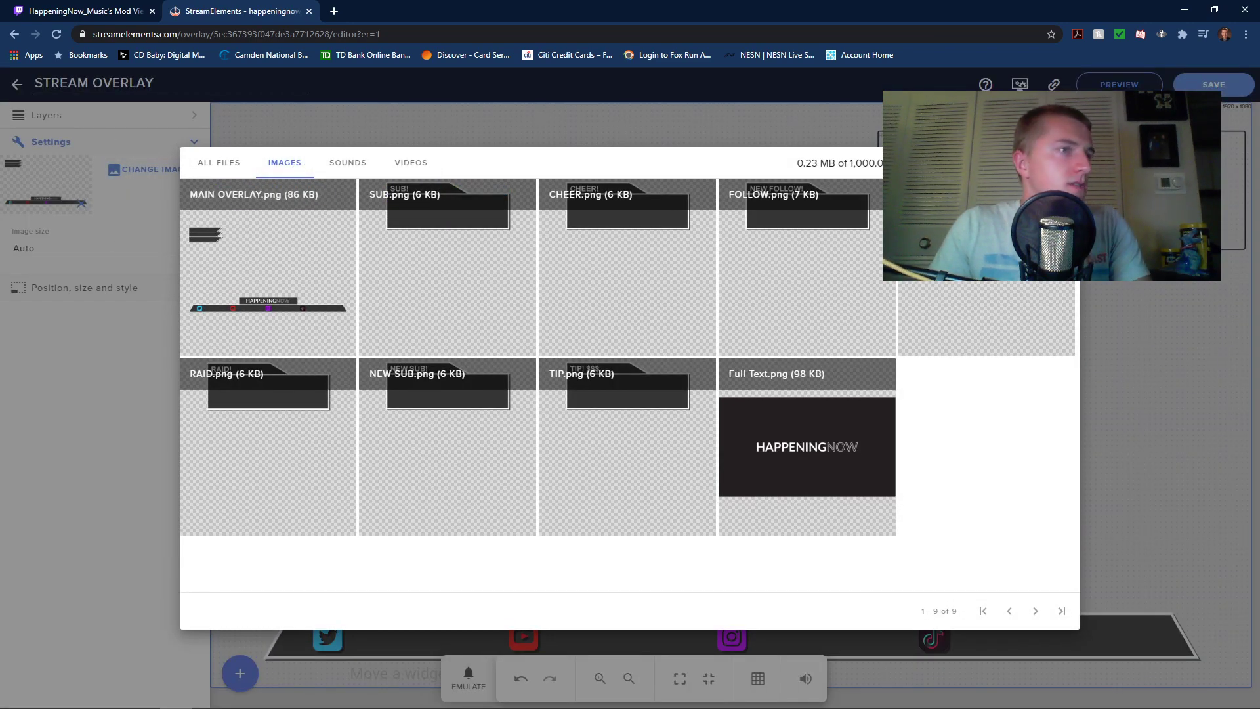
click(468, 129)
click(82, 202)
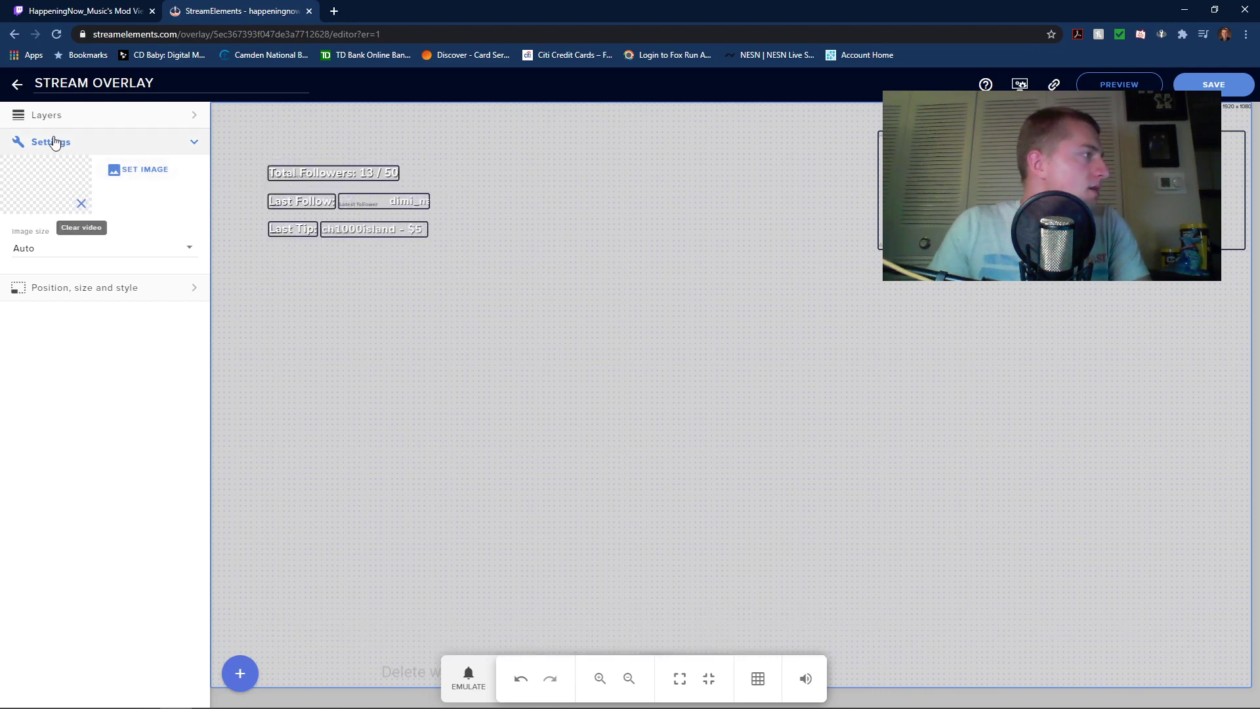
click(183, 123)
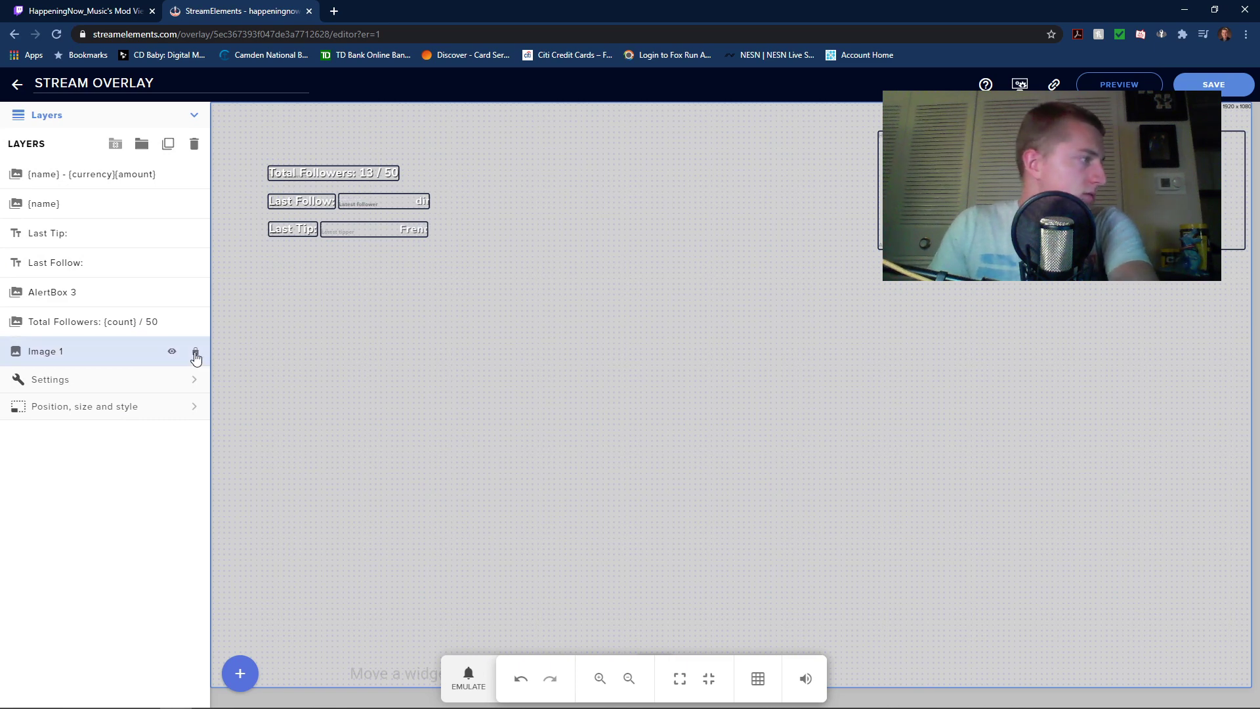
key(Delete)
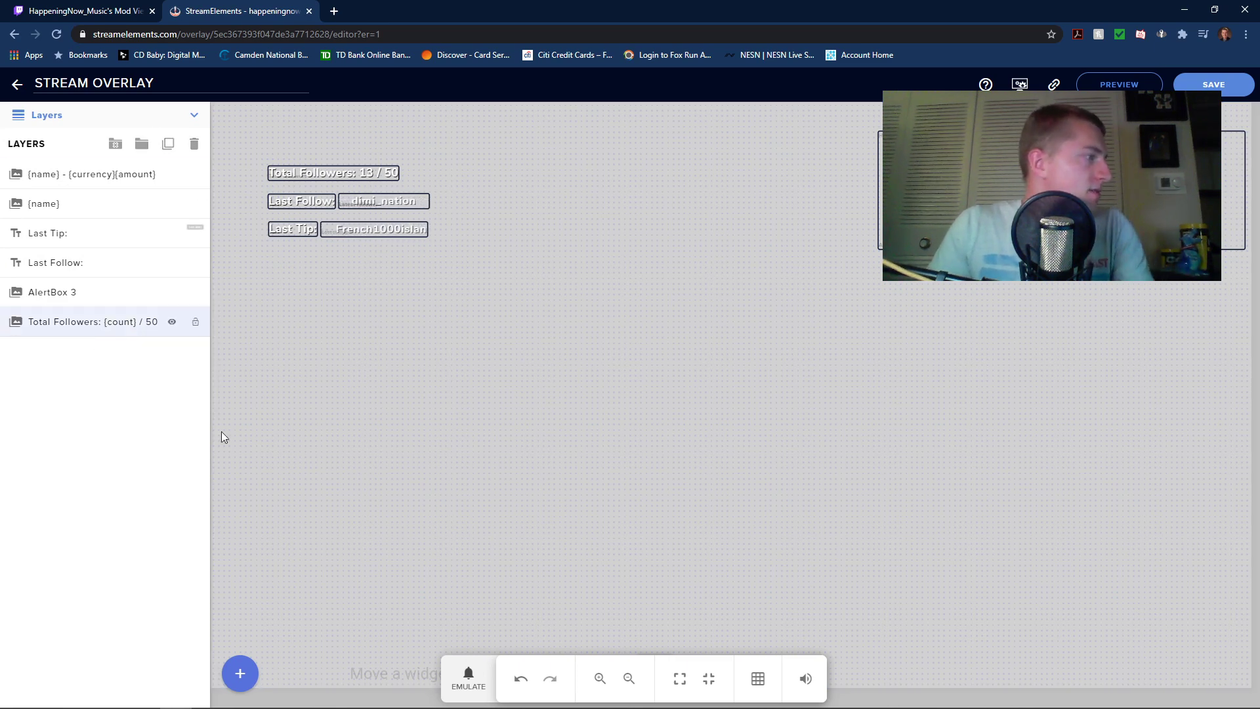
Add a Video widget from the static/custom widgets to STREAM OVERLAY
click(239, 672)
mouse_move(299, 389)
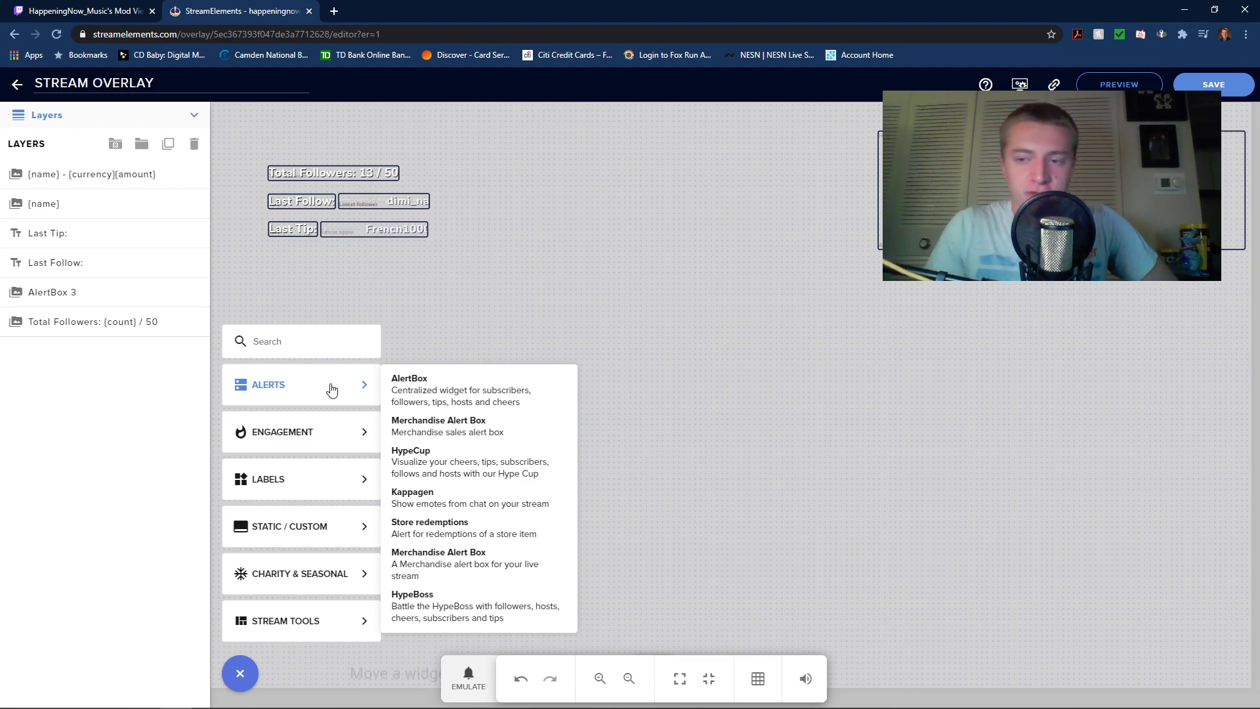
mouse_move(318, 491)
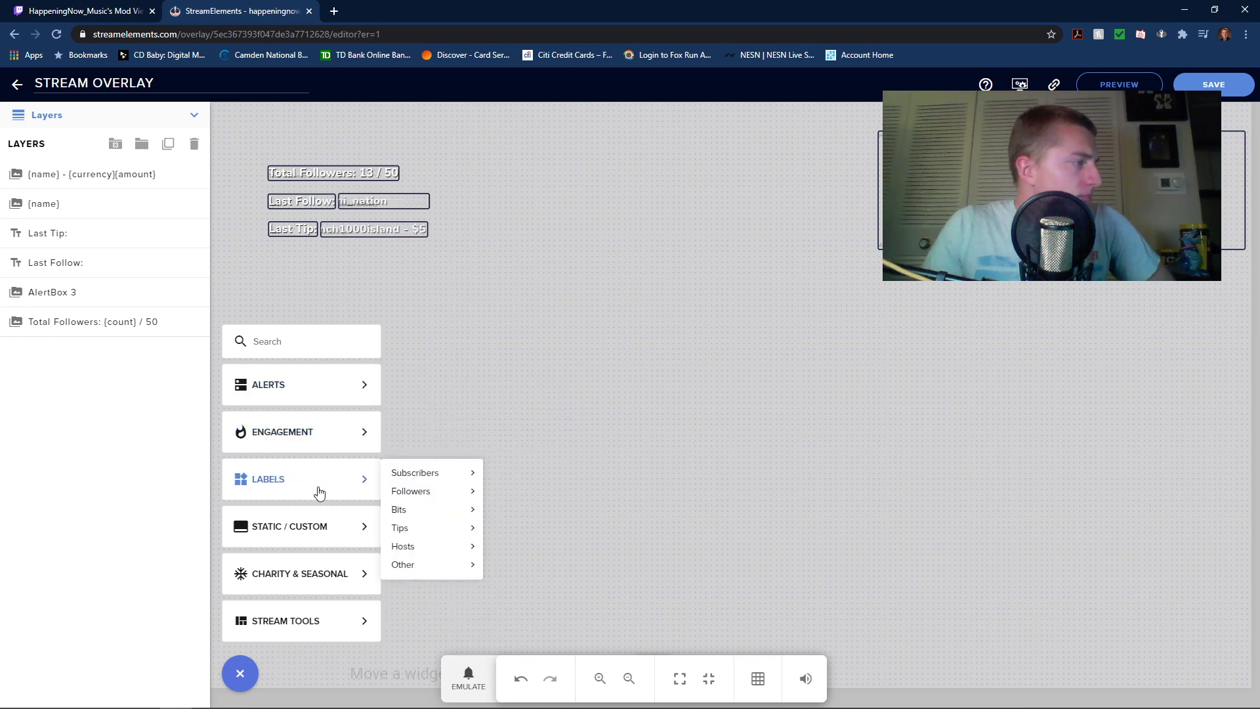
mouse_move(317, 531)
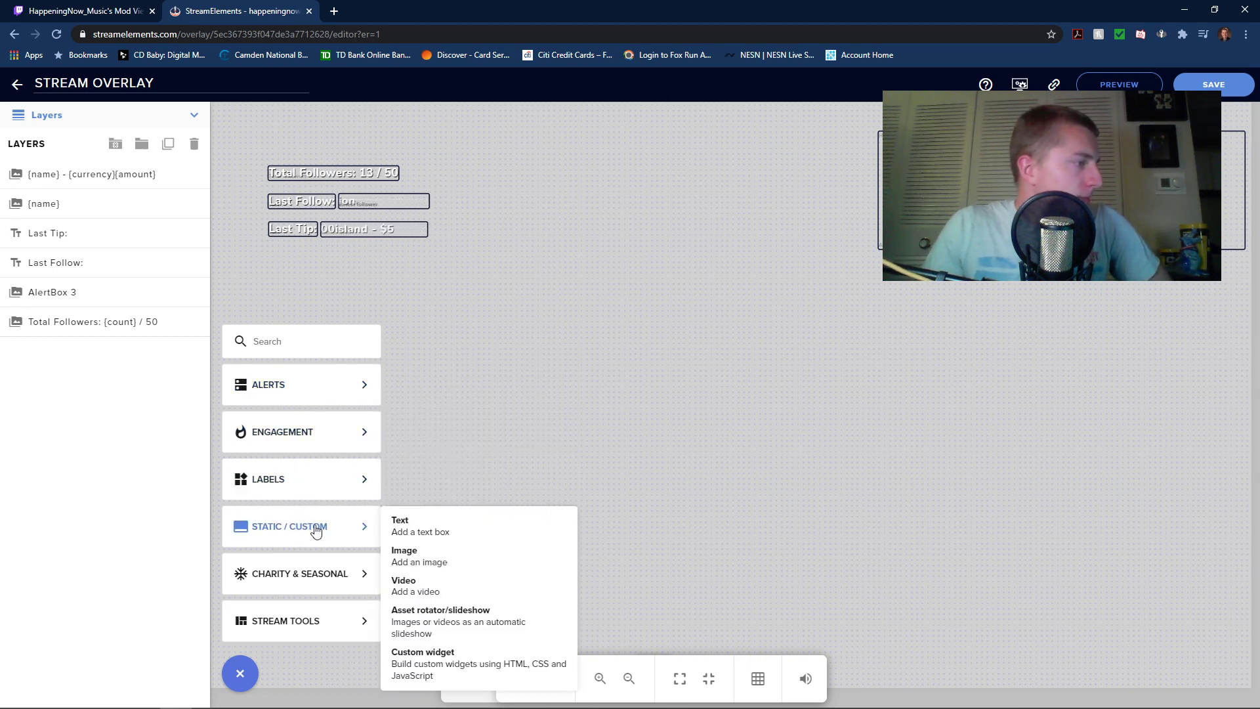
click(461, 591)
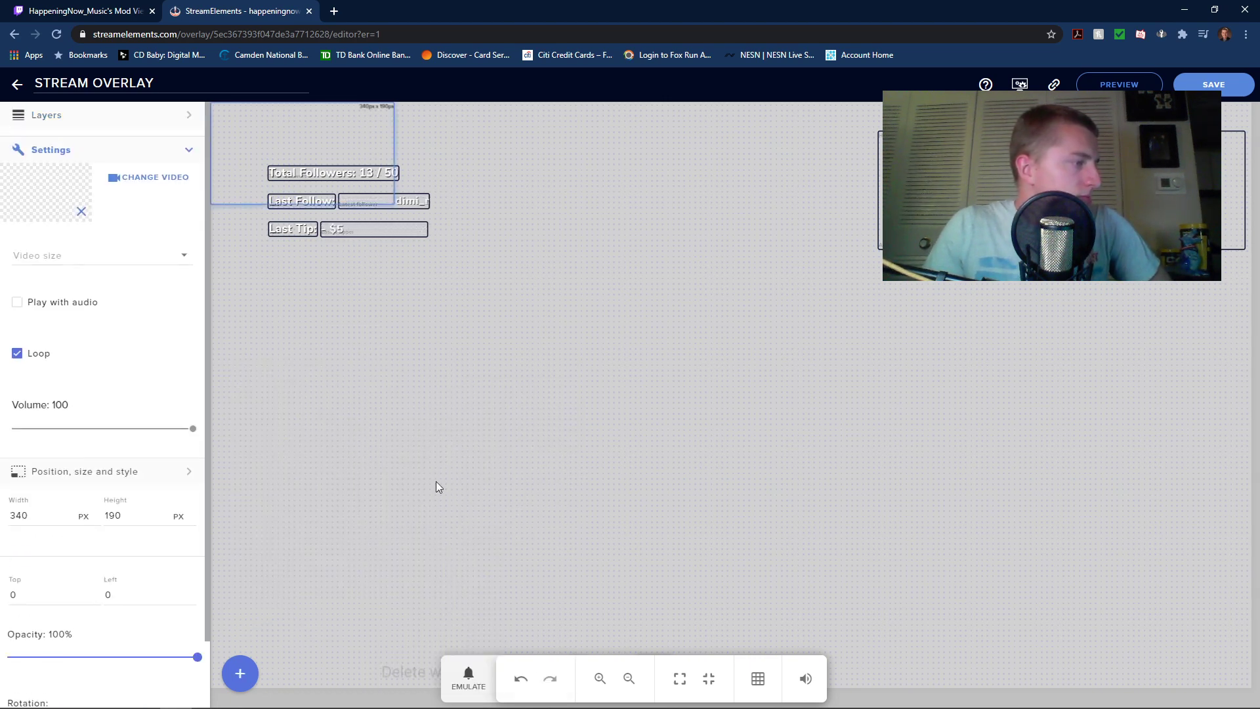
Try to upload MAIN OVERLAY V2.mov from the STREAM STUFF EXPORTS folder for the video widget, and close the media library
click(128, 172)
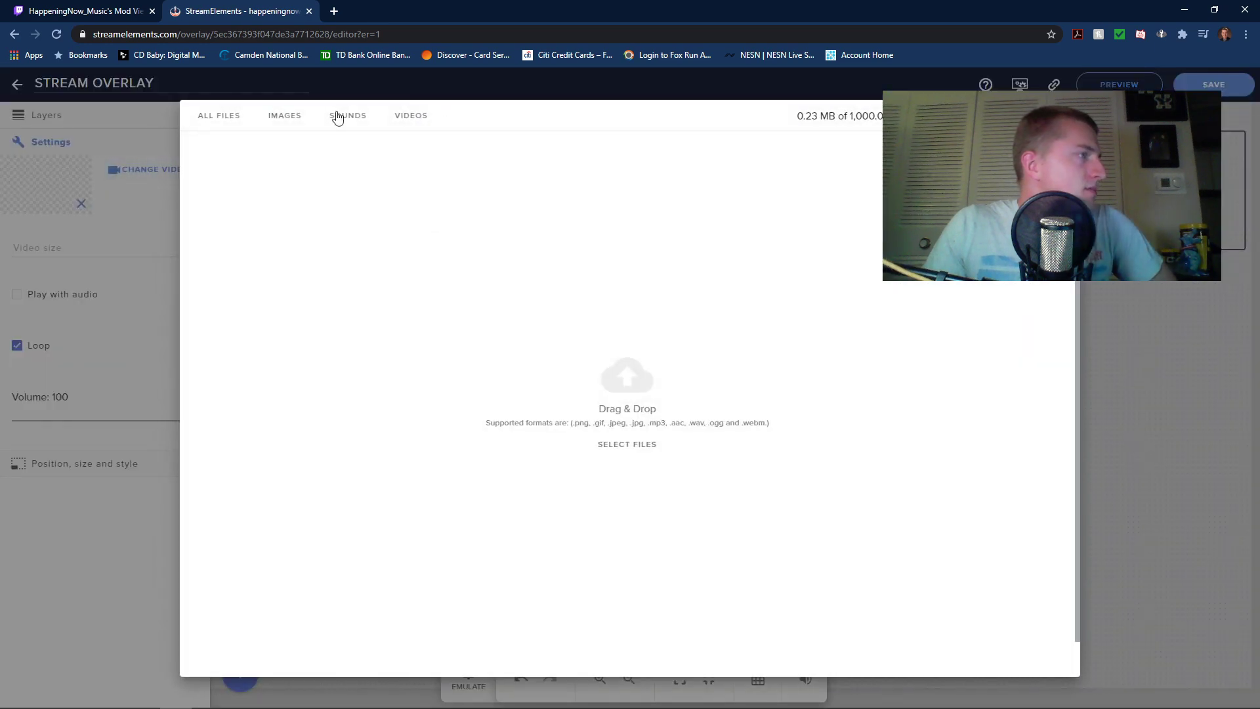
click(410, 118)
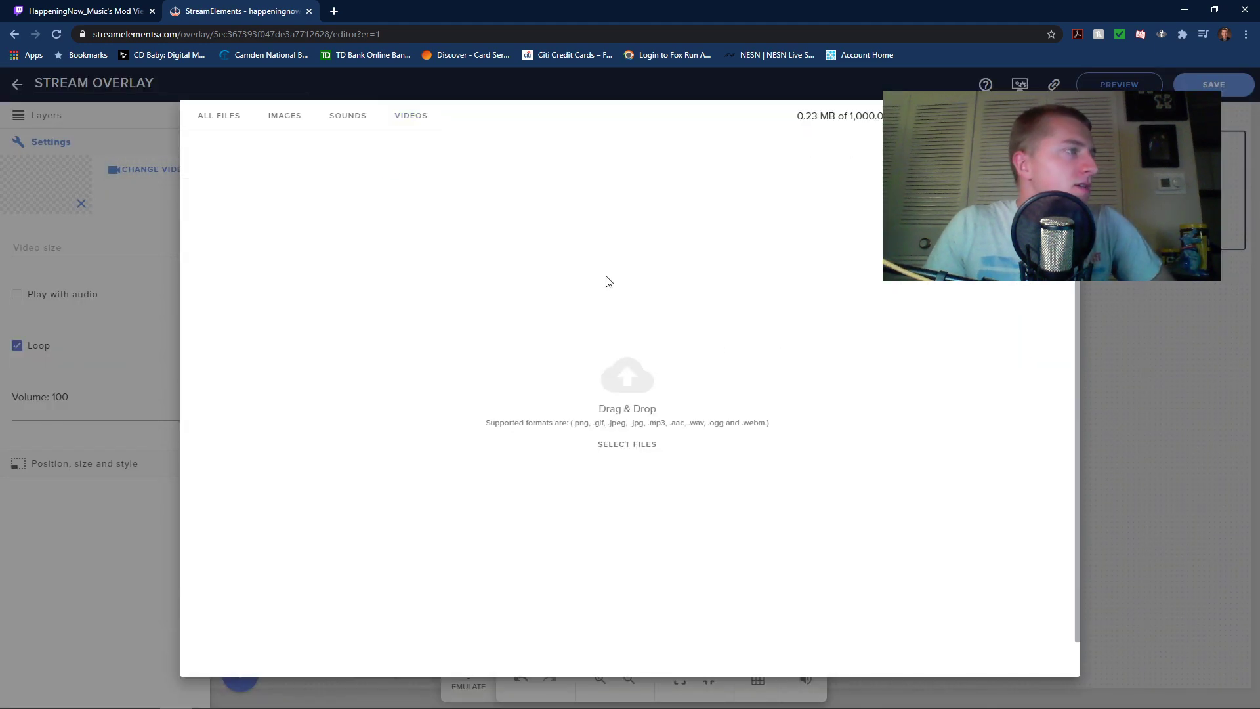
click(625, 447)
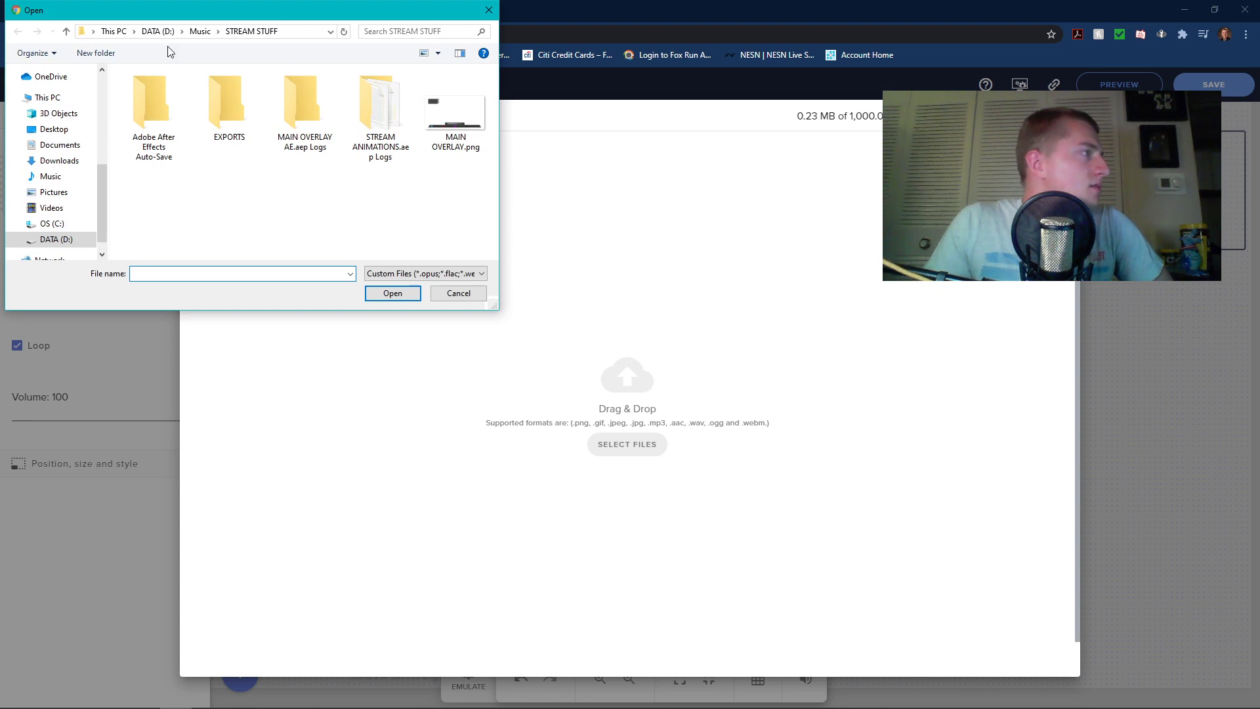
double_click(226, 101)
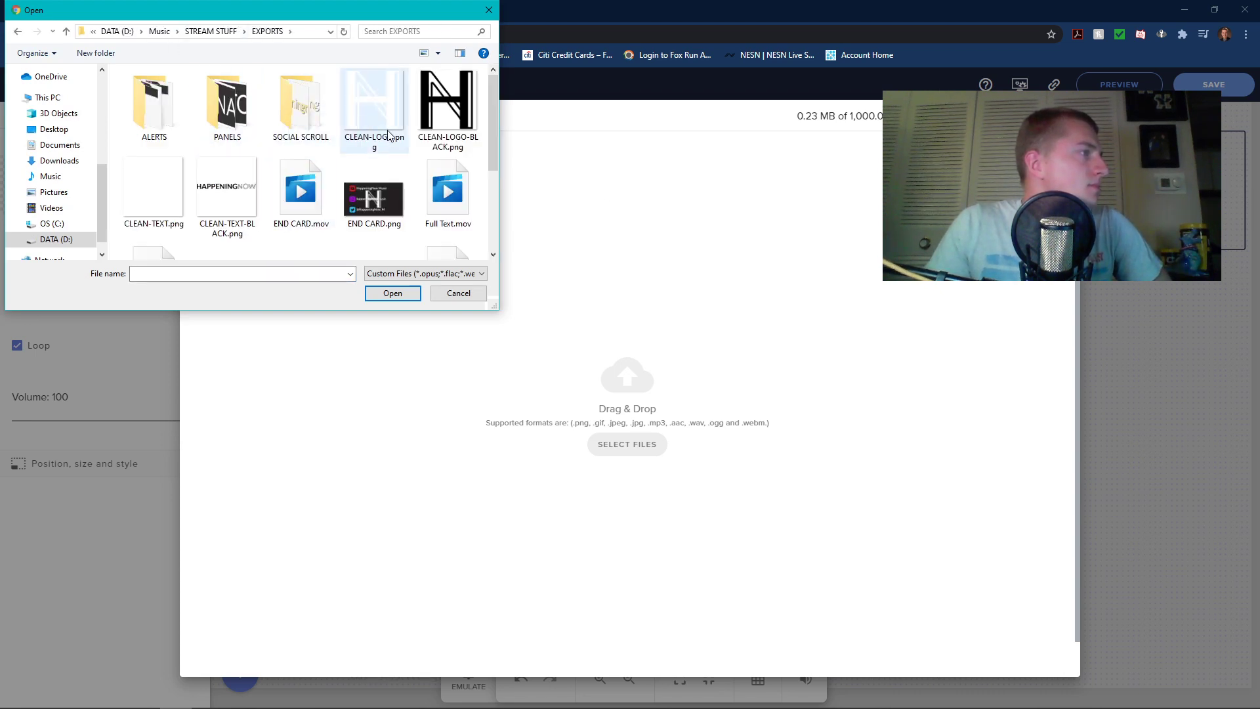
scroll(227, 118, down, 3)
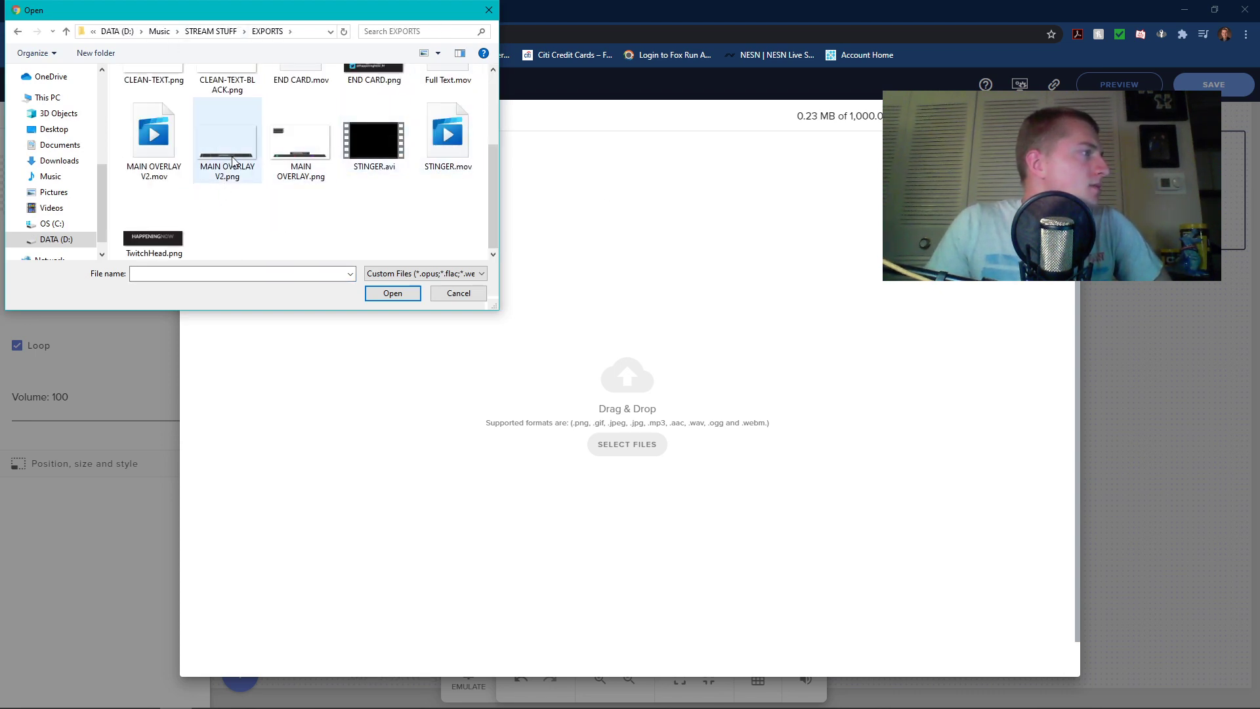
scroll(252, 255, up, 3)
scroll(256, 258, down, 1)
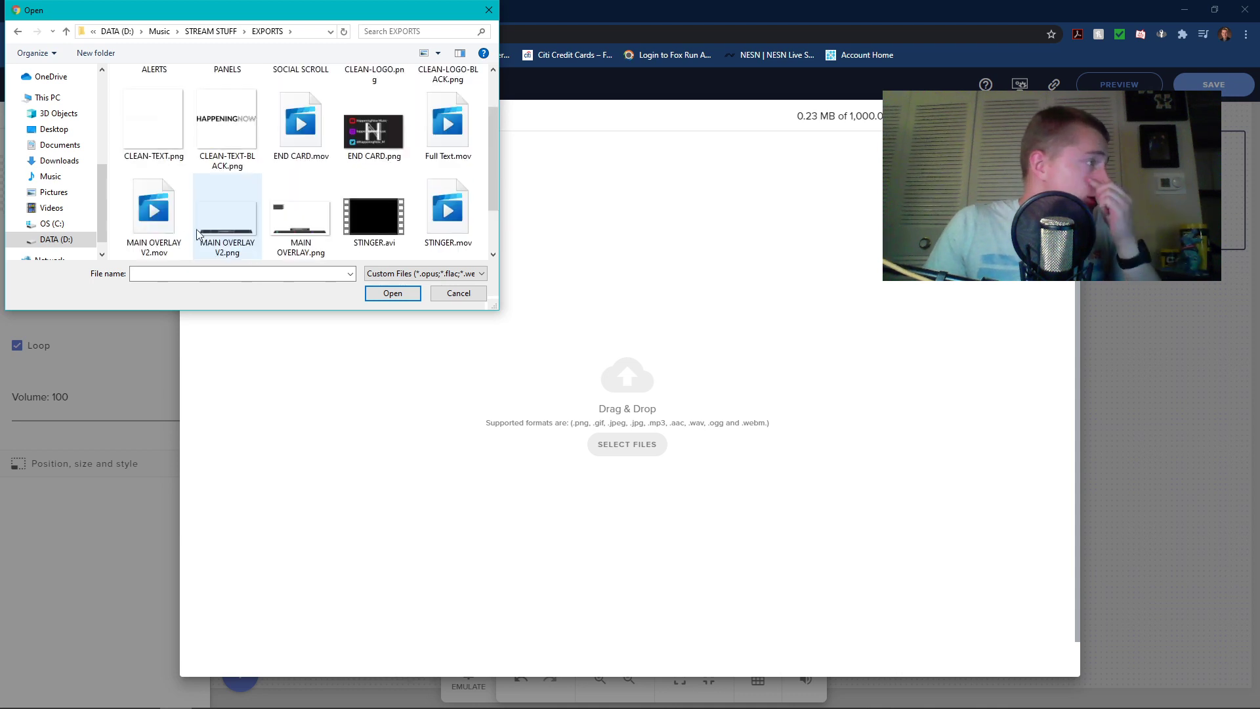
click(154, 204)
click(379, 294)
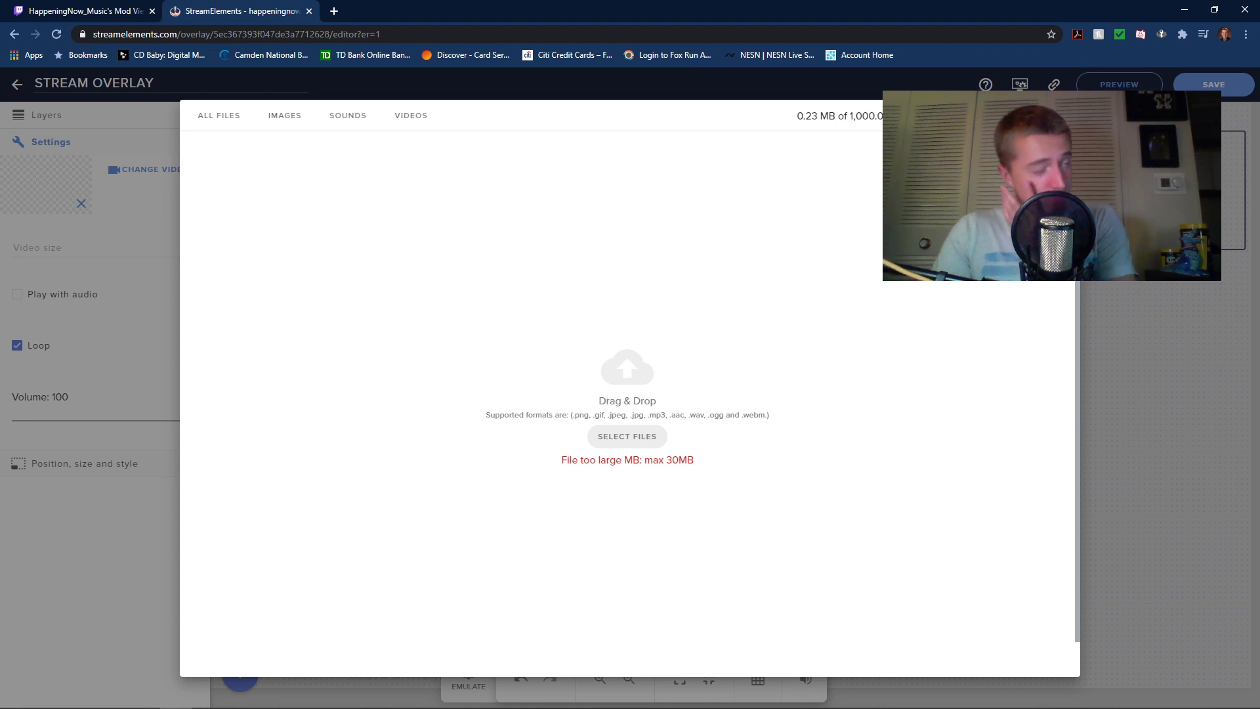
key(Escape)
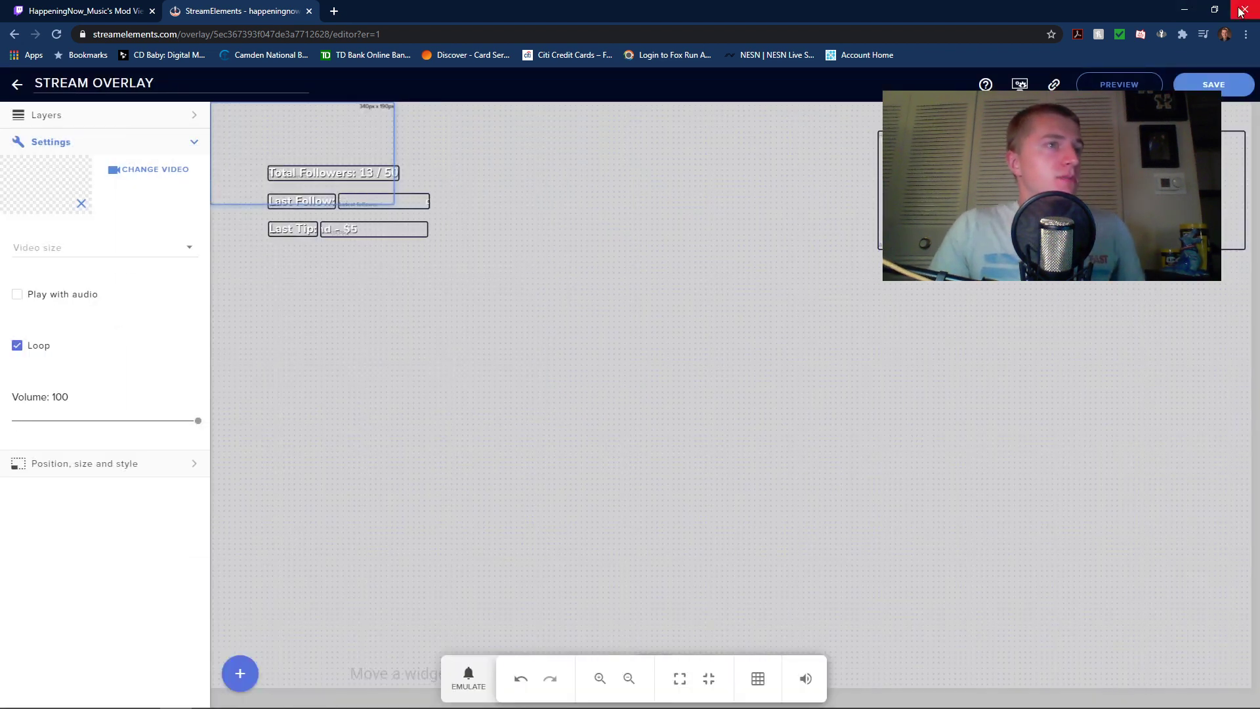
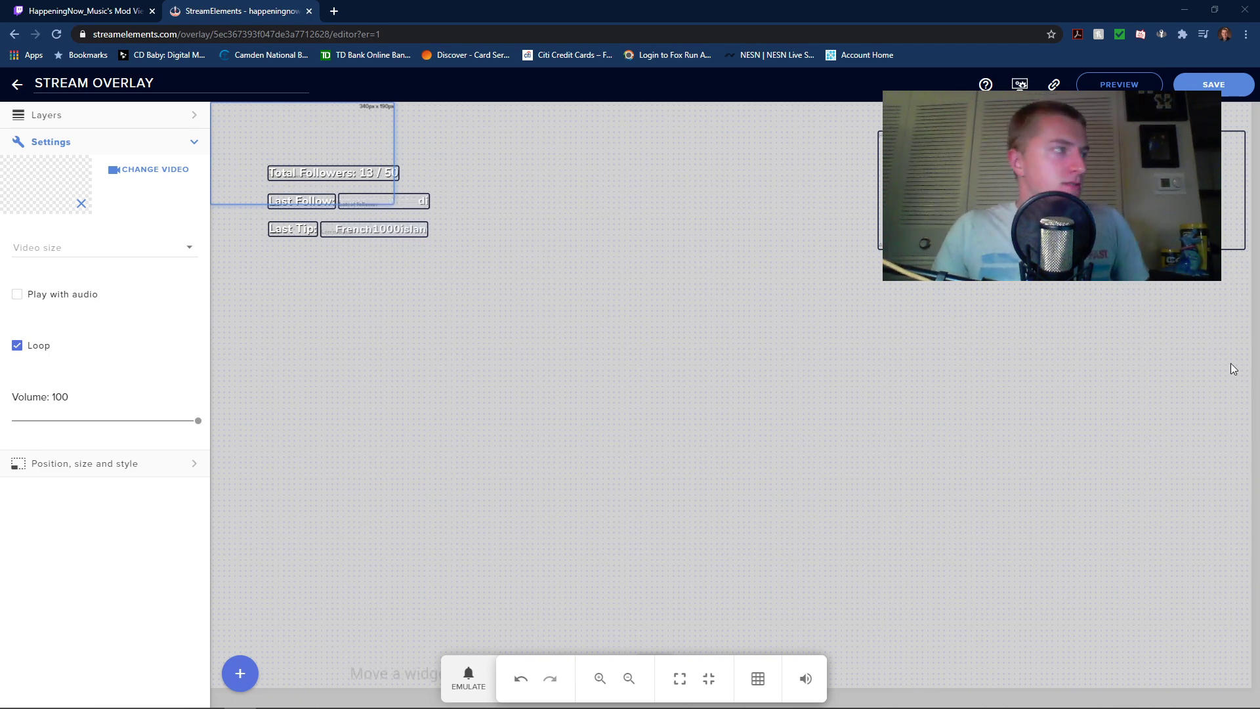
Check the stream and chat in the Twitch mod view, and return to the StreamElements overlay editor
click(106, 14)
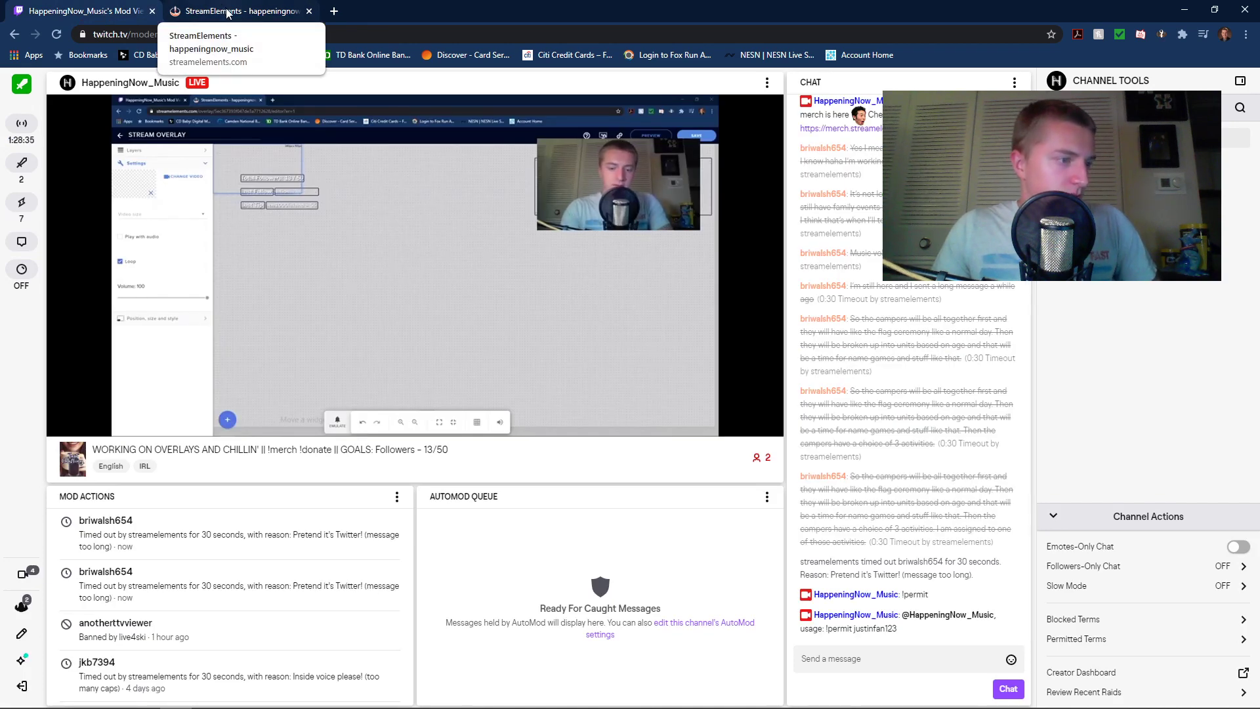
click(228, 13)
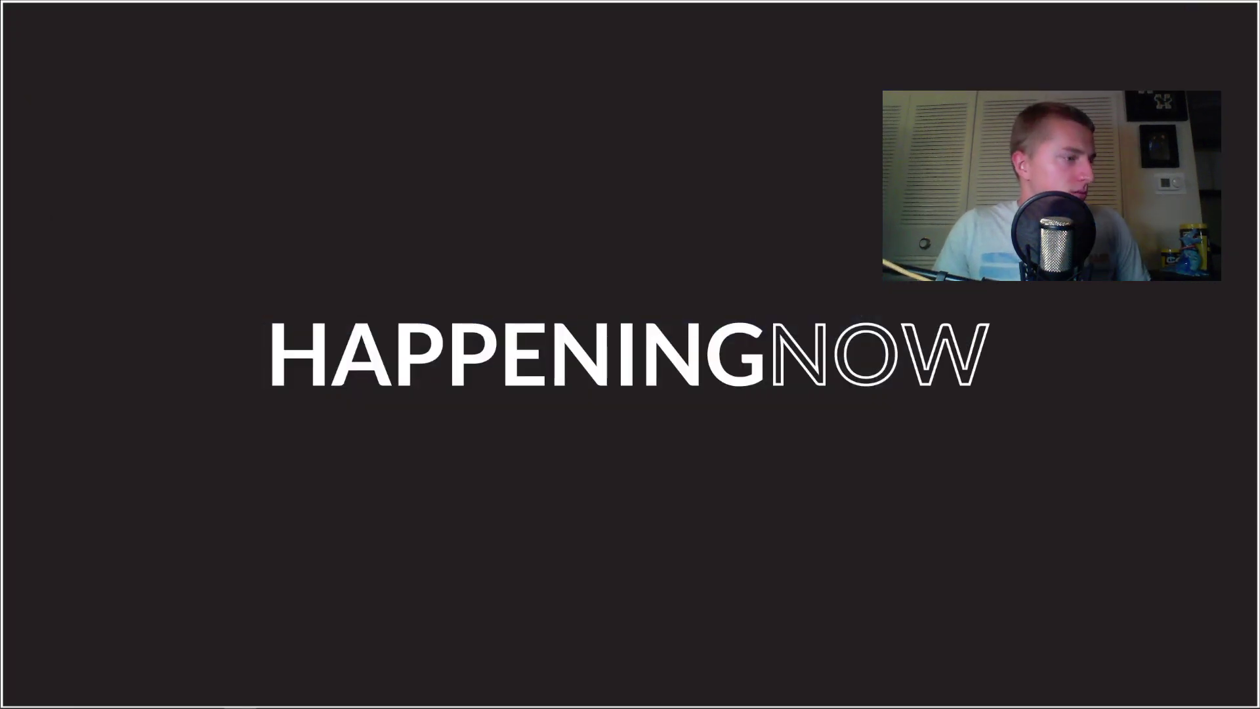
Reopen the MAIN OVERLAY AE project in After Effects, dismissing the duplicate plug-ins warning, and maximize the window
mouse_move(518, 700)
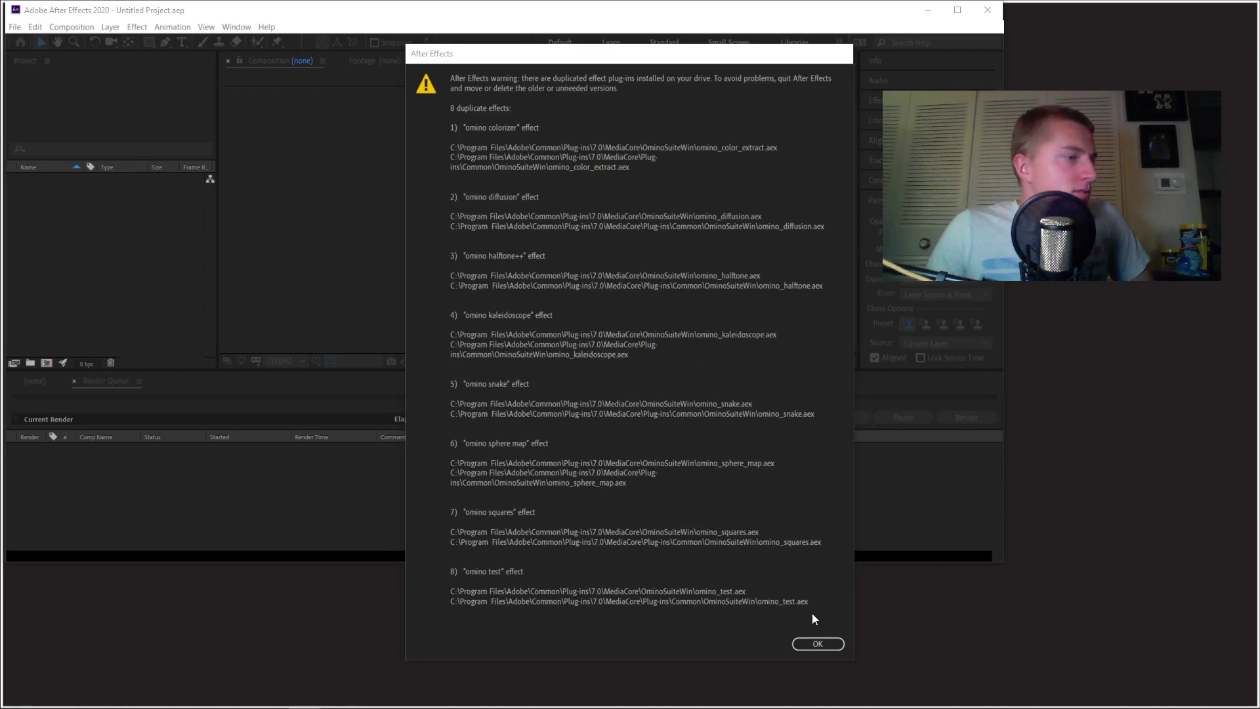
click(823, 643)
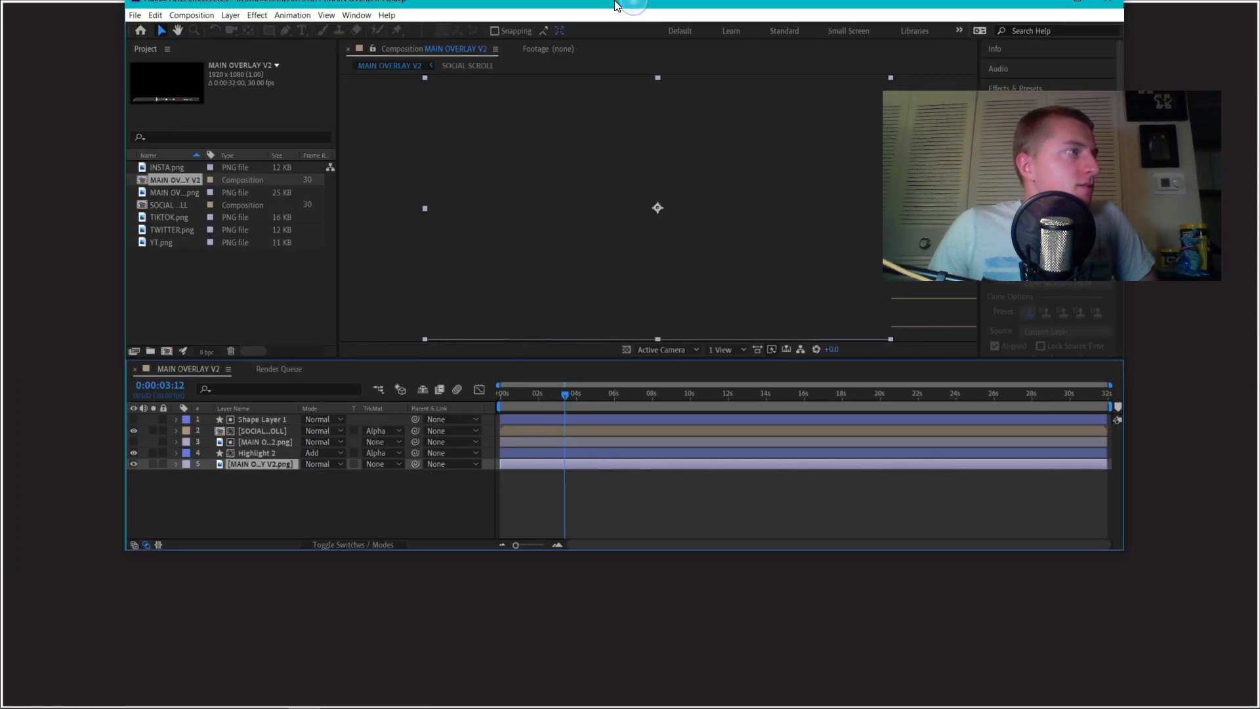
double_click(502, 16)
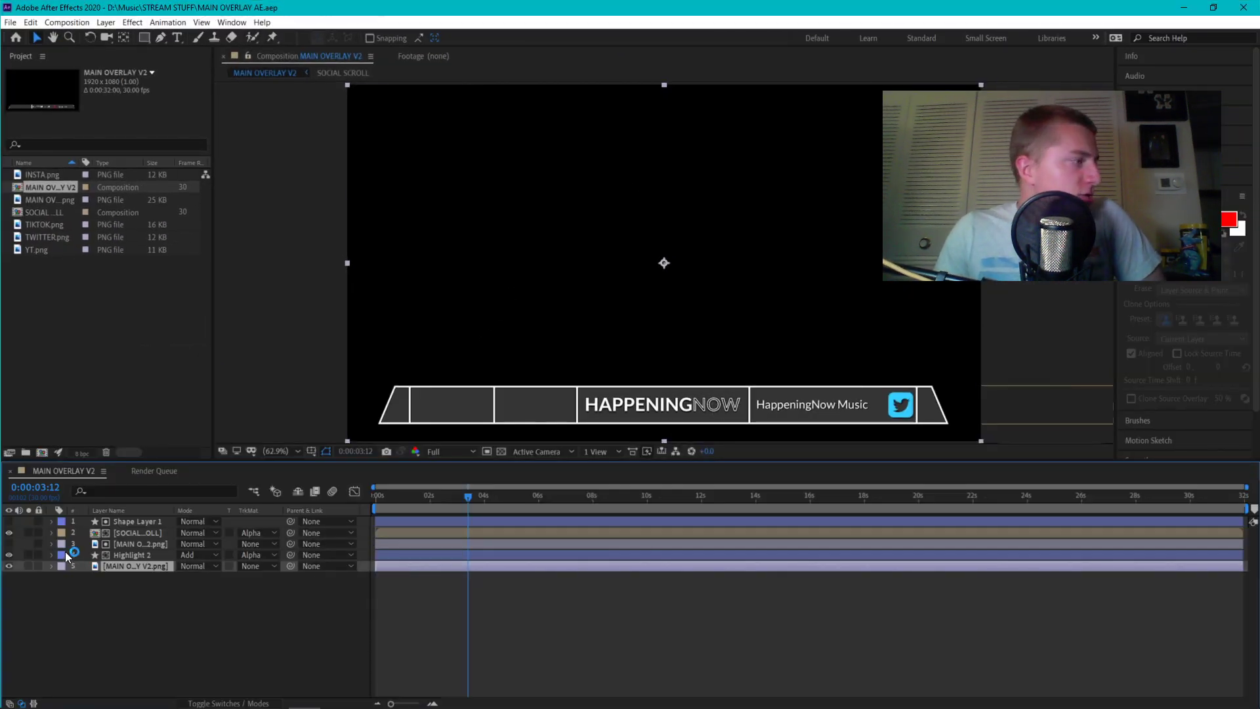
click(109, 588)
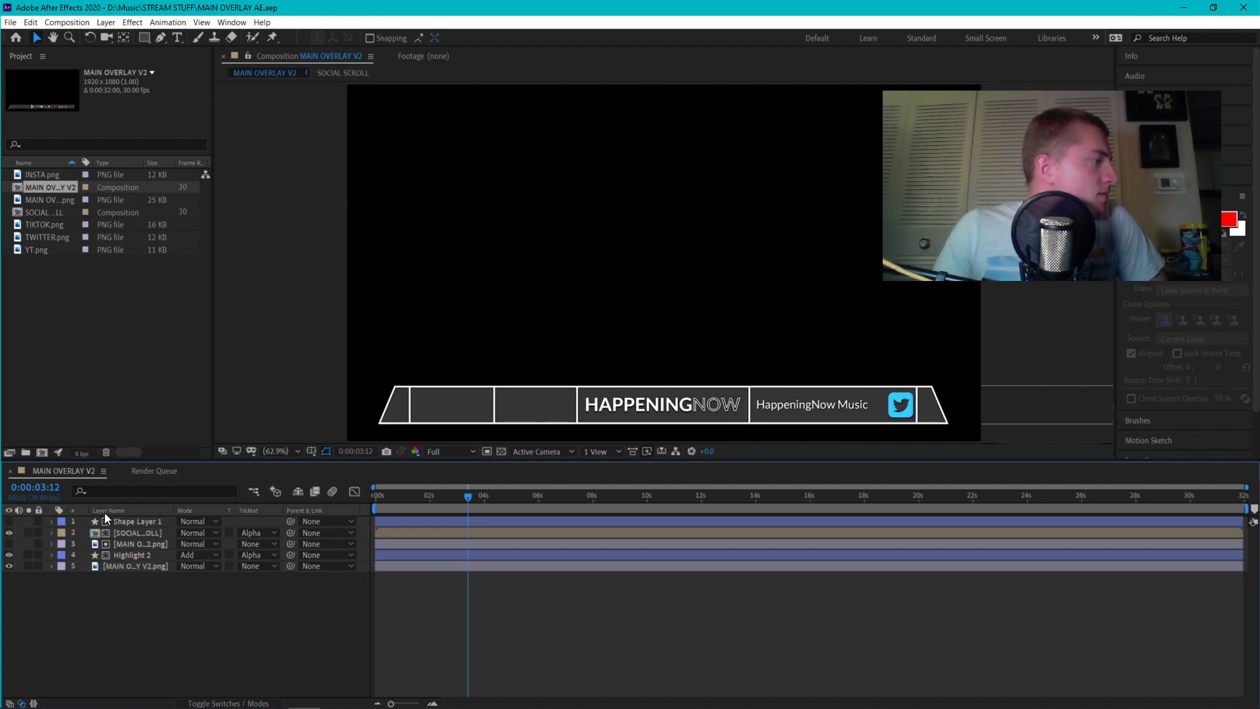
click(108, 511)
right_click(48, 472)
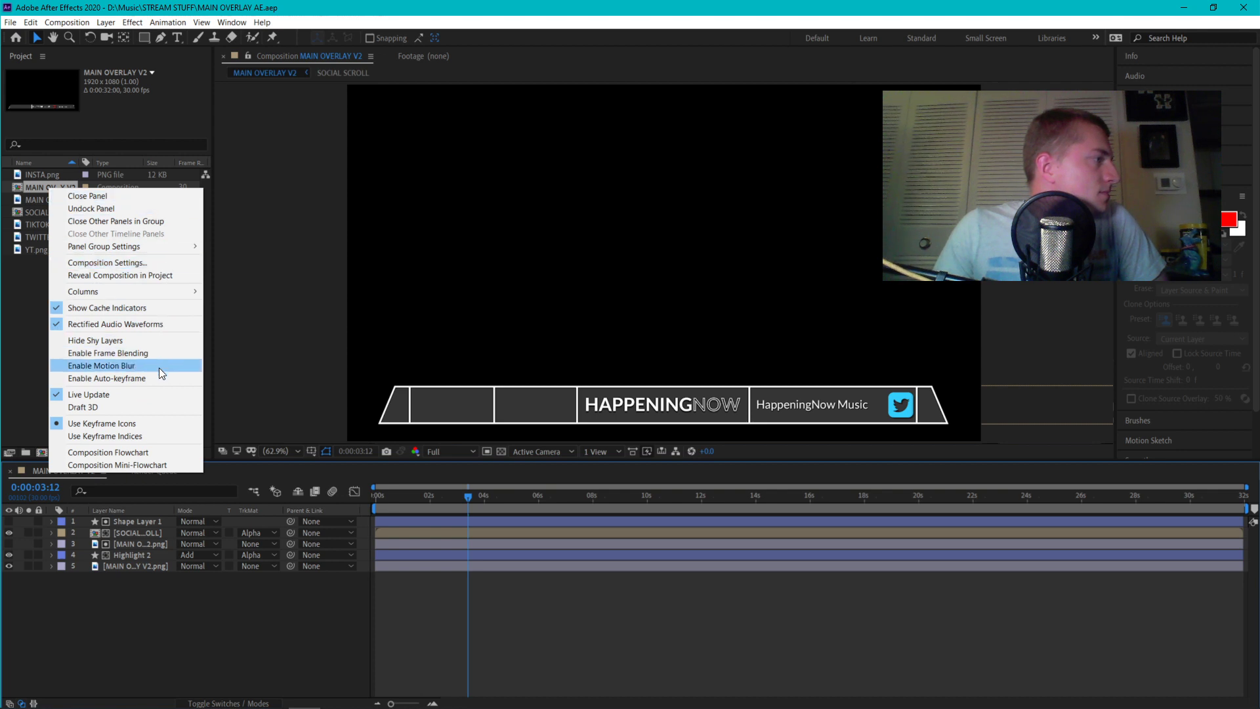
click(225, 348)
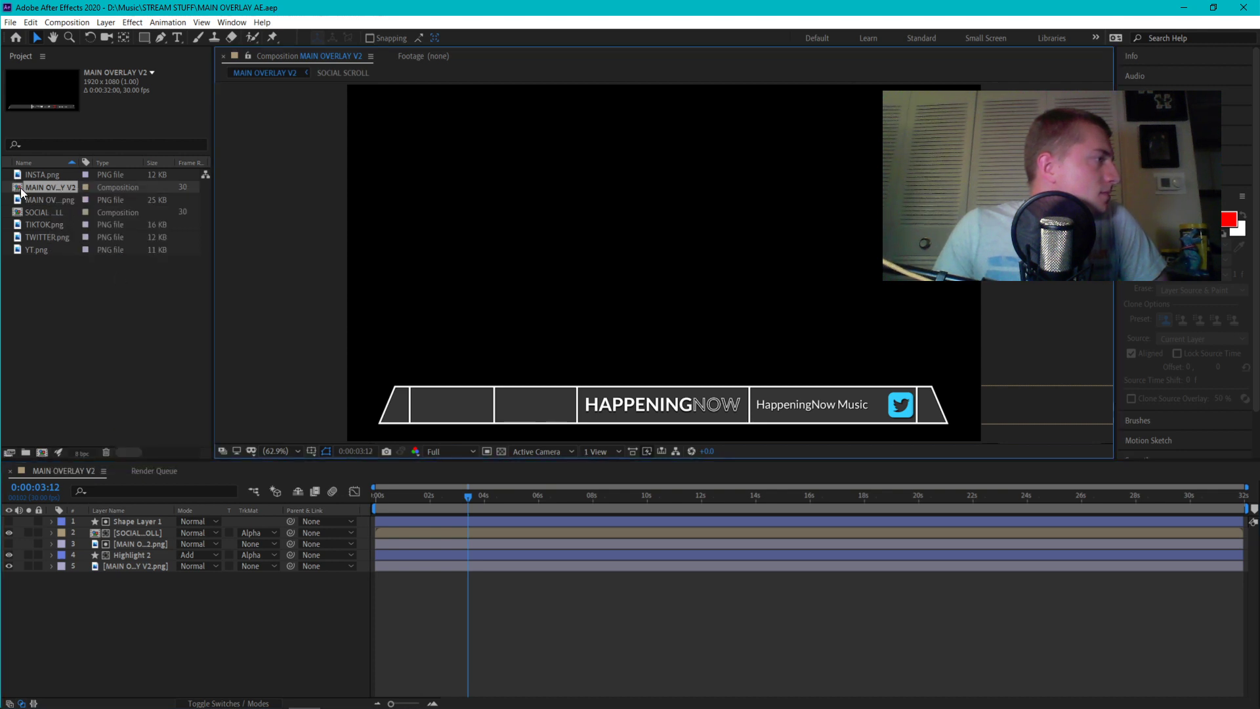
right_click(22, 189)
click(199, 348)
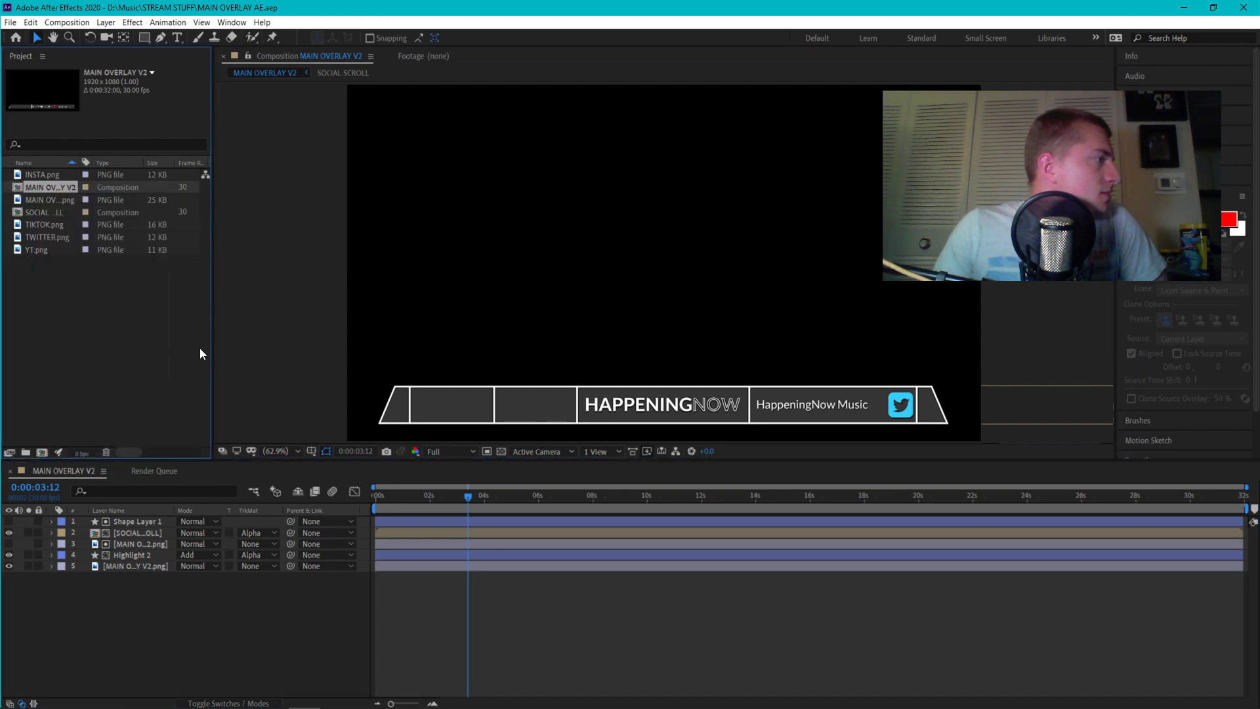
Add MAIN OVERLAY V2 to the render queue with customized Best Settings render settings and a custom QuickTime output module
click(66, 22)
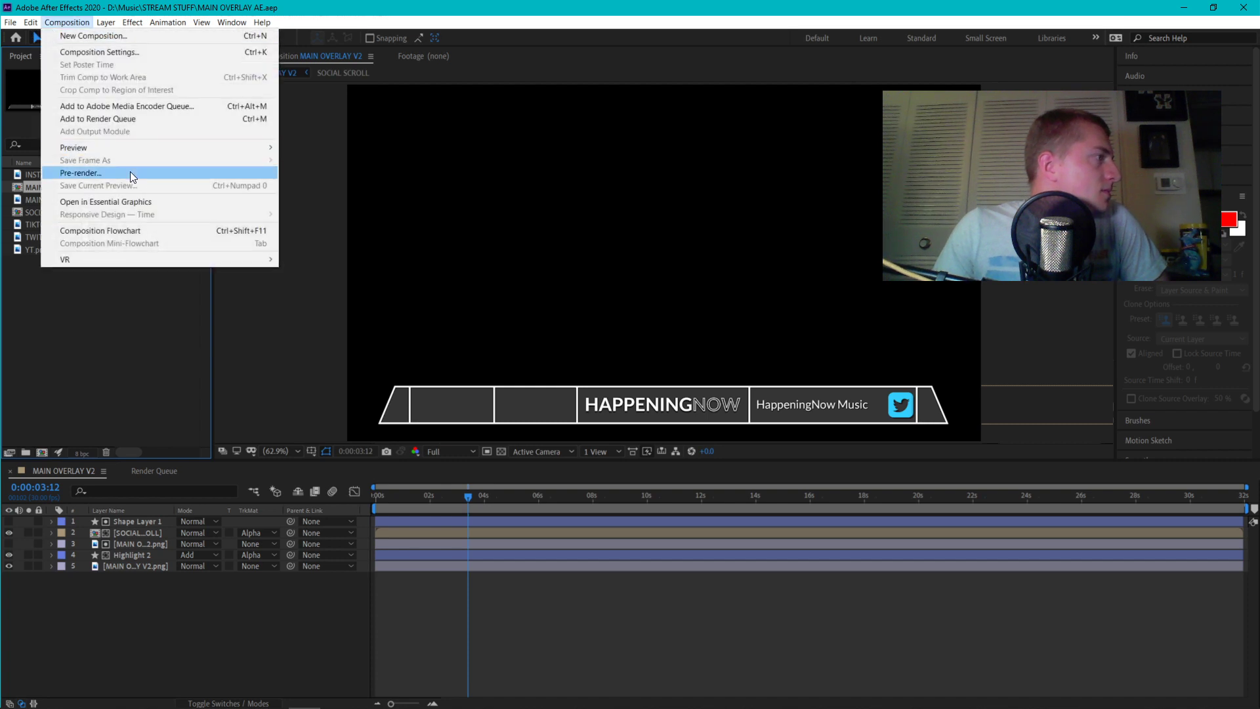
click(140, 119)
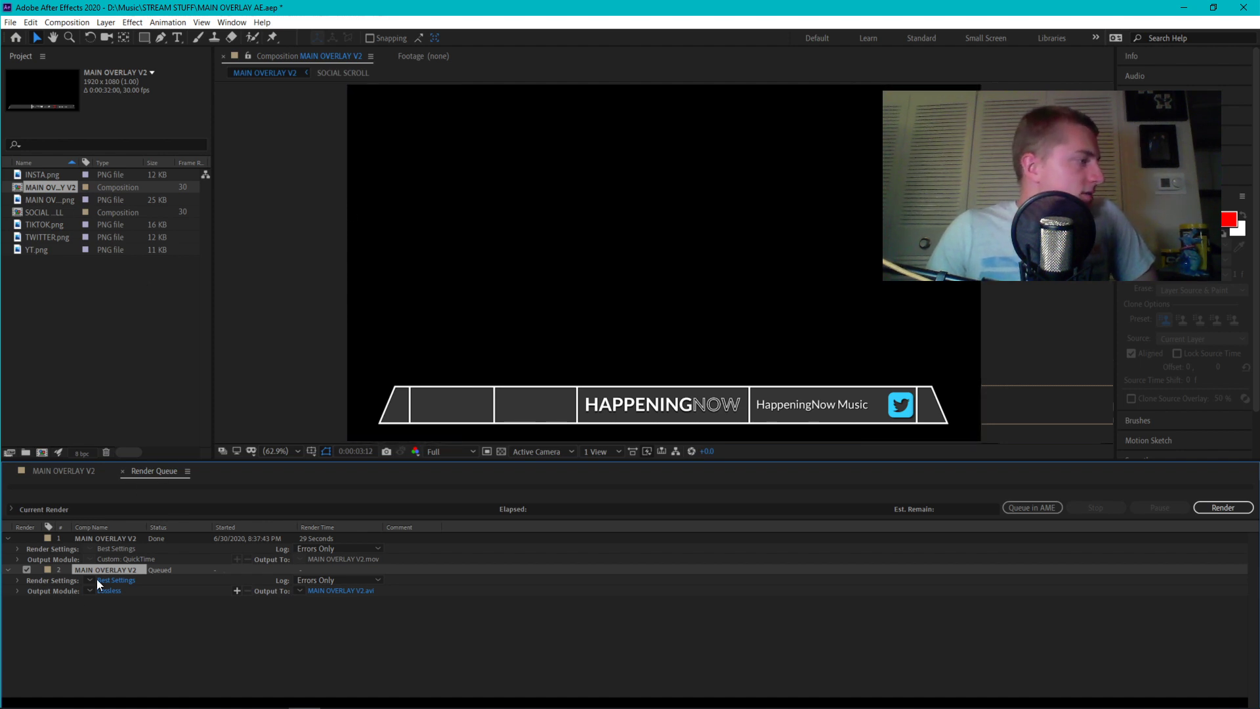
click(115, 591)
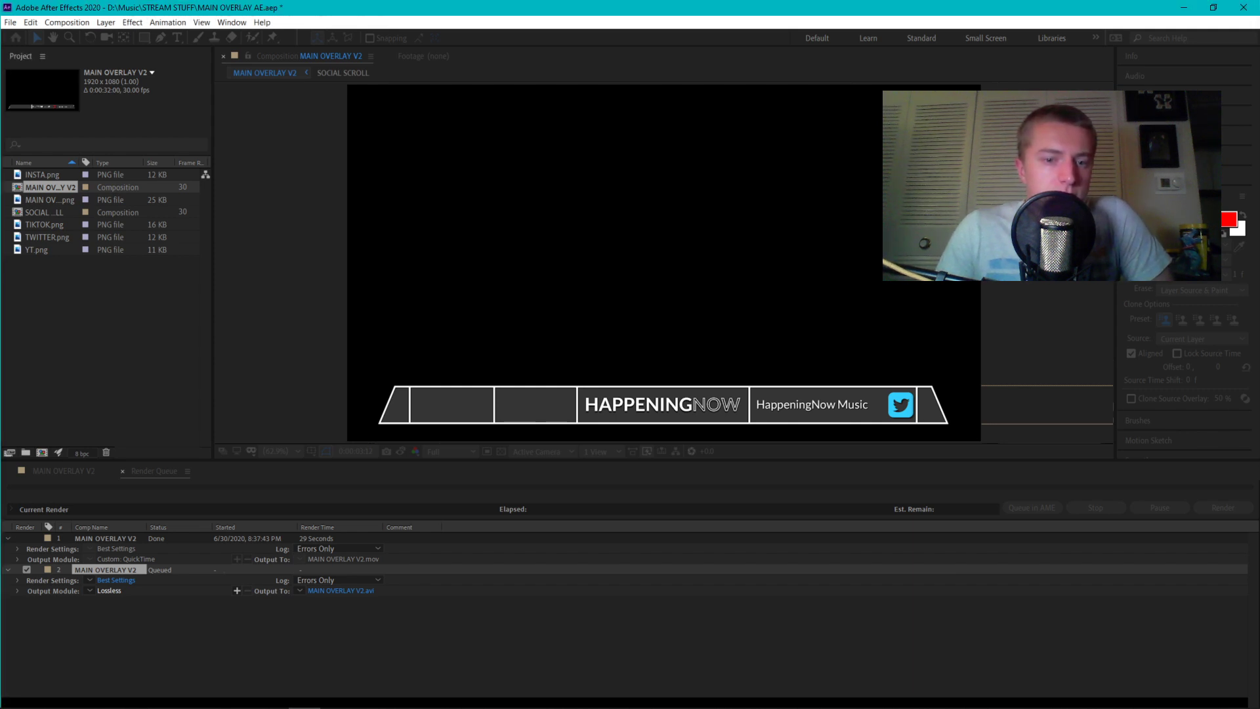
click(156, 580)
click(122, 579)
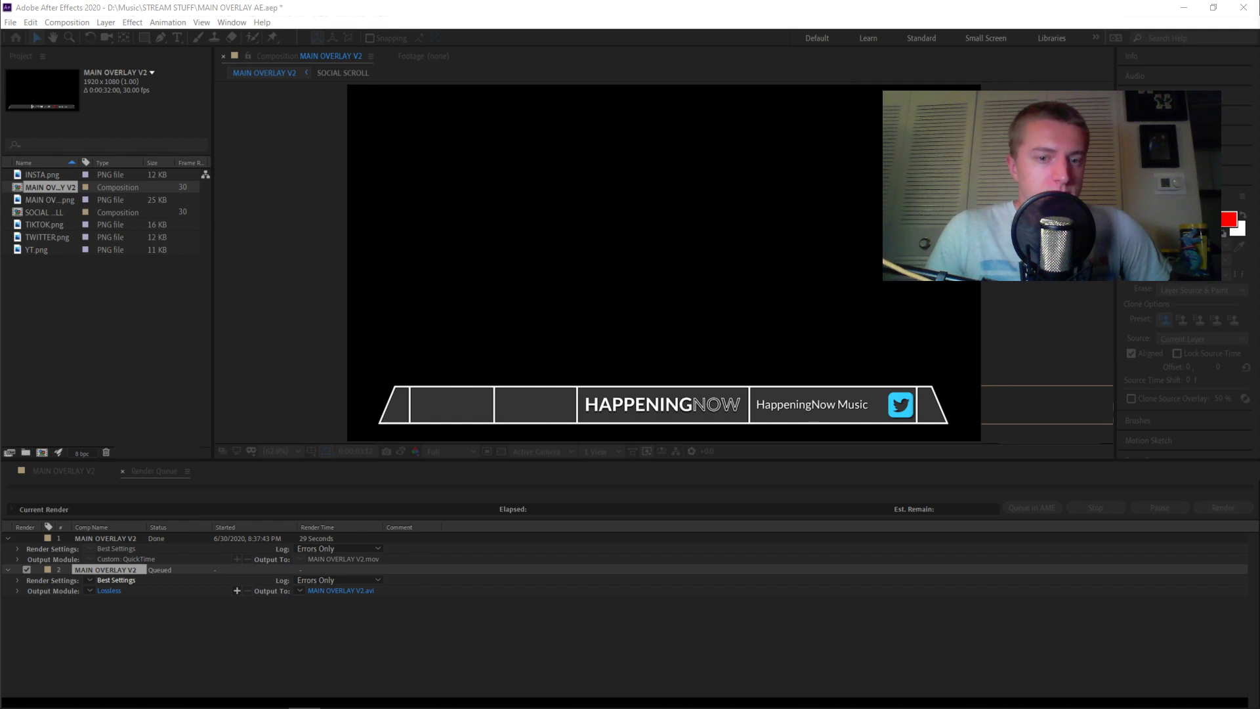
key(Return)
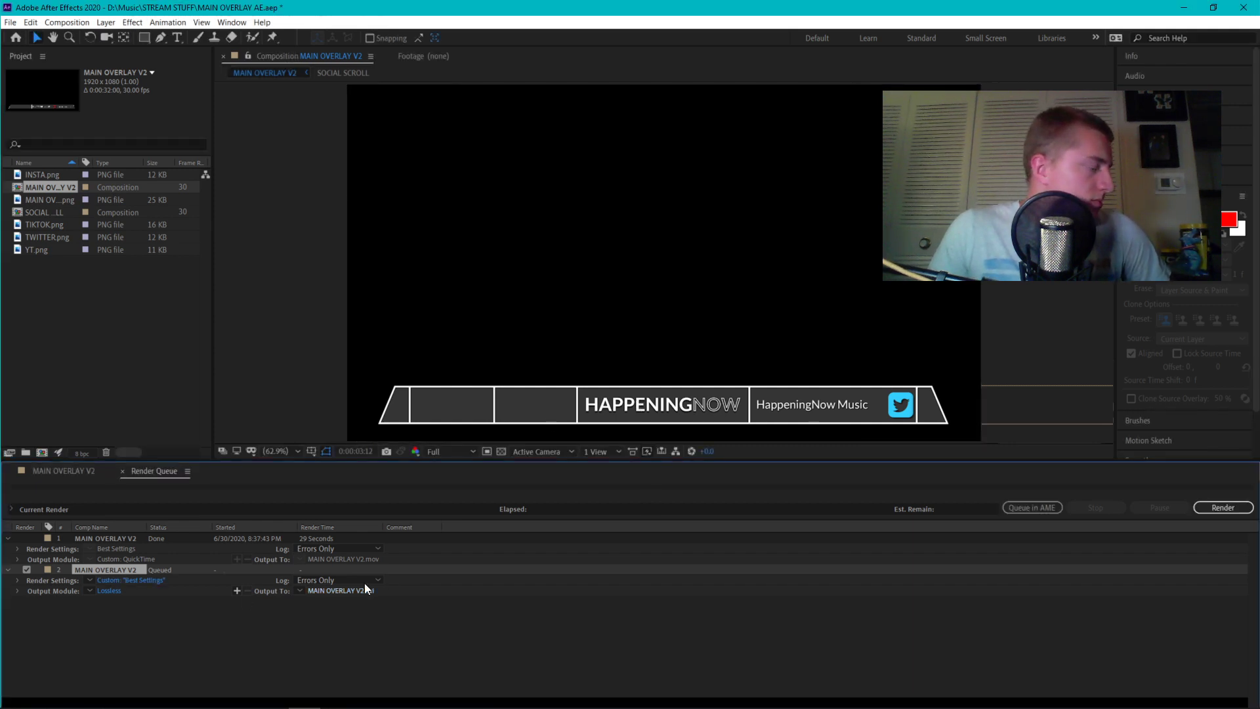
click(113, 589)
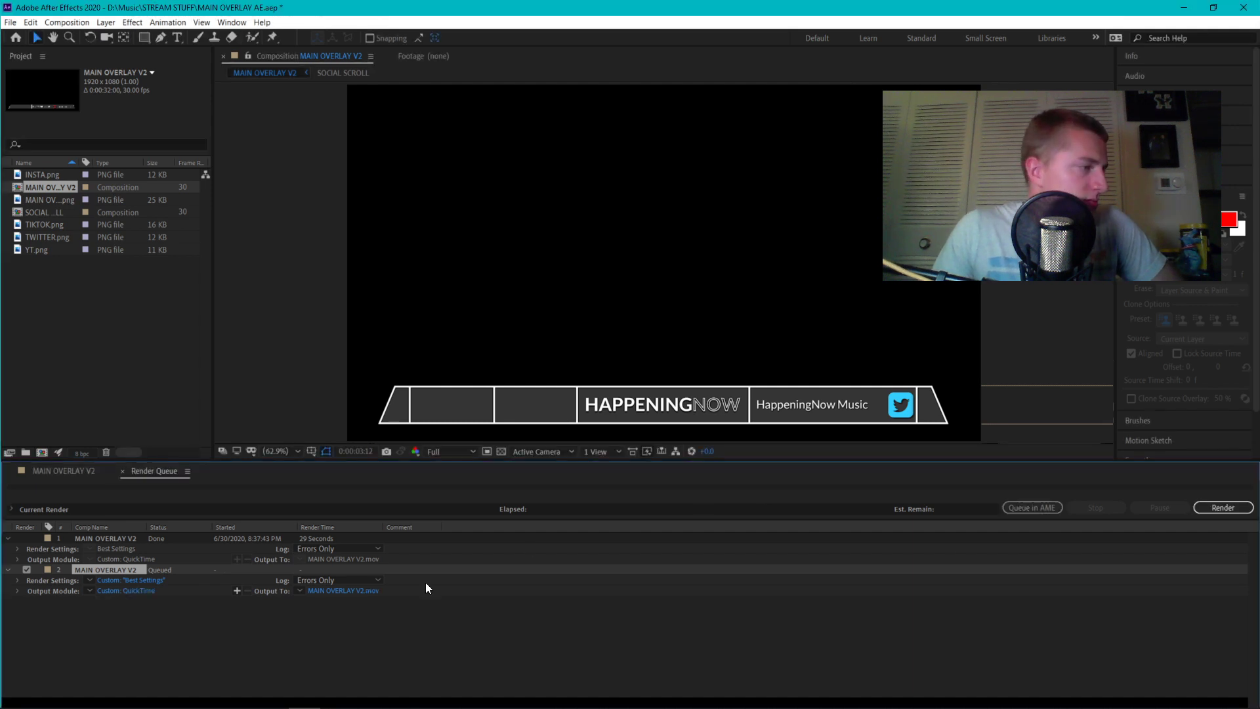
Set the output file to MAIN OVERLAY V2.mov in the EXPORTS folder, replacing the existing file, and render the queued composition
click(335, 592)
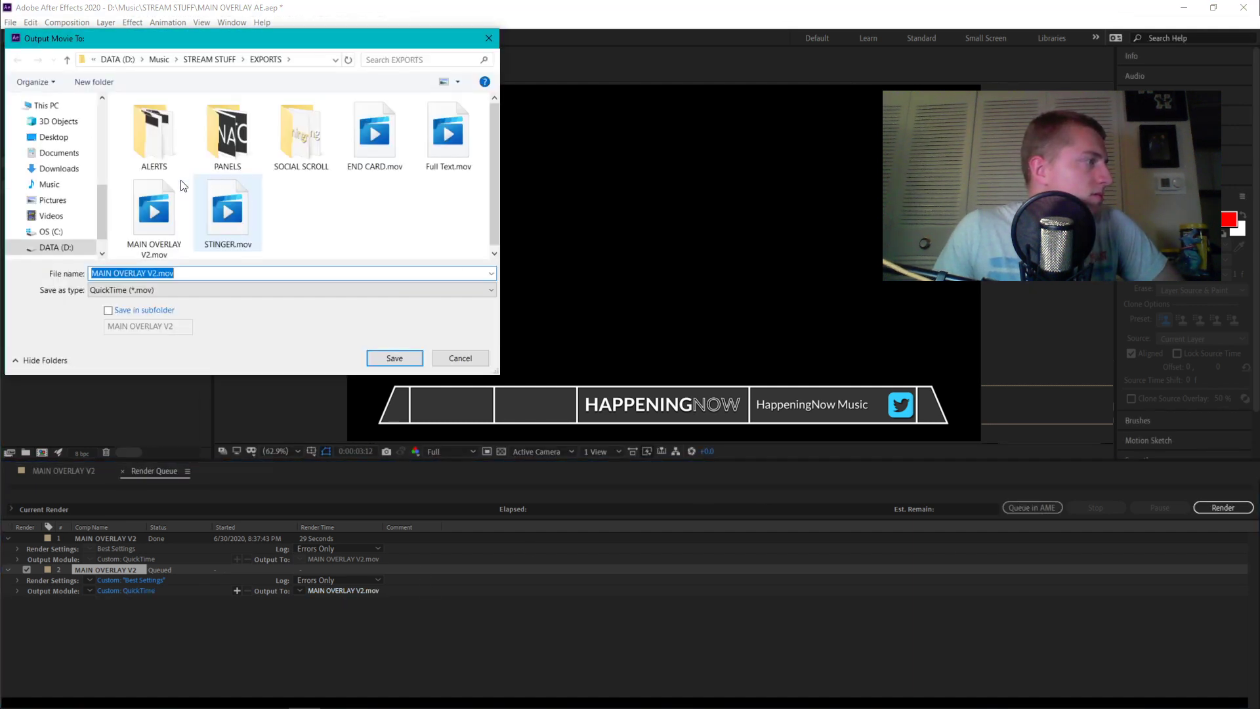
click(388, 361)
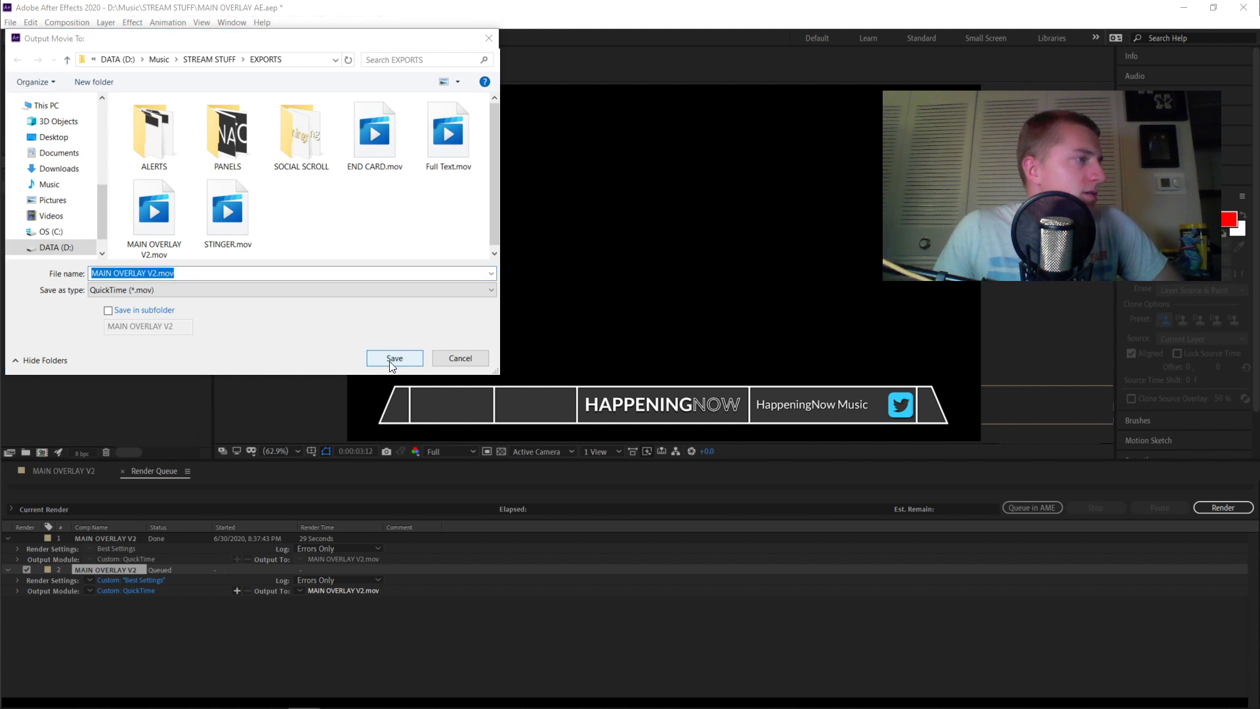
click(286, 238)
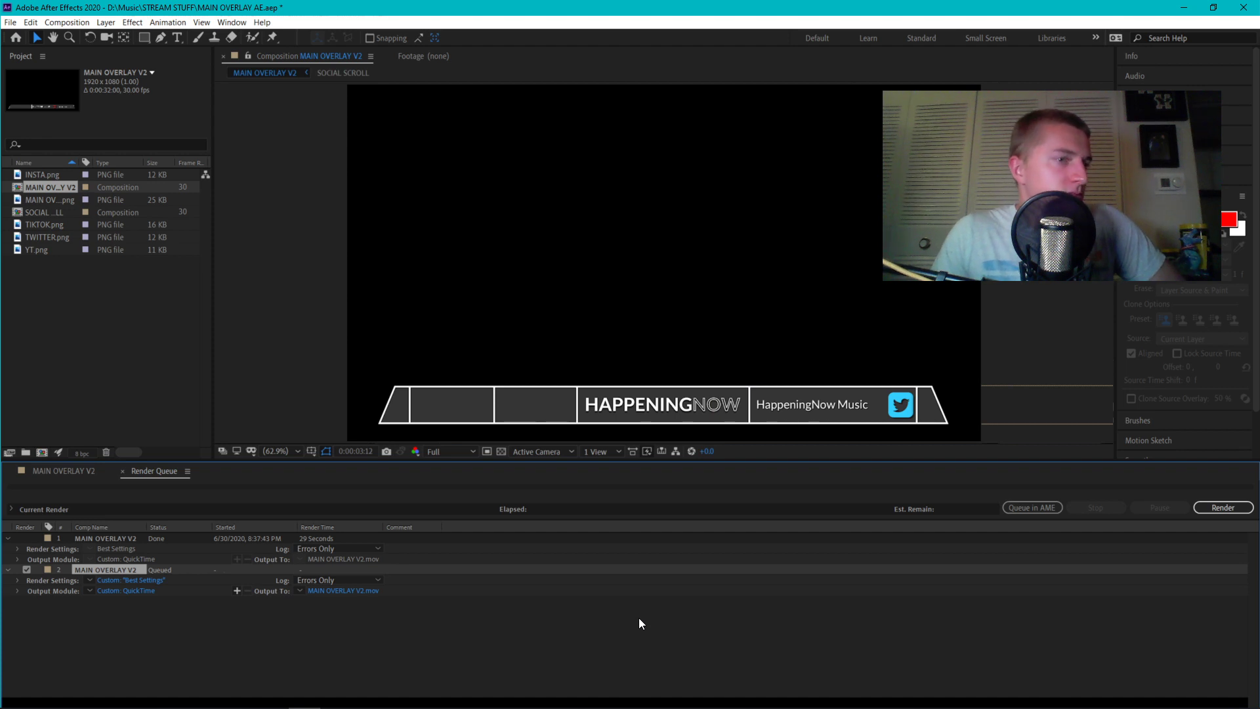
click(1210, 506)
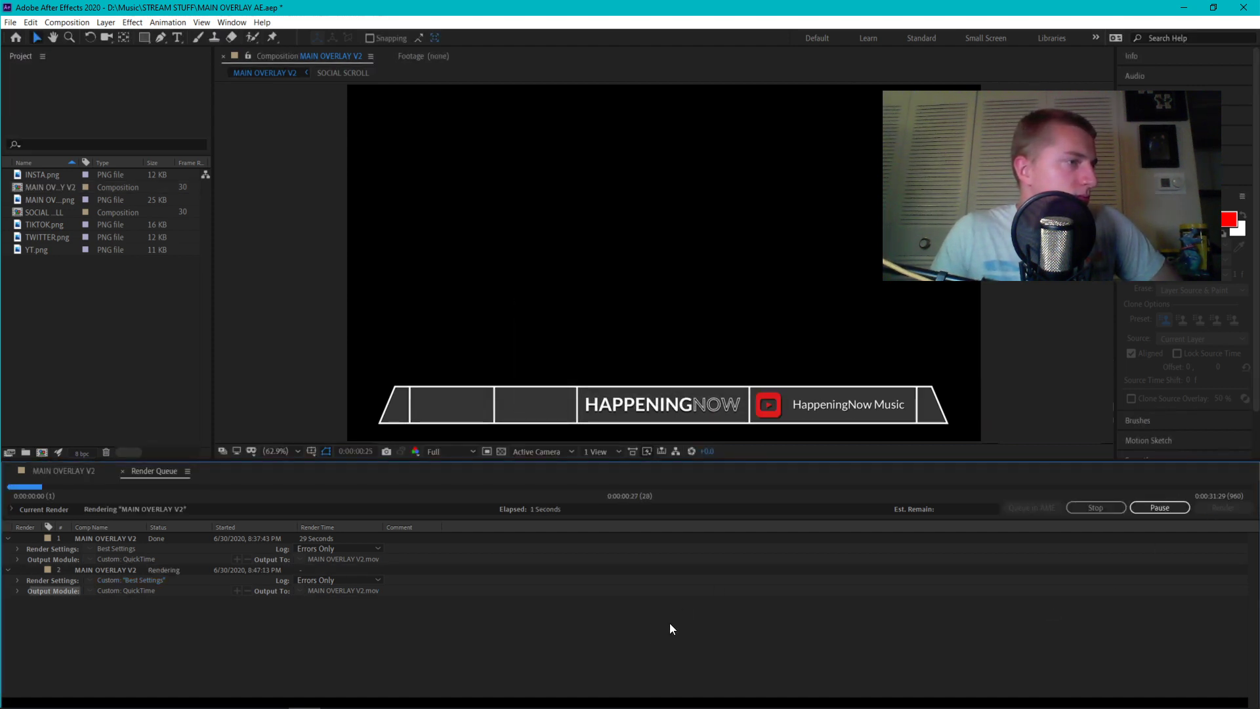
Switch to StreamElements in Chrome and try to upload MAIN OVERLAY V2.mov from the EXPORTS folder for the video widget
mouse_move(308, 706)
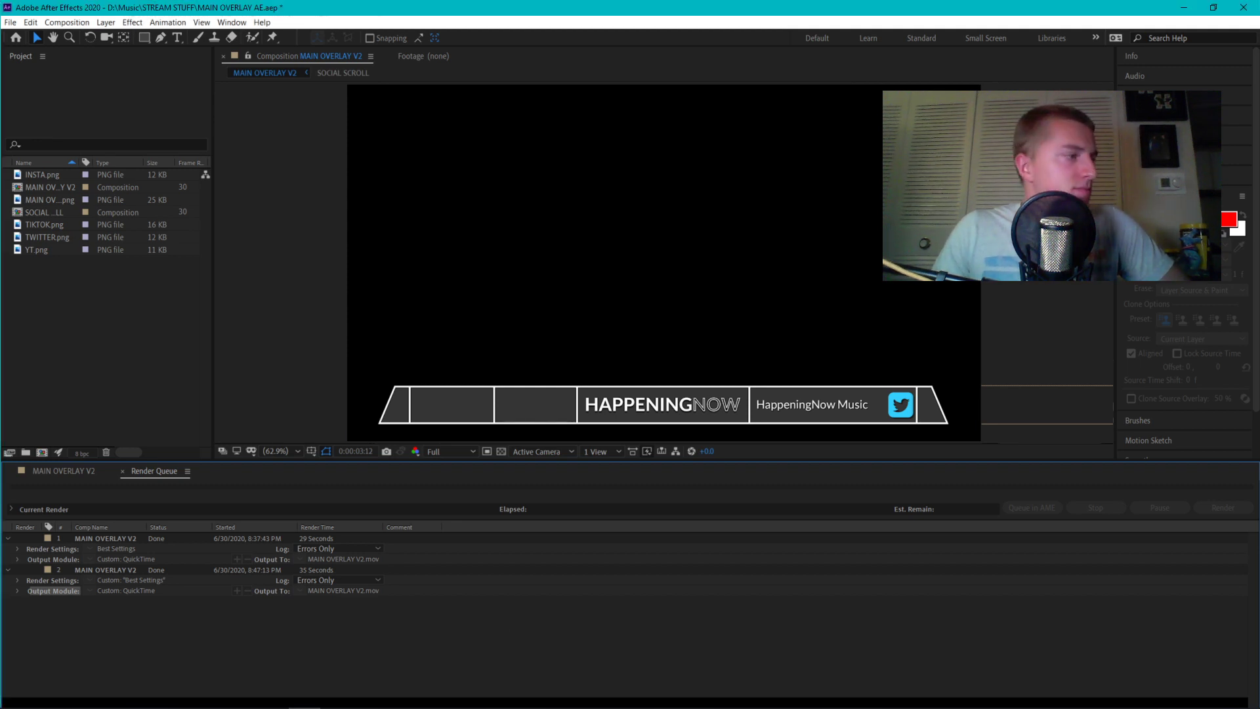
mouse_move(380, 699)
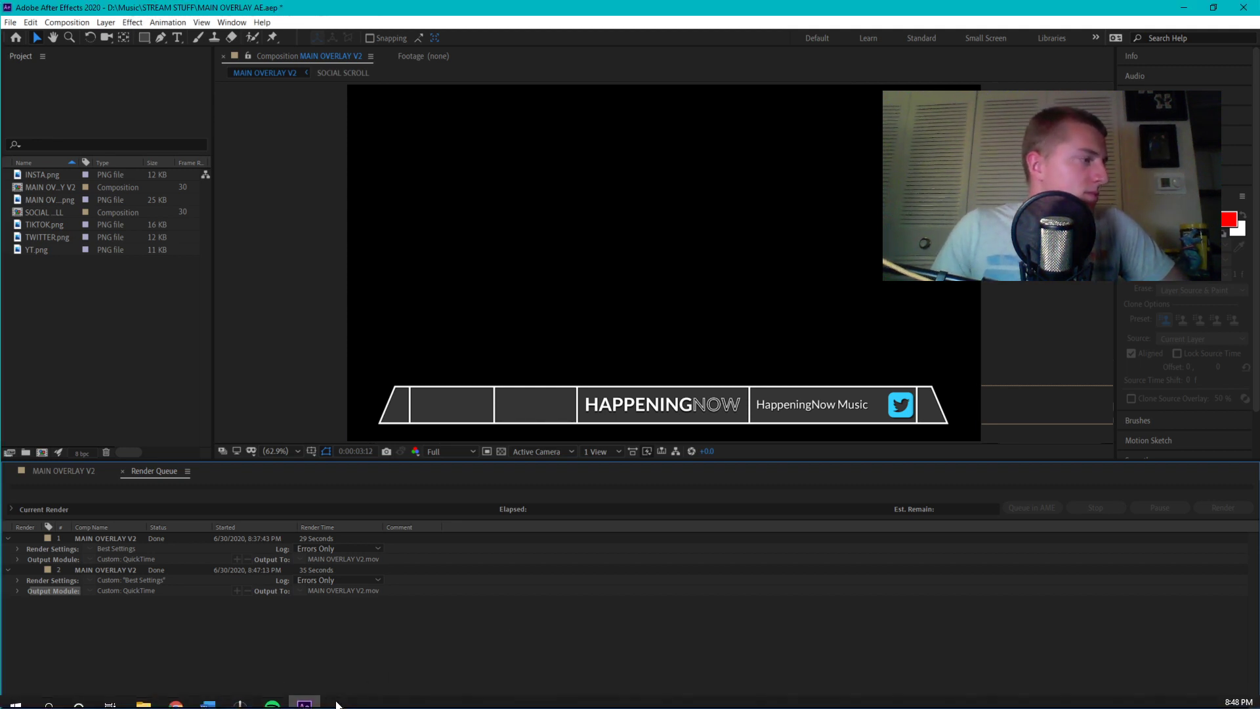
mouse_move(247, 704)
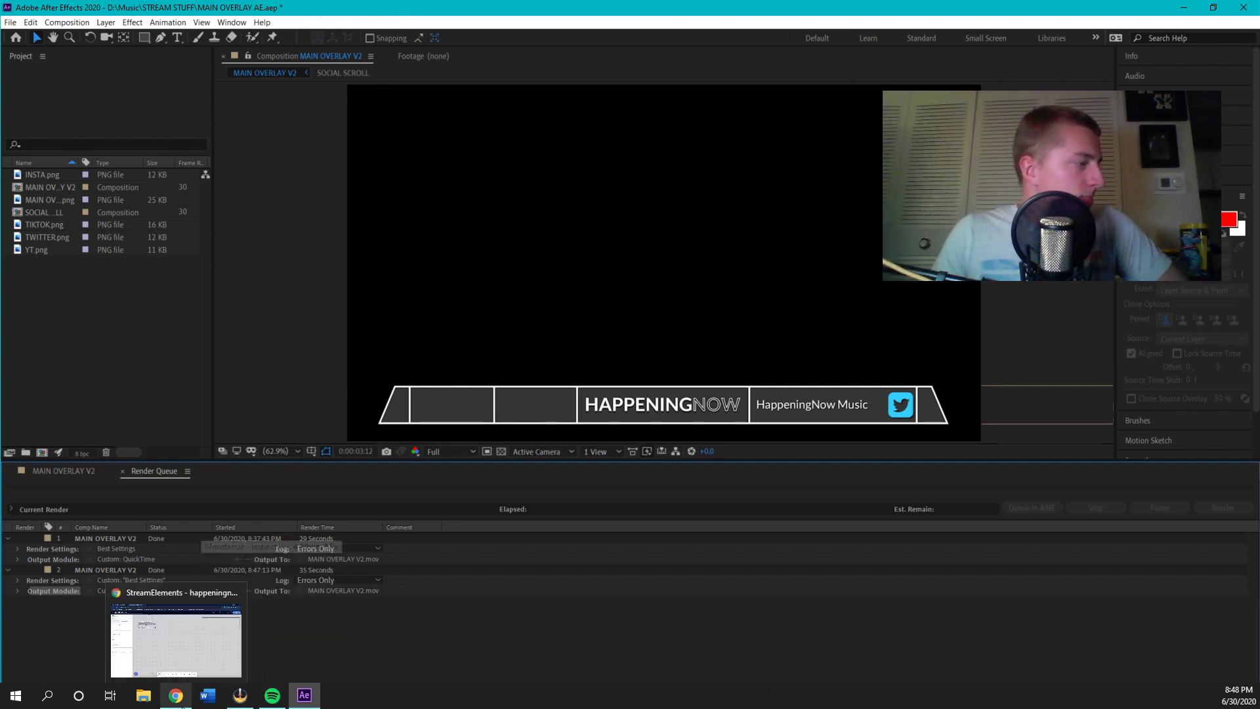
click(293, 576)
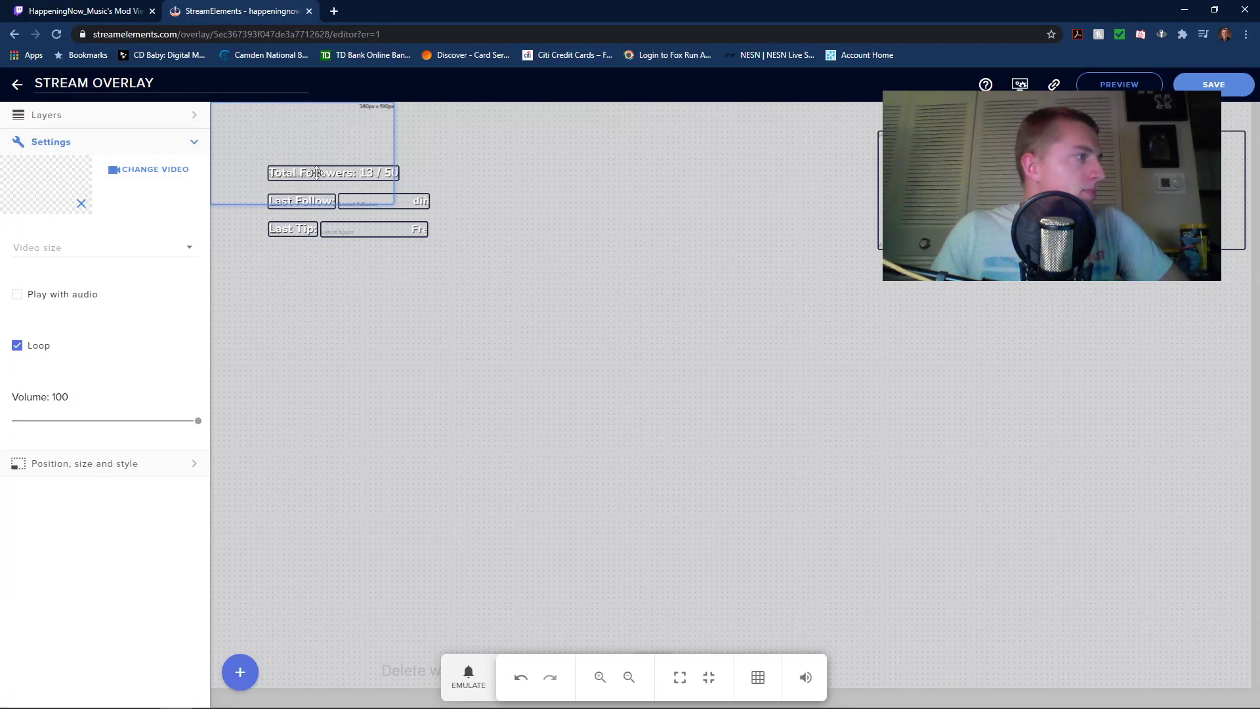
click(144, 169)
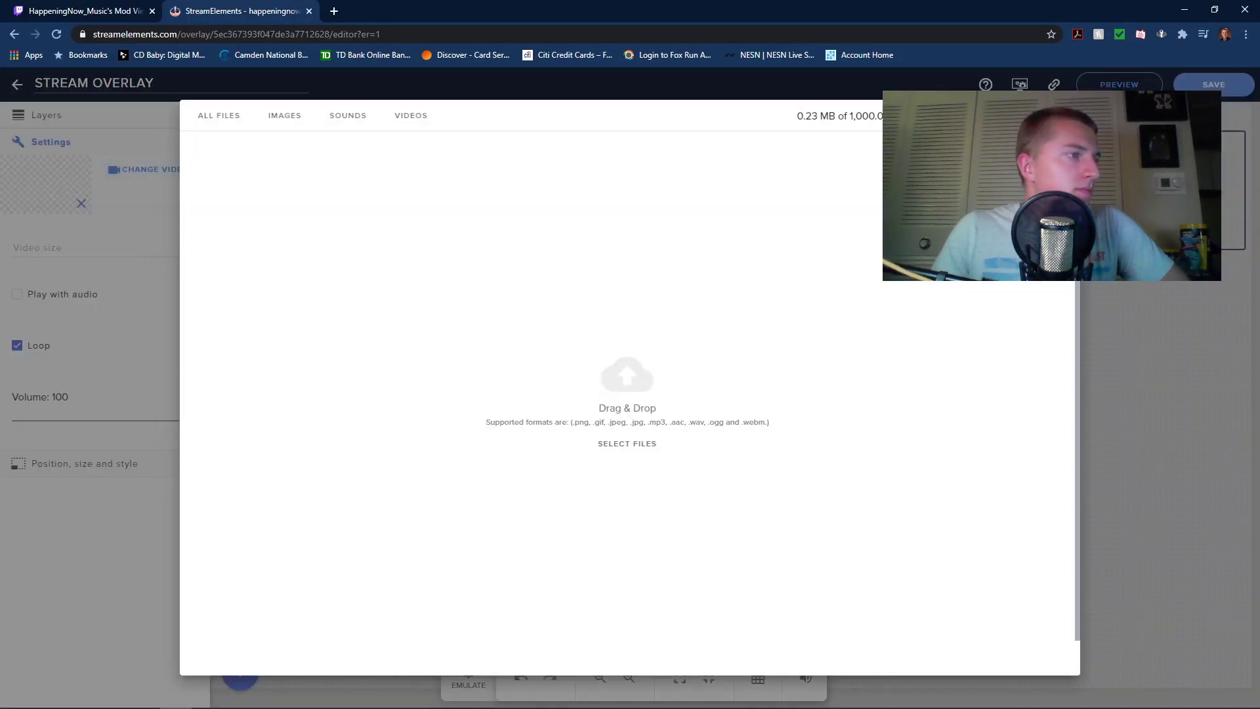
click(618, 448)
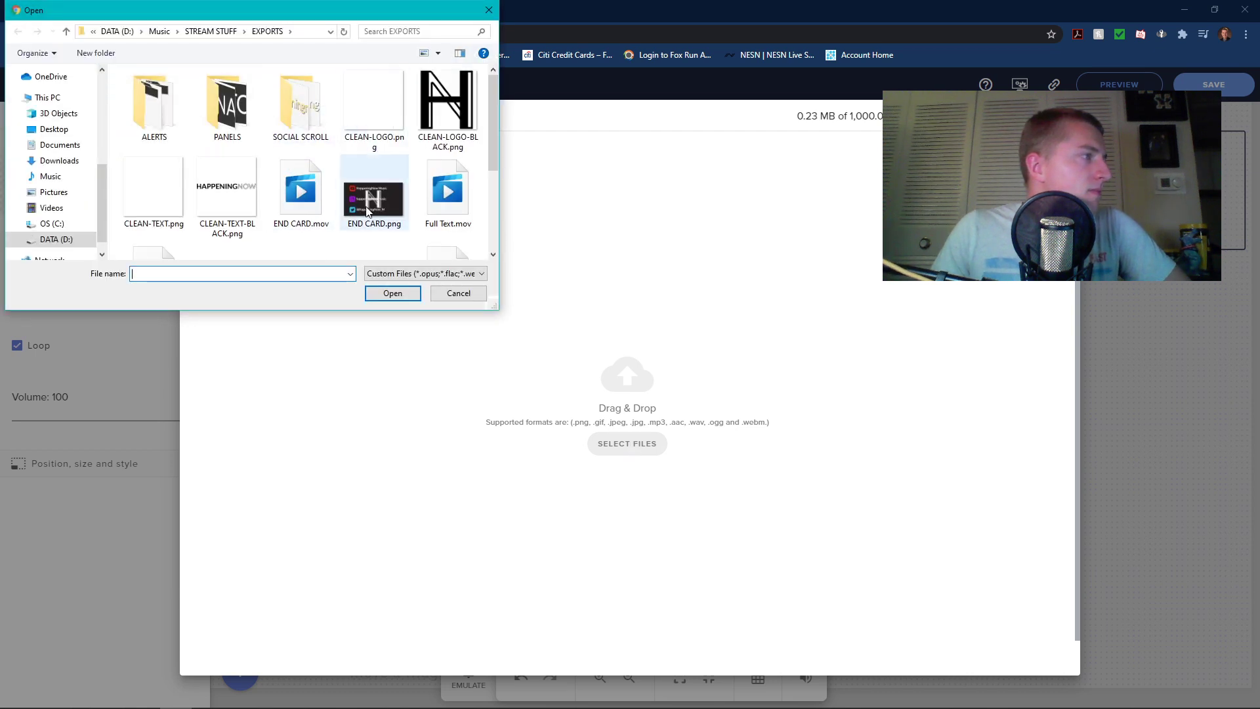
scroll(294, 203, down, 2)
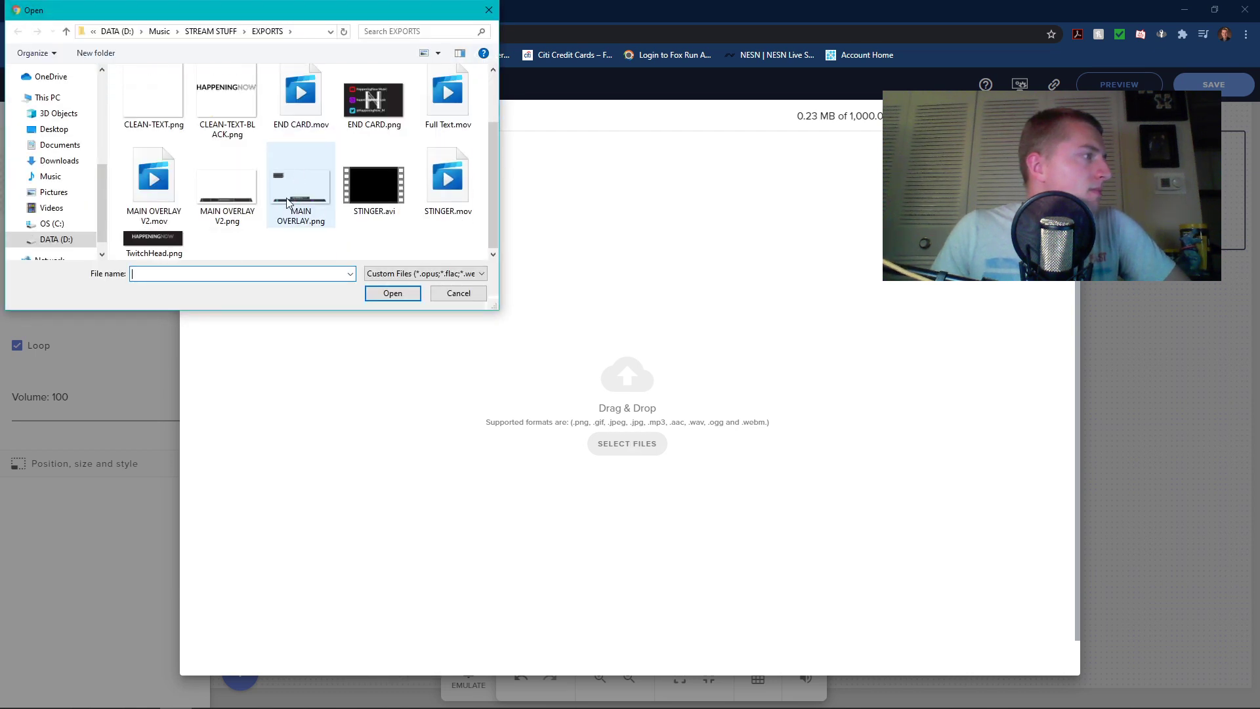
click(151, 192)
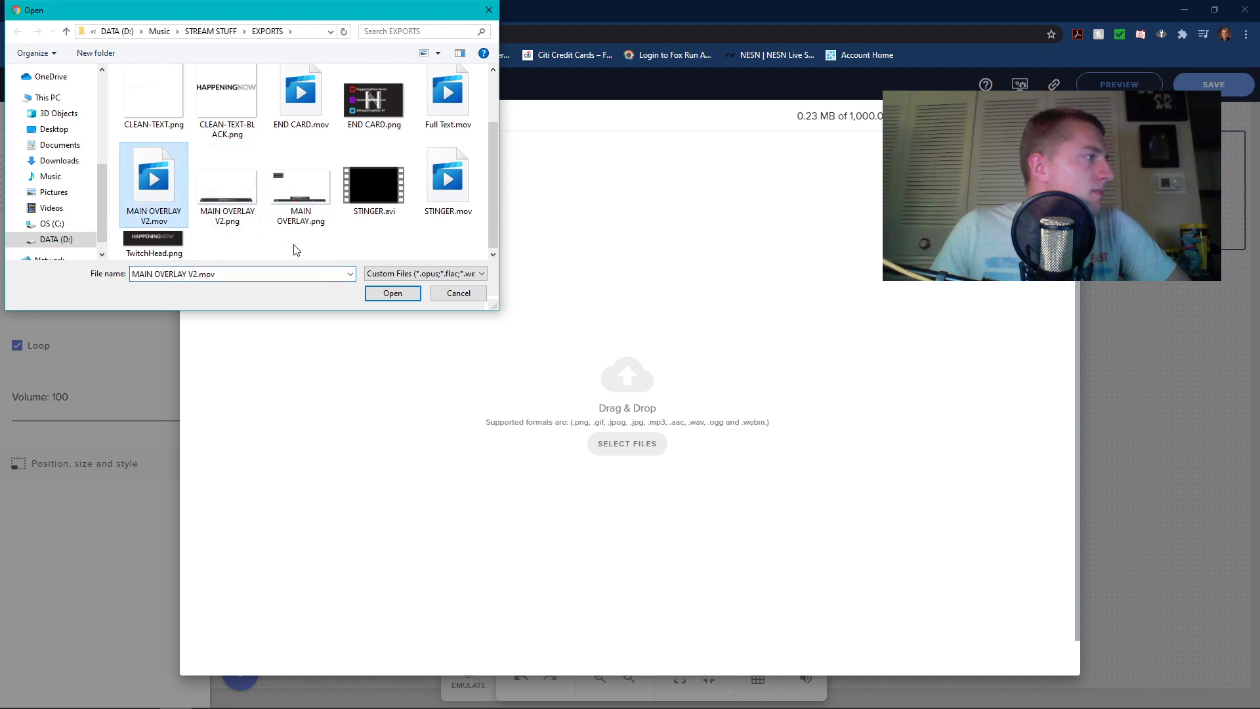
click(392, 293)
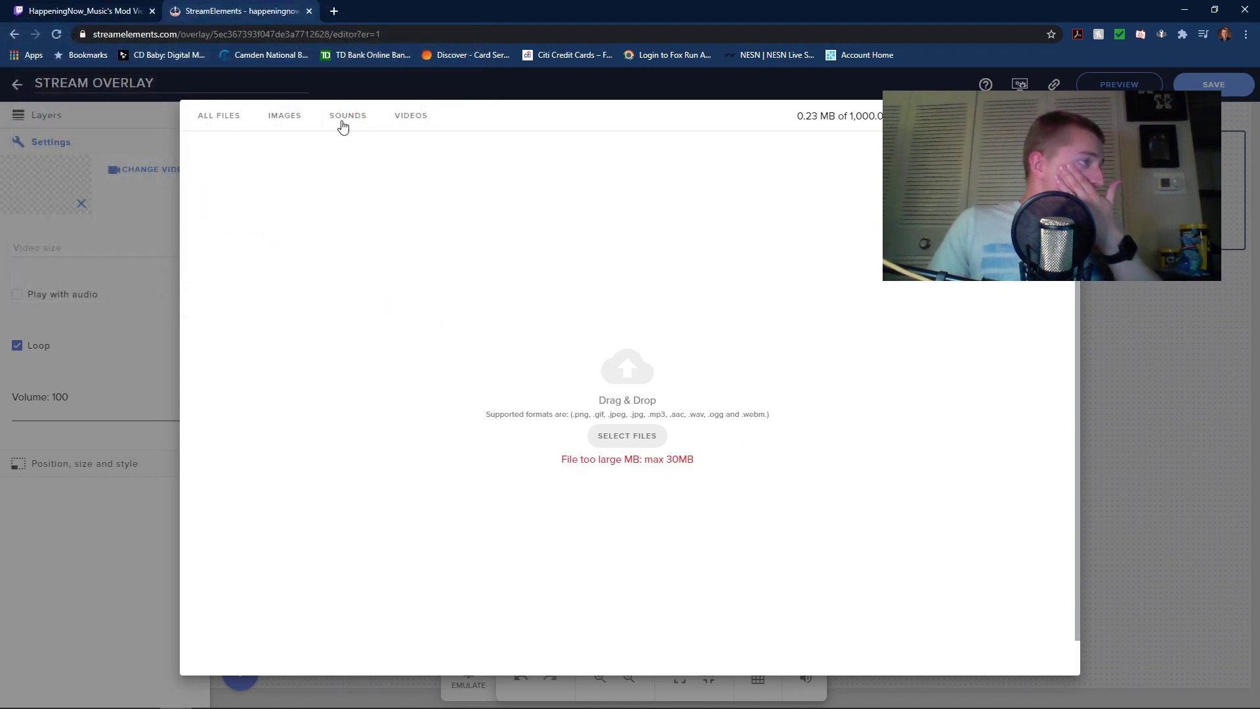
Check the video files and all files in the media library, cancel another file selection, and close the library
click(413, 115)
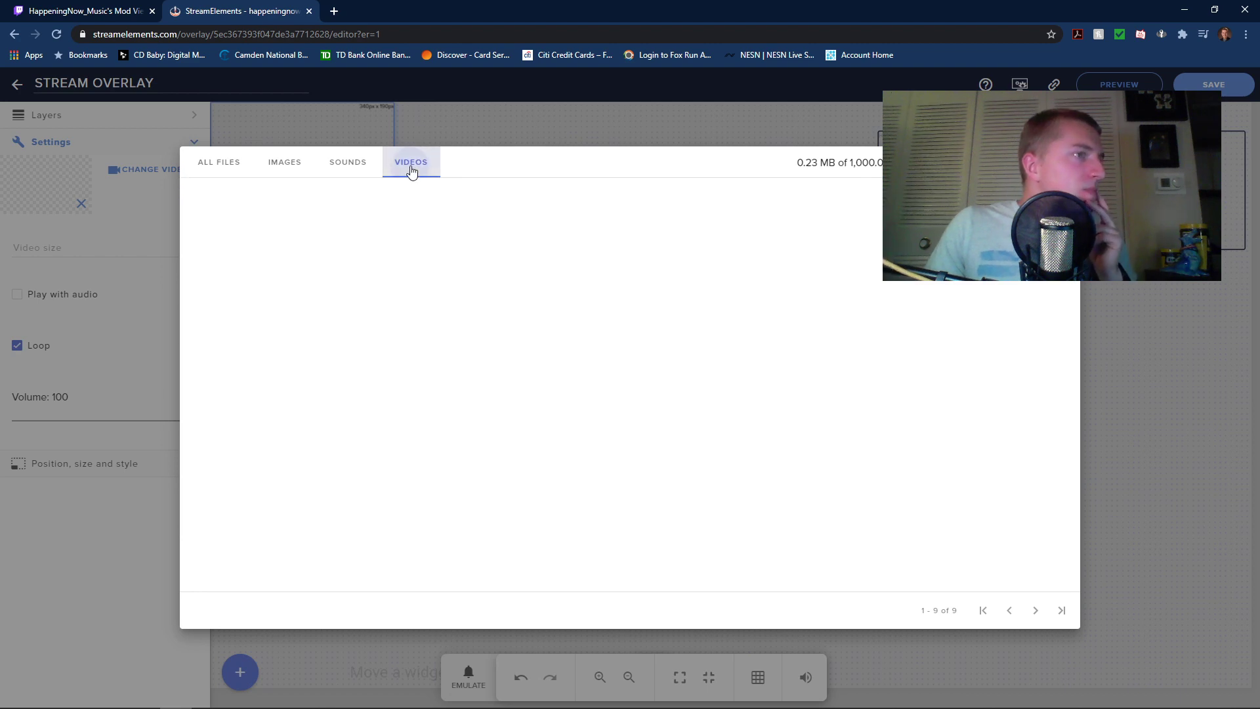
click(227, 162)
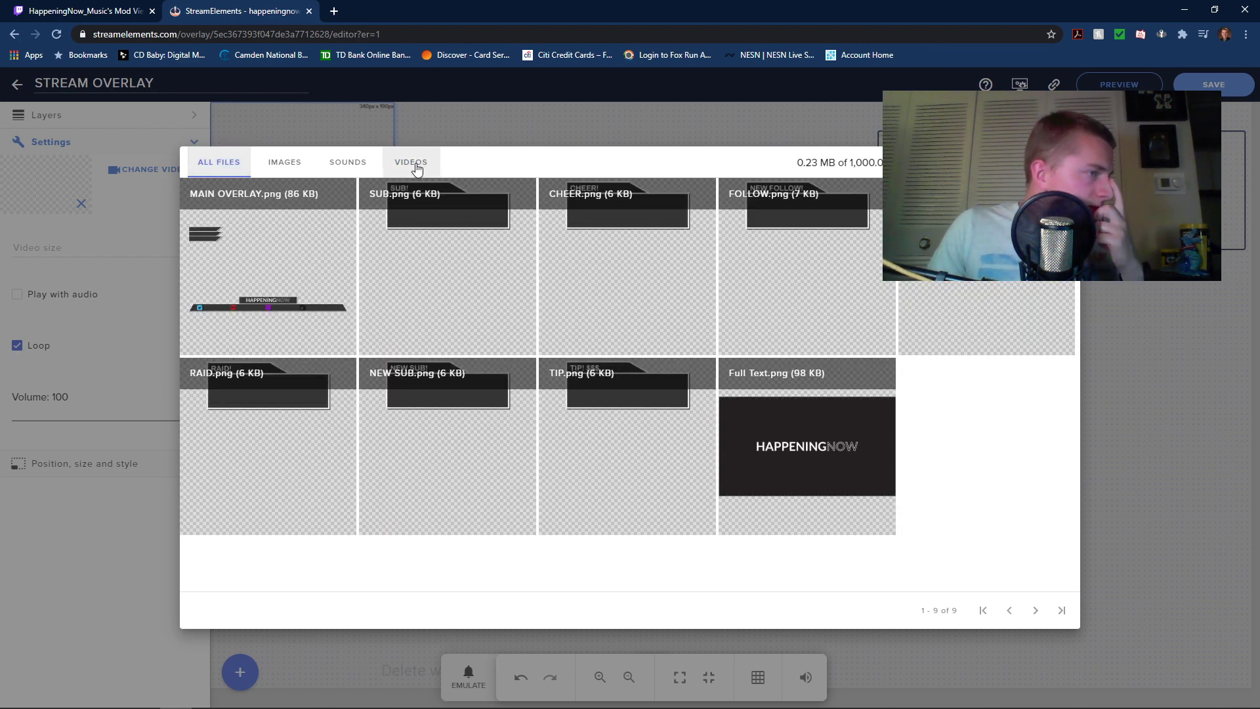
click(416, 167)
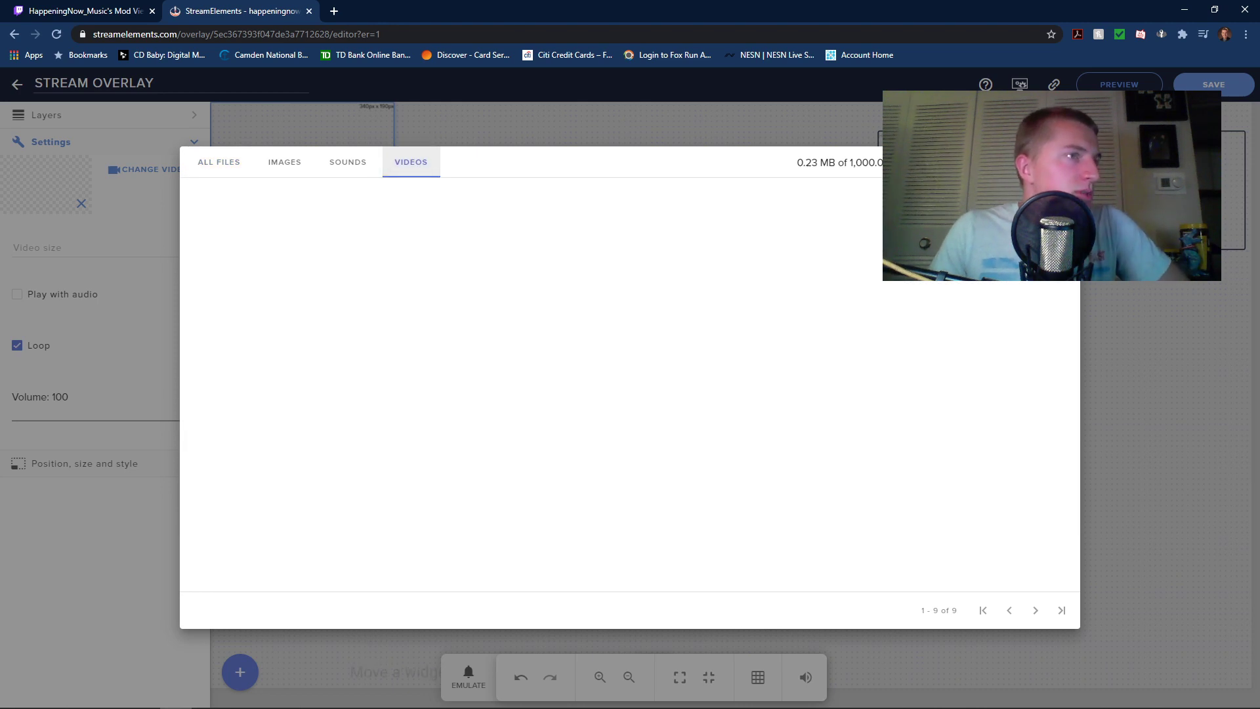
click(621, 446)
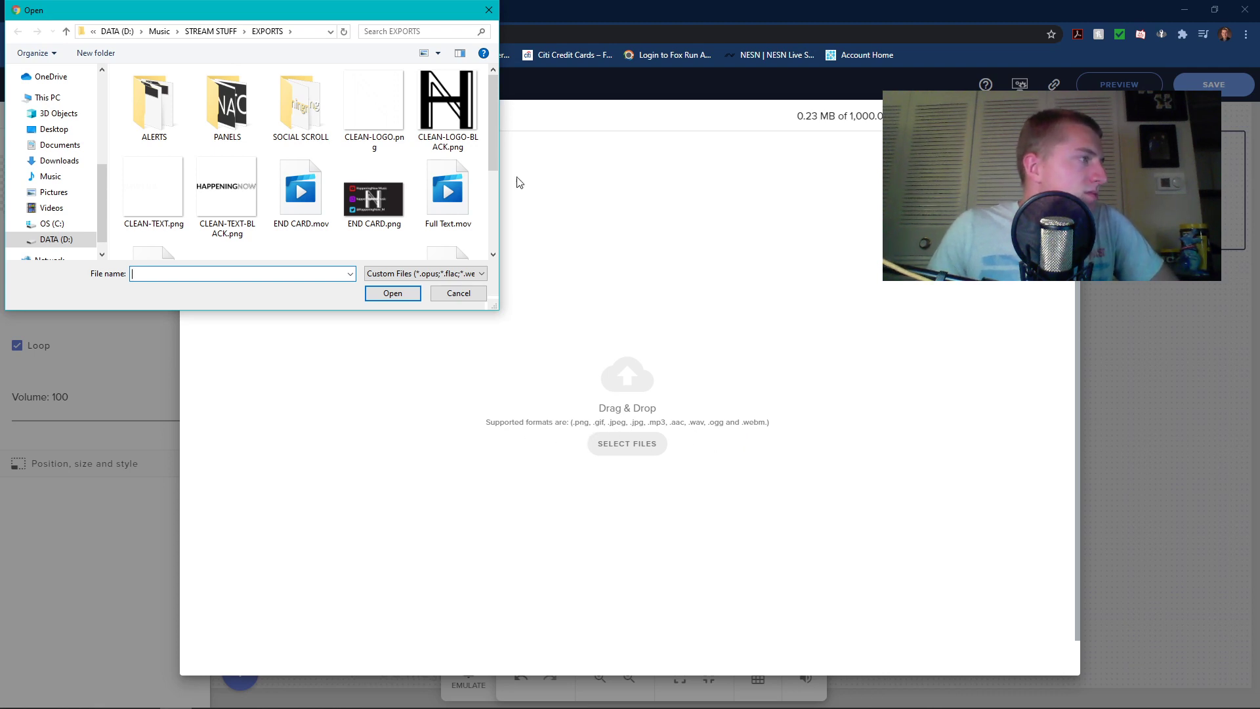
click(488, 10)
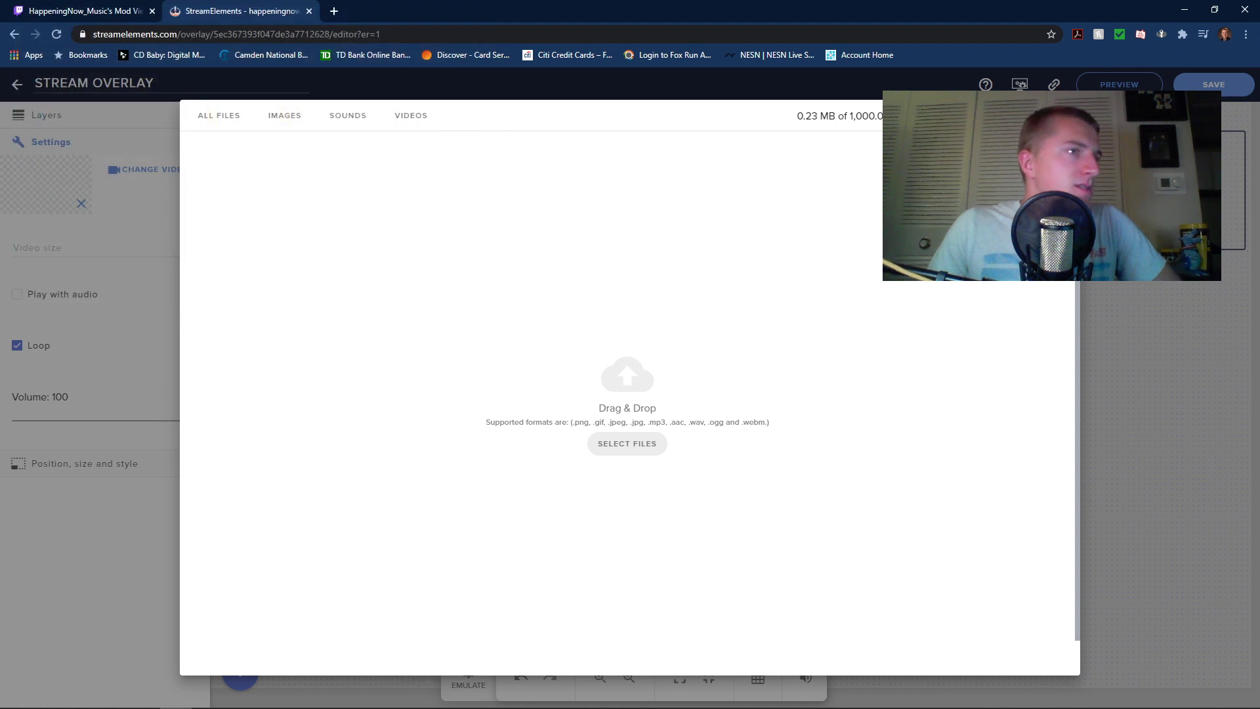
key(Escape)
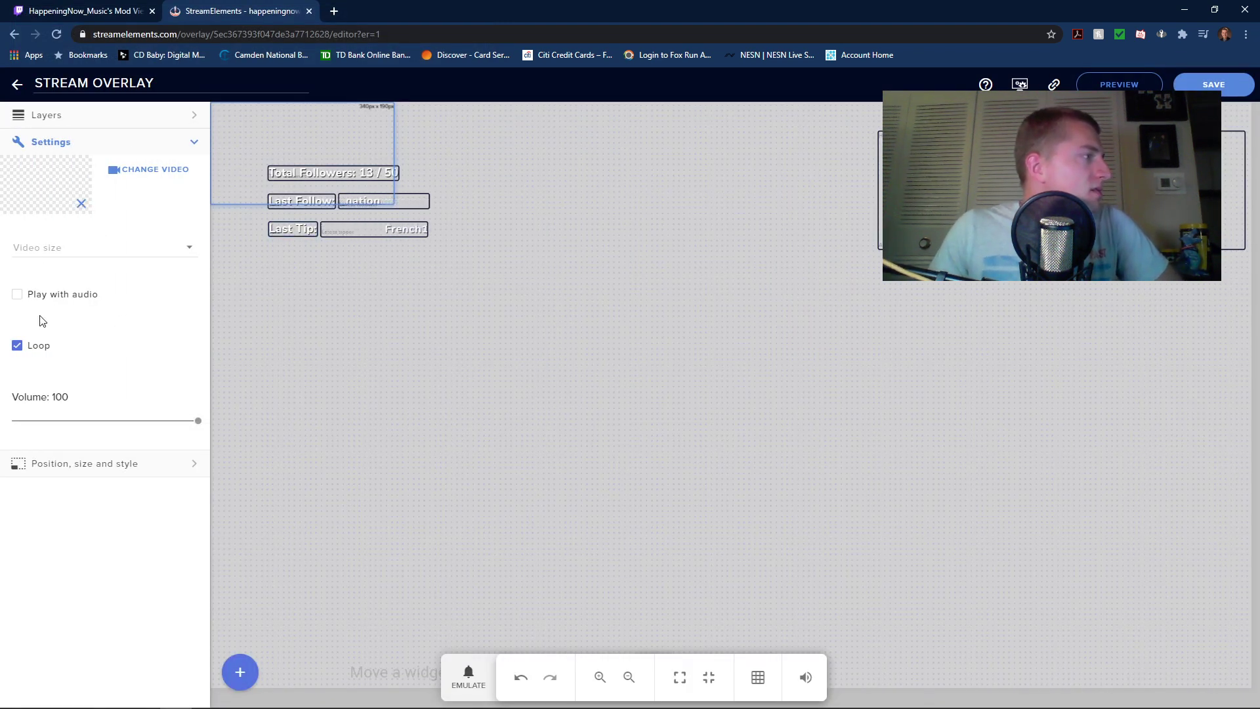
Return to After Effects, add MAIN OVERLAY V2 to the render queue again, and review its Lossless output module settings
click(1184, 9)
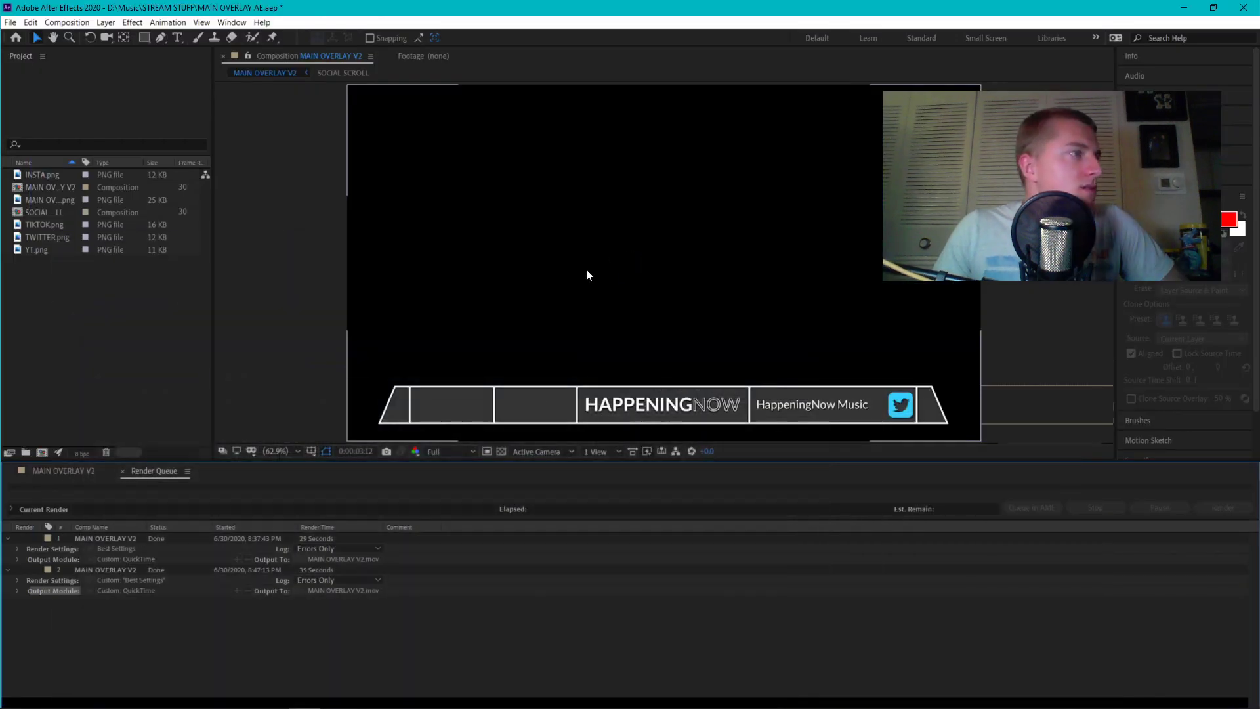
click(54, 473)
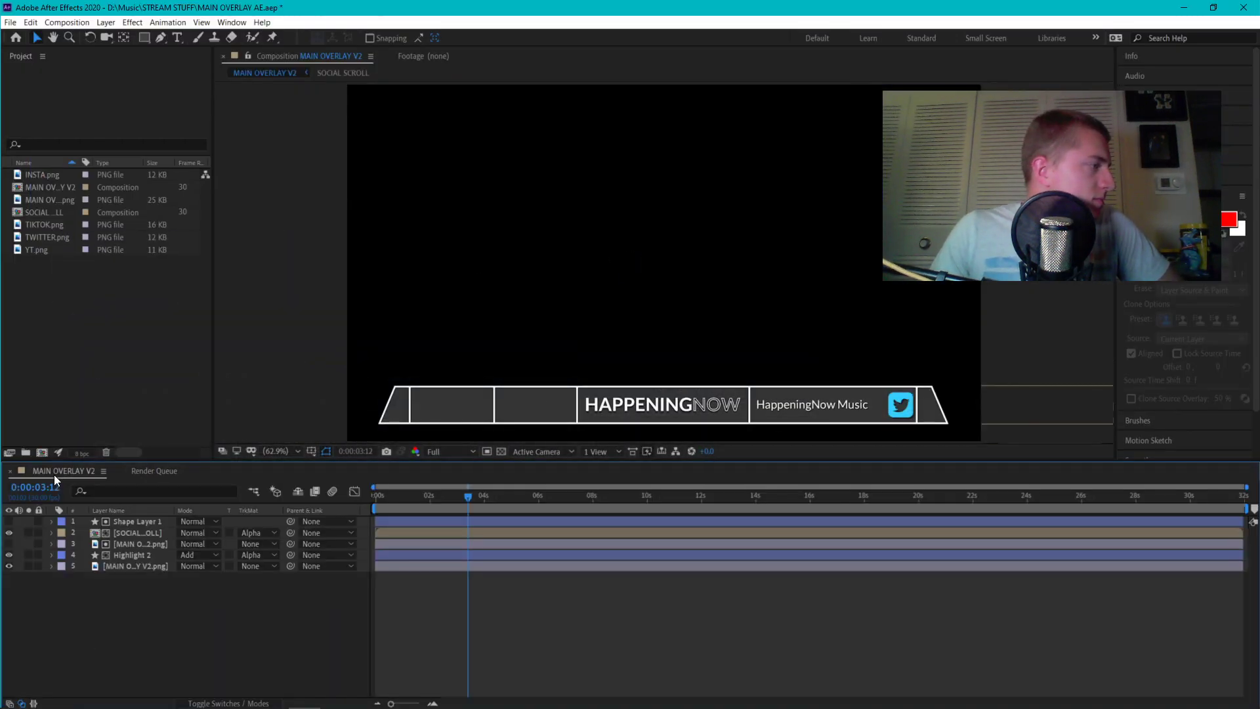
click(66, 23)
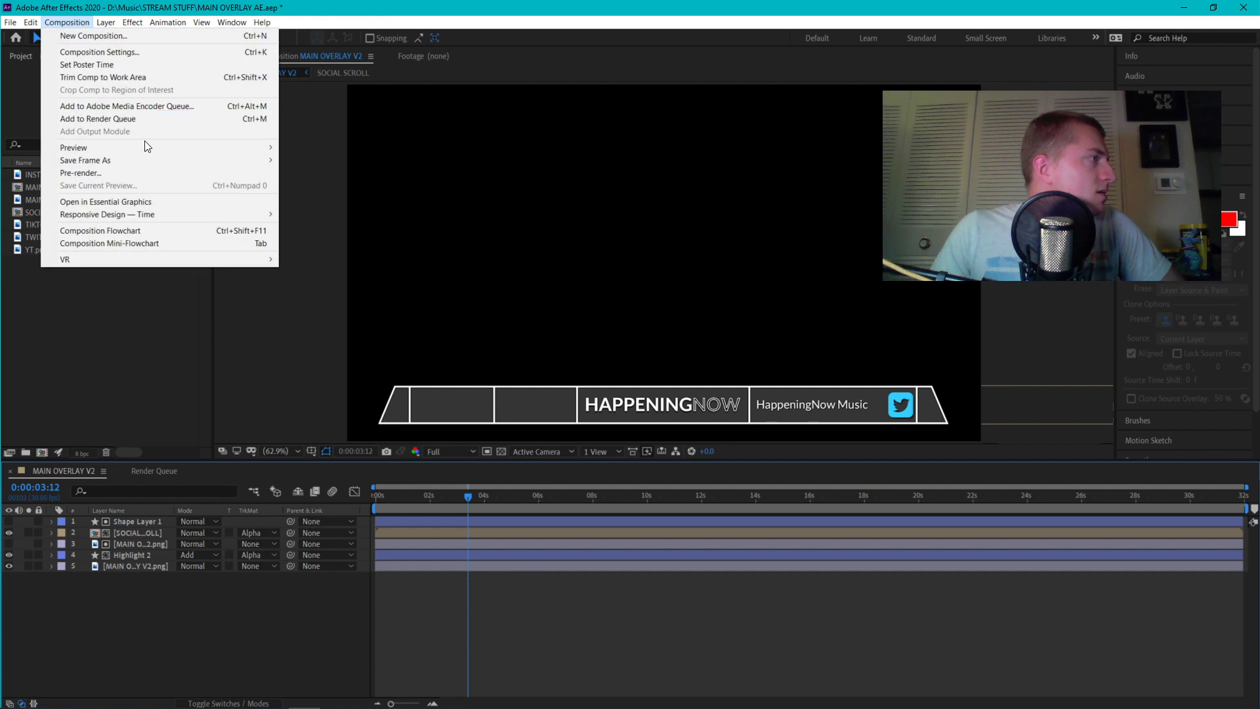
click(126, 118)
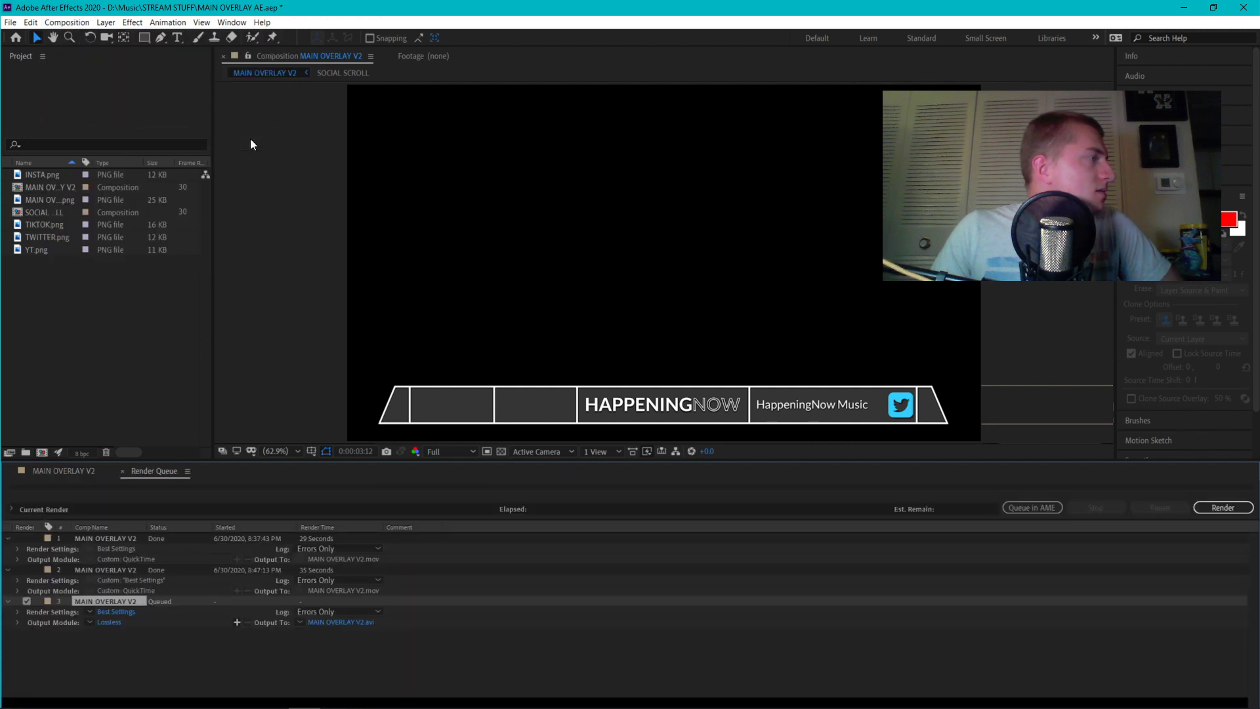
click(109, 622)
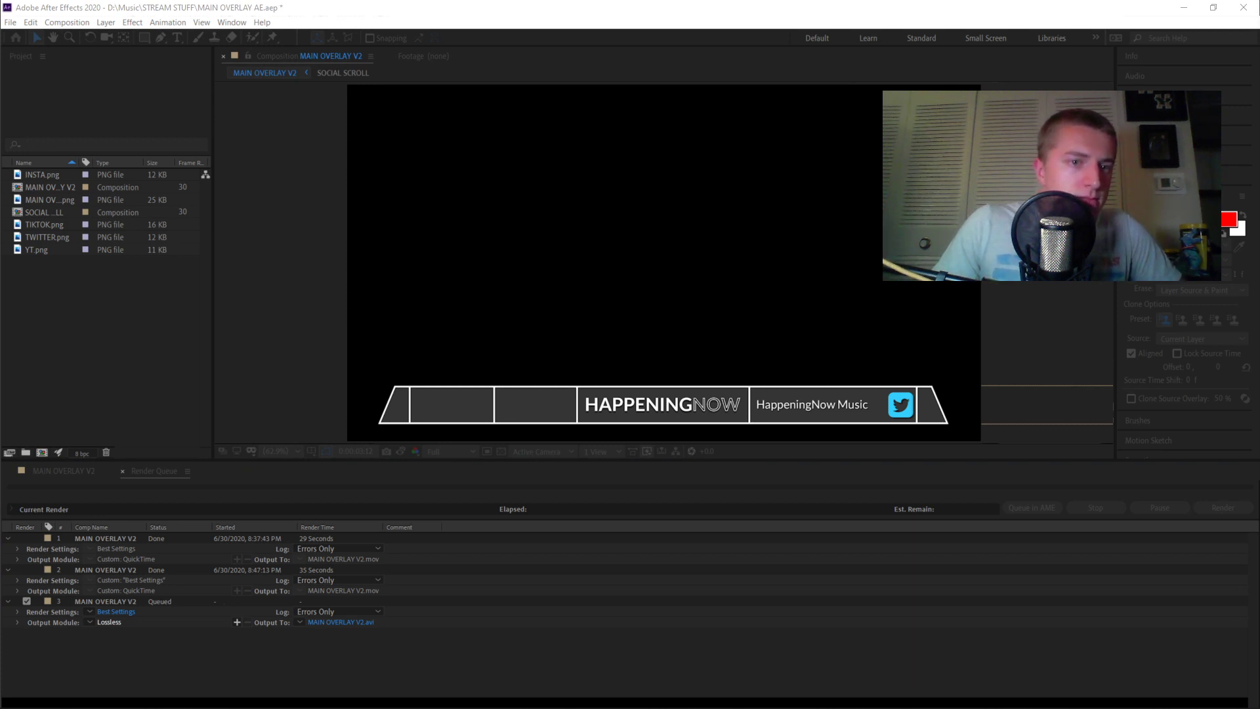
key(Return)
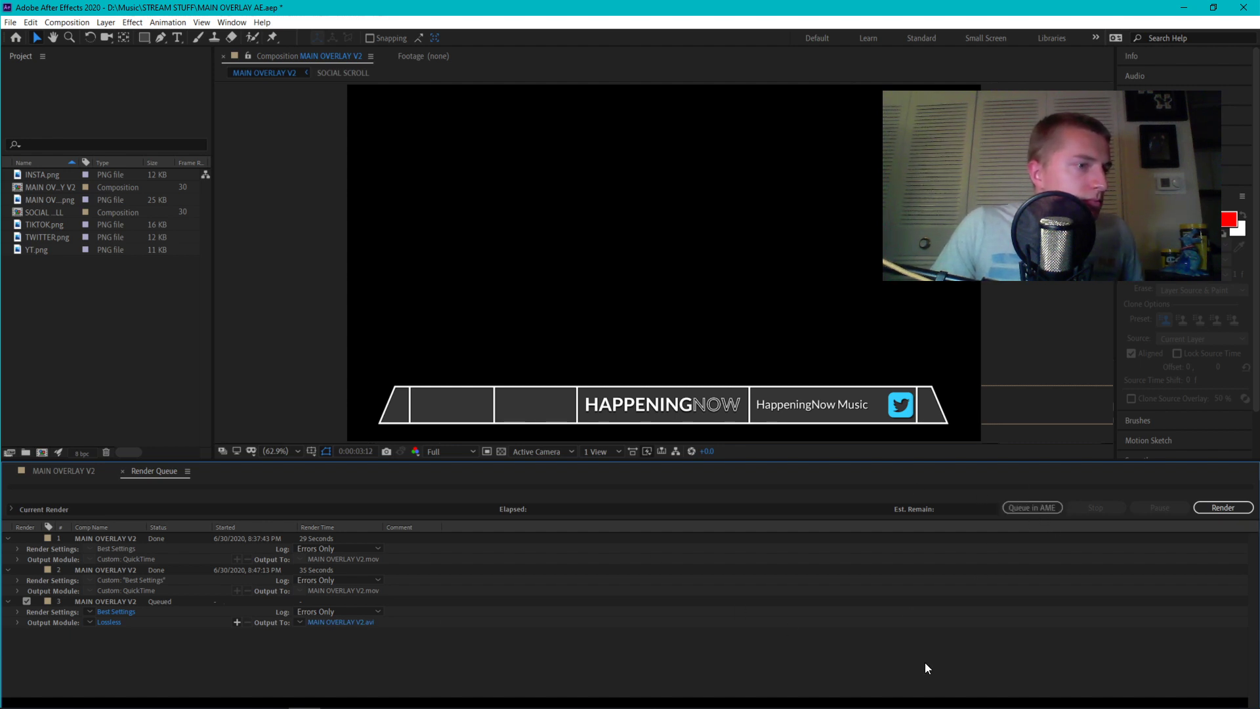
Remove the two finished MAIN OVERLAY V2 renders from the render queue, keeping the queued one
click(93, 602)
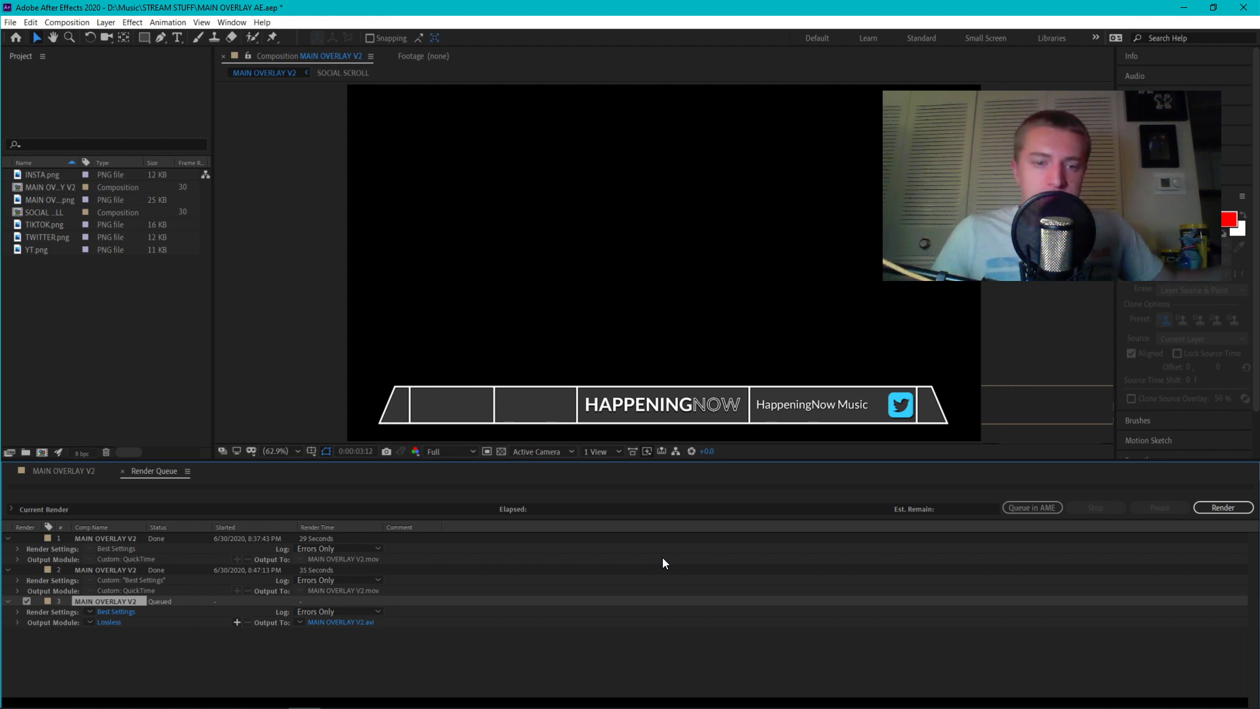
mouse_move(1099, 708)
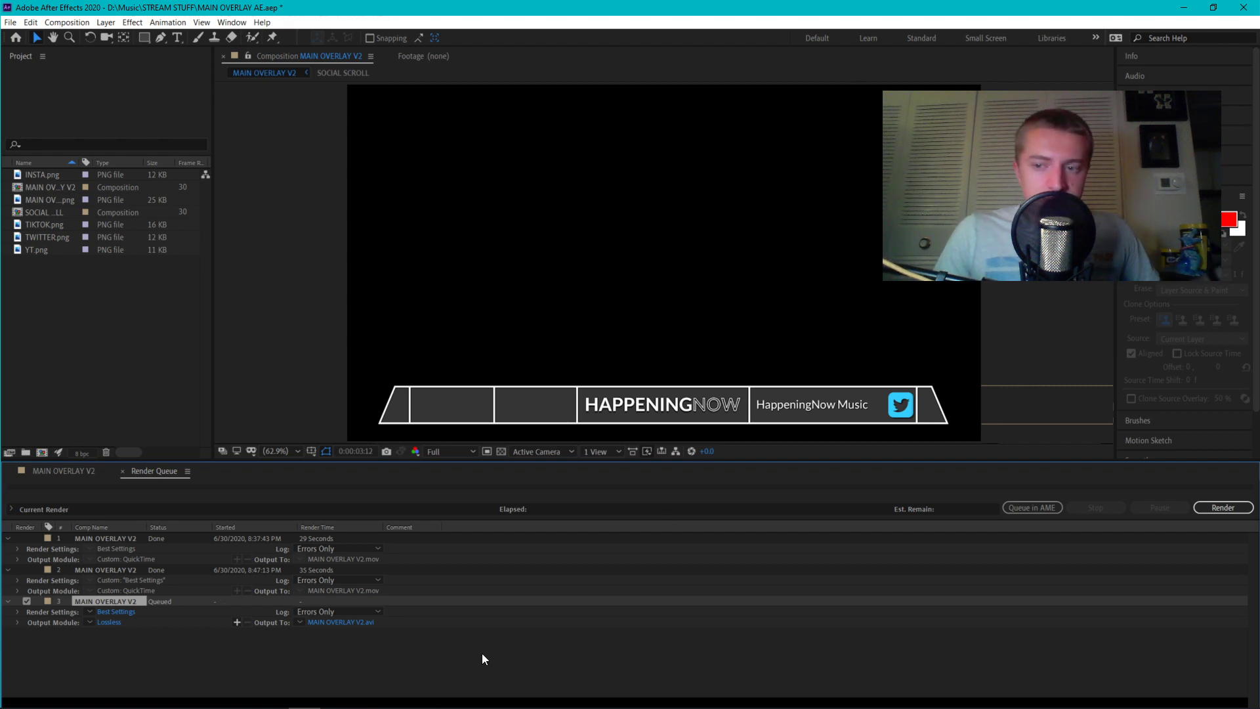
click(444, 645)
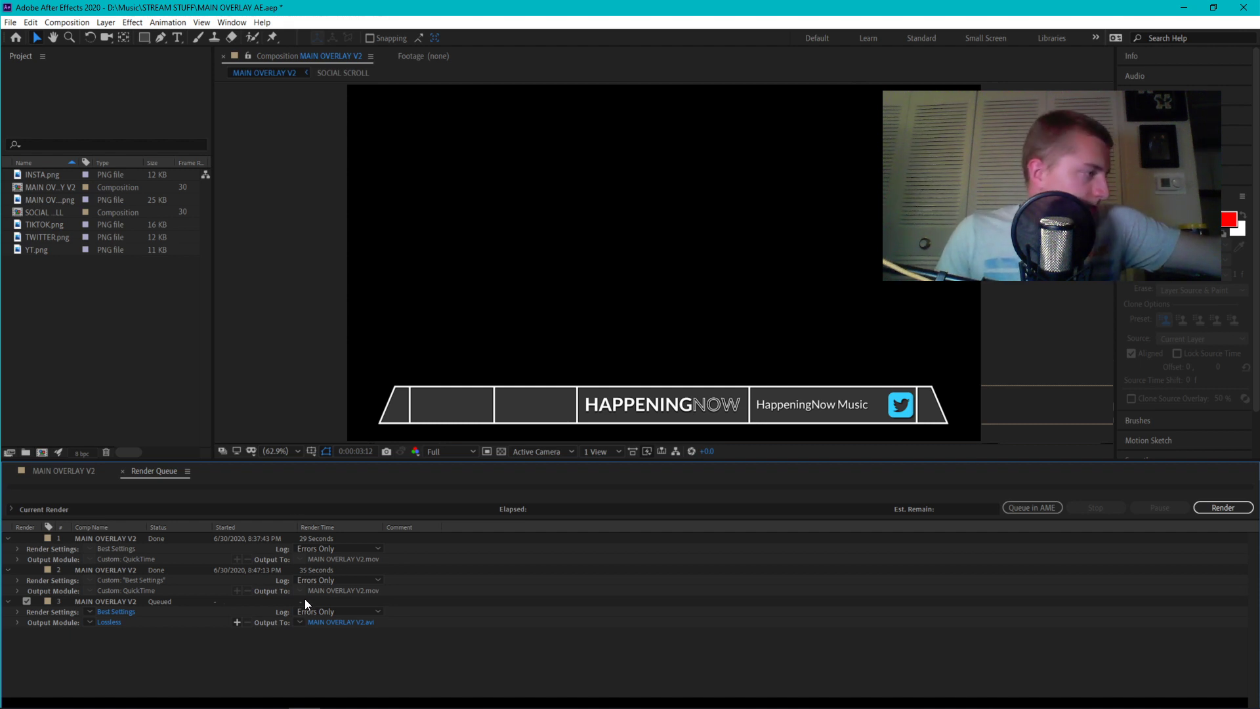
click(122, 537)
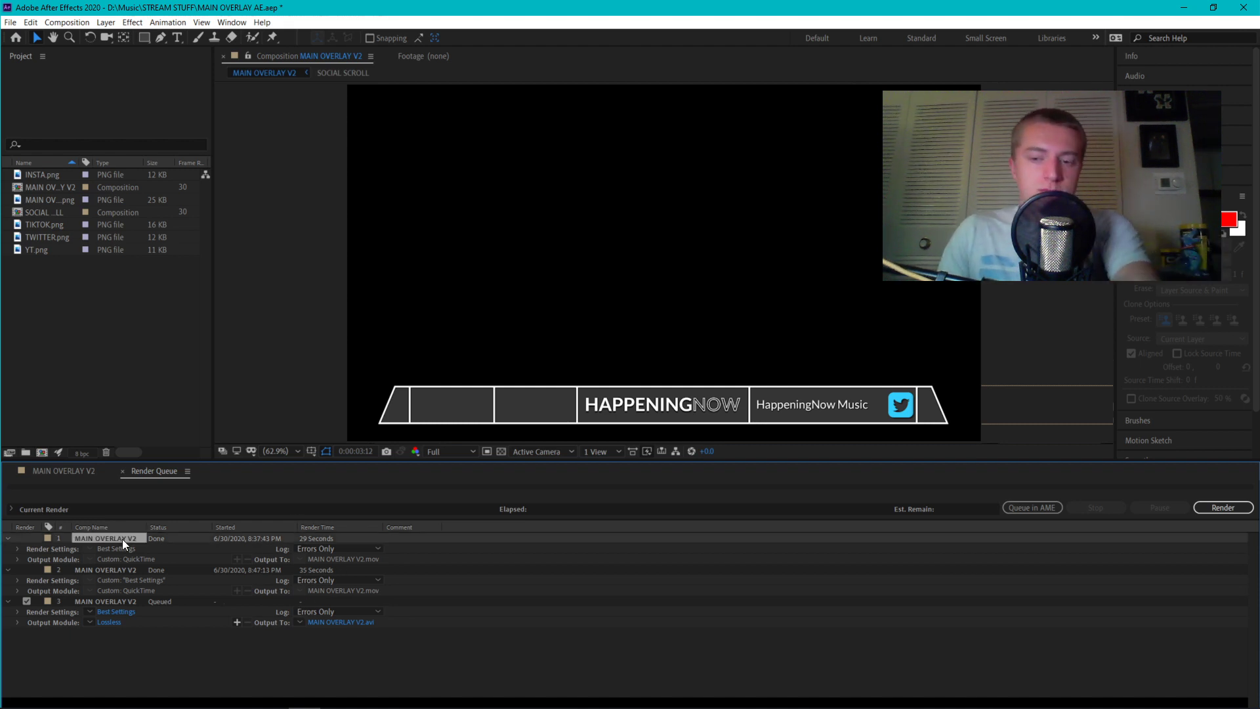
key(Delete)
click(108, 539)
key(Delete)
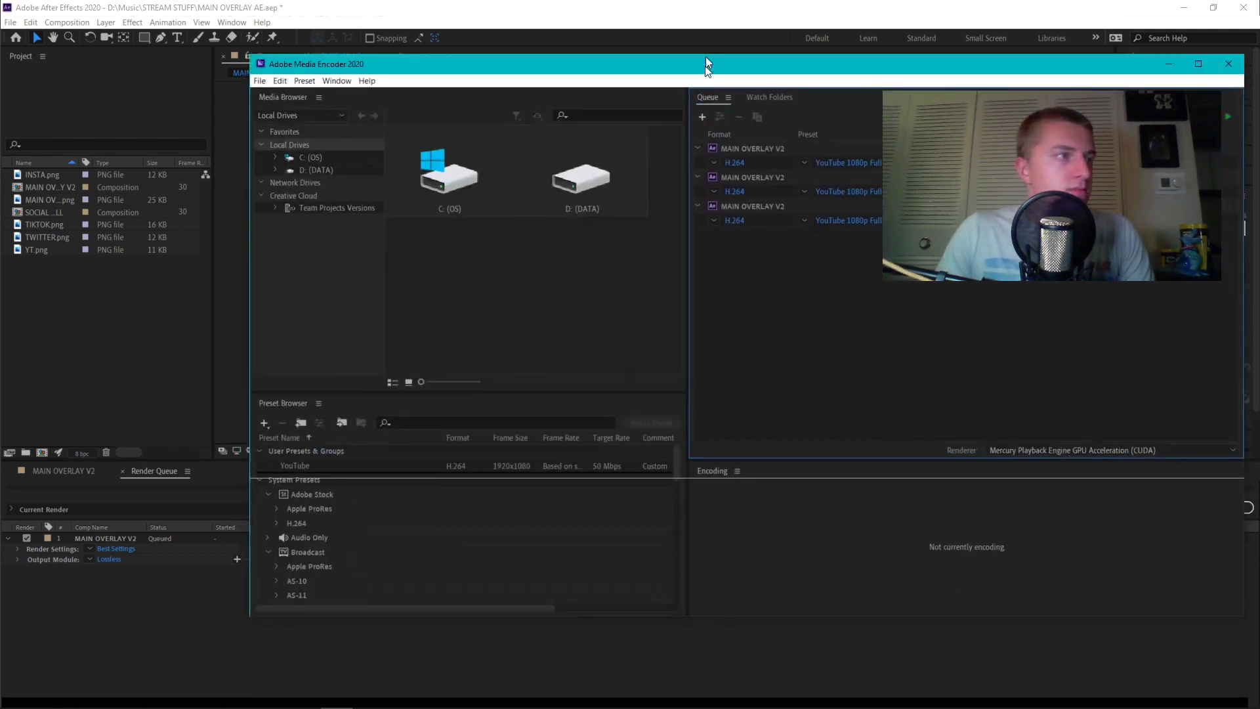
Maximize Adobe Media Encoder and remove the two extra MAIN OVERLAY V2 jobs from its queue
double_click(707, 56)
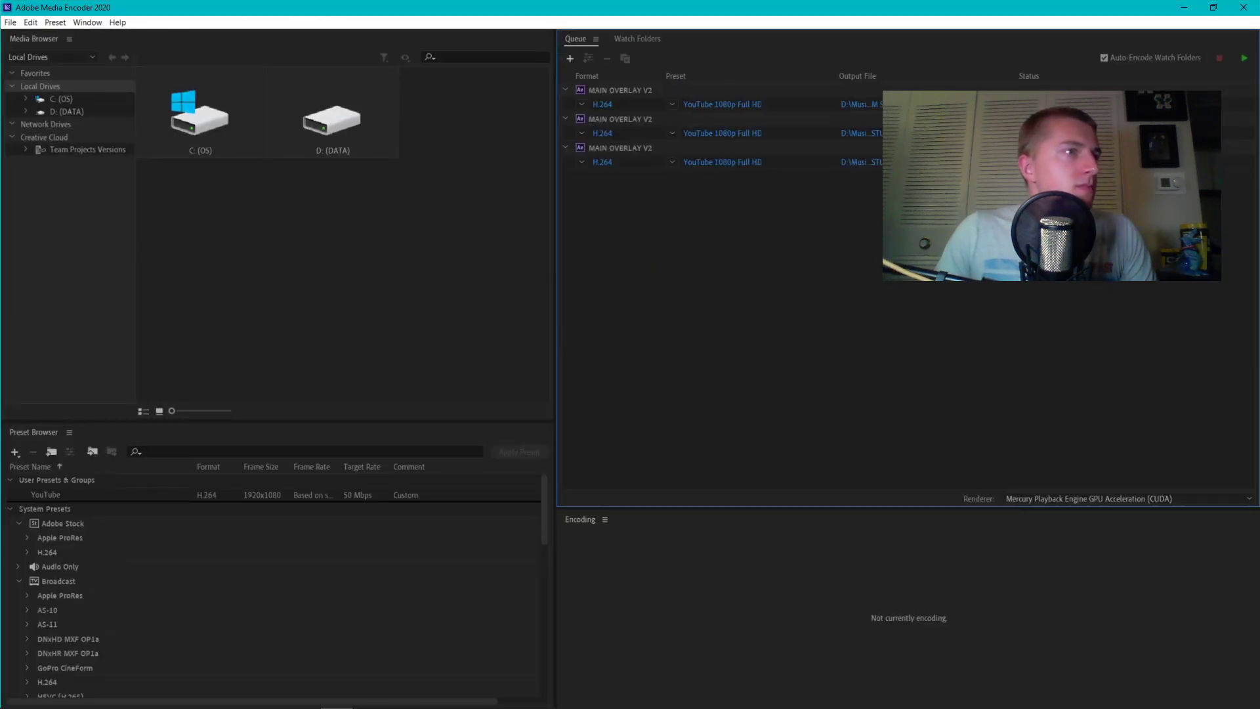
click(626, 121)
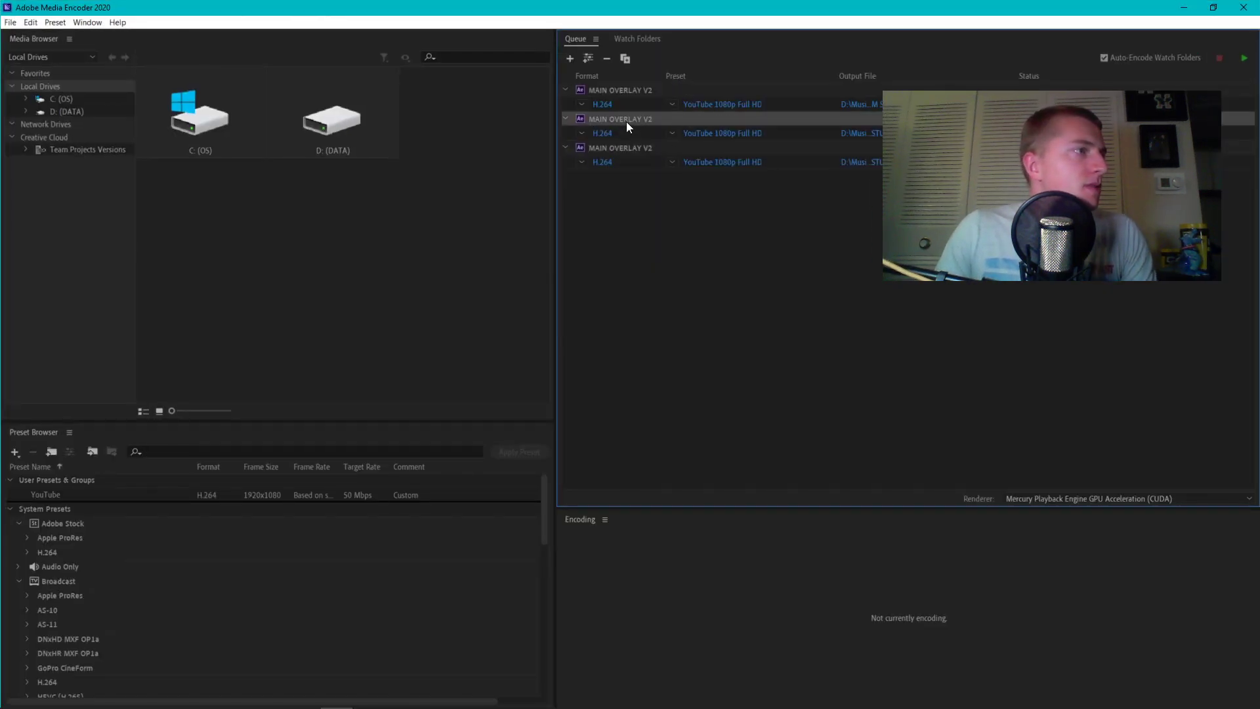
key(Delete)
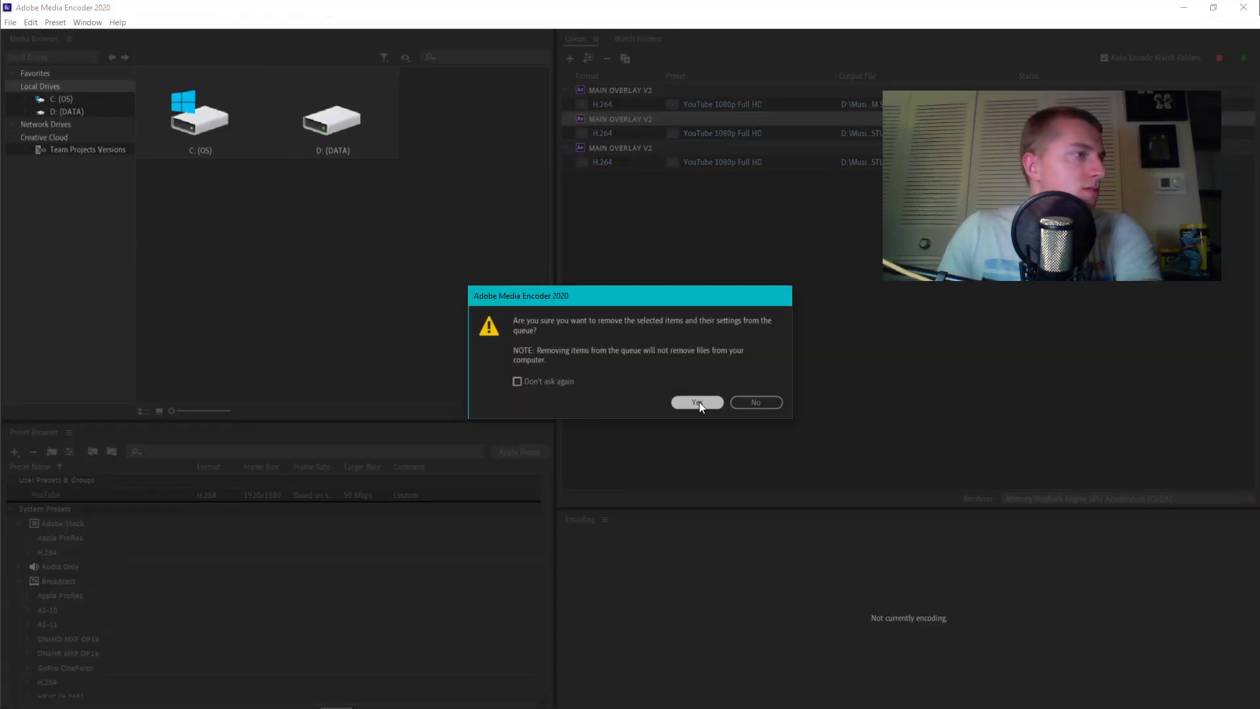
click(698, 402)
key(Delete)
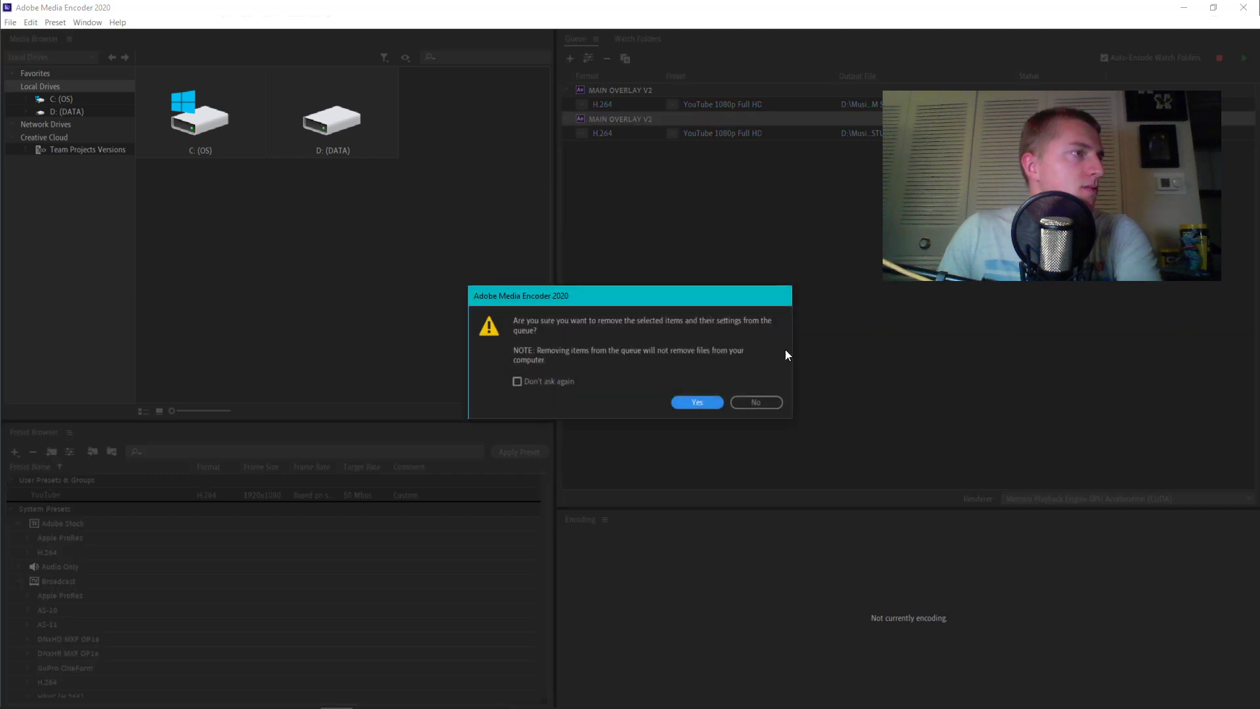
click(691, 406)
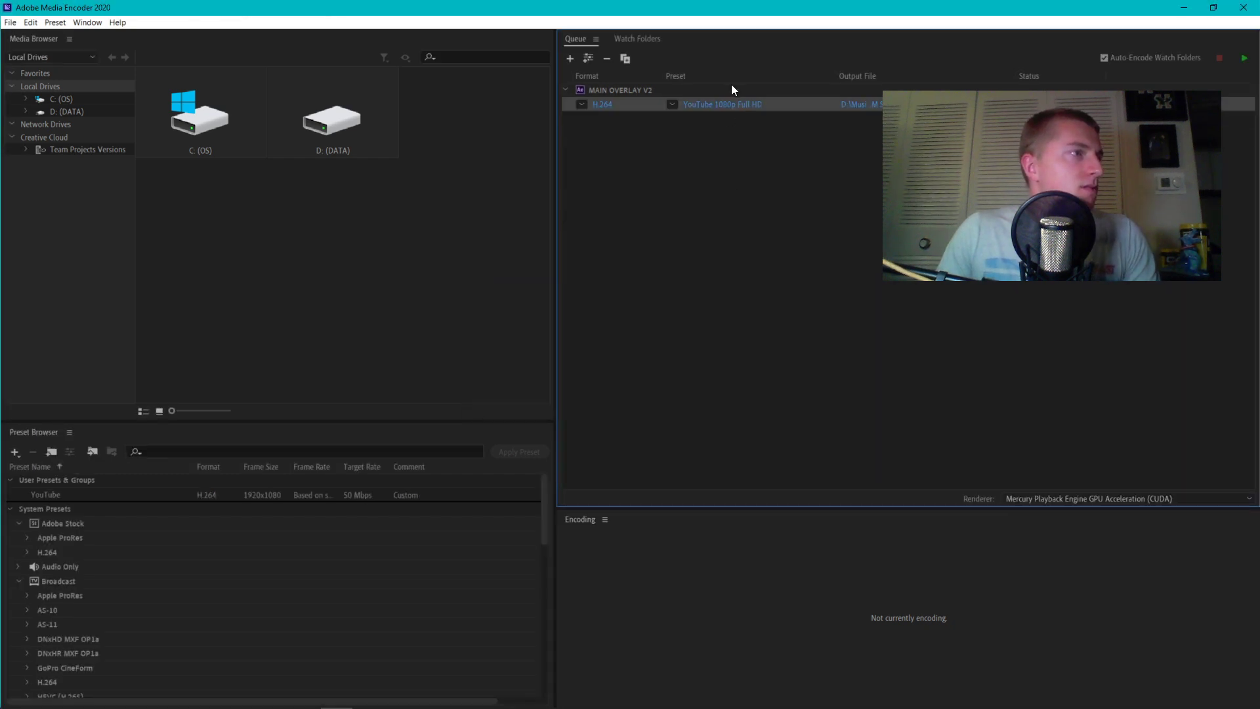
Assign the custom YouTube preset to the remaining H.264 MAIN OVERLAY V2 job and start encoding the queue
click(675, 105)
click(711, 118)
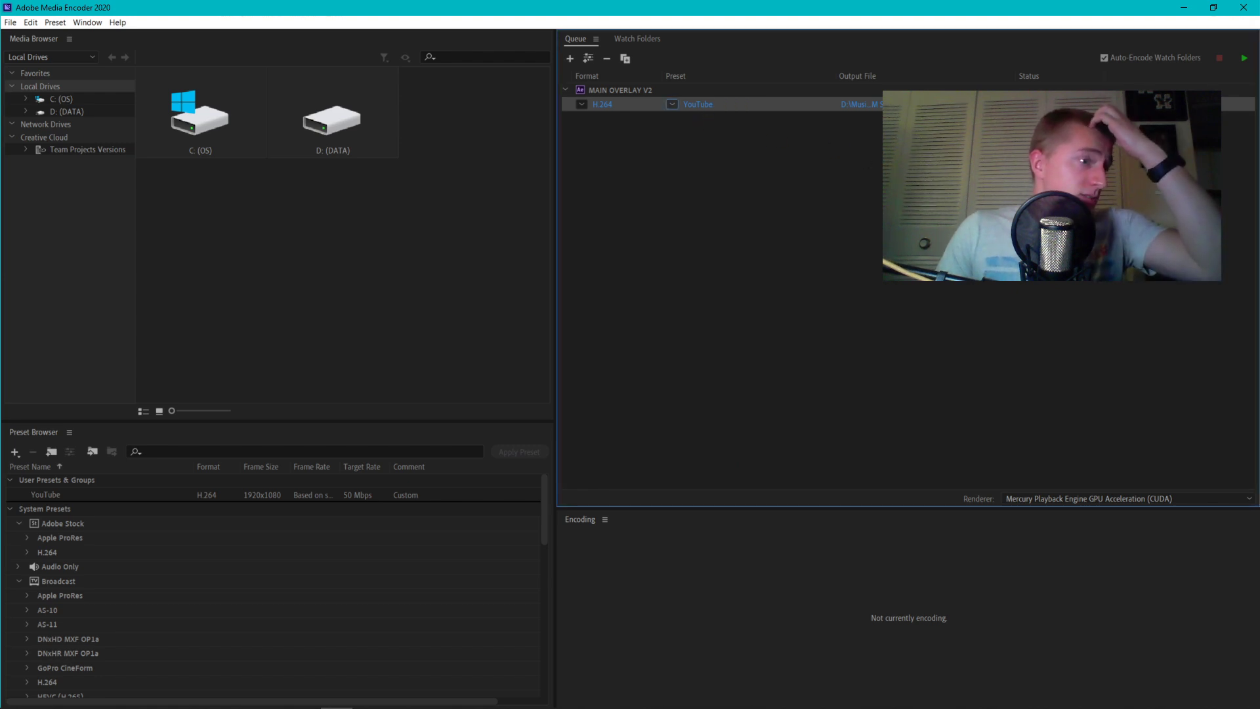
click(672, 104)
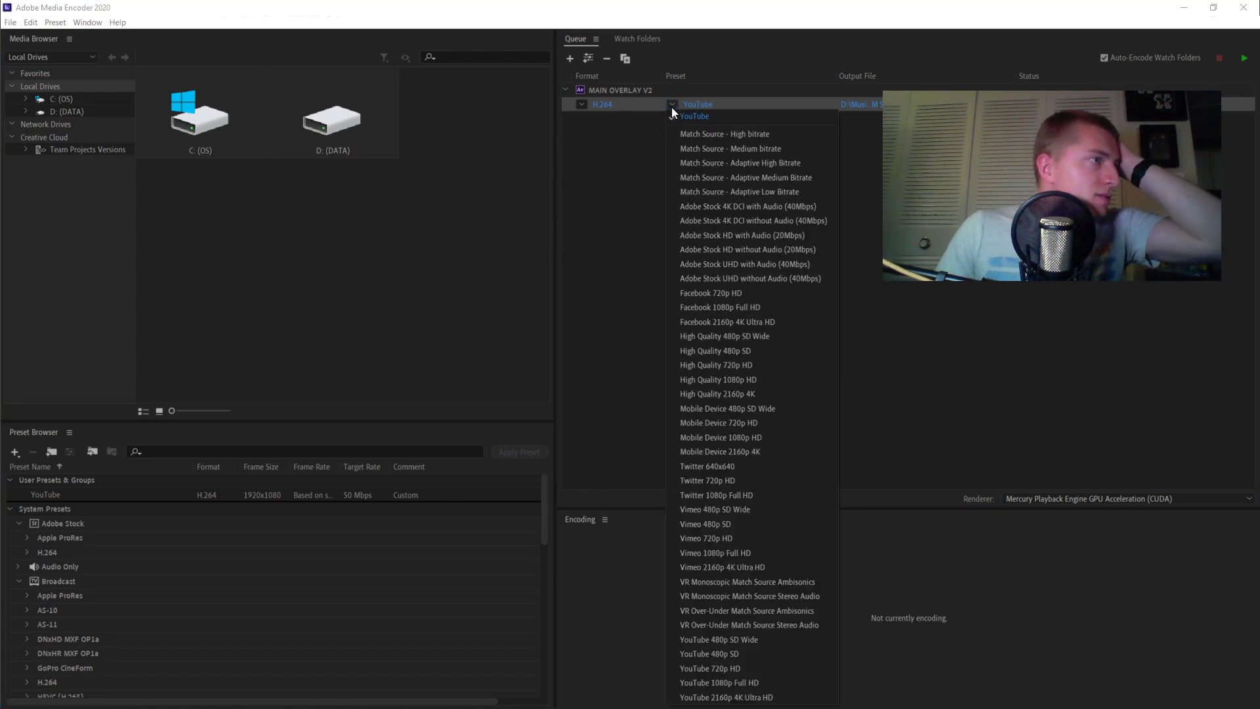
click(808, 105)
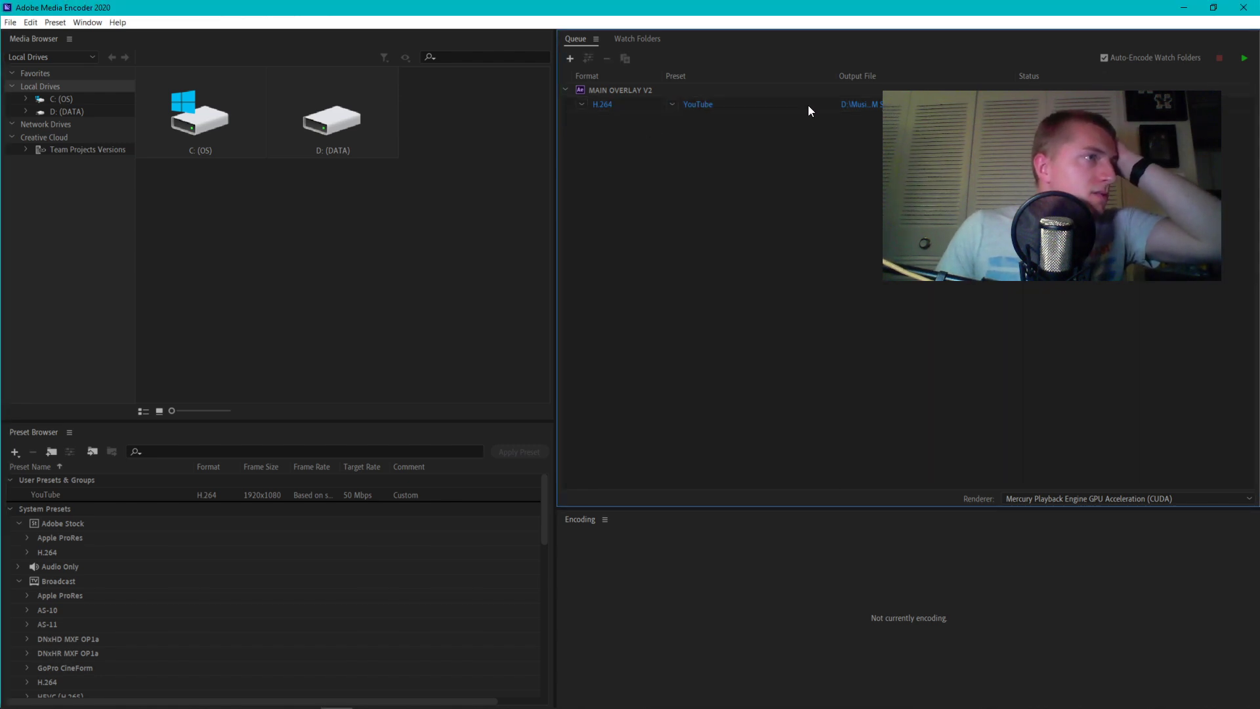
click(95, 432)
click(637, 104)
click(649, 88)
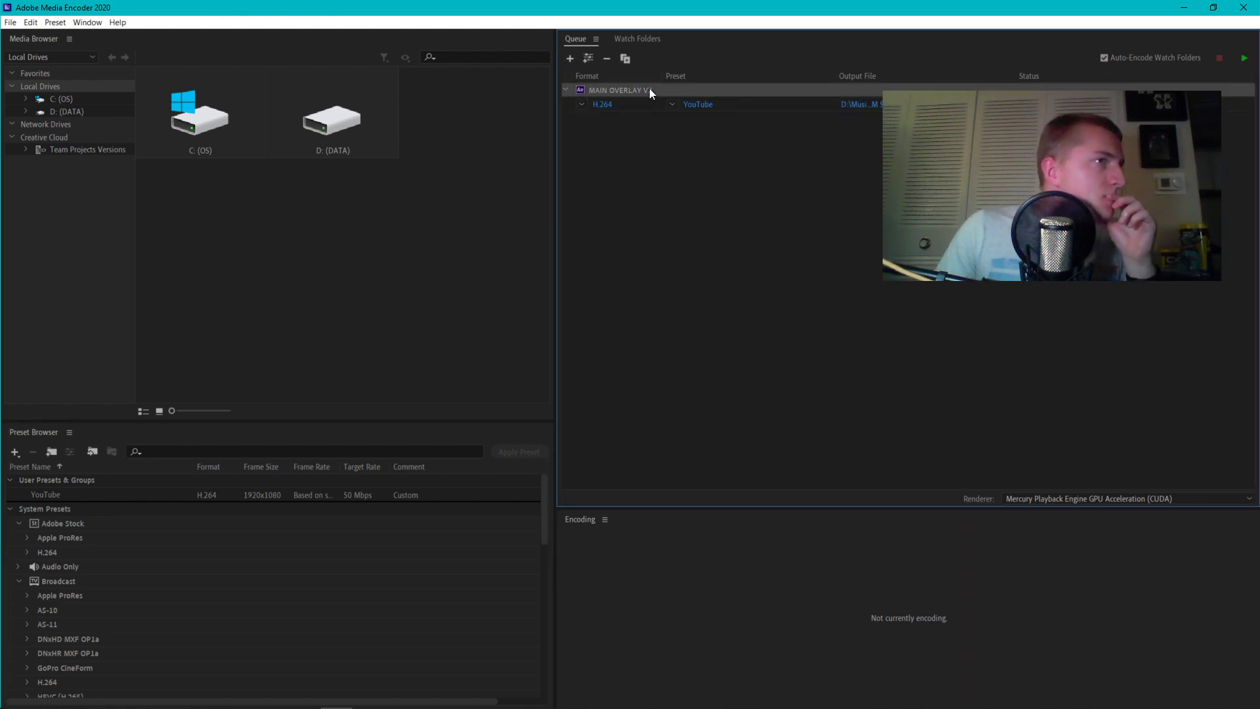
click(735, 103)
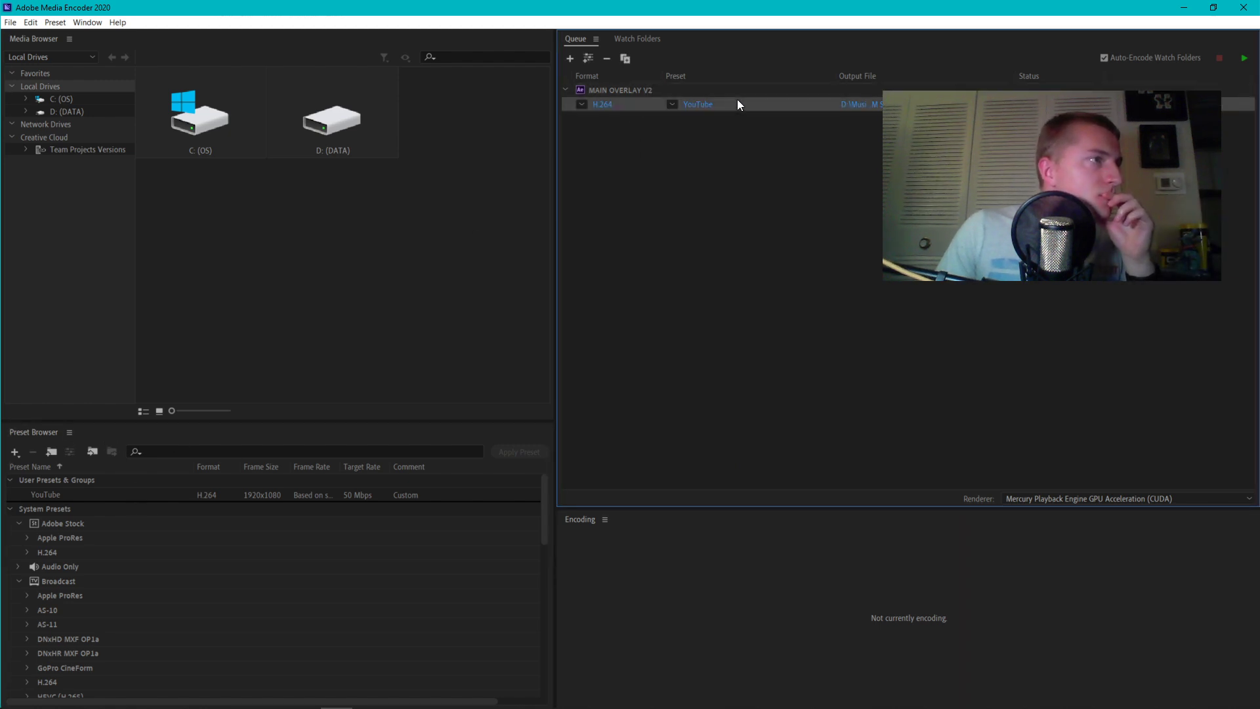
click(1244, 59)
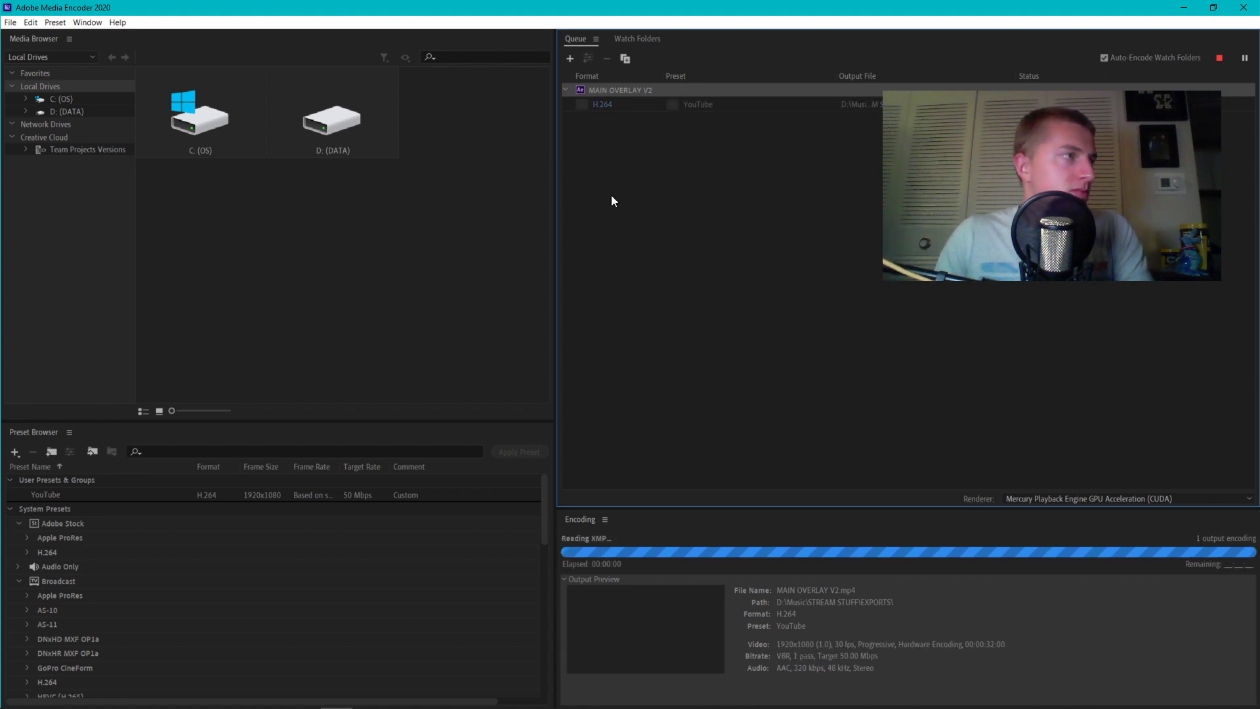
Duplicate the MAIN OVERLAY V2 job and stop the queue without finishing the duplicate's file
right_click(632, 89)
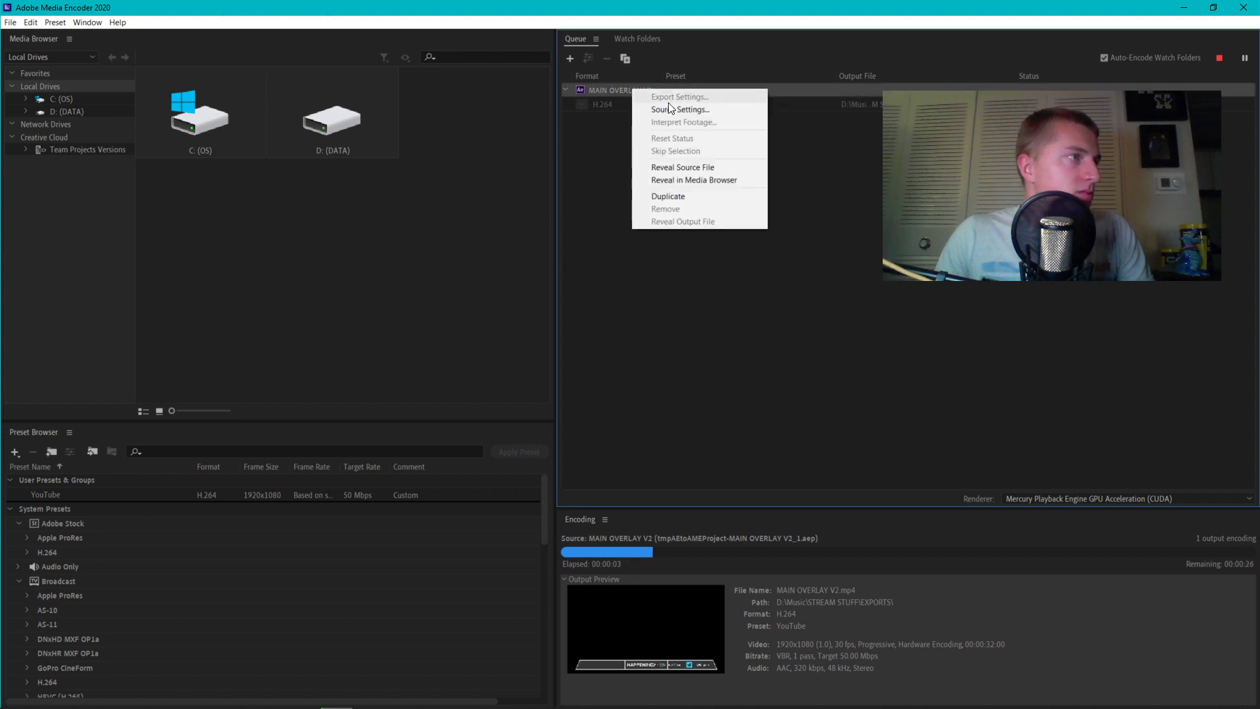
click(683, 196)
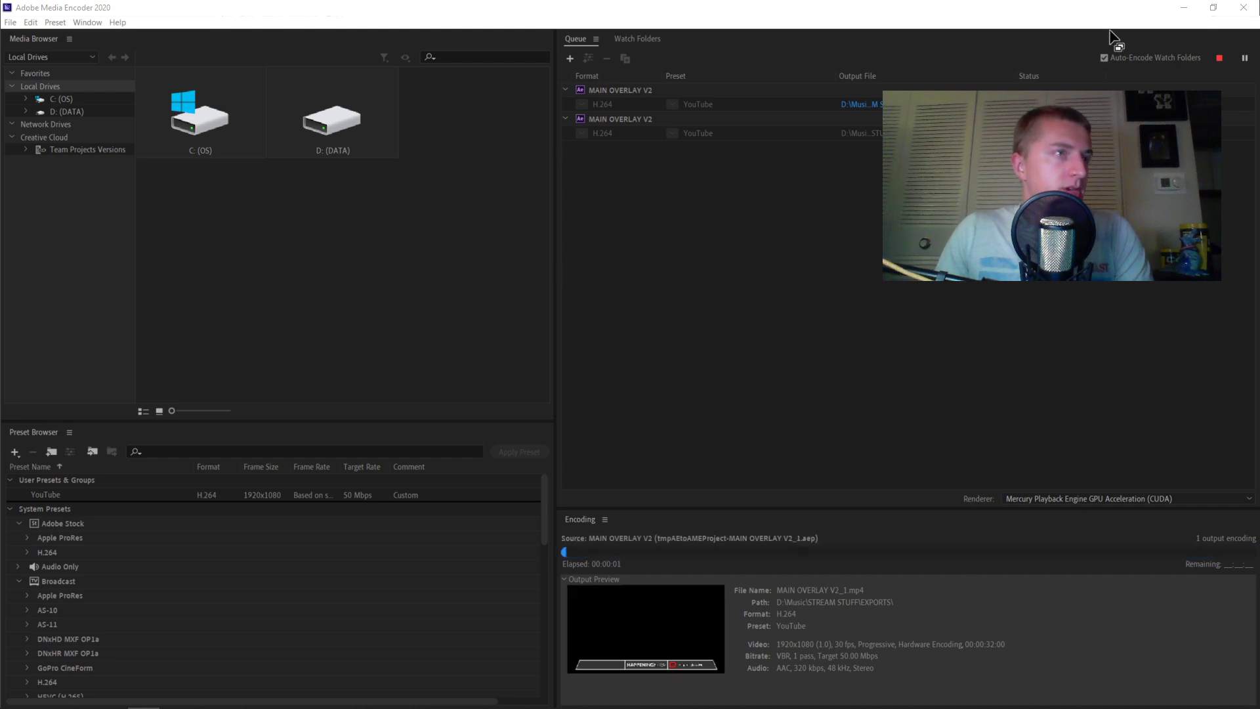
click(1220, 58)
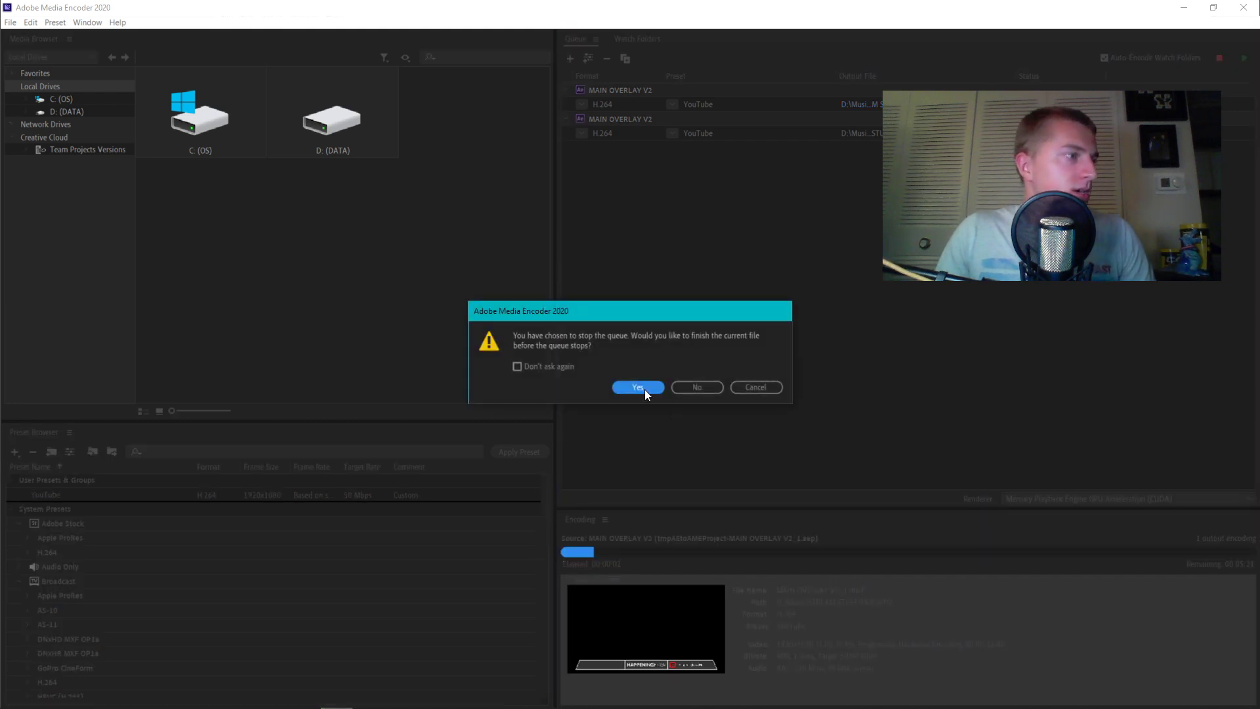
click(697, 388)
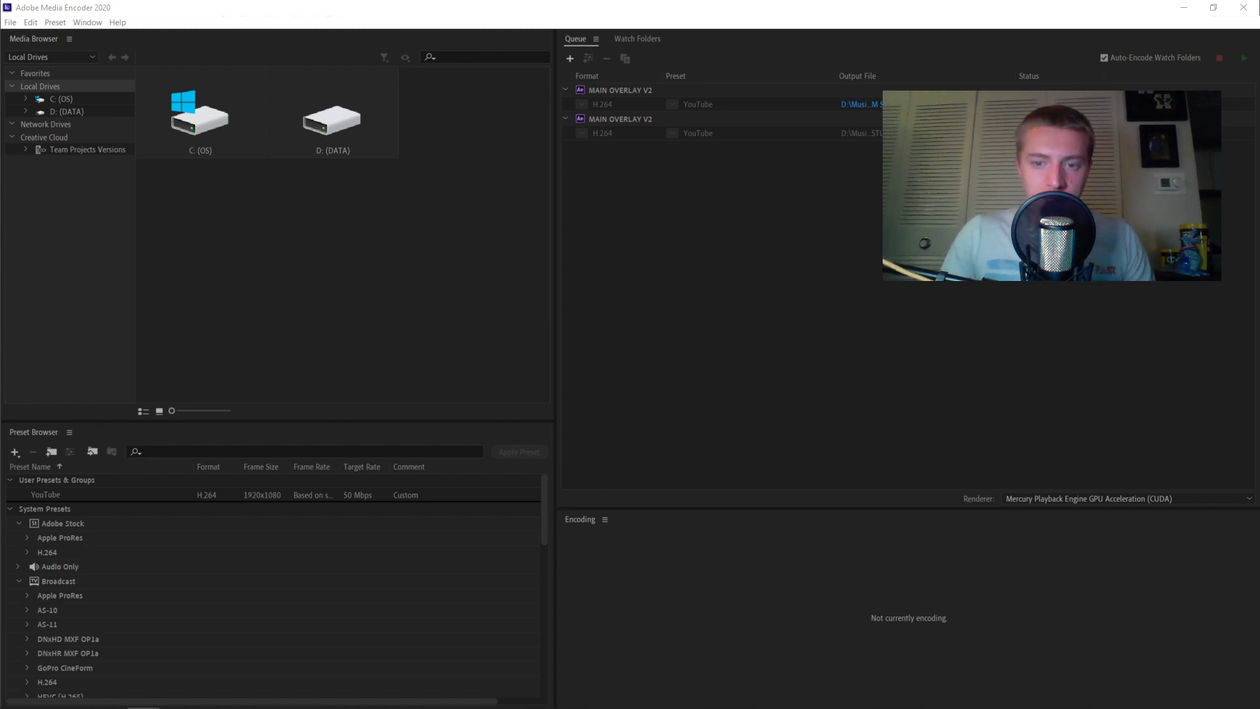
Close Media Encoder and After Effects, saving the changes to MAIN OVERLAY AE.aep
click(671, 92)
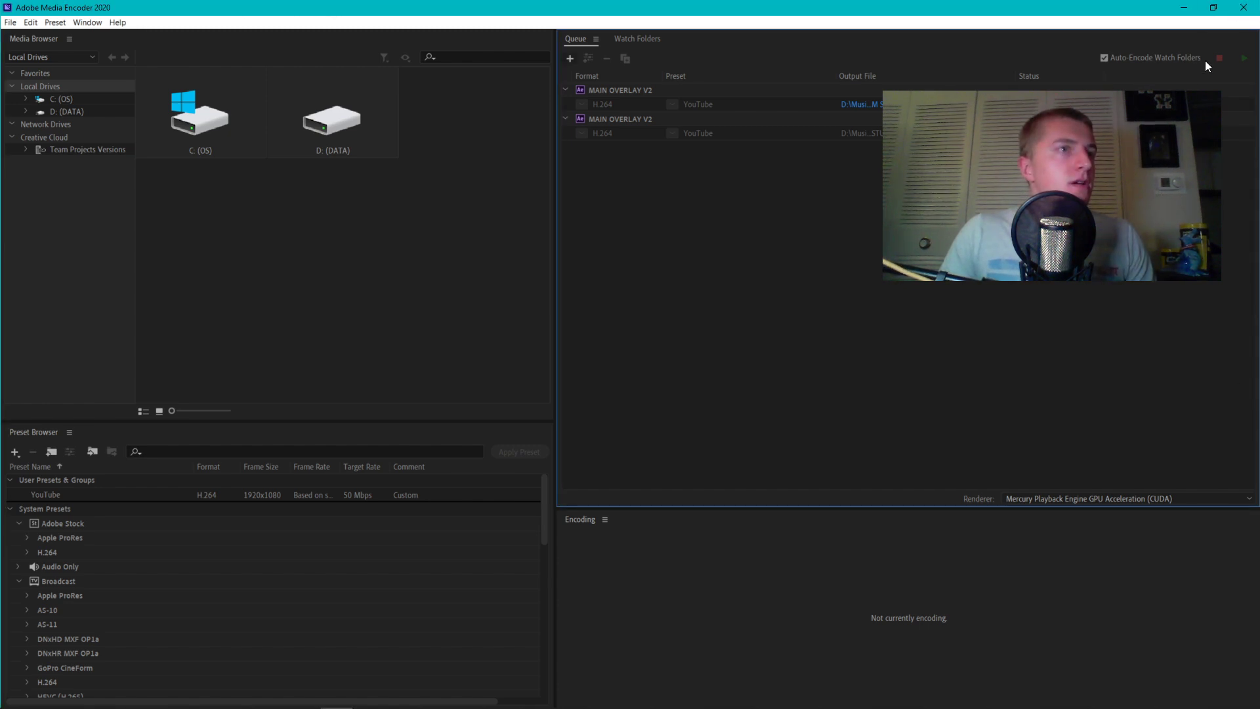
click(1247, 8)
click(1245, 8)
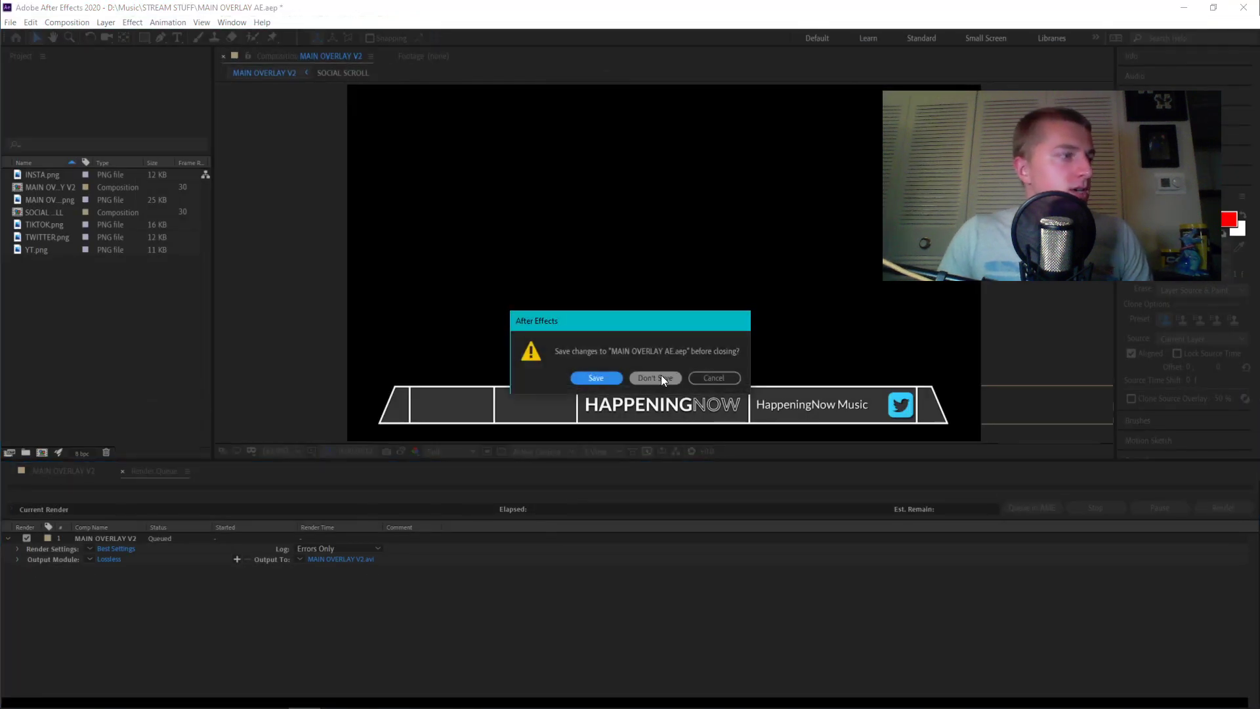
click(596, 378)
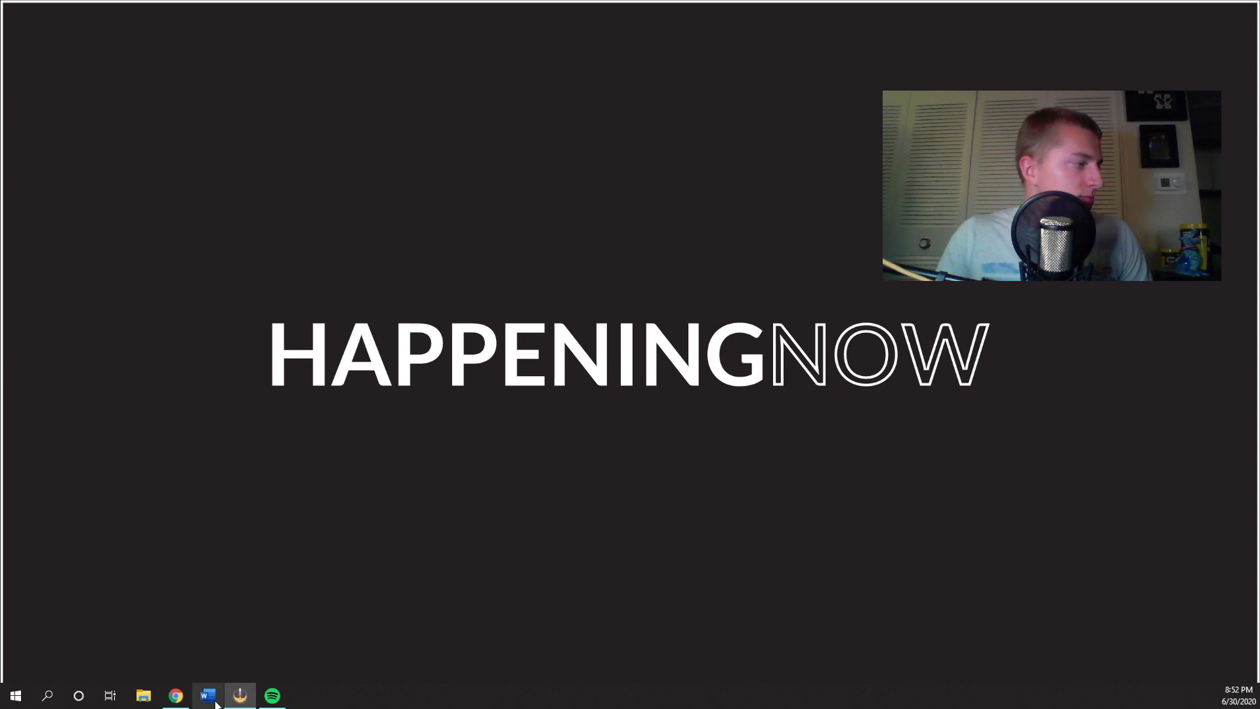
Switch to StreamElements in Chrome and upload MAIN OVERLAY V2.mp4 from the EXPORTS folder for the video widget
click(176, 695)
click(156, 169)
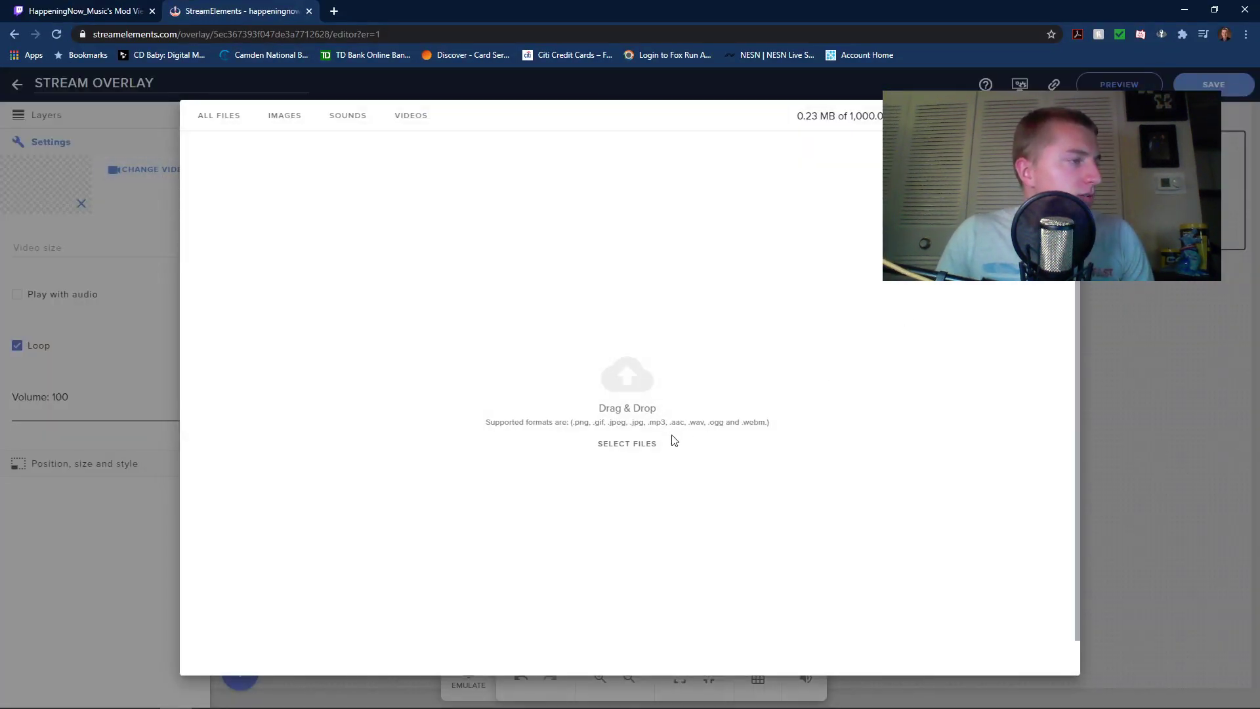
click(631, 447)
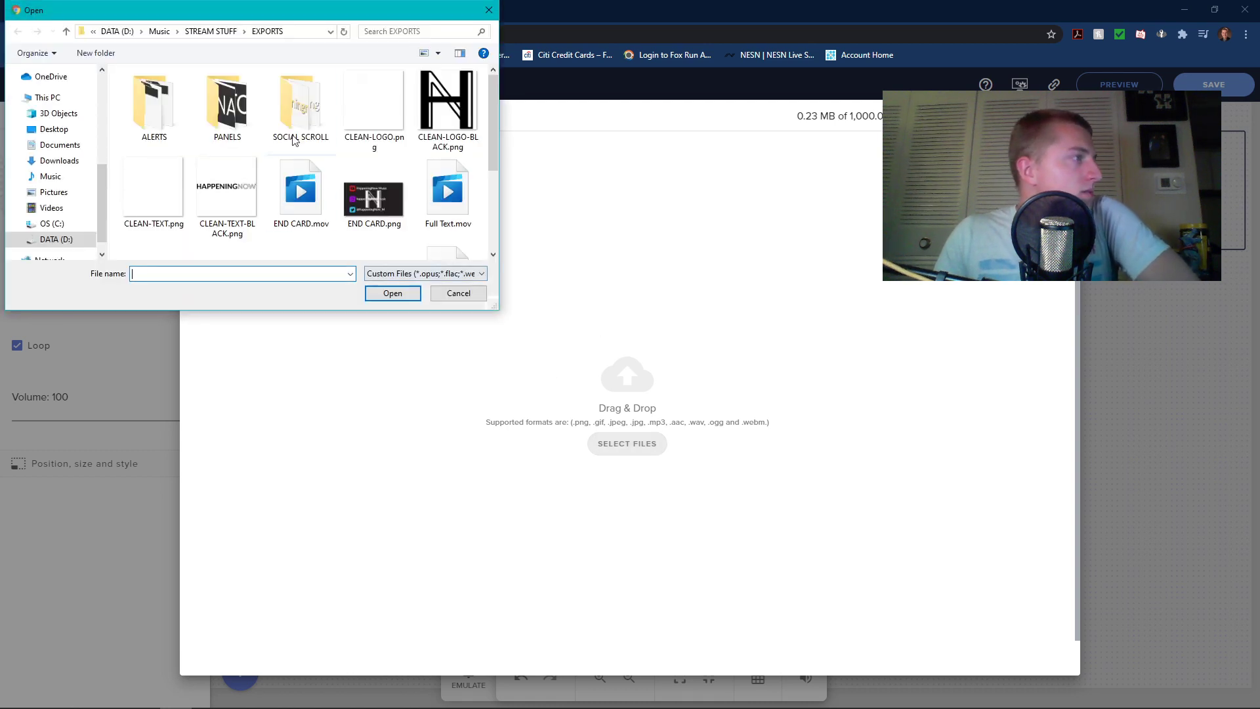
scroll(262, 204, down, 2)
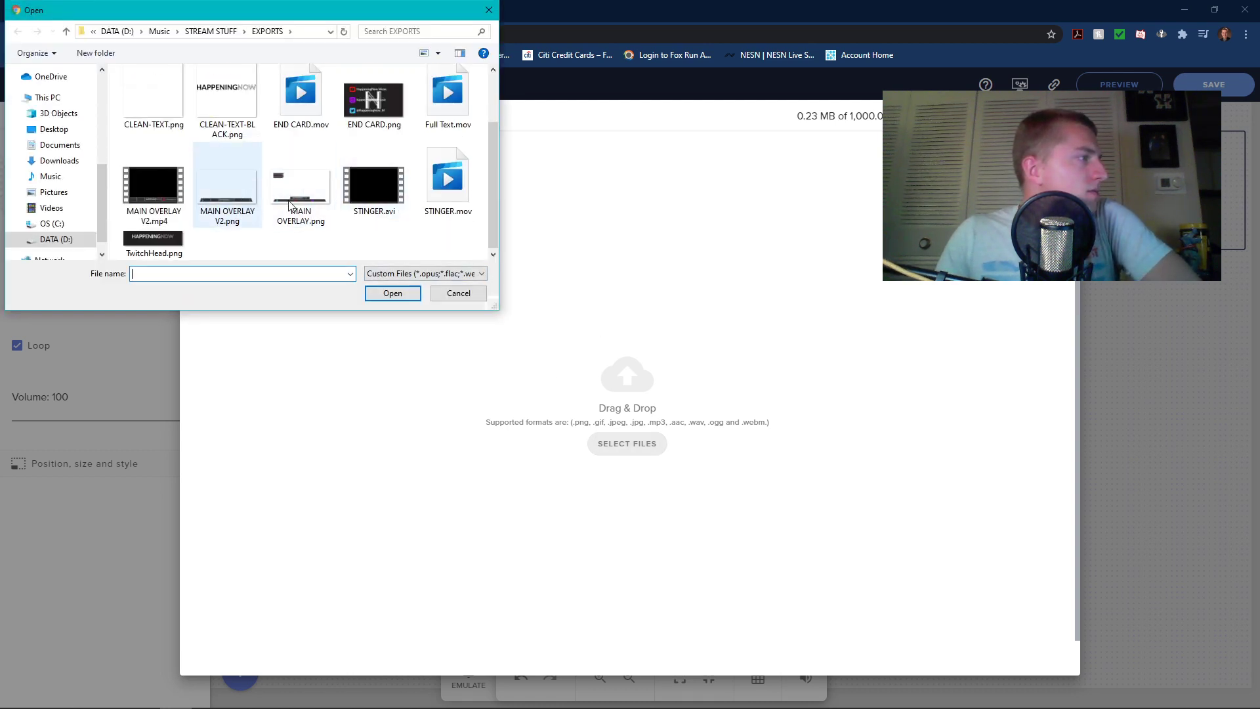
click(154, 187)
click(393, 293)
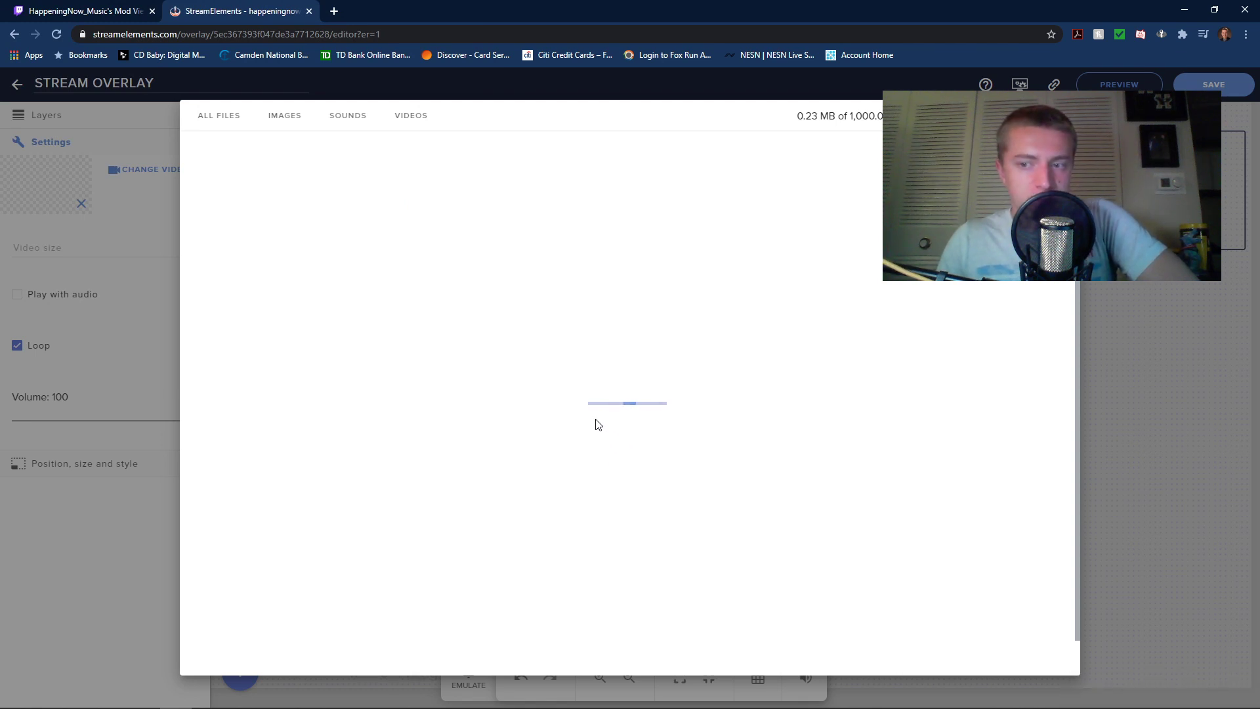
Play the uploaded MAIN OVERLAY V2.mp4 in the media library and submit it as the widget's video
mouse_move(236, 311)
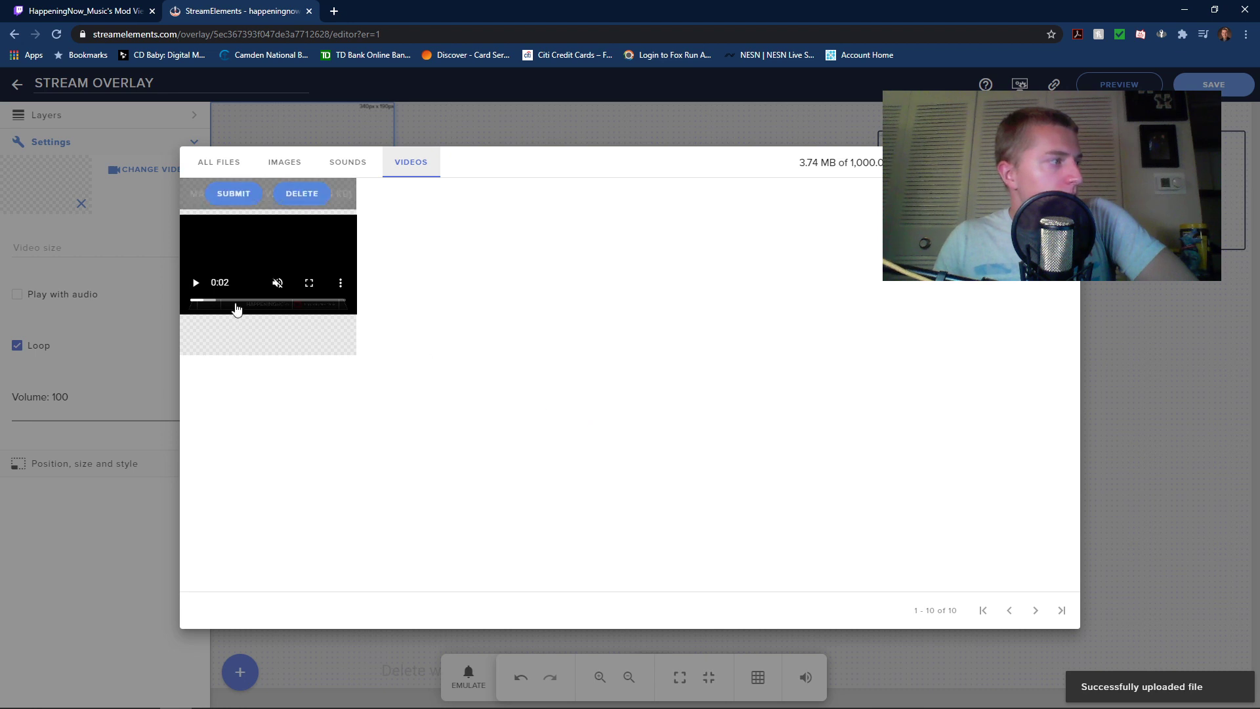
click(195, 283)
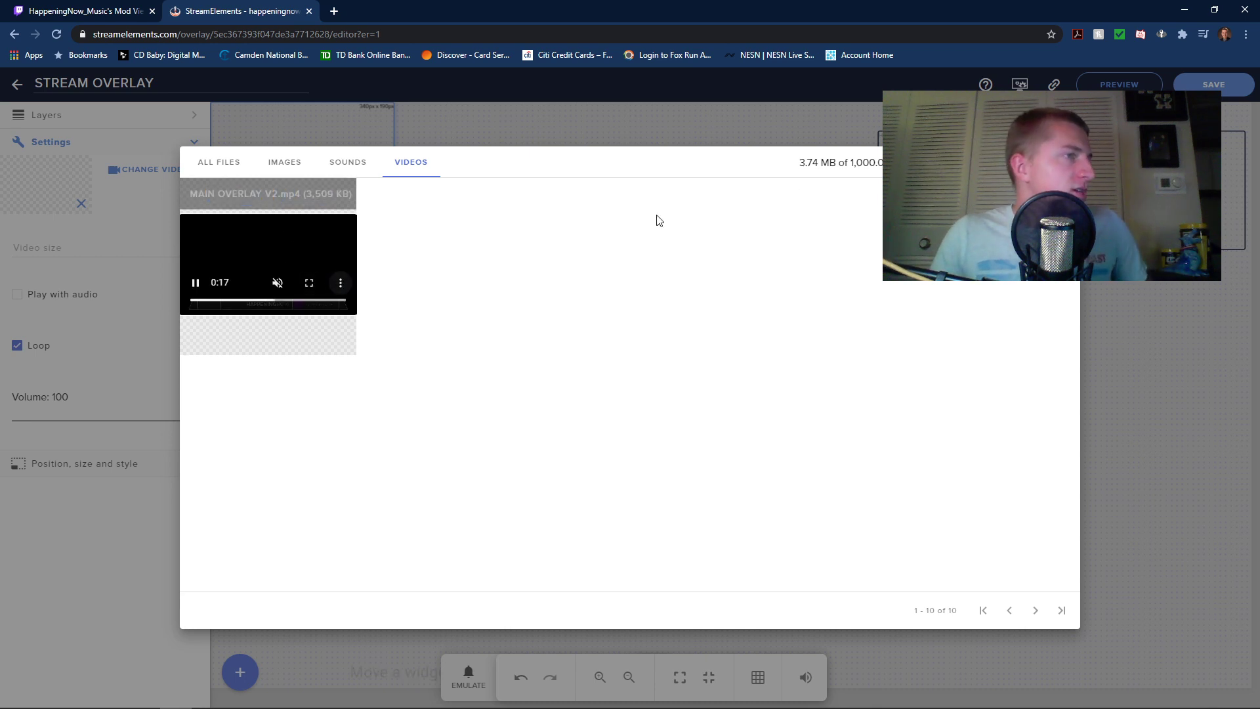
click(228, 195)
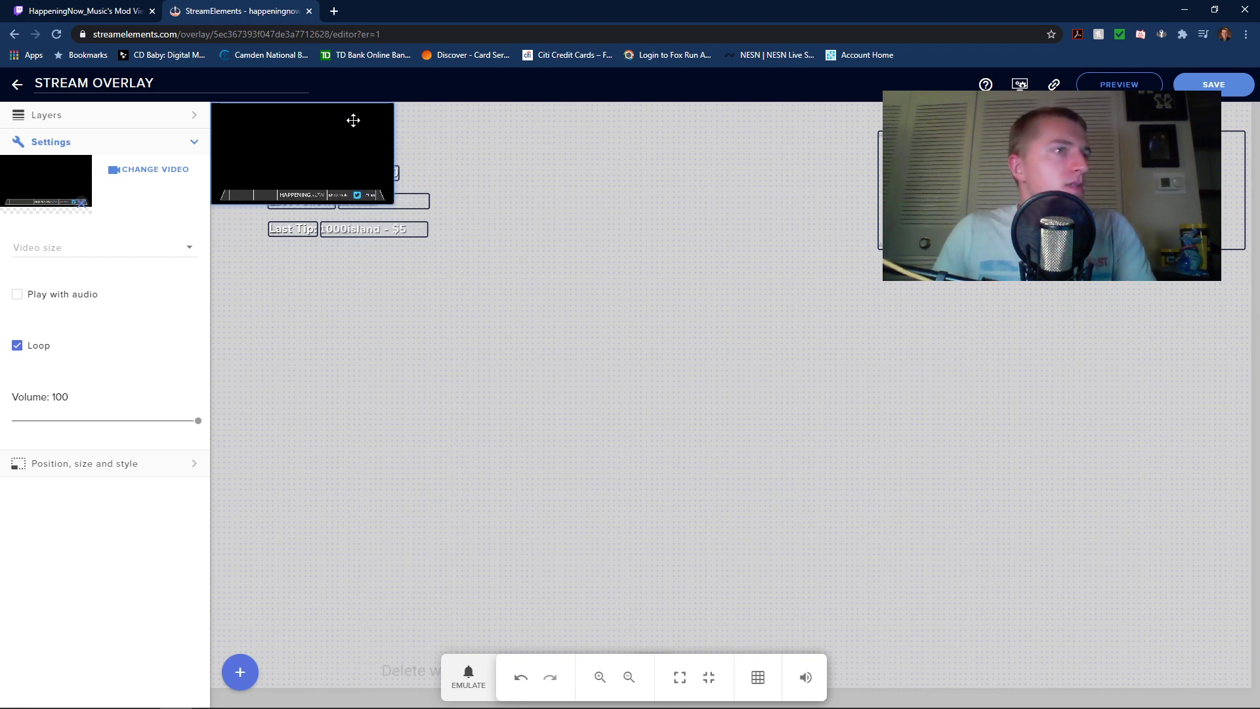
Move the video widget to the empty middle of the canvas and set its video size to Scaled to fit
mouse_move(216, 699)
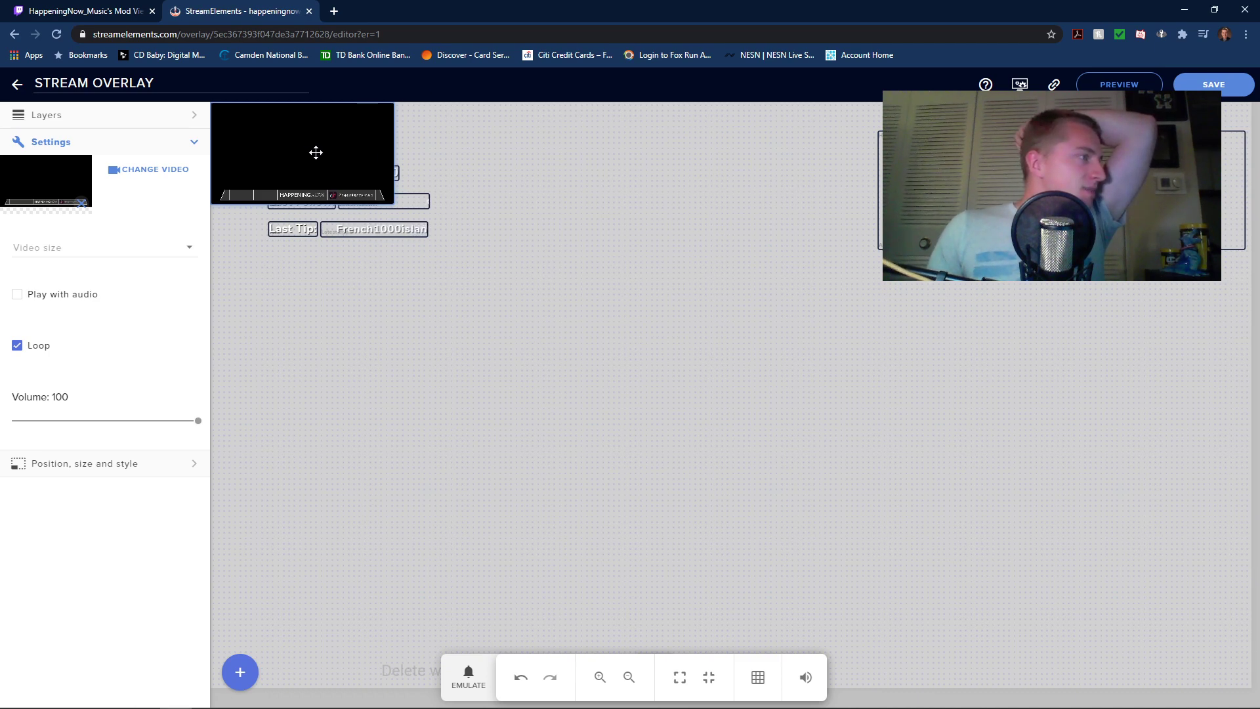
drag(317, 157, 519, 345)
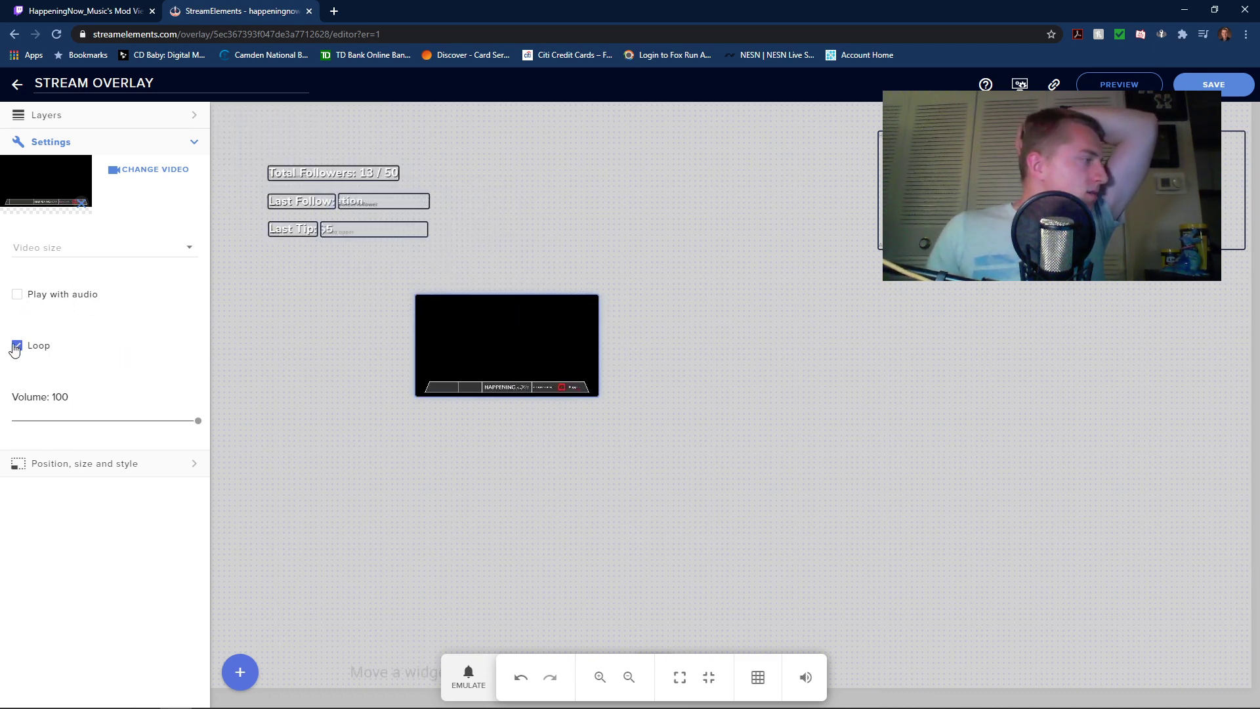
click(84, 251)
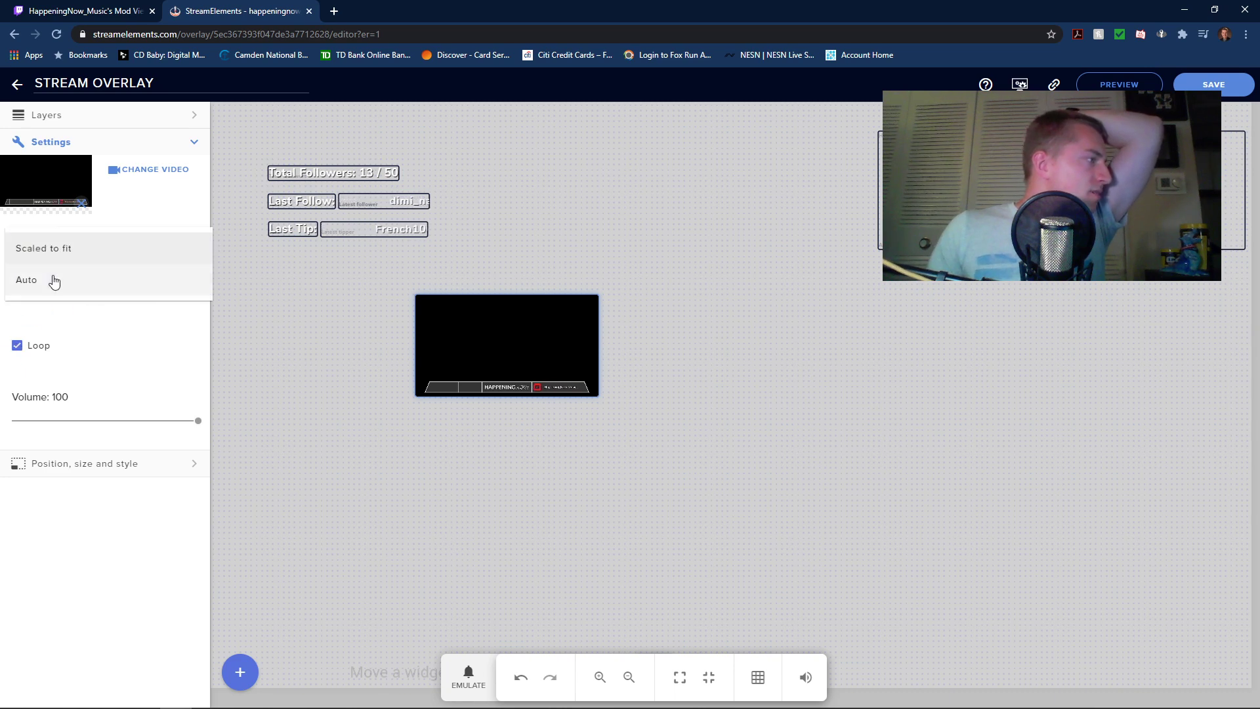
click(64, 256)
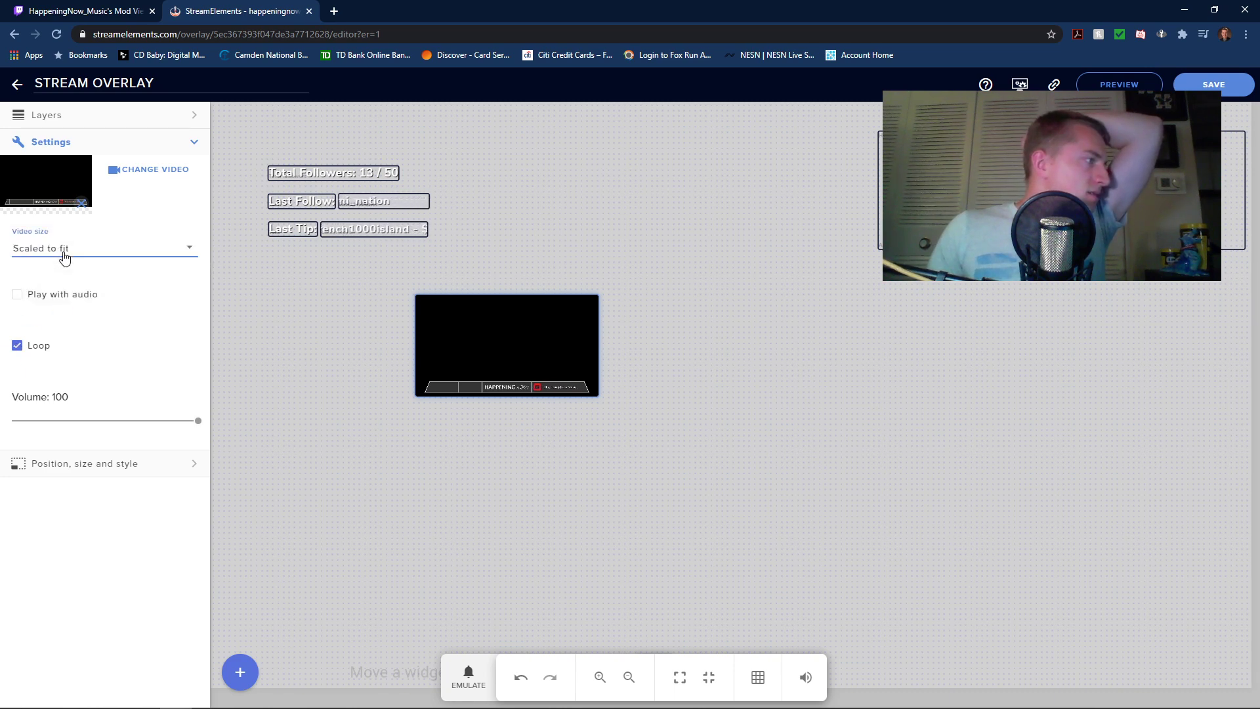
click(70, 259)
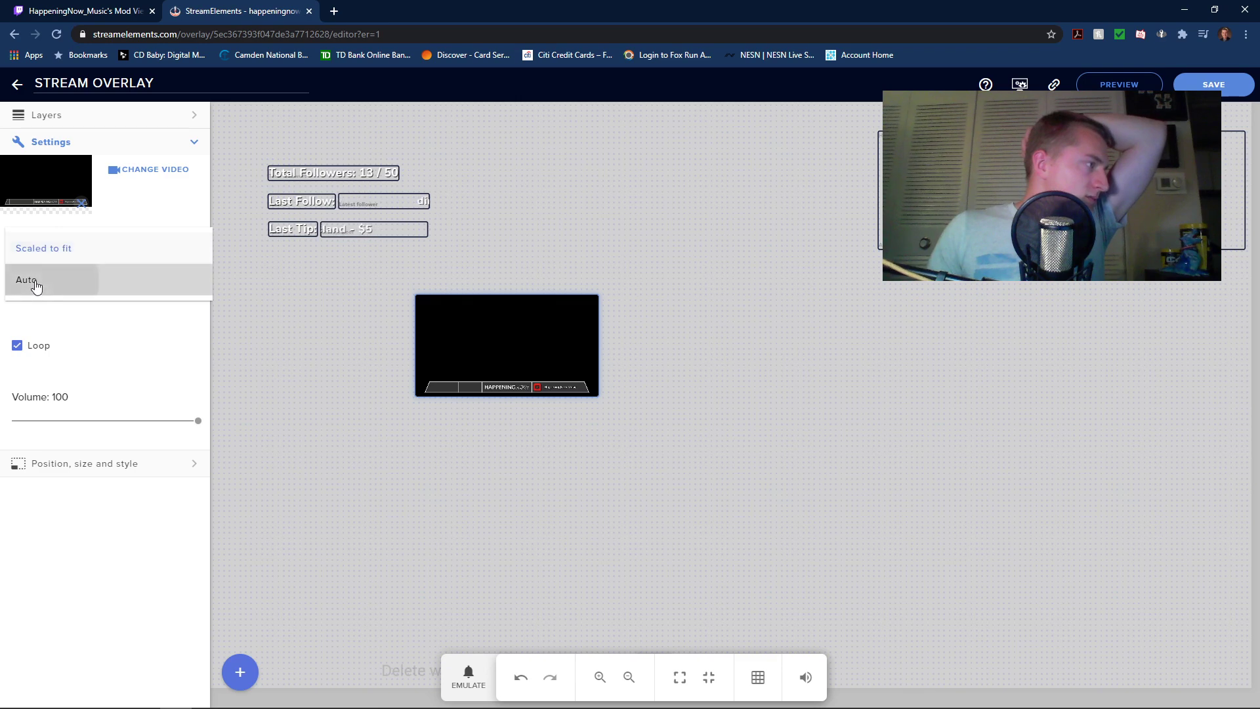
click(39, 284)
click(56, 256)
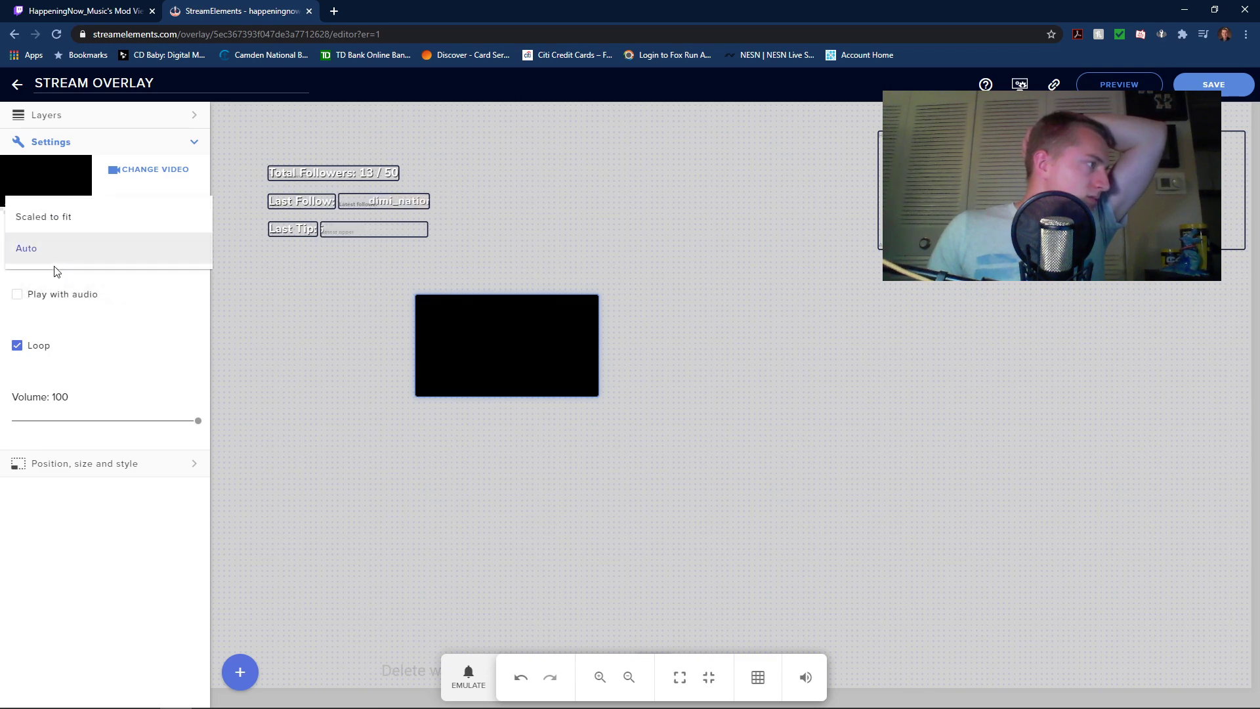
click(50, 218)
Enlarge the video widget to about 573 × 469 px and place it about 40 px from the top and 57 px from the left
drag(410, 296, 289, 142)
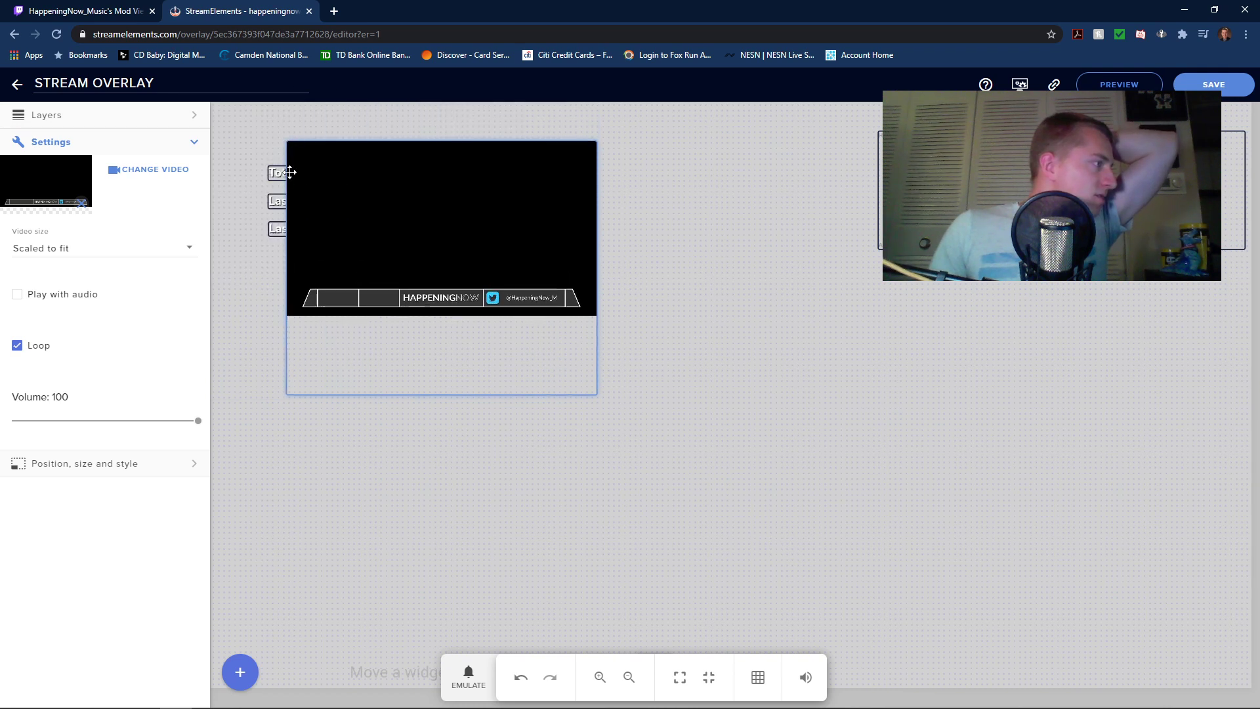
drag(419, 248, 461, 286)
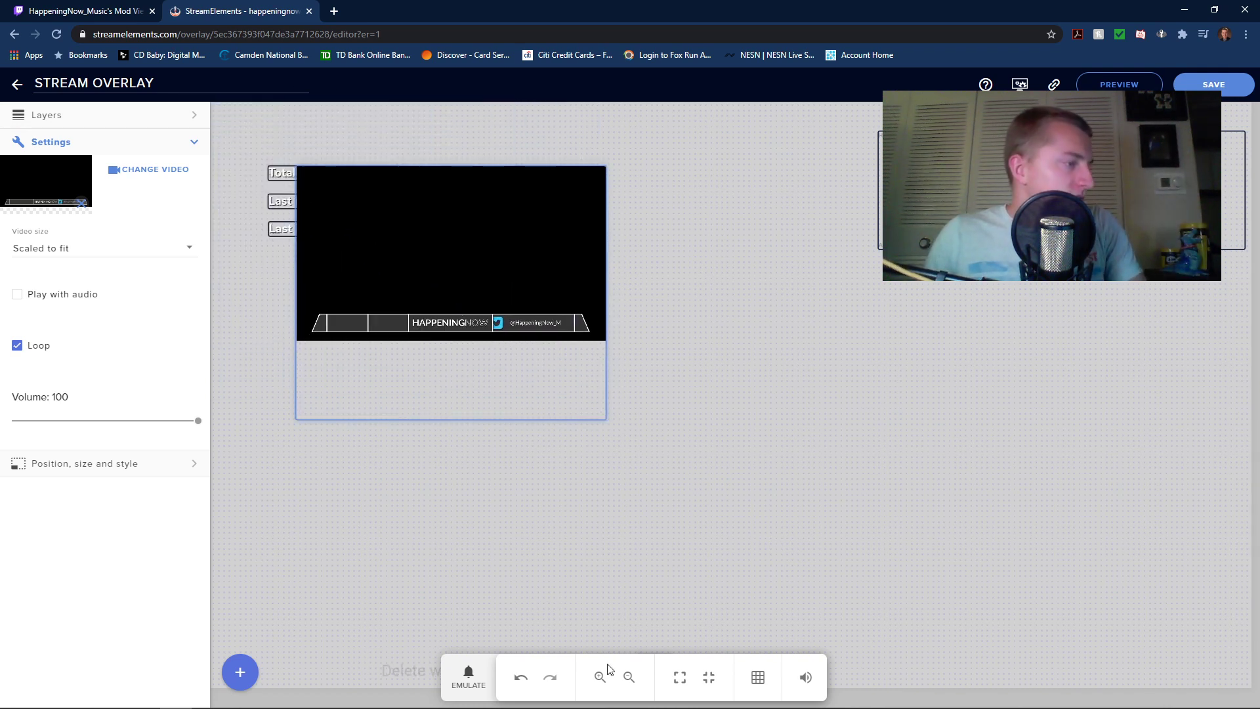
click(759, 682)
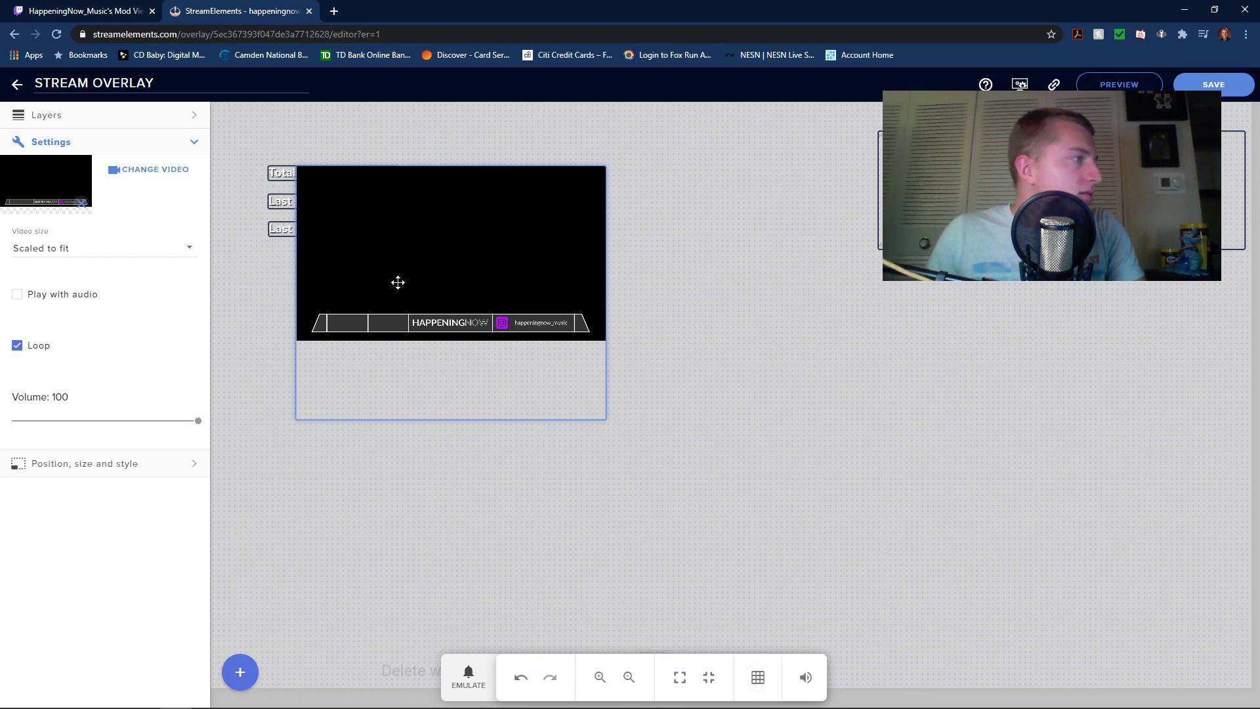
drag(398, 282, 344, 240)
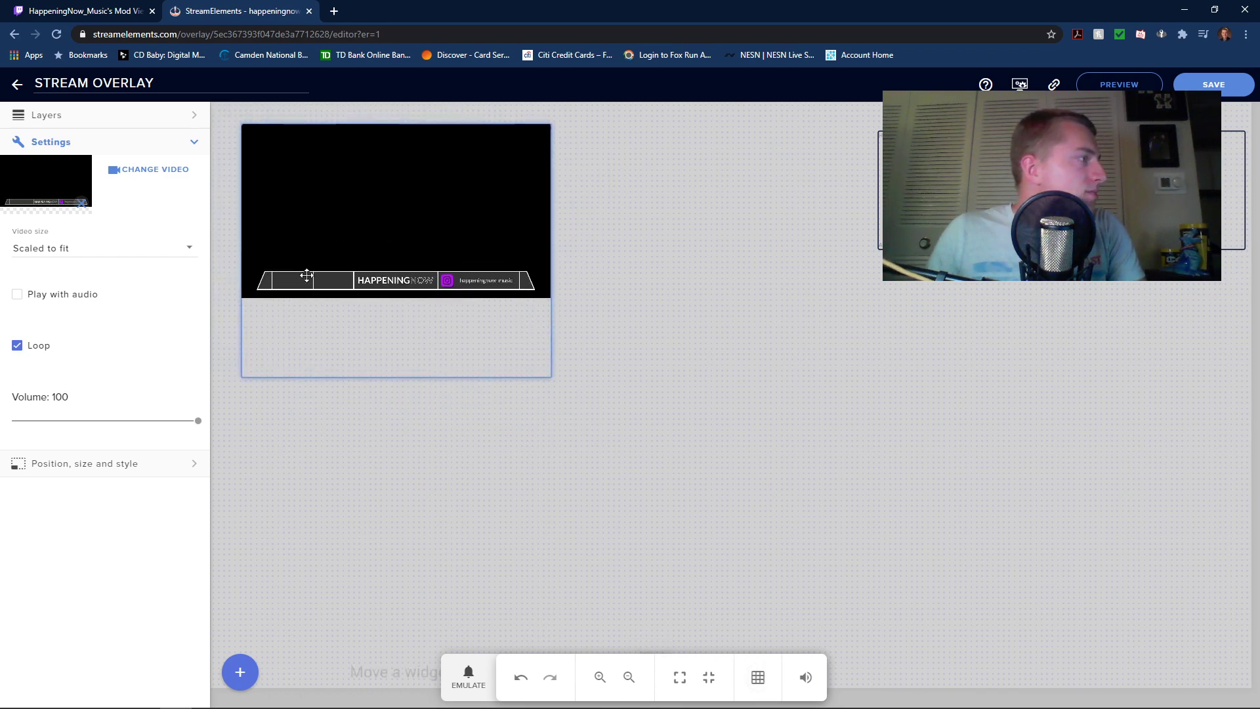
Set the video widget's width to 1920 px and its height to 1080 px
click(73, 464)
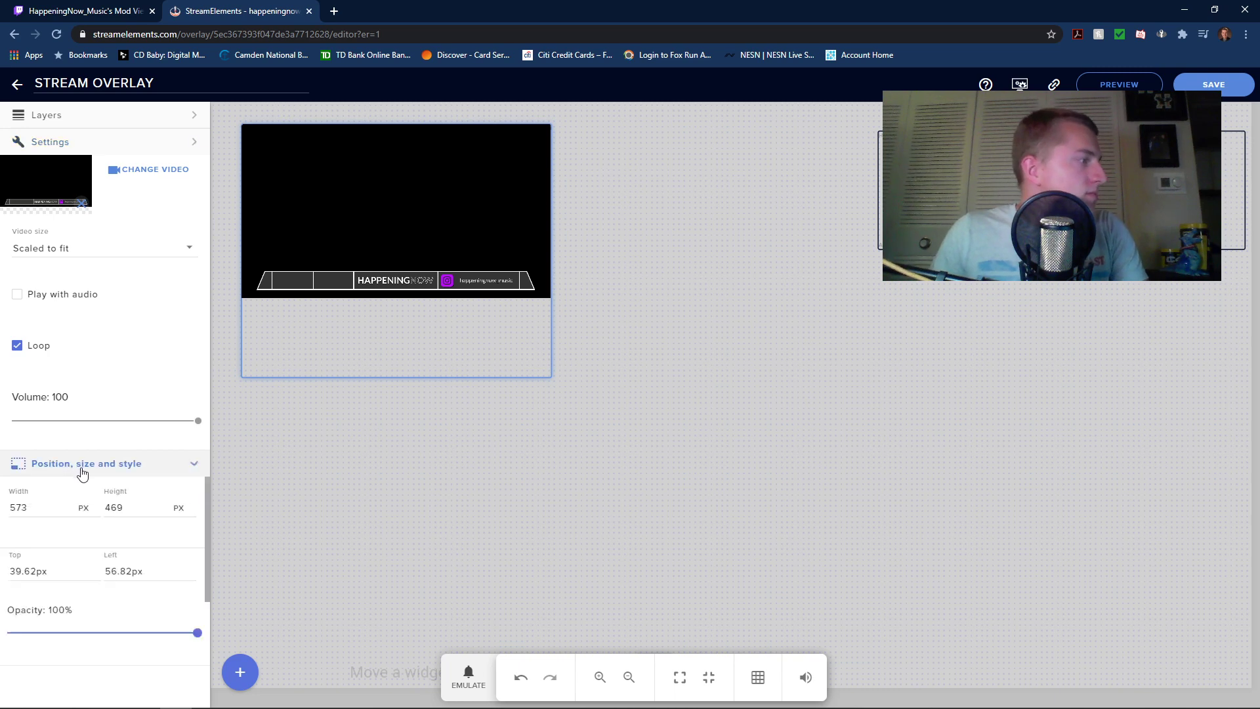
drag(40, 212, 6, 213)
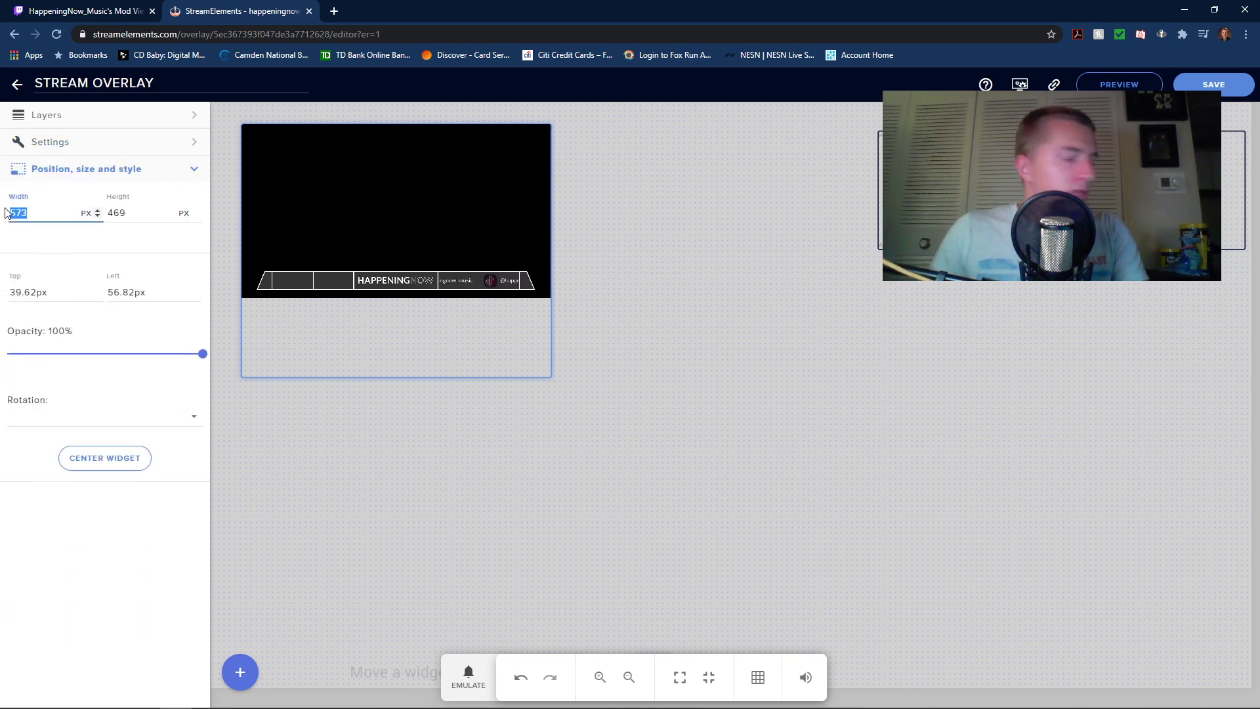
text(190)
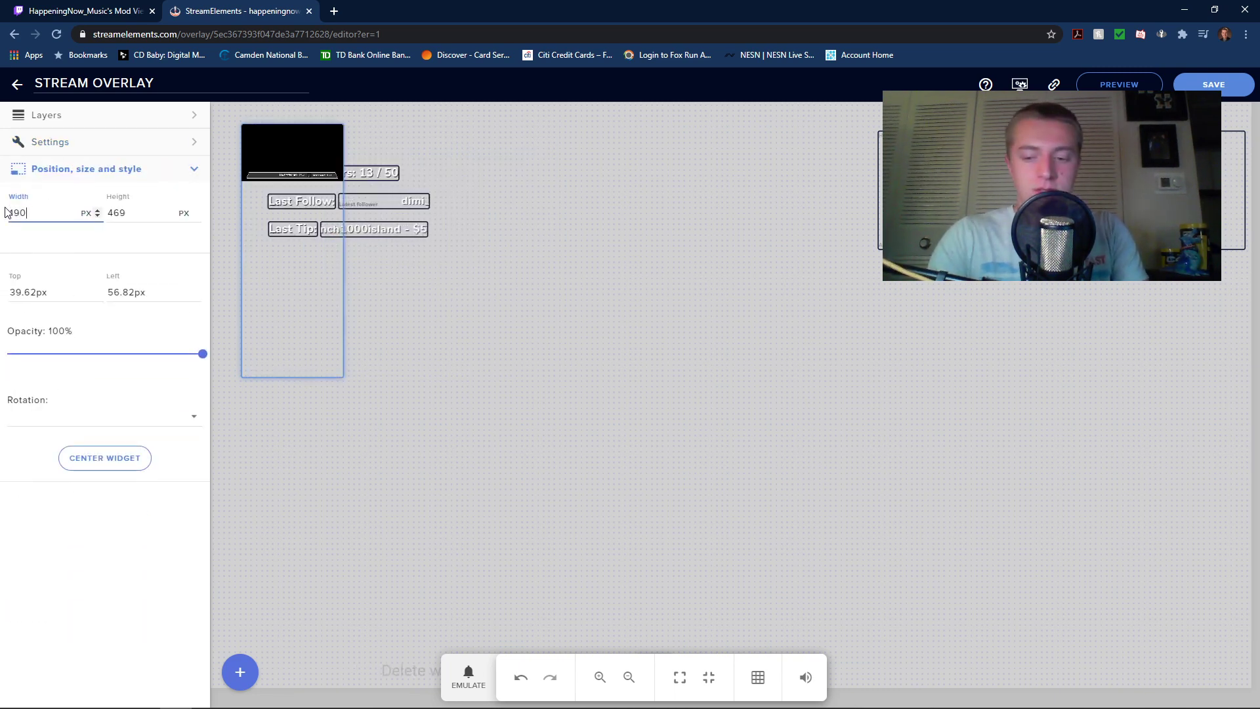
key(BackSpace)
text(20)
drag(156, 218, 76, 211)
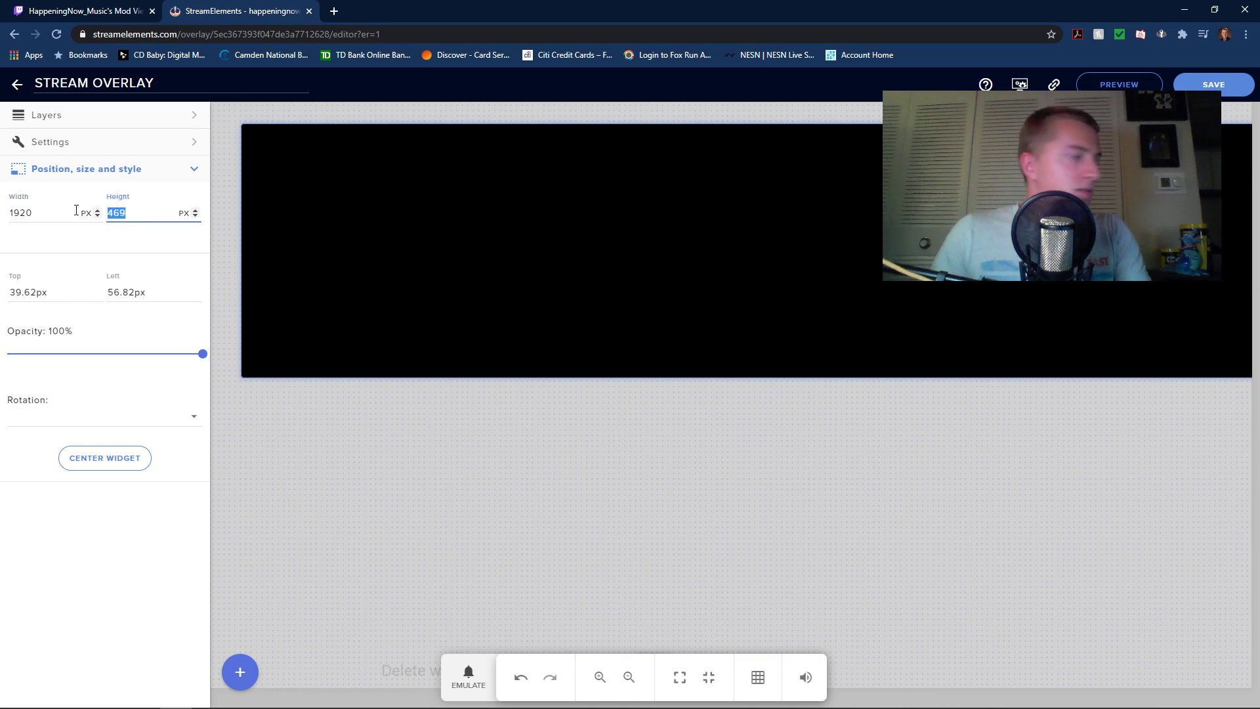
text(1080)
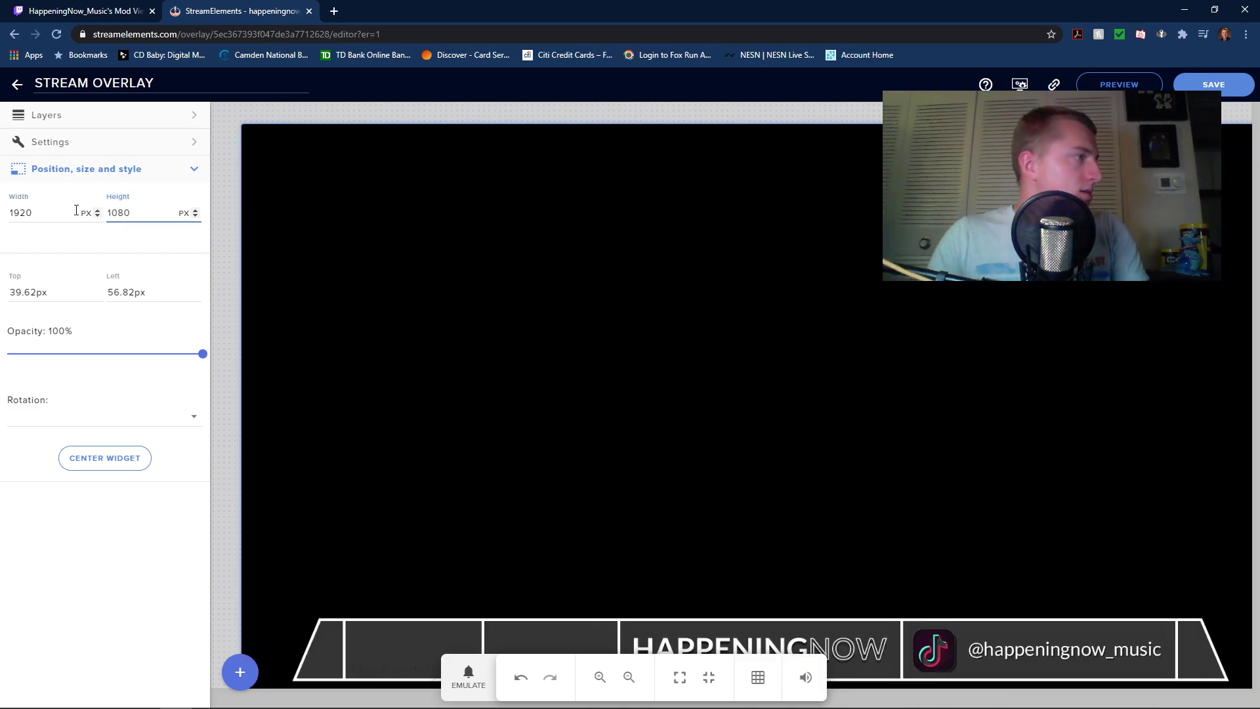
Set the video widget's top and left offsets to 0 and center it on the canvas
drag(98, 293, 3, 299)
text(0)
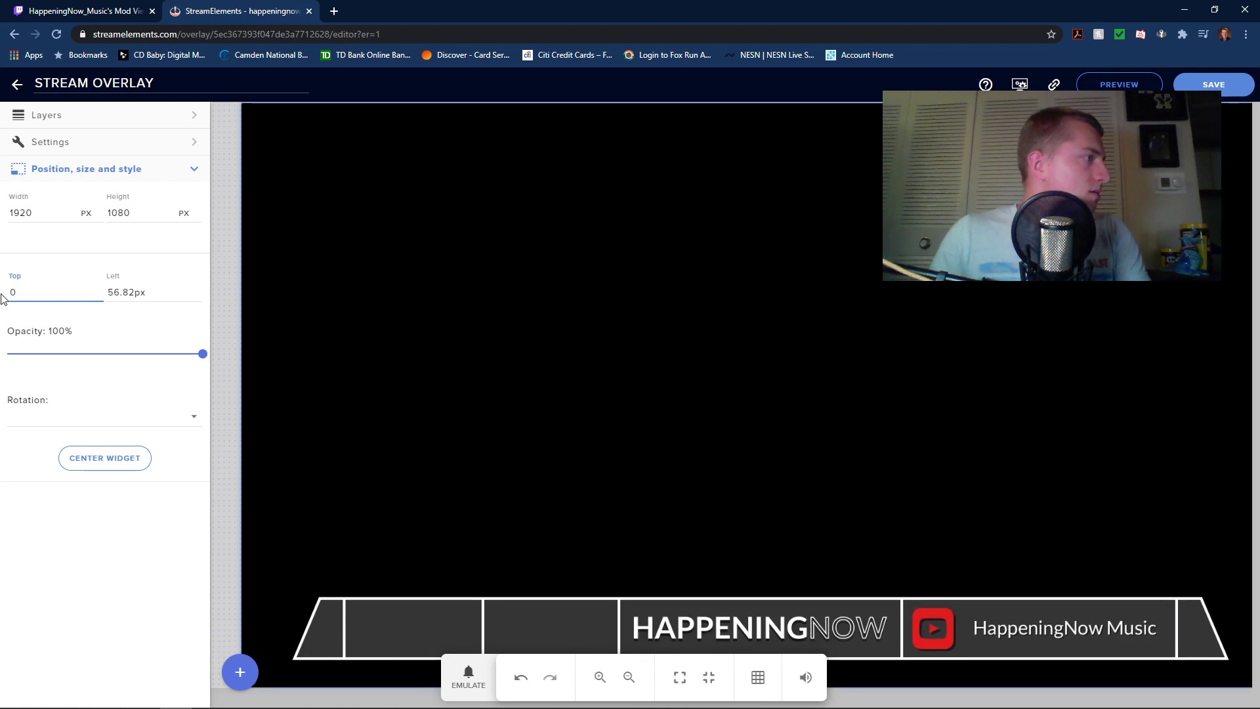
drag(174, 298, 84, 293)
text(0)
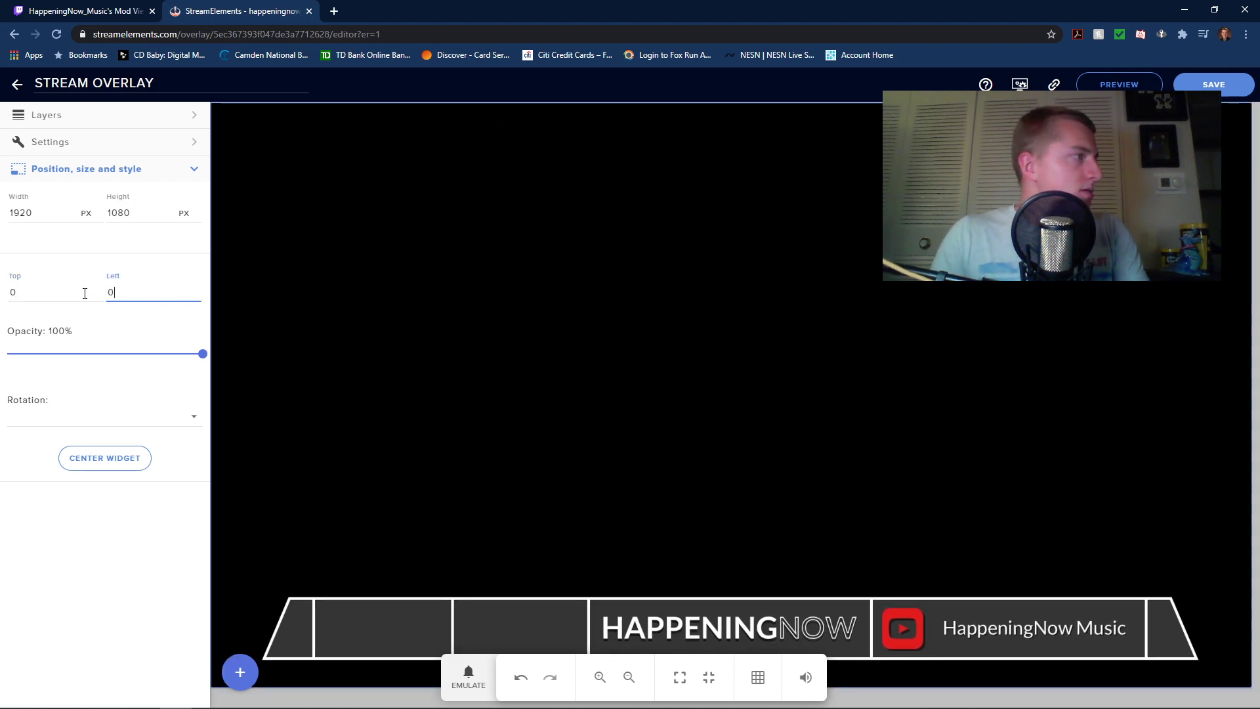
drag(422, 273, 416, 274)
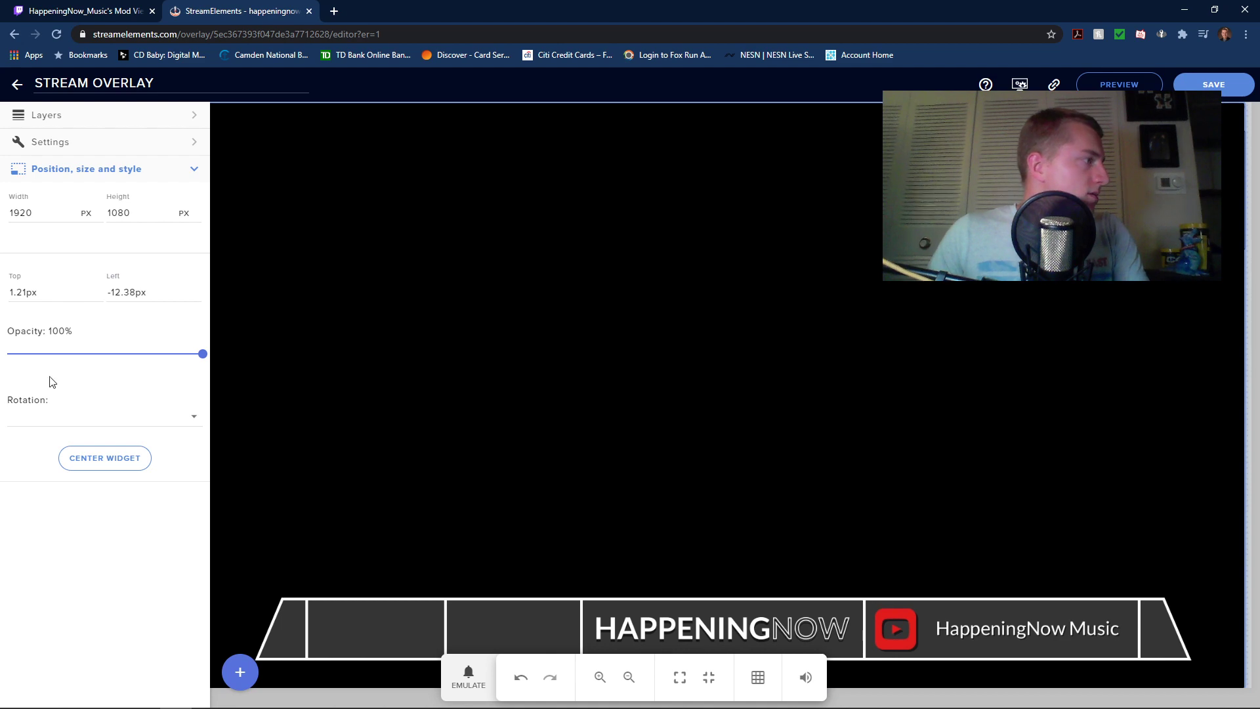
drag(203, 355, 349, 339)
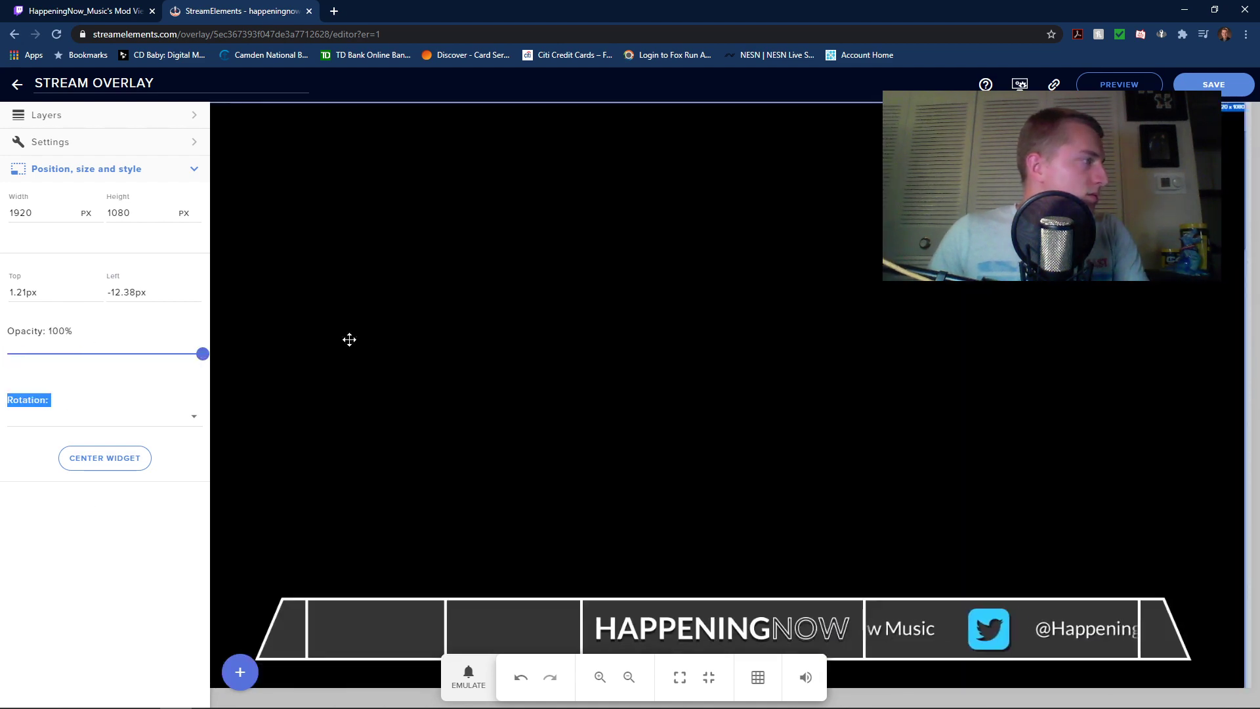
click(121, 459)
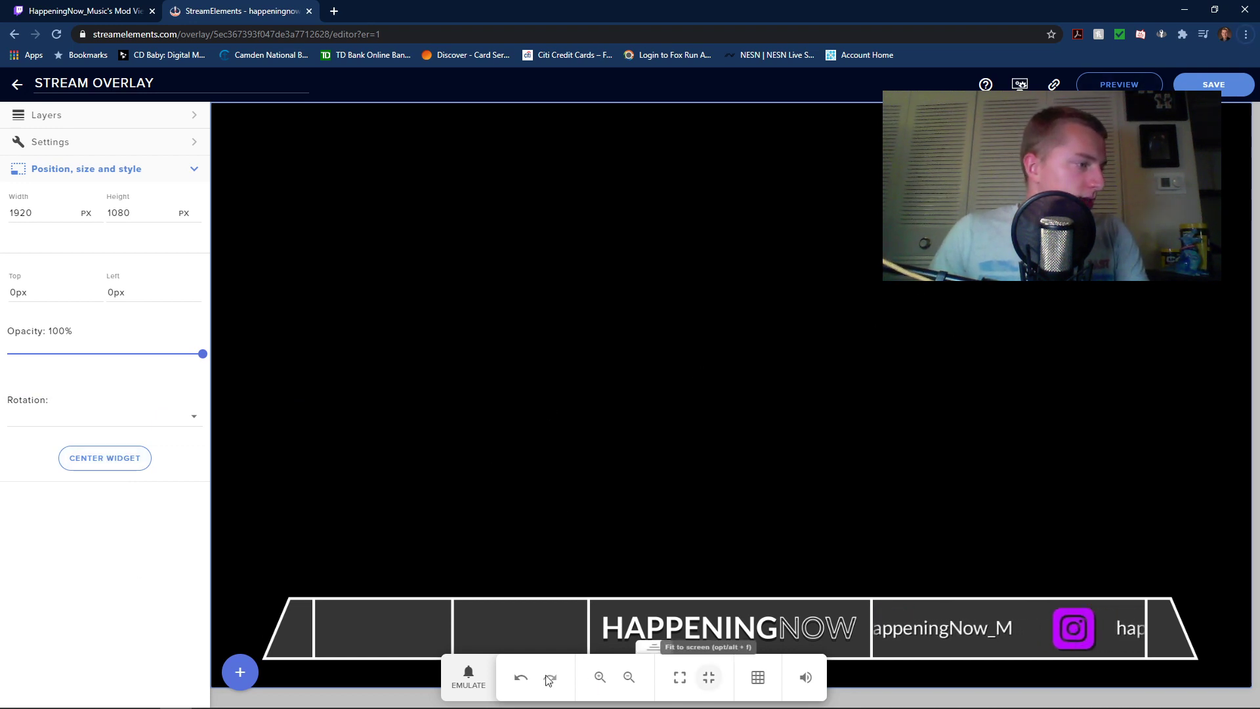
Move the Video 11 layer below Total Followers so that it sits at the bottom of the layer stack
click(630, 682)
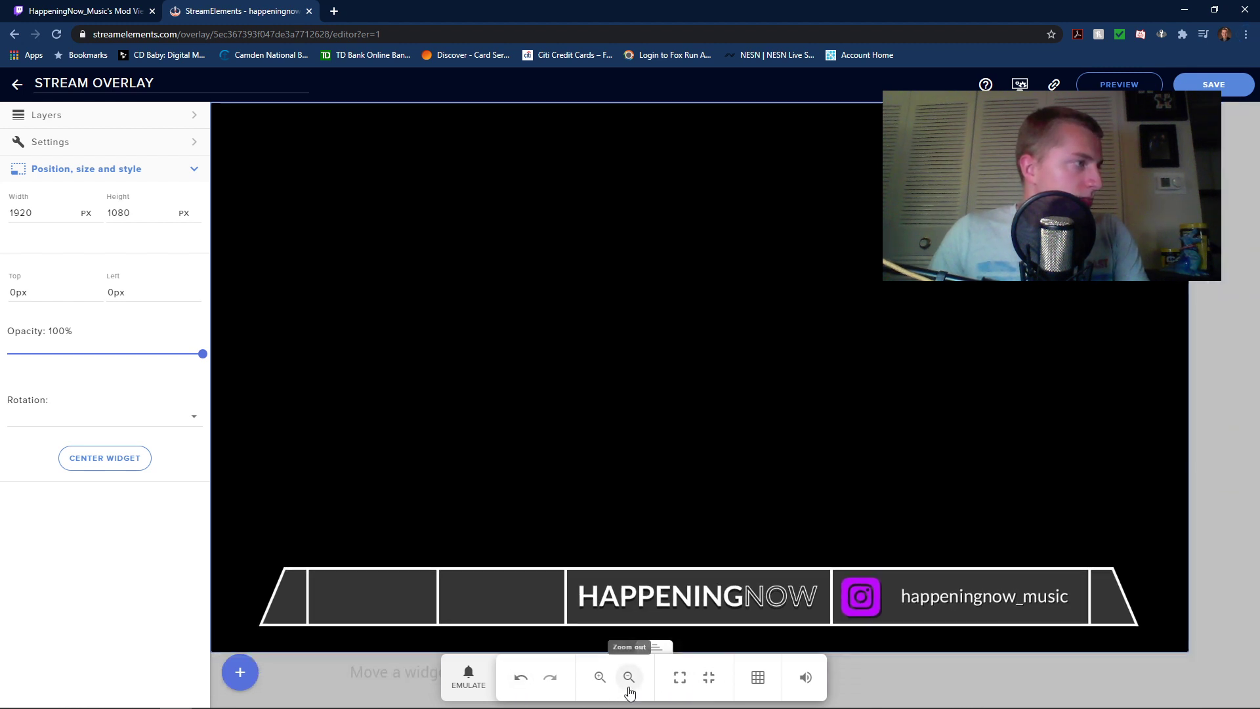
click(630, 683)
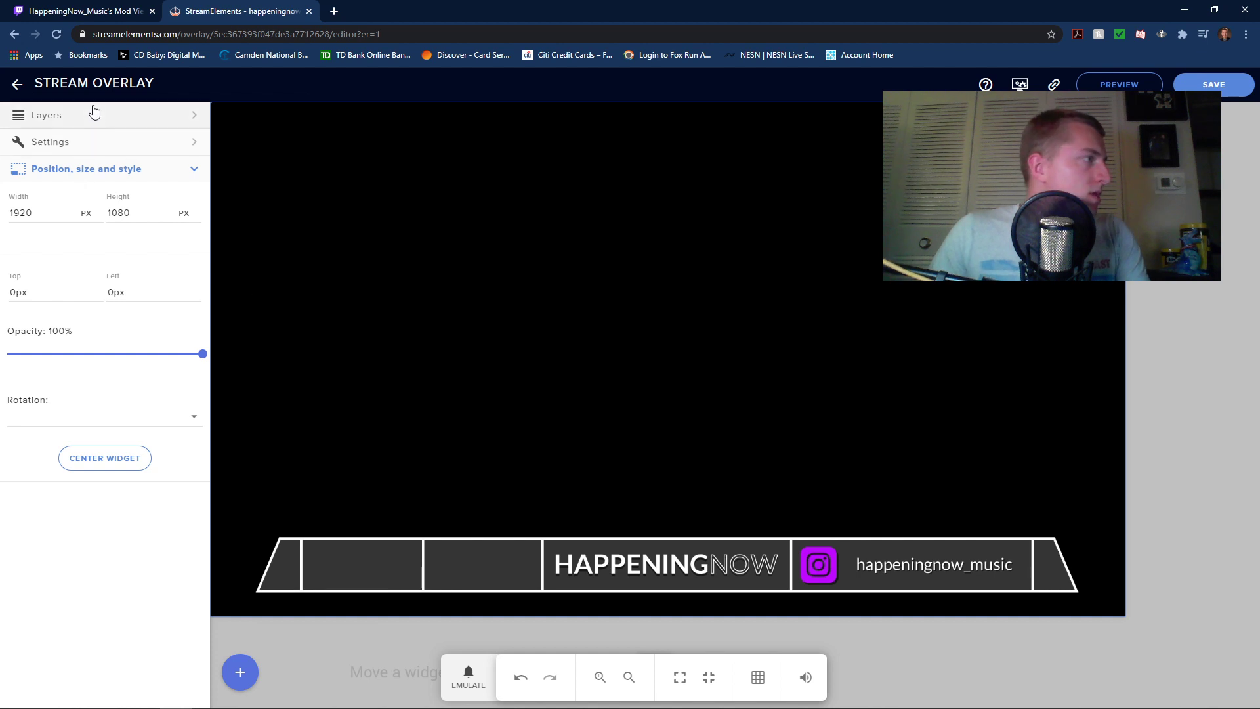
click(46, 115)
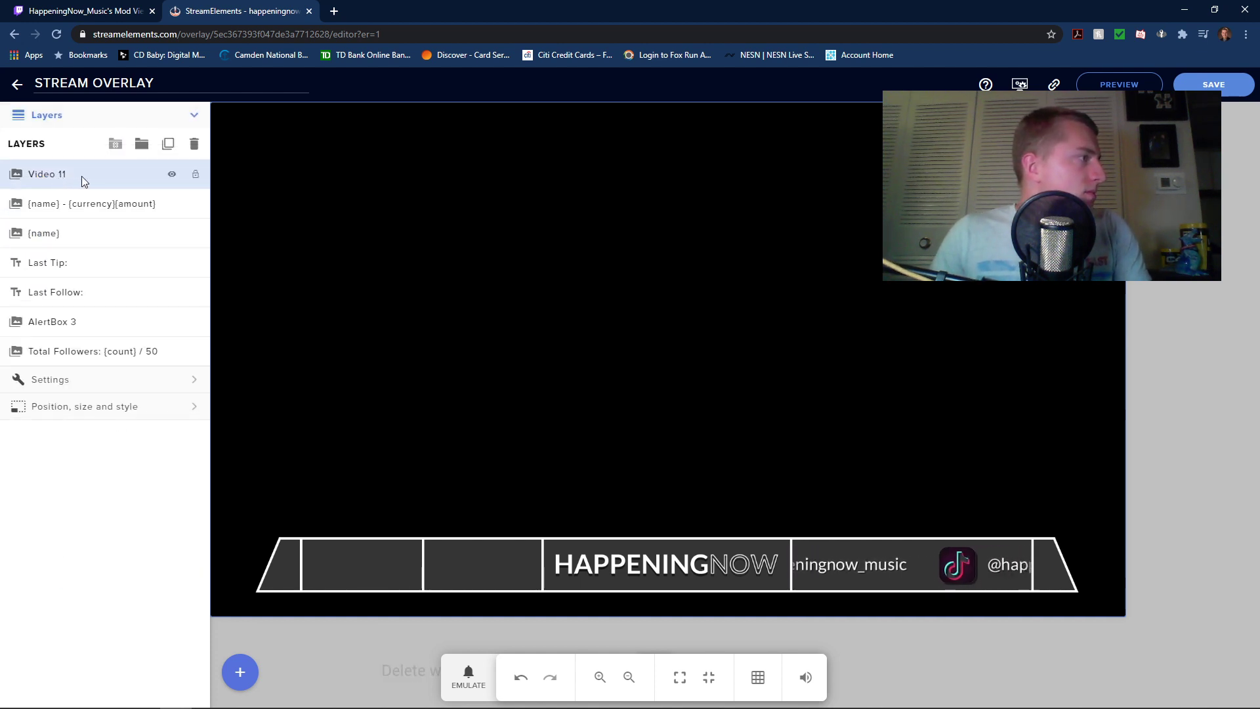
drag(61, 179, 31, 349)
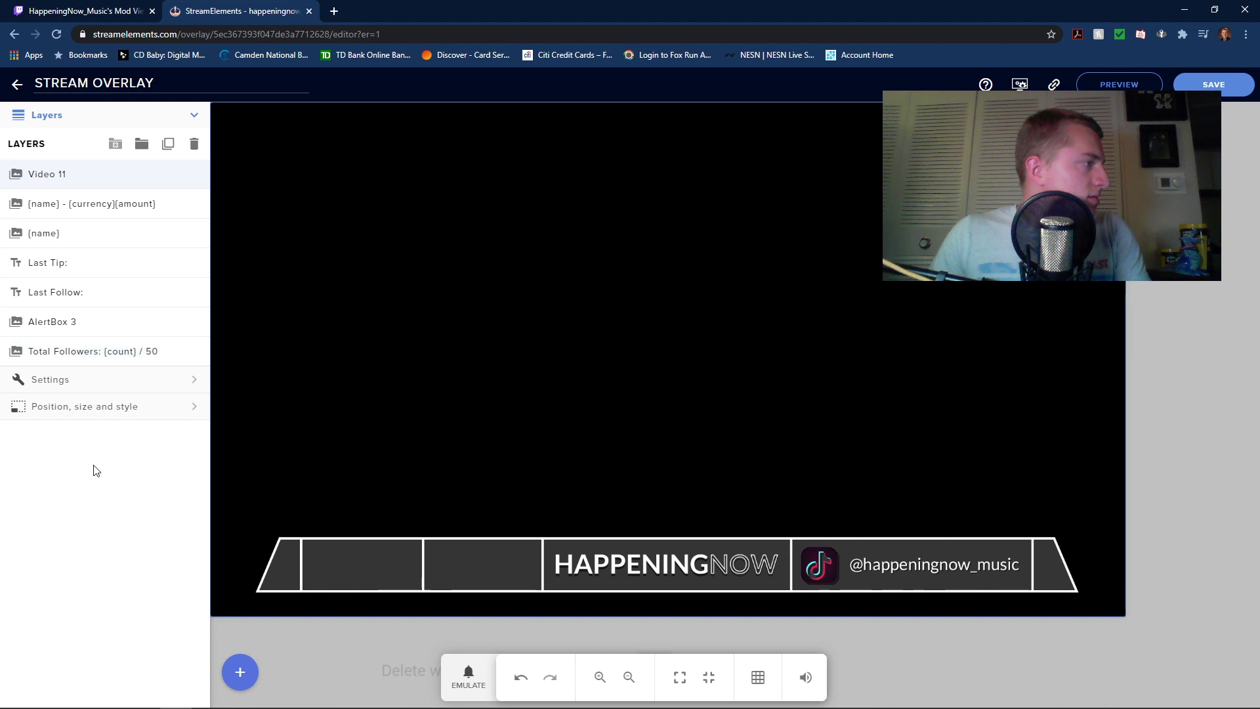
click(72, 353)
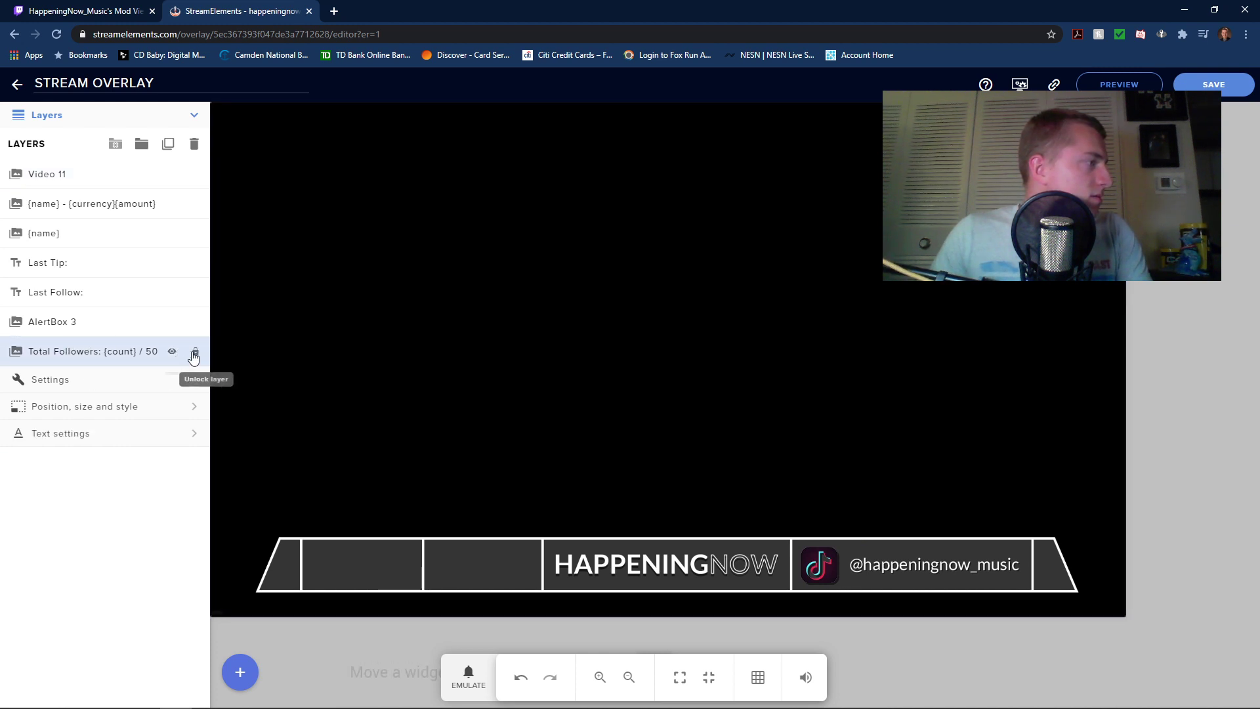
click(59, 383)
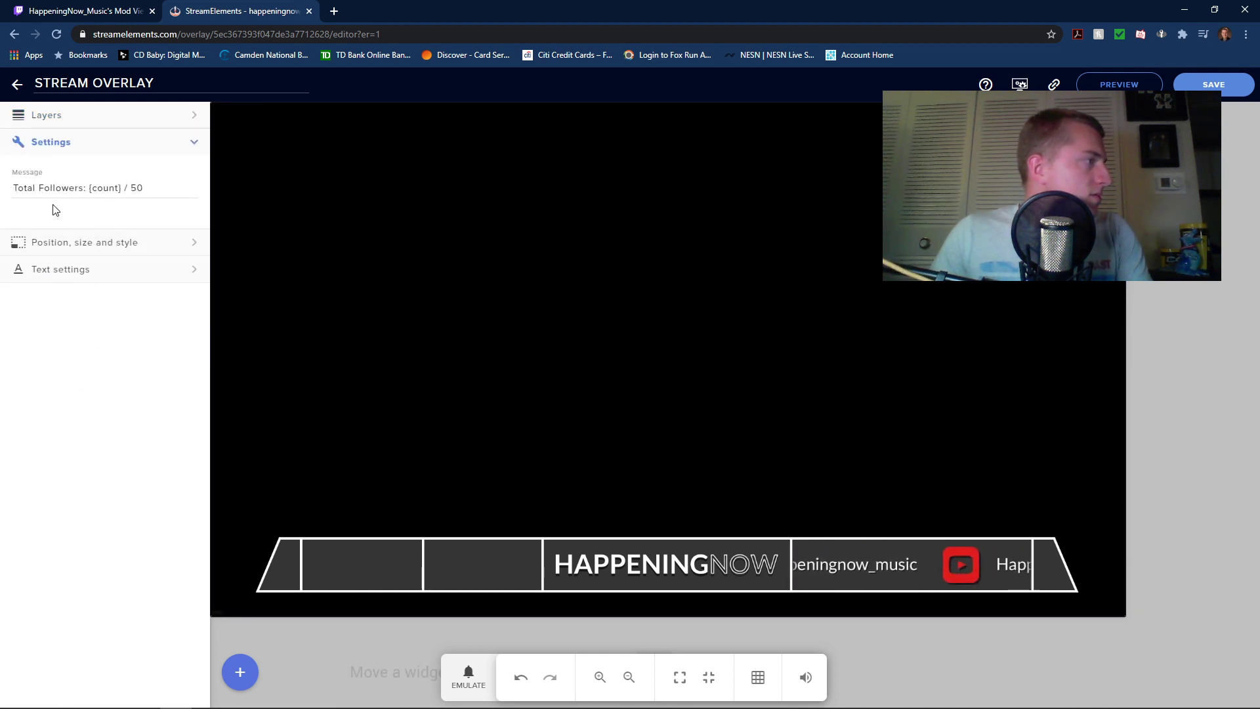
click(62, 147)
click(93, 118)
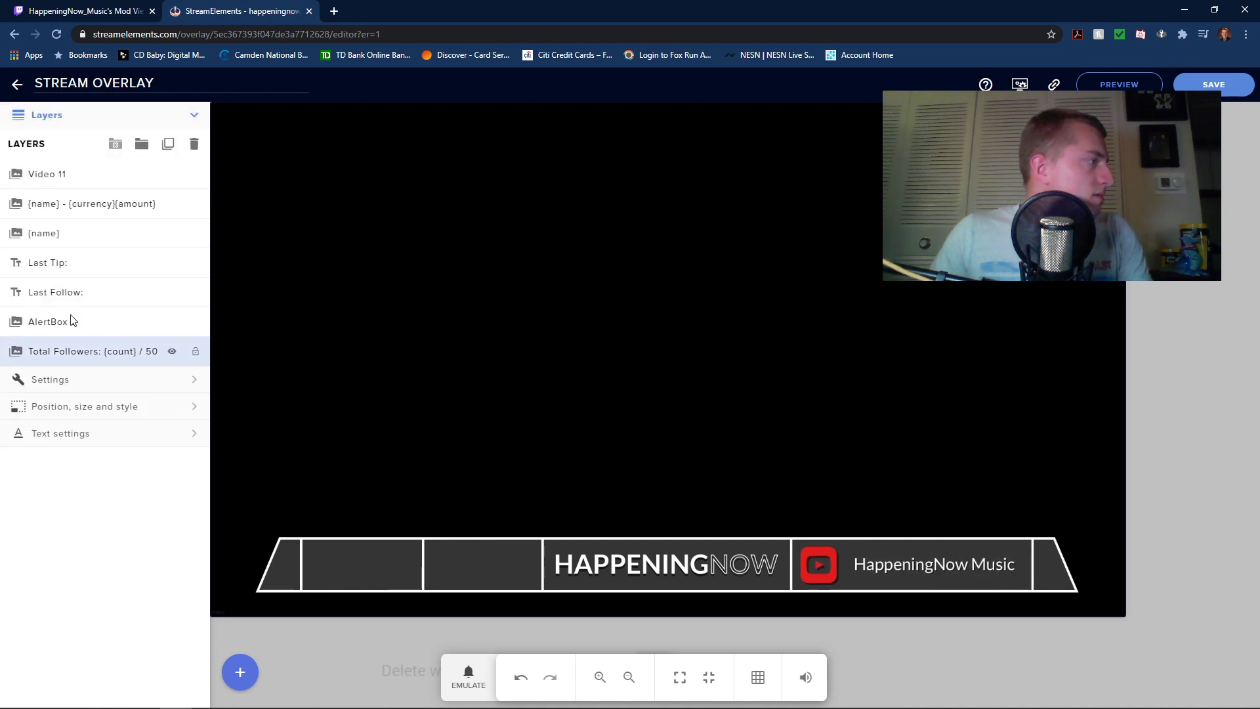
click(65, 176)
drag(74, 175, 90, 357)
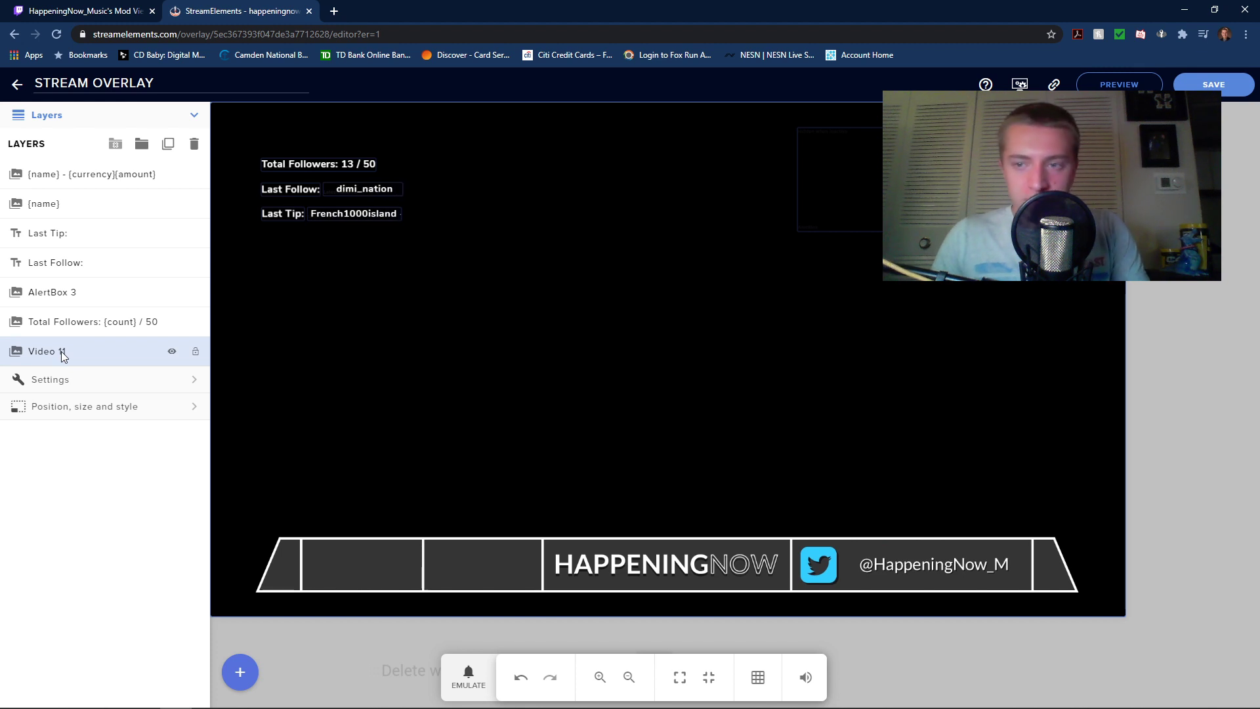
Switch to Media Encoder and duplicate the MAIN OVERLAY V2 job in the queue
mouse_move(395, 704)
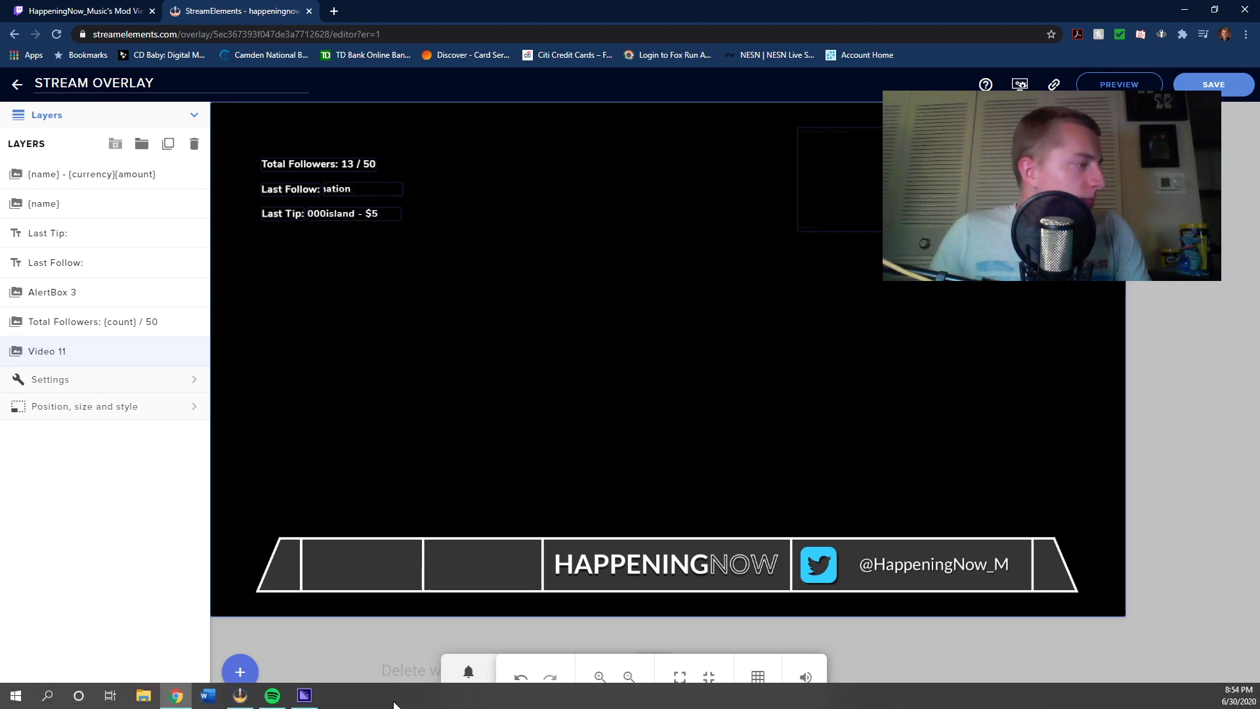
click(304, 695)
click(769, 174)
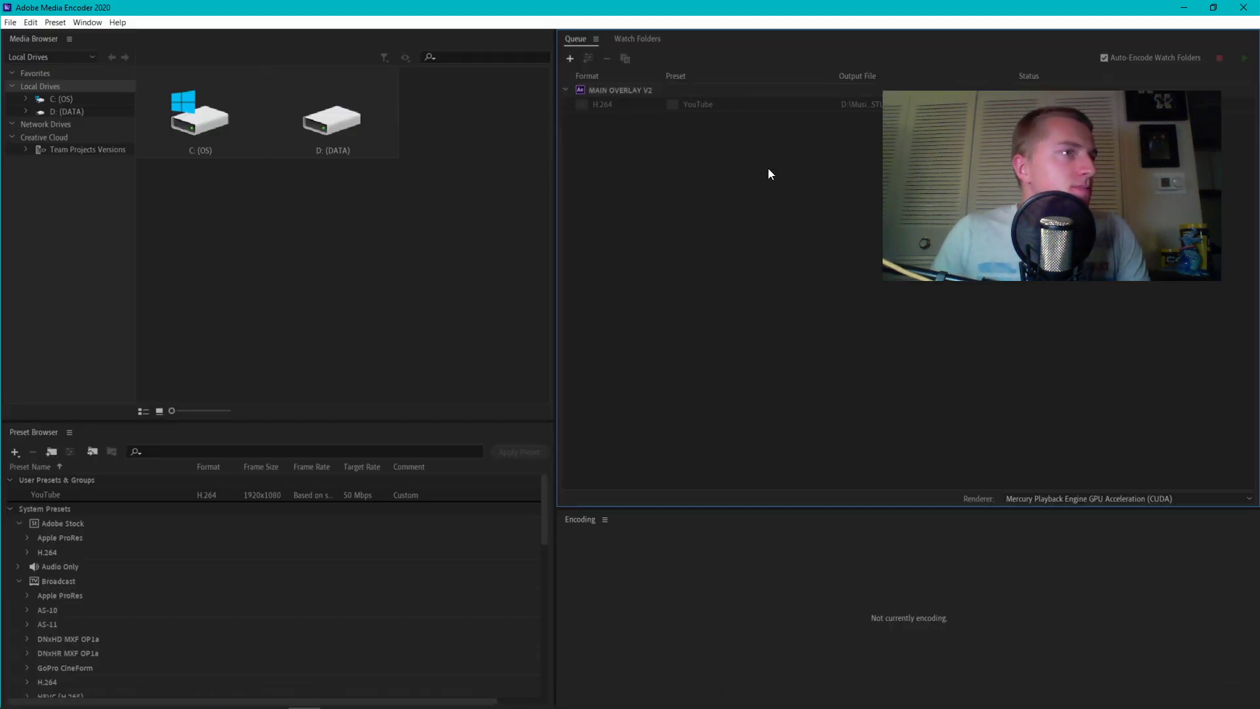
click(634, 89)
right_click(600, 89)
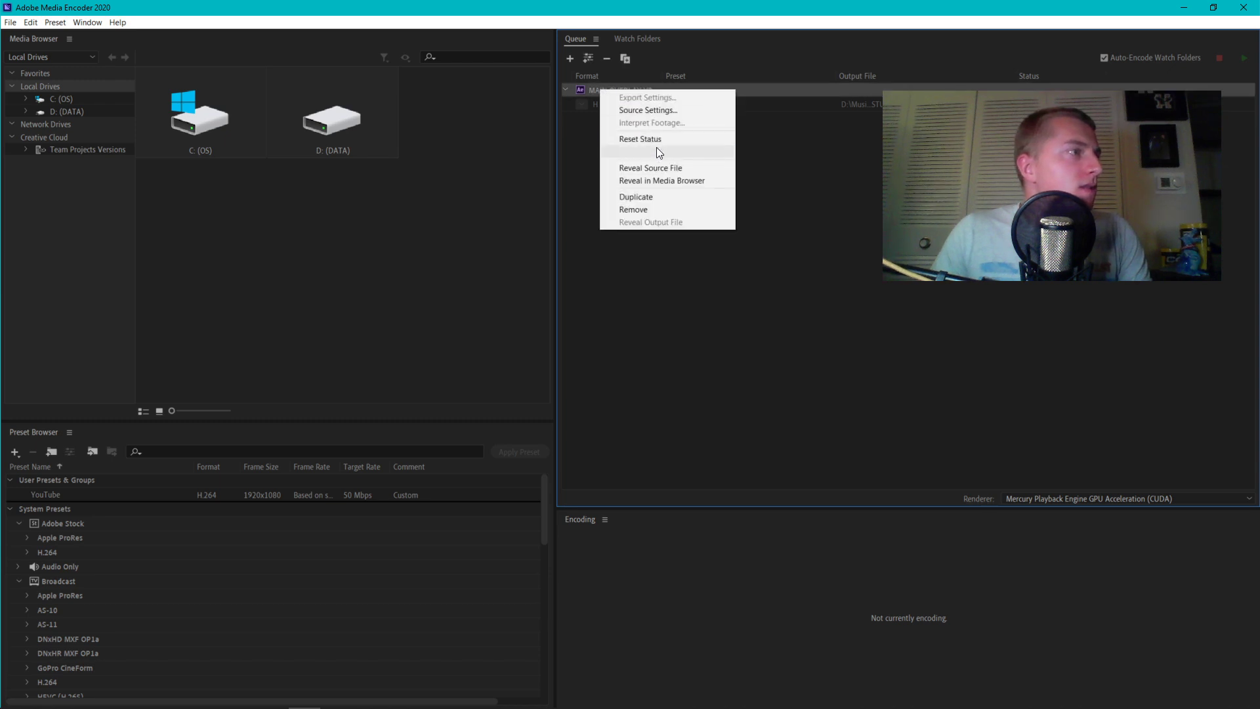
click(656, 205)
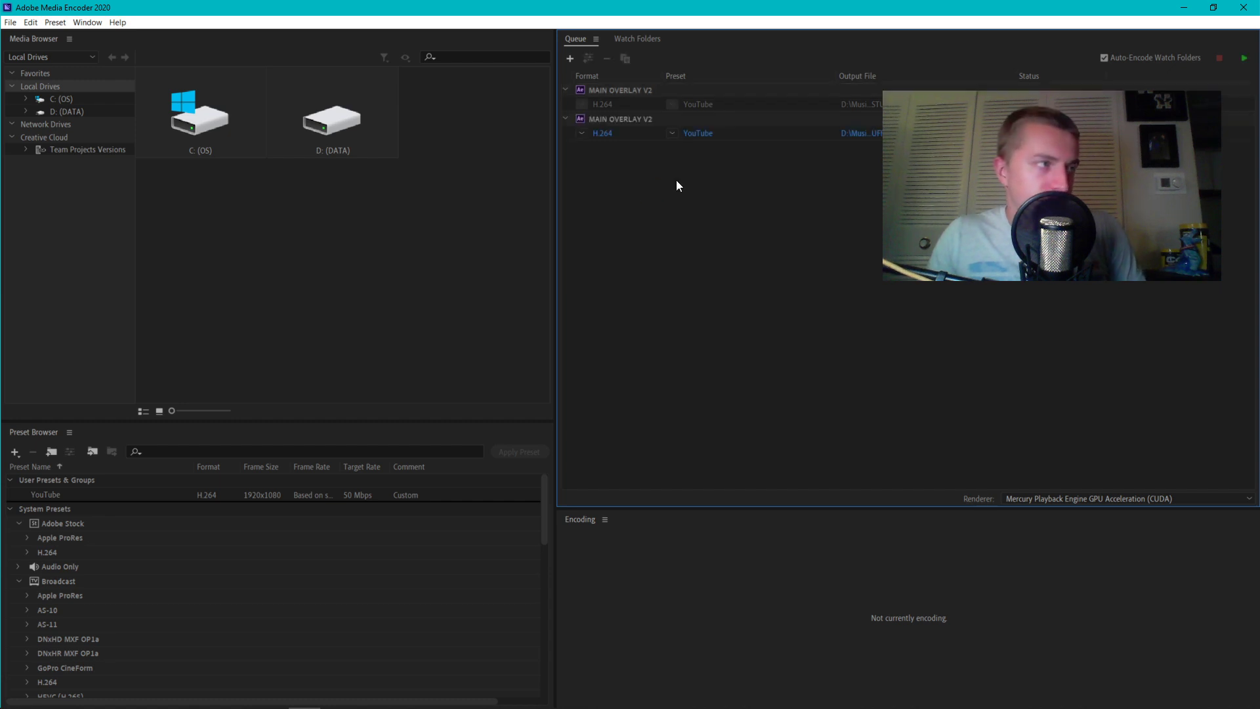
Select the duplicated MAIN OVERLAY V2 job and open the settings of the YouTube user preset
click(581, 133)
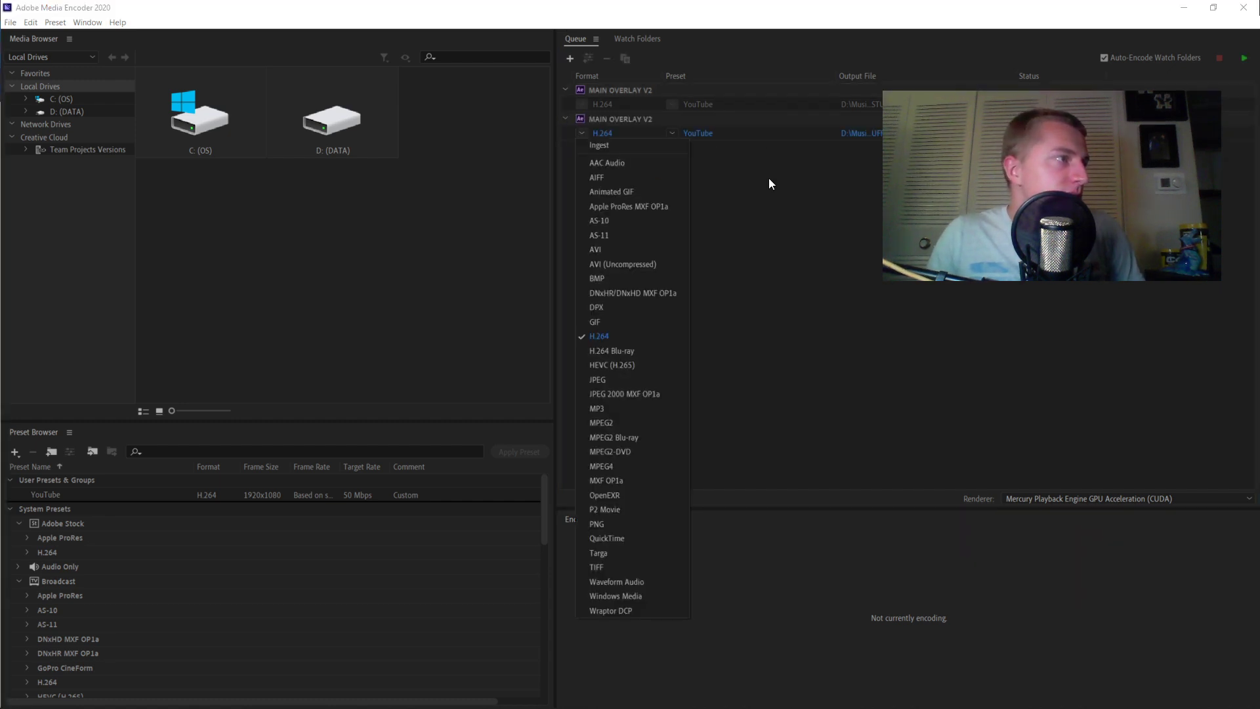
click(769, 178)
click(710, 118)
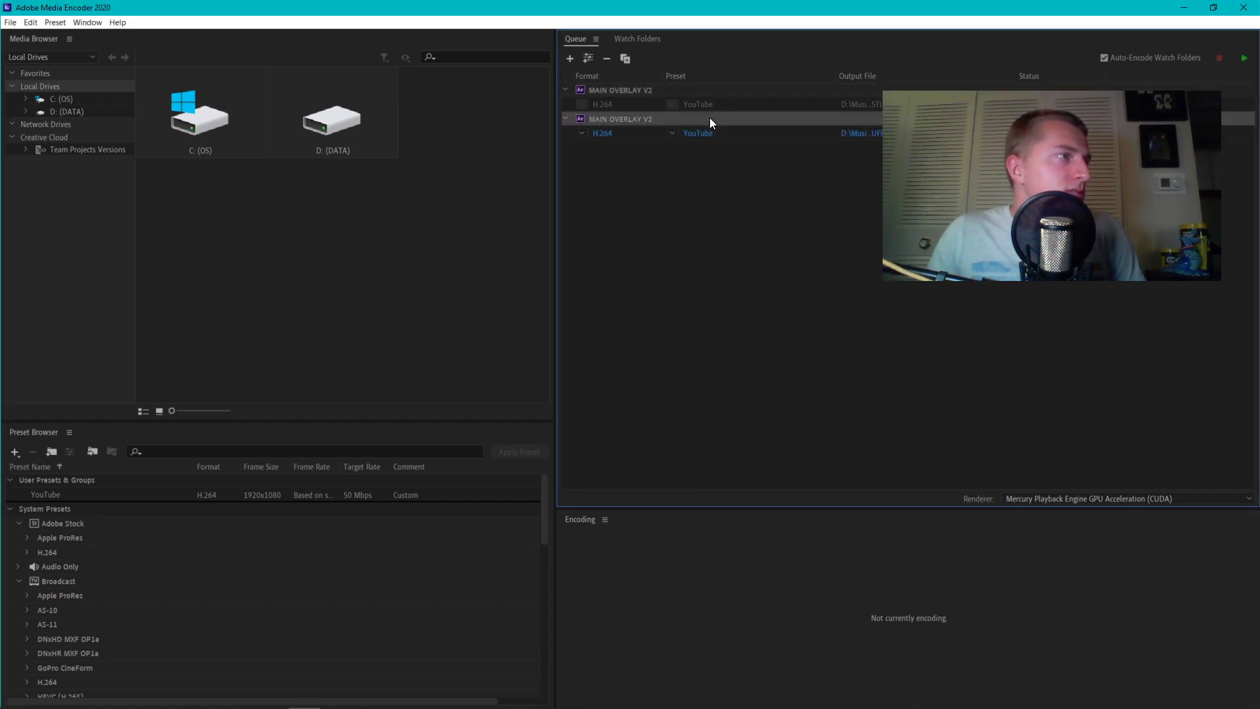
click(143, 492)
right_click(214, 493)
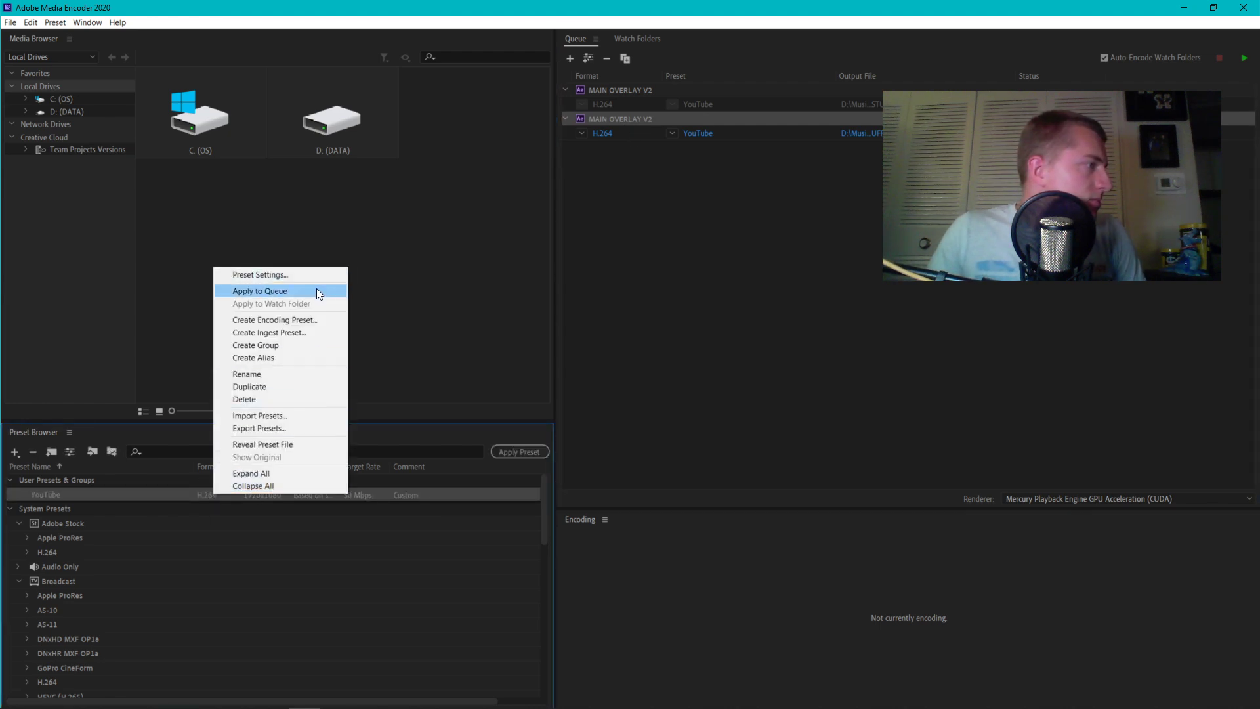
click(302, 275)
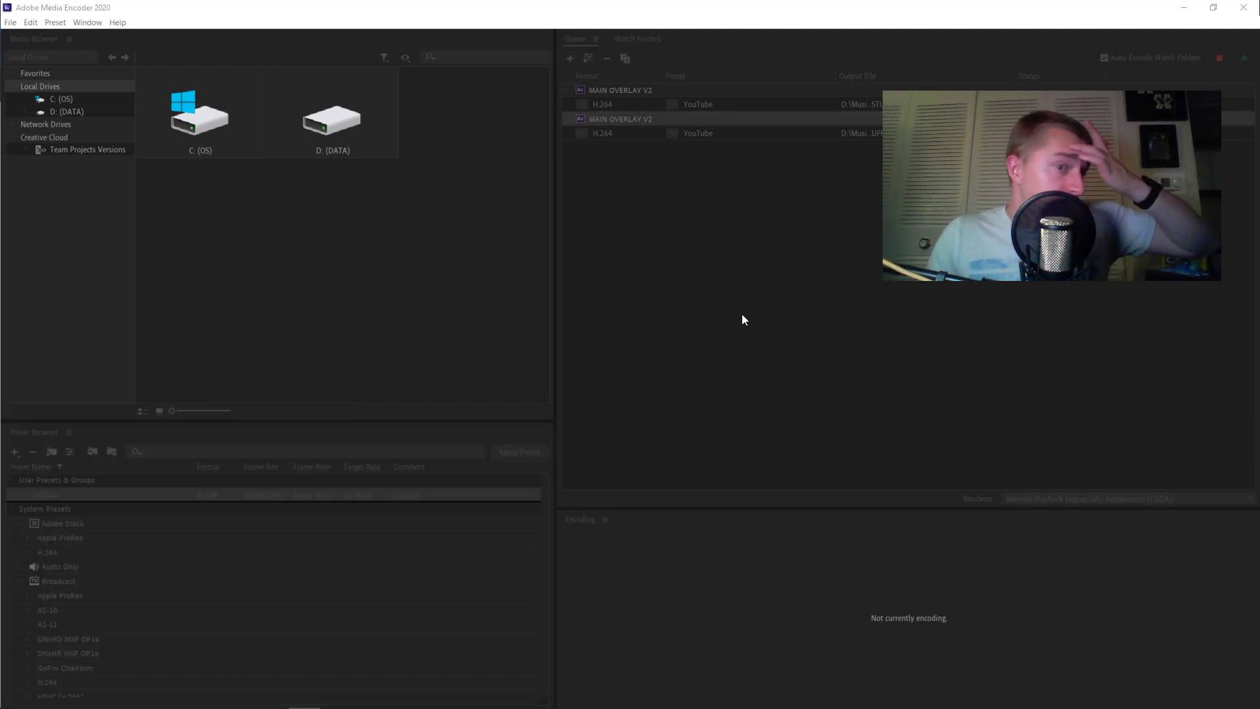
drag(773, 20, 509, 80)
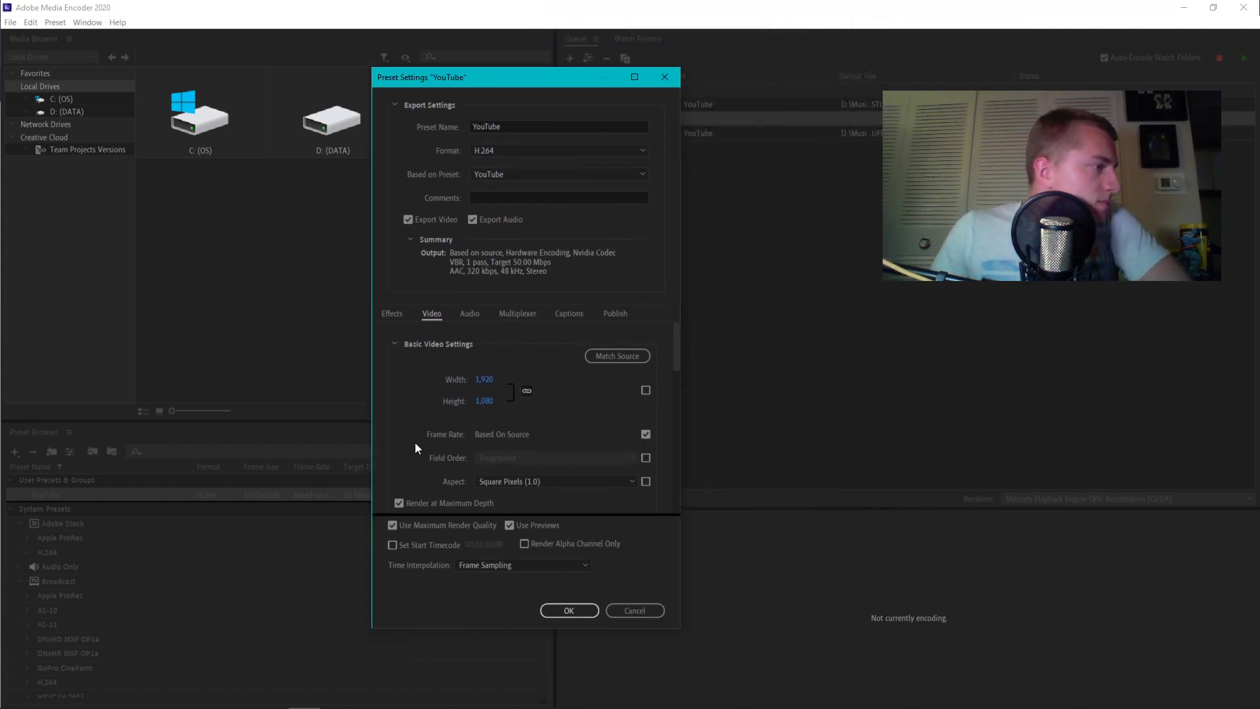
Review the YouTube preset's video, effects, audio and multiplexer settings
scroll(428, 408, down, 5)
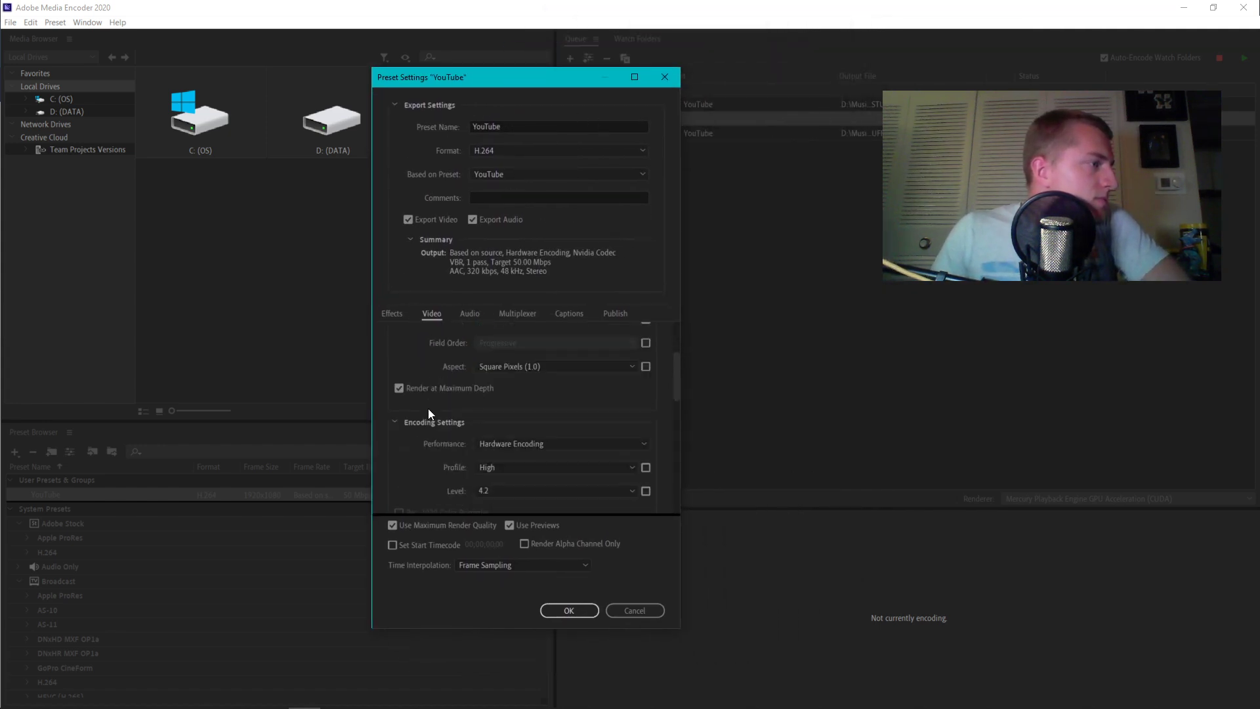
scroll(427, 407, down, 5)
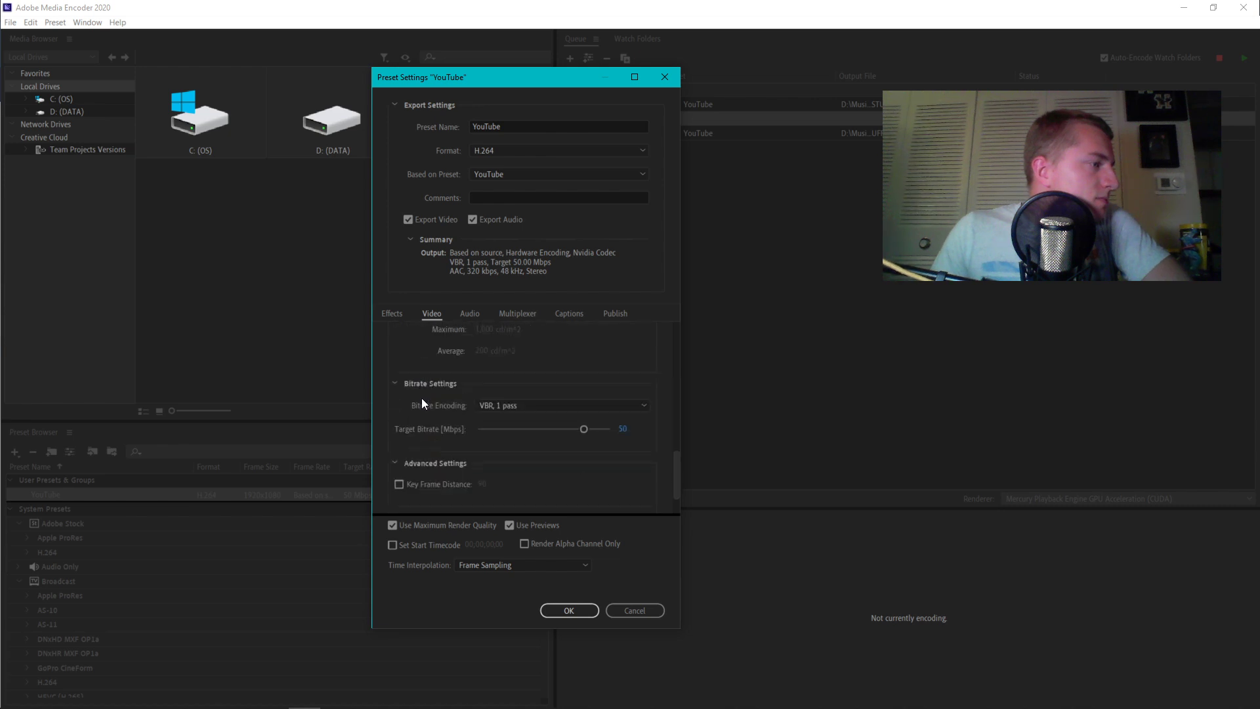
scroll(428, 406, up, 7)
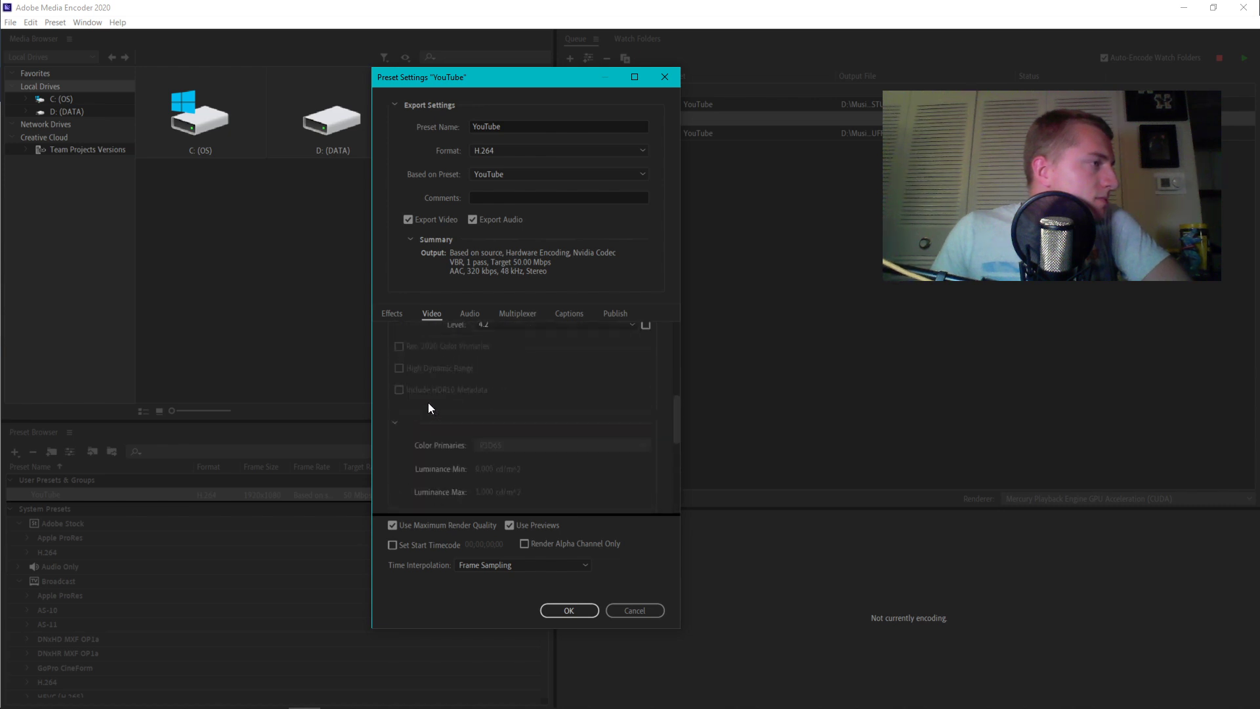
click(393, 315)
scroll(440, 399, down, 8)
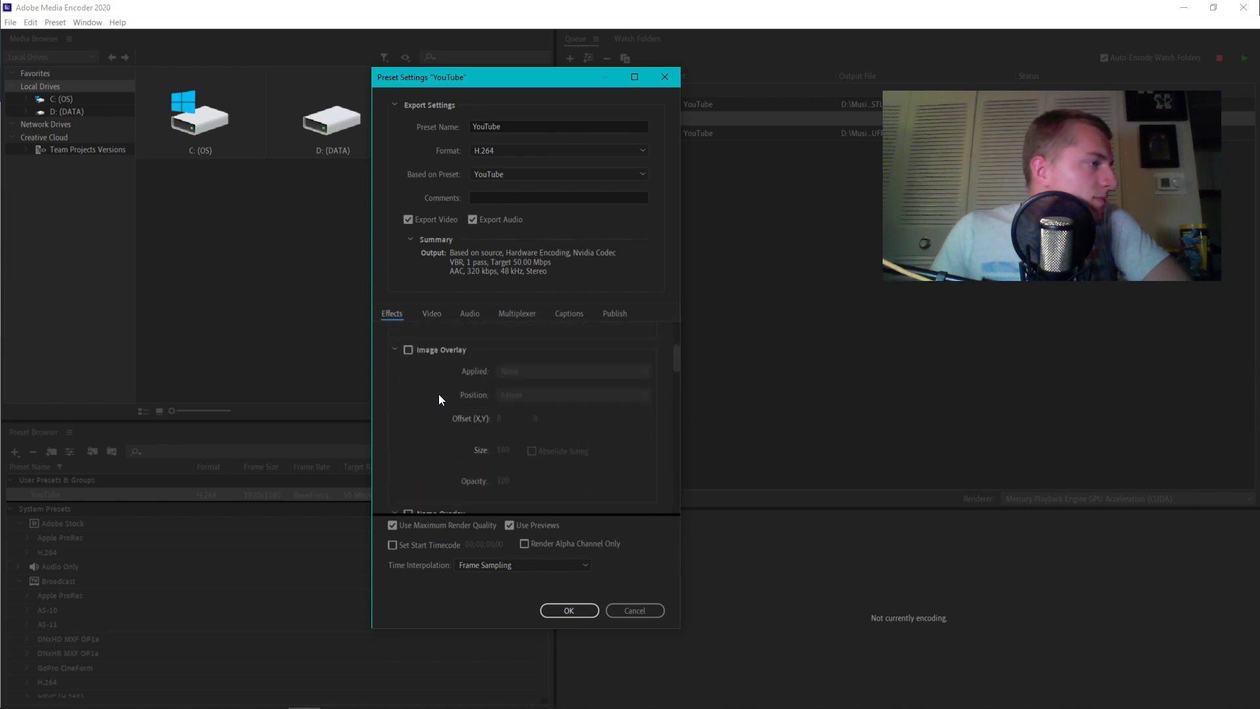
scroll(431, 394, down, 8)
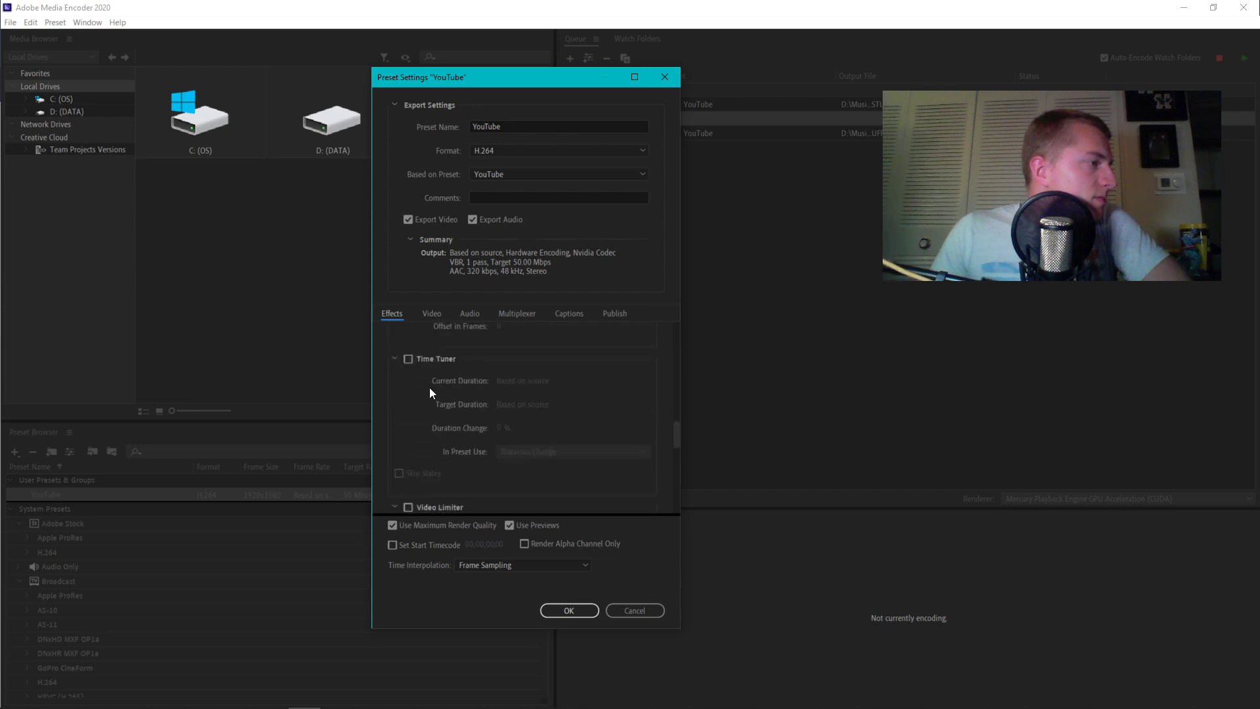
scroll(429, 385, down, 6)
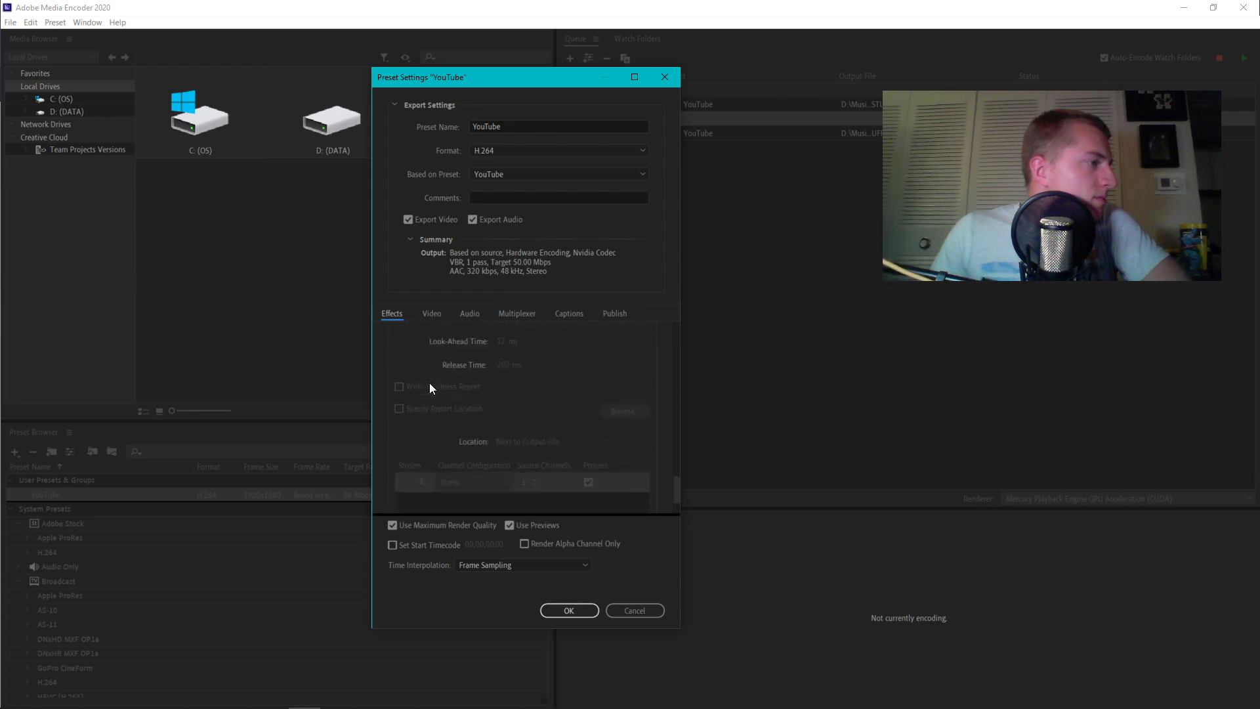
click(432, 314)
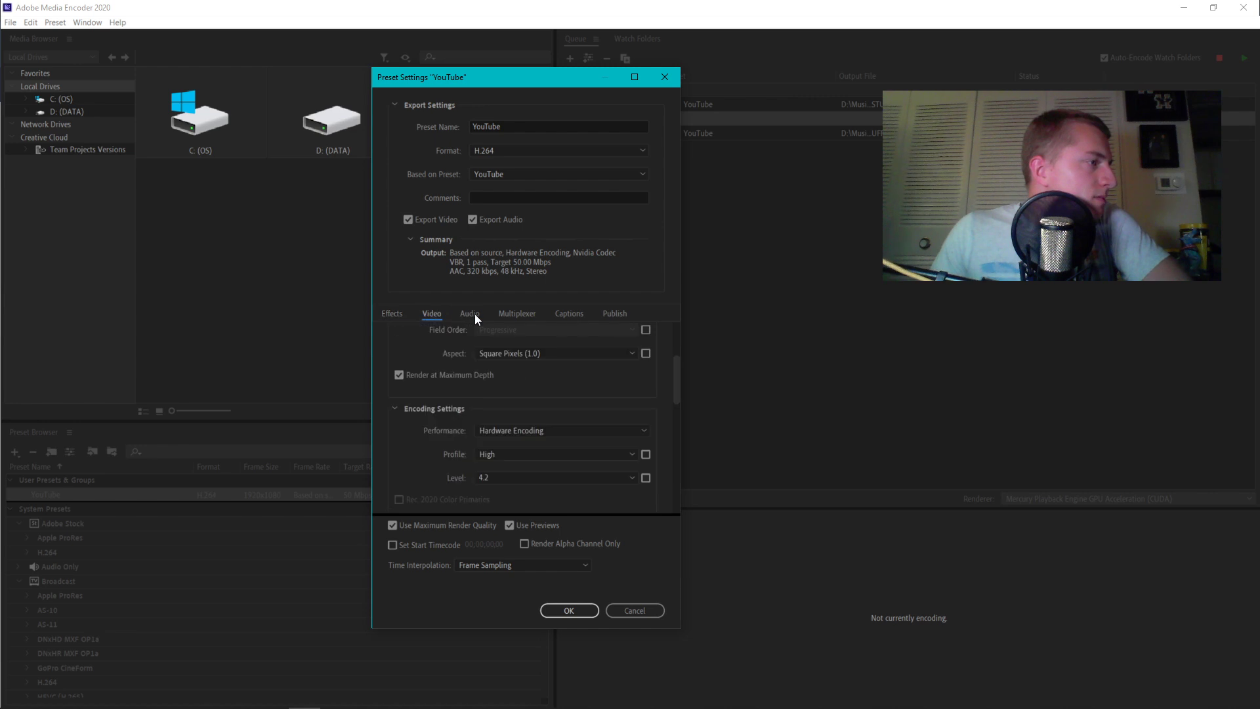
click(475, 313)
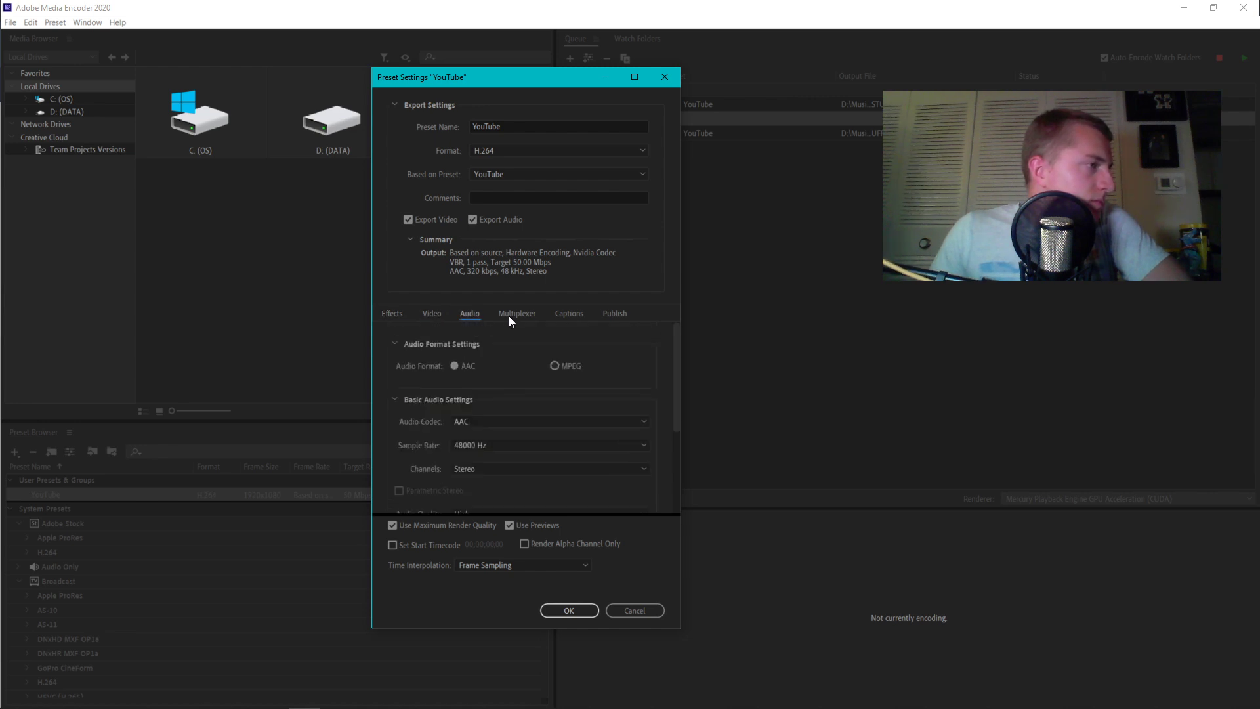
click(510, 316)
Examine the preset's video options again, from frame size and encoding profile to bitrate, key frame and VR settings
click(433, 314)
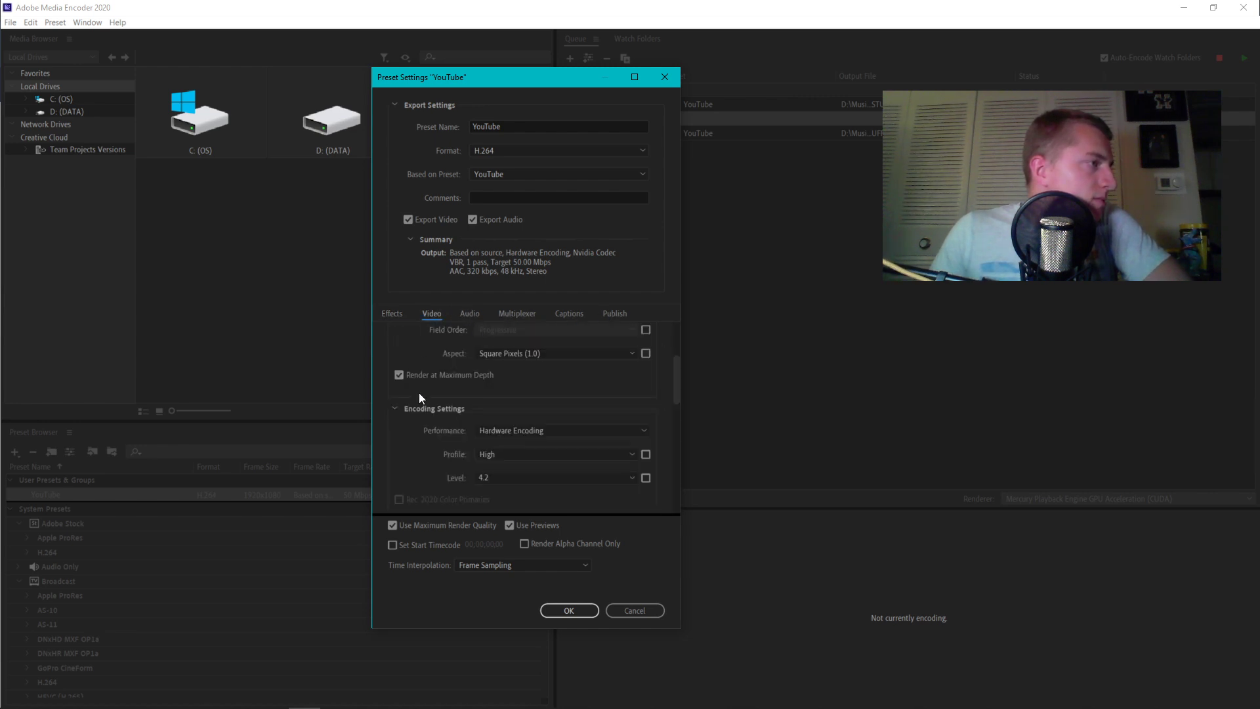
scroll(418, 399, up, 3)
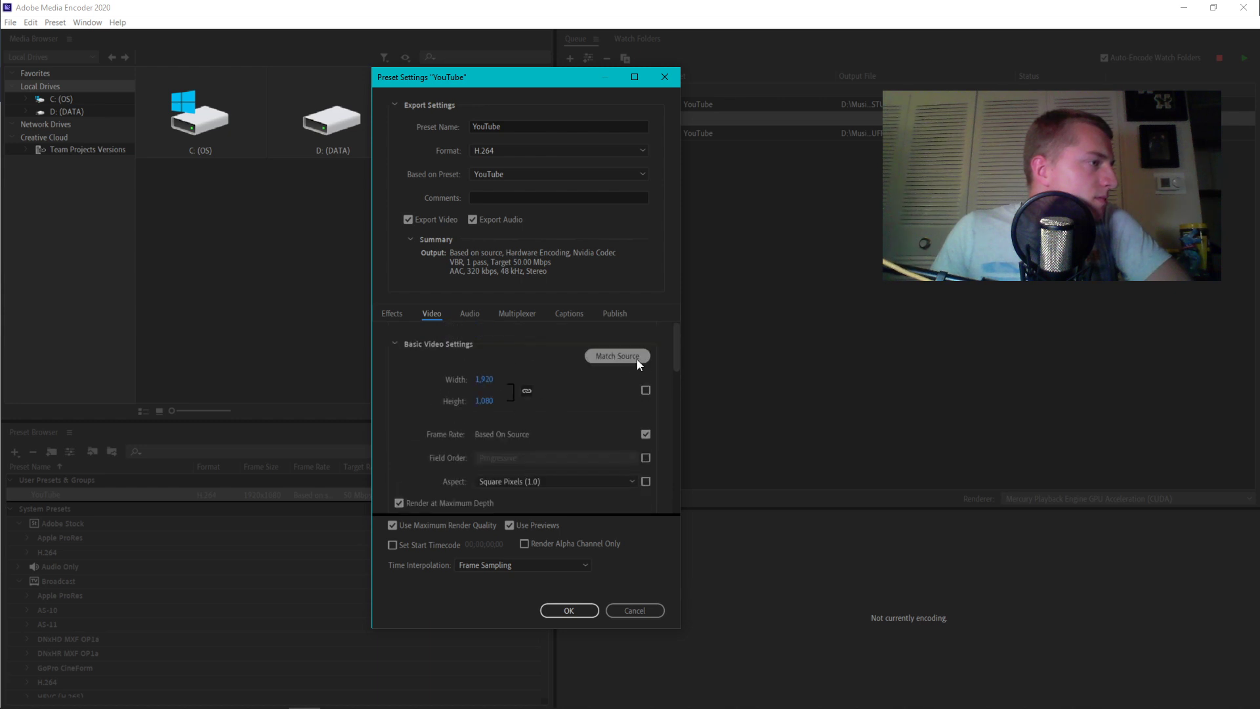
scroll(428, 391, down, 2)
scroll(428, 391, up, 1)
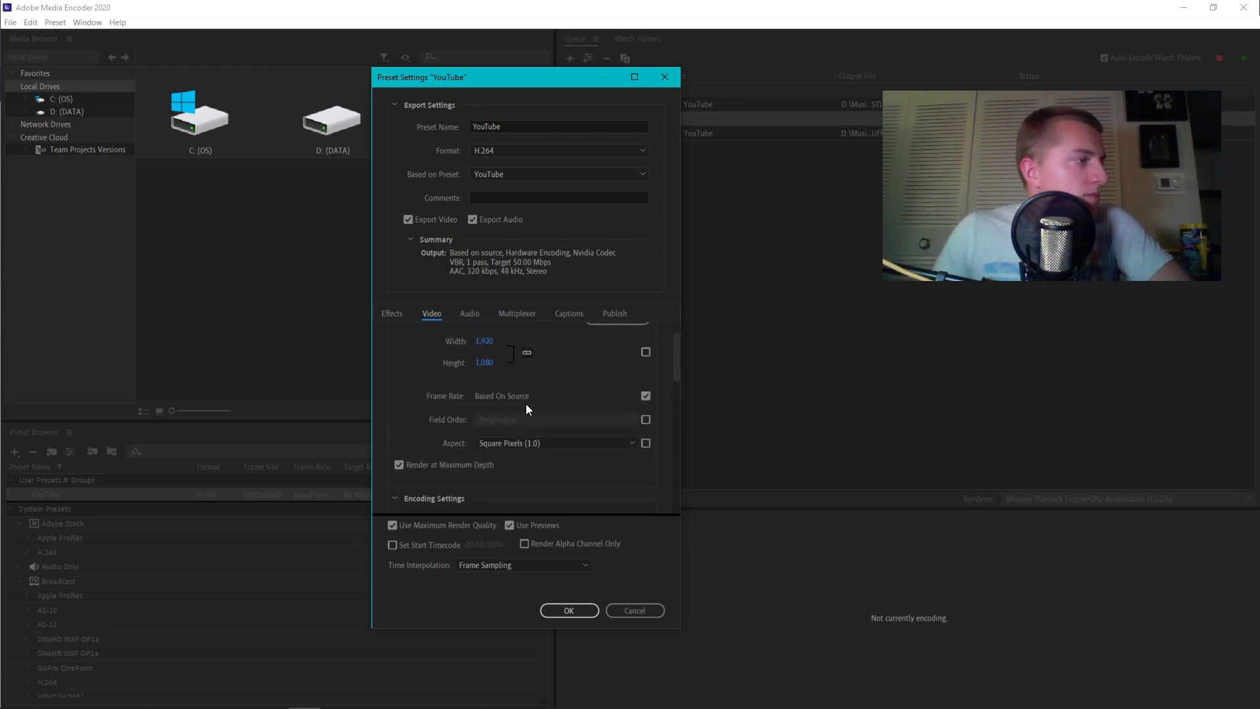
scroll(526, 404, down, 3)
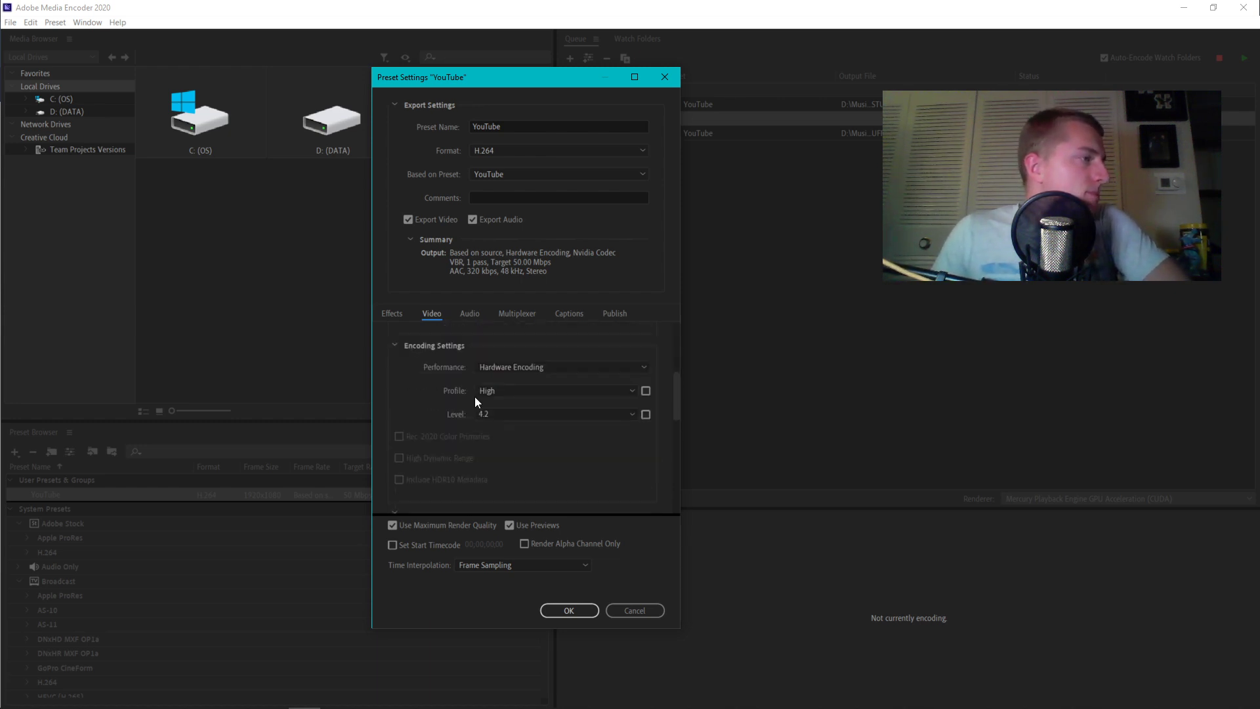
scroll(435, 419, down, 2)
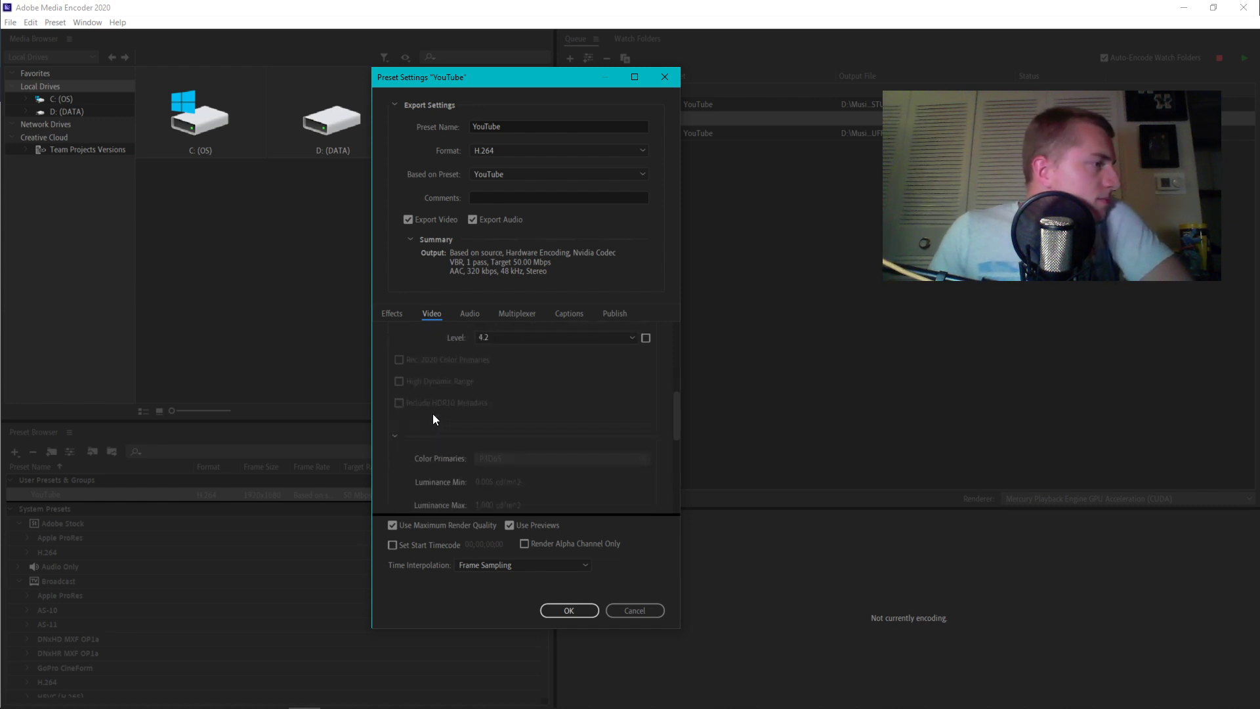
scroll(433, 419, down, 3)
scroll(437, 354, down, 3)
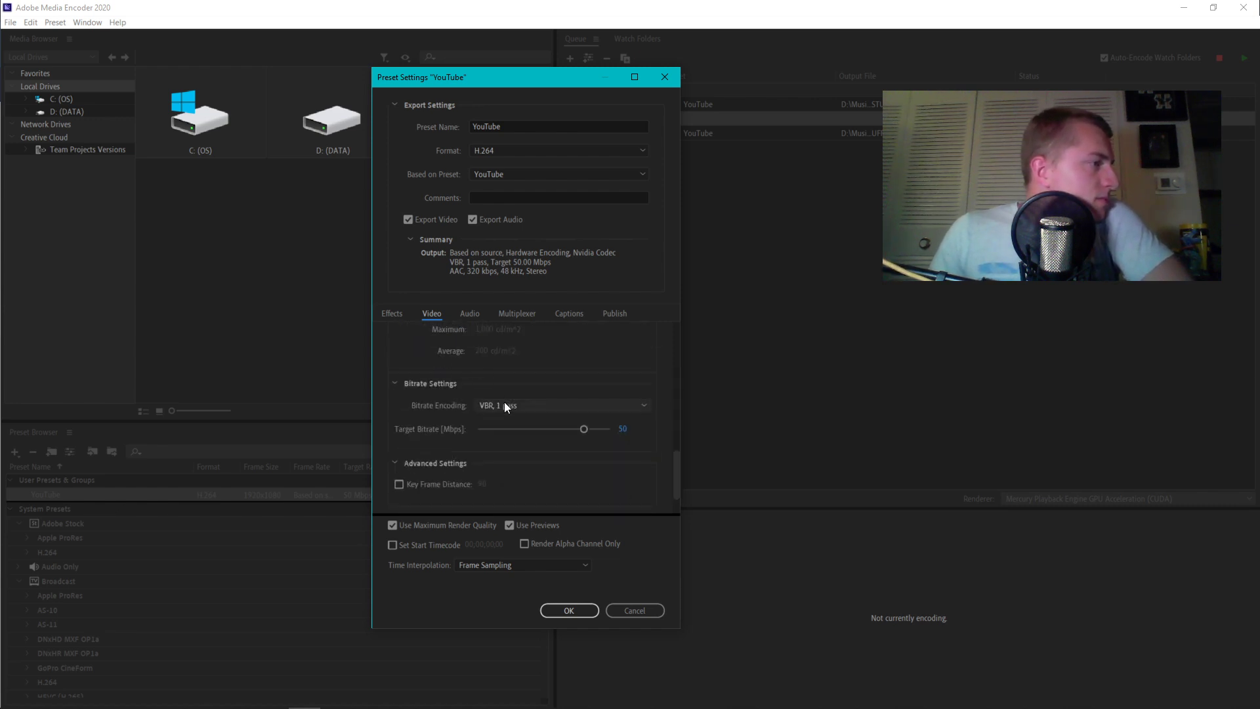
scroll(427, 438, down, 2)
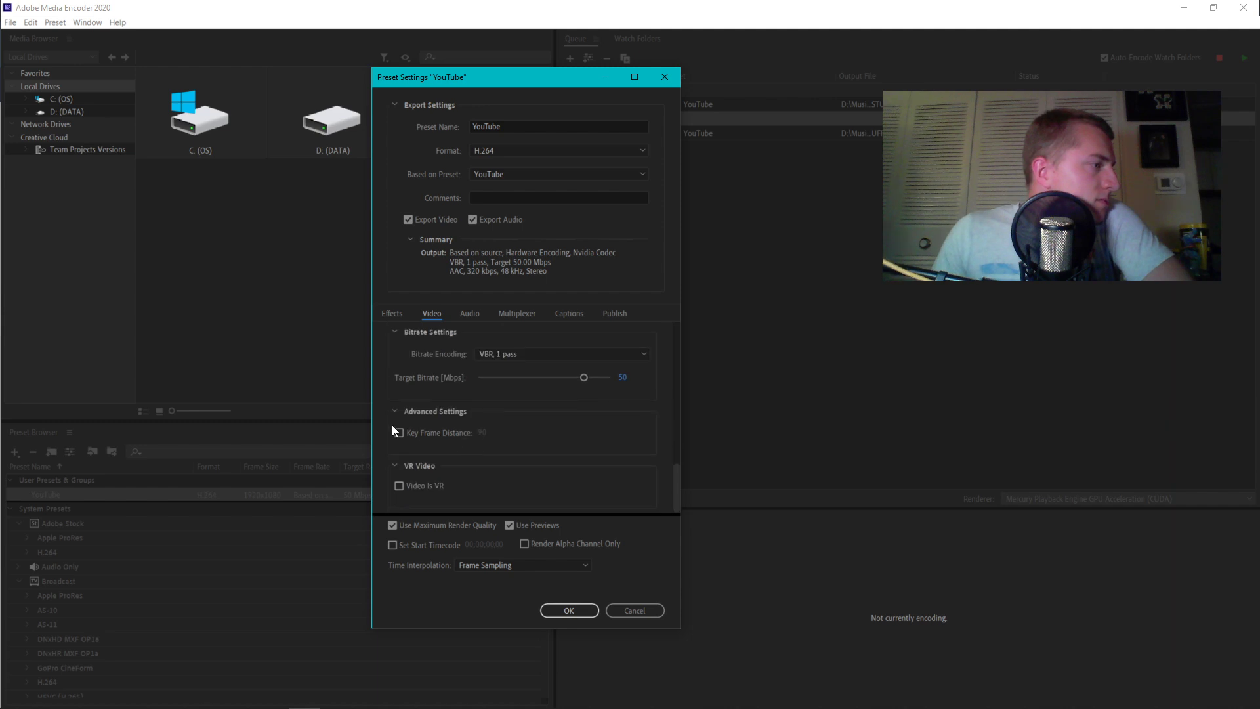
scroll(522, 486, up, 10)
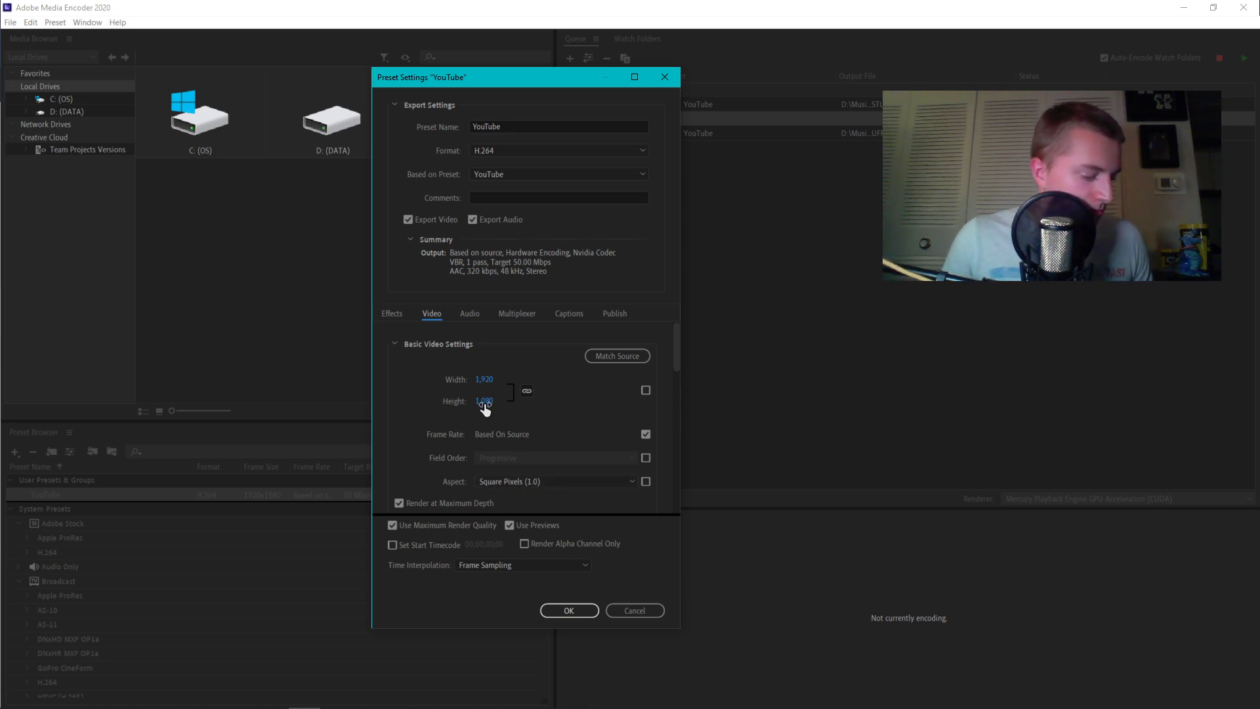
Change the YouTube preset's format to QuickTime and base it on Match Source (Rewrap)
click(511, 150)
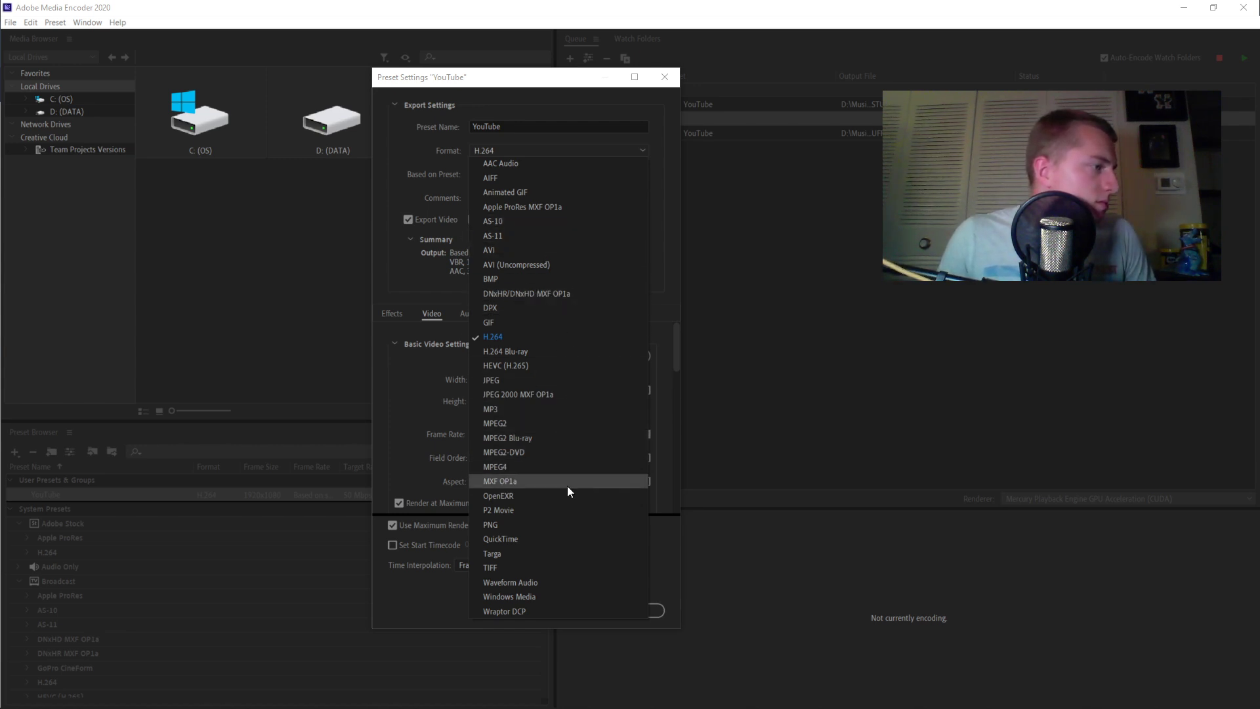
click(554, 540)
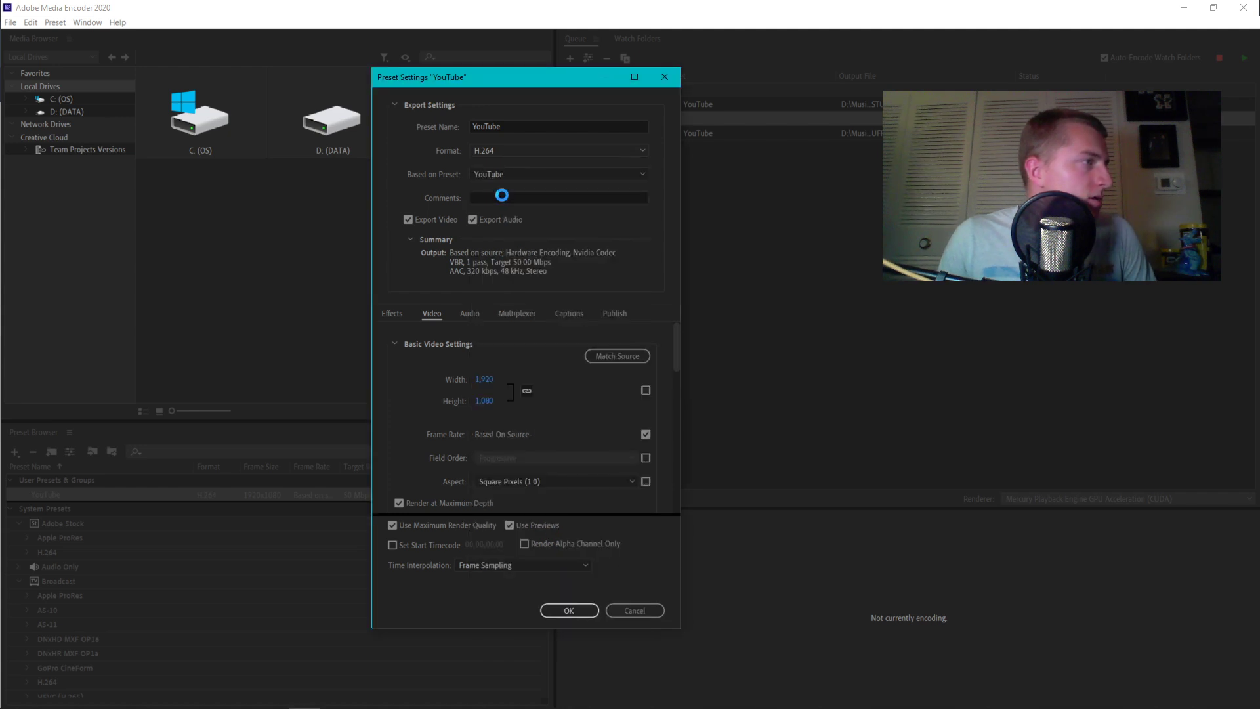
click(533, 179)
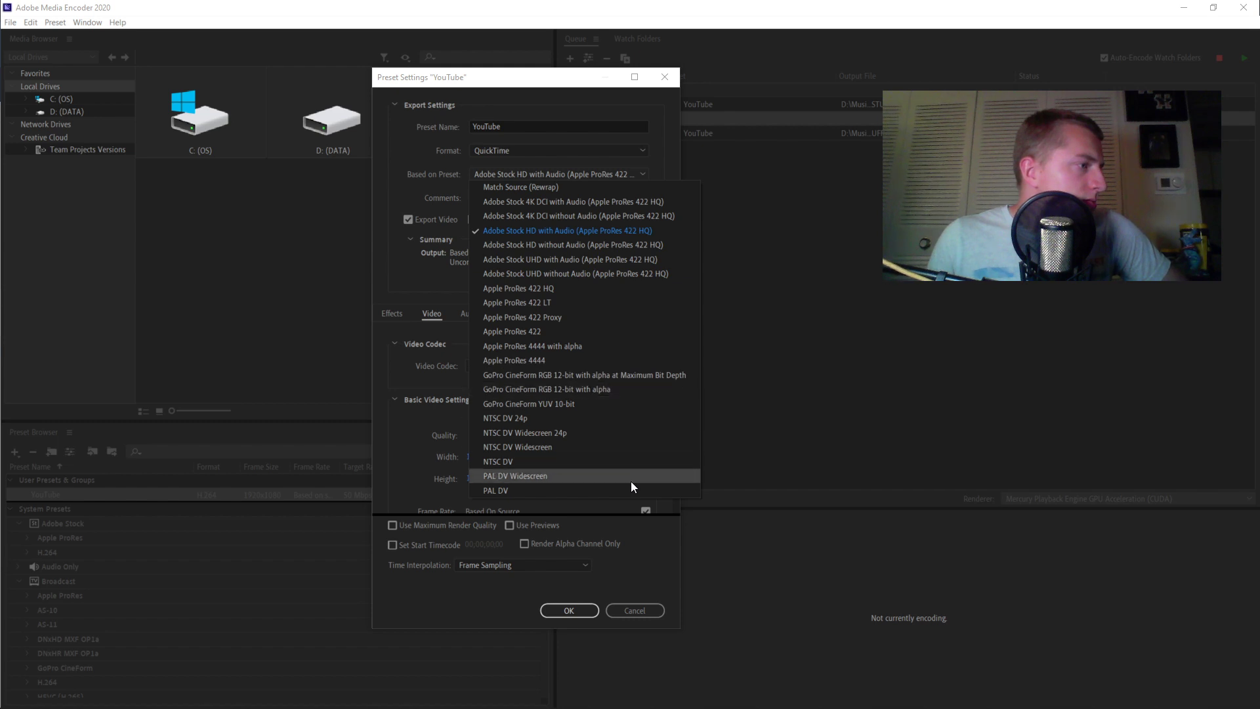
click(574, 189)
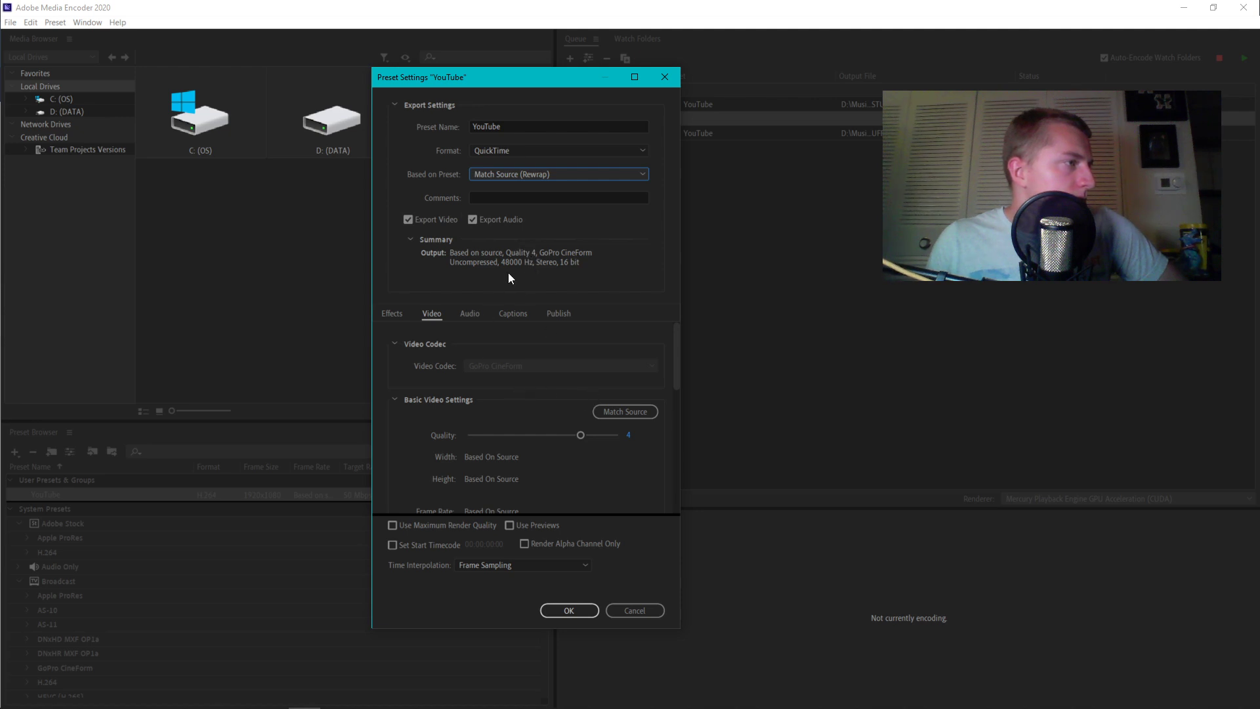
Set the preset's video depth to RGBA 12-bpc + alpha and save the preset settings
scroll(484, 407, down, 2)
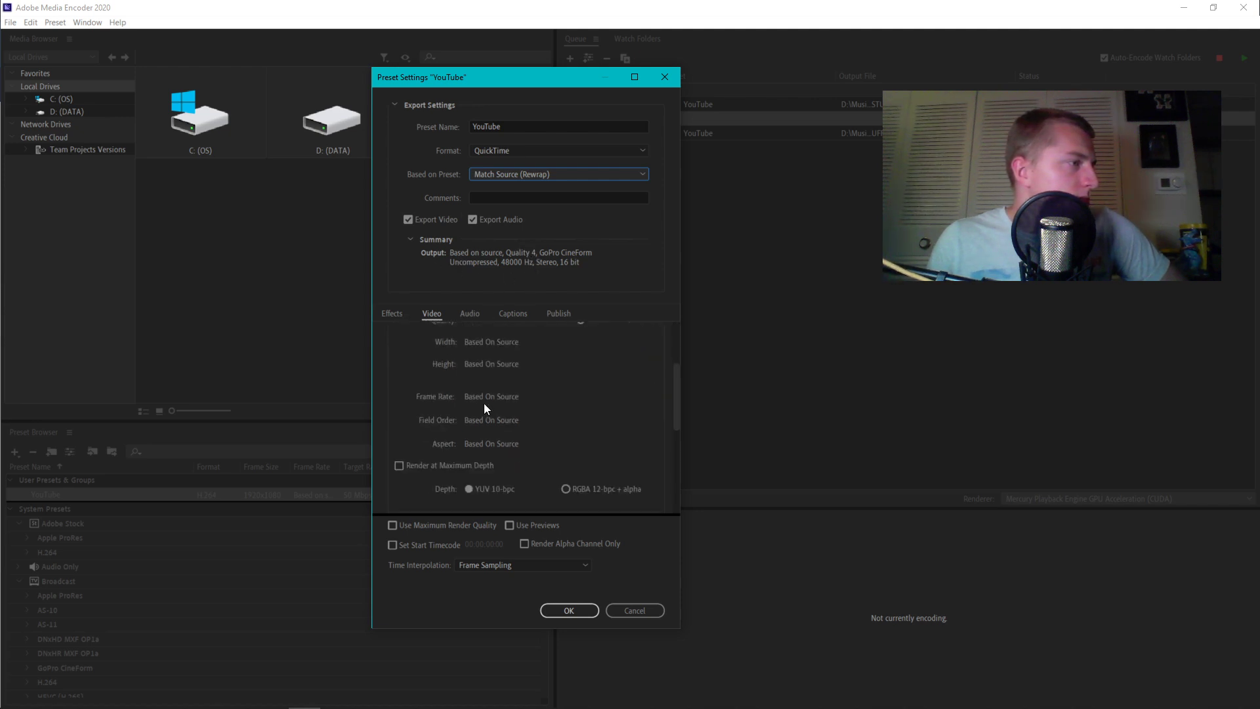
scroll(545, 408, up, 1)
scroll(545, 411, down, 1)
scroll(545, 415, down, 1)
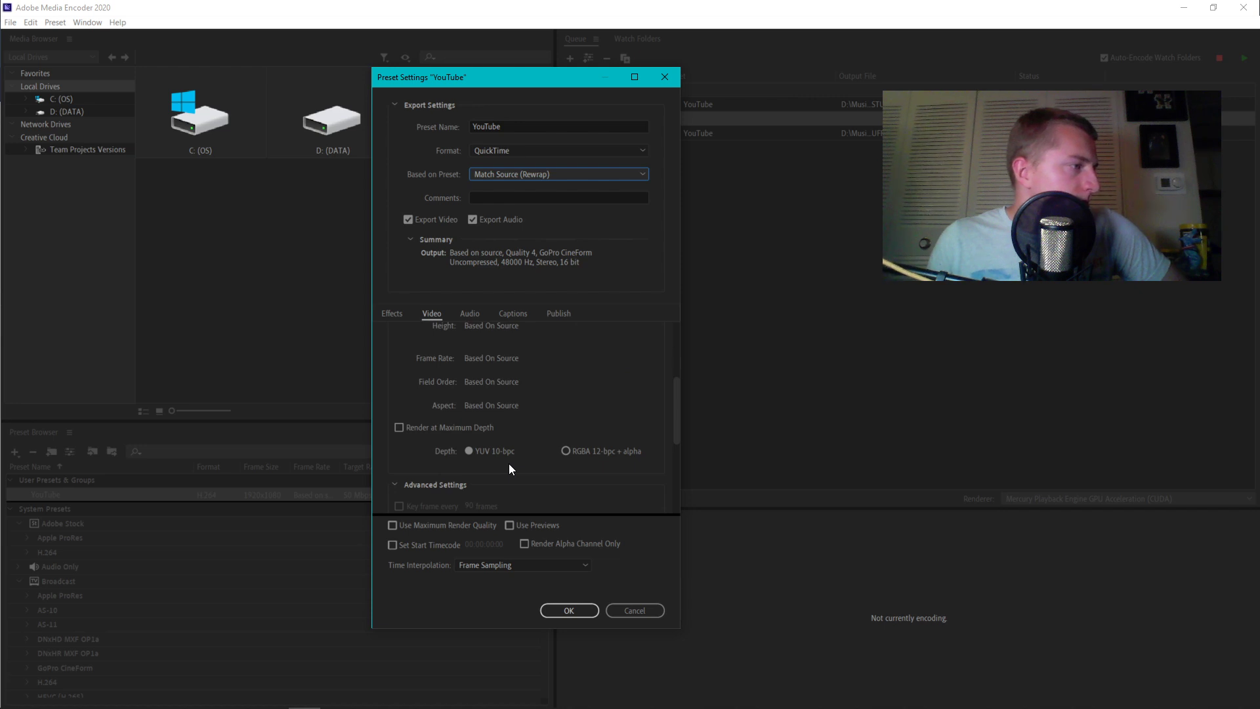
scroll(510, 465, down, 2)
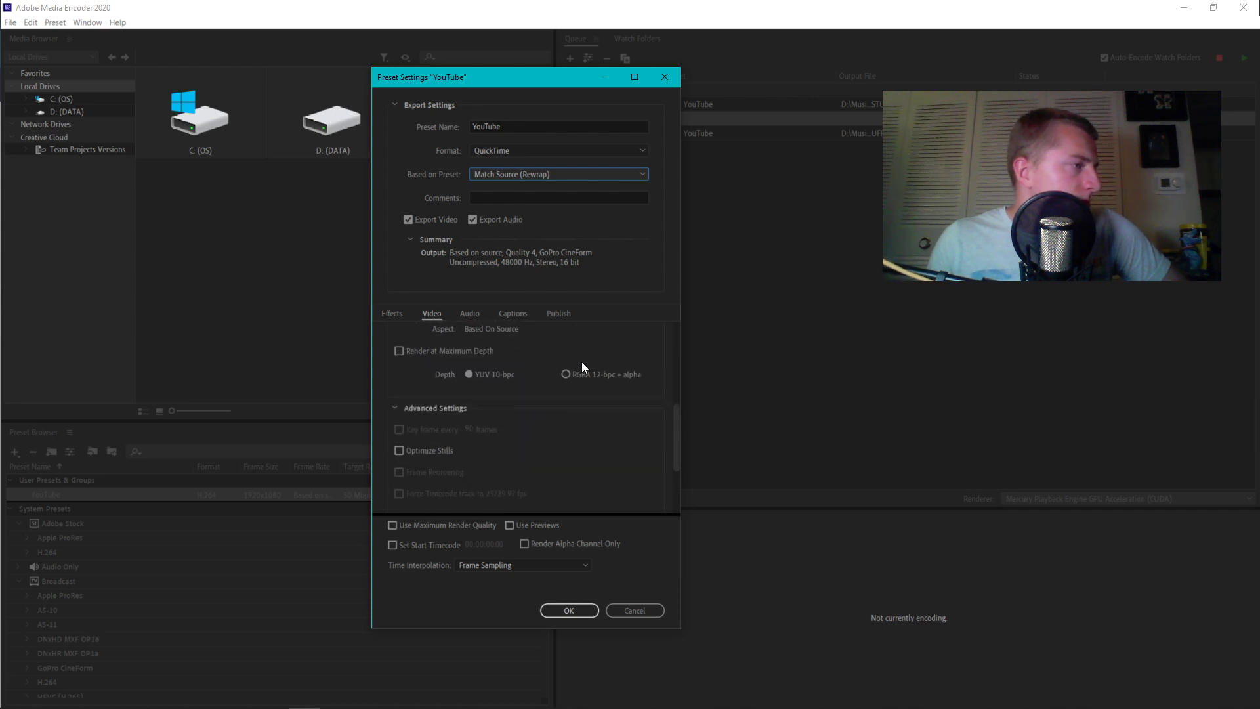
click(566, 373)
click(469, 374)
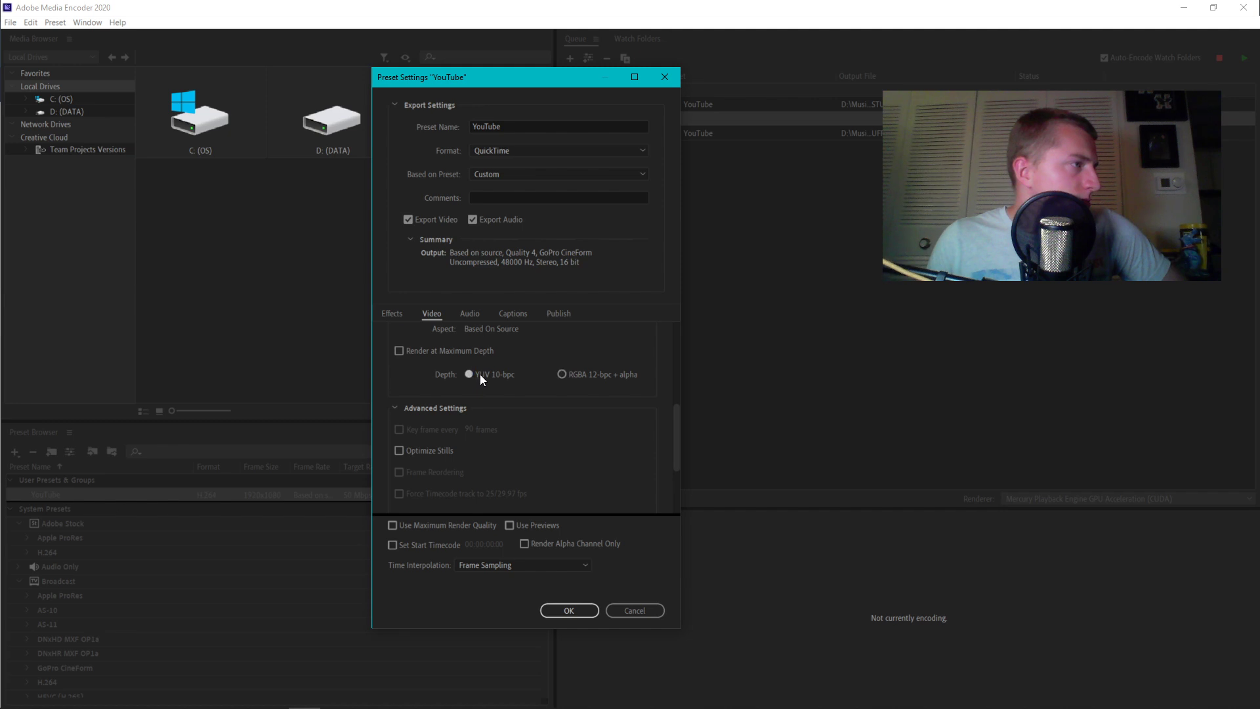
click(561, 375)
scroll(503, 434, down, 2)
scroll(503, 434, down, 1)
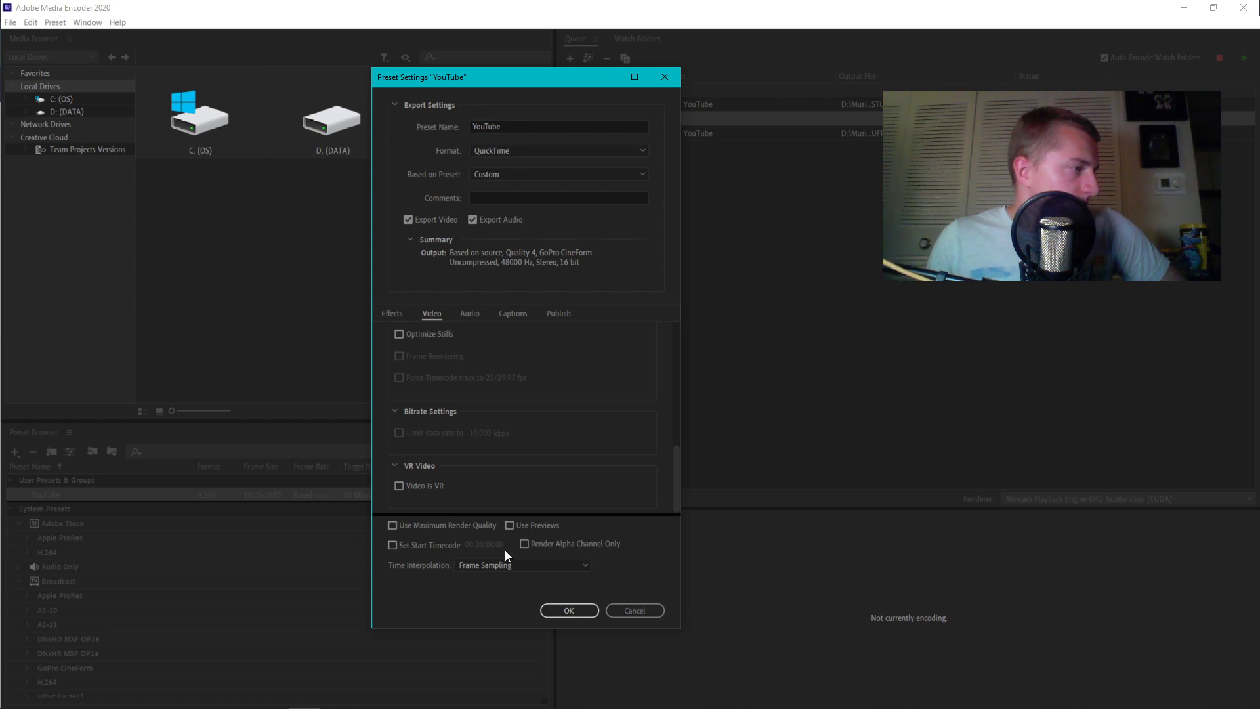
click(569, 610)
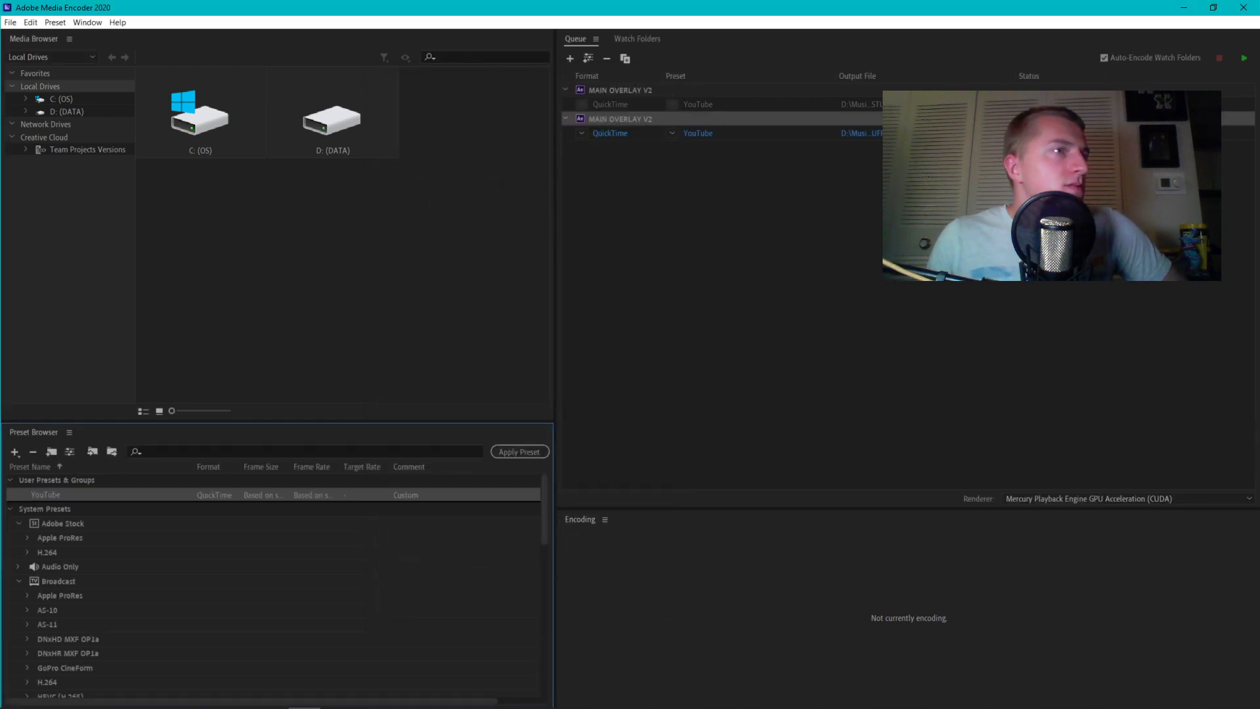
Save the second MAIN OVERLAY V2 queue item's output as MAIN OVERLAY V2.mov in the STREAM STUFF\EXPORTS folder
click(861, 133)
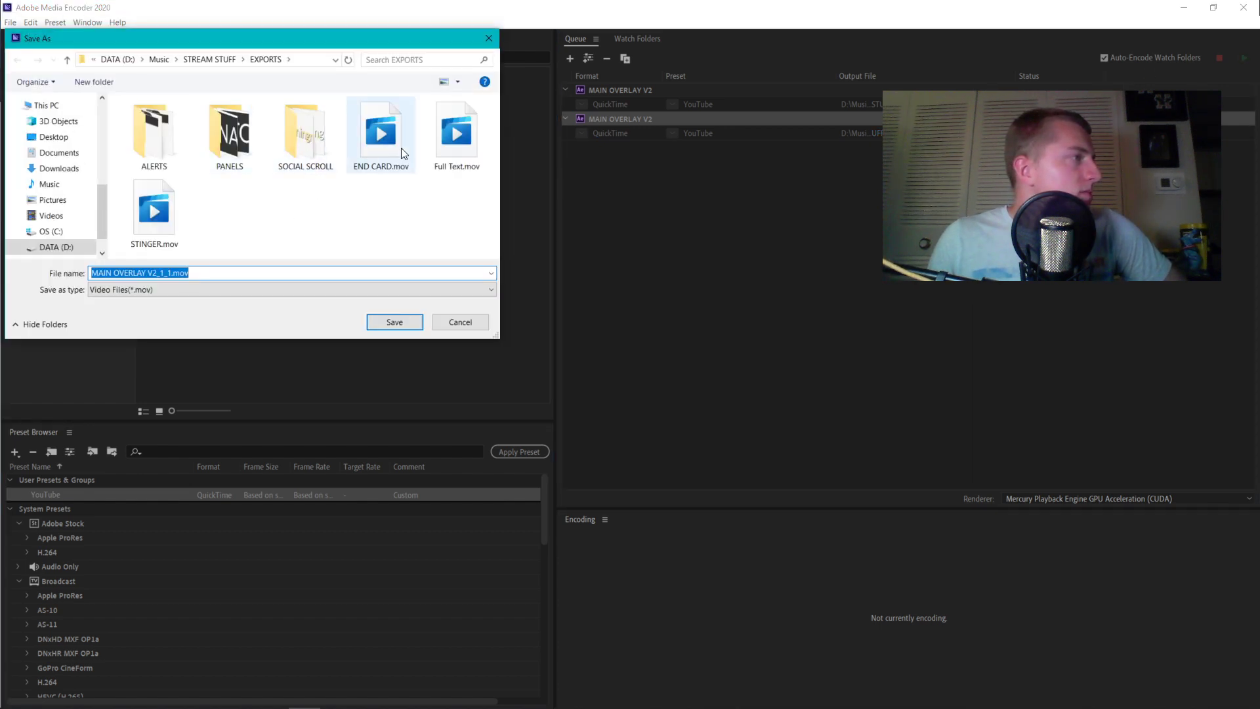
click(209, 59)
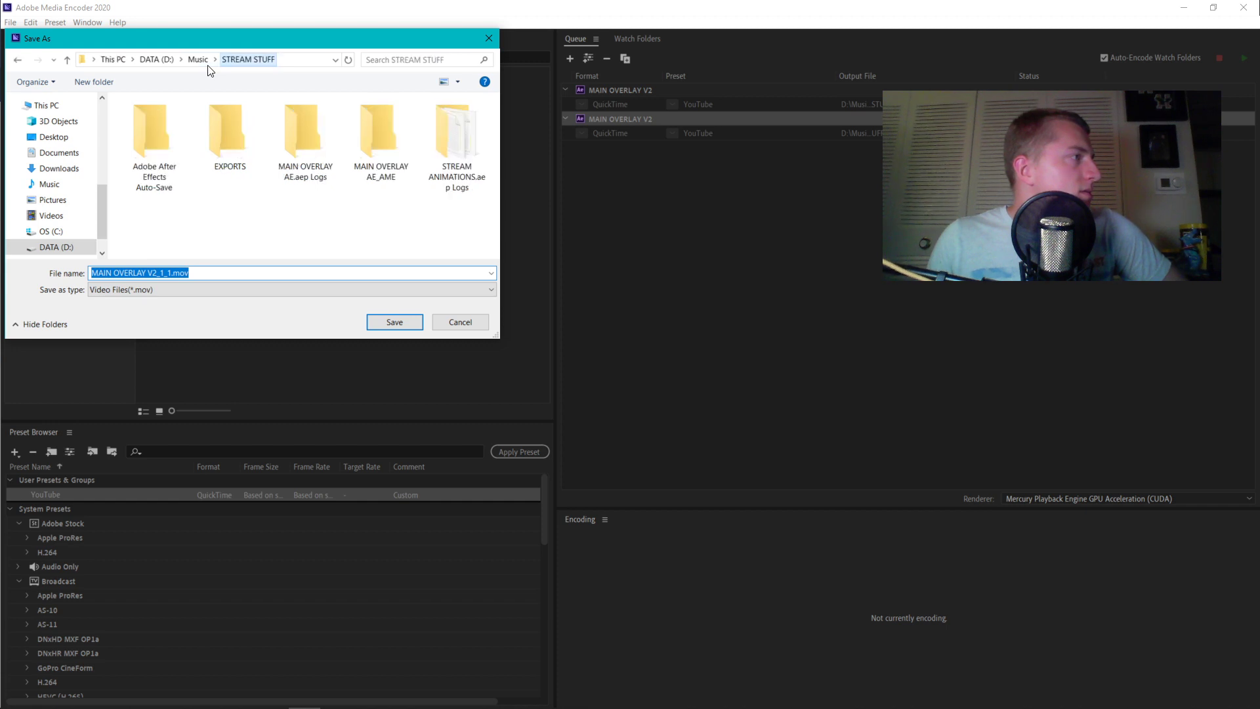
double_click(230, 138)
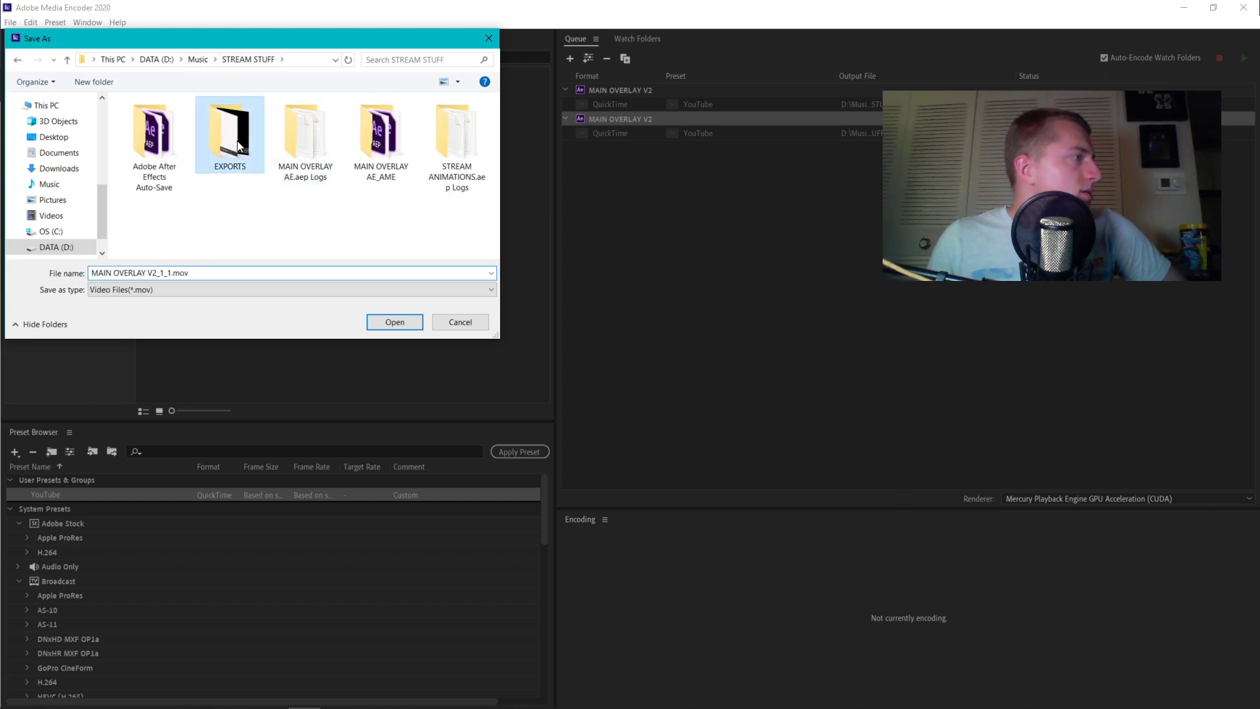
click(179, 291)
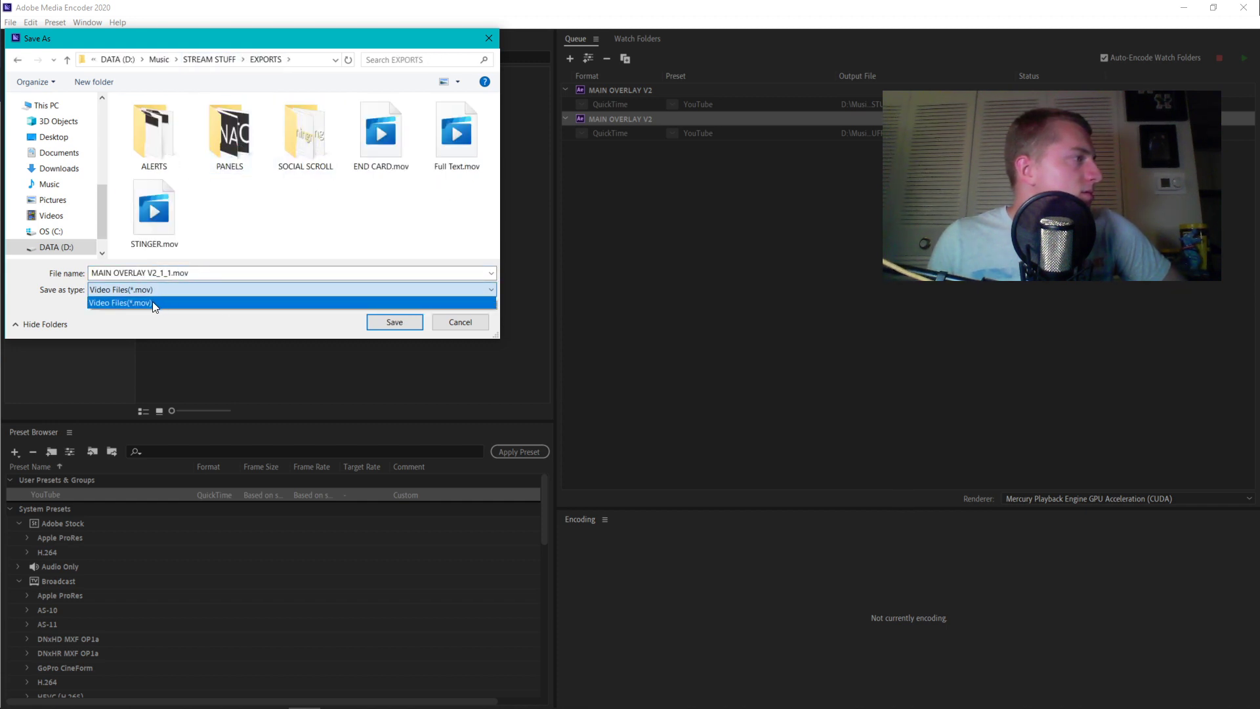
click(174, 303)
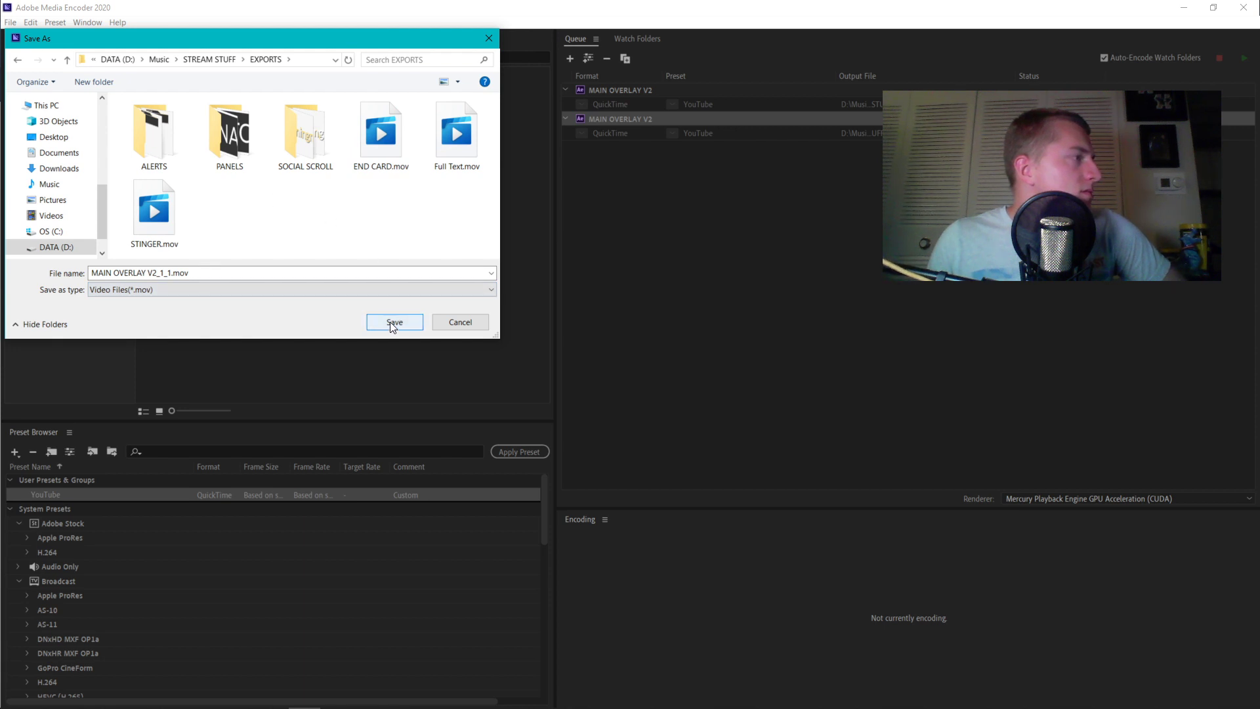
click(174, 273)
click(170, 272)
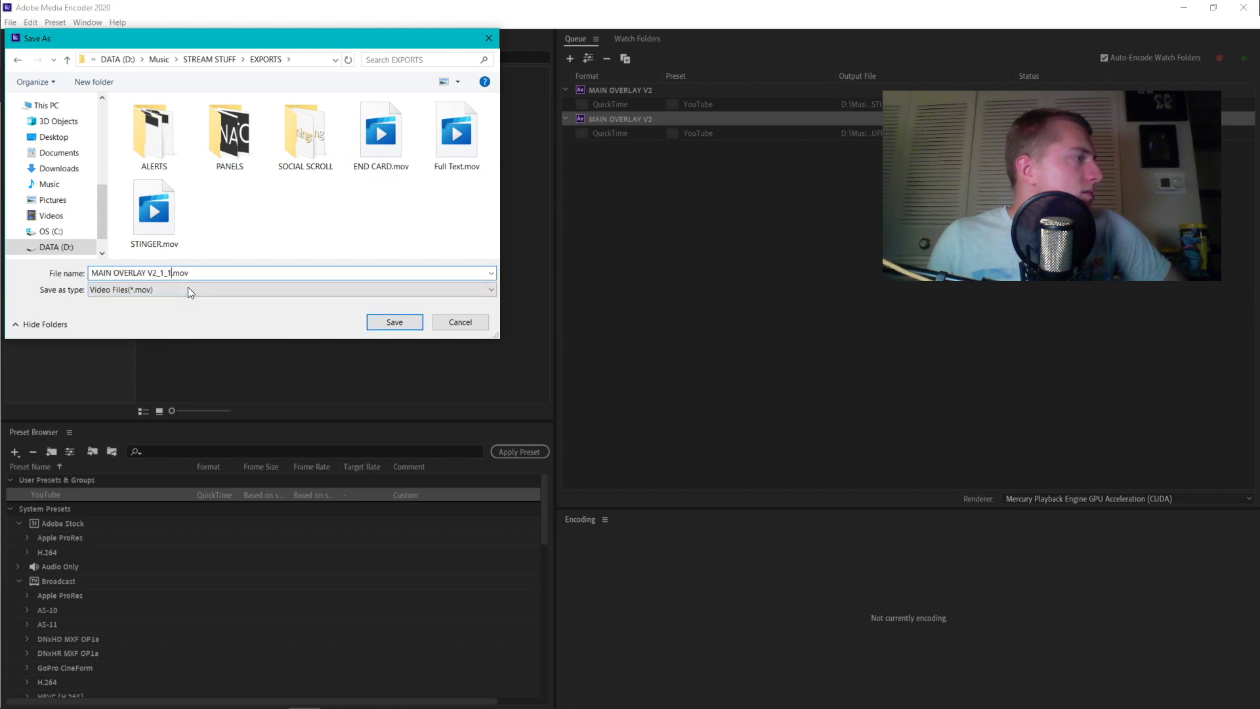
key(BackSpace)
key(BackSpace)
key(BackSpace)
key(BackSpace)
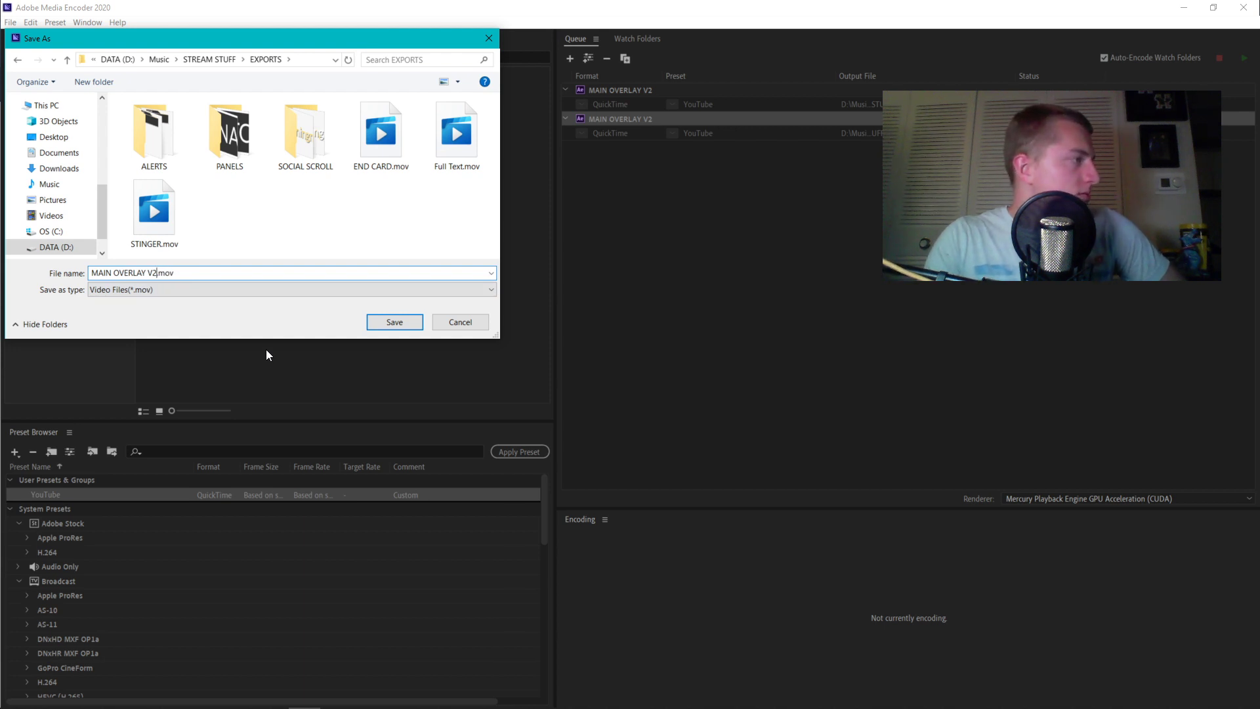
key(Return)
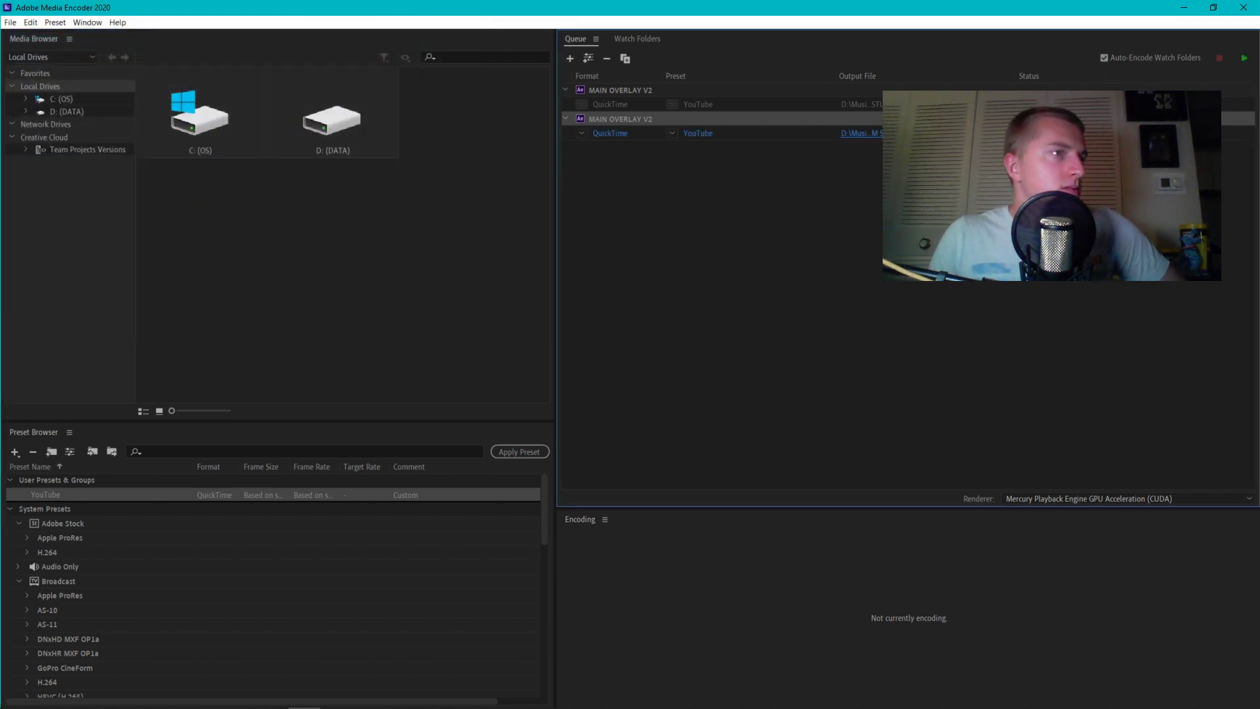
Try to start encoding the queue, then close Media Encoder
click(1244, 59)
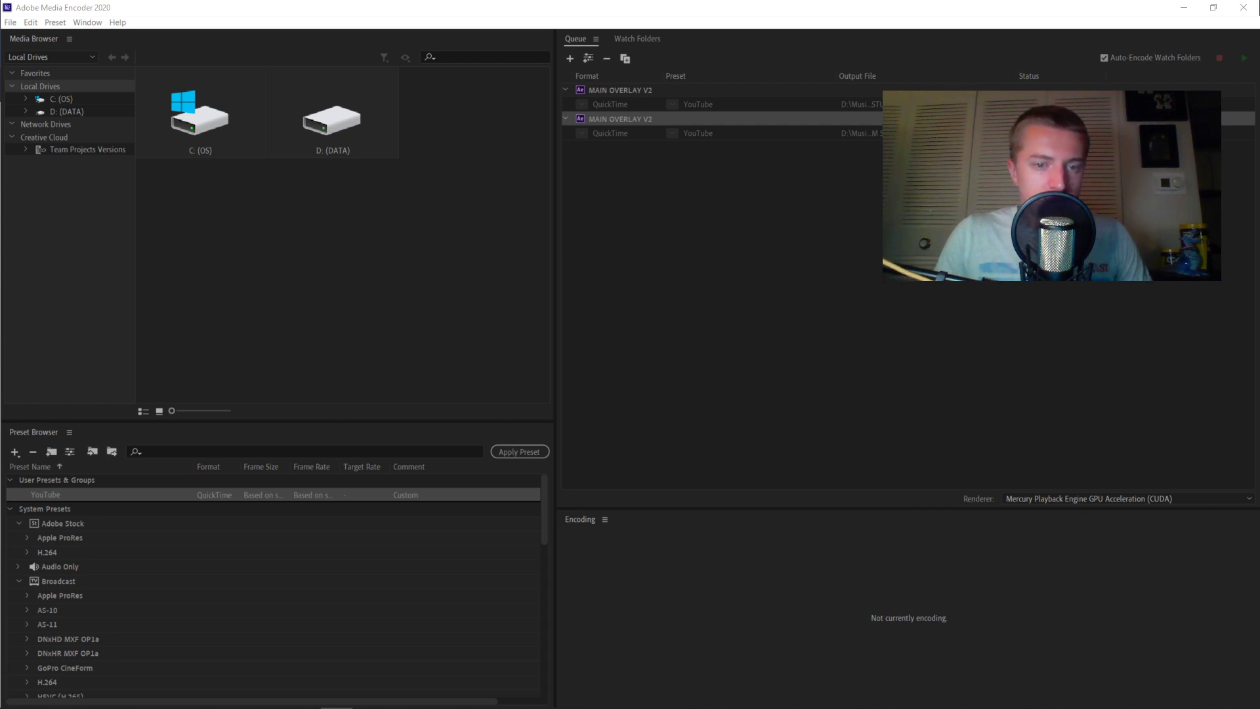
click(1077, 217)
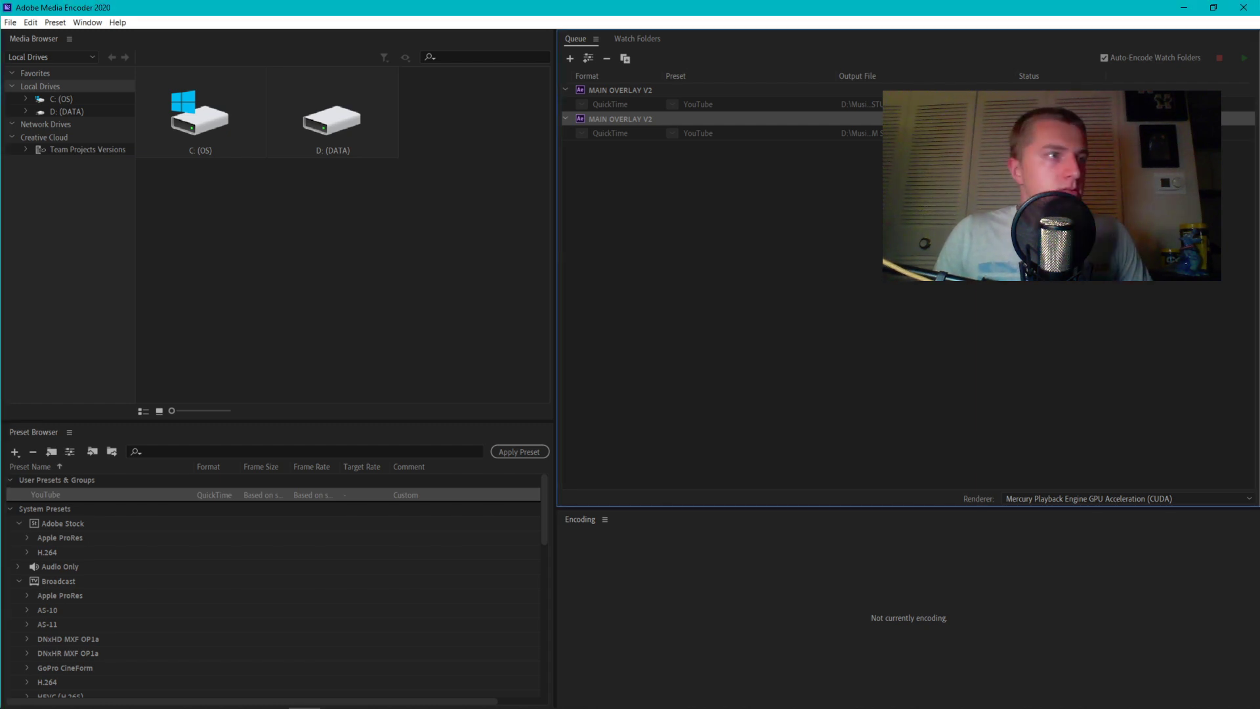
click(1244, 7)
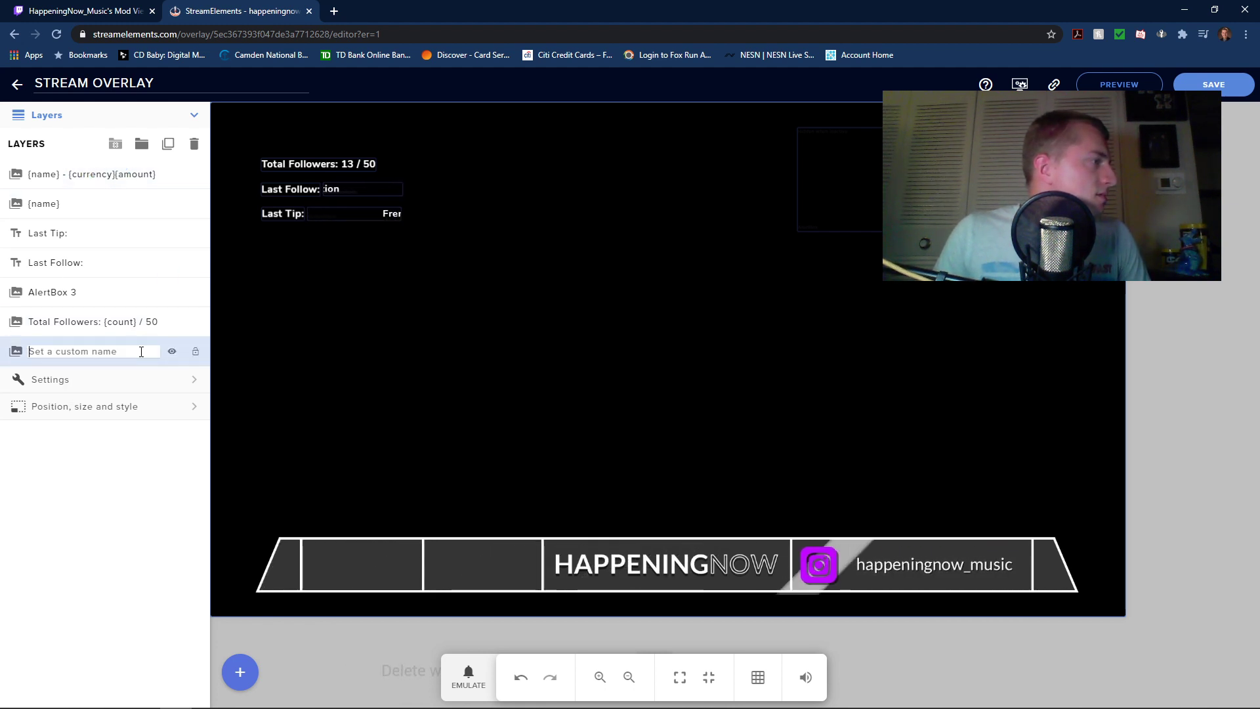
Switch to the StreamElements overlay editor and check the settings of the Video 11 layer
click(172, 352)
click(171, 355)
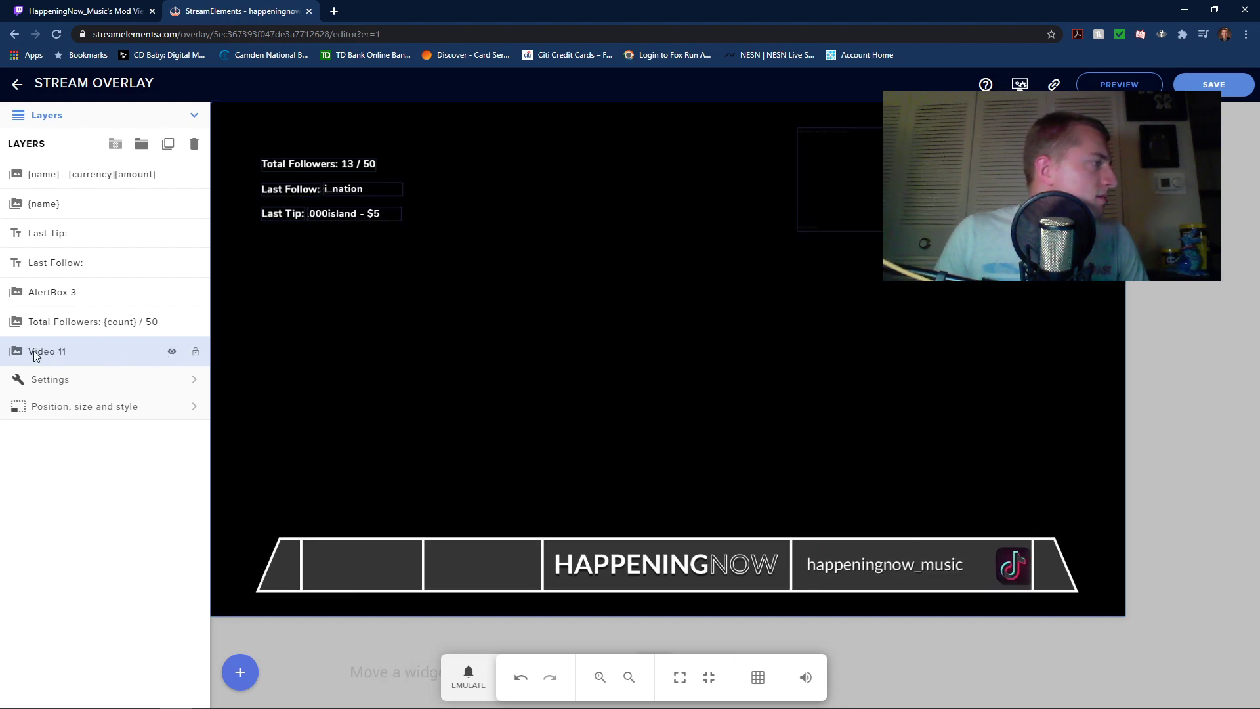
double_click(75, 358)
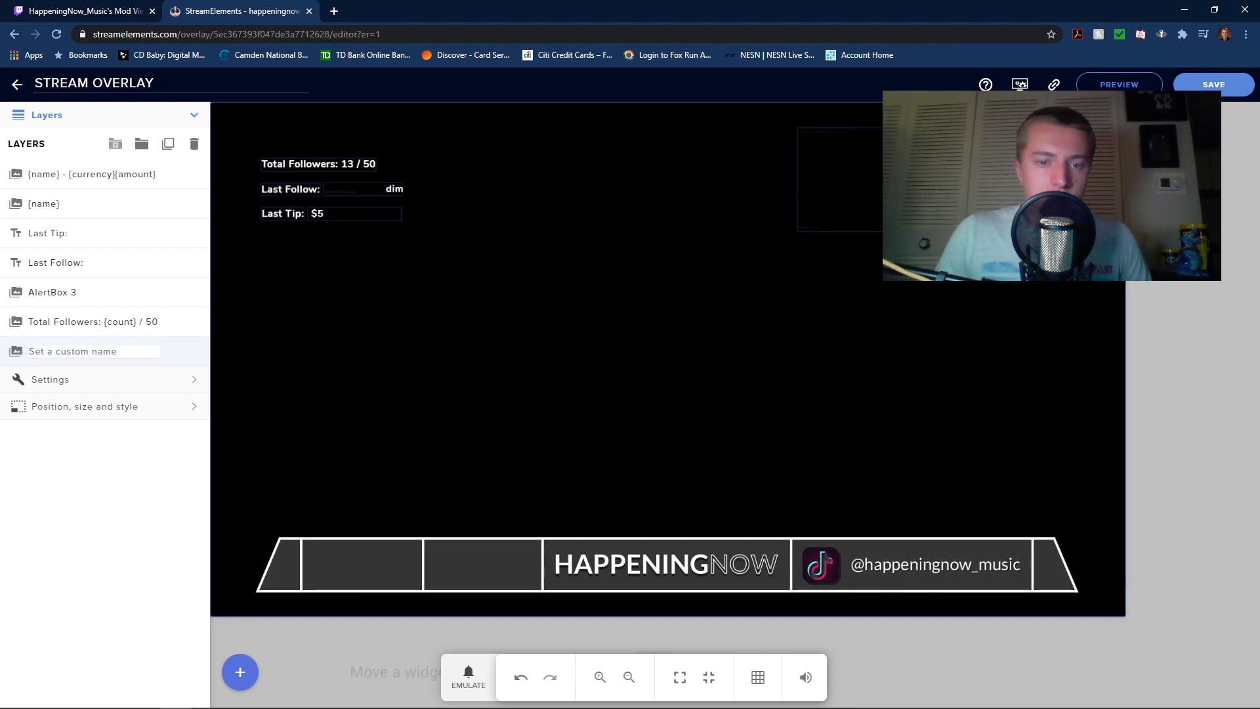
key(Escape)
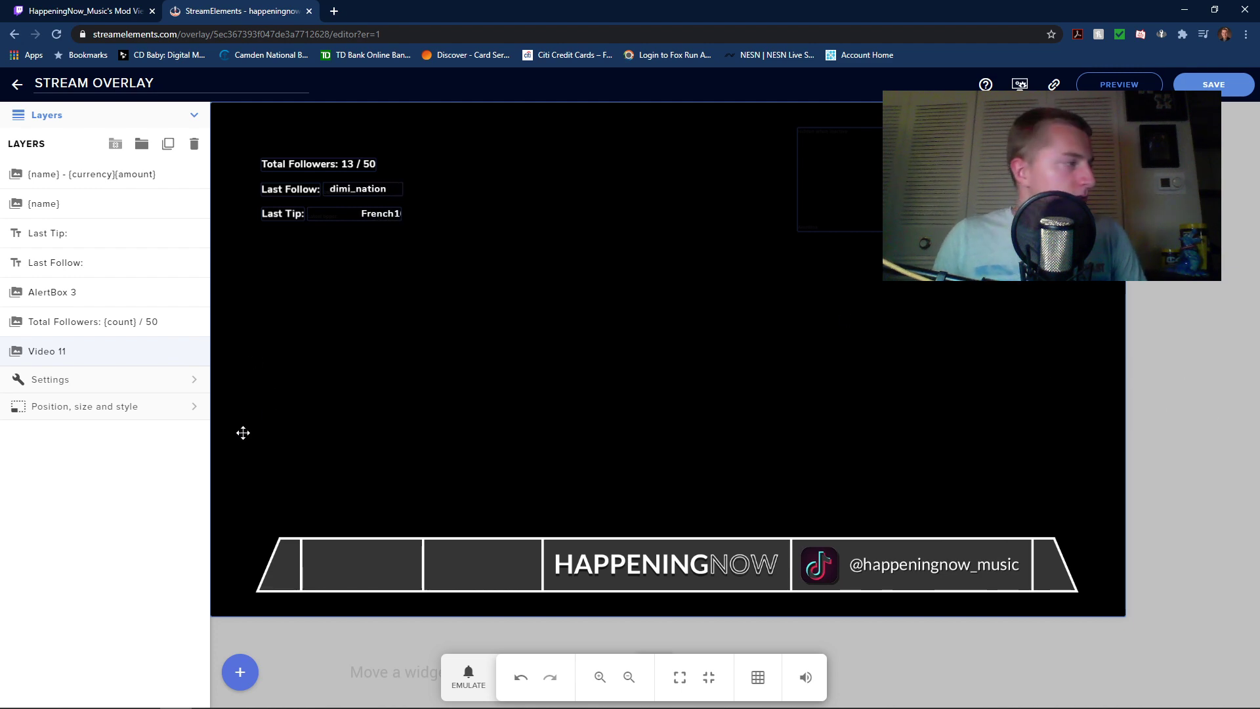
click(54, 383)
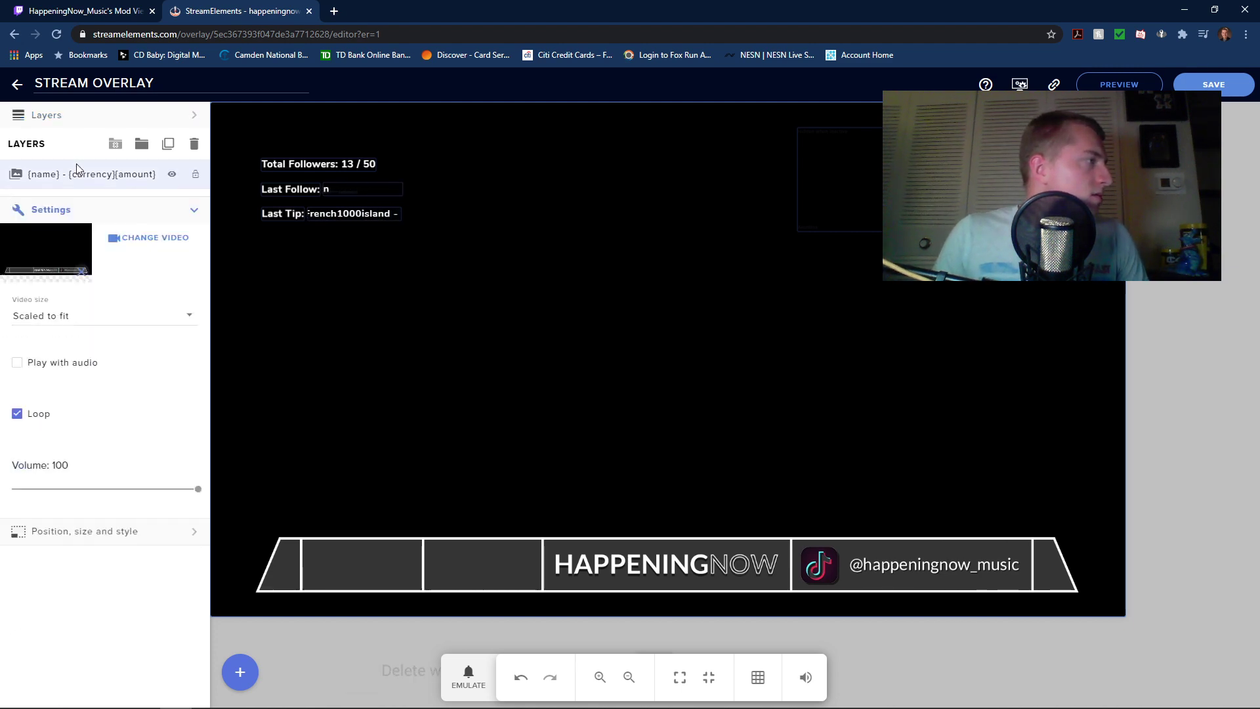
click(82, 205)
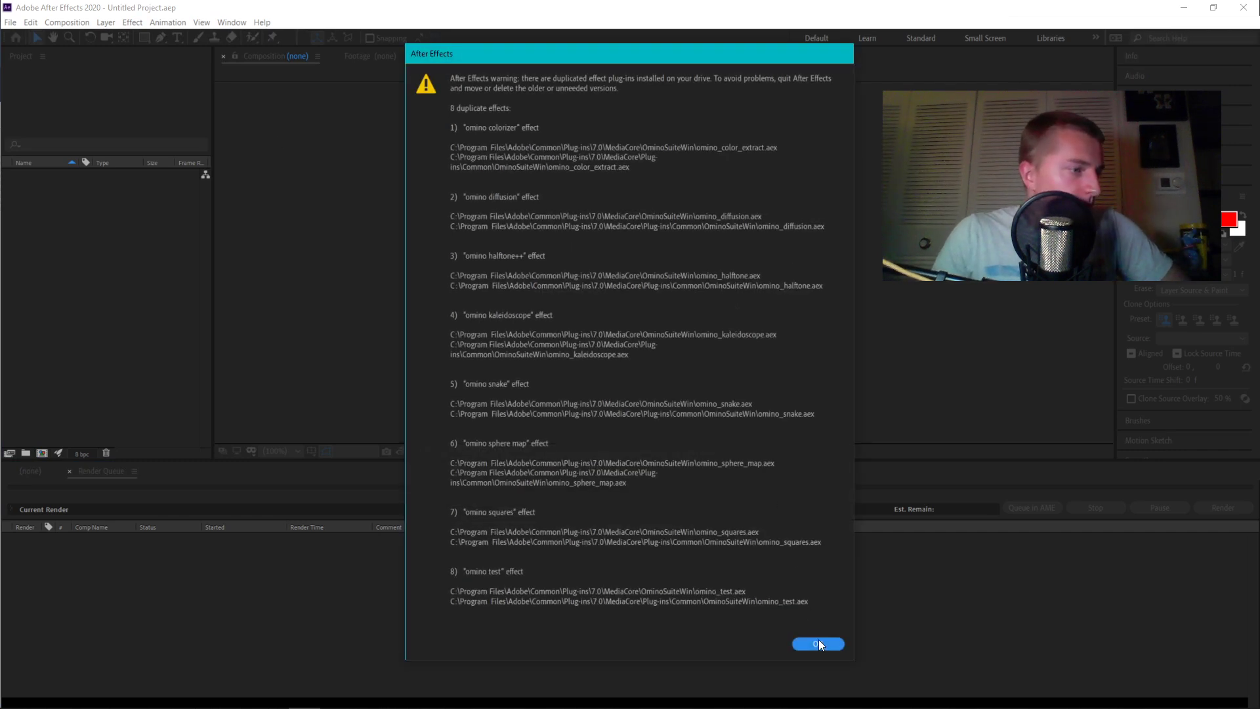
Dismiss the duplicate plug-ins warning in After Effects and open the MAIN OVERLAY AE.aep project
click(820, 643)
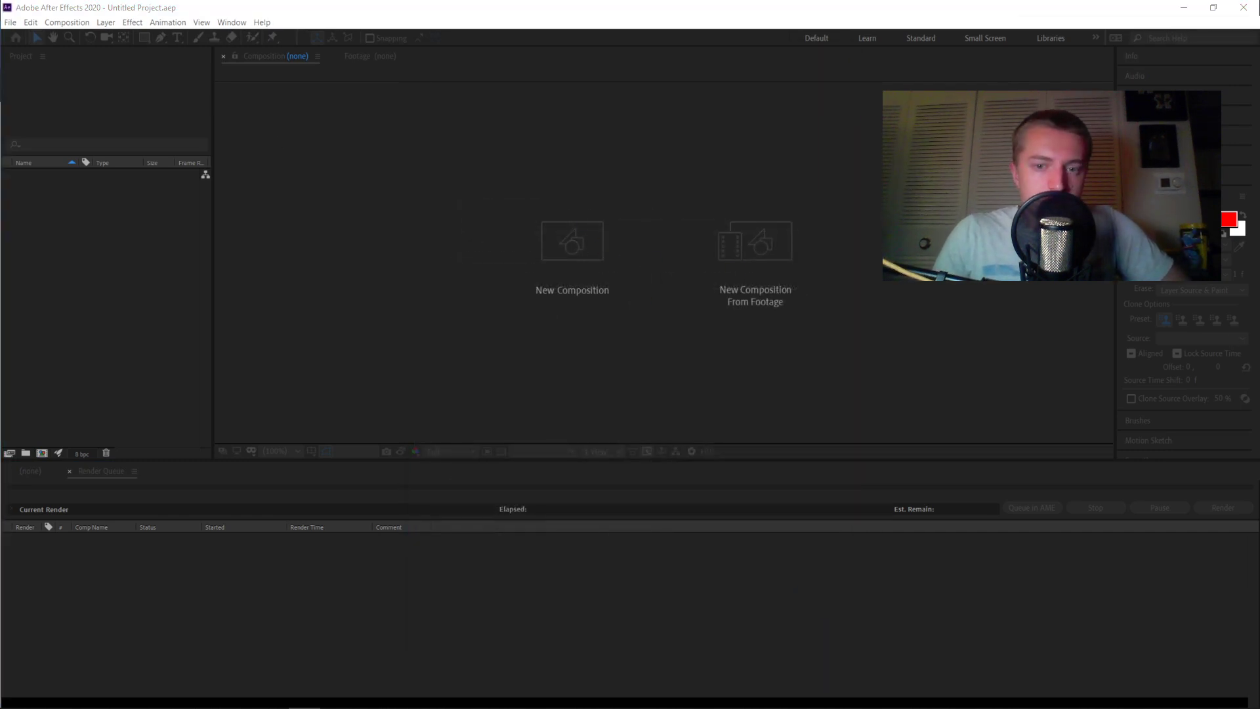
click(10, 23)
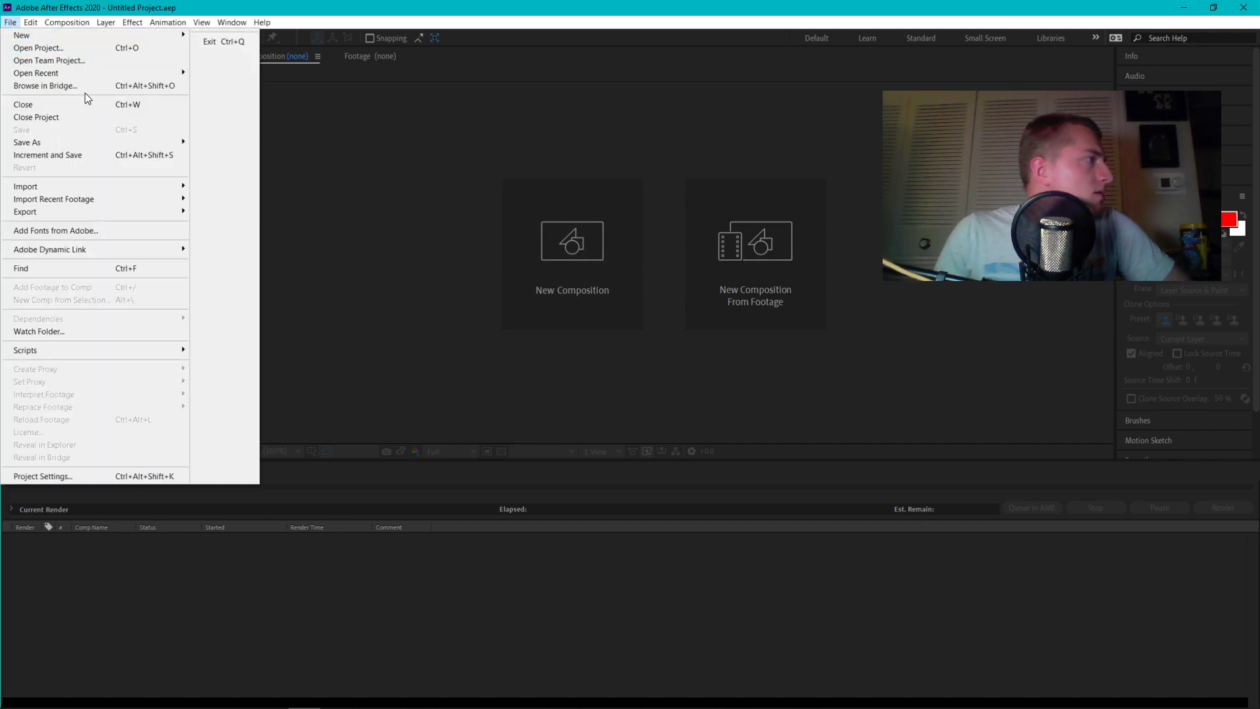
click(88, 160)
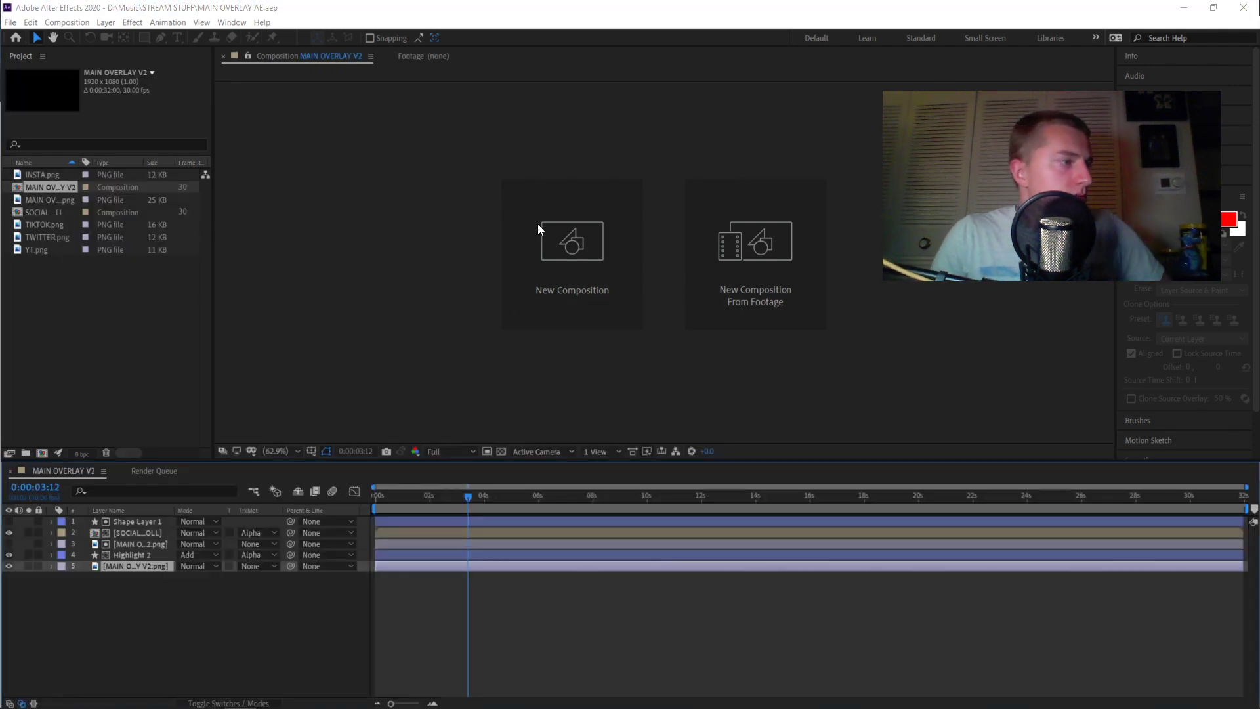
Delete the queued MAIN OVERLAY V2 item from the render queue
click(152, 472)
click(87, 539)
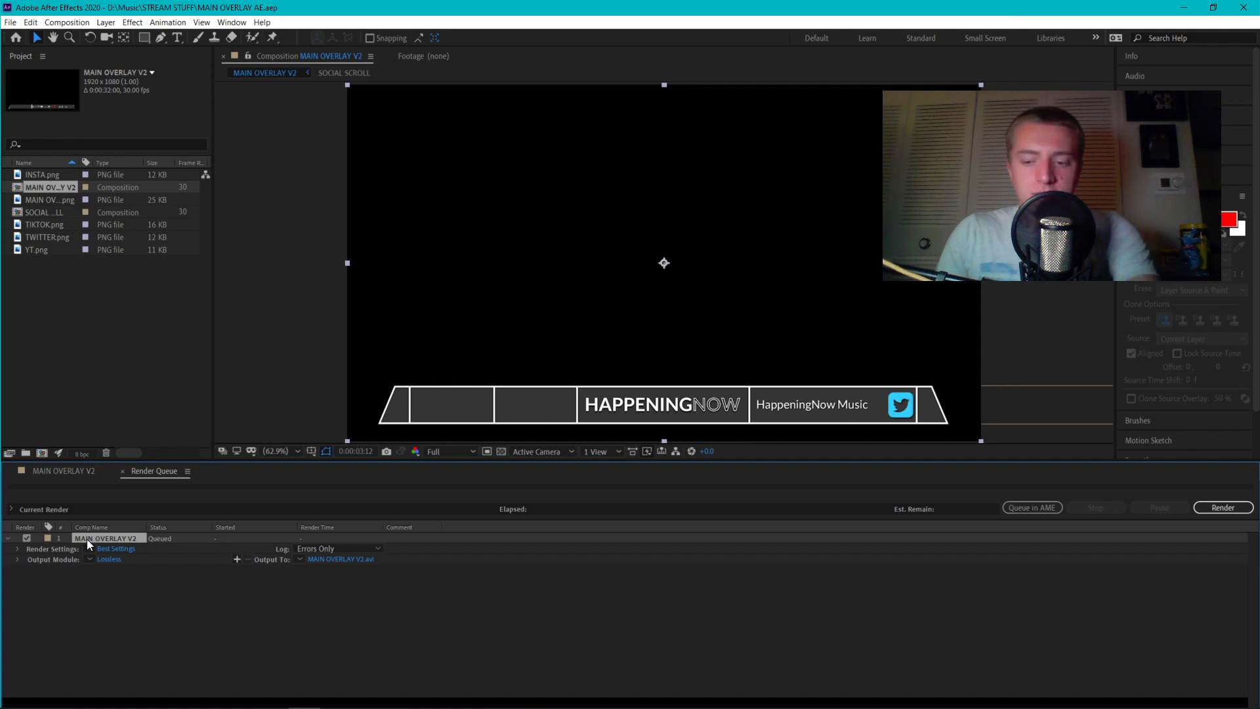
key(Delete)
Add the MAIN OVERLAY V2 composition to the After Effects render queue
click(30, 470)
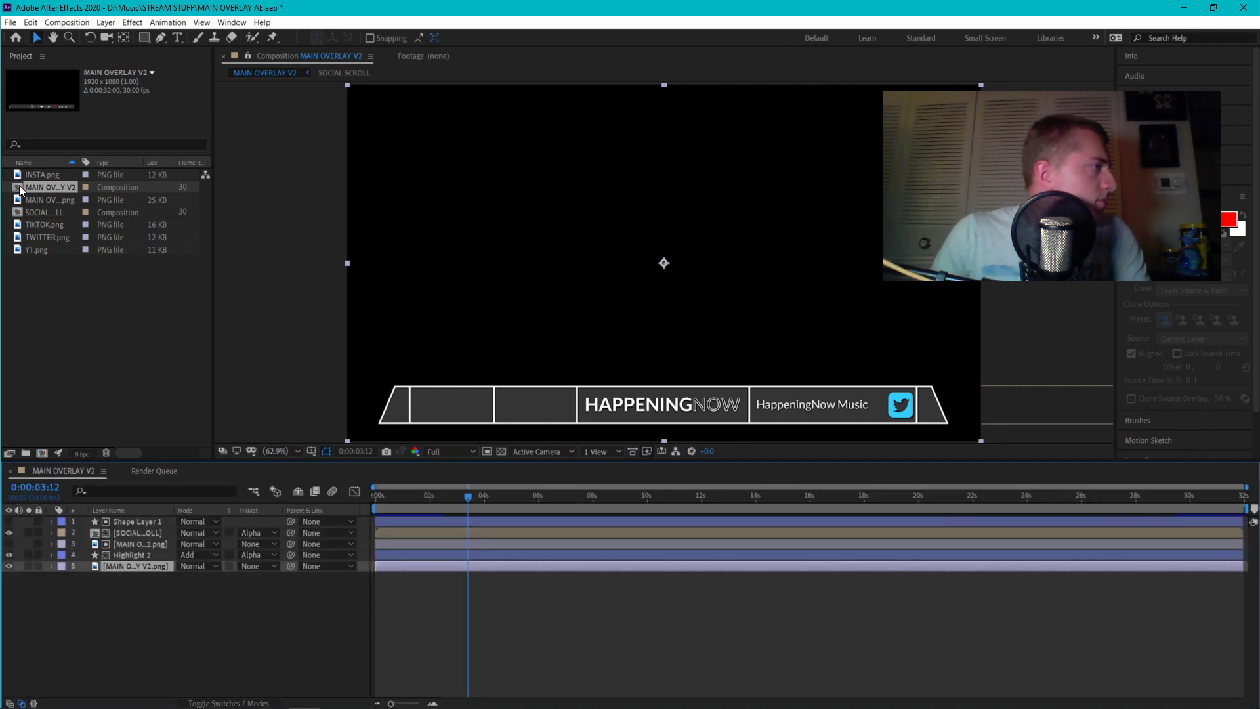
right_click(21, 190)
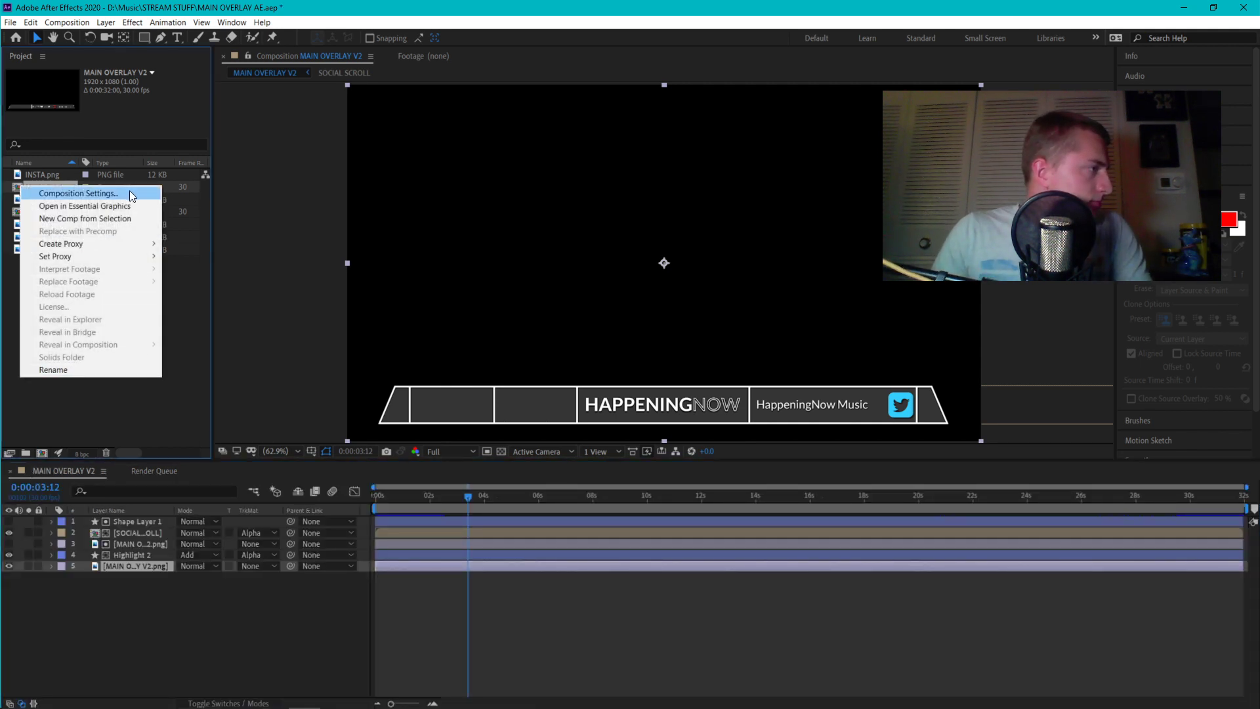
click(174, 360)
click(67, 23)
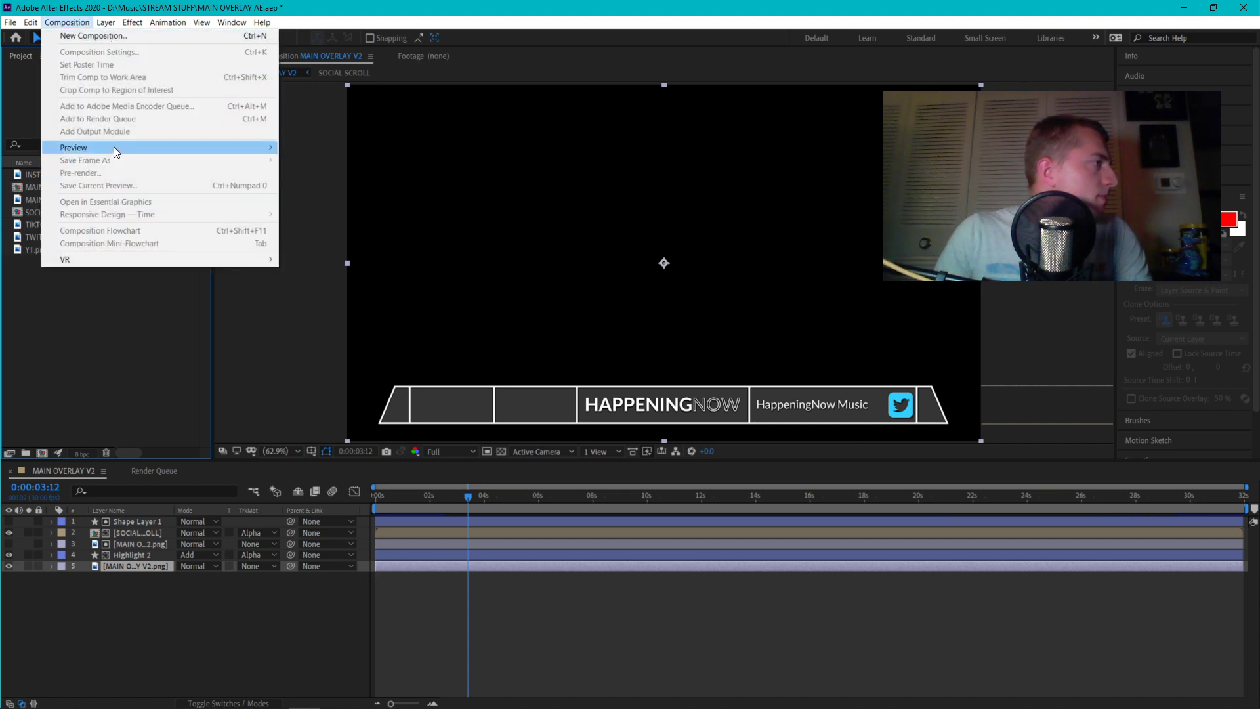
click(136, 521)
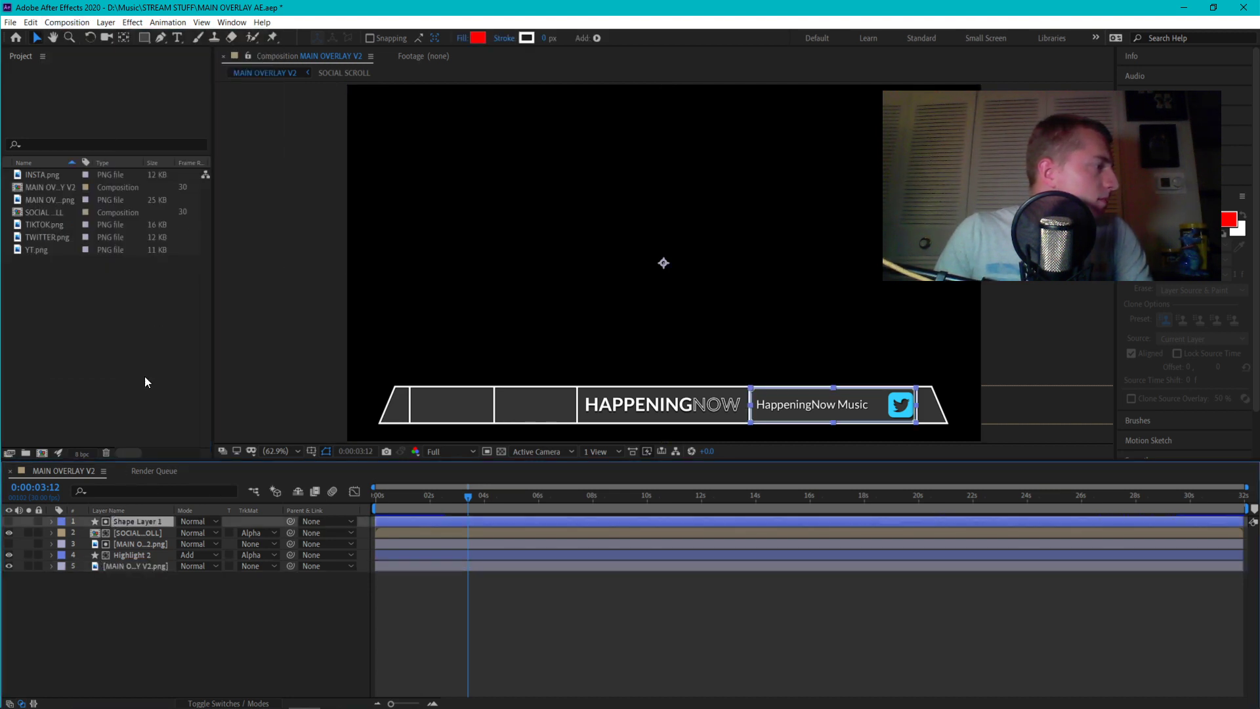
click(66, 22)
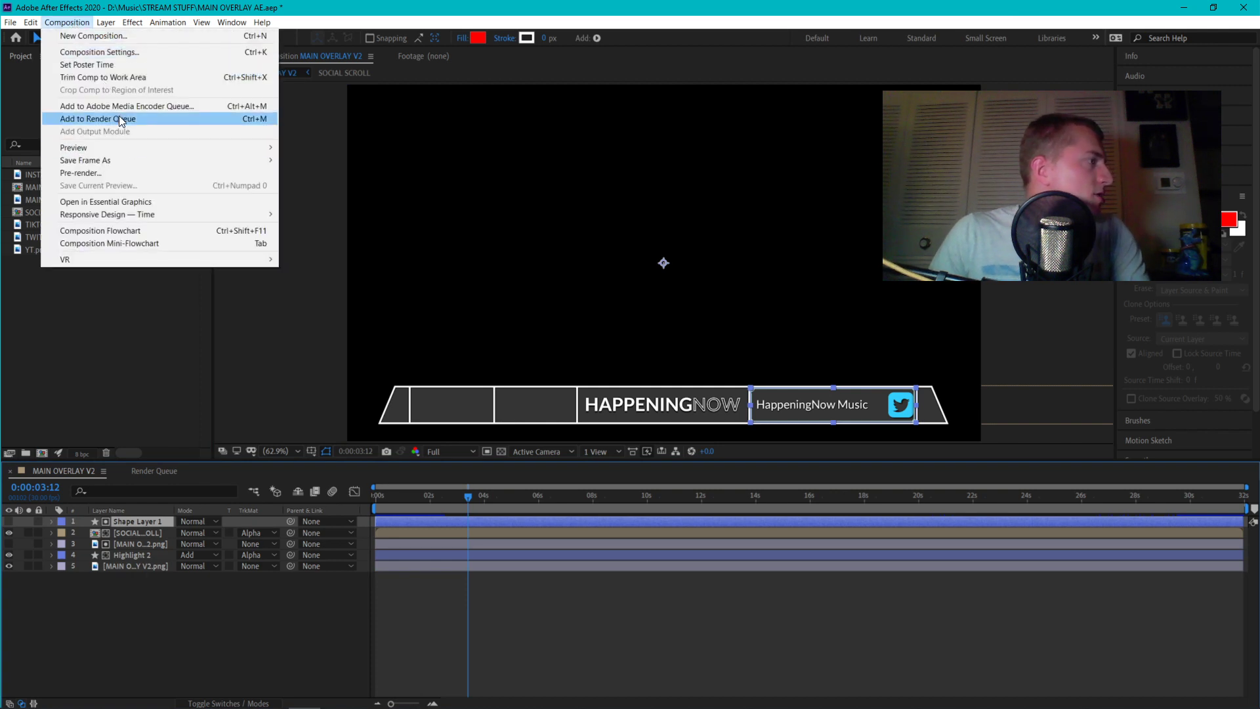
click(121, 121)
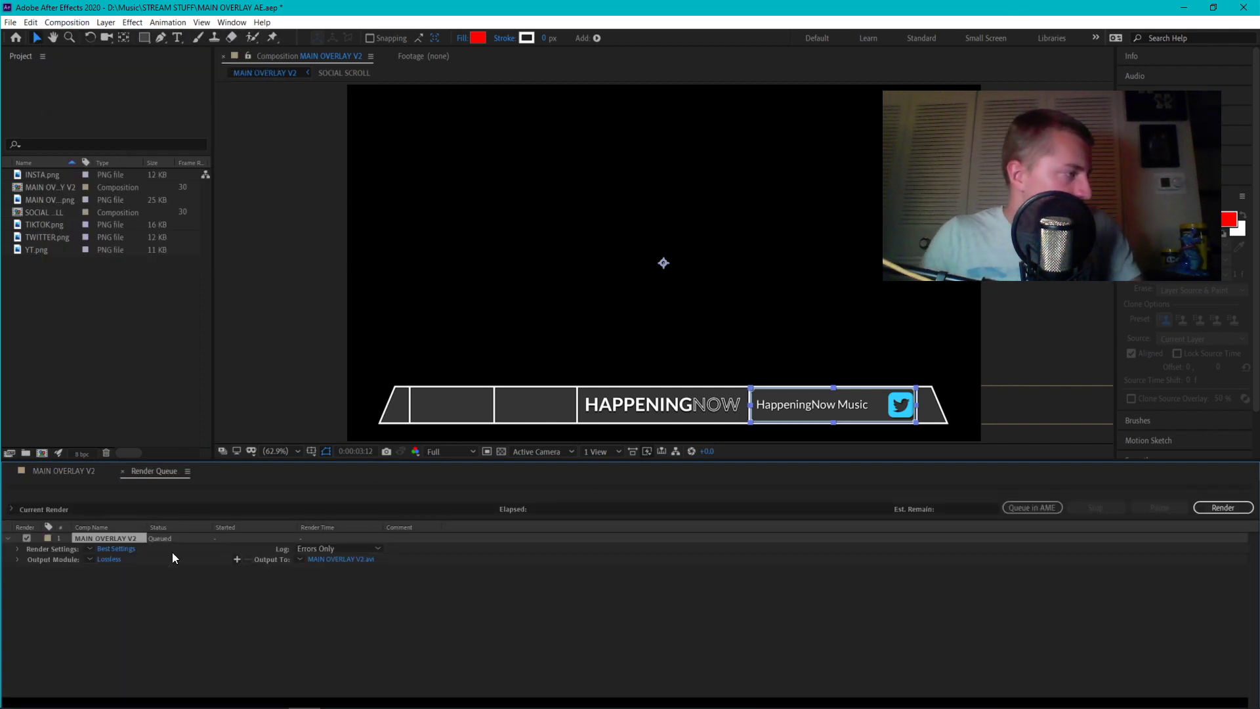
Accept the render settings, use AVI output with video codec None, and start rendering MAIN OVERLAY V2
click(117, 548)
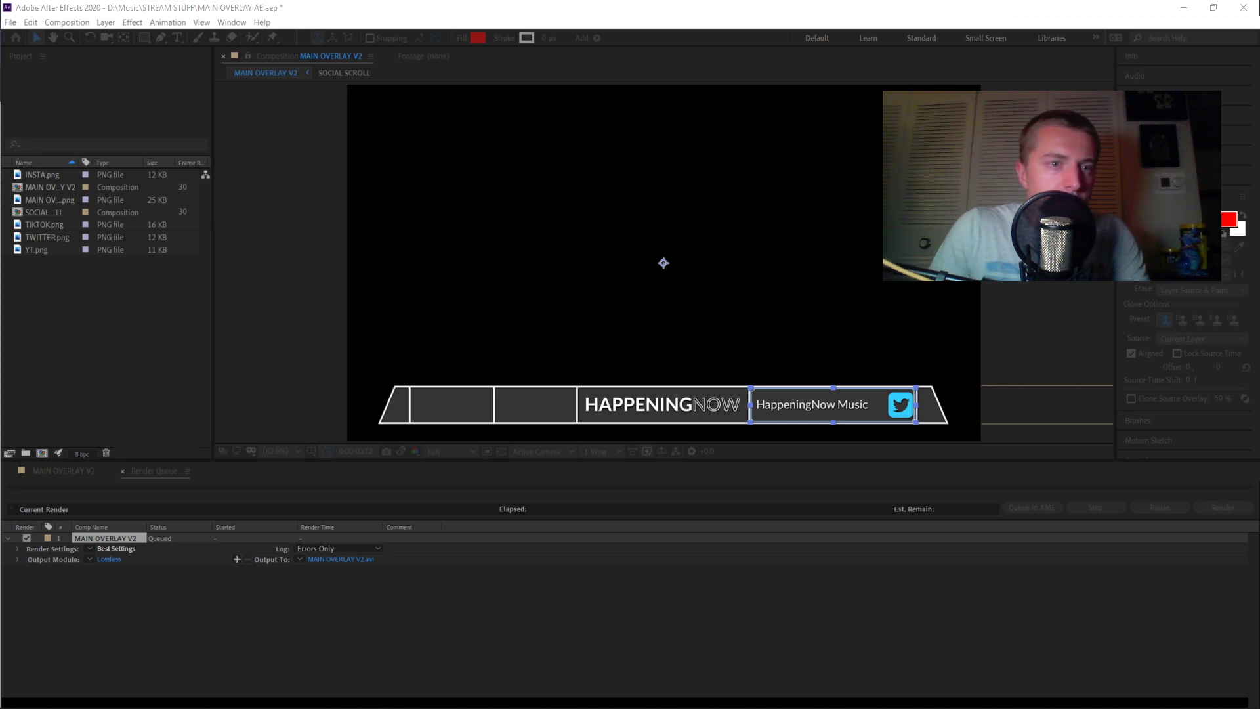
click(486, 570)
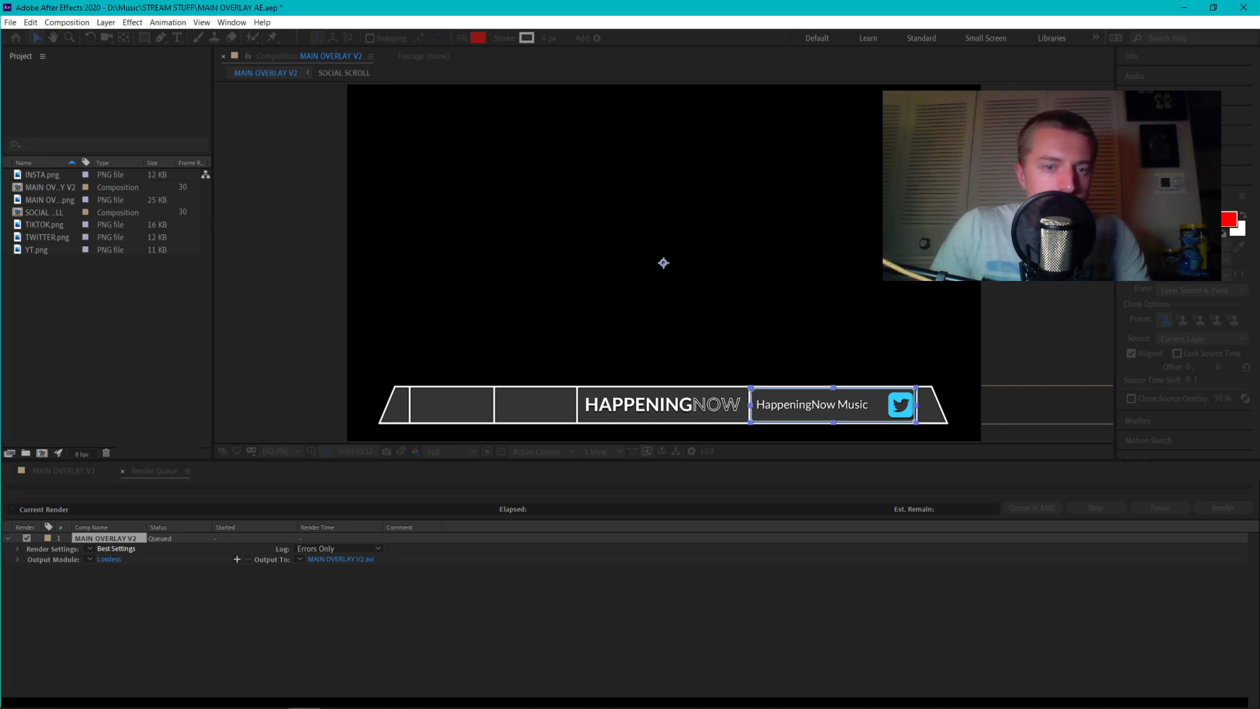
click(109, 559)
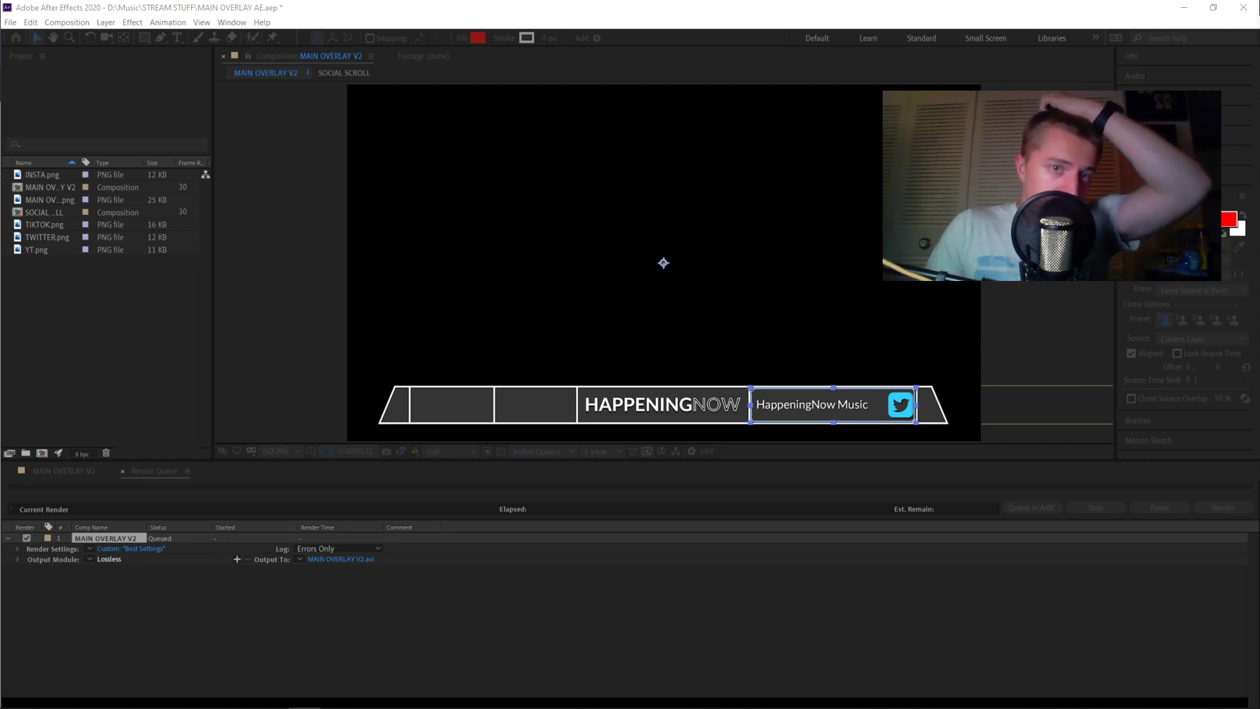
click(689, 184)
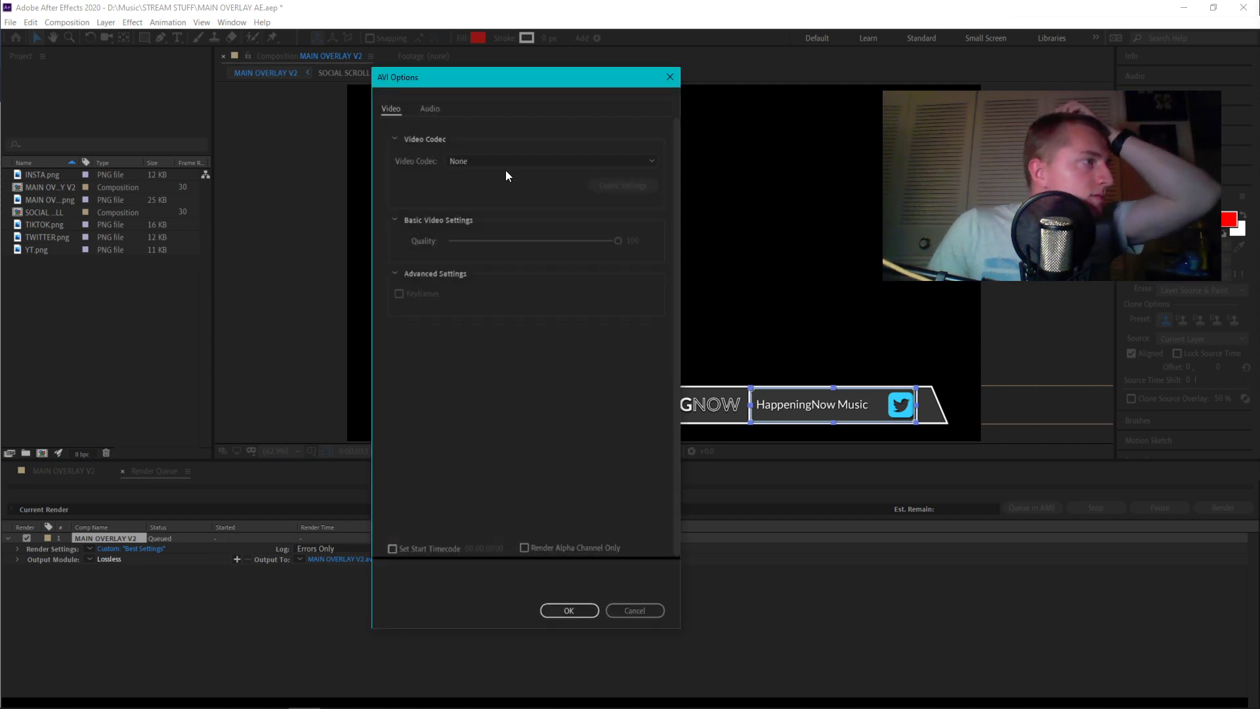
click(499, 160)
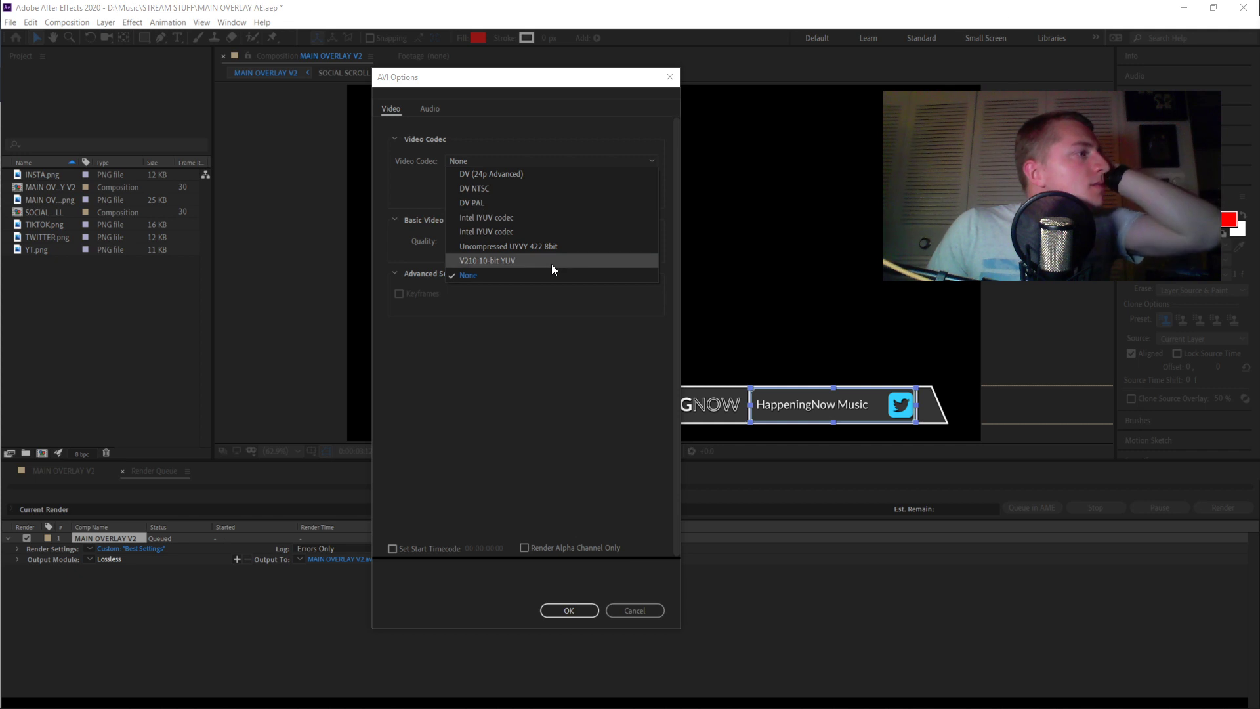
click(475, 277)
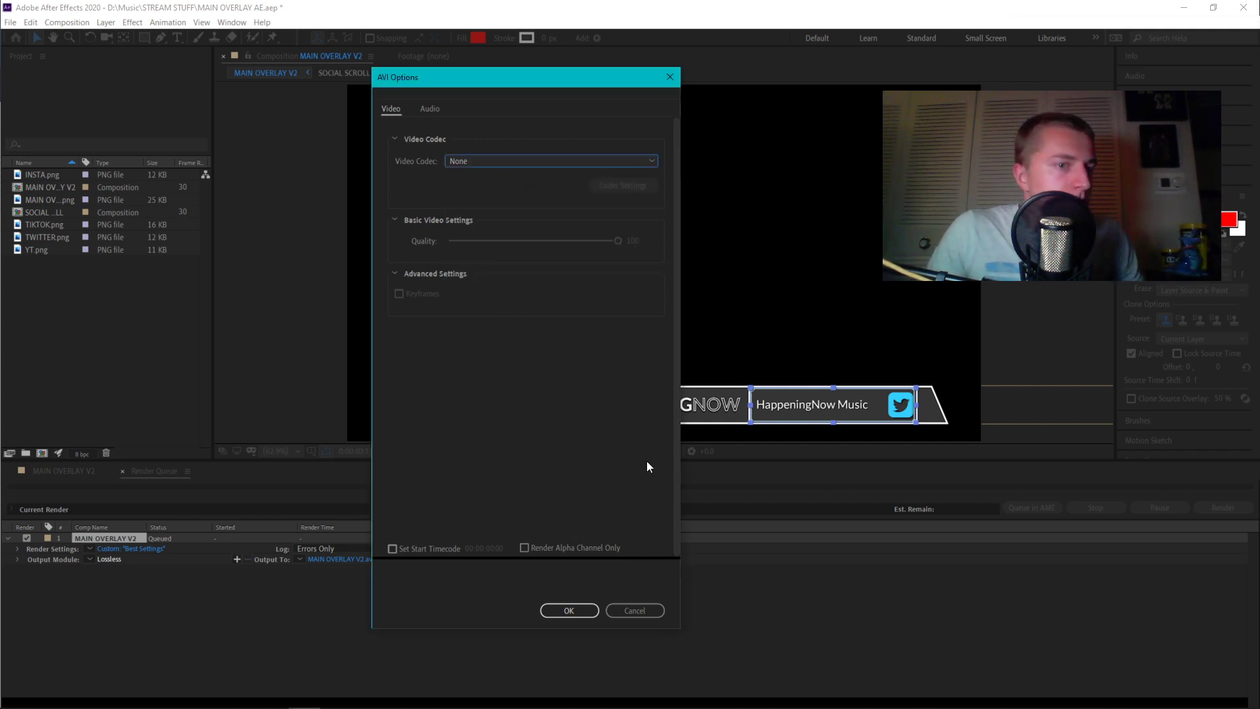
click(569, 610)
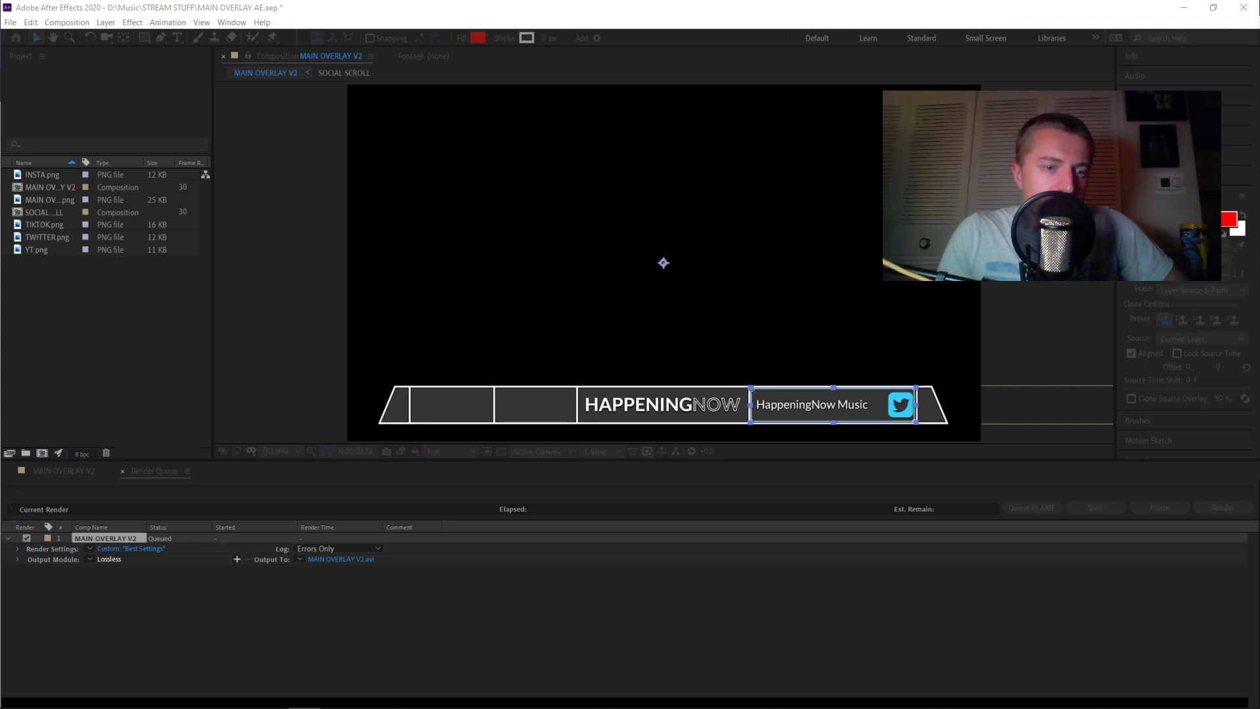
key(Return)
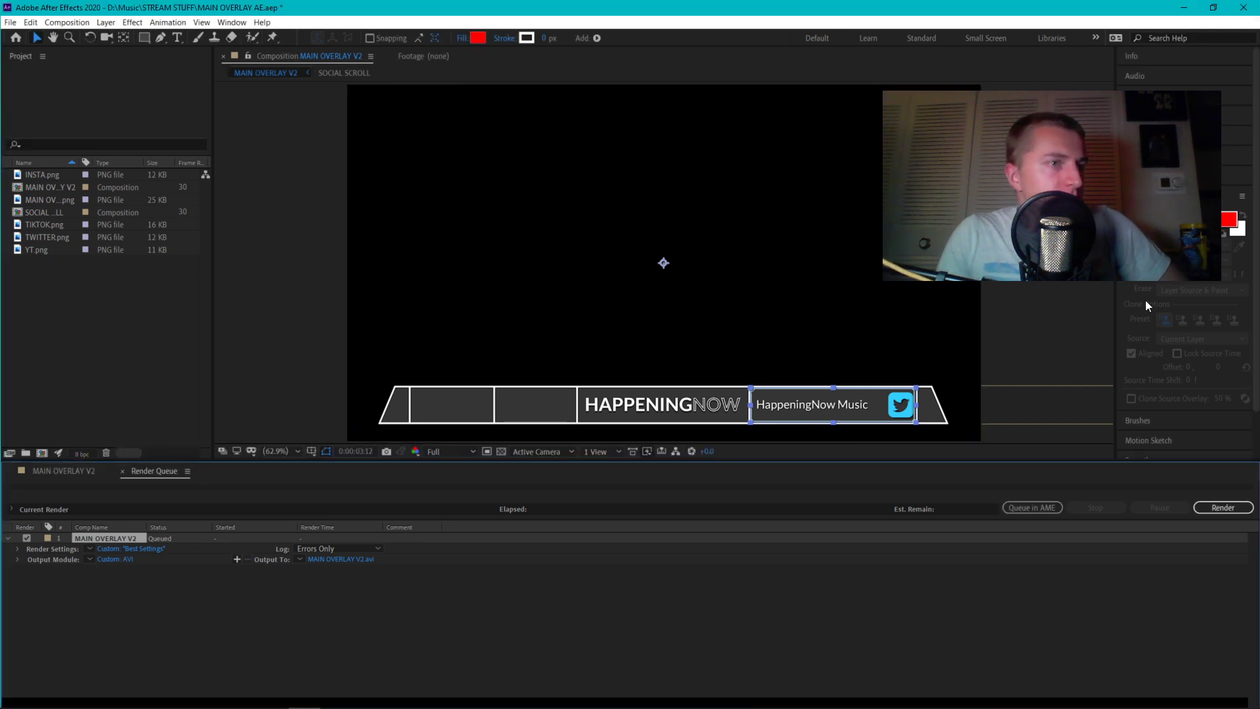
click(1243, 510)
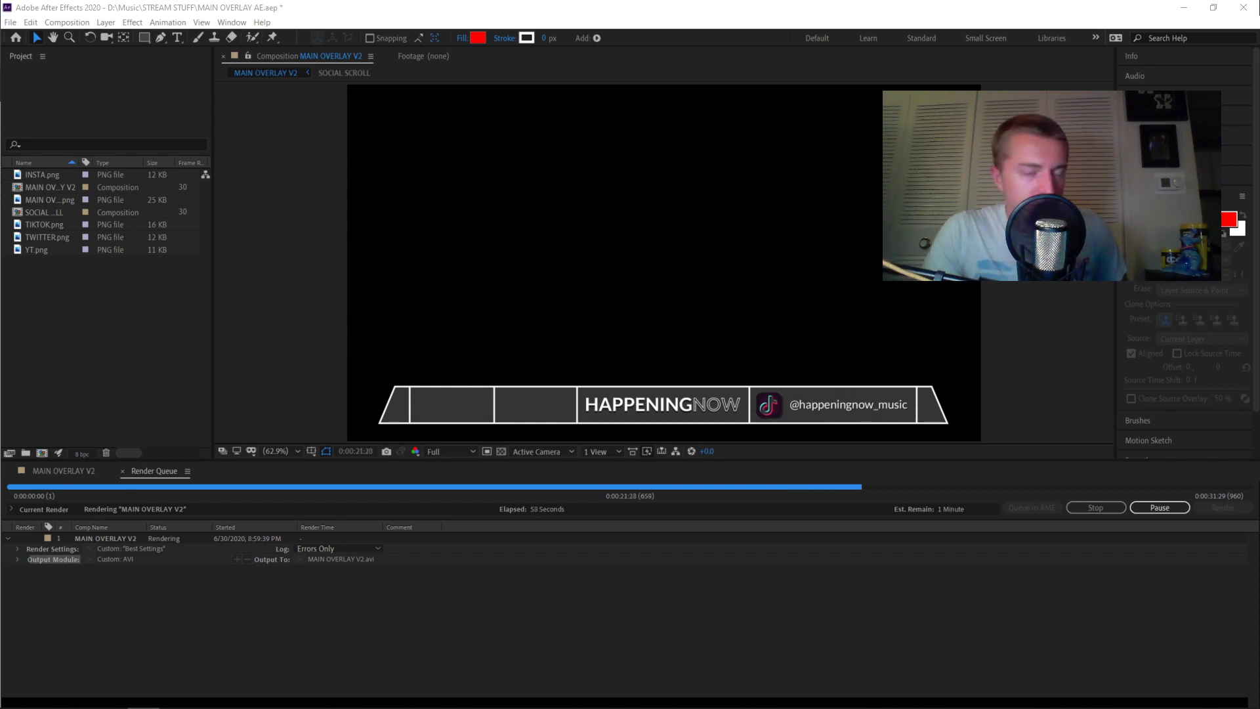
Stop the running MAIN OVERLAY V2 render and delete both of its items from the render queue
click(544, 27)
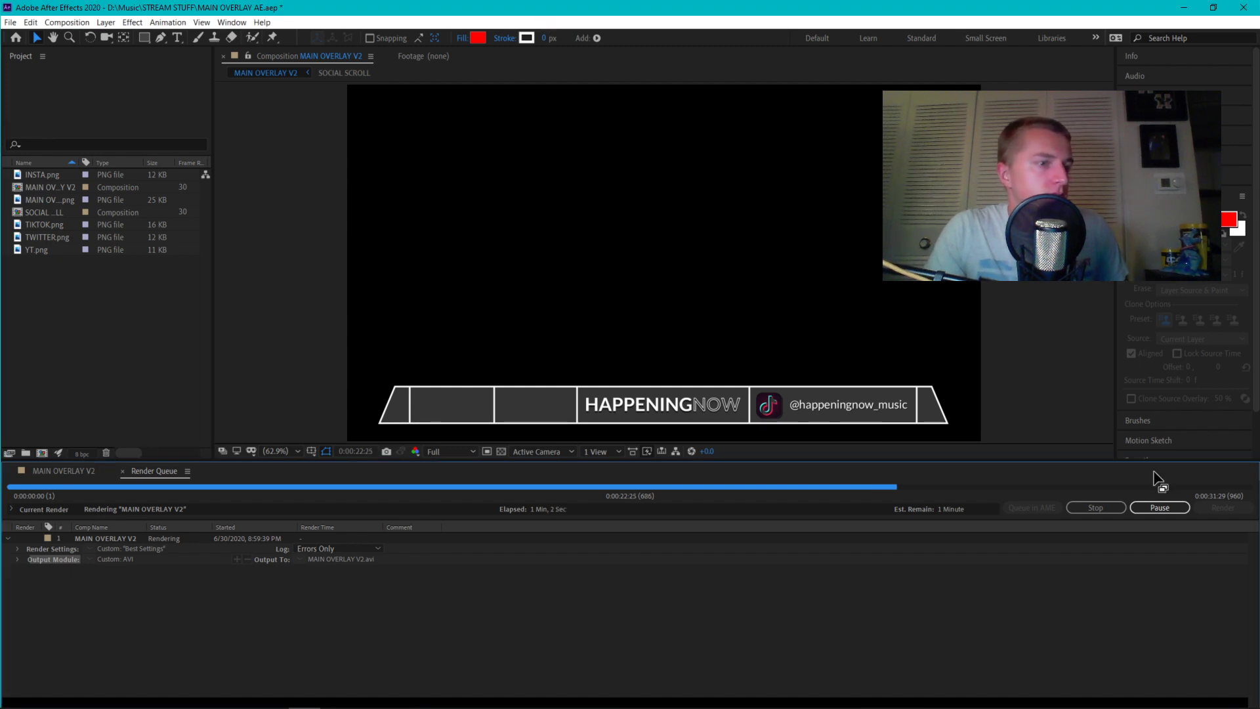
click(1096, 508)
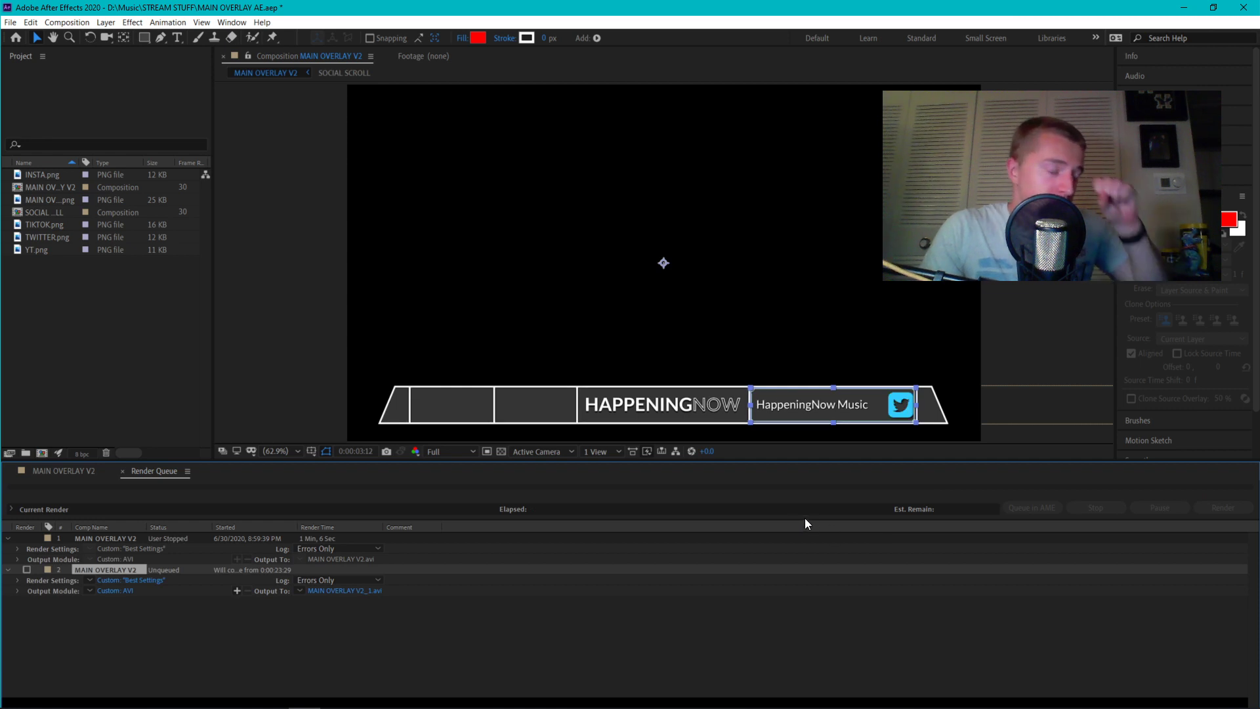
click(112, 569)
key(Delete)
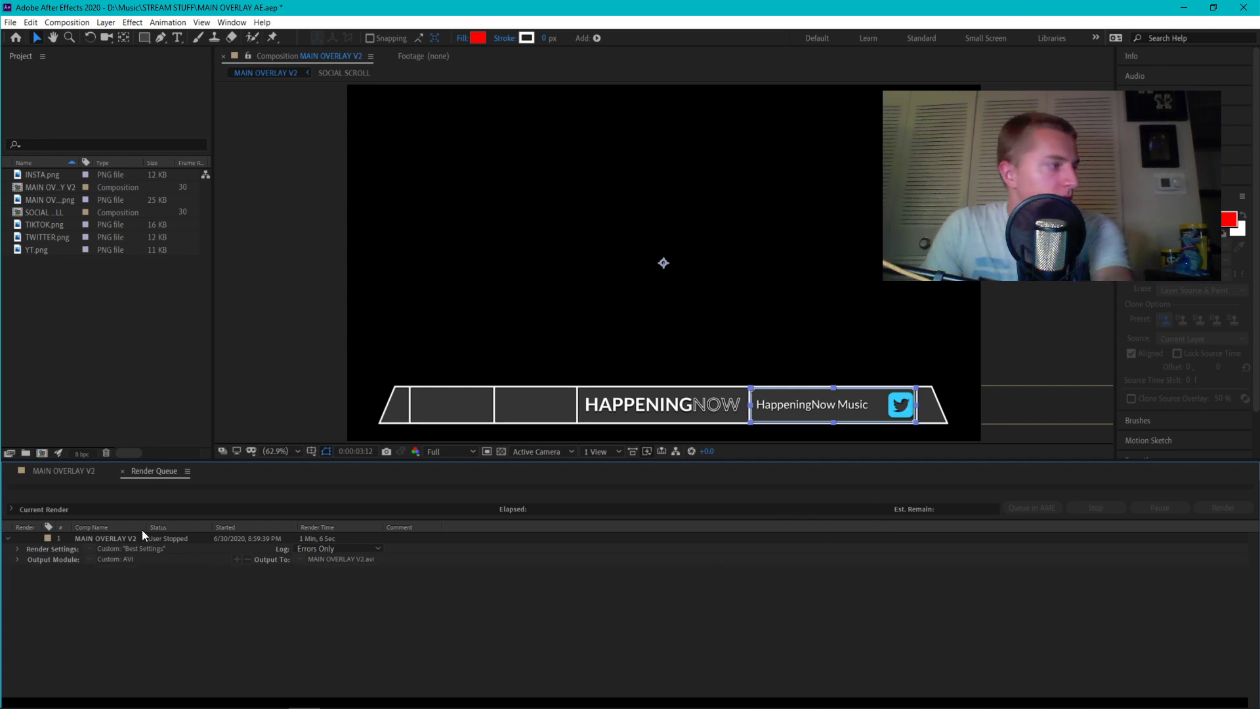
click(112, 536)
key(Delete)
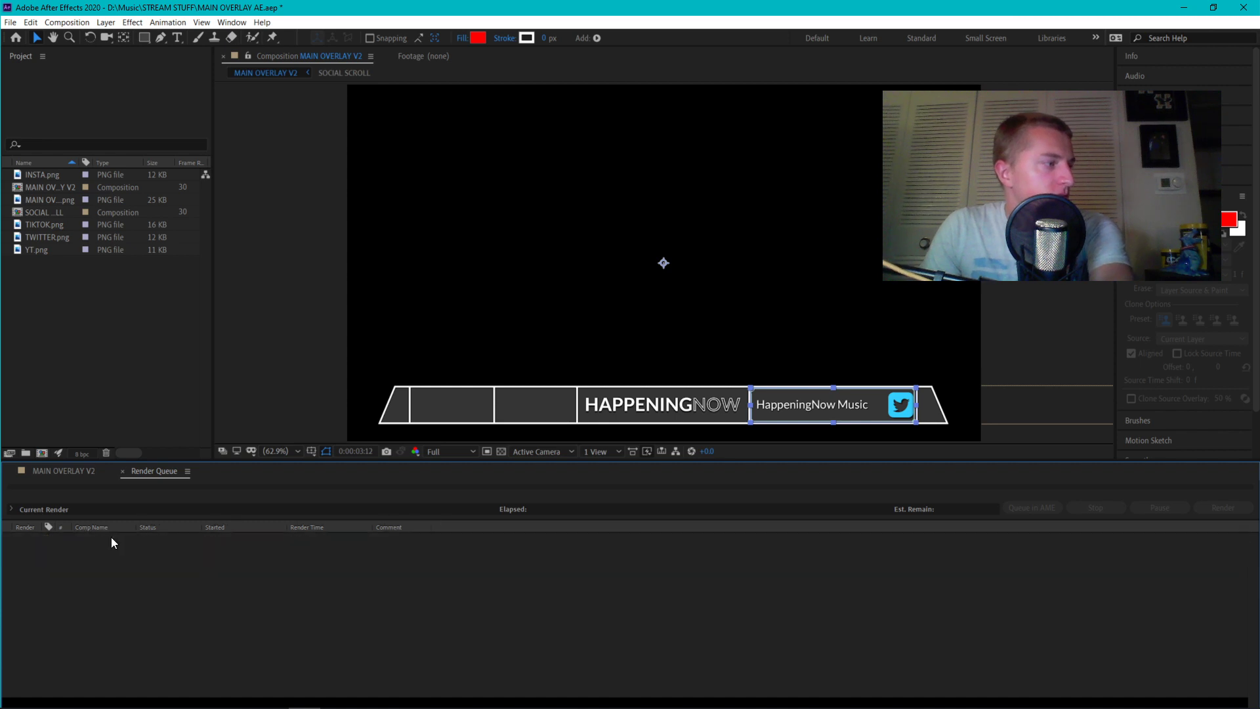
Return to the MAIN OVERLAY V2 composition and add it to the render queue
click(254, 266)
click(255, 264)
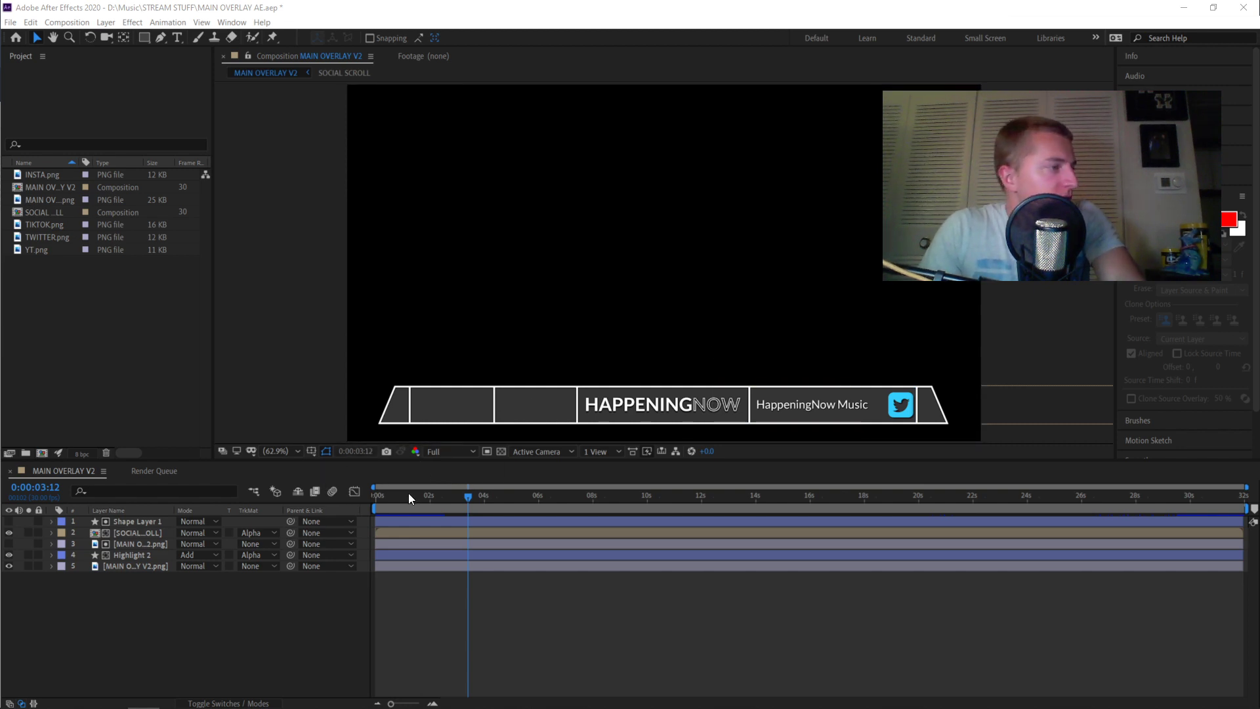
click(136, 471)
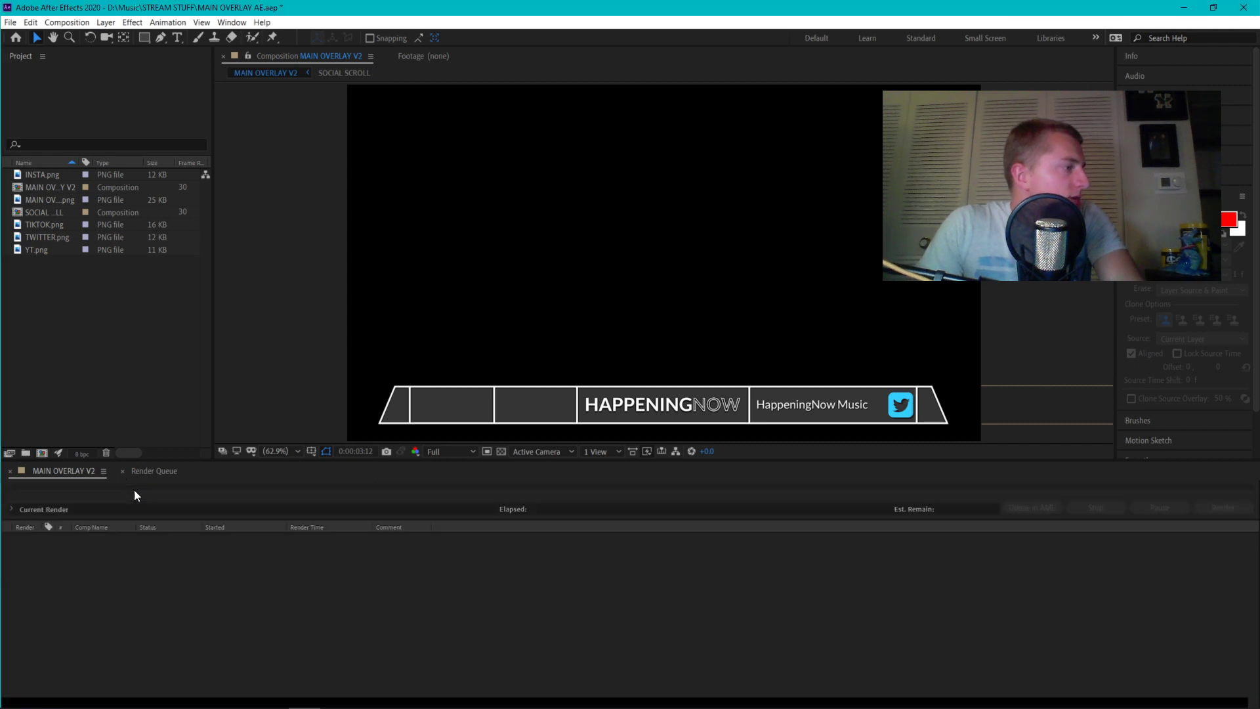
click(54, 467)
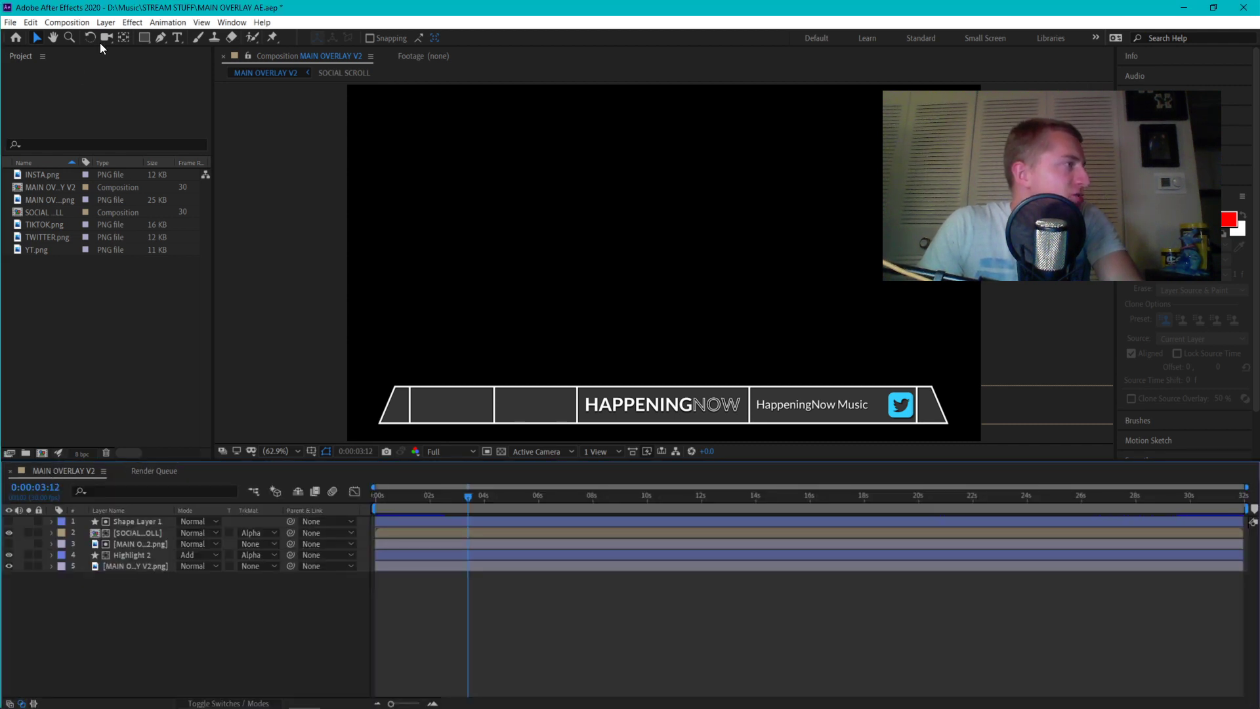
click(66, 23)
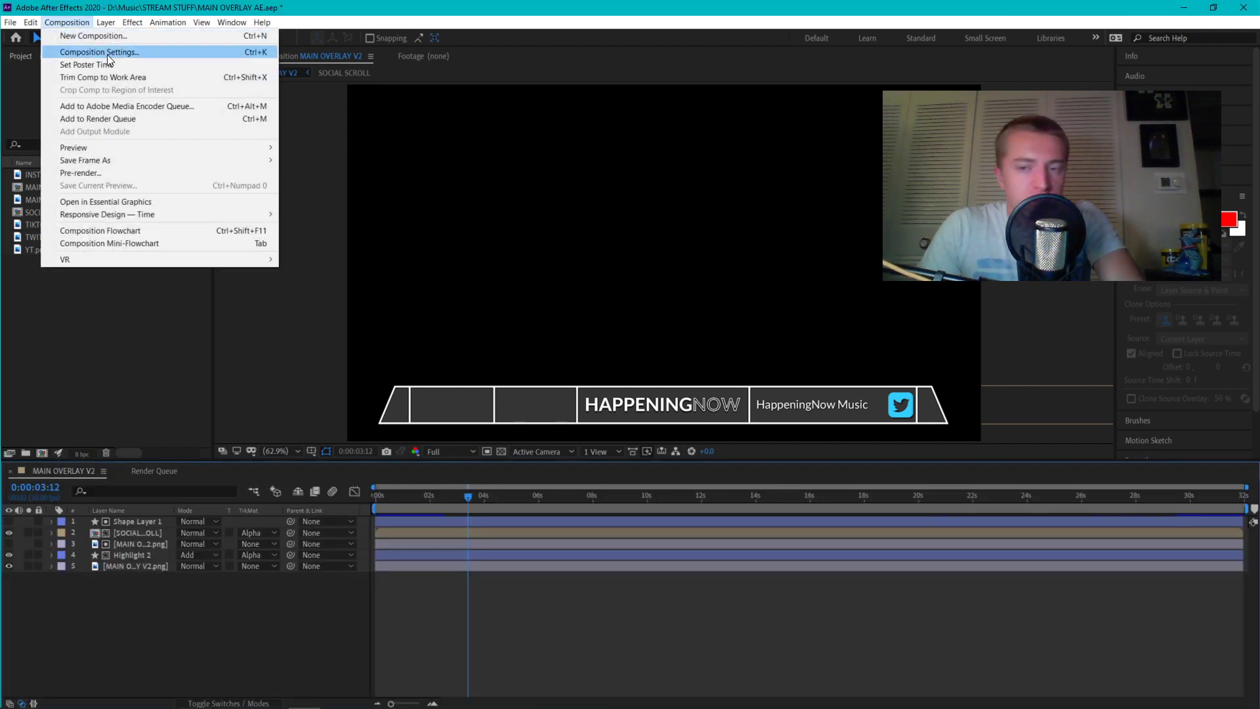
click(129, 125)
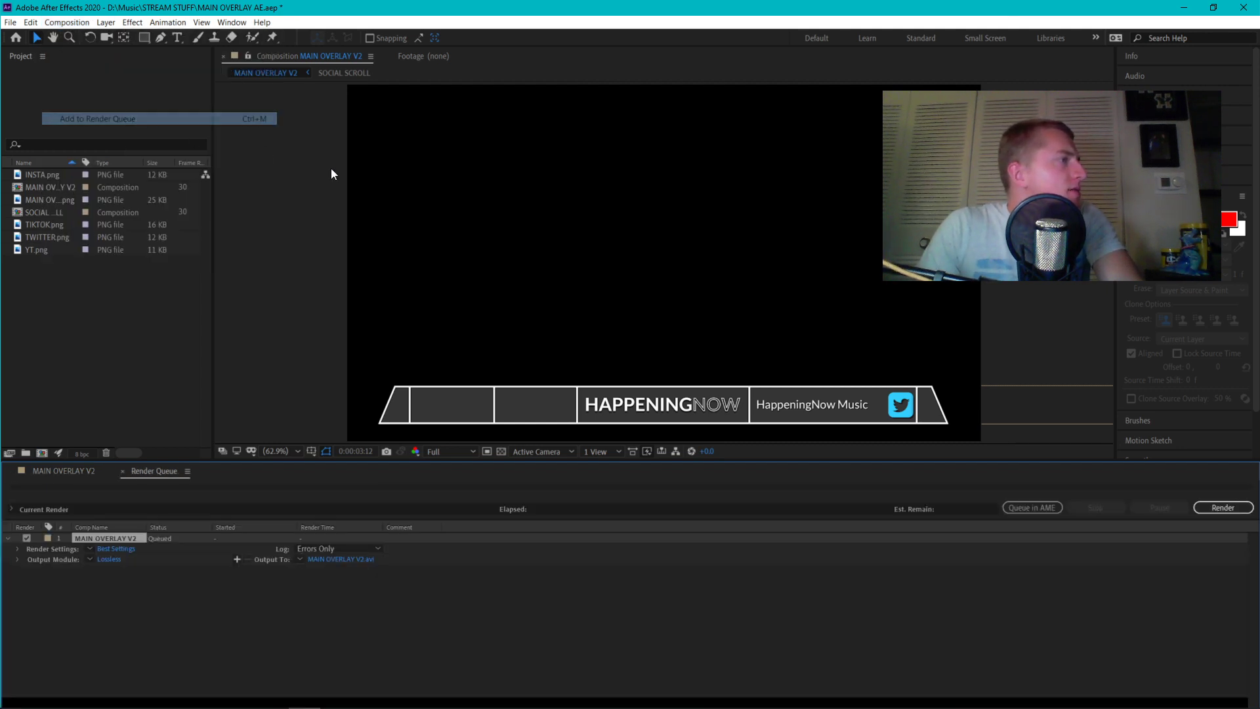
Set the queued item's output module to QuickTime with the Animation video codec
click(110, 558)
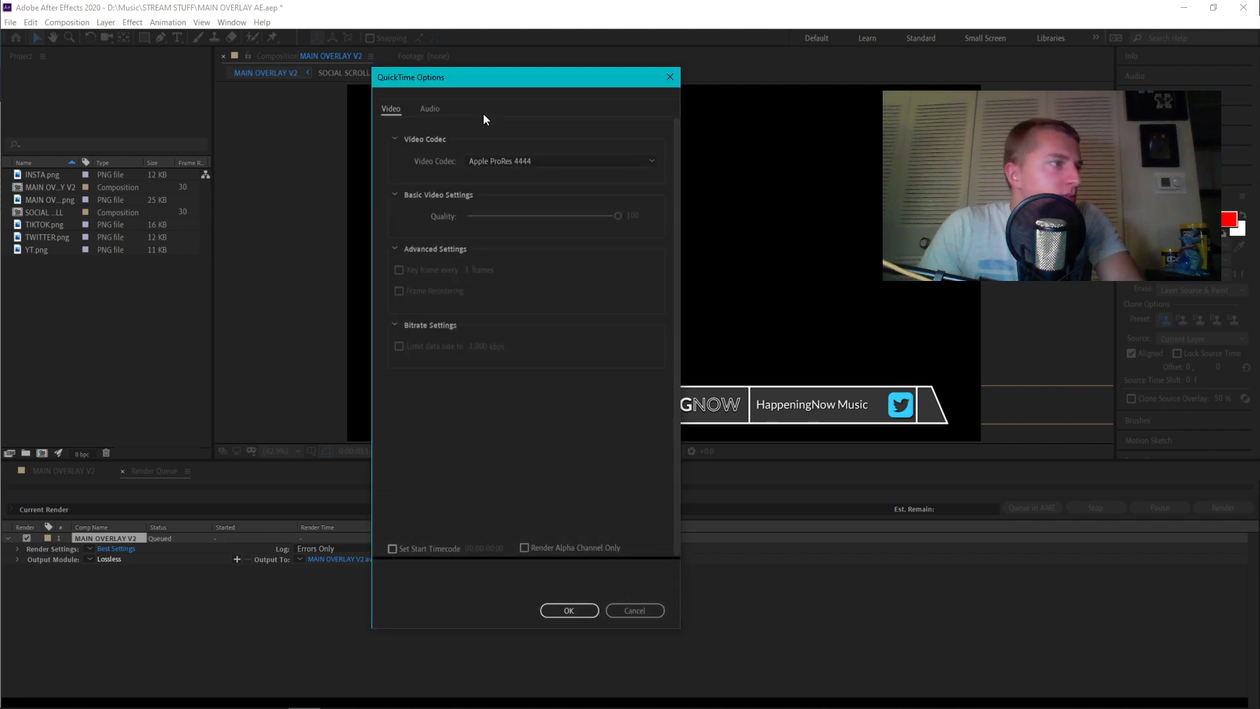
click(524, 161)
key(Escape)
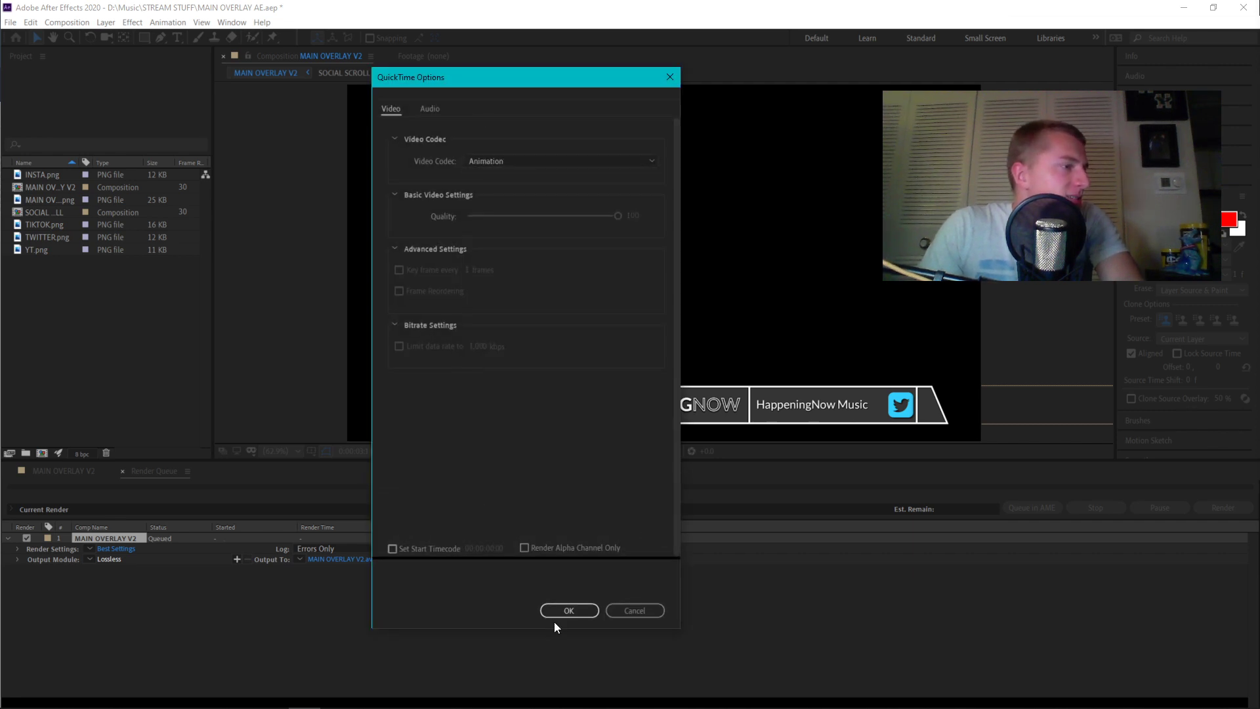
click(556, 614)
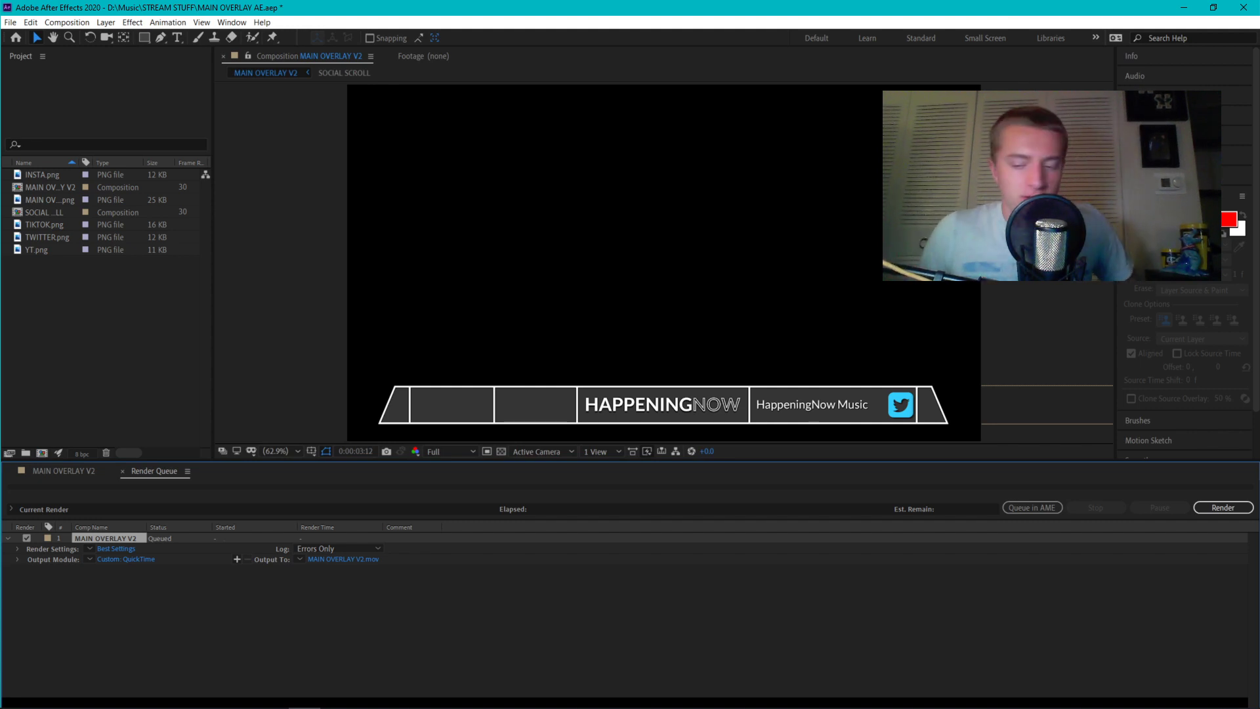
Render MAIN OVERLAY V2.mov, and close After Effects, saving the changes to MAIN OVERLAY AE.aep
click(1215, 509)
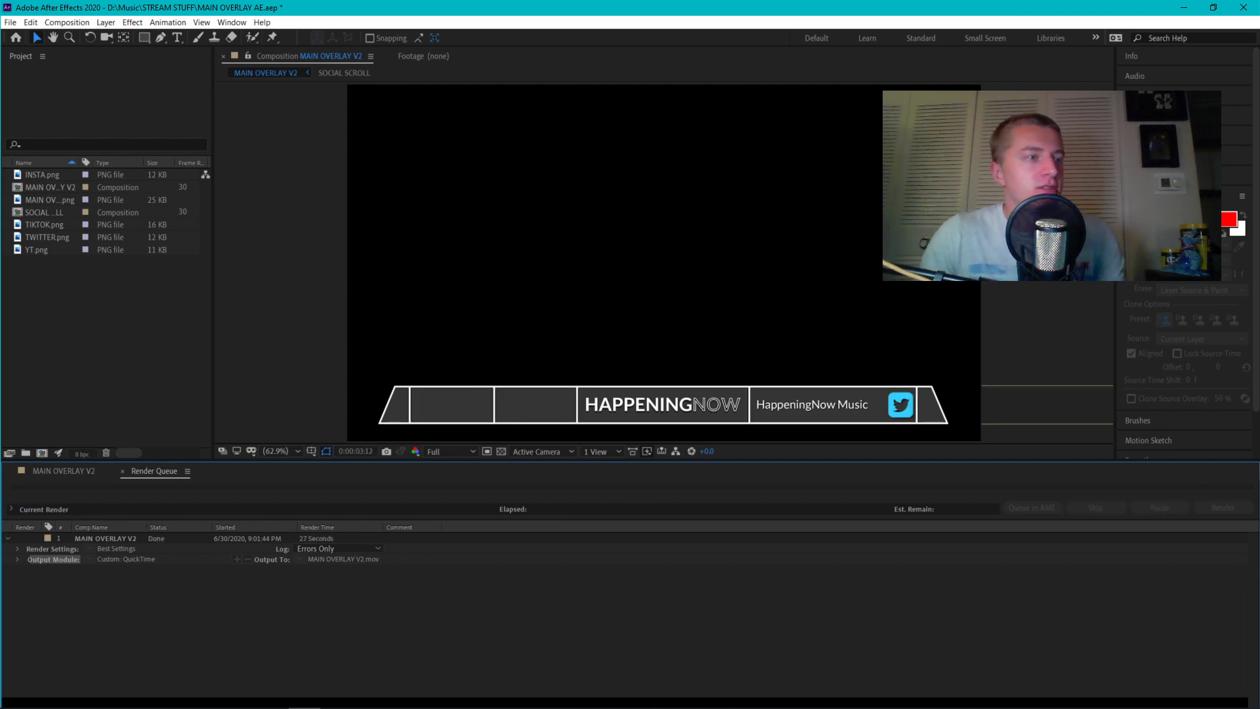
click(1243, 7)
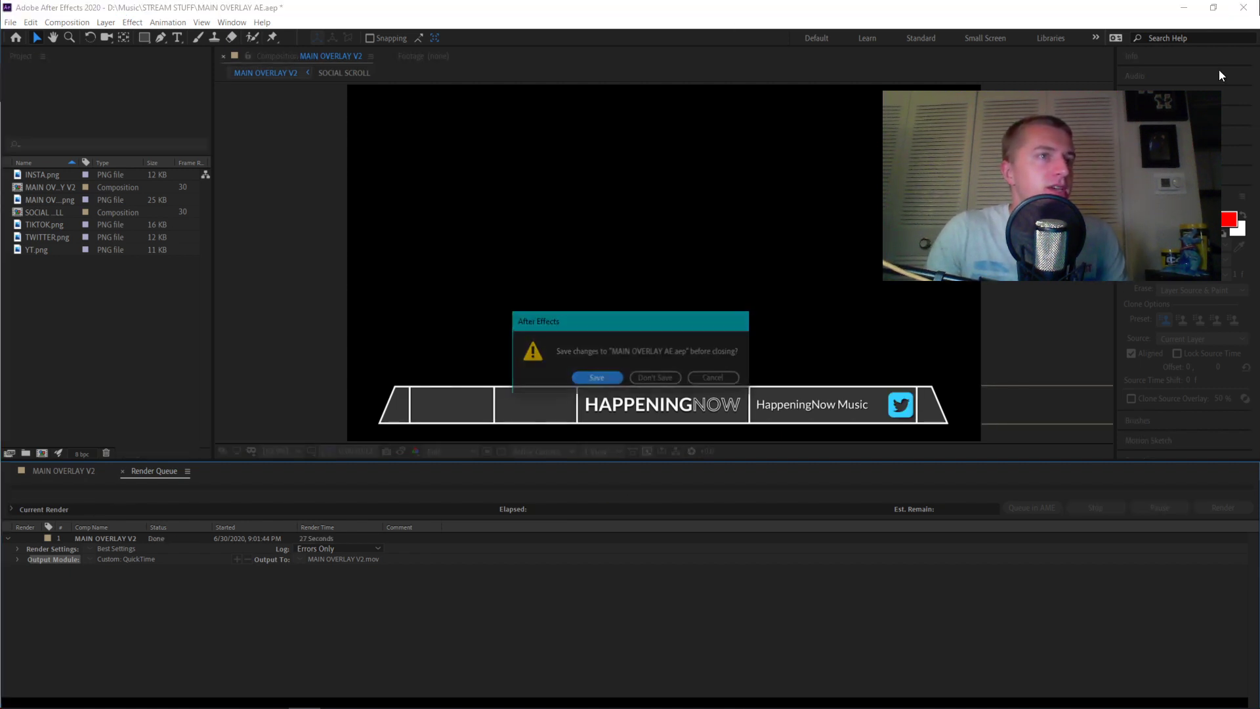
click(595, 379)
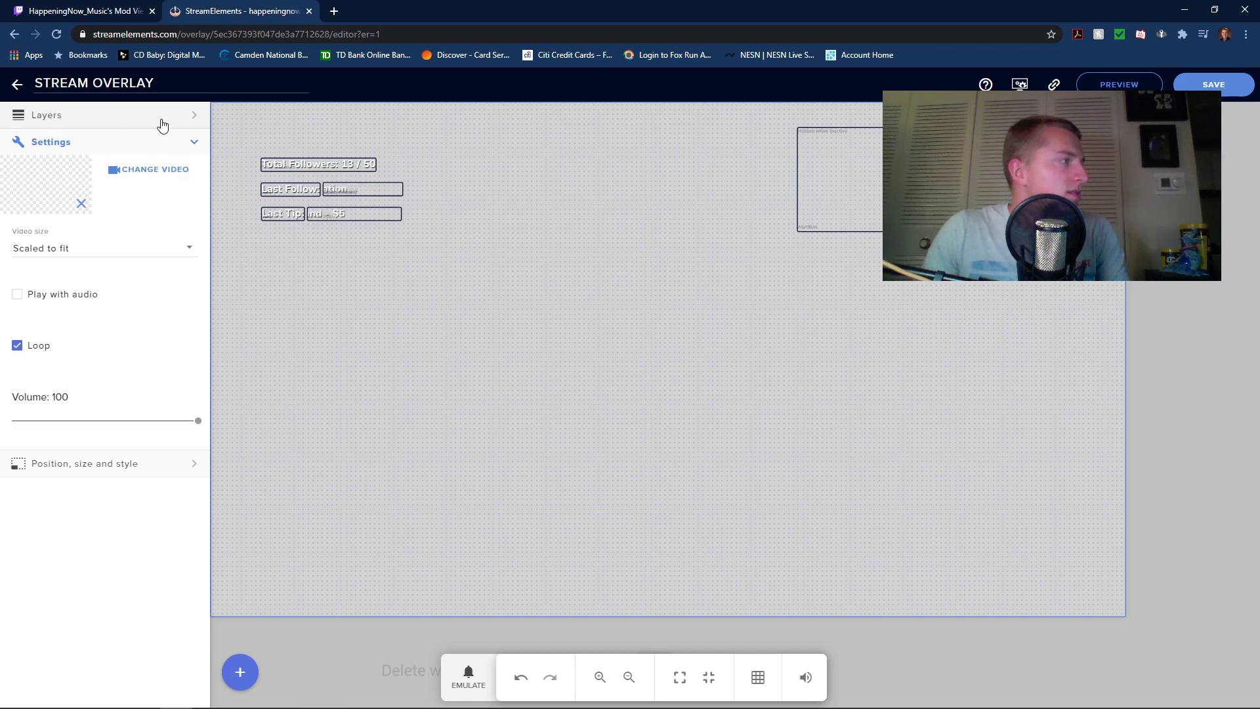
In the StreamElements overlay editor, delete the video layer at the end of the layer list
click(194, 116)
click(90, 374)
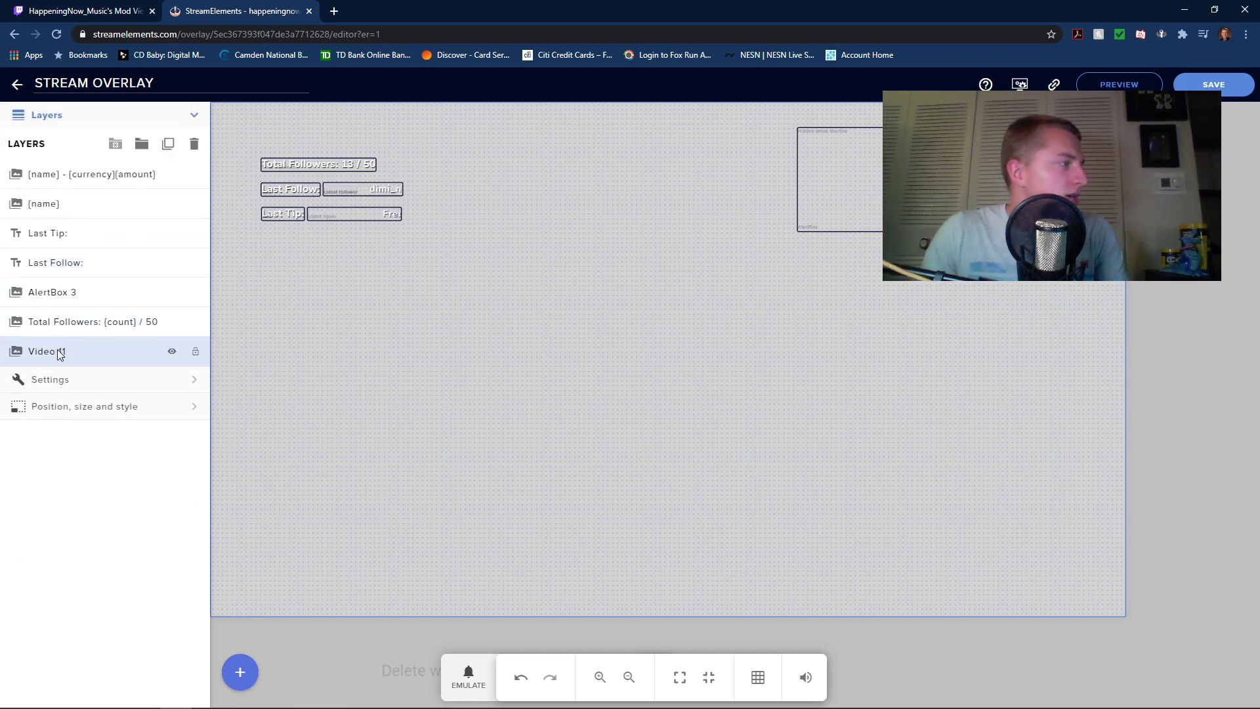
key(Delete)
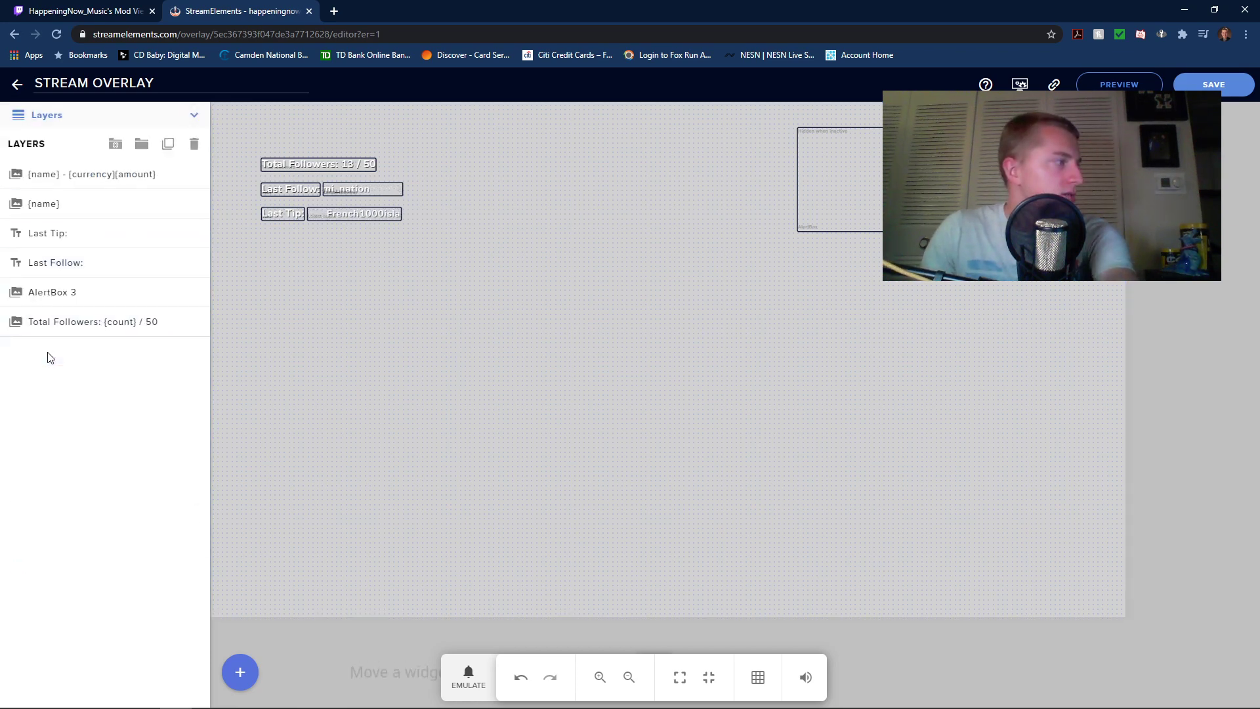
Add a static image widget to the STREAM OVERLAY and open the image library for it
click(240, 671)
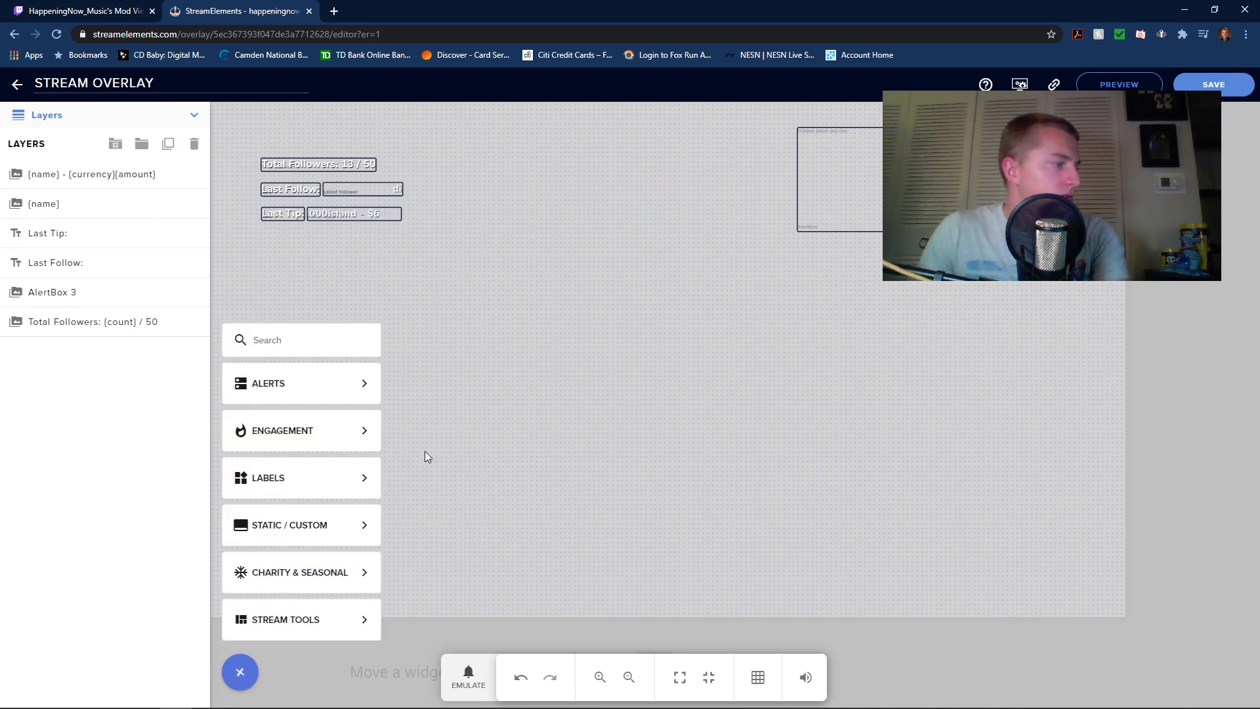
mouse_move(309, 526)
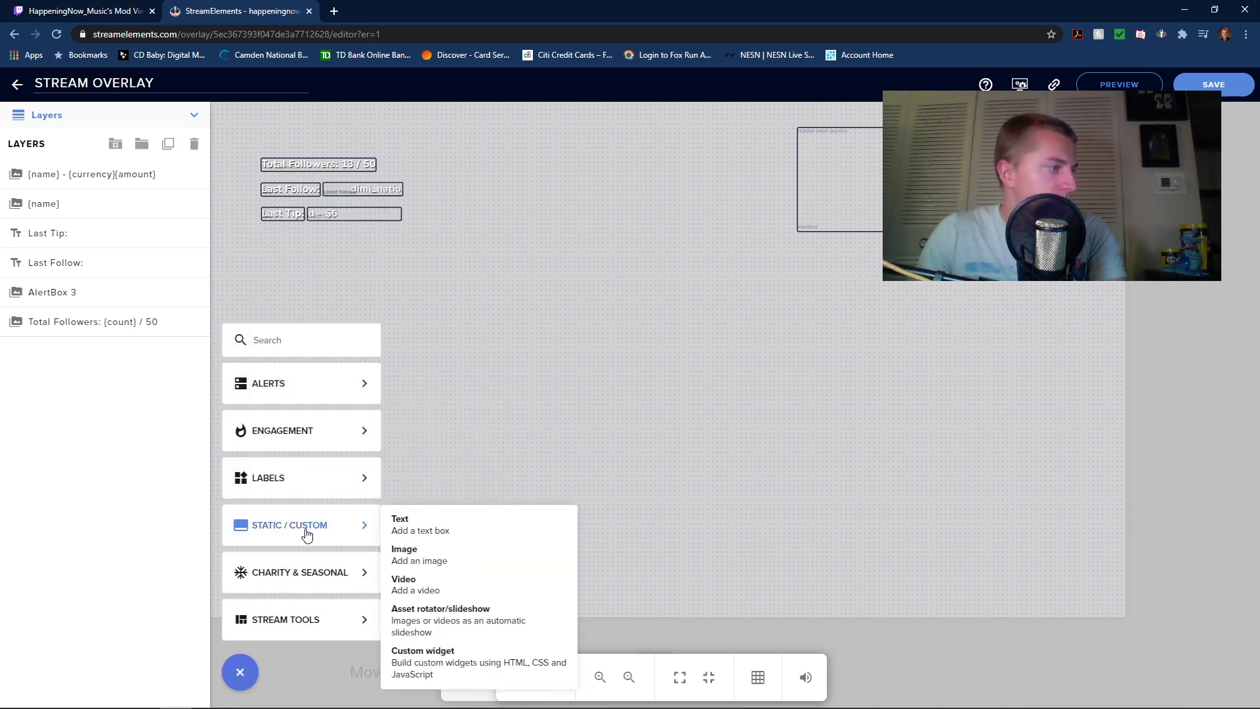
click(459, 558)
click(139, 169)
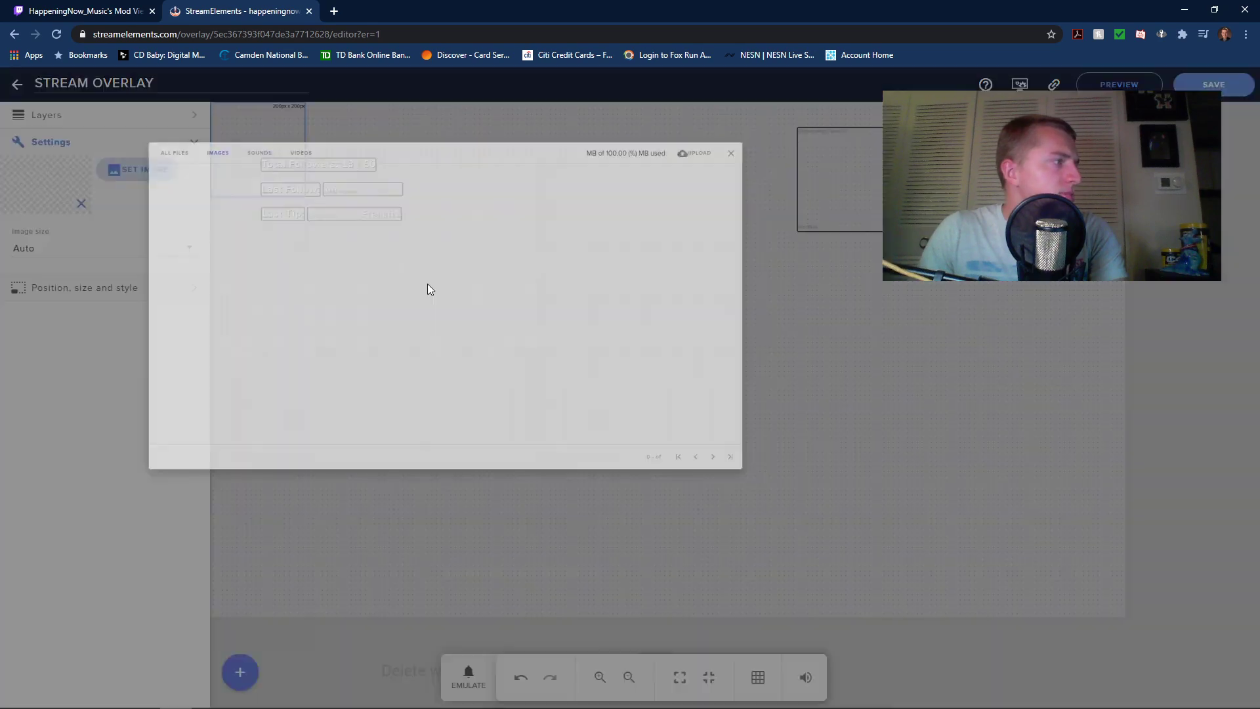
Upload MAIN OVERLAY V2.png from the EXPORTS folder and assign it to the new image widget
click(838, 372)
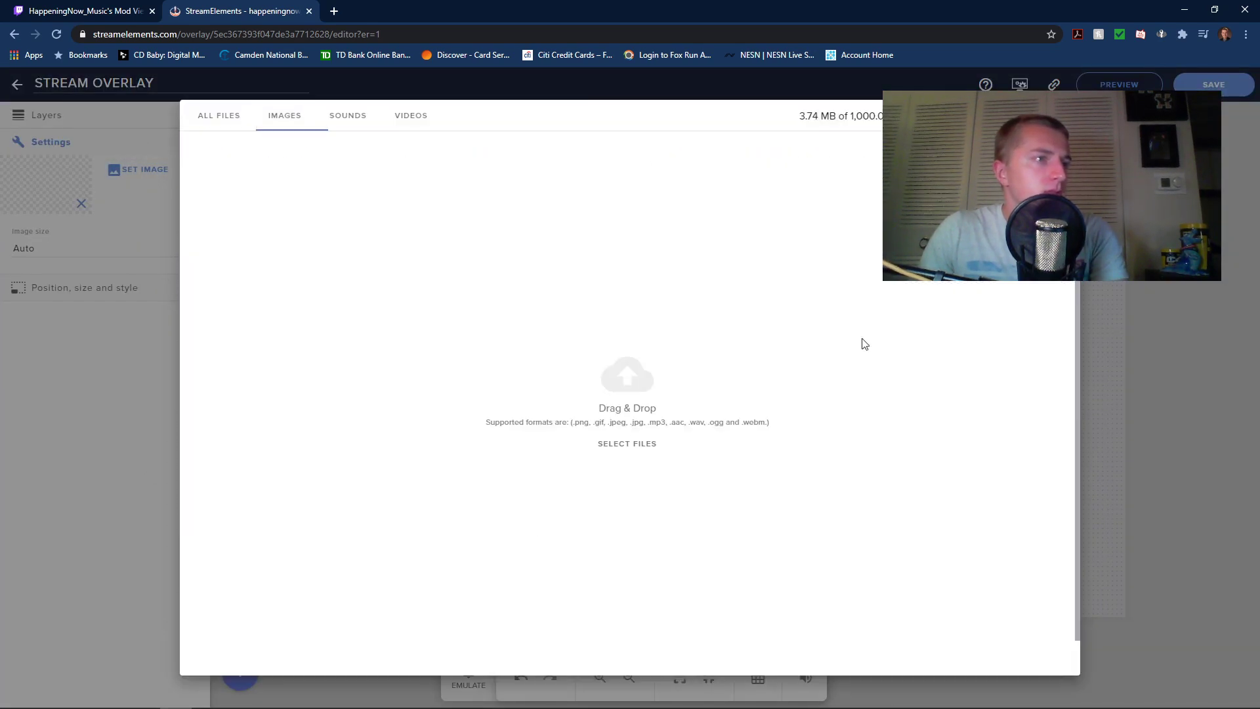
click(622, 438)
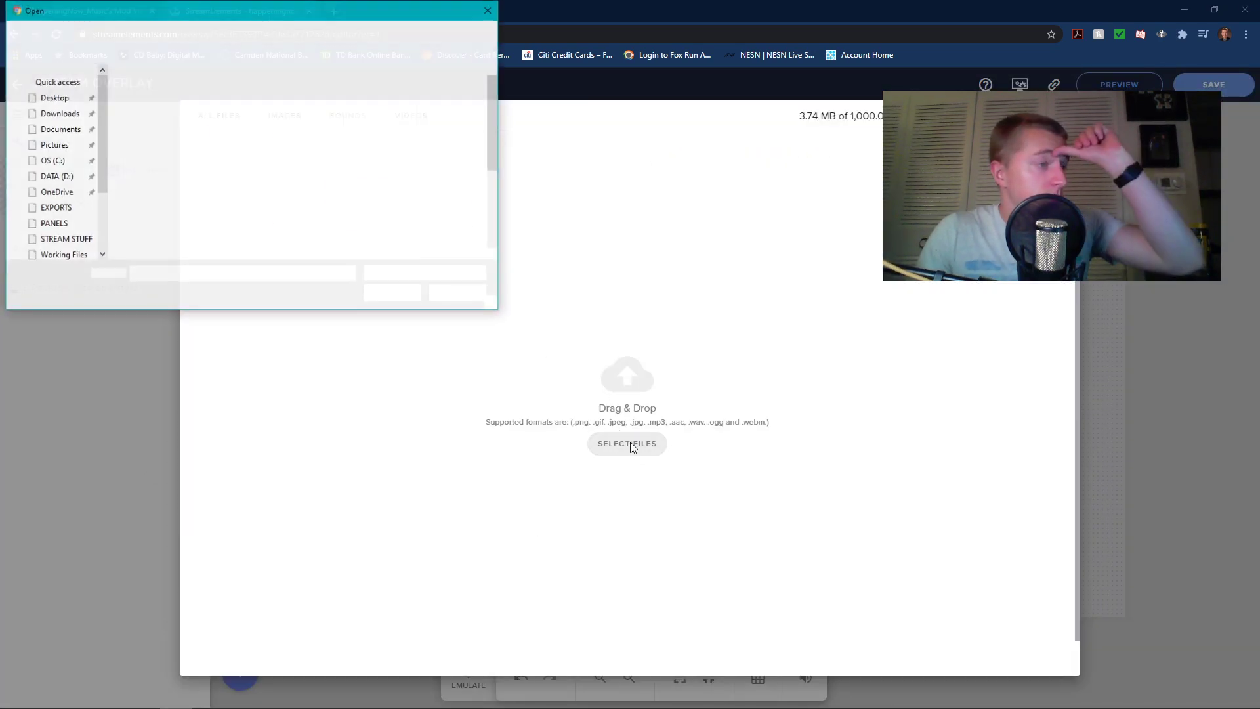
scroll(302, 190, down, 2)
click(227, 184)
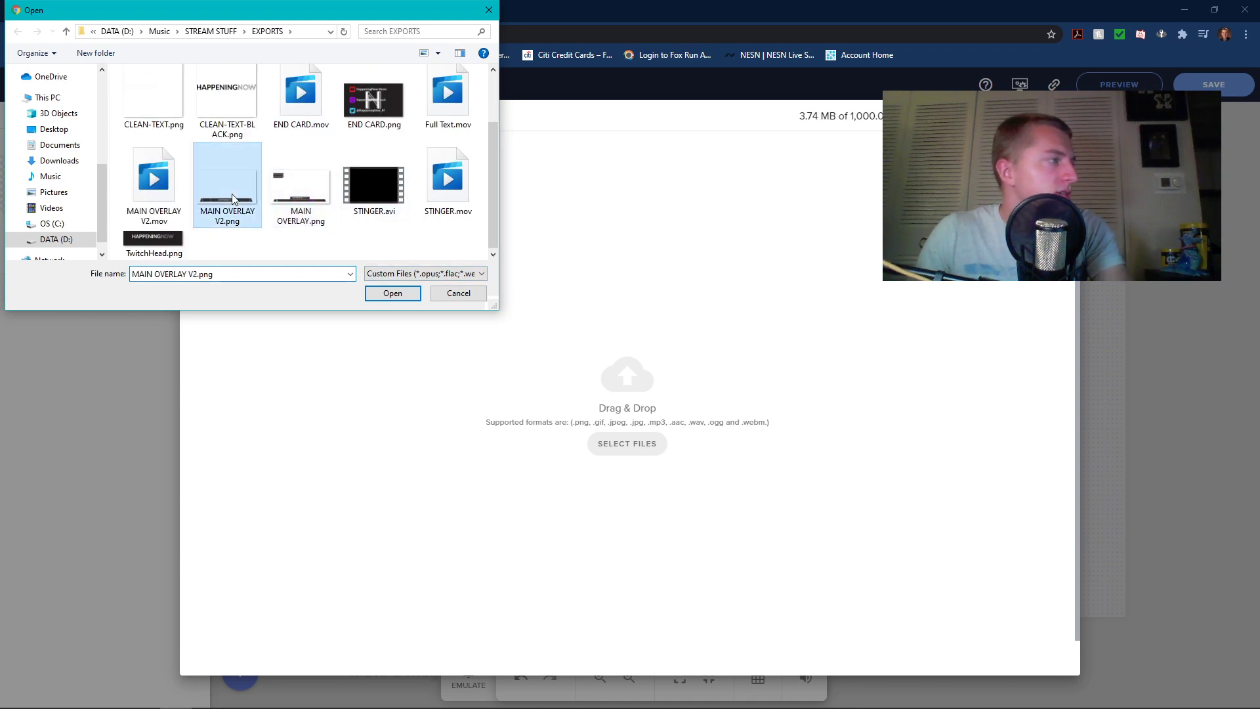
click(393, 294)
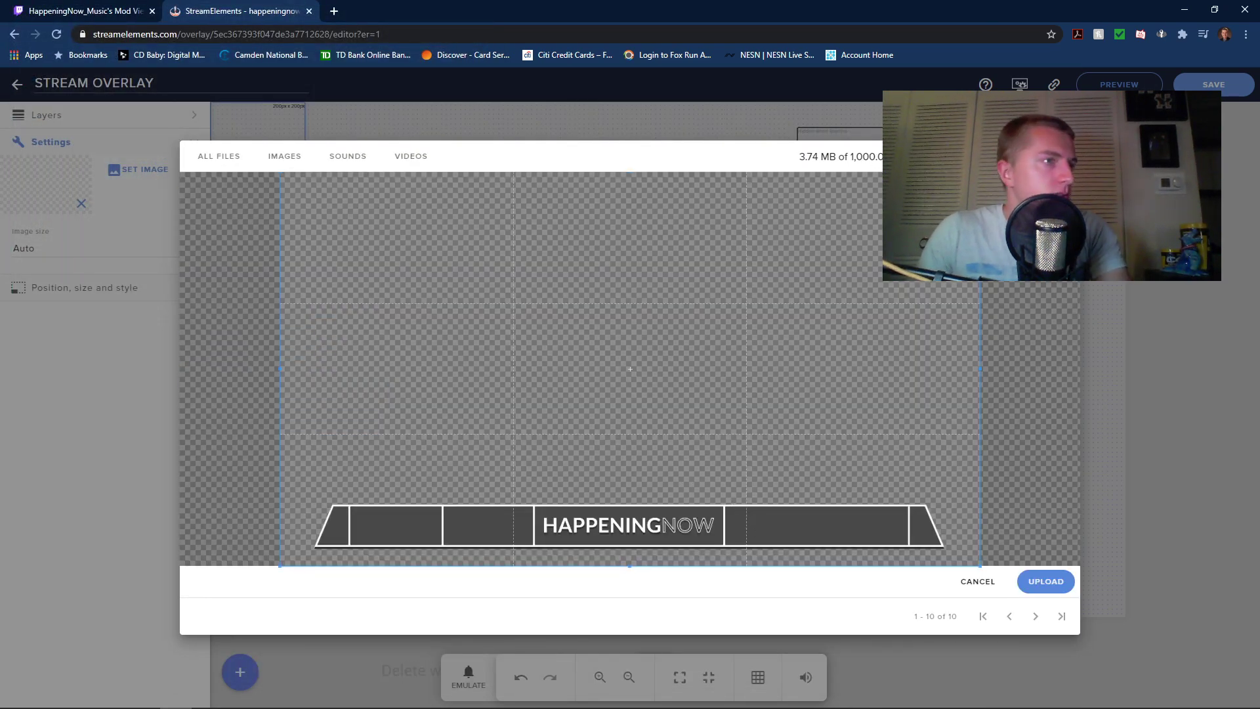
click(1047, 582)
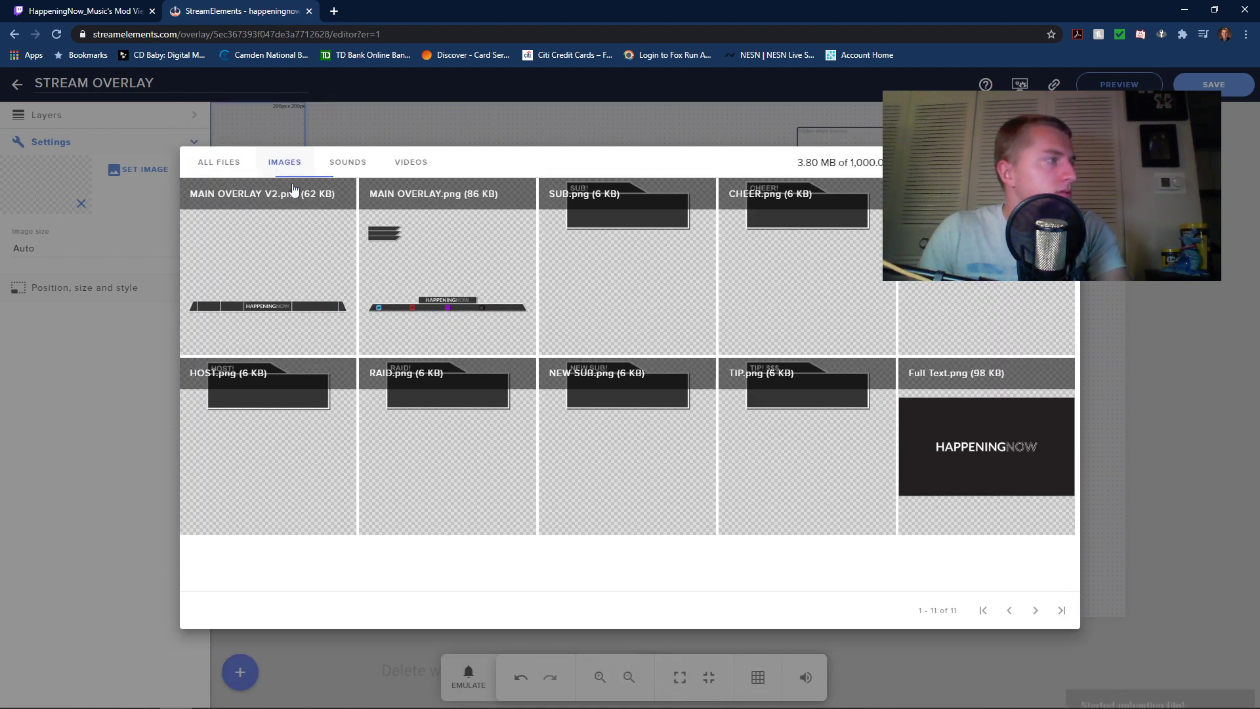
mouse_move(299, 289)
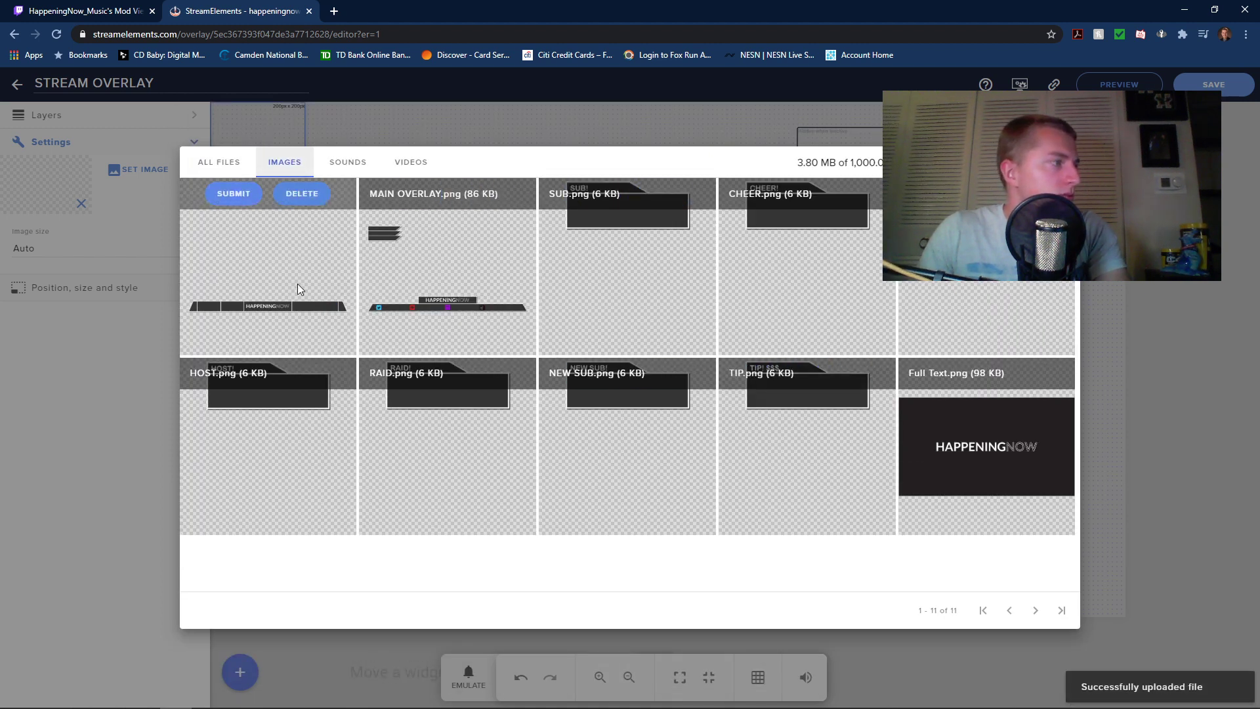
click(233, 193)
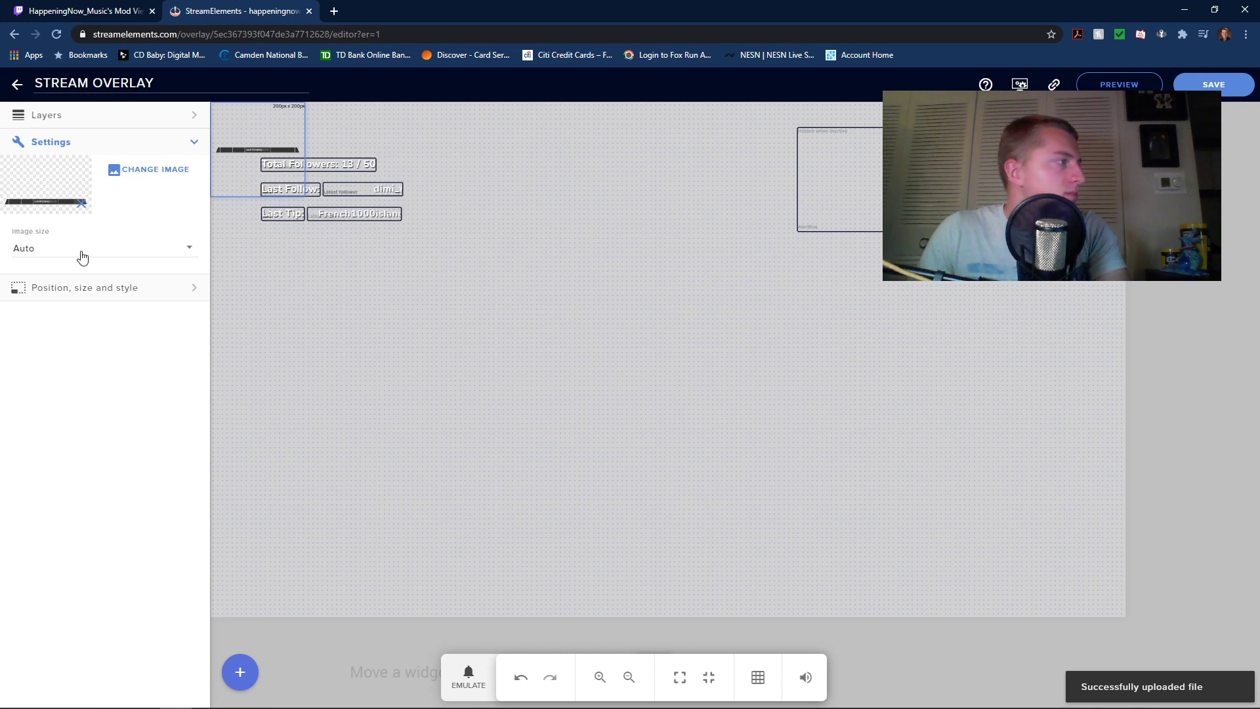
Set the image widget's size to 1920 by 1080 px and center it on the overlay
click(79, 286)
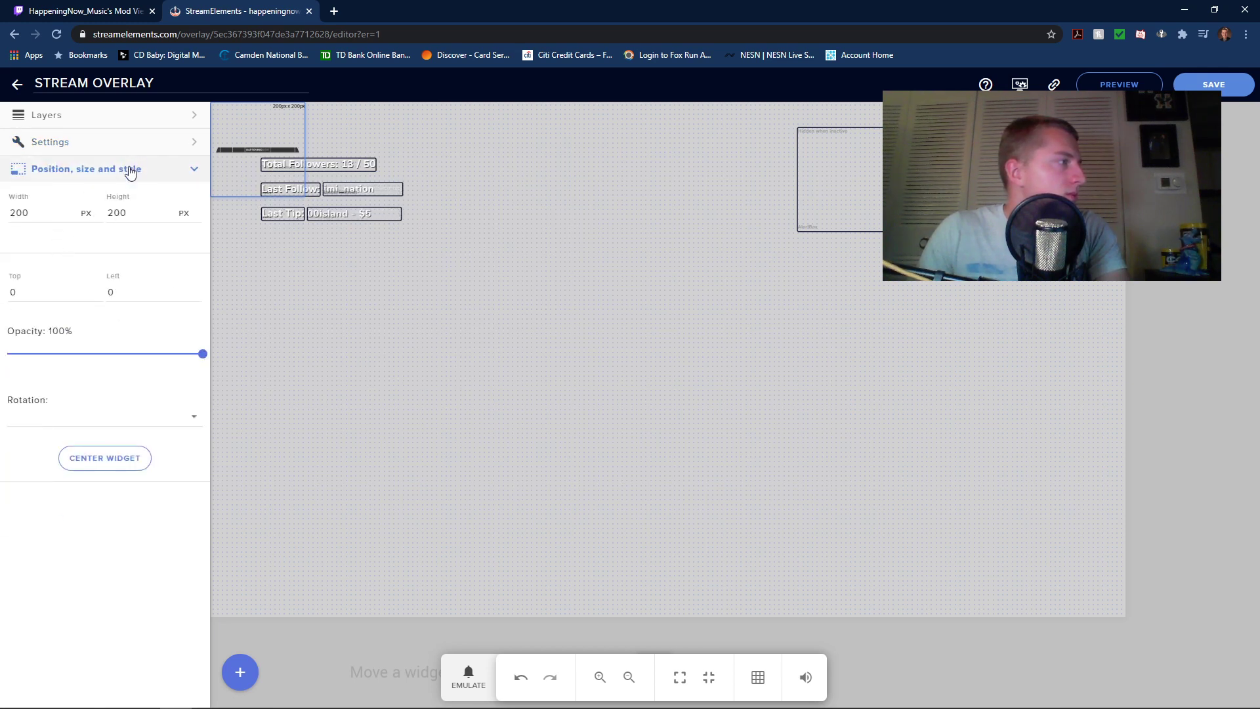
double_click(18, 207)
text(1920)
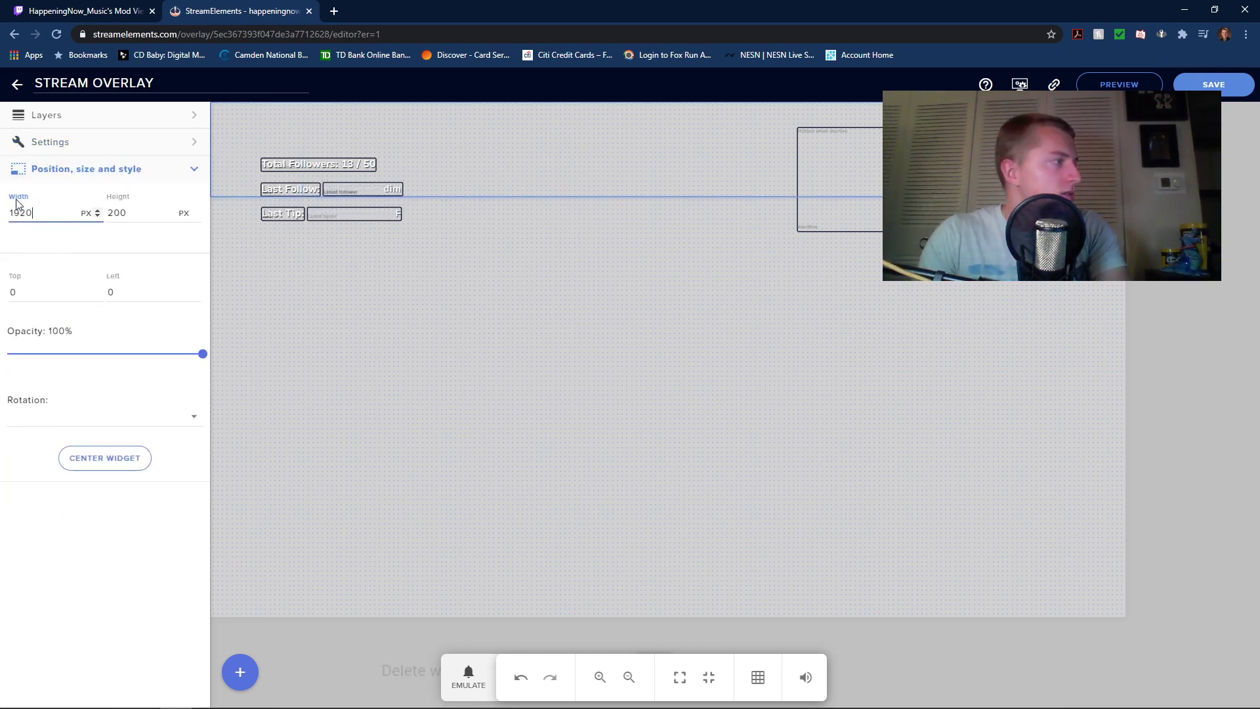
key(Tab)
text(1080)
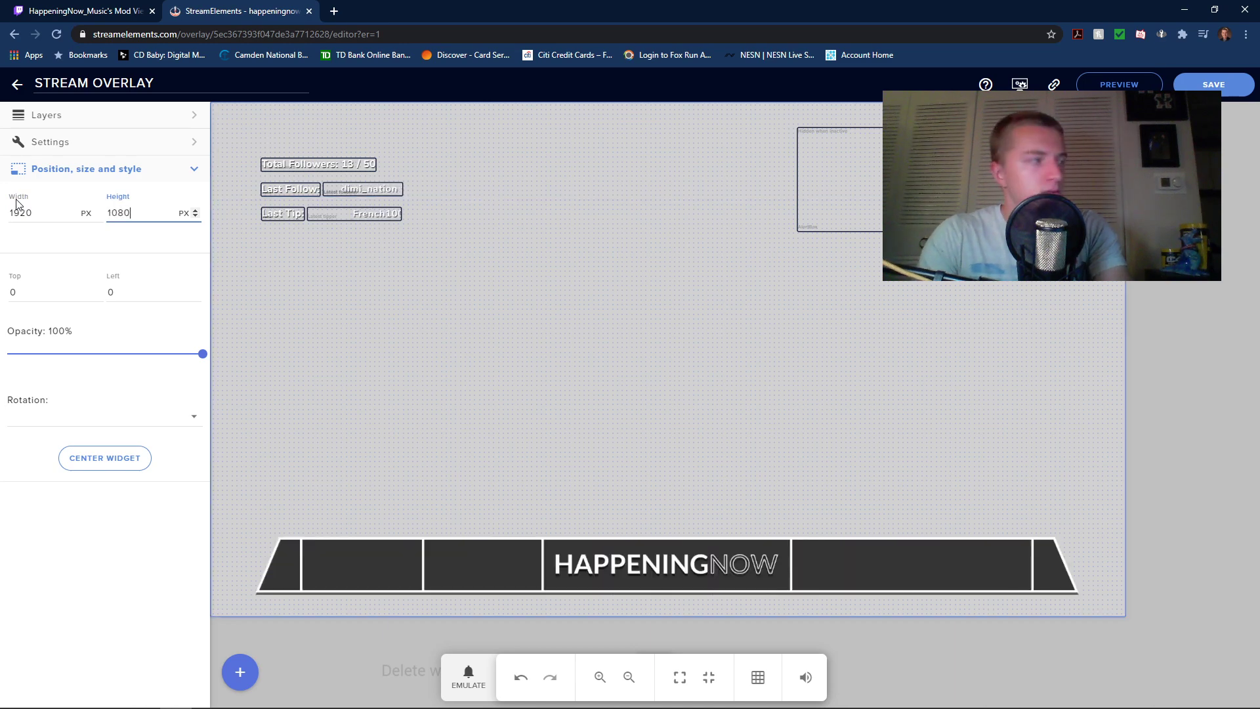
click(100, 466)
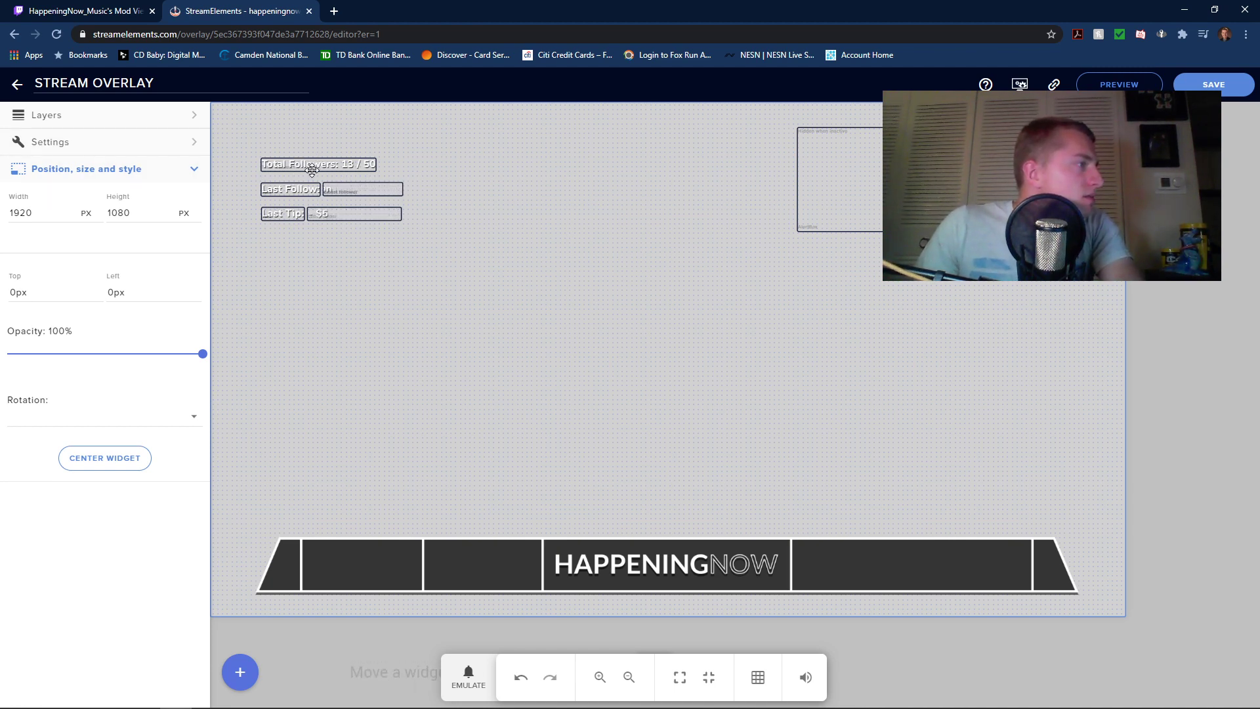
drag(313, 172, 369, 419)
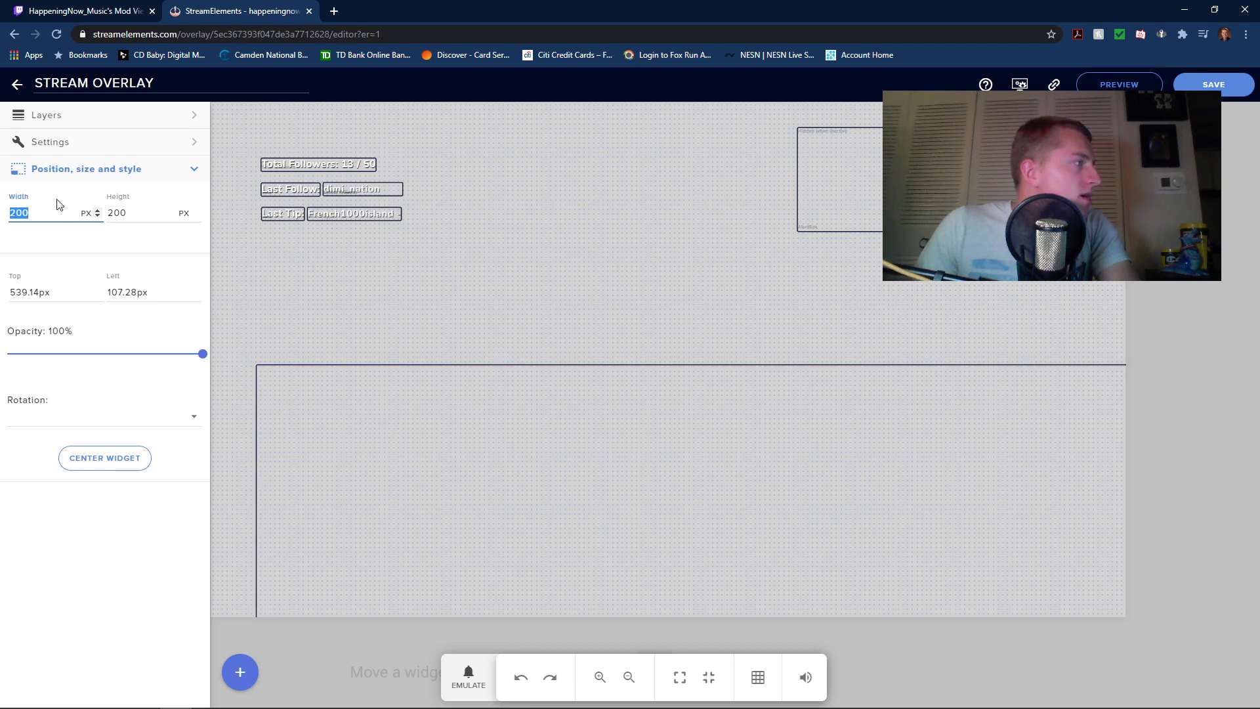
click(59, 295)
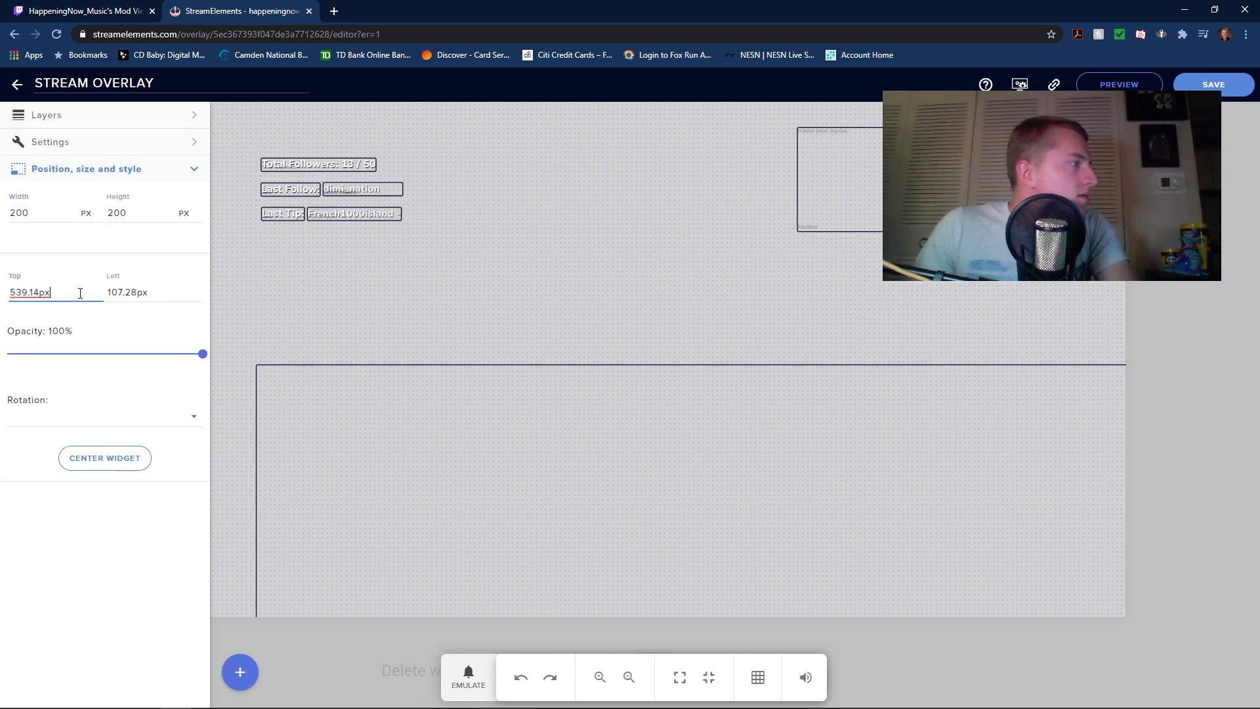
drag(80, 293, 4, 281)
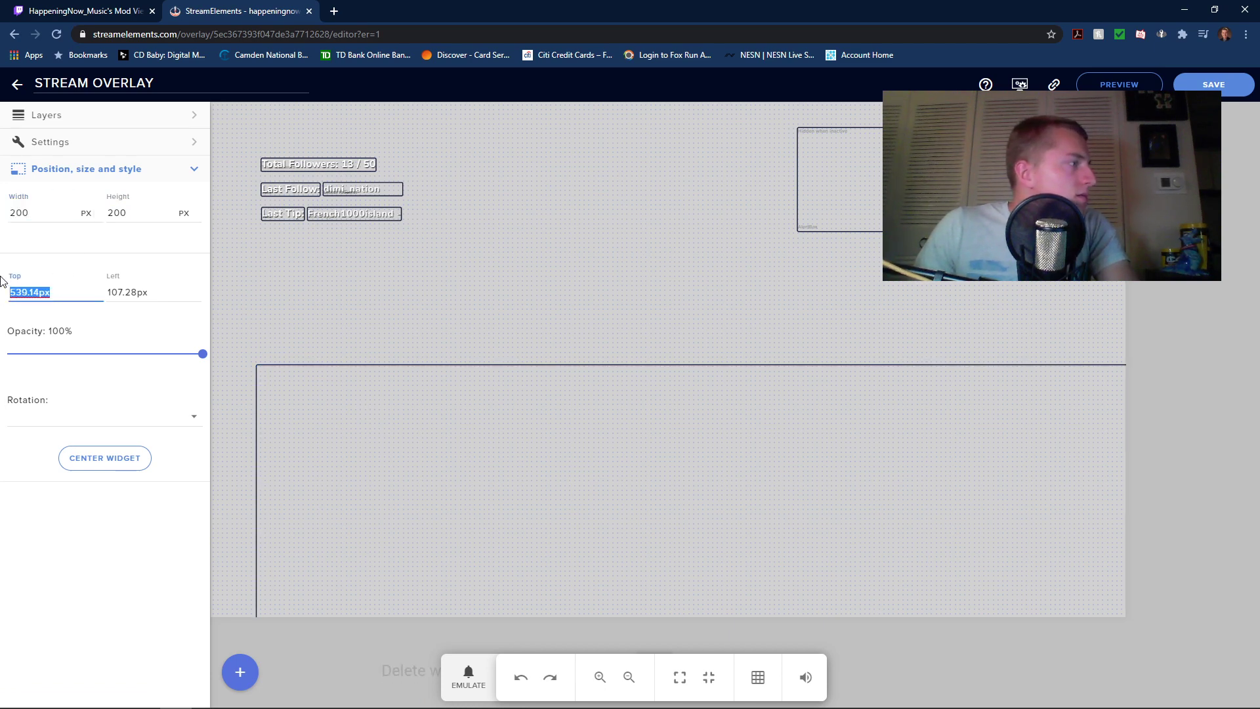
click(50, 214)
text(1)
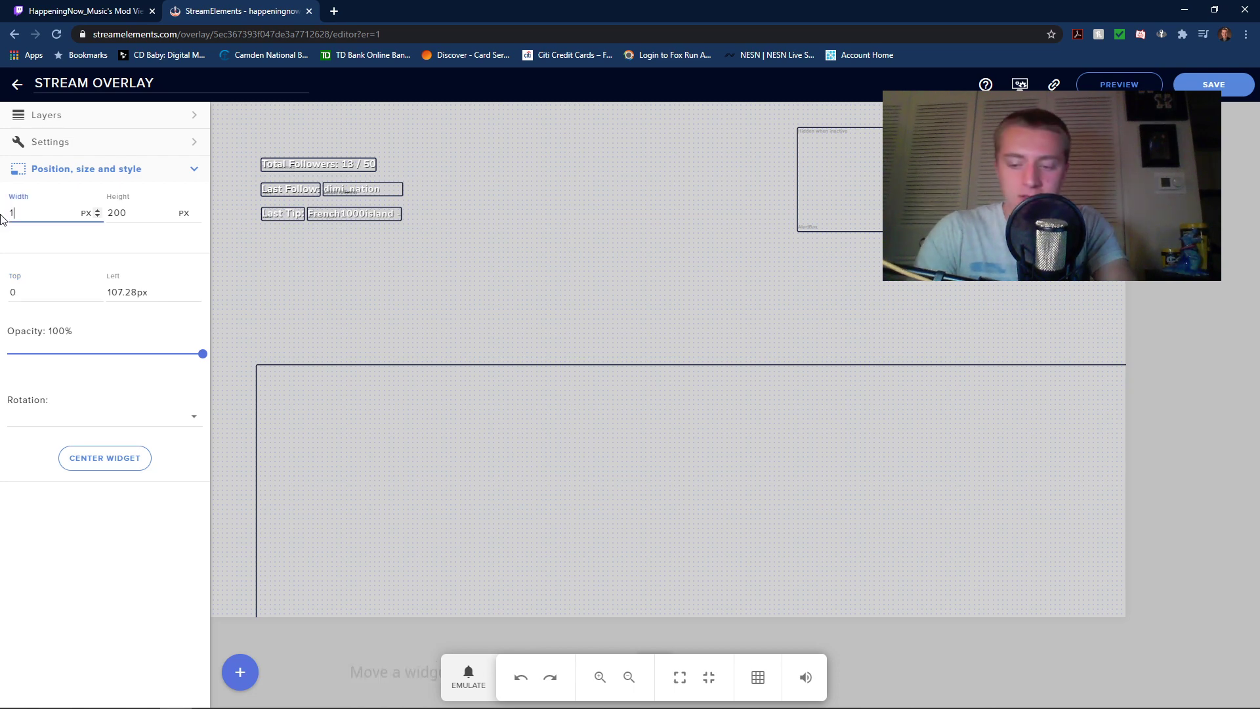
text(920)
key(Tab)
text(1080)
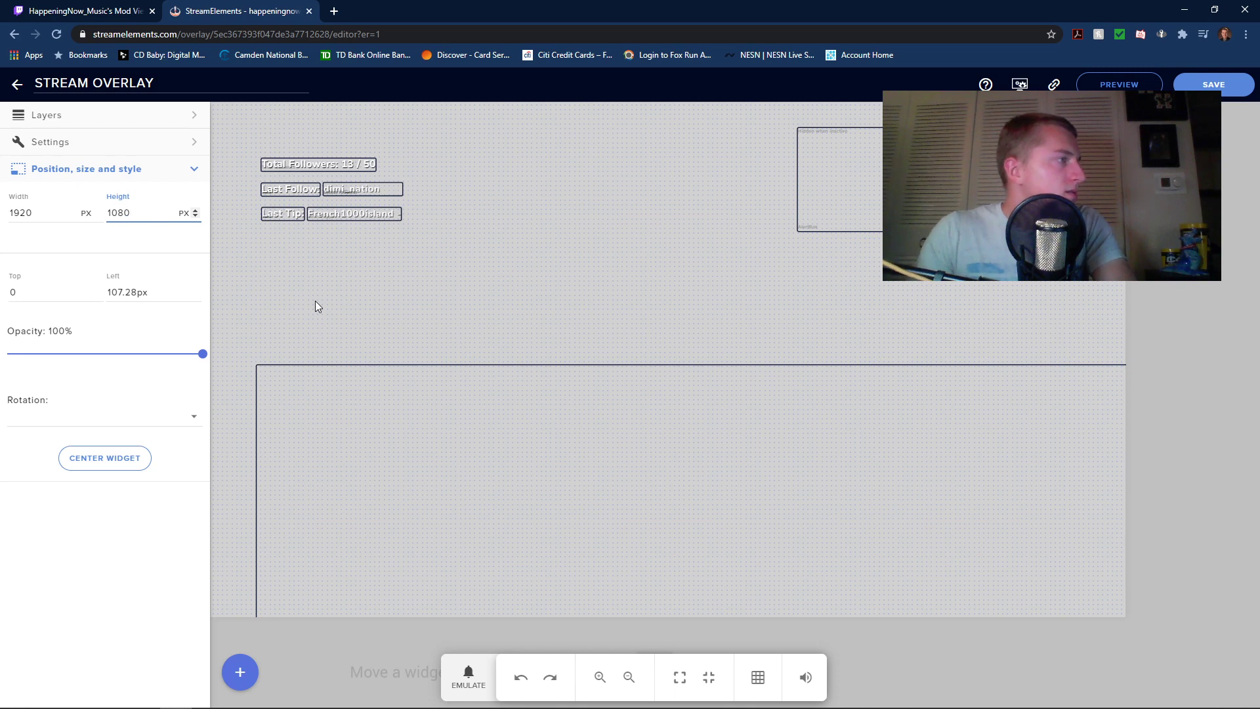
click(301, 386)
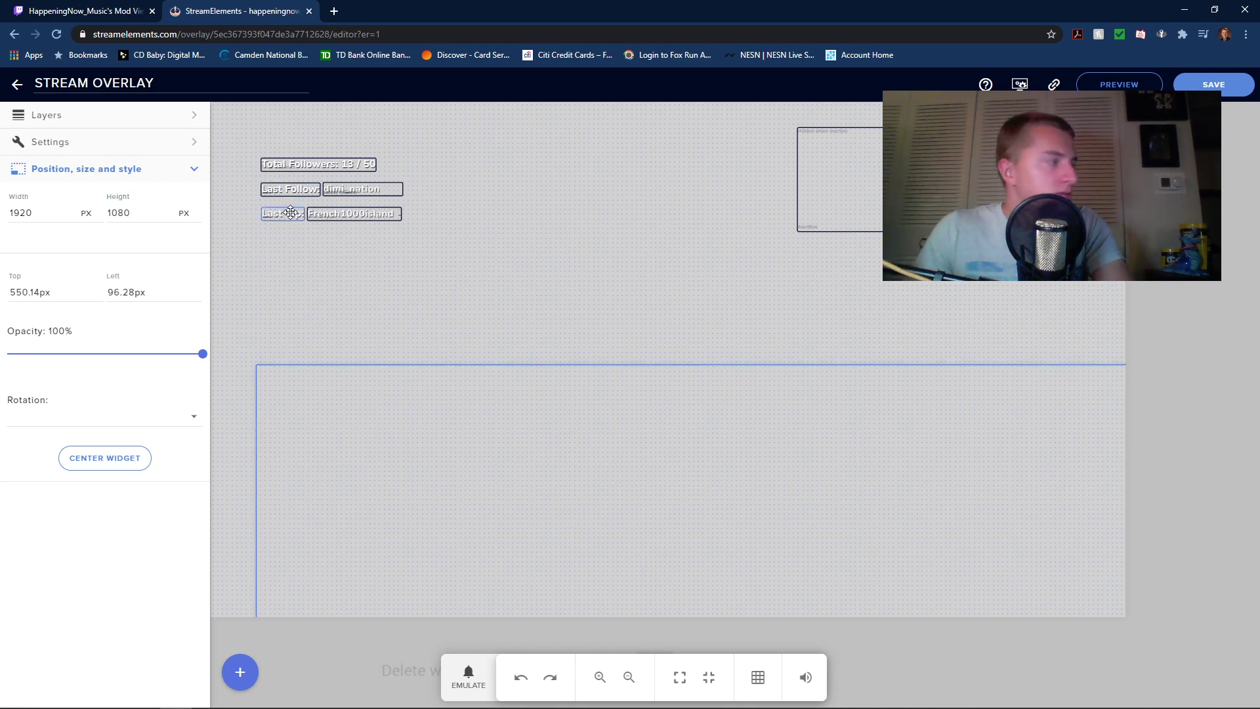
key(ctrl+z)
key(ctrl+z)
click(92, 253)
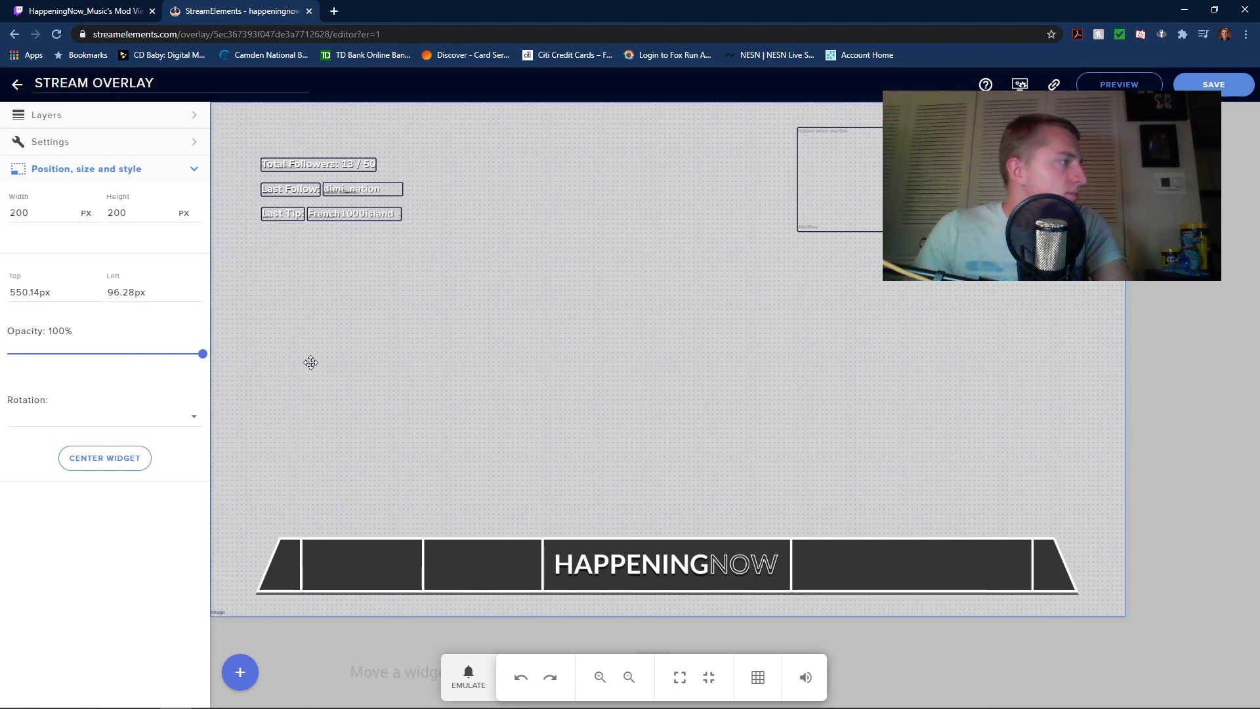
click(424, 537)
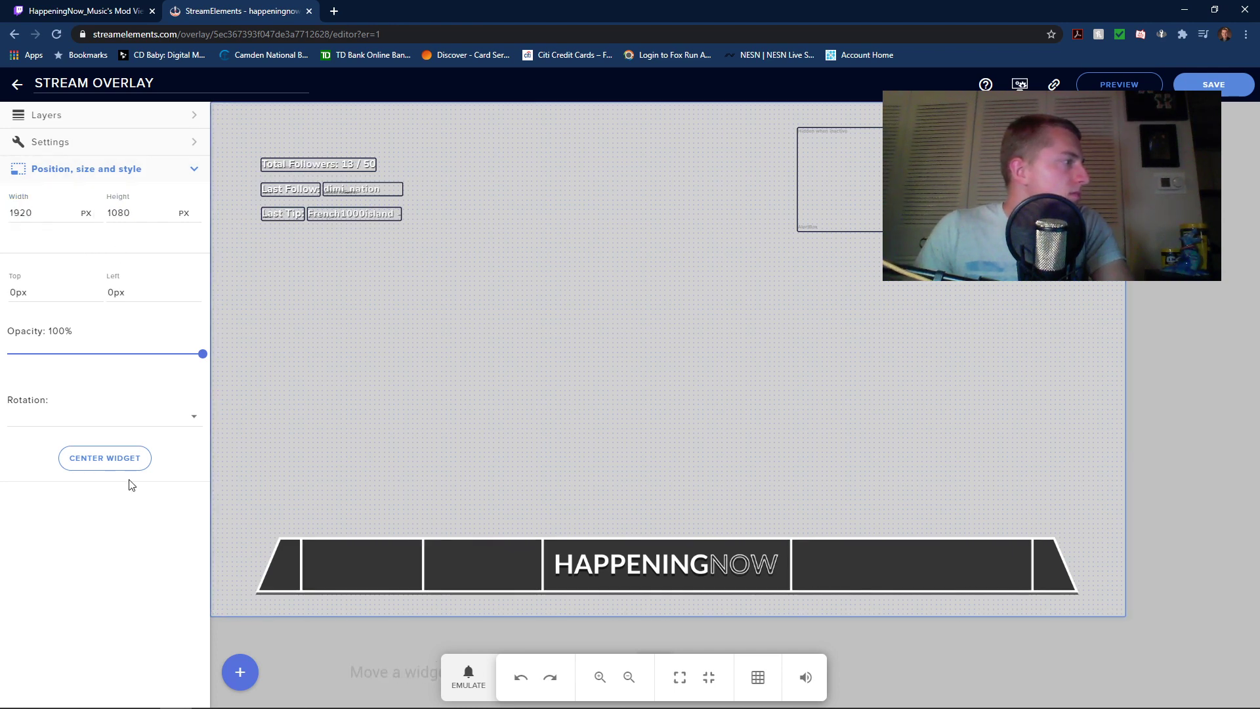
Move the Image 7 layer to the end of the layer order and lock it in place
click(190, 116)
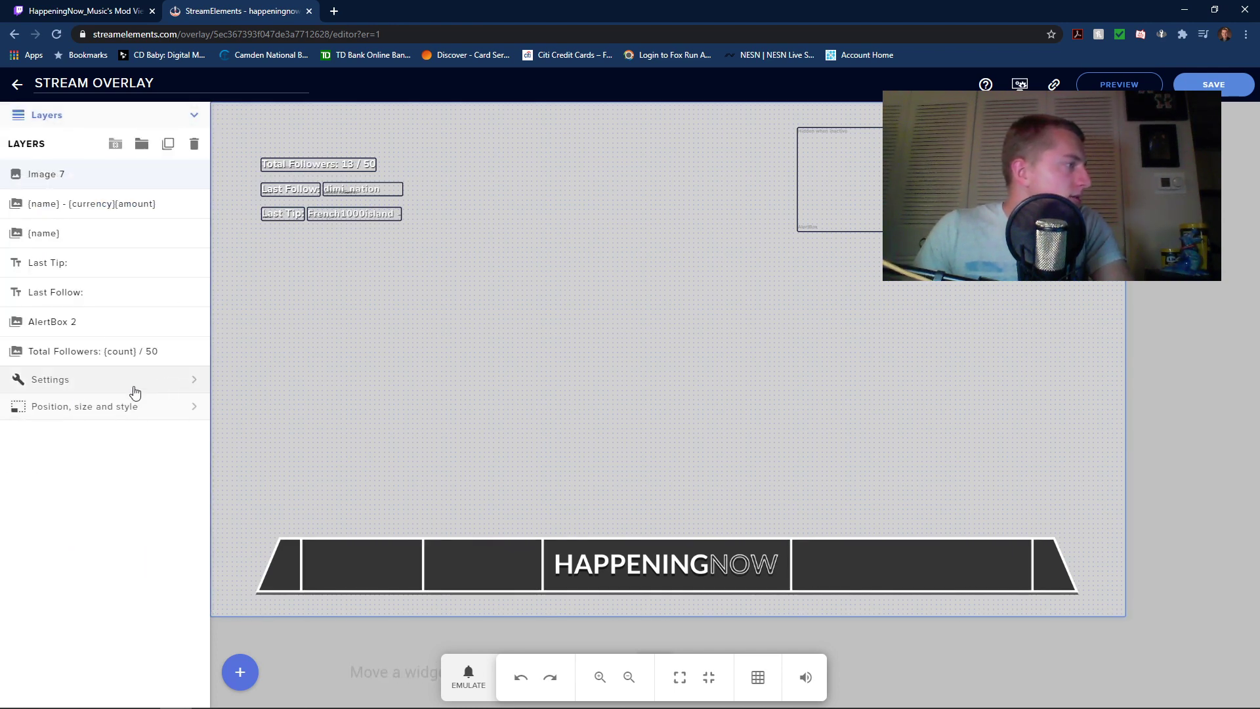
drag(57, 183, 85, 360)
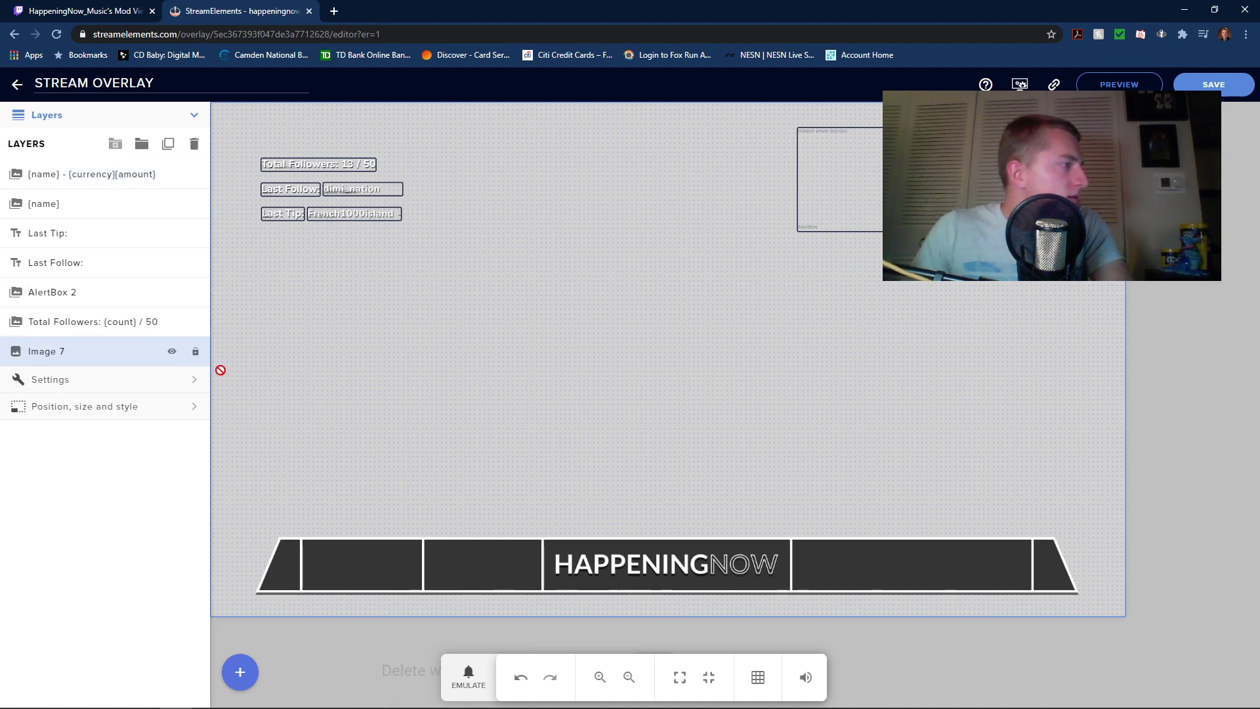
drag(220, 370, 392, 429)
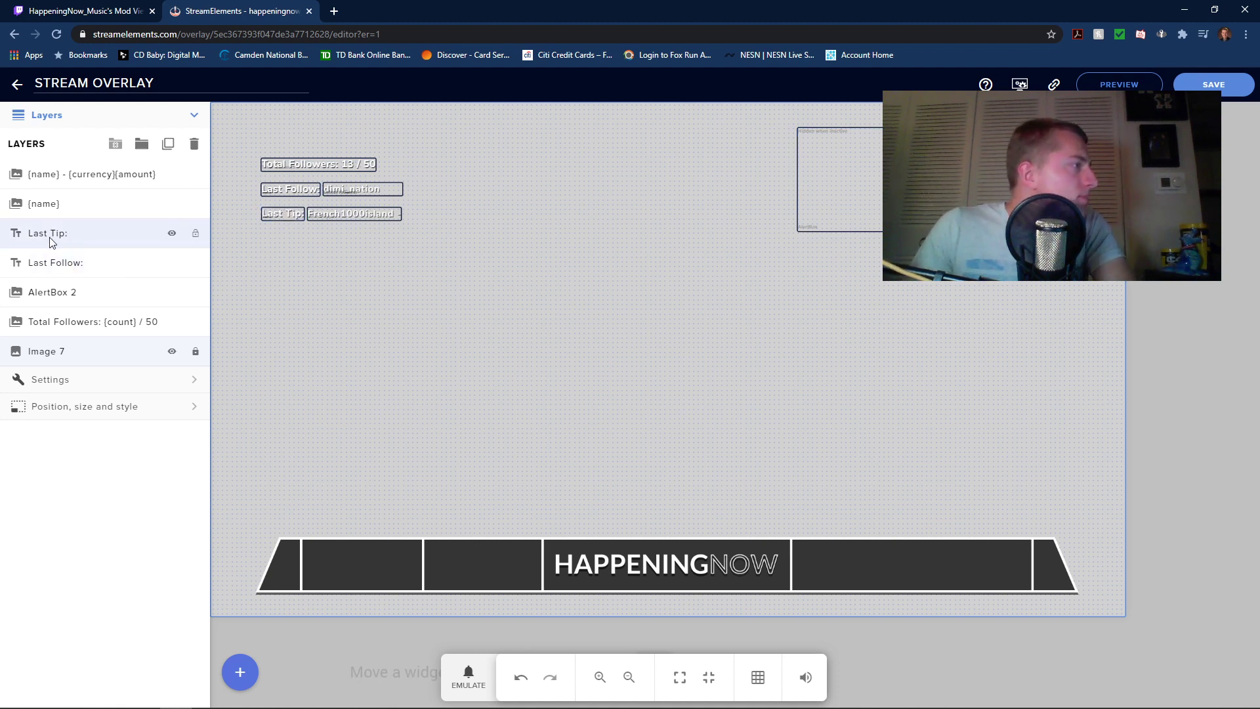
Move the Total Followers label into the upper part of the bar's first rectangular section, fitting it between the white dividers
click(76, 326)
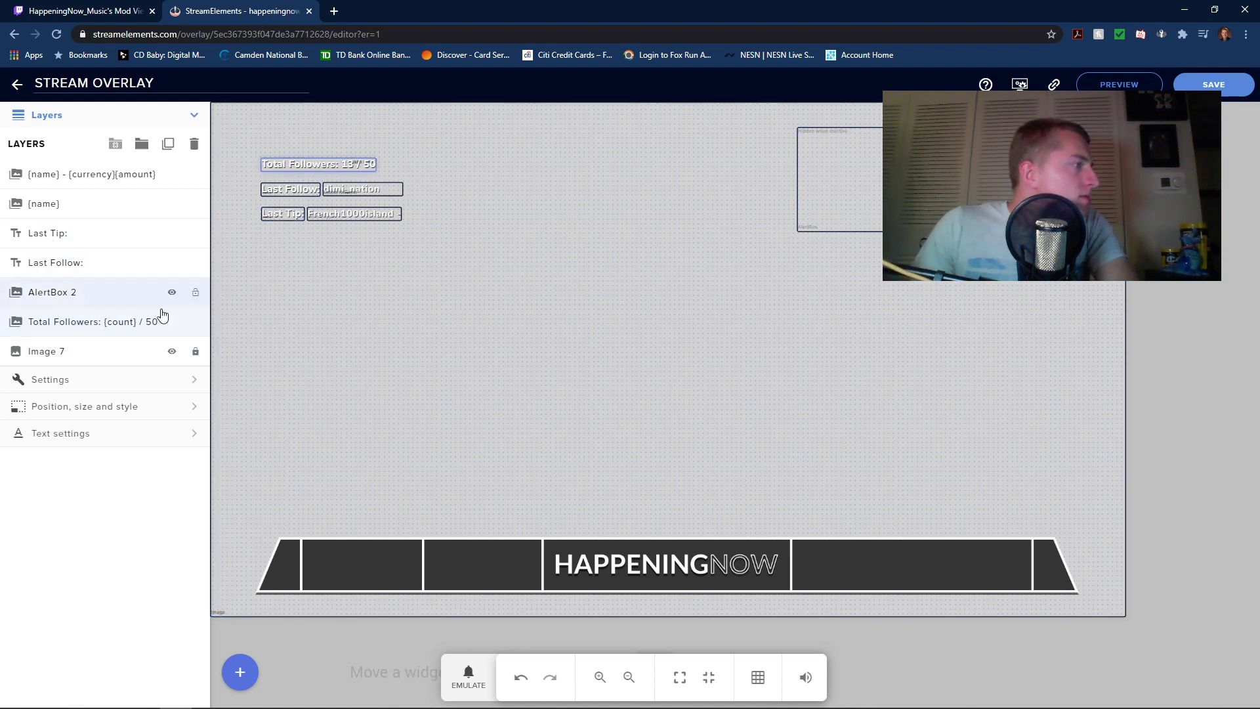
key(Down)
key(Down)
key(Down)
key(Down)
key(Down)
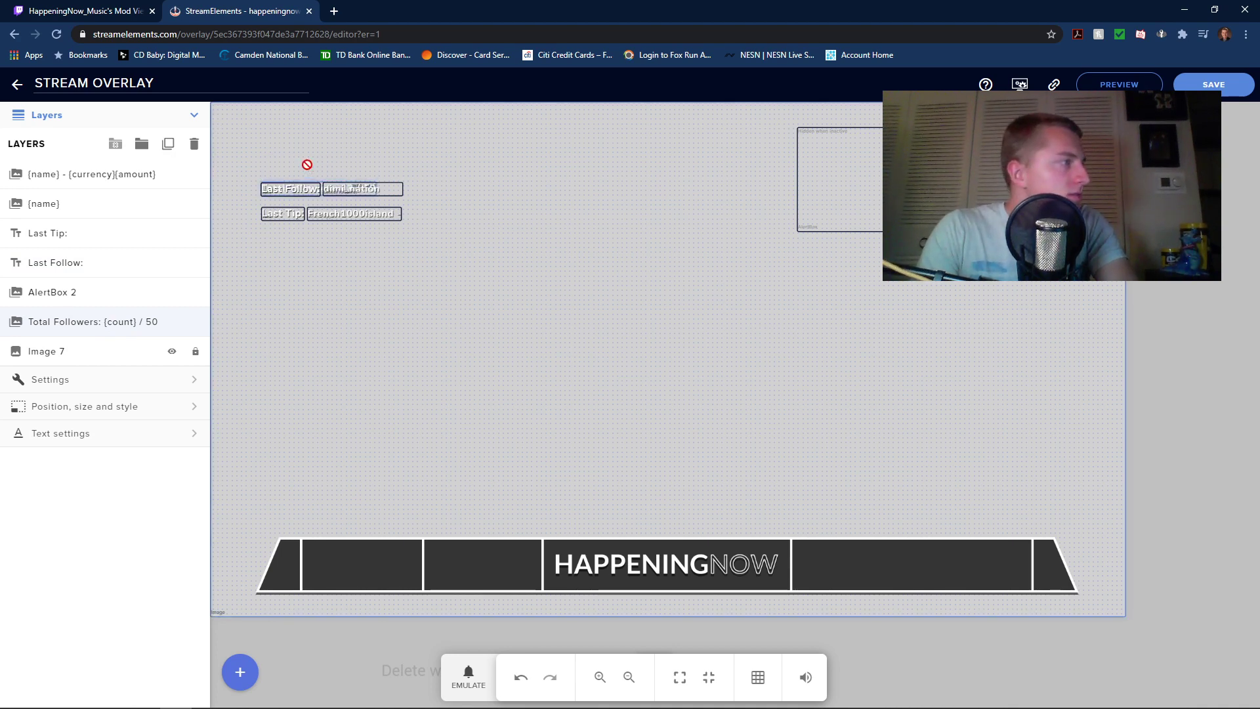
key(Down)
key(Down)
key(Down)
key(Down)
key(Down)
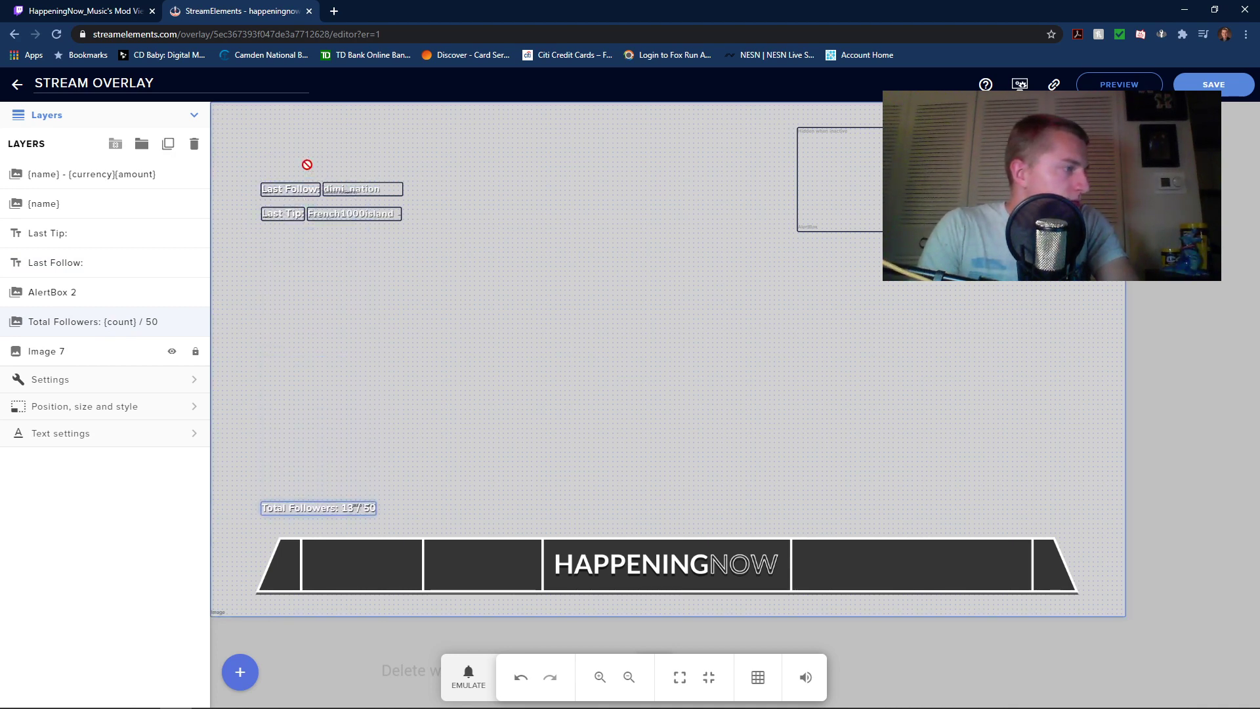
key(Right)
key(Right)
key(Right)
key(Right)
key(Right)
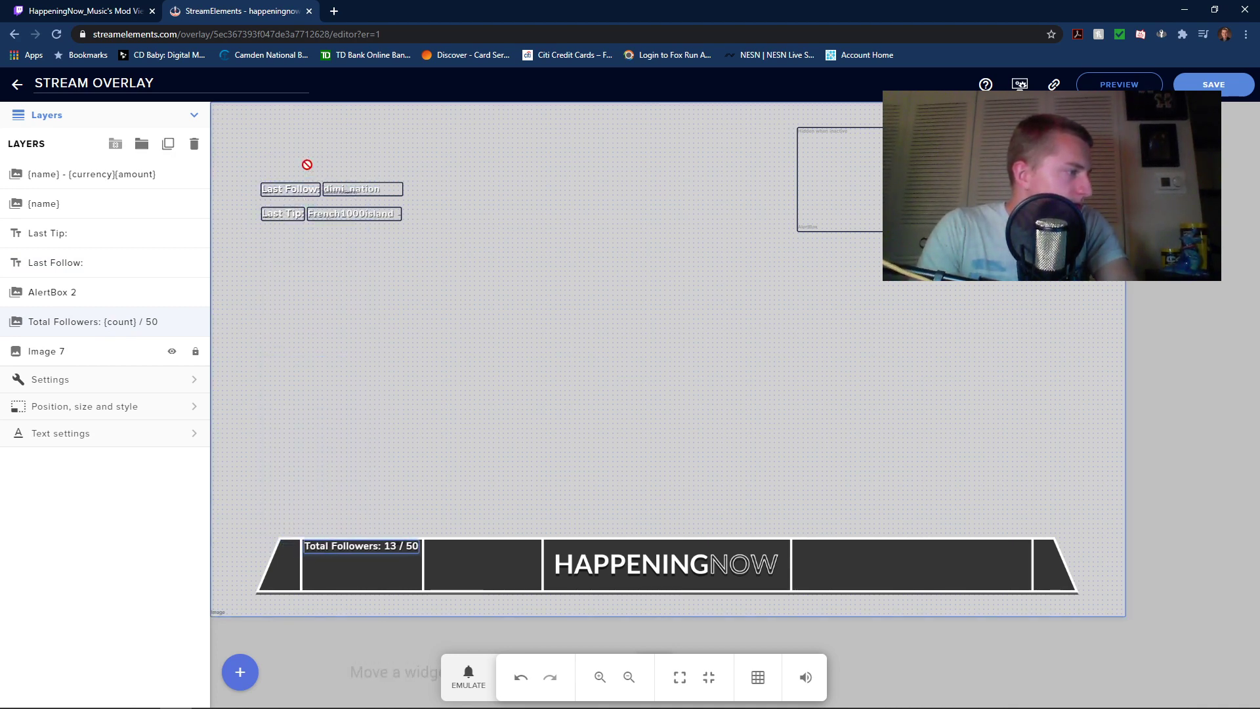
key(Down)
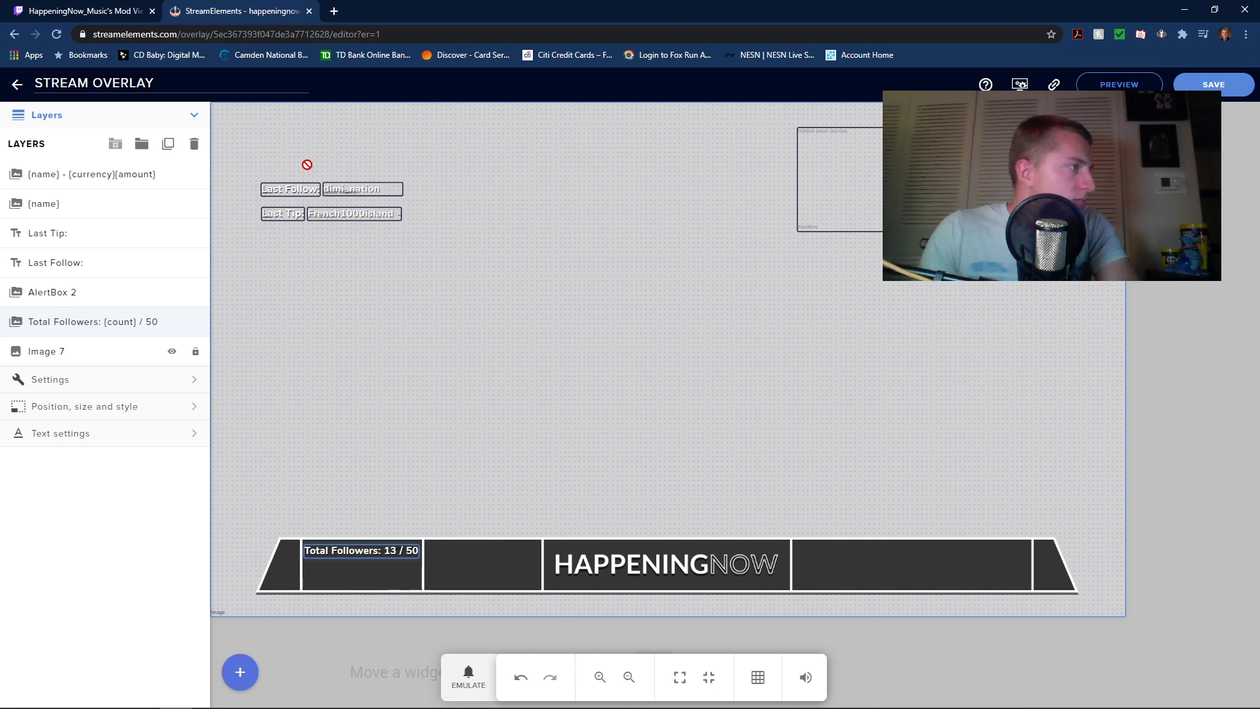
Move the Last Follow: label into the bar's first rectangular section, centered directly beneath the Total Followers label
click(348, 226)
click(304, 194)
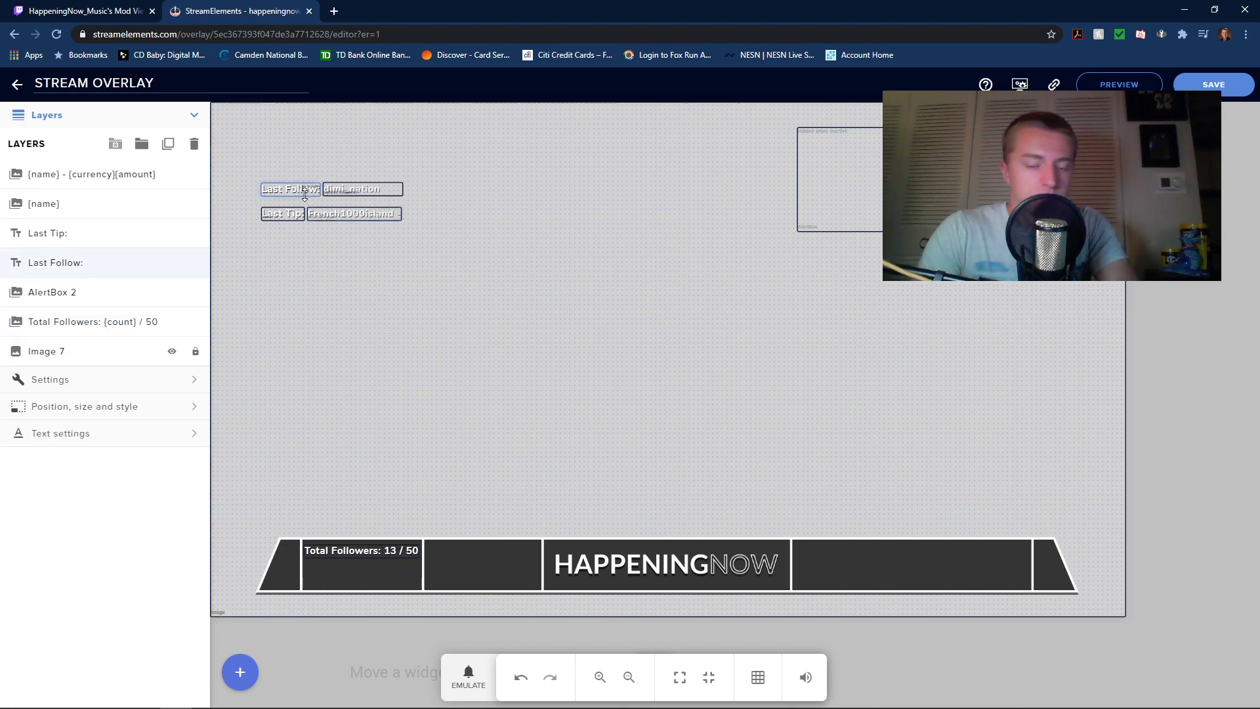
key(Down)
key(Down)
drag(290, 318, 359, 565)
key(Up)
key(Up)
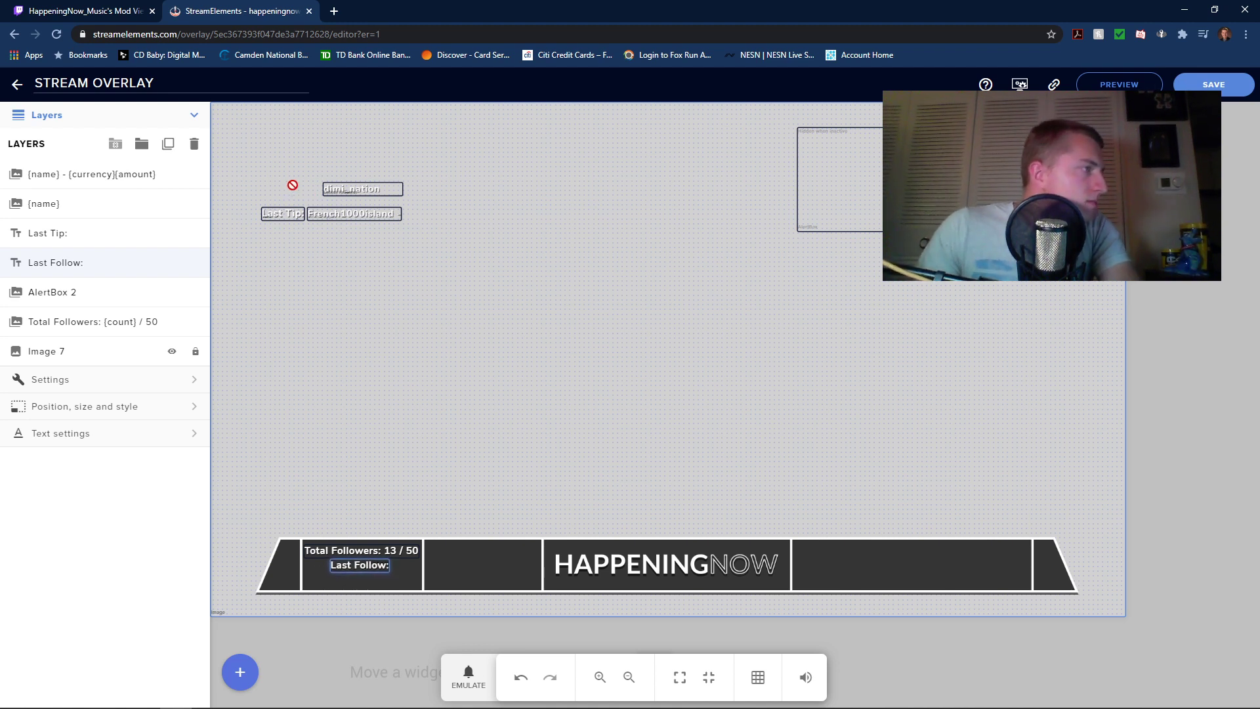
Place the {name} label beneath Last Follow: and widen it to about 235 px to span the section
drag(390, 190, 378, 582)
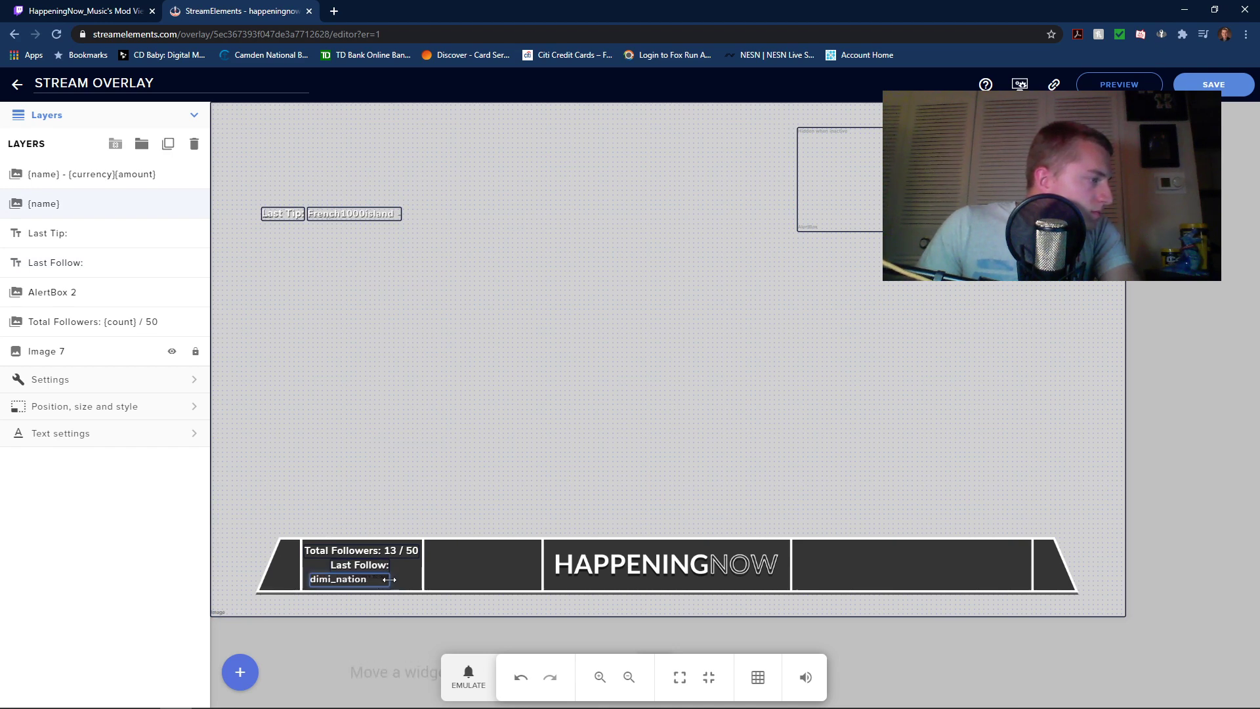
drag(392, 579, 417, 583)
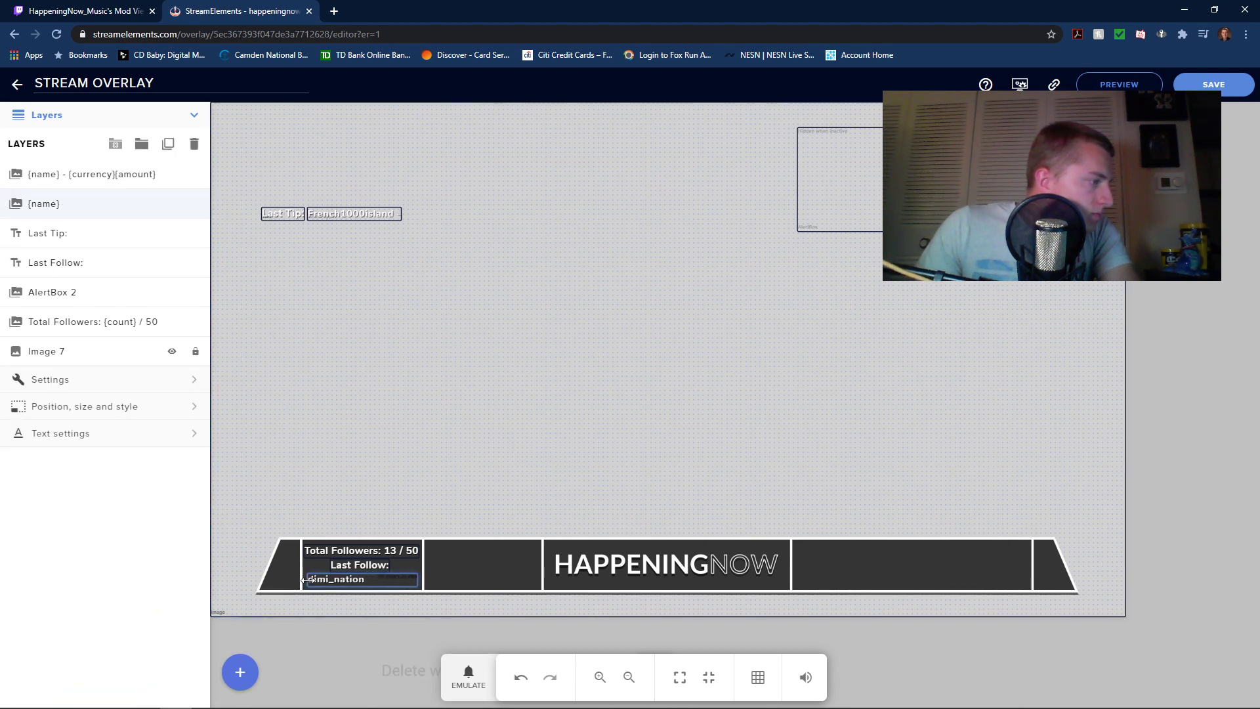
click(388, 510)
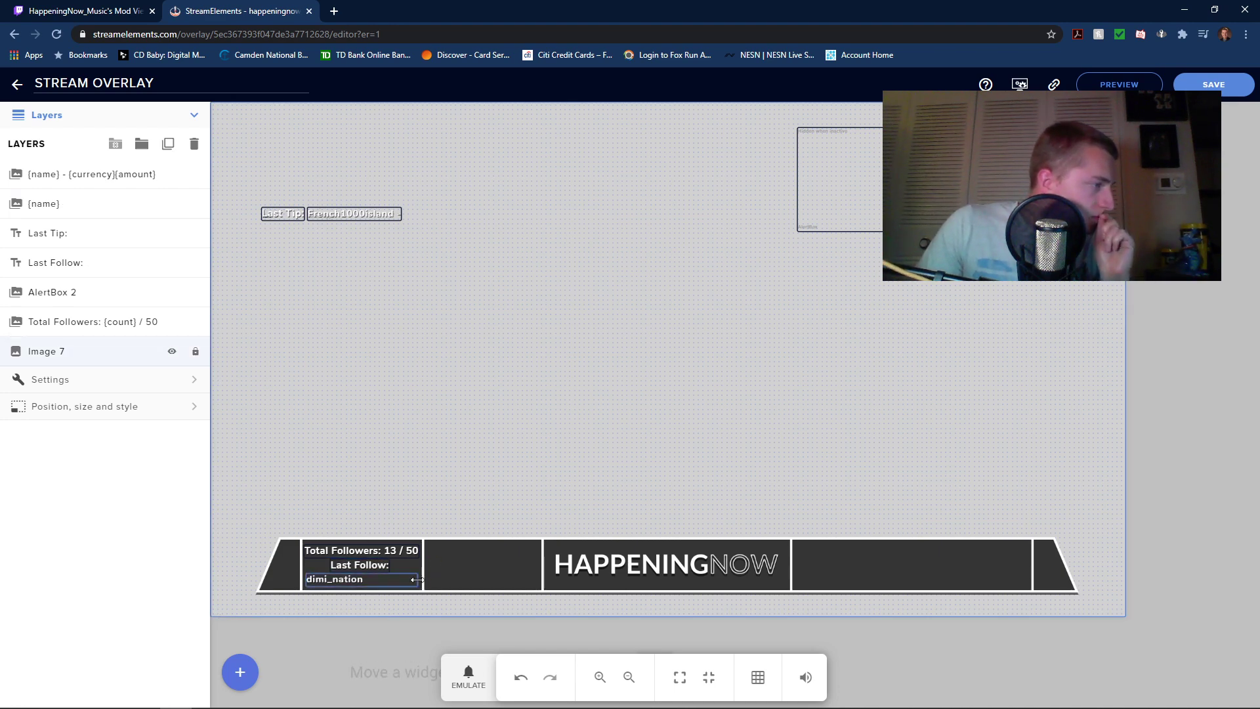
Toggle text scrolling for the {name} label so that it scrolls left at speed 5
click(364, 580)
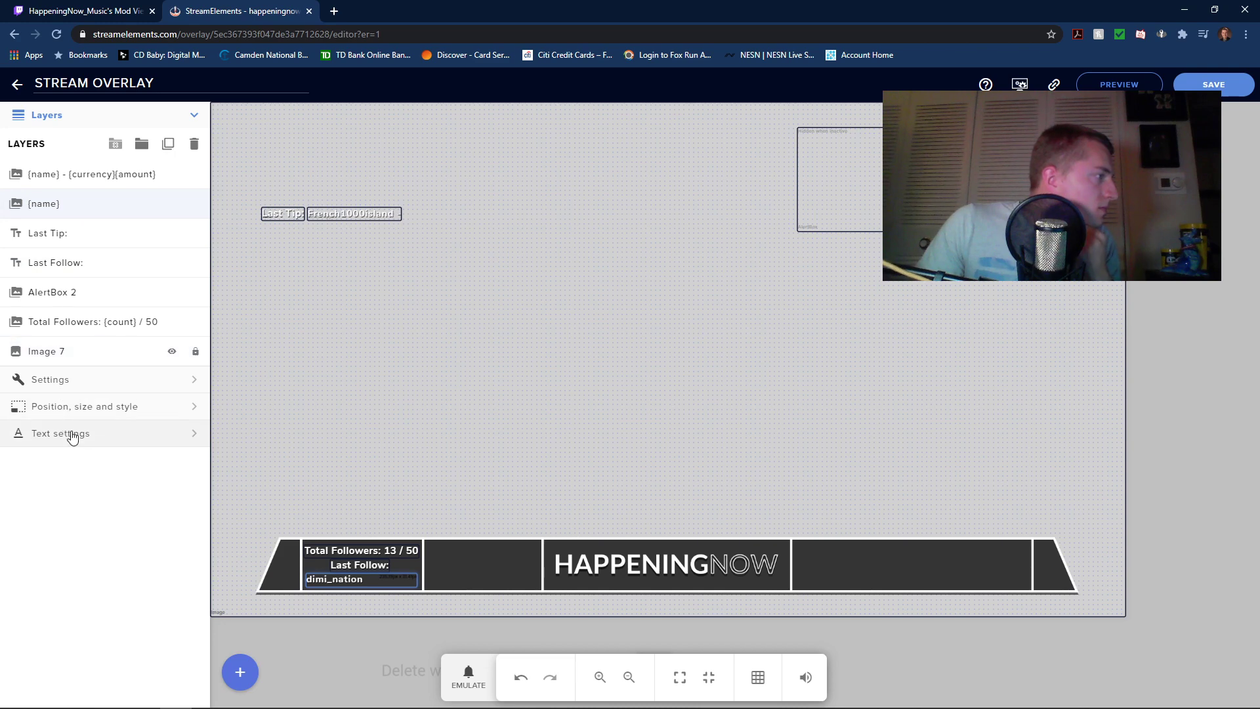
click(33, 408)
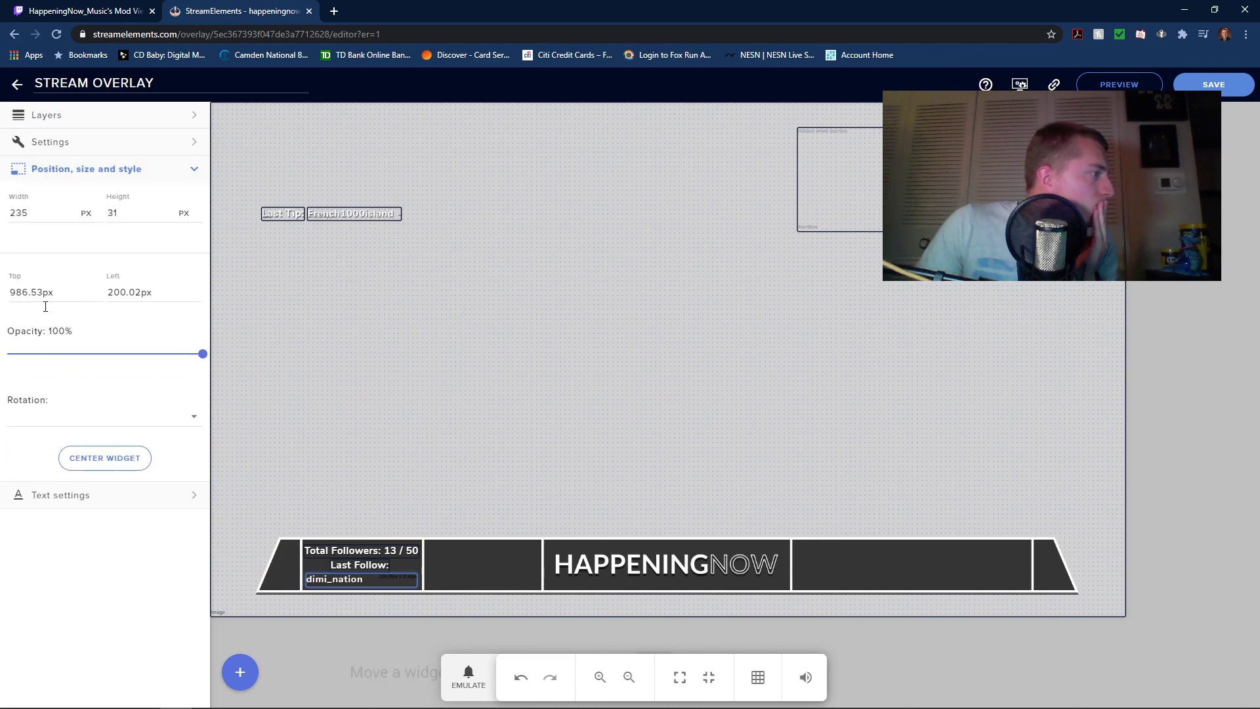
click(51, 494)
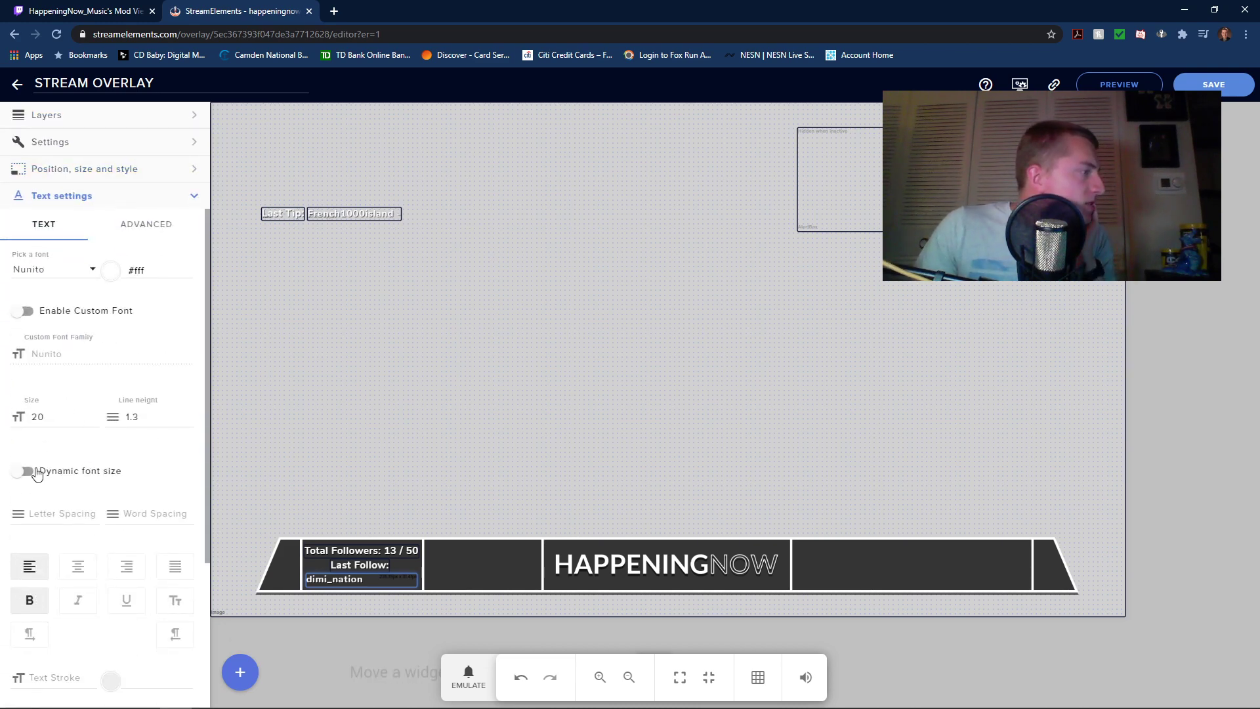
click(151, 227)
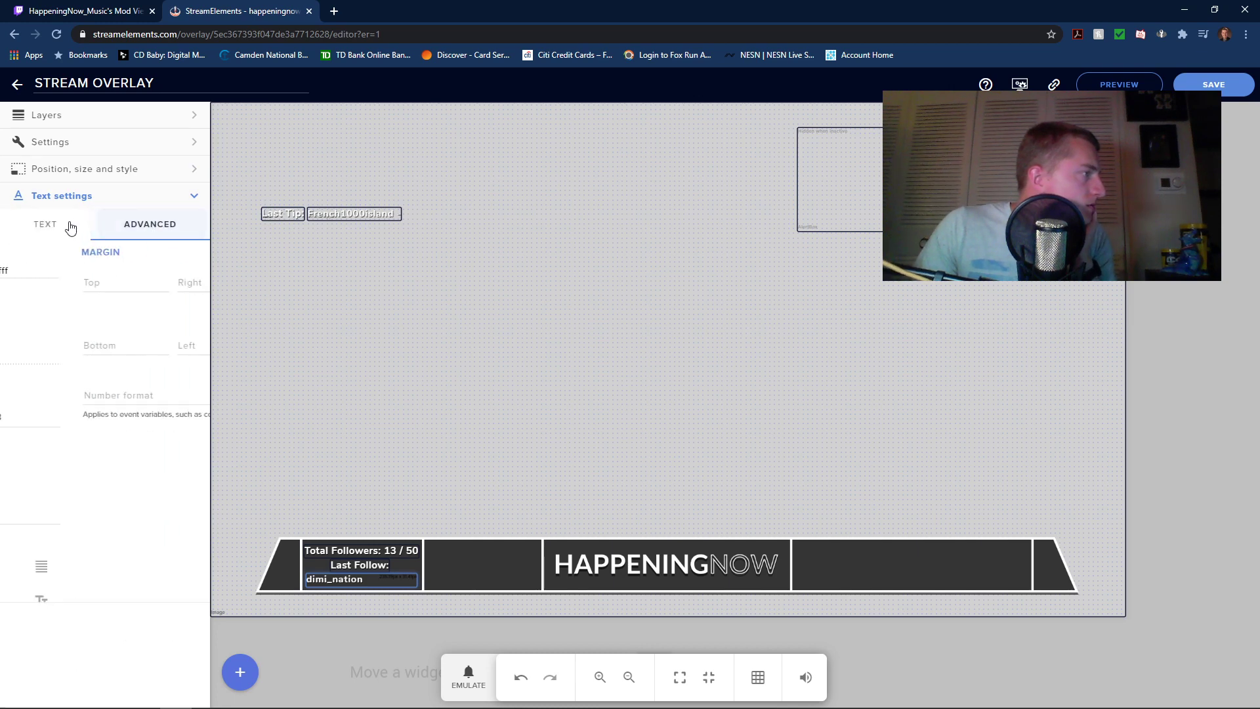
click(56, 227)
scroll(102, 486, down, 3)
scroll(105, 492, down, 1)
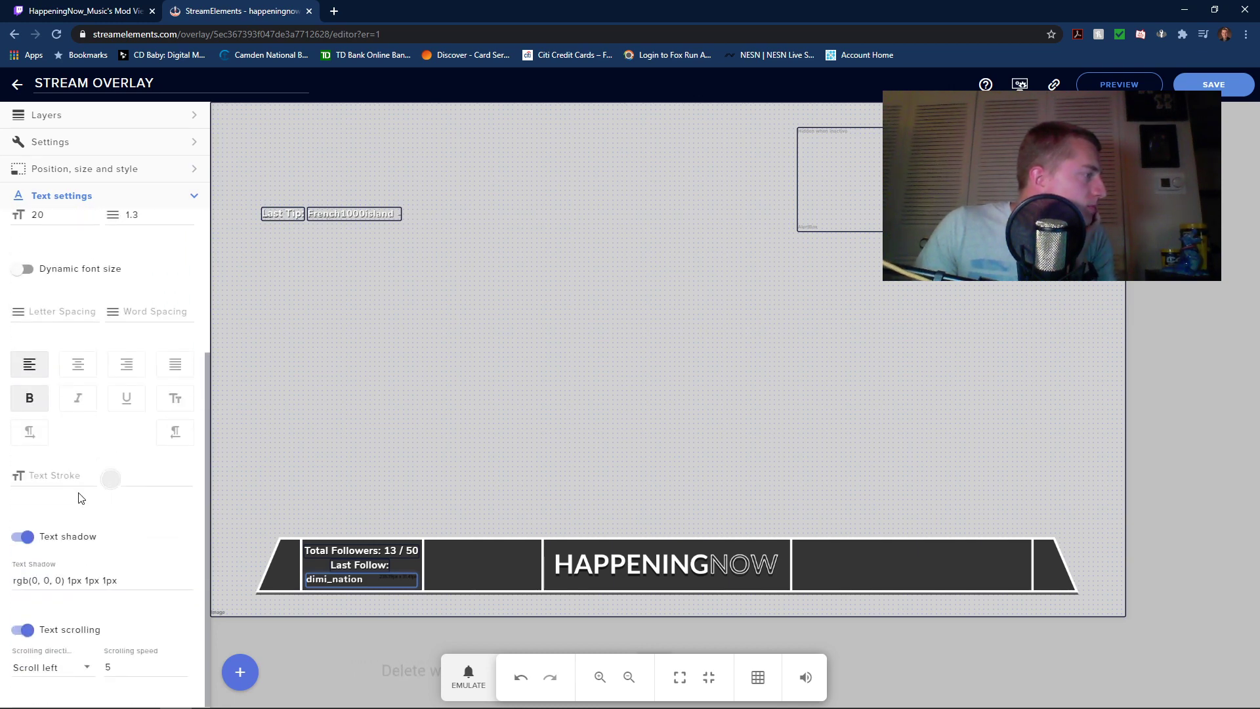
click(27, 631)
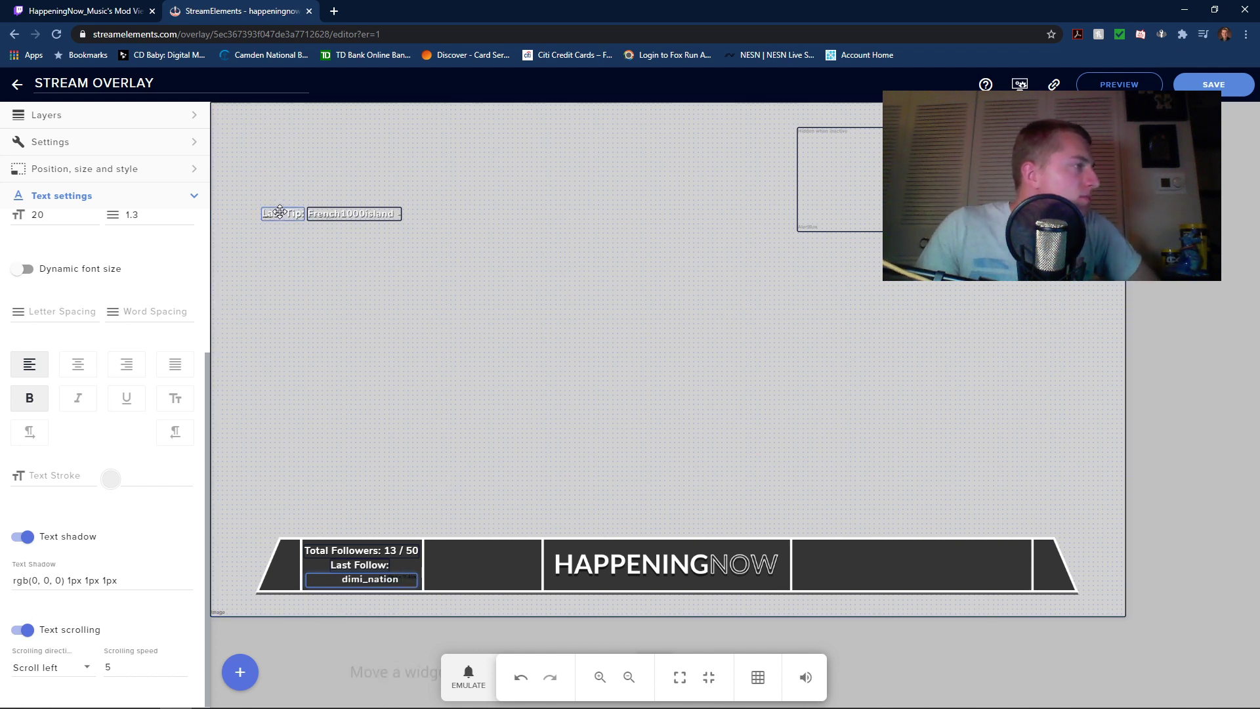
Move the Last Tip: label into the bar's second rectangular section, level with Total Followers and centered between the dividers
drag(279, 212, 441, 540)
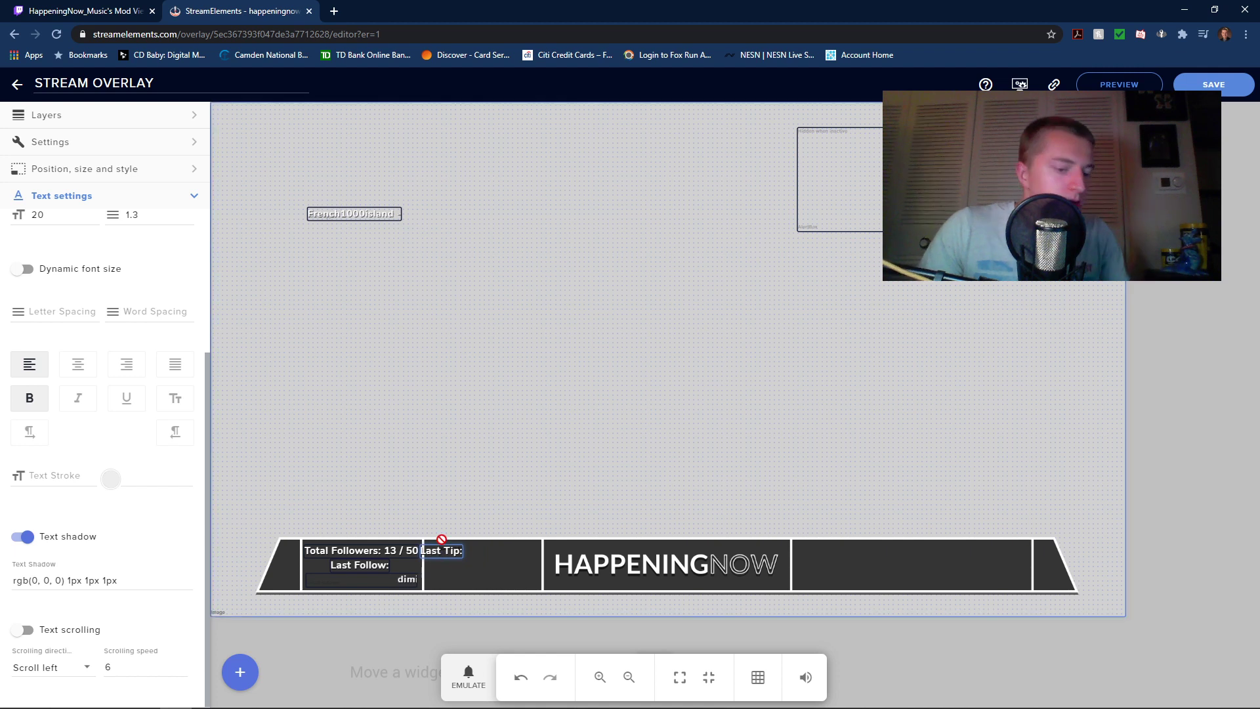
key(shift+Right)
key(shift+Right)
key(shift+Right)
key(shift+Right)
key(shift+Right)
key(shift+Right)
key(shift+Right)
key(shift+Right)
key(shift+Right)
key(shift+Right)
key(shift+Right)
key(shift+Right)
key(shift+Right)
key(shift+Right)
key(shift+Right)
key(shift+Left)
key(shift+Left)
key(shift+Left)
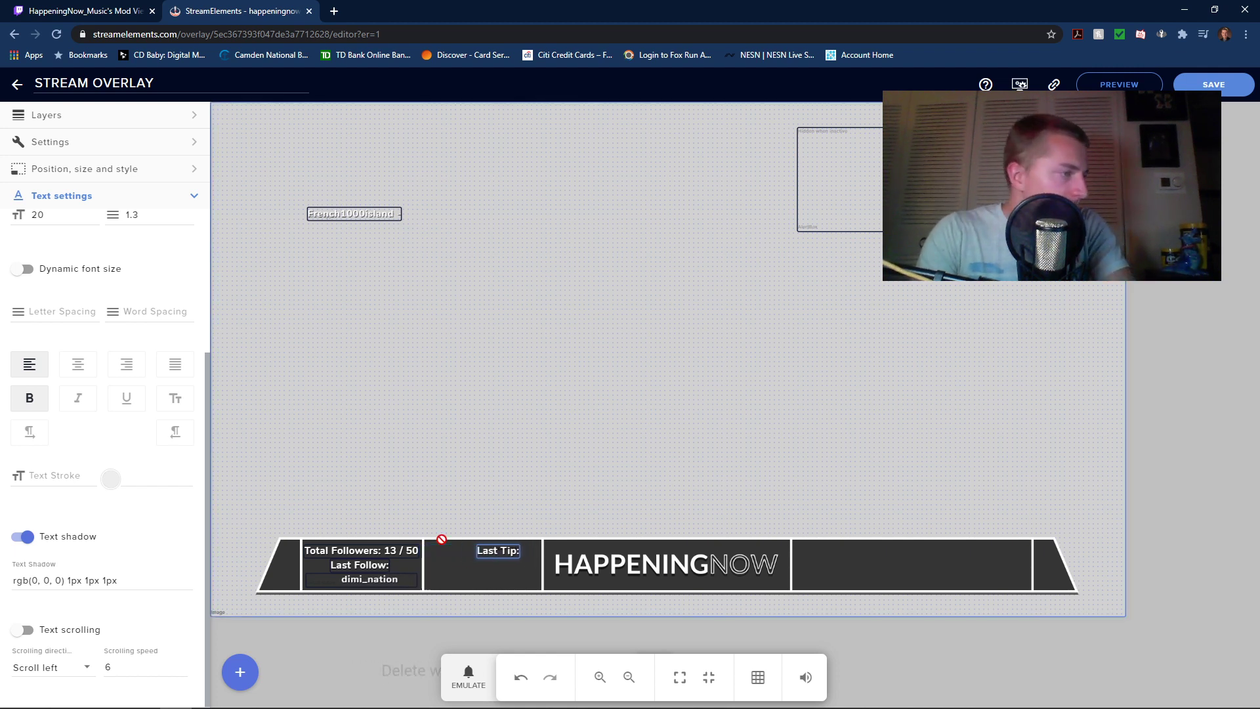
key(shift+Left)
key(shift+Left)
key(shift+Left)
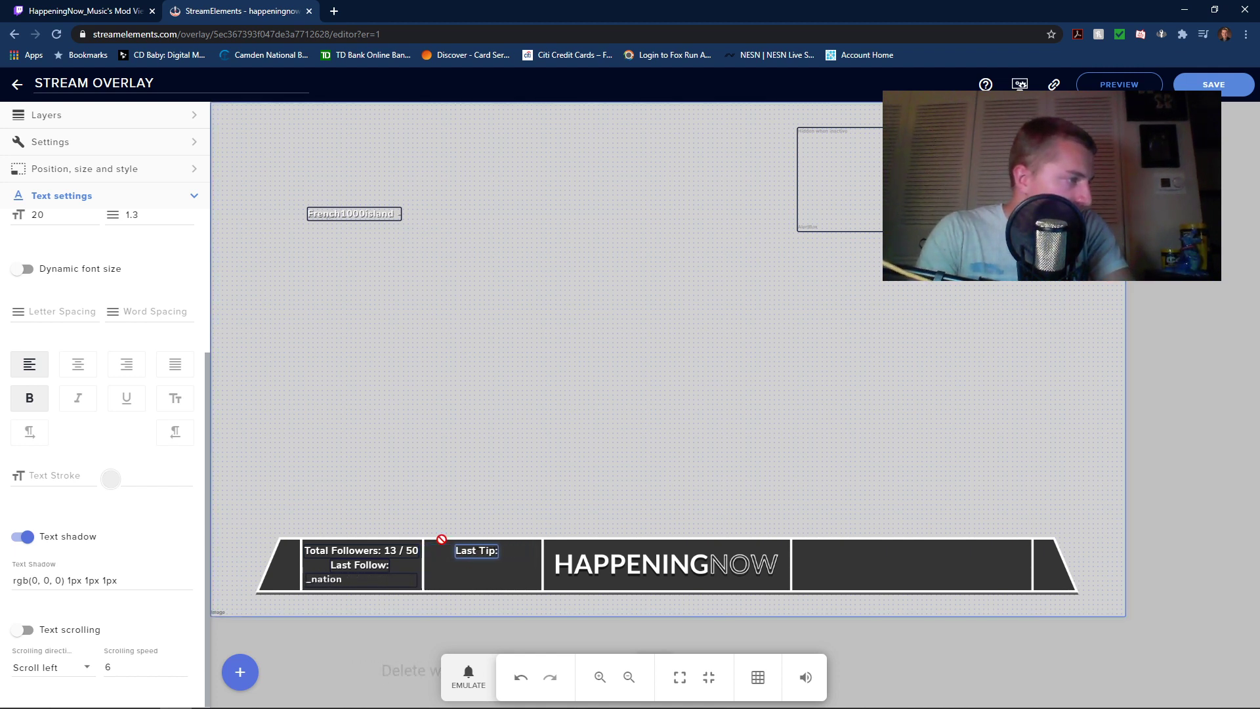
key(Right)
key(Right)
key(Right)
key(Right)
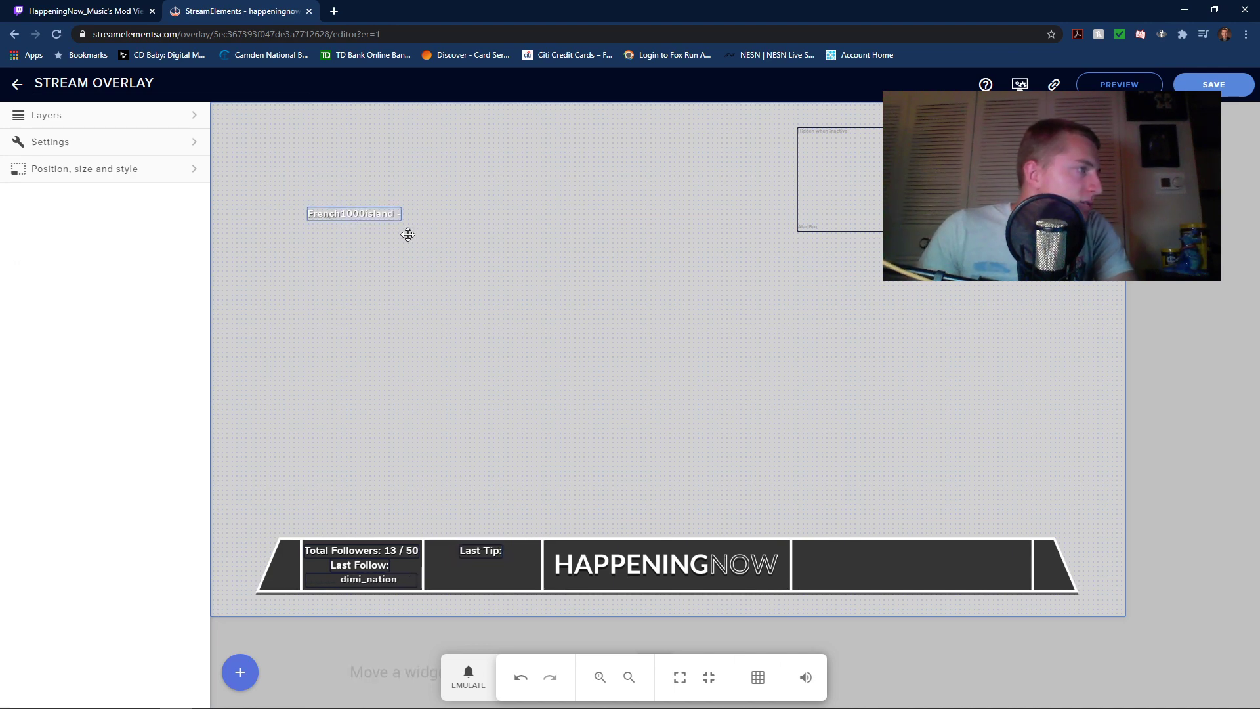
Place the {name} - {currency}{amount} label beneath Last Tip: and widen it to span the second rectangular section
drag(348, 212, 476, 568)
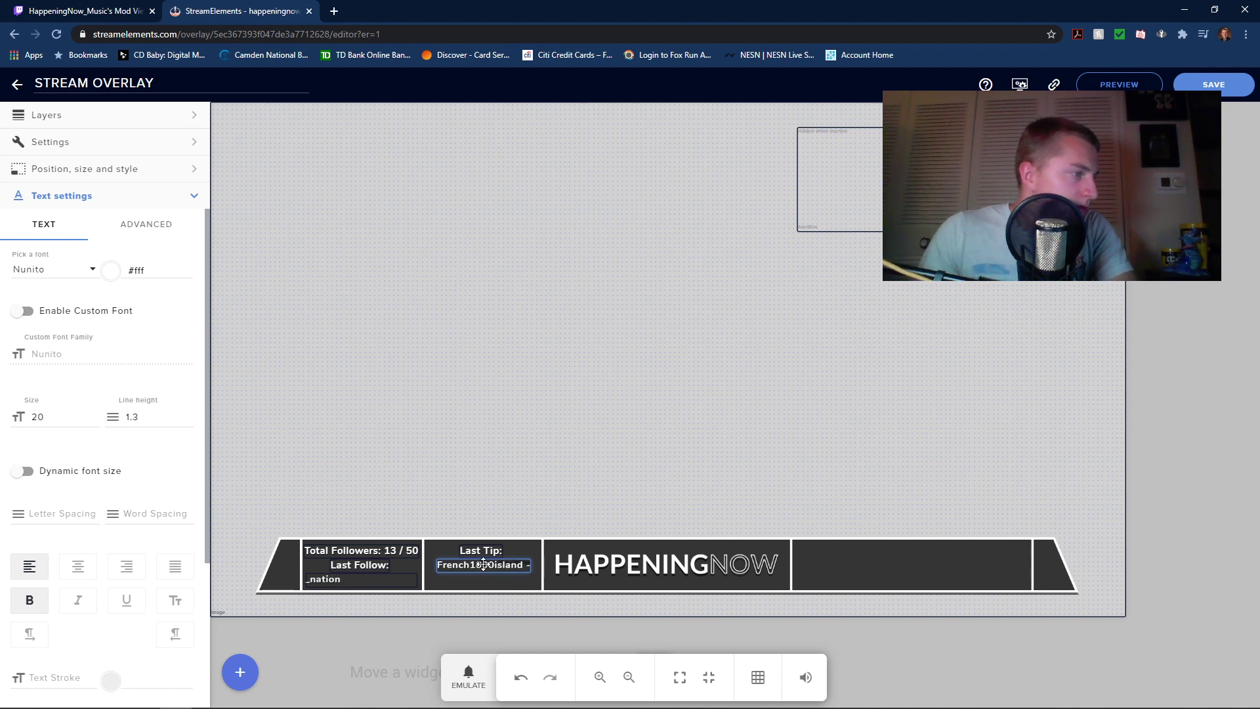
drag(490, 569, 443, 573)
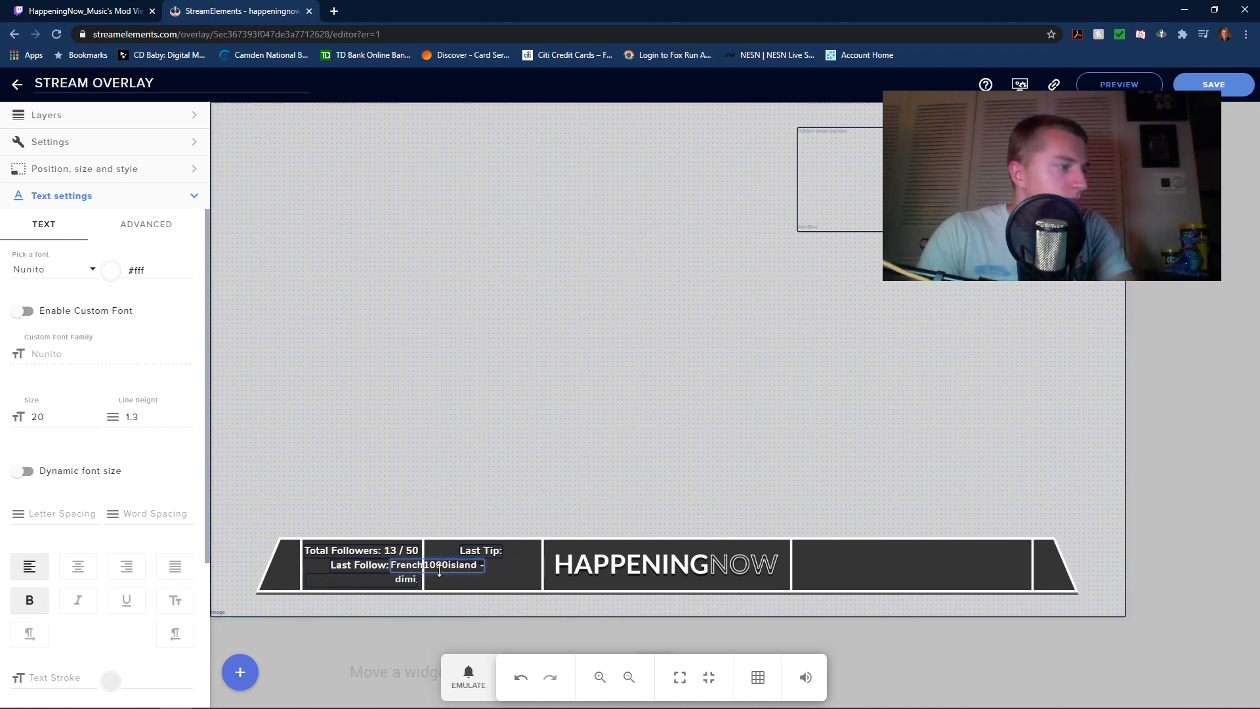
key(shift+Right)
key(shift+Right)
key(shift+Right)
key(shift+Right)
key(shift+Right)
key(shift+Right)
key(shift+Right)
key(shift+Right)
key(shift+Right)
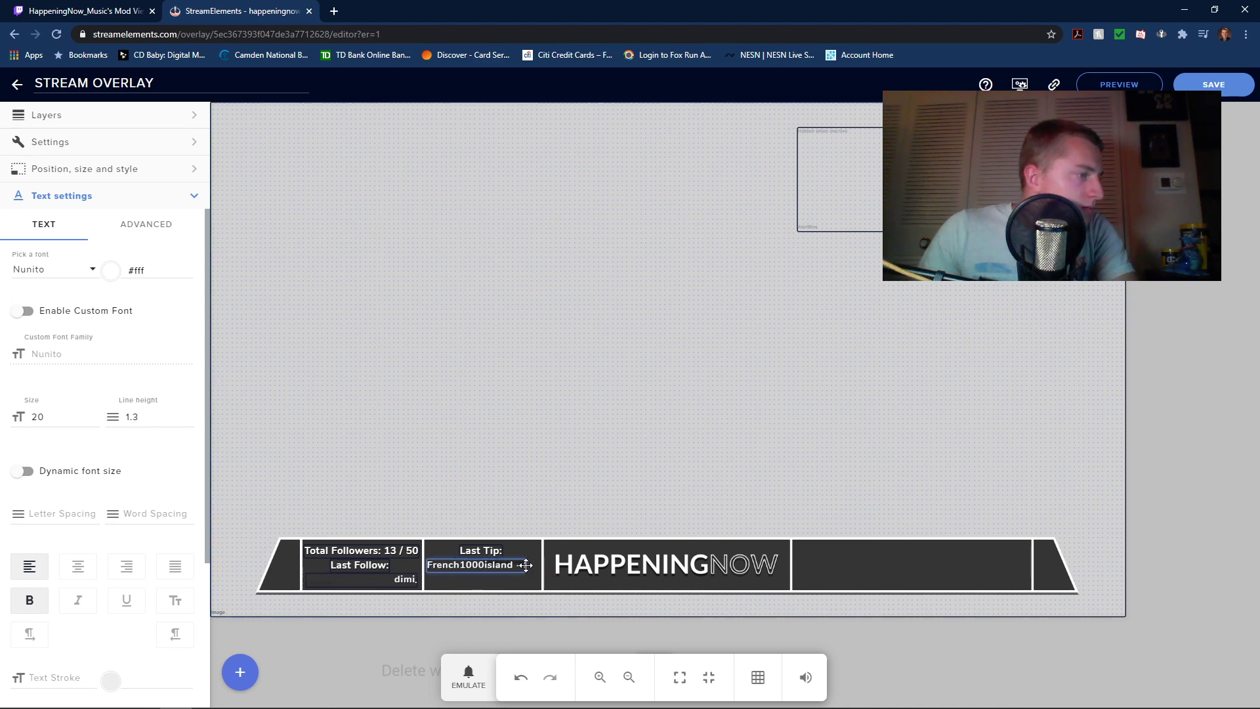
drag(532, 567, 540, 572)
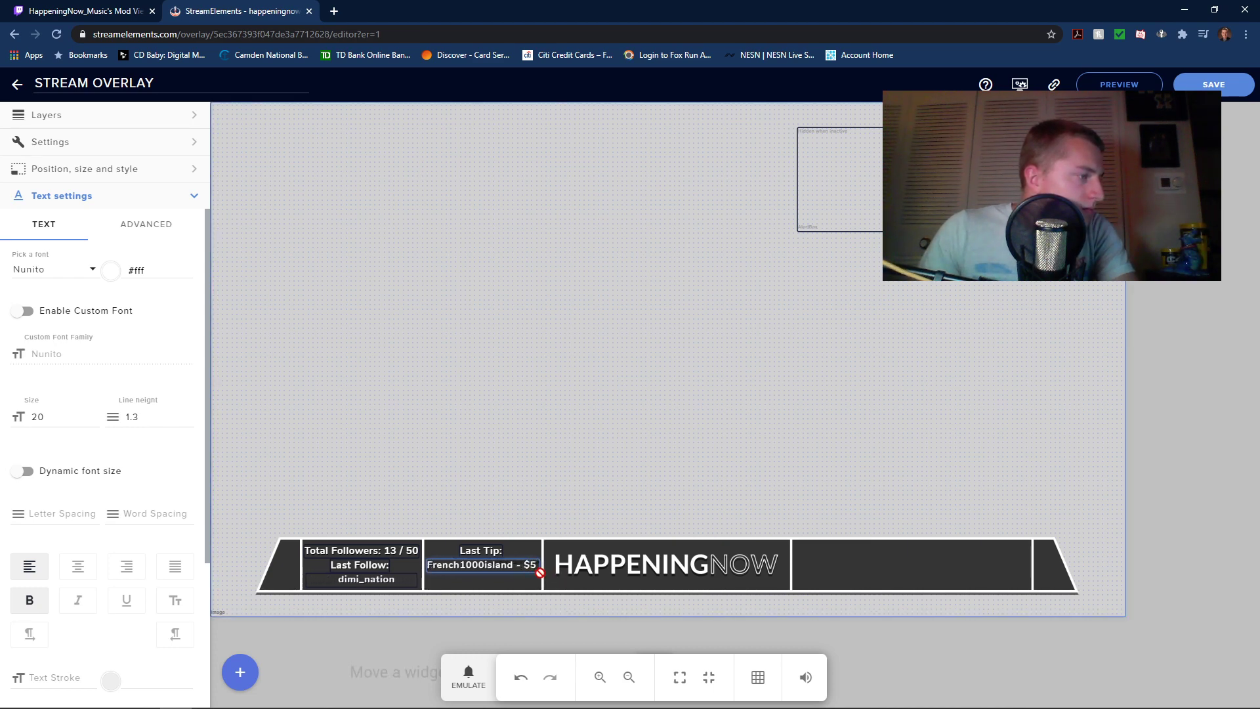
Enable text scrolling for the {name} - {currency}{amount} label beneath Last Tip:, scrolling left at speed 5
click(394, 495)
click(462, 564)
scroll(77, 548, down, 3)
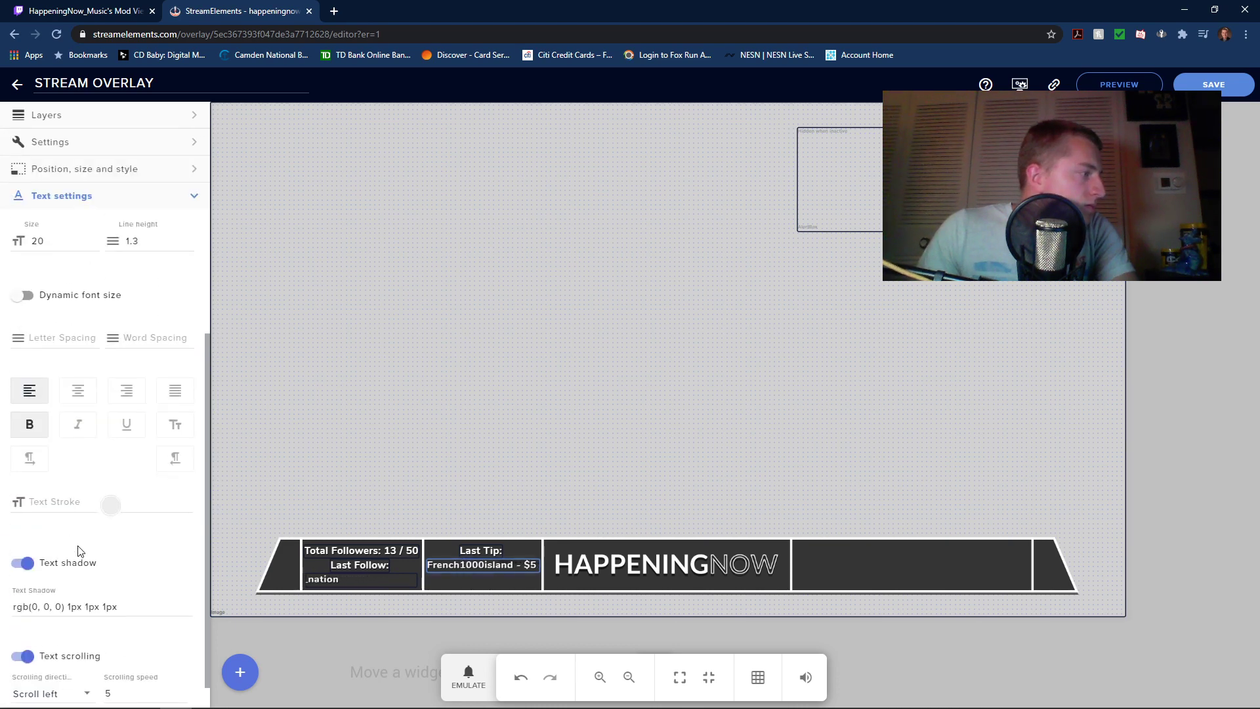
click(21, 630)
click(460, 433)
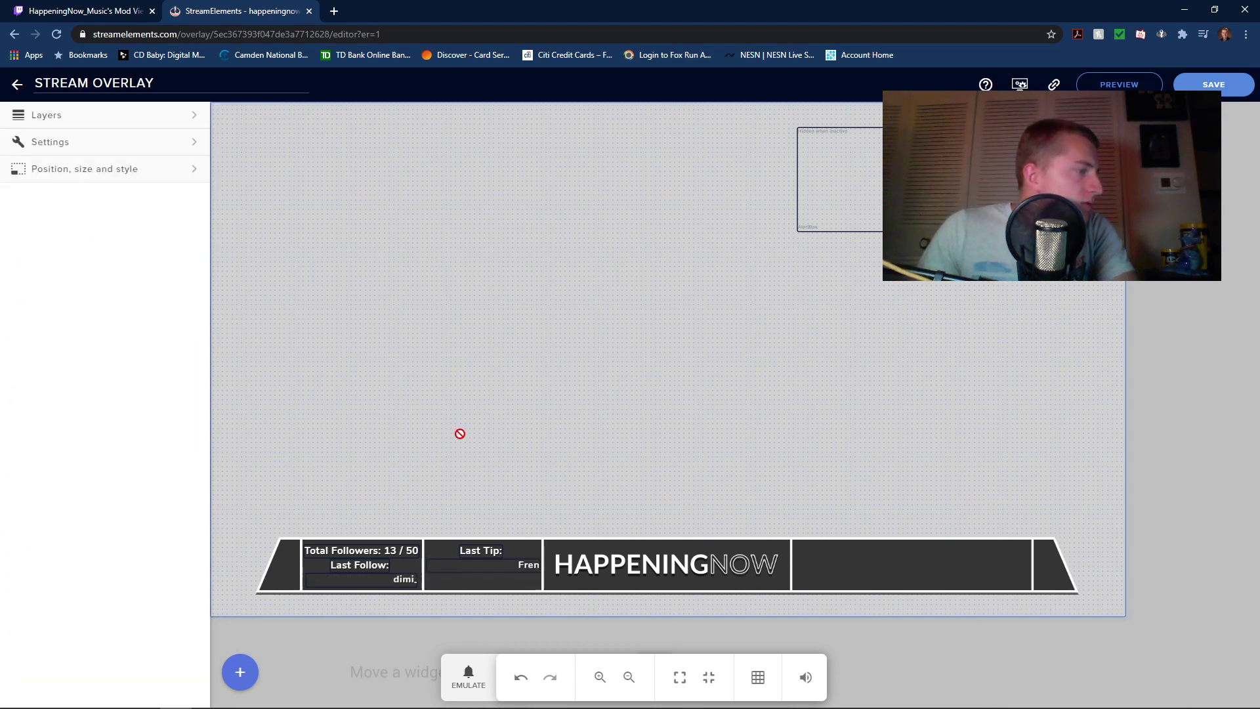
Lower the Last Tip: label and the {name} - {currency}{amount} label to center them vertically in the bar's second rectangular section
click(480, 564)
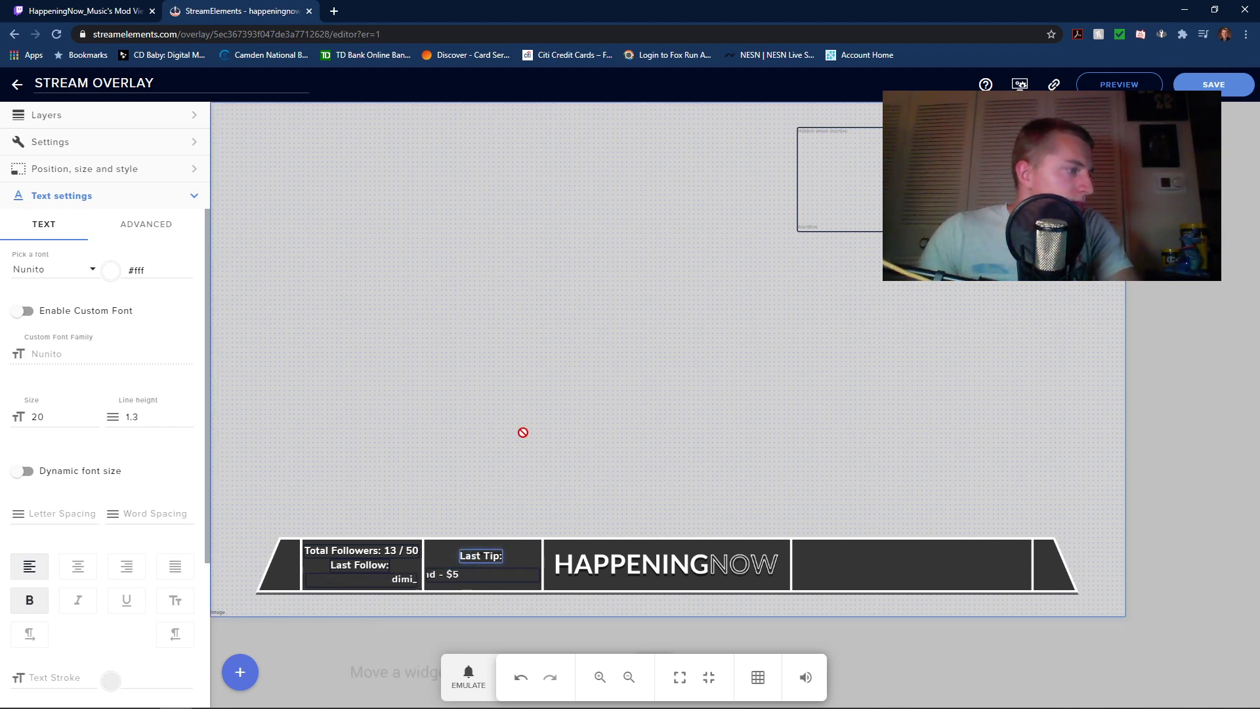
click(506, 445)
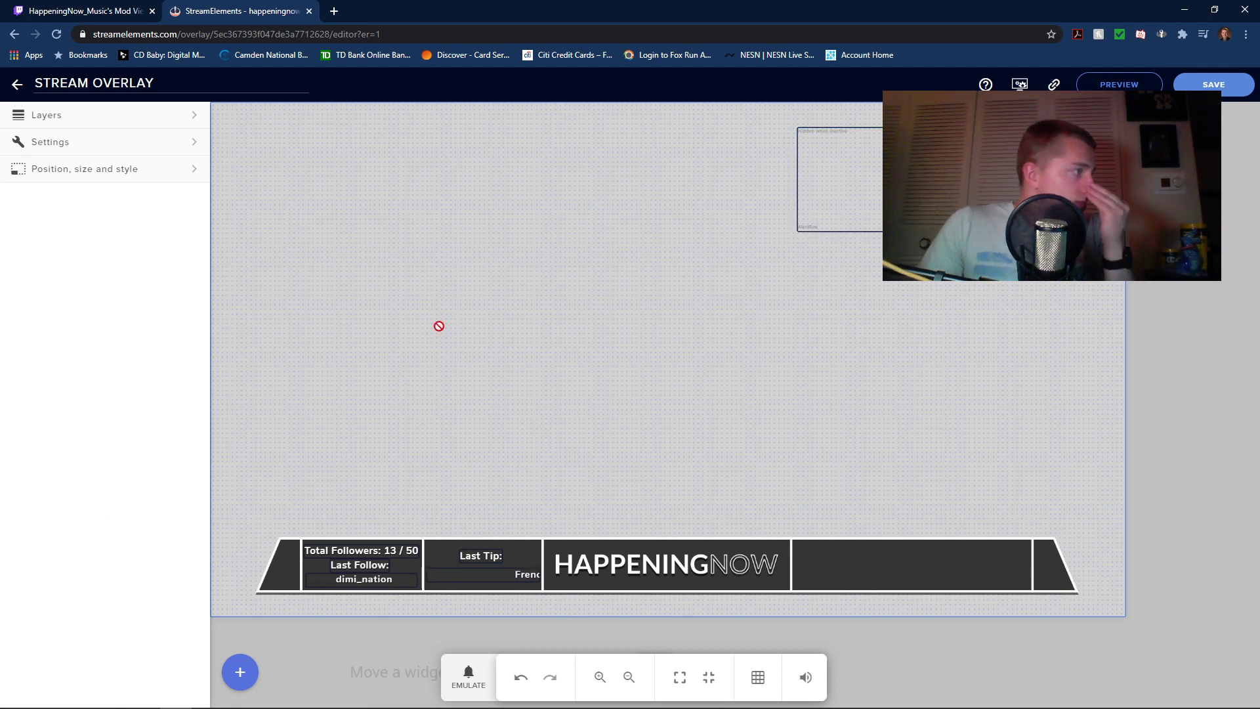
Delete the Image 7 background layer from the overlay and save the overlay
click(104, 127)
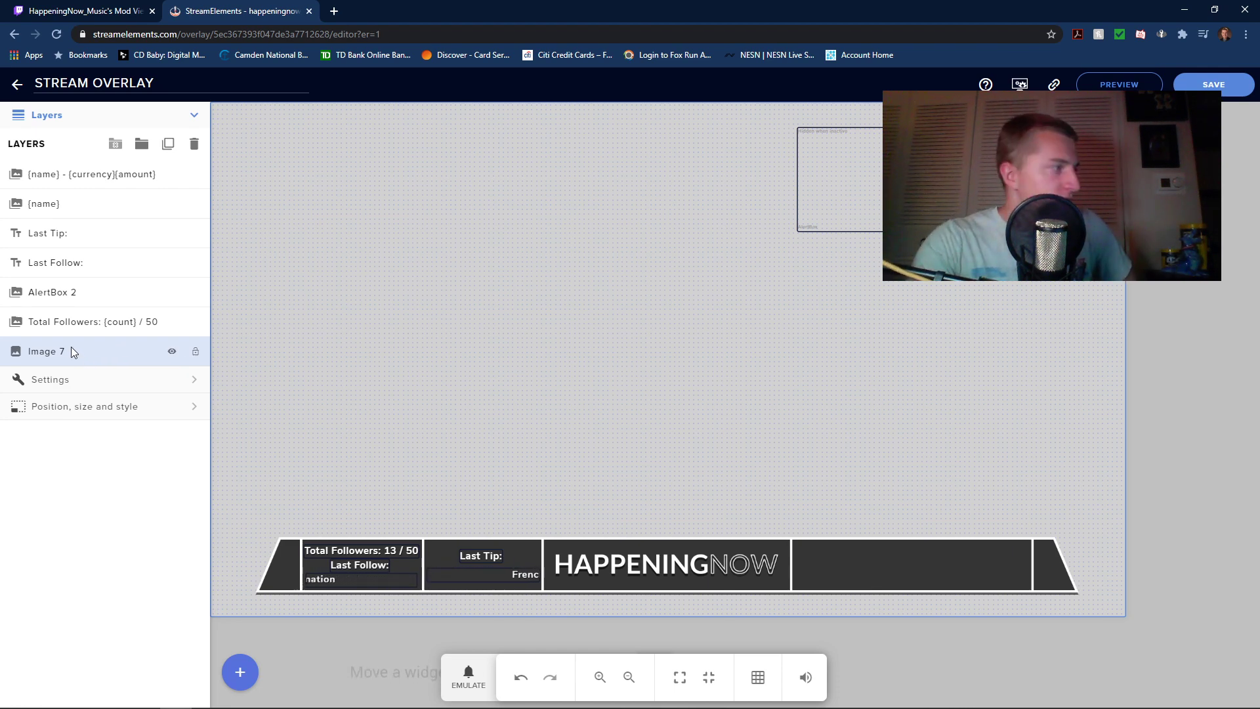
key(Delete)
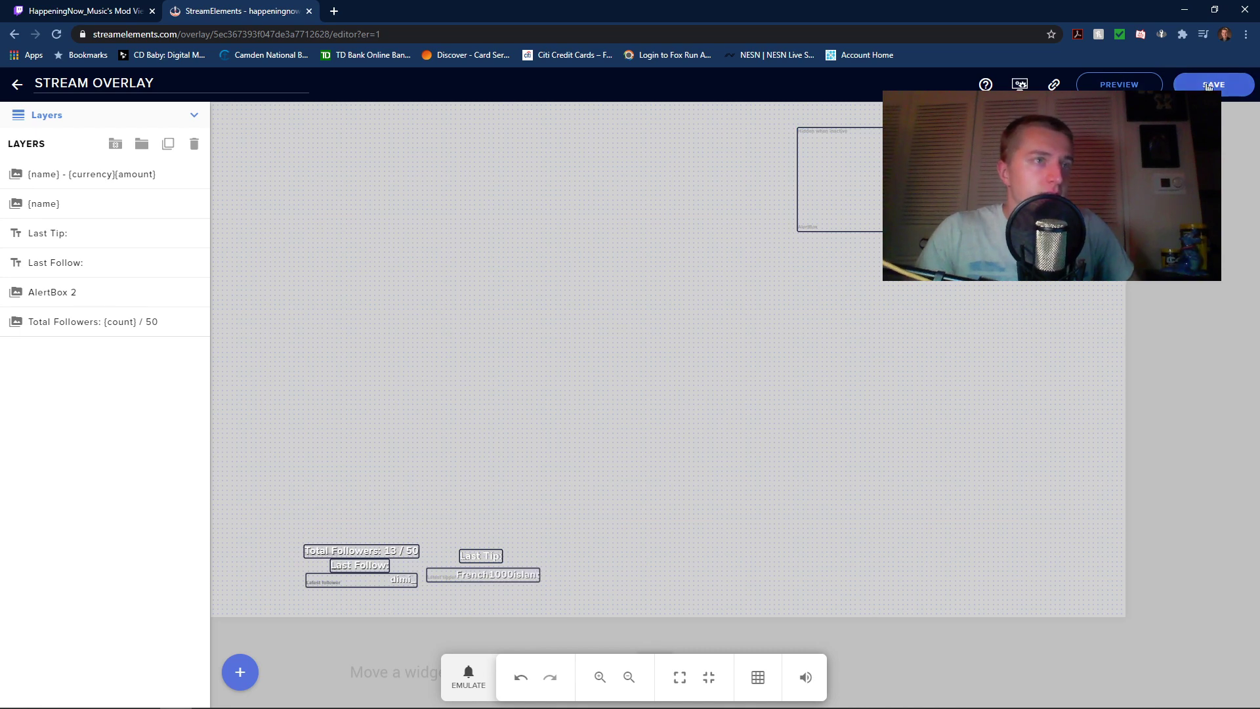
click(1211, 85)
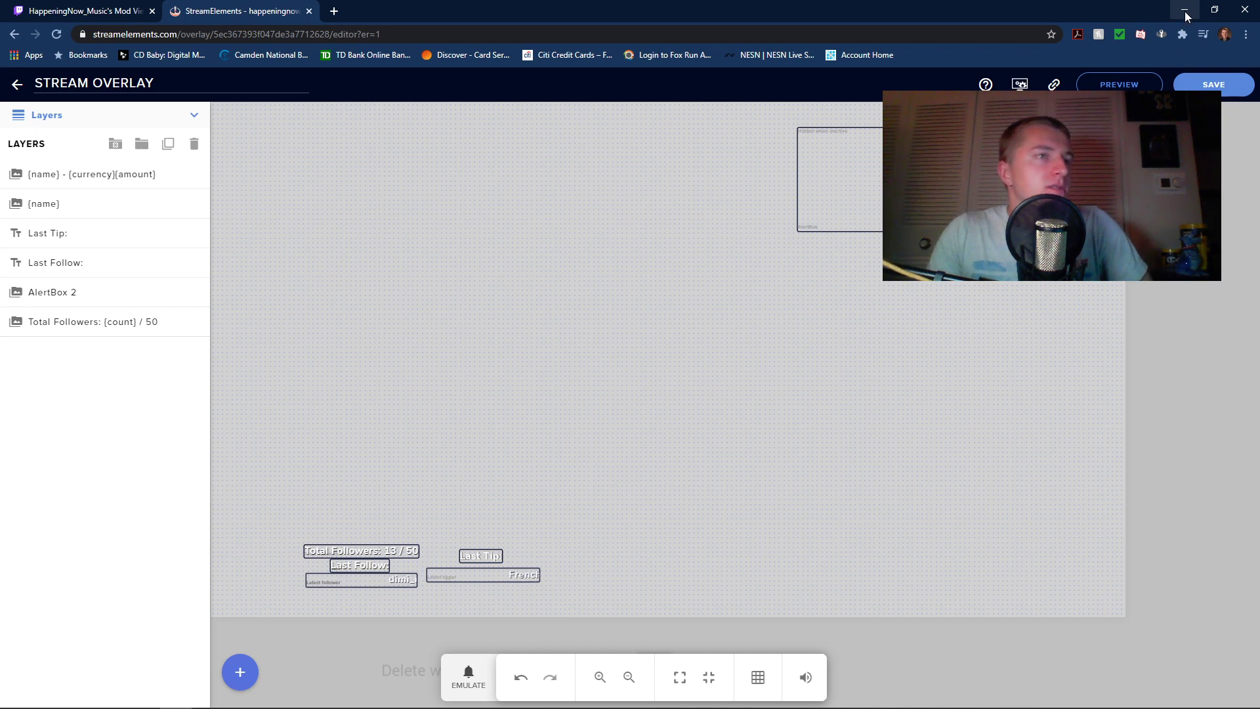
click(1249, 13)
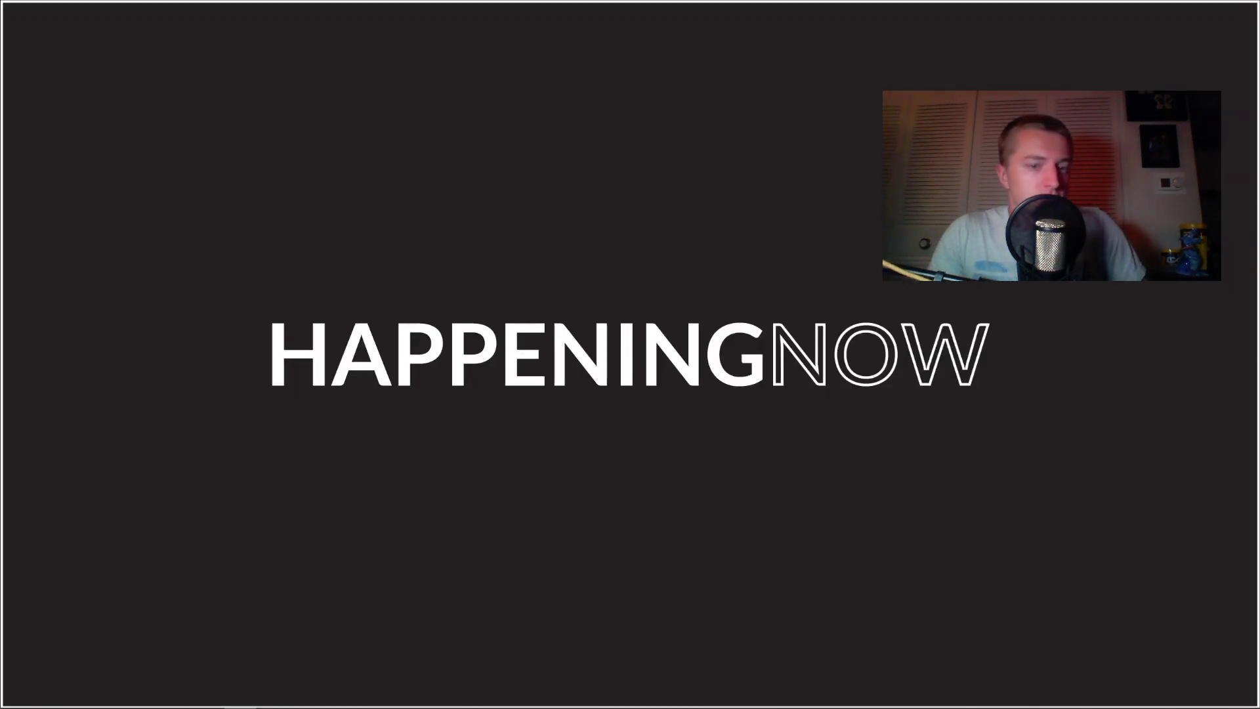